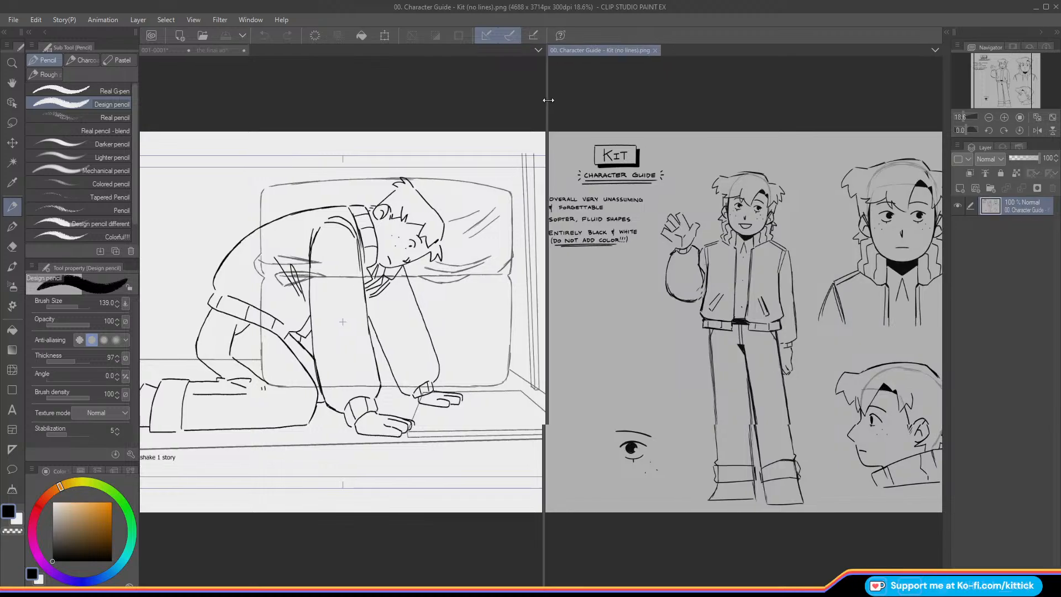
# Step: Show the timeline for the 001-0001 animation beside the Kit character guide and turn off The Handshake audio track
pyautogui.moveTo(996, 76); pyautogui.dragTo(995, 76)
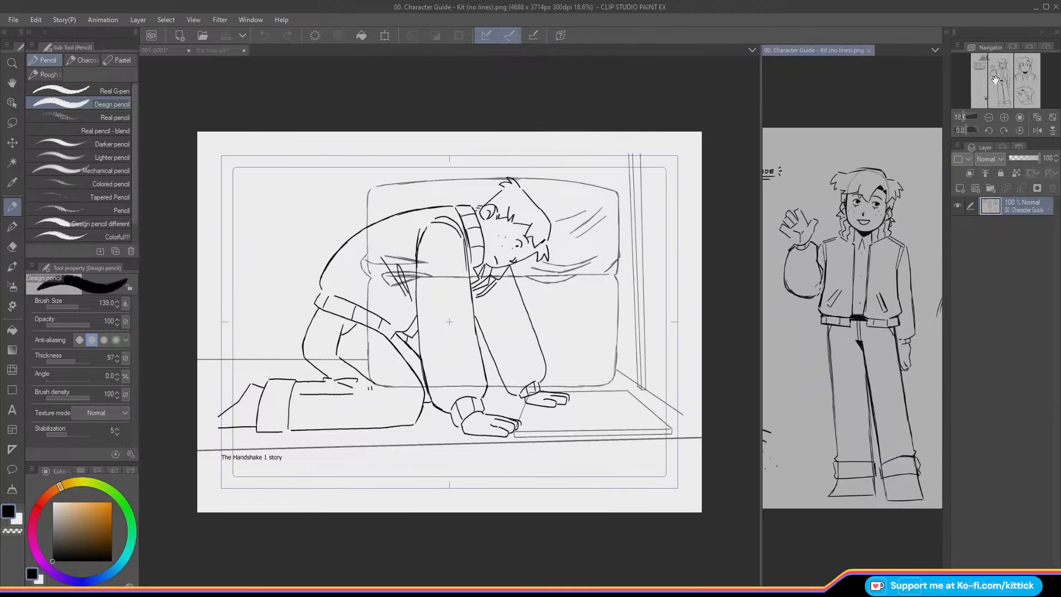
pyautogui.click(729, 308)
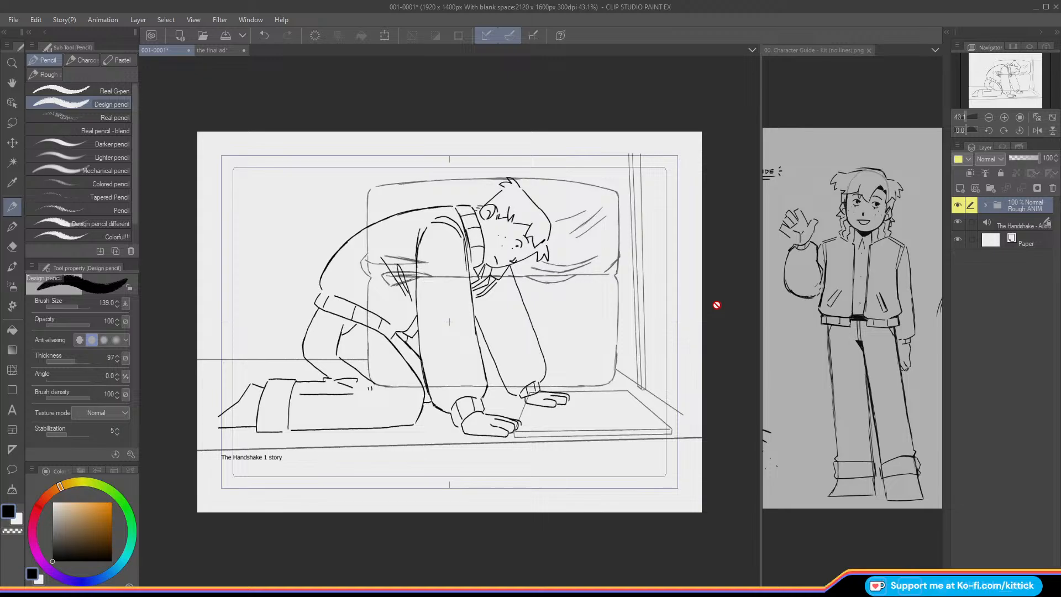
pyautogui.click(147, 583)
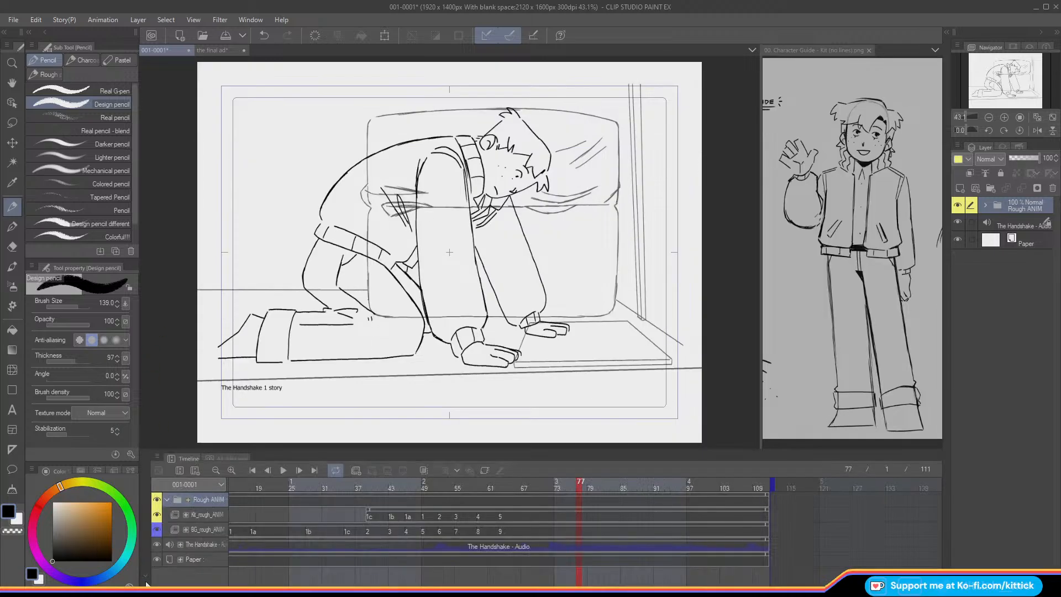
pyautogui.click(988, 117)
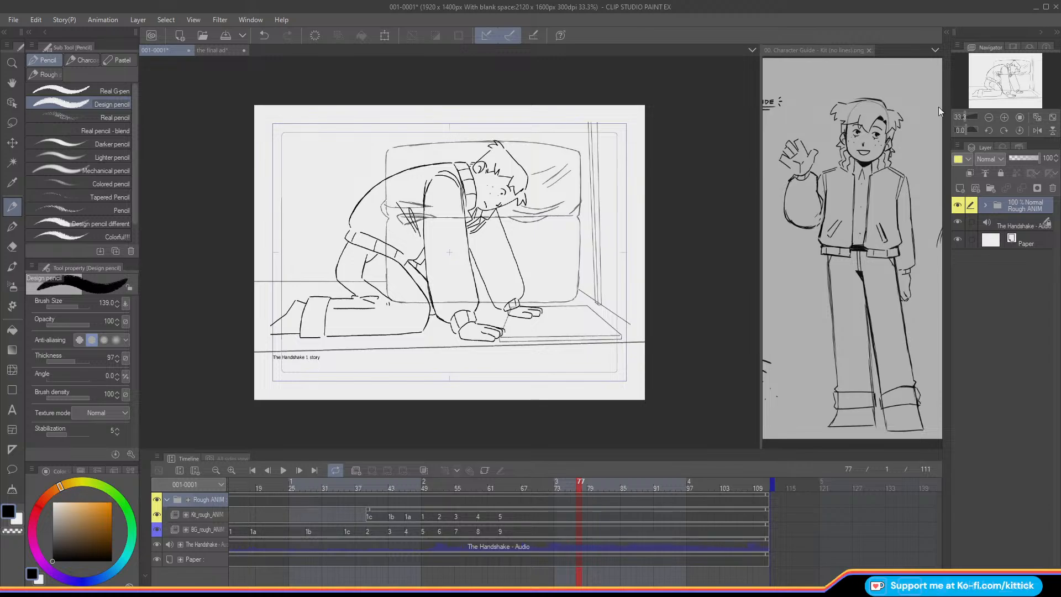
pyautogui.click(157, 544)
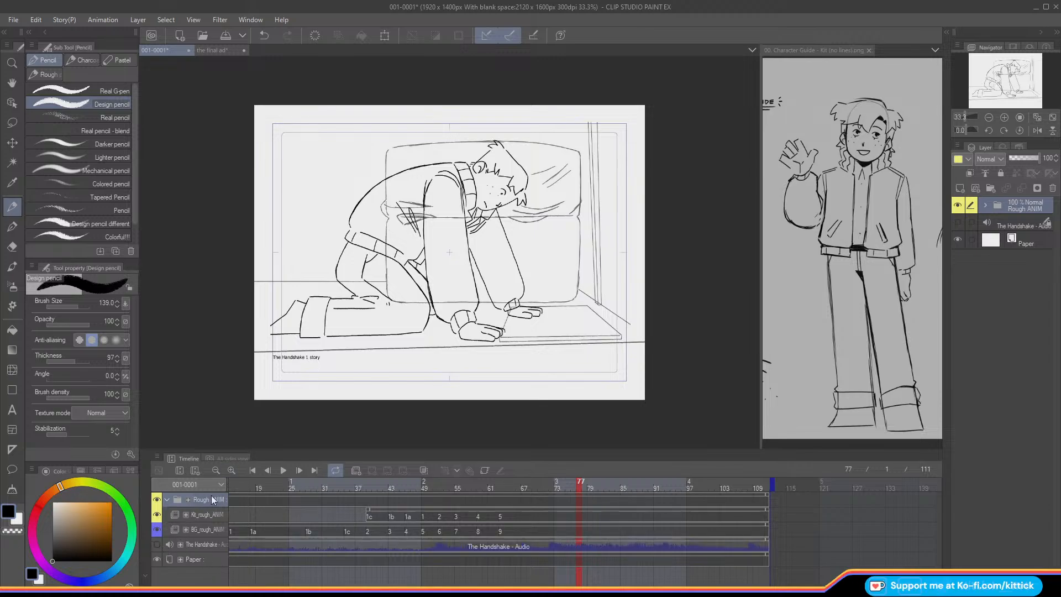
# Step: Play the rough animation from the first frame, replay it from about frame 13, and scrub back through the opening frames
pyautogui.click(255, 470)
pyautogui.click(281, 466)
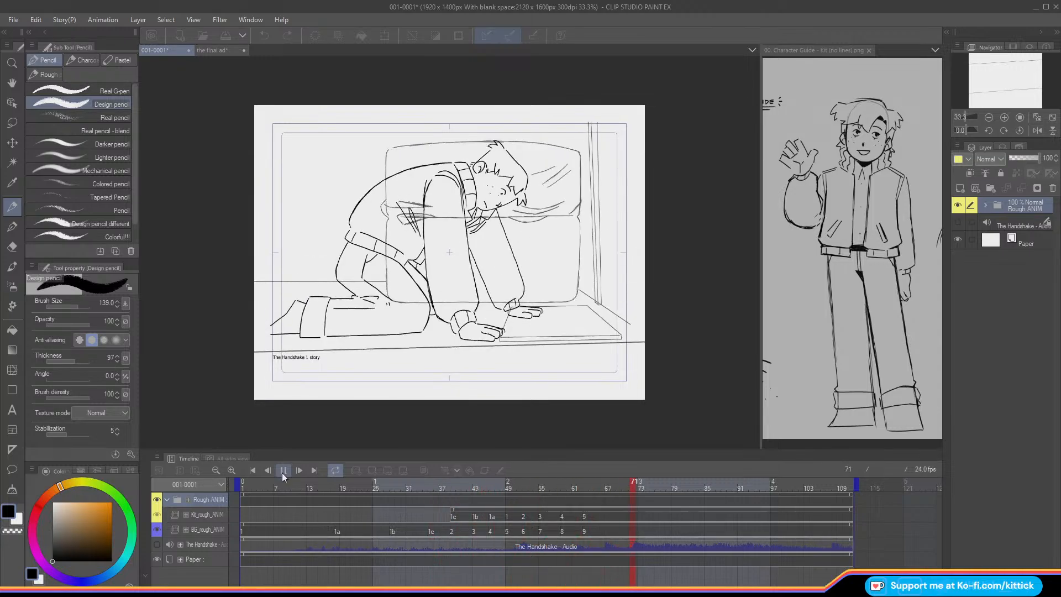
pyautogui.click(283, 470)
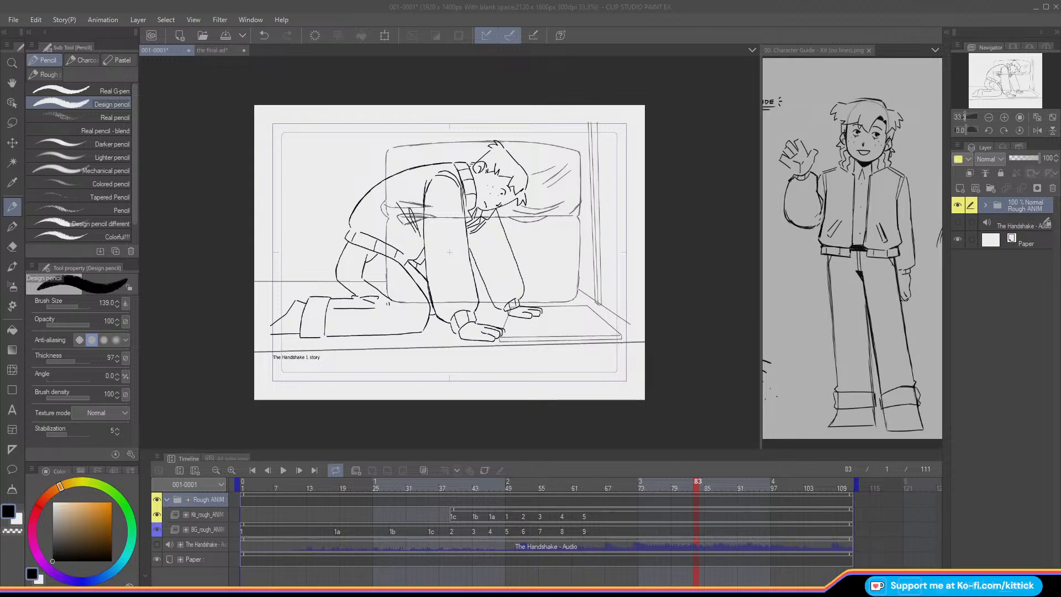
pyautogui.moveTo(315, 488); pyautogui.dragTo(301, 538)
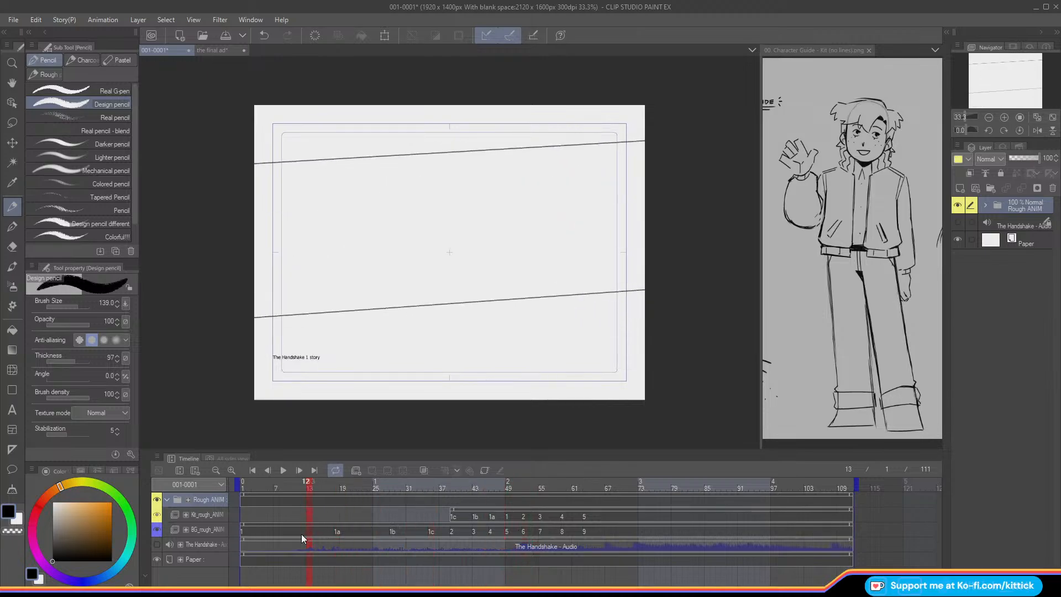
pyautogui.click(283, 470)
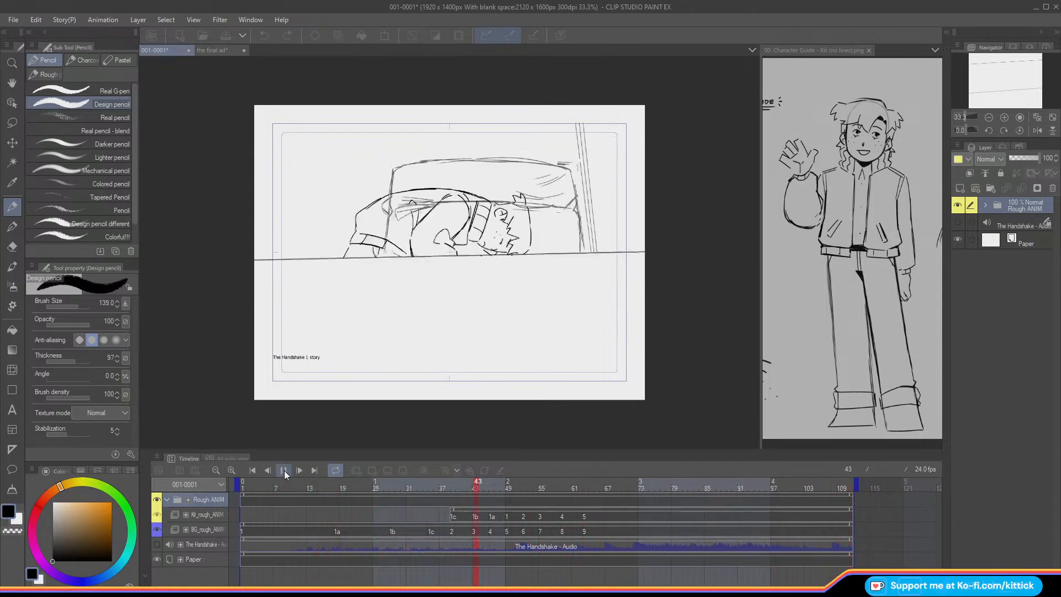
pyautogui.click(284, 471)
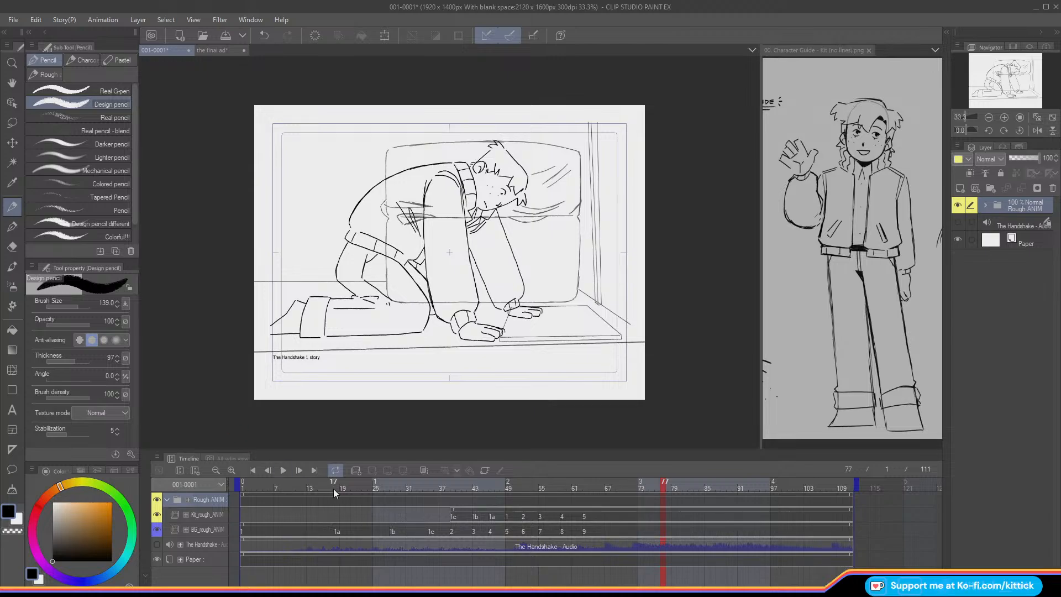
pyautogui.moveTo(355, 485); pyautogui.dragTo(270, 486)
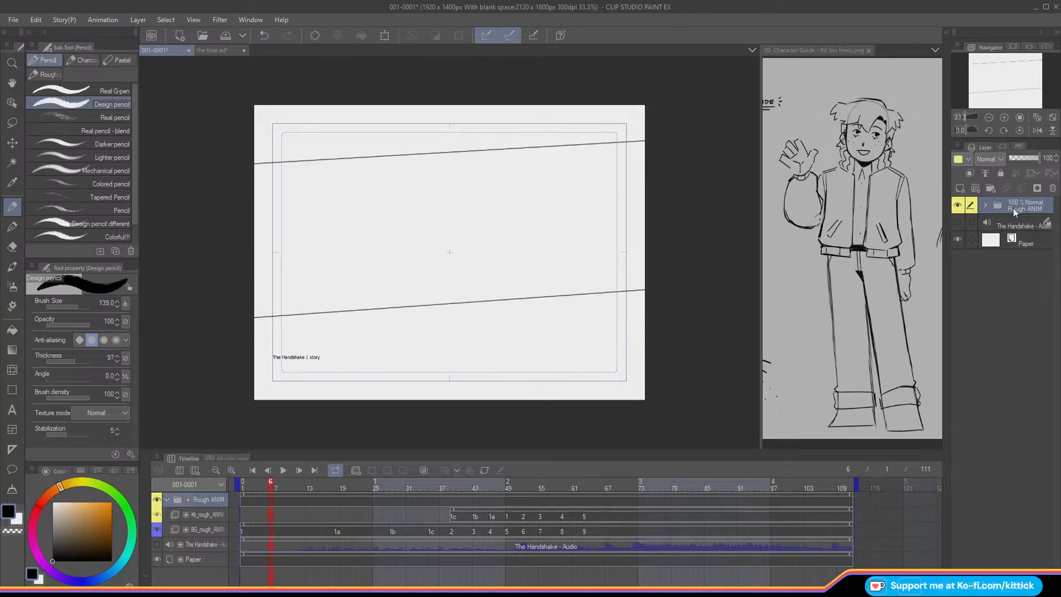
# Step: Dim the Rough ANIM folder to 35% opacity and add an animation folder above it with a new cel at frame 1
pyautogui.click(1019, 159)
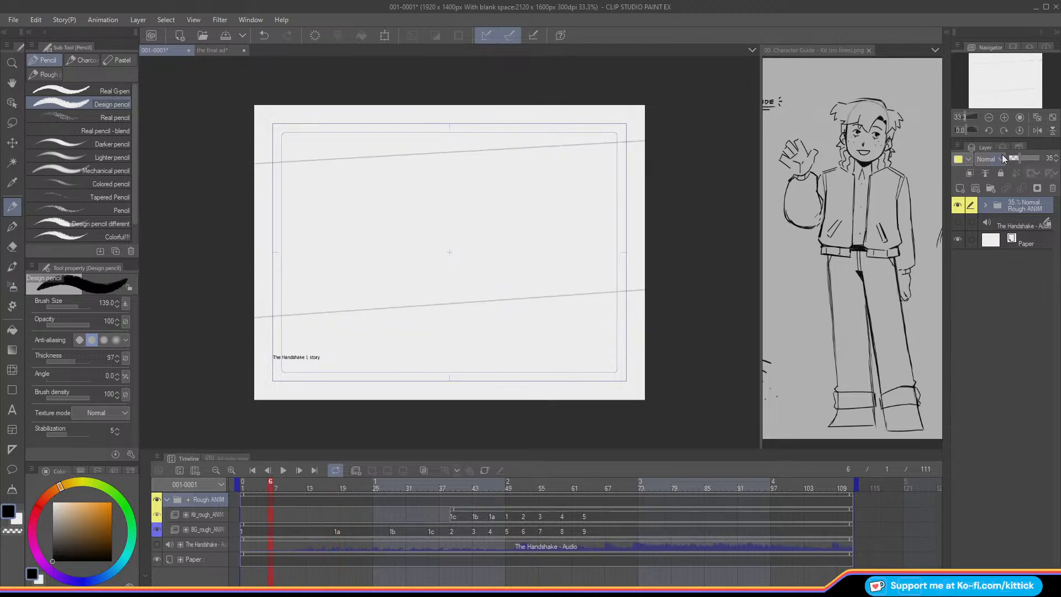
pyautogui.click(244, 489)
pyautogui.click(167, 499)
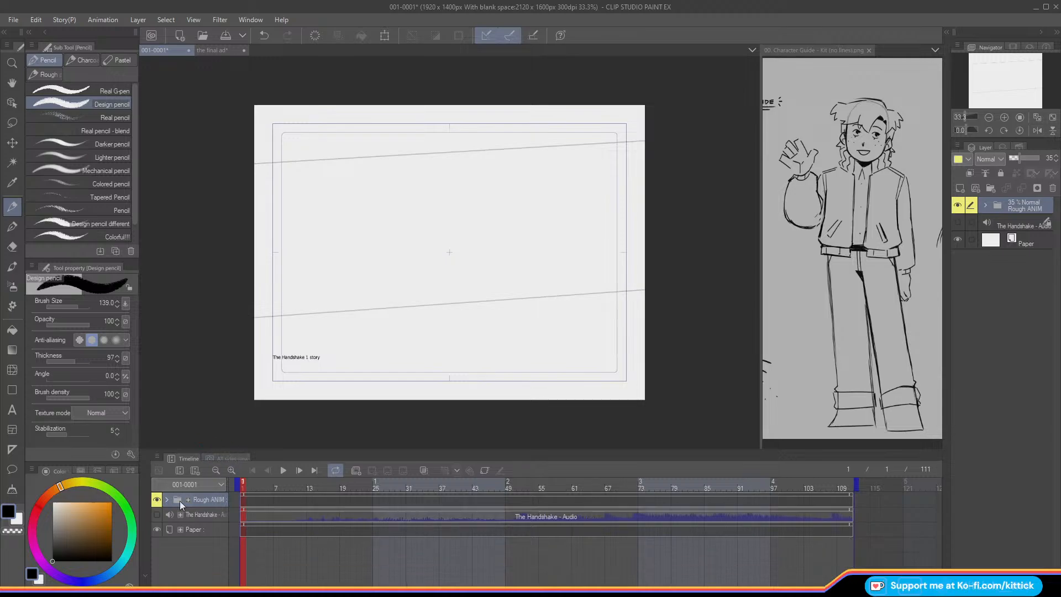
pyautogui.click(356, 471)
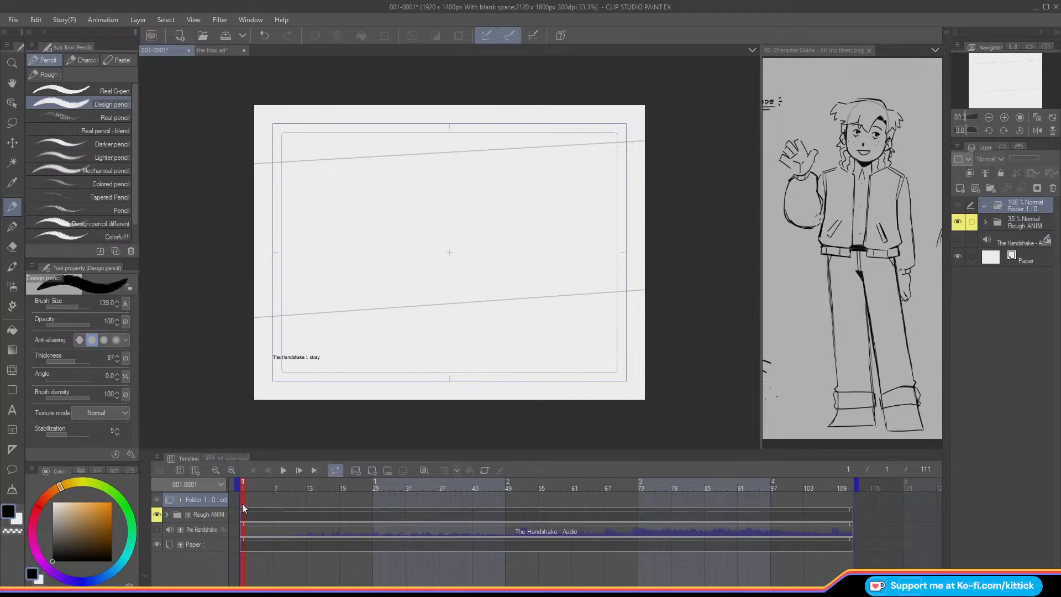
pyautogui.click(371, 471)
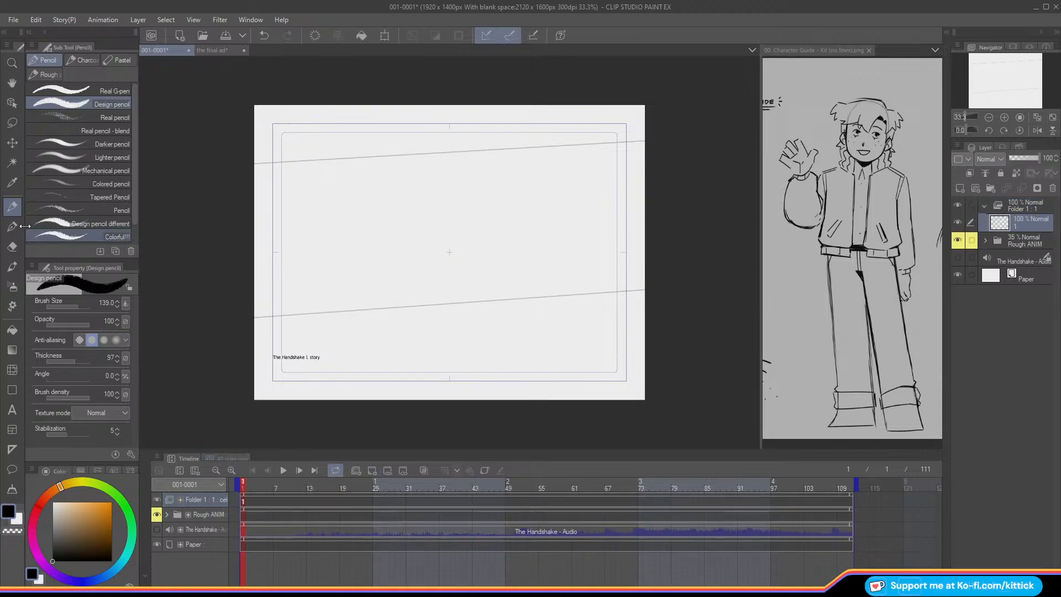
# Step: Set the Design pencil to brush size 8 and stabilization 41, and mirror the animation canvas view horizontally
pyautogui.click(69, 307)
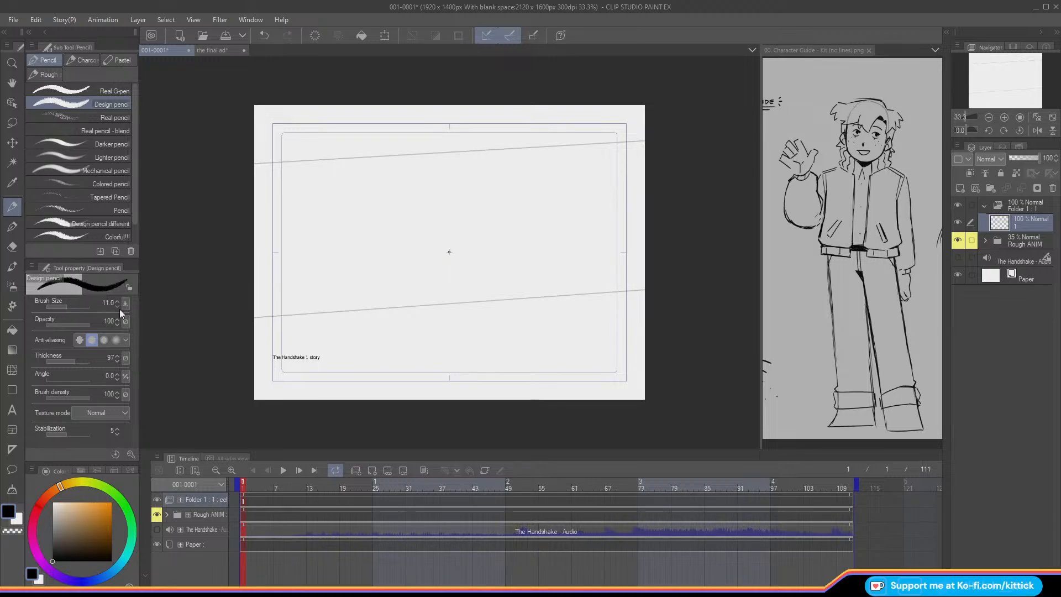
pyautogui.click(82, 436)
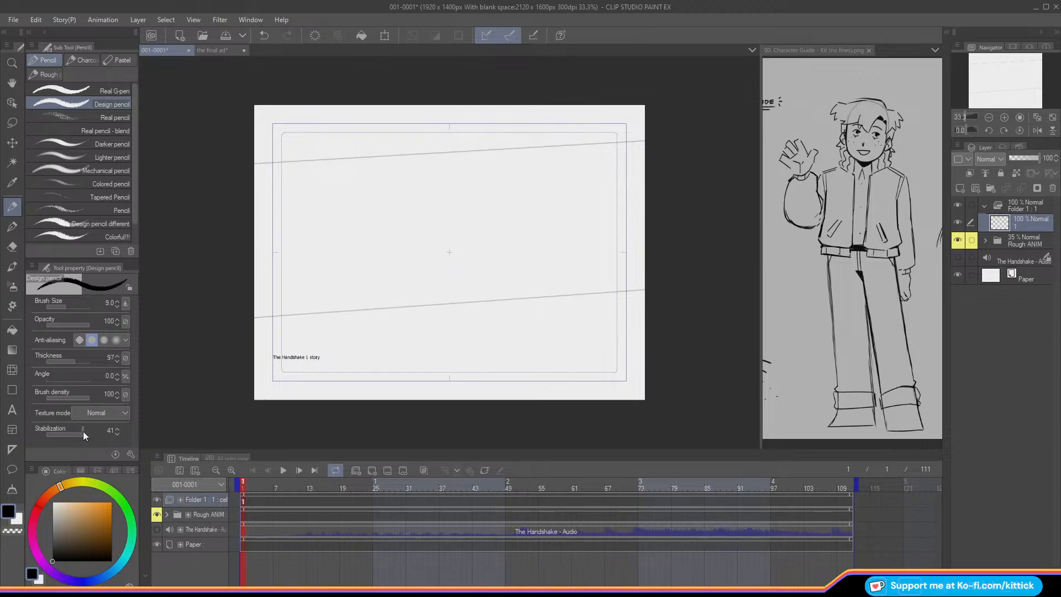
pyautogui.click(116, 306)
pyautogui.click(1035, 131)
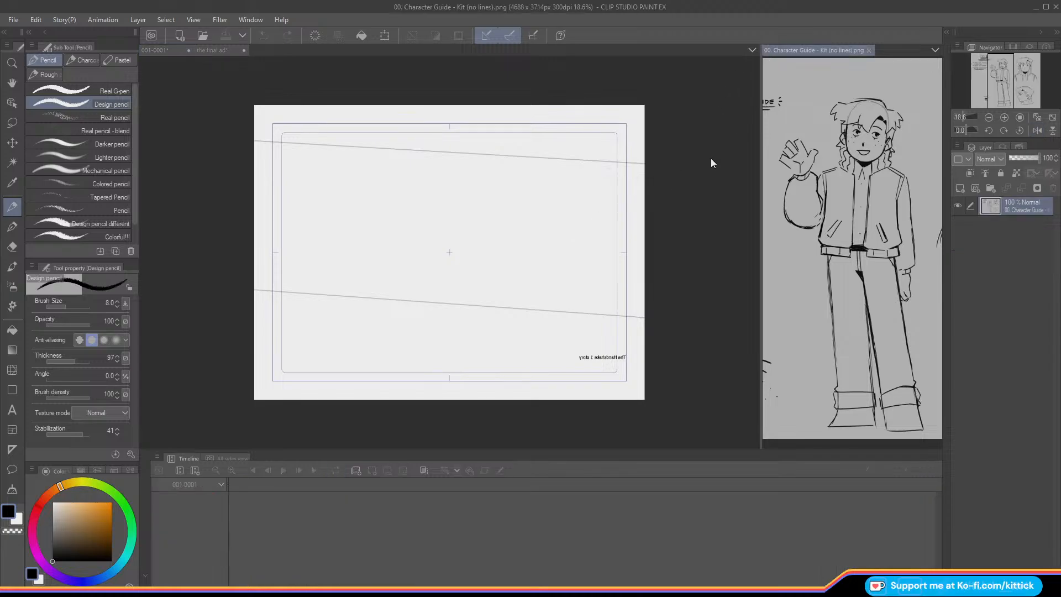
pyautogui.moveTo(993, 76); pyautogui.dragTo(991, 76)
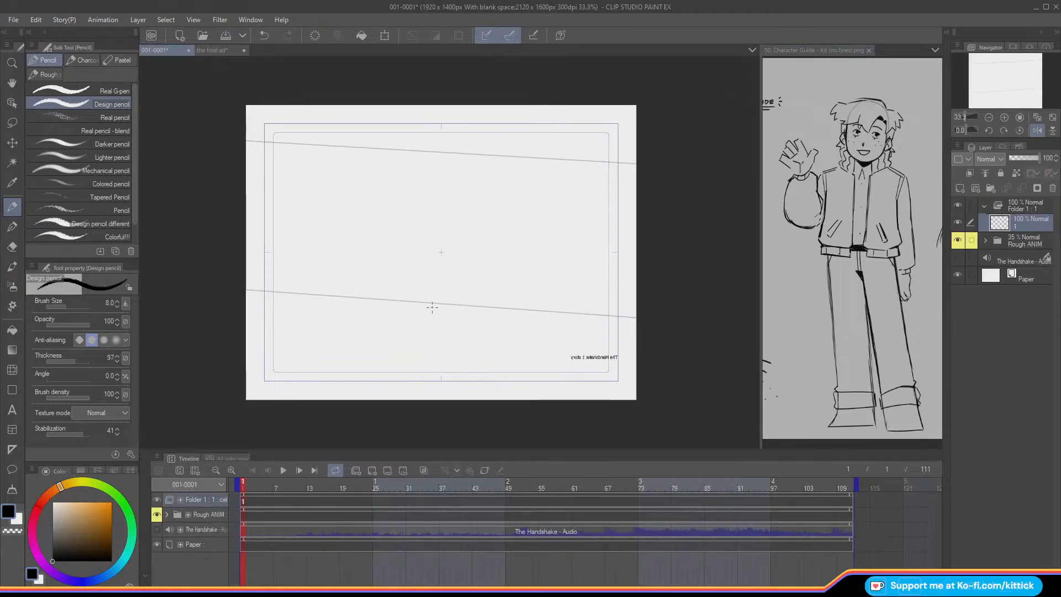
# Step: Raise the pencil stabilization to 60 and trace the upper rough line across the canvas on cel 1
pyautogui.click(242, 500)
pyautogui.click(85, 435)
pyautogui.moveTo(612, 162)
pyautogui.mouseDown()
pyautogui.moveTo(570, 156)
pyautogui.moveTo(601, 161)
pyautogui.mouseUp()
pyautogui.hotkey('ctrl', 'z')
pyautogui.moveTo(528, 158); pyautogui.dragTo(245, 138)
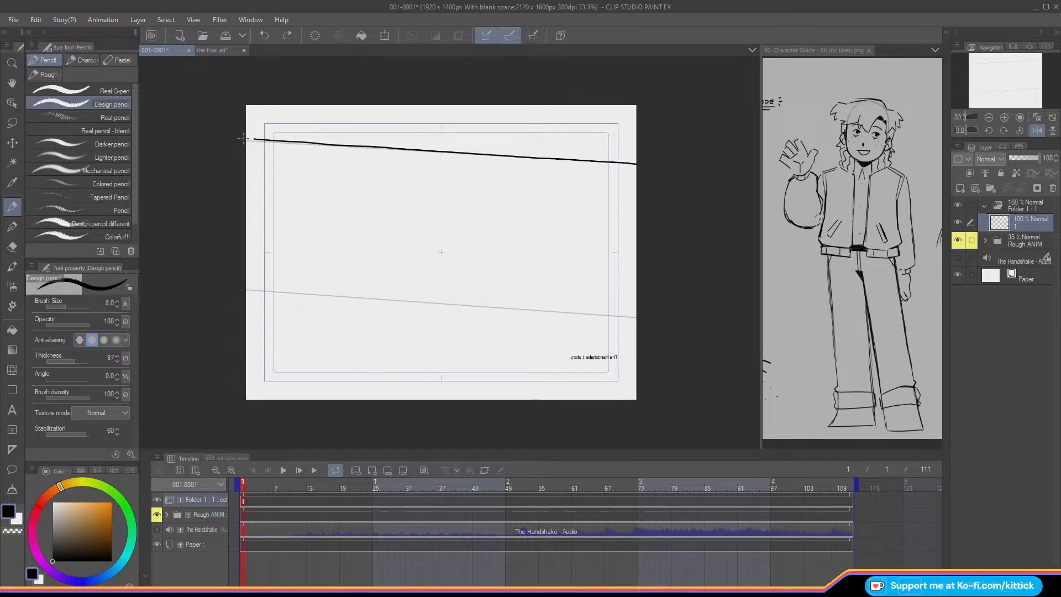
# Step: Erase the uneven left end of the upper line and redraw it cleanly out to the canvas edge
pyautogui.click(10, 248)
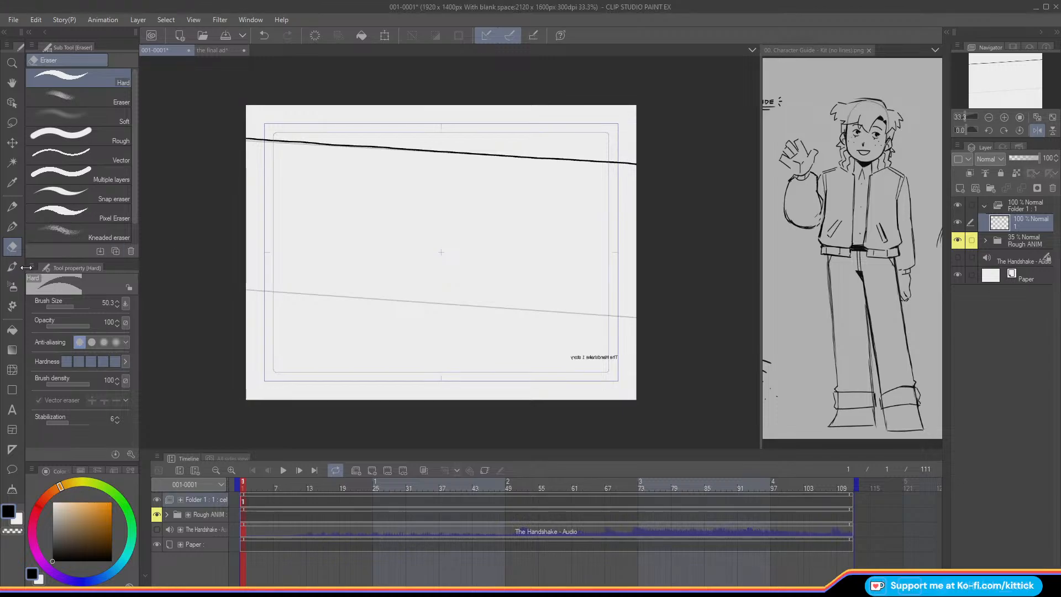
pyautogui.click(12, 249)
pyautogui.moveTo(315, 143); pyautogui.dragTo(228, 140)
pyautogui.click(13, 207)
pyautogui.doubleClick(1003, 117)
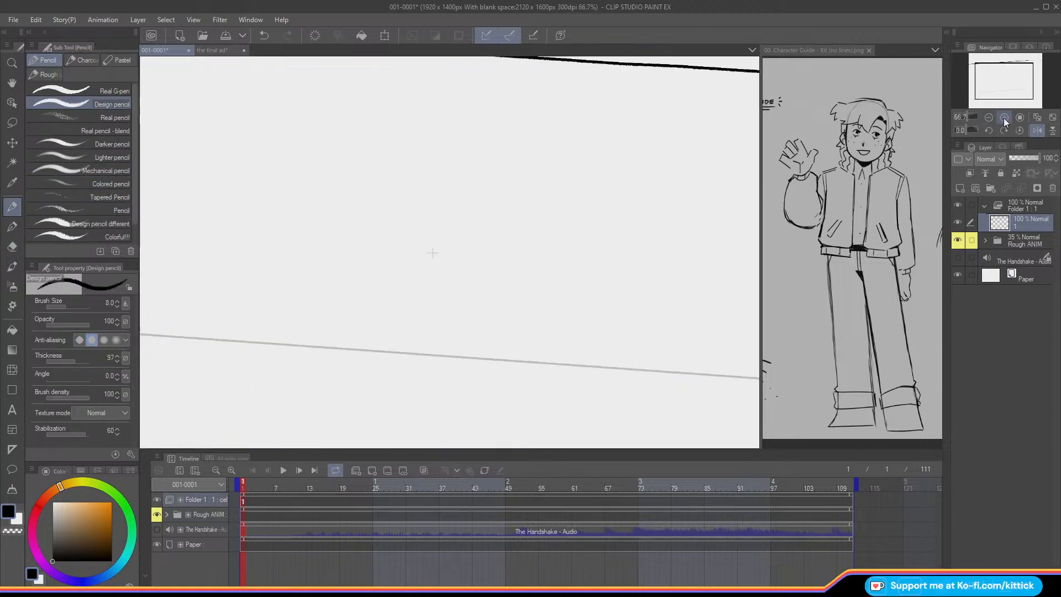
pyautogui.moveTo(999, 81); pyautogui.dragTo(1023, 70)
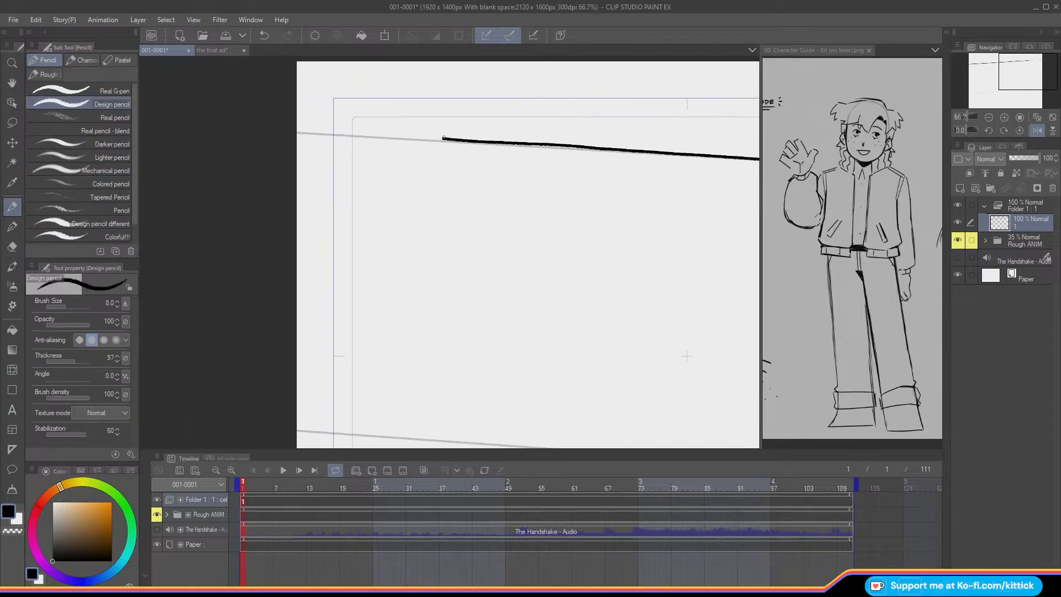
pyautogui.moveTo(445, 138); pyautogui.dragTo(303, 134)
pyautogui.hotkey('ctrl', 'z')
pyautogui.moveTo(443, 139); pyautogui.dragTo(301, 134)
pyautogui.hotkey('ctrl', 'z')
pyautogui.moveTo(444, 138); pyautogui.dragTo(298, 131)
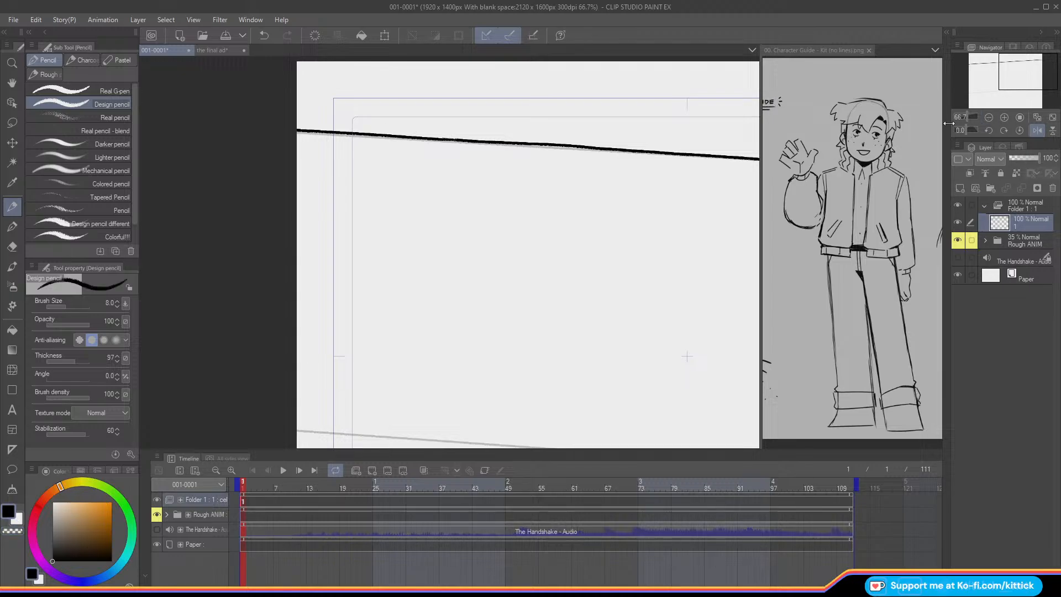
# Step: Thicken the uneven middle stretch of the upper line and trim its top edge with the transparent colour
pyautogui.moveTo(598, 148); pyautogui.dragTo(494, 142)
pyautogui.hotkey('ctrl', 'z')
pyautogui.moveTo(600, 148); pyautogui.dragTo(504, 142)
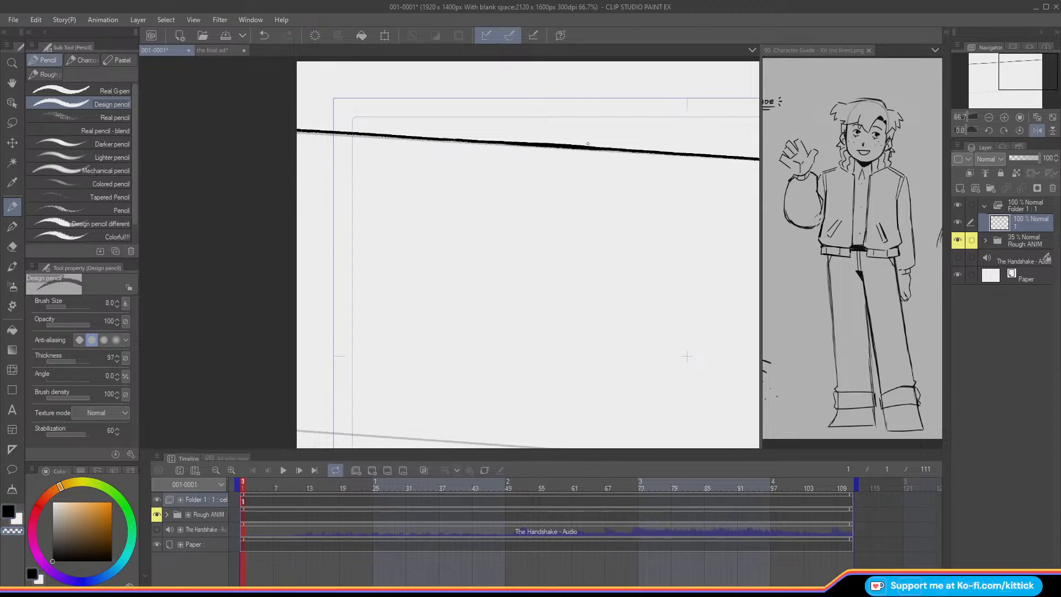
pyautogui.moveTo(588, 144); pyautogui.dragTo(510, 141)
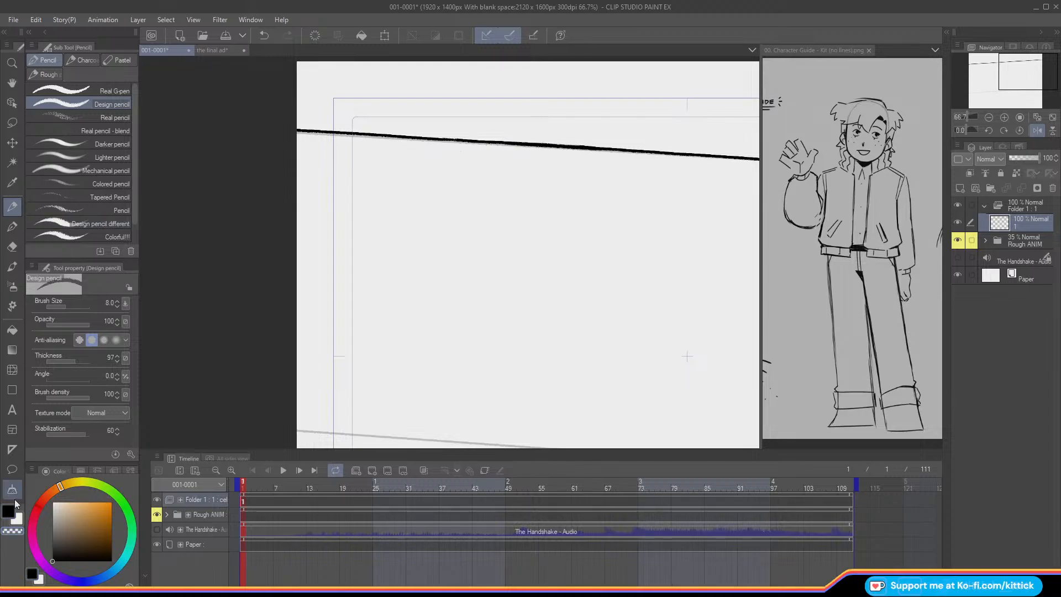
# Step: Add a raster layer above Paper and write the note "8px" in the canvas's upper right corner with stabilization 9
pyautogui.click(1053, 117)
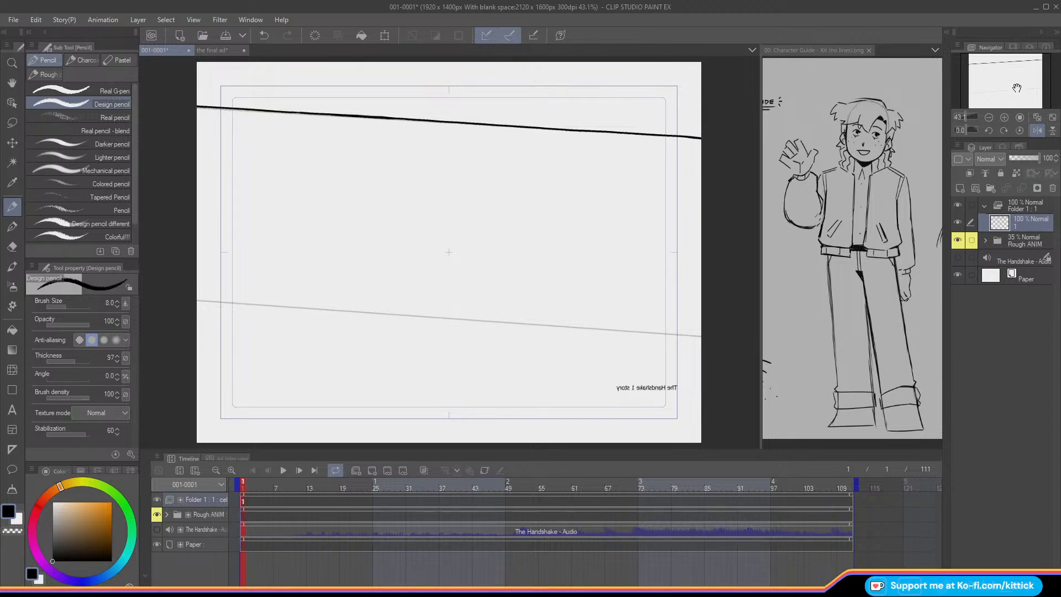
pyautogui.moveTo(1012, 91); pyautogui.dragTo(1018, 84)
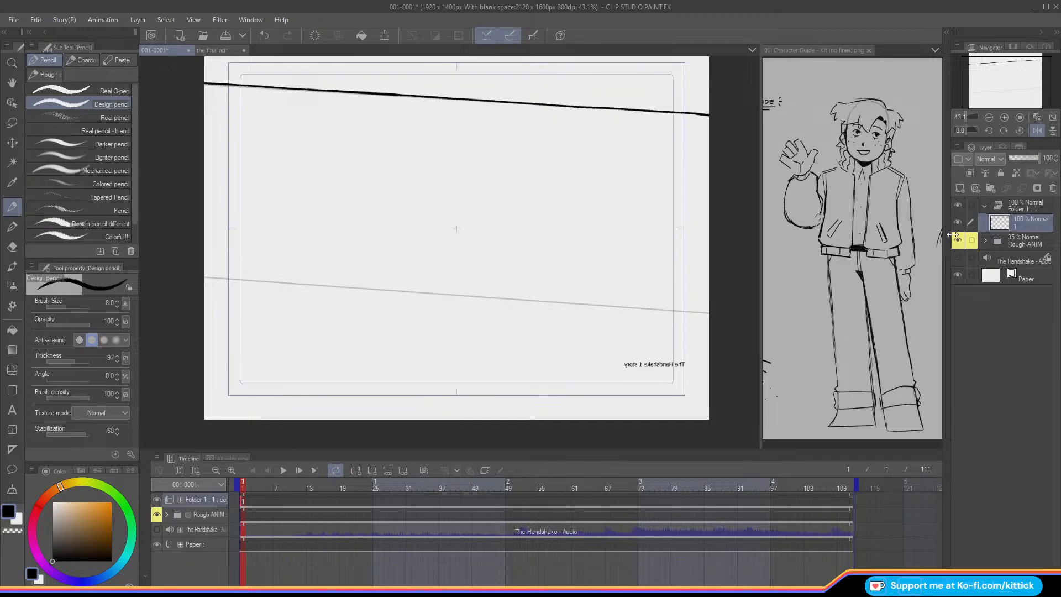
pyautogui.click(999, 282)
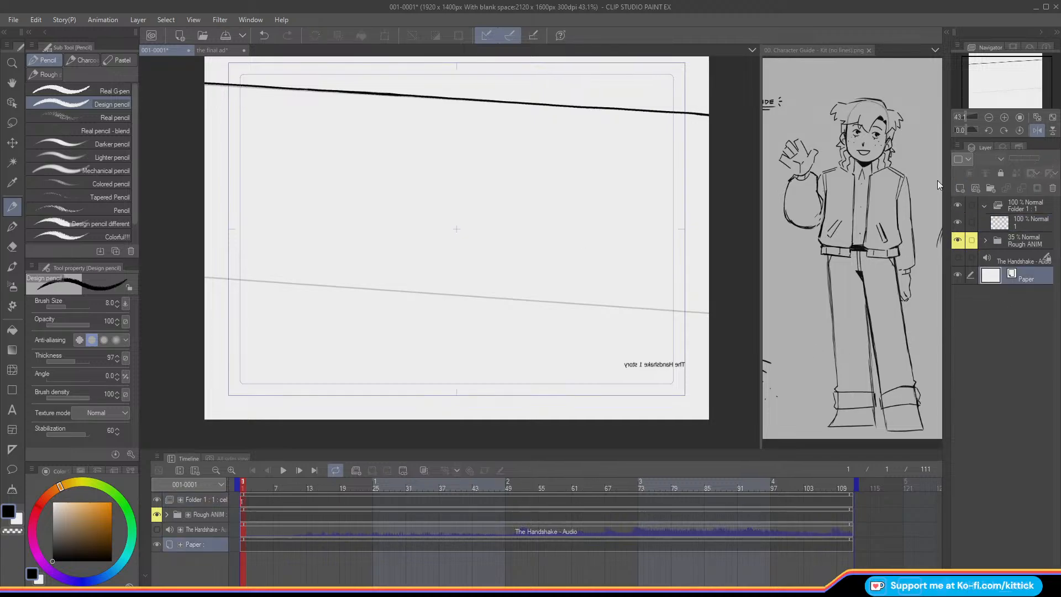
pyautogui.click(959, 188)
pyautogui.click(72, 435)
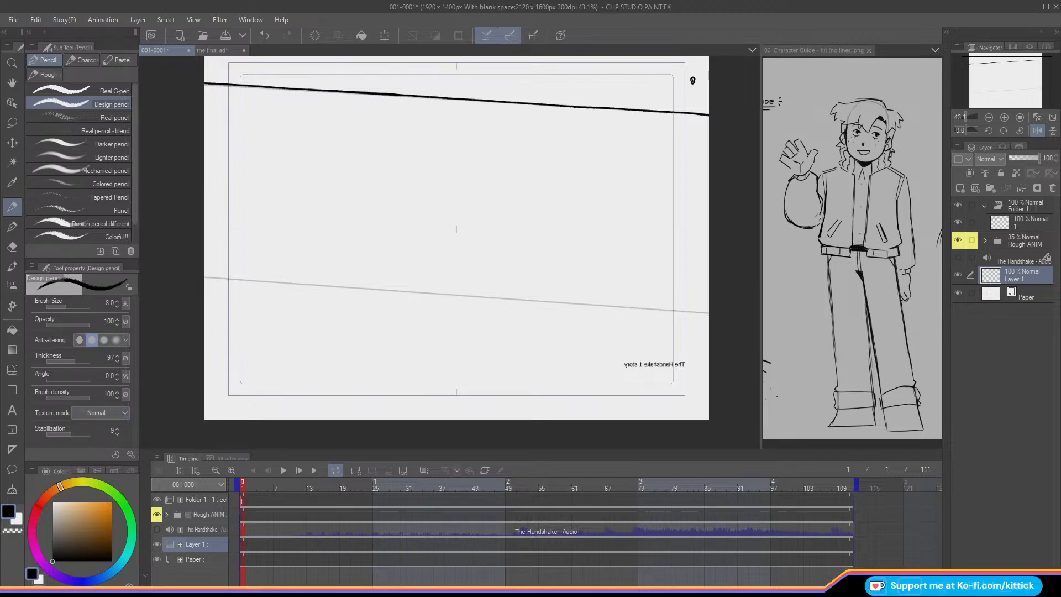
pyautogui.moveTo(696, 80); pyautogui.dragTo(702, 83)
pyautogui.moveTo(704, 79); pyautogui.dragTo(700, 84)
# Step: Trace the right part of the lower rough line on cel 1 with pencil stabilization 51
pyautogui.click(979, 223)
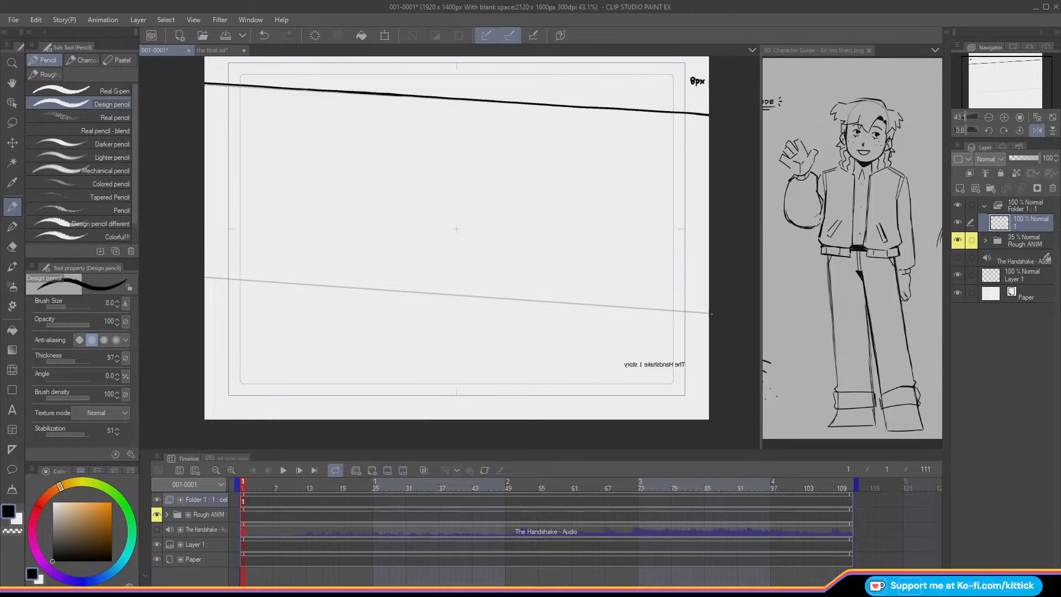
pyautogui.moveTo(710, 313); pyautogui.dragTo(630, 307)
pyautogui.hotkey('ctrl', 'z')
pyautogui.hotkey('ctrl', 'z')
pyautogui.hotkey('ctrl', 'z')
pyautogui.moveTo(701, 314); pyautogui.dragTo(452, 289)
pyautogui.hotkey('ctrl', 'z')
pyautogui.moveTo(713, 313)
pyautogui.mouseDown()
pyautogui.moveTo(499, 297)
pyautogui.moveTo(533, 301)
pyautogui.mouseUp()
# Step: Trim the loose end of the lower line and extend the line to the canvas's left edge with the Design pencil
pyautogui.press('e')
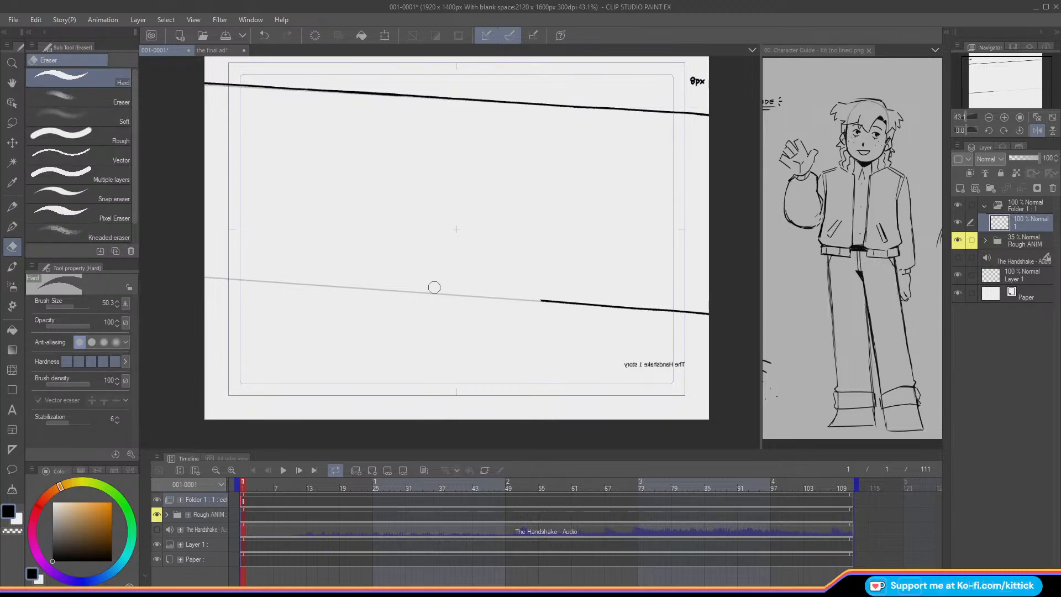
pyautogui.click(14, 208)
pyautogui.click(1004, 117)
pyautogui.moveTo(994, 86); pyautogui.dragTo(1004, 87)
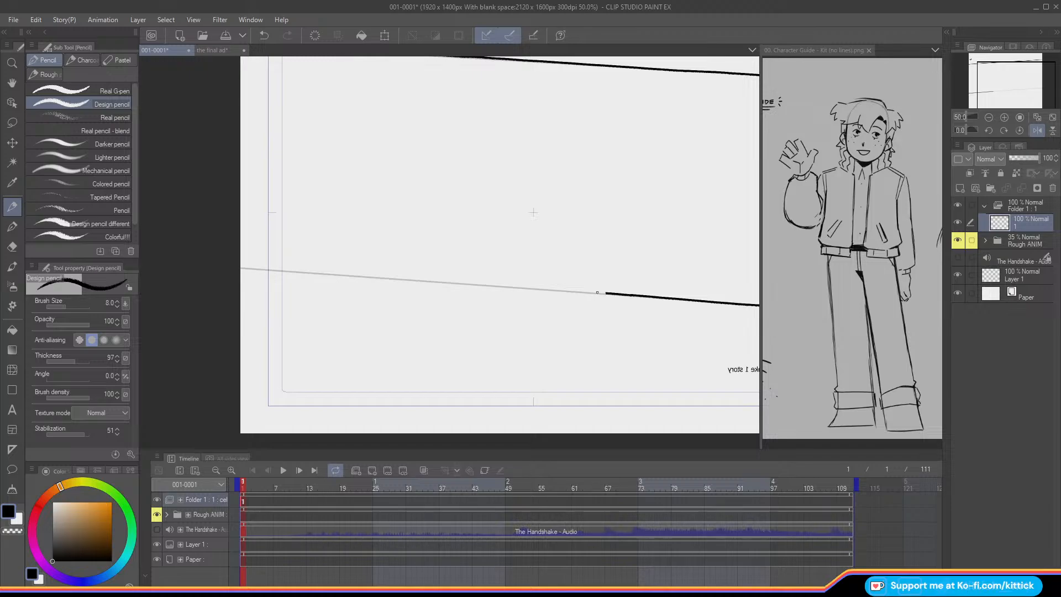
pyautogui.moveTo(566, 290); pyautogui.dragTo(241, 265)
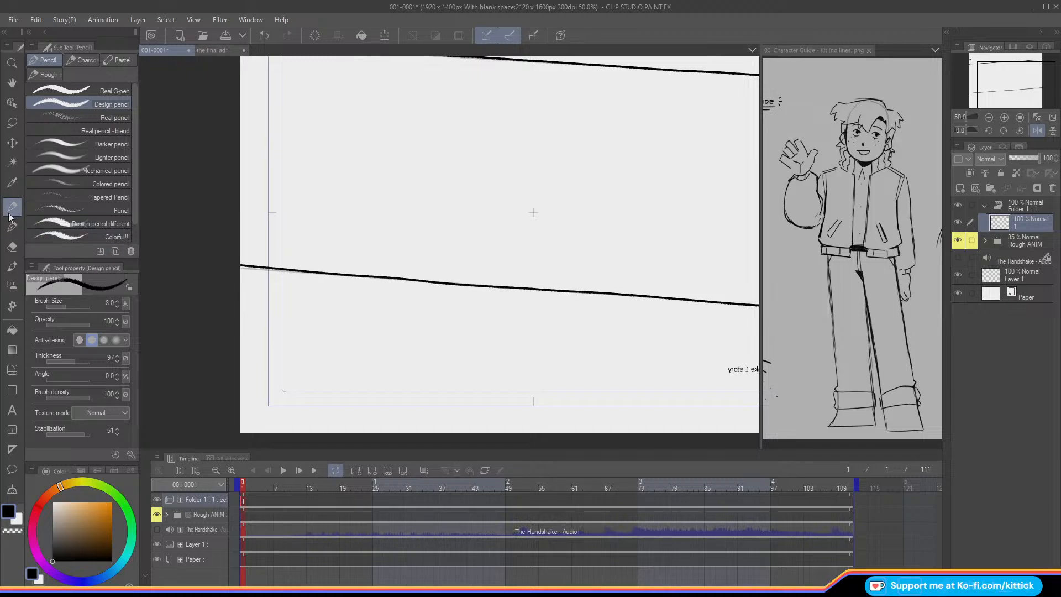
# Step: Smooth the bump in the lower line with Liquify at a brush size of 297.8
pyautogui.click(12, 370)
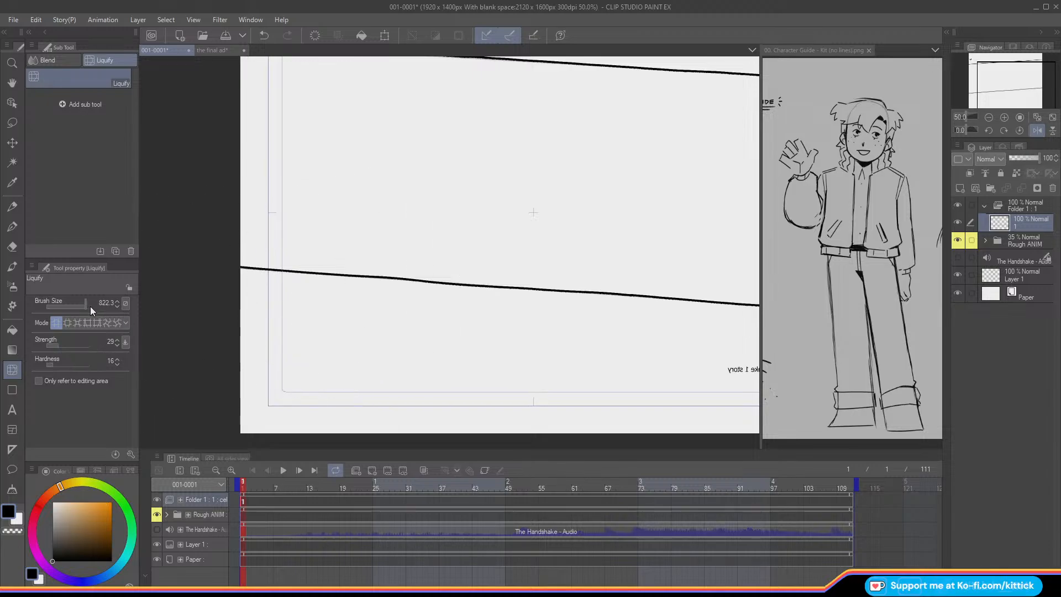
pyautogui.moveTo(93, 311); pyautogui.dragTo(82, 309)
pyautogui.moveTo(392, 278); pyautogui.dragTo(396, 286)
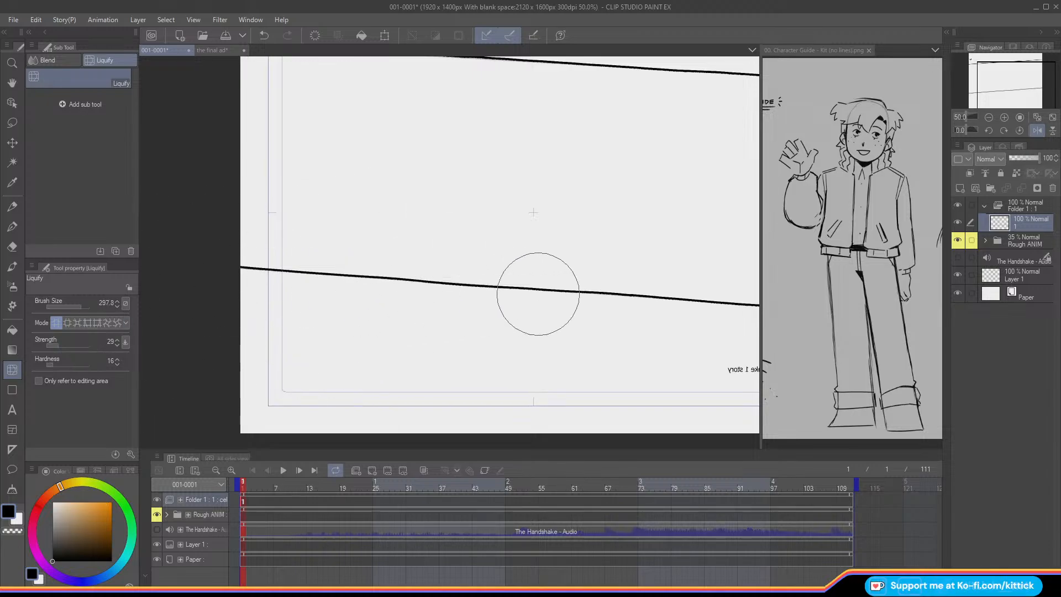
pyautogui.click(13, 209)
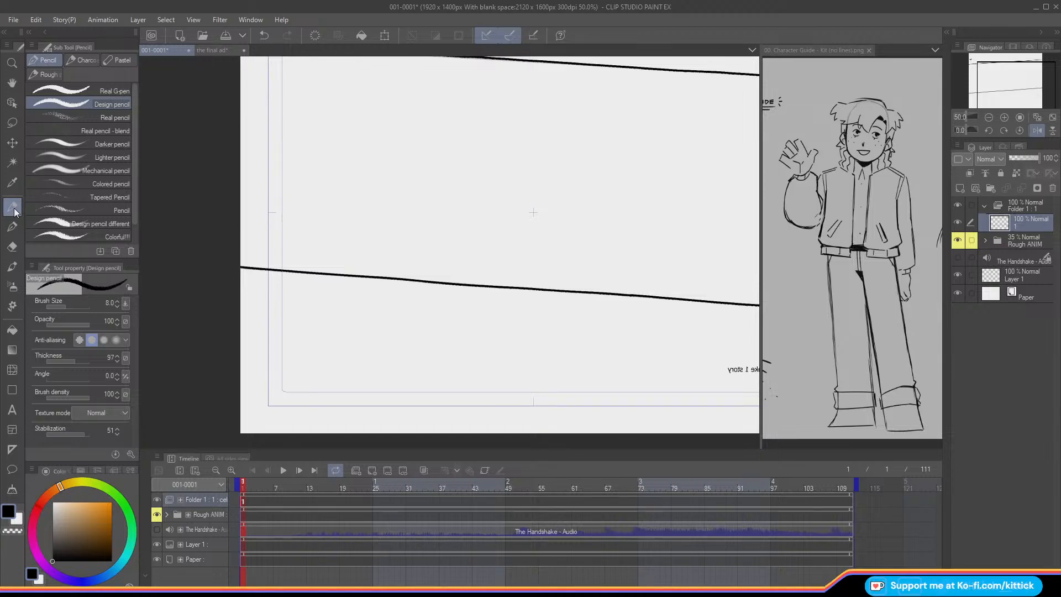
# Step: Check the lines in mirrored view, even out the upper line with Liquify and clean its edge with the transparent colour
pyautogui.click(1037, 117)
pyautogui.click(1037, 131)
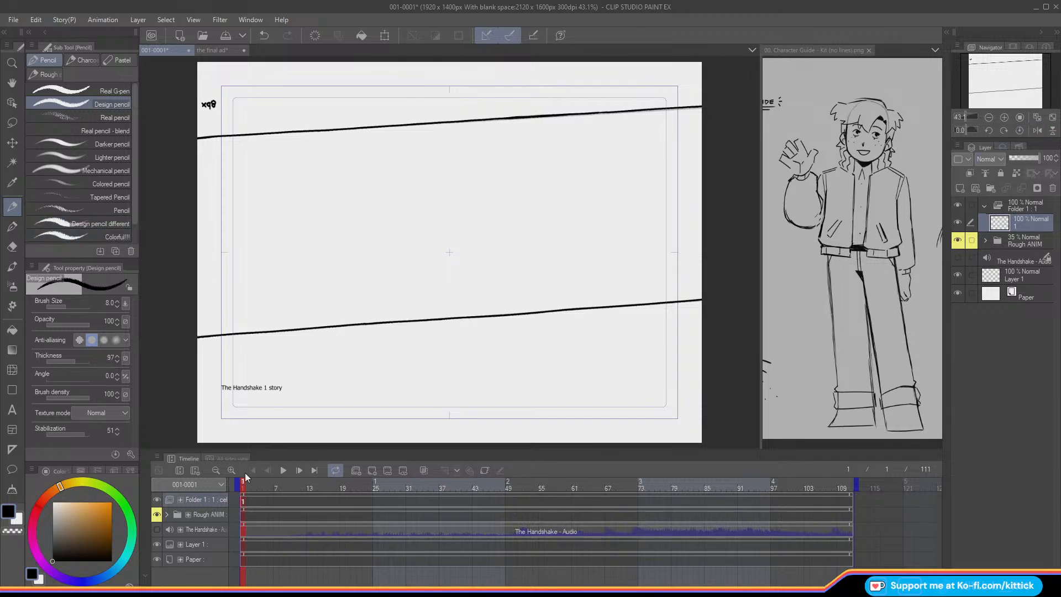
pyautogui.click(13, 370)
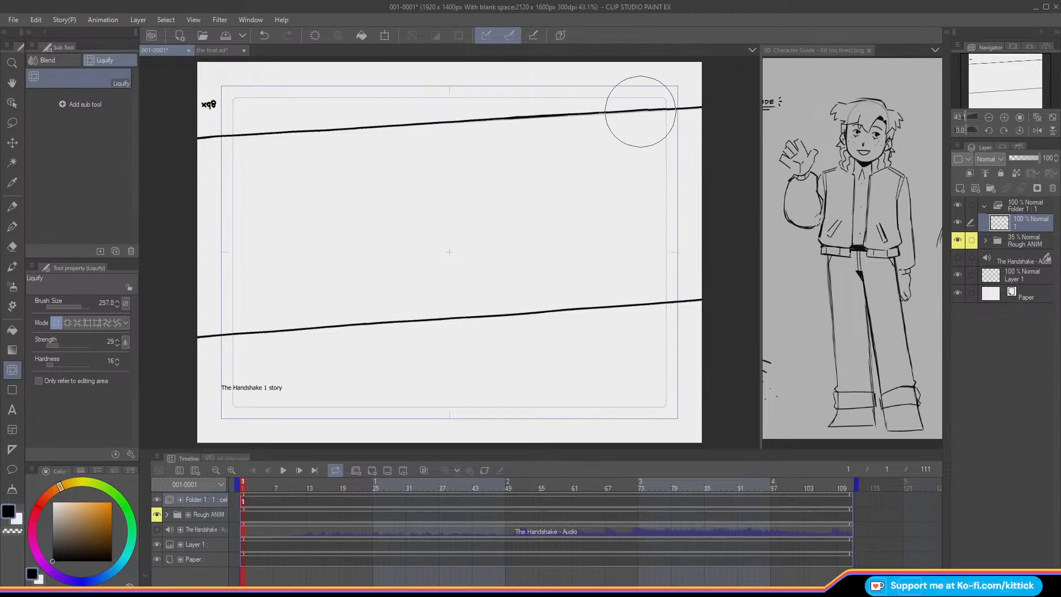
pyautogui.click(11, 207)
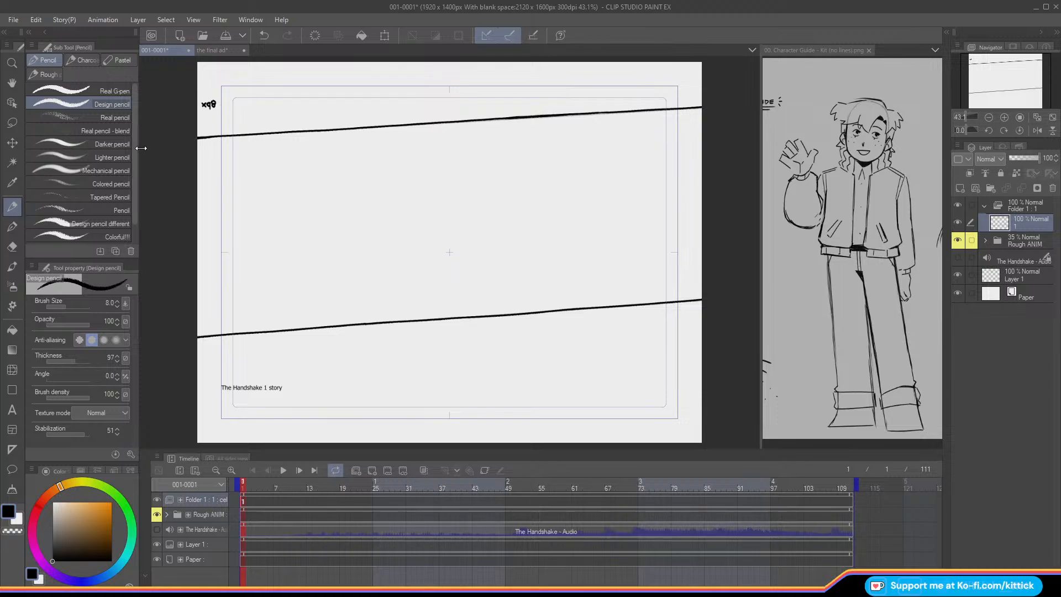
pyautogui.click(1037, 131)
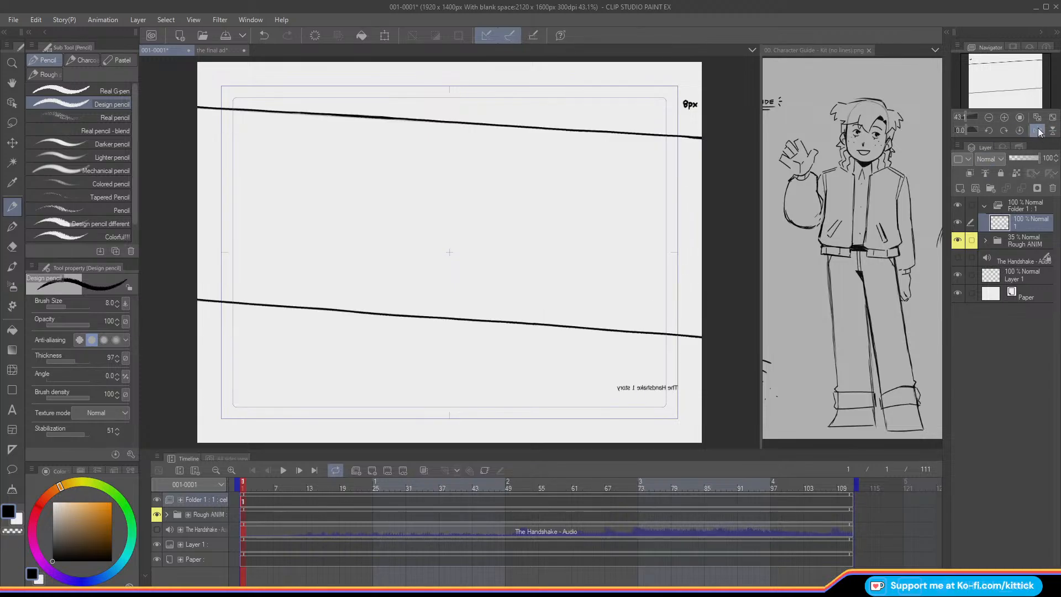
pyautogui.press('c')
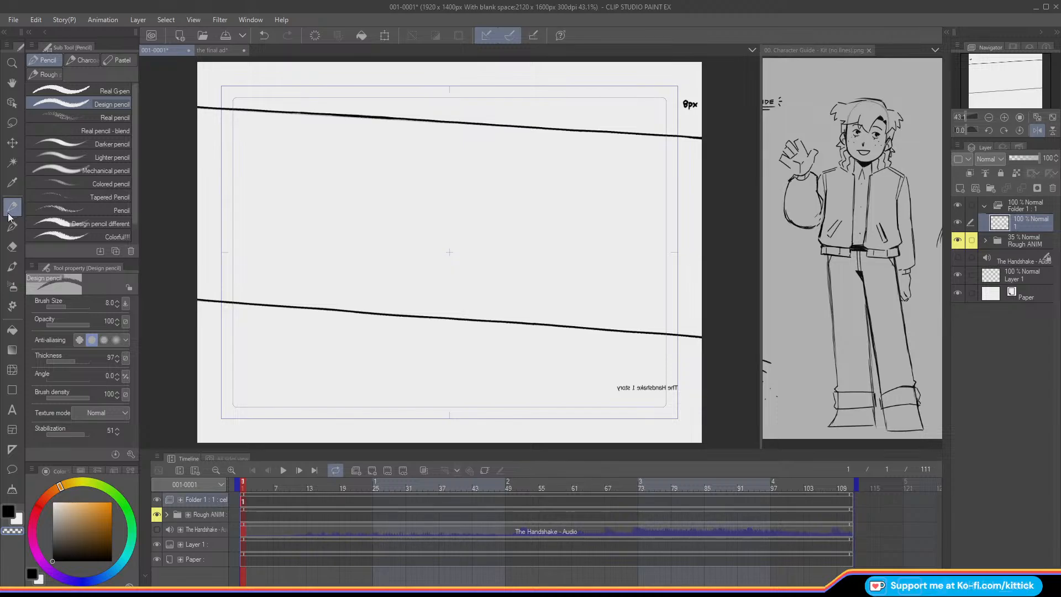
pyautogui.click(8, 514)
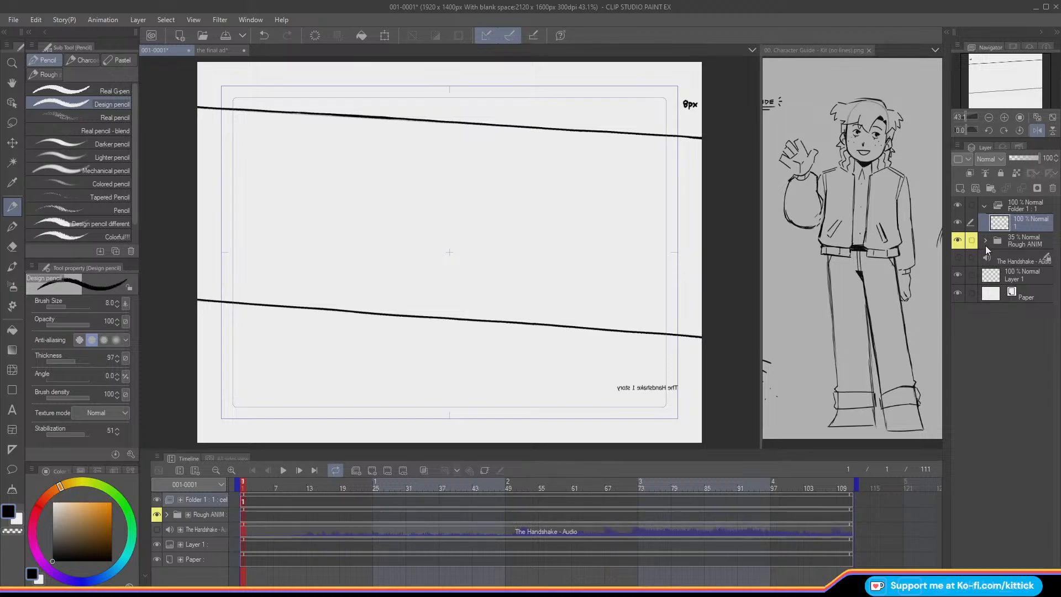
# Step: Hide the Rough ANIM folder and add cel 2 with the same background lines to Folder 1 at frame 18
pyautogui.moveTo(250, 490)
pyautogui.mouseDown()
pyautogui.moveTo(336, 492)
pyautogui.moveTo(243, 494)
pyautogui.mouseUp()
pyautogui.click(958, 240)
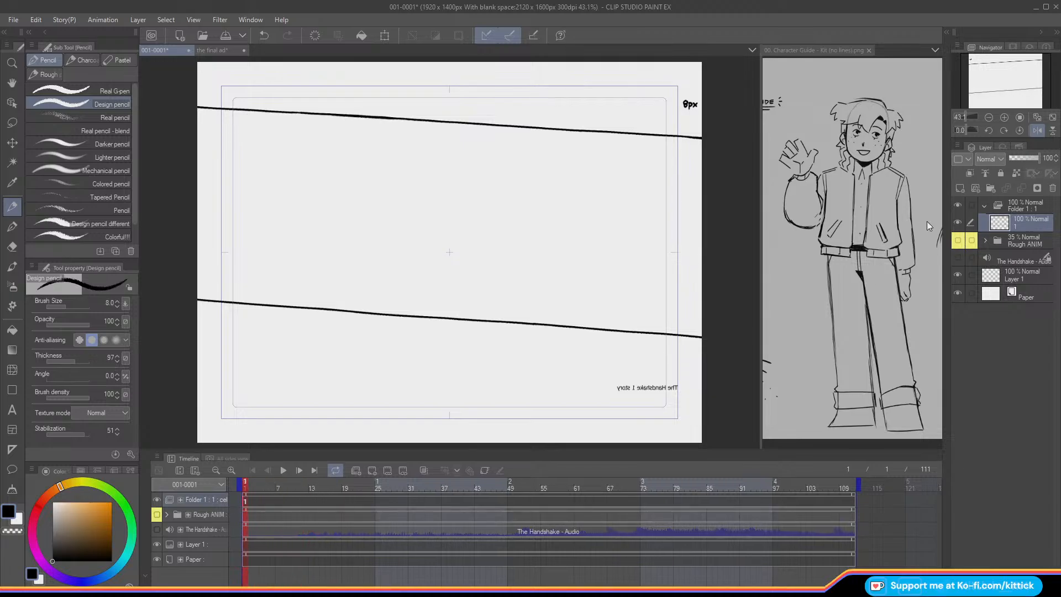
pyautogui.click(166, 514)
pyautogui.moveTo(248, 487); pyautogui.dragTo(335, 502)
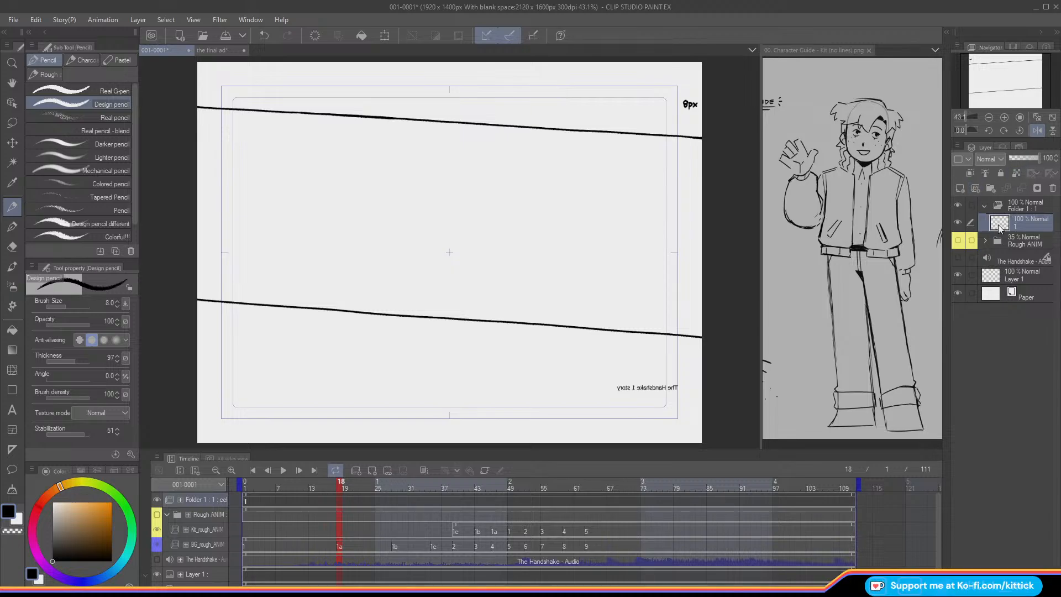
pyautogui.click(959, 188)
pyautogui.click(340, 500)
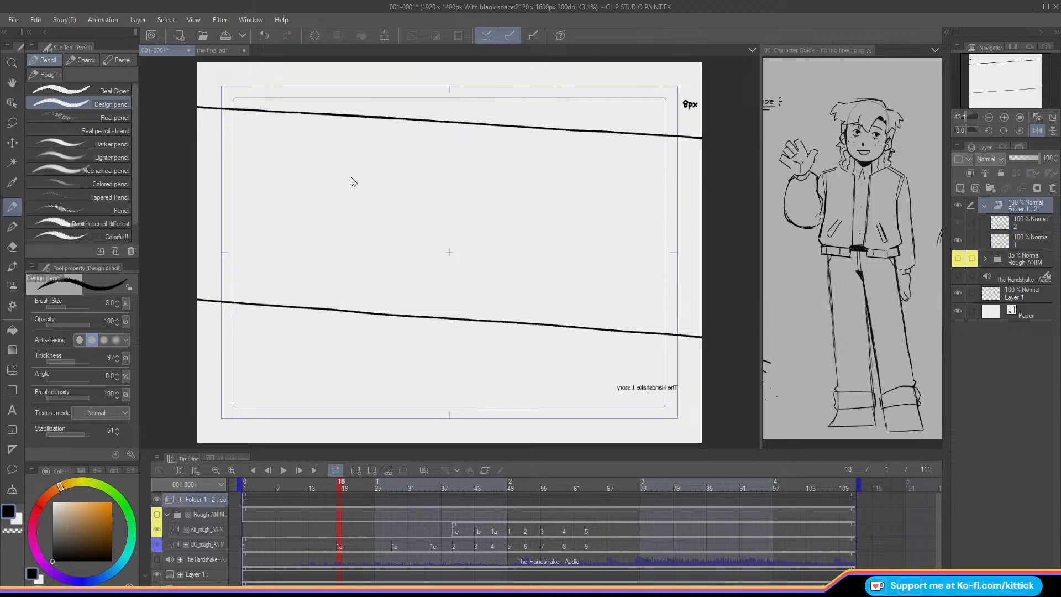
pyautogui.click(12, 142)
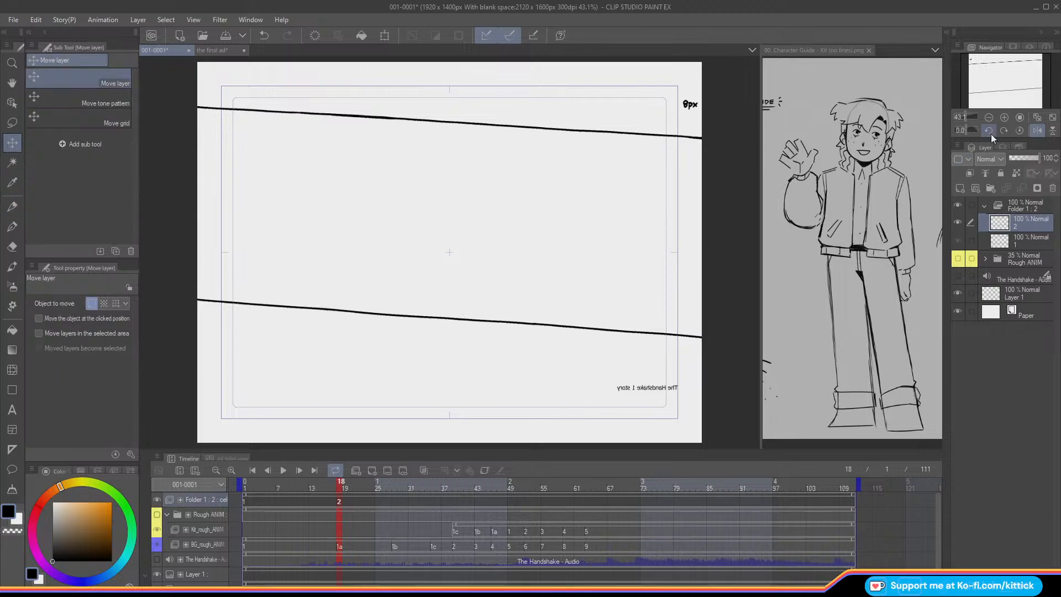
pyautogui.click(1004, 118)
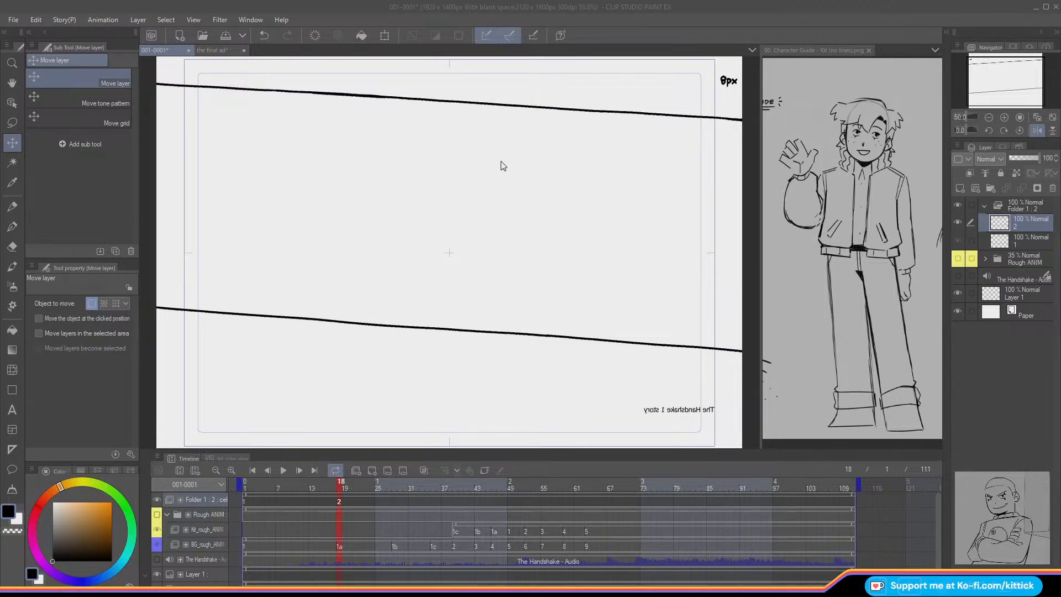
# Step: Start a new 5600 x 4600 px, 600 dpi illustration and sketch a head outline with the Design pencil, setting stabilization to 10
pyautogui.click(500, 75)
pyautogui.click(13, 208)
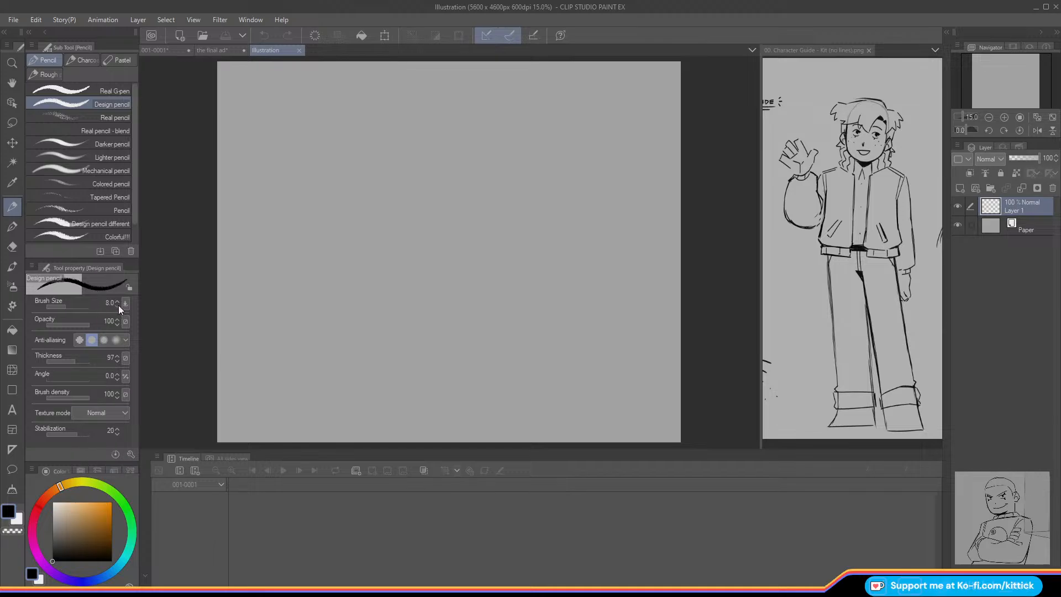
pyautogui.click(1005, 118)
pyautogui.moveTo(1006, 79); pyautogui.dragTo(1012, 74)
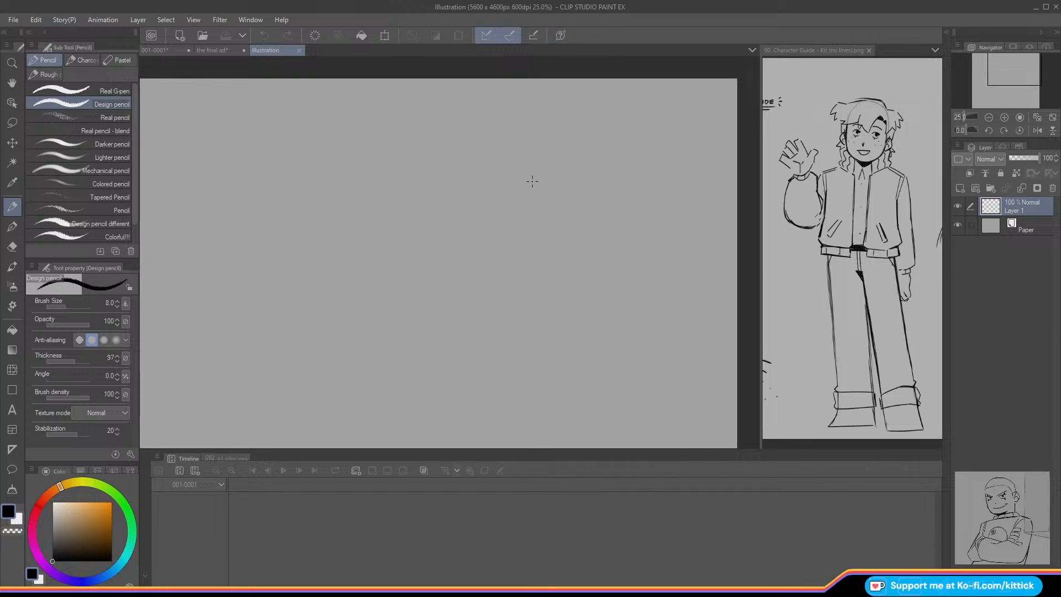
pyautogui.moveTo(486, 189)
pyautogui.mouseDown()
pyautogui.moveTo(539, 175)
pyautogui.moveTo(545, 237)
pyautogui.moveTo(507, 209)
pyautogui.moveTo(541, 243)
pyautogui.moveTo(515, 248)
pyautogui.mouseUp()
pyautogui.hotkey('ctrl', 'z')
pyautogui.moveTo(77, 435); pyautogui.dragTo(71, 435)
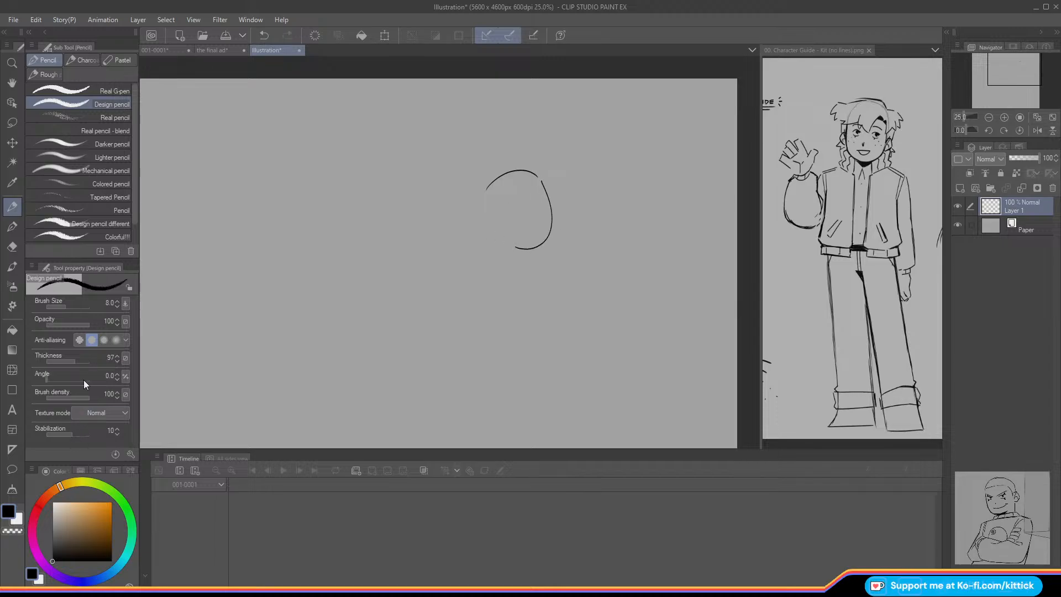
# Step: Draw two large round eyes, a wavy frowning mouth, the ear and a hair fringe on the head
pyautogui.moveTo(511, 196)
pyautogui.mouseDown()
pyautogui.moveTo(529, 211)
pyautogui.moveTo(509, 199)
pyautogui.moveTo(535, 190)
pyautogui.mouseUp()
pyautogui.click(518, 205)
pyautogui.moveTo(500, 221); pyautogui.dragTo(508, 226)
pyautogui.moveTo(554, 199)
pyautogui.mouseDown()
pyautogui.moveTo(520, 245)
pyautogui.moveTo(546, 236)
pyautogui.moveTo(543, 224)
pyautogui.moveTo(488, 242)
pyautogui.mouseUp()
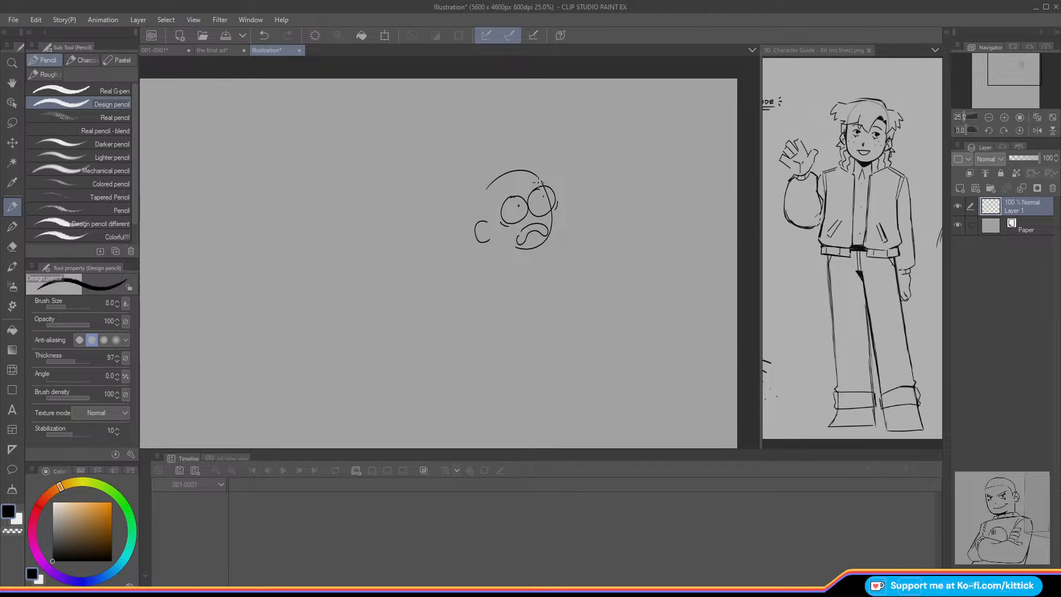
pyautogui.moveTo(539, 179); pyautogui.dragTo(528, 191)
pyautogui.moveTo(498, 196)
pyautogui.mouseDown()
pyautogui.moveTo(479, 211)
pyautogui.moveTo(486, 201)
pyautogui.moveTo(487, 238)
pyautogui.mouseUp()
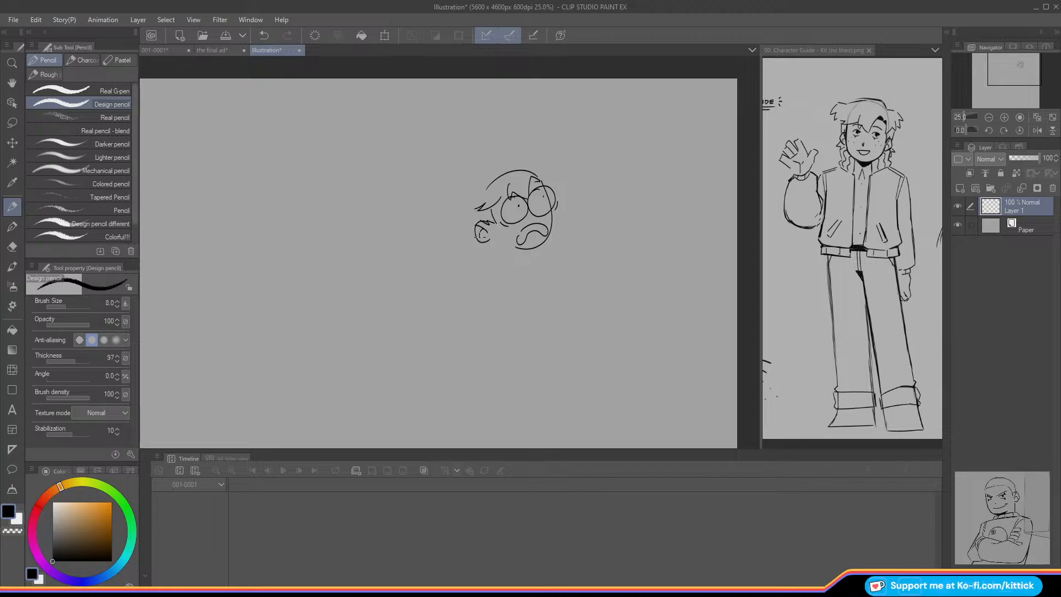
# Step: Erase the outline running through the eye with the Hard eraser, and pencil in the hair tufts, jaw and ribbed collar
pyautogui.click(15, 246)
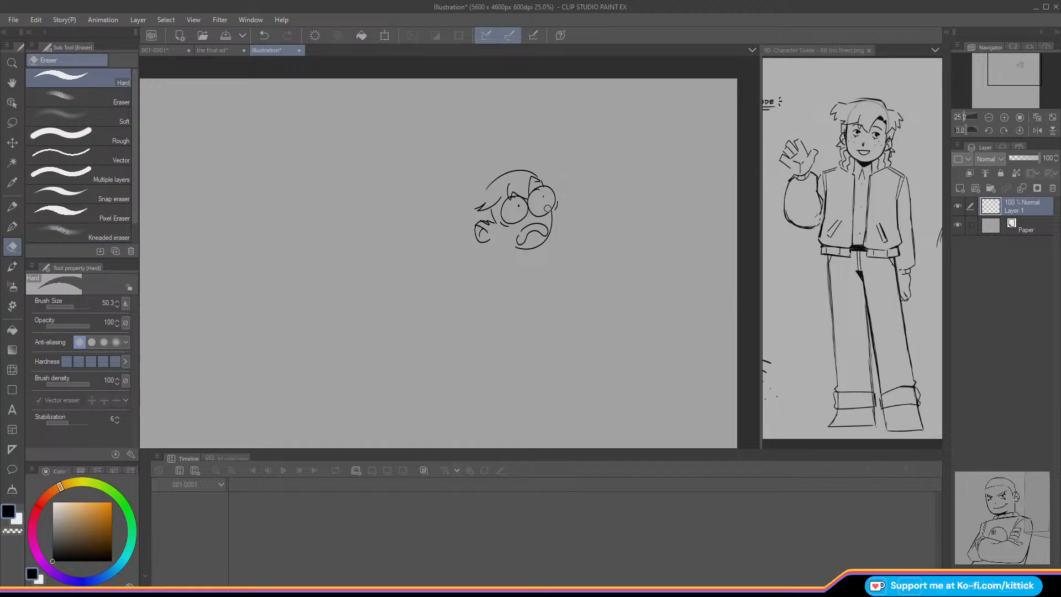
pyautogui.click(13, 207)
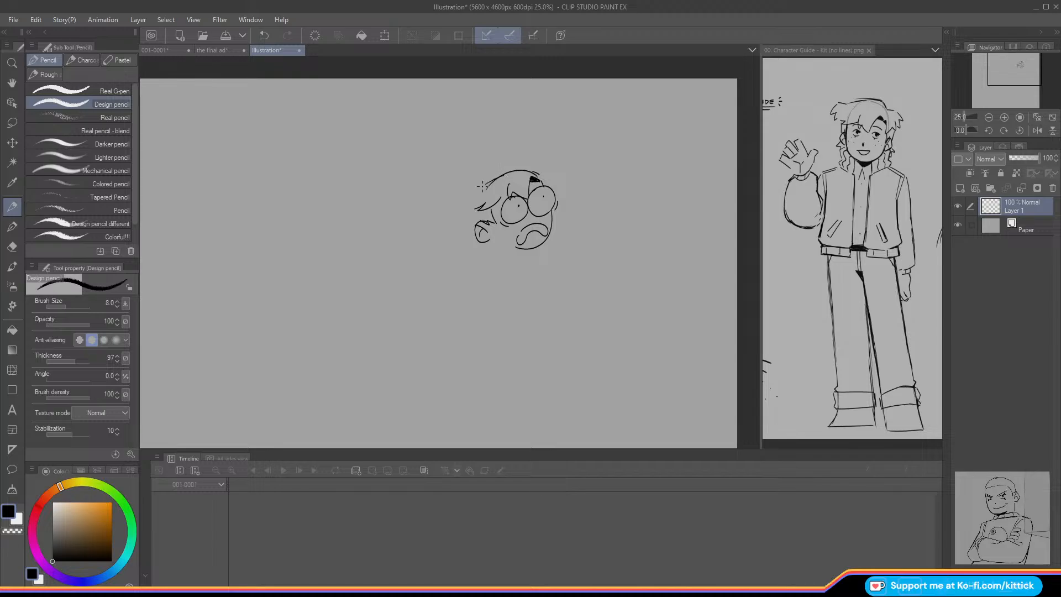
pyautogui.moveTo(504, 174)
pyautogui.mouseDown()
pyautogui.moveTo(455, 203)
pyautogui.moveTo(465, 217)
pyautogui.mouseUp()
pyautogui.moveTo(516, 250)
pyautogui.mouseDown()
pyautogui.moveTo(473, 244)
pyautogui.moveTo(486, 254)
pyautogui.mouseUp()
pyautogui.moveTo(502, 246); pyautogui.dragTo(499, 254)
pyautogui.moveTo(553, 231)
pyautogui.mouseDown()
pyautogui.moveTo(562, 246)
pyautogui.moveTo(538, 251)
pyautogui.mouseUp()
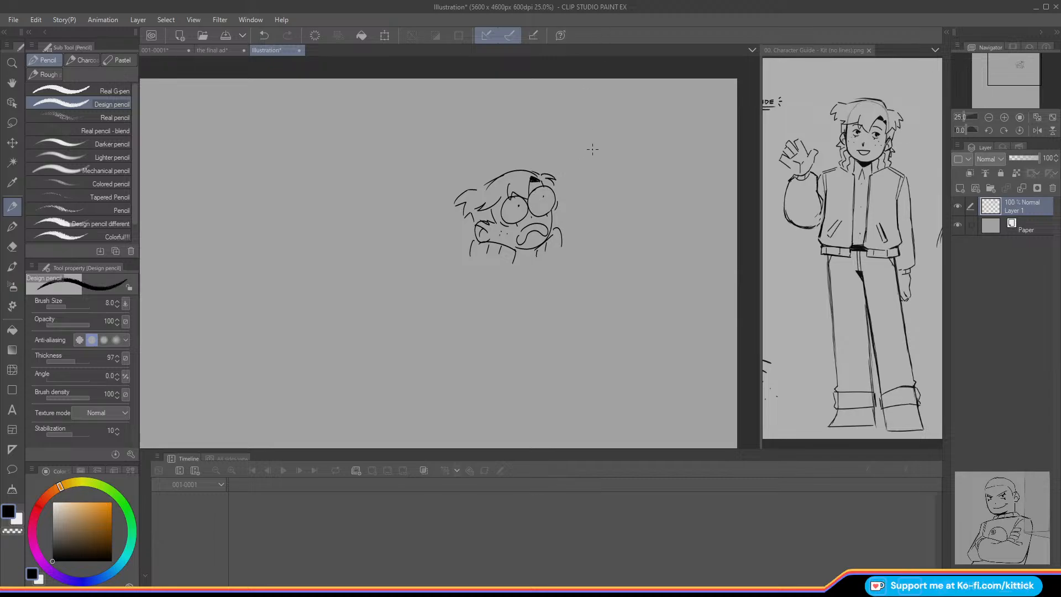
pyautogui.moveTo(575, 174); pyautogui.dragTo(587, 210)
pyautogui.hotkey('ctrl', 'z')
pyautogui.hotkey('ctrl', 'z')
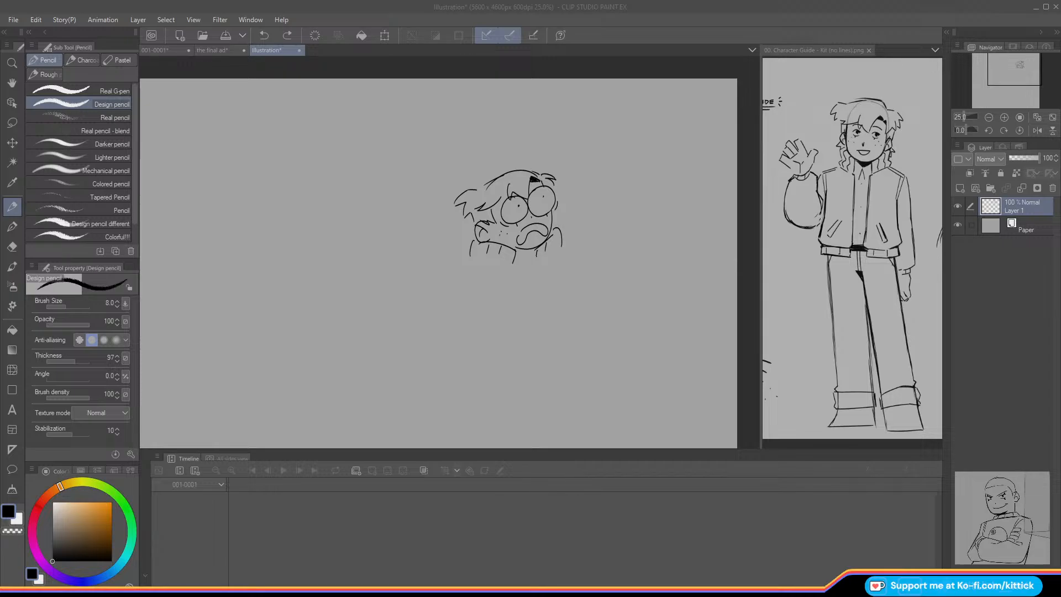
# Step: Bring the crossed-arms character image in beneath Layer 1 and move it beside the sketched head
pyautogui.moveTo(1001, 518); pyautogui.dragTo(1002, 215)
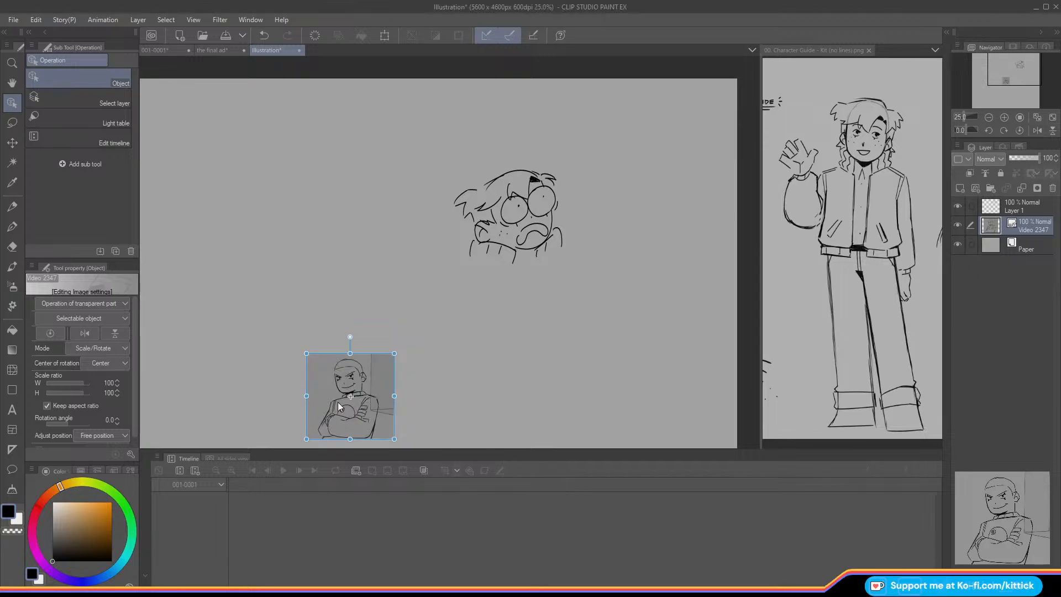
pyautogui.press('p')
pyautogui.press('k')
pyautogui.moveTo(281, 424); pyautogui.dragTo(543, 196)
# Step: Scale up the crossed-arms character image with its lower edge near the sketched head's chin
pyautogui.click(386, 39)
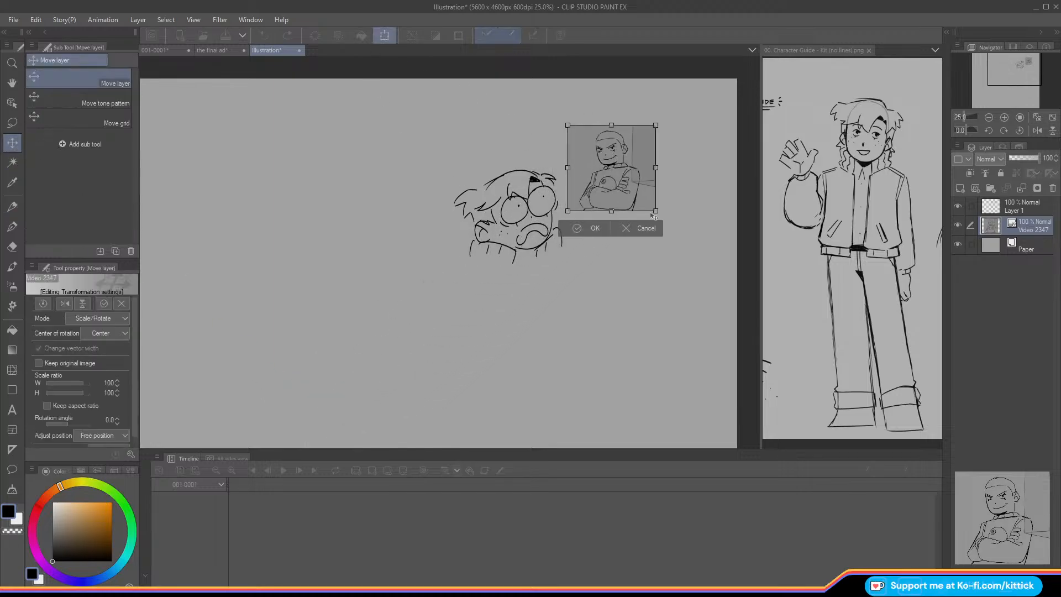
pyautogui.moveTo(655, 210); pyautogui.dragTo(634, 202)
pyautogui.click(591, 255)
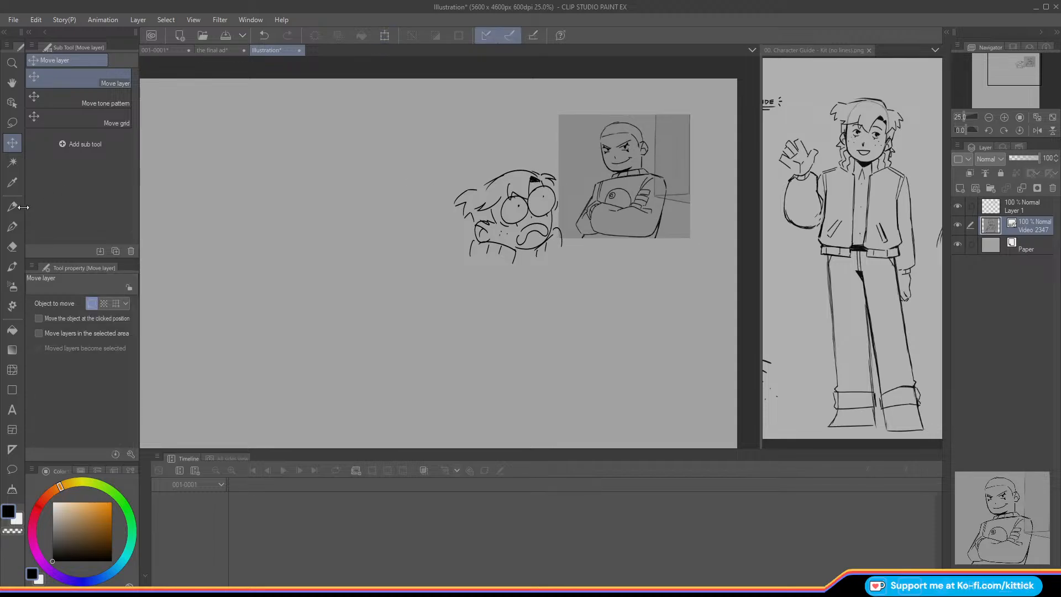
# Step: Rasterize the Video 2347 layer and erase a border around the crossed-arms figure with the Hard eraser
pyautogui.press('e')
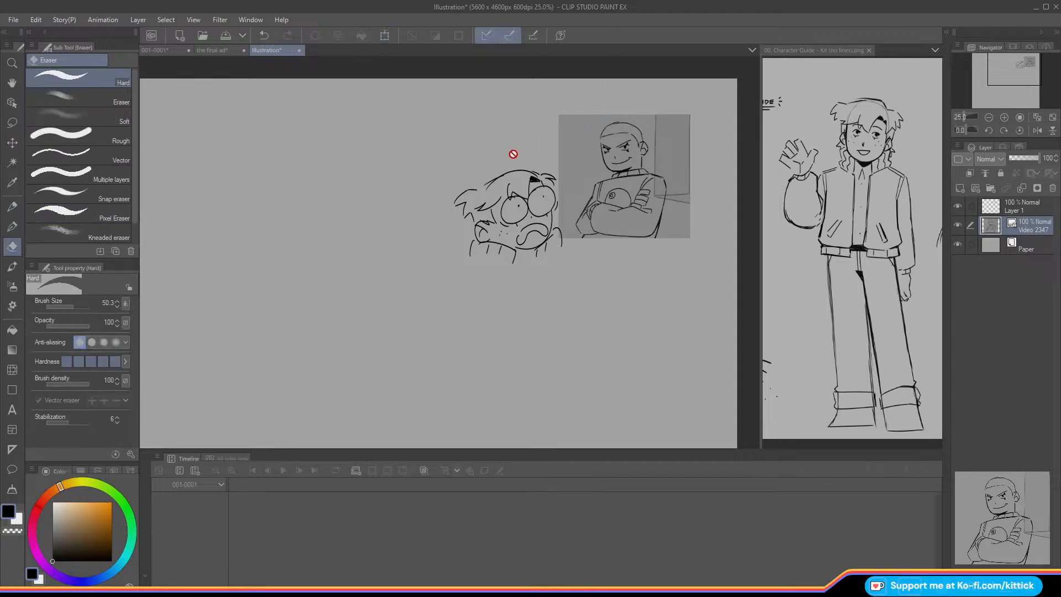
pyautogui.click(960, 189)
pyautogui.click(1021, 189)
pyautogui.moveTo(608, 114)
pyautogui.mouseDown()
pyautogui.moveTo(594, 149)
pyautogui.moveTo(605, 172)
pyautogui.moveTo(570, 221)
pyautogui.moveTo(579, 238)
pyautogui.mouseUp()
pyautogui.moveTo(614, 118)
pyautogui.mouseDown()
pyautogui.moveTo(636, 122)
pyautogui.moveTo(652, 148)
pyautogui.moveTo(646, 165)
pyautogui.moveTo(670, 185)
pyautogui.moveTo(657, 245)
pyautogui.mouseUp()
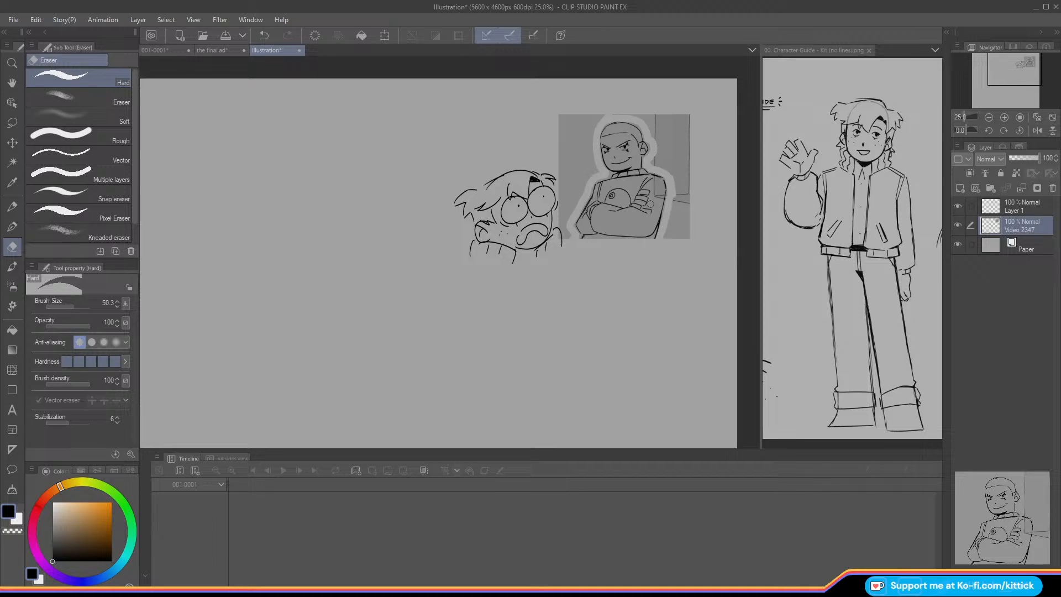
# Step: Auto-select the leftover background areas around the figure, delete them and clear the selection
pyautogui.click(12, 162)
pyautogui.click(576, 149)
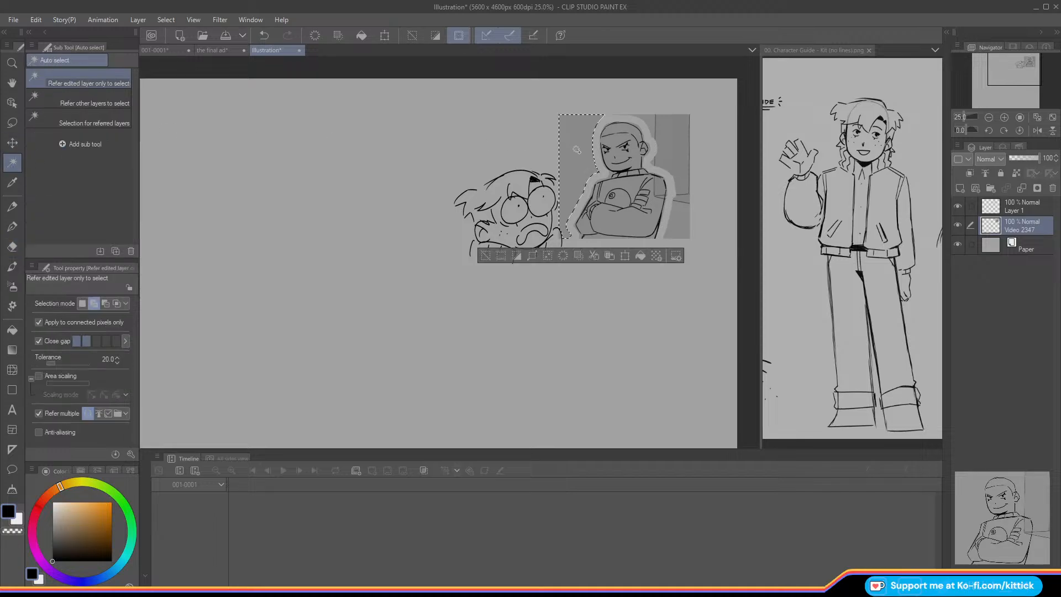
pyautogui.click(647, 121)
pyautogui.click(672, 146)
pyautogui.click(680, 220)
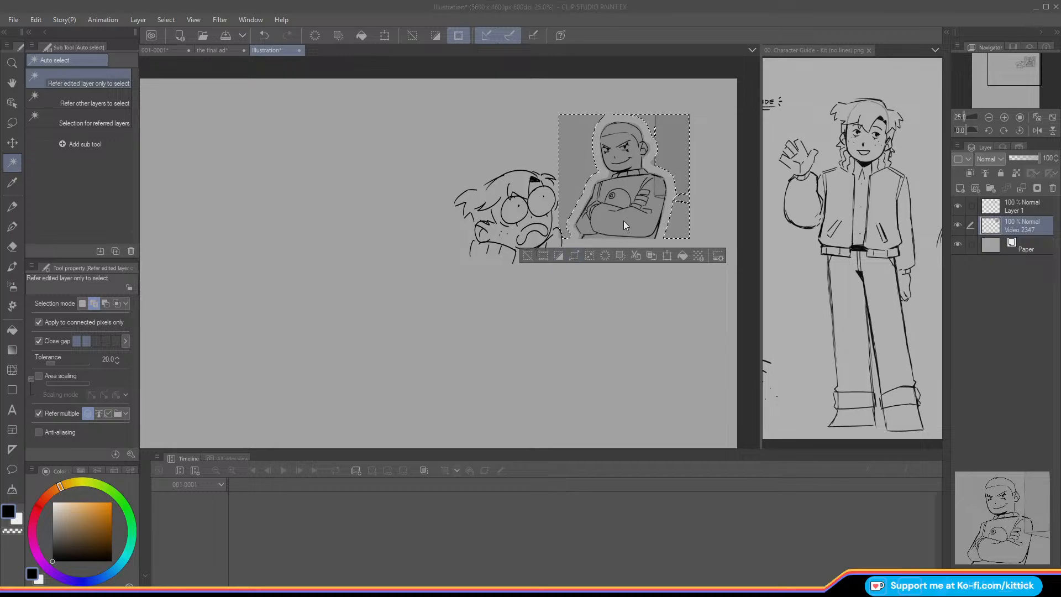
pyautogui.click(606, 258)
pyautogui.click(606, 259)
pyautogui.click(528, 257)
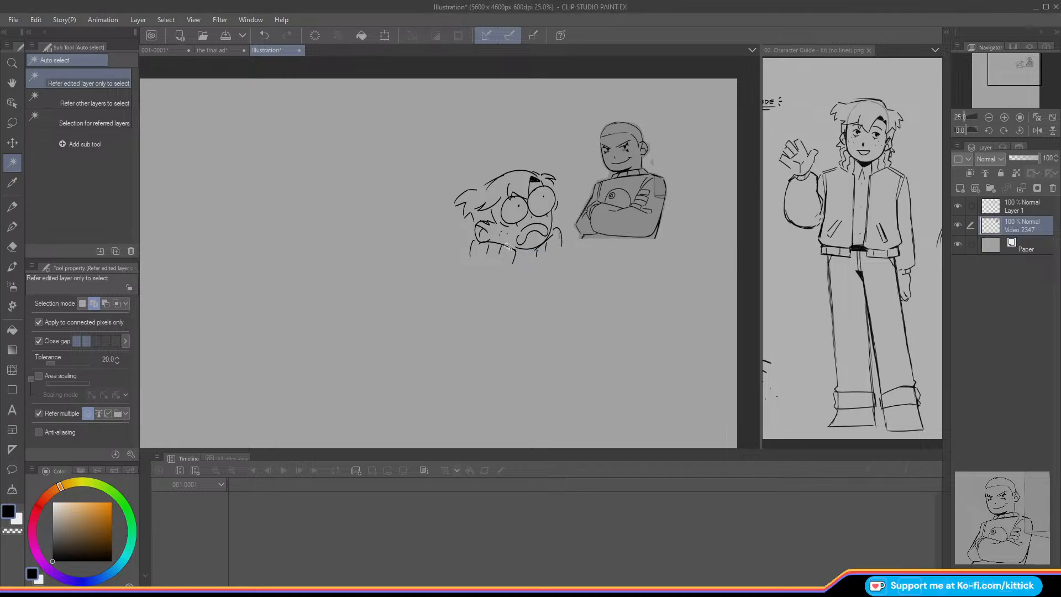
# Step: Erase the stray speck beside the figure's neck and cover the mismatched sleeve patch with the grey sampled from the figure
pyautogui.click(13, 244)
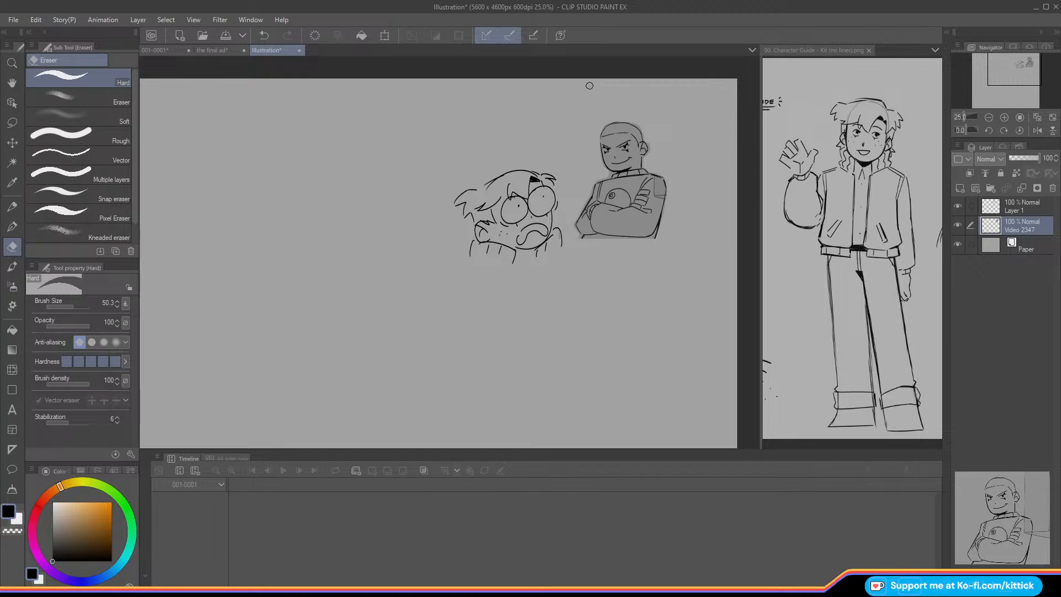
pyautogui.rightClick(647, 219)
pyautogui.moveTo(655, 186); pyautogui.dragTo(656, 196)
pyautogui.hotkey('ctrl', 'z')
pyautogui.press('p')
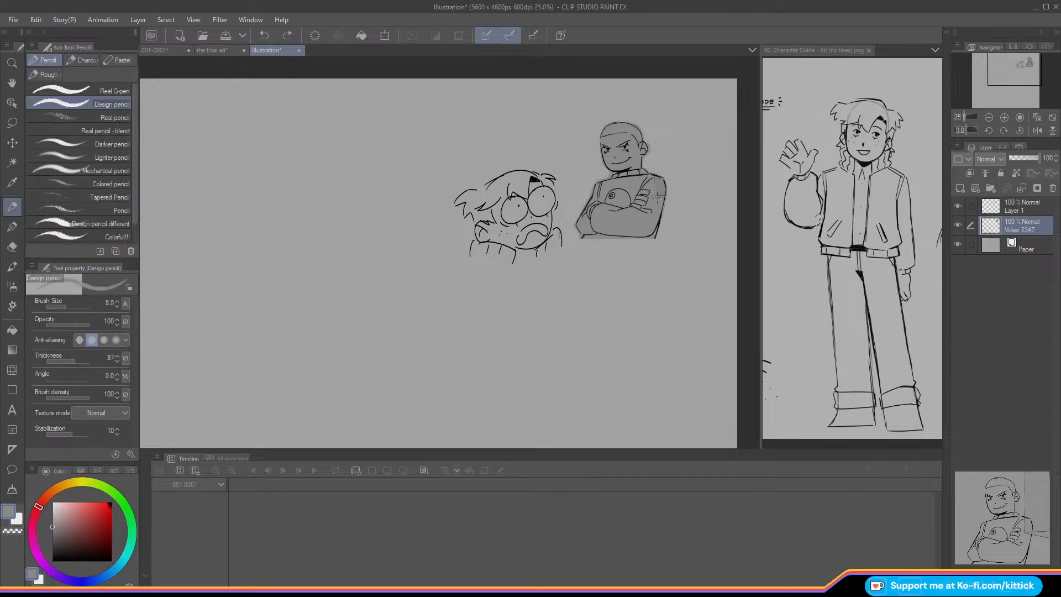
# Step: Shift the cut-out figure slightly up and closer to the sketched head
pyautogui.click(388, 38)
pyautogui.moveTo(613, 233); pyautogui.dragTo(606, 224)
pyautogui.click(577, 246)
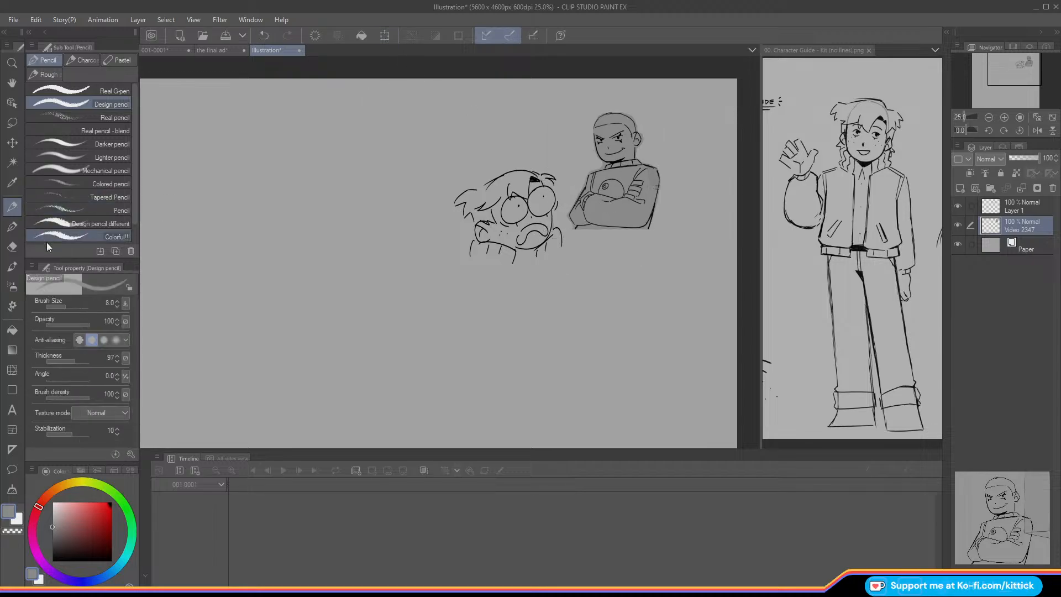
pyautogui.click(12, 143)
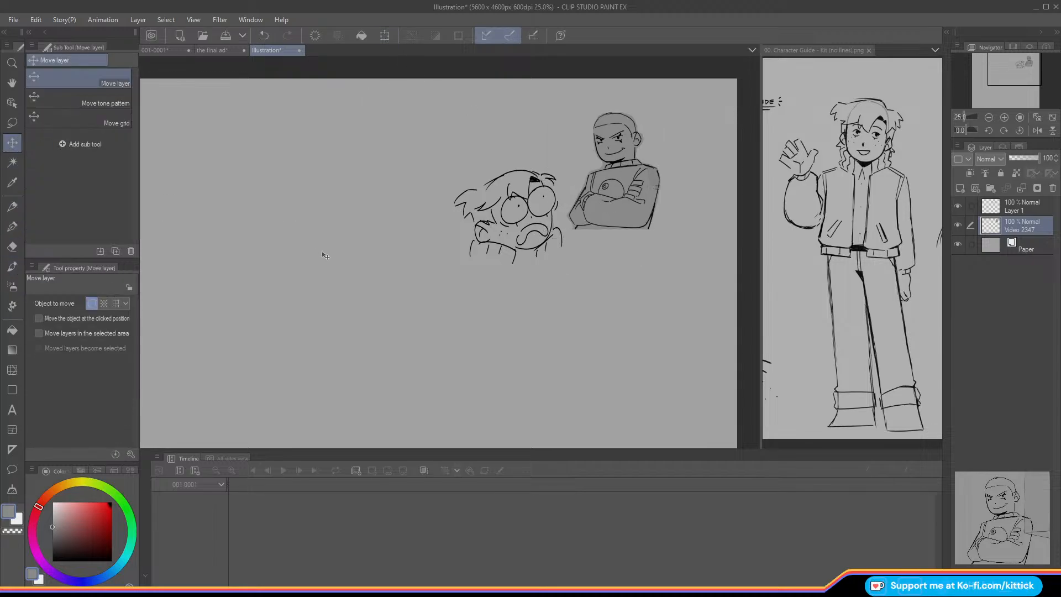
# Step: Lower the crossed-arms figure beside the sketched head and draw the worried character's collar and shoulder lines with the black Design pencil
pyautogui.moveTo(322, 253); pyautogui.dragTo(327, 287)
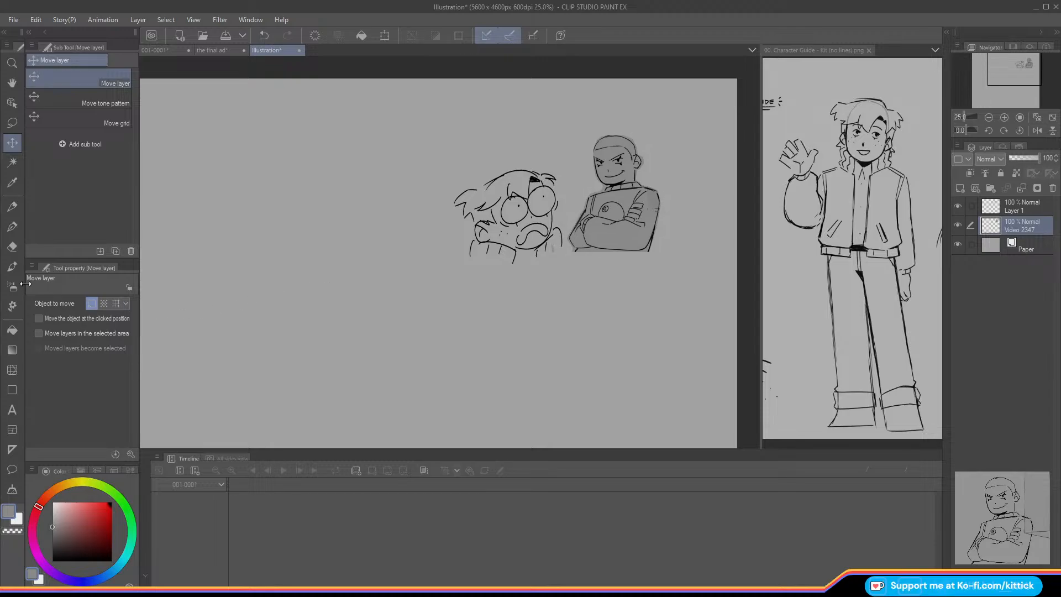
pyautogui.click(12, 247)
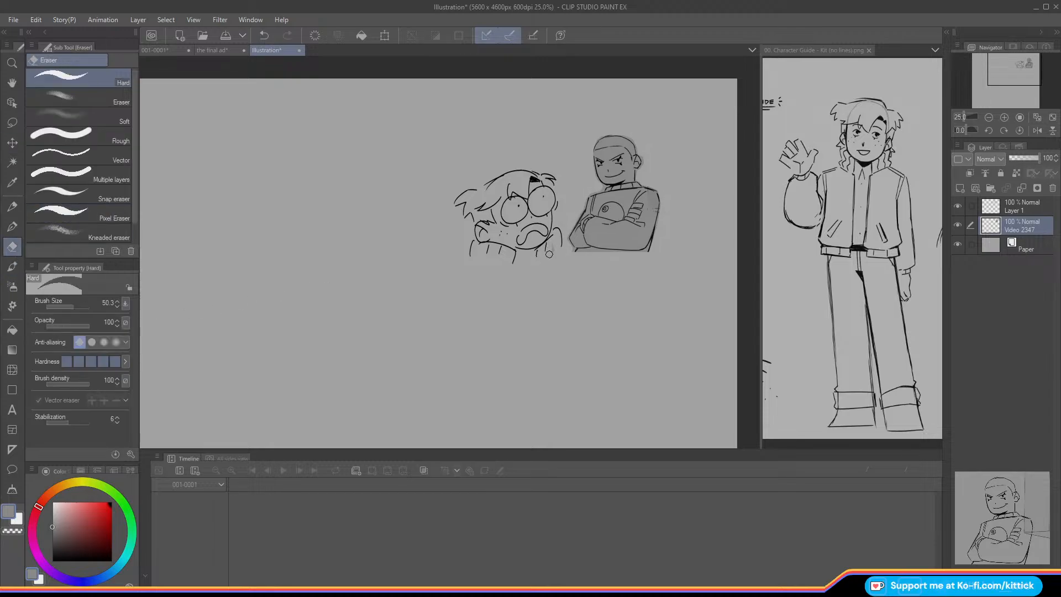
pyautogui.click(12, 206)
pyautogui.click(73, 539)
pyautogui.click(53, 560)
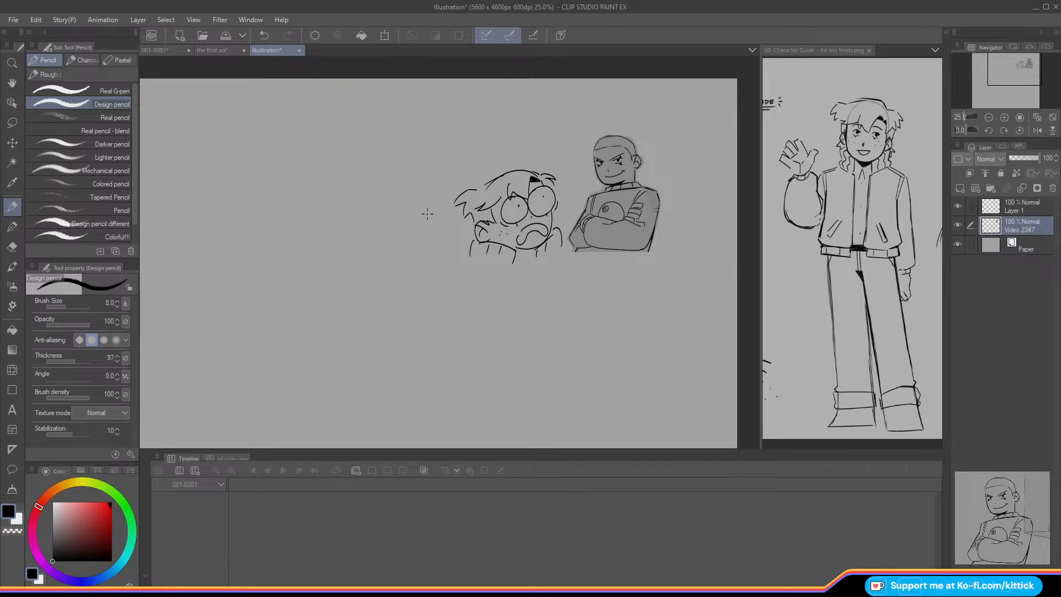
pyautogui.moveTo(558, 248)
pyautogui.mouseDown()
pyautogui.moveTo(533, 259)
pyautogui.moveTo(572, 261)
pyautogui.mouseUp()
pyautogui.moveTo(466, 262); pyautogui.dragTo(472, 289)
# Step: Merge Layer 1 down into the Video 2347 layer and sketch more jacket lines below the worried character's collar
pyautogui.click(1004, 208)
pyautogui.click(1021, 188)
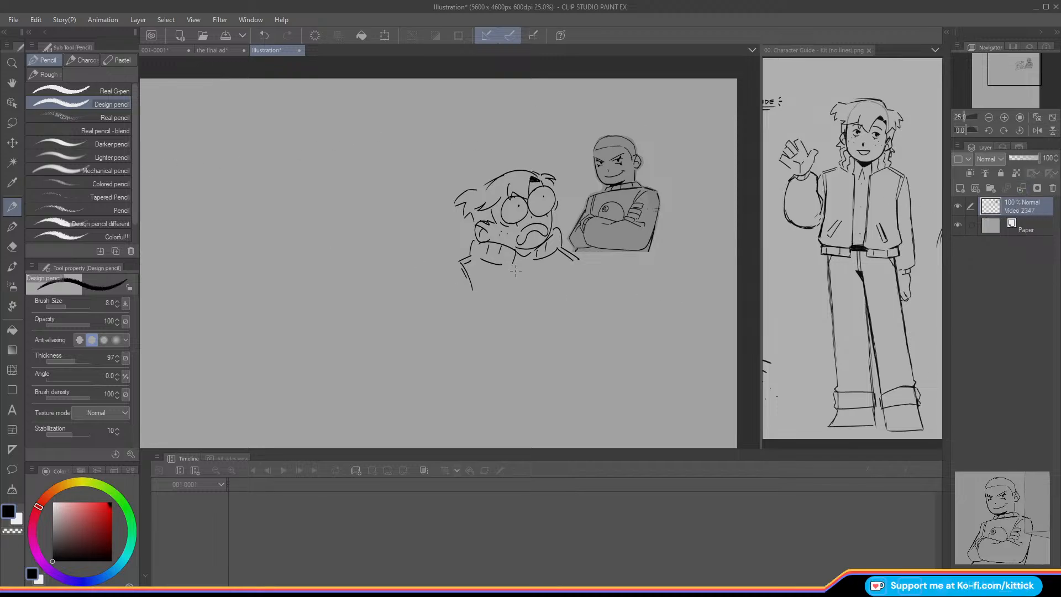
pyautogui.moveTo(525, 254)
pyautogui.mouseDown()
pyautogui.moveTo(526, 279)
pyautogui.moveTo(542, 290)
pyautogui.mouseUp()
pyautogui.moveTo(524, 264)
pyautogui.mouseDown()
pyautogui.moveTo(542, 290)
pyautogui.moveTo(533, 281)
pyautogui.moveTo(572, 285)
pyautogui.mouseUp()
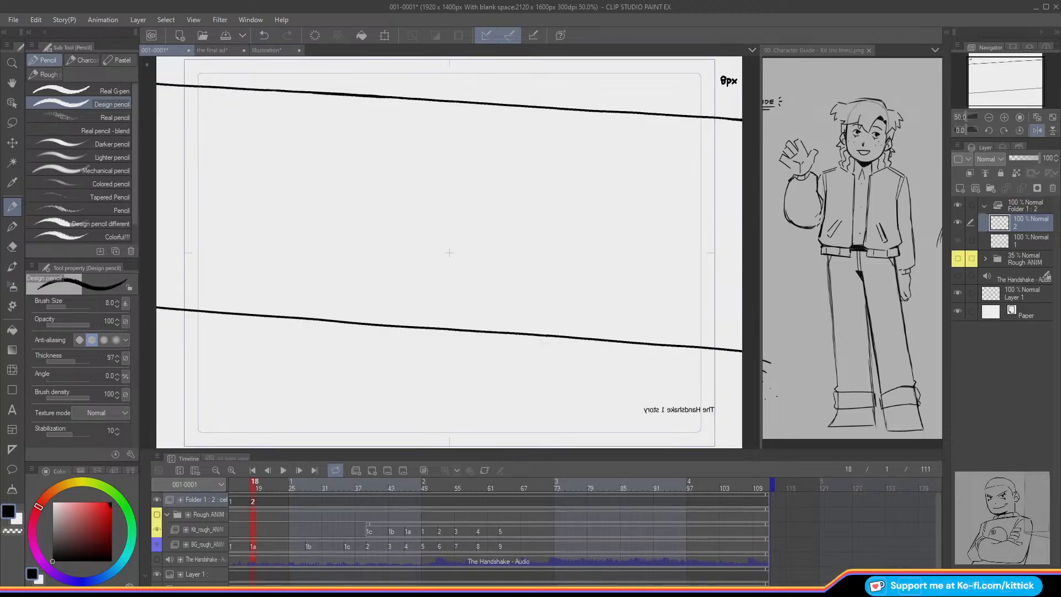
# Step: Switch to the 001-0001 animation, unflip the canvas, and nudge the lines of cel 2 at frame 18 slightly down
pyautogui.click(160, 50)
pyautogui.click(1031, 131)
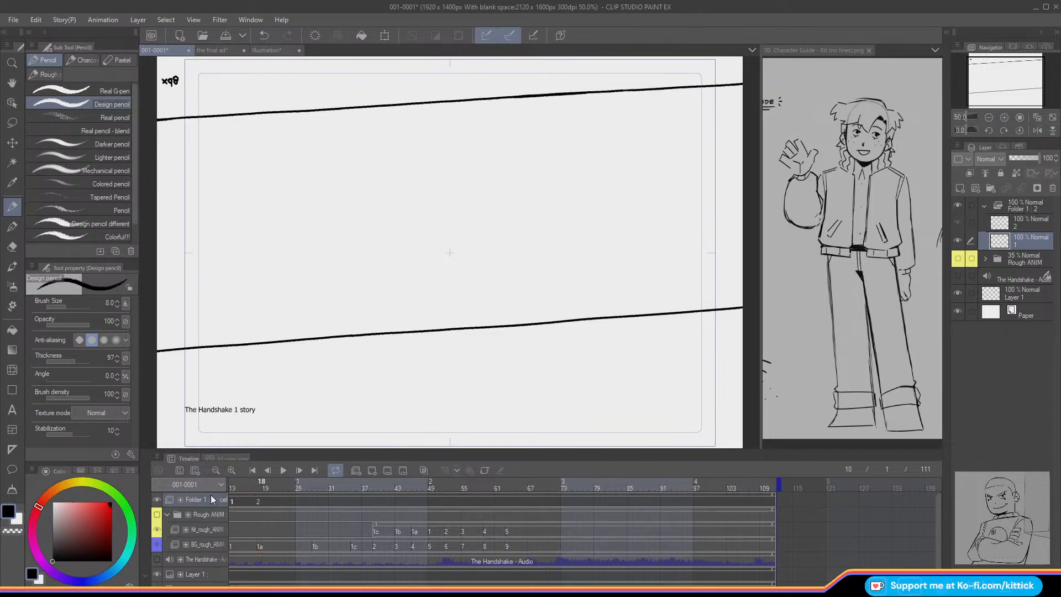
pyautogui.click(290, 502)
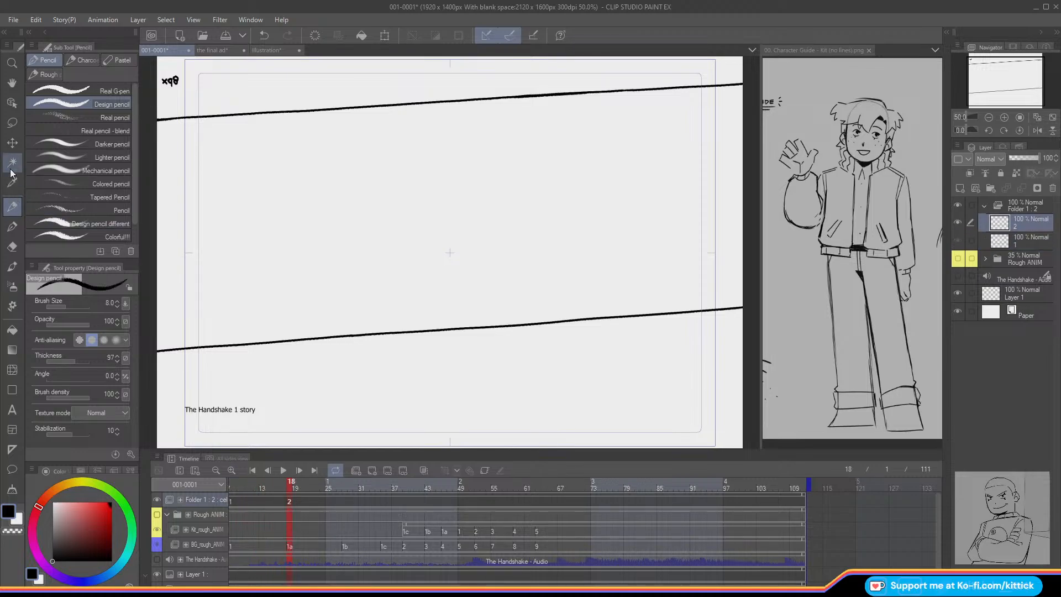
pyautogui.click(13, 143)
pyautogui.press('Down')
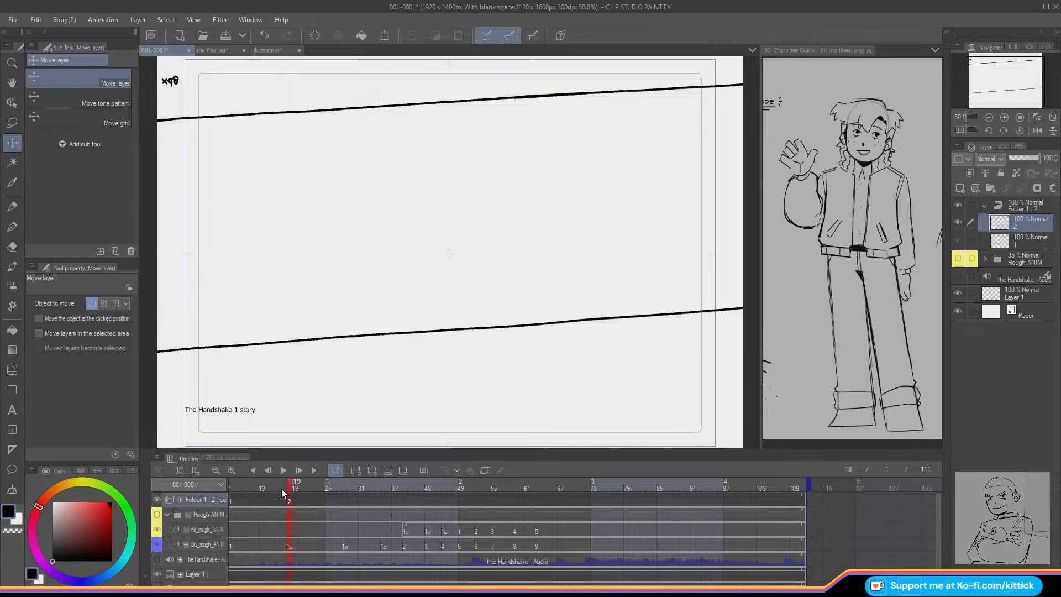
# Step: Show the Rough ANIM folder and place a copy of cel 2's lines as cel 3 at frame 28
pyautogui.moveTo(282, 490); pyautogui.dragTo(350, 489)
pyautogui.click(157, 514)
pyautogui.click(959, 188)
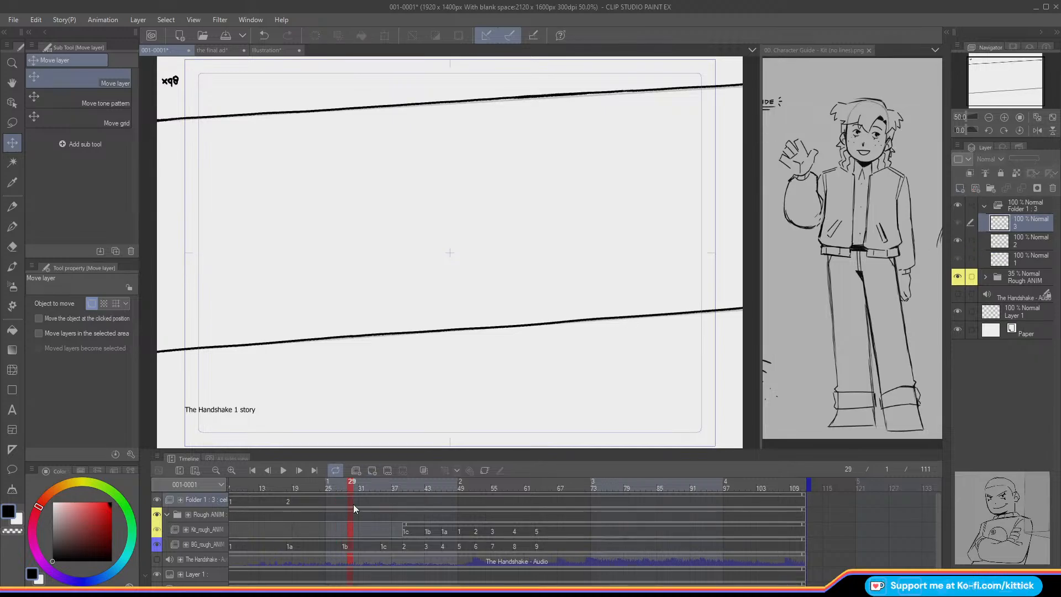
pyautogui.click(345, 501)
pyautogui.rightClick(343, 502)
pyautogui.click(364, 192)
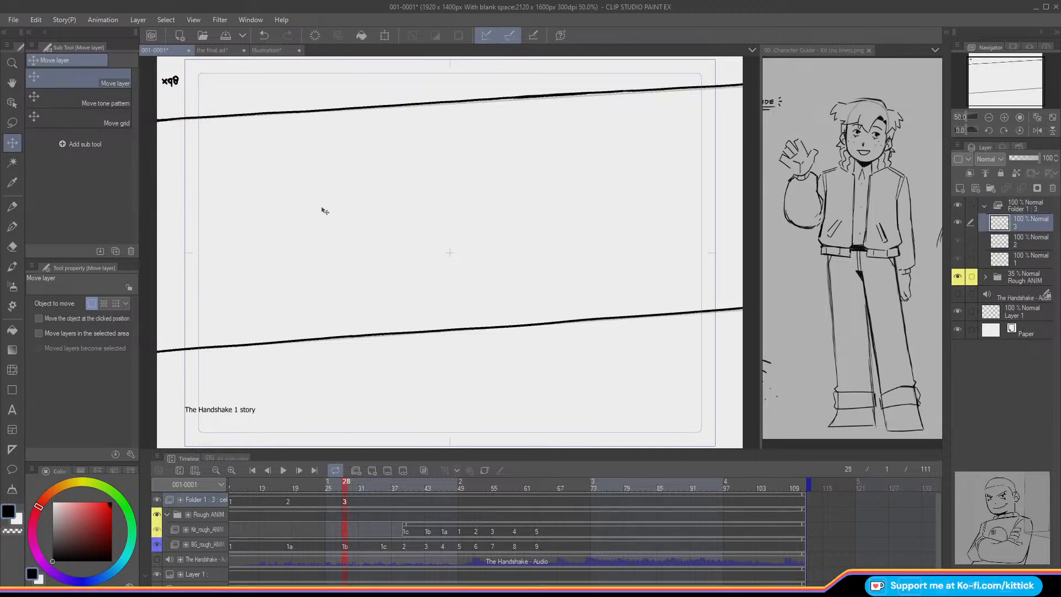
# Step: Rotate cel 3's lines by about 0.2 degrees and shift them slightly down onto the rough lines
pyautogui.hotkey('ctrl', 't')
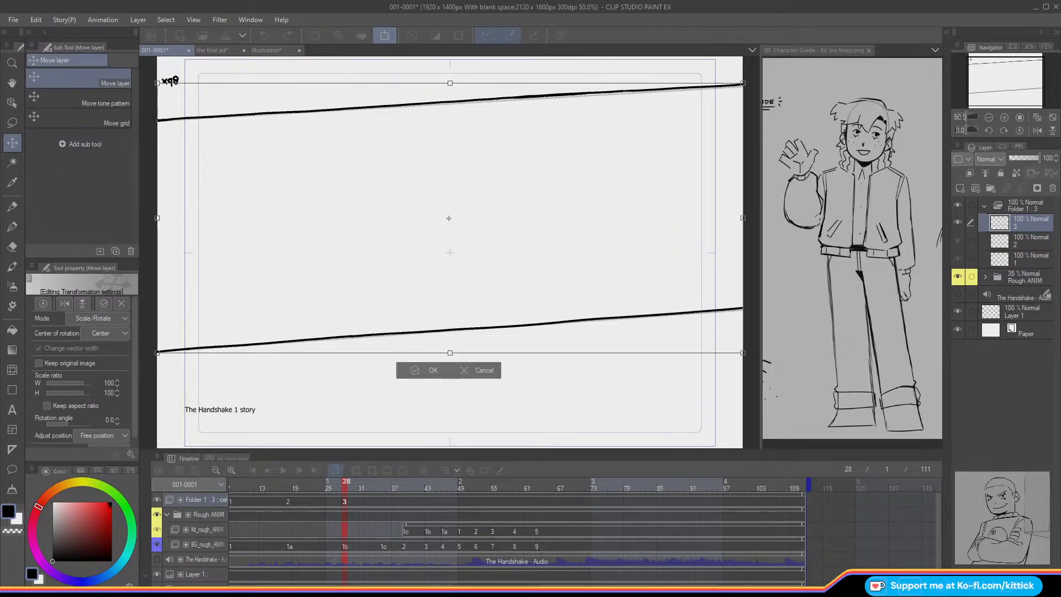
pyautogui.moveTo(734, 399); pyautogui.dragTo(734, 405)
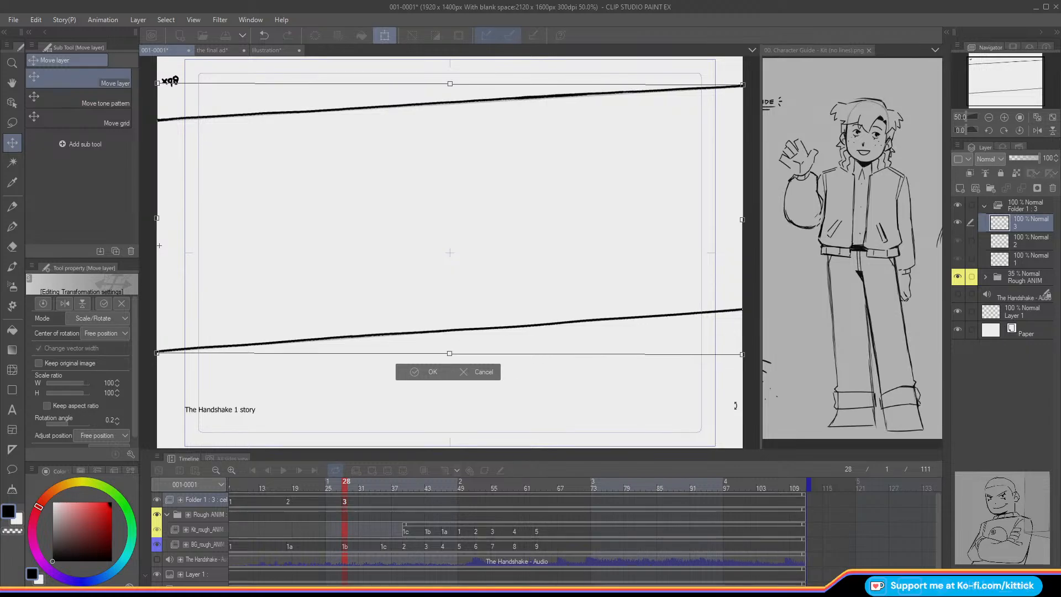
pyautogui.press('Down')
pyautogui.press('Down')
pyautogui.press('Return')
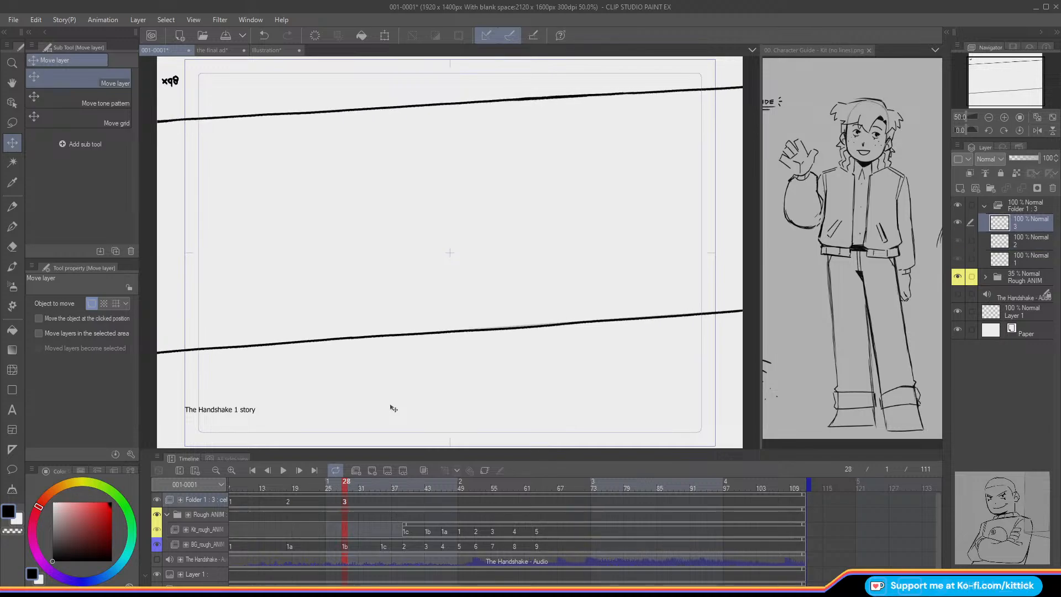
# Step: Place a copy of cel 3's lines as cel 4 at frame 35
pyautogui.moveTo(343, 483); pyautogui.dragTo(390, 571)
pyautogui.press('Right')
pyautogui.click(960, 189)
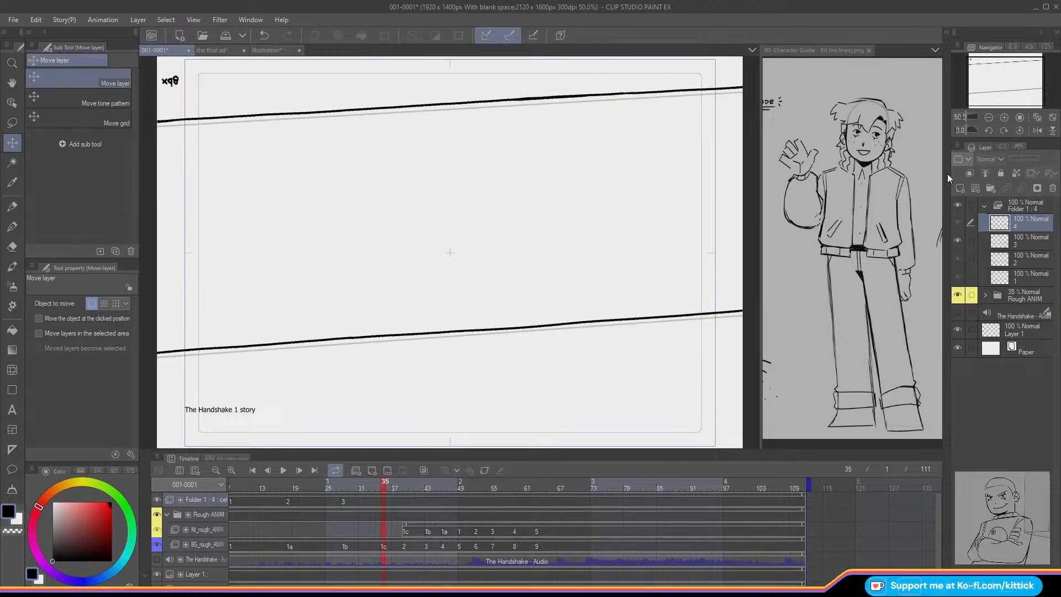
pyautogui.click(382, 501)
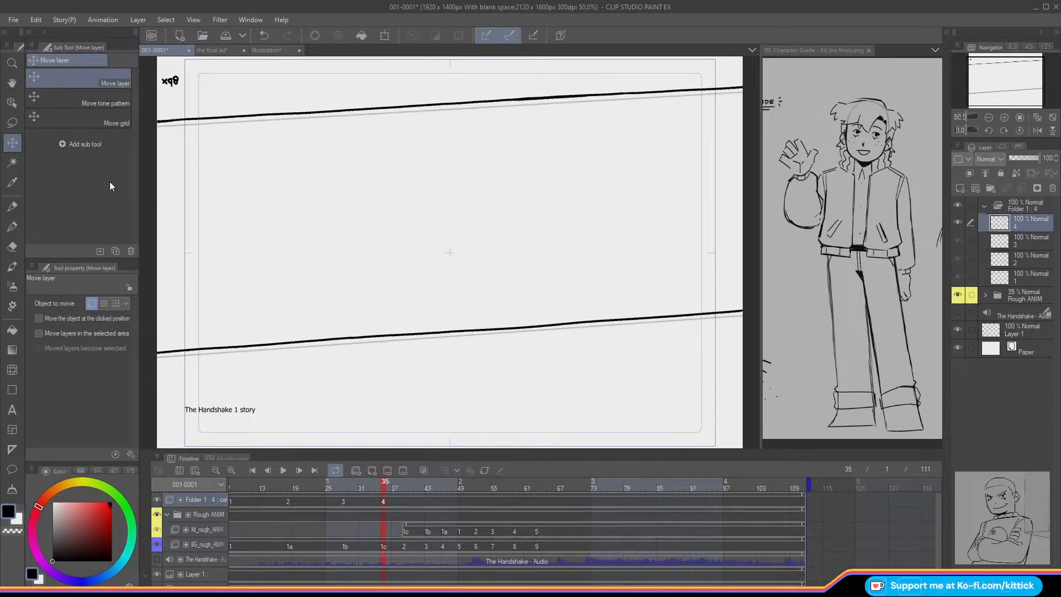
# Step: Nudge cel 4's two lines down until they cover the rough lines
pyautogui.press('Down')
pyautogui.press('Down')
pyautogui.press('Down')
pyautogui.press('Down')
pyautogui.press('Down')
pyautogui.press('Down')
pyautogui.press('Down')
pyautogui.press('Down')
pyautogui.press('Down')
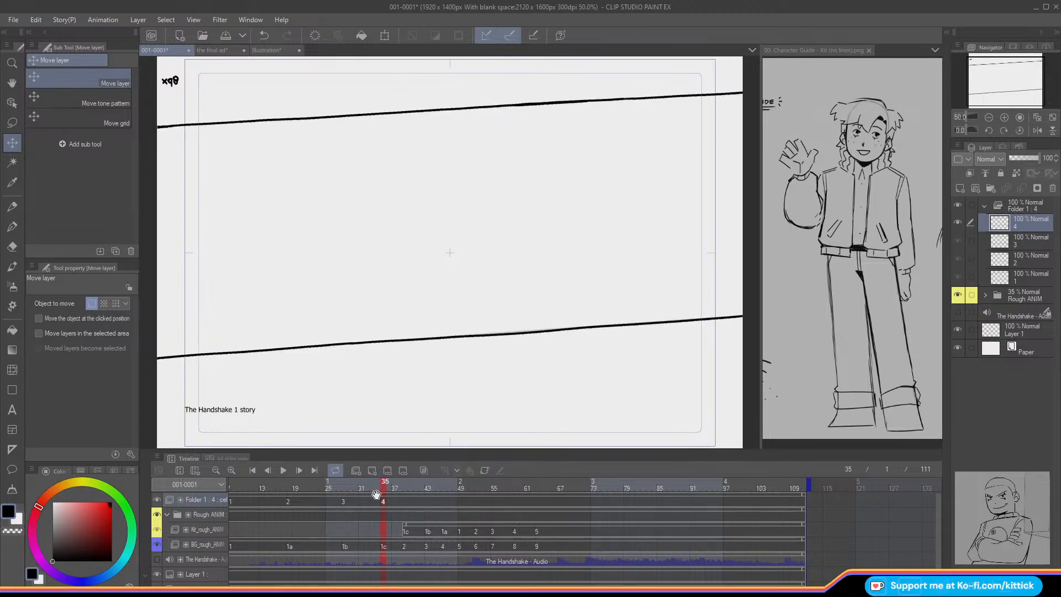
# Step: Add a new empty animation cel at frame 39 and get the Design pencil ready with the whole canvas in view
pyautogui.moveTo(374, 488)
pyautogui.mouseDown()
pyautogui.moveTo(236, 495)
pyautogui.moveTo(393, 505)
pyautogui.moveTo(407, 536)
pyautogui.mouseUp()
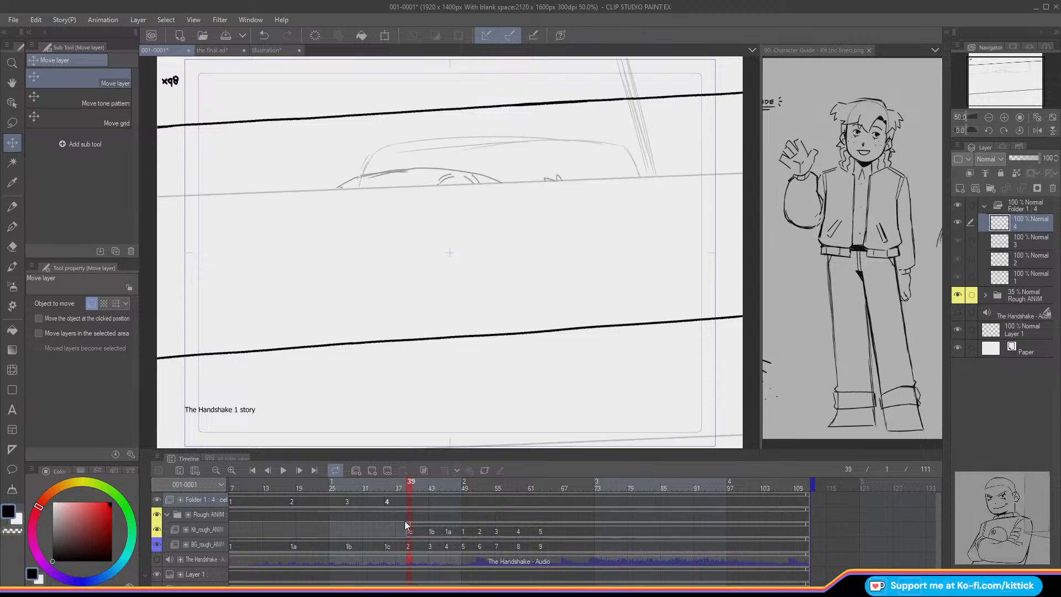
pyautogui.click(371, 470)
pyautogui.click(12, 206)
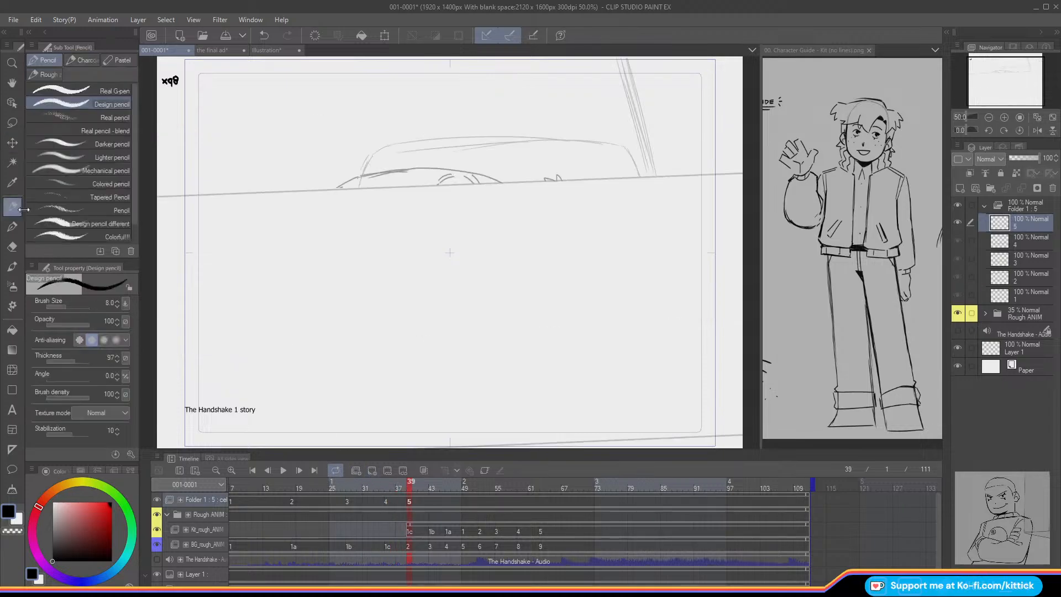
pyautogui.click(988, 117)
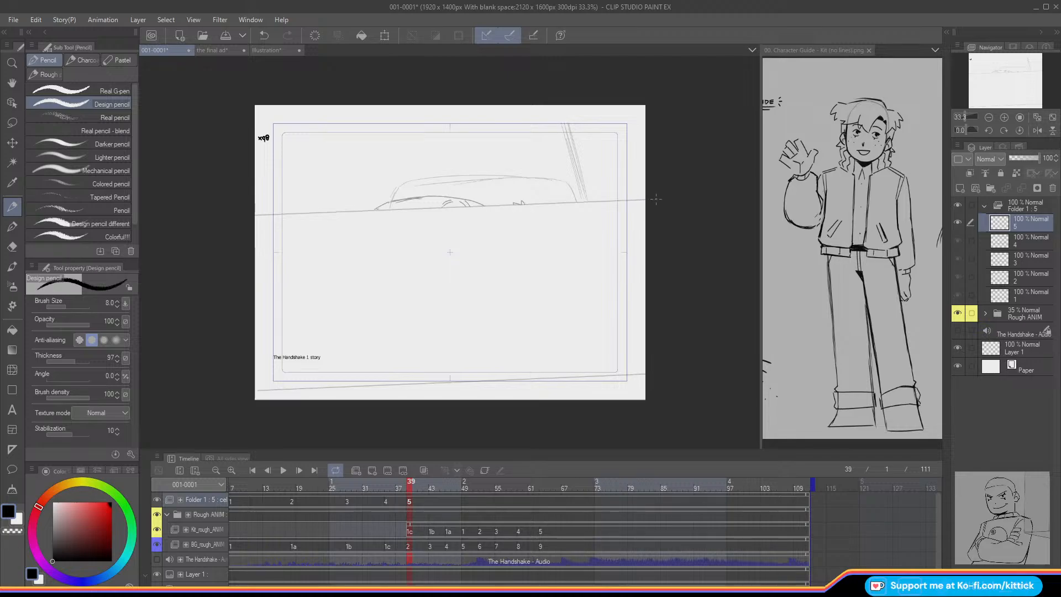
# Step: Set the Design pencil's stabilization to 60 for drawing the long background line
pyautogui.moveTo(656, 199); pyautogui.dragTo(585, 208)
pyautogui.hotkey('ctrl', 'z')
pyautogui.click(85, 434)
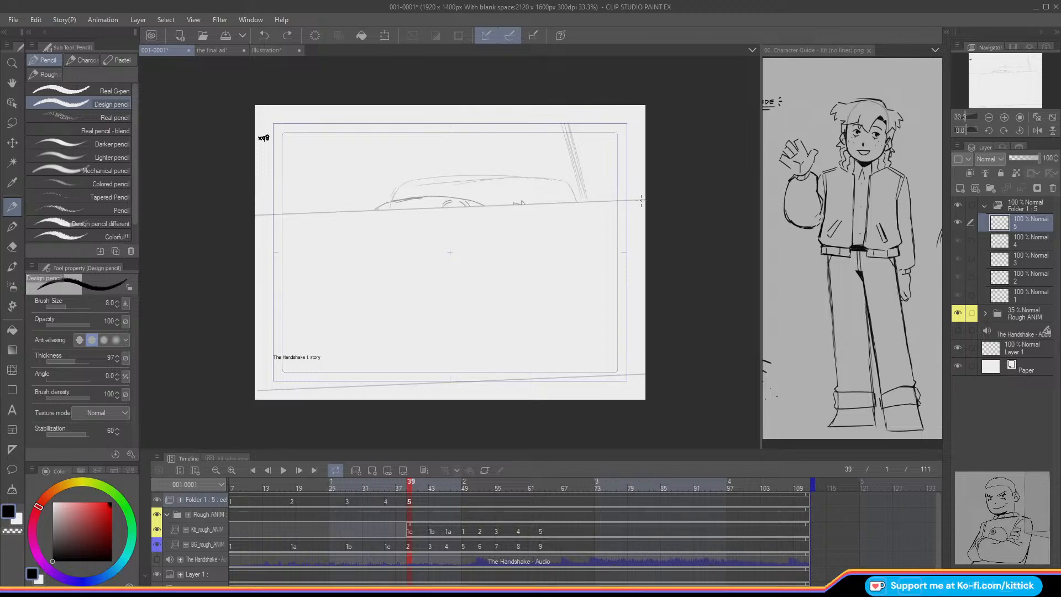
pyautogui.moveTo(641, 200); pyautogui.dragTo(575, 203)
pyautogui.hotkey('ctrl', 'z')
pyautogui.moveTo(654, 198); pyautogui.dragTo(563, 204)
pyautogui.hotkey('ctrl', 'z')
pyautogui.hotkey('ctrl', 'z')
pyautogui.moveTo(650, 200); pyautogui.dragTo(520, 203)
pyautogui.hotkey('ctrl', 'z')
# Step: Flip the canvas horizontally, then trace the upper rough line across the full width of cel 5 and refine it with Liquify
pyautogui.click(1036, 130)
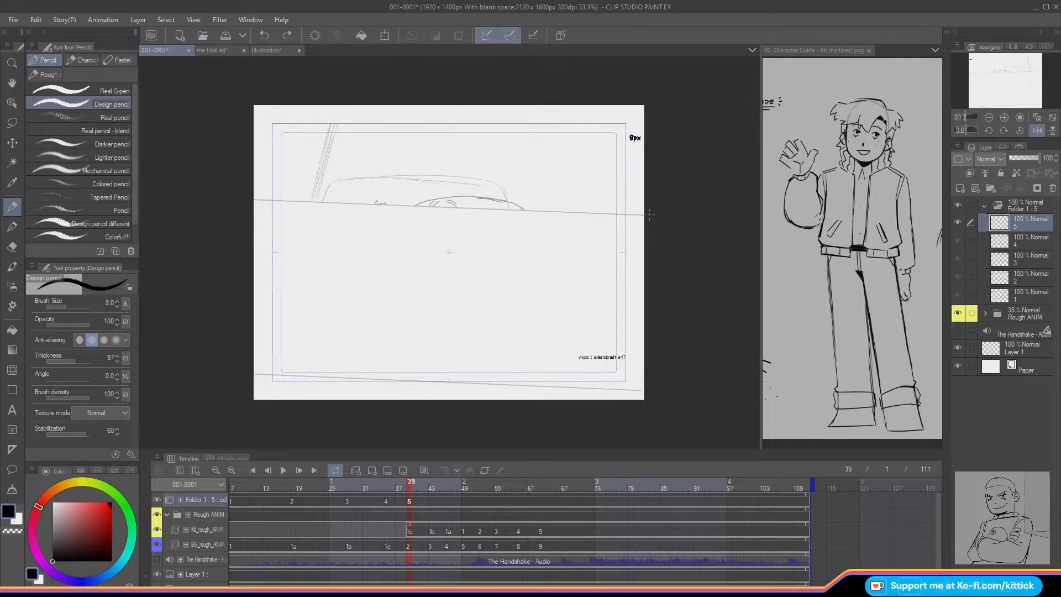
pyautogui.moveTo(634, 213); pyautogui.dragTo(222, 200)
pyautogui.press('e')
pyautogui.press('p')
pyautogui.hotkey('ctrl', 'z')
pyautogui.hotkey('ctrl', 'z')
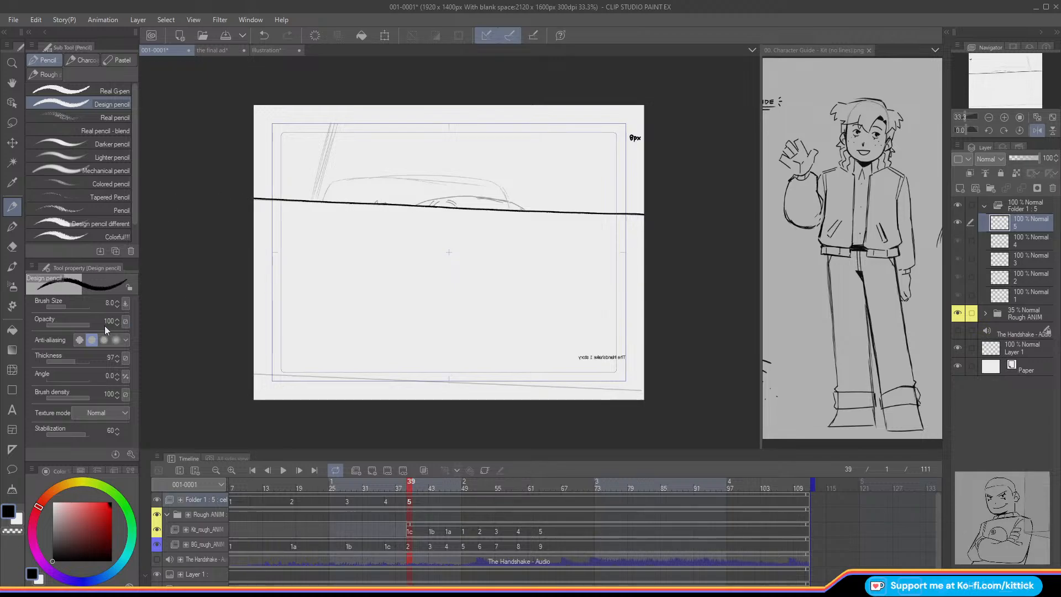
pyautogui.click(12, 370)
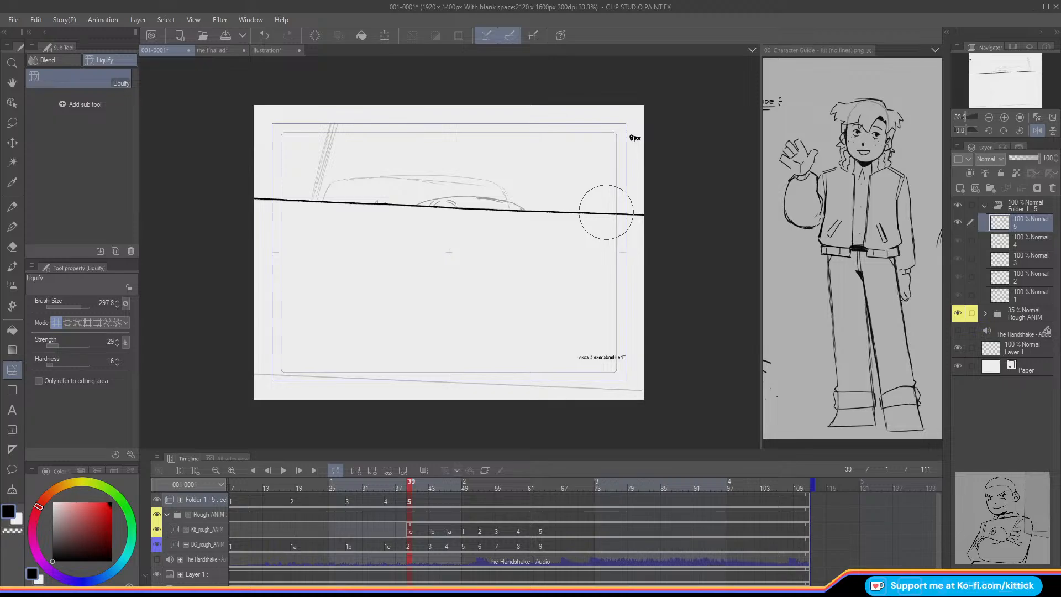
pyautogui.click(13, 209)
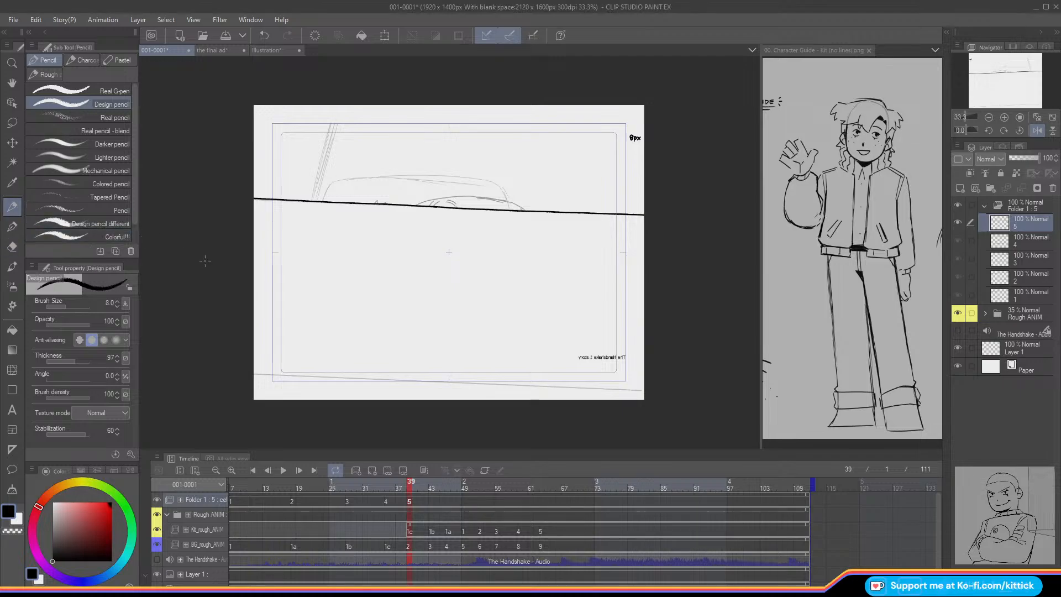
# Step: Compare the frames around cel 5 and add a new empty animation cel at frame 43
pyautogui.press('Left')
pyautogui.press('Right')
pyautogui.press('Left')
pyautogui.press('Right')
pyautogui.press('Right')
pyautogui.press('Right')
pyautogui.press('Right')
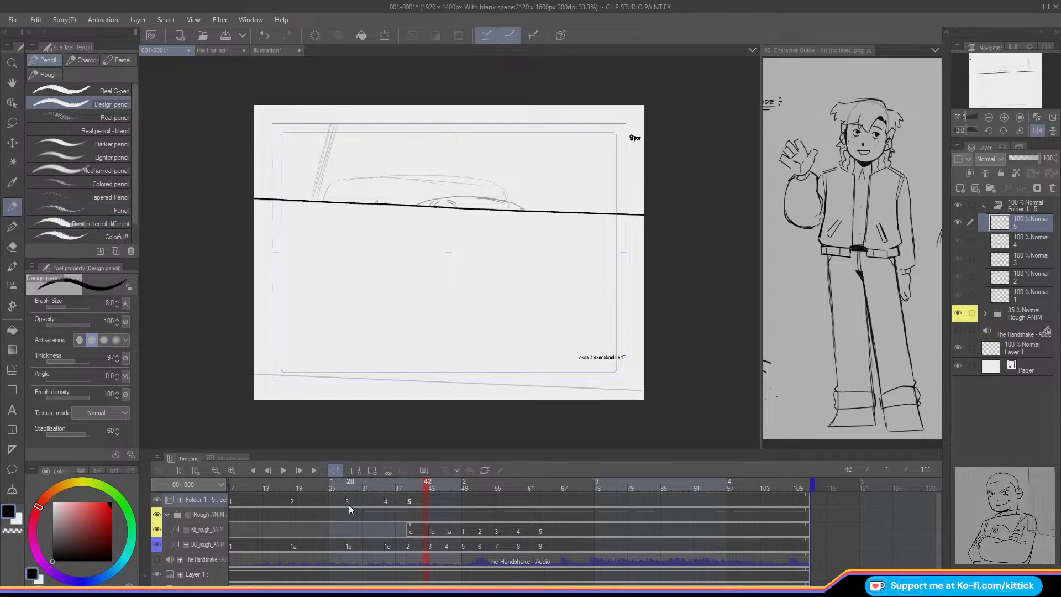
pyautogui.press('Right')
pyautogui.click(372, 470)
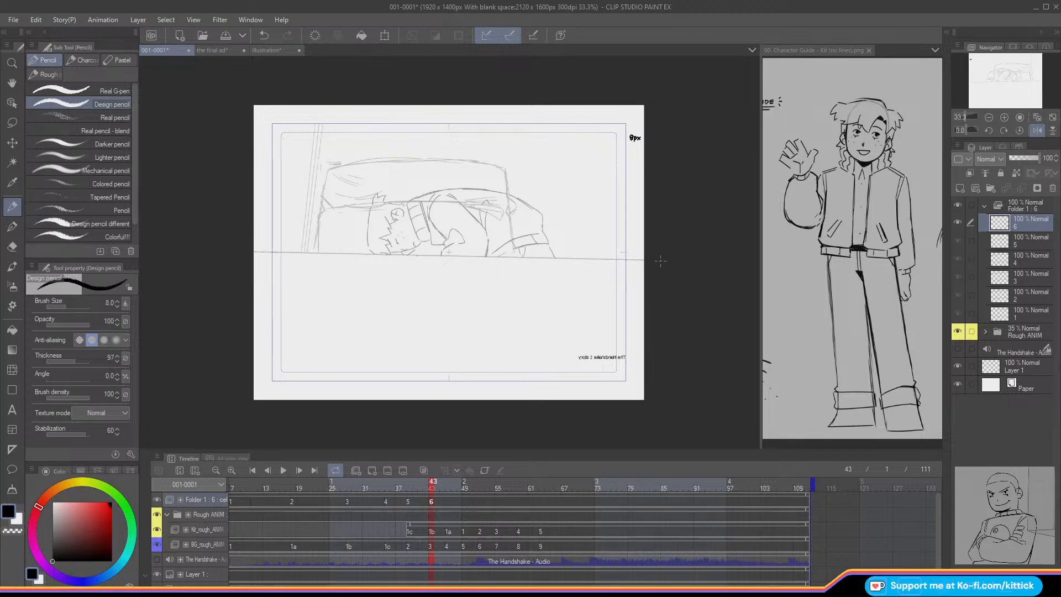
# Step: Trace the rough horizontal line below the crouching figure across the full width of cel 6
pyautogui.moveTo(660, 261); pyautogui.dragTo(249, 256)
pyautogui.hotkey('ctrl', 'z')
pyautogui.moveTo(657, 260); pyautogui.dragTo(209, 253)
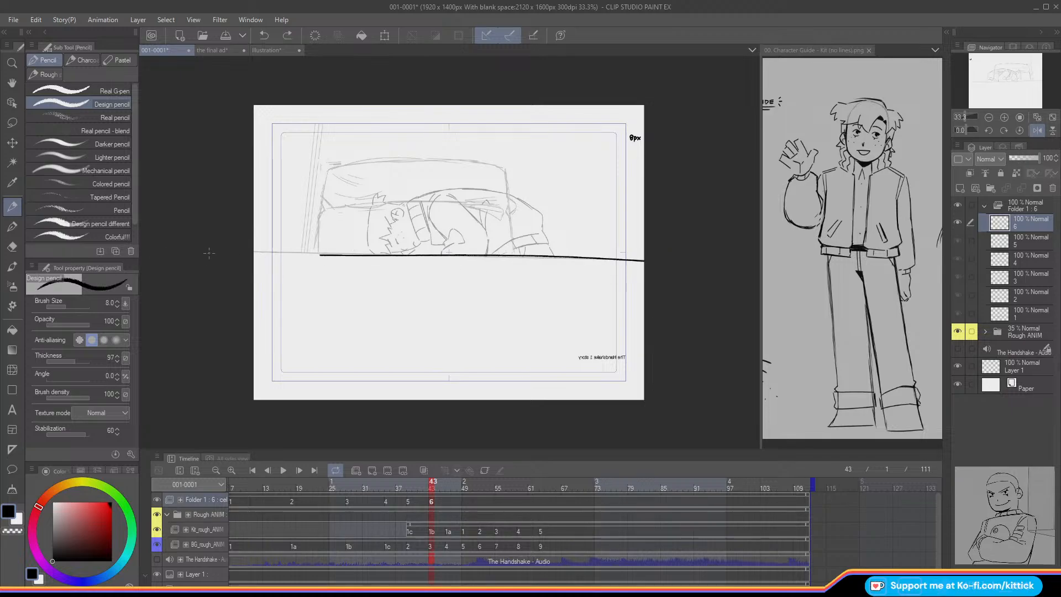
pyautogui.hotkey('ctrl', 'z')
pyautogui.moveTo(644, 261)
pyautogui.mouseDown()
pyautogui.moveTo(199, 247)
pyautogui.moveTo(228, 256)
pyautogui.moveTo(198, 248)
pyautogui.mouseUp()
# Step: Rotate cel 6's line by about 0.6 degrees to fit the rough line and refine its shape with Liquify
pyautogui.click(385, 36)
pyautogui.press('Down')
pyautogui.press('Down')
pyautogui.press('Down')
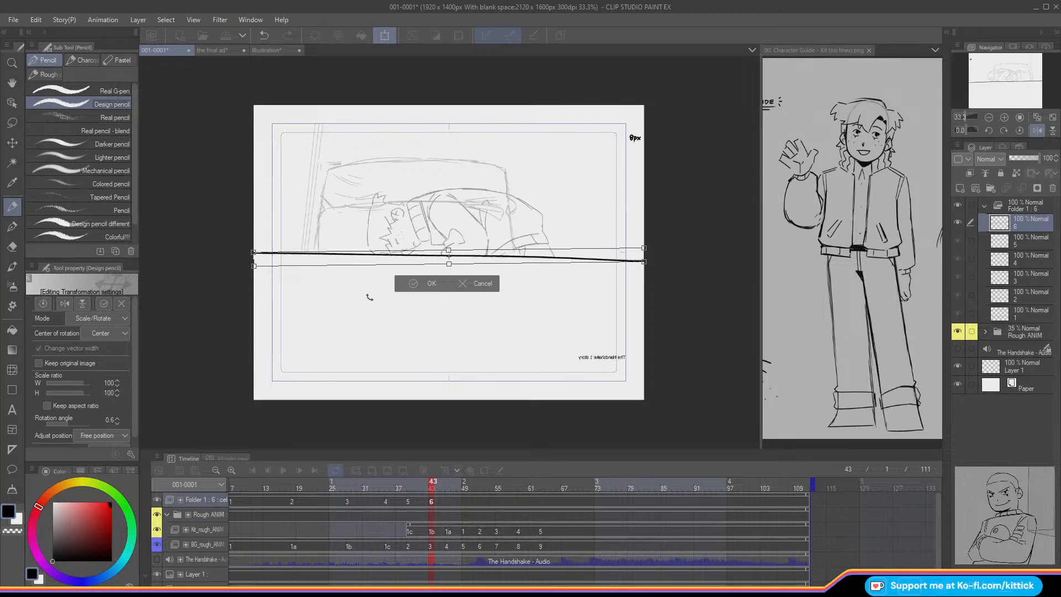
pyautogui.press('Up')
pyautogui.press('Down')
pyautogui.click(410, 287)
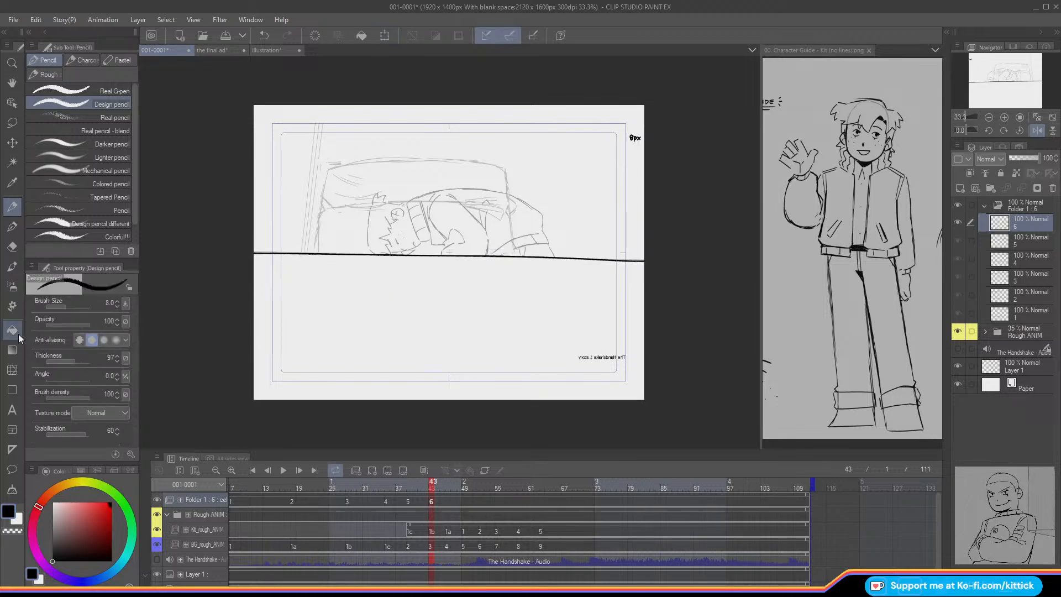
pyautogui.click(12, 369)
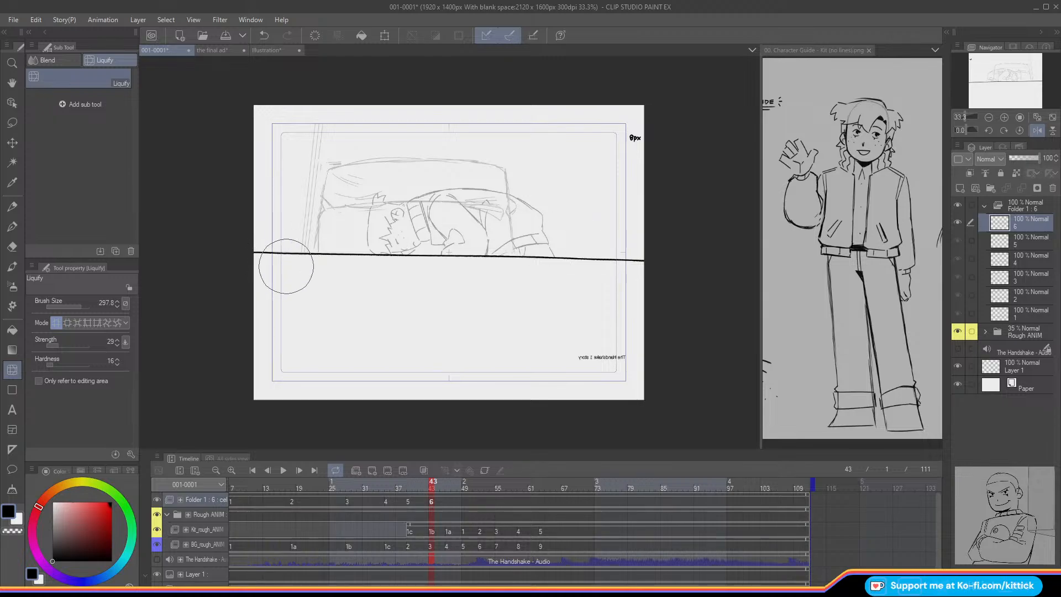
pyautogui.click(13, 205)
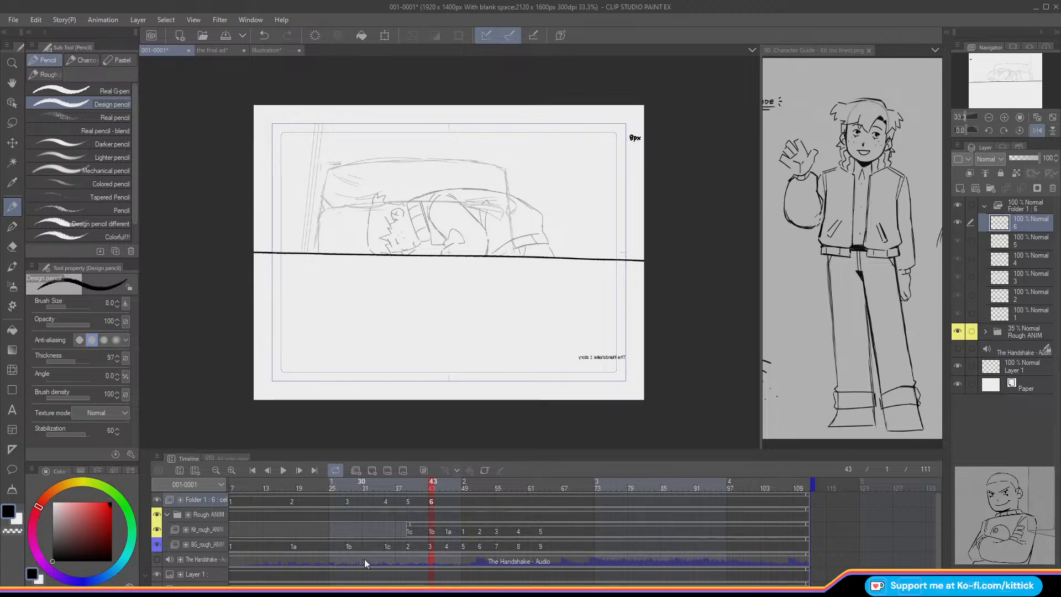
# Step: Zoom out the timeline and compare the line art with the rough animation at frames 1, 49 and 70
pyautogui.click(216, 470)
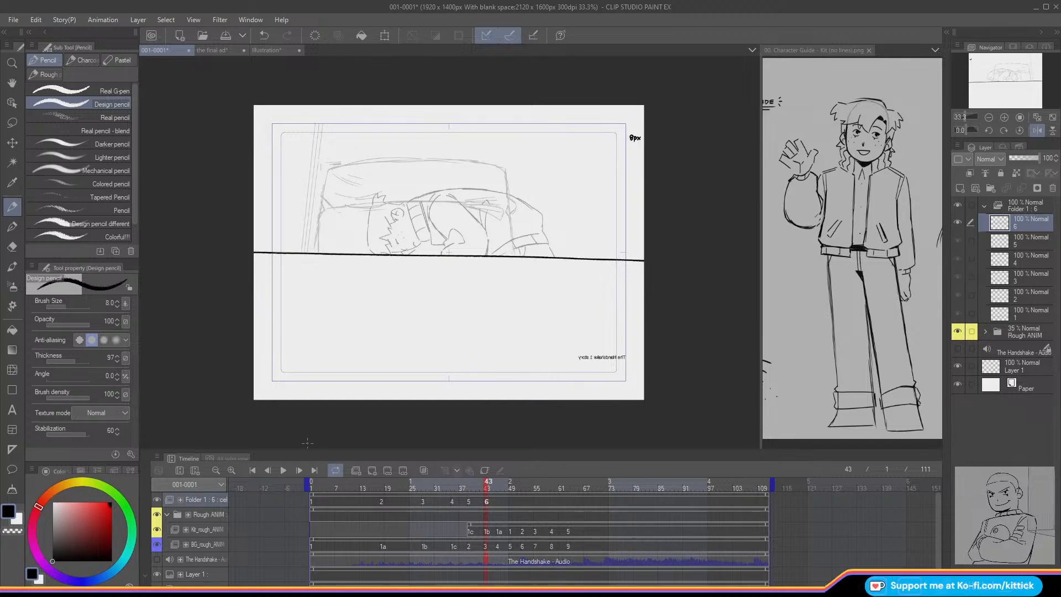
pyautogui.click(311, 484)
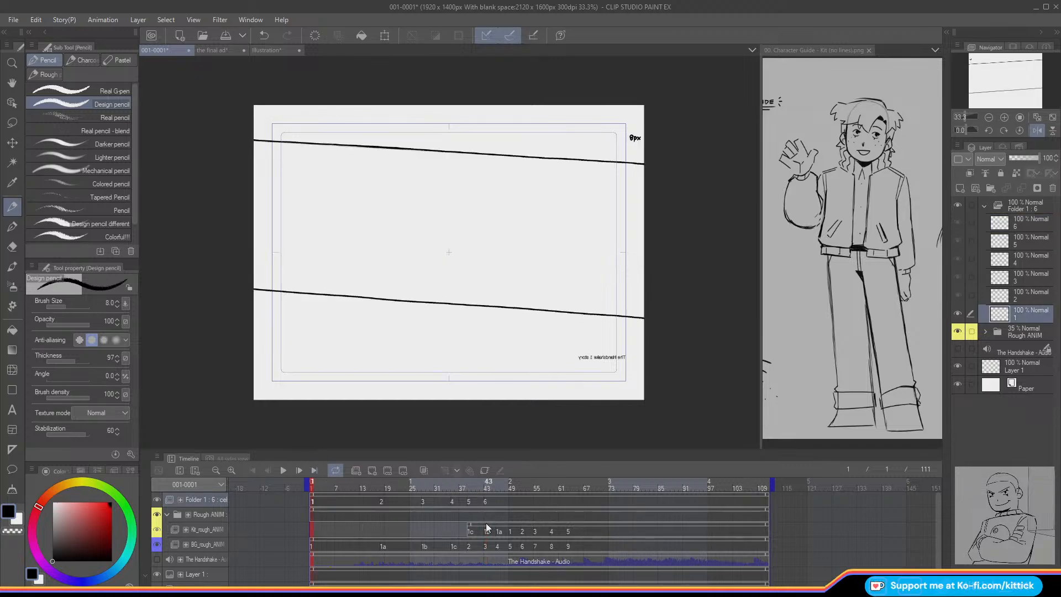
pyautogui.click(512, 486)
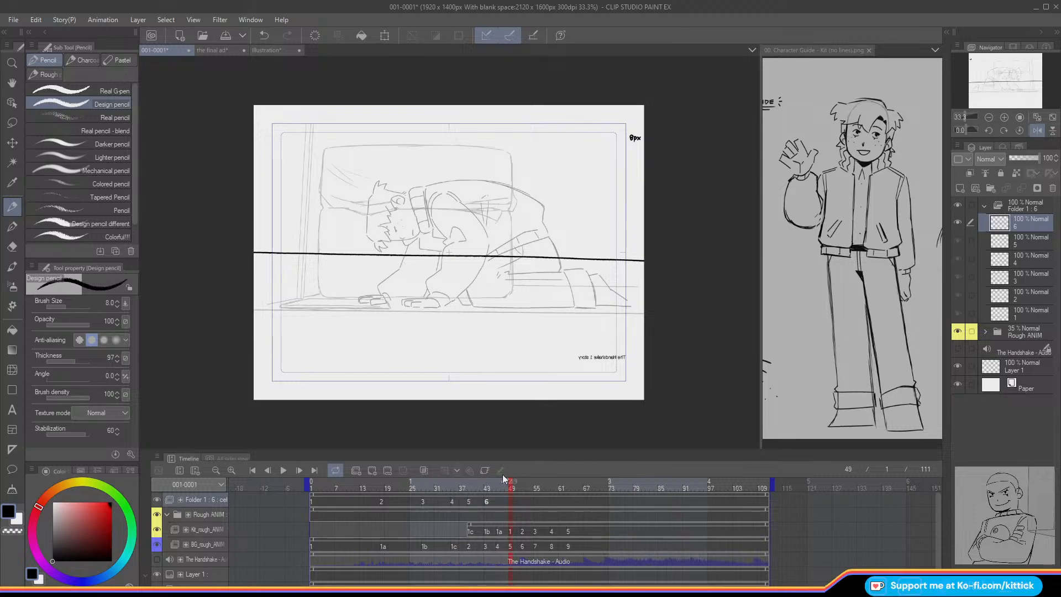
pyautogui.click(601, 500)
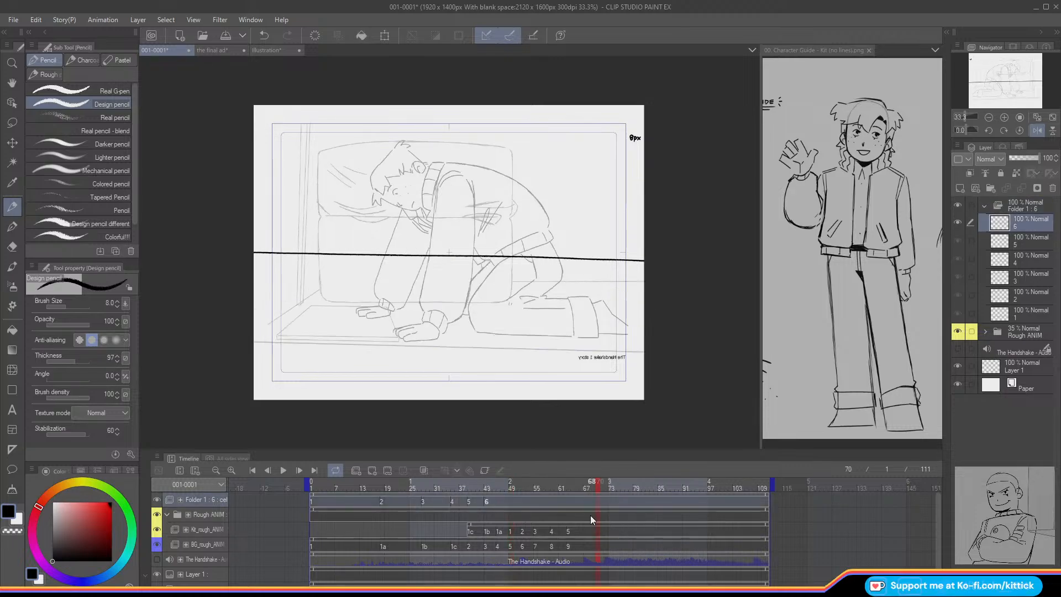
# Step: Scrub through the animation from frame 1 and add a new empty animation cel at frame 46
pyautogui.click(311, 489)
pyautogui.moveTo(362, 486)
pyautogui.mouseDown()
pyautogui.moveTo(514, 519)
pyautogui.moveTo(480, 520)
pyautogui.moveTo(498, 524)
pyautogui.mouseUp()
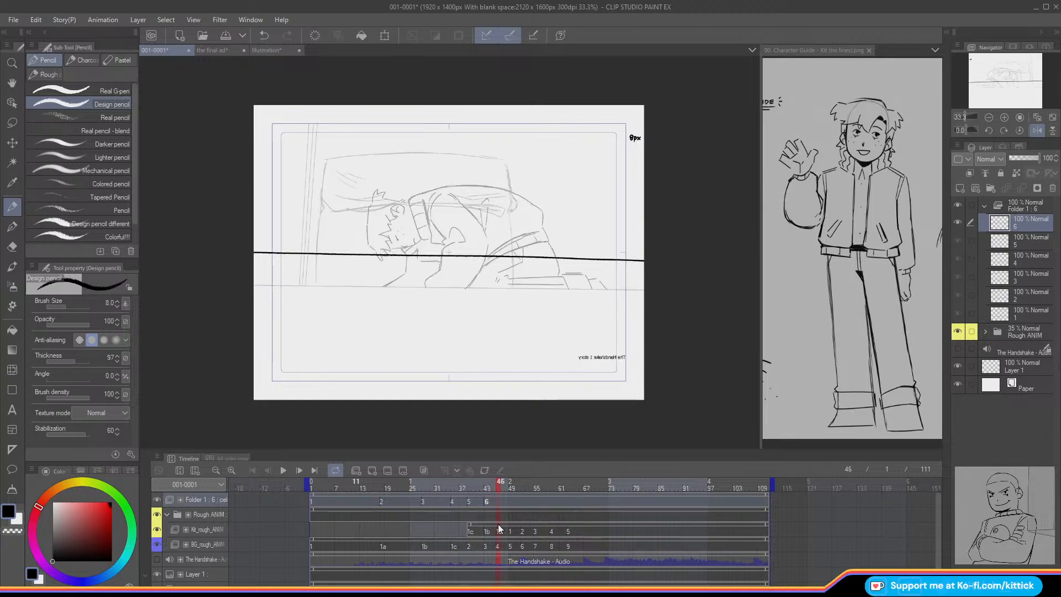
pyautogui.click(371, 472)
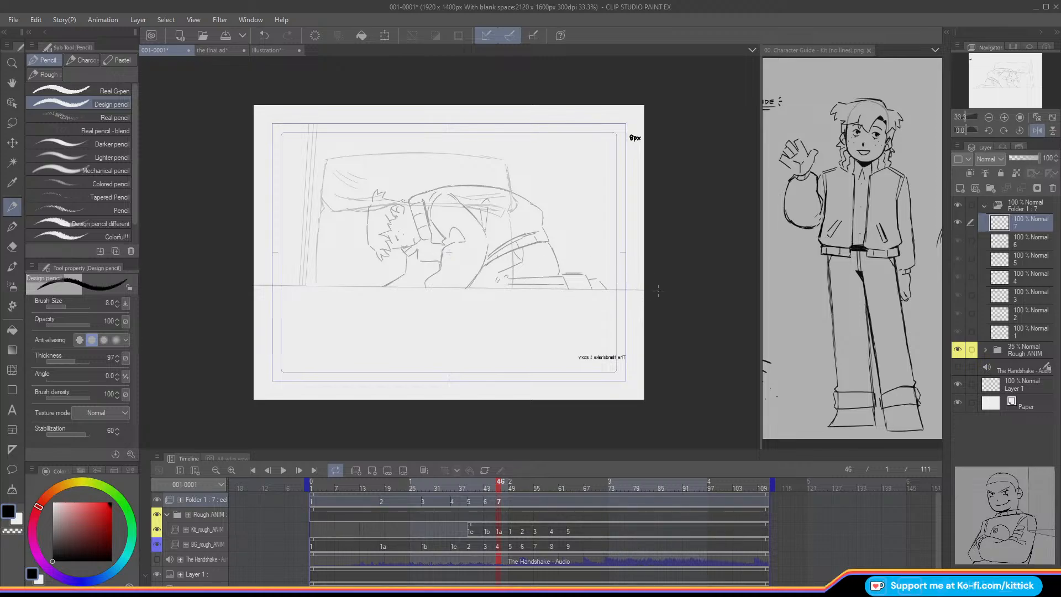
# Step: Trace the rough horizontal line below the crouching figure across the full width of cel 7 and refine it with Liquify
pyautogui.moveTo(652, 289); pyautogui.dragTo(451, 283)
pyautogui.moveTo(652, 290); pyautogui.dragTo(555, 288)
pyautogui.moveTo(620, 290); pyautogui.dragTo(522, 288)
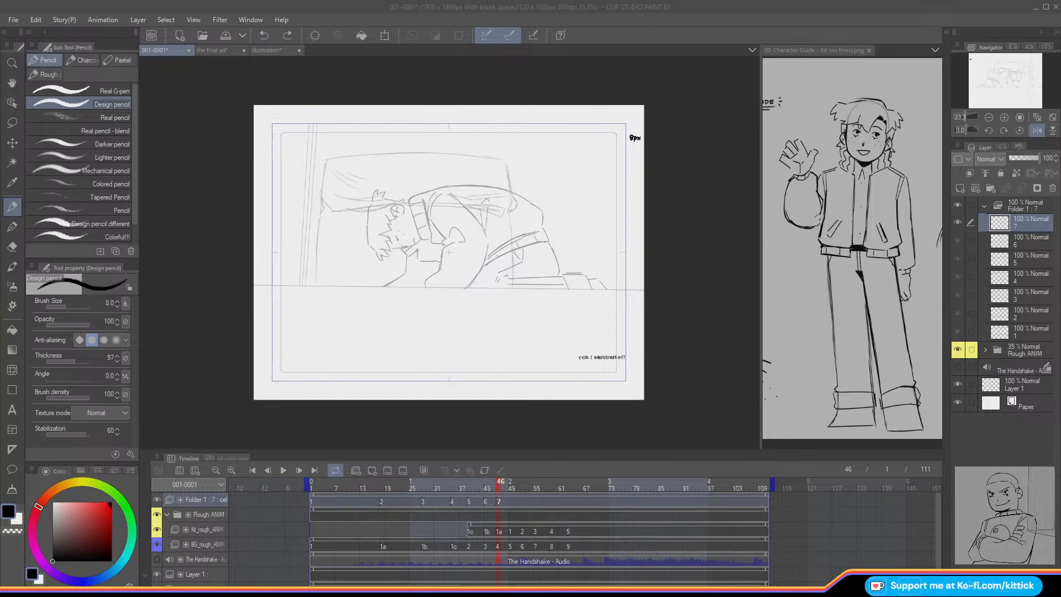
pyautogui.click(661, 361)
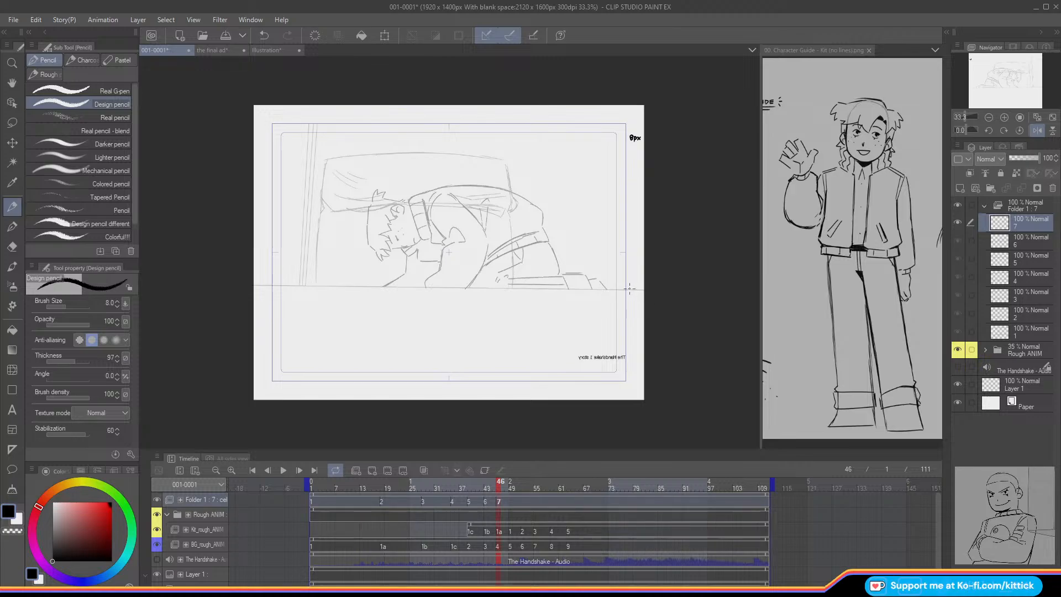
pyautogui.moveTo(647, 290); pyautogui.dragTo(246, 284)
pyautogui.hotkey('ctrl', 'z')
pyautogui.press('j')
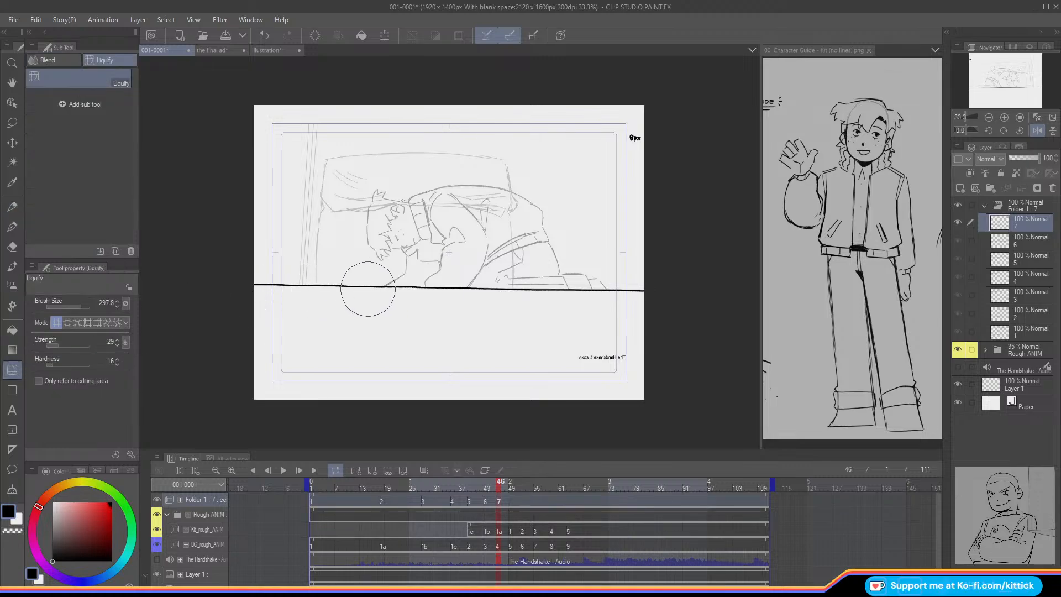
pyautogui.click(16, 209)
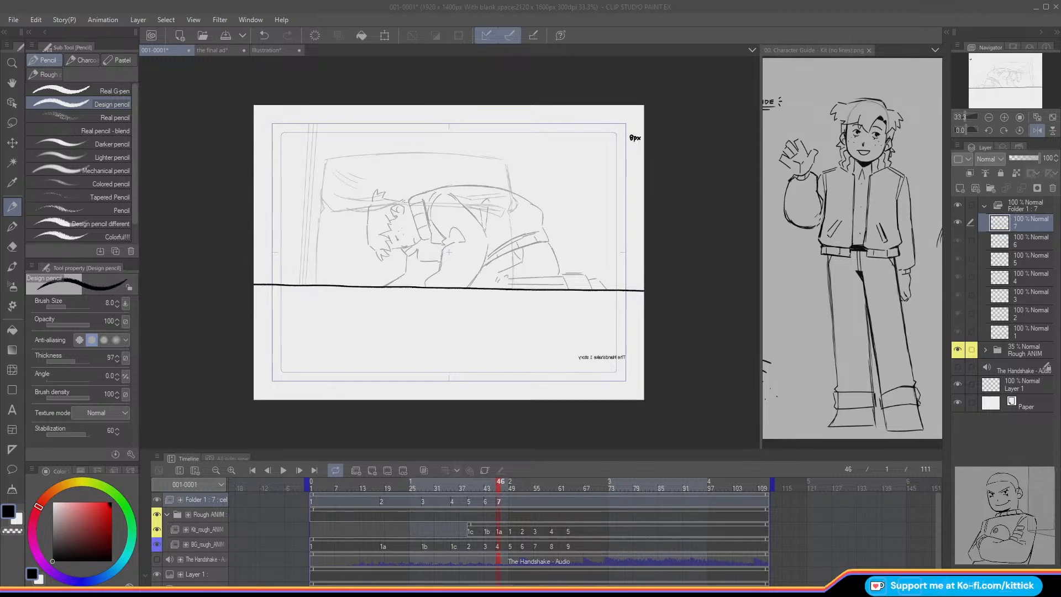
pyautogui.click(605, 281)
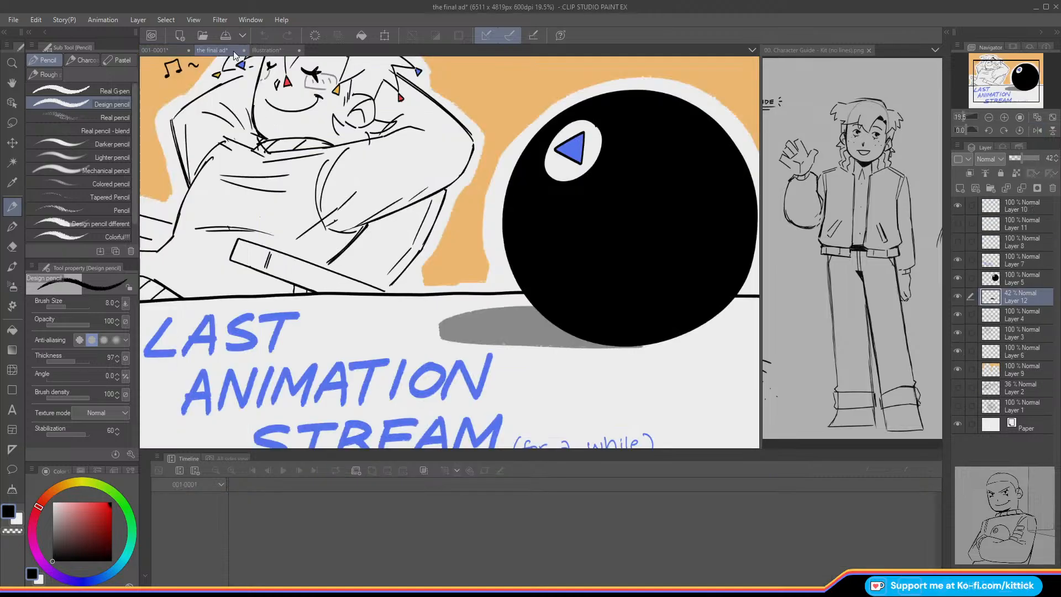
# Step: Switch to the Illustration document and add a new layer for doodles beside the two characters
pyautogui.click(213, 50)
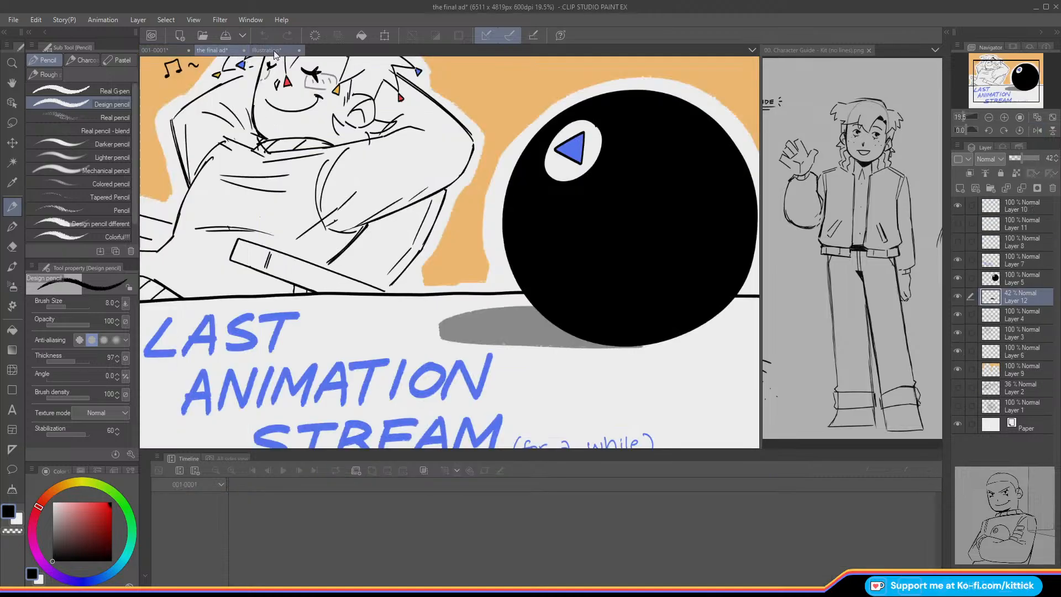
pyautogui.click(267, 50)
pyautogui.moveTo(998, 78); pyautogui.dragTo(992, 79)
pyautogui.click(960, 188)
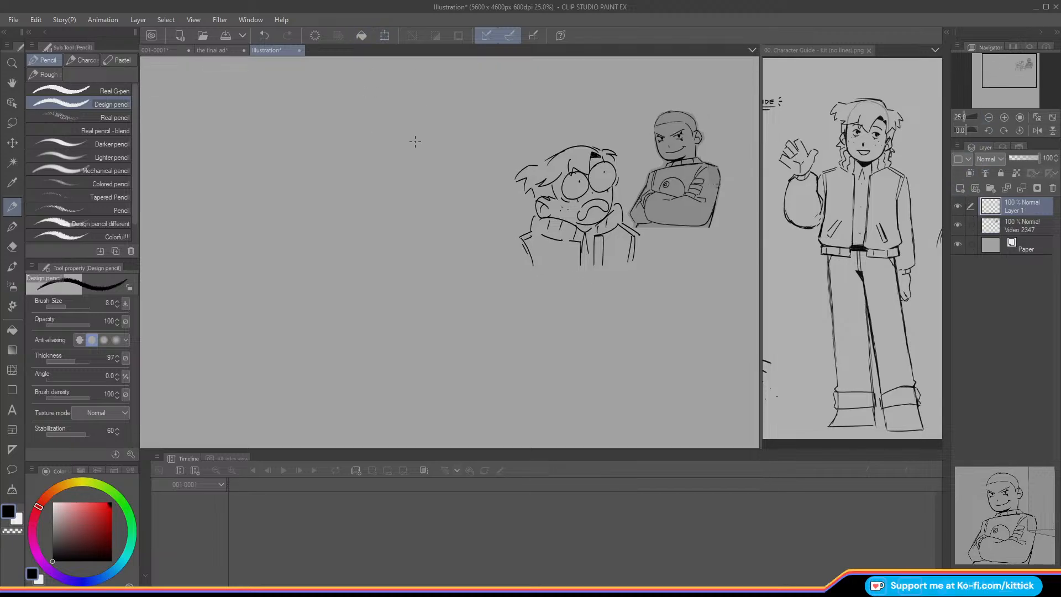
# Step: Sketch a small frowning cat with fluffy cheeks, a collar and a round tag, and label it "Rue" with an arrow
pyautogui.moveTo(431, 142)
pyautogui.mouseDown()
pyautogui.moveTo(422, 131)
pyautogui.moveTo(380, 135)
pyautogui.moveTo(358, 167)
pyautogui.moveTo(365, 148)
pyautogui.moveTo(362, 161)
pyautogui.moveTo(378, 172)
pyautogui.mouseUp()
pyautogui.hotkey('ctrl', 'z')
pyautogui.moveTo(433, 142)
pyautogui.mouseDown()
pyautogui.moveTo(441, 172)
pyautogui.moveTo(380, 174)
pyautogui.moveTo(414, 146)
pyautogui.moveTo(402, 145)
pyautogui.moveTo(395, 150)
pyautogui.moveTo(420, 150)
pyautogui.moveTo(402, 156)
pyautogui.moveTo(411, 164)
pyautogui.moveTo(409, 143)
pyautogui.mouseUp()
pyautogui.hotkey('ctrl', 'z')
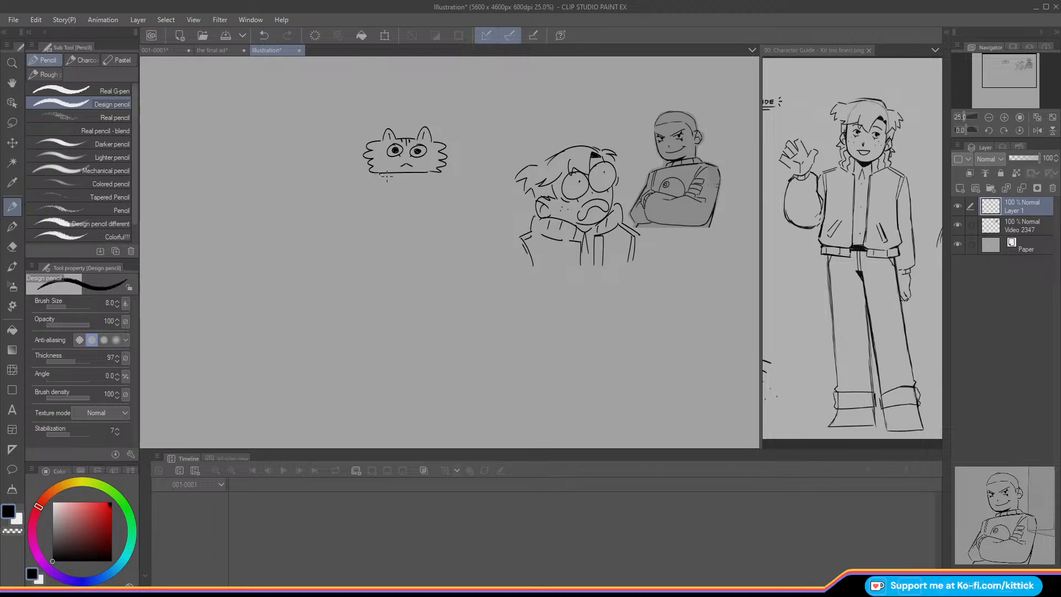
pyautogui.moveTo(379, 174)
pyautogui.mouseDown()
pyautogui.moveTo(427, 175)
pyautogui.moveTo(409, 175)
pyautogui.moveTo(443, 188)
pyautogui.moveTo(373, 193)
pyautogui.mouseUp()
pyautogui.moveTo(342, 121)
pyautogui.mouseDown()
pyautogui.moveTo(343, 133)
pyautogui.moveTo(368, 121)
pyautogui.moveTo(362, 145)
pyautogui.mouseUp()
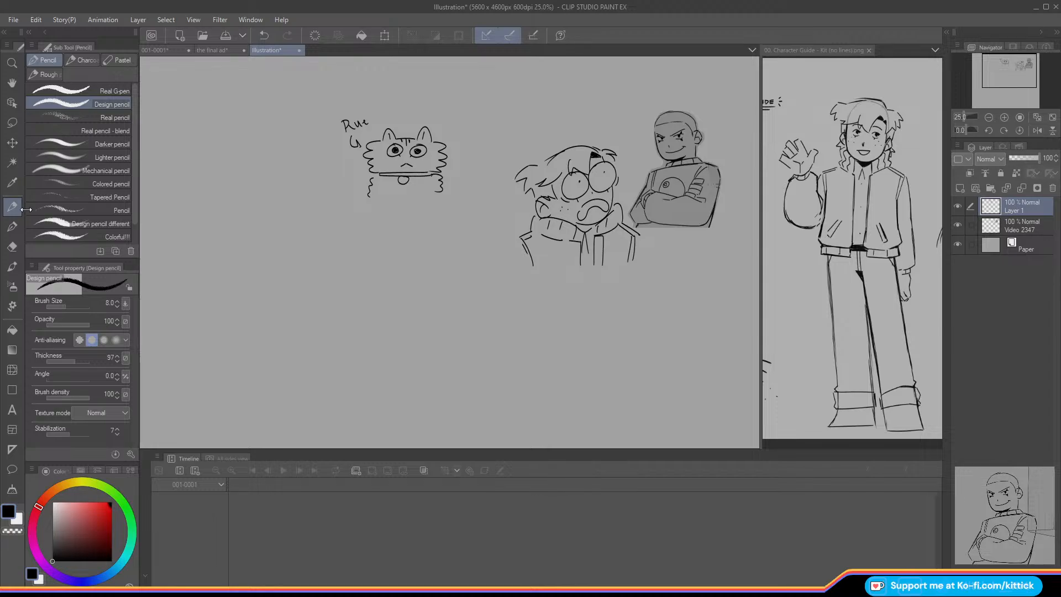
# Step: Return to the 001-0001 animation, raise the pencil's stabilization again and add a new empty cel at frame 49
pyautogui.click(211, 49)
pyautogui.click(161, 48)
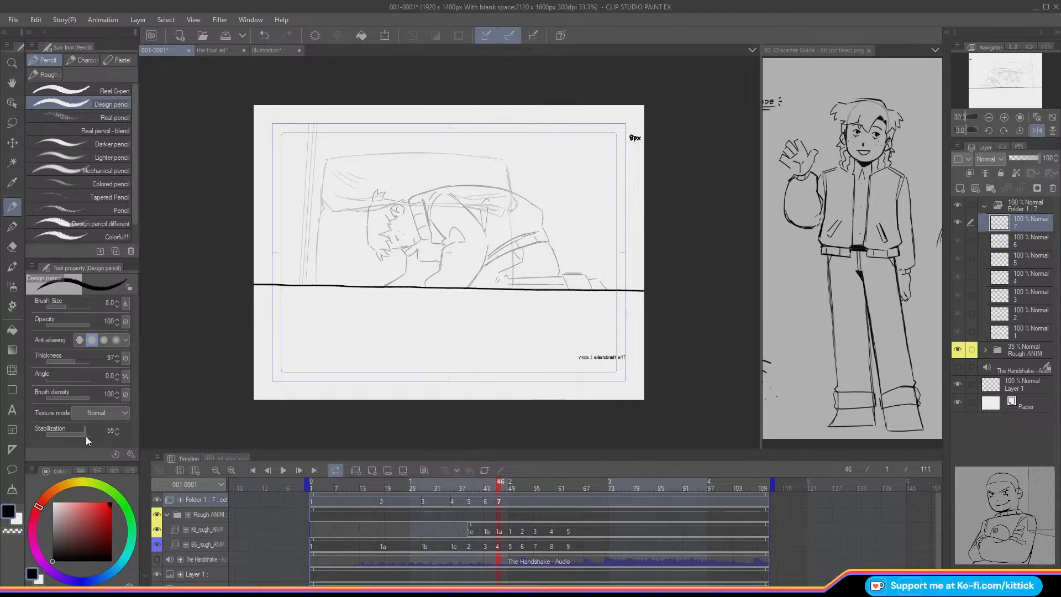
pyautogui.moveTo(499, 486); pyautogui.dragTo(511, 519)
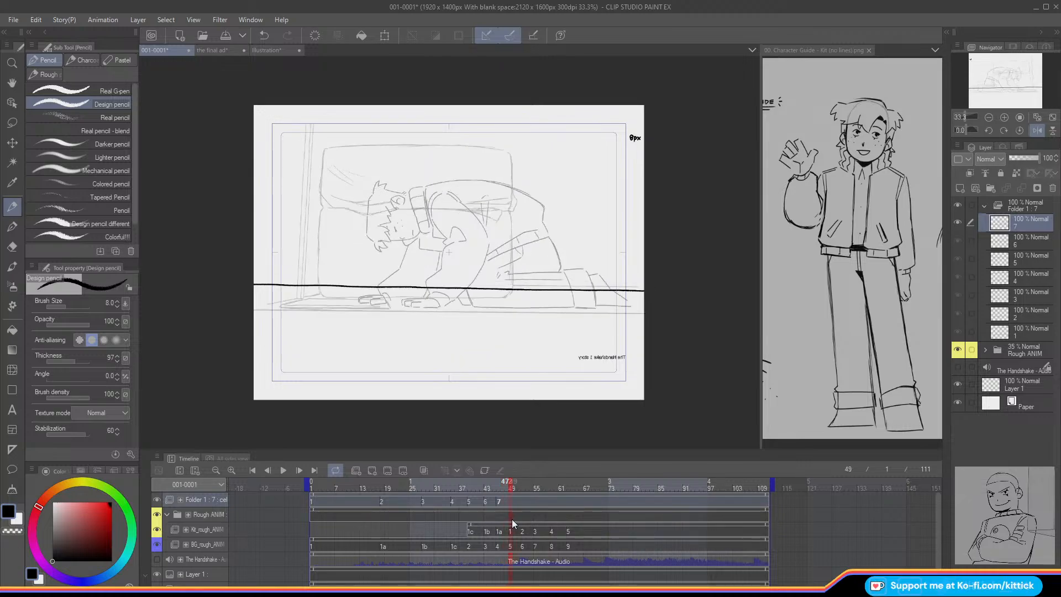
pyautogui.click(357, 471)
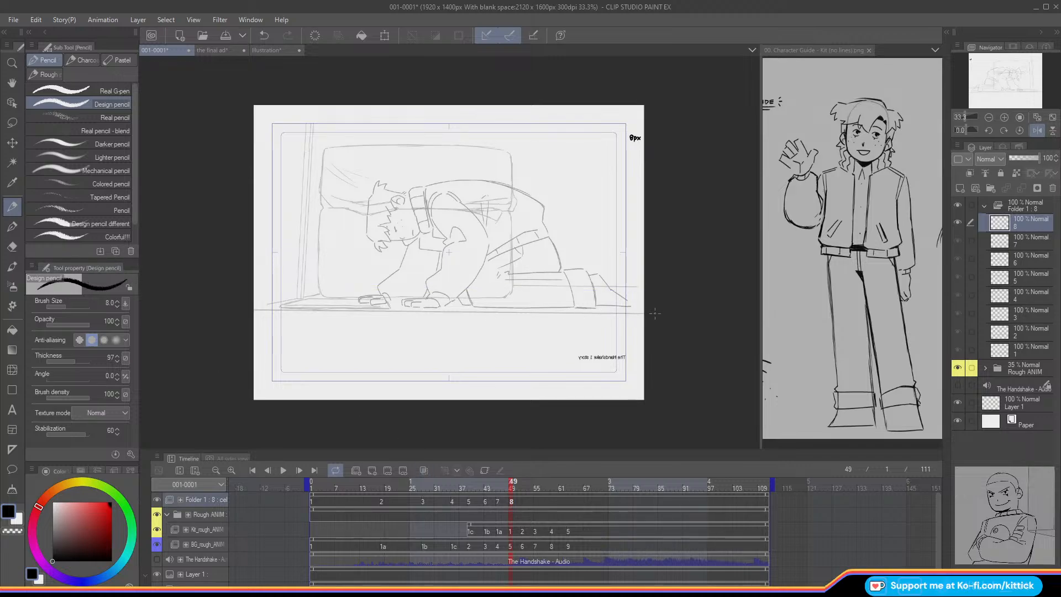
# Step: Trace the rough horizontal line under the figure across cel 8 and adjust its end with Liquify
pyautogui.moveTo(653, 313); pyautogui.dragTo(250, 308)
pyautogui.click(13, 247)
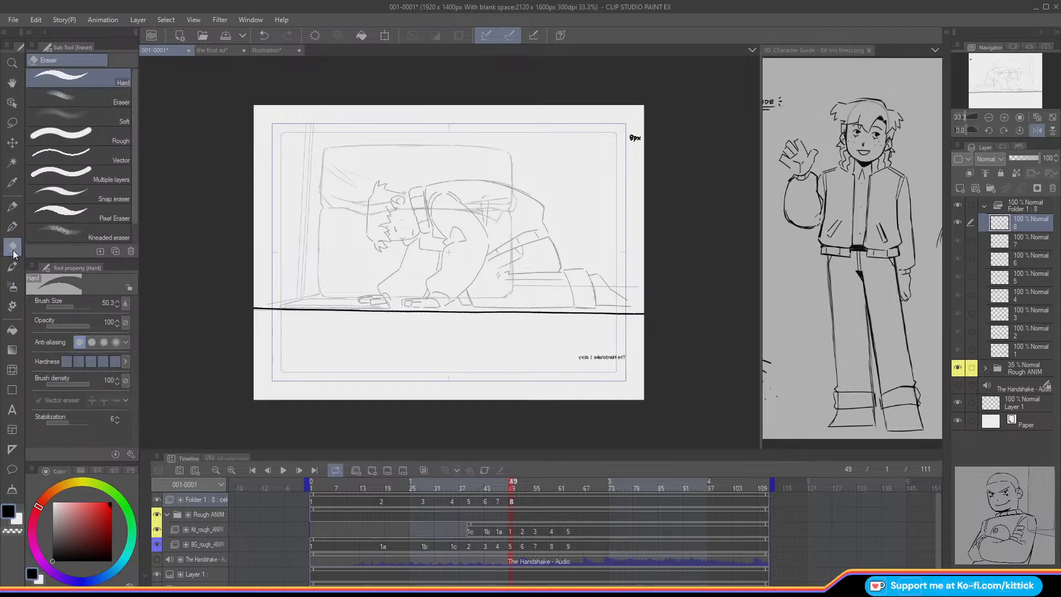
pyautogui.click(13, 368)
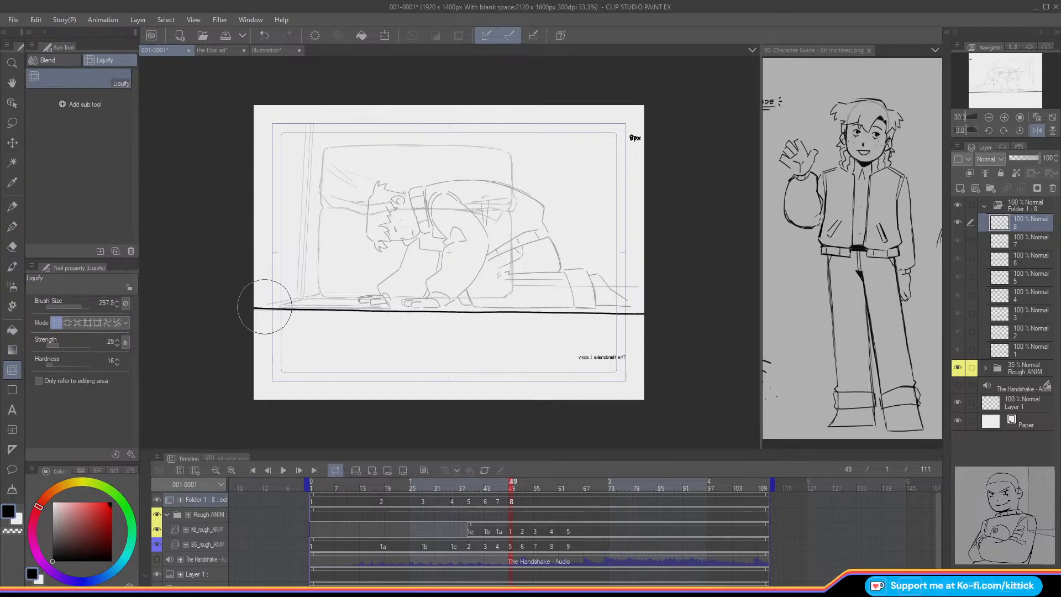
pyautogui.moveTo(264, 307); pyautogui.dragTo(262, 314)
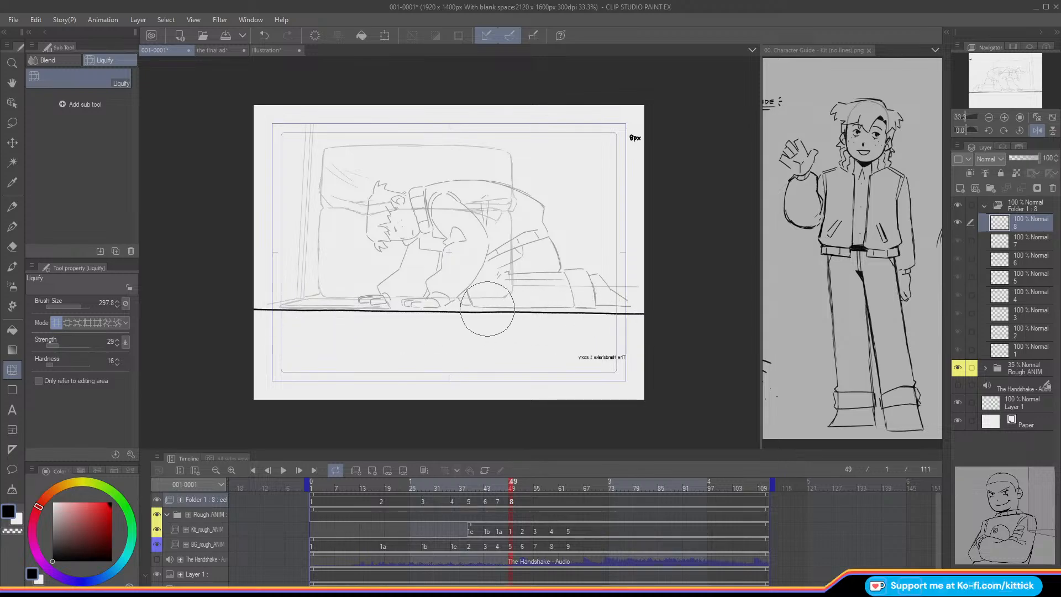
pyautogui.click(3, 204)
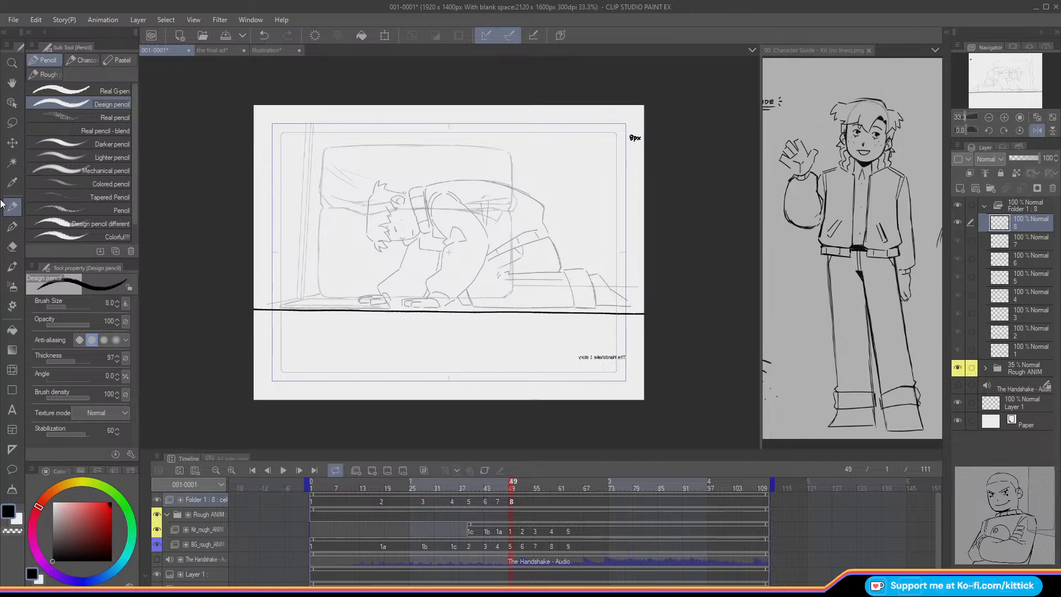
# Step: Add a new cel at frame 52 and trace the rough floor line below the figure's hands across its full width
pyautogui.moveTo(513, 488); pyautogui.dragTo(523, 540)
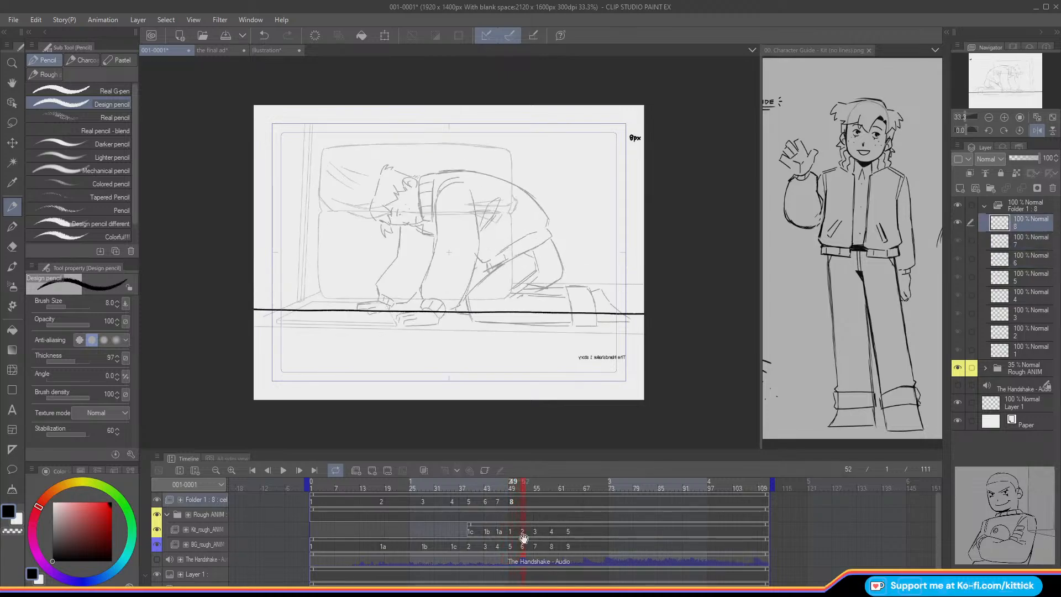
pyautogui.click(372, 469)
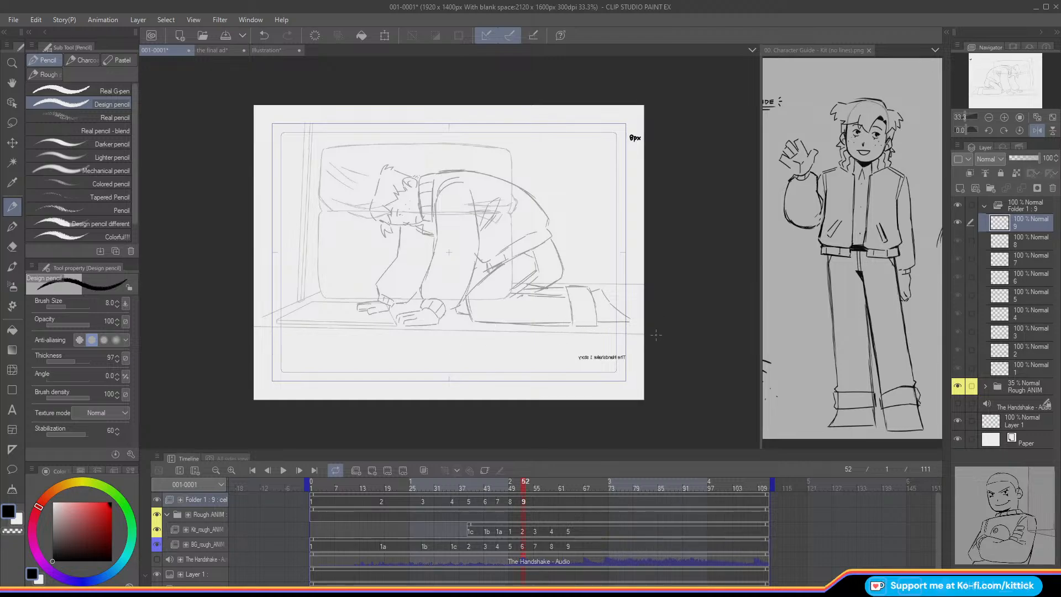
pyautogui.moveTo(642, 335); pyautogui.dragTo(577, 335)
pyautogui.hotkey('ctrl', 'z')
pyautogui.moveTo(643, 334); pyautogui.dragTo(543, 334)
pyautogui.hotkey('ctrl', 'z')
pyautogui.moveTo(644, 333); pyautogui.dragTo(552, 334)
pyautogui.hotkey('ctrl', 'z')
pyautogui.moveTo(651, 334); pyautogui.dragTo(532, 334)
pyautogui.hotkey('ctrl', 'z')
pyautogui.hotkey('ctrl', 'z')
pyautogui.moveTo(657, 333); pyautogui.dragTo(233, 323)
pyautogui.hotkey('ctrl', 'z')
pyautogui.hotkey('ctrl', 'z')
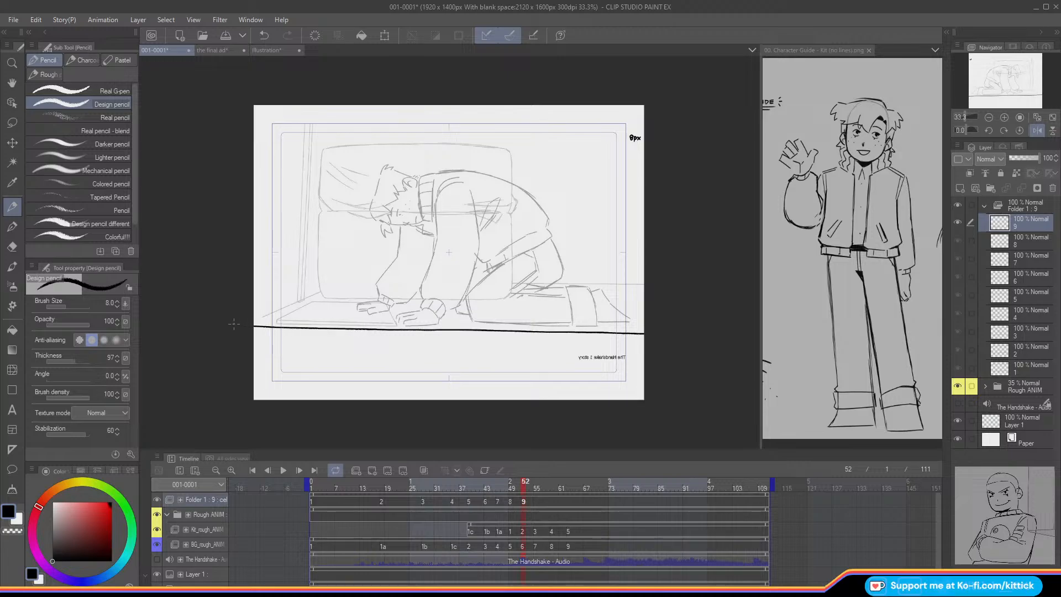
# Step: Add a new empty animation cel at frame 55 and compare it with the neighbouring frames
pyautogui.press('Left')
pyautogui.press('Right')
pyautogui.press('Right')
pyautogui.press('Right')
pyautogui.press('Right')
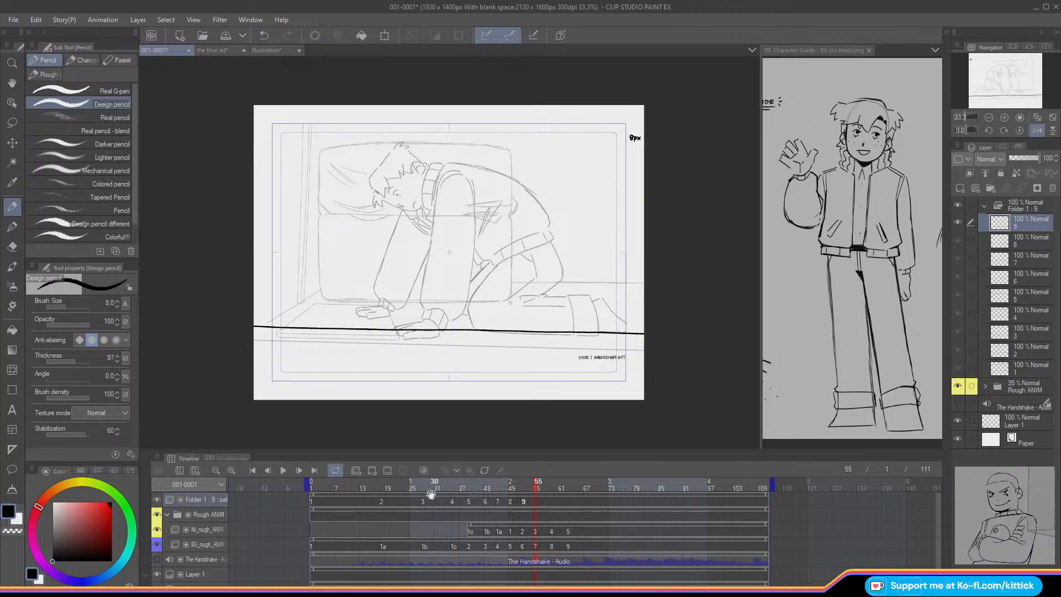
pyautogui.click(372, 470)
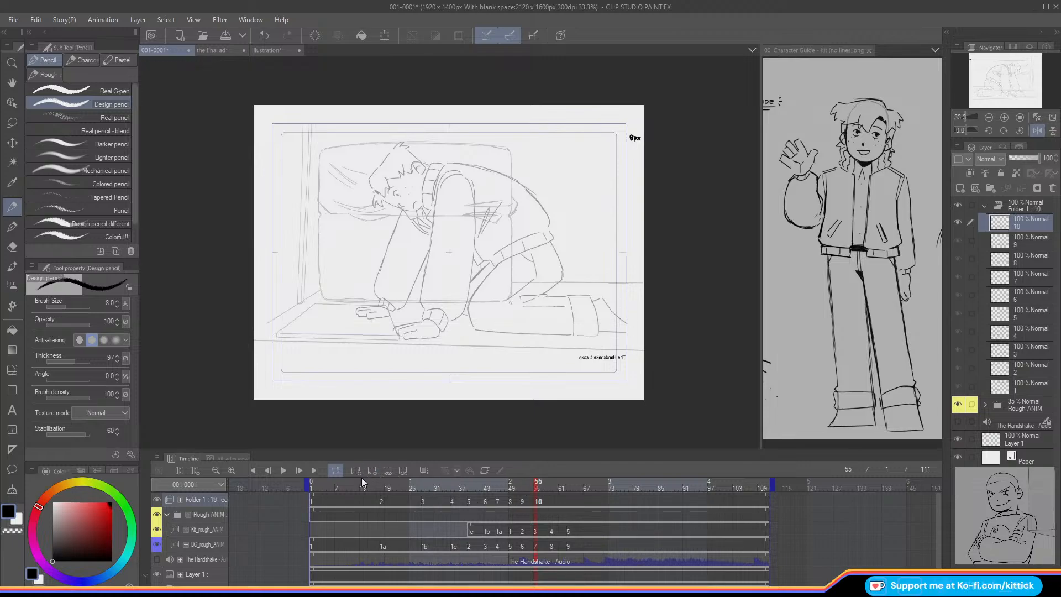
pyautogui.press('Left')
pyautogui.press('Right')
# Step: Add a new layer in the Illustration document and draw a cloud-shaped fluffy body outline below the labelled cat
pyautogui.click(260, 51)
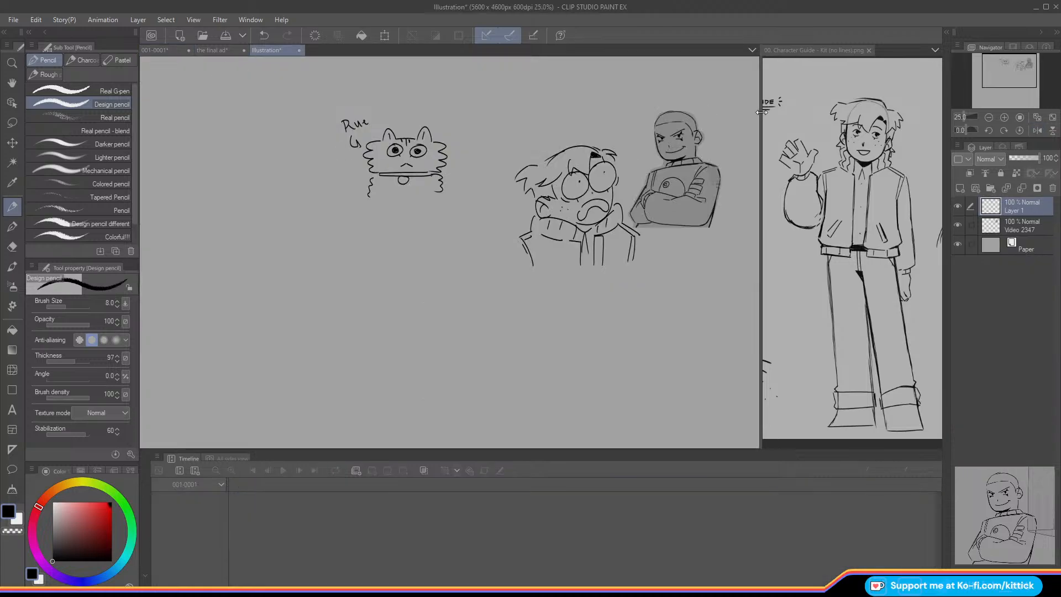
pyautogui.moveTo(1009, 70); pyautogui.dragTo(1002, 74)
pyautogui.click(960, 187)
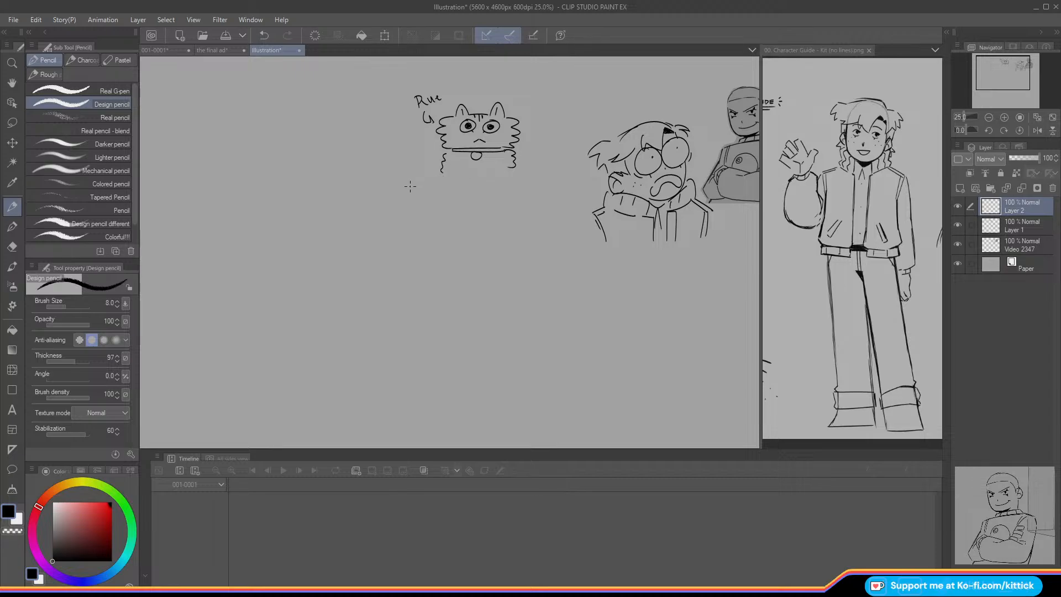
pyautogui.moveTo(427, 235); pyautogui.dragTo(401, 273)
pyautogui.hotkey('ctrl', 'z')
pyautogui.moveTo(427, 235)
pyautogui.mouseDown()
pyautogui.moveTo(409, 276)
pyautogui.moveTo(432, 308)
pyautogui.moveTo(509, 300)
pyautogui.moveTo(523, 282)
pyautogui.moveTo(518, 256)
pyautogui.moveTo(489, 237)
pyautogui.moveTo(435, 232)
pyautogui.mouseUp()
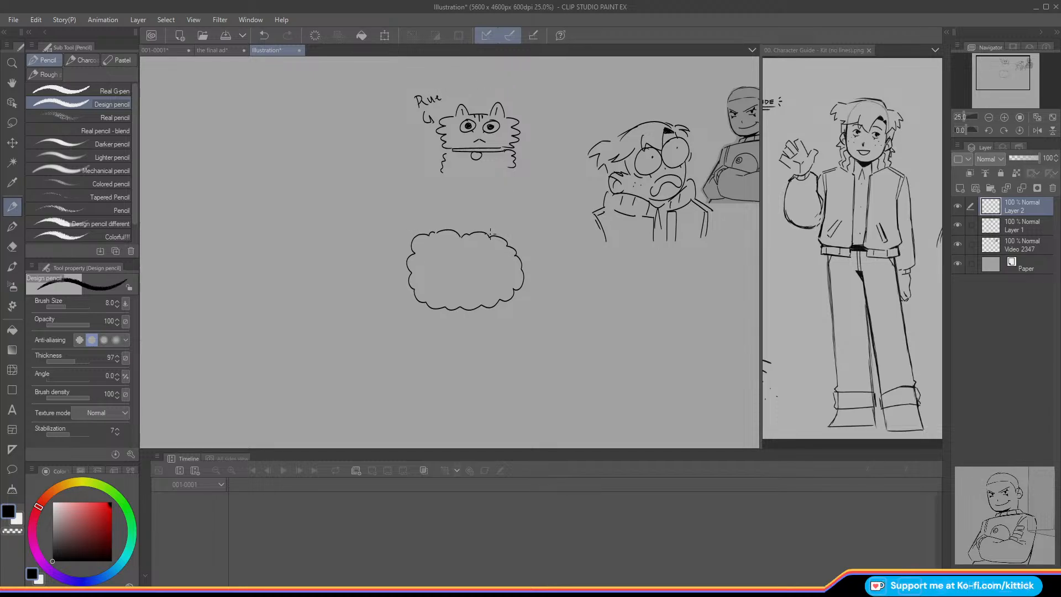
pyautogui.moveTo(487, 236)
pyautogui.mouseDown()
pyautogui.moveTo(495, 224)
pyautogui.moveTo(502, 237)
pyautogui.mouseUp()
# Step: Give the cloud-shaped body two small pointed ears and two thin legs with paws, erasing the outline where an ear joins
pyautogui.moveTo(427, 235)
pyautogui.mouseDown()
pyautogui.moveTo(441, 229)
pyautogui.moveTo(428, 231)
pyautogui.mouseUp()
pyautogui.press('e')
pyautogui.moveTo(495, 239)
pyautogui.mouseDown()
pyautogui.moveTo(485, 241)
pyautogui.moveTo(496, 236)
pyautogui.mouseUp()
pyautogui.click(10, 211)
pyautogui.moveTo(430, 234); pyautogui.dragTo(437, 234)
pyautogui.hotkey('ctrl', 'z')
pyautogui.moveTo(487, 309)
pyautogui.mouseDown()
pyautogui.moveTo(487, 333)
pyautogui.moveTo(490, 307)
pyautogui.mouseUp()
pyautogui.moveTo(422, 302)
pyautogui.mouseDown()
pyautogui.moveTo(409, 329)
pyautogui.moveTo(424, 302)
pyautogui.mouseUp()
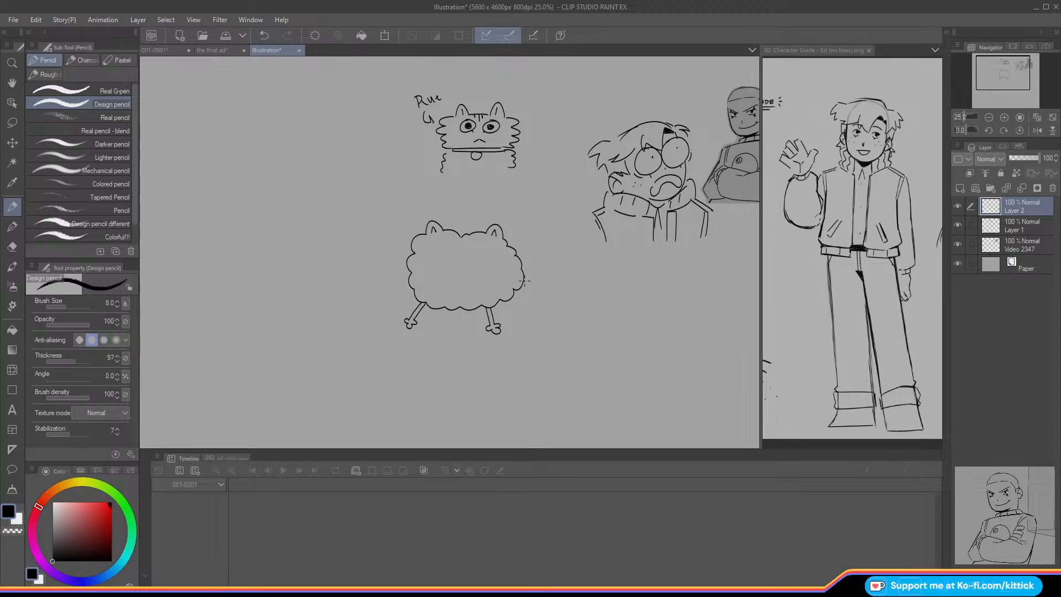
# Step: Draw a fluffy curled tail and spiral tufts of fur on the cloud-shaped cat
pyautogui.moveTo(524, 280)
pyautogui.mouseDown()
pyautogui.moveTo(539, 258)
pyautogui.moveTo(534, 271)
pyautogui.moveTo(546, 255)
pyautogui.moveTo(569, 261)
pyautogui.moveTo(517, 295)
pyautogui.mouseUp()
pyautogui.hotkey('ctrl', 'z')
pyautogui.moveTo(504, 255)
pyautogui.mouseDown()
pyautogui.moveTo(475, 247)
pyautogui.moveTo(426, 255)
pyautogui.moveTo(436, 254)
pyautogui.moveTo(437, 291)
pyautogui.moveTo(467, 278)
pyautogui.moveTo(497, 286)
pyautogui.mouseUp()
pyautogui.moveTo(550, 262)
pyautogui.mouseDown()
pyautogui.moveTo(528, 286)
pyautogui.moveTo(535, 293)
pyautogui.mouseUp()
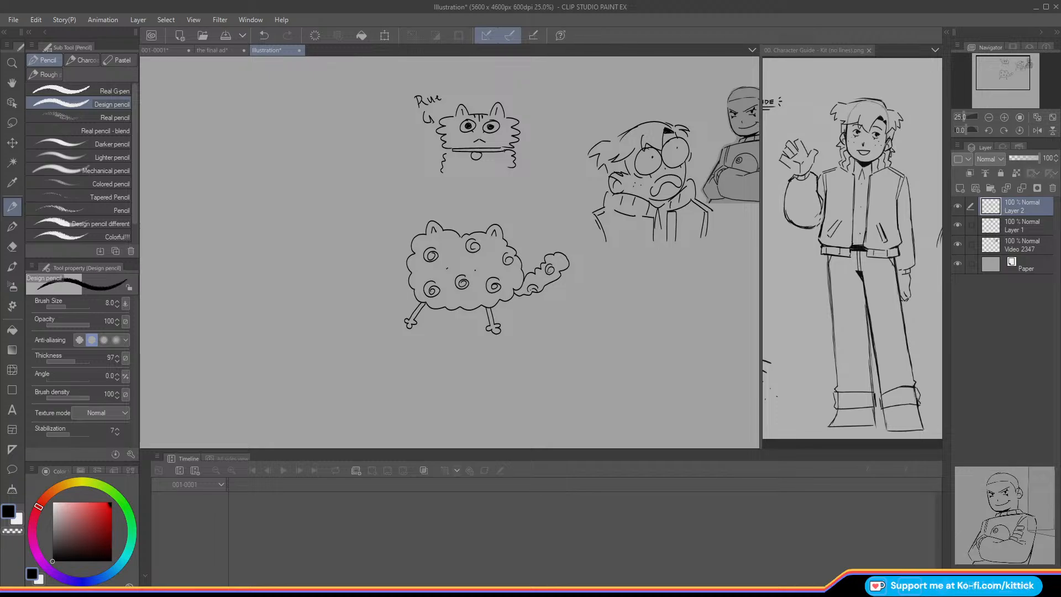
# Step: Add another layer and draw a narrow-bodied creature with large oval eyes, two stalks on its head and a striped tail
pyautogui.moveTo(1007, 64); pyautogui.dragTo(997, 62)
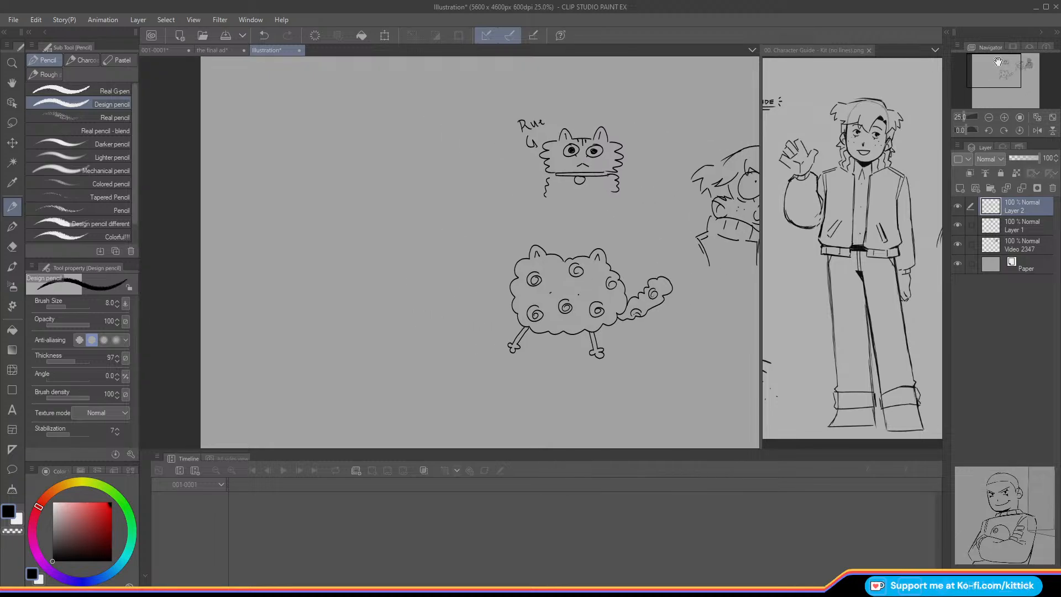
pyautogui.click(959, 188)
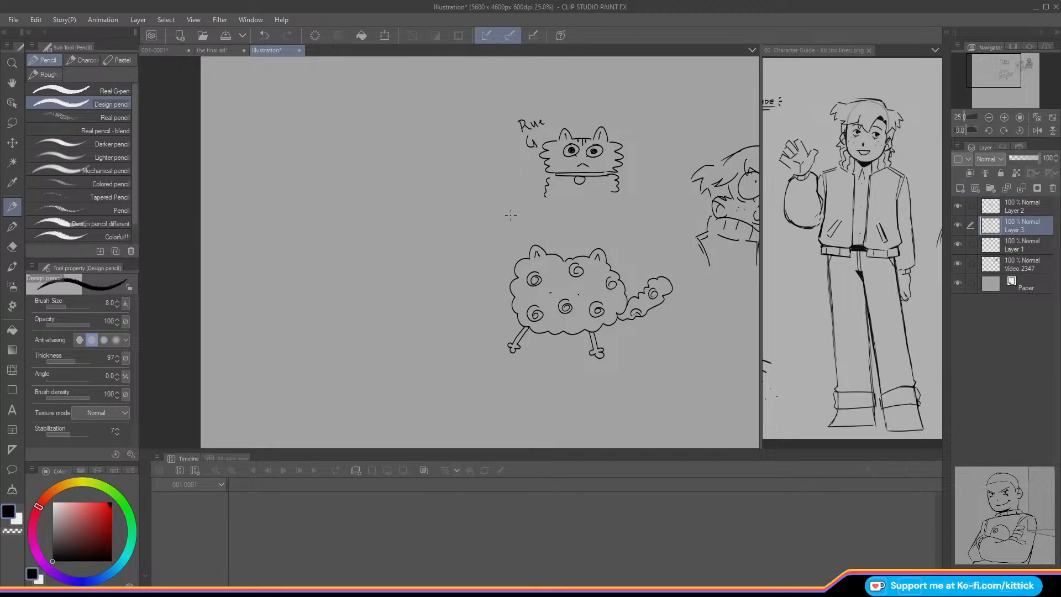
pyautogui.moveTo(510, 225)
pyautogui.mouseDown()
pyautogui.moveTo(508, 184)
pyautogui.moveTo(522, 170)
pyautogui.moveTo(491, 162)
pyautogui.moveTo(493, 146)
pyautogui.moveTo(484, 166)
pyautogui.moveTo(482, 149)
pyautogui.moveTo(481, 168)
pyautogui.moveTo(476, 156)
pyautogui.moveTo(459, 186)
pyautogui.moveTo(474, 191)
pyautogui.moveTo(471, 222)
pyautogui.mouseUp()
pyautogui.moveTo(498, 179)
pyautogui.mouseDown()
pyautogui.moveTo(515, 170)
pyautogui.moveTo(476, 179)
pyautogui.mouseUp()
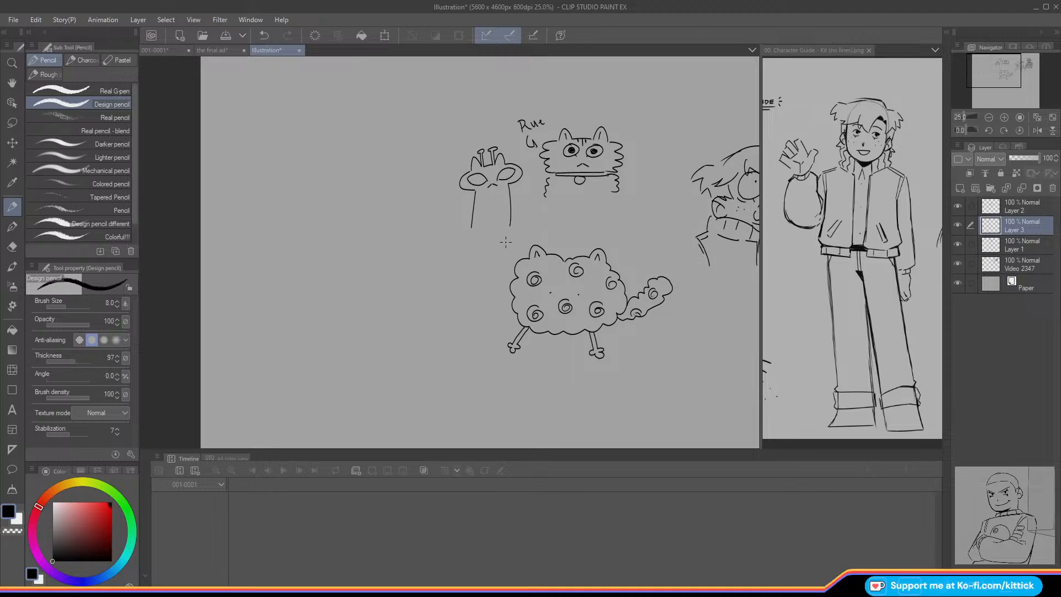
pyautogui.moveTo(509, 227)
pyautogui.mouseDown()
pyautogui.moveTo(471, 227)
pyautogui.moveTo(483, 227)
pyautogui.mouseUp()
pyautogui.moveTo(480, 226)
pyautogui.mouseDown()
pyautogui.moveTo(448, 196)
pyautogui.moveTo(439, 204)
pyautogui.moveTo(467, 221)
pyautogui.moveTo(453, 218)
pyautogui.mouseUp()
pyautogui.moveTo(462, 205); pyautogui.dragTo(458, 221)
# Step: Move the narrow-bodied creature's layer up so it sits beside the labelled cat
pyautogui.press('k')
pyautogui.moveTo(343, 241); pyautogui.dragTo(338, 216)
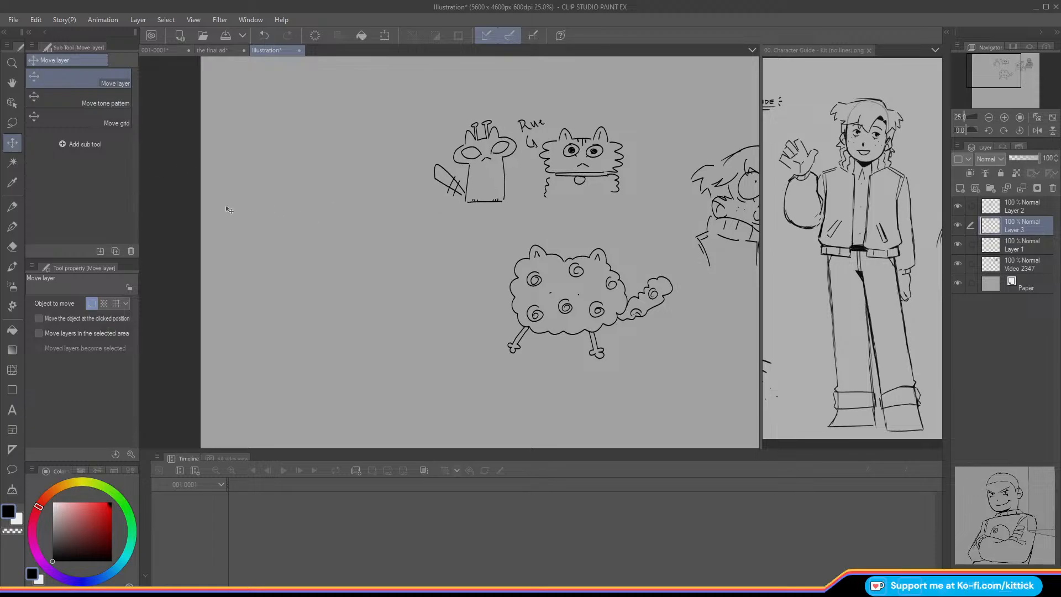
pyautogui.click(11, 207)
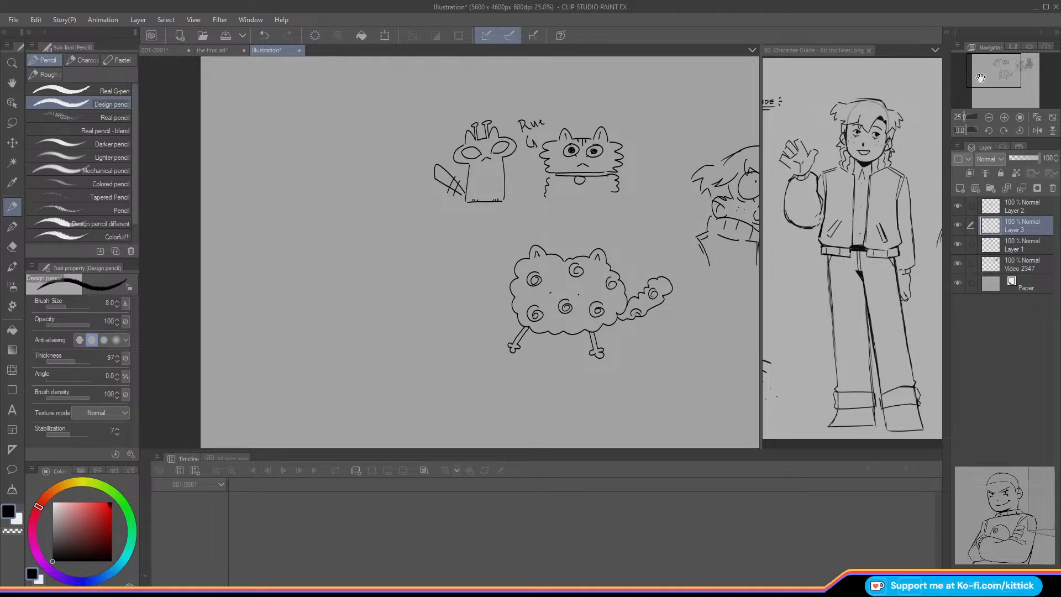
# Step: Add a layer above the Video 2347 layer and draw two pointed cat ears on the smirking figure with crossed arms
pyautogui.moveTo(980, 78); pyautogui.dragTo(1006, 67)
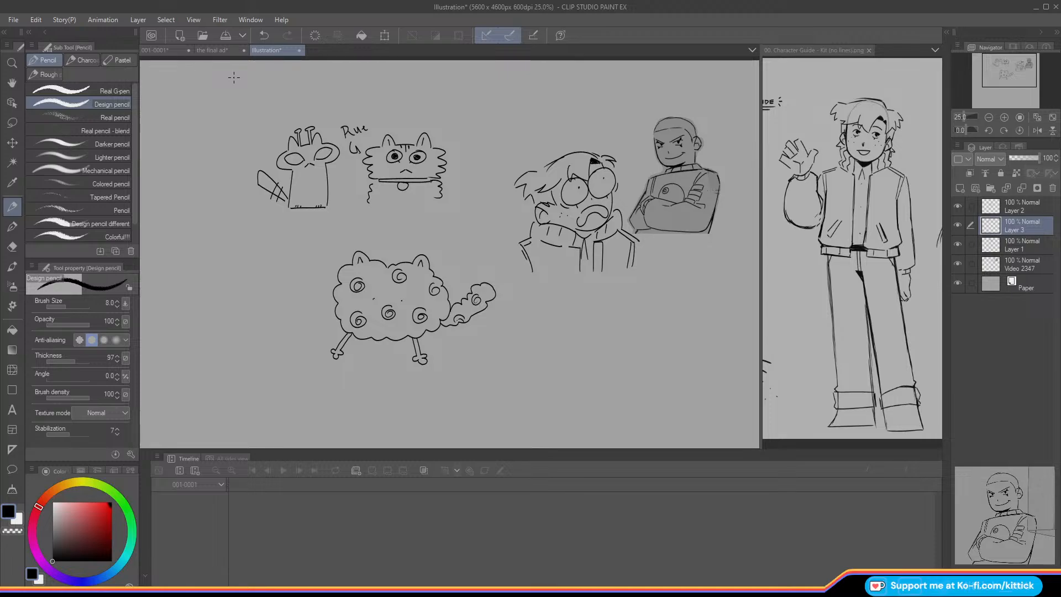
pyautogui.click(1001, 118)
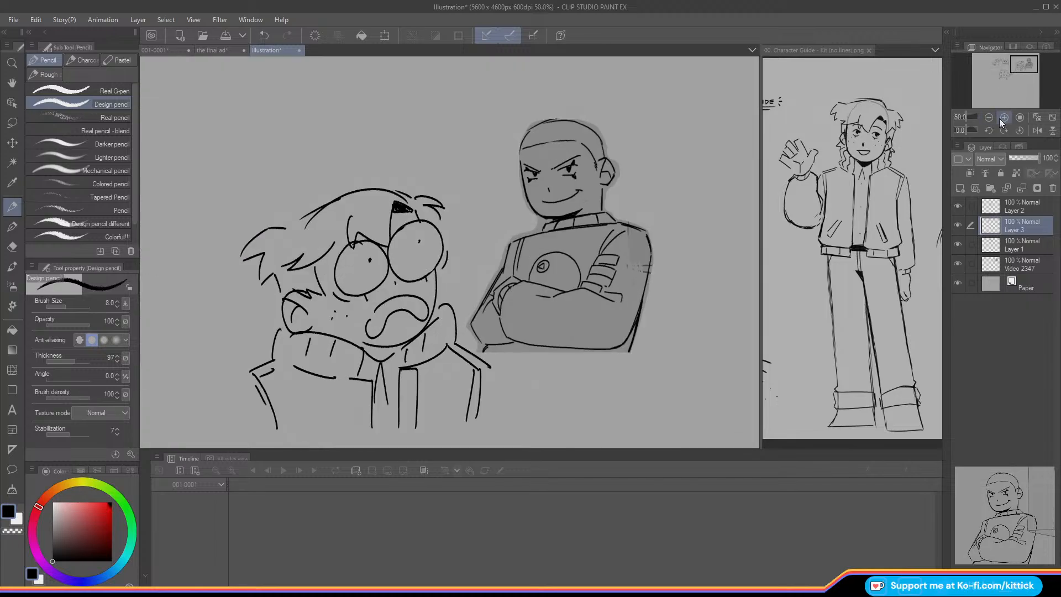
pyautogui.click(982, 266)
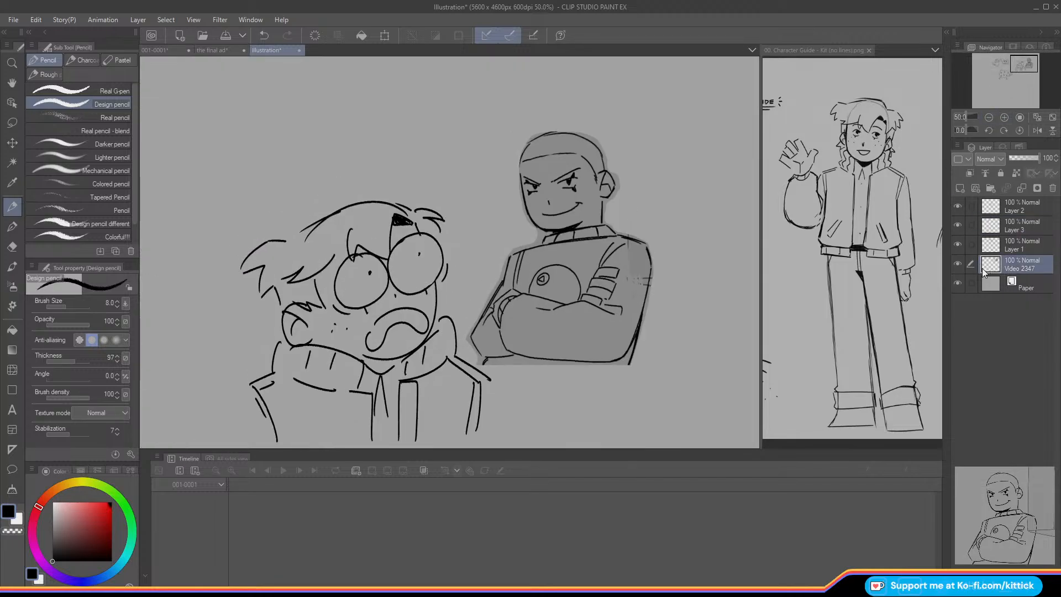
pyautogui.click(959, 190)
pyautogui.moveTo(595, 141)
pyautogui.mouseDown()
pyautogui.moveTo(576, 119)
pyautogui.moveTo(572, 133)
pyautogui.moveTo(528, 130)
pyautogui.moveTo(520, 157)
pyautogui.mouseUp()
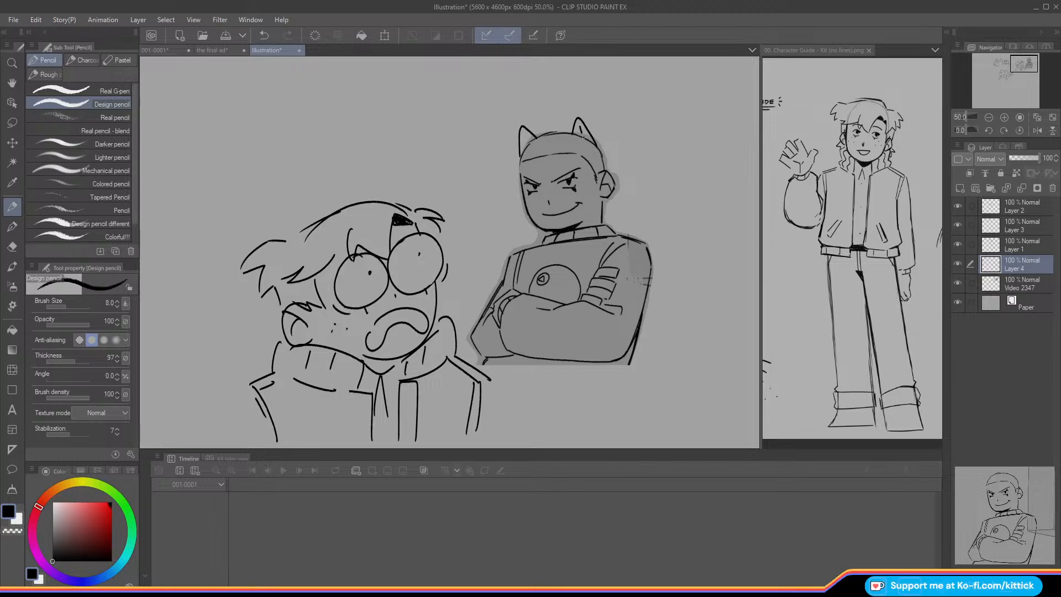
# Step: Sample the figure's grey, shade the cat ears with it on the Video 2347 layer, and return the drawing colour to black
pyautogui.keyDown('alt'); pyautogui.click(527, 141); pyautogui.keyUp('alt')
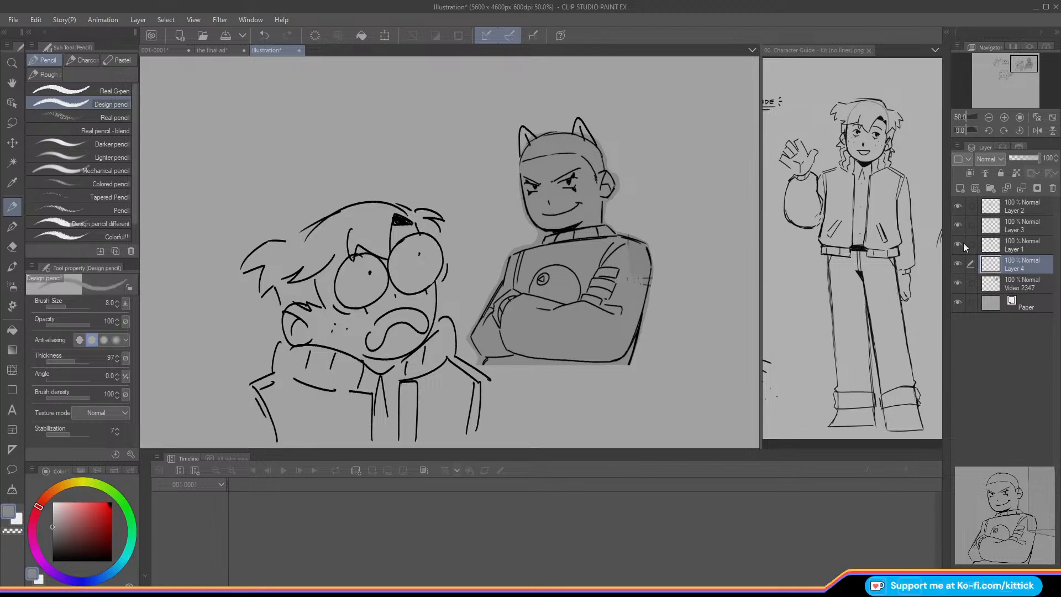
pyautogui.click(1001, 285)
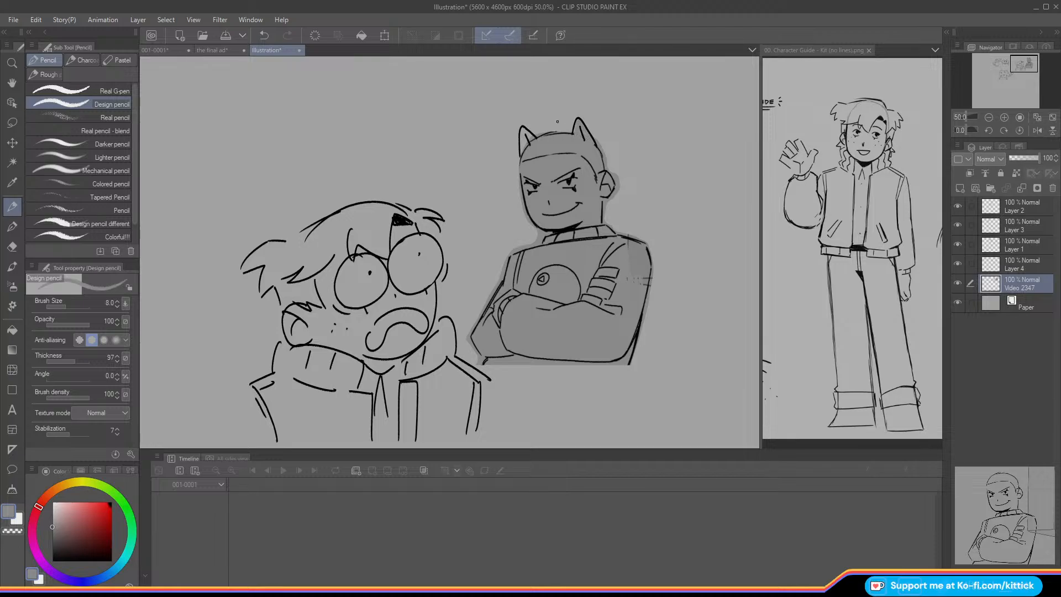
pyautogui.hotkey('ctrl', 'z')
pyautogui.moveTo(525, 128); pyautogui.dragTo(527, 131)
pyautogui.click(1051, 116)
pyautogui.click(1004, 117)
pyautogui.click(1004, 117)
pyautogui.moveTo(1012, 65); pyautogui.dragTo(1005, 63)
pyautogui.click(990, 117)
pyautogui.click(990, 117)
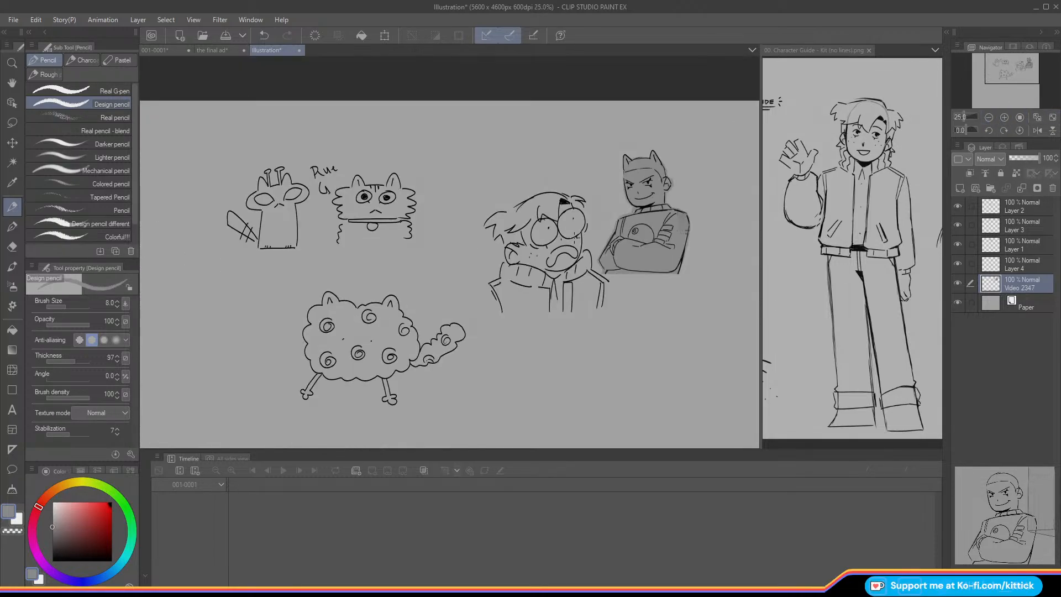
pyautogui.moveTo(54, 559); pyautogui.dragTo(28, 556)
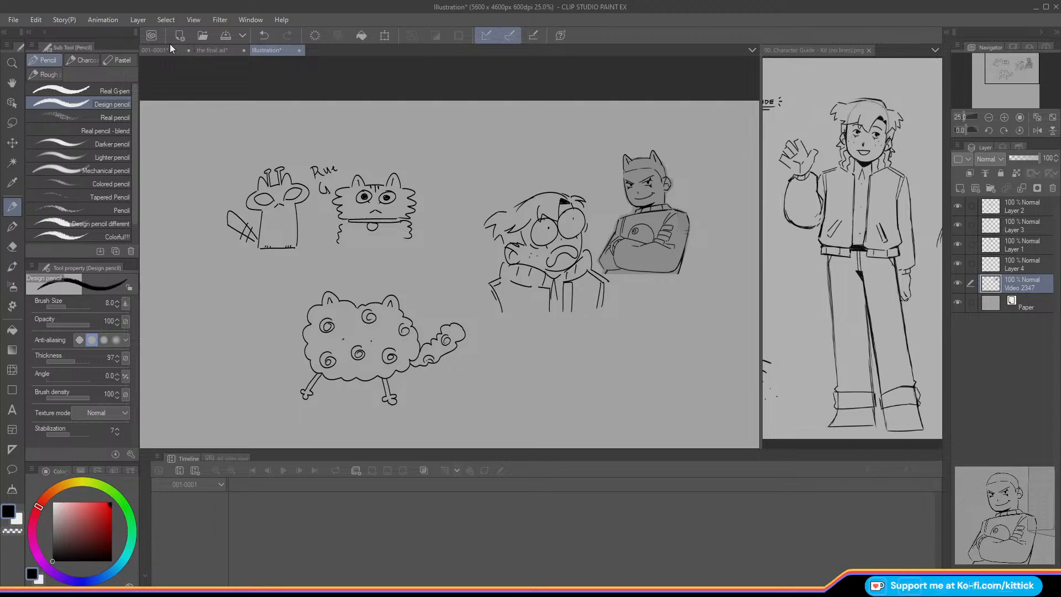
# Step: Return to the 001-0001 animation and put the bold floor line on cel 10
pyautogui.click(149, 50)
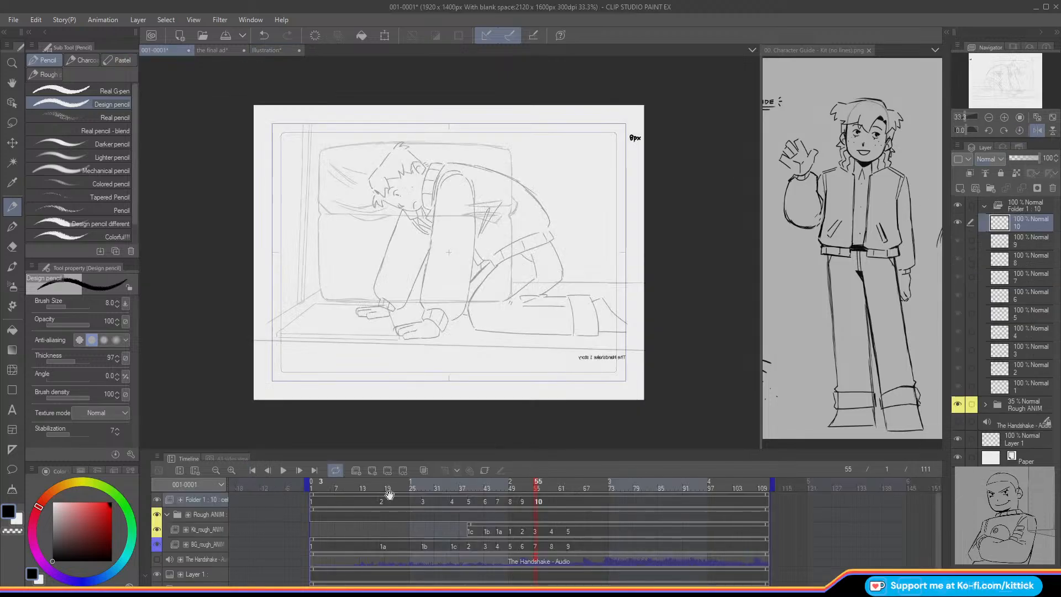
pyautogui.click(530, 492)
pyautogui.moveTo(529, 491); pyautogui.dragTo(535, 493)
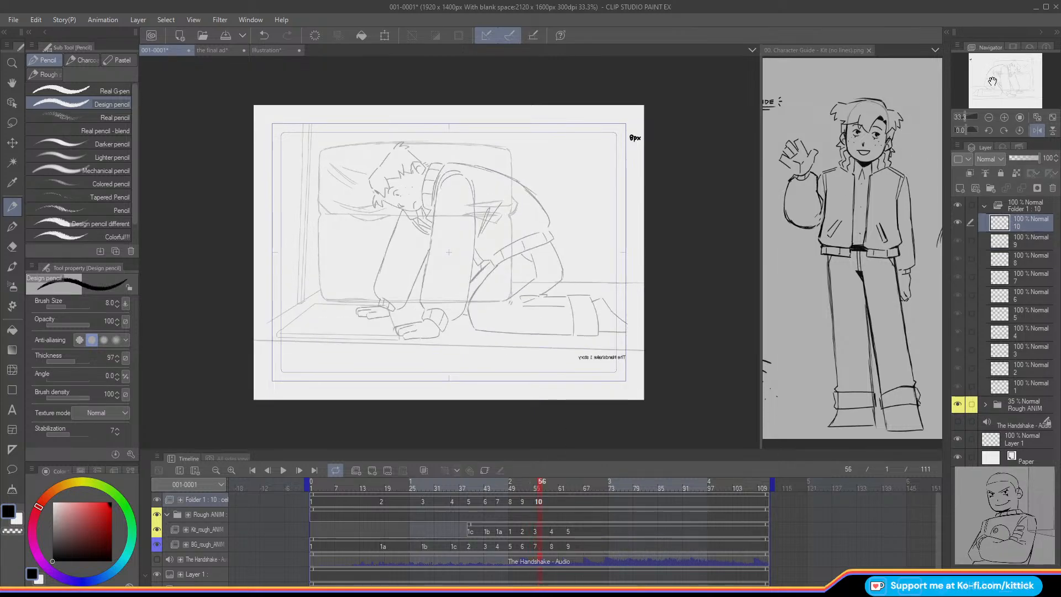
pyautogui.moveTo(994, 82); pyautogui.dragTo(993, 76)
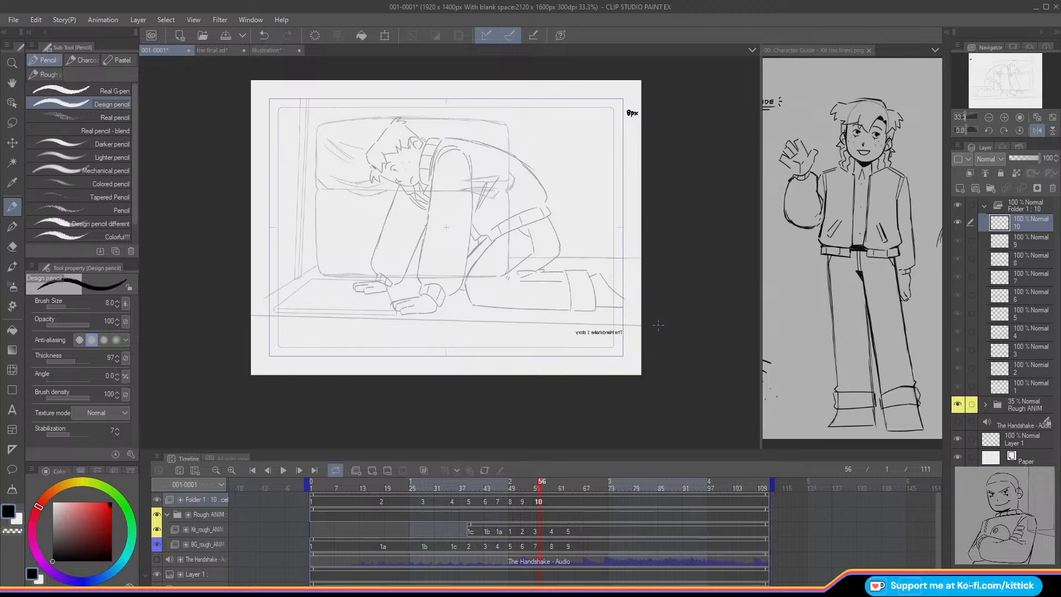
pyautogui.click(1052, 188)
pyautogui.click(960, 188)
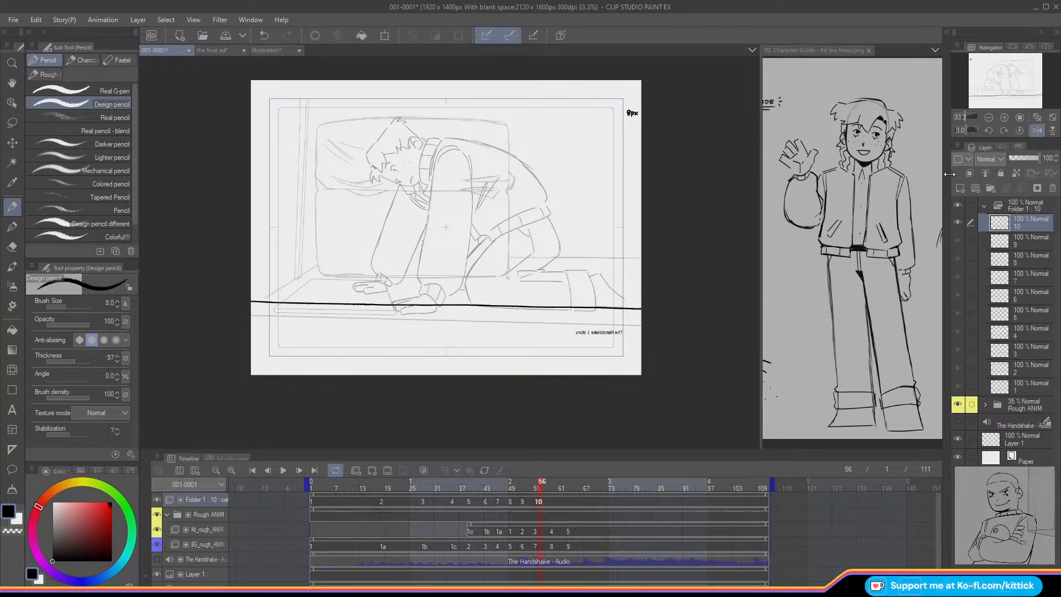
# Step: Move cel 10's floor line down at frame 55 and liquify it to follow the rough background line
pyautogui.click(535, 501)
pyautogui.click(12, 142)
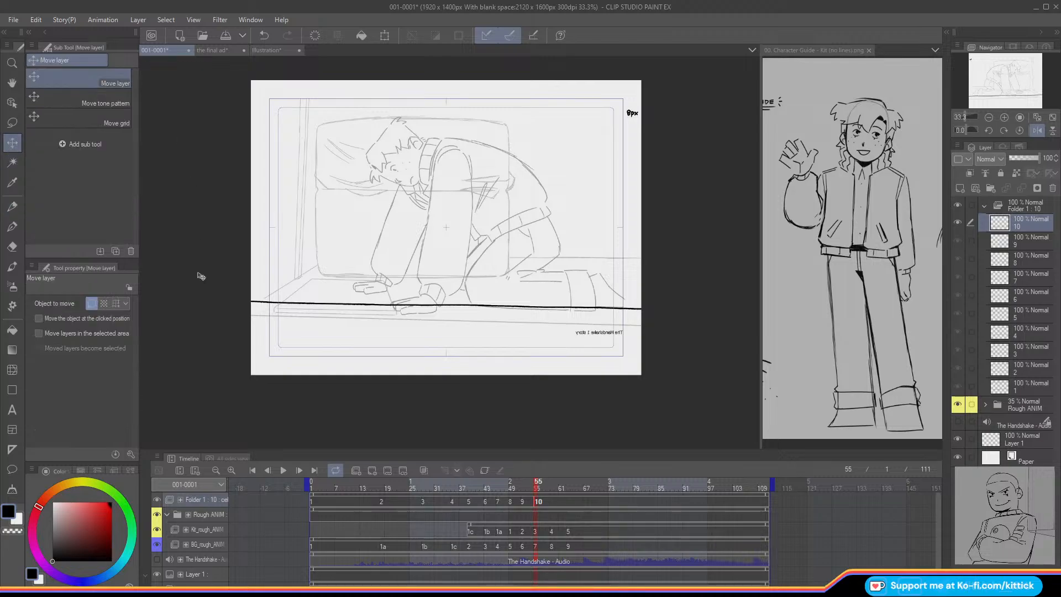
pyautogui.moveTo(201, 277); pyautogui.dragTo(195, 291)
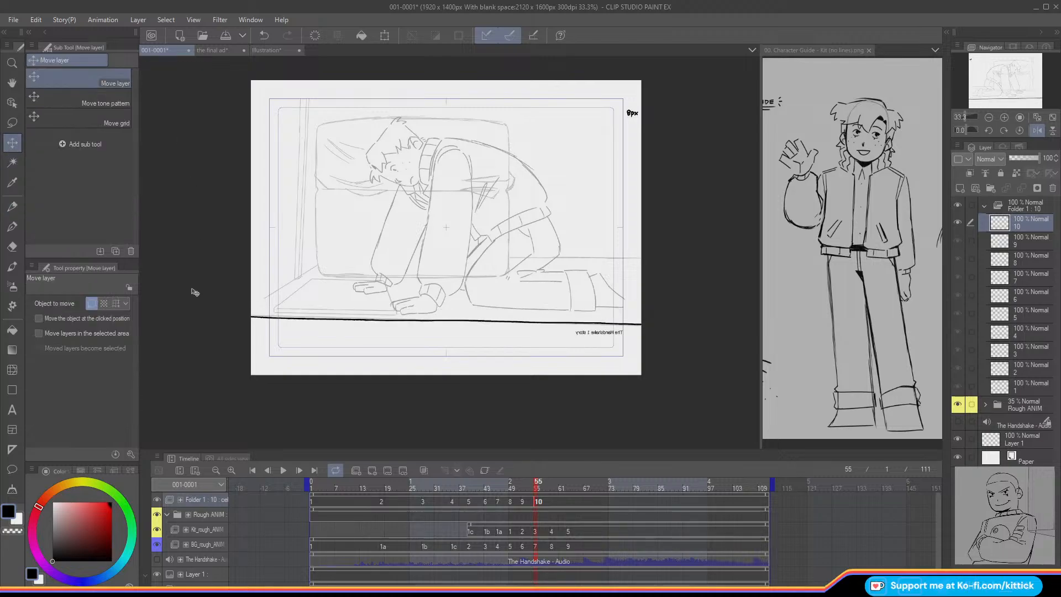
pyautogui.click(12, 370)
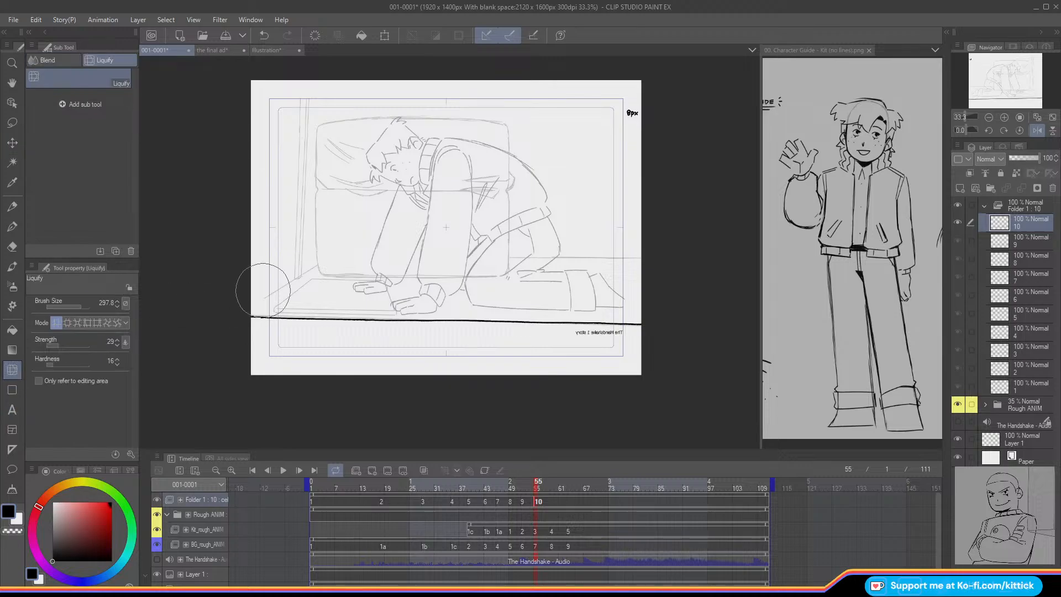
pyautogui.moveTo(310, 333); pyautogui.dragTo(286, 328)
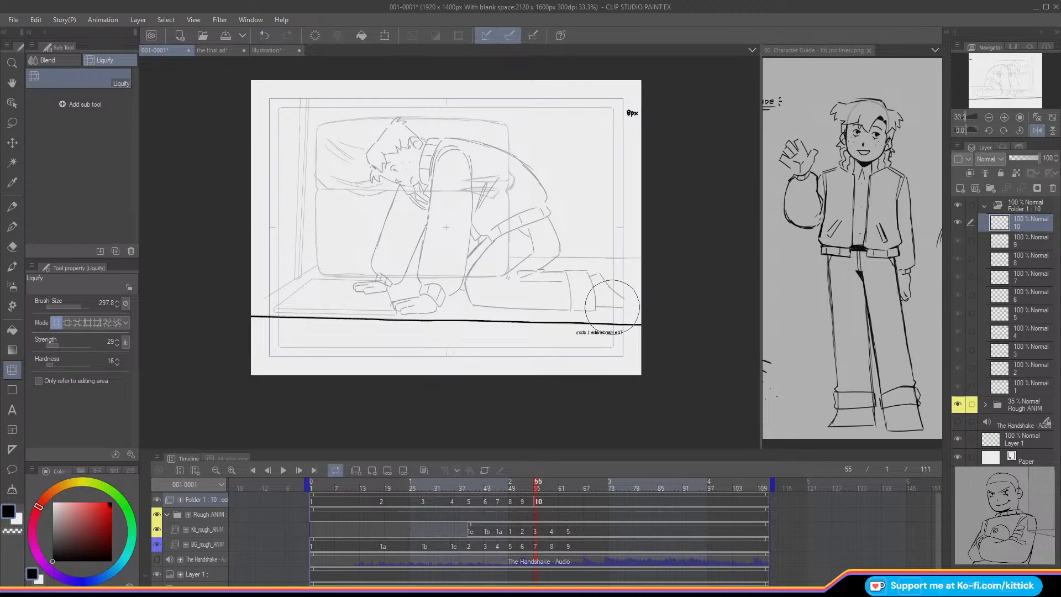
# Step: Add cel 11 at frame 59 with a copy of the floor line and shift it to match the rough background
pyautogui.moveTo(533, 487); pyautogui.dragTo(553, 507)
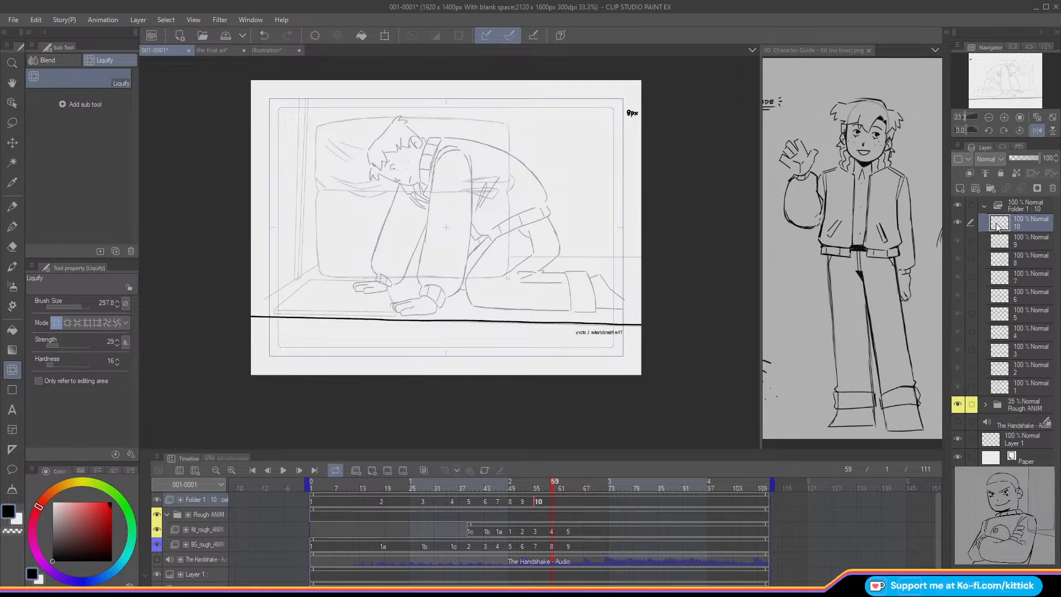
pyautogui.click(959, 188)
pyautogui.rightClick(553, 504)
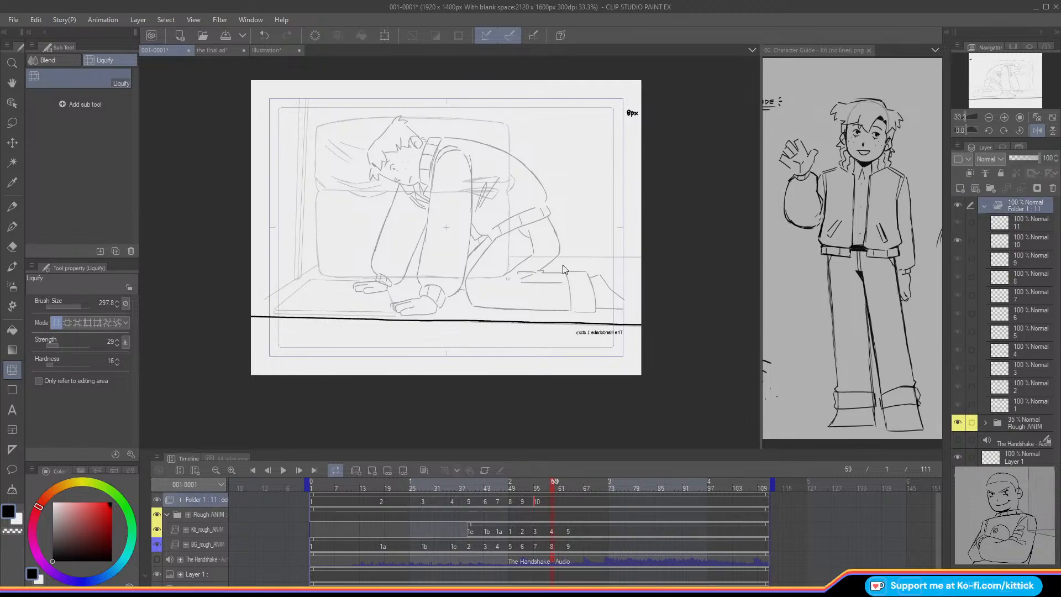
pyautogui.click(564, 271)
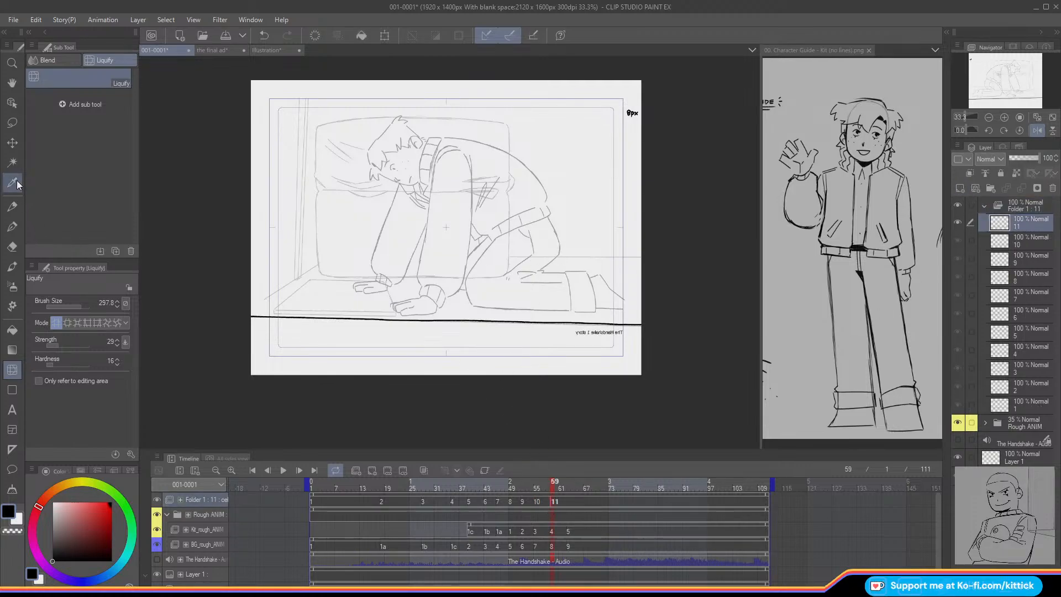
pyautogui.click(12, 143)
pyautogui.moveTo(545, 489); pyautogui.dragTo(553, 492)
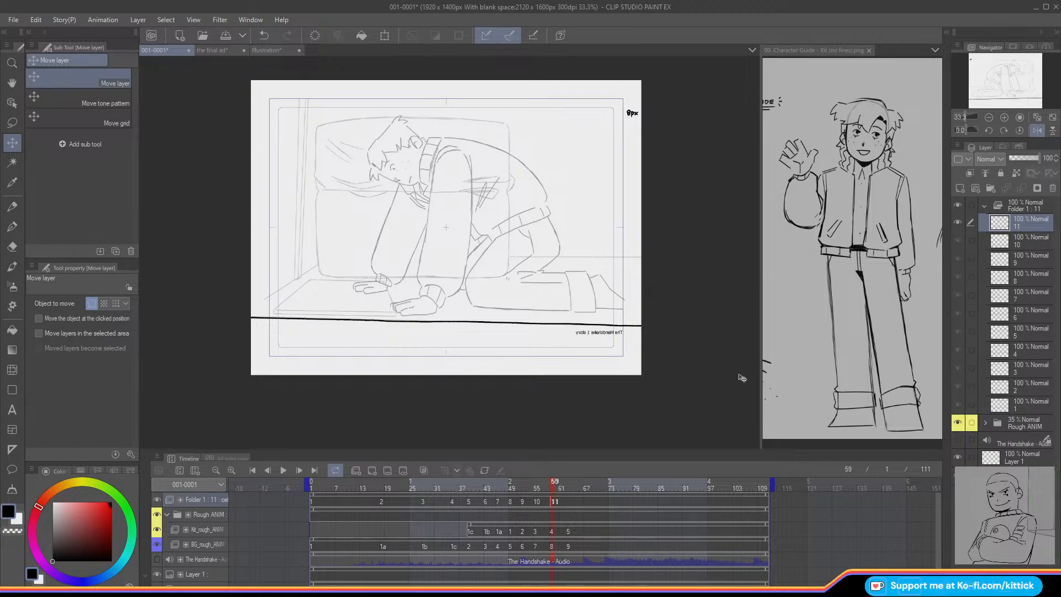
# Step: Add cel 12 at frame 63 with the floor line shifted onto the rough background, and check it against cel 11
pyautogui.click(960, 188)
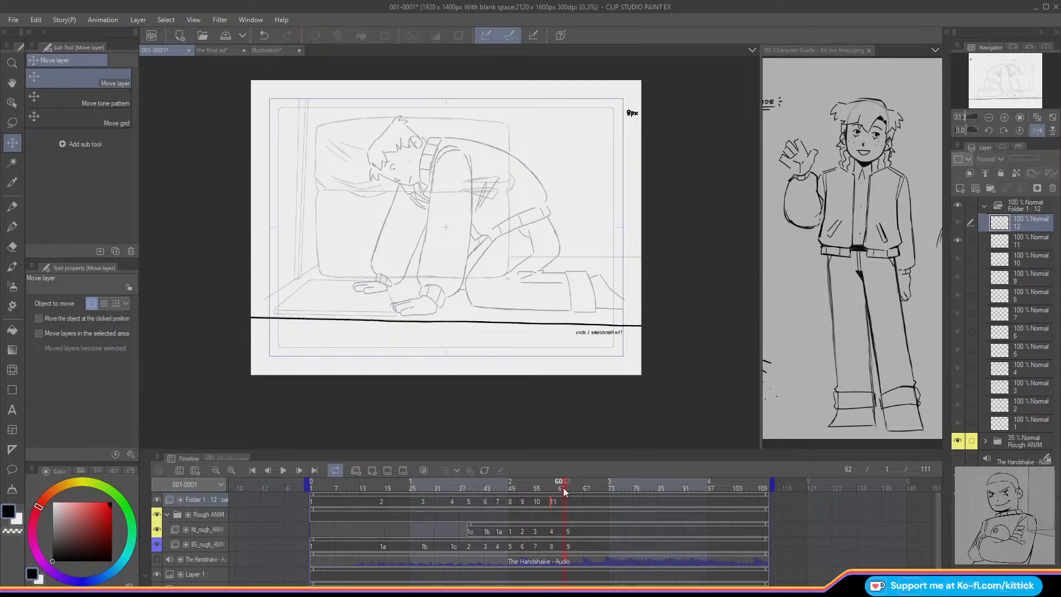
pyautogui.moveTo(563, 488); pyautogui.dragTo(568, 492)
pyautogui.click(568, 500)
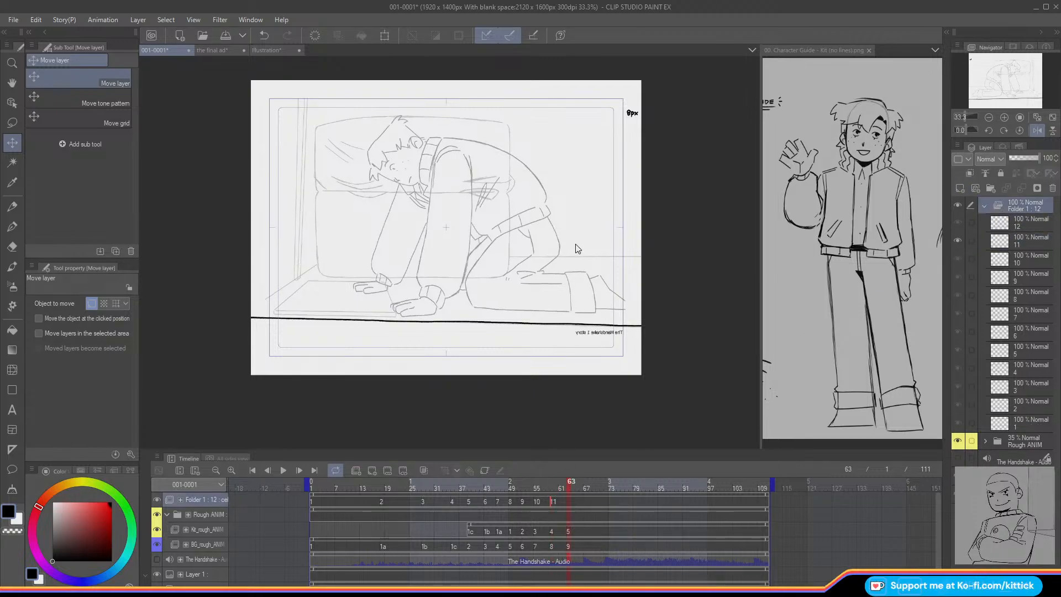
pyautogui.click(581, 276)
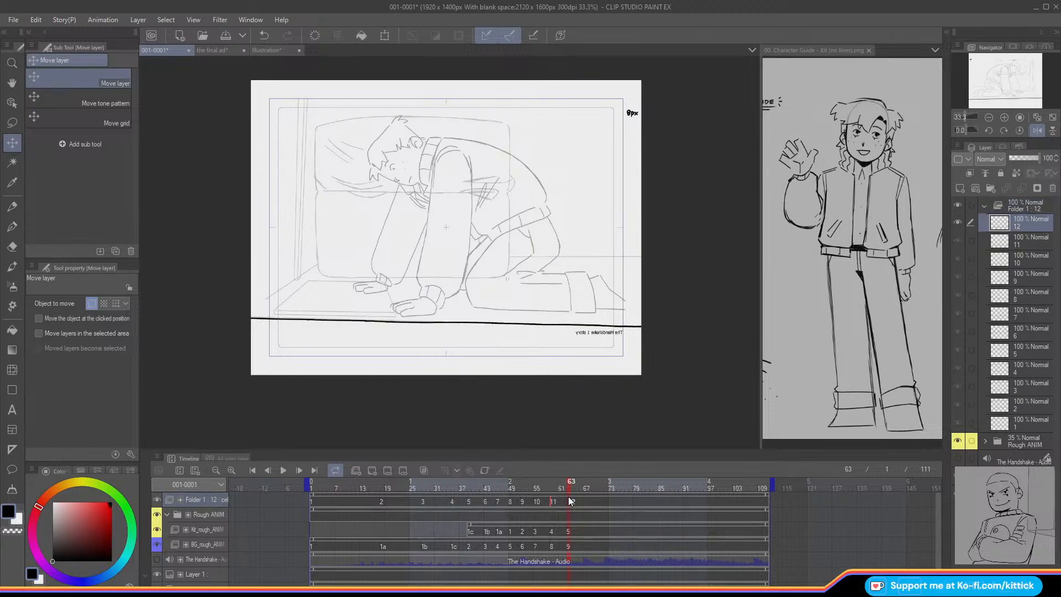
pyautogui.moveTo(564, 487); pyautogui.dragTo(564, 490)
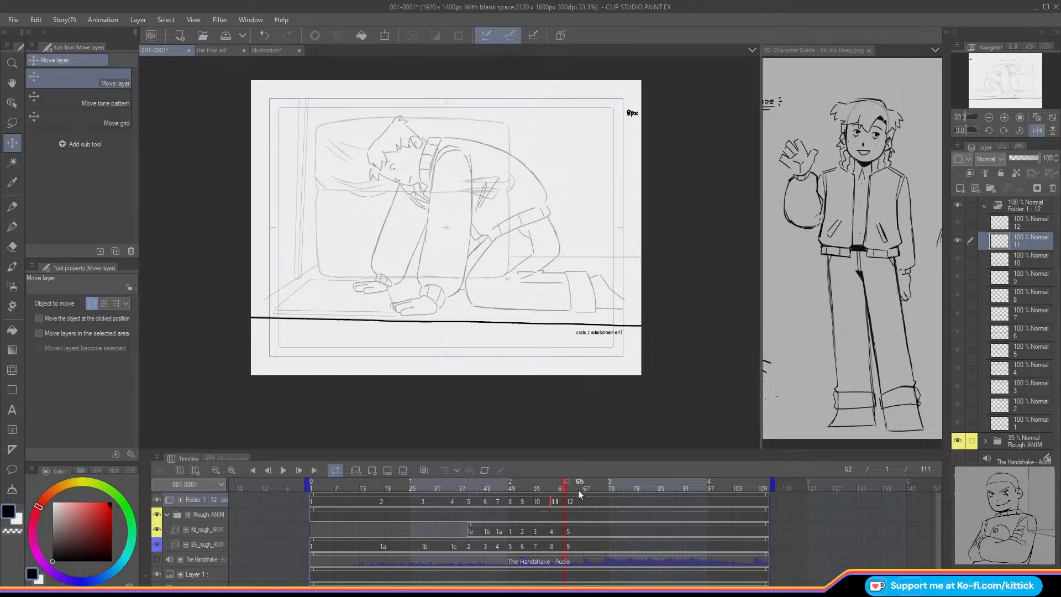
# Step: Return to the Illustration doodle canvas, add a layer on top, and draw an upright egg outline below the two character busts
pyautogui.click(232, 50)
pyautogui.click(270, 50)
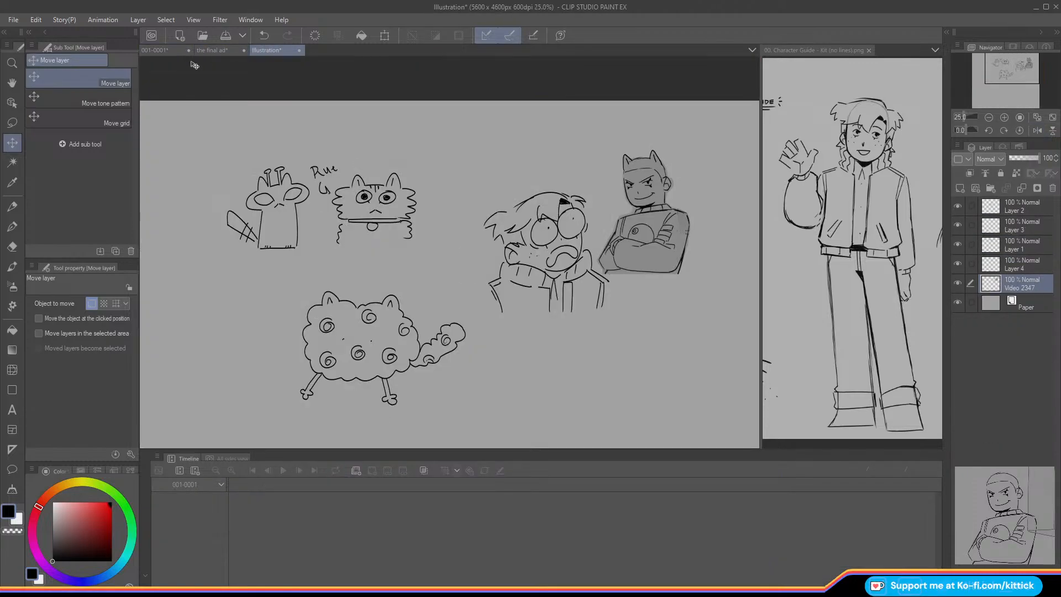
pyautogui.click(17, 209)
pyautogui.moveTo(997, 78); pyautogui.dragTo(1003, 87)
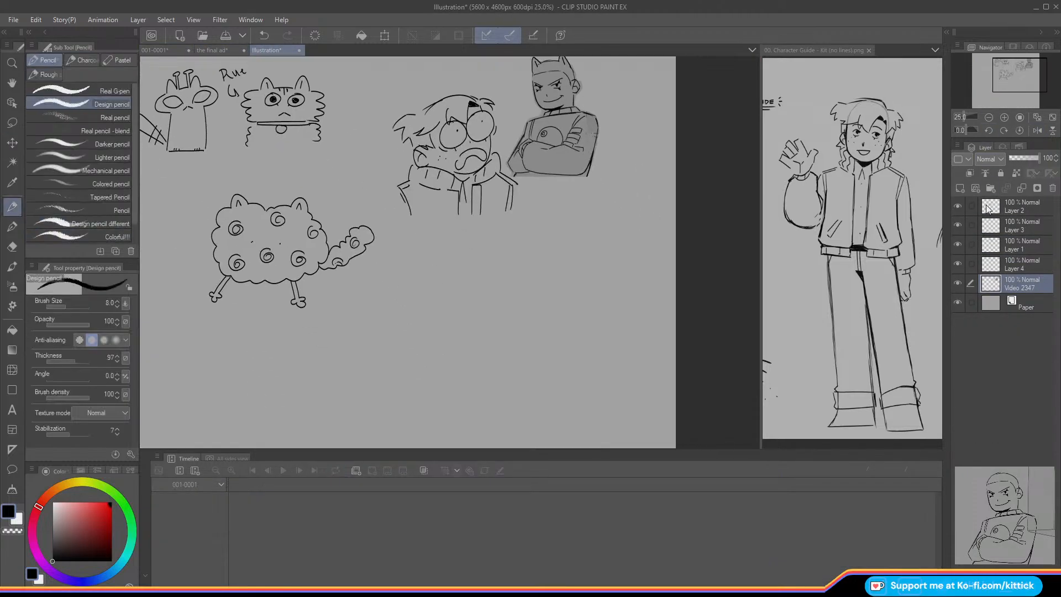
pyautogui.click(987, 207)
pyautogui.hotkey('ctrl', 'shift', 'n')
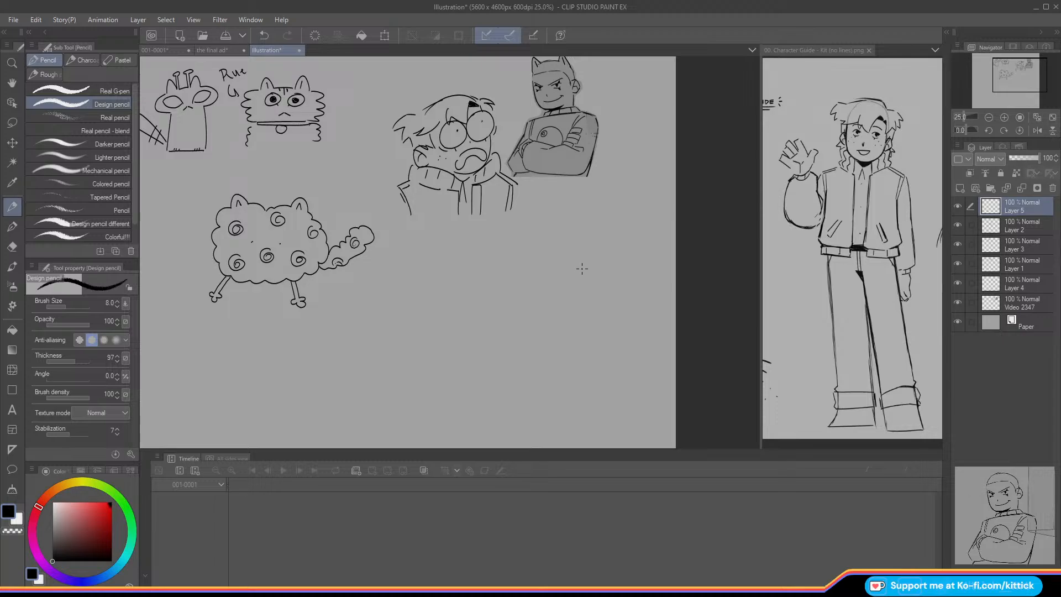
pyautogui.moveTo(586, 272)
pyautogui.mouseDown()
pyautogui.moveTo(559, 257)
pyautogui.moveTo(540, 271)
pyautogui.moveTo(528, 314)
pyautogui.moveTo(540, 352)
pyautogui.moveTo(559, 361)
pyautogui.moveTo(596, 343)
pyautogui.moveTo(590, 271)
pyautogui.moveTo(599, 294)
pyautogui.mouseUp()
pyautogui.moveTo(554, 258)
pyautogui.mouseDown()
pyautogui.moveTo(588, 270)
pyautogui.moveTo(538, 275)
pyautogui.mouseUp()
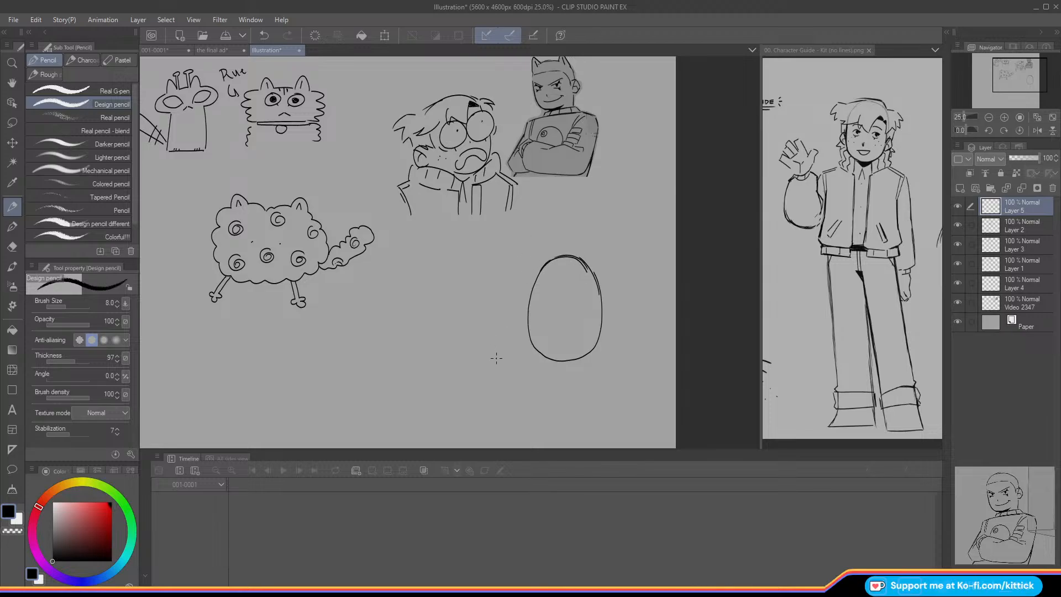
# Step: Give the egg pointed ears, whiskers and a small nose, and label it with an arrow and the words "egg (but cat)"
pyautogui.moveTo(496, 354)
pyautogui.mouseDown()
pyautogui.moveTo(504, 363)
pyautogui.moveTo(465, 370)
pyautogui.moveTo(473, 377)
pyautogui.mouseUp()
pyautogui.click(474, 370)
pyautogui.moveTo(594, 272)
pyautogui.mouseDown()
pyautogui.moveTo(587, 248)
pyautogui.moveTo(537, 265)
pyautogui.mouseUp()
pyautogui.moveTo(597, 295)
pyautogui.mouseDown()
pyautogui.moveTo(611, 293)
pyautogui.moveTo(611, 303)
pyautogui.mouseUp()
pyautogui.moveTo(533, 294)
pyautogui.mouseDown()
pyautogui.moveTo(520, 289)
pyautogui.moveTo(516, 304)
pyautogui.moveTo(530, 300)
pyautogui.mouseUp()
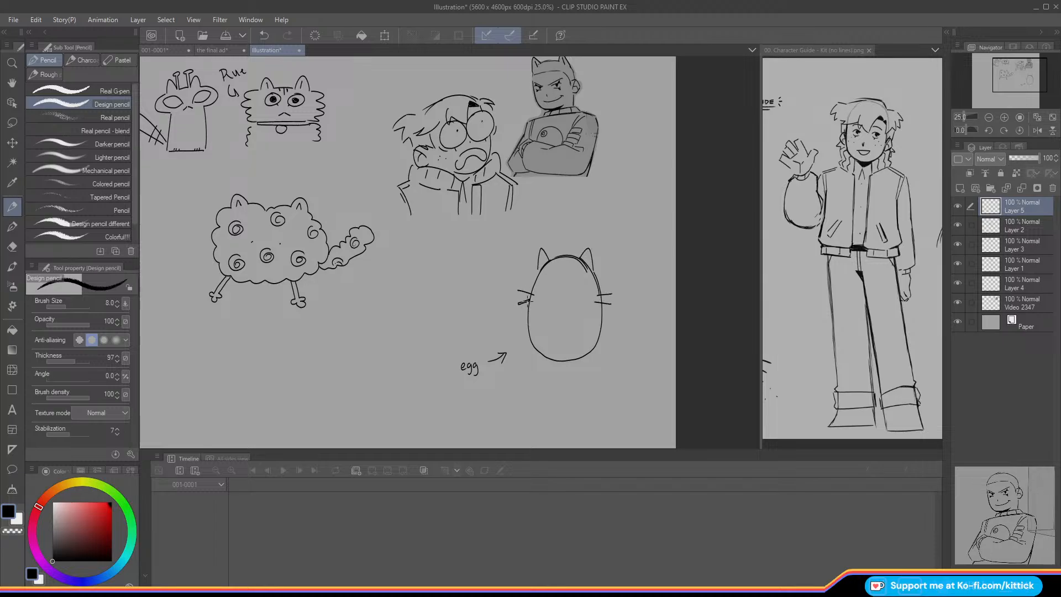
pyautogui.moveTo(611, 294); pyautogui.dragTo(562, 297)
pyautogui.moveTo(458, 382)
pyautogui.mouseDown()
pyautogui.moveTo(456, 392)
pyautogui.moveTo(505, 385)
pyautogui.mouseUp()
# Step: Add a layer and draw a fox-like head with round eyes, cheek marks, dark-filled ears and a small tongue beside the striped-tail creature
pyautogui.moveTo(1018, 83); pyautogui.dragTo(1009, 81)
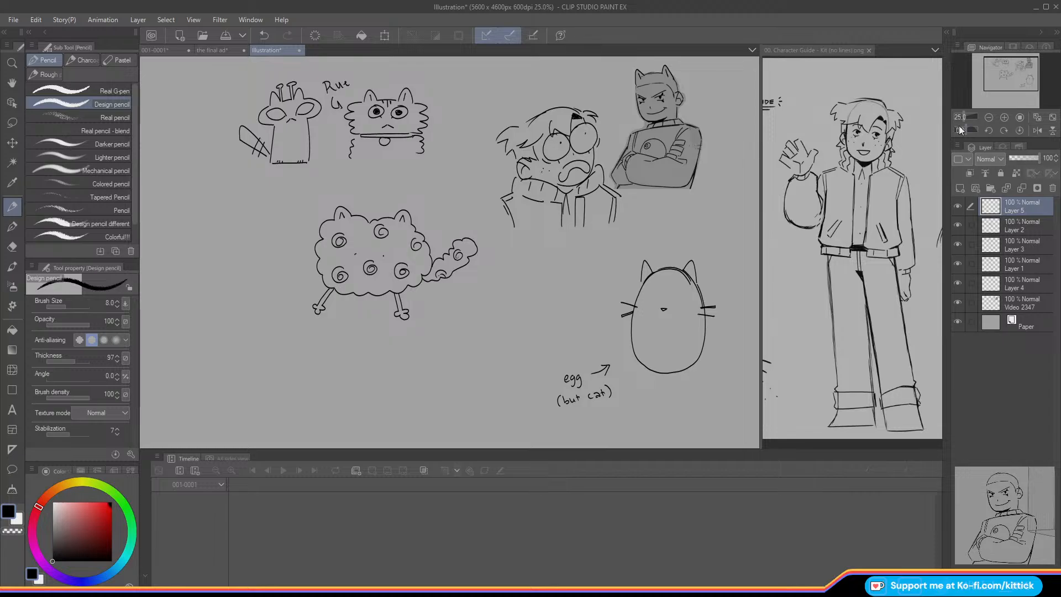
pyautogui.moveTo(992, 75); pyautogui.dragTo(971, 75)
pyautogui.click(960, 188)
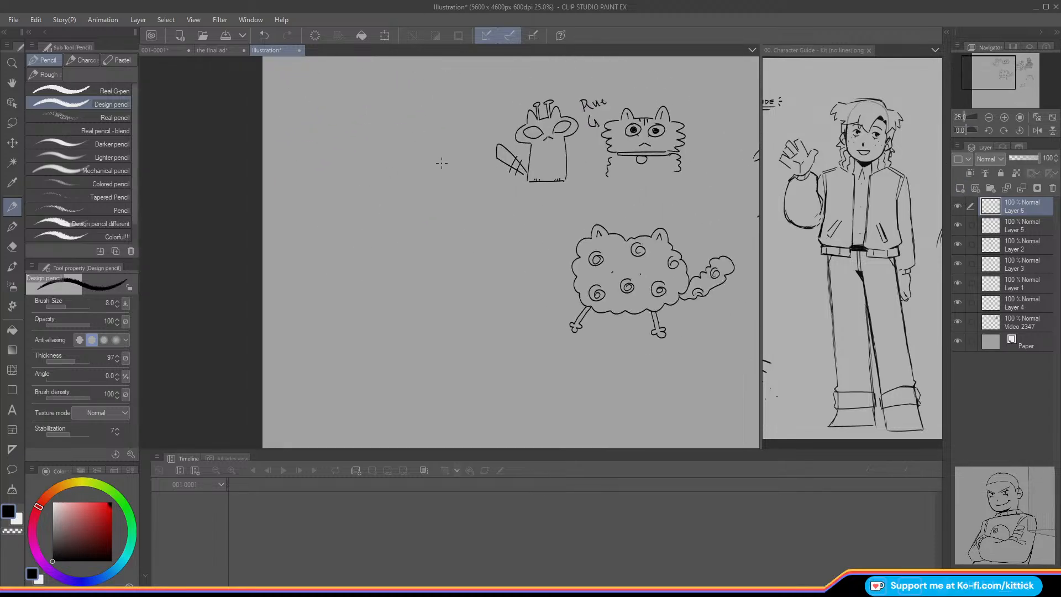
pyautogui.moveTo(443, 153); pyautogui.dragTo(396, 164)
pyautogui.moveTo(395, 174); pyautogui.dragTo(384, 199)
pyautogui.moveTo(434, 195)
pyautogui.mouseDown()
pyautogui.moveTo(393, 201)
pyautogui.moveTo(427, 178)
pyautogui.moveTo(393, 177)
pyautogui.mouseUp()
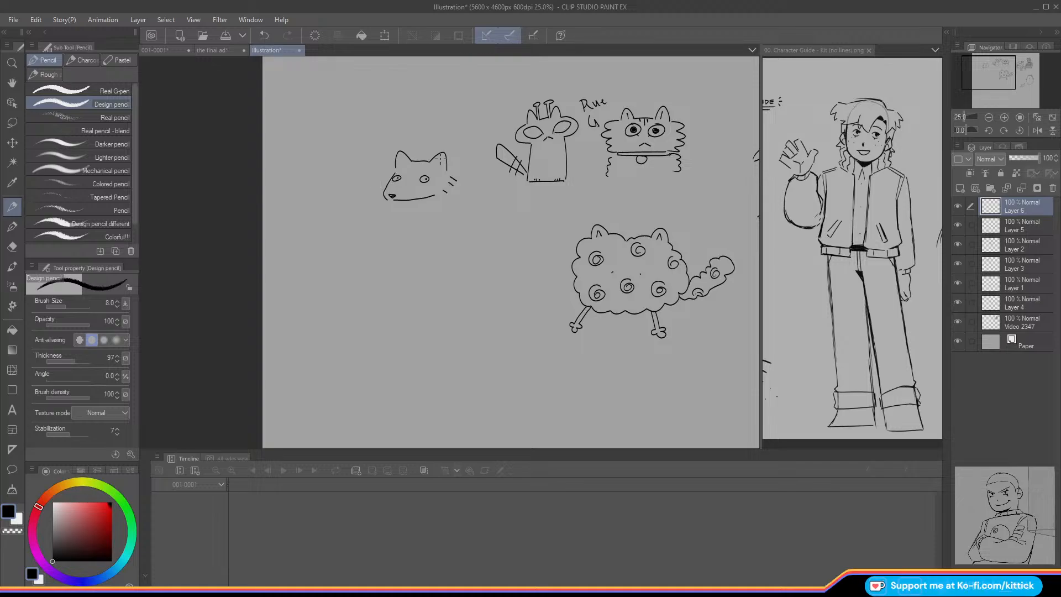
pyautogui.moveTo(398, 167)
pyautogui.mouseDown()
pyautogui.moveTo(405, 154)
pyautogui.moveTo(397, 164)
pyautogui.moveTo(429, 165)
pyautogui.moveTo(444, 154)
pyautogui.mouseUp()
pyautogui.moveTo(390, 198); pyautogui.dragTo(393, 203)
# Step: Add another layer and draw a small rounded head with dot eyes and teeth below the fox-like head, starting its long neck
pyautogui.click(960, 188)
pyautogui.moveTo(484, 284)
pyautogui.mouseDown()
pyautogui.moveTo(539, 205)
pyautogui.moveTo(526, 161)
pyautogui.moveTo(507, 148)
pyautogui.moveTo(498, 166)
pyautogui.mouseUp()
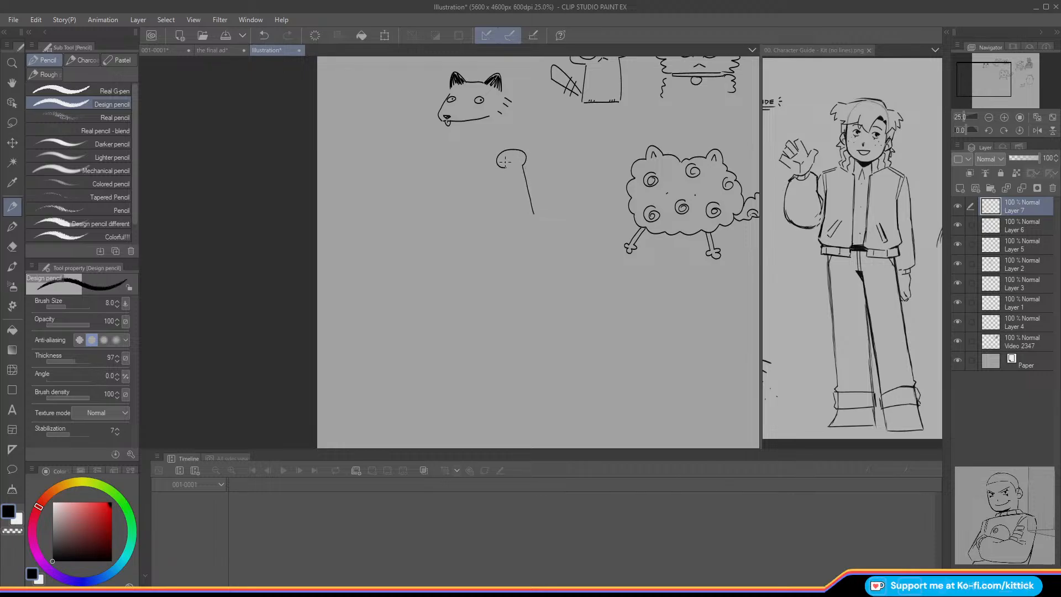
pyautogui.click(504, 159)
pyautogui.click(512, 157)
pyautogui.moveTo(497, 162); pyautogui.dragTo(507, 162)
# Step: Complete the creature's long neck and draw its rounded body and straight legs with toes
pyautogui.moveTo(510, 167)
pyautogui.mouseDown()
pyautogui.moveTo(520, 215)
pyautogui.moveTo(591, 220)
pyautogui.moveTo(596, 244)
pyautogui.mouseUp()
pyautogui.moveTo(514, 231)
pyautogui.mouseDown()
pyautogui.moveTo(540, 286)
pyautogui.moveTo(520, 283)
pyautogui.moveTo(574, 253)
pyautogui.moveTo(575, 279)
pyautogui.moveTo(592, 283)
pyautogui.moveTo(567, 284)
pyautogui.moveTo(580, 284)
pyautogui.mouseUp()
pyautogui.moveTo(580, 283); pyautogui.dragTo(529, 283)
pyautogui.moveTo(529, 283); pyautogui.dragTo(524, 284)
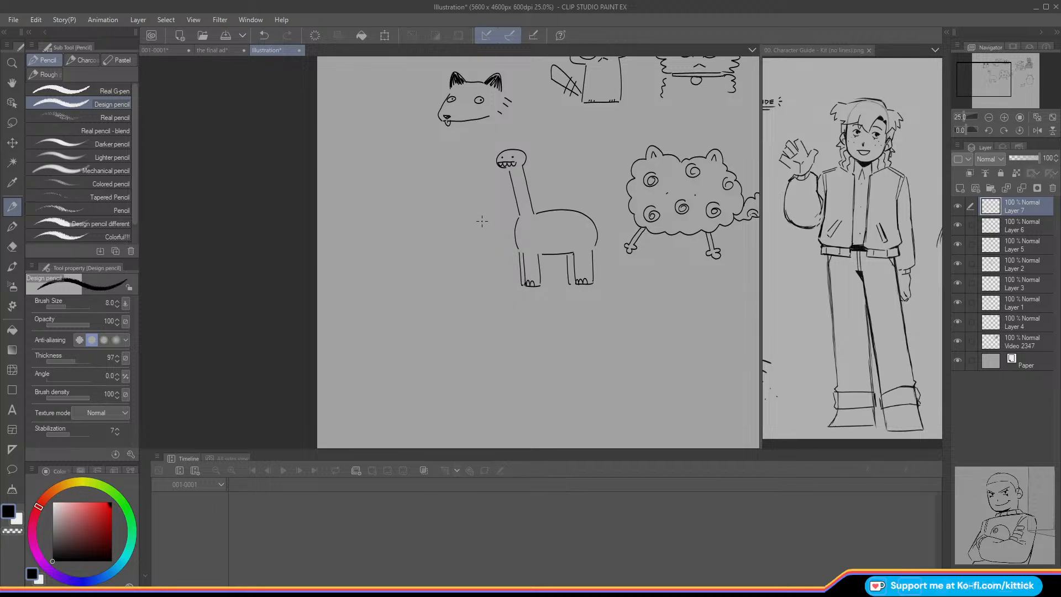
pyautogui.click(1041, 115)
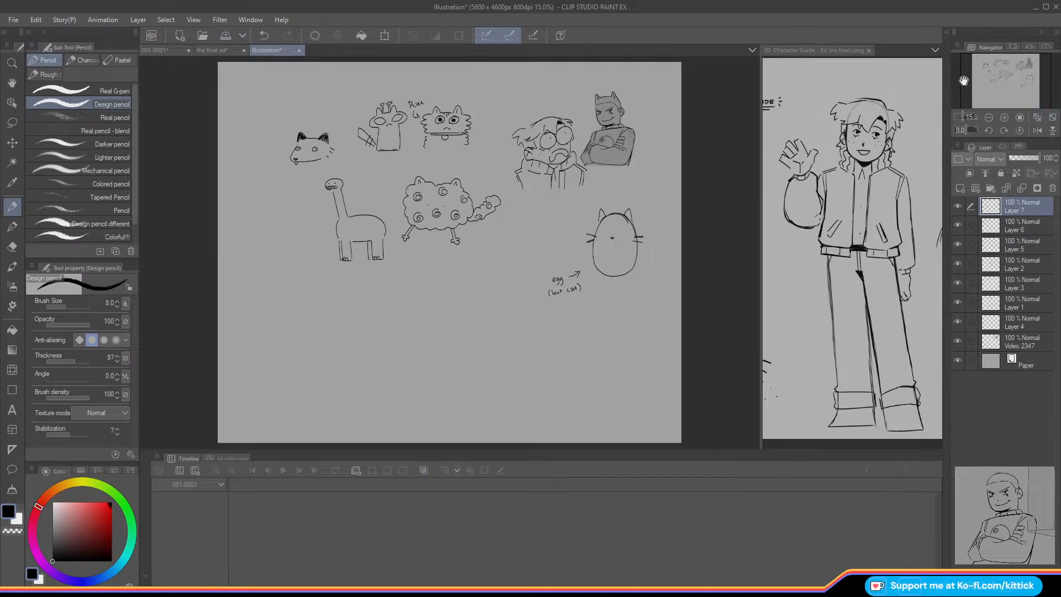
# Step: Draw an oval head outline with two eyes in the empty area below the curly cat creature
pyautogui.click(1005, 119)
pyautogui.click(1004, 118)
pyautogui.moveTo(1005, 80)
pyautogui.mouseDown()
pyautogui.moveTo(1020, 68)
pyautogui.moveTo(994, 67)
pyautogui.moveTo(1007, 74)
pyautogui.mouseUp()
pyautogui.click(1004, 118)
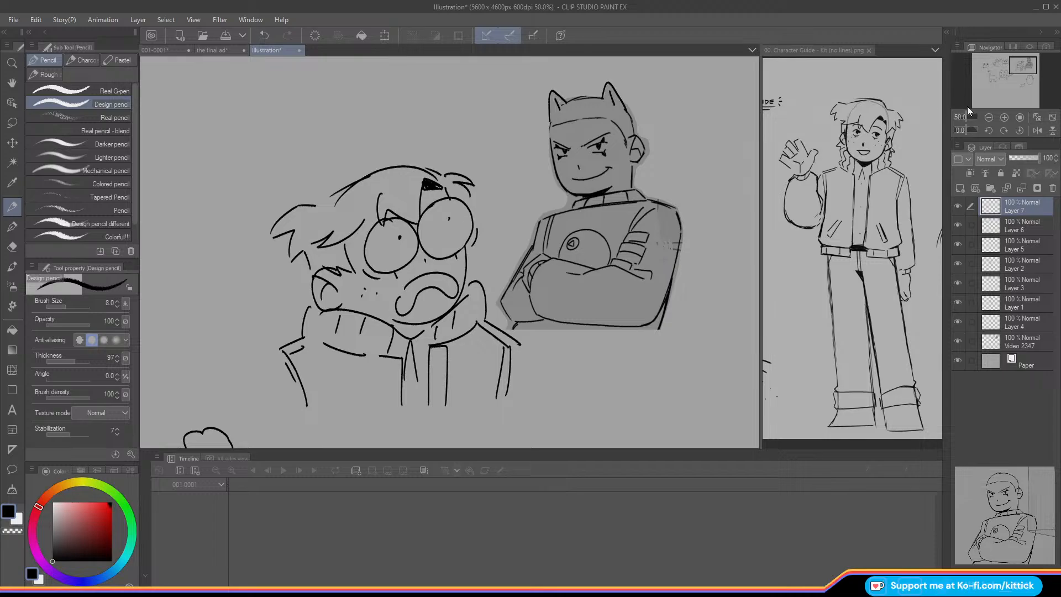
pyautogui.click(990, 120)
pyautogui.moveTo(1020, 67); pyautogui.dragTo(992, 86)
pyautogui.moveTo(651, 239)
pyautogui.mouseDown()
pyautogui.moveTo(606, 244)
pyautogui.moveTo(599, 300)
pyautogui.moveTo(609, 323)
pyautogui.moveTo(651, 319)
pyautogui.moveTo(659, 248)
pyautogui.moveTo(654, 279)
pyautogui.moveTo(620, 280)
pyautogui.mouseUp()
pyautogui.hotkey('ctrl', 'z')
pyautogui.click(644, 282)
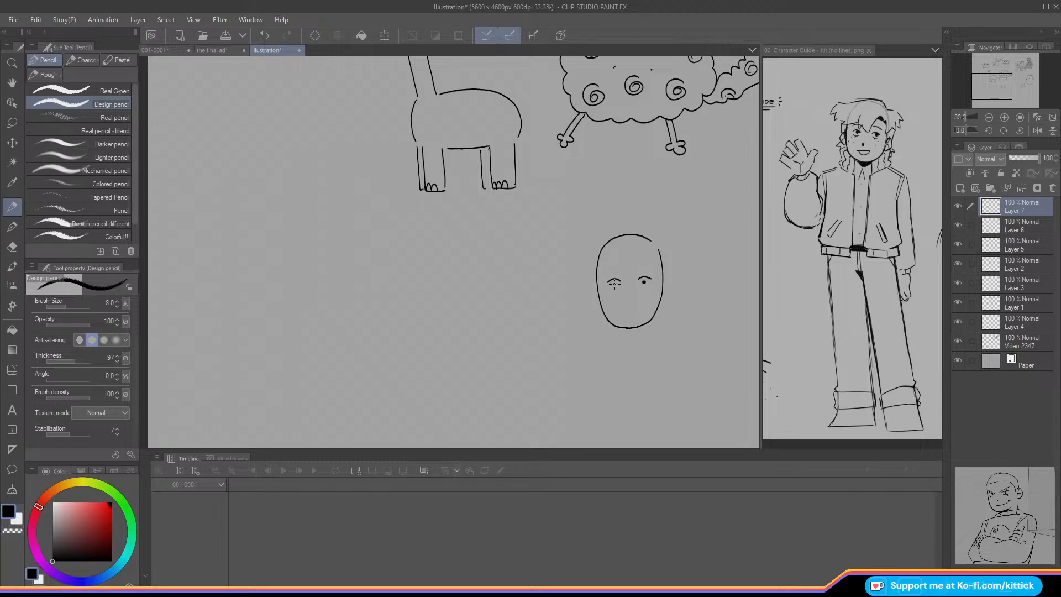
# Step: Give the oval head a small nose, straight mouth, freckles, ears and eyebrows
pyautogui.moveTo(640, 316)
pyautogui.mouseDown()
pyautogui.moveTo(621, 318)
pyautogui.moveTo(643, 317)
pyautogui.mouseUp()
pyautogui.moveTo(594, 290); pyautogui.dragTo(599, 307)
pyautogui.moveTo(664, 286)
pyautogui.mouseDown()
pyautogui.moveTo(673, 296)
pyautogui.moveTo(662, 306)
pyautogui.mouseUp()
pyautogui.moveTo(599, 301)
pyautogui.mouseDown()
pyautogui.moveTo(592, 291)
pyautogui.moveTo(599, 302)
pyautogui.mouseUp()
pyautogui.moveTo(636, 270)
pyautogui.mouseDown()
pyautogui.moveTo(652, 270)
pyautogui.moveTo(620, 269)
pyautogui.mouseUp()
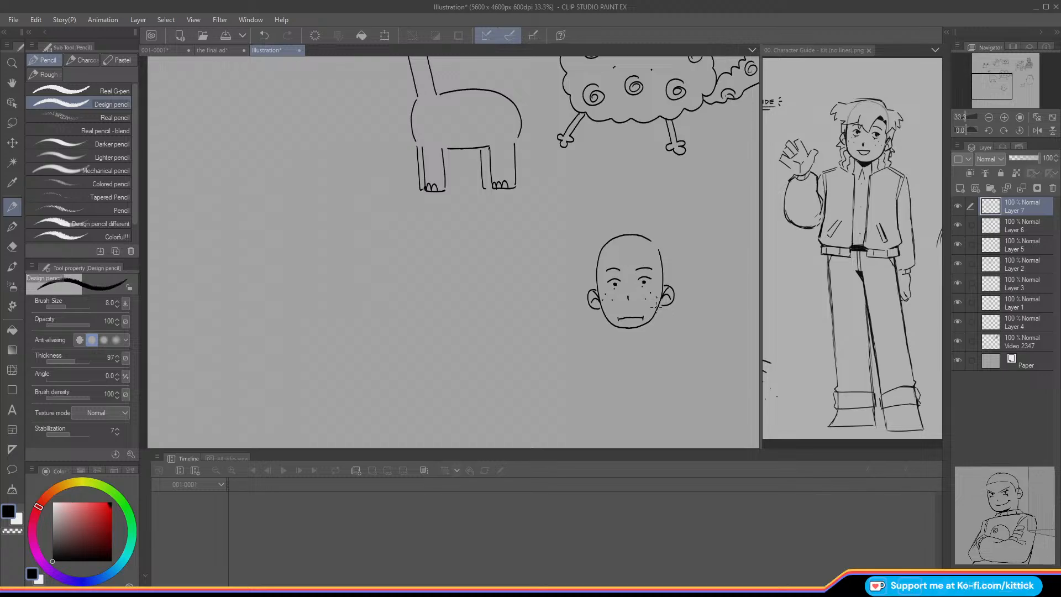
# Step: Draw a ribbed jacket collar around the neck with sloping shoulders and the start of the sleeves
pyautogui.moveTo(663, 311)
pyautogui.mouseDown()
pyautogui.moveTo(639, 347)
pyautogui.moveTo(675, 330)
pyautogui.moveTo(645, 345)
pyautogui.moveTo(653, 342)
pyautogui.mouseUp()
pyautogui.moveTo(662, 310)
pyautogui.mouseDown()
pyautogui.moveTo(665, 334)
pyautogui.moveTo(590, 309)
pyautogui.moveTo(583, 333)
pyautogui.moveTo(618, 338)
pyautogui.moveTo(604, 344)
pyautogui.mouseUp()
pyautogui.moveTo(602, 319)
pyautogui.mouseDown()
pyautogui.moveTo(593, 343)
pyautogui.moveTo(613, 349)
pyautogui.mouseUp()
pyautogui.moveTo(586, 335)
pyautogui.mouseDown()
pyautogui.moveTo(639, 331)
pyautogui.moveTo(616, 332)
pyautogui.moveTo(635, 357)
pyautogui.mouseUp()
pyautogui.moveTo(628, 337); pyautogui.dragTo(628, 361)
pyautogui.moveTo(675, 327); pyautogui.dragTo(694, 338)
pyautogui.moveTo(583, 332); pyautogui.dragTo(568, 336)
pyautogui.moveTo(583, 337); pyautogui.dragTo(568, 341)
pyautogui.moveTo(687, 335); pyautogui.dragTo(705, 360)
pyautogui.moveTo(573, 337); pyautogui.dragTo(560, 358)
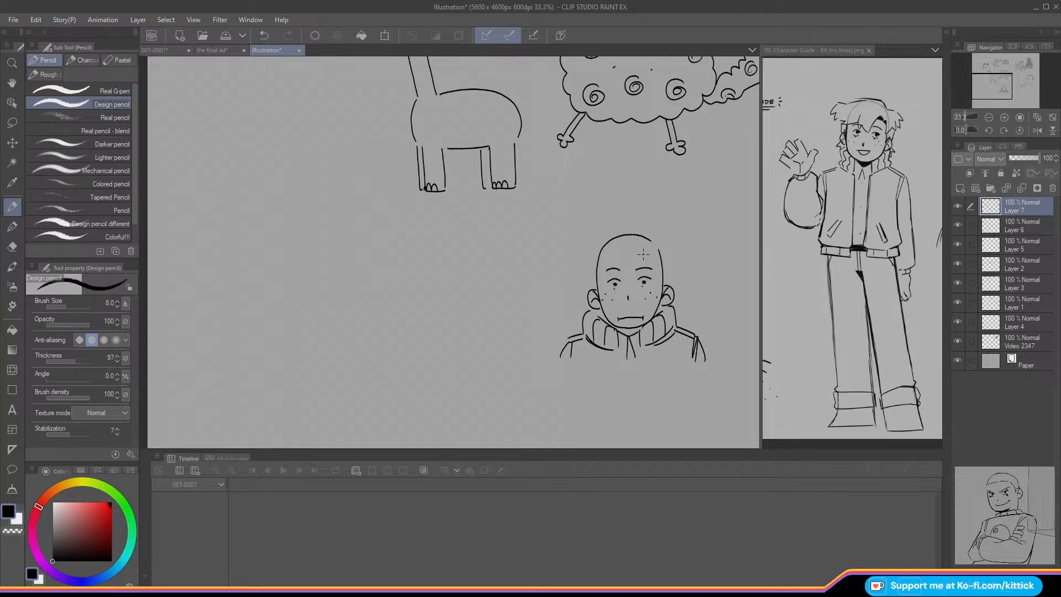
# Step: Add a short hairline across the forehead and temple of the freckled character and touch up the jaw
pyautogui.moveTo(655, 256)
pyautogui.mouseDown()
pyautogui.moveTo(601, 261)
pyautogui.moveTo(597, 281)
pyautogui.moveTo(656, 268)
pyautogui.moveTo(656, 257)
pyautogui.moveTo(659, 285)
pyautogui.mouseUp()
pyautogui.moveTo(658, 300); pyautogui.dragTo(645, 323)
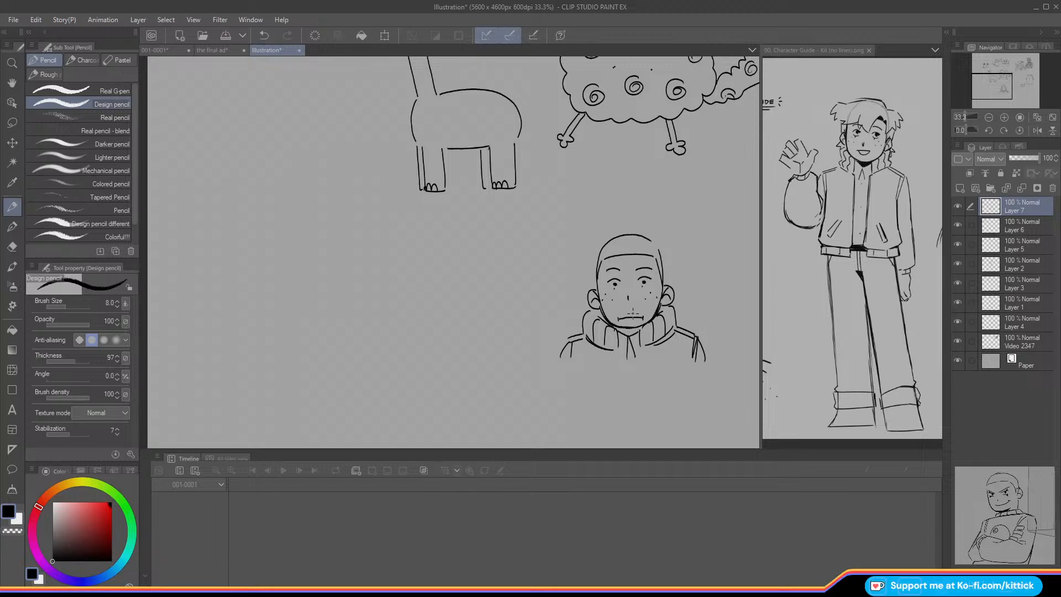
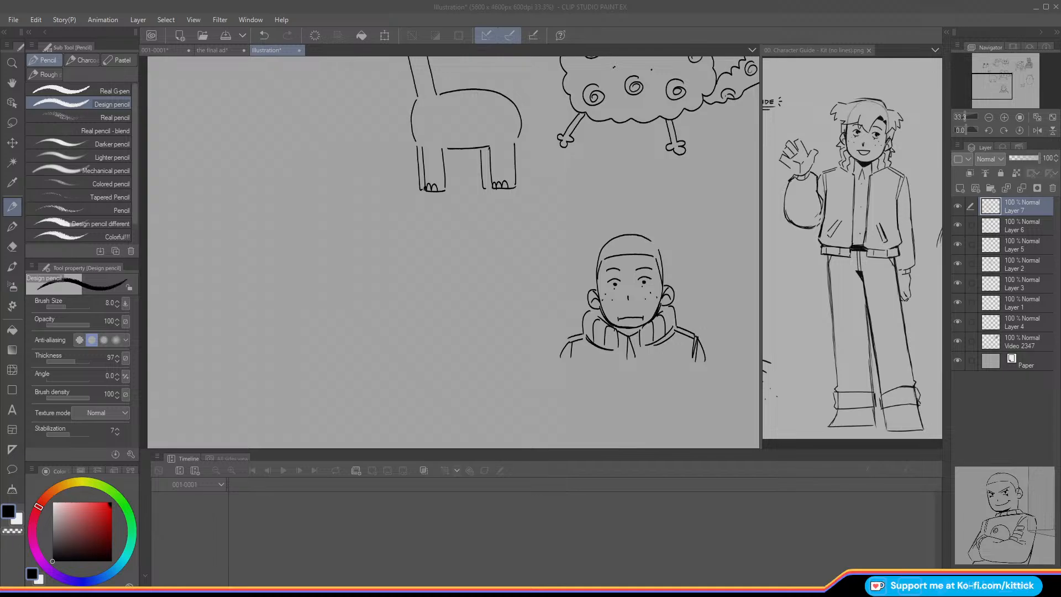
pyautogui.moveTo(988, 87); pyautogui.dragTo(991, 89)
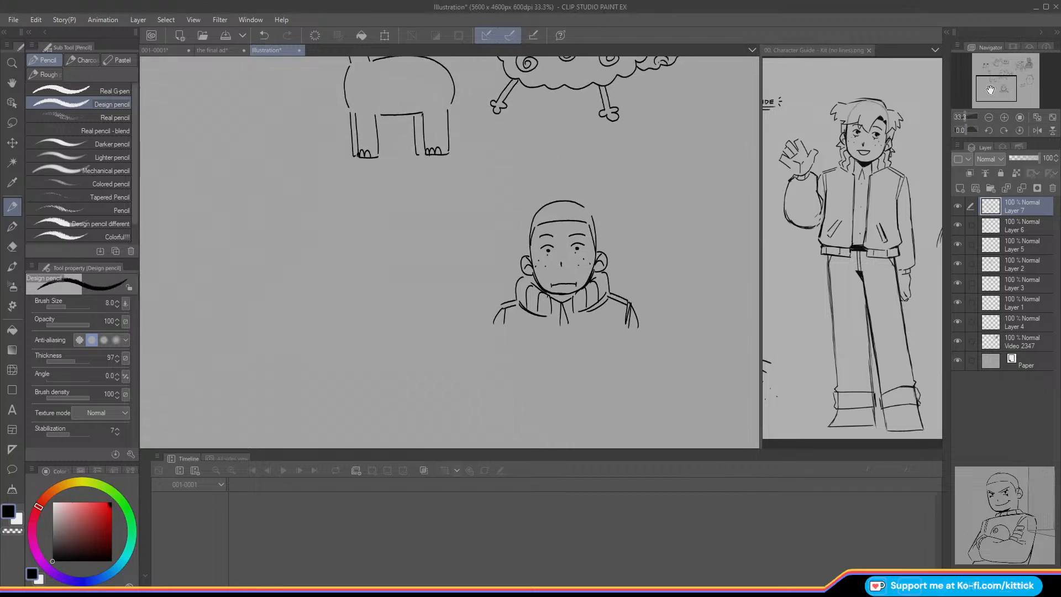
pyautogui.click(1052, 117)
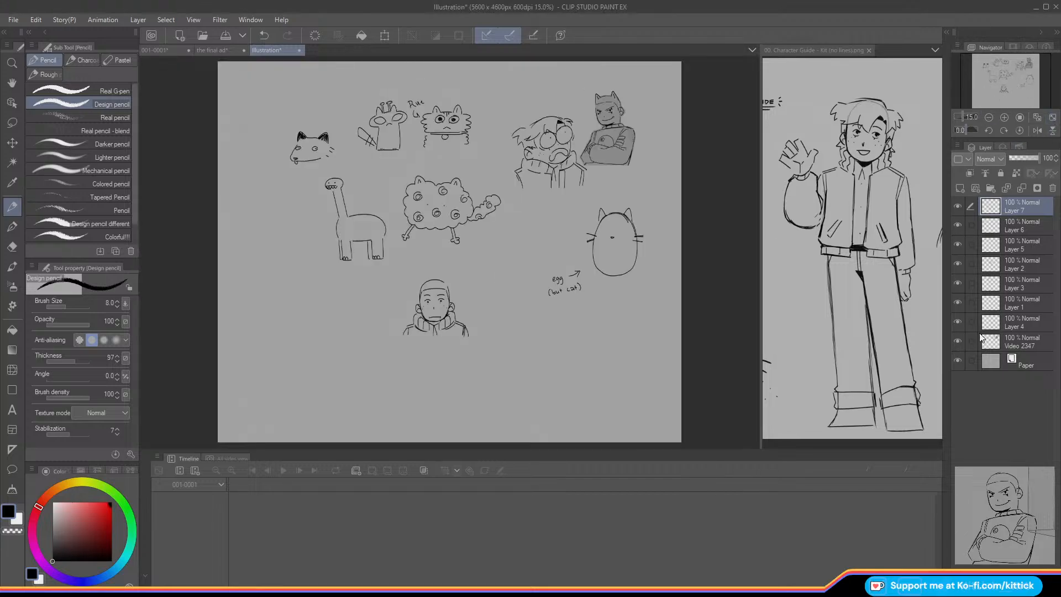
# Step: Move the Video 2347 and Layer 4 drawings together into the upper corner of the canvas and merge the two layers
pyautogui.click(1021, 341)
pyautogui.click(12, 143)
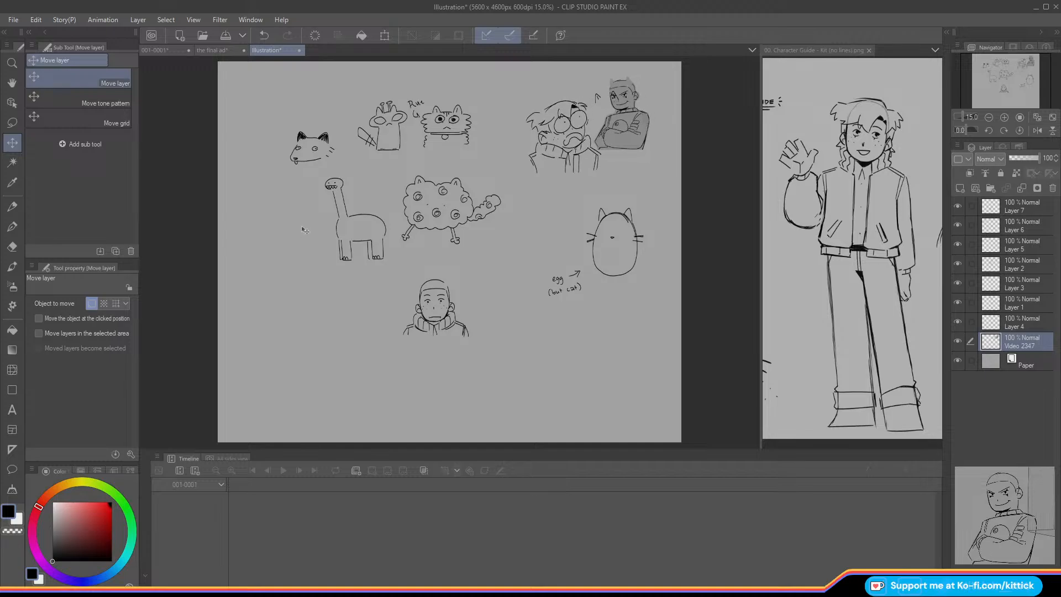
pyautogui.click(970, 321)
pyautogui.moveTo(524, 279); pyautogui.dragTo(539, 269)
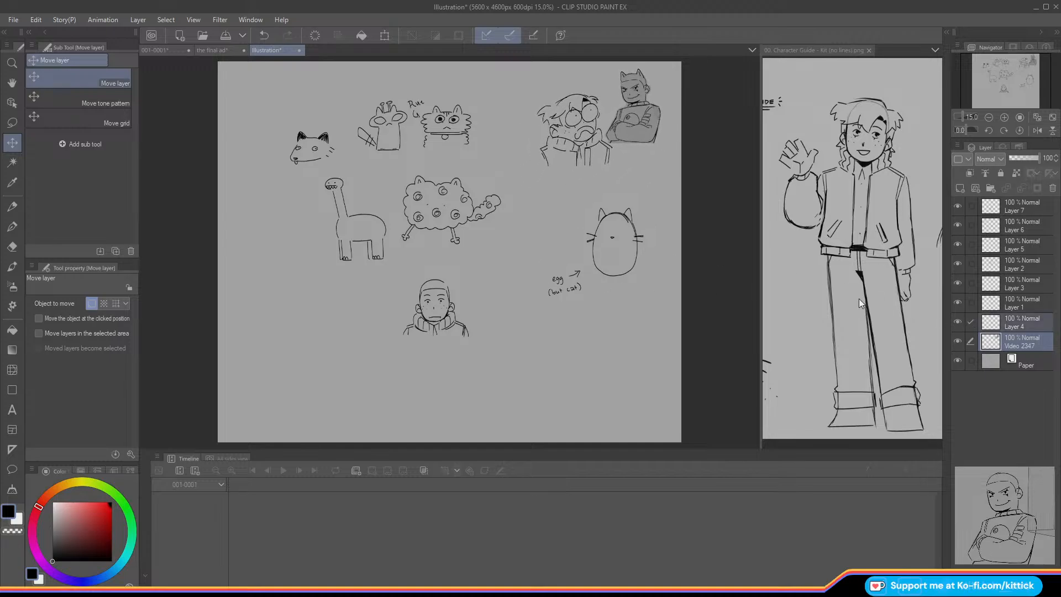
pyautogui.click(1019, 322)
pyautogui.click(1022, 189)
# Step: Shift the remaining doodle layers one after another toward the upper edge, packing the drawings closer together
pyautogui.click(989, 302)
pyautogui.moveTo(458, 303); pyautogui.dragTo(509, 281)
pyautogui.click(990, 286)
pyautogui.moveTo(504, 350); pyautogui.dragTo(560, 323)
pyautogui.click(990, 266)
pyautogui.moveTo(441, 216); pyautogui.dragTo(467, 171)
pyautogui.click(989, 249)
pyautogui.moveTo(448, 298); pyautogui.dragTo(484, 247)
pyautogui.click(986, 227)
pyautogui.moveTo(442, 306); pyautogui.dragTo(502, 248)
pyautogui.click(990, 207)
pyautogui.moveTo(442, 370)
pyautogui.mouseDown()
pyautogui.moveTo(462, 362)
pyautogui.moveTo(485, 308)
pyautogui.moveTo(449, 317)
pyautogui.mouseUp()
# Step: Lasso the freckled character on Layer 7, move it between the curly creature and the egg label, and deselect
pyautogui.click(12, 122)
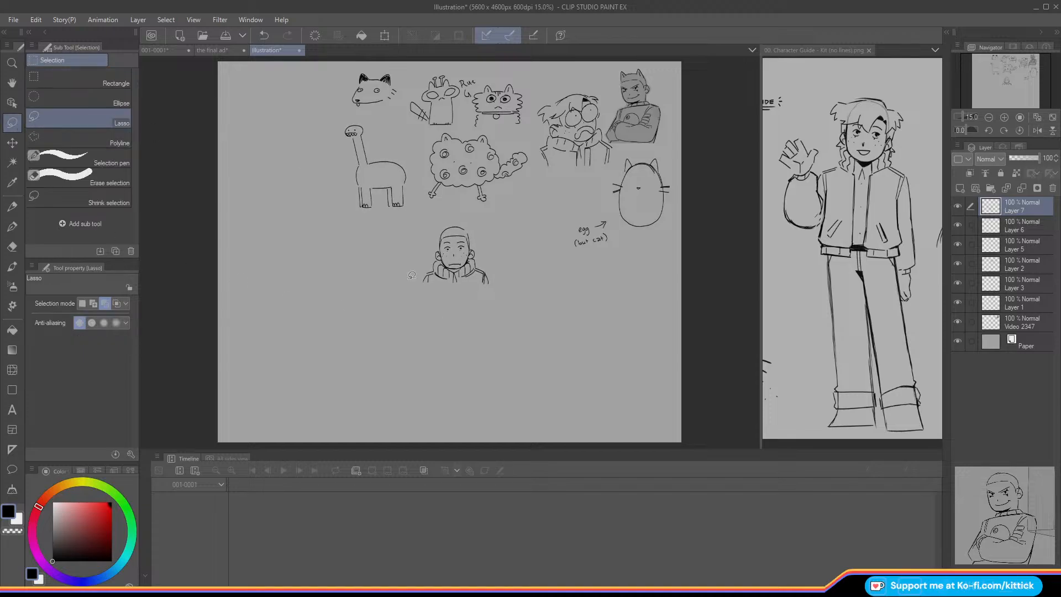
pyautogui.moveTo(486, 221)
pyautogui.mouseDown()
pyautogui.moveTo(408, 265)
pyautogui.moveTo(484, 220)
pyautogui.mouseUp()
pyautogui.click(12, 143)
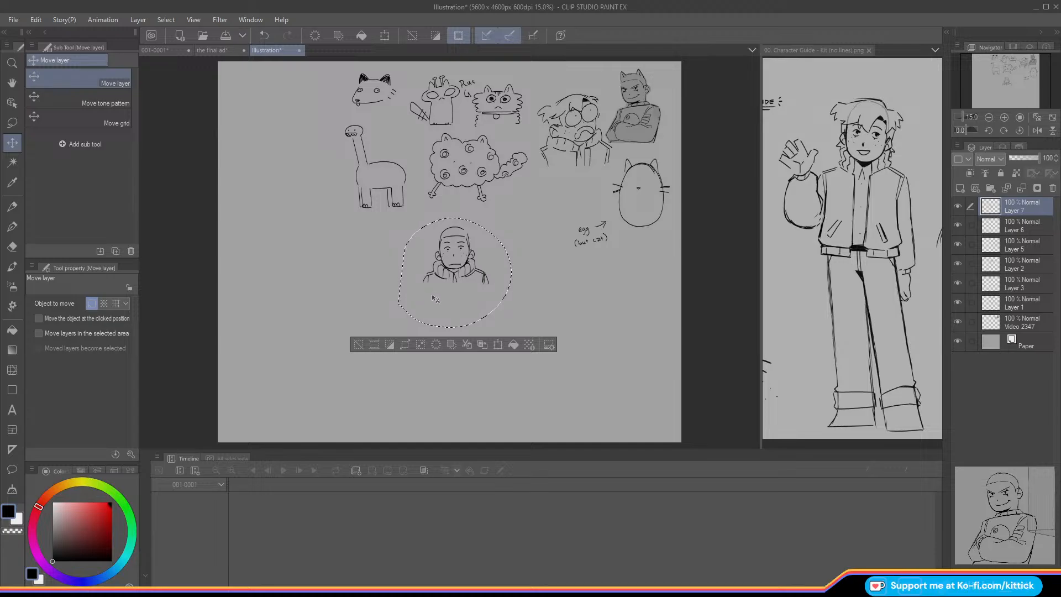
pyautogui.moveTo(432, 294); pyautogui.dragTo(491, 276)
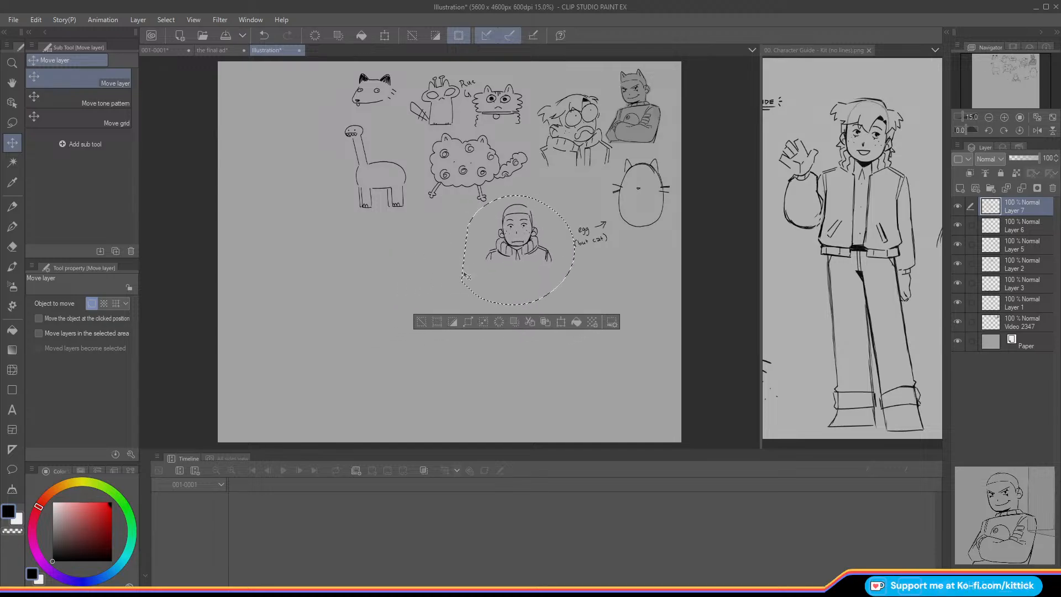
pyautogui.click(421, 321)
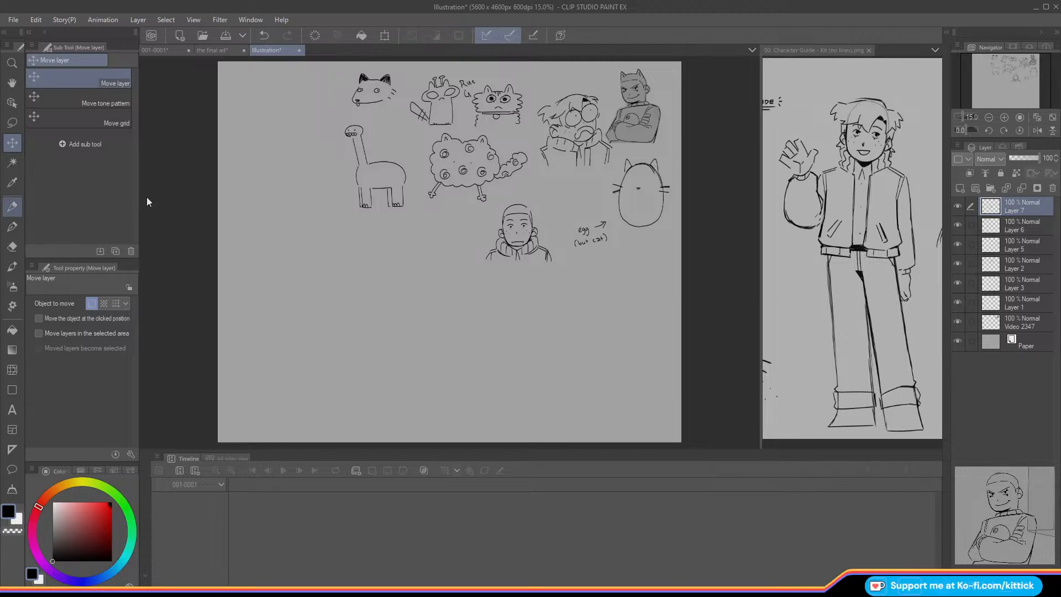
pyautogui.press('p')
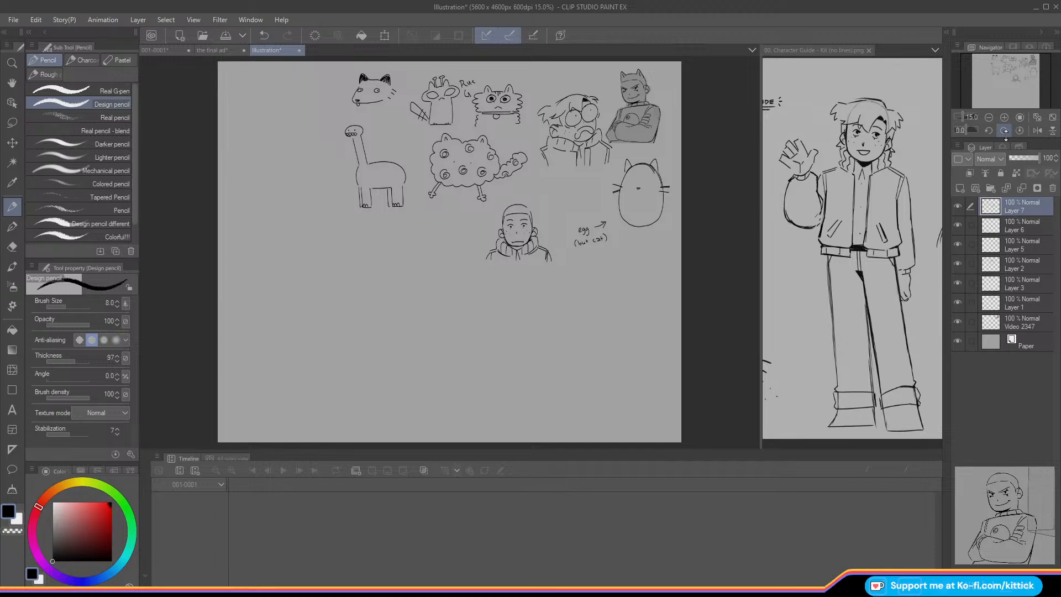
pyautogui.click(1003, 117)
pyautogui.moveTo(1009, 76); pyautogui.dragTo(994, 61)
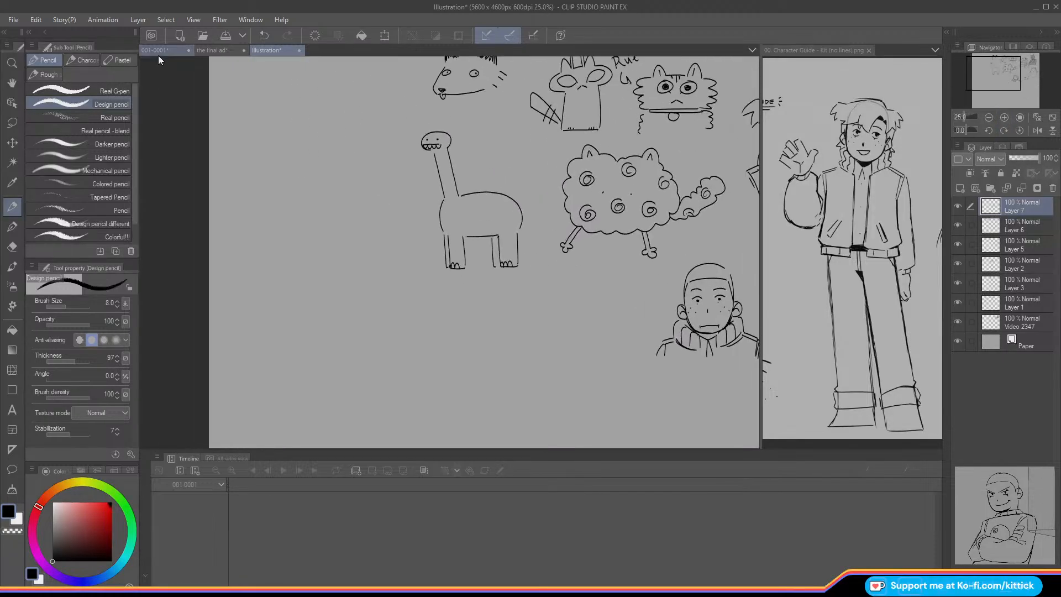
pyautogui.click(145, 52)
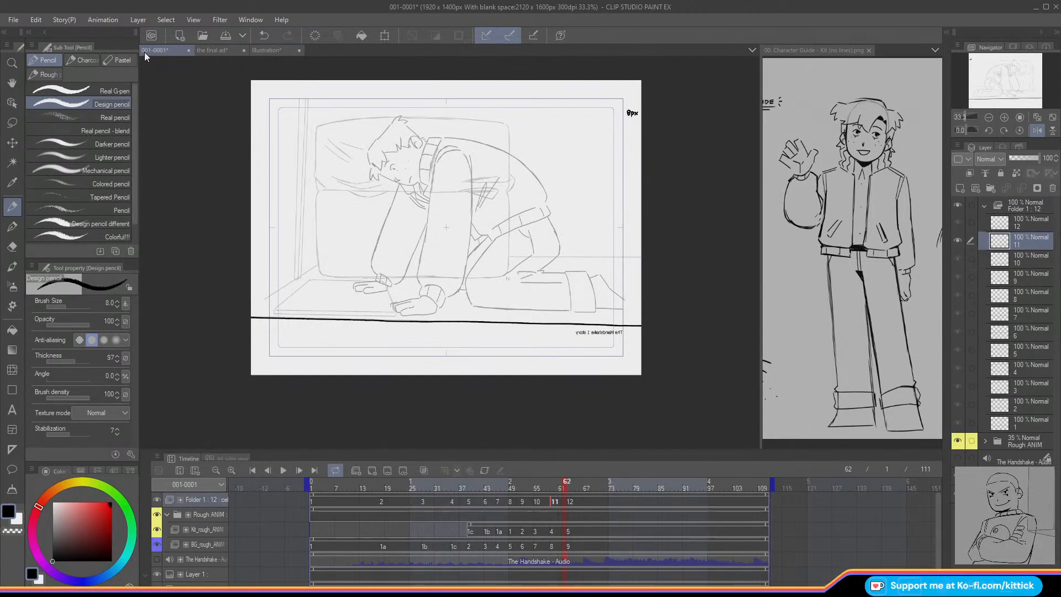
pyautogui.click(271, 51)
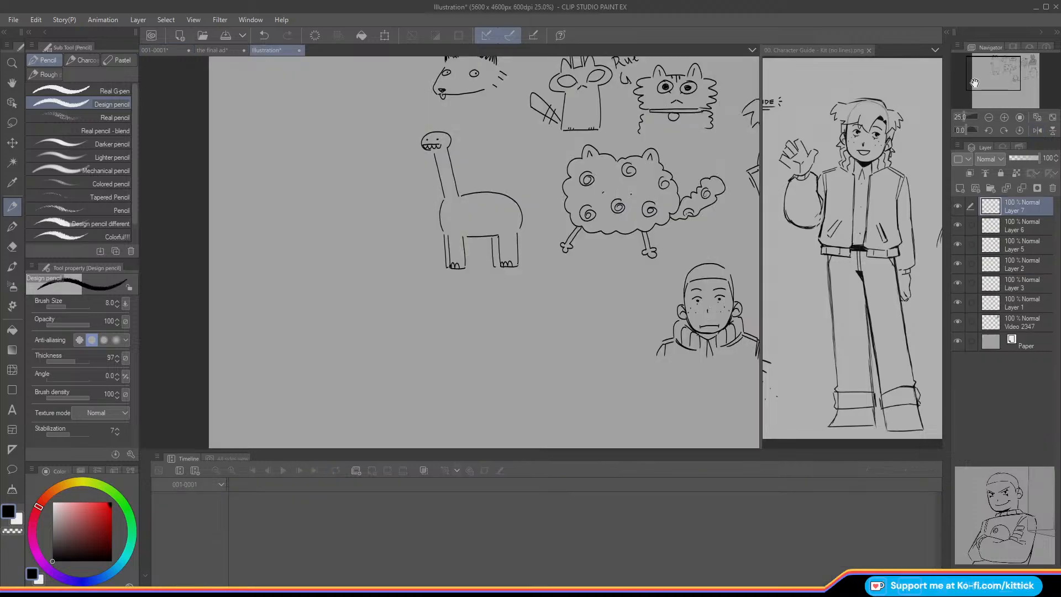
# Step: Paste the photo of a person eating a burger into the illustration, place it beside the long-necked creature and enlarge it
pyautogui.moveTo(974, 82); pyautogui.dragTo(968, 83)
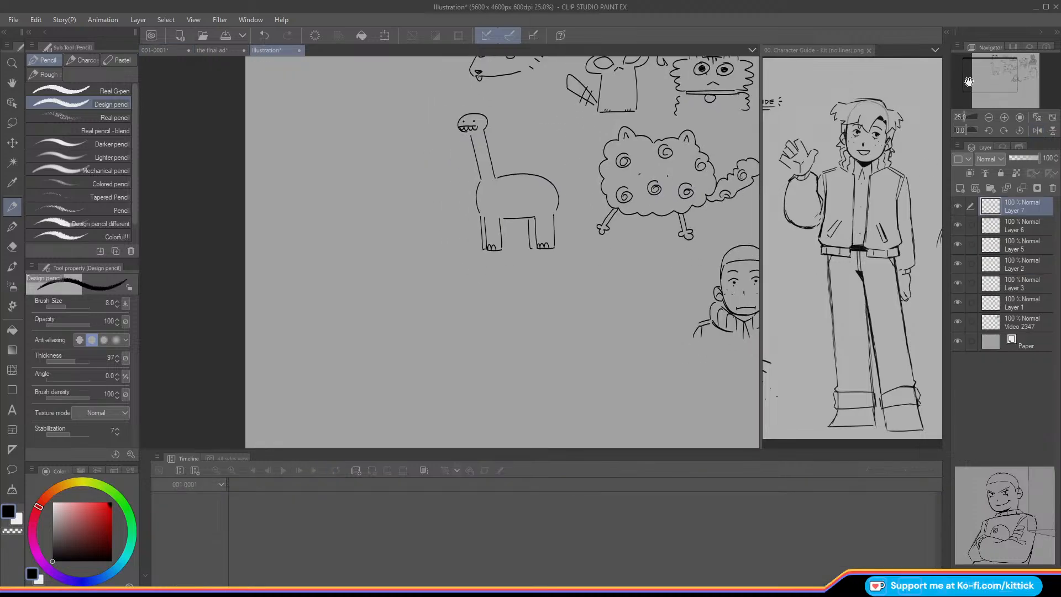
pyautogui.hotkey('ctrl', 'v')
pyautogui.click(13, 143)
pyautogui.moveTo(285, 198); pyautogui.dragTo(343, 371)
pyautogui.hotkey('ctrl', 't')
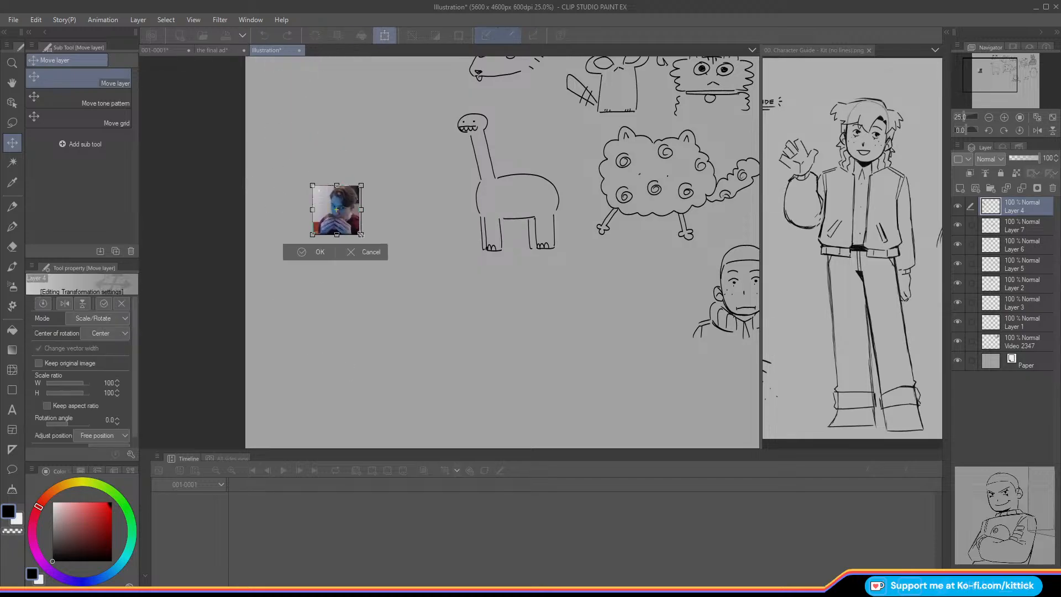
pyautogui.moveTo(361, 234); pyautogui.dragTo(419, 296)
pyautogui.press('Return')
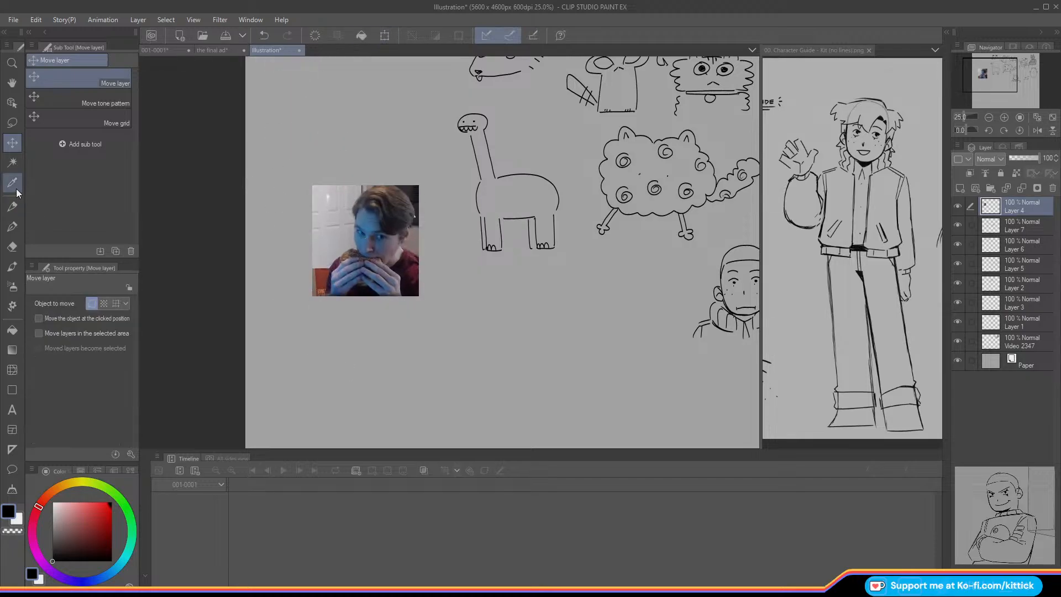
# Step: Add a drawing layer above the photo, move the photo beneath the long-necked creature, and return to the Design pencil on the new layer
pyautogui.click(12, 206)
pyautogui.click(959, 188)
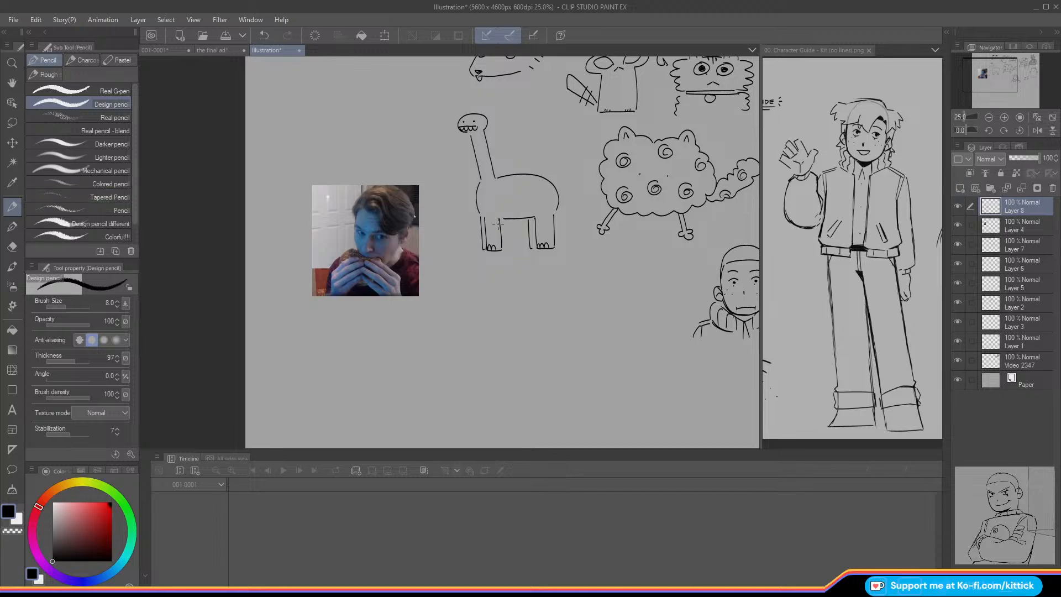
pyautogui.moveTo(989, 74); pyautogui.dragTo(985, 74)
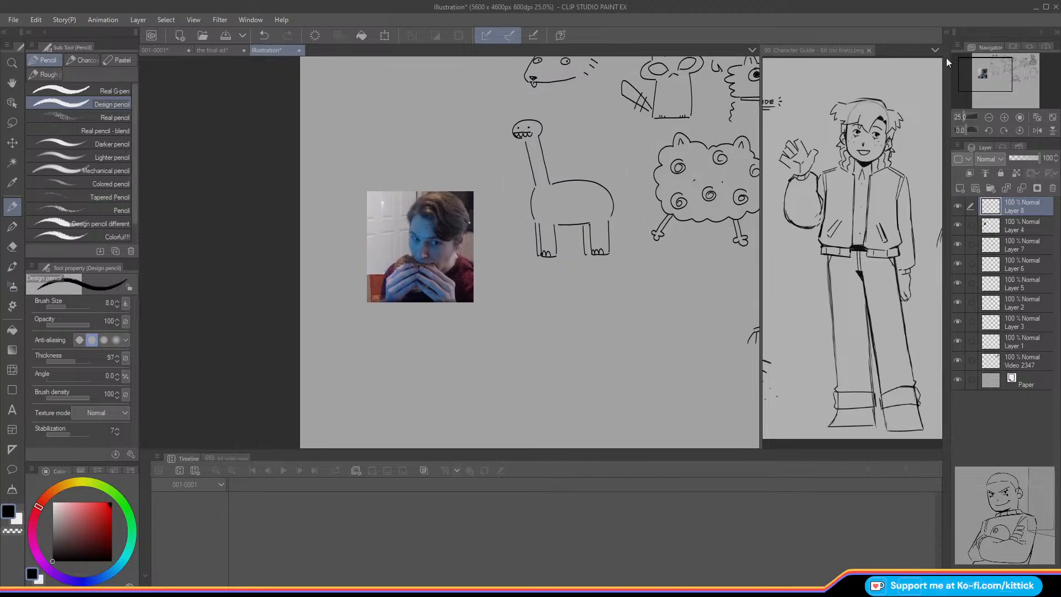
pyautogui.click(12, 143)
pyautogui.moveTo(420, 246); pyautogui.dragTo(582, 331)
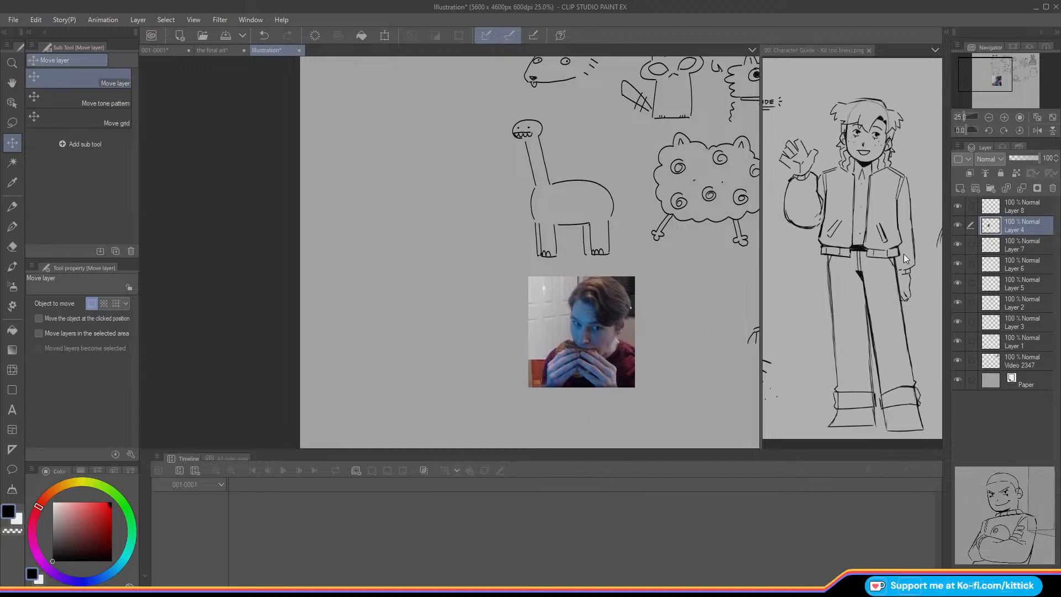
pyautogui.moveTo(984, 108); pyautogui.dragTo(991, 117)
pyautogui.press('p')
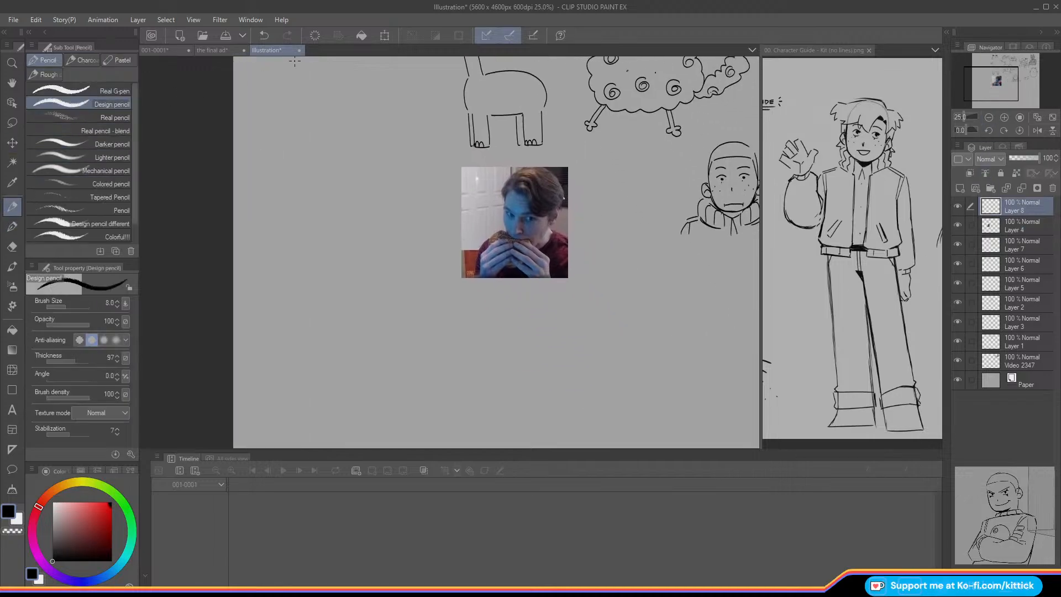
# Step: Sketch the side of the face and two hands gripping a burger beside the photo, using it as reference
pyautogui.moveTo(331, 203); pyautogui.dragTo(330, 250)
pyautogui.hotkey('ctrl', 'z')
pyautogui.moveTo(334, 254)
pyautogui.mouseDown()
pyautogui.moveTo(362, 259)
pyautogui.moveTo(314, 252)
pyautogui.moveTo(296, 273)
pyautogui.moveTo(321, 267)
pyautogui.moveTo(298, 288)
pyautogui.moveTo(329, 273)
pyautogui.moveTo(329, 294)
pyautogui.moveTo(303, 301)
pyautogui.moveTo(326, 292)
pyautogui.mouseUp()
pyautogui.moveTo(326, 291)
pyautogui.mouseDown()
pyautogui.moveTo(327, 302)
pyautogui.moveTo(305, 309)
pyautogui.mouseUp()
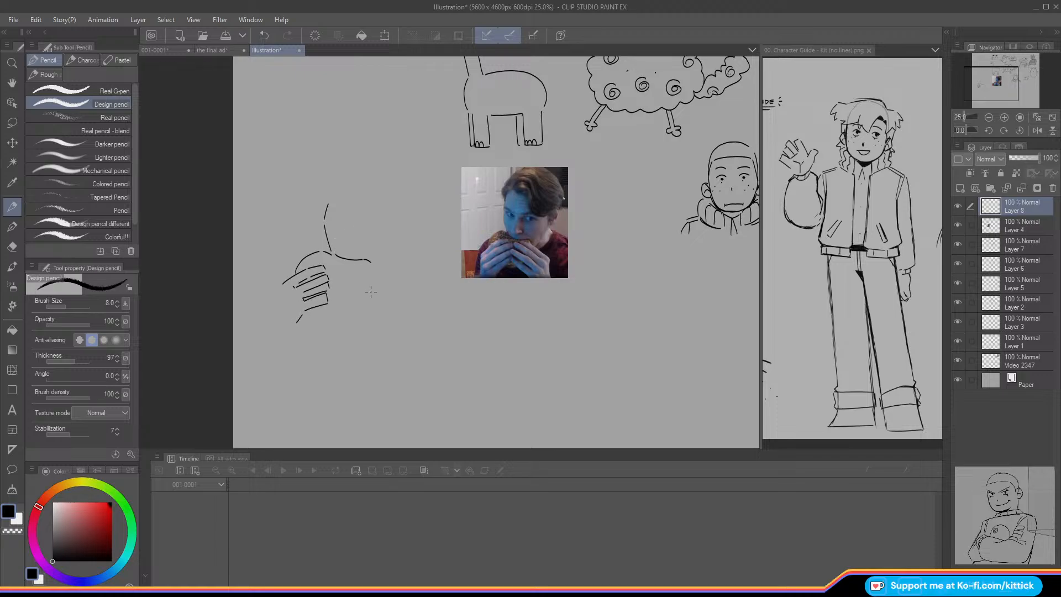
pyautogui.moveTo(401, 307)
pyautogui.mouseDown()
pyautogui.moveTo(395, 285)
pyautogui.moveTo(356, 267)
pyautogui.moveTo(369, 289)
pyautogui.mouseUp()
pyautogui.moveTo(339, 287)
pyautogui.mouseDown()
pyautogui.moveTo(367, 296)
pyautogui.moveTo(341, 296)
pyautogui.moveTo(378, 324)
pyautogui.mouseUp()
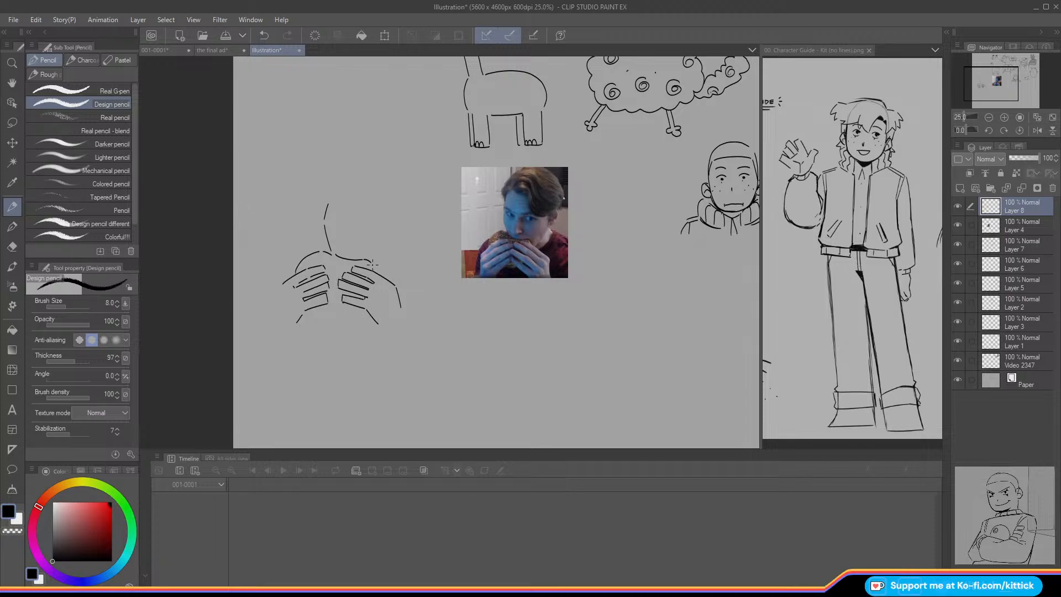
pyautogui.moveTo(372, 264); pyautogui.dragTo(379, 270)
pyautogui.moveTo(351, 309); pyautogui.dragTo(323, 316)
# Step: Draw the burger eater's ear and the swept strands of the fringe
pyautogui.moveTo(367, 223)
pyautogui.mouseDown()
pyautogui.moveTo(360, 236)
pyautogui.moveTo(354, 226)
pyautogui.mouseUp()
pyautogui.hotkey('ctrl', 'z')
pyautogui.moveTo(341, 190)
pyautogui.mouseDown()
pyautogui.moveTo(347, 182)
pyautogui.moveTo(411, 229)
pyautogui.moveTo(399, 245)
pyautogui.moveTo(401, 226)
pyautogui.mouseUp()
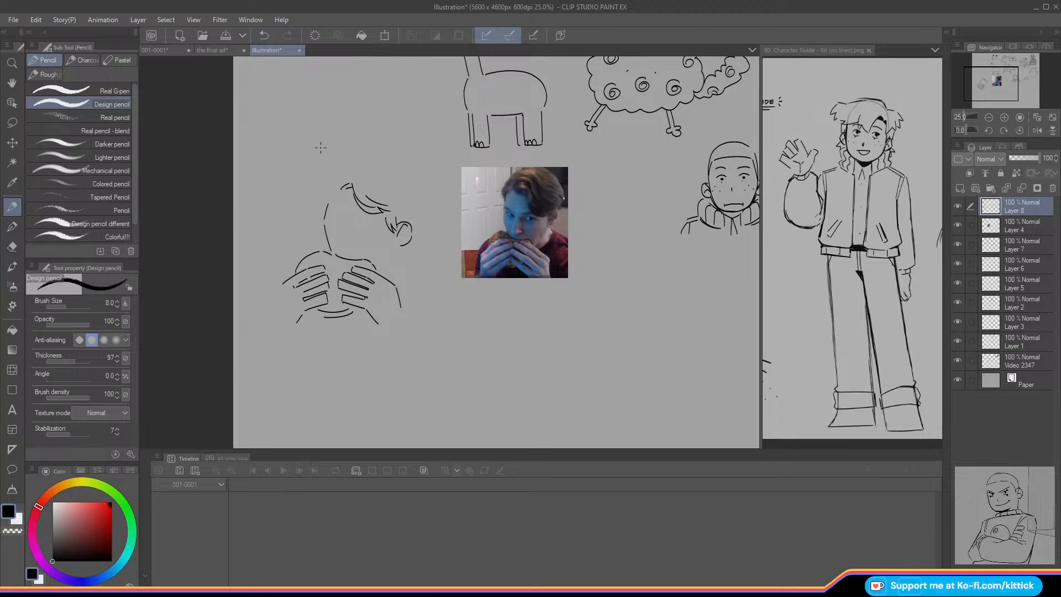
pyautogui.moveTo(328, 196); pyautogui.dragTo(337, 182)
pyautogui.moveTo(991, 85); pyautogui.dragTo(989, 83)
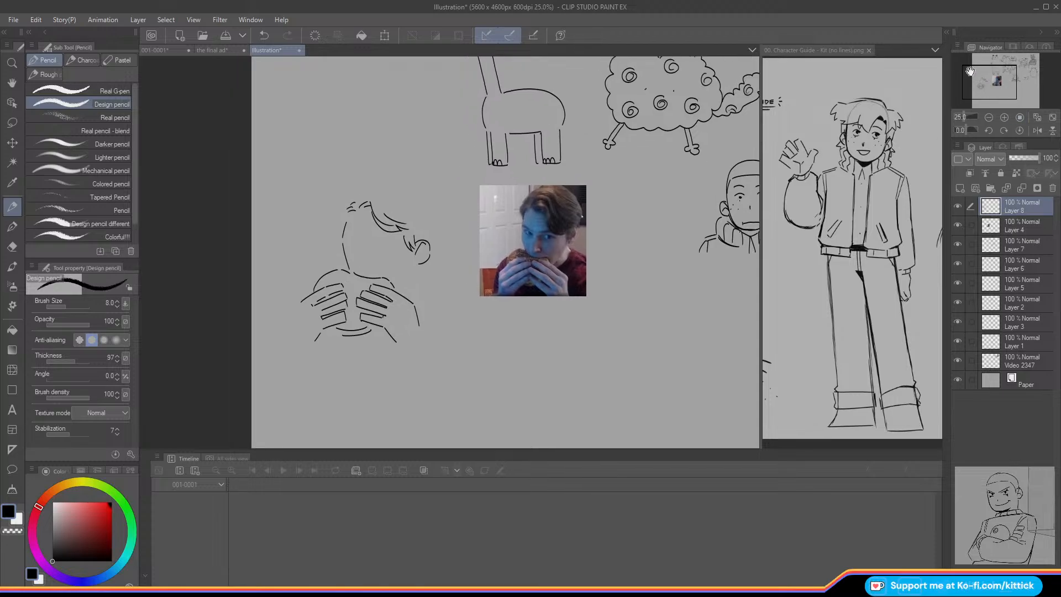
# Step: Outline the top and back of the hair and draw two oval eyes with pupils
pyautogui.moveTo(367, 183)
pyautogui.mouseDown()
pyautogui.moveTo(423, 186)
pyautogui.moveTo(447, 217)
pyautogui.moveTo(438, 236)
pyautogui.moveTo(353, 246)
pyautogui.moveTo(364, 249)
pyautogui.moveTo(353, 236)
pyautogui.mouseUp()
pyautogui.hotkey('ctrl', 'z')
pyautogui.hotkey('ctrl', 'z')
pyautogui.click(356, 241)
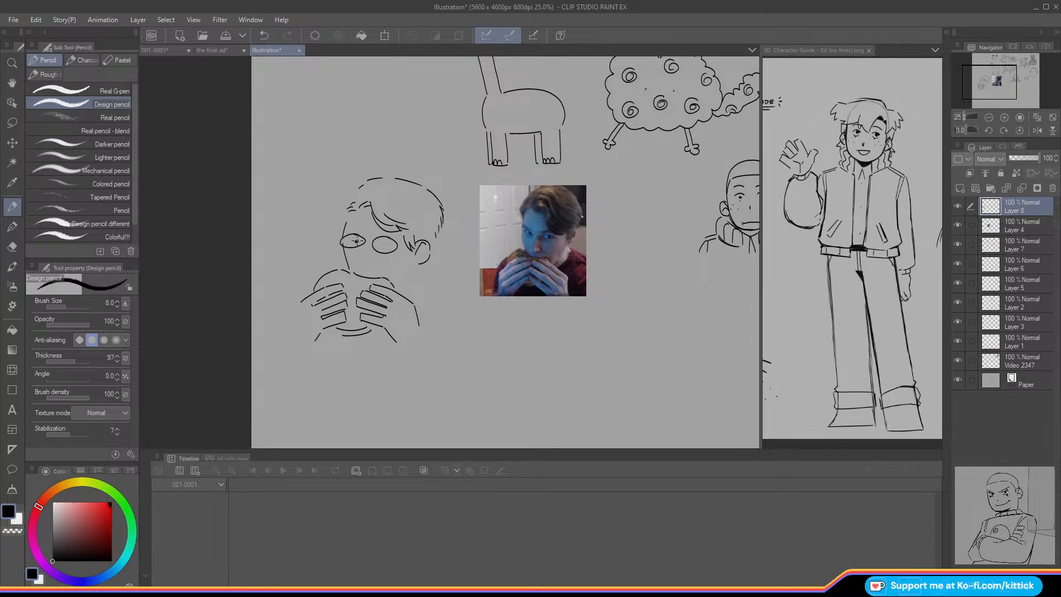
pyautogui.click(390, 243)
# Step: Add the nose, eyebrows, jaw detail and extra hair strands to the burger eater
pyautogui.moveTo(365, 238); pyautogui.dragTo(367, 273)
pyautogui.hotkey('ctrl', 'z')
pyautogui.hotkey('ctrl', 'z')
pyautogui.moveTo(374, 232)
pyautogui.mouseDown()
pyautogui.moveTo(385, 231)
pyautogui.moveTo(345, 227)
pyautogui.mouseUp()
pyautogui.moveTo(410, 273); pyautogui.dragTo(408, 278)
pyautogui.moveTo(351, 196)
pyautogui.mouseDown()
pyautogui.moveTo(343, 215)
pyautogui.moveTo(364, 186)
pyautogui.mouseUp()
# Step: Finish the burger eater with the neck and shoulder line, lines under the eyes, and sleeves around both wrists
pyautogui.moveTo(428, 272)
pyautogui.mouseDown()
pyautogui.moveTo(420, 301)
pyautogui.moveTo(452, 279)
pyautogui.mouseUp()
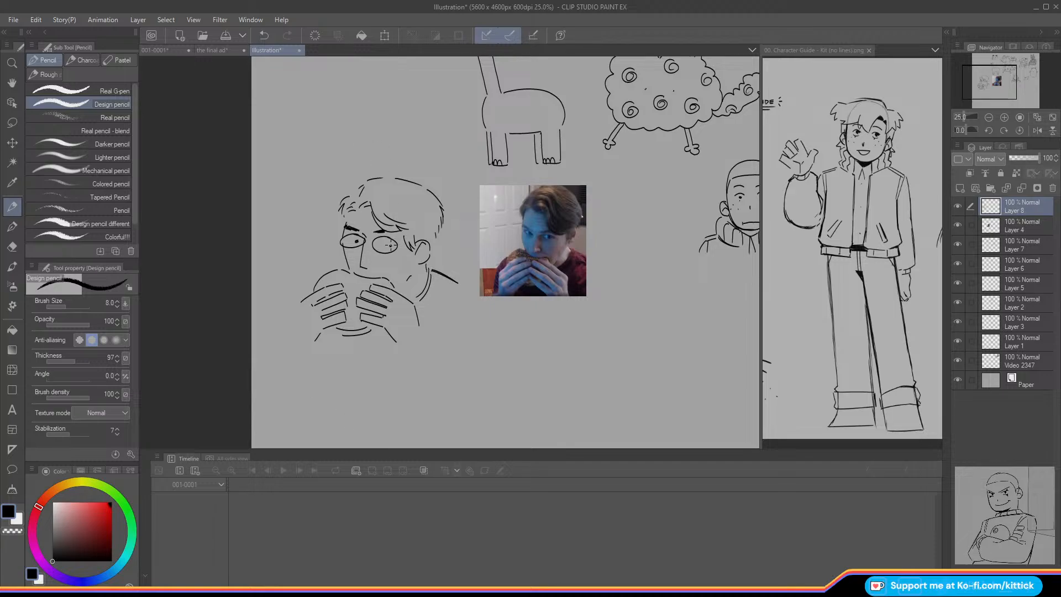
pyautogui.moveTo(388, 245); pyautogui.dragTo(390, 246)
pyautogui.moveTo(372, 246); pyautogui.dragTo(378, 257)
pyautogui.moveTo(299, 306)
pyautogui.mouseDown()
pyautogui.moveTo(292, 333)
pyautogui.moveTo(317, 349)
pyautogui.mouseUp()
pyautogui.moveTo(418, 300); pyautogui.dragTo(423, 335)
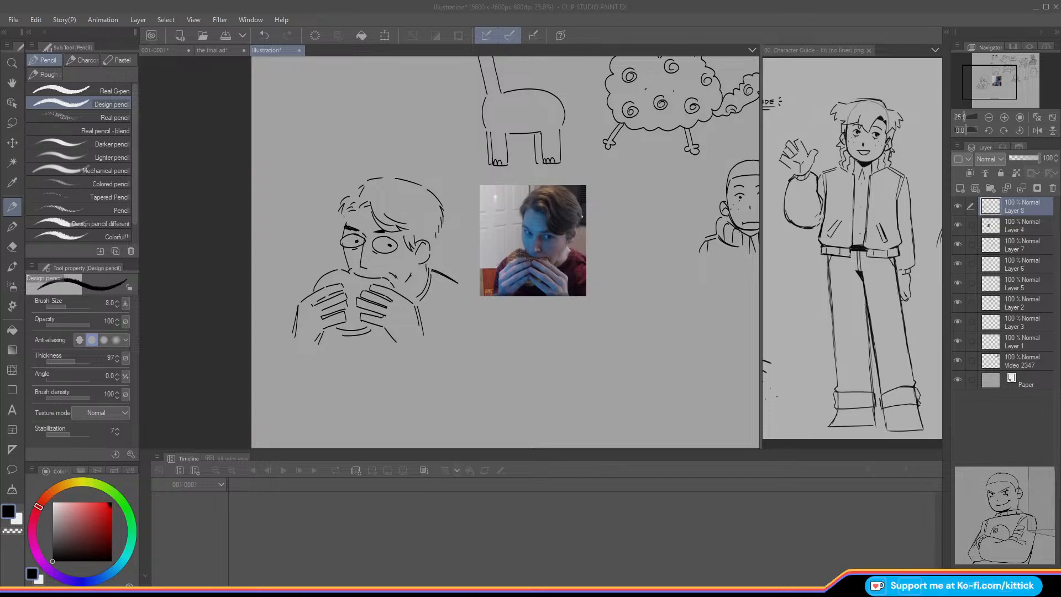
# Step: Choose the Auto select tool and switch back to the 001-0001 animation document
pyautogui.click(12, 162)
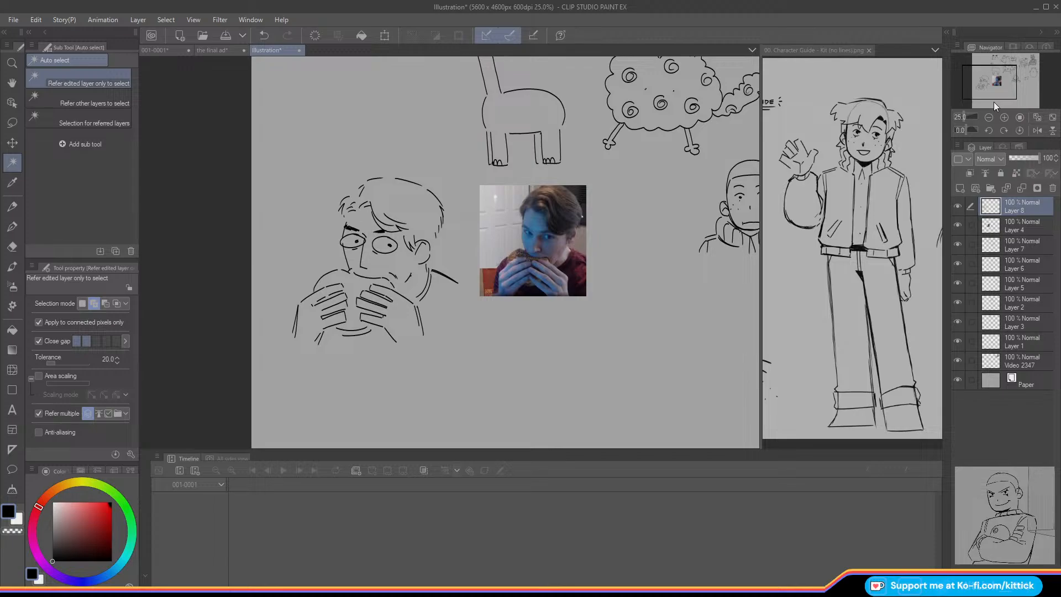
pyautogui.click(1038, 119)
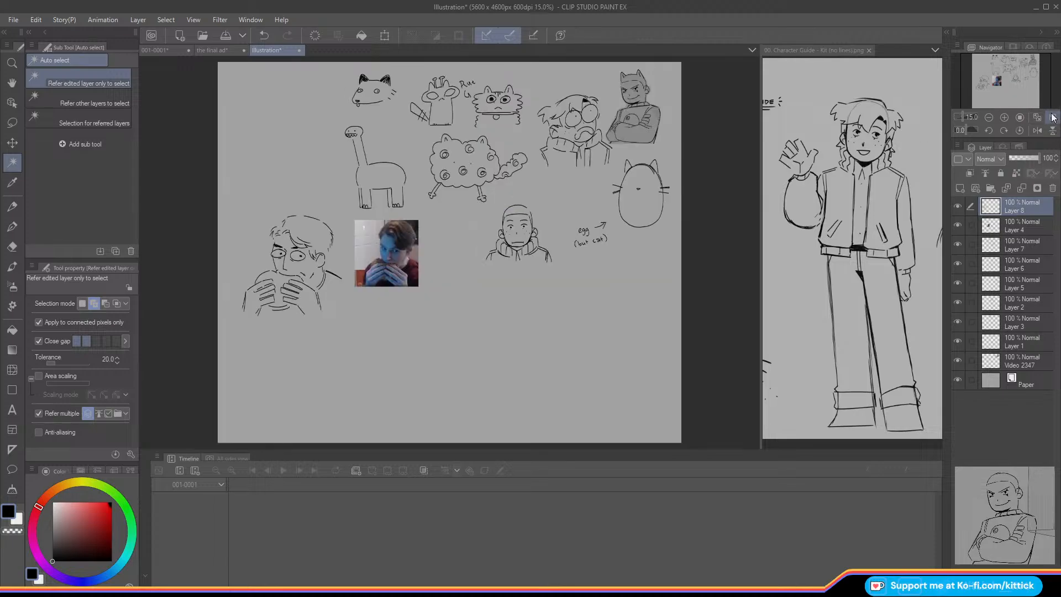
pyautogui.click(149, 51)
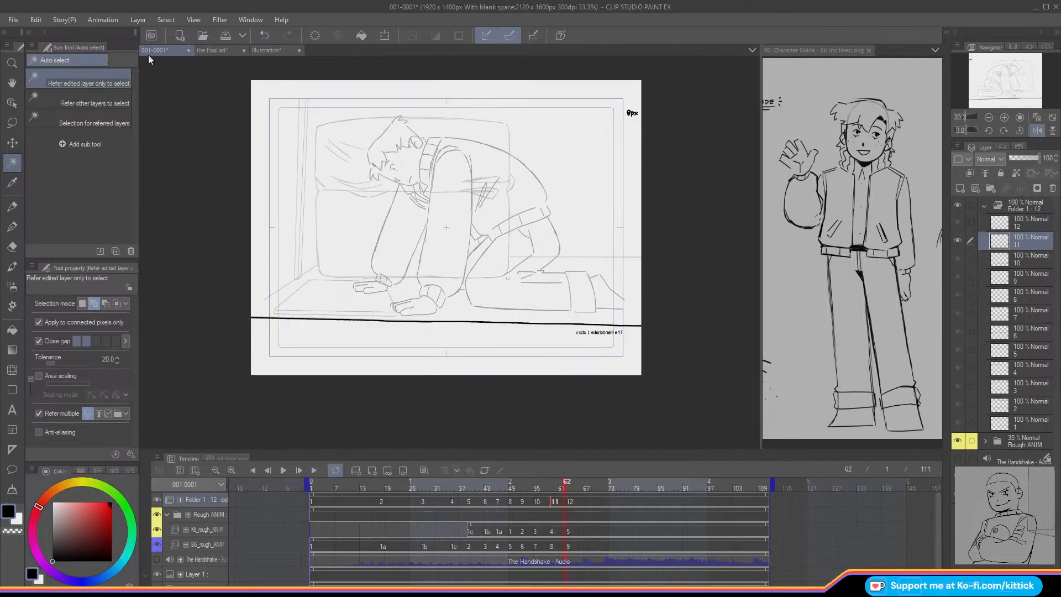
# Step: Inspect the rough drawing at frame 54 with the canvas turned back to its unflipped orientation
pyautogui.click(1004, 118)
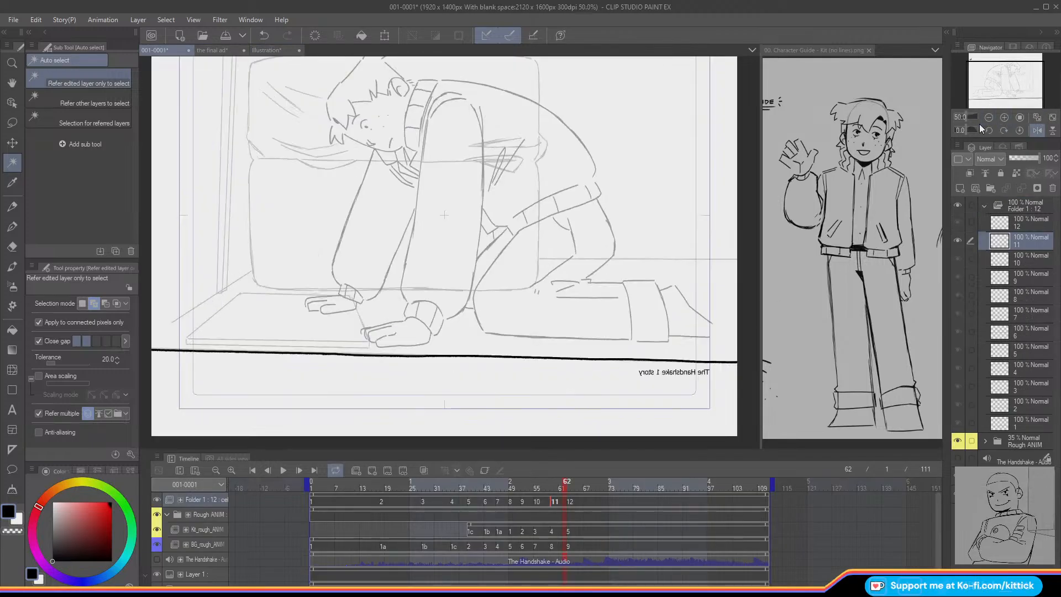
pyautogui.click(988, 118)
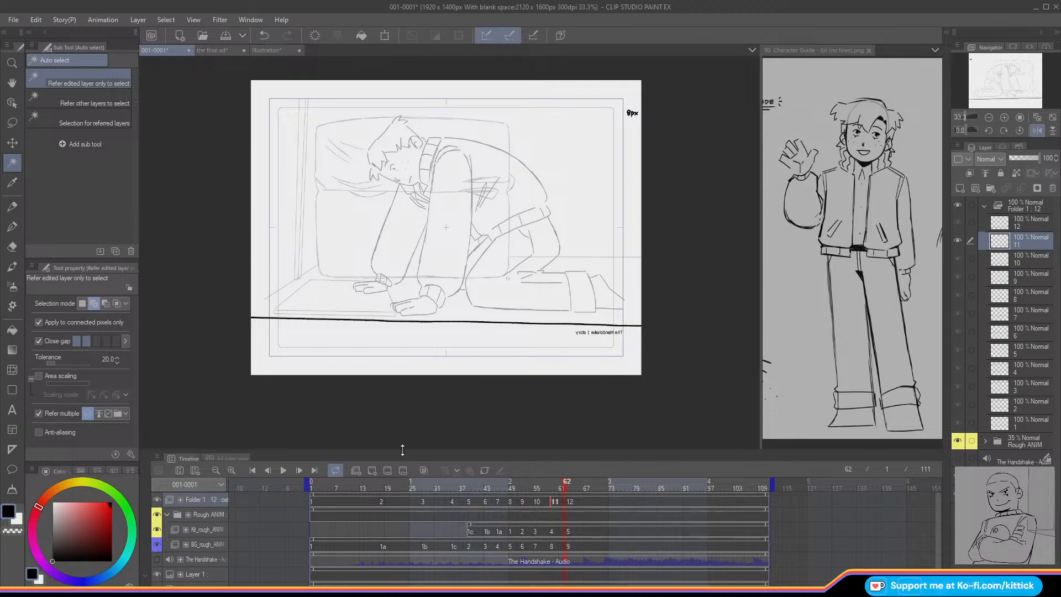
pyautogui.click(573, 497)
pyautogui.moveTo(573, 493); pyautogui.dragTo(531, 505)
pyautogui.click(1037, 131)
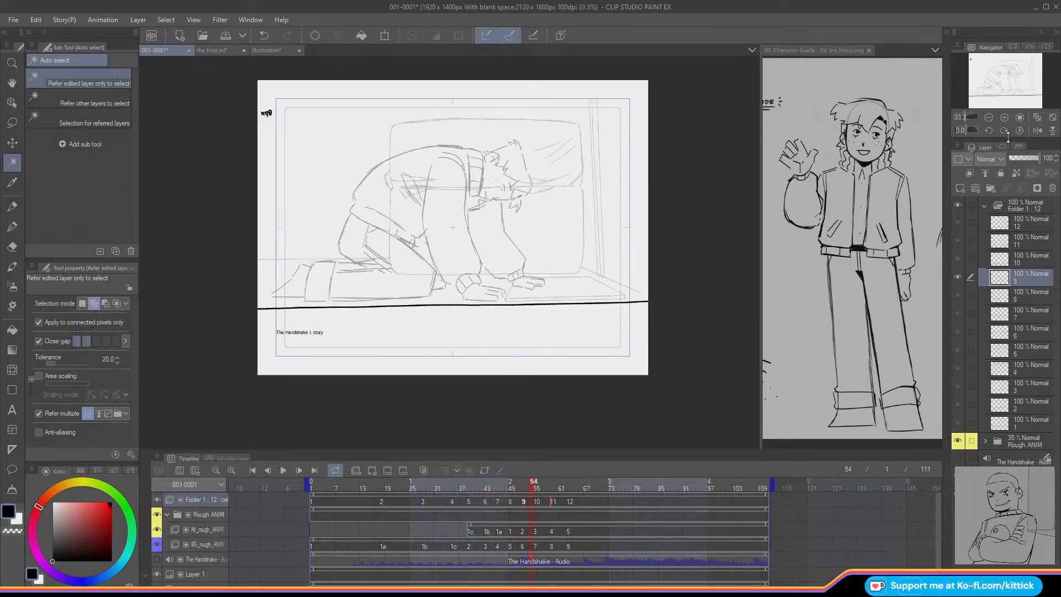
pyautogui.click(1004, 117)
pyautogui.moveTo(1000, 79); pyautogui.dragTo(1003, 79)
# Step: Collapse the line art animation folder, rename it Foreground_ANIM and give it a blue palette colour
pyautogui.click(984, 206)
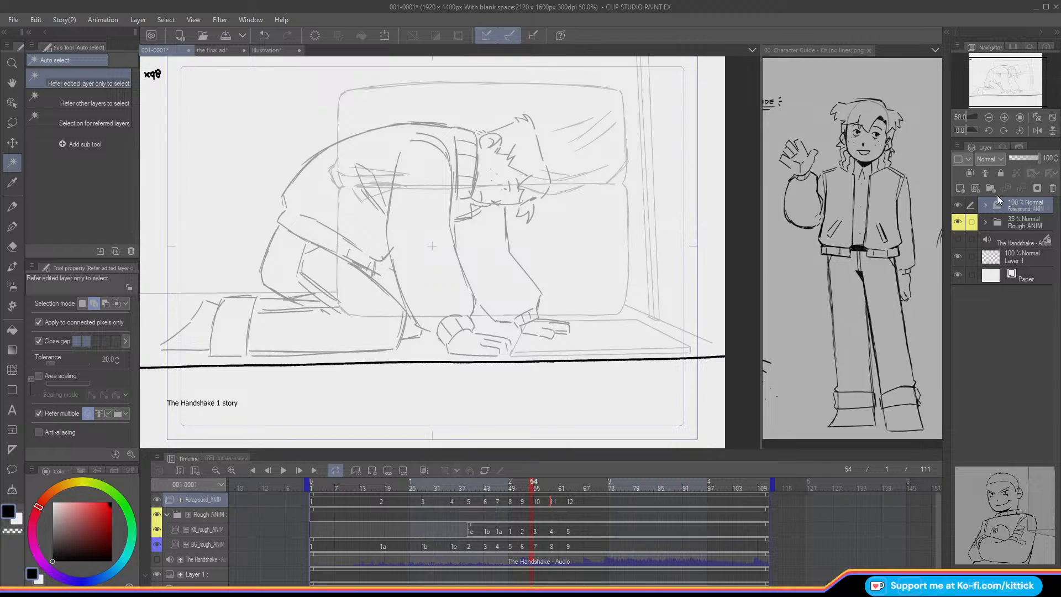
pyautogui.click(961, 160)
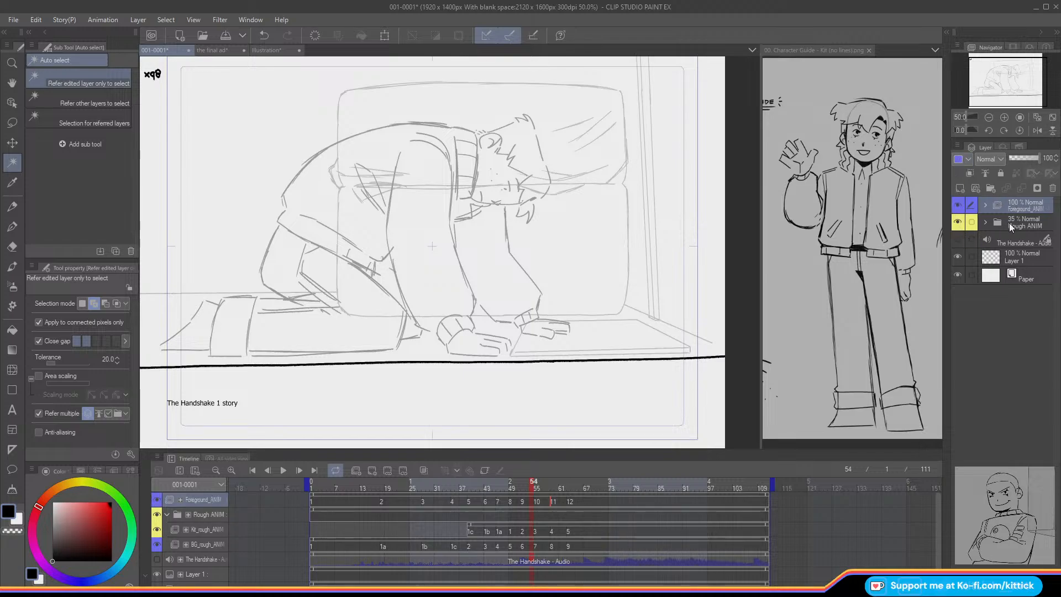
pyautogui.click(1009, 223)
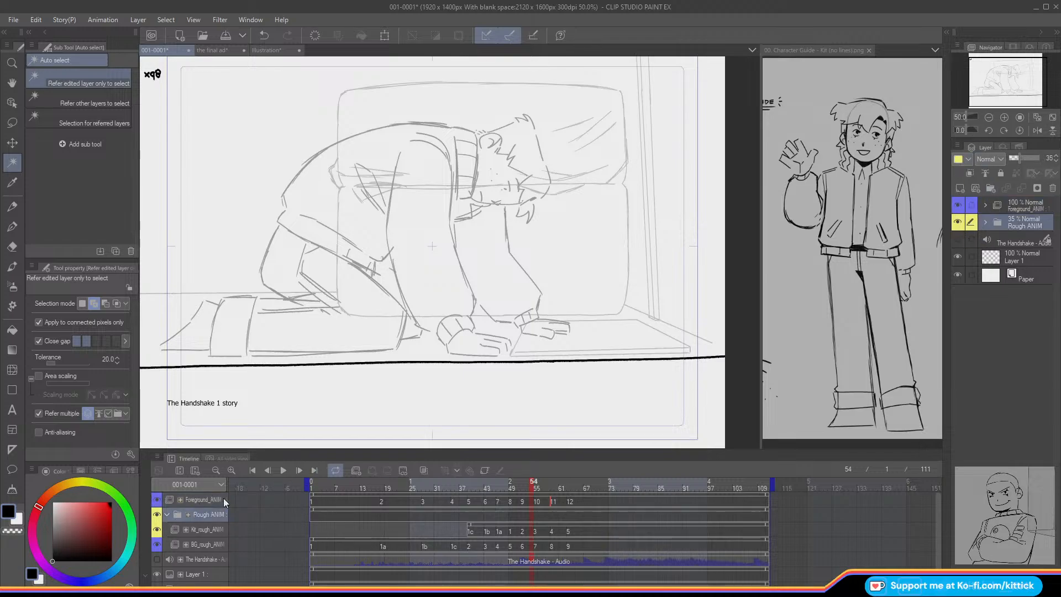
pyautogui.click(310, 486)
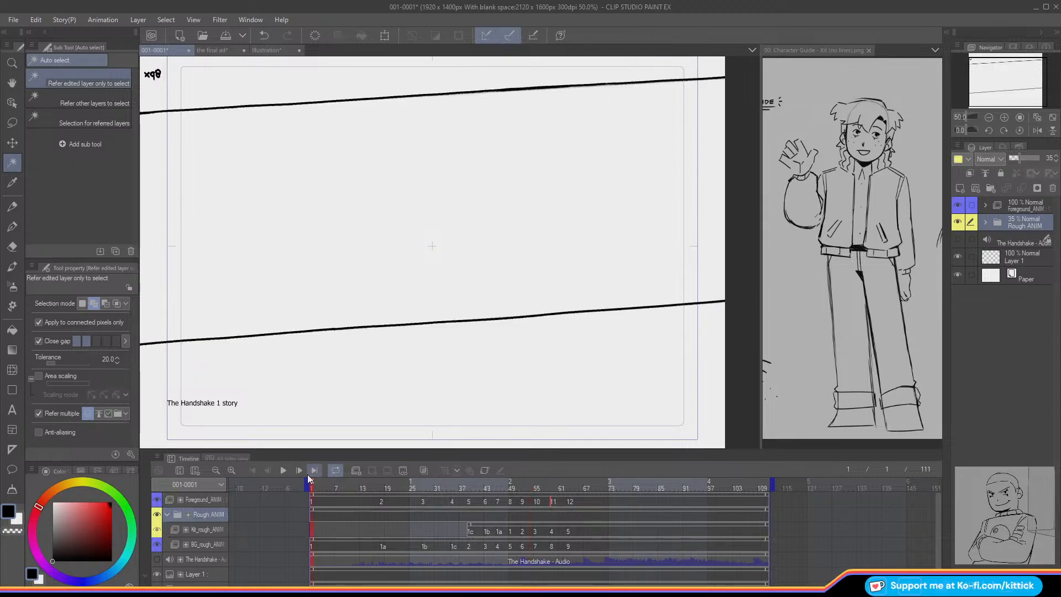
pyautogui.click(312, 502)
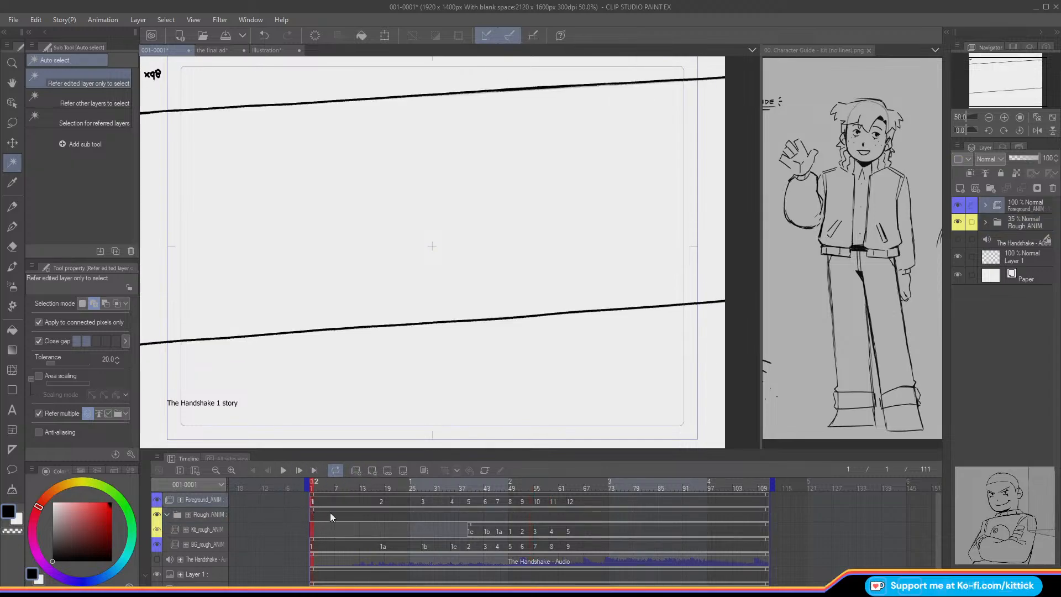
pyautogui.click(371, 470)
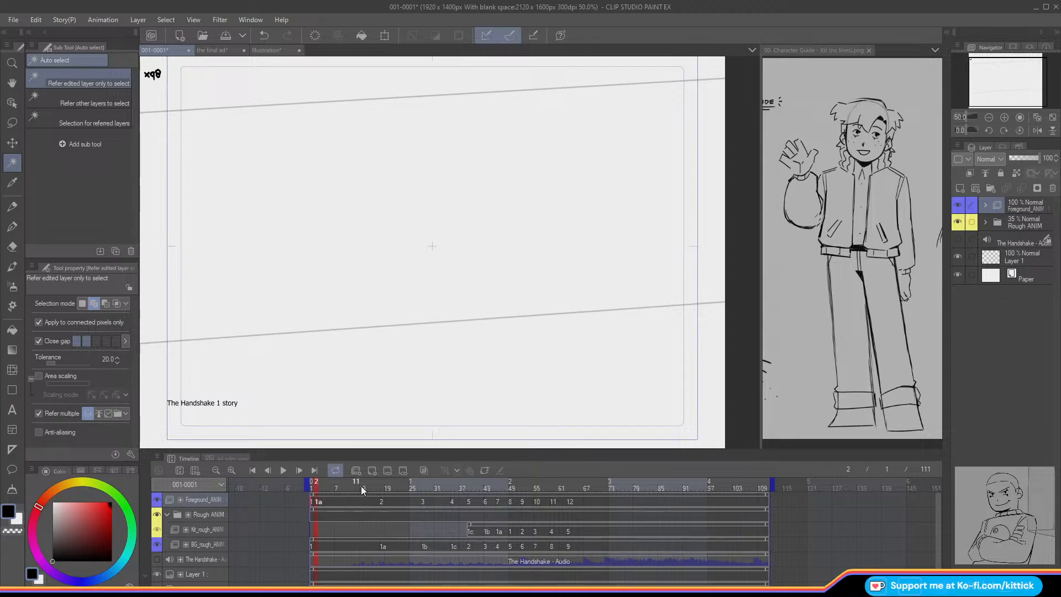
pyautogui.hotkey('ctrl', 'z')
# Step: Add a new animation folder and place it between Foreground_ANIM and Rough ANIM
pyautogui.click(356, 471)
pyautogui.moveTo(207, 502); pyautogui.dragTo(204, 522)
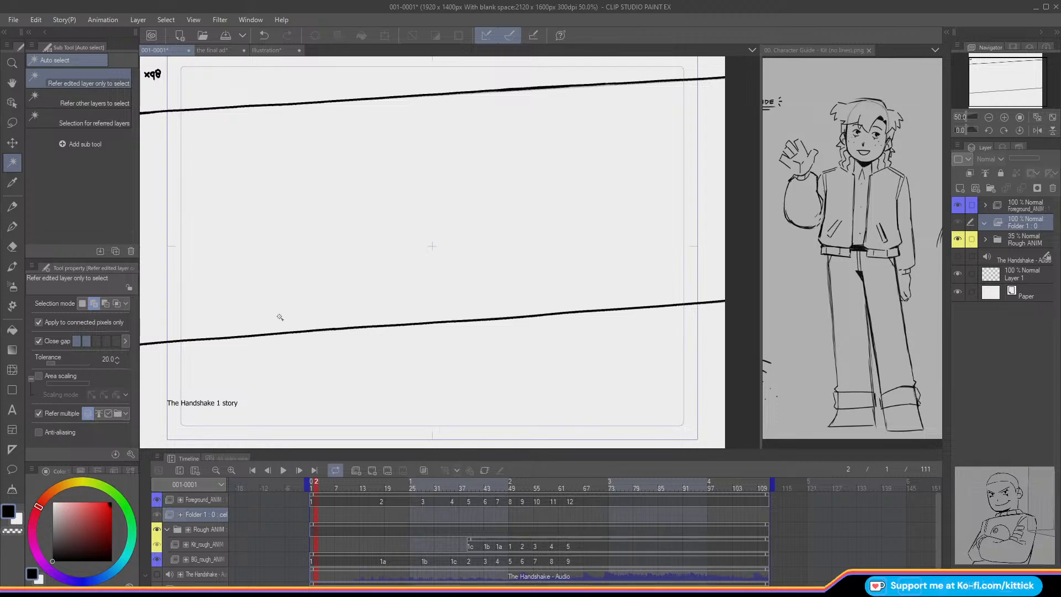
# Step: Switch to the Illustration document and choose the Design pencil
pyautogui.click(209, 50)
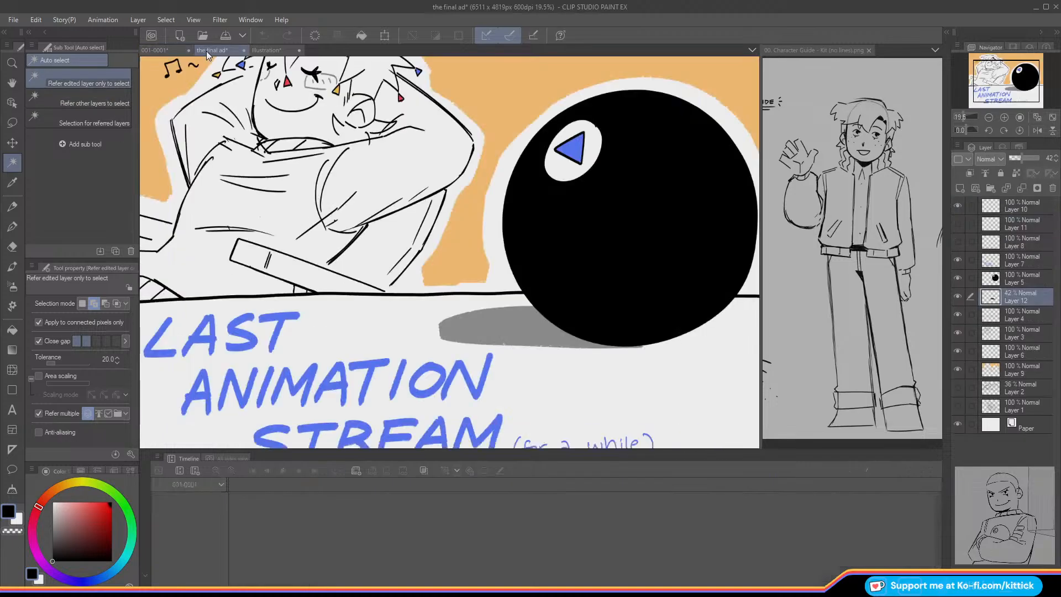
pyautogui.click(267, 51)
pyautogui.scroll(8, 520, 232)
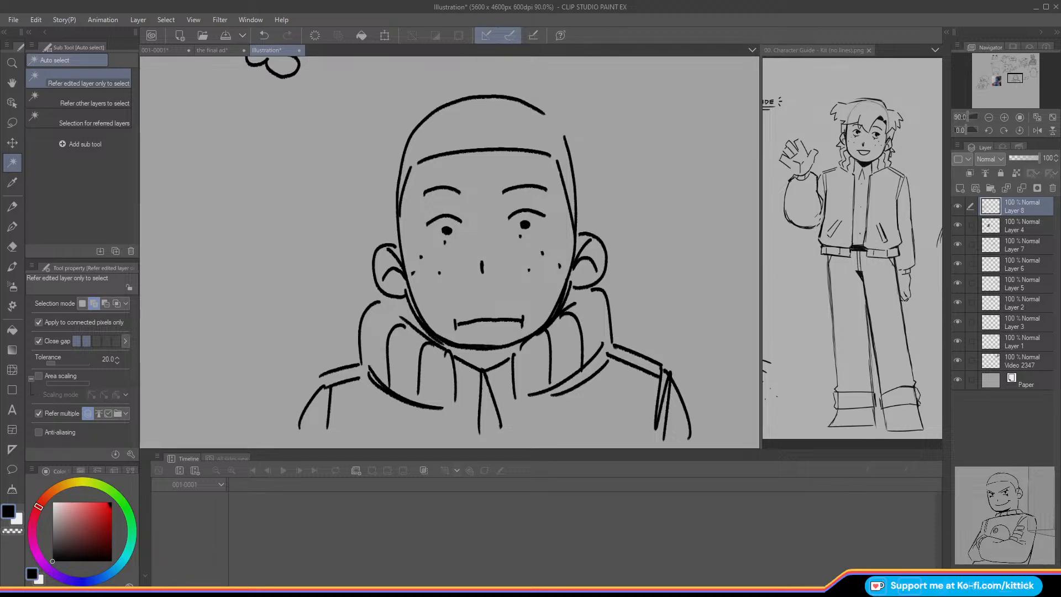
pyautogui.click(249, 241)
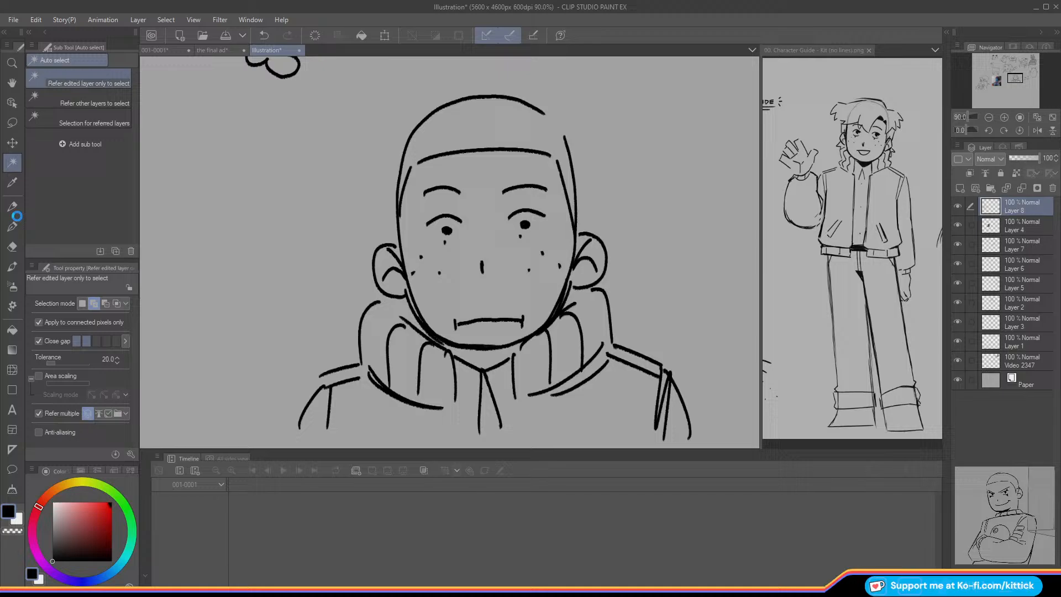
pyautogui.click(264, 35)
pyautogui.press('p')
# Step: Look over the doodles on the page, from the cat-eared figure with crossed arms to the burger-eater study
pyautogui.scroll(-3, 342, 238)
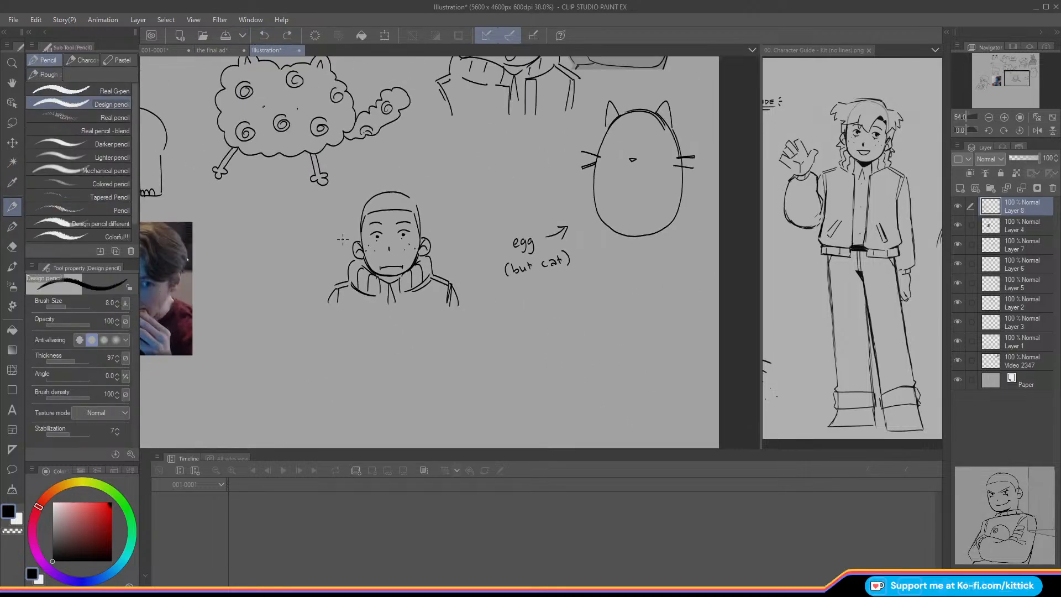
pyautogui.scroll(-3, 342, 239)
pyautogui.scroll(3, 342, 238)
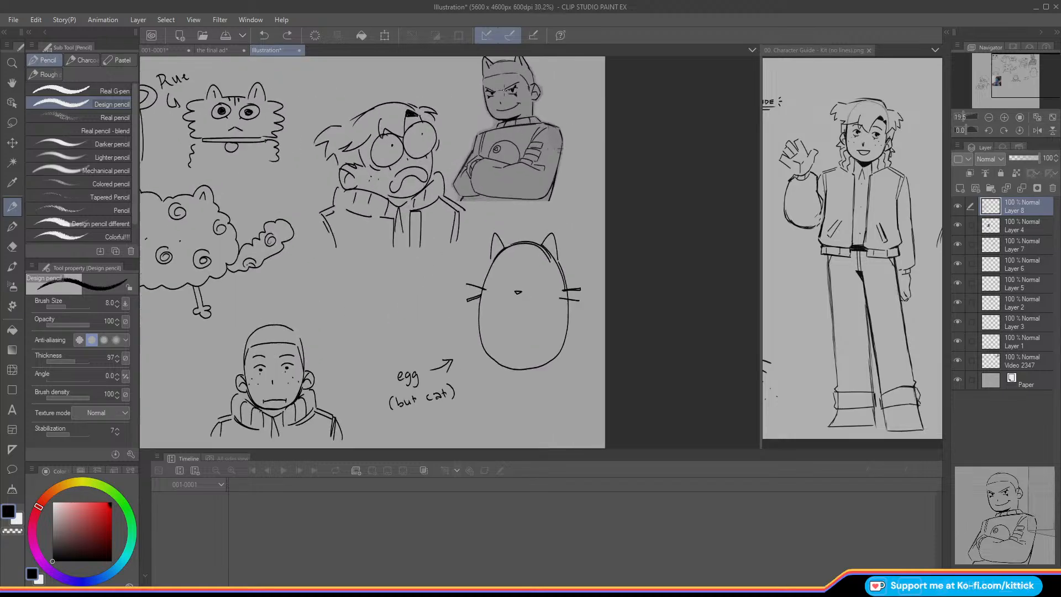
pyautogui.scroll(3, 504, 90)
pyautogui.moveTo(1025, 61); pyautogui.dragTo(1024, 57)
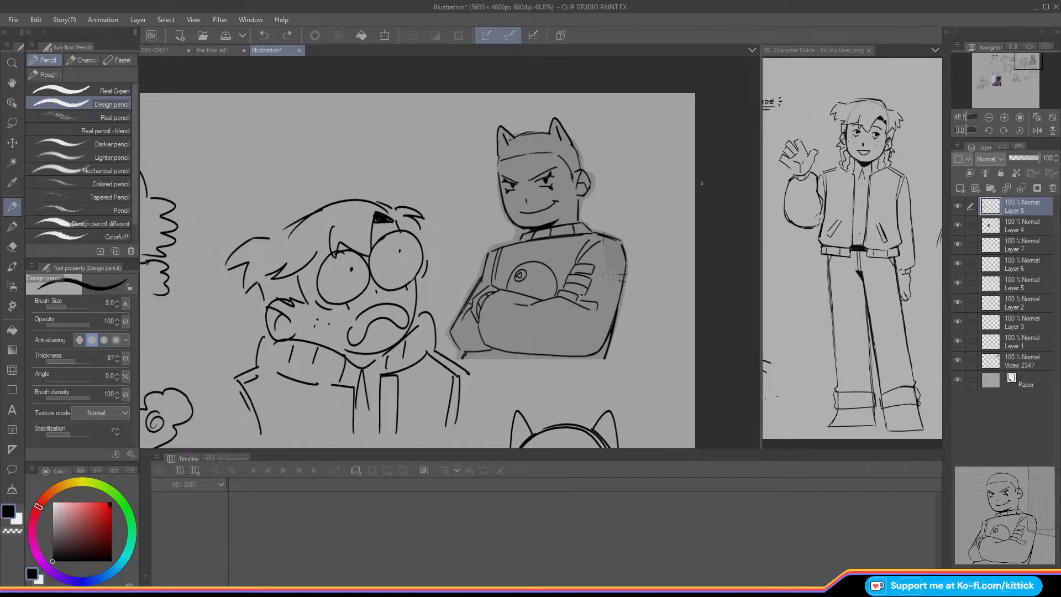
pyautogui.scroll(-3, 701, 183)
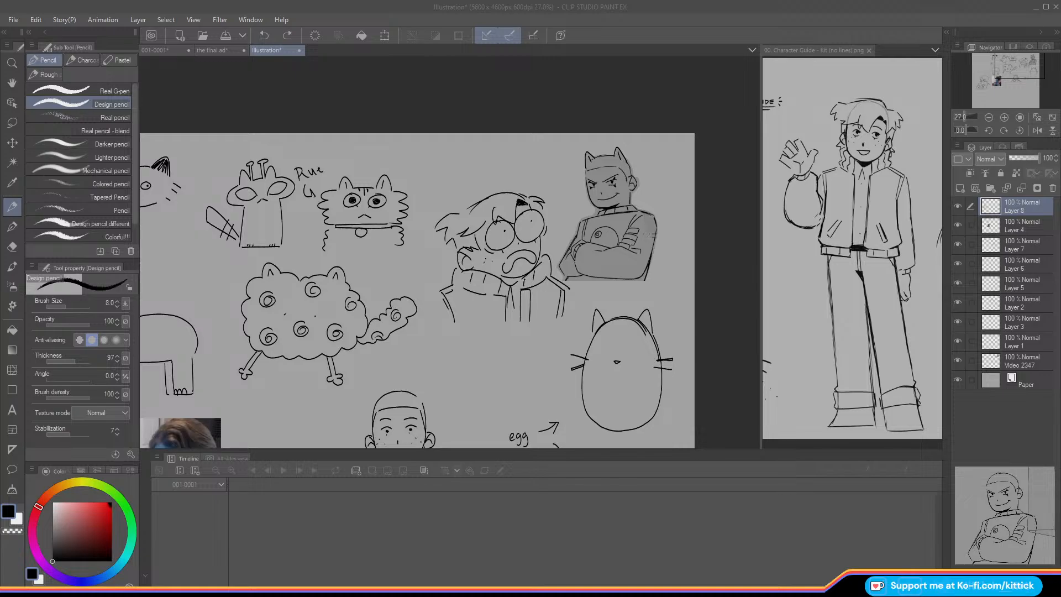
pyautogui.moveTo(324, 405)
pyautogui.mouseDown()
pyautogui.moveTo(427, 386)
pyautogui.moveTo(642, 241)
pyautogui.moveTo(794, 180)
pyautogui.mouseUp()
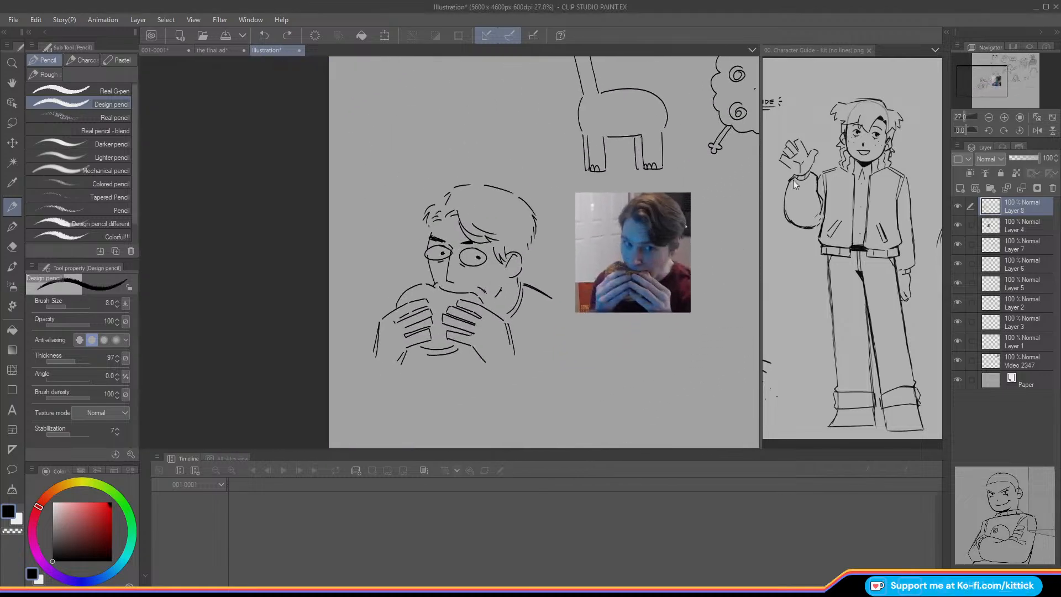
pyautogui.scroll(2, 470, 259)
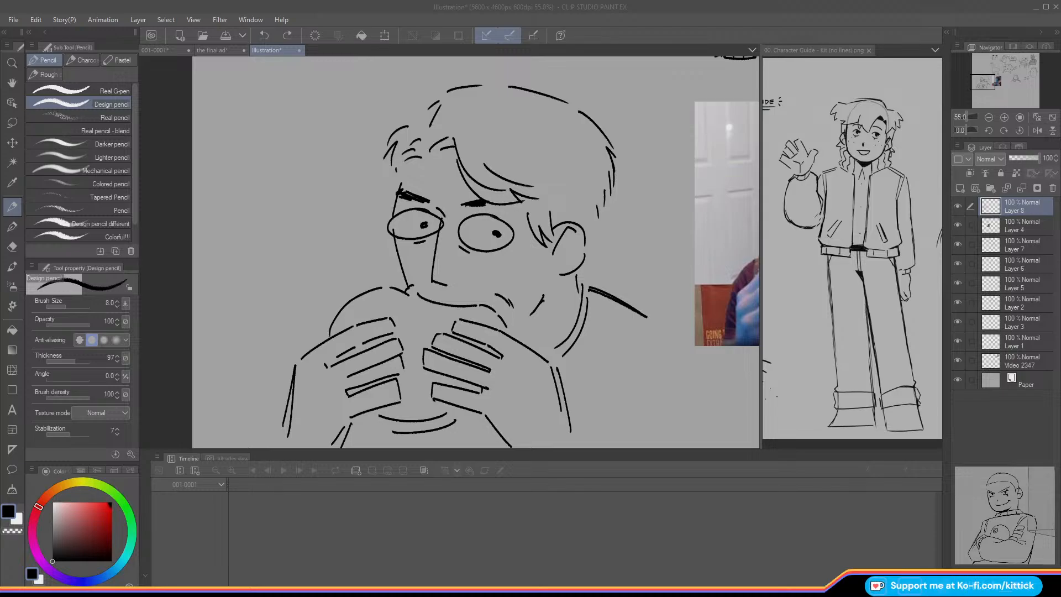
# Step: Return to the 001-0001 animation at frame 39 and set the Design pencil's brush size to 4
pyautogui.click(157, 50)
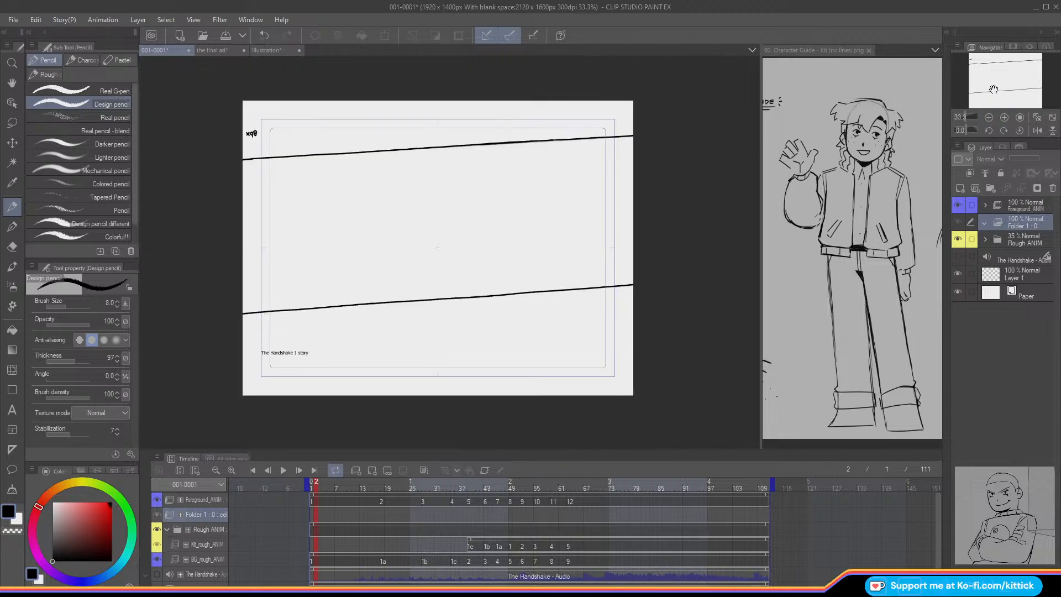
pyautogui.click(1037, 131)
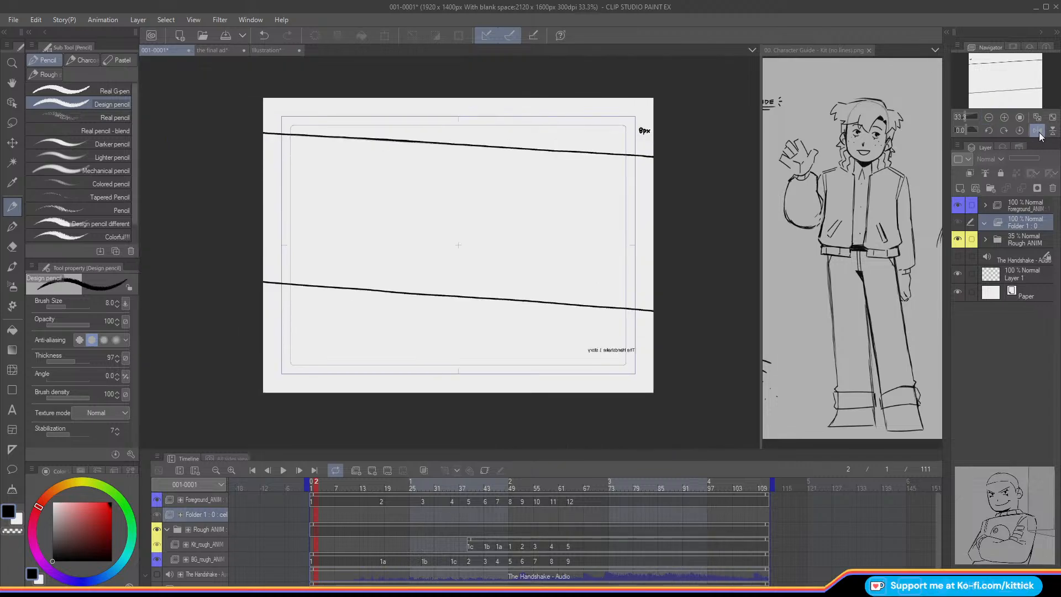
pyautogui.click(1037, 132)
pyautogui.moveTo(344, 487); pyautogui.dragTo(466, 487)
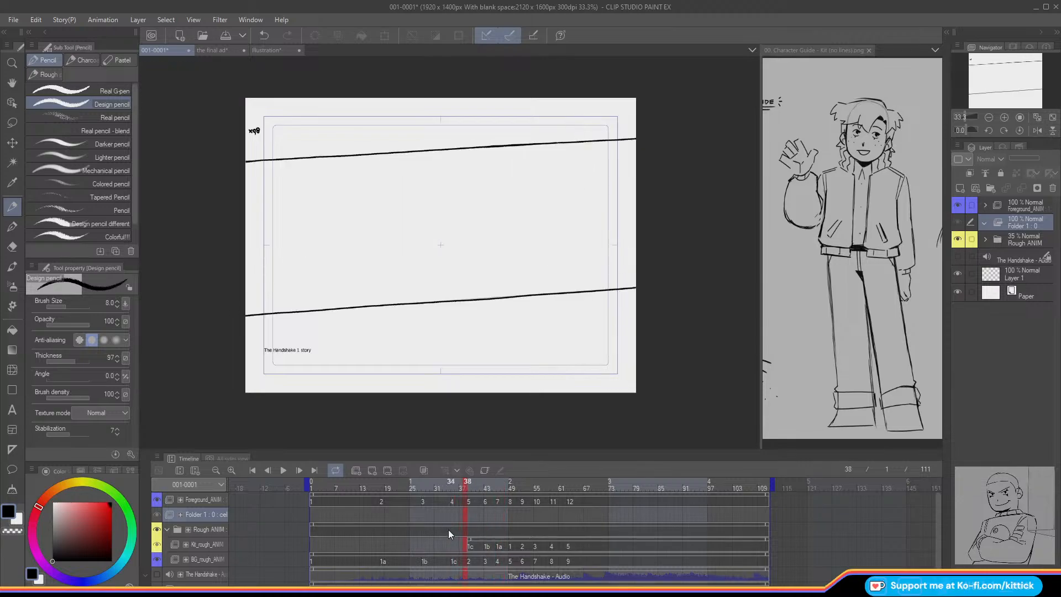
pyautogui.press('Right')
pyautogui.click(117, 307)
pyautogui.click(117, 307)
pyautogui.click(117, 307)
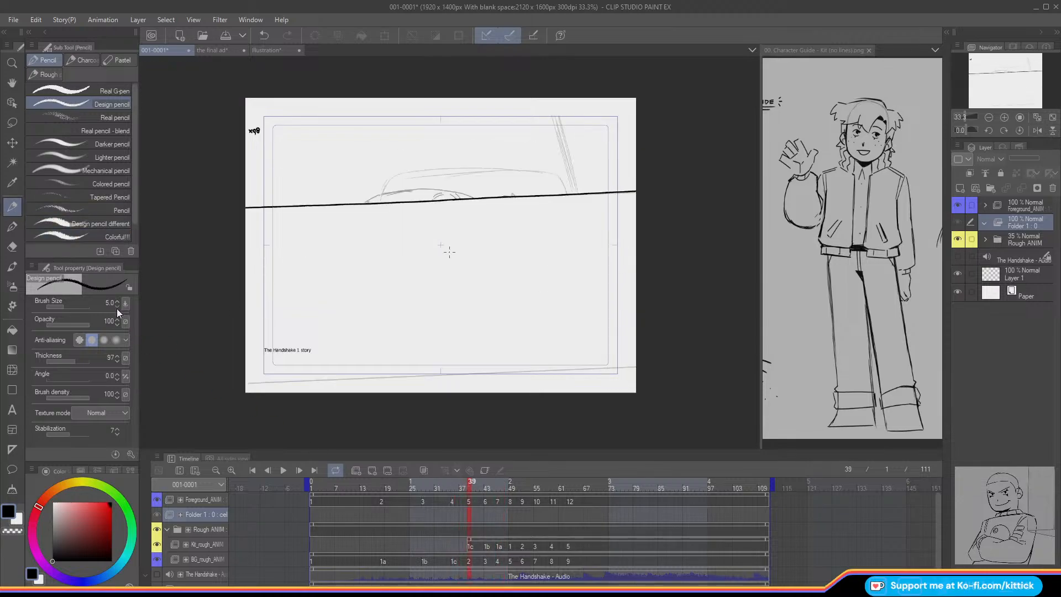
pyautogui.press('Left')
pyautogui.press('Right')
pyautogui.click(117, 307)
pyautogui.moveTo(469, 486); pyautogui.dragTo(468, 489)
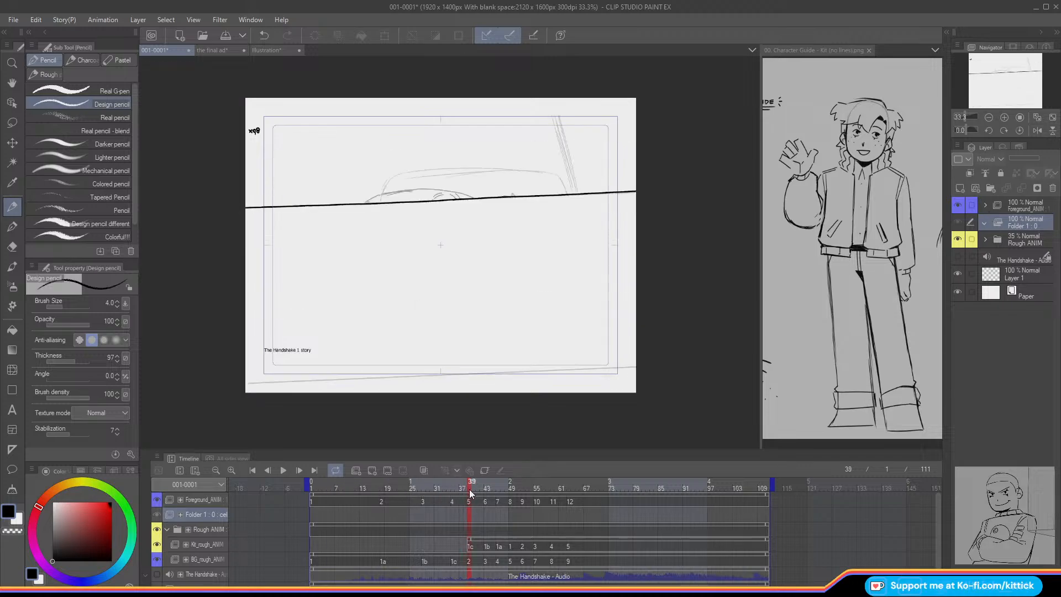
# Step: Add a cel at frame 39 in the new animation folder and ink the curved cushion outline above the foreground line
pyautogui.click(370, 471)
pyautogui.click(1004, 118)
pyautogui.click(1004, 118)
pyautogui.moveTo(997, 70); pyautogui.dragTo(1000, 66)
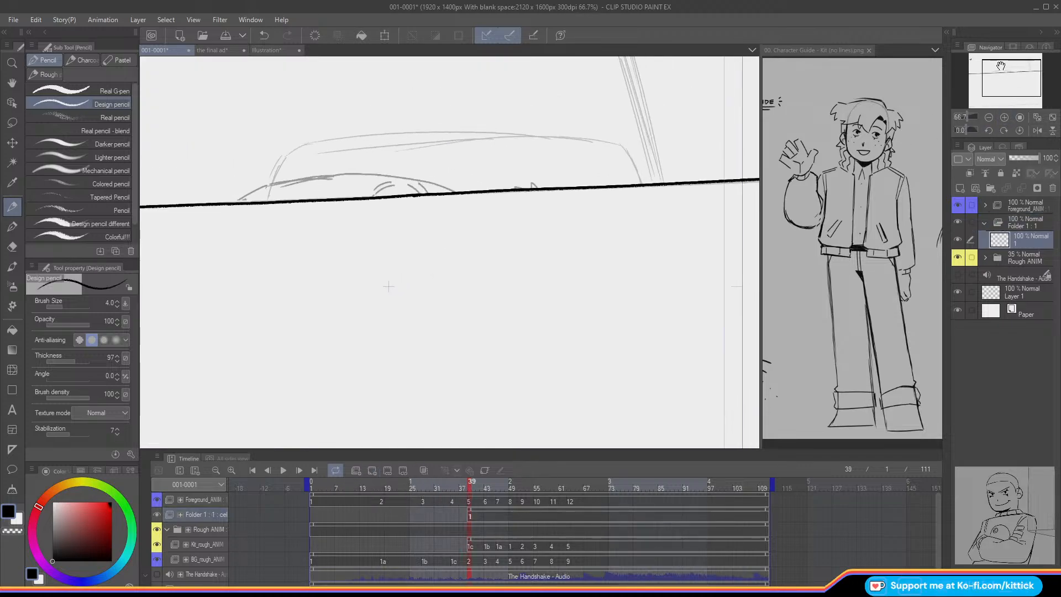
pyautogui.moveTo(622, 147); pyautogui.dragTo(641, 184)
pyautogui.moveTo(618, 144)
pyautogui.mouseDown()
pyautogui.moveTo(496, 131)
pyautogui.moveTo(360, 139)
pyautogui.moveTo(289, 155)
pyautogui.moveTo(266, 205)
pyautogui.moveTo(281, 163)
pyautogui.moveTo(267, 202)
pyautogui.mouseUp()
pyautogui.hotkey('ctrl', 'z')
pyautogui.hotkey('ctrl', 'z')
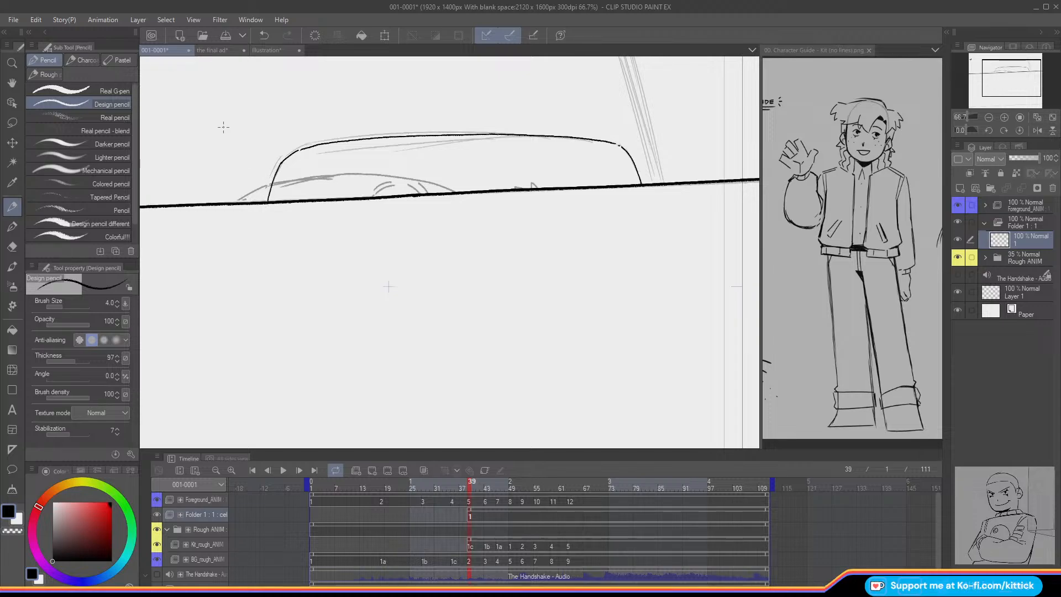
# Step: Set the Design pencil's stabilization to 60 and flip the canvas horizontally
pyautogui.moveTo(1004, 88); pyautogui.dragTo(1006, 66)
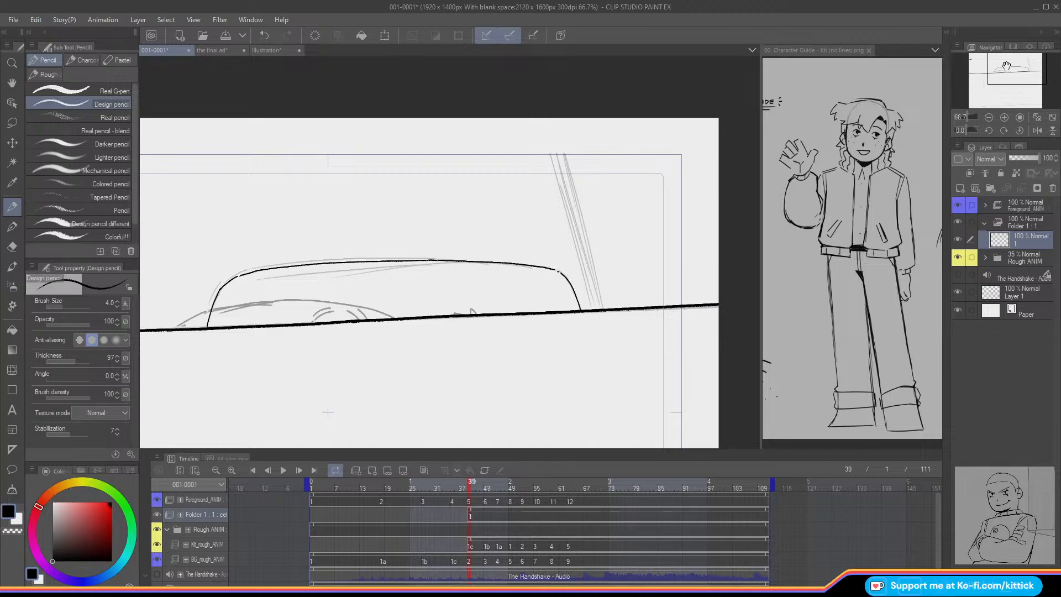
pyautogui.moveTo(75, 434); pyautogui.dragTo(85, 435)
pyautogui.press('o')
pyautogui.click(1037, 133)
pyautogui.moveTo(361, 119)
pyautogui.mouseDown()
pyautogui.moveTo(467, 94)
pyautogui.moveTo(448, 164)
pyautogui.mouseUp()
pyautogui.hotkey('ctrl', 'z')
pyautogui.hotkey('ctrl', 'z')
pyautogui.moveTo(459, 127); pyautogui.dragTo(445, 161)
pyautogui.hotkey('ctrl', 'z')
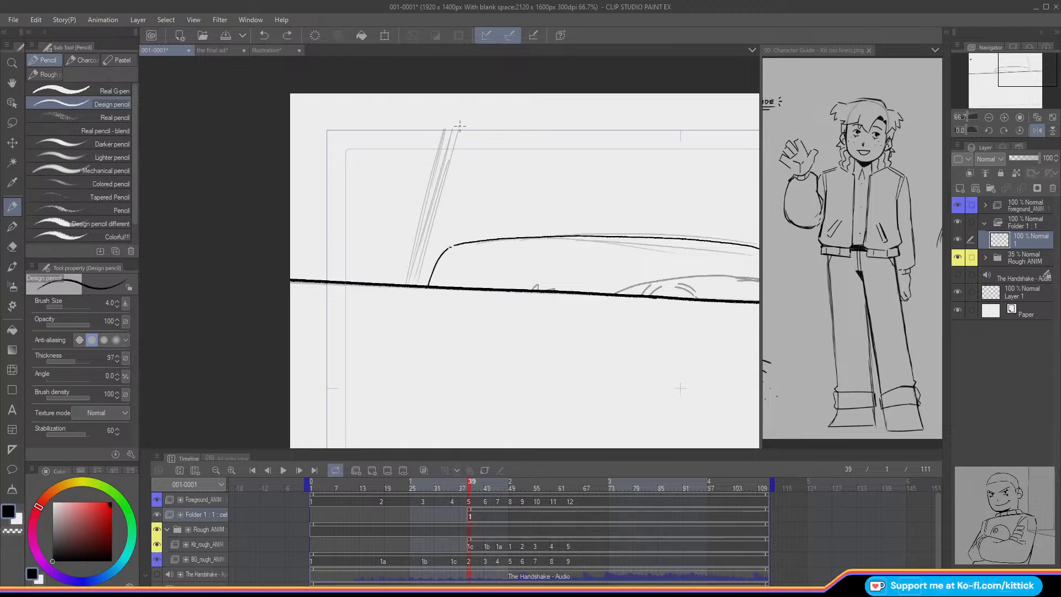
pyautogui.moveTo(459, 126); pyautogui.dragTo(437, 202)
pyautogui.hotkey('ctrl', 'z')
# Step: Ink one straight slanted line of the post beside the cushion on a rotated canvas, and restore the unflipped orientation
pyautogui.click(987, 131)
pyautogui.click(987, 131)
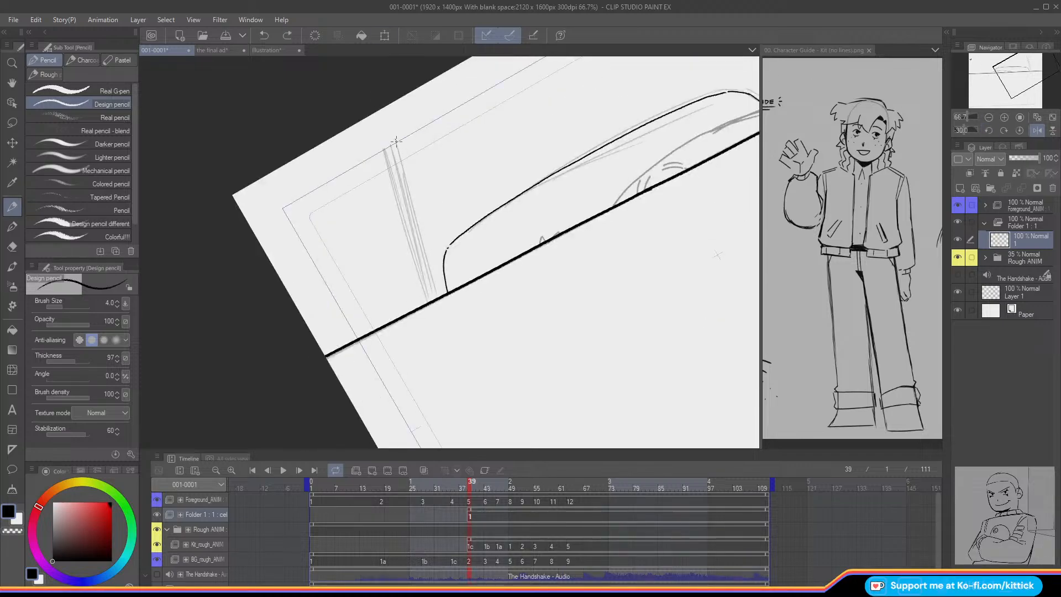
pyautogui.moveTo(396, 139); pyautogui.dragTo(407, 184)
pyautogui.hotkey('ctrl', 'z')
pyautogui.hotkey('ctrl', 'z')
pyautogui.moveTo(395, 138); pyautogui.dragTo(427, 270)
pyautogui.hotkey('ctrl', 'z')
pyautogui.moveTo(397, 139); pyautogui.dragTo(409, 196)
pyautogui.hotkey('ctrl', 'z')
pyautogui.moveTo(396, 138); pyautogui.dragTo(436, 298)
pyautogui.click(1037, 130)
pyautogui.click(1019, 119)
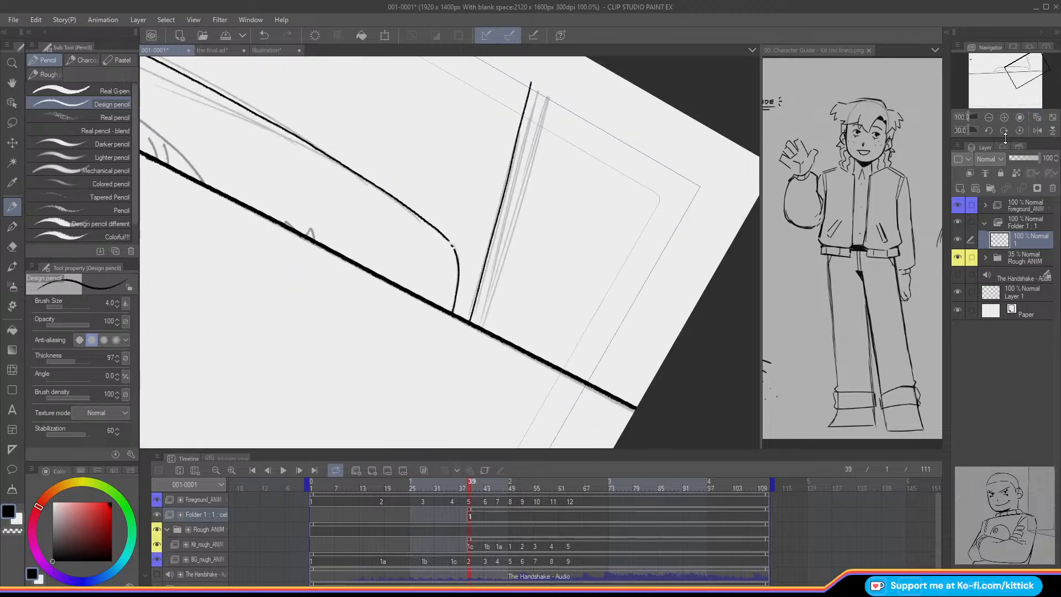
# Step: Hide the Foreground_ANIM and Folder 1 line art, and play back and scrub through the rough animation
pyautogui.click(995, 114)
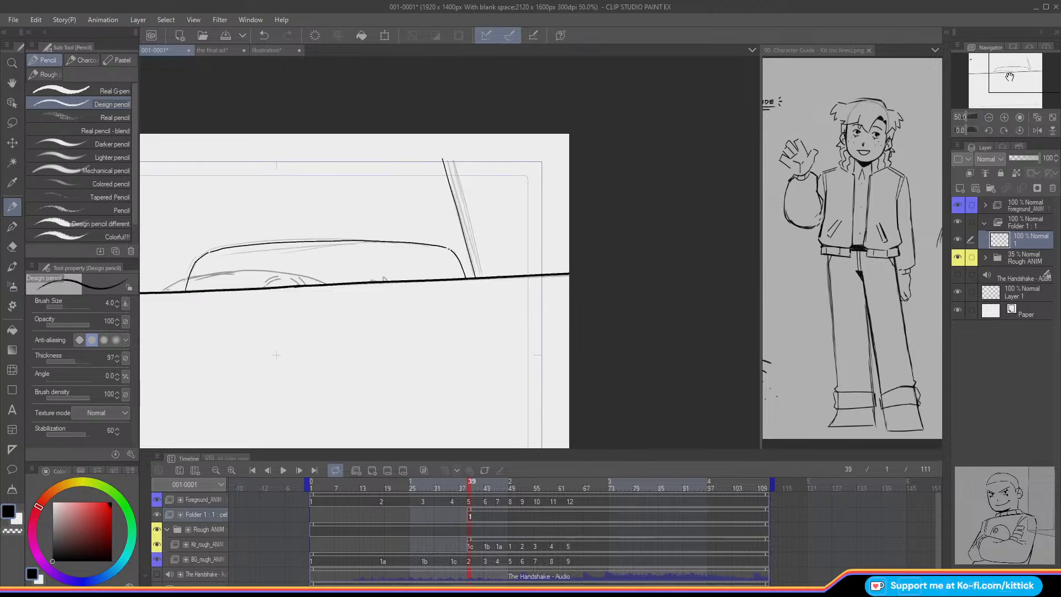
pyautogui.click(994, 114)
pyautogui.click(994, 114)
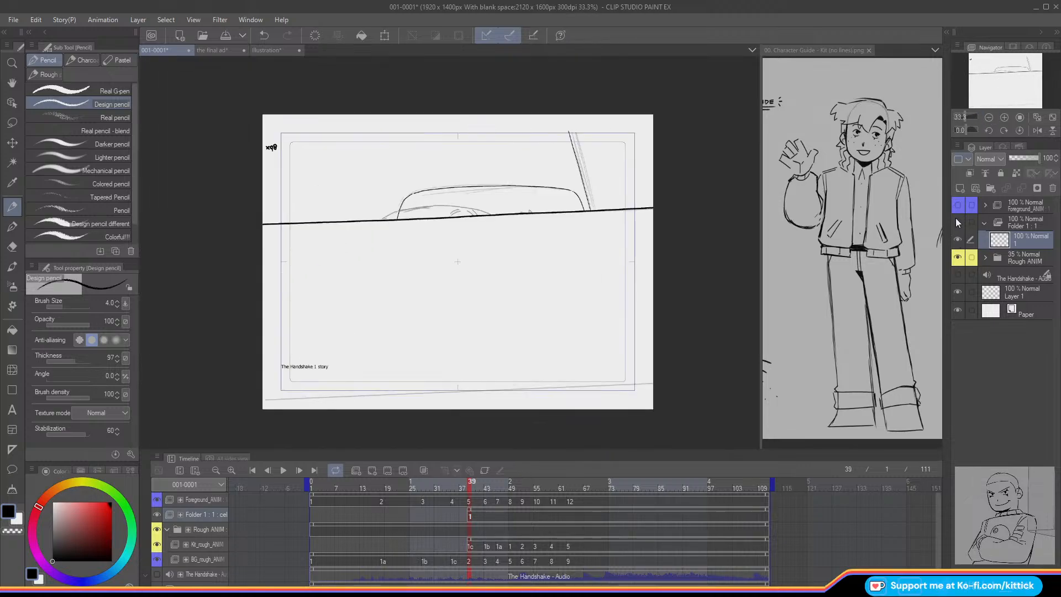
pyautogui.click(958, 221)
pyautogui.click(337, 486)
pyautogui.click(283, 471)
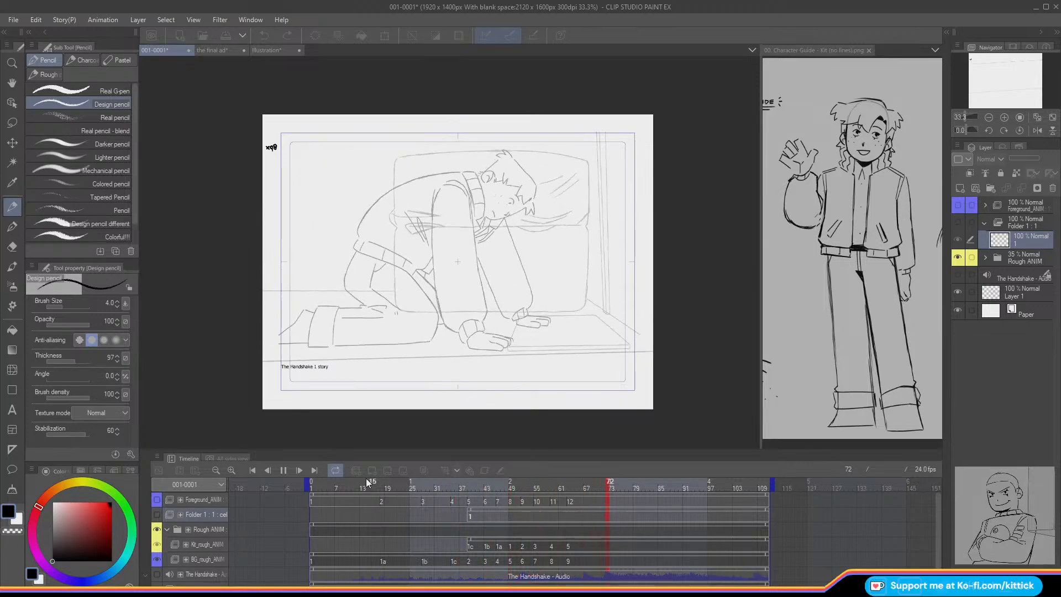
pyautogui.click(283, 470)
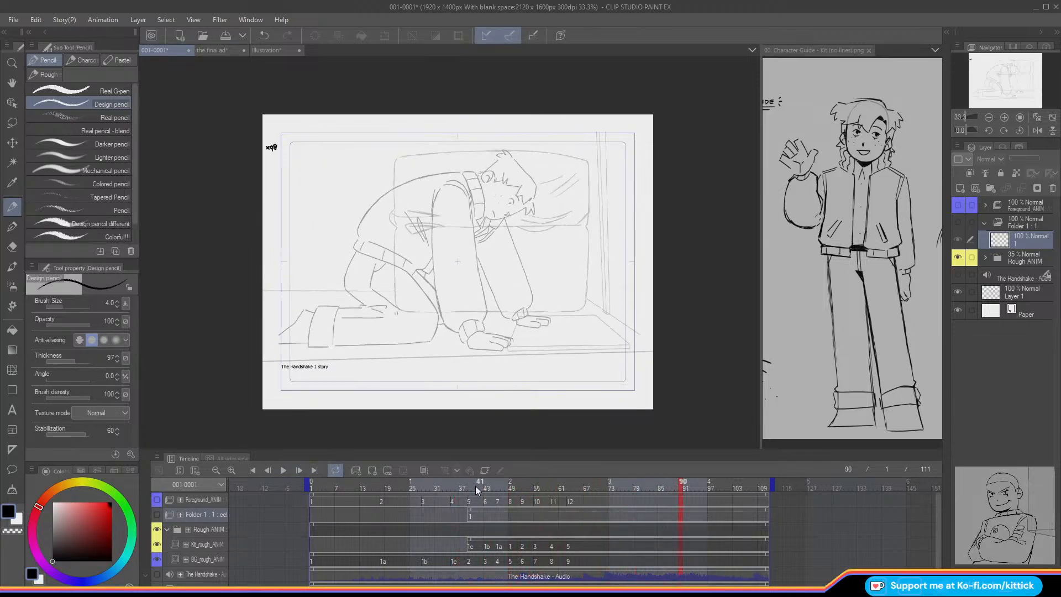
pyautogui.moveTo(475, 489); pyautogui.dragTo(496, 496)
# Step: Switch back to the Illustration document with the burger-eater drawing
pyautogui.click(262, 50)
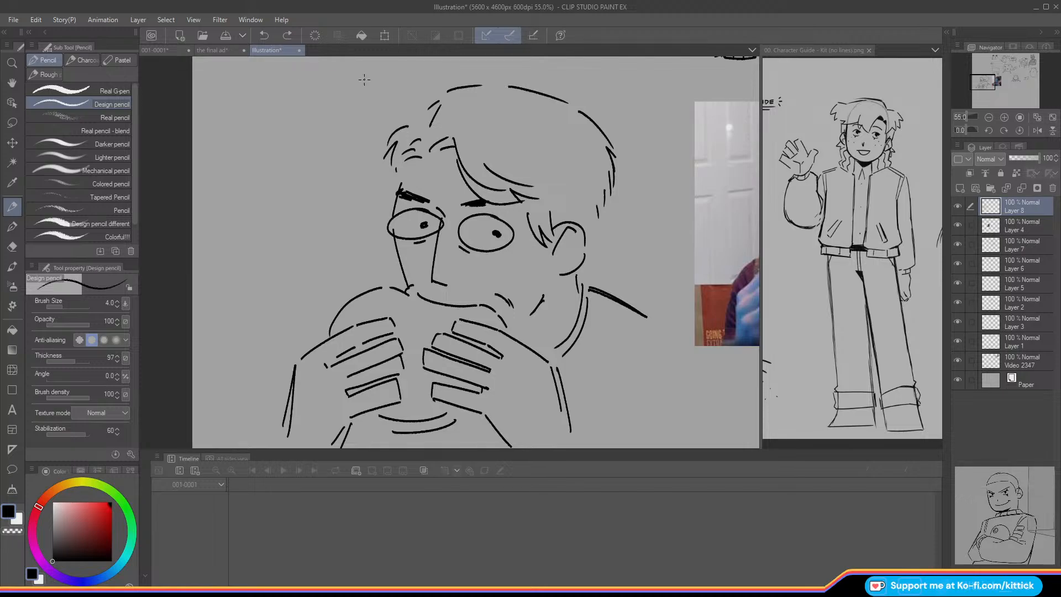
# Step: Look over the character and creature doodles across the Illustration canvas
pyautogui.click(988, 117)
pyautogui.click(988, 117)
pyautogui.click(988, 117)
pyautogui.click(988, 117)
pyautogui.click(988, 117)
pyautogui.moveTo(998, 79); pyautogui.dragTo(1017, 62)
pyautogui.click(1004, 117)
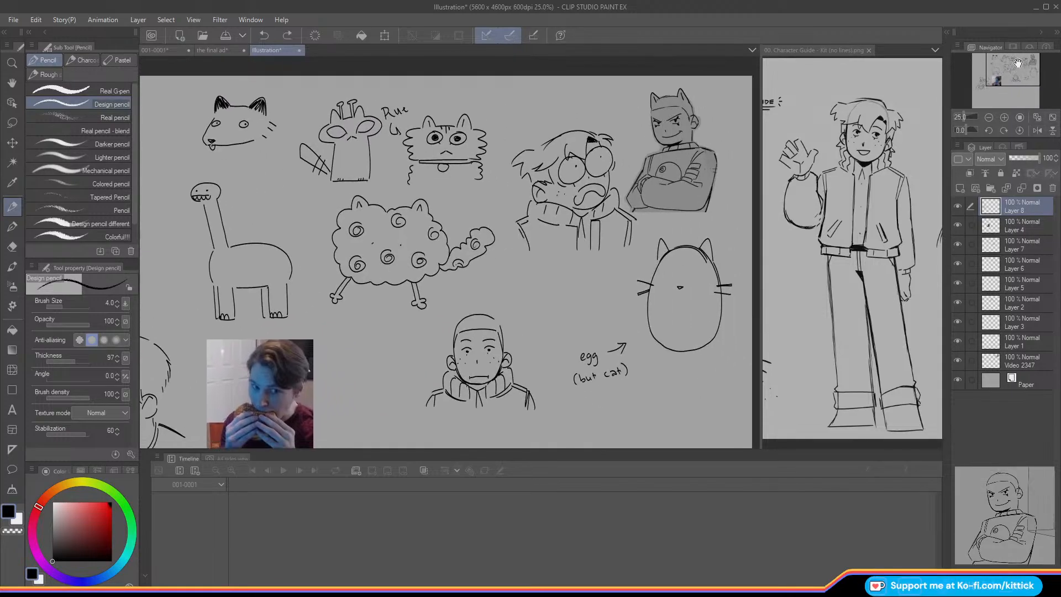
# Step: Switch to the 001-0001 animation document, show the Folder 1 and Foreground_ANIM line art, and go to frame 39
pyautogui.click(158, 50)
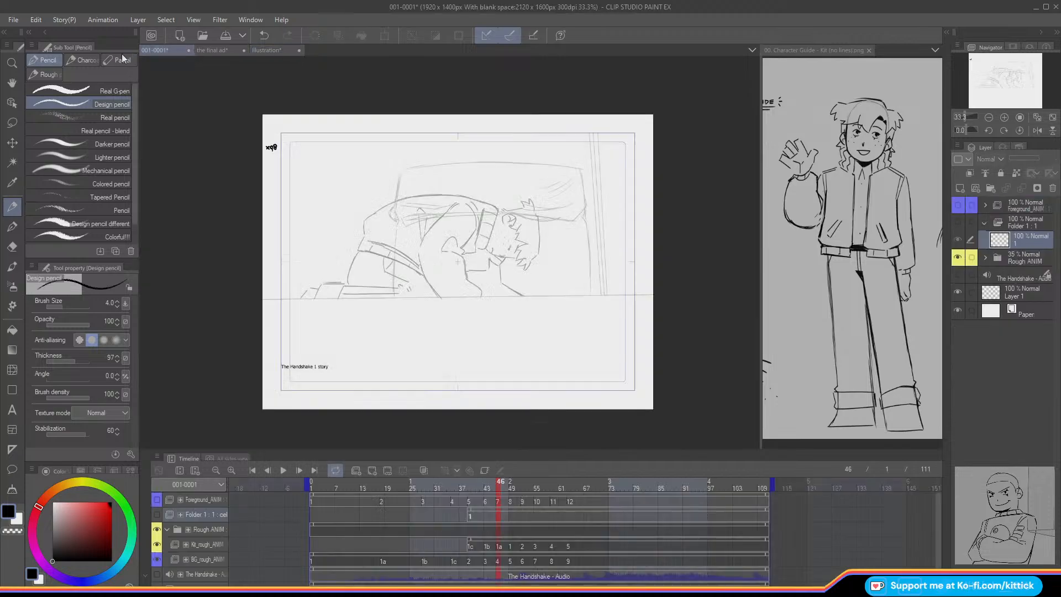
pyautogui.click(157, 515)
pyautogui.click(157, 499)
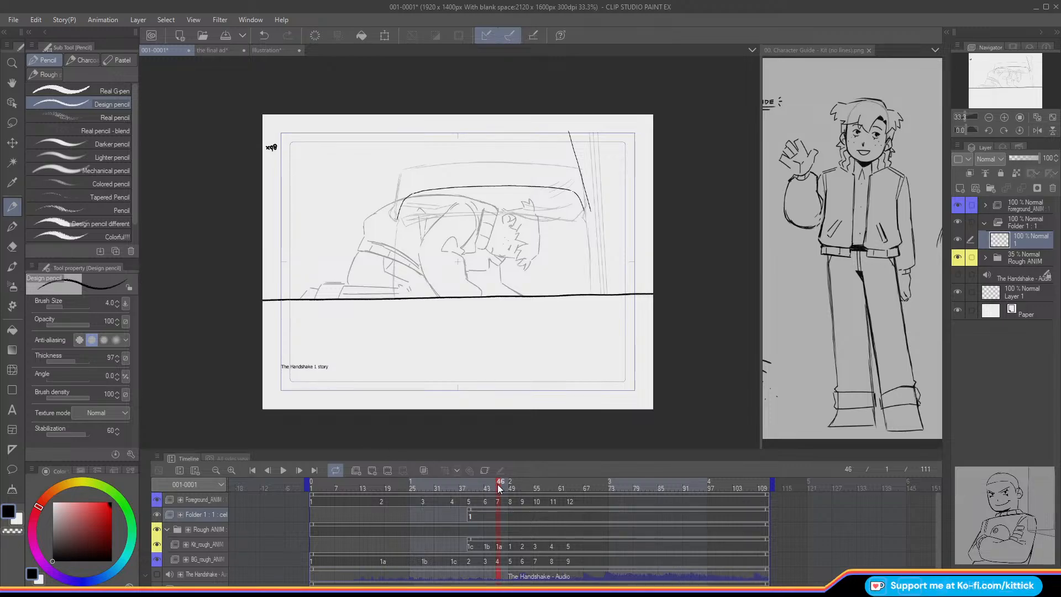
pyautogui.moveTo(500, 488)
pyautogui.mouseDown()
pyautogui.moveTo(461, 495)
pyautogui.moveTo(473, 496)
pyautogui.mouseUp()
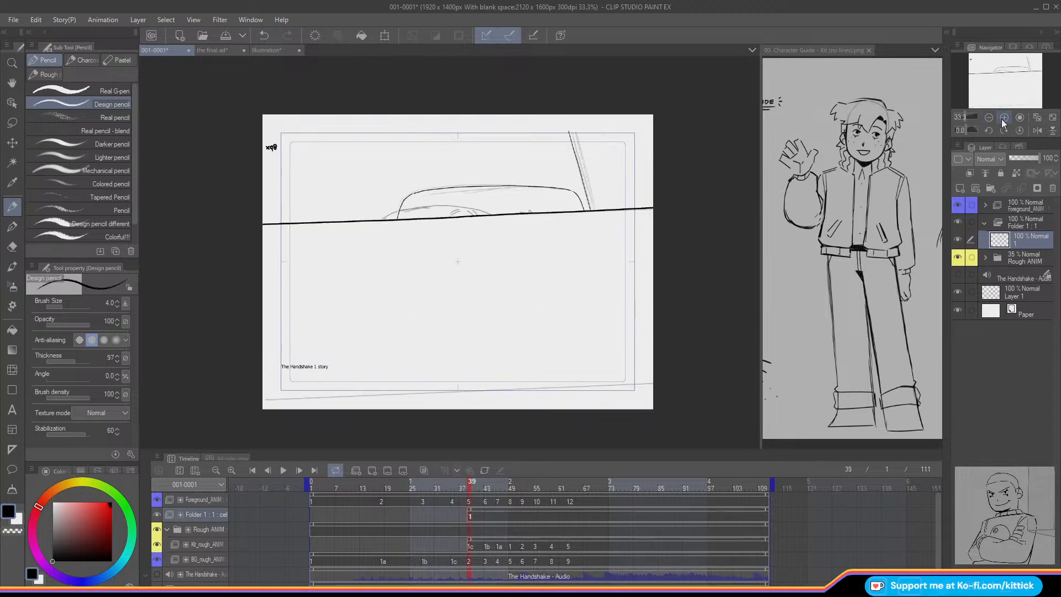
# Step: Ink the remaining slanted lines of the post beside the cushion on Folder 1's cel 1, using a flipped and rotated canvas
pyautogui.doubleClick(1003, 118)
pyautogui.moveTo(998, 82); pyautogui.dragTo(1012, 69)
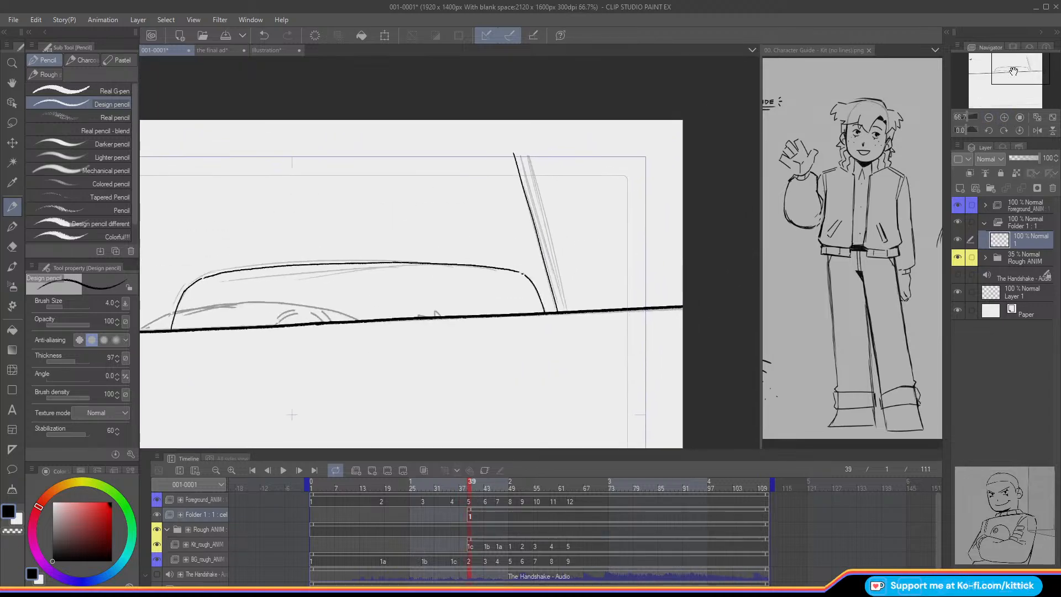
pyautogui.click(1036, 132)
pyautogui.click(987, 132)
pyautogui.doubleClick(987, 131)
pyautogui.click(1002, 131)
pyautogui.moveTo(1004, 77); pyautogui.dragTo(1010, 76)
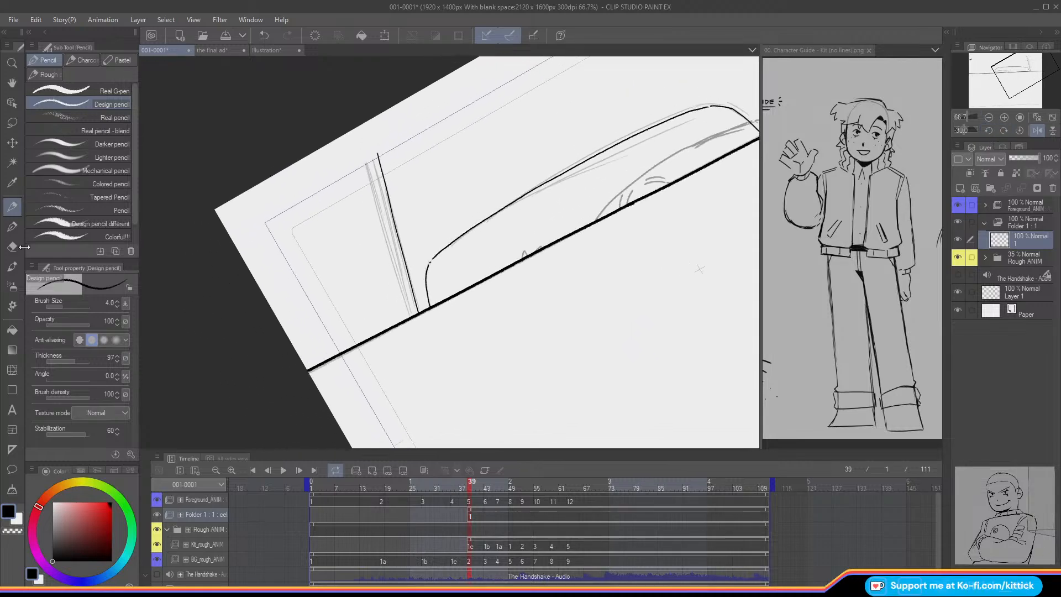
pyautogui.click(13, 370)
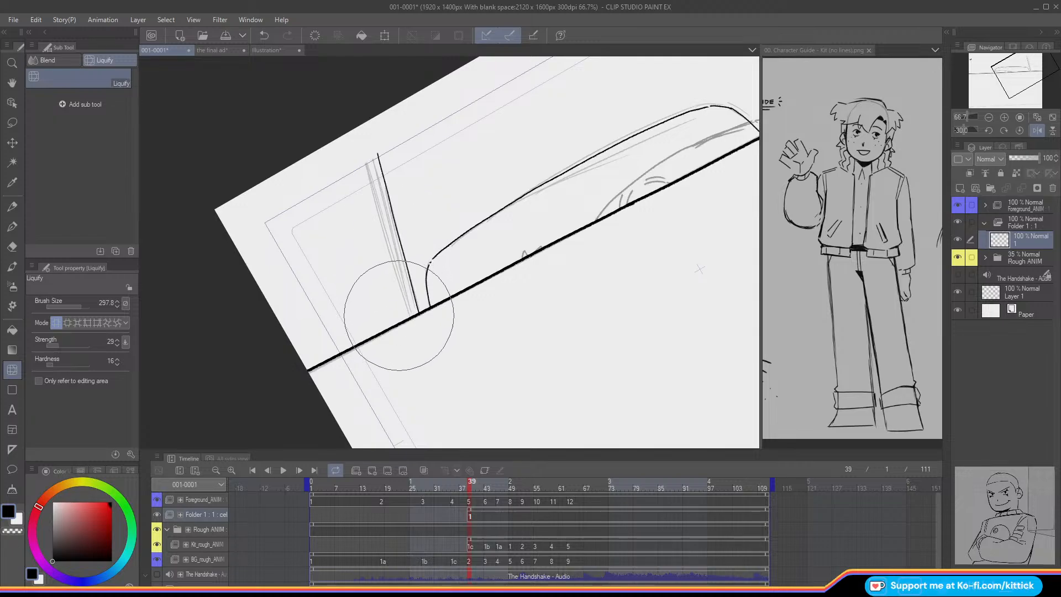
pyautogui.press('p')
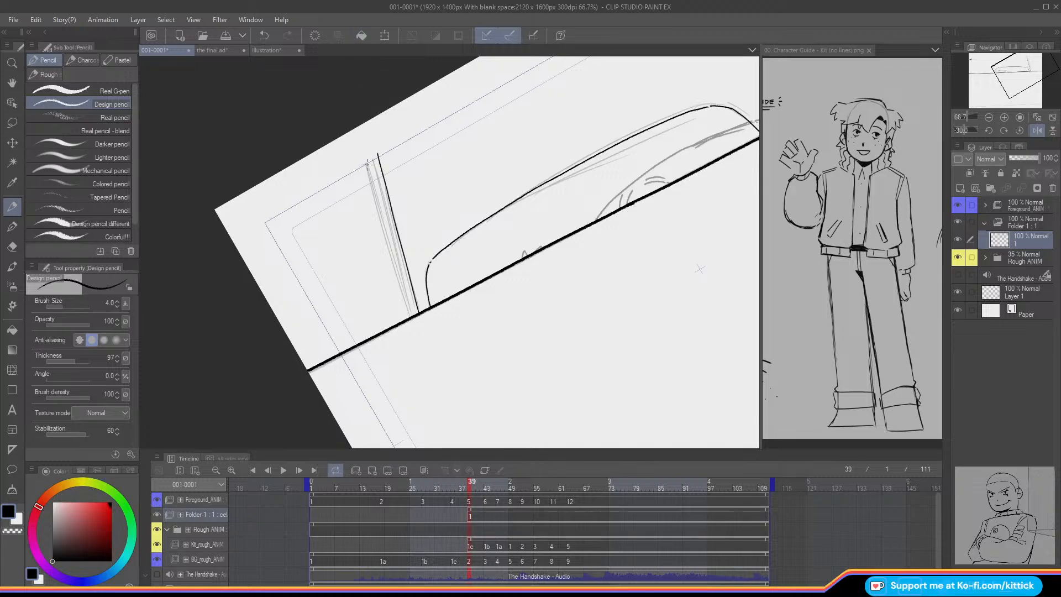
pyautogui.moveTo(366, 159); pyautogui.dragTo(404, 305)
pyautogui.hotkey('ctrl', 'z')
pyautogui.hotkey('ctrl', 'z')
pyautogui.moveTo(400, 292); pyautogui.dragTo(404, 316)
pyautogui.moveTo(381, 190); pyautogui.dragTo(413, 316)
pyautogui.hotkey('ctrl', 'z')
pyautogui.hotkey('ctrl', 'z')
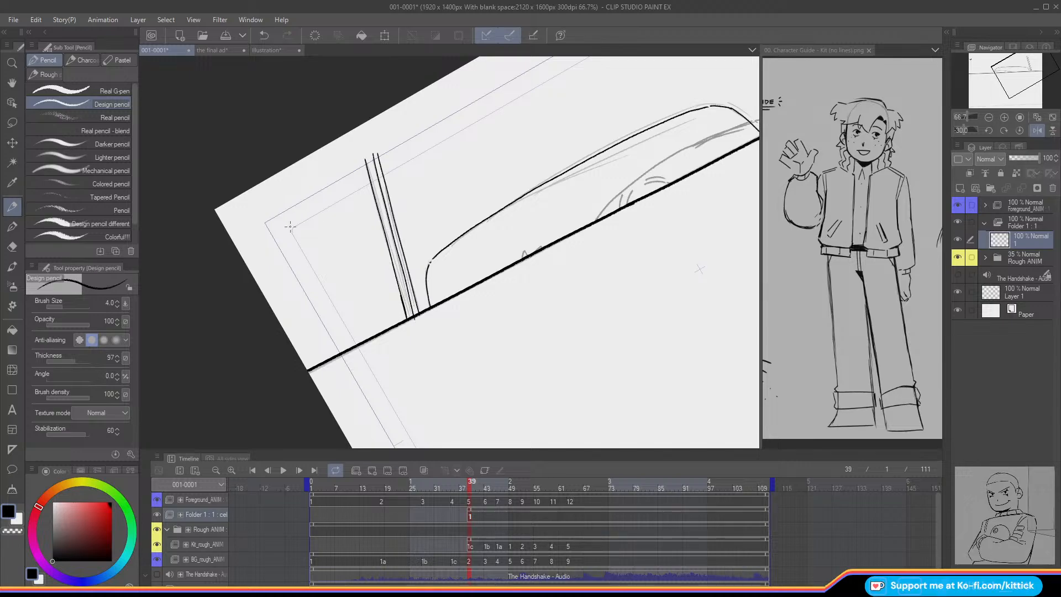
# Step: Set the Liquify brush size to 44.3, nudge the post lines near their lower ends, and restore the canvas orientation
pyautogui.click(12, 369)
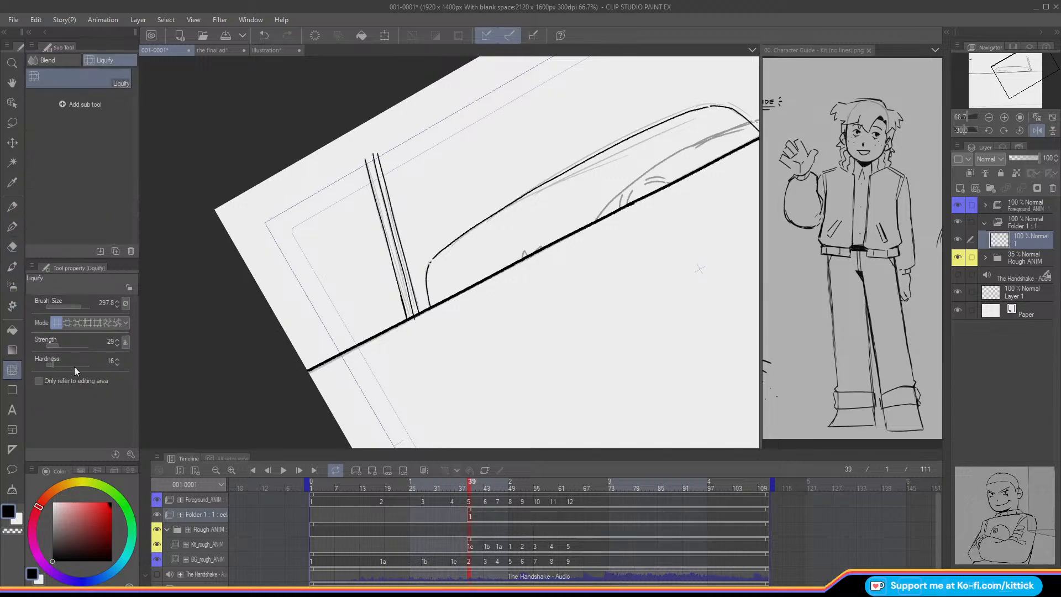
pyautogui.moveTo(75, 304); pyautogui.dragTo(72, 304)
pyautogui.moveTo(400, 269); pyautogui.dragTo(412, 314)
pyautogui.click(1019, 131)
pyautogui.click(1035, 132)
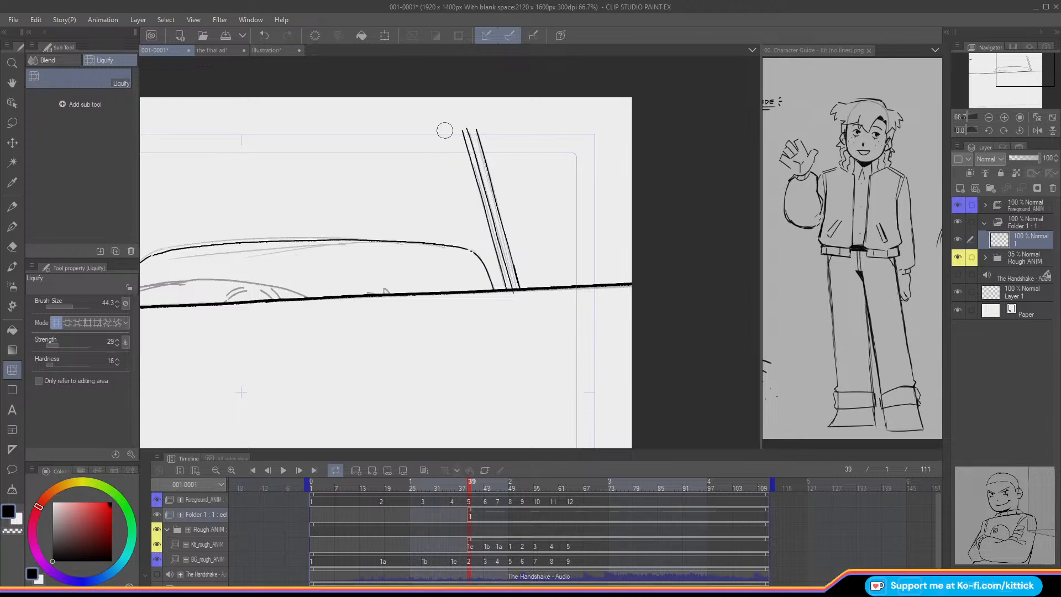
# Step: Erase the post line's overshoot below the foreground edge, and check the line art with the Rough ANIM folder briefly hidden and the canvas flipped
pyautogui.click(12, 247)
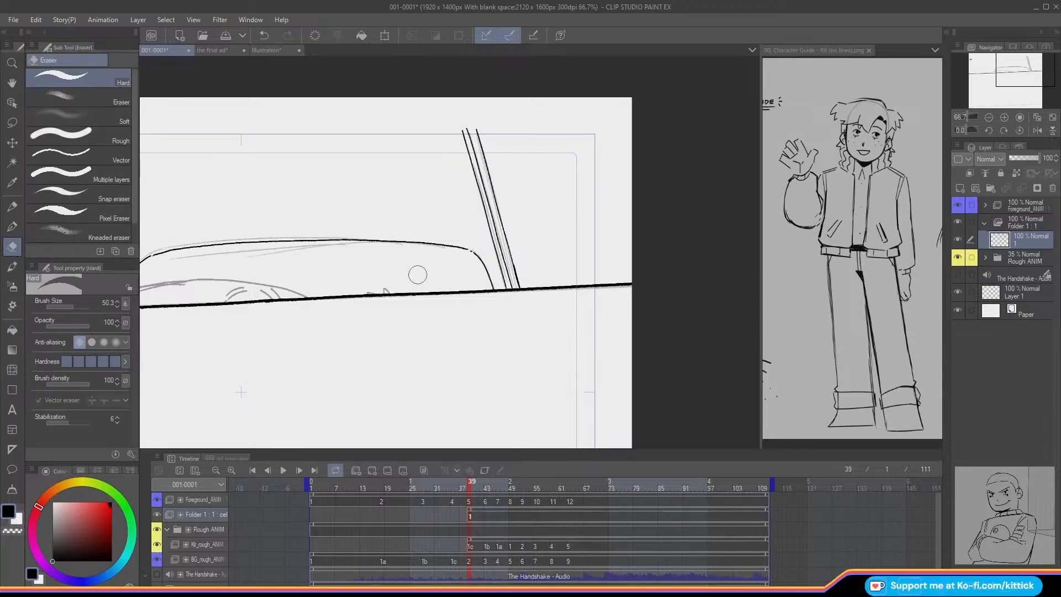
pyautogui.click(13, 370)
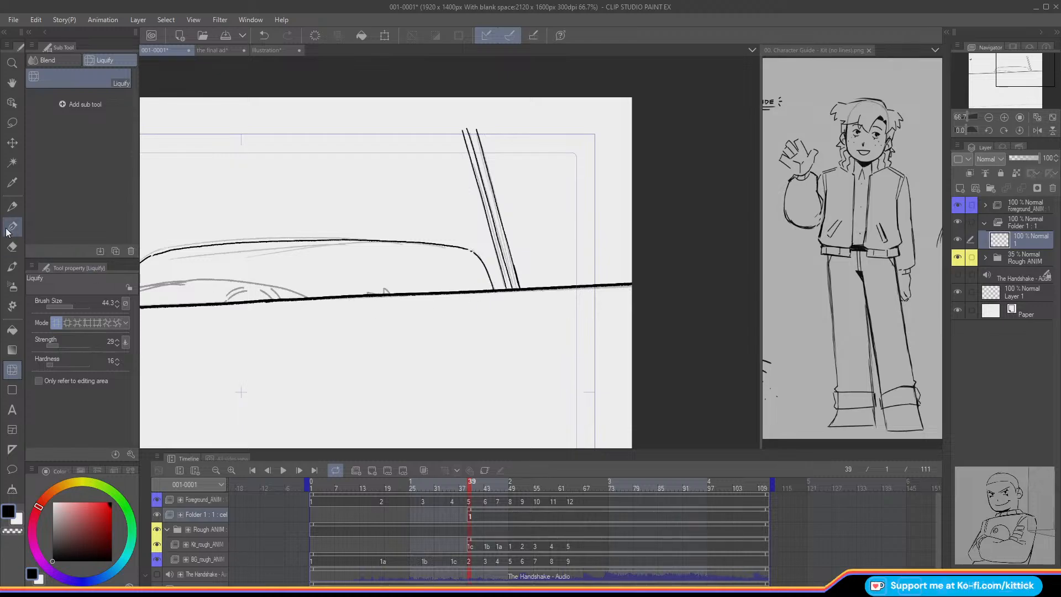
pyautogui.click(12, 206)
pyautogui.click(958, 258)
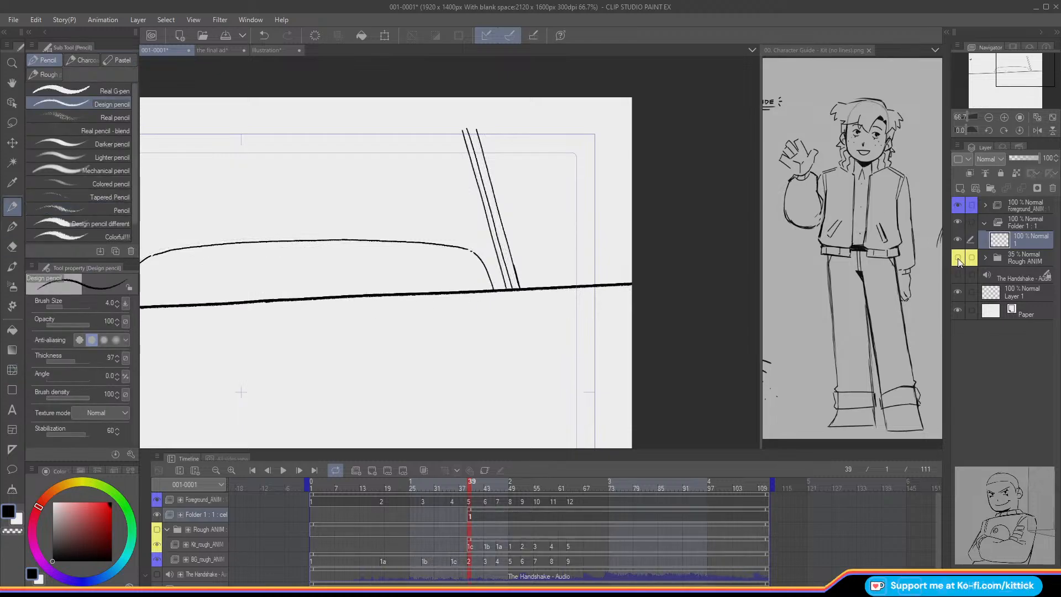
pyautogui.click(958, 258)
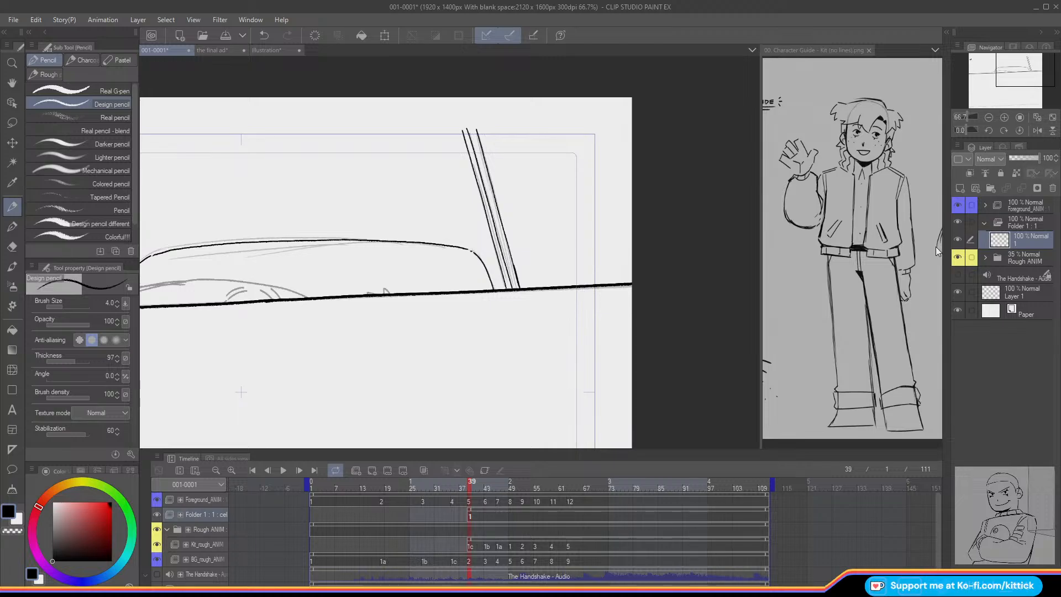
pyautogui.click(1033, 131)
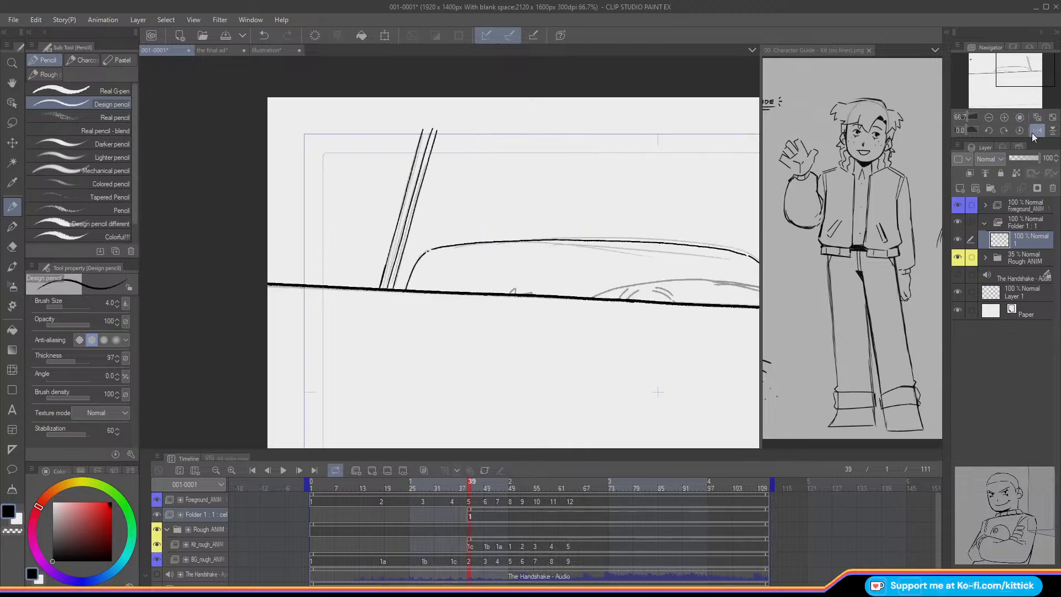
# Step: Add a new cel to Folder 1 at frame 43 and restore the unflipped canvas
pyautogui.click(486, 494)
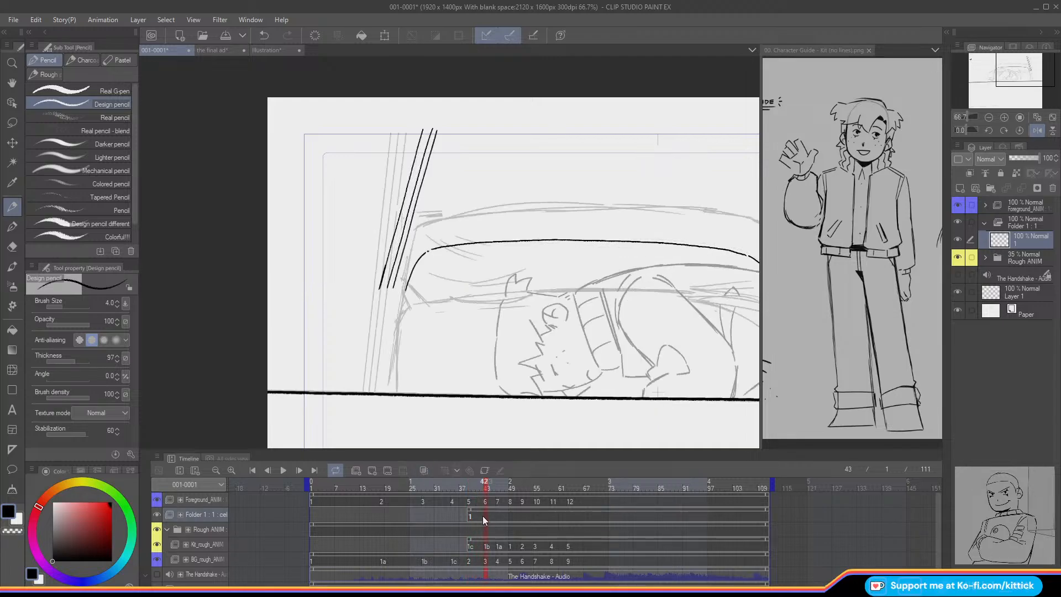
pyautogui.click(371, 470)
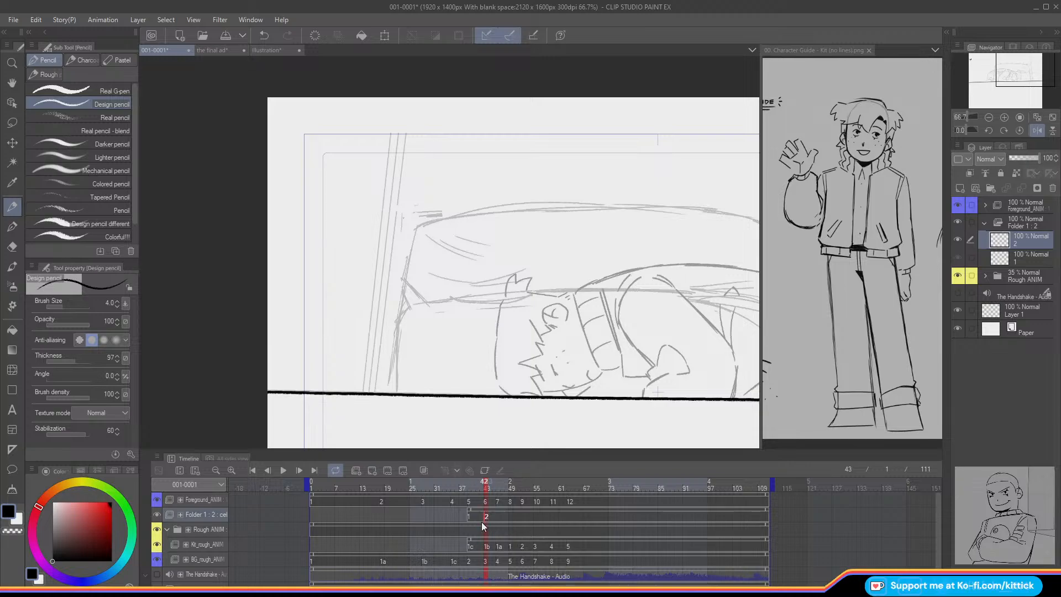
pyautogui.click(1036, 133)
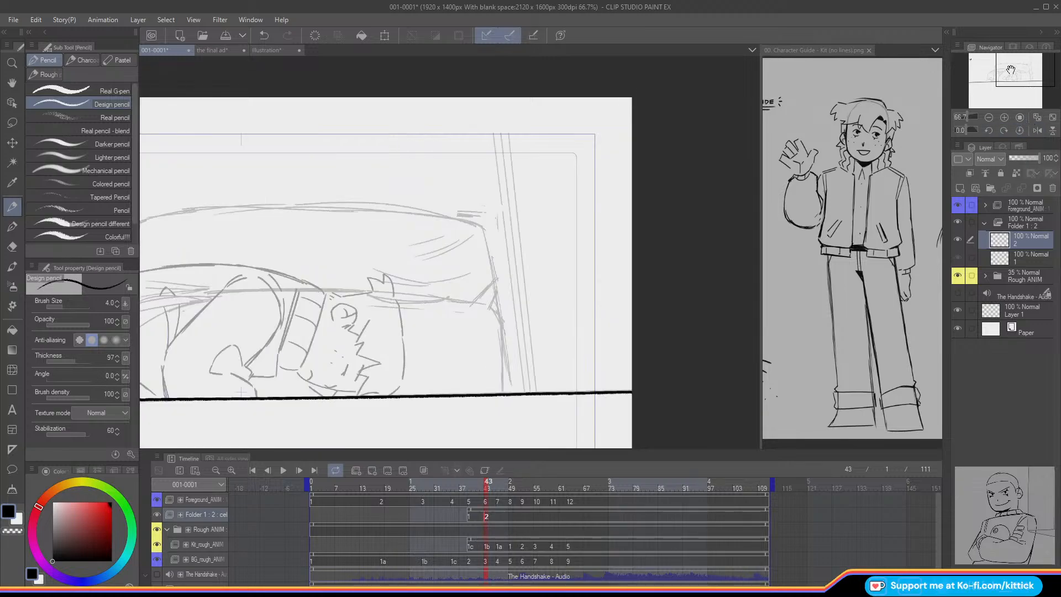
pyautogui.press('Right')
pyautogui.moveTo(492, 488); pyautogui.dragTo(485, 521)
pyautogui.moveTo(1017, 69); pyautogui.dragTo(1003, 73)
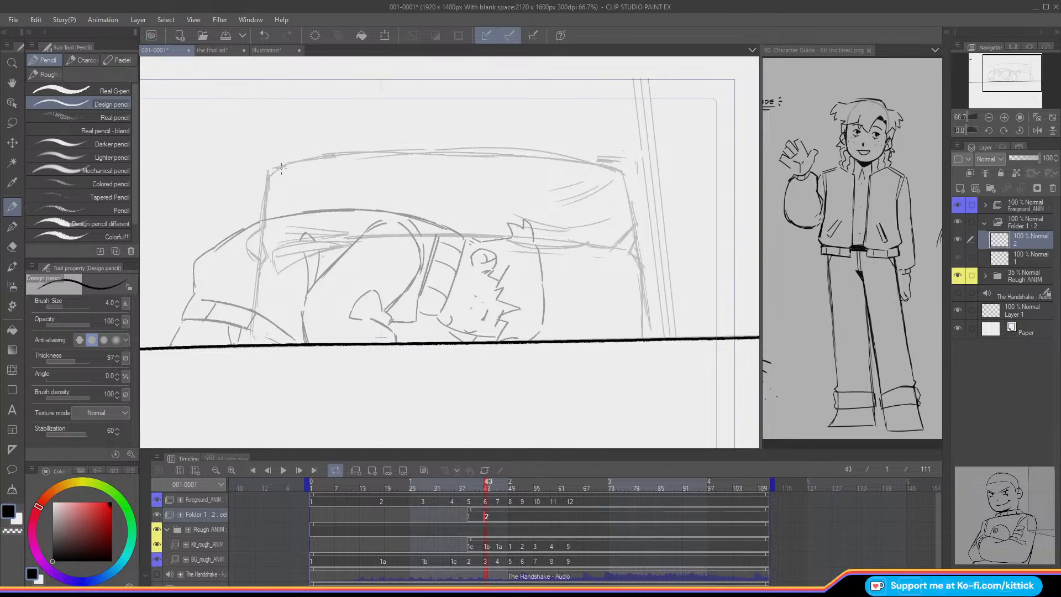
# Step: Ink the cushion's left edge and side bulge on the new cel, and hide the character's rough animation folder
pyautogui.moveTo(270, 173); pyautogui.dragTo(246, 244)
pyautogui.click(985, 276)
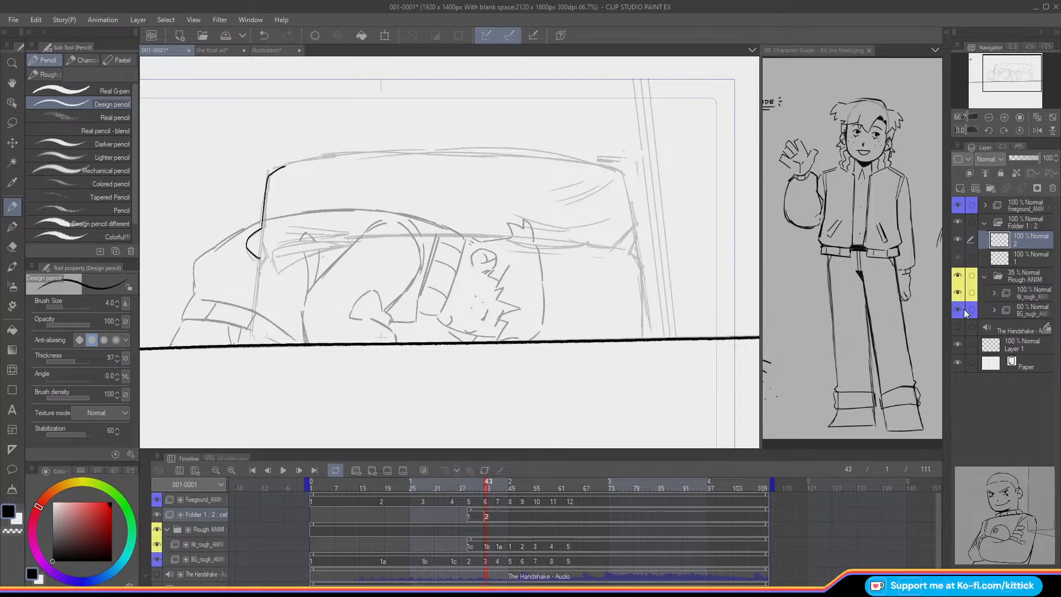
pyautogui.click(958, 293)
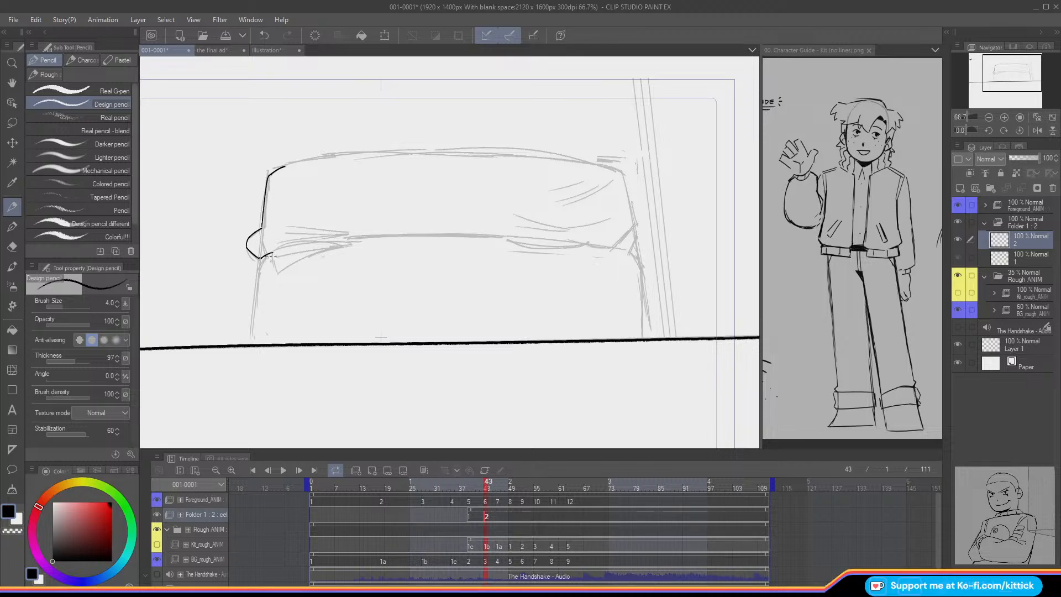
# Step: Ink the folded fabric flap at the cushion's lower left corner
pyautogui.moveTo(274, 269); pyautogui.dragTo(348, 243)
pyautogui.hotkey('ctrl', 'z')
pyautogui.moveTo(1014, 76); pyautogui.dragTo(1003, 72)
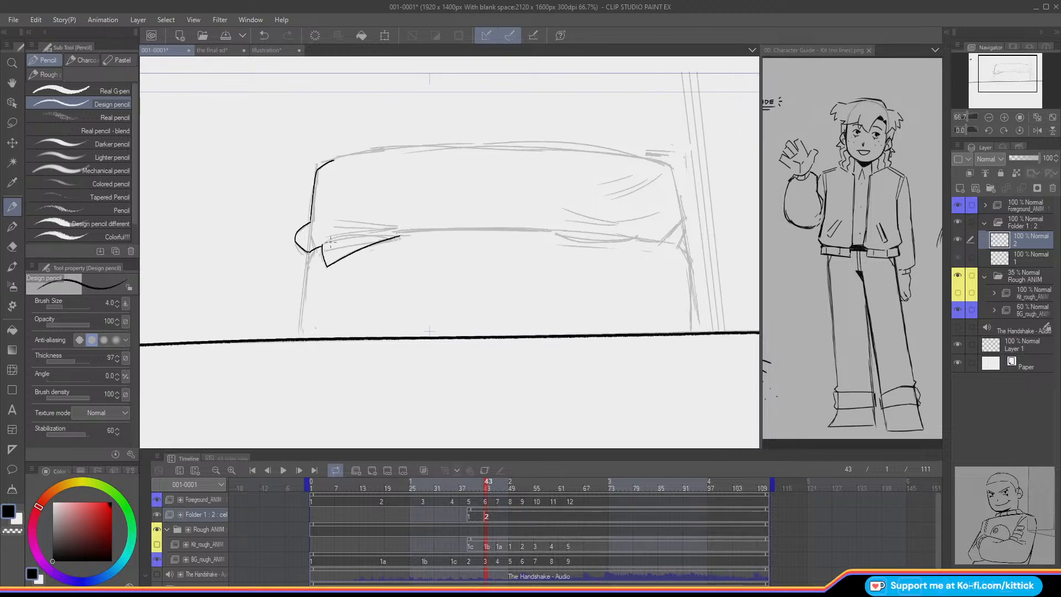
pyautogui.moveTo(322, 243); pyautogui.dragTo(385, 235)
pyautogui.moveTo(363, 234); pyautogui.dragTo(395, 239)
# Step: Ink the cushion's lower edge from the left flap across to the sagging fold near the right corner
pyautogui.moveTo(406, 231); pyautogui.dragTo(483, 228)
pyautogui.hotkey('ctrl', 'z')
pyautogui.moveTo(407, 230); pyautogui.dragTo(549, 232)
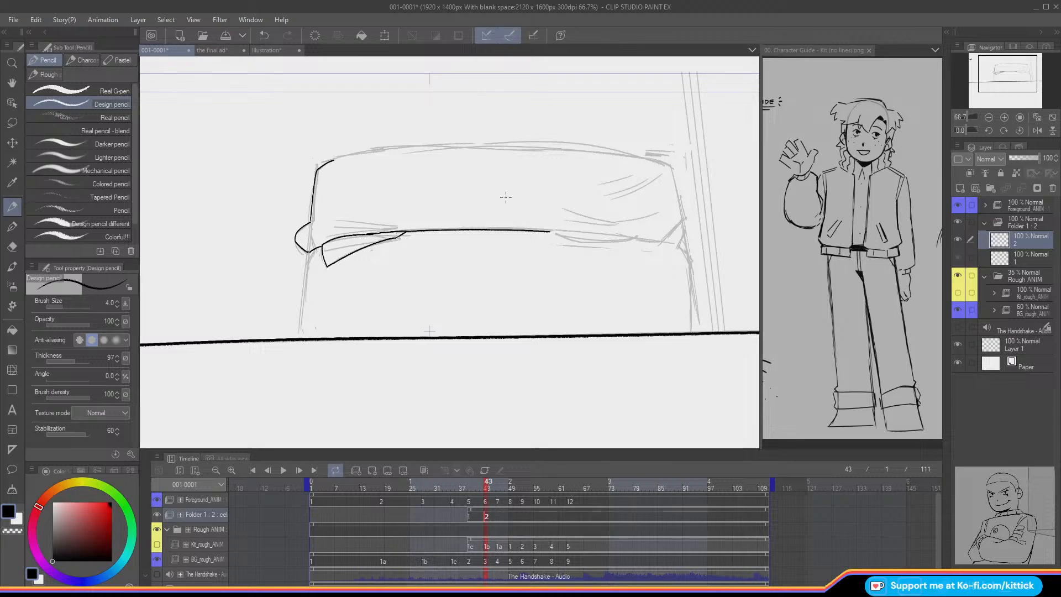
pyautogui.moveTo(544, 231)
pyautogui.mouseDown()
pyautogui.moveTo(425, 225)
pyautogui.moveTo(545, 230)
pyautogui.moveTo(433, 230)
pyautogui.mouseUp()
pyautogui.hotkey('ctrl', 'z')
pyautogui.hotkey('ctrl', 'z')
pyautogui.moveTo(546, 232)
pyautogui.mouseDown()
pyautogui.moveTo(588, 244)
pyautogui.moveTo(639, 236)
pyautogui.mouseUp()
# Step: Ink the cushion's right edge and lower right corner, closing the gap with a short fold line
pyautogui.moveTo(670, 164)
pyautogui.mouseDown()
pyautogui.moveTo(683, 217)
pyautogui.moveTo(661, 240)
pyautogui.mouseUp()
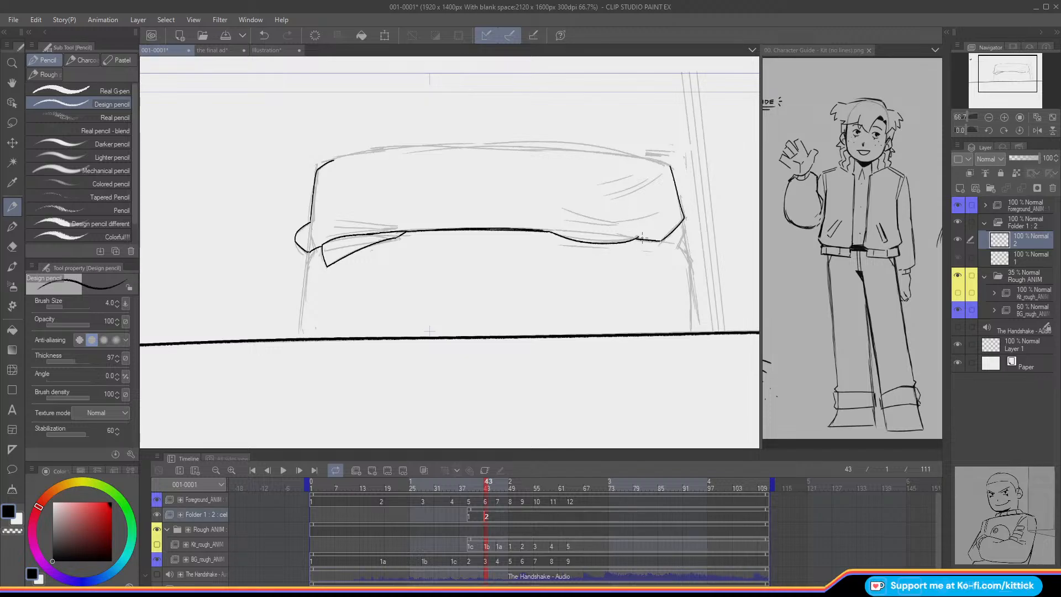
pyautogui.moveTo(637, 237); pyautogui.dragTo(647, 237)
pyautogui.moveTo(1001, 63); pyautogui.dragTo(998, 59)
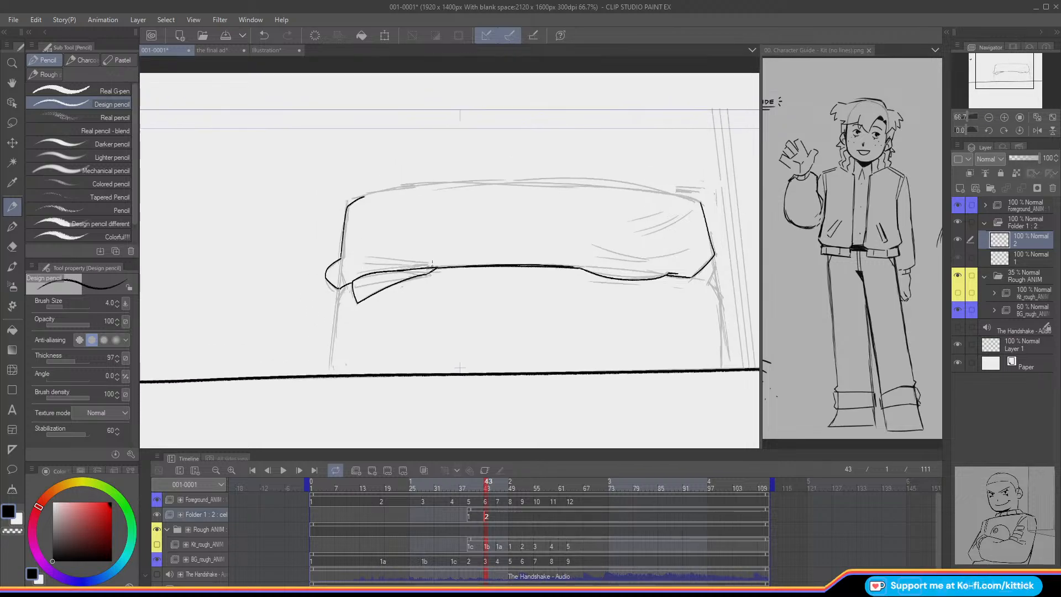
# Step: Add fabric crease lines inside the cushion above its lower left and lower right folds
pyautogui.moveTo(432, 265); pyautogui.dragTo(358, 261)
pyautogui.moveTo(427, 263); pyautogui.dragTo(368, 257)
pyautogui.moveTo(1020, 67); pyautogui.dragTo(1022, 65)
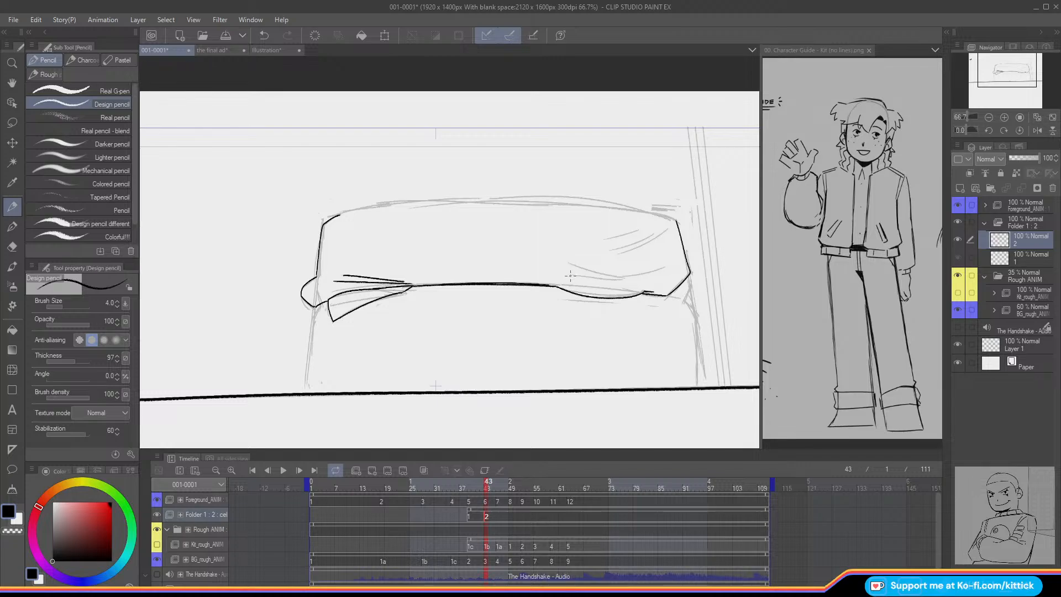
pyautogui.moveTo(561, 274); pyautogui.dragTo(630, 278)
pyautogui.moveTo(498, 492); pyautogui.dragTo(486, 518)
pyautogui.moveTo(568, 263)
pyautogui.mouseDown()
pyautogui.moveTo(639, 274)
pyautogui.moveTo(602, 278)
pyautogui.mouseUp()
pyautogui.moveTo(997, 76); pyautogui.dragTo(999, 77)
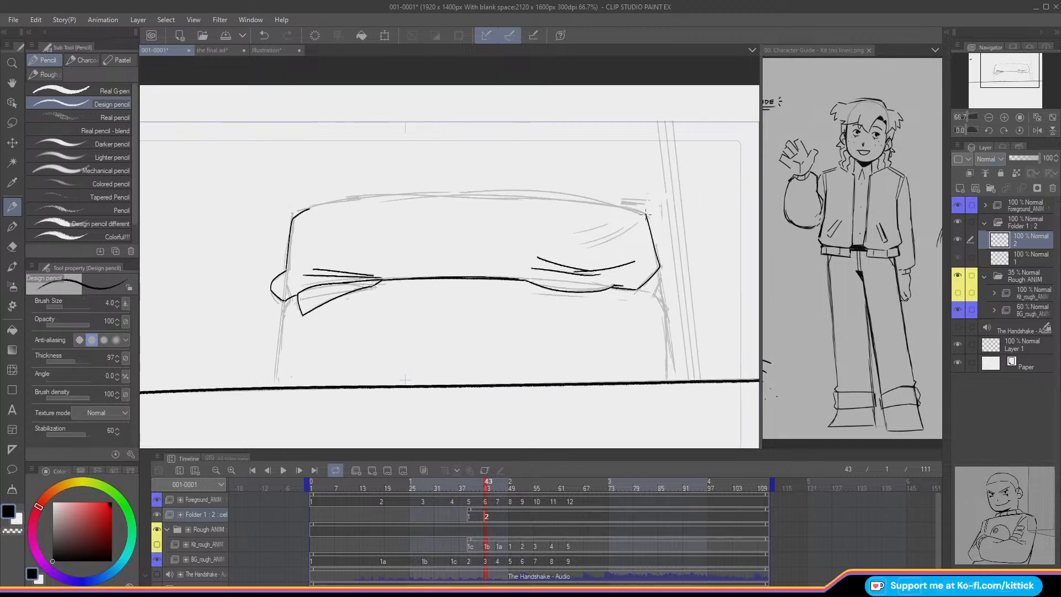
# Step: Ink the cushion's curved top edge, joining the right and left corners
pyautogui.moveTo(646, 213)
pyautogui.mouseDown()
pyautogui.moveTo(536, 195)
pyautogui.moveTo(622, 206)
pyautogui.moveTo(587, 193)
pyautogui.moveTo(454, 188)
pyautogui.mouseUp()
pyautogui.hotkey('ctrl', 'z')
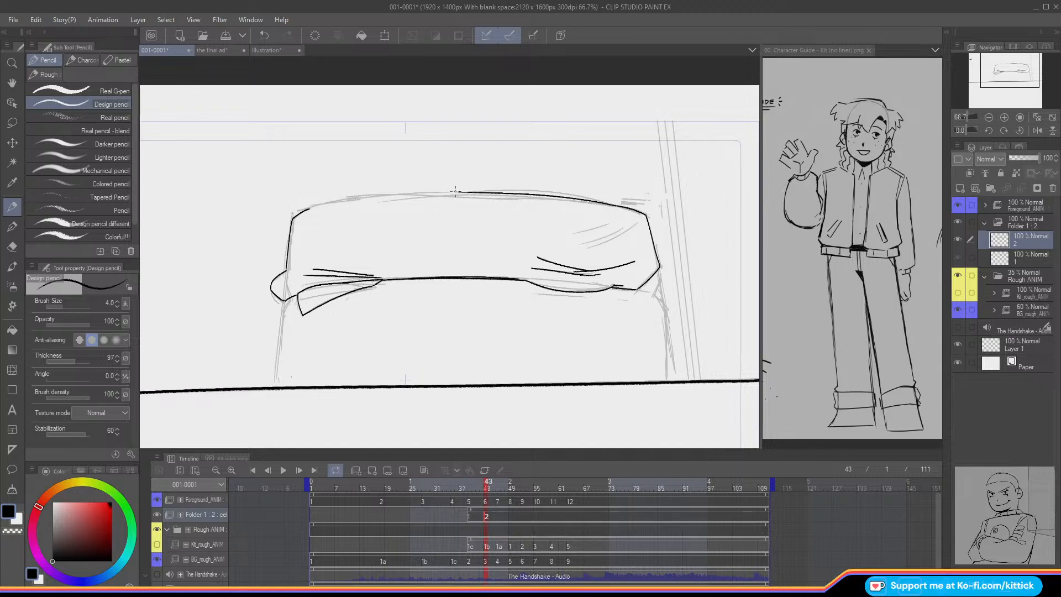
pyautogui.hotkey('ctrl', 'z')
pyautogui.moveTo(603, 202)
pyautogui.mouseDown()
pyautogui.moveTo(478, 193)
pyautogui.moveTo(306, 209)
pyautogui.mouseUp()
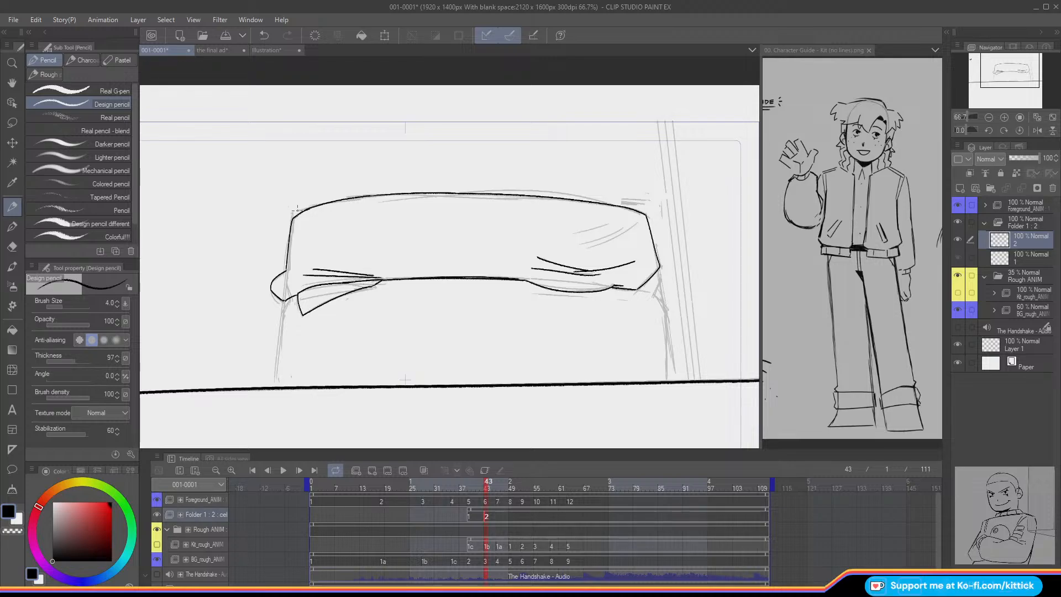
pyautogui.moveTo(1001, 74); pyautogui.dragTo(995, 78)
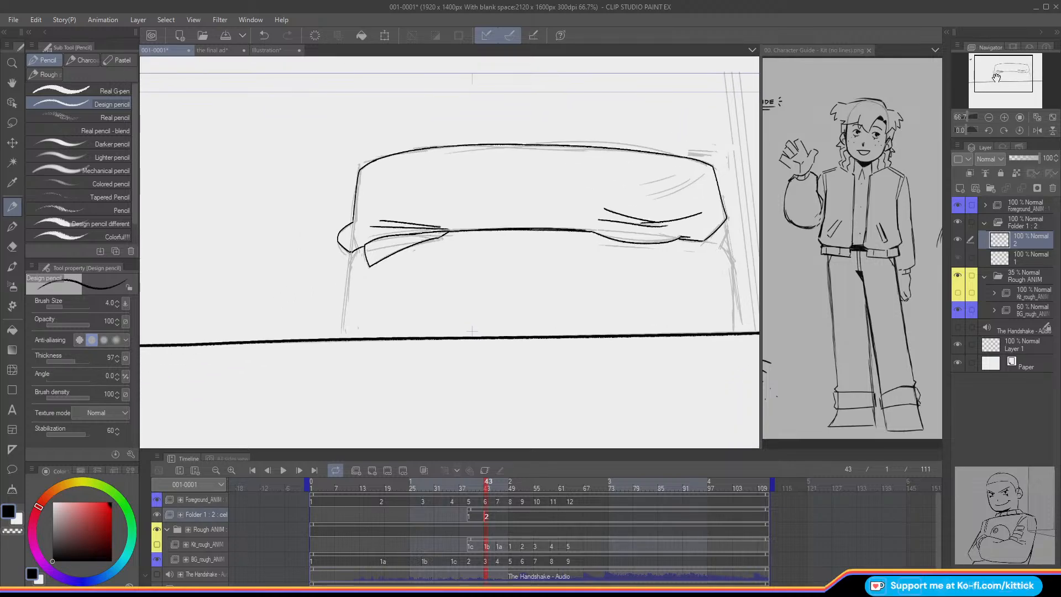
# Step: Ink both side edges of the seat back from beneath the cushion down to the foreground line
pyautogui.moveTo(350, 255); pyautogui.dragTo(341, 339)
pyautogui.moveTo(725, 218); pyautogui.dragTo(722, 241)
pyautogui.hotkey('ctrl', 'z')
pyautogui.moveTo(704, 240)
pyautogui.mouseDown()
pyautogui.moveTo(726, 247)
pyautogui.moveTo(741, 332)
pyautogui.mouseUp()
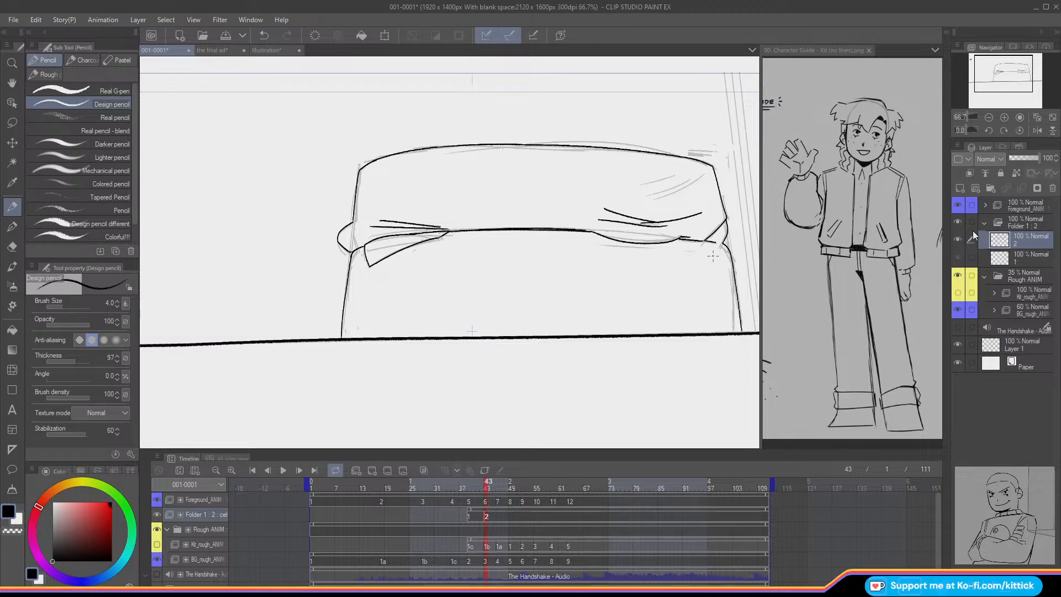
pyautogui.moveTo(1010, 75); pyautogui.dragTo(1013, 74)
# Step: Add a new cel to Folder 1 at frame 46
pyautogui.press('Right')
pyautogui.press('Right')
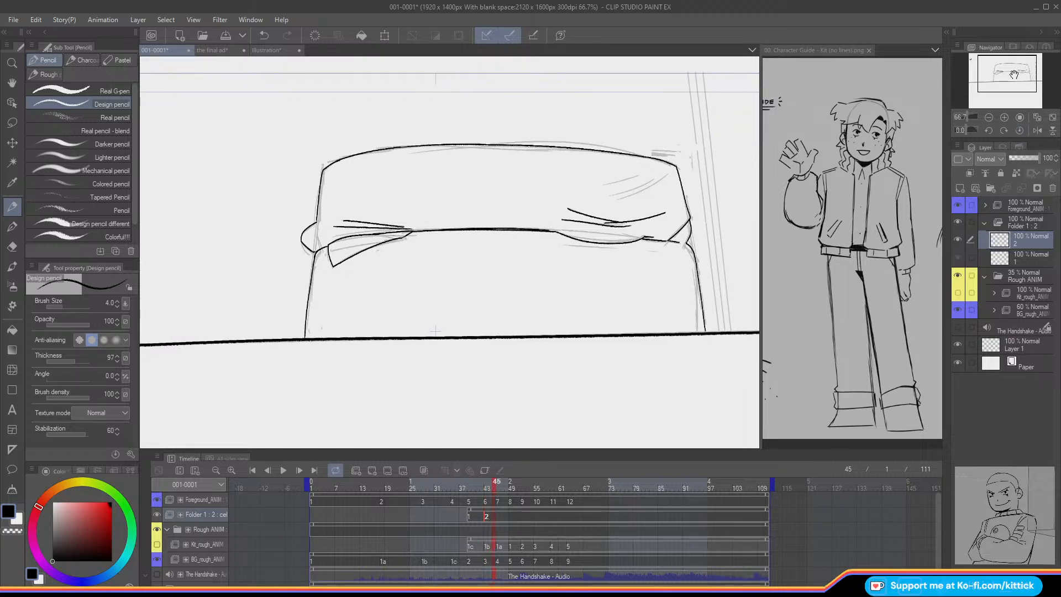
pyautogui.press('Right')
pyautogui.press('Left')
pyautogui.press('Right')
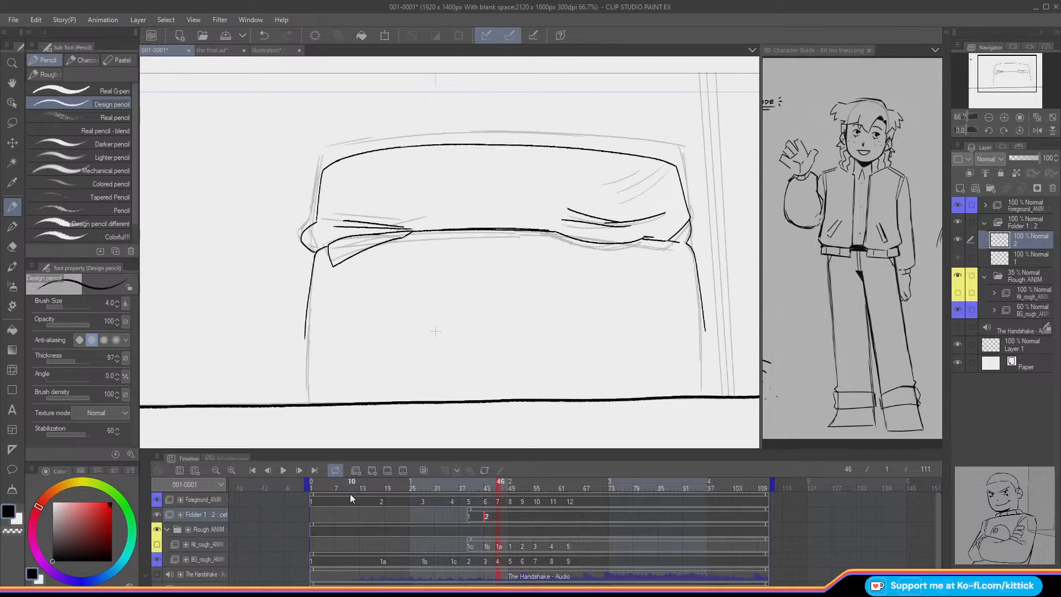
pyautogui.click(372, 470)
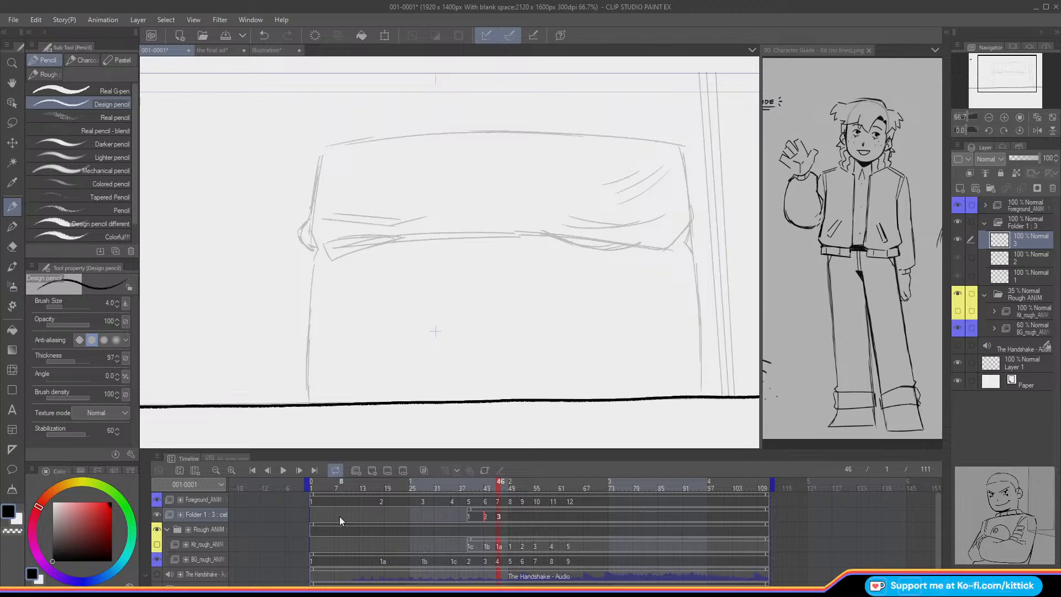
# Step: Ink the cushion's curved top edge on cel 3 at frame 46, checking it against the previous cel
pyautogui.press('Left')
pyautogui.press('Right')
pyautogui.press('Left')
pyautogui.press('Right')
pyautogui.press('Left')
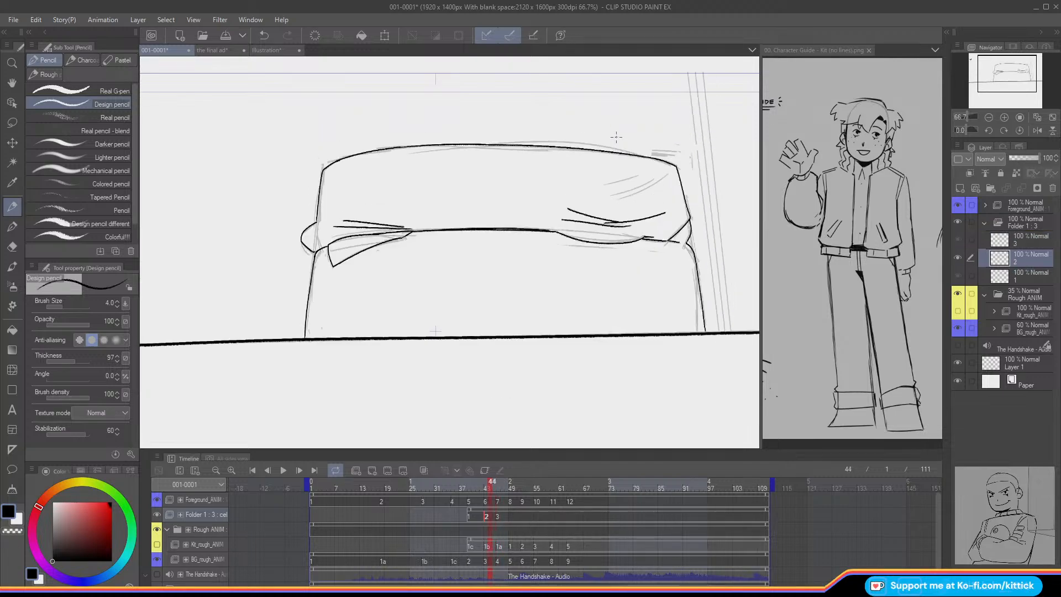
pyautogui.press('Right')
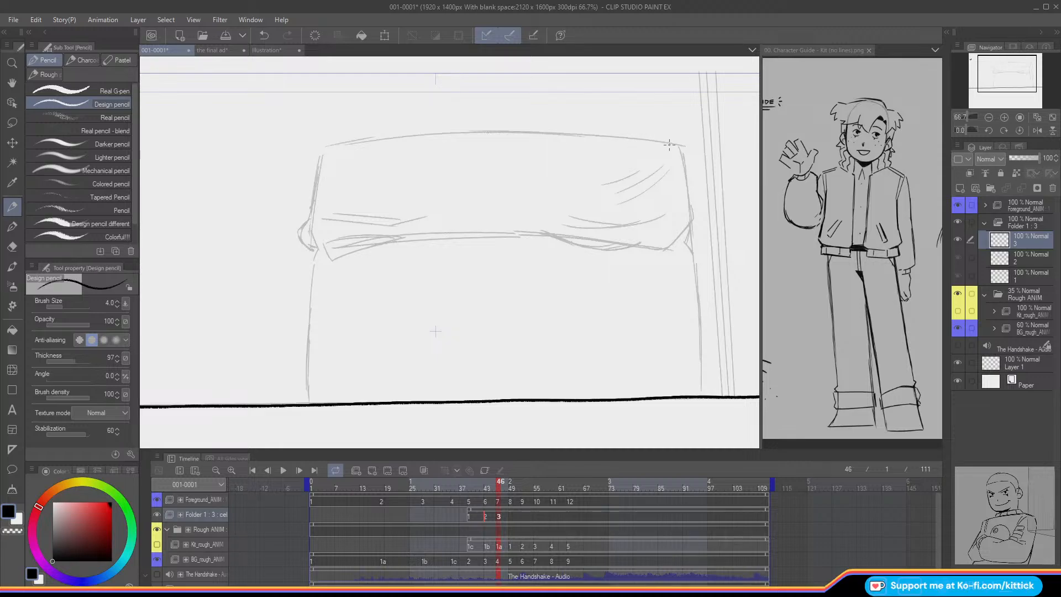
pyautogui.moveTo(676, 145)
pyautogui.mouseDown()
pyautogui.moveTo(512, 132)
pyautogui.moveTo(326, 146)
pyautogui.mouseUp()
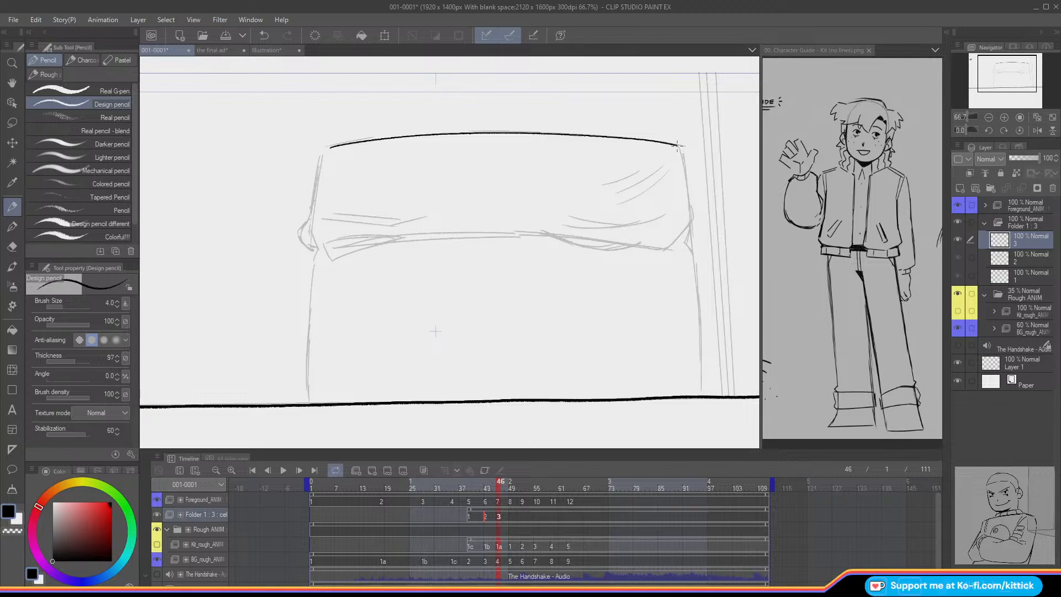
pyautogui.hotkey('ctrl', 'z')
# Step: Ink the cushion's right side edge and clean up its join with the top edge at the upper right corner
pyautogui.moveTo(676, 147); pyautogui.dragTo(690, 206)
pyautogui.hotkey('ctrl', 'z')
pyautogui.hotkey('ctrl', 'z')
pyautogui.click(12, 246)
pyautogui.click(675, 147)
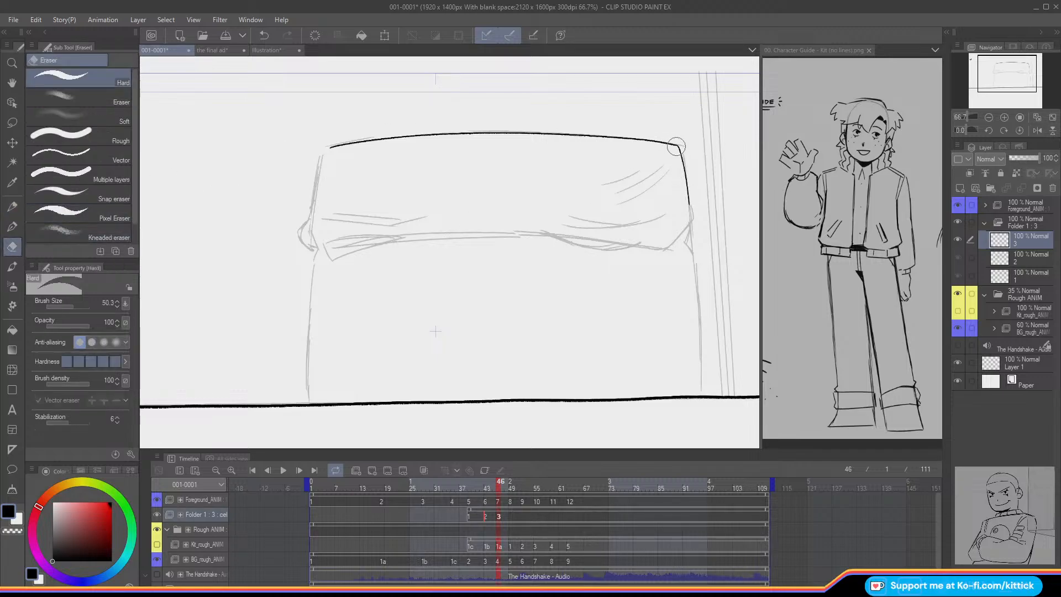
pyautogui.click(13, 207)
pyautogui.hotkey('ctrl', 'z')
pyautogui.moveTo(683, 154); pyautogui.dragTo(666, 143)
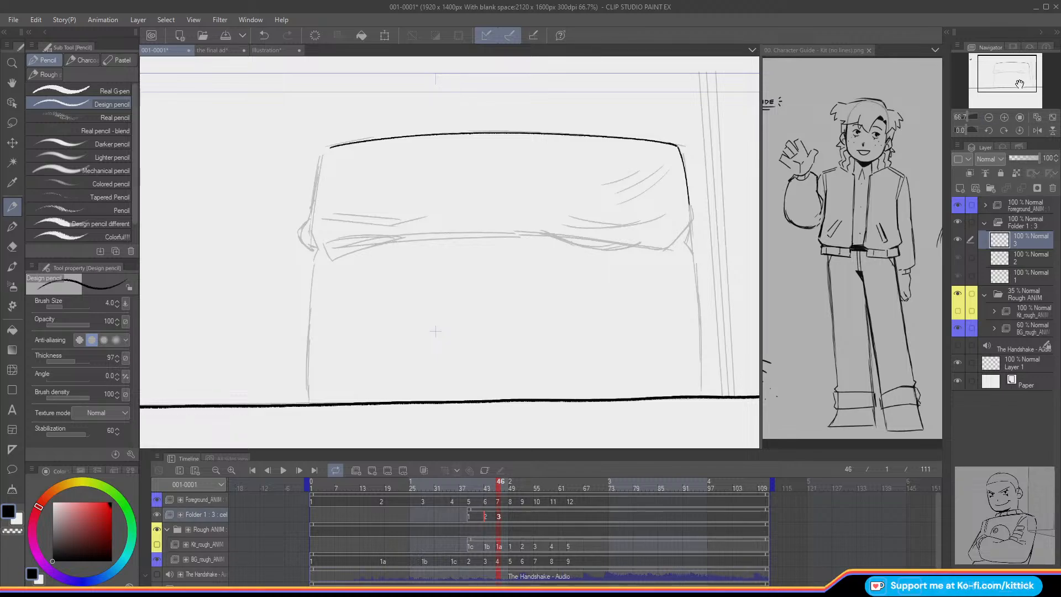
# Step: Extend the cushion's right side edge down and angle it inward to form the lower right corner
pyautogui.moveTo(1016, 73); pyautogui.dragTo(1020, 75)
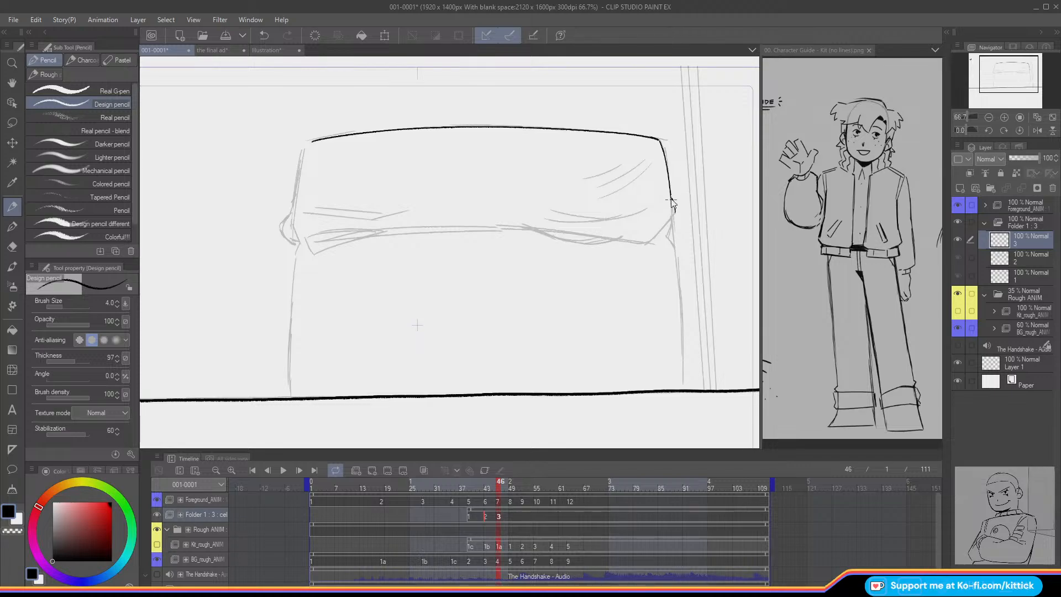
pyautogui.hotkey('ctrl', 'Left')
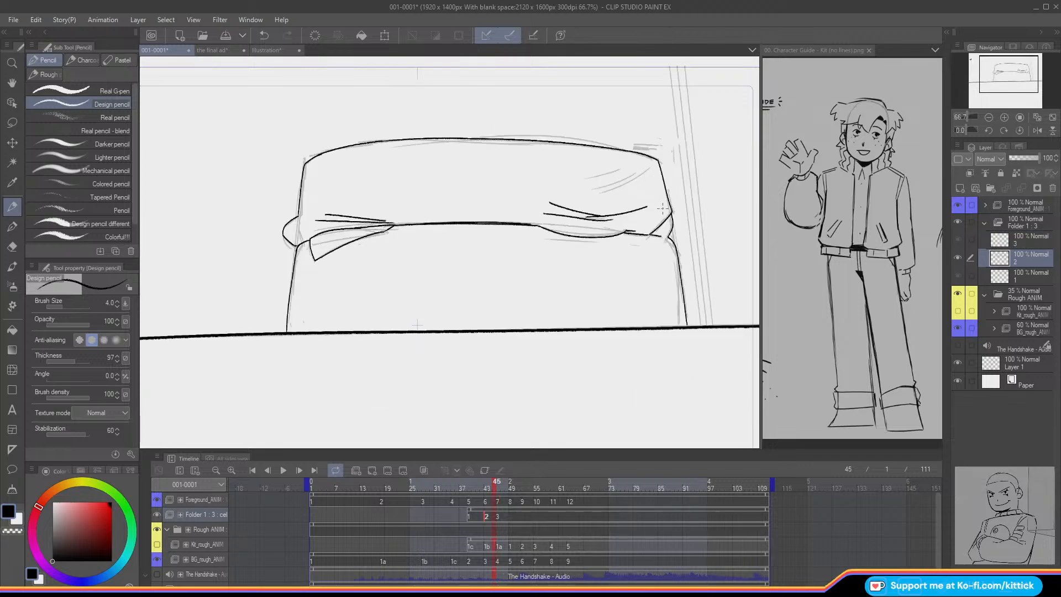
pyautogui.hotkey('ctrl', 'Right')
pyautogui.hotkey('ctrl', 'Left')
pyautogui.hotkey('ctrl', 'Right')
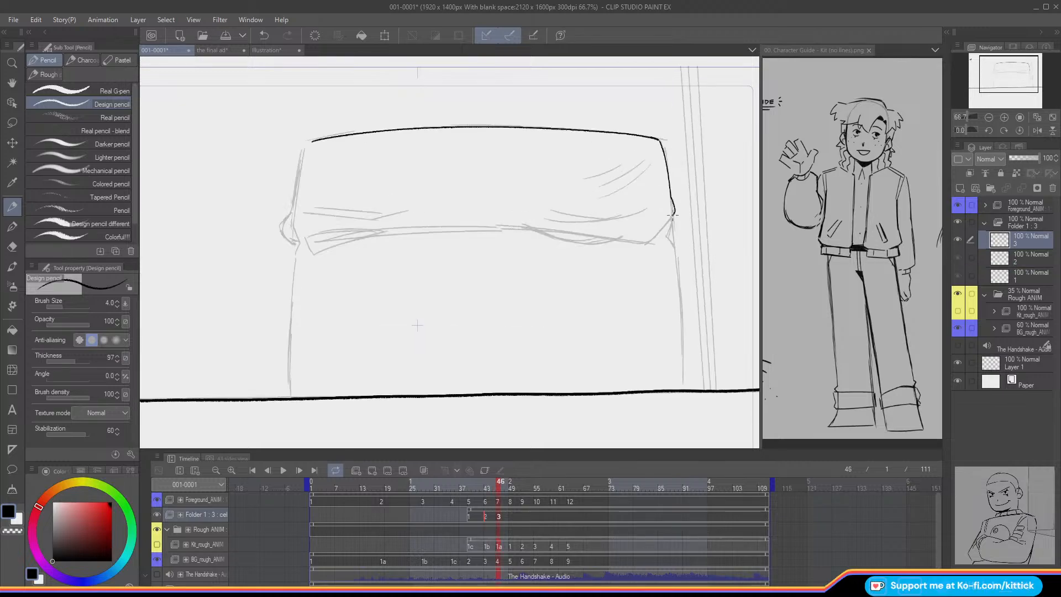
pyautogui.moveTo(672, 215); pyautogui.dragTo(647, 243)
pyautogui.hotkey('ctrl', 'z')
pyautogui.hotkey('ctrl', 'Left')
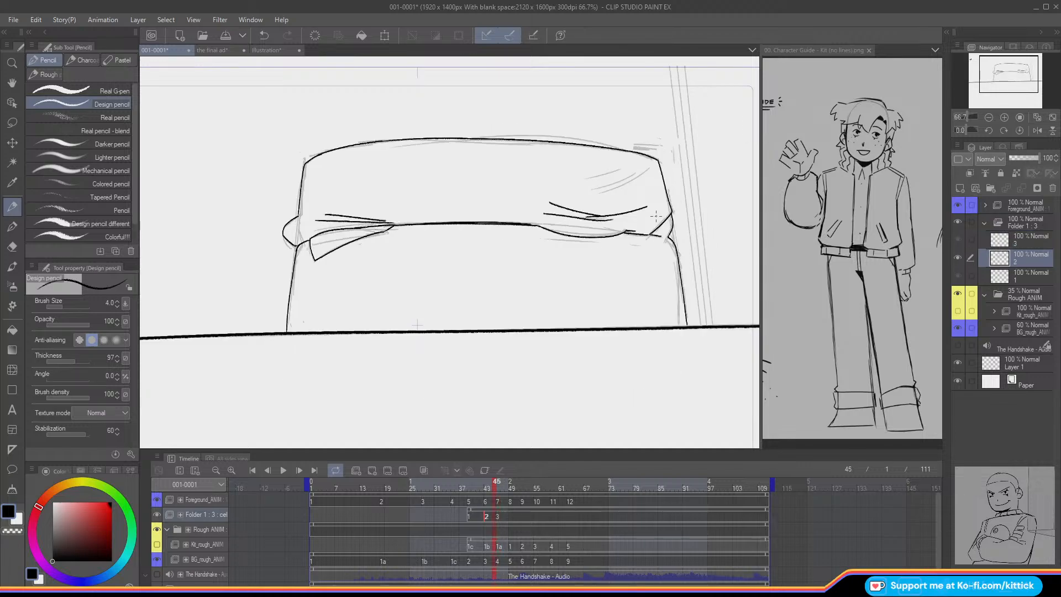
pyautogui.hotkey('ctrl', 'Right')
# Step: Ink the cushion's rounded upper left corner and its left side edge, and enable onion skin
pyautogui.moveTo(313, 138); pyautogui.dragTo(304, 146)
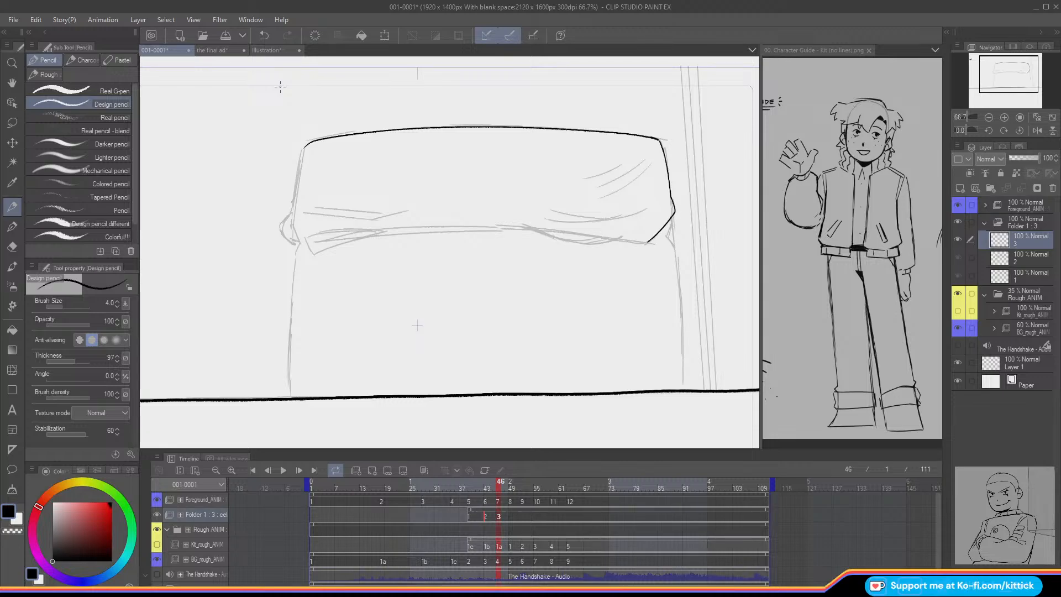
pyautogui.moveTo(989, 70); pyautogui.dragTo(979, 69)
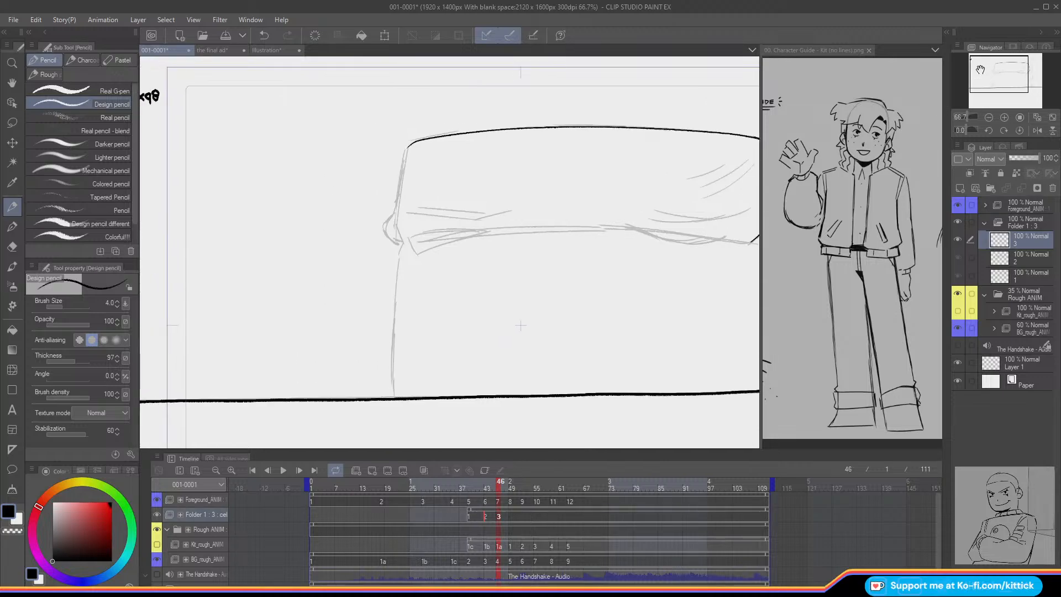
pyautogui.moveTo(406, 150); pyautogui.dragTo(396, 202)
pyautogui.hotkey('ctrl', 'z')
pyautogui.moveTo(406, 150); pyautogui.dragTo(395, 213)
pyautogui.press(',')
pyautogui.press('.')
pyautogui.press('o')
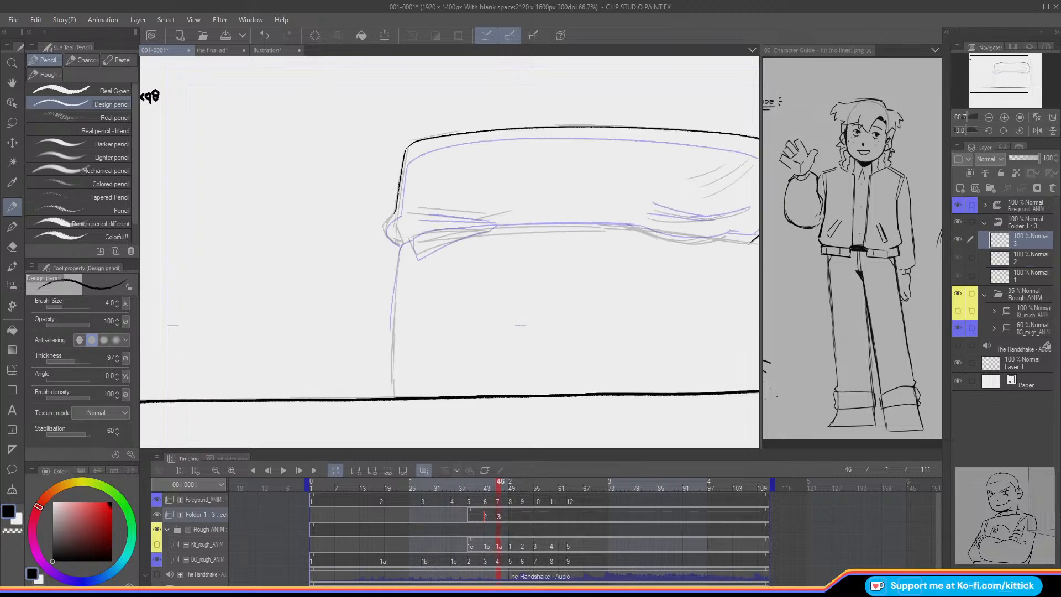
# Step: Ink the rounded bulge at the cushion's lower left and refine its outline against the previous cel
pyautogui.moveTo(395, 212)
pyautogui.mouseDown()
pyautogui.moveTo(386, 226)
pyautogui.moveTo(401, 245)
pyautogui.mouseUp()
pyautogui.press('Left')
pyautogui.press('Right')
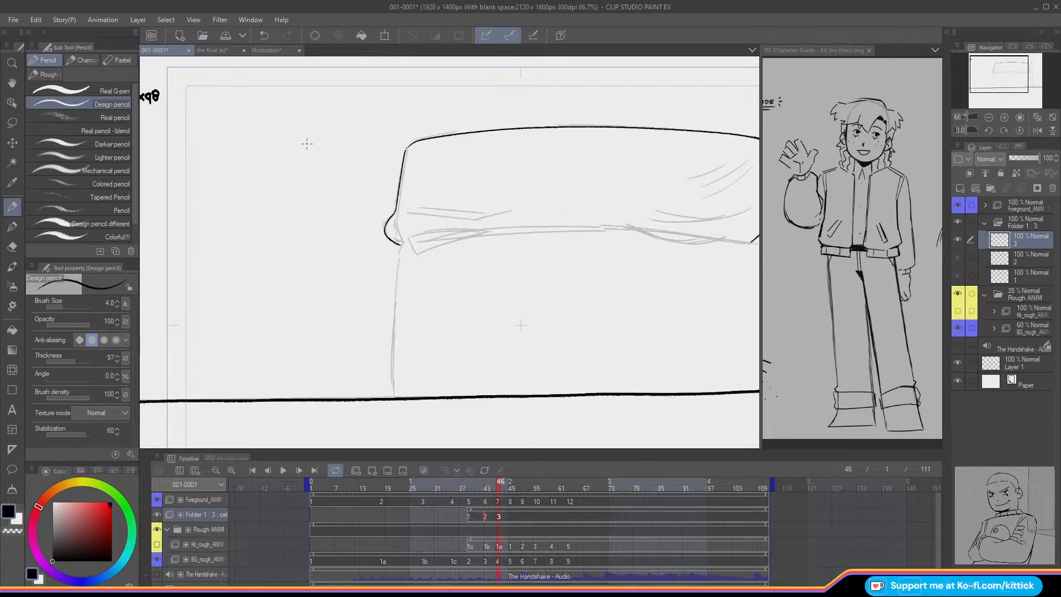
pyautogui.press('Left')
pyautogui.press('Right')
pyautogui.press('Left')
pyautogui.press('Right')
pyautogui.hotkey('ctrl', 'z')
pyautogui.press('c')
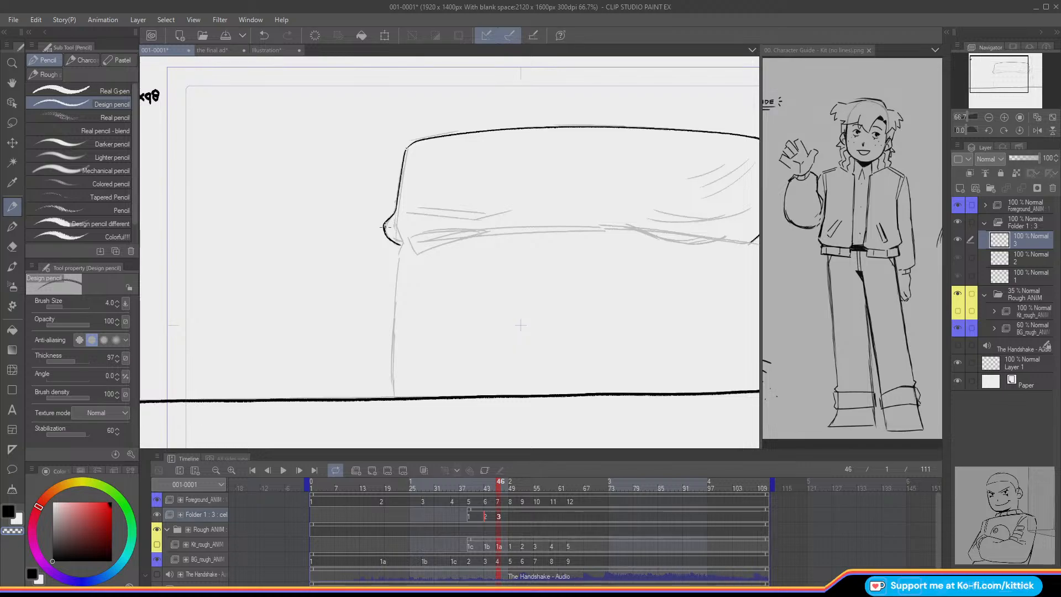
pyautogui.click(12, 510)
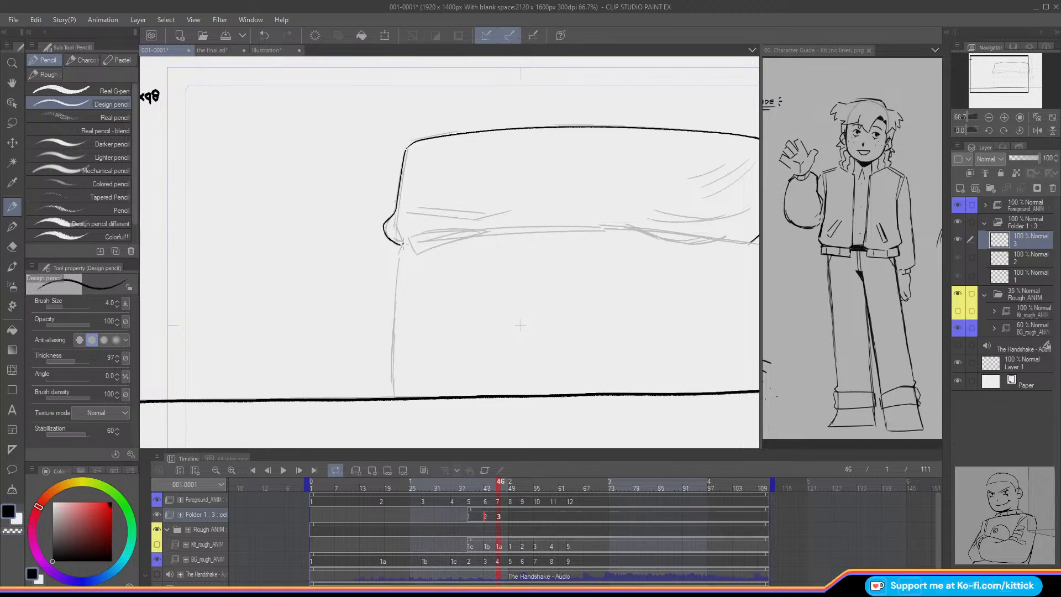
# Step: Ink a short line joining the bottom of the left bulge to the start of the lower left fold
pyautogui.moveTo(403, 244); pyautogui.dragTo(408, 239)
pyautogui.press('Left')
pyautogui.press('Right')
pyautogui.press('Left')
pyautogui.press('Right')
# Step: Compare the lower left fold and bulge between frames 45 and 46, with and without onion skin
pyautogui.press('o')
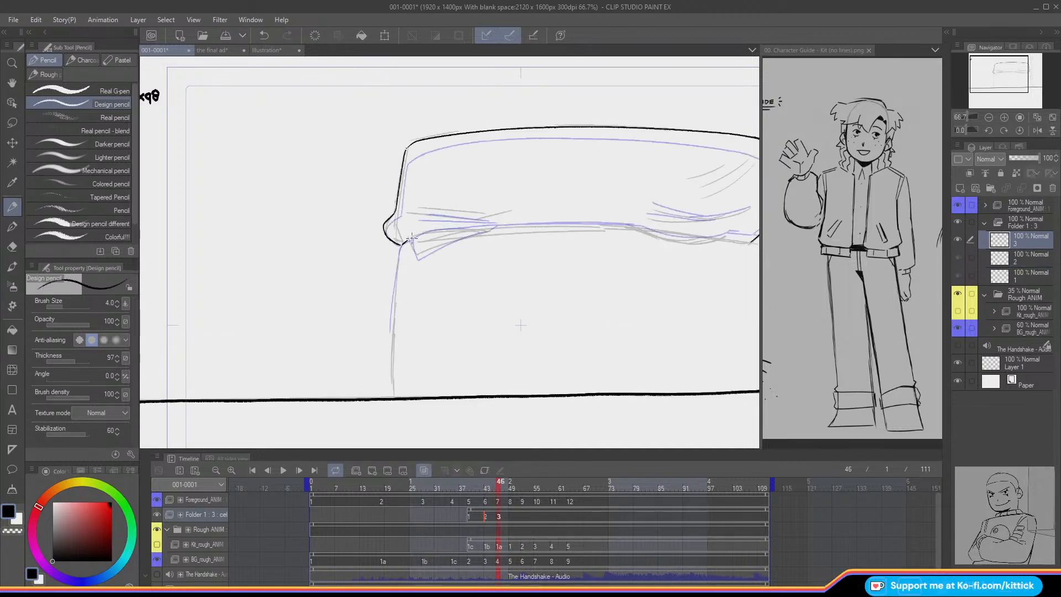
pyautogui.press('o')
pyautogui.press('Left')
pyautogui.press('Right')
pyautogui.press('Left')
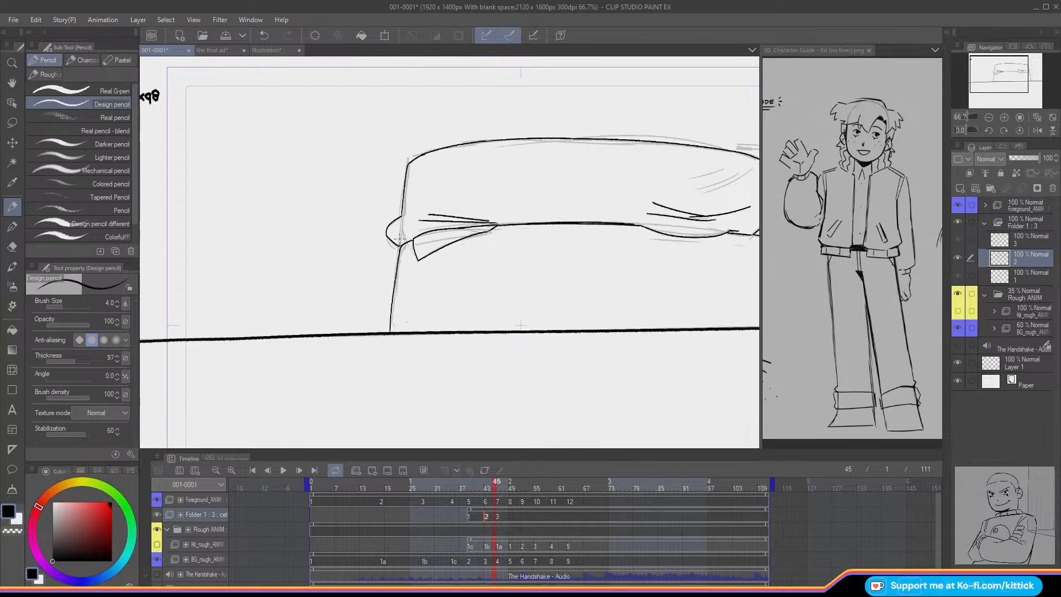
pyautogui.press('Right')
pyautogui.press('Left')
pyautogui.press('Right')
pyautogui.press('Left')
pyautogui.press('Right')
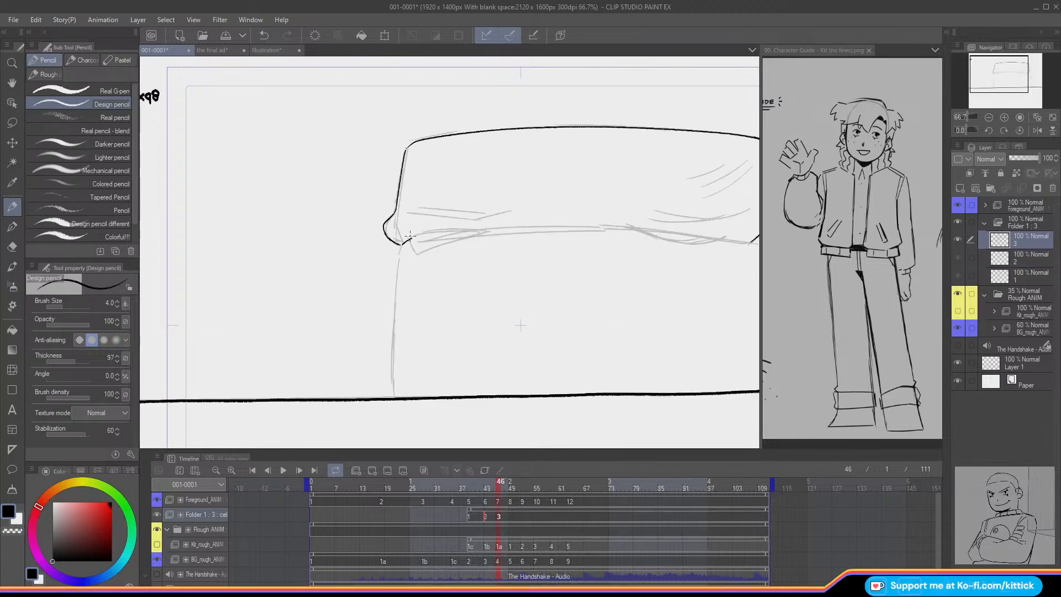
pyautogui.press('o')
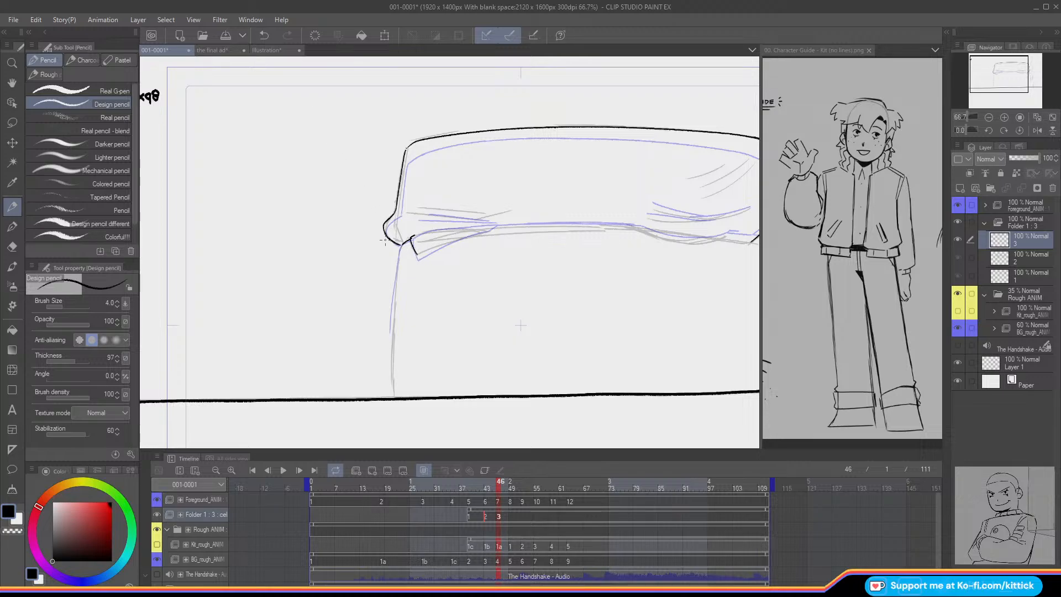
pyautogui.press(',')
pyautogui.press('.')
pyautogui.press(',')
pyautogui.press('.')
pyautogui.press(',')
pyautogui.press('.')
pyautogui.click(424, 470)
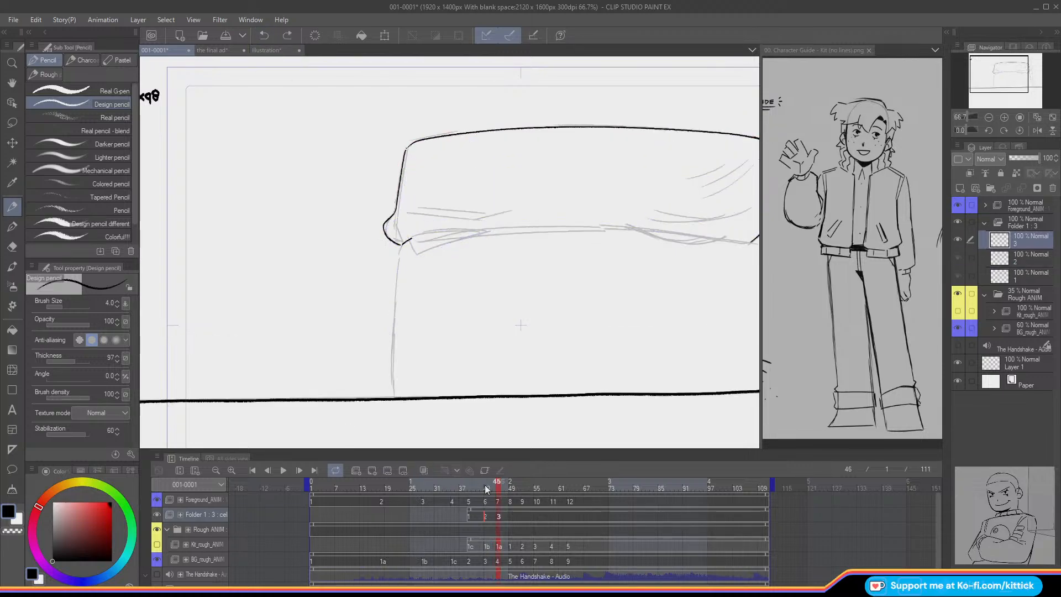
# Step: Erase the pointed tip of the lower left fold on cel 2 and redraw the fold shorter
pyautogui.click(157, 514)
pyautogui.click(157, 514)
pyautogui.click(157, 514)
pyautogui.moveTo(497, 489)
pyautogui.mouseDown()
pyautogui.moveTo(547, 491)
pyautogui.moveTo(467, 501)
pyautogui.moveTo(492, 504)
pyautogui.mouseUp()
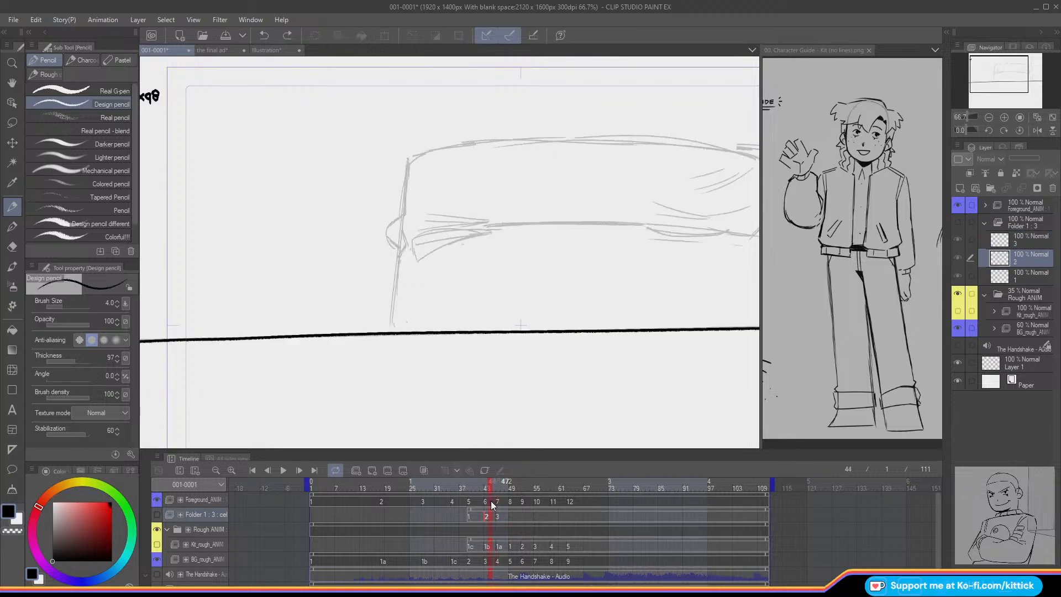
pyautogui.press('e')
pyautogui.click(157, 514)
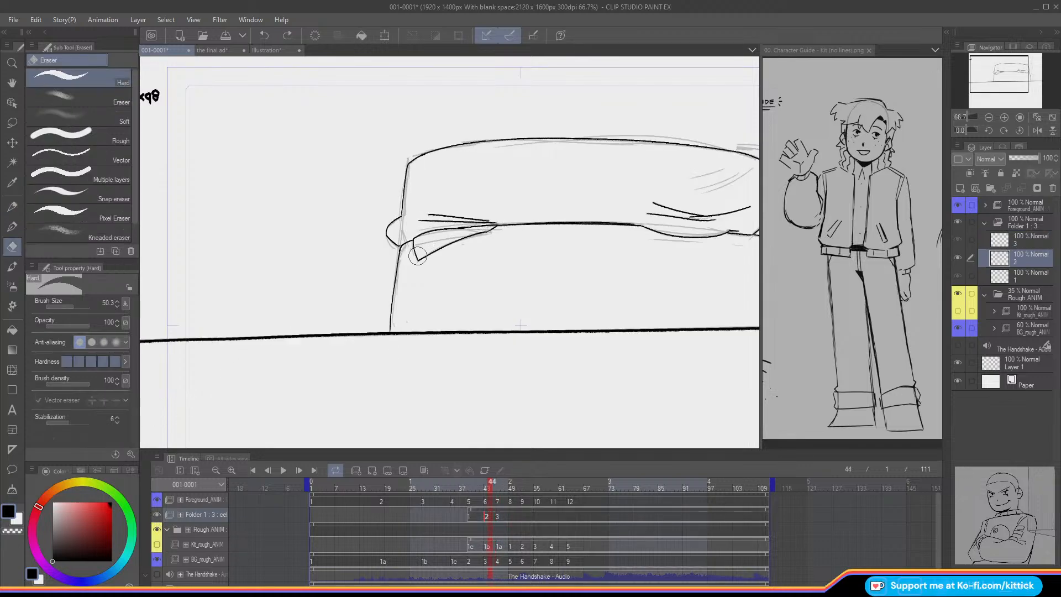
pyautogui.moveTo(417, 255)
pyautogui.mouseDown()
pyautogui.moveTo(487, 239)
pyautogui.moveTo(443, 234)
pyautogui.moveTo(494, 228)
pyautogui.moveTo(416, 254)
pyautogui.mouseUp()
pyautogui.click(12, 207)
# Step: Compare the revised fold on cel 2 with cel 3 using onion skin
pyautogui.press('o')
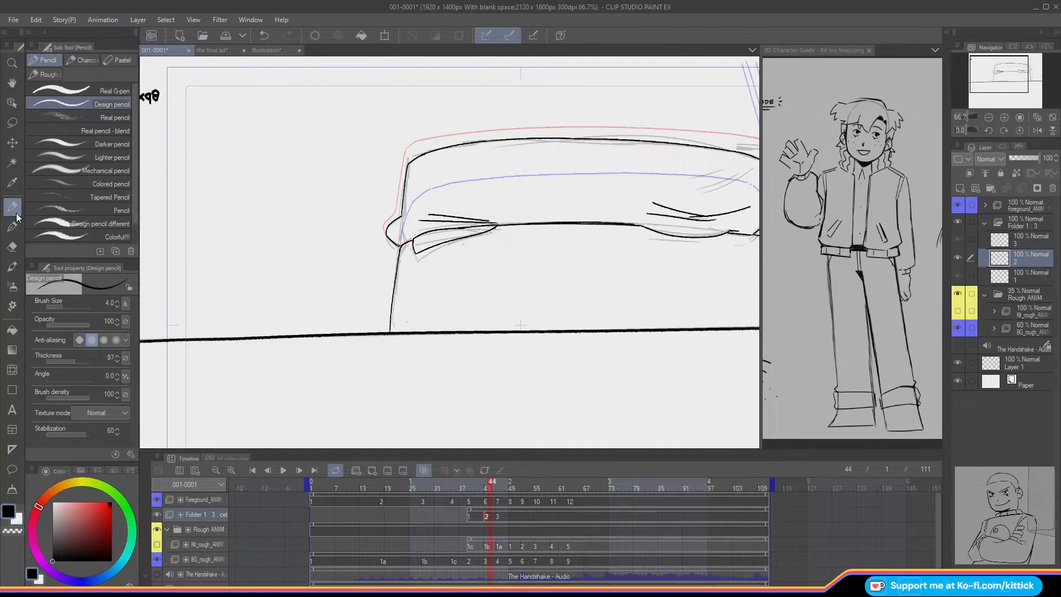
pyautogui.click(267, 470)
pyautogui.press('Right')
pyautogui.press('Right')
pyautogui.press('Right')
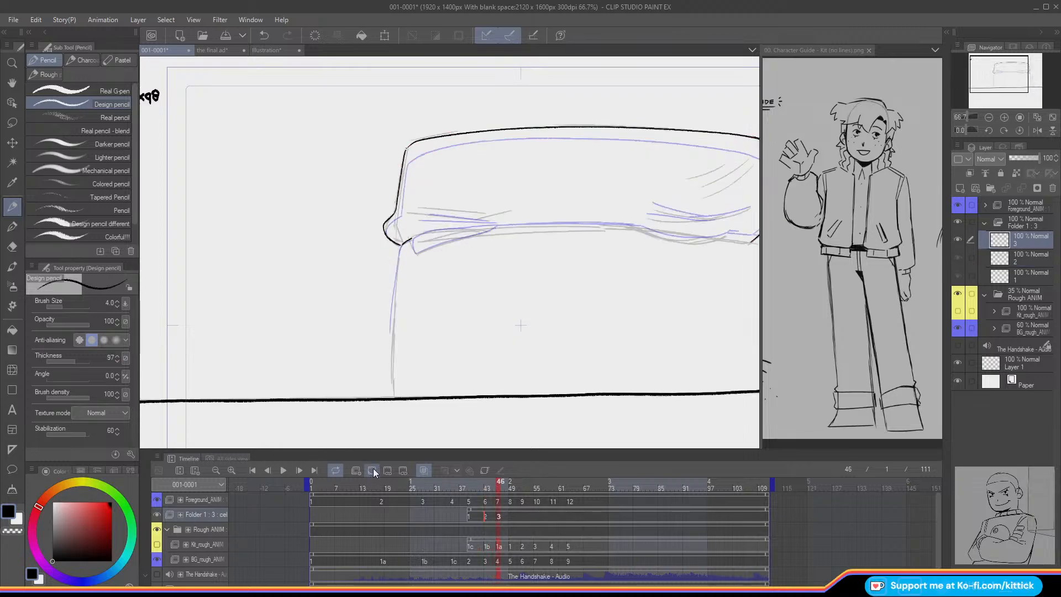
pyautogui.press('Left')
pyautogui.press('Right')
pyautogui.press('Left')
pyautogui.press('Right')
pyautogui.press('Left')
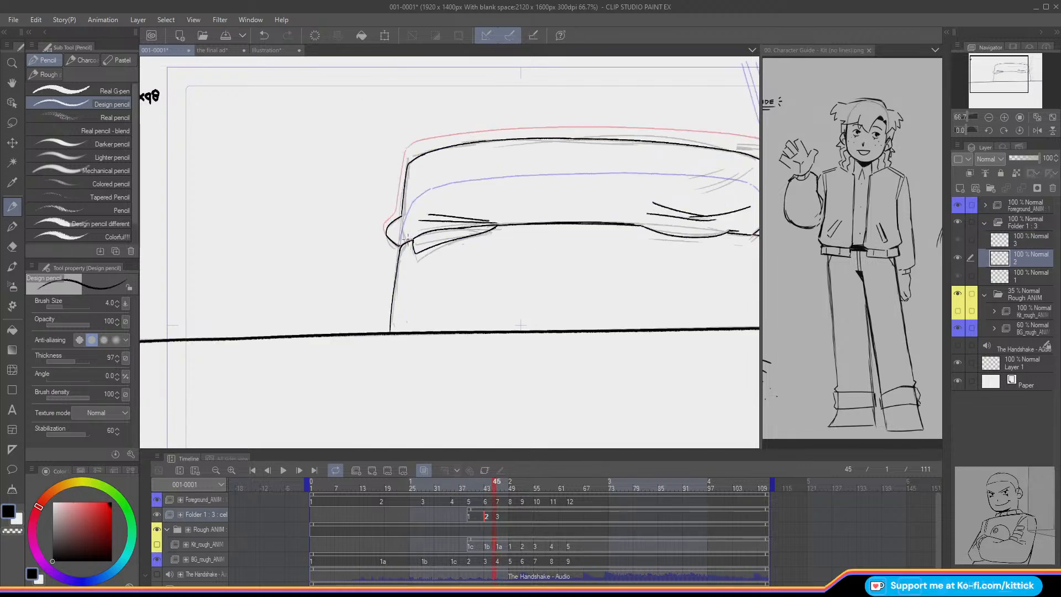
pyautogui.press('Right')
pyautogui.press('Left')
pyautogui.press('Right')
# Step: Ink the short outer edge of the lower left fold and the cushion's bottom edge on cel 3
pyautogui.press('e')
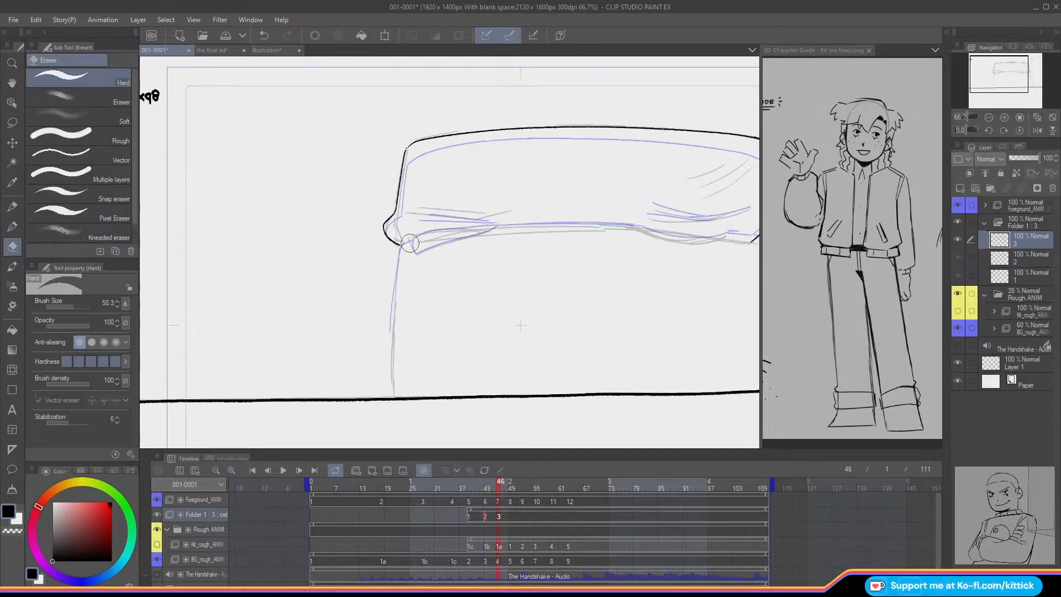
pyautogui.press('p')
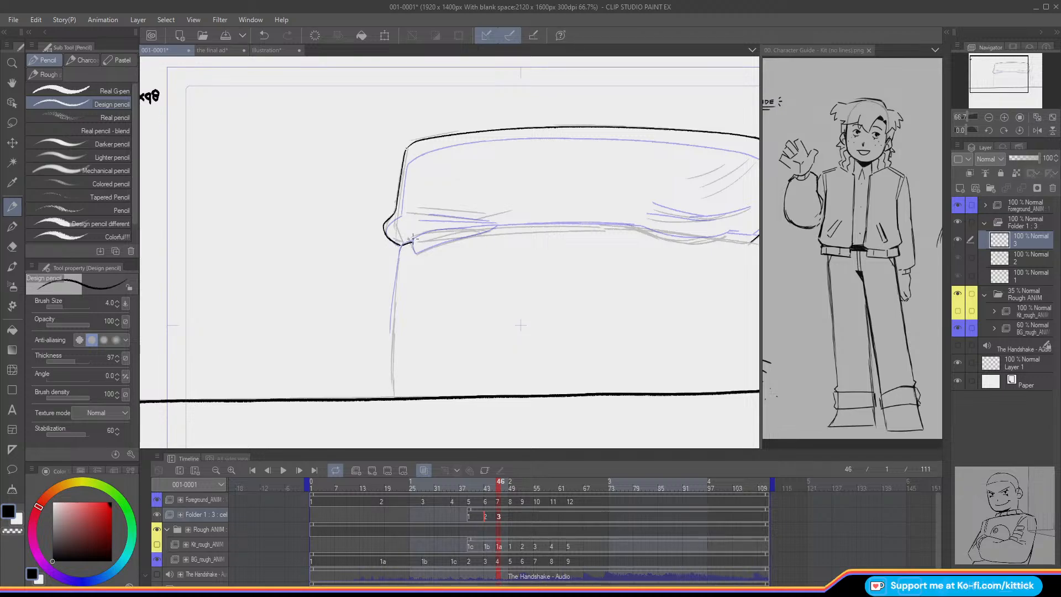
pyautogui.moveTo(414, 241); pyautogui.dragTo(415, 255)
pyautogui.moveTo(641, 229); pyautogui.dragTo(483, 229)
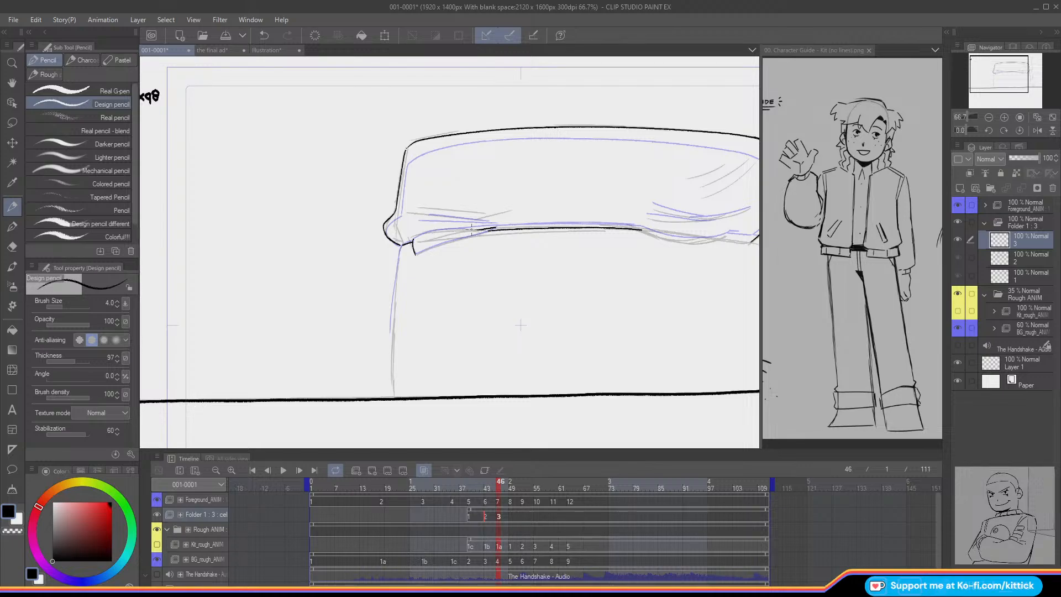
pyautogui.hotkey('ctrl', 'z')
# Step: Ink the upper and lower edges of the lower left fold, converging at the cushion's bottom edge
pyautogui.moveTo(494, 226); pyautogui.dragTo(412, 238)
pyautogui.moveTo(494, 227); pyautogui.dragTo(485, 232)
pyautogui.moveTo(417, 255); pyautogui.dragTo(475, 231)
pyautogui.hotkey('ctrl', 'z')
pyautogui.moveTo(413, 255); pyautogui.dragTo(493, 228)
# Step: Ink the sagging lower right edge from the cushion's bottom line to its lower right corner
pyautogui.moveTo(984, 70); pyautogui.dragTo(988, 73)
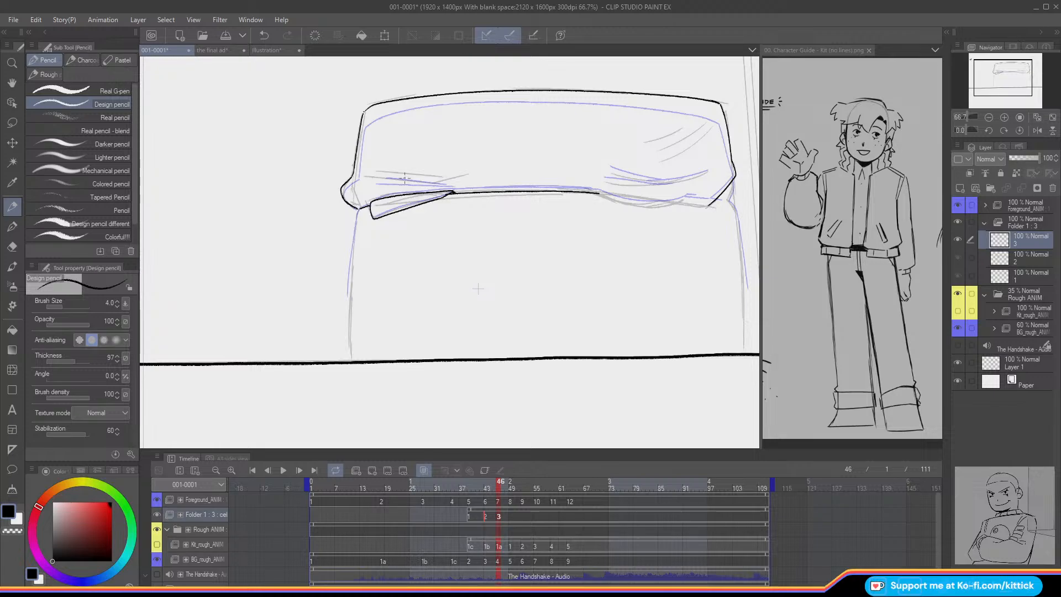
pyautogui.press('c')
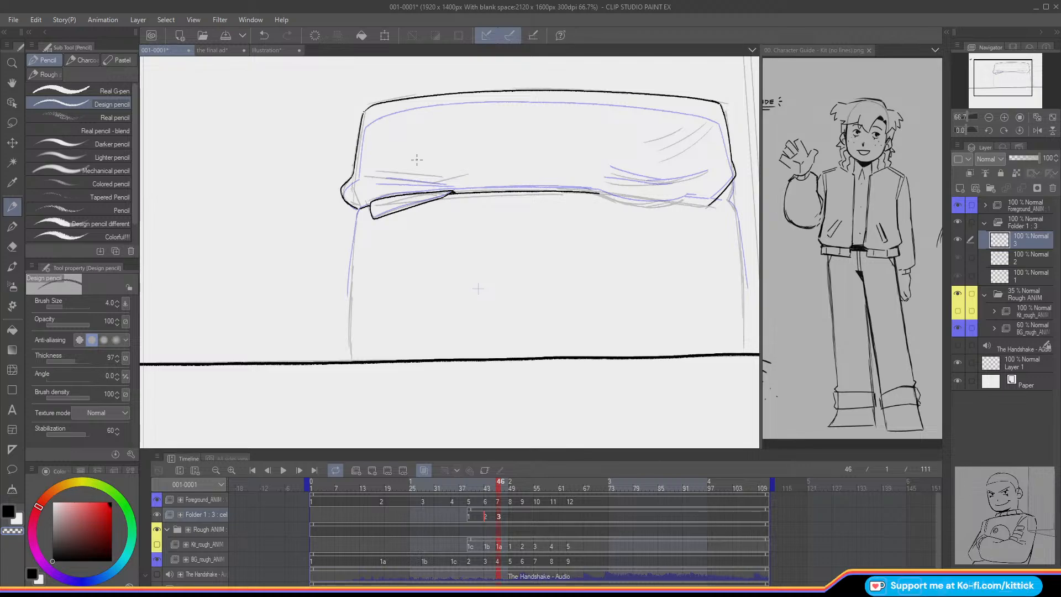
pyautogui.press('c')
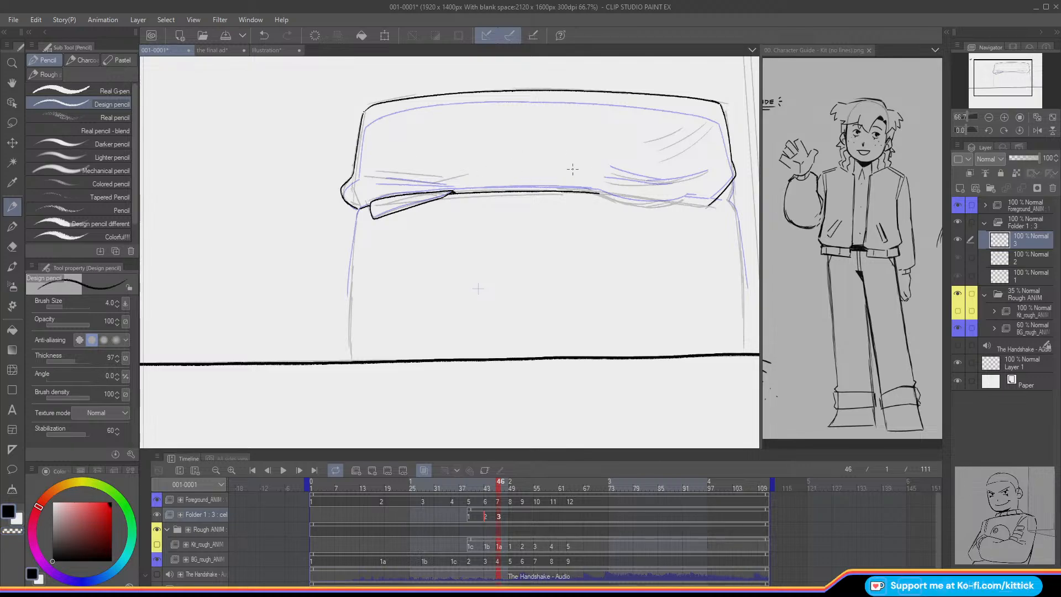
pyautogui.moveTo(599, 195)
pyautogui.mouseDown()
pyautogui.moveTo(667, 207)
pyautogui.moveTo(687, 186)
pyautogui.moveTo(693, 201)
pyautogui.moveTo(680, 202)
pyautogui.moveTo(707, 206)
pyautogui.mouseUp()
# Step: Doodle ":O :]" on a new layer of the Illustration canvas and return to the 001-0001 animation canvas
pyautogui.click(264, 50)
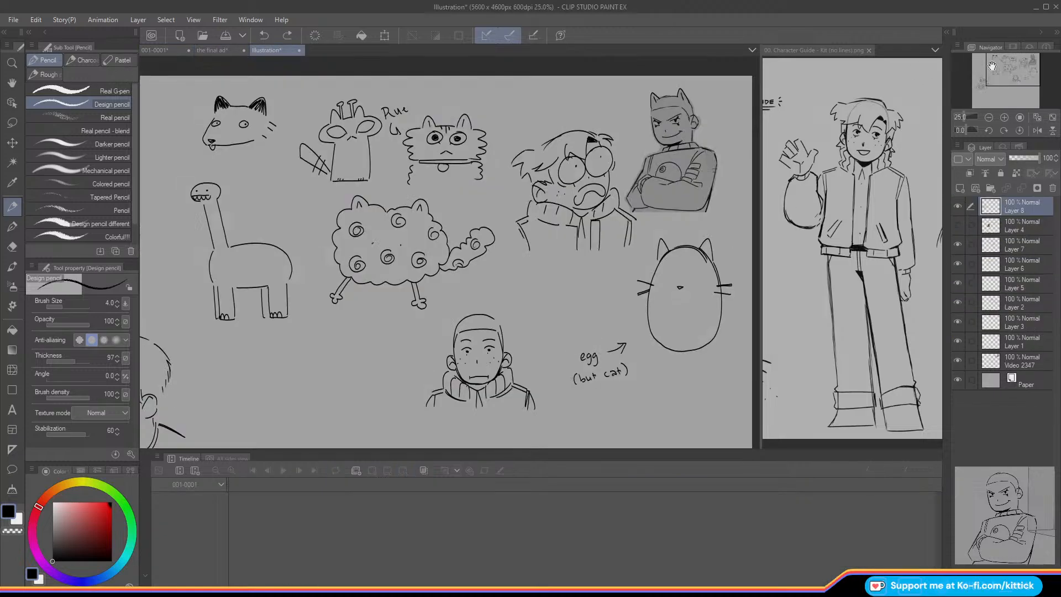
pyautogui.moveTo(991, 66); pyautogui.dragTo(968, 68)
pyautogui.click(959, 188)
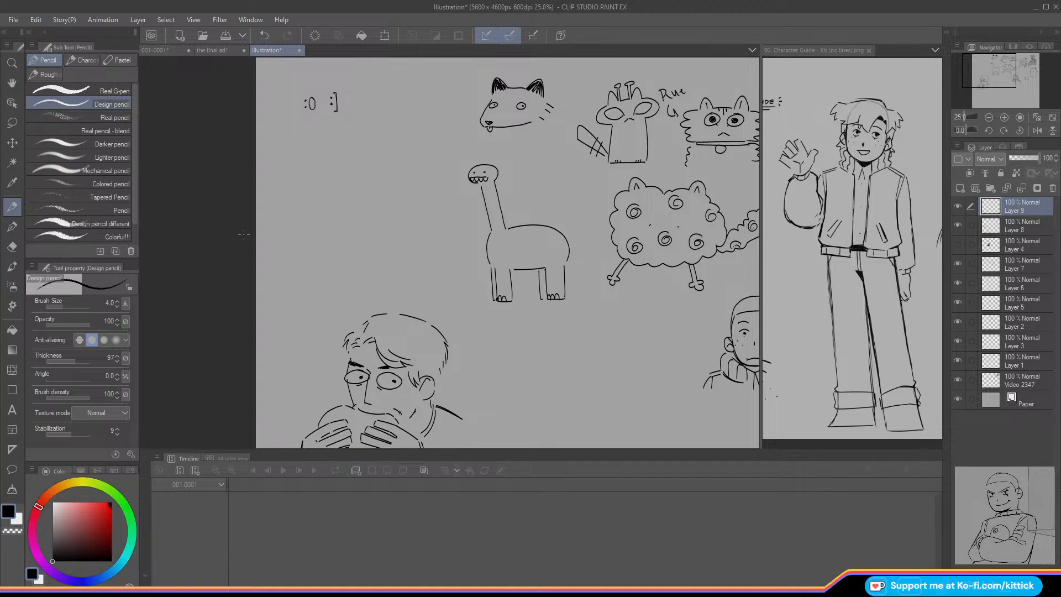
pyautogui.click(211, 51)
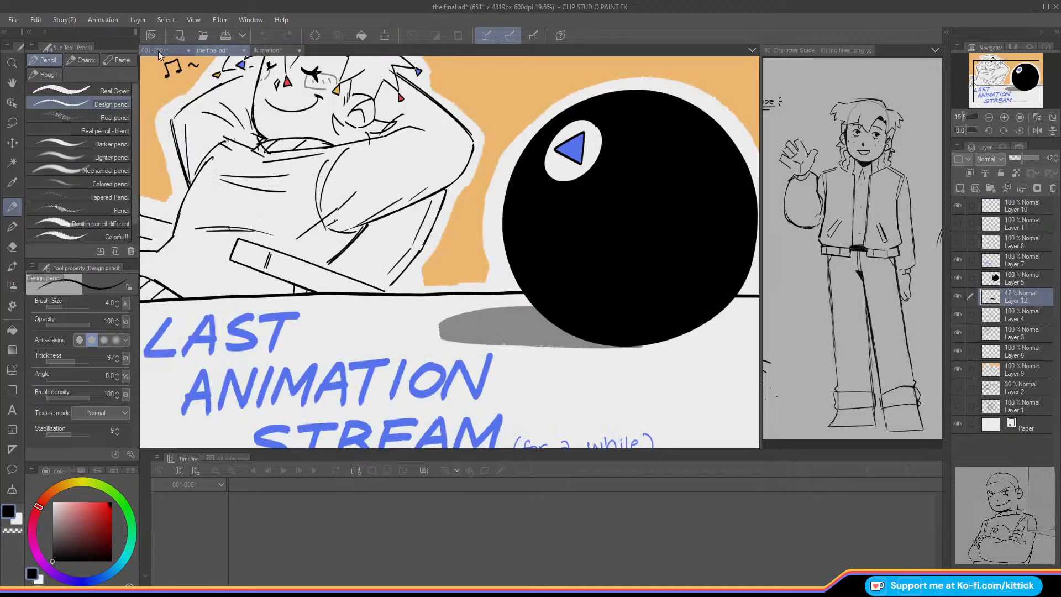
pyautogui.click(158, 50)
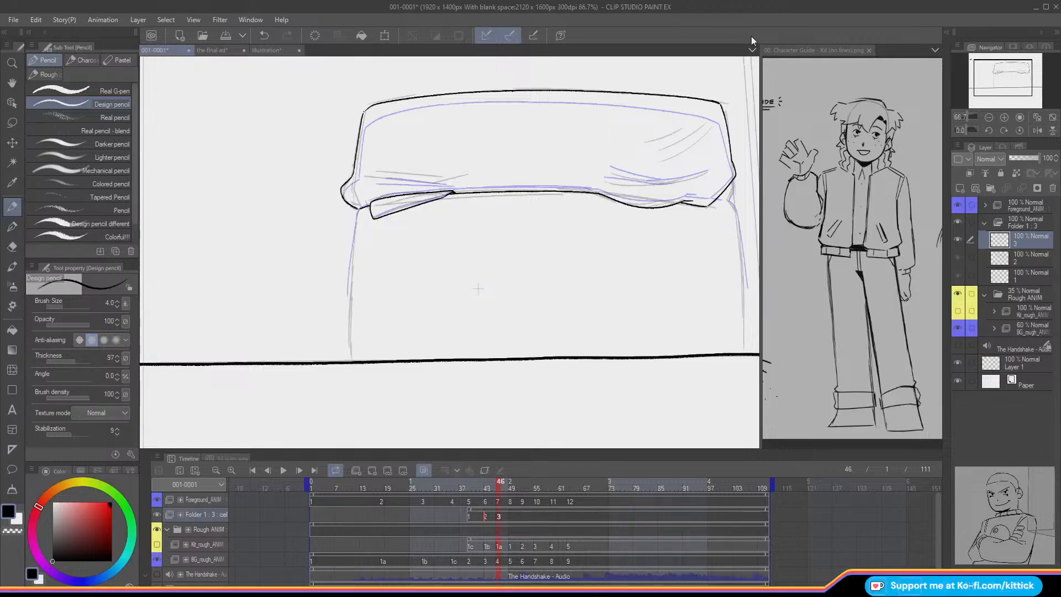
# Step: Hide the onion skin and flip through the frames around 46 to 49 to compare the cushion's ink lines with the rough
pyautogui.press('o')
pyautogui.press('Left')
pyautogui.press('Right')
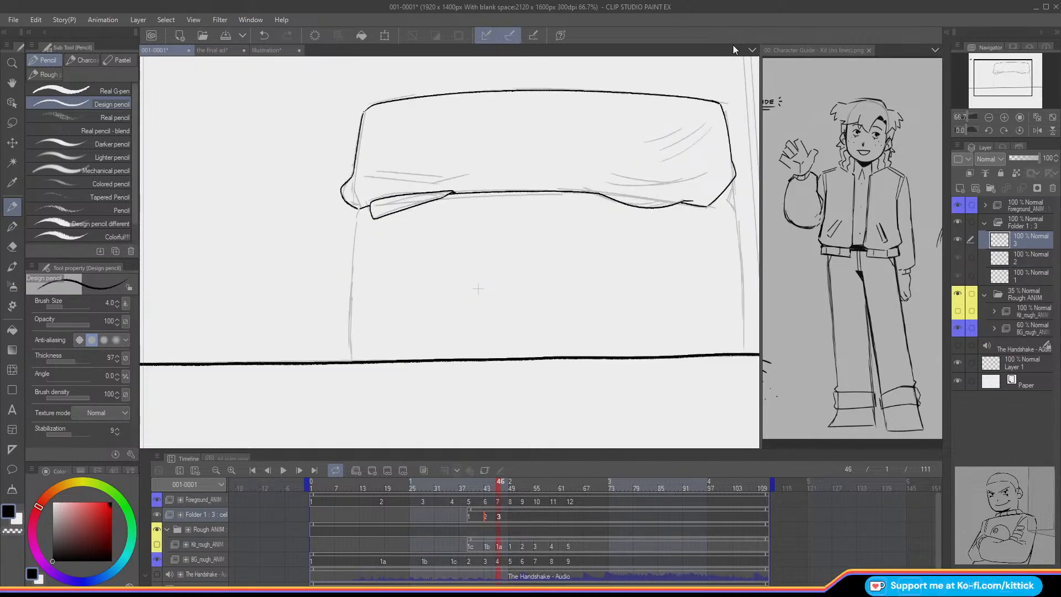
pyautogui.press('Left')
pyautogui.press('Right')
pyautogui.press('Right')
pyautogui.press('Right')
pyautogui.press('Right')
pyautogui.press('Left')
pyautogui.press('Left')
pyautogui.press('Left')
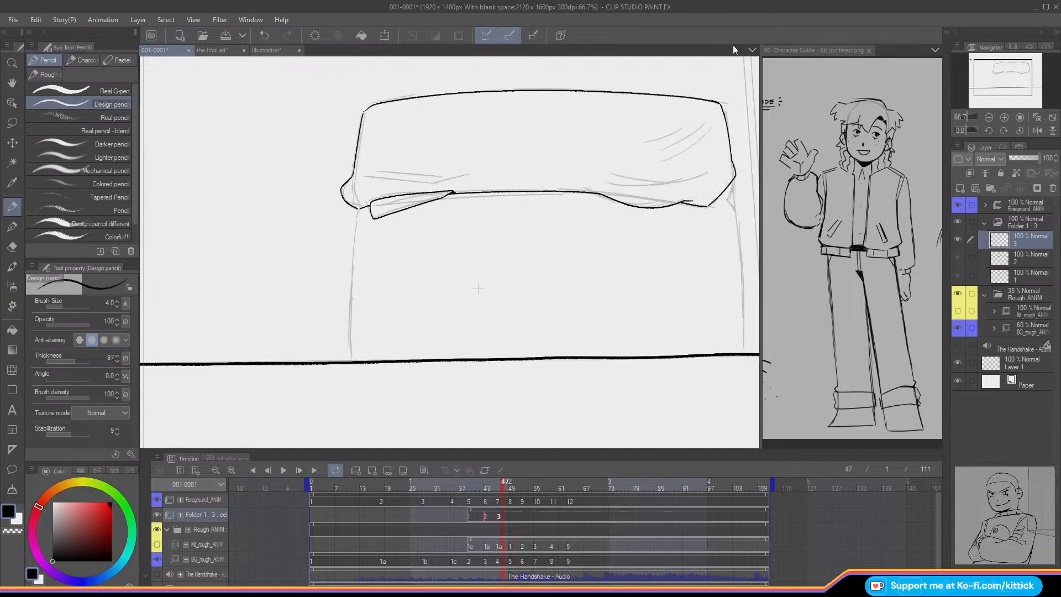
pyautogui.press('Right')
pyautogui.press('Right')
pyautogui.press('Right')
pyautogui.press('Left')
pyautogui.press('Right')
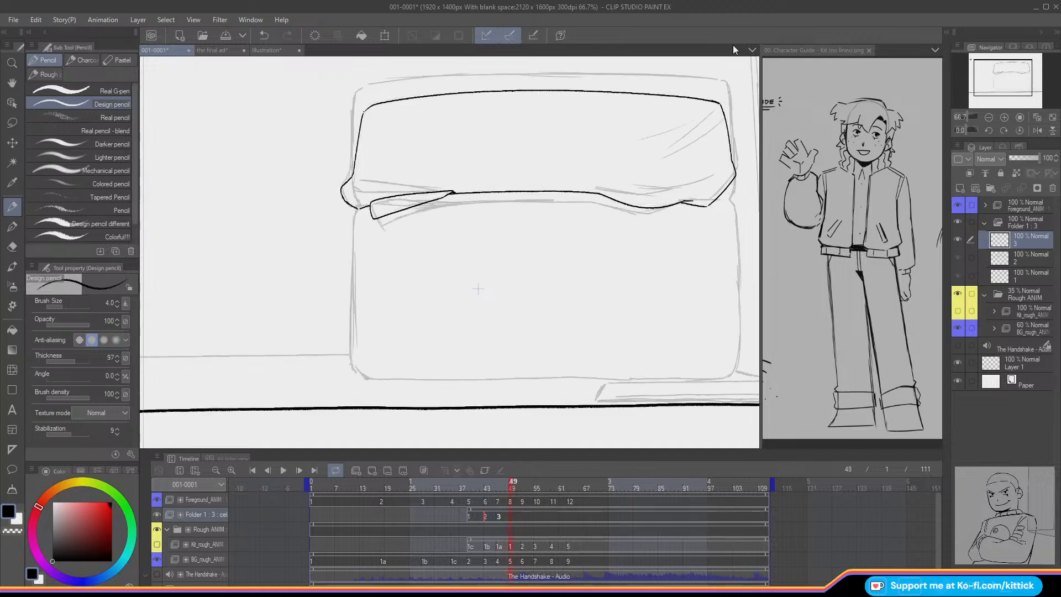
# Step: Add a new cel at frame 49 with a short stroke at the cushion's right edge, and ink the matching stroke on cel 3
pyautogui.click(358, 470)
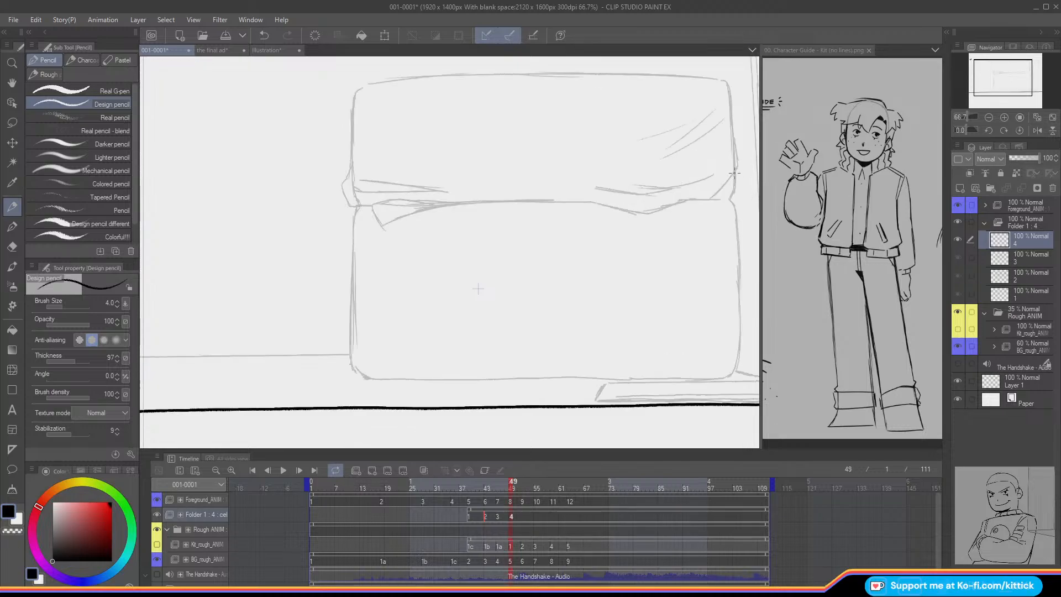
pyautogui.moveTo(734, 173); pyautogui.dragTo(730, 200)
pyautogui.press('o')
pyautogui.press('Left')
pyautogui.press('Left')
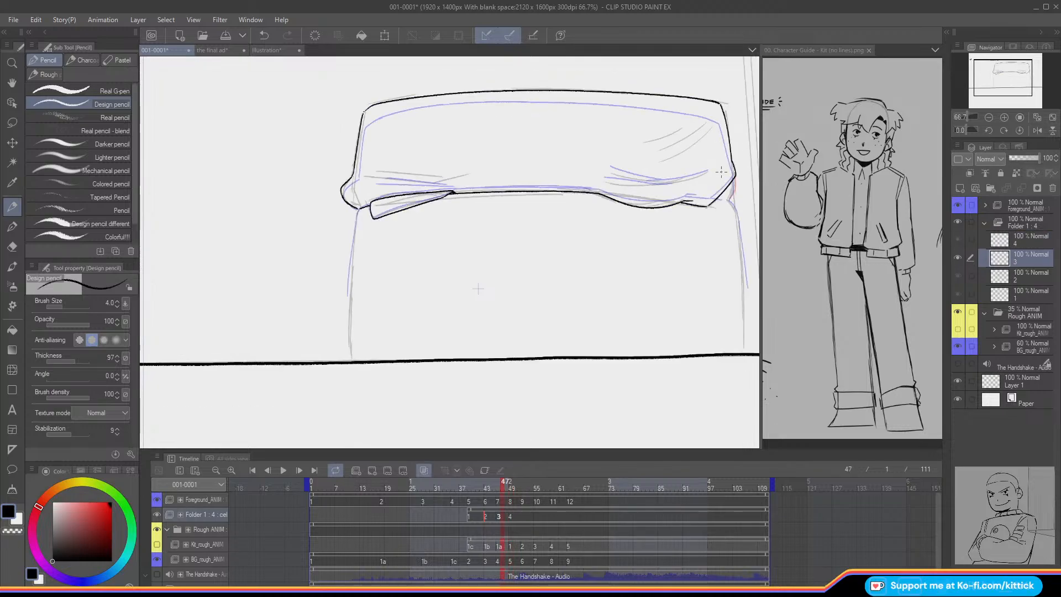
pyautogui.press('Left')
pyautogui.moveTo(735, 181); pyautogui.dragTo(729, 200)
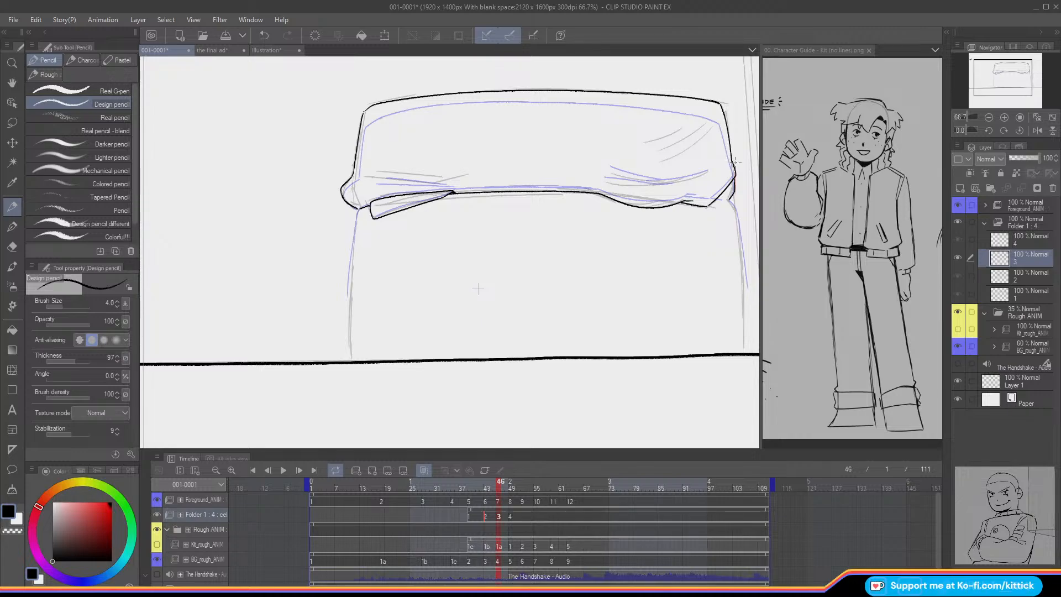
# Step: Compare cels 2 and 3 and ink the short crease lines in the cushion's upper right area on cel 2
pyautogui.moveTo(977, 63); pyautogui.dragTo(973, 64)
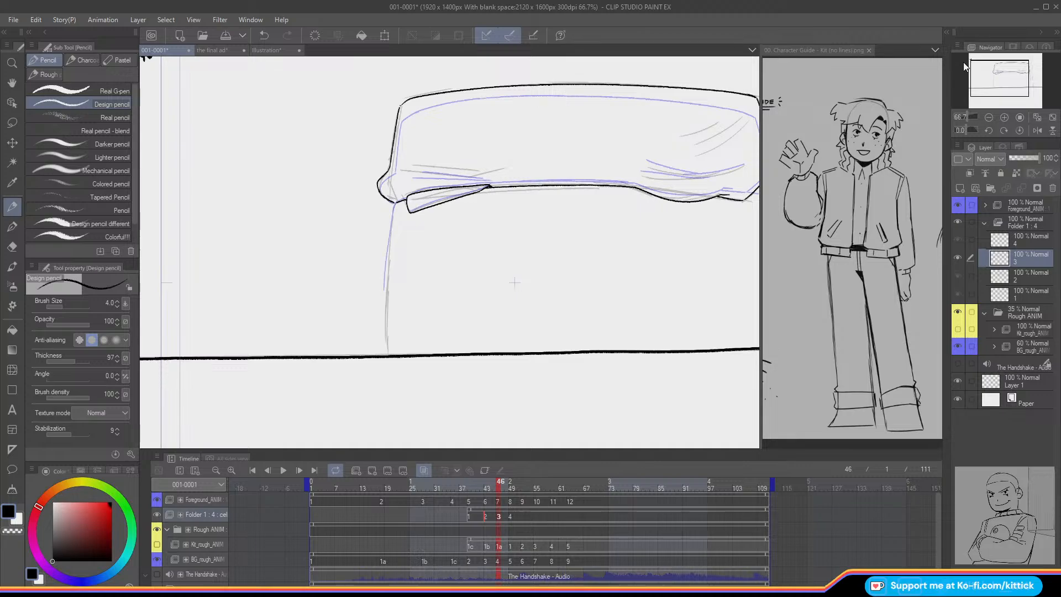
pyautogui.press('Left')
pyautogui.press('Right')
pyautogui.press('Left')
pyautogui.press('Right')
pyautogui.press('Left')
pyautogui.press('Right')
pyautogui.press('Left')
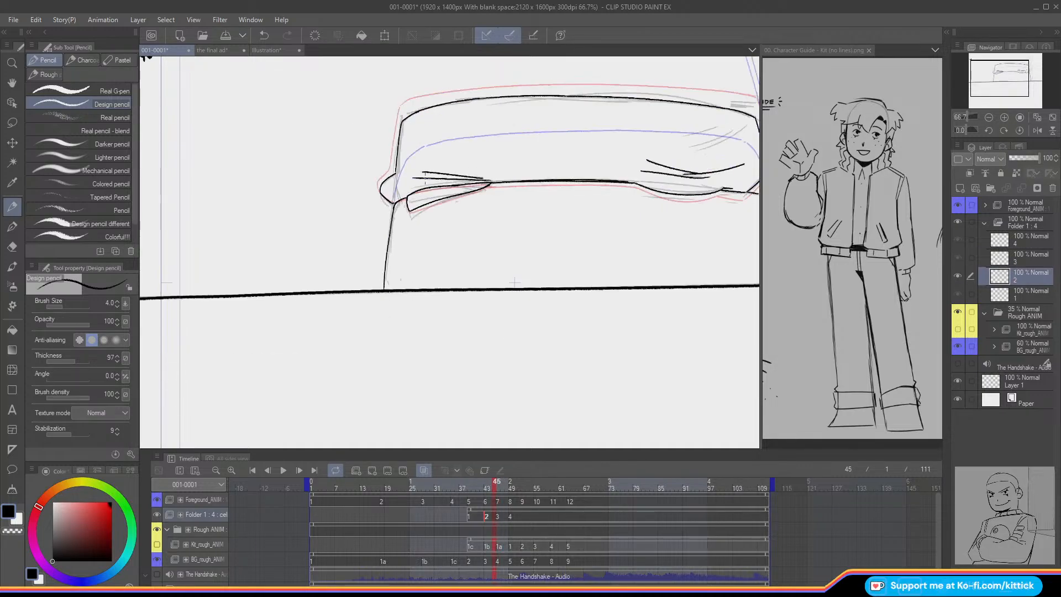
pyautogui.press('Right')
pyautogui.press('Left')
pyautogui.moveTo(1007, 87); pyautogui.dragTo(1016, 69)
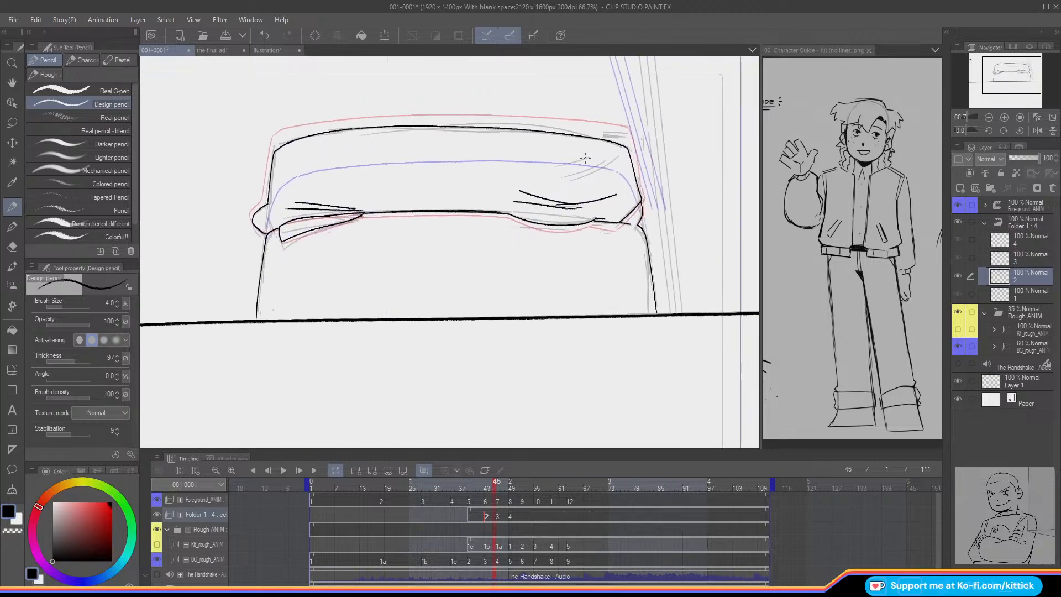
pyautogui.moveTo(560, 164)
pyautogui.mouseDown()
pyautogui.moveTo(591, 157)
pyautogui.moveTo(564, 177)
pyautogui.mouseUp()
pyautogui.moveTo(622, 153); pyautogui.dragTo(577, 175)
# Step: Compare cels 1 to 3 and ink a short diagonal crease inside the cushion's right side on cel 1 at frame 40
pyautogui.press('Left')
pyautogui.press('Left')
pyautogui.press('Left')
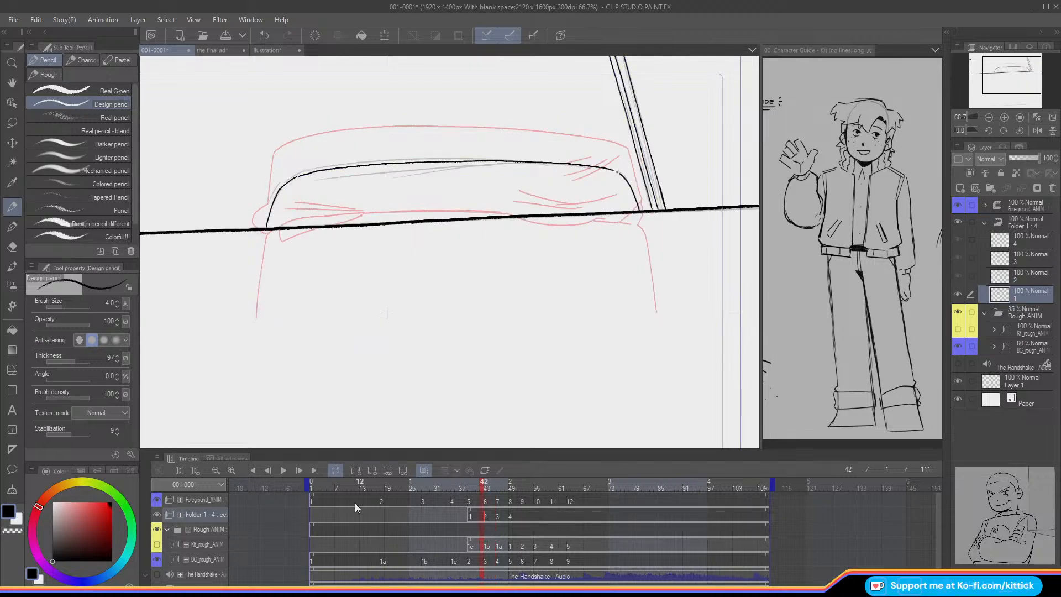
pyautogui.press('Right')
pyautogui.press('Right')
pyautogui.press('Right')
pyautogui.press('Right')
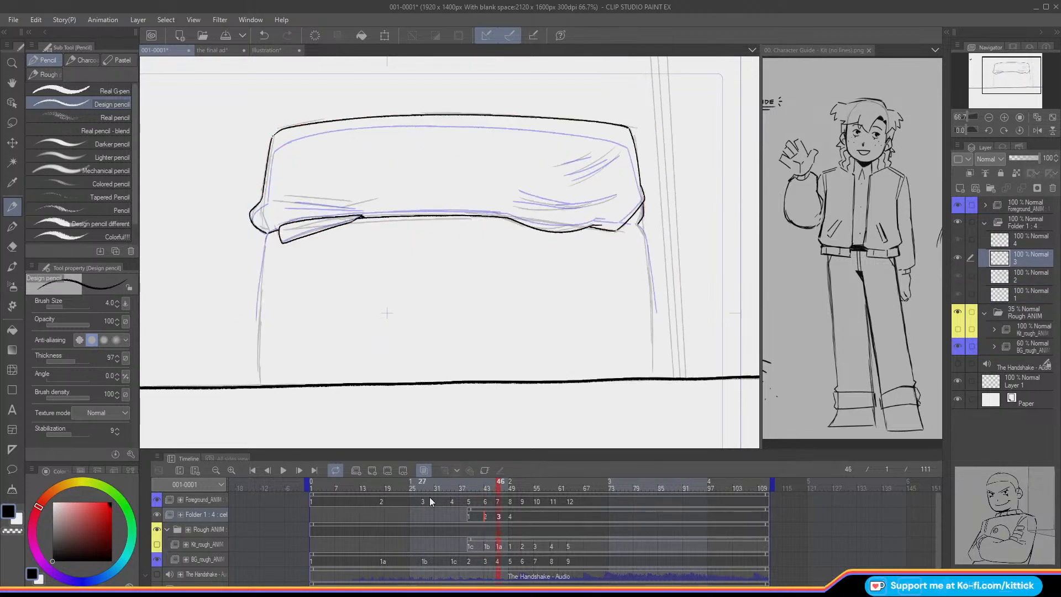
pyautogui.click(476, 485)
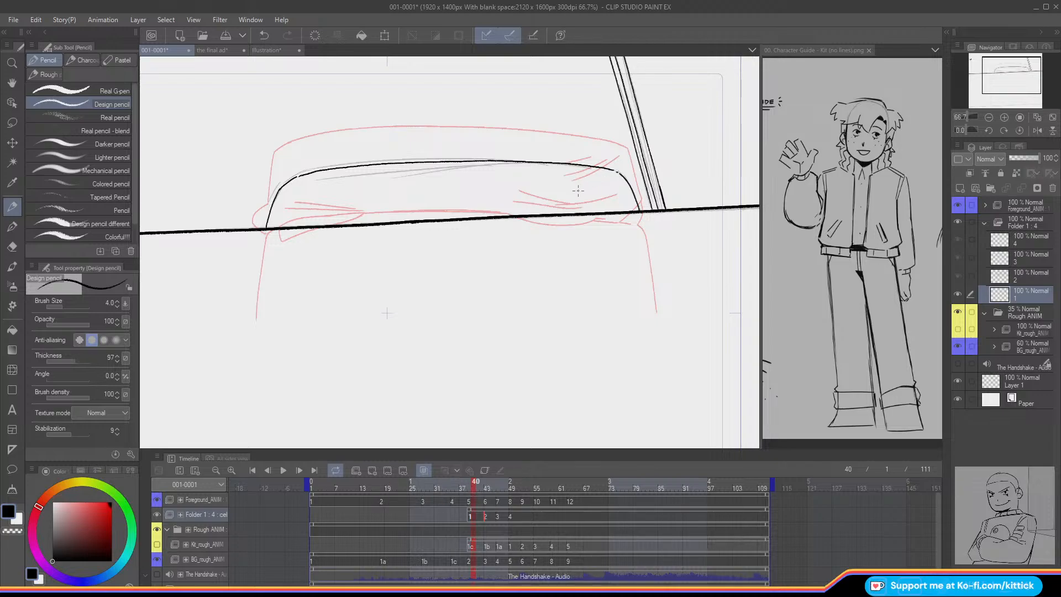
pyautogui.moveTo(605, 175)
pyautogui.mouseDown()
pyautogui.moveTo(566, 191)
pyautogui.moveTo(585, 197)
pyautogui.moveTo(562, 189)
pyautogui.mouseUp()
# Step: Insert the crossed-arms character image on the Illustration canvas and move it into the empty space below the freckled portrait
pyautogui.click(212, 51)
pyautogui.click(267, 50)
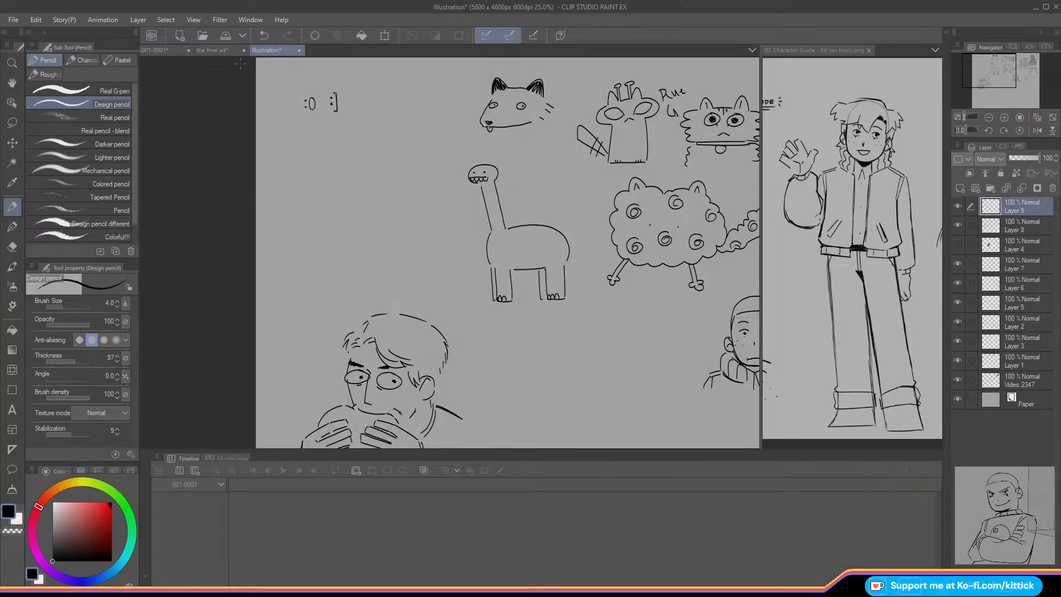
pyautogui.moveTo(990, 75)
pyautogui.mouseDown()
pyautogui.moveTo(1005, 88)
pyautogui.moveTo(981, 71)
pyautogui.mouseUp()
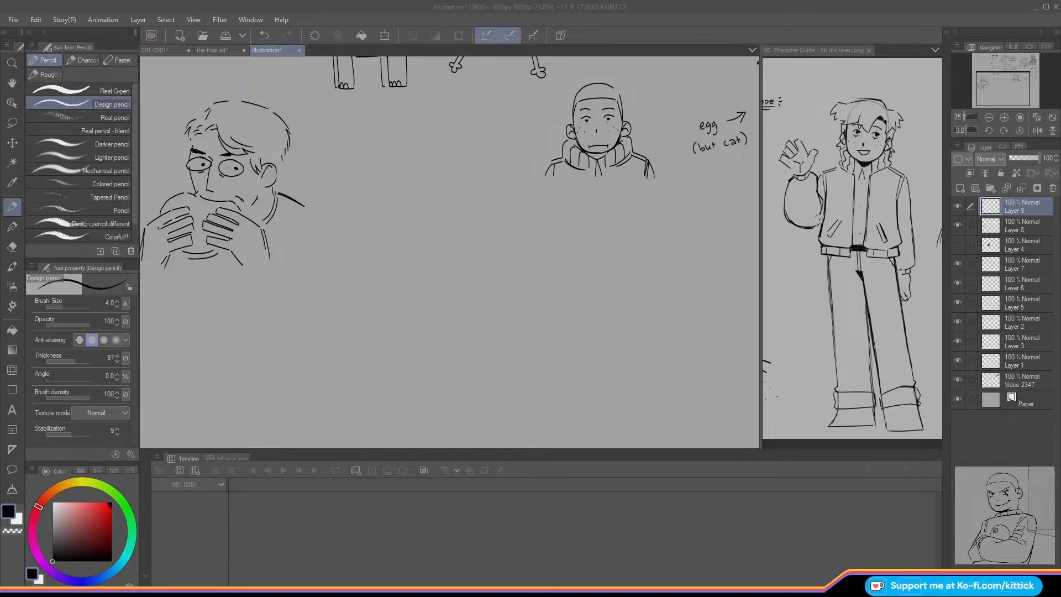
pyautogui.moveTo(1004, 514); pyautogui.dragTo(1003, 200)
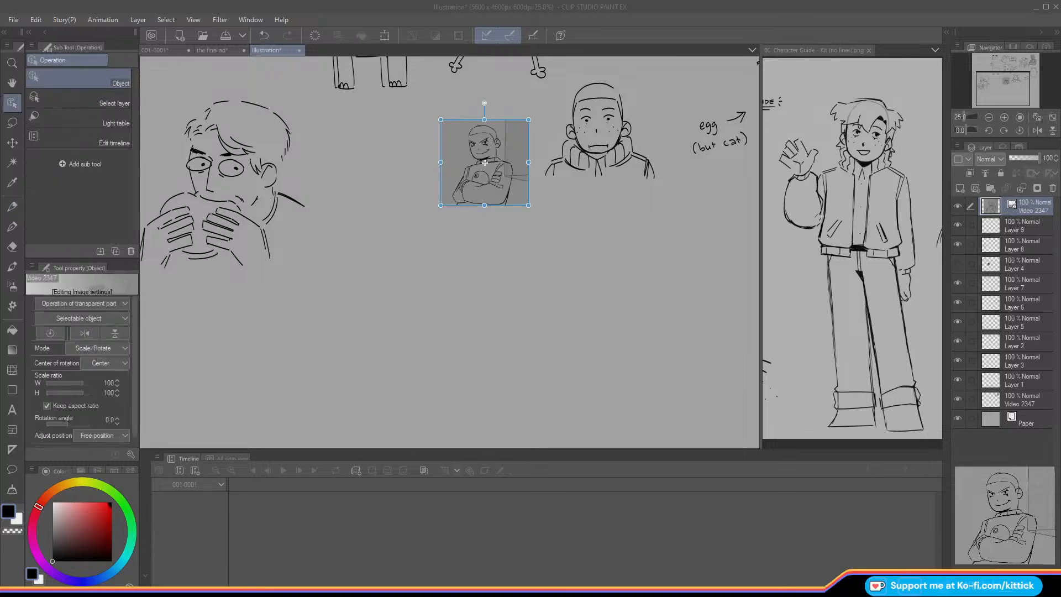
pyautogui.click(12, 143)
pyautogui.moveTo(474, 182); pyautogui.dragTo(508, 243)
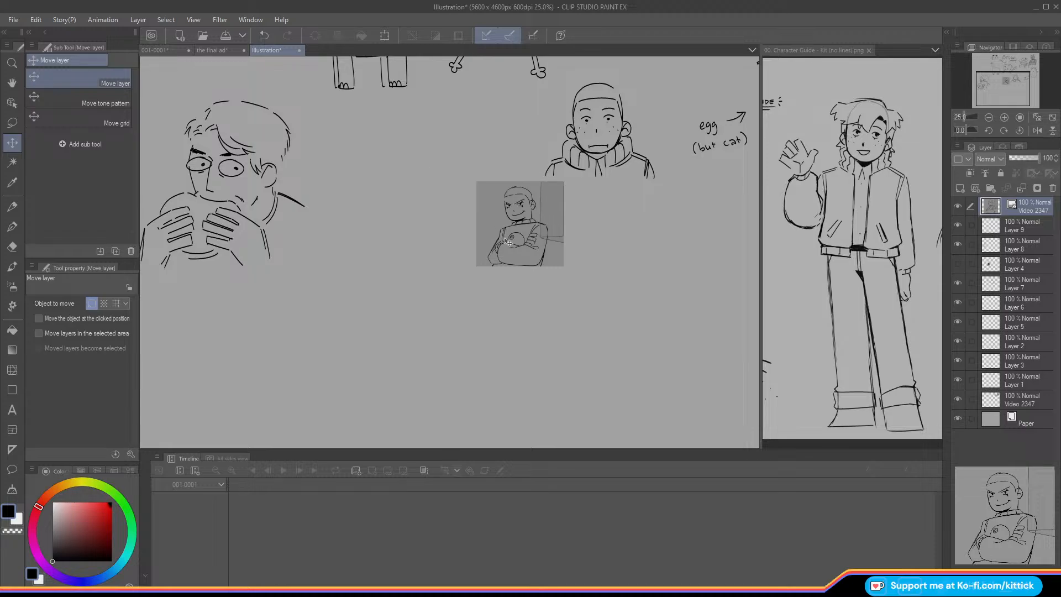
pyautogui.click(384, 35)
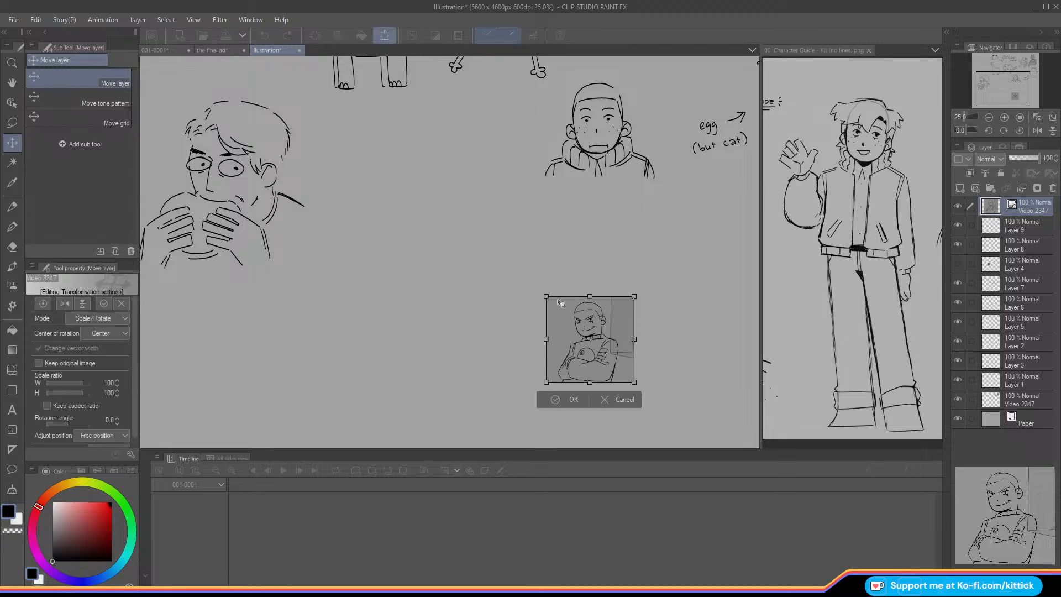
pyautogui.moveTo(546, 296); pyautogui.dragTo(573, 245)
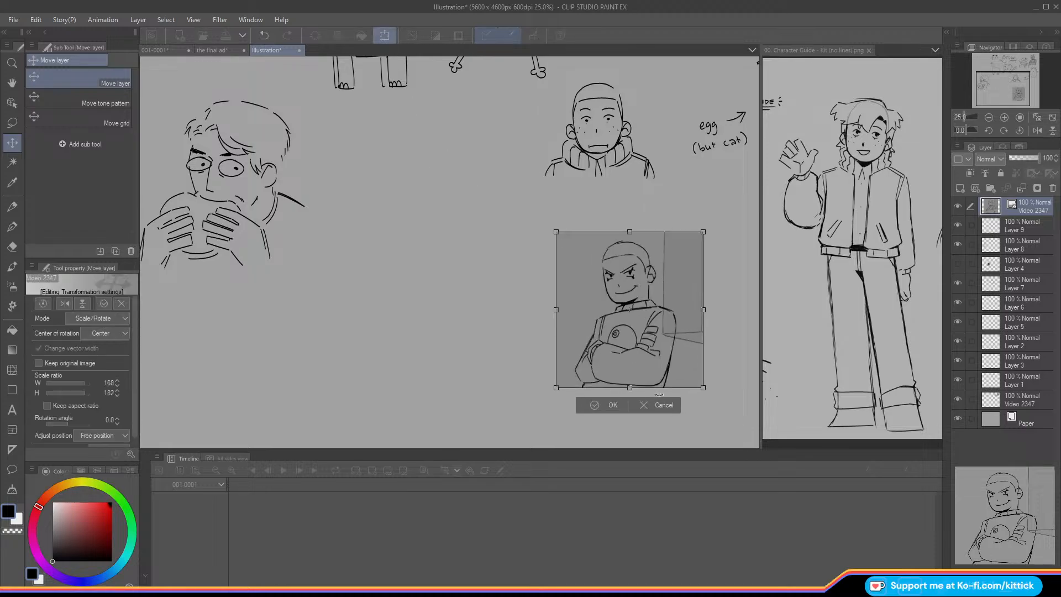
pyautogui.click(664, 404)
# Step: Enlarge the crossed-arms image to 182% with its aspect ratio kept, and position it below the freckled portrait
pyautogui.click(384, 35)
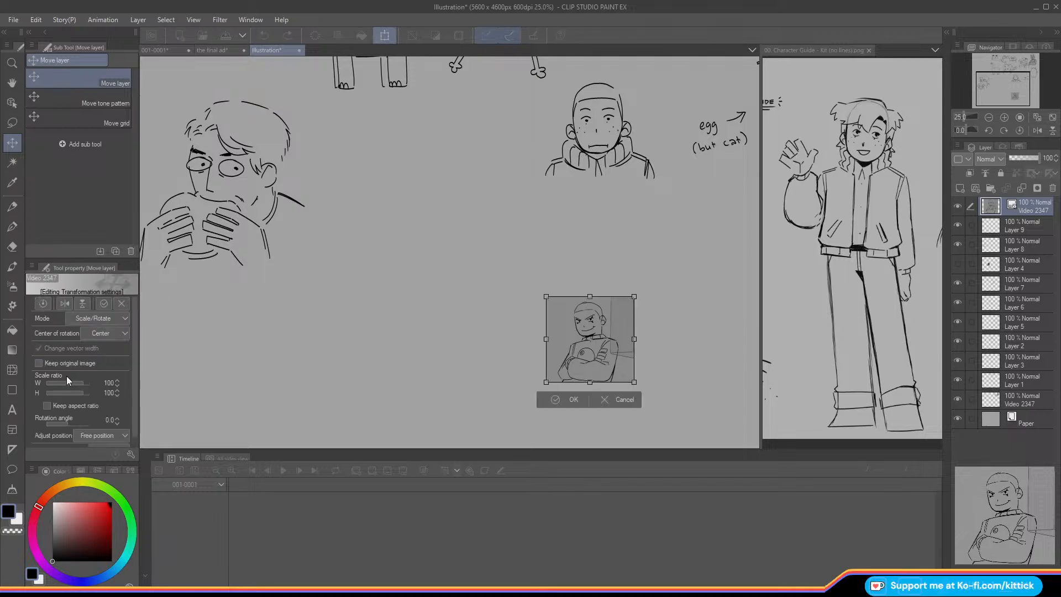
pyautogui.click(52, 406)
pyautogui.moveTo(546, 381); pyautogui.dragTo(474, 379)
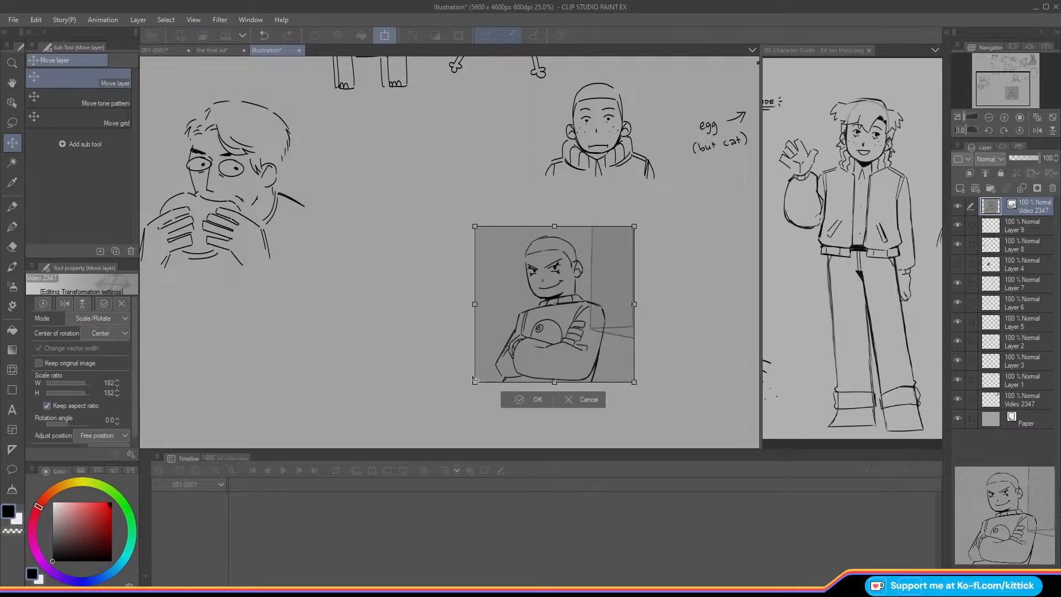
pyautogui.click(530, 399)
pyautogui.moveTo(485, 277); pyautogui.dragTo(546, 294)
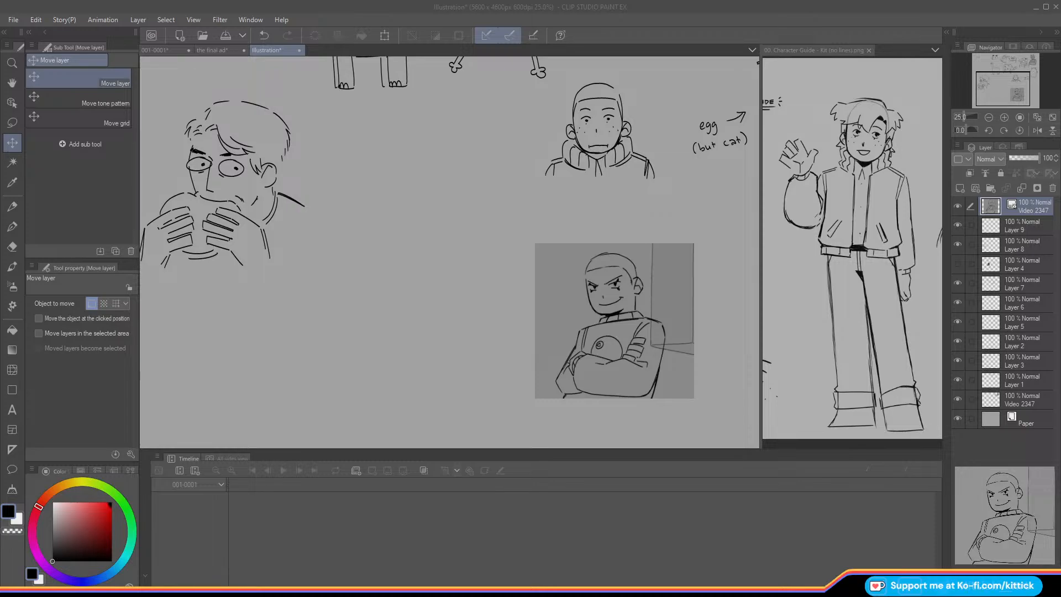
# Step: Paste the copied black square image with the yellow triangle onto the Illustration canvas
pyautogui.click(361, 165)
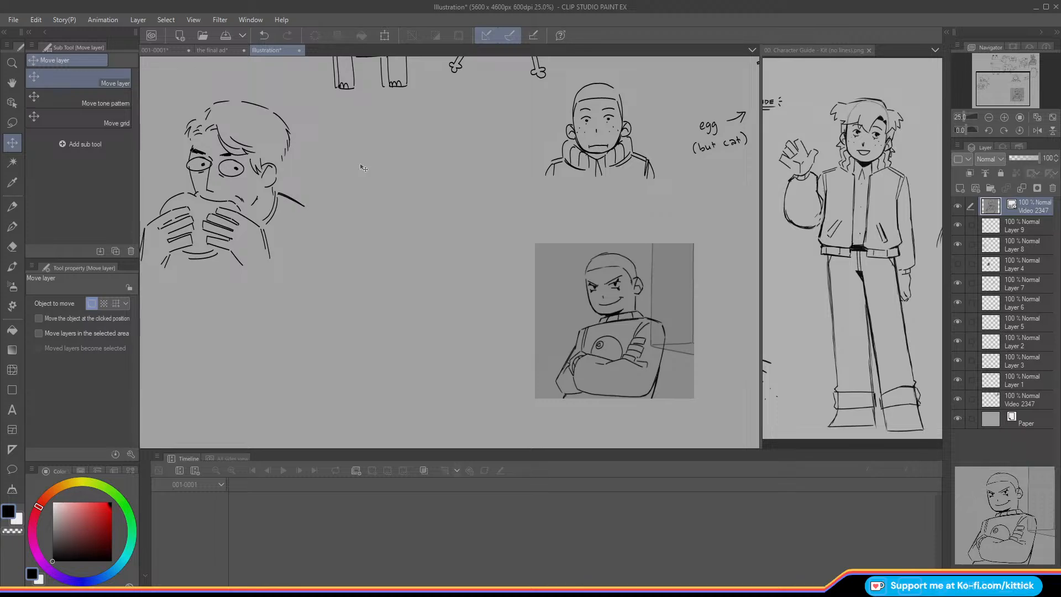
pyautogui.hotkey('ctrl', 'v')
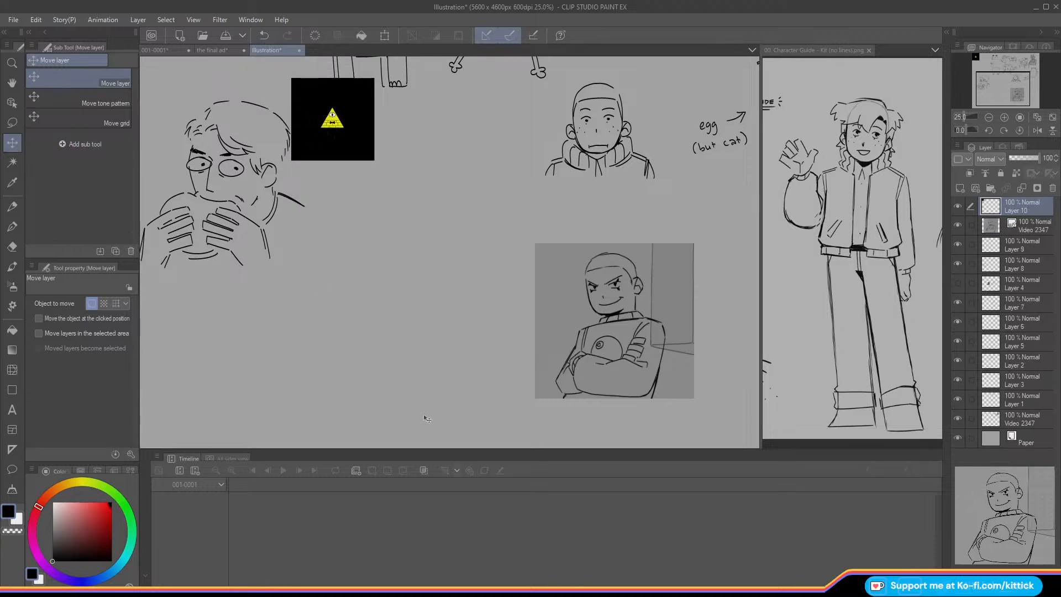
# Step: Undo the pasted black image of the yellow triangle and add a new layer above the bald character sketch
pyautogui.click(264, 37)
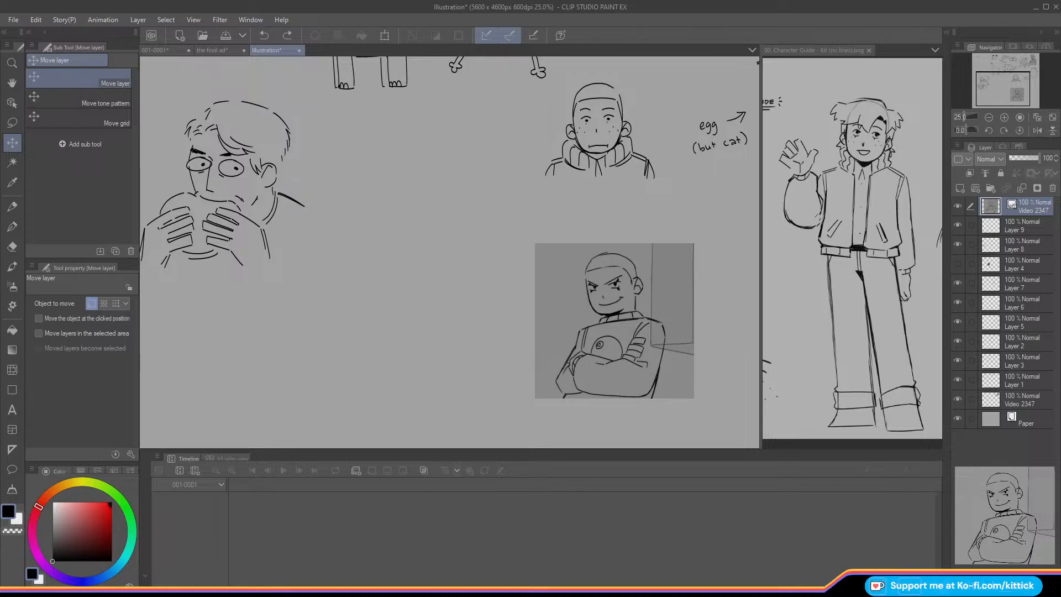
pyautogui.hotkey('alt', 'Tab')
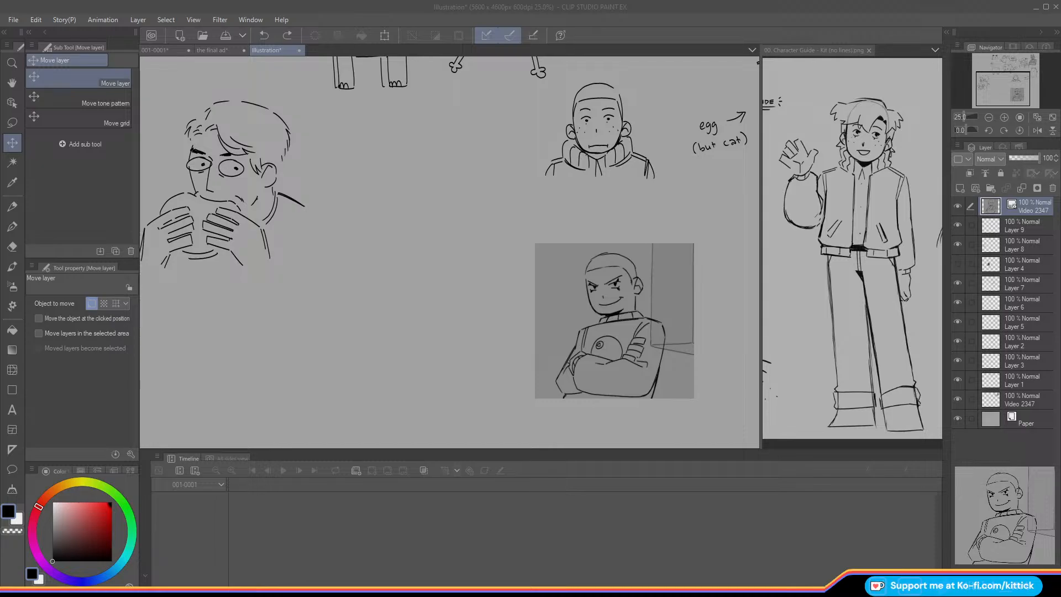
pyautogui.click(959, 187)
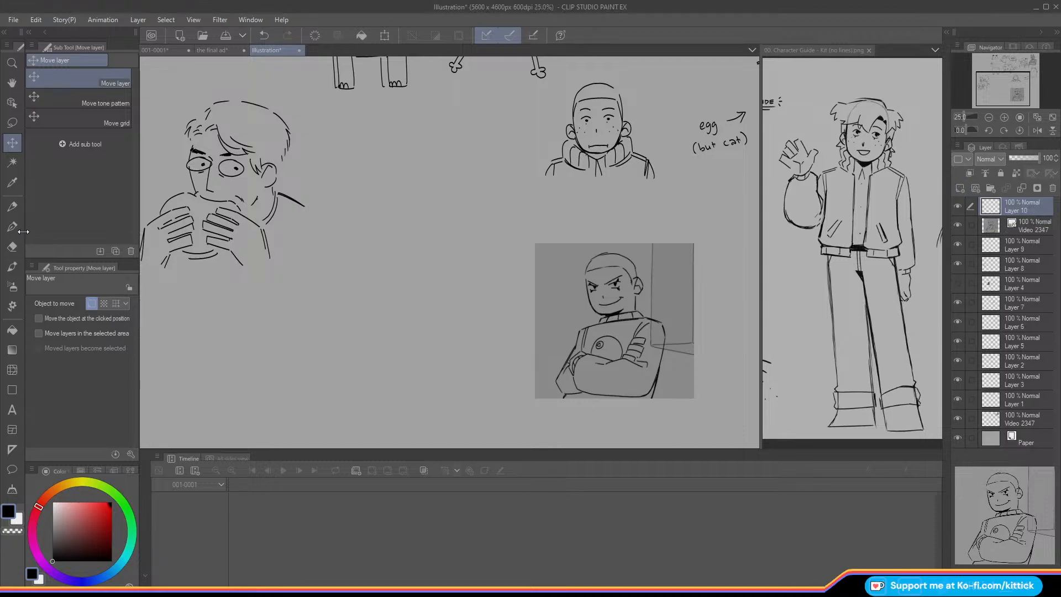
# Step: Paint a solid yellow-orange triangle beside the bald character sketch using the Design pencil at brush size 95
pyautogui.click(13, 207)
pyautogui.click(65, 485)
pyautogui.click(95, 502)
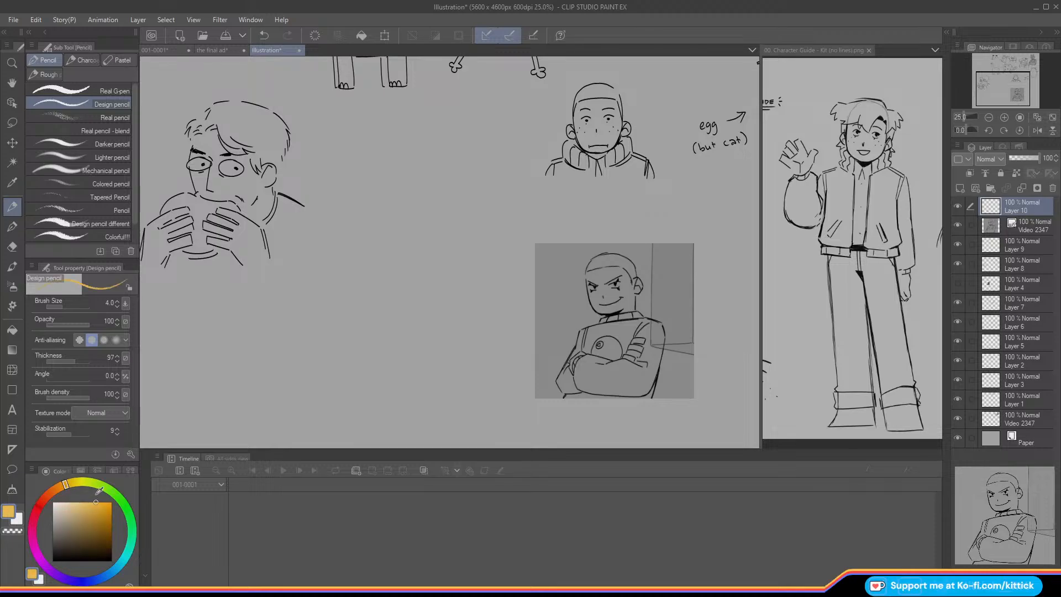
pyautogui.click(69, 306)
pyautogui.moveTo(75, 308); pyautogui.dragTo(82, 307)
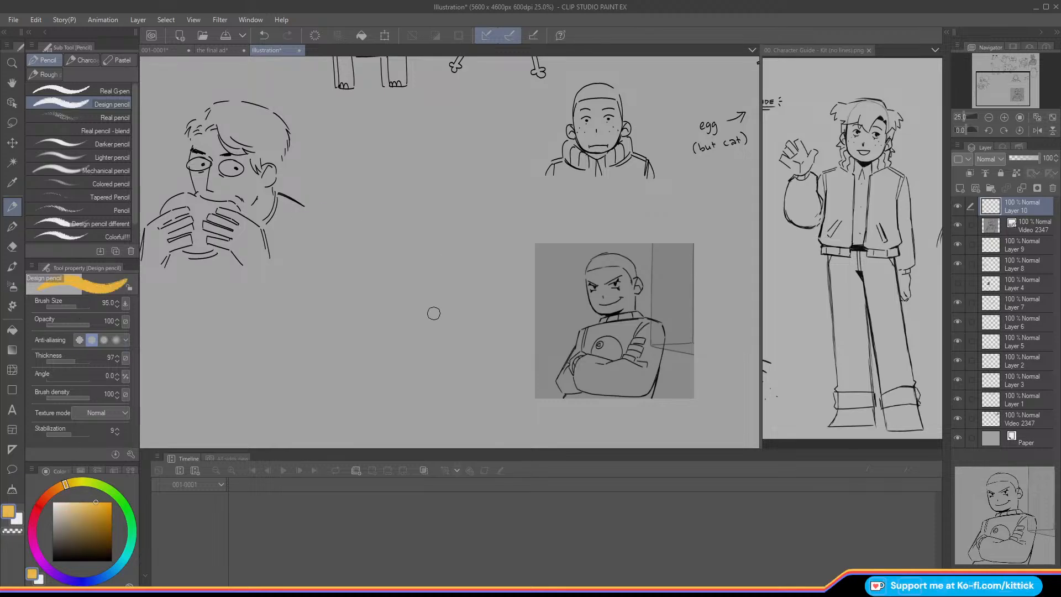
pyautogui.moveTo(422, 275)
pyautogui.mouseDown()
pyautogui.moveTo(449, 317)
pyautogui.moveTo(450, 348)
pyautogui.moveTo(398, 352)
pyautogui.mouseUp()
pyautogui.moveTo(419, 276); pyautogui.dragTo(387, 346)
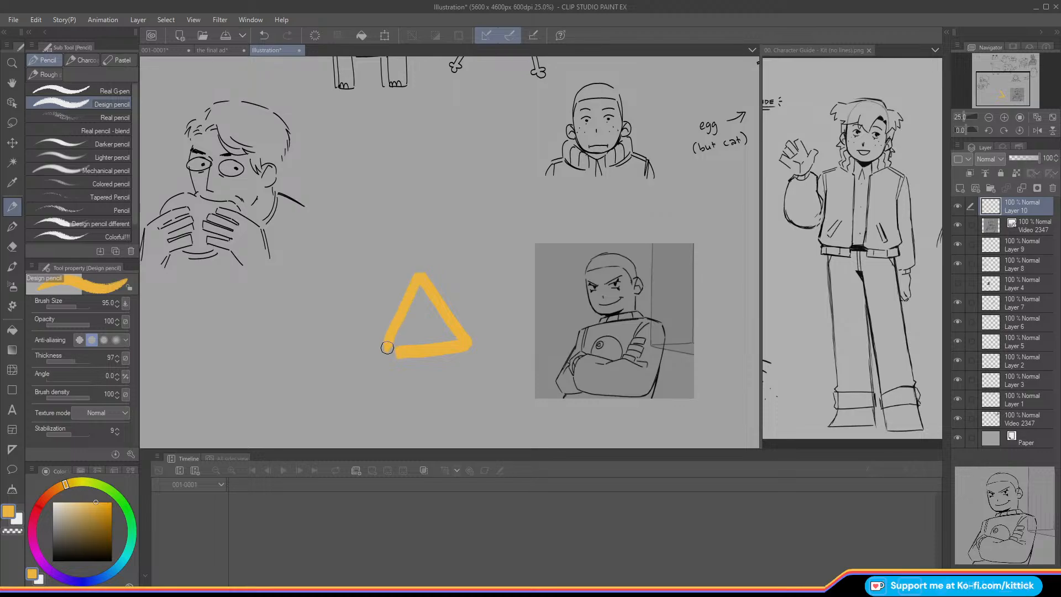
pyautogui.moveTo(448, 333)
pyautogui.mouseDown()
pyautogui.moveTo(416, 286)
pyautogui.moveTo(418, 326)
pyautogui.mouseUp()
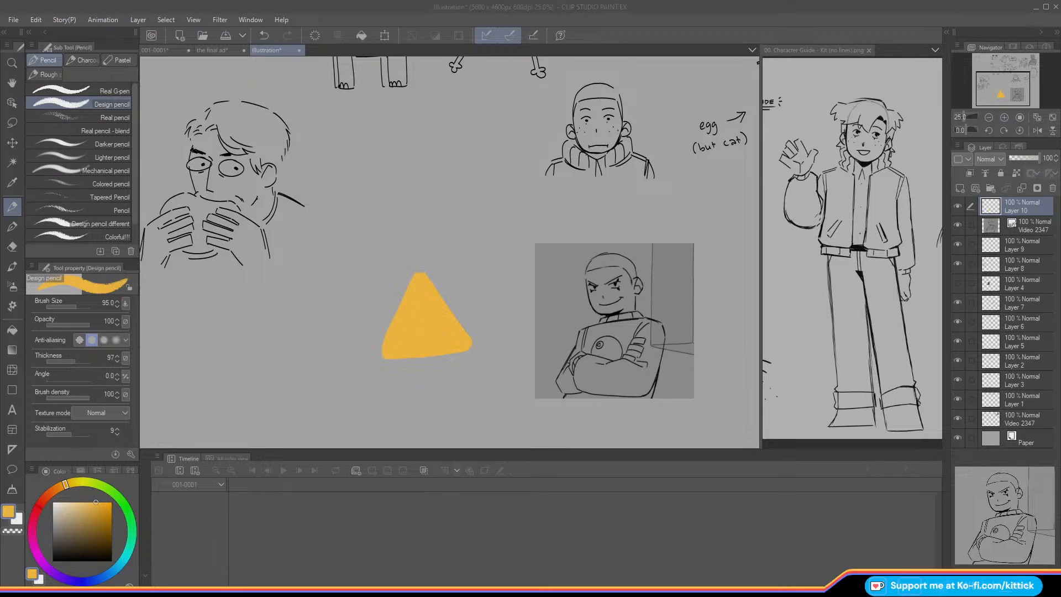
# Step: Draw a small black top hat above the triangle's tip with brush size 20.7
pyautogui.click(70, 307)
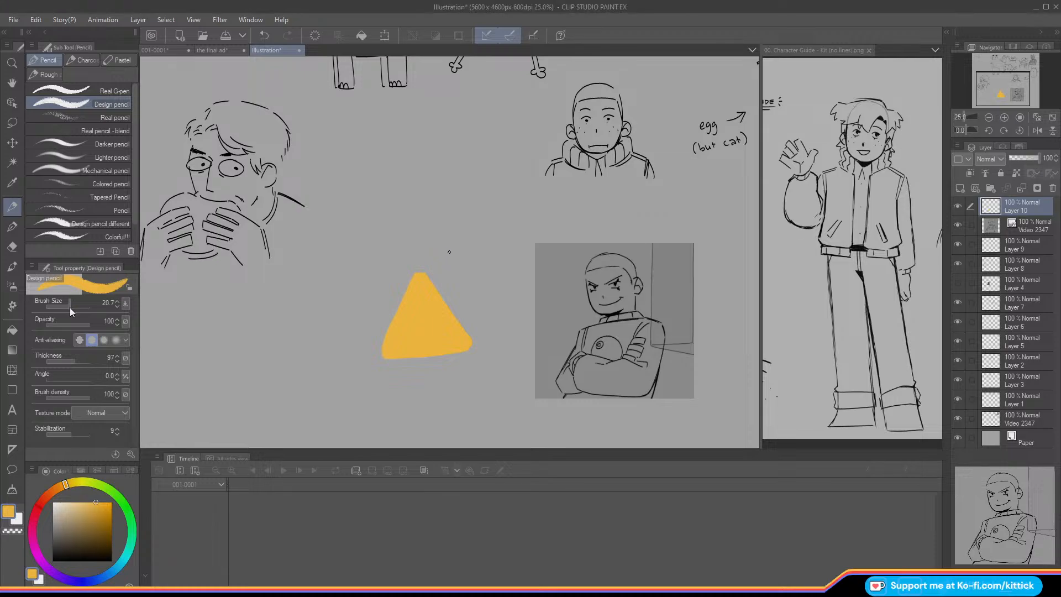
pyautogui.click(52, 561)
pyautogui.moveTo(408, 268)
pyautogui.mouseDown()
pyautogui.moveTo(430, 265)
pyautogui.moveTo(415, 243)
pyautogui.moveTo(418, 257)
pyautogui.mouseUp()
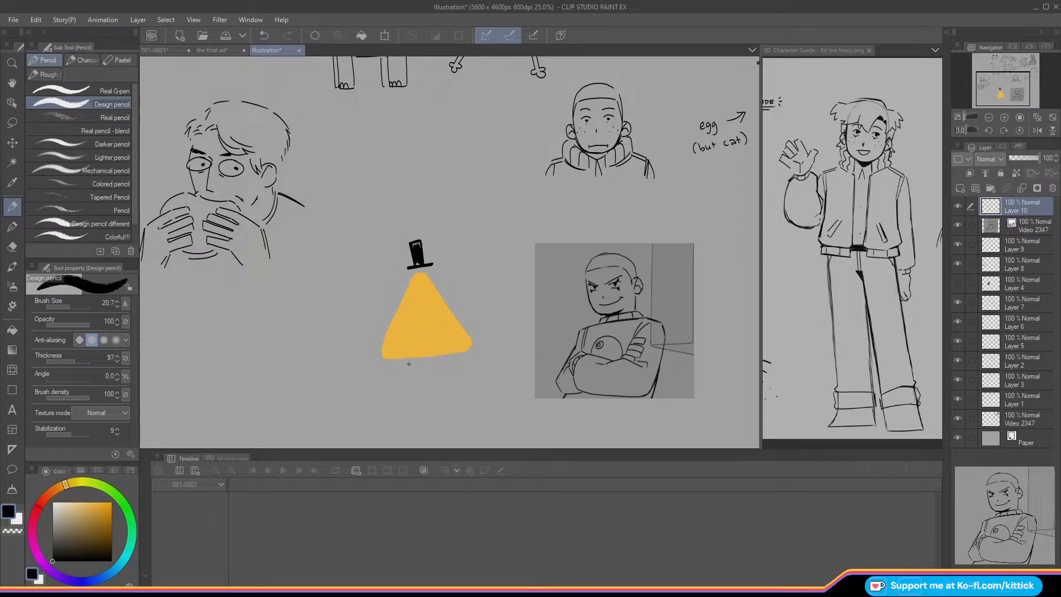
# Step: Add two short stick legs below the triangle and a curved arm with fingers on each side
pyautogui.moveTo(409, 364); pyautogui.dragTo(408, 395)
pyautogui.moveTo(441, 360); pyautogui.dragTo(437, 391)
pyautogui.moveTo(389, 315); pyautogui.dragTo(373, 344)
pyautogui.moveTo(454, 304); pyautogui.dragTo(480, 322)
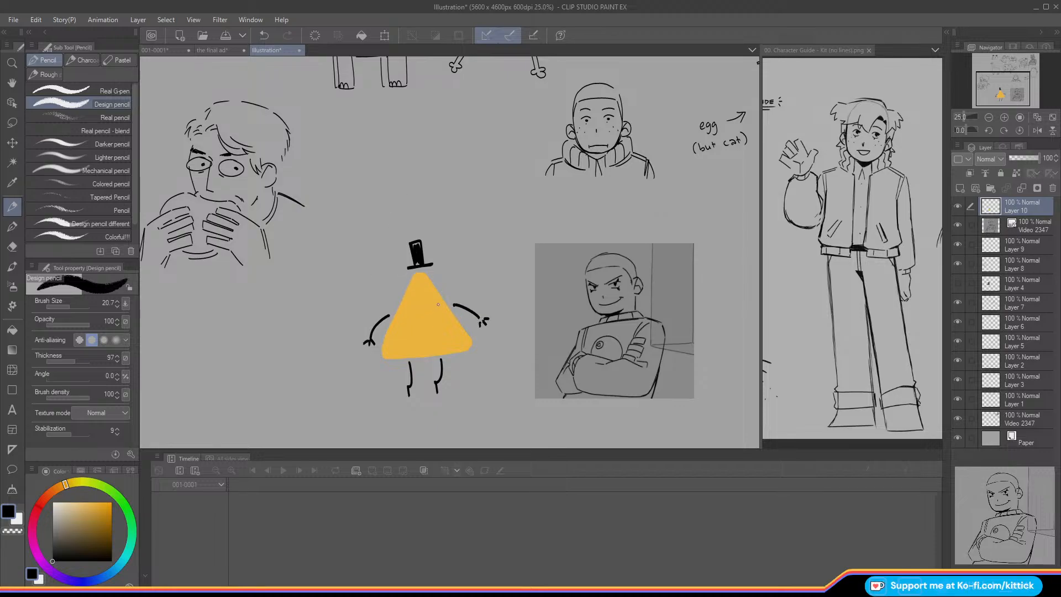
# Step: Draw a single lashed eye on the triangle with white fill and a black pupil, and merge Layer 10 into the layer below
pyautogui.moveTo(438, 304)
pyautogui.mouseDown()
pyautogui.moveTo(399, 317)
pyautogui.moveTo(413, 305)
pyautogui.moveTo(408, 316)
pyautogui.moveTo(440, 311)
pyautogui.moveTo(413, 301)
pyautogui.mouseUp()
pyautogui.hotkey('ctrl', 'z')
pyautogui.moveTo(423, 295); pyautogui.dragTo(424, 302)
pyautogui.moveTo(436, 297); pyautogui.dragTo(434, 302)
pyautogui.moveTo(63, 516); pyautogui.dragTo(53, 501)
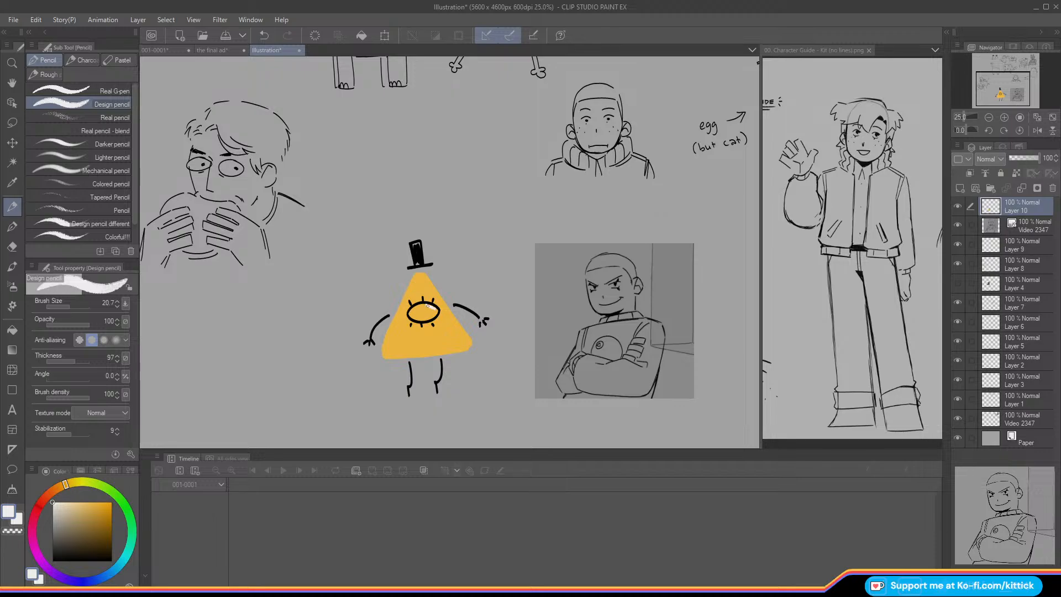
pyautogui.moveTo(427, 305)
pyautogui.mouseDown()
pyautogui.moveTo(414, 316)
pyautogui.moveTo(436, 314)
pyautogui.moveTo(417, 316)
pyautogui.mouseUp()
pyautogui.click(52, 560)
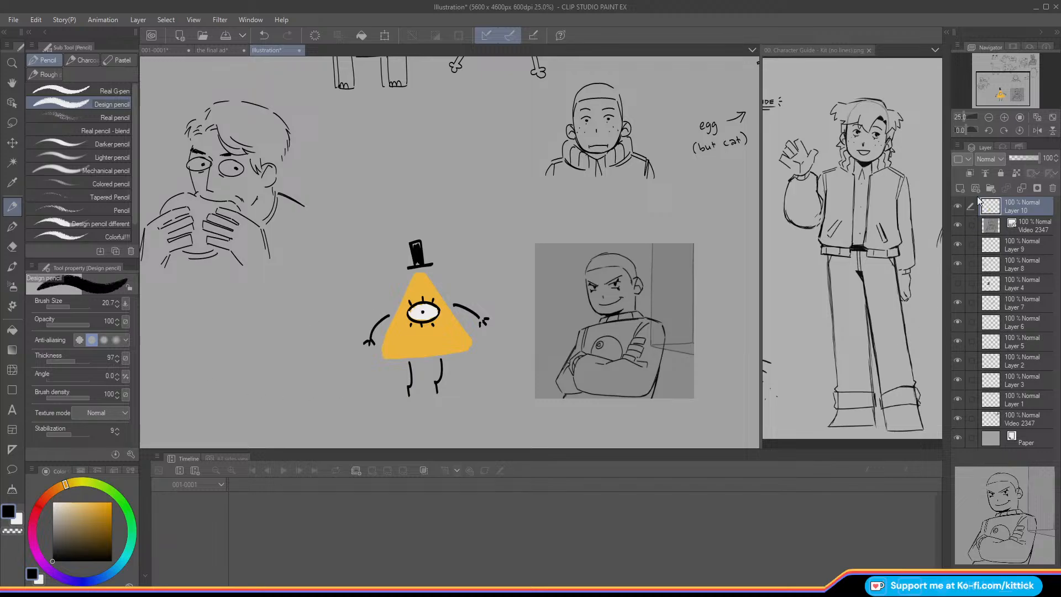
pyautogui.click(1006, 188)
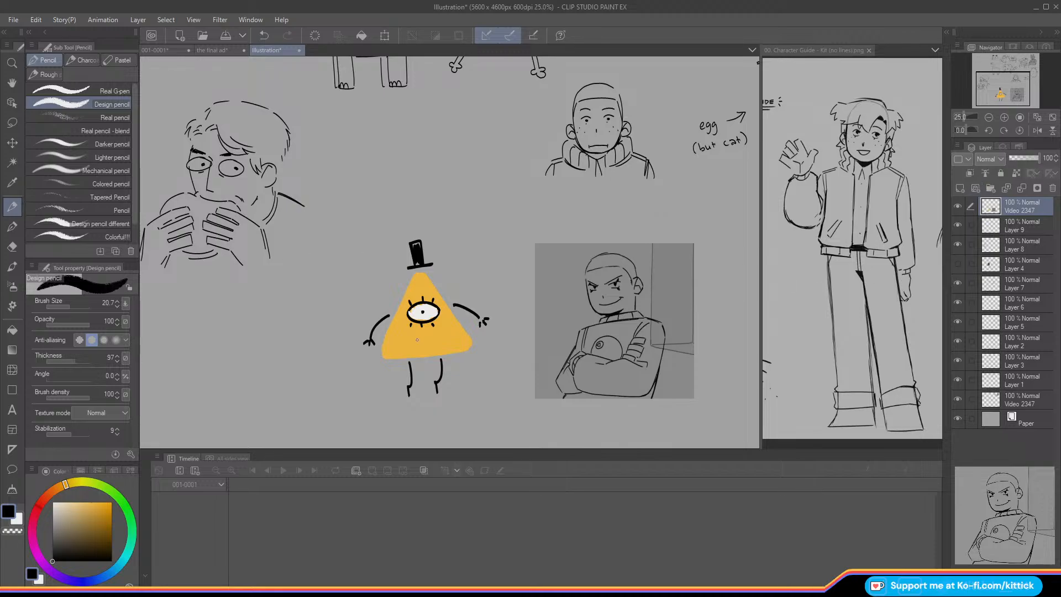
# Step: Draw a black bow tie under the eye, set the brush size to 14.1, and move the merged artwork down and left on the canvas
pyautogui.moveTo(411, 337); pyautogui.dragTo(434, 342)
pyautogui.moveTo(71, 306); pyautogui.dragTo(67, 301)
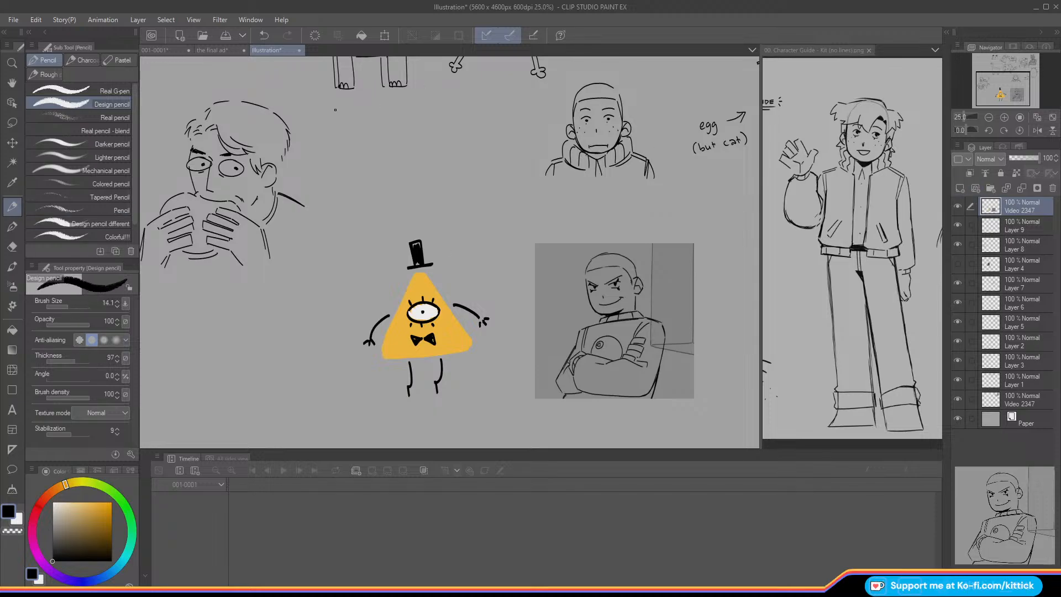
pyautogui.click(12, 142)
pyautogui.moveTo(356, 315)
pyautogui.mouseDown()
pyautogui.moveTo(297, 357)
pyautogui.moveTo(321, 304)
pyautogui.mouseUp()
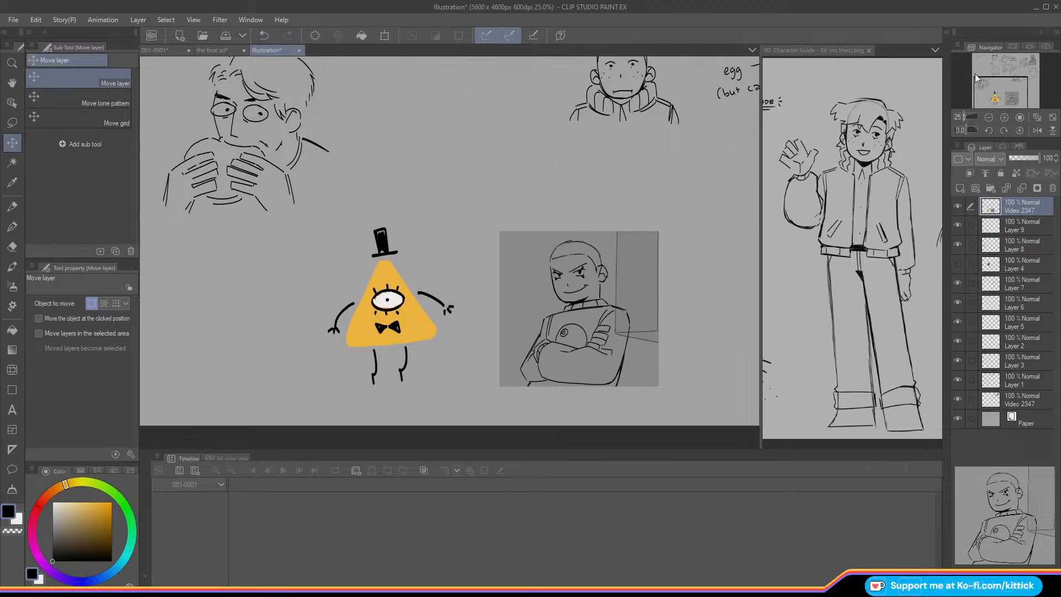
# Step: Handwrite "hello Bald Kittick," above the triangle character with a curved speech tail pointing to its hat
pyautogui.click(12, 208)
pyautogui.moveTo(412, 181); pyautogui.dragTo(409, 201)
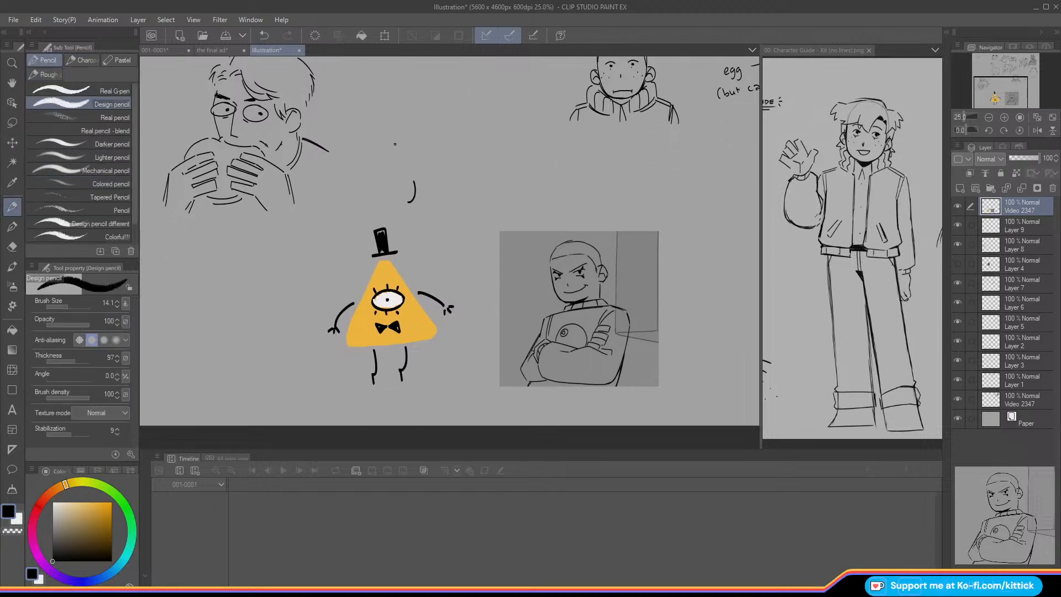
pyautogui.moveTo(395, 142); pyautogui.dragTo(408, 154)
pyautogui.moveTo(411, 142); pyautogui.dragTo(431, 152)
pyautogui.moveTo(432, 142); pyautogui.dragTo(445, 153)
pyautogui.moveTo(447, 141); pyautogui.dragTo(451, 152)
pyautogui.moveTo(456, 140)
pyautogui.mouseDown()
pyautogui.moveTo(459, 155)
pyautogui.moveTo(489, 148)
pyautogui.mouseUp()
pyautogui.hotkey('ctrl', 'z')
pyautogui.hotkey('ctrl', 'z')
pyautogui.moveTo(484, 143); pyautogui.dragTo(505, 147)
pyautogui.moveTo(511, 137); pyautogui.dragTo(511, 148)
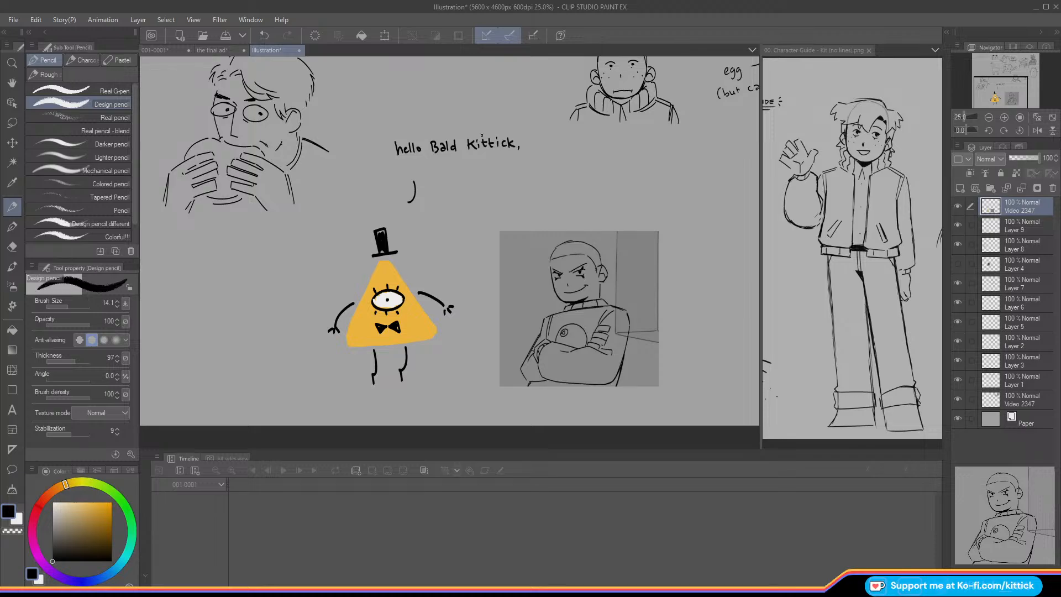
# Step: Handwrite the second line "I'm Bill Cypher" under the triangle character's greeting
pyautogui.moveTo(407, 161); pyautogui.dragTo(416, 160)
pyautogui.moveTo(412, 161); pyautogui.dragTo(411, 169)
pyautogui.moveTo(408, 169); pyautogui.dragTo(416, 168)
pyautogui.moveTo(419, 160); pyautogui.dragTo(492, 166)
pyautogui.moveTo(496, 159)
pyautogui.mouseDown()
pyautogui.moveTo(494, 175)
pyautogui.moveTo(511, 166)
pyautogui.mouseUp()
pyautogui.moveTo(513, 164); pyautogui.dragTo(521, 166)
# Step: Handwrite the reply "Hello Bill Cypher, I'm Bald Kittick" with a short speech tail above the bald character sketch
pyautogui.moveTo(520, 160)
pyautogui.mouseDown()
pyautogui.moveTo(584, 224)
pyautogui.moveTo(569, 180)
pyautogui.mouseUp()
pyautogui.moveTo(568, 182); pyautogui.dragTo(584, 186)
pyautogui.moveTo(590, 179)
pyautogui.mouseDown()
pyautogui.moveTo(658, 195)
pyautogui.moveTo(665, 186)
pyautogui.mouseUp()
pyautogui.moveTo(668, 176)
pyautogui.mouseDown()
pyautogui.moveTo(668, 190)
pyautogui.moveTo(680, 186)
pyautogui.mouseUp()
pyautogui.moveTo(682, 181); pyautogui.dragTo(686, 181)
pyautogui.moveTo(689, 185); pyautogui.dragTo(688, 190)
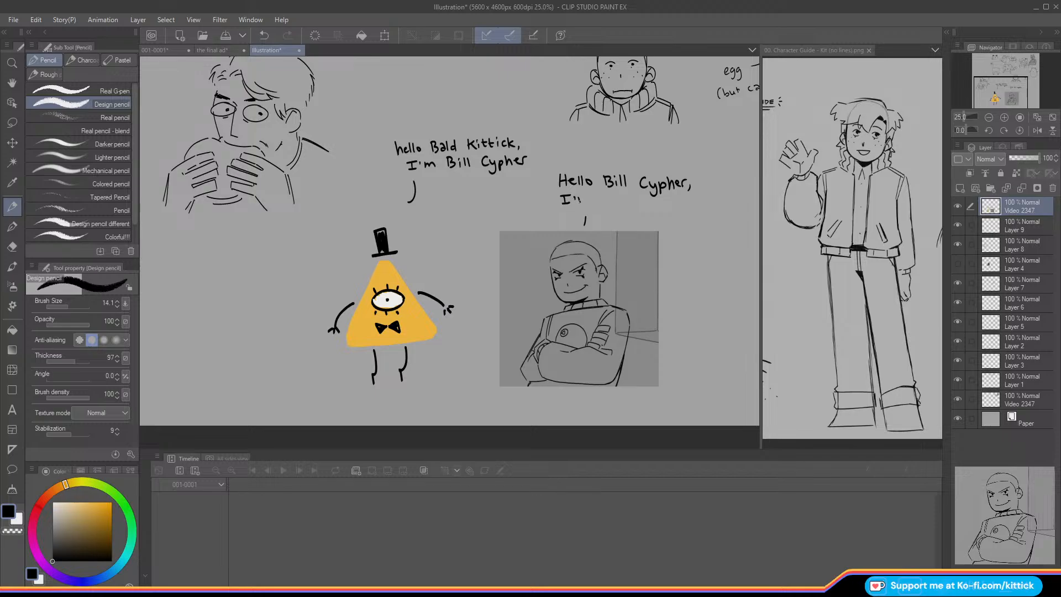
pyautogui.moveTo(580, 198)
pyautogui.mouseDown()
pyautogui.moveTo(636, 207)
pyautogui.moveTo(677, 197)
pyautogui.moveTo(680, 208)
pyautogui.mouseUp()
pyautogui.moveTo(689, 201); pyautogui.dragTo(692, 208)
pyautogui.moveTo(699, 199); pyautogui.dragTo(698, 208)
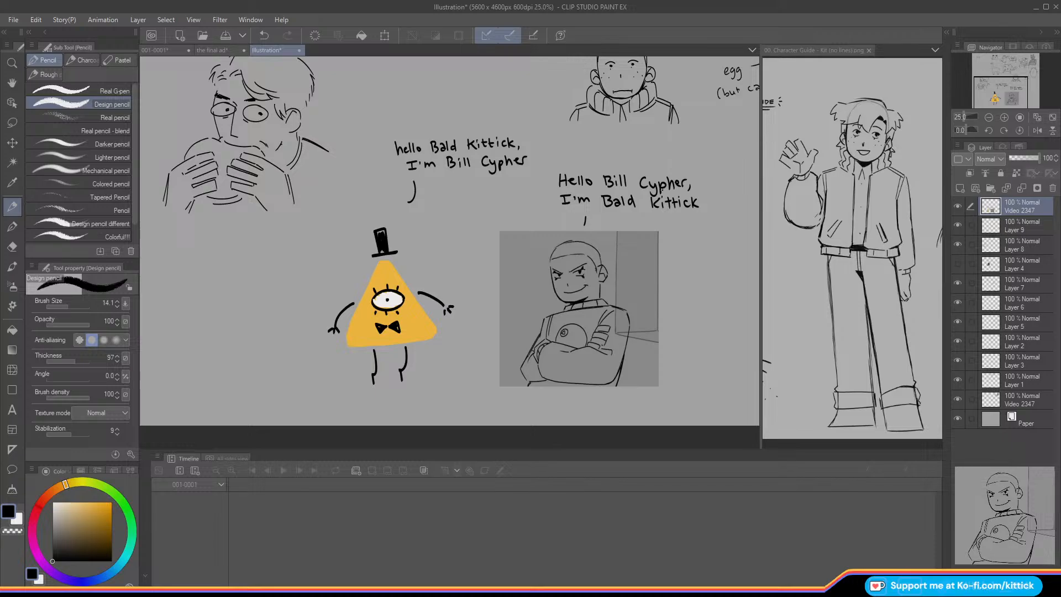
pyautogui.click(12, 142)
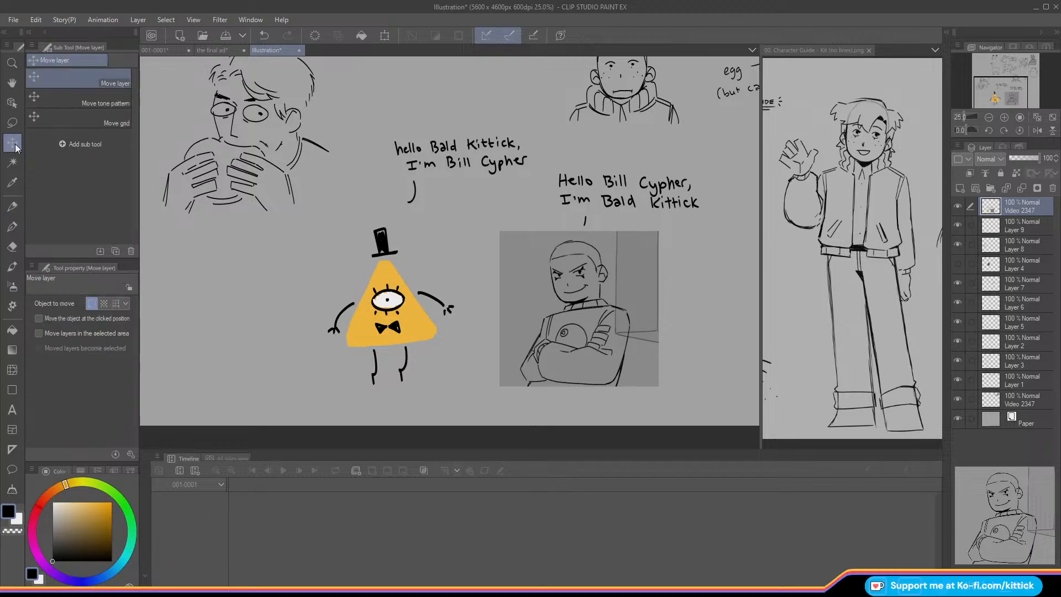
pyautogui.moveTo(1002, 83); pyautogui.dragTo(1001, 80)
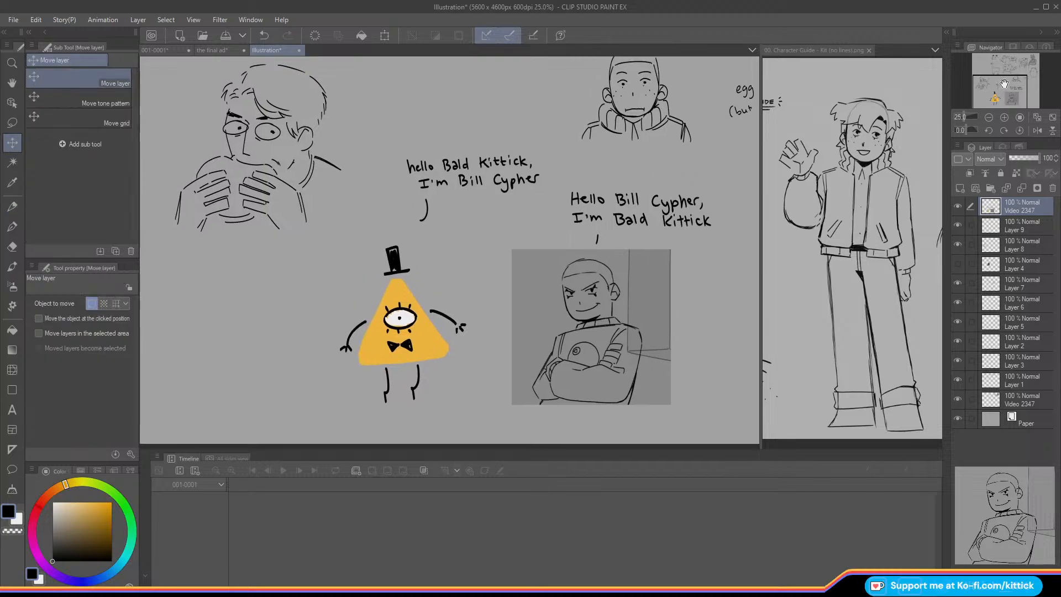
pyautogui.click(10, 126)
pyautogui.click(994, 264)
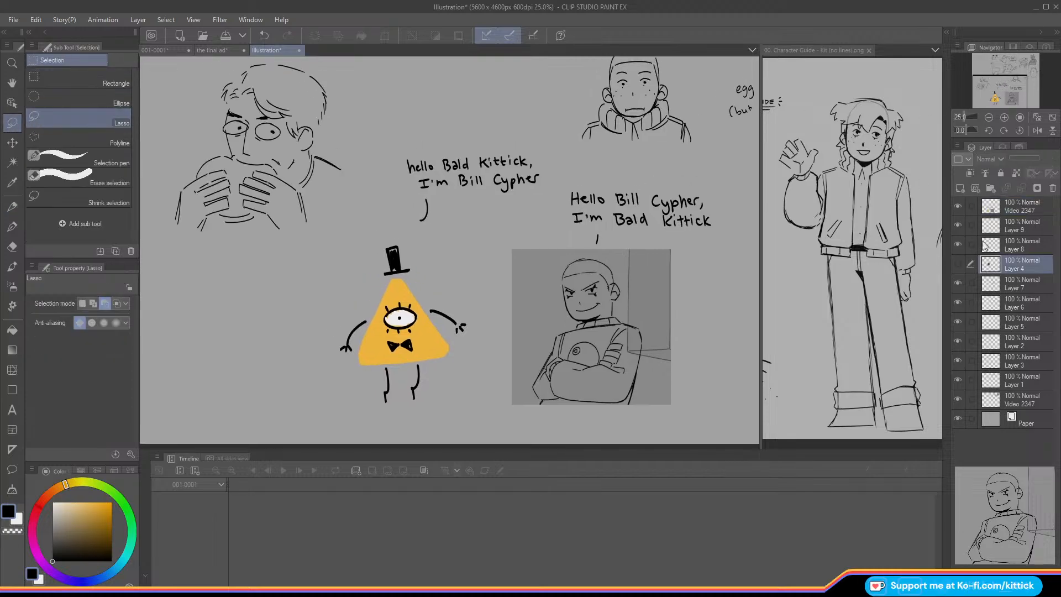
pyautogui.click(985, 246)
pyautogui.moveTo(278, 126)
pyautogui.mouseDown()
pyautogui.moveTo(268, 134)
pyautogui.moveTo(276, 126)
pyautogui.mouseUp()
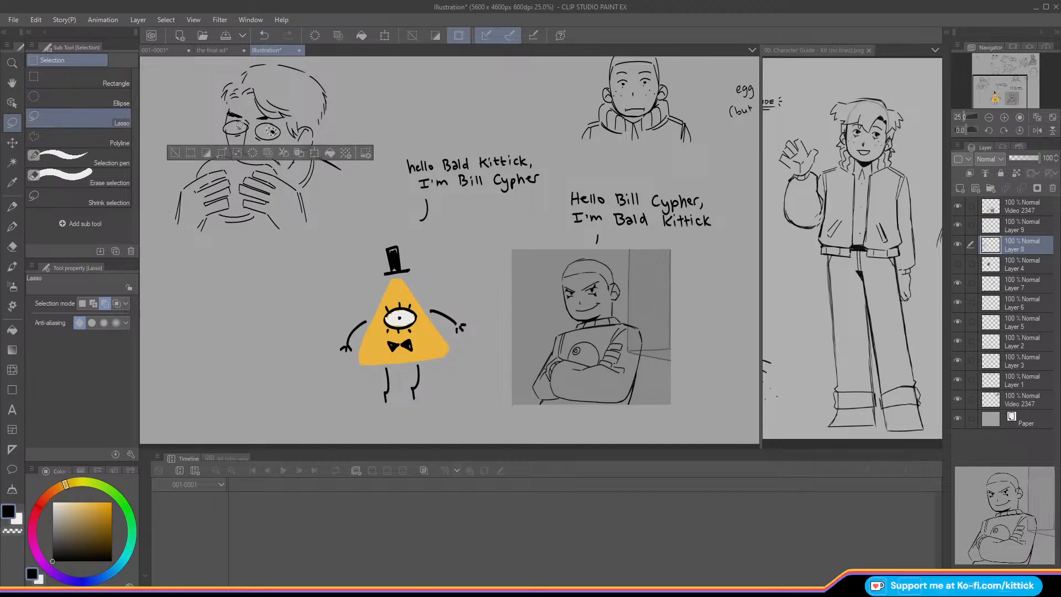
pyautogui.click(93, 304)
pyautogui.click(13, 143)
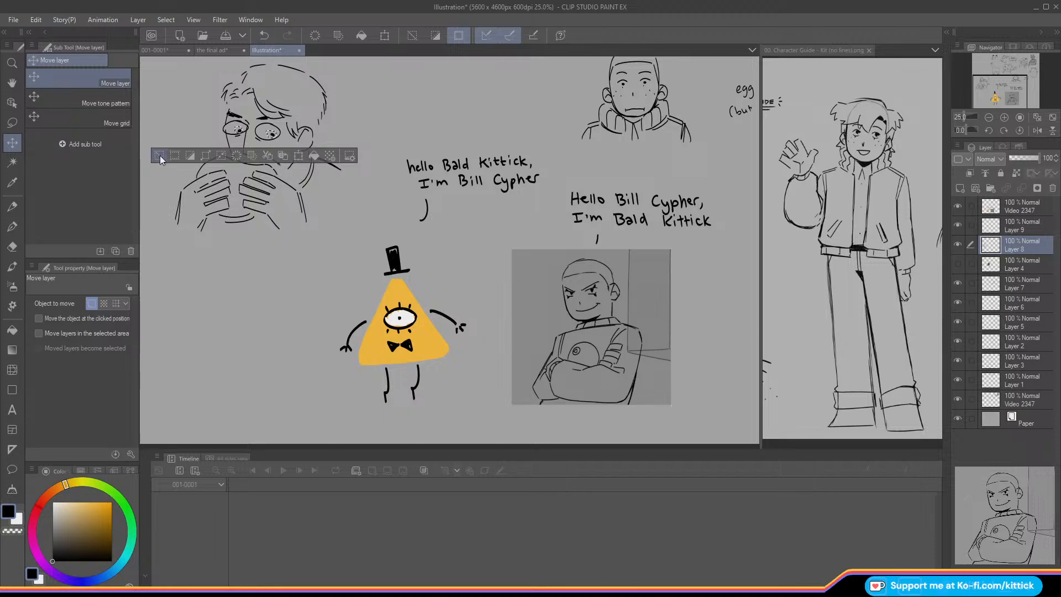
pyautogui.click(160, 155)
# Step: Correct "Cypher" to "Cipher" in both speech texts on the top layer by erasing each "y" and writing an "i"
pyautogui.click(16, 207)
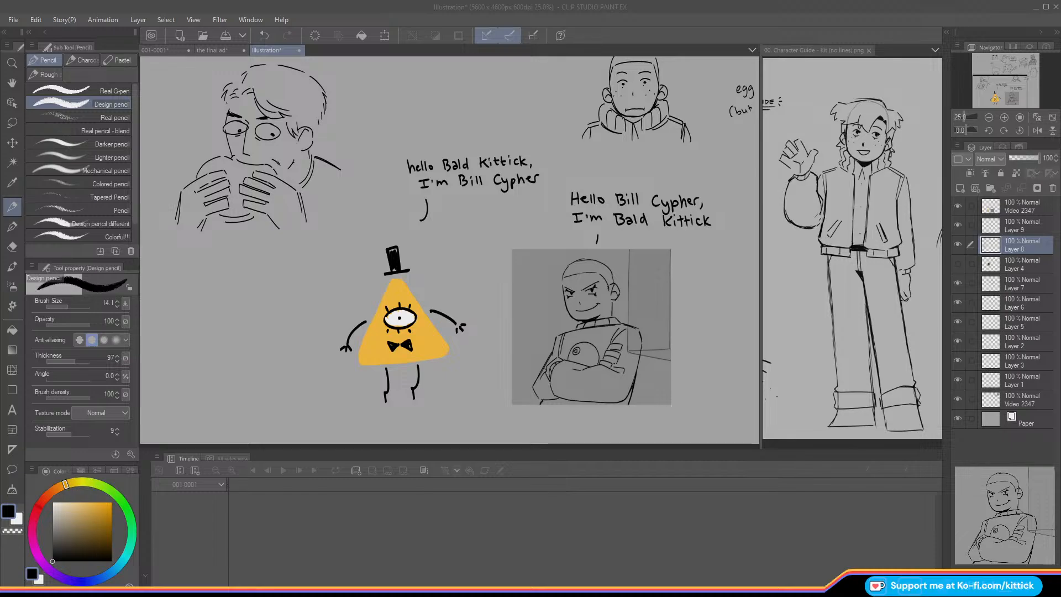
pyautogui.press('e')
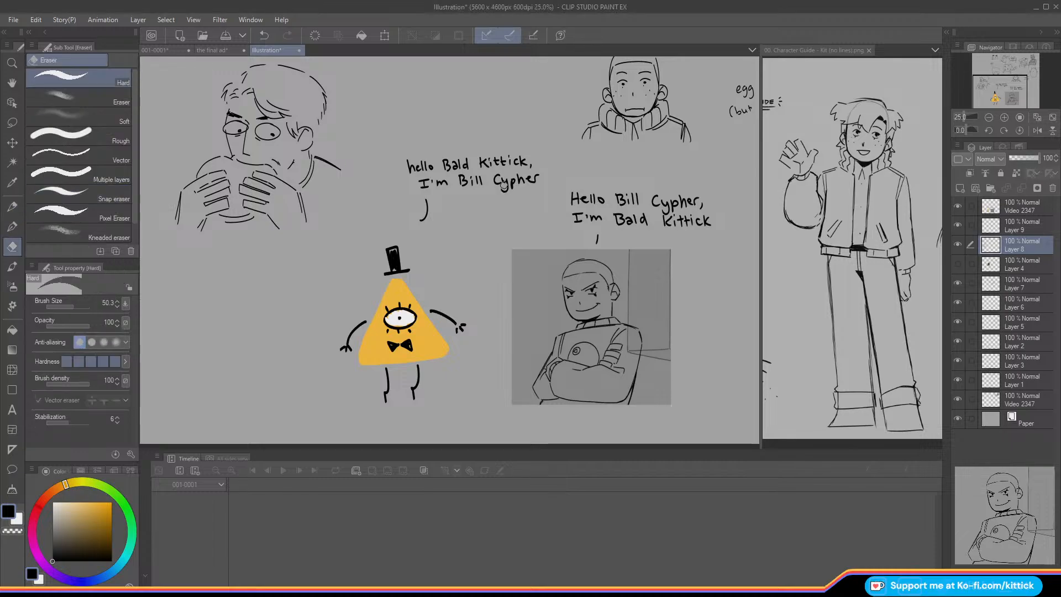
pyautogui.hotkey('alt', ']')
pyautogui.hotkey('alt', ']')
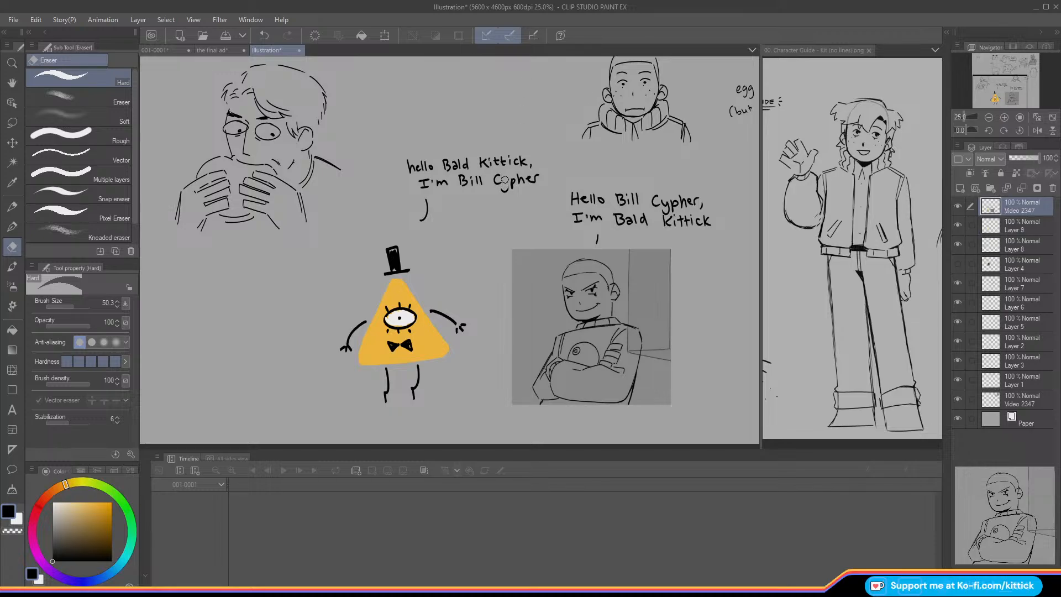
pyautogui.moveTo(504, 179); pyautogui.dragTo(505, 193)
pyautogui.moveTo(669, 199); pyautogui.dragTo(667, 214)
pyautogui.click(12, 213)
pyautogui.moveTo(505, 179); pyautogui.dragTo(504, 185)
pyautogui.click(505, 175)
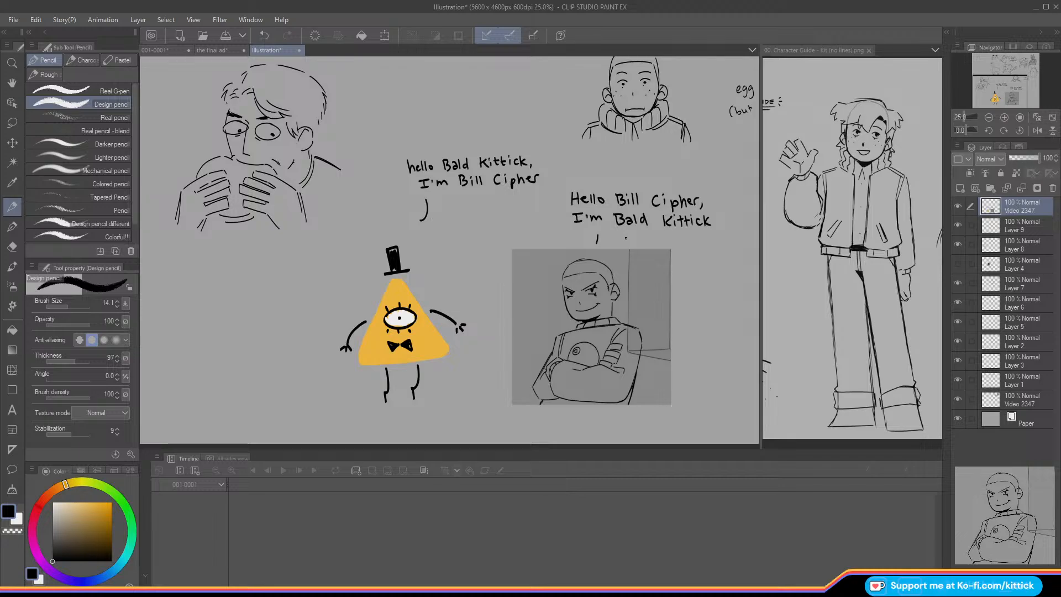
# Step: Switch to the 001-0001 animation document, set the pencil's brush size to 8, and go to frame 46
pyautogui.click(158, 50)
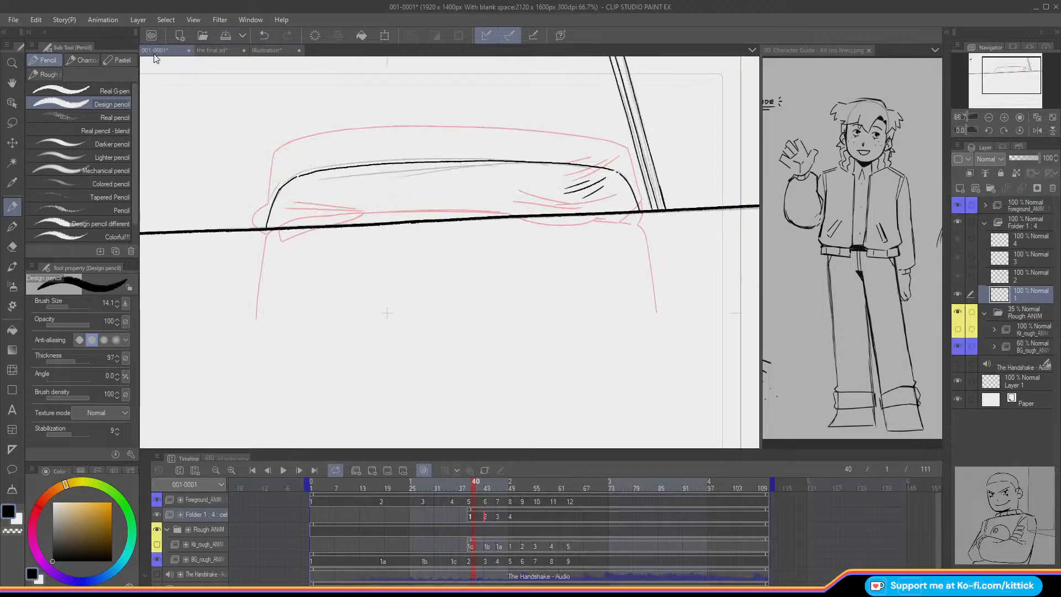
pyautogui.click(65, 307)
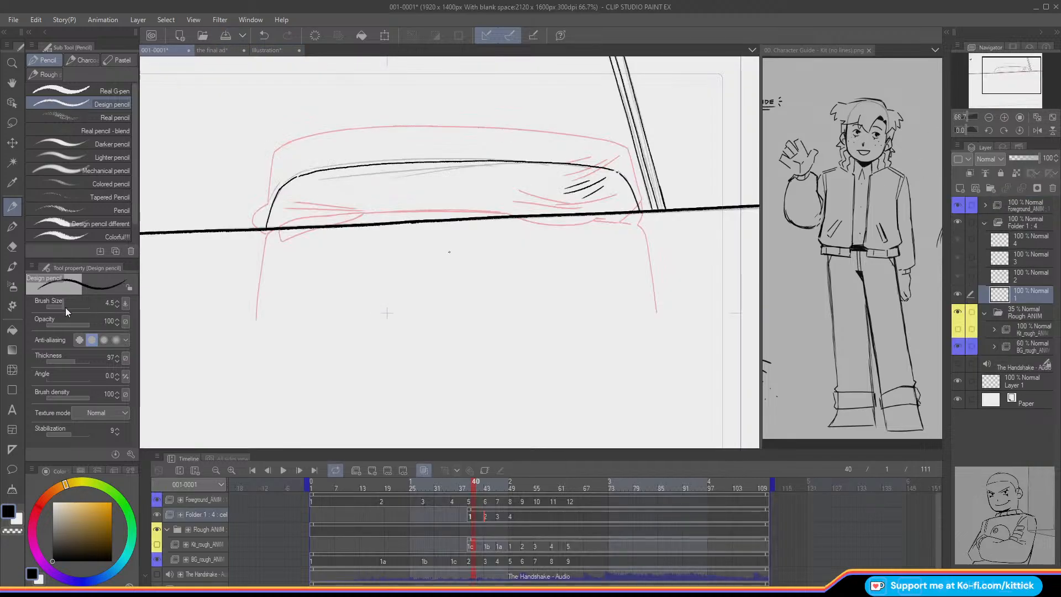
pyautogui.moveTo(65, 307)
pyautogui.mouseDown()
pyautogui.moveTo(115, 302)
pyautogui.moveTo(108, 309)
pyautogui.mouseUp()
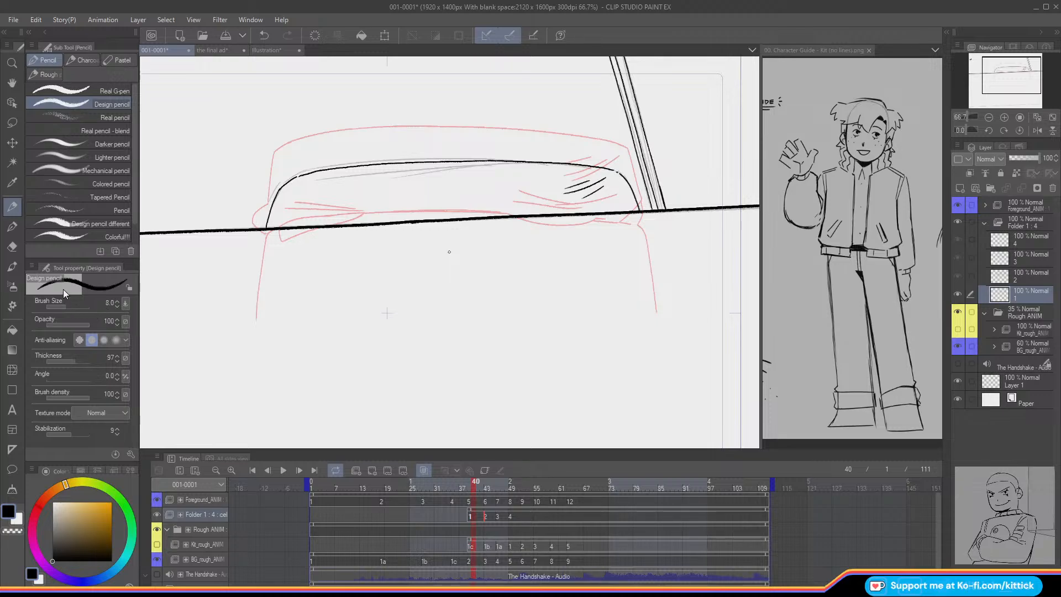
pyautogui.moveTo(476, 488)
pyautogui.mouseDown()
pyautogui.moveTo(465, 497)
pyautogui.moveTo(499, 503)
pyautogui.mouseUp()
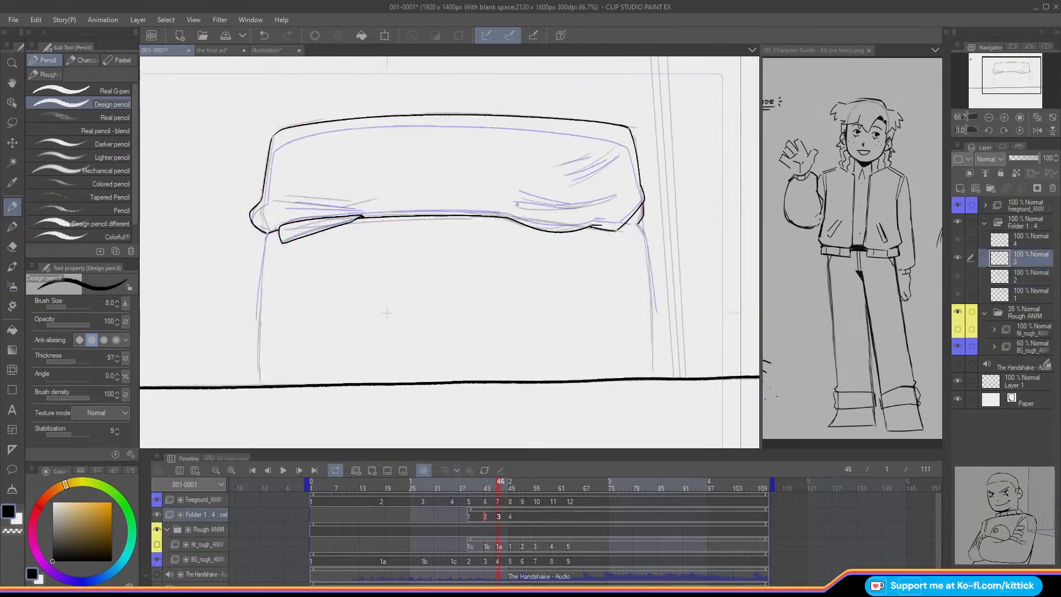
# Step: Ink the lower-right fold lines of the outlined shape on cel 3 with brush size 4, following the rough lines
pyautogui.click(117, 305)
pyautogui.click(117, 306)
pyautogui.click(118, 305)
pyautogui.click(117, 306)
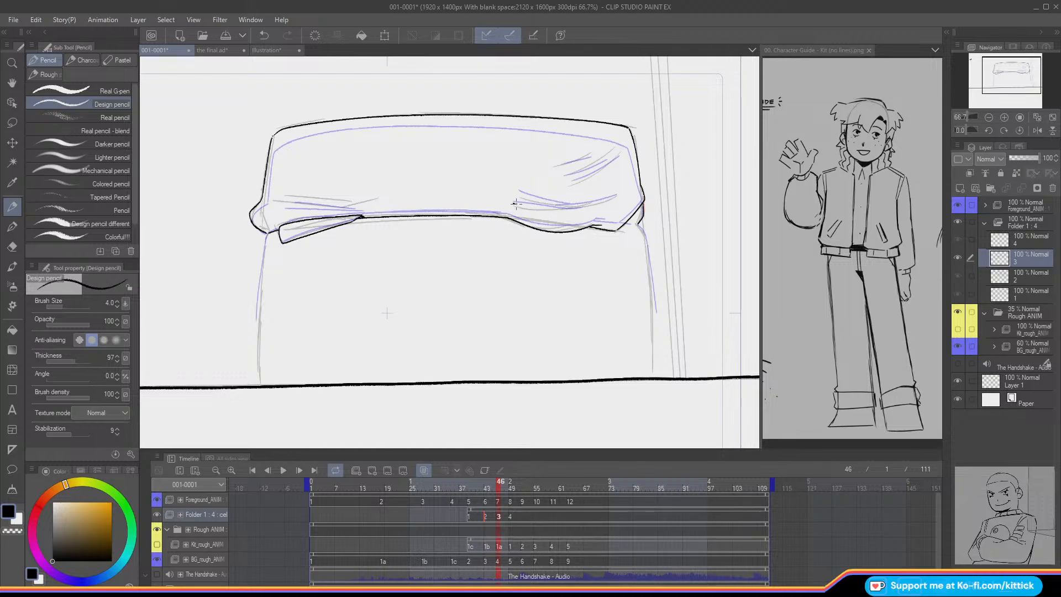
pyautogui.moveTo(513, 203); pyautogui.dragTo(578, 208)
pyautogui.moveTo(614, 194); pyautogui.dragTo(560, 205)
pyautogui.hotkey('ctrl', 'z')
pyautogui.hotkey('ctrl', 'z')
pyautogui.hotkey('ctrl', 'z')
pyautogui.moveTo(521, 193); pyautogui.dragTo(569, 202)
# Step: Set the pencil's stabilization to 54 and ink the fold lines near the shape's upper-right corner on cel 3
pyautogui.moveTo(75, 435); pyautogui.dragTo(83, 434)
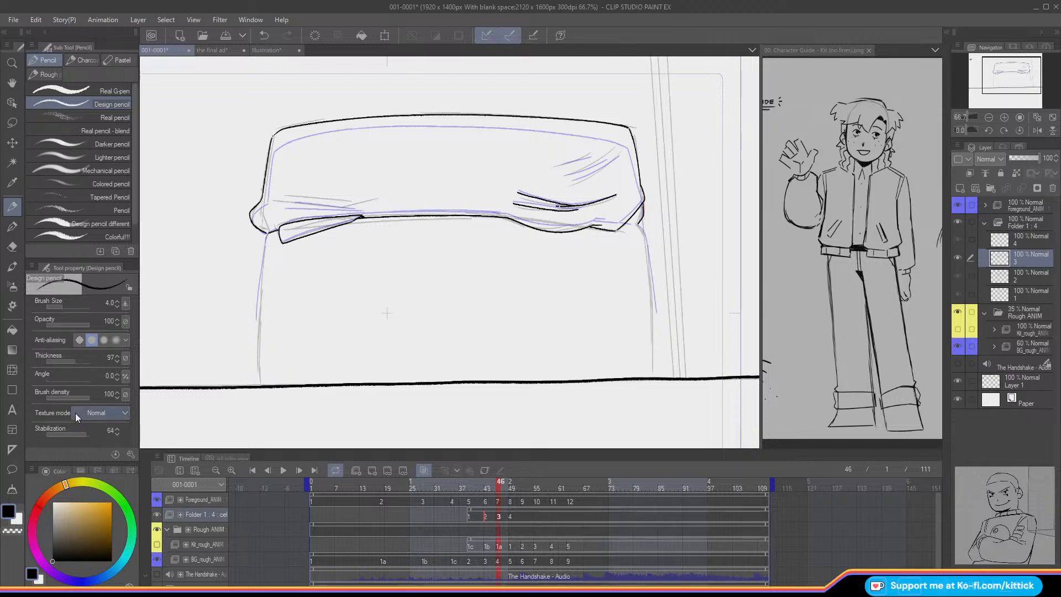
pyautogui.moveTo(619, 152)
pyautogui.mouseDown()
pyautogui.moveTo(578, 182)
pyautogui.moveTo(599, 160)
pyautogui.moveTo(570, 174)
pyautogui.mouseUp()
pyautogui.moveTo(1006, 72); pyautogui.dragTo(989, 71)
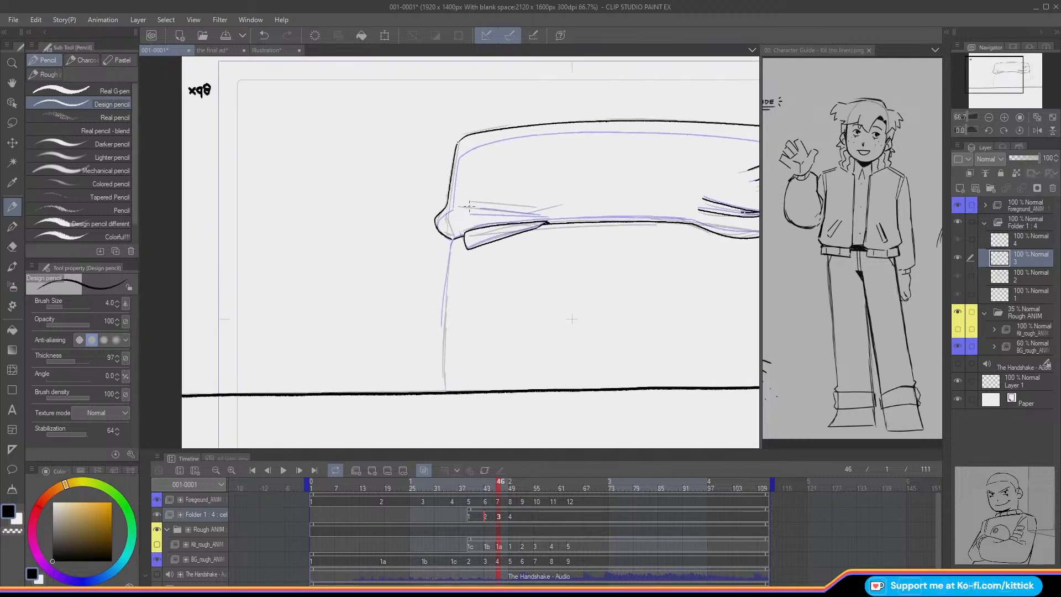
# Step: Ink the upper fold line near the shape's lower-left corner on cel 3 and compare the cel with cel 2
pyautogui.moveTo(464, 207)
pyautogui.mouseDown()
pyautogui.moveTo(532, 213)
pyautogui.moveTo(483, 204)
pyautogui.moveTo(529, 211)
pyautogui.mouseUp()
pyautogui.moveTo(985, 73); pyautogui.dragTo(985, 79)
pyautogui.press('Left')
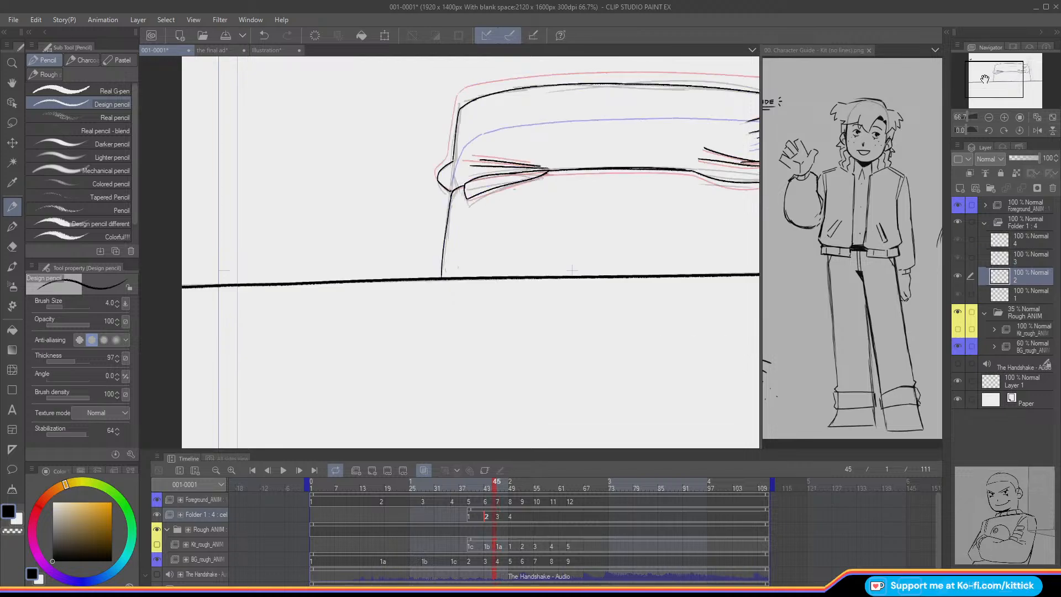
pyautogui.press('Right')
pyautogui.press('Left')
pyautogui.press('Right')
pyautogui.press('Left')
pyautogui.press('Right')
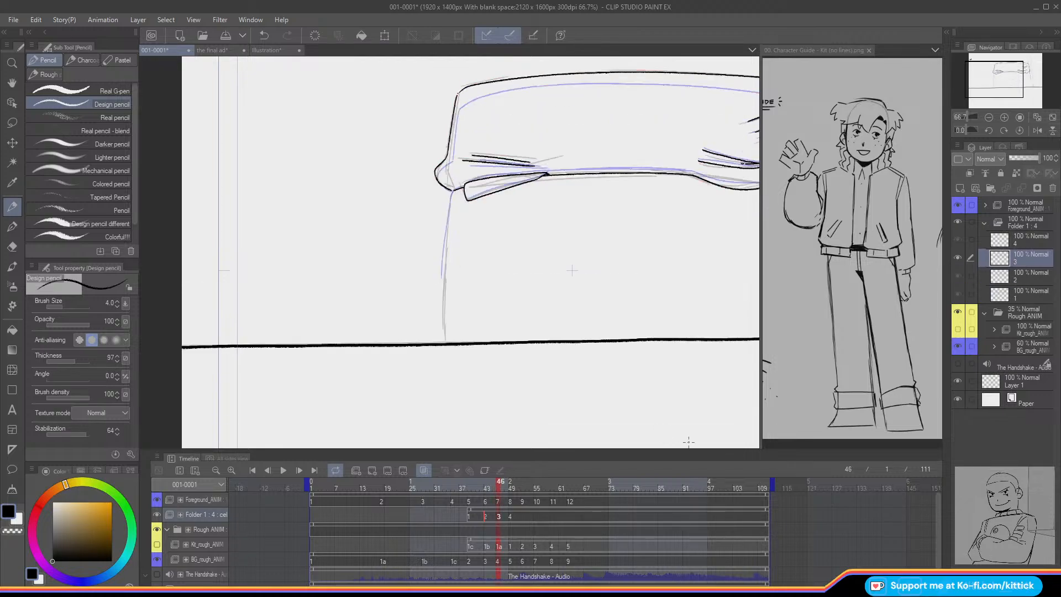
# Step: Ink the left and right sides of the shape on cel 3 from the folded band down to the ground line
pyautogui.moveTo(452, 191); pyautogui.dragTo(447, 343)
pyautogui.hotkey('ctrl', 'z')
pyautogui.moveTo(1012, 89); pyautogui.dragTo(1030, 91)
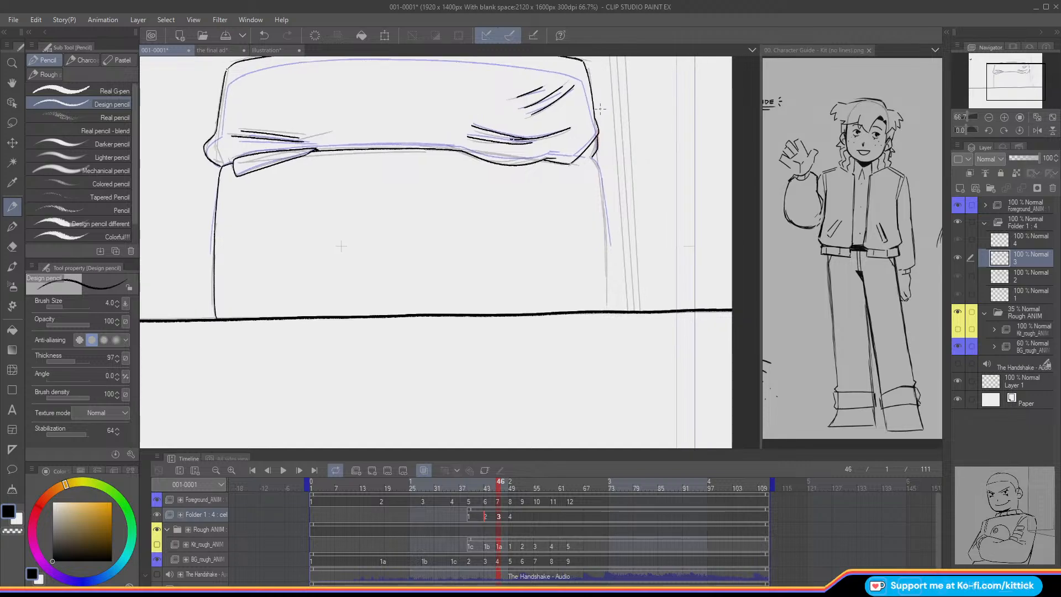
pyautogui.hotkey('ctrl', 'z')
pyautogui.moveTo(598, 171); pyautogui.dragTo(606, 310)
pyautogui.click(1037, 118)
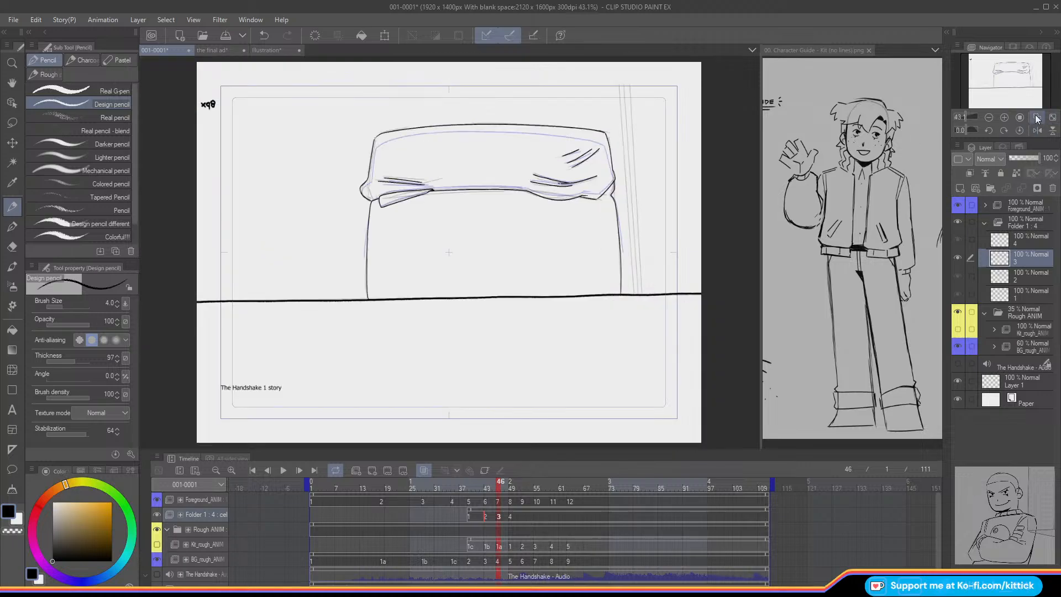
# Step: Turn off onion skin and flip between frames 45 and 46 to compare the inked lines of cels 2 and 3
pyautogui.press('o')
pyautogui.press('Left')
pyautogui.press('Right')
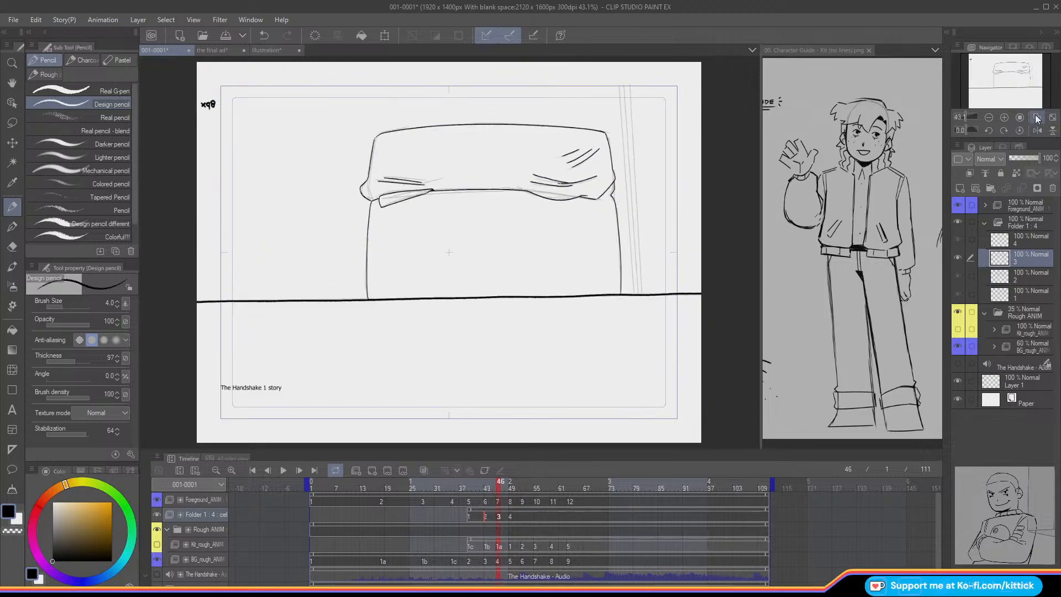
pyautogui.press('Left')
pyautogui.press('Right')
pyautogui.press('Left')
pyautogui.press('Right')
pyautogui.press('Left')
pyautogui.press('Right')
pyautogui.press('Left')
pyautogui.press('Right')
pyautogui.press('Left')
pyautogui.press('Right')
# Step: Erase the band's lower edge near its right corner on cel 3 and redraw it, checking it against cel 2
pyautogui.click(17, 250)
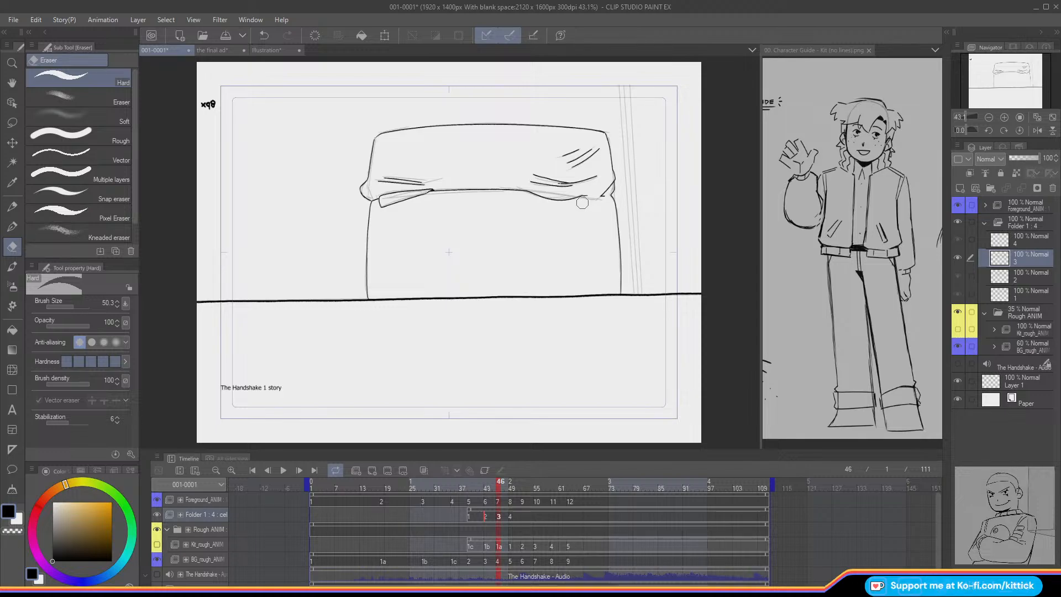
pyautogui.press('p')
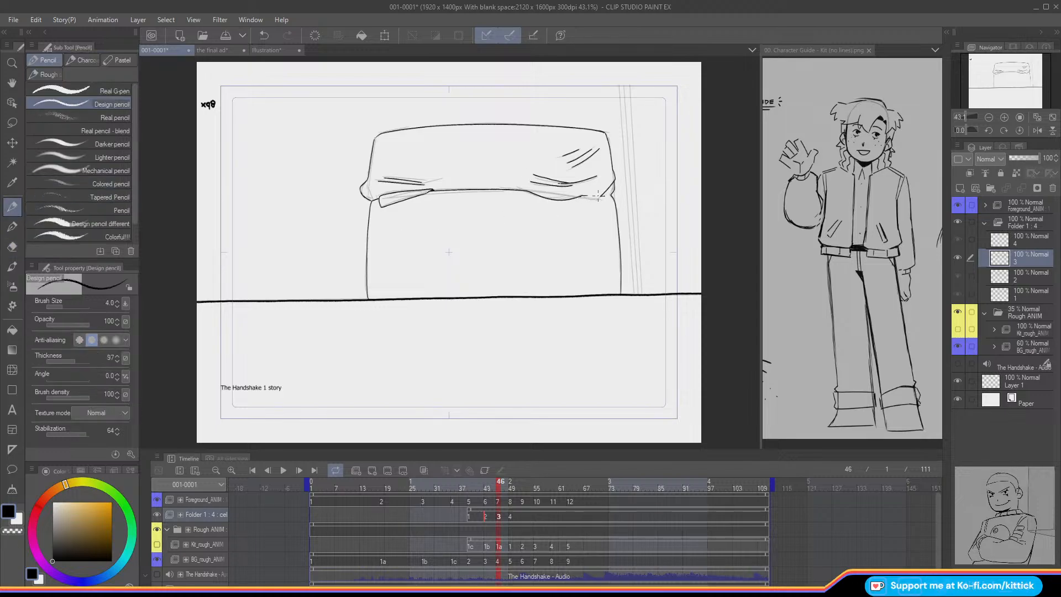
pyautogui.moveTo(604, 195); pyautogui.dragTo(587, 196)
pyautogui.press('Left')
pyautogui.press('Right')
pyautogui.press('Left')
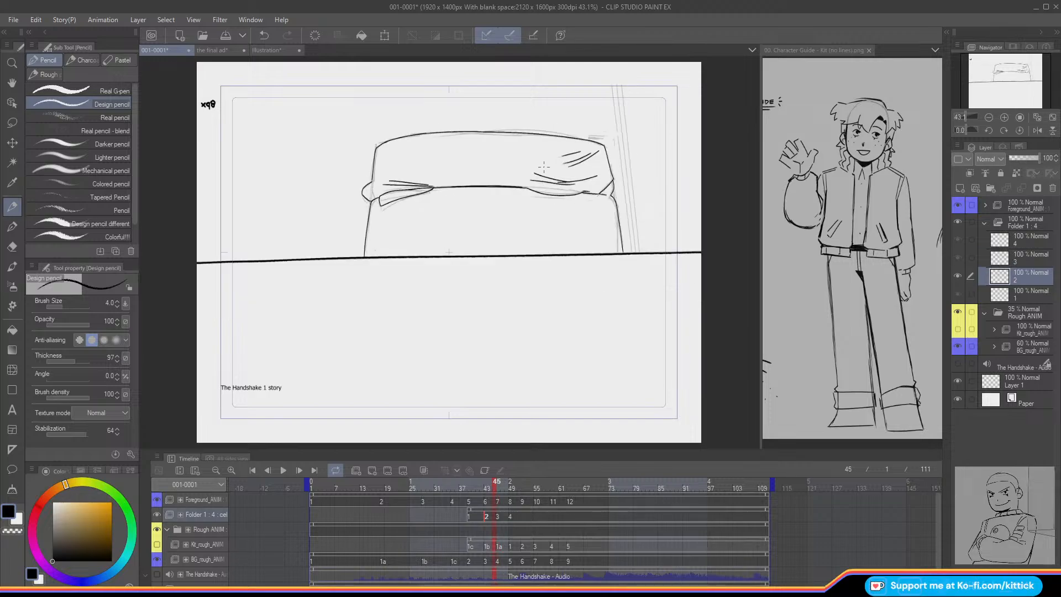
pyautogui.press('Right')
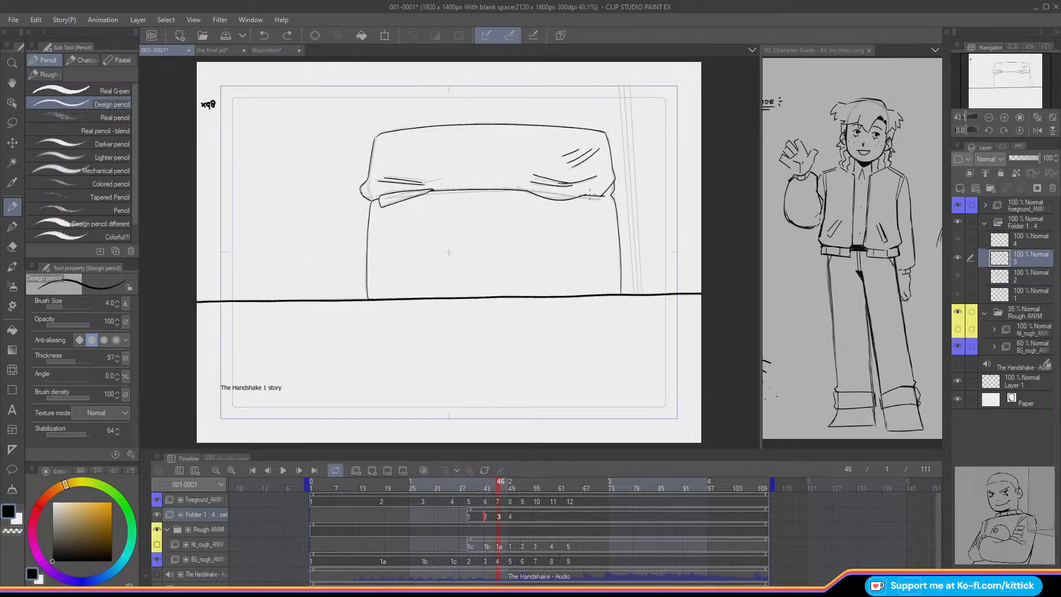
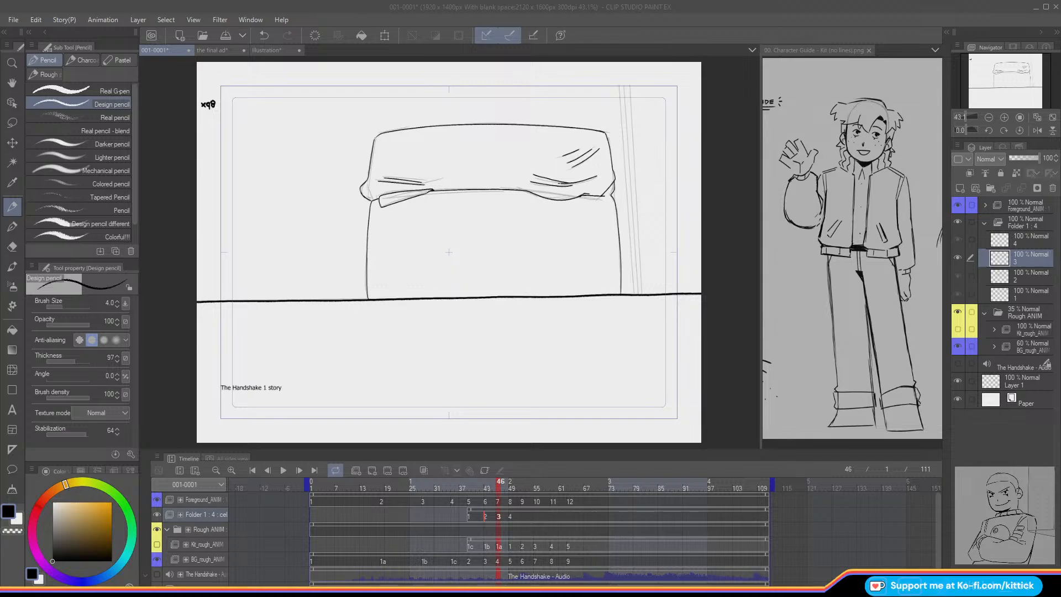
# Step: On cel 2 at frame 43, ink the rightmost slanted rough line beside the shape down to the ground line, with onion skin on
pyautogui.click(316, 434)
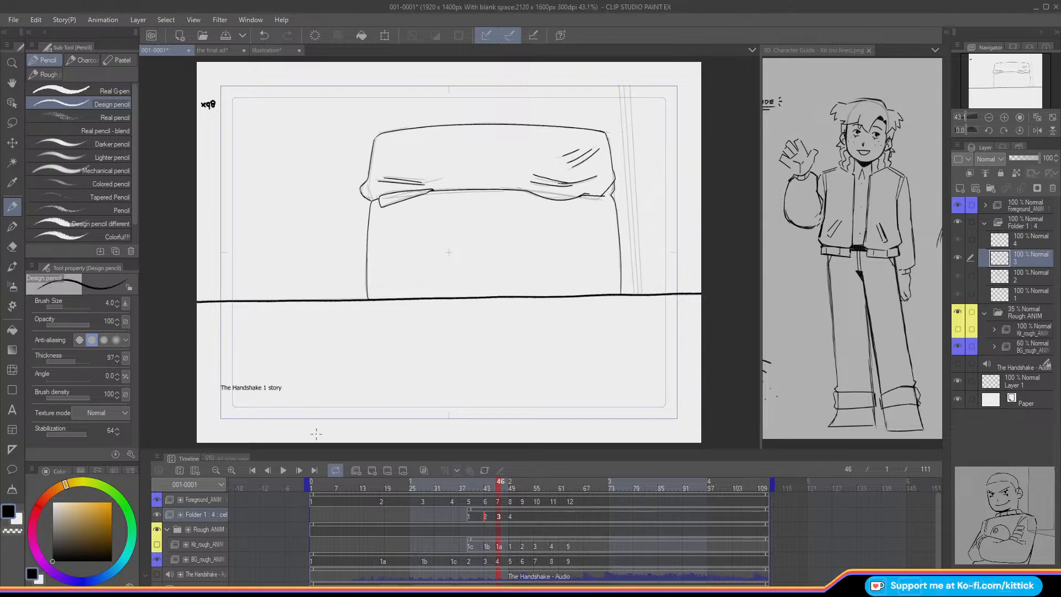
pyautogui.moveTo(497, 487)
pyautogui.mouseDown()
pyautogui.moveTo(472, 497)
pyautogui.moveTo(499, 503)
pyautogui.moveTo(471, 505)
pyautogui.moveTo(486, 505)
pyautogui.mouseUp()
pyautogui.click(486, 519)
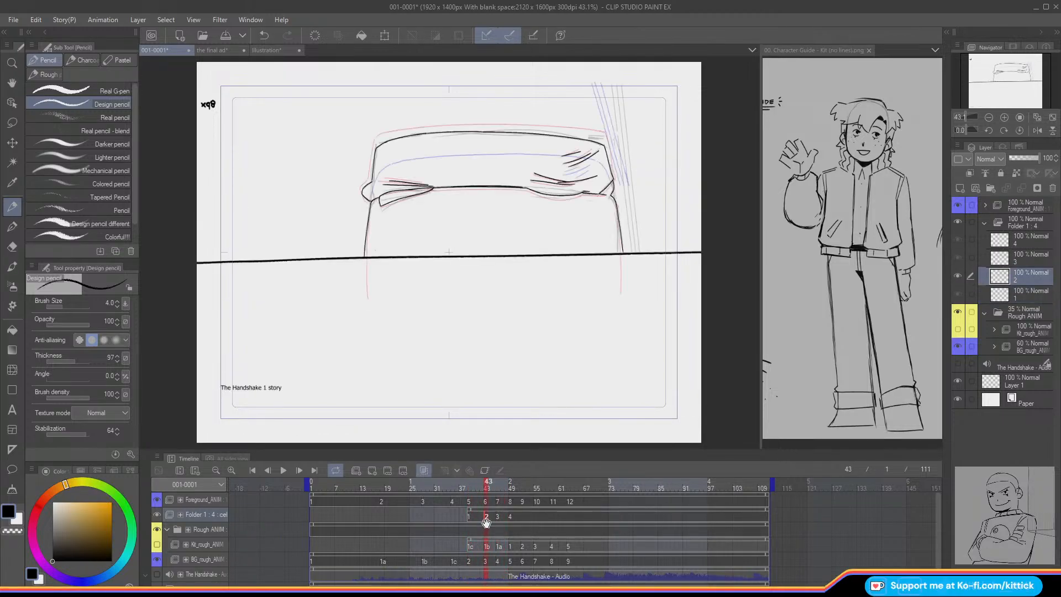
pyautogui.click(1004, 117)
pyautogui.moveTo(1009, 79)
pyautogui.mouseDown()
pyautogui.moveTo(1023, 71)
pyautogui.moveTo(1013, 74)
pyautogui.mouseUp()
pyautogui.click(1003, 117)
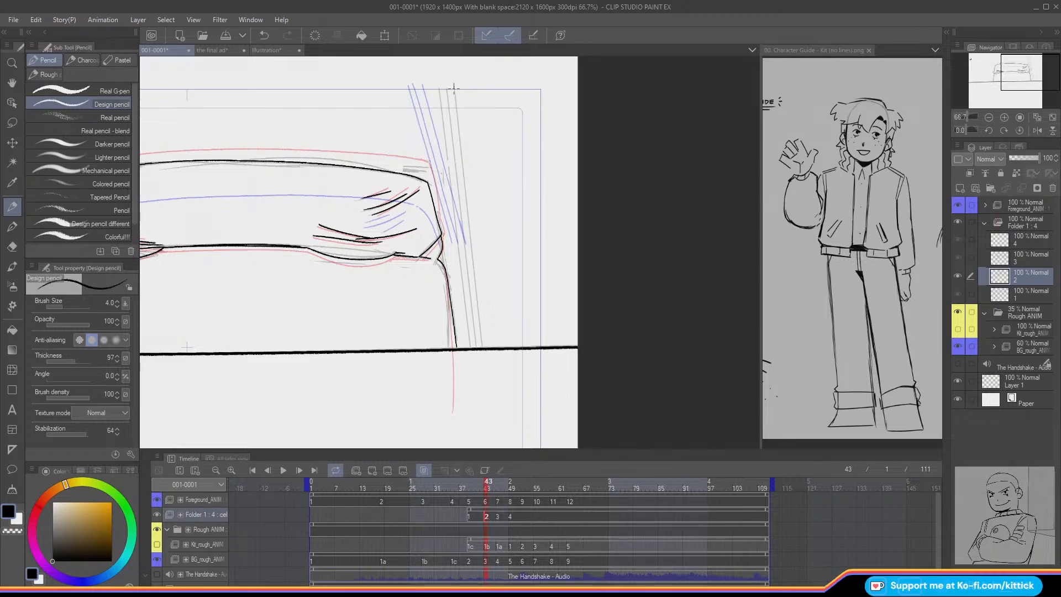
pyautogui.moveTo(453, 88); pyautogui.dragTo(457, 131)
pyautogui.hotkey('ctrl', 'z')
pyautogui.hotkey('ctrl', 'z')
pyautogui.hotkey('ctrl', 'z')
pyautogui.moveTo(454, 83); pyautogui.dragTo(458, 128)
pyautogui.hotkey('ctrl', 'z')
pyautogui.hotkey('ctrl', 'z')
pyautogui.moveTo(454, 87); pyautogui.dragTo(482, 348)
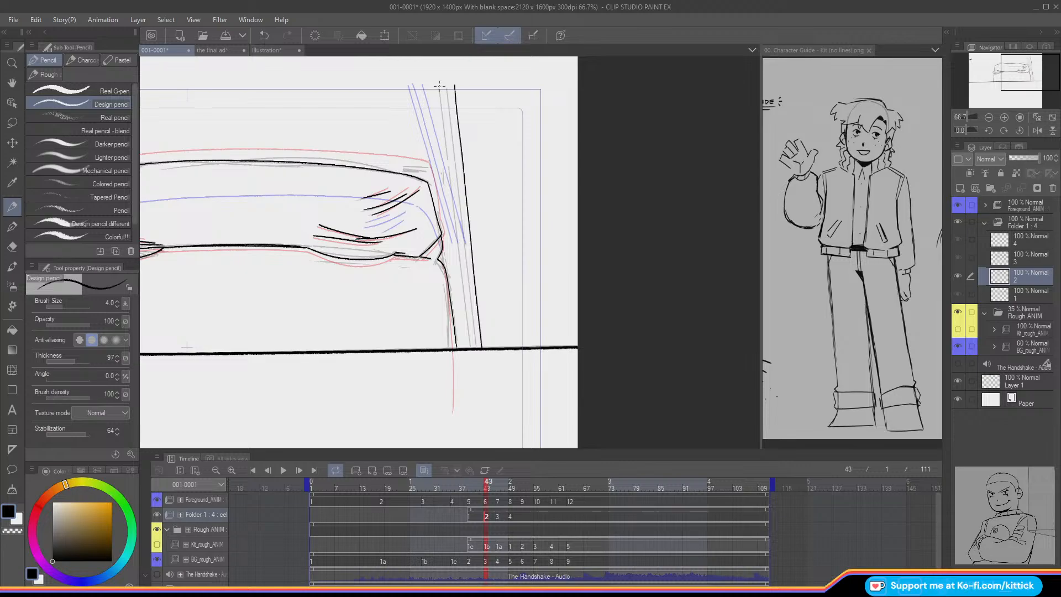
# Step: Ink the left and middle slanted lines beside the shape on cel 2, ending both at the ground line
pyautogui.moveTo(439, 86); pyautogui.dragTo(468, 351)
pyautogui.hotkey('ctrl', 'z')
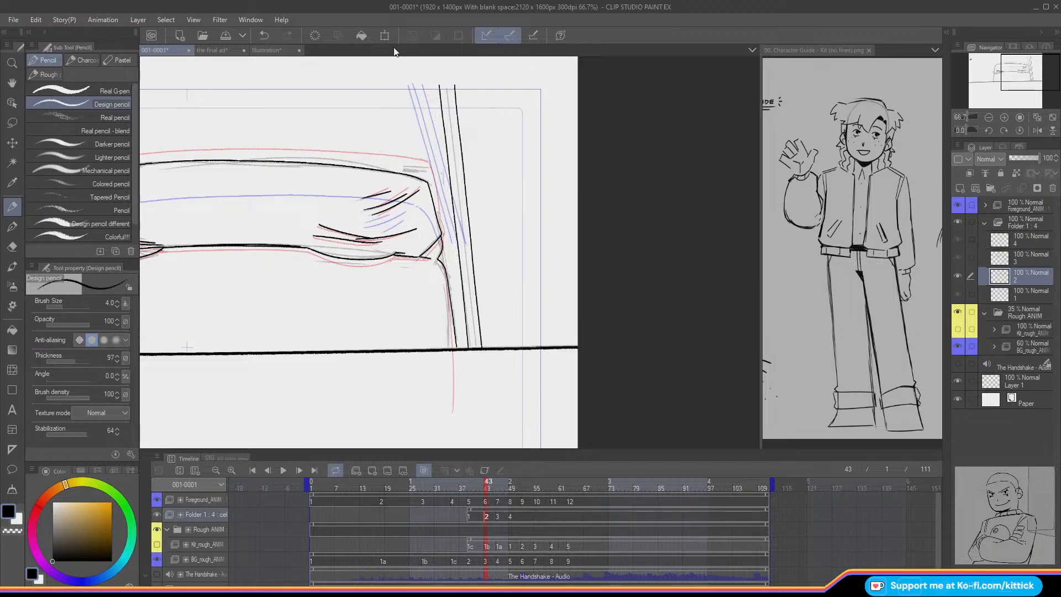
pyautogui.click(12, 370)
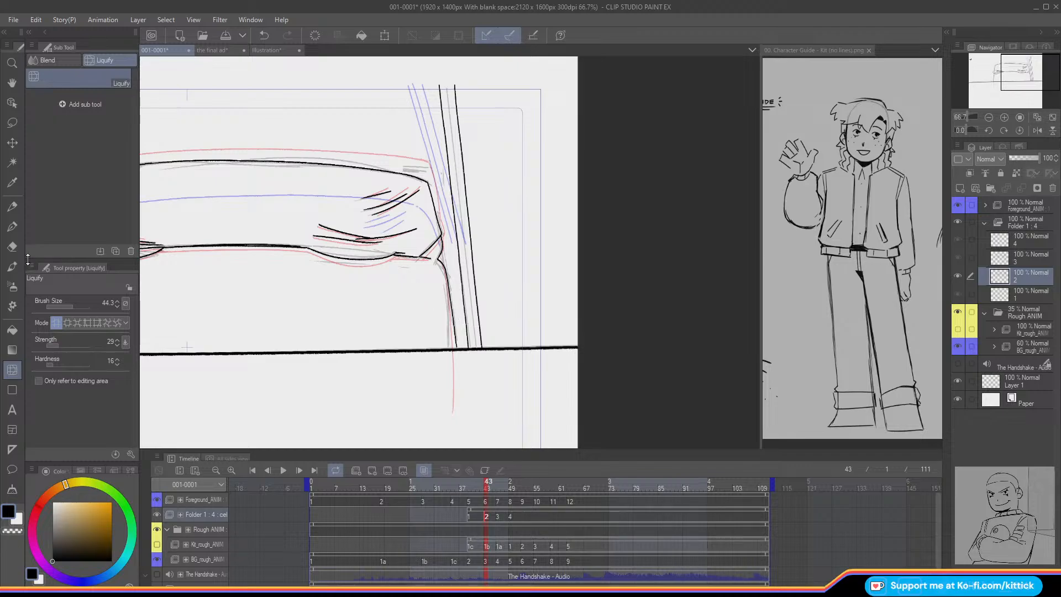
pyautogui.click(12, 201)
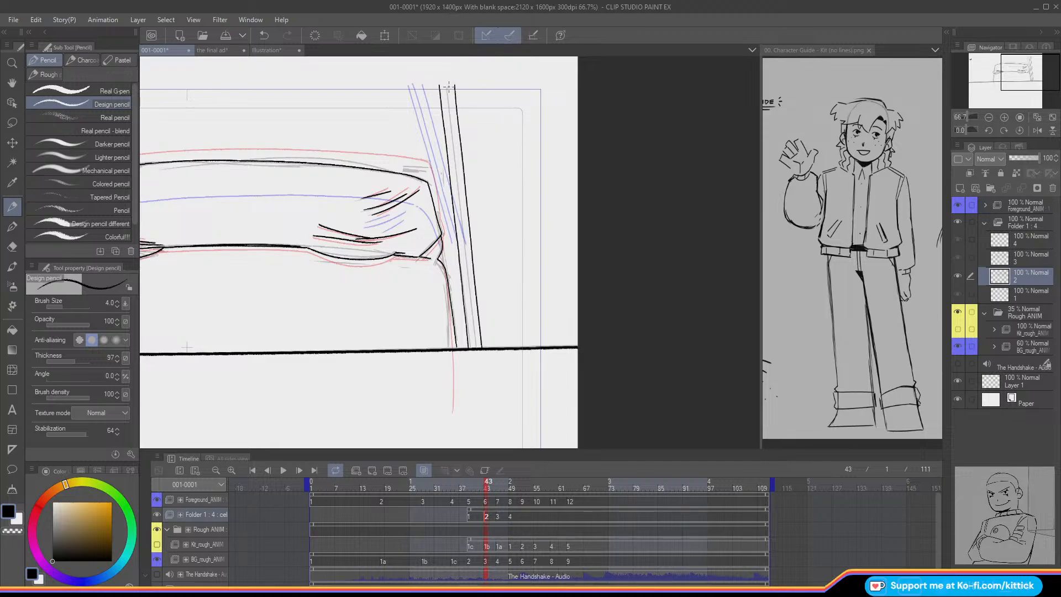
pyautogui.moveTo(446, 85); pyautogui.dragTo(477, 351)
pyautogui.hotkey('ctrl', 'z')
pyautogui.hotkey('ctrl', 'z')
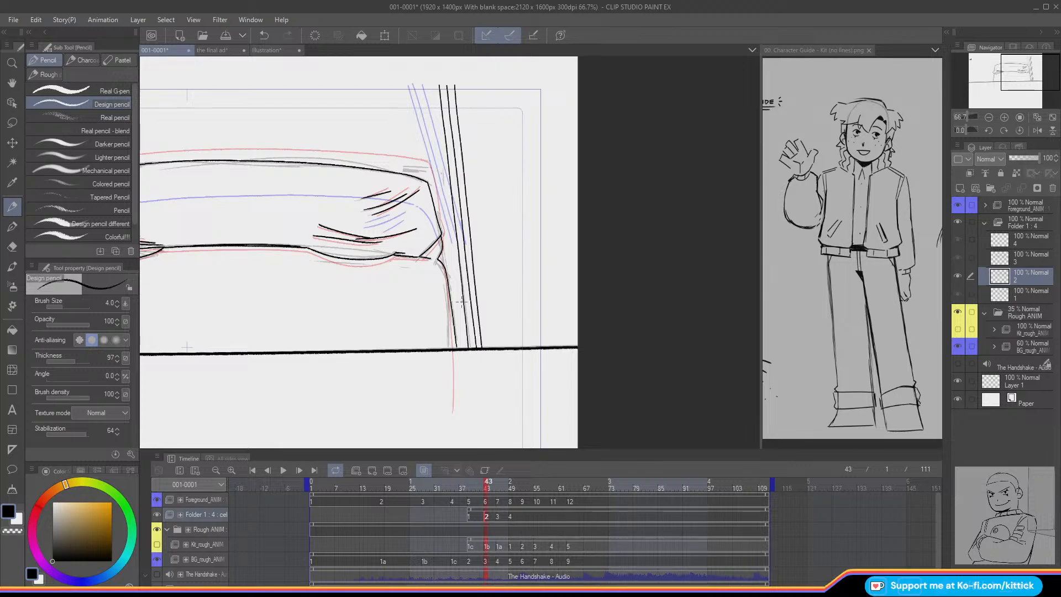
pyautogui.click(14, 375)
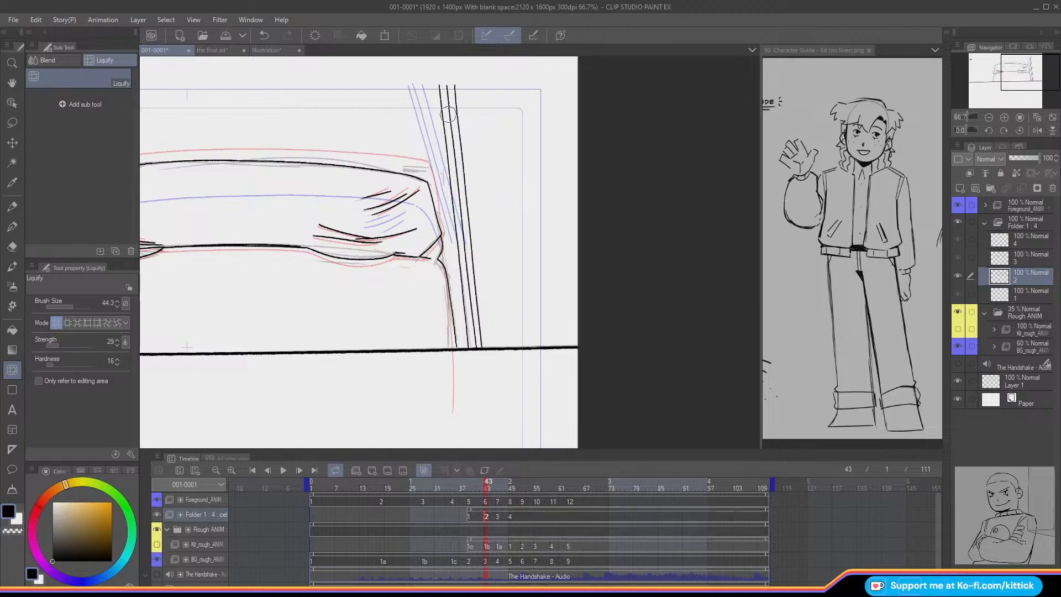
pyautogui.click(13, 207)
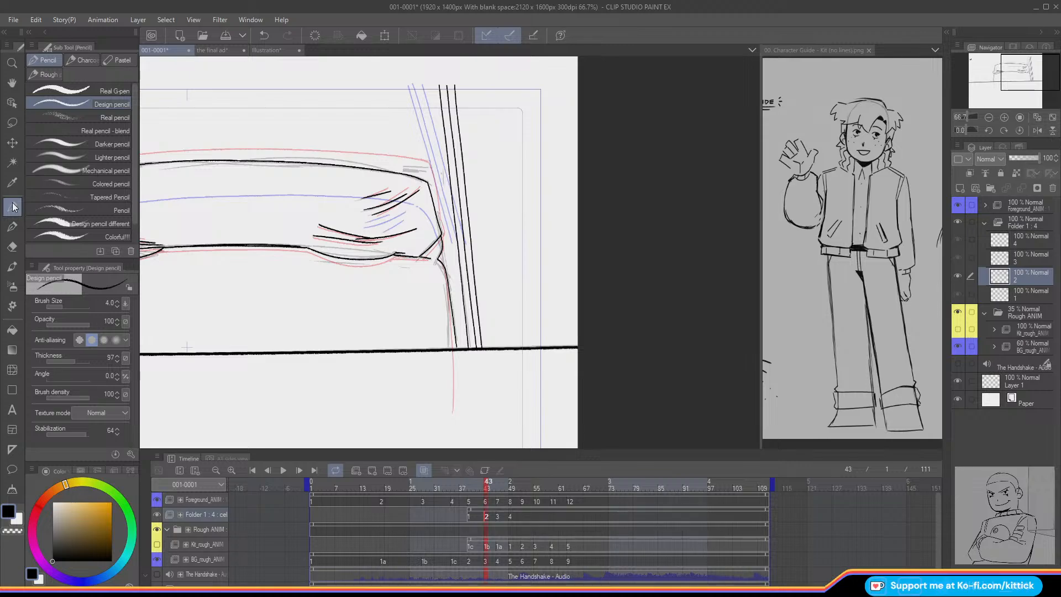
# Step: Turn off onion skin and step through frames 41 to 48 to review the inked shape and slanted lines across the cels
pyautogui.moveTo(1013, 74); pyautogui.dragTo(986, 75)
pyautogui.click(990, 119)
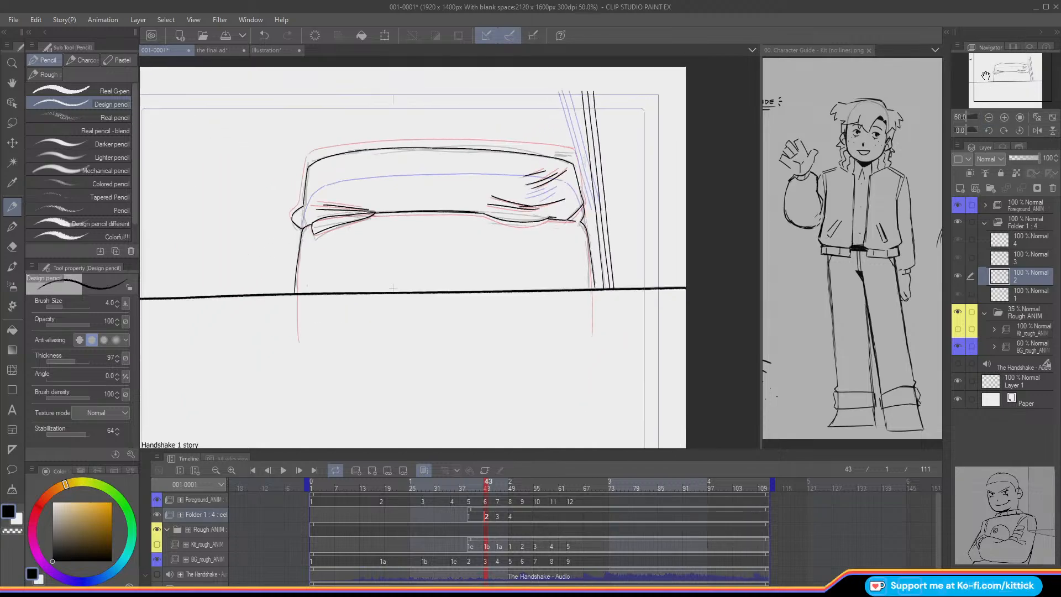
pyautogui.press('o')
pyautogui.press('Left')
pyautogui.press('Right')
pyautogui.press('Right')
pyautogui.press('Right')
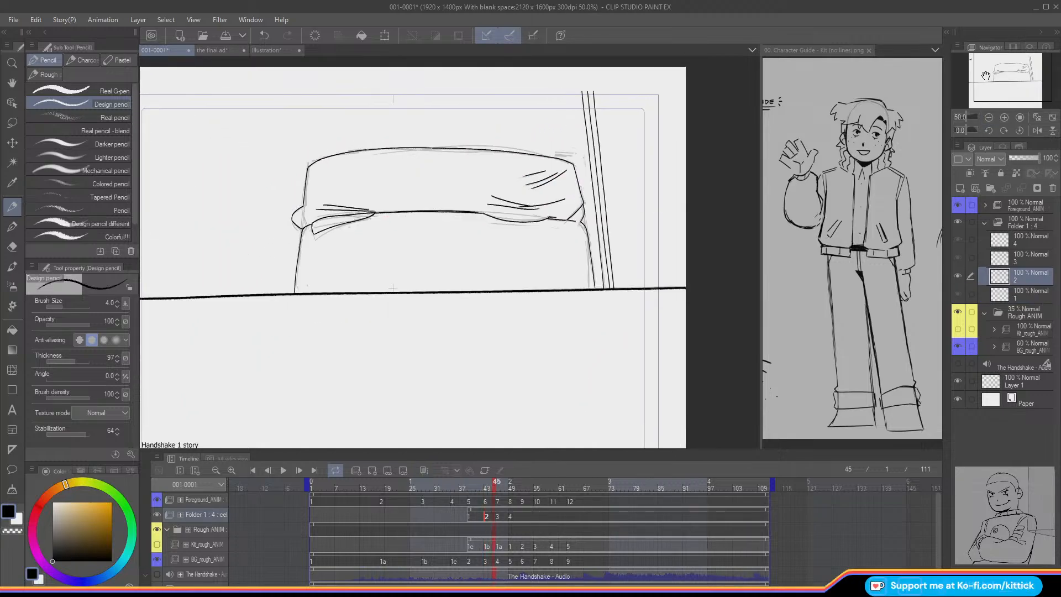
pyautogui.press('Right')
pyautogui.press('Right')
pyautogui.press('Right')
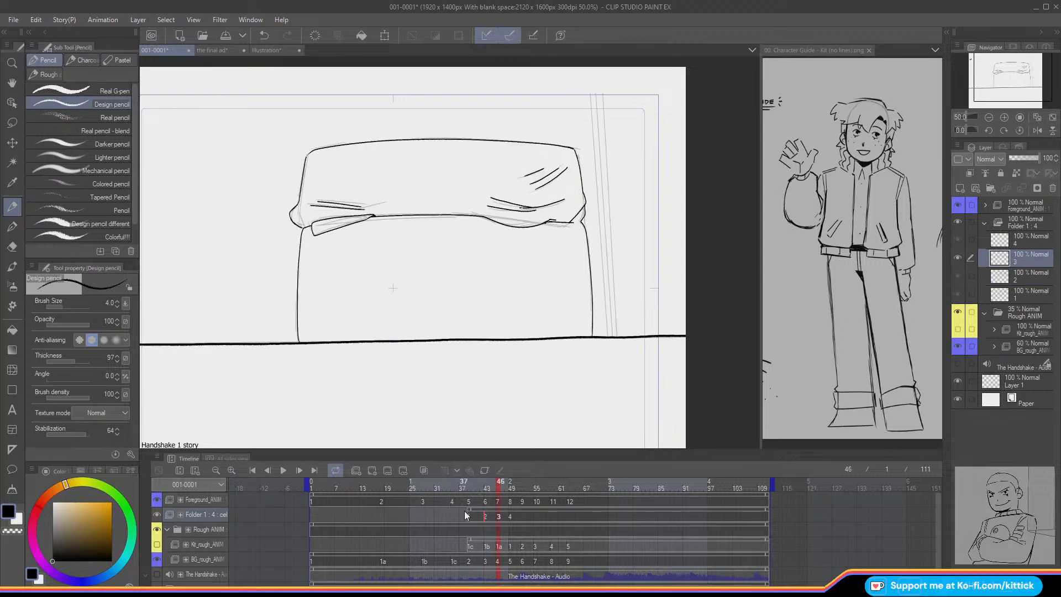
pyautogui.press('Right')
pyautogui.press('Left')
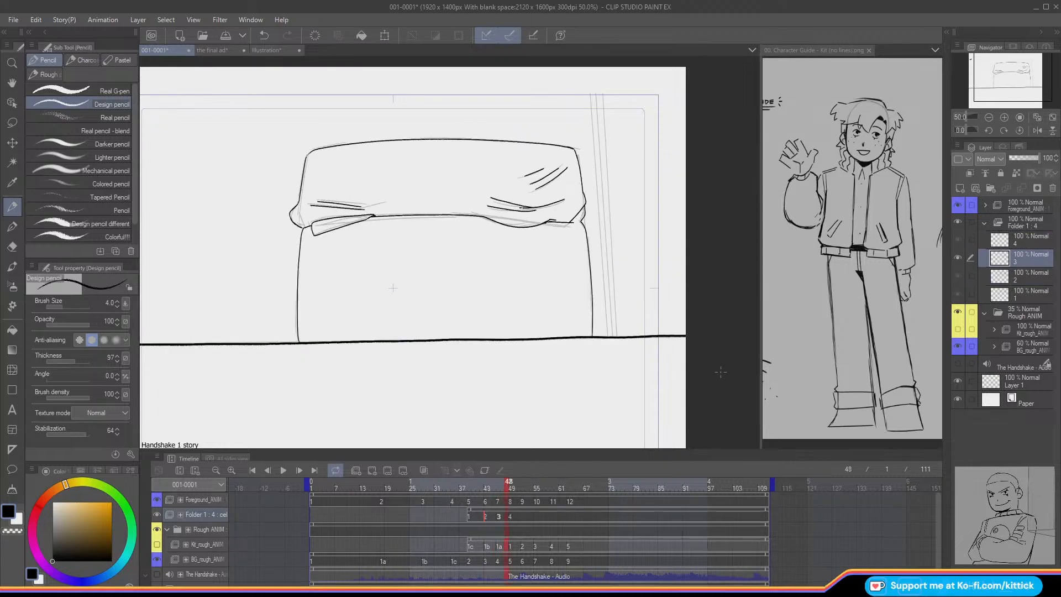
pyautogui.press('c')
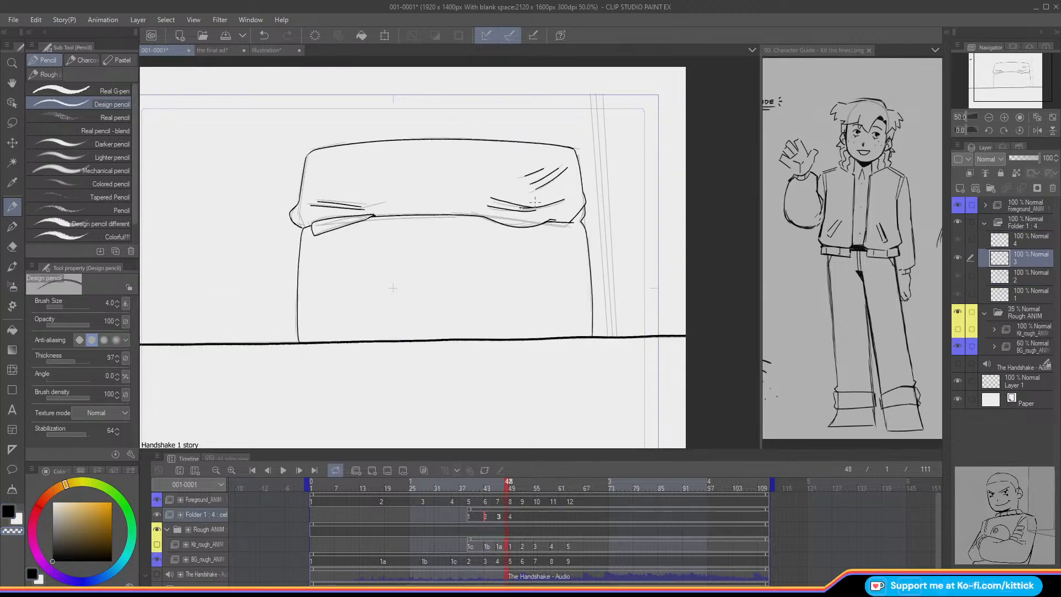
pyautogui.click(9, 511)
pyautogui.press('Left')
pyautogui.press('Left')
pyautogui.press('Left')
pyautogui.press('Left')
pyautogui.press('Left')
pyautogui.press('Left')
pyautogui.press('Left')
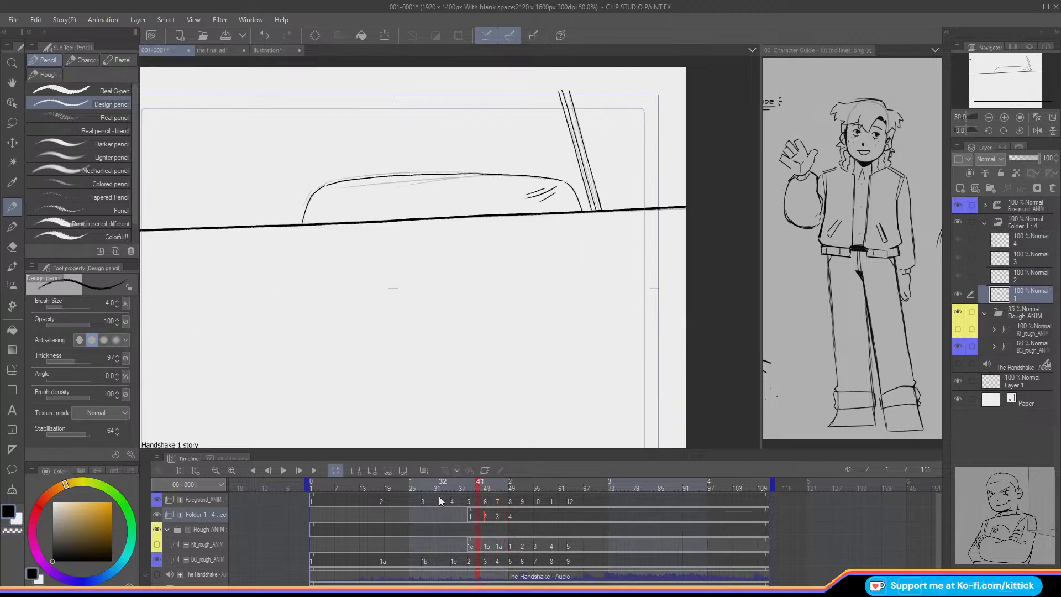
# Step: Ink the leftmost slanted rough line beside the shape on cel 3 at frame 46, down to the ground line
pyautogui.press('Right')
pyautogui.press('Right')
pyautogui.press('Right')
pyautogui.press('Right')
pyautogui.press('Right')
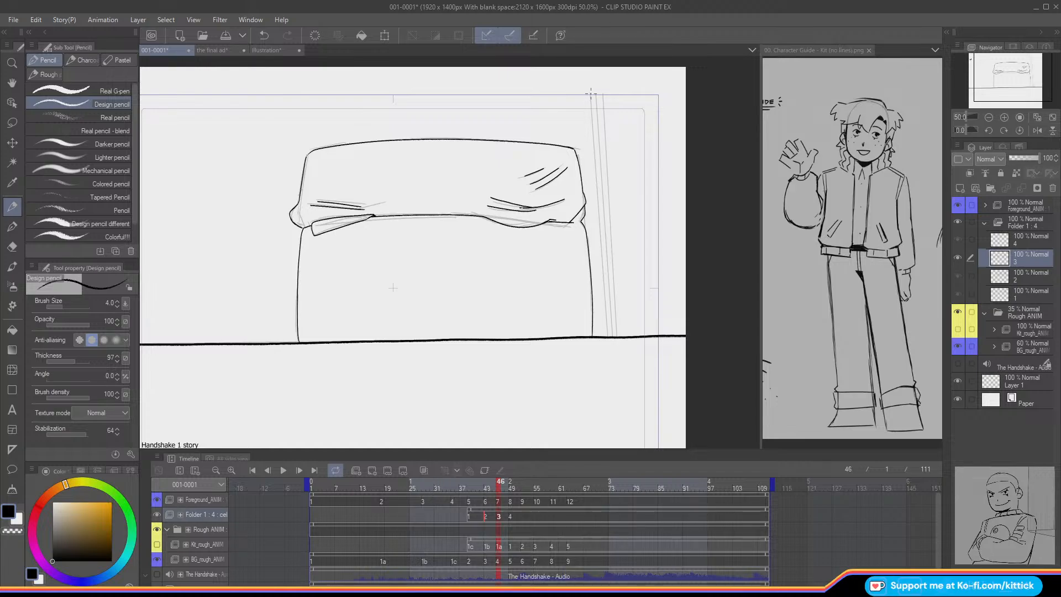
pyautogui.moveTo(590, 94); pyautogui.dragTo(593, 130)
pyautogui.hotkey('ctrl', 'z')
pyautogui.moveTo(589, 89); pyautogui.dragTo(606, 335)
pyautogui.hotkey('ctrl', 'z')
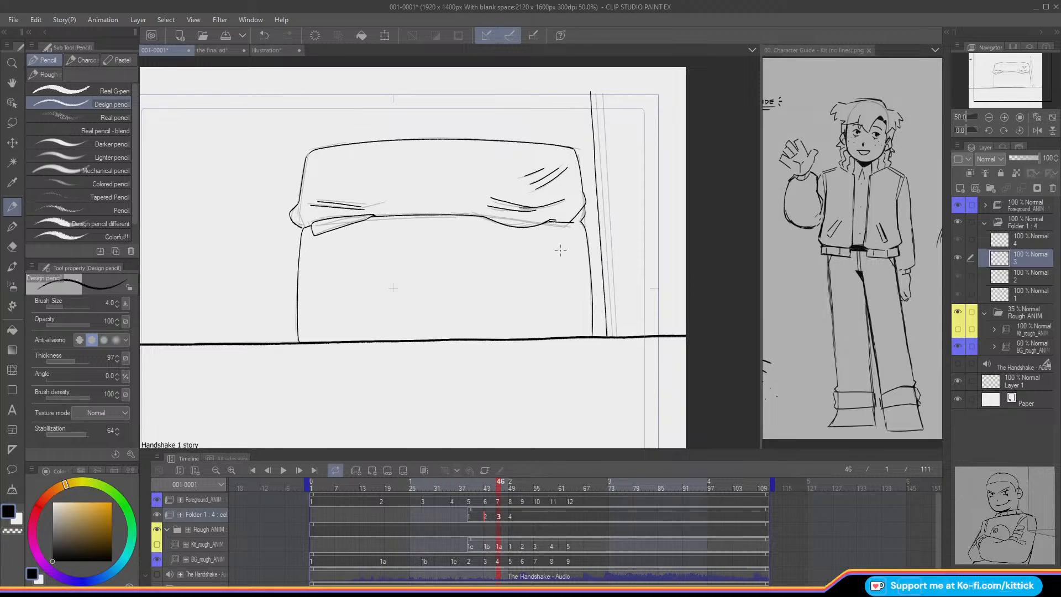
# Step: Lasso and copy the inked slanted line to a new layer above Folder 1, and shift the copy onto the middle rough line
pyautogui.press('m')
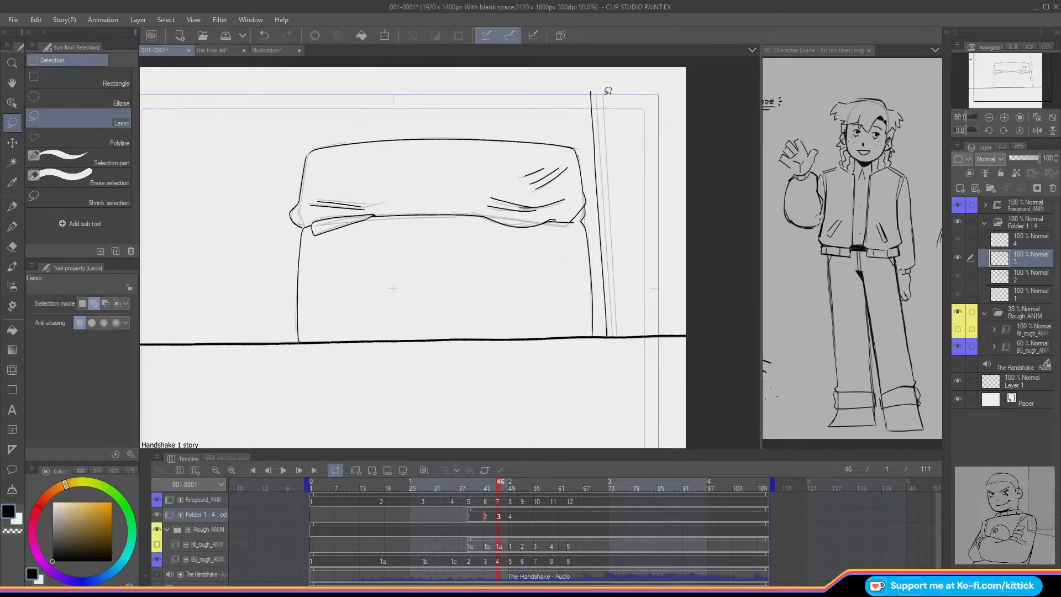
pyautogui.moveTo(599, 322)
pyautogui.mouseDown()
pyautogui.moveTo(619, 297)
pyautogui.moveTo(597, 77)
pyautogui.moveTo(586, 89)
pyautogui.moveTo(598, 220)
pyautogui.mouseUp()
pyautogui.click(514, 379)
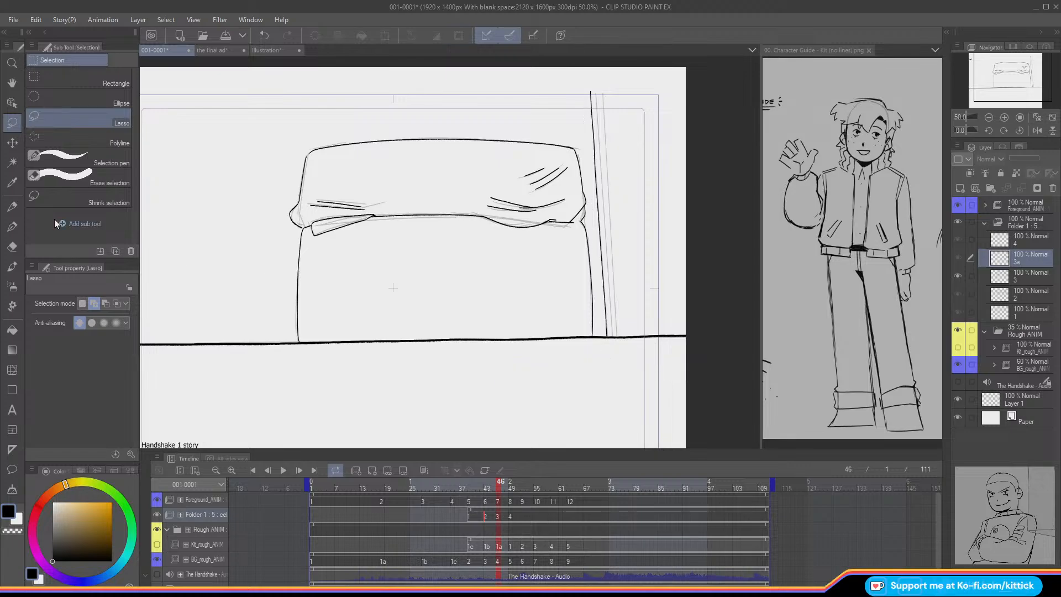
pyautogui.click(12, 142)
pyautogui.moveTo(1010, 253); pyautogui.dragTo(995, 215)
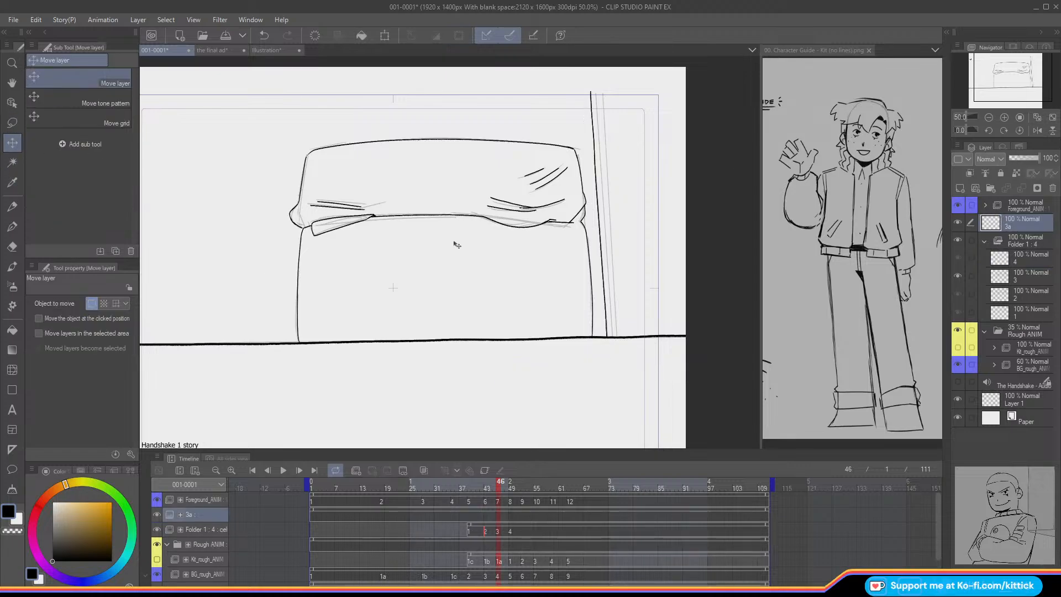
pyautogui.moveTo(444, 332); pyautogui.dragTo(450, 333)
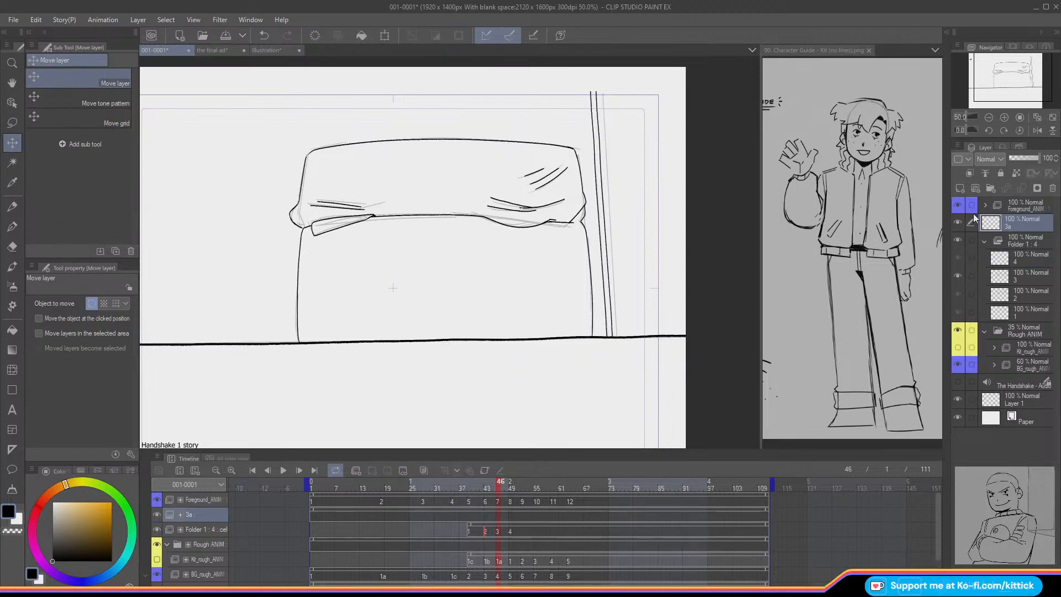
# Step: Duplicate the copied line's layer and fit the duplicate to the rightmost rough line by shifting it and rotating it about 0.4 degrees
pyautogui.moveTo(984, 221); pyautogui.dragTo(960, 189)
pyautogui.moveTo(457, 342); pyautogui.dragTo(468, 352)
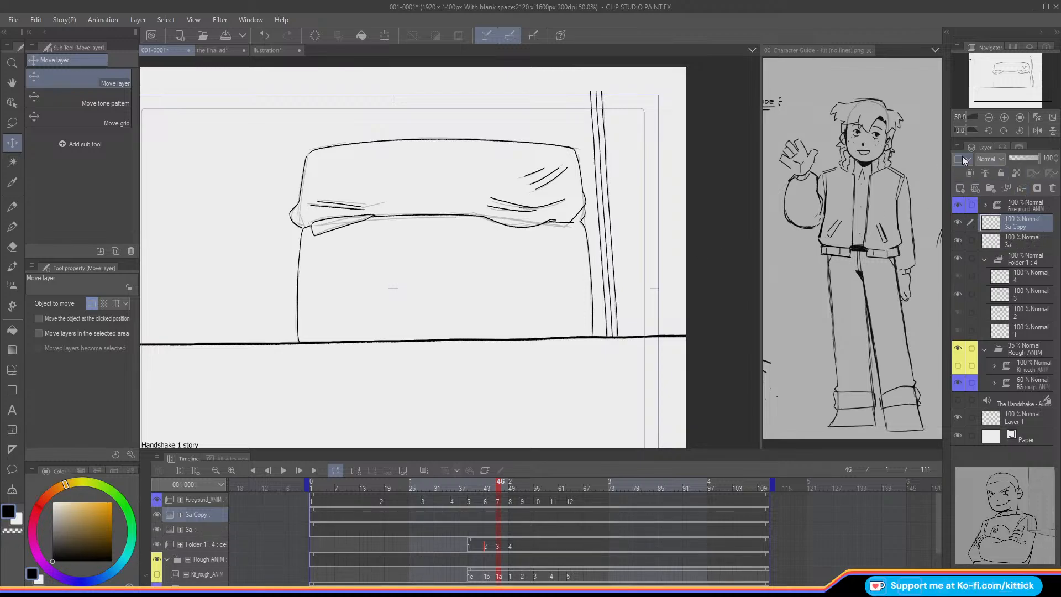
pyautogui.click(383, 36)
pyautogui.moveTo(362, 269); pyautogui.dragTo(362, 271)
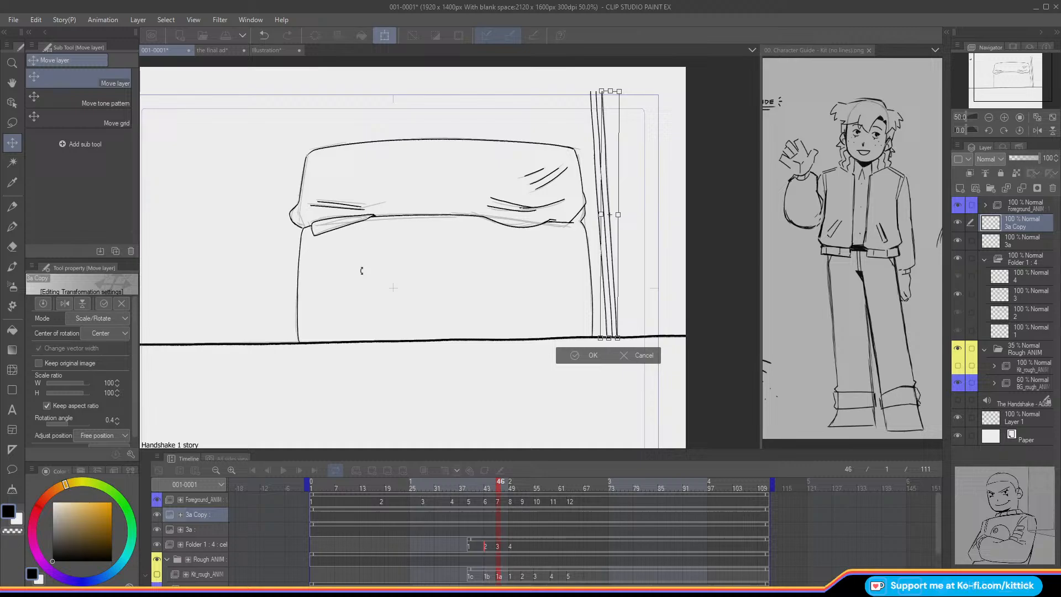
pyautogui.click(570, 356)
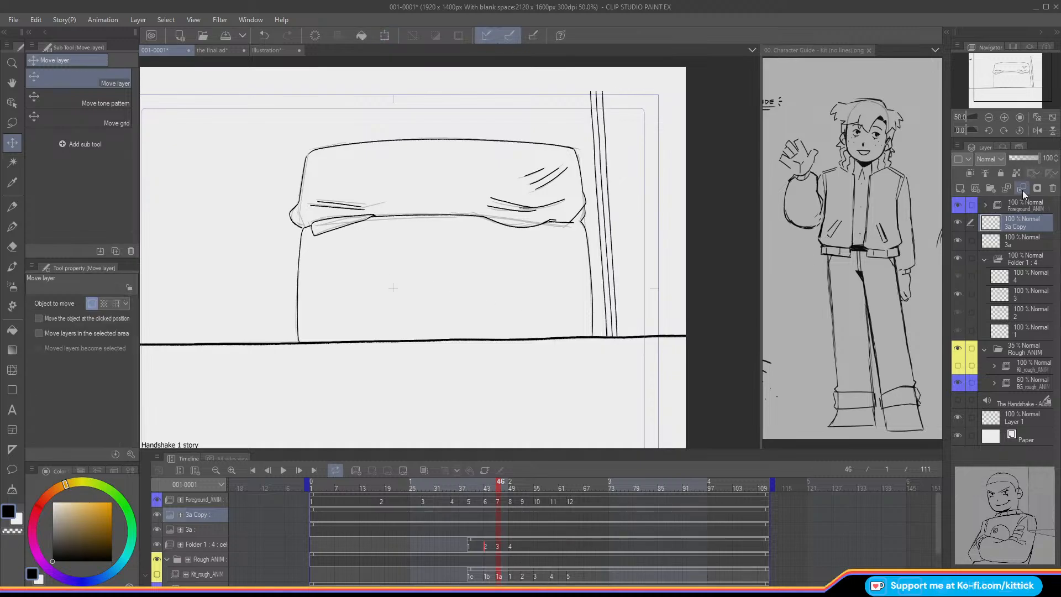
# Step: Merge the two copied slanted-line layers down into cel 3 of Folder 1
pyautogui.click(1022, 189)
pyautogui.moveTo(1001, 277)
pyautogui.mouseDown()
pyautogui.moveTo(991, 228)
pyautogui.moveTo(989, 261)
pyautogui.mouseUp()
pyautogui.click(993, 223)
pyautogui.click(1022, 188)
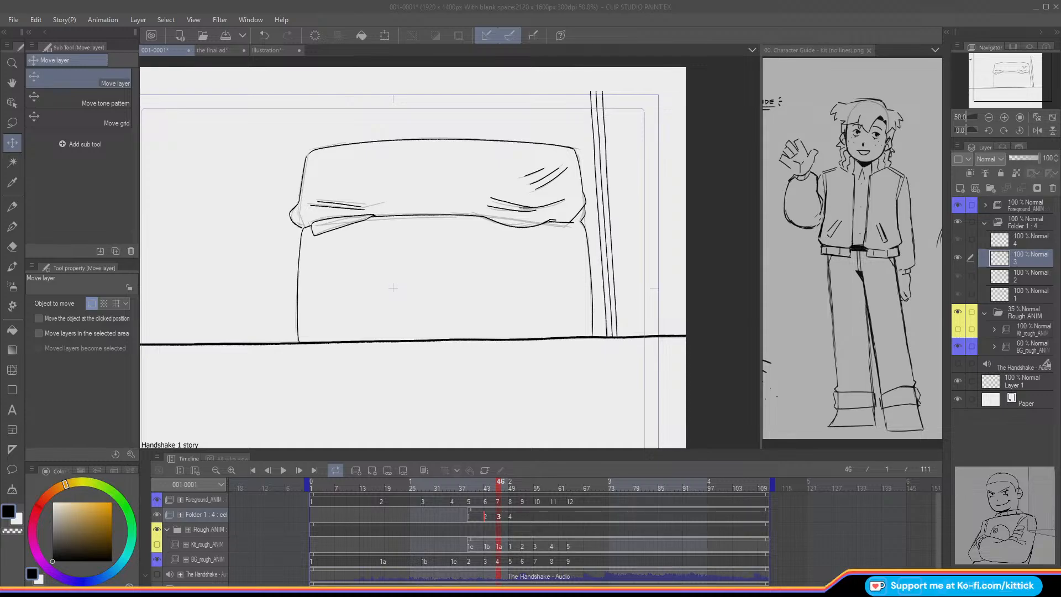
# Step: Move to cel 4 at frame 49 and turn on onion skin to show the previous cel
pyautogui.click(489, 488)
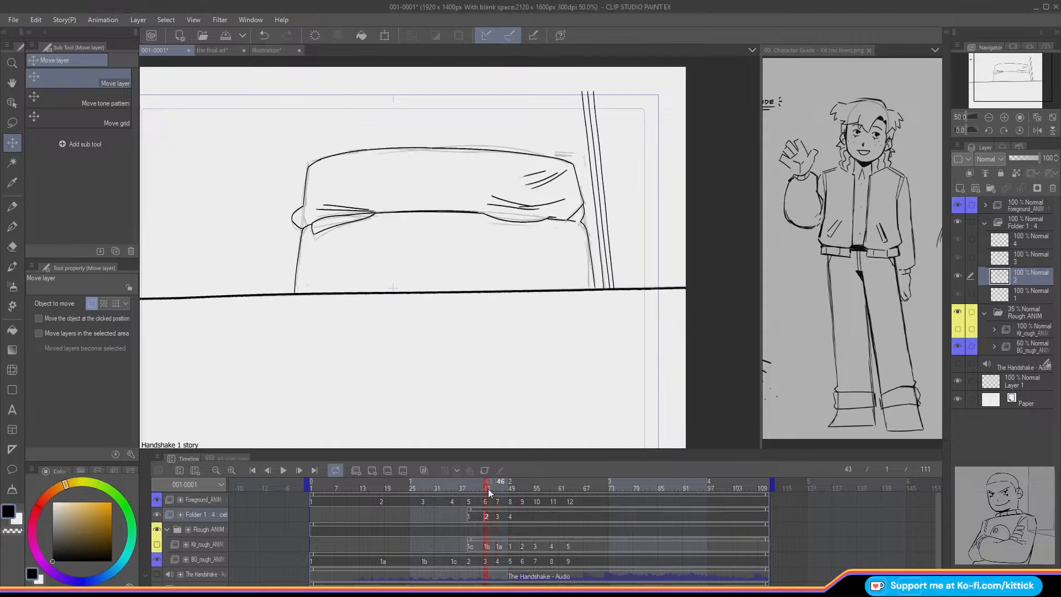
pyautogui.moveTo(488, 488)
pyautogui.mouseDown()
pyautogui.moveTo(518, 497)
pyautogui.moveTo(446, 493)
pyautogui.moveTo(486, 497)
pyautogui.moveTo(455, 497)
pyautogui.moveTo(491, 508)
pyautogui.moveTo(510, 532)
pyautogui.mouseUp()
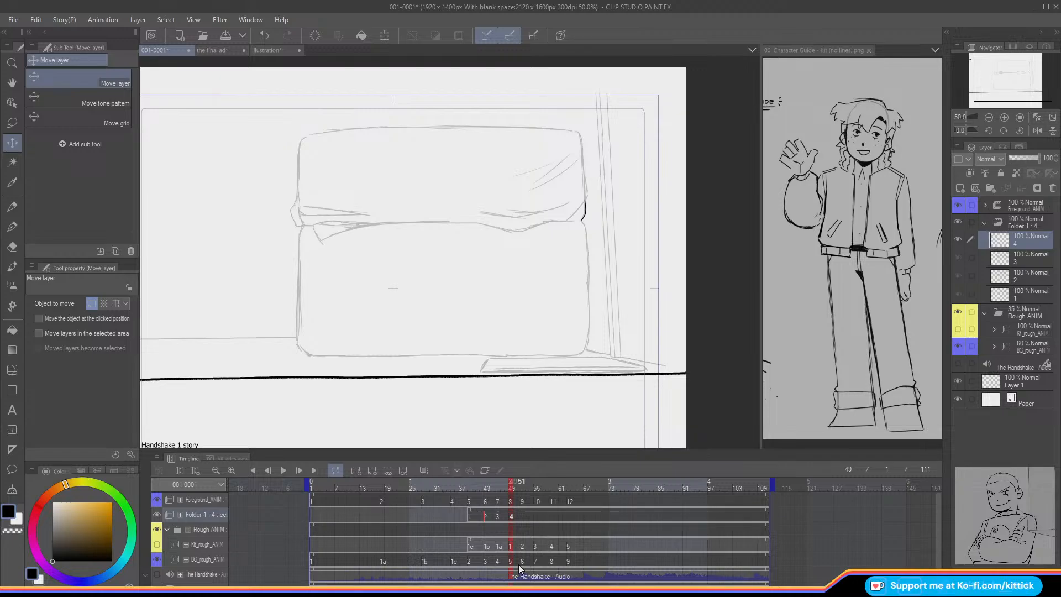
pyautogui.moveTo(1002, 79); pyautogui.dragTo(1000, 80)
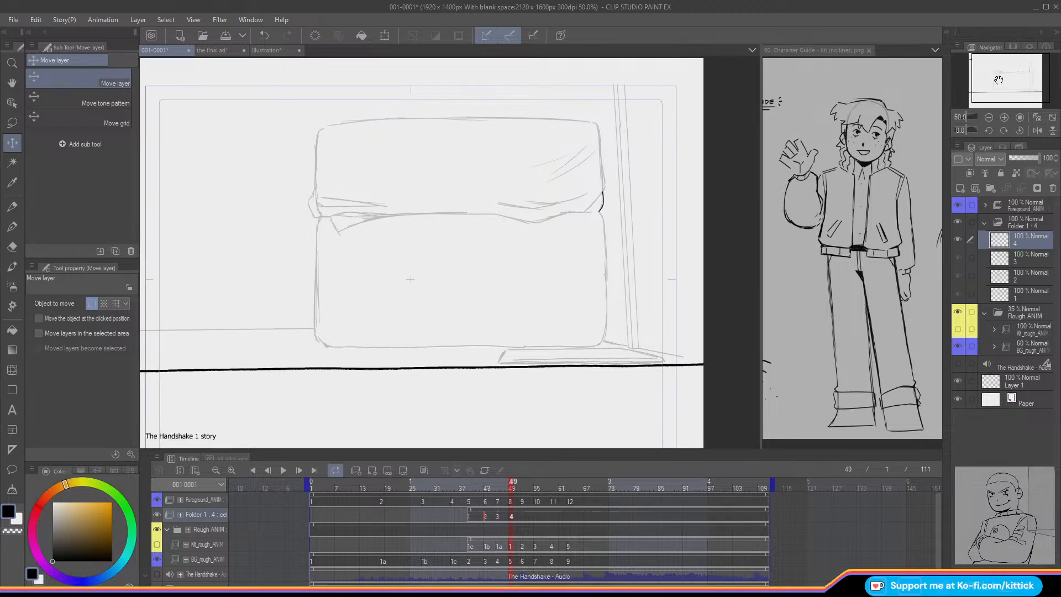
pyautogui.press('o')
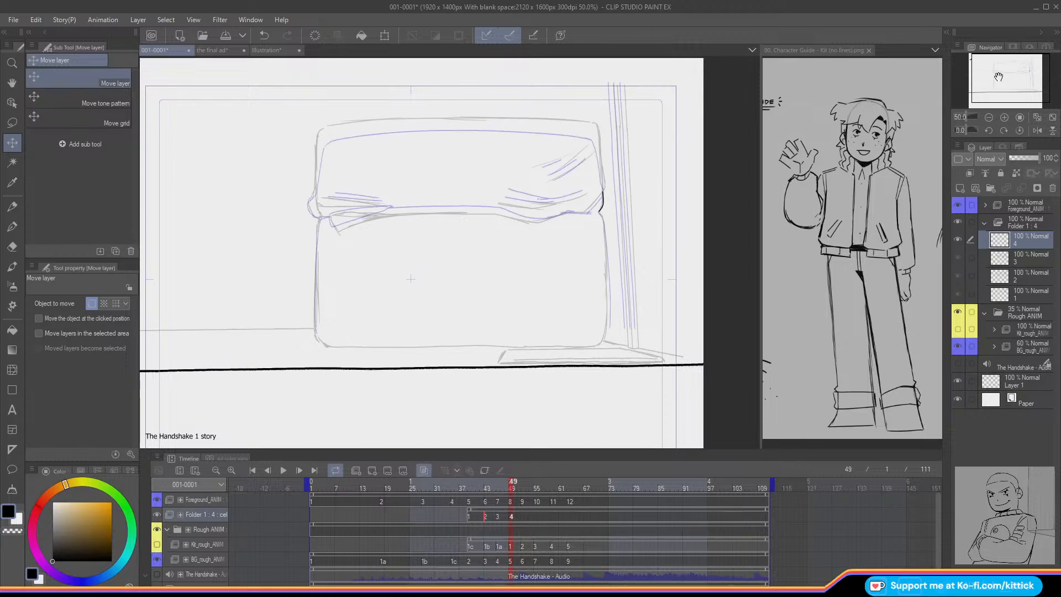
pyautogui.click(1004, 117)
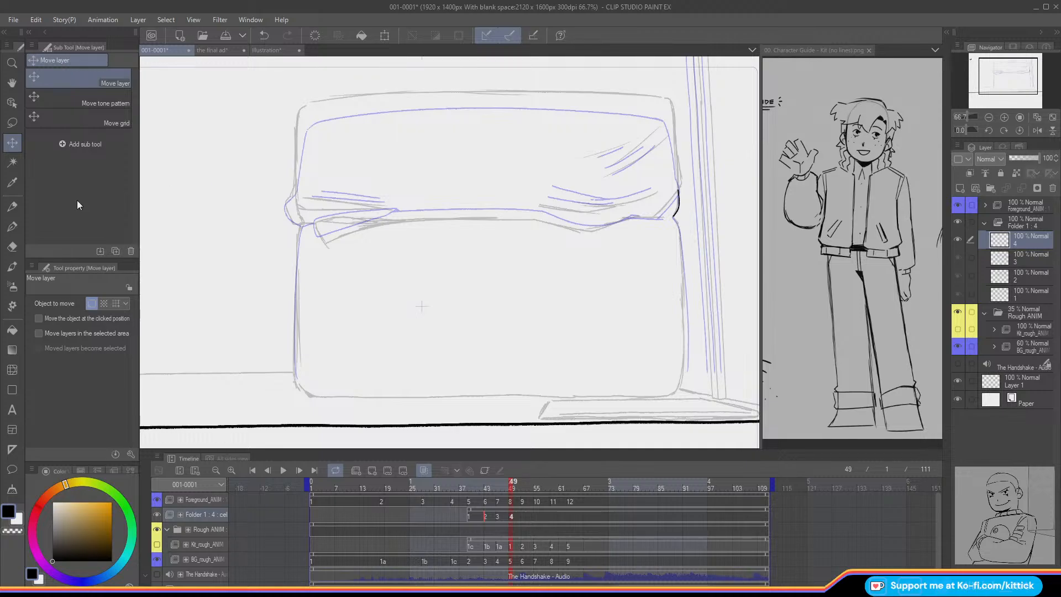
# Step: Ink the upper cushion's outline on cel 4, covering the left bulge, right side, corner fold, top edge and left side
pyautogui.press('p')
pyautogui.moveTo(295, 187)
pyautogui.mouseDown()
pyautogui.moveTo(285, 208)
pyautogui.moveTo(301, 226)
pyautogui.mouseUp()
pyautogui.hotkey('ctrl', 'z')
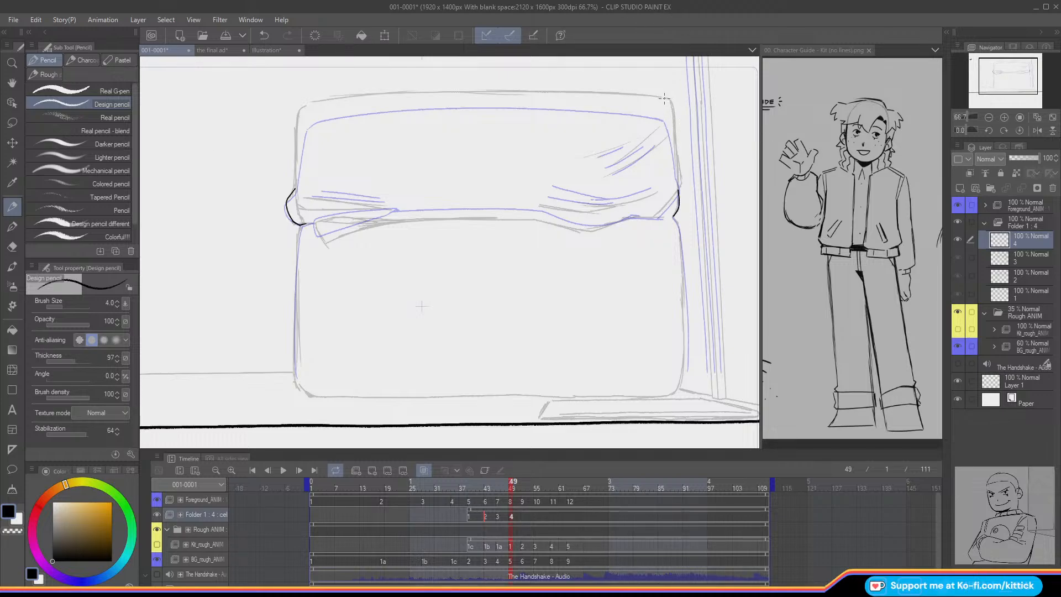
pyautogui.moveTo(664, 98); pyautogui.dragTo(672, 108)
pyautogui.hotkey('ctrl', 'z')
pyautogui.moveTo(675, 151); pyautogui.dragTo(679, 181)
pyautogui.hotkey('ctrl', 'z')
pyautogui.moveTo(677, 189); pyautogui.dragTo(652, 217)
pyautogui.moveTo(625, 94)
pyautogui.mouseDown()
pyautogui.moveTo(311, 103)
pyautogui.moveTo(297, 118)
pyautogui.moveTo(292, 191)
pyautogui.mouseUp()
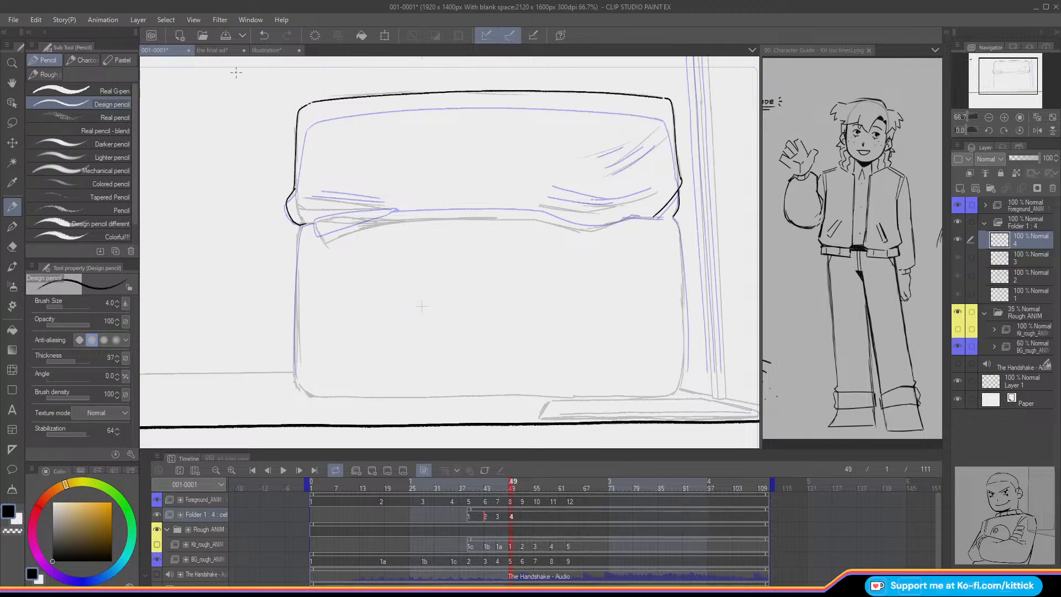
# Step: Ink the small pointed flap under the left end of the upper cushion on cel 4
pyautogui.click(1006, 117)
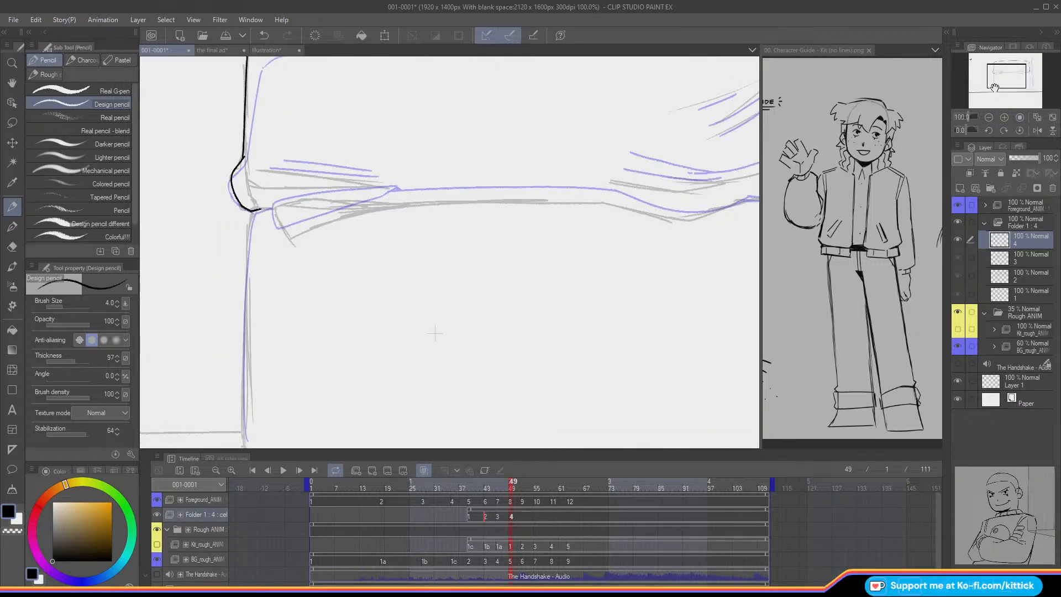
pyautogui.moveTo(994, 88); pyautogui.dragTo(989, 87)
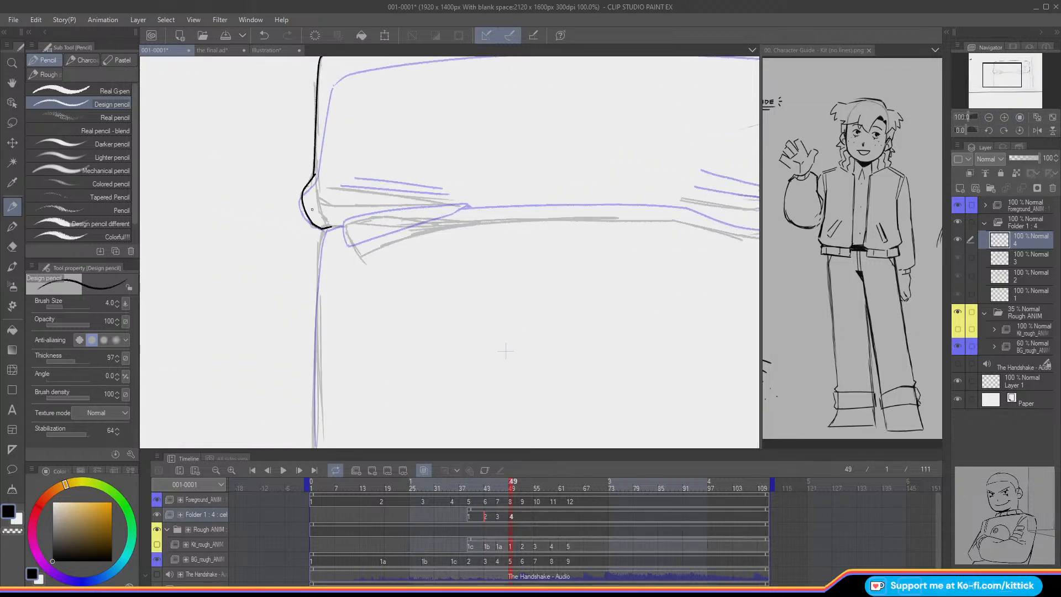
pyautogui.moveTo(349, 243); pyautogui.dragTo(353, 252)
pyautogui.moveTo(369, 217); pyautogui.dragTo(473, 223)
pyautogui.hotkey('ctrl', 'z')
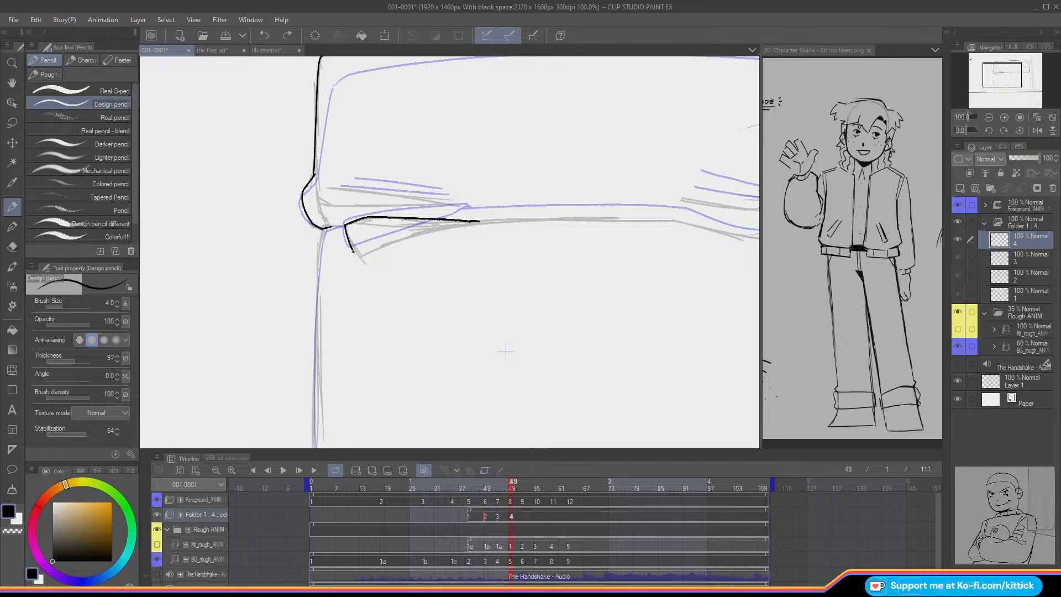
pyautogui.moveTo(355, 254); pyautogui.dragTo(482, 221)
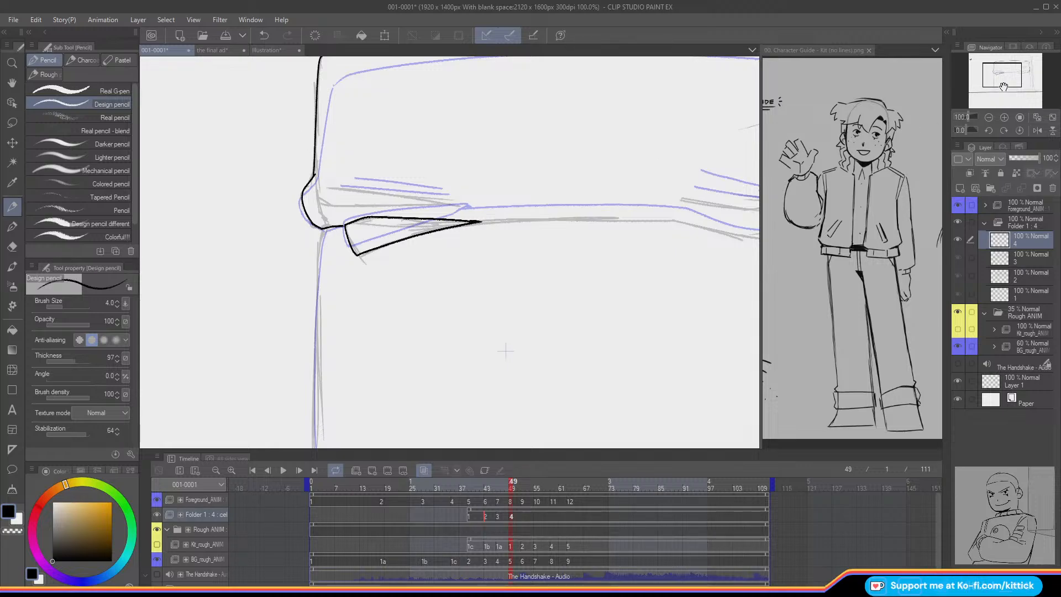
# Step: Ink the upper cushion's lower edge on cel 4 from the flap's tip across to the dip on the right
pyautogui.moveTo(1006, 78); pyautogui.dragTo(1012, 78)
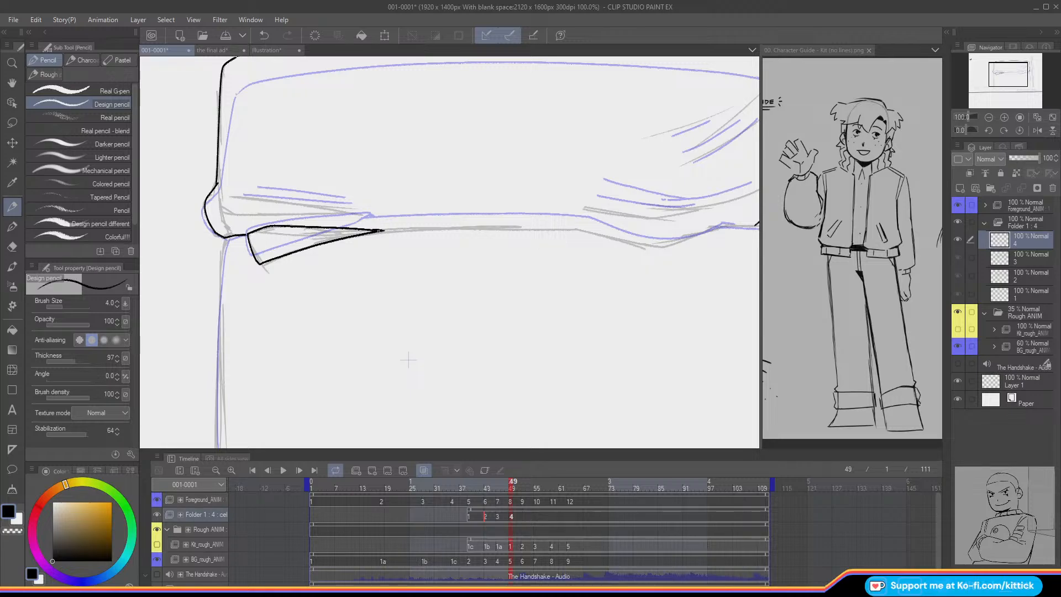
pyautogui.moveTo(381, 231); pyautogui.dragTo(578, 230)
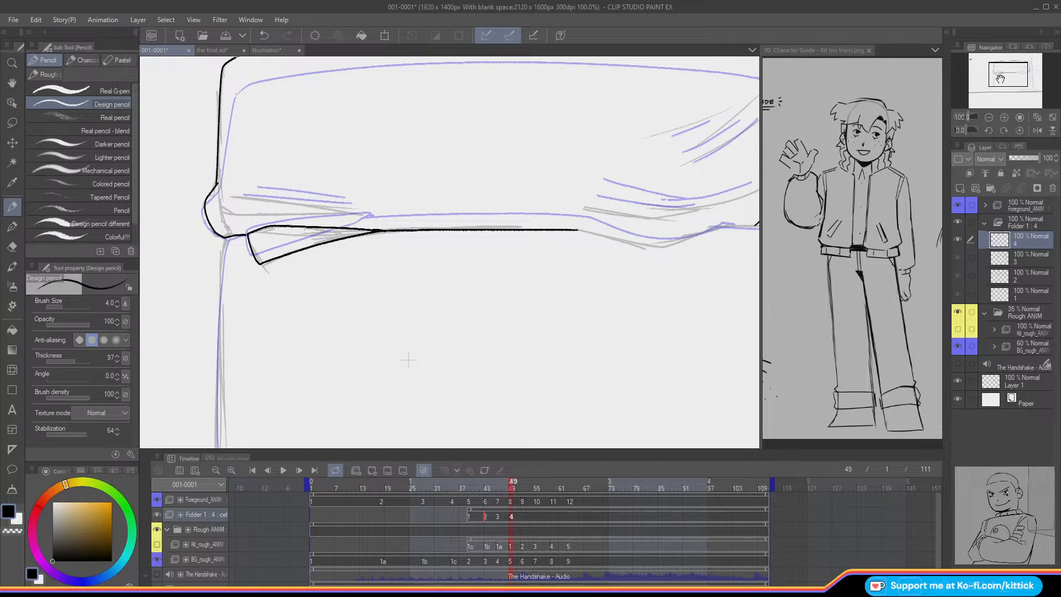
pyautogui.moveTo(1000, 77); pyautogui.dragTo(1001, 71)
pyautogui.hotkey('ctrl', 'z')
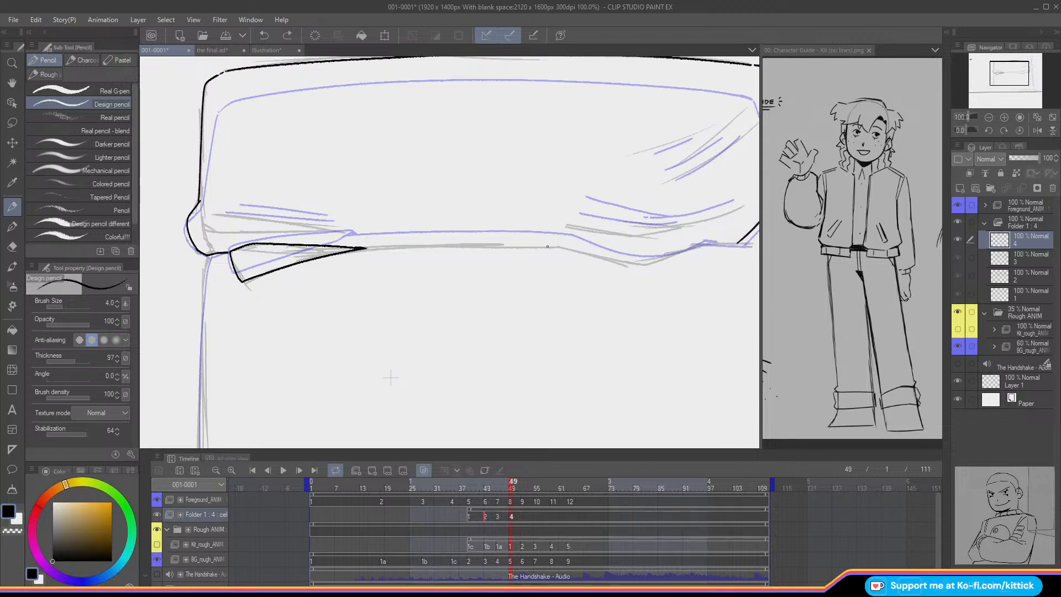
pyautogui.moveTo(560, 247); pyautogui.dragTo(365, 243)
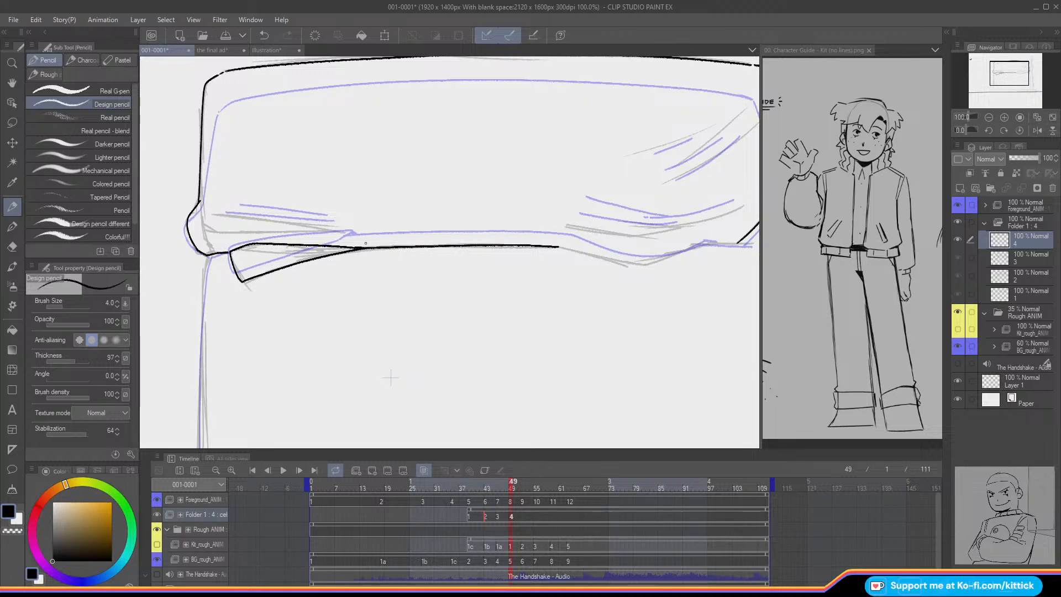
pyautogui.moveTo(999, 74); pyautogui.dragTo(1007, 68)
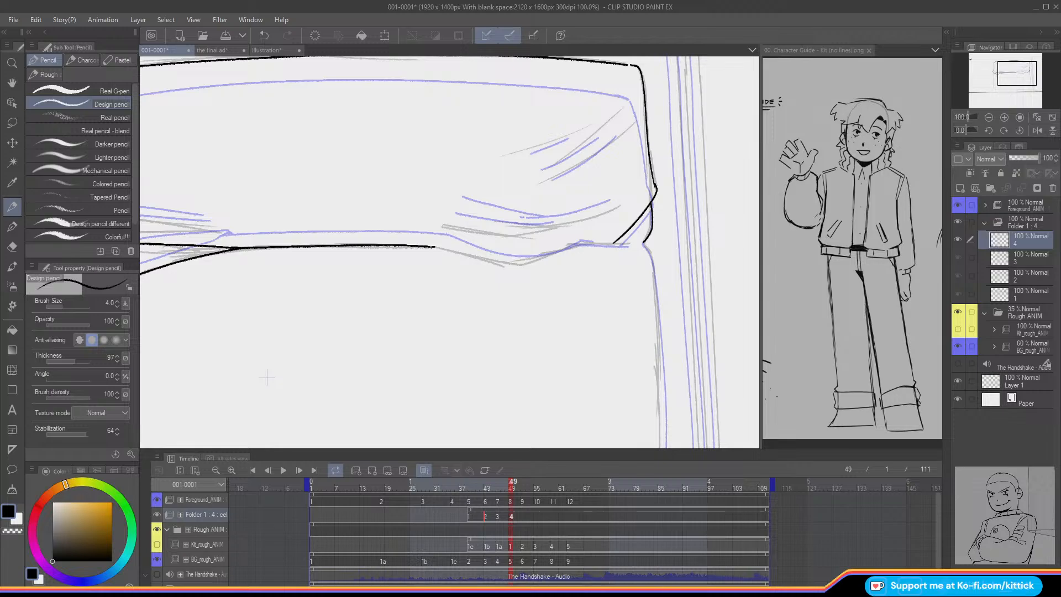
pyautogui.hotkey('ctrl', 'z')
pyautogui.moveTo(439, 247); pyautogui.dragTo(518, 262)
# Step: Step back and forth through frames 47 to 52 to compare the cushion's lower edge on cels 3 and 4
pyautogui.press('Left')
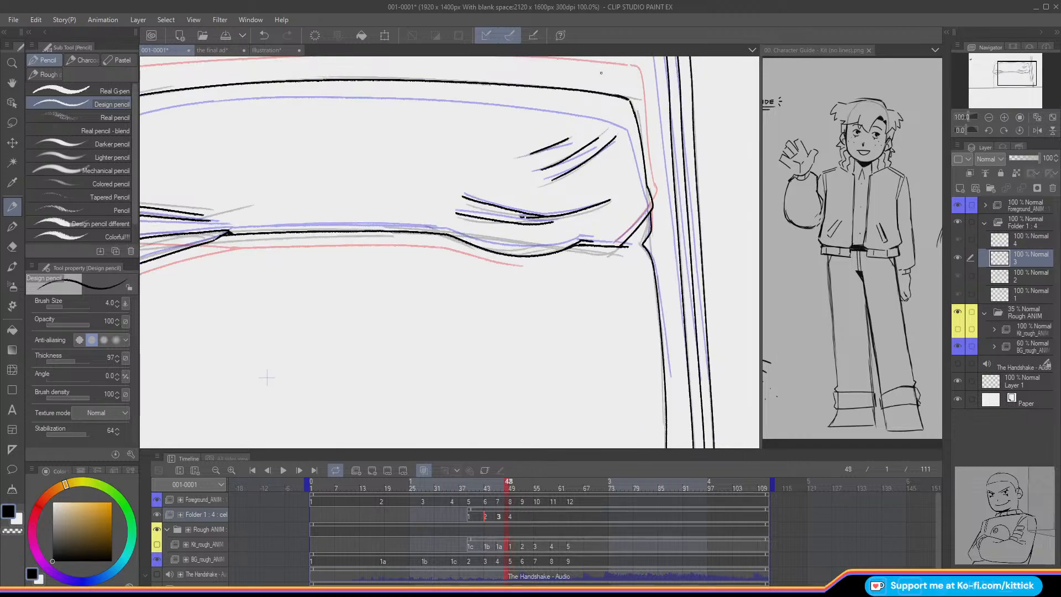
pyautogui.press('Right')
pyautogui.press('Right')
pyautogui.press('Right')
pyautogui.press('Right')
pyautogui.press('Left')
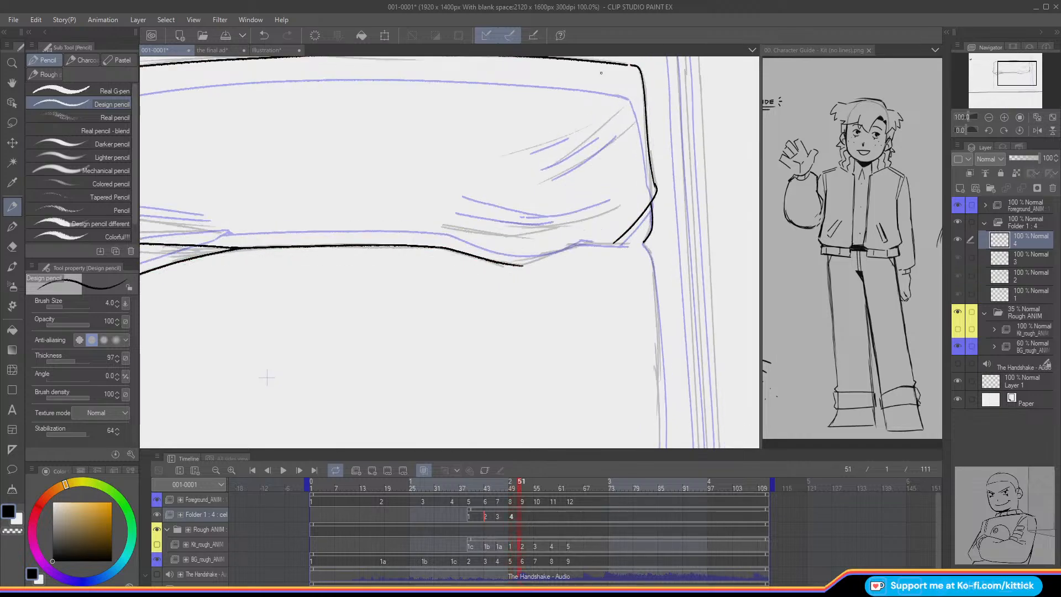
pyautogui.press('Left')
pyautogui.press('Left')
pyautogui.press('Left')
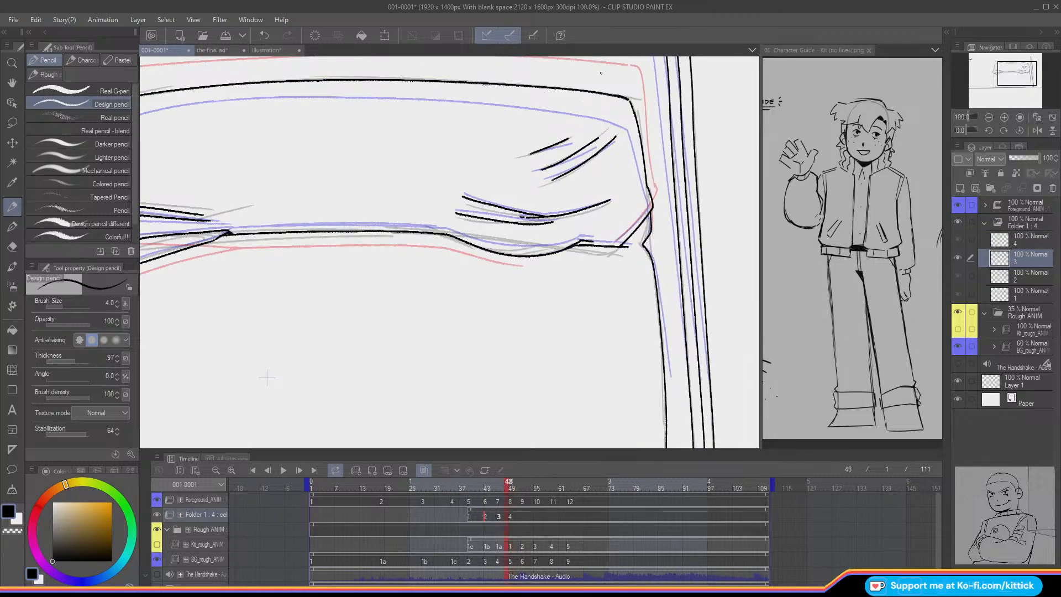
pyautogui.press('Left')
# Step: Lasso the short line at the right end of the cushion's lower edge on cel 3 and nudge it slightly upward
pyautogui.click(12, 122)
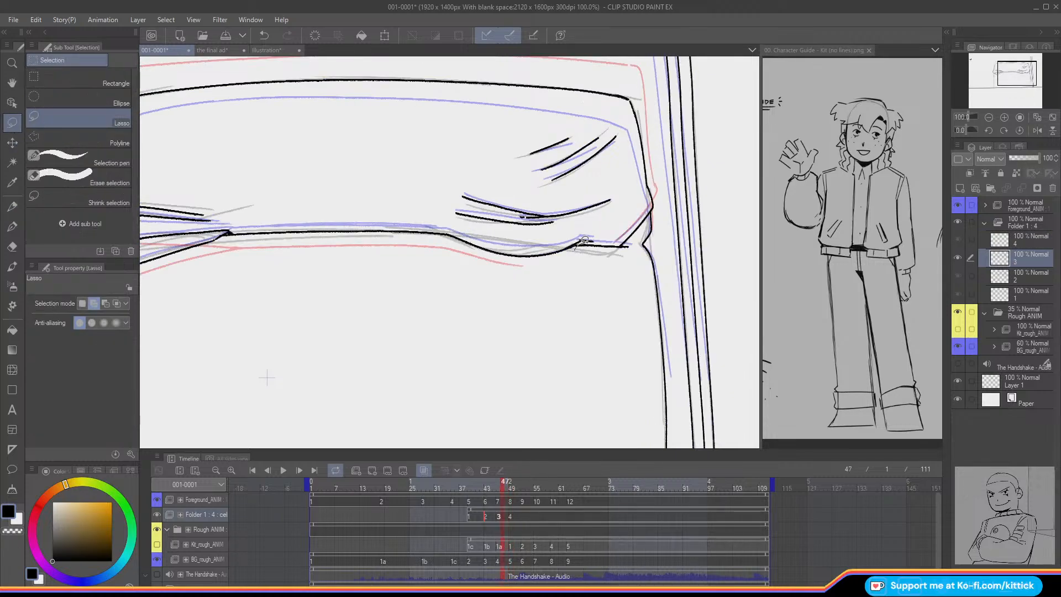
pyautogui.moveTo(584, 241)
pyautogui.mouseDown()
pyautogui.moveTo(624, 237)
pyautogui.moveTo(632, 252)
pyautogui.moveTo(586, 249)
pyautogui.mouseUp()
pyautogui.click(11, 143)
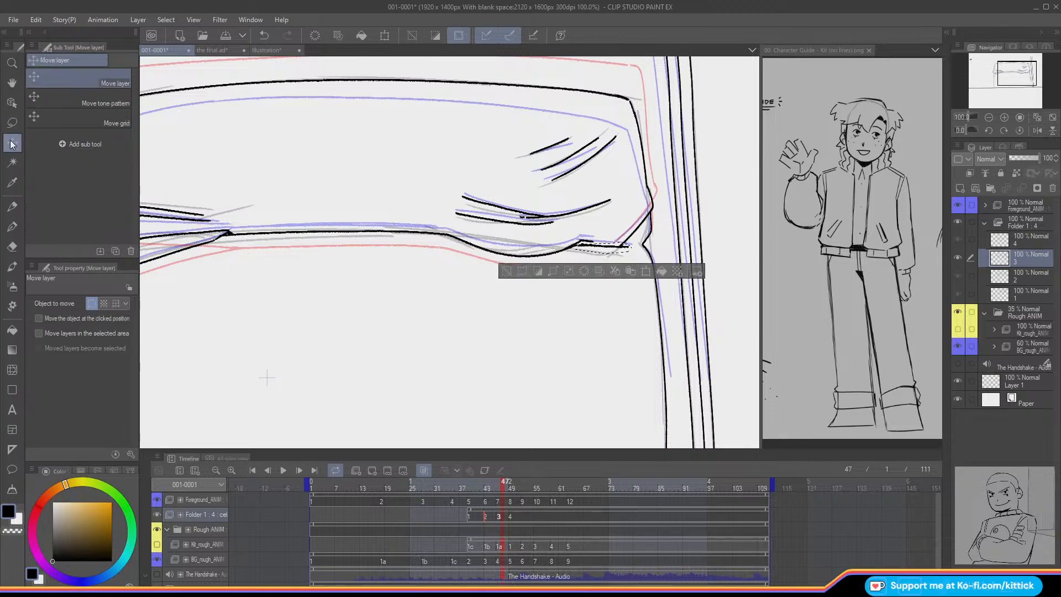
pyautogui.click(509, 270)
pyautogui.click(11, 209)
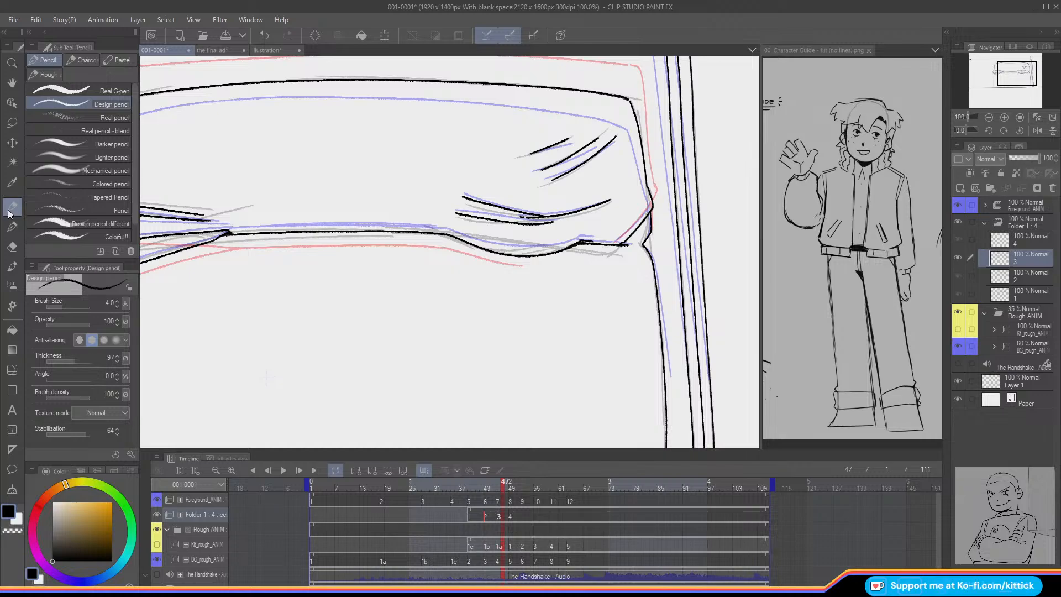
# Step: Extend the inked lower edge up out of the dip on cel 4 at frame 49, comparing it with cel 3
pyautogui.press('Right')
pyautogui.press('Right')
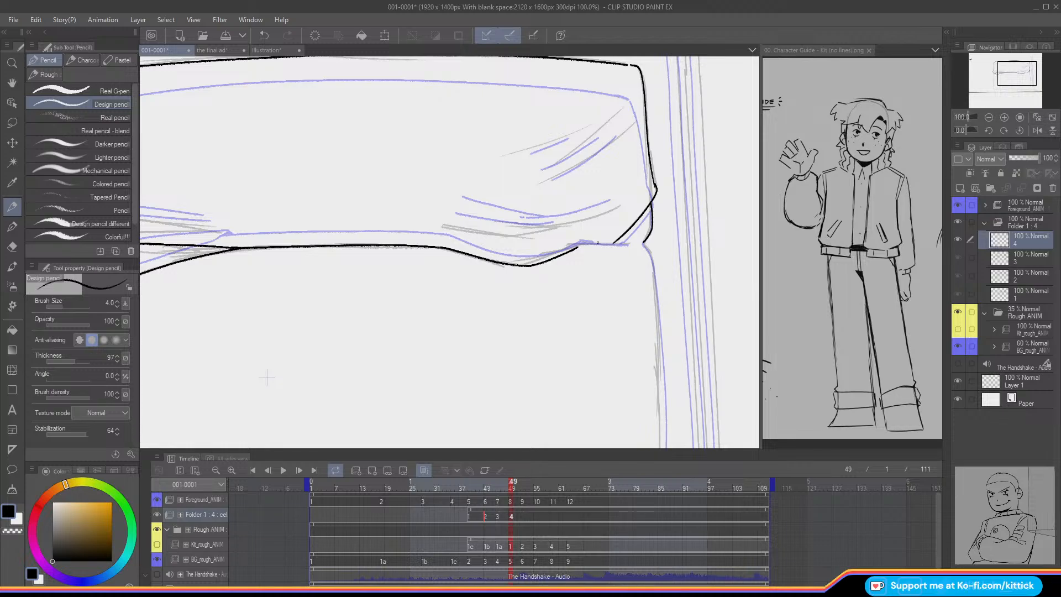
pyautogui.press('Left')
pyautogui.press('Right')
pyautogui.press('Left')
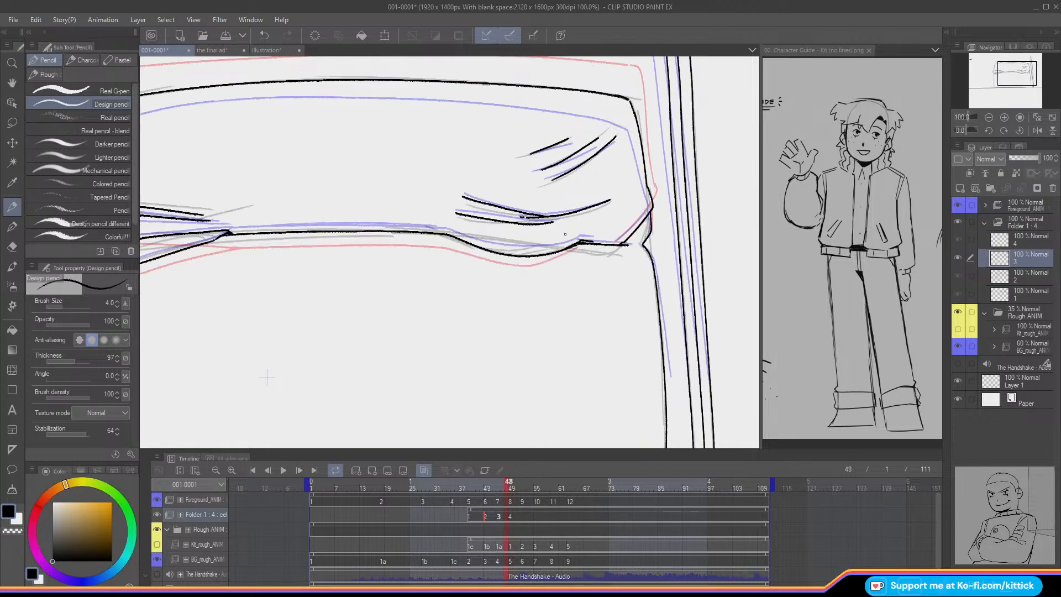
pyautogui.press('Right')
# Step: Erase the cushion's diagonal right corner line on cel 4 and re-ink it curving into the completed lower edge
pyautogui.click(12, 249)
pyautogui.moveTo(652, 198)
pyautogui.mouseDown()
pyautogui.moveTo(656, 178)
pyautogui.moveTo(614, 231)
pyautogui.mouseUp()
pyautogui.click(12, 206)
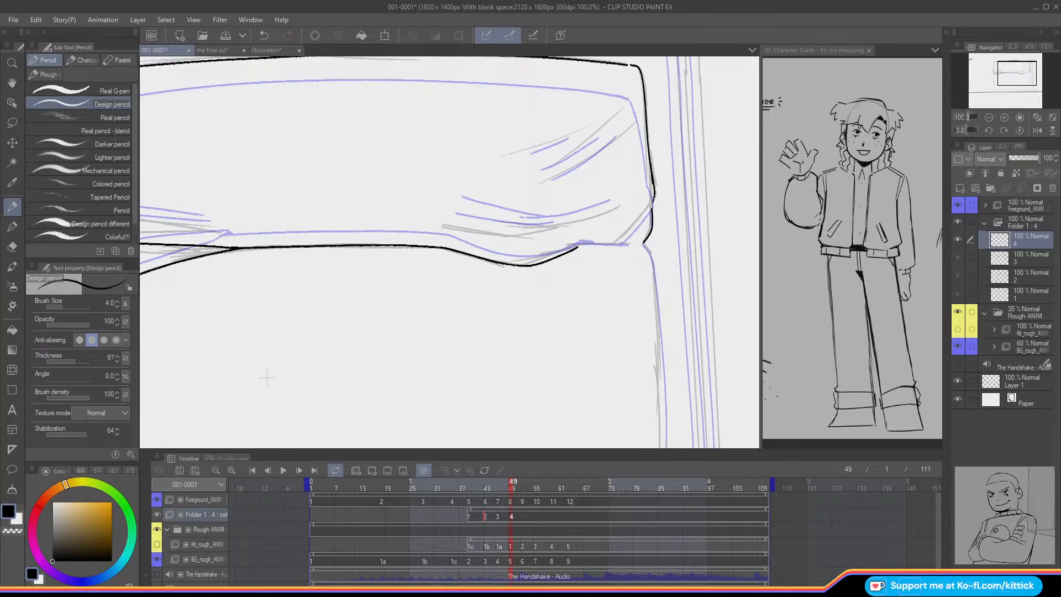
pyautogui.moveTo(654, 198); pyautogui.dragTo(617, 243)
pyautogui.moveTo(590, 247); pyautogui.dragTo(619, 241)
# Step: Lasso the small curve beneath the cushion's right corner on cel 4, nudge it slightly downward and deselect
pyautogui.click(12, 122)
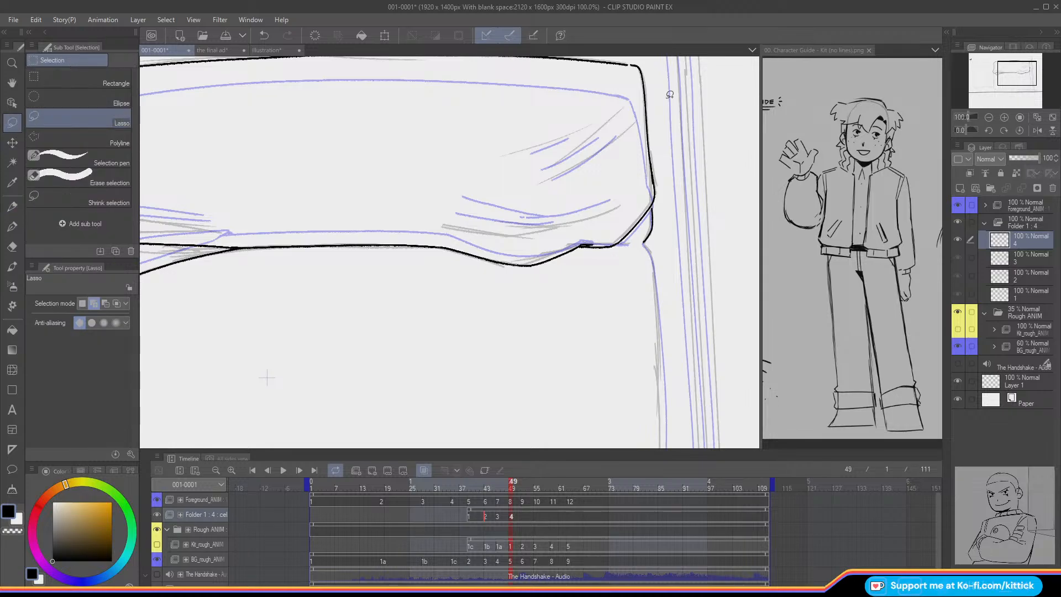
pyautogui.moveTo(640, 242)
pyautogui.mouseDown()
pyautogui.moveTo(659, 200)
pyautogui.moveTo(649, 206)
pyautogui.mouseUp()
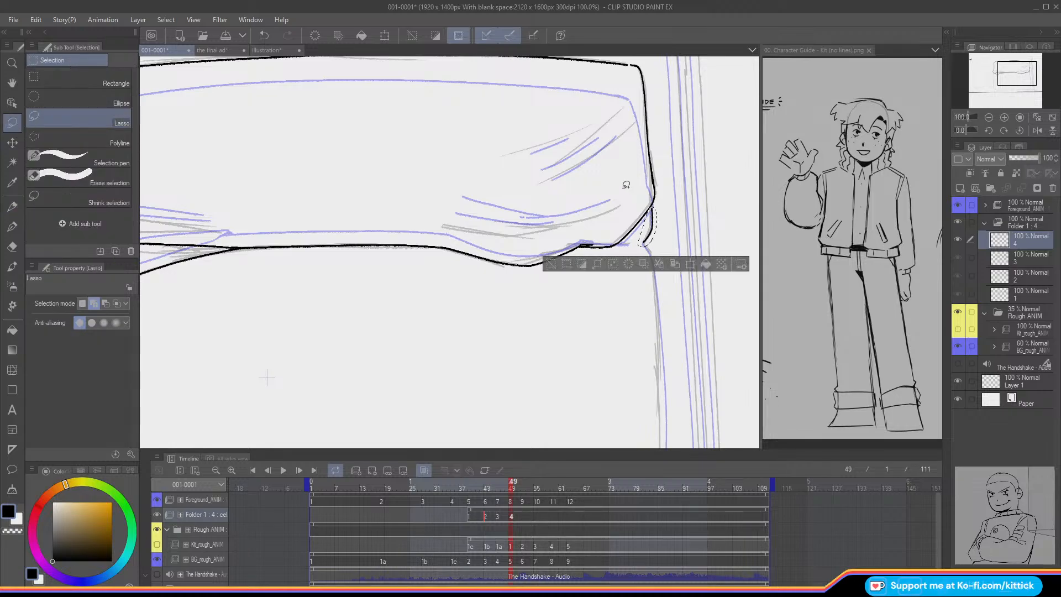
pyautogui.click(12, 142)
pyautogui.press('Down')
pyautogui.press('Down')
pyautogui.press('Down')
pyautogui.press('Down')
pyautogui.press('Down')
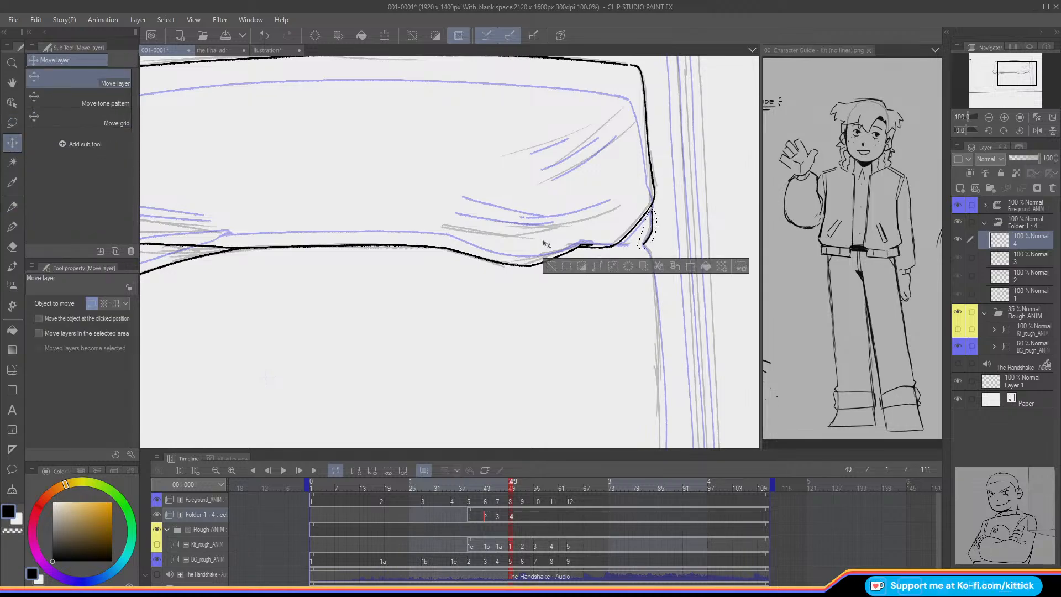
pyautogui.hotkey('ctrl', 'd')
pyautogui.press('p')
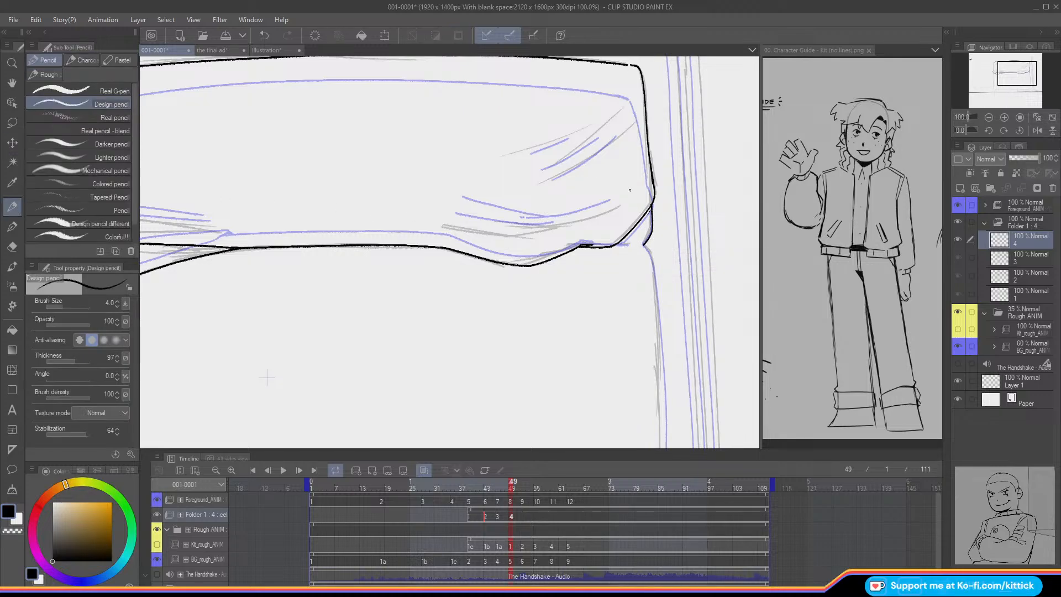
# Step: Compare the right corner on cels 3 and 4, and erase cel 4's diagonal corner line and the side edge's lower tip
pyautogui.press('Left')
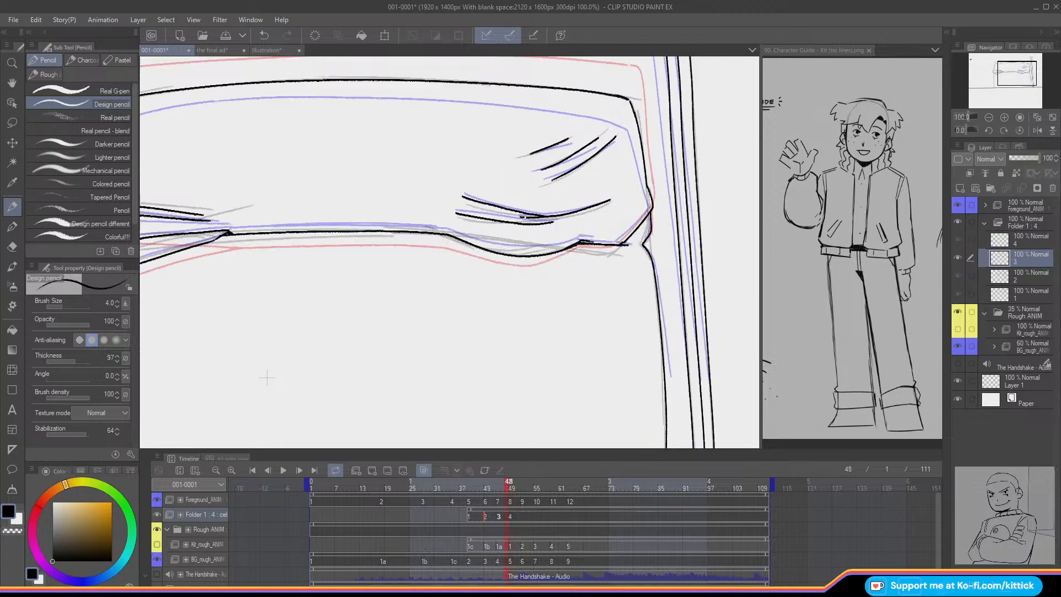
pyautogui.press('Right')
pyautogui.press('Left')
pyautogui.press('Right')
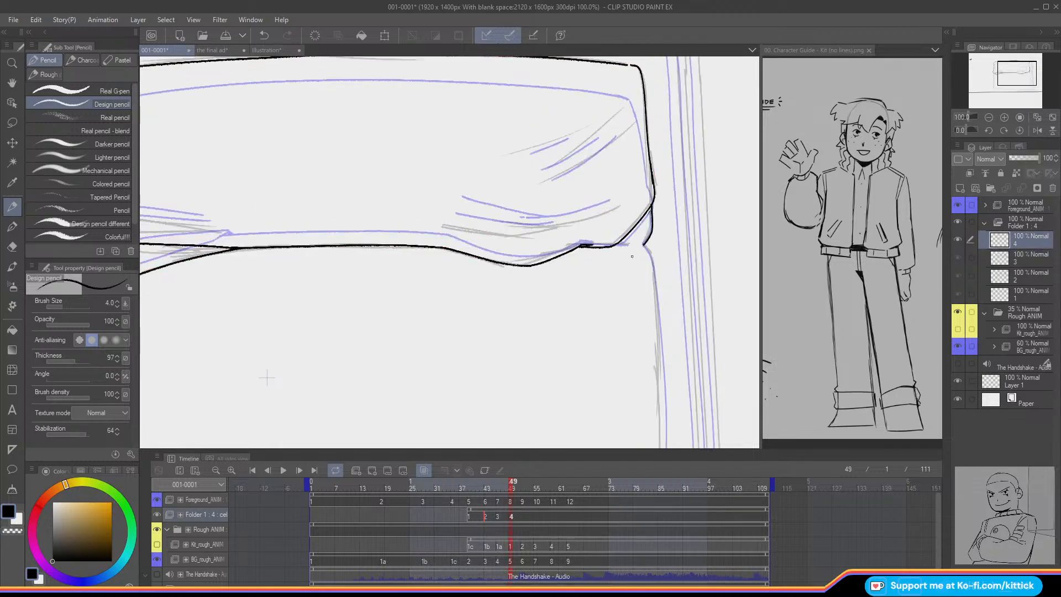
pyautogui.press('Left')
pyautogui.press('Right')
pyautogui.click(16, 249)
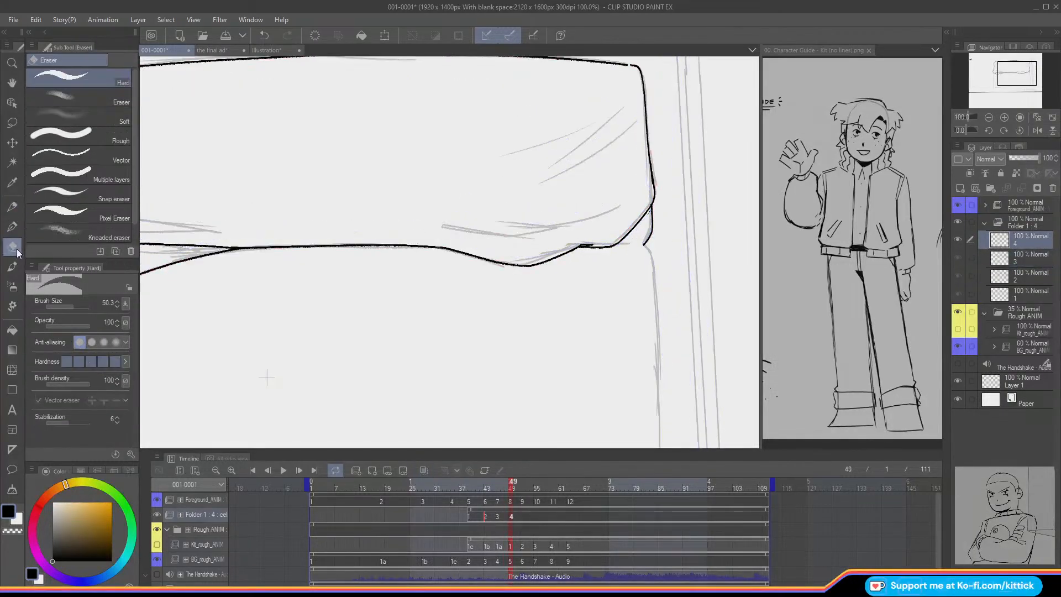
pyautogui.press('Left')
pyautogui.press('Right')
pyautogui.press('Left')
pyautogui.press('Right')
pyautogui.moveTo(644, 186); pyautogui.dragTo(622, 228)
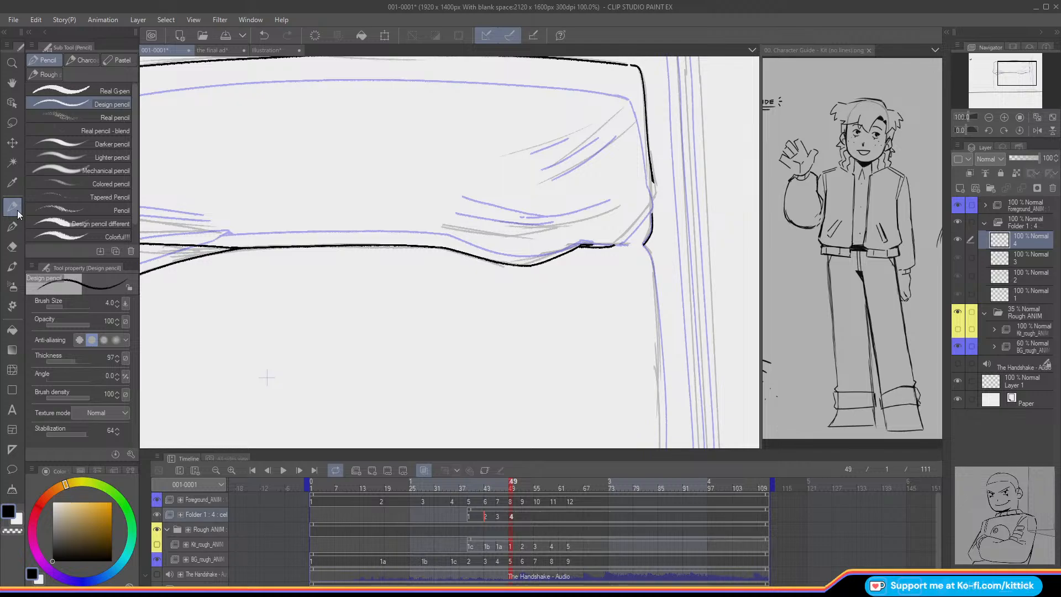
# Step: Re-ink the cushion's right side edge and its diagonal corner down to the lower edge on cel 4
pyautogui.moveTo(652, 181); pyautogui.dragTo(657, 198)
pyautogui.hotkey('ctrl', 'z')
pyautogui.moveTo(639, 70); pyautogui.dragTo(643, 96)
pyautogui.moveTo(651, 178)
pyautogui.mouseDown()
pyautogui.moveTo(656, 203)
pyautogui.moveTo(614, 245)
pyautogui.mouseUp()
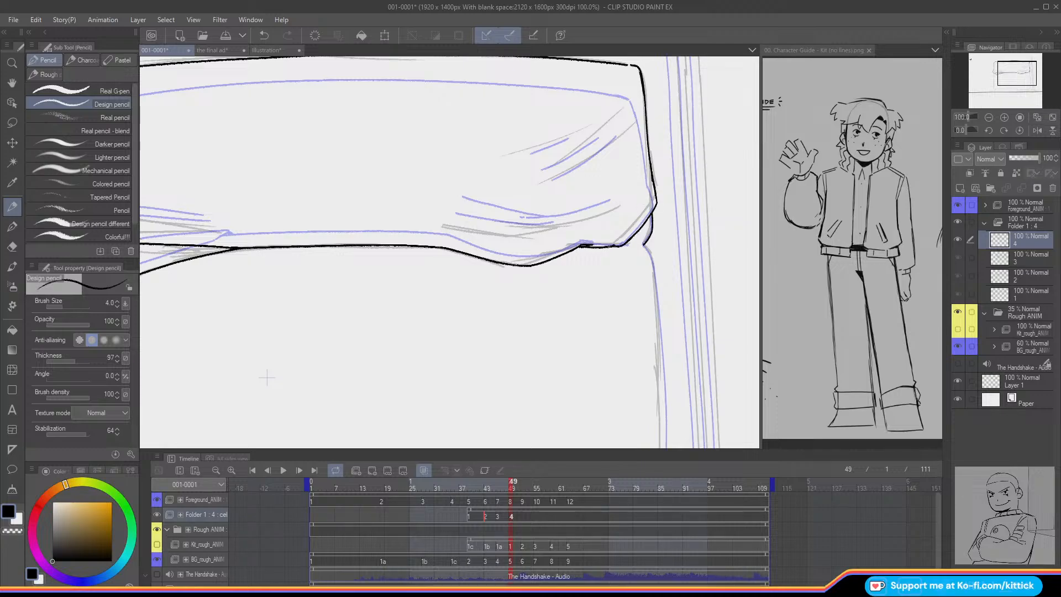
# Step: Clean the overlapping ink on the cushion's lower edge near its right corner on cel 4 and extend the edge slightly toward the corner
pyautogui.press('c')
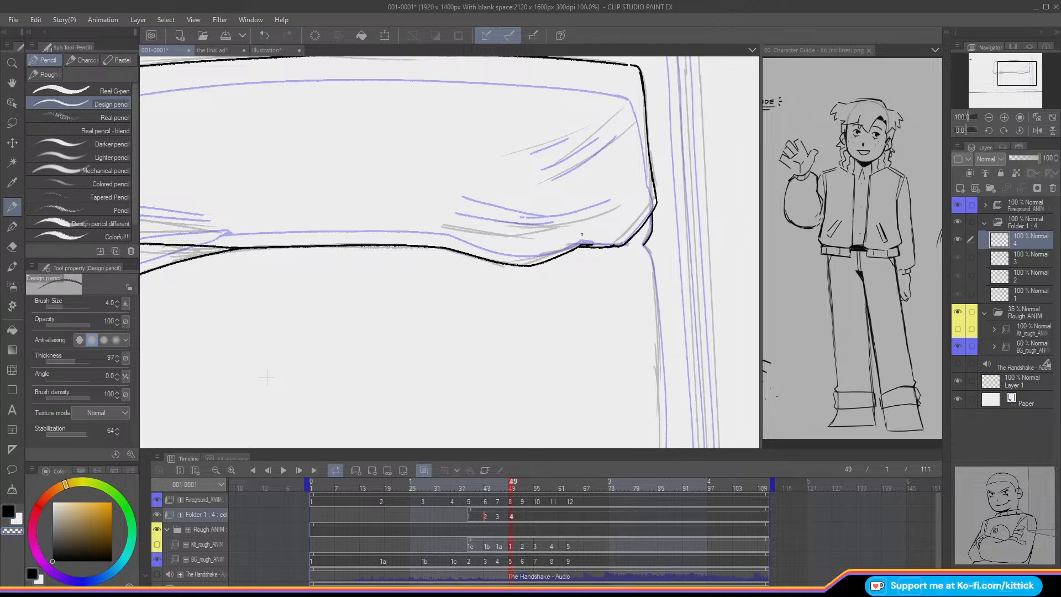
pyautogui.moveTo(581, 234); pyautogui.dragTo(607, 244)
pyautogui.press('c')
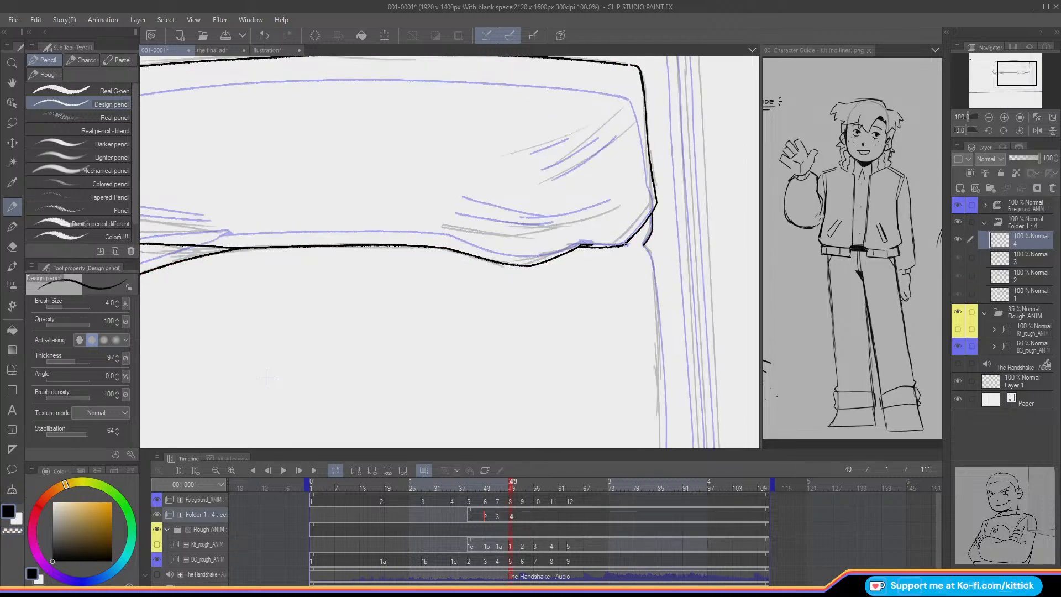
pyautogui.moveTo(641, 243); pyautogui.dragTo(628, 244)
pyautogui.hotkey('ctrl', 'z')
pyautogui.moveTo(629, 245)
pyautogui.mouseDown()
pyautogui.moveTo(642, 244)
pyautogui.moveTo(633, 244)
pyautogui.mouseUp()
pyautogui.hotkey('ctrl', 'z')
pyautogui.hotkey('ctrl', 'z')
# Step: Compare the cushion's left corner on cels 3 and 4, and erase its rounded outline on cel 4
pyautogui.moveTo(1003, 78); pyautogui.dragTo(996, 81)
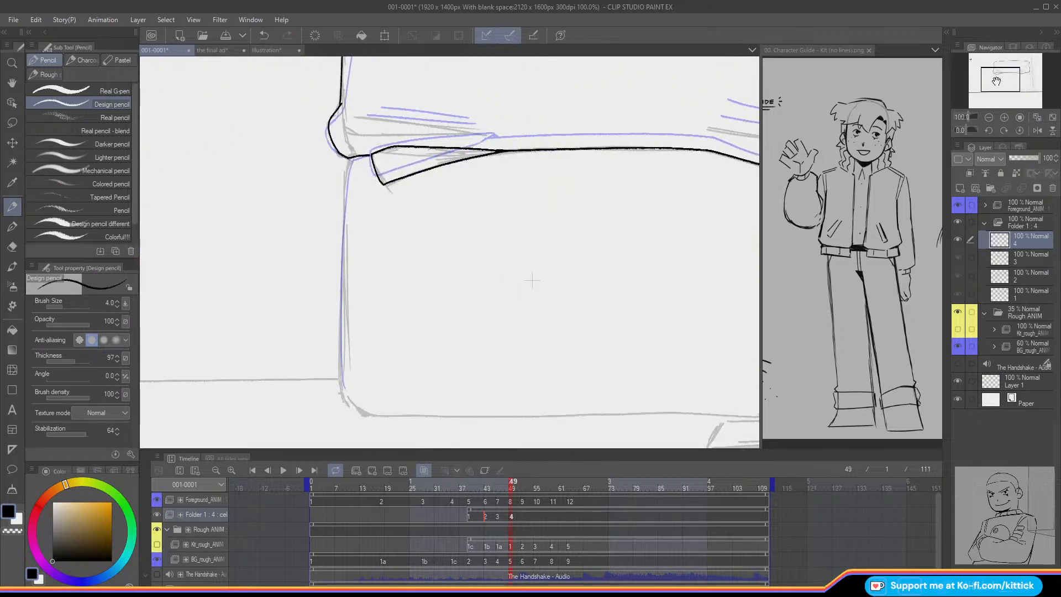
pyautogui.press(',')
pyautogui.press('.')
pyautogui.press(',')
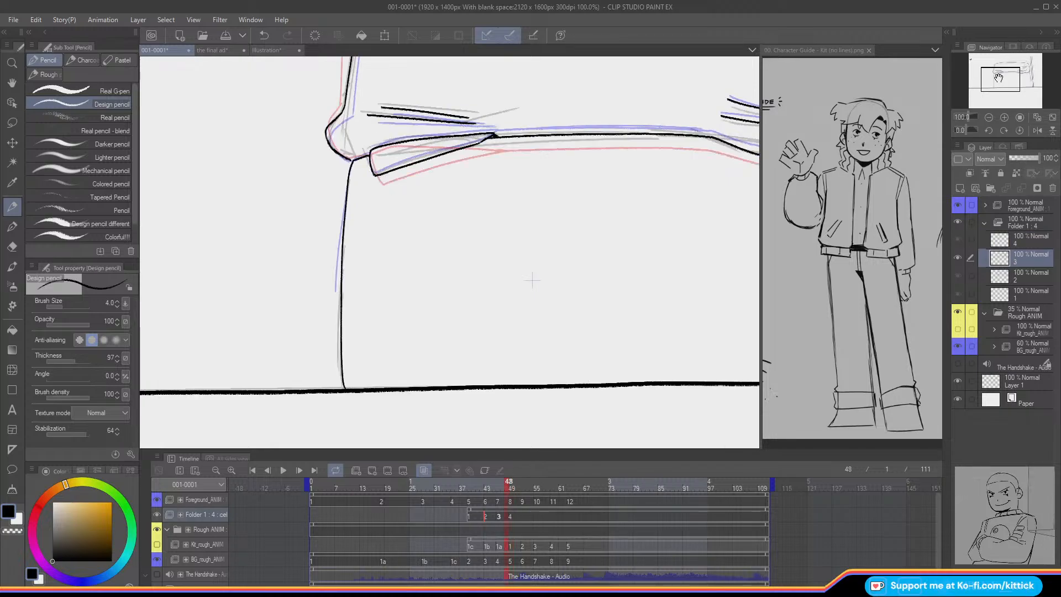
pyautogui.press('.')
pyautogui.press(',')
pyautogui.press('.')
pyautogui.click(12, 247)
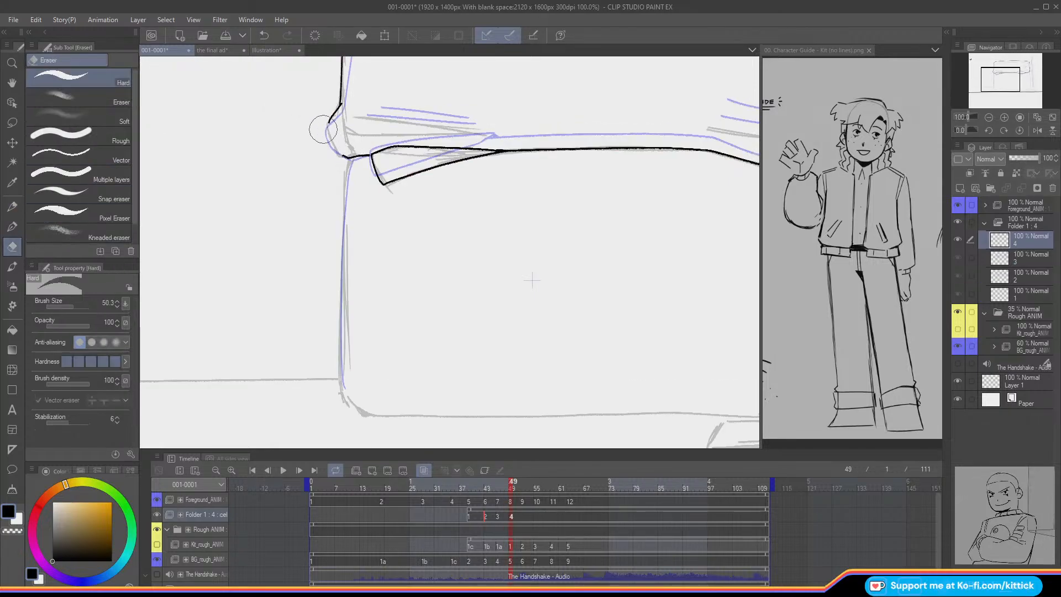
# Step: Re-ink the cushion's rounded left corner down to the lower edge on cel 4 and compare it with cel 3 without onion skin
pyautogui.click(12, 206)
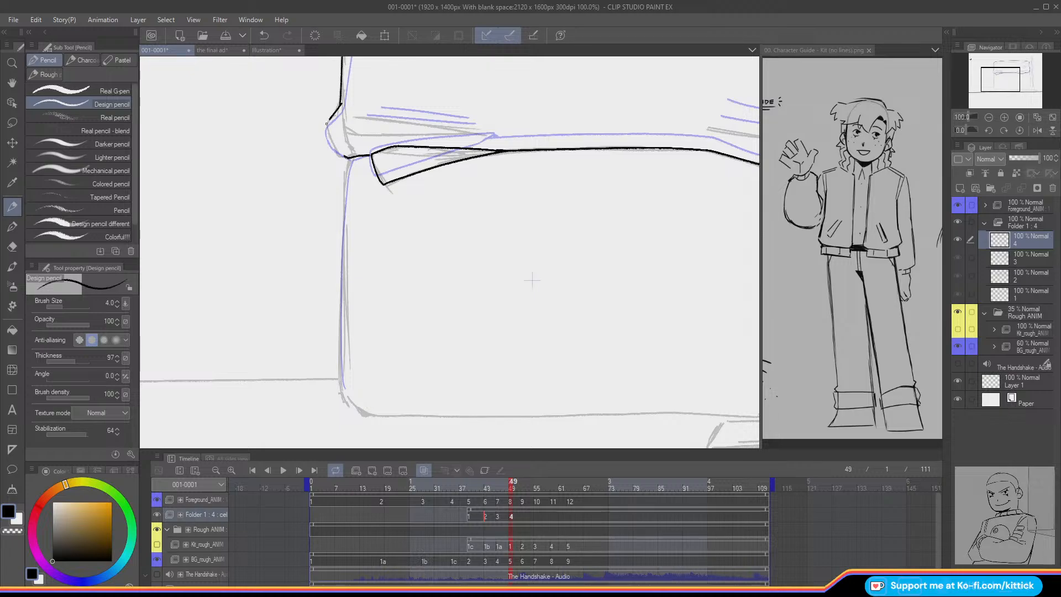
pyautogui.moveTo(330, 118); pyautogui.dragTo(325, 131)
pyautogui.hotkey('ctrl', 'z')
pyautogui.moveTo(327, 132); pyautogui.dragTo(347, 157)
pyautogui.press('o')
pyautogui.press('Left')
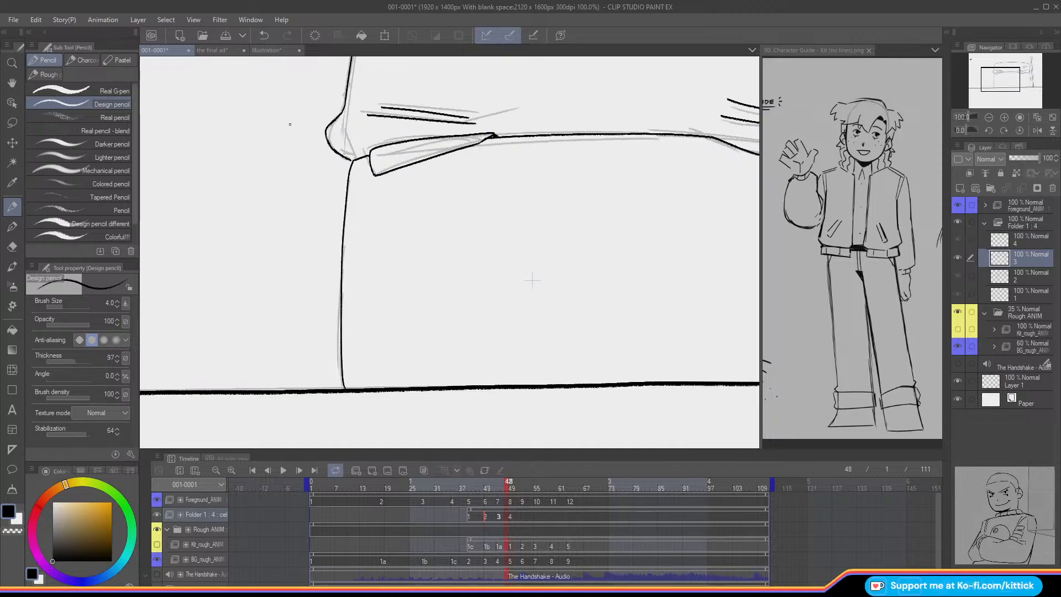
pyautogui.press('Right')
pyautogui.press('Left')
pyautogui.press('Right')
# Step: Trim the ink where the cushion's left side edge meets the rounded corner using transparent colour, and turn onion skin back on
pyautogui.click(12, 531)
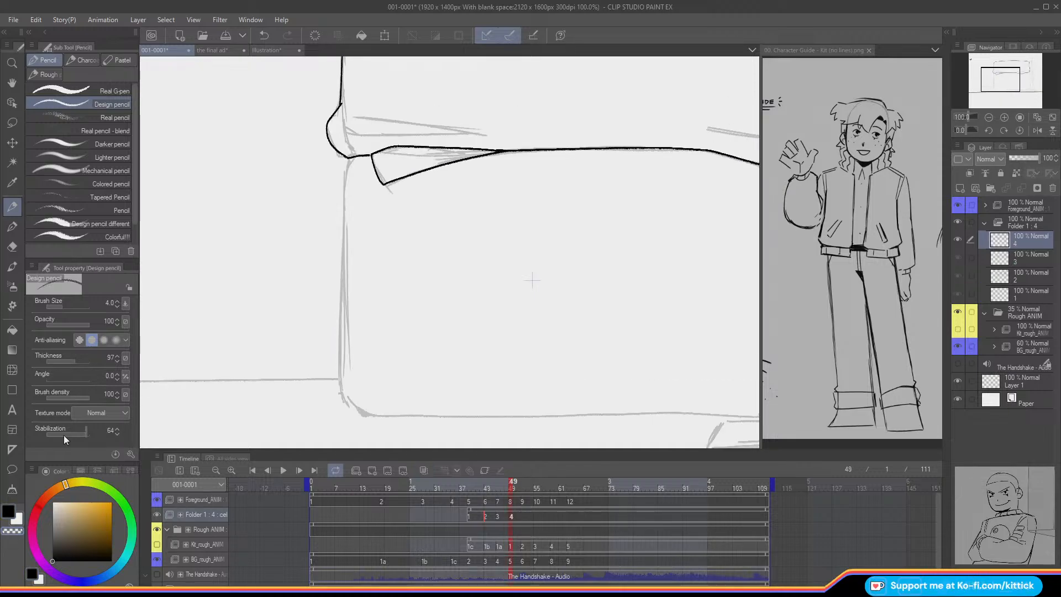
pyautogui.moveTo(341, 102); pyautogui.dragTo(342, 107)
pyautogui.click(9, 510)
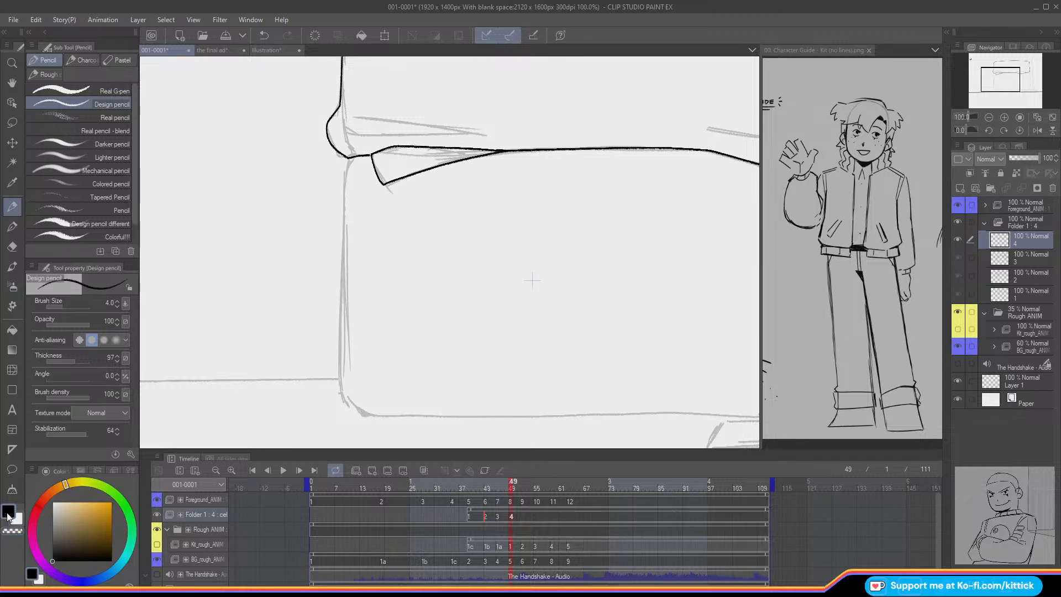
pyautogui.press('Left')
pyautogui.press('Right')
pyautogui.press('o')
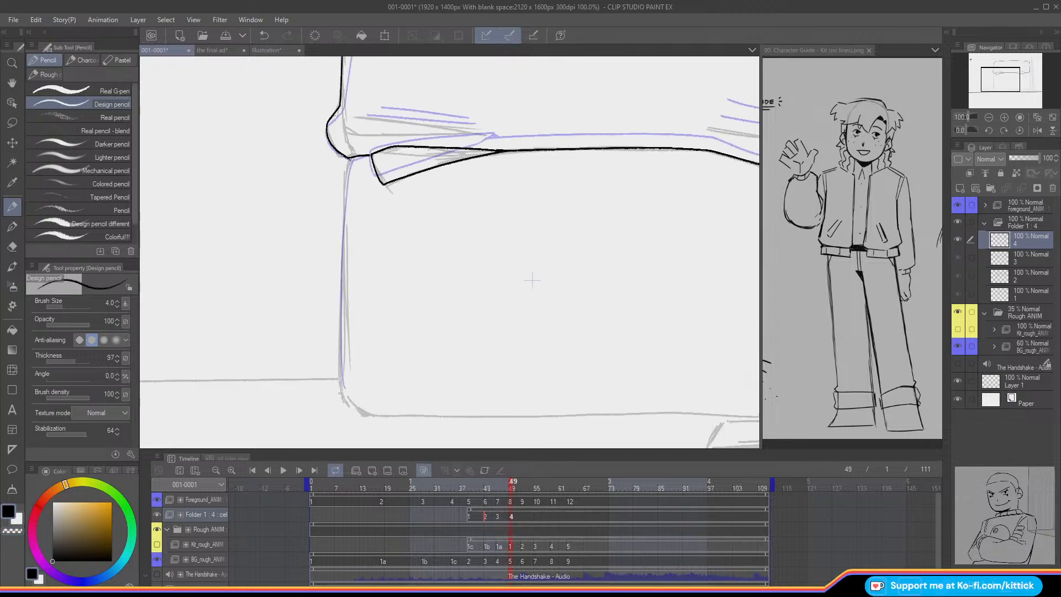
# Step: Ink the left side edge of the block below the cushion on cel 4, redoing the stroke until it follows the rough
pyautogui.moveTo(349, 159); pyautogui.dragTo(344, 174)
pyautogui.moveTo(322, 92); pyautogui.dragTo(375, 49)
pyautogui.hotkey('ctrl', 'z')
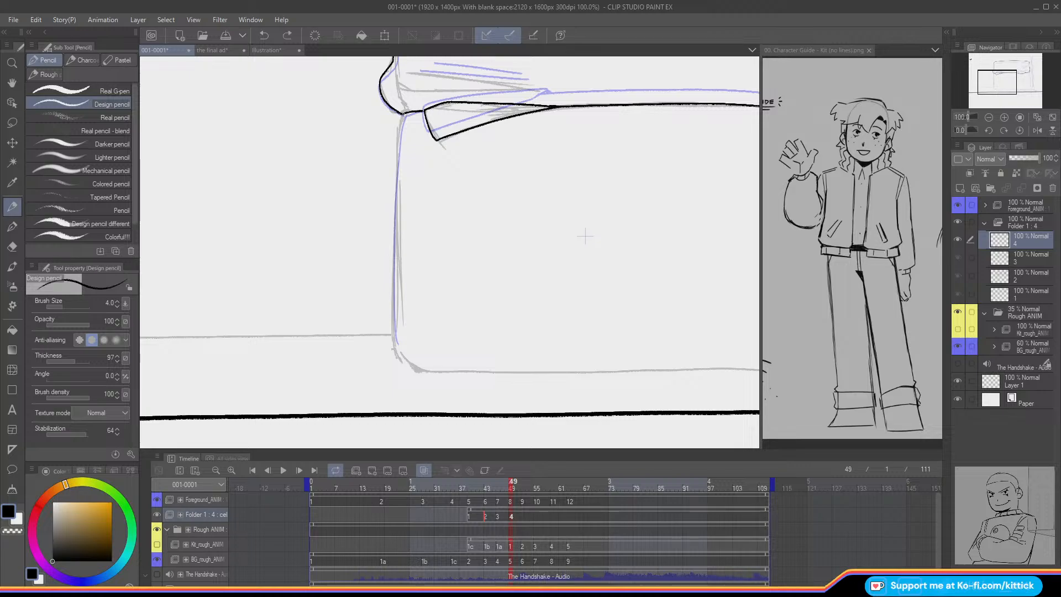
pyautogui.moveTo(398, 127); pyautogui.dragTo(396, 329)
pyautogui.hotkey('ctrl', 'z')
pyautogui.moveTo(400, 118); pyautogui.dragTo(398, 175)
pyautogui.hotkey('ctrl', 'z')
pyautogui.hotkey('ctrl', 'z')
pyautogui.hotkey('ctrl', 'z')
pyautogui.moveTo(400, 121); pyautogui.dragTo(394, 333)
pyautogui.hotkey('ctrl', 'z')
pyautogui.moveTo(400, 131); pyautogui.dragTo(398, 354)
pyautogui.hotkey('ctrl', 'z')
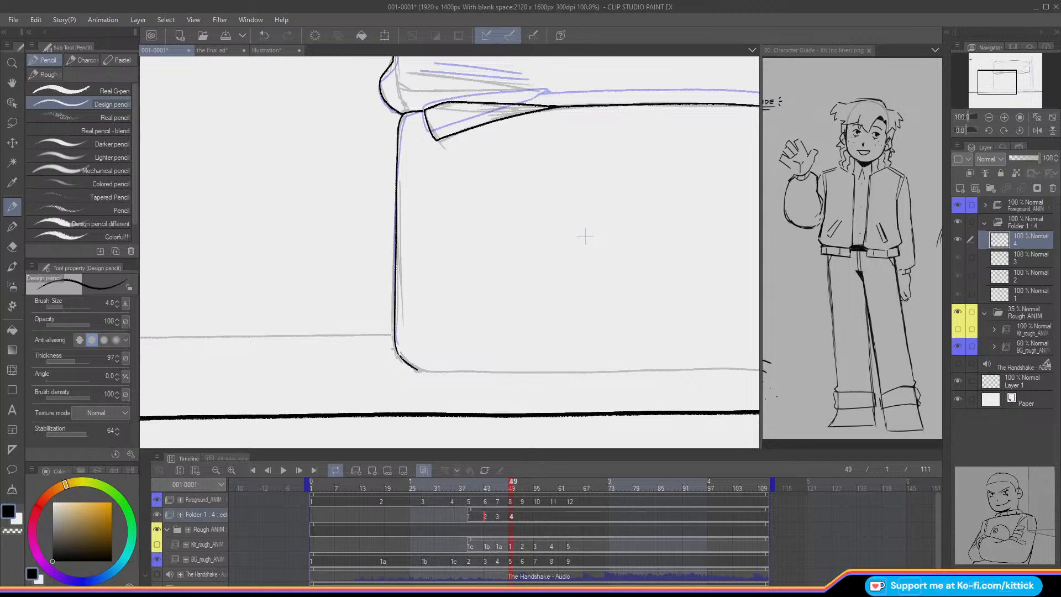
# Step: Redo the lower left corner of the block on cel 4 as a smooth rounded curve
pyautogui.hotkey('ctrl', 'z')
pyautogui.moveTo(399, 355)
pyautogui.mouseDown()
pyautogui.moveTo(432, 372)
pyautogui.moveTo(408, 366)
pyautogui.moveTo(423, 370)
pyautogui.mouseUp()
pyautogui.hotkey('ctrl', 'z')
pyautogui.hotkey('ctrl', 'z')
pyautogui.hotkey('ctrl', 'z')
pyautogui.hotkey('ctrl', 'z')
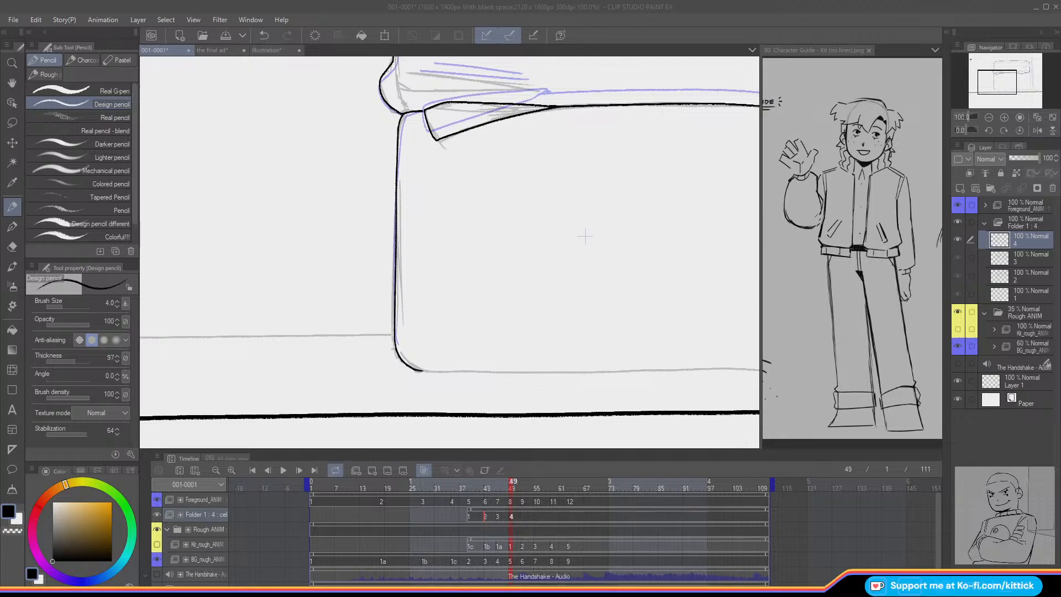
# Step: Compare the block's left side edge on cels 3 and 4, and push it slightly outward on cel 4 using Liquify at brush size 297.8
pyautogui.press('Left')
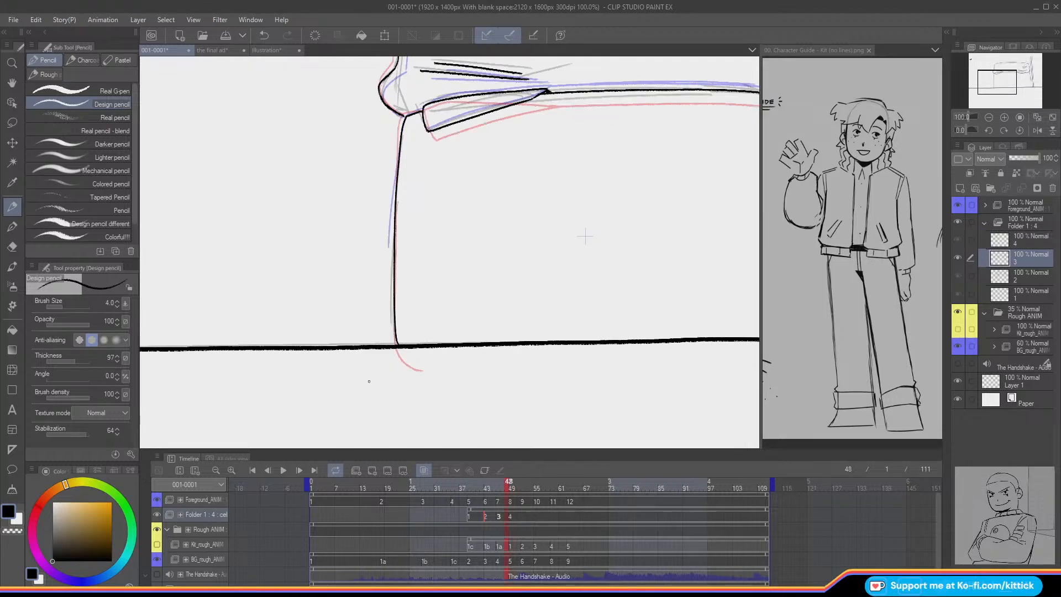
pyautogui.press('Right')
pyautogui.press('Left')
pyautogui.press('Right')
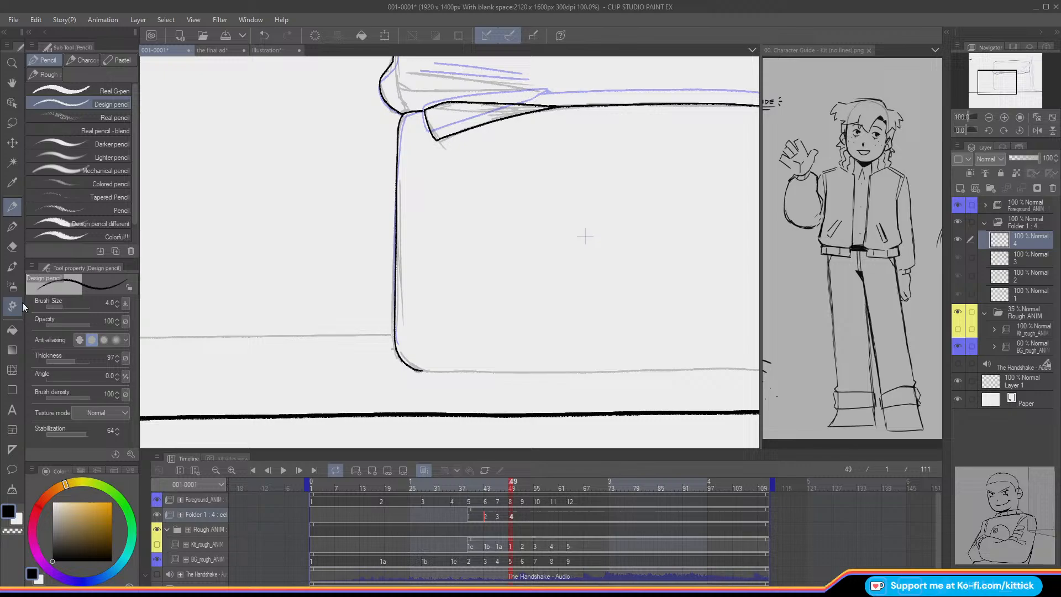
pyautogui.click(13, 369)
pyautogui.click(81, 306)
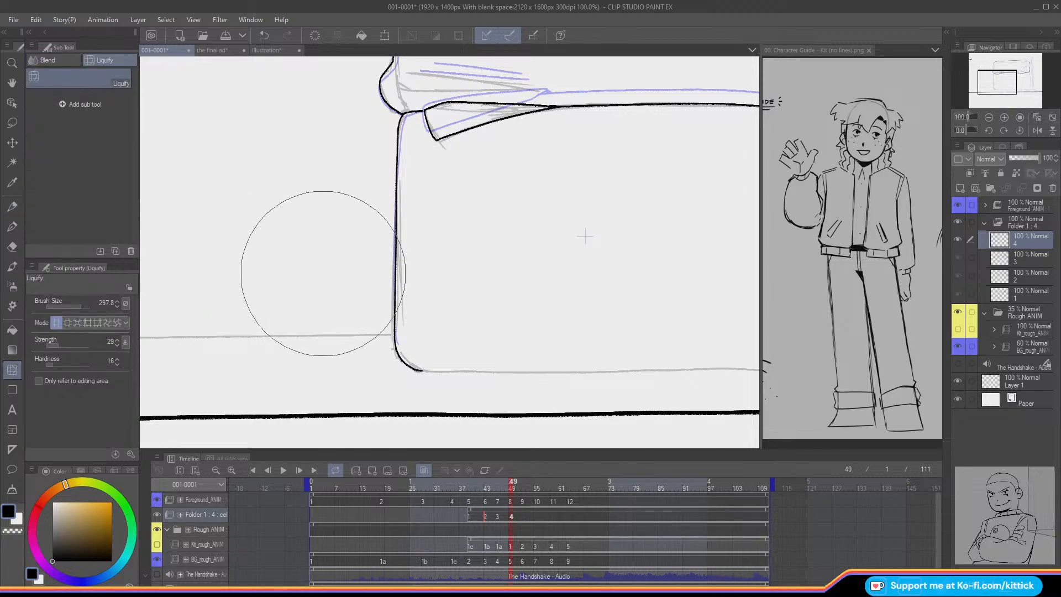
pyautogui.moveTo(382, 247); pyautogui.dragTo(379, 287)
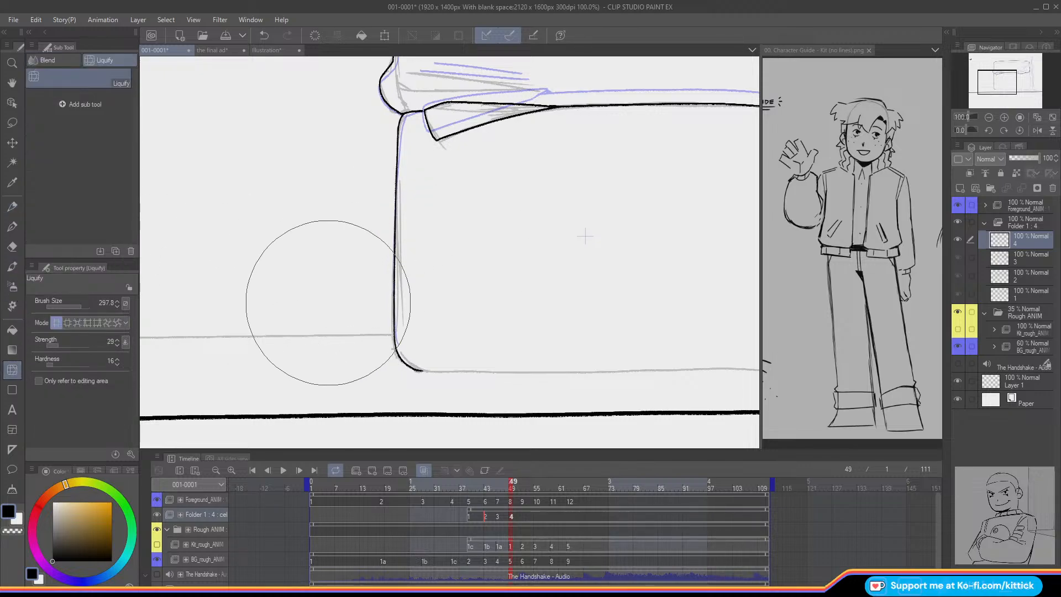
# Step: Turn off onion skin and flip between cels 3 and 4 to compare the outlines up close and across the whole drawing
pyautogui.press('o')
pyautogui.press('Left')
pyautogui.press('Right')
pyautogui.press('Left')
pyautogui.press('Right')
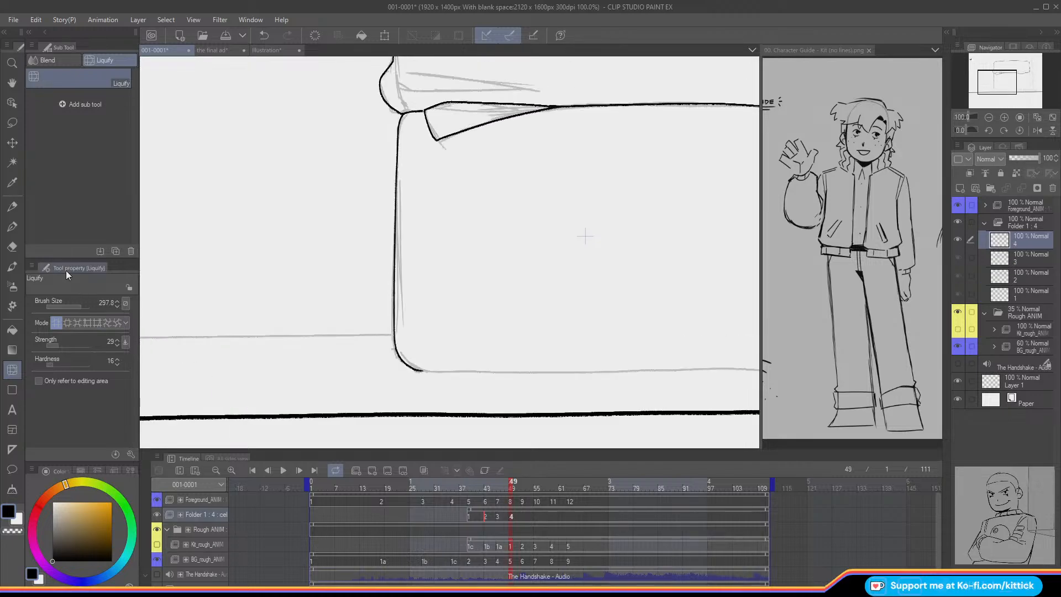
pyautogui.click(14, 209)
pyautogui.press('Left')
pyautogui.click(989, 118)
pyautogui.click(989, 118)
pyautogui.moveTo(993, 85); pyautogui.dragTo(1004, 80)
pyautogui.press('Right')
pyautogui.press('Left')
pyautogui.press('Right')
pyautogui.press('Left')
pyautogui.press('Right')
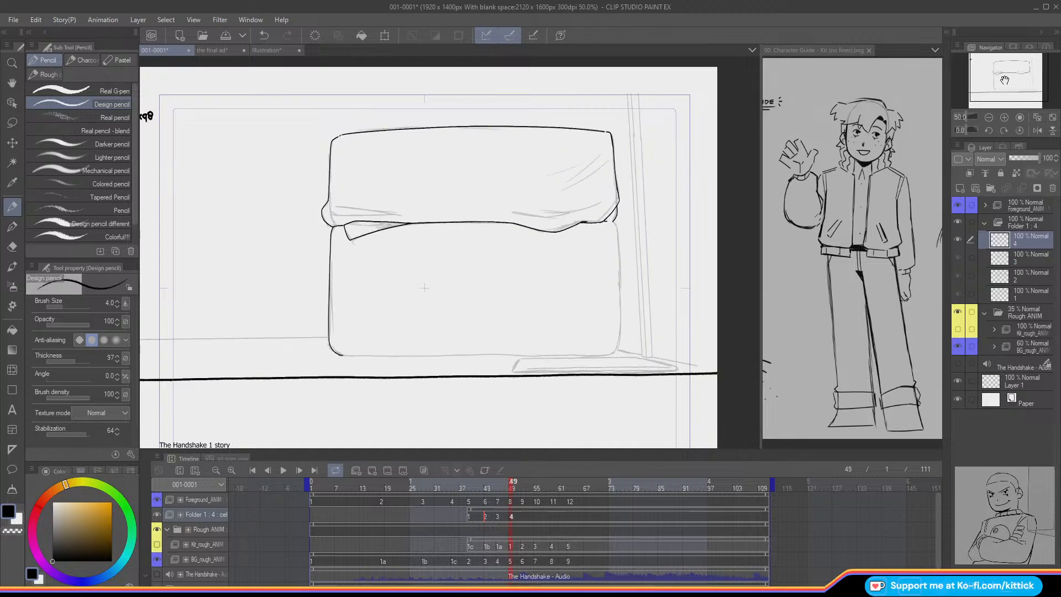
pyautogui.press('Left')
pyautogui.press('Right')
# Step: Ink the block's right side edge on cel 4 from beneath the cushion into the lower right corner, and turn onion skin on
pyautogui.click(1003, 118)
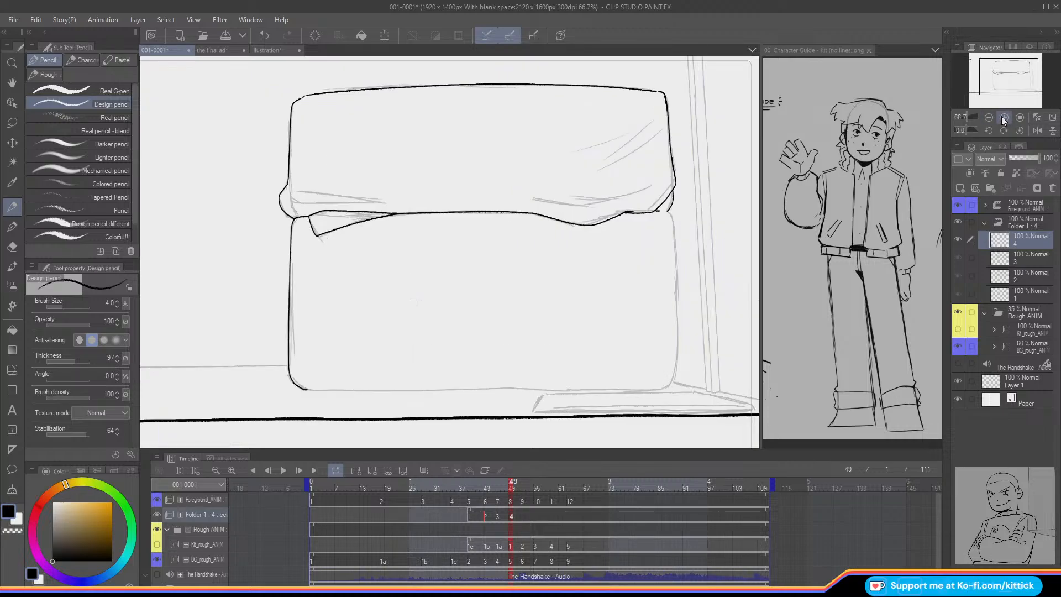
pyautogui.click(1003, 117)
pyautogui.moveTo(1004, 78); pyautogui.dragTo(1021, 82)
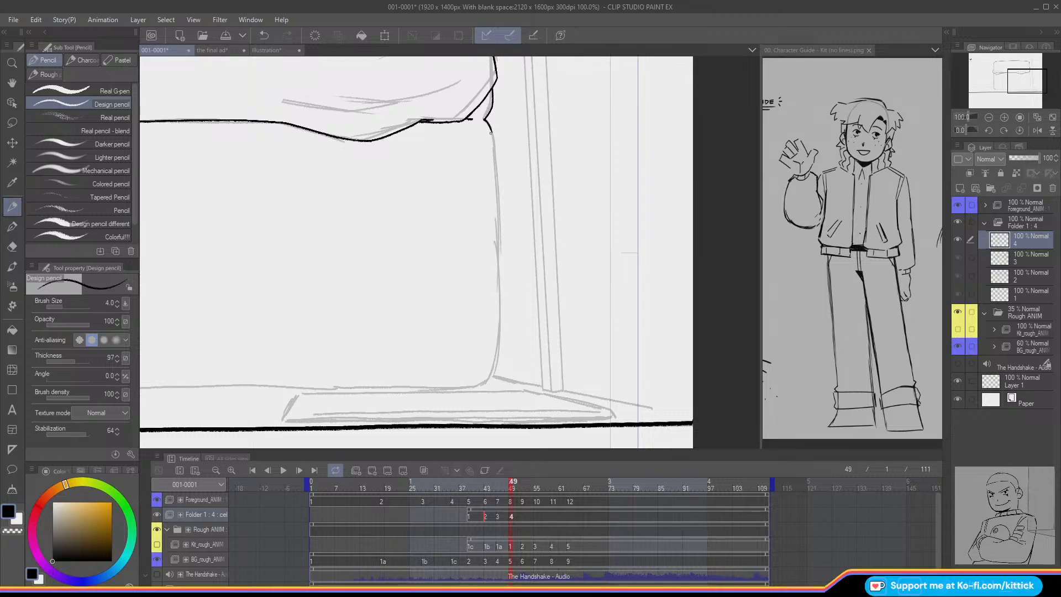
pyautogui.hotkey('ctrl', 'z')
pyautogui.hotkey('ctrl', 'z')
pyautogui.moveTo(492, 135)
pyautogui.mouseDown()
pyautogui.moveTo(500, 331)
pyautogui.moveTo(482, 383)
pyautogui.mouseUp()
pyautogui.press('o')
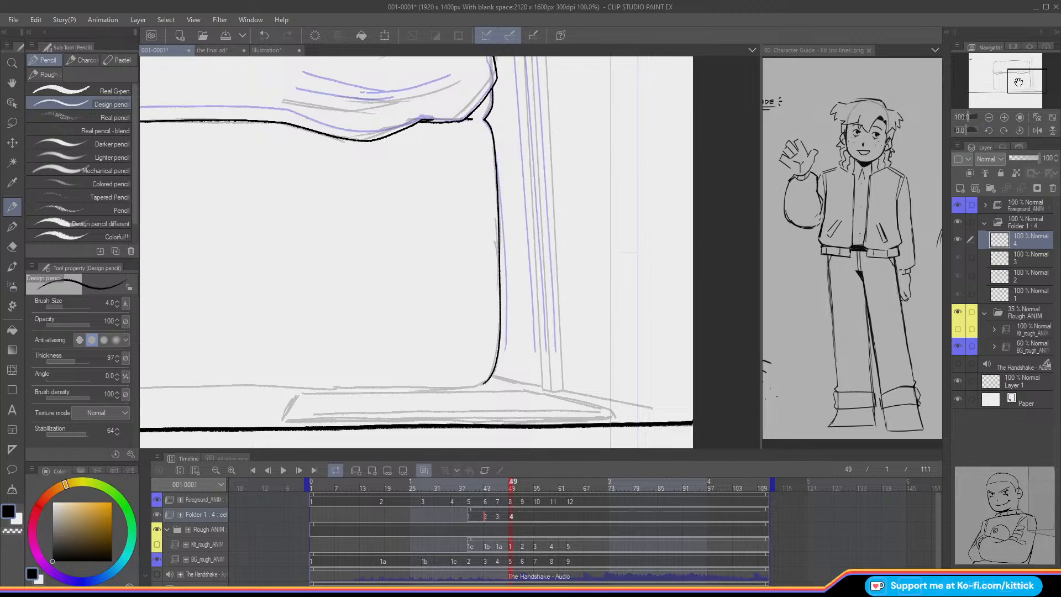
# Step: Ink the block's bottom edge on cel 4 from the rounded left corner across to the right corner
pyautogui.moveTo(1017, 83); pyautogui.dragTo(997, 87)
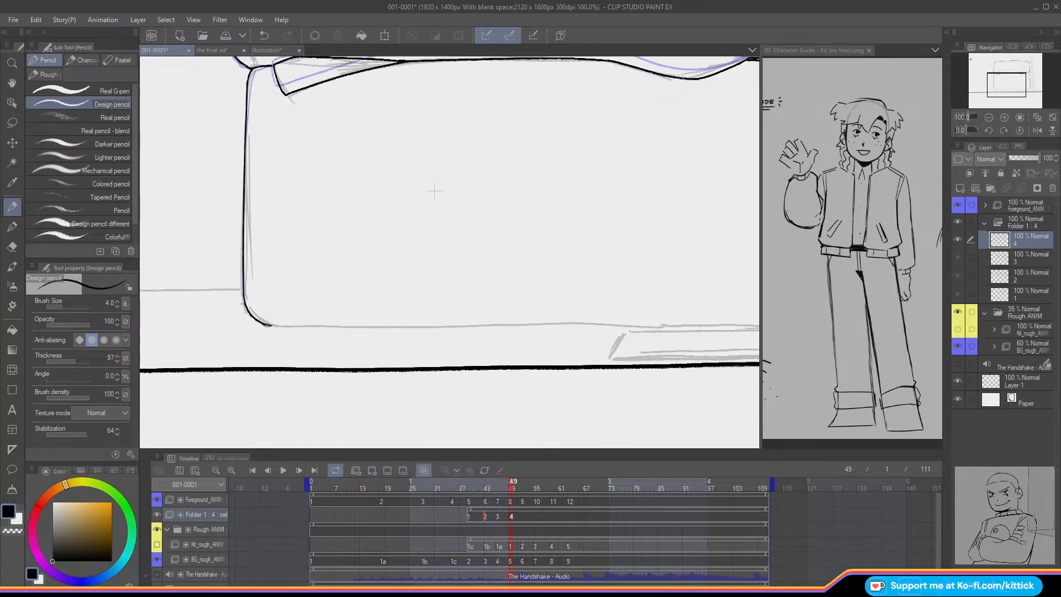
pyautogui.moveTo(265, 325); pyautogui.dragTo(360, 326)
pyautogui.moveTo(1005, 88); pyautogui.dragTo(1009, 90)
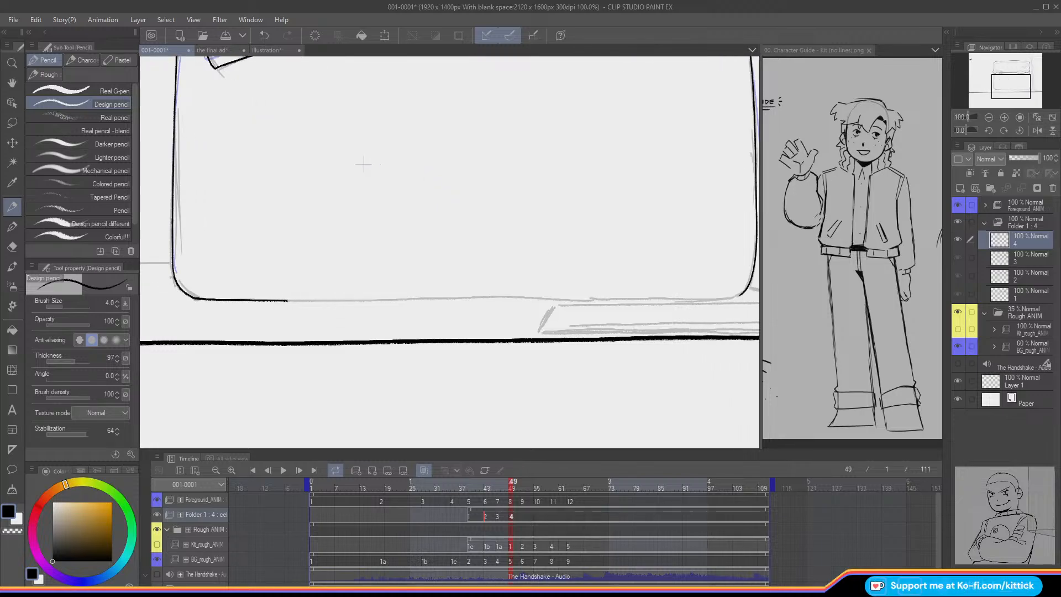
pyautogui.moveTo(287, 300); pyautogui.dragTo(733, 293)
# Step: Ink the curved fold lines above the cushion's lower edge near its right corner on cel 4
pyautogui.moveTo(1016, 79); pyautogui.dragTo(1018, 63)
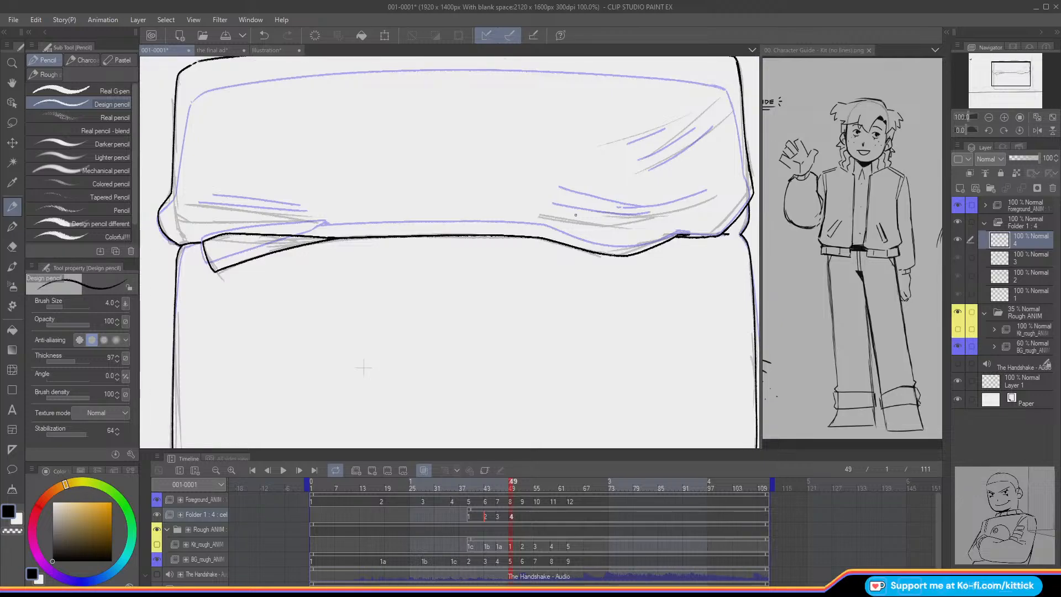
pyautogui.moveTo(547, 216); pyautogui.dragTo(644, 221)
pyautogui.moveTo(706, 194)
pyautogui.mouseDown()
pyautogui.moveTo(618, 210)
pyautogui.moveTo(560, 190)
pyautogui.mouseUp()
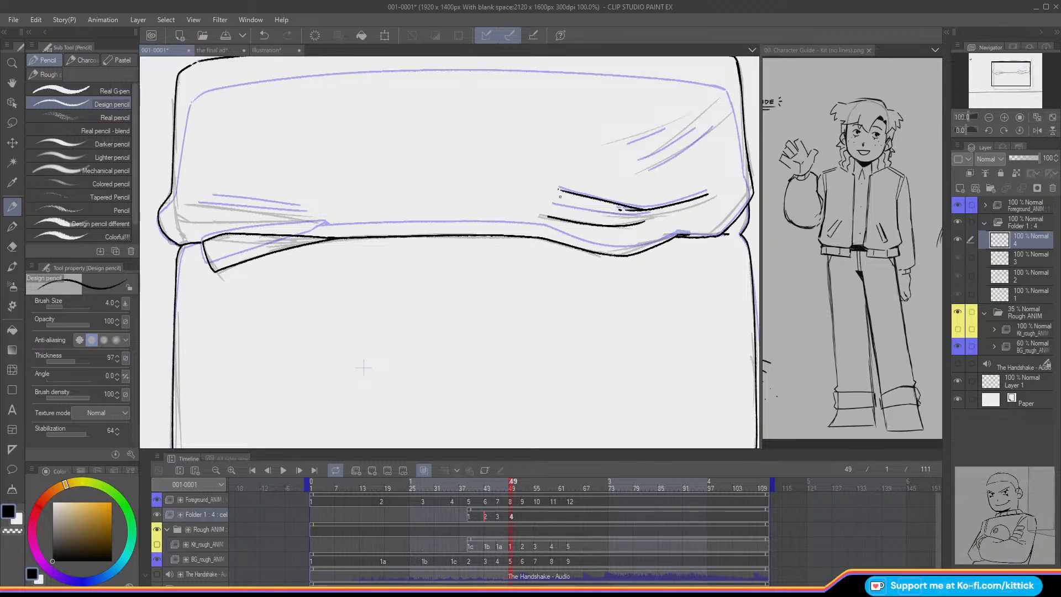
pyautogui.hotkey('ctrl', 'z')
pyautogui.moveTo(558, 189); pyautogui.dragTo(641, 209)
# Step: View the whole canvas without onion skin, scrub back through the timeline, and add a new cel 5 aligned with Foreground cel 9
pyautogui.moveTo(1007, 66); pyautogui.dragTo(1000, 64)
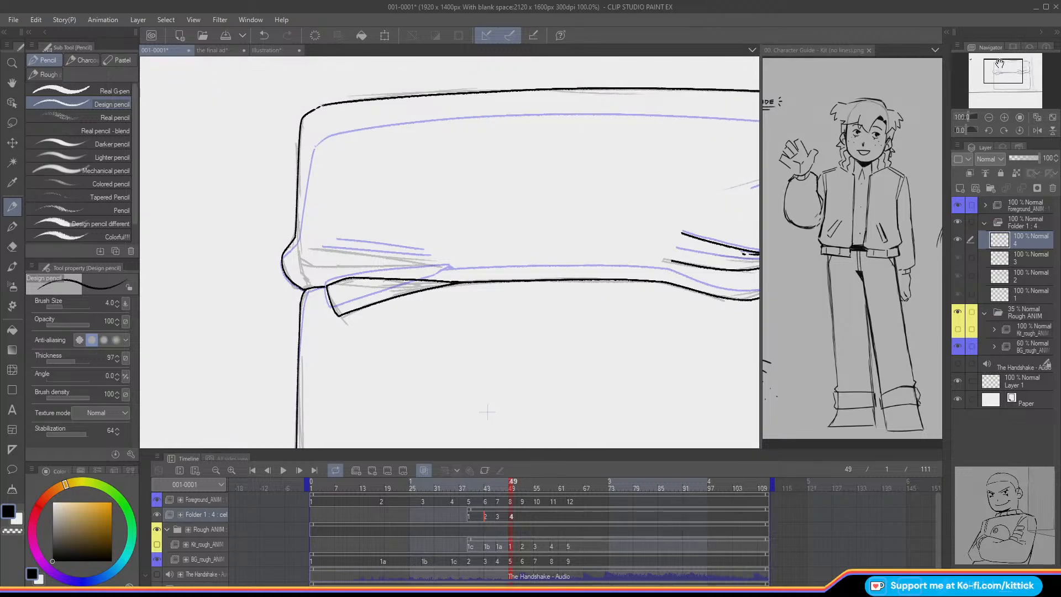
pyautogui.click(1052, 118)
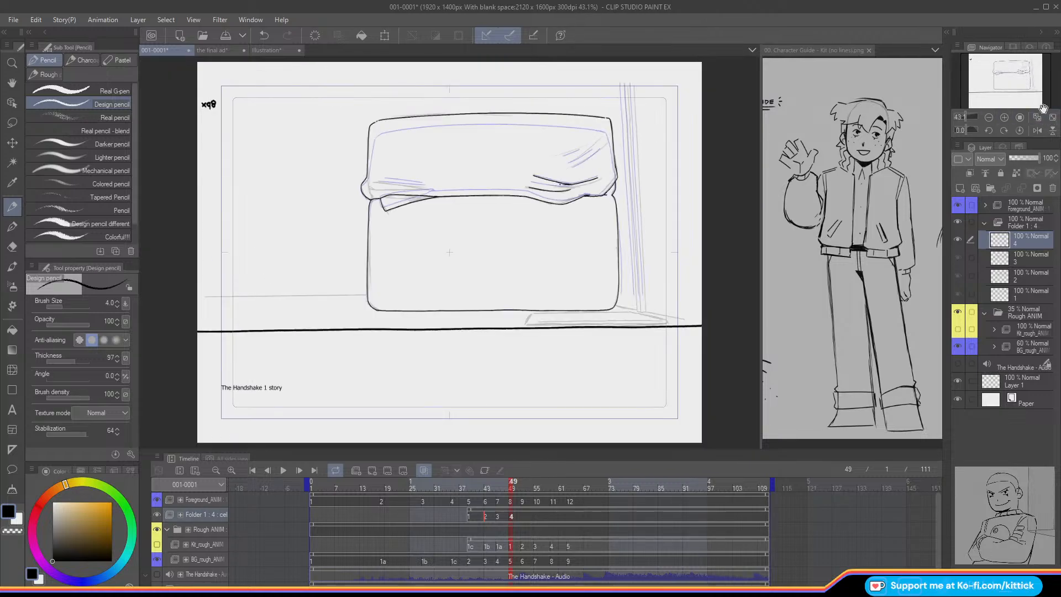
pyautogui.press('o')
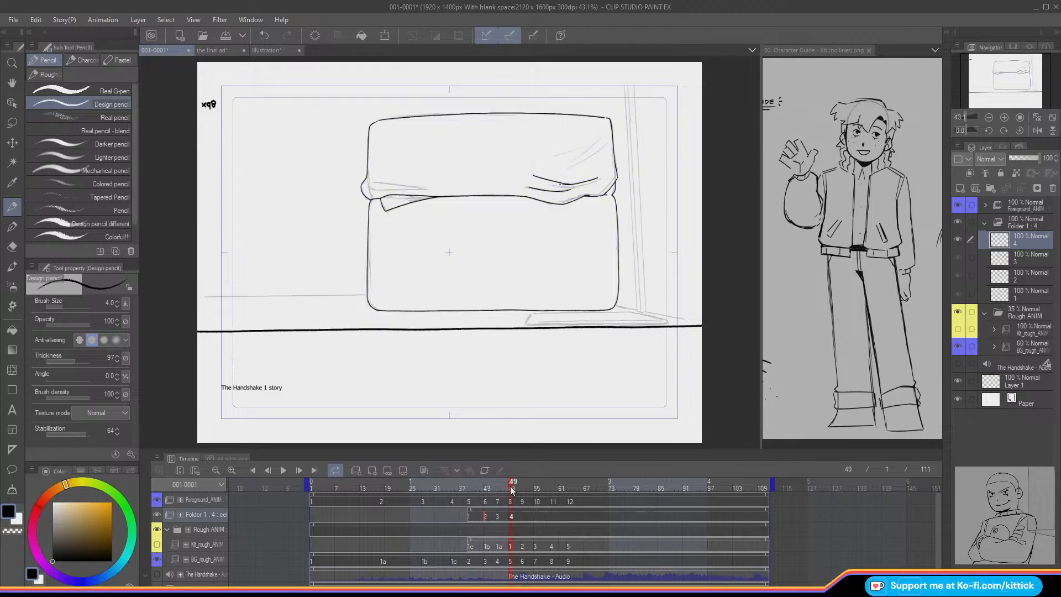
pyautogui.moveTo(511, 489); pyautogui.dragTo(428, 490)
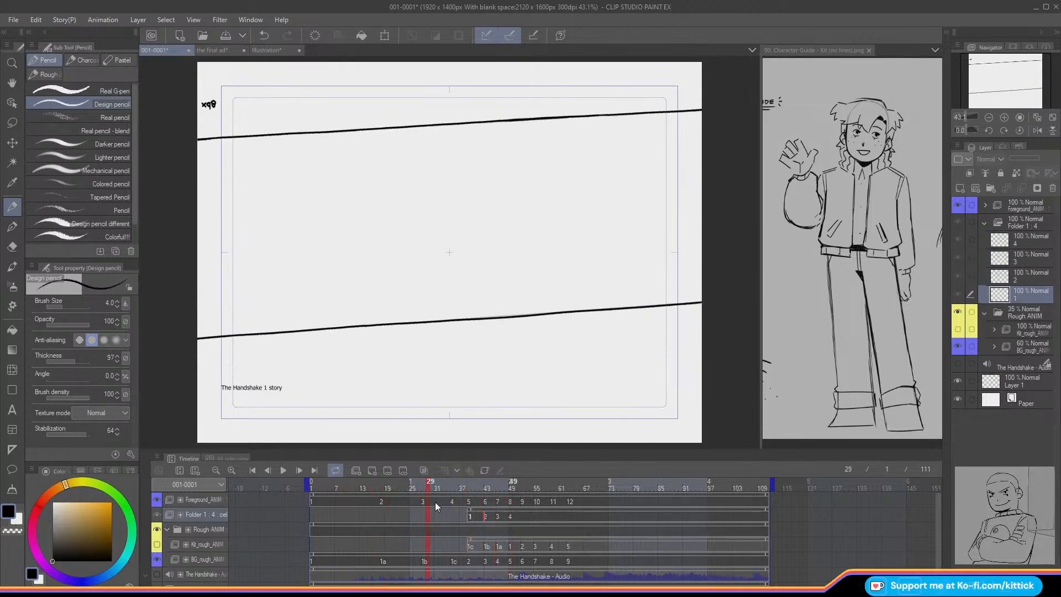
pyautogui.click(518, 516)
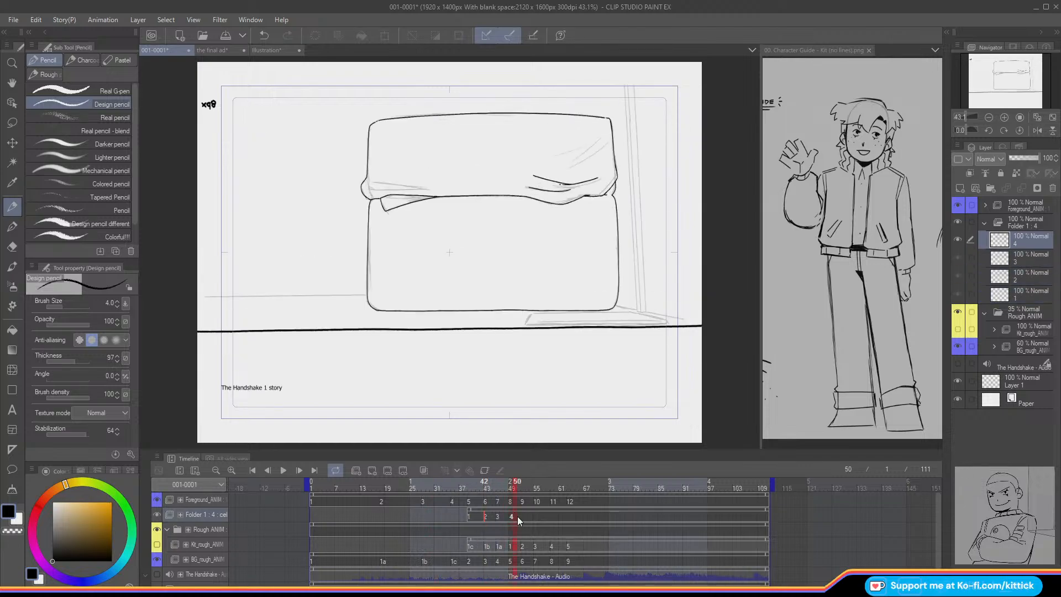
pyautogui.click(522, 519)
pyautogui.click(374, 469)
# Step: Hide the Kit rough animation folder and scrub through cels 2 to 4 to review the motion, stopping on cel 4
pyautogui.moveTo(518, 486)
pyautogui.mouseDown()
pyautogui.moveTo(462, 493)
pyautogui.moveTo(580, 515)
pyautogui.moveTo(459, 489)
pyautogui.moveTo(574, 510)
pyautogui.moveTo(485, 506)
pyautogui.moveTo(611, 526)
pyautogui.moveTo(491, 522)
pyautogui.mouseUp()
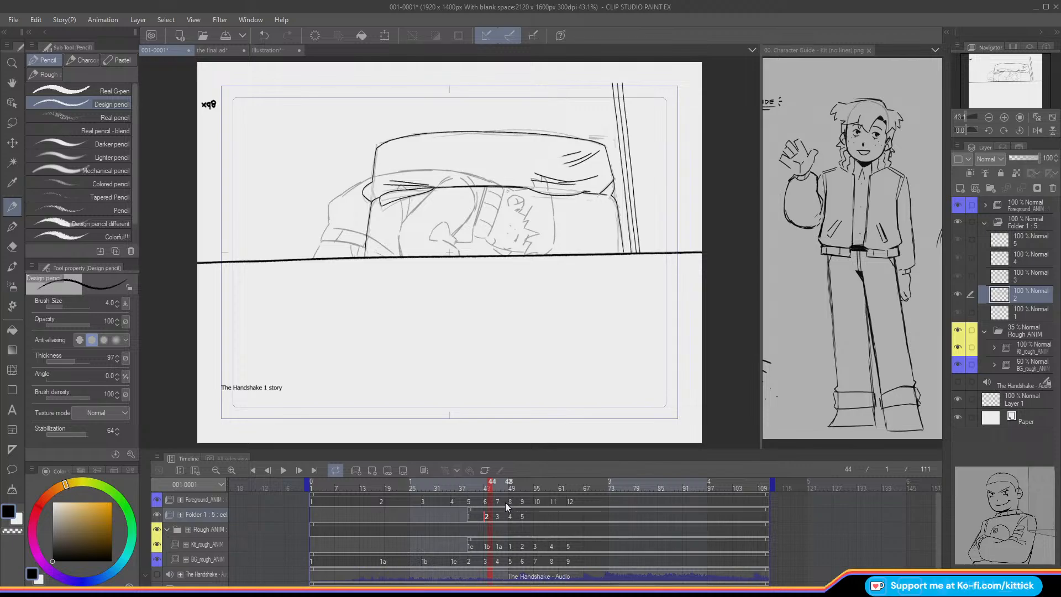
pyautogui.click(157, 544)
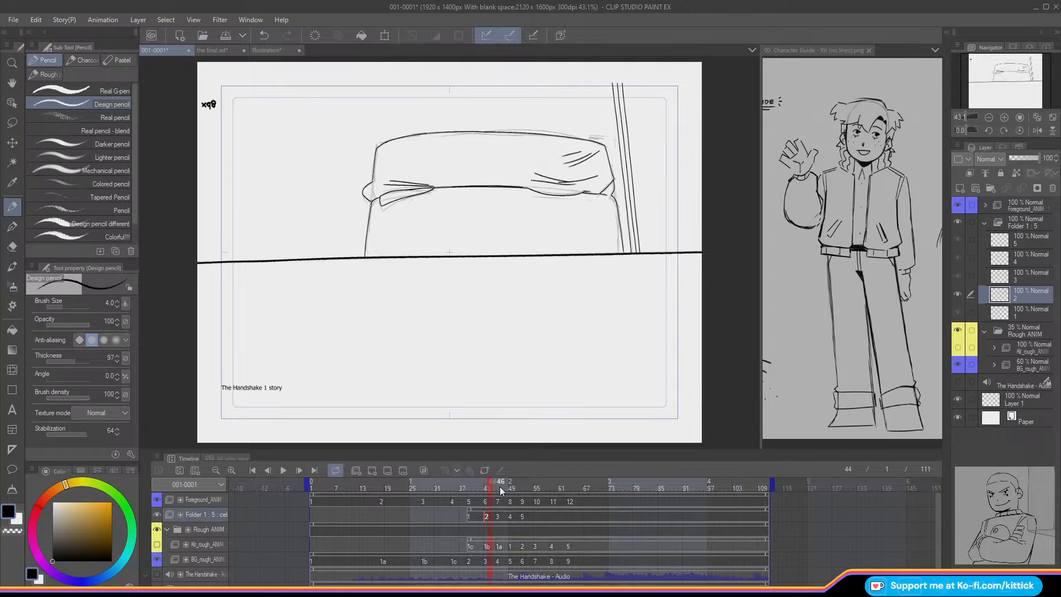
pyautogui.moveTo(491, 483)
pyautogui.mouseDown()
pyautogui.moveTo(528, 489)
pyautogui.moveTo(496, 489)
pyautogui.moveTo(528, 496)
pyautogui.moveTo(498, 495)
pyautogui.moveTo(513, 502)
pyautogui.mouseUp()
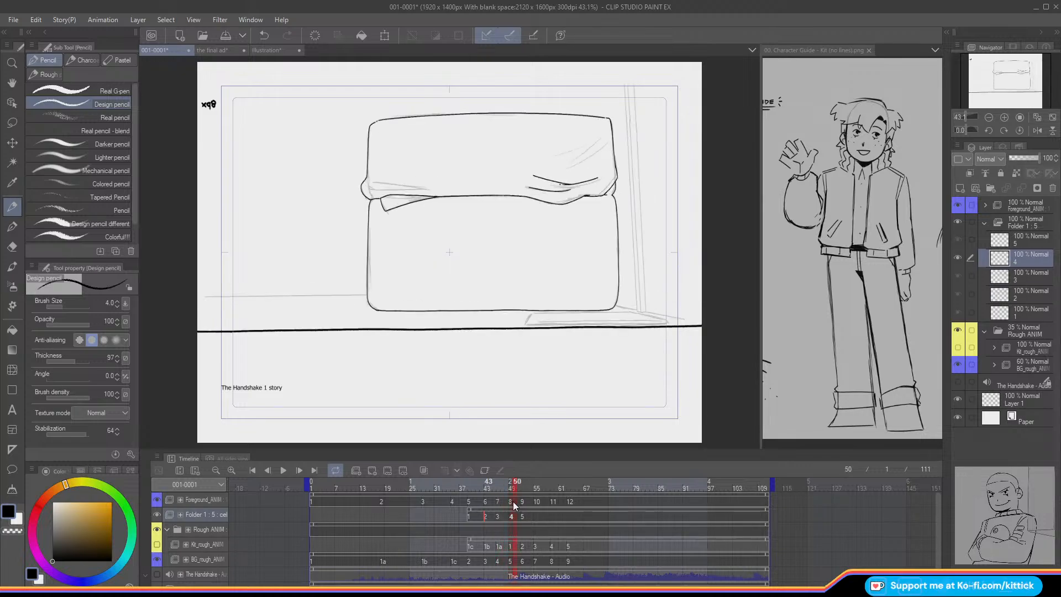
# Step: Nudge the right side of the cushion and block on cel 4 with Liquify, and check the motion against cel 2
pyautogui.click(12, 369)
pyautogui.moveTo(629, 181)
pyautogui.mouseDown()
pyautogui.moveTo(608, 255)
pyautogui.moveTo(606, 233)
pyautogui.mouseUp()
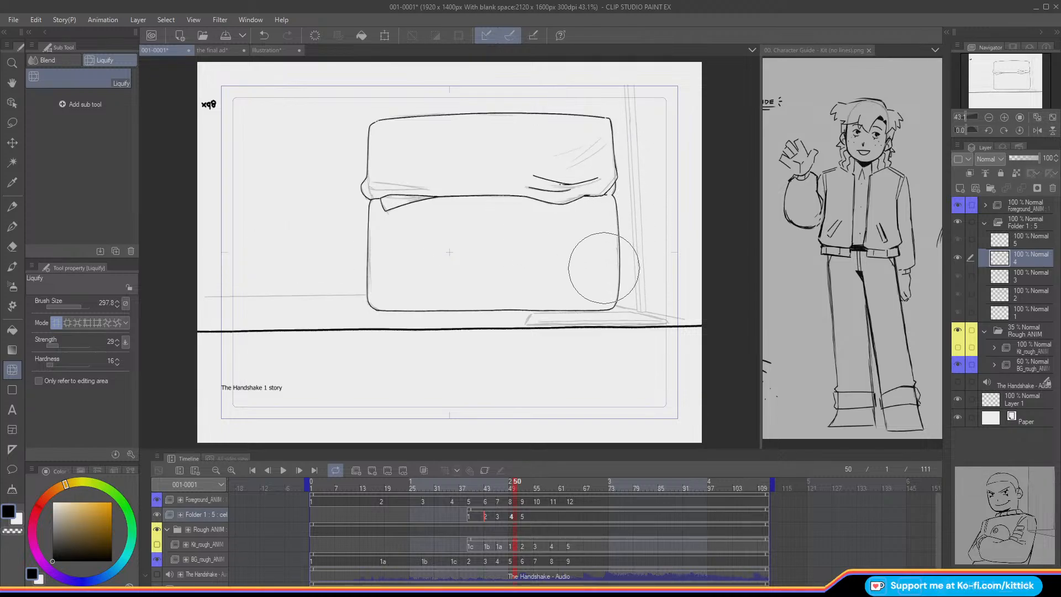
pyautogui.moveTo(513, 488)
pyautogui.mouseDown()
pyautogui.moveTo(506, 493)
pyautogui.moveTo(519, 496)
pyautogui.moveTo(503, 496)
pyautogui.moveTo(519, 499)
pyautogui.moveTo(500, 496)
pyautogui.moveTo(530, 502)
pyautogui.moveTo(505, 498)
pyautogui.moveTo(527, 505)
pyautogui.moveTo(513, 502)
pyautogui.mouseUp()
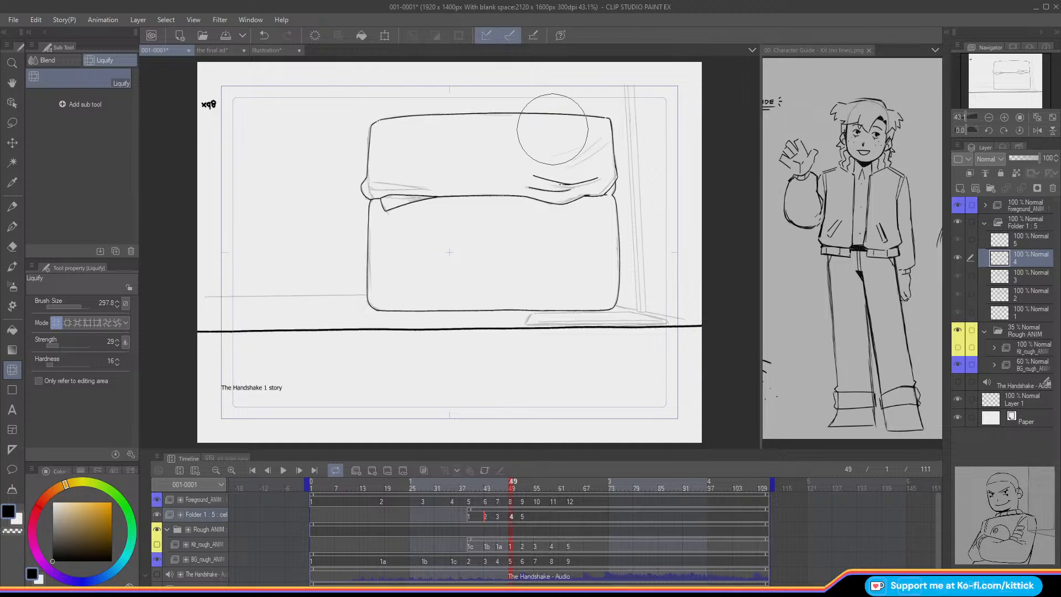
pyautogui.click(488, 491)
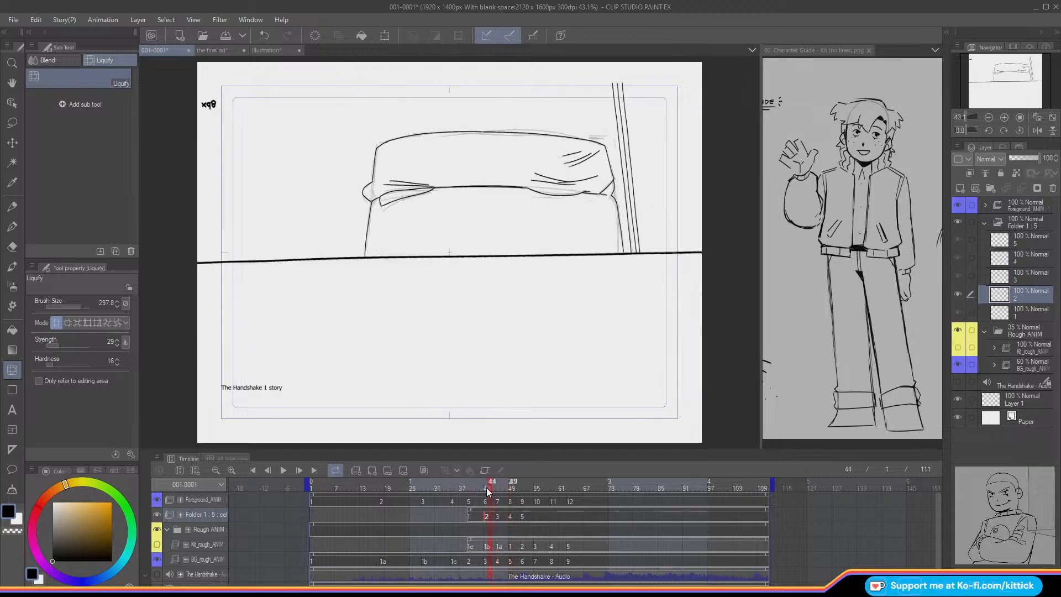
pyautogui.moveTo(489, 491); pyautogui.dragTo(521, 491)
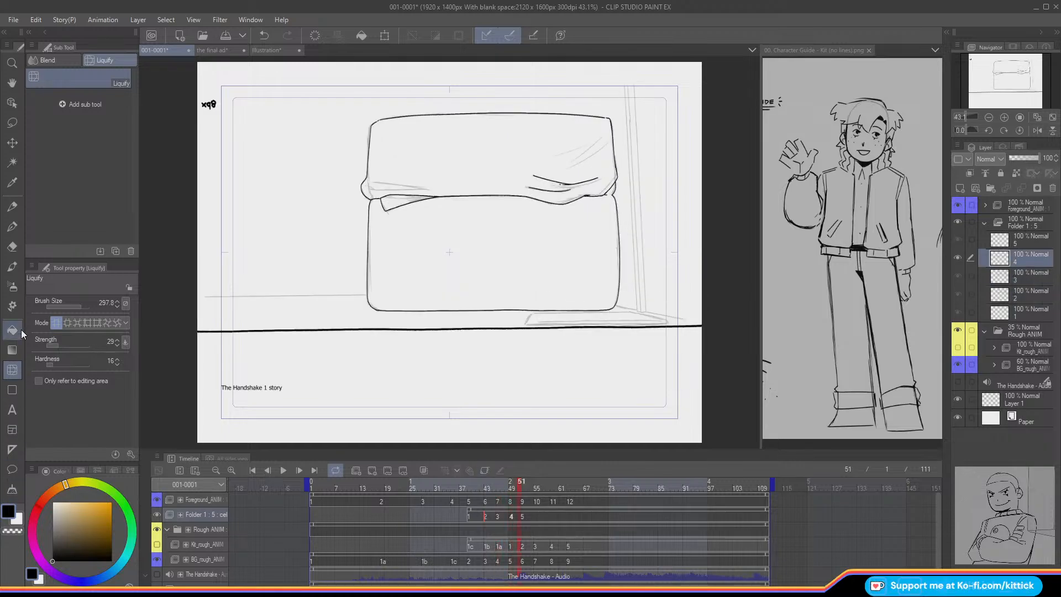
# Step: Examine cel 4's cushion with the view at 50% and compare its folds with cel 3, with the Design pencil ready
pyautogui.click(13, 207)
pyautogui.click(1004, 117)
pyautogui.moveTo(994, 70); pyautogui.dragTo(1007, 62)
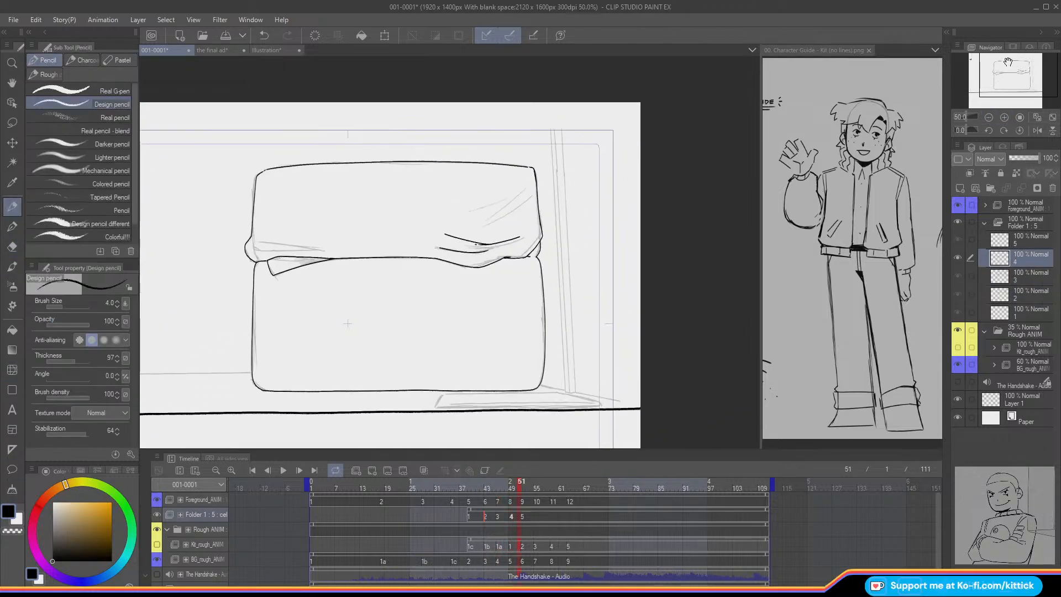
pyautogui.press('o')
pyautogui.press('o')
pyautogui.press('Left')
pyautogui.press('Left')
pyautogui.press('Left')
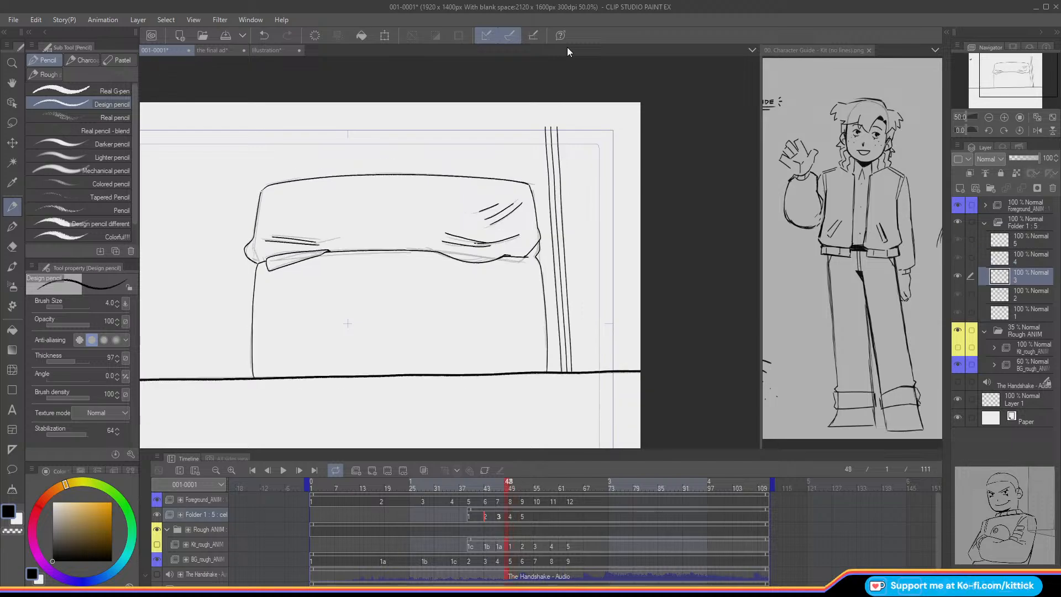
pyautogui.press('Right')
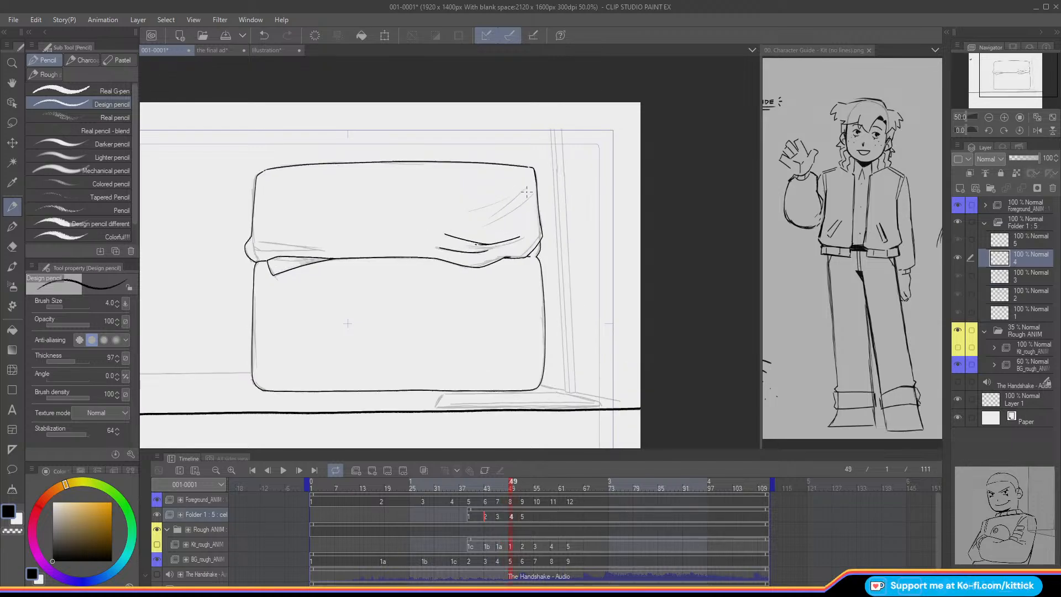
pyautogui.moveTo(527, 191)
pyautogui.mouseDown()
pyautogui.moveTo(498, 217)
pyautogui.moveTo(497, 206)
pyautogui.mouseUp()
pyautogui.press('Left')
pyautogui.press('Right')
pyautogui.click(264, 35)
pyautogui.click(264, 34)
# Step: Ink the short diagonal creases near the cushion's upper right corner on cel 4, using onion skin and comparing with cel 3
pyautogui.press('o')
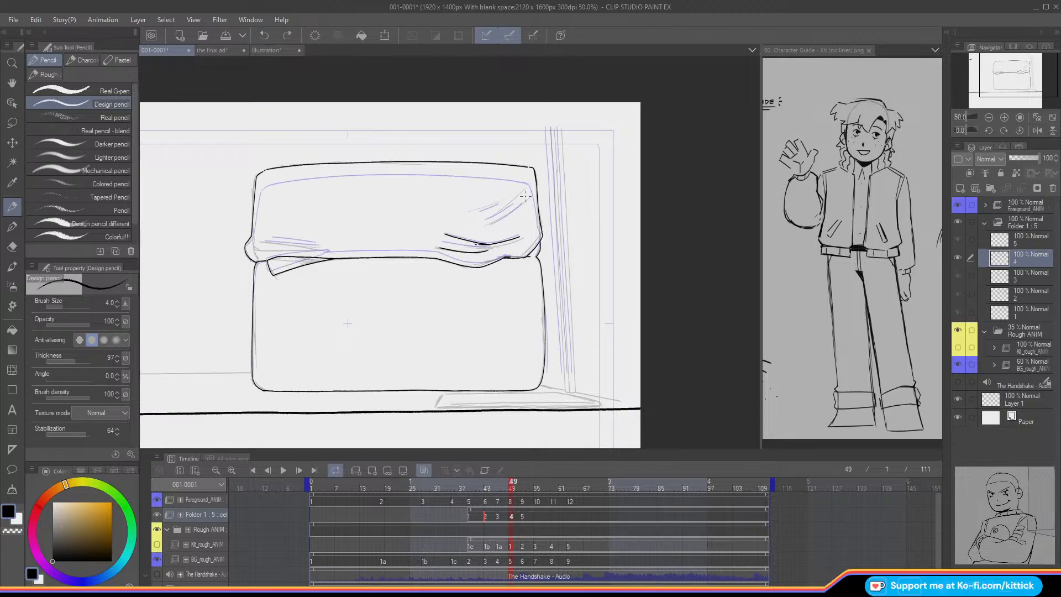
pyautogui.moveTo(526, 194); pyautogui.dragTo(520, 200)
pyautogui.moveTo(516, 195); pyautogui.dragTo(488, 218)
pyautogui.press('Left')
pyautogui.press('Right')
pyautogui.press('o')
pyautogui.press('Left')
pyautogui.press('Right')
# Step: Lasso the diagonal creases on cel 4, apply a Scale/Rotate transform to them and clear the selection
pyautogui.click(12, 122)
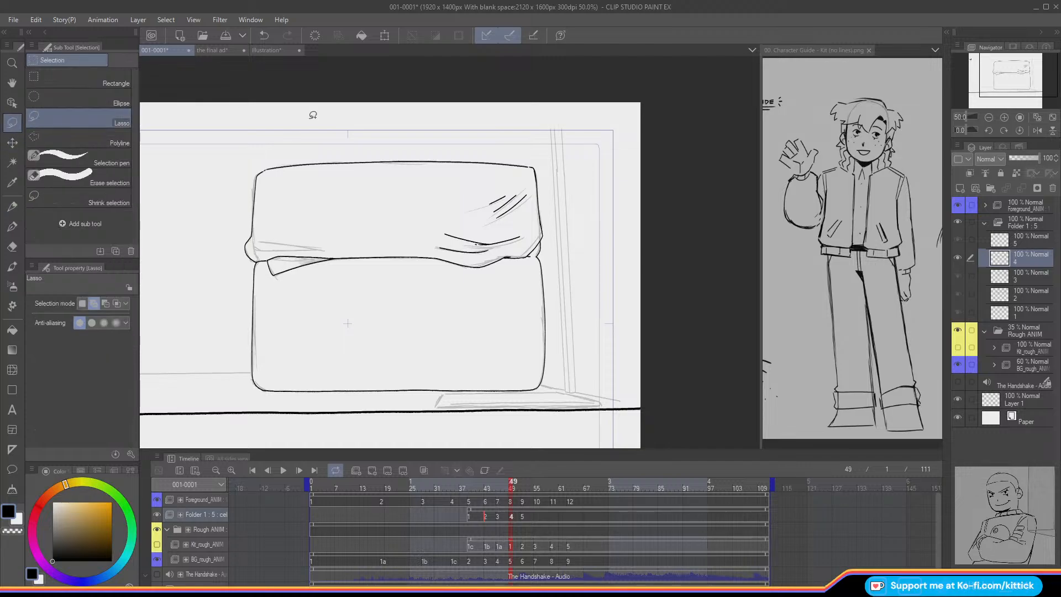
pyautogui.moveTo(486, 216)
pyautogui.mouseDown()
pyautogui.moveTo(500, 224)
pyautogui.moveTo(482, 188)
pyautogui.moveTo(481, 212)
pyautogui.mouseUp()
pyautogui.click(544, 244)
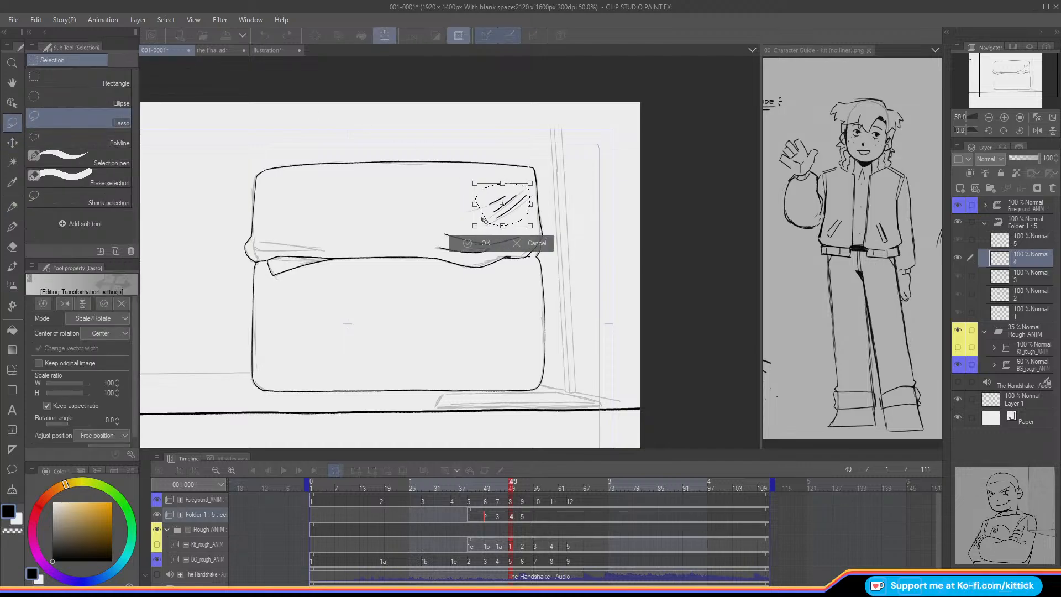
pyautogui.click(481, 246)
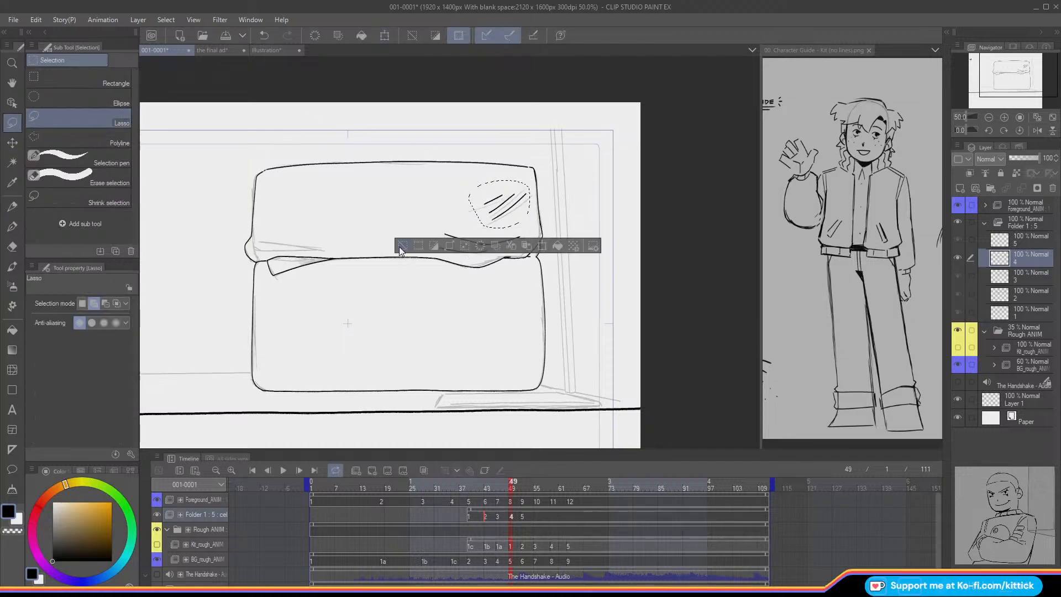
pyautogui.click(400, 249)
# Step: In the Illustration document, move the Layer 8 sketch of the man eating with both hands upward, beneath the smiley doodles
pyautogui.click(257, 51)
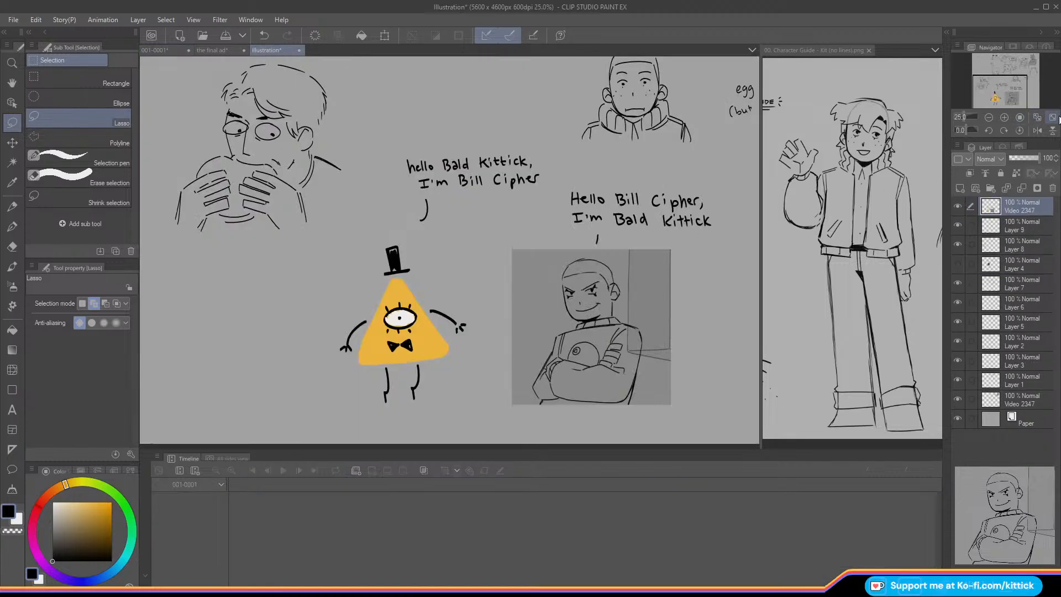
pyautogui.click(1019, 117)
pyautogui.press('k')
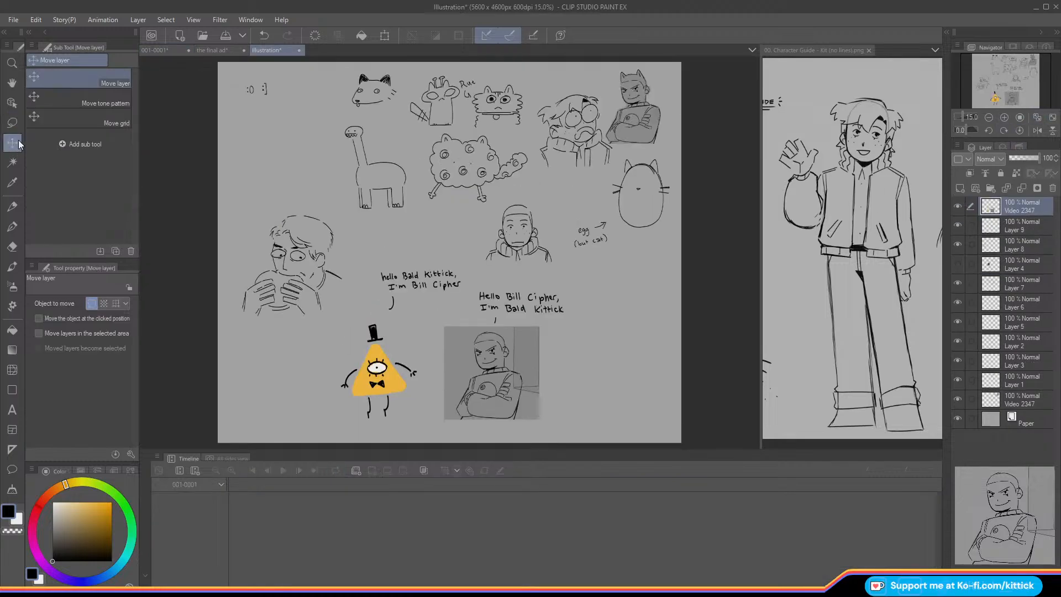
pyautogui.click(990, 247)
pyautogui.moveTo(287, 369); pyautogui.dragTo(275, 279)
# Step: Move the Video 2347 layer with the Bill Cipher drawing up and to the left, and return to the 001-0001 animation with the Design pencil
pyautogui.click(999, 230)
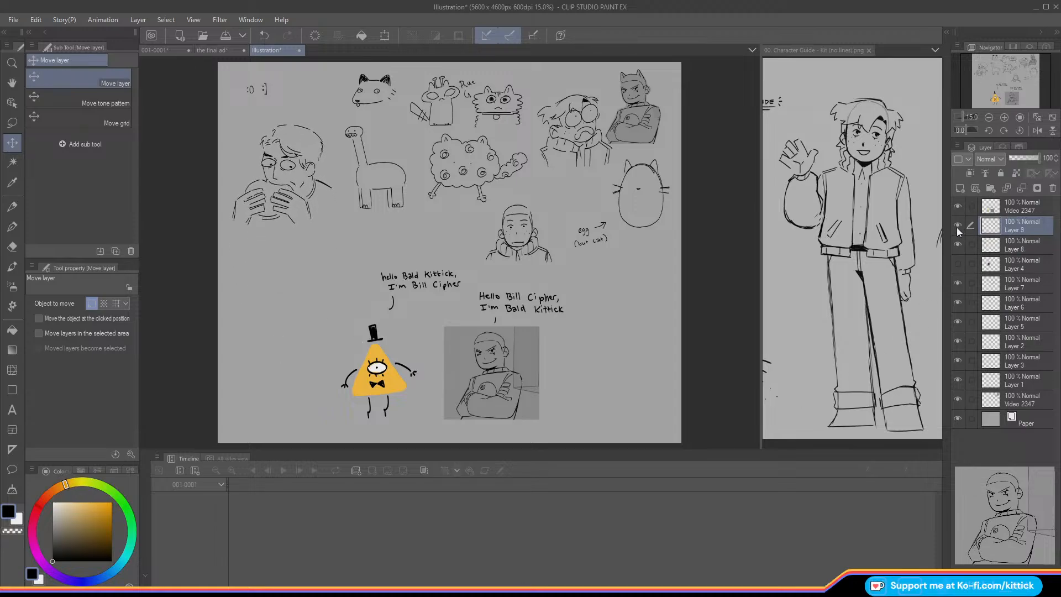
pyautogui.click(999, 207)
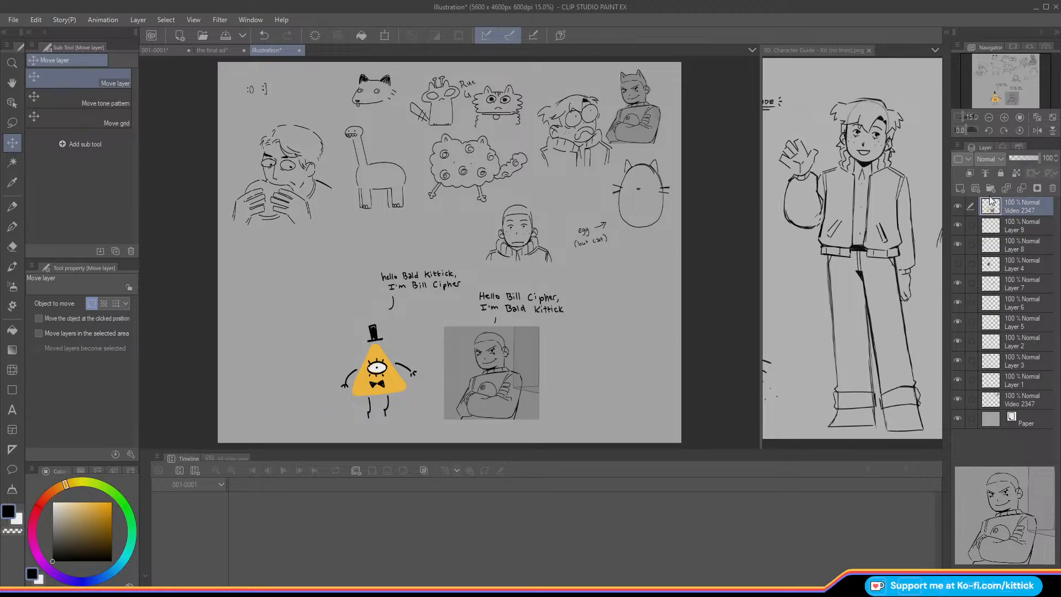
pyautogui.moveTo(368, 439); pyautogui.dragTo(250, 403)
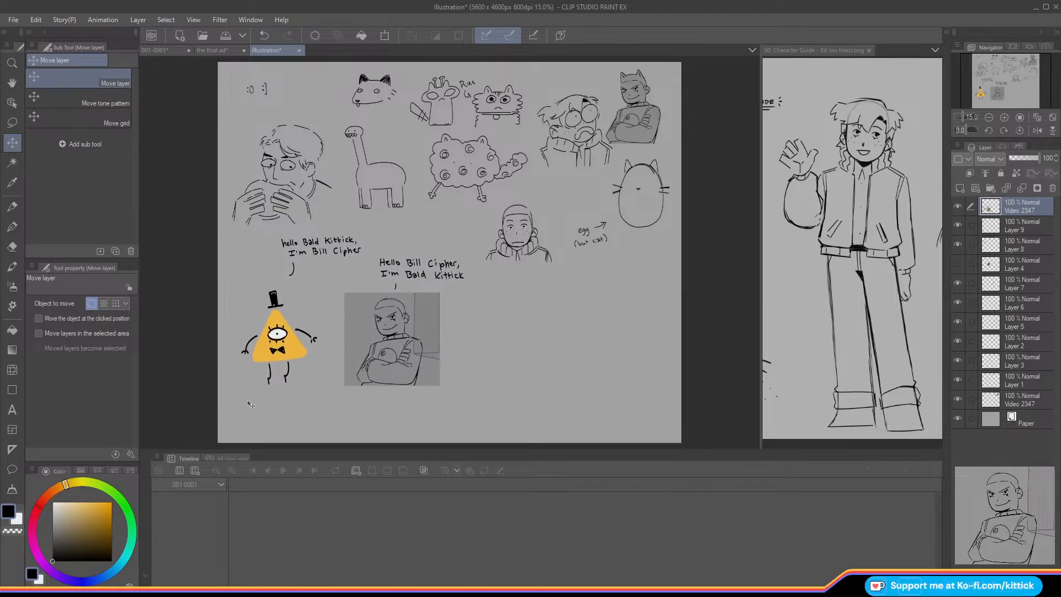
pyautogui.click(12, 207)
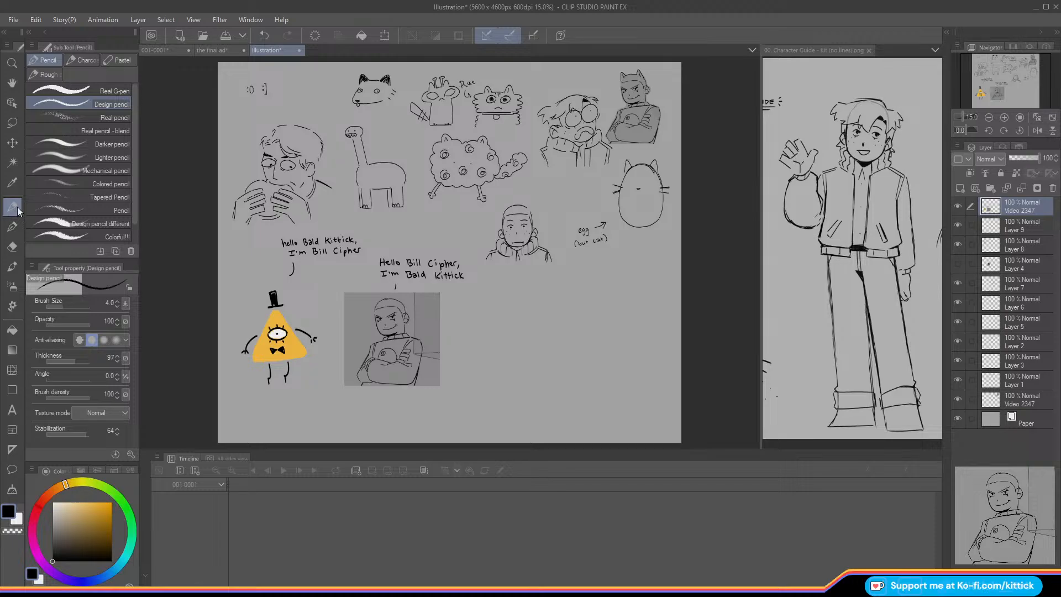
pyautogui.click(216, 49)
pyautogui.click(150, 49)
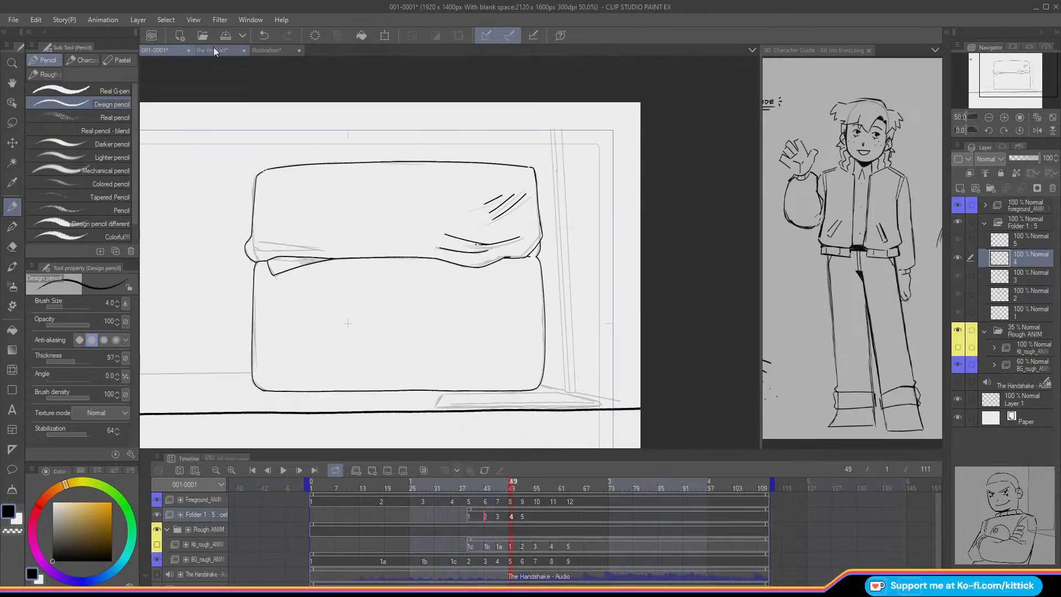
# Step: Lasso the fold lines at the cushion's left end on cel 3, shift them slightly right, and check them across cels 2 to 4
pyautogui.moveTo(1005, 56); pyautogui.dragTo(996, 63)
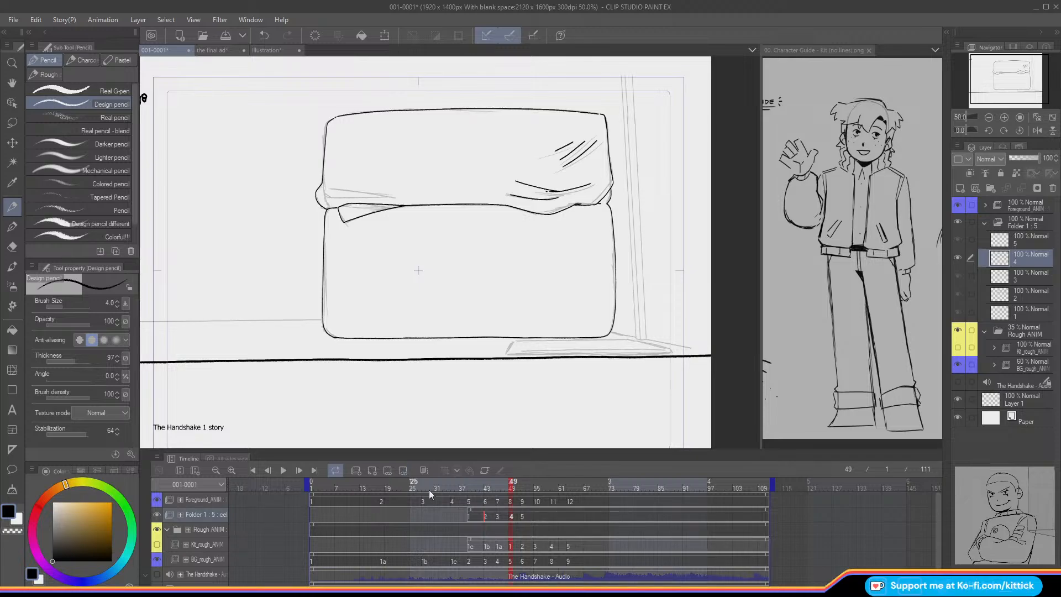
pyautogui.moveTo(512, 490)
pyautogui.mouseDown()
pyautogui.moveTo(479, 492)
pyautogui.moveTo(513, 492)
pyautogui.moveTo(501, 500)
pyautogui.mouseUp()
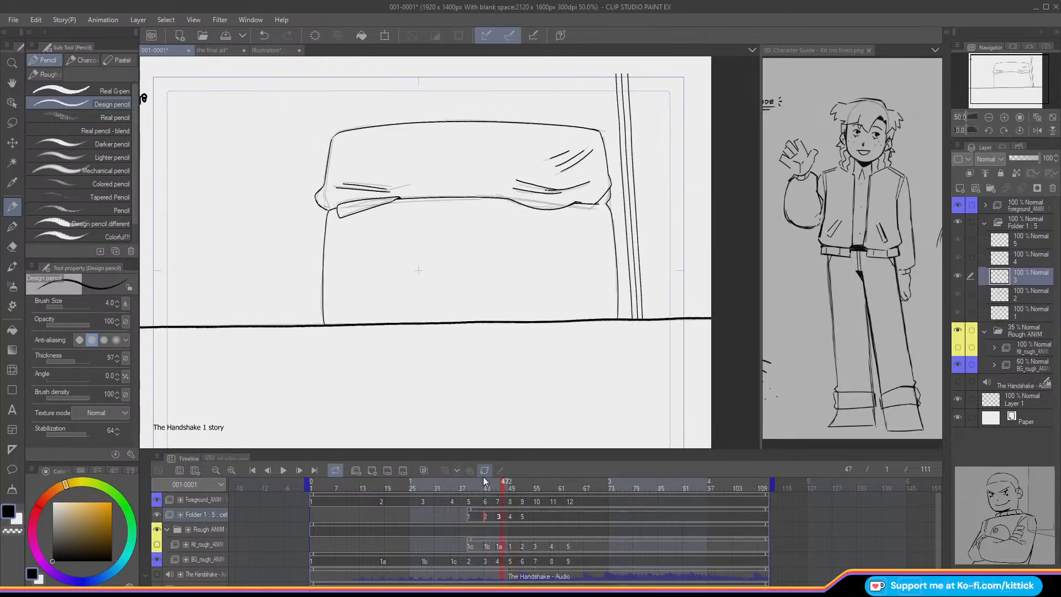
pyautogui.click(12, 122)
pyautogui.moveTo(333, 187)
pyautogui.mouseDown()
pyautogui.moveTo(386, 191)
pyautogui.moveTo(390, 180)
pyautogui.moveTo(333, 182)
pyautogui.mouseUp()
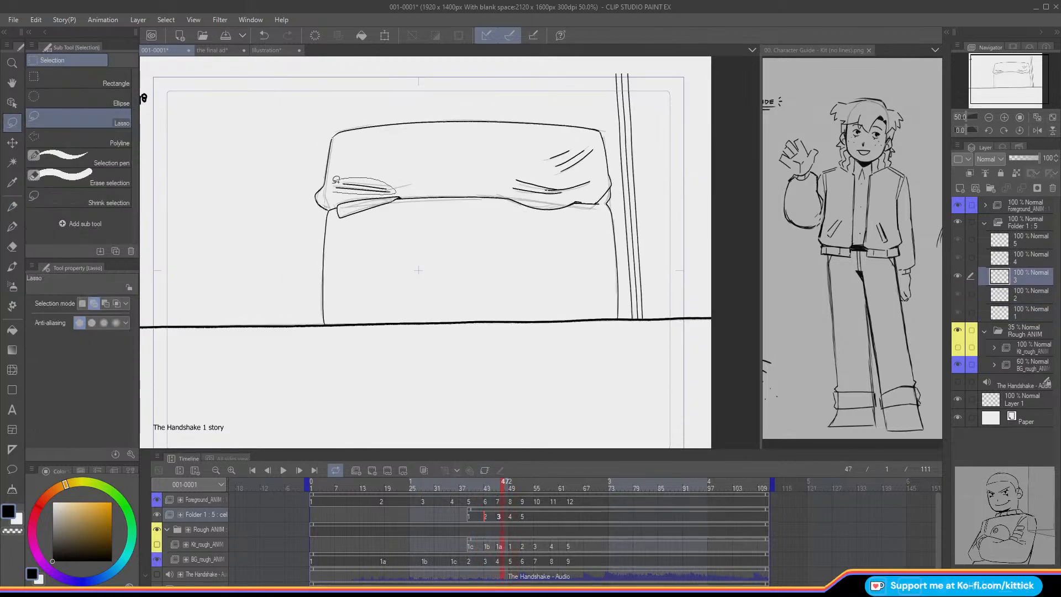
pyautogui.click(12, 142)
pyautogui.moveTo(269, 214); pyautogui.dragTo(276, 216)
pyautogui.hotkey('ctrl', 'd')
pyautogui.press('Left')
pyautogui.press('Left')
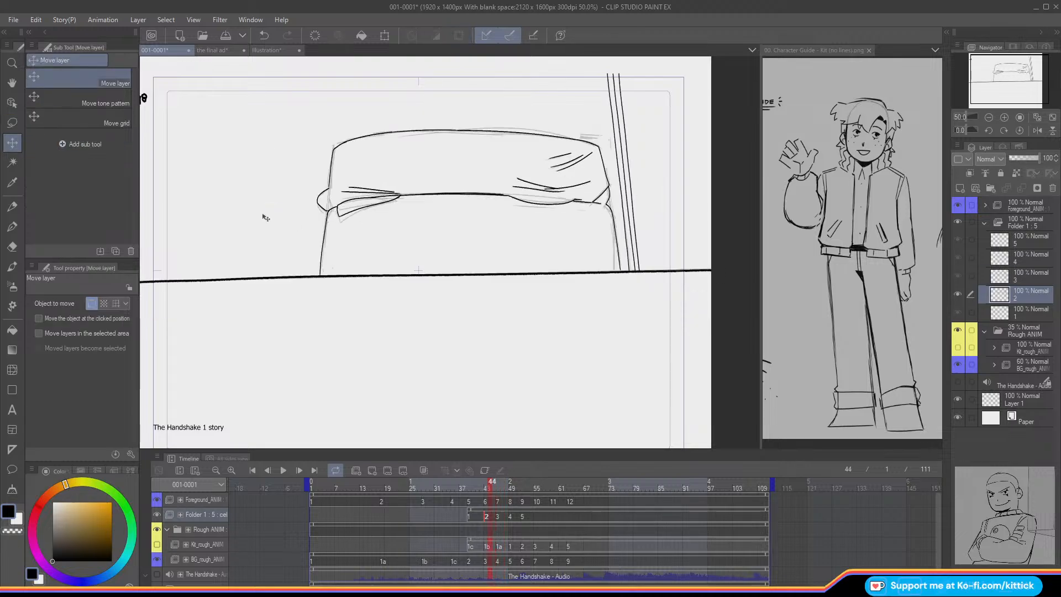
pyautogui.click(19, 211)
pyautogui.press('Right')
pyautogui.press('Right')
pyautogui.press('Right')
pyautogui.press('Right')
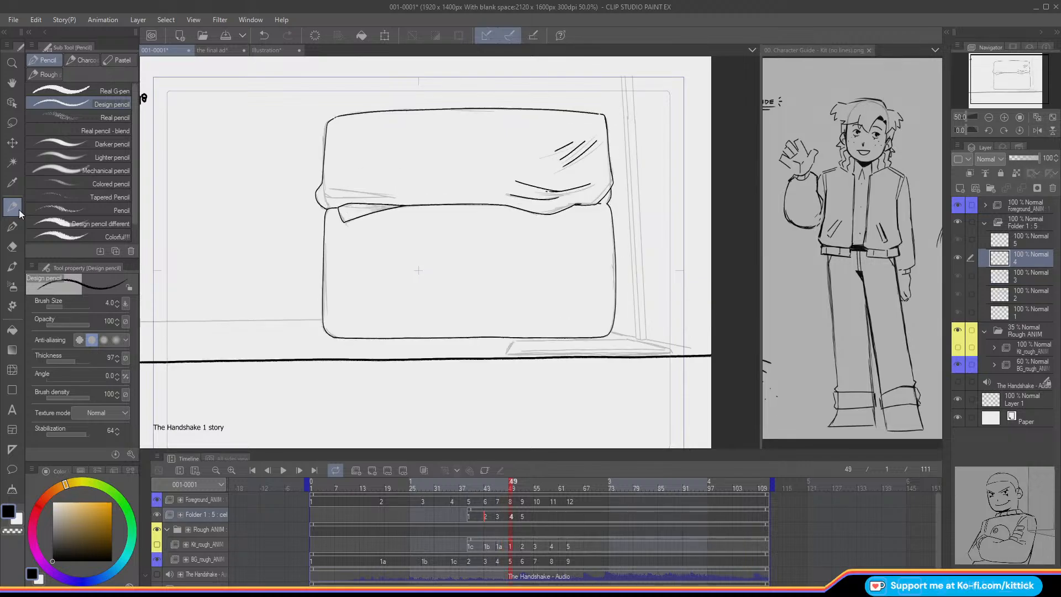
# Step: Mirror the canvas view horizontally and ink the outer vertical line of the pole beside the block on cel 4, redoing unsteady strokes
pyautogui.moveTo(513, 489)
pyautogui.mouseDown()
pyautogui.moveTo(459, 494)
pyautogui.moveTo(517, 500)
pyautogui.moveTo(486, 498)
pyautogui.moveTo(504, 500)
pyautogui.moveTo(491, 501)
pyautogui.moveTo(513, 516)
pyautogui.mouseUp()
pyautogui.moveTo(1008, 108); pyautogui.dragTo(1020, 92)
pyautogui.click(1037, 130)
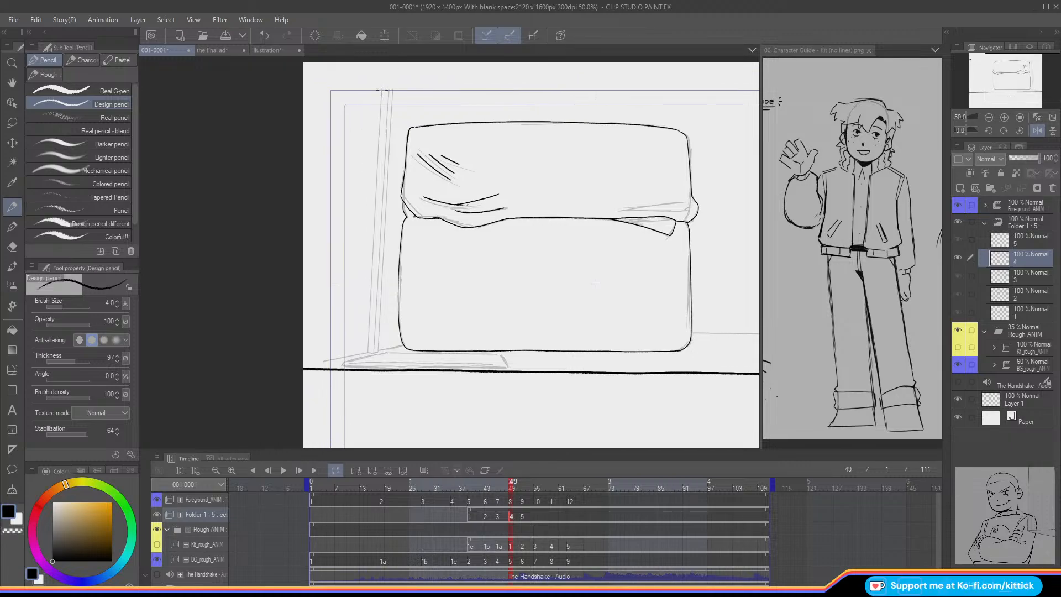
pyautogui.moveTo(382, 88); pyautogui.dragTo(381, 98)
pyautogui.hotkey('ctrl', 'z')
pyautogui.moveTo(378, 135); pyautogui.dragTo(375, 147)
pyautogui.hotkey('ctrl', 'z')
pyautogui.hotkey('ctrl', 'z')
pyautogui.moveTo(377, 181); pyautogui.dragTo(374, 194)
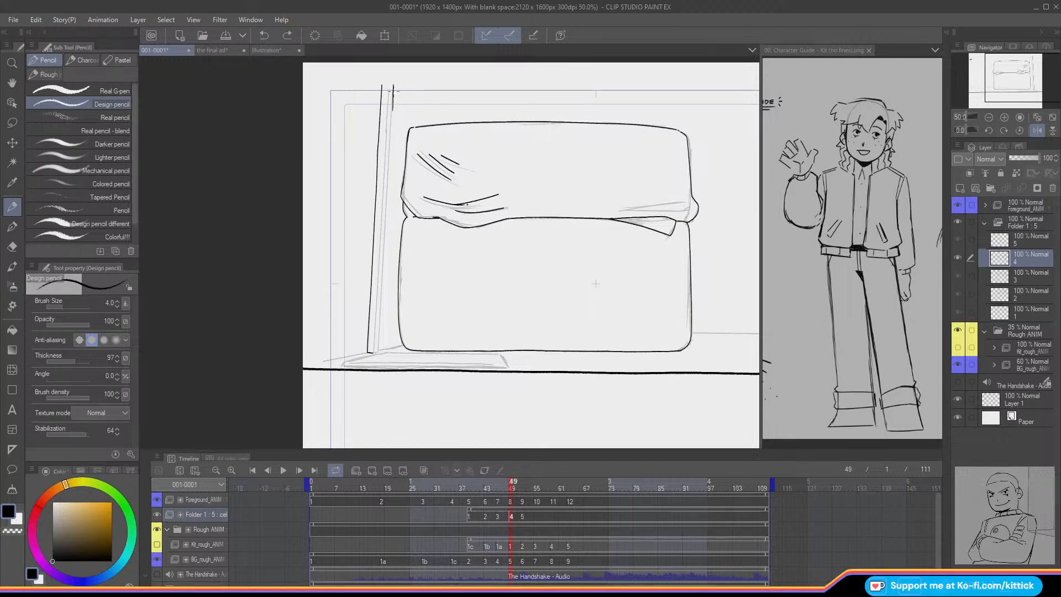
# Step: Ink the pole's inner vertical line nearest the block on cel 4 and restore the unmirrored view
pyautogui.hotkey('ctrl', 'z')
pyautogui.moveTo(392, 85); pyautogui.dragTo(392, 111)
pyautogui.hotkey('ctrl', 'z')
pyautogui.moveTo(385, 218); pyautogui.dragTo(381, 273)
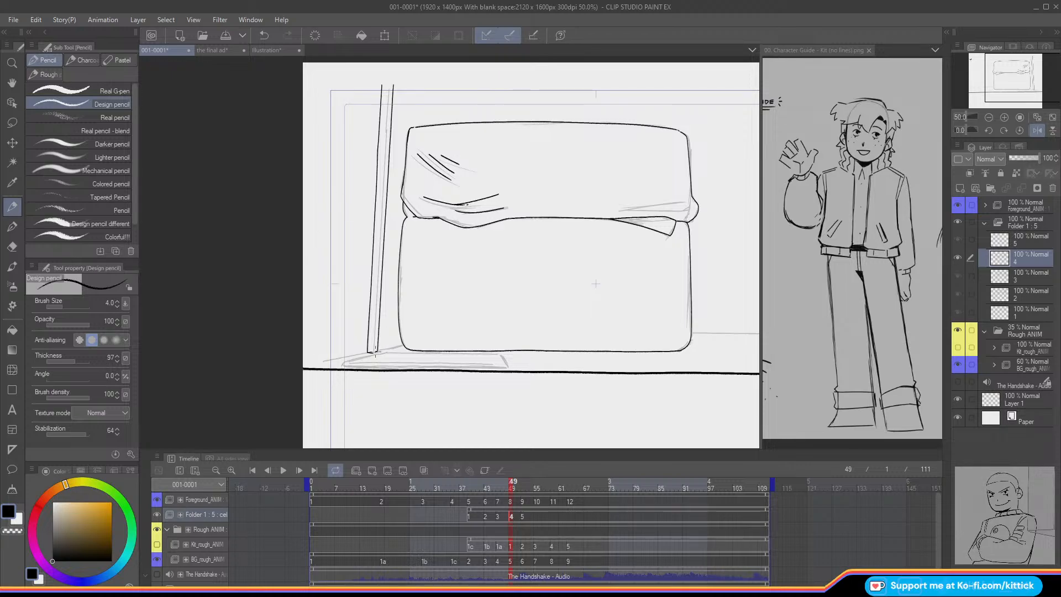
pyautogui.hotkey('ctrl', 'z')
pyautogui.click(1037, 130)
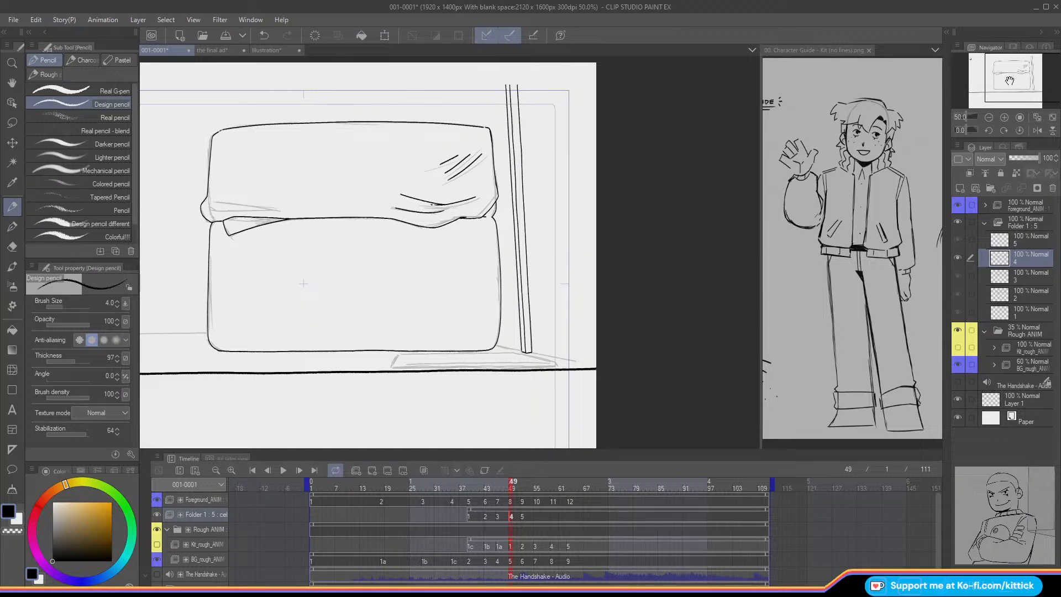
# Step: Flip and scrub through the cels up to cel 4 to examine how the pole and cushion move between frames
pyautogui.moveTo(1021, 77); pyautogui.dragTo(1005, 80)
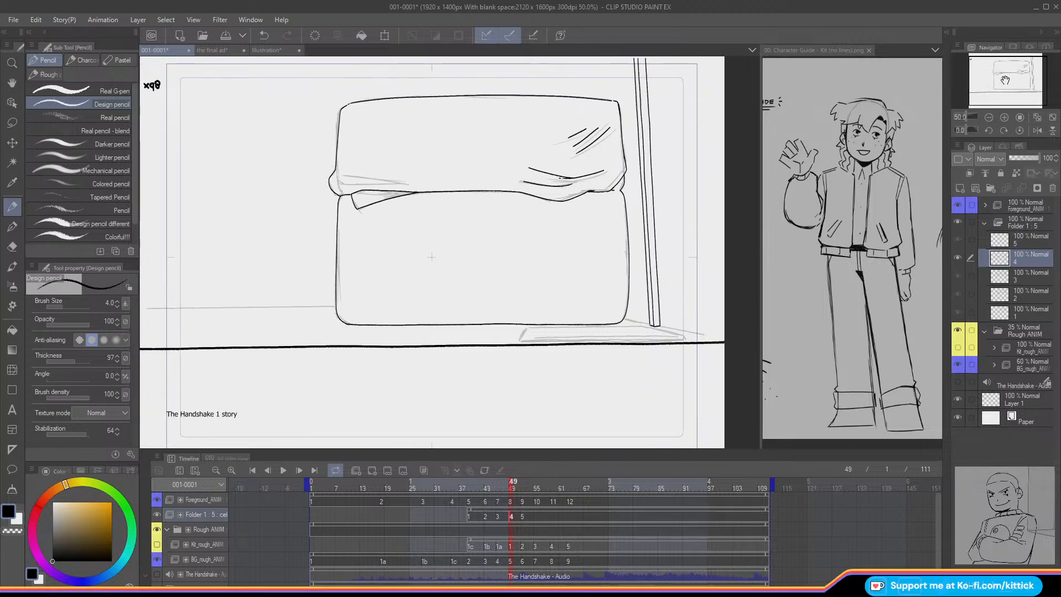
pyautogui.press('Left')
pyautogui.press('Right')
pyautogui.press('Left')
pyautogui.press('Right')
pyautogui.press('Left')
pyautogui.press('Right')
pyautogui.press('Left')
pyautogui.press('Left')
pyautogui.press('Left')
pyautogui.press('Left')
pyautogui.press('Left')
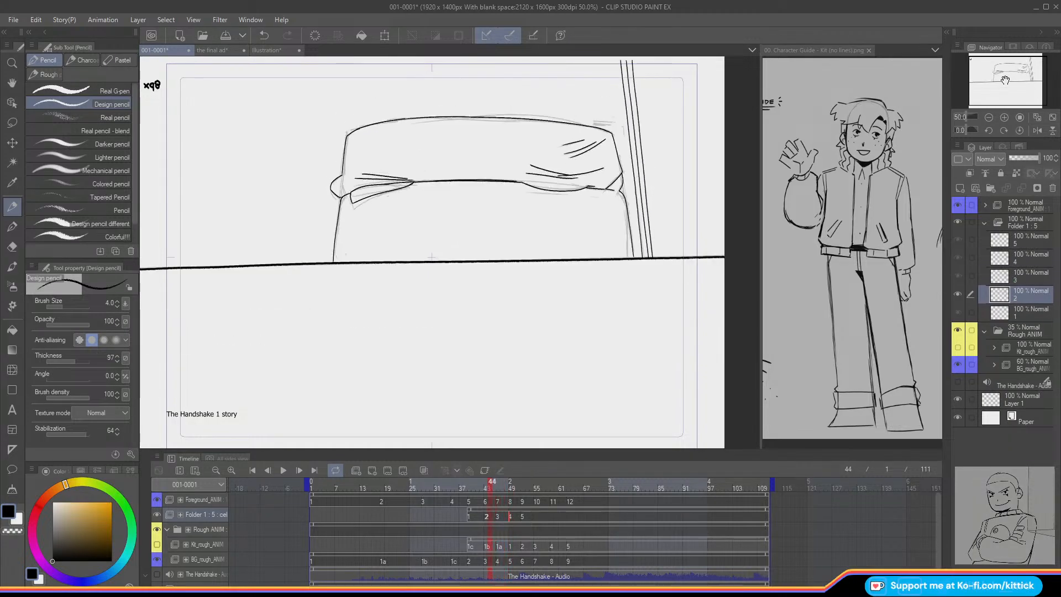
pyautogui.moveTo(453, 493); pyautogui.dragTo(511, 496)
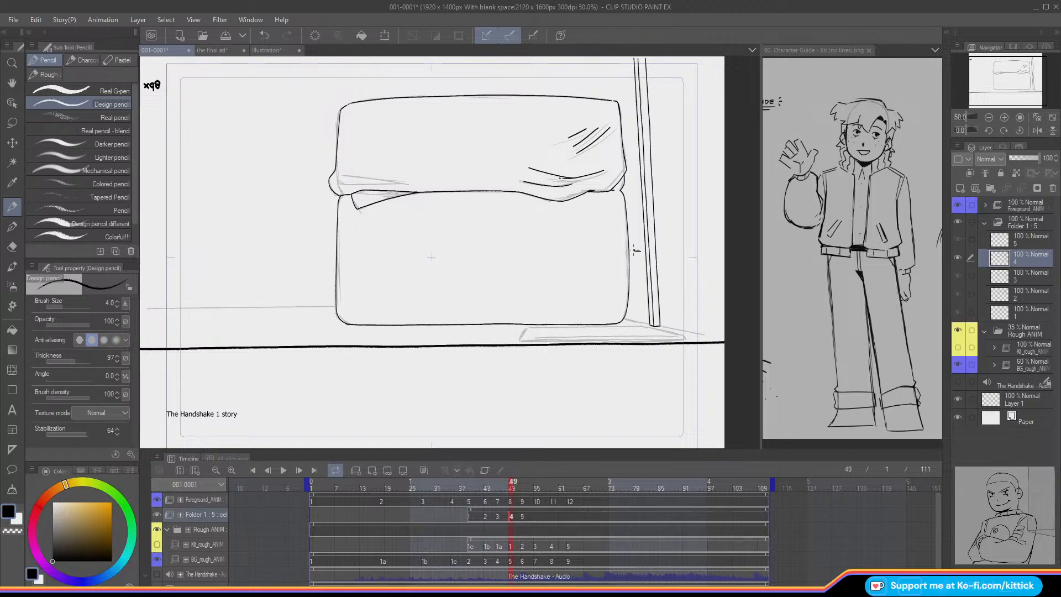
# Step: Lasso the pole's vertical lines on cel 3, nudge them slightly right against the onion skin, and clear the selection
pyautogui.click(265, 36)
pyautogui.moveTo(511, 485); pyautogui.dragTo(504, 486)
pyautogui.press('m')
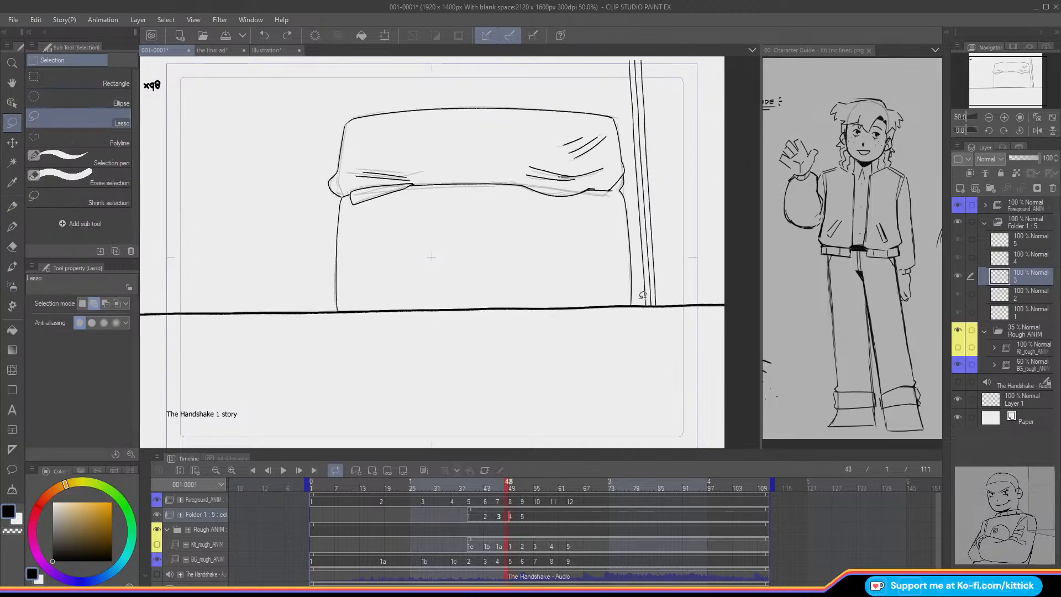
pyautogui.moveTo(642, 295)
pyautogui.mouseDown()
pyautogui.moveTo(660, 64)
pyautogui.moveTo(621, 88)
pyautogui.moveTo(638, 315)
pyautogui.mouseUp()
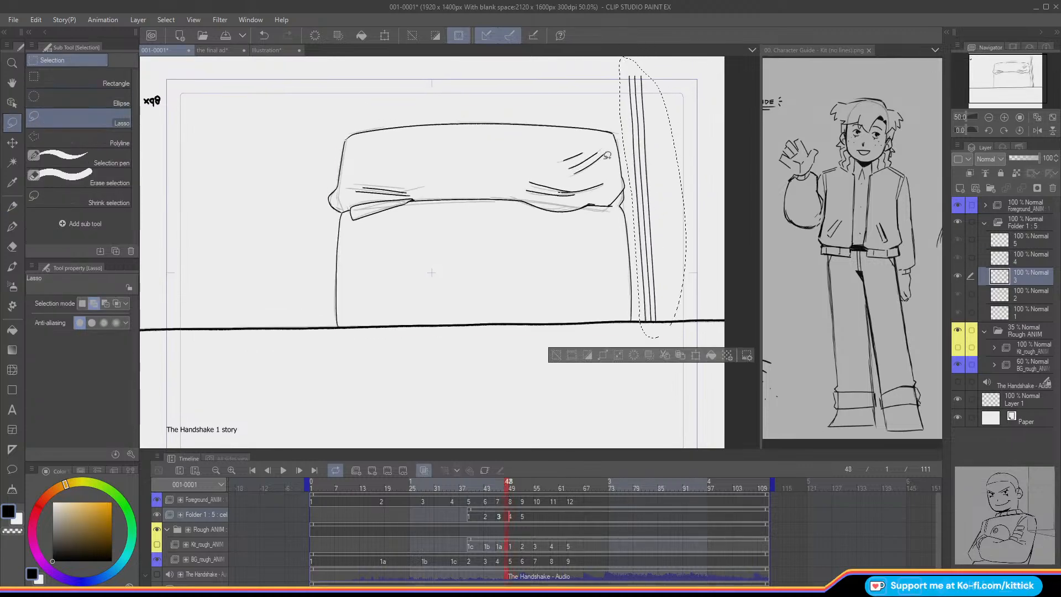
pyautogui.click(15, 146)
pyautogui.press('Right')
pyautogui.press('Right')
pyautogui.press('Right')
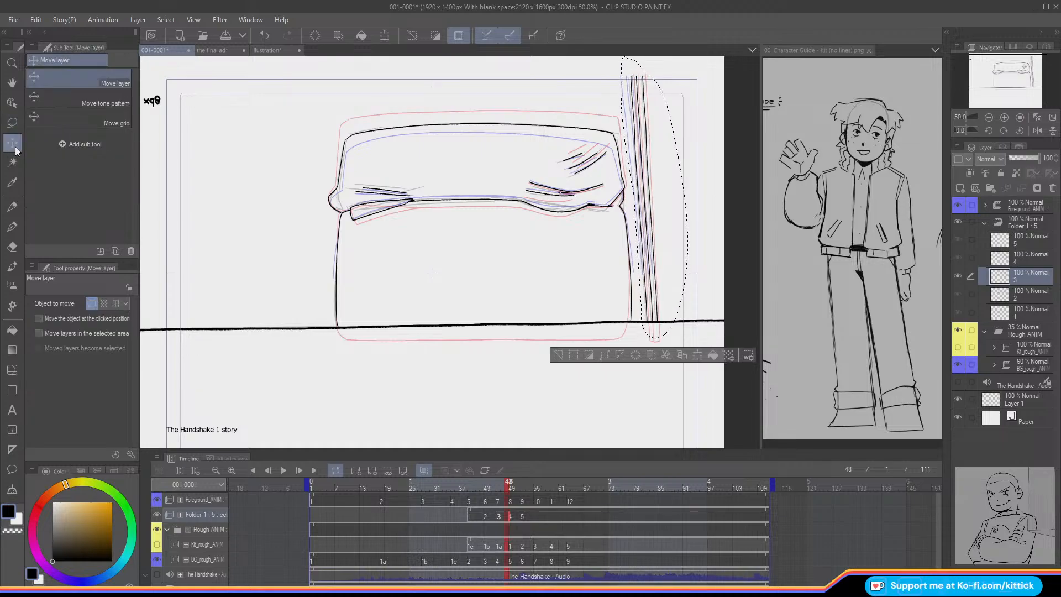
pyautogui.click(558, 354)
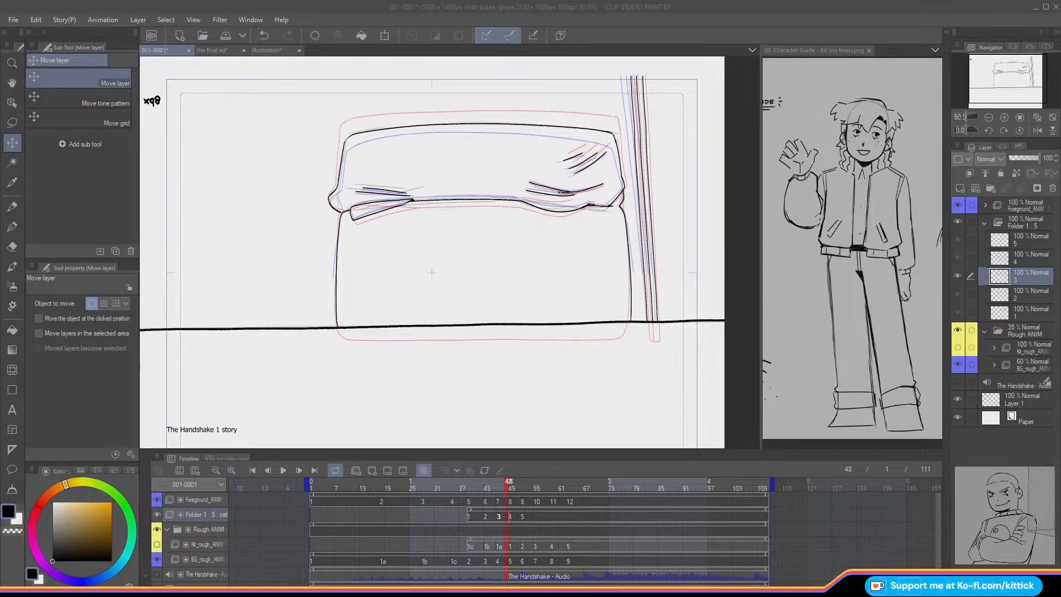
# Step: Turn off onion skin and flip back to cel 2 to check the pole's motion from cel 3
pyautogui.click(749, 307)
pyautogui.press('o')
pyautogui.press('Left')
pyautogui.press('Left')
pyautogui.press('Left')
pyautogui.press('Left')
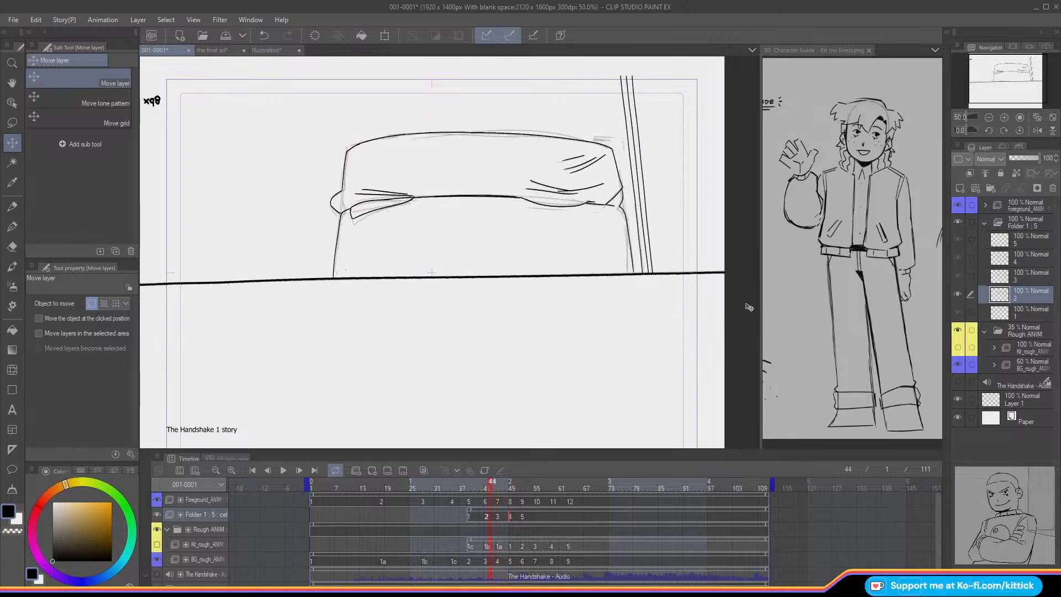
# Step: Flip forward to cel 3, lasso the pole's vertical lines nearest the block, try shifting them slightly, and clear the selection
pyautogui.press('Right')
pyautogui.press('Right')
pyautogui.press('Right')
pyautogui.press('Right')
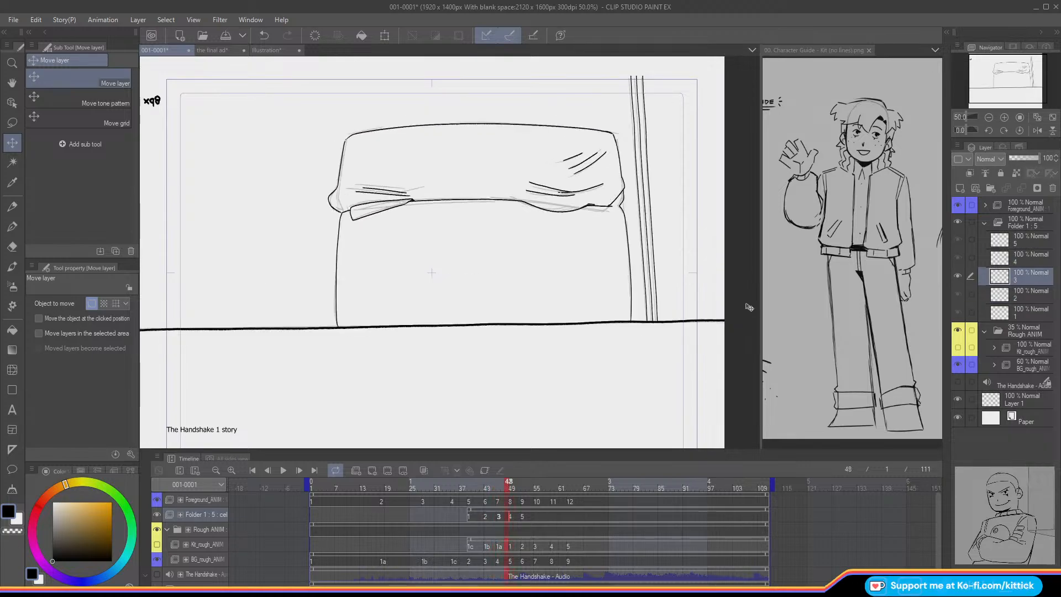
pyautogui.press('Right')
pyautogui.press('Left')
pyautogui.click(12, 122)
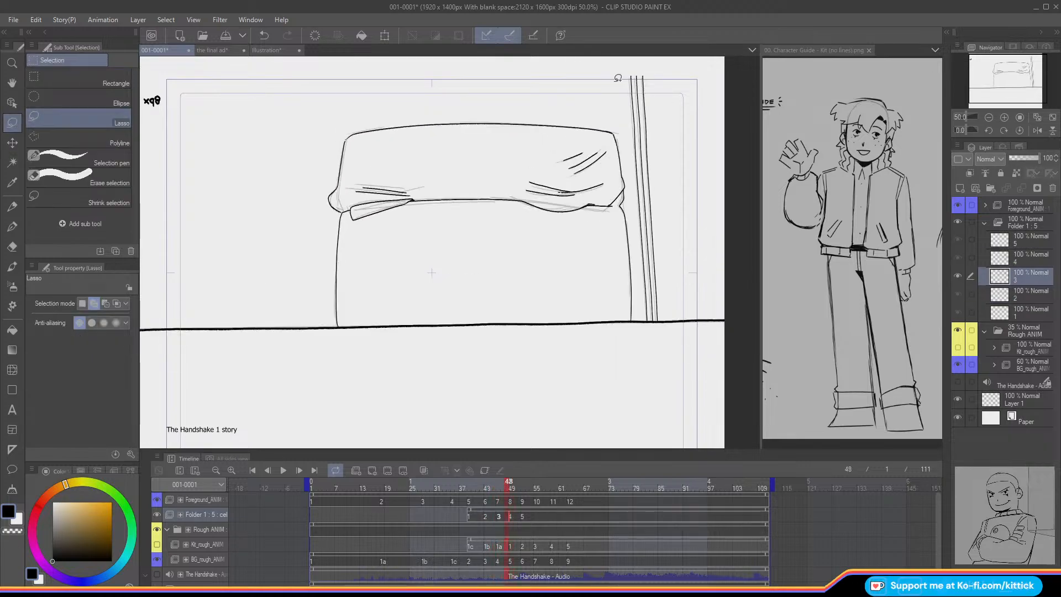
pyautogui.moveTo(646, 321)
pyautogui.mouseDown()
pyautogui.moveTo(632, 71)
pyautogui.moveTo(634, 248)
pyautogui.mouseUp()
pyautogui.click(12, 142)
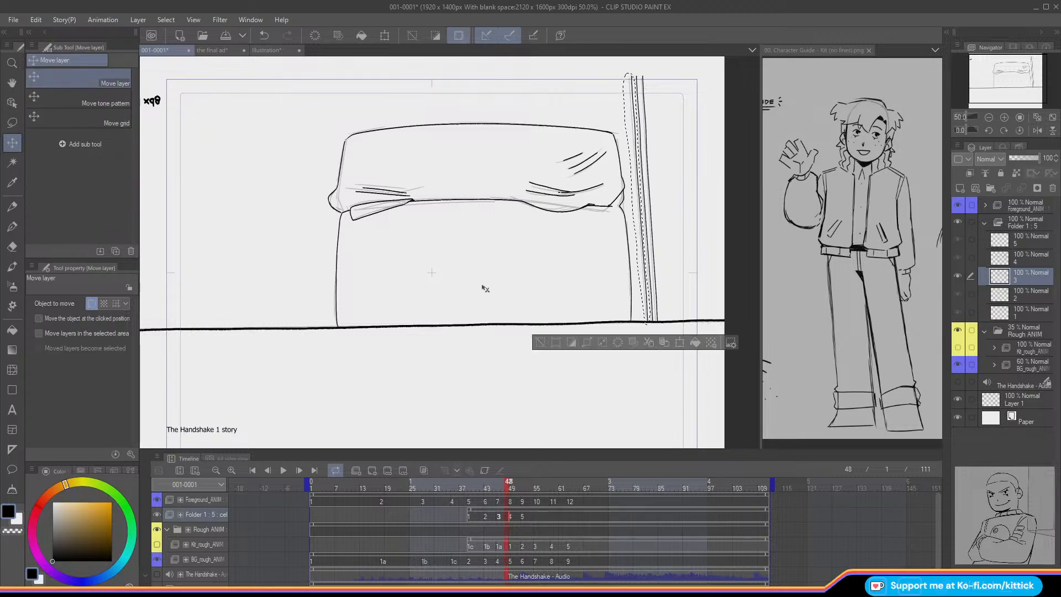
pyautogui.click(539, 342)
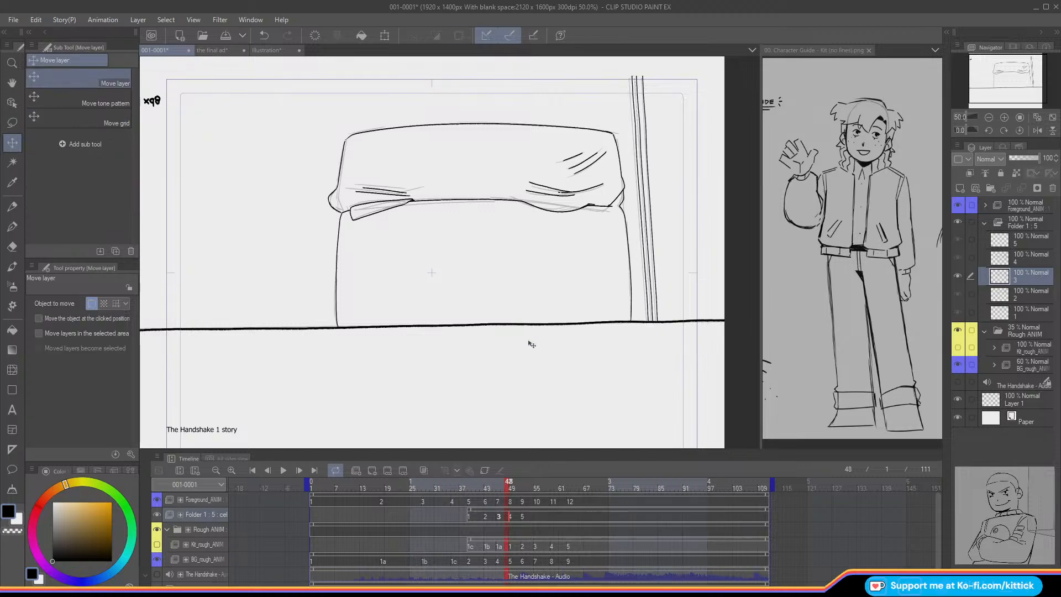
# Step: Flip back and forth through cels 2, 3 and 4 to examine how the pole's lines move between them
pyautogui.press(',')
pyautogui.press(',')
pyautogui.press(',')
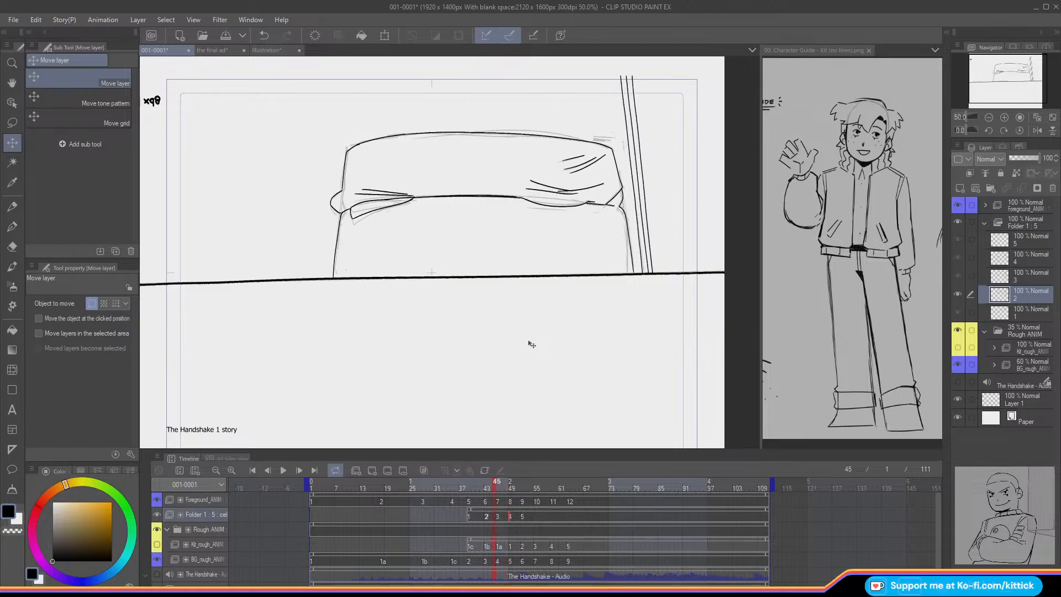
pyautogui.press('.')
pyautogui.press('.')
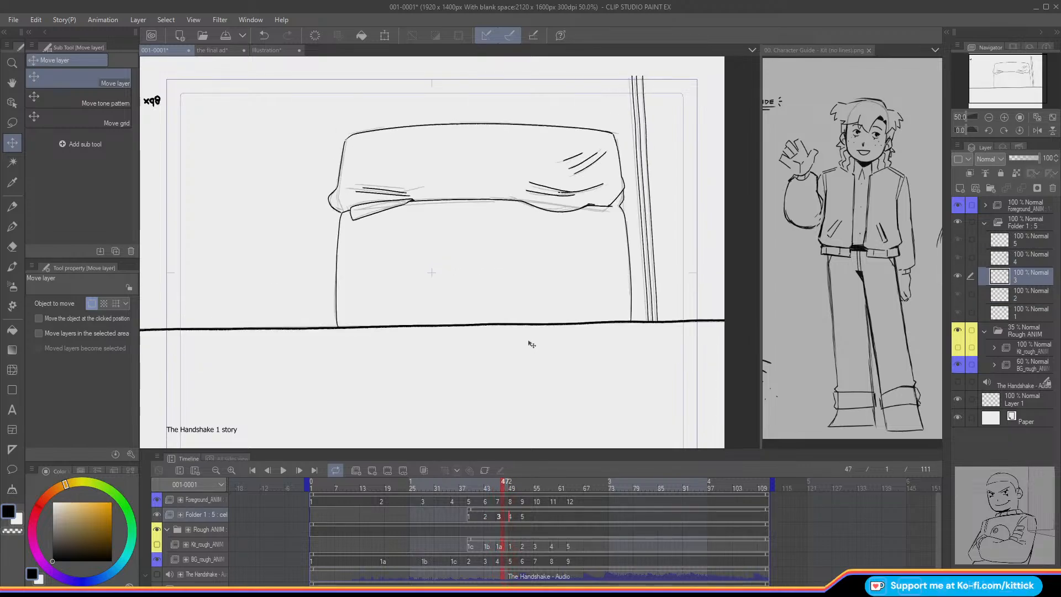
pyautogui.press('.')
pyautogui.press('.')
pyautogui.press(',')
pyautogui.press('.')
pyautogui.press(',')
pyautogui.press('.')
pyautogui.press(',')
pyautogui.press('.')
pyautogui.press(',')
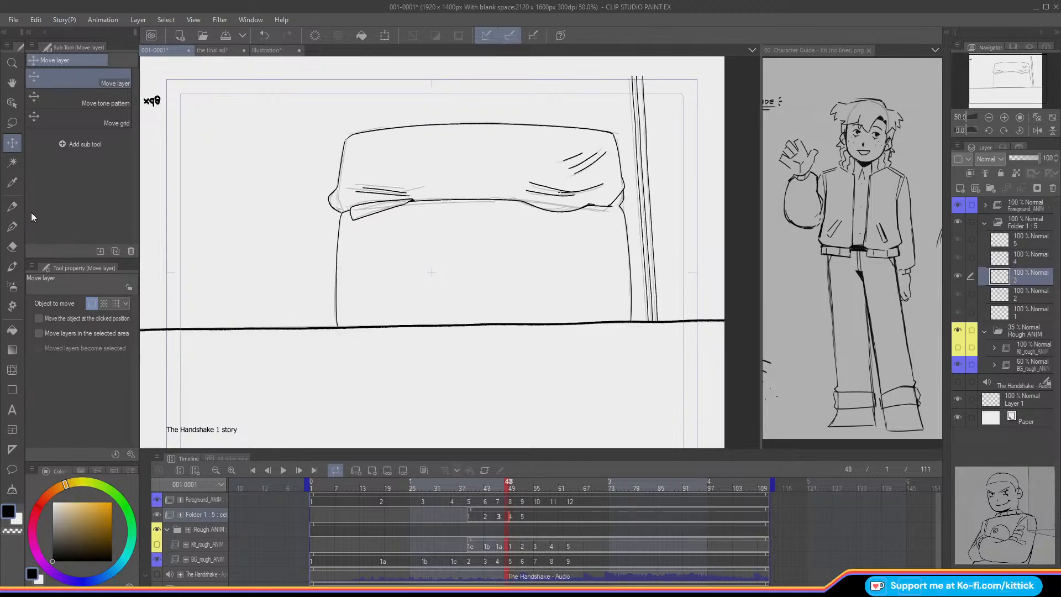
pyautogui.click(10, 122)
pyautogui.press(',')
pyautogui.press(',')
pyautogui.press(',')
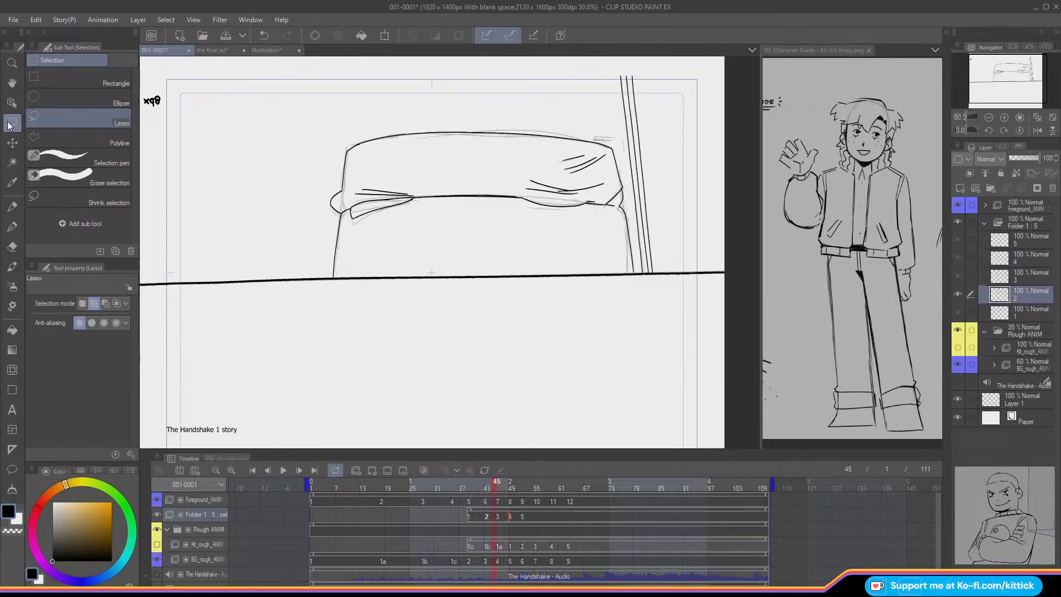
pyautogui.press('.')
pyautogui.press('.')
pyautogui.press('.')
pyautogui.press('.')
pyautogui.press(',')
pyautogui.press('.')
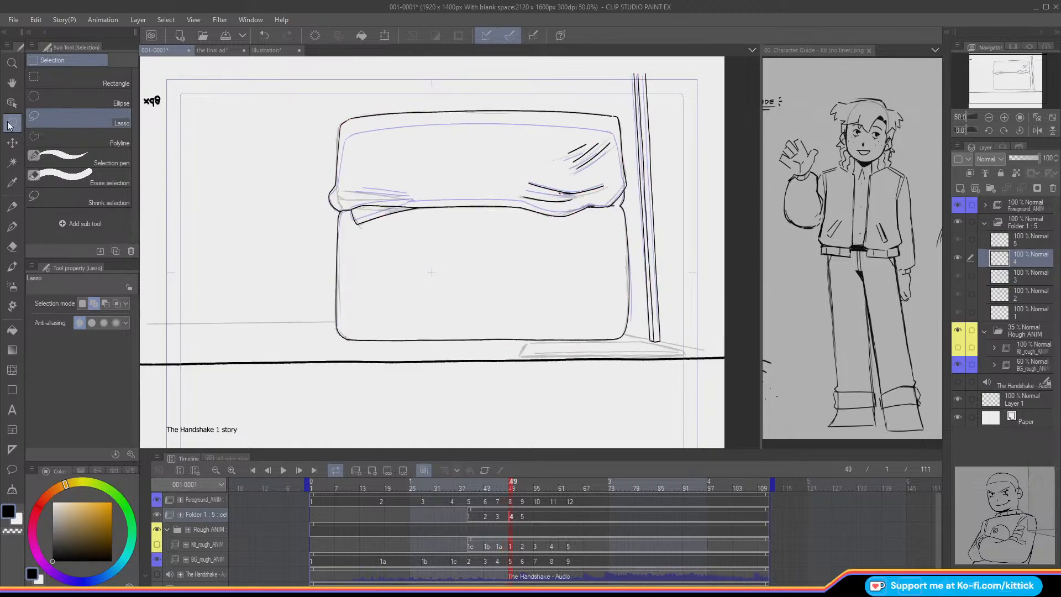
# Step: Turn off onion skin, hide the Rough ANIM folder, and flip between cels 3 and 4 to compare the clean lines
pyautogui.click(424, 470)
pyautogui.press(',')
pyautogui.press('.')
pyautogui.press(',')
pyautogui.press('.')
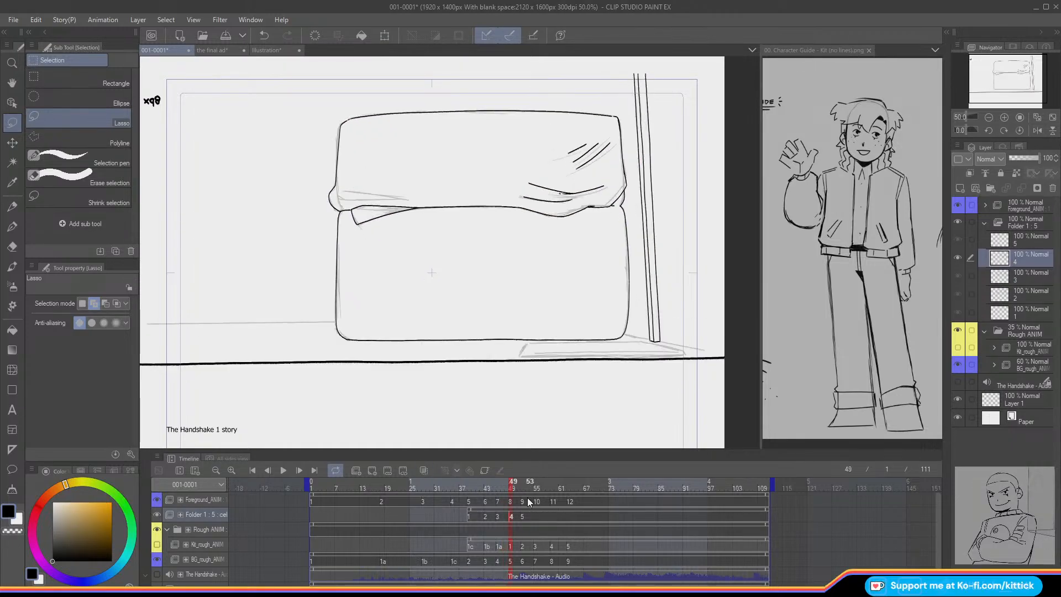
pyautogui.click(155, 530)
pyautogui.press(',')
pyautogui.press('.')
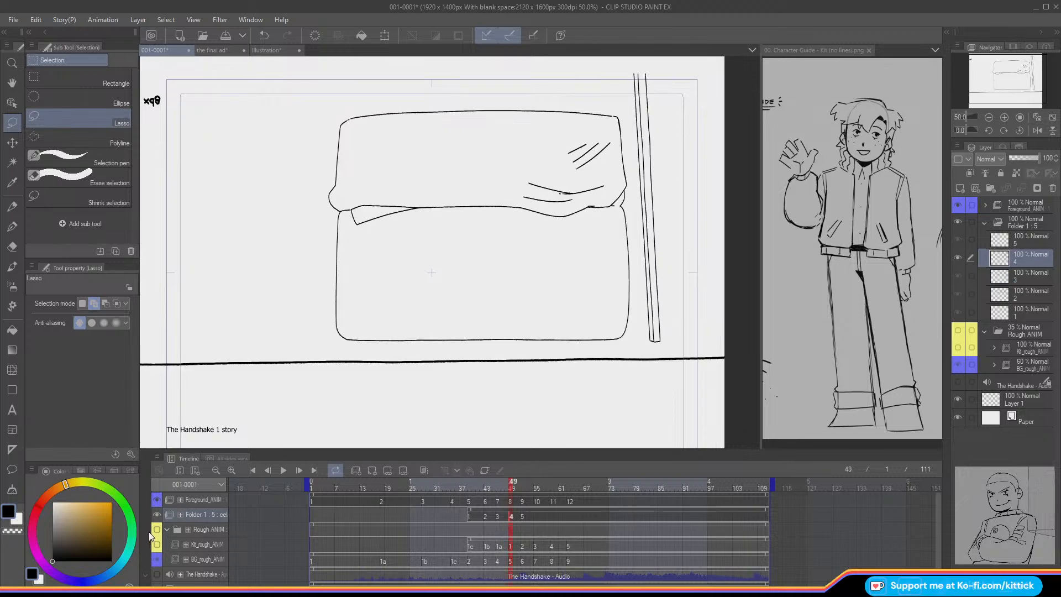
pyautogui.press(',')
pyautogui.press('.')
# Step: Undo the last shift of the pole's lines on cel 3 and clear the restored selection
pyautogui.click(265, 38)
pyautogui.press(',')
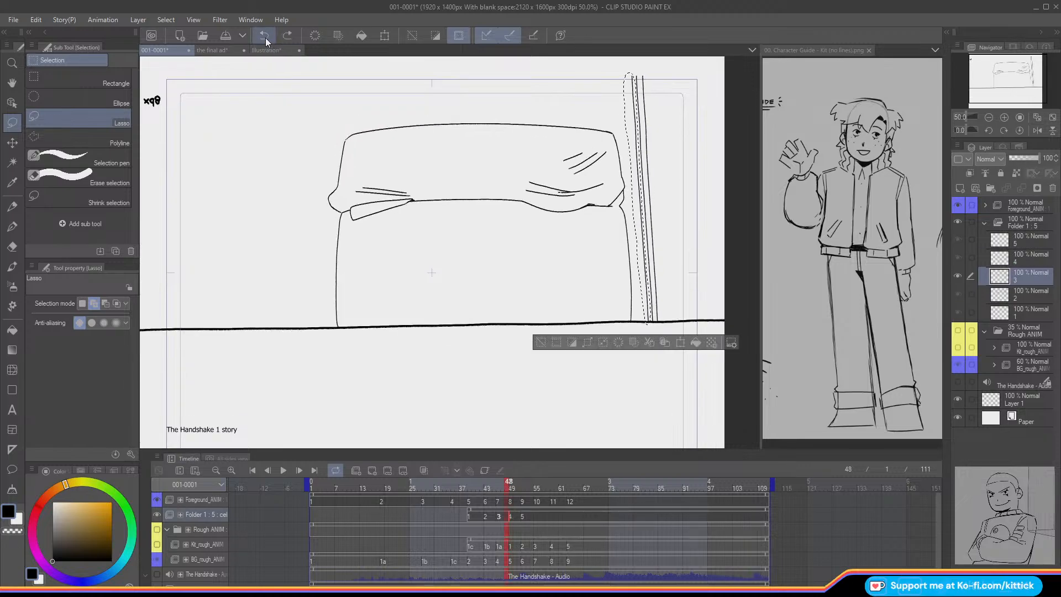
pyautogui.click(264, 38)
pyautogui.click(538, 344)
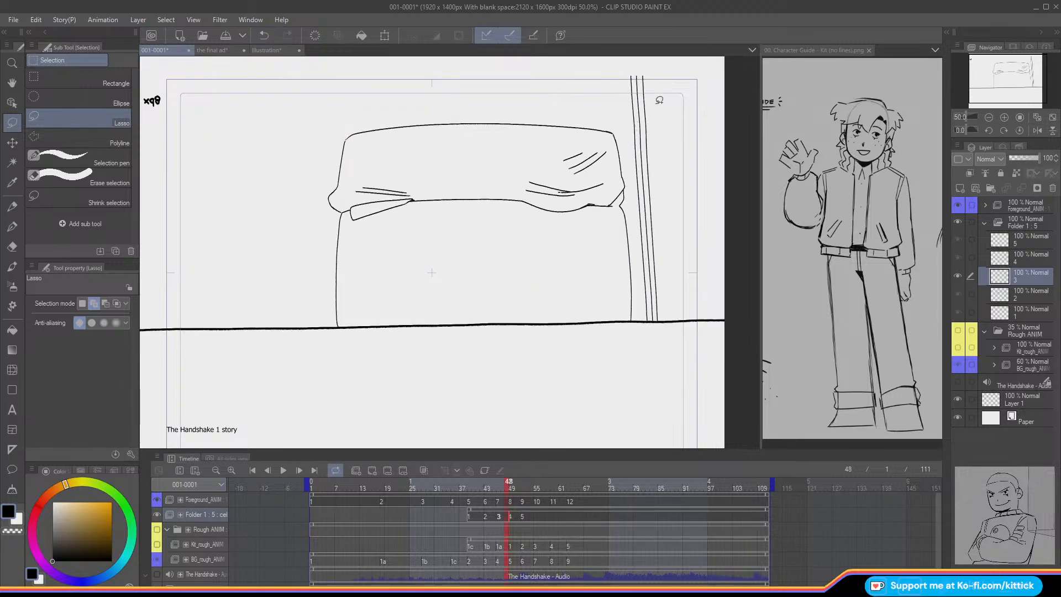
# Step: Lasso the pole's two lines nearest the block on cel 3, nudge them slightly left, compare with cel 4, and clear the selection
pyautogui.moveTo(649, 323)
pyautogui.mouseDown()
pyautogui.moveTo(658, 309)
pyautogui.moveTo(642, 102)
pyautogui.moveTo(628, 95)
pyautogui.moveTo(647, 314)
pyautogui.mouseUp()
pyautogui.click(12, 142)
pyautogui.press('Left')
pyautogui.press('Left')
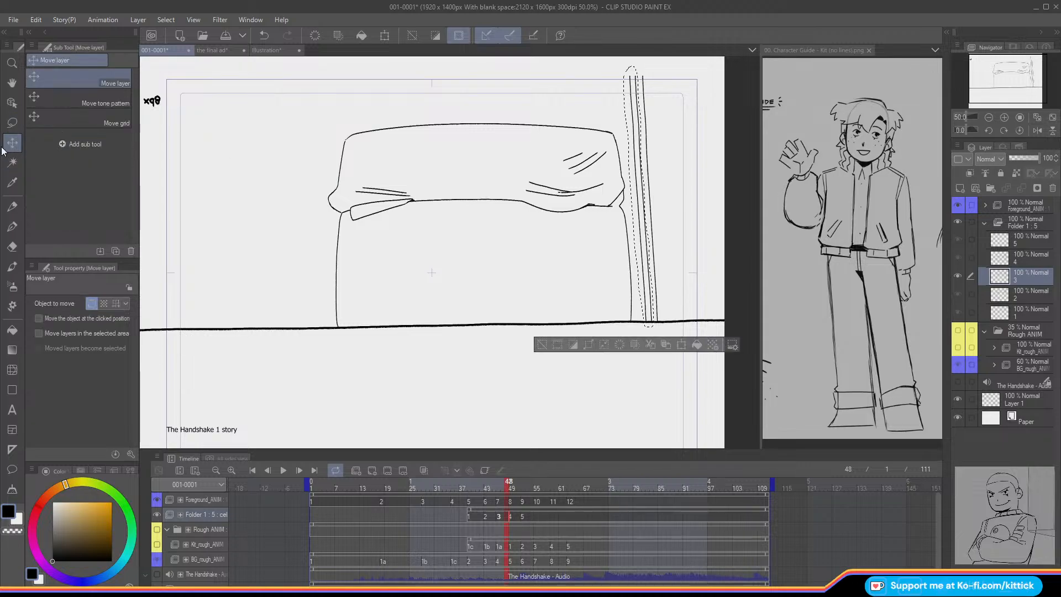
pyautogui.click(513, 480)
pyautogui.press(',')
pyautogui.press('.')
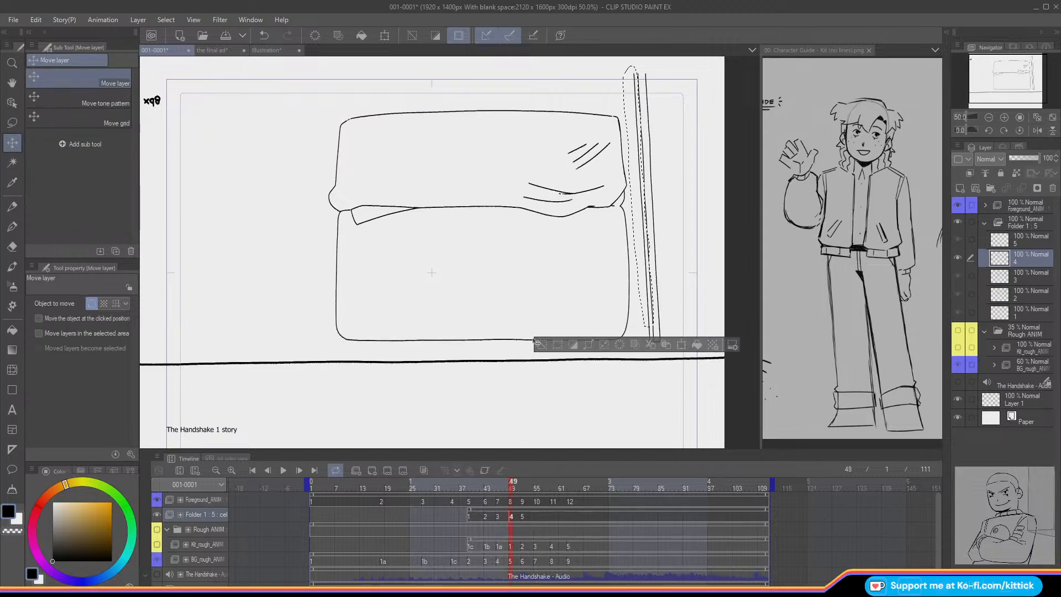
pyautogui.press(',')
pyautogui.click(542, 344)
pyautogui.press(',')
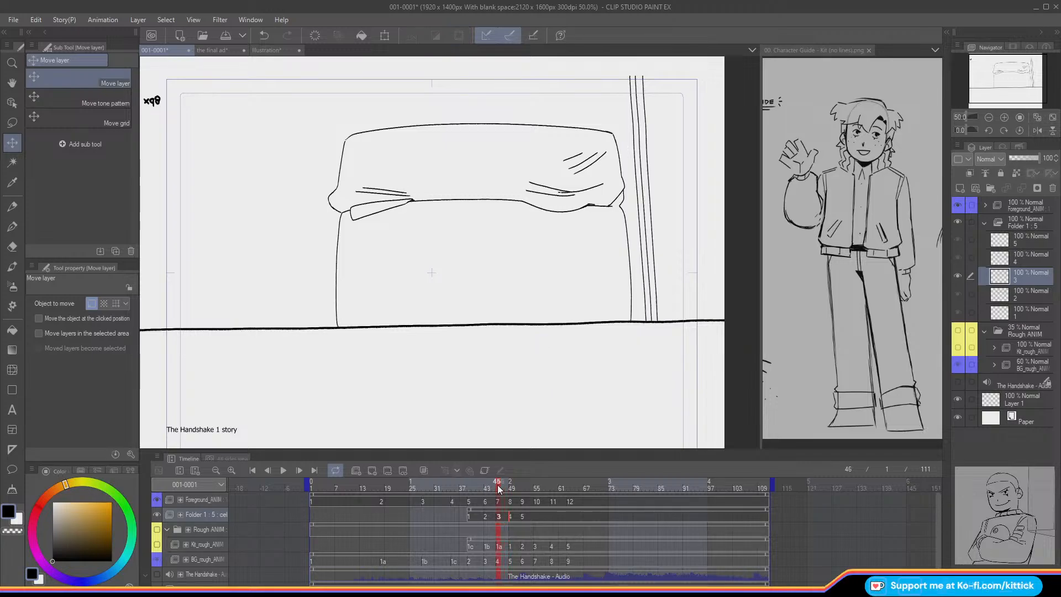
# Step: Lasso the pole's line nearest the block on cel 3, adjust its position slightly, and clear the selection
pyautogui.moveTo(498, 488)
pyautogui.mouseDown()
pyautogui.moveTo(519, 494)
pyautogui.moveTo(505, 493)
pyautogui.mouseUp()
pyautogui.press('m')
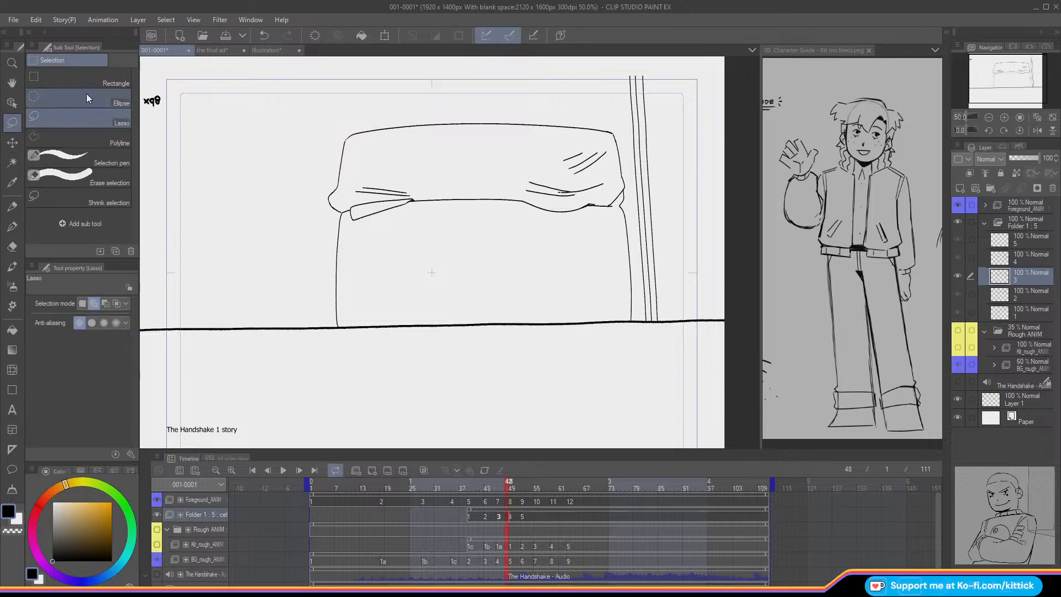
pyautogui.moveTo(642, 322)
pyautogui.mouseDown()
pyautogui.moveTo(637, 80)
pyautogui.moveTo(626, 116)
pyautogui.moveTo(643, 321)
pyautogui.mouseUp()
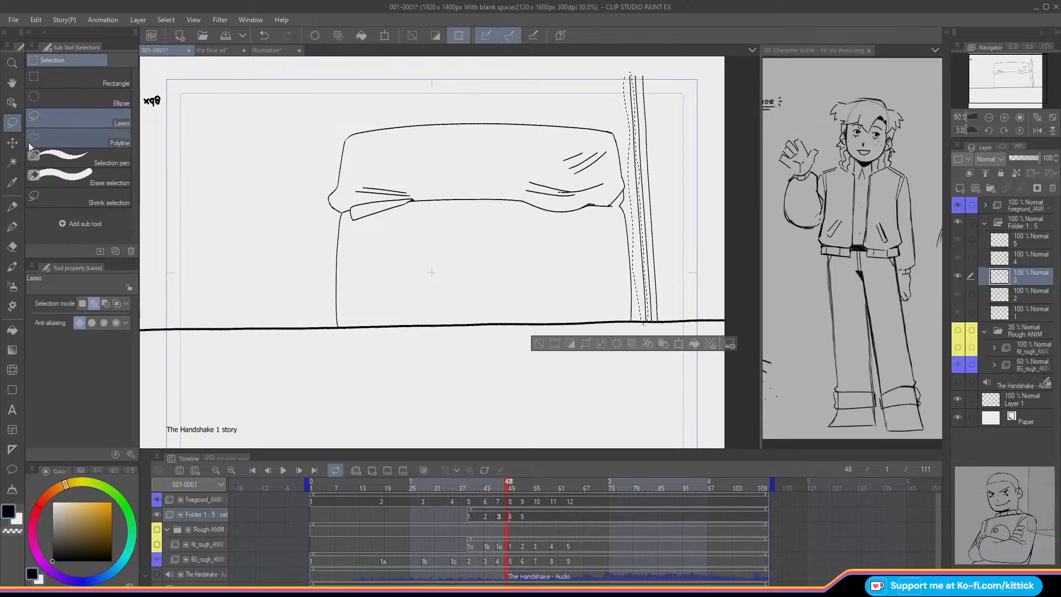
pyautogui.click(12, 143)
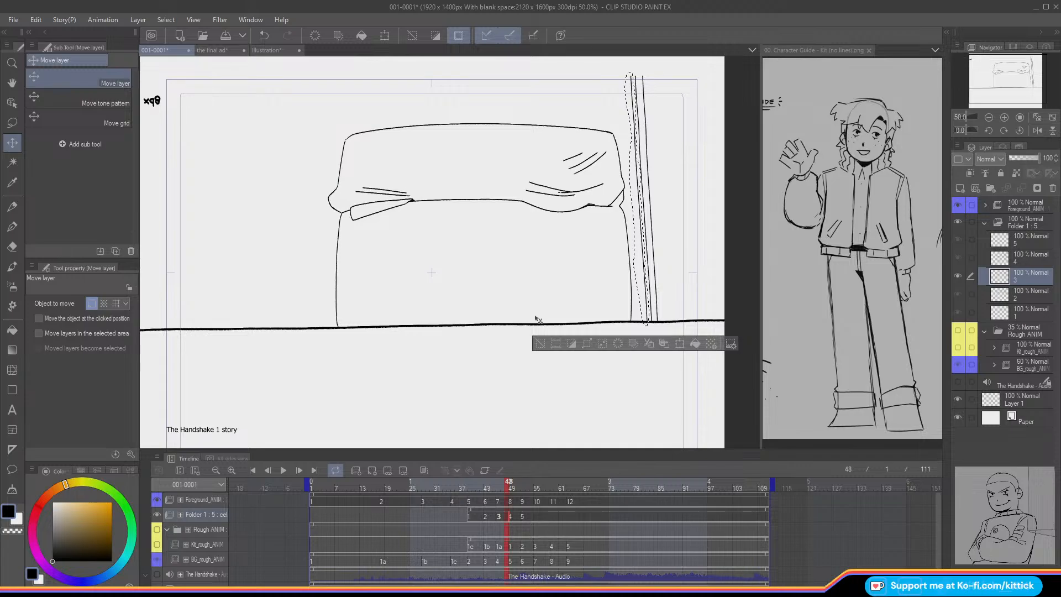
pyautogui.hotkey('ctrl', 'd')
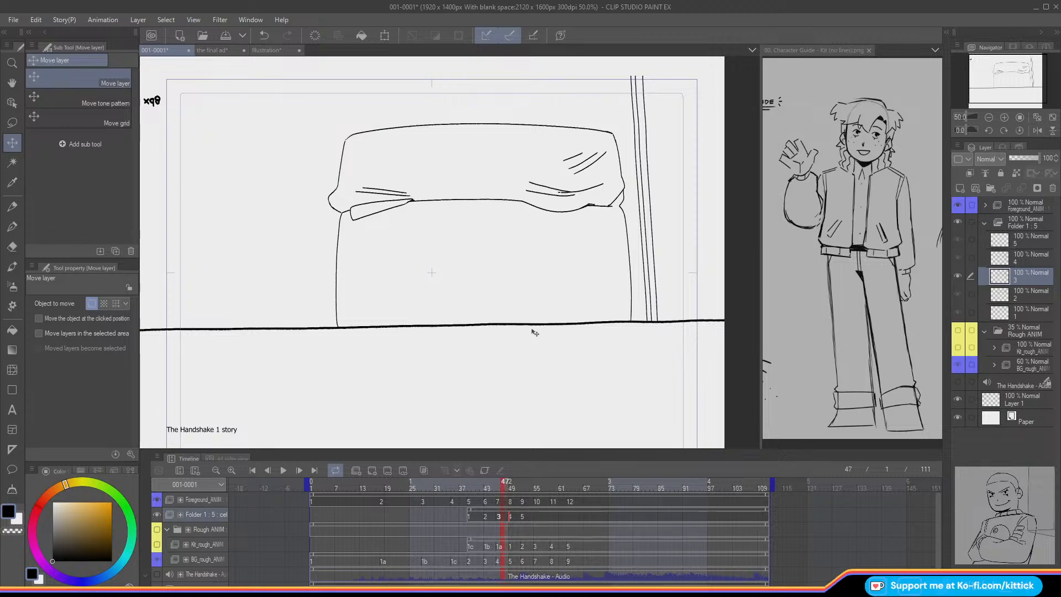
# Step: Check the pole's motion from cel 2, and return to cel 4 with the Design pencil, onion skin and Rough ANIM folder active
pyautogui.press('p')
pyautogui.press('Left')
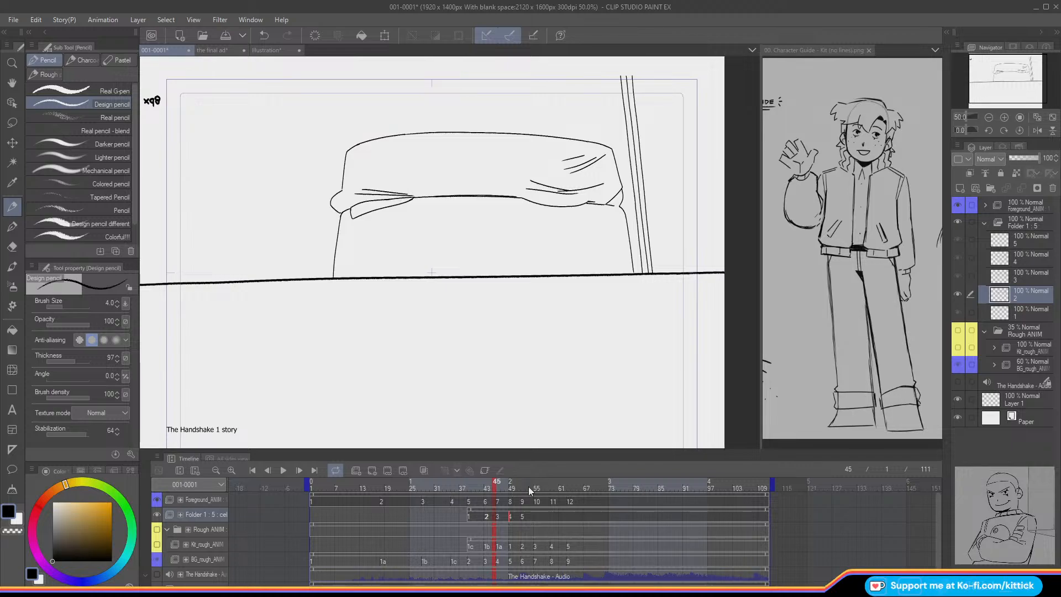
pyautogui.moveTo(495, 486)
pyautogui.mouseDown()
pyautogui.moveTo(520, 502)
pyautogui.moveTo(503, 503)
pyautogui.mouseUp()
pyautogui.click(511, 491)
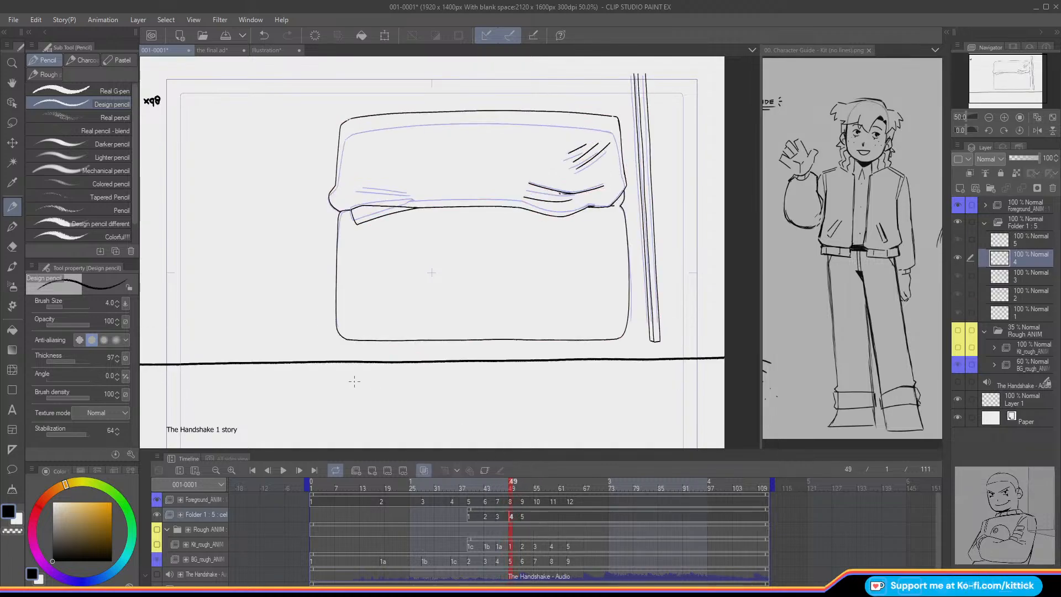
pyautogui.click(157, 528)
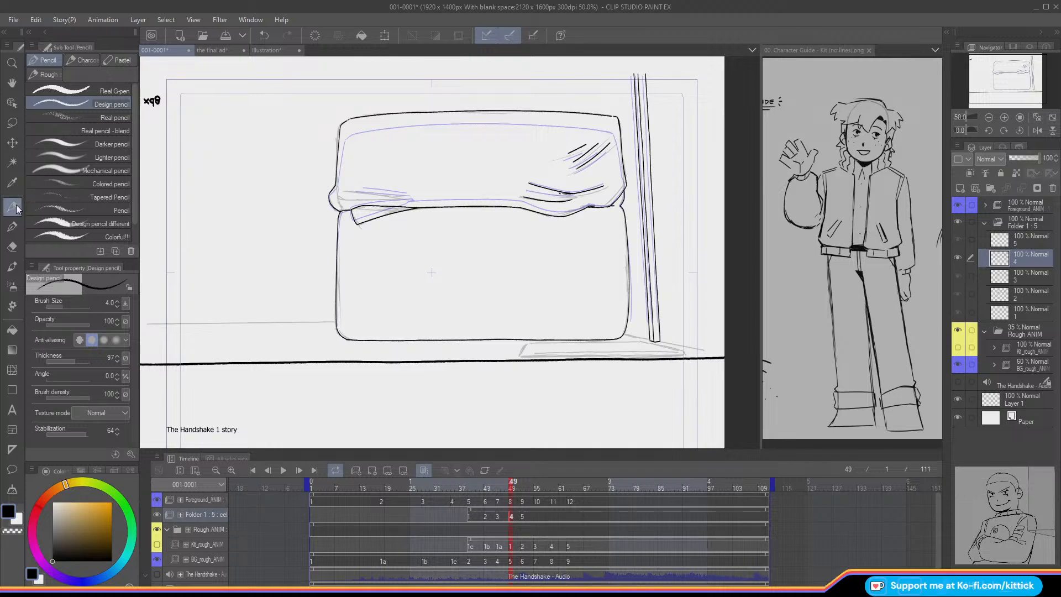
# Step: Ink the slanted floor line on cel 4 from the block's lower right corner past the pole's base, redoing uneven strokes
pyautogui.click(1004, 117)
pyautogui.moveTo(978, 88); pyautogui.dragTo(992, 98)
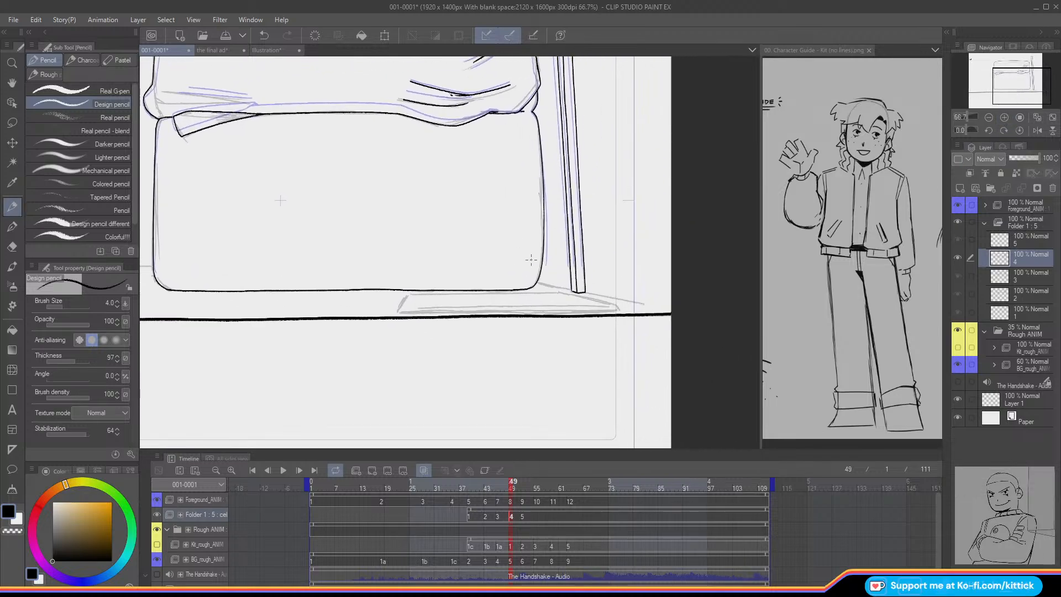
pyautogui.moveTo(571, 290); pyautogui.dragTo(538, 282)
pyautogui.hotkey('ctrl', 'z')
pyautogui.hotkey('ctrl', 'z')
pyautogui.moveTo(587, 292); pyautogui.dragTo(671, 313)
pyautogui.hotkey('ctrl', 'z')
pyautogui.moveTo(610, 294); pyautogui.dragTo(655, 307)
pyautogui.hotkey('ctrl', 'z')
pyautogui.hotkey('ctrl', 'z')
pyautogui.moveTo(583, 292); pyautogui.dragTo(644, 303)
pyautogui.hotkey('ctrl', 'z')
pyautogui.moveTo(998, 102); pyautogui.dragTo(993, 102)
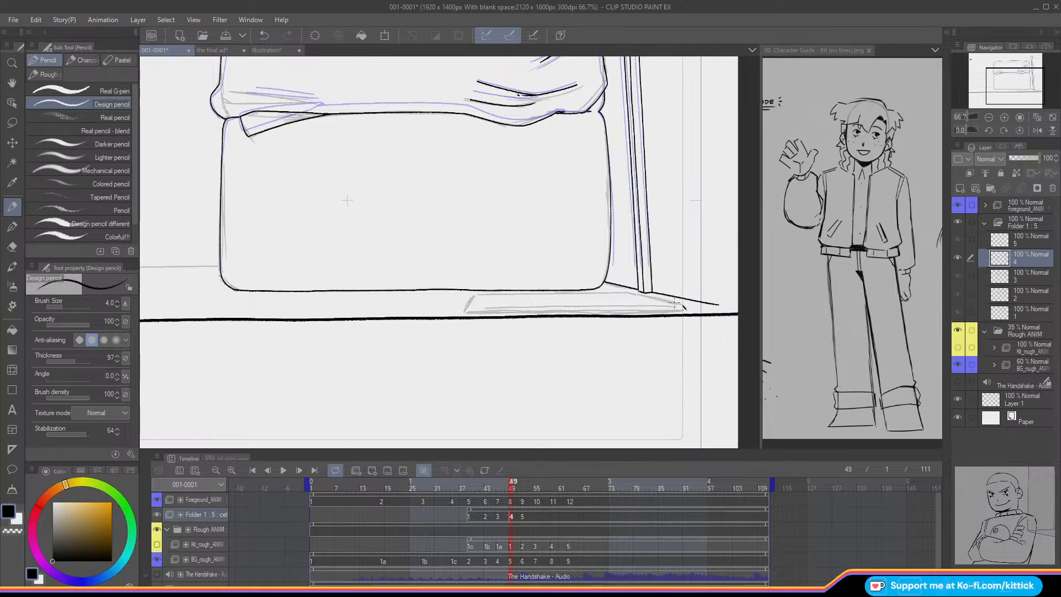
# Step: Ink the top edge and both slanted ends of the flat slab in front of the pole on cel 4
pyautogui.hotkey('ctrl', 'z')
pyautogui.moveTo(682, 305)
pyautogui.mouseDown()
pyautogui.moveTo(516, 285)
pyautogui.moveTo(721, 299)
pyautogui.moveTo(467, 290)
pyautogui.moveTo(464, 313)
pyautogui.moveTo(600, 310)
pyautogui.mouseUp()
pyautogui.hotkey('ctrl', 'z')
pyautogui.hotkey('ctrl', 'z')
pyautogui.hotkey('ctrl', 'z')
pyautogui.hotkey('ctrl', 'z')
pyautogui.hotkey('ctrl', 'z')
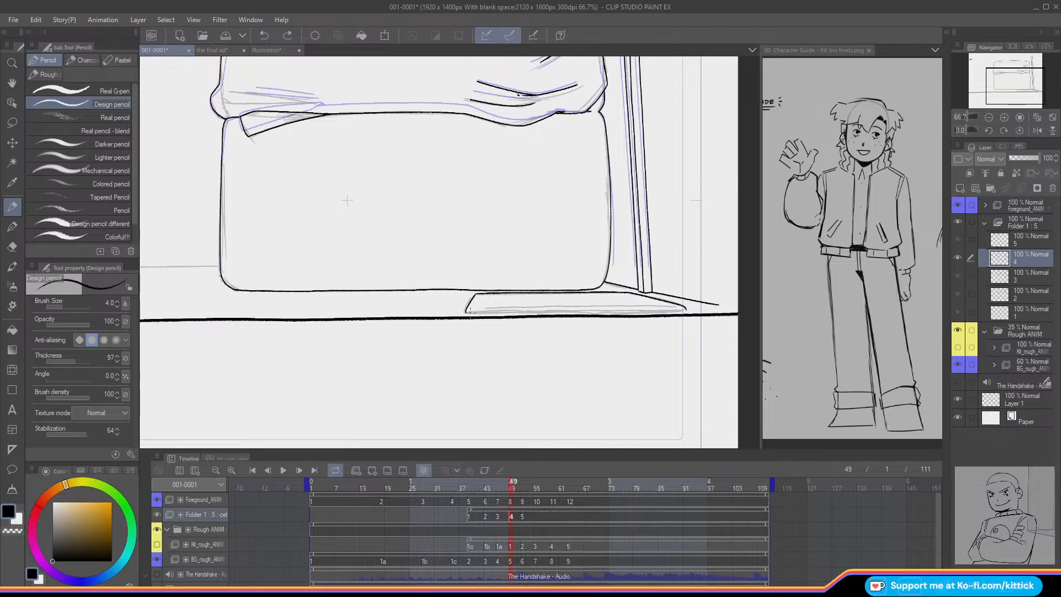
# Step: Ink the flat slab's bottom edge on cel 4, rework its pointed right corner with the eraser and pencil, and draw its inner line
pyautogui.moveTo(466, 312); pyautogui.dragTo(682, 310)
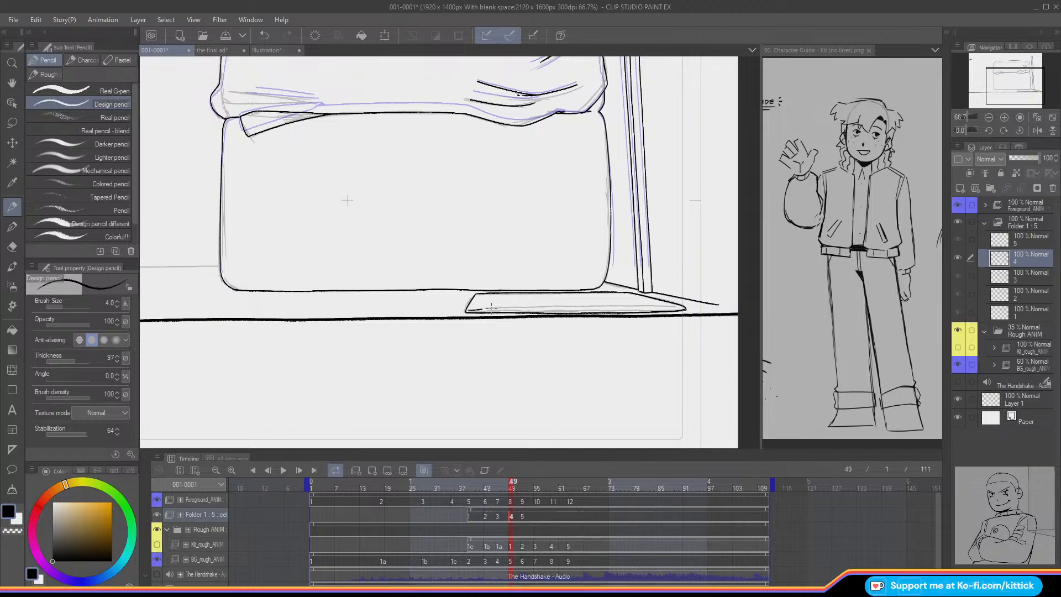
pyautogui.hotkey('ctrl', 'z')
pyautogui.press('e')
pyautogui.click(682, 309)
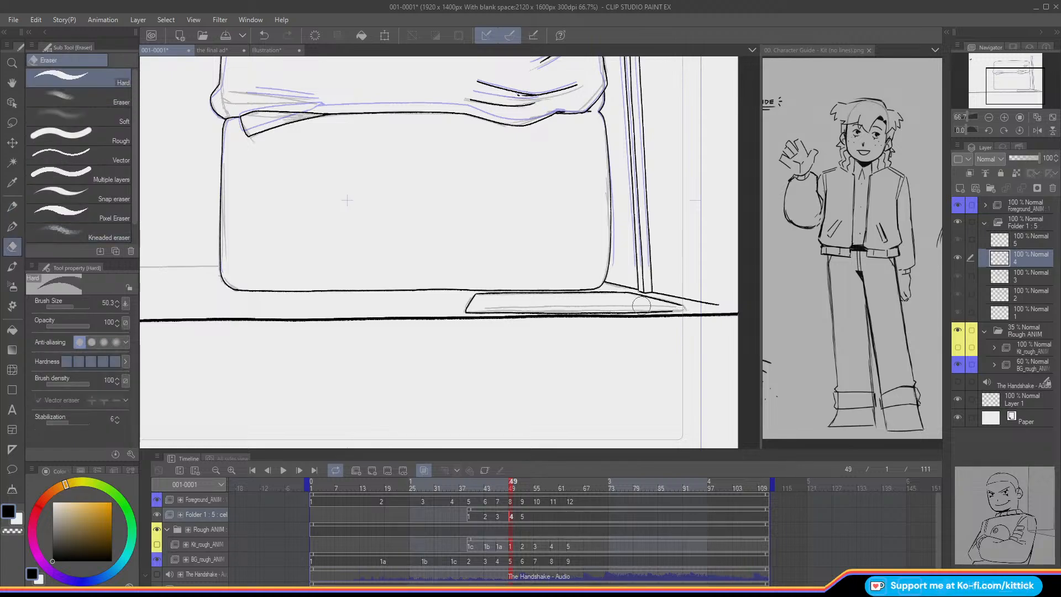
pyautogui.press('p')
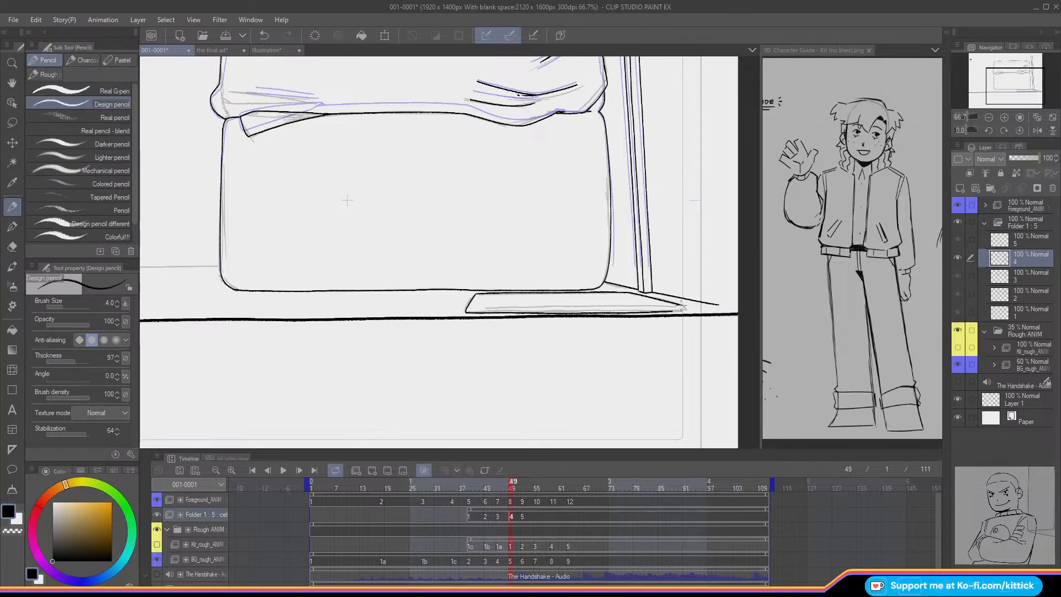
pyautogui.moveTo(684, 306); pyautogui.dragTo(662, 312)
pyautogui.hotkey('ctrl', 'z')
pyautogui.hotkey('ctrl', 'z')
pyautogui.moveTo(660, 307); pyautogui.dragTo(464, 307)
# Step: Ink the horizontal back floor line on cel 4 from the block's left side to the canvas edge
pyautogui.moveTo(1006, 84); pyautogui.dragTo(979, 76)
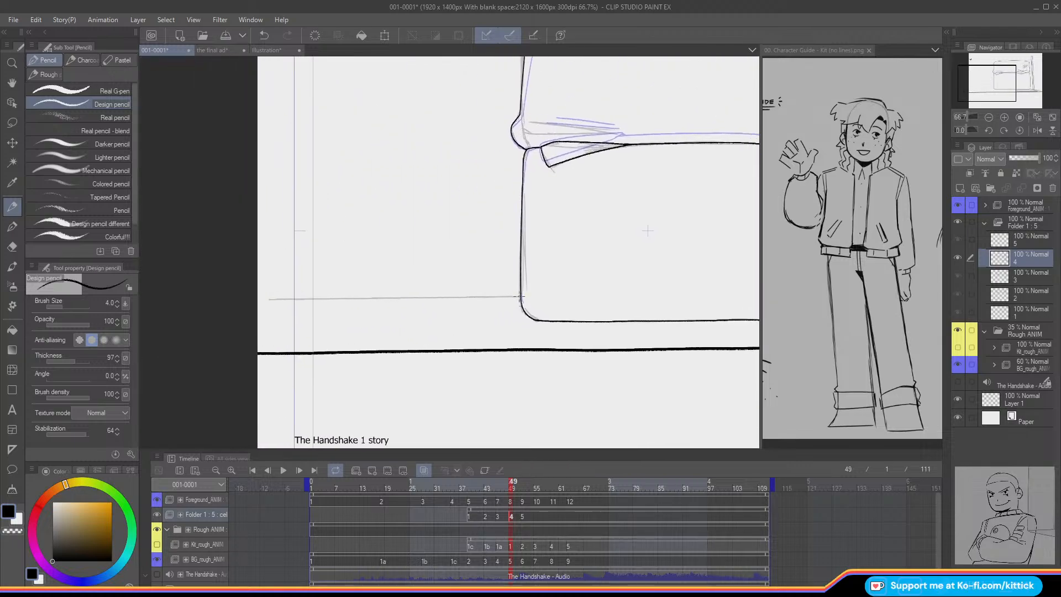
pyautogui.moveTo(519, 297); pyautogui.dragTo(249, 297)
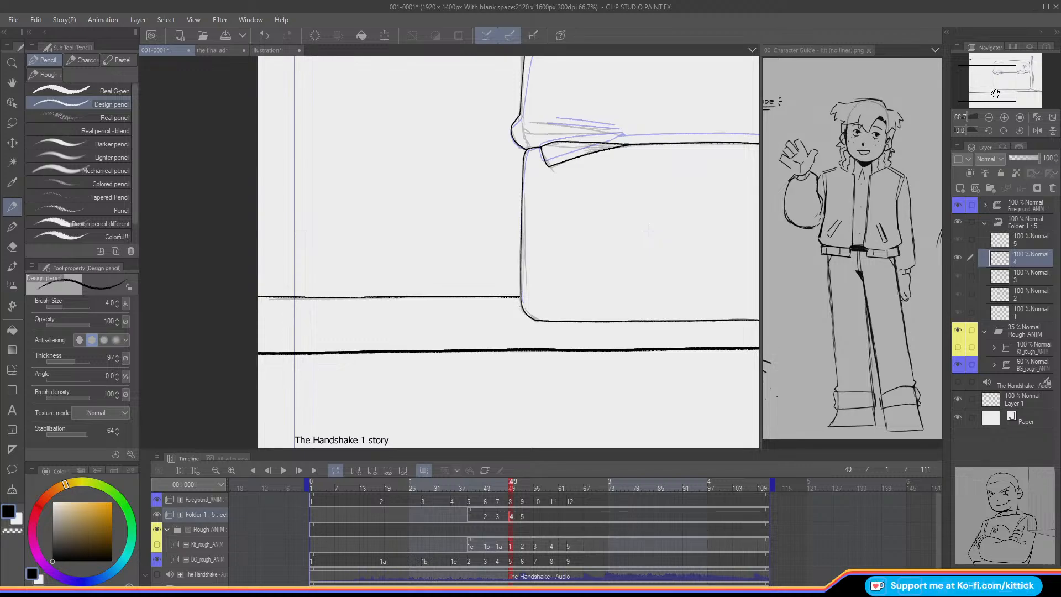
# Step: Switch to the Illustration canvas, add a new layer over its empty lower right area, and set the pencil's stabilization to 8
pyautogui.click(258, 51)
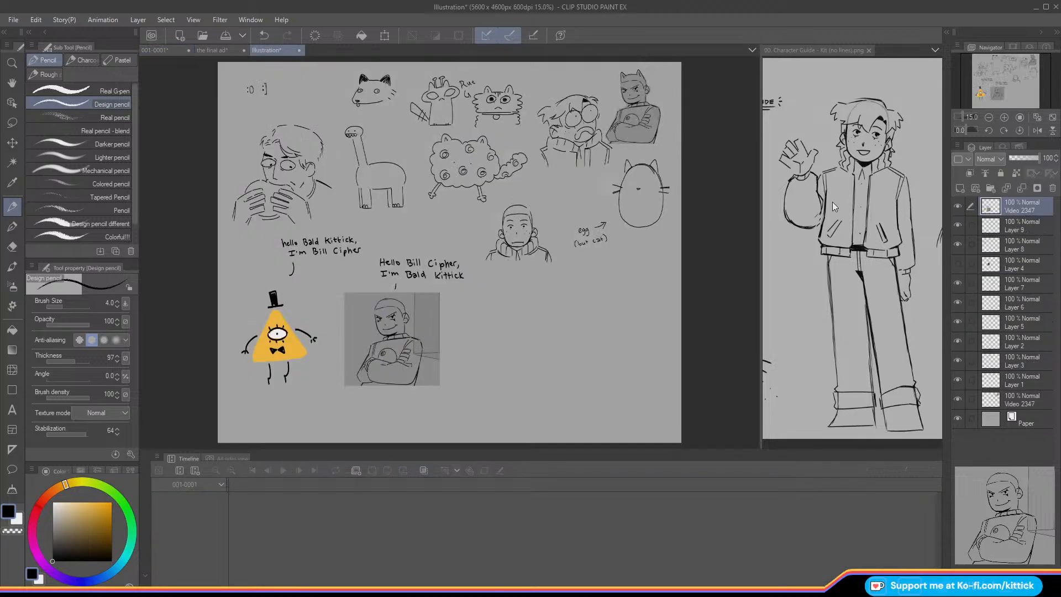
pyautogui.doubleClick(1004, 117)
pyautogui.click(1010, 87)
pyautogui.moveTo(1009, 87); pyautogui.dragTo(1015, 95)
pyautogui.click(959, 188)
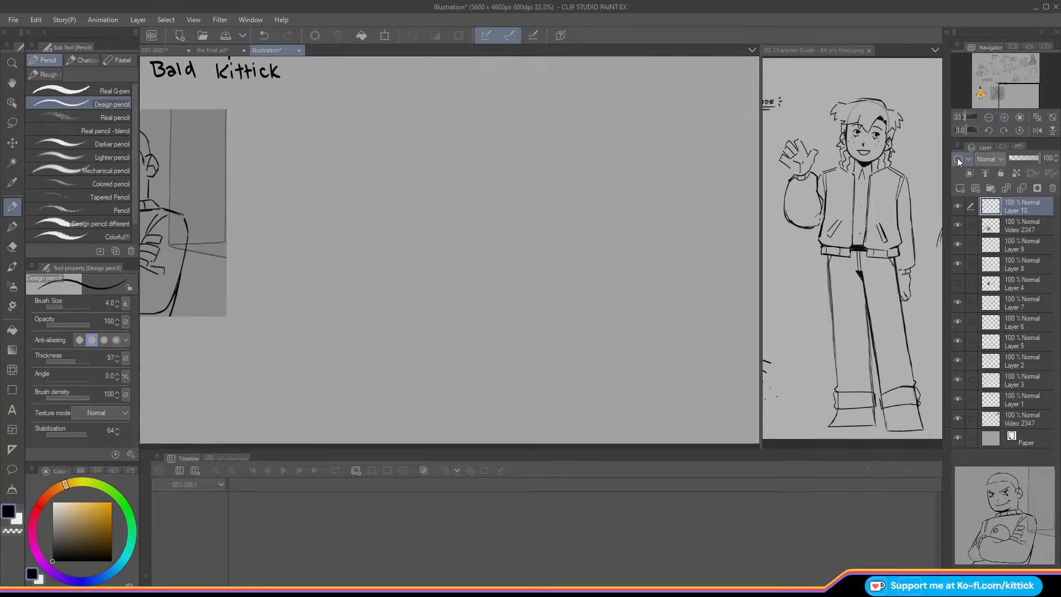
pyautogui.click(76, 433)
# Step: Sketch a small frowning face in the empty area with its jaw outline, eyebrows, eyes, nose and mouth, undoing poor strokes
pyautogui.moveTo(553, 172)
pyautogui.mouseDown()
pyautogui.moveTo(551, 206)
pyautogui.moveTo(596, 225)
pyautogui.mouseUp()
pyautogui.hotkey('ctrl', 'z')
pyautogui.moveTo(556, 166)
pyautogui.mouseDown()
pyautogui.moveTo(551, 188)
pyautogui.moveTo(593, 222)
pyautogui.mouseUp()
pyautogui.hotkey('ctrl', 'z')
pyautogui.moveTo(582, 183)
pyautogui.mouseDown()
pyautogui.moveTo(599, 181)
pyautogui.moveTo(559, 174)
pyautogui.mouseUp()
pyautogui.moveTo(593, 183); pyautogui.dragTo(595, 184)
pyautogui.moveTo(572, 173)
pyautogui.mouseDown()
pyautogui.moveTo(559, 164)
pyautogui.moveTo(572, 176)
pyautogui.moveTo(568, 200)
pyautogui.mouseUp()
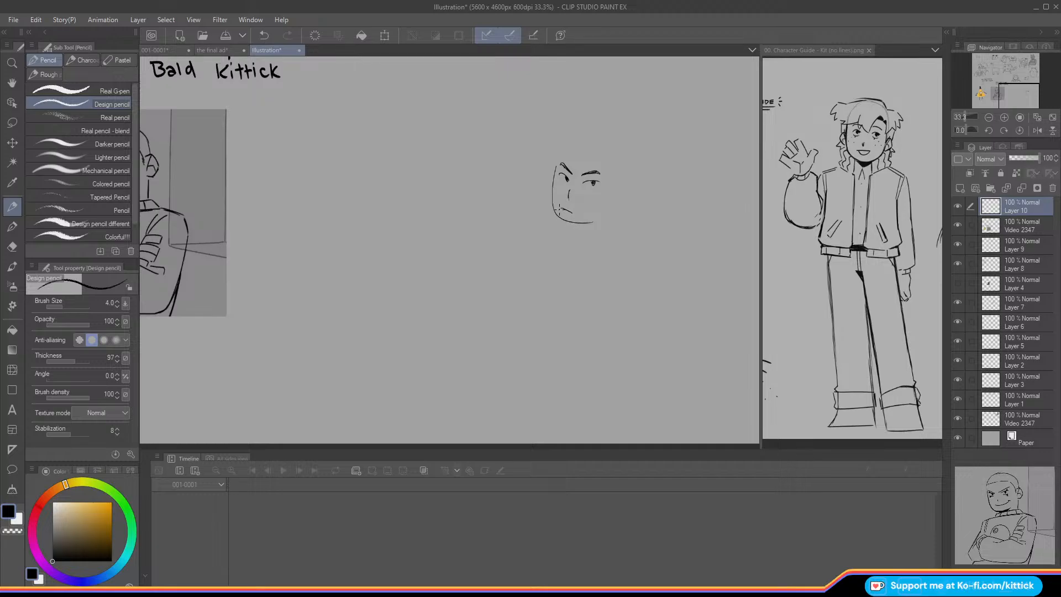
pyautogui.hotkey('ctrl', 'z')
pyautogui.hotkey('ctrl', 'z')
# Step: Draw the ear and spiky fringe and outer hair outline around the small frowning face
pyautogui.moveTo(625, 197)
pyautogui.mouseDown()
pyautogui.moveTo(613, 207)
pyautogui.moveTo(617, 199)
pyautogui.mouseUp()
pyautogui.moveTo(578, 160)
pyautogui.mouseDown()
pyautogui.moveTo(583, 188)
pyautogui.moveTo(607, 182)
pyautogui.mouseUp()
pyautogui.moveTo(553, 162)
pyautogui.mouseDown()
pyautogui.moveTo(575, 182)
pyautogui.moveTo(547, 176)
pyautogui.mouseUp()
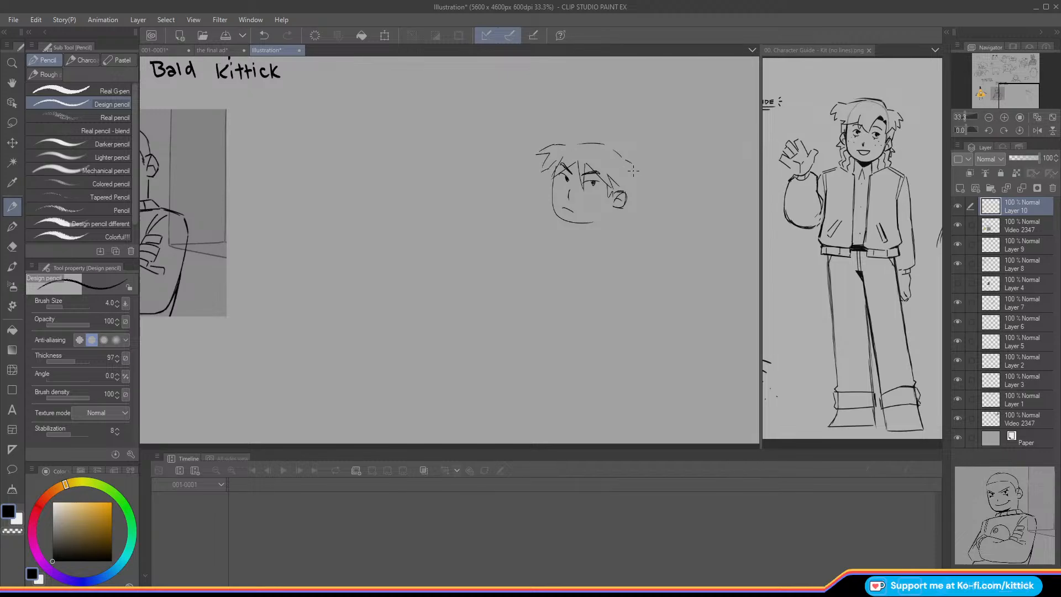
pyautogui.moveTo(627, 160); pyautogui.dragTo(635, 191)
# Step: Draw the rounded jaw outline of a second face beside the frowning one, redoing its poor left-side strokes
pyautogui.moveTo(1003, 94)
pyautogui.mouseDown()
pyautogui.moveTo(1013, 80)
pyautogui.moveTo(1020, 93)
pyautogui.mouseUp()
pyautogui.click(1004, 117)
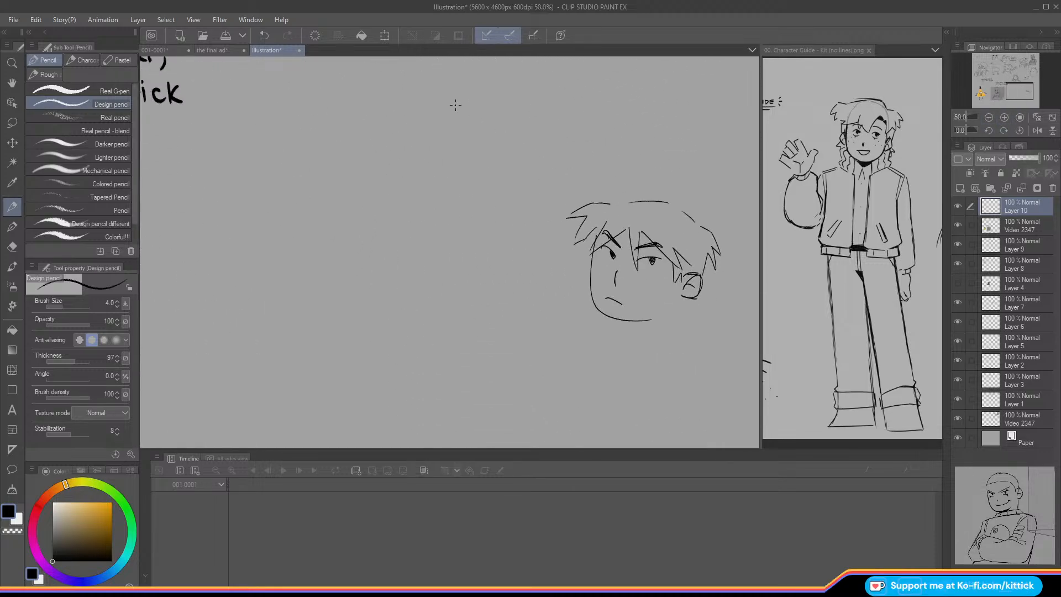
pyautogui.moveTo(509, 238)
pyautogui.mouseDown()
pyautogui.moveTo(512, 313)
pyautogui.moveTo(493, 332)
pyautogui.mouseUp()
pyautogui.moveTo(1013, 94)
pyautogui.mouseDown()
pyautogui.moveTo(1001, 64)
pyautogui.moveTo(1019, 108)
pyautogui.moveTo(1022, 91)
pyautogui.mouseUp()
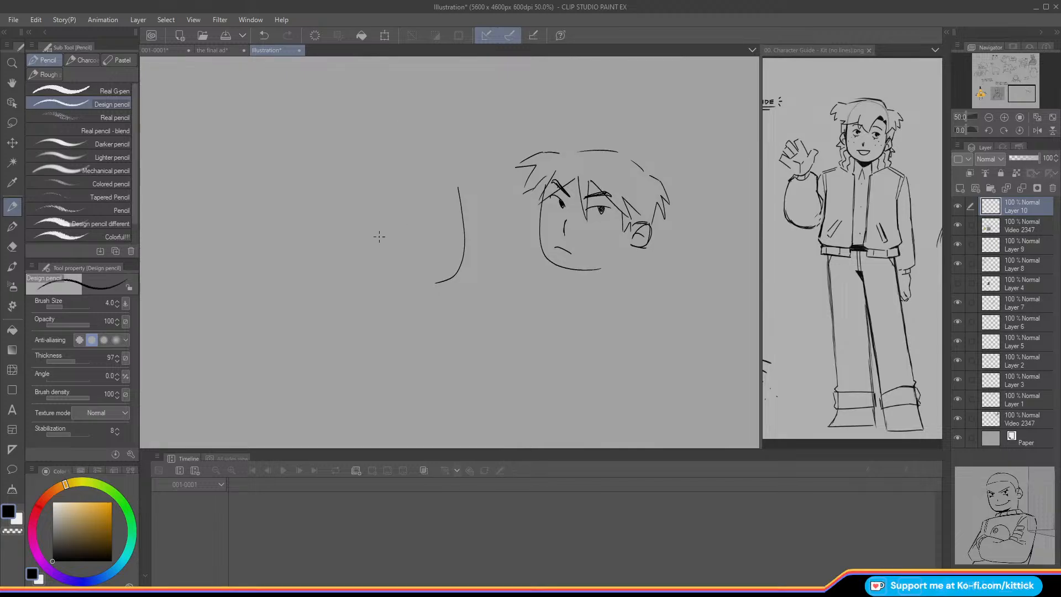
pyautogui.moveTo(370, 231)
pyautogui.mouseDown()
pyautogui.moveTo(375, 263)
pyautogui.moveTo(412, 284)
pyautogui.mouseUp()
pyautogui.hotkey('ctrl', 'z')
pyautogui.moveTo(369, 229)
pyautogui.mouseDown()
pyautogui.moveTo(376, 268)
pyautogui.moveTo(416, 285)
pyautogui.mouseUp()
pyautogui.hotkey('ctrl', 'z')
pyautogui.moveTo(369, 218)
pyautogui.mouseDown()
pyautogui.moveTo(391, 283)
pyautogui.moveTo(427, 286)
pyautogui.mouseUp()
# Step: Draw the second face's half-closed eyes with lower lashes, slanted eyebrows, small nose and frowning mouth
pyautogui.moveTo(427, 223); pyautogui.dragTo(447, 214)
pyautogui.hotkey('ctrl', 'z')
pyautogui.moveTo(382, 224); pyautogui.dragTo(449, 217)
pyautogui.moveTo(434, 226); pyautogui.dragTo(446, 227)
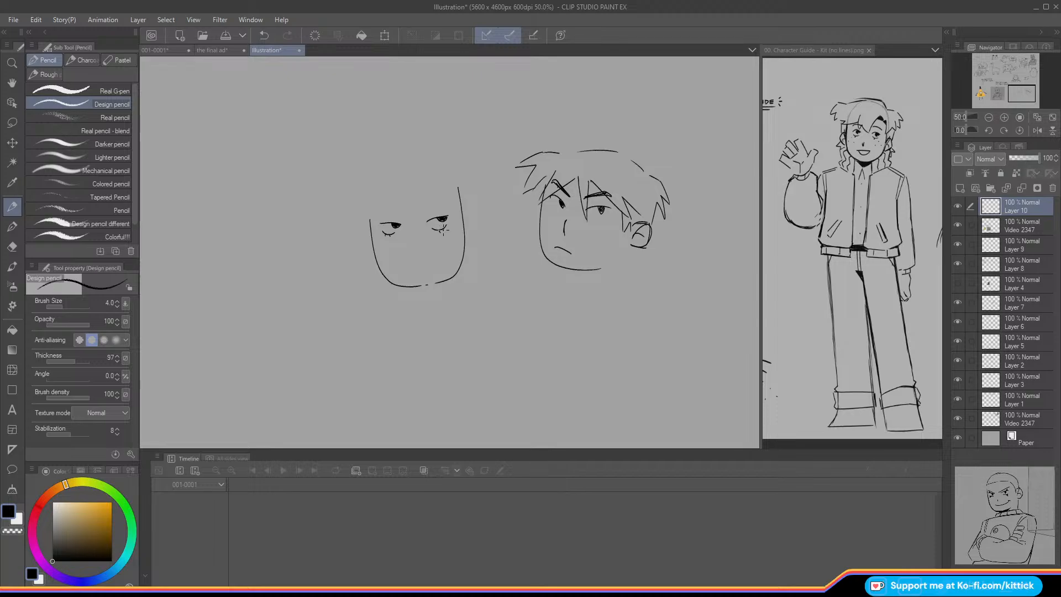
pyautogui.moveTo(379, 214); pyautogui.dragTo(449, 208)
pyautogui.moveTo(414, 246); pyautogui.dragTo(413, 253)
# Step: Add ears with round earrings and spiky hair with a shaded eyebrow-side patch to the second face
pyautogui.moveTo(368, 228); pyautogui.dragTo(363, 249)
pyautogui.moveTo(466, 210)
pyautogui.mouseDown()
pyautogui.moveTo(482, 227)
pyautogui.moveTo(471, 243)
pyautogui.moveTo(471, 234)
pyautogui.mouseUp()
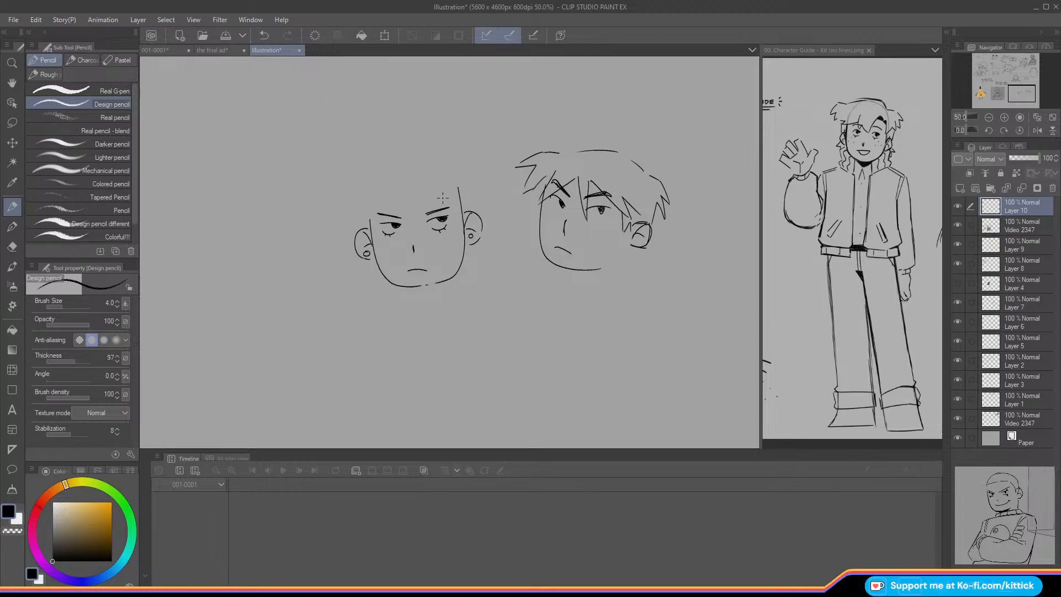
pyautogui.moveTo(430, 184)
pyautogui.mouseDown()
pyautogui.moveTo(416, 233)
pyautogui.moveTo(375, 214)
pyautogui.moveTo(345, 227)
pyautogui.mouseUp()
pyautogui.moveTo(346, 227)
pyautogui.mouseDown()
pyautogui.moveTo(361, 218)
pyautogui.moveTo(362, 237)
pyautogui.mouseUp()
pyautogui.moveTo(445, 188)
pyautogui.mouseDown()
pyautogui.moveTo(431, 199)
pyautogui.moveTo(464, 225)
pyautogui.mouseUp()
pyautogui.moveTo(432, 167)
pyautogui.mouseDown()
pyautogui.moveTo(447, 178)
pyautogui.moveTo(422, 166)
pyautogui.moveTo(341, 201)
pyautogui.mouseUp()
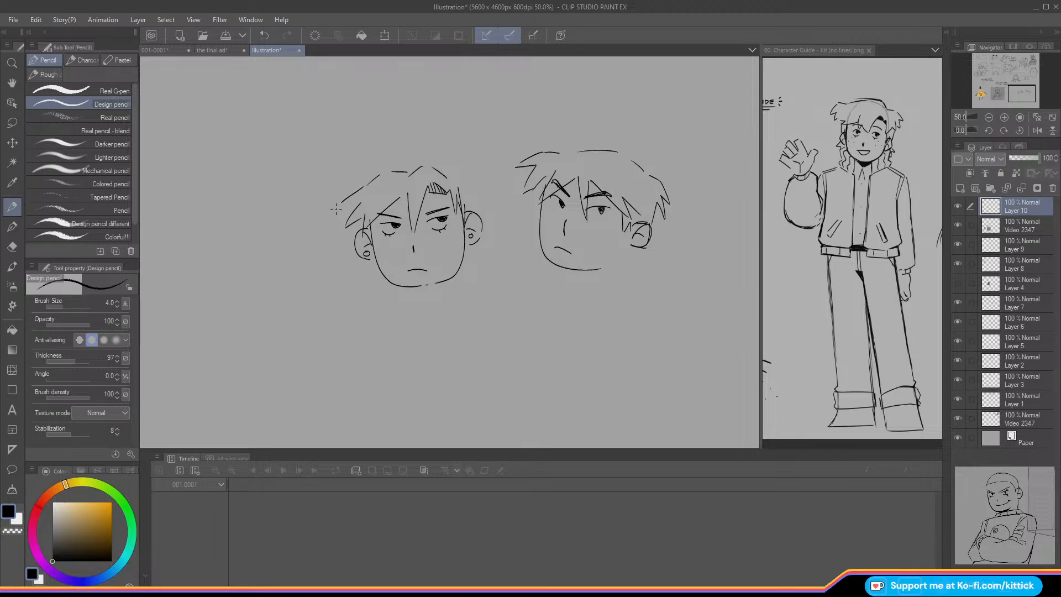
pyautogui.moveTo(467, 191)
pyautogui.mouseDown()
pyautogui.moveTo(415, 167)
pyautogui.moveTo(453, 177)
pyautogui.moveTo(463, 204)
pyautogui.moveTo(442, 146)
pyautogui.moveTo(376, 172)
pyautogui.mouseUp()
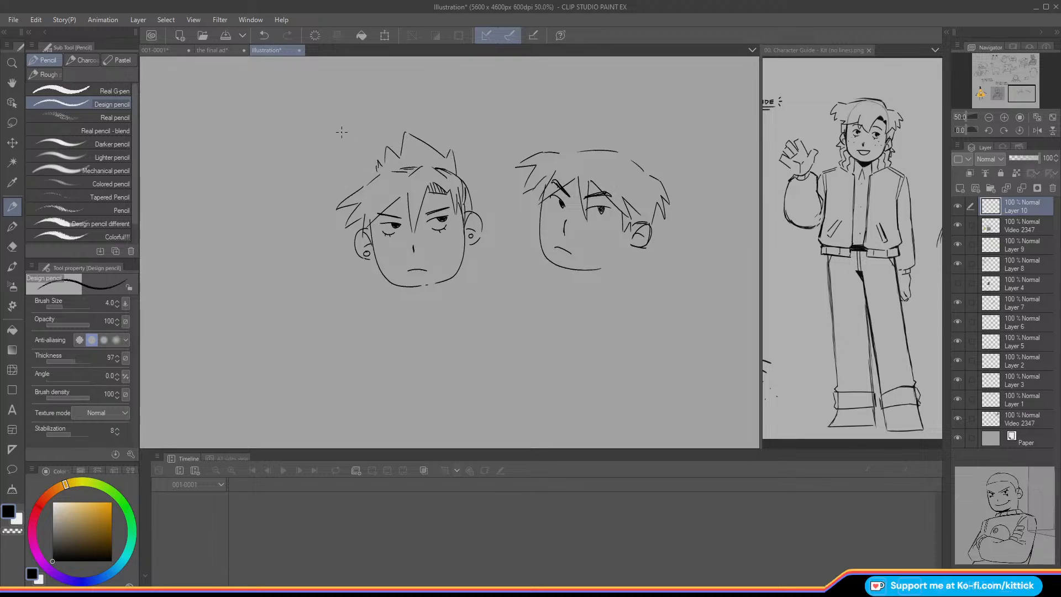
# Step: Lasso the second face, rotate it about -7 degrees, shift it closer to the first face, and deselect
pyautogui.click(12, 124)
pyautogui.moveTo(337, 294)
pyautogui.mouseDown()
pyautogui.moveTo(443, 126)
pyautogui.moveTo(300, 277)
pyautogui.moveTo(390, 276)
pyautogui.mouseUp()
pyautogui.click(450, 330)
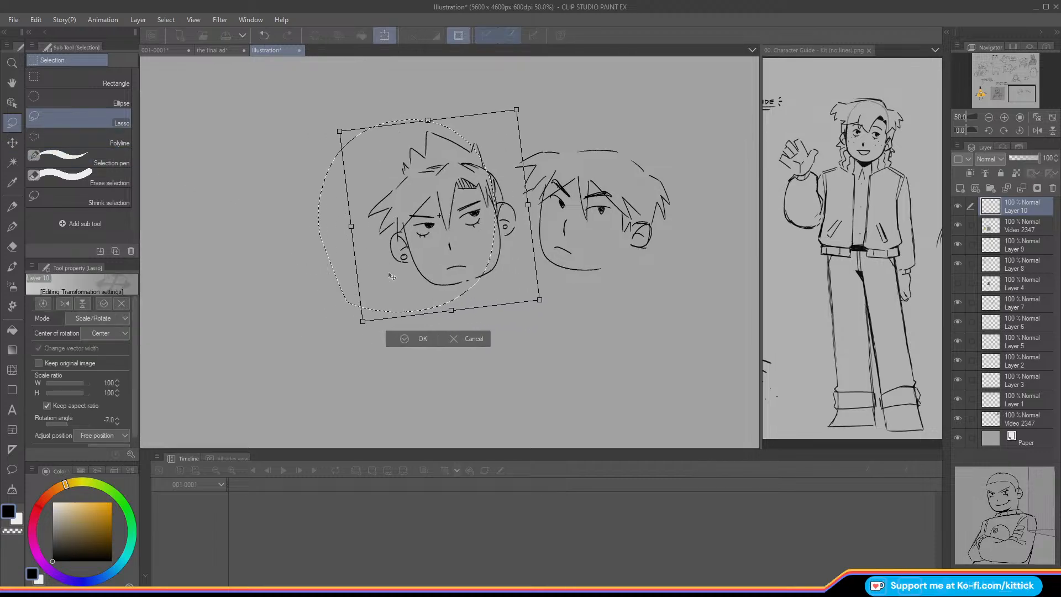
pyautogui.click(396, 333)
pyautogui.click(337, 329)
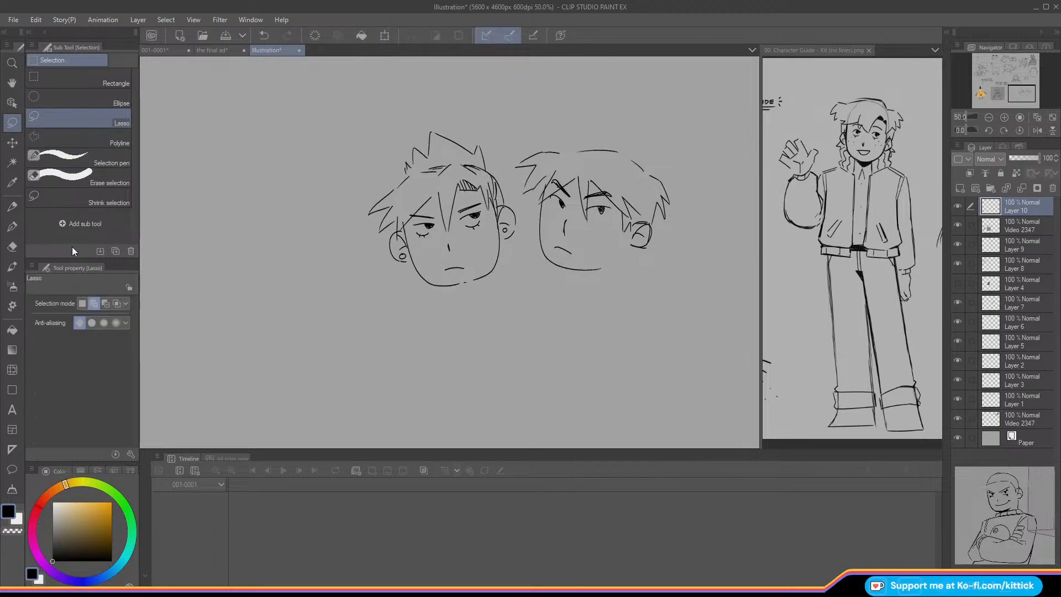
# Step: Pencil freckles on the cheeks of both faces and a small heart above and between them
pyautogui.press('p')
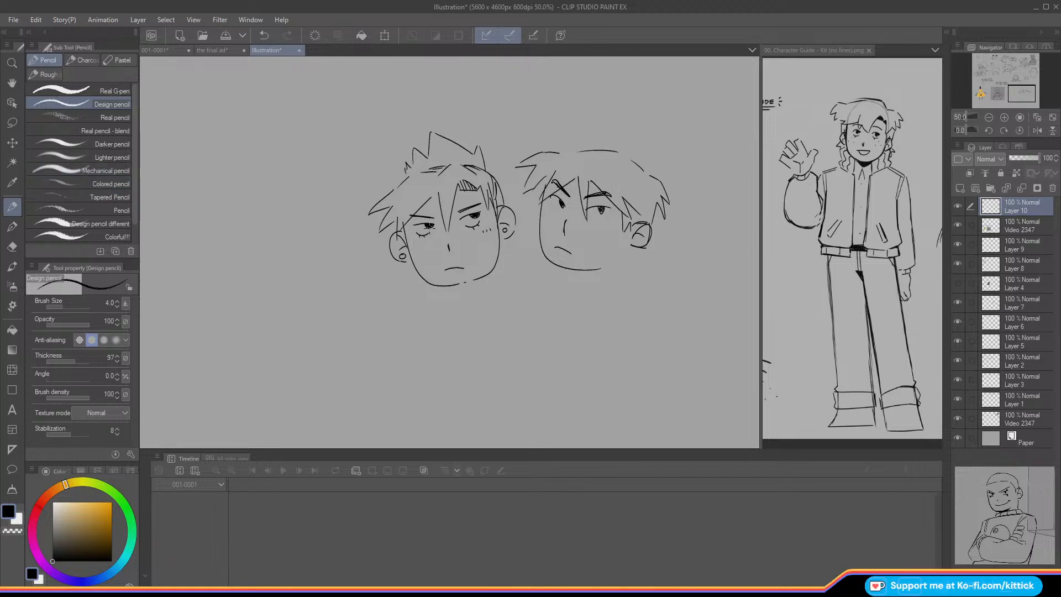
pyautogui.moveTo(422, 243); pyautogui.dragTo(418, 246)
pyautogui.moveTo(413, 244); pyautogui.dragTo(414, 246)
# Step: Reposition the two-face doodle below the egg cat caption and enlarge it proportionally
pyautogui.click(1037, 117)
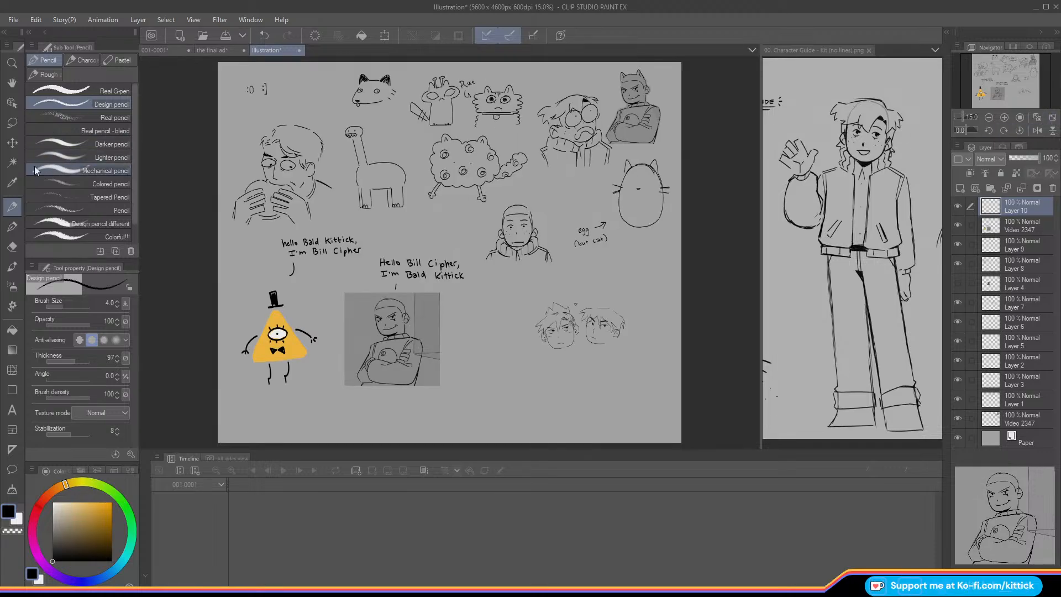
pyautogui.click(13, 143)
pyautogui.click(1004, 117)
pyautogui.moveTo(994, 72); pyautogui.dragTo(1005, 81)
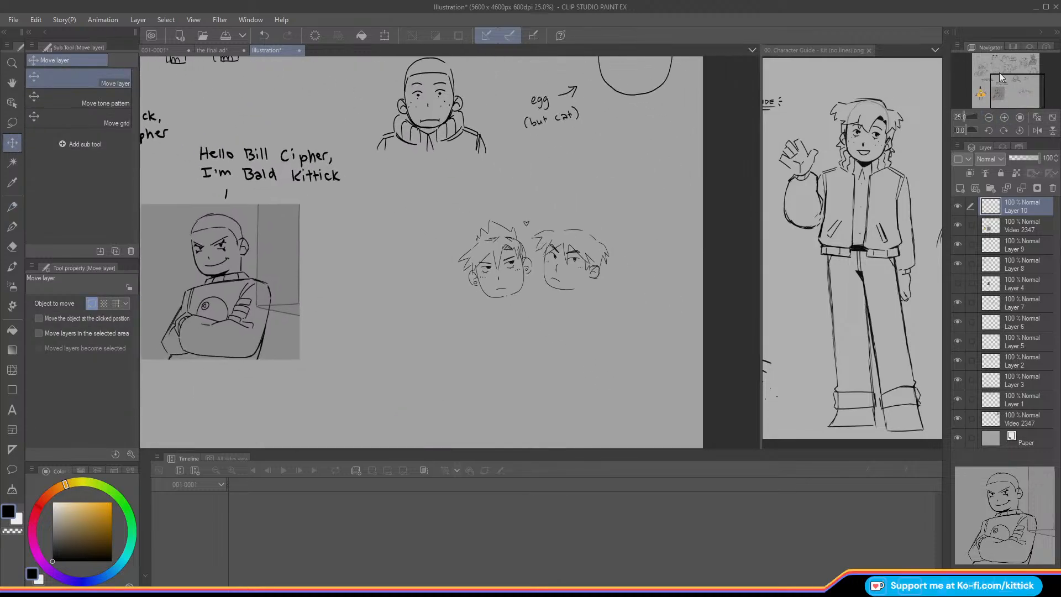
pyautogui.moveTo(472, 319); pyautogui.dragTo(518, 258)
pyautogui.click(385, 35)
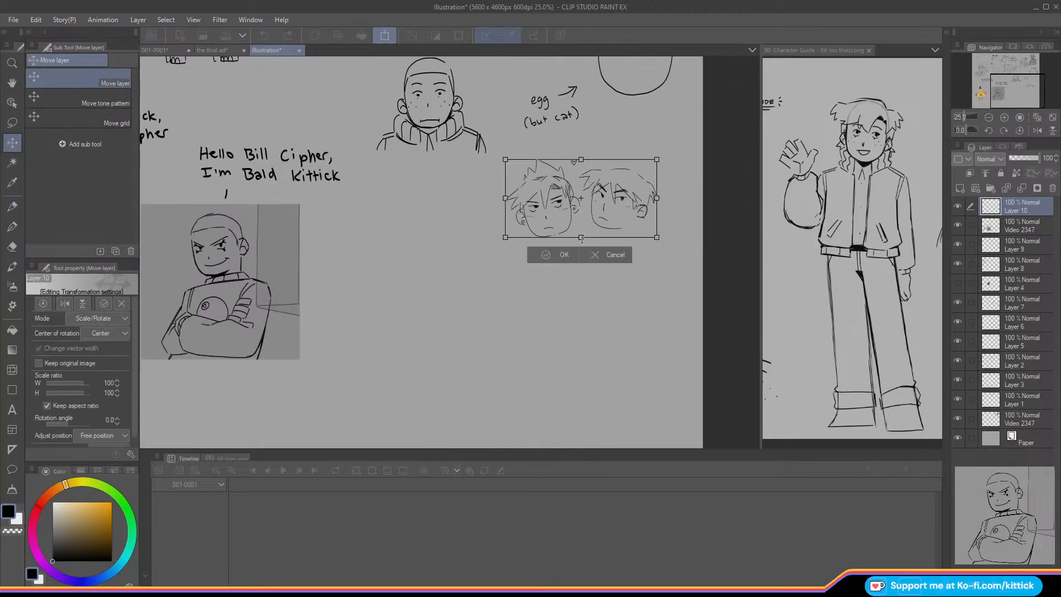
pyautogui.moveTo(581, 238); pyautogui.dragTo(528, 261)
pyautogui.click(546, 292)
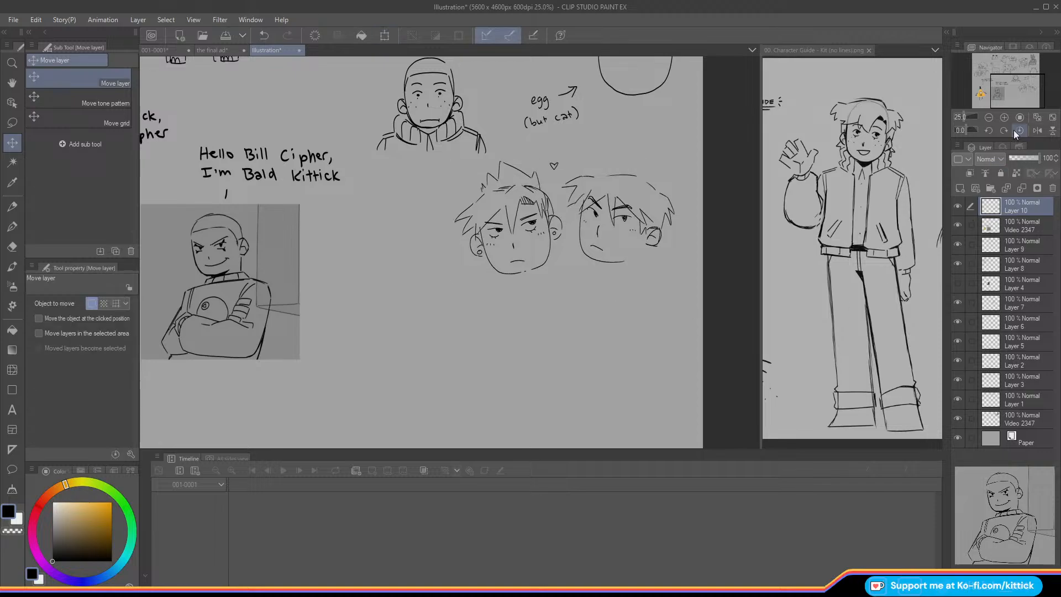
# Step: Reselect the pencil, switch to the 001-0001 animation and save it
pyautogui.click(1052, 117)
pyautogui.click(15, 206)
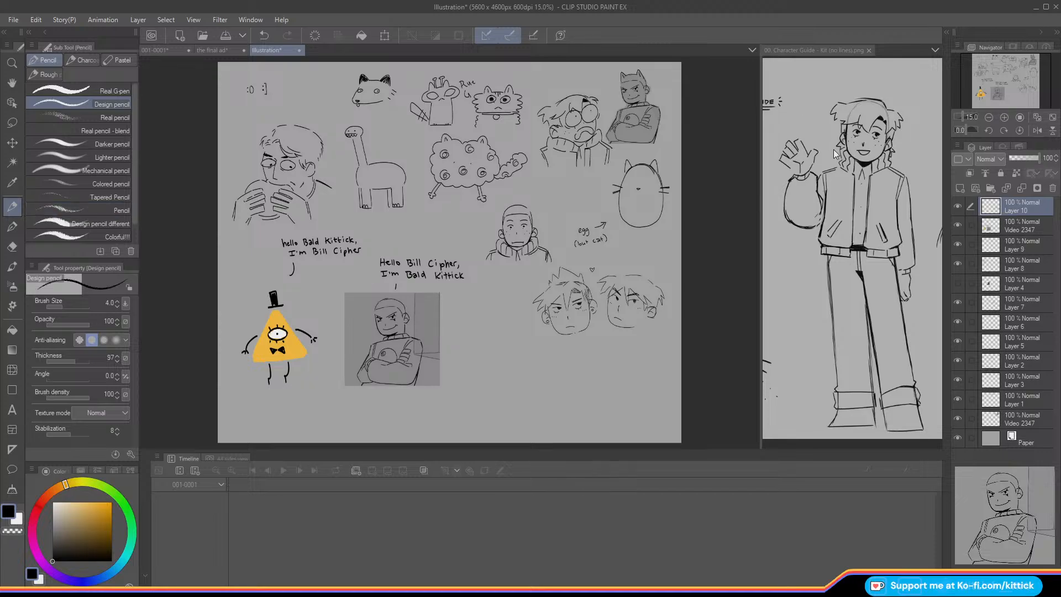
pyautogui.click(1004, 117)
pyautogui.click(1004, 118)
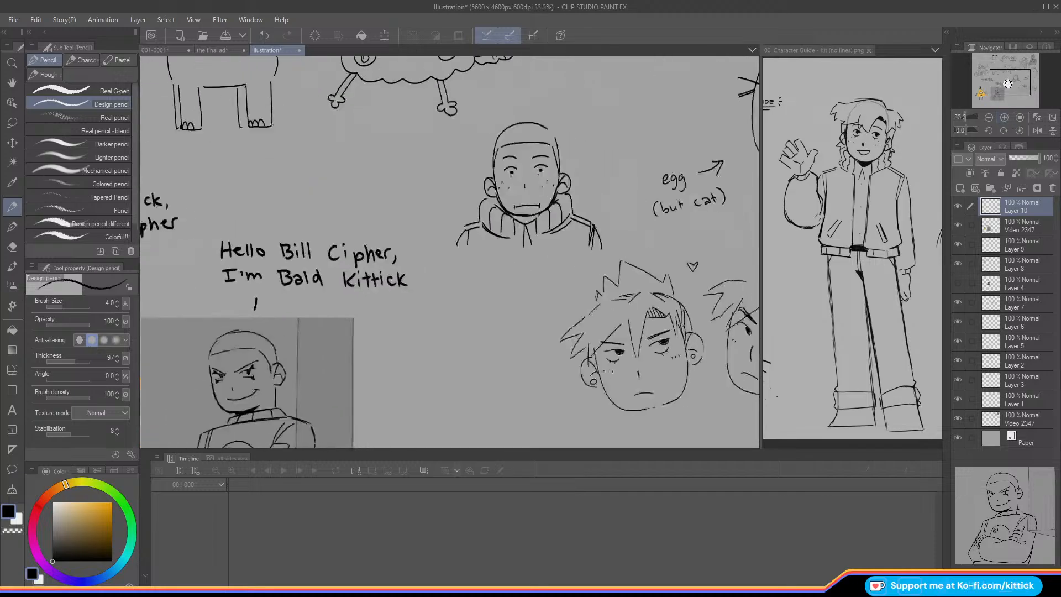
pyautogui.moveTo(1006, 95); pyautogui.dragTo(1021, 103)
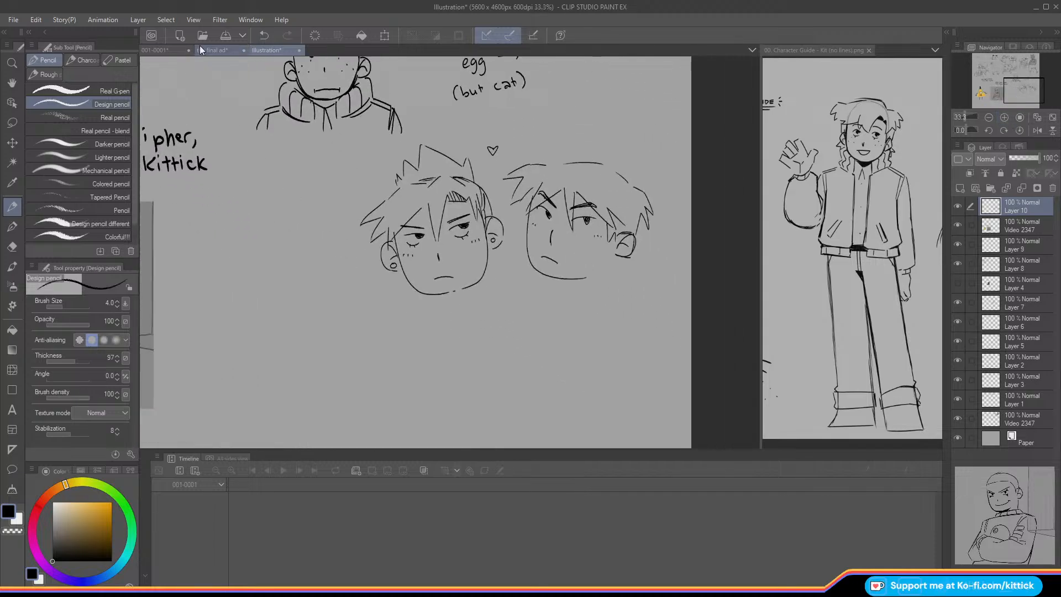
pyautogui.click(168, 50)
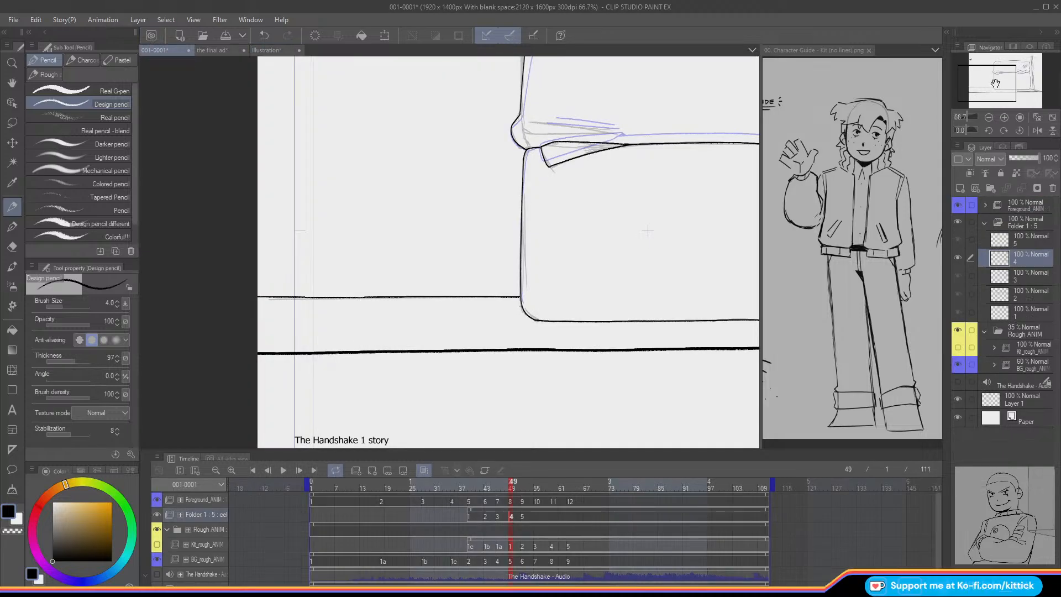
pyautogui.click(225, 36)
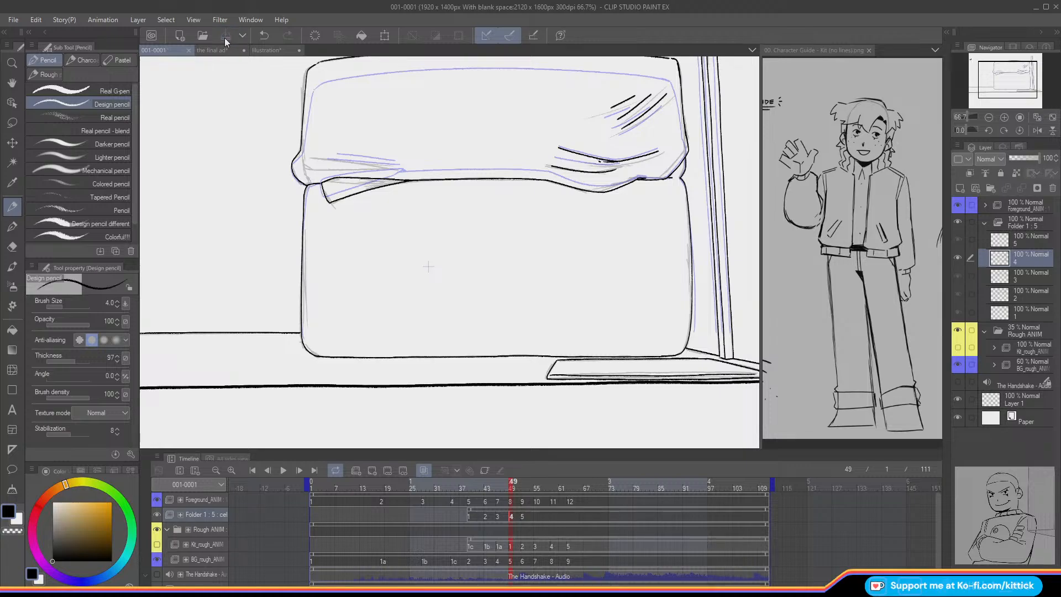
# Step: On a new layer of the Illustration canvas, sketch a Minion's oval body with legs, arms and pocketed overalls
pyautogui.click(266, 50)
pyautogui.moveTo(1008, 78); pyautogui.dragTo(998, 94)
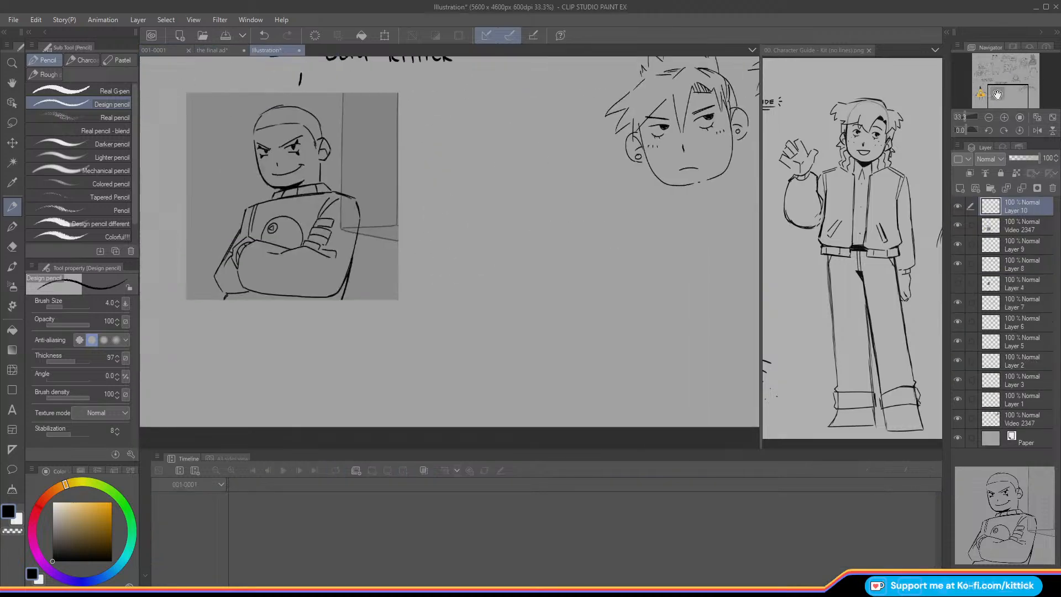
pyautogui.click(959, 188)
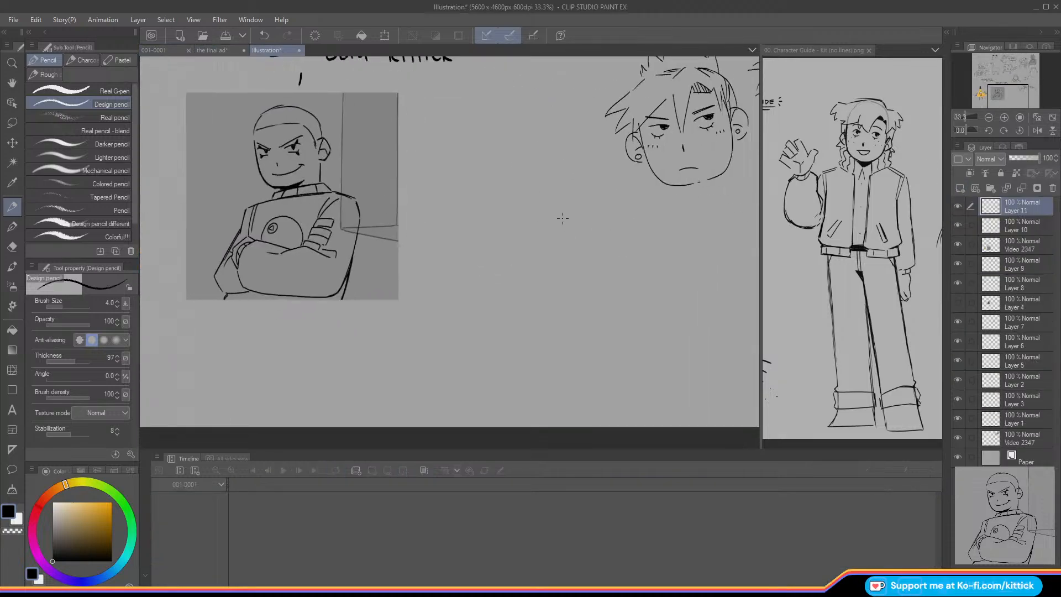
pyautogui.moveTo(577, 227)
pyautogui.mouseDown()
pyautogui.moveTo(568, 196)
pyautogui.moveTo(541, 186)
pyautogui.moveTo(518, 198)
pyautogui.moveTo(508, 227)
pyautogui.moveTo(518, 277)
pyautogui.moveTo(541, 288)
pyautogui.moveTo(568, 278)
pyautogui.moveTo(579, 248)
pyautogui.moveTo(563, 193)
pyautogui.moveTo(522, 197)
pyautogui.moveTo(505, 246)
pyautogui.moveTo(519, 300)
pyautogui.moveTo(506, 309)
pyautogui.moveTo(547, 289)
pyautogui.moveTo(565, 305)
pyautogui.mouseUp()
pyautogui.hotkey('ctrl', 'z')
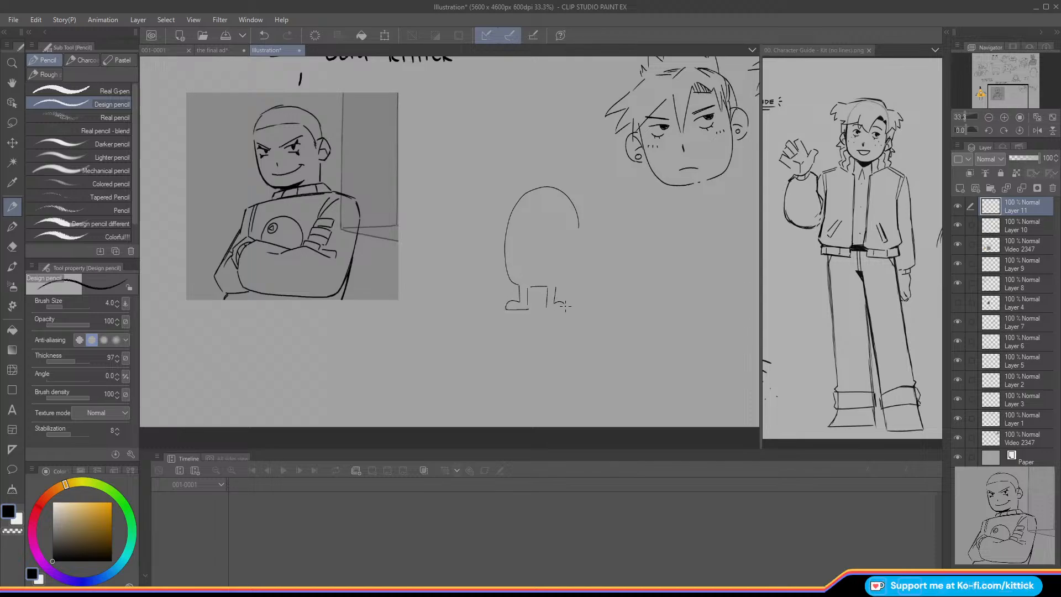
pyautogui.moveTo(512, 247)
pyautogui.mouseDown()
pyautogui.moveTo(564, 257)
pyautogui.moveTo(572, 244)
pyautogui.moveTo(598, 276)
pyautogui.mouseUp()
pyautogui.moveTo(498, 248); pyautogui.dragTo(480, 278)
pyautogui.moveTo(503, 237)
pyautogui.mouseDown()
pyautogui.moveTo(508, 255)
pyautogui.moveTo(548, 256)
pyautogui.moveTo(561, 286)
pyautogui.mouseUp()
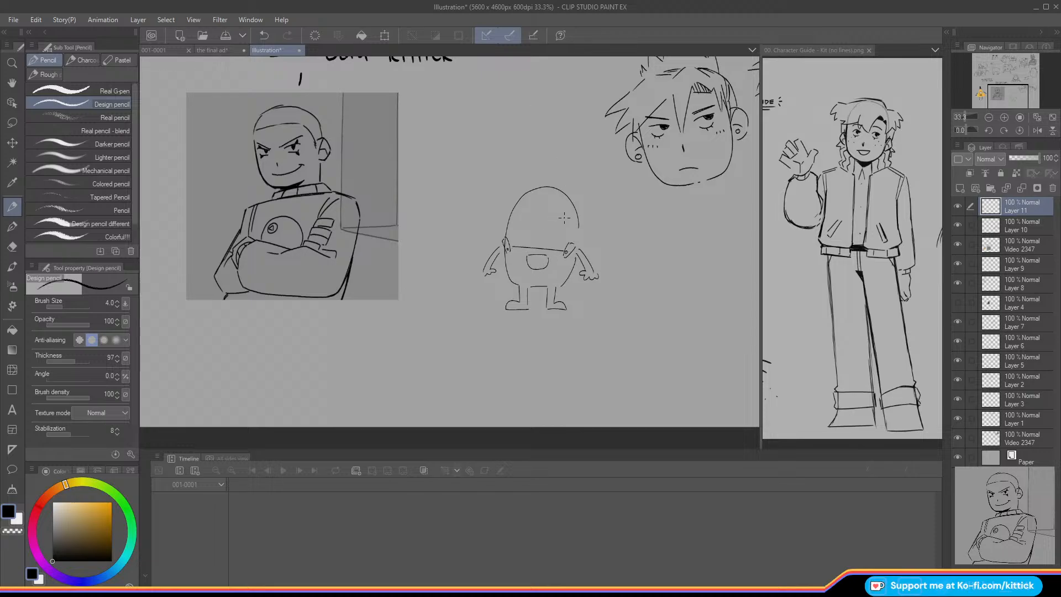
# Step: Draw the Minion's round goggles with pupils, a hair tuft and a mouth, redoing the poor mouth stroke
pyautogui.moveTo(572, 219)
pyautogui.mouseDown()
pyautogui.moveTo(546, 214)
pyautogui.moveTo(576, 226)
pyautogui.moveTo(533, 234)
pyautogui.moveTo(532, 217)
pyautogui.moveTo(554, 237)
pyautogui.moveTo(558, 218)
pyautogui.mouseUp()
pyautogui.click(554, 228)
pyautogui.click(527, 226)
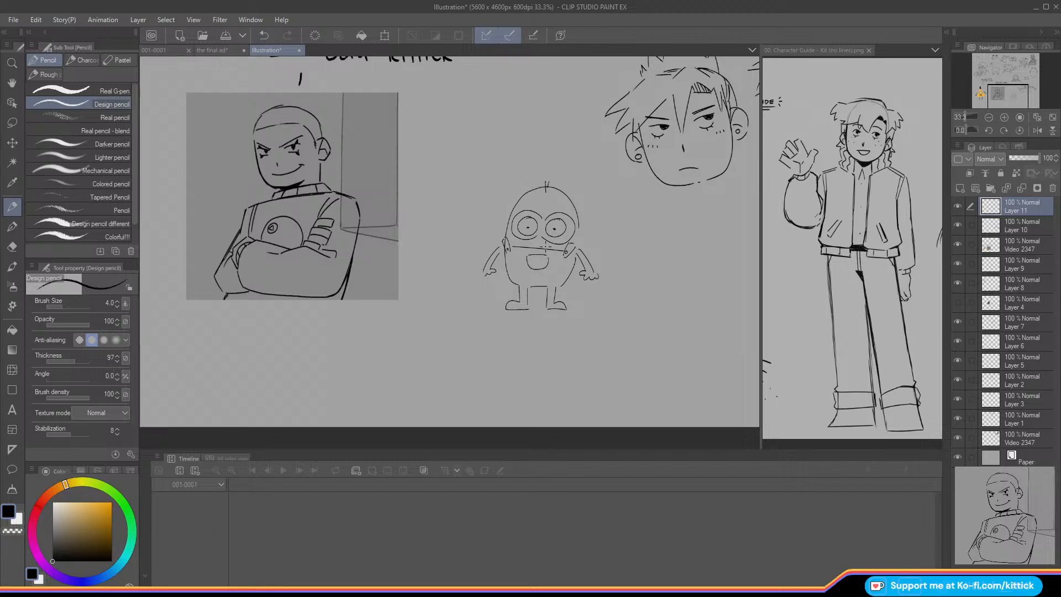
pyautogui.moveTo(520, 245); pyautogui.dragTo(542, 246)
pyautogui.hotkey('ctrl', 'z')
pyautogui.moveTo(538, 238); pyautogui.dragTo(550, 244)
# Step: Move the Minion doodle into the gap beside the egg cat and scale it down slightly
pyautogui.press('k')
pyautogui.moveTo(448, 261); pyautogui.dragTo(402, 182)
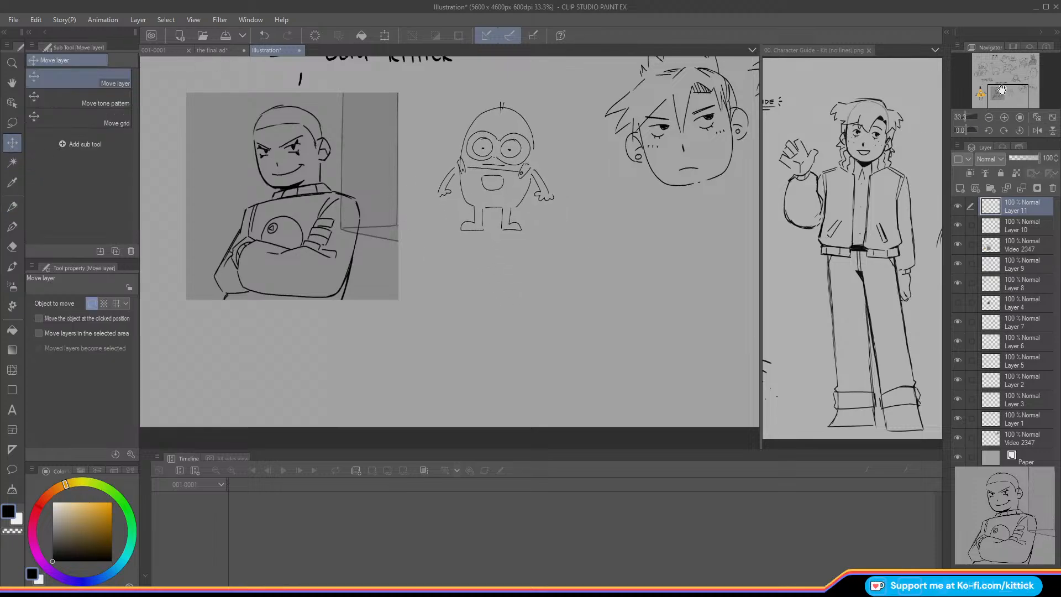
pyautogui.moveTo(1001, 89); pyautogui.dragTo(1008, 84)
pyautogui.click(988, 118)
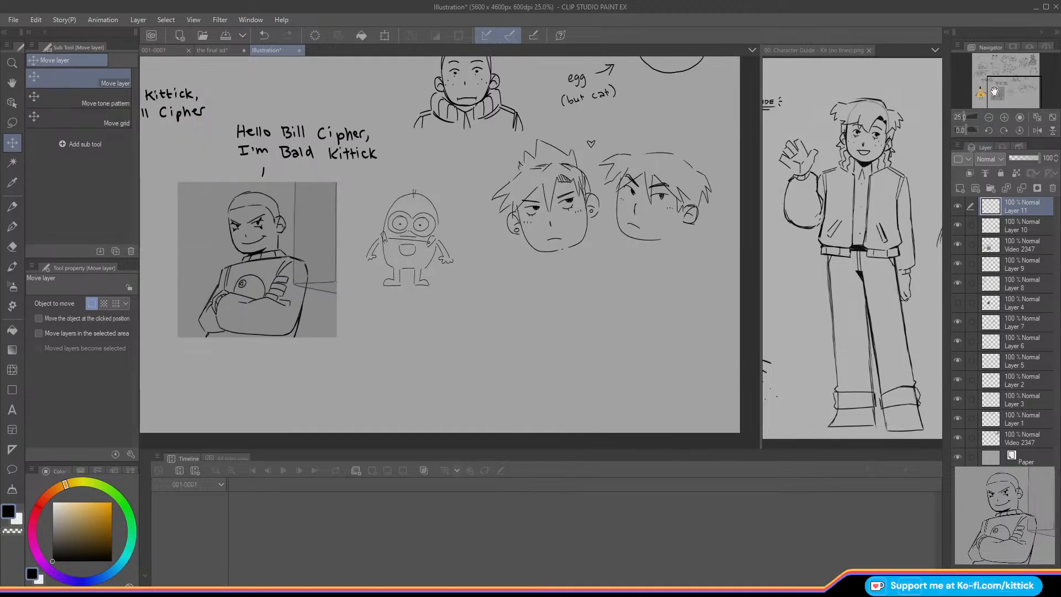
pyautogui.click(988, 118)
pyautogui.moveTo(997, 91); pyautogui.dragTo(980, 71)
pyautogui.moveTo(501, 350); pyautogui.dragTo(566, 256)
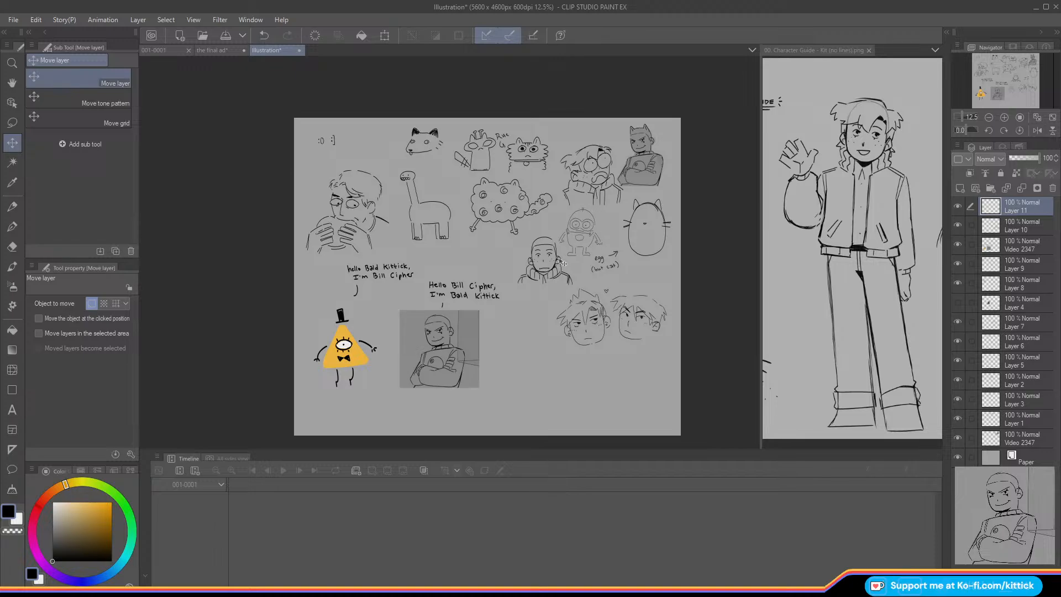
pyautogui.click(384, 35)
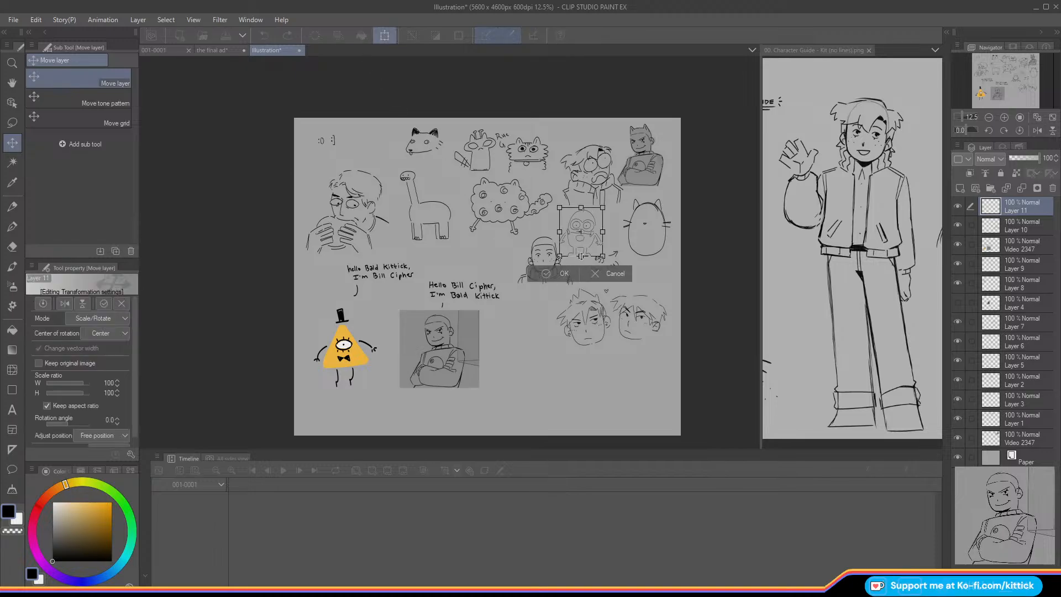
pyautogui.moveTo(580, 256); pyautogui.dragTo(580, 249)
pyautogui.click(544, 268)
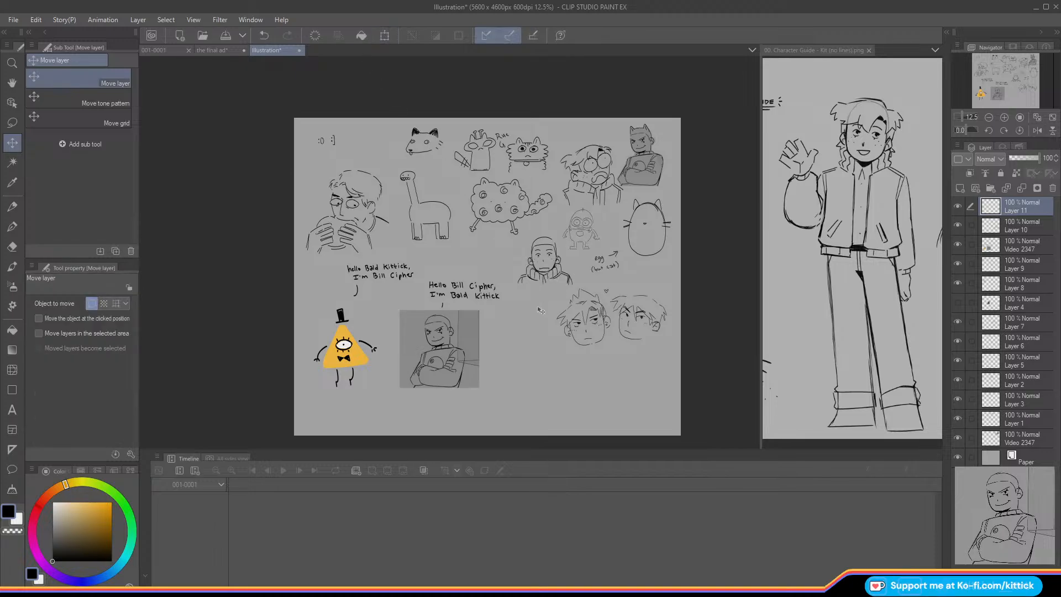
# Step: Return to the 001-0001 animation with the pencil, and open the designs - v2.png character image
pyautogui.click(1004, 117)
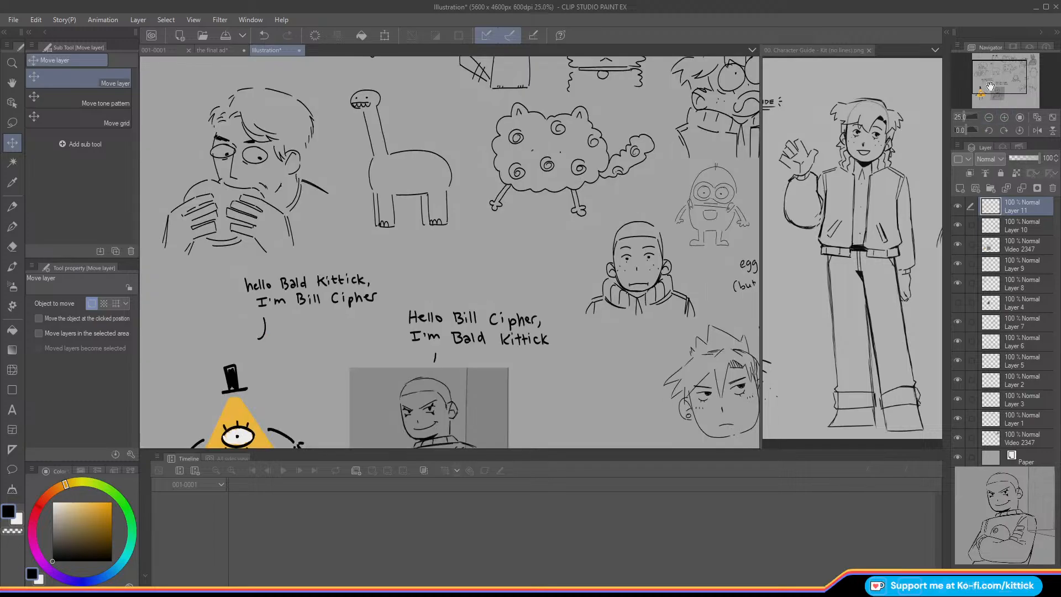
pyautogui.moveTo(990, 81); pyautogui.dragTo(1022, 69)
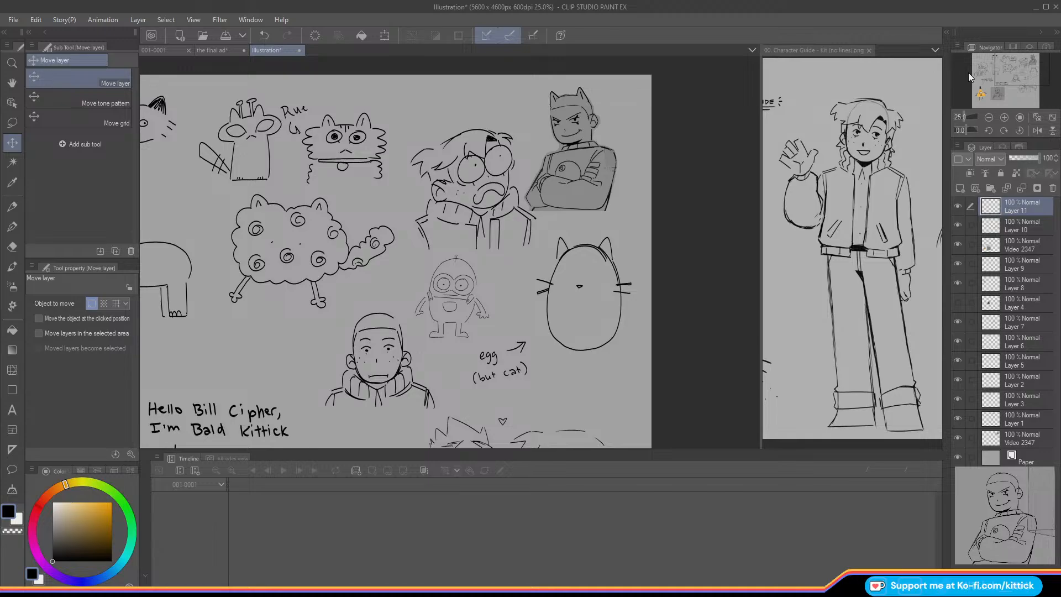
pyautogui.click(1052, 118)
pyautogui.click(155, 50)
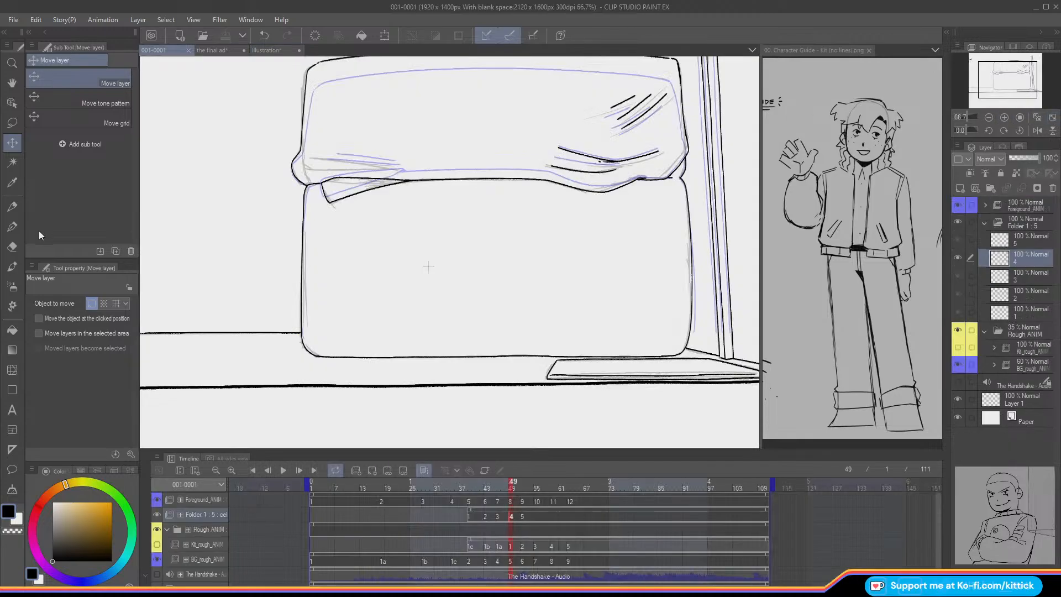
pyautogui.click(16, 208)
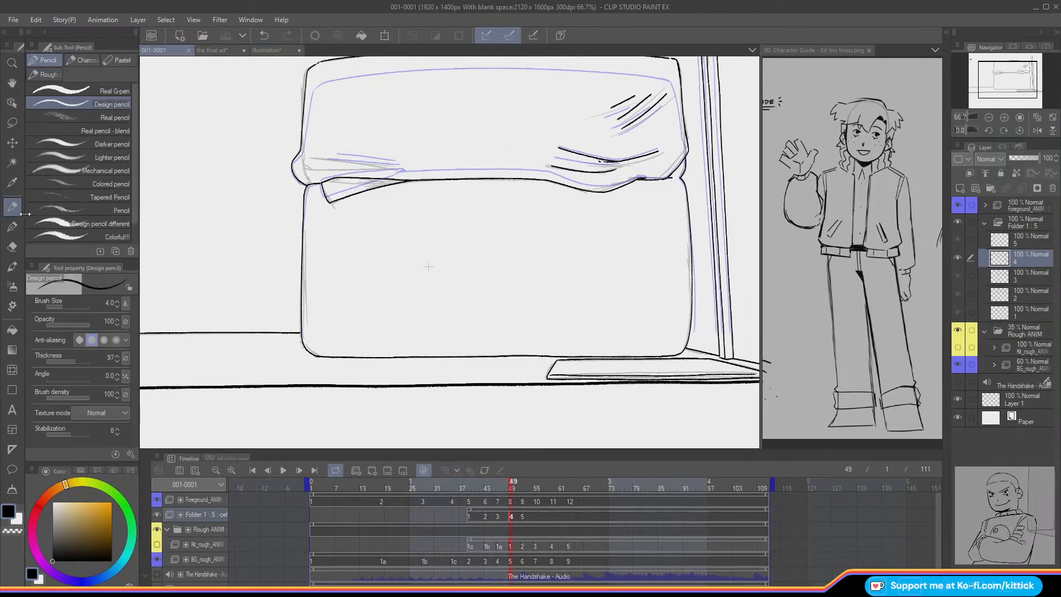
pyautogui.click(211, 35)
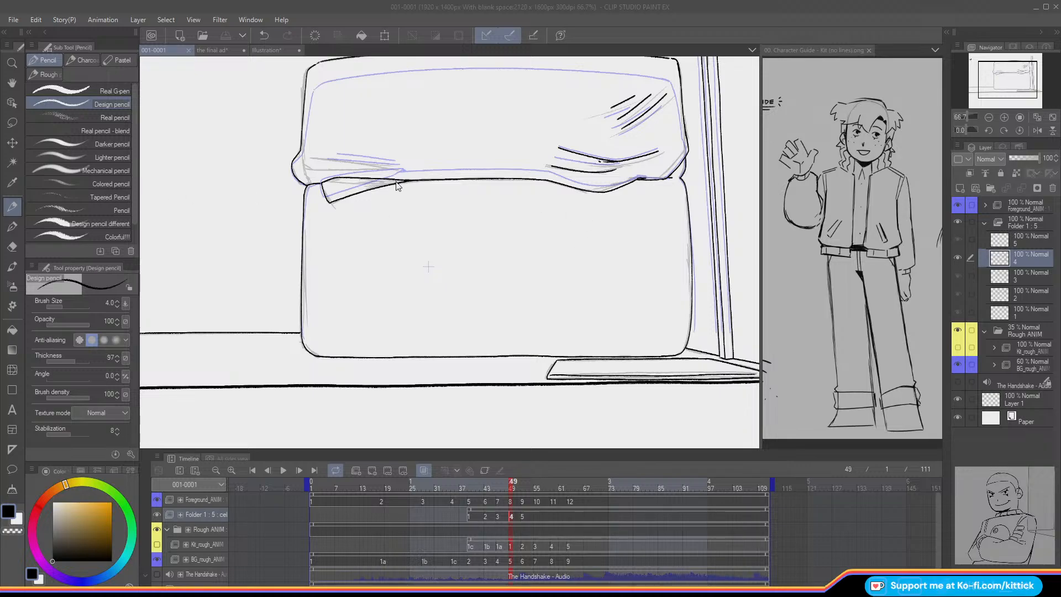
pyautogui.click(843, 457)
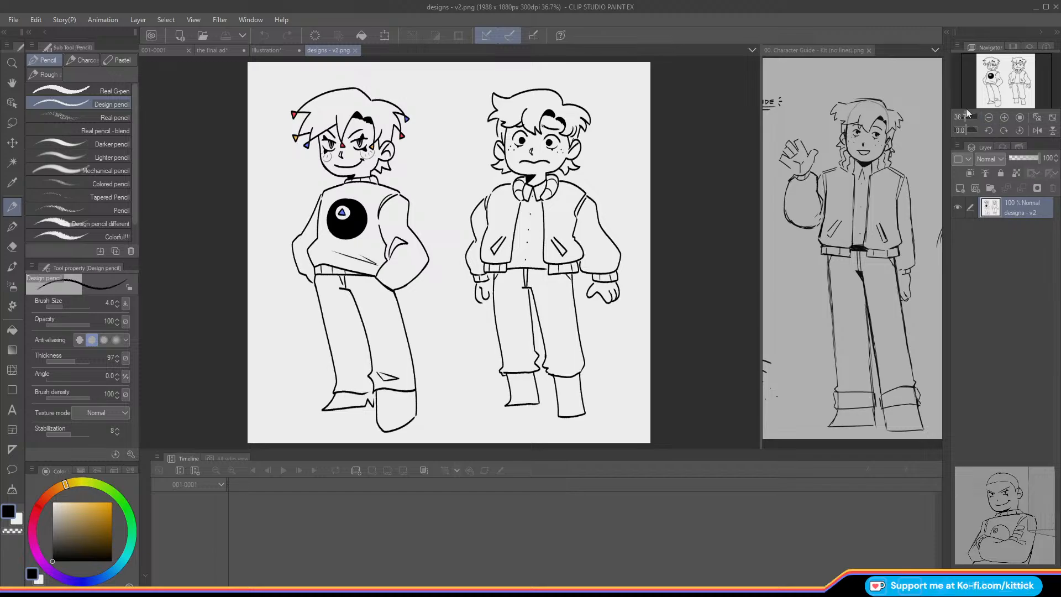
# Step: Switch to the Illustration doodle canvas and save it under the name sket
pyautogui.click(808, 50)
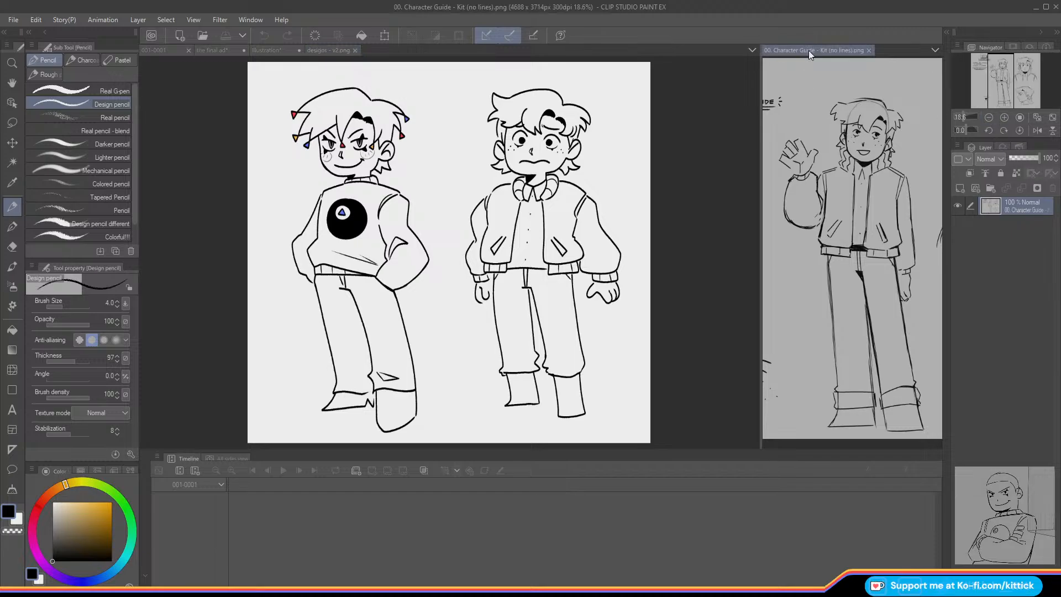
pyautogui.click(689, 74)
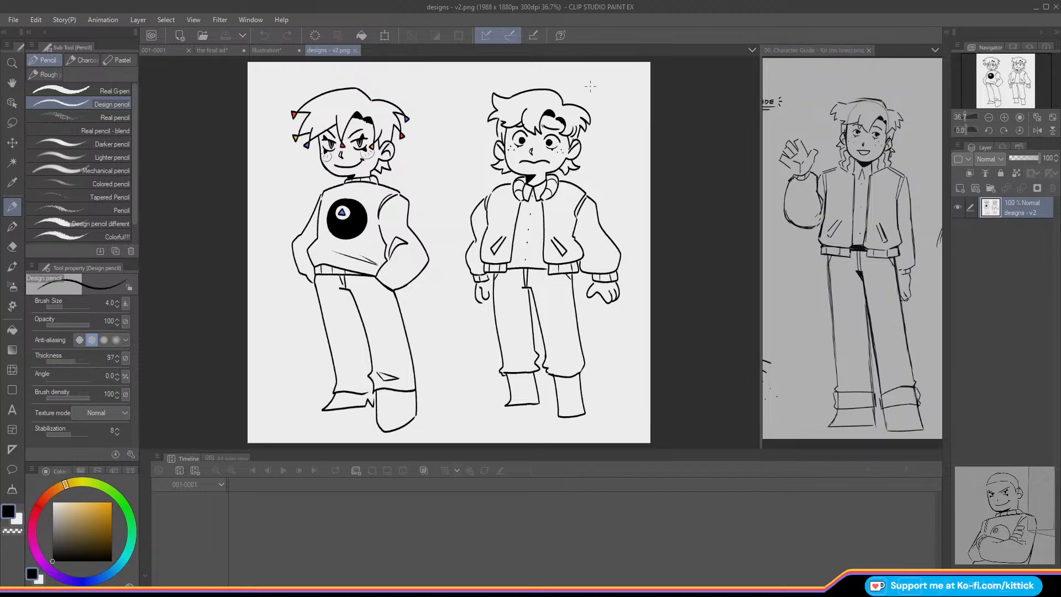
pyautogui.click(273, 50)
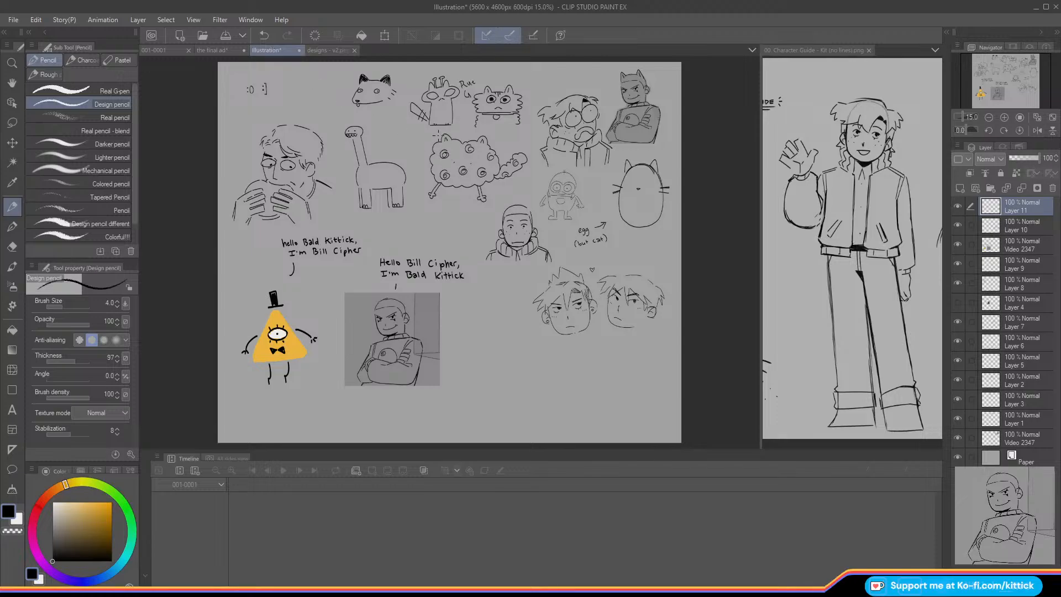
pyautogui.scroll(1, 450, 133)
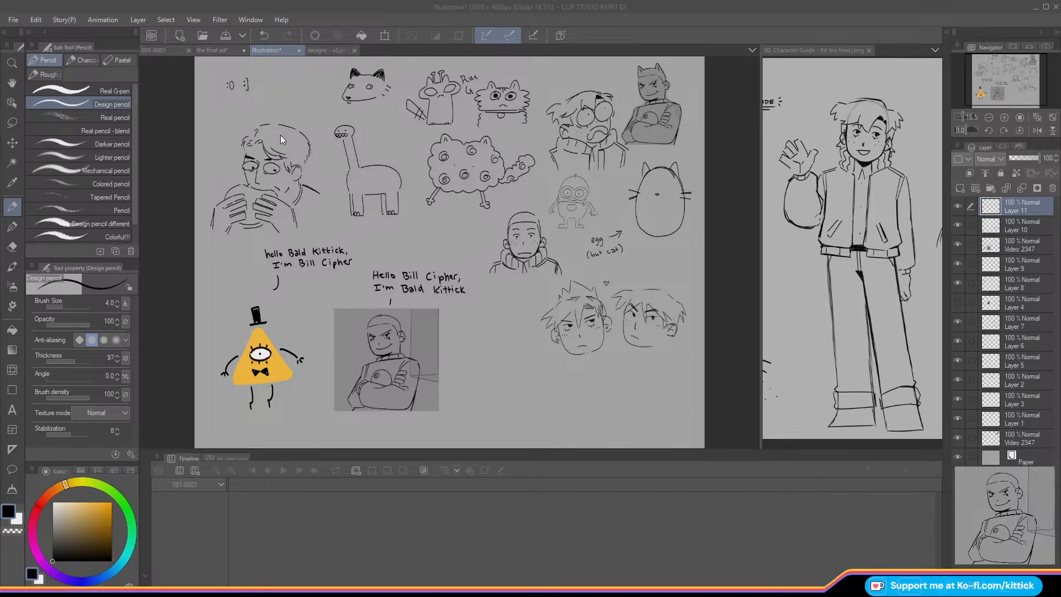
pyautogui.press('Return')
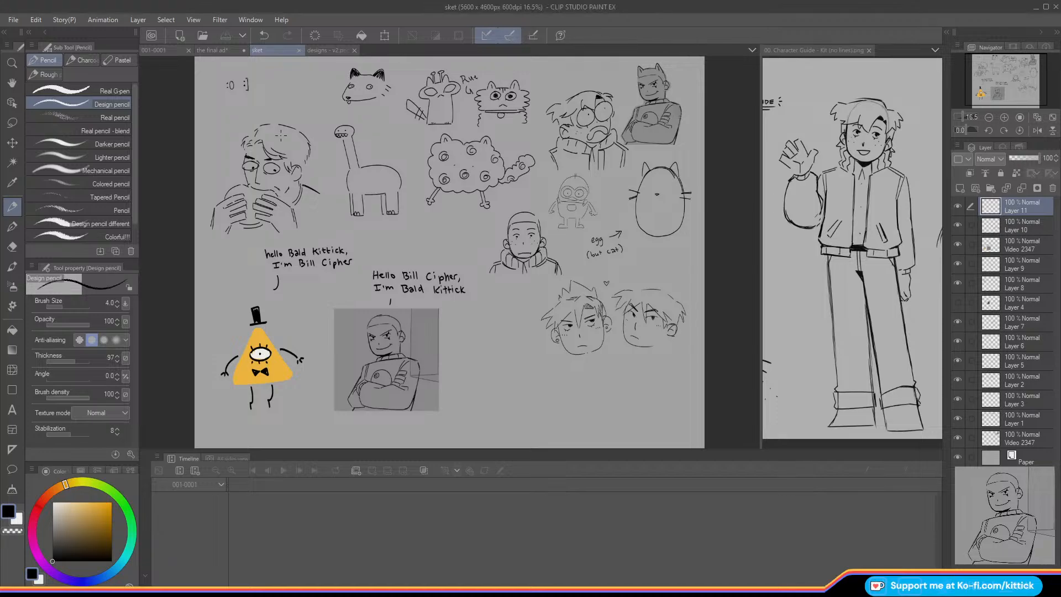
# Step: Flip between cels 3, 4 and 5 of the 001-0001 animation with onion skin off to check the cushion linework
pyautogui.click(161, 50)
pyautogui.click(988, 117)
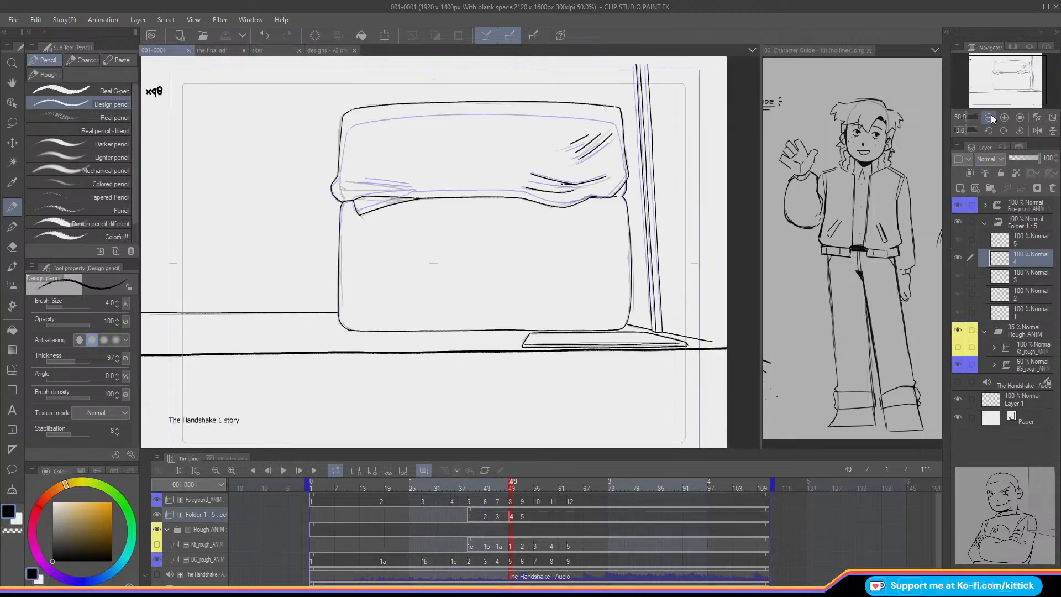
pyautogui.press('o')
pyautogui.press('Left')
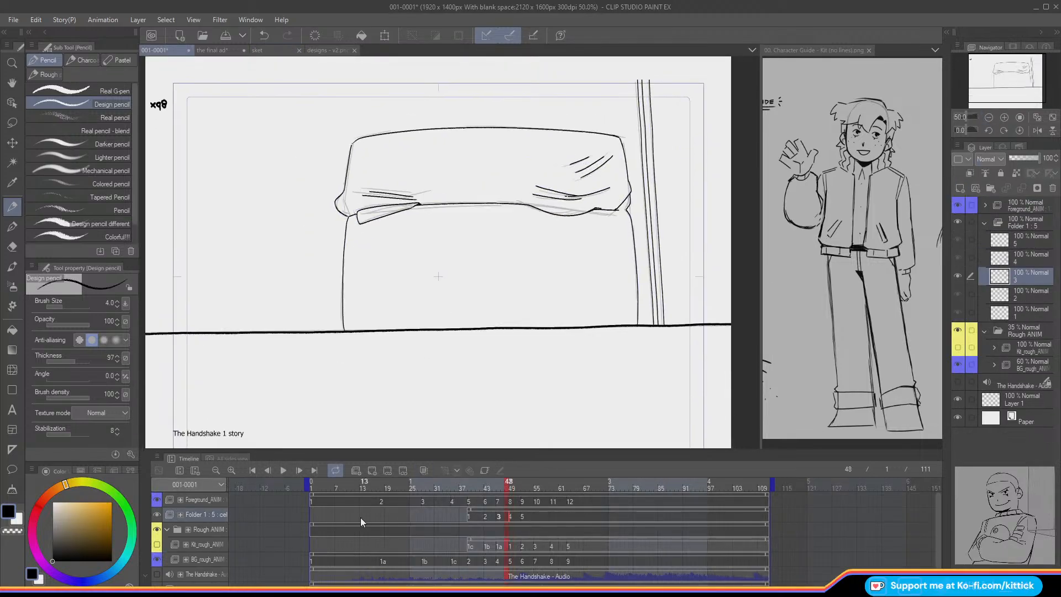
pyautogui.press('Right')
pyautogui.press('Left')
pyautogui.press('Right')
pyautogui.press('Right')
pyautogui.press('Right')
pyautogui.press('Right')
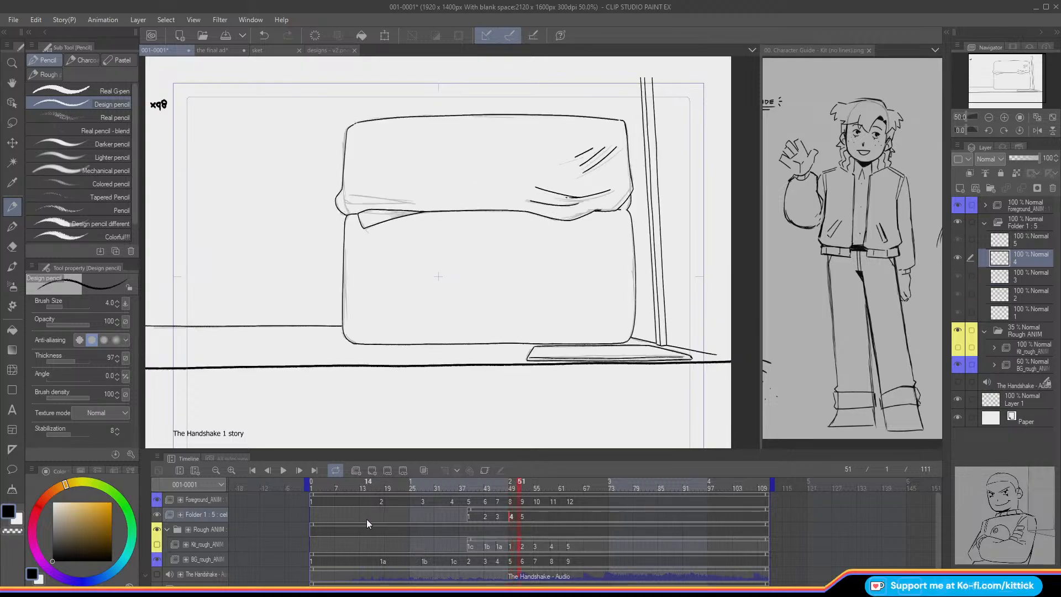
pyautogui.press('Left')
pyautogui.press('Right')
pyautogui.press('Left')
pyautogui.press('Right')
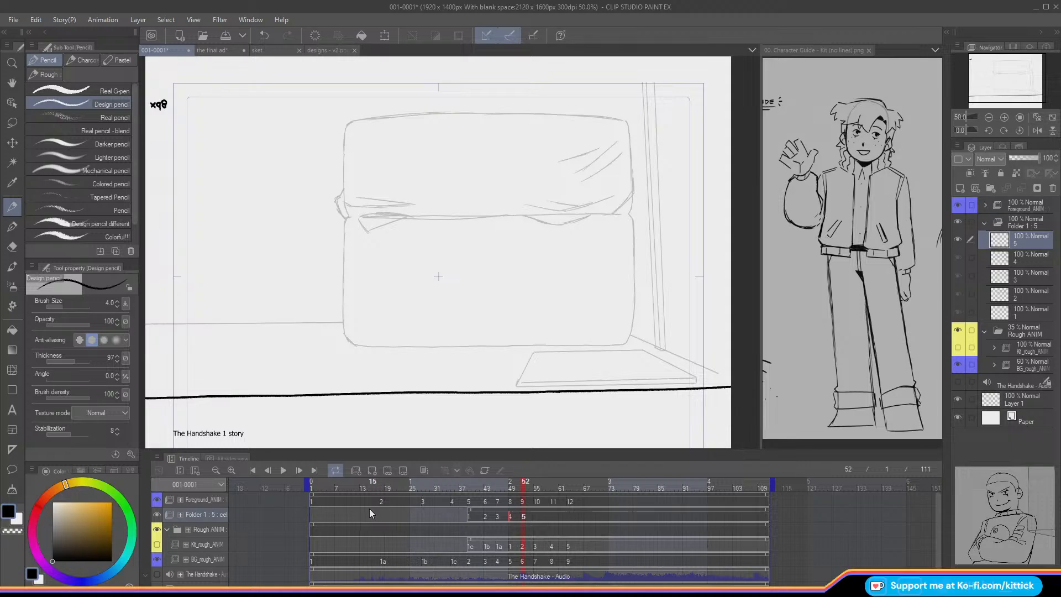
pyautogui.press('Left')
pyautogui.press('Right')
pyautogui.press('Left')
pyautogui.press('Right')
pyautogui.press('Left')
pyautogui.press('Right')
pyautogui.press('Left')
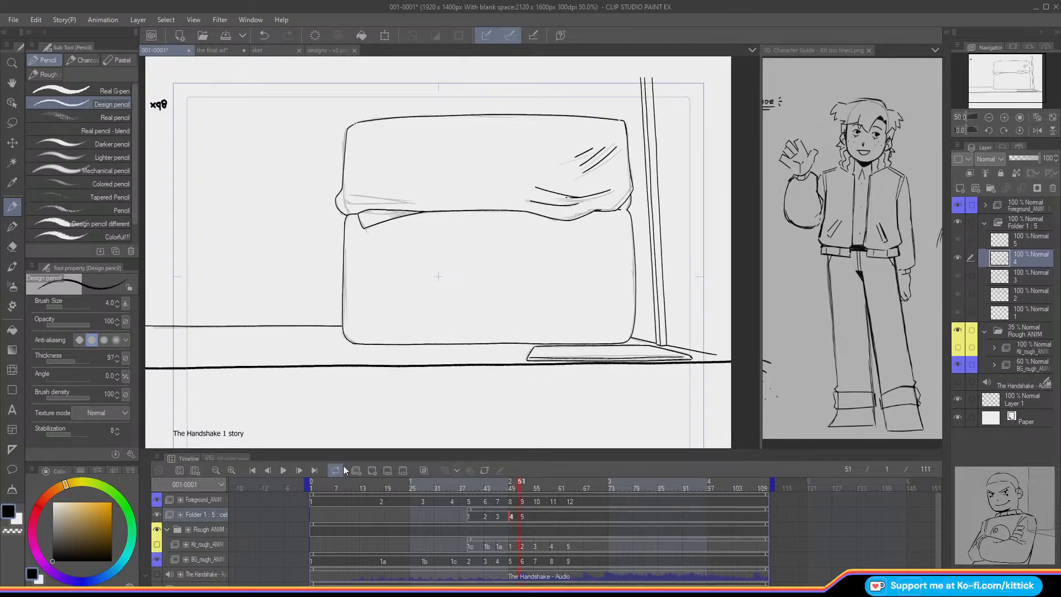
pyautogui.click(13, 371)
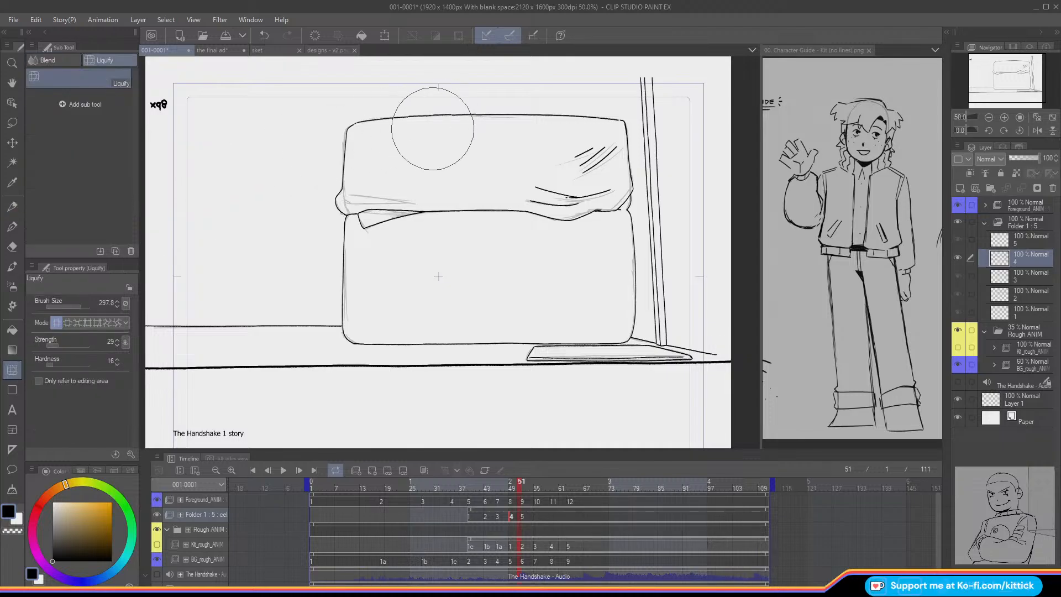
pyautogui.click(12, 208)
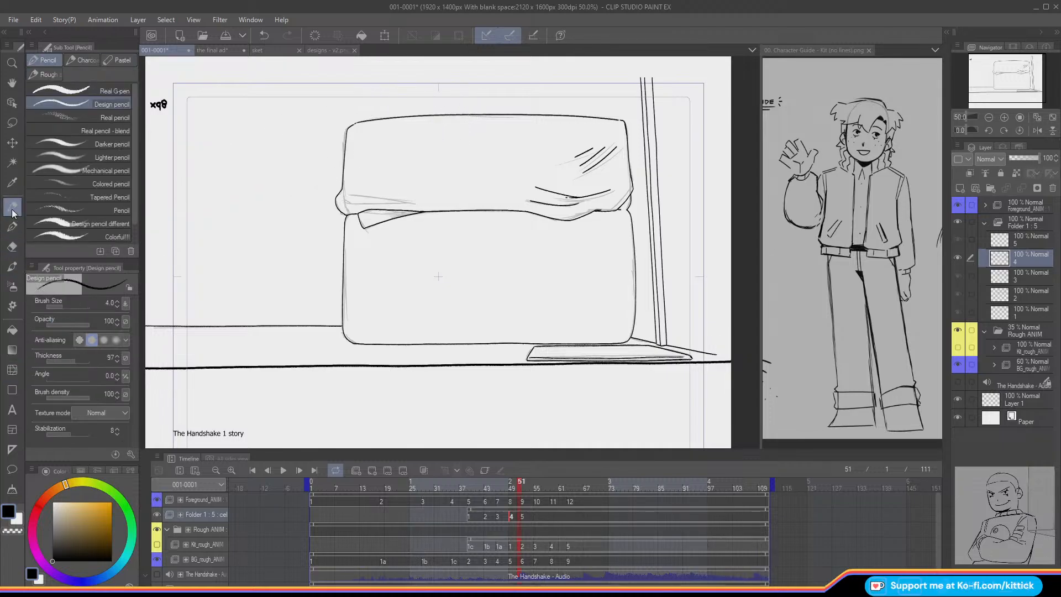
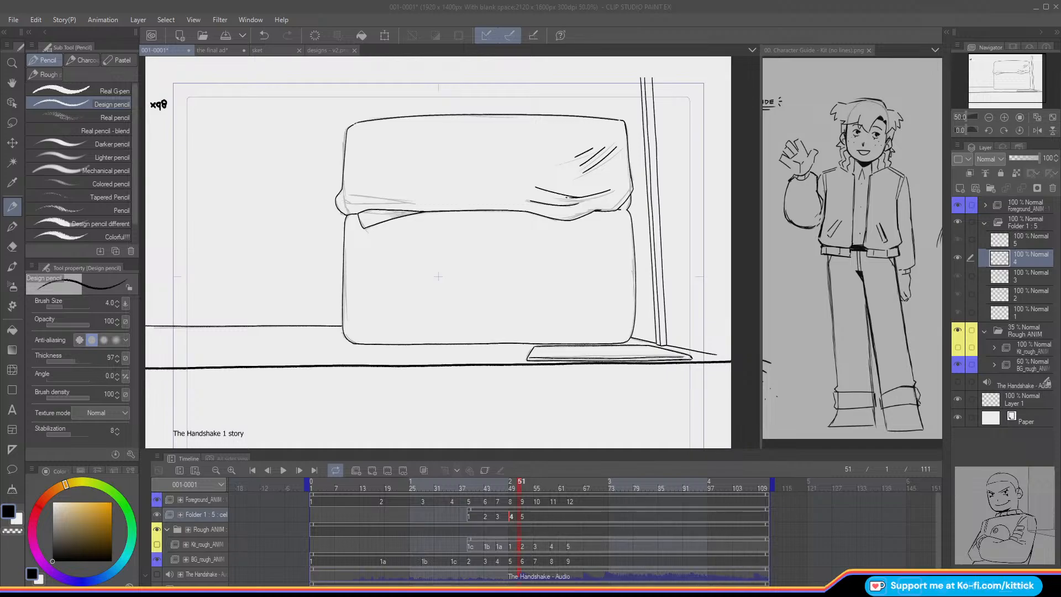
# Step: Add a new layer to the sket canvas and set the Design pencil's brush size to 8
pyautogui.click(287, 50)
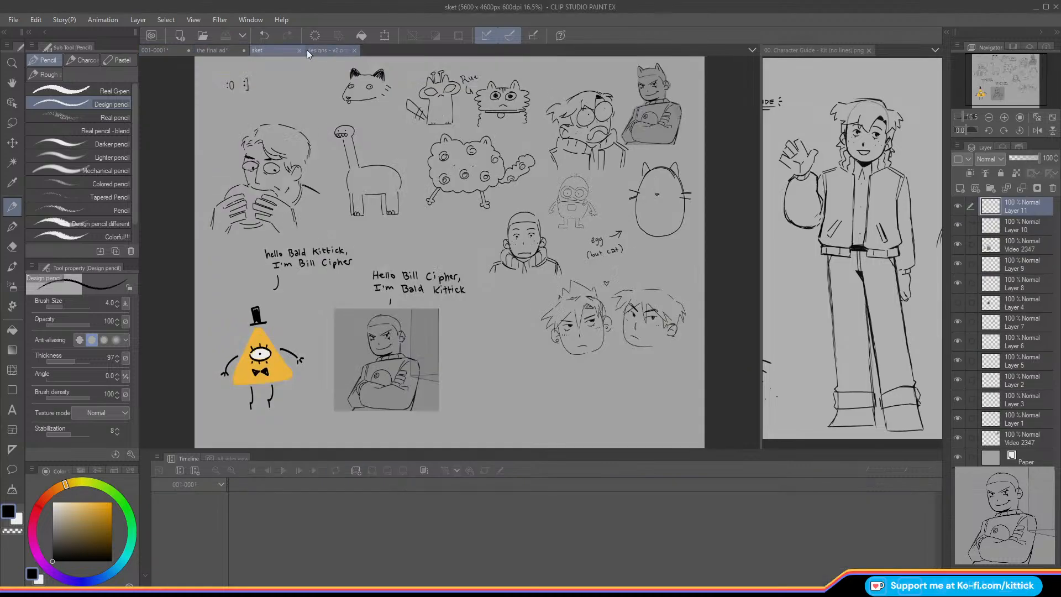
pyautogui.moveTo(1007, 82); pyautogui.dragTo(1009, 87)
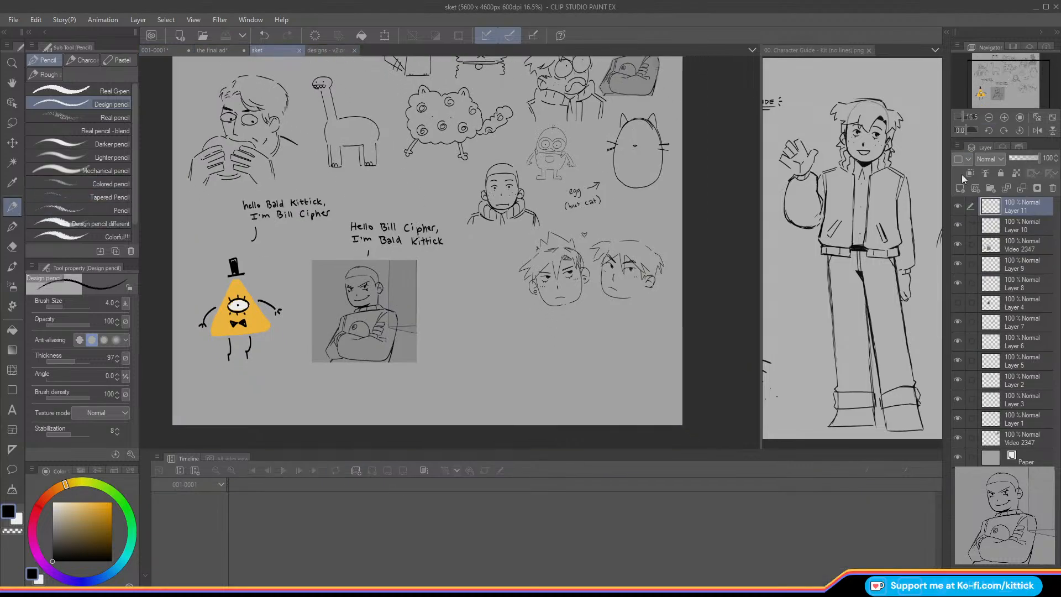
pyautogui.click(960, 188)
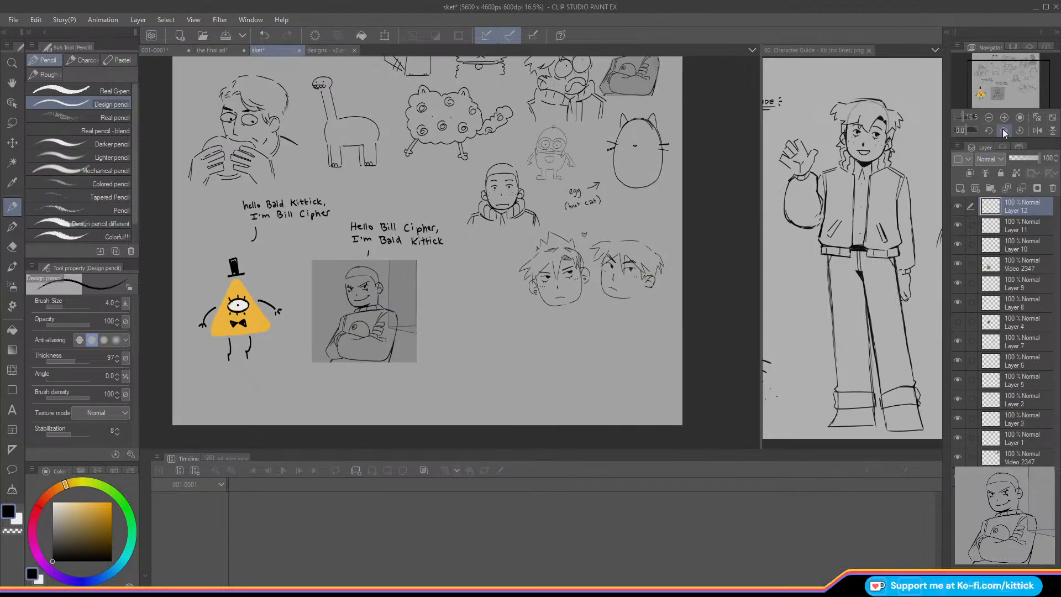
pyautogui.click(1003, 118)
pyautogui.moveTo(1003, 87); pyautogui.dragTo(1005, 93)
pyautogui.click(116, 301)
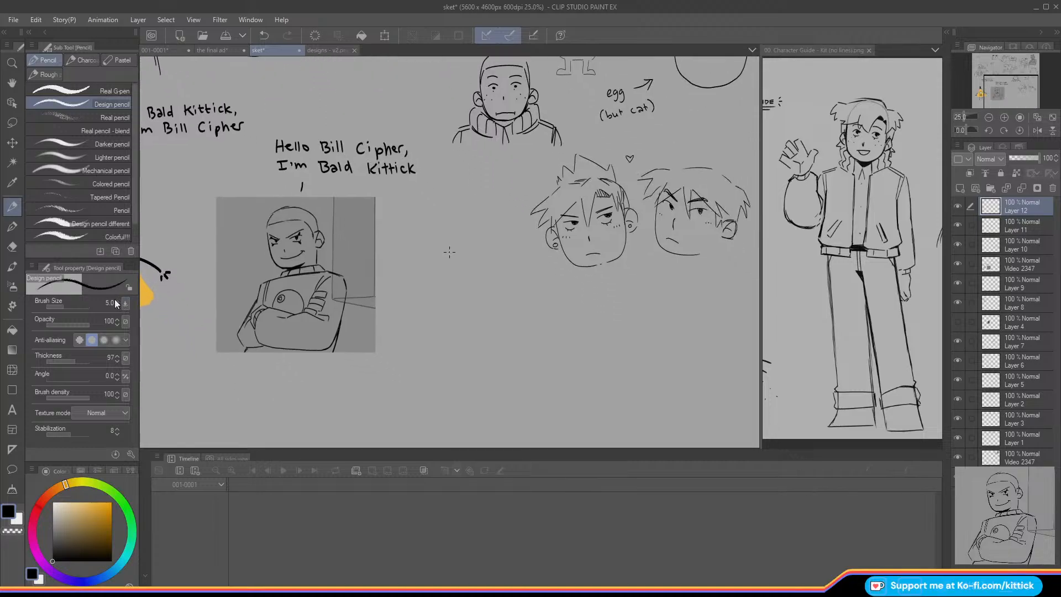
pyautogui.click(115, 300)
pyautogui.click(116, 300)
pyautogui.click(116, 300)
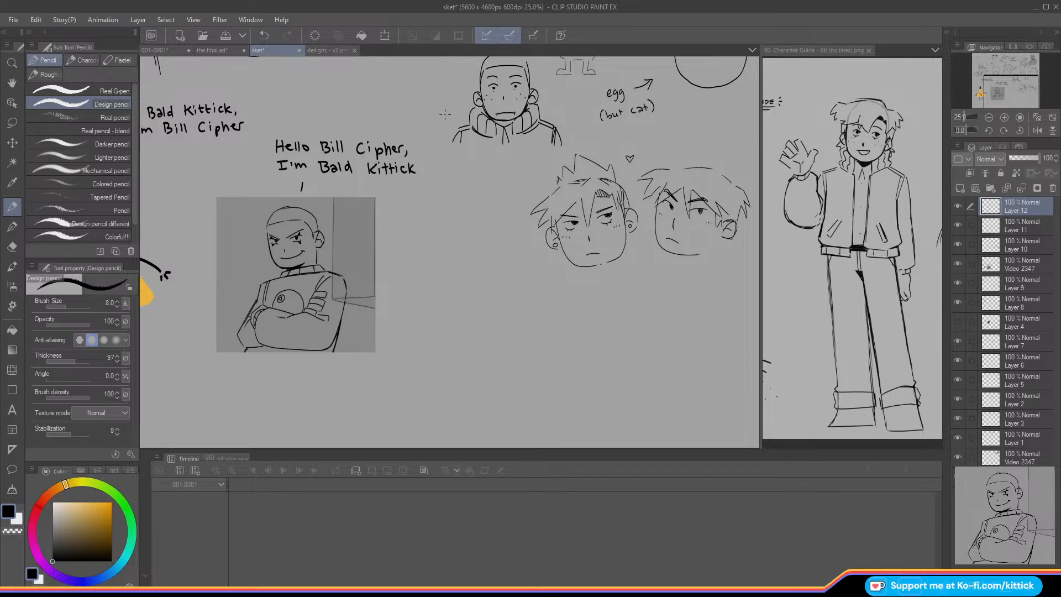
# Step: Doodle a boxy head with a pointed ear and blacked-out sunglasses beside the bald portrait, redoing the poor first stroke
pyautogui.moveTo(427, 263)
pyautogui.mouseDown()
pyautogui.moveTo(471, 259)
pyautogui.moveTo(487, 301)
pyautogui.mouseUp()
pyautogui.hotkey('ctrl', 'z')
pyautogui.moveTo(480, 260)
pyautogui.mouseDown()
pyautogui.moveTo(490, 289)
pyautogui.moveTo(443, 302)
pyautogui.mouseUp()
pyautogui.moveTo(451, 272)
pyautogui.mouseDown()
pyautogui.moveTo(440, 285)
pyautogui.moveTo(463, 288)
pyautogui.moveTo(467, 274)
pyautogui.moveTo(474, 288)
pyautogui.moveTo(497, 288)
pyautogui.moveTo(492, 279)
pyautogui.mouseUp()
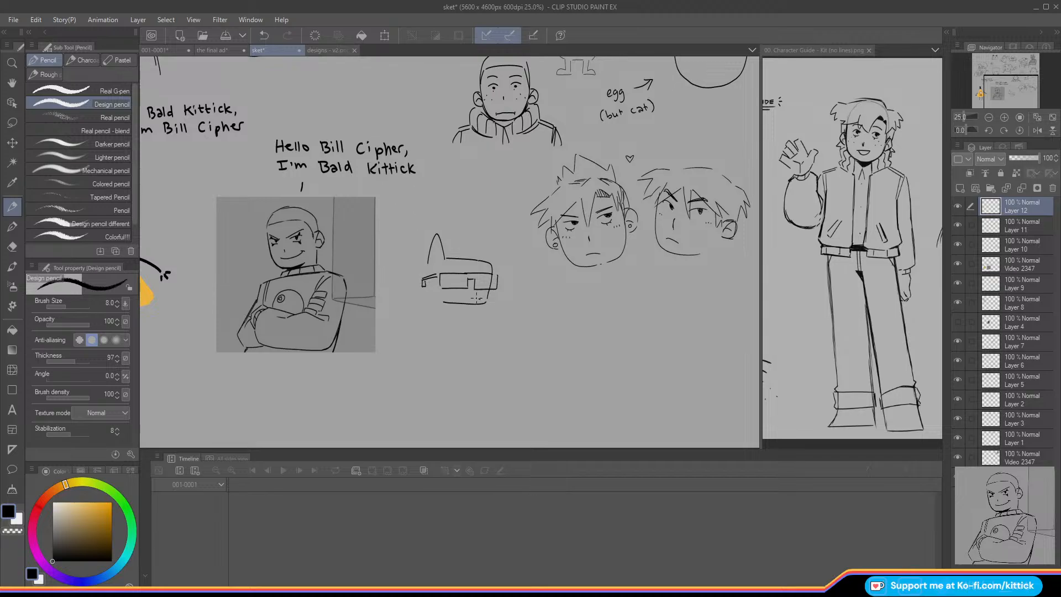
pyautogui.moveTo(481, 296); pyautogui.dragTo(442, 296)
pyautogui.moveTo(470, 275); pyautogui.dragTo(450, 292)
pyautogui.moveTo(455, 272); pyautogui.dragTo(441, 286)
pyautogui.moveTo(450, 274); pyautogui.dragTo(440, 289)
pyautogui.moveTo(448, 272)
pyautogui.mouseDown()
pyautogui.moveTo(440, 290)
pyautogui.moveTo(467, 283)
pyautogui.moveTo(488, 294)
pyautogui.mouseUp()
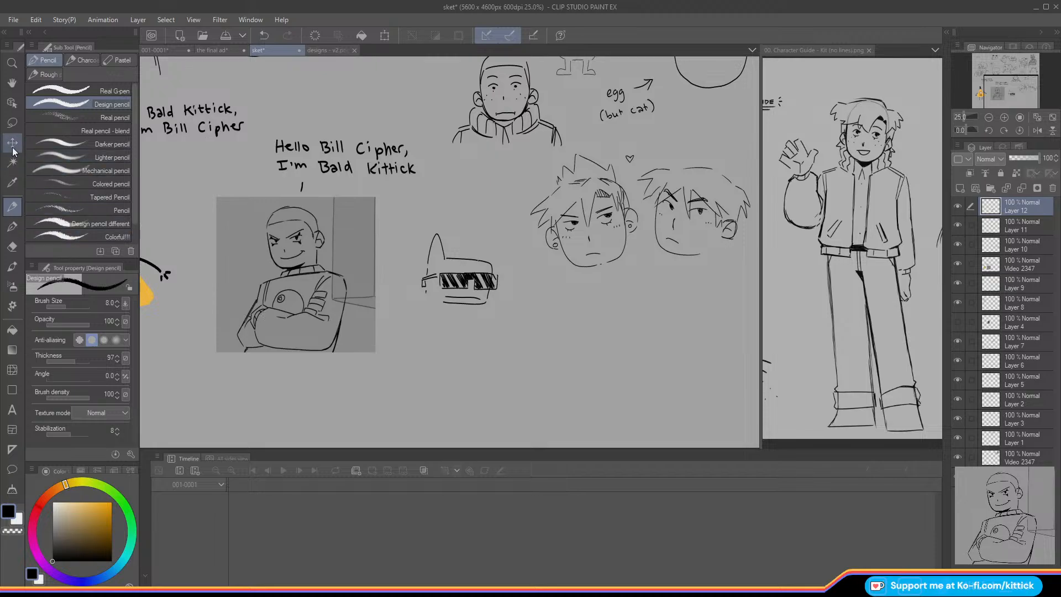
# Step: Move the sunglasses head up beside the spiky-haired face, and return to the Design pencil
pyautogui.press('k')
pyautogui.moveTo(485, 335); pyautogui.dragTo(490, 269)
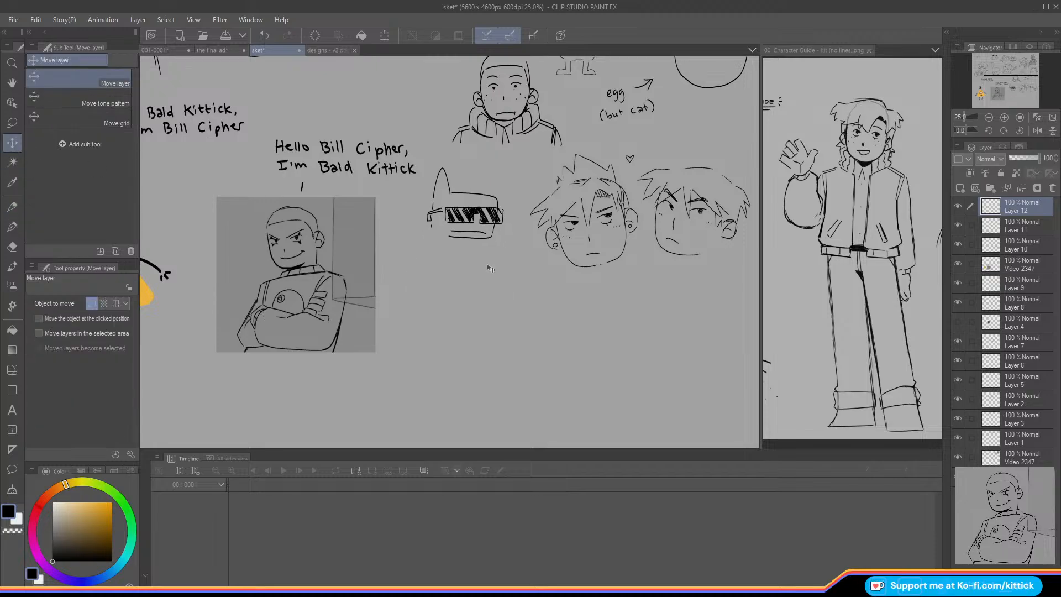
pyautogui.click(17, 206)
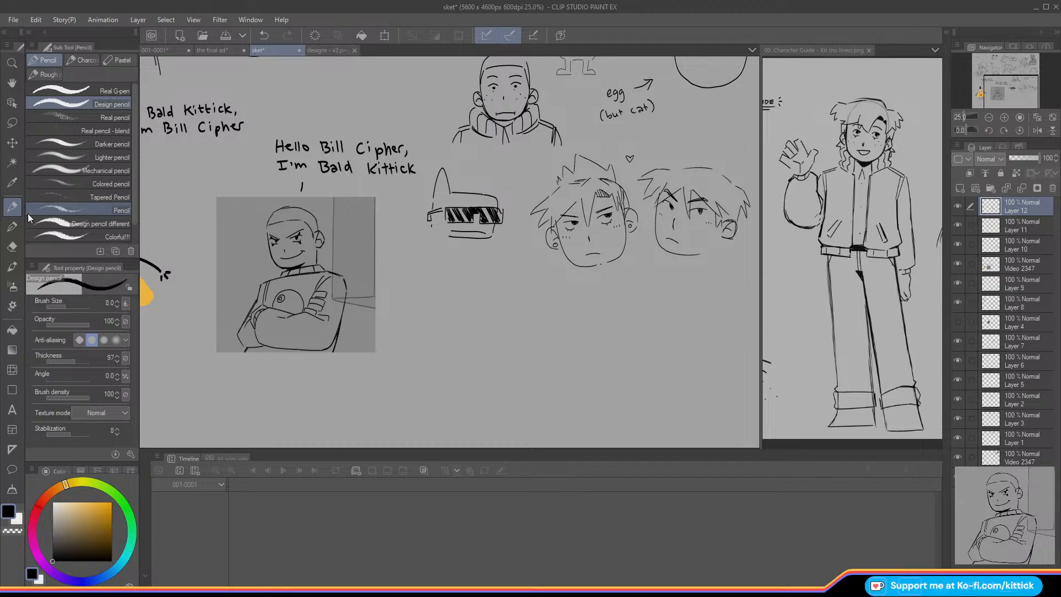
pyautogui.moveTo(996, 88)
pyautogui.mouseDown()
pyautogui.moveTo(1003, 69)
pyautogui.moveTo(981, 72)
pyautogui.mouseUp()
pyautogui.click(988, 118)
# Step: On cel 4 of the 001-0001 animation, erase the upper cushion's top-right corner and redraw it with a size 4 pencil
pyautogui.click(160, 51)
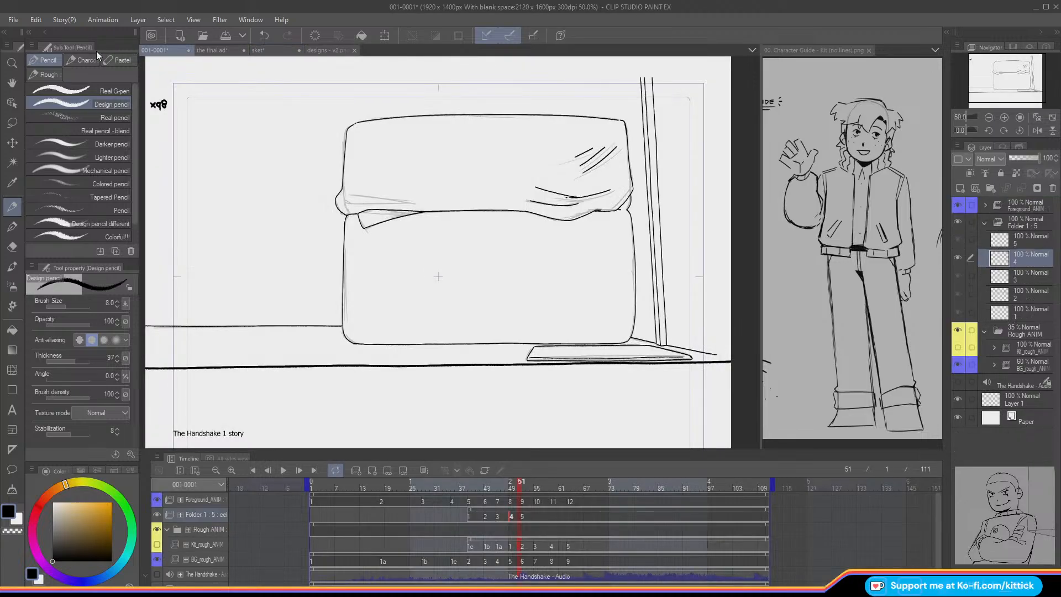
pyautogui.moveTo(516, 488)
pyautogui.mouseDown()
pyautogui.moveTo(524, 488)
pyautogui.moveTo(449, 490)
pyautogui.moveTo(529, 502)
pyautogui.moveTo(511, 499)
pyautogui.mouseUp()
pyautogui.click(1004, 117)
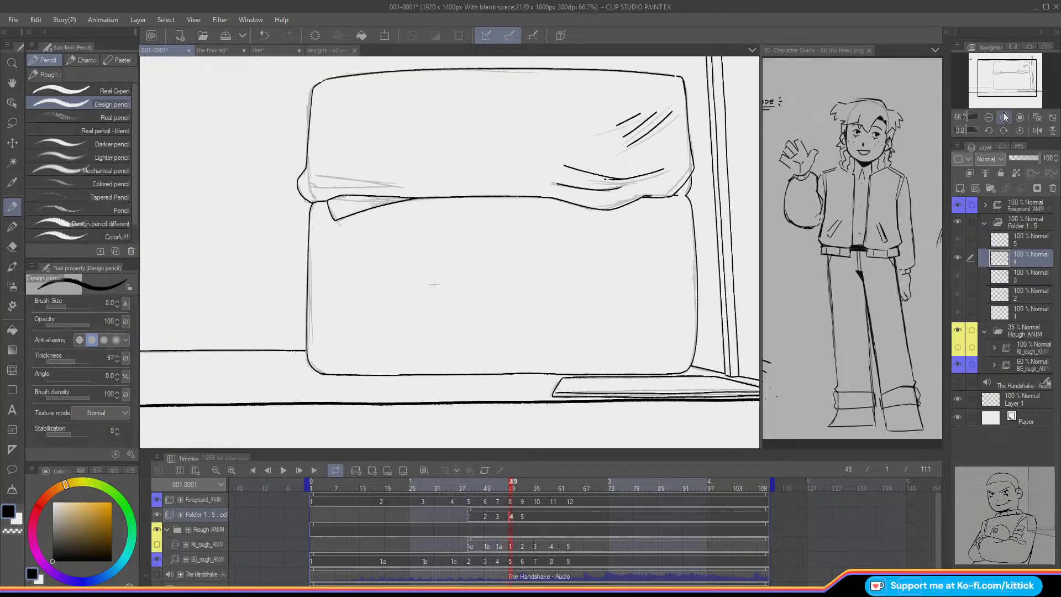
pyautogui.moveTo(1005, 76); pyautogui.dragTo(1019, 56)
pyautogui.press('e')
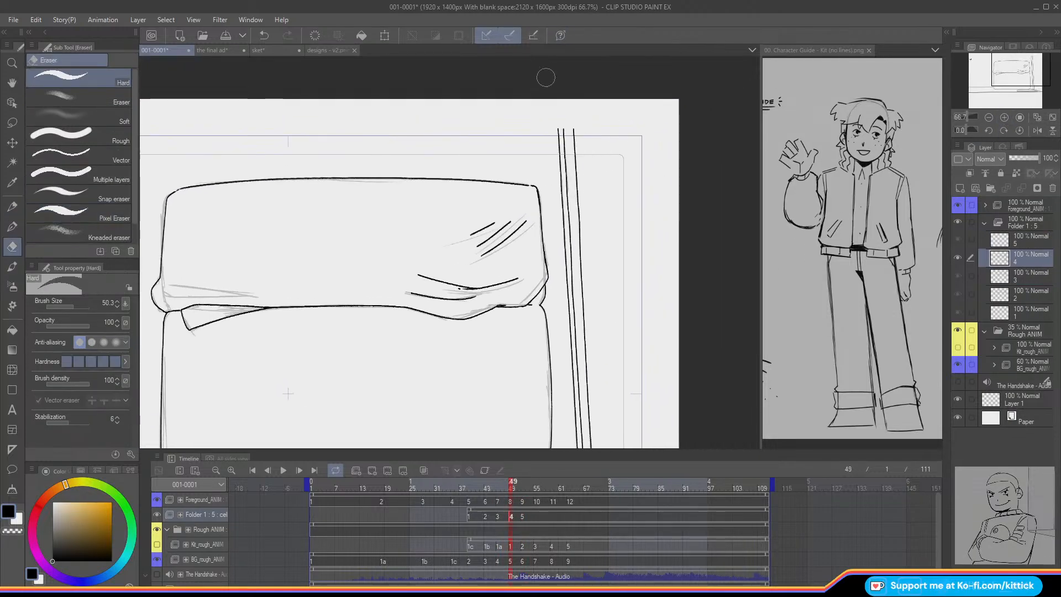
pyautogui.press('p')
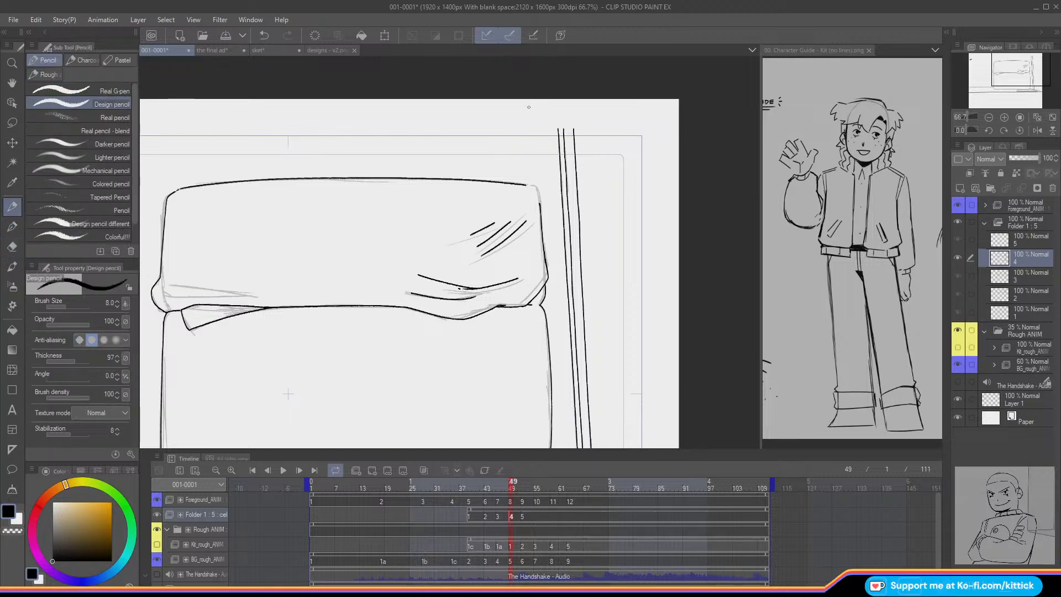
pyautogui.click(118, 308)
pyautogui.click(117, 307)
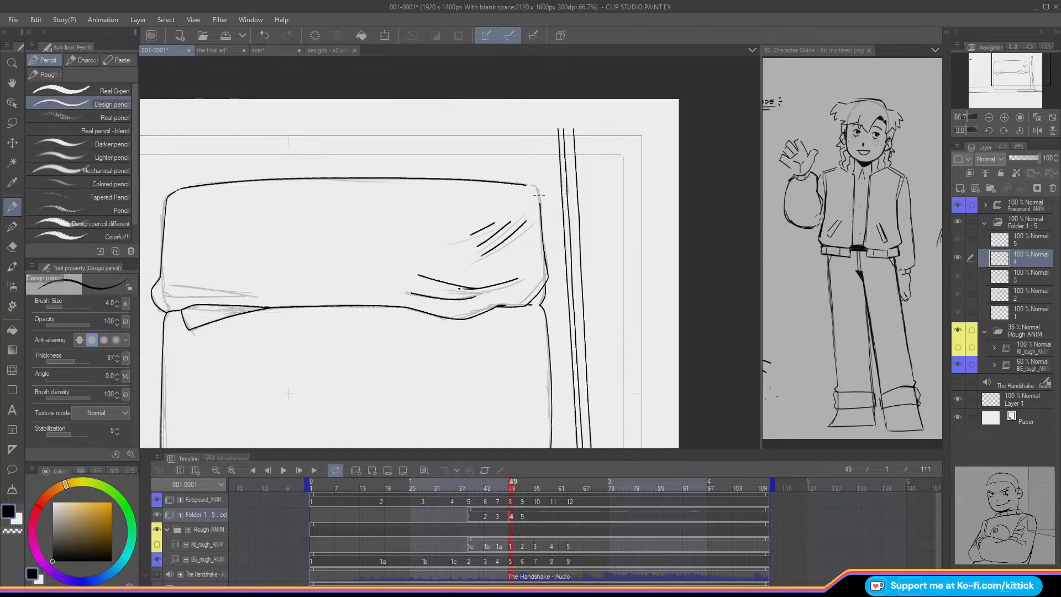
pyautogui.moveTo(536, 188); pyautogui.dragTo(539, 205)
pyautogui.hotkey('ctrl', 'z')
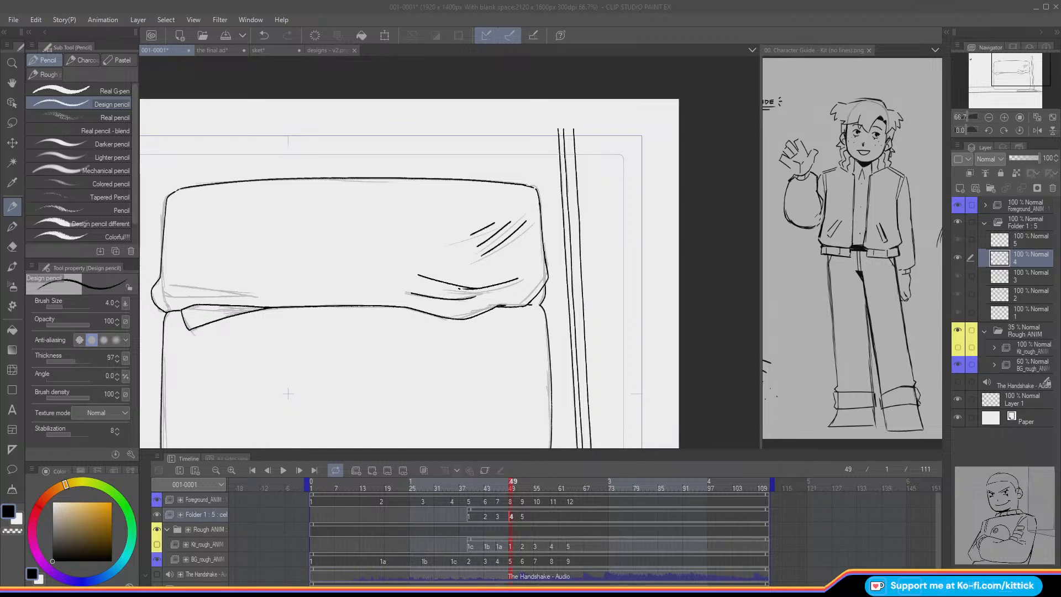
# Step: Compare cel 4 with the rough of cel 5, ending on frame 52 with onion skin on
pyautogui.moveTo(1021, 67); pyautogui.dragTo(1009, 77)
pyautogui.click(990, 117)
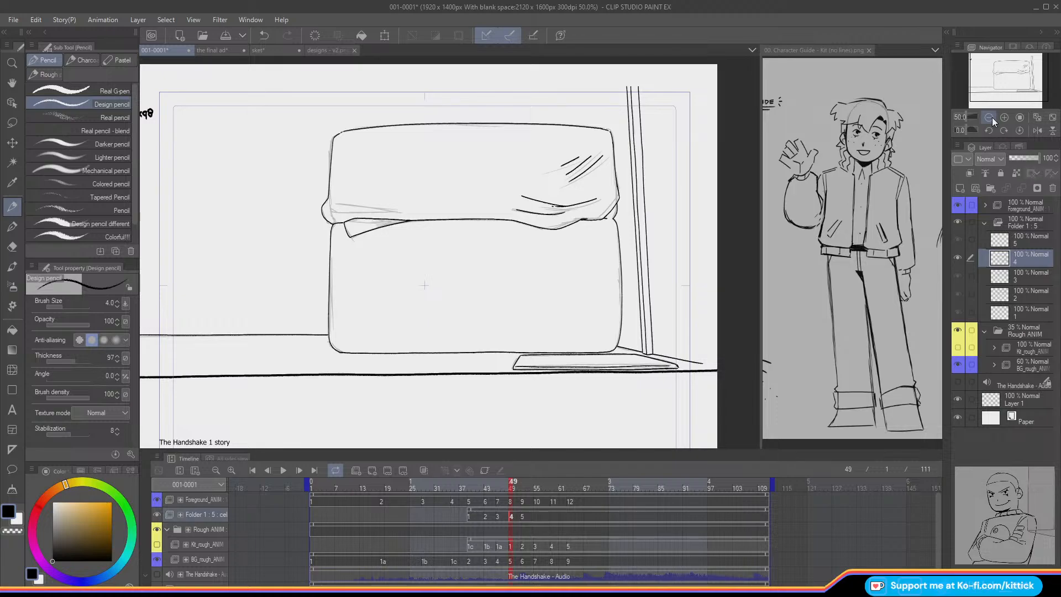
pyautogui.press('Right')
pyautogui.press('Right')
pyautogui.press('Right')
pyautogui.press('Left')
pyautogui.press('Right')
pyautogui.press('Left')
pyautogui.press('Right')
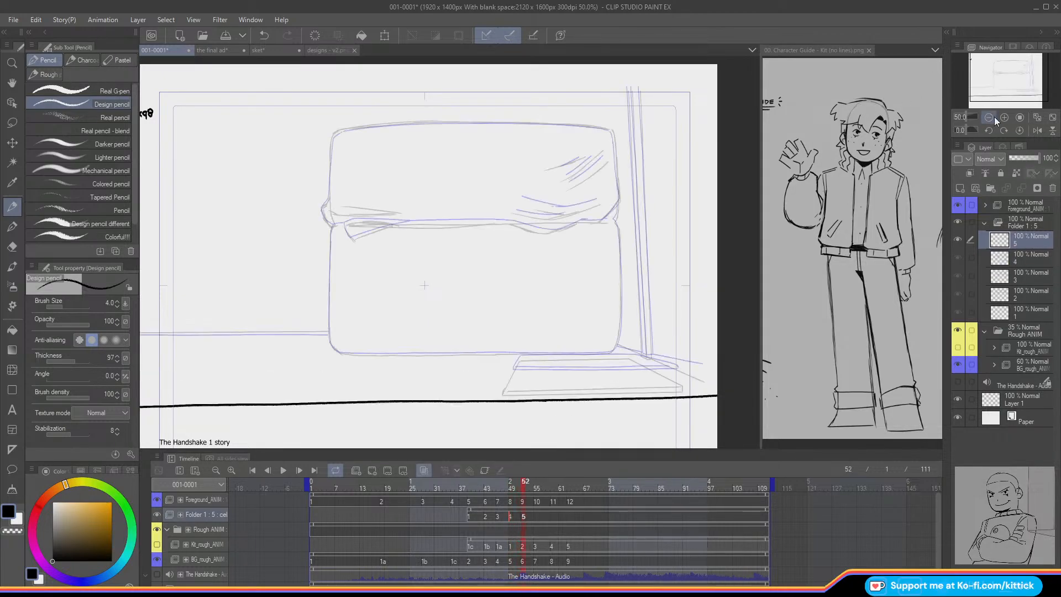
# Step: Ink the upper cushion's left edge on cel 5 from the top corner to the bulge, redoing the poor stroke
pyautogui.click(1003, 117)
pyautogui.moveTo(994, 80); pyautogui.dragTo(987, 73)
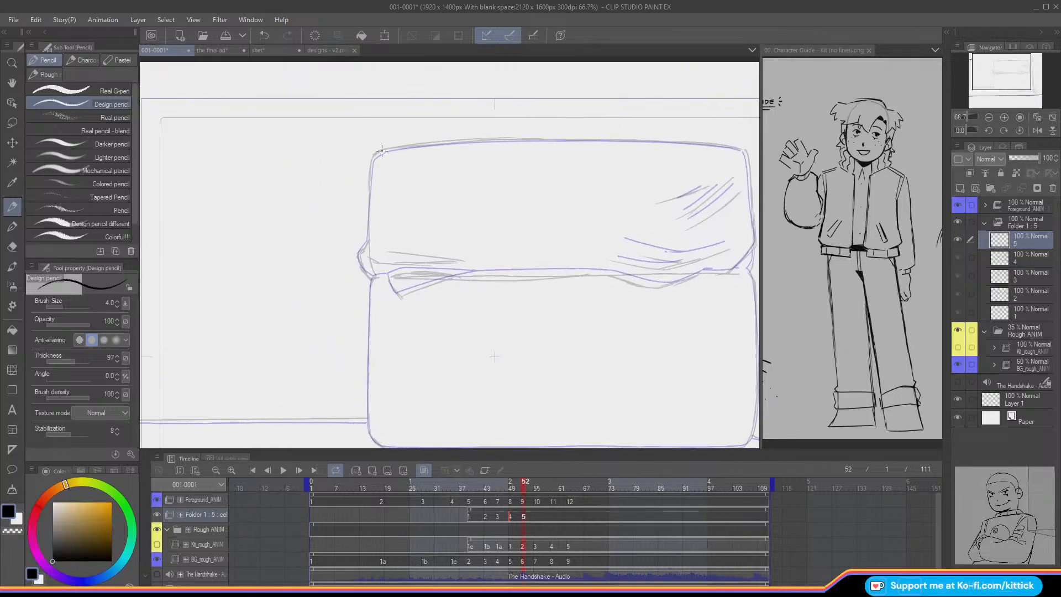
pyautogui.moveTo(382, 149)
pyautogui.mouseDown()
pyautogui.moveTo(358, 256)
pyautogui.moveTo(372, 276)
pyautogui.mouseUp()
pyautogui.hotkey('ctrl', 'z')
# Step: Ink the left end of the seam between the cushions and its folded triangular flap on cel 5
pyautogui.click(1002, 119)
pyautogui.moveTo(1003, 76); pyautogui.dragTo(1005, 75)
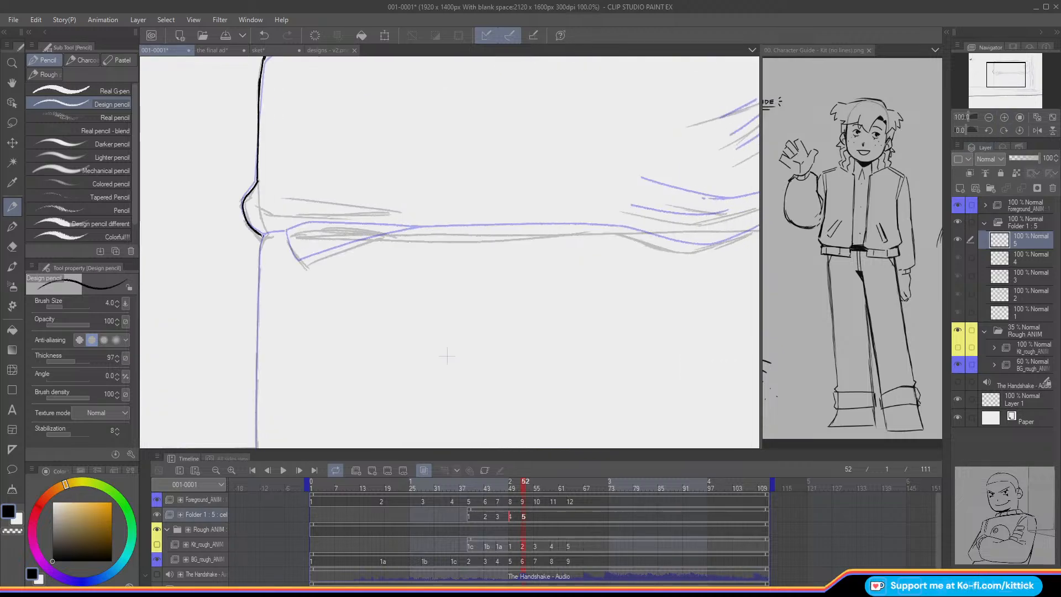
pyautogui.moveTo(263, 235); pyautogui.dragTo(283, 234)
pyautogui.moveTo(412, 230)
pyautogui.mouseDown()
pyautogui.moveTo(286, 232)
pyautogui.moveTo(303, 266)
pyautogui.moveTo(404, 233)
pyautogui.mouseUp()
pyautogui.hotkey('ctrl', 'z')
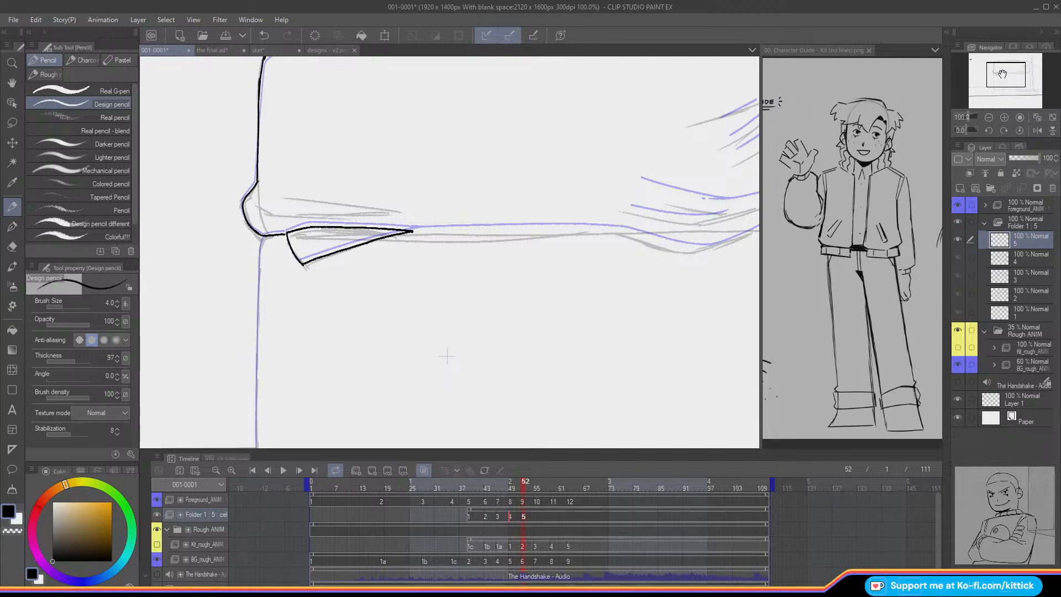
# Step: Switch from the animation back to the sket doodle canvas
pyautogui.moveTo(1006, 75); pyautogui.dragTo(1006, 75)
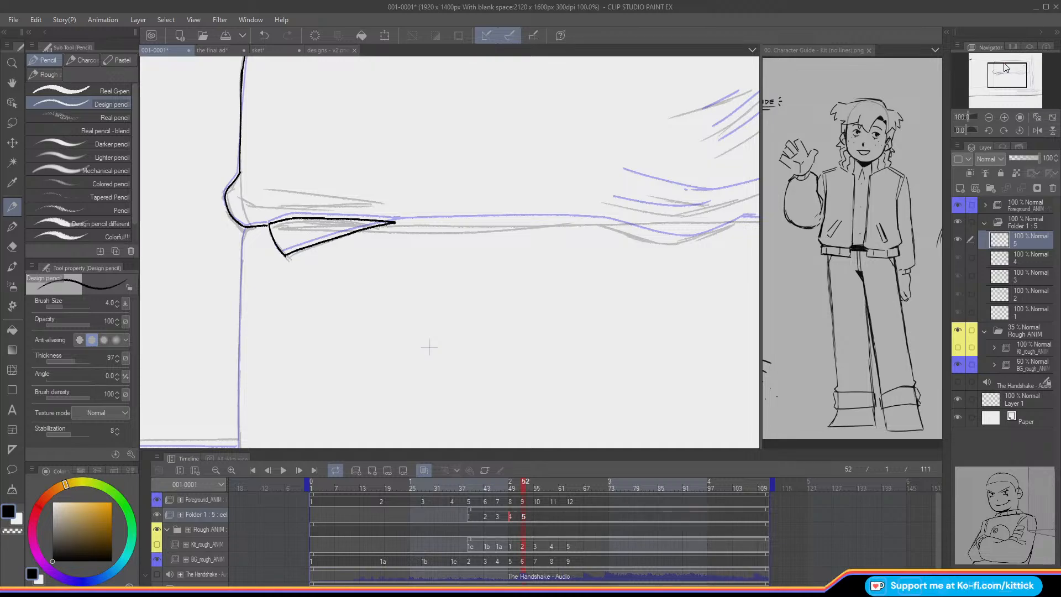
pyautogui.click(264, 50)
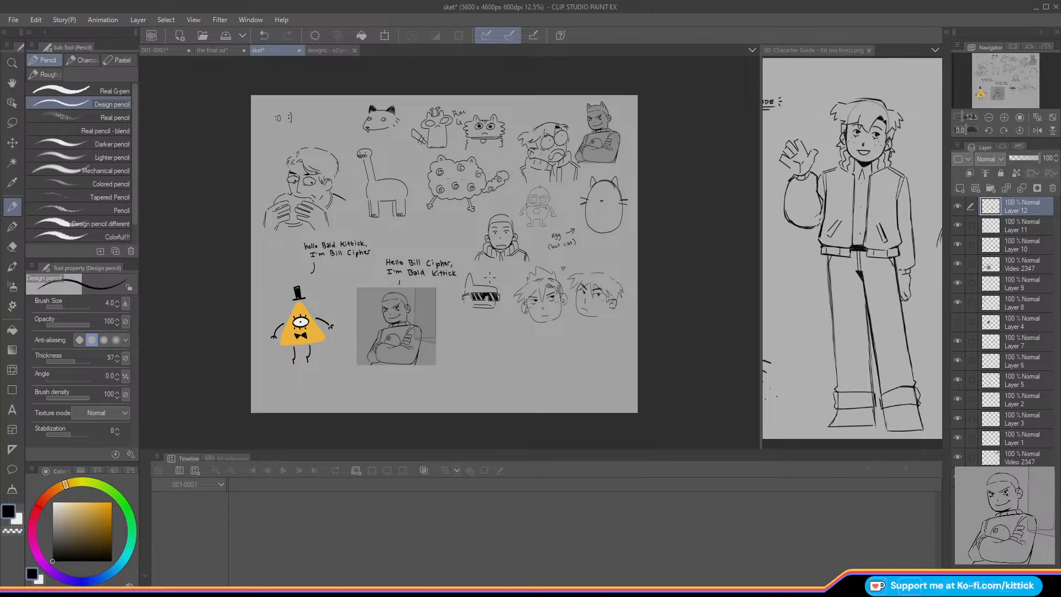
# Step: Switch back to the 001-0001 animation and ink the seam's straight middle stretch from the triangular flap's tip on cel 5
pyautogui.click(160, 50)
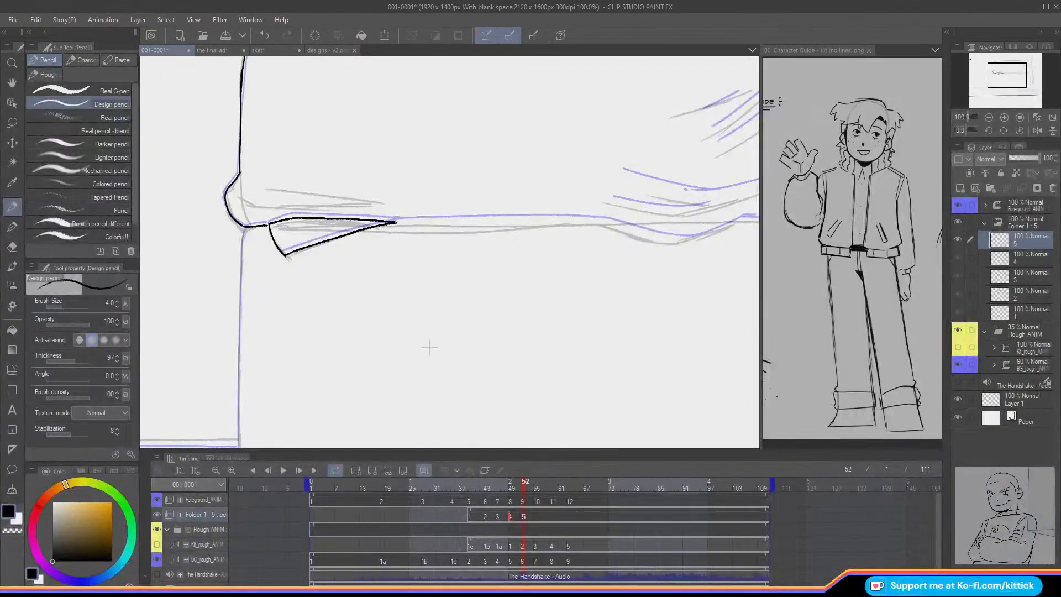
pyautogui.moveTo(395, 223); pyautogui.dragTo(490, 224)
pyautogui.hotkey('ctrl', 'z')
pyautogui.moveTo(405, 222); pyautogui.dragTo(606, 223)
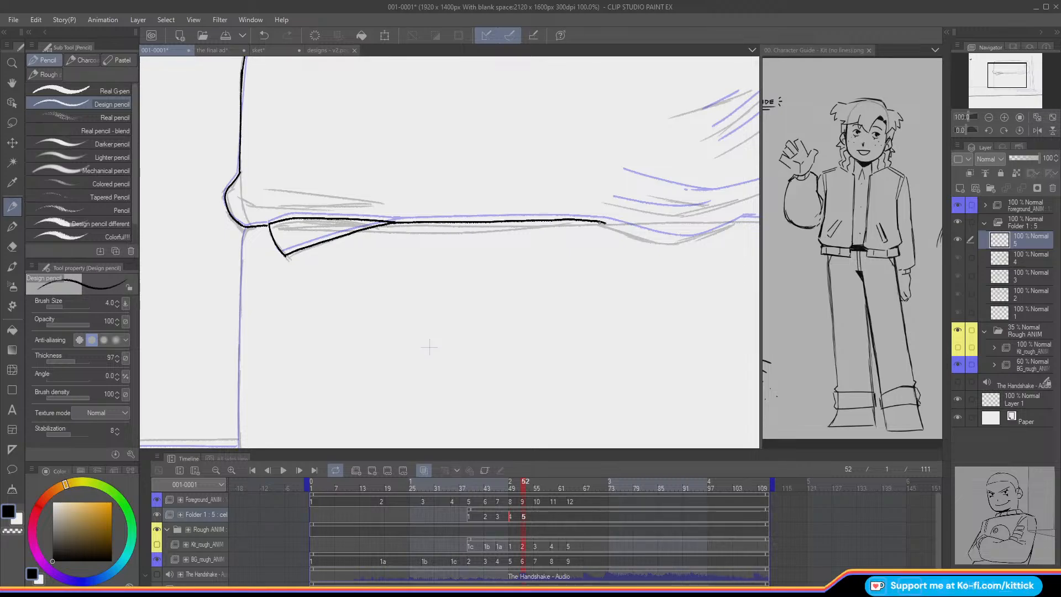
# Step: Ink the descending half of the seam's sag under the upper cushion on cel 5, redoing the stroke until it follows the rough
pyautogui.moveTo(993, 63); pyautogui.dragTo(1003, 65)
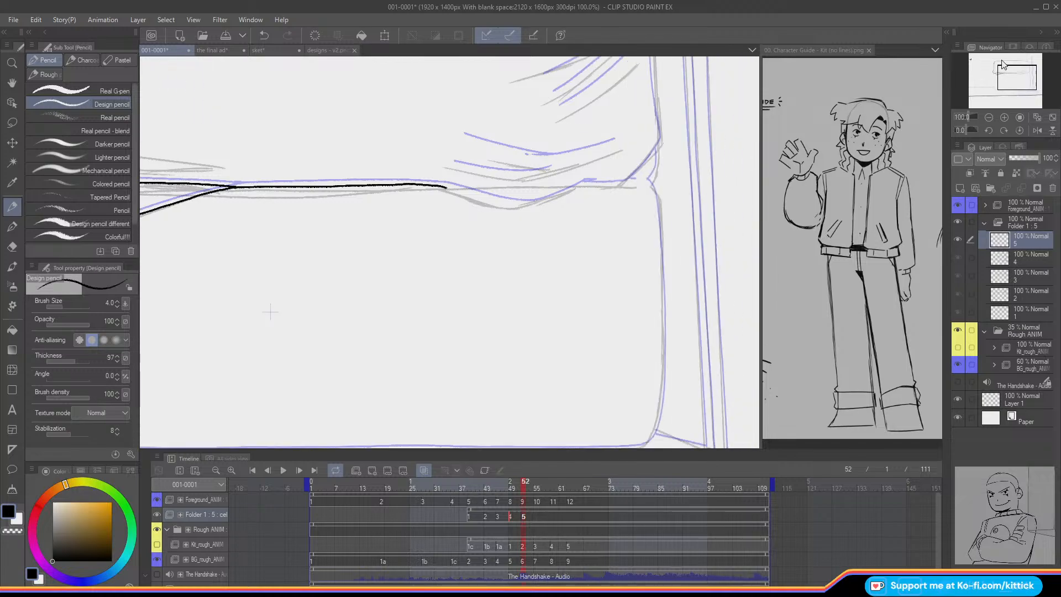
pyautogui.moveTo(444, 187); pyautogui.dragTo(515, 207)
pyautogui.hotkey('ctrl', 'z')
pyautogui.moveTo(574, 189); pyautogui.dragTo(514, 210)
pyautogui.hotkey('ctrl', 'z')
pyautogui.hotkey('ctrl', 'z')
pyautogui.moveTo(445, 187); pyautogui.dragTo(513, 207)
pyautogui.hotkey('ctrl', 'z')
pyautogui.moveTo(445, 188); pyautogui.dragTo(512, 208)
pyautogui.hotkey('ctrl', 'z')
pyautogui.moveTo(445, 187); pyautogui.dragTo(522, 209)
# Step: Ink the rising half of the seam's sag on cel 5 so it joins the descending stroke, redoing poor attempts
pyautogui.moveTo(998, 69); pyautogui.dragTo(1001, 66)
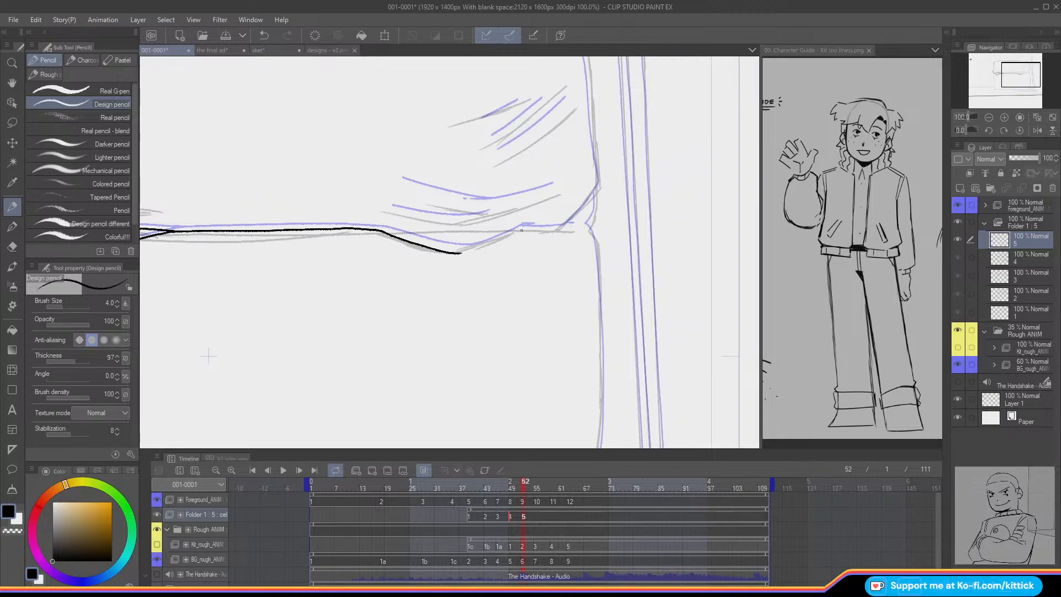
pyautogui.moveTo(519, 231); pyautogui.dragTo(460, 254)
pyautogui.hotkey('ctrl', 'z')
pyautogui.moveTo(516, 231); pyautogui.dragTo(463, 253)
pyautogui.hotkey('ctrl', 'z')
pyautogui.moveTo(518, 230); pyautogui.dragTo(459, 253)
# Step: Ink the upper cushion's right side on cel 5, from the top corner down to the bulge and the slanted lower corner
pyautogui.moveTo(556, 231)
pyautogui.mouseDown()
pyautogui.moveTo(517, 229)
pyautogui.moveTo(448, 305)
pyautogui.mouseUp()
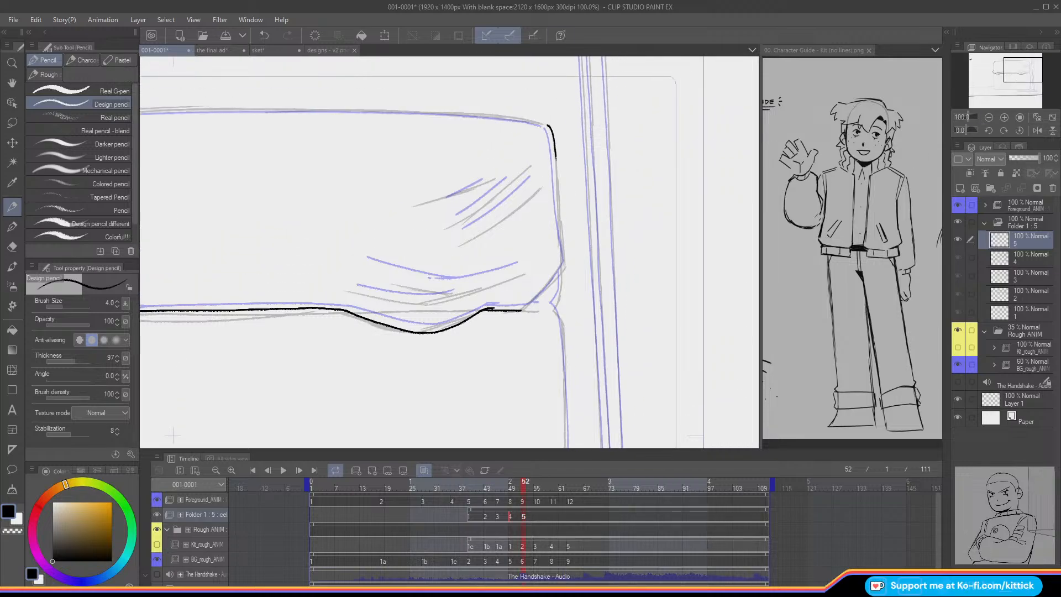
pyautogui.moveTo(559, 220); pyautogui.dragTo(563, 248)
pyautogui.moveTo(564, 267); pyautogui.dragTo(523, 309)
pyautogui.moveTo(562, 270); pyautogui.dragTo(551, 305)
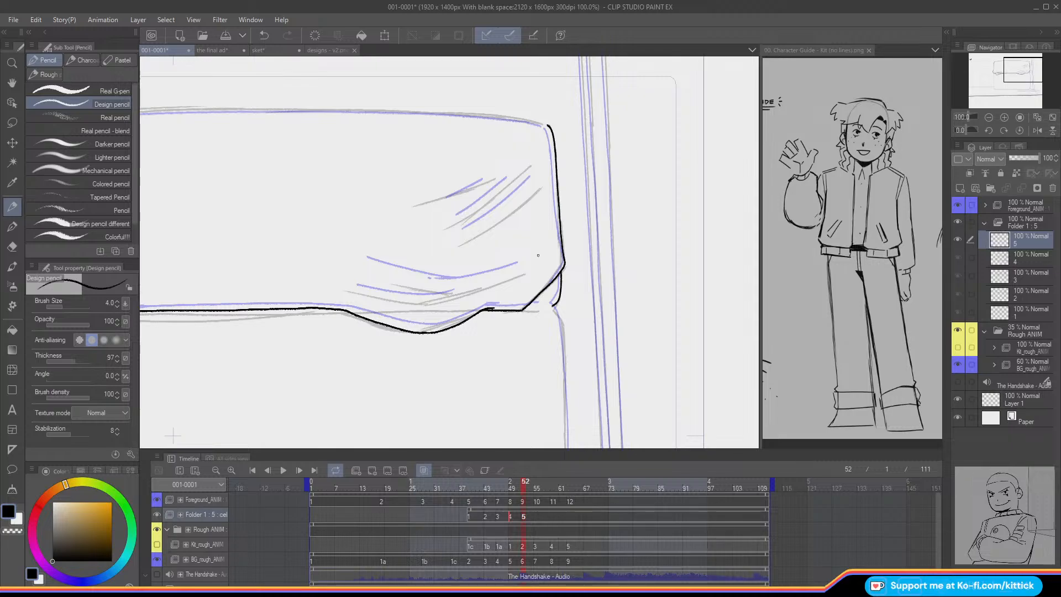
pyautogui.hotkey('ctrl', 'z')
pyautogui.moveTo(563, 270); pyautogui.dragTo(553, 307)
# Step: Ink the upper cushion's top edge between its two corners on cel 5, adjusting the first section with Liquify
pyautogui.moveTo(1019, 78); pyautogui.dragTo(1008, 71)
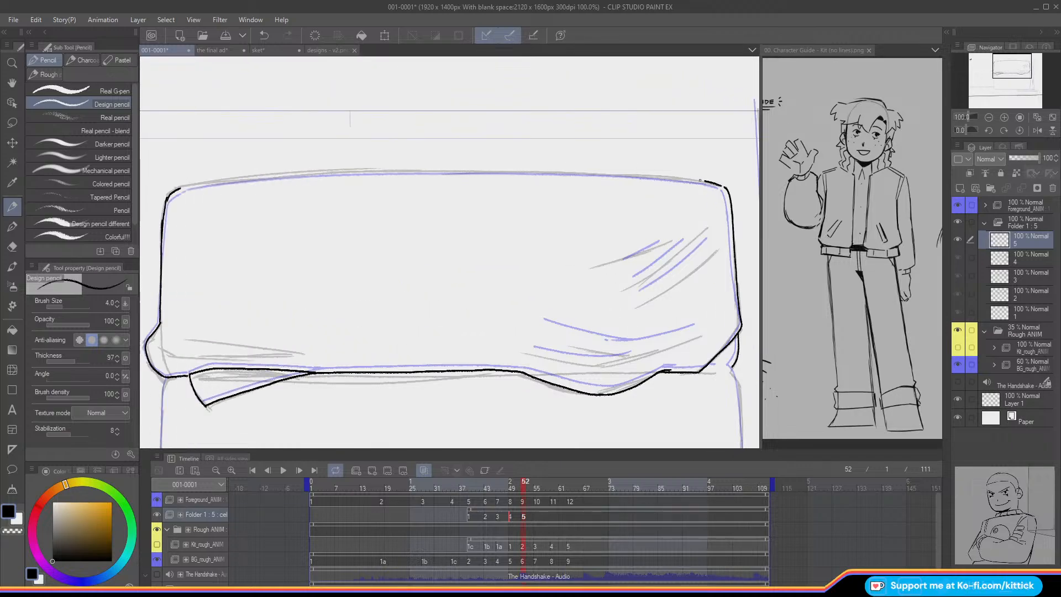
pyautogui.moveTo(700, 180); pyautogui.dragTo(648, 174)
pyautogui.hotkey('ctrl', 'z')
pyautogui.moveTo(720, 185); pyautogui.dragTo(542, 174)
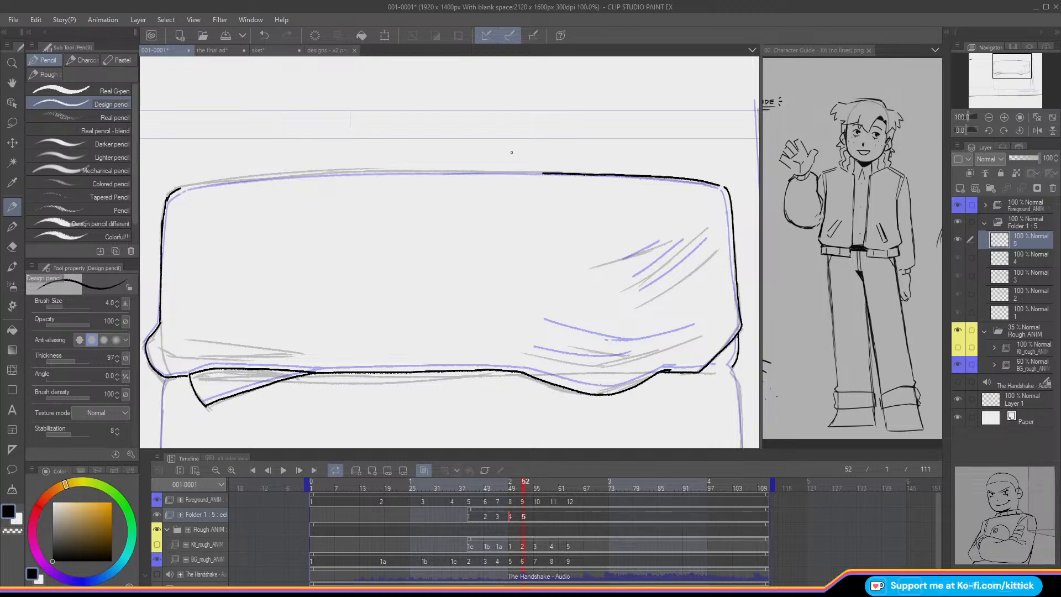
pyautogui.click(12, 369)
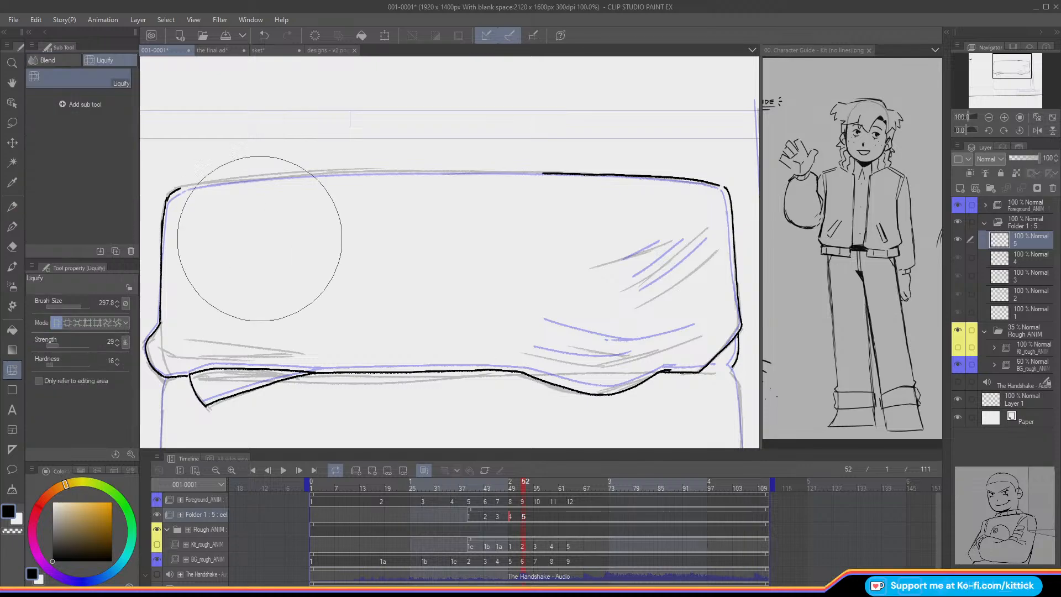
pyautogui.press('p')
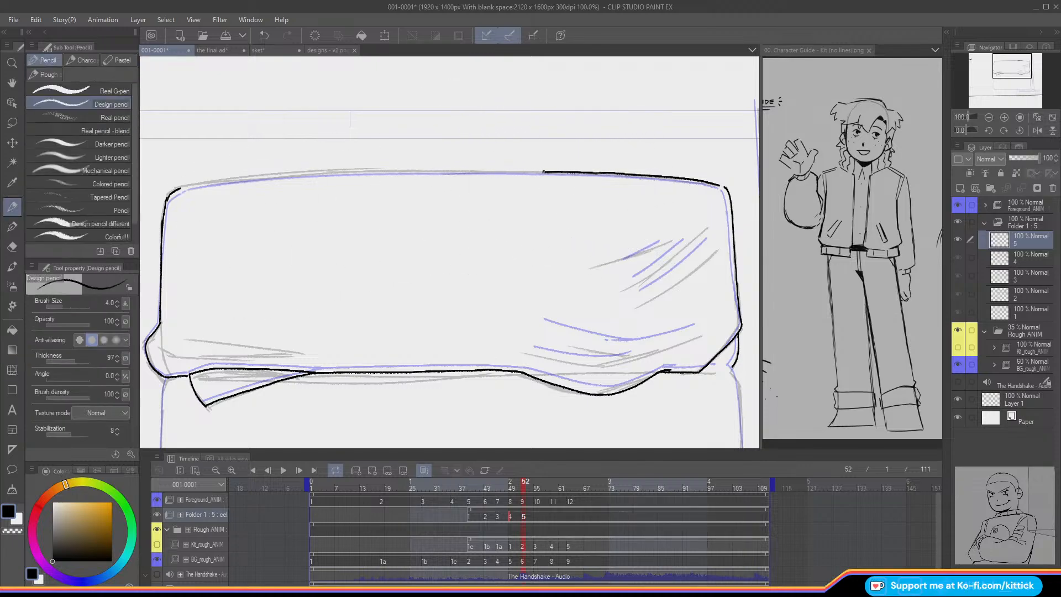
pyautogui.moveTo(543, 172)
pyautogui.mouseDown()
pyautogui.moveTo(351, 172)
pyautogui.moveTo(182, 189)
pyautogui.mouseUp()
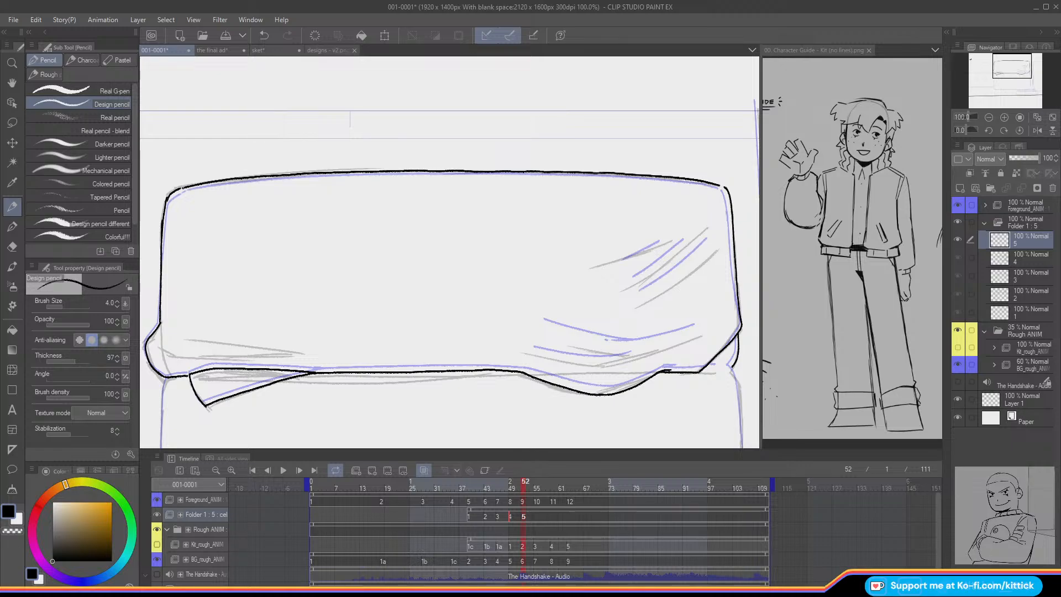
# Step: Set the pencil's stabilization to 44 and ink the lowest diagonal crease near the upper cushion's upper-right corner on cel 5
pyautogui.moveTo(1000, 78); pyautogui.dragTo(1031, 59)
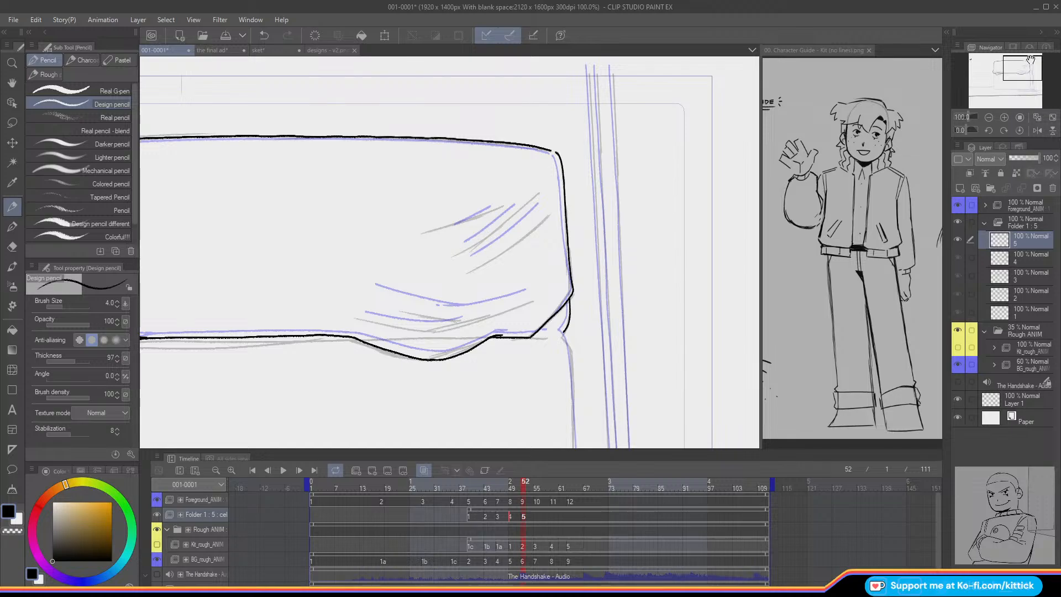
pyautogui.moveTo(1030, 59); pyautogui.dragTo(1007, 63)
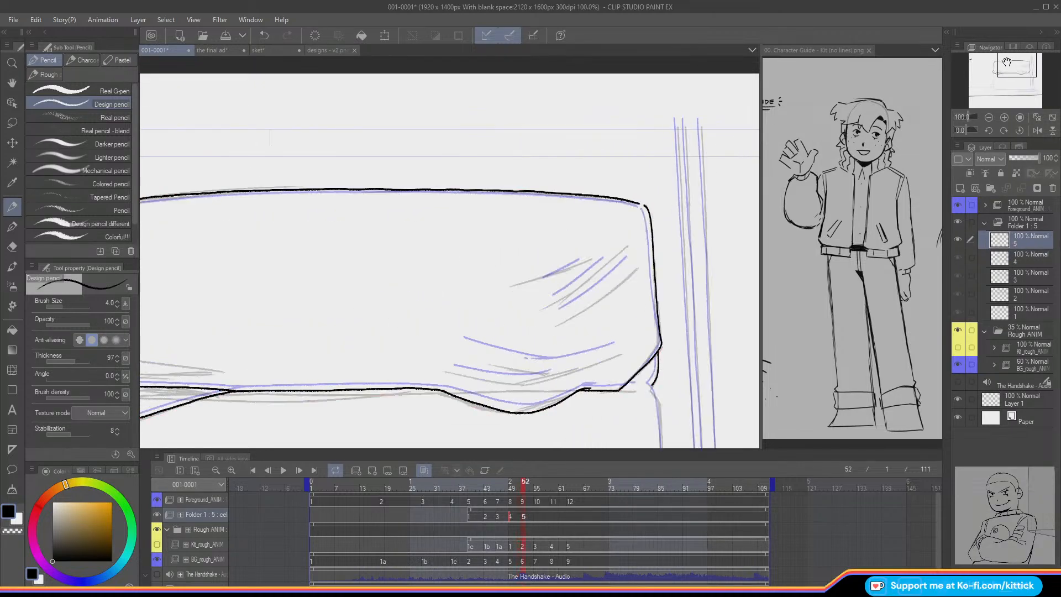
pyautogui.moveTo(627, 258); pyautogui.dragTo(563, 311)
pyautogui.hotkey('ctrl', 'z')
pyautogui.moveTo(628, 258); pyautogui.dragTo(570, 306)
pyautogui.hotkey('ctrl', 'z')
pyautogui.moveTo(628, 258); pyautogui.dragTo(564, 309)
pyautogui.click(82, 435)
pyautogui.hotkey('ctrl', 'z')
pyautogui.moveTo(625, 259); pyautogui.dragTo(569, 308)
# Step: Ink the two remaining diagonal creases near the upper cushion's upper-right corner on cel 5
pyautogui.moveTo(577, 259); pyautogui.dragTo(542, 274)
pyautogui.moveTo(602, 257); pyautogui.dragTo(553, 292)
pyautogui.hotkey('ctrl', 'z')
pyautogui.moveTo(602, 256); pyautogui.dragTo(552, 291)
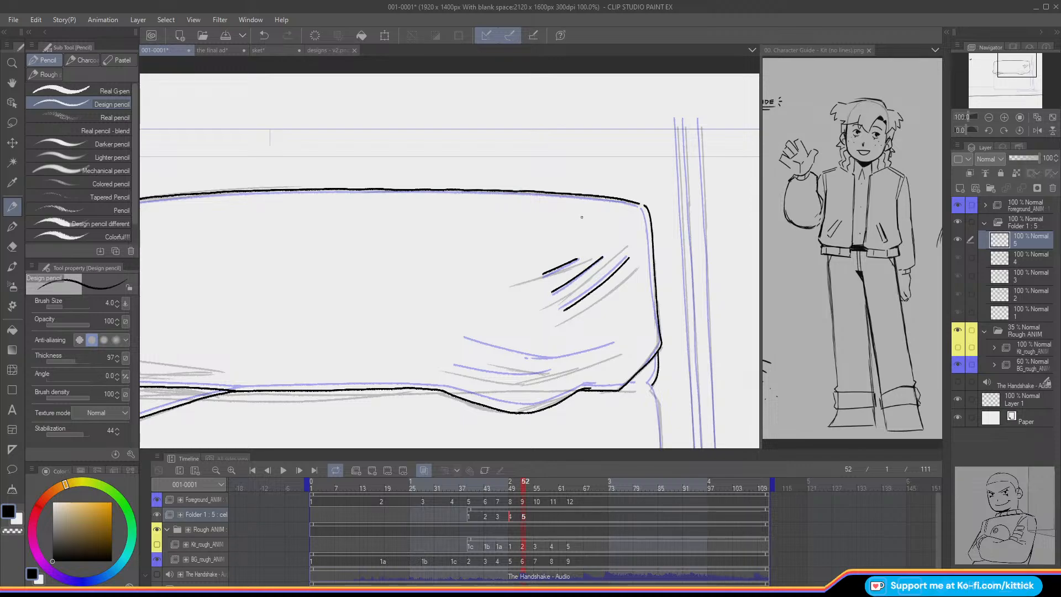
# Step: Compare the inked lines of cels 4 and 5 without onion skin, ending on cel 5 with onion skin on
pyautogui.press('o')
pyautogui.press('Left')
pyautogui.press('Right')
pyautogui.press('Left')
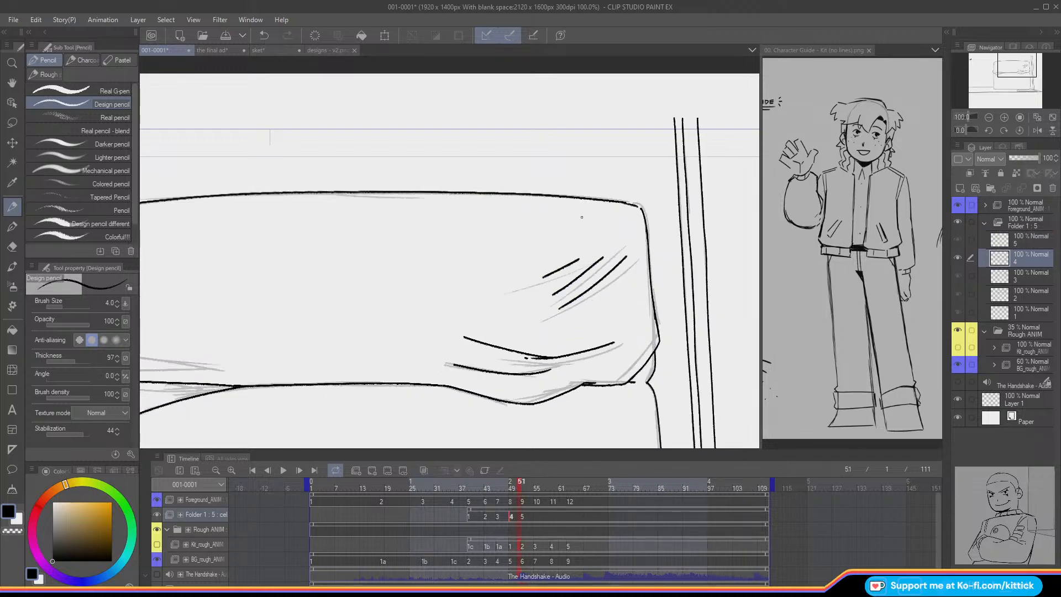
pyautogui.press('Right')
pyautogui.press('Left')
pyautogui.press('Right')
pyautogui.press('Left')
pyautogui.press('Right')
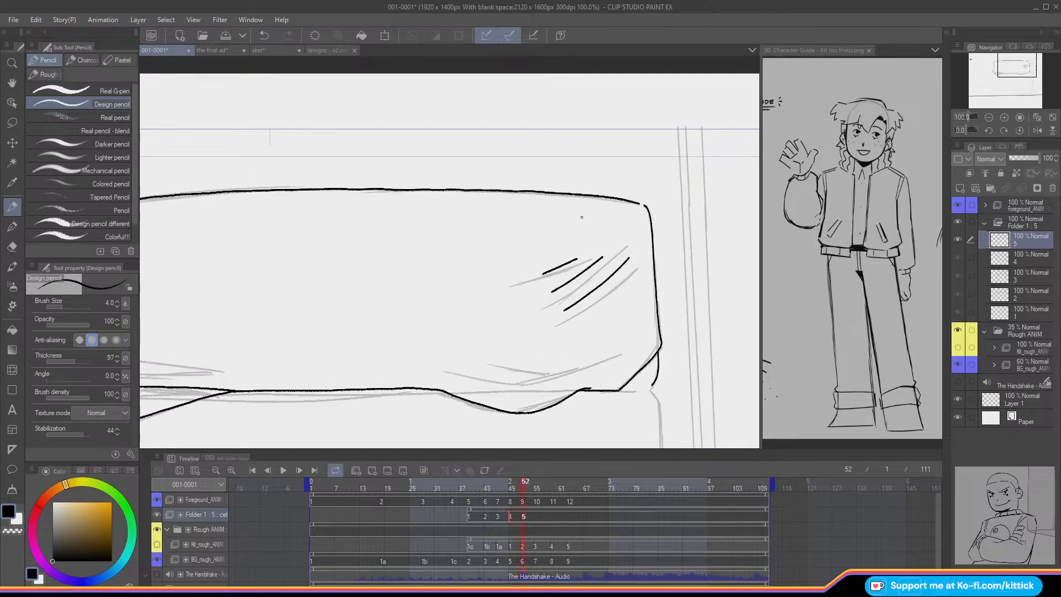
pyautogui.moveTo(1014, 63); pyautogui.dragTo(1018, 71)
pyautogui.press('o')
pyautogui.press('o')
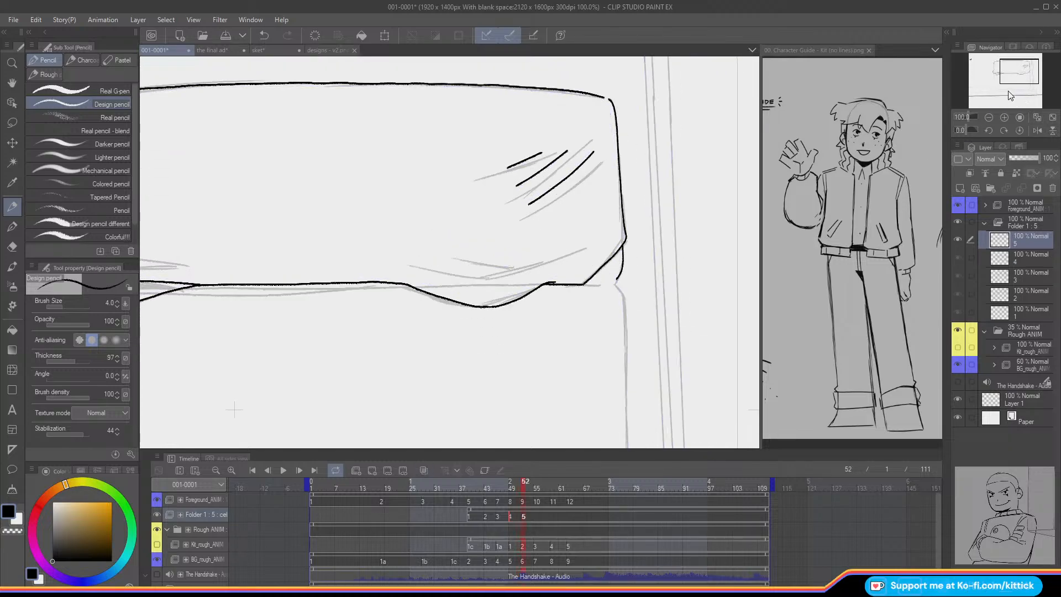
pyautogui.press('Left')
pyautogui.press('Right')
pyautogui.press('o')
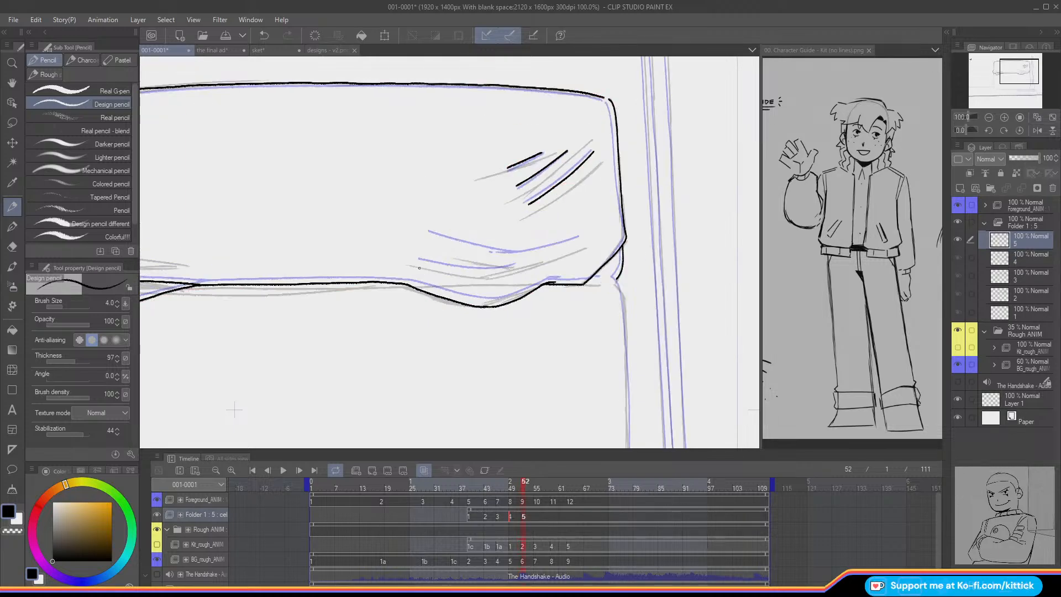
# Step: Ink the curved creases above the seam's sag on cel 5, redoing the poor strokes
pyautogui.moveTo(448, 274); pyautogui.dragTo(487, 280)
pyautogui.moveTo(577, 241); pyautogui.dragTo(490, 262)
pyautogui.hotkey('ctrl', 'z')
pyautogui.moveTo(577, 239); pyautogui.dragTo(493, 258)
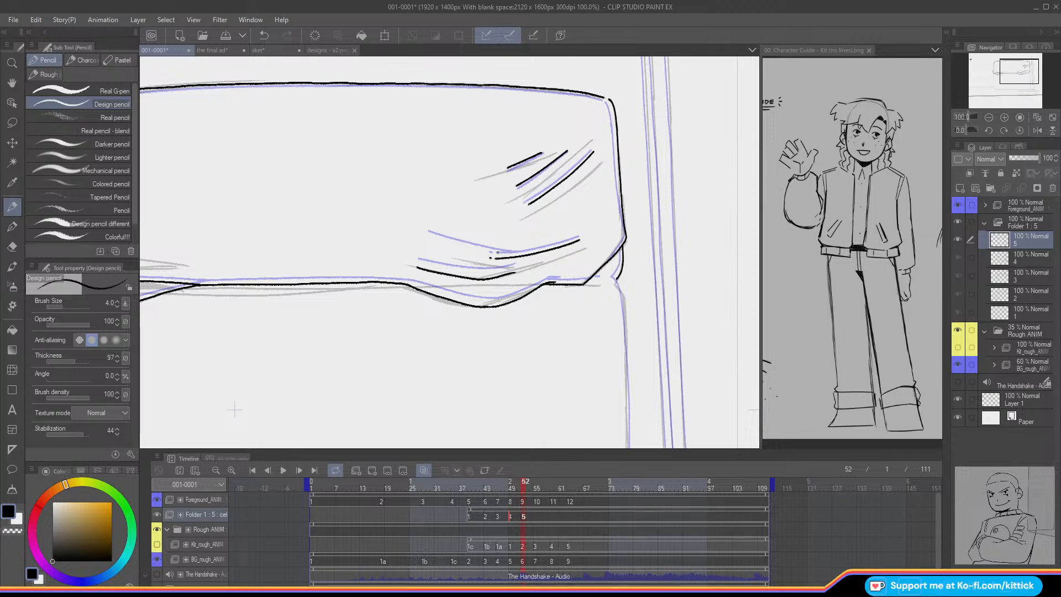
pyautogui.moveTo(522, 255)
pyautogui.mouseDown()
pyautogui.moveTo(429, 236)
pyautogui.moveTo(483, 251)
pyautogui.moveTo(428, 234)
pyautogui.mouseUp()
pyautogui.hotkey('ctrl', 'z')
pyautogui.hotkey('ctrl', 'z')
pyautogui.moveTo(517, 255); pyautogui.dragTo(435, 239)
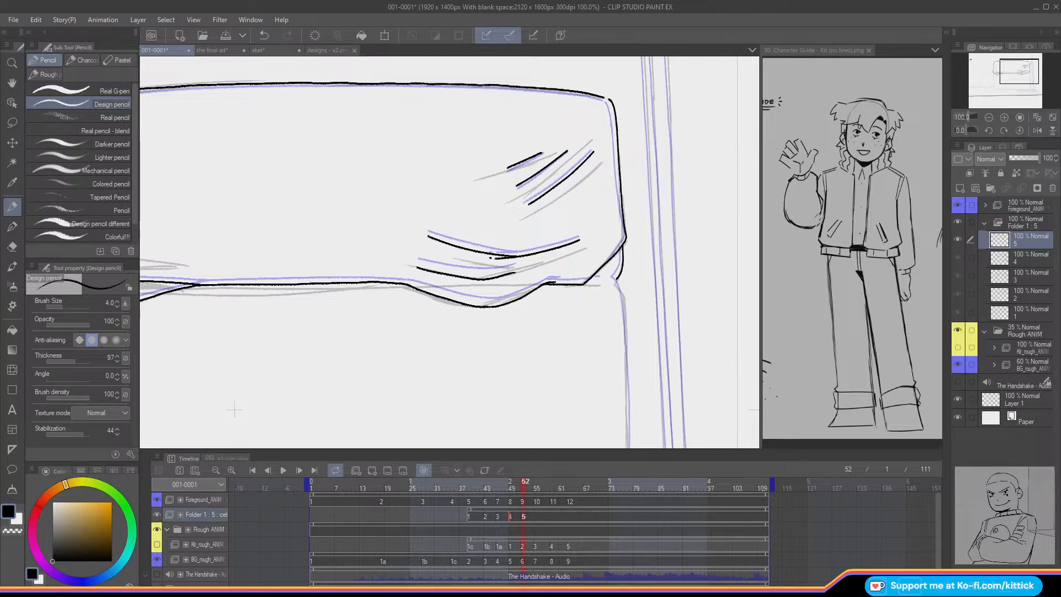
# Step: Add the two missing crease lines above the triangular flap at the upper cushion's left end on cel 4
pyautogui.moveTo(1008, 78); pyautogui.dragTo(997, 74)
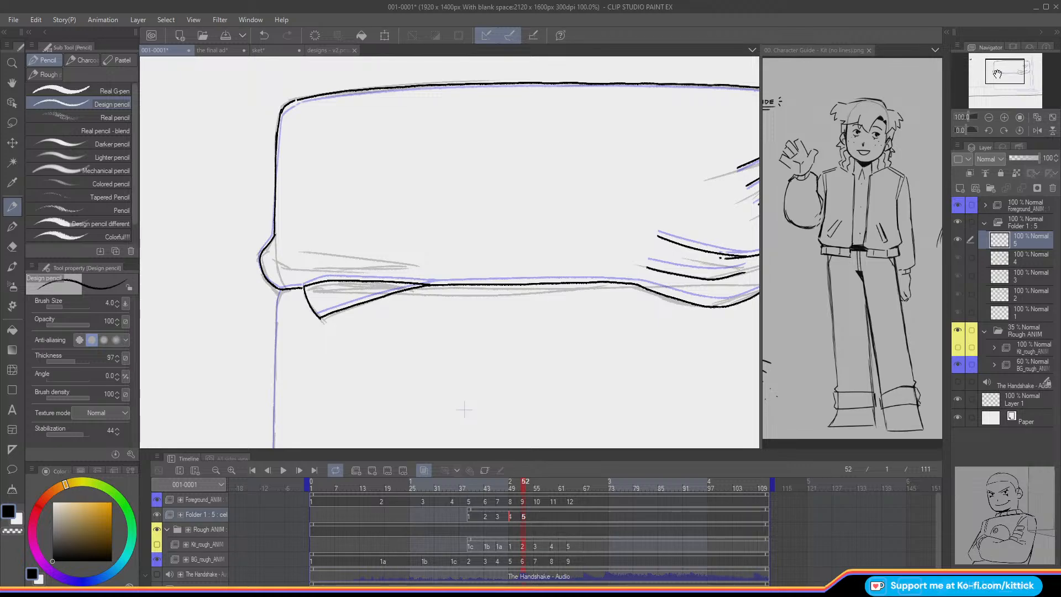
pyautogui.press('Left')
pyautogui.press('Right')
pyautogui.press('Left')
pyautogui.press('Right')
pyautogui.press('Right')
pyautogui.press('Left')
pyautogui.press('Left')
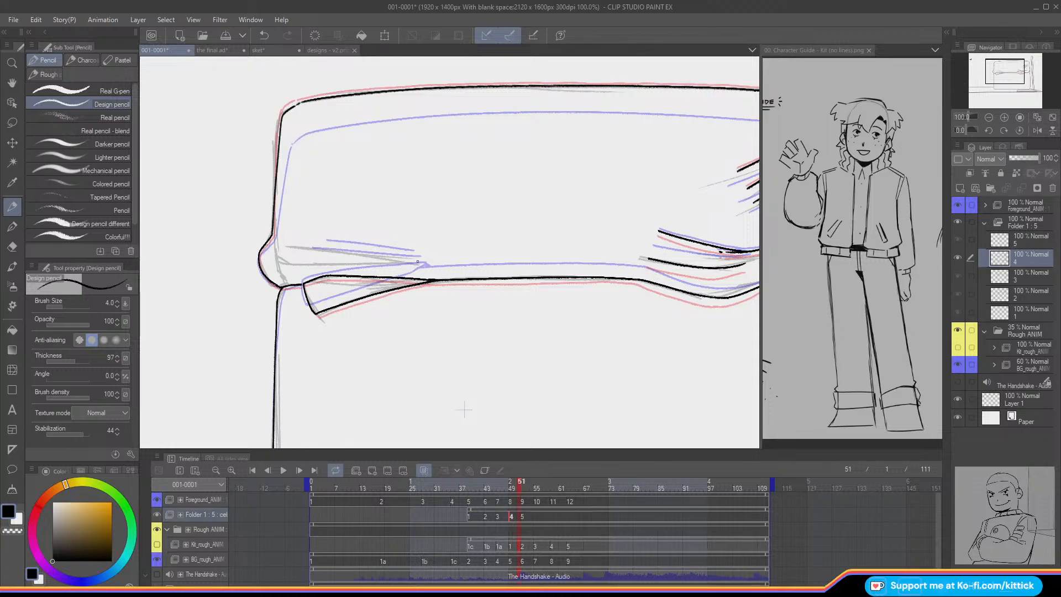
pyautogui.moveTo(418, 261); pyautogui.dragTo(312, 254)
pyautogui.moveTo(412, 254); pyautogui.dragTo(324, 245)
pyautogui.hotkey('ctrl', 'z')
pyautogui.moveTo(413, 255); pyautogui.dragTo(326, 245)
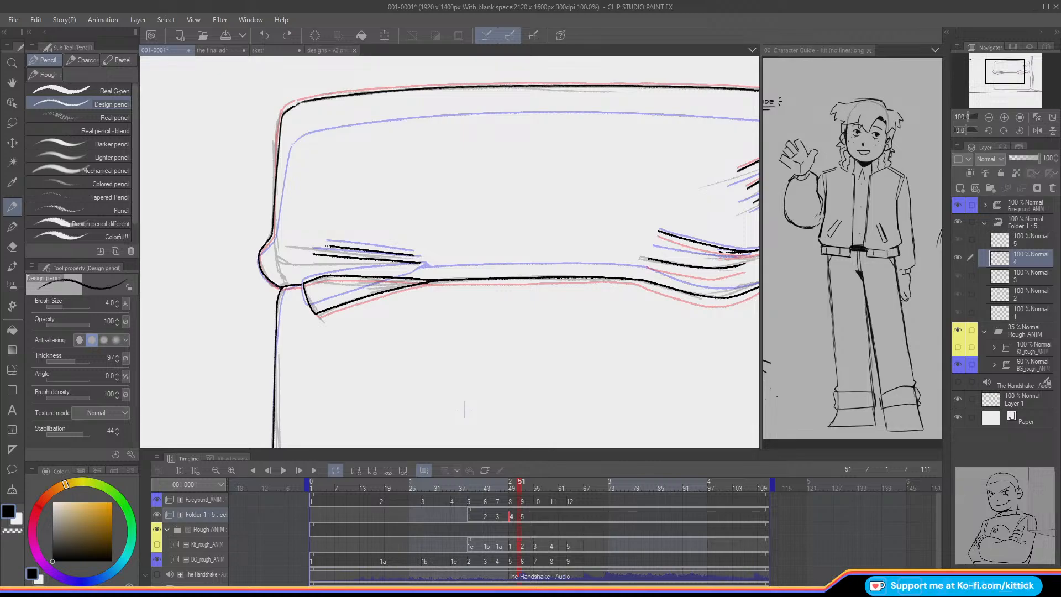
# Step: Ink the two creases above the triangular flap on cel 5 and check them against cel 4 without onion skin
pyautogui.press('Right')
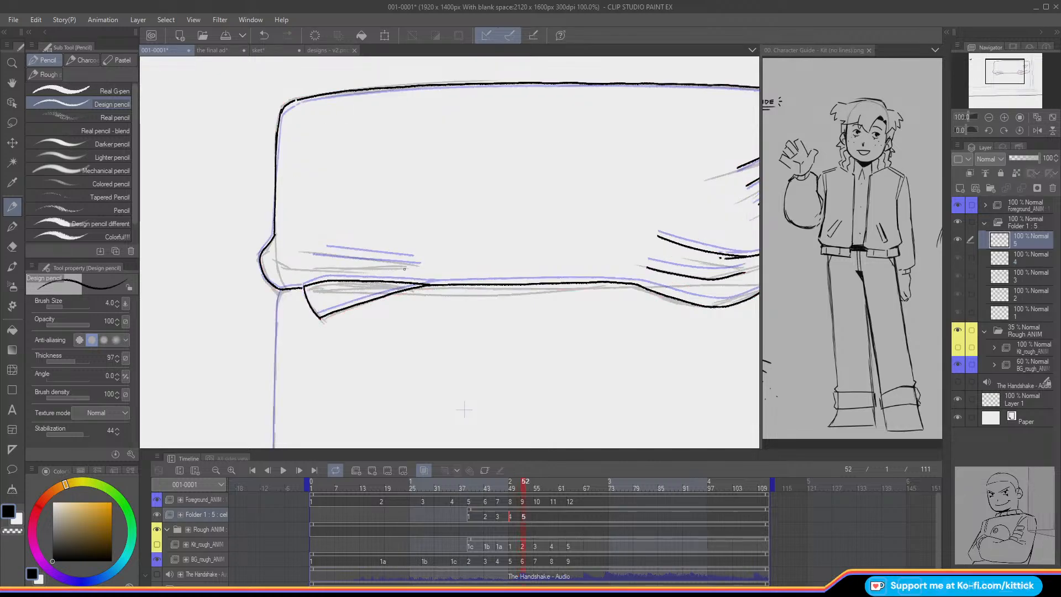
pyautogui.moveTo(419, 269); pyautogui.dragTo(319, 264)
pyautogui.hotkey('ctrl', 'z')
pyautogui.moveTo(419, 269); pyautogui.dragTo(314, 264)
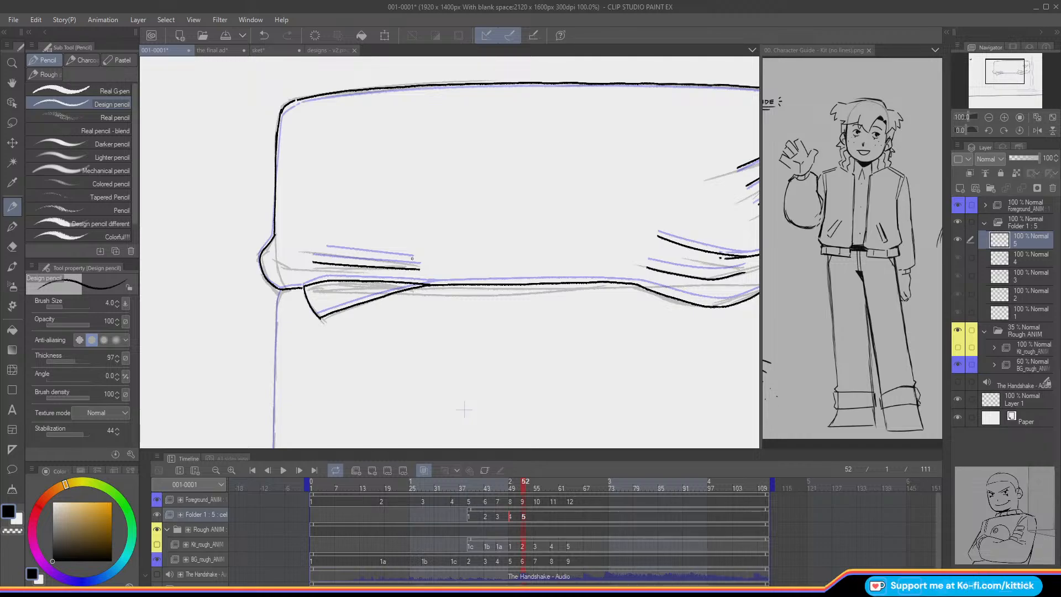
pyautogui.moveTo(411, 258); pyautogui.dragTo(313, 248)
pyautogui.press('o')
pyautogui.press('Left')
pyautogui.press('Right')
pyautogui.press('Left')
pyautogui.press('Right')
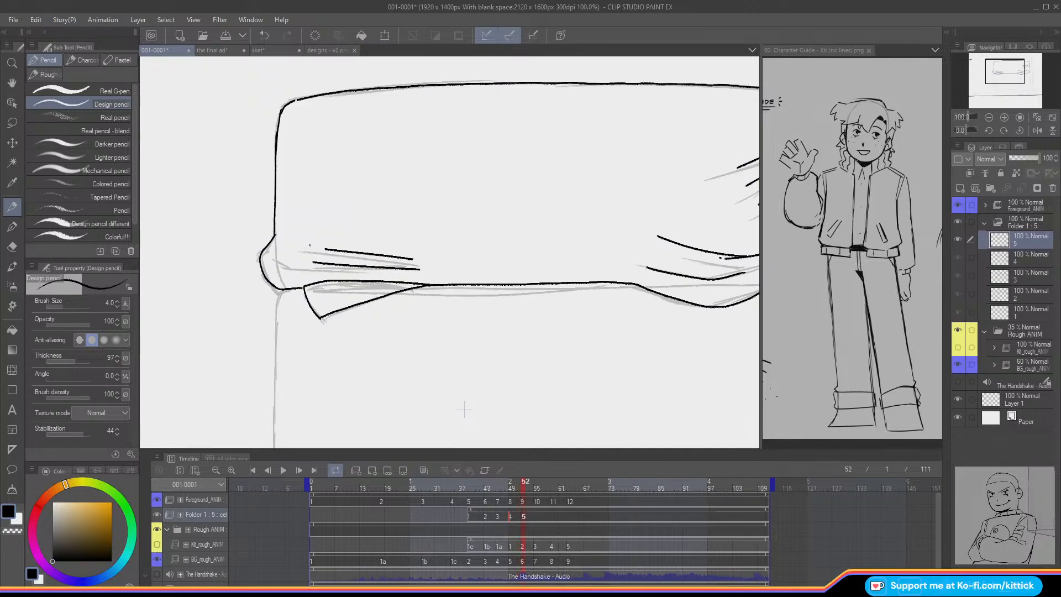
# Step: Ink the seam's right end and the notch where the lower cushion's right side begins on cel 5, with onion skin on
pyautogui.click(991, 117)
pyautogui.moveTo(991, 82); pyautogui.dragTo(994, 89)
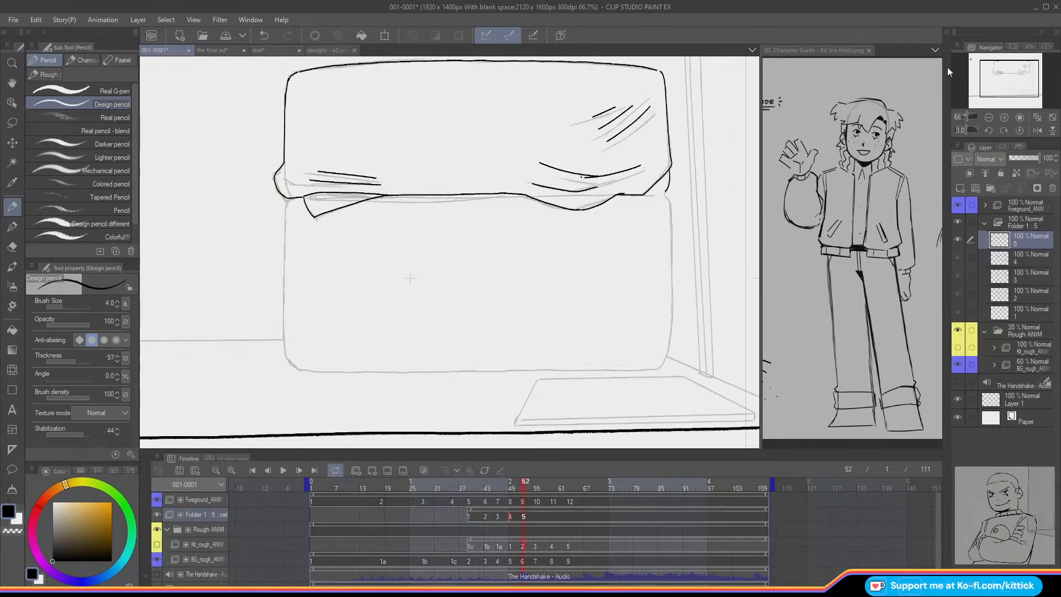
pyautogui.click(1004, 117)
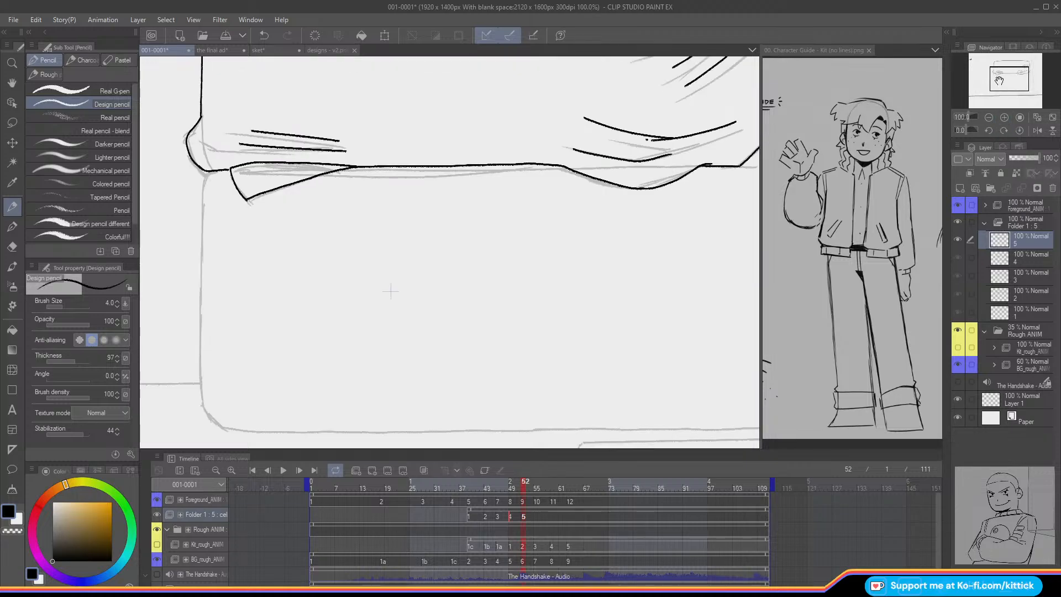
pyautogui.moveTo(999, 82); pyautogui.dragTo(1015, 77)
pyautogui.press('Left')
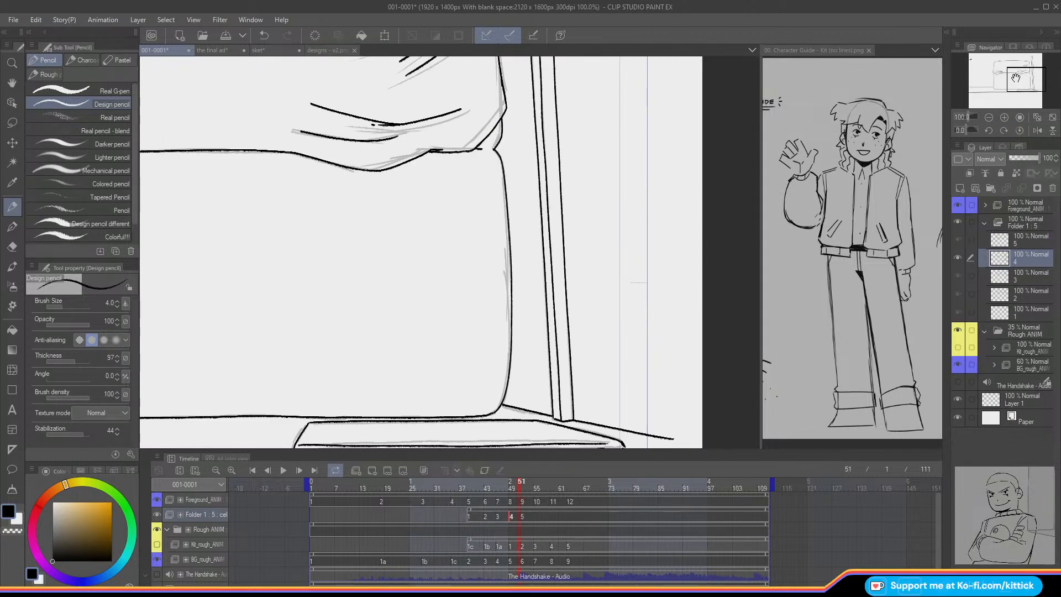
pyautogui.press('Right')
pyautogui.press('o')
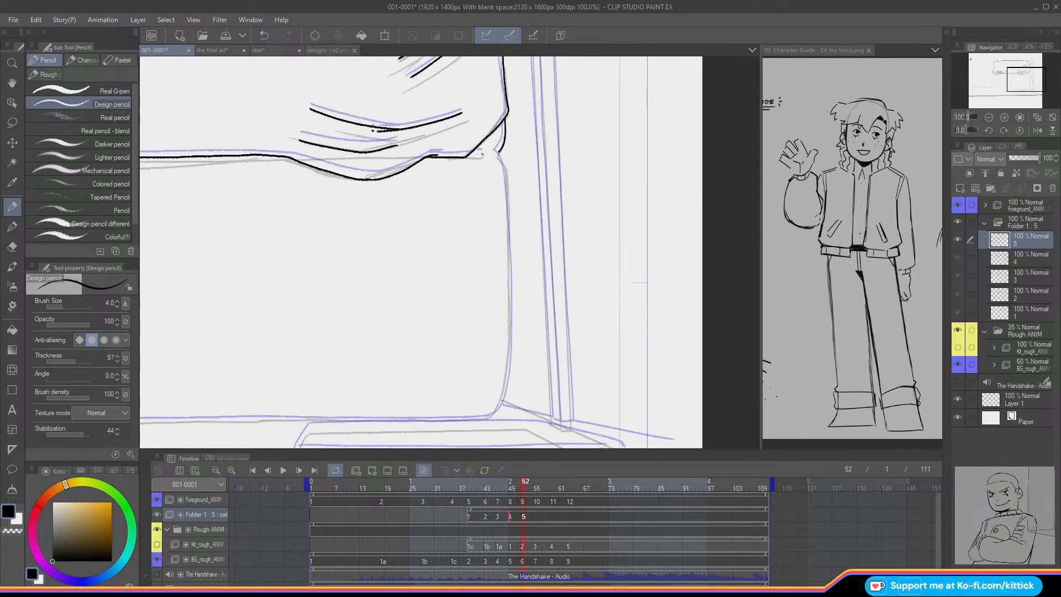
pyautogui.moveTo(483, 154); pyautogui.dragTo(450, 156)
pyautogui.hotkey('ctrl', 'z')
pyautogui.moveTo(499, 153)
pyautogui.mouseDown()
pyautogui.moveTo(508, 178)
pyautogui.moveTo(501, 155)
pyautogui.moveTo(508, 208)
pyautogui.mouseUp()
pyautogui.hotkey('ctrl', 'z')
pyautogui.hotkey('ctrl', 'z')
pyautogui.moveTo(506, 172); pyautogui.dragTo(510, 271)
pyautogui.hotkey('ctrl', 'z')
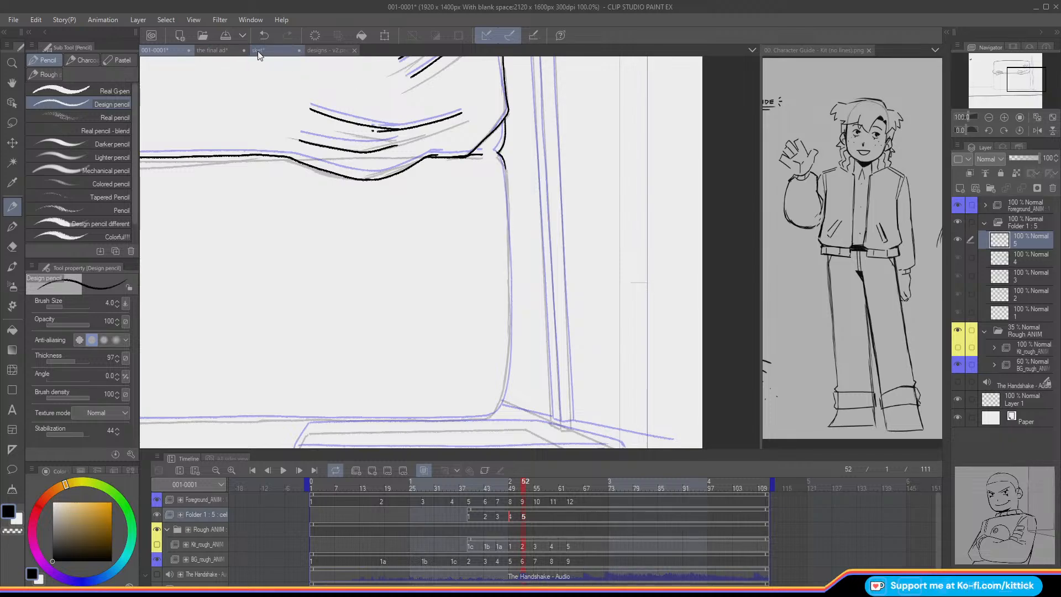
# Step: On the sket canvas, set the pencil's stabilization to 8 and add a new layer above Layer 12 for another doodle
pyautogui.click(258, 52)
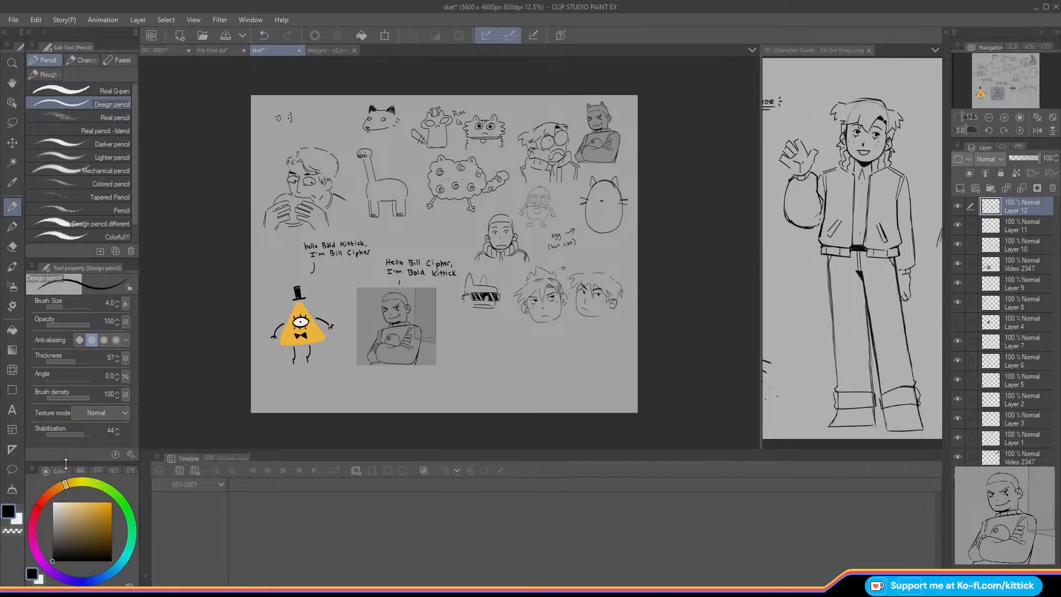
pyautogui.click(73, 434)
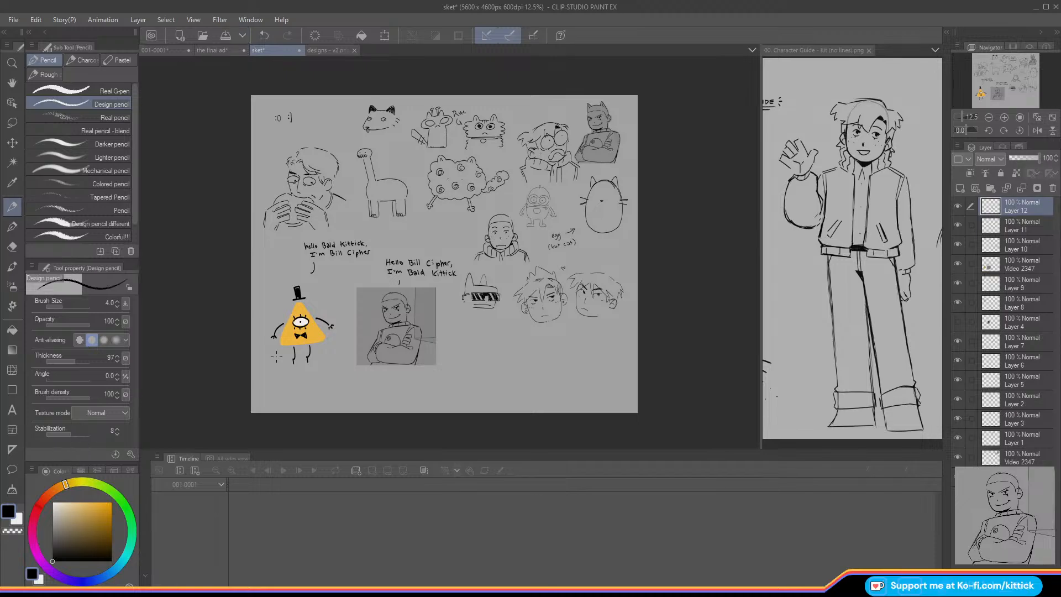
pyautogui.click(959, 191)
pyautogui.tripleClick(1004, 118)
pyautogui.moveTo(1007, 81)
pyautogui.mouseDown()
pyautogui.moveTo(1023, 101)
pyautogui.moveTo(1008, 99)
pyautogui.mouseUp()
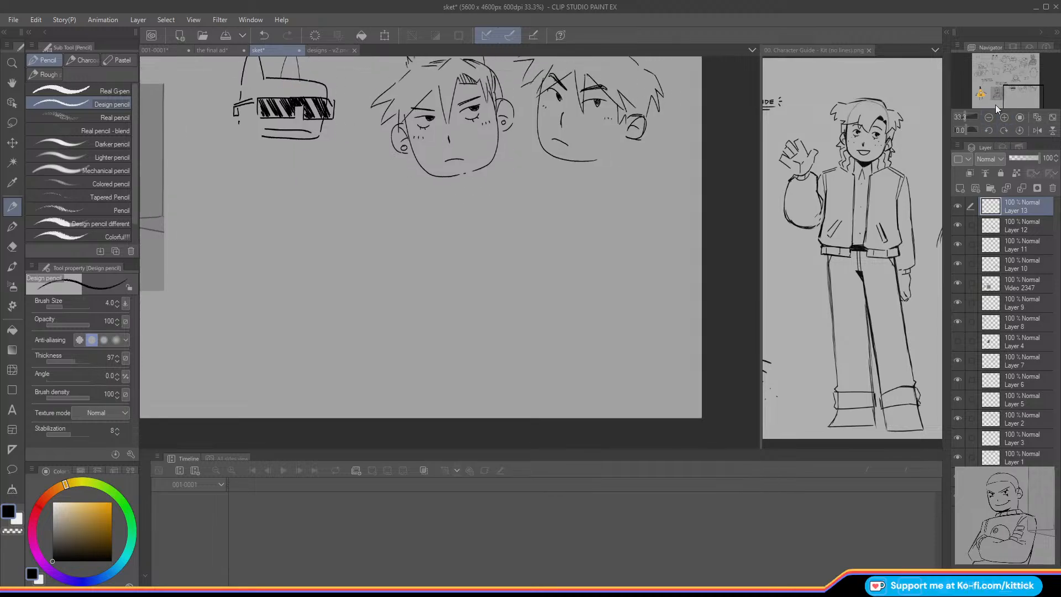
pyautogui.moveTo(596, 208); pyautogui.dragTo(540, 217)
pyautogui.hotkey('ctrl', 'z')
pyautogui.moveTo(1029, 88); pyautogui.dragTo(1010, 98)
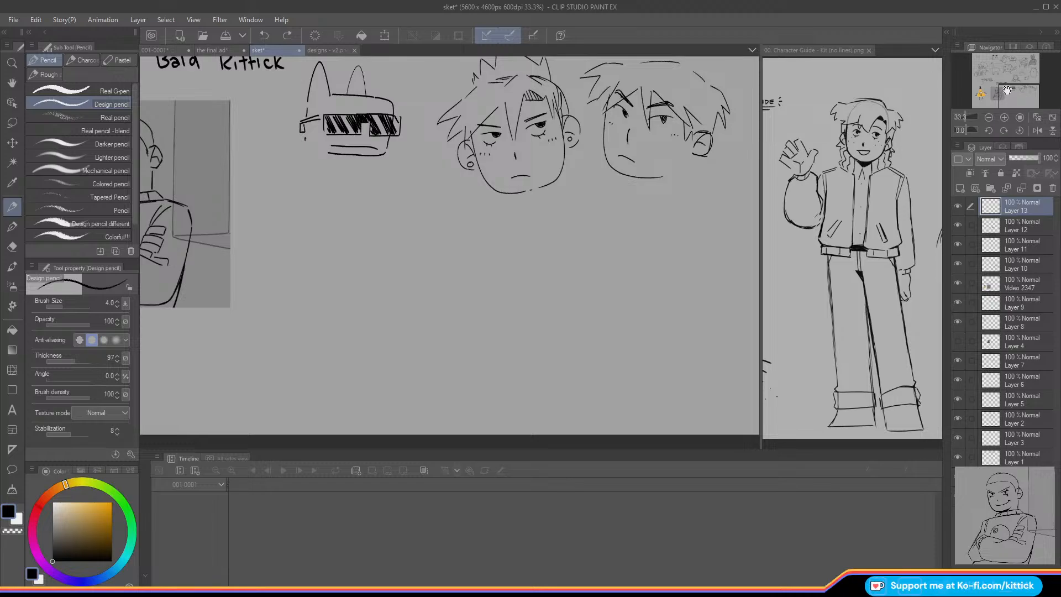
# Step: Back on the 001-0001 animation, ink the lower cushion's right side and rounded bottom-right corner on cel 5
pyautogui.click(167, 48)
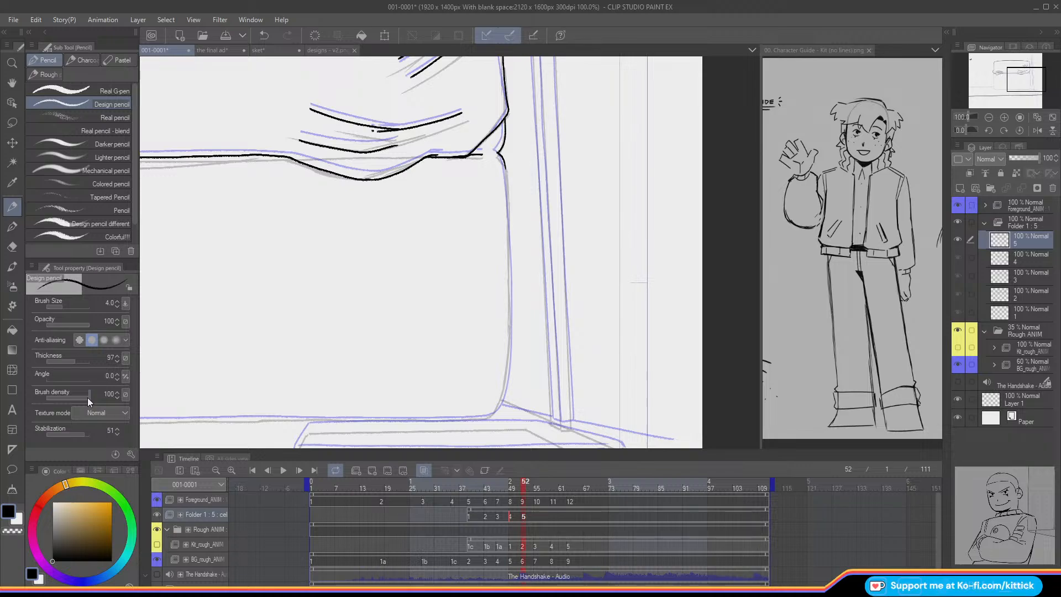
pyautogui.press('Left')
pyautogui.press('Right')
pyautogui.moveTo(507, 178); pyautogui.dragTo(508, 315)
pyautogui.hotkey('ctrl', 'z')
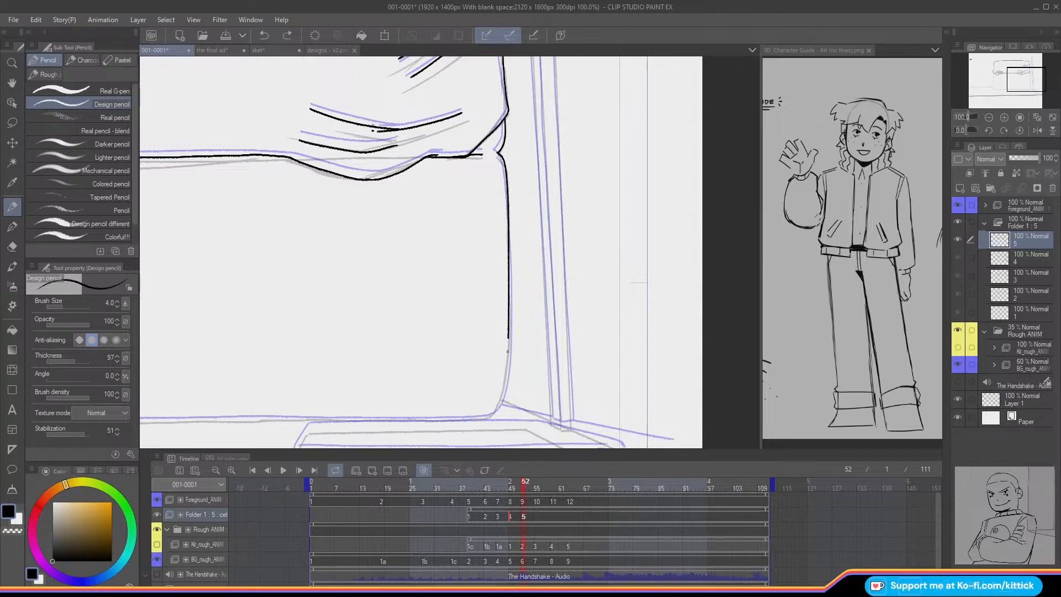
pyautogui.moveTo(504, 385); pyautogui.dragTo(486, 419)
pyautogui.hotkey('ctrl', 'z')
# Step: Ink the lower cushion's left side and rounded bottom-left corner on cel 5, following the rough lines
pyautogui.moveTo(1006, 93); pyautogui.dragTo(992, 84)
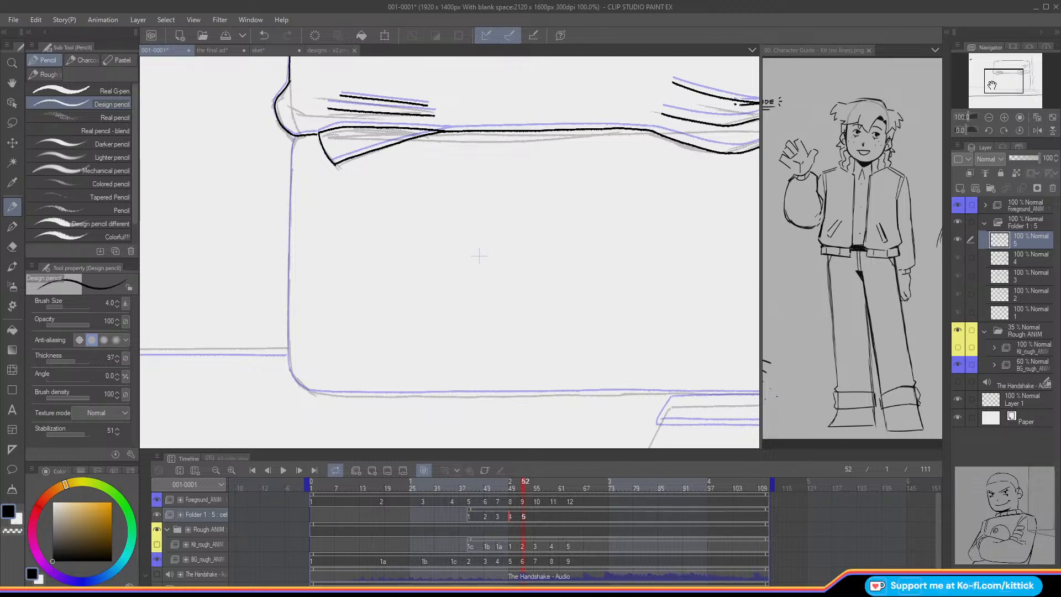
pyautogui.moveTo(986, 84); pyautogui.dragTo(973, 75)
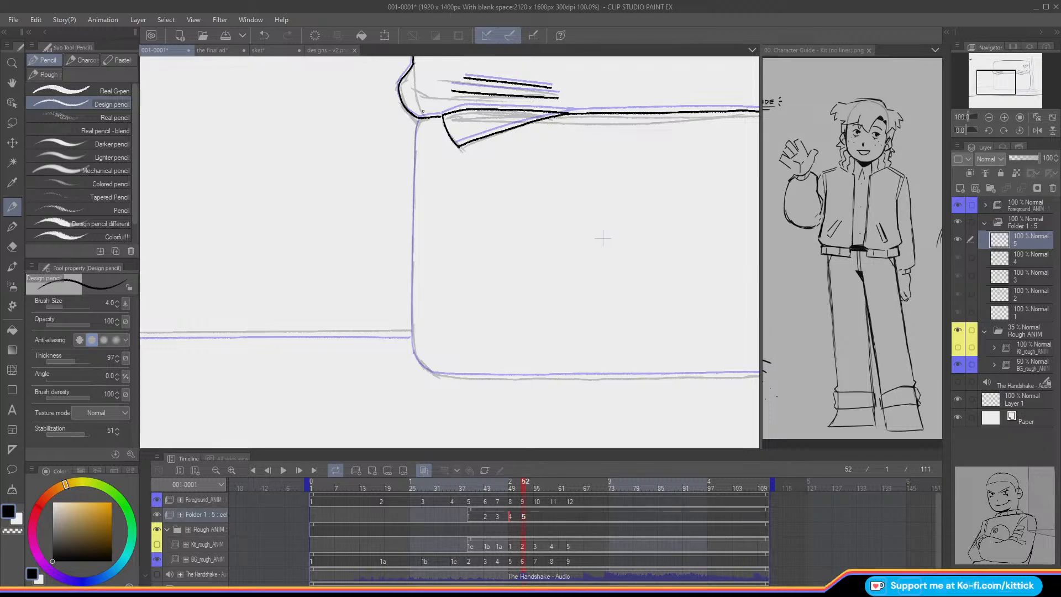
pyautogui.hotkey('ctrl', 'z')
pyautogui.hotkey('ctrl', 'y')
pyautogui.moveTo(424, 118); pyautogui.dragTo(413, 255)
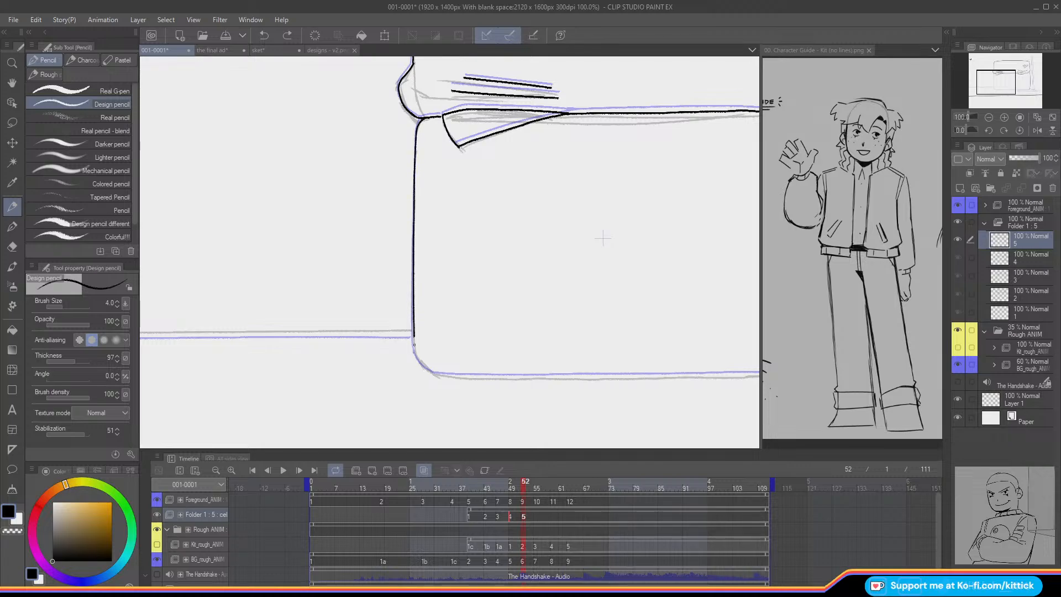
pyautogui.moveTo(413, 345); pyautogui.dragTo(415, 354)
pyautogui.moveTo(414, 353); pyautogui.dragTo(436, 374)
pyautogui.hotkey('ctrl', 'z')
# Step: Start inking the lower cushion's bottom edge from its bottom-left corner on cel 5 and choose the Hard eraser
pyautogui.moveTo(991, 92); pyautogui.dragTo(1003, 95)
pyautogui.moveTo(408, 185); pyautogui.dragTo(346, 193)
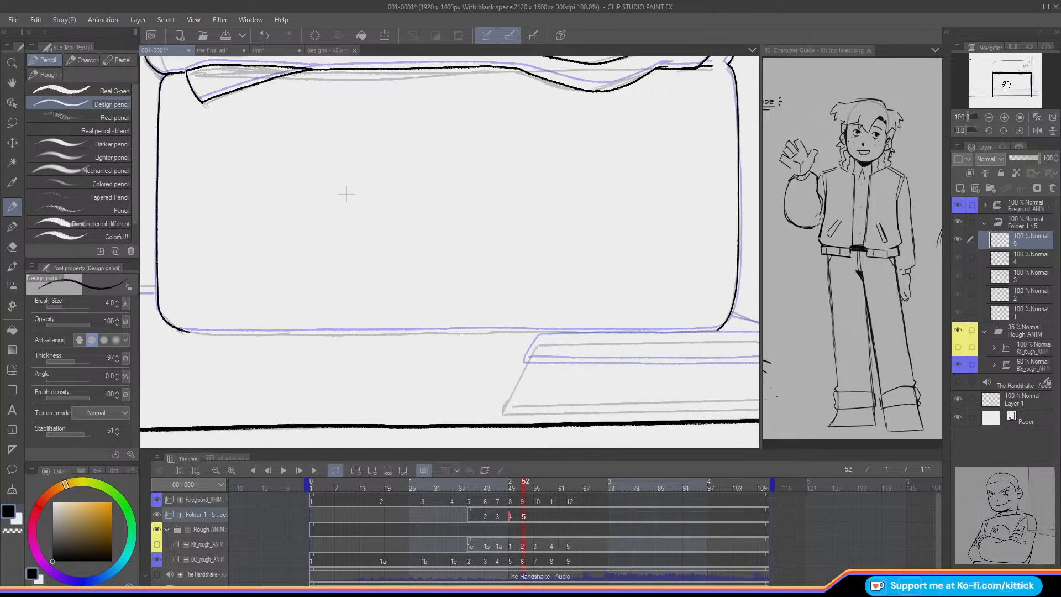
pyautogui.moveTo(205, 332)
pyautogui.mouseDown()
pyautogui.moveTo(295, 337)
pyautogui.moveTo(280, 339)
pyautogui.mouseUp()
pyautogui.click(12, 246)
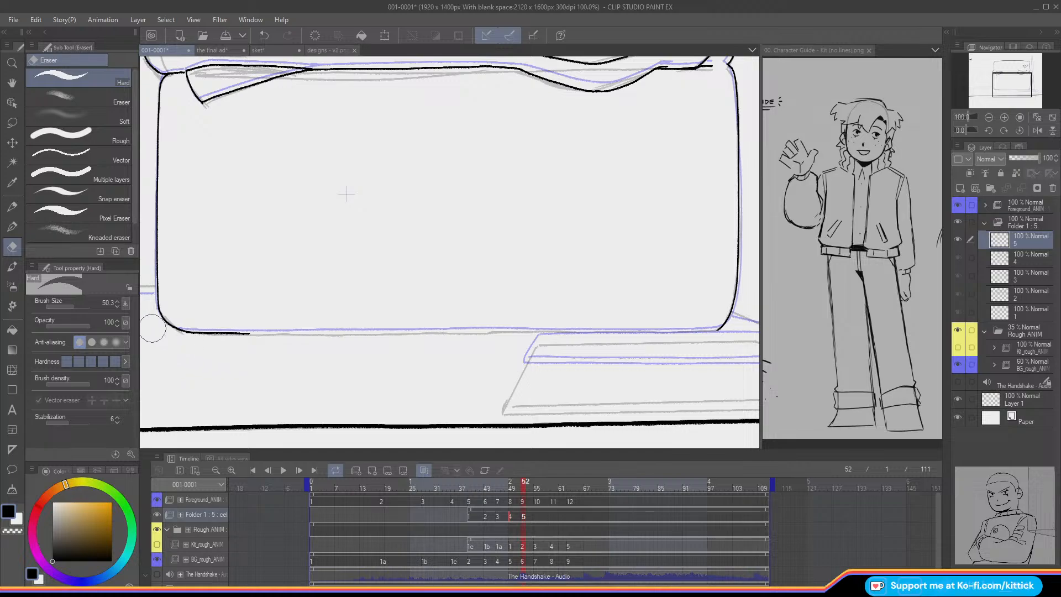
# Step: On the sket canvas, set the Design pencil's size to 8 and sketch a face outline with closed eyes, brows and ear below the existing heads
pyautogui.click(259, 50)
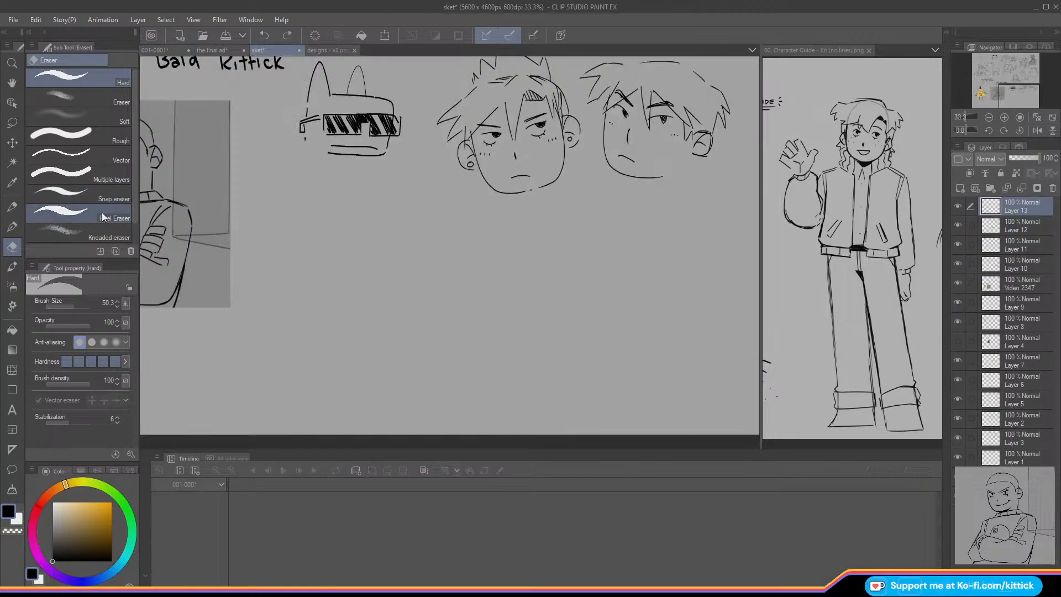
pyautogui.click(12, 208)
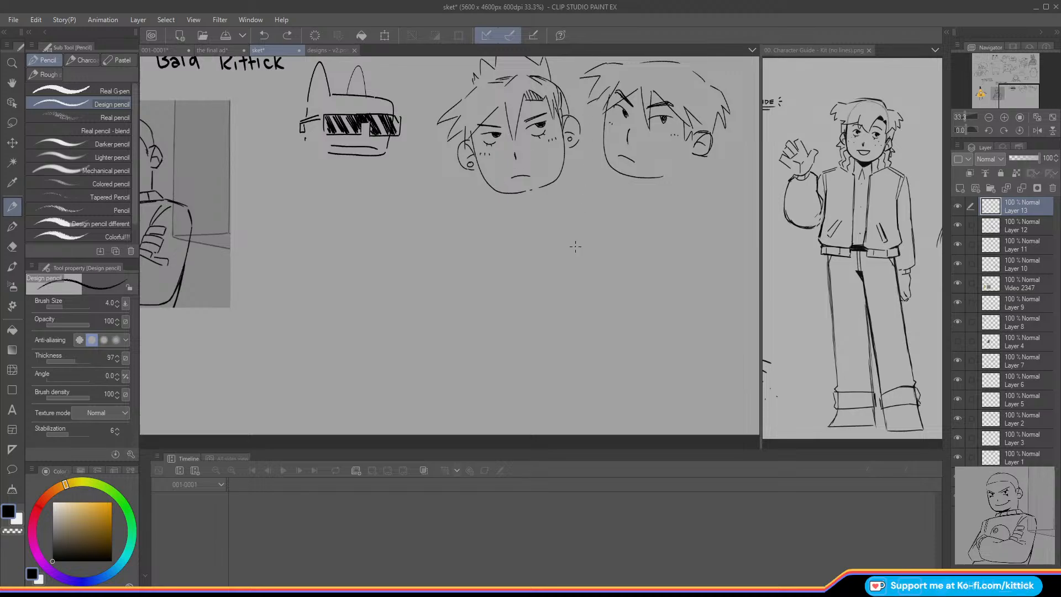
pyautogui.moveTo(558, 242); pyautogui.dragTo(614, 319)
pyautogui.hotkey('ctrl', 'z')
pyautogui.click(118, 300)
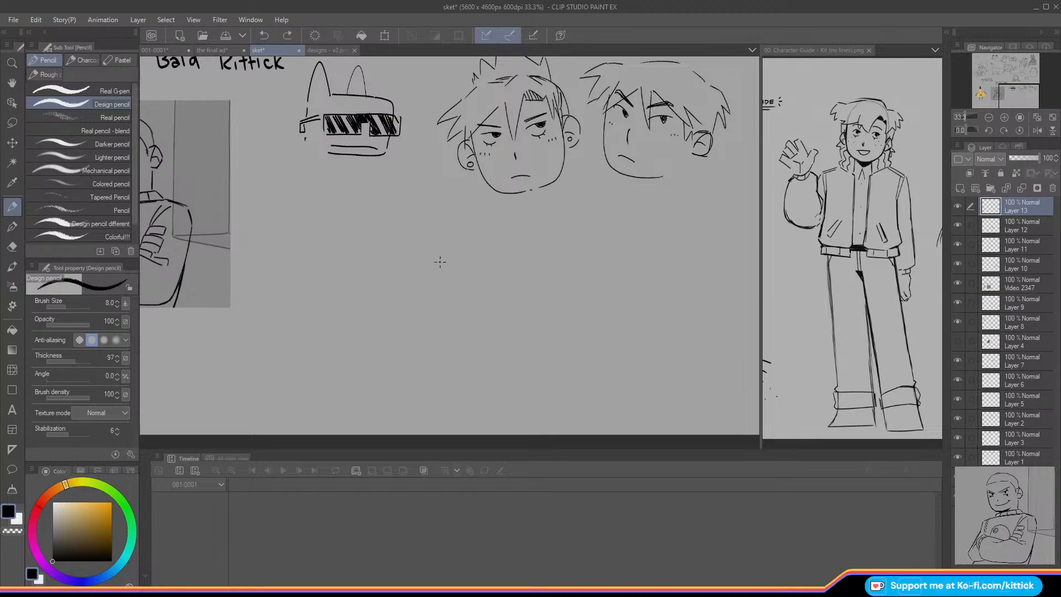
pyautogui.moveTo(579, 238); pyautogui.dragTo(630, 312)
pyautogui.moveTo(607, 256)
pyautogui.mouseDown()
pyautogui.moveTo(621, 235)
pyautogui.moveTo(607, 243)
pyautogui.moveTo(623, 238)
pyautogui.moveTo(593, 237)
pyautogui.mouseUp()
pyautogui.moveTo(648, 270)
pyautogui.mouseDown()
pyautogui.moveTo(663, 265)
pyautogui.moveTo(655, 286)
pyautogui.moveTo(651, 278)
pyautogui.mouseUp()
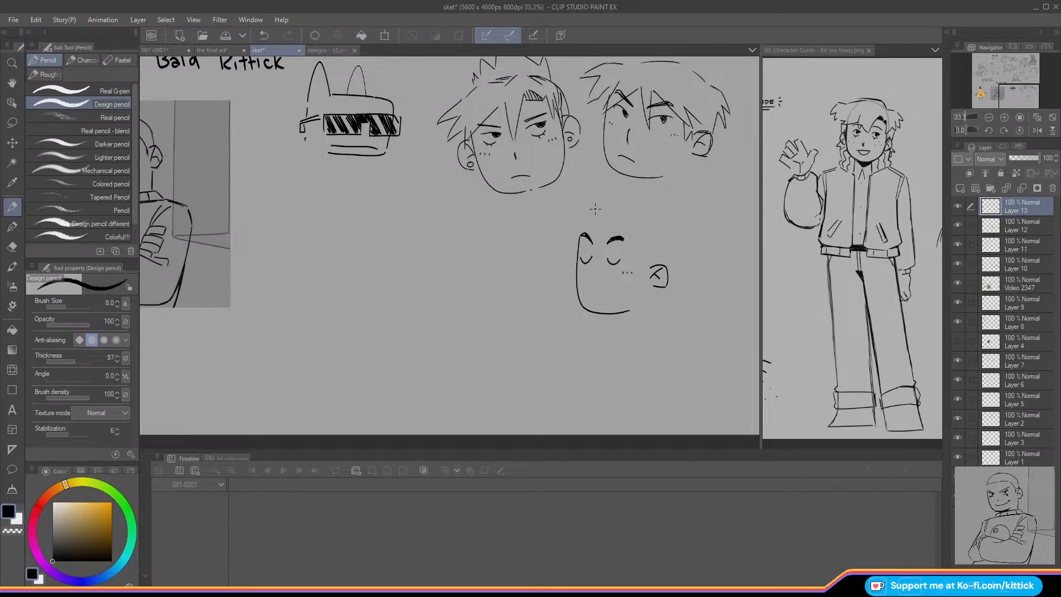
# Step: Sketch the spiky fringe, sideburn and outer hair contour around the closed-eyed face
pyautogui.moveTo(600, 229); pyautogui.dragTo(612, 257)
pyautogui.moveTo(610, 229)
pyautogui.mouseDown()
pyautogui.moveTo(612, 252)
pyautogui.moveTo(651, 256)
pyautogui.moveTo(639, 256)
pyautogui.moveTo(652, 276)
pyautogui.mouseUp()
pyautogui.moveTo(575, 253)
pyautogui.mouseDown()
pyautogui.moveTo(584, 234)
pyautogui.moveTo(567, 247)
pyautogui.moveTo(567, 236)
pyautogui.moveTo(595, 282)
pyautogui.mouseUp()
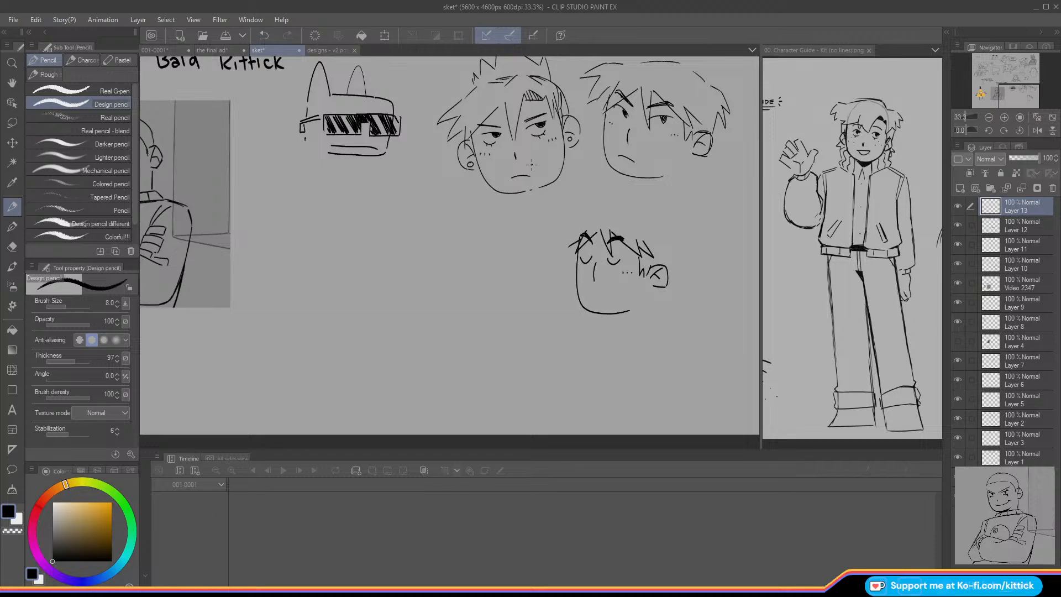
pyautogui.hotkey('ctrl', 'z')
pyautogui.moveTo(651, 221)
pyautogui.mouseDown()
pyautogui.moveTo(569, 216)
pyautogui.moveTo(551, 226)
pyautogui.moveTo(569, 228)
pyautogui.moveTo(562, 249)
pyautogui.mouseUp()
pyautogui.moveTo(655, 225)
pyautogui.mouseDown()
pyautogui.moveTo(678, 242)
pyautogui.moveTo(671, 238)
pyautogui.moveTo(665, 261)
pyautogui.mouseUp()
# Step: Sketch a second closed-eyed face opposite the first, with its jaw, brows, fringe strands and an ear with an earring
pyautogui.moveTo(533, 237); pyautogui.dragTo(519, 309)
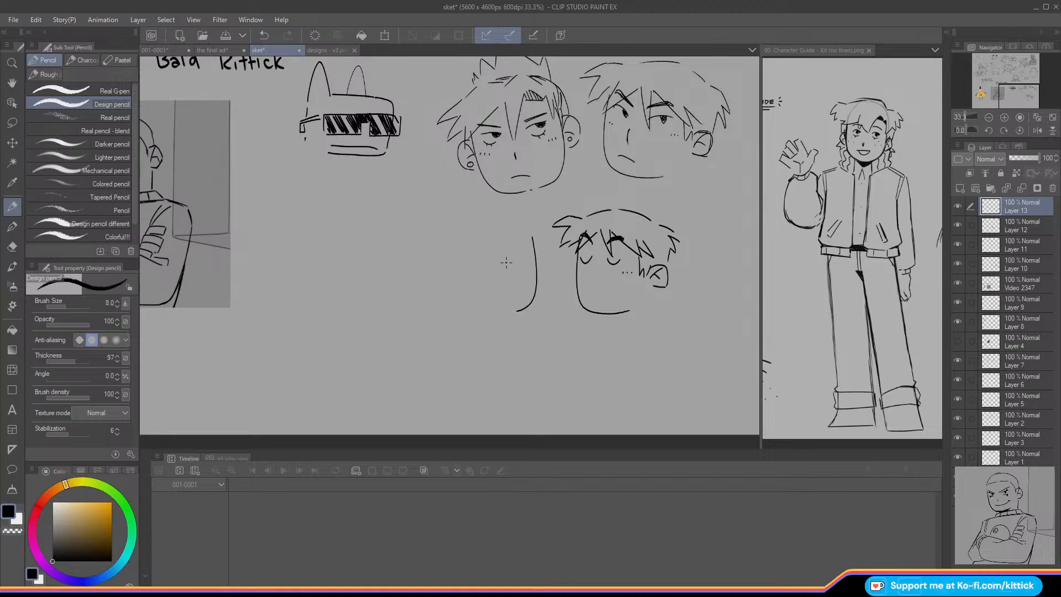
pyautogui.moveTo(524, 255)
pyautogui.mouseDown()
pyautogui.moveTo(527, 264)
pyautogui.moveTo(502, 274)
pyautogui.moveTo(507, 258)
pyautogui.moveTo(504, 269)
pyautogui.mouseUp()
pyautogui.moveTo(483, 250)
pyautogui.mouseDown()
pyautogui.moveTo(487, 237)
pyautogui.moveTo(516, 262)
pyautogui.moveTo(547, 226)
pyautogui.moveTo(486, 246)
pyautogui.moveTo(478, 266)
pyautogui.moveTo(500, 258)
pyautogui.moveTo(492, 250)
pyautogui.moveTo(521, 247)
pyautogui.mouseUp()
pyautogui.hotkey('ctrl', 'z')
pyautogui.moveTo(468, 275)
pyautogui.mouseDown()
pyautogui.moveTo(457, 279)
pyautogui.moveTo(471, 295)
pyautogui.moveTo(462, 289)
pyautogui.mouseUp()
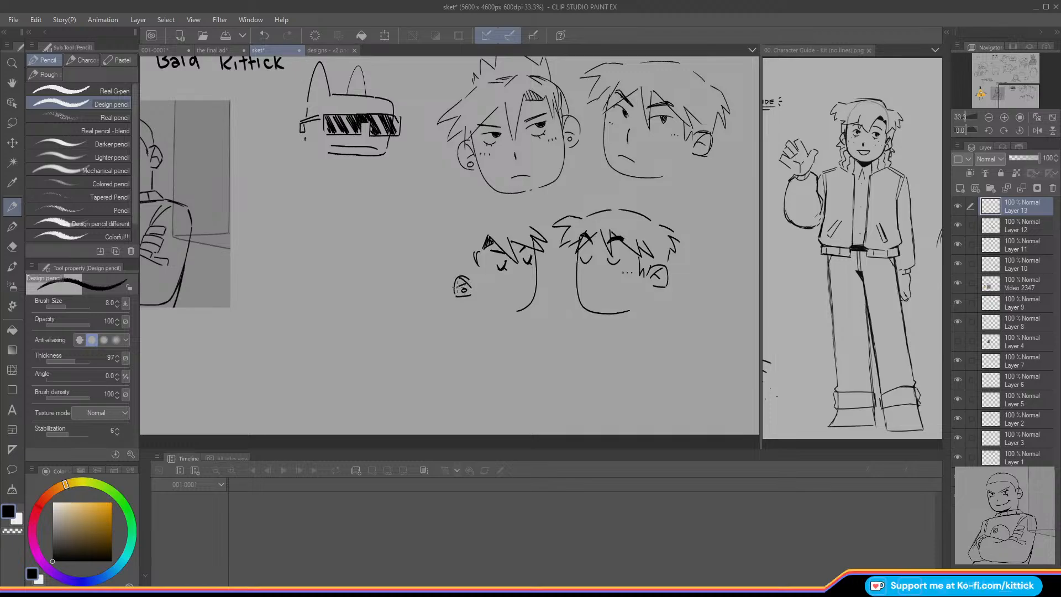
# Step: Sketch the second head's outer hair contour and the spiky tuft at the back
pyautogui.moveTo(480, 229)
pyautogui.mouseDown()
pyautogui.moveTo(488, 216)
pyautogui.moveTo(517, 213)
pyautogui.moveTo(546, 231)
pyautogui.mouseUp()
pyautogui.moveTo(474, 228)
pyautogui.mouseDown()
pyautogui.moveTo(448, 264)
pyautogui.moveTo(473, 281)
pyautogui.moveTo(454, 259)
pyautogui.moveTo(474, 266)
pyautogui.moveTo(443, 250)
pyautogui.moveTo(449, 297)
pyautogui.mouseUp()
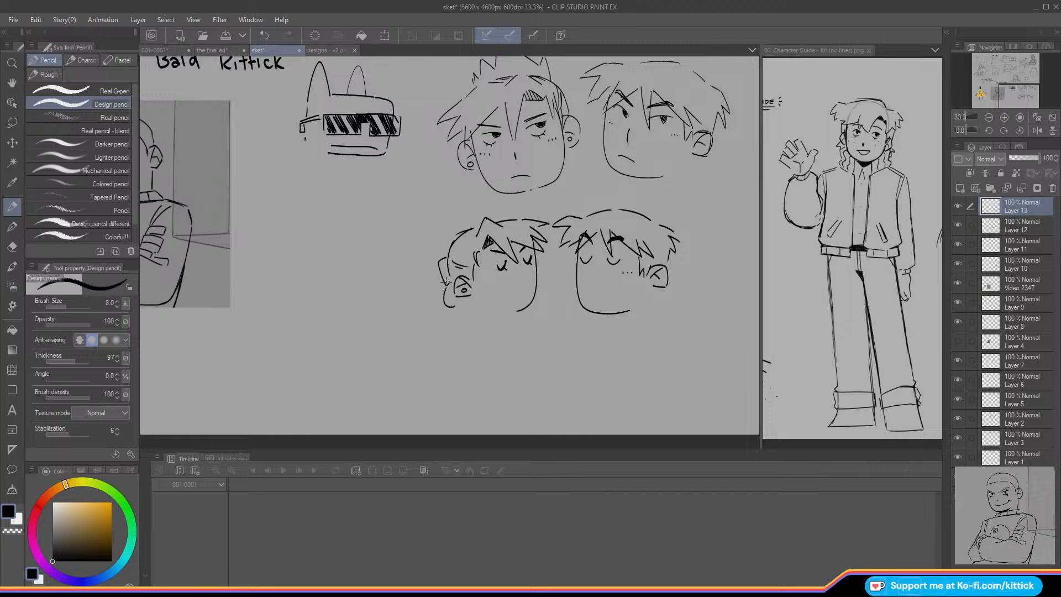
pyautogui.moveTo(437, 261)
pyautogui.mouseDown()
pyautogui.moveTo(440, 217)
pyautogui.moveTo(449, 236)
pyautogui.moveTo(454, 209)
pyautogui.moveTo(471, 223)
pyautogui.mouseUp()
# Step: Sketch two thin sticks between the faces' mouths, meeting at their tips, then return from transparent to black drawing colour
pyautogui.moveTo(596, 283)
pyautogui.mouseDown()
pyautogui.moveTo(553, 279)
pyautogui.moveTo(597, 287)
pyautogui.mouseUp()
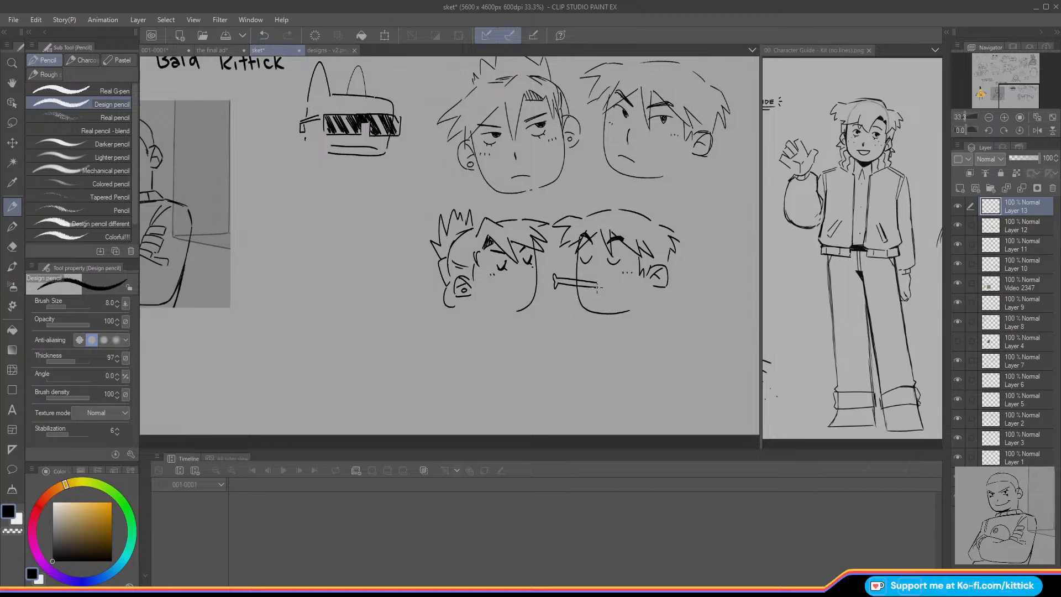
pyautogui.moveTo(521, 280)
pyautogui.mouseDown()
pyautogui.moveTo(552, 274)
pyautogui.moveTo(554, 286)
pyautogui.moveTo(521, 284)
pyautogui.mouseUp()
pyautogui.press('c')
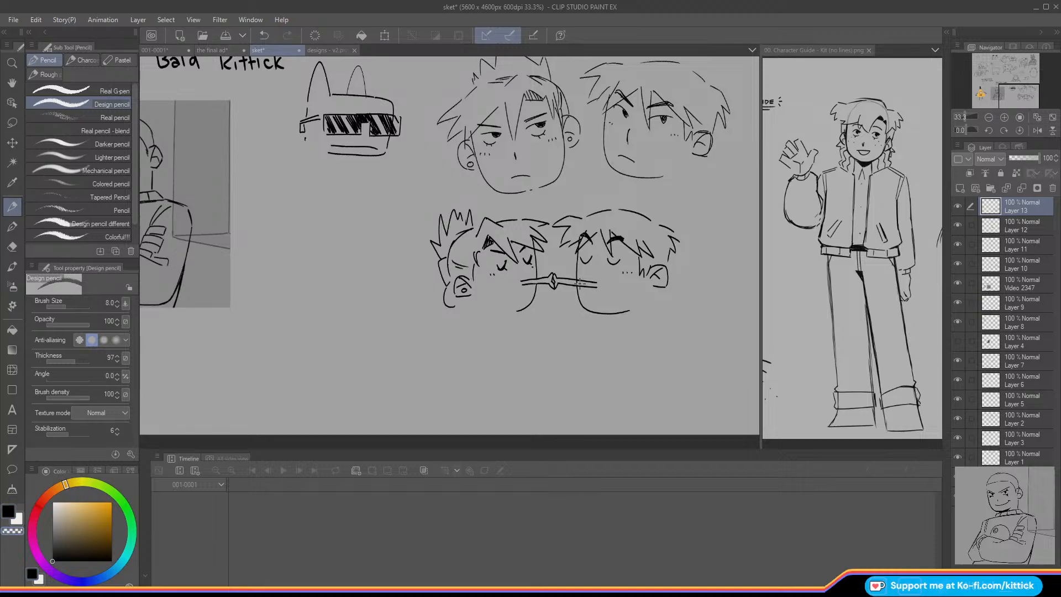
pyautogui.click(16, 510)
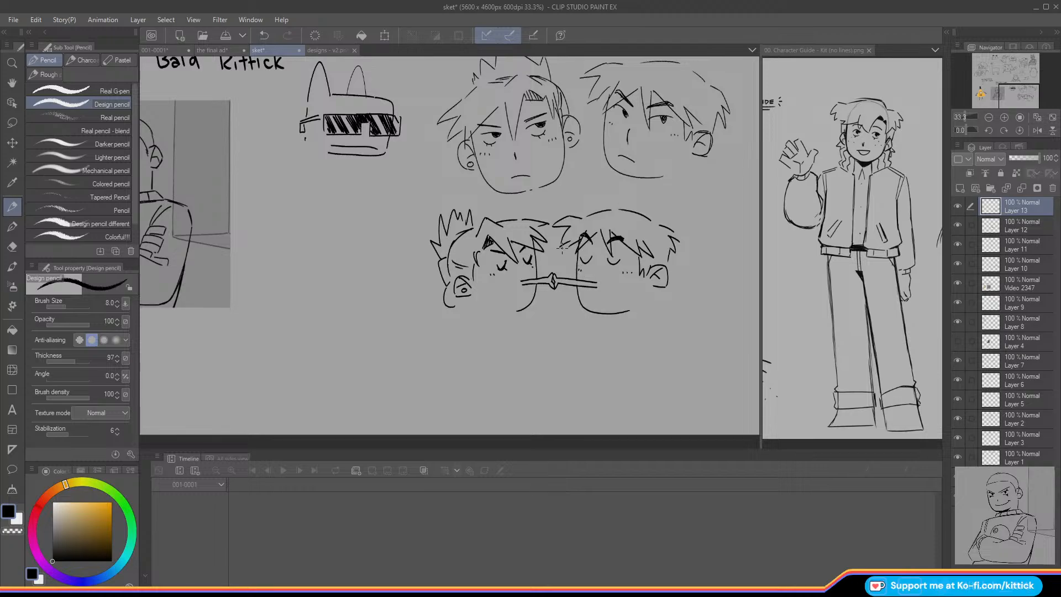
# Step: Sketch a folded collar under the head with the spiky tuft and shade the neck opening black
pyautogui.moveTo(501, 314)
pyautogui.mouseDown()
pyautogui.moveTo(451, 308)
pyautogui.moveTo(446, 330)
pyautogui.mouseUp()
pyautogui.moveTo(504, 311)
pyautogui.mouseDown()
pyautogui.moveTo(507, 334)
pyautogui.moveTo(500, 319)
pyautogui.moveTo(499, 331)
pyautogui.moveTo(459, 332)
pyautogui.moveTo(482, 323)
pyautogui.moveTo(493, 332)
pyautogui.moveTo(446, 322)
pyautogui.mouseUp()
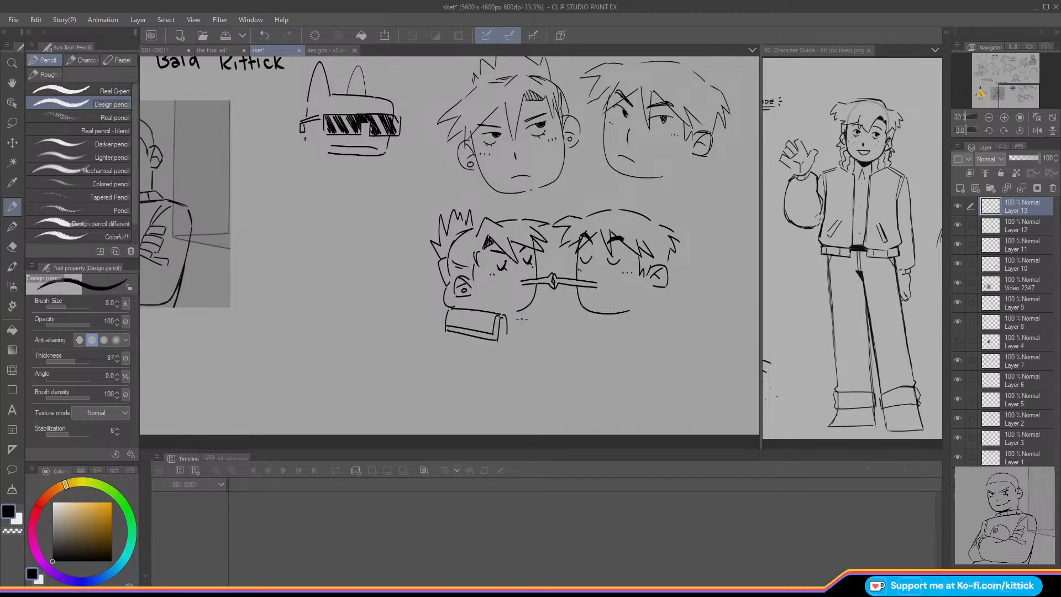
pyautogui.moveTo(519, 310)
pyautogui.mouseDown()
pyautogui.moveTo(521, 334)
pyautogui.moveTo(534, 331)
pyautogui.moveTo(503, 316)
pyautogui.moveTo(511, 326)
pyautogui.mouseUp()
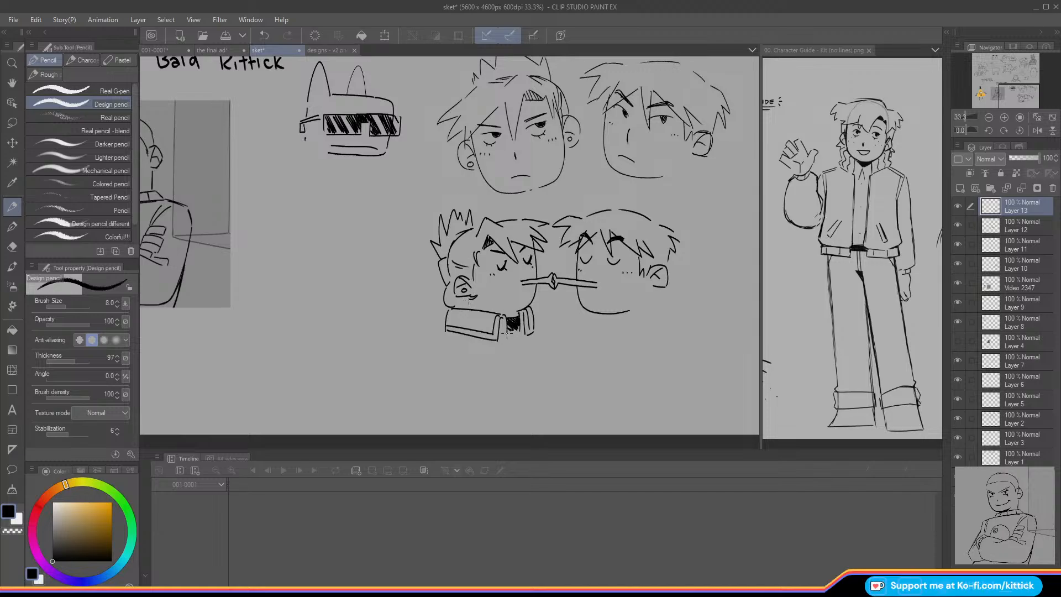
pyautogui.moveTo(507, 333); pyautogui.dragTo(519, 328)
# Step: Sketch the matching collar and neck lines under the other closed-eyed head, and switch to the final ad canvas
pyautogui.moveTo(606, 318)
pyautogui.mouseDown()
pyautogui.moveTo(613, 343)
pyautogui.moveTo(663, 334)
pyautogui.moveTo(615, 315)
pyautogui.moveTo(619, 334)
pyautogui.moveTo(658, 332)
pyautogui.mouseUp()
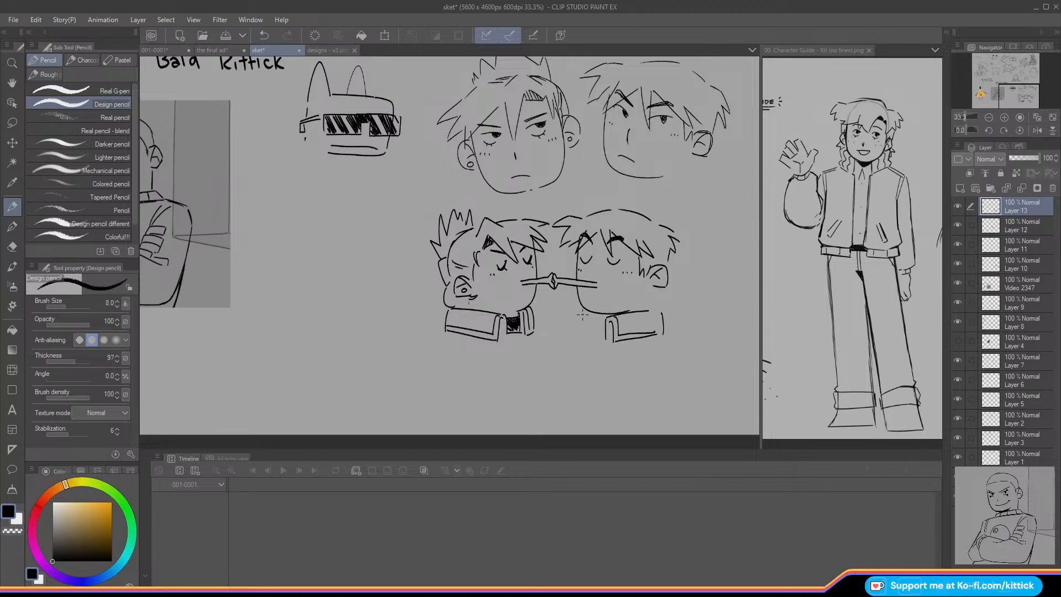
pyautogui.moveTo(589, 322)
pyautogui.mouseDown()
pyautogui.moveTo(590, 339)
pyautogui.moveTo(572, 333)
pyautogui.moveTo(603, 347)
pyautogui.mouseUp()
pyautogui.moveTo(592, 344); pyautogui.dragTo(611, 341)
pyautogui.moveTo(655, 287)
pyautogui.mouseDown()
pyautogui.moveTo(666, 298)
pyautogui.moveTo(651, 309)
pyautogui.mouseUp()
pyautogui.click(212, 51)
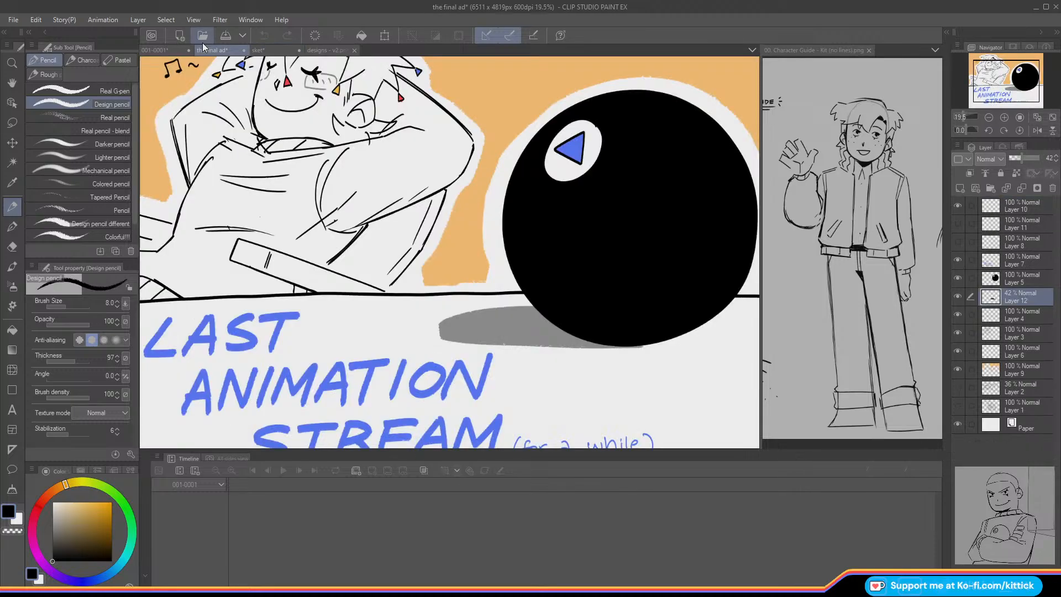
# Step: Switch to the 001-0001 animation, set the Design pencil's brush size to 4, and finish inking the box's bottom edge on cel 5
pyautogui.click(152, 50)
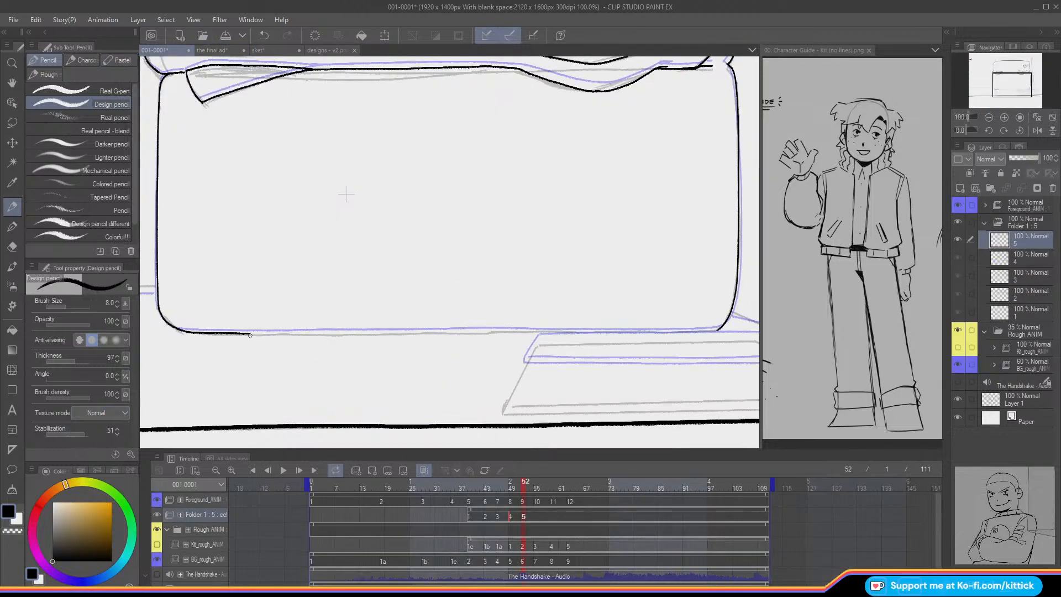
pyautogui.click(116, 305)
pyautogui.click(116, 305)
pyautogui.click(116, 305)
pyautogui.click(116, 305)
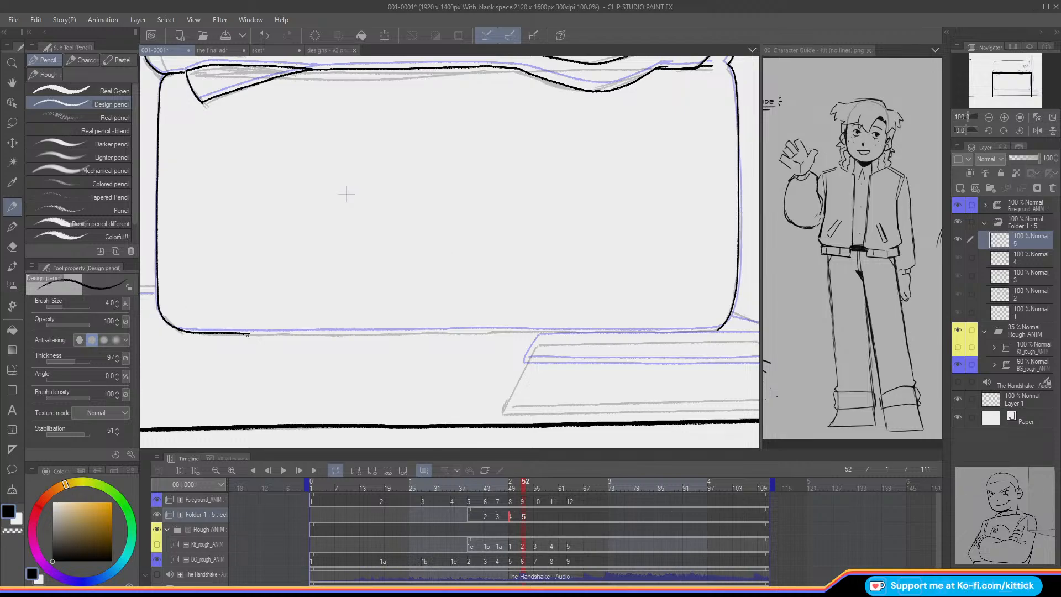
pyautogui.moveTo(248, 333); pyautogui.dragTo(534, 331)
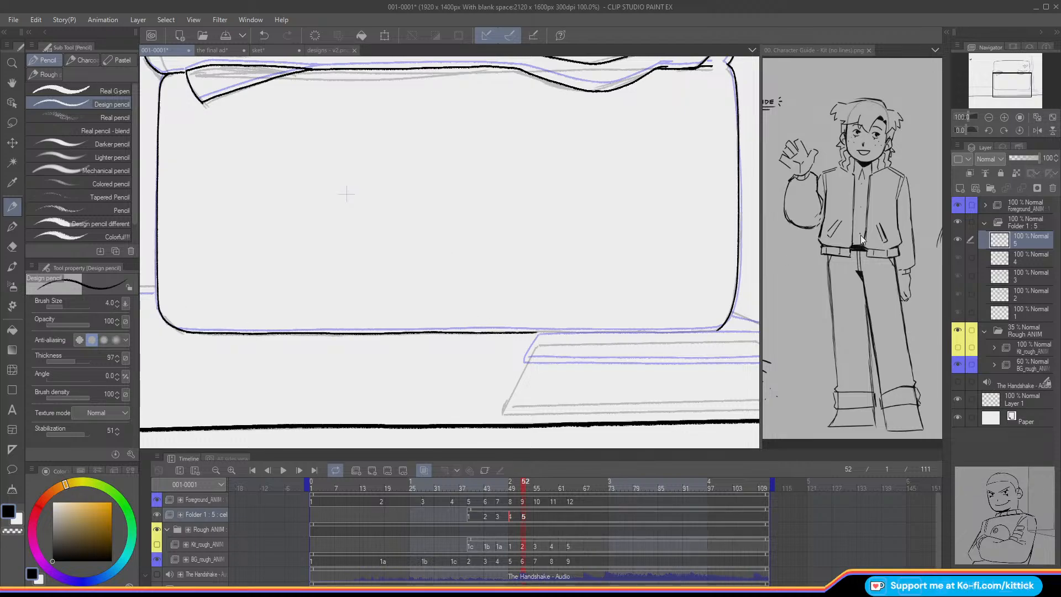
pyautogui.click(1037, 130)
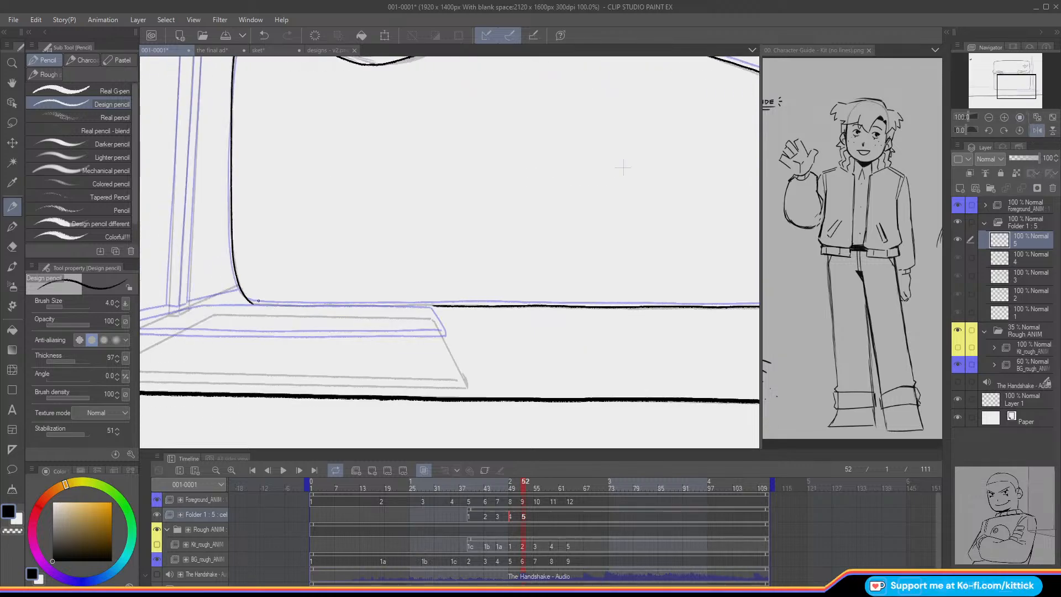
pyautogui.moveTo(258, 302); pyautogui.dragTo(441, 305)
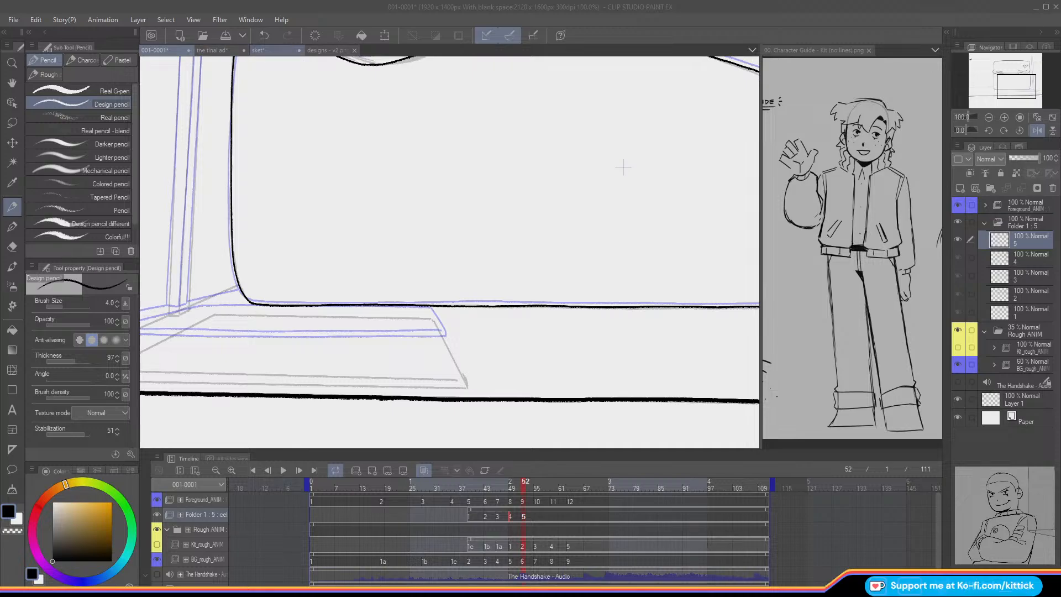
# Step: On a new layer in the sket canvas, draw a round cartoon head with ears beside the goggled cat, using stabilization 7
pyautogui.click(258, 51)
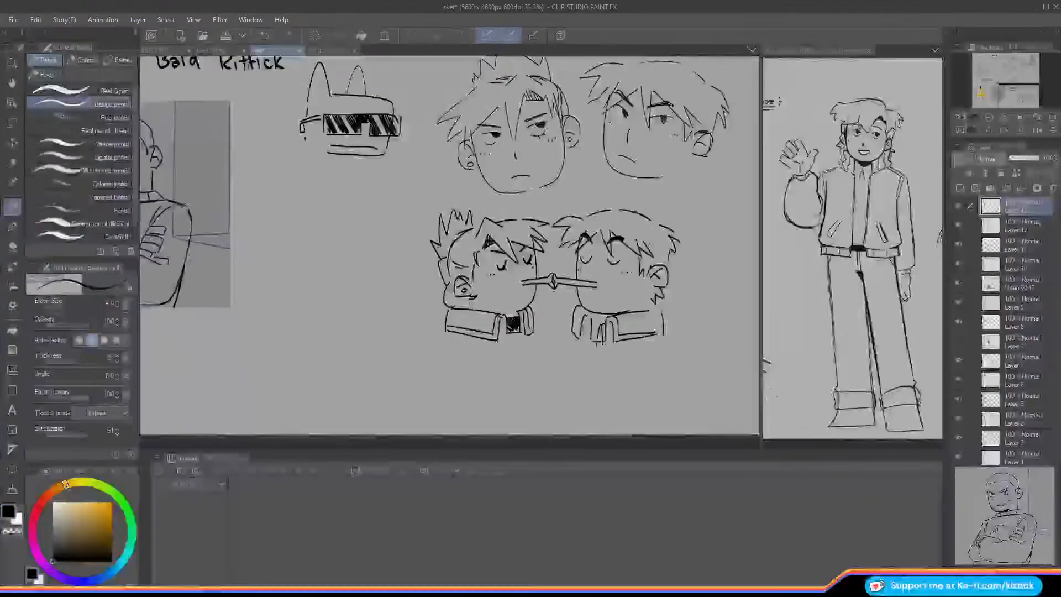
pyautogui.click(959, 188)
pyautogui.moveTo(995, 71); pyautogui.dragTo(981, 70)
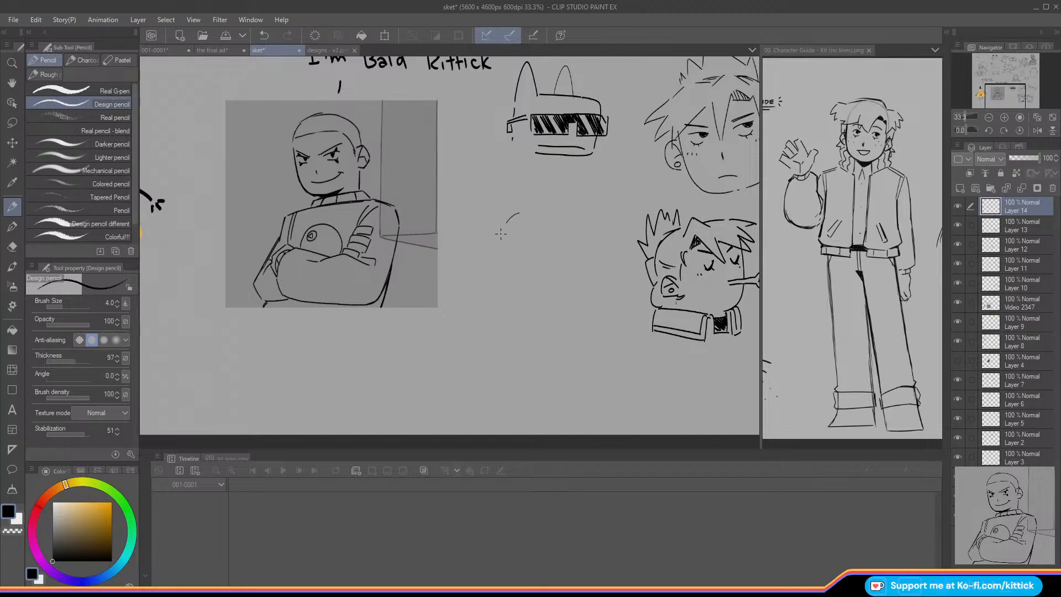
pyautogui.moveTo(500, 233)
pyautogui.mouseDown()
pyautogui.moveTo(533, 291)
pyautogui.moveTo(576, 272)
pyautogui.moveTo(573, 222)
pyautogui.moveTo(525, 210)
pyautogui.mouseUp()
pyautogui.moveTo(75, 433); pyautogui.dragTo(69, 434)
pyautogui.moveTo(487, 250); pyautogui.dragTo(497, 263)
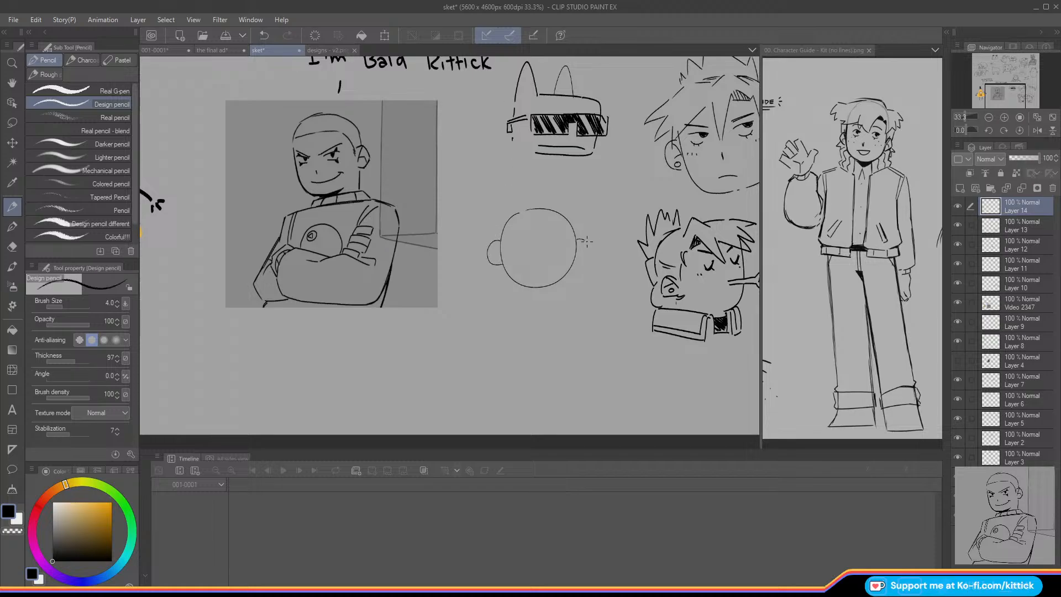
pyautogui.moveTo(586, 241)
pyautogui.mouseDown()
pyautogui.moveTo(578, 260)
pyautogui.moveTo(538, 236)
pyautogui.moveTo(551, 231)
pyautogui.moveTo(526, 238)
pyautogui.moveTo(536, 248)
pyautogui.moveTo(547, 231)
pyautogui.moveTo(524, 250)
pyautogui.moveTo(530, 232)
pyautogui.mouseUp()
# Step: Rework the face inside the round head with two dotted circle eyes, an oval nose and a wide downturned mouth
pyautogui.hotkey('ctrl', 'z')
pyautogui.hotkey('ctrl', 'z')
pyautogui.hotkey('ctrl', 'z')
pyautogui.hotkey('ctrl', 'z')
pyautogui.hotkey('ctrl', 'z')
pyautogui.moveTo(536, 250)
pyautogui.mouseDown()
pyautogui.moveTo(533, 266)
pyautogui.moveTo(536, 250)
pyautogui.mouseUp()
pyautogui.moveTo(515, 283)
pyautogui.mouseDown()
pyautogui.moveTo(558, 290)
pyautogui.moveTo(509, 292)
pyautogui.mouseUp()
pyautogui.hotkey('ctrl', 'z')
pyautogui.hotkey('ctrl', 'z')
pyautogui.hotkey('ctrl', 'z')
pyautogui.hotkey('ctrl', 'z')
pyautogui.moveTo(561, 275); pyautogui.dragTo(514, 278)
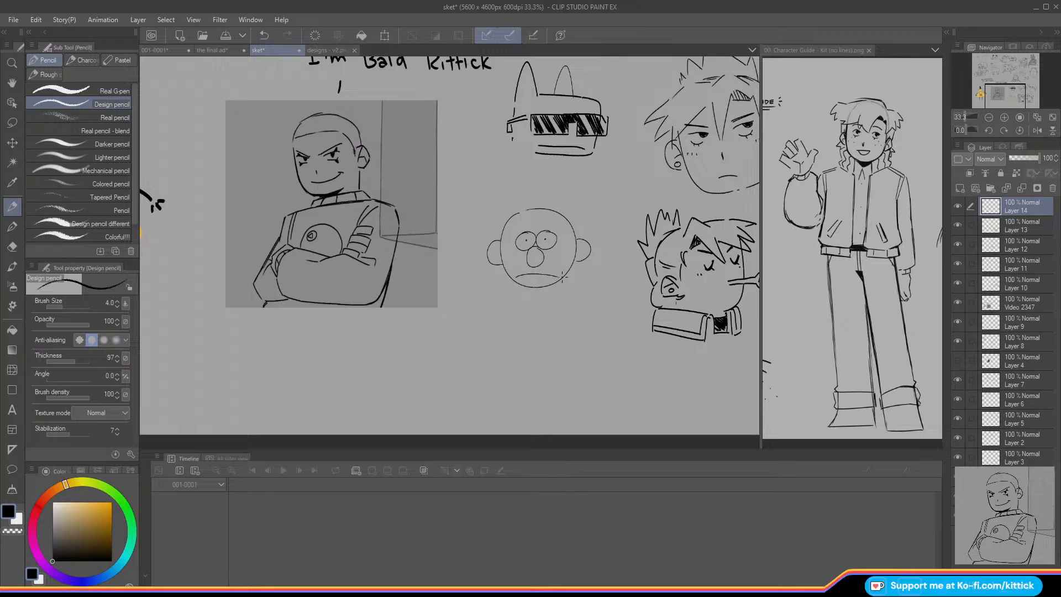
# Step: Draw spiky tufts of hair on top of the round cartoon head
pyautogui.moveTo(529, 209); pyautogui.dragTo(500, 195)
pyautogui.moveTo(519, 213)
pyautogui.mouseDown()
pyautogui.moveTo(501, 201)
pyautogui.moveTo(508, 221)
pyautogui.moveTo(546, 183)
pyautogui.mouseUp()
pyautogui.moveTo(541, 206)
pyautogui.mouseDown()
pyautogui.moveTo(524, 193)
pyautogui.moveTo(572, 198)
pyautogui.mouseUp()
pyautogui.moveTo(551, 209)
pyautogui.mouseDown()
pyautogui.moveTo(571, 204)
pyautogui.moveTo(573, 218)
pyautogui.mouseUp()
pyautogui.moveTo(548, 210)
pyautogui.mouseDown()
pyautogui.moveTo(561, 217)
pyautogui.moveTo(532, 196)
pyautogui.mouseUp()
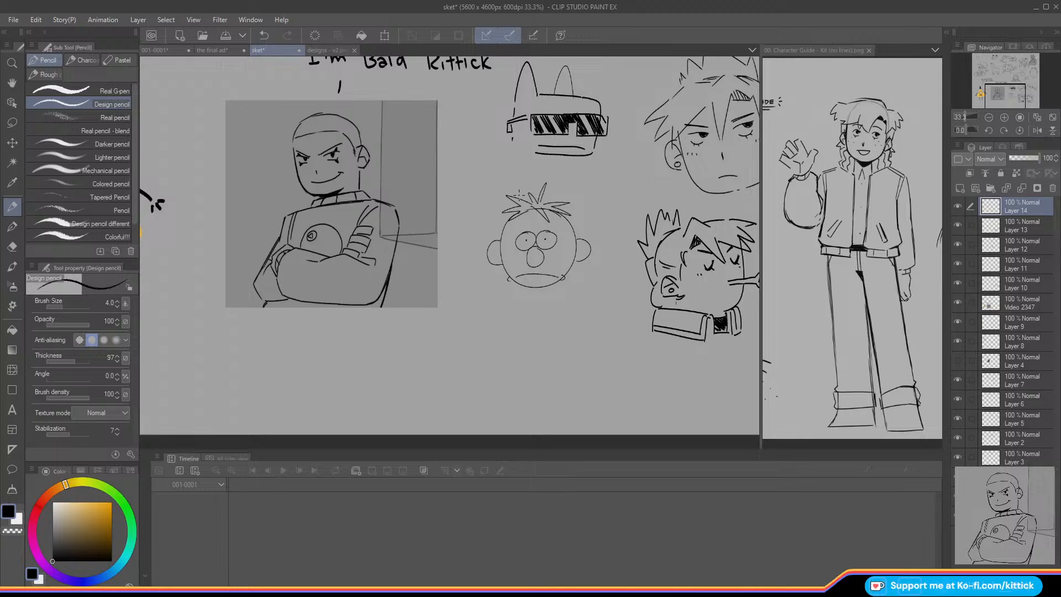
pyautogui.moveTo(1009, 90); pyautogui.dragTo(1014, 93)
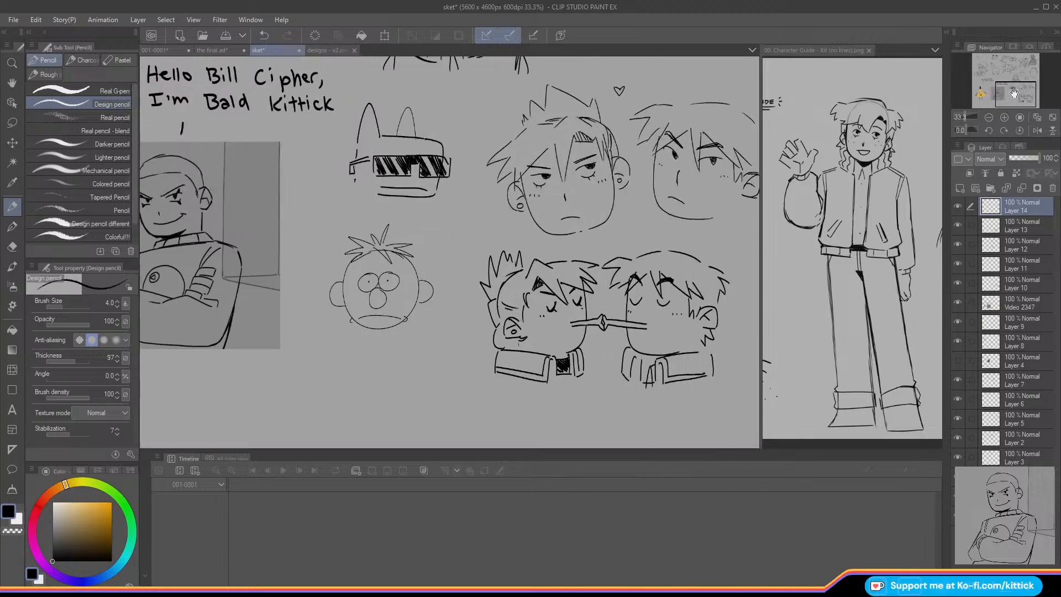
pyautogui.click(1018, 131)
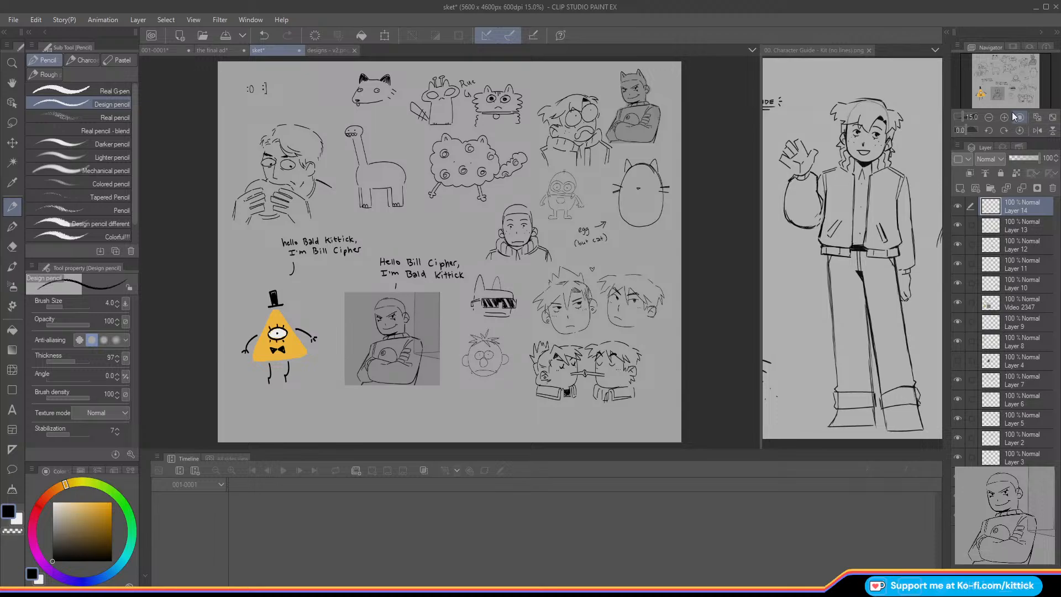
pyautogui.click(11, 143)
pyautogui.click(1017, 225)
pyautogui.keyDown('ctrl'); pyautogui.click(1017, 245); pyautogui.keyUp('ctrl')
pyautogui.moveTo(498, 351); pyautogui.dragTo(500, 356)
pyautogui.hotkey('ctrl', 'z')
# Step: Move Layer 13 and Layer 10 together so the four spiky-haired faces sit slightly lower and further right on the page
pyautogui.click(1010, 265)
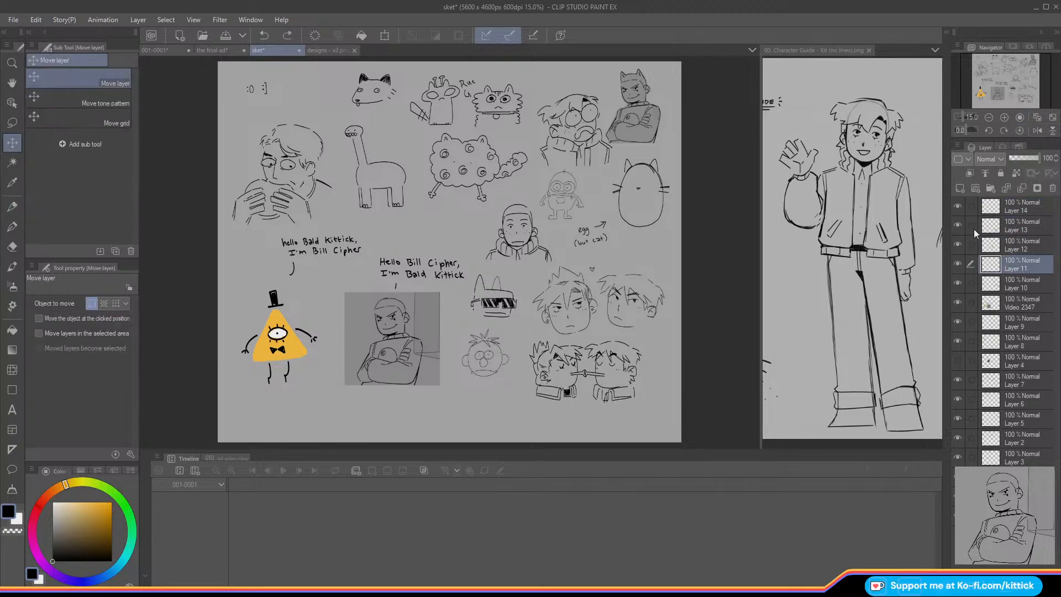
pyautogui.keyDown('ctrl'); pyautogui.click(988, 226); pyautogui.keyUp('ctrl')
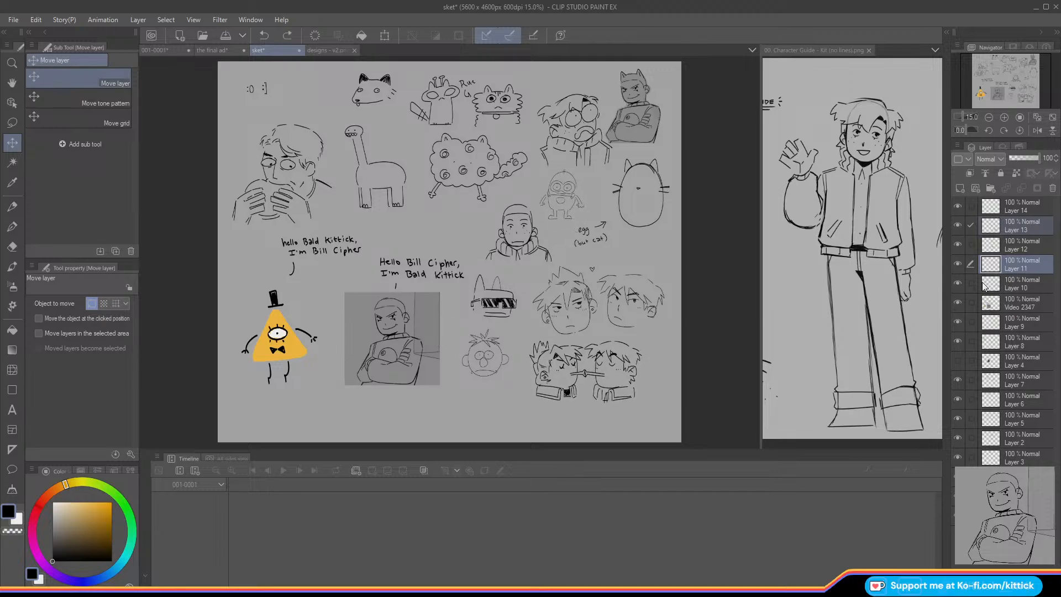
pyautogui.click(1016, 225)
pyautogui.keyDown('ctrl'); pyautogui.click(1016, 285); pyautogui.keyUp('ctrl')
pyautogui.moveTo(440, 343); pyautogui.dragTo(447, 366)
pyautogui.moveTo(991, 78); pyautogui.dragTo(989, 75)
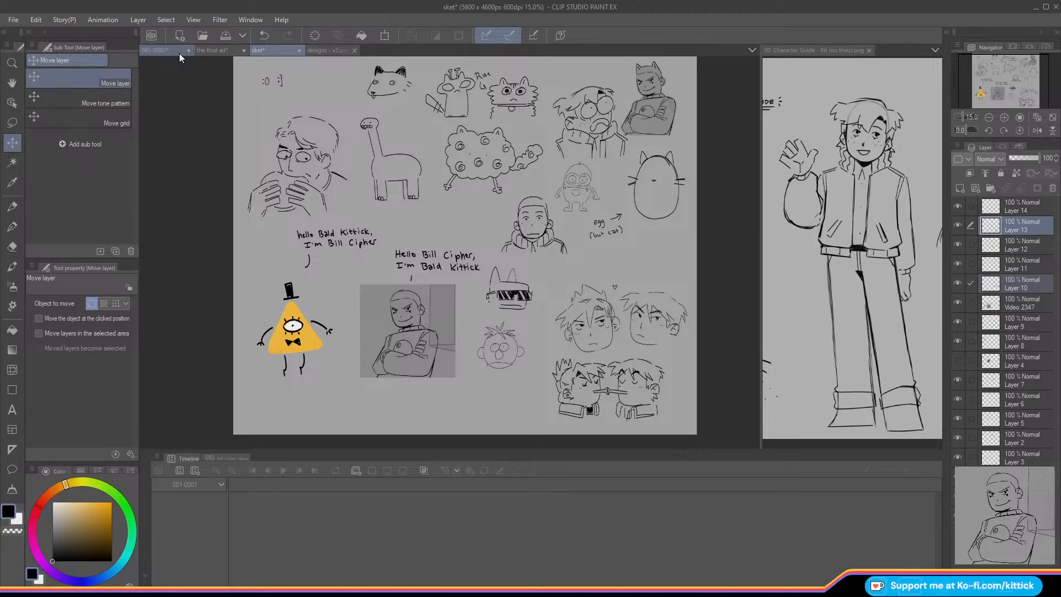
# Step: Return to the 001-0001 animation, set the Design pencil's stabilization to 41, and scrub the neighbouring frames to check the inked box
pyautogui.click(164, 49)
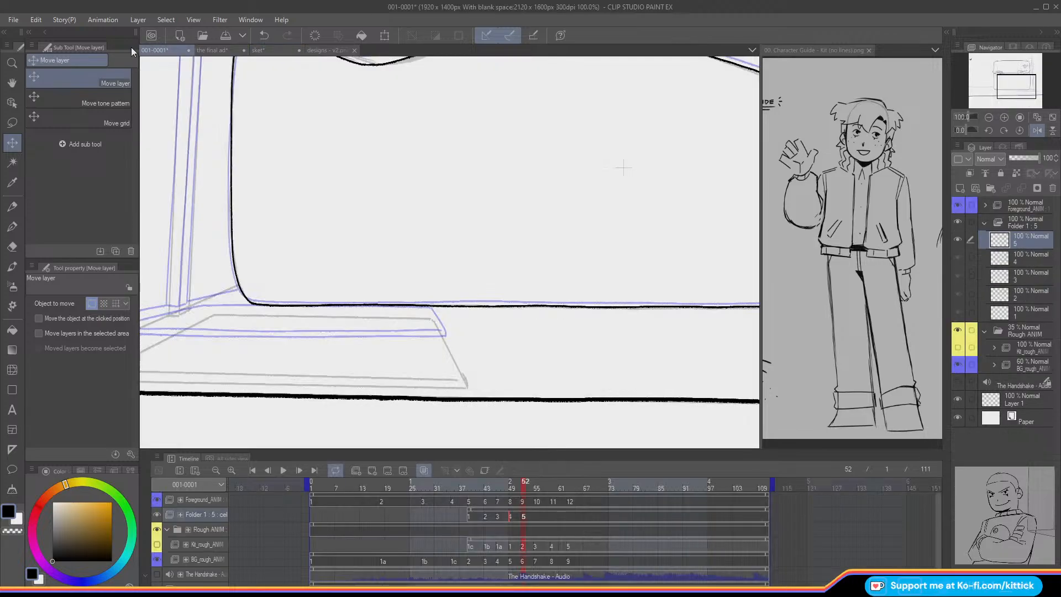
pyautogui.press('p')
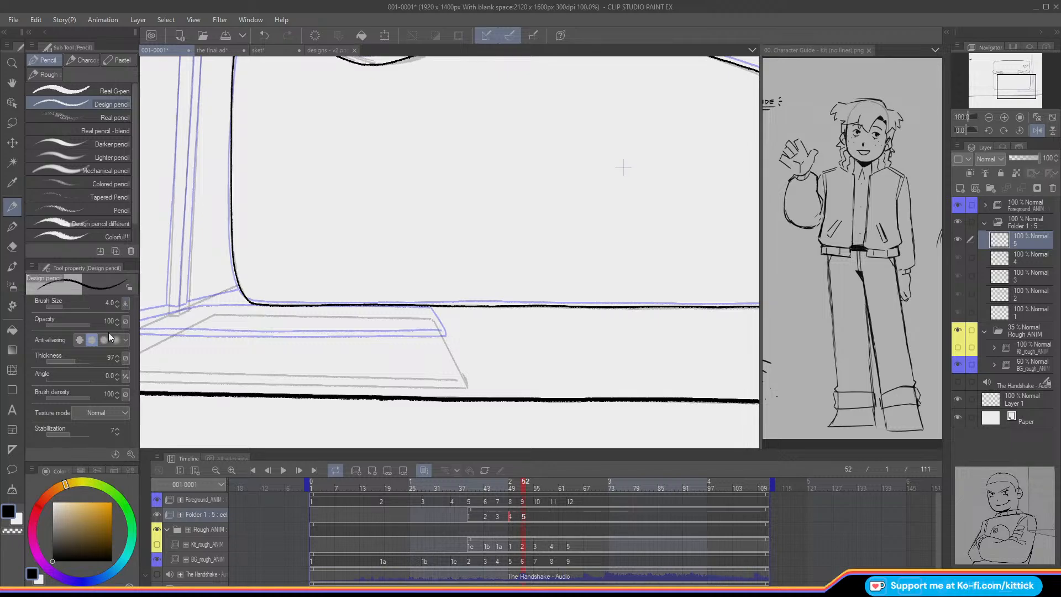
pyautogui.moveTo(76, 436); pyautogui.dragTo(83, 435)
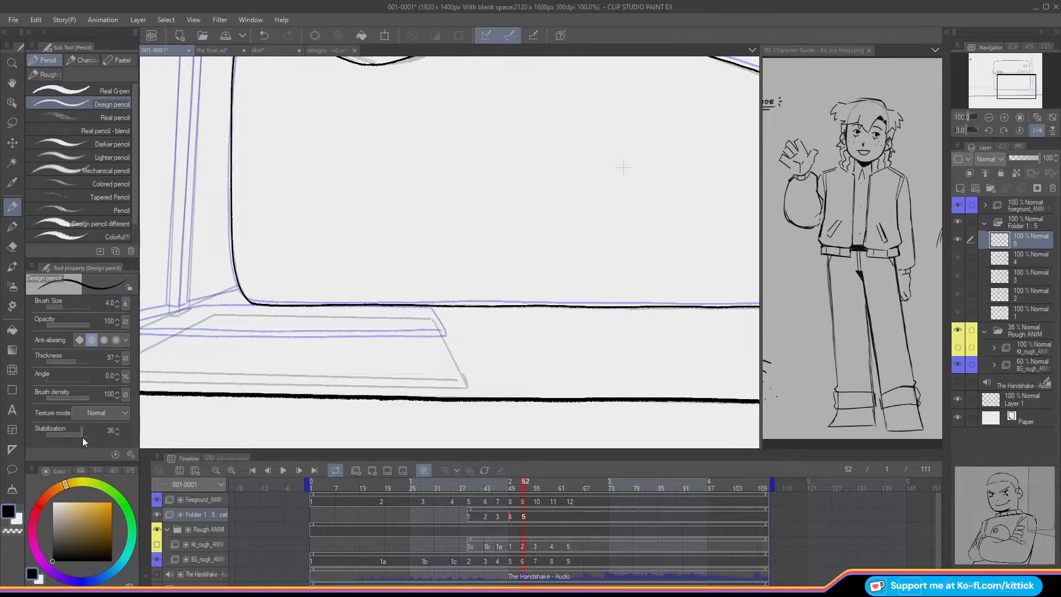
pyautogui.click(988, 118)
pyautogui.moveTo(989, 87)
pyautogui.mouseDown()
pyautogui.moveTo(993, 71)
pyautogui.moveTo(1007, 82)
pyautogui.moveTo(985, 103)
pyautogui.mouseUp()
pyautogui.click(1037, 130)
pyautogui.click(1037, 117)
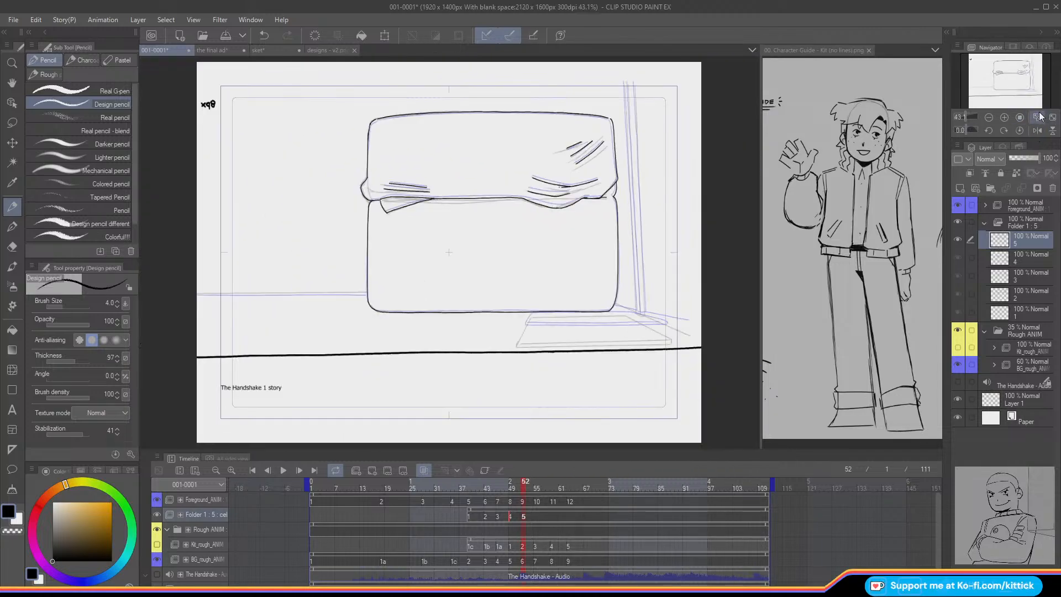
pyautogui.click(376, 470)
pyautogui.moveTo(509, 487)
pyautogui.mouseDown()
pyautogui.moveTo(473, 486)
pyautogui.moveTo(514, 493)
pyautogui.moveTo(474, 489)
pyautogui.moveTo(526, 508)
pyautogui.mouseUp()
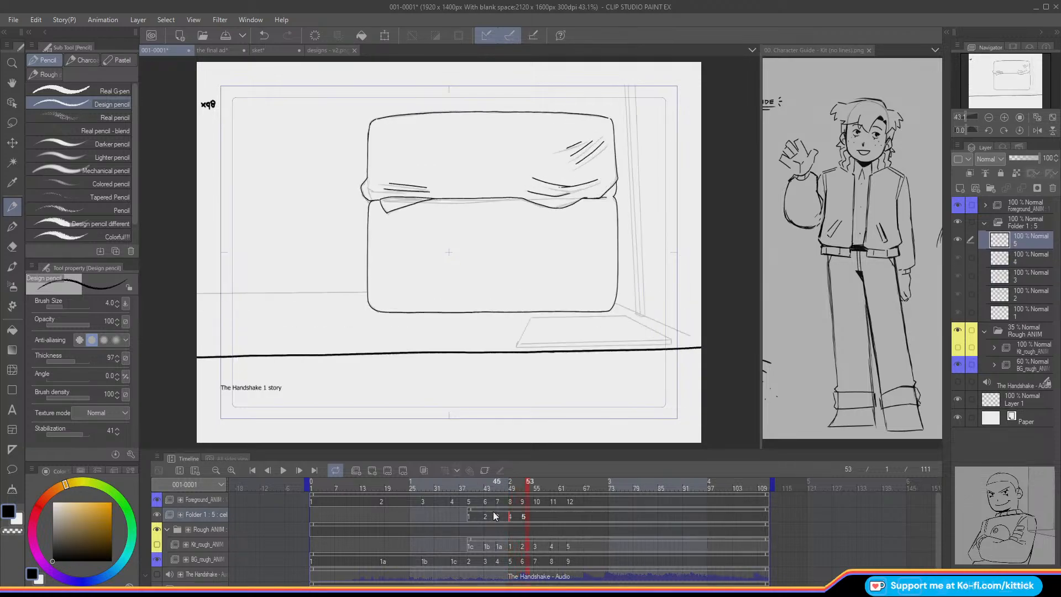
# Step: Turn onion skin back on and ink the slanted floor line running outward from the box's lower-right corner
pyautogui.click(1003, 117)
pyautogui.moveTo(1006, 84); pyautogui.dragTo(1008, 93)
pyautogui.click(1004, 117)
pyautogui.press('o')
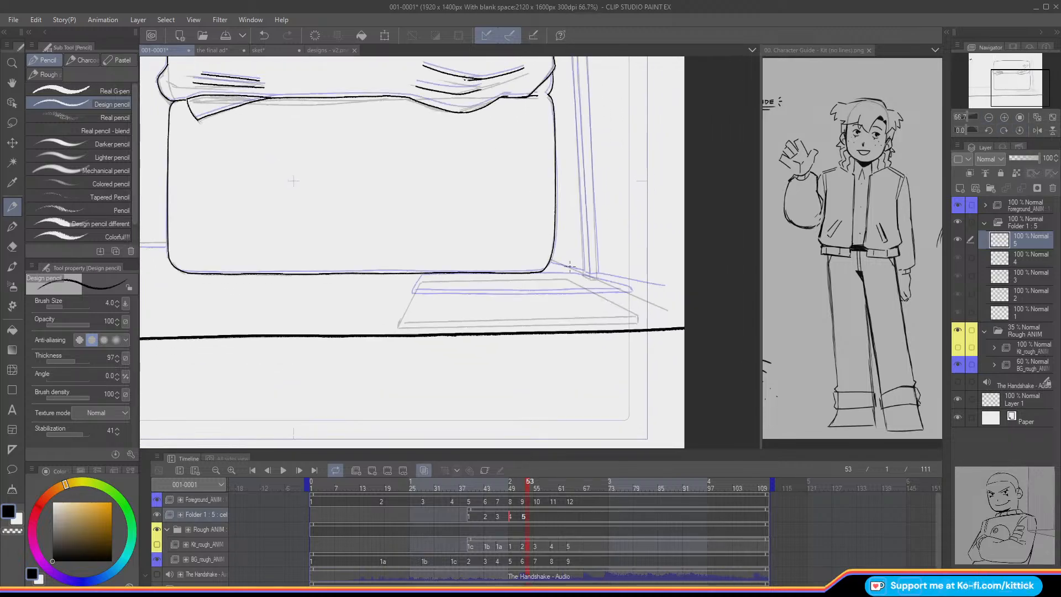
pyautogui.moveTo(550, 261)
pyautogui.mouseDown()
pyautogui.moveTo(581, 282)
pyautogui.moveTo(559, 249)
pyautogui.moveTo(597, 283)
pyautogui.moveTo(673, 314)
pyautogui.mouseUp()
# Step: Ink the floor mat in front of the box, tracing its slanted outline and adding the inner line along its front edge
pyautogui.moveTo(418, 284); pyautogui.dragTo(399, 322)
pyautogui.hotkey('ctrl', 'z')
pyautogui.moveTo(416, 286)
pyautogui.mouseDown()
pyautogui.moveTo(398, 327)
pyautogui.moveTo(637, 324)
pyautogui.moveTo(570, 292)
pyautogui.moveTo(640, 317)
pyautogui.moveTo(568, 278)
pyautogui.mouseUp()
pyautogui.hotkey('ctrl', 'z')
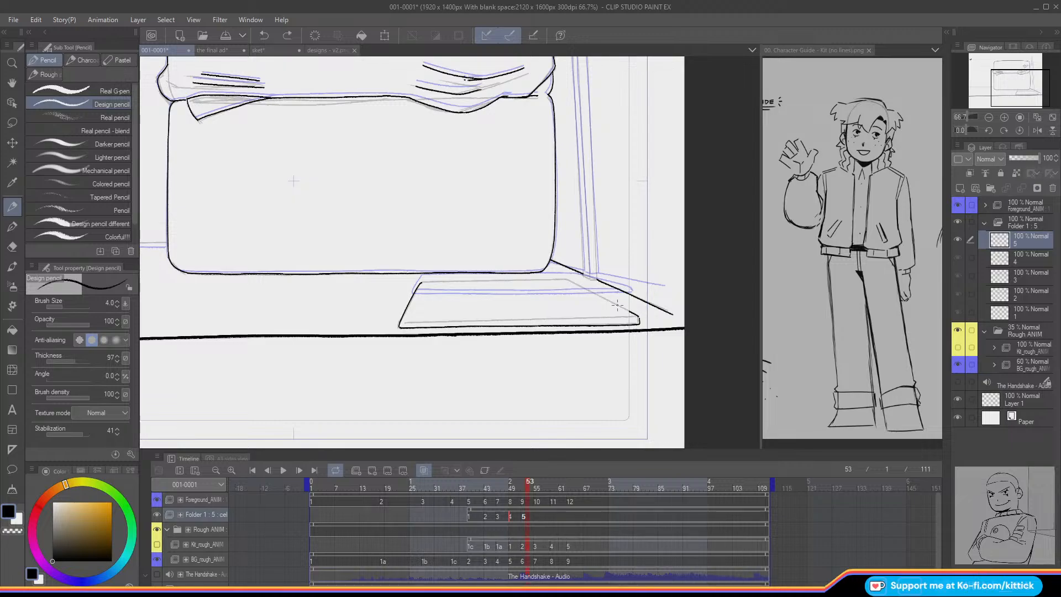
pyautogui.moveTo(635, 316)
pyautogui.mouseDown()
pyautogui.moveTo(569, 279)
pyautogui.moveTo(426, 282)
pyautogui.mouseUp()
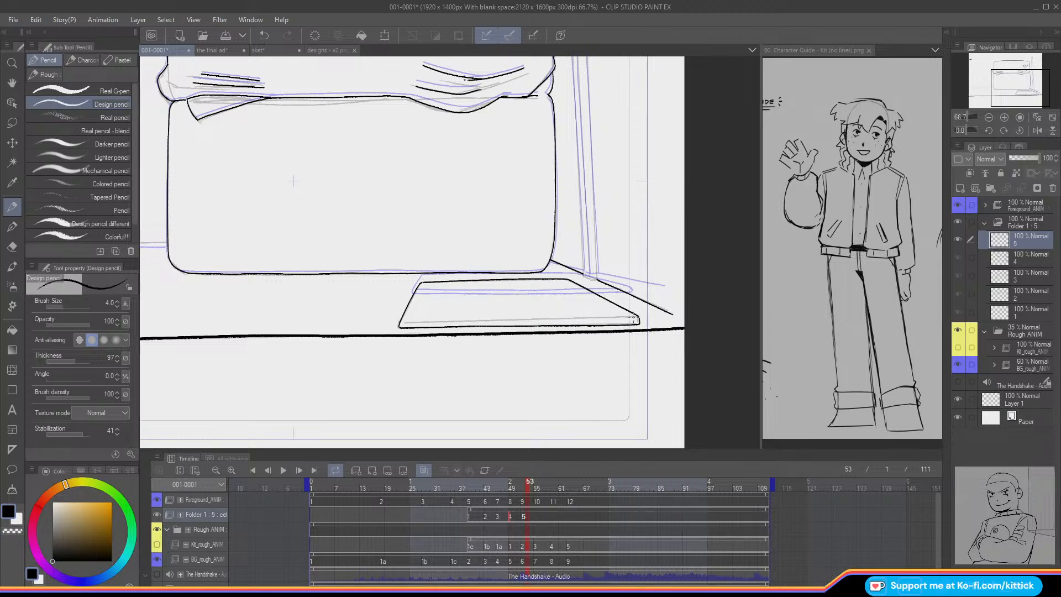
pyautogui.moveTo(634, 318); pyautogui.dragTo(464, 321)
pyautogui.hotkey('ctrl', 'z')
pyautogui.moveTo(634, 319); pyautogui.dragTo(403, 323)
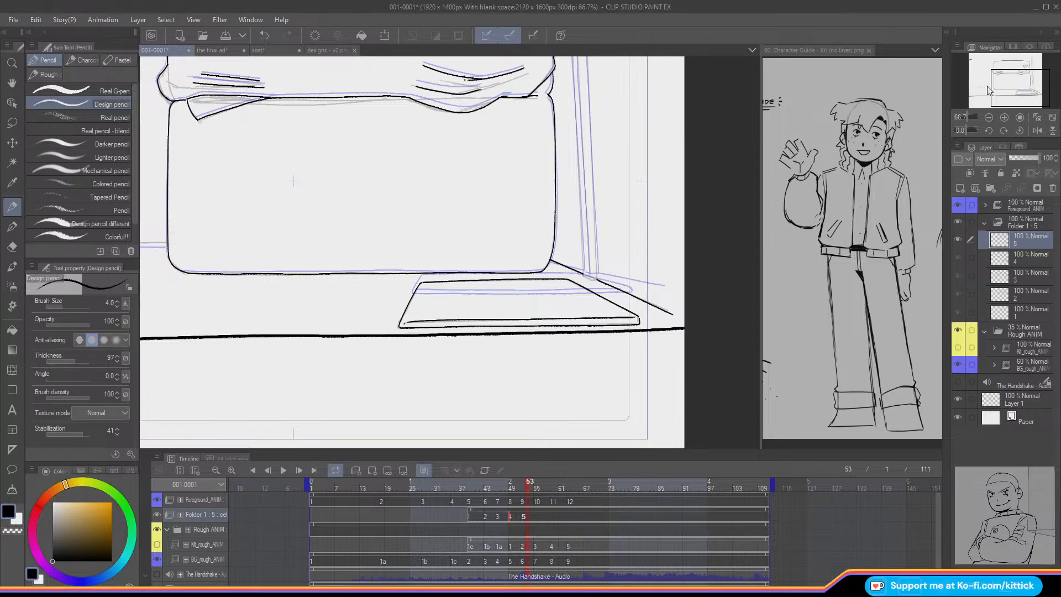
# Step: Ink the near-vertical parallel lines of the frame to the right of the box, down to the slanted floor line
pyautogui.moveTo(990, 88); pyautogui.dragTo(998, 79)
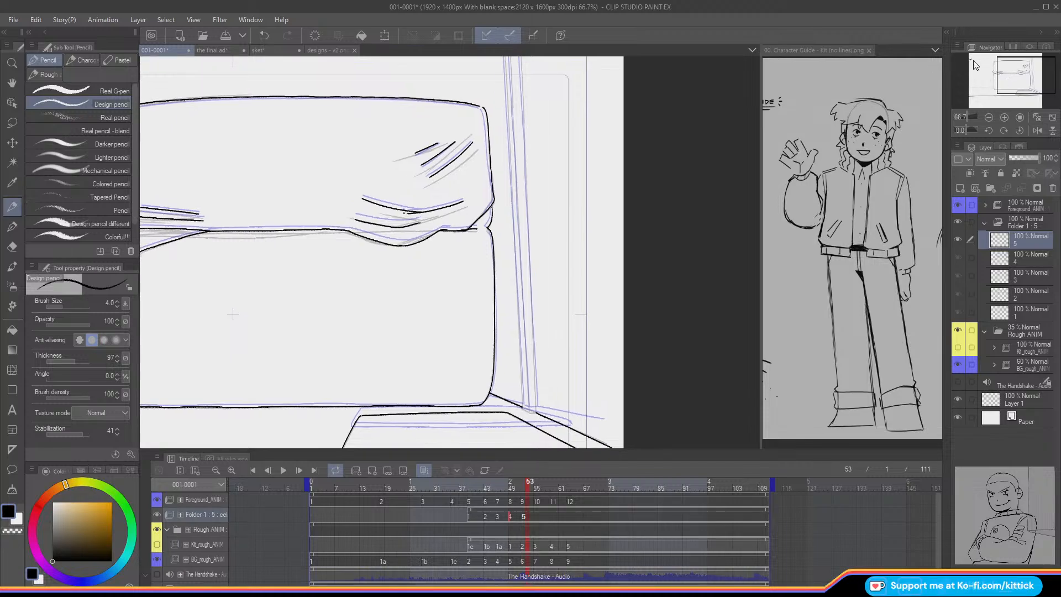
pyautogui.moveTo(997, 83); pyautogui.dragTo(1006, 79)
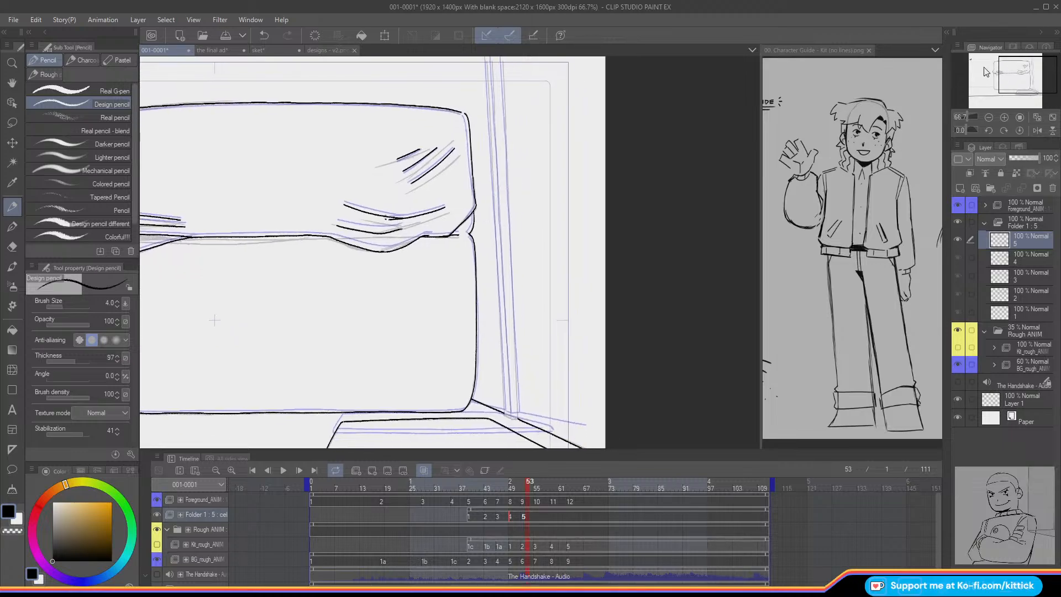
pyautogui.moveTo(503, 63); pyautogui.dragTo(517, 418)
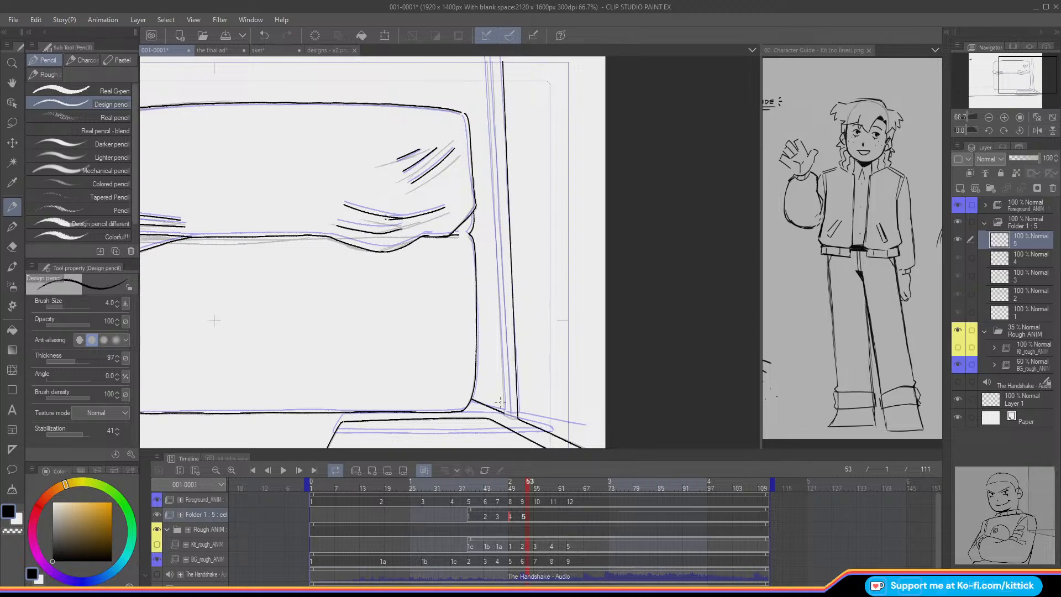
pyautogui.moveTo(488, 57); pyautogui.dragTo(504, 416)
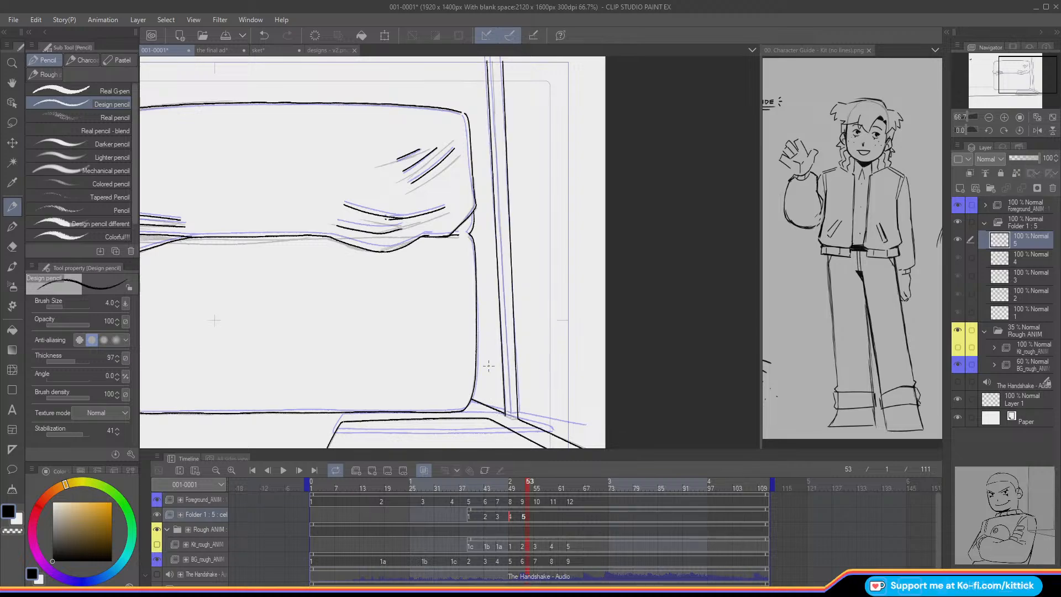
pyautogui.moveTo(490, 60); pyautogui.dragTo(514, 391)
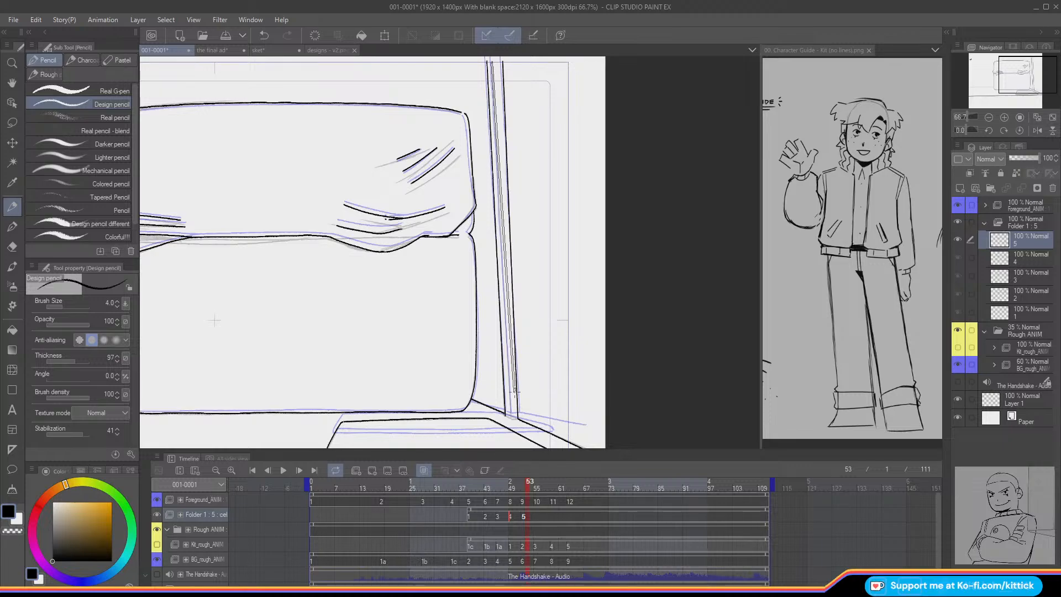
pyautogui.keyDown('shift'); pyautogui.click(511, 419); pyautogui.keyUp('shift')
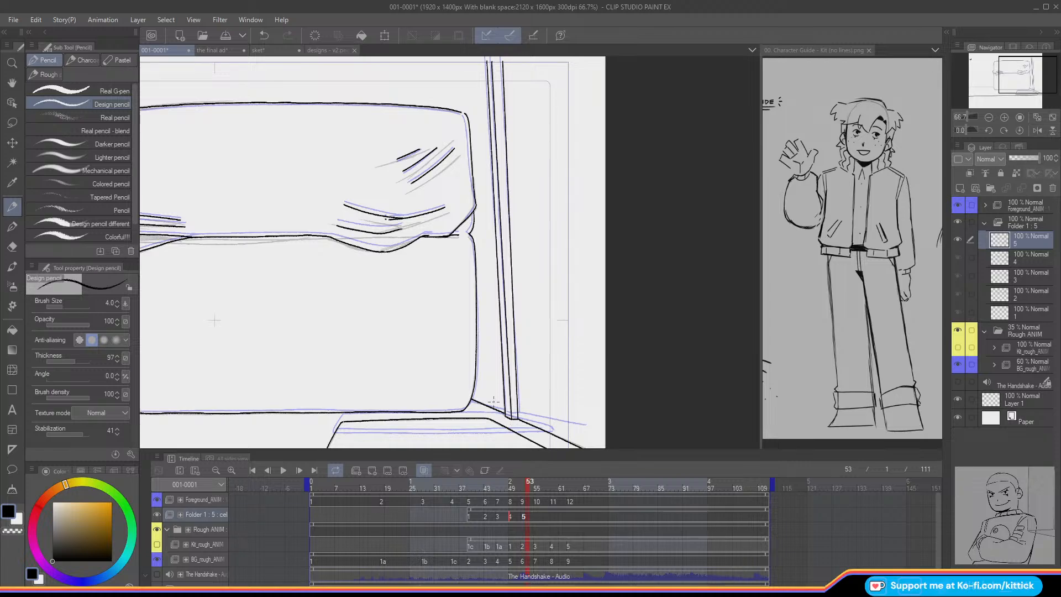
# Step: Ink the horizontal floor line from the box's left side to the page edge and even it out with Liquify
pyautogui.moveTo(1017, 78); pyautogui.dragTo(986, 82)
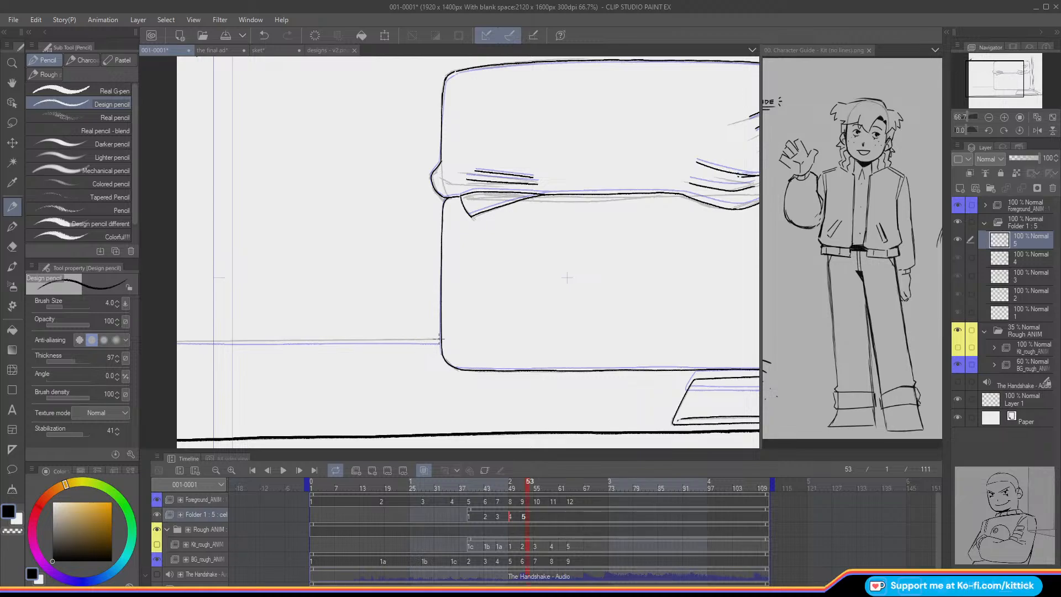
pyautogui.moveTo(440, 338); pyautogui.dragTo(330, 341)
pyautogui.hotkey('ctrl', 'z')
pyautogui.moveTo(440, 338); pyautogui.dragTo(169, 339)
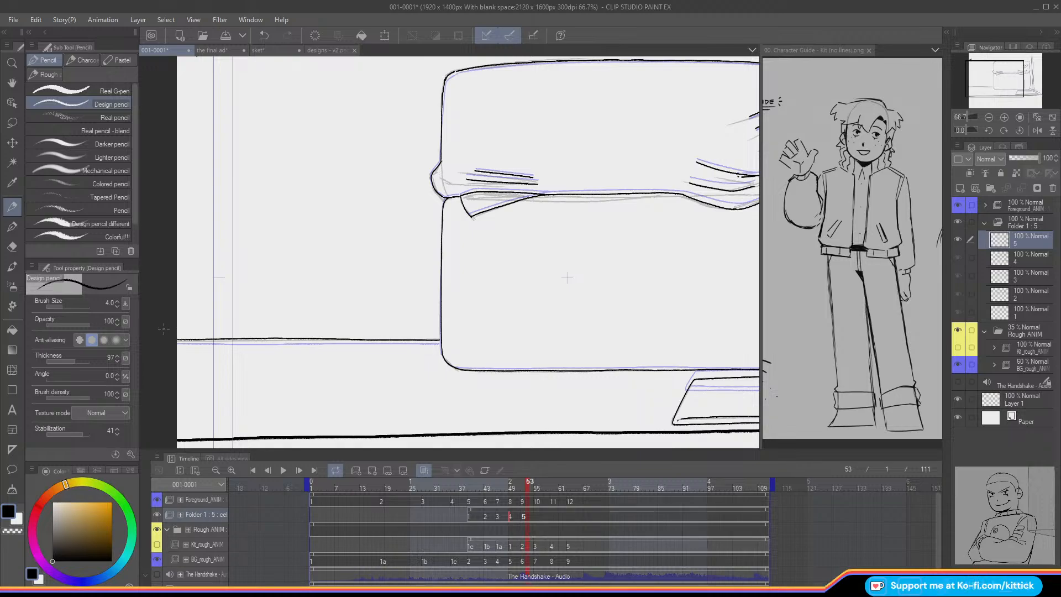
pyautogui.click(12, 369)
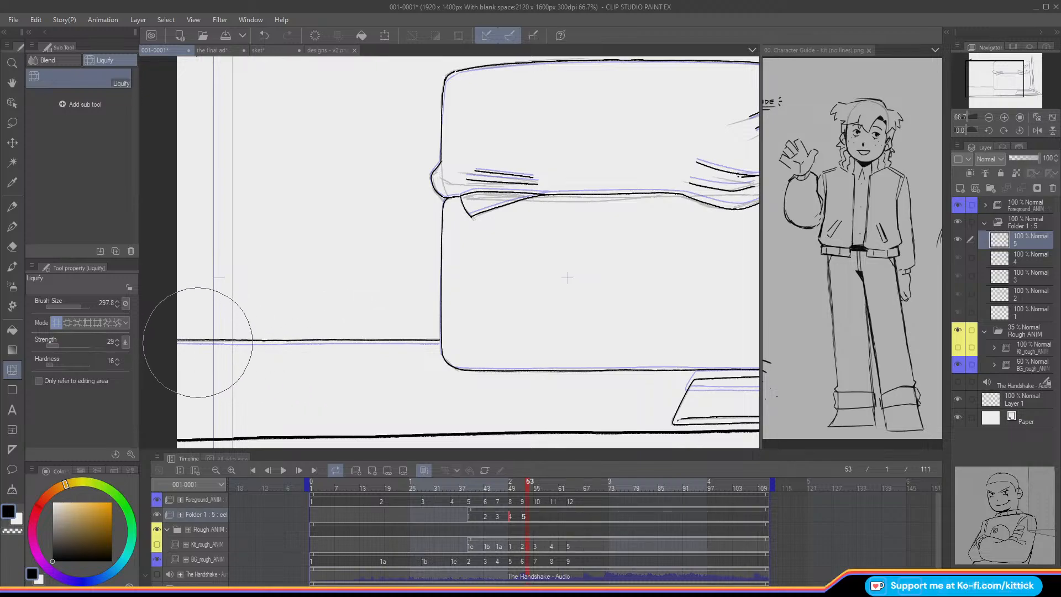
pyautogui.click(9, 210)
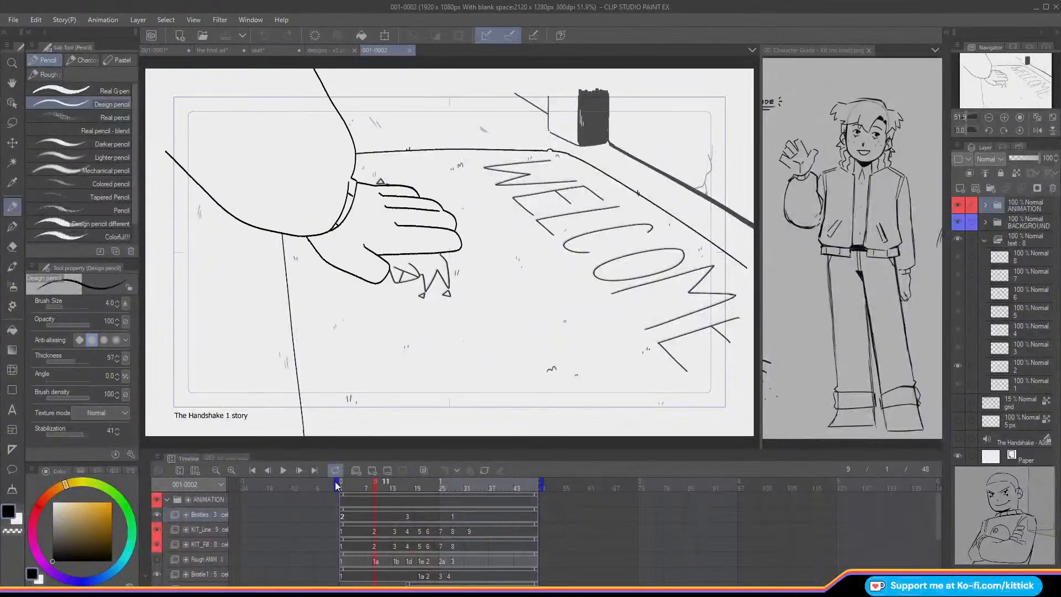
# Step: Go to the first frame of the 001-0002 animation
pyautogui.click(334, 482)
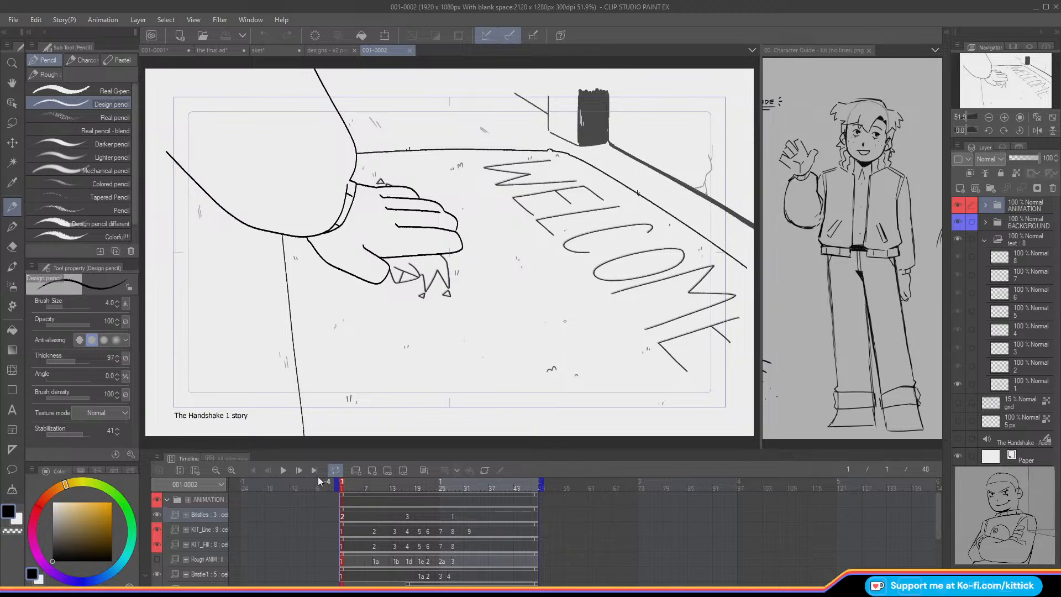
# Step: Play the 001-0002 animation and stop it, collapse the ANIMATION folder and check the shot with the grid toggled on and off
pyautogui.click(286, 470)
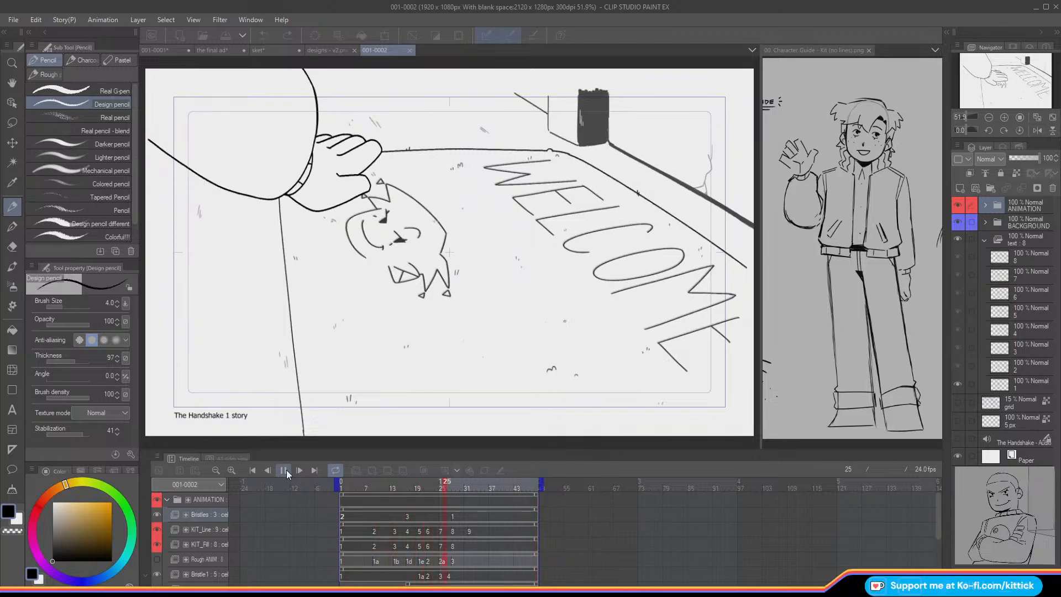
pyautogui.click(286, 469)
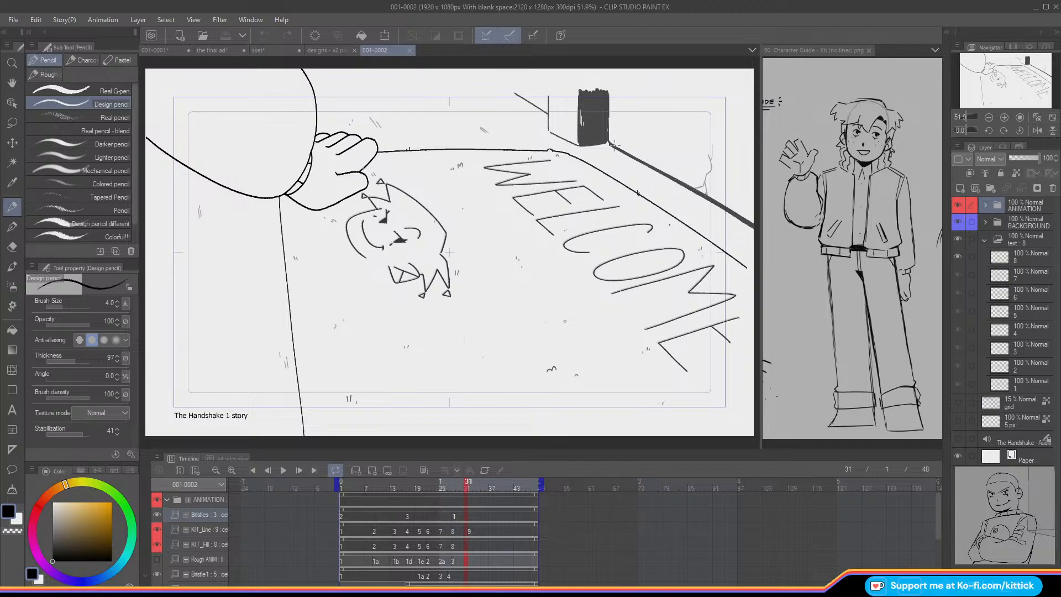
pyautogui.scroll(-1, 445, 243)
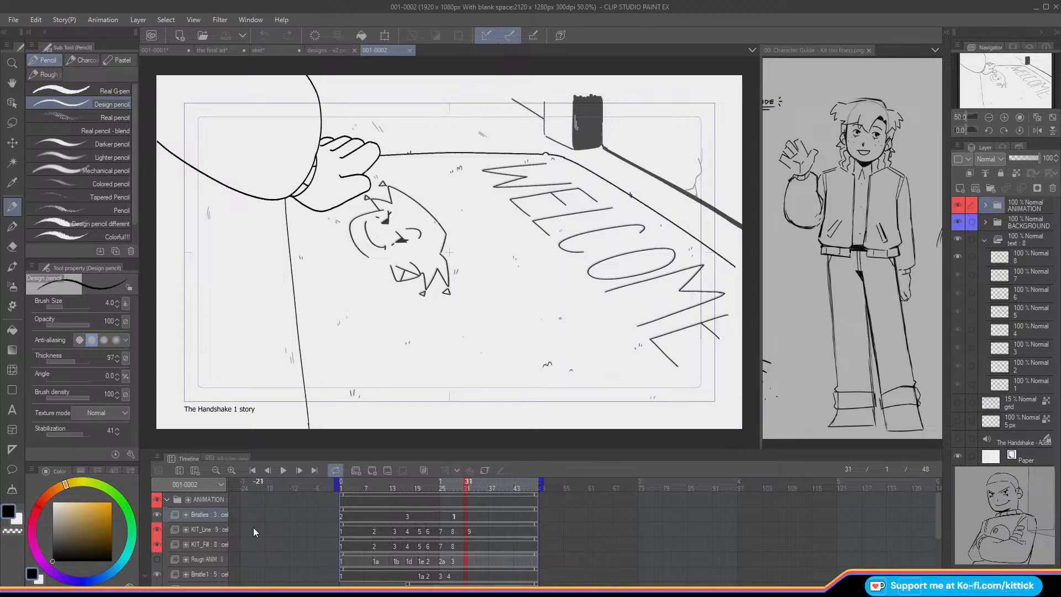
pyautogui.click(166, 499)
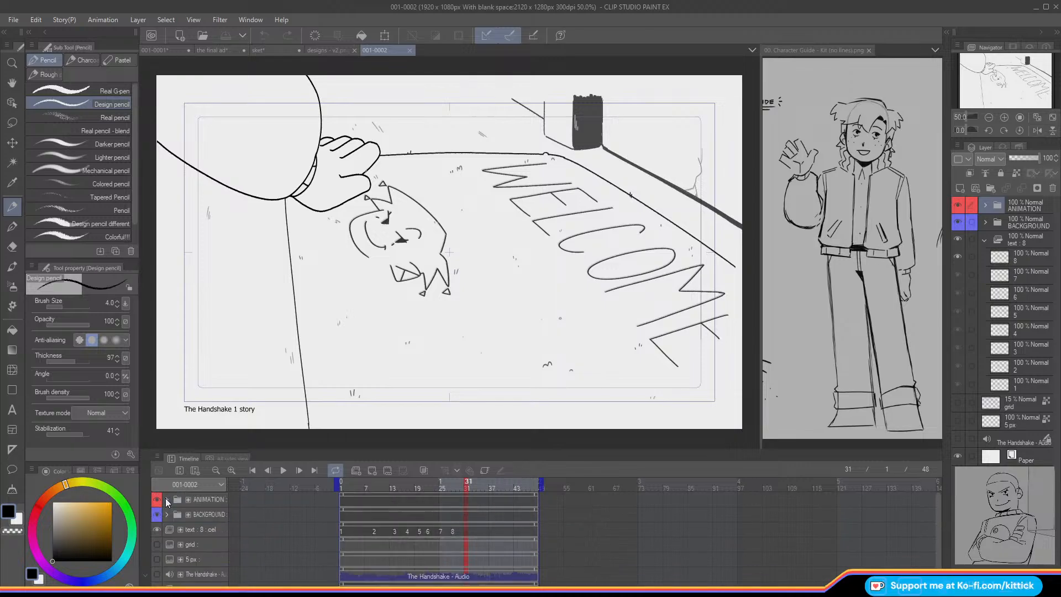
pyautogui.click(156, 545)
pyautogui.click(156, 546)
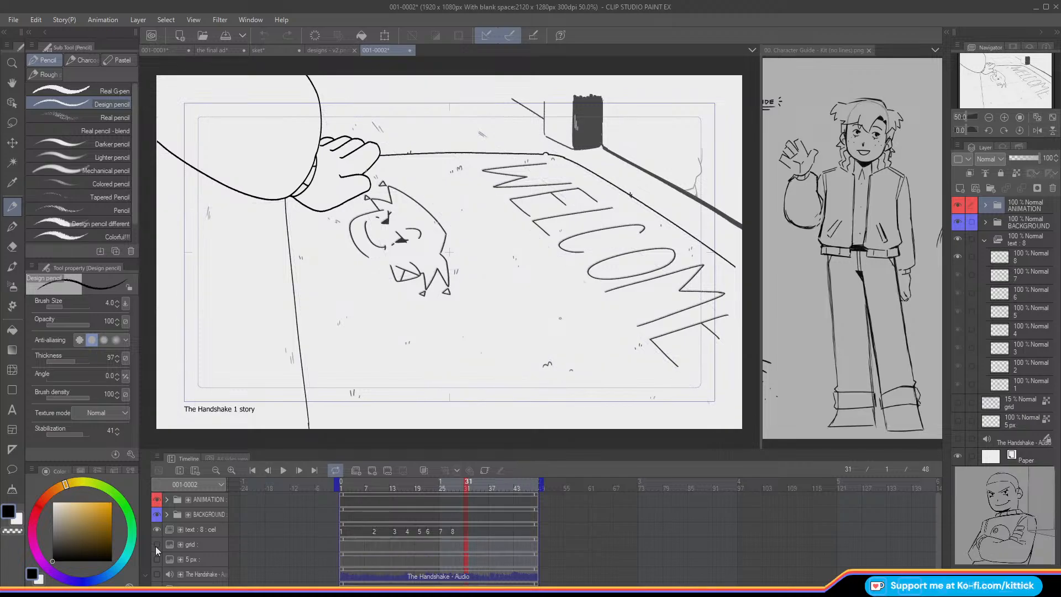
# Step: Return to the 001-0001 animation, view the whole page and flip between background cels 4 and 5 to compare them
pyautogui.click(167, 51)
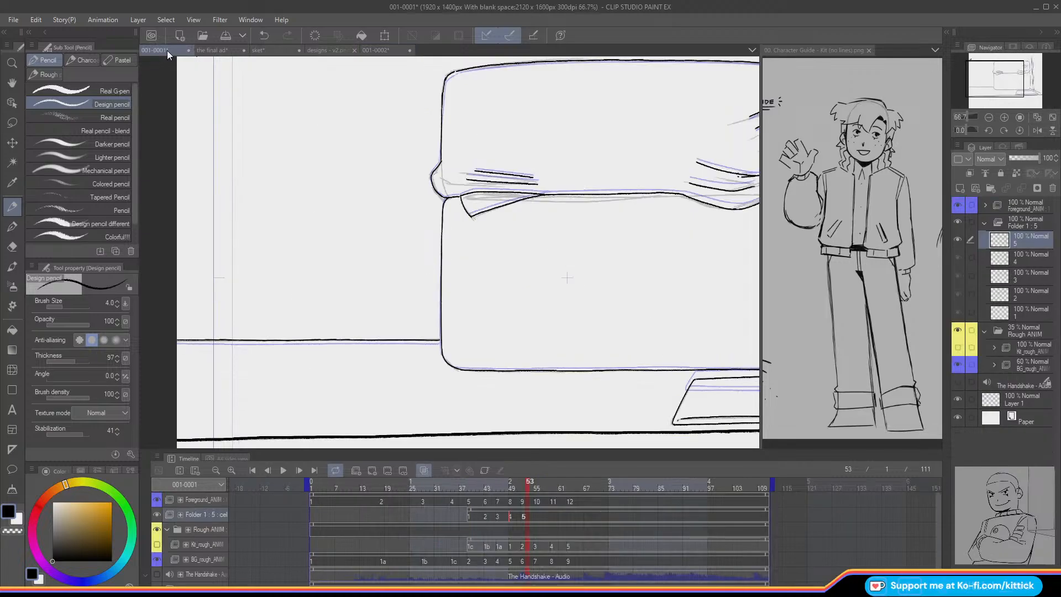
pyautogui.click(1050, 118)
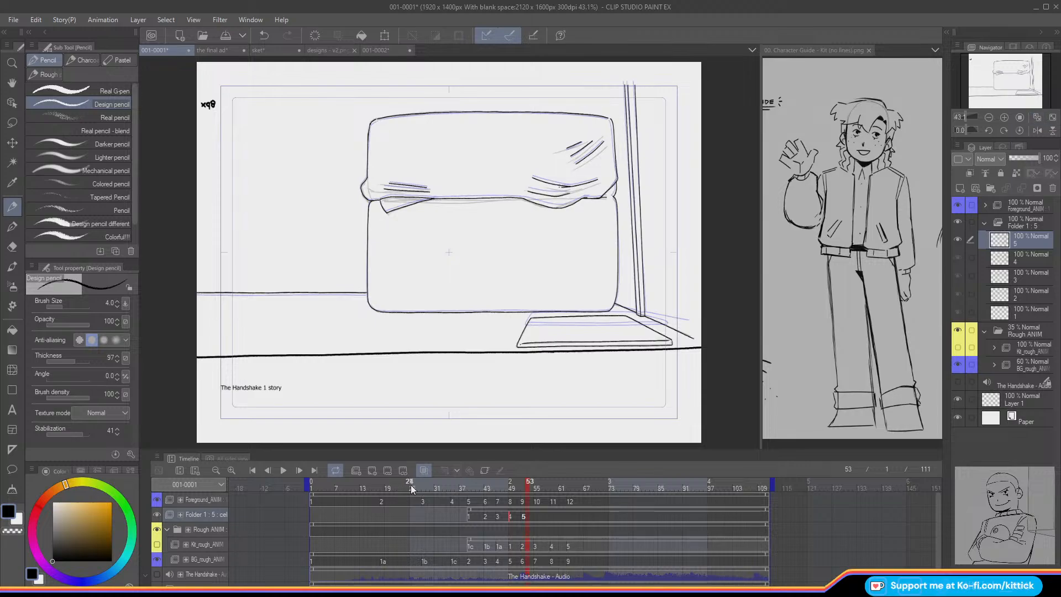
pyautogui.moveTo(409, 485); pyautogui.dragTo(522, 521)
pyautogui.press('Left')
pyautogui.press('Right')
pyautogui.press('Left')
pyautogui.press('Right')
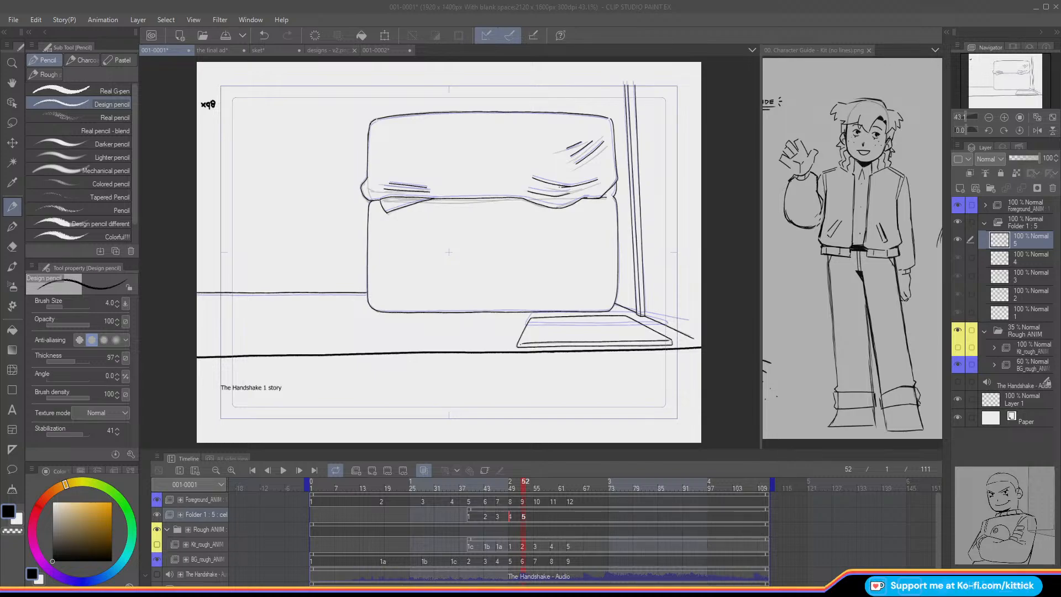
pyautogui.hotkey('alt', 'Tab')
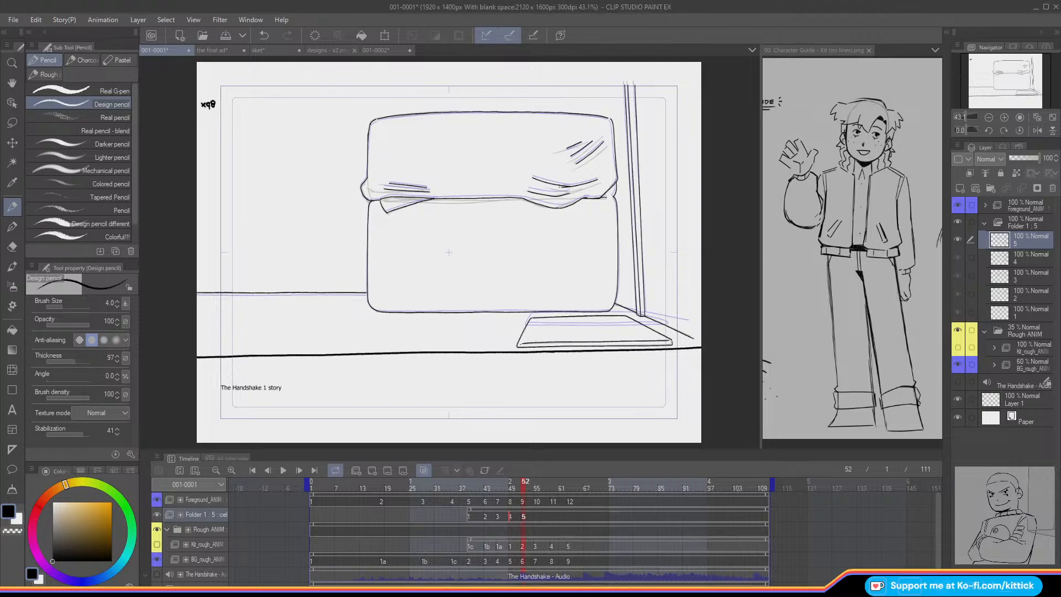
pyautogui.press('Left')
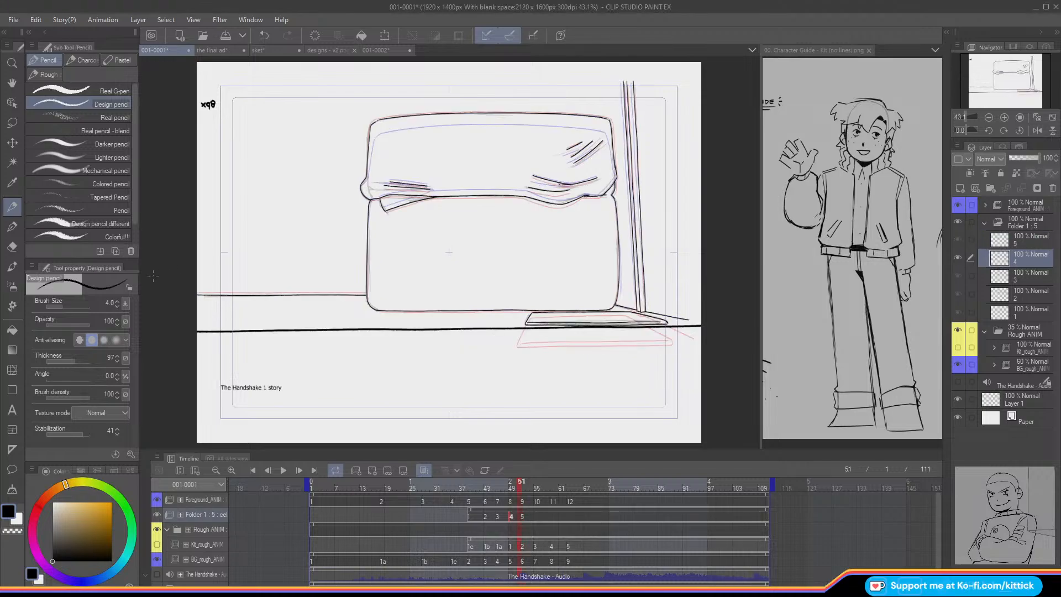
pyautogui.press('Right')
pyautogui.press('Left')
# Step: Go to frame 55 and add a new blank cel to Folder 1
pyautogui.press('Right')
pyautogui.press('Right')
pyautogui.press('Right')
pyautogui.press('Right')
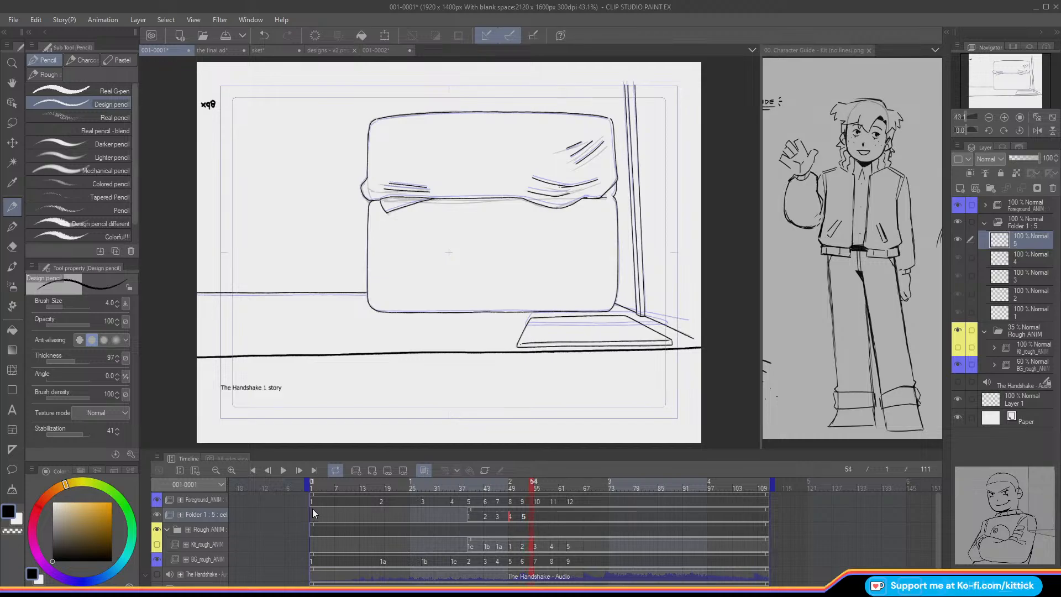
pyautogui.click(372, 470)
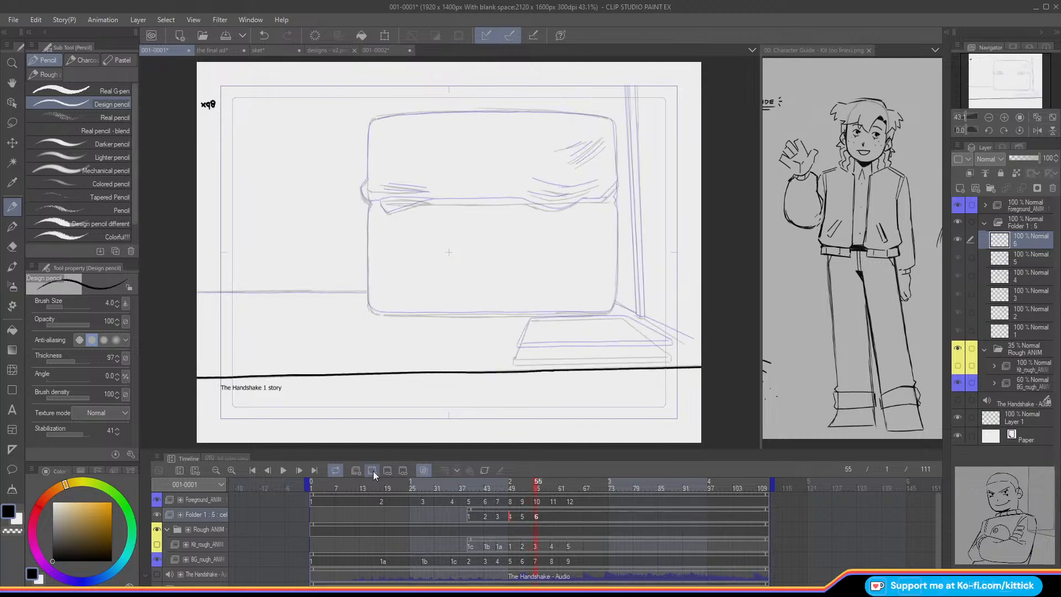
# Step: Ink the right edge of the box's upper section with its rounded top corner and the slanted lower corner, following the rough
pyautogui.click(1004, 117)
pyautogui.moveTo(1006, 79); pyautogui.dragTo(1014, 68)
pyautogui.click(1004, 117)
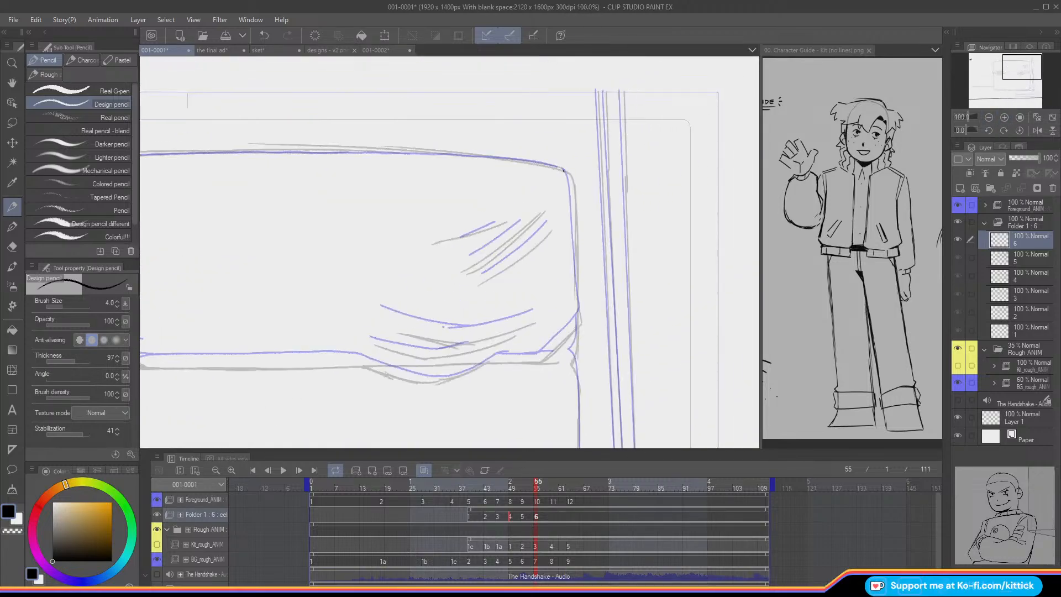
pyautogui.hotkey('ctrl', 'z')
pyautogui.moveTo(568, 173); pyautogui.dragTo(575, 218)
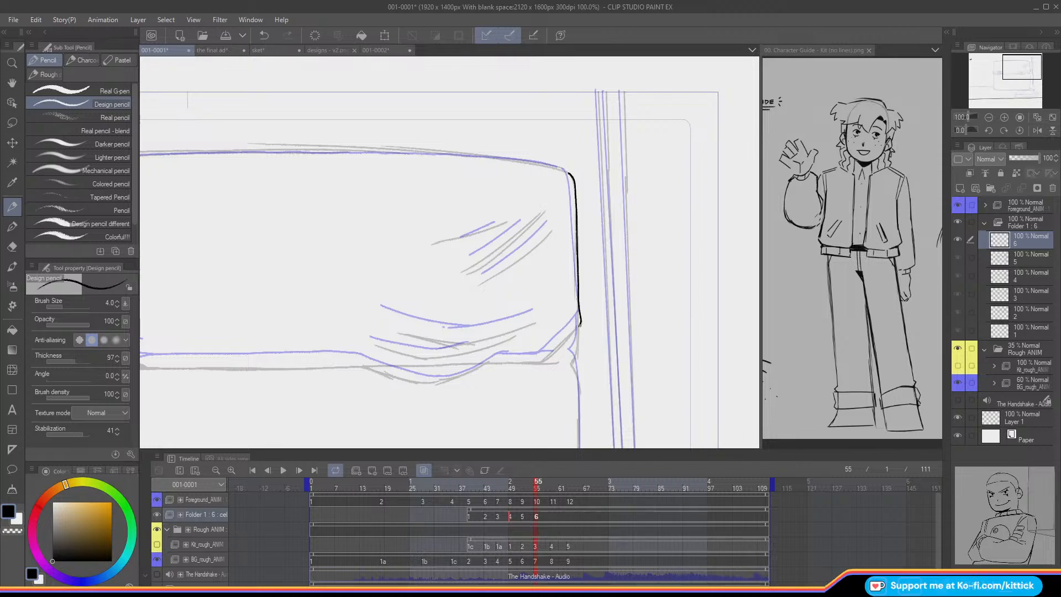
pyautogui.moveTo(580, 325); pyautogui.dragTo(540, 362)
pyautogui.hotkey('ctrl', 'z')
# Step: Flip between cels 5 and 6 without onion skin to compare the upper section's outline, then turn onion skin back on
pyautogui.press('o')
pyautogui.press('Left')
pyautogui.press('Right')
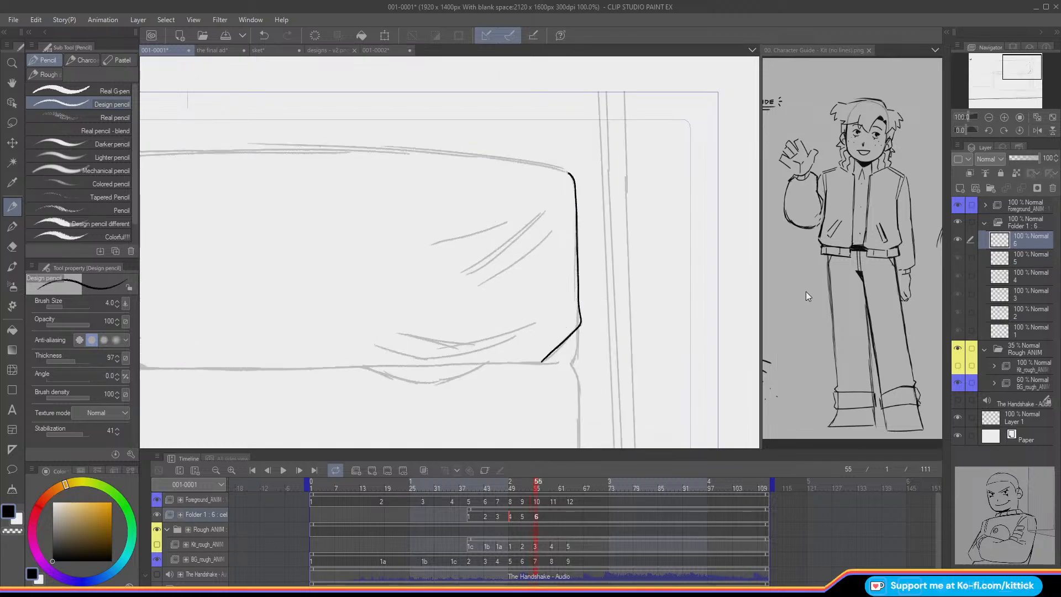
pyautogui.moveTo(1016, 66); pyautogui.dragTo(1005, 71)
pyautogui.press('Left')
pyautogui.press('Right')
pyautogui.press('Left')
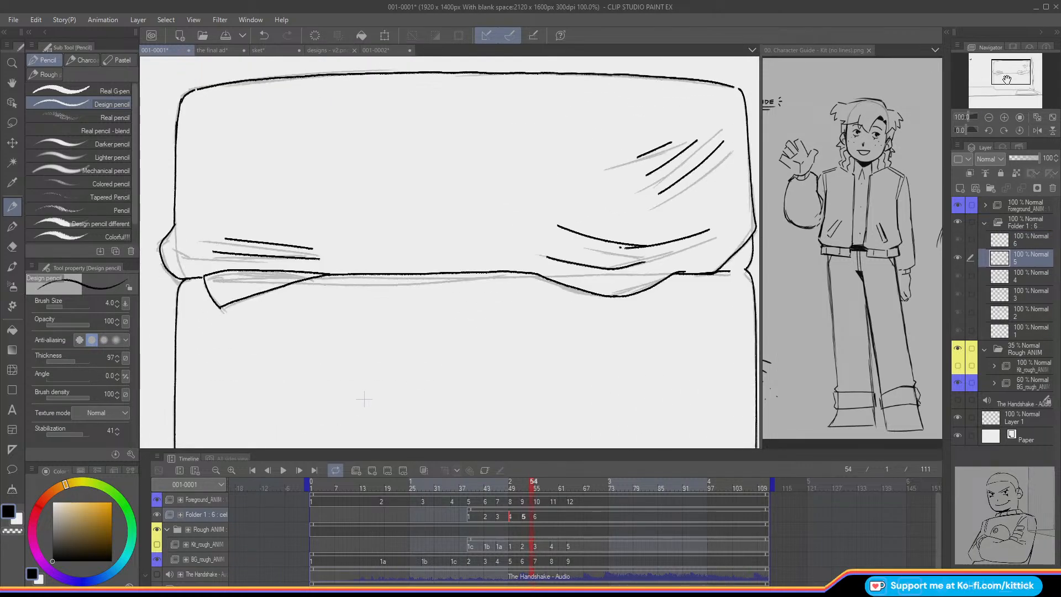
pyautogui.press('Right')
pyautogui.press('Left')
pyautogui.press('Right')
pyautogui.press('o')
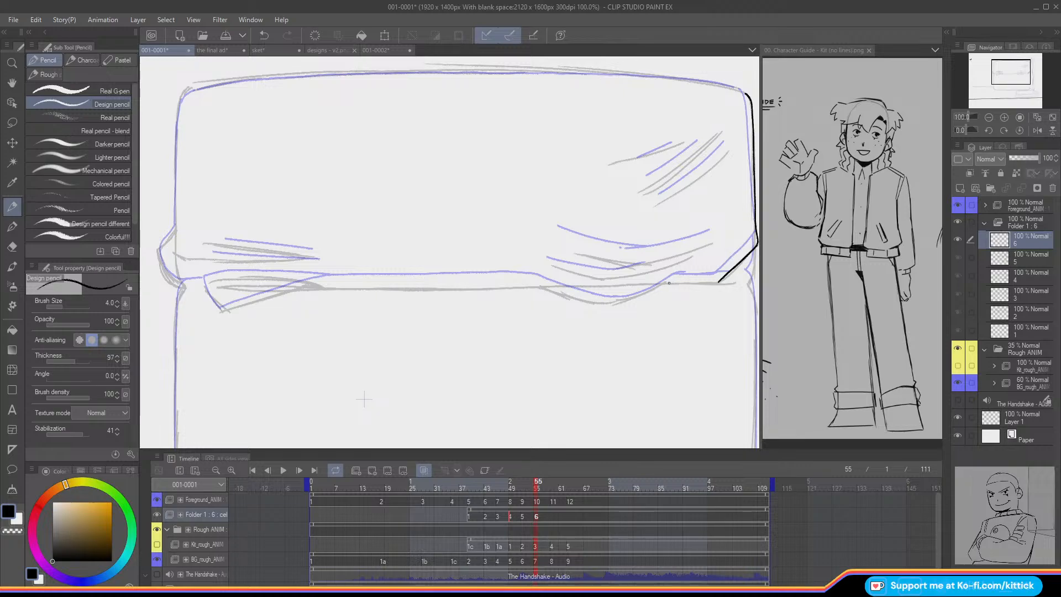
# Step: Ink the right part of the upper section's lower edge, with the short flat piece and the sagging fold
pyautogui.moveTo(676, 283); pyautogui.dragTo(709, 283)
pyautogui.moveTo(537, 286); pyautogui.dragTo(608, 303)
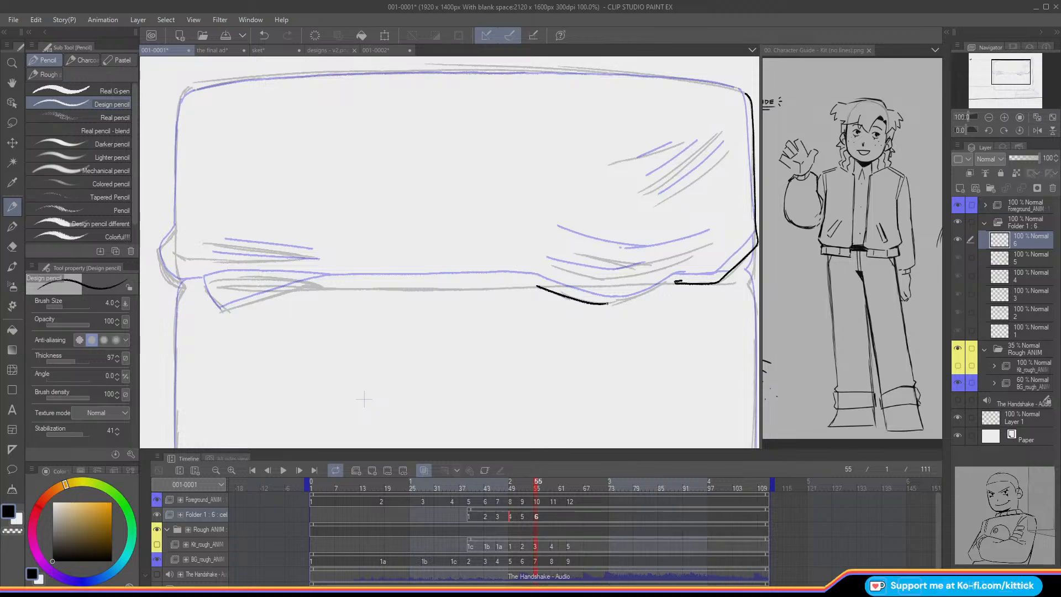
pyautogui.moveTo(675, 281); pyautogui.dragTo(618, 303)
pyautogui.hotkey('ctrl', 'z')
pyautogui.moveTo(675, 281)
pyautogui.mouseDown()
pyautogui.moveTo(623, 298)
pyautogui.moveTo(675, 282)
pyautogui.moveTo(602, 303)
pyautogui.mouseUp()
pyautogui.hotkey('ctrl', 'z')
# Step: Ink the long curved top edge of the box's upper section from the right corner to near the left corner
pyautogui.moveTo(1002, 74); pyautogui.dragTo(1003, 71)
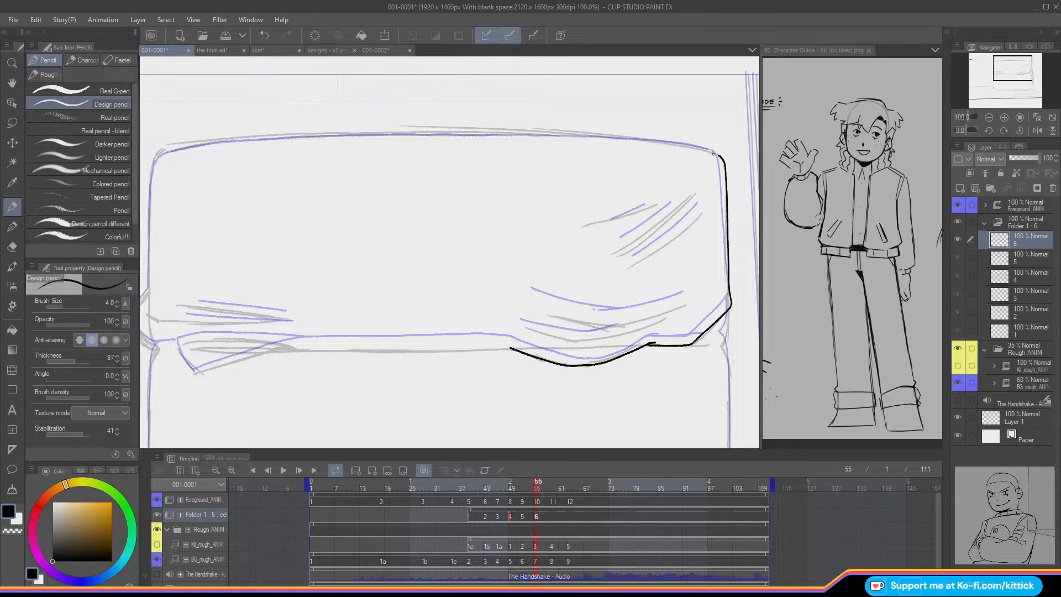
pyautogui.moveTo(713, 154)
pyautogui.mouseDown()
pyautogui.moveTo(580, 134)
pyautogui.moveTo(345, 131)
pyautogui.mouseUp()
pyautogui.hotkey('ctrl', 'z')
pyautogui.moveTo(716, 154)
pyautogui.mouseDown()
pyautogui.moveTo(476, 129)
pyautogui.moveTo(175, 145)
pyautogui.mouseUp()
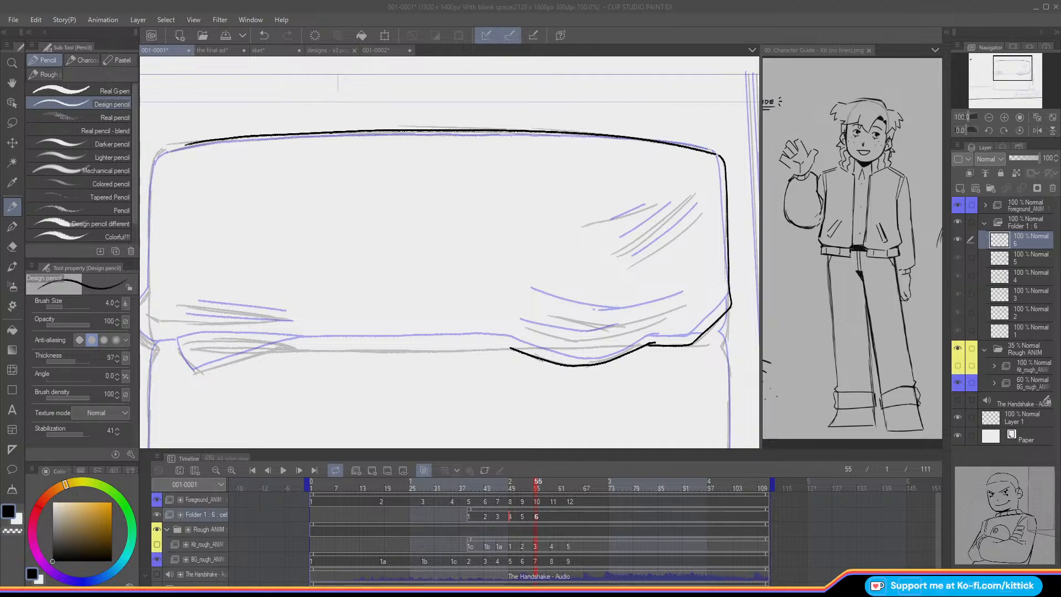
pyautogui.click(259, 50)
pyautogui.click(158, 48)
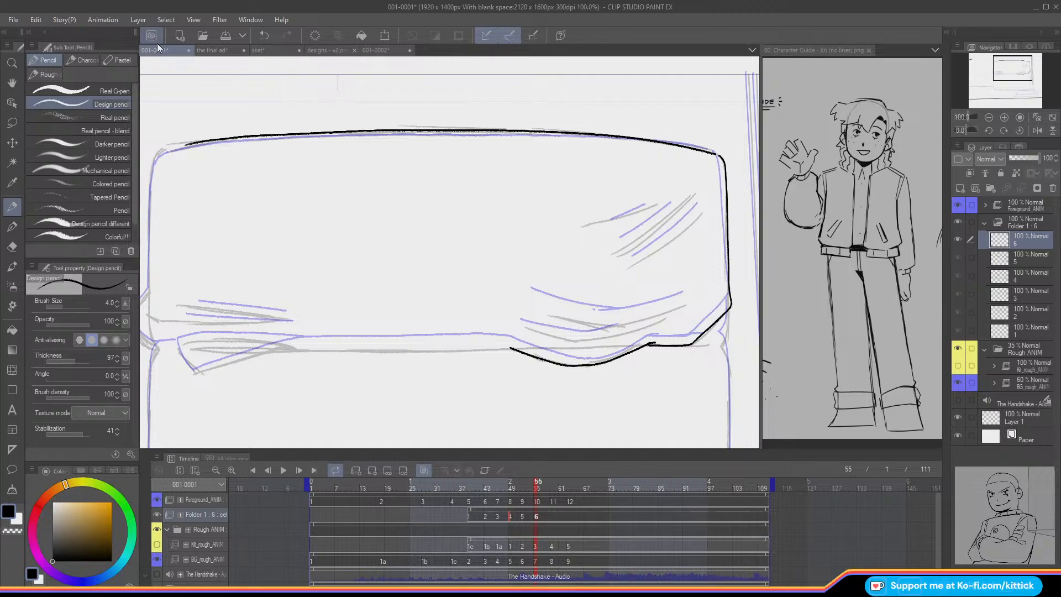
pyautogui.moveTo(1000, 75); pyautogui.dragTo(990, 74)
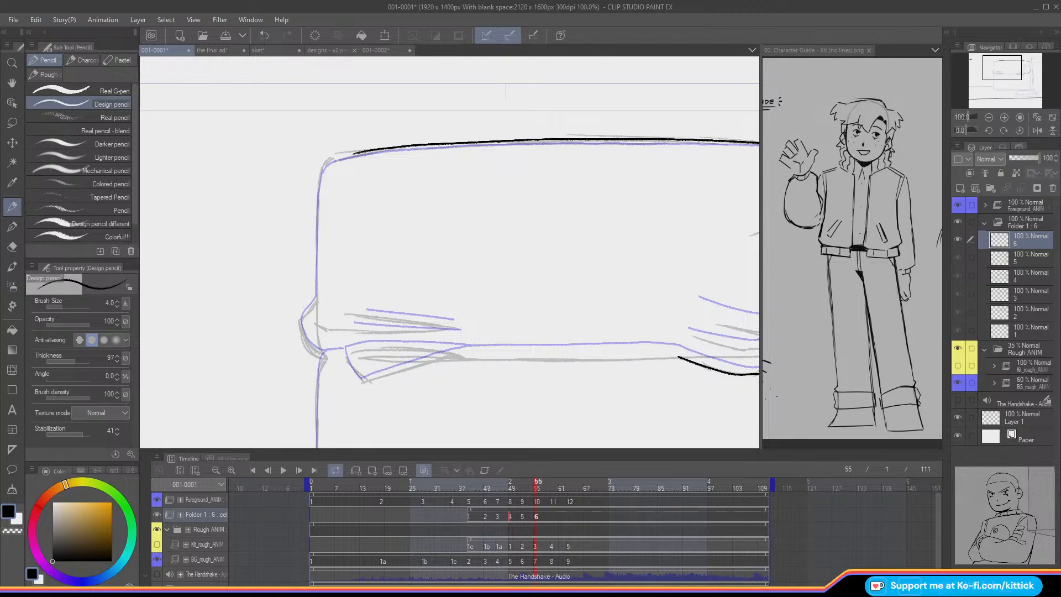
# Step: Switch to the sket page and paste the copied doodle image onto a new layer above Layer 14
pyautogui.click(266, 49)
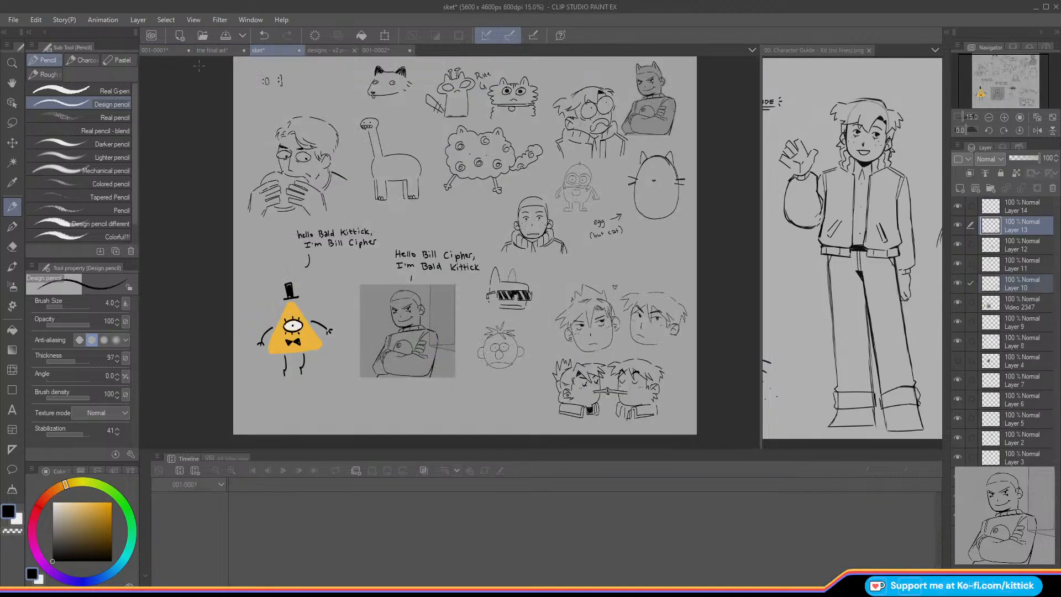
pyautogui.click(989, 213)
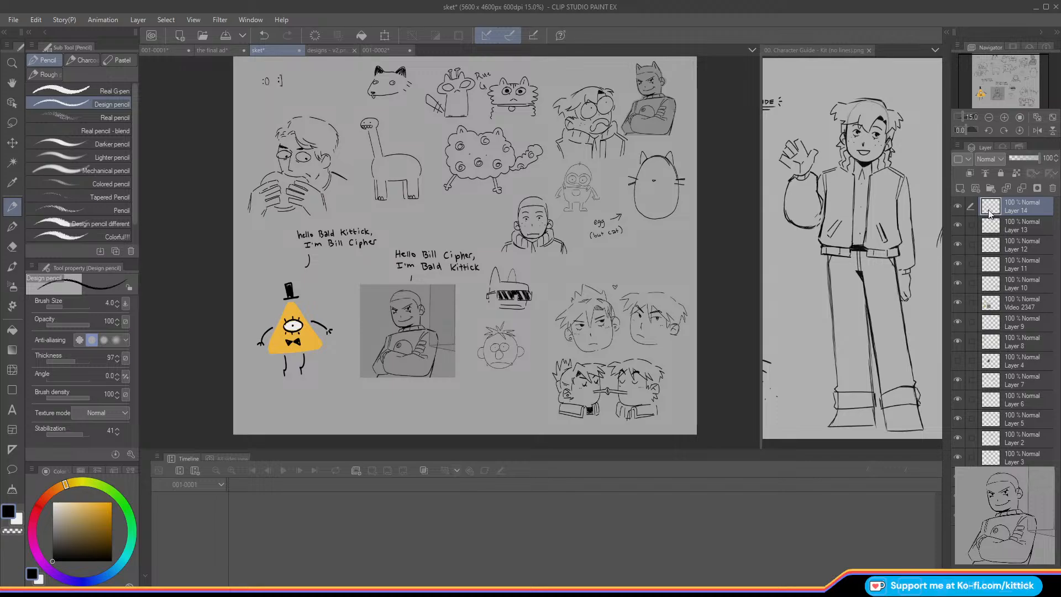
pyautogui.hotkey('ctrl', 'v')
# Step: Lasso a round area around the pasted doodle figure, clear everything outside it, deselect and enlarge the figure across most of the page
pyautogui.click(12, 122)
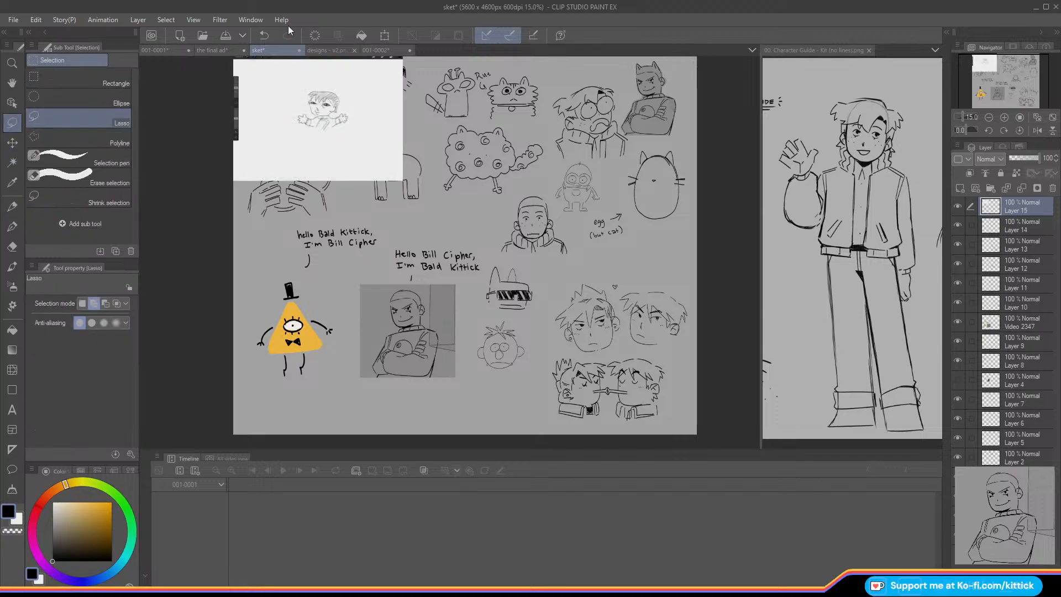
pyautogui.moveTo(292, 111)
pyautogui.mouseDown()
pyautogui.moveTo(323, 144)
pyautogui.moveTo(288, 108)
pyautogui.mouseUp()
pyautogui.click(316, 165)
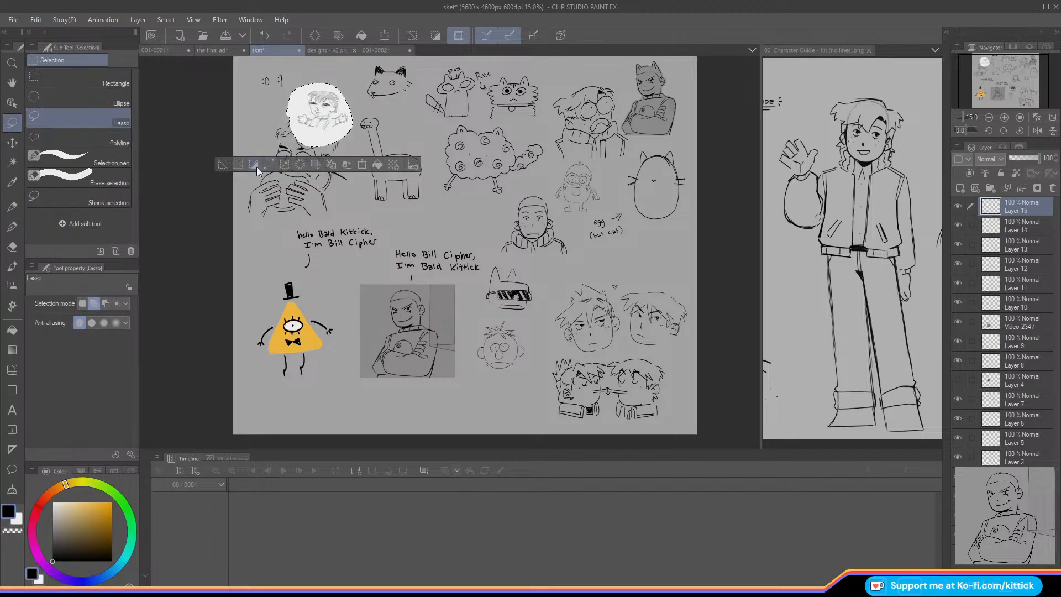
pyautogui.click(223, 164)
pyautogui.click(385, 35)
pyautogui.moveTo(353, 147); pyautogui.dragTo(623, 405)
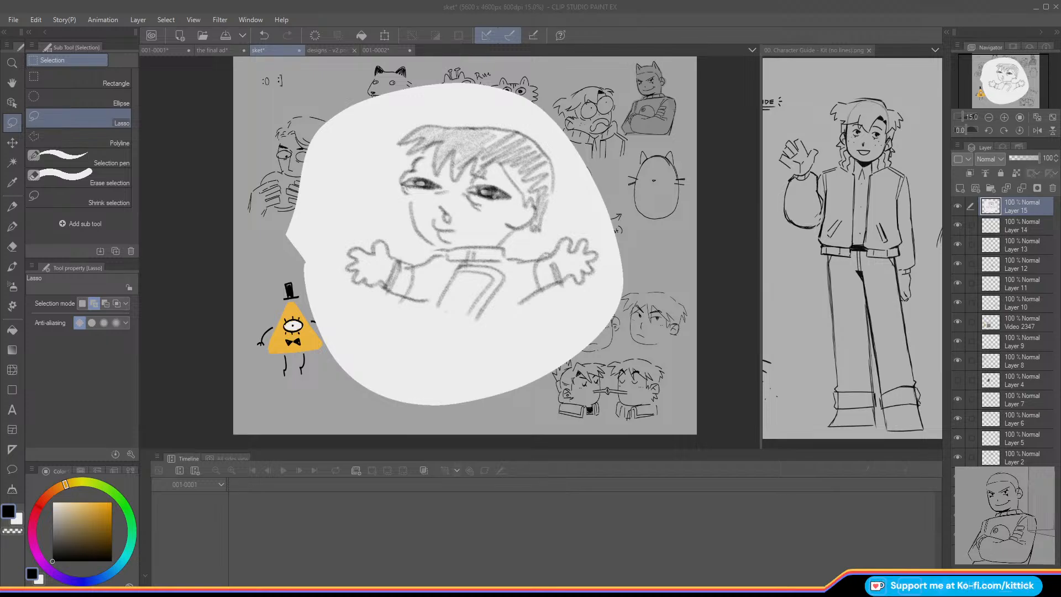
# Step: Extend the sketch page's canvas on its left side to a width of 6680 px
pyautogui.click(12, 206)
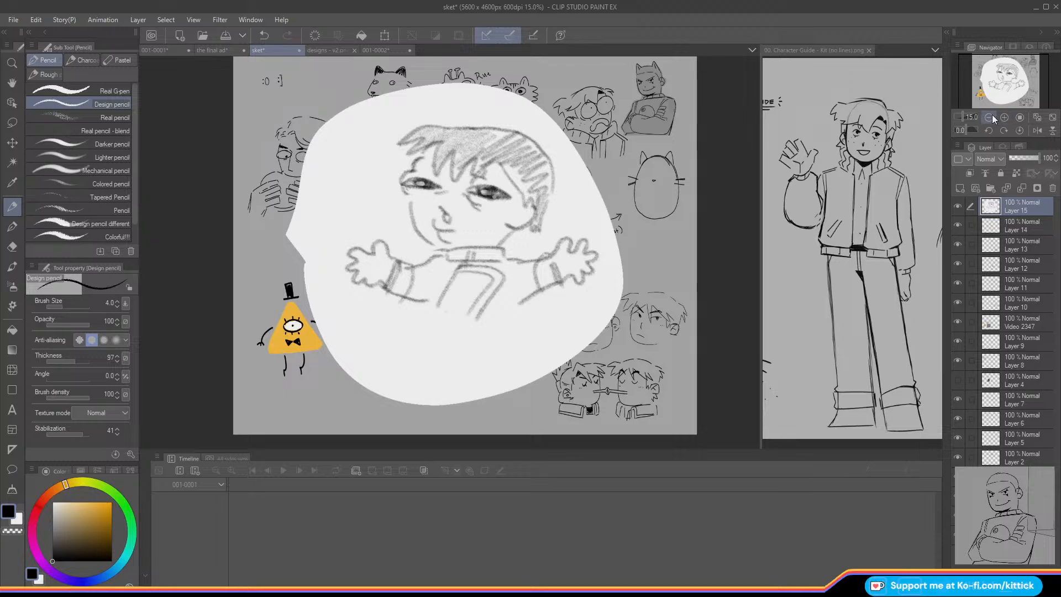
pyautogui.hotkey('ctrl', '-')
pyautogui.click(37, 23)
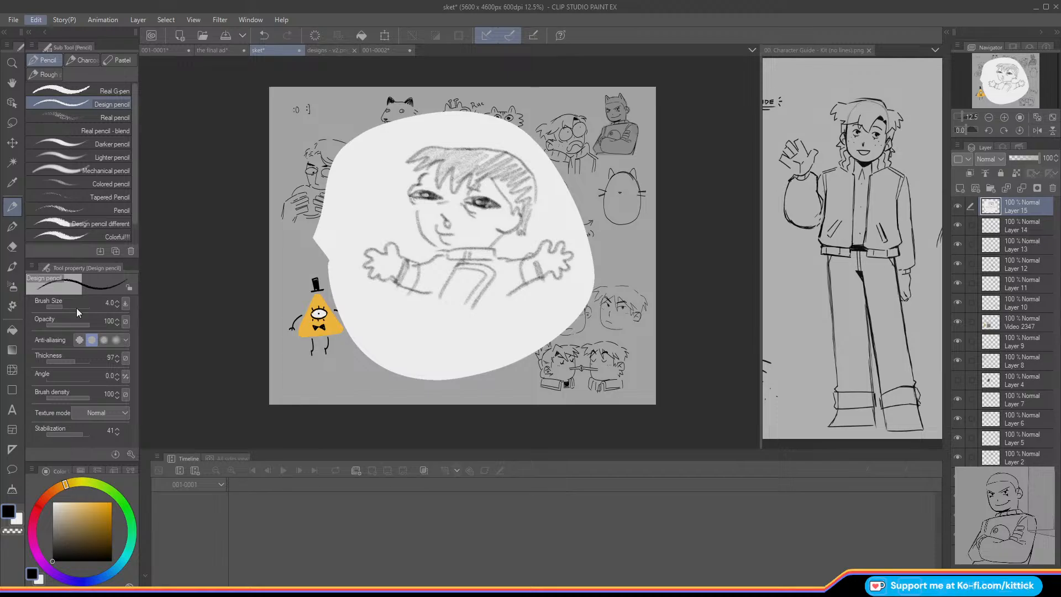
pyautogui.click(76, 329)
pyautogui.moveTo(267, 249); pyautogui.dragTo(194, 249)
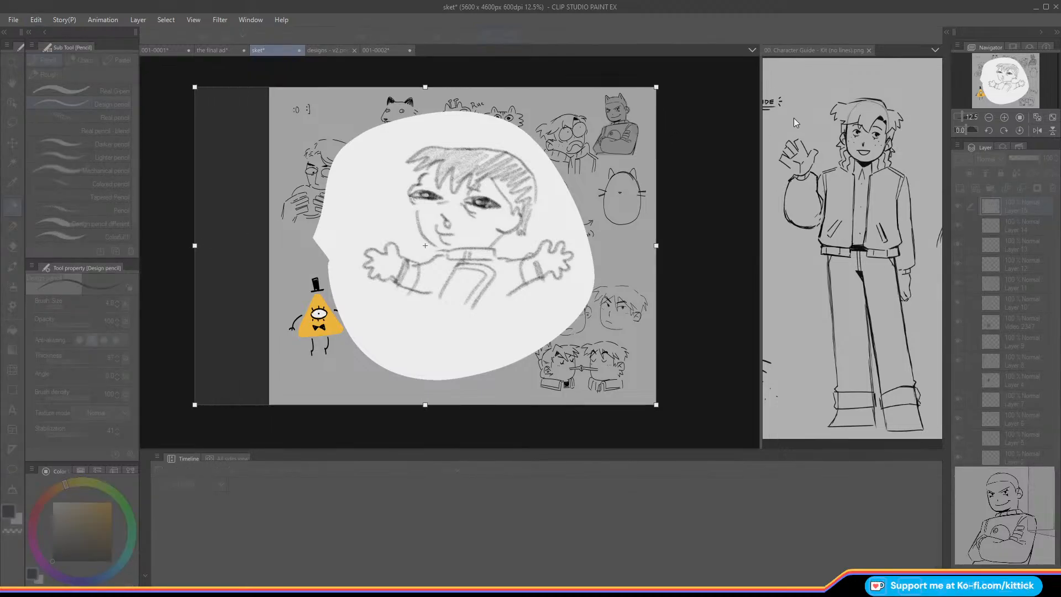
pyautogui.press('Return')
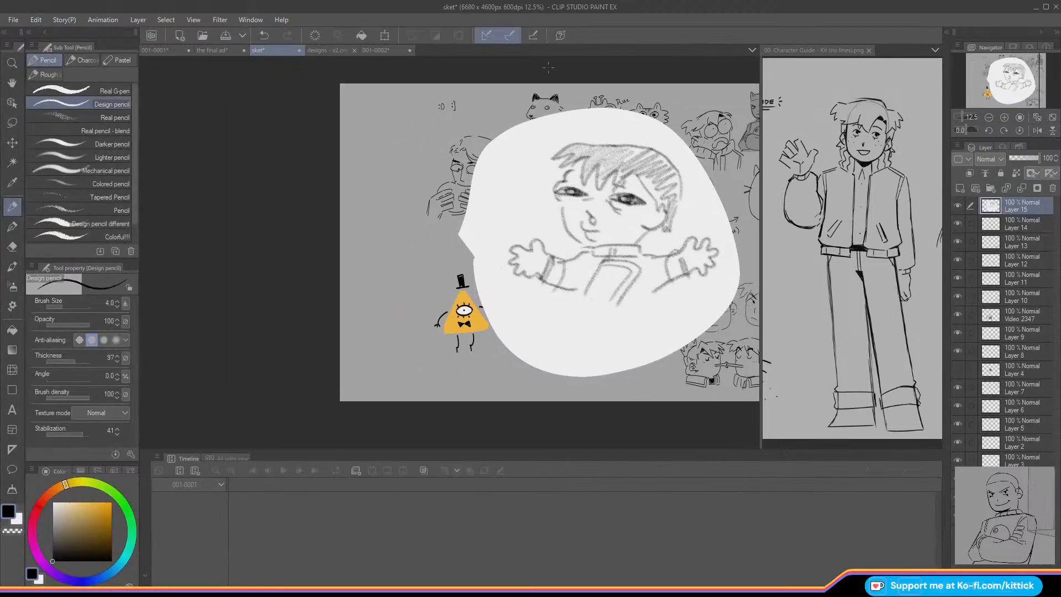
# Step: Scale the pasted doodle to 54% with its aspect ratio kept and move it over the yellow triangle character
pyautogui.click(378, 36)
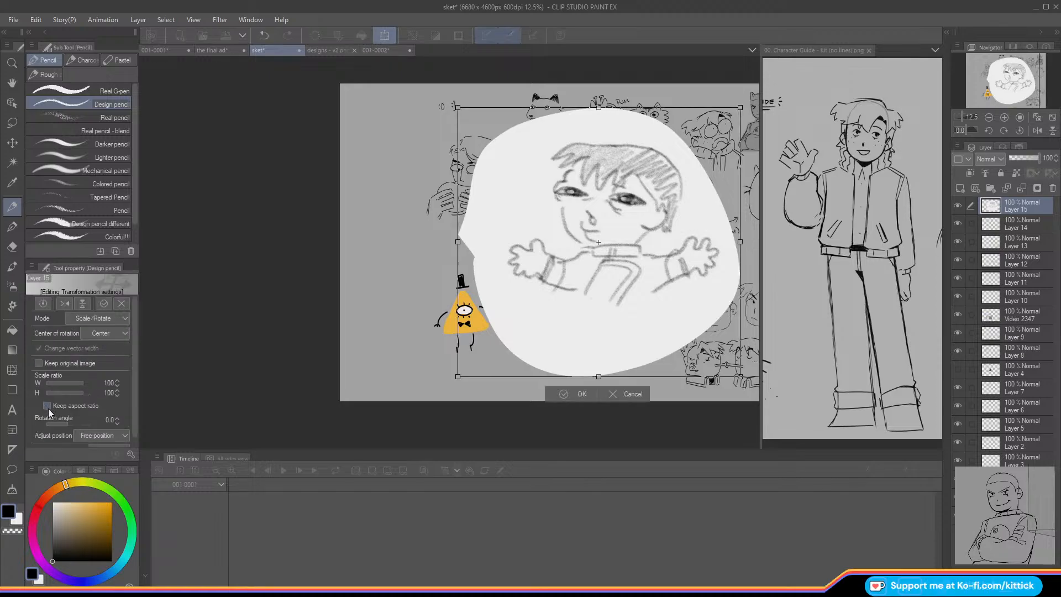
pyautogui.moveTo(458, 108); pyautogui.dragTo(587, 225)
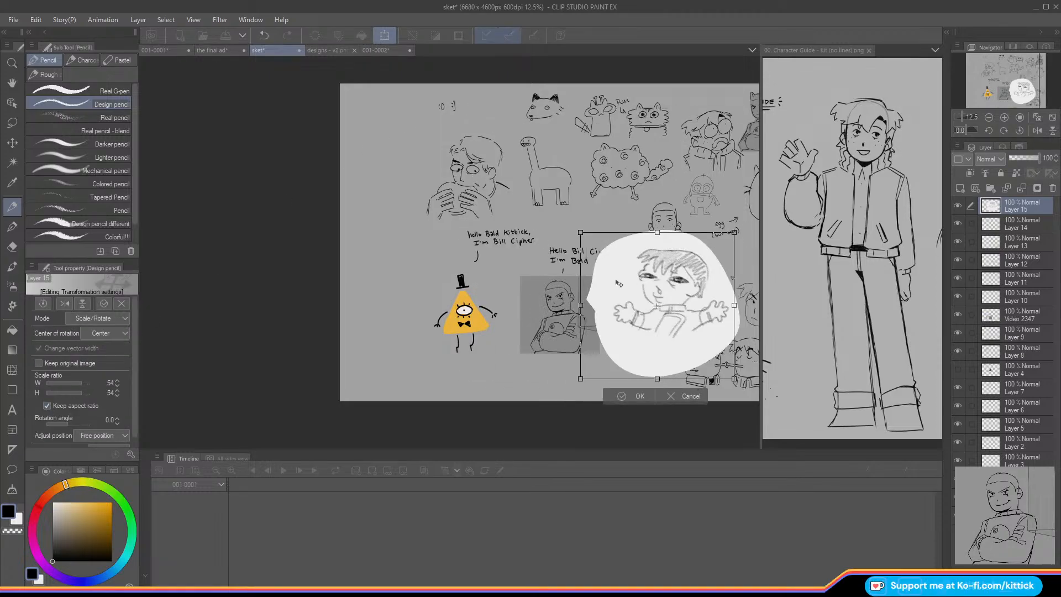
pyautogui.moveTo(627, 279)
pyautogui.mouseDown()
pyautogui.moveTo(479, 288)
pyautogui.moveTo(520, 284)
pyautogui.mouseUp()
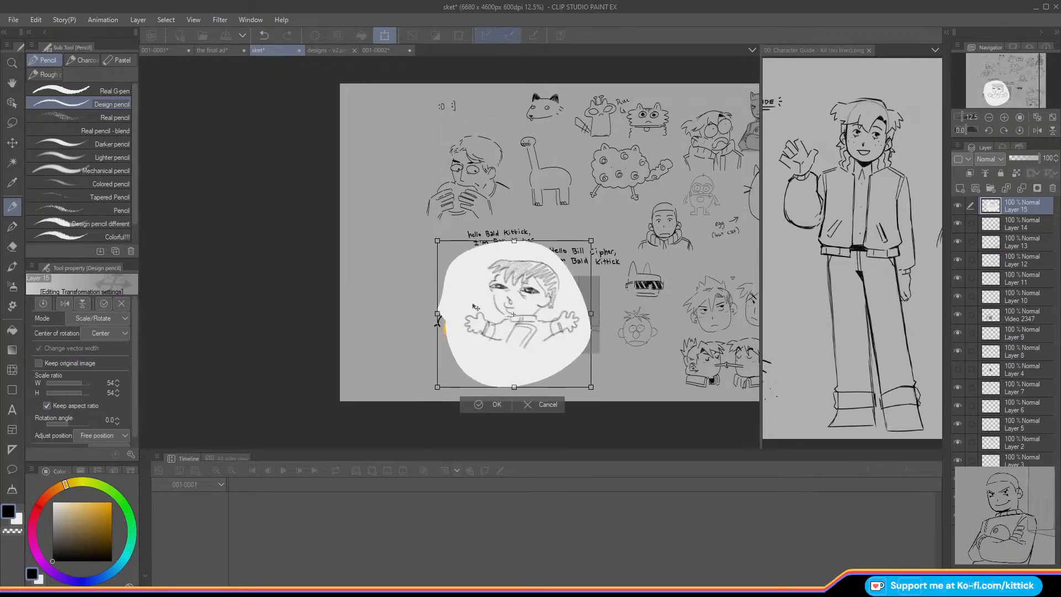
pyautogui.click(478, 401)
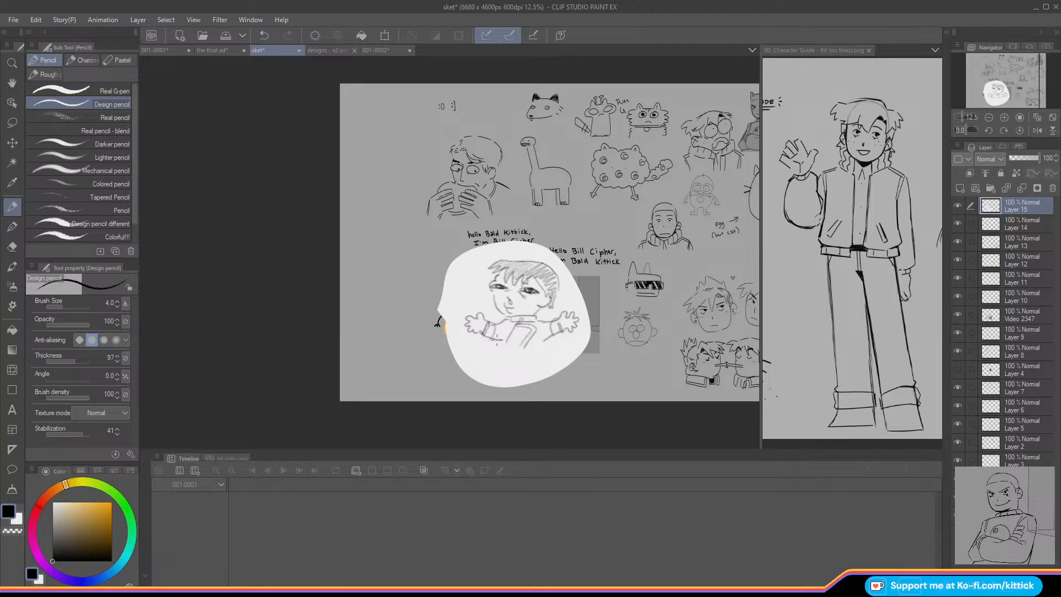
# Step: Add a new layer above the pasted doodle and set the Design pencil to brush size 6 and stabilization 13
pyautogui.click(1003, 118)
pyautogui.click(1003, 117)
pyautogui.click(1003, 118)
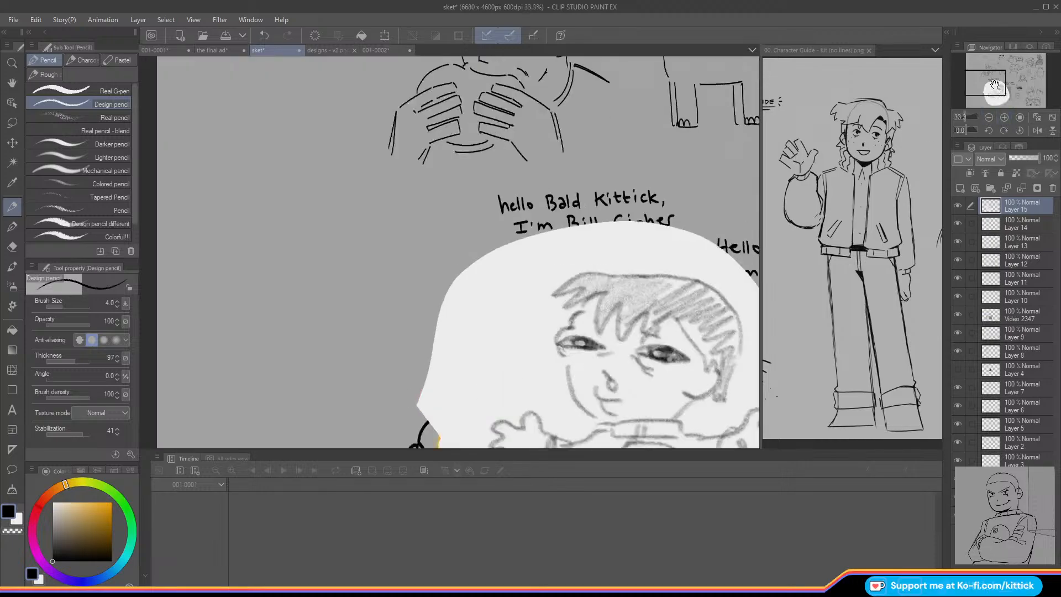
pyautogui.moveTo(994, 81); pyautogui.dragTo(993, 92)
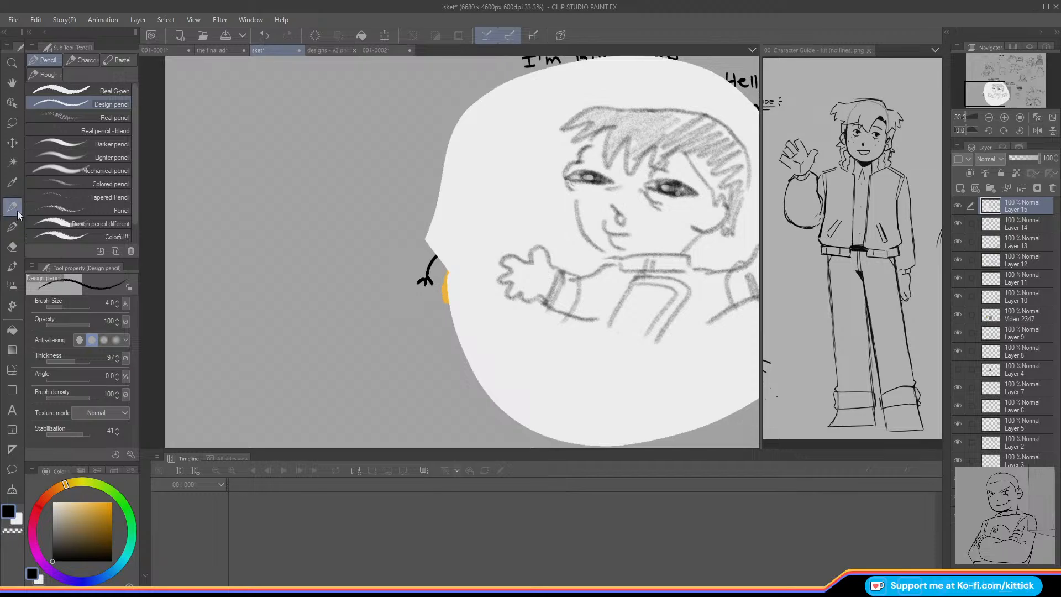
pyautogui.click(961, 194)
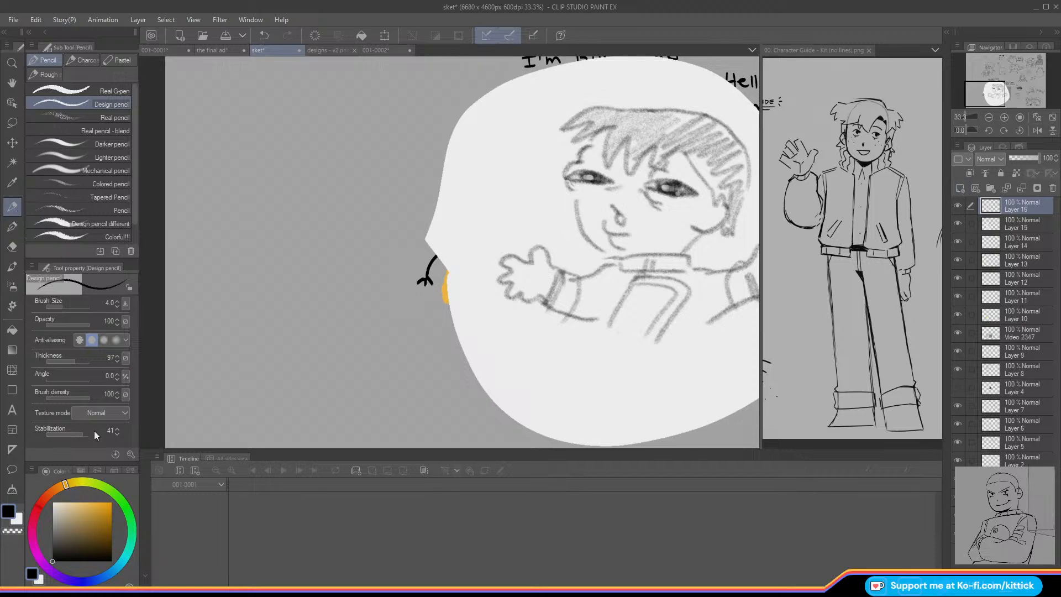
pyautogui.moveTo(95, 434); pyautogui.dragTo(79, 435)
pyautogui.click(117, 300)
pyautogui.click(117, 301)
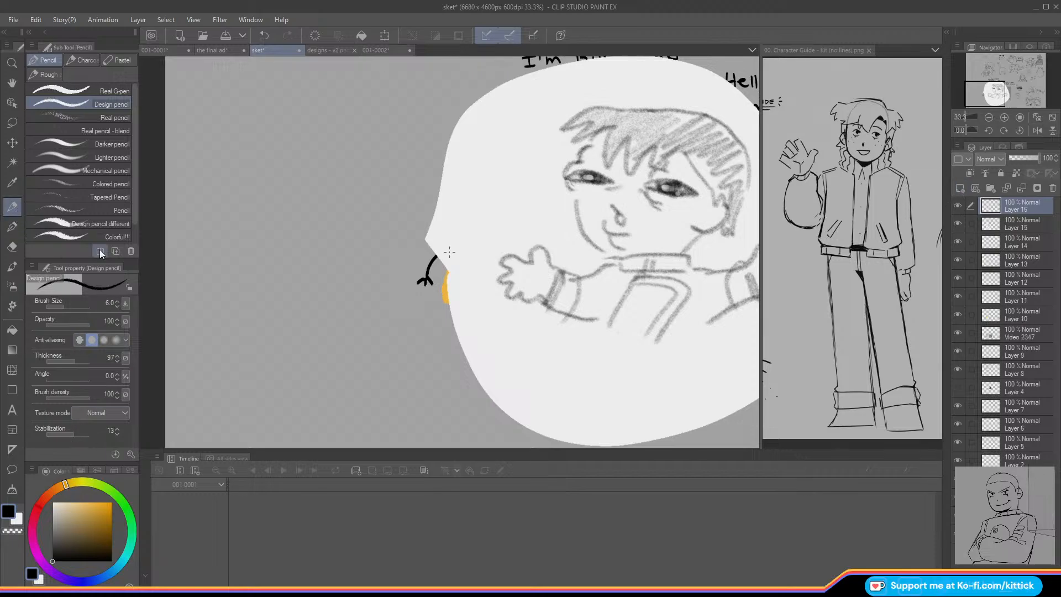
# Step: Sketch the doodle's face on the empty area beside it, with both eyes, cheek line, nose and mouth
pyautogui.moveTo(260, 174)
pyautogui.mouseDown()
pyautogui.moveTo(239, 208)
pyautogui.moveTo(271, 203)
pyautogui.mouseUp()
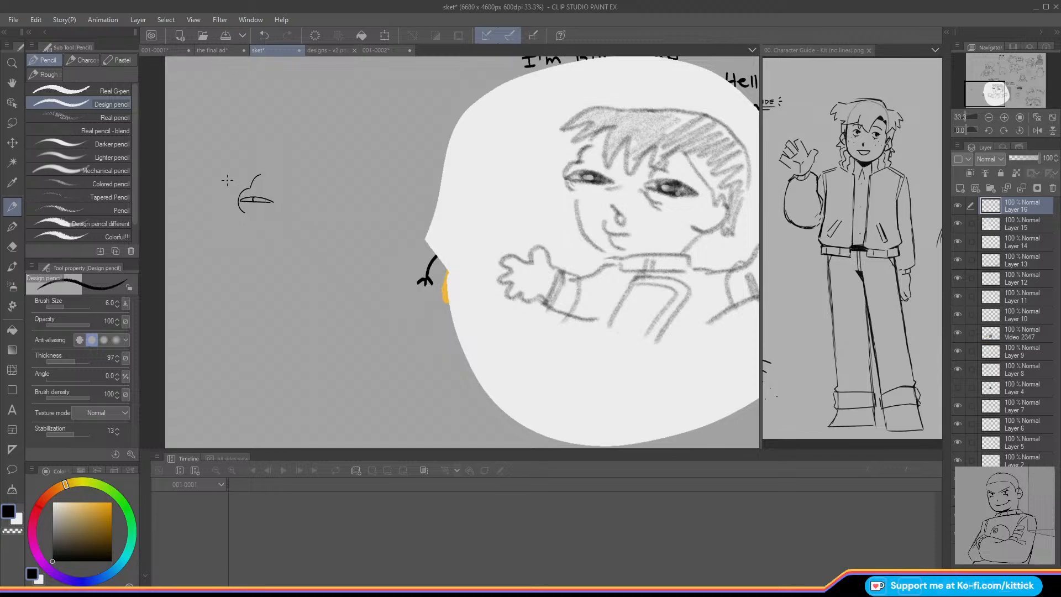
pyautogui.moveTo(296, 206)
pyautogui.mouseDown()
pyautogui.moveTo(335, 207)
pyautogui.moveTo(310, 209)
pyautogui.moveTo(324, 210)
pyautogui.mouseUp()
pyautogui.hotkey('ctrl', 'z')
pyautogui.hotkey('ctrl', 'z')
pyautogui.moveTo(247, 219)
pyautogui.mouseDown()
pyautogui.moveTo(257, 253)
pyautogui.moveTo(277, 231)
pyautogui.mouseUp()
pyautogui.moveTo(266, 234); pyautogui.dragTo(285, 241)
pyautogui.hotkey('ctrl', 'z')
pyautogui.moveTo(247, 198); pyautogui.dragTo(250, 201)
# Step: Draw the new face's ear, darken its pupils, and add the jaw, collar and start of the shoulders
pyautogui.moveTo(992, 87); pyautogui.dragTo(990, 85)
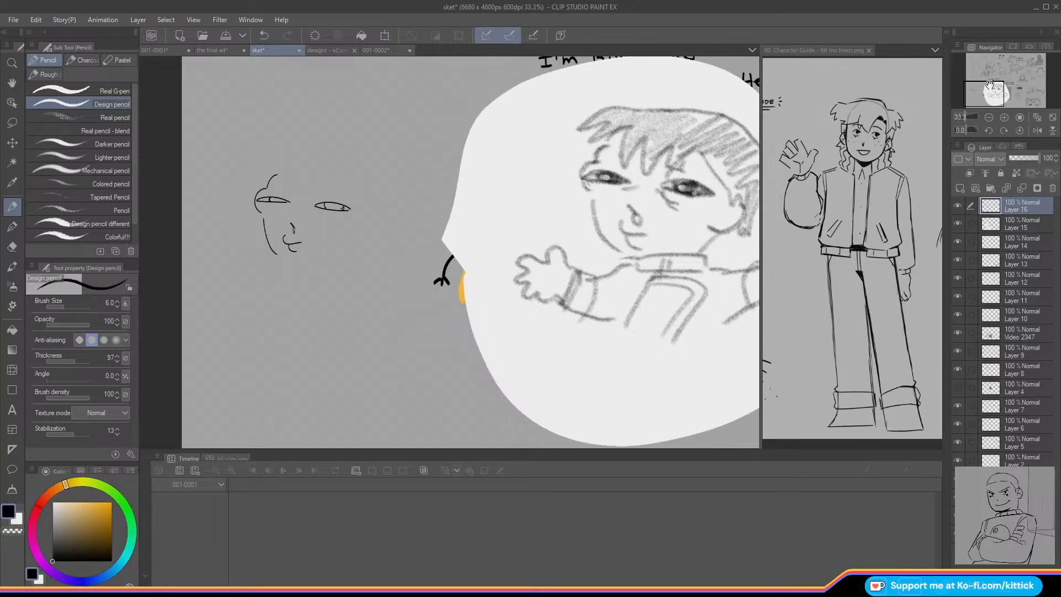
pyautogui.moveTo(365, 238)
pyautogui.mouseDown()
pyautogui.moveTo(390, 237)
pyautogui.moveTo(388, 215)
pyautogui.mouseUp()
pyautogui.moveTo(342, 207)
pyautogui.mouseDown()
pyautogui.moveTo(273, 199)
pyautogui.moveTo(318, 221)
pyautogui.moveTo(280, 210)
pyautogui.mouseUp()
pyautogui.moveTo(983, 94); pyautogui.dragTo(976, 84)
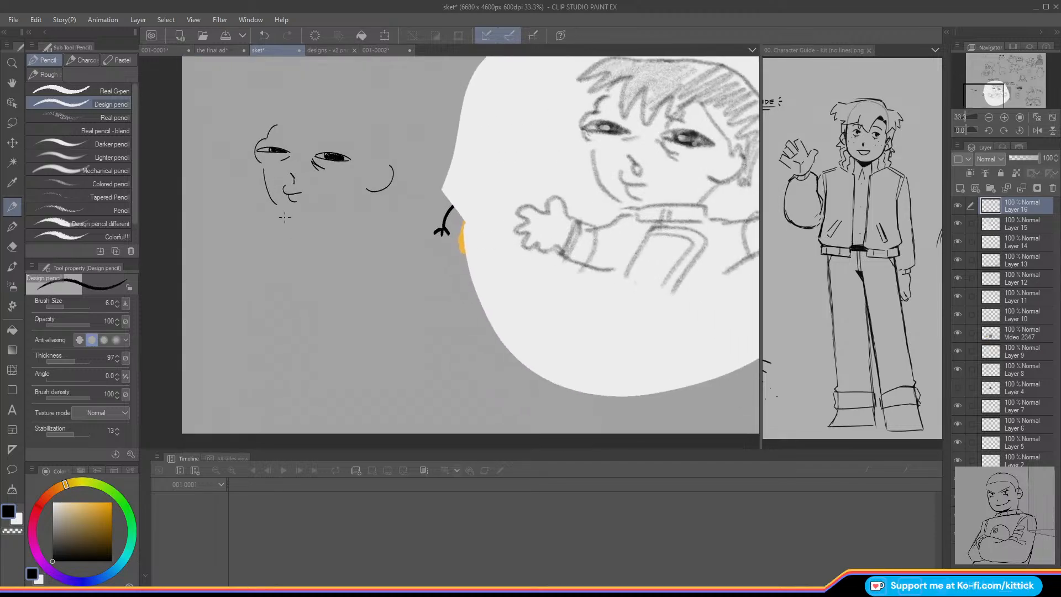
pyautogui.moveTo(366, 195); pyautogui.dragTo(352, 219)
pyautogui.moveTo(353, 220); pyautogui.dragTo(365, 222)
pyautogui.moveTo(283, 220)
pyautogui.mouseDown()
pyautogui.moveTo(274, 221)
pyautogui.moveTo(287, 219)
pyautogui.mouseUp()
# Step: Draw the spiky hair around the new face, from the fringe over the crown to the tufts behind the ear
pyautogui.moveTo(345, 127)
pyautogui.mouseDown()
pyautogui.moveTo(302, 151)
pyautogui.moveTo(242, 137)
pyautogui.mouseUp()
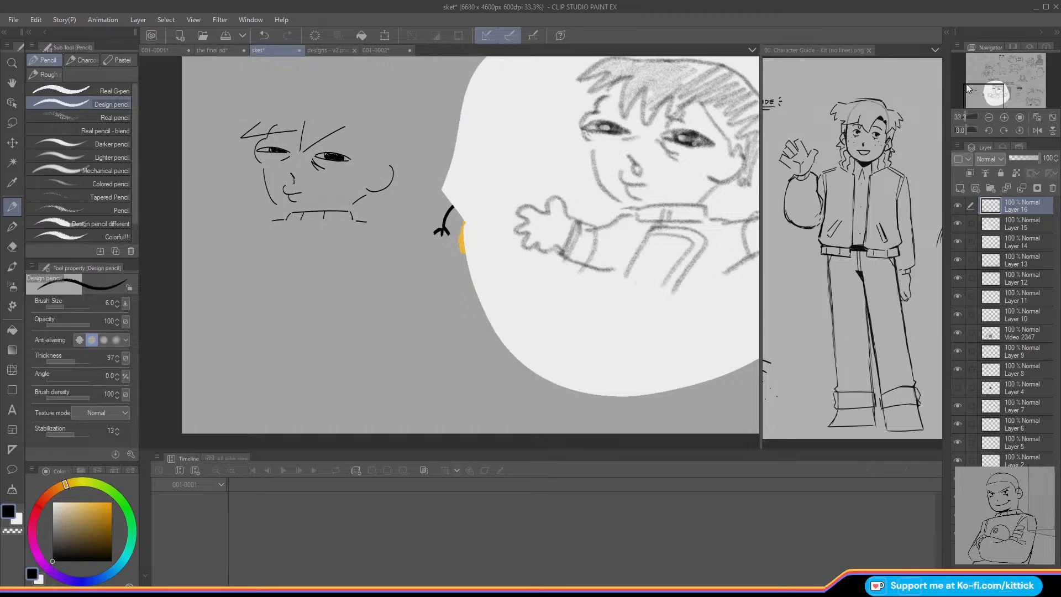
pyautogui.moveTo(966, 88); pyautogui.dragTo(962, 84)
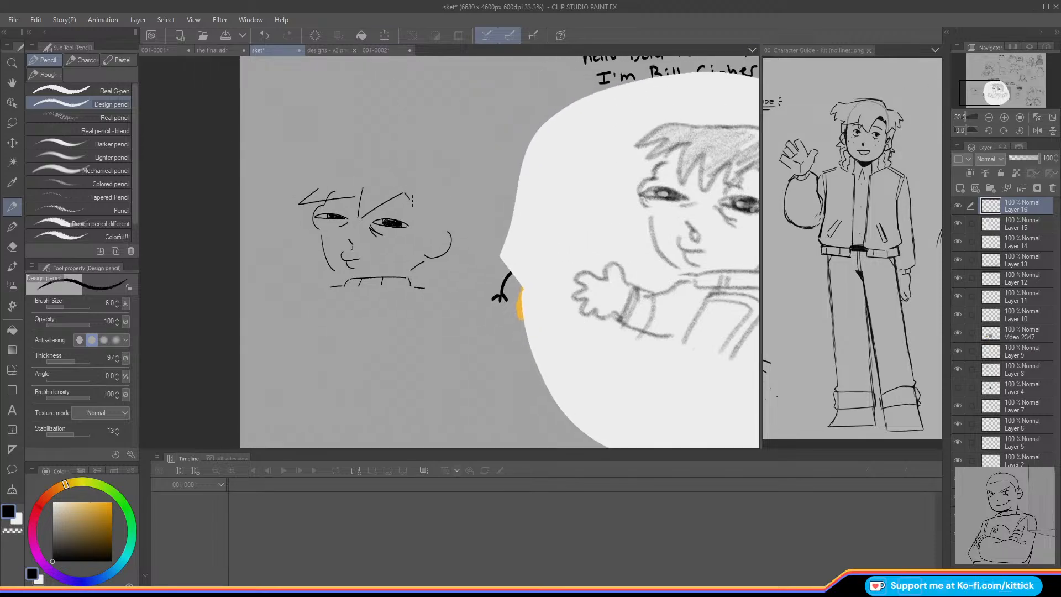
pyautogui.moveTo(413, 200); pyautogui.dragTo(426, 244)
pyautogui.moveTo(995, 91); pyautogui.dragTo(988, 91)
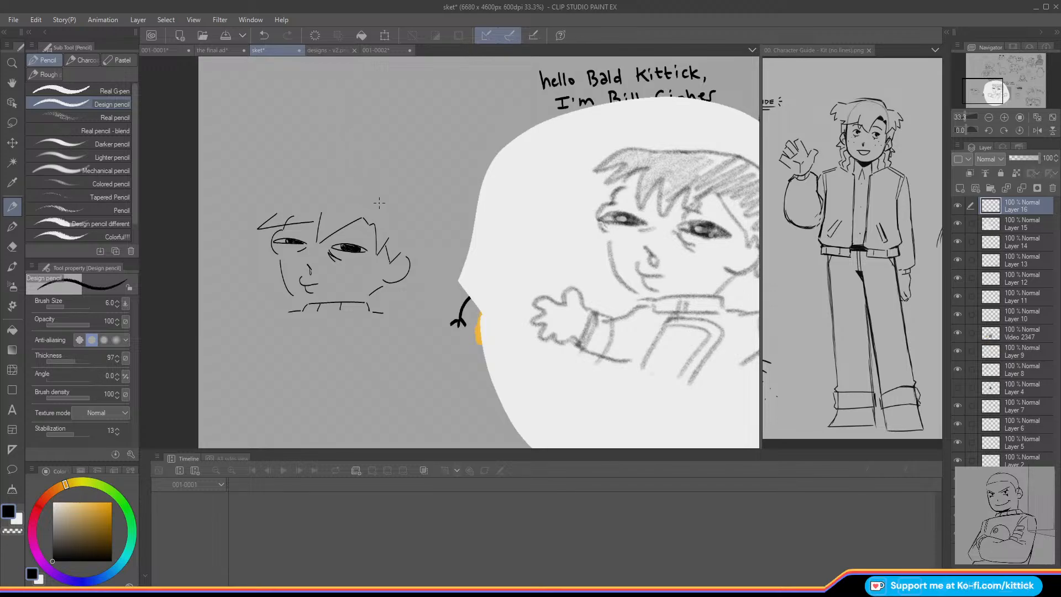
pyautogui.moveTo(377, 198)
pyautogui.mouseDown()
pyautogui.moveTo(384, 205)
pyautogui.moveTo(247, 199)
pyautogui.moveTo(266, 214)
pyautogui.moveTo(250, 241)
pyautogui.moveTo(408, 215)
pyautogui.moveTo(427, 232)
pyautogui.moveTo(412, 228)
pyautogui.moveTo(409, 249)
pyautogui.mouseUp()
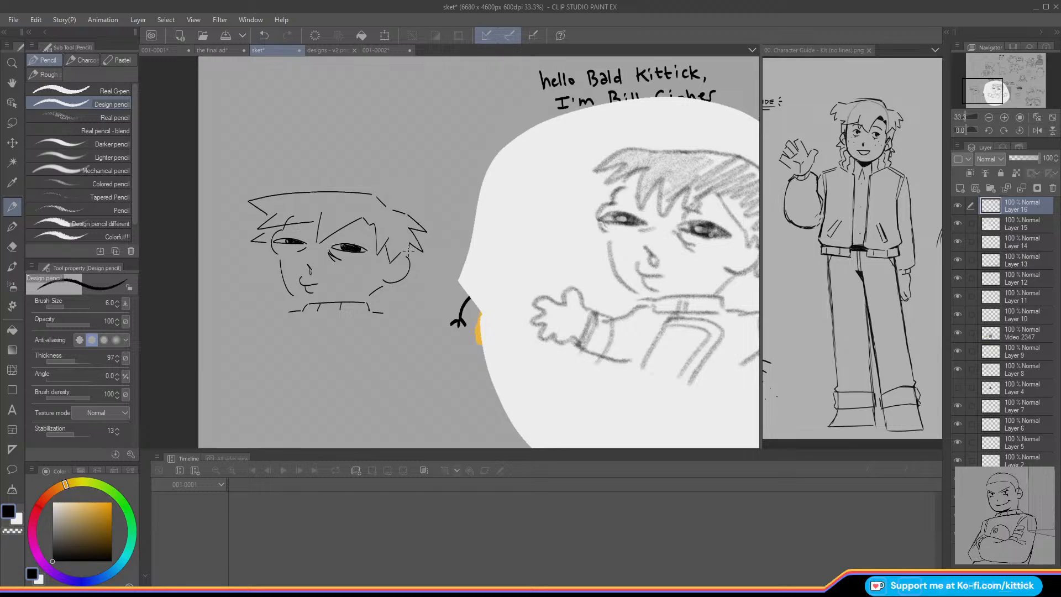
pyautogui.moveTo(405, 289)
pyautogui.mouseDown()
pyautogui.moveTo(418, 290)
pyautogui.moveTo(394, 309)
pyautogui.moveTo(379, 302)
pyautogui.mouseUp()
# Step: Add pointed star marks over the eyes, nose and brow details, small tips on the hair strands and the collar's lower edge
pyautogui.moveTo(350, 253)
pyautogui.mouseDown()
pyautogui.moveTo(361, 237)
pyautogui.moveTo(356, 249)
pyautogui.mouseUp()
pyautogui.moveTo(298, 234)
pyautogui.mouseDown()
pyautogui.moveTo(291, 246)
pyautogui.moveTo(284, 239)
pyautogui.moveTo(293, 246)
pyautogui.mouseUp()
pyautogui.moveTo(354, 220); pyautogui.dragTo(374, 227)
pyautogui.moveTo(375, 263); pyautogui.dragTo(379, 257)
pyautogui.moveTo(240, 200); pyautogui.dragTo(243, 204)
pyautogui.moveTo(424, 230)
pyautogui.mouseDown()
pyautogui.moveTo(433, 236)
pyautogui.moveTo(425, 264)
pyautogui.mouseUp()
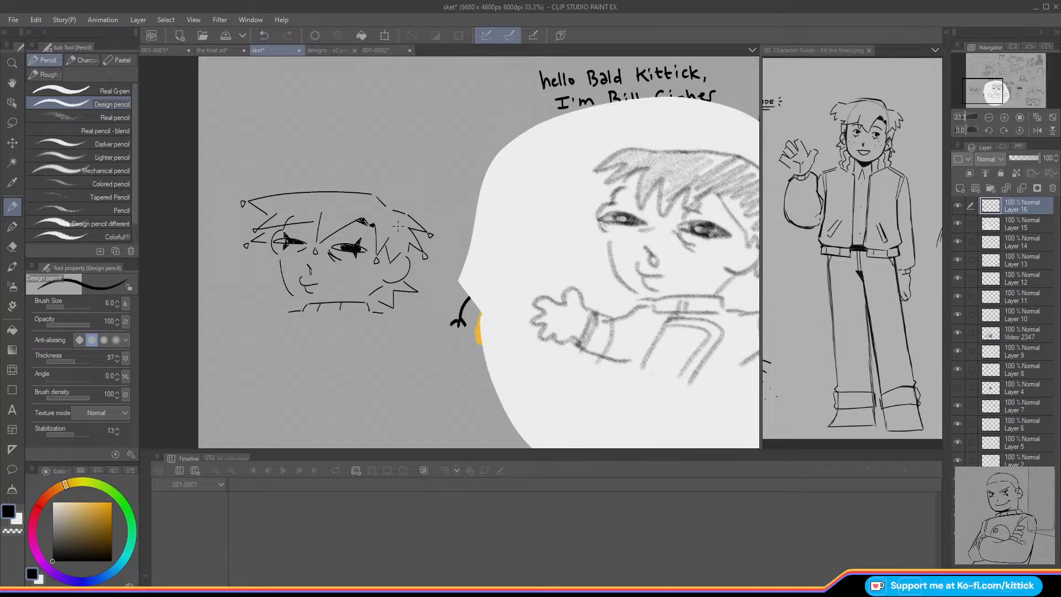
pyautogui.moveTo(367, 311); pyautogui.dragTo(305, 312)
# Step: Draw the figure's shoulder and sleeve with cuff on the side facing the page edge, undoing the first hand strokes
pyautogui.moveTo(979, 84); pyautogui.dragTo(994, 83)
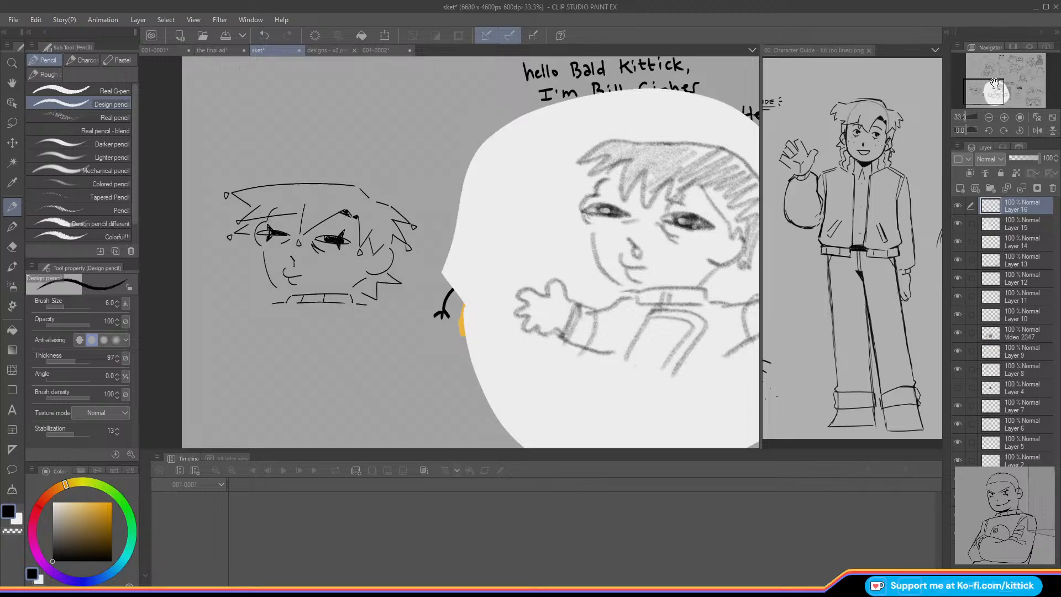
pyautogui.moveTo(994, 83); pyautogui.dragTo(989, 87)
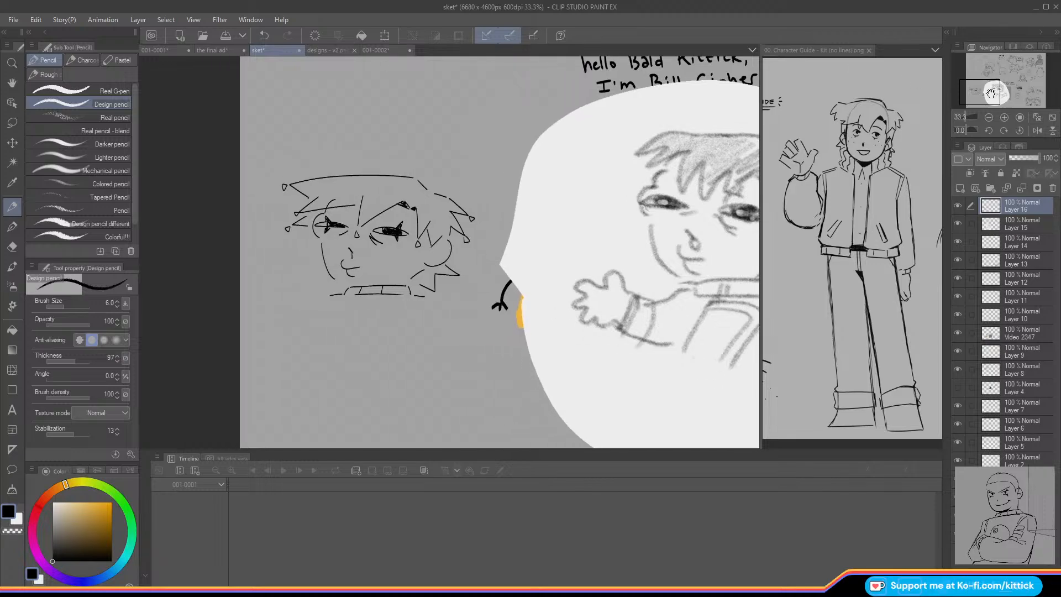
pyautogui.moveTo(331, 295); pyautogui.dragTo(293, 313)
pyautogui.moveTo(274, 315)
pyautogui.mouseDown()
pyautogui.moveTo(287, 351)
pyautogui.moveTo(310, 353)
pyautogui.mouseUp()
pyautogui.moveTo(273, 316); pyautogui.dragTo(254, 305)
pyautogui.moveTo(253, 307); pyautogui.dragTo(261, 318)
pyautogui.hotkey('ctrl', 'z')
pyautogui.hotkey('ctrl', 'z')
# Step: Shift the drawing toward the pasted doodle and draw the open hand on the outstretched sleeve
pyautogui.click(12, 143)
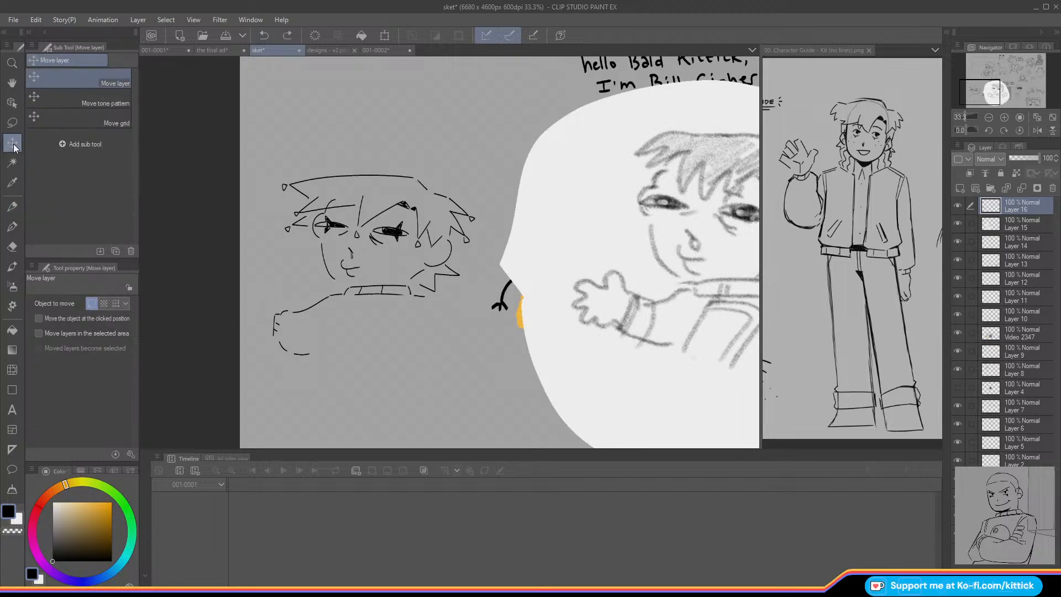
pyautogui.moveTo(310, 293)
pyautogui.mouseDown()
pyautogui.moveTo(336, 292)
pyautogui.moveTo(261, 307)
pyautogui.moveTo(271, 326)
pyautogui.mouseUp()
pyautogui.click(14, 205)
pyautogui.hotkey('ctrl', 'z')
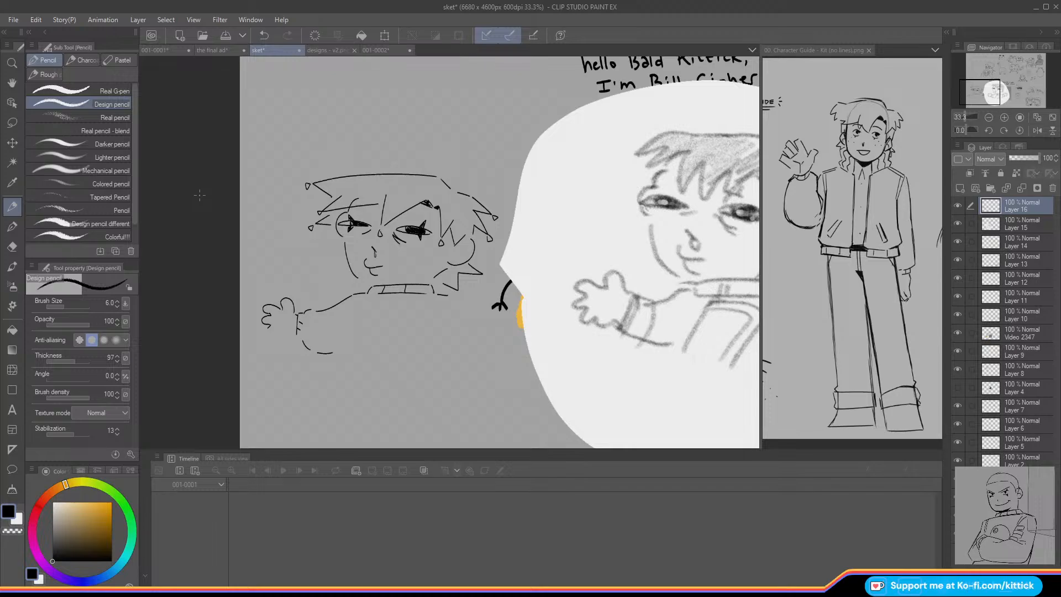
pyautogui.moveTo(265, 330)
pyautogui.mouseDown()
pyautogui.moveTo(269, 343)
pyautogui.moveTo(291, 331)
pyautogui.mouseUp()
# Step: Draw the opposite shoulder line, the jacket front line and a round emblem on the chest
pyautogui.moveTo(454, 272)
pyautogui.mouseDown()
pyautogui.moveTo(354, 239)
pyautogui.moveTo(404, 222)
pyautogui.moveTo(351, 265)
pyautogui.moveTo(366, 290)
pyautogui.mouseUp()
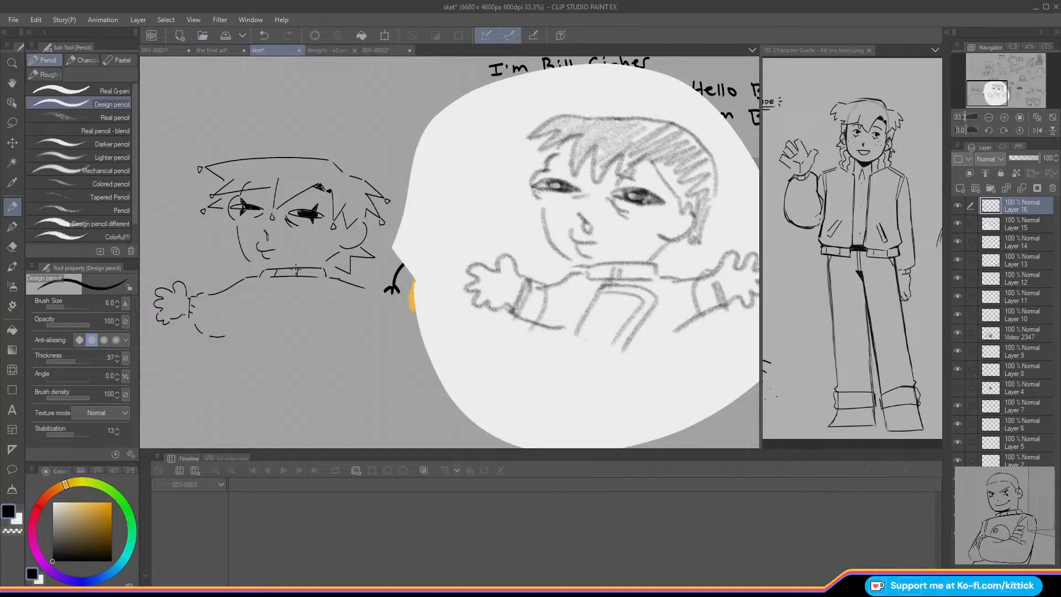
pyautogui.moveTo(300, 319)
pyautogui.mouseDown()
pyautogui.moveTo(275, 298)
pyautogui.moveTo(255, 323)
pyautogui.moveTo(241, 314)
pyautogui.moveTo(269, 309)
pyautogui.mouseUp()
pyautogui.moveTo(998, 89); pyautogui.dragTo(995, 90)
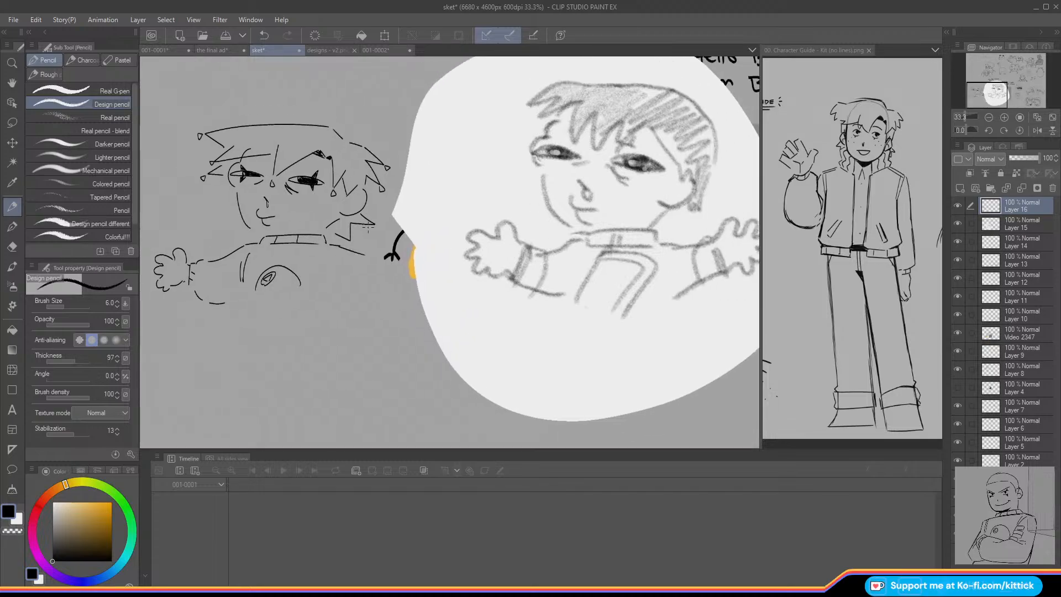
# Step: Move the new figure drawing down toward the lower edge of the sketch page
pyautogui.click(988, 118)
pyautogui.click(12, 143)
pyautogui.moveTo(332, 213); pyautogui.dragTo(329, 300)
pyautogui.click(12, 206)
pyautogui.click(1004, 118)
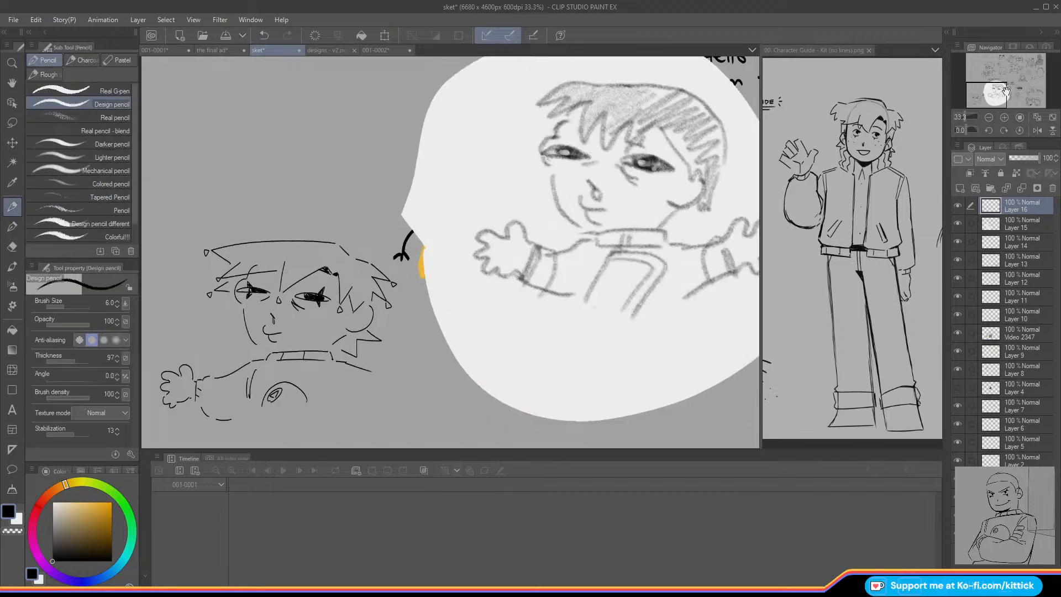
# Step: Draw the second outstretched sleeve and its open hand on the side facing the pasted doodle
pyautogui.moveTo(999, 87); pyautogui.dragTo(1005, 92)
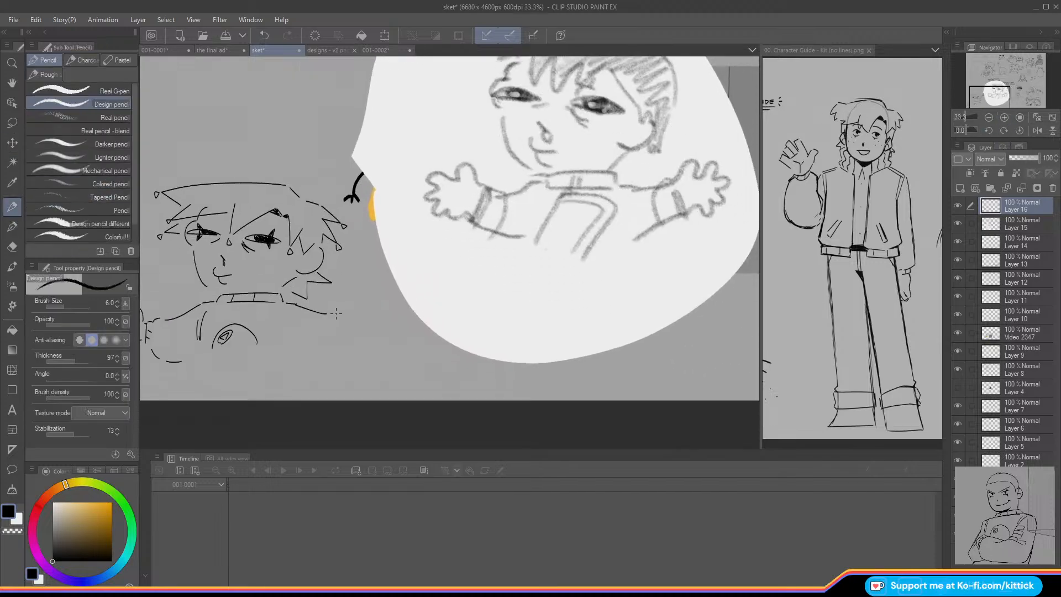
pyautogui.moveTo(344, 312)
pyautogui.mouseDown()
pyautogui.moveTo(326, 310)
pyautogui.moveTo(358, 338)
pyautogui.mouseUp()
pyautogui.moveTo(288, 343); pyautogui.dragTo(345, 345)
pyautogui.moveTo(361, 297)
pyautogui.mouseDown()
pyautogui.moveTo(365, 309)
pyautogui.moveTo(370, 298)
pyautogui.moveTo(389, 307)
pyautogui.moveTo(390, 328)
pyautogui.moveTo(365, 332)
pyautogui.mouseUp()
pyautogui.hotkey('ctrl', 'z')
pyautogui.moveTo(300, 286); pyautogui.dragTo(442, 269)
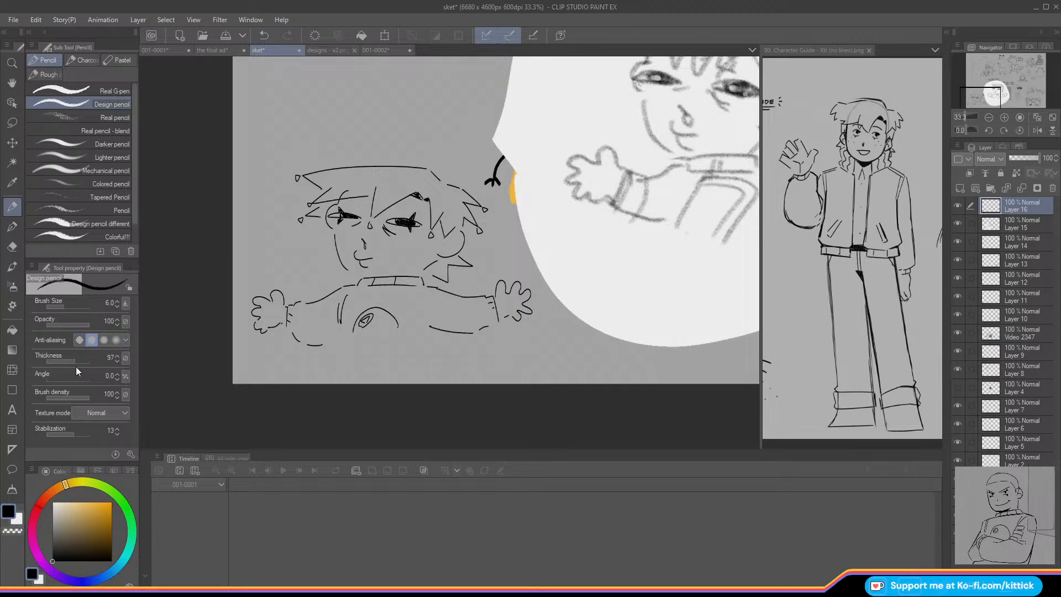
# Step: Add blush marks to both cheeks at 44% pencil opacity, then restore opacity to 100 and hatch the chest emblem
pyautogui.click(71, 324)
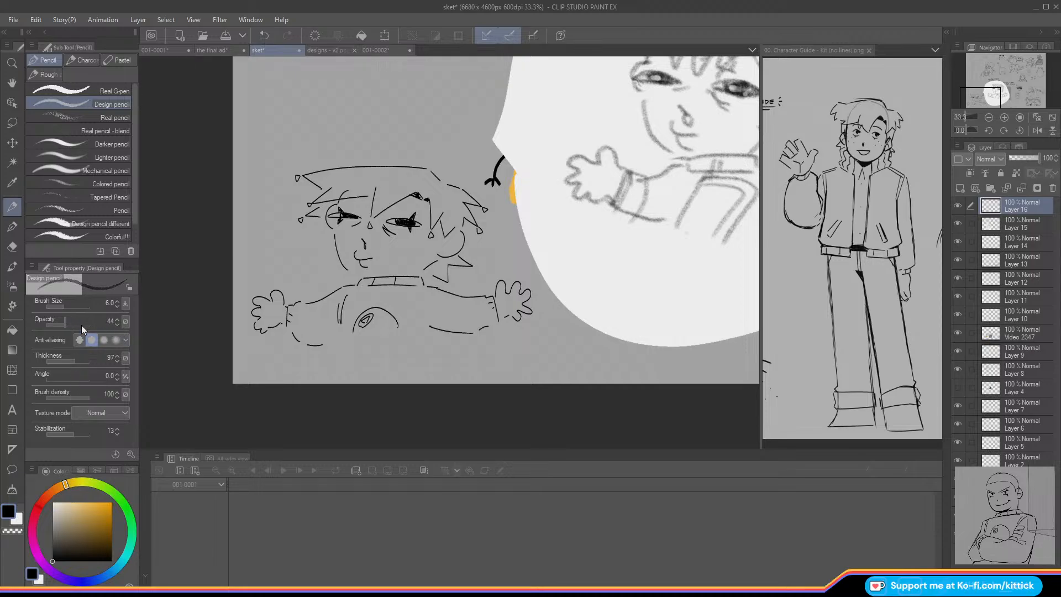
pyautogui.moveTo(399, 243); pyautogui.dragTo(430, 246)
pyautogui.moveTo(350, 239); pyautogui.dragTo(340, 243)
pyautogui.moveTo(71, 324); pyautogui.dragTo(95, 324)
pyautogui.moveTo(393, 319); pyautogui.dragTo(362, 332)
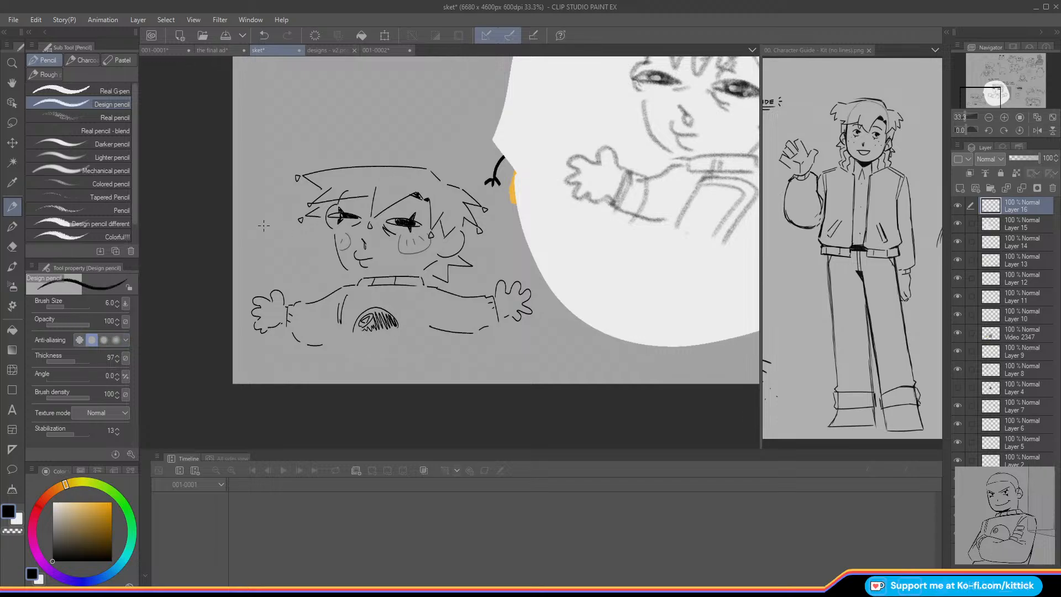
# Step: Shrink the pasted doodle on Layer 15 with its aspect ratio kept and place it just below the yellow triangle character
pyautogui.moveTo(992, 104); pyautogui.dragTo(994, 95)
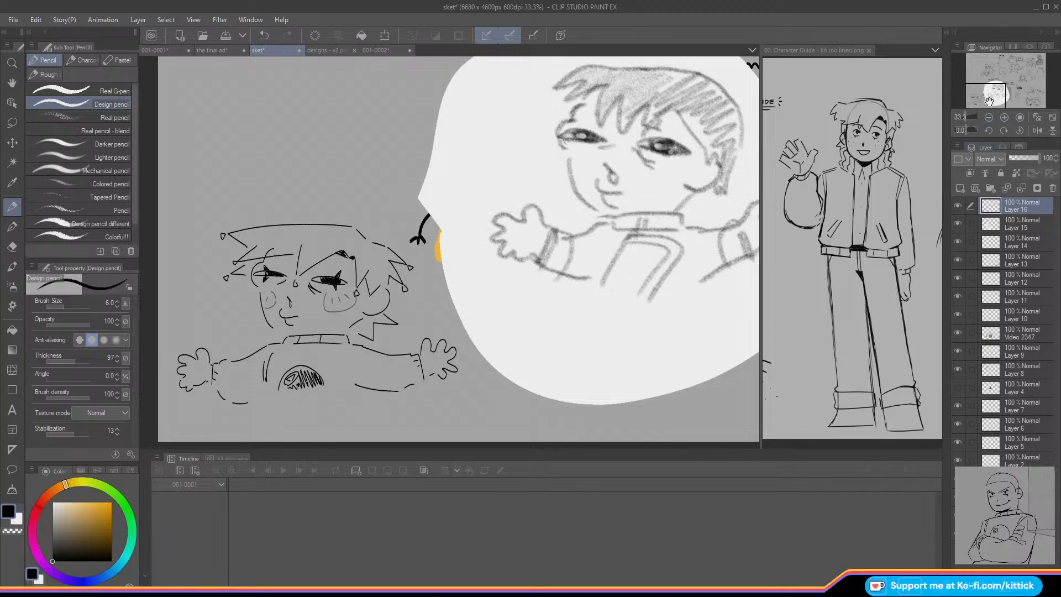
pyautogui.moveTo(988, 102)
pyautogui.mouseDown()
pyautogui.moveTo(964, 119)
pyautogui.moveTo(985, 89)
pyautogui.mouseUp()
pyautogui.click(993, 232)
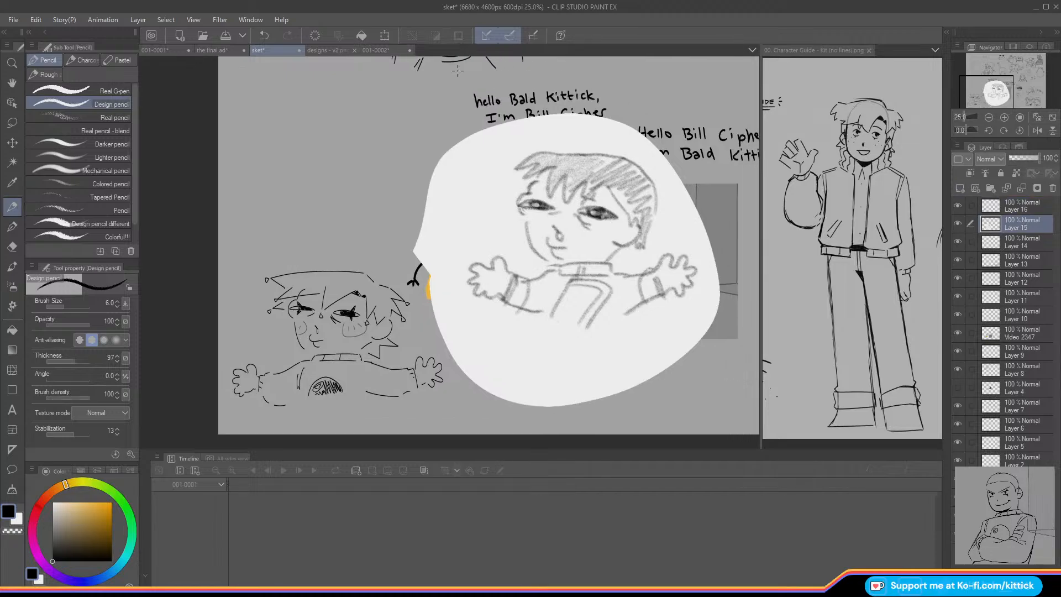
pyautogui.click(384, 36)
pyautogui.moveTo(513, 257); pyautogui.dragTo(511, 355)
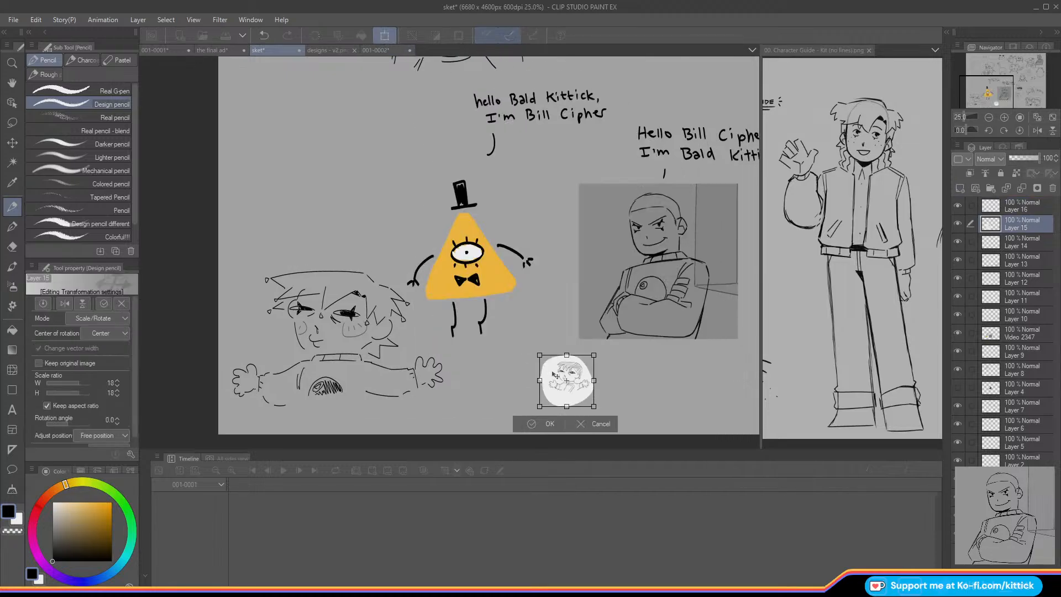
pyautogui.moveTo(578, 393); pyautogui.dragTo(477, 395)
pyautogui.press('Return')
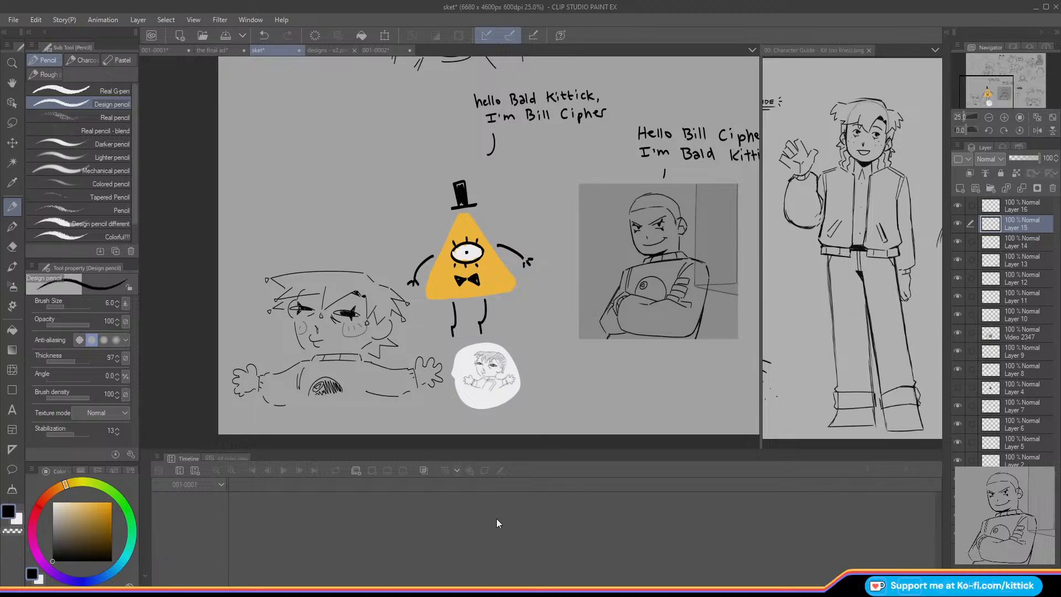
# Step: Save the sketch page and examine the finished figure drawing up close
pyautogui.click(988, 118)
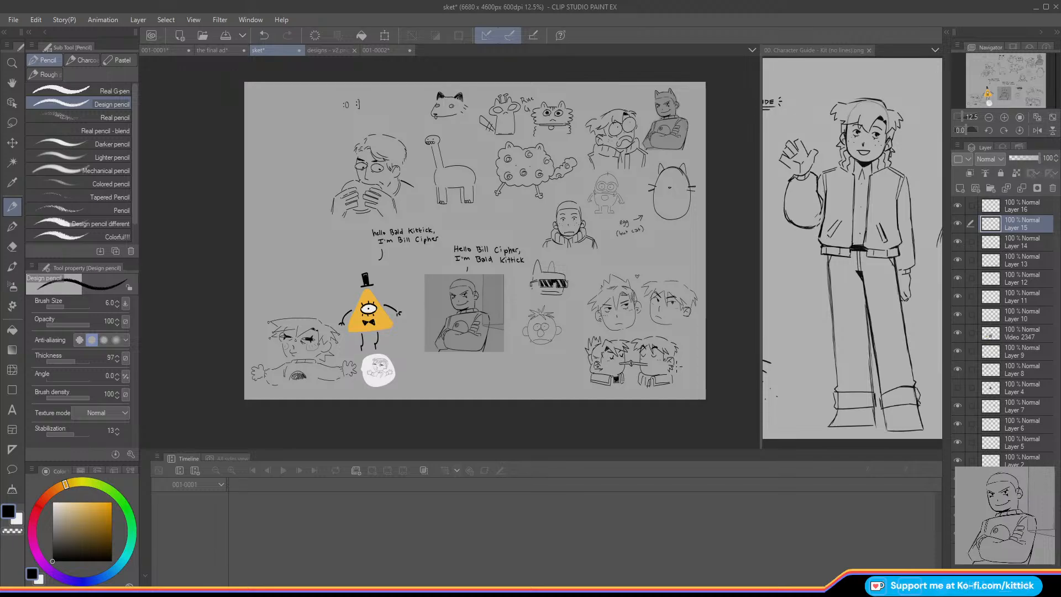
pyautogui.click(224, 36)
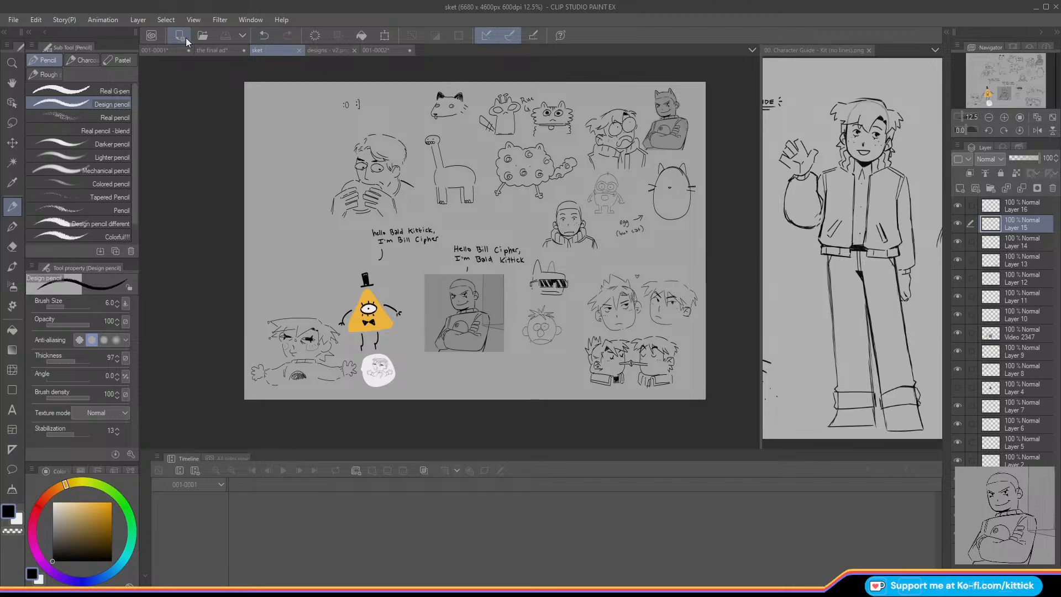
pyautogui.click(1004, 118)
pyautogui.click(1003, 117)
pyautogui.click(1004, 117)
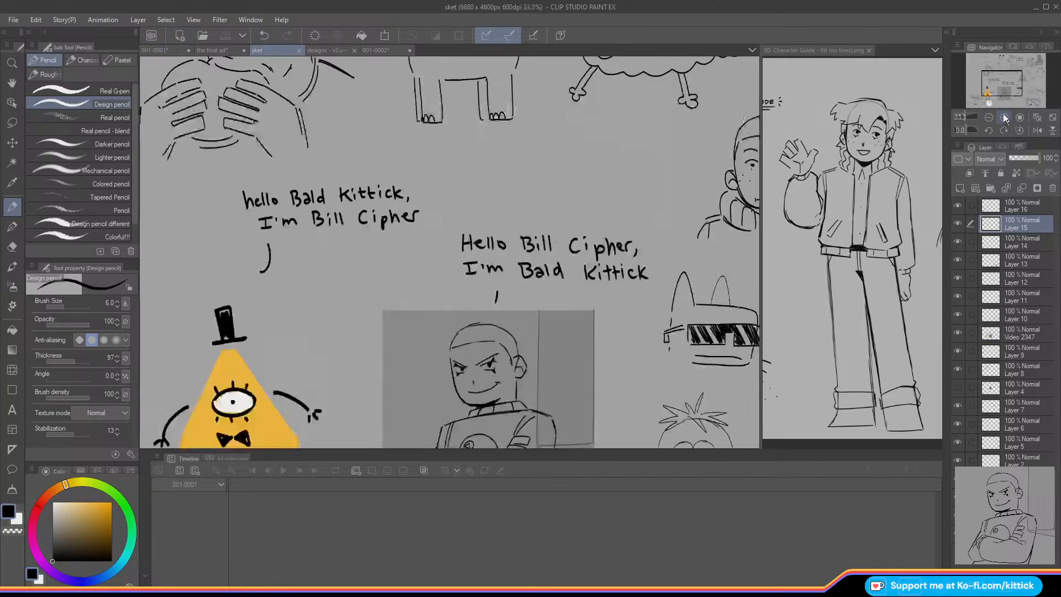
pyautogui.moveTo(998, 85); pyautogui.dragTo(974, 98)
pyautogui.click(1004, 117)
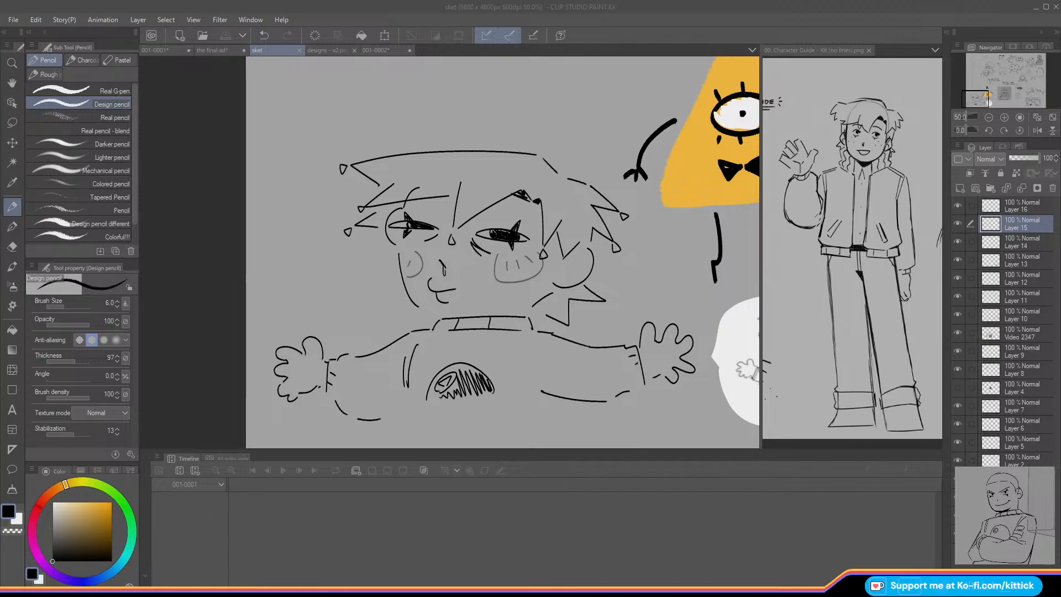
# Step: Switch back to the 001-0001 animation and compare background cel 6 with cel 5
pyautogui.click(158, 51)
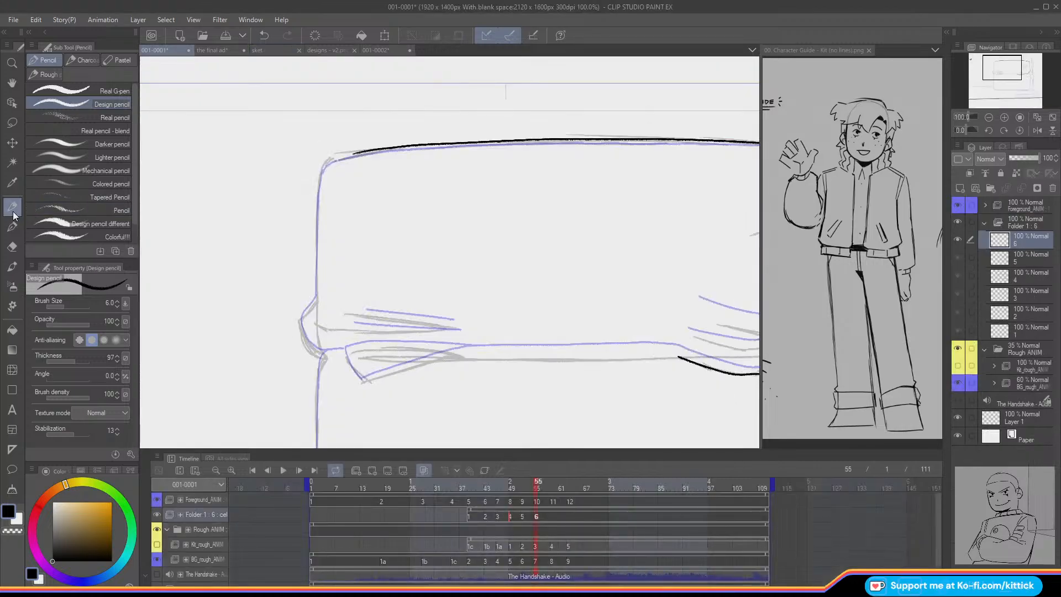
pyautogui.moveTo(999, 62); pyautogui.dragTo(999, 64)
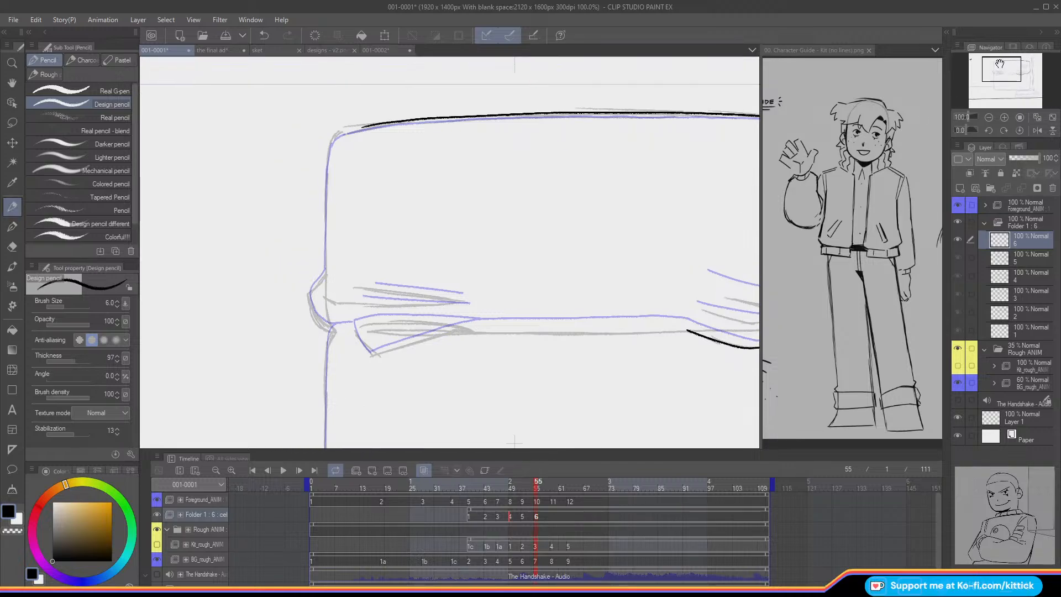
pyautogui.hotkey('ctrl', 'Left')
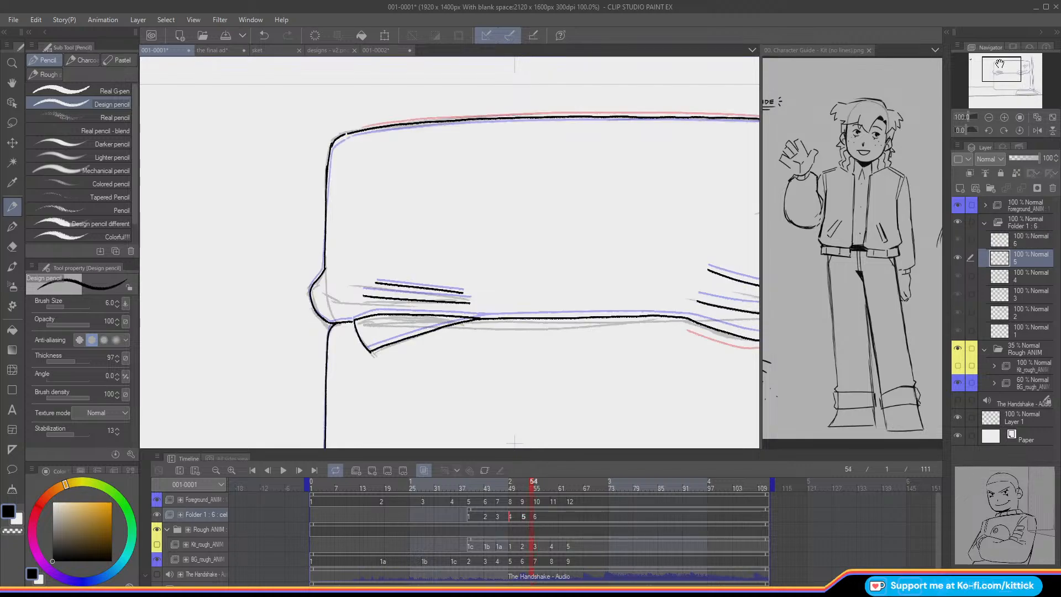
pyautogui.hotkey('ctrl', 'Right')
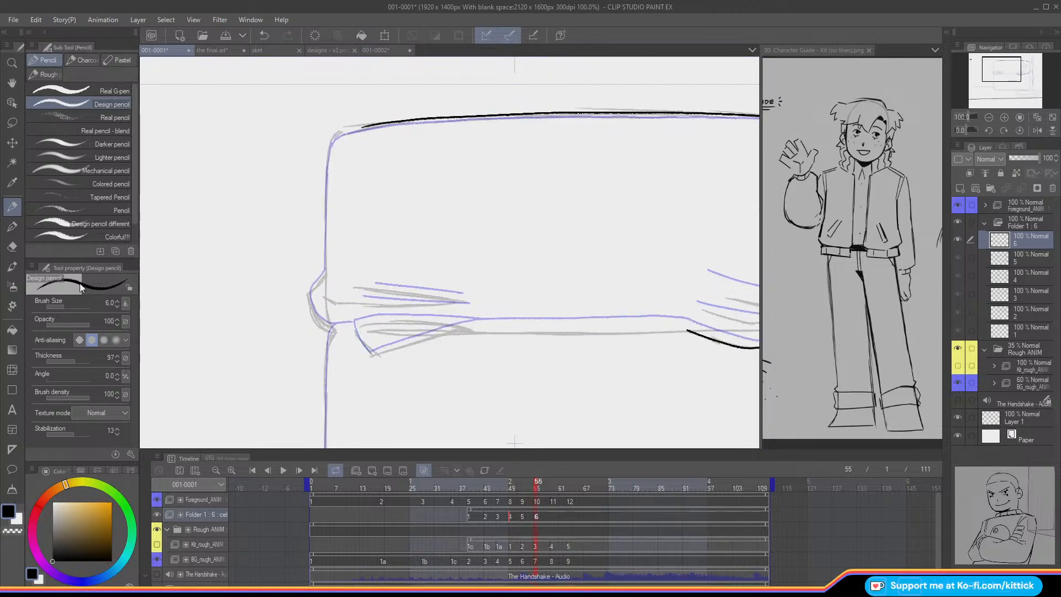
# Step: Erase the left end of the large rounded shape's top edge on cel 6 and re-ink it with the Design pencil at size 4
pyautogui.press('e')
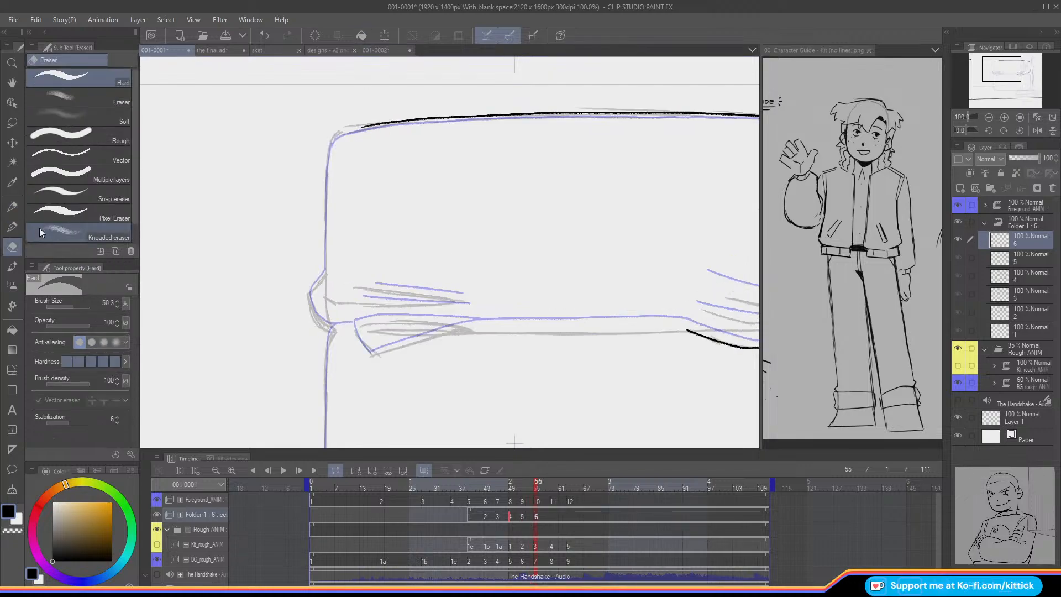
pyautogui.moveTo(371, 122); pyautogui.dragTo(351, 126)
pyautogui.click(12, 206)
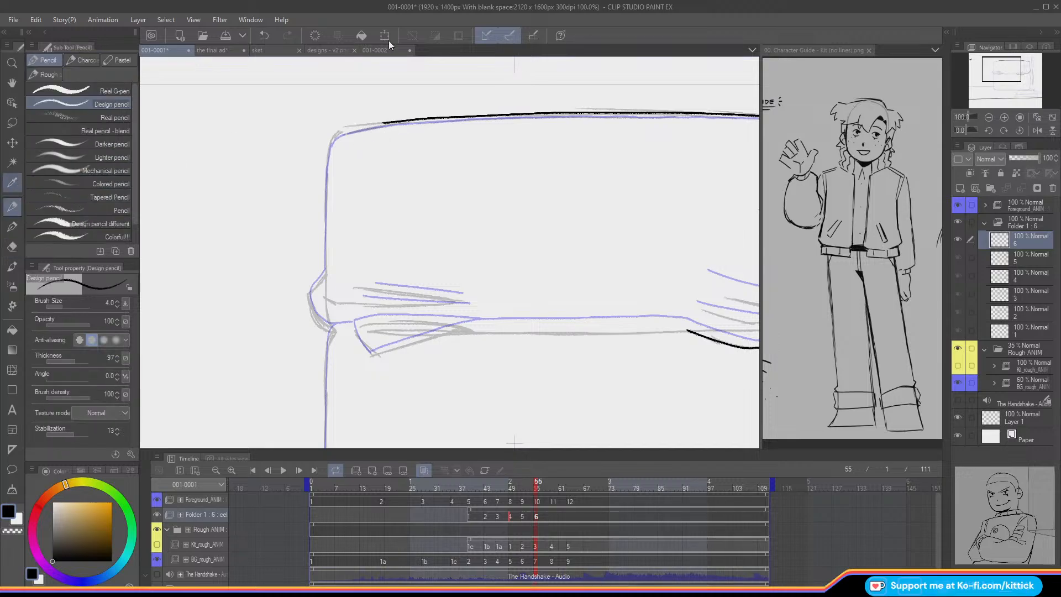
pyautogui.moveTo(386, 121); pyautogui.dragTo(341, 132)
pyautogui.hotkey('ctrl', 'z')
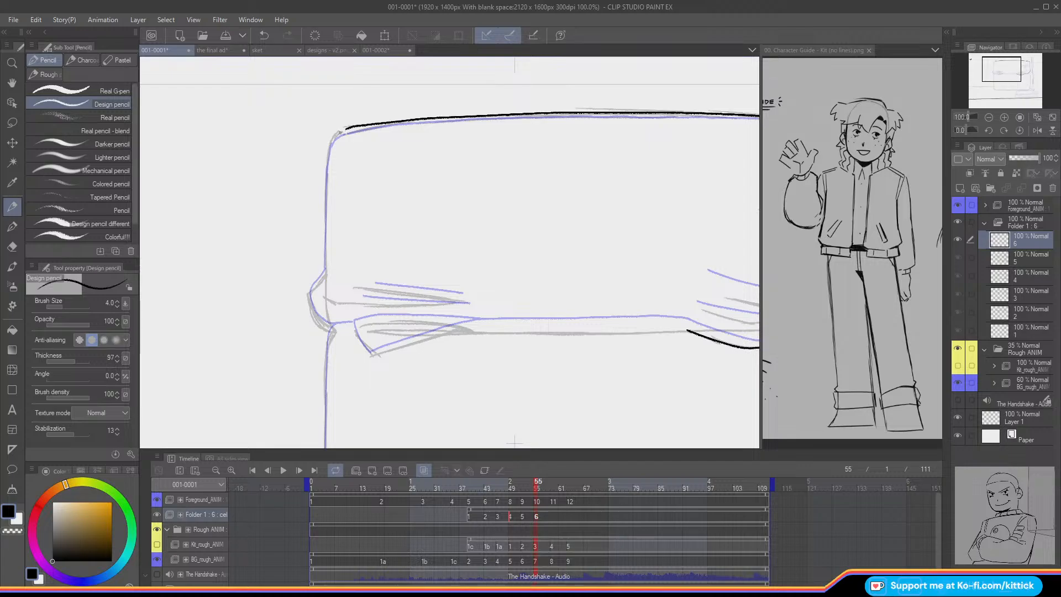
# Step: Set the pencil stabilization to 55 and ink the shape's rounded upper-left corner and straight left edge
pyautogui.click(85, 434)
pyautogui.hotkey('ctrl', 'z')
pyautogui.moveTo(343, 131)
pyautogui.mouseDown()
pyautogui.moveTo(327, 163)
pyautogui.moveTo(343, 130)
pyautogui.moveTo(327, 161)
pyautogui.moveTo(324, 274)
pyautogui.mouseUp()
pyautogui.hotkey('ctrl', 'z')
pyautogui.hotkey('ctrl', 'z')
# Step: Ink the small outward bulge at the lower end of the shape's left edge
pyautogui.moveTo(989, 61); pyautogui.dragTo(985, 63)
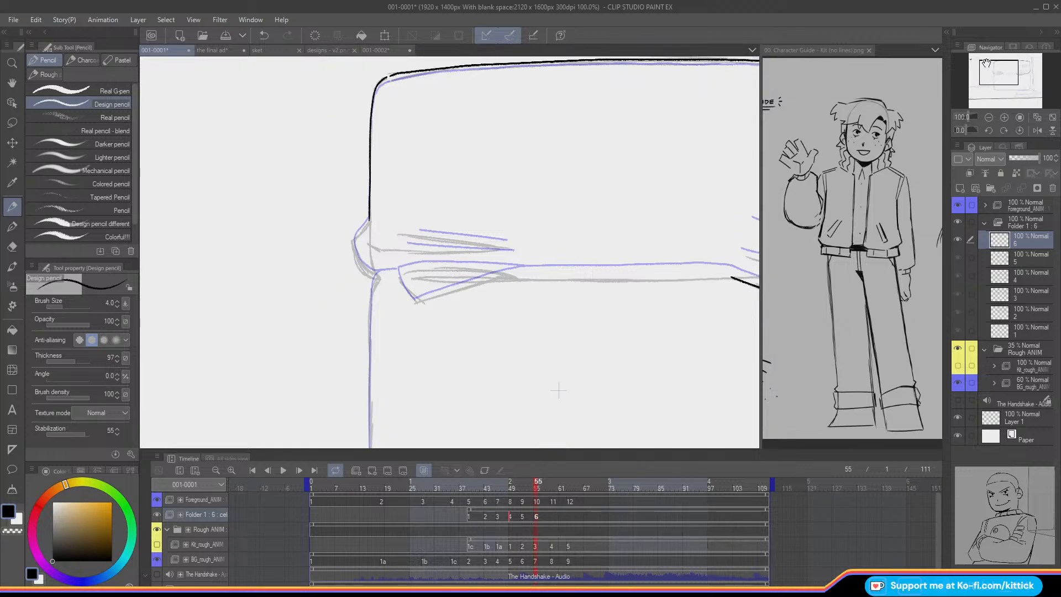
pyautogui.moveTo(985, 74); pyautogui.dragTo(982, 76)
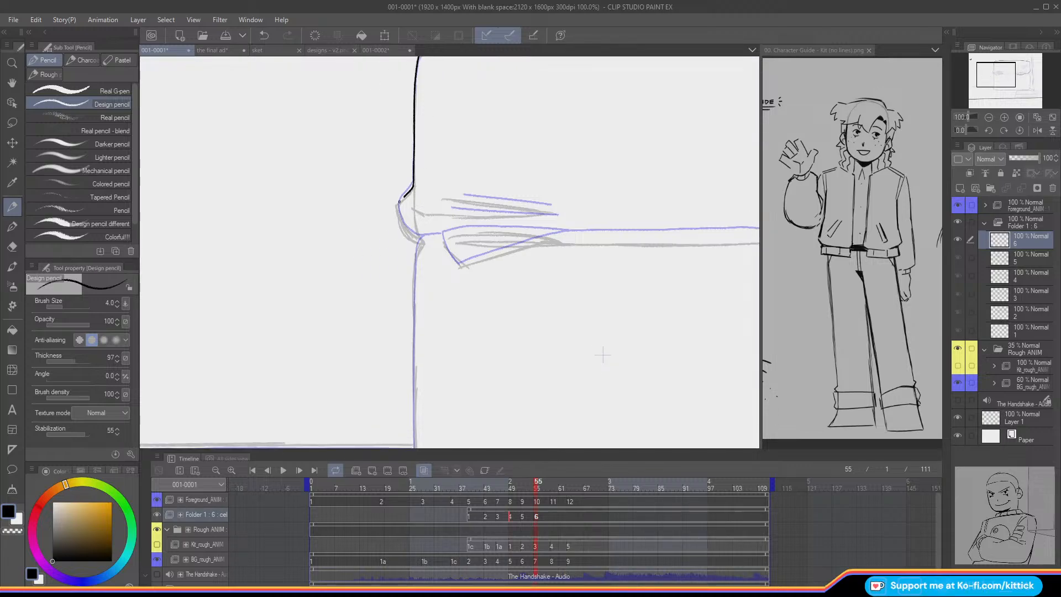
pyautogui.hotkey('ctrl', 'z')
pyautogui.moveTo(412, 185)
pyautogui.mouseDown()
pyautogui.moveTo(398, 218)
pyautogui.moveTo(419, 237)
pyautogui.mouseUp()
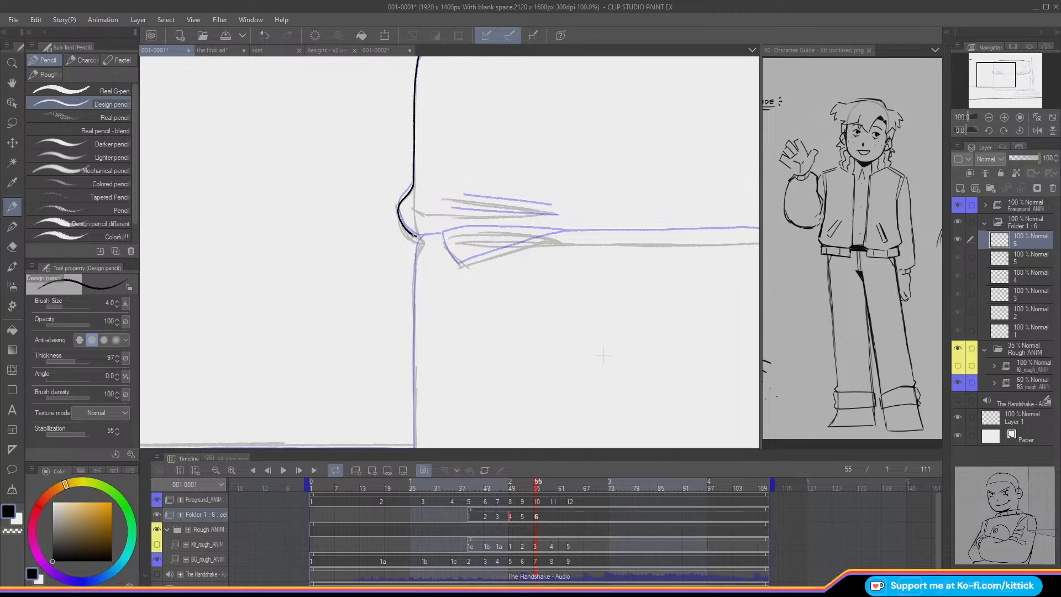
# Step: Look over the doodle on the sketch page and return to the 001-0001 animation
pyautogui.click(258, 50)
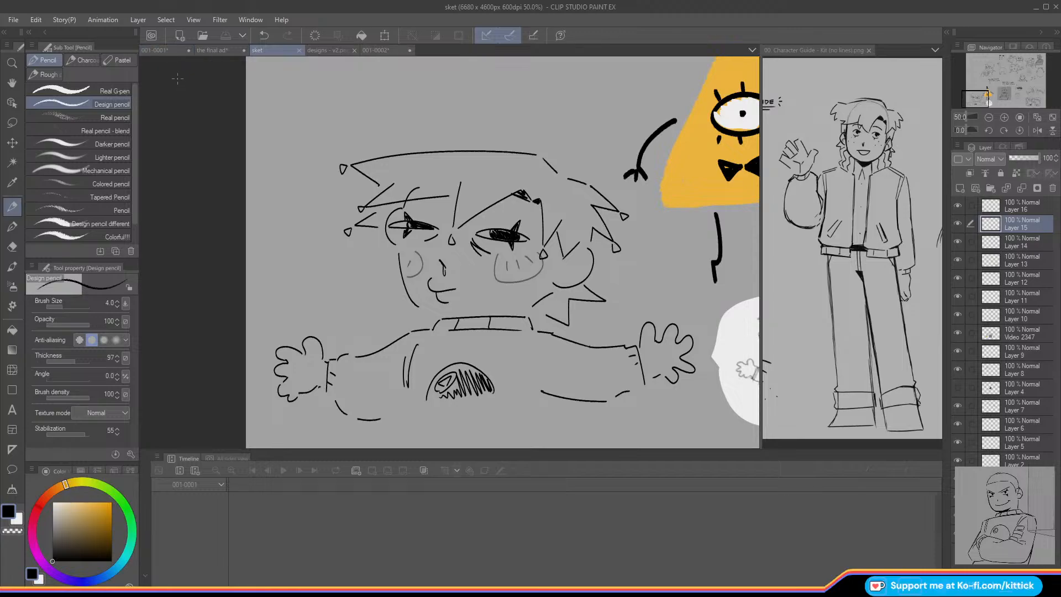
pyautogui.click(155, 49)
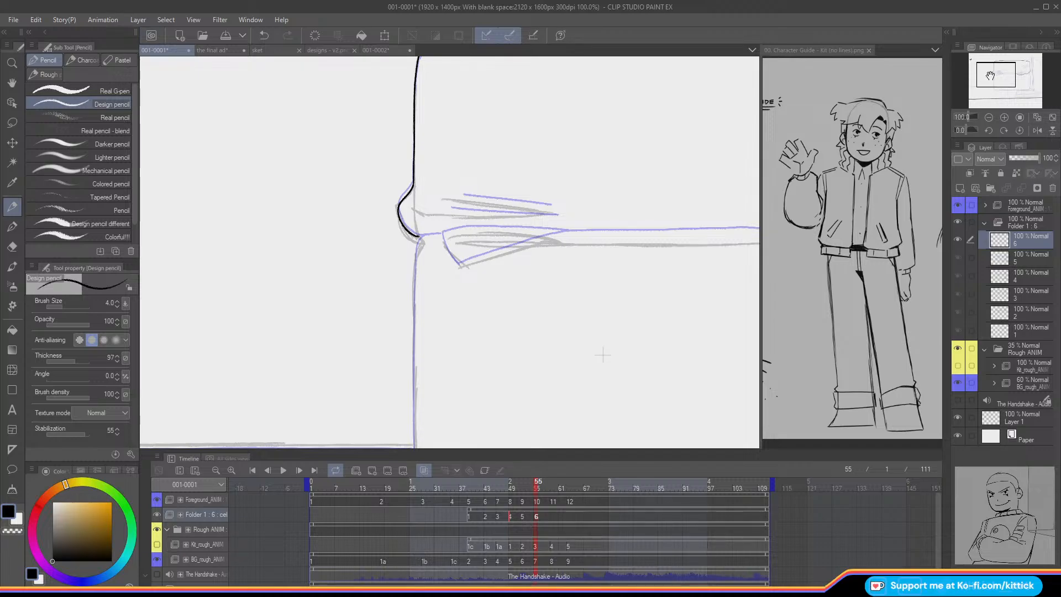
# Step: Redraw the lower end of the left bulge so it meets the seam, and clean its tip with transparent colour
pyautogui.moveTo(989, 75); pyautogui.dragTo(991, 77)
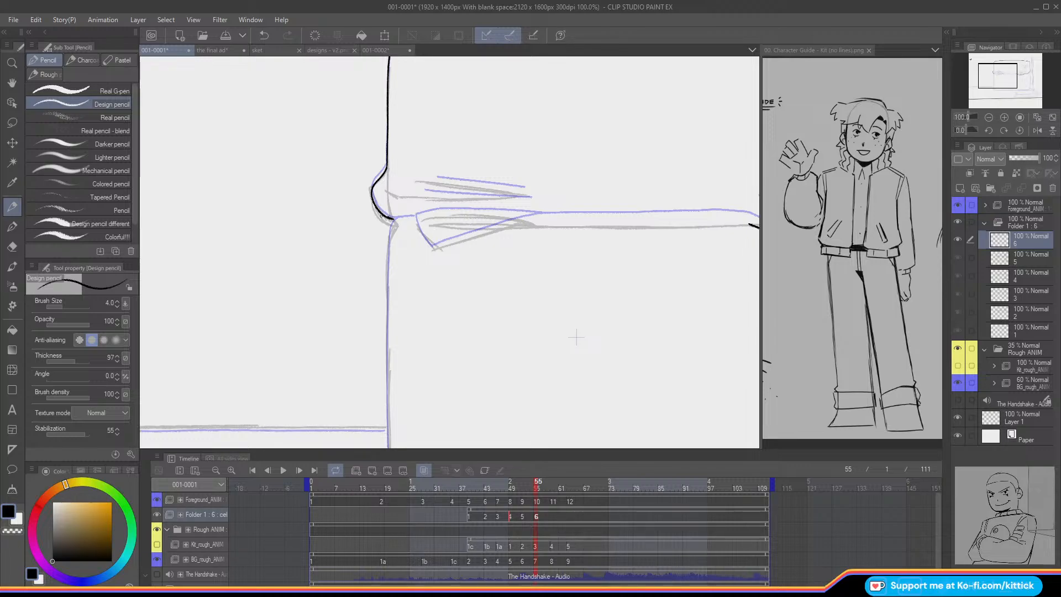
pyautogui.hotkey('ctrl', 'z')
pyautogui.moveTo(382, 215); pyautogui.dragTo(396, 222)
pyautogui.press('c')
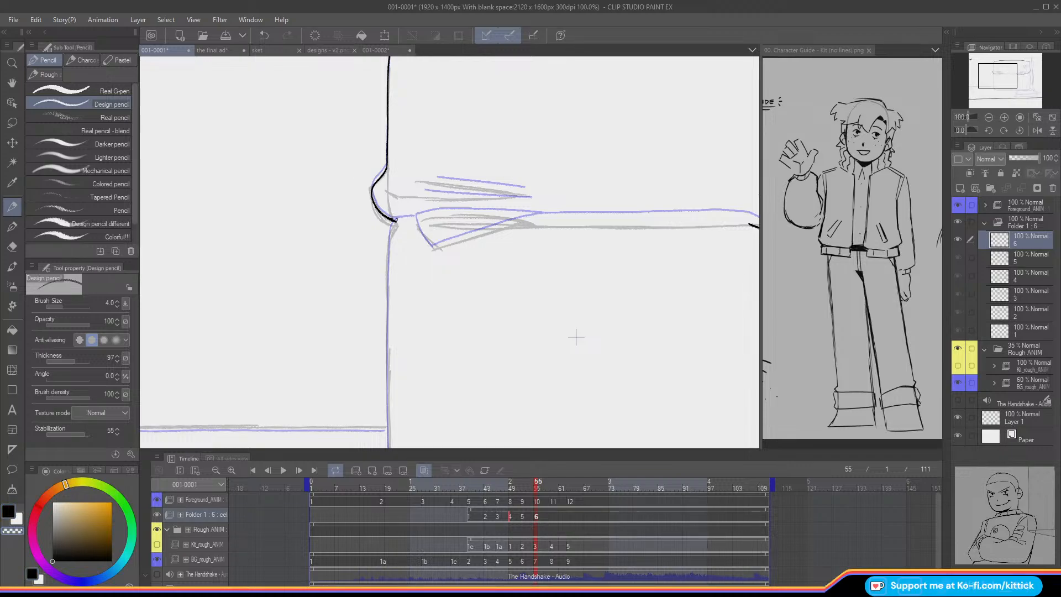
pyautogui.press('c')
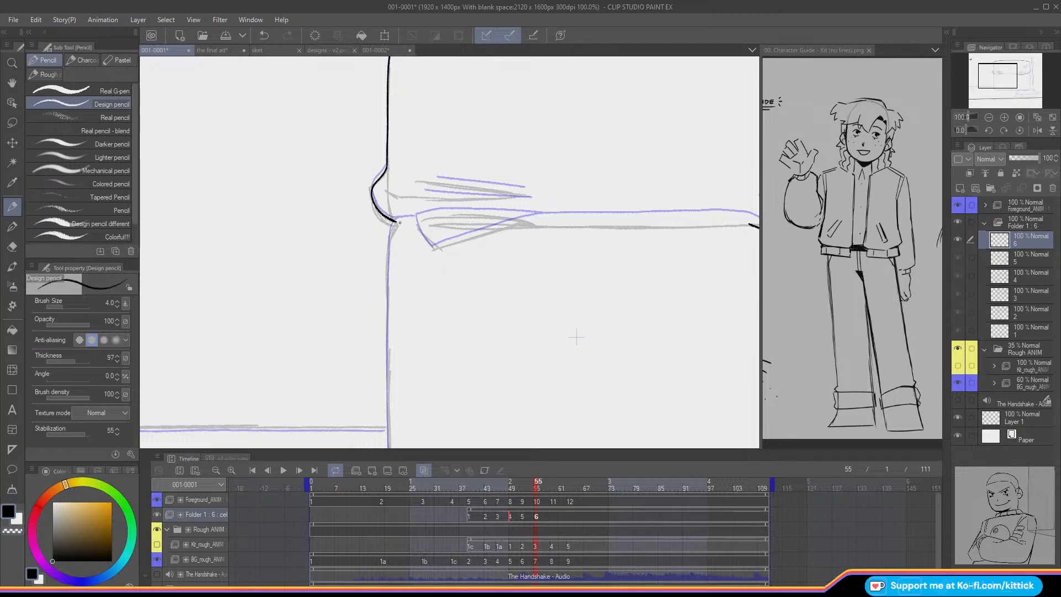
# Step: Ink the pointed cloth flap beside the left bulge, with its short joining line, upper curve and lower edge
pyautogui.moveTo(397, 221)
pyautogui.mouseDown()
pyautogui.moveTo(413, 223)
pyautogui.moveTo(434, 249)
pyautogui.mouseUp()
pyautogui.hotkey('ctrl', 'z')
pyautogui.hotkey('ctrl', 'z')
pyautogui.moveTo(522, 220)
pyautogui.mouseDown()
pyautogui.moveTo(540, 224)
pyautogui.moveTo(422, 217)
pyautogui.mouseUp()
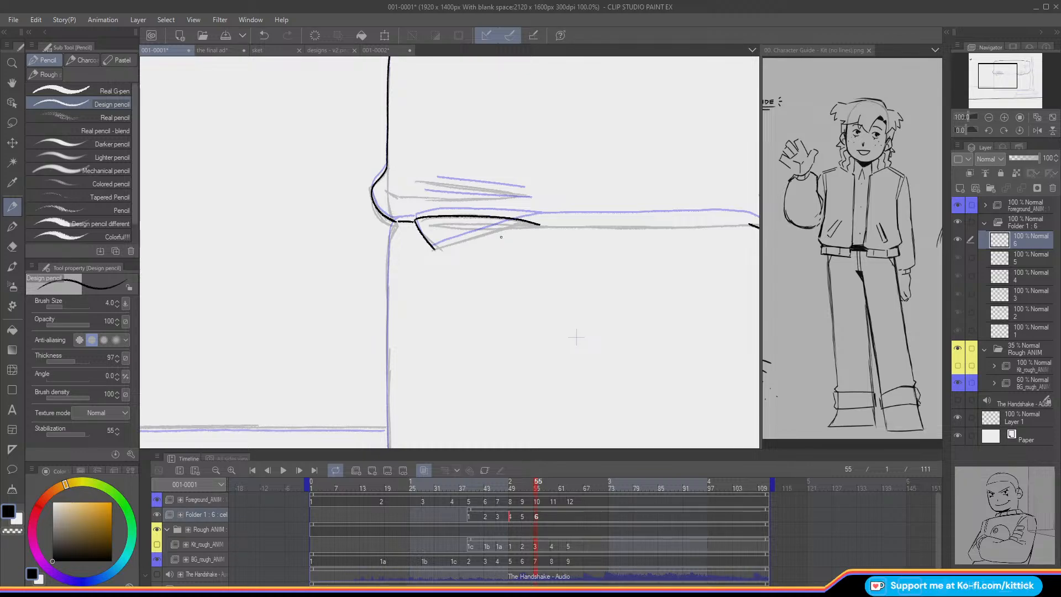
pyautogui.moveTo(534, 225); pyautogui.dragTo(451, 249)
pyautogui.hotkey('ctrl', 'z')
pyautogui.moveTo(528, 225); pyautogui.dragTo(435, 249)
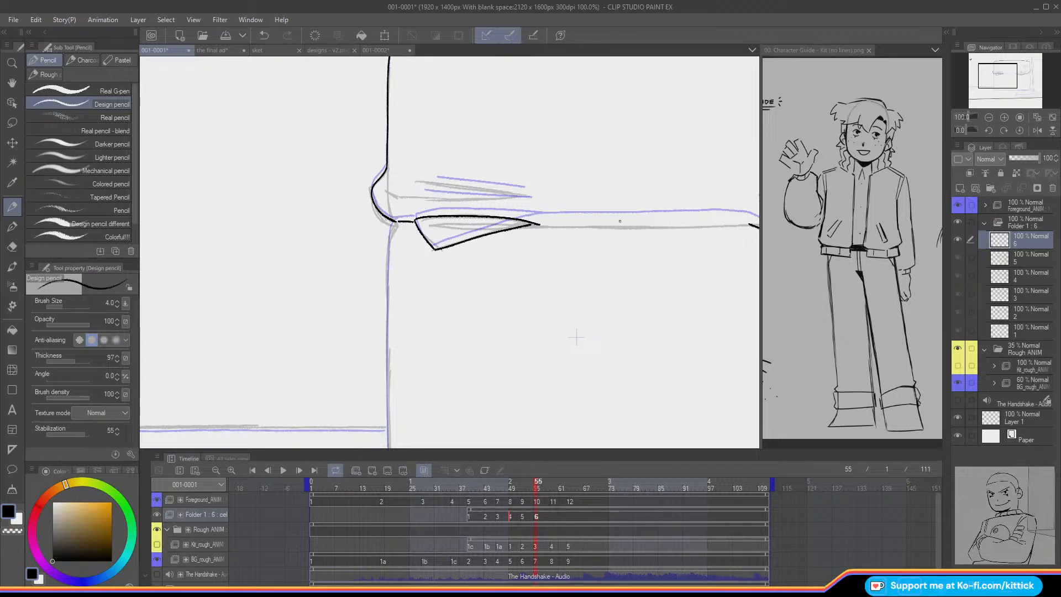
# Step: Ink the straight hem line from the tip of the left flap to the sagging fold on the right
pyautogui.moveTo(576, 337); pyautogui.dragTo(435, 328)
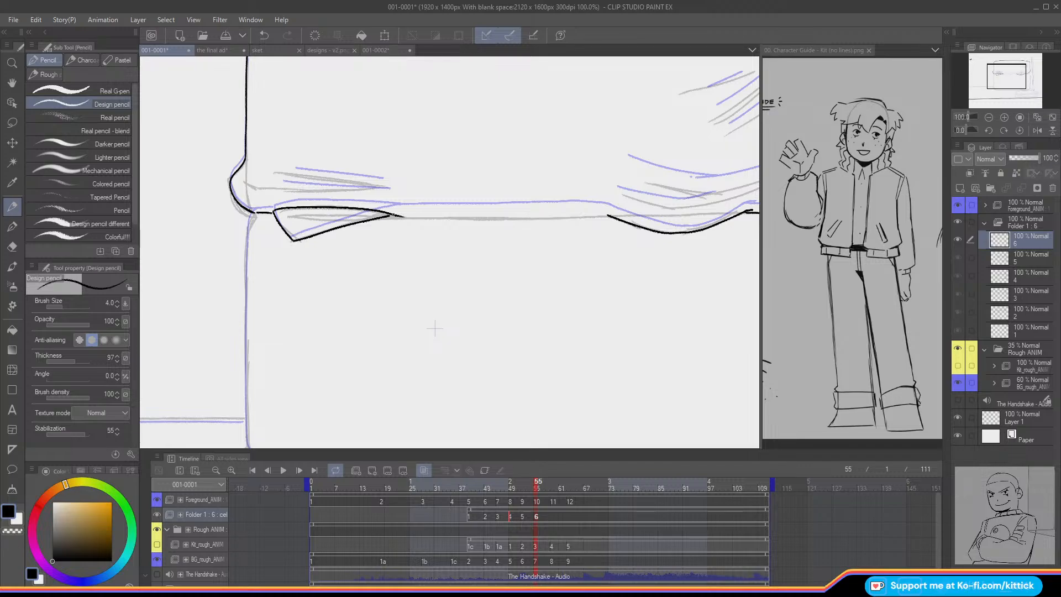
pyautogui.moveTo(393, 215); pyautogui.dragTo(404, 217)
pyautogui.moveTo(435, 219); pyautogui.dragTo(607, 216)
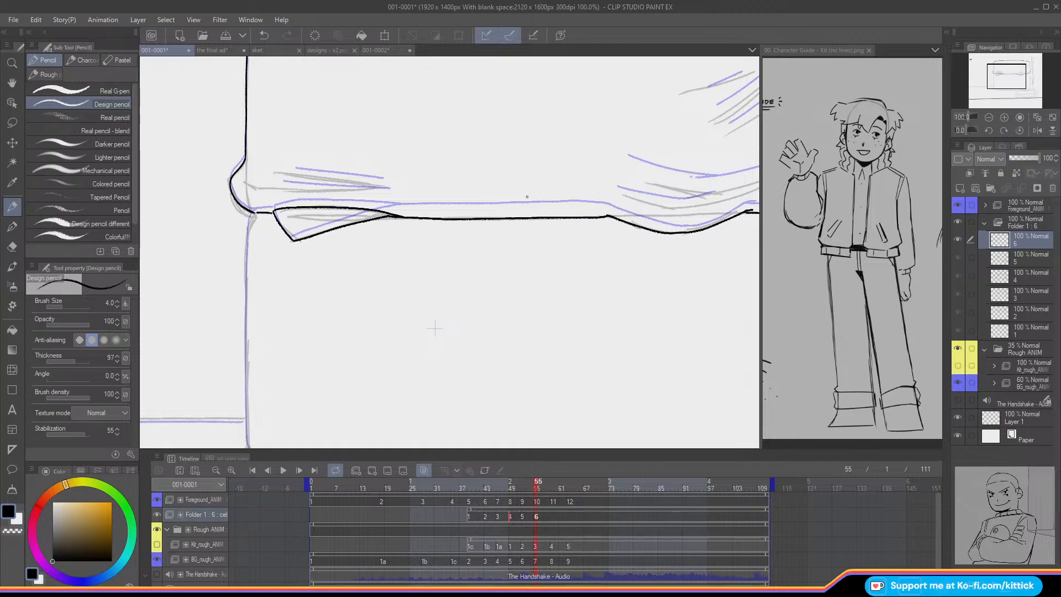
pyautogui.hotkey('ctrl', 'z')
pyautogui.hotkey('ctrl', 'z')
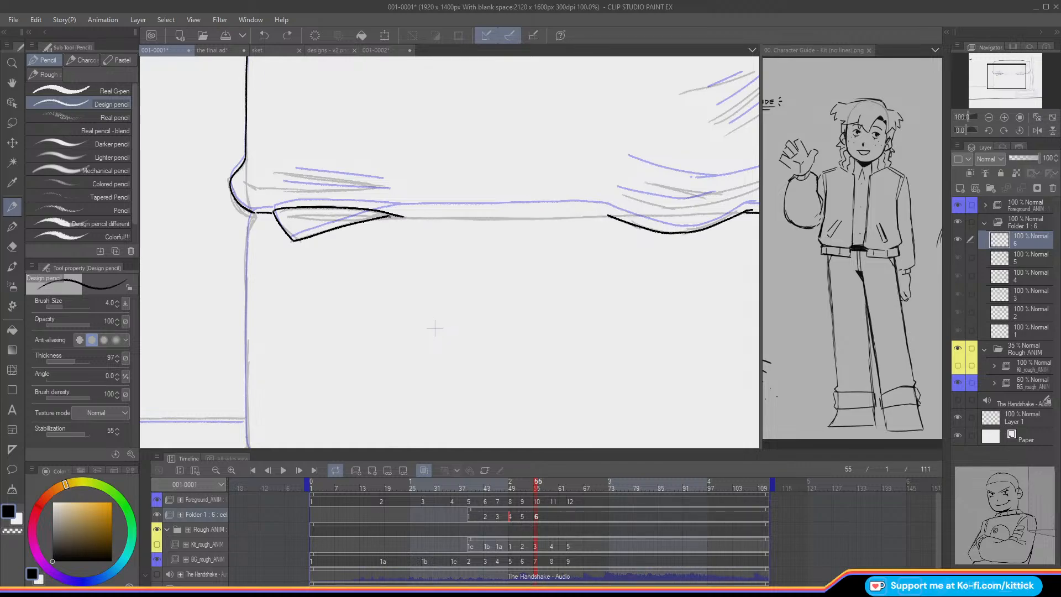
pyautogui.moveTo(394, 217); pyautogui.dragTo(612, 220)
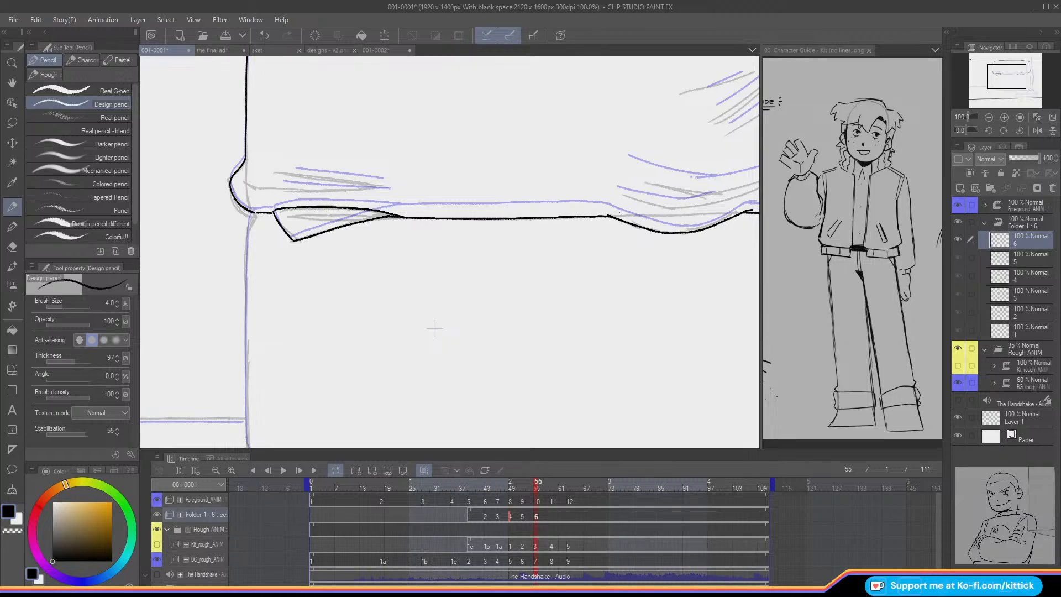
# Step: Ink two short crease lines in the cloth just above the left flap
pyautogui.moveTo(997, 72); pyautogui.dragTo(997, 66)
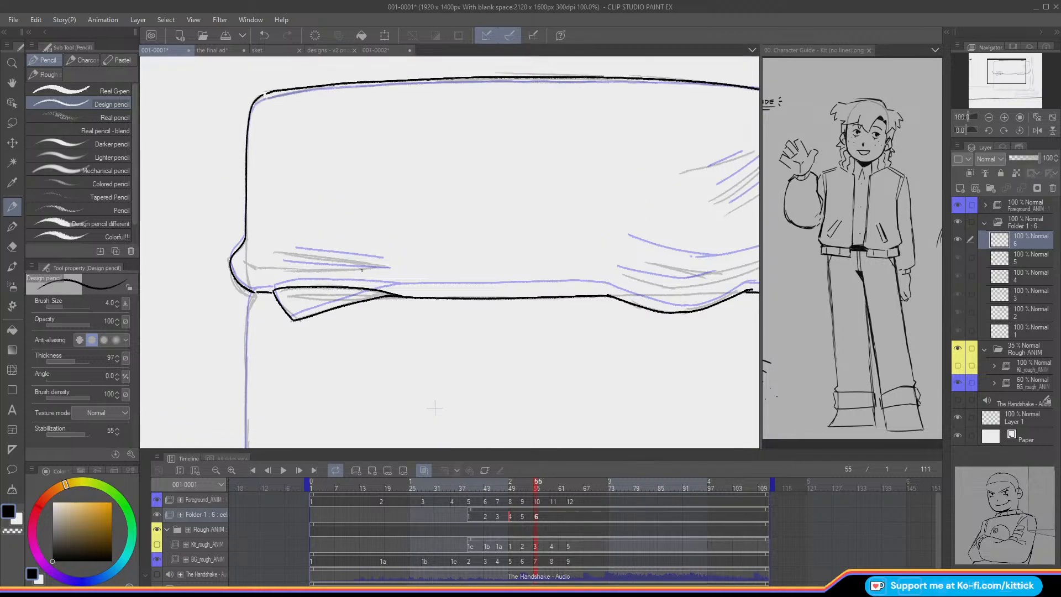
pyautogui.moveTo(390, 272); pyautogui.dragTo(282, 265)
pyautogui.hotkey('ctrl', 'z')
pyautogui.moveTo(390, 271); pyautogui.dragTo(283, 265)
pyautogui.moveTo(383, 259); pyautogui.dragTo(296, 251)
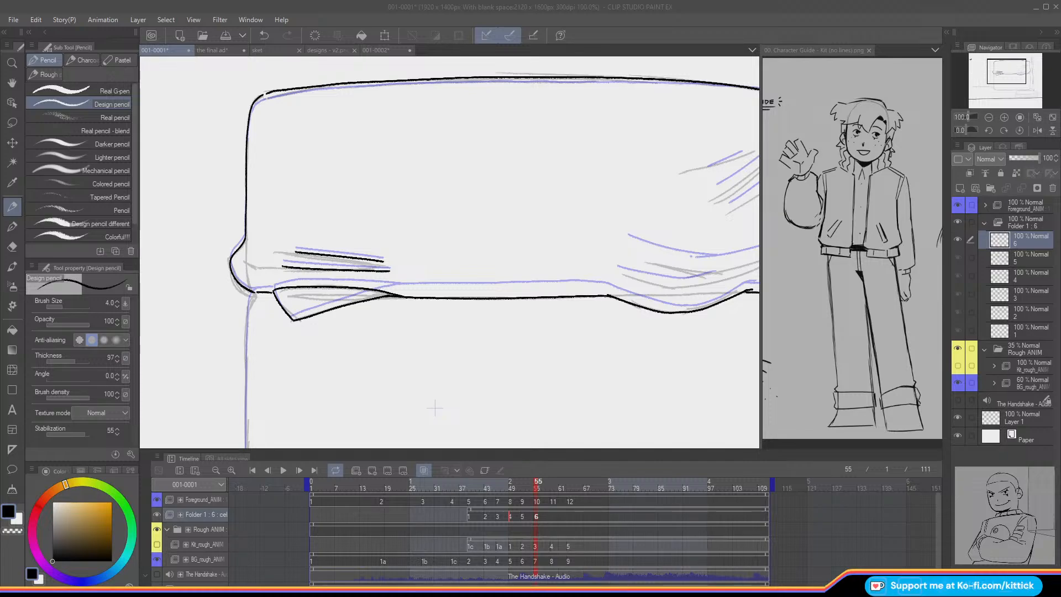
# Step: Ink the curved crease lines above the sagging fold at the right of the hem
pyautogui.moveTo(1017, 75); pyautogui.dragTo(1030, 74)
pyautogui.moveTo(424, 263)
pyautogui.mouseDown()
pyautogui.moveTo(507, 273)
pyautogui.moveTo(485, 276)
pyautogui.mouseUp()
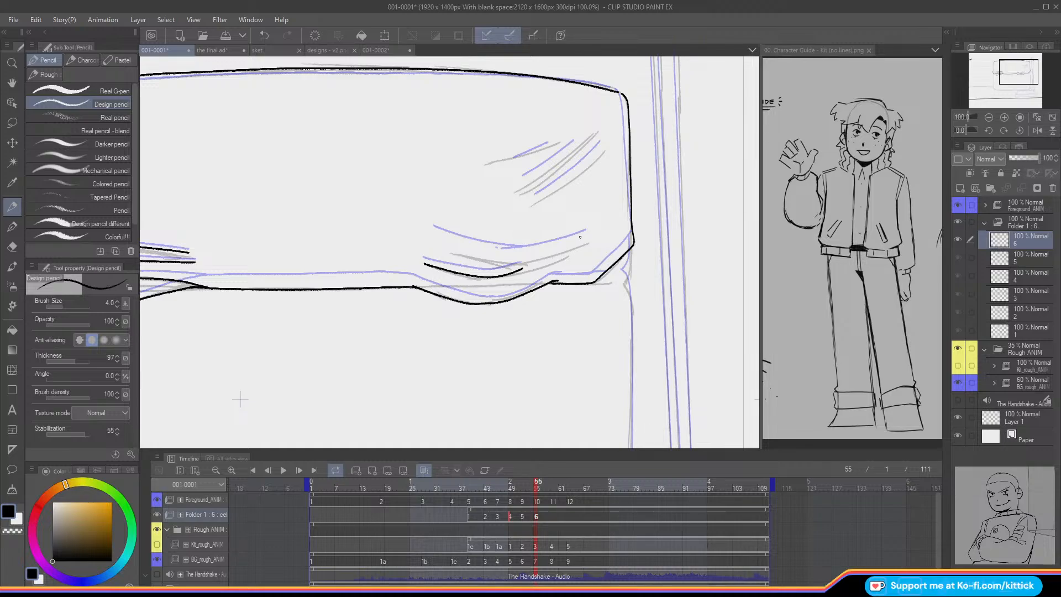
pyautogui.moveTo(580, 237); pyautogui.dragTo(503, 255)
pyautogui.hotkey('ctrl', 'z')
pyautogui.moveTo(586, 235)
pyautogui.mouseDown()
pyautogui.moveTo(504, 253)
pyautogui.moveTo(441, 234)
pyautogui.moveTo(511, 251)
pyautogui.mouseUp()
pyautogui.hotkey('ctrl', 'z')
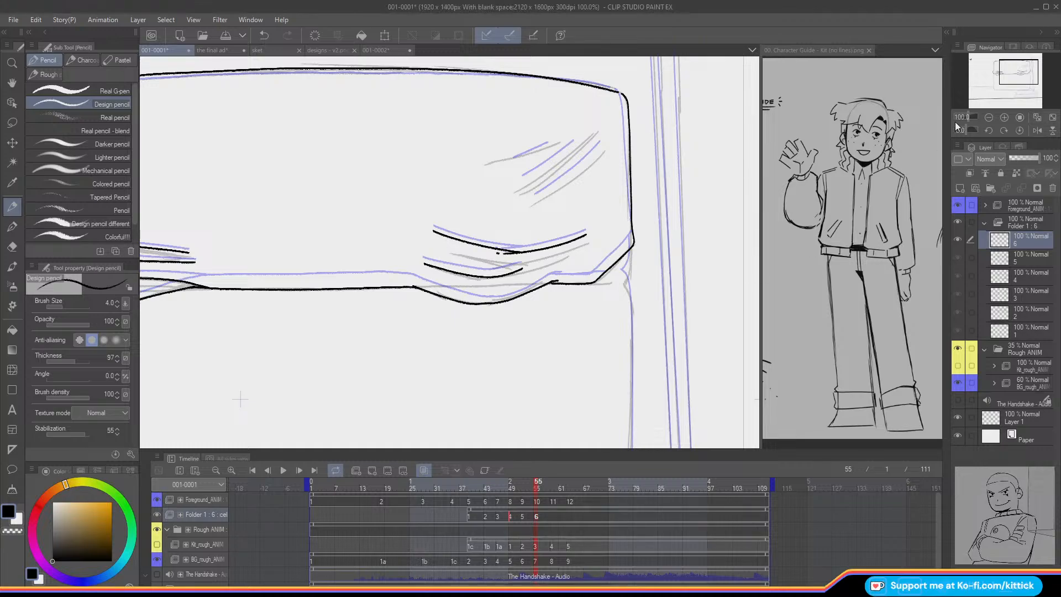
# Step: Ink the hem's right corner and the right side of the lower body down to its rounded bottom corner
pyautogui.moveTo(240, 399); pyautogui.dragTo(187, 329)
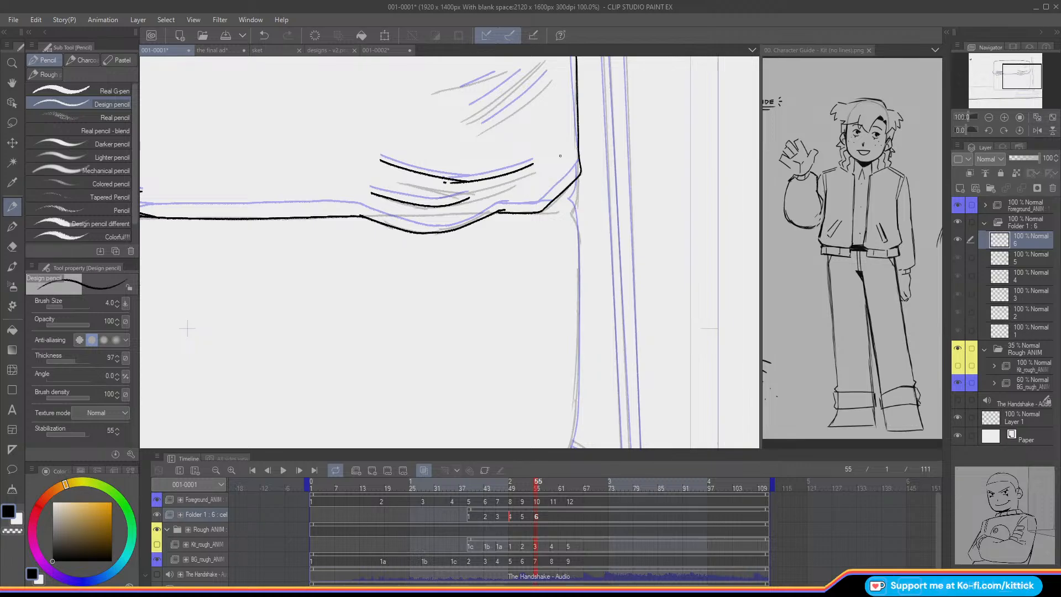
pyautogui.click(258, 49)
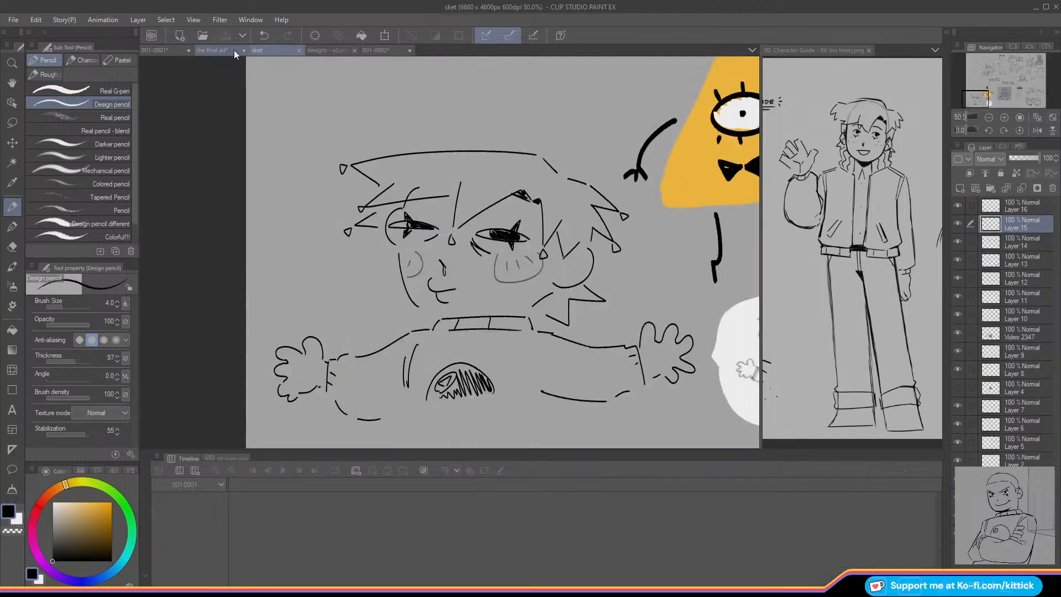
pyautogui.click(164, 51)
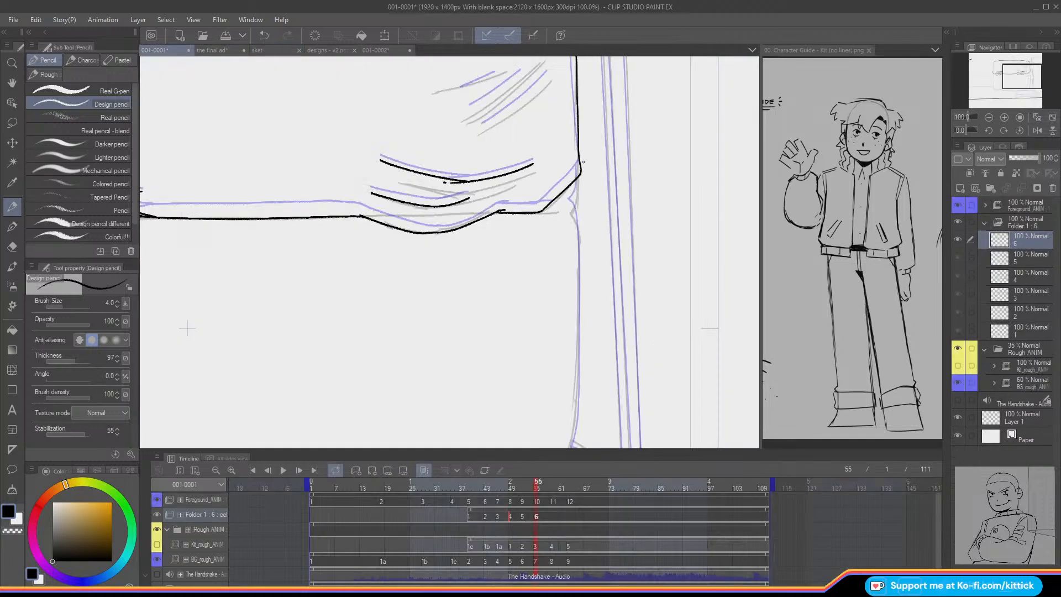
pyautogui.moveTo(577, 199)
pyautogui.mouseDown()
pyautogui.moveTo(570, 215)
pyautogui.moveTo(541, 211)
pyautogui.mouseUp()
pyautogui.scroll(-3, 537, 233)
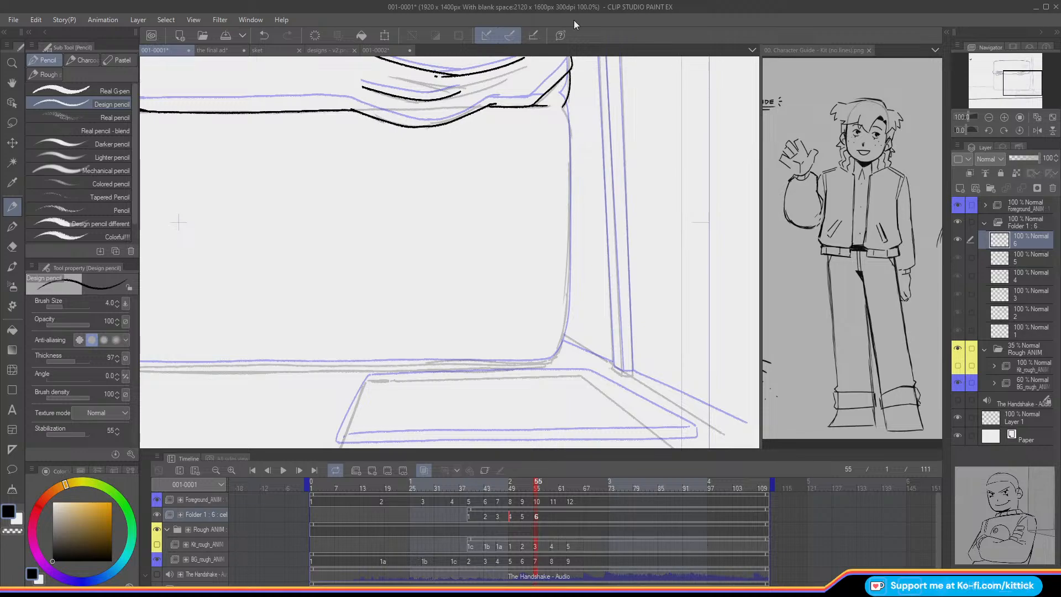
pyautogui.moveTo(564, 111); pyautogui.dragTo(567, 274)
pyautogui.hotkey('ctrl', 'z')
pyautogui.hotkey('ctrl', 'z')
pyautogui.moveTo(571, 139)
pyautogui.mouseDown()
pyautogui.moveTo(563, 334)
pyautogui.moveTo(548, 361)
pyautogui.mouseUp()
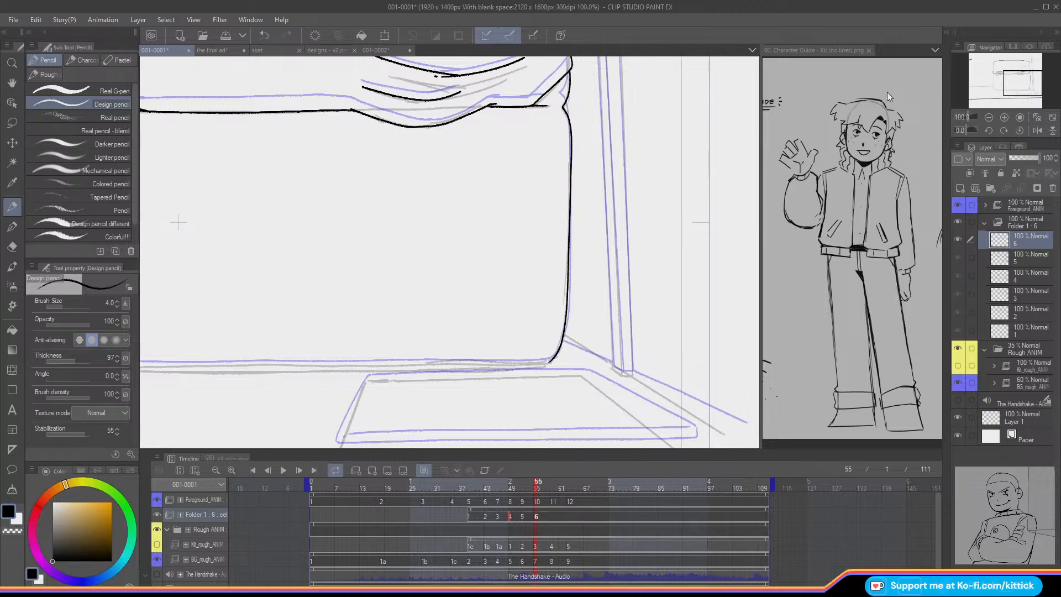
# Step: Ink the left side of the lower body from the hem down around its rounded bottom corner
pyautogui.moveTo(988, 95); pyautogui.dragTo(1002, 73)
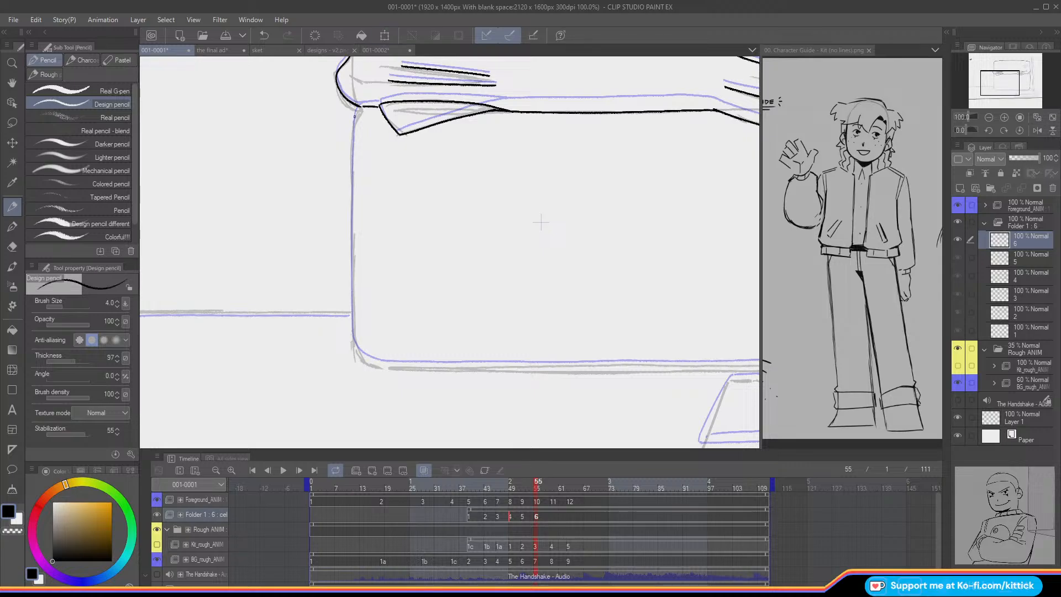
pyautogui.hotkey('ctrl', 'z')
pyautogui.moveTo(360, 108); pyautogui.dragTo(357, 112)
pyautogui.hotkey('ctrl', 'z')
pyautogui.moveTo(352, 169)
pyautogui.mouseDown()
pyautogui.moveTo(353, 340)
pyautogui.moveTo(381, 367)
pyautogui.mouseUp()
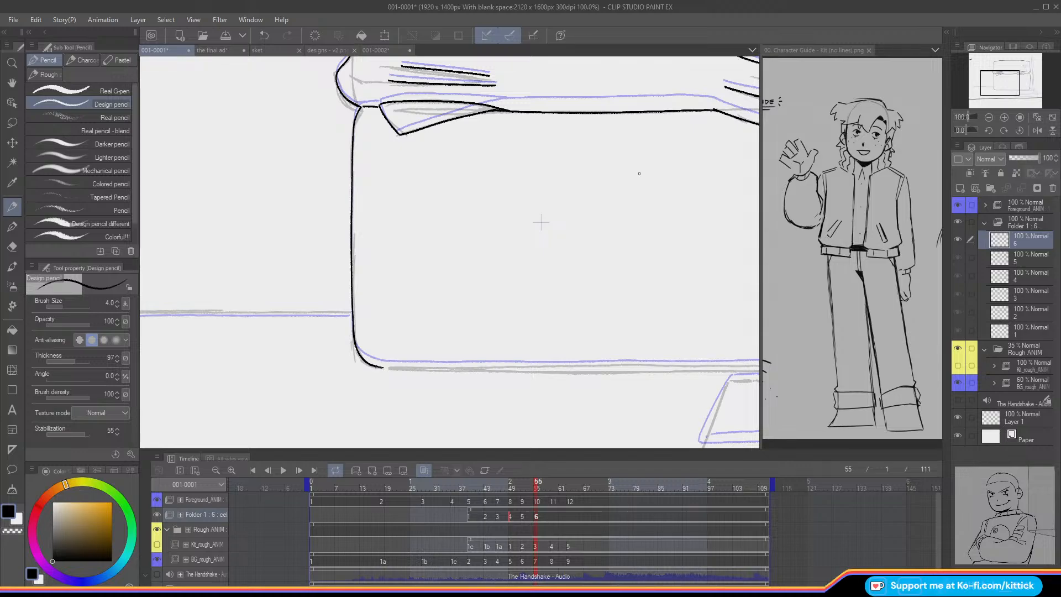
# Step: Ink the lower body's bottom edge, joining the left and right rounded corners
pyautogui.moveTo(997, 78); pyautogui.dragTo(1007, 83)
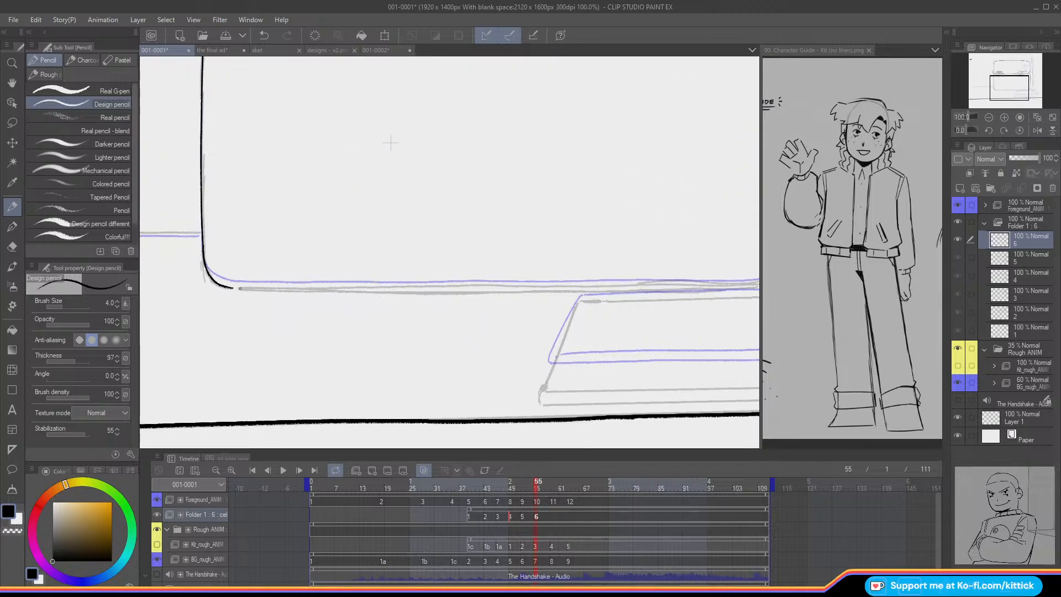
pyautogui.moveTo(240, 289); pyautogui.dragTo(333, 288)
pyautogui.hotkey('ctrl', 'z')
pyautogui.hotkey('ctrl', 'z')
pyautogui.moveTo(232, 288); pyautogui.dragTo(509, 290)
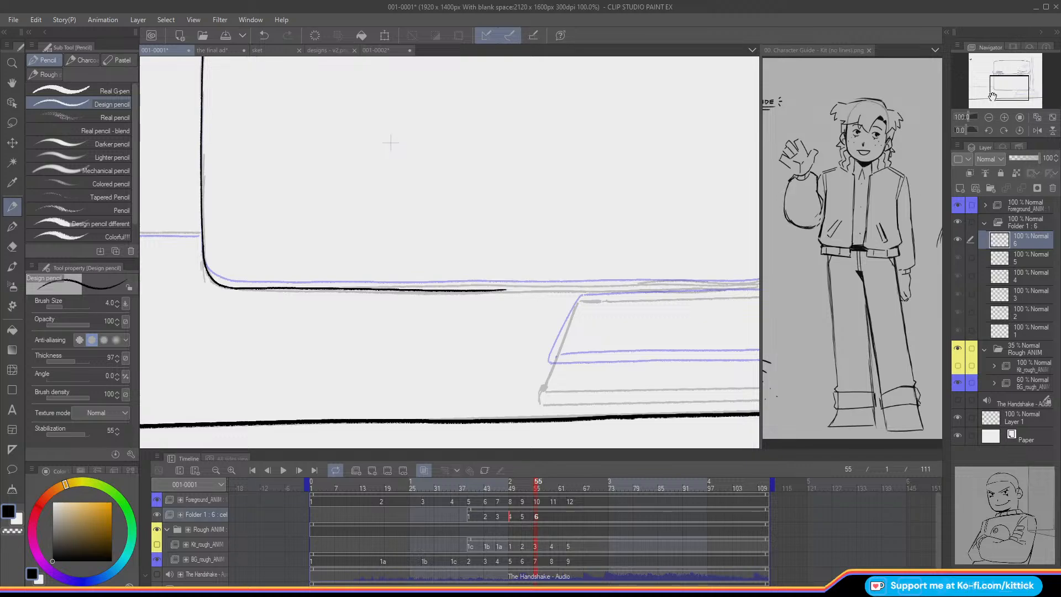
pyautogui.moveTo(1003, 85); pyautogui.dragTo(1016, 84)
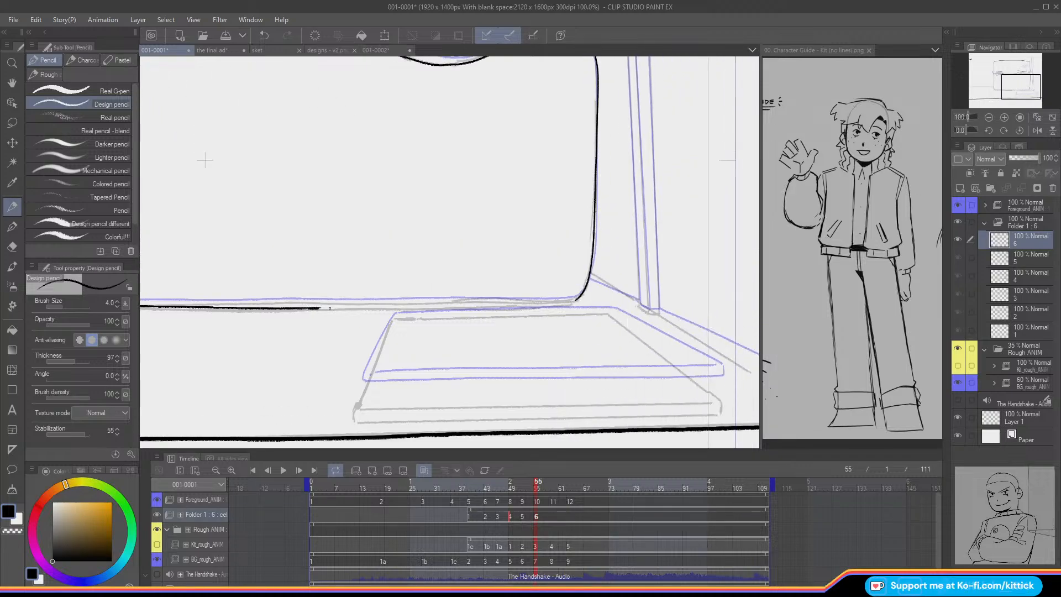
pyautogui.moveTo(330, 308); pyautogui.dragTo(381, 308)
pyautogui.hotkey('ctrl', 'z')
pyautogui.moveTo(315, 307); pyautogui.dragTo(574, 300)
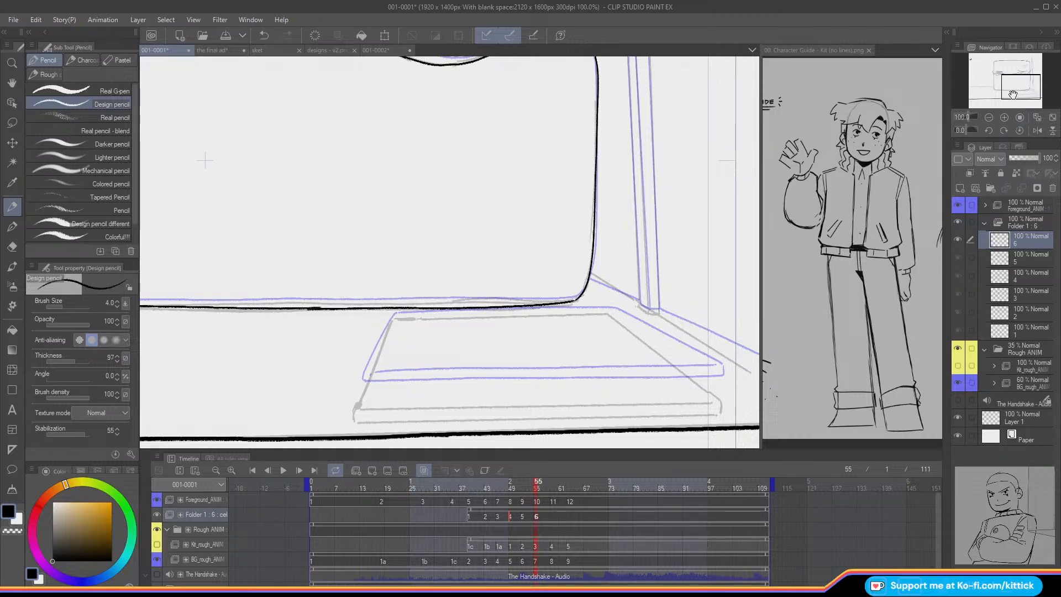
# Step: Ink the outer outline of the floor panel below the lower body on cel 6, following the rough
pyautogui.moveTo(1013, 94); pyautogui.dragTo(1007, 94)
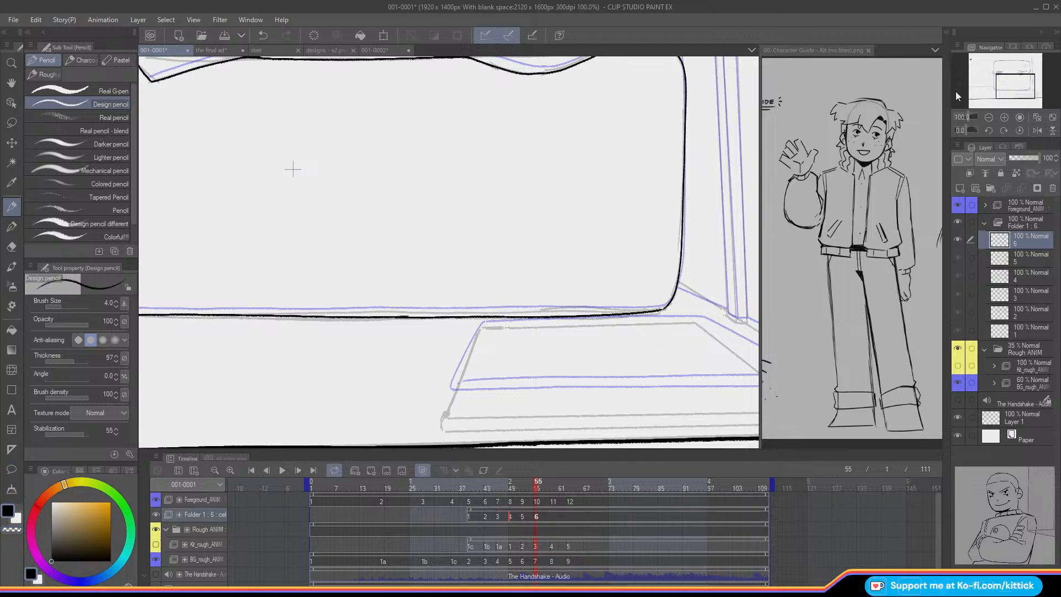
pyautogui.moveTo(1004, 86); pyautogui.dragTo(1019, 81)
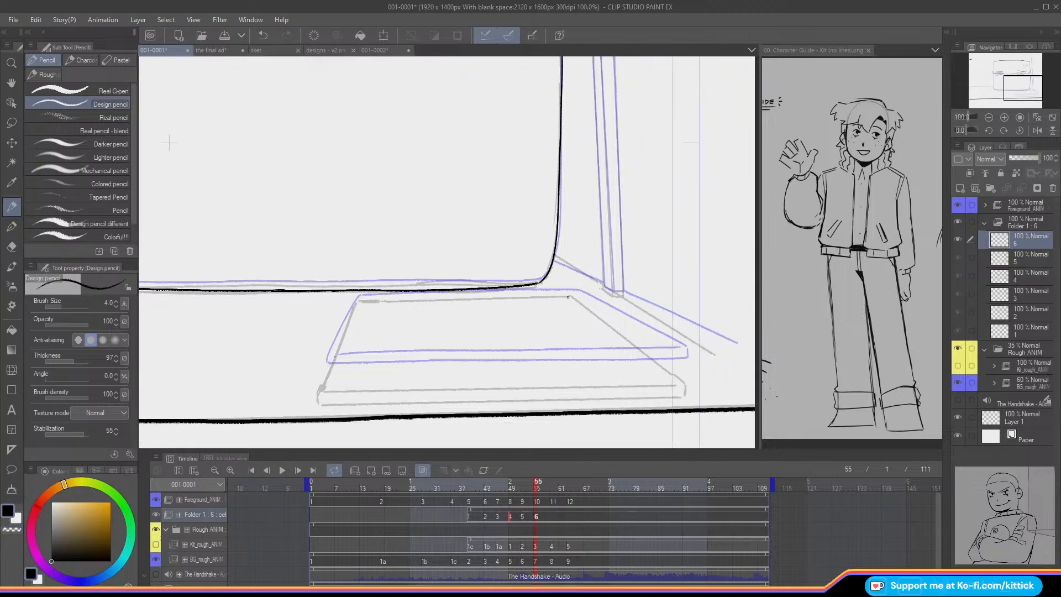
pyautogui.moveTo(573, 297); pyautogui.dragTo(359, 301)
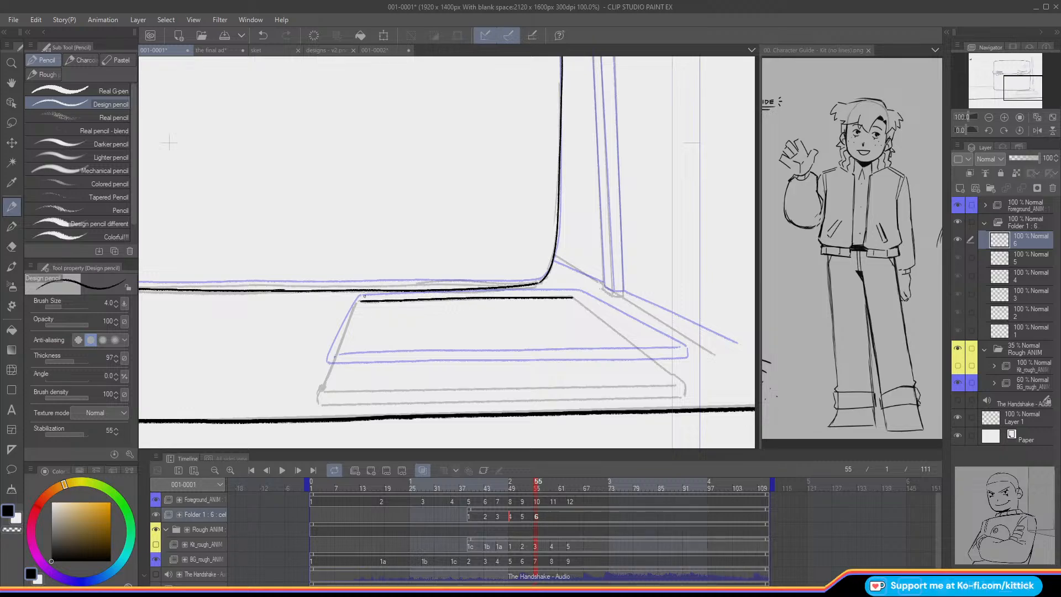
pyautogui.moveTo(573, 297); pyautogui.dragTo(679, 381)
pyautogui.moveTo(356, 303)
pyautogui.mouseDown()
pyautogui.moveTo(320, 403)
pyautogui.moveTo(679, 397)
pyautogui.mouseUp()
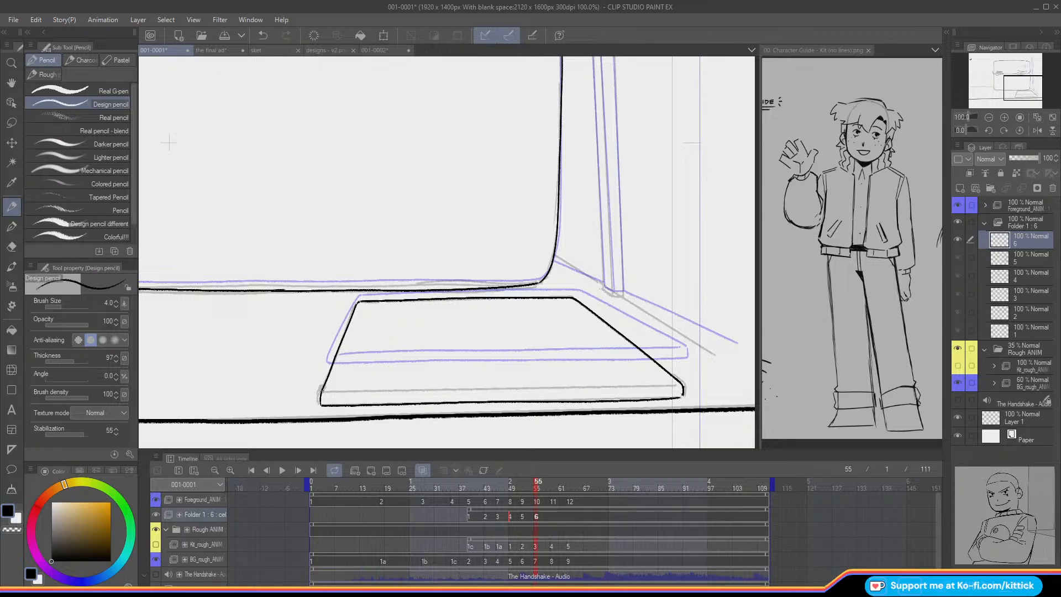
# Step: Ink the floor panel's inner front edge line just above its bottom edge, redrawing the stroke until it runs cleanly across
pyautogui.moveTo(327, 392); pyautogui.dragTo(411, 390)
pyautogui.hotkey('ctrl', 'z')
pyautogui.moveTo(325, 393); pyautogui.dragTo(449, 388)
pyautogui.hotkey('ctrl', 'z')
pyautogui.moveTo(345, 392); pyautogui.dragTo(675, 385)
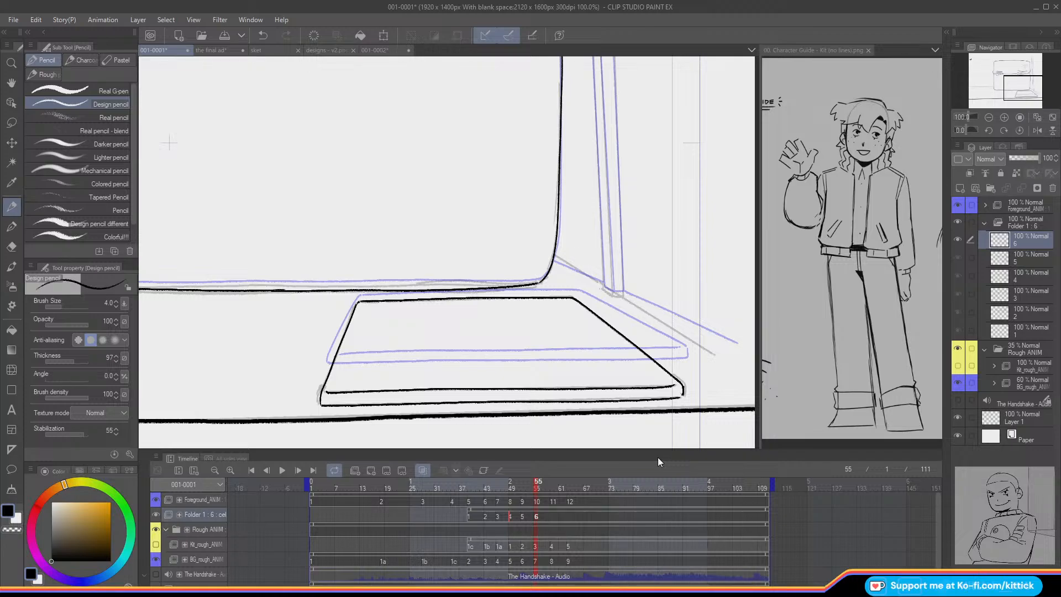
pyautogui.moveTo(1020, 87); pyautogui.dragTo(1018, 77)
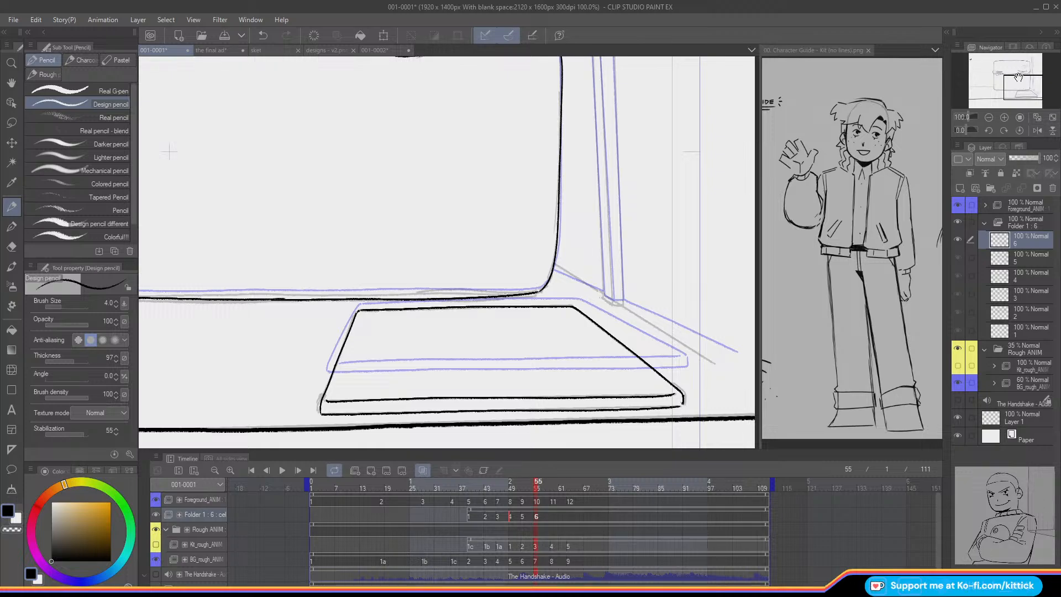
pyautogui.click(263, 55)
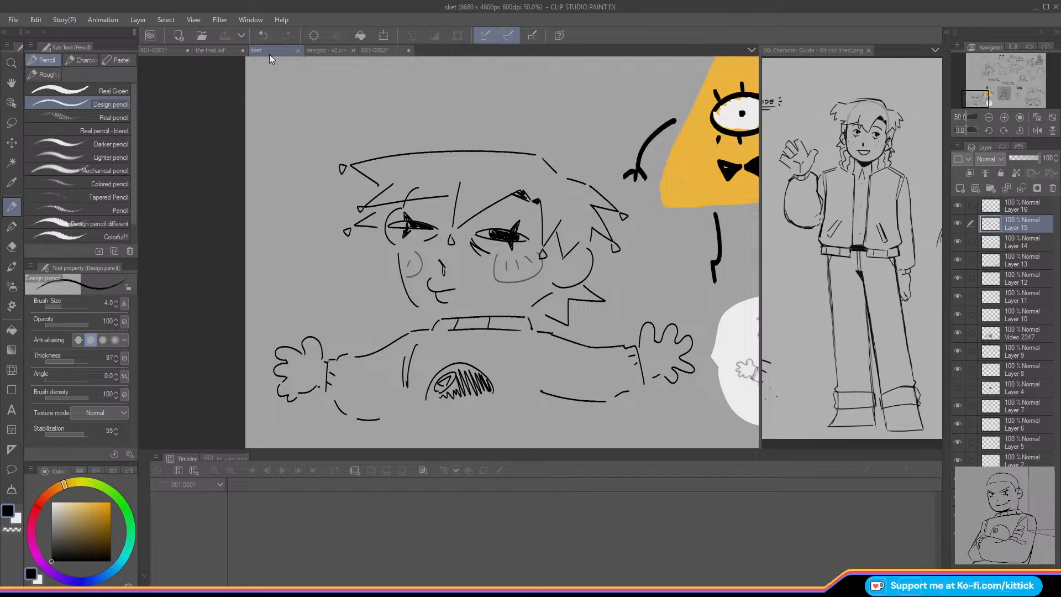
pyautogui.click(156, 51)
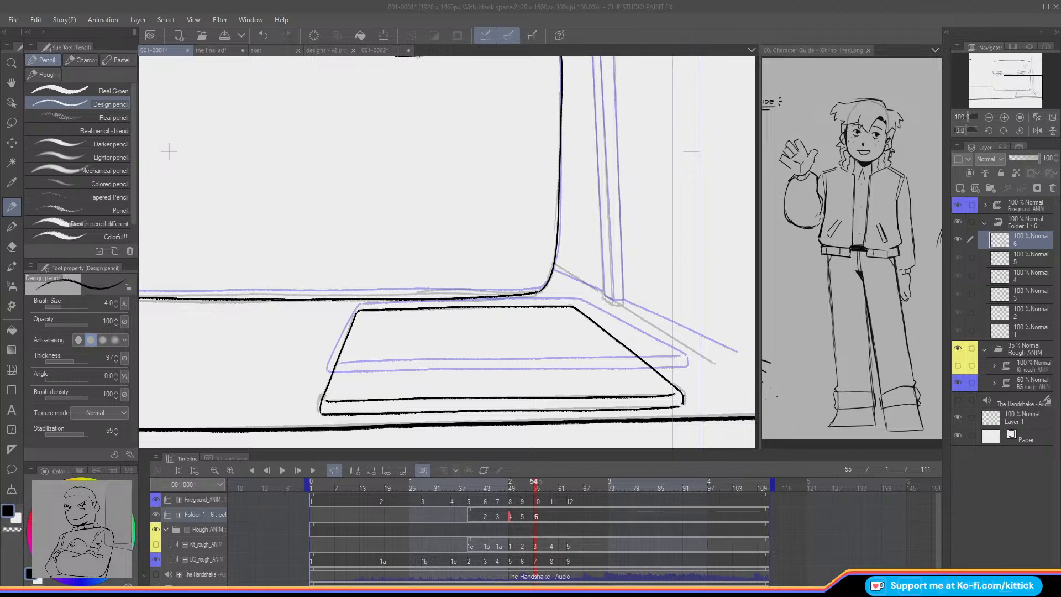
pyautogui.hotkey('alt', 'Tab')
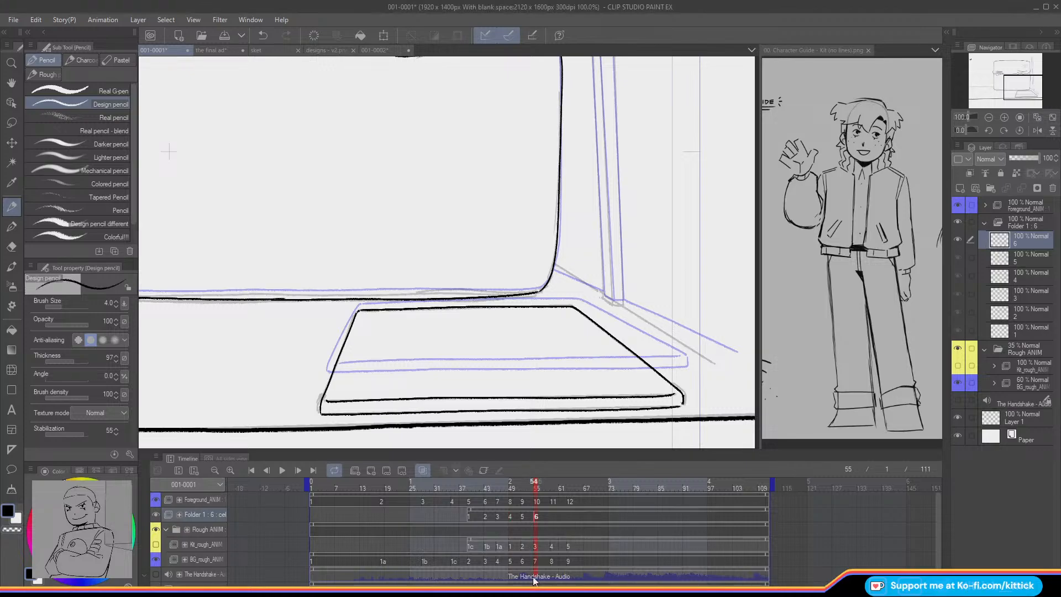
# Step: Ink the diagonal floor line from the lower body's bottom-right corner past the foot of the vertical post, leaving a gap at the post
pyautogui.moveTo(1013, 81); pyautogui.dragTo(1018, 81)
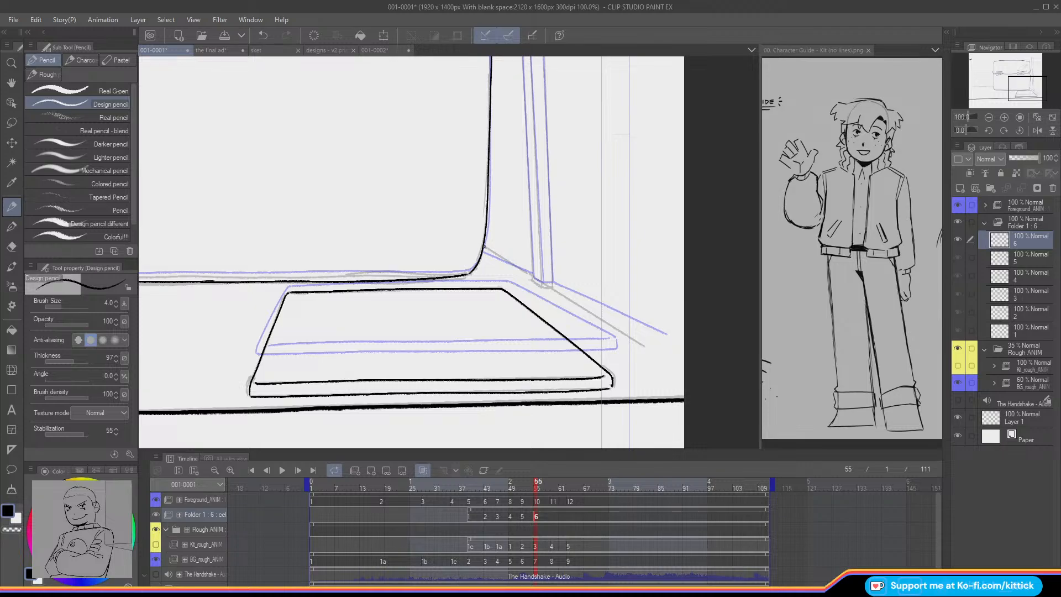
pyautogui.moveTo(485, 246); pyautogui.dragTo(530, 274)
pyautogui.hotkey('ctrl', 'z')
pyautogui.moveTo(485, 246); pyautogui.dragTo(532, 275)
pyautogui.hotkey('ctrl', 'z')
pyautogui.moveTo(485, 247); pyautogui.dragTo(657, 354)
pyautogui.hotkey('ctrl', 'z')
pyautogui.moveTo(550, 288); pyautogui.dragTo(642, 345)
pyautogui.hotkey('ctrl', 'z')
pyautogui.moveTo(550, 287); pyautogui.dragTo(651, 352)
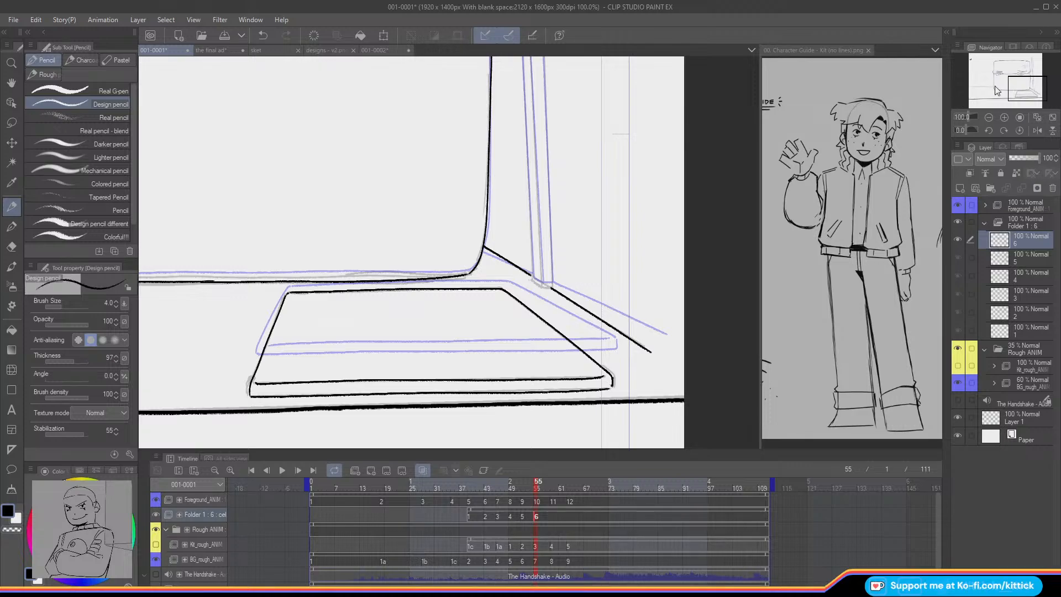
# Step: Ink the short diagonal crease lines near the upper-right corner of the upper body
pyautogui.moveTo(997, 91)
pyautogui.mouseDown()
pyautogui.moveTo(977, 62)
pyautogui.moveTo(987, 74)
pyautogui.moveTo(1009, 62)
pyautogui.mouseUp()
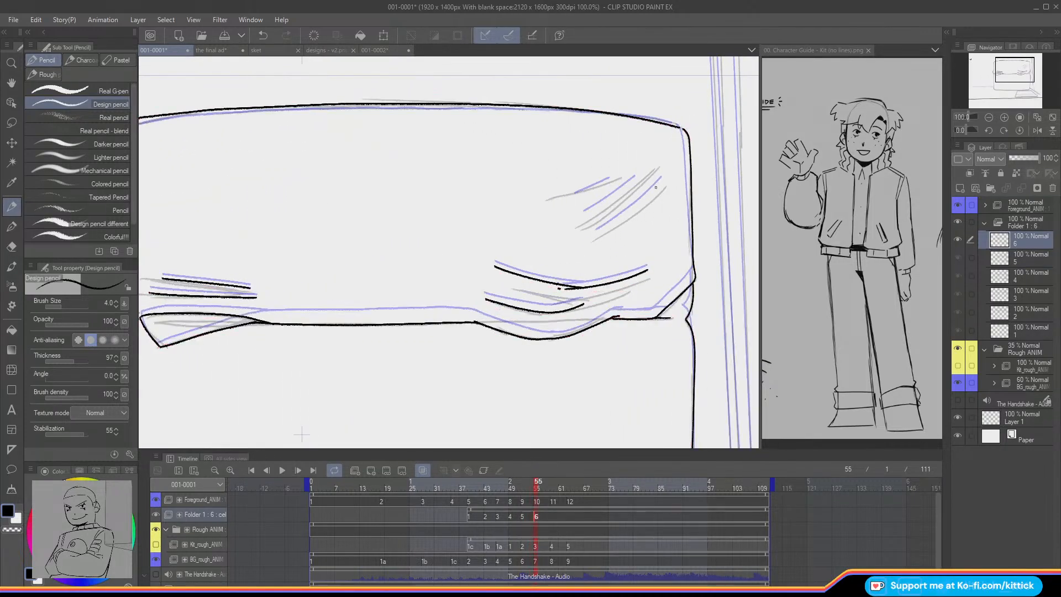
pyautogui.moveTo(662, 179); pyautogui.dragTo(601, 231)
pyautogui.moveTo(636, 178); pyautogui.dragTo(588, 212)
pyautogui.moveTo(606, 176); pyautogui.dragTo(574, 190)
# Step: Ink the tall vertical post to the right of the body with long lines from its foot up to the canvas edge
pyautogui.click(988, 117)
pyautogui.moveTo(1003, 75); pyautogui.dragTo(1011, 85)
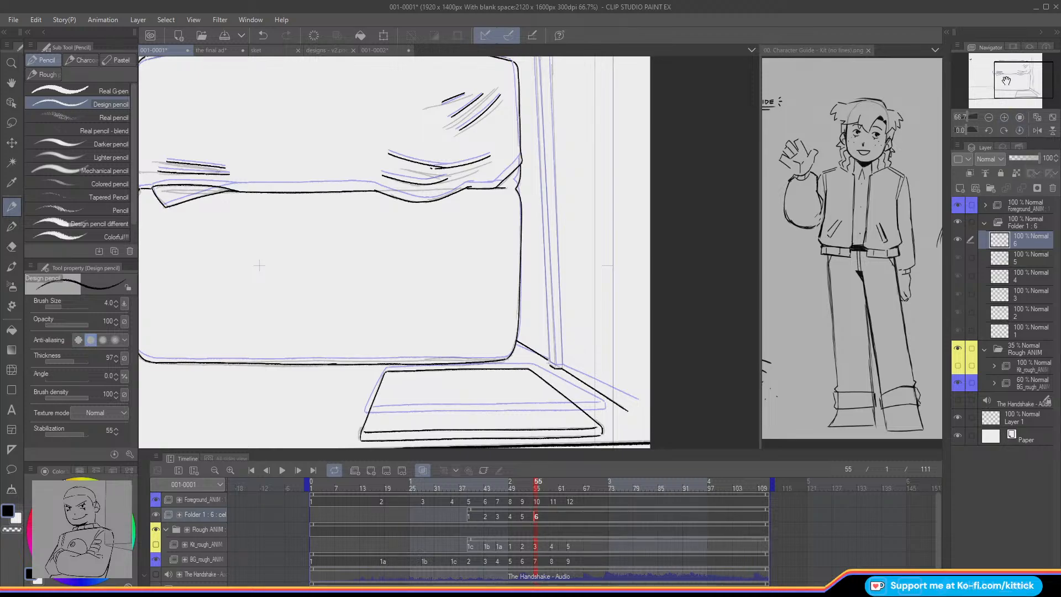
pyautogui.moveTo(998, 89); pyautogui.dragTo(1007, 84)
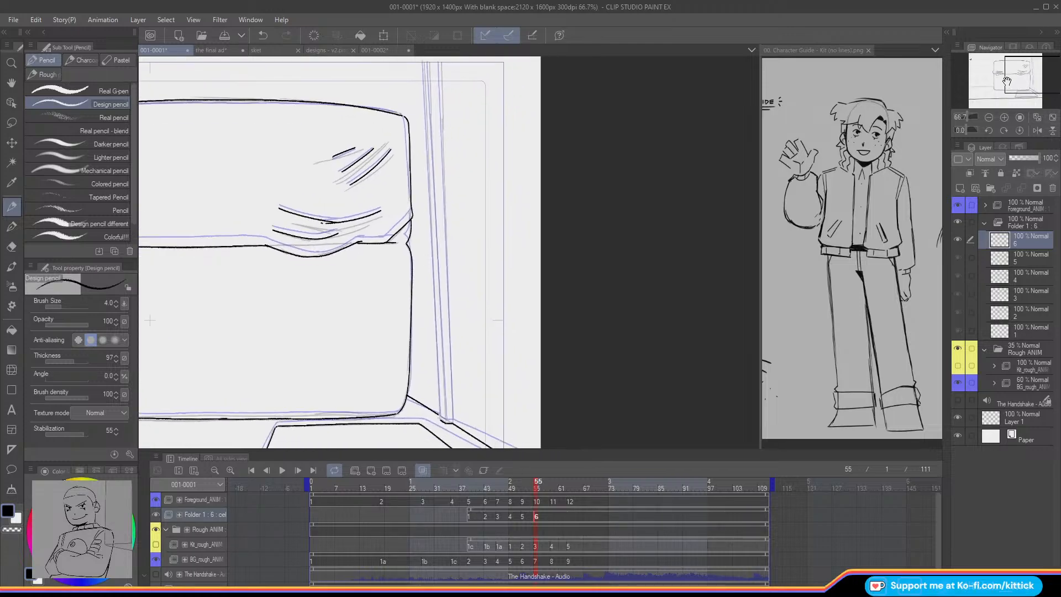
pyautogui.moveTo(452, 423); pyautogui.dragTo(441, 60)
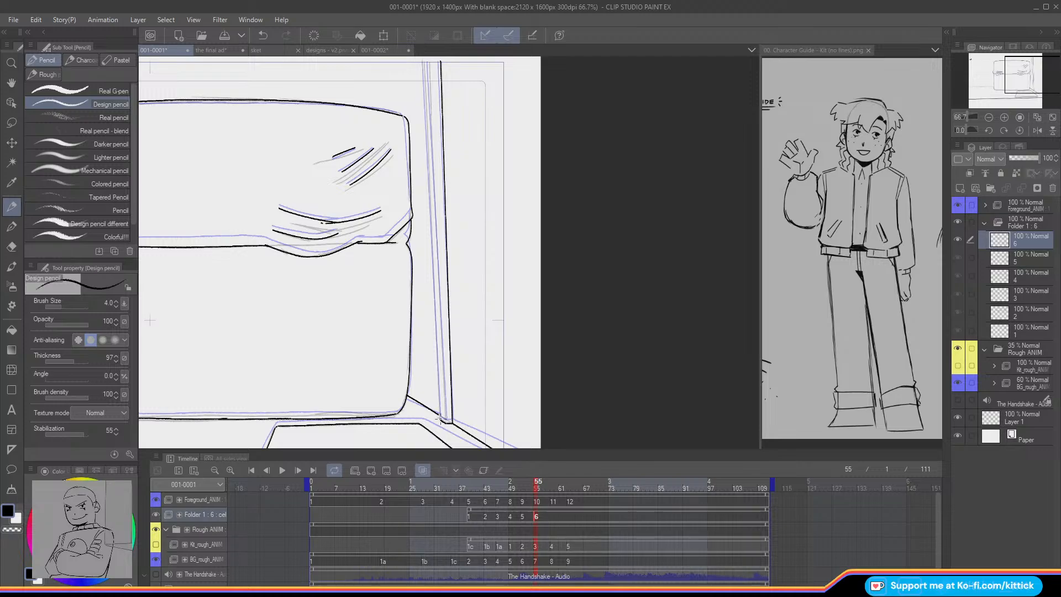
pyautogui.moveTo(441, 419); pyautogui.dragTo(422, 60)
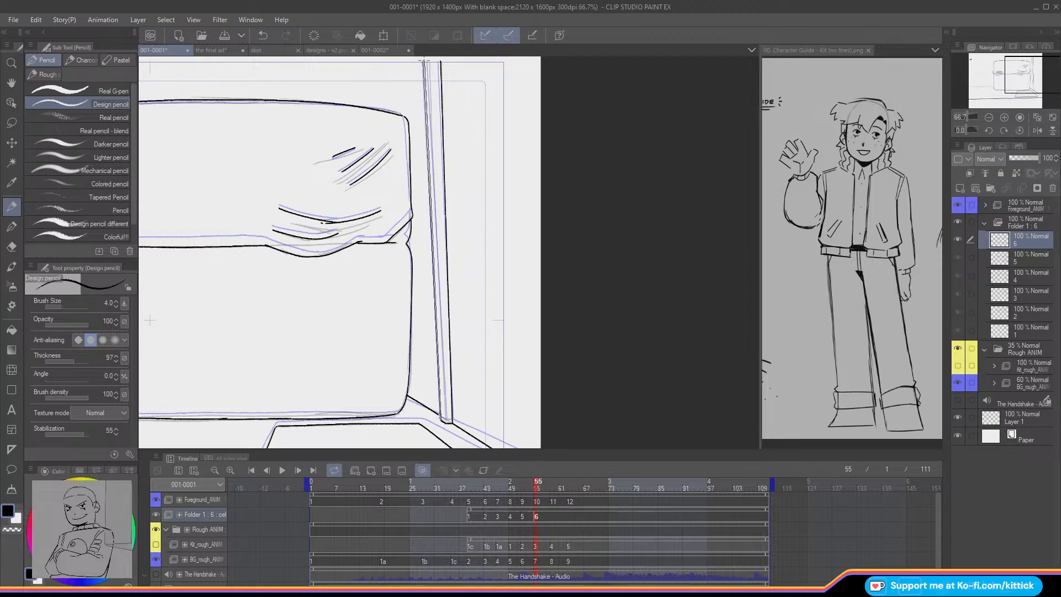
pyautogui.keyDown('shift'); pyautogui.click(424, 60); pyautogui.keyUp('shift')
pyautogui.click(446, 424)
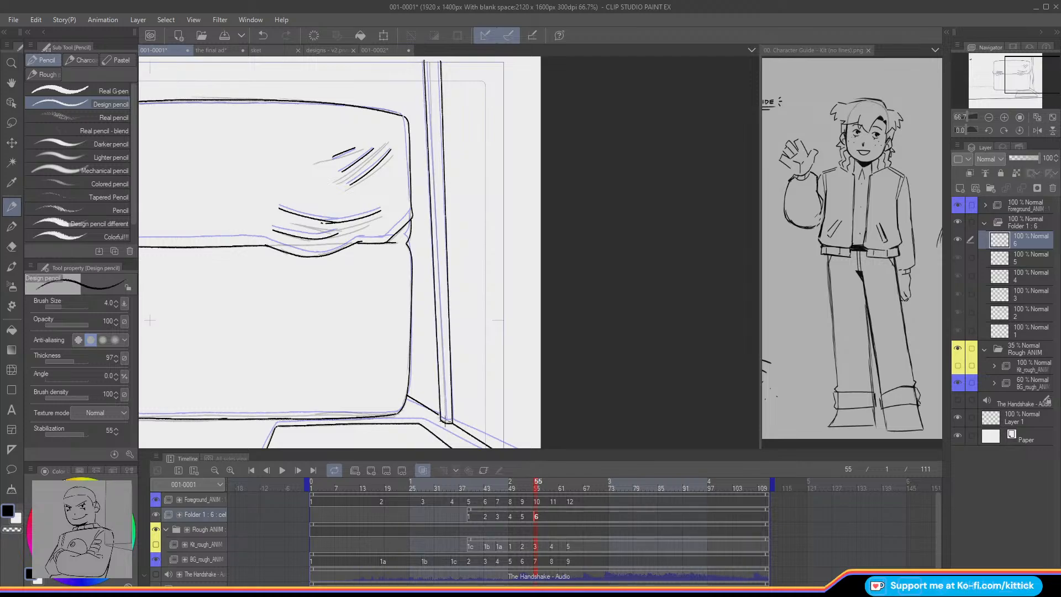
pyautogui.keyDown('shift'); pyautogui.click(428, 61); pyautogui.keyUp('shift')
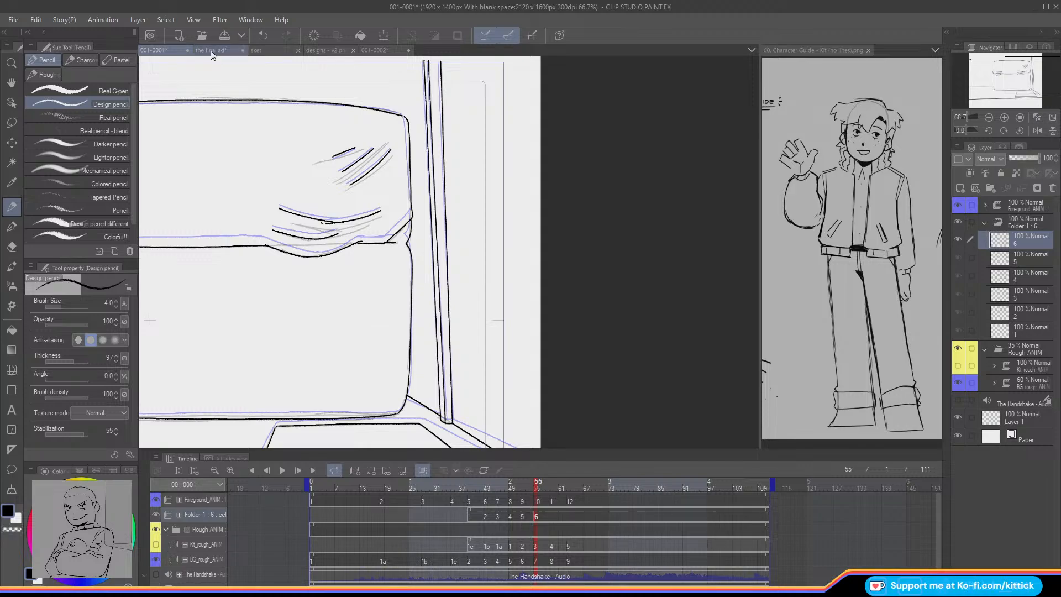
pyautogui.click(258, 52)
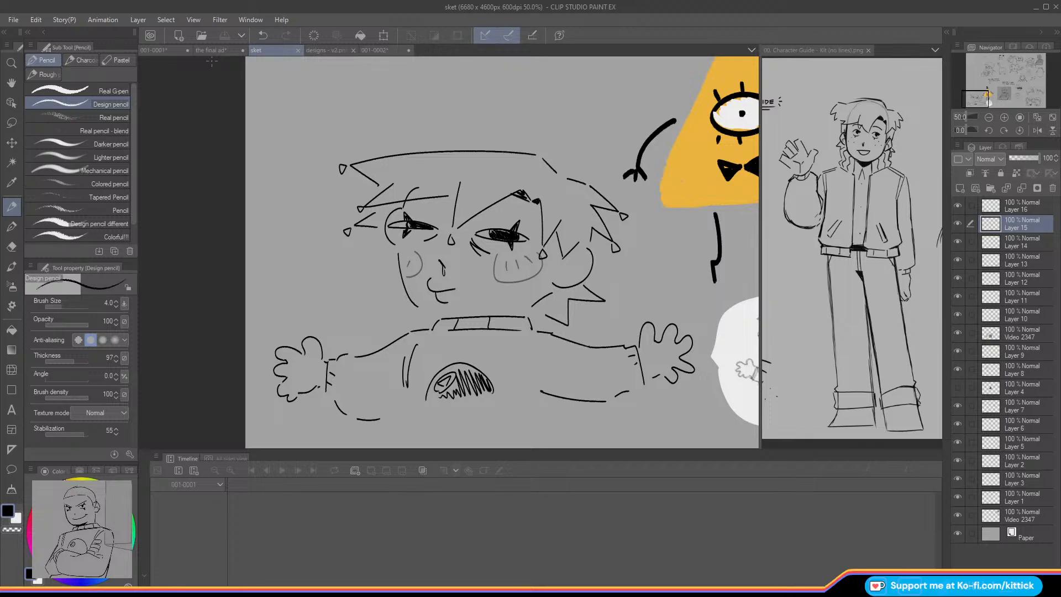
pyautogui.click(149, 51)
# Step: Ink the horizontal floor line from the lower body's left side out to the left canvas edge
pyautogui.moveTo(1012, 70); pyautogui.dragTo(982, 81)
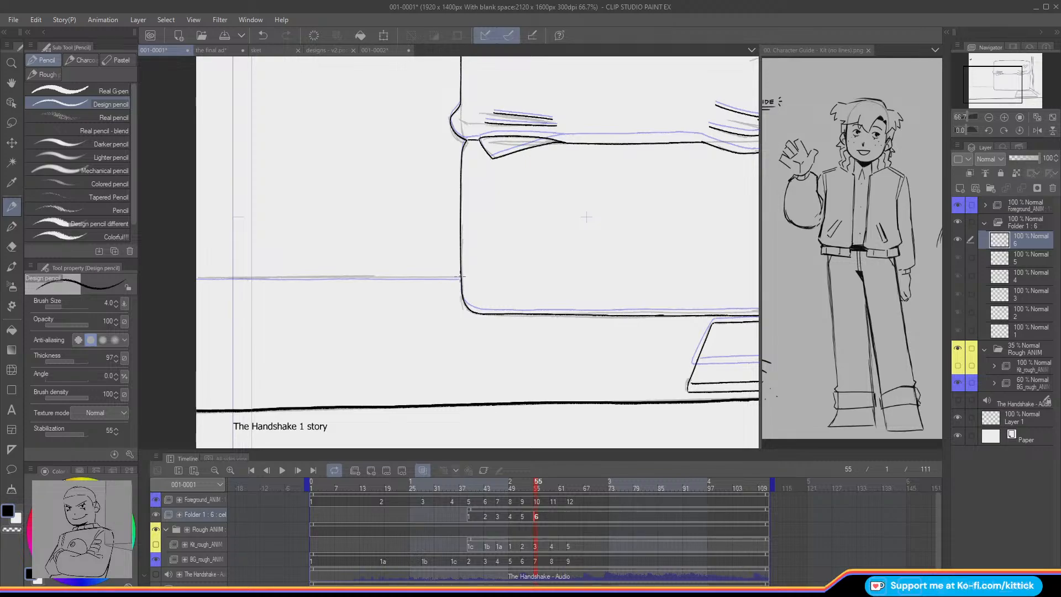
pyautogui.moveTo(459, 276); pyautogui.dragTo(178, 277)
# Step: Hide the onion skin and flip between the neighbouring frames to compare the inked cels 5 and 6
pyautogui.hotkey('ctrl', '-')
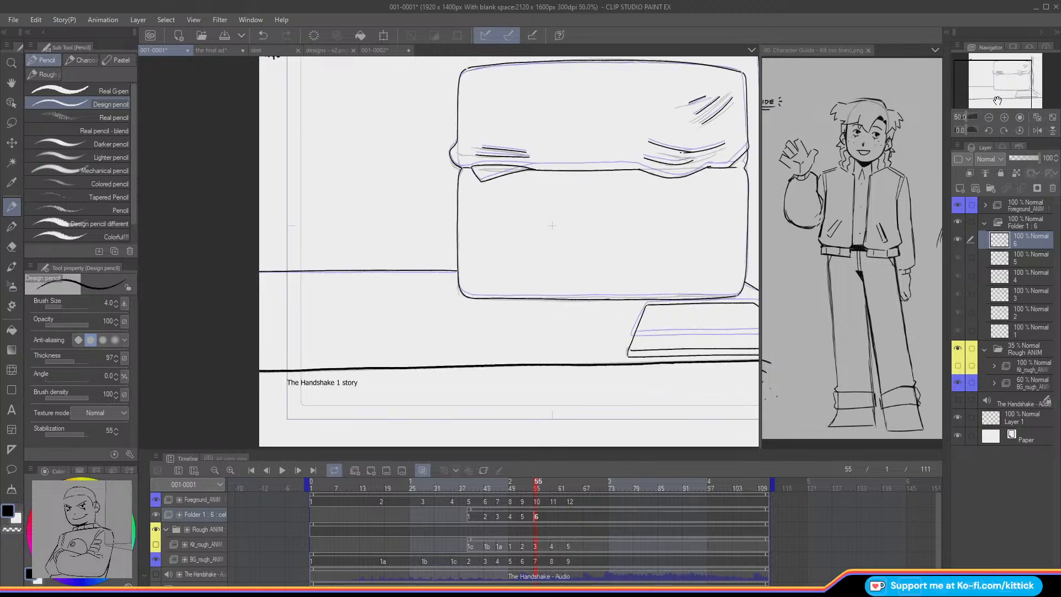
pyautogui.moveTo(1004, 91); pyautogui.dragTo(1017, 86)
pyautogui.press('o')
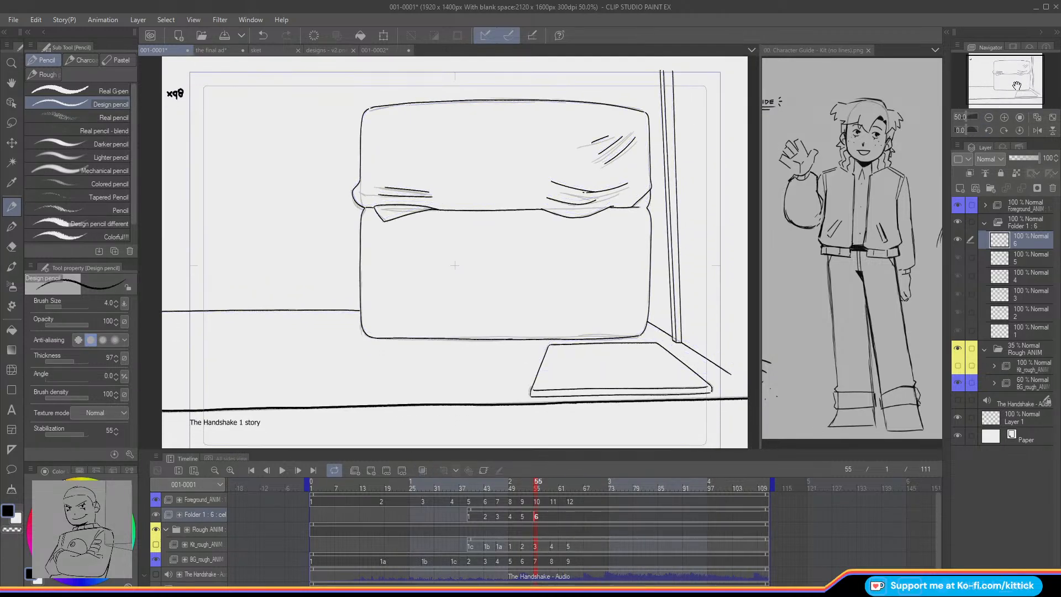
pyautogui.press('Left')
pyautogui.press('Right')
pyautogui.press('Left')
pyautogui.press('Right')
pyautogui.press('Left')
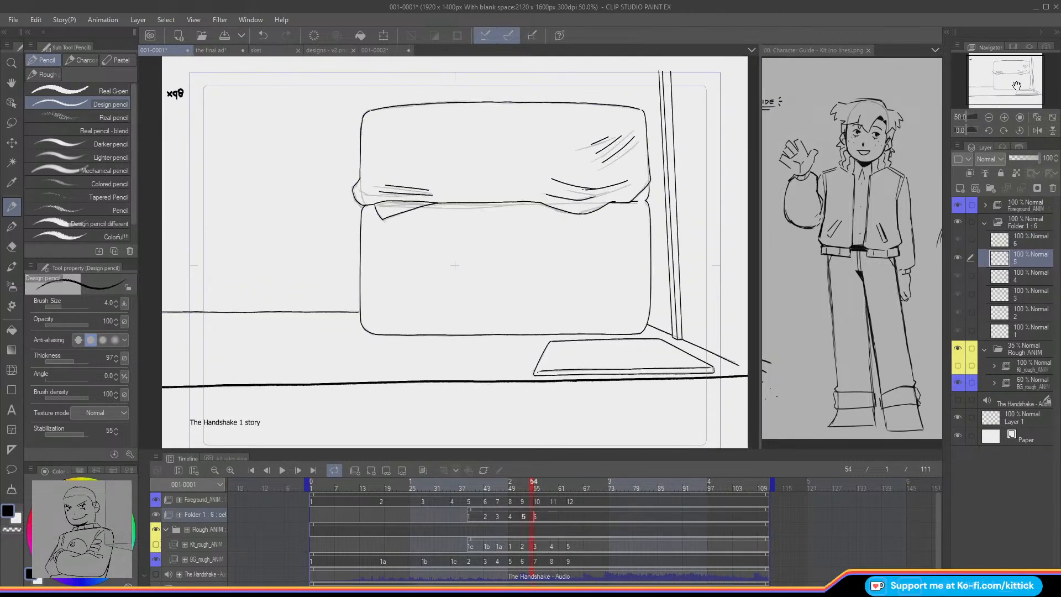
pyautogui.press('Right')
pyautogui.press('Right')
pyautogui.press('Left')
pyautogui.press('Left')
pyautogui.press('Left')
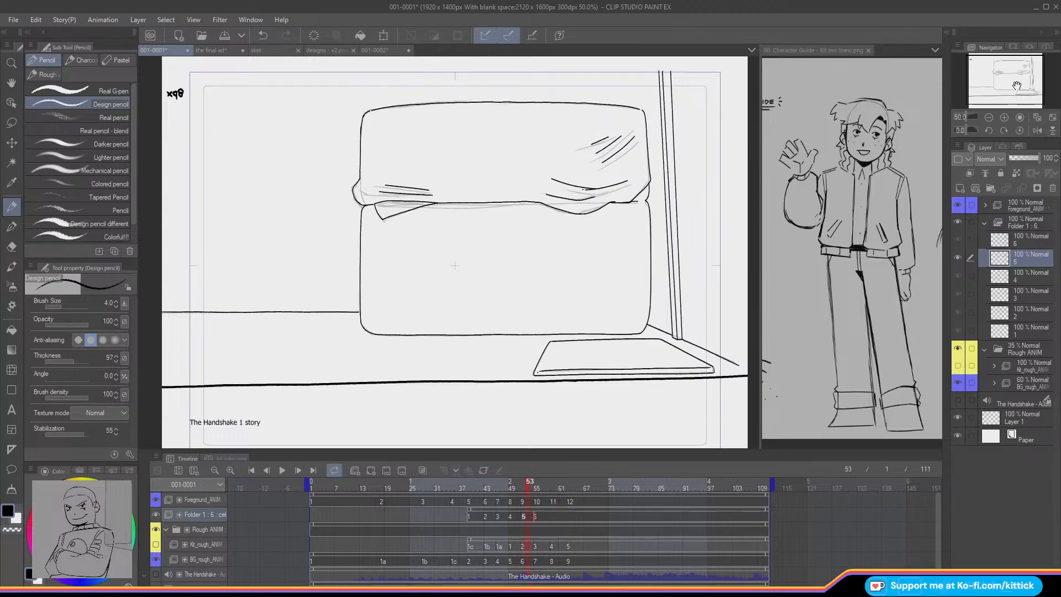
# Step: Save the file and add a new animation cel 7 at frame 59 in the Folder 1 track
pyautogui.press('Right')
pyautogui.press('Right')
pyautogui.press('Right')
pyautogui.press('Right')
pyautogui.press('Right')
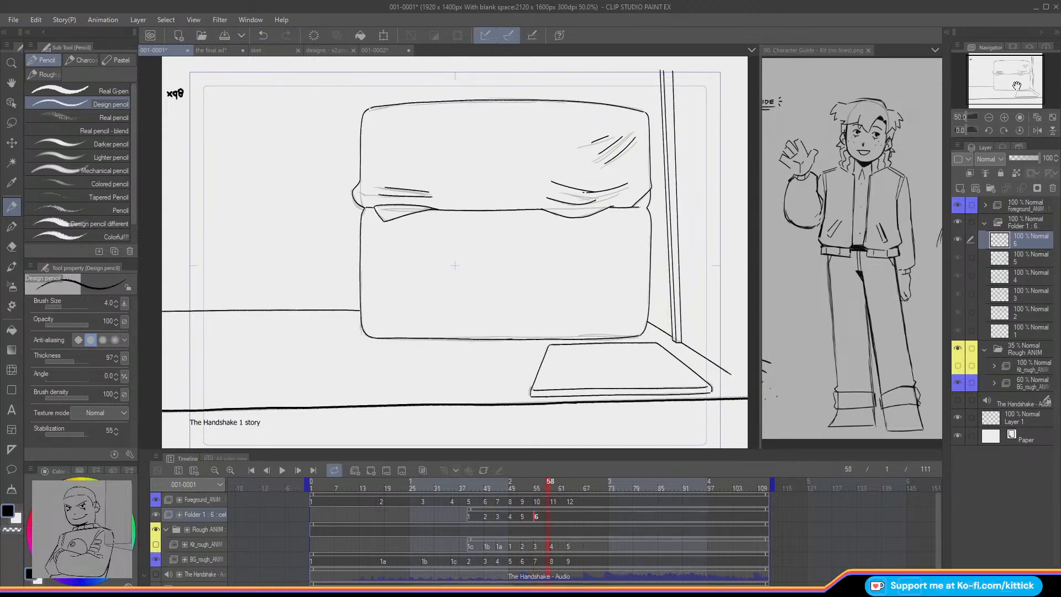
pyautogui.press('Right')
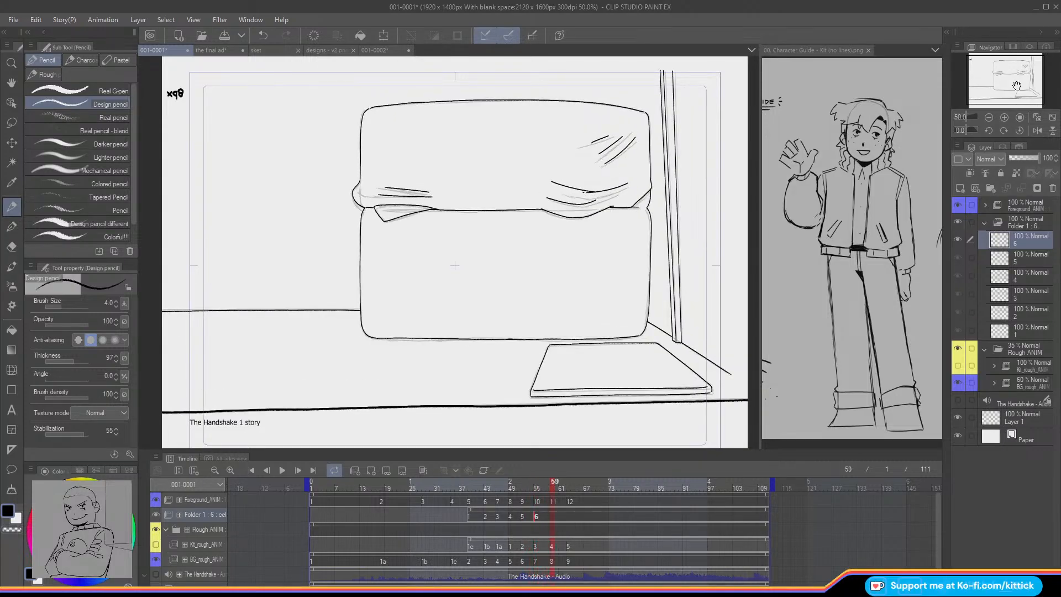
pyautogui.click(224, 37)
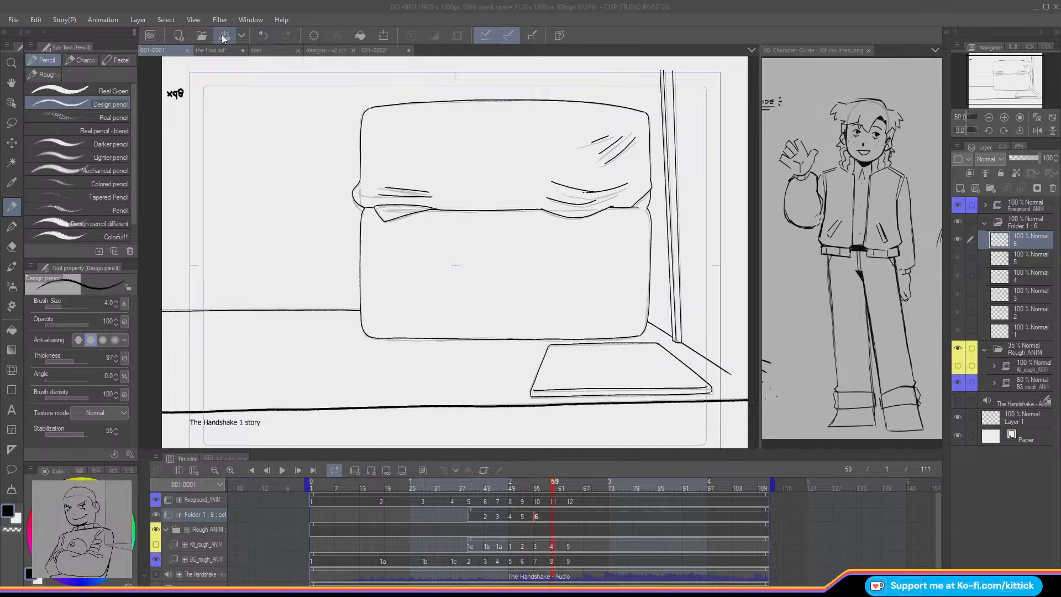
pyautogui.press(',')
pyautogui.press('.')
pyautogui.press(',')
pyautogui.press('.')
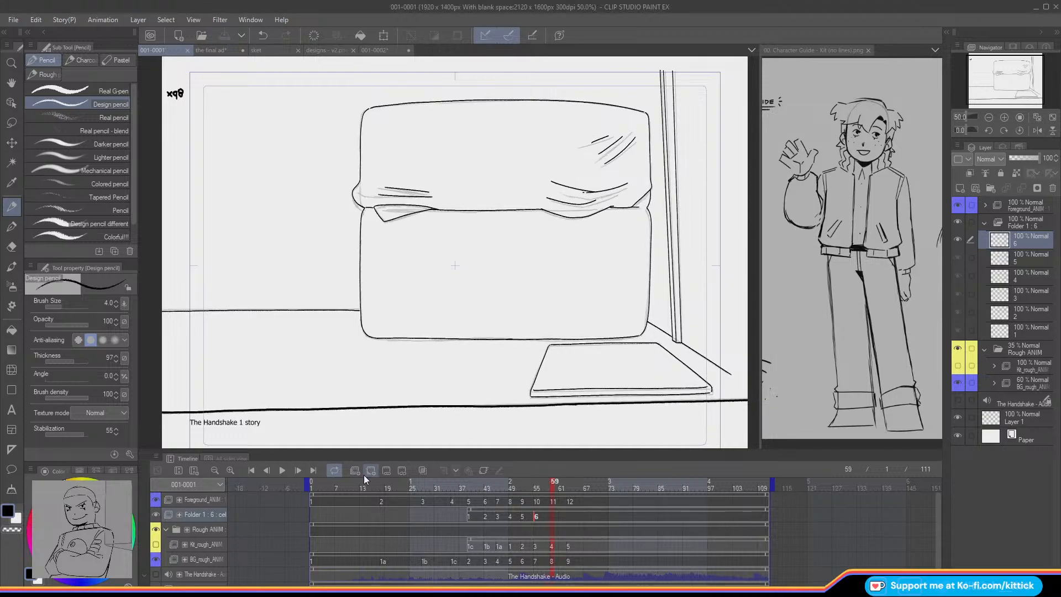
pyautogui.click(361, 473)
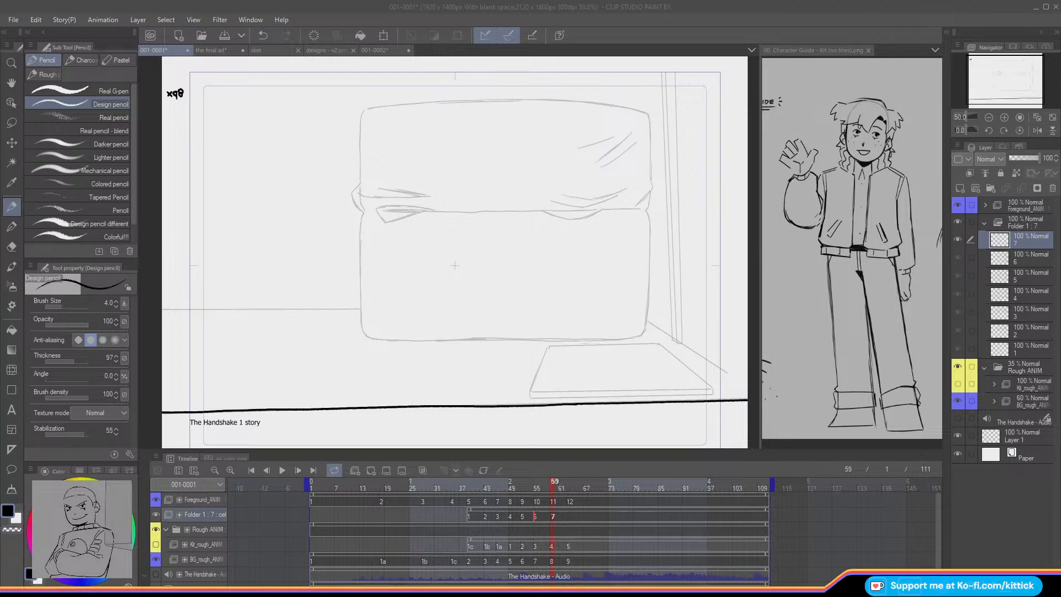
# Step: Flip between frame 59 and the frame before it, toggling the onion skin, to compare cel 6 with the rough for cel 7
pyautogui.click(543, 529)
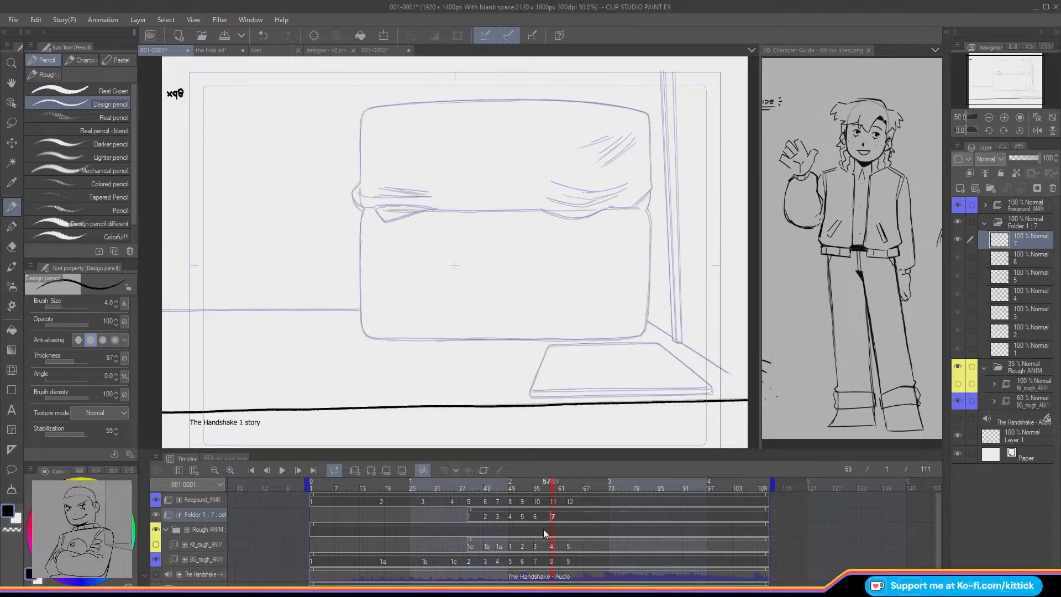
pyautogui.press('Right')
pyautogui.press('Left')
pyautogui.press('Right')
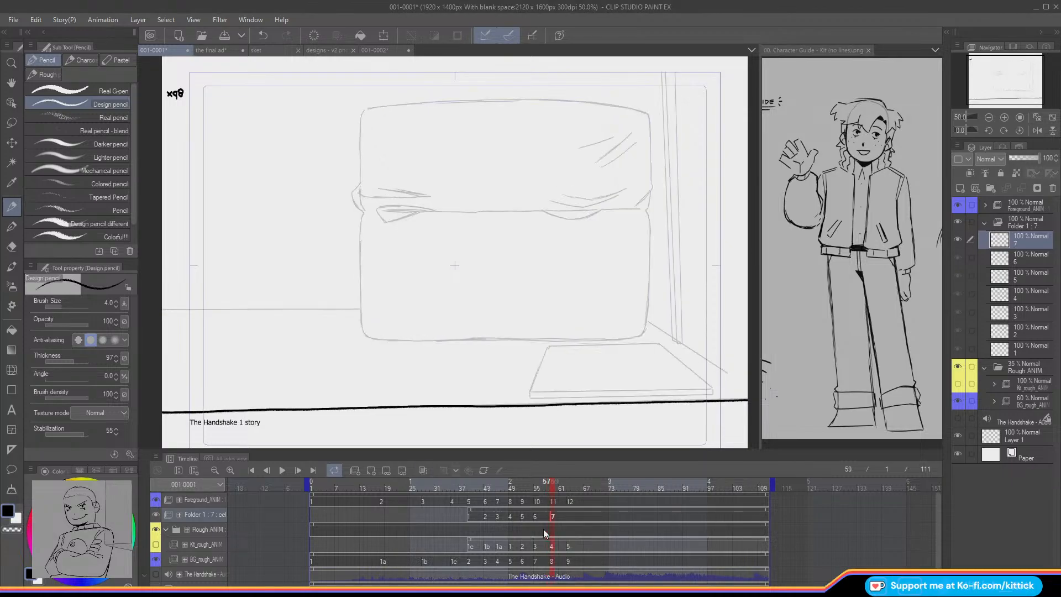
pyautogui.press('Left')
pyautogui.press('Right')
pyautogui.press('Left')
pyautogui.press('Right')
pyautogui.hotkey('alt', 'o')
pyautogui.press('Left')
pyautogui.press('Right')
pyautogui.hotkey('alt', 'o')
pyautogui.press('Left')
pyautogui.press('Right')
pyautogui.press('Left')
pyautogui.press('Right')
pyautogui.click(1004, 117)
pyautogui.moveTo(1004, 75); pyautogui.dragTo(1012, 71)
pyautogui.press('Left')
pyautogui.press('Right')
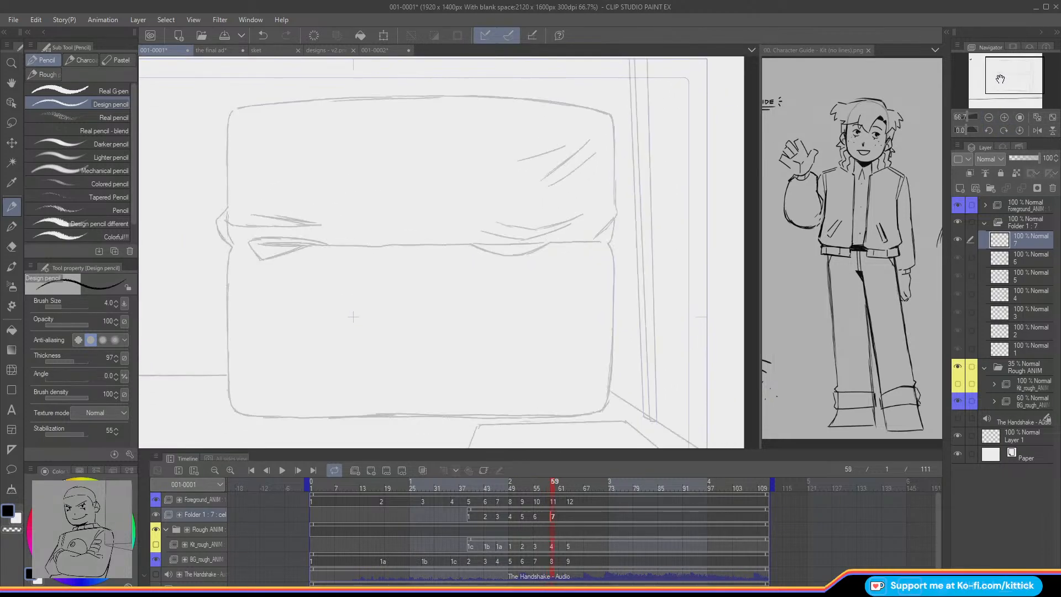
# Step: Show the onion skin and ink the upper body's right side on cel 7 from the top corner down through the hem's diagonal fold
pyautogui.hotkey('alt', 'o')
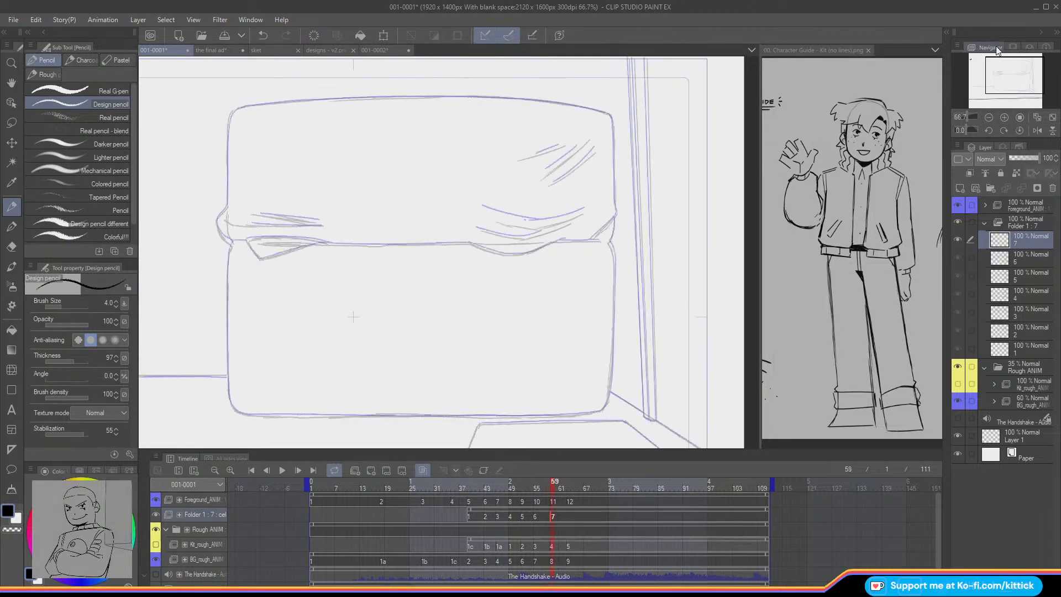
pyautogui.click(1004, 118)
pyautogui.moveTo(1004, 70); pyautogui.dragTo(1008, 65)
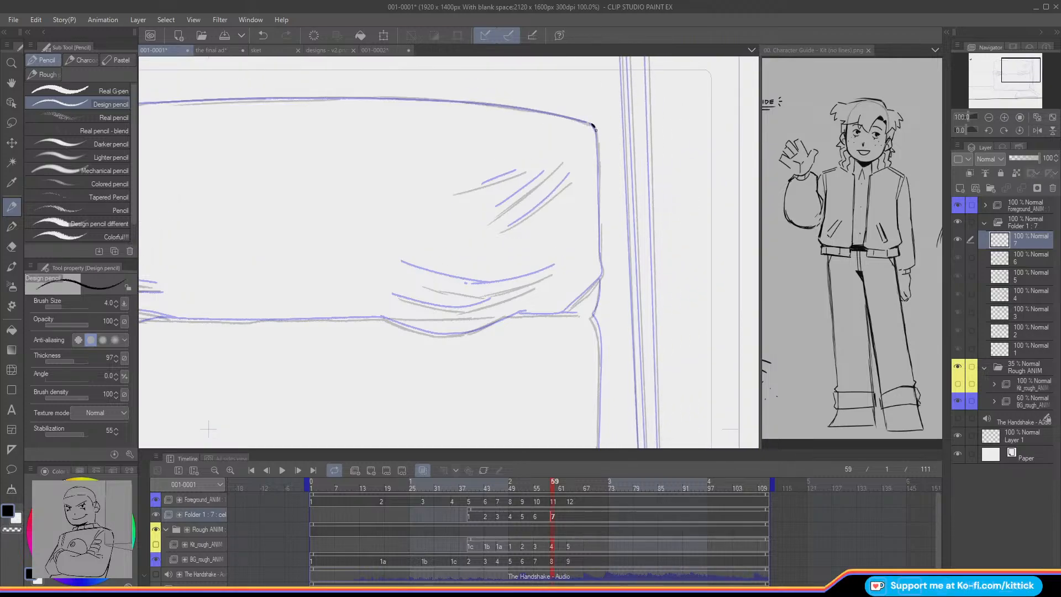
pyautogui.moveTo(595, 130)
pyautogui.mouseDown()
pyautogui.moveTo(602, 273)
pyautogui.moveTo(566, 312)
pyautogui.mouseUp()
pyautogui.hotkey('ctrl', 'z')
pyautogui.moveTo(602, 272); pyautogui.dragTo(563, 313)
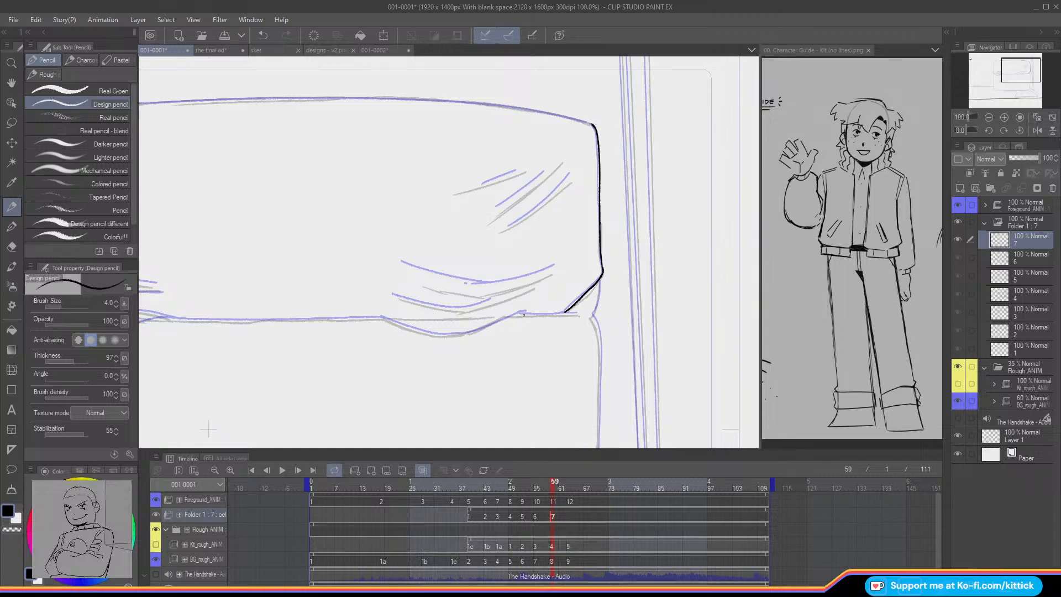
# Step: Ink the flat section of the hem near its right end and the notch at the body's right side on cel 7
pyautogui.moveTo(516, 314); pyautogui.dragTo(563, 313)
pyautogui.moveTo(600, 279); pyautogui.dragTo(597, 306)
pyautogui.moveTo(1004, 77); pyautogui.dragTo(994, 70)
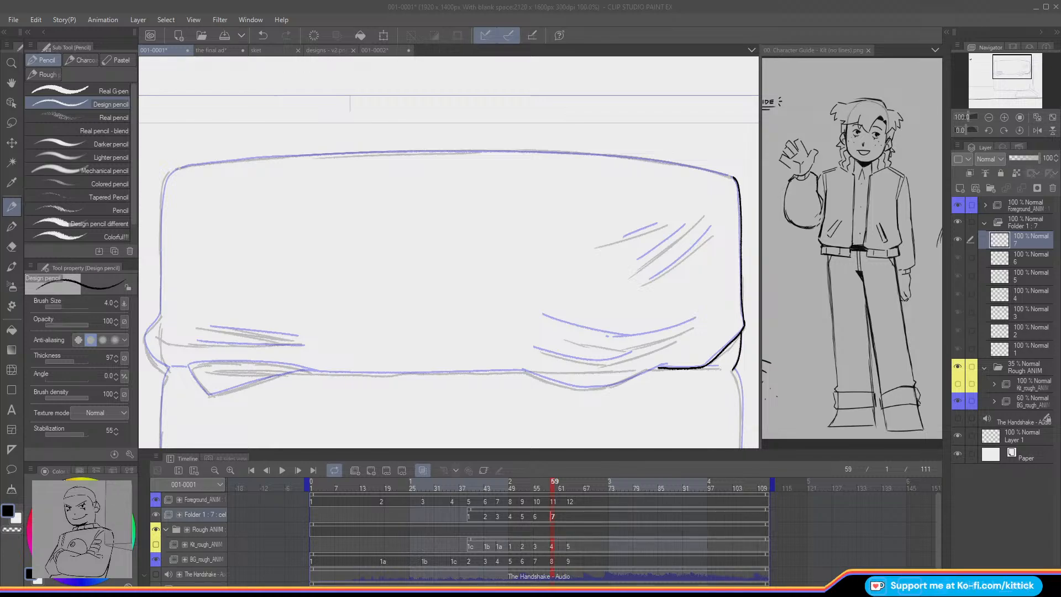
# Step: Ink the right half of the upper body's top edge on cel 7 and flip against the previous frame to compare
pyautogui.click(549, 518)
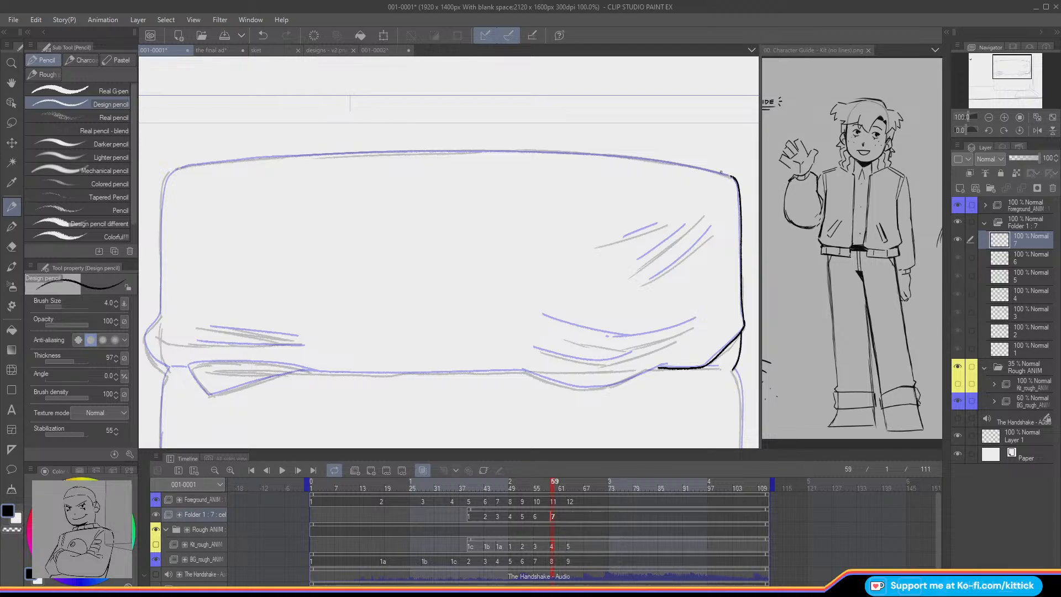
pyautogui.moveTo(727, 174); pyautogui.dragTo(611, 150)
pyautogui.hotkey('ctrl', 'z')
pyautogui.moveTo(729, 175)
pyautogui.mouseDown()
pyautogui.moveTo(546, 151)
pyautogui.moveTo(431, 148)
pyautogui.mouseUp()
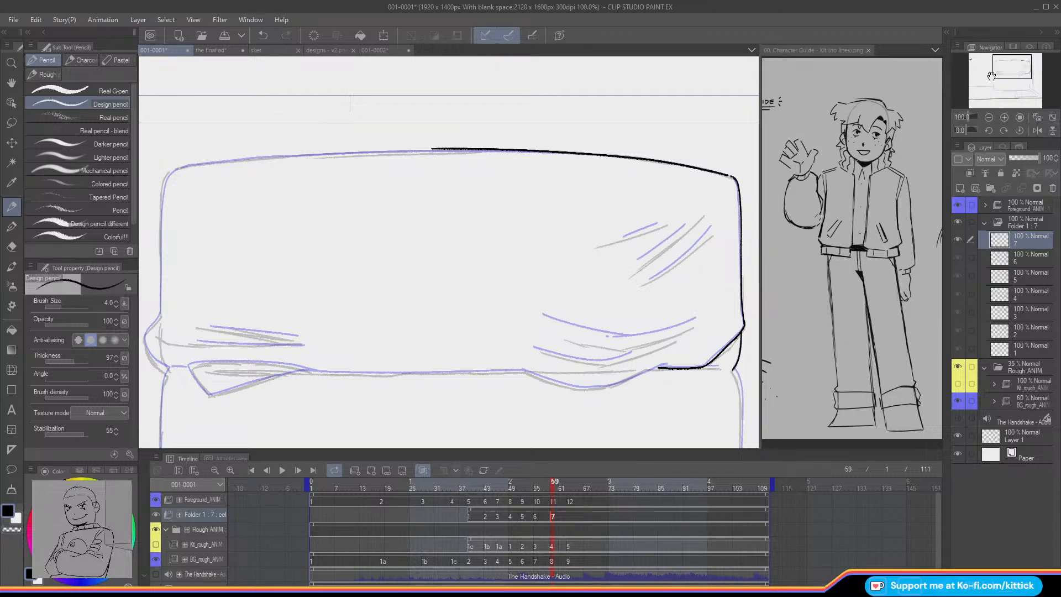
pyautogui.press('Left')
pyautogui.press('Right')
pyautogui.press('Left')
pyautogui.press('Right')
# Step: Continue inking the upper body's top edge from its middle to the left corner
pyautogui.moveTo(1000, 62); pyautogui.dragTo(992, 62)
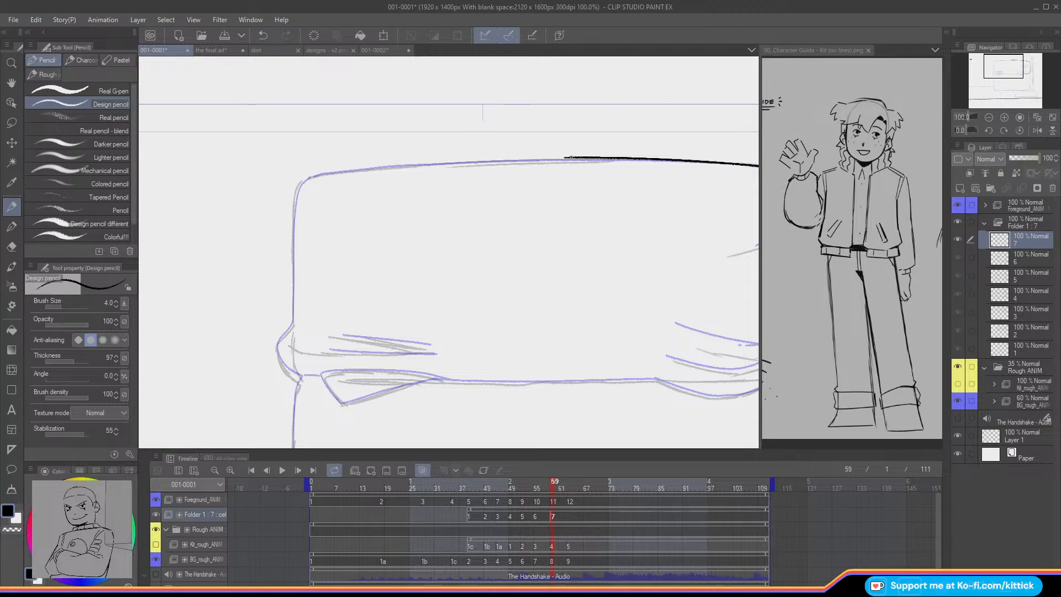
pyautogui.moveTo(568, 157); pyautogui.dragTo(355, 169)
pyautogui.hotkey('ctrl', 'z')
pyautogui.moveTo(564, 158); pyautogui.dragTo(309, 171)
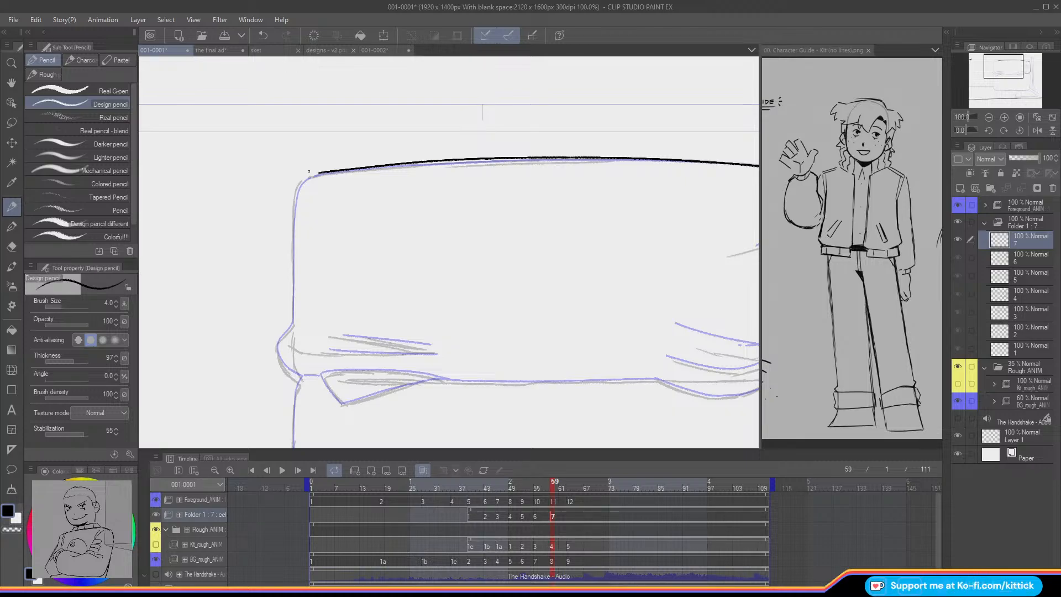
pyautogui.click(11, 369)
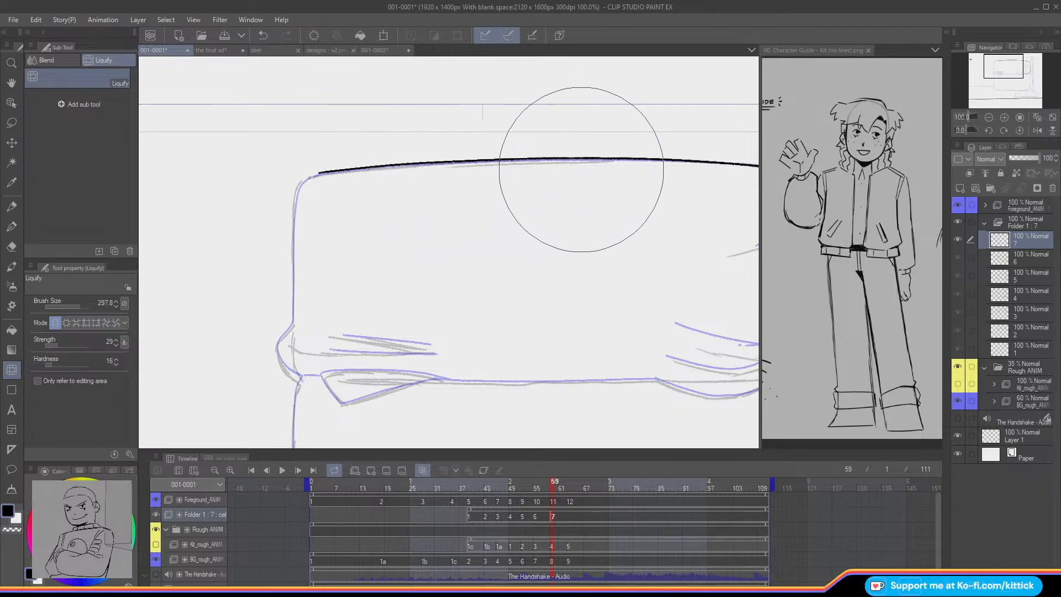
pyautogui.click(11, 206)
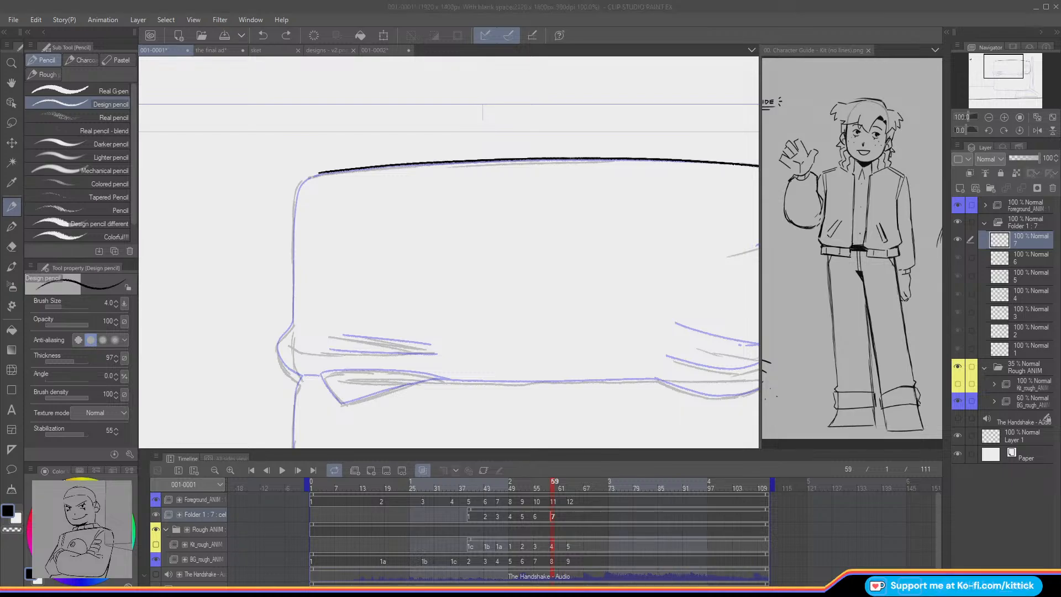
# Step: Ink the upper body's left side from the top corner down through the rounded bulge at the hem
pyautogui.moveTo(991, 60); pyautogui.dragTo(988, 63)
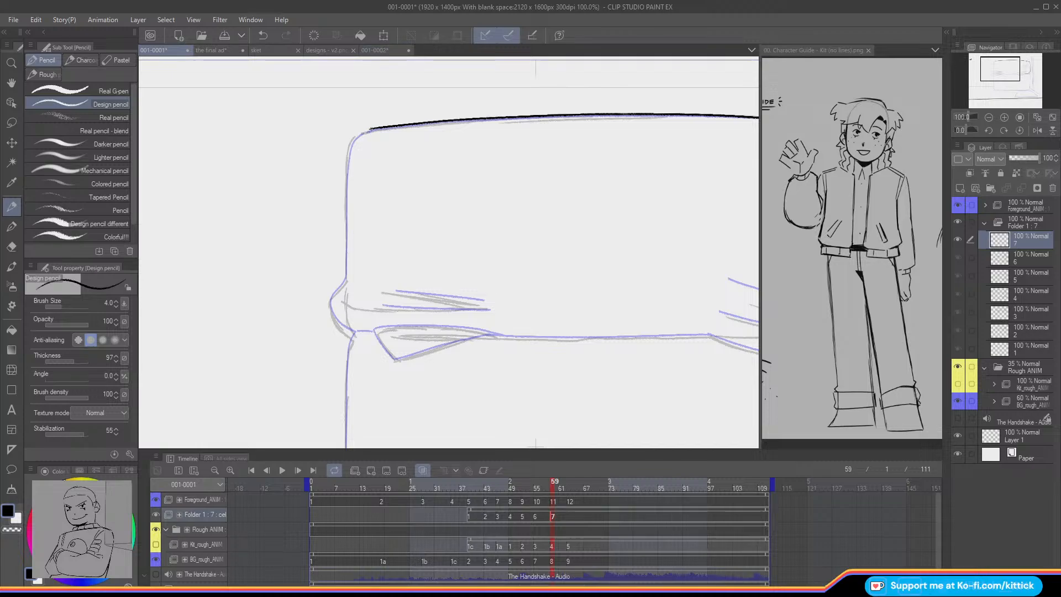
pyautogui.moveTo(365, 131)
pyautogui.mouseDown()
pyautogui.moveTo(346, 162)
pyautogui.moveTo(346, 279)
pyautogui.moveTo(332, 303)
pyautogui.moveTo(351, 332)
pyautogui.mouseUp()
pyautogui.hotkey('ctrl', 'z')
# Step: Ink the lower body's left side from the hem notch down to the rounded bottom corner
pyautogui.moveTo(991, 70); pyautogui.dragTo(991, 84)
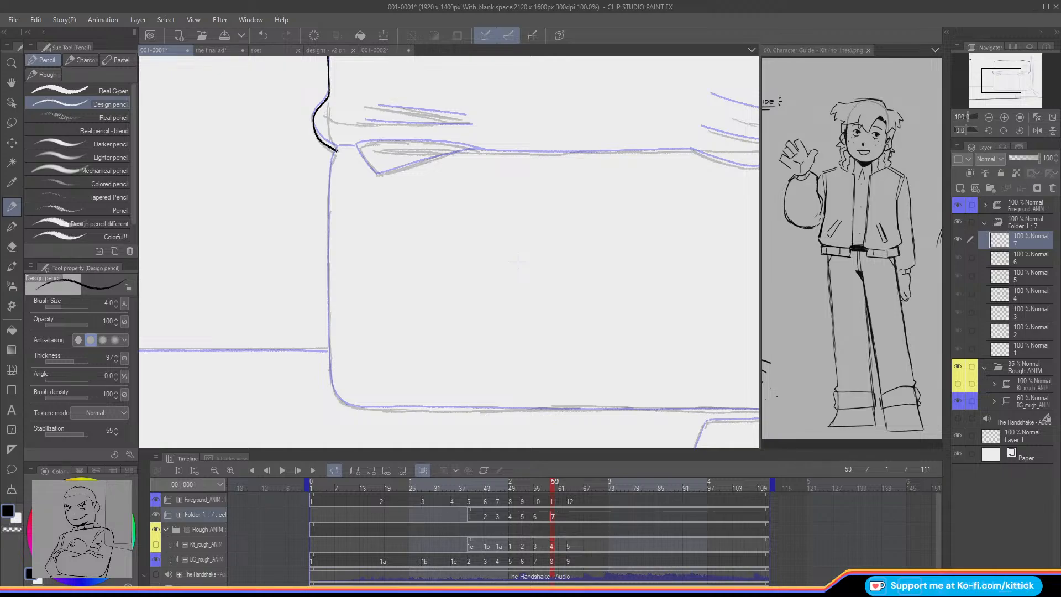
pyautogui.moveTo(336, 148); pyautogui.dragTo(332, 174)
pyautogui.hotkey('ctrl', 'z')
pyautogui.moveTo(1004, 84); pyautogui.dragTo(998, 82)
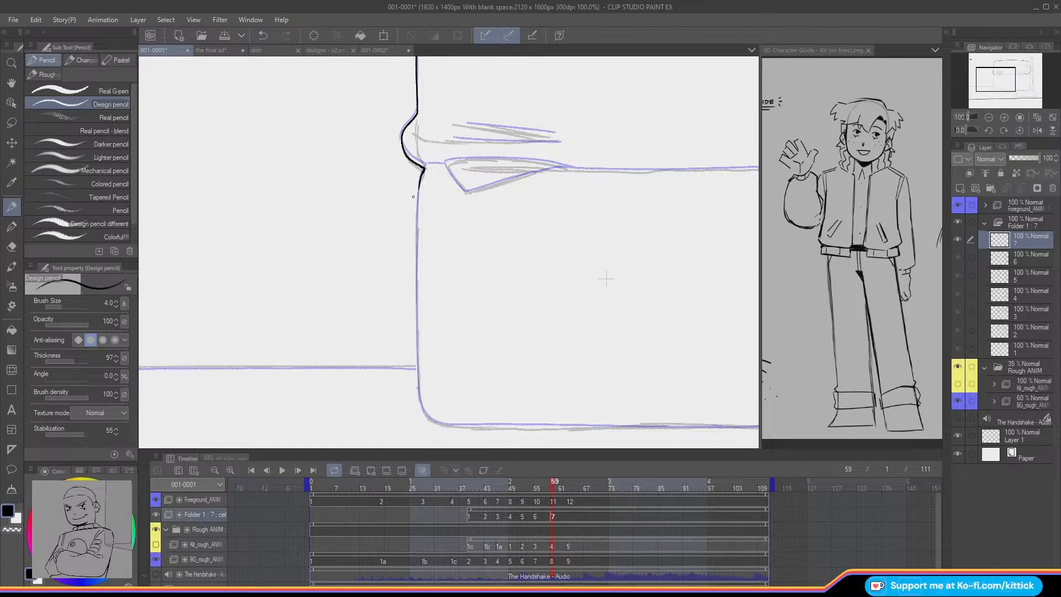
pyautogui.hotkey('ctrl', 'z')
pyautogui.hotkey('ctrl', 'z')
pyautogui.moveTo(417, 198); pyautogui.dragTo(418, 284)
pyautogui.hotkey('ctrl', 'z')
pyautogui.moveTo(418, 191)
pyautogui.mouseDown()
pyautogui.moveTo(418, 374)
pyautogui.moveTo(431, 421)
pyautogui.mouseUp()
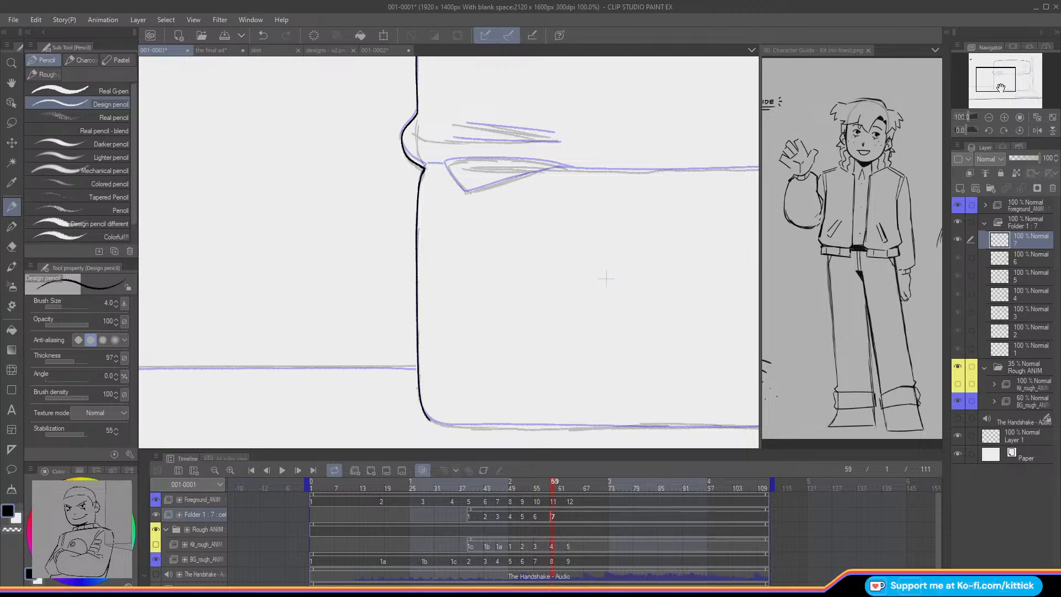
# Step: Ink the left part of the lower body's bottom edge, starting from the rounded corner
pyautogui.moveTo(1000, 88); pyautogui.dragTo(1003, 92)
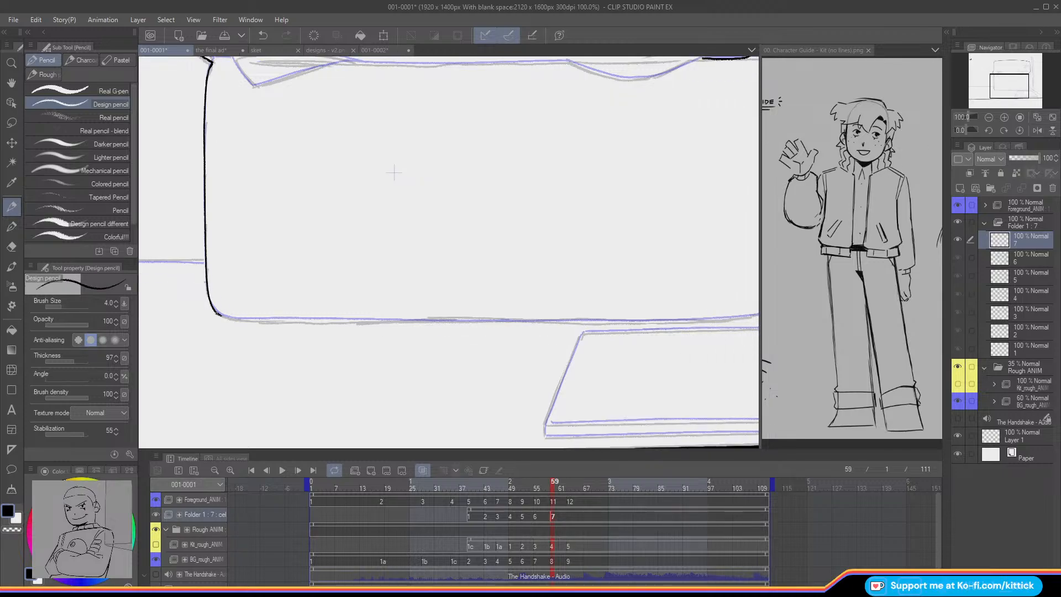
pyautogui.moveTo(215, 311)
pyautogui.mouseDown()
pyautogui.moveTo(314, 323)
pyautogui.moveTo(373, 317)
pyautogui.mouseUp()
pyautogui.hotkey('ctrl', 'z')
pyautogui.moveTo(281, 322); pyautogui.dragTo(413, 321)
# Step: Ink the lower body's right side from the hem notch down around the bottom corner
pyautogui.moveTo(1009, 86); pyautogui.dragTo(1018, 80)
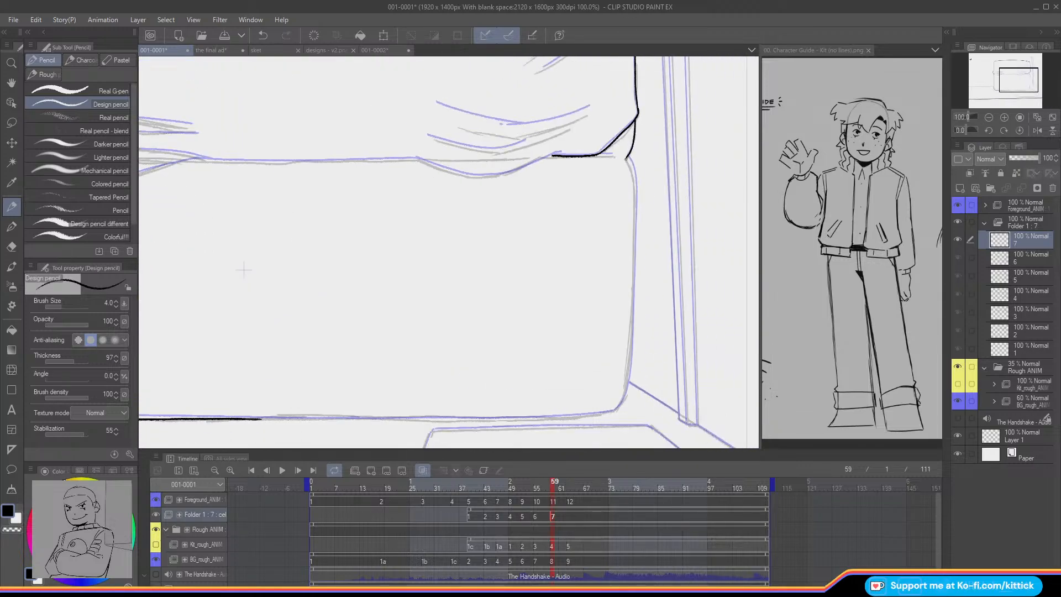
pyautogui.moveTo(633, 174); pyautogui.dragTo(619, 403)
pyautogui.moveTo(1005, 76); pyautogui.dragTo(1000, 82)
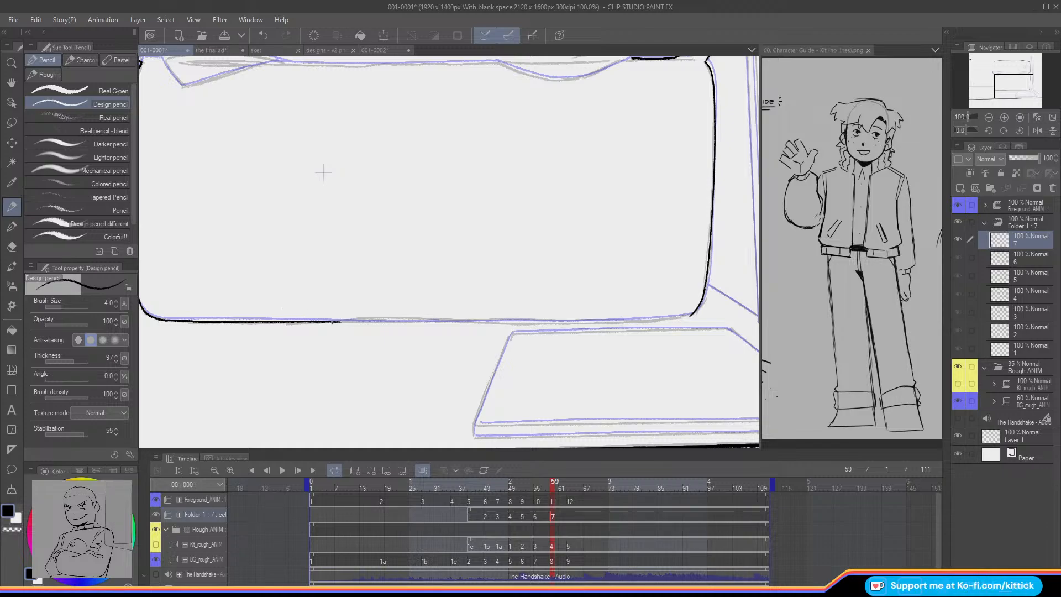
# Step: Complete the lower body's bottom edge up to the right corner in a mirrored view and clean up the join with the transparent colour
pyautogui.moveTo(334, 321); pyautogui.dragTo(560, 322)
pyautogui.click(1032, 128)
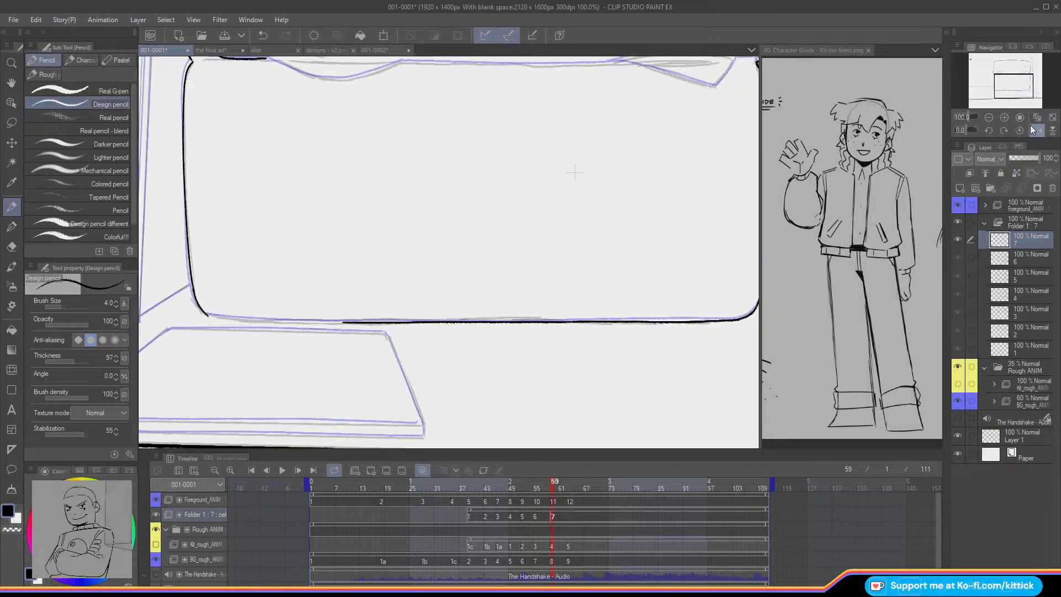
pyautogui.moveTo(207, 313); pyautogui.dragTo(346, 321)
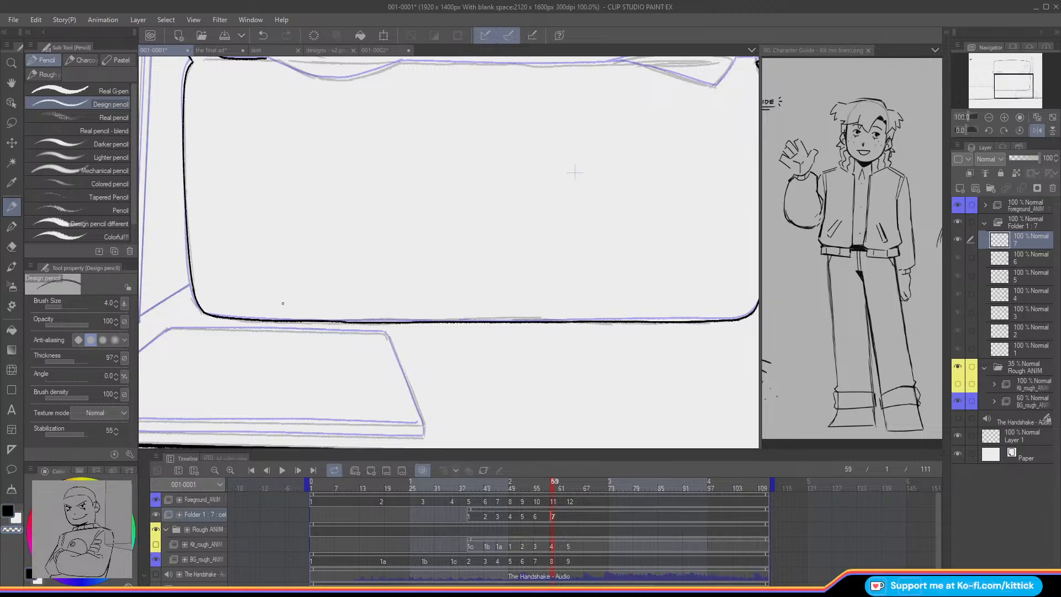
pyautogui.moveTo(323, 321); pyautogui.dragTo(347, 322)
pyautogui.click(8, 511)
# Step: Ink the curved dip of the hem beside its flat right section
pyautogui.moveTo(1012, 88); pyautogui.dragTo(1012, 78)
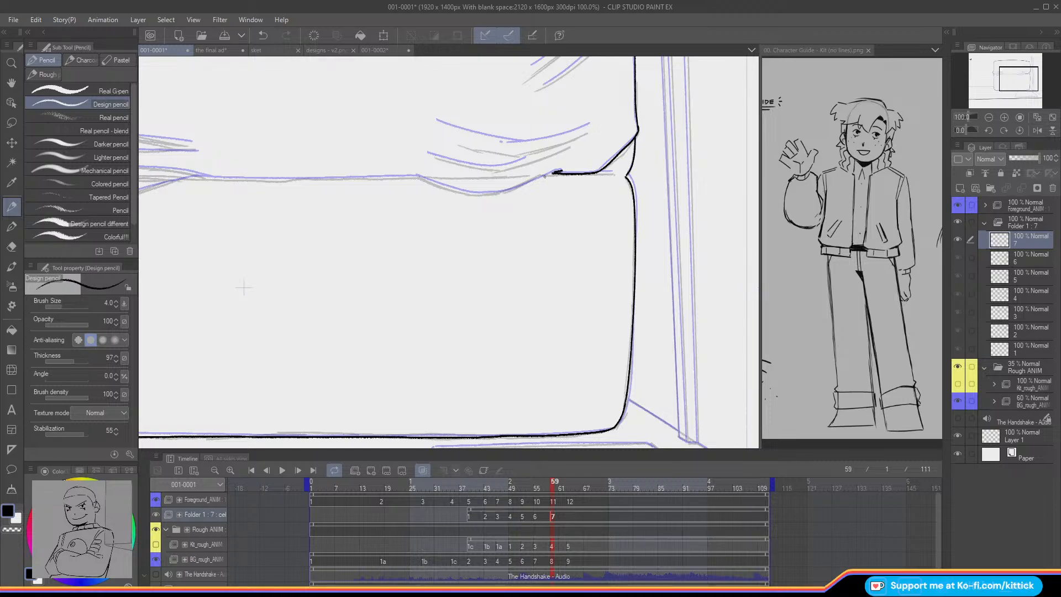
pyautogui.moveTo(553, 172); pyautogui.dragTo(489, 194)
pyautogui.hotkey('ctrl', 'z')
pyautogui.moveTo(415, 177); pyautogui.dragTo(491, 194)
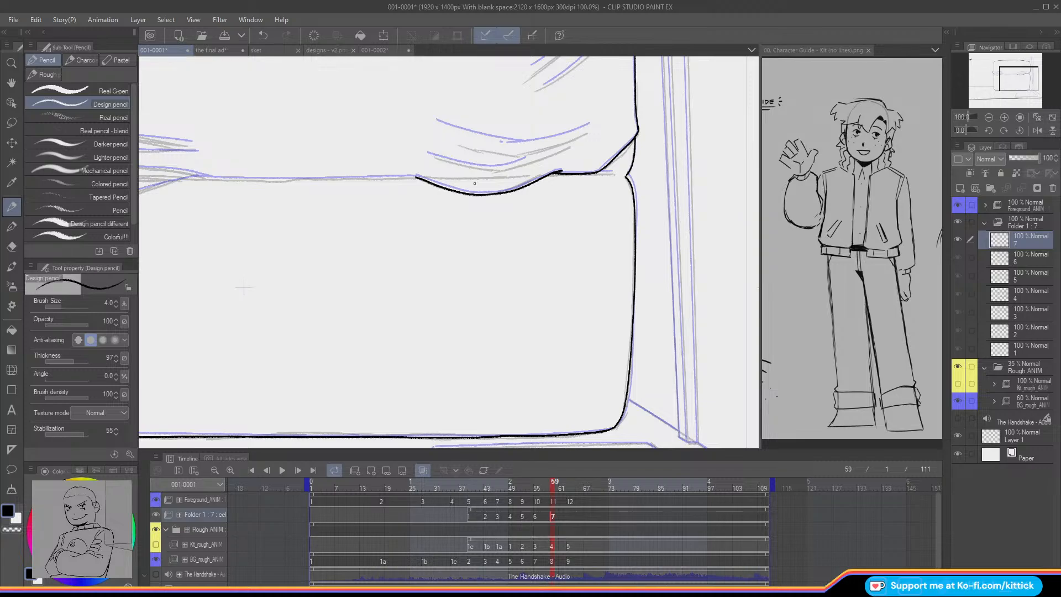
# Step: Ink the long straight hem line from the dip to the triangular fold on the left
pyautogui.moveTo(1008, 70); pyautogui.dragTo(1001, 73)
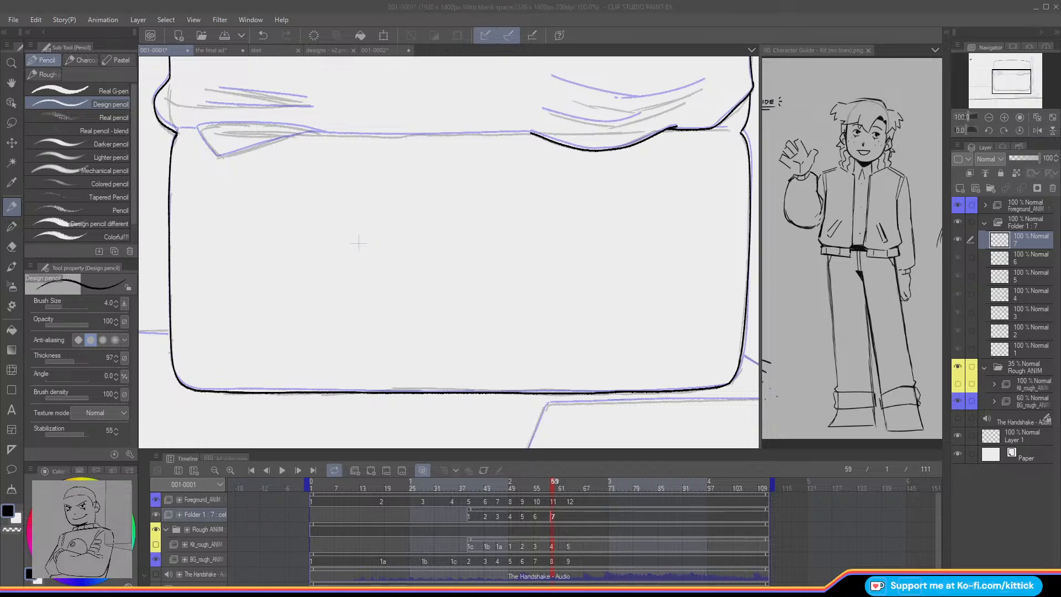
pyautogui.moveTo(358, 243); pyautogui.dragTo(411, 270)
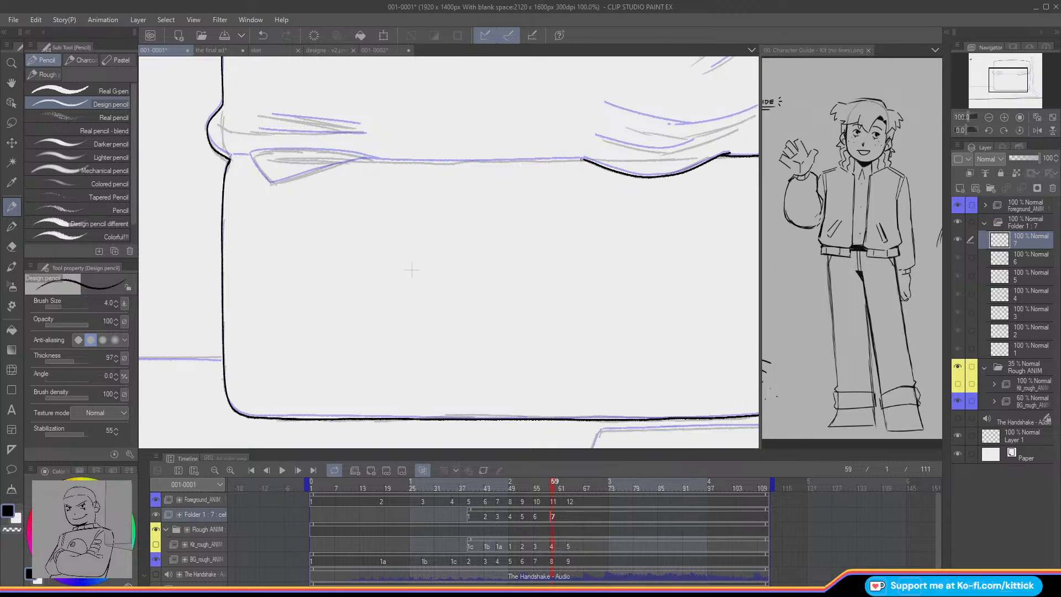
pyautogui.moveTo(581, 159); pyautogui.dragTo(377, 162)
# Step: Ink the triangular fold at the hem's left end and the short line joining it to the body's left side
pyautogui.moveTo(1013, 73); pyautogui.dragTo(1003, 71)
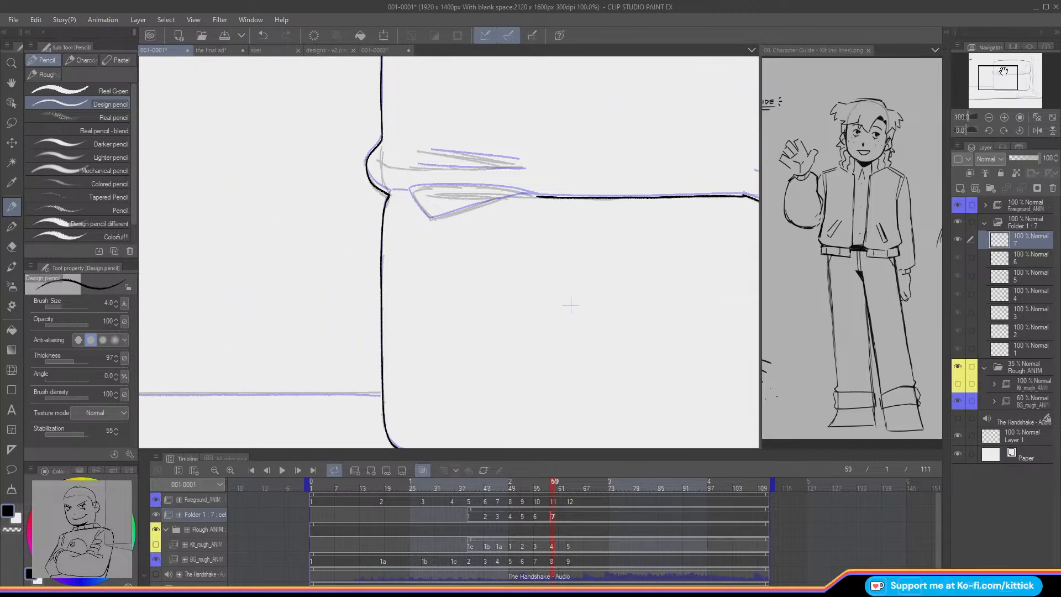
pyautogui.moveTo(404, 192); pyautogui.dragTo(392, 192)
pyautogui.moveTo(516, 191); pyautogui.dragTo(408, 190)
pyautogui.hotkey('ctrl', 'z')
pyautogui.moveTo(516, 191); pyautogui.dragTo(394, 183)
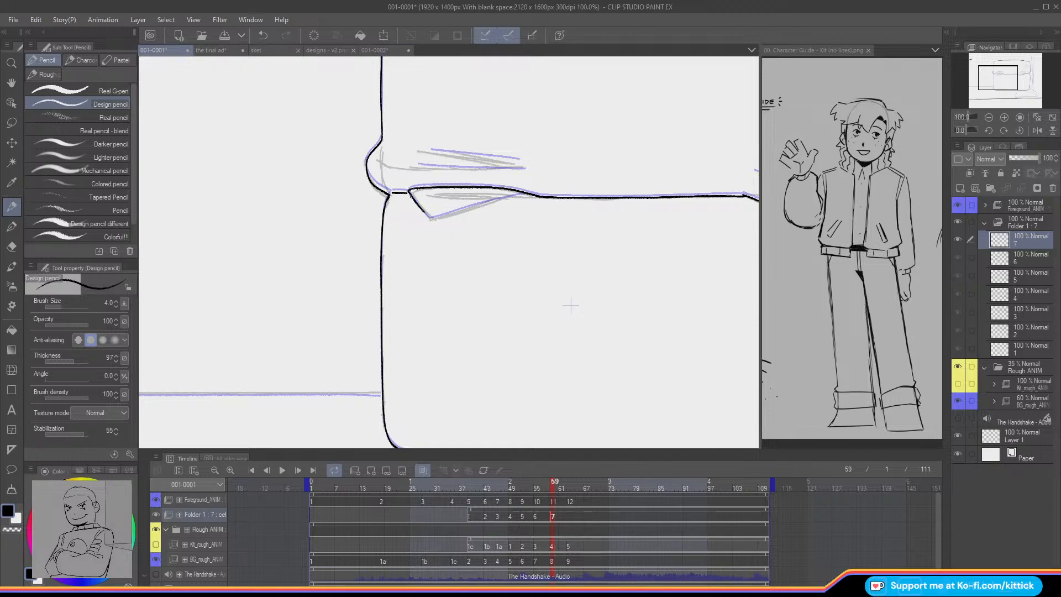
pyautogui.hotkey('ctrl', 'z')
pyautogui.moveTo(407, 190); pyautogui.dragTo(430, 220)
pyautogui.click(1037, 130)
pyautogui.moveTo(998, 84); pyautogui.dragTo(1005, 80)
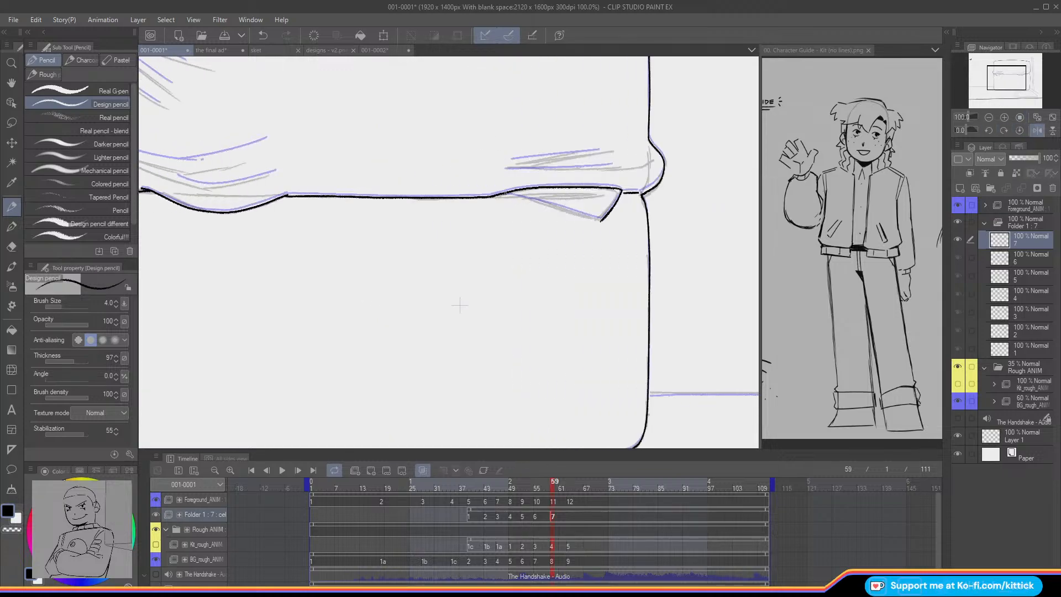
pyautogui.moveTo(504, 193); pyautogui.dragTo(602, 221)
pyautogui.moveTo(1003, 70); pyautogui.dragTo(1011, 72)
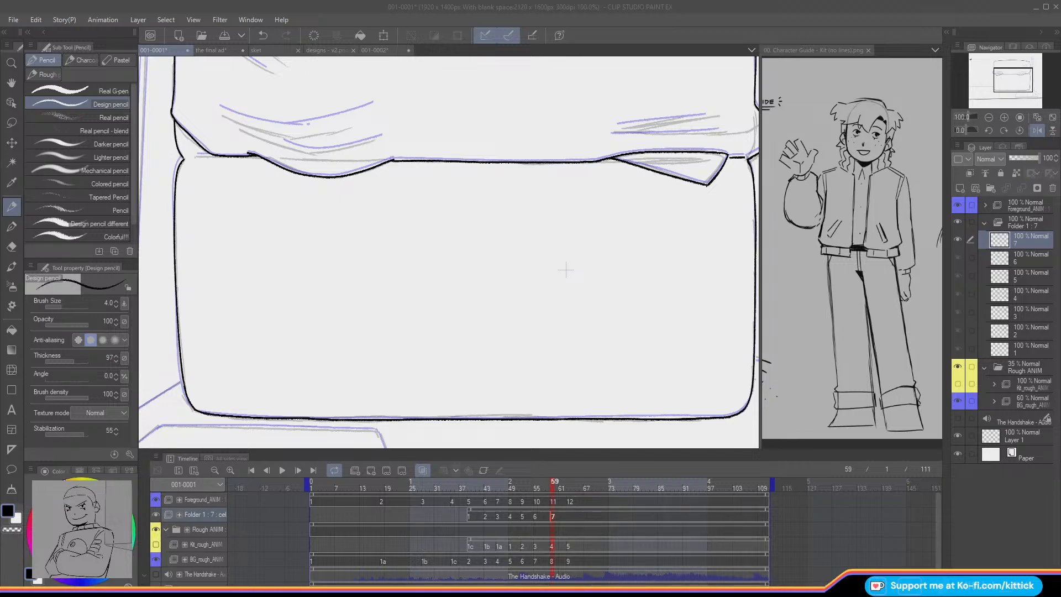
# Step: Ink the two curved creases above the hem's dip on the right
pyautogui.moveTo(1012, 80)
pyautogui.mouseDown()
pyautogui.moveTo(1004, 72)
pyautogui.moveTo(1008, 80)
pyautogui.mouseUp()
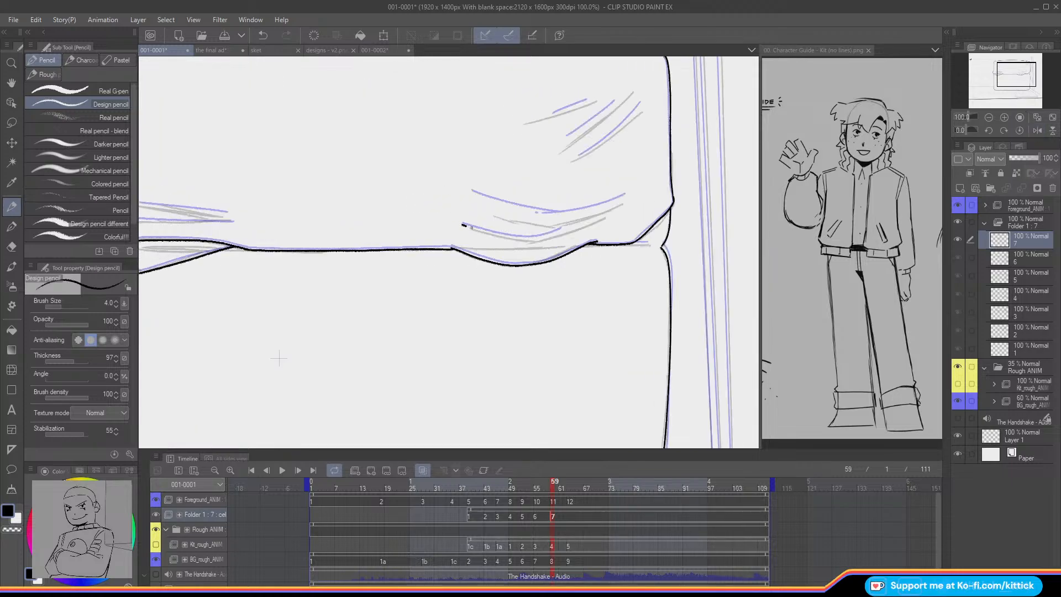
pyautogui.moveTo(471, 227)
pyautogui.mouseDown()
pyautogui.moveTo(524, 238)
pyautogui.moveTo(536, 237)
pyautogui.moveTo(526, 226)
pyautogui.moveTo(562, 228)
pyautogui.mouseUp()
pyautogui.moveTo(624, 195); pyautogui.dragTo(552, 216)
pyautogui.hotkey('ctrl', 'z')
pyautogui.moveTo(625, 194); pyautogui.dragTo(536, 215)
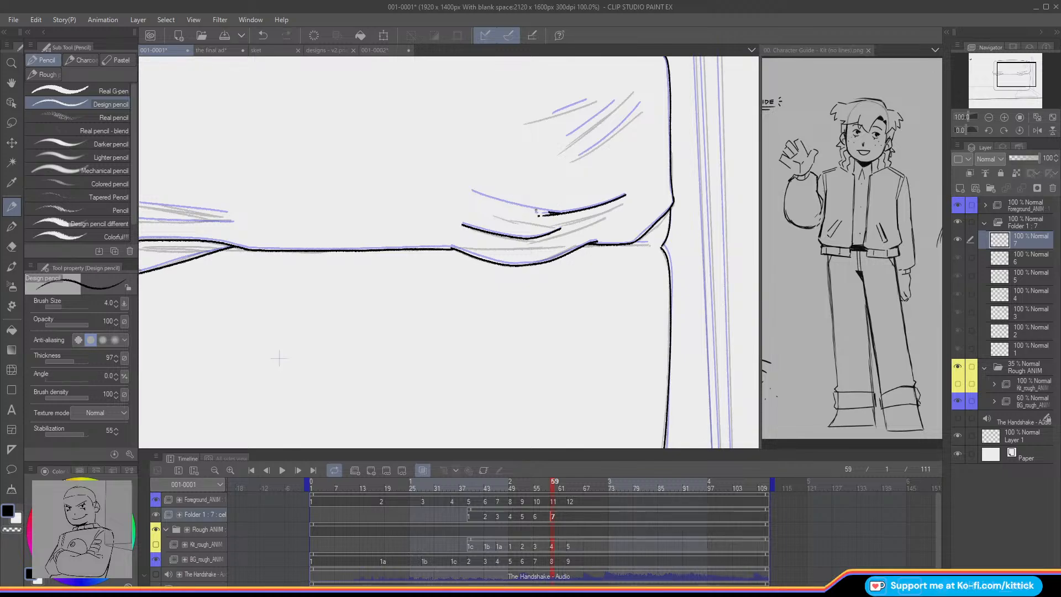
pyautogui.moveTo(549, 214); pyautogui.dragTo(470, 192)
# Step: Ink the two short creases above the triangular fold on the left
pyautogui.moveTo(1006, 73); pyautogui.dragTo(1004, 74)
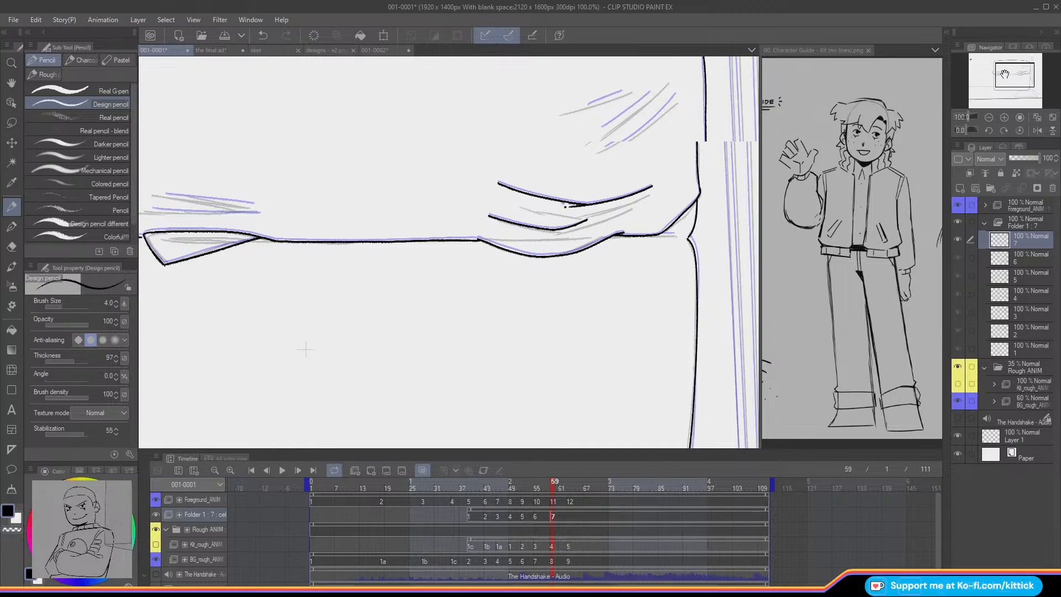
pyautogui.moveTo(305, 349); pyautogui.dragTo(588, 376)
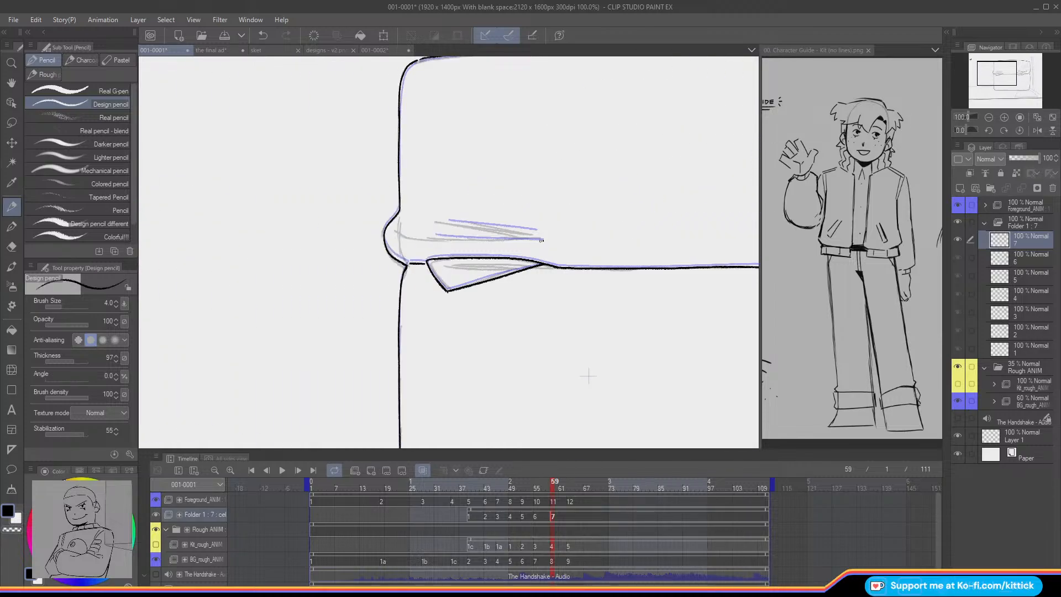
pyautogui.moveTo(542, 240); pyautogui.dragTo(435, 236)
pyautogui.moveTo(537, 229); pyautogui.dragTo(450, 221)
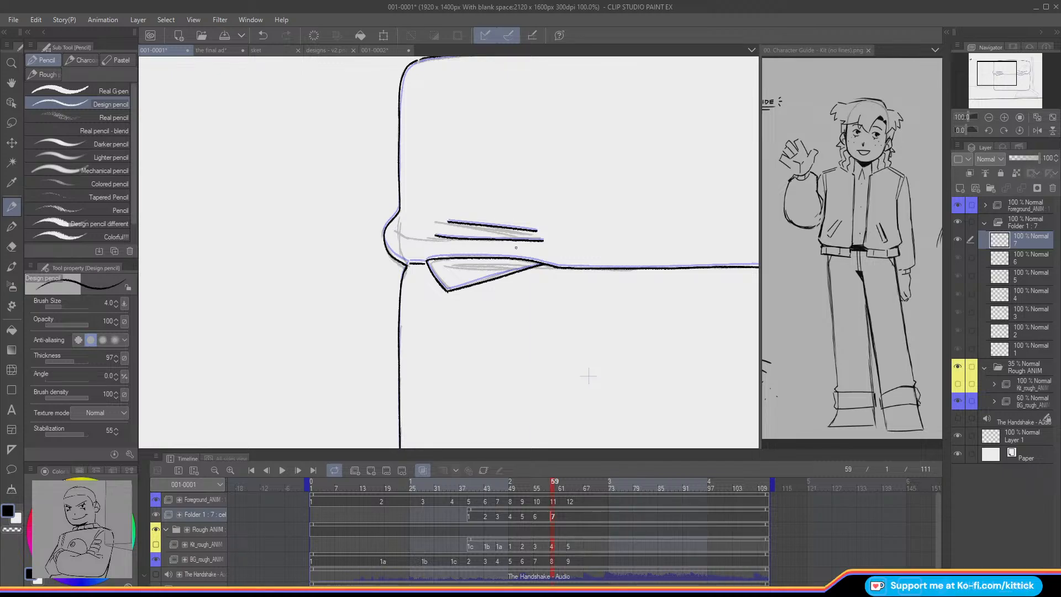
# Step: Ink the diagonal creases near the upper body's top right corner
pyautogui.moveTo(992, 79); pyautogui.dragTo(1016, 61)
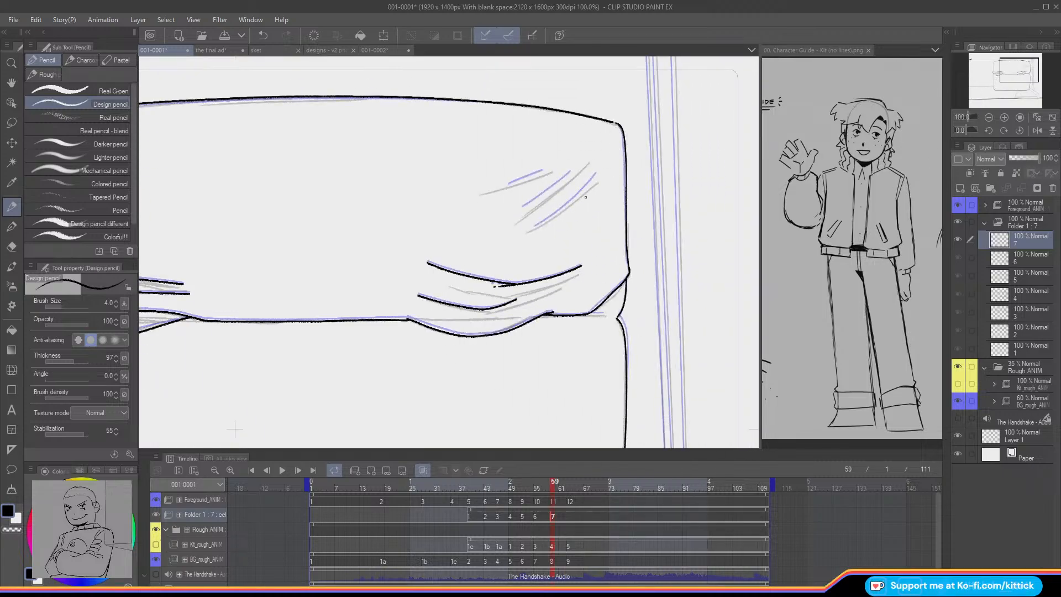
pyautogui.moveTo(591, 179); pyautogui.dragTo(538, 227)
pyautogui.hotkey('ctrl', 'z')
pyautogui.moveTo(596, 173); pyautogui.dragTo(538, 224)
pyautogui.moveTo(570, 172); pyautogui.dragTo(525, 208)
pyautogui.hotkey('ctrl', 'z')
pyautogui.moveTo(571, 172); pyautogui.dragTo(526, 206)
pyautogui.moveTo(532, 172); pyautogui.dragTo(508, 181)
pyautogui.hotkey('ctrl', 'z')
# Step: Flip between frames 58 and 59 around the floor panel to compare cel 6 with the rough for cel 7
pyautogui.moveTo(1010, 71)
pyautogui.mouseDown()
pyautogui.moveTo(1006, 90)
pyautogui.moveTo(1012, 80)
pyautogui.mouseUp()
pyautogui.press(',')
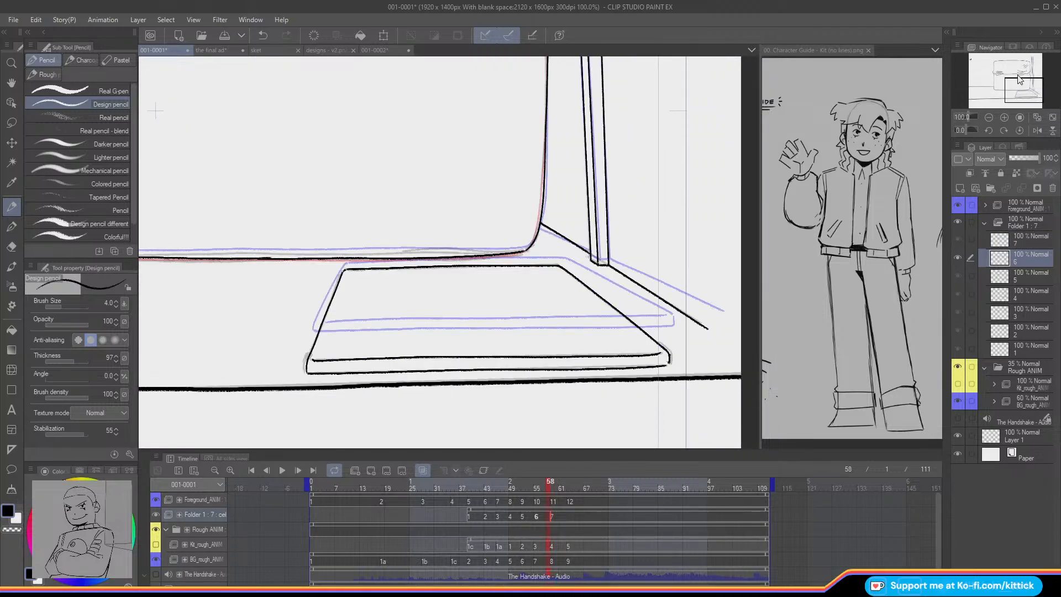
pyautogui.press('.')
pyautogui.press(',')
pyautogui.press('.')
pyautogui.press(',')
pyautogui.press('.')
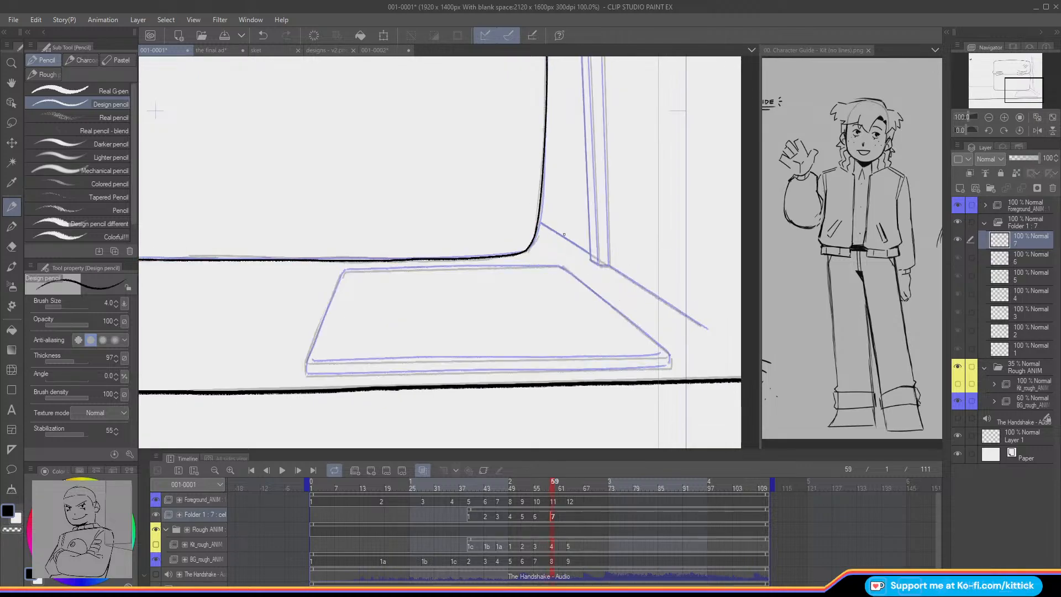
# Step: Ink the diagonal floor line from the body's bottom right corner to the vertical post, and transform it with a lasso selection
pyautogui.moveTo(538, 222); pyautogui.dragTo(590, 253)
pyautogui.moveTo(1027, 82); pyautogui.dragTo(1032, 84)
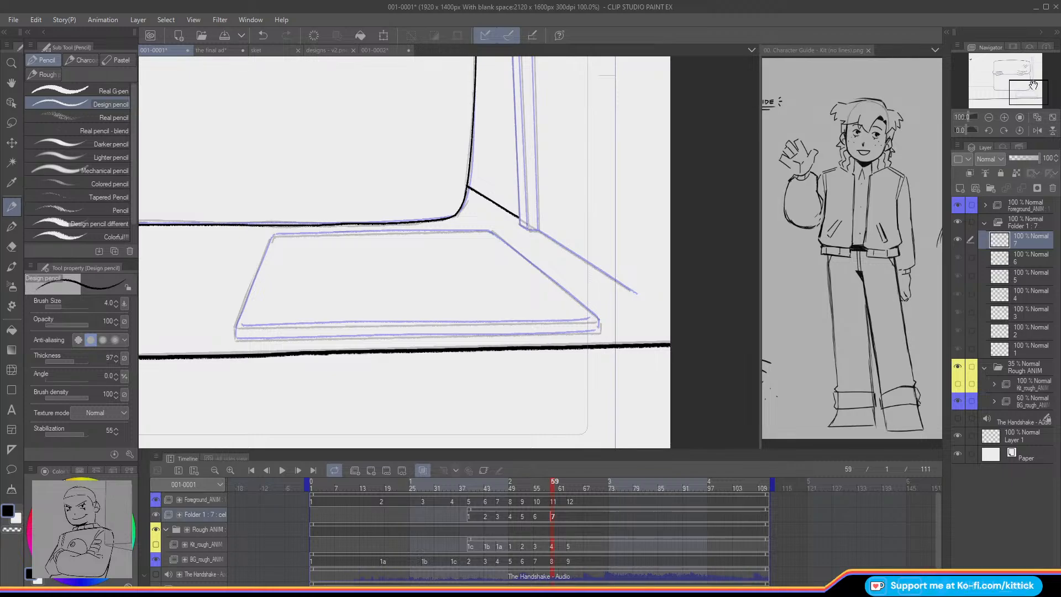
pyautogui.press('m')
pyautogui.moveTo(469, 185)
pyautogui.mouseDown()
pyautogui.moveTo(490, 212)
pyautogui.moveTo(522, 199)
pyautogui.mouseUp()
pyautogui.hotkey('ctrl', 't')
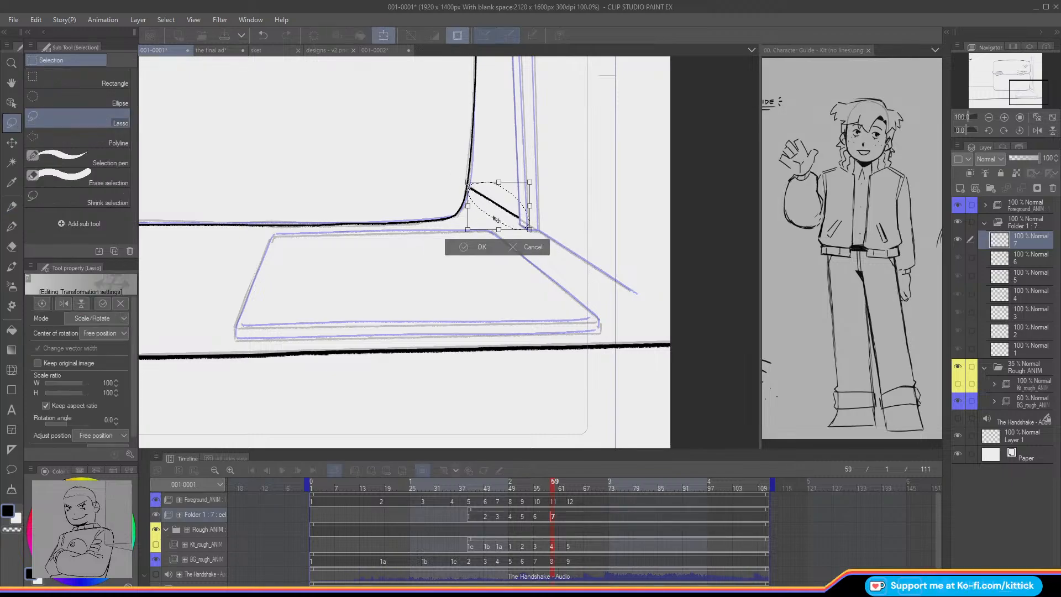
pyautogui.click(474, 247)
pyautogui.hotkey('ctrl', 'd')
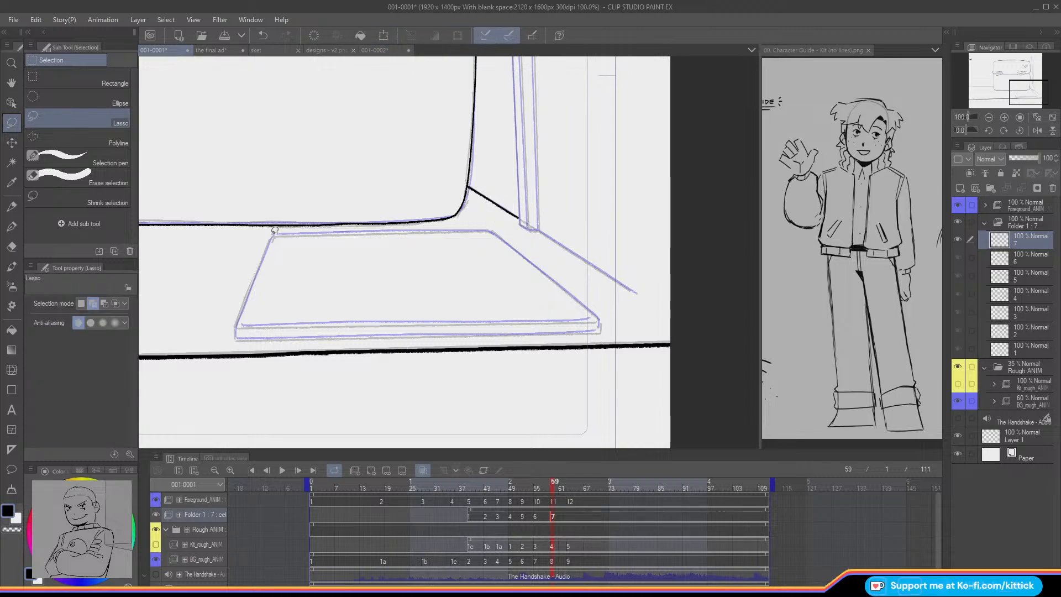
# Step: Ink the diagonal floor line from the vertical post's base out to its far end, and transform it with a lasso selection
pyautogui.press('p')
pyautogui.moveTo(539, 230); pyautogui.dragTo(620, 284)
pyautogui.hotkey('ctrl', 'z')
pyautogui.moveTo(538, 231); pyautogui.dragTo(643, 298)
pyautogui.click(12, 123)
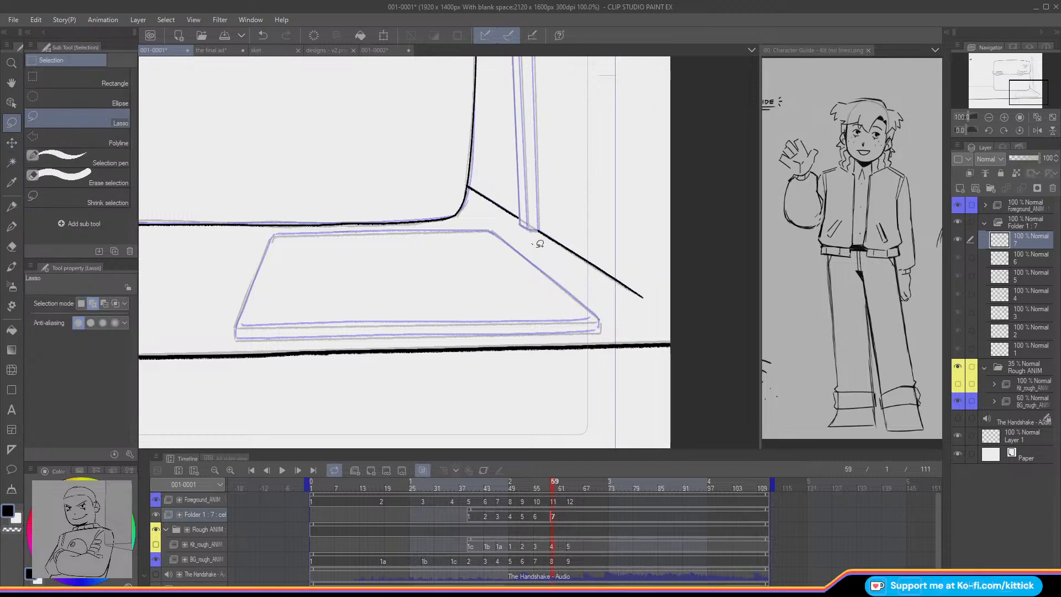
pyautogui.moveTo(535, 239)
pyautogui.mouseDown()
pyautogui.moveTo(571, 227)
pyautogui.moveTo(531, 231)
pyautogui.mouseUp()
pyautogui.click(628, 324)
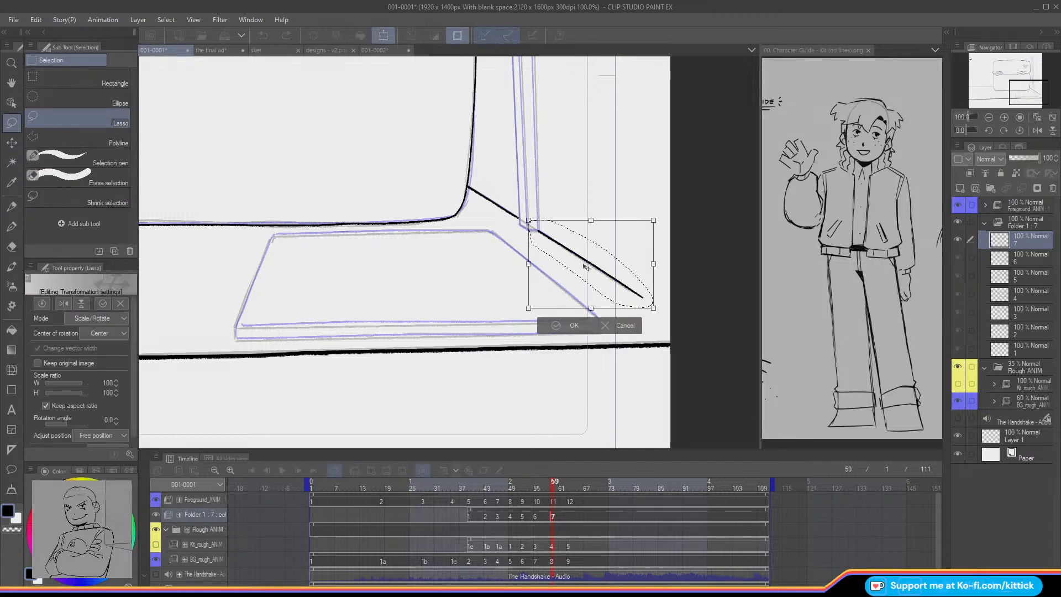
pyautogui.click(551, 326)
pyautogui.hotkey('ctrl', 'd')
# Step: Ink the vertical post's base and its long edges as straight lines following the rough
pyautogui.press('p')
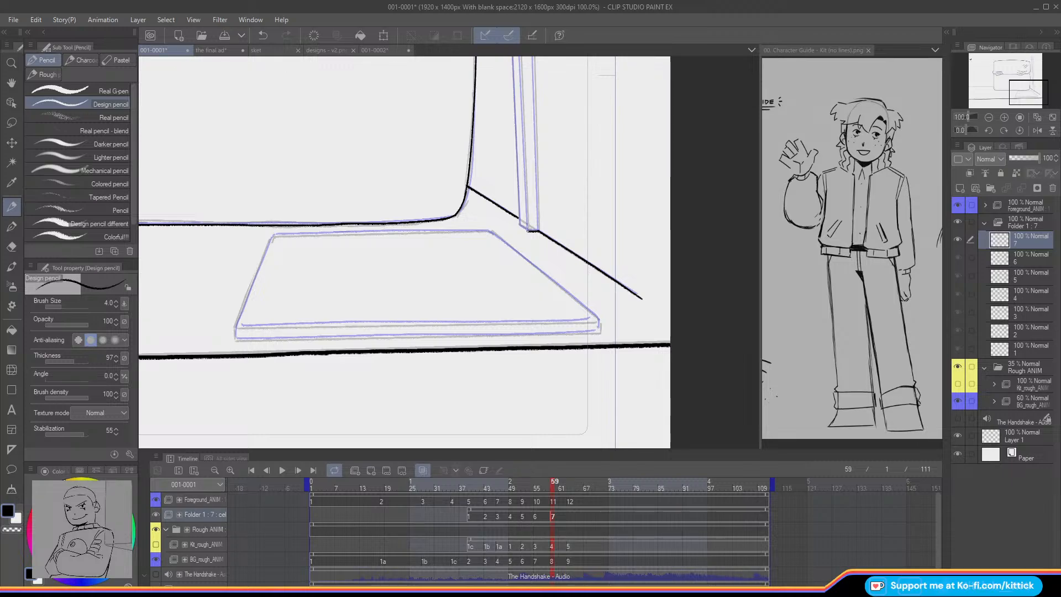
pyautogui.moveTo(1027, 93); pyautogui.dragTo(1030, 78)
pyautogui.click(1003, 118)
pyautogui.click(988, 117)
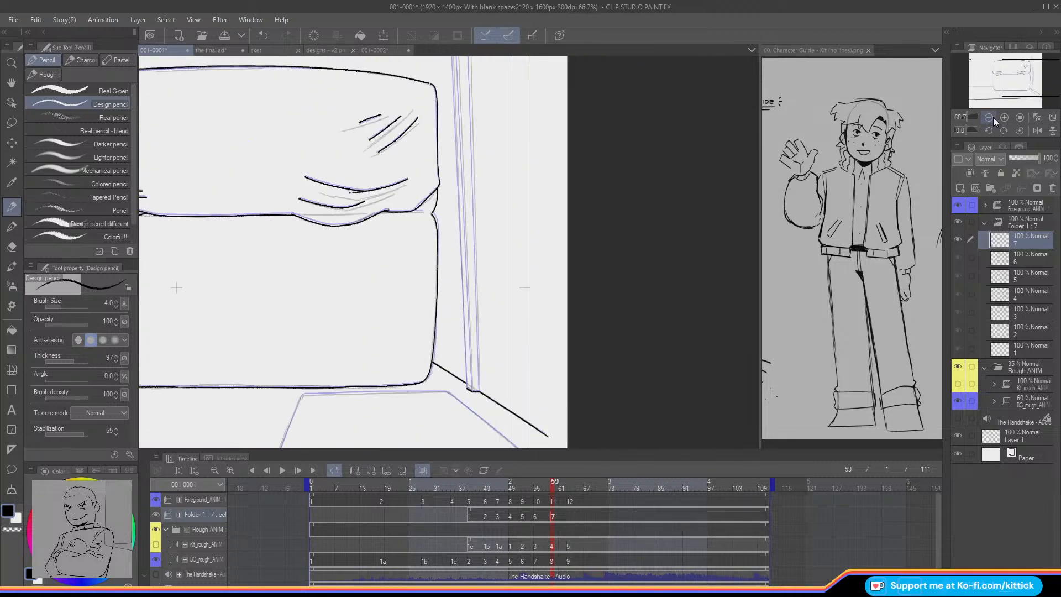
pyautogui.click(988, 117)
pyautogui.moveTo(998, 83)
pyautogui.mouseDown()
pyautogui.moveTo(1000, 71)
pyautogui.moveTo(1029, 74)
pyautogui.moveTo(1018, 76)
pyautogui.mouseUp()
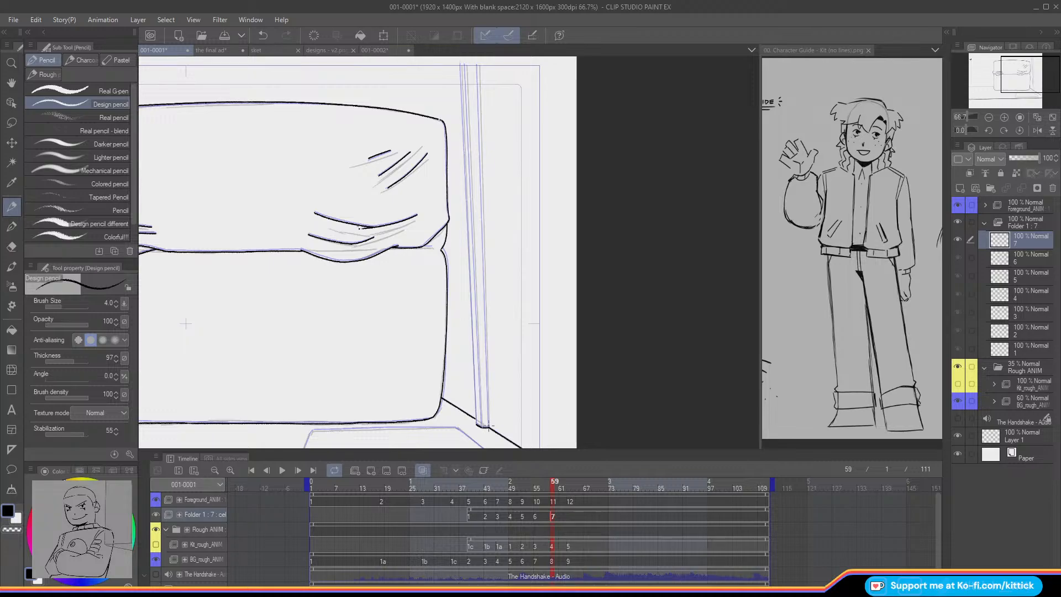
pyautogui.keyDown('shift'); pyautogui.click(479, 64); pyautogui.keyUp('shift')
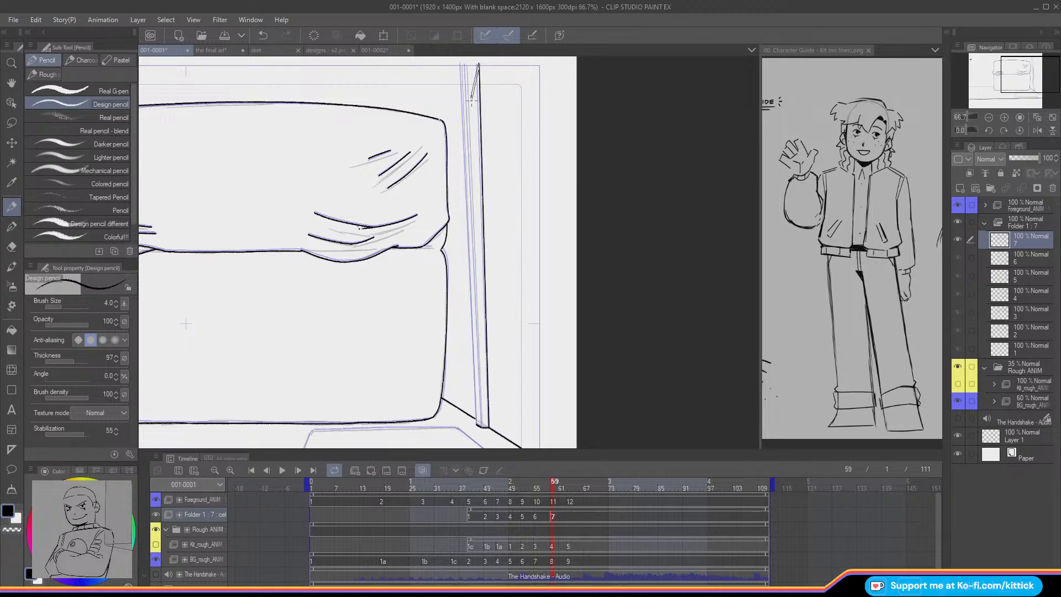
pyautogui.click(481, 427)
pyautogui.keyDown('shift'); pyautogui.click(466, 62); pyautogui.keyUp('shift')
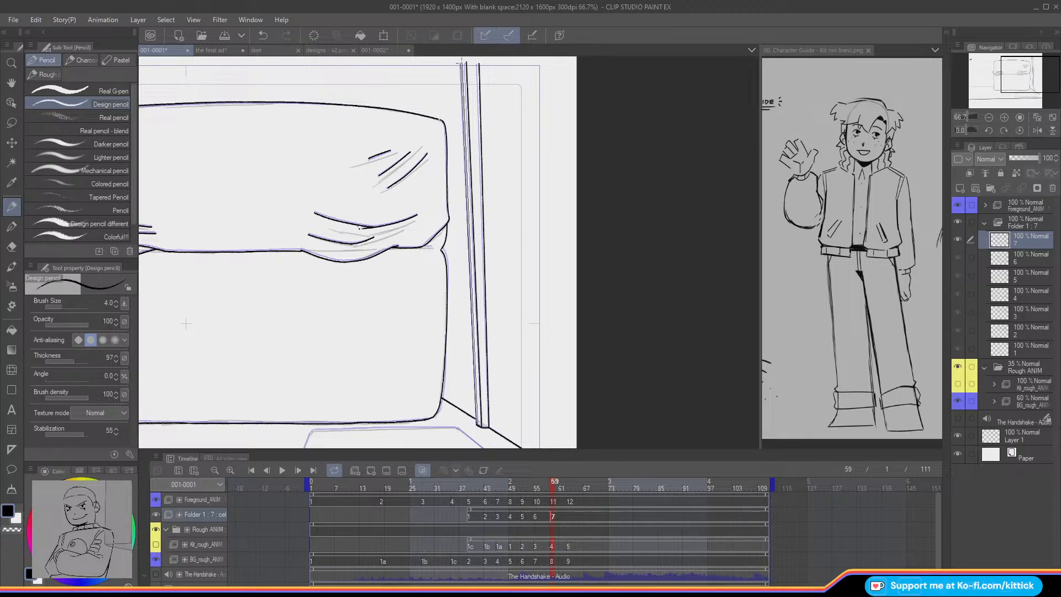
pyautogui.keyDown('shift'); pyautogui.click(462, 63); pyautogui.keyUp('shift')
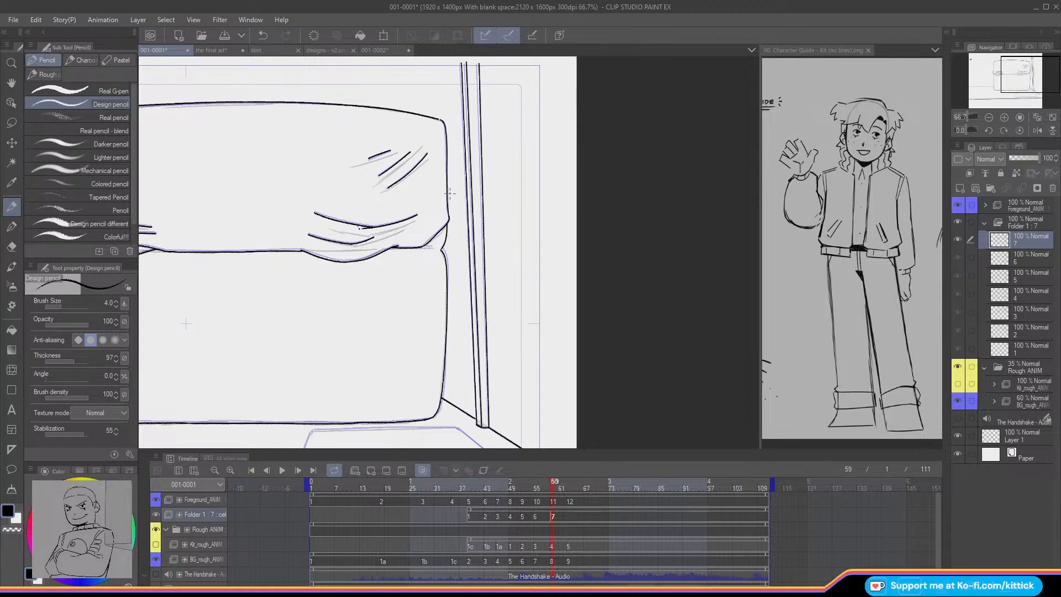
# Step: Ink the horizontal floor line from the canvas's left edge to the body, aligning it to the rough with a lasso transform
pyautogui.moveTo(1025, 75); pyautogui.dragTo(991, 78)
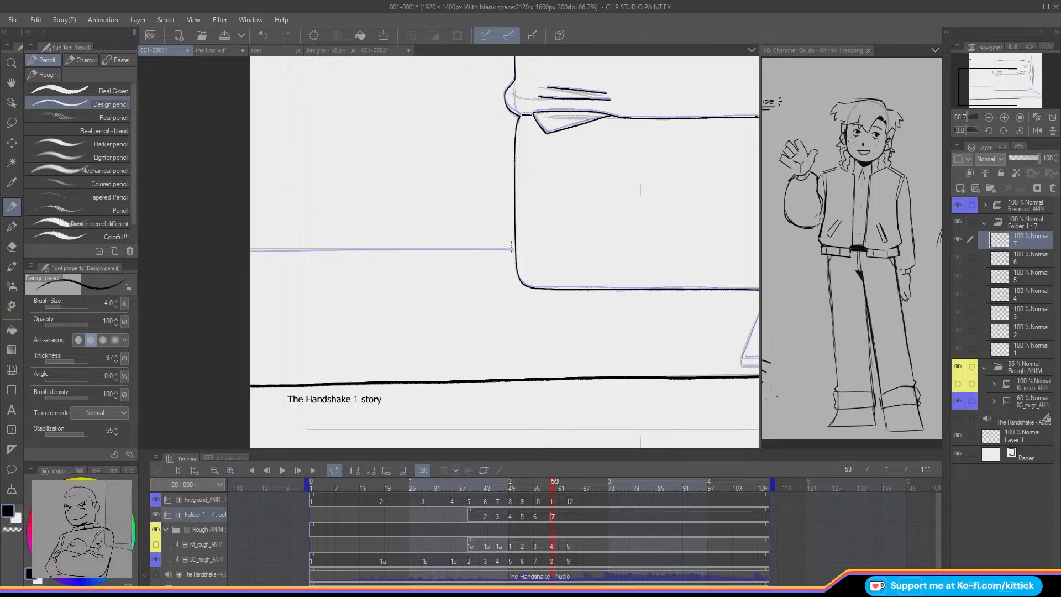
pyautogui.moveTo(514, 248); pyautogui.dragTo(371, 246)
pyautogui.hotkey('ctrl', 'z')
pyautogui.moveTo(482, 248)
pyautogui.mouseDown()
pyautogui.moveTo(250, 248)
pyautogui.moveTo(272, 262)
pyautogui.moveTo(495, 260)
pyautogui.moveTo(515, 246)
pyautogui.moveTo(301, 221)
pyautogui.moveTo(259, 261)
pyautogui.mouseUp()
pyautogui.click(11, 122)
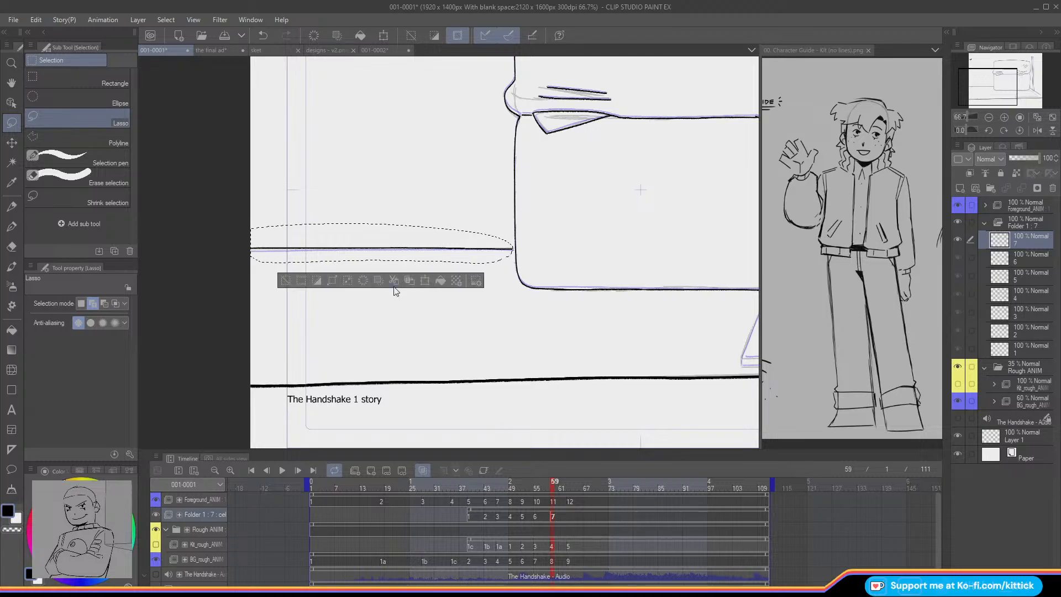
pyautogui.hotkey('ctrl', 't')
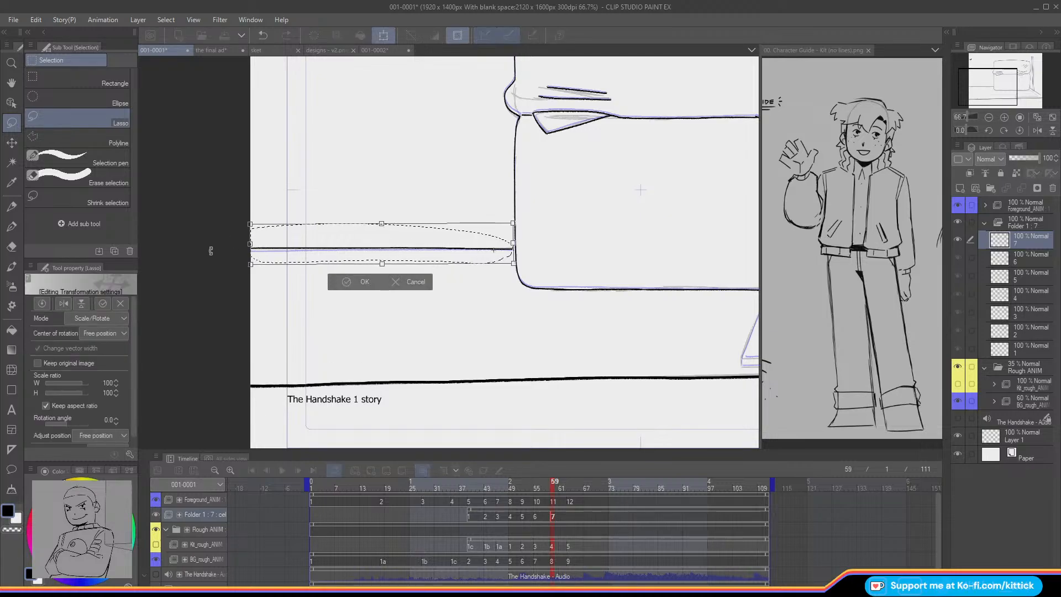
pyautogui.click(348, 283)
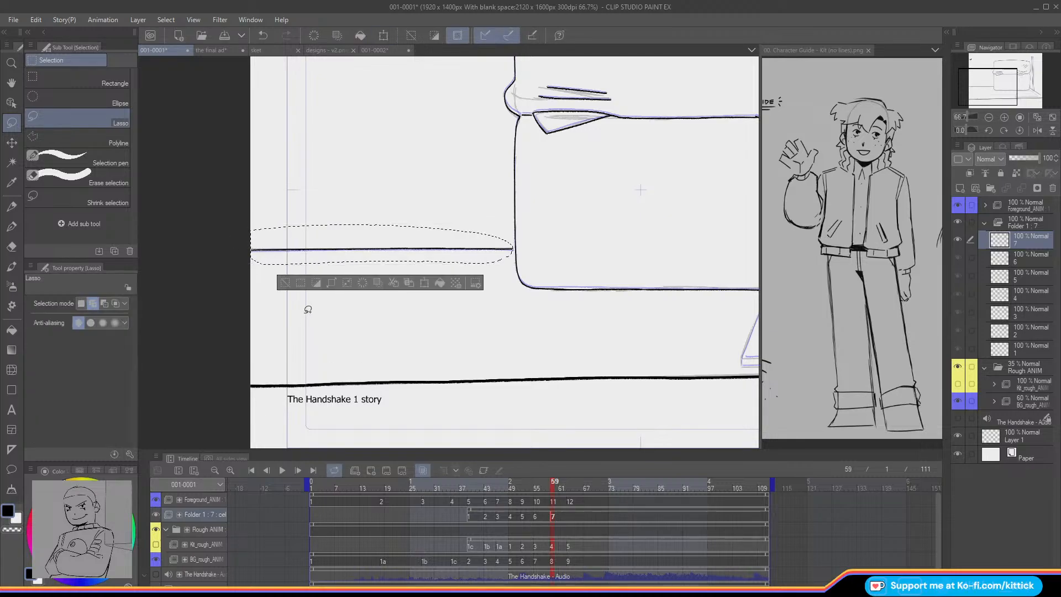
pyautogui.click(277, 276)
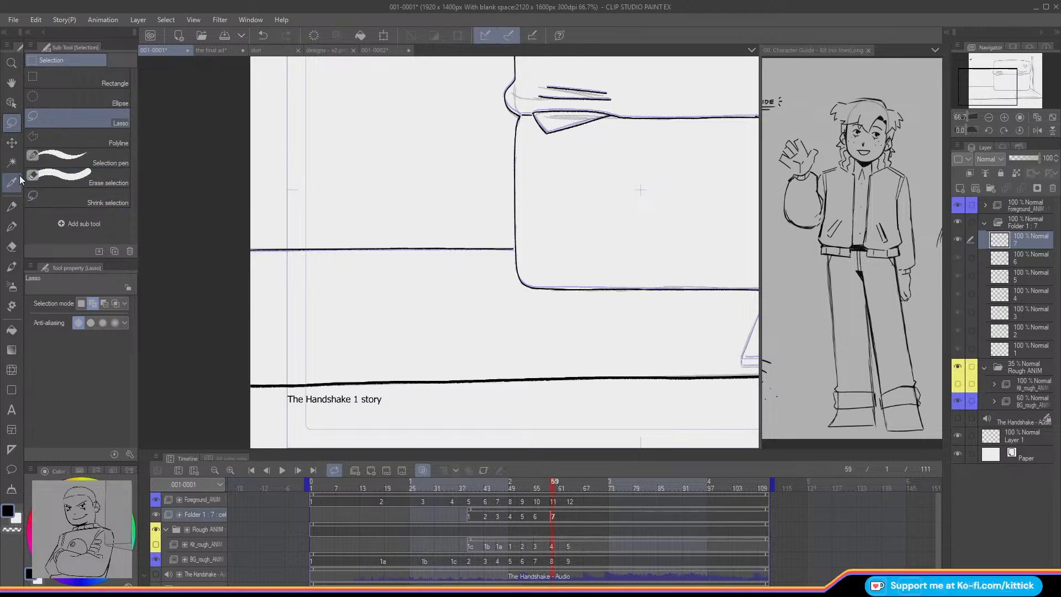
pyautogui.click(16, 205)
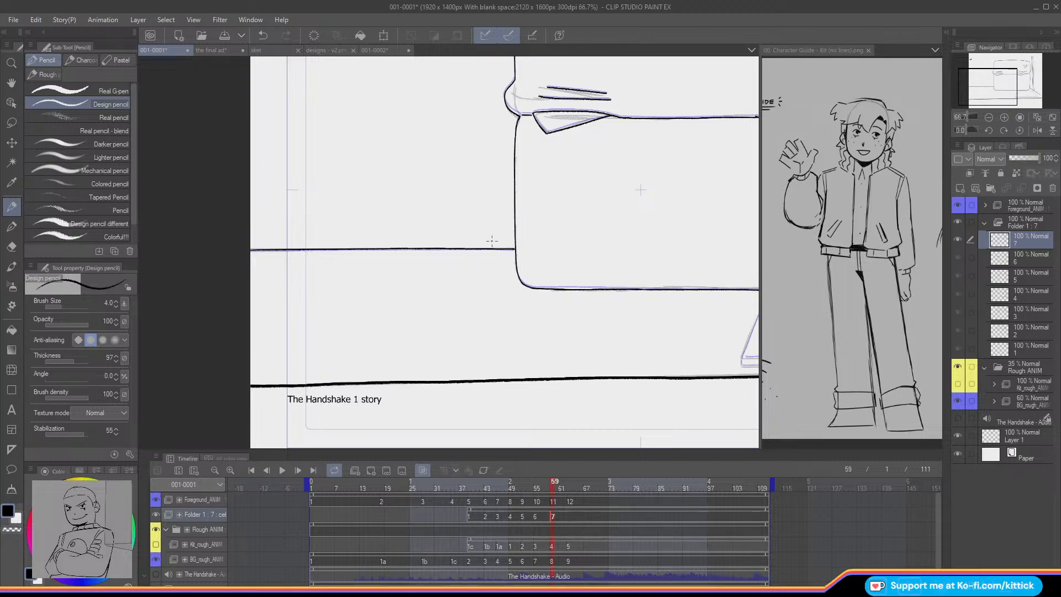
# Step: Flip back through the earlier cels and forward again to compare the left floor line's position
pyautogui.press('Left')
pyautogui.press('Left')
pyautogui.press('Left')
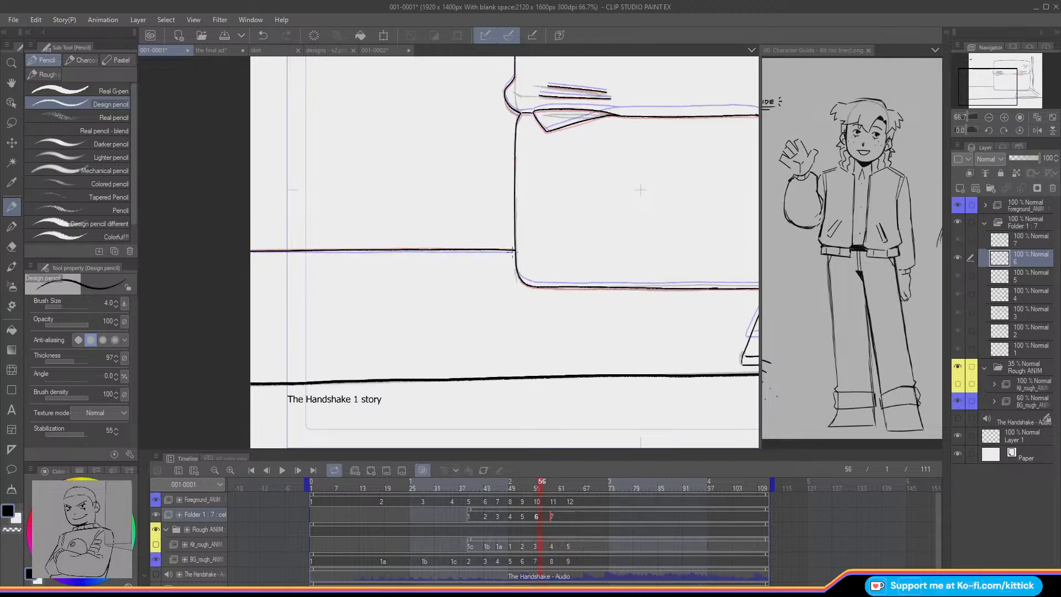
pyautogui.press('Left')
pyautogui.press('Left')
pyautogui.press('Left')
pyautogui.hotkey('ctrl', 'Left')
pyautogui.hotkey('ctrl', 'Left')
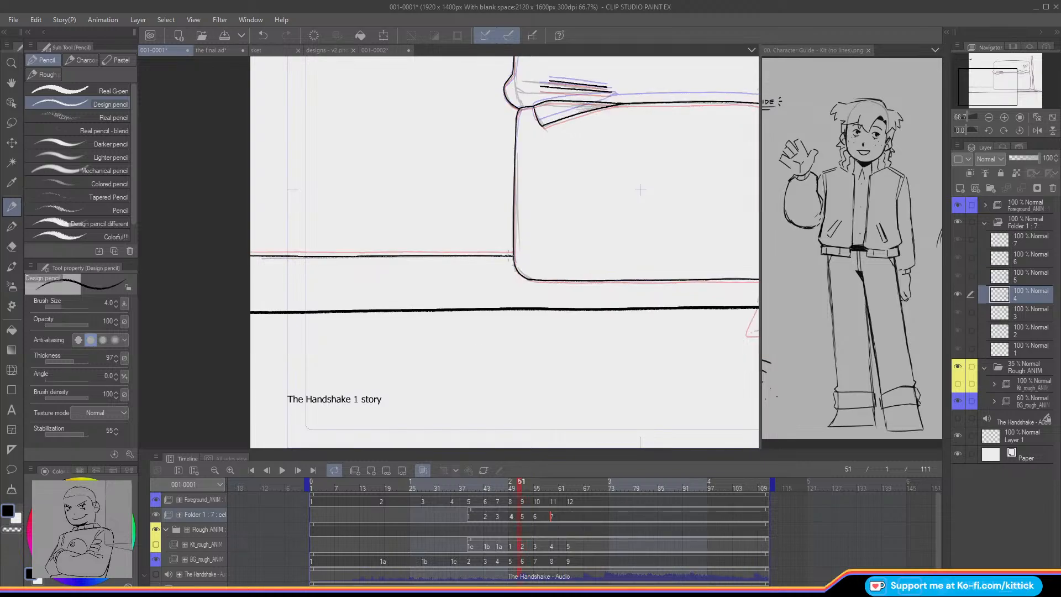
pyautogui.hotkey('ctrl', 'Left')
pyautogui.hotkey('ctrl', 'Left')
pyautogui.hotkey('ctrl', 'Left')
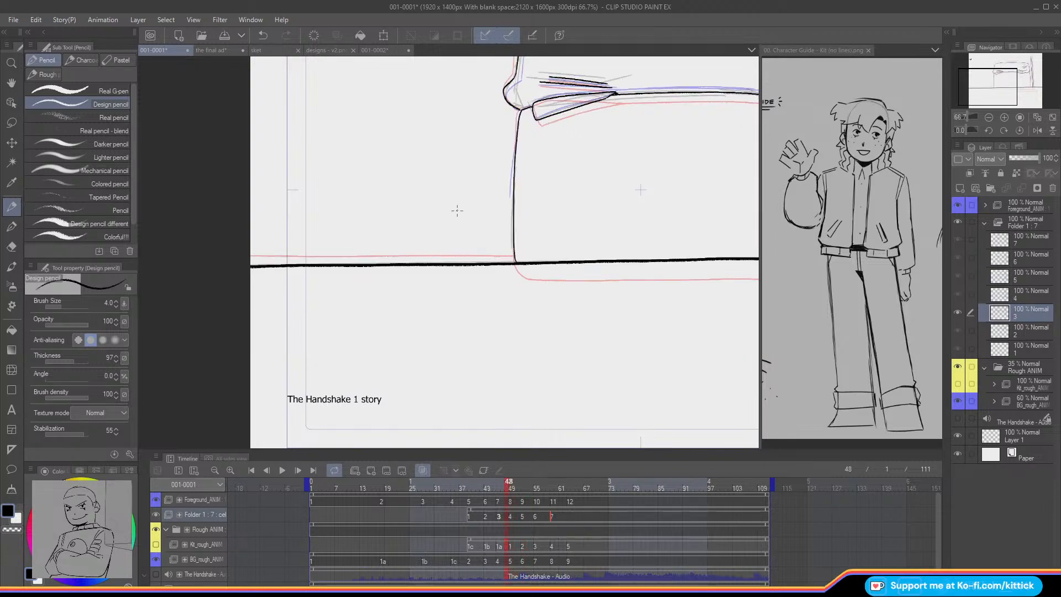
pyautogui.hotkey('ctrl', 'Right')
pyautogui.hotkey('ctrl', 'Right')
pyautogui.hotkey('ctrl', 'Right')
pyautogui.hotkey('ctrl', 'Right')
pyautogui.hotkey('ctrl', 'Right')
pyautogui.hotkey('ctrl', 'Right')
pyautogui.hotkey('ctrl', 'Right')
pyautogui.hotkey('ctrl', 'Right')
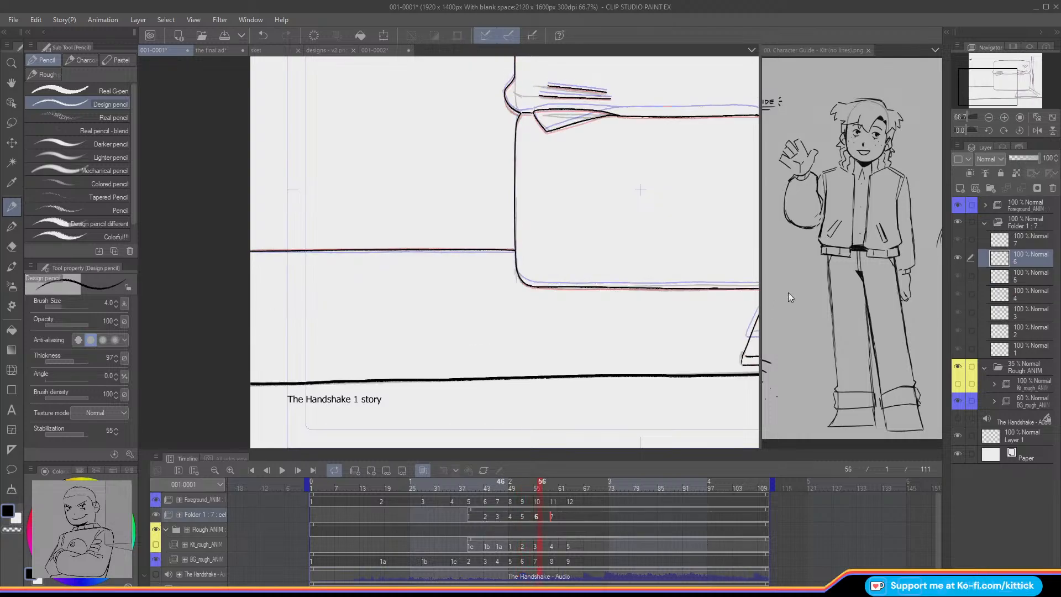
# Step: Compare cels 6 and 7 across the whole canvas by flipping between frames 58 and 59 with onion skin off
pyautogui.click(990, 118)
pyautogui.click(989, 118)
pyautogui.moveTo(1005, 85); pyautogui.dragTo(1012, 85)
pyautogui.hotkey('ctrl', 'Right')
pyautogui.hotkey('ctrl', 'Right')
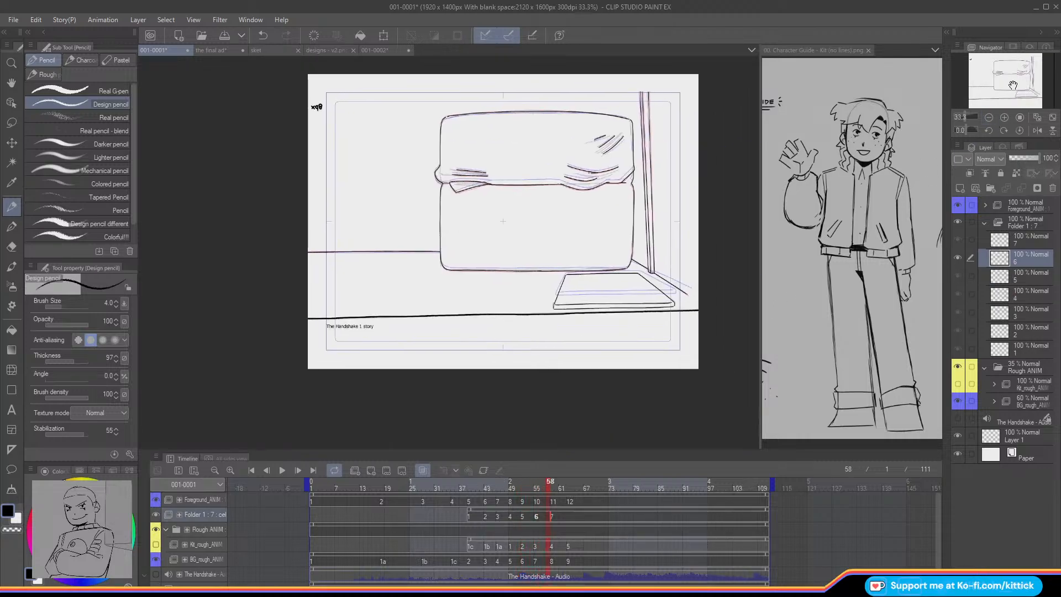
pyautogui.hotkey('ctrl', 'Right')
pyautogui.press('o')
pyautogui.hotkey('ctrl', 'Left')
pyautogui.hotkey('ctrl', 'Right')
pyautogui.hotkey('ctrl', 'Left')
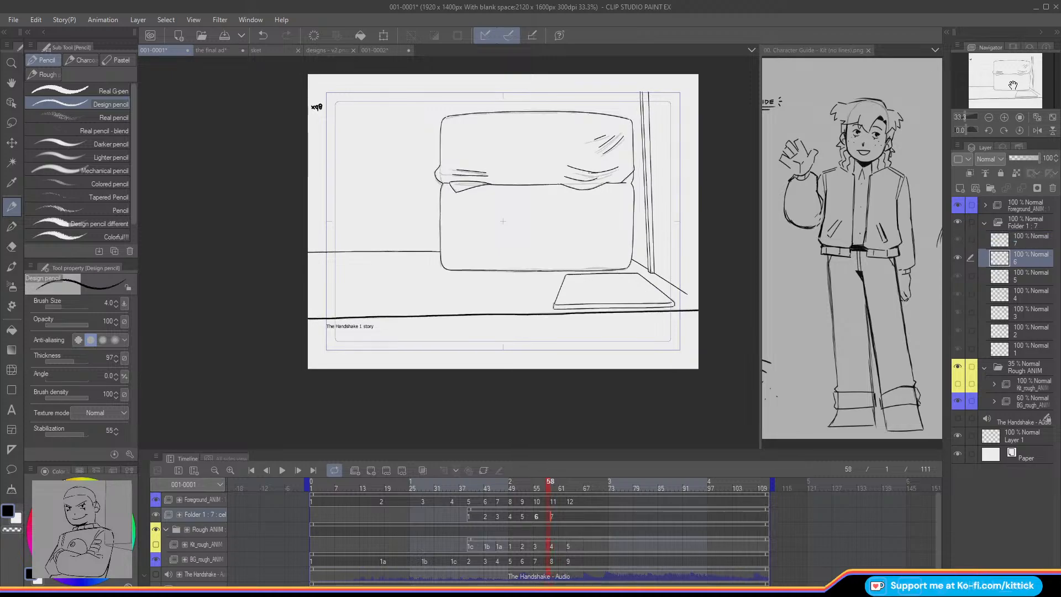
pyautogui.hotkey('ctrl', 'Right')
pyautogui.press('o')
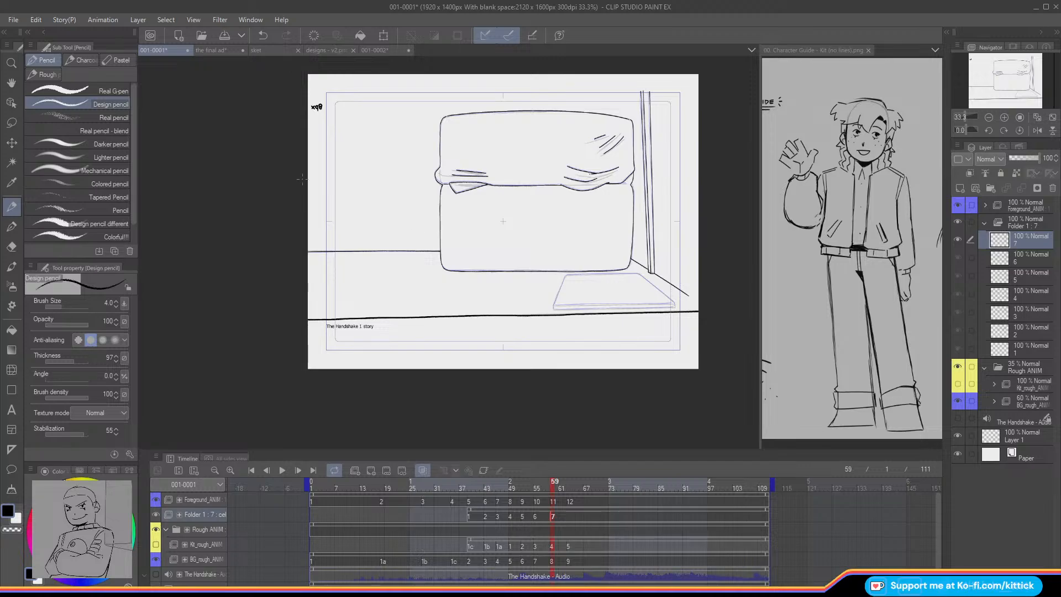
# Step: Open the images 12_Icicles.png and 19_Optician No More.png, and bring the Icicles image to the front
pyautogui.moveTo(531, 188); pyautogui.dragTo(489, 213)
pyautogui.click(204, 37)
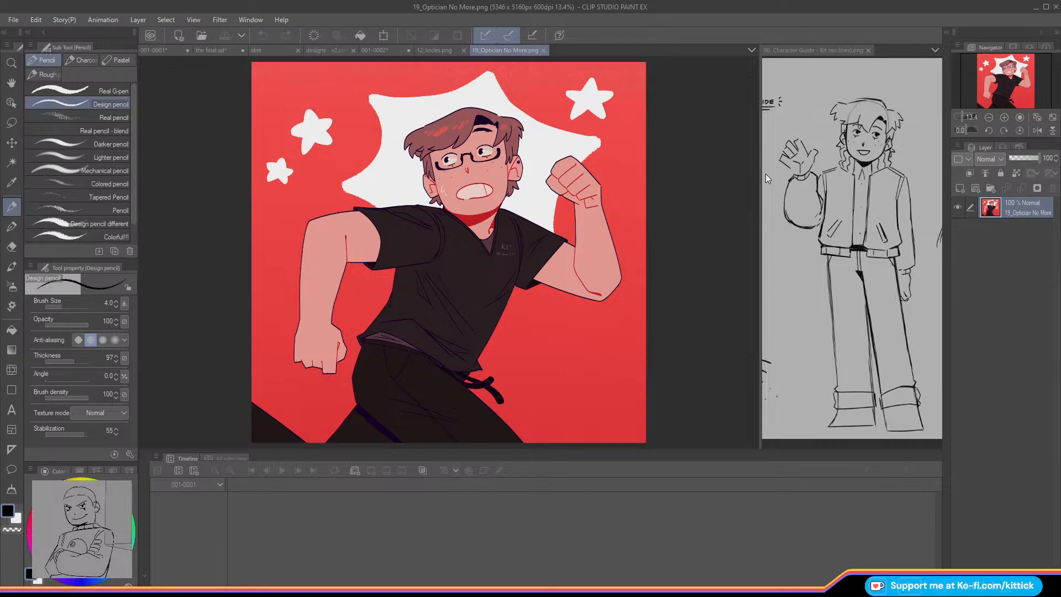
pyautogui.click(433, 51)
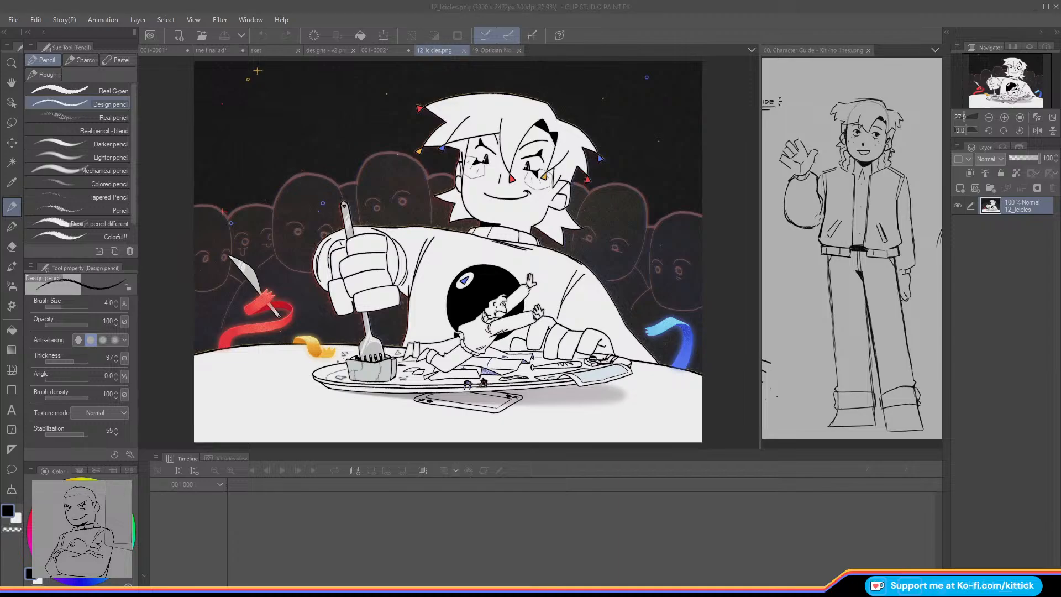
# Step: Examine the Icicles image's small reaching figure, the objects on the plate and the fork up close
pyautogui.scroll(7, 508, 377)
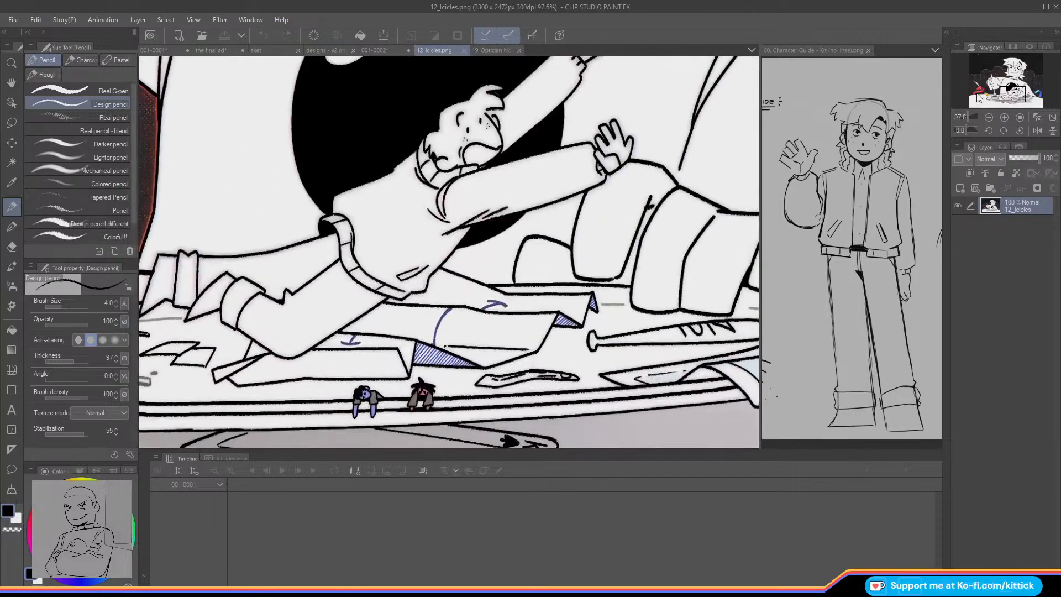
pyautogui.moveTo(458, 309); pyautogui.dragTo(511, 243)
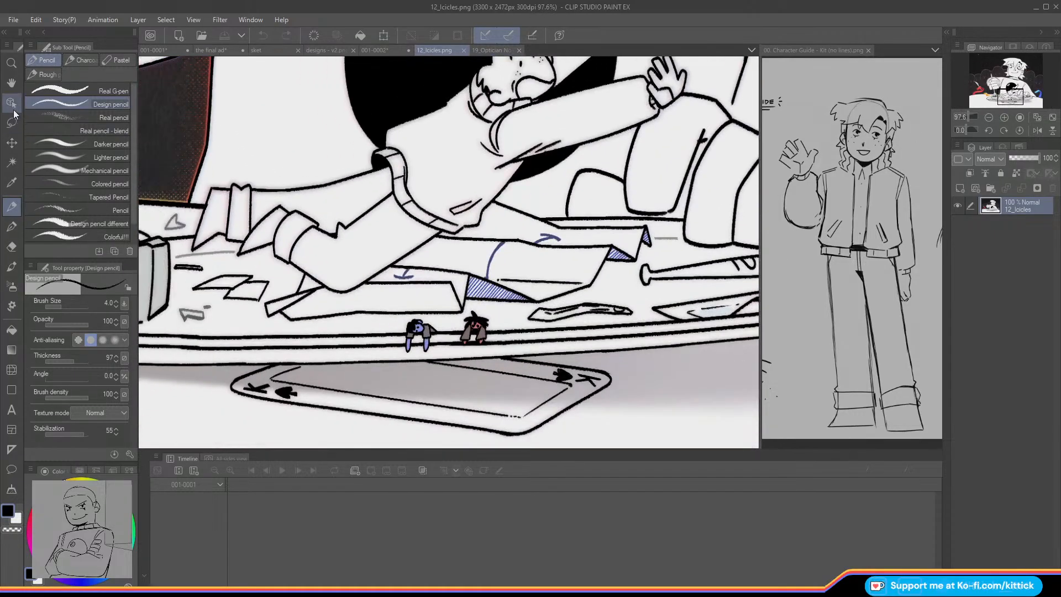
pyautogui.click(11, 83)
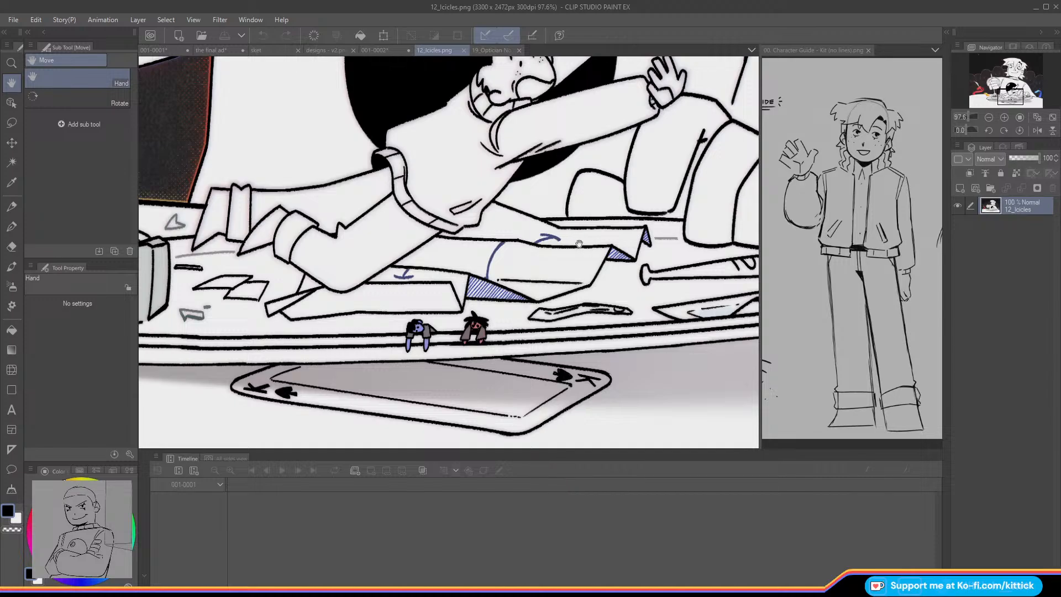
pyautogui.moveTo(578, 243); pyautogui.dragTo(352, 260)
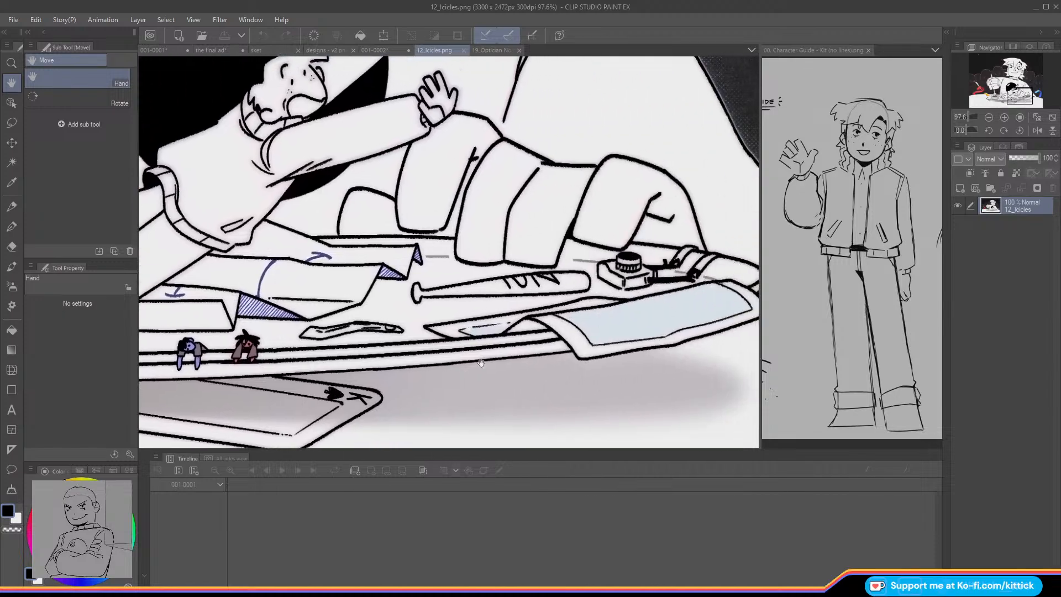
pyautogui.moveTo(623, 270); pyautogui.dragTo(557, 288)
pyautogui.moveTo(301, 347); pyautogui.dragTo(718, 345)
pyautogui.moveTo(299, 315); pyautogui.dragTo(453, 326)
pyautogui.moveTo(332, 309); pyautogui.dragTo(453, 312)
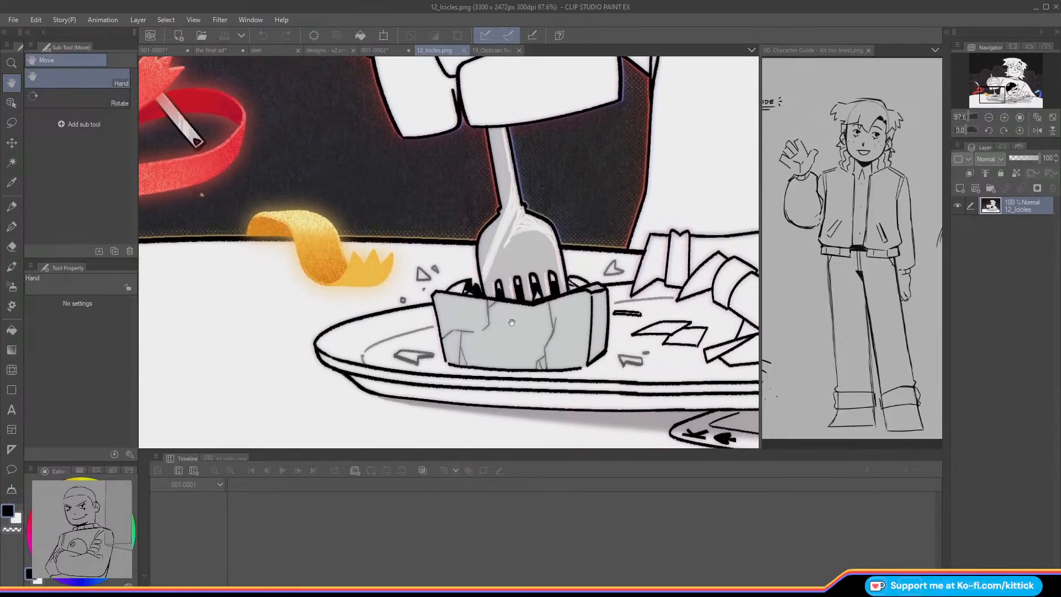
pyautogui.moveTo(512, 322); pyautogui.dragTo(268, 428)
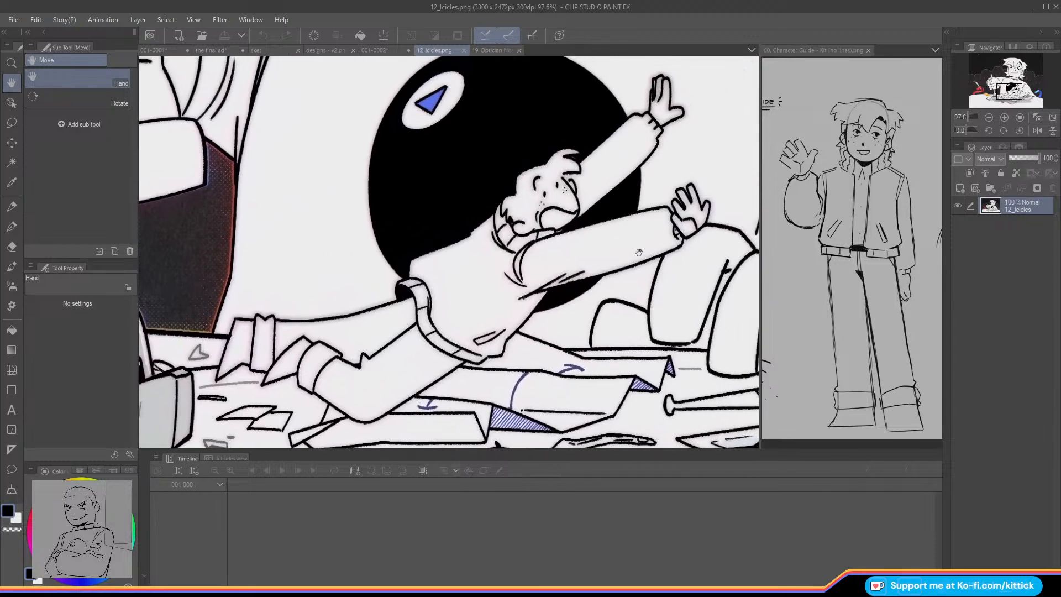
pyautogui.click(989, 118)
pyautogui.click(988, 118)
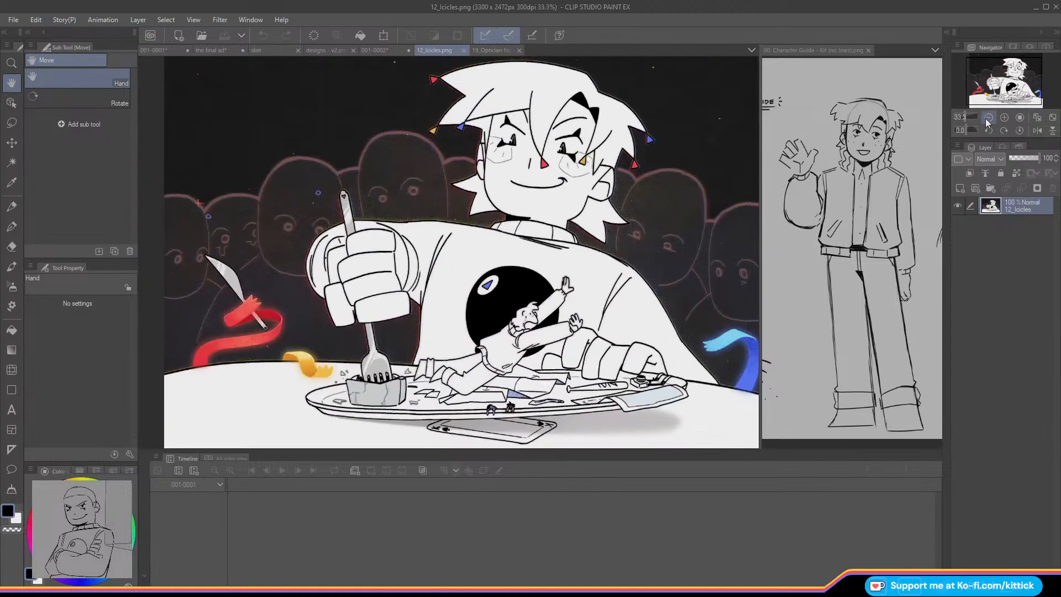
pyautogui.click(1036, 117)
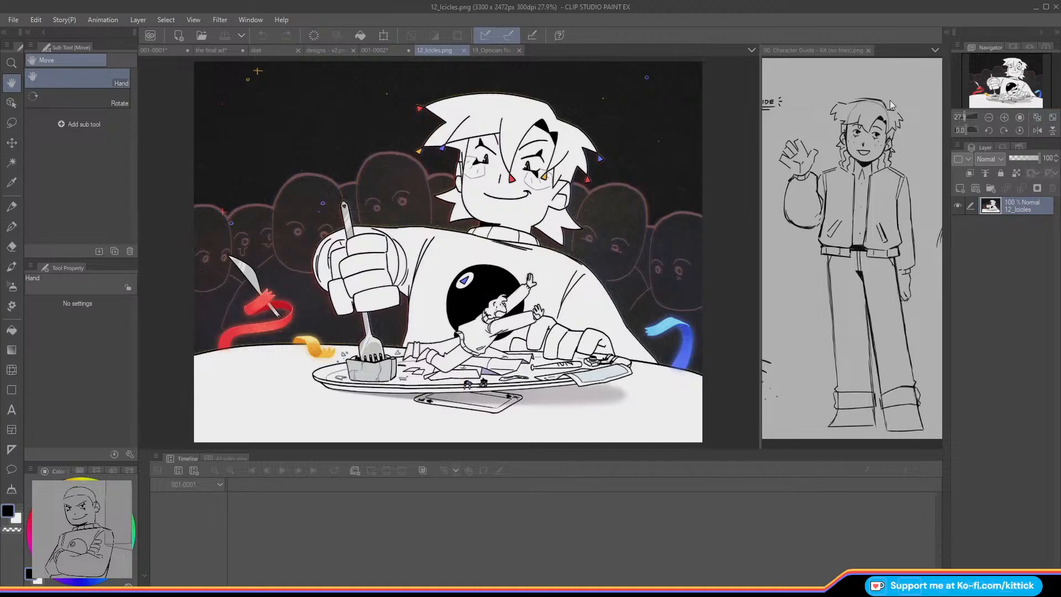
# Step: Examine the knife and ribbons in the Icicles image, and compare the picture with the Optician No More illustration
pyautogui.scroll(2, 639, 241)
pyautogui.scroll(1, 640, 240)
pyautogui.moveTo(1035, 86); pyautogui.dragTo(985, 89)
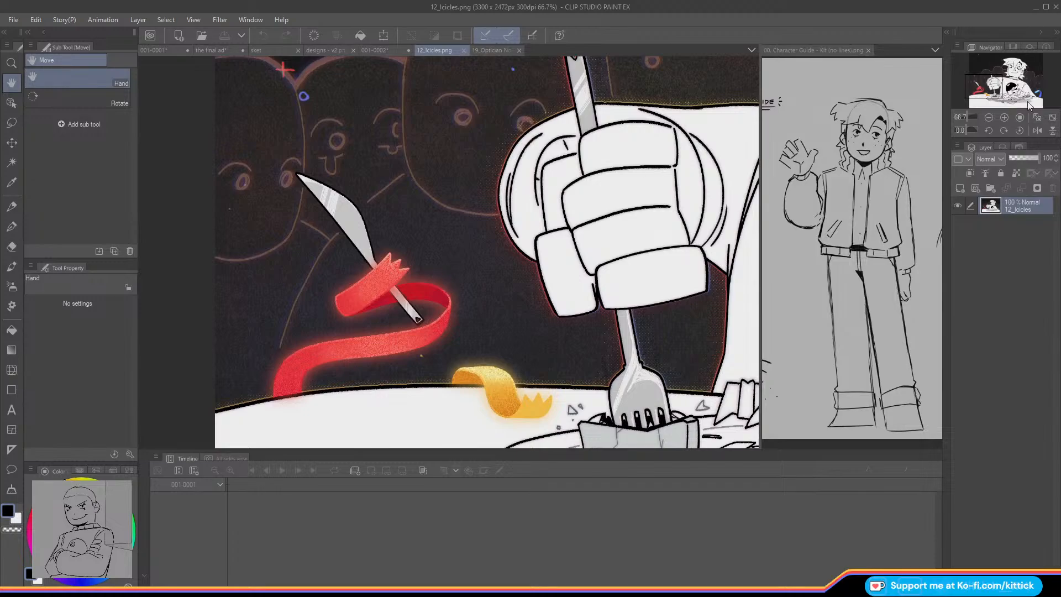
pyautogui.click(1050, 120)
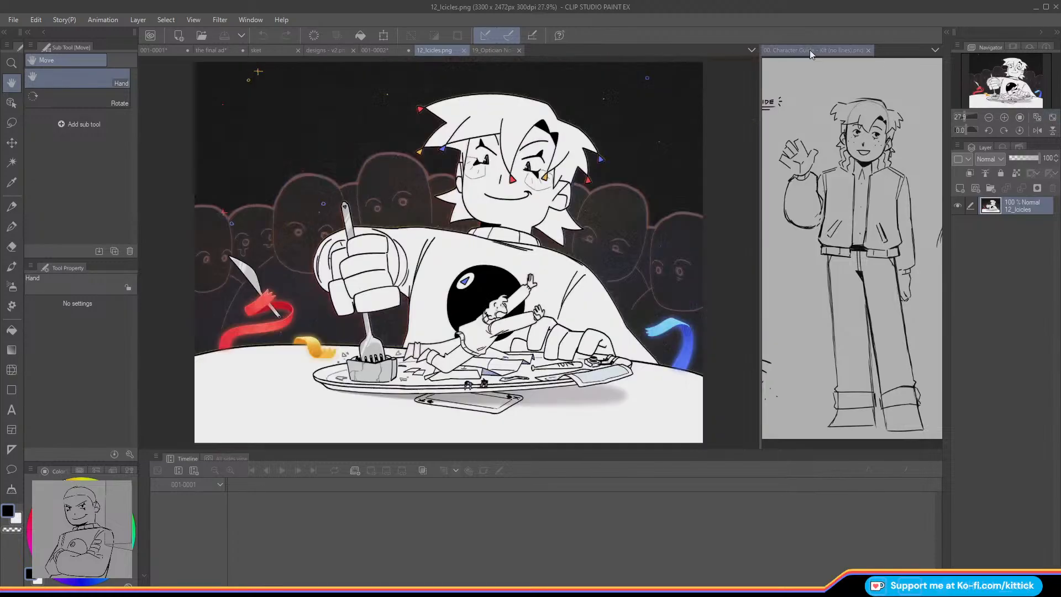
pyautogui.click(495, 52)
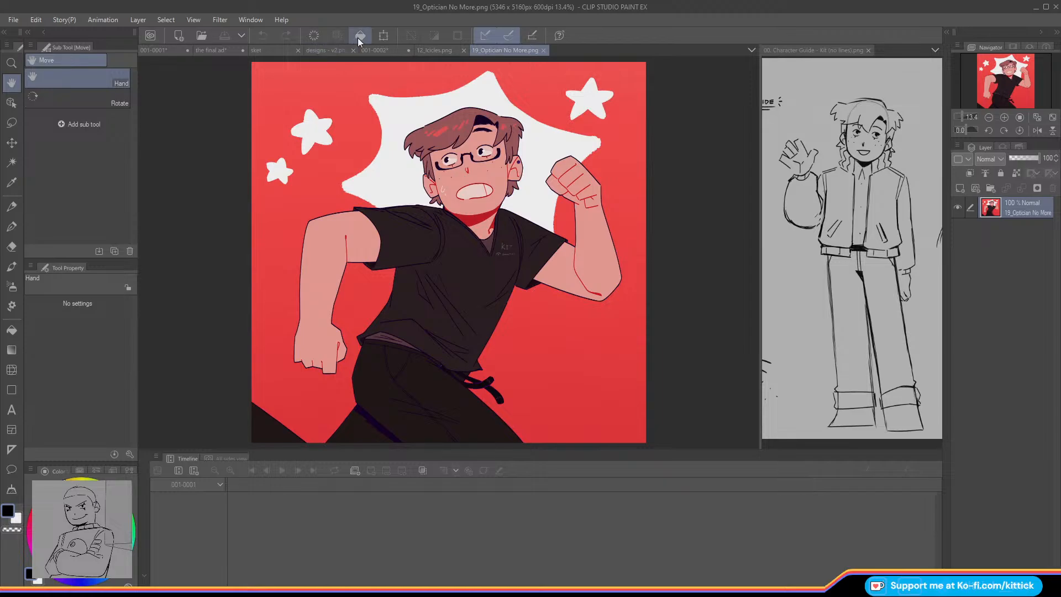
pyautogui.click(442, 49)
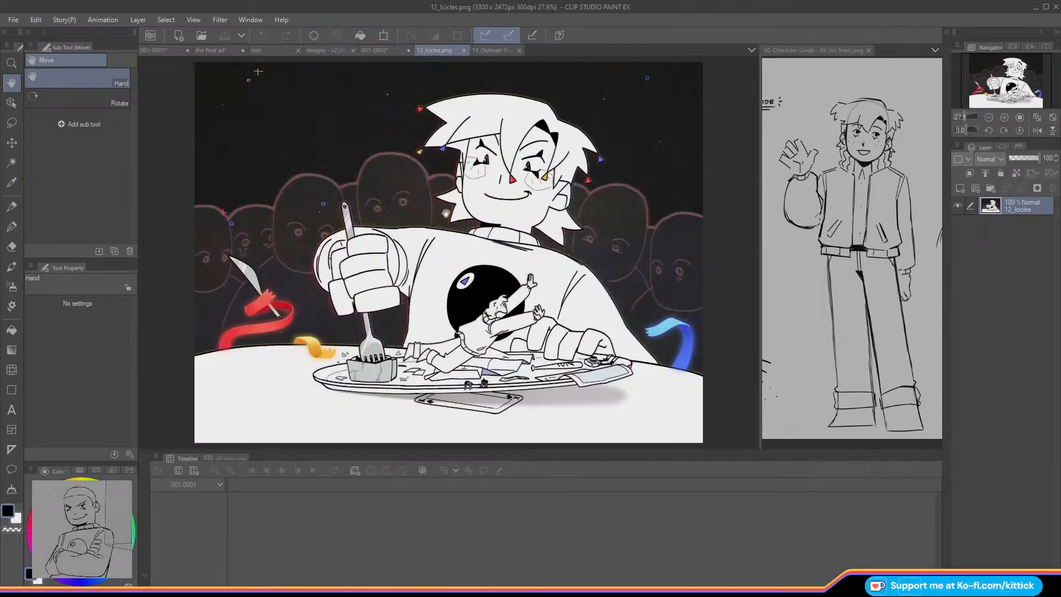
# Step: Examine the fork, the cracked block and the plate in the Icicles image up close
pyautogui.scroll(17, 378, 334)
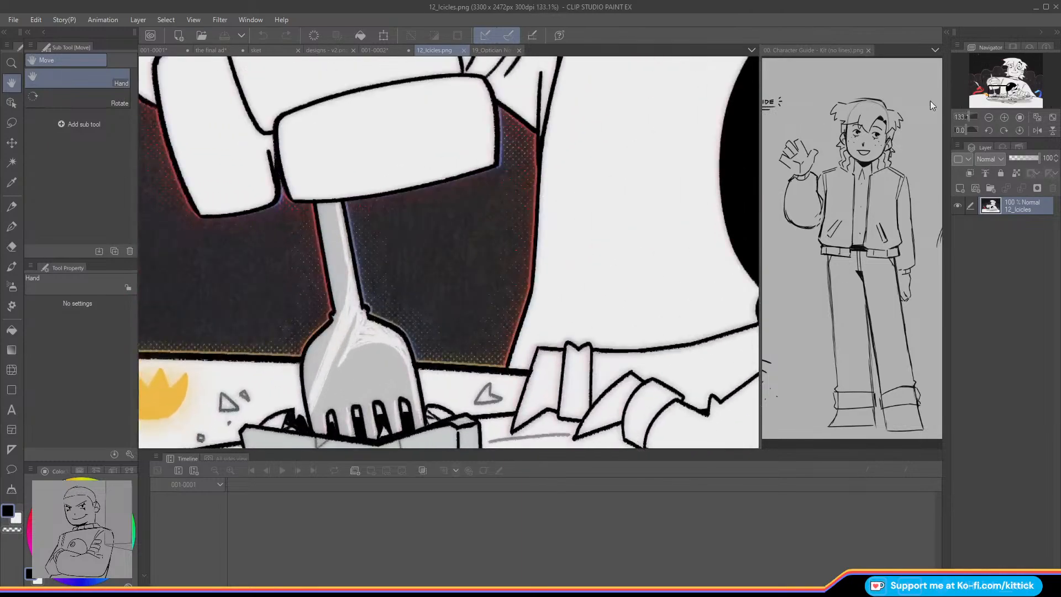
pyautogui.moveTo(998, 91); pyautogui.dragTo(999, 96)
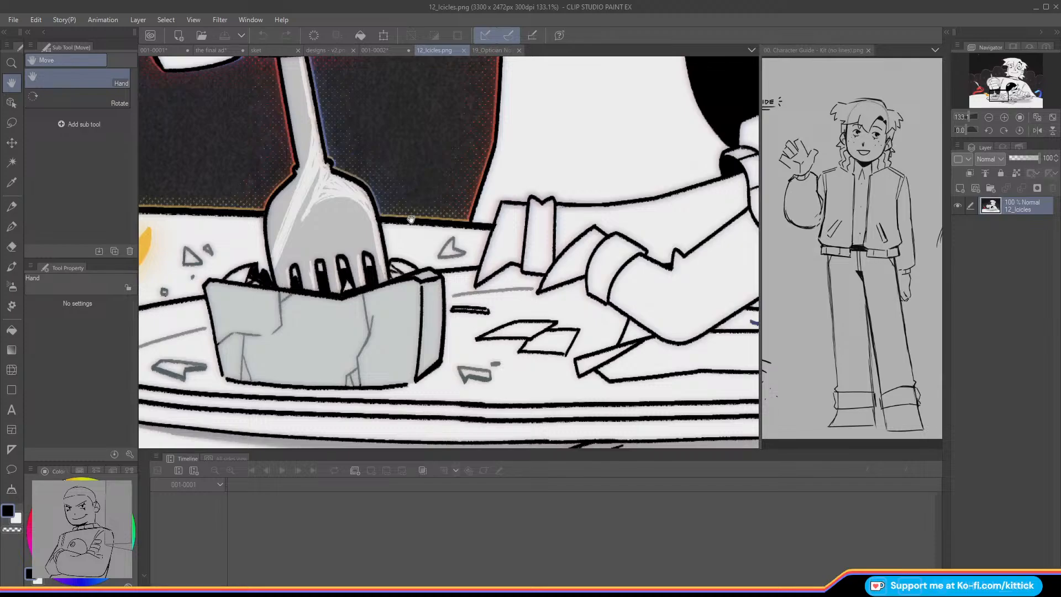
pyautogui.scroll(-3, 411, 220)
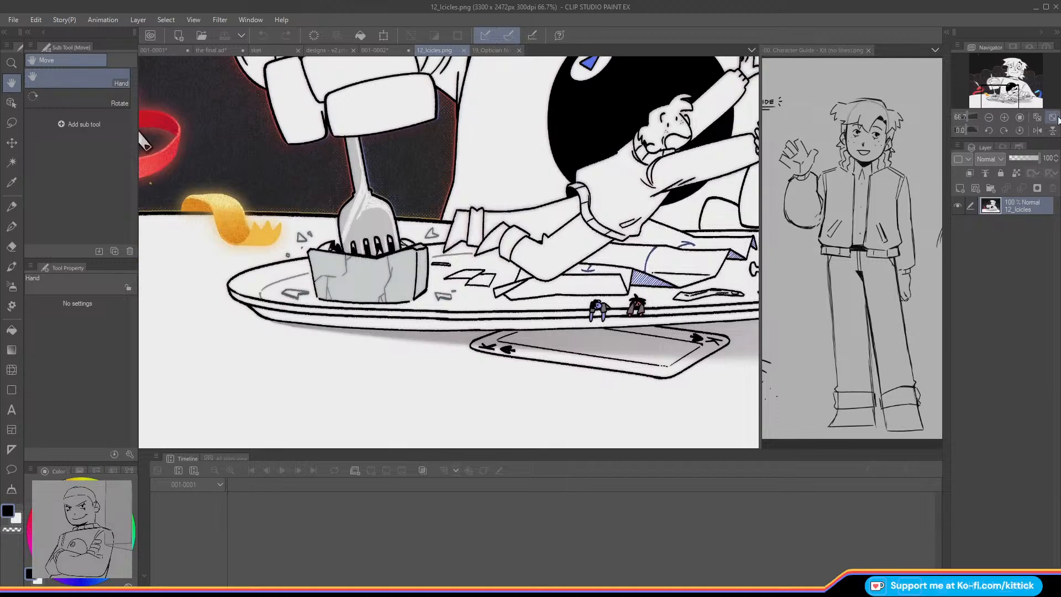
pyautogui.click(1055, 118)
# Step: Look over the 001-0002 shot and the sket drawing, and return to the 001-0001 shot
pyautogui.click(382, 55)
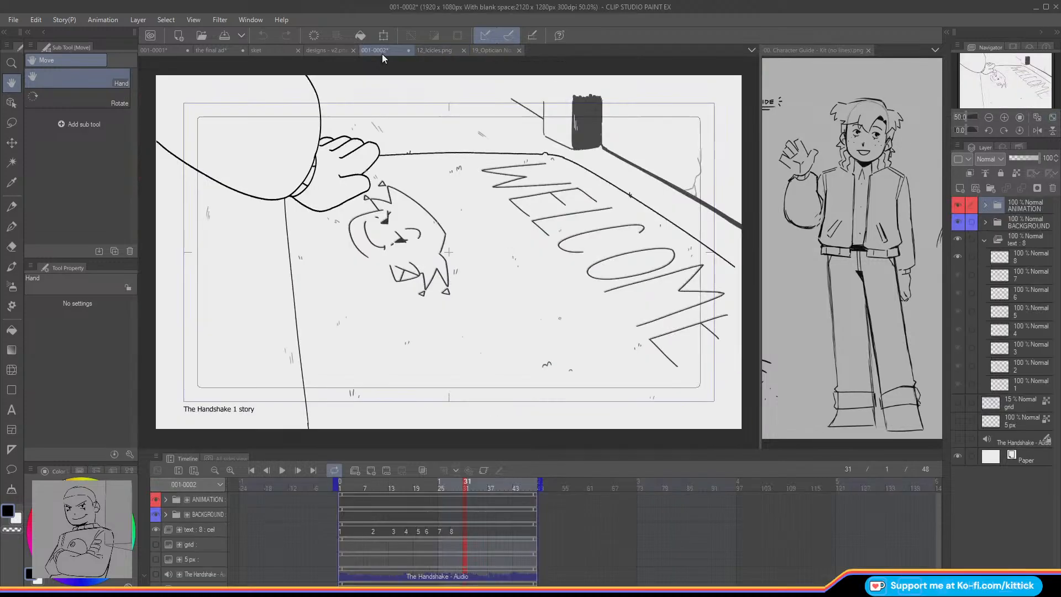
pyautogui.click(280, 51)
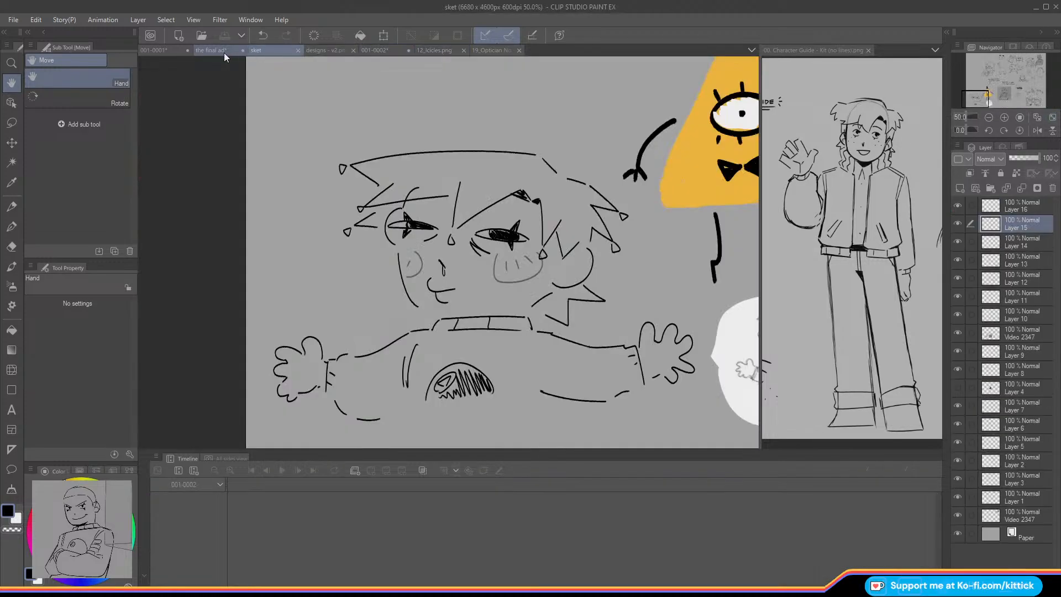
pyautogui.click(224, 52)
pyautogui.click(279, 54)
pyautogui.click(156, 49)
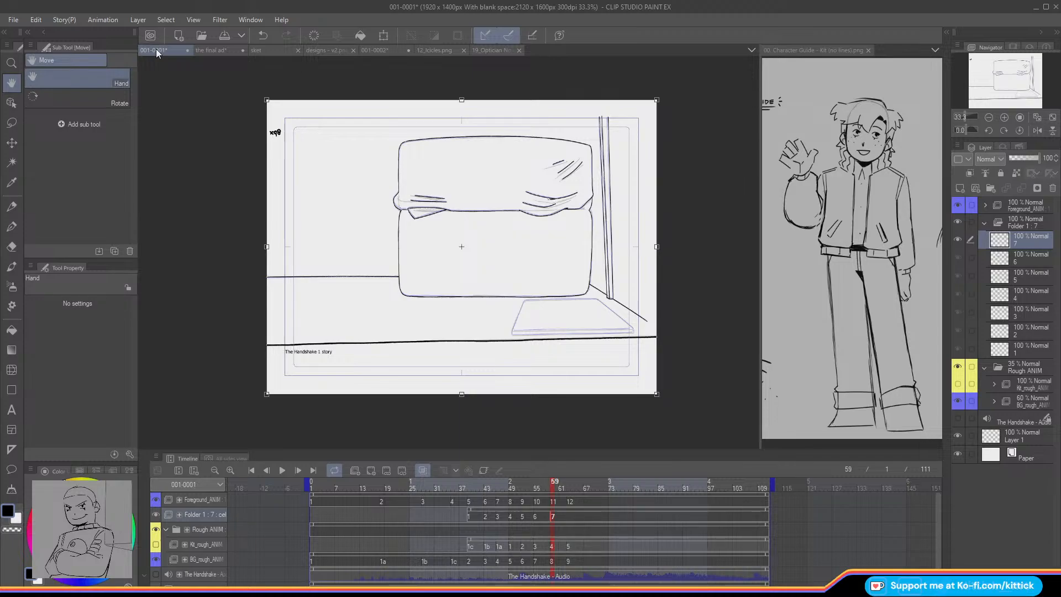
# Step: Ink the back edge of the floor mat on cel 7 at frame 59 with the Design pencil, following the rough
pyautogui.click(11, 206)
pyautogui.moveTo(551, 486); pyautogui.dragTo(553, 488)
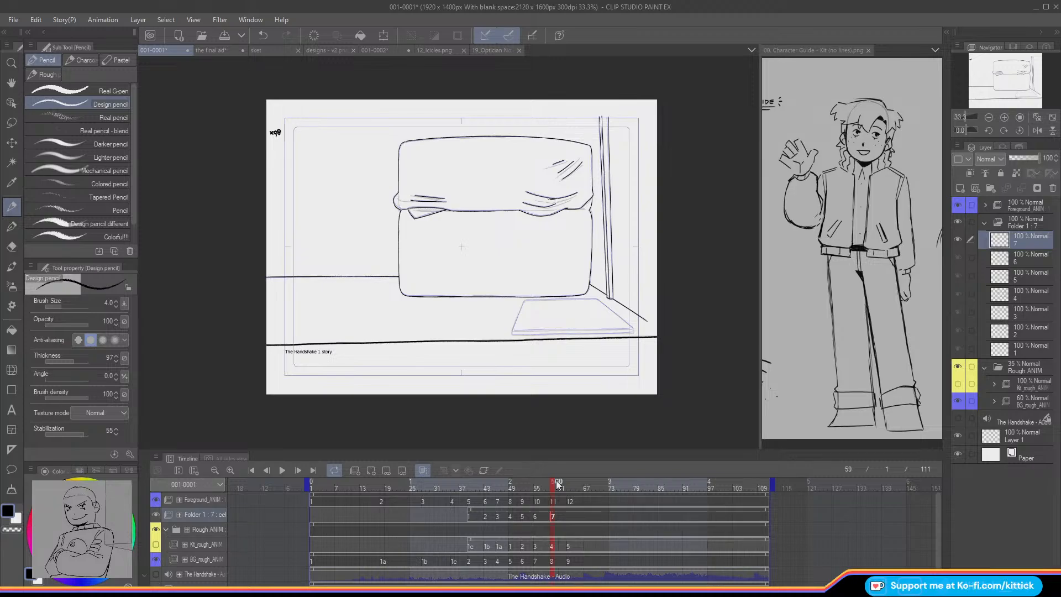
pyautogui.click(1005, 118)
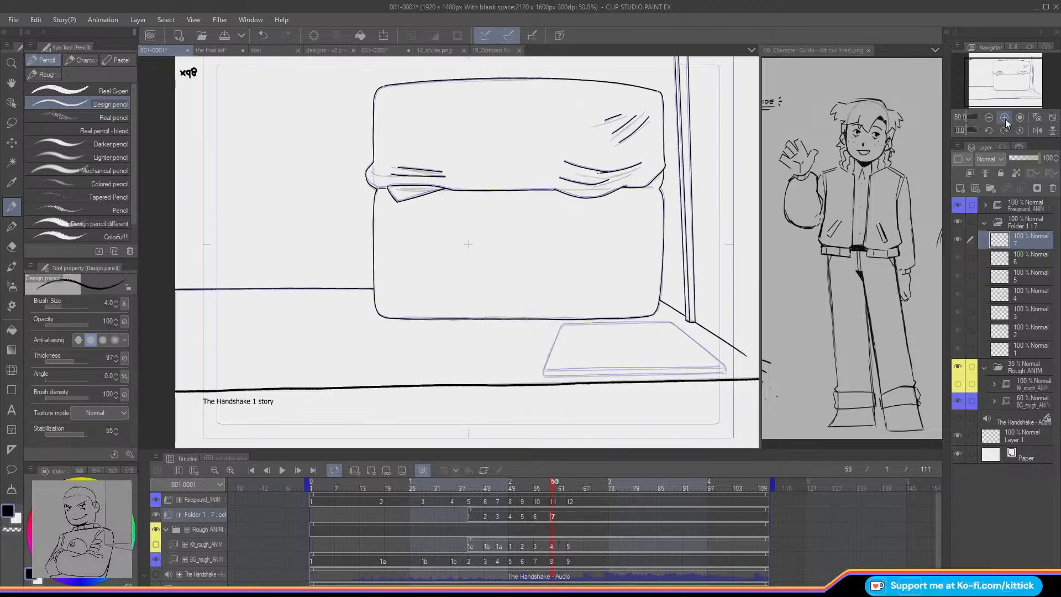
pyautogui.click(1005, 117)
pyautogui.moveTo(1010, 90); pyautogui.dragTo(1018, 82)
pyautogui.click(1004, 118)
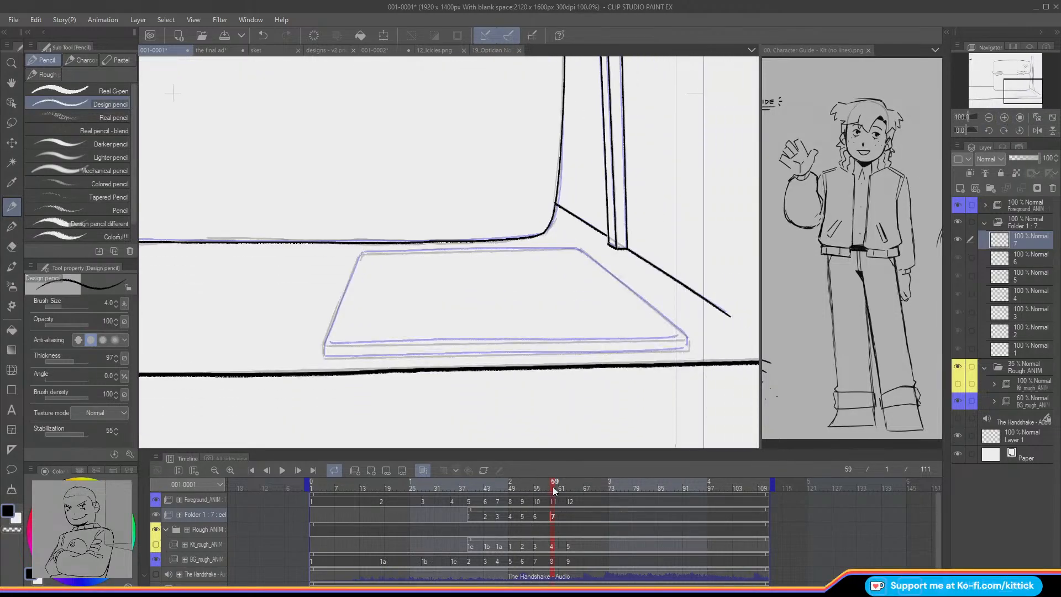
pyautogui.moveTo(553, 488); pyautogui.dragTo(553, 488)
pyautogui.moveTo(580, 250); pyautogui.dragTo(483, 249)
pyautogui.hotkey('ctrl', 'z')
pyautogui.moveTo(580, 250); pyautogui.dragTo(362, 253)
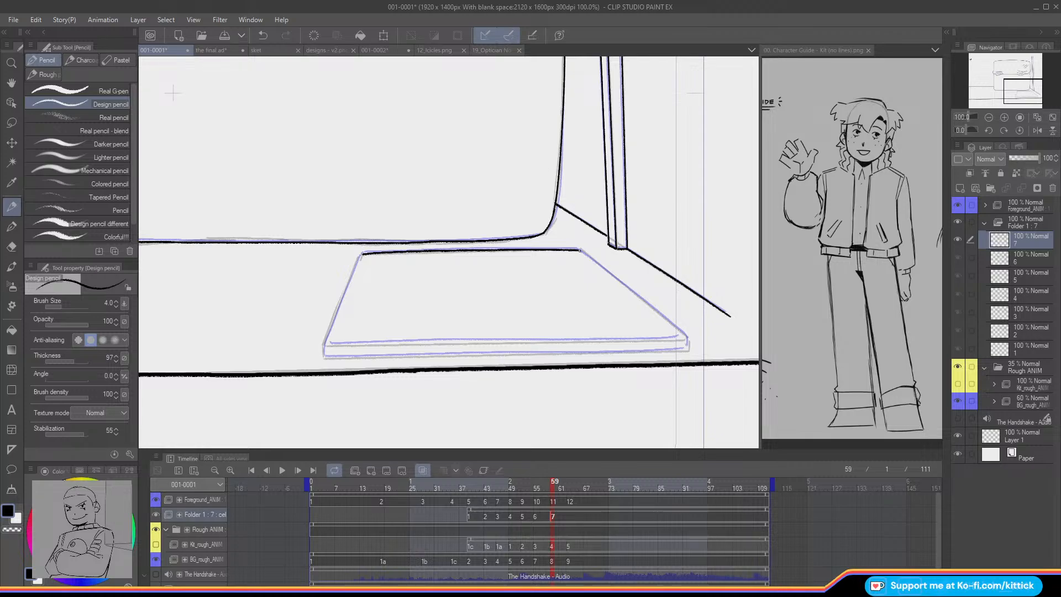
# Step: Ink the floor mat's slanted right edge on cel 7, rotating the canvas for the stroke and resetting it
pyautogui.moveTo(580, 251); pyautogui.dragTo(661, 311)
pyautogui.hotkey('ctrl', 'z')
pyautogui.moveTo(580, 252); pyautogui.dragTo(659, 310)
pyautogui.hotkey('ctrl', 'z')
pyautogui.click(989, 131)
pyautogui.click(989, 131)
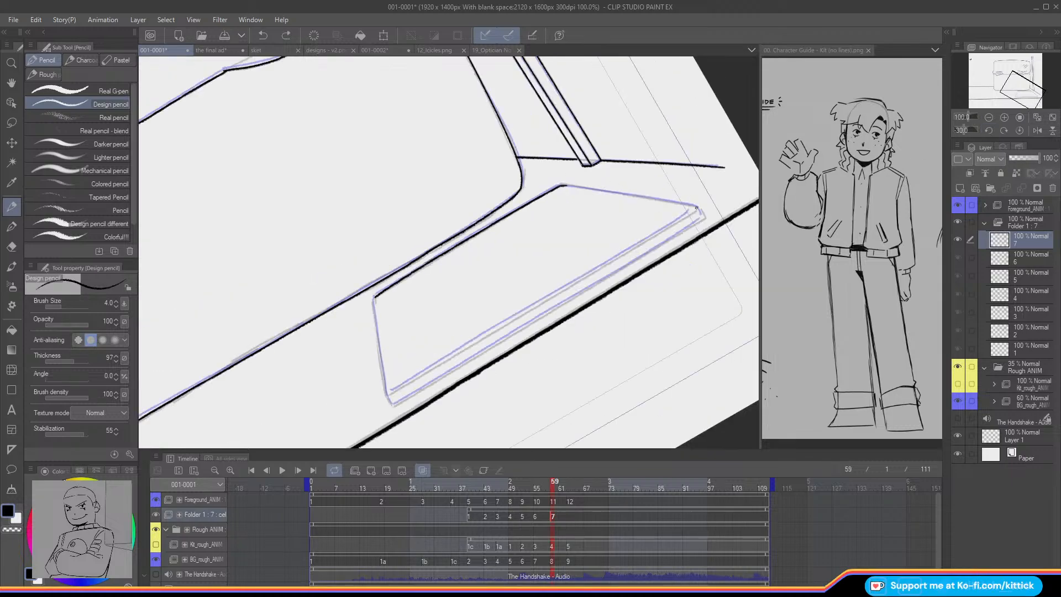
pyautogui.moveTo(696, 208); pyautogui.dragTo(621, 190)
pyautogui.hotkey('ctrl', 'z')
pyautogui.moveTo(697, 207); pyautogui.dragTo(561, 183)
pyautogui.click(1020, 130)
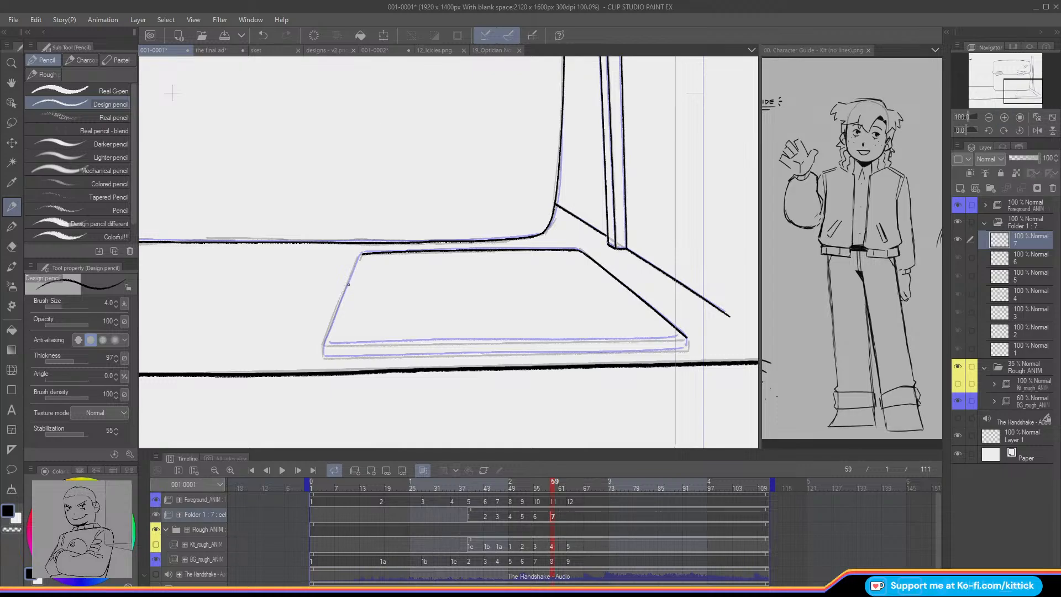
# Step: Ink the floor mat's slanted left edge on cel 7 from the back corner down to the front
pyautogui.moveTo(359, 256); pyautogui.dragTo(335, 314)
pyautogui.hotkey('ctrl', 'z')
pyautogui.moveTo(360, 254); pyautogui.dragTo(323, 342)
pyautogui.hotkey('ctrl', 'z')
pyautogui.hotkey('ctrl', 'z')
pyautogui.hotkey('ctrl', 'z')
# Step: Ink the floor mat's lower front edge on cel 7 and adjust it with Liquify at brush size 157.8
pyautogui.moveTo(324, 358); pyautogui.dragTo(685, 349)
pyautogui.hotkey('ctrl', 'z')
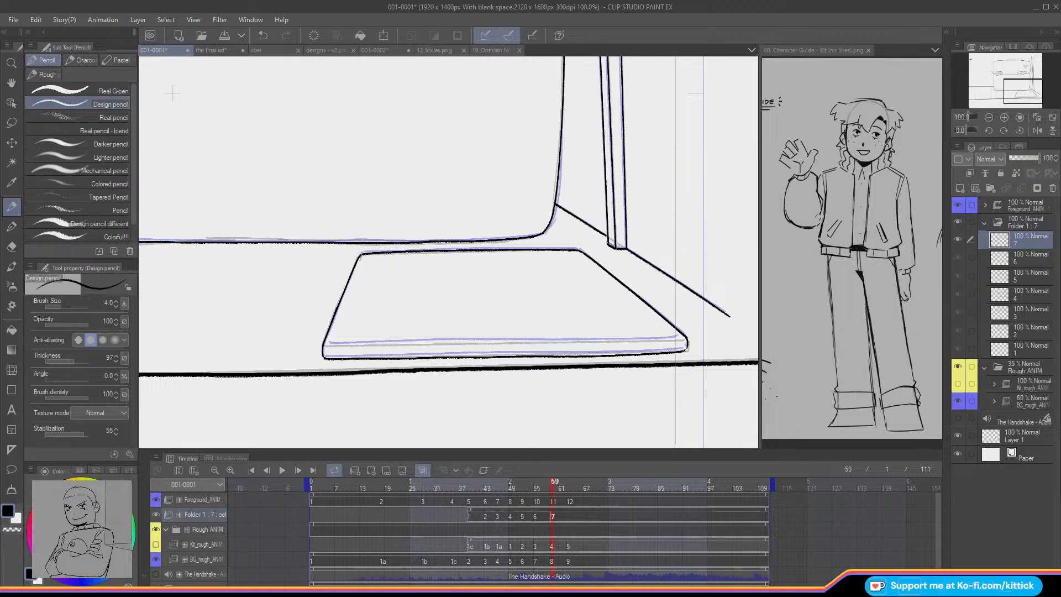
pyautogui.hotkey('ctrl', 'z')
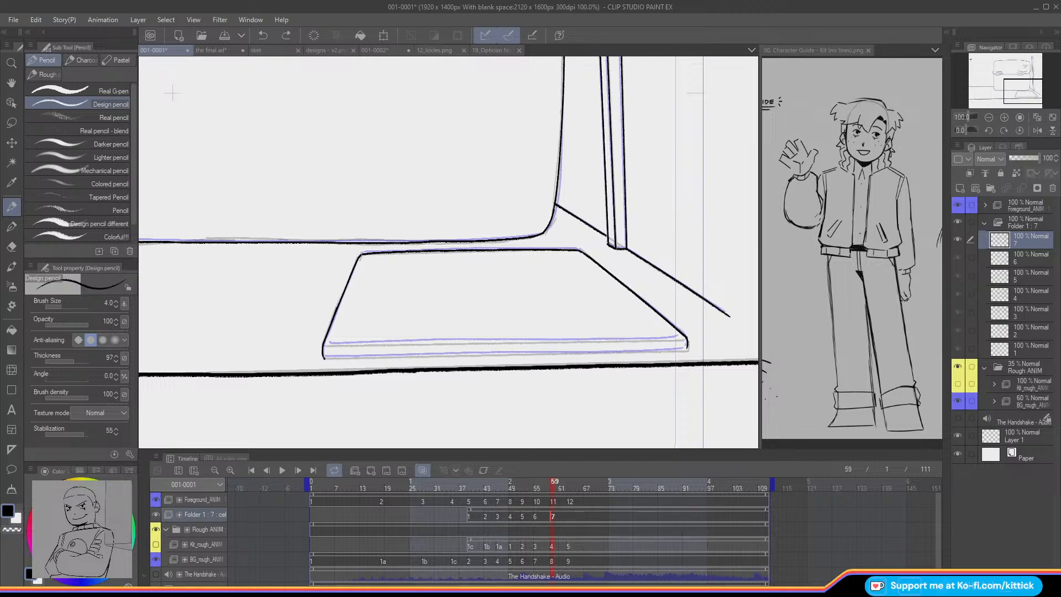
pyautogui.moveTo(330, 359); pyautogui.dragTo(685, 348)
pyautogui.hotkey('ctrl', 'z')
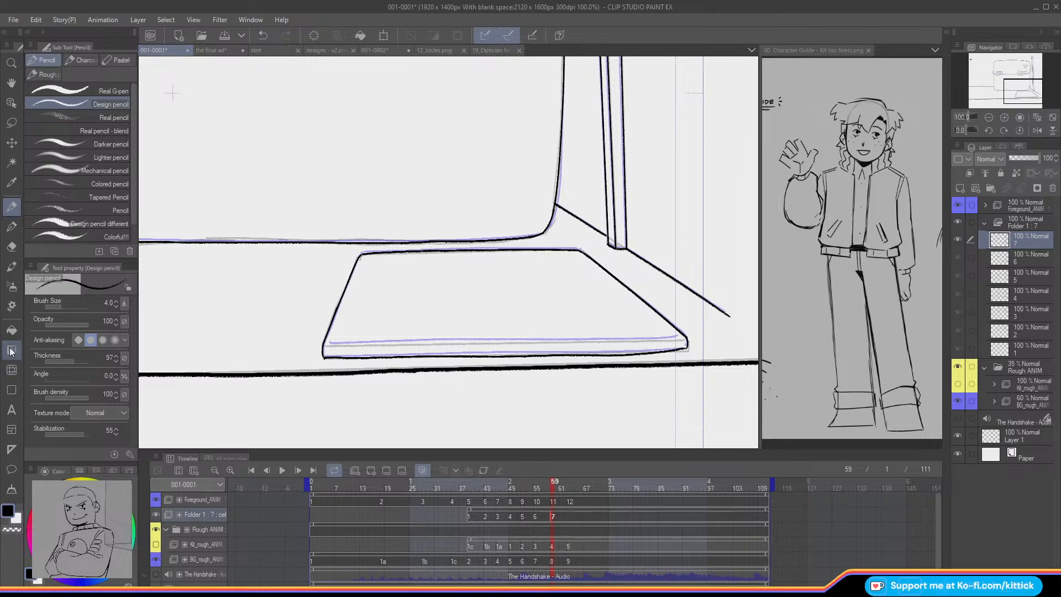
pyautogui.click(19, 254)
pyautogui.click(11, 369)
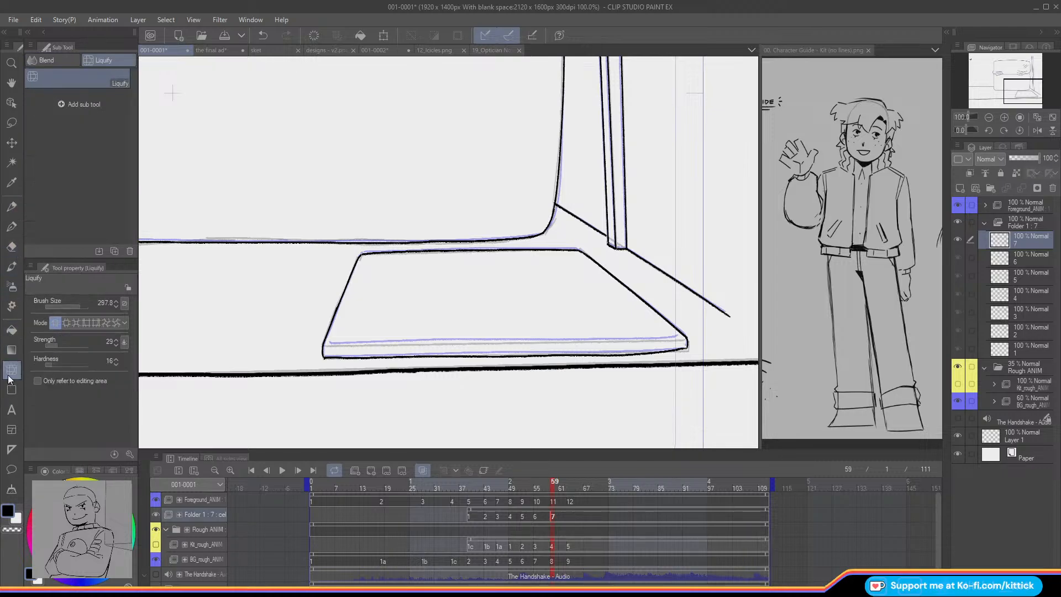
pyautogui.moveTo(74, 305); pyautogui.dragTo(93, 307)
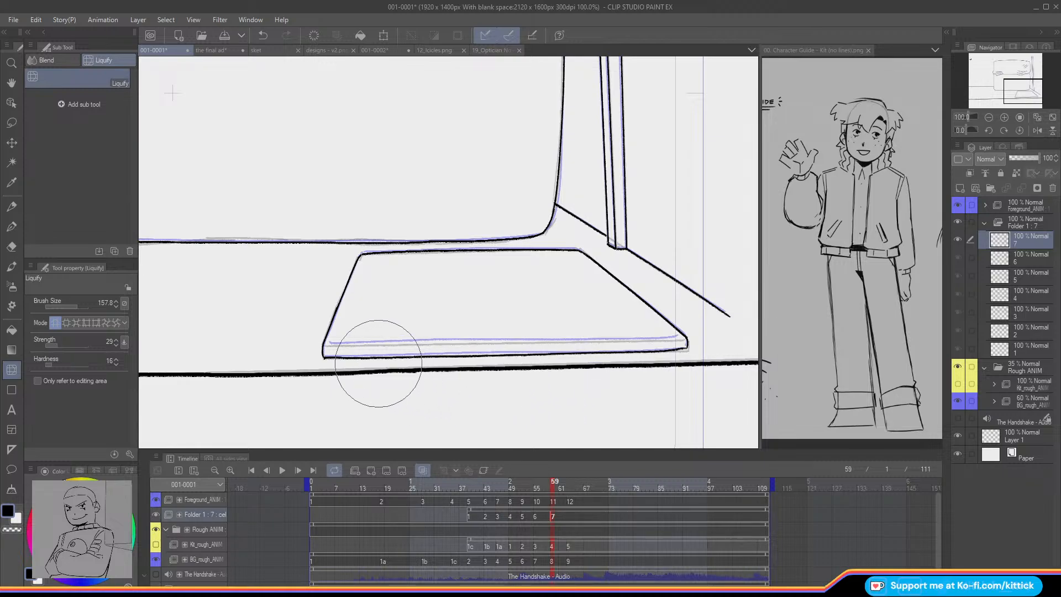
pyautogui.press('p')
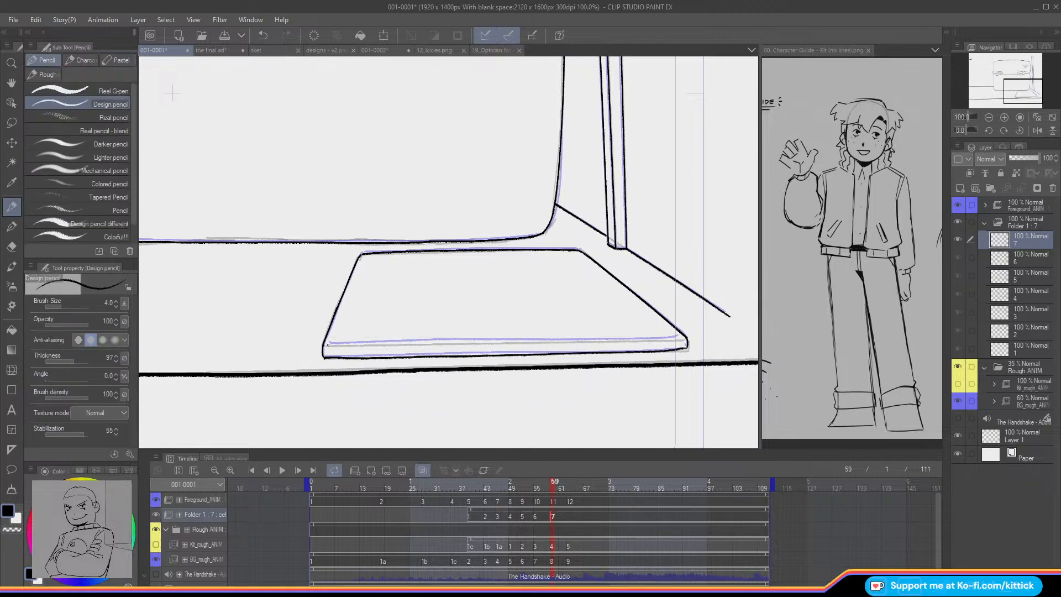
# Step: Ink the inner line above the floor mat's front edge on cel 7 to show its thickness
pyautogui.moveTo(329, 344); pyautogui.dragTo(681, 339)
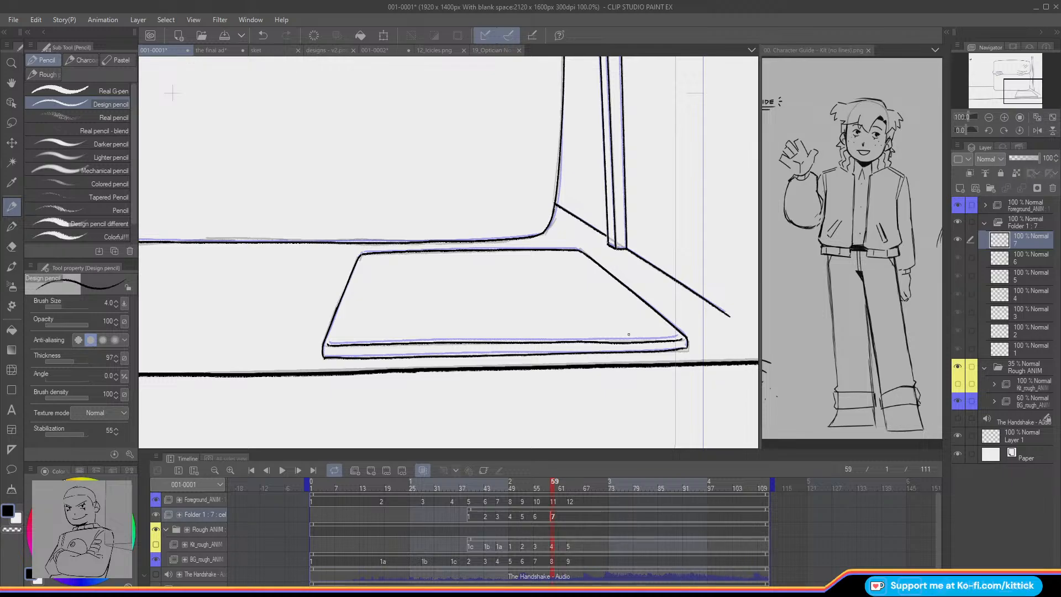
pyautogui.moveTo(1005, 88); pyautogui.dragTo(998, 76)
pyautogui.click(1036, 117)
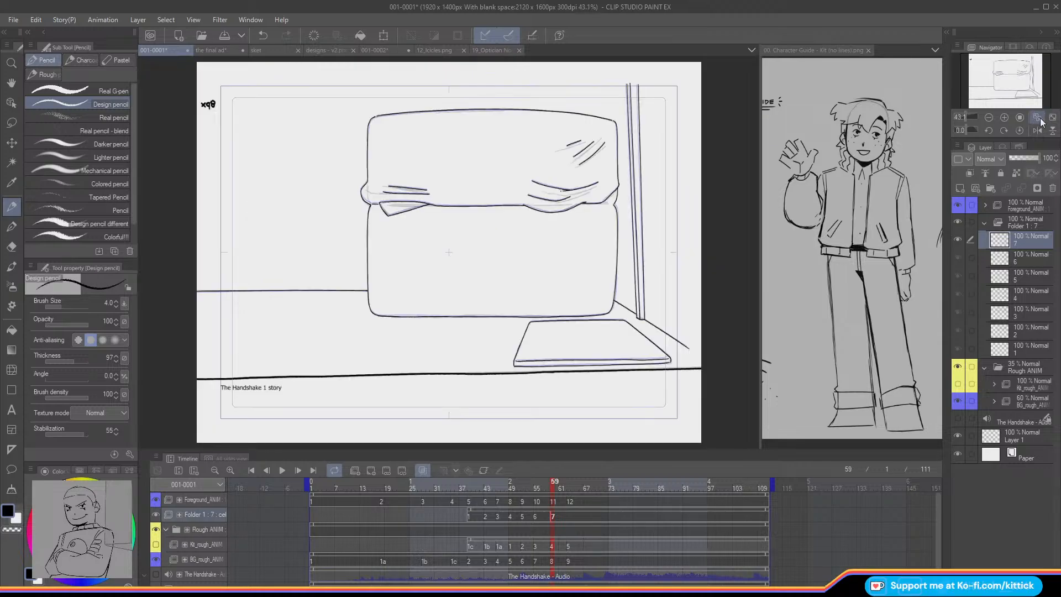
# Step: Add a new cel to Folder 1 at frame 63 and ink the floor mat's back edge on it
pyautogui.moveTo(548, 486); pyautogui.dragTo(568, 499)
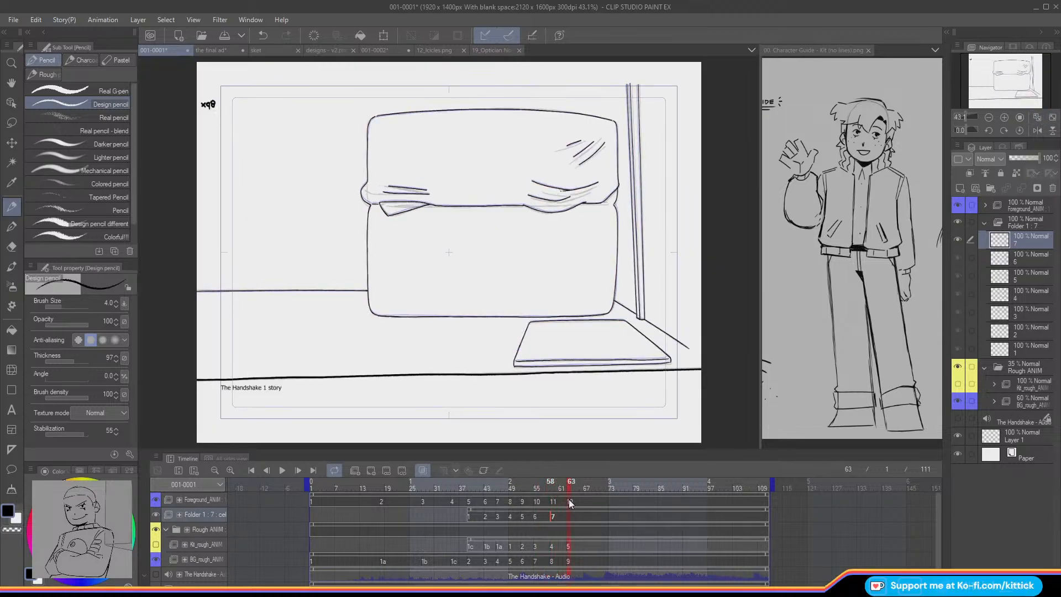
pyautogui.click(377, 473)
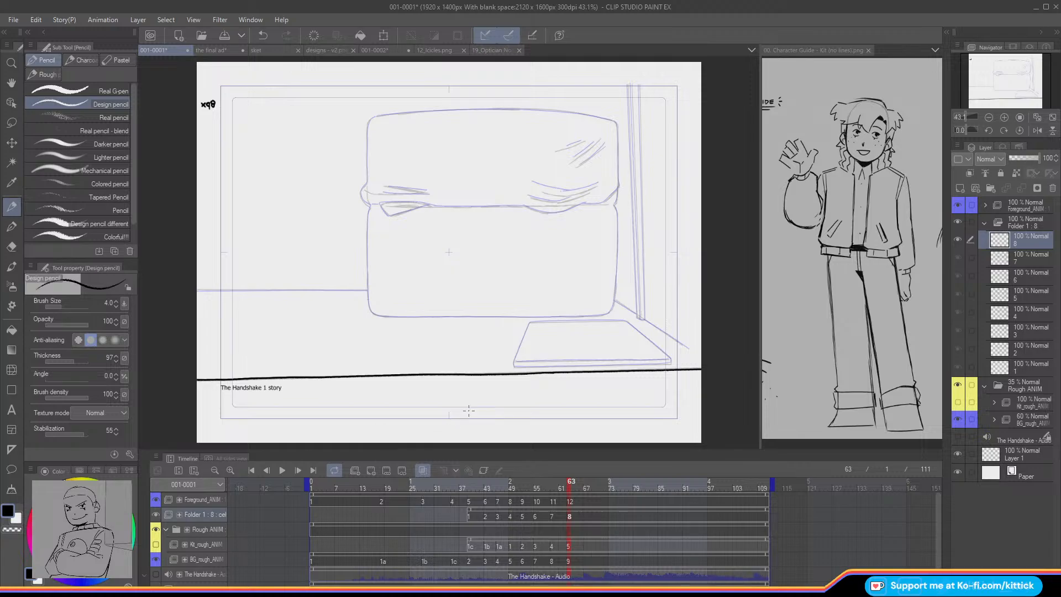
pyautogui.click(1004, 118)
pyautogui.click(1004, 117)
pyautogui.moveTo(998, 71); pyautogui.dragTo(1012, 88)
pyautogui.click(1005, 118)
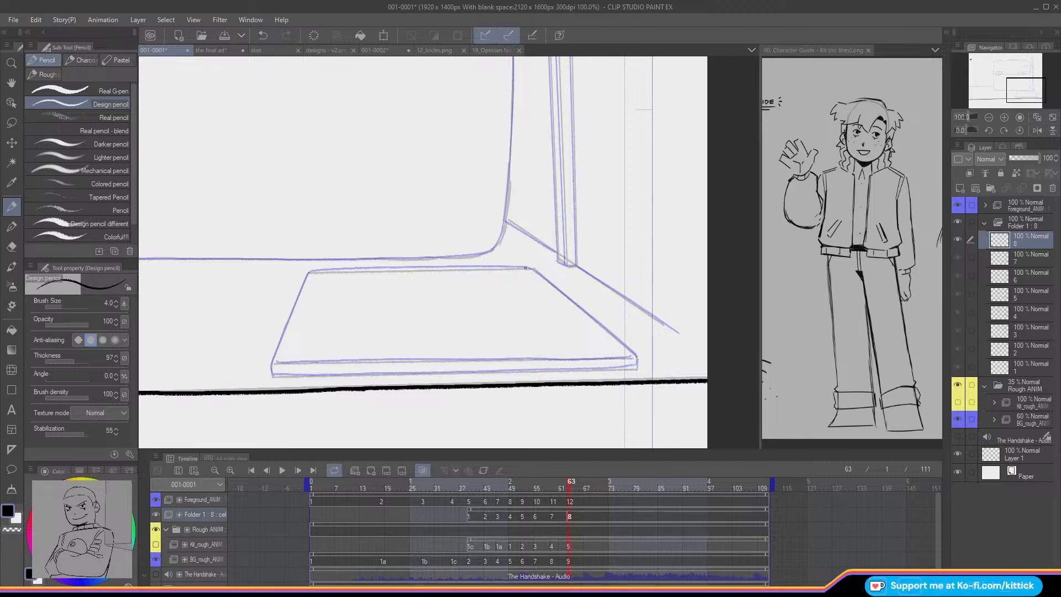
pyautogui.moveTo(526, 268); pyautogui.dragTo(436, 271)
pyautogui.hotkey('ctrl', 'z')
pyautogui.moveTo(533, 269); pyautogui.dragTo(310, 271)
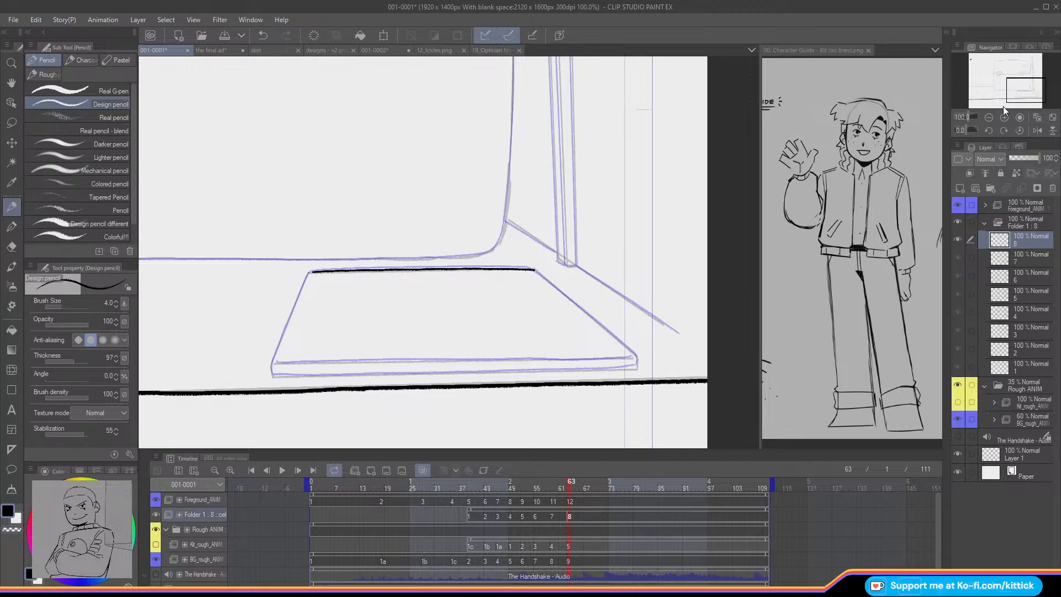
# Step: Ink the floor mat's slanted right and left edges on cel 8 over the rough
pyautogui.moveTo(1015, 80); pyautogui.dragTo(1010, 82)
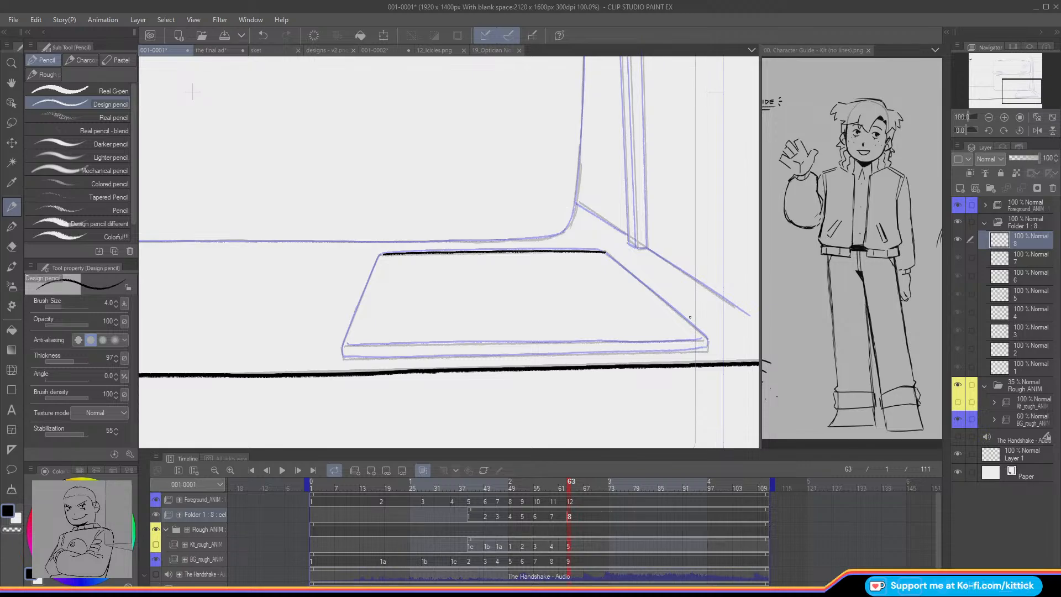
pyautogui.moveTo(707, 338); pyautogui.dragTo(654, 291)
pyautogui.hotkey('ctrl', 'z')
pyautogui.moveTo(705, 337); pyautogui.dragTo(604, 251)
pyautogui.hotkey('ctrl', 'z')
pyautogui.moveTo(707, 338); pyautogui.dragTo(605, 252)
pyautogui.moveTo(379, 255); pyautogui.dragTo(344, 344)
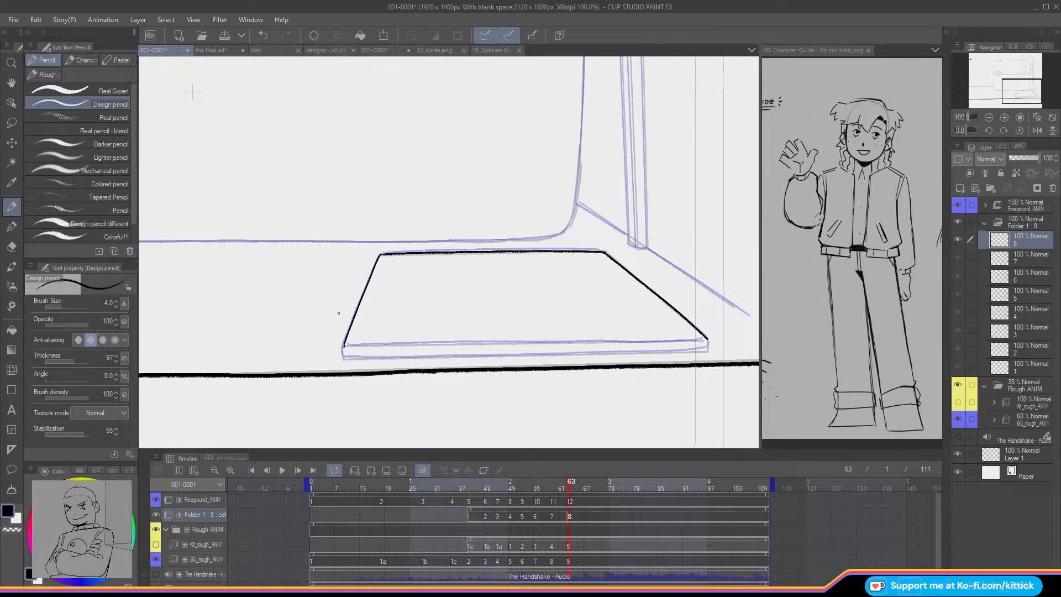
# Step: Ink the floor mat's short front corners and its lower front edge on cel 8
pyautogui.moveTo(343, 346); pyautogui.dragTo(344, 359)
pyautogui.hotkey('ctrl', 'z')
pyautogui.moveTo(707, 349); pyautogui.dragTo(706, 349)
pyautogui.moveTo(345, 359); pyautogui.dragTo(450, 359)
pyautogui.hotkey('ctrl', 'z')
pyautogui.moveTo(358, 359); pyautogui.dragTo(698, 351)
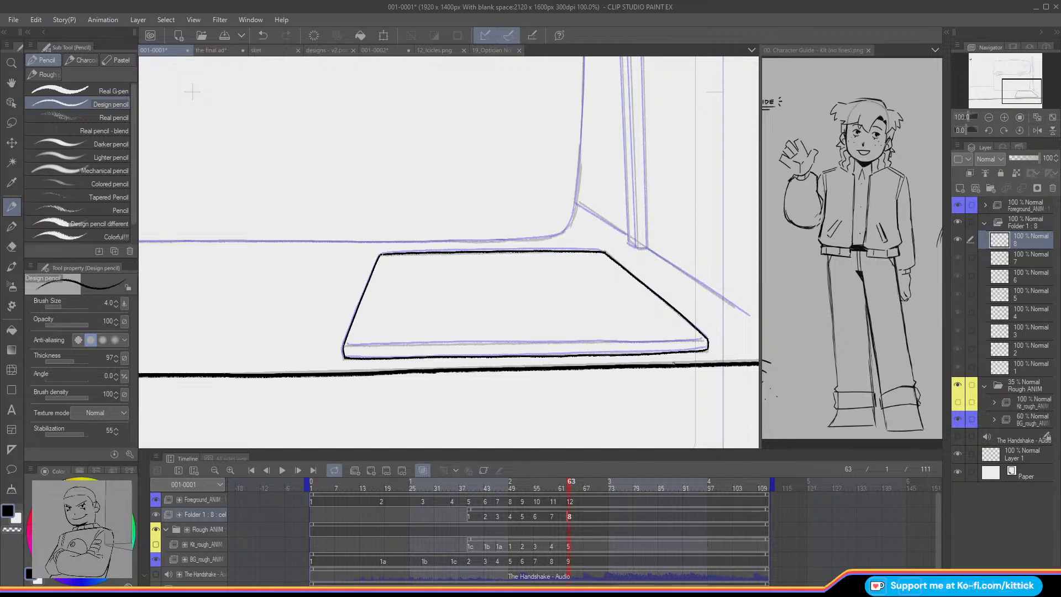
# Step: Ink the inner line above the floor mat's front edge on cel 8 in two joined strokes
pyautogui.moveTo(673, 363); pyautogui.dragTo(691, 327)
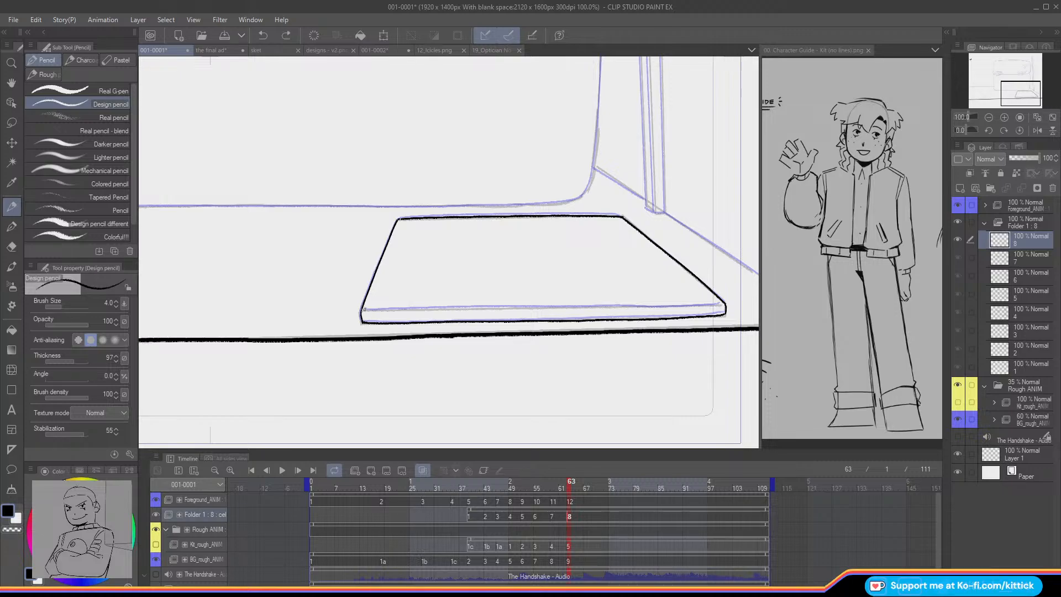
pyautogui.moveTo(364, 310); pyautogui.dragTo(545, 306)
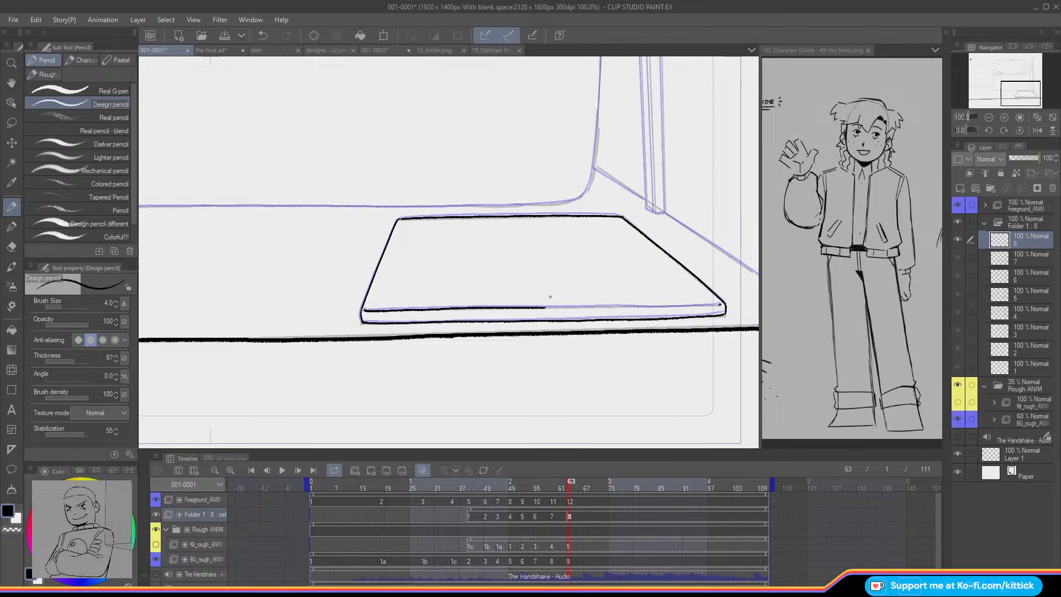
pyautogui.moveTo(556, 307); pyautogui.dragTo(658, 307)
pyautogui.hotkey('ctrl', 'z')
pyautogui.moveTo(551, 307); pyautogui.dragTo(719, 305)
# Step: Ink the slanted floor line on cel 8 between the large block's lower right corner and the vertical post
pyautogui.moveTo(1011, 91)
pyautogui.mouseDown()
pyautogui.moveTo(1014, 71)
pyautogui.moveTo(993, 93)
pyautogui.moveTo(1030, 91)
pyautogui.mouseUp()
pyautogui.click(989, 117)
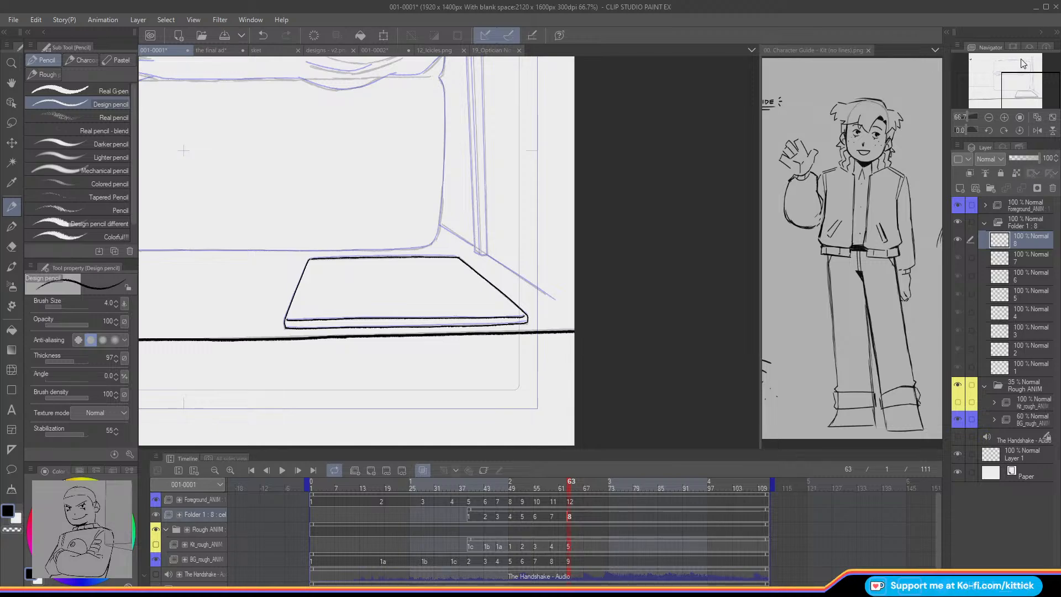
pyautogui.scroll(2, 1012, 94)
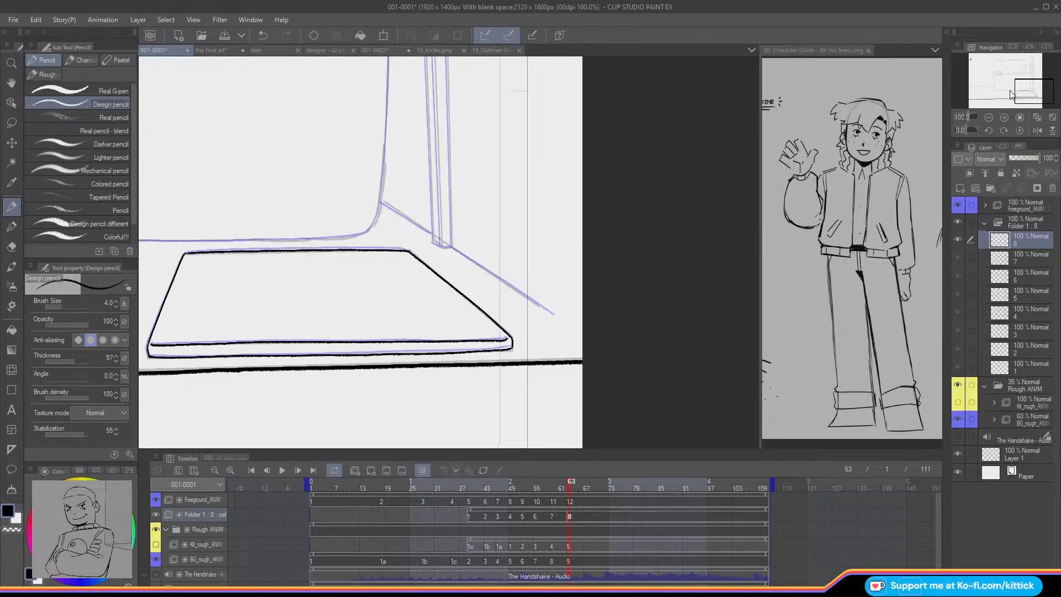
pyautogui.moveTo(1012, 94); pyautogui.dragTo(1008, 93)
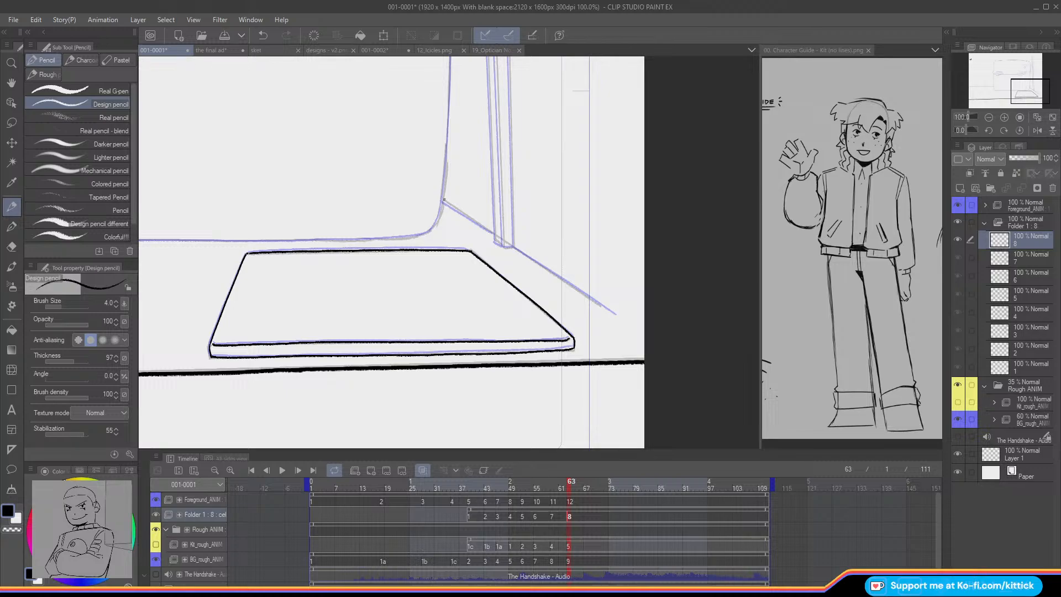
pyautogui.moveTo(444, 199)
pyautogui.mouseDown()
pyautogui.moveTo(492, 233)
pyautogui.moveTo(444, 197)
pyautogui.mouseUp()
pyautogui.hotkey('ctrl', 'z')
pyautogui.hotkey('ctrl', 'z')
pyautogui.moveTo(494, 234); pyautogui.dragTo(442, 198)
pyautogui.hotkey('ctrl', 'z')
pyautogui.moveTo(481, 225); pyautogui.dragTo(442, 199)
pyautogui.hotkey('ctrl', 'z')
pyautogui.moveTo(493, 233); pyautogui.dragTo(440, 199)
pyautogui.hotkey('ctrl', 'z')
pyautogui.moveTo(493, 234); pyautogui.dragTo(438, 198)
pyautogui.hotkey('ctrl', 'z')
pyautogui.moveTo(493, 234); pyautogui.dragTo(441, 198)
# Step: Continue the slanted floor line on cel 8 from the vertical post outward past the mat
pyautogui.moveTo(513, 248); pyautogui.dragTo(563, 280)
pyautogui.hotkey('ctrl', 'z')
pyautogui.moveTo(514, 247); pyautogui.dragTo(602, 306)
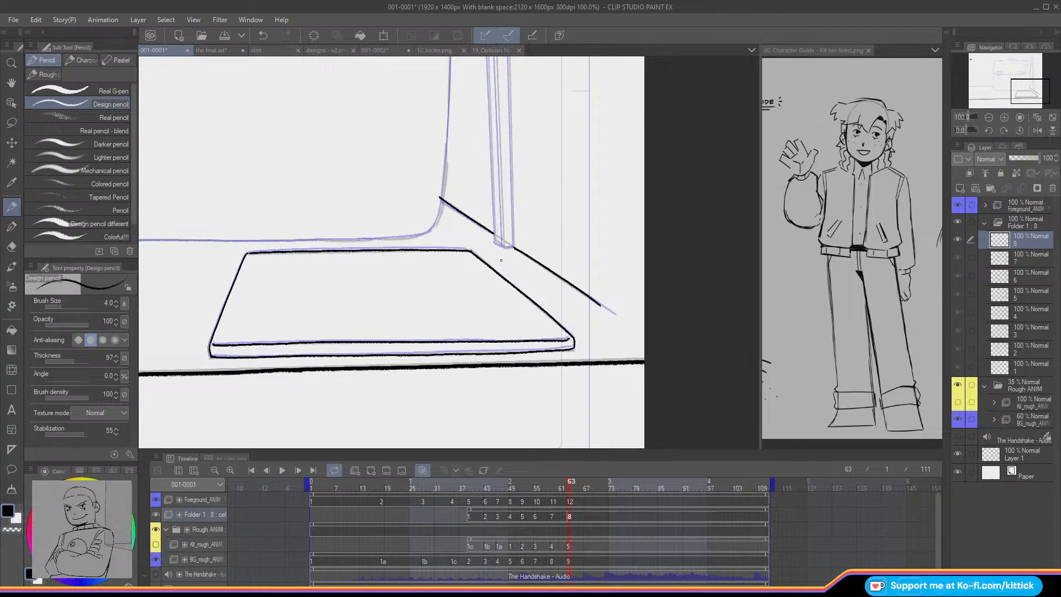
# Step: Ink the upper block's right edge on cel 8, continuing around its slanted lower right corner onto the bottom edge
pyautogui.moveTo(1014, 92); pyautogui.dragTo(1004, 60)
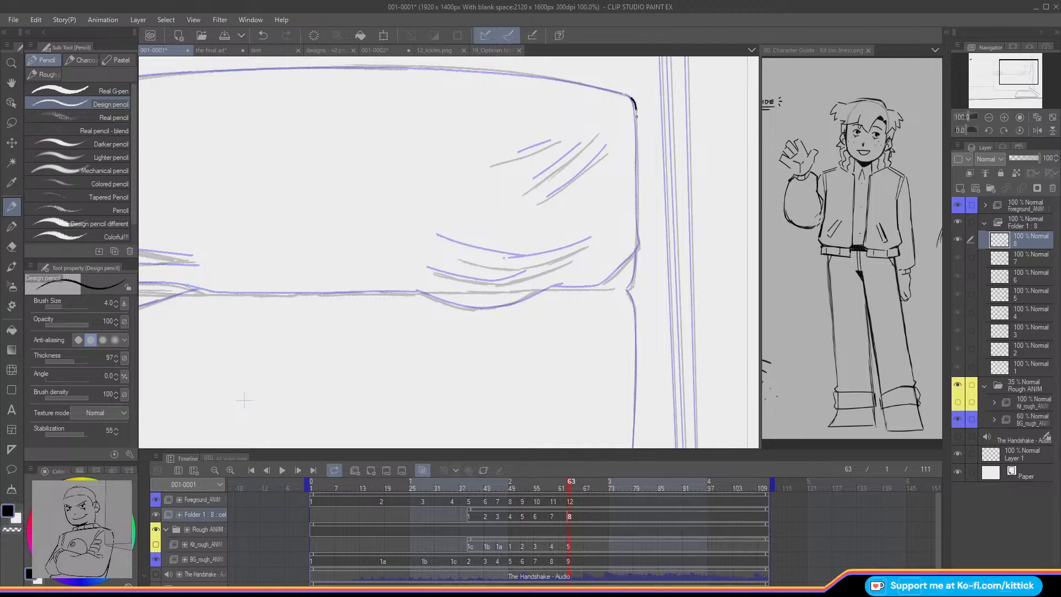
pyautogui.moveTo(636, 116)
pyautogui.mouseDown()
pyautogui.moveTo(639, 247)
pyautogui.moveTo(598, 286)
pyautogui.moveTo(570, 289)
pyautogui.moveTo(599, 286)
pyautogui.mouseUp()
pyautogui.hotkey('ctrl', 'z')
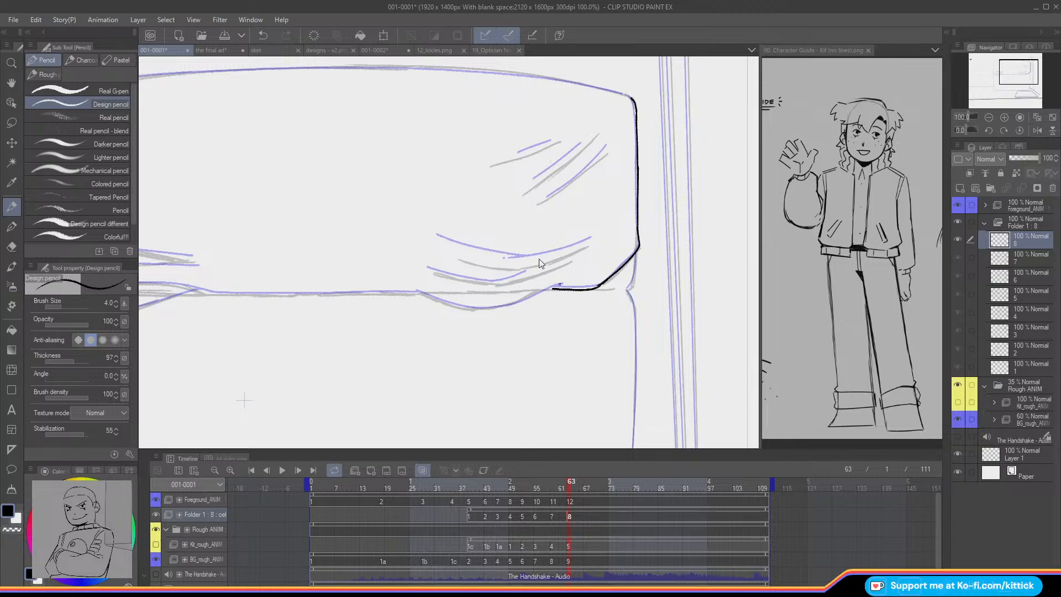
pyautogui.hotkey('ctrl', 'z')
pyautogui.click(11, 247)
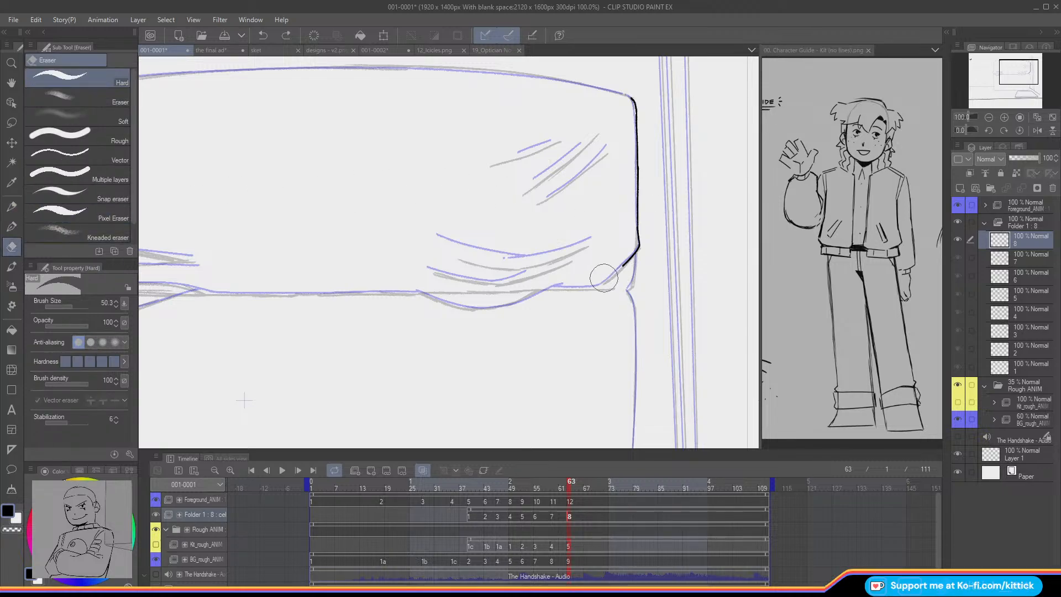
pyautogui.moveTo(604, 278); pyautogui.dragTo(598, 303)
pyautogui.click(11, 206)
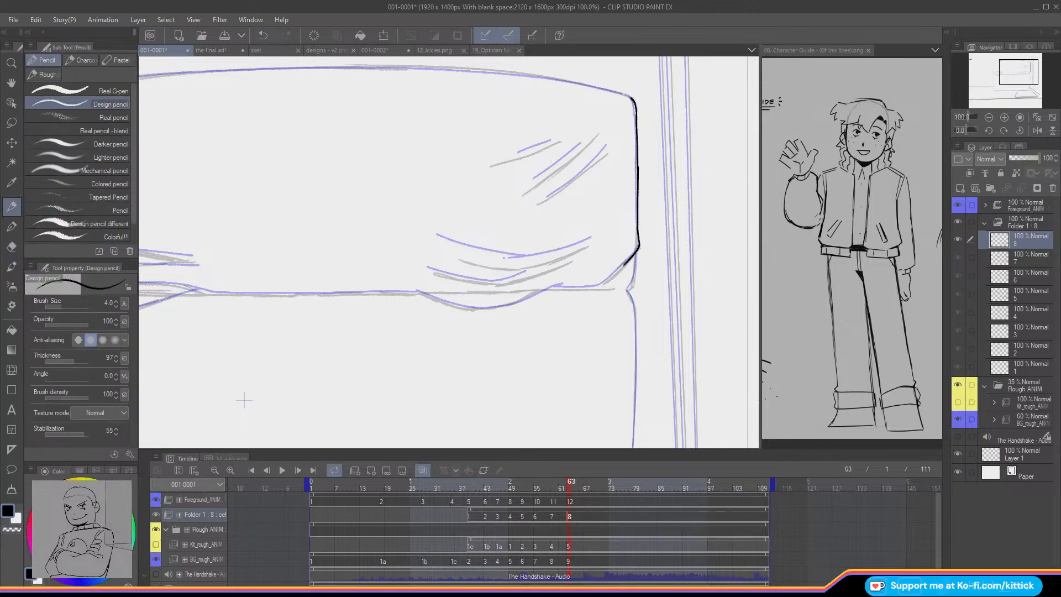
pyautogui.moveTo(624, 265)
pyautogui.mouseDown()
pyautogui.moveTo(599, 286)
pyautogui.moveTo(552, 288)
pyautogui.mouseUp()
pyautogui.hotkey('ctrl', 'z')
pyautogui.hotkey('ctrl', 'z')
# Step: Ink the sagging curve in the upper block's bottom edge near its lower right corner on cel 8
pyautogui.moveTo(415, 291); pyautogui.dragTo(481, 310)
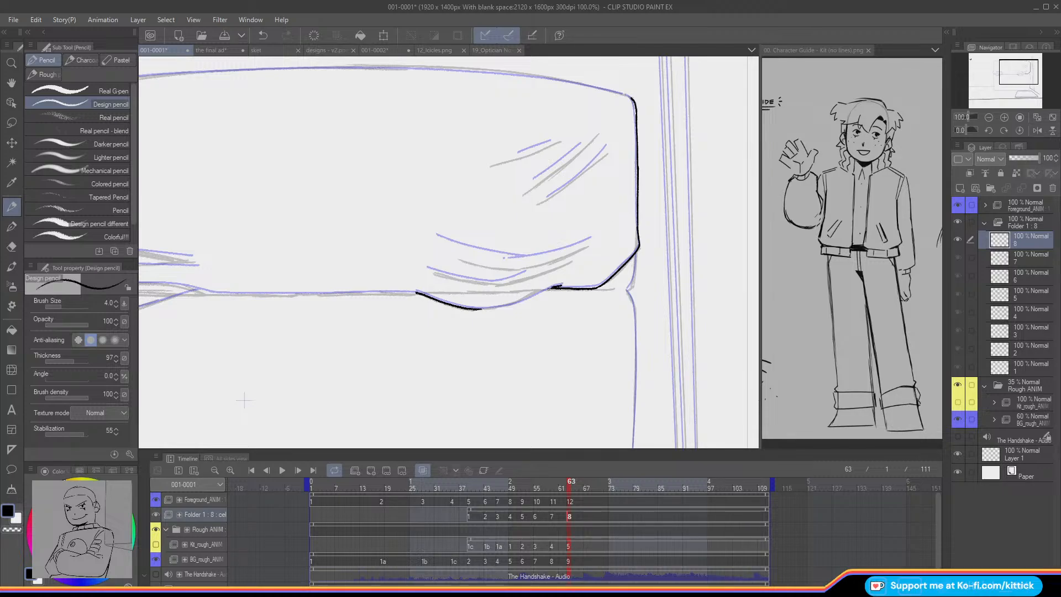
pyautogui.moveTo(550, 289); pyautogui.dragTo(476, 310)
pyautogui.hotkey('ctrl', 'z')
pyautogui.moveTo(553, 286); pyautogui.dragTo(484, 309)
pyautogui.hotkey('ctrl', 'z')
pyautogui.moveTo(554, 286); pyautogui.dragTo(485, 309)
pyautogui.hotkey('ctrl', 'z')
# Step: Ink the two long curved fold lines above the sagging part of the upper block's bottom edge on cel 8
pyautogui.moveTo(428, 269); pyautogui.dragTo(492, 283)
pyautogui.hotkey('ctrl', 'z')
pyautogui.hotkey('ctrl', 'z')
pyautogui.moveTo(444, 256)
pyautogui.mouseDown()
pyautogui.moveTo(584, 279)
pyautogui.moveTo(572, 284)
pyautogui.mouseUp()
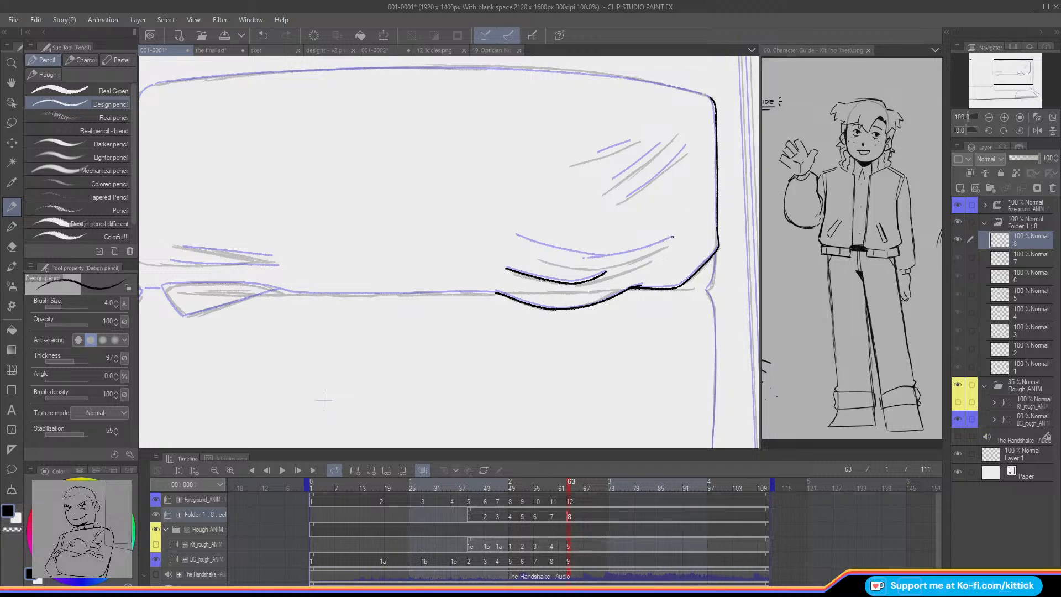
pyautogui.moveTo(672, 237)
pyautogui.mouseDown()
pyautogui.moveTo(627, 255)
pyautogui.moveTo(648, 248)
pyautogui.moveTo(591, 260)
pyautogui.mouseUp()
pyautogui.hotkey('ctrl', 'z')
pyautogui.hotkey('ctrl', 'z')
pyautogui.moveTo(673, 237); pyautogui.dragTo(589, 260)
pyautogui.moveTo(604, 256)
pyautogui.mouseDown()
pyautogui.moveTo(522, 238)
pyautogui.moveTo(606, 256)
pyautogui.mouseUp()
pyautogui.hotkey('ctrl', 'z')
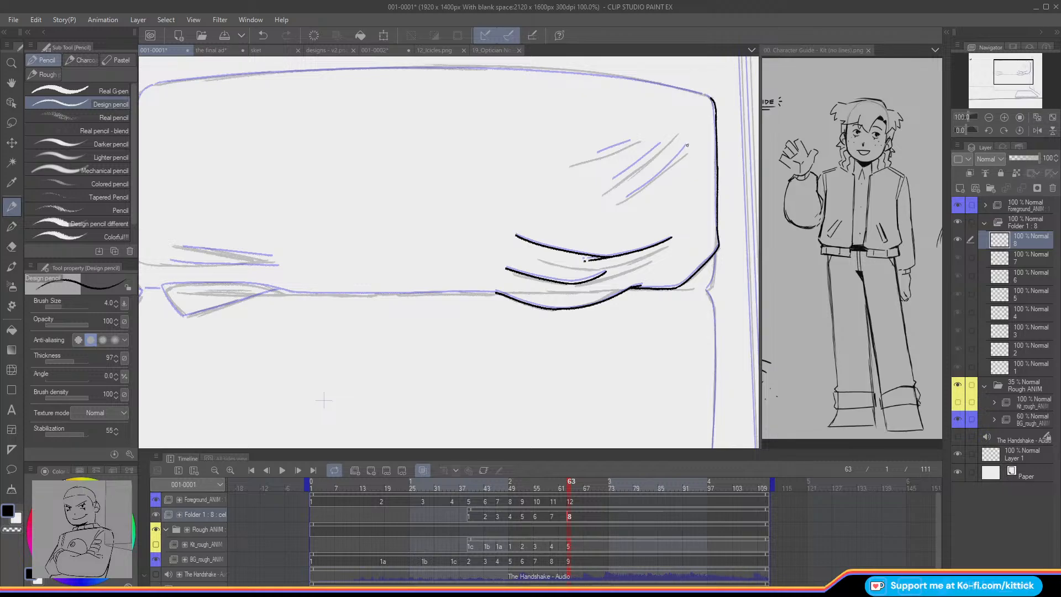
# Step: Ink the three short slanted crease strokes near the upper block's upper right corner on cel 8
pyautogui.moveTo(688, 145); pyautogui.dragTo(627, 197)
pyautogui.moveTo(659, 142); pyautogui.dragTo(613, 178)
pyautogui.hotkey('ctrl', 'z')
pyautogui.moveTo(617, 143); pyautogui.dragTo(597, 150)
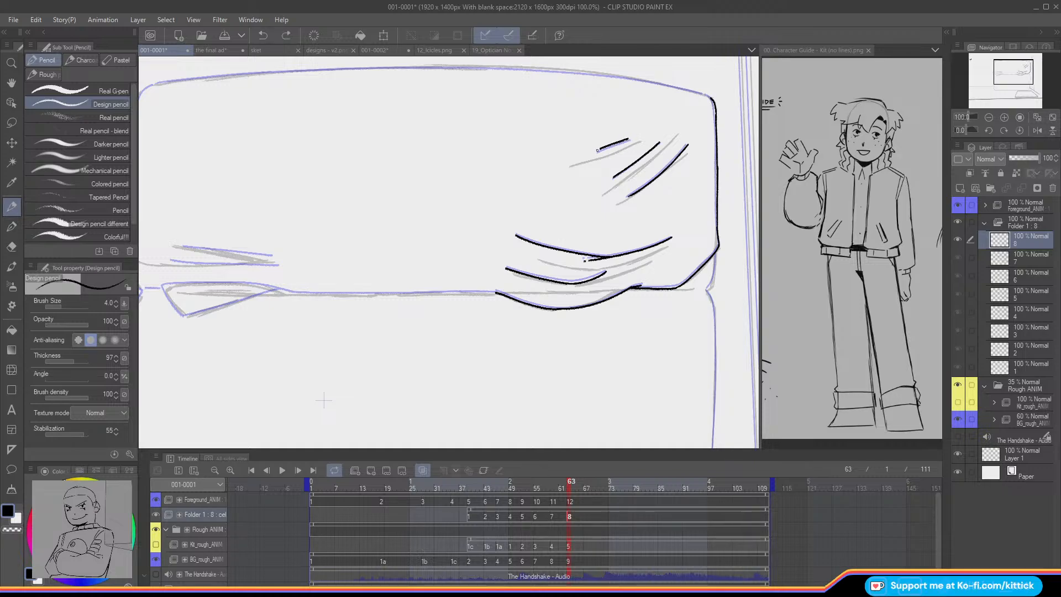
# Step: Ink the upper block's long, slightly arched top edge on cel 8 in joined strokes from the right corner leftward
pyautogui.moveTo(1011, 73); pyautogui.dragTo(1011, 70)
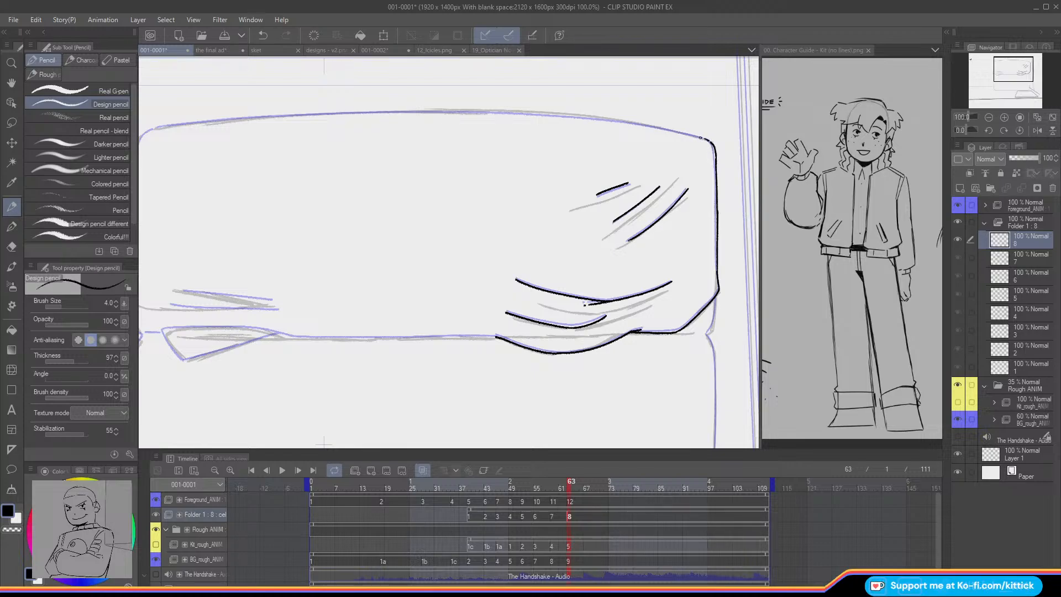
pyautogui.moveTo(699, 137); pyautogui.dragTo(562, 119)
pyautogui.hotkey('ctrl', 'z')
pyautogui.moveTo(690, 135); pyautogui.dragTo(494, 111)
pyautogui.moveTo(1000, 69); pyautogui.dragTo(995, 68)
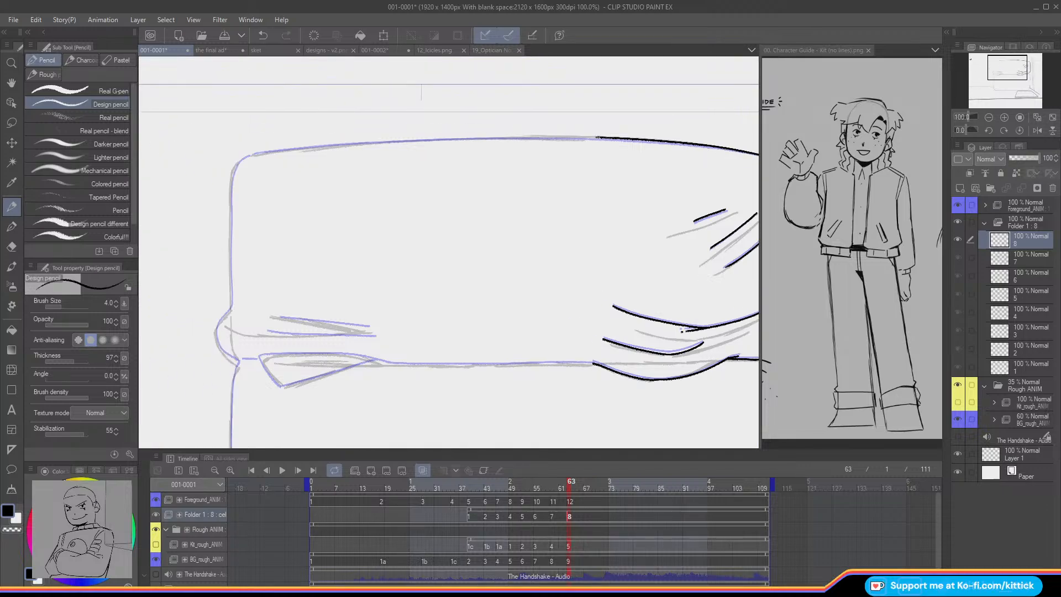
pyautogui.moveTo(596, 137); pyautogui.dragTo(254, 153)
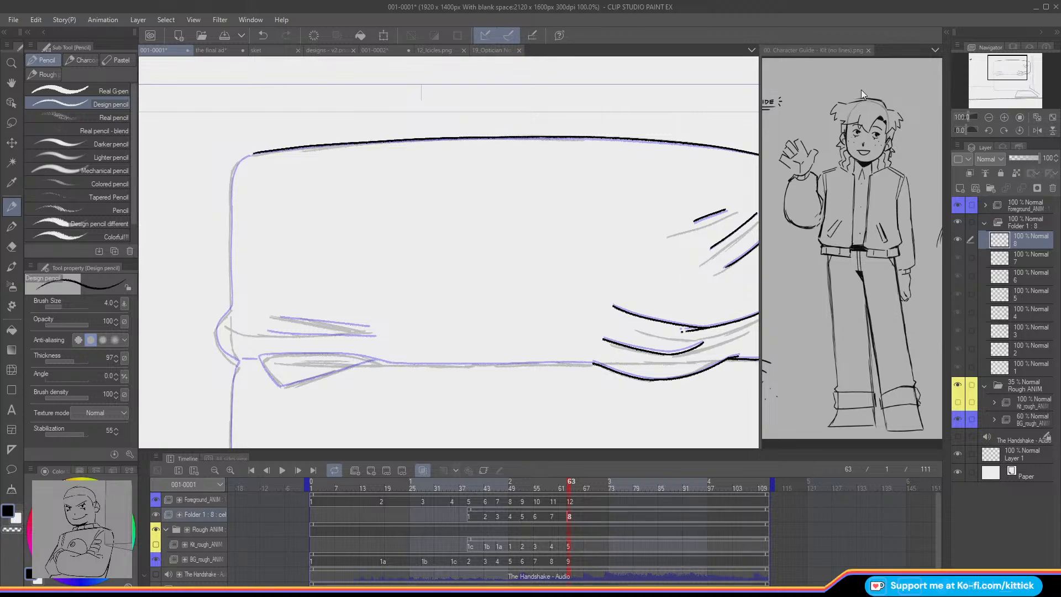
# Step: Ink the upper block's rounded upper left corner, left edge and lower bulge on cel 8, ending with the flap's short side
pyautogui.moveTo(999, 62); pyautogui.dragTo(966, 58)
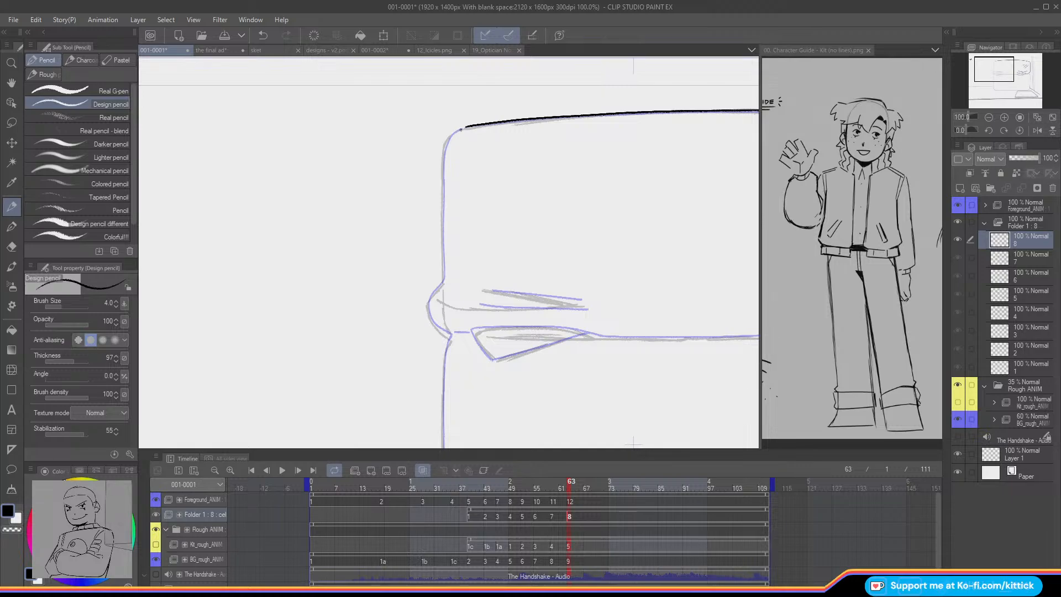
pyautogui.moveTo(460, 130)
pyautogui.mouseDown()
pyautogui.moveTo(446, 139)
pyautogui.moveTo(443, 200)
pyautogui.mouseUp()
pyautogui.hotkey('ctrl', 'z')
pyautogui.hotkey('ctrl', 'z')
pyautogui.moveTo(443, 154)
pyautogui.mouseDown()
pyautogui.moveTo(443, 284)
pyautogui.moveTo(427, 307)
pyautogui.moveTo(436, 328)
pyautogui.moveTo(472, 337)
pyautogui.moveTo(492, 362)
pyautogui.mouseUp()
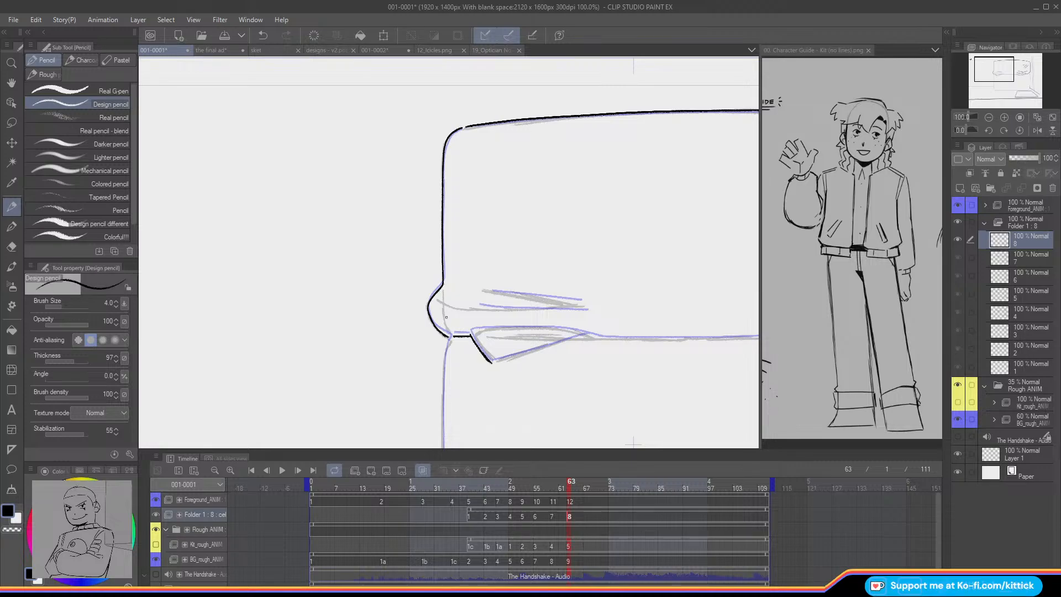
# Step: Ink the upper block's straight bottom edge and the triangular flap's upper and lower edges on cel 8
pyautogui.moveTo(1000, 74); pyautogui.dragTo(1014, 78)
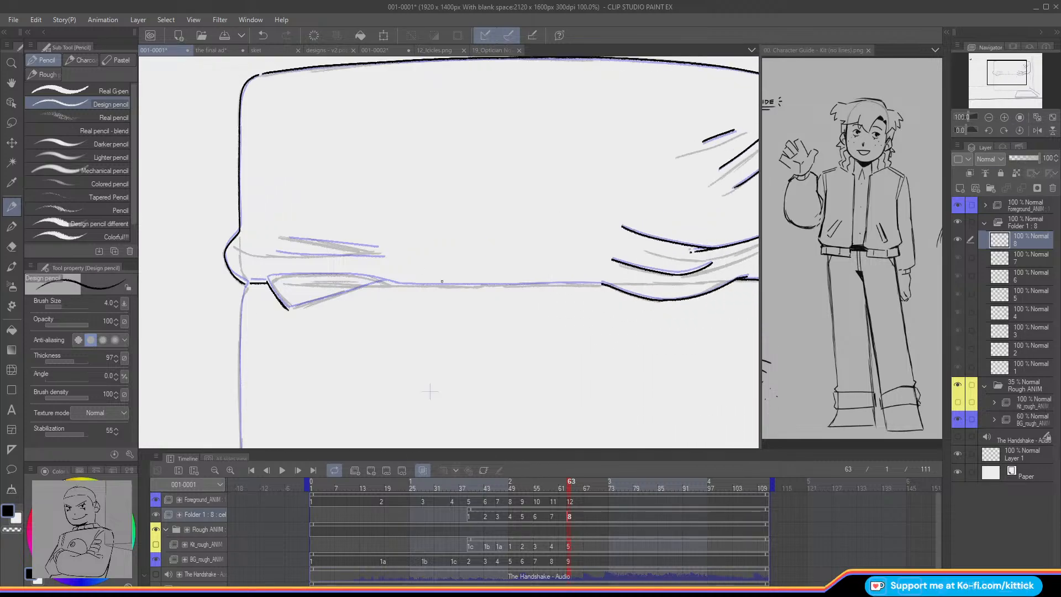
pyautogui.moveTo(600, 284); pyautogui.dragTo(391, 285)
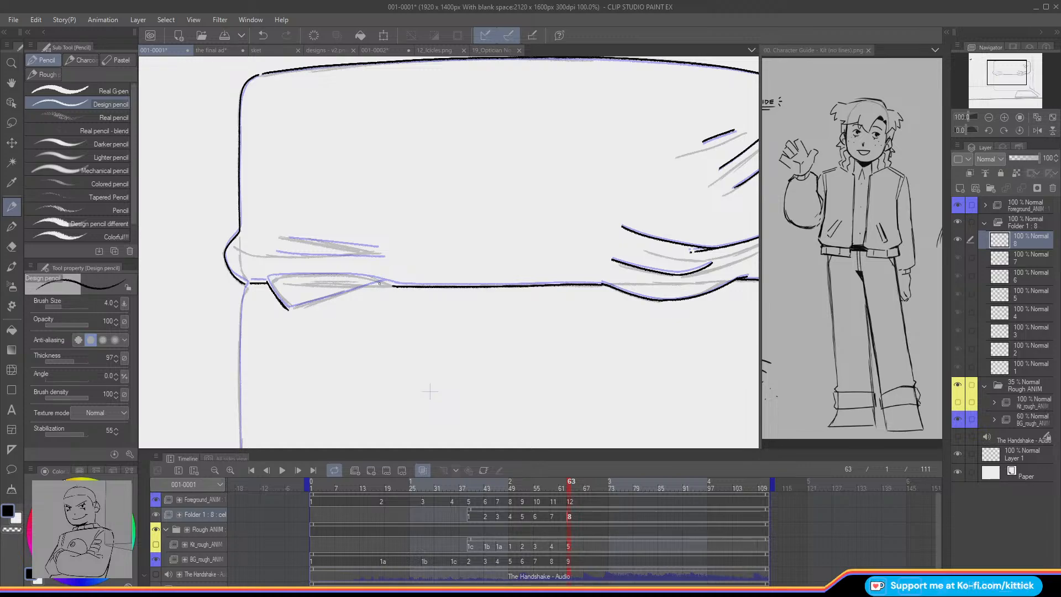
pyautogui.hotkey('ctrl', 'z')
pyautogui.moveTo(399, 287); pyautogui.dragTo(269, 280)
pyautogui.press('h')
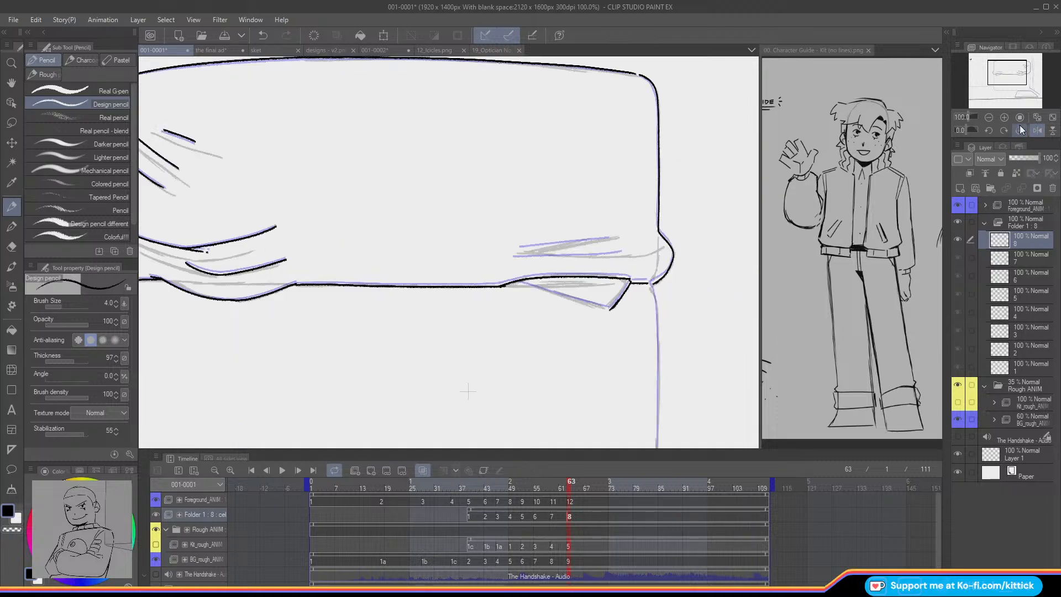
pyautogui.moveTo(519, 283); pyautogui.dragTo(600, 308)
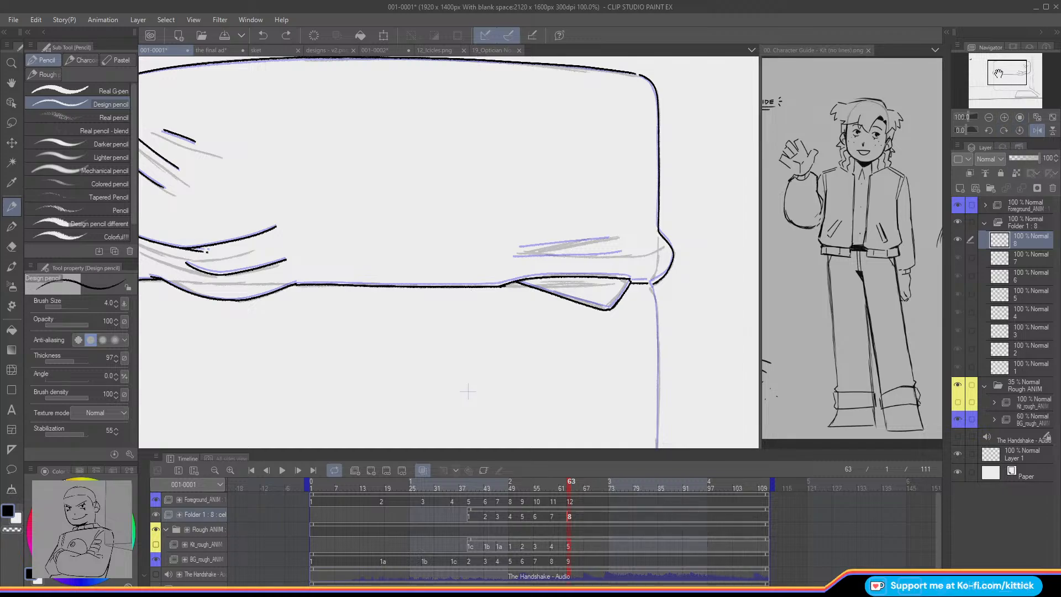
# Step: Ink the two nearly horizontal fold lines above the triangular flap on cel 8
pyautogui.moveTo(997, 74); pyautogui.dragTo(1009, 86)
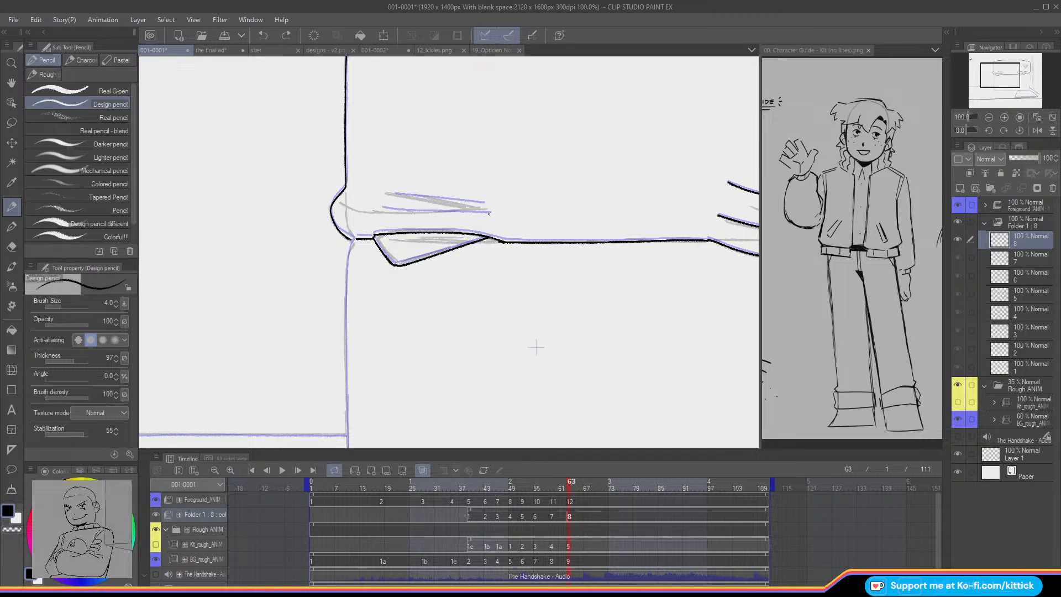
pyautogui.moveTo(488, 213); pyautogui.dragTo(388, 211)
pyautogui.moveTo(484, 205); pyautogui.dragTo(394, 194)
pyautogui.hotkey('ctrl', 'z')
pyautogui.moveTo(483, 205); pyautogui.dragTo(396, 195)
# Step: Ink the short joining lines beneath the upper block's lower right corner on cel 8, comparing with cel 7 at frame 61
pyautogui.moveTo(997, 80); pyautogui.dragTo(1015, 86)
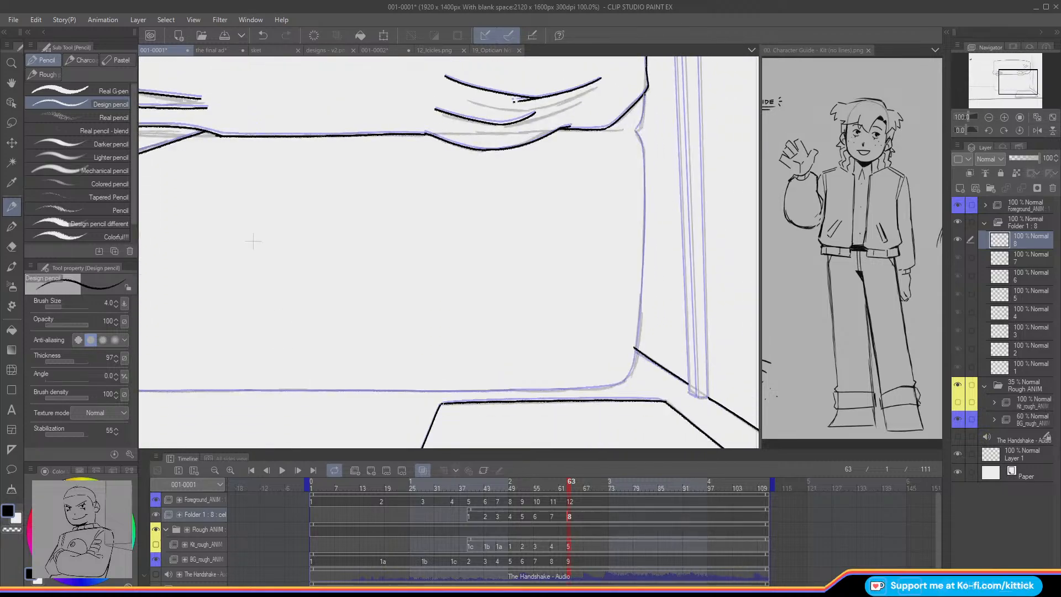
pyautogui.press('Left')
pyautogui.press('Left')
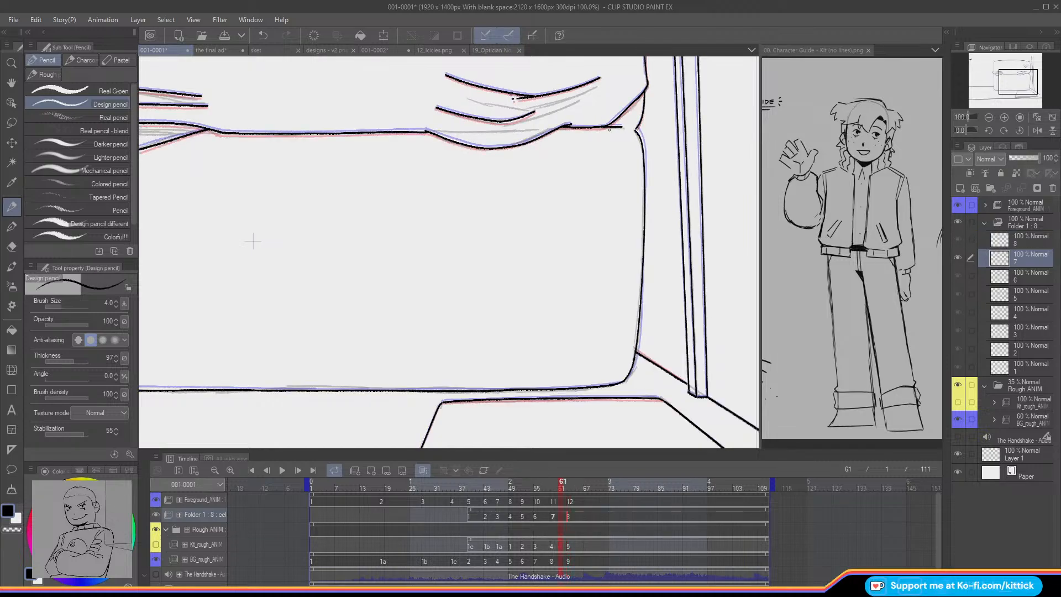
pyautogui.press('Right')
pyautogui.press('Right')
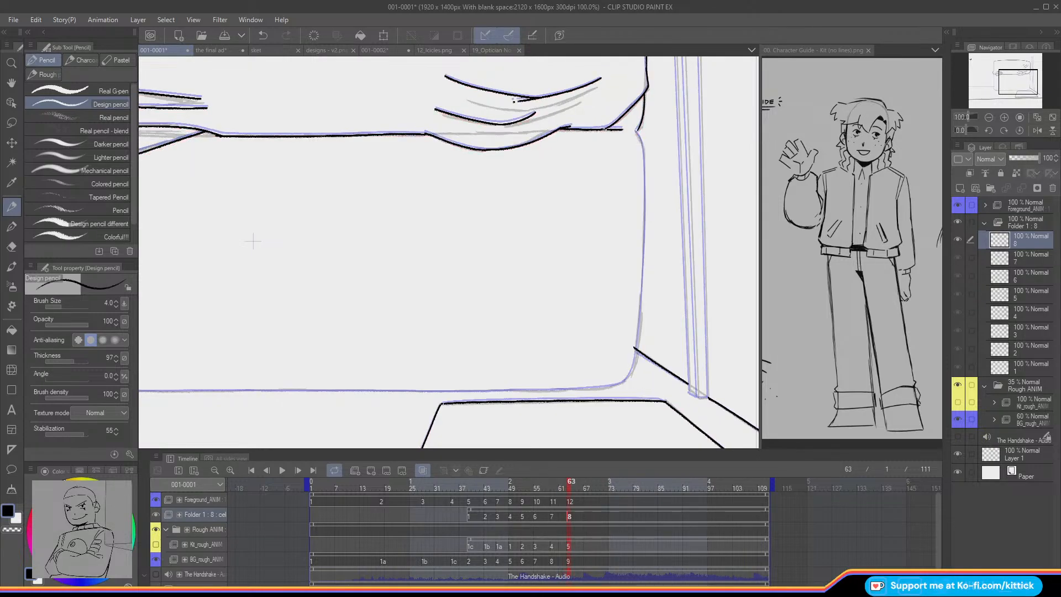
pyautogui.hotkey('ctrl', 'z')
pyautogui.hotkey('ctrl', 'y')
pyautogui.hotkey('ctrl', 'z')
# Step: Ink the lower block's right side on cel 8 from the notch under the upper block down into the rounded corner
pyautogui.moveTo(636, 133); pyautogui.dragTo(640, 141)
pyautogui.moveTo(644, 154); pyautogui.dragTo(642, 183)
pyautogui.hotkey('ctrl', 'z')
pyautogui.moveTo(644, 173); pyautogui.dragTo(632, 370)
pyautogui.hotkey('ctrl', 'z')
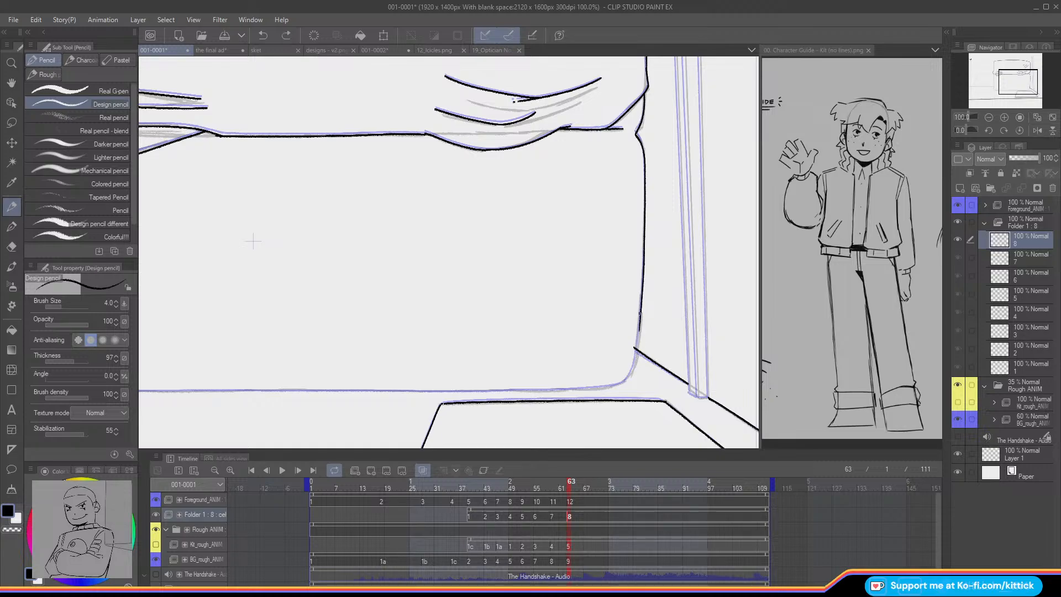
pyautogui.moveTo(641, 314); pyautogui.dragTo(625, 381)
# Step: Ink the lower block's left side and rounded lower left corner on cel 8
pyautogui.moveTo(1009, 74); pyautogui.dragTo(992, 73)
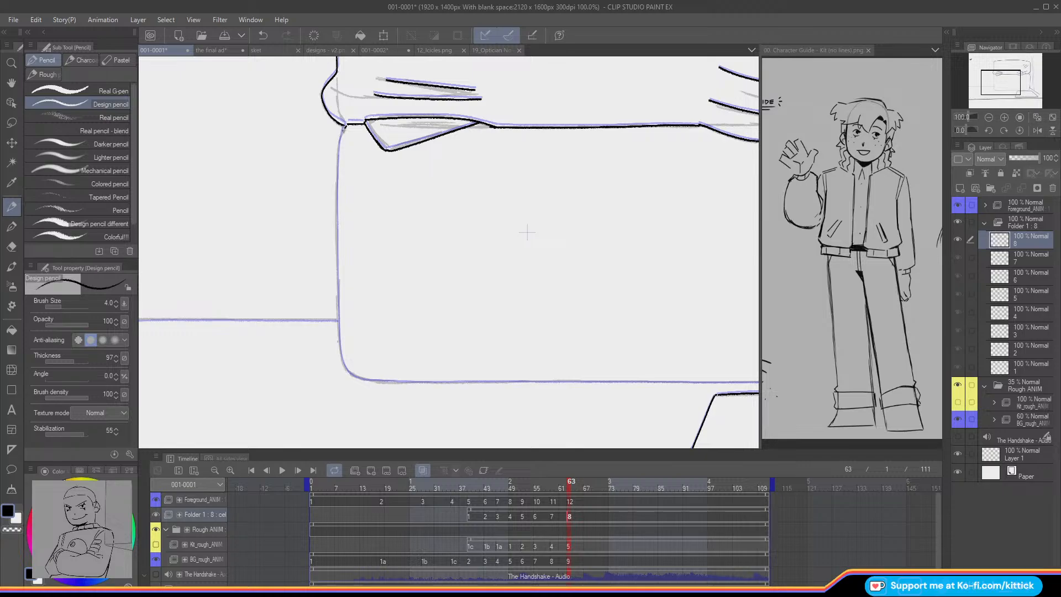
pyautogui.moveTo(344, 126); pyautogui.dragTo(338, 161)
pyautogui.moveTo(337, 213); pyautogui.dragTo(337, 287)
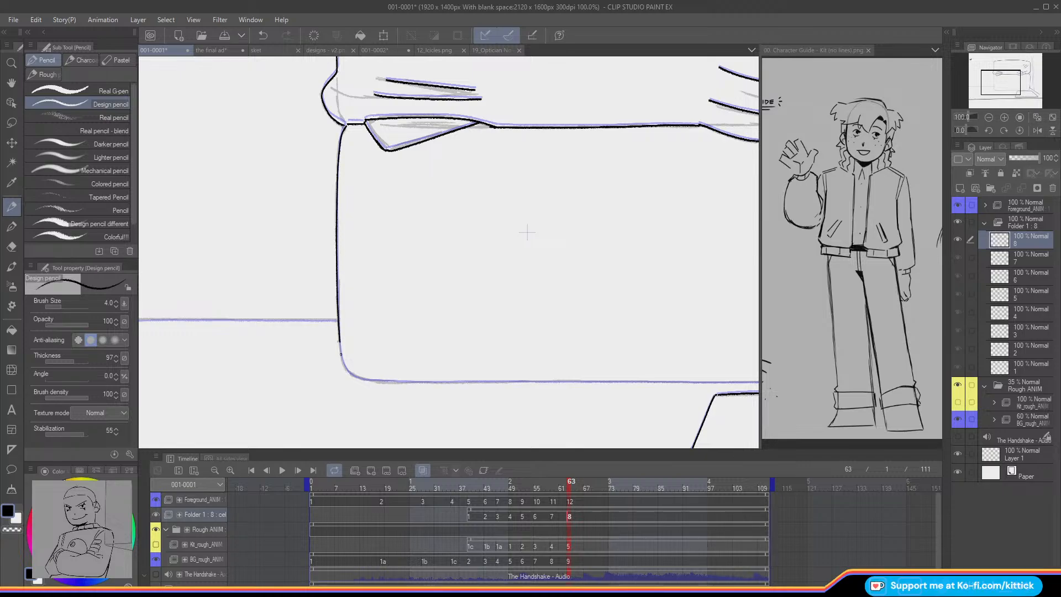
pyautogui.moveTo(340, 354); pyautogui.dragTo(351, 374)
# Step: Ink the left half of the lower block's bottom edge on cel 8, starting from the rounded lower left corner
pyautogui.moveTo(1012, 87); pyautogui.dragTo(1013, 88)
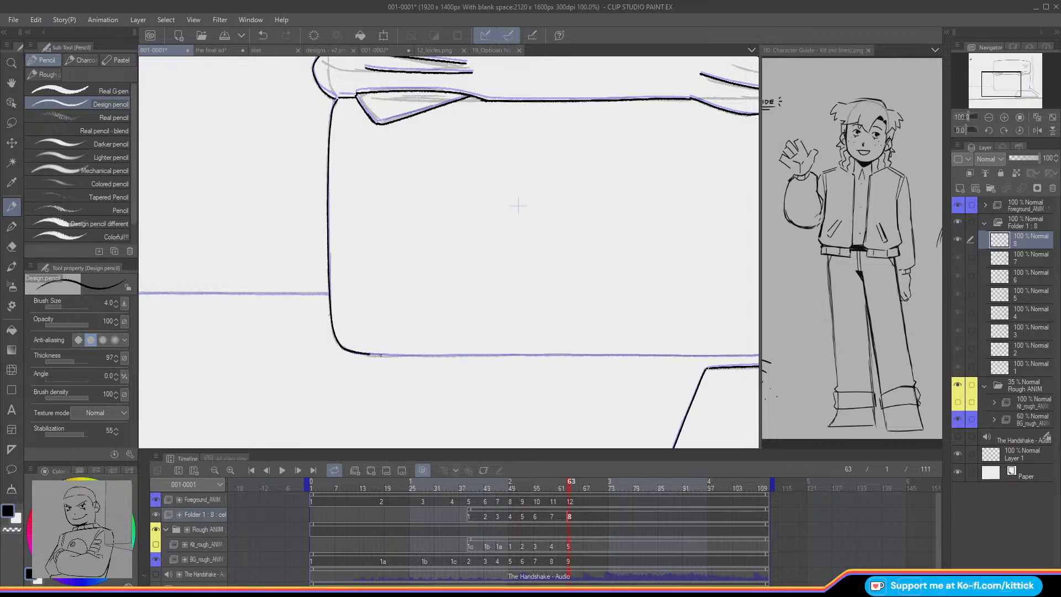
pyautogui.moveTo(519, 206)
pyautogui.mouseDown()
pyautogui.moveTo(511, 144)
pyautogui.moveTo(351, 159)
pyautogui.moveTo(367, 153)
pyautogui.mouseUp()
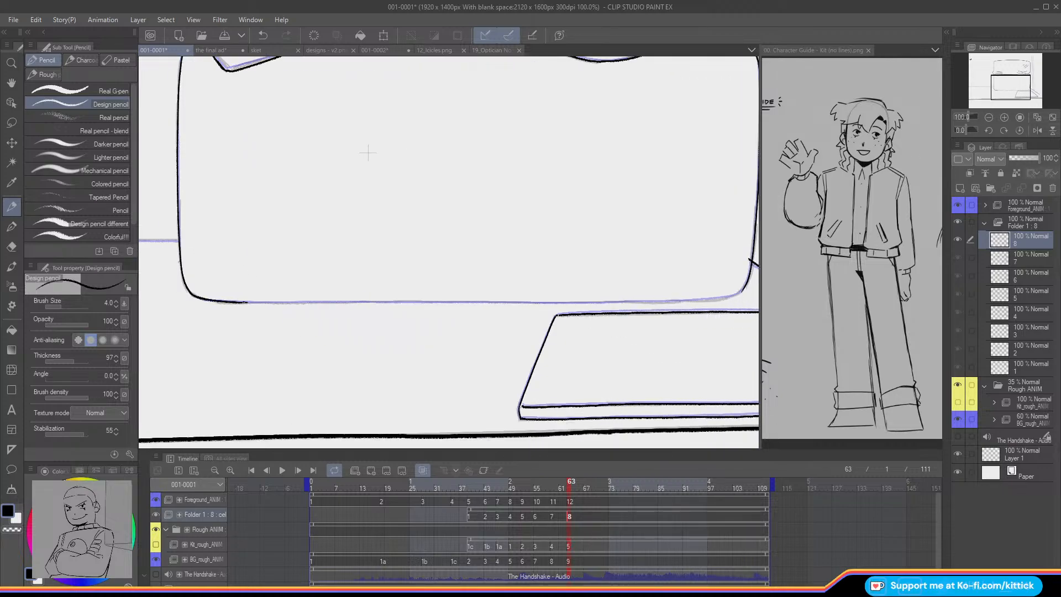
pyautogui.moveTo(286, 303); pyautogui.dragTo(402, 303)
pyautogui.hotkey('ctrl', 'z')
pyautogui.moveTo(246, 302); pyautogui.dragTo(492, 302)
# Step: Complete the lower block's bottom edge on cel 8 by inking from the rounded lower right corner to the existing line
pyautogui.click(1037, 130)
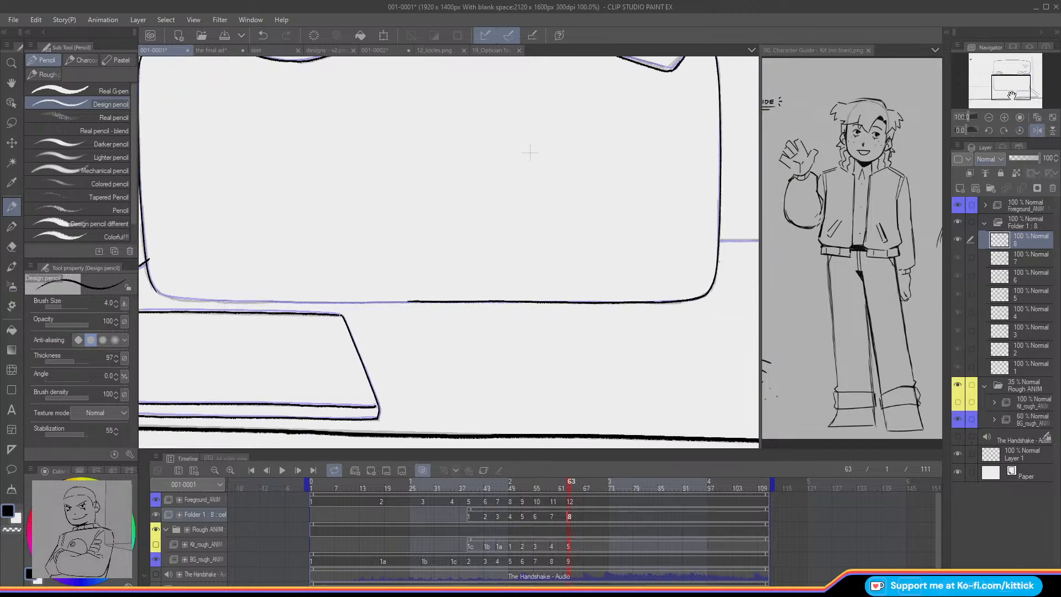
pyautogui.moveTo(530, 153); pyautogui.dragTo(636, 152)
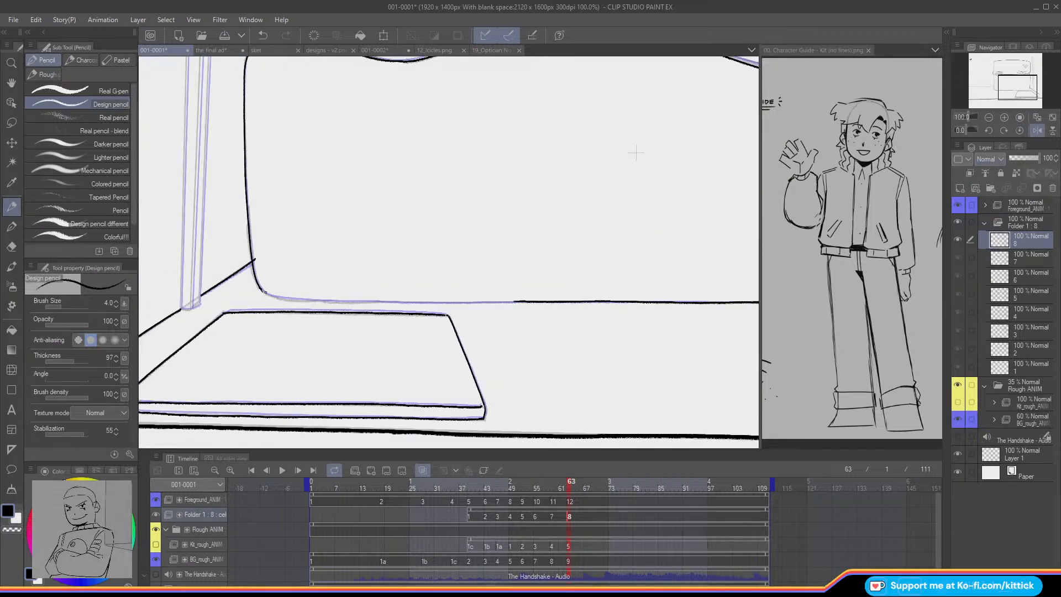
pyautogui.moveTo(265, 292); pyautogui.dragTo(524, 303)
pyautogui.hotkey('ctrl', 'z')
pyautogui.hotkey('ctrl', 'z')
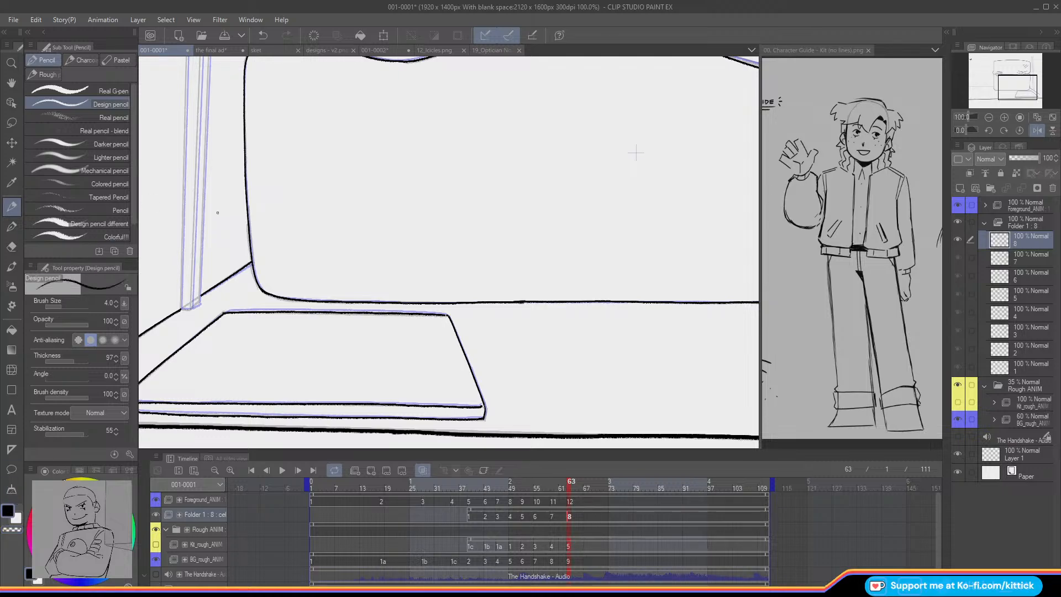
# Step: Ink the horizontal floor line on cel 8 from the lower block's left side out to the canvas edge
pyautogui.click(1037, 117)
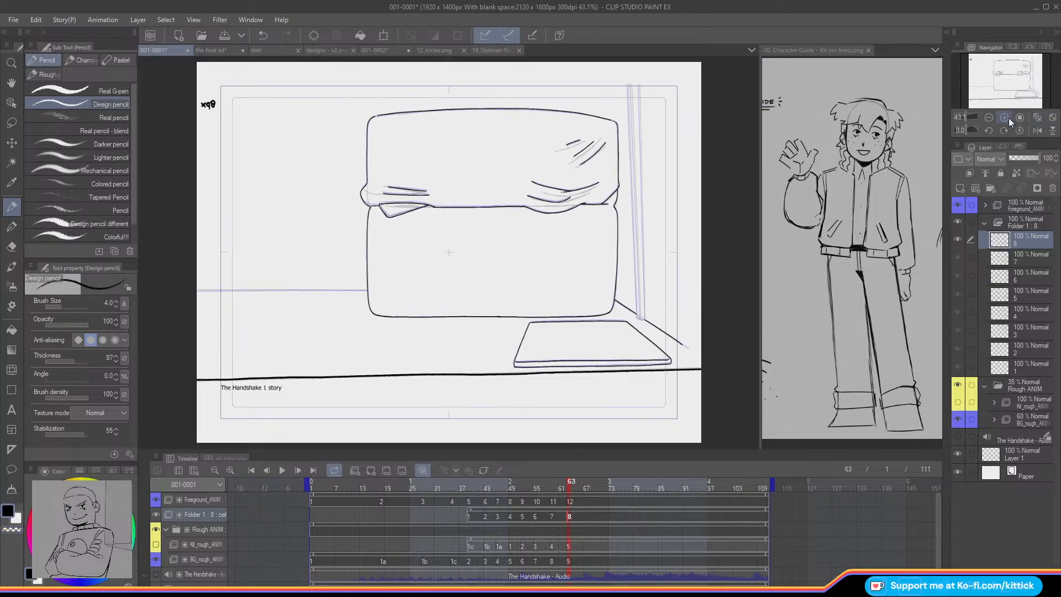
pyautogui.click(1005, 118)
pyautogui.moveTo(1003, 74); pyautogui.dragTo(986, 78)
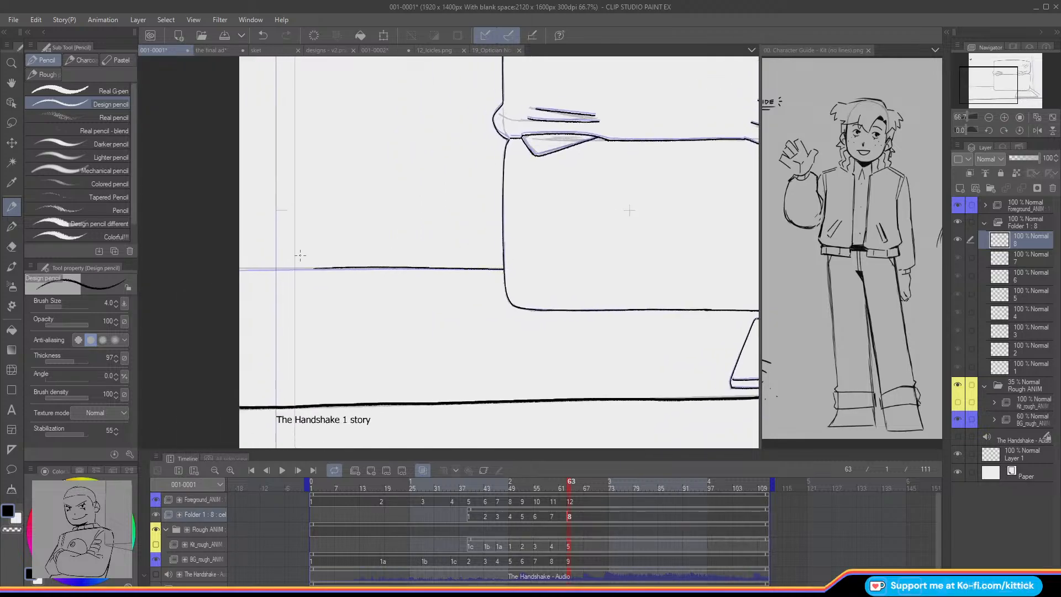
pyautogui.hotkey('ctrl', 'z')
pyautogui.moveTo(504, 269); pyautogui.dragTo(362, 267)
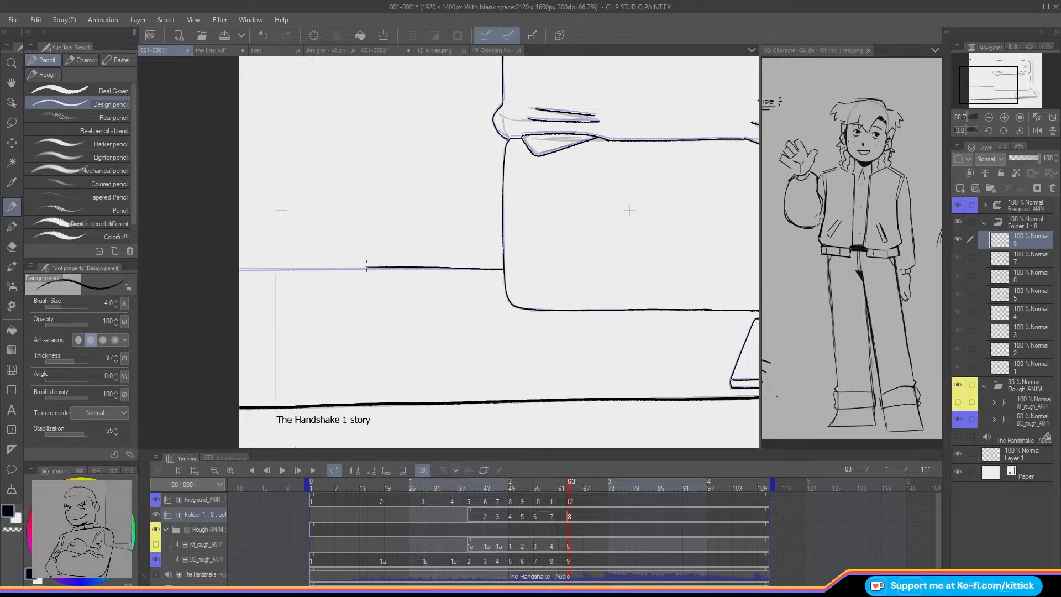
pyautogui.hotkey('ctrl', 'z')
pyautogui.moveTo(490, 269); pyautogui.dragTo(323, 267)
pyautogui.hotkey('ctrl', 'z')
pyautogui.moveTo(504, 269); pyautogui.dragTo(239, 268)
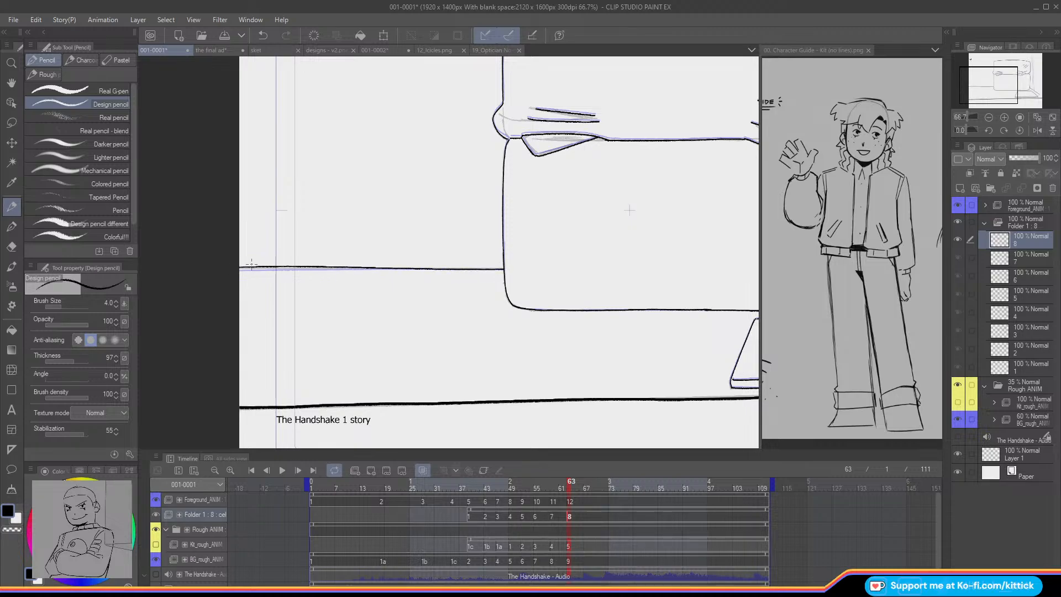
pyautogui.hotkey('ctrl', 'z')
pyautogui.moveTo(498, 269); pyautogui.dragTo(238, 267)
pyautogui.hotkey('ctrl', 'z')
pyautogui.moveTo(504, 269)
pyautogui.mouseDown()
pyautogui.moveTo(288, 268)
pyautogui.moveTo(202, 250)
pyautogui.mouseUp()
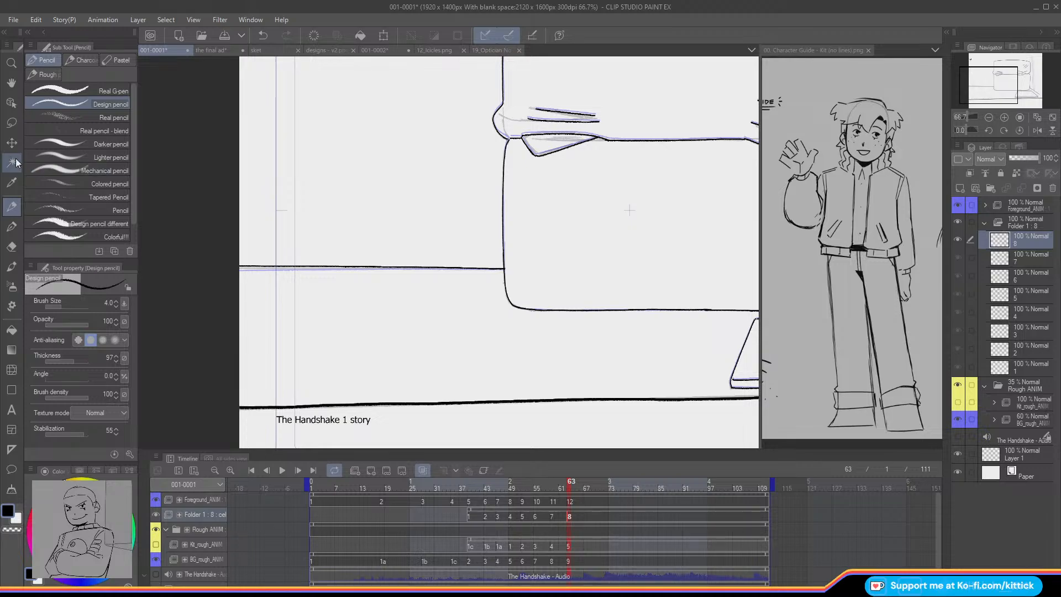
# Step: Select the horizontal floor line beside the lower block on cel 8 and rotate it by -0.7° around its block end to match the rough
pyautogui.click(11, 122)
pyautogui.moveTo(502, 270)
pyautogui.mouseDown()
pyautogui.moveTo(417, 231)
pyautogui.moveTo(220, 249)
pyautogui.moveTo(332, 288)
pyautogui.mouseUp()
pyautogui.click(414, 310)
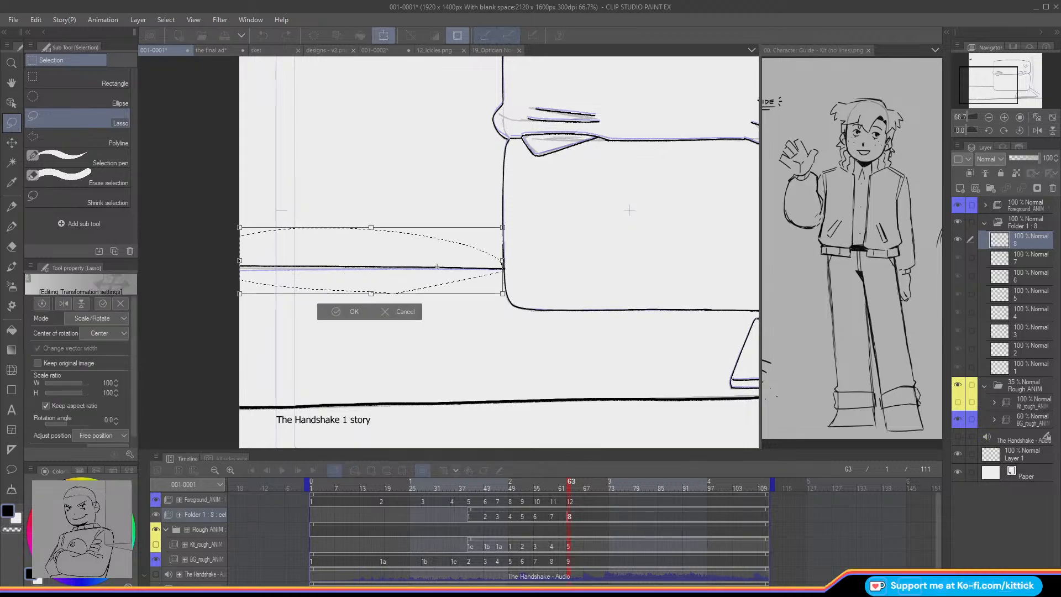
pyautogui.moveTo(437, 266); pyautogui.dragTo(502, 269)
pyautogui.moveTo(187, 238); pyautogui.dragTo(189, 246)
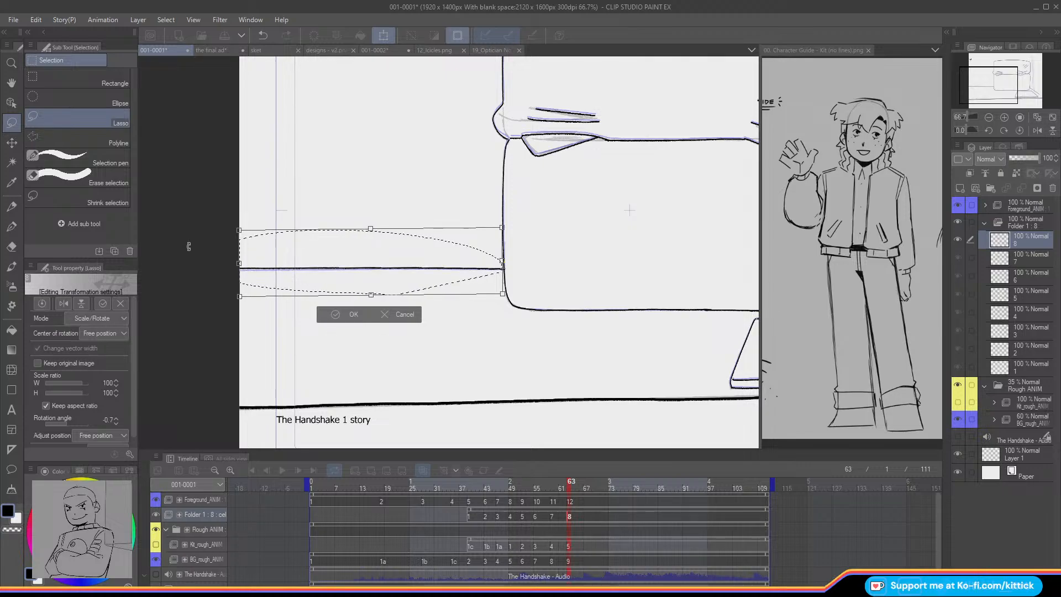
pyautogui.click(334, 313)
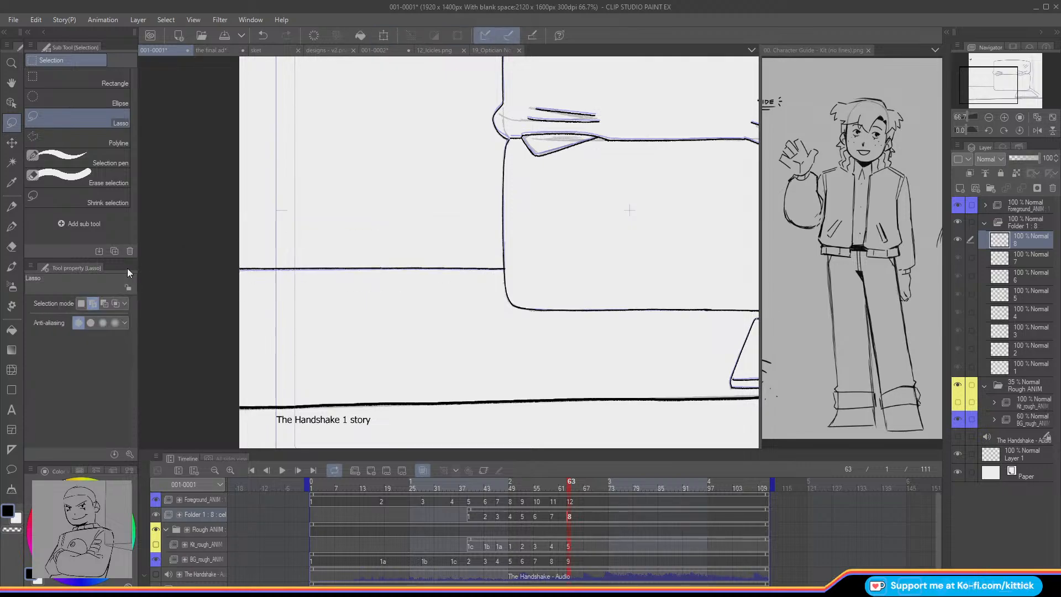
# Step: Ink the vertical post's outer right edge and short base on cel 8 with the Design pencil, following the rough
pyautogui.press('p')
pyautogui.click(1050, 117)
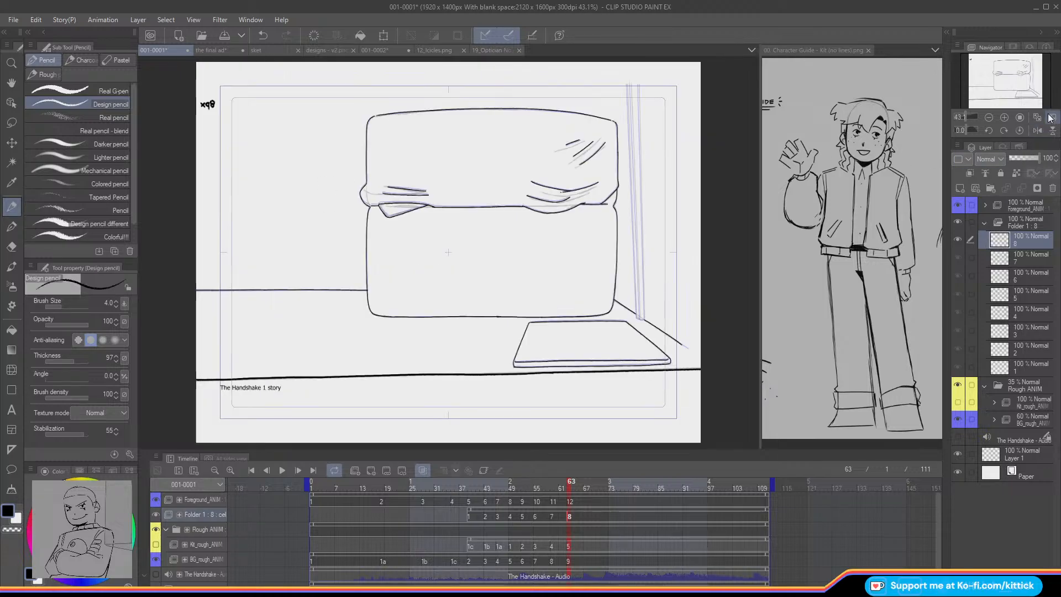
pyautogui.click(1002, 117)
pyautogui.click(1013, 79)
pyautogui.moveTo(1012, 79); pyautogui.dragTo(1011, 73)
pyautogui.click(1004, 117)
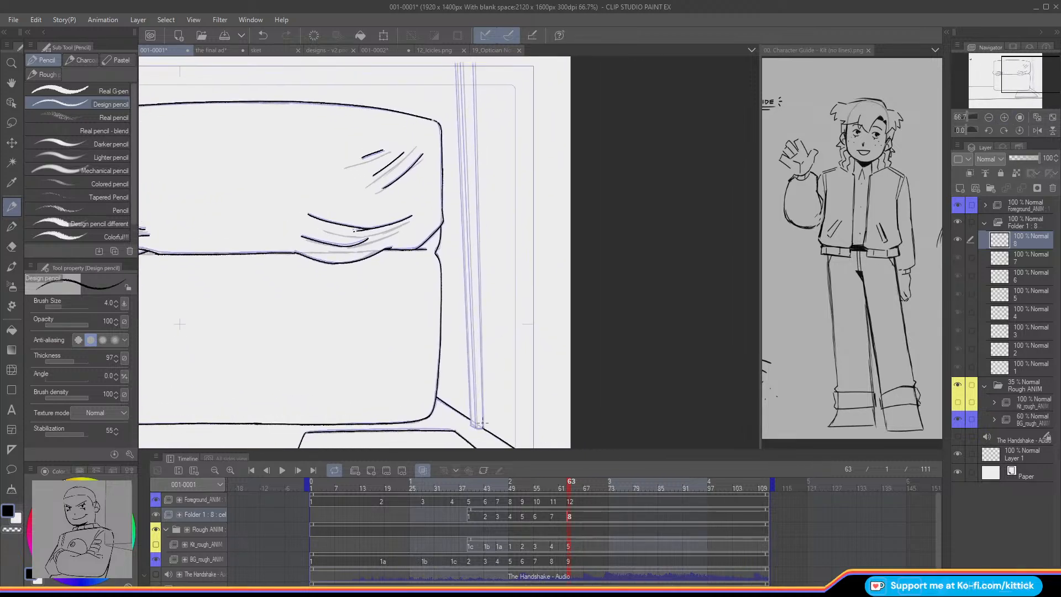
pyautogui.moveTo(484, 430)
pyautogui.mouseDown()
pyautogui.moveTo(474, 63)
pyautogui.moveTo(483, 429)
pyautogui.mouseUp()
pyautogui.hotkey('ctrl', 'z')
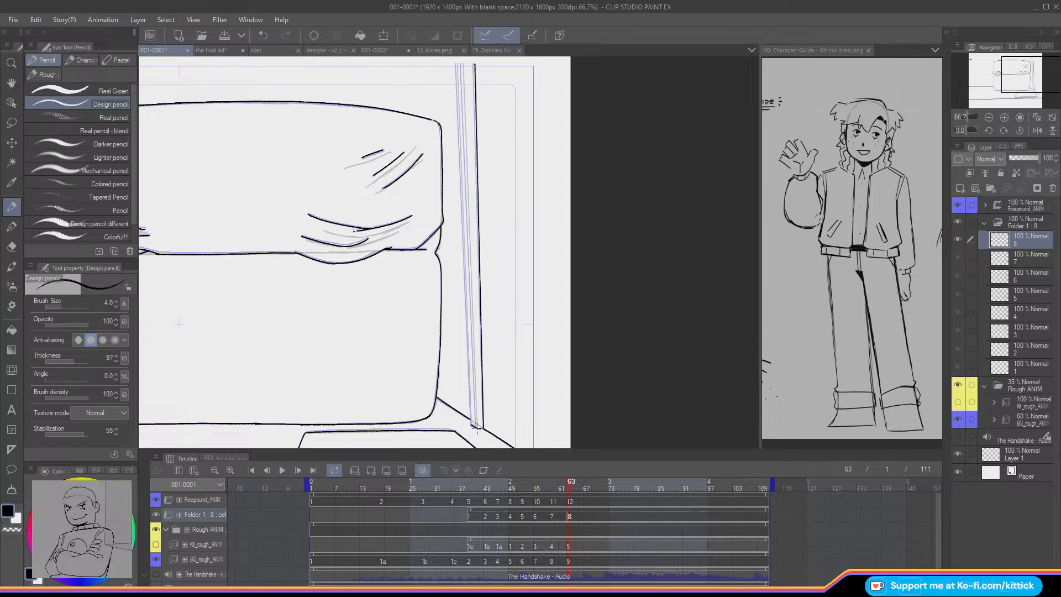
pyautogui.hotkey('ctrl', 'z')
# Step: Ink the vertical post's left edge and the inner line beside it on cel 8 as straight lines from base to top
pyautogui.moveTo(471, 424); pyautogui.dragTo(471, 425)
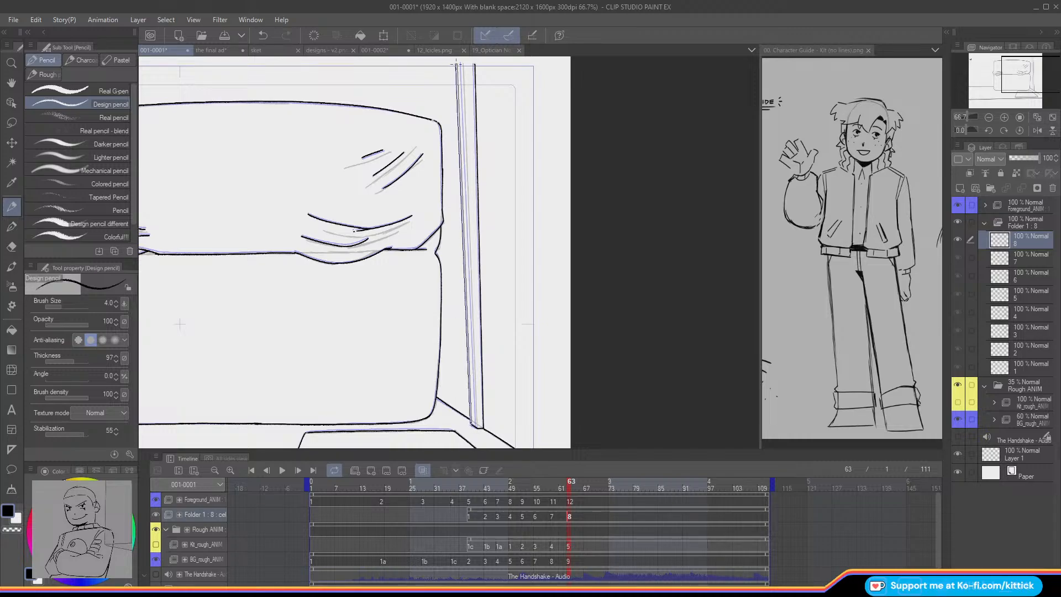
pyautogui.keyDown('shift'); pyautogui.click(456, 65); pyautogui.keyUp('shift')
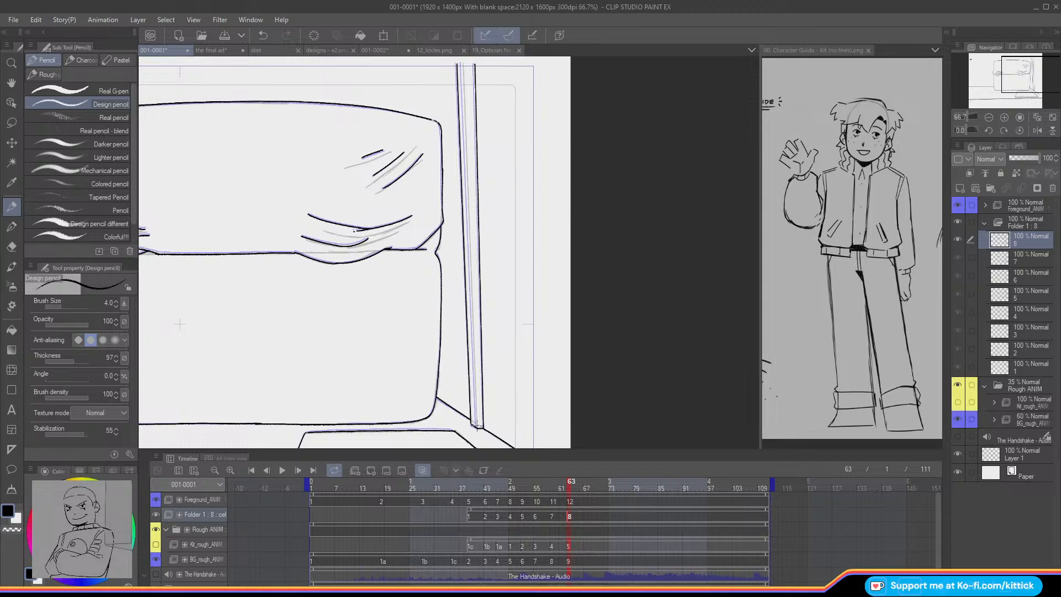
pyautogui.click(476, 426)
pyautogui.keyDown('shift'); pyautogui.click(463, 64); pyautogui.keyUp('shift')
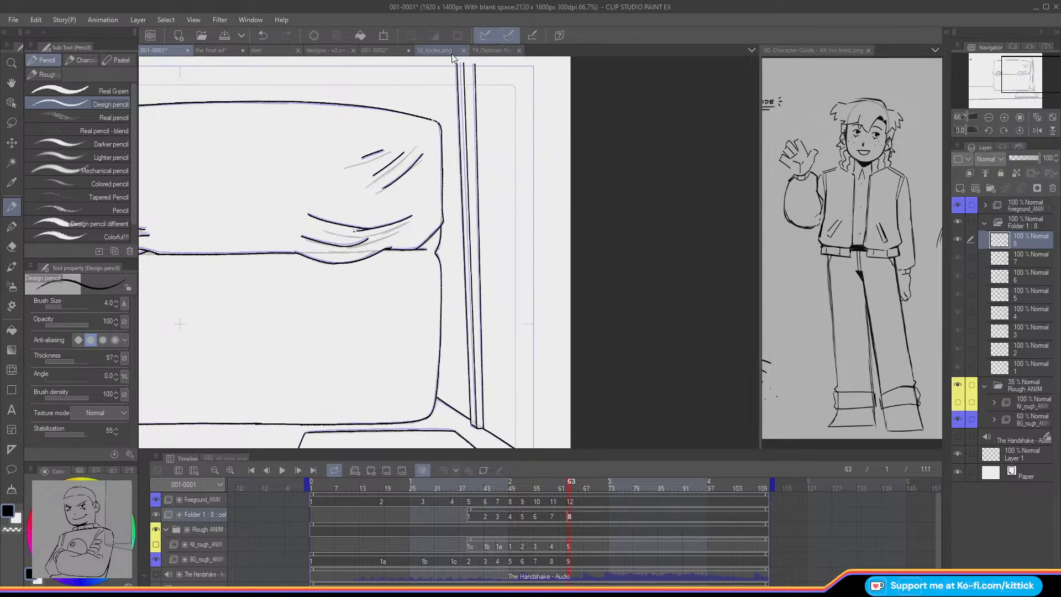
pyautogui.click(1044, 117)
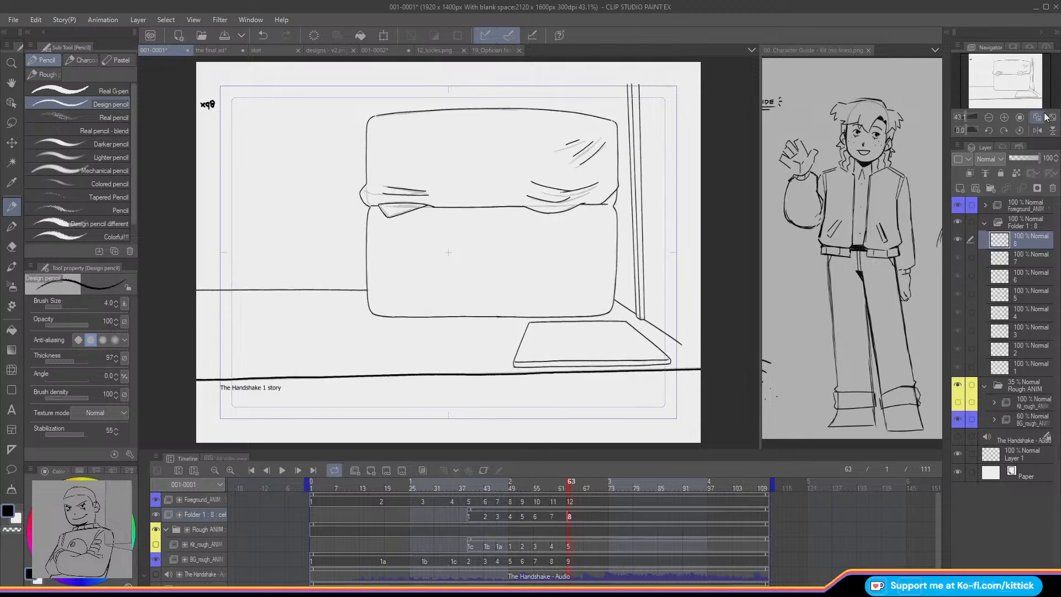
# Step: Save the animation file and hide the Rough ANIM folder to compare the clean cels leading up to cel 8 at frame 63
pyautogui.hotkey('ctrl', 'Left')
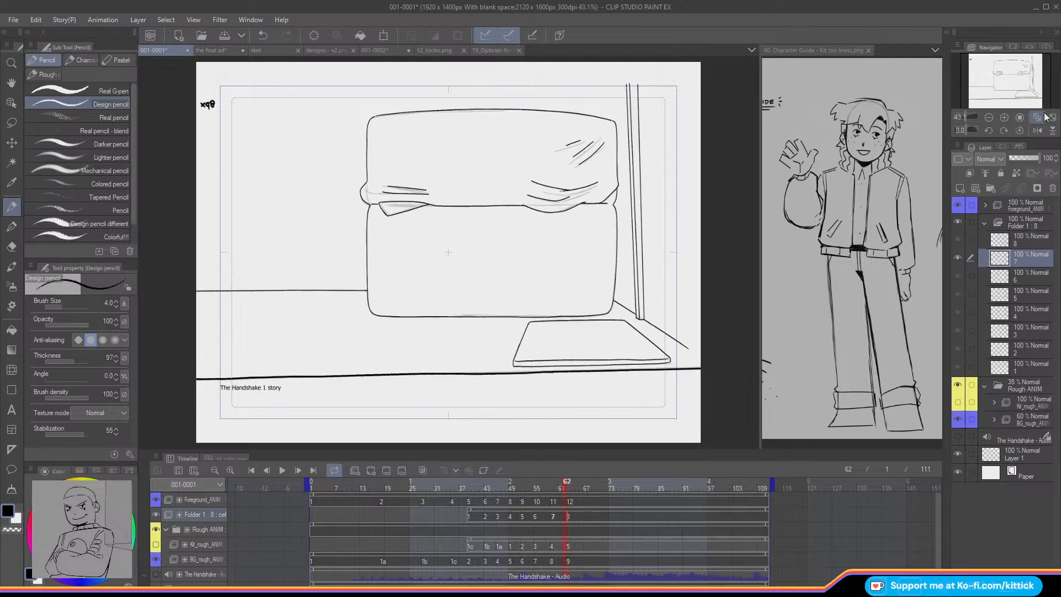
pyautogui.click(224, 35)
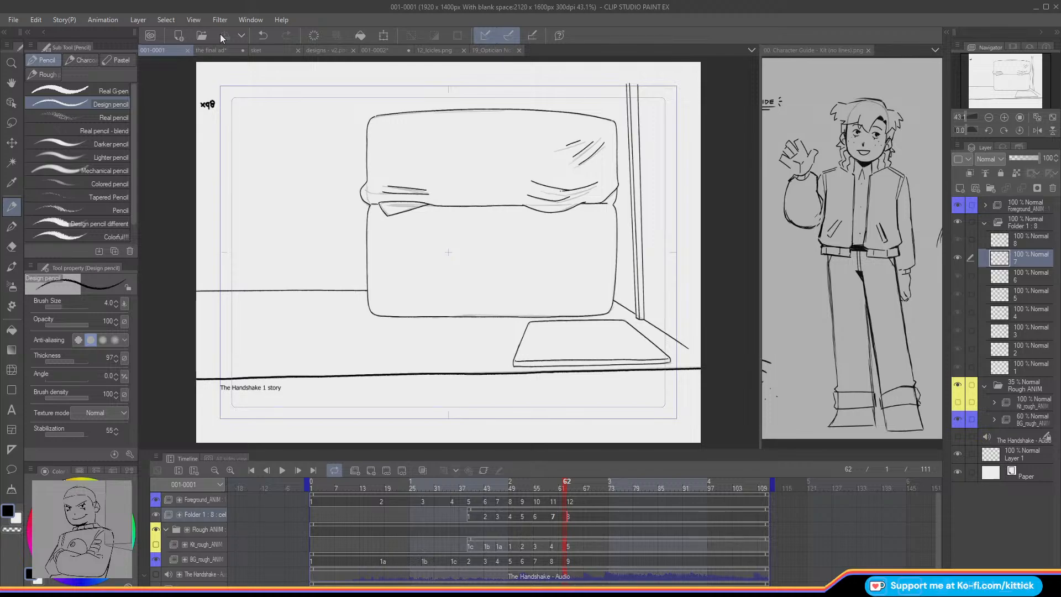
pyautogui.click(957, 388)
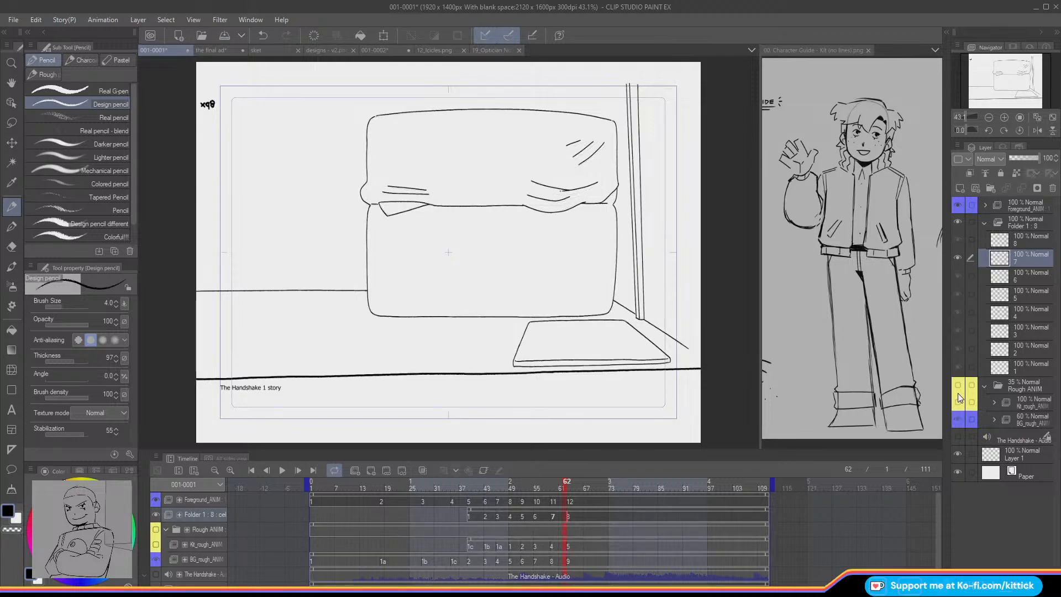
pyautogui.press('Left')
pyautogui.moveTo(549, 486)
pyautogui.mouseDown()
pyautogui.moveTo(388, 486)
pyautogui.moveTo(587, 501)
pyautogui.moveTo(496, 494)
pyautogui.moveTo(569, 507)
pyautogui.mouseUp()
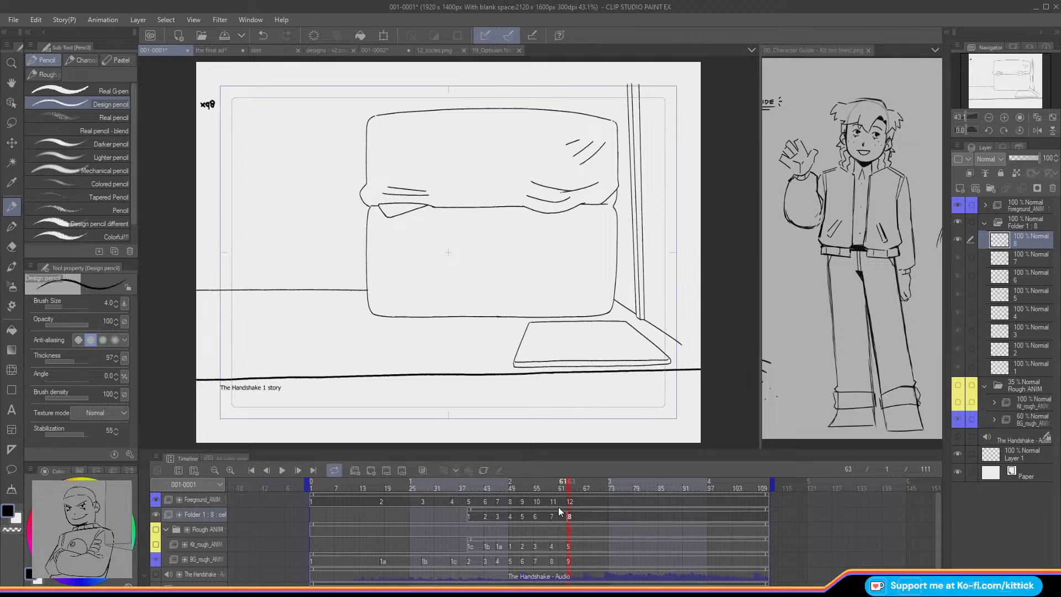
# Step: Lasso the inner line of the vertical post on cel 8 and rotate it by -0.3° around its base
pyautogui.press('m')
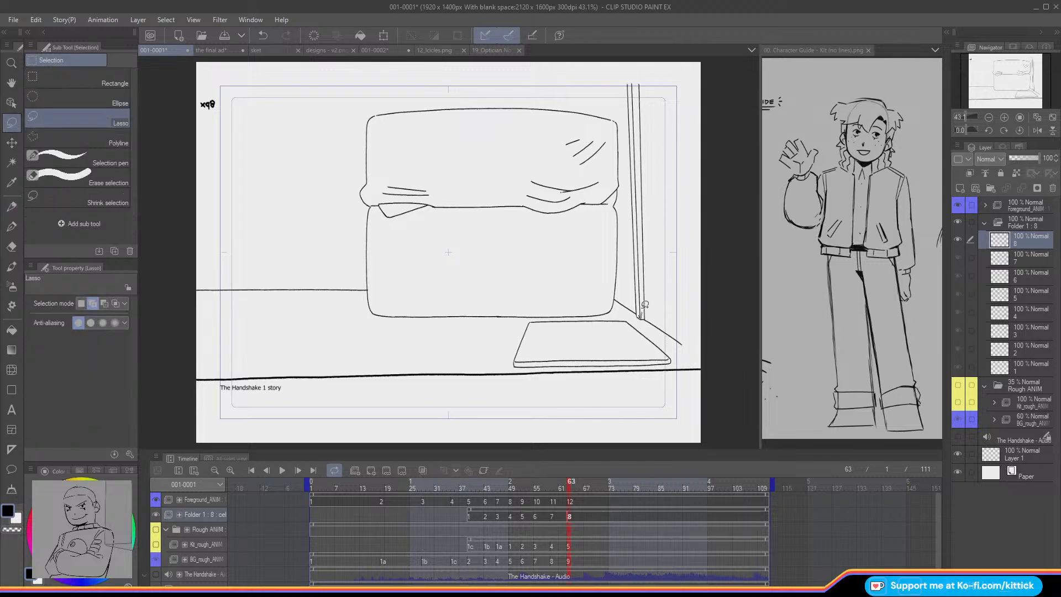
pyautogui.moveTo(644, 305); pyautogui.dragTo(635, 176)
pyautogui.click(542, 337)
pyautogui.click(1004, 117)
pyautogui.moveTo(1008, 81); pyautogui.dragTo(1010, 62)
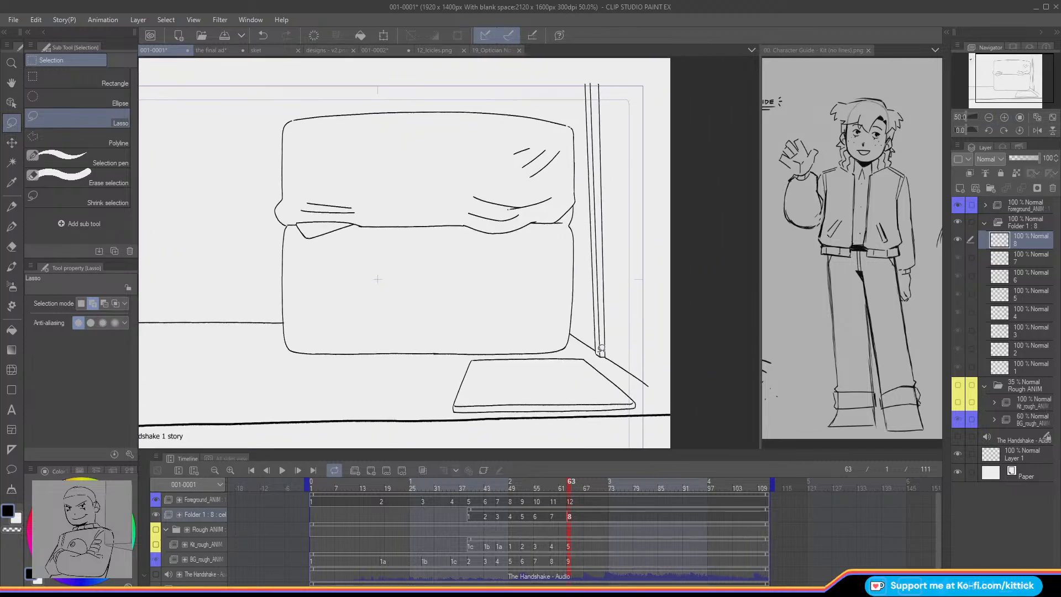
pyautogui.moveTo(604, 342)
pyautogui.mouseDown()
pyautogui.moveTo(593, 78)
pyautogui.moveTo(602, 351)
pyautogui.mouseUp()
pyautogui.press('o')
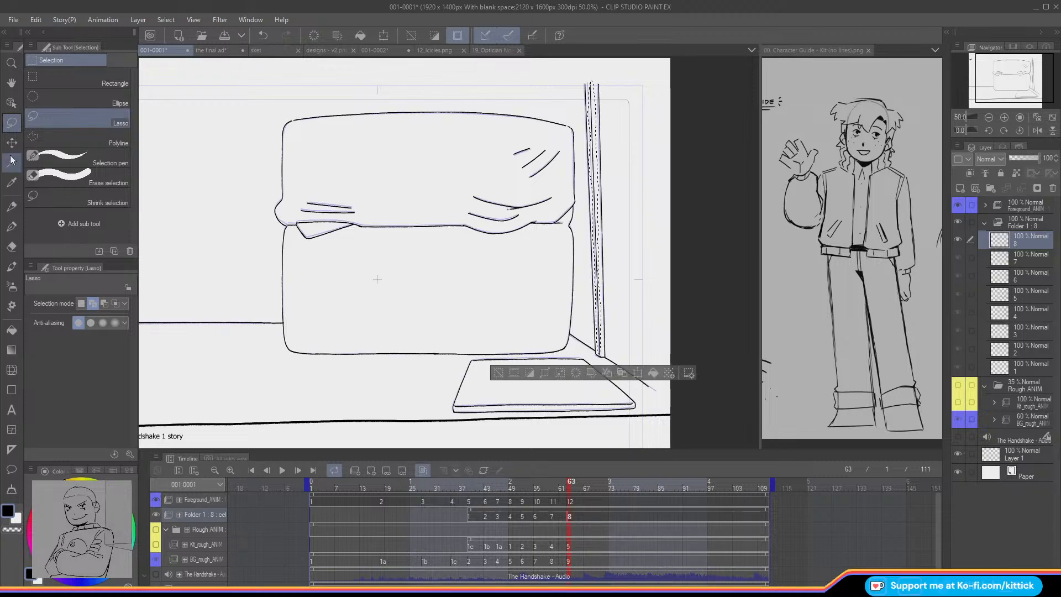
pyautogui.click(1004, 117)
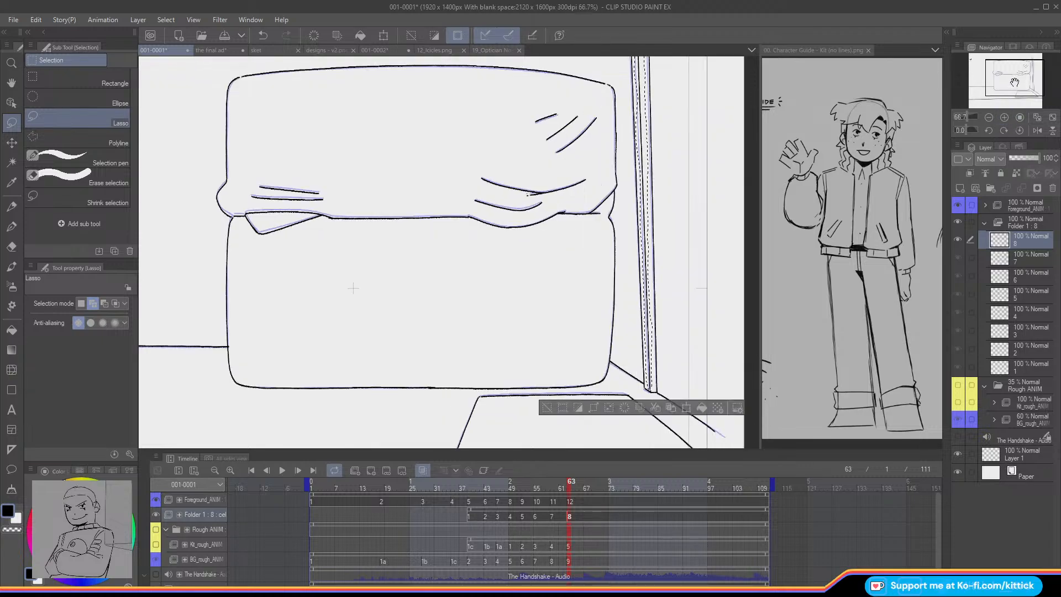
pyautogui.moveTo(1015, 78); pyautogui.dragTo(1026, 75)
pyautogui.click(383, 35)
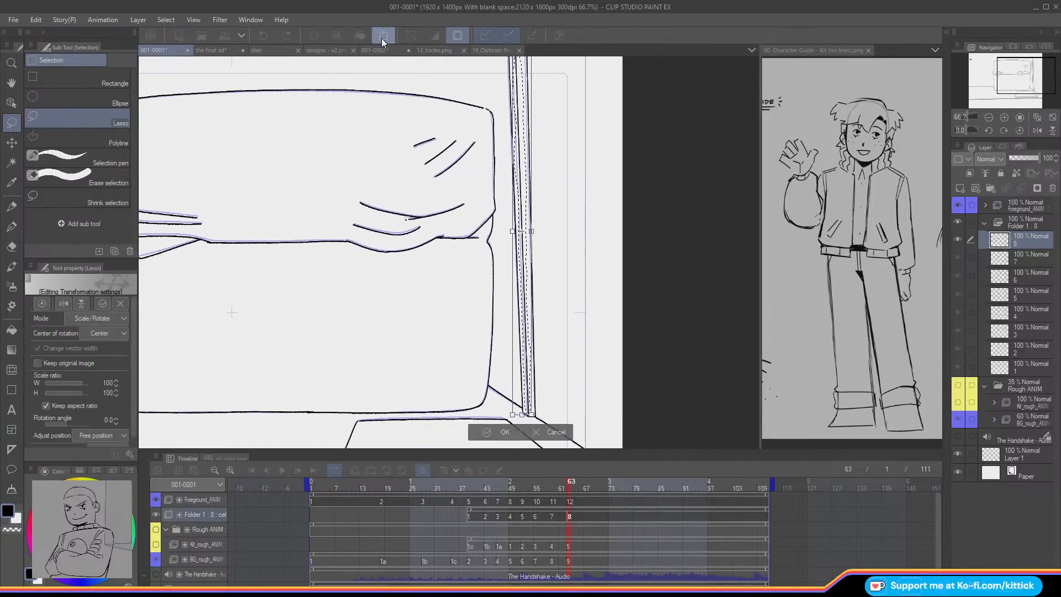
pyautogui.moveTo(528, 407); pyautogui.dragTo(527, 413)
pyautogui.moveTo(429, 89); pyautogui.dragTo(432, 94)
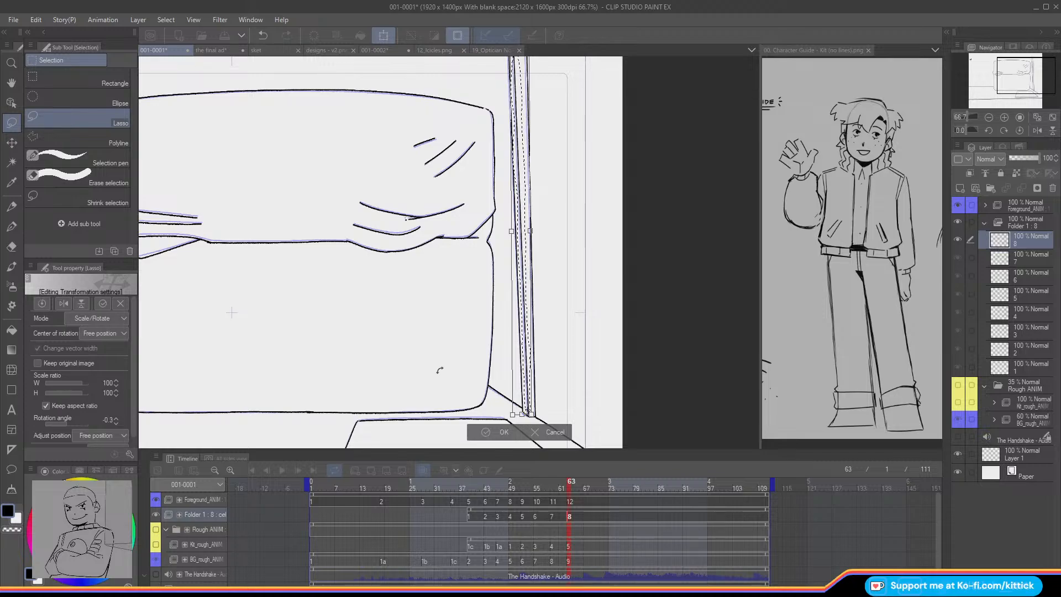
pyautogui.moveTo(440, 370); pyautogui.dragTo(327, 311)
pyautogui.click(490, 430)
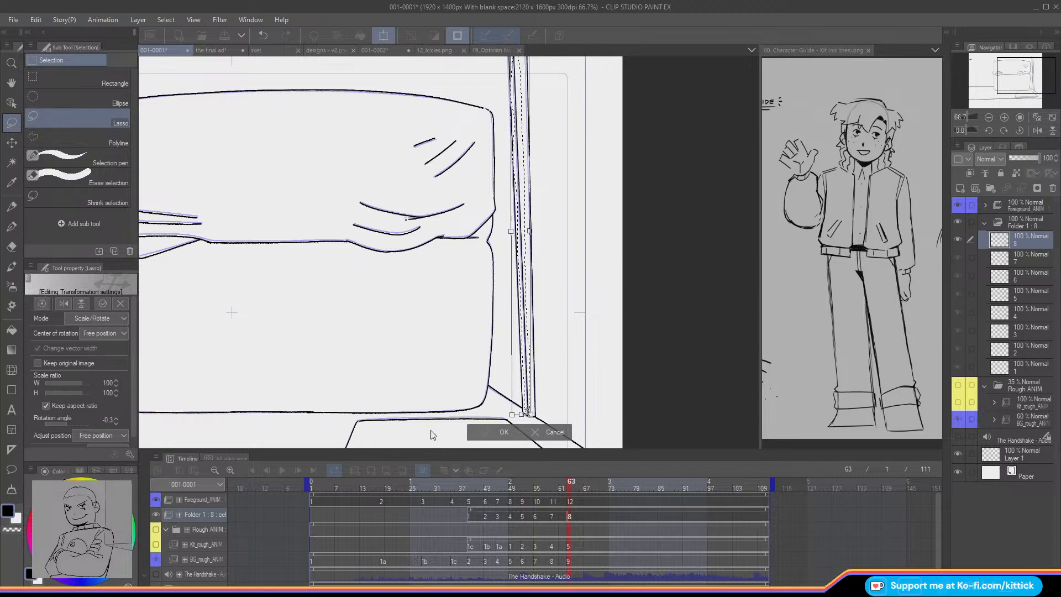
pyautogui.click(13, 211)
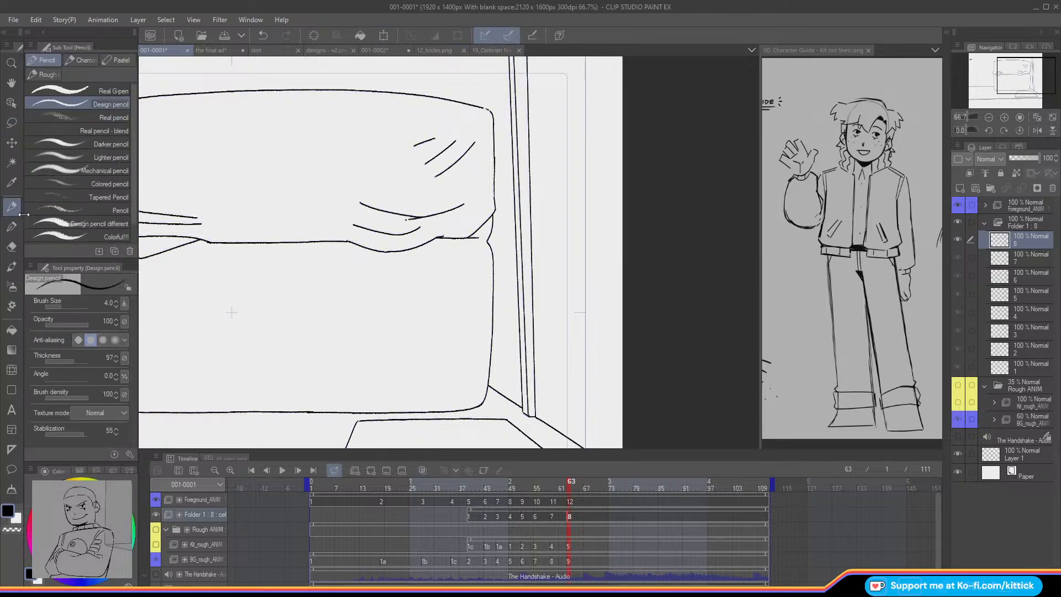
# Step: Review the inked background cels by scrubbing from frame 63 back to frame 43 and forward to frame 56
pyautogui.click(1052, 119)
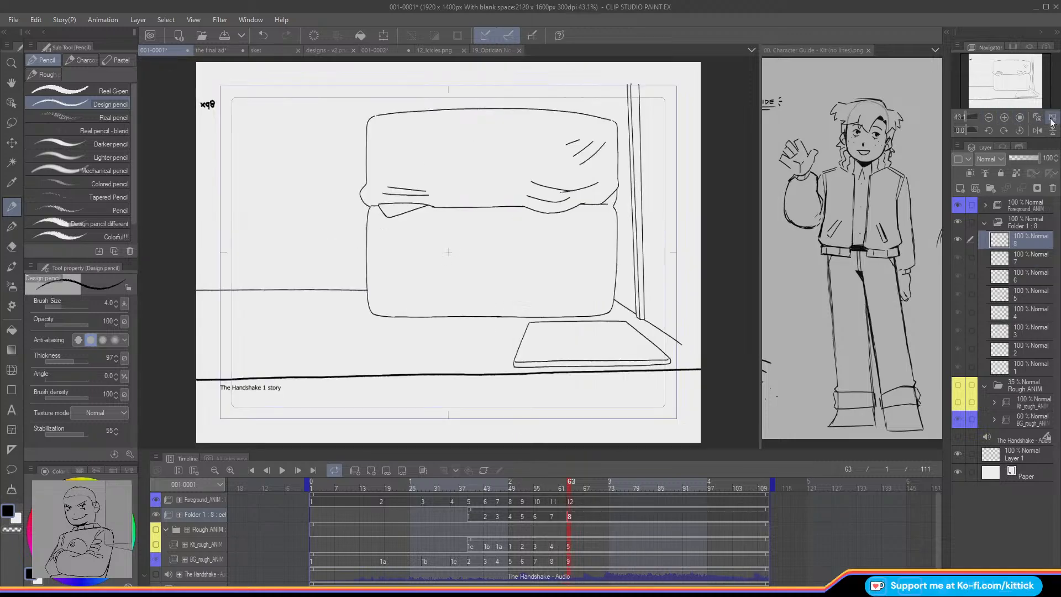
pyautogui.moveTo(564, 490); pyautogui.dragTo(487, 492)
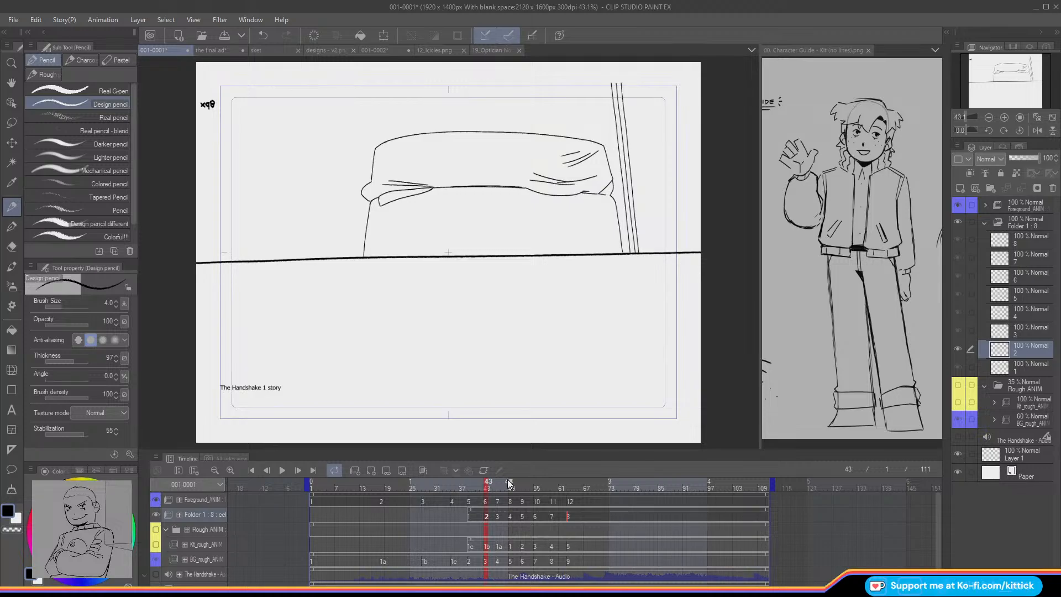
pyautogui.moveTo(499, 489); pyautogui.dragTo(541, 502)
# Step: Switch to the Hard eraser for cleaning up the line art around the lower block on cel 6
pyautogui.click(12, 247)
pyautogui.hotkey('ctrl', '+')
pyautogui.hotkey('ctrl', '+')
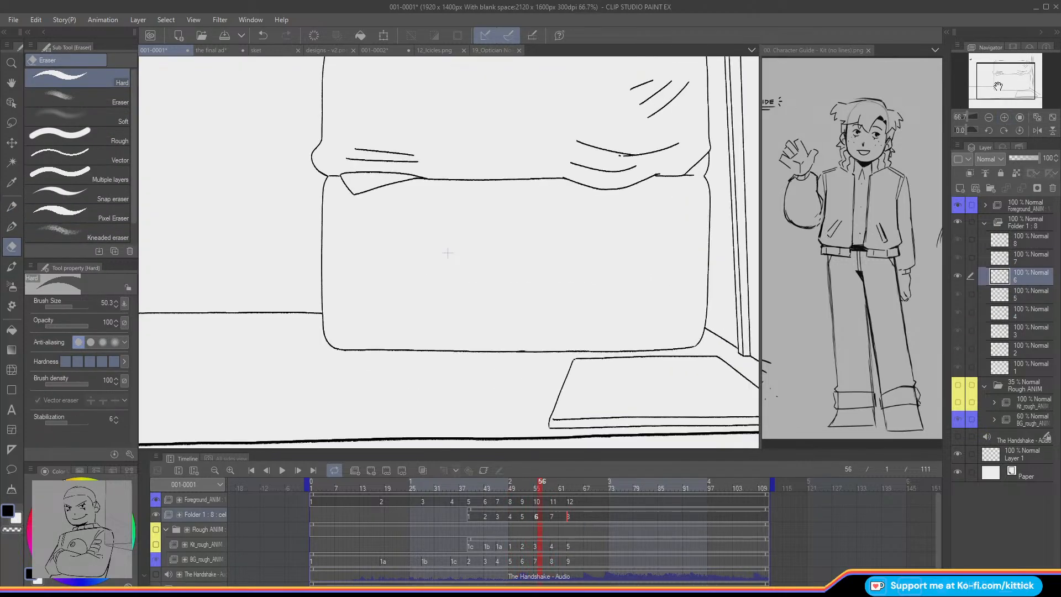
# Step: Try erasing and redrawing the upper-right corner of the large box outline on cel 6, using onion skin for reference
pyautogui.moveTo(983, 69); pyautogui.dragTo(997, 56)
pyautogui.click(423, 470)
pyautogui.moveTo(543, 176); pyautogui.dragTo(514, 168)
pyautogui.click(12, 206)
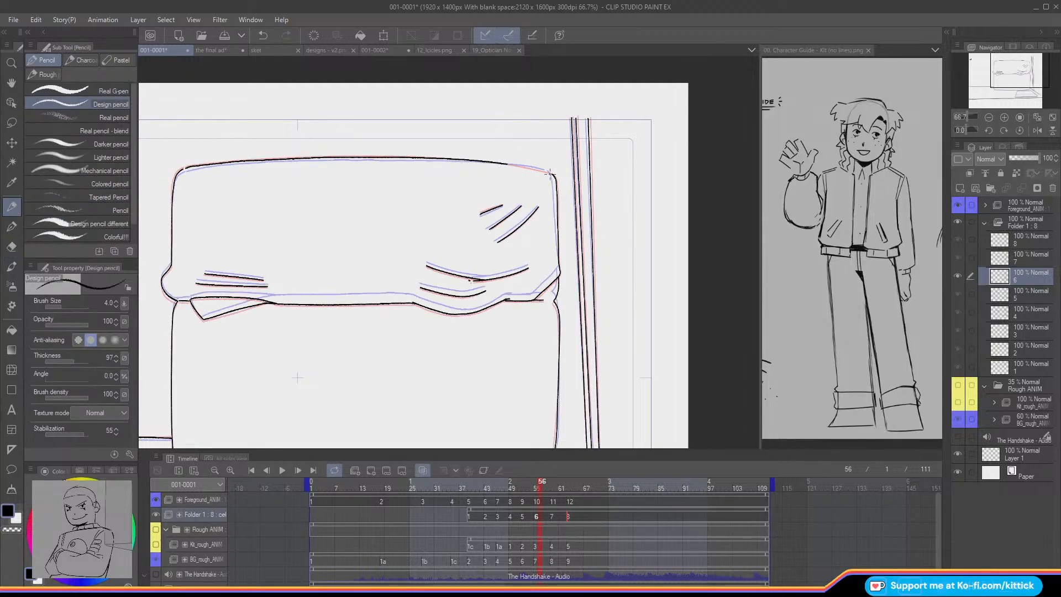
pyautogui.moveTo(550, 173); pyautogui.dragTo(517, 165)
pyautogui.hotkey('ctrl', 'z')
pyautogui.hotkey('ctrl', 'z')
pyautogui.hotkey('ctrl', 'z')
pyautogui.moveTo(513, 164)
pyautogui.mouseDown()
pyautogui.moveTo(551, 173)
pyautogui.moveTo(523, 166)
pyautogui.mouseUp()
pyautogui.hotkey('ctrl', 'z')
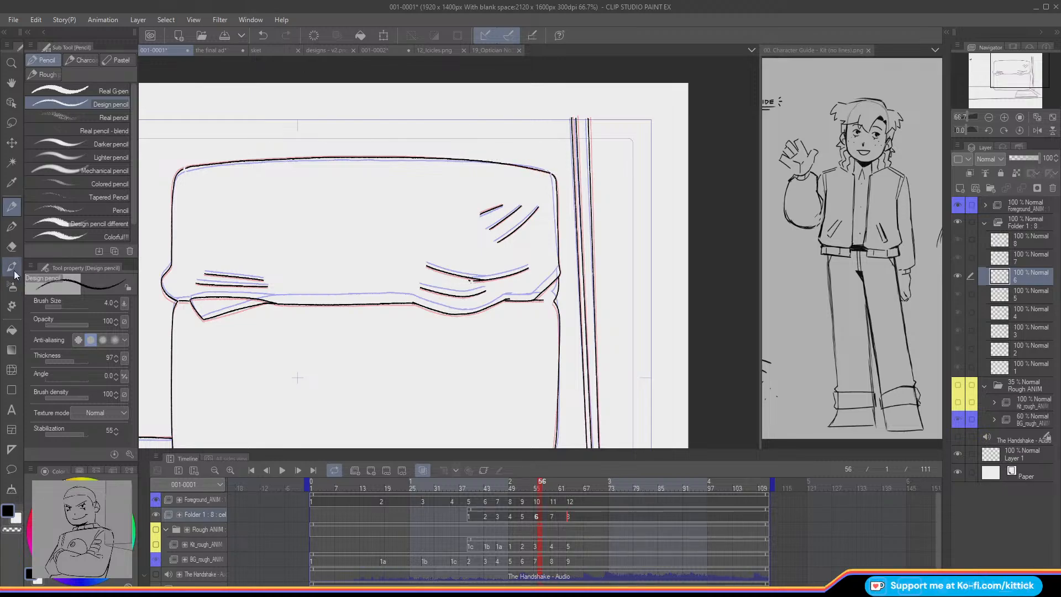
pyautogui.click(11, 369)
pyautogui.moveTo(77, 307); pyautogui.dragTo(75, 307)
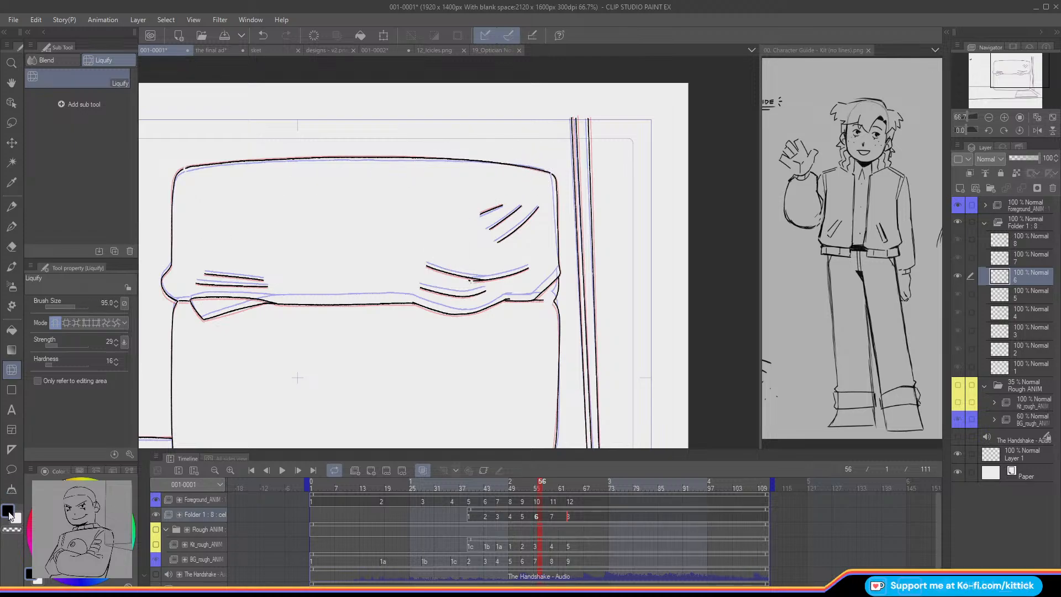
pyautogui.click(11, 206)
# Step: Turn off onion skin, check the line art across the frames around cels 5 to 8, and save the 001-0001 animation
pyautogui.click(1050, 117)
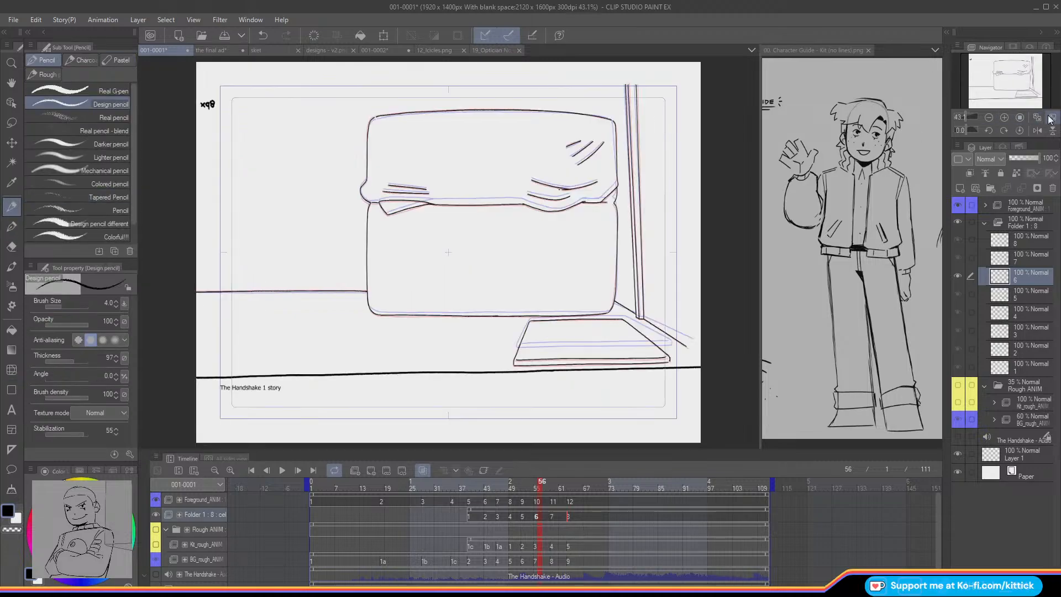
pyautogui.press('o')
pyautogui.press('Left')
pyautogui.press('Left')
pyautogui.press('Right')
pyautogui.press('Right')
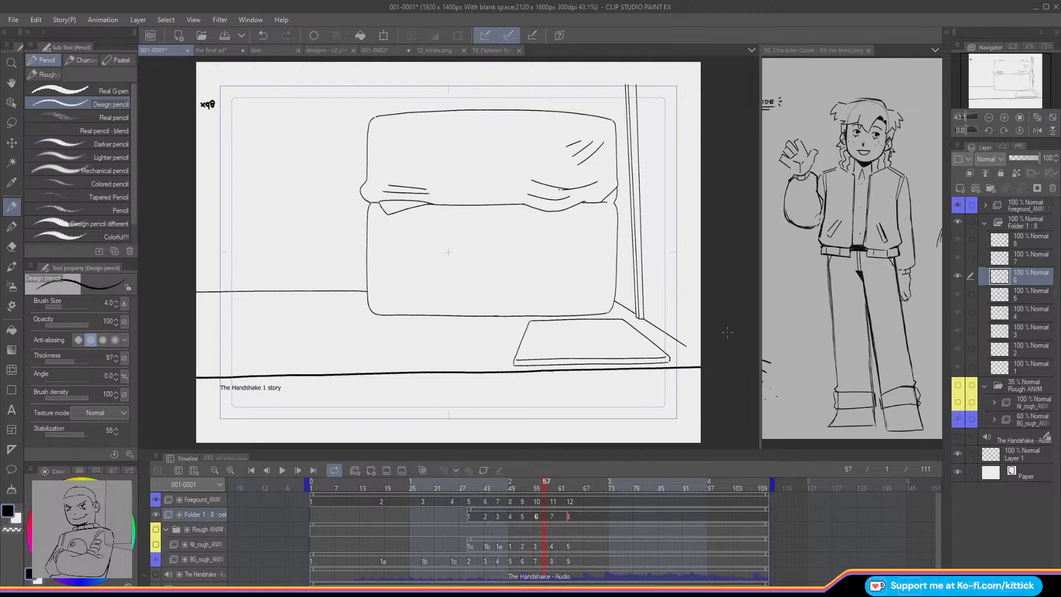
pyautogui.click(549, 488)
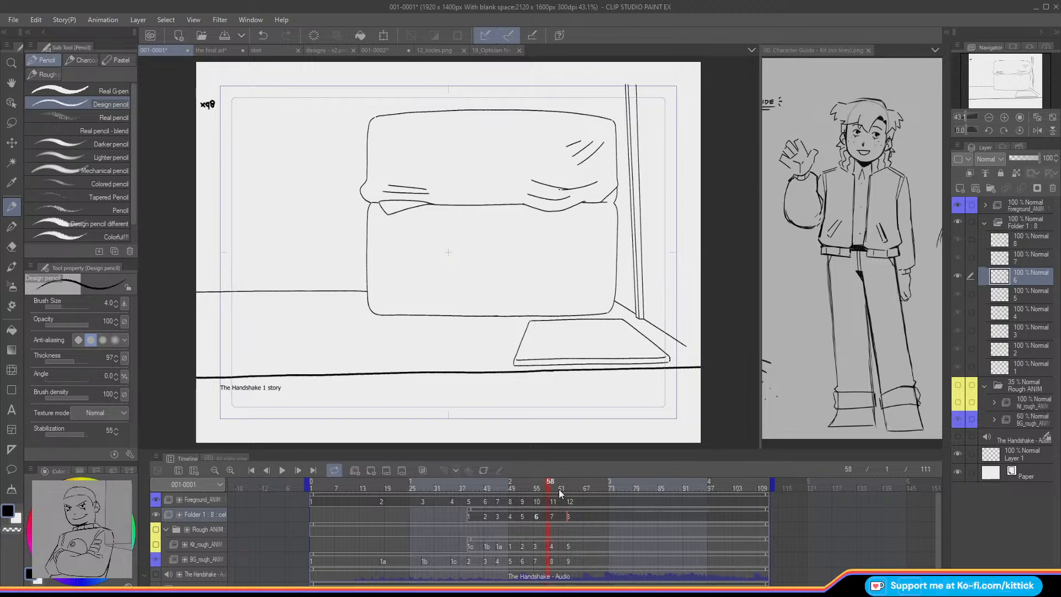
pyautogui.moveTo(558, 489); pyautogui.dragTo(522, 507)
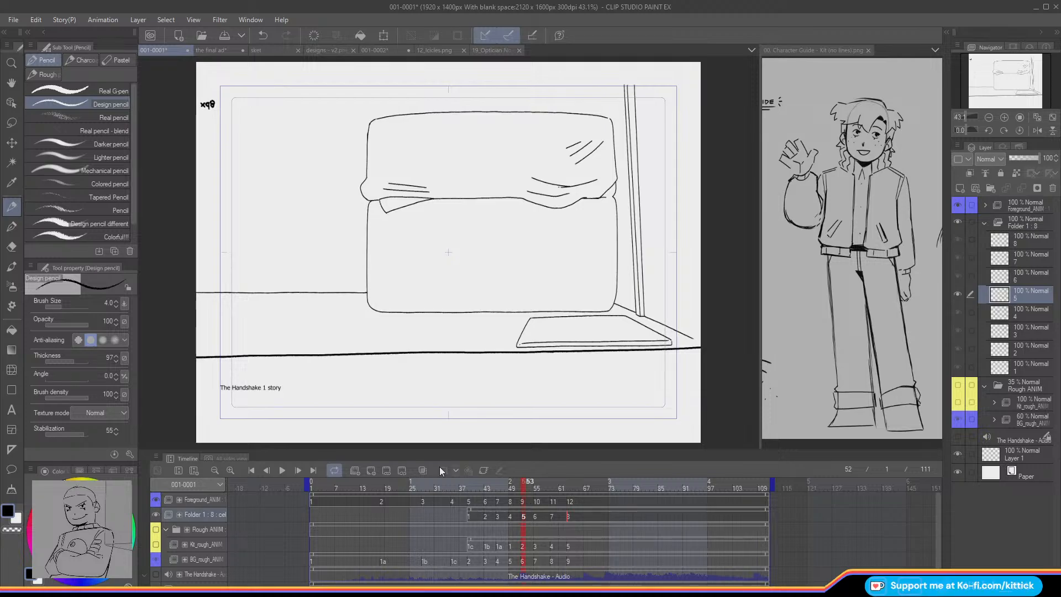
pyautogui.moveTo(526, 488); pyautogui.dragTo(533, 533)
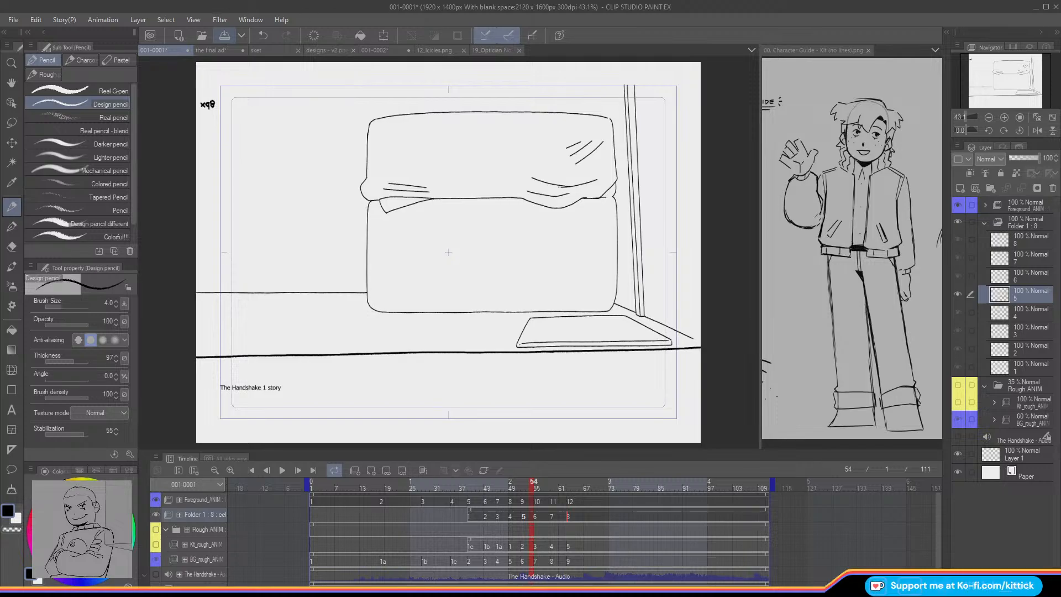
pyautogui.hotkey('ctrl', 's')
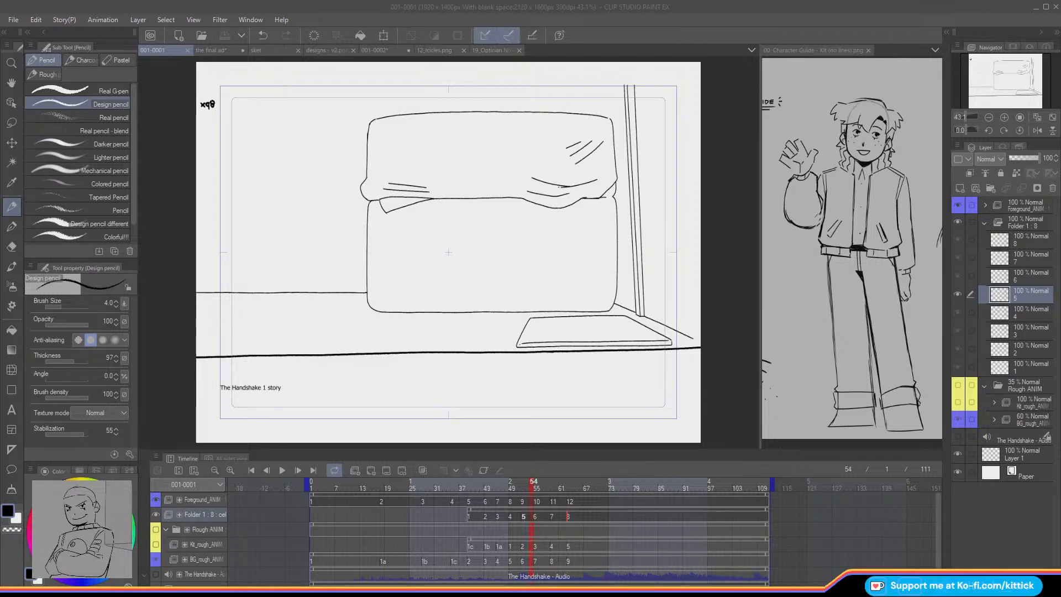
# Step: Look through the open reference images and switch to the sket document, viewing its whole sketch sheet
pyautogui.click(426, 51)
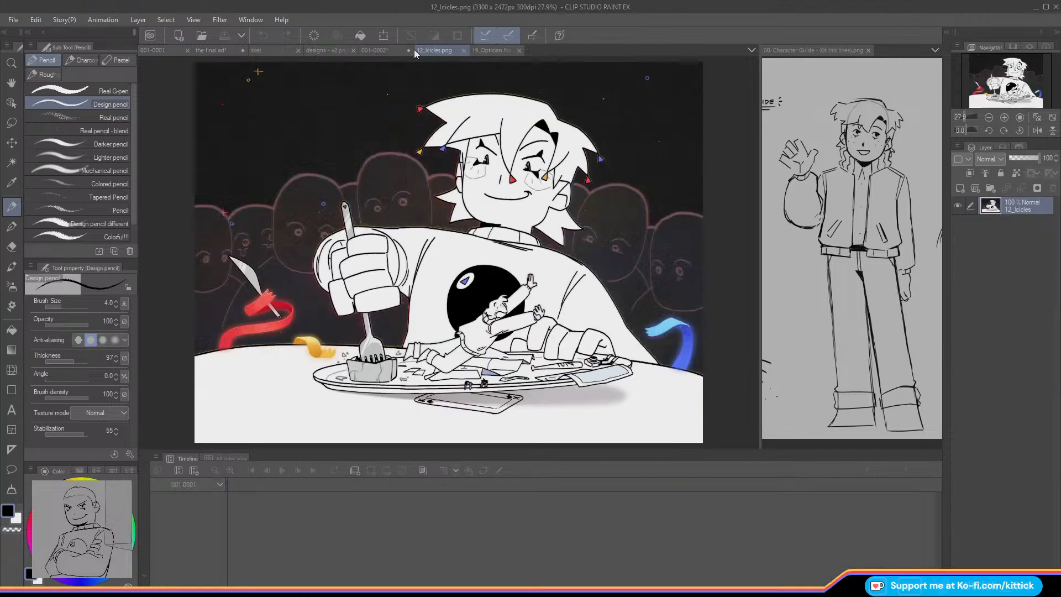
pyautogui.click(384, 51)
pyautogui.click(329, 51)
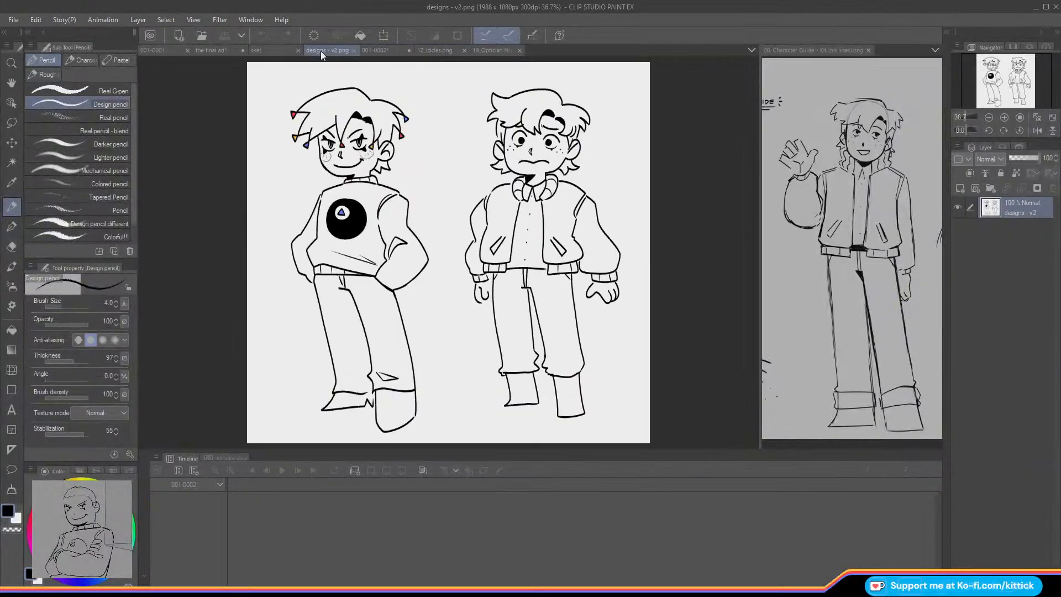
pyautogui.click(271, 51)
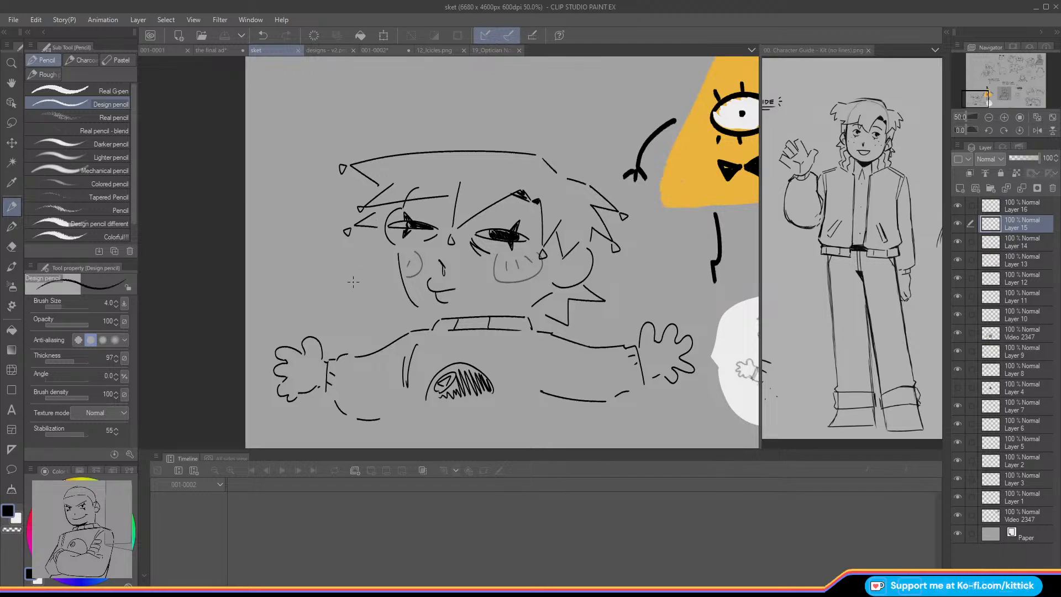
pyautogui.scroll(-6, 314, 335)
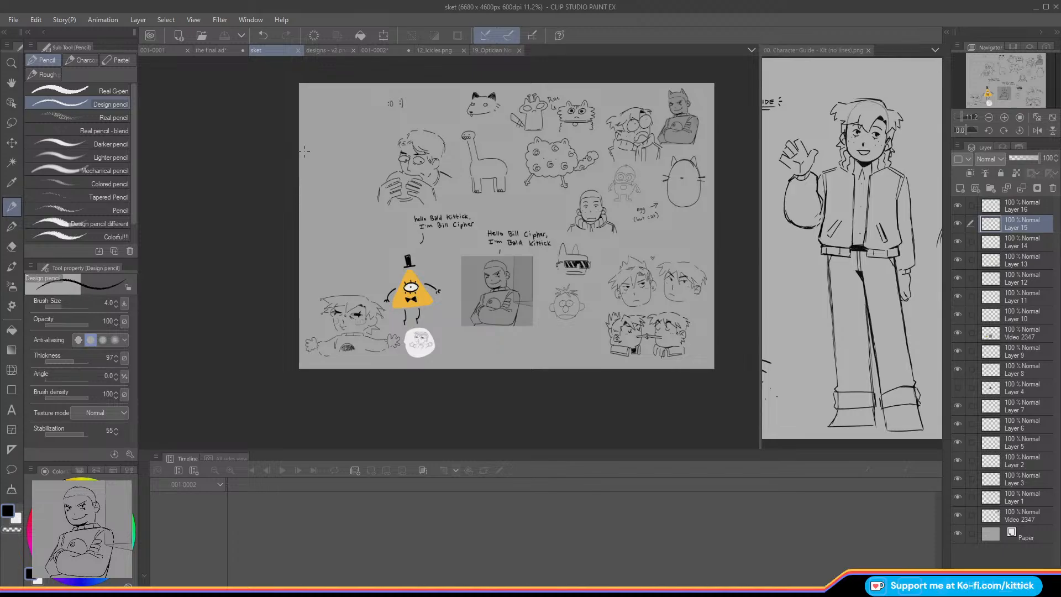
pyautogui.scroll(4, 304, 150)
pyautogui.scroll(-3, 304, 149)
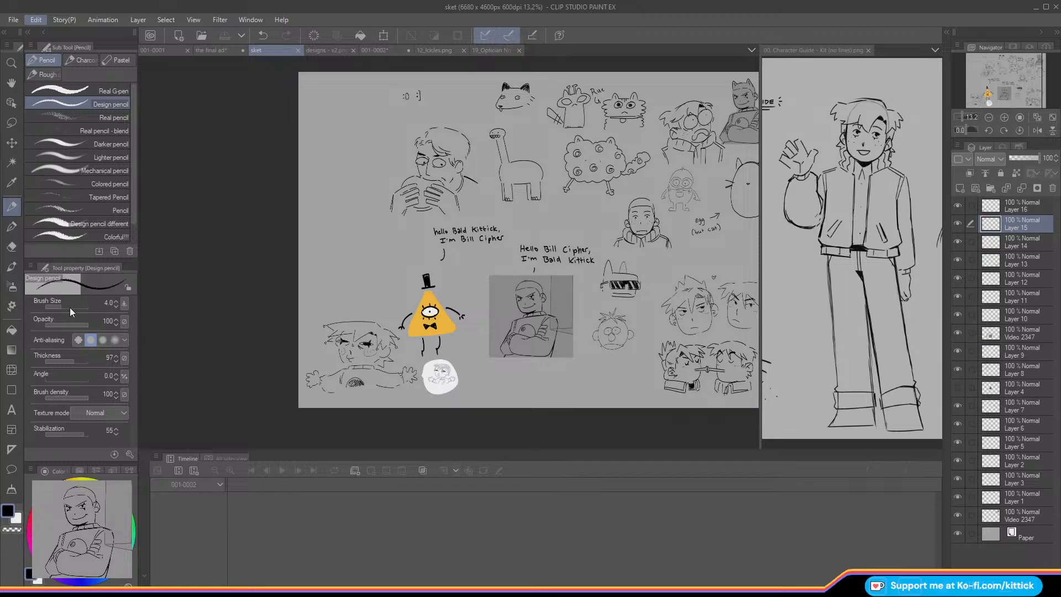
# Step: Extend the sket canvas on its left side to a width of 7944 px
pyautogui.hotkey('ctrl', 'alt', 'c')
pyautogui.moveTo(298, 241); pyautogui.dragTo(206, 241)
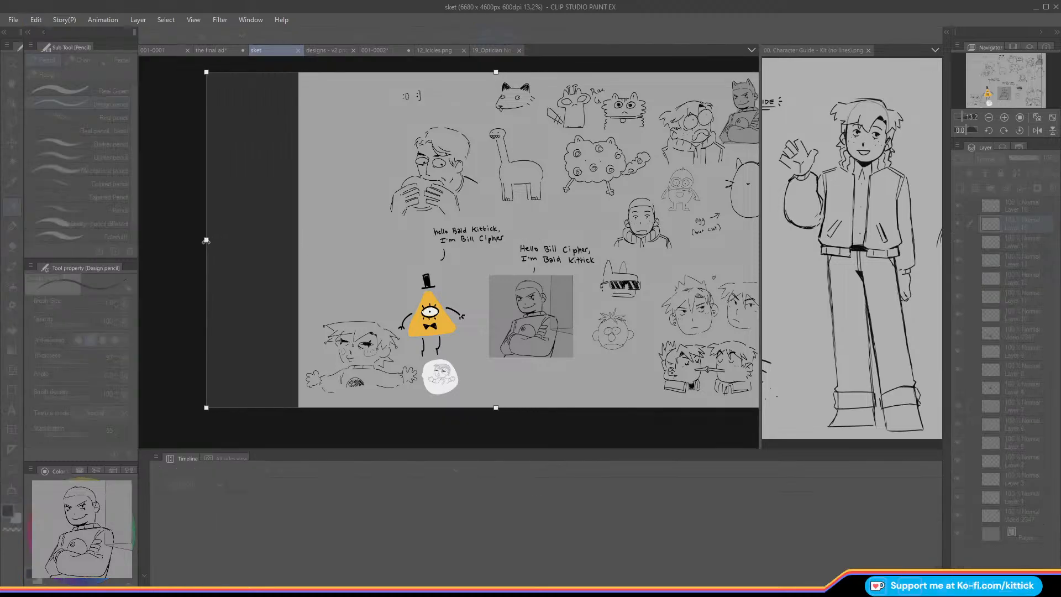
pyautogui.press('Return')
pyautogui.click(1046, 119)
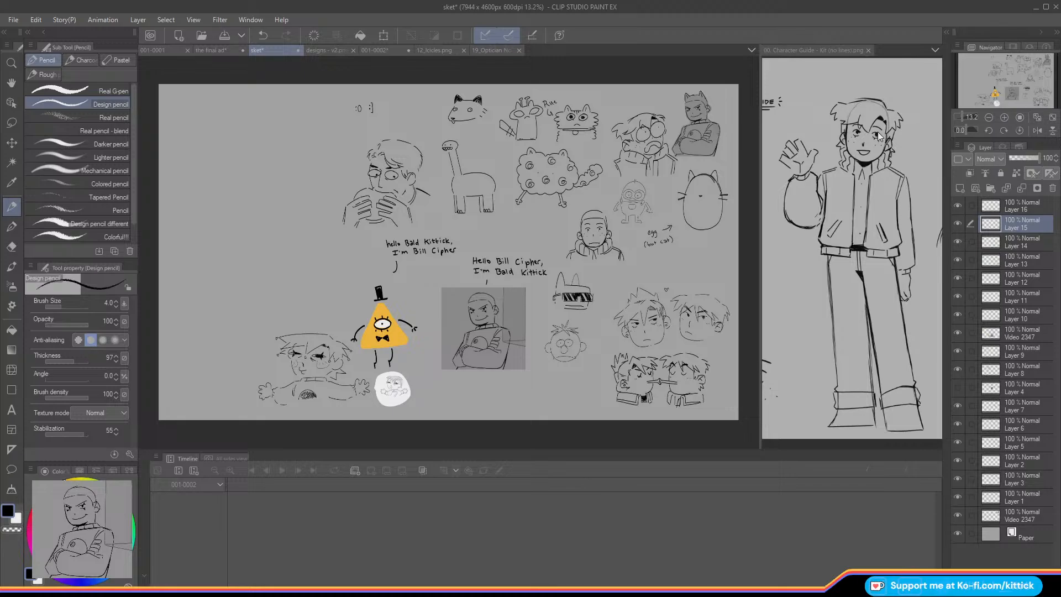
# Step: Paste the Hatsune Miku reference image, scale it to 279% and place it beside the fox and dinosaur doodles
pyautogui.scroll(3, 189, 142)
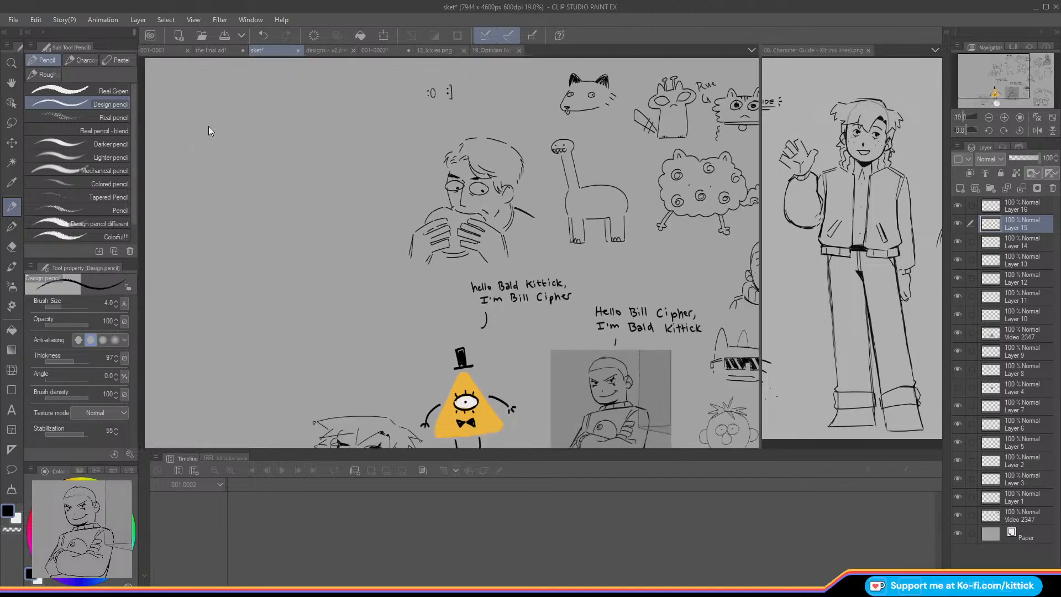
pyautogui.hotkey('ctrl', 'v')
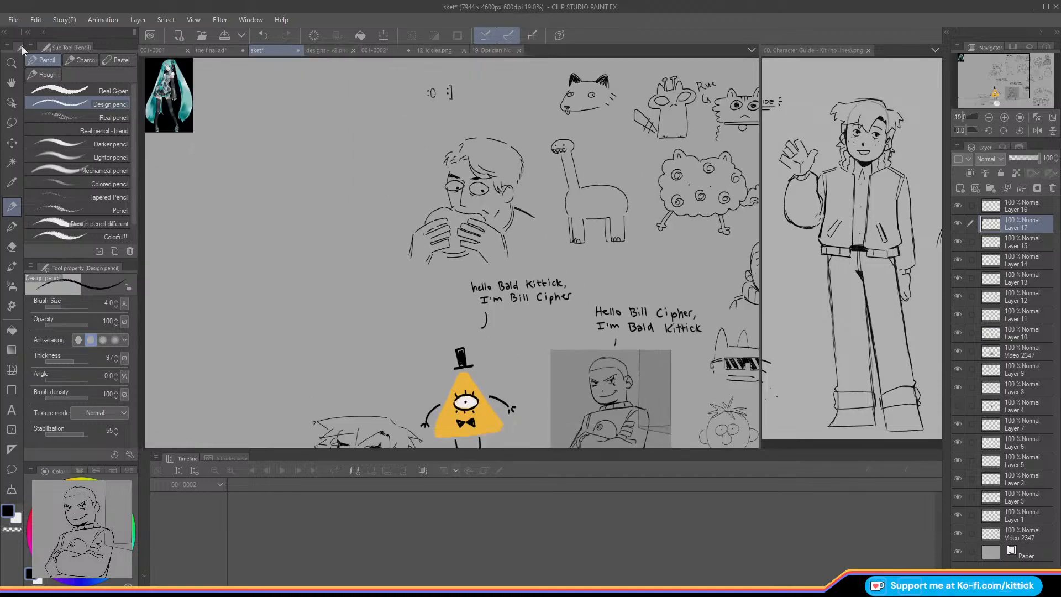
pyautogui.click(384, 35)
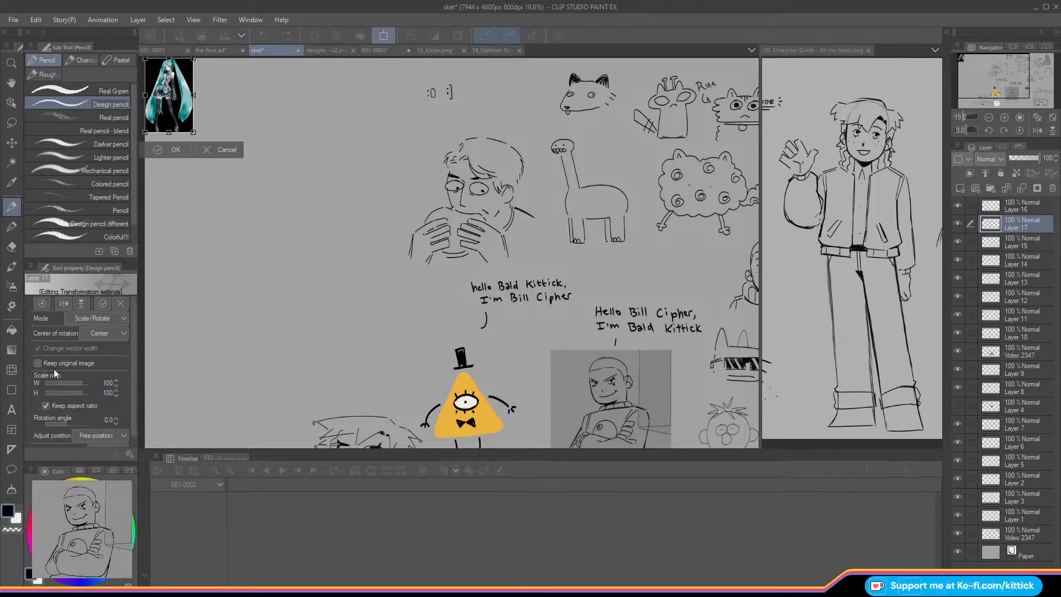
pyautogui.moveTo(193, 131); pyautogui.dragTo(431, 253)
pyautogui.moveTo(528, 260); pyautogui.dragTo(534, 259)
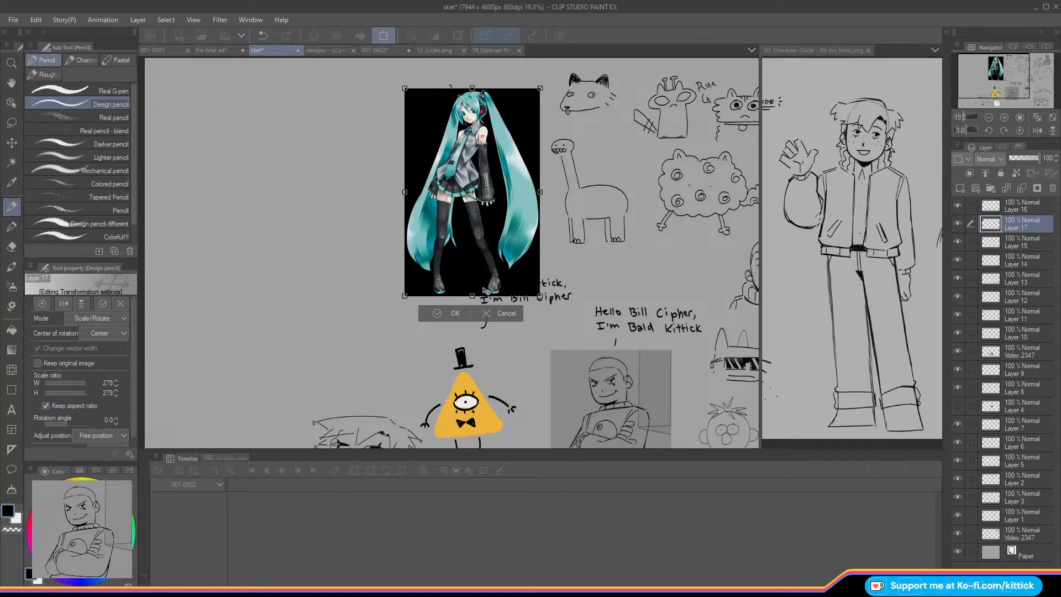
pyautogui.click(433, 313)
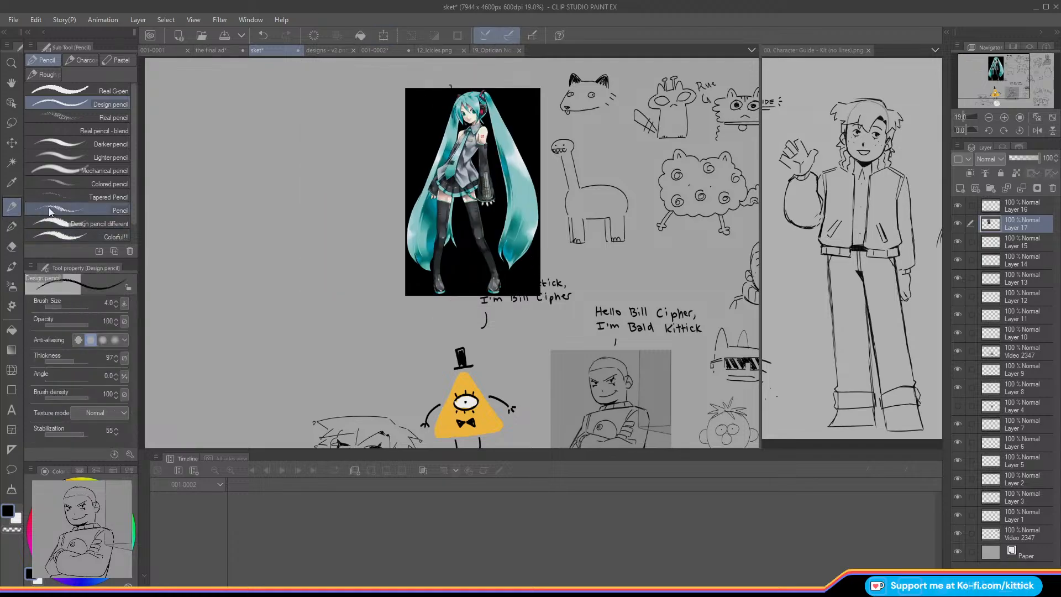
# Step: Add a new raster layer above Layer 16 for sketching in the empty space beside the reference image
pyautogui.moveTo(979, 76); pyautogui.dragTo(966, 75)
pyautogui.click(992, 206)
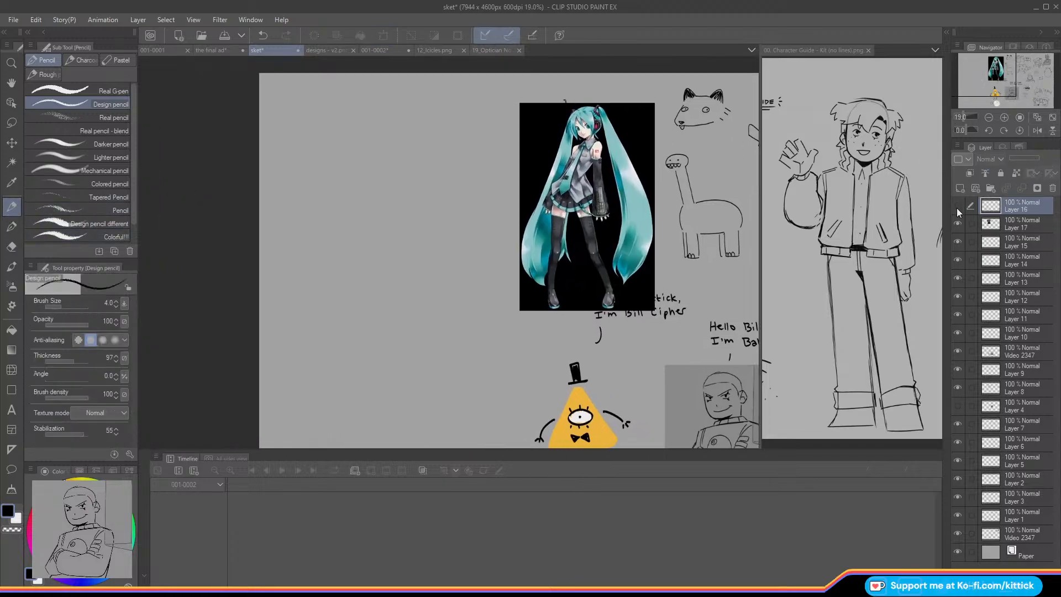
pyautogui.click(960, 189)
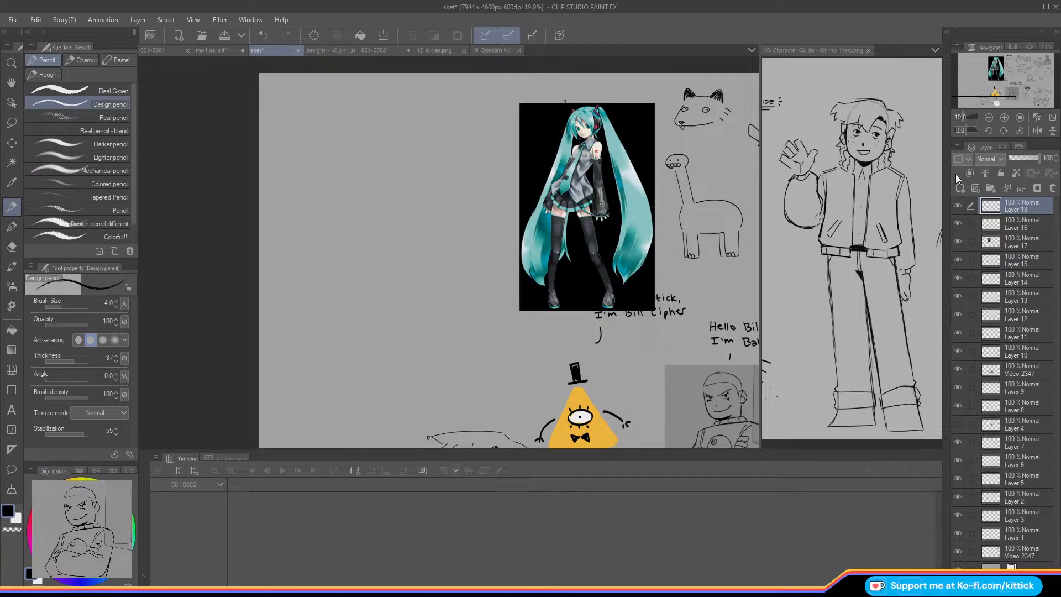
# Step: Review the 001-0001 animation up to frame 66, and close the final art document to return to sket
pyautogui.click(153, 50)
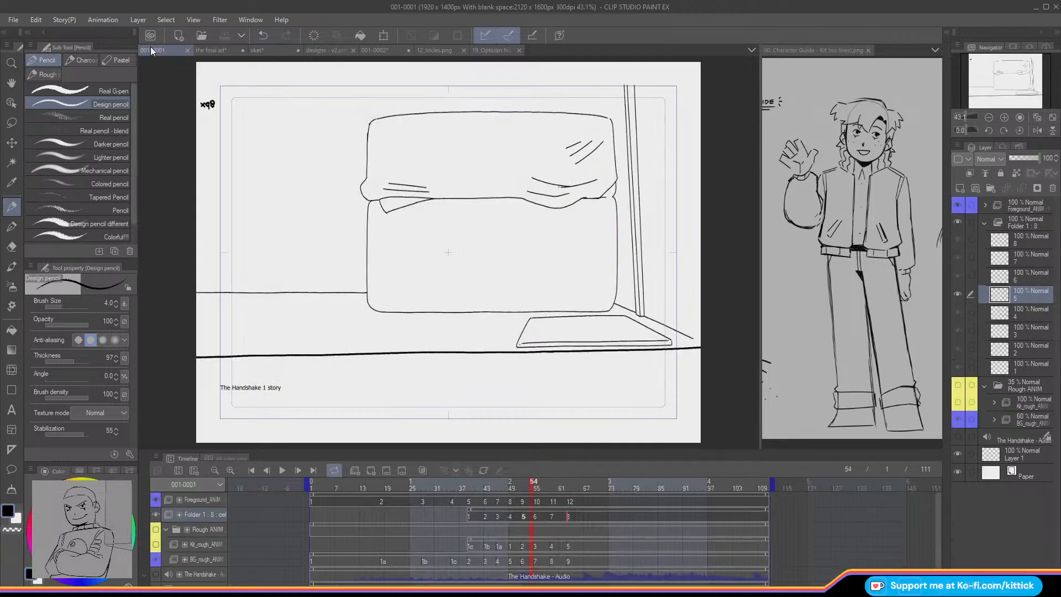
pyautogui.moveTo(536, 482)
pyautogui.mouseDown()
pyautogui.moveTo(397, 495)
pyautogui.moveTo(591, 509)
pyautogui.moveTo(423, 506)
pyautogui.moveTo(576, 512)
pyautogui.mouseUp()
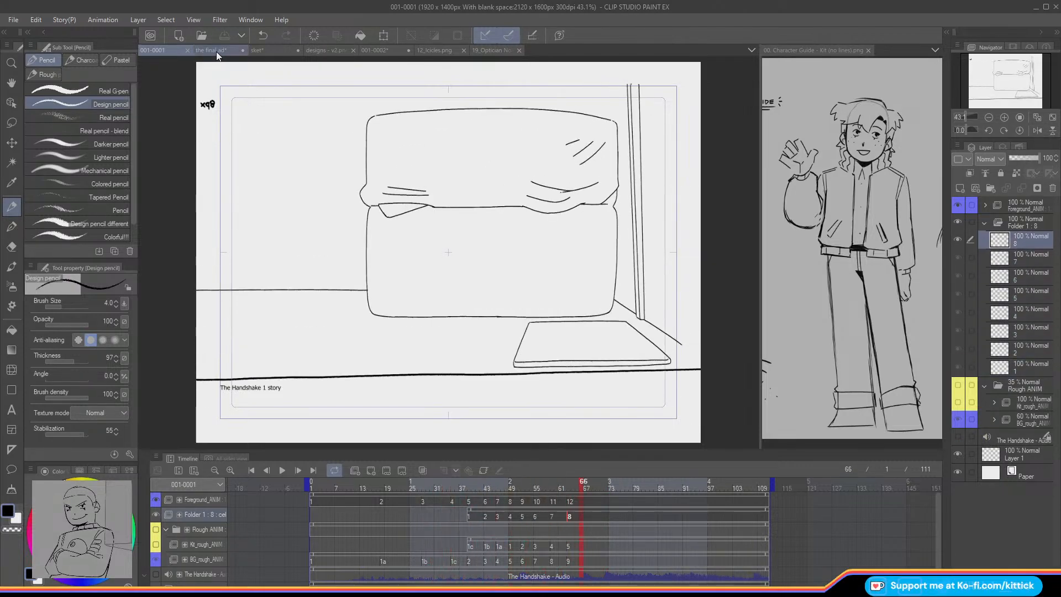
pyautogui.click(217, 51)
pyautogui.click(264, 50)
pyautogui.click(244, 50)
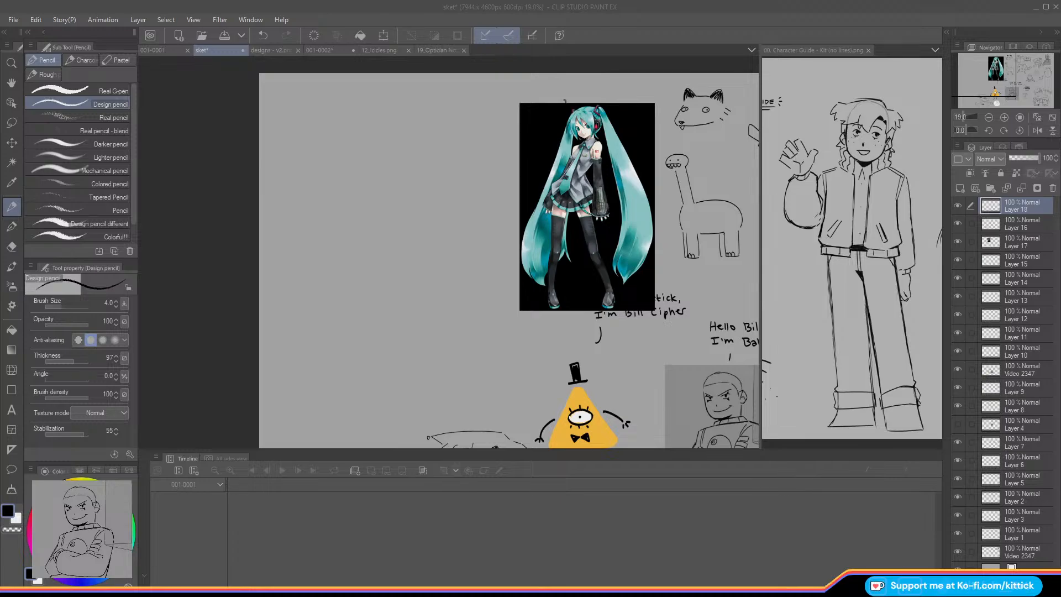
# Step: Set the Design pencil to brush size 11 and stabilization 6, testing strokes in the empty area beside the reference image
pyautogui.click(1003, 117)
pyautogui.moveTo(990, 81); pyautogui.dragTo(988, 75)
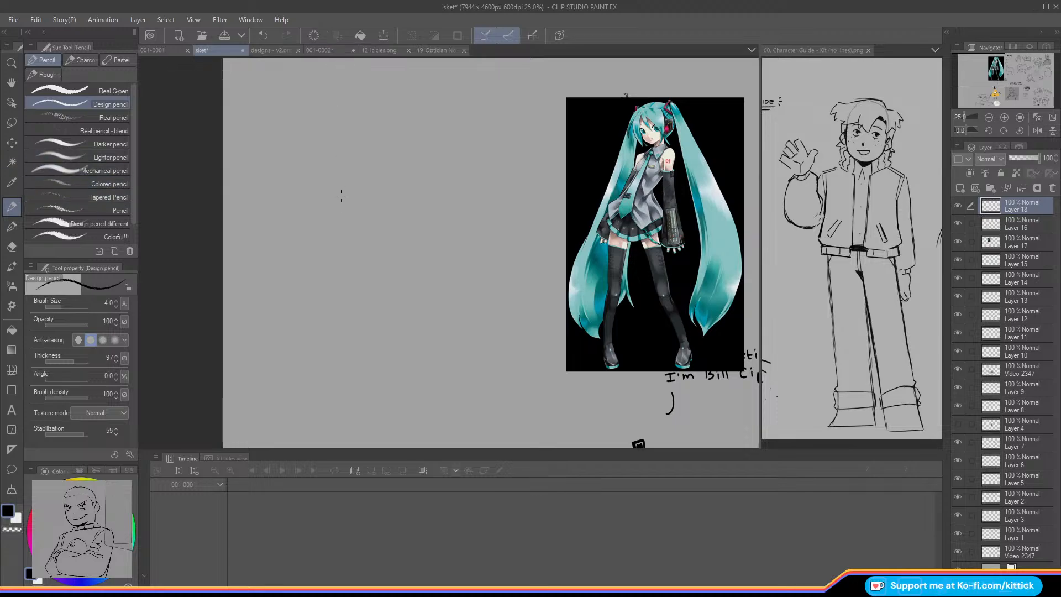
pyautogui.moveTo(349, 189); pyautogui.dragTo(345, 240)
pyautogui.hotkey('ctrl', 'z')
pyautogui.click(66, 307)
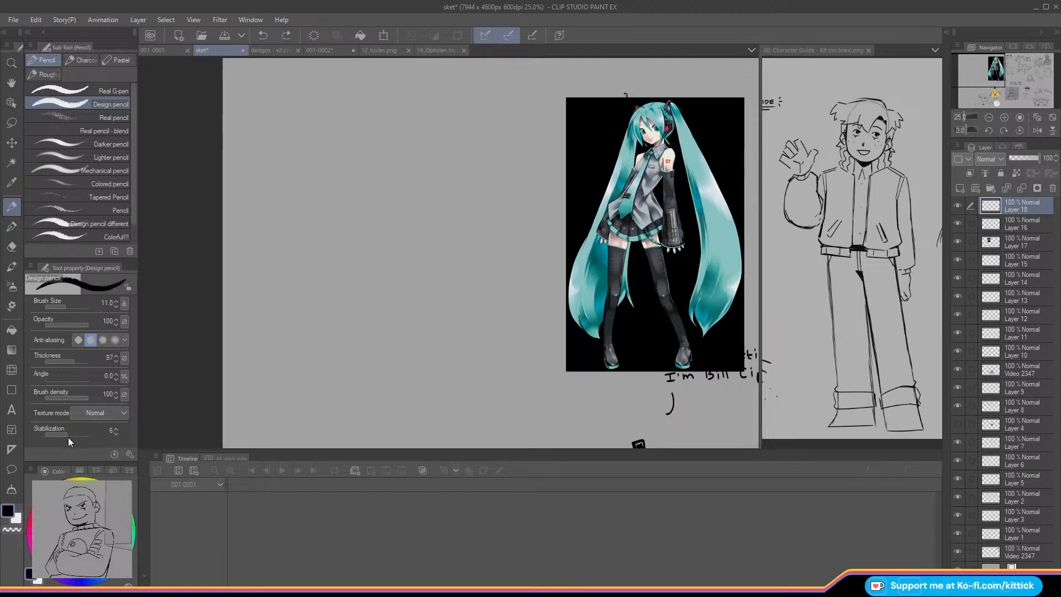
pyautogui.moveTo(358, 172); pyautogui.dragTo(327, 266)
pyautogui.hotkey('ctrl', 'z')
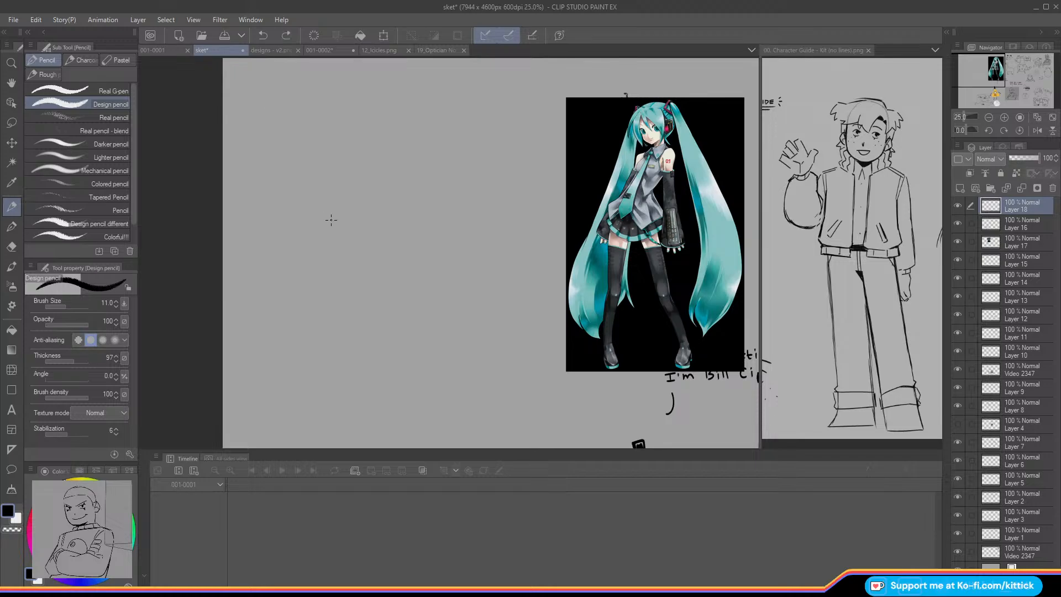
# Step: Draw a curved face outline with two large round eyes, erasing the face line that crosses the eye
pyautogui.moveTo(359, 175)
pyautogui.mouseDown()
pyautogui.moveTo(357, 255)
pyautogui.moveTo(314, 269)
pyautogui.mouseUp()
pyautogui.moveTo(317, 200)
pyautogui.mouseDown()
pyautogui.moveTo(298, 222)
pyautogui.moveTo(317, 199)
pyautogui.moveTo(344, 232)
pyautogui.moveTo(354, 200)
pyautogui.mouseUp()
pyautogui.click(12, 246)
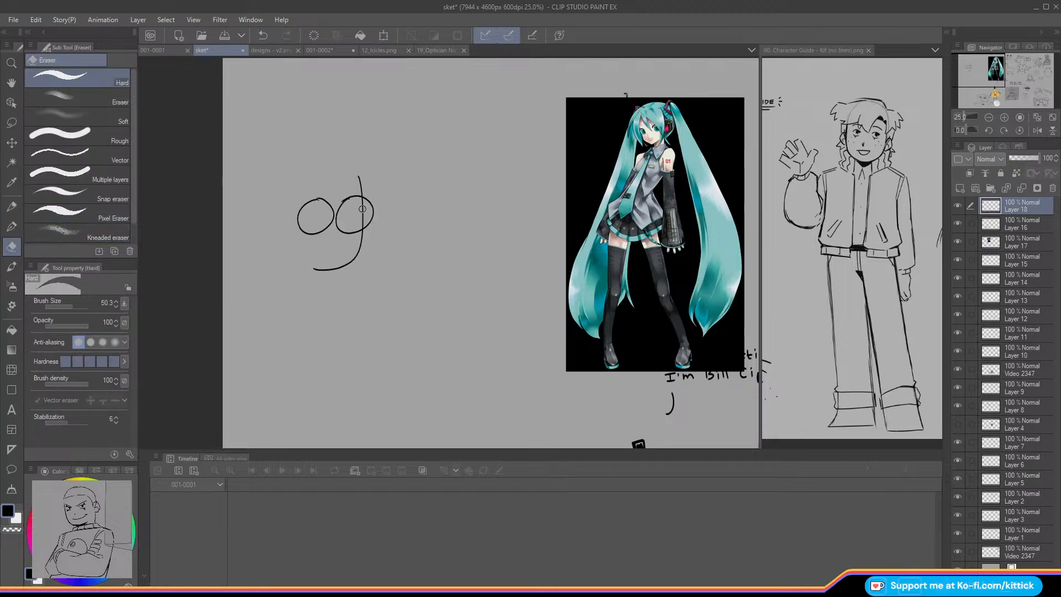
pyautogui.press('p')
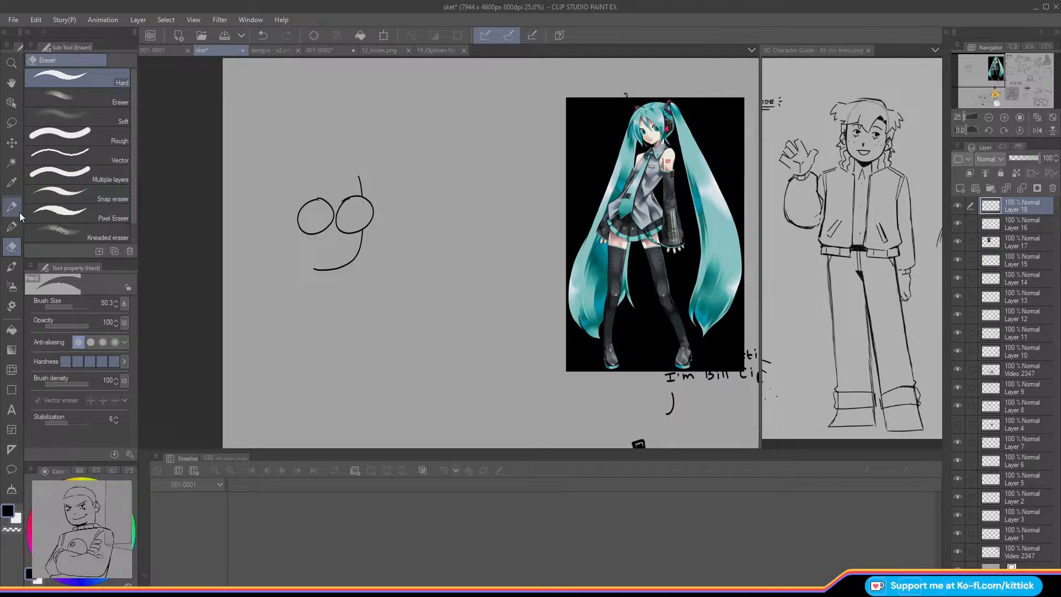
# Step: Draw tiny pupils in both eyes, a wide open mouth, and spiky hair above the cartoon face
pyautogui.click(328, 215)
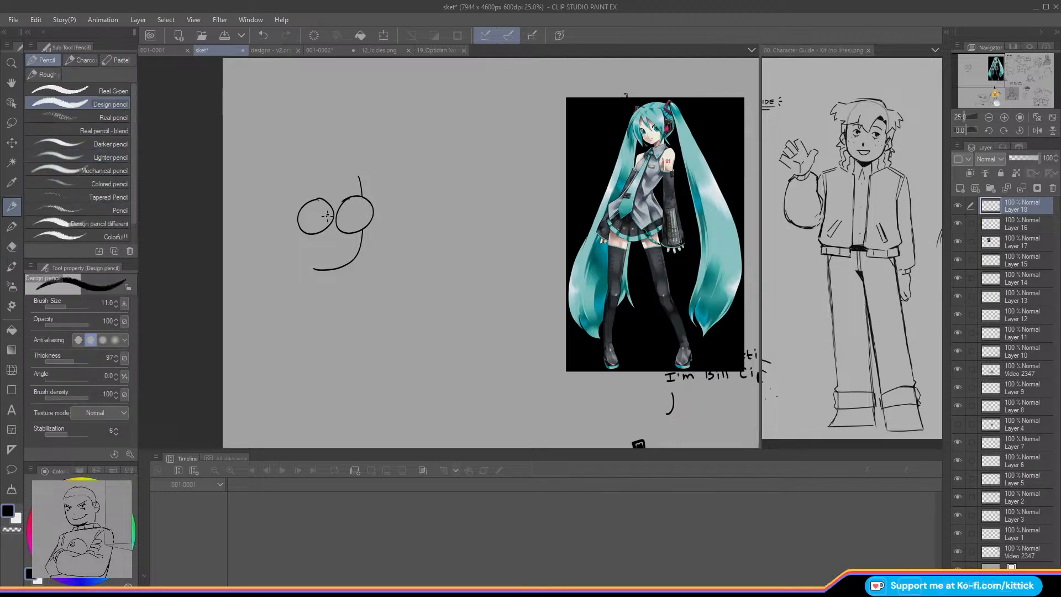
pyautogui.click(366, 213)
pyautogui.moveTo(349, 243)
pyautogui.mouseDown()
pyautogui.moveTo(304, 264)
pyautogui.moveTo(346, 266)
pyautogui.moveTo(352, 252)
pyautogui.mouseUp()
pyautogui.moveTo(325, 188)
pyautogui.mouseDown()
pyautogui.moveTo(309, 186)
pyautogui.moveTo(342, 193)
pyautogui.moveTo(320, 188)
pyautogui.moveTo(338, 200)
pyautogui.moveTo(268, 198)
pyautogui.moveTo(256, 238)
pyautogui.moveTo(273, 242)
pyautogui.mouseUp()
pyautogui.hotkey('ctrl', 'z')
# Step: Draw two hands with fingers raised against both sides of the cartoon face
pyautogui.moveTo(292, 276)
pyautogui.mouseDown()
pyautogui.moveTo(278, 226)
pyautogui.moveTo(276, 241)
pyautogui.moveTo(277, 227)
pyautogui.moveTo(248, 248)
pyautogui.moveTo(258, 281)
pyautogui.mouseUp()
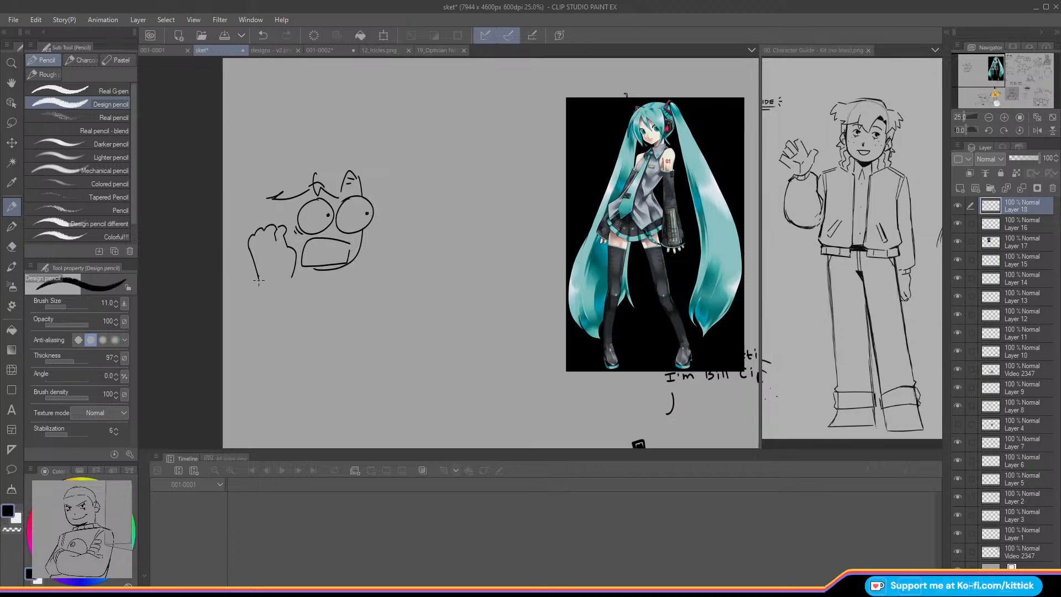
pyautogui.moveTo(254, 238); pyautogui.dragTo(257, 250)
pyautogui.moveTo(273, 216)
pyautogui.mouseDown()
pyautogui.moveTo(259, 229)
pyautogui.moveTo(278, 222)
pyautogui.mouseUp()
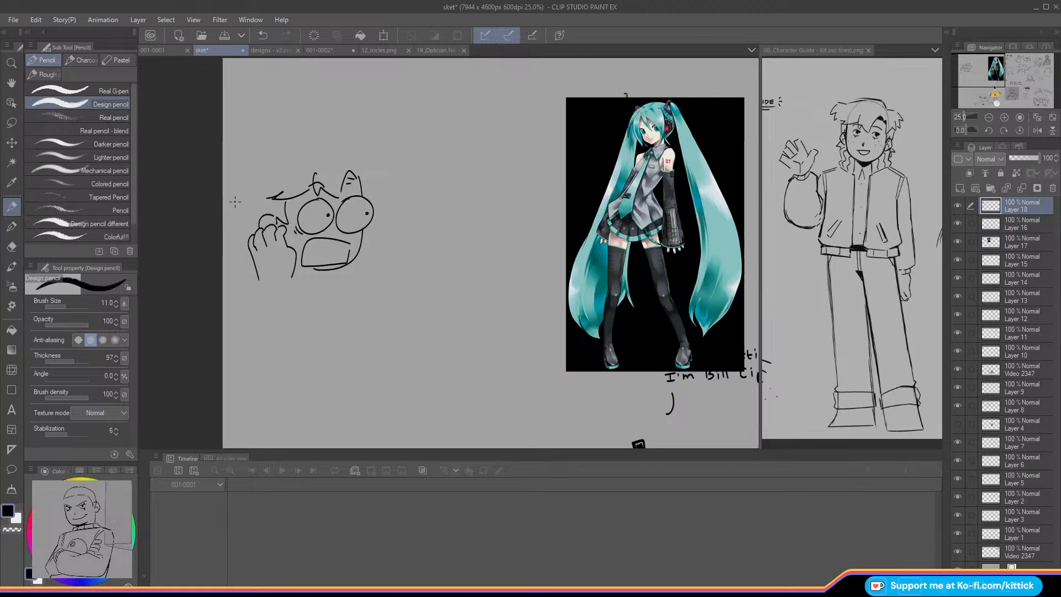
pyautogui.moveTo(363, 243)
pyautogui.mouseDown()
pyautogui.moveTo(357, 270)
pyautogui.moveTo(381, 236)
pyautogui.mouseUp()
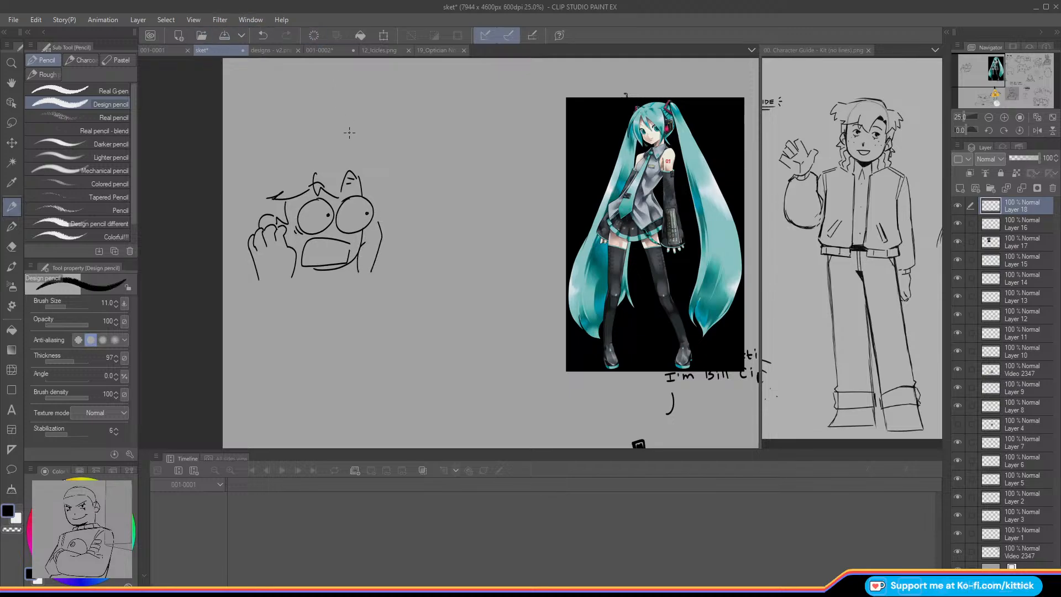
# Step: Draw the crown of the startled character's head and spiky hair tufts on both sides
pyautogui.moveTo(352, 161)
pyautogui.mouseDown()
pyautogui.moveTo(357, 169)
pyautogui.moveTo(336, 156)
pyautogui.mouseUp()
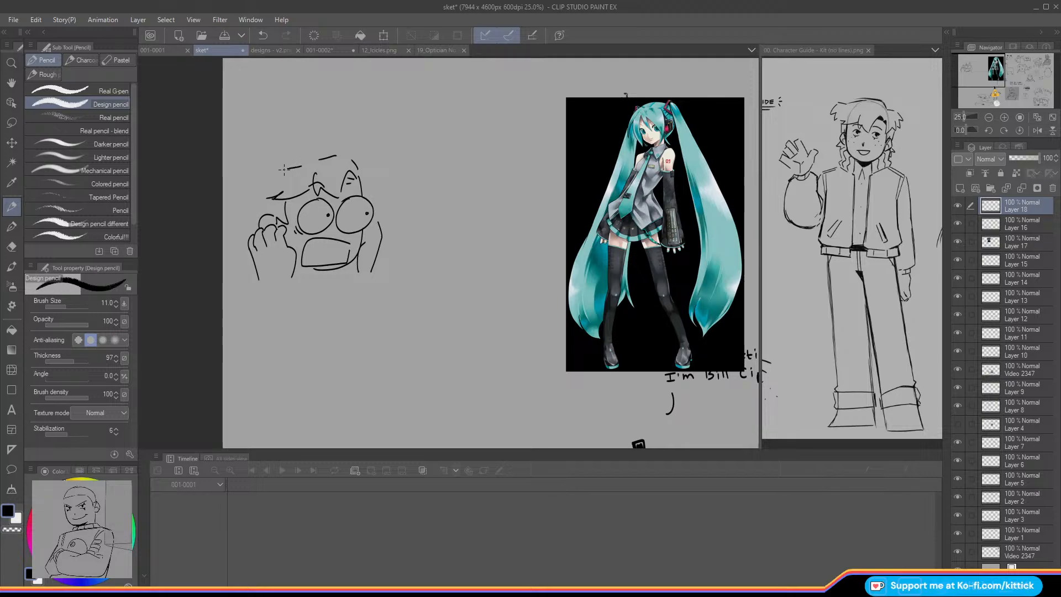
pyautogui.moveTo(270, 175)
pyautogui.mouseDown()
pyautogui.moveTo(241, 188)
pyautogui.moveTo(257, 186)
pyautogui.moveTo(249, 207)
pyautogui.mouseUp()
pyautogui.moveTo(371, 175); pyautogui.dragTo(381, 185)
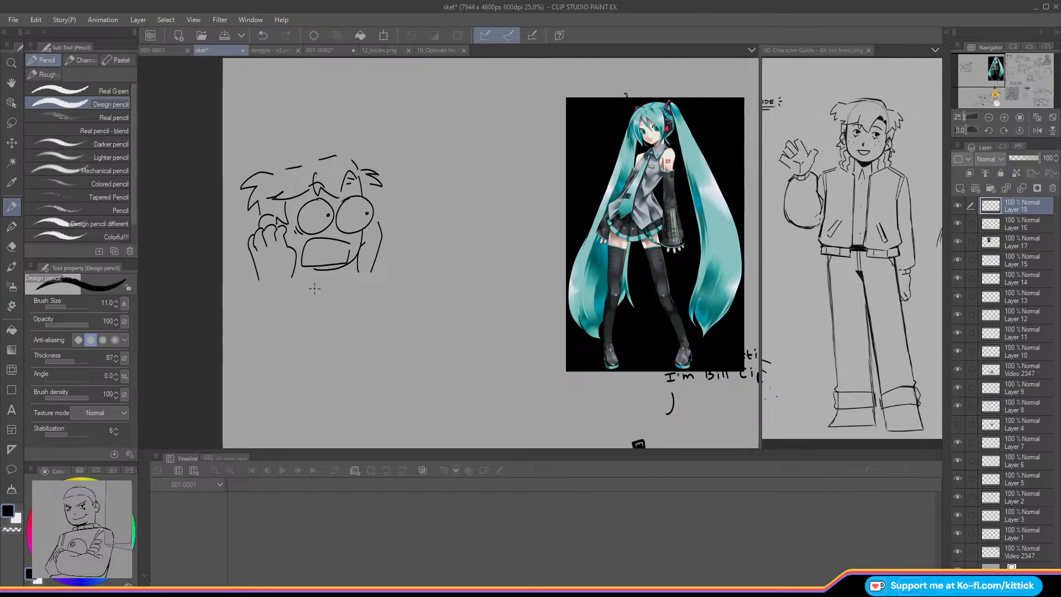
# Step: Draw the neck, sleeve cuffs and shoulders below both raised hands, redrawing the rounded sleeve nearest the reference image larger
pyautogui.moveTo(308, 270); pyautogui.dragTo(312, 287)
pyautogui.moveTo(250, 277)
pyautogui.mouseDown()
pyautogui.moveTo(284, 289)
pyautogui.moveTo(231, 294)
pyautogui.mouseUp()
pyautogui.moveTo(367, 279); pyautogui.dragTo(358, 271)
pyautogui.moveTo(351, 270)
pyautogui.mouseDown()
pyautogui.moveTo(361, 284)
pyautogui.moveTo(392, 273)
pyautogui.moveTo(420, 292)
pyautogui.moveTo(400, 310)
pyautogui.mouseUp()
pyautogui.moveTo(397, 313); pyautogui.dragTo(395, 315)
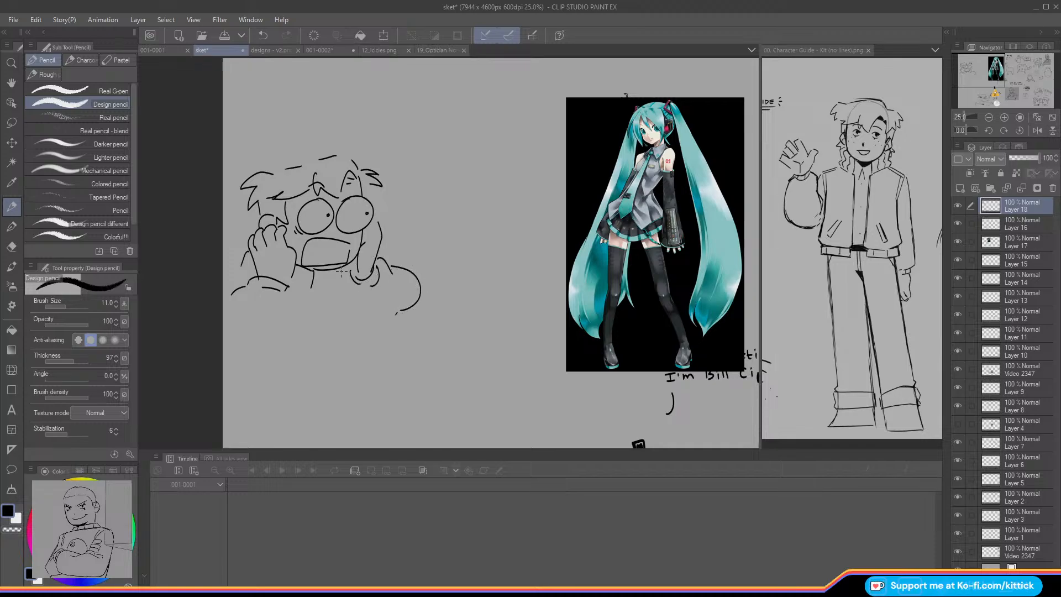
pyautogui.hotkey('ctrl', 'z')
pyautogui.moveTo(390, 264)
pyautogui.mouseDown()
pyautogui.moveTo(418, 277)
pyautogui.moveTo(398, 330)
pyautogui.mouseUp()
# Step: Draw the startled character's jacket front with vertical opening lines, and complete the puffy sleeves on both arms
pyautogui.moveTo(330, 288)
pyautogui.mouseDown()
pyautogui.moveTo(336, 271)
pyautogui.moveTo(316, 278)
pyautogui.moveTo(332, 273)
pyautogui.moveTo(317, 364)
pyautogui.moveTo(347, 290)
pyautogui.moveTo(337, 368)
pyautogui.mouseUp()
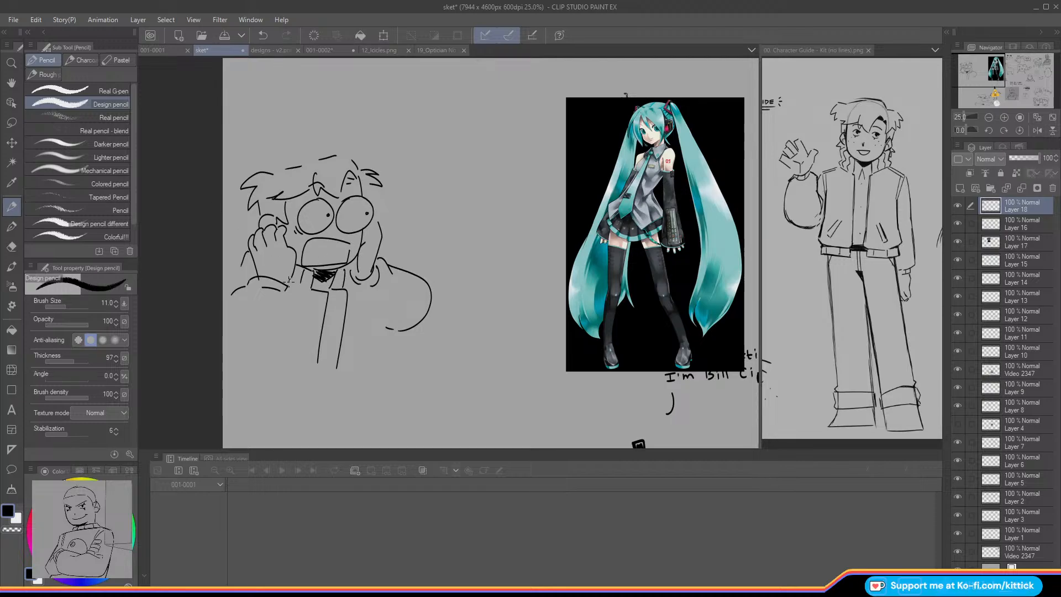
pyautogui.moveTo(284, 295)
pyautogui.mouseDown()
pyautogui.moveTo(292, 330)
pyautogui.moveTo(255, 372)
pyautogui.mouseUp()
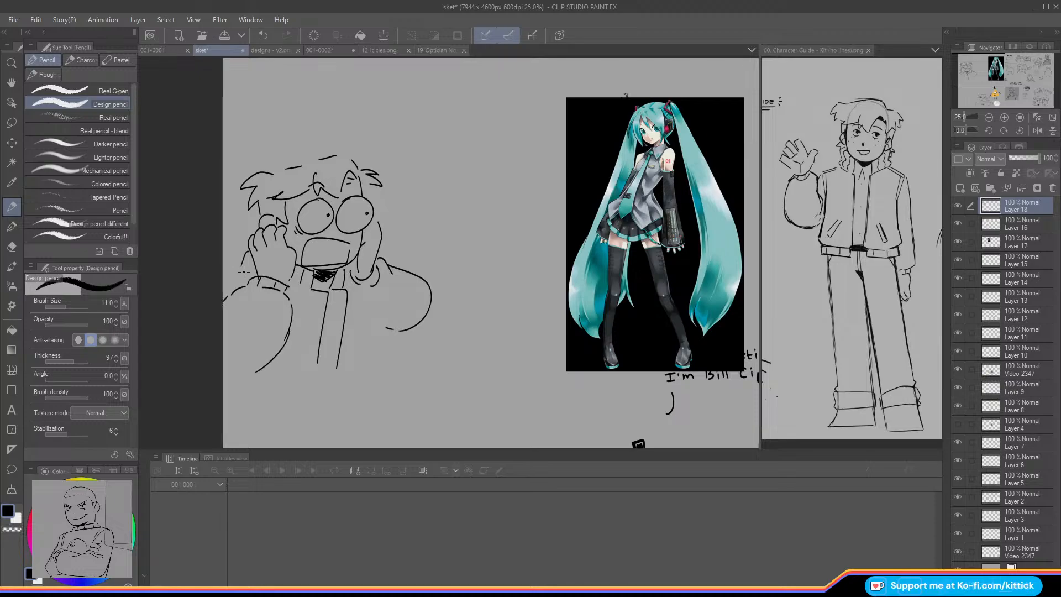
pyautogui.moveTo(242, 270)
pyautogui.mouseDown()
pyautogui.moveTo(252, 274)
pyautogui.moveTo(222, 280)
pyautogui.mouseUp()
pyautogui.moveTo(360, 295); pyautogui.dragTo(396, 337)
pyautogui.moveTo(356, 303); pyautogui.dragTo(350, 367)
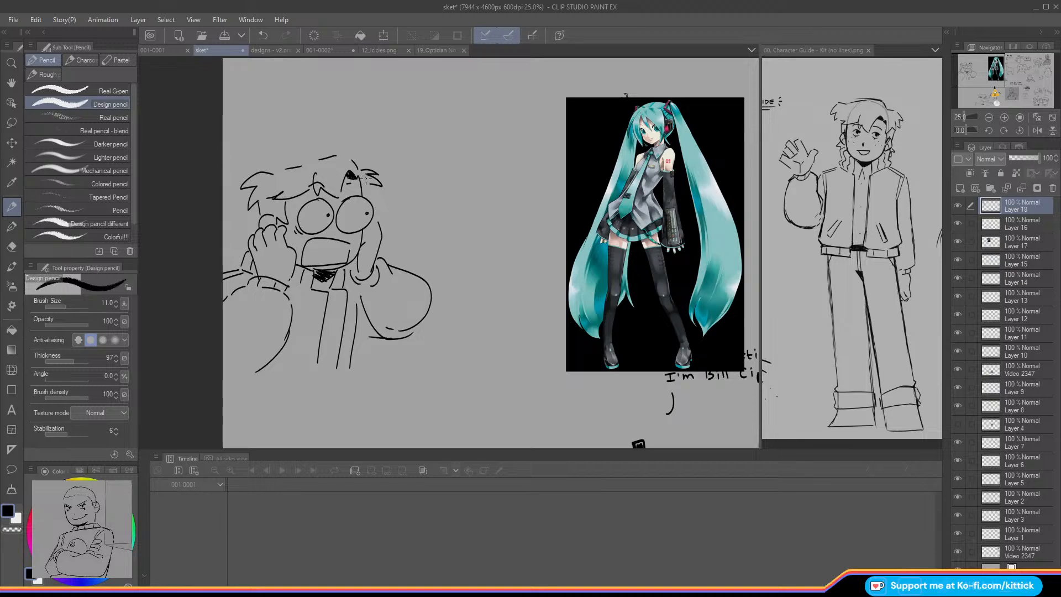
# Step: Add small detail lines beside the eyebrow and mouth, and close the jacket with a curved bottom hem
pyautogui.moveTo(365, 179); pyautogui.dragTo(362, 195)
pyautogui.moveTo(350, 246); pyautogui.dragTo(349, 259)
pyautogui.moveTo(377, 352); pyautogui.dragTo(256, 380)
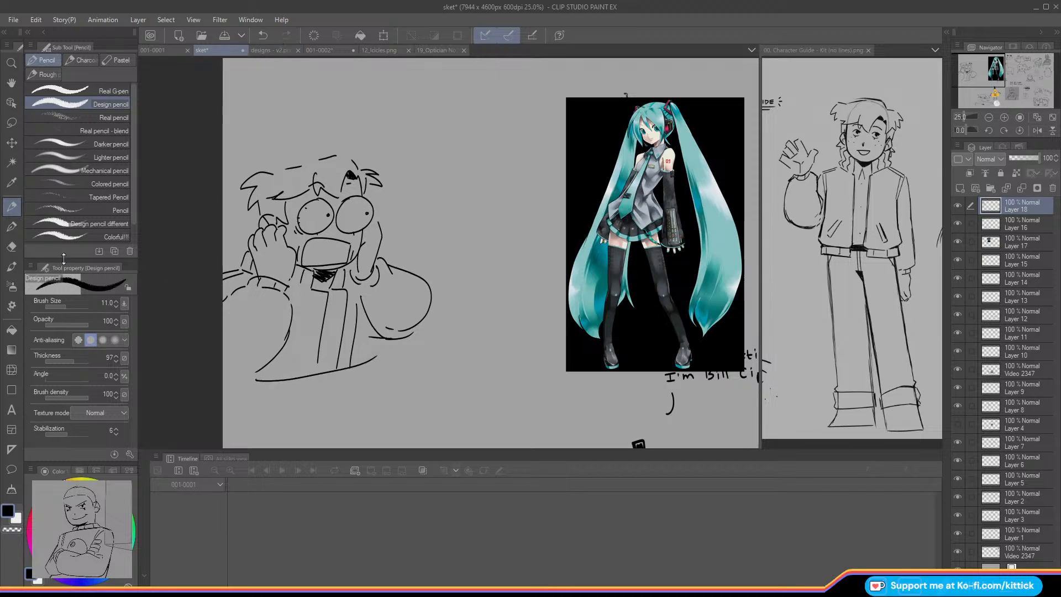
# Step: Set the Design pencil to brush size 44.3 and hand-letter "HATSUNE" above the startled character
pyautogui.moveTo(69, 308); pyautogui.dragTo(72, 307)
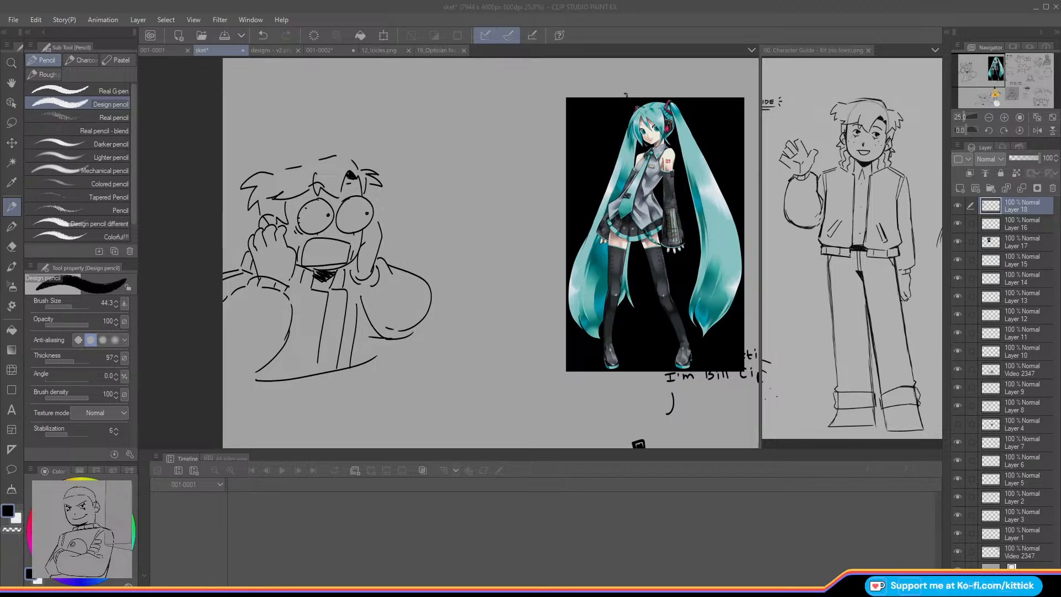
pyautogui.moveTo(262, 96); pyautogui.dragTo(264, 134)
pyautogui.moveTo(282, 93); pyautogui.dragTo(284, 131)
pyautogui.moveTo(267, 117)
pyautogui.mouseDown()
pyautogui.moveTo(298, 95)
pyautogui.moveTo(313, 124)
pyautogui.moveTo(308, 113)
pyautogui.moveTo(338, 92)
pyautogui.moveTo(324, 124)
pyautogui.mouseUp()
pyautogui.moveTo(365, 92)
pyautogui.mouseDown()
pyautogui.moveTo(340, 113)
pyautogui.moveTo(373, 97)
pyautogui.moveTo(397, 118)
pyautogui.mouseUp()
pyautogui.moveTo(403, 88)
pyautogui.mouseDown()
pyautogui.moveTo(405, 116)
pyautogui.moveTo(431, 84)
pyautogui.moveTo(461, 111)
pyautogui.moveTo(459, 81)
pyautogui.moveTo(456, 97)
pyautogui.mouseUp()
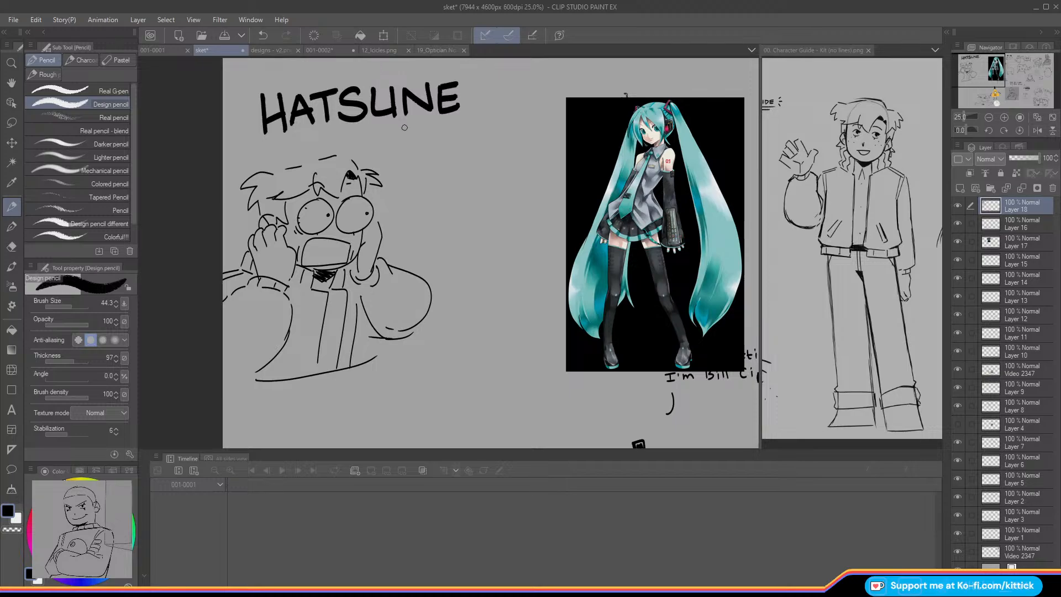
# Step: Hand-letter "MIKA!?" beneath the word "HATSUNE" in the same thick strokes
pyautogui.moveTo(394, 130)
pyautogui.mouseDown()
pyautogui.moveTo(395, 165)
pyautogui.moveTo(410, 145)
pyautogui.moveTo(421, 166)
pyautogui.mouseUp()
pyautogui.moveTo(436, 131)
pyautogui.mouseDown()
pyautogui.moveTo(432, 166)
pyautogui.moveTo(445, 165)
pyautogui.mouseUp()
pyautogui.moveTo(461, 127)
pyautogui.mouseDown()
pyautogui.moveTo(448, 148)
pyautogui.moveTo(470, 162)
pyautogui.moveTo(478, 126)
pyautogui.moveTo(496, 160)
pyautogui.moveTo(494, 147)
pyautogui.moveTo(514, 138)
pyautogui.moveTo(510, 148)
pyautogui.mouseUp()
pyautogui.click(500, 158)
pyautogui.click(514, 158)
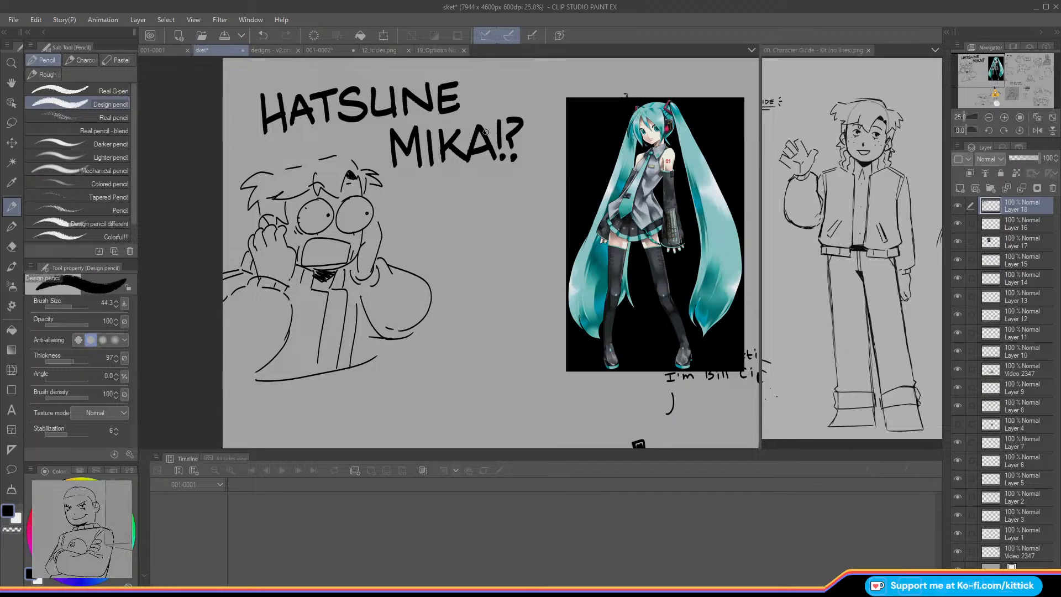
# Step: Set the brush size to 14.1 and draw a spiky speech bubble around the lettering
pyautogui.moveTo(71, 307); pyautogui.dragTo(68, 311)
pyautogui.moveTo(396, 179)
pyautogui.mouseDown()
pyautogui.moveTo(427, 178)
pyautogui.moveTo(464, 219)
pyautogui.moveTo(510, 175)
pyautogui.moveTo(549, 177)
pyautogui.moveTo(546, 89)
pyautogui.moveTo(492, 65)
pyautogui.mouseUp()
pyautogui.moveTo(257, 72); pyautogui.dragTo(247, 178)
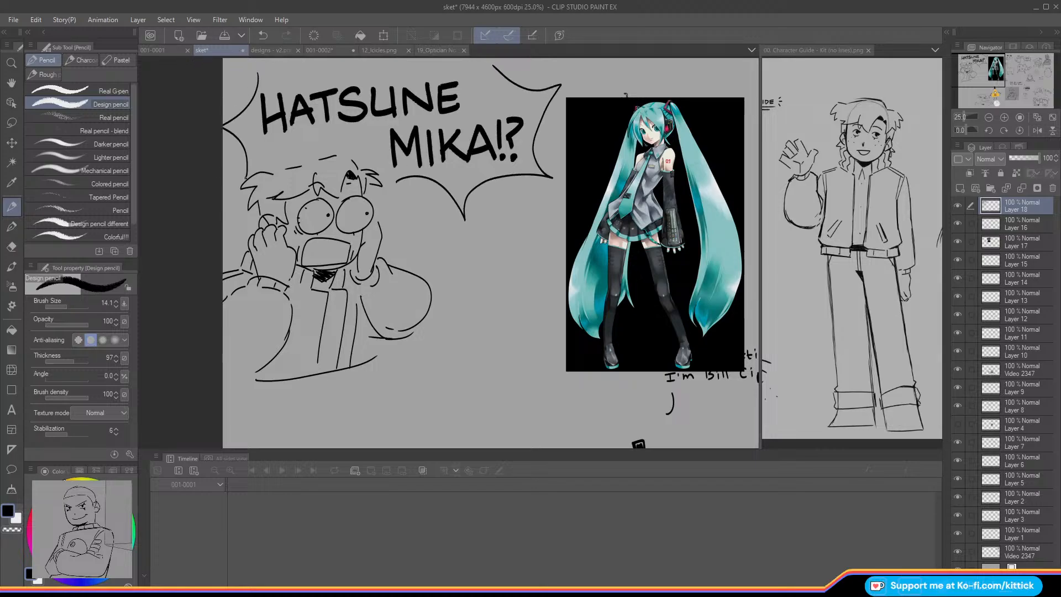
pyautogui.moveTo(261, 71); pyautogui.dragTo(419, 66)
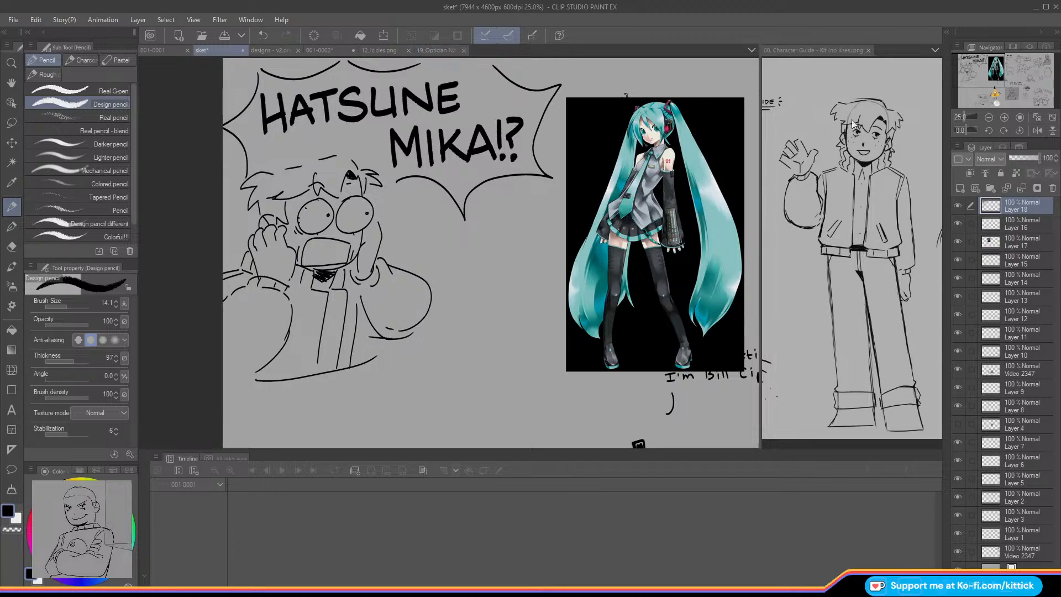
# Step: Move the Miku image on Layer 17 directly beneath Layer 18 in the layer order and select both layers
pyautogui.click(989, 117)
pyautogui.moveTo(984, 99); pyautogui.dragTo(981, 114)
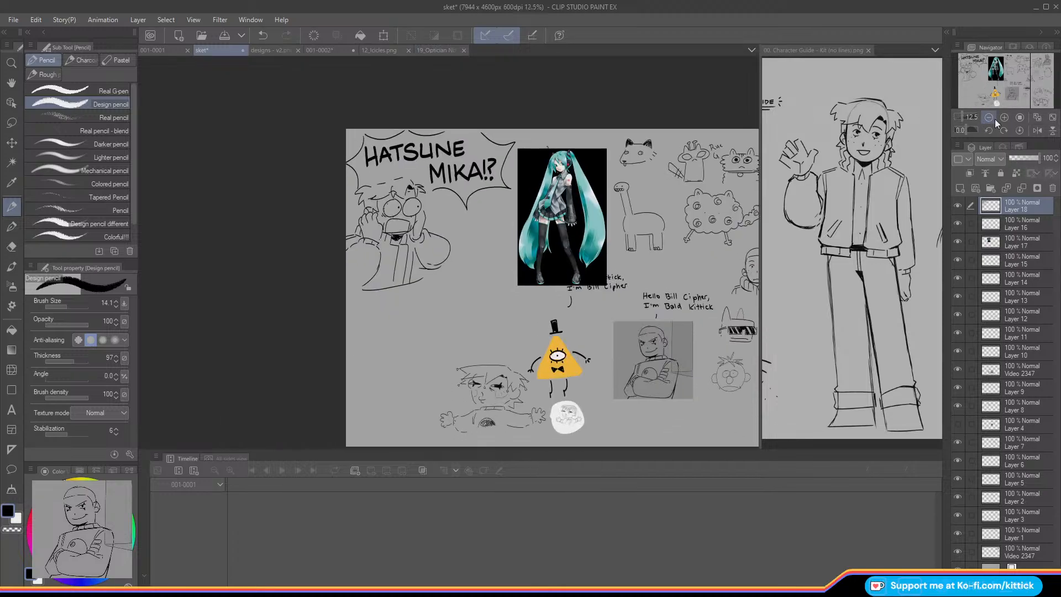
pyautogui.click(1004, 117)
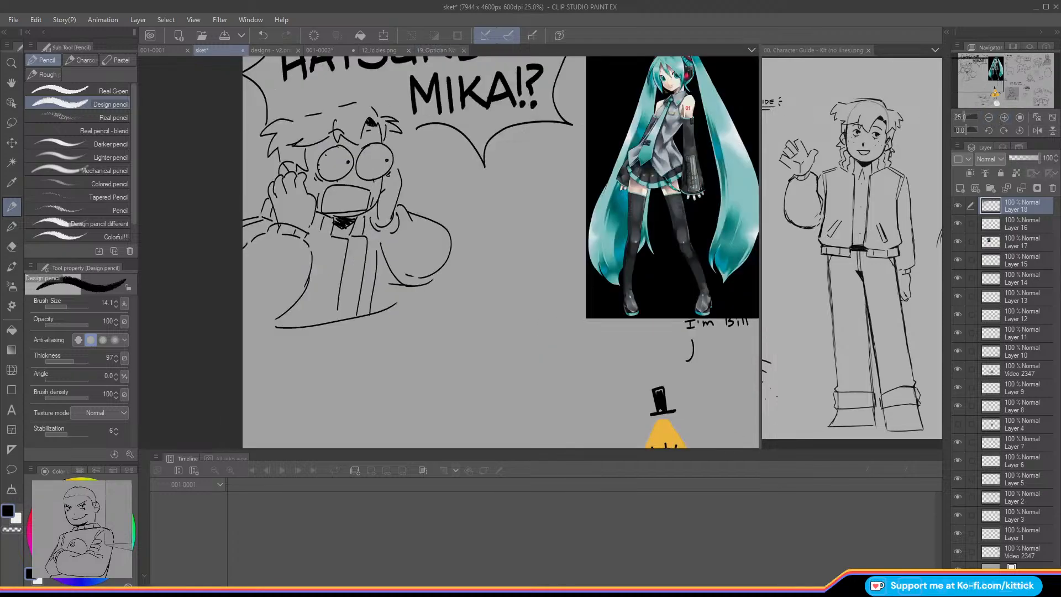
pyautogui.click(988, 117)
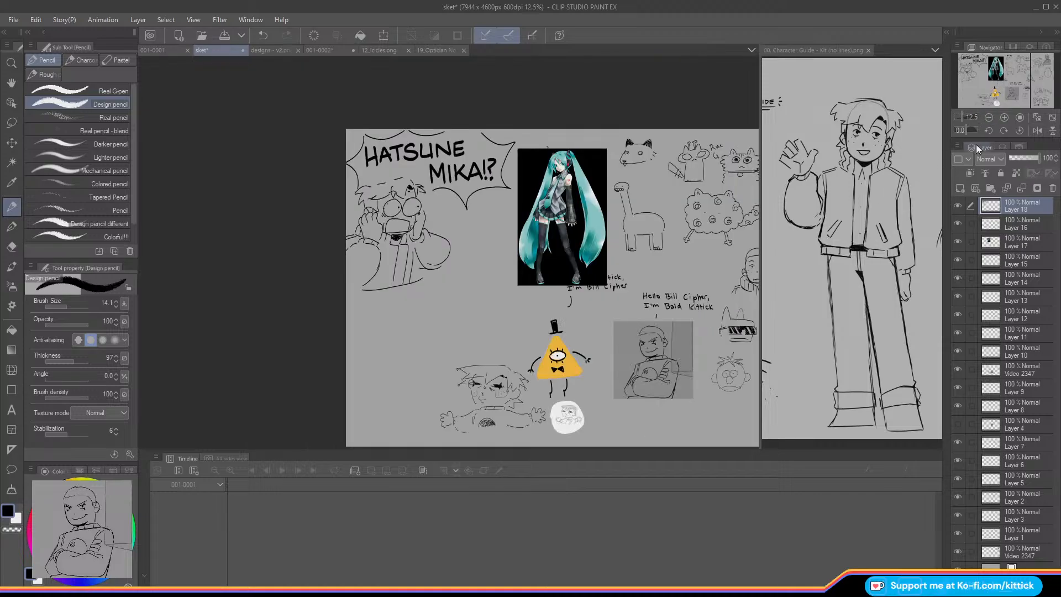
pyautogui.moveTo(990, 83); pyautogui.dragTo(1004, 87)
pyautogui.click(1034, 118)
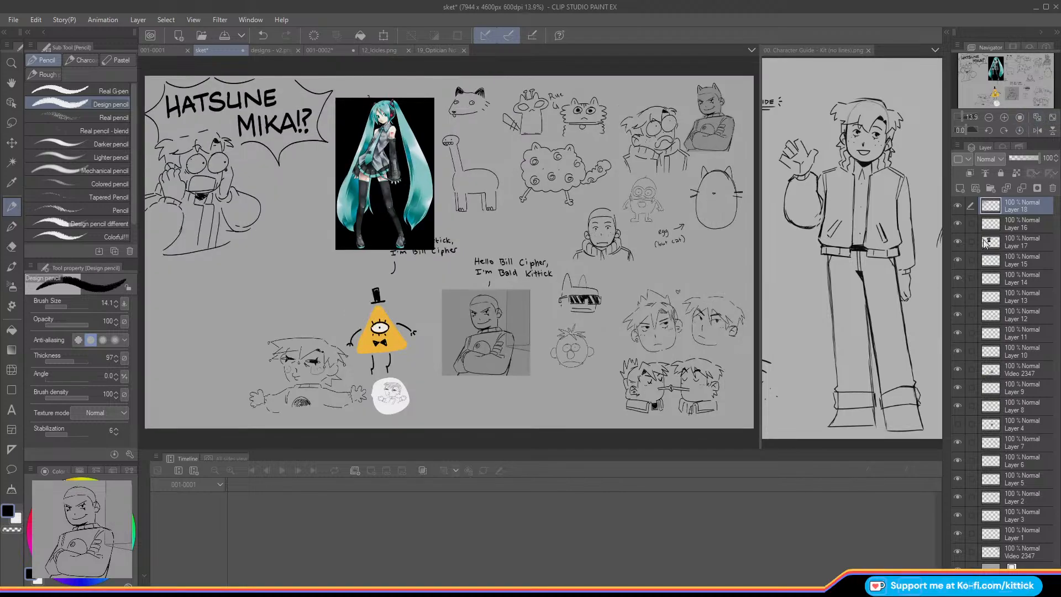
pyautogui.moveTo(970, 224)
pyautogui.mouseDown()
pyautogui.moveTo(970, 242)
pyautogui.moveTo(1006, 252)
pyautogui.mouseUp()
pyautogui.click(958, 226)
pyautogui.click(1013, 226)
pyautogui.click(985, 219)
pyautogui.click(971, 206)
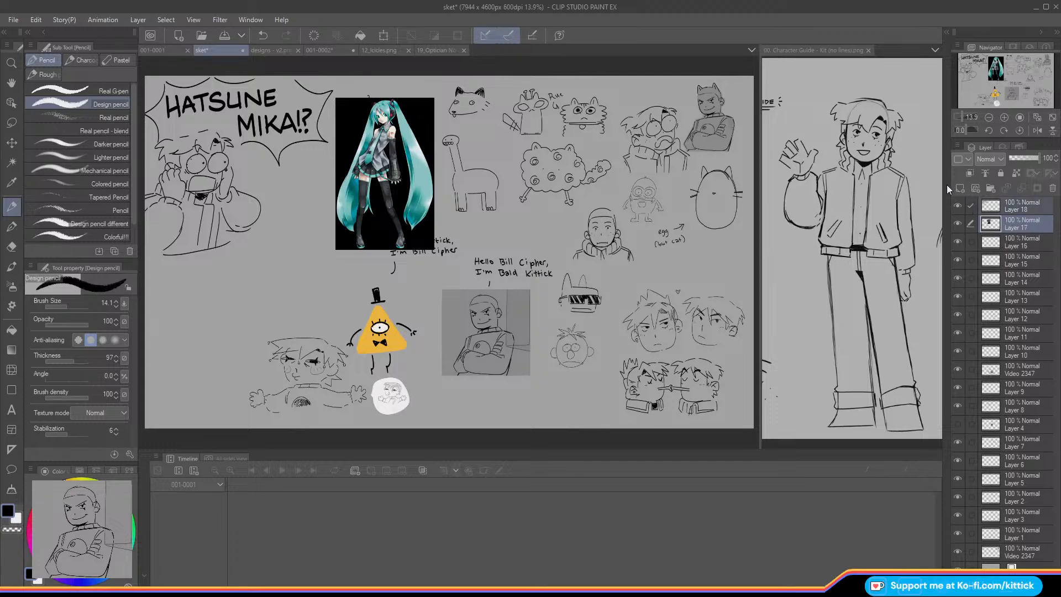
# Step: Scale down the startled character, lettering and Miku image together toward the upper corner of the sheet
pyautogui.click(383, 34)
pyautogui.moveTo(436, 252); pyautogui.dragTo(296, 185)
pyautogui.press('Return')
# Step: Select only Layer 17 and move the Miku image away from the speech bubble, over the sketch of the eating man
pyautogui.click(1003, 117)
pyautogui.click(1004, 117)
pyautogui.click(1004, 117)
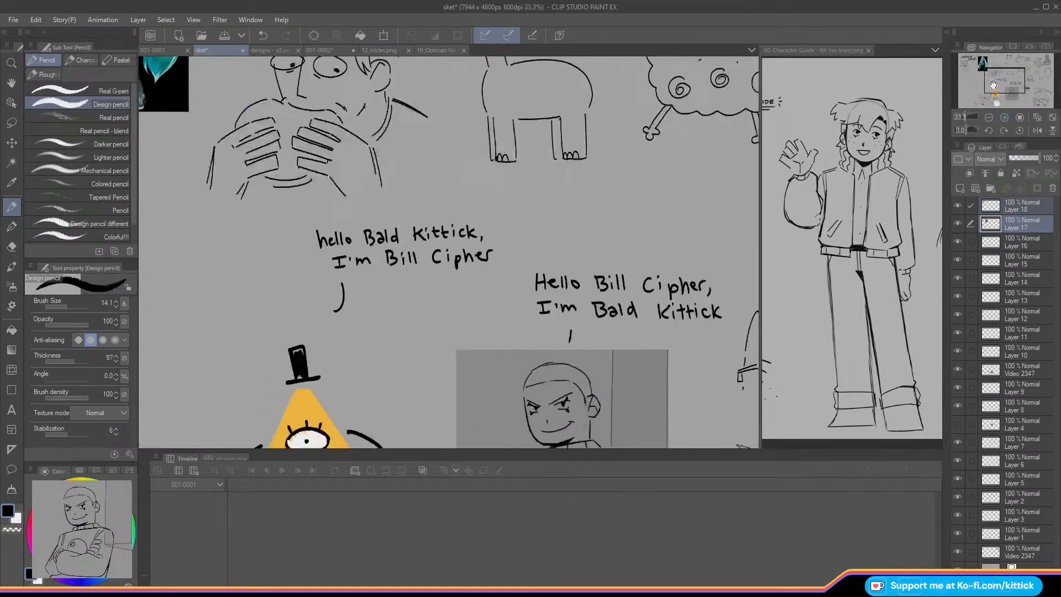
pyautogui.moveTo(995, 84)
pyautogui.mouseDown()
pyautogui.moveTo(964, 69)
pyautogui.moveTo(990, 91)
pyautogui.moveTo(978, 74)
pyautogui.moveTo(996, 64)
pyautogui.mouseUp()
pyautogui.click(989, 117)
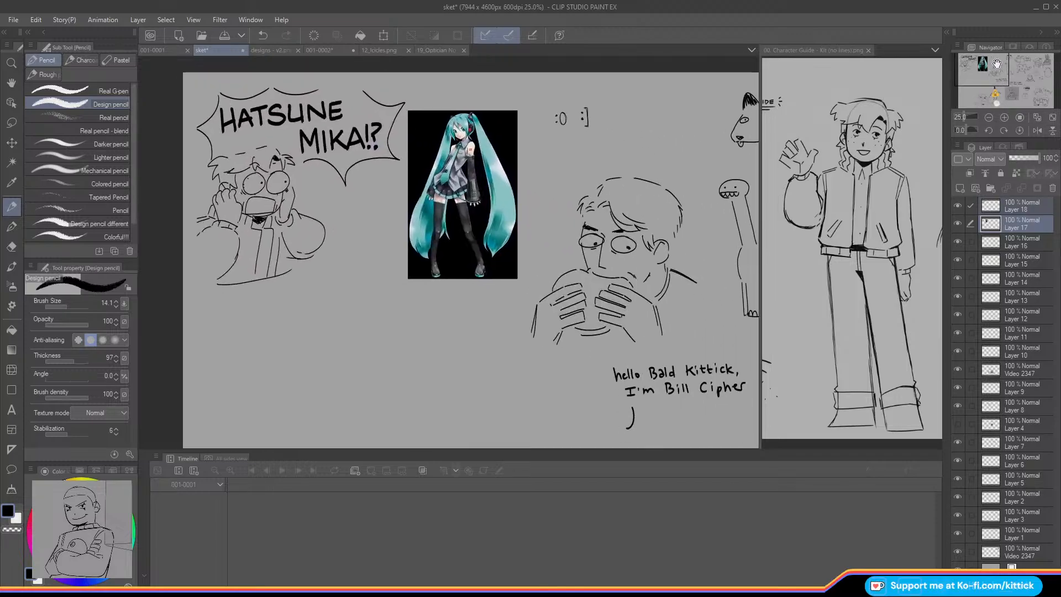
pyautogui.click(990, 230)
pyautogui.click(12, 142)
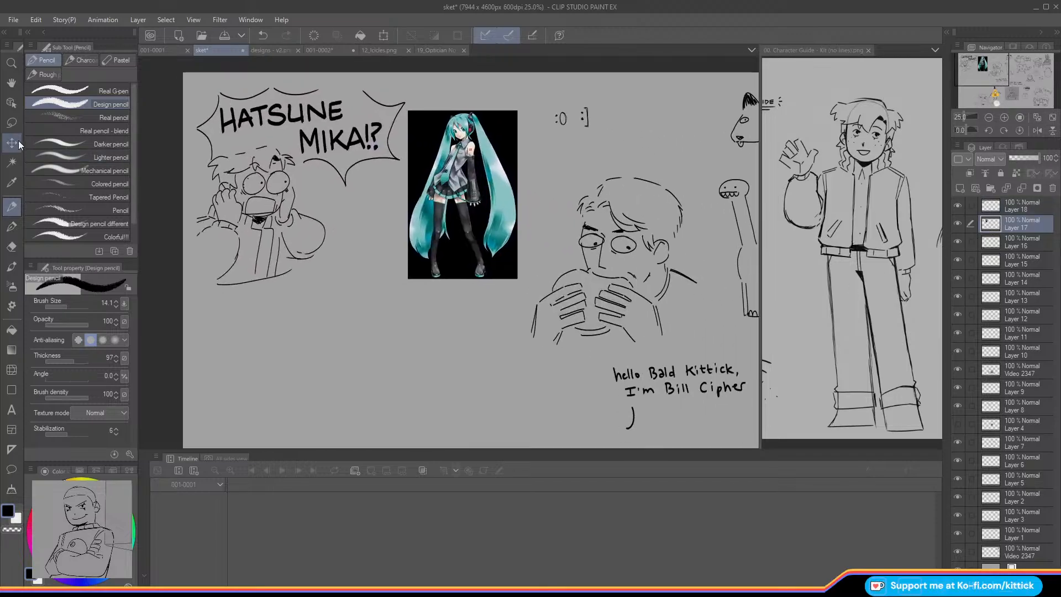
pyautogui.moveTo(242, 299)
pyautogui.mouseDown()
pyautogui.moveTo(320, 294)
pyautogui.moveTo(313, 312)
pyautogui.moveTo(264, 306)
pyautogui.moveTo(298, 325)
pyautogui.mouseUp()
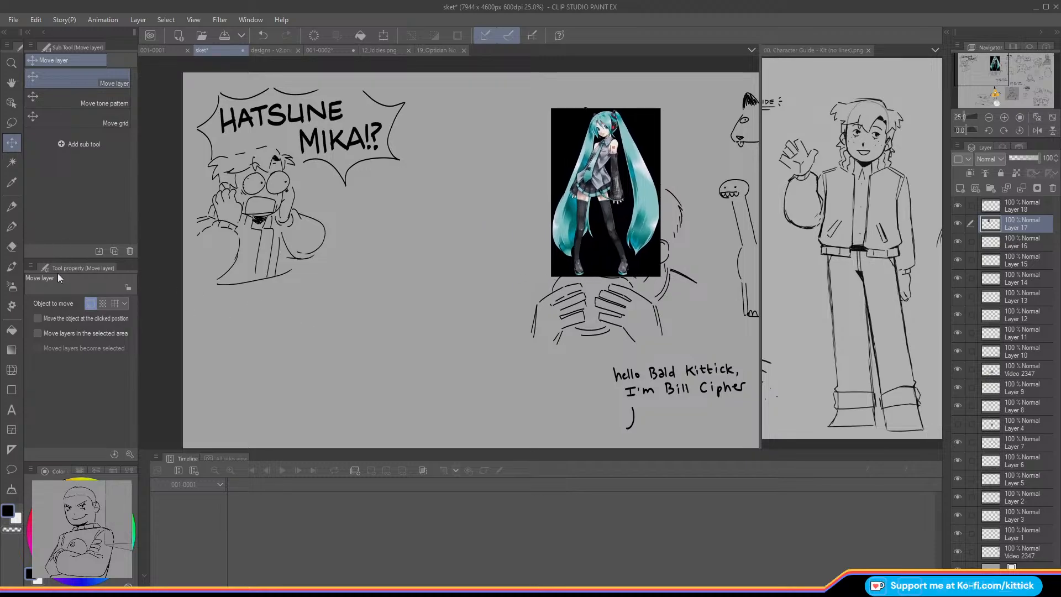
# Step: Switch to the Design pencil and lower its brush size for finer lines
pyautogui.click(12, 206)
pyautogui.click(116, 306)
pyautogui.click(115, 307)
pyautogui.click(115, 306)
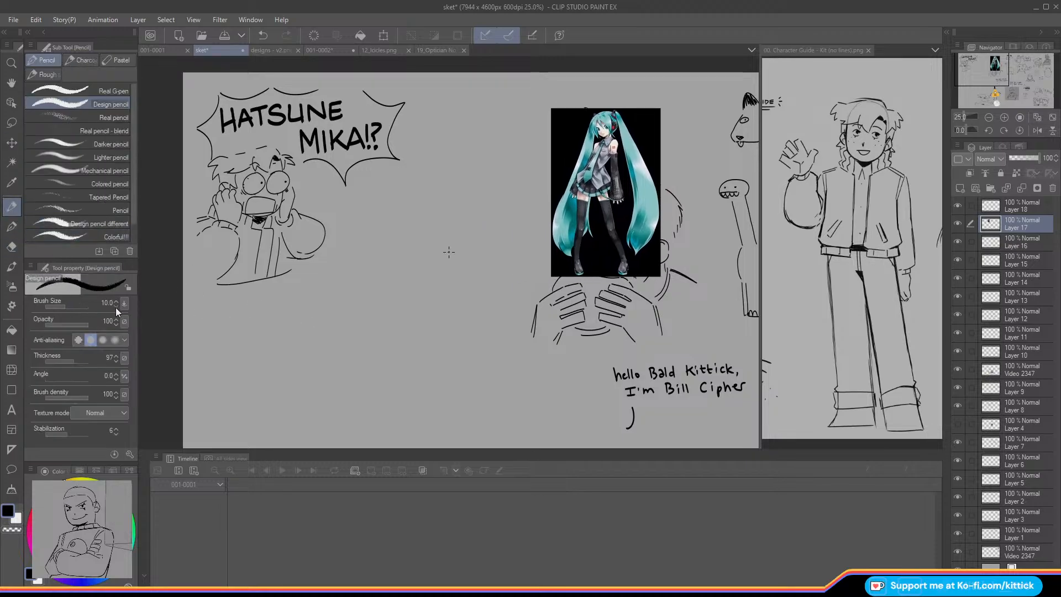
pyautogui.click(116, 307)
pyautogui.click(116, 306)
# Step: Erase the letter A of "MIKA" on Layer 18 with the Hard eraser
pyautogui.click(11, 247)
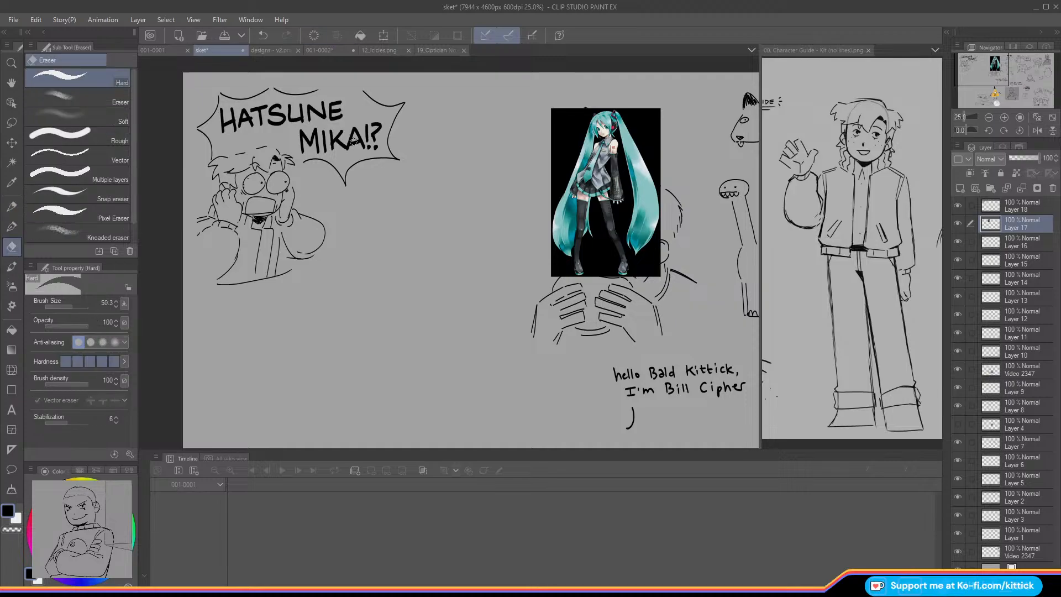
pyautogui.hotkey('alt', ']')
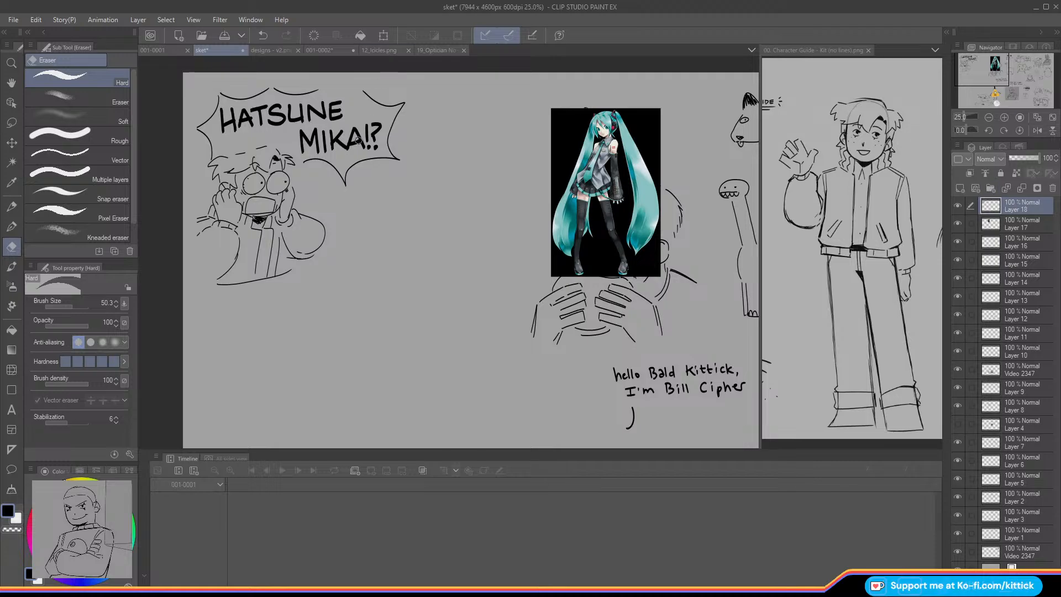
pyautogui.moveTo(359, 140)
pyautogui.mouseDown()
pyautogui.moveTo(354, 147)
pyautogui.moveTo(350, 137)
pyautogui.mouseUp()
pyautogui.press('p')
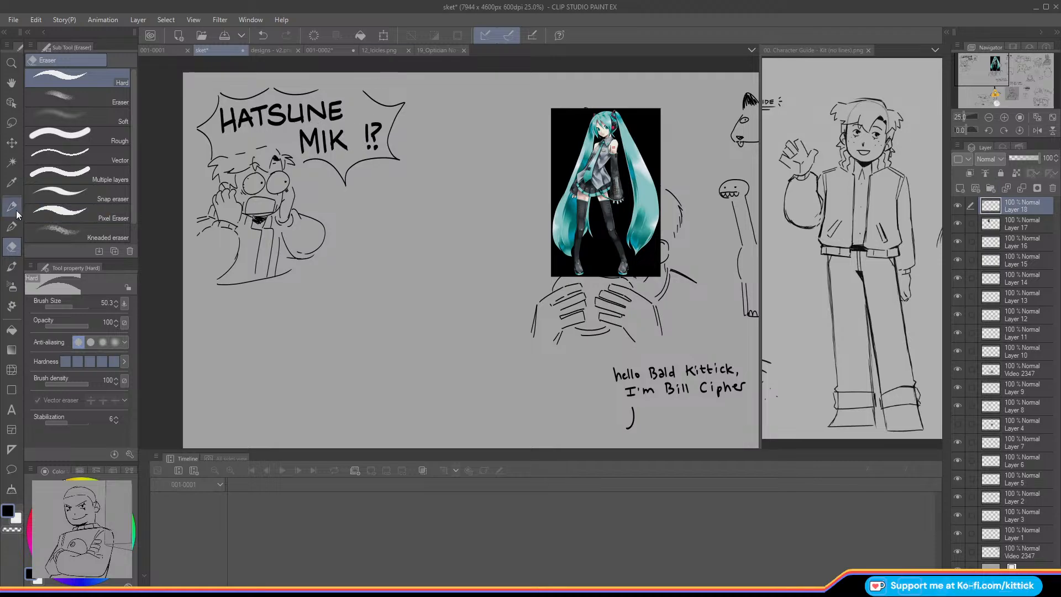
# Step: Letter a U in place of the erased A so the bubble reads "MIKU!?", redoing it with a thicker brush
pyautogui.moveTo(70, 308); pyautogui.dragTo(69, 308)
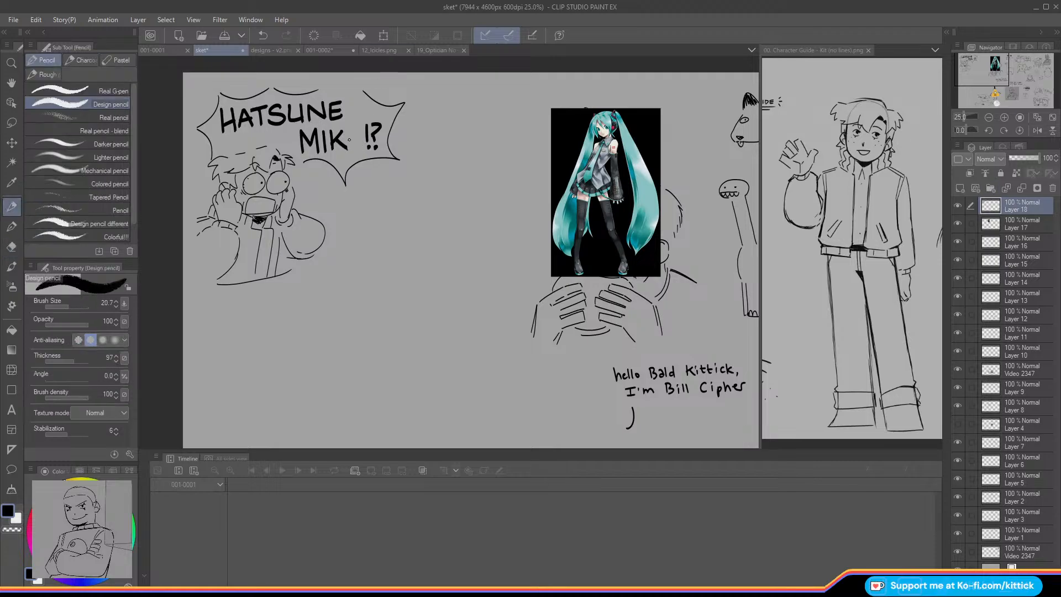
pyautogui.moveTo(350, 132); pyautogui.dragTo(359, 148)
pyautogui.hotkey('ctrl', 'z')
pyautogui.click(72, 307)
# Step: Set the Design pencil to brush size 8 and add a new layer above Layer 18
pyautogui.click(67, 306)
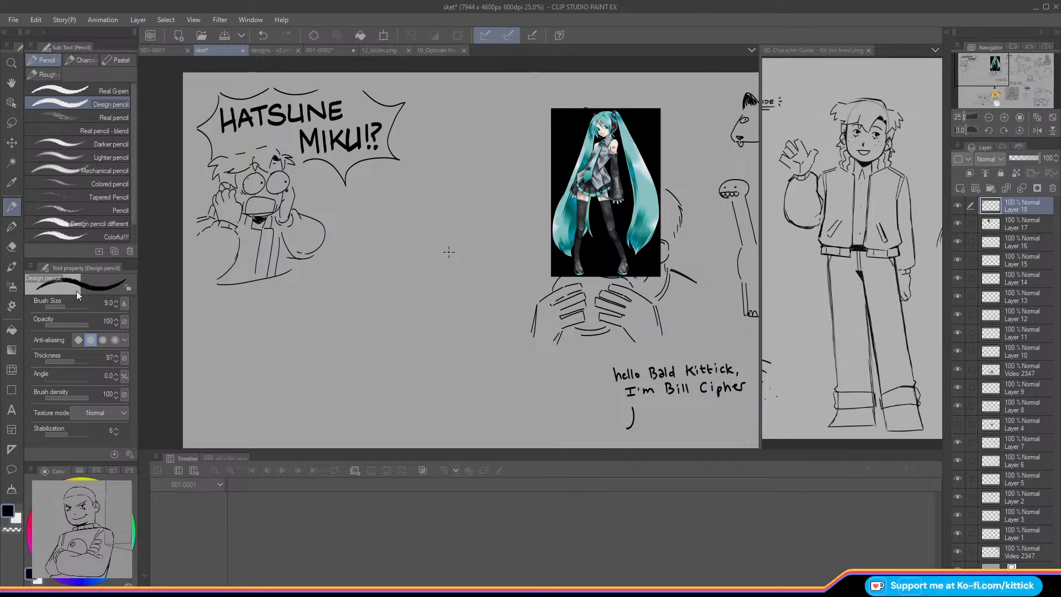
pyautogui.moveTo(981, 69); pyautogui.dragTo(976, 68)
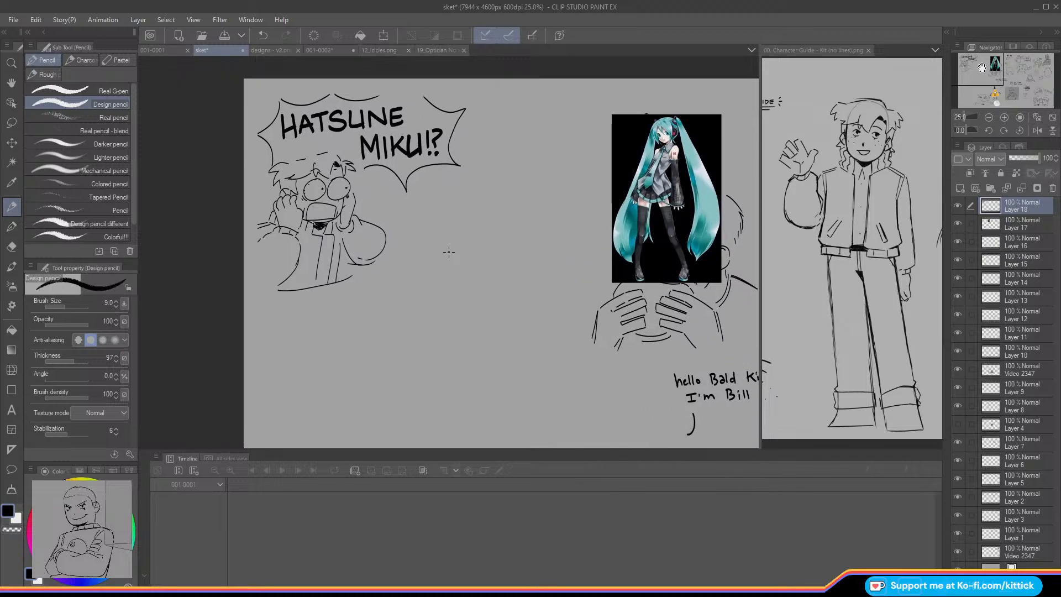
pyautogui.click(117, 307)
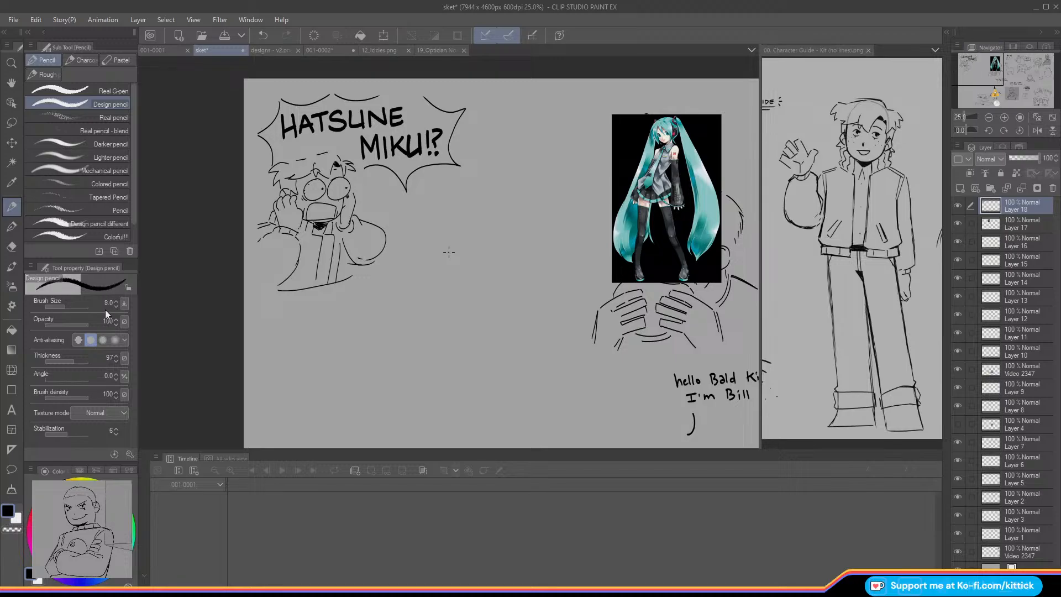
pyautogui.click(959, 188)
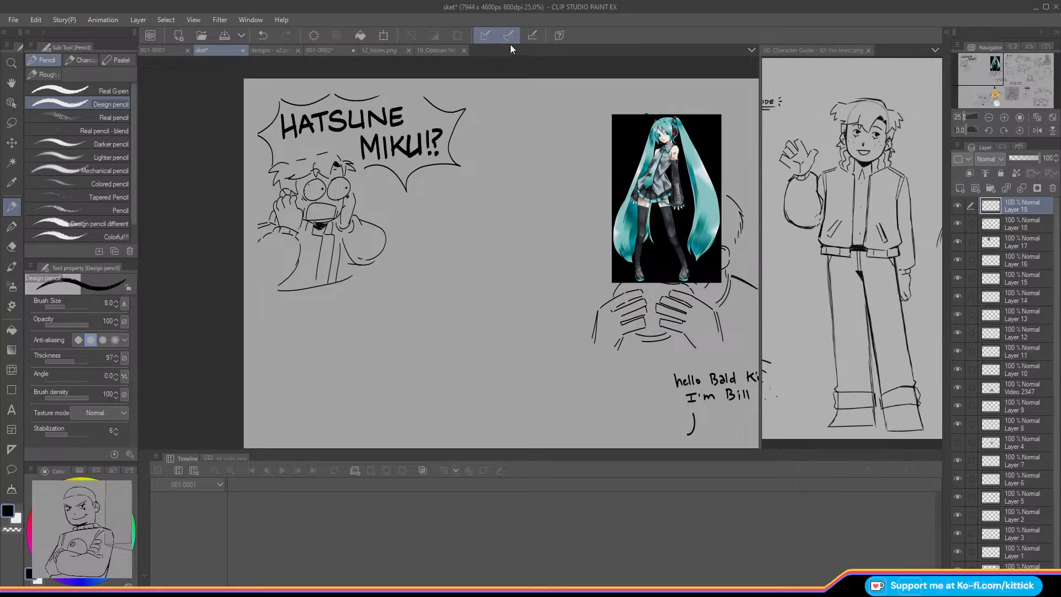
# Step: Draw the jawline, ear and eyebrows of a second cartoon face between the speech bubble and the Miku image
pyautogui.moveTo(534, 175); pyautogui.dragTo(500, 227)
pyautogui.moveTo(473, 193)
pyautogui.mouseDown()
pyautogui.moveTo(459, 200)
pyautogui.moveTo(473, 211)
pyautogui.mouseUp()
pyautogui.moveTo(521, 179)
pyautogui.mouseDown()
pyautogui.moveTo(528, 186)
pyautogui.moveTo(491, 176)
pyautogui.moveTo(489, 205)
pyautogui.mouseUp()
pyautogui.hotkey('ctrl', 'z')
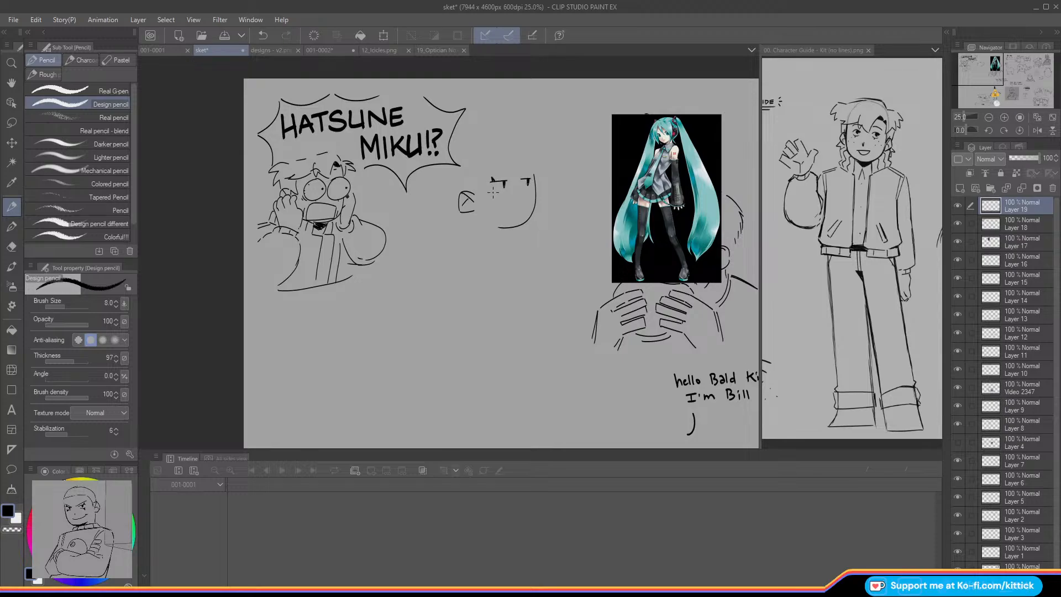
# Step: Draw the second face's eyes, wide open smile and pointed front hair strands
pyautogui.moveTo(494, 185); pyautogui.dragTo(493, 193)
pyautogui.moveTo(521, 200)
pyautogui.mouseDown()
pyautogui.moveTo(489, 203)
pyautogui.moveTo(490, 213)
pyautogui.moveTo(521, 205)
pyautogui.mouseUp()
pyautogui.moveTo(490, 172); pyautogui.dragTo(504, 171)
pyautogui.hotkey('ctrl', 'z')
pyautogui.click(286, 35)
pyautogui.moveTo(523, 157)
pyautogui.mouseDown()
pyautogui.moveTo(510, 183)
pyautogui.moveTo(502, 165)
pyautogui.moveTo(513, 199)
pyautogui.mouseUp()
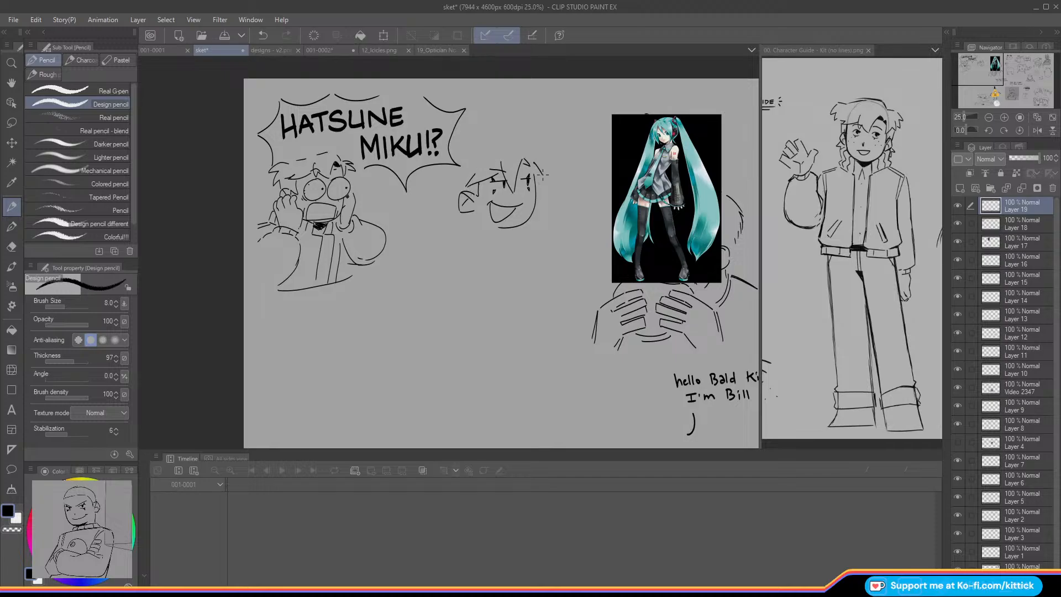
# Step: Draw the top outline and spiky side and back hair around the second character's head
pyautogui.moveTo(542, 175); pyautogui.dragTo(462, 153)
pyautogui.moveTo(459, 216); pyautogui.dragTo(451, 213)
pyautogui.hotkey('ctrl', 'z')
pyautogui.moveTo(456, 228); pyautogui.dragTo(467, 224)
pyautogui.moveTo(533, 152); pyautogui.dragTo(543, 167)
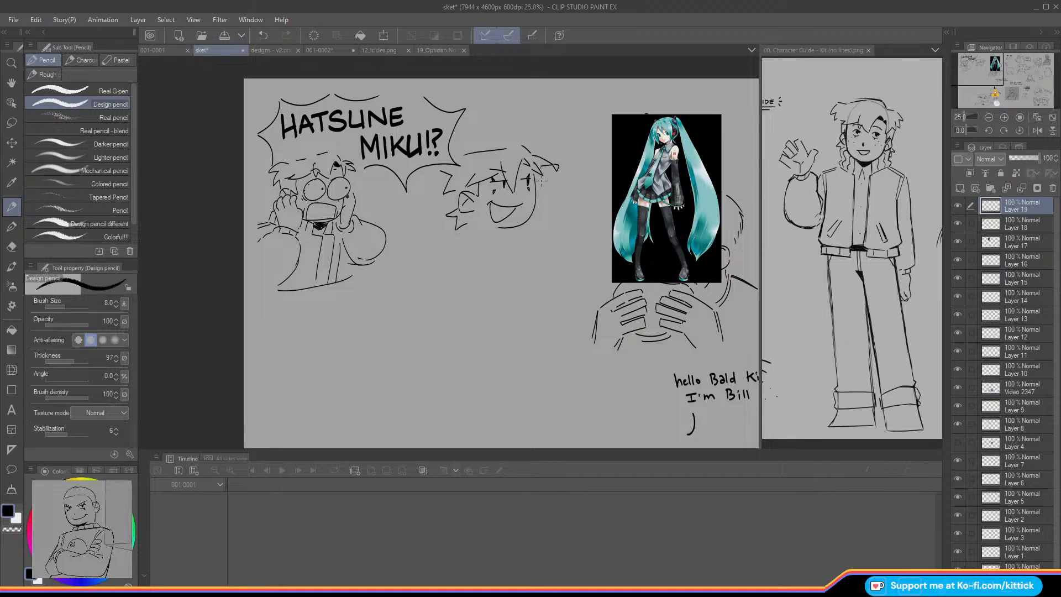
# Step: Add a nose and loose hair strands to the second character, and draw the collar and start of the shoulders
pyautogui.moveTo(510, 197); pyautogui.dragTo(516, 201)
pyautogui.moveTo(446, 196); pyautogui.dragTo(440, 205)
pyautogui.moveTo(521, 232)
pyautogui.mouseDown()
pyautogui.moveTo(466, 242)
pyautogui.moveTo(505, 234)
pyautogui.moveTo(471, 226)
pyautogui.moveTo(473, 215)
pyautogui.moveTo(509, 230)
pyautogui.mouseUp()
pyautogui.moveTo(492, 227); pyautogui.dragTo(464, 235)
pyautogui.moveTo(463, 236)
pyautogui.mouseDown()
pyautogui.moveTo(521, 236)
pyautogui.moveTo(449, 243)
pyautogui.mouseUp()
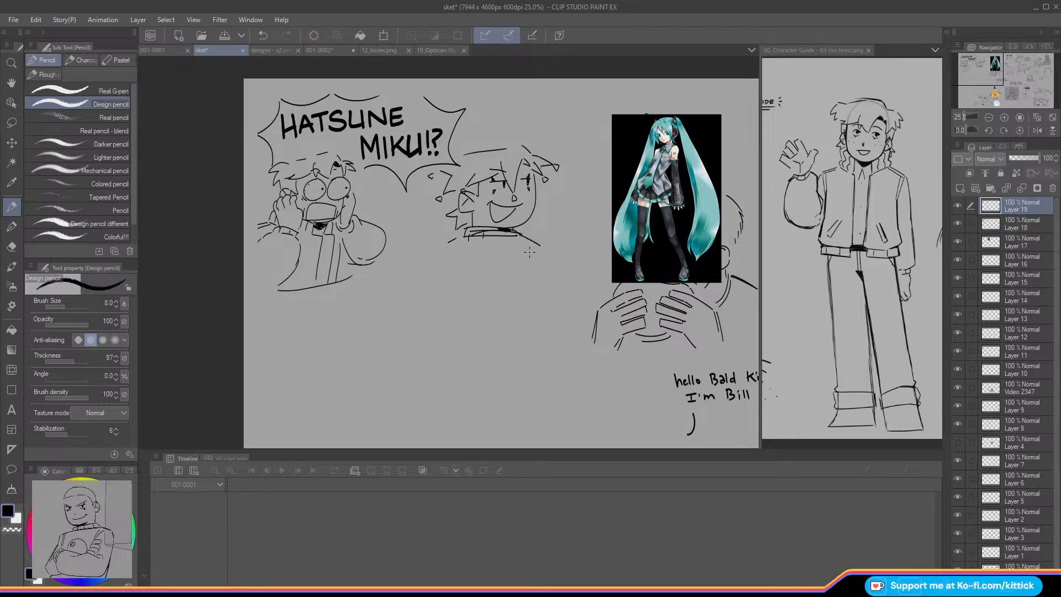
# Step: Draw the second character's shoulders and upper arms, with a rounded emblem on the chest
pyautogui.moveTo(532, 246); pyautogui.dragTo(536, 274)
pyautogui.hotkey('ctrl', 'z')
pyautogui.moveTo(539, 245)
pyautogui.mouseDown()
pyautogui.moveTo(537, 272)
pyautogui.moveTo(445, 260)
pyautogui.moveTo(480, 270)
pyautogui.mouseUp()
pyautogui.moveTo(530, 239); pyautogui.dragTo(550, 270)
pyautogui.moveTo(446, 240); pyautogui.dragTo(429, 270)
pyautogui.moveTo(488, 253); pyautogui.dragTo(490, 258)
pyautogui.moveTo(496, 256); pyautogui.dragTo(486, 270)
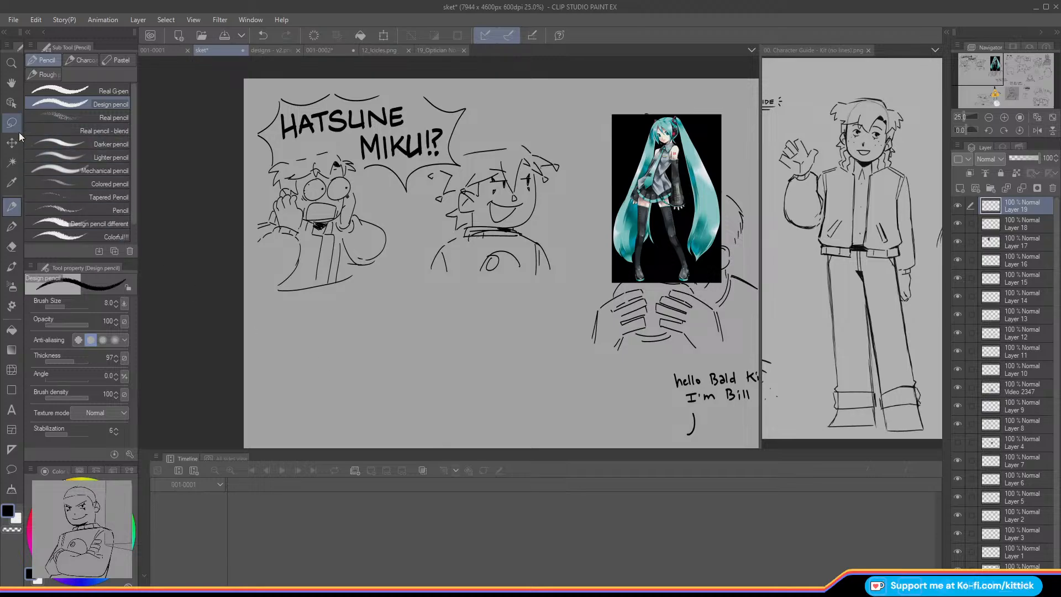
# Step: Scale the second character's sketch down to 91% with its proportions kept and nudge it into place
pyautogui.click(383, 36)
pyautogui.moveTo(556, 280); pyautogui.dragTo(546, 272)
pyautogui.moveTo(501, 237); pyautogui.dragTo(503, 242)
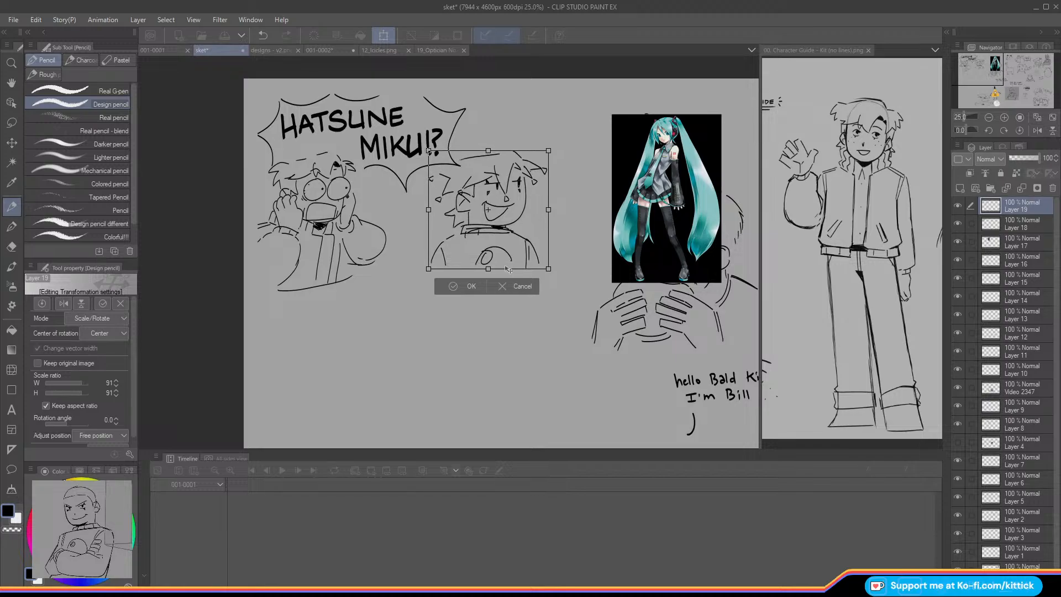
pyautogui.press('Return')
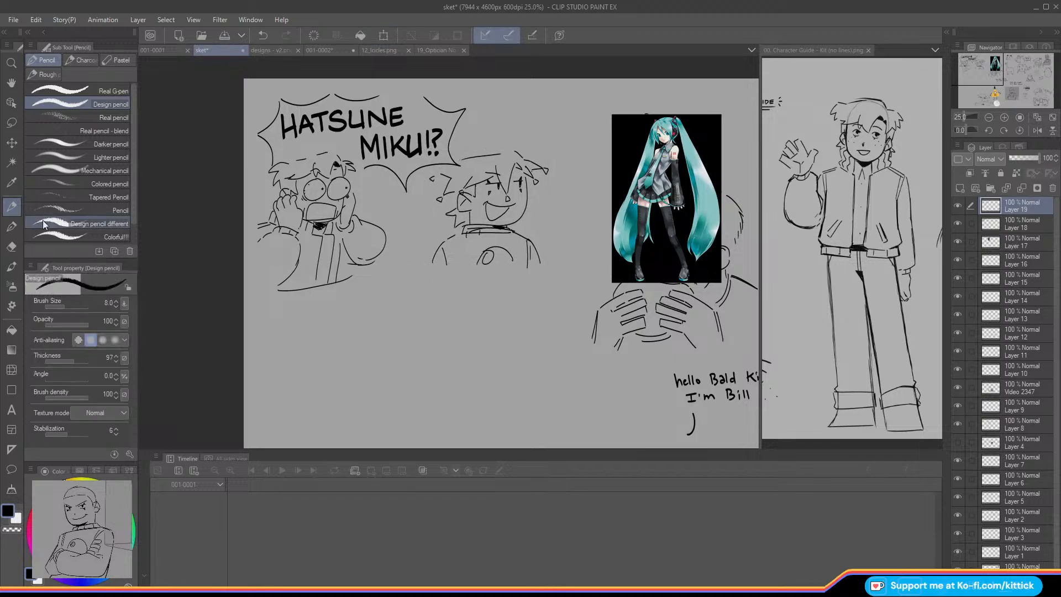
pyautogui.click(12, 206)
pyautogui.moveTo(590, 113)
pyautogui.mouseDown()
pyautogui.moveTo(546, 115)
pyautogui.moveTo(544, 185)
pyautogui.moveTo(590, 186)
pyautogui.mouseUp()
pyautogui.hotkey('ctrl', 'z')
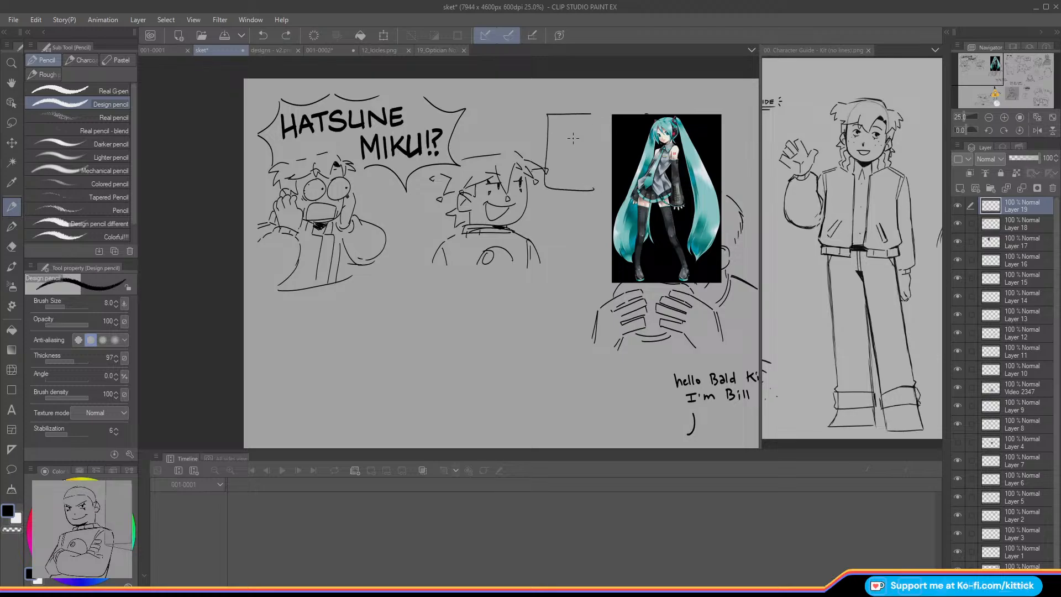
pyautogui.hotkey('ctrl', 'z')
# Step: Draw a small speech bubble reading "Wow" above the second character's head
pyautogui.moveTo(539, 129)
pyautogui.mouseDown()
pyautogui.moveTo(547, 134)
pyautogui.moveTo(532, 142)
pyautogui.mouseUp()
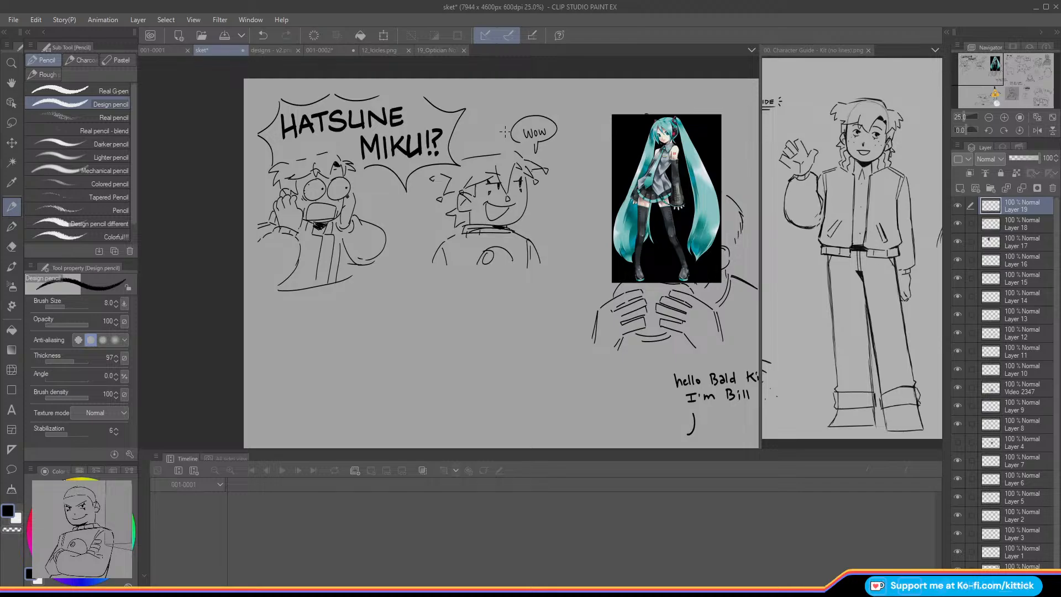
# Step: Shift Layers 17 to 19, holding both characters and the Miku image, together slightly down and right on the sheet
pyautogui.click(989, 117)
pyautogui.moveTo(988, 88); pyautogui.dragTo(989, 96)
pyautogui.keyDown('shift'); pyautogui.click(975, 239); pyautogui.keyUp('shift')
pyautogui.click(11, 143)
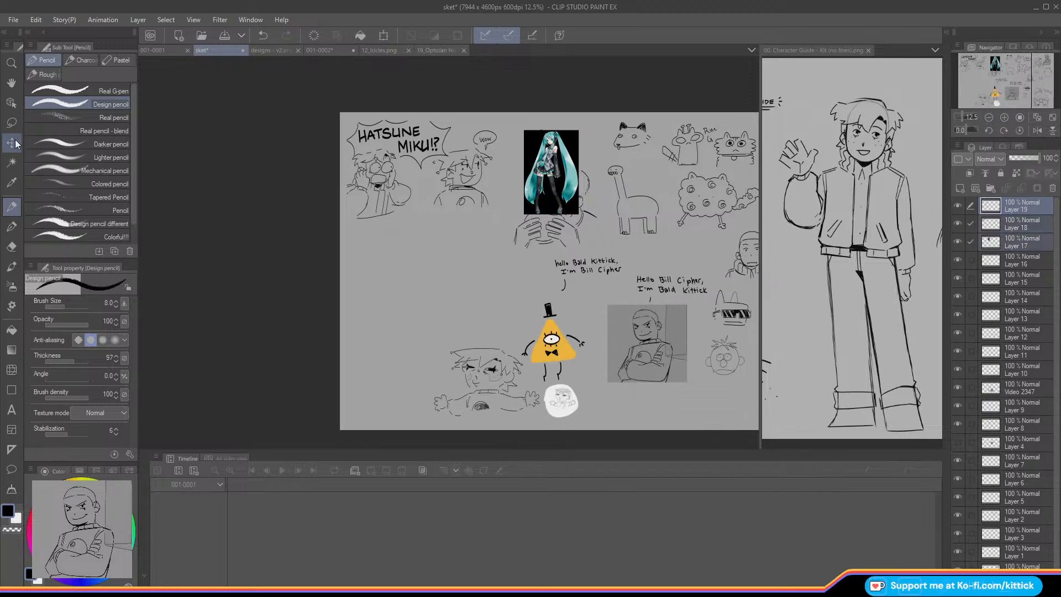
pyautogui.moveTo(299, 300)
pyautogui.mouseDown()
pyautogui.moveTo(303, 422)
pyautogui.moveTo(300, 316)
pyautogui.mouseUp()
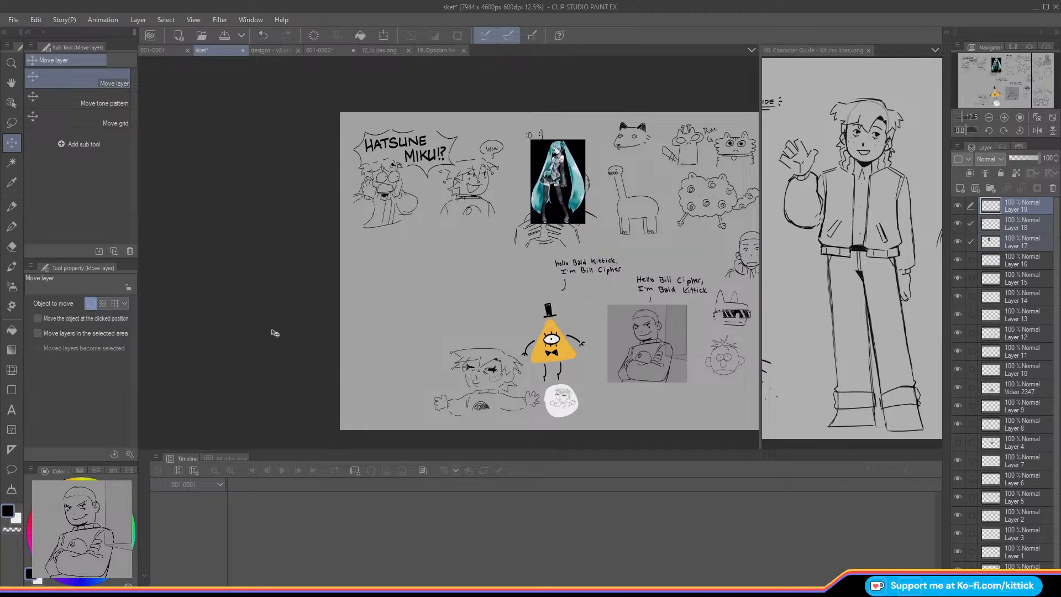
# Step: Move the second character closer to the shouting one, and bring the Miku image in beside the pair
pyautogui.click(982, 204)
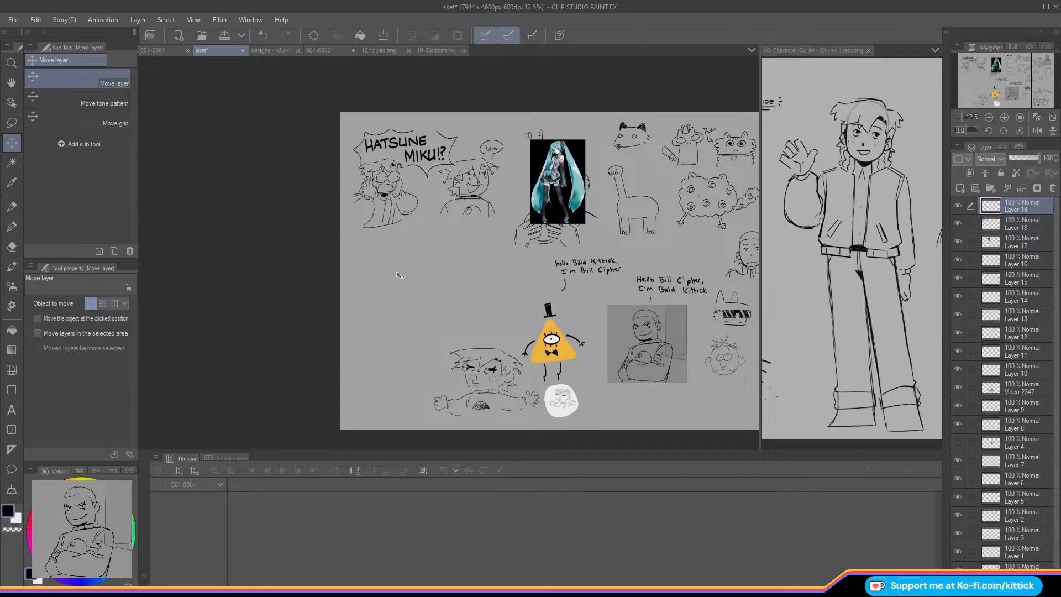
pyautogui.moveTo(388, 328); pyautogui.dragTo(368, 331)
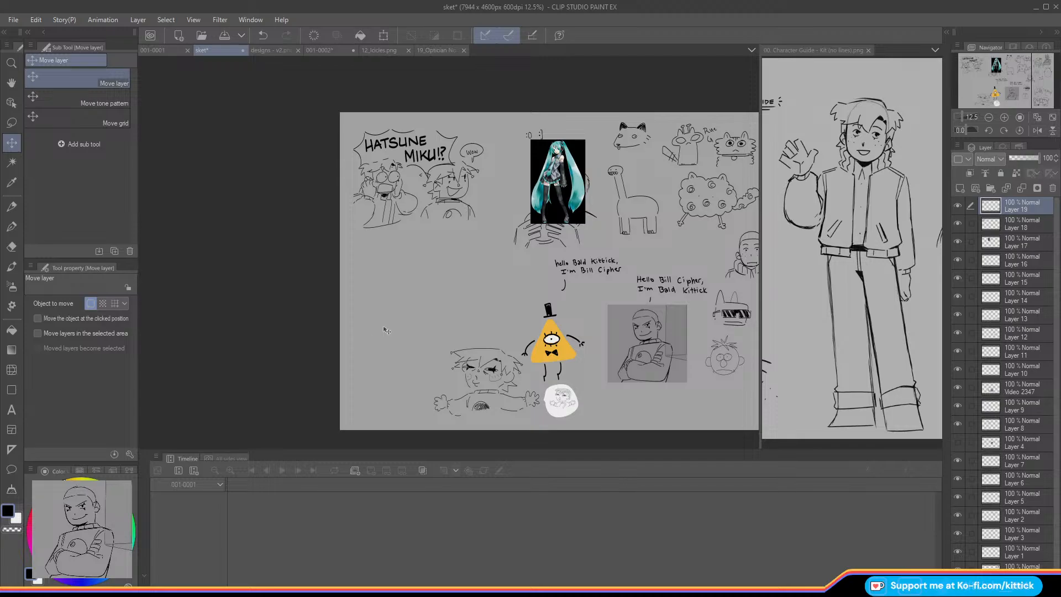
pyautogui.click(984, 226)
pyautogui.click(989, 241)
pyautogui.moveTo(540, 290); pyautogui.dragTo(504, 288)
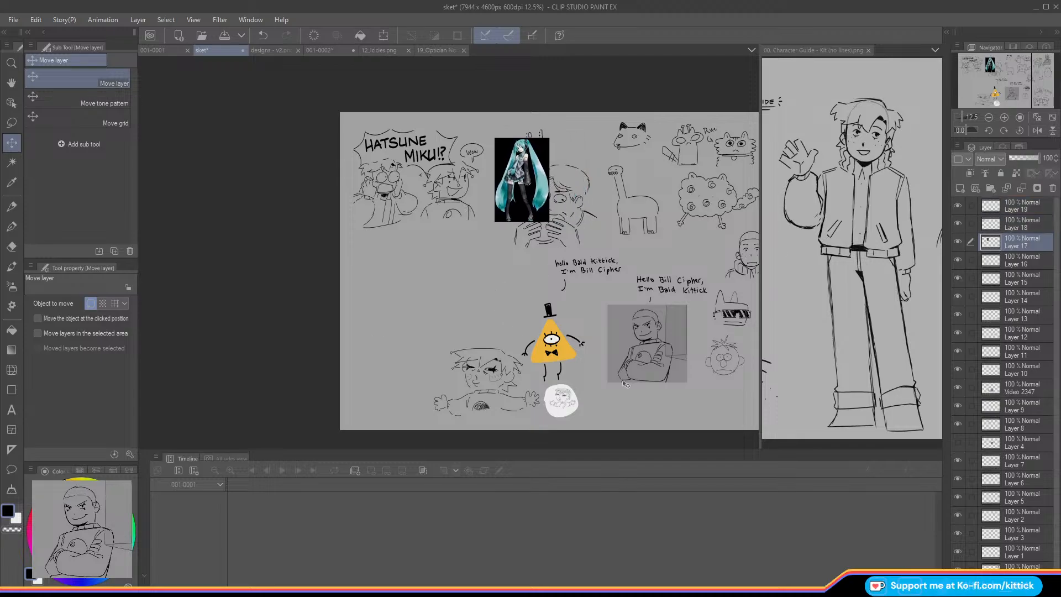
# Step: Move both character sketches and the Miku image together straight down into the blank area halfway down the sheet
pyautogui.click(970, 224)
pyautogui.click(970, 205)
pyautogui.moveTo(228, 311); pyautogui.dragTo(224, 423)
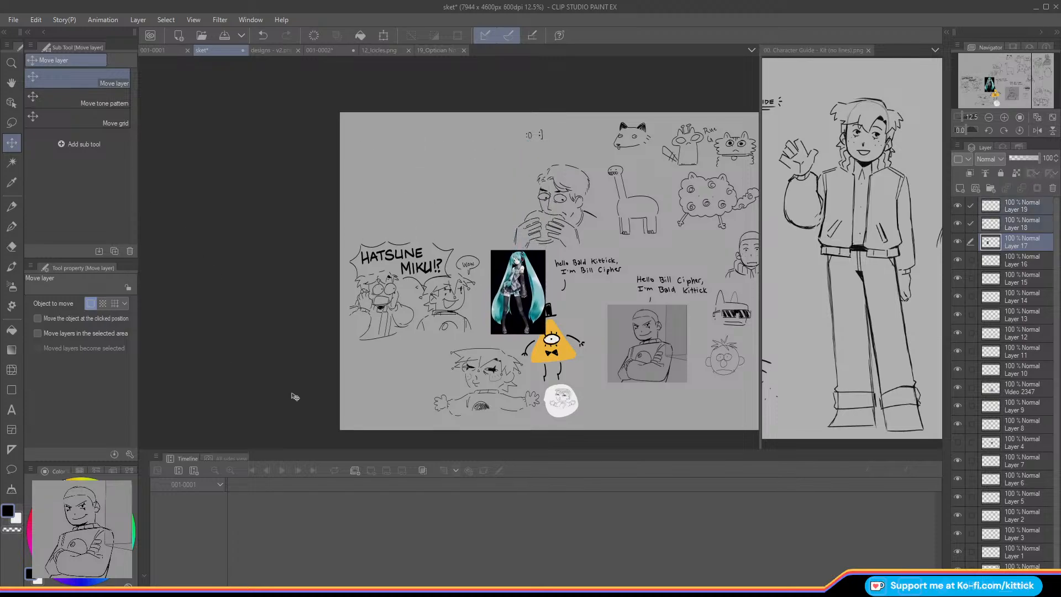
# Step: Select the Bill Cipher drawing's layer and move it right, clear of the Miku image
pyautogui.hscroll(3, 295, 397)
pyautogui.click(19, 107)
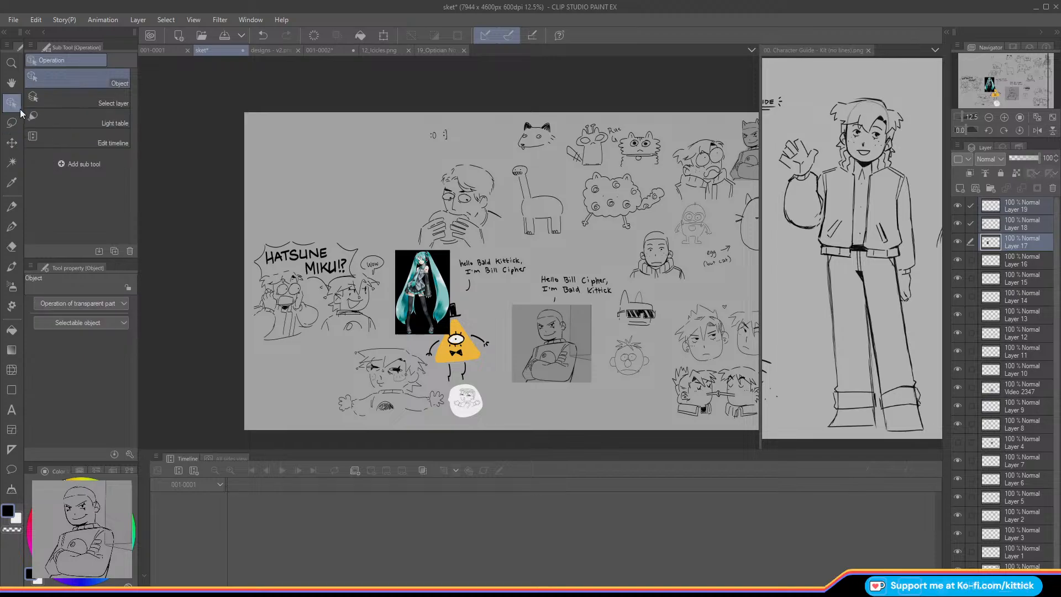
pyautogui.click(53, 99)
pyautogui.click(490, 346)
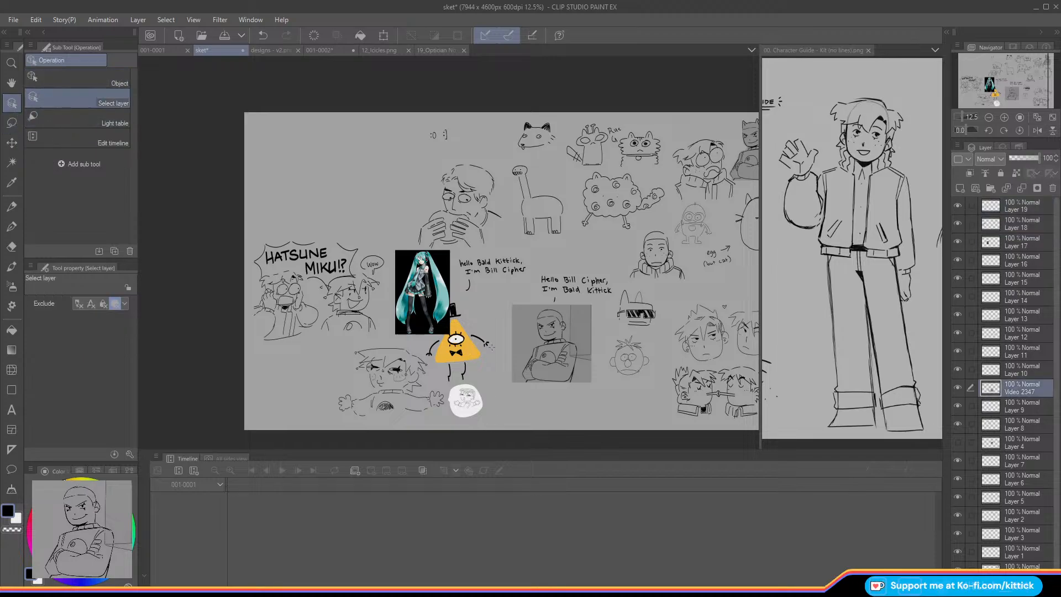
pyautogui.click(16, 146)
pyautogui.moveTo(480, 347); pyautogui.dragTo(501, 347)
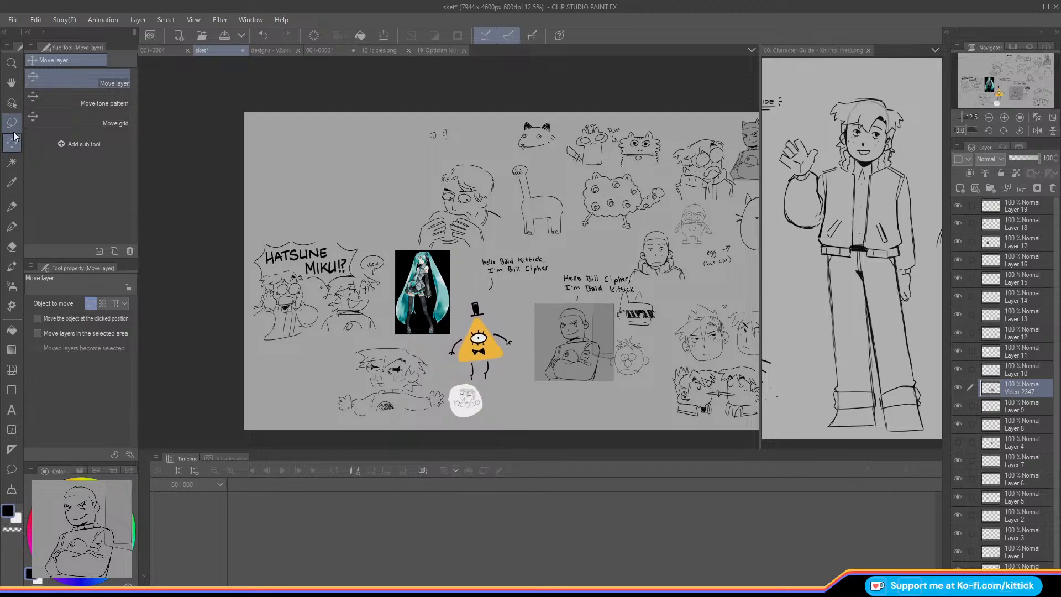
# Step: Select the round-eyed bald head on Layer 14 and move it down and right, away from the framed portrait
pyautogui.click(12, 103)
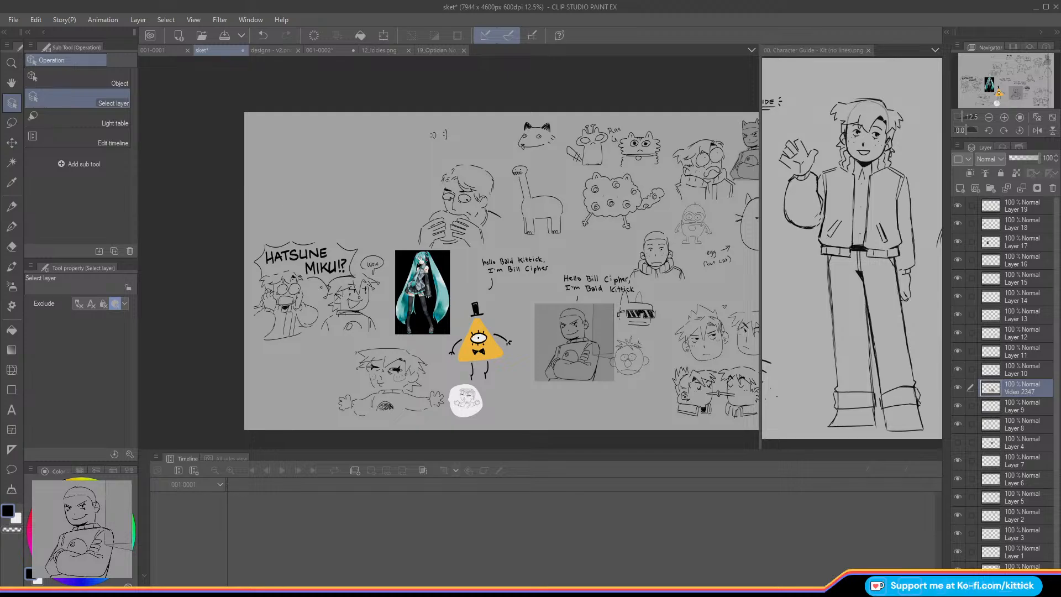
pyautogui.click(630, 364)
pyautogui.click(12, 142)
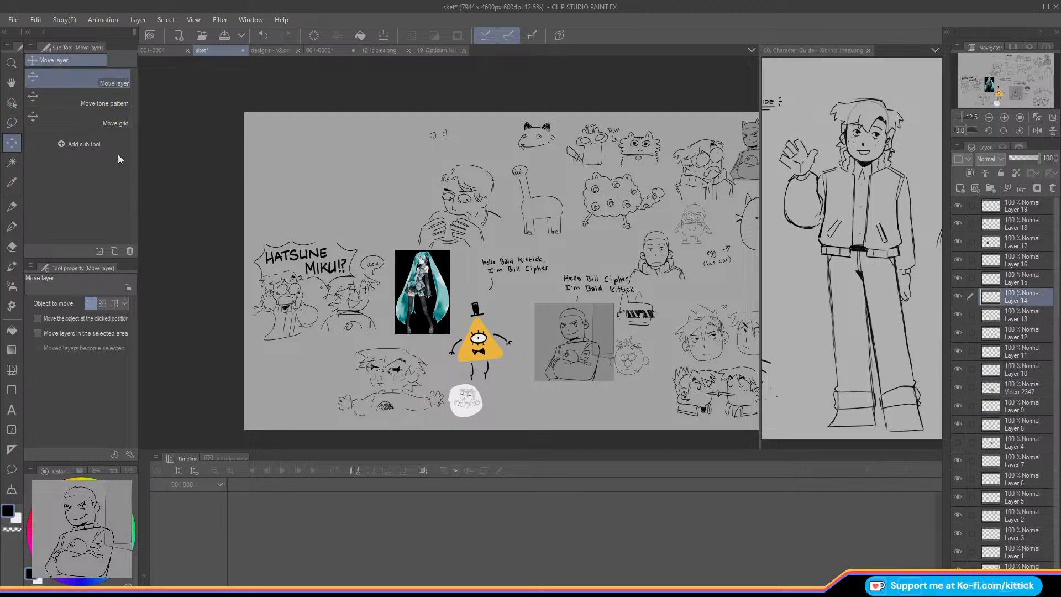
pyautogui.moveTo(630, 362); pyautogui.dragTo(647, 380)
# Step: Move the cat-eared head with sunglasses right, just above the round-eyed head, and save the sketch sheet
pyautogui.click(12, 103)
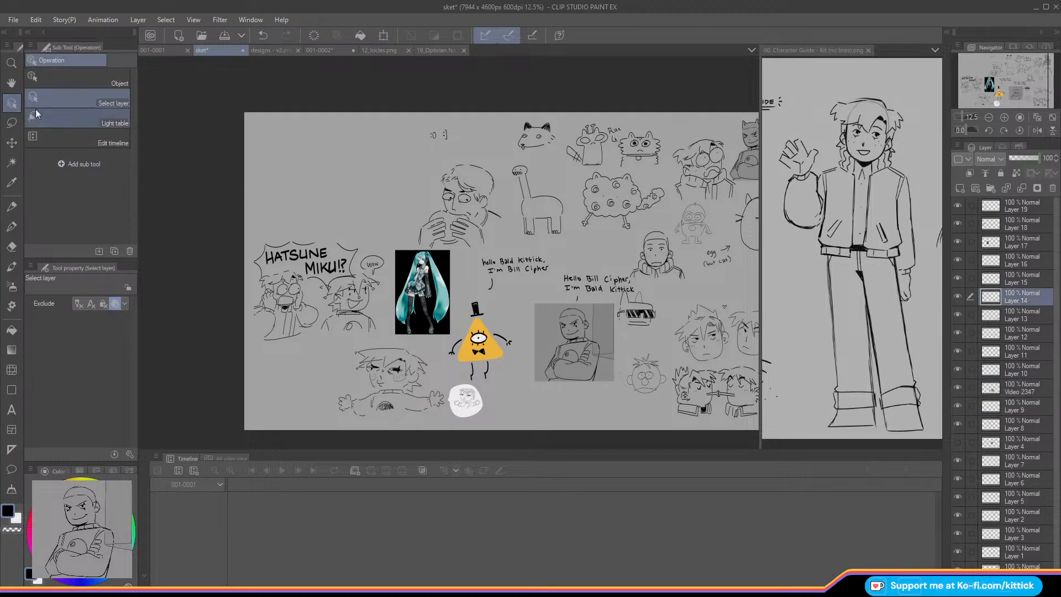
pyautogui.click(636, 316)
pyautogui.click(12, 143)
pyautogui.moveTo(635, 344); pyautogui.dragTo(644, 354)
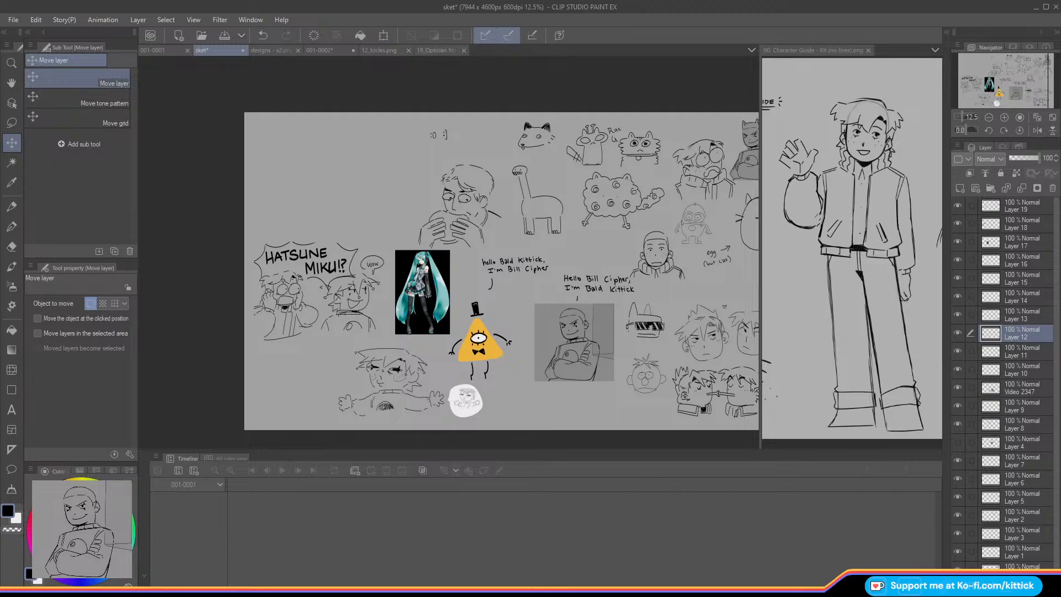
pyautogui.click(1052, 118)
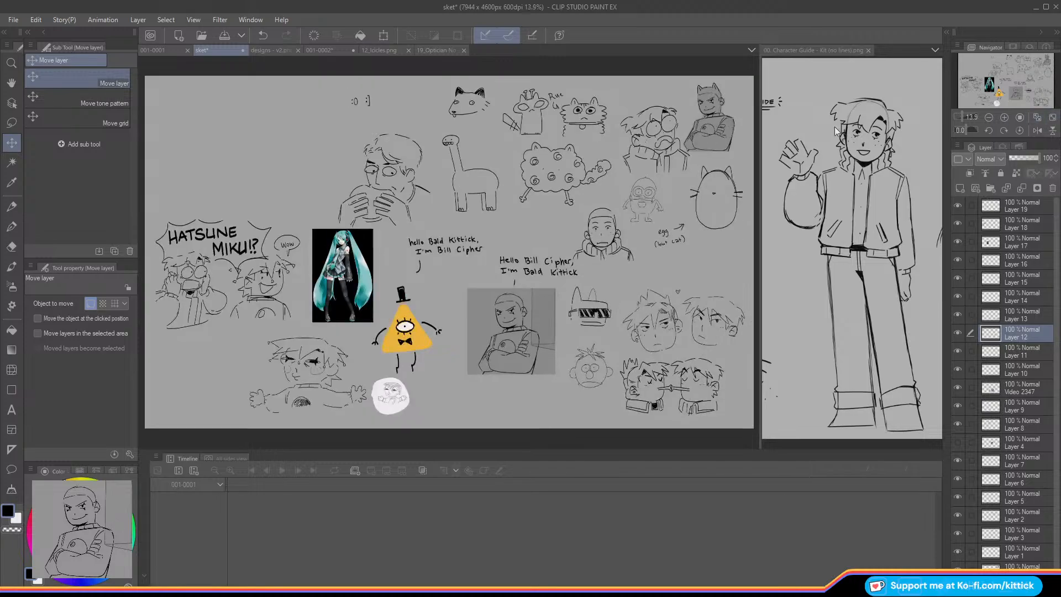
pyautogui.click(221, 37)
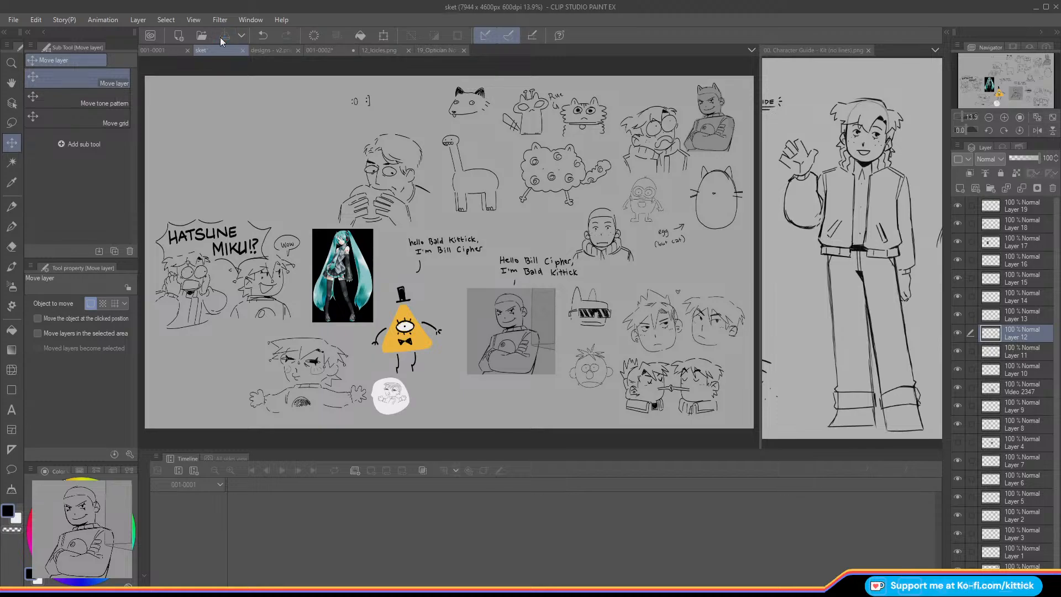
# Step: Switch to the 001-0001 animation and show the Kit_rough_ANIM character roughs with the BG_rough_ANIM layer hidden
pyautogui.click(148, 49)
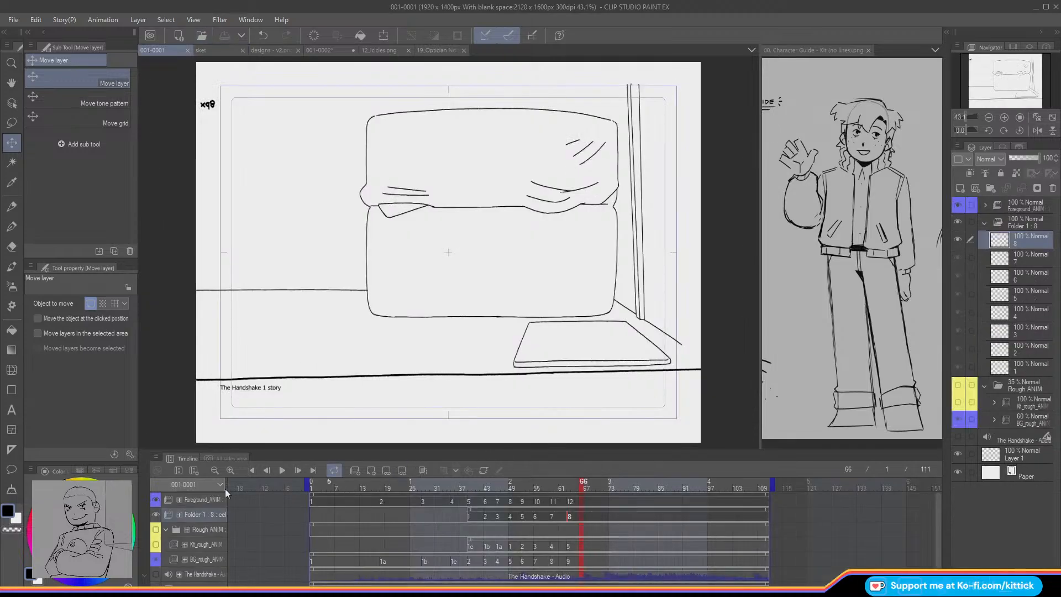
pyautogui.click(156, 529)
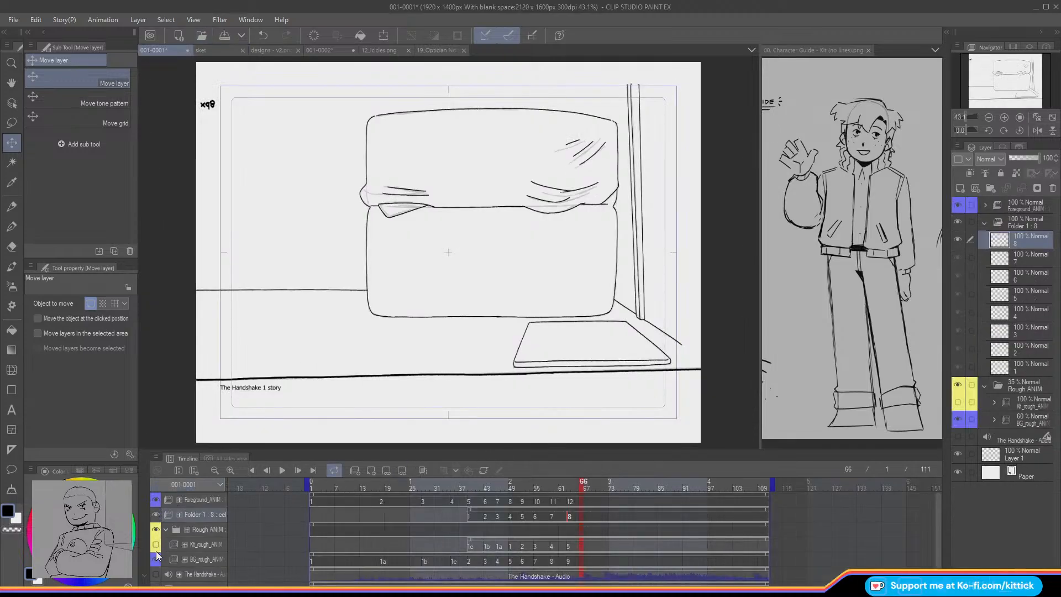
pyautogui.click(157, 543)
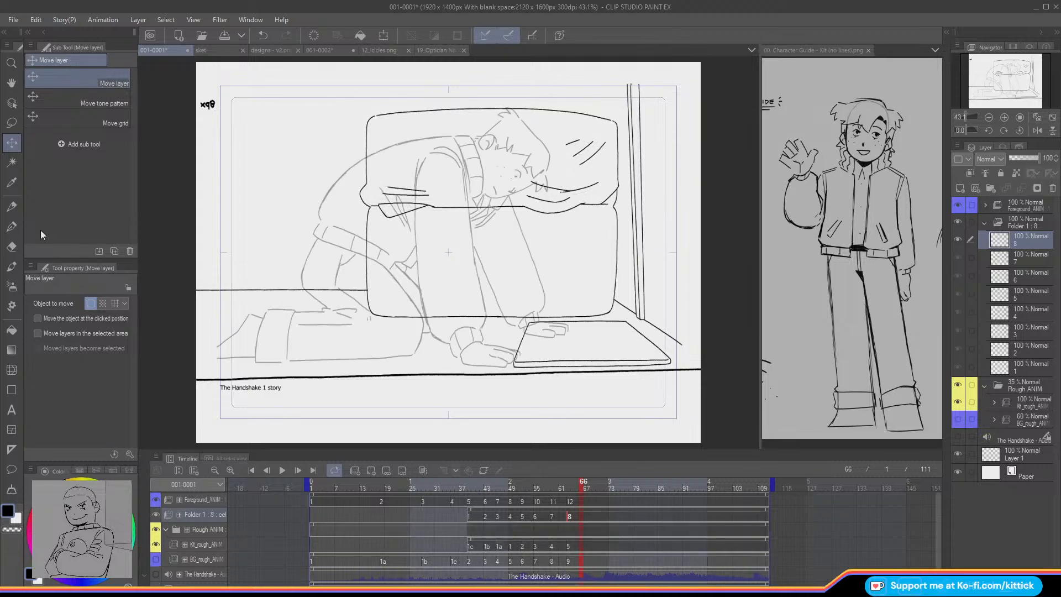
pyautogui.click(11, 206)
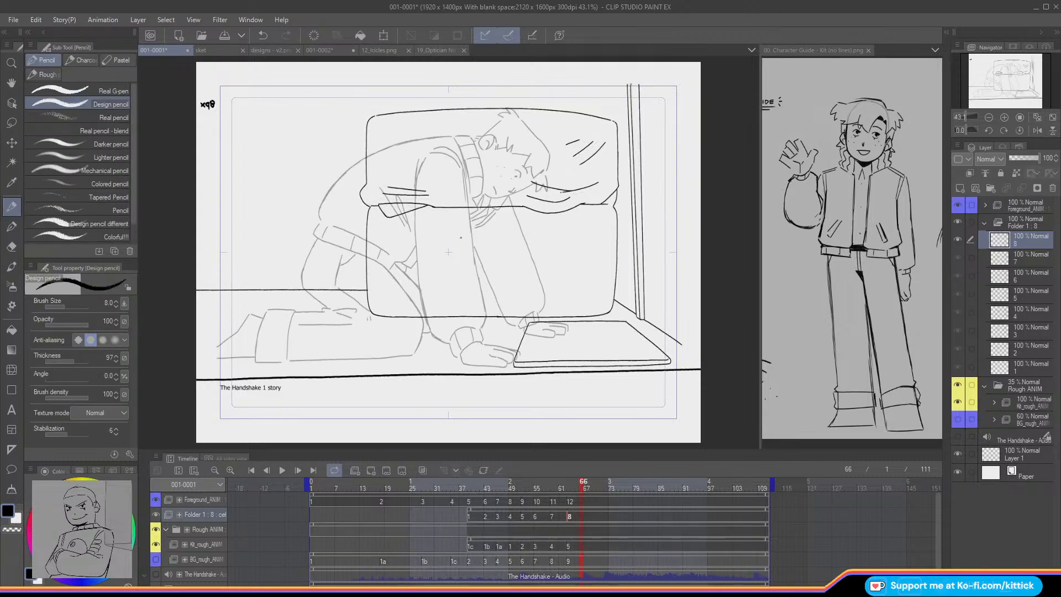
# Step: Rename the Folder 1 animation folder to Background_ANIM and lower its opacity to 27%
pyautogui.click(984, 222)
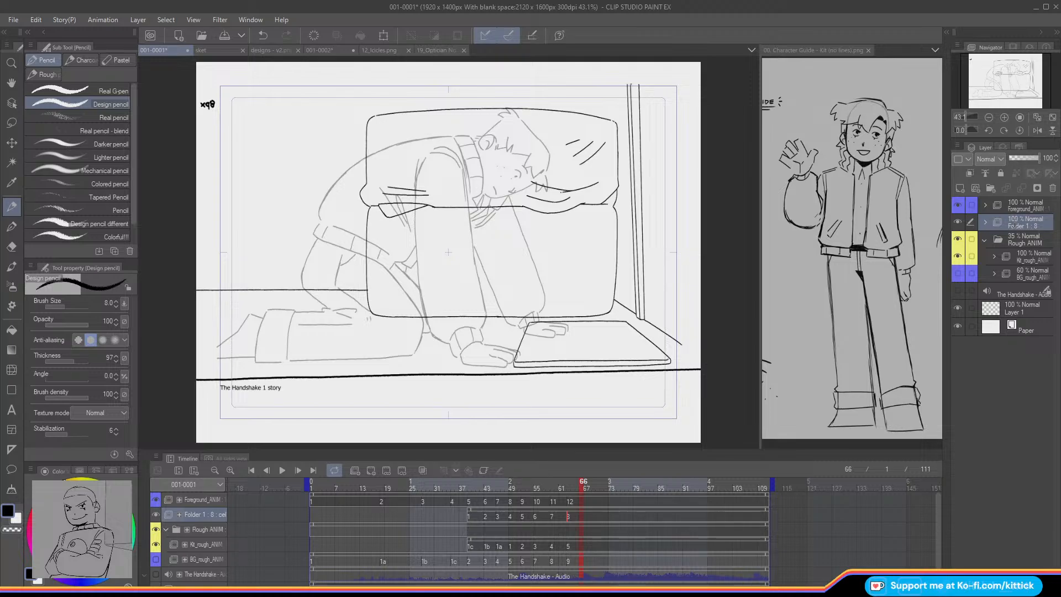
pyautogui.press('Return')
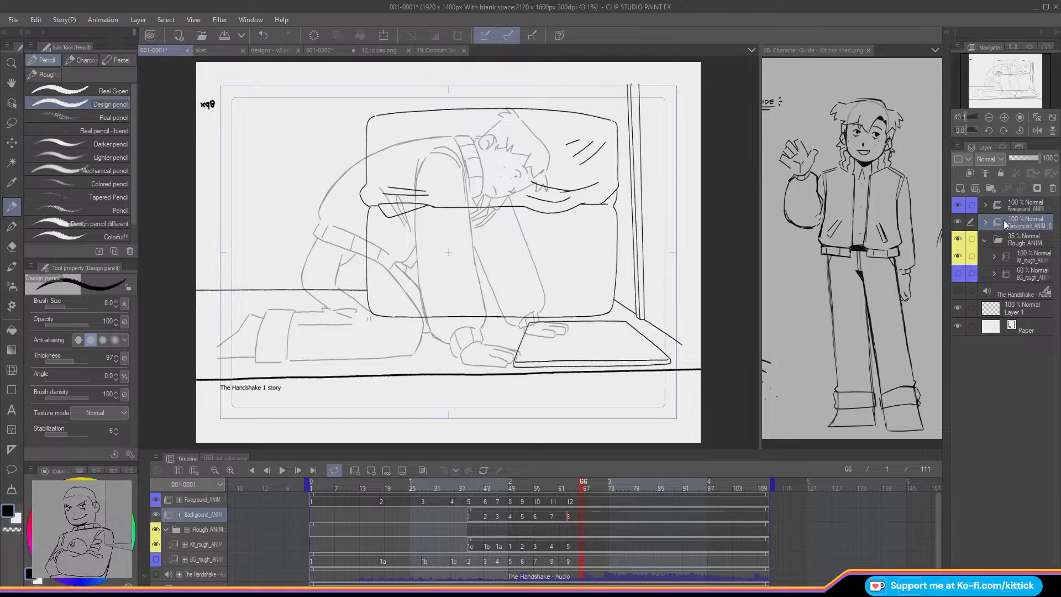
pyautogui.moveTo(1027, 158)
pyautogui.mouseDown()
pyautogui.moveTo(1010, 150)
pyautogui.moveTo(1016, 158)
pyautogui.mouseUp()
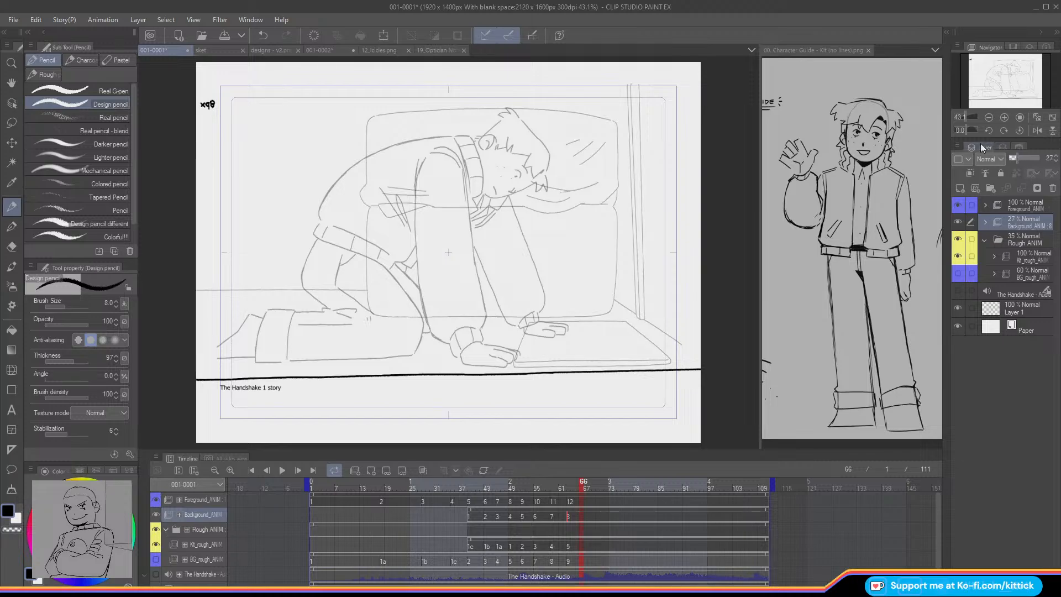
# Step: Set the Design pencil size to 5 and create a new animation folder with its first cel at frame 39
pyautogui.click(117, 306)
pyautogui.click(117, 305)
pyautogui.click(117, 305)
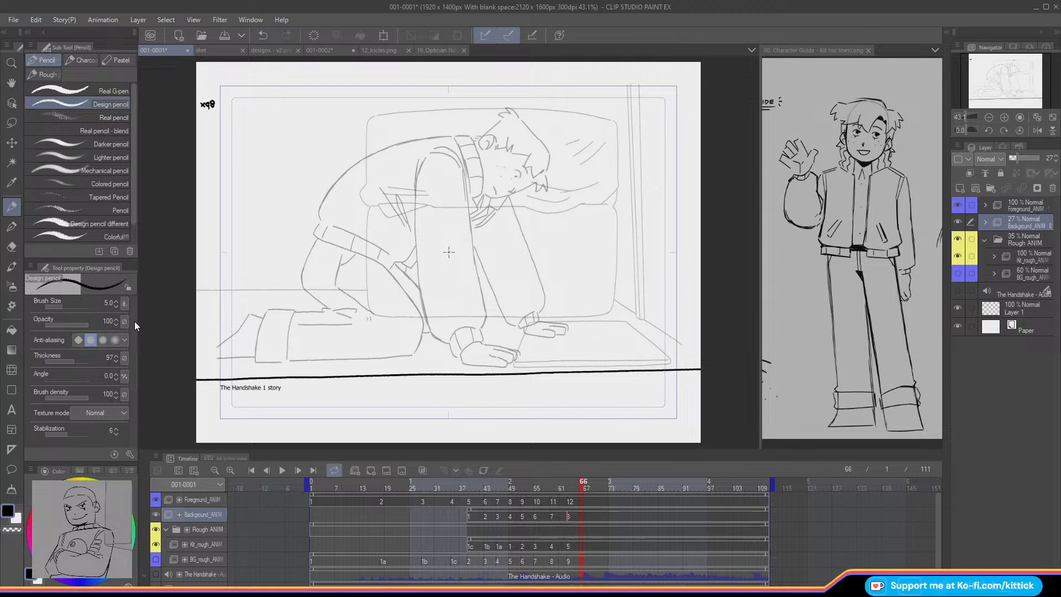
pyautogui.click(469, 489)
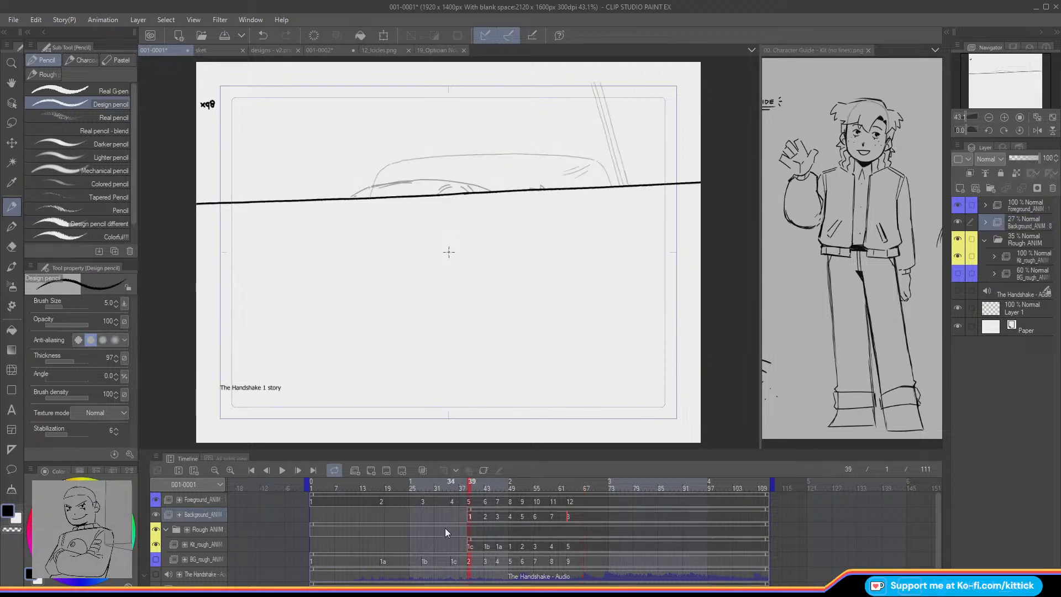
pyautogui.click(355, 471)
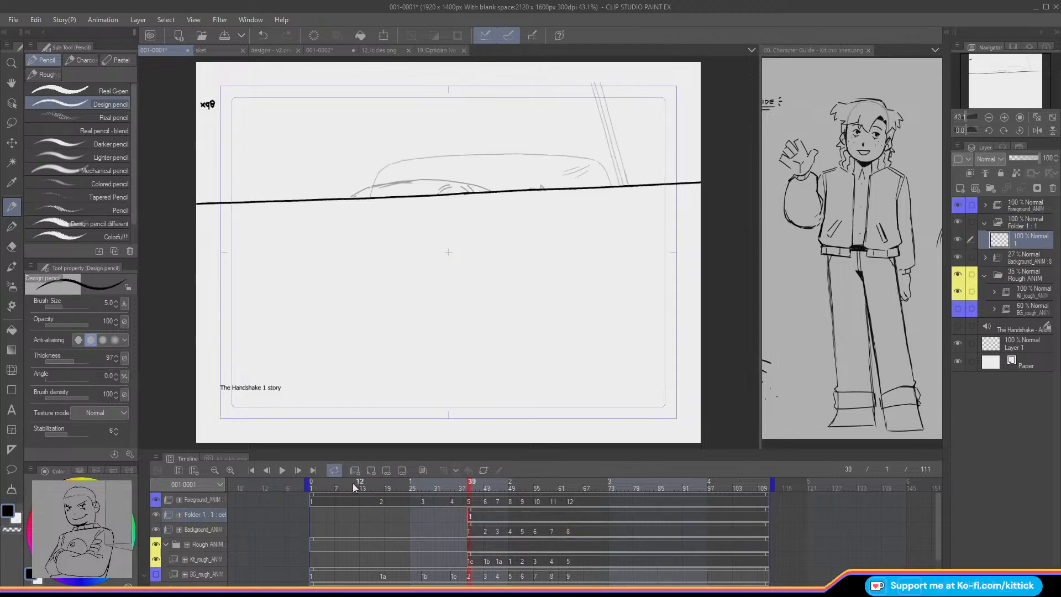
# Step: Trace the character's curved back, sleeve folds and hair tips over the rough on cel 1
pyautogui.click(1005, 117)
pyautogui.click(1004, 117)
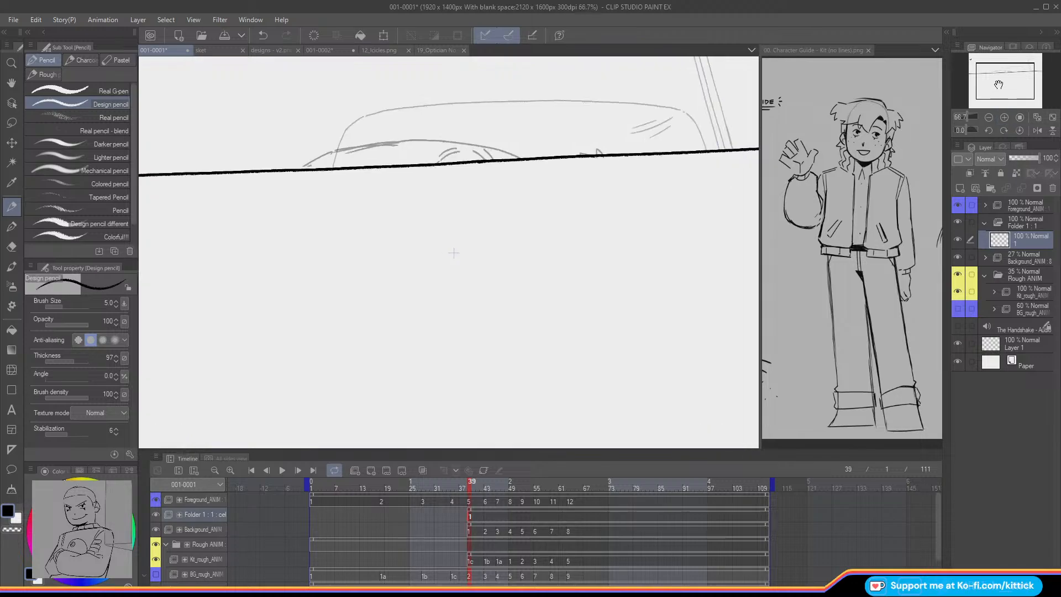
pyautogui.scroll(2, 486, 175)
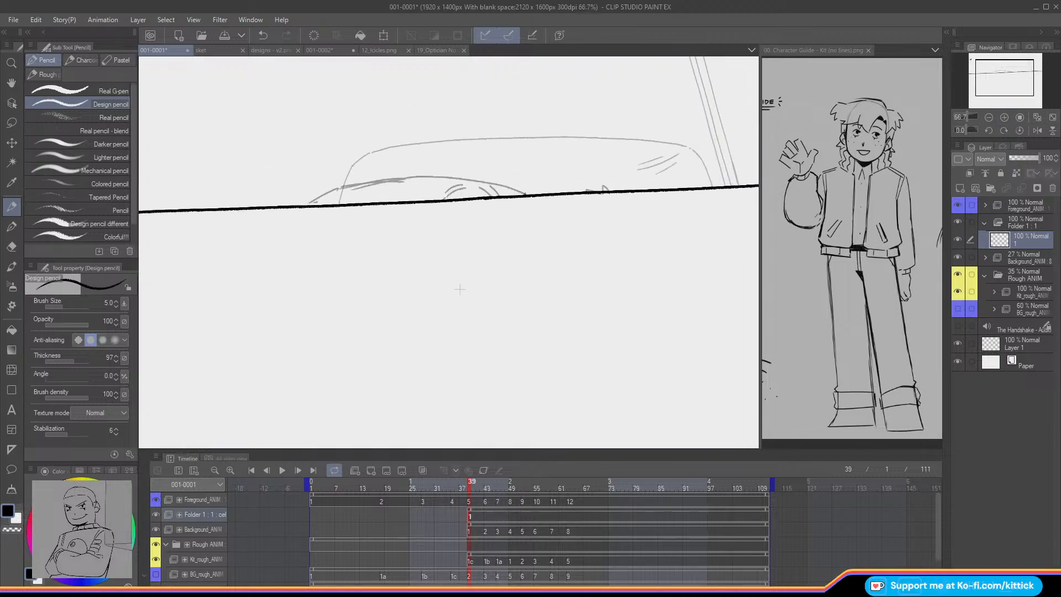
pyautogui.moveTo(526, 196); pyautogui.dragTo(411, 176)
pyautogui.hotkey('ctrl', 'z')
pyautogui.moveTo(526, 195)
pyautogui.mouseDown()
pyautogui.moveTo(397, 178)
pyautogui.moveTo(306, 204)
pyautogui.mouseUp()
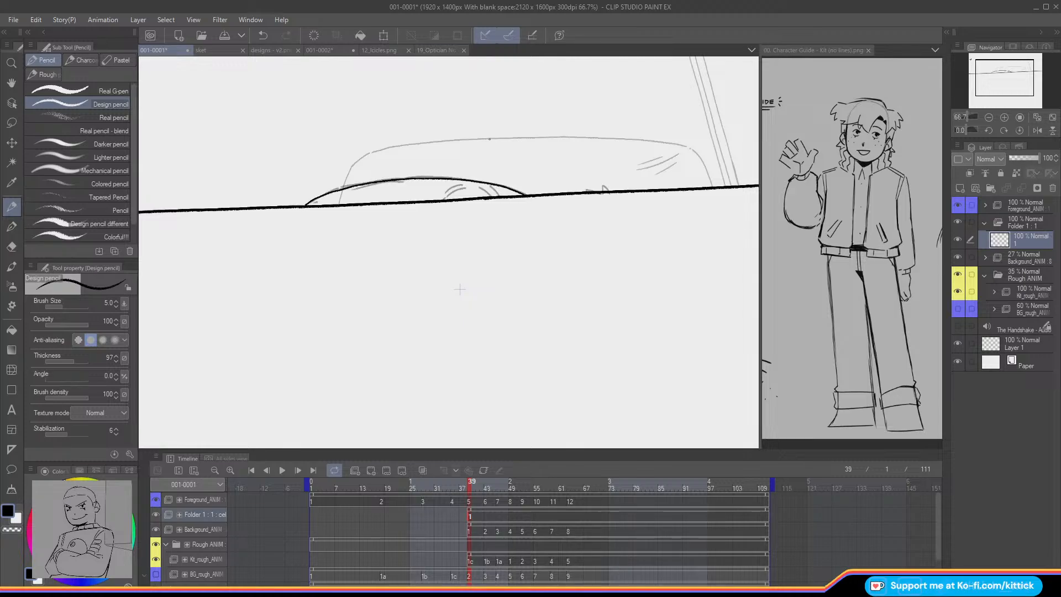
pyautogui.moveTo(476, 185)
pyautogui.mouseDown()
pyautogui.moveTo(498, 195)
pyautogui.moveTo(439, 197)
pyautogui.mouseUp()
pyautogui.hotkey('ctrl', 'z')
pyautogui.hotkey('ctrl', 'z')
pyautogui.hotkey('ctrl', 'y')
# Step: Add cel 2 at frame 43 and trace the jacket collar's outline on it with the pencil stabilization set to 60
pyautogui.click(486, 486)
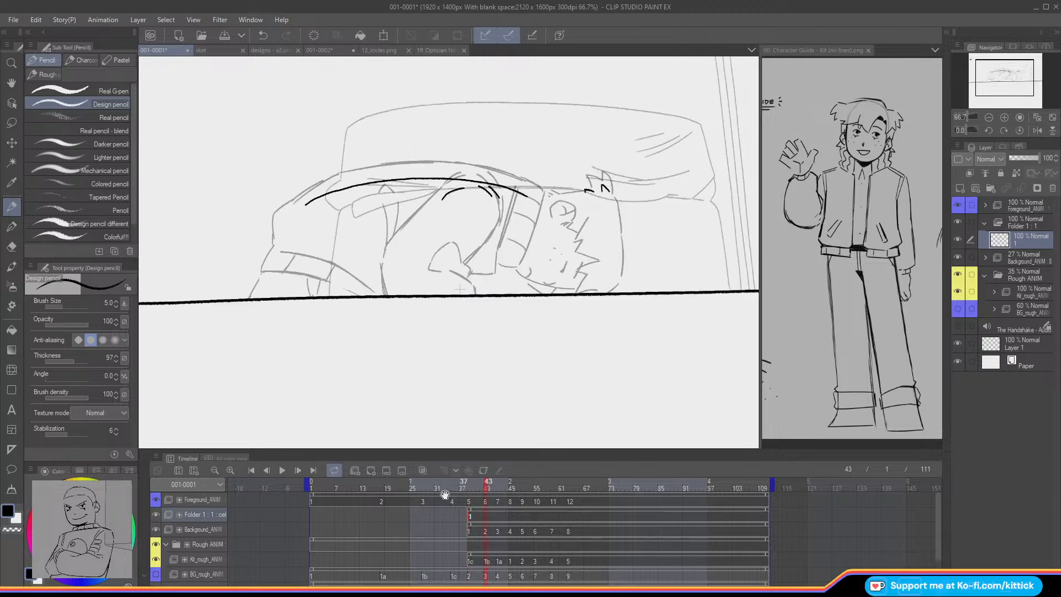
pyautogui.click(370, 470)
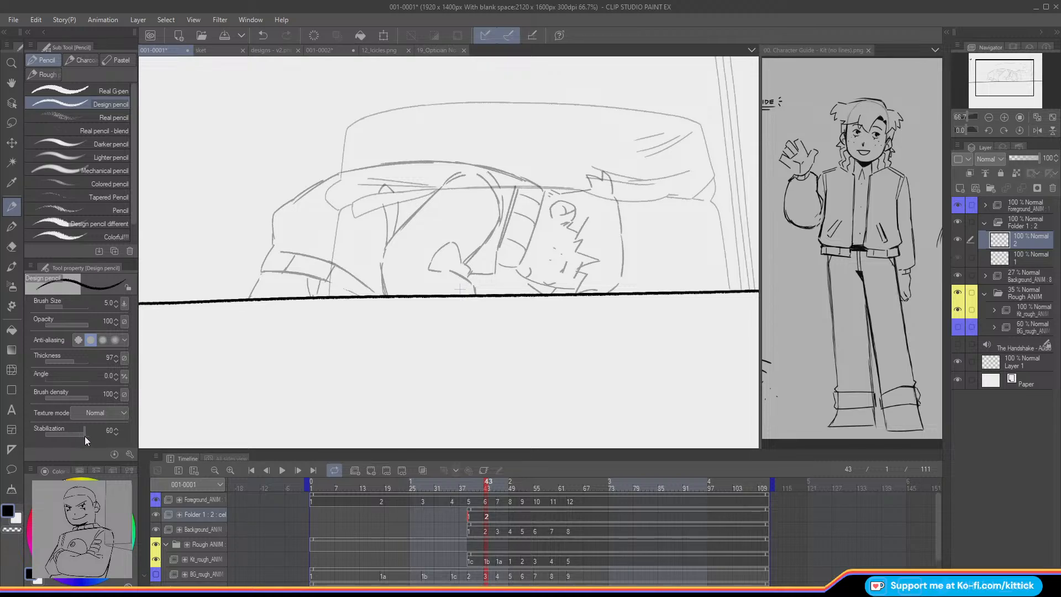
pyautogui.moveTo(539, 186)
pyautogui.mouseDown()
pyautogui.moveTo(630, 235)
pyautogui.moveTo(611, 226)
pyautogui.moveTo(625, 272)
pyautogui.moveTo(614, 308)
pyautogui.mouseUp()
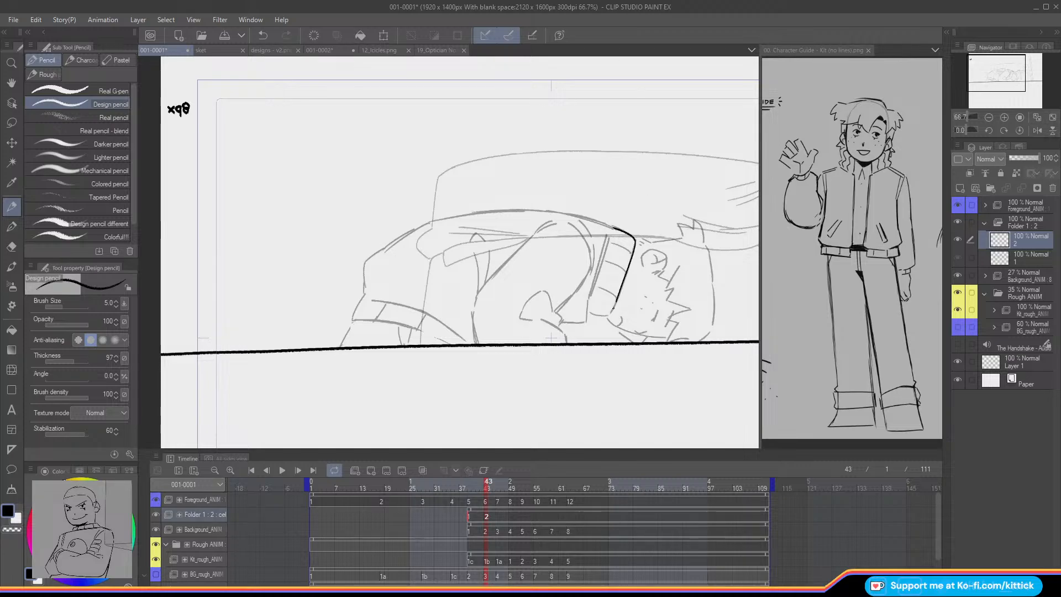
pyautogui.moveTo(607, 237); pyautogui.dragTo(592, 289)
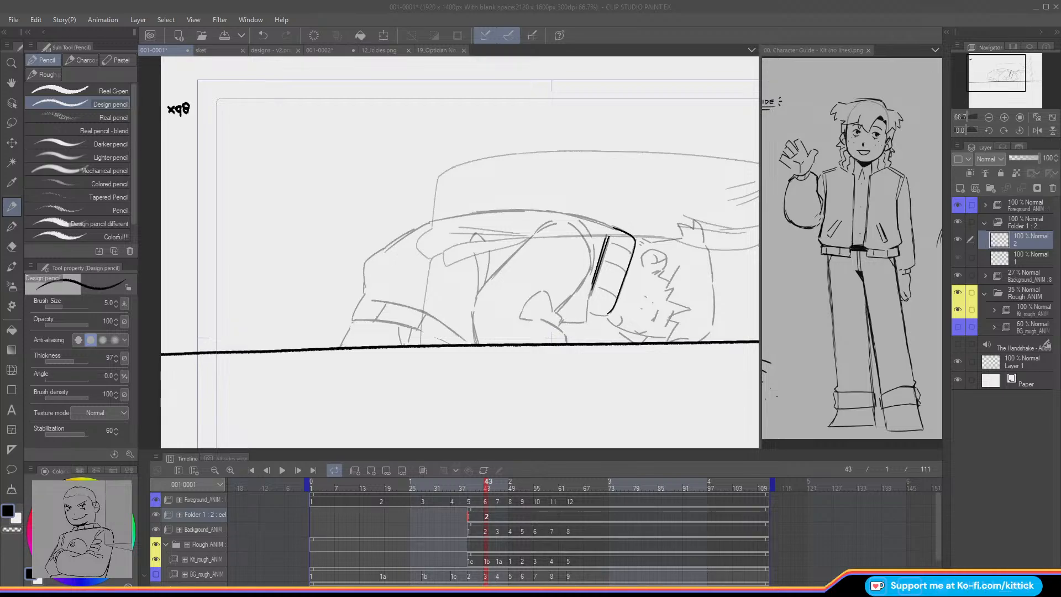
pyautogui.click(607, 314)
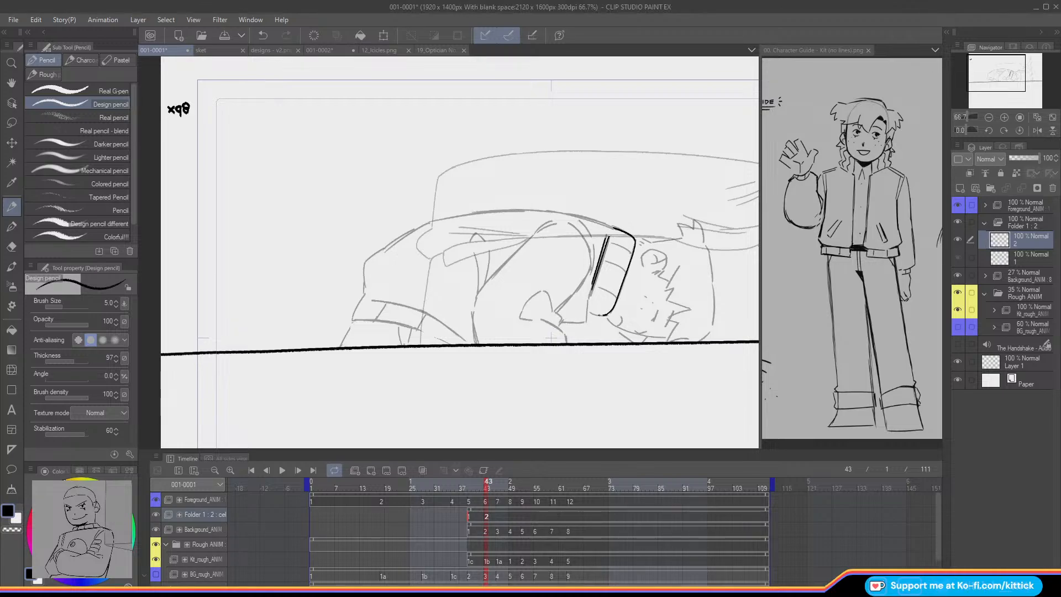
pyautogui.moveTo(599, 315)
pyautogui.mouseDown()
pyautogui.moveTo(587, 303)
pyautogui.moveTo(586, 317)
pyautogui.mouseUp()
# Step: Check the character designs in designs - v2.png and the sket sheet, and return to the 001-0001 animation
pyautogui.click(262, 50)
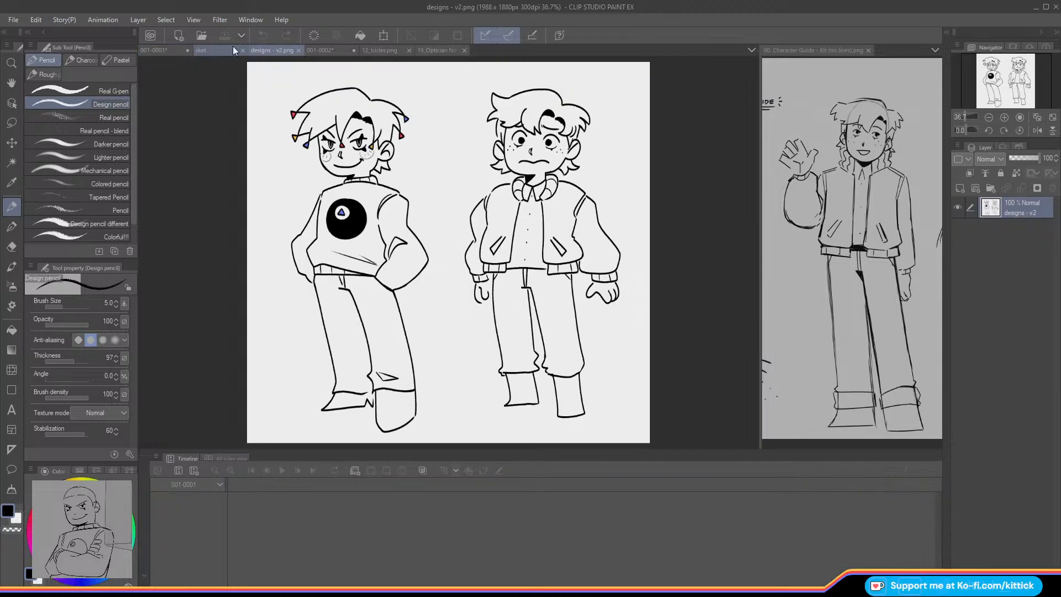
pyautogui.click(198, 50)
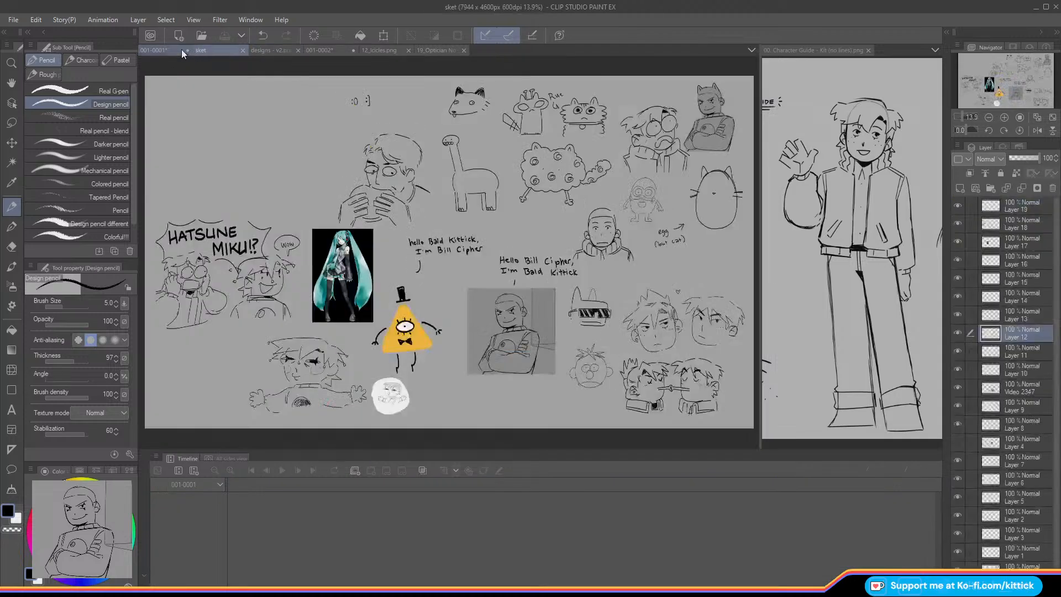
pyautogui.click(148, 49)
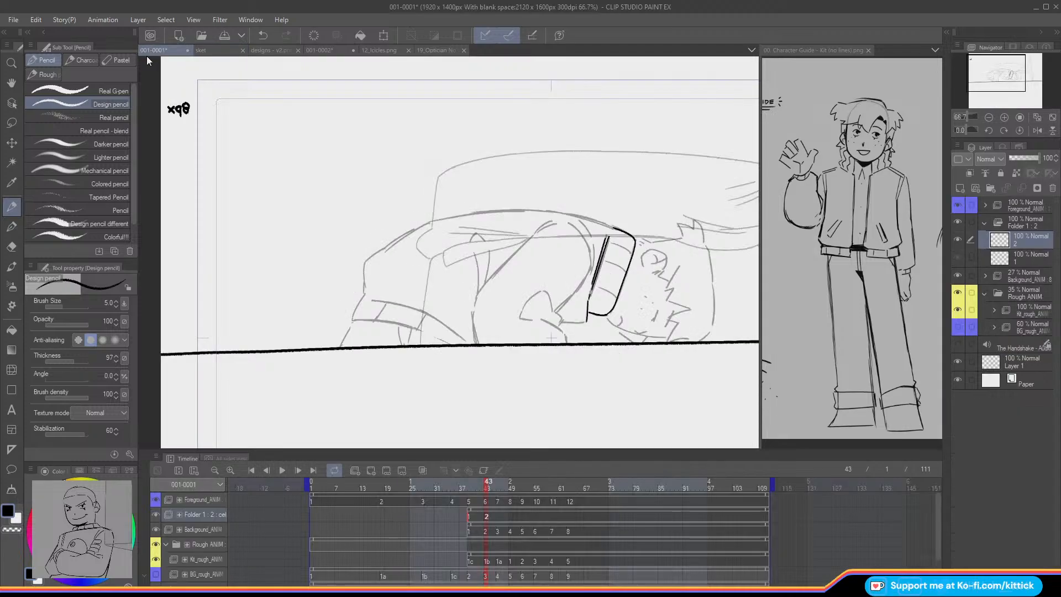
# Step: Trace the collar's ribbing and the jacket's short front edge below it on cel 2
pyautogui.moveTo(585, 321); pyautogui.dragTo(560, 322)
pyautogui.moveTo(610, 238)
pyautogui.mouseDown()
pyautogui.moveTo(631, 249)
pyautogui.moveTo(608, 243)
pyautogui.moveTo(600, 287)
pyautogui.mouseUp()
pyautogui.hotkey('ctrl', 'z')
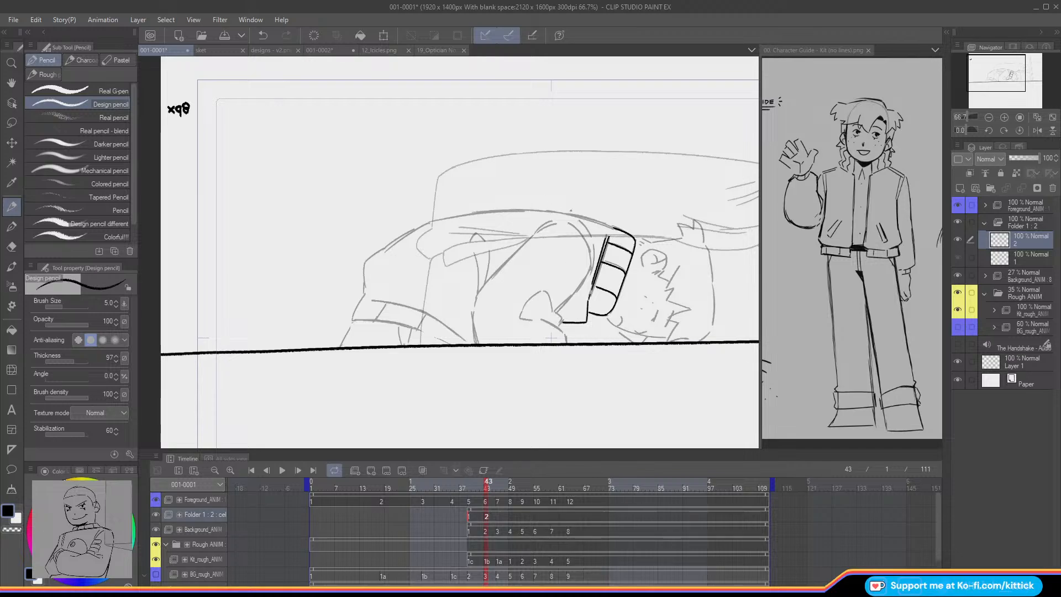
# Step: Trace the curved back from the collar to the waist and the side fold lines of the jacket
pyautogui.moveTo(630, 234)
pyautogui.mouseDown()
pyautogui.moveTo(552, 213)
pyautogui.moveTo(420, 220)
pyautogui.moveTo(381, 250)
pyautogui.moveTo(364, 291)
pyautogui.mouseUp()
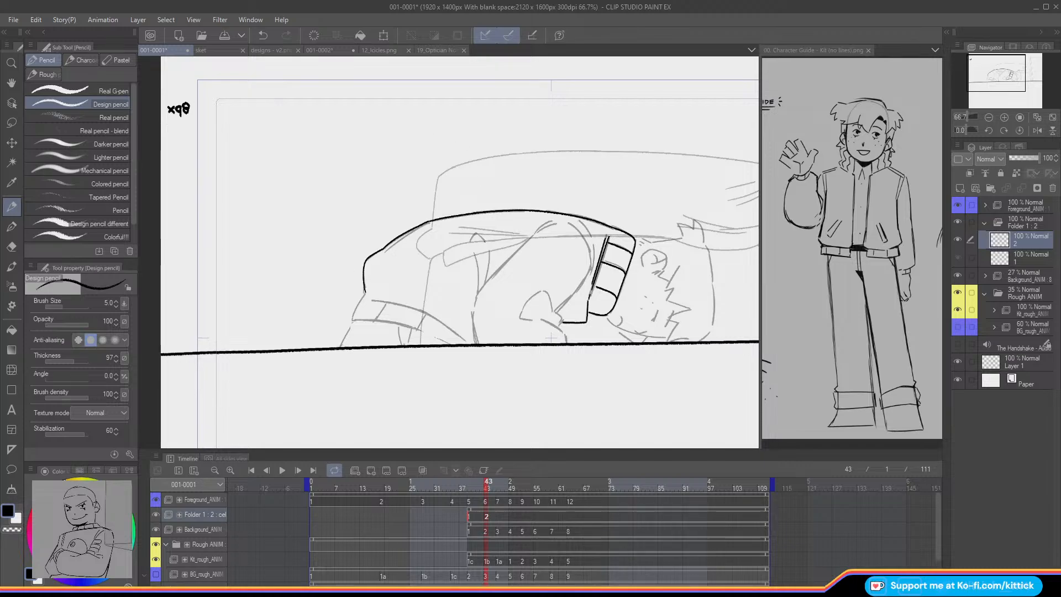
pyautogui.moveTo(484, 241)
pyautogui.mouseDown()
pyautogui.moveTo(471, 242)
pyautogui.moveTo(478, 286)
pyautogui.mouseUp()
pyautogui.moveTo(487, 250); pyautogui.dragTo(485, 283)
# Step: Trace the jacket's ribbed hem band and the trouser lines between it and the floor line
pyautogui.moveTo(364, 292)
pyautogui.mouseDown()
pyautogui.moveTo(352, 319)
pyautogui.moveTo(447, 342)
pyautogui.mouseUp()
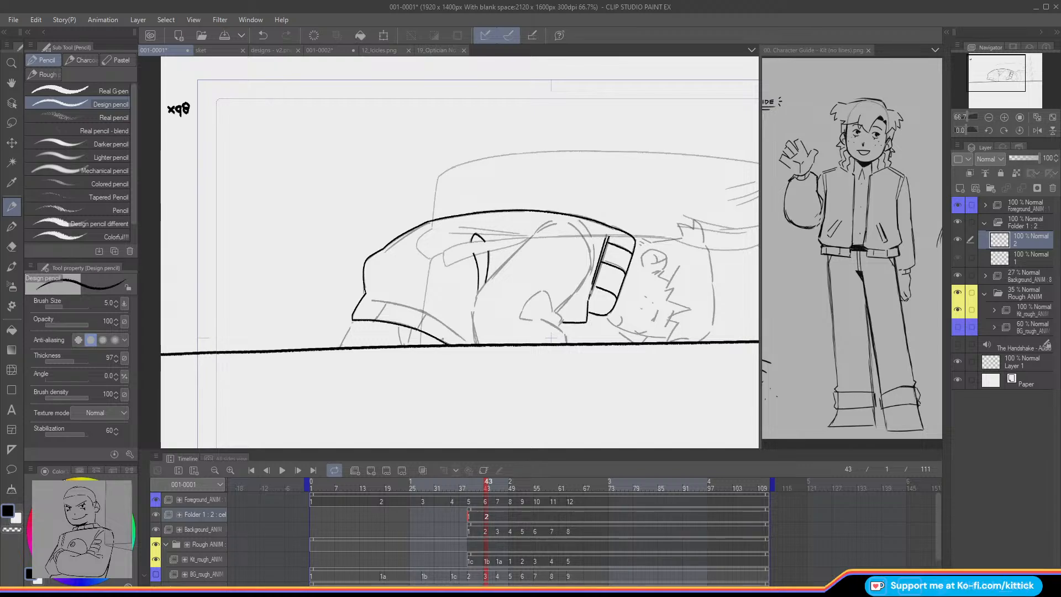
pyautogui.moveTo(372, 300)
pyautogui.mouseDown()
pyautogui.moveTo(419, 309)
pyautogui.moveTo(466, 340)
pyautogui.mouseUp()
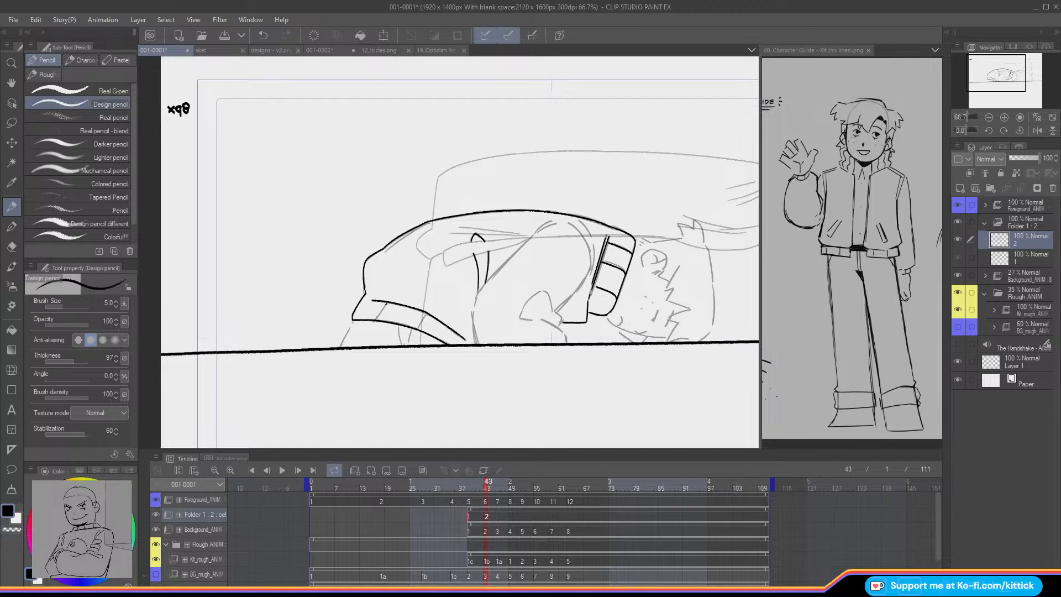
pyautogui.moveTo(428, 312); pyautogui.dragTo(419, 327)
pyautogui.moveTo(353, 322); pyautogui.dragTo(341, 347)
pyautogui.hotkey('ctrl', 'z')
pyautogui.hotkey('ctrl', 'z')
pyautogui.moveTo(411, 329); pyautogui.dragTo(405, 345)
# Step: Trace the shoulder and upper sleeve curves behind the collar on cel 2
pyautogui.moveTo(1003, 71); pyautogui.dragTo(1018, 73)
pyautogui.moveTo(538, 235); pyautogui.dragTo(561, 278)
pyautogui.moveTo(549, 233); pyautogui.dragTo(560, 248)
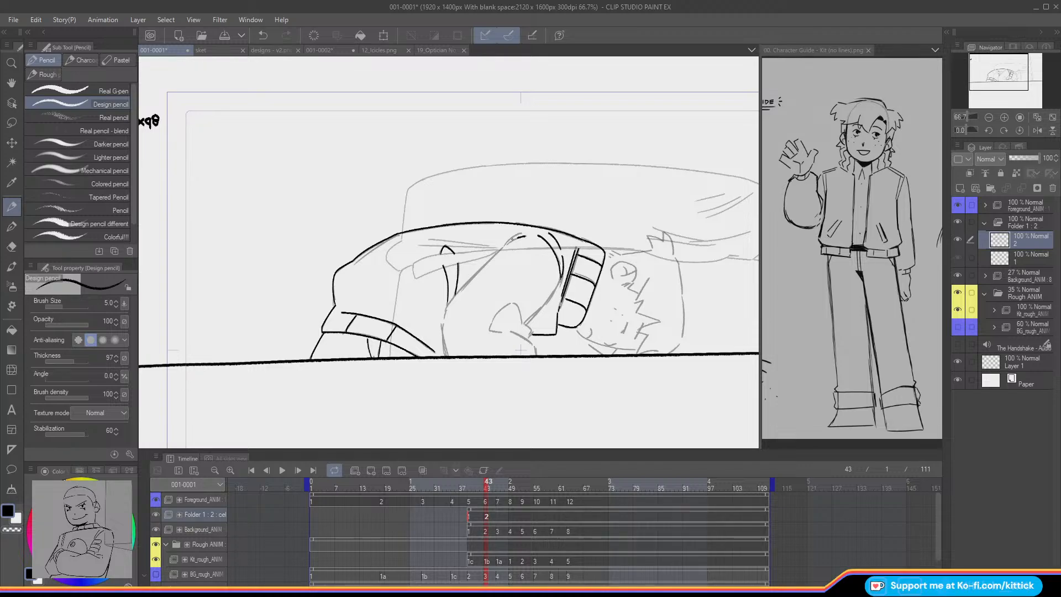
pyautogui.hotkey('ctrl', 'z')
pyautogui.moveTo(521, 234); pyautogui.dragTo(507, 244)
# Step: Trace the sleeve's inner line from the collar and the hand resting in front of the chest
pyautogui.moveTo(981, 72); pyautogui.dragTo(979, 66)
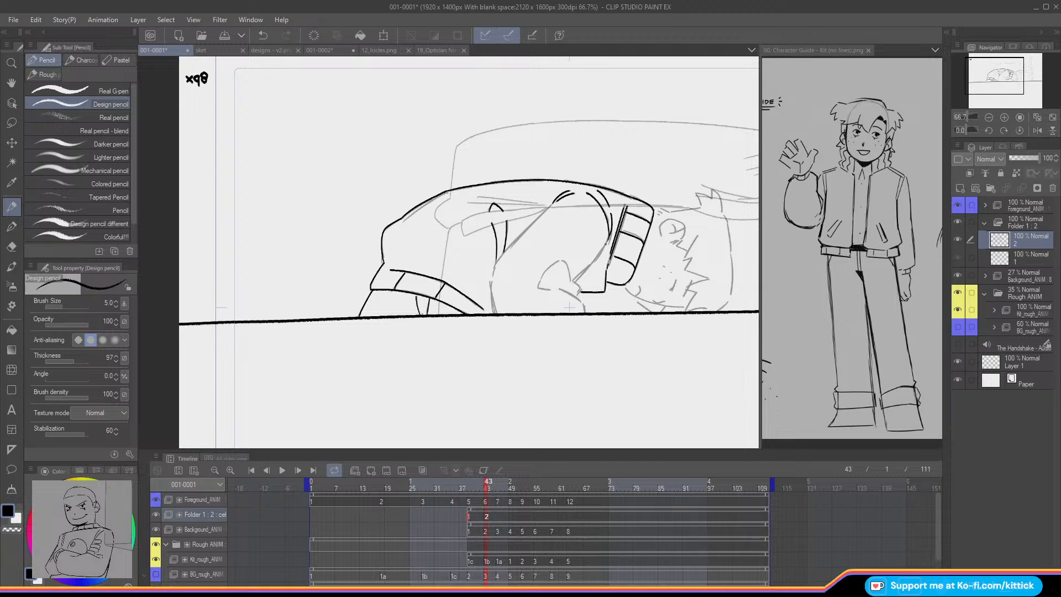
pyautogui.moveTo(609, 240); pyautogui.dragTo(578, 278)
pyautogui.moveTo(570, 283)
pyautogui.mouseDown()
pyautogui.moveTo(561, 261)
pyautogui.moveTo(541, 275)
pyautogui.moveTo(551, 291)
pyautogui.mouseUp()
pyautogui.hotkey('ctrl', 'z')
pyautogui.hotkey('ctrl', 'z')
# Step: Trace the arm's outer edge from the shoulder down to the floor line
pyautogui.moveTo(482, 140); pyautogui.dragTo(494, 123)
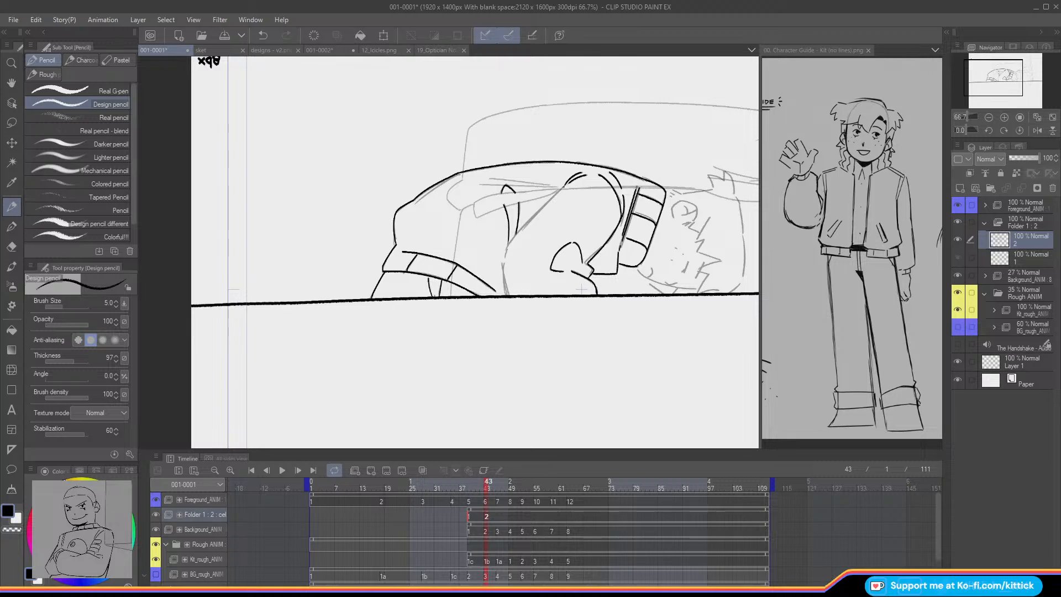
pyautogui.moveTo(563, 189)
pyautogui.mouseDown()
pyautogui.moveTo(511, 239)
pyautogui.moveTo(507, 295)
pyautogui.mouseUp()
pyautogui.hotkey('ctrl', 'z')
# Step: Trace the head's outline, the hair tuft at the back and the ear on cel 2
pyautogui.moveTo(1001, 93); pyautogui.dragTo(1009, 87)
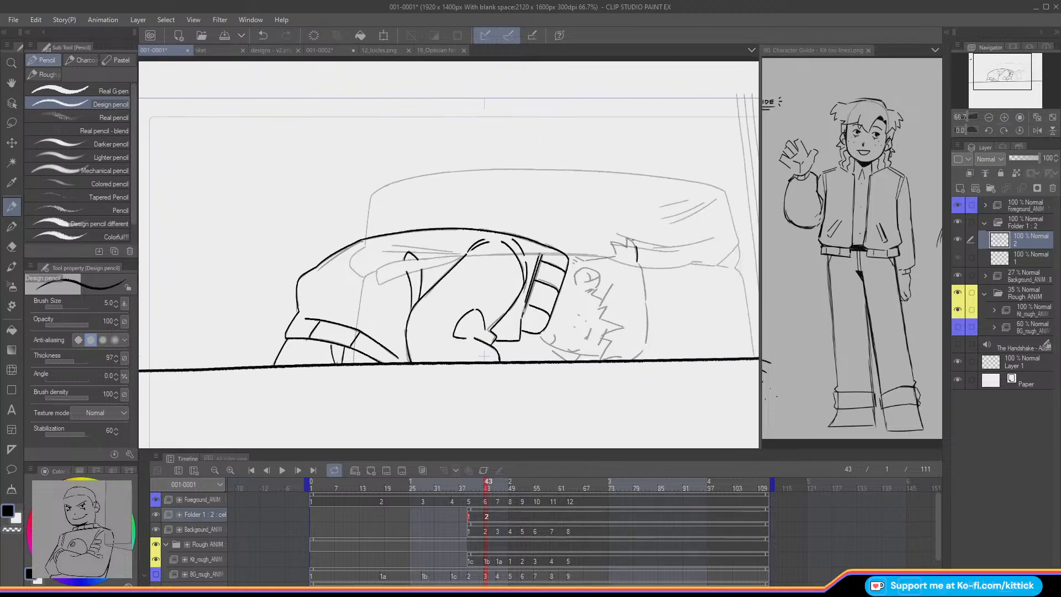
pyautogui.moveTo(627, 248)
pyautogui.mouseDown()
pyautogui.moveTo(609, 241)
pyautogui.moveTo(642, 272)
pyautogui.moveTo(648, 340)
pyautogui.mouseUp()
pyautogui.click(987, 128)
pyautogui.click(987, 129)
pyautogui.click(988, 130)
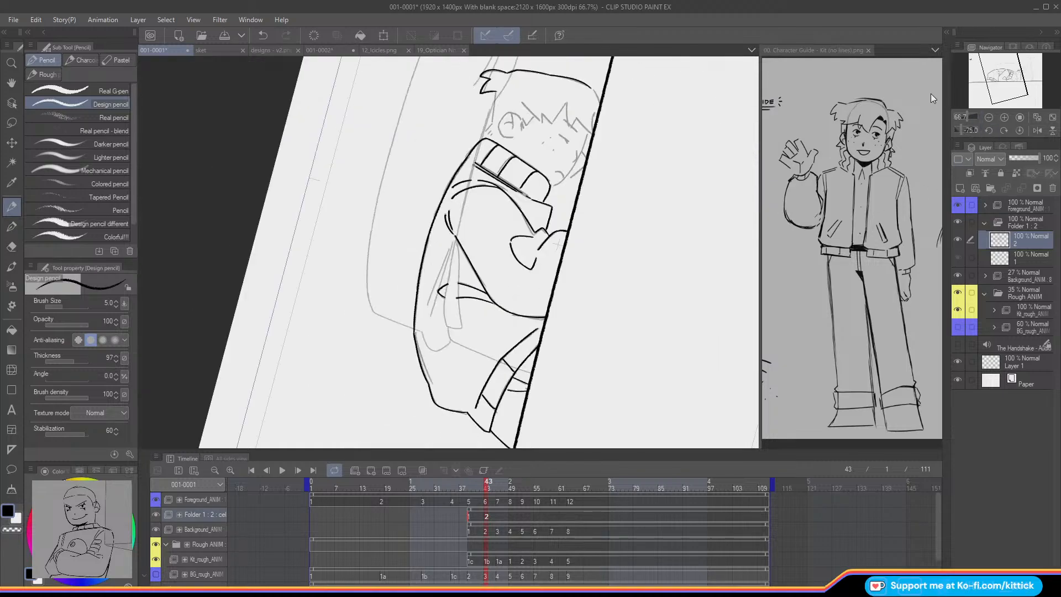
pyautogui.moveTo(494, 94); pyautogui.dragTo(491, 124)
pyautogui.moveTo(505, 115)
pyautogui.mouseDown()
pyautogui.moveTo(515, 112)
pyautogui.moveTo(503, 136)
pyautogui.moveTo(514, 137)
pyautogui.mouseUp()
# Step: Trace the spiky fringe and the closed eye on cel 2 with the canvas turned upright
pyautogui.click(988, 130)
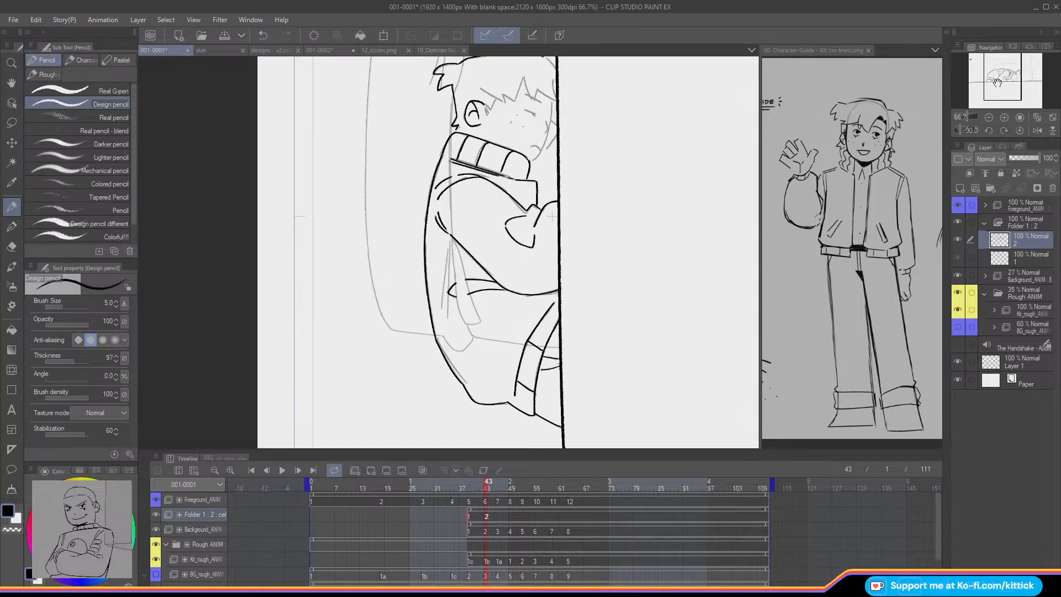
pyautogui.moveTo(1005, 74); pyautogui.dragTo(1013, 66)
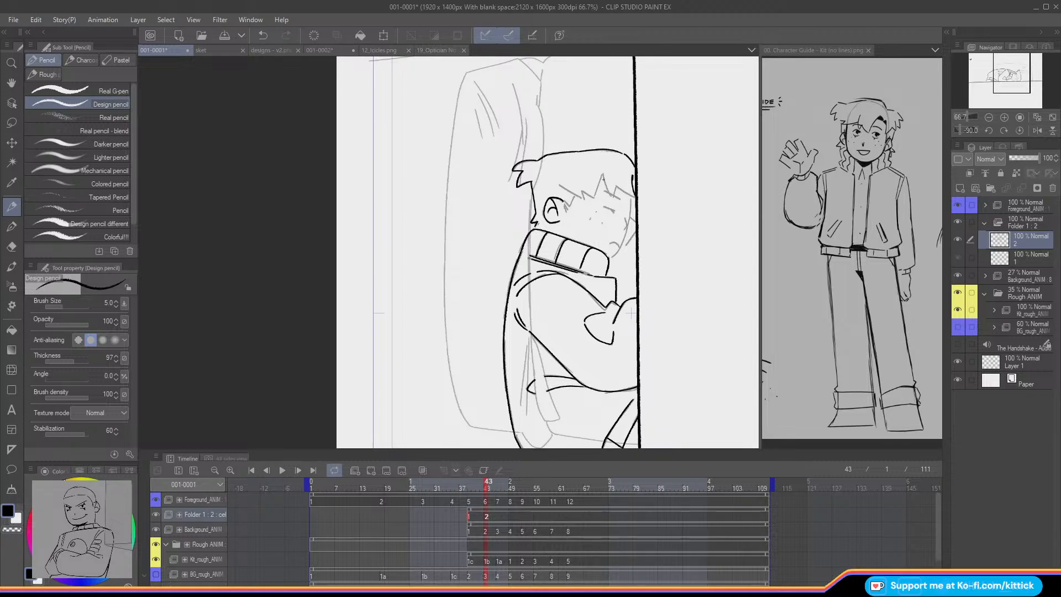
pyautogui.moveTo(606, 188)
pyautogui.mouseDown()
pyautogui.moveTo(637, 197)
pyautogui.moveTo(596, 188)
pyautogui.moveTo(565, 207)
pyautogui.mouseUp()
pyautogui.moveTo(602, 205); pyautogui.dragTo(612, 209)
pyautogui.hotkey('ctrl', 'z')
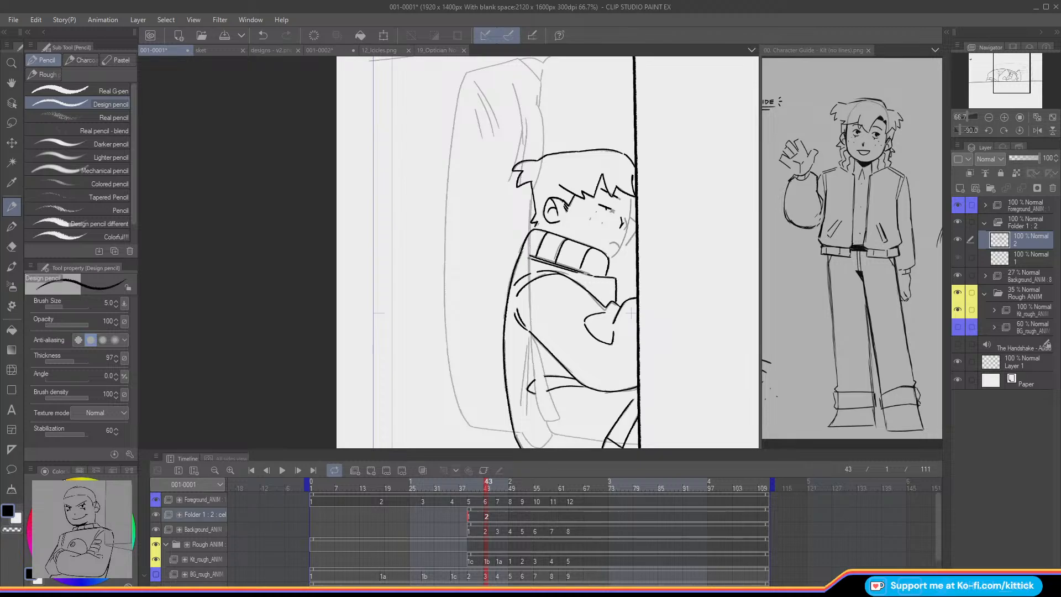
# Step: Trace the face's profile down to the chin, the mouth and the collar part beside the face
pyautogui.moveTo(632, 198); pyautogui.dragTo(624, 243)
pyautogui.hotkey('ctrl', 'z')
pyautogui.moveTo(631, 196); pyautogui.dragTo(617, 255)
pyautogui.moveTo(603, 242); pyautogui.dragTo(616, 242)
pyautogui.moveTo(633, 236); pyautogui.dragTo(627, 293)
pyautogui.moveTo(632, 194); pyautogui.dragTo(629, 209)
# Step: Reset the canvas rotation and add cel 3 at frame 46 in Folder 1
pyautogui.click(1019, 131)
pyautogui.moveTo(1011, 75)
pyautogui.mouseDown()
pyautogui.moveTo(1013, 98)
pyautogui.moveTo(1014, 76)
pyautogui.mouseUp()
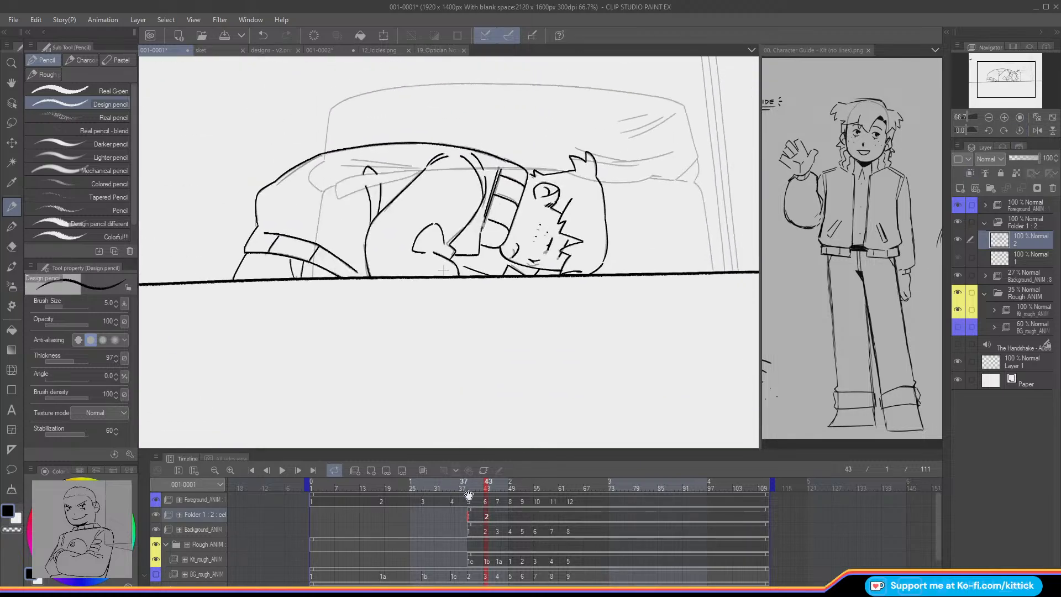
pyautogui.moveTo(486, 488); pyautogui.dragTo(496, 492)
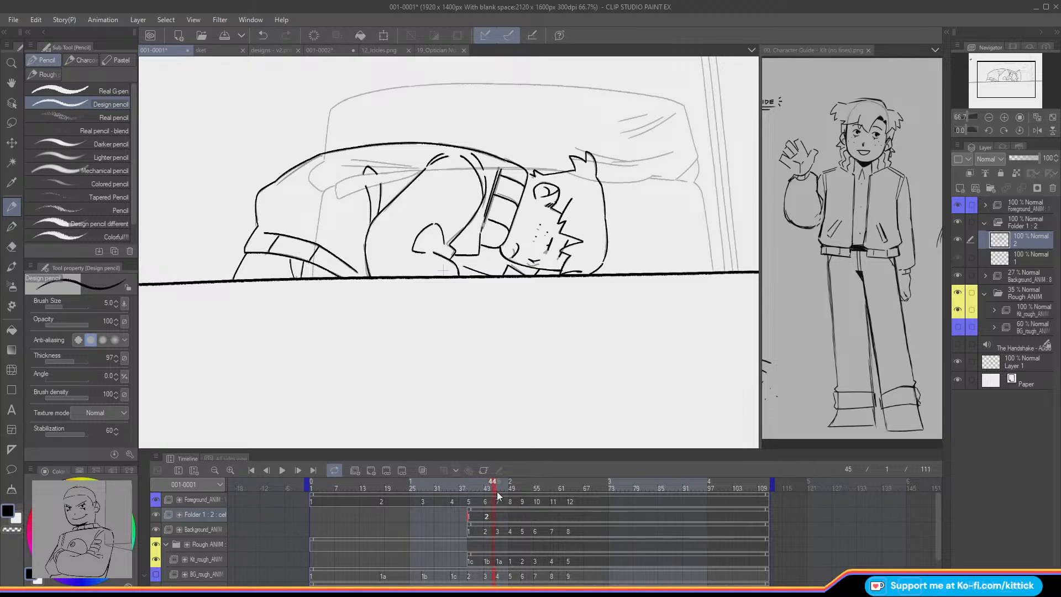
pyautogui.click(385, 470)
# Step: Trace the face's front contour down to the chin on cel 3 with the canvas rotated upright
pyautogui.click(989, 131)
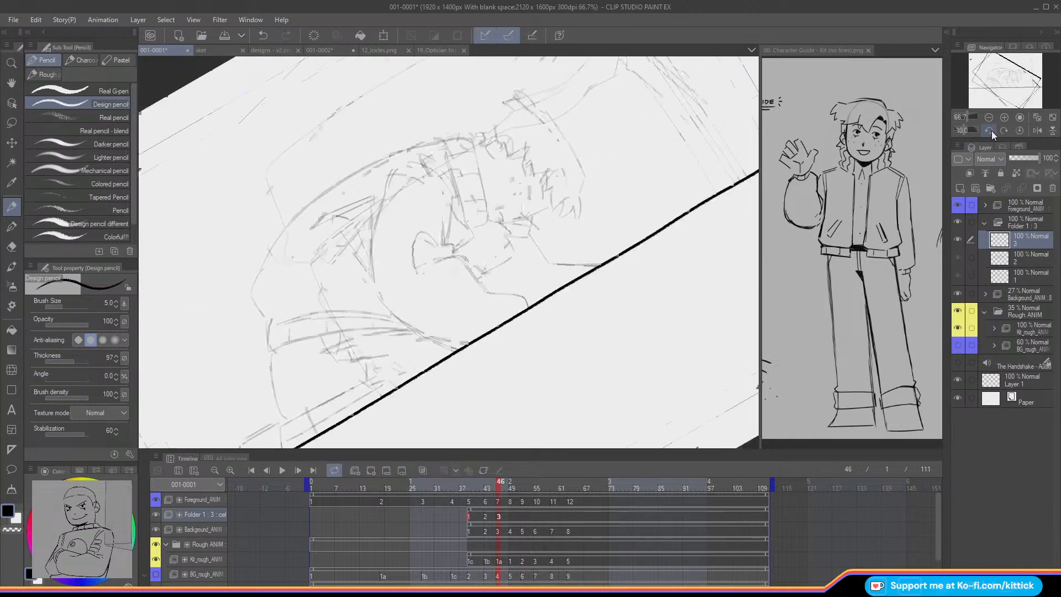
pyautogui.click(988, 130)
pyautogui.click(988, 131)
pyautogui.moveTo(986, 98); pyautogui.dragTo(989, 77)
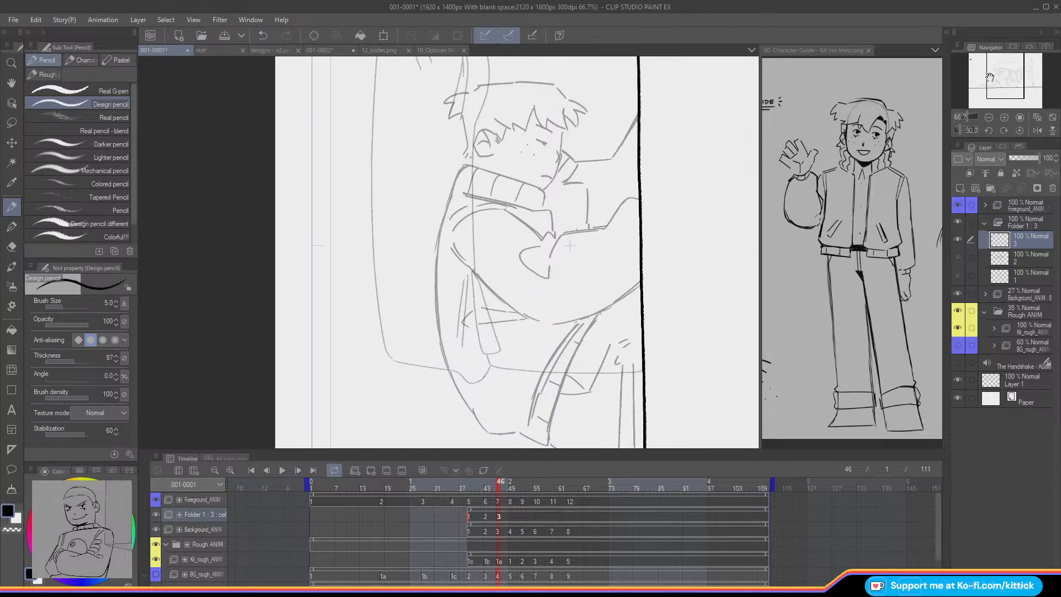
pyautogui.click(11, 82)
pyautogui.moveTo(300, 170); pyautogui.dragTo(211, 212)
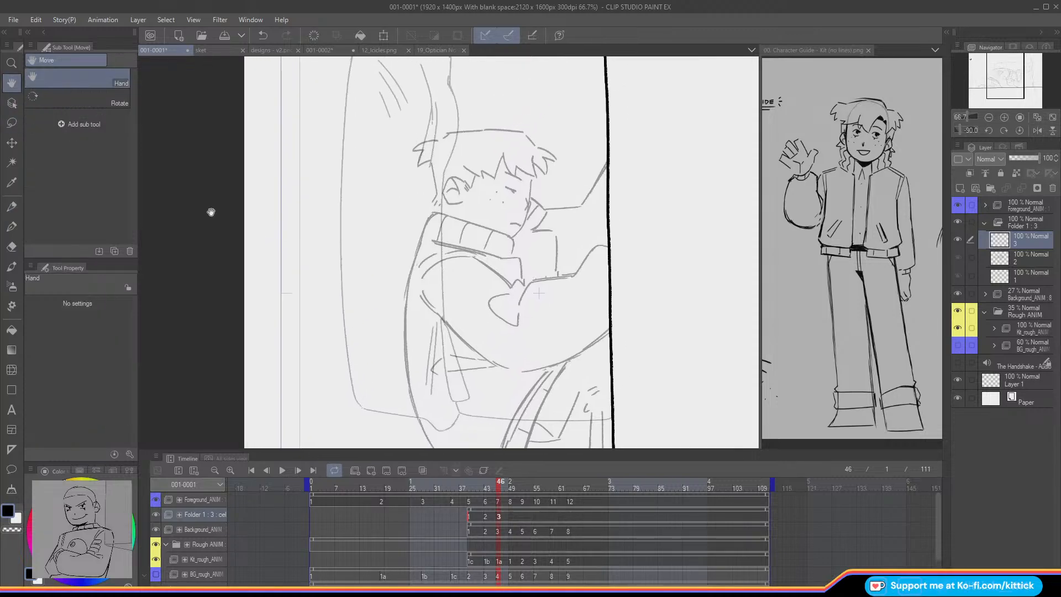
pyautogui.click(12, 206)
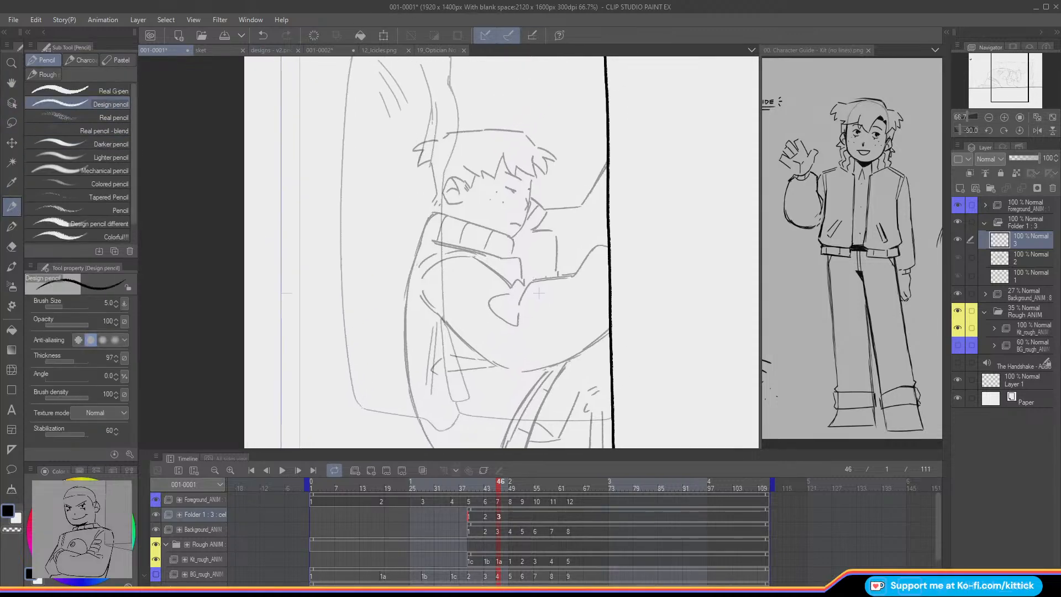
pyautogui.moveTo(532, 178); pyautogui.dragTo(522, 226)
pyautogui.click(519, 148)
pyautogui.hotkey('ctrl', 'z')
pyautogui.hotkey('ctrl', 'z')
pyautogui.moveTo(532, 177)
pyautogui.mouseDown()
pyautogui.moveTo(521, 234)
pyautogui.moveTo(509, 236)
pyautogui.mouseUp()
# Step: Trace the hair's outer outline from the front tufts over the head to the nape on cel 3
pyautogui.moveTo(538, 148); pyautogui.dragTo(557, 162)
pyautogui.hotkey('ctrl', 'z')
pyautogui.moveTo(534, 144)
pyautogui.mouseDown()
pyautogui.moveTo(471, 130)
pyautogui.moveTo(482, 131)
pyautogui.moveTo(413, 147)
pyautogui.moveTo(434, 209)
pyautogui.mouseUp()
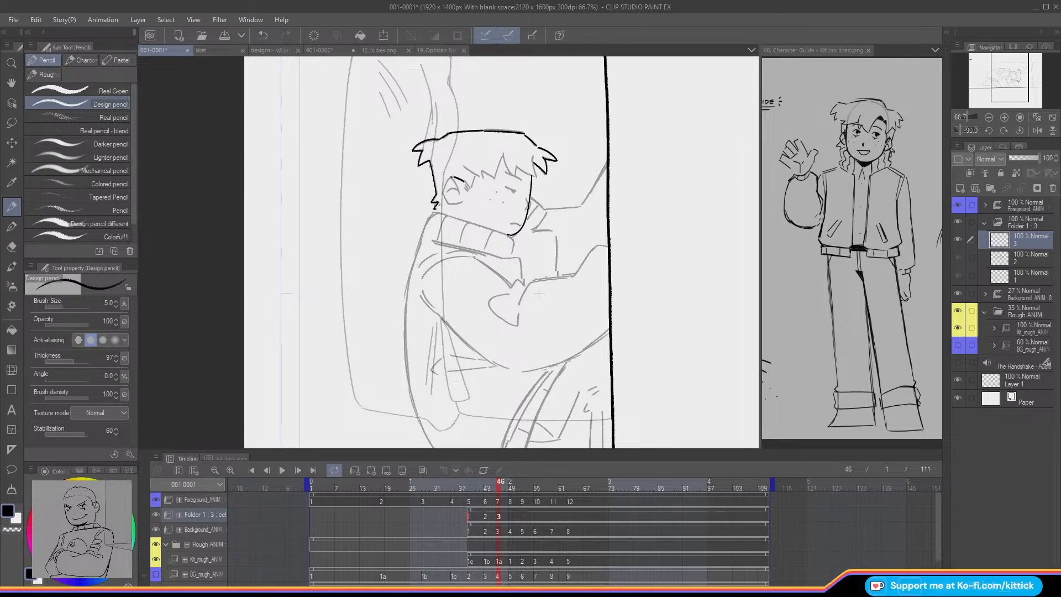
pyautogui.hotkey('ctrl', 'z')
pyautogui.hotkey('ctrl', 'y')
# Step: Trace the ear and the spiky fringe across the forehead on cel 3
pyautogui.moveTo(460, 185); pyautogui.dragTo(449, 191)
pyautogui.moveTo(532, 158)
pyautogui.mouseDown()
pyautogui.moveTo(535, 174)
pyautogui.moveTo(514, 177)
pyautogui.moveTo(538, 177)
pyautogui.moveTo(484, 177)
pyautogui.mouseUp()
pyautogui.hotkey('ctrl', 'z')
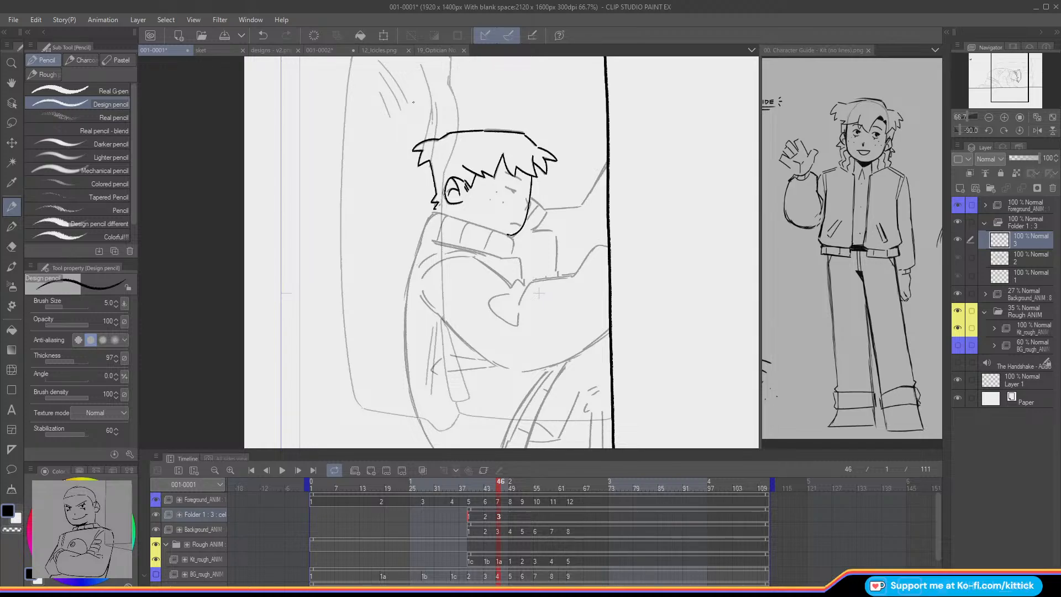
# Step: Trace the closed eye, nose and mouth on cel 3, checking them against cel 2
pyautogui.press('Left')
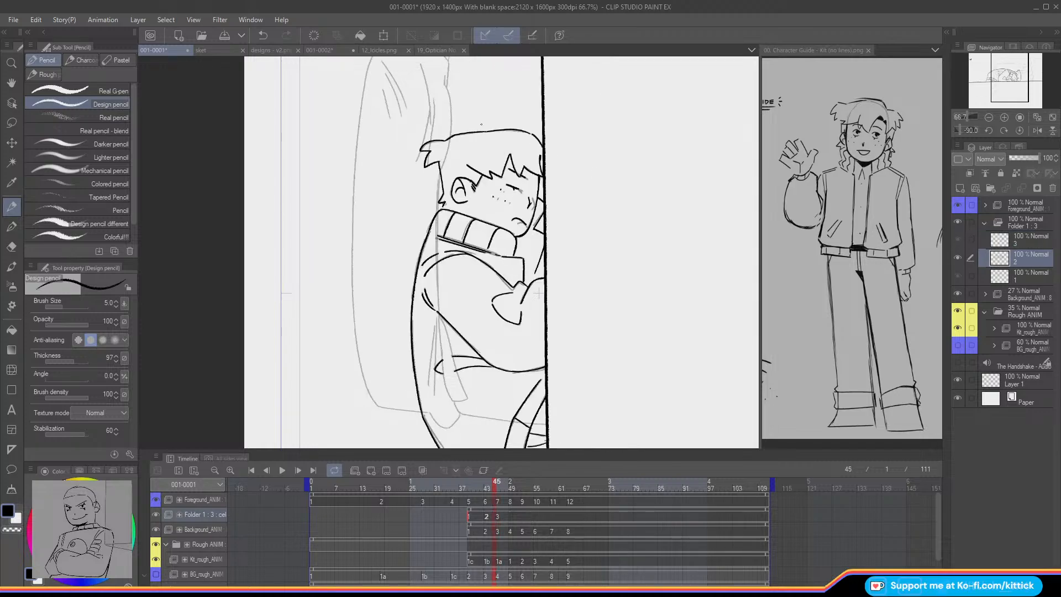
pyautogui.press('Right')
pyautogui.press('Left')
pyautogui.press('Right')
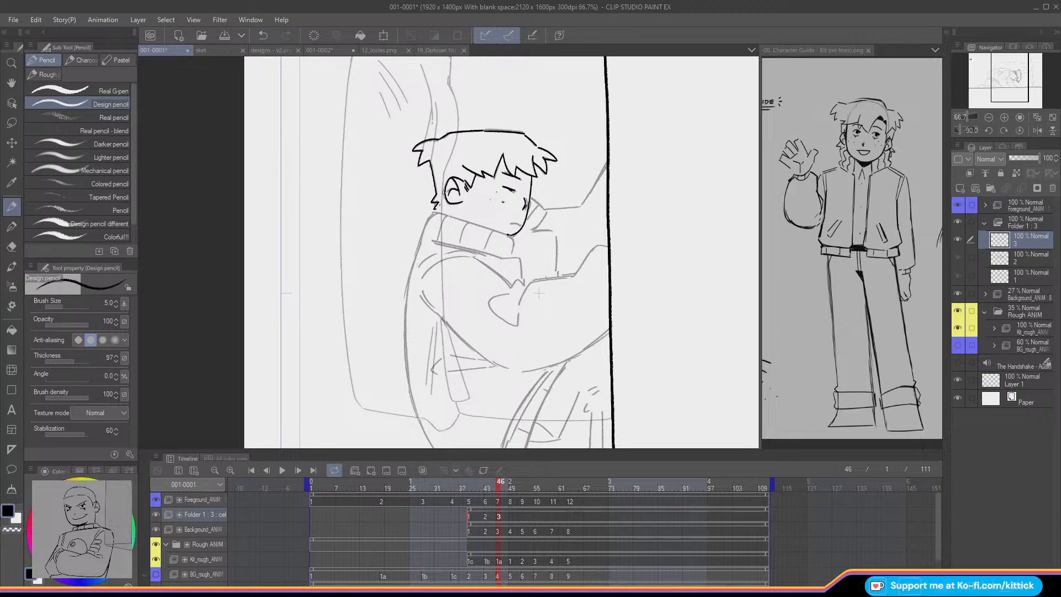
pyautogui.moveTo(520, 226); pyautogui.dragTo(512, 223)
# Step: Compare the facial features of cels 2 and 3 by flipping between frames 45 and 46
pyautogui.press('Left')
pyautogui.press('Right')
pyautogui.press('Left')
pyautogui.press('Right')
pyautogui.press('Left')
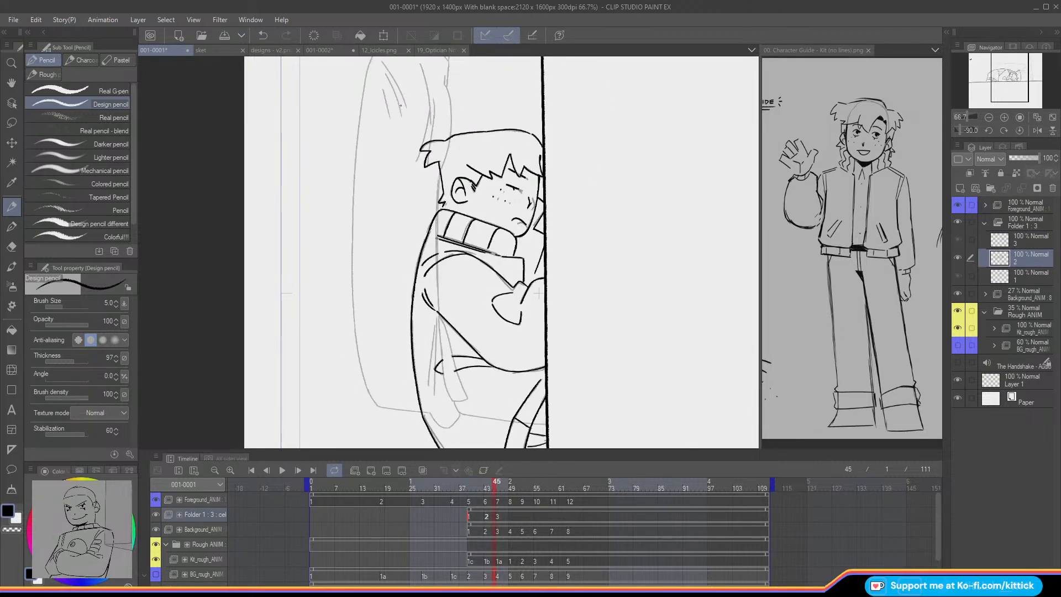
pyautogui.press('Right')
pyautogui.press('Left')
pyautogui.press('Right')
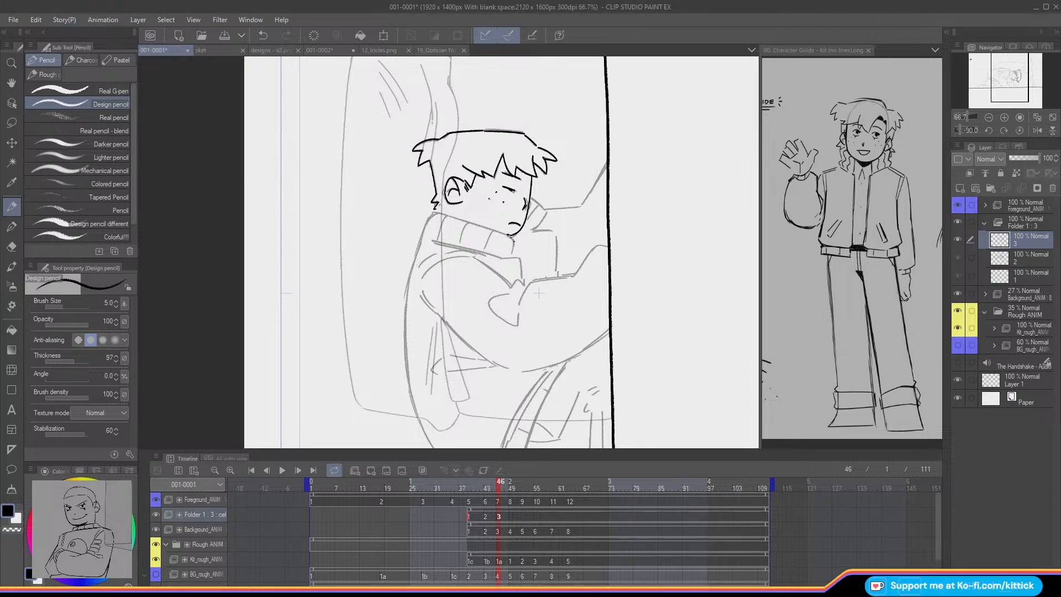
# Step: Trace the jacket collar's upper edge and ribbing on cel 3, checking it against cel 2
pyautogui.moveTo(504, 234); pyautogui.dragTo(433, 212)
pyautogui.press('Left')
pyautogui.press('Right')
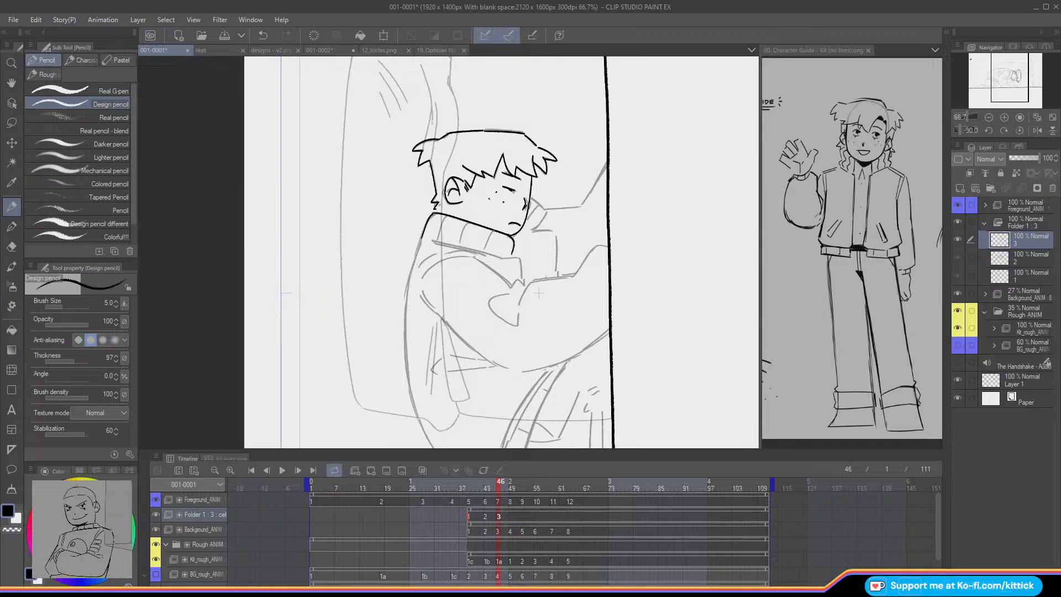
pyautogui.moveTo(493, 231)
pyautogui.mouseDown()
pyautogui.moveTo(486, 249)
pyautogui.moveTo(462, 235)
pyautogui.mouseUp()
# Step: Compare the head and collar of cels 2 and 3 by flipping frames and toggling the onion skin
pyautogui.press('Left')
pyautogui.press('Right')
pyautogui.press('Left')
pyautogui.press('Right')
pyautogui.press('Left')
pyautogui.press('Right')
pyautogui.press('o')
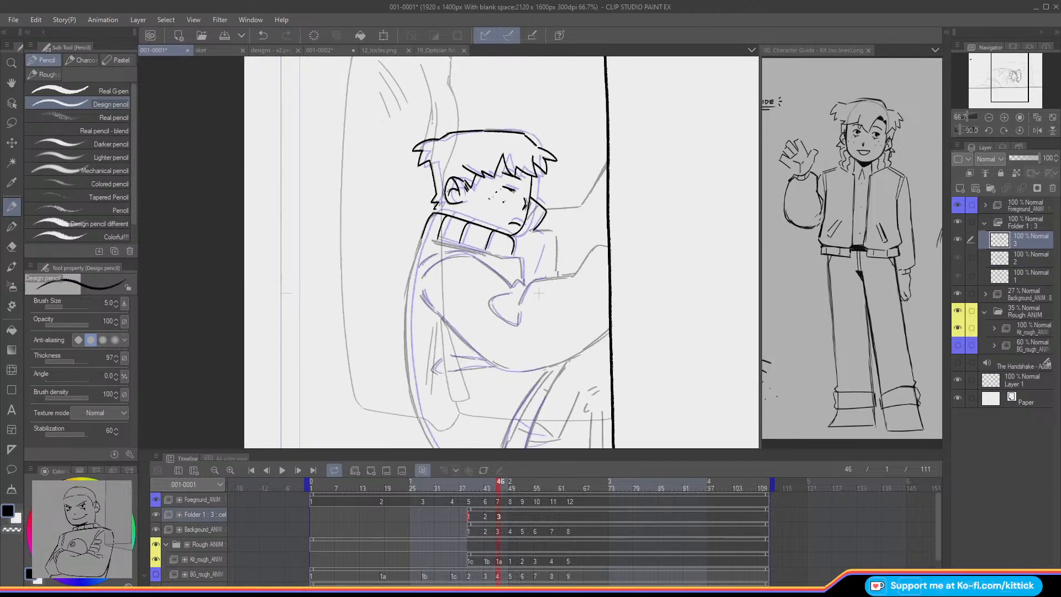
pyautogui.press('o')
pyautogui.press('o')
pyautogui.press('Left')
pyautogui.press('Right')
pyautogui.press('Left')
pyautogui.press('Right')
pyautogui.press('o')
pyautogui.press('Left')
pyautogui.press('Right')
pyautogui.press('Left')
pyautogui.press('Right')
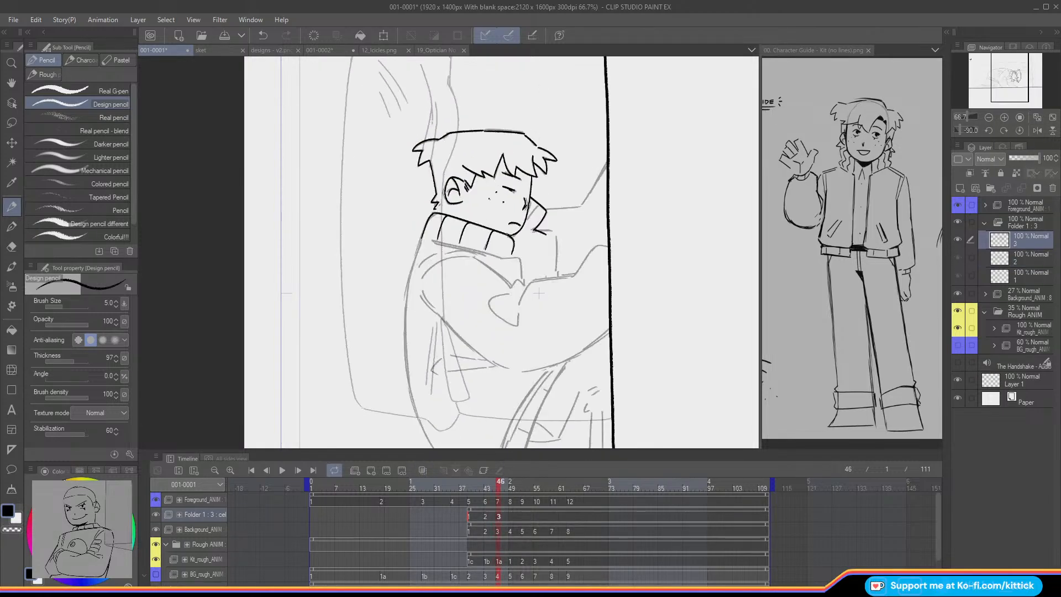
# Step: Trace the upper edge of the character's far arm on cel 3, from the collar down to the floor line
pyautogui.press('Left')
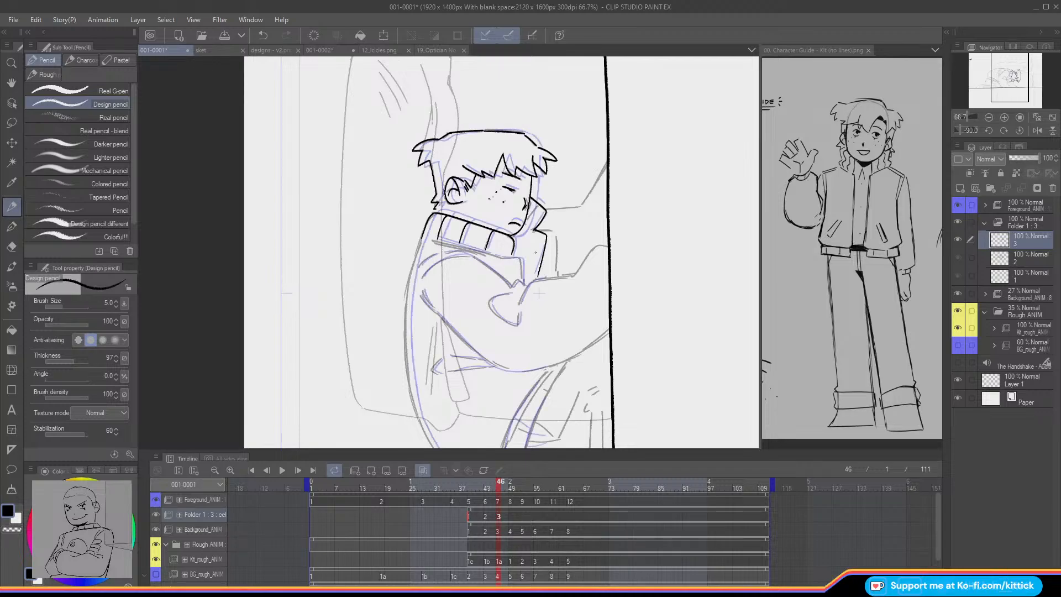
pyautogui.press('Right')
pyautogui.moveTo(547, 209); pyautogui.dragTo(580, 205)
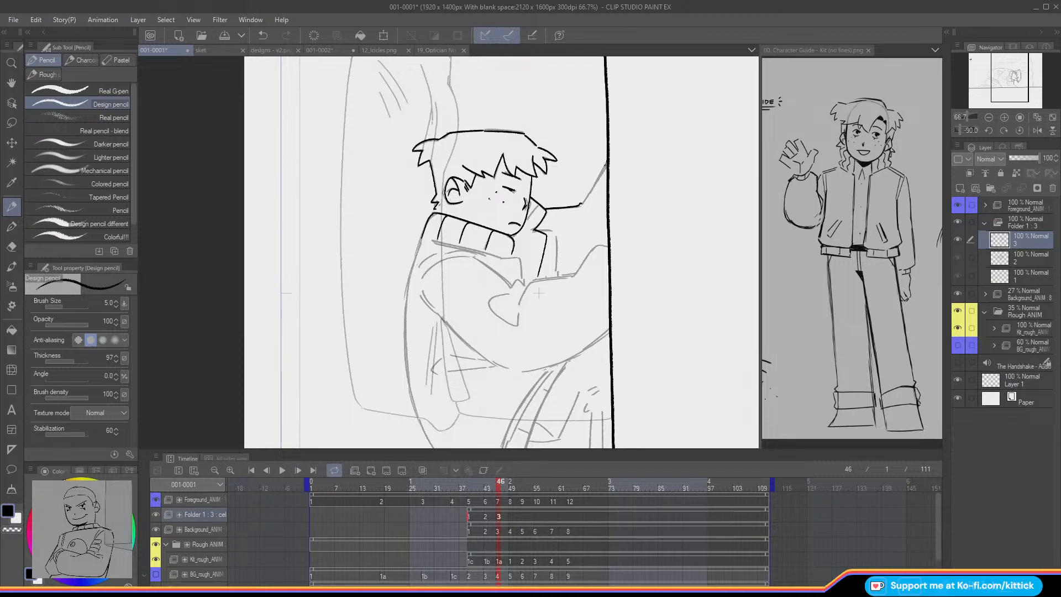
pyautogui.moveTo(607, 161); pyautogui.dragTo(584, 196)
pyautogui.hotkey('ctrl', 'z')
pyautogui.moveTo(606, 162); pyautogui.dragTo(581, 203)
# Step: Trace the long curve of the jacket's back on cel 3, from the collar to the hem
pyautogui.moveTo(997, 73); pyautogui.dragTo(994, 74)
pyautogui.click(11, 82)
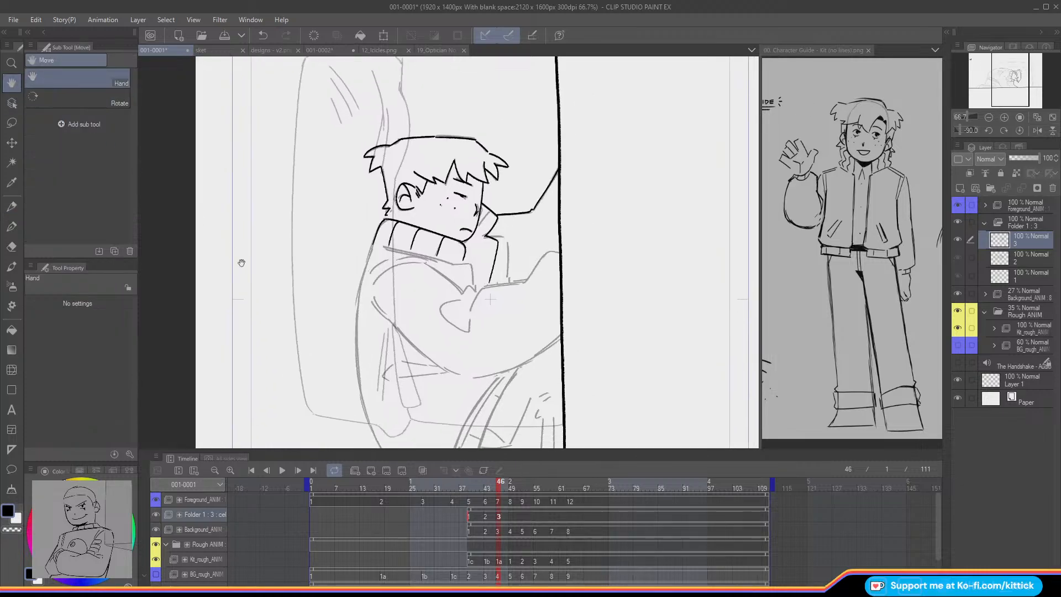
pyautogui.moveTo(241, 262); pyautogui.dragTo(274, 168)
pyautogui.click(12, 206)
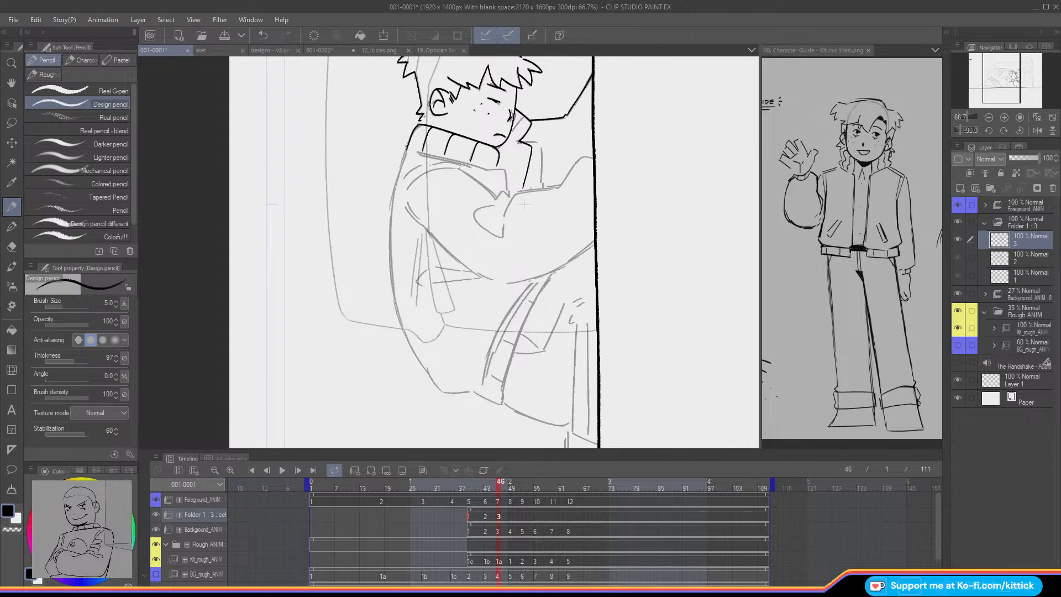
pyautogui.moveTo(406, 151); pyautogui.dragTo(400, 164)
pyautogui.moveTo(392, 203)
pyautogui.mouseDown()
pyautogui.moveTo(393, 306)
pyautogui.moveTo(406, 348)
pyautogui.moveTo(446, 393)
pyautogui.moveTo(471, 391)
pyautogui.mouseUp()
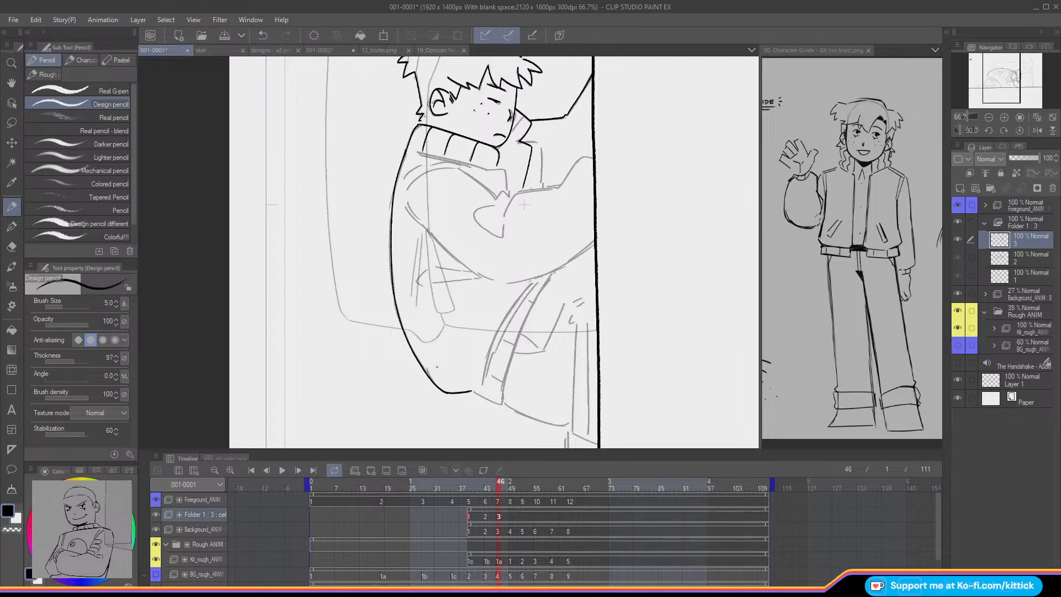
# Step: Trace the lower edge of the jacket collar and the front edge beneath it on cel 3
pyautogui.click(1019, 130)
pyautogui.moveTo(996, 79); pyautogui.dragTo(1000, 81)
pyautogui.moveTo(474, 489)
pyautogui.mouseDown()
pyautogui.moveTo(556, 508)
pyautogui.moveTo(492, 506)
pyautogui.moveTo(529, 515)
pyautogui.moveTo(506, 512)
pyautogui.mouseUp()
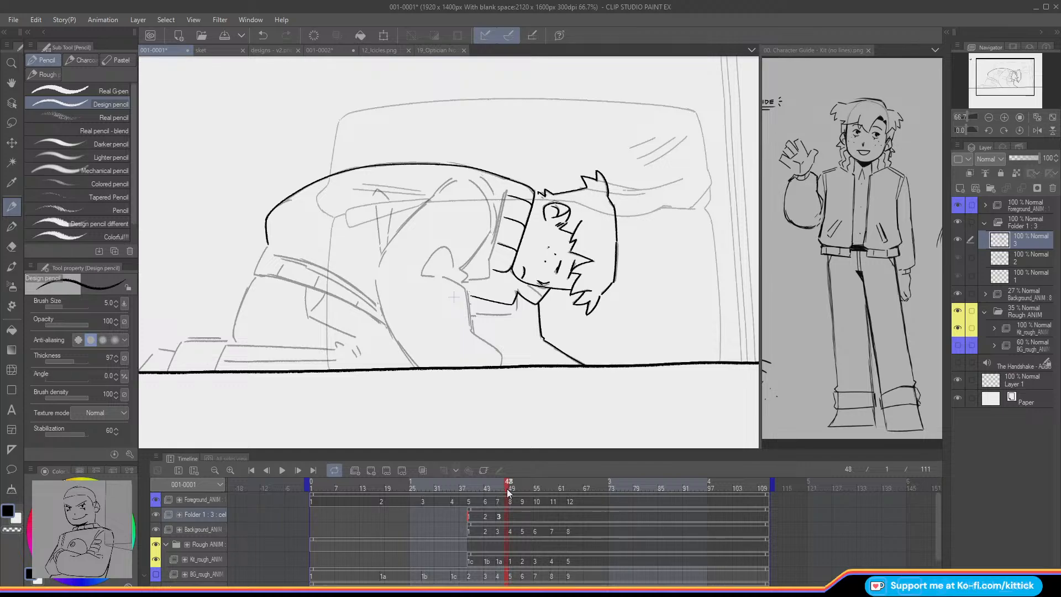
pyautogui.moveTo(509, 490); pyautogui.dragTo(498, 516)
pyautogui.moveTo(506, 192); pyautogui.dragTo(490, 257)
pyautogui.hotkey('ctrl', 'z')
pyautogui.moveTo(506, 192); pyautogui.dragTo(494, 236)
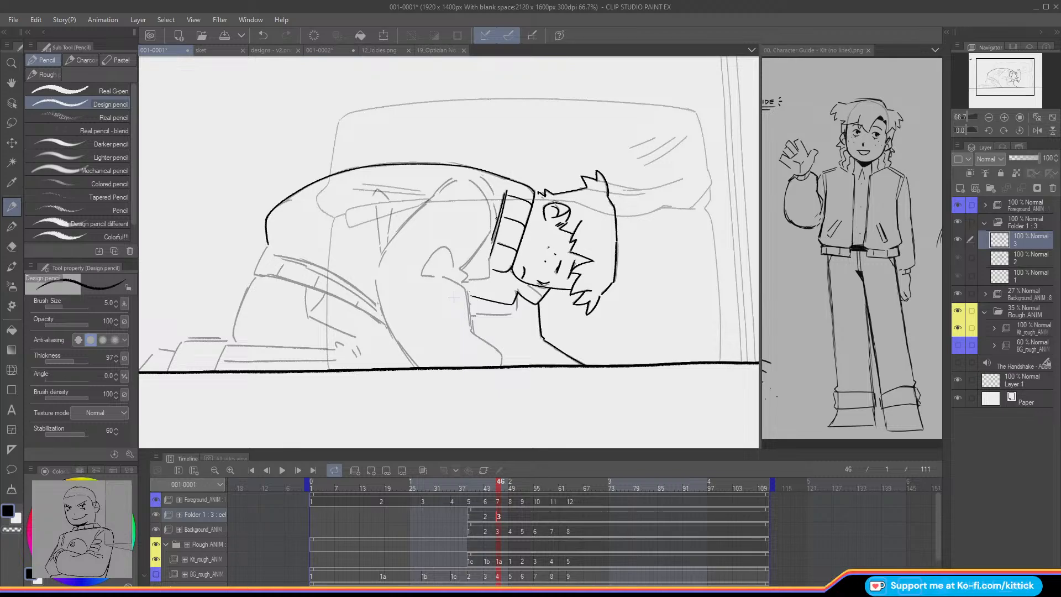
pyautogui.hotkey('ctrl', 'z')
pyautogui.moveTo(504, 195); pyautogui.dragTo(496, 230)
pyautogui.hotkey('ctrl', 'z')
pyautogui.moveTo(506, 193); pyautogui.dragTo(483, 279)
# Step: Trace the near shoulder seam on cel 3, checking it against cel 2 by flipping frames and using the onion skin
pyautogui.press('Left')
pyautogui.press('Right')
pyautogui.press('Left')
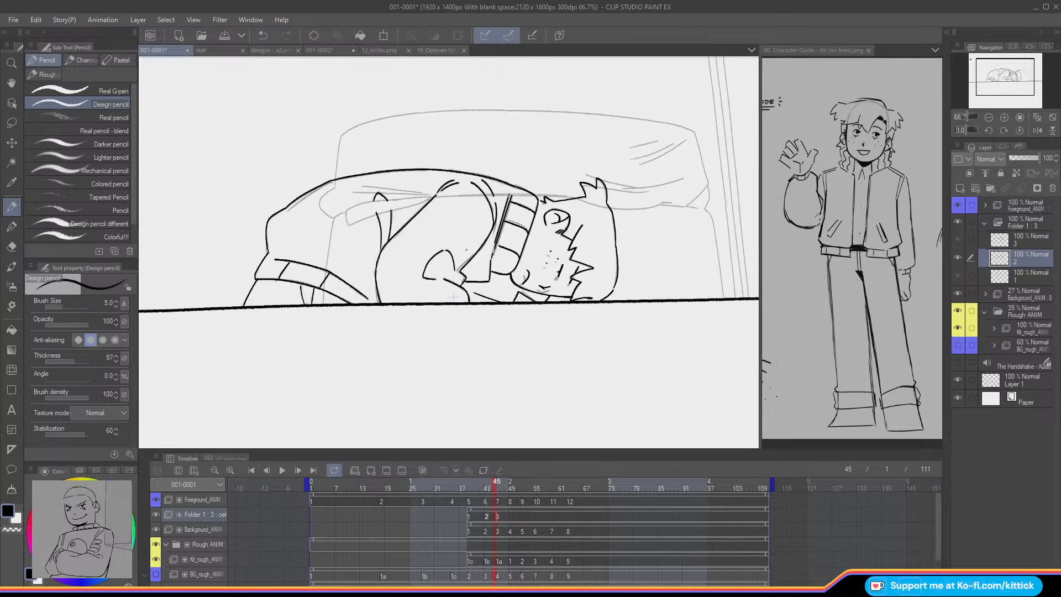
pyautogui.press('Right')
pyautogui.press('Left')
pyautogui.press('Right')
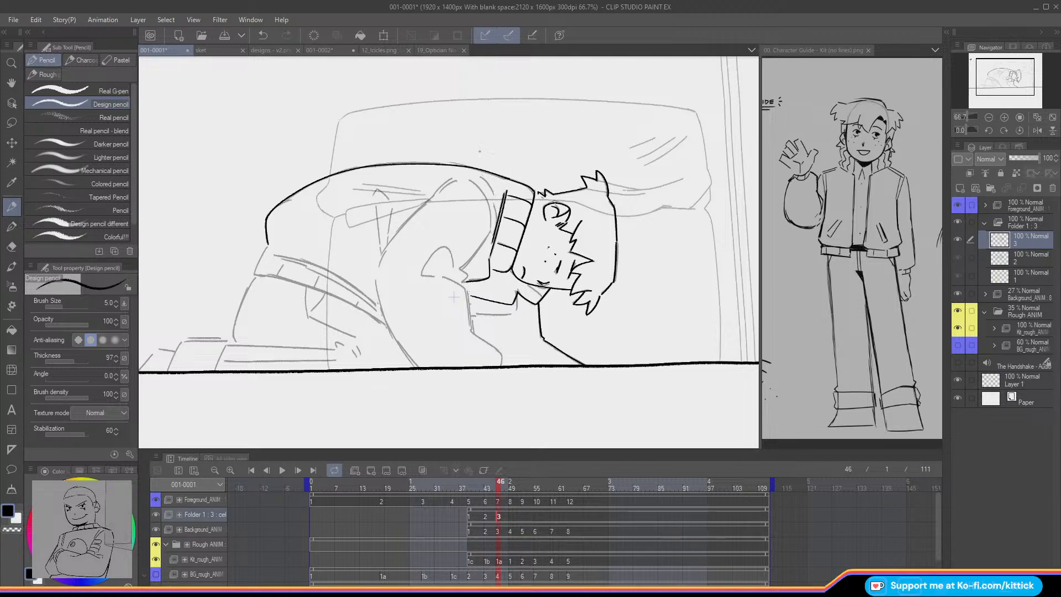
pyautogui.moveTo(469, 179); pyautogui.dragTo(491, 227)
pyautogui.press('o')
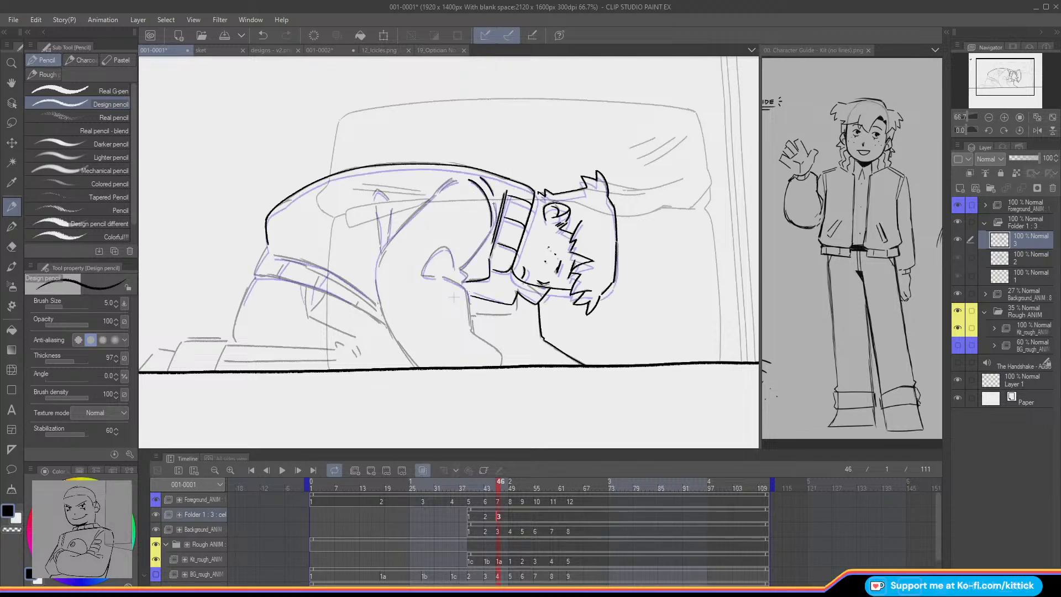
pyautogui.press('o')
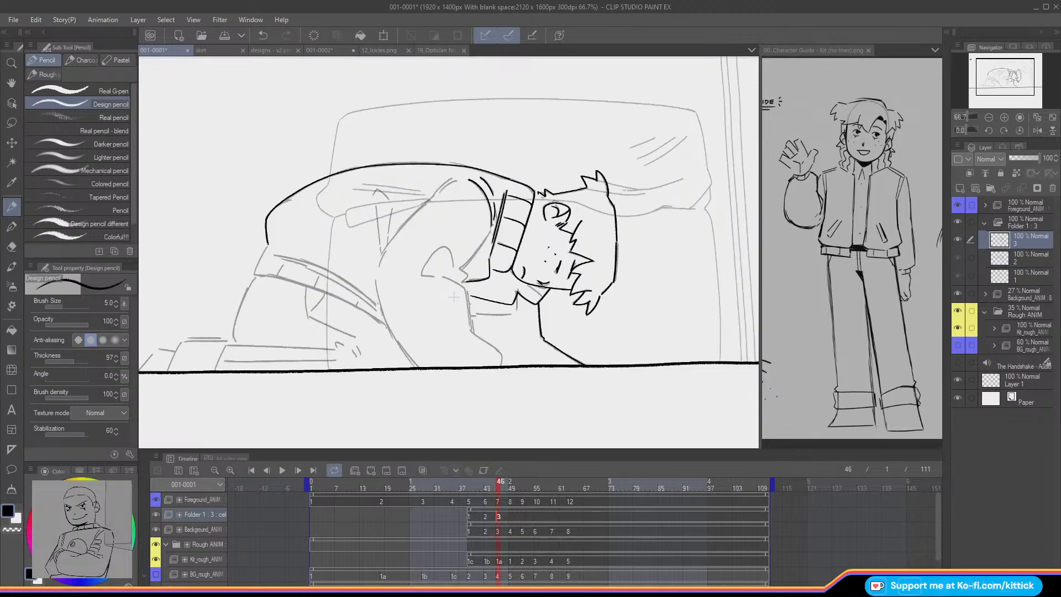
# Step: Compare the shoulder and collar lines of cels 2 and 3 by flipping frames and toggling the onion skin
pyautogui.press('Left')
pyautogui.press('Right')
pyautogui.press('Left')
pyautogui.press('Right')
pyautogui.press('o')
pyautogui.press('Left')
pyautogui.press('Right')
pyautogui.press('o')
# Step: Trace the near upper arm's outer edge on cel 3 with the canvas mirrored, checking it against the rough poses at later frames
pyautogui.moveTo(991, 79); pyautogui.dragTo(985, 78)
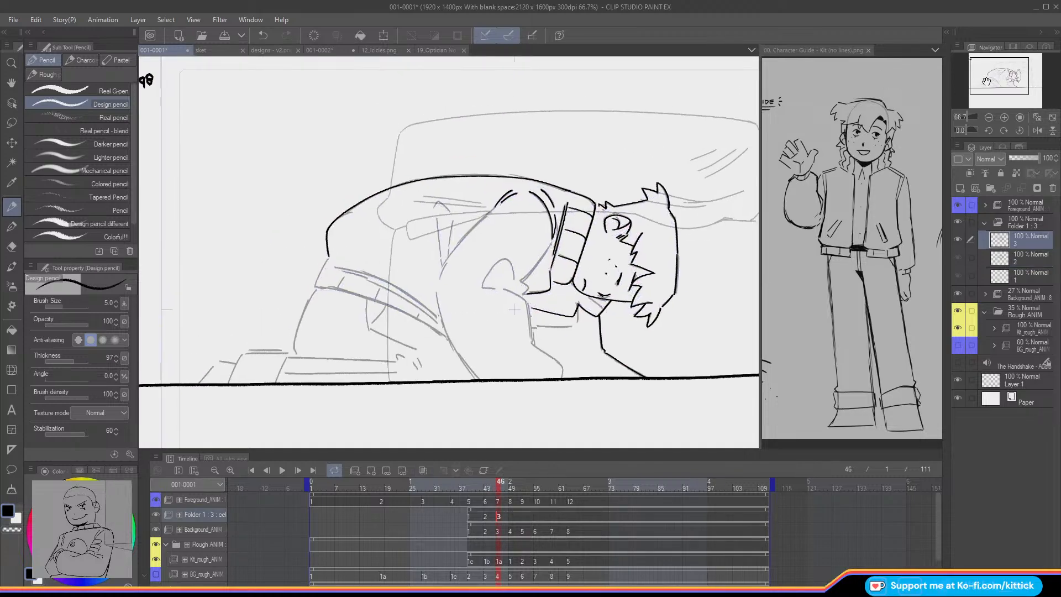
pyautogui.click(1037, 131)
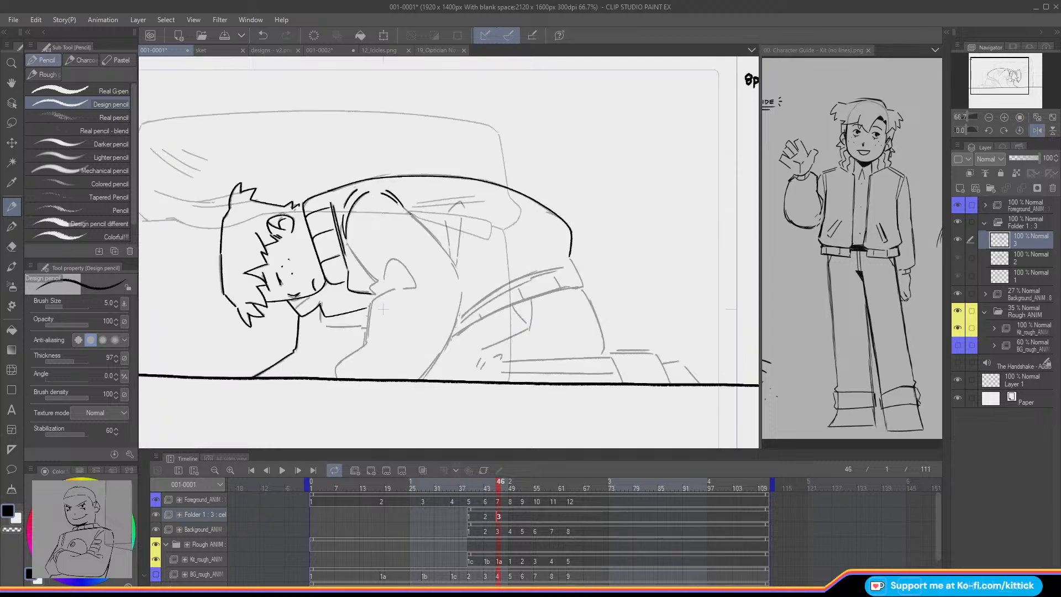
pyautogui.moveTo(405, 208); pyautogui.dragTo(456, 269)
pyautogui.moveTo(590, 485)
pyautogui.mouseDown()
pyautogui.moveTo(715, 489)
pyautogui.moveTo(624, 499)
pyautogui.moveTo(727, 494)
pyautogui.moveTo(610, 501)
pyautogui.moveTo(704, 513)
pyautogui.moveTo(649, 522)
pyautogui.moveTo(675, 514)
pyautogui.mouseUp()
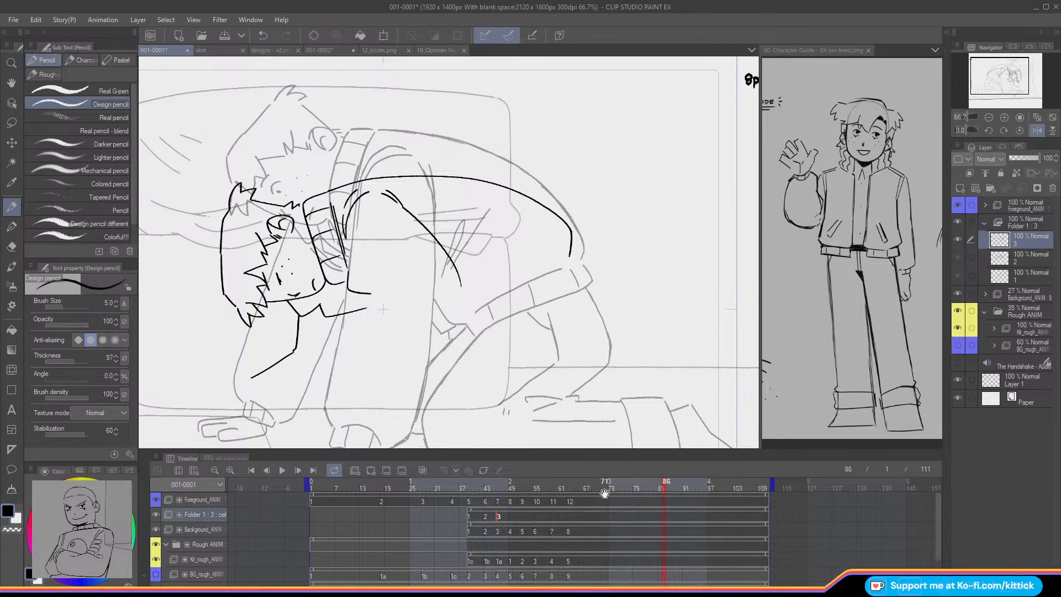
pyautogui.moveTo(605, 489); pyautogui.dragTo(673, 486)
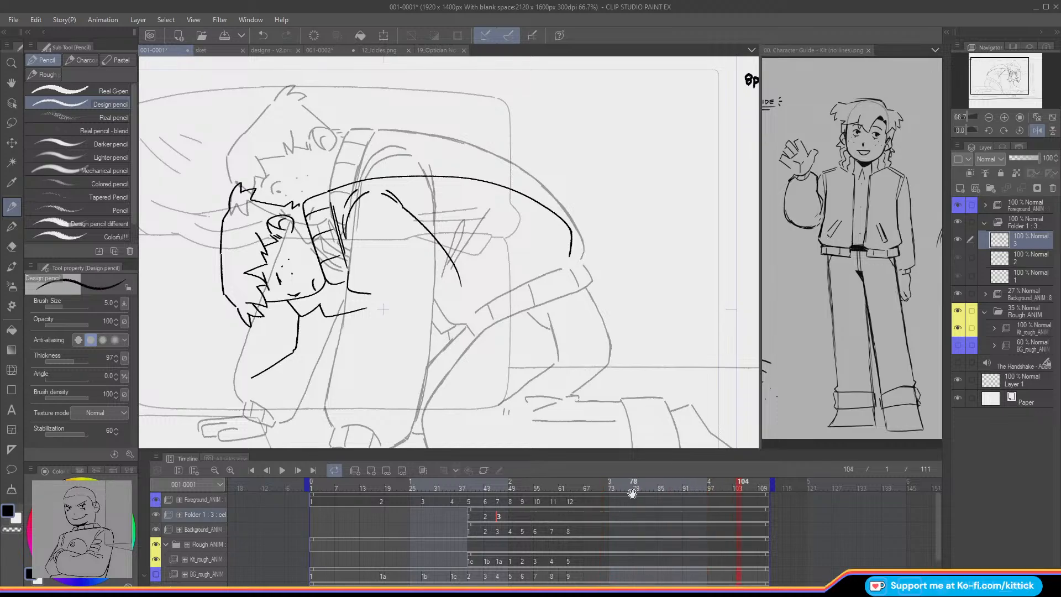
pyautogui.click(501, 488)
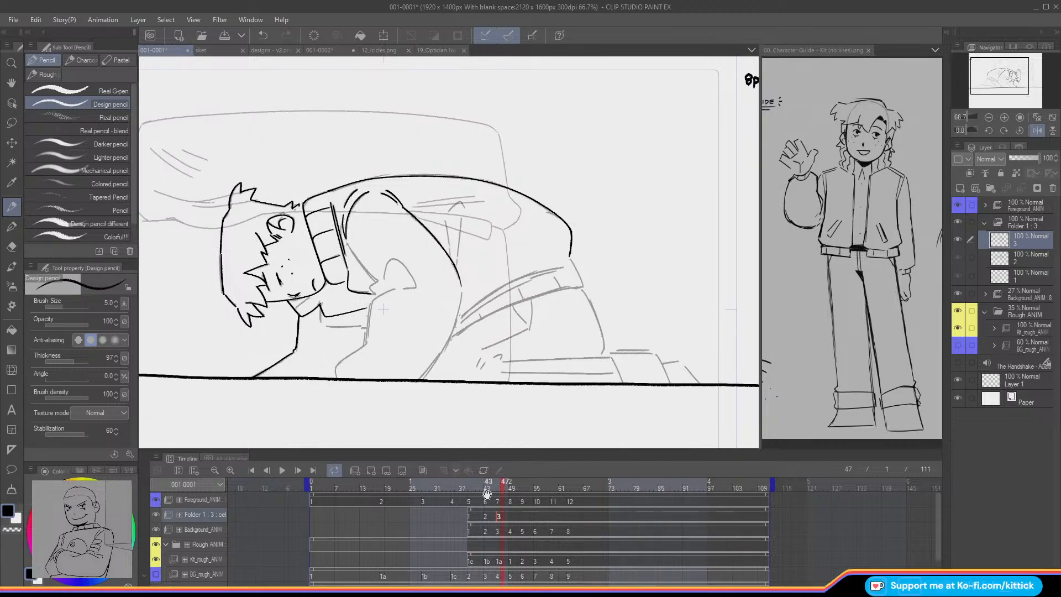
pyautogui.press('Left')
pyautogui.click(1037, 130)
pyautogui.moveTo(1004, 89); pyautogui.dragTo(1002, 88)
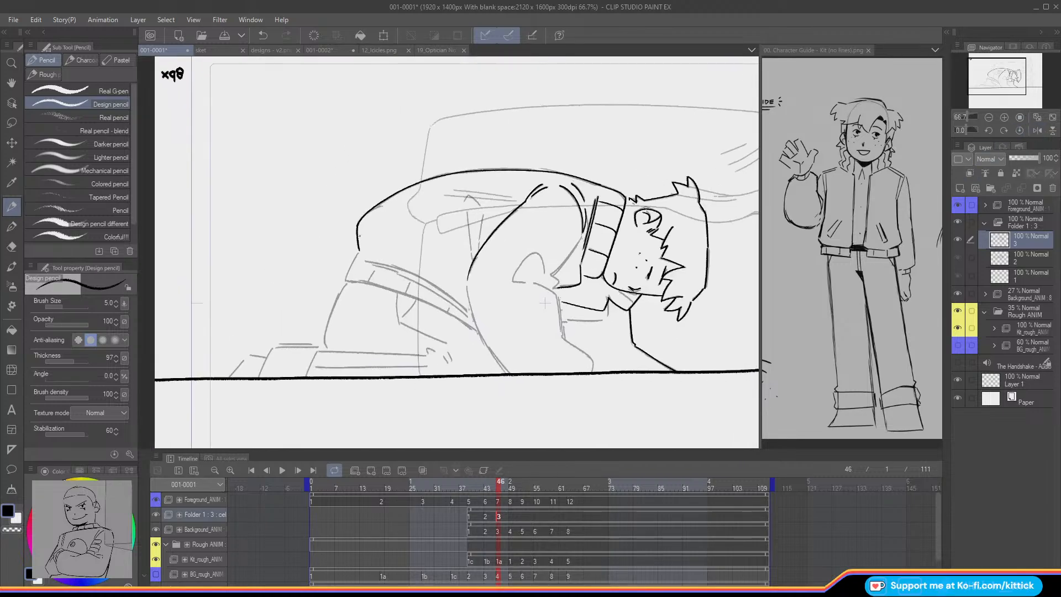
# Step: Trace both edges of the jacket's hem band and the near arm's lower edge down to the floor on cel 3
pyautogui.moveTo(358, 253)
pyautogui.mouseDown()
pyautogui.moveTo(346, 280)
pyautogui.moveTo(472, 326)
pyautogui.mouseUp()
pyautogui.hotkey('ctrl', 'z')
pyautogui.hotkey('ctrl', 'z')
pyautogui.moveTo(363, 259)
pyautogui.mouseDown()
pyautogui.moveTo(468, 310)
pyautogui.moveTo(467, 285)
pyautogui.moveTo(507, 373)
pyautogui.mouseUp()
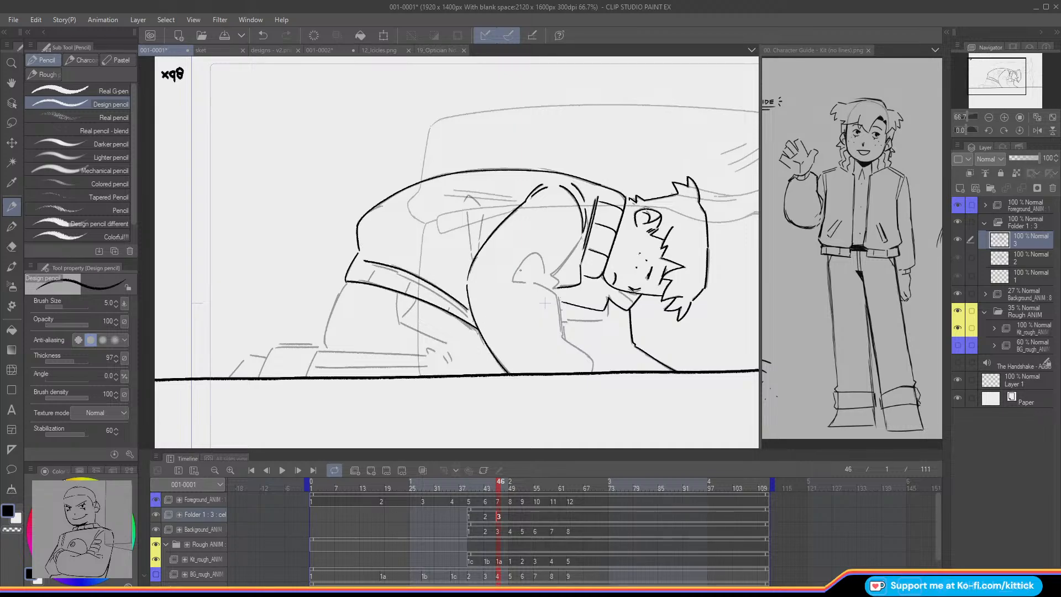
# Step: Trace the near sleeve's inner edge, elbow crease, curved elbow fold and forearm on cel 3, checking against cel 2
pyautogui.moveTo(580, 235); pyautogui.dragTo(563, 264)
pyautogui.moveTo(559, 310)
pyautogui.mouseDown()
pyautogui.moveTo(562, 337)
pyautogui.moveTo(590, 359)
pyautogui.mouseUp()
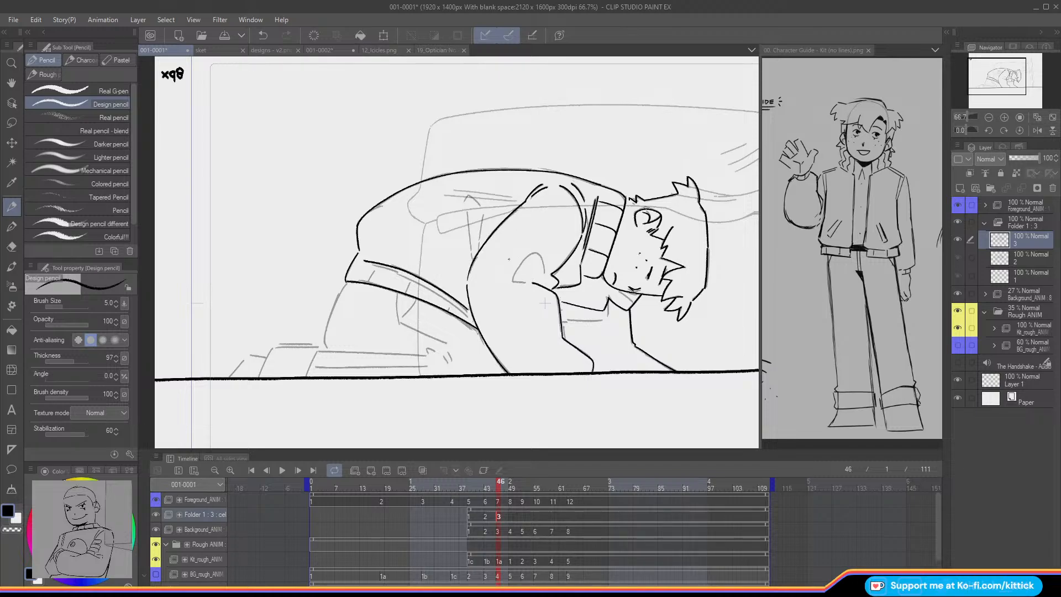
pyautogui.press('Left')
pyautogui.press('Right')
pyautogui.moveTo(523, 283)
pyautogui.mouseDown()
pyautogui.moveTo(513, 276)
pyautogui.moveTo(535, 254)
pyautogui.mouseUp()
pyautogui.moveTo(544, 303); pyautogui.dragTo(611, 303)
pyautogui.press('Left')
pyautogui.press('Right')
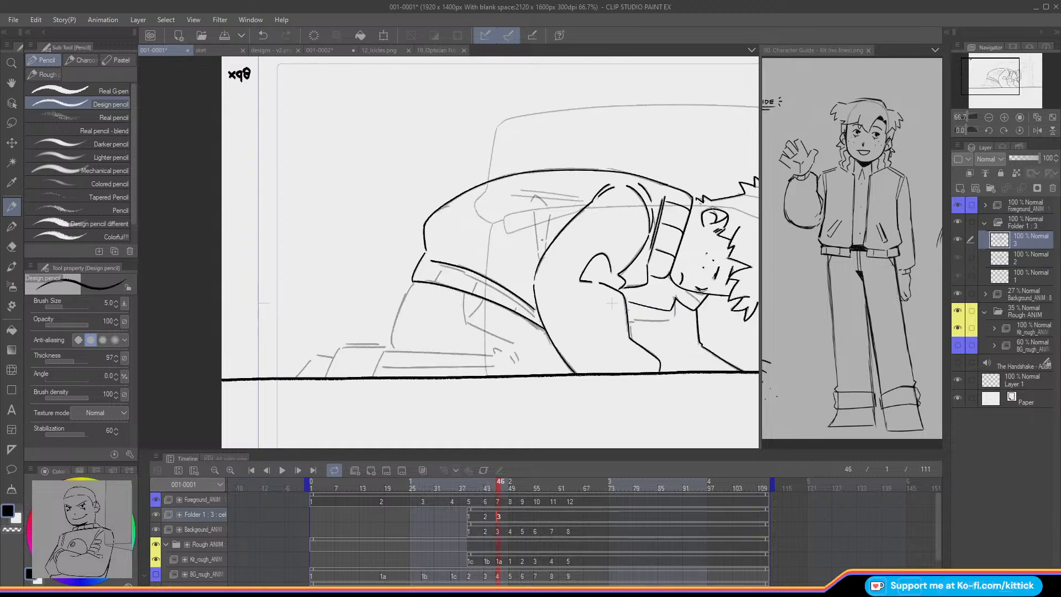
# Step: Trace the fold lines on the jacket's side behind the near arm on cel 3, checking them against cel 2
pyautogui.moveTo(544, 246)
pyautogui.mouseDown()
pyautogui.moveTo(549, 213)
pyautogui.moveTo(531, 206)
pyautogui.mouseUp()
pyautogui.press('Left')
pyautogui.press('Right')
pyautogui.press('Left')
pyautogui.press('Right')
pyautogui.press('Left')
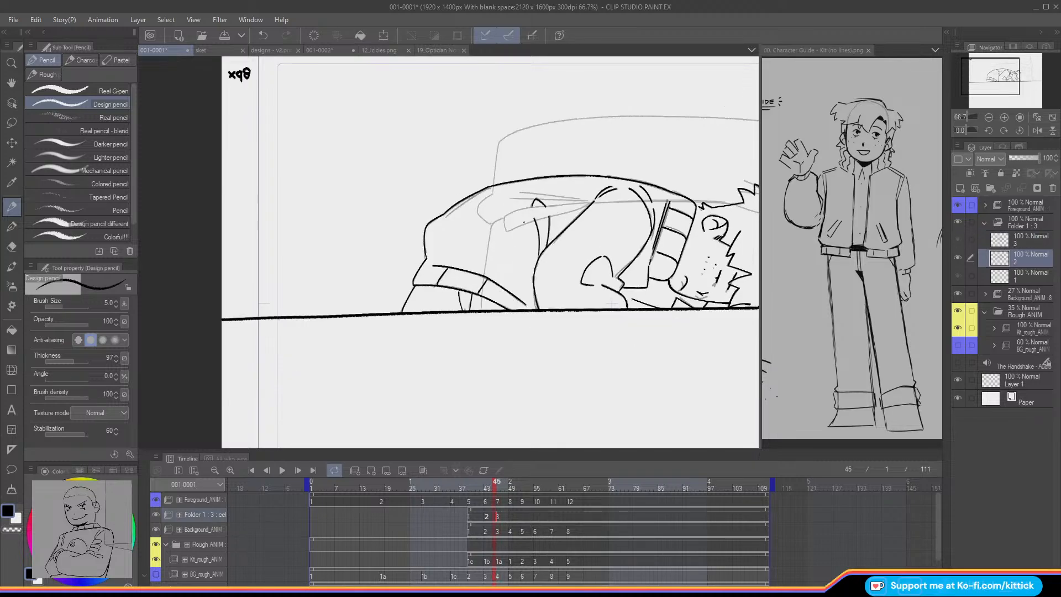
pyautogui.press('Right')
# Step: Draw the ribbing lines across the jacket's hem band on cel 3, matching them to cel 2 with the onion skin
pyautogui.press('o')
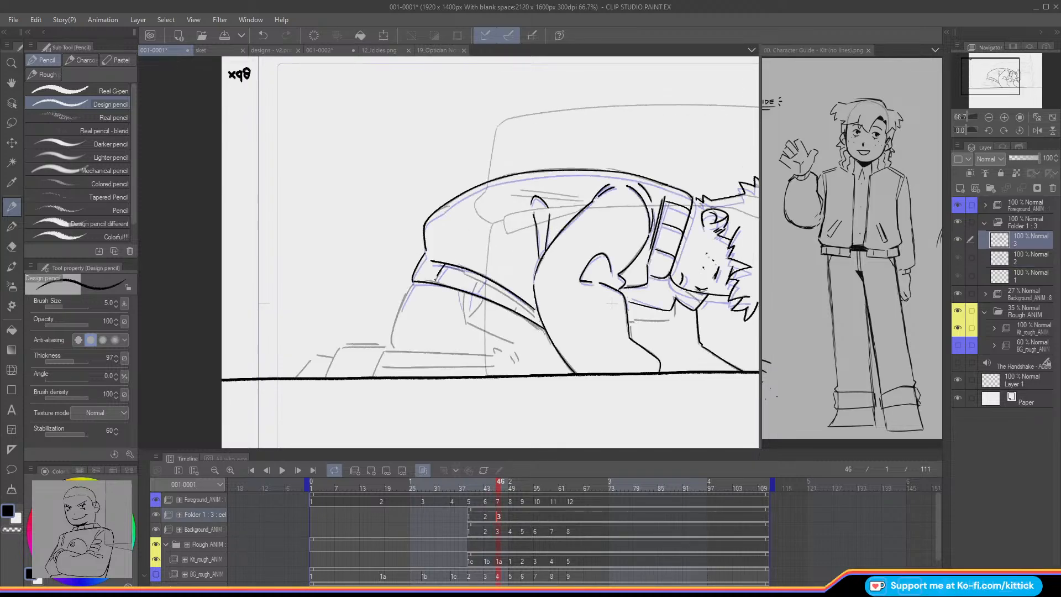
pyautogui.press('o')
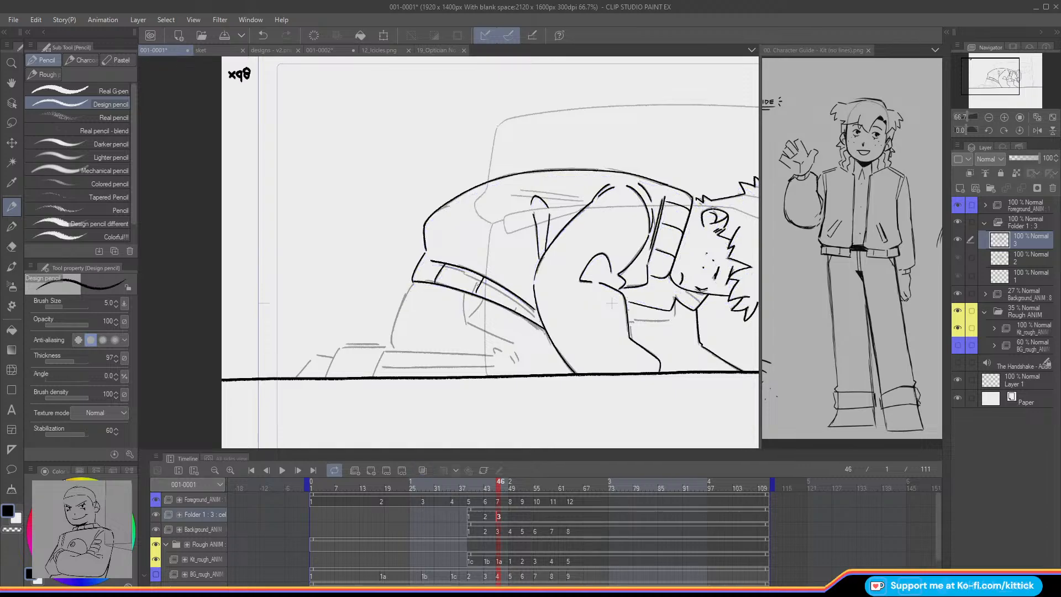
pyautogui.press('Left')
pyautogui.press('Right')
pyautogui.press('Left')
pyautogui.press('Right')
pyautogui.press('Left')
pyautogui.press('o')
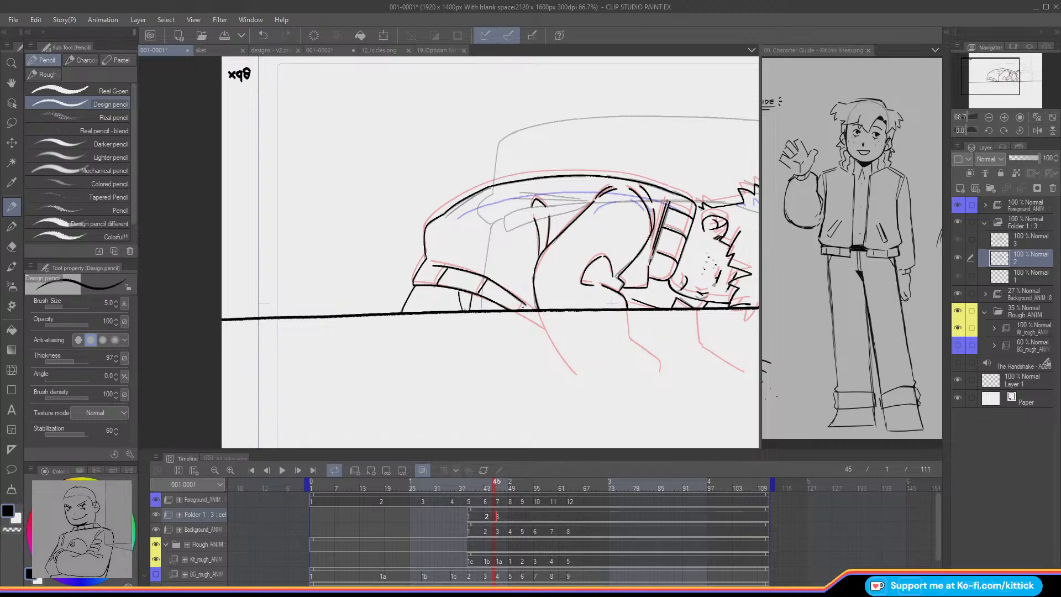
pyautogui.press('o')
pyautogui.press('Right')
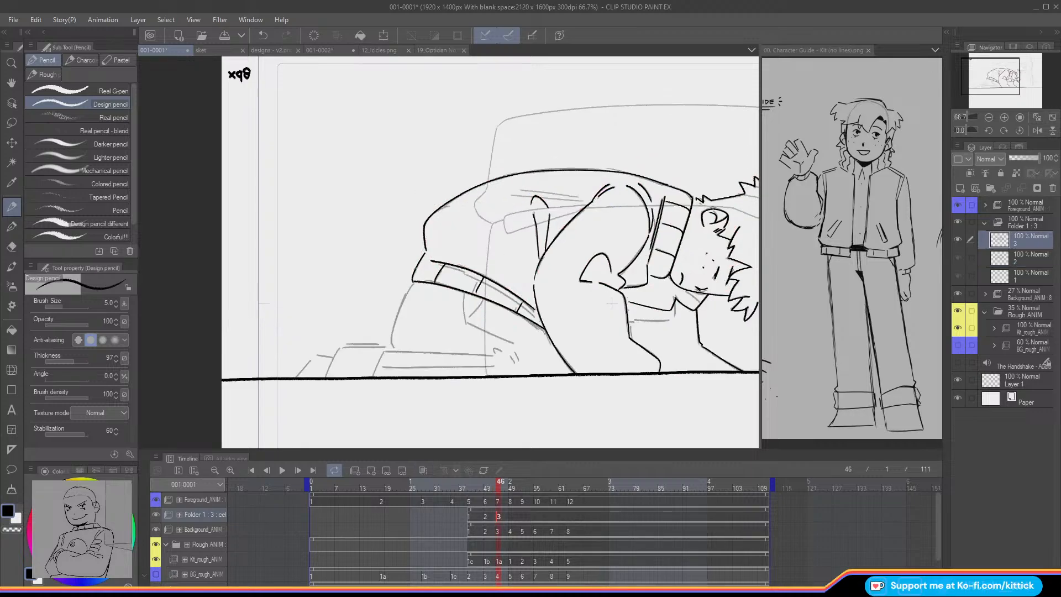
# Step: Trace the near thigh, lower leg, trouser cuff and shoe on cel 3
pyautogui.moveTo(405, 297); pyautogui.dragTo(393, 330)
pyautogui.moveTo(496, 354)
pyautogui.mouseDown()
pyautogui.moveTo(384, 351)
pyautogui.moveTo(372, 377)
pyautogui.mouseUp()
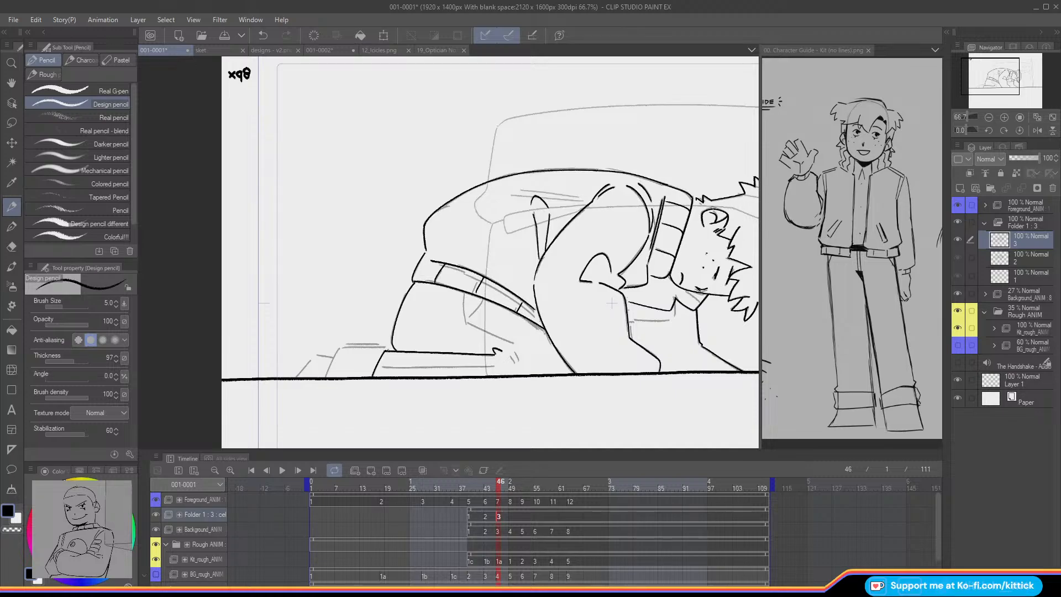
pyautogui.moveTo(386, 346); pyautogui.dragTo(343, 347)
pyautogui.hotkey('ctrl', 'z')
pyautogui.moveTo(333, 357)
pyautogui.mouseDown()
pyautogui.moveTo(316, 353)
pyautogui.moveTo(296, 378)
pyautogui.mouseUp()
# Step: Trace the far leg, the knee creases and the inner line along the lower leg on cel 3
pyautogui.moveTo(469, 326)
pyautogui.mouseDown()
pyautogui.moveTo(510, 343)
pyautogui.moveTo(514, 362)
pyautogui.mouseUp()
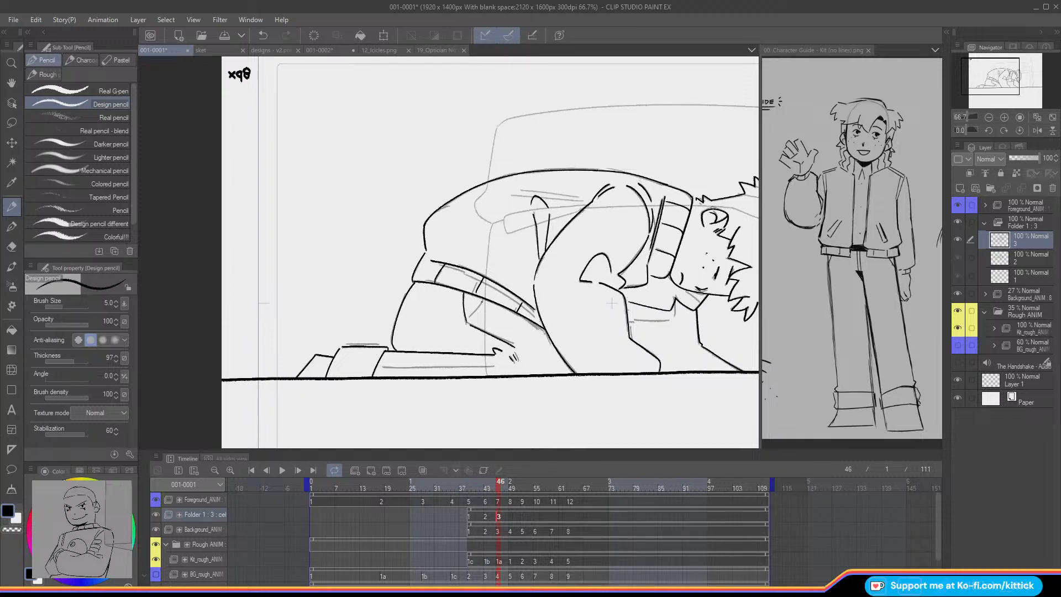
pyautogui.moveTo(483, 297); pyautogui.dragTo(475, 309)
pyautogui.moveTo(495, 365); pyautogui.dragTo(387, 363)
pyautogui.hotkey('ctrl', 'z')
pyautogui.moveTo(477, 366); pyautogui.dragTo(384, 366)
# Step: Create cel 4 in the Folder 1 track at frame 49
pyautogui.moveTo(1006, 84); pyautogui.dragTo(1015, 75)
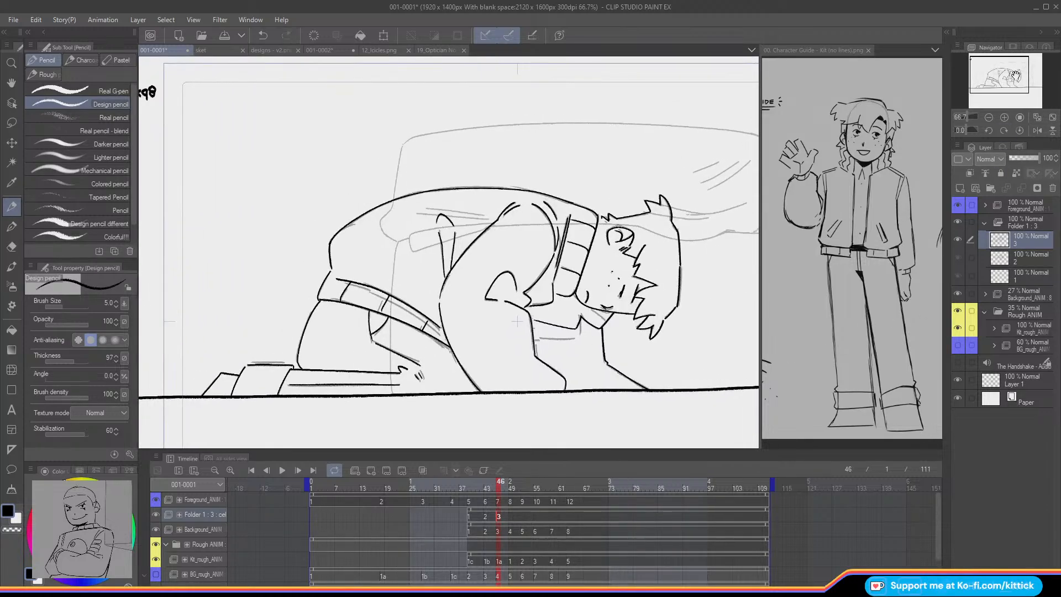
pyautogui.press('Right')
pyautogui.press('Right')
pyautogui.press('Right')
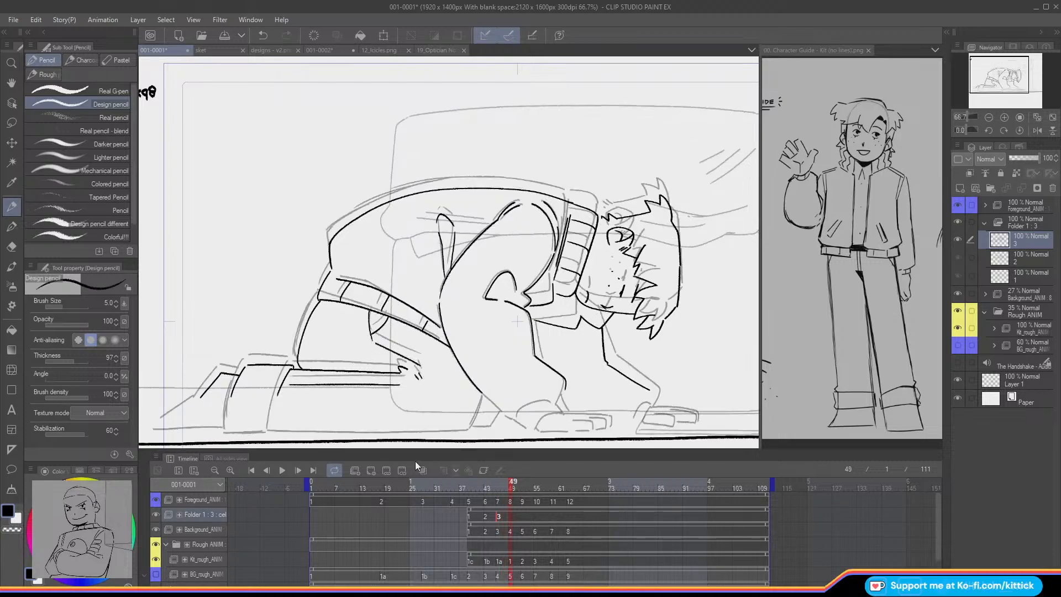
pyautogui.click(370, 470)
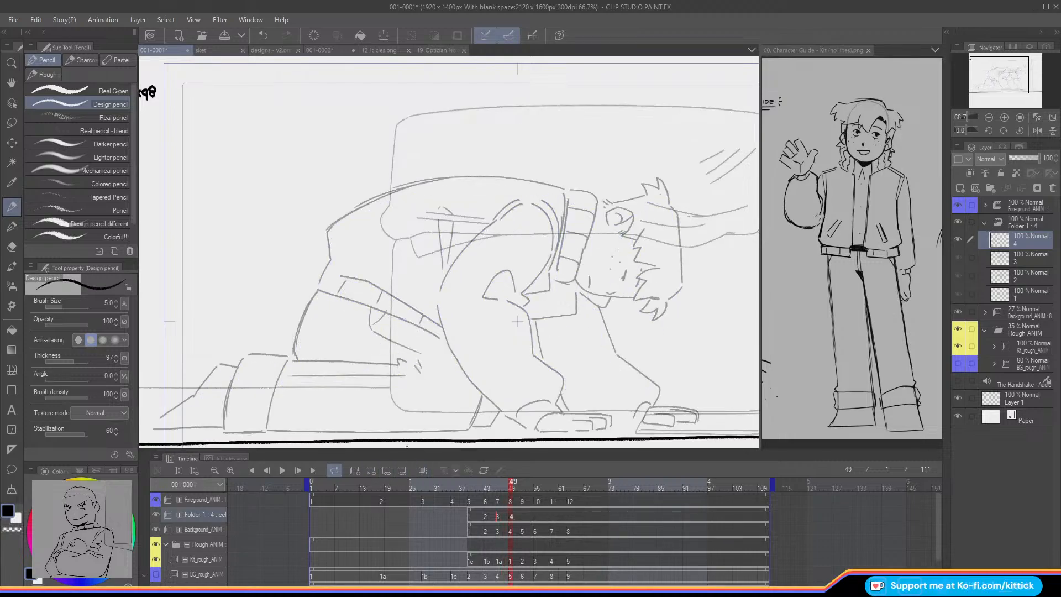
# Step: Trace the top outline of the character's hair on cel 4, with the canvas rotated so the head is upright
pyautogui.click(988, 131)
pyautogui.click(989, 131)
pyautogui.click(988, 131)
pyautogui.click(988, 131)
pyautogui.click(989, 131)
pyautogui.click(988, 131)
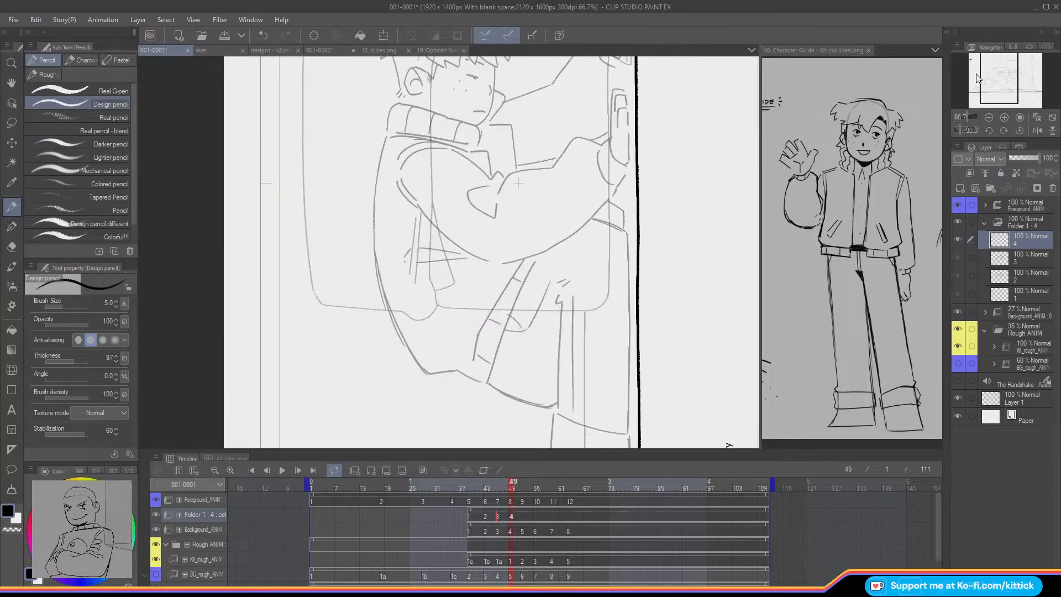
pyautogui.moveTo(976, 77); pyautogui.dragTo(1005, 59)
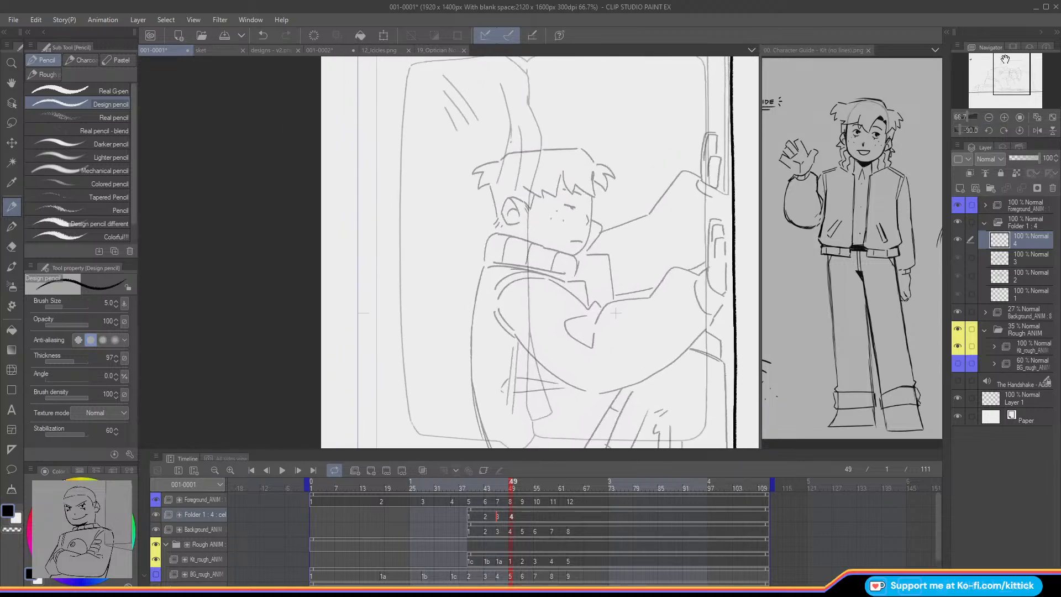
pyautogui.moveTo(582, 148)
pyautogui.mouseDown()
pyautogui.moveTo(594, 161)
pyautogui.moveTo(580, 149)
pyautogui.moveTo(508, 154)
pyautogui.mouseUp()
pyautogui.hotkey('ctrl', 'z')
pyautogui.hotkey('ctrl', 'z')
# Step: Trace the hair at the back of the head and the ear on cel 4, comparing the pose with cel 3
pyautogui.press('Left')
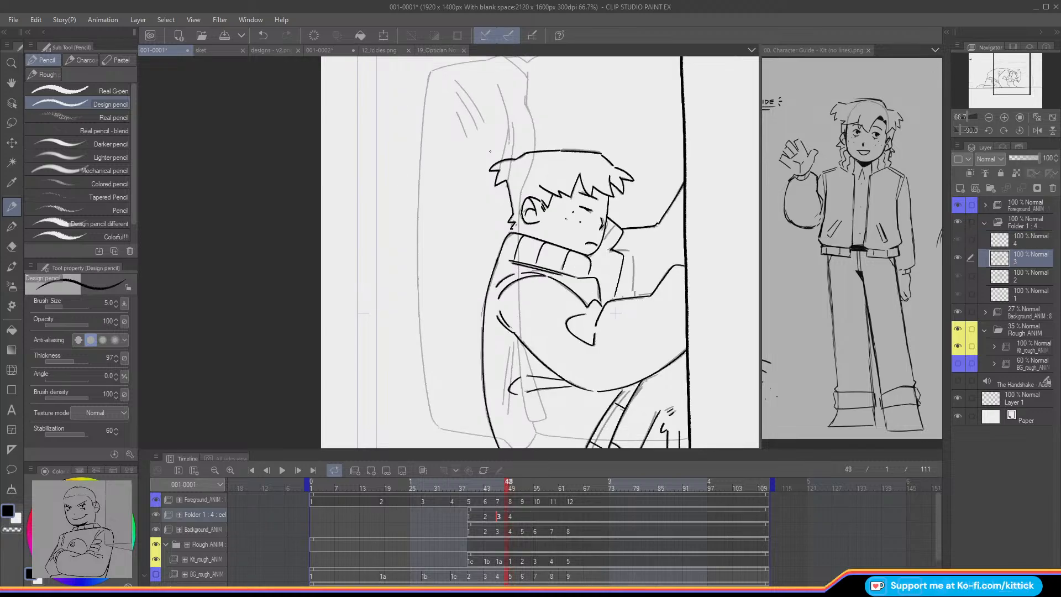
pyautogui.press('Right')
pyautogui.moveTo(509, 154)
pyautogui.mouseDown()
pyautogui.moveTo(471, 174)
pyautogui.moveTo(483, 170)
pyautogui.moveTo(490, 224)
pyautogui.moveTo(512, 198)
pyautogui.moveTo(520, 222)
pyautogui.mouseUp()
pyautogui.hotkey('ctrl', 'z')
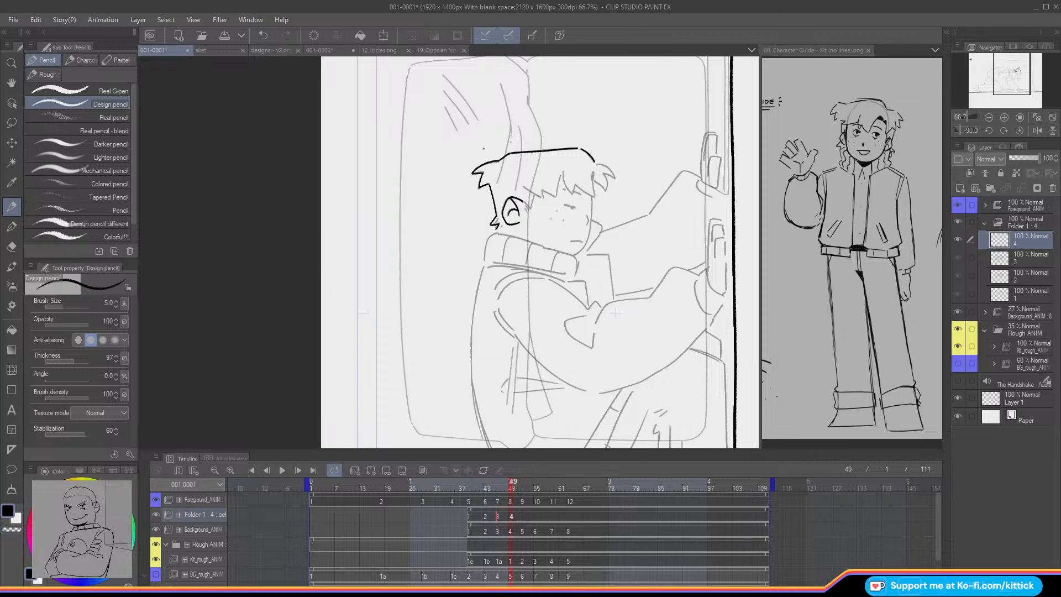
pyautogui.press('Left')
pyautogui.press('Right')
pyautogui.press('Left')
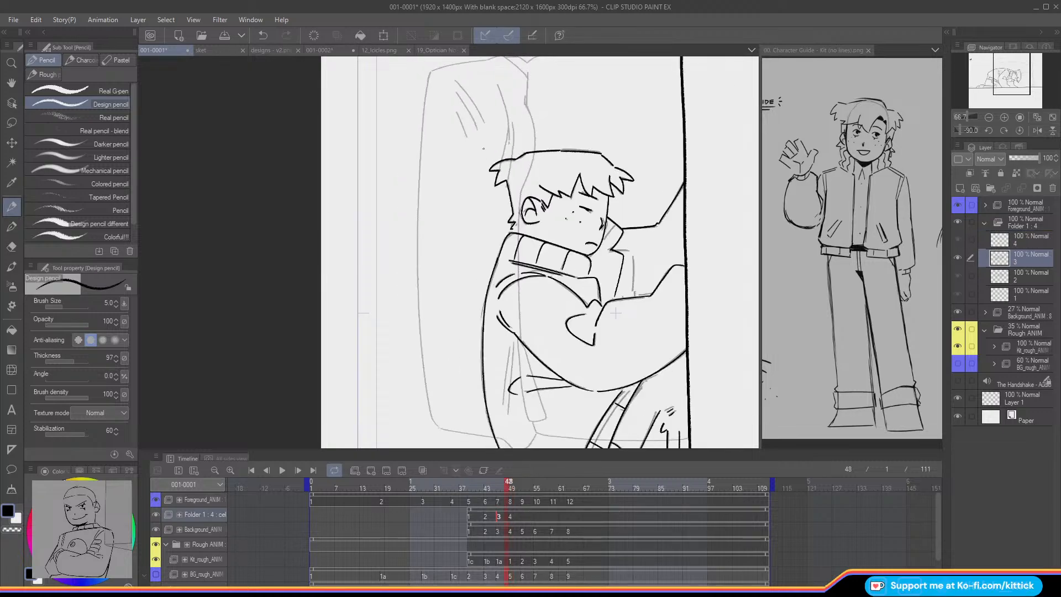
pyautogui.press('Right')
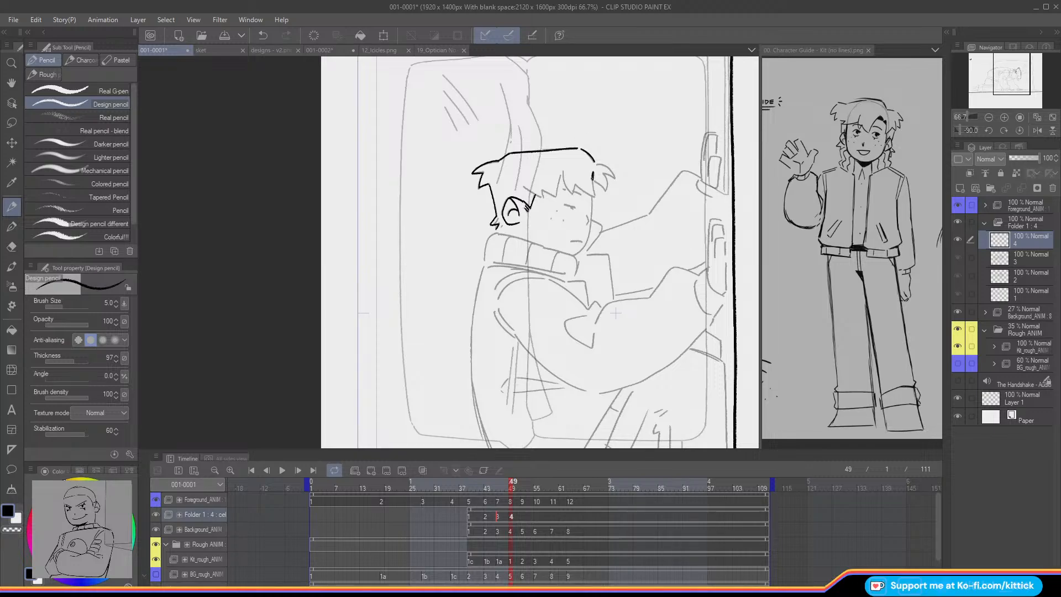
# Step: Trace the jagged fringe, front hair tufts, facial features and face outline down to the chin on cel 4
pyautogui.moveTo(592, 183)
pyautogui.mouseDown()
pyautogui.moveTo(593, 196)
pyautogui.moveTo(558, 186)
pyautogui.moveTo(556, 196)
pyautogui.mouseUp()
pyautogui.hotkey('ctrl', 'z')
pyautogui.moveTo(556, 196); pyautogui.dragTo(521, 184)
pyautogui.moveTo(598, 181)
pyautogui.mouseDown()
pyautogui.moveTo(604, 191)
pyautogui.moveTo(581, 253)
pyautogui.mouseUp()
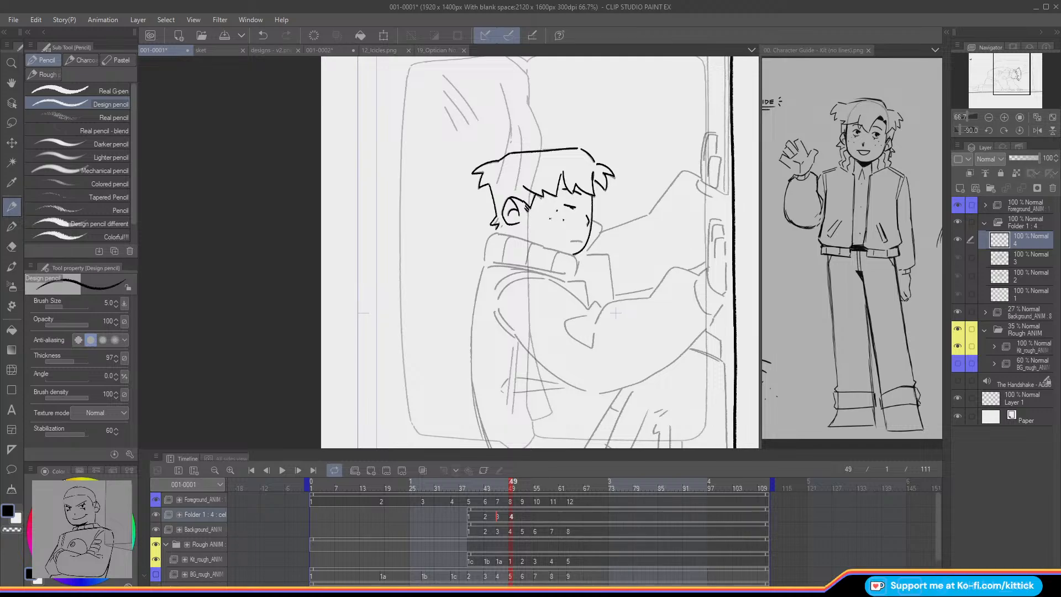
pyautogui.moveTo(582, 241); pyautogui.dragTo(570, 242)
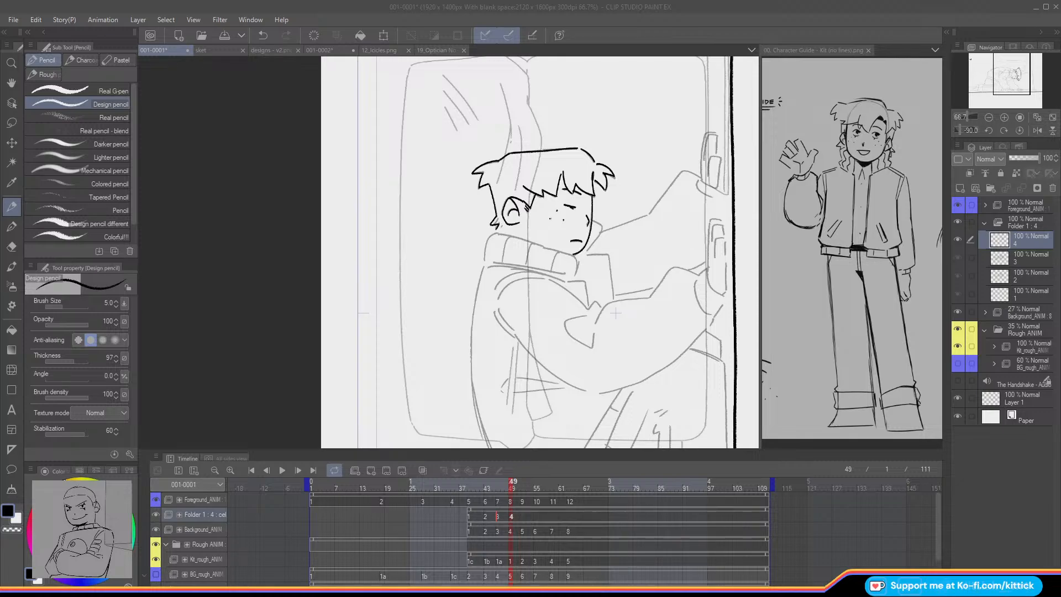
pyautogui.click(221, 290)
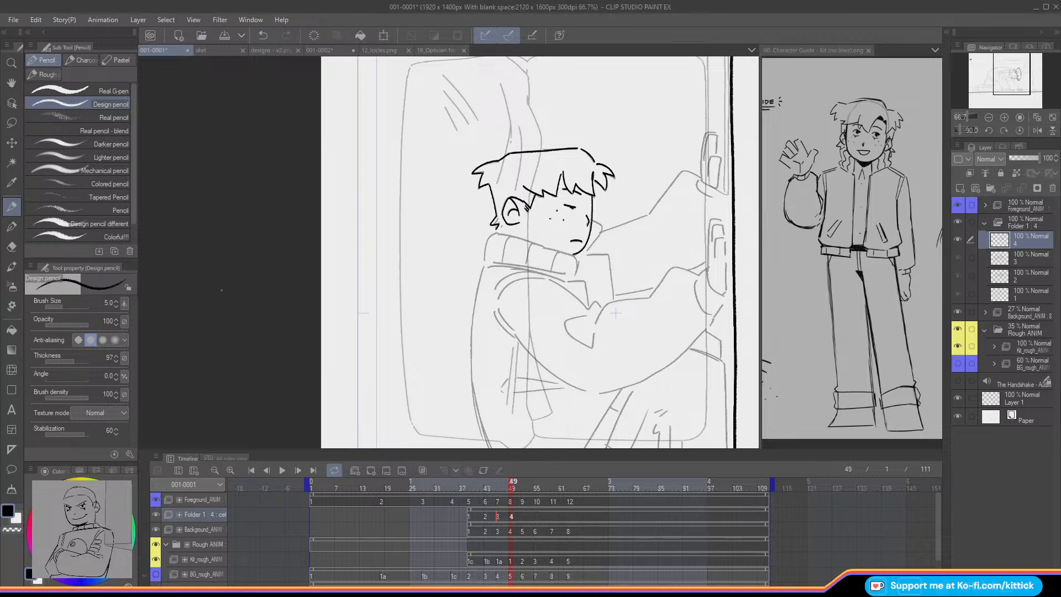
# Step: Trace the jacket's collar with its ribbing and the open front edges below the chin, checking against cel 3
pyautogui.moveTo(577, 255)
pyautogui.mouseDown()
pyautogui.moveTo(496, 232)
pyautogui.moveTo(485, 259)
pyautogui.mouseUp()
pyautogui.moveTo(601, 220)
pyautogui.mouseDown()
pyautogui.moveTo(587, 253)
pyautogui.moveTo(609, 256)
pyautogui.moveTo(613, 297)
pyautogui.moveTo(569, 281)
pyautogui.moveTo(585, 283)
pyautogui.moveTo(589, 306)
pyautogui.mouseUp()
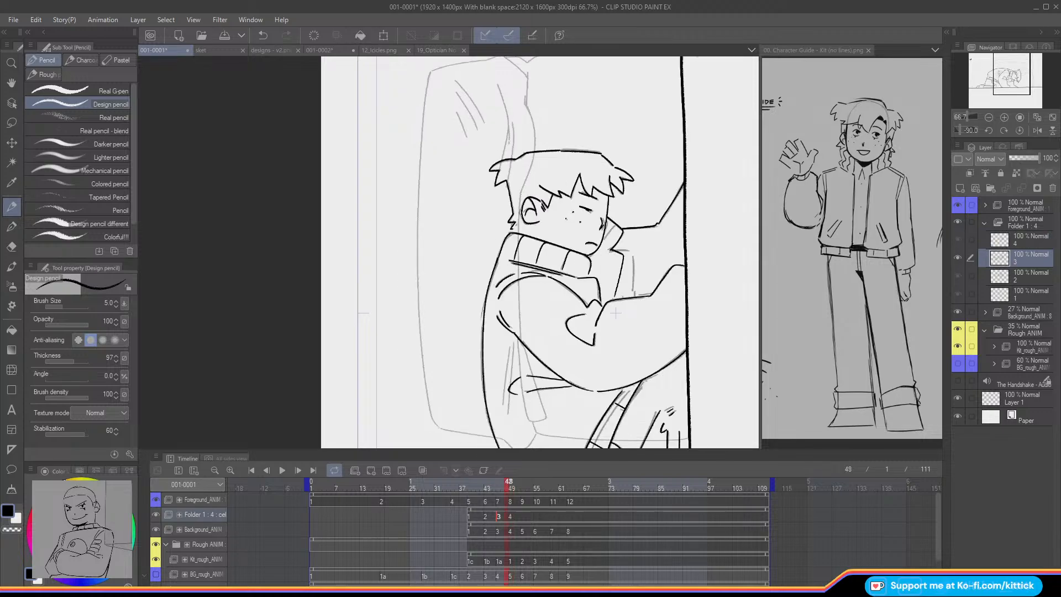
pyautogui.moveTo(555, 273); pyautogui.dragTo(499, 266)
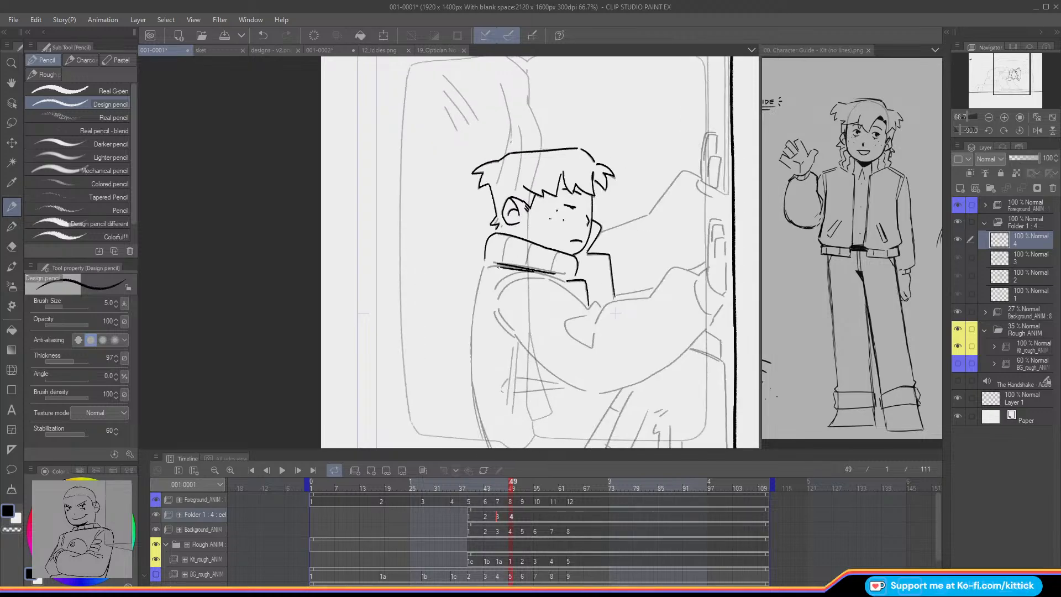
pyautogui.press('Left')
pyautogui.press('Right')
pyautogui.press('Left')
pyautogui.press('Right')
pyautogui.moveTo(528, 252)
pyautogui.mouseDown()
pyautogui.moveTo(524, 266)
pyautogui.moveTo(547, 271)
pyautogui.mouseUp()
# Step: Draw the near sleeve's curved shoulder lines on cel 4, checking them against cel 3 by flipping frames and using the onion skin
pyautogui.click(1019, 132)
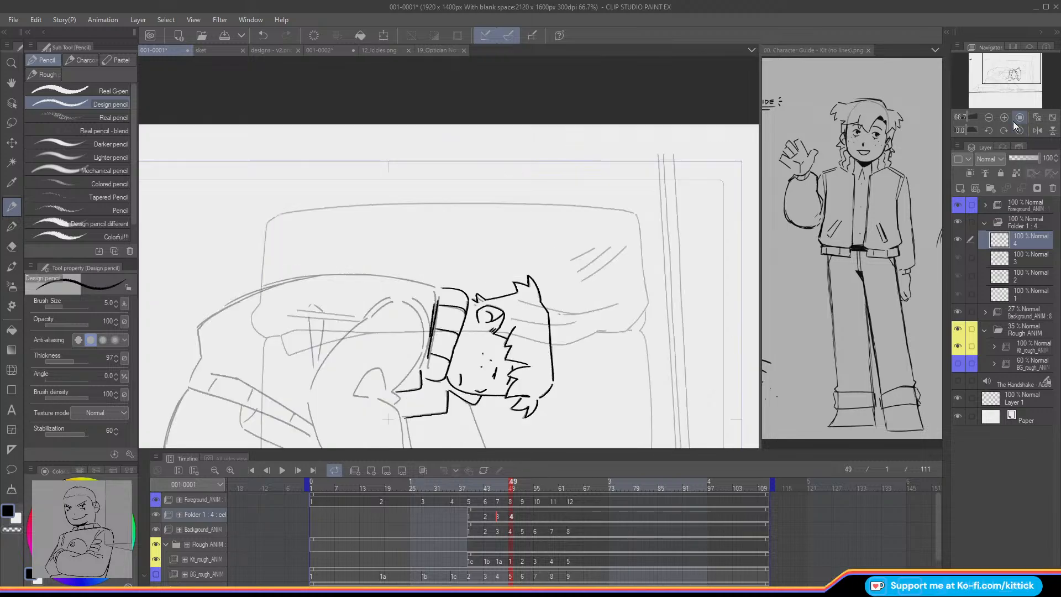
pyautogui.moveTo(1010, 96); pyautogui.dragTo(1006, 79)
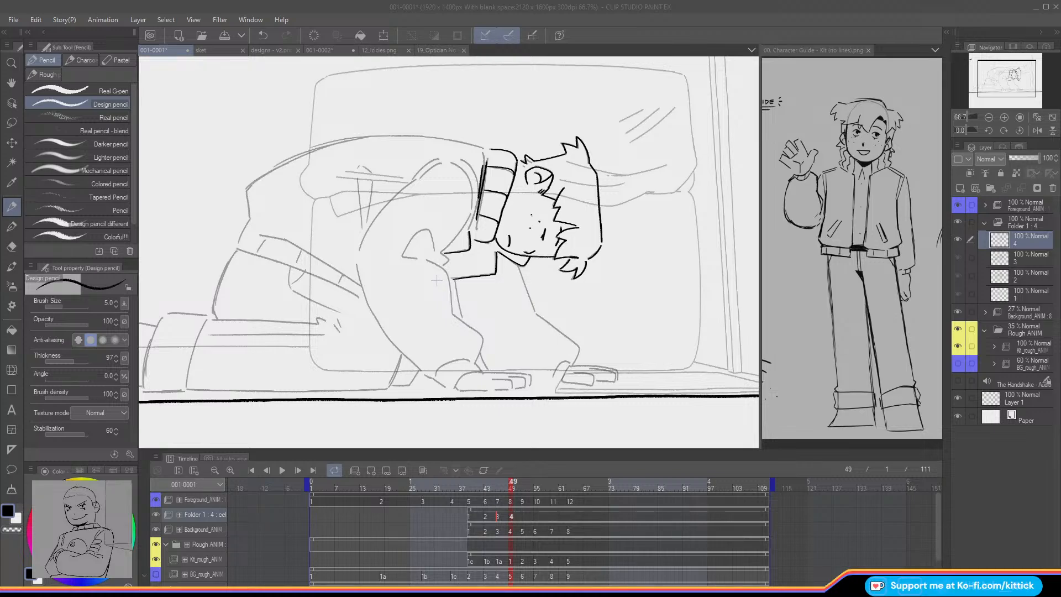
pyautogui.click(511, 513)
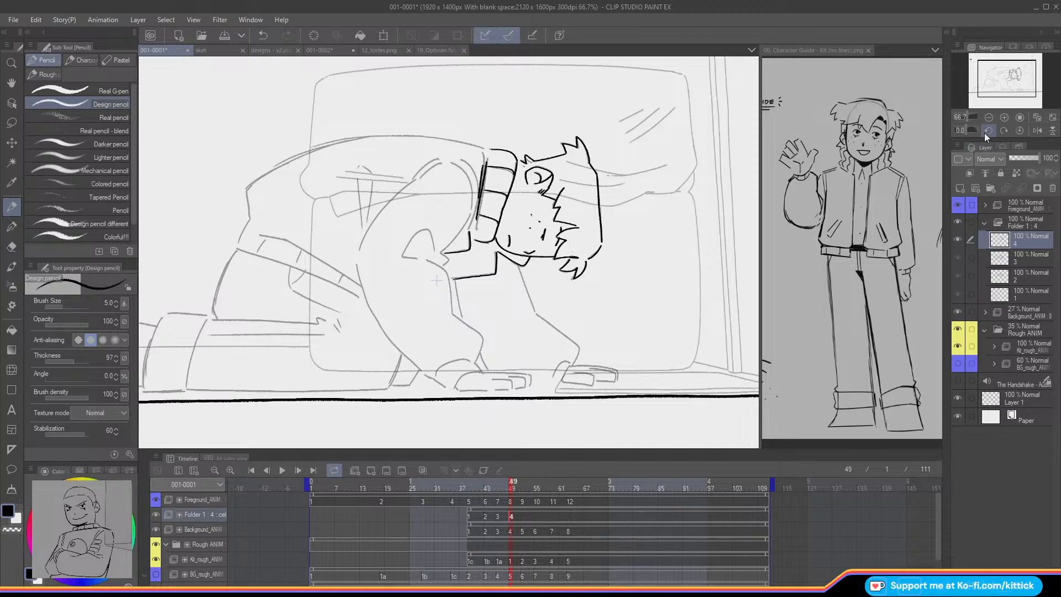
pyautogui.press('Left')
pyautogui.press('Right')
pyautogui.press('o')
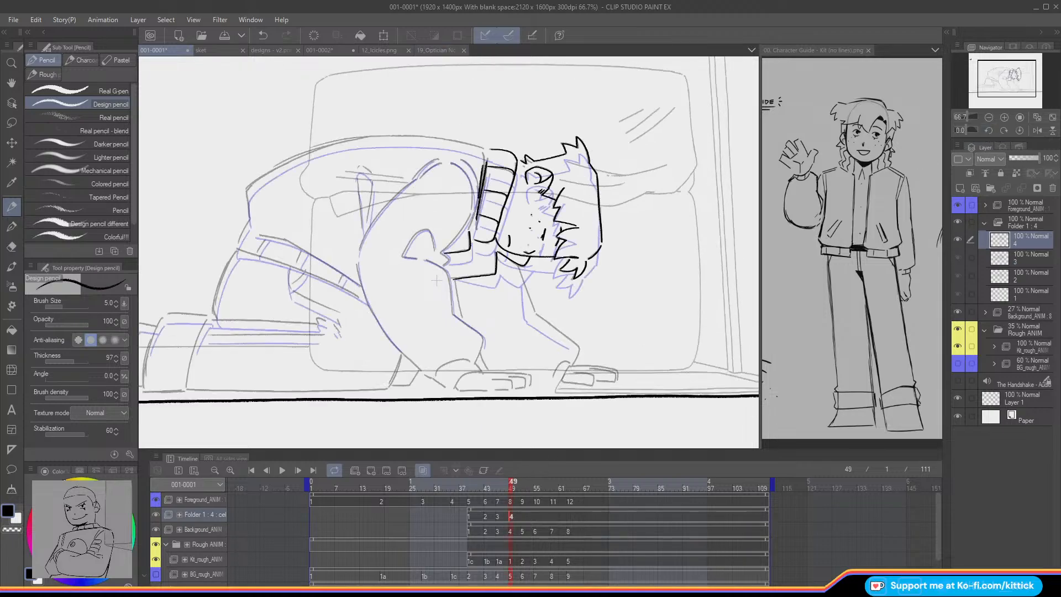
pyautogui.press('Left')
pyautogui.press('Right')
pyautogui.press('o')
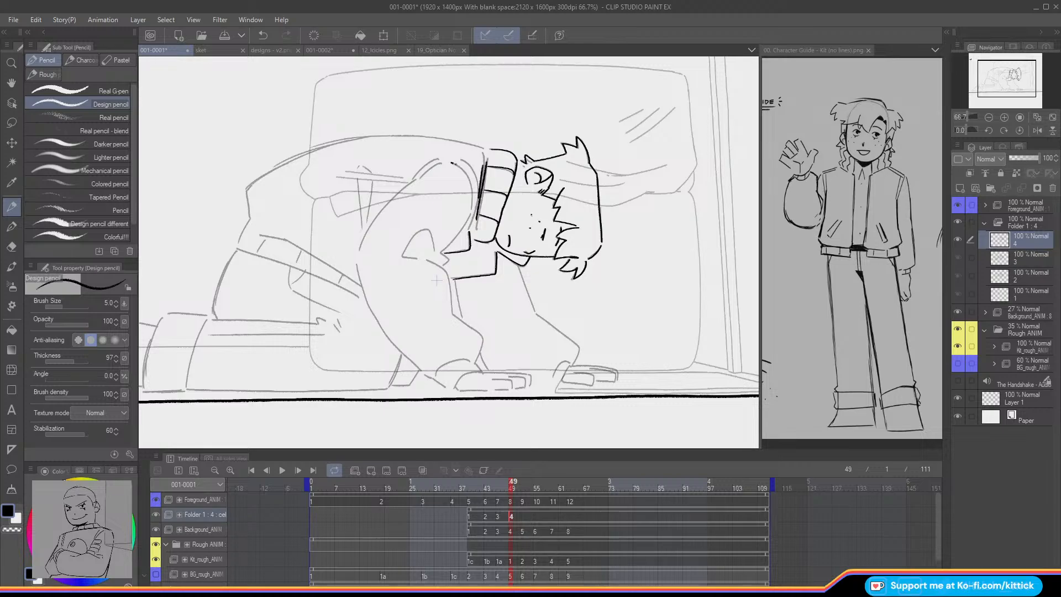
pyautogui.moveTo(452, 162)
pyautogui.mouseDown()
pyautogui.moveTo(471, 210)
pyautogui.moveTo(471, 169)
pyautogui.moveTo(479, 196)
pyautogui.mouseUp()
pyautogui.press('Left')
pyautogui.press('Right')
pyautogui.moveTo(441, 162); pyautogui.dragTo(420, 177)
pyautogui.press('Left')
pyautogui.press('Right')
# Step: Trace the lower shoulder seam down to the jacket front and the pointed fold at the near sleeve's inner bend
pyautogui.moveTo(471, 211); pyautogui.dragTo(443, 251)
pyautogui.press('Left')
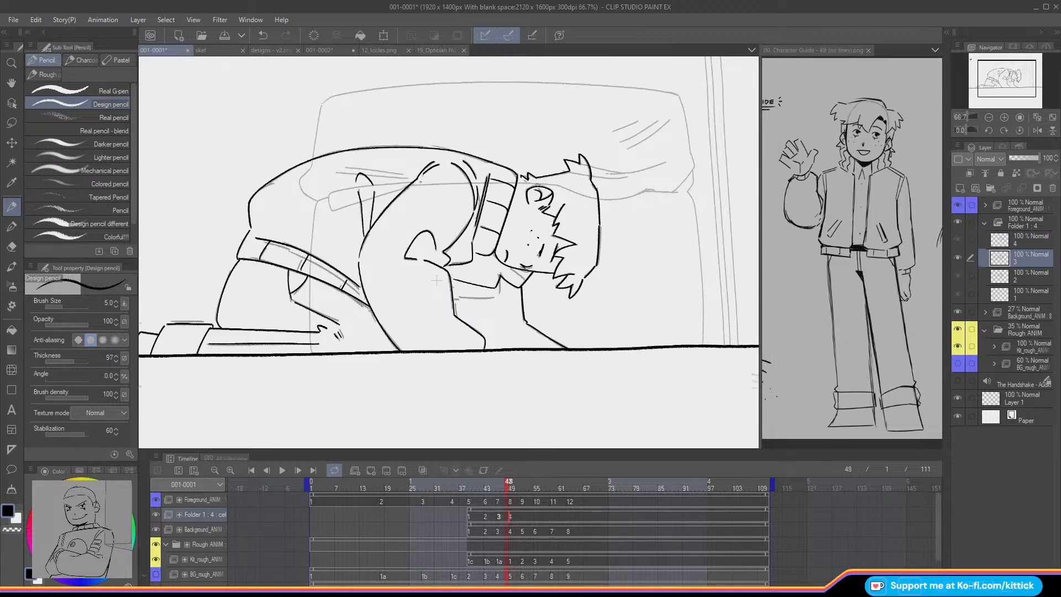
pyautogui.press('Right')
pyautogui.press('o')
pyautogui.moveTo(415, 257)
pyautogui.mouseDown()
pyautogui.moveTo(402, 257)
pyautogui.moveTo(419, 232)
pyautogui.mouseUp()
pyautogui.hotkey('ctrl', 'z')
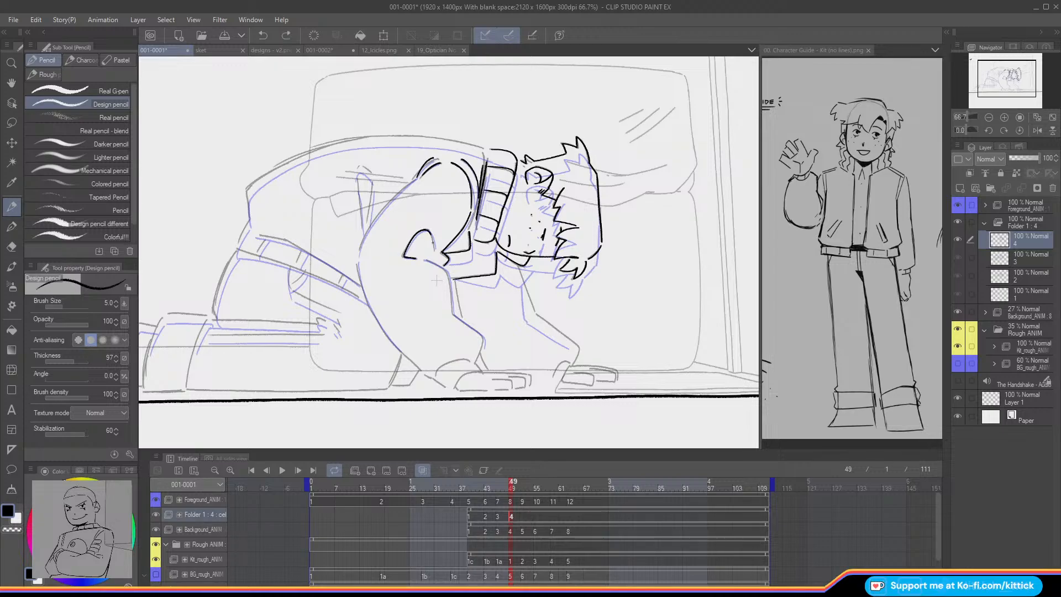
pyautogui.moveTo(431, 234); pyautogui.dragTo(435, 250)
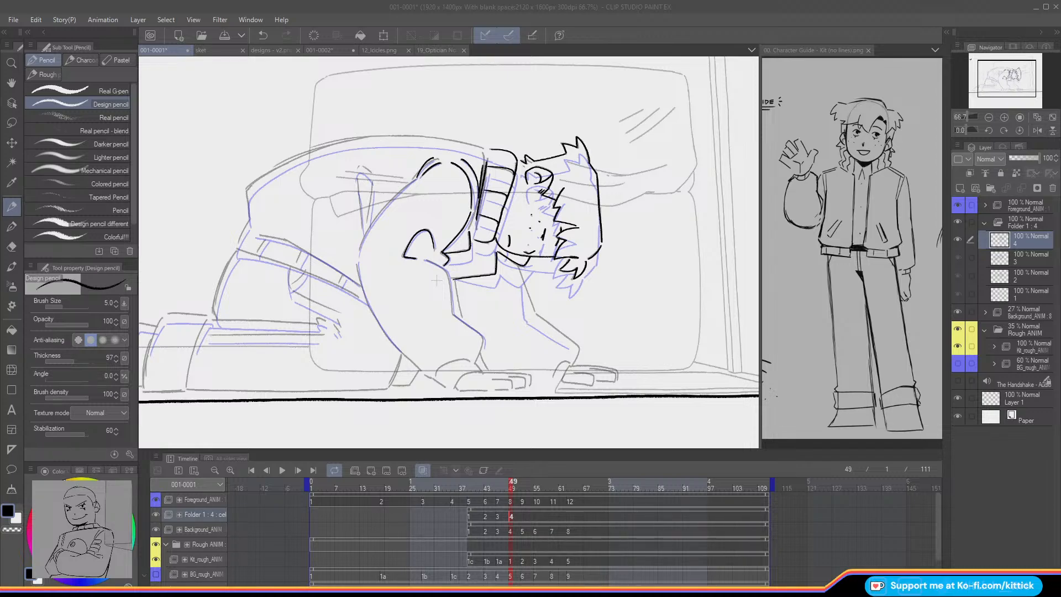
pyautogui.click(439, 459)
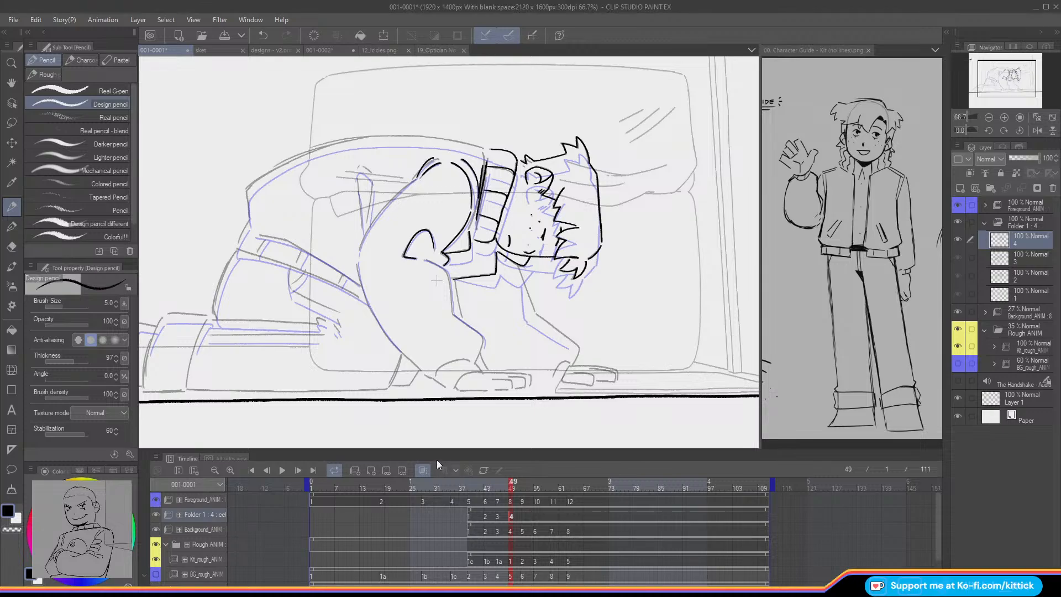
# Step: Trace the long curve of the jacket's back from the collar to the lower back, with the canvas rotated and mirrored
pyautogui.click(989, 131)
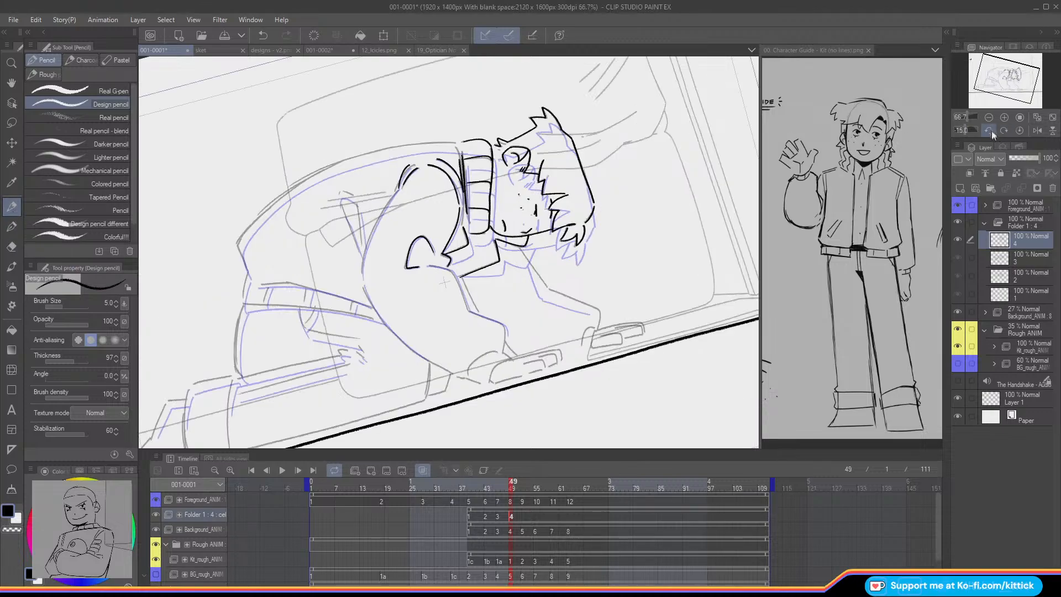
pyautogui.click(1037, 131)
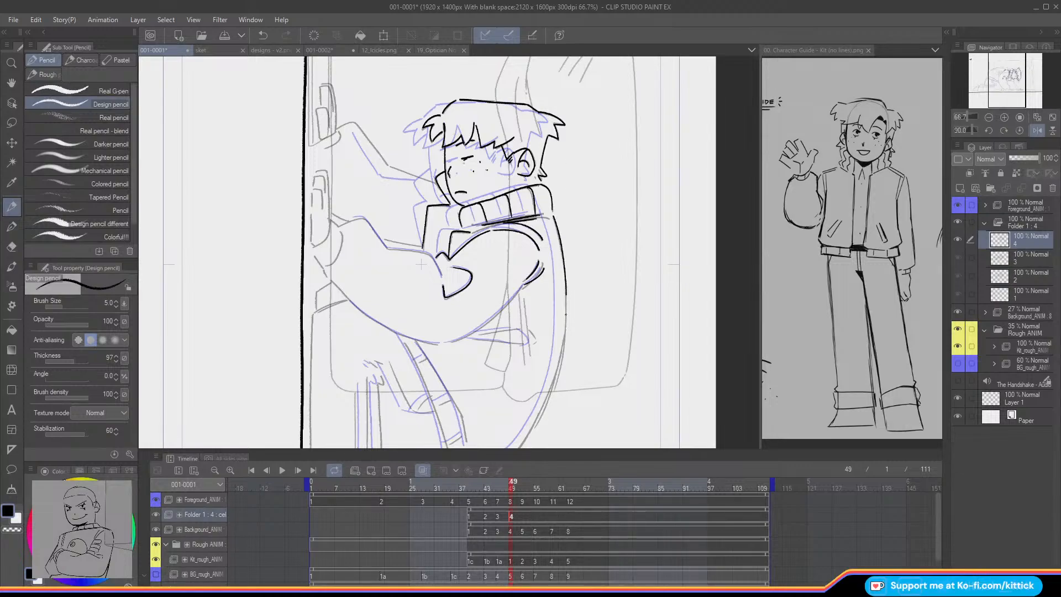
pyautogui.moveTo(1003, 91); pyautogui.dragTo(983, 71)
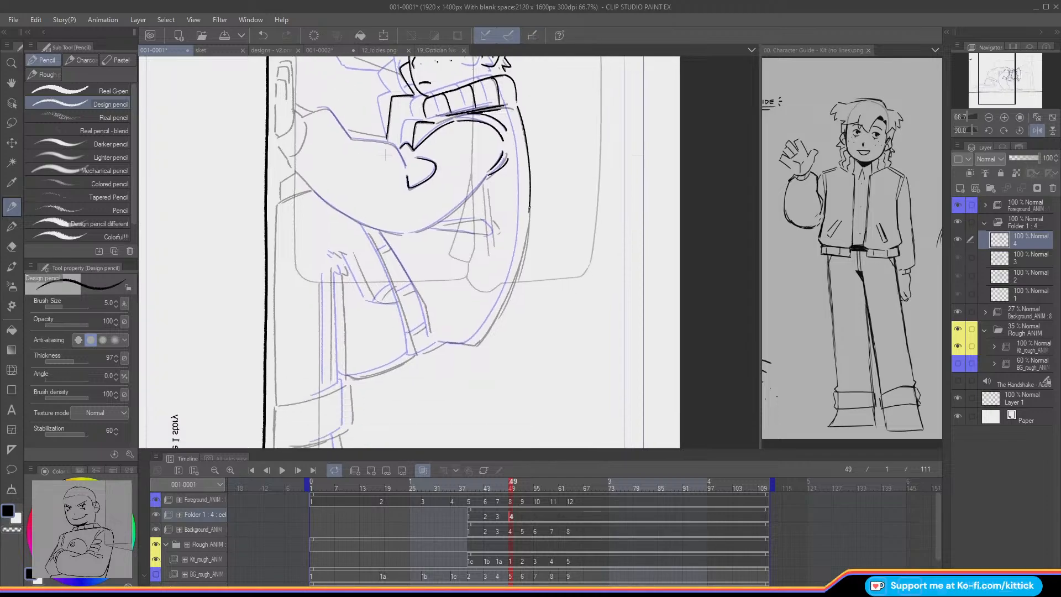
pyautogui.moveTo(529, 210)
pyautogui.mouseDown()
pyautogui.moveTo(508, 298)
pyautogui.moveTo(482, 339)
pyautogui.moveTo(447, 341)
pyautogui.mouseUp()
# Step: Trace the jacket's lower back edge and the two long edges of its hem band on cel 4
pyautogui.click(1036, 131)
pyautogui.click(1019, 130)
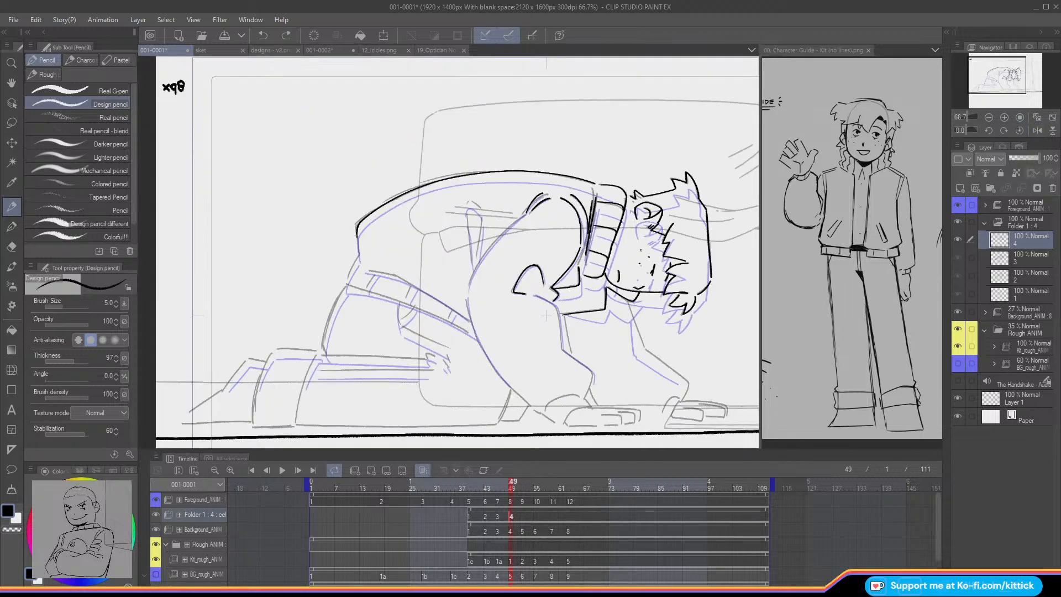
pyautogui.moveTo(357, 233)
pyautogui.mouseDown()
pyautogui.moveTo(353, 286)
pyautogui.moveTo(466, 330)
pyautogui.mouseUp()
pyautogui.moveTo(365, 269)
pyautogui.mouseDown()
pyautogui.moveTo(393, 280)
pyautogui.moveTo(375, 272)
pyautogui.moveTo(466, 320)
pyautogui.mouseUp()
pyautogui.hotkey('ctrl', 'z')
pyautogui.hotkey('ctrl', 'z')
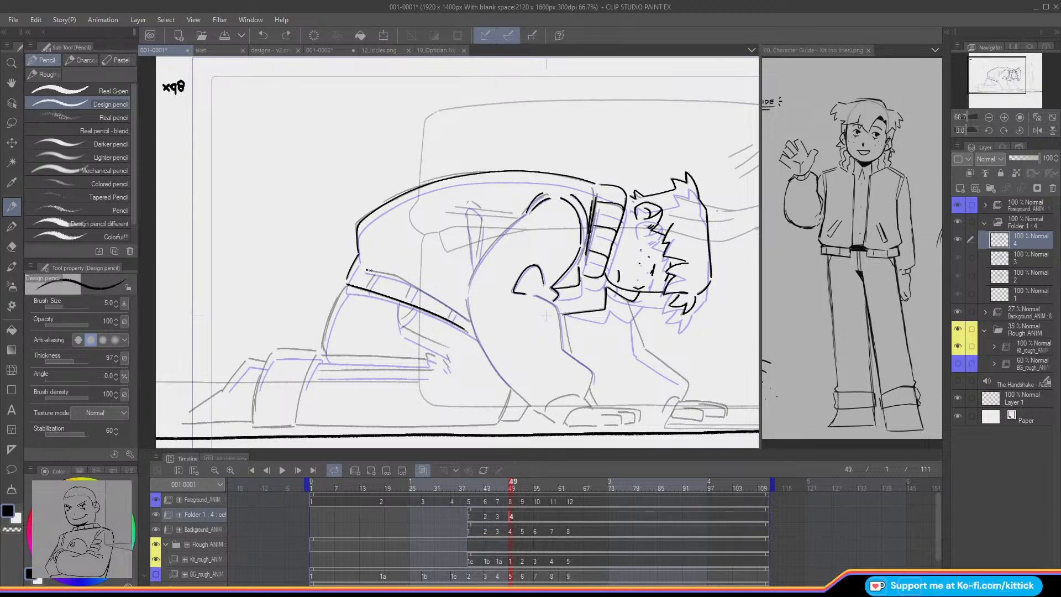
pyautogui.moveTo(367, 270); pyautogui.dragTo(468, 321)
# Step: Draw the narrow pocket lines on the jacket's side on cel 4, comparing their placement with cel 3
pyautogui.moveTo(481, 221); pyautogui.dragTo(478, 256)
pyautogui.moveTo(481, 210); pyautogui.dragTo(468, 204)
pyautogui.press('o')
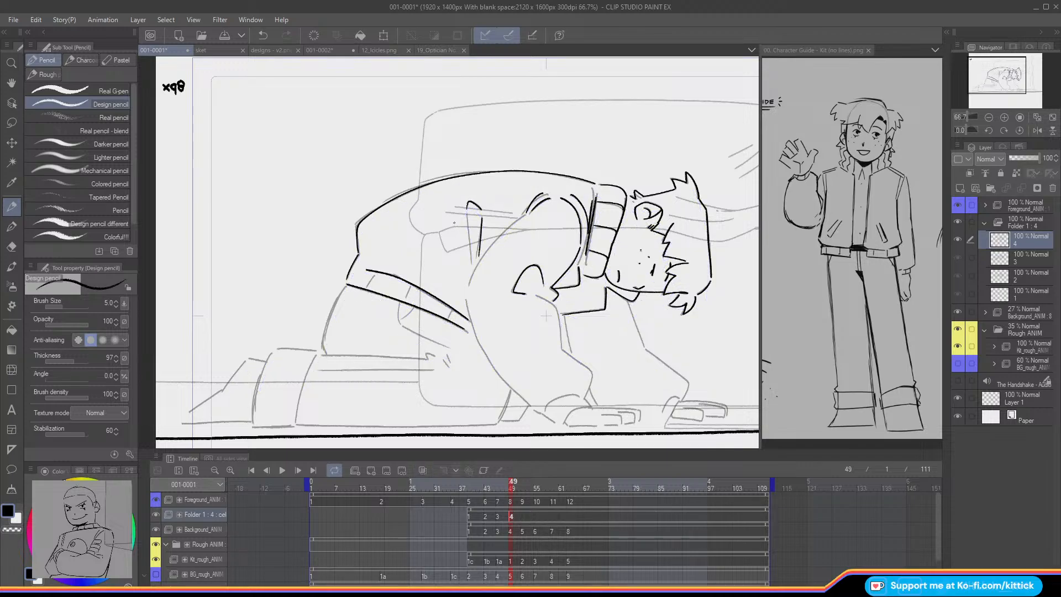
pyautogui.press('Left')
pyautogui.press('Right')
pyautogui.moveTo(467, 211); pyautogui.dragTo(470, 248)
pyautogui.press('o')
pyautogui.press('Left')
pyautogui.press('Right')
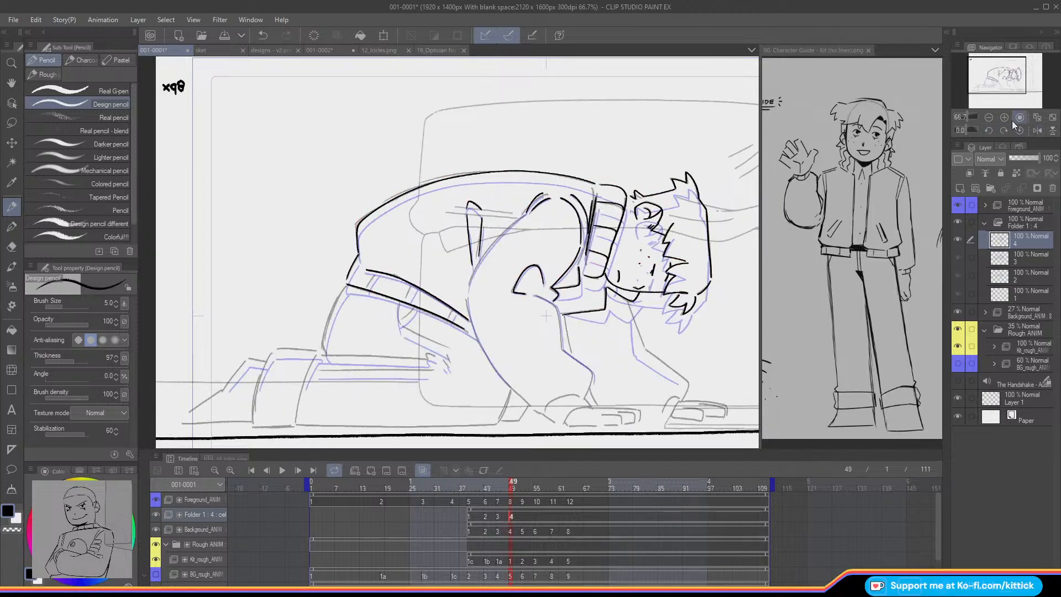
# Step: Trace the near sleeve's back edge from the shoulder down toward the elbow, working on the mirrored canvas
pyautogui.click(1037, 130)
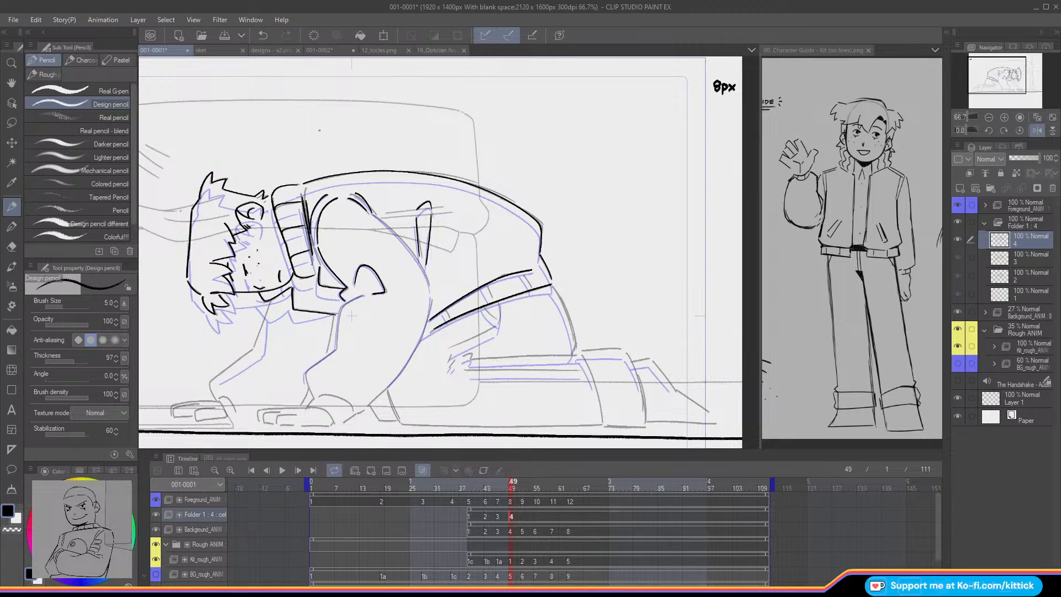
pyautogui.moveTo(372, 215); pyautogui.dragTo(429, 285)
pyautogui.hotkey('ctrl', 'z')
pyautogui.moveTo(373, 215); pyautogui.dragTo(431, 287)
pyautogui.hotkey('ctrl', 'z')
pyautogui.moveTo(374, 215); pyautogui.dragTo(431, 287)
pyautogui.moveTo(994, 81); pyautogui.dragTo(1001, 86)
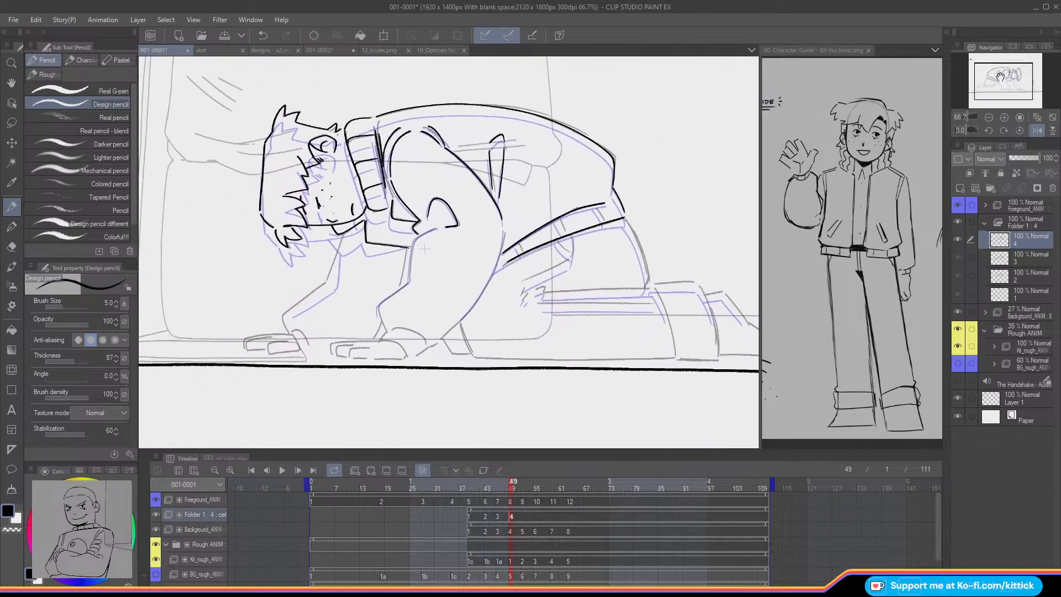
pyautogui.moveTo(461, 160); pyautogui.dragTo(502, 221)
# Step: Trace the front and back edges of the near forearm sleeve to the wrist on cel 4, checking against cel 3
pyautogui.moveTo(415, 241); pyautogui.dragTo(410, 264)
pyautogui.click(1032, 131)
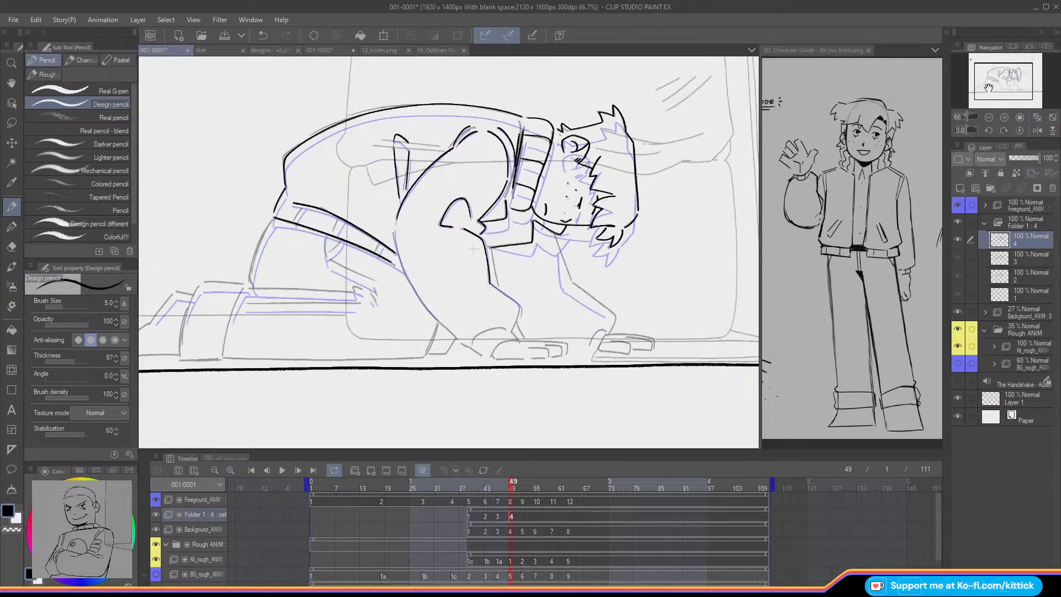
pyautogui.hotkey('ctrl', 'z')
pyautogui.moveTo(461, 227)
pyautogui.mouseDown()
pyautogui.moveTo(484, 239)
pyautogui.moveTo(489, 284)
pyautogui.moveTo(520, 309)
pyautogui.moveTo(514, 328)
pyautogui.mouseUp()
pyautogui.moveTo(392, 231)
pyautogui.mouseDown()
pyautogui.moveTo(432, 313)
pyautogui.moveTo(466, 346)
pyautogui.mouseUp()
pyautogui.press('o')
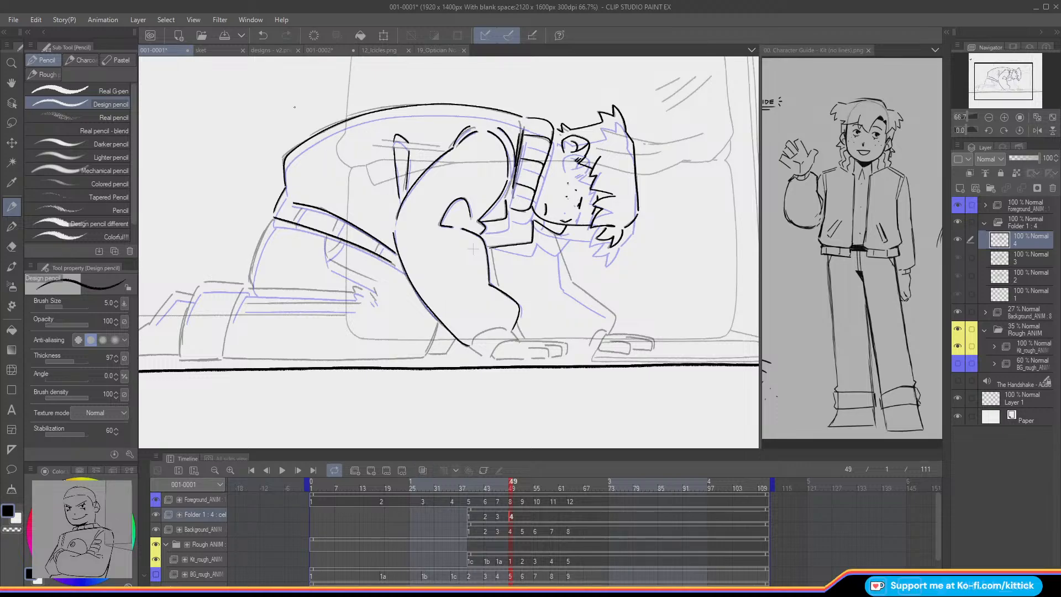
pyautogui.press('Left')
pyautogui.press('Right')
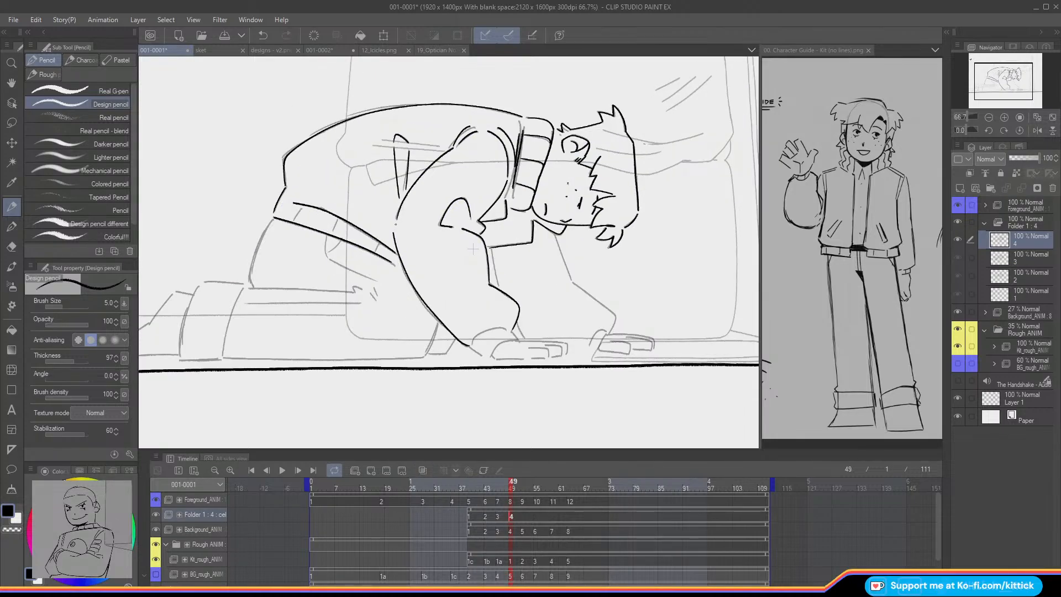
pyautogui.press('o')
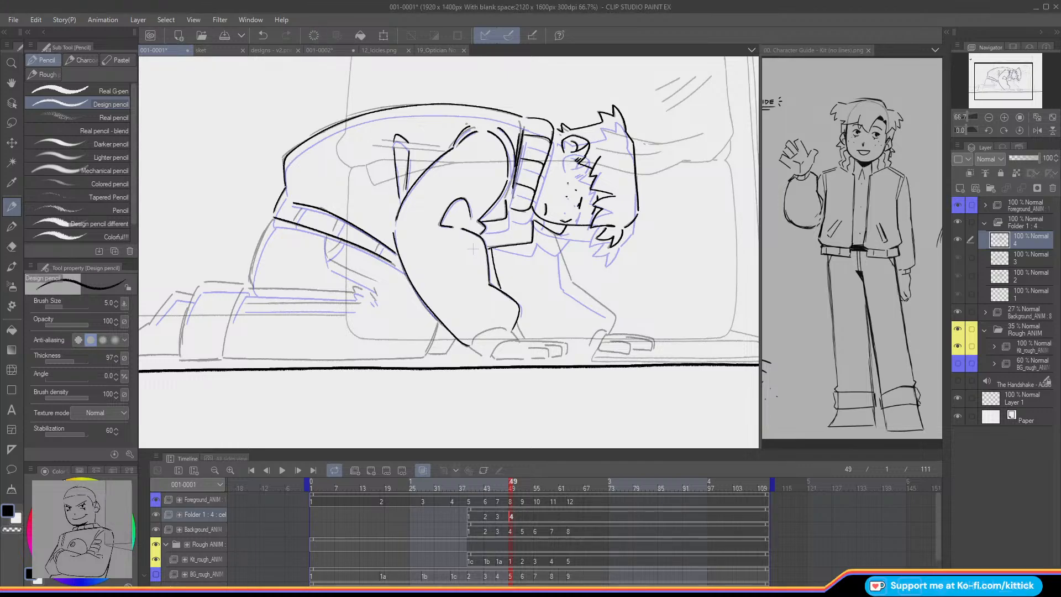
# Step: Trace the far arm's sleeve and draw the cuffs at both wrists on cel 4
pyautogui.moveTo(554, 232)
pyautogui.mouseDown()
pyautogui.moveTo(571, 281)
pyautogui.moveTo(556, 241)
pyautogui.moveTo(585, 292)
pyautogui.moveTo(616, 316)
pyautogui.moveTo(613, 330)
pyautogui.moveTo(583, 295)
pyautogui.moveTo(606, 334)
pyautogui.moveTo(589, 349)
pyautogui.mouseUp()
pyautogui.moveTo(516, 322); pyautogui.dragTo(523, 338)
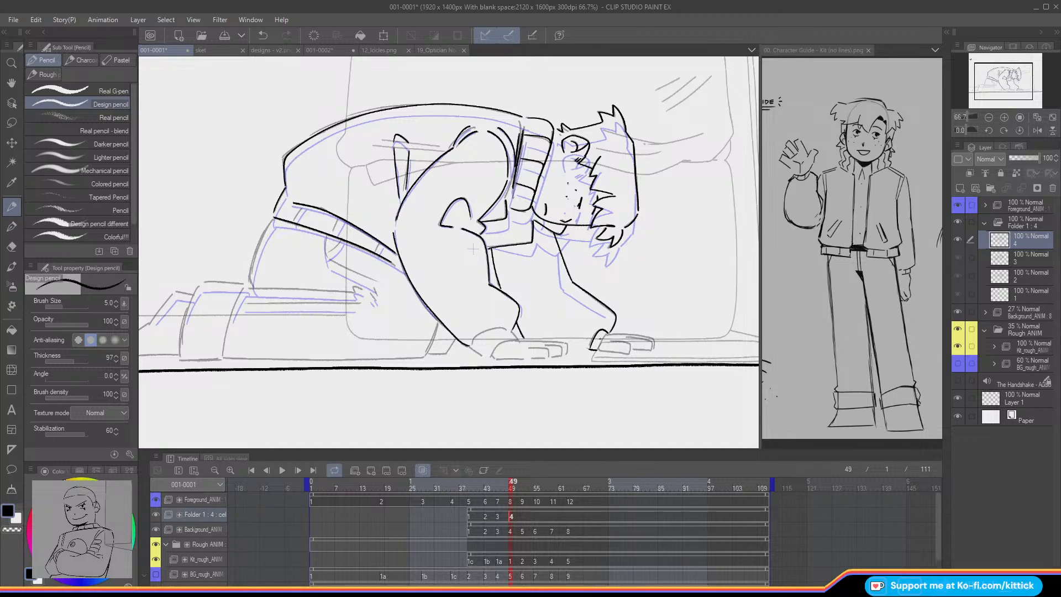
pyautogui.moveTo(603, 338); pyautogui.dragTo(597, 349)
pyautogui.moveTo(512, 332); pyautogui.dragTo(520, 340)
pyautogui.moveTo(483, 356)
pyautogui.mouseDown()
pyautogui.moveTo(501, 343)
pyautogui.moveTo(472, 324)
pyautogui.moveTo(519, 340)
pyautogui.moveTo(517, 328)
pyautogui.moveTo(493, 351)
pyautogui.moveTo(510, 330)
pyautogui.moveTo(474, 335)
pyautogui.moveTo(504, 338)
pyautogui.mouseUp()
pyautogui.hotkey('ctrl', 'z')
# Step: Trace the back edge of the thigh and the ribbing on the jacket's hem band on cel 4, comparing with cel 3
pyautogui.moveTo(472, 249); pyautogui.dragTo(641, 224)
pyautogui.moveTo(441, 195); pyautogui.dragTo(418, 257)
pyautogui.hotkey('ctrl', 'z')
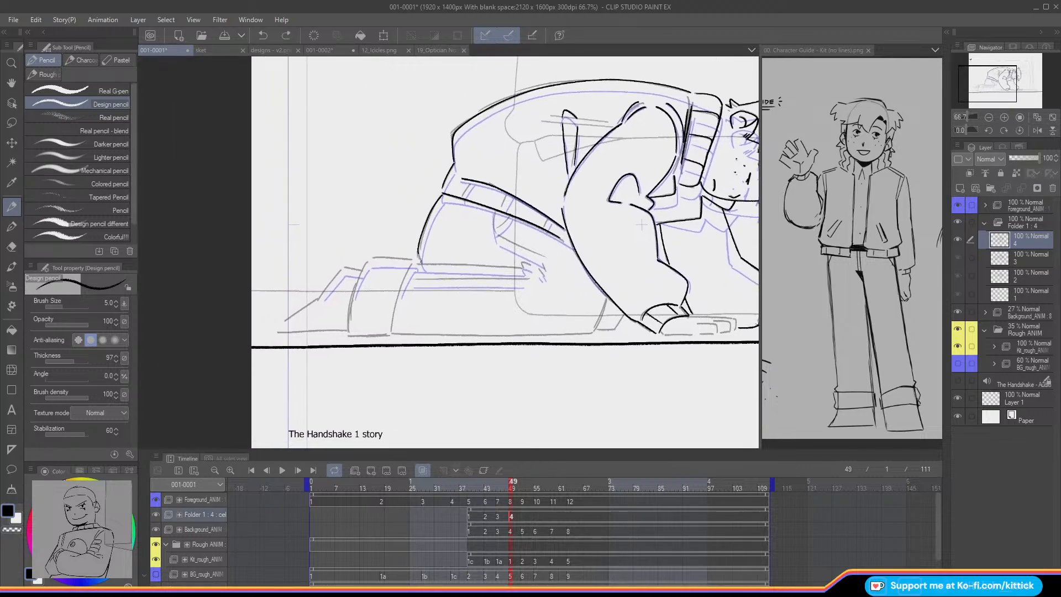
pyautogui.press('Left')
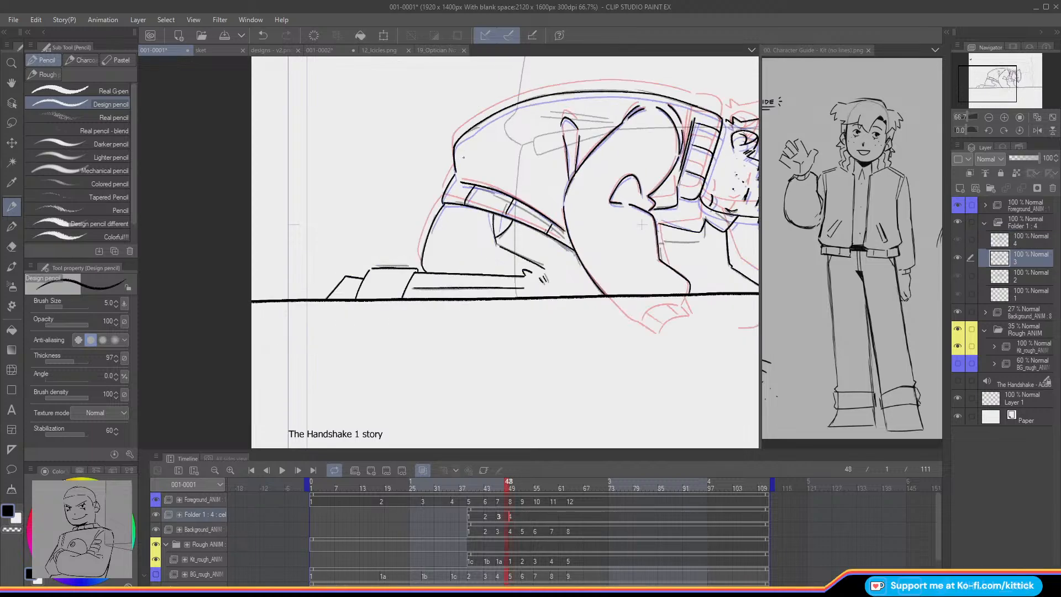
pyautogui.press('Right')
pyautogui.moveTo(470, 182); pyautogui.dragTo(463, 194)
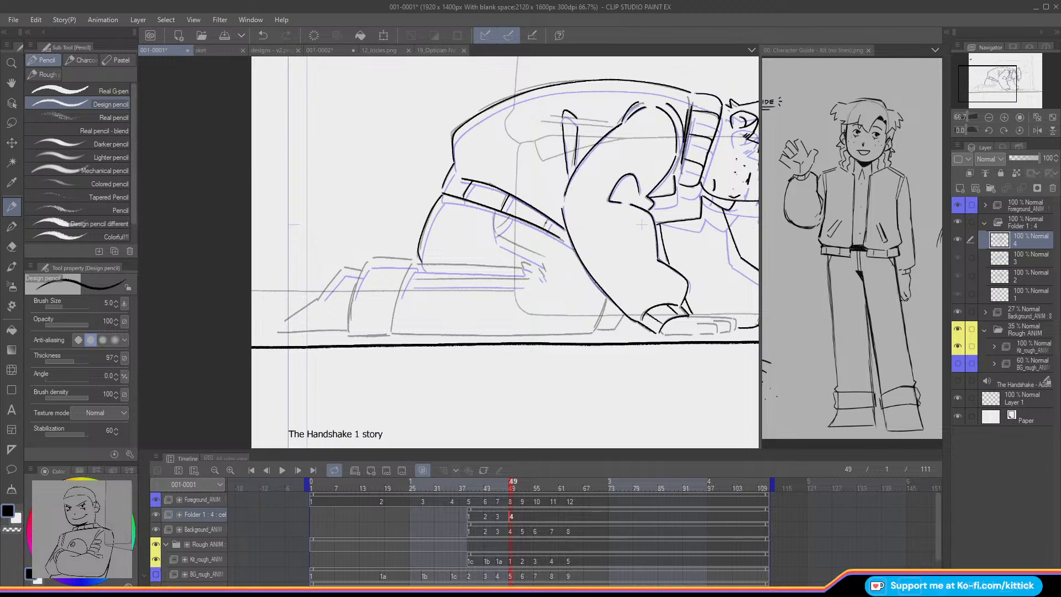
# Step: Draw the creases below the hem, the lower leg's upper edge and the front line of the trouser cuff on cel 4
pyautogui.moveTo(549, 219)
pyautogui.mouseDown()
pyautogui.moveTo(495, 231)
pyautogui.moveTo(543, 258)
pyautogui.mouseUp()
pyautogui.moveTo(981, 84); pyautogui.dragTo(978, 85)
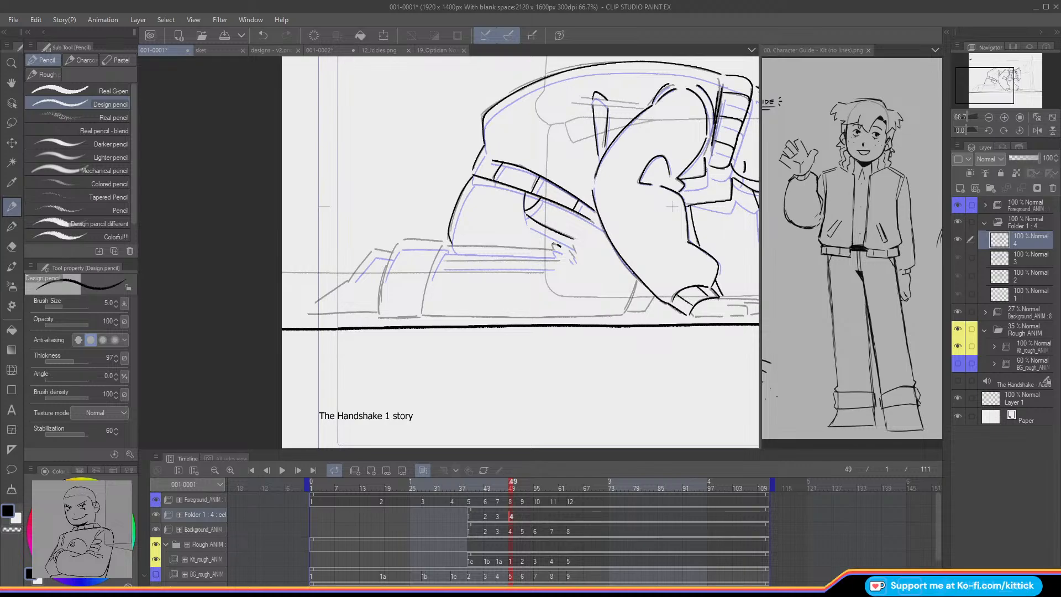
pyautogui.moveTo(508, 247)
pyautogui.mouseDown()
pyautogui.moveTo(551, 246)
pyautogui.moveTo(445, 244)
pyautogui.mouseUp()
pyautogui.moveTo(444, 246); pyautogui.dragTo(421, 316)
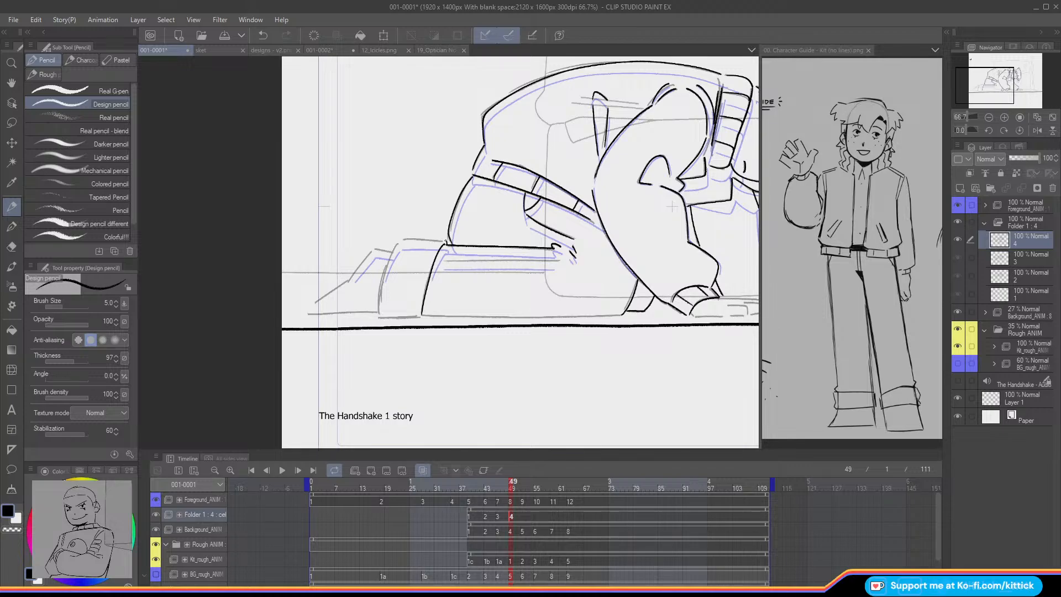
# Step: Complete the trouser cuff and the leg's underside along the floor, and outline the foot behind the cuff on cel 4
pyautogui.moveTo(448, 239); pyautogui.dragTo(403, 238)
pyautogui.hotkey('ctrl', 'z')
pyautogui.moveTo(446, 240)
pyautogui.mouseDown()
pyautogui.moveTo(400, 239)
pyautogui.moveTo(379, 305)
pyautogui.mouseUp()
pyautogui.hotkey('ctrl', 'z')
pyautogui.moveTo(397, 241)
pyautogui.mouseDown()
pyautogui.moveTo(379, 313)
pyautogui.moveTo(420, 314)
pyautogui.moveTo(377, 316)
pyautogui.mouseUp()
pyautogui.hotkey('ctrl', 'z')
pyautogui.moveTo(424, 315); pyautogui.dragTo(623, 314)
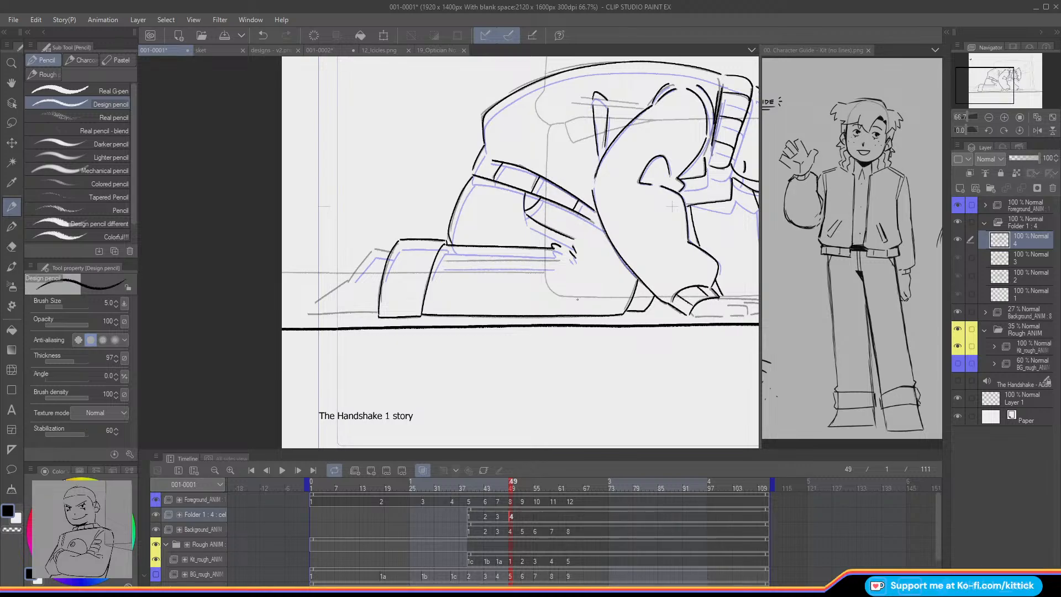
pyautogui.moveTo(385, 251)
pyautogui.mouseDown()
pyautogui.moveTo(371, 249)
pyautogui.moveTo(310, 304)
pyautogui.mouseUp()
pyautogui.moveTo(376, 312); pyautogui.dragTo(305, 312)
# Step: Trace both hands resting flat on the floor, with their fingers, on cel 4
pyautogui.moveTo(991, 83); pyautogui.dragTo(1013, 82)
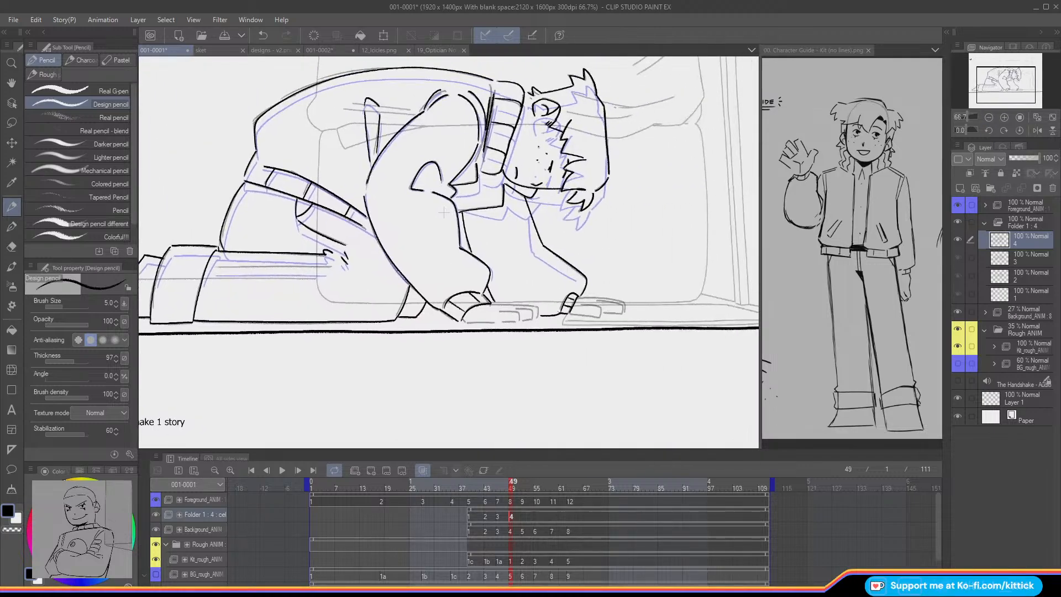
pyautogui.moveTo(466, 323)
pyautogui.mouseDown()
pyautogui.moveTo(517, 321)
pyautogui.moveTo(498, 311)
pyautogui.moveTo(520, 313)
pyautogui.mouseUp()
pyautogui.moveTo(517, 307); pyautogui.dragTo(534, 312)
pyautogui.hotkey('ctrl', 'z')
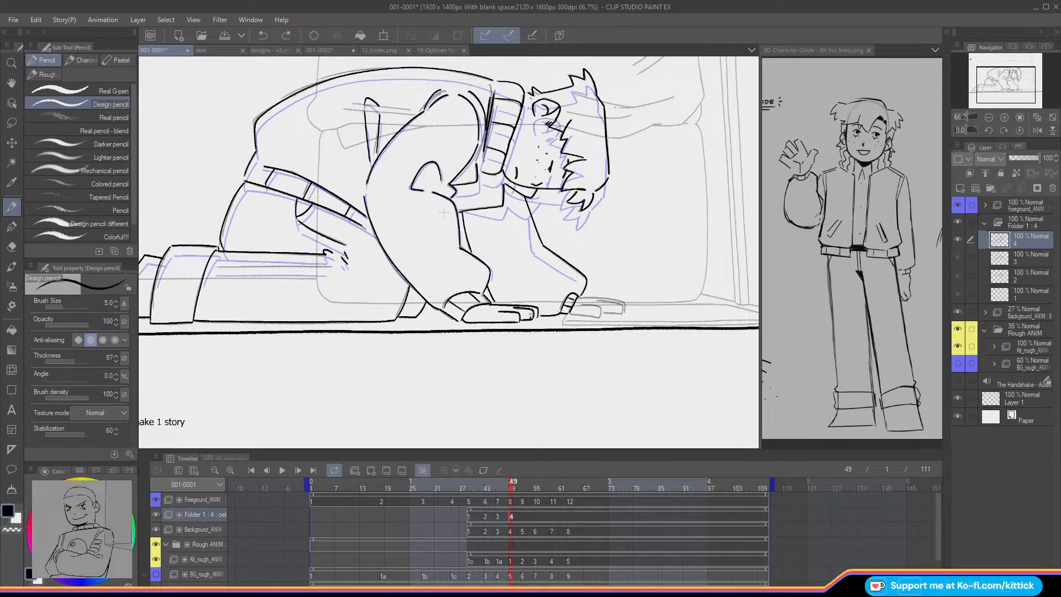
pyautogui.moveTo(513, 309); pyautogui.dragTo(526, 311)
pyautogui.hotkey('ctrl', 'z')
pyautogui.hotkey('ctrl', 'y')
pyautogui.moveTo(571, 313); pyautogui.dragTo(600, 316)
pyautogui.moveTo(579, 298)
pyautogui.mouseDown()
pyautogui.moveTo(624, 302)
pyautogui.moveTo(601, 310)
pyautogui.mouseUp()
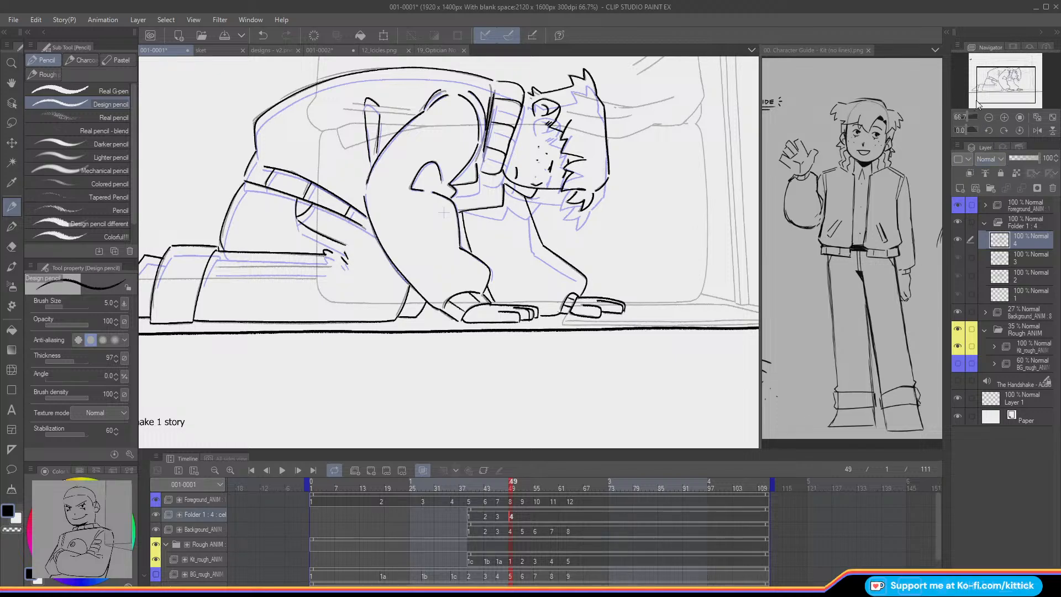
# Step: Add a new cel 5 to the character's animation folder at frame 52
pyautogui.moveTo(992, 98)
pyautogui.mouseDown()
pyautogui.moveTo(978, 90)
pyautogui.moveTo(987, 82)
pyautogui.mouseUp()
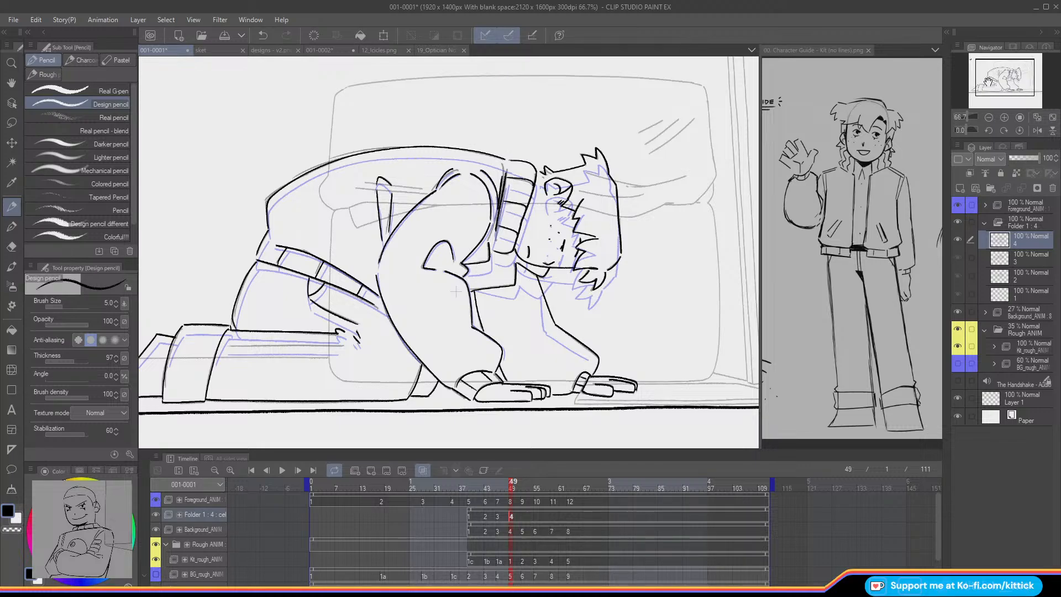
pyautogui.press('Right')
pyautogui.press('Right')
pyautogui.press('Right')
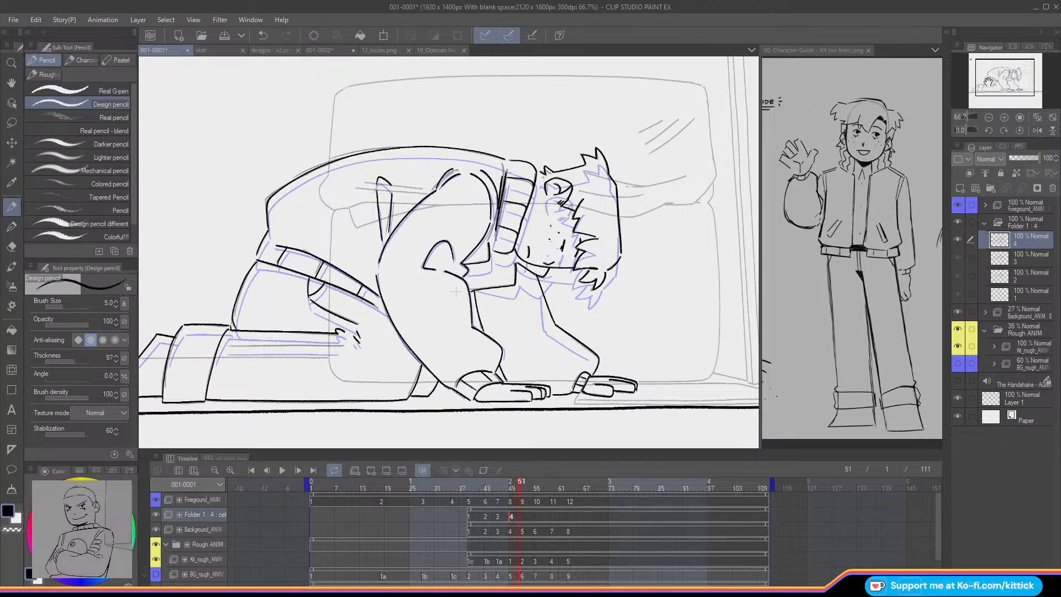
pyautogui.click(372, 472)
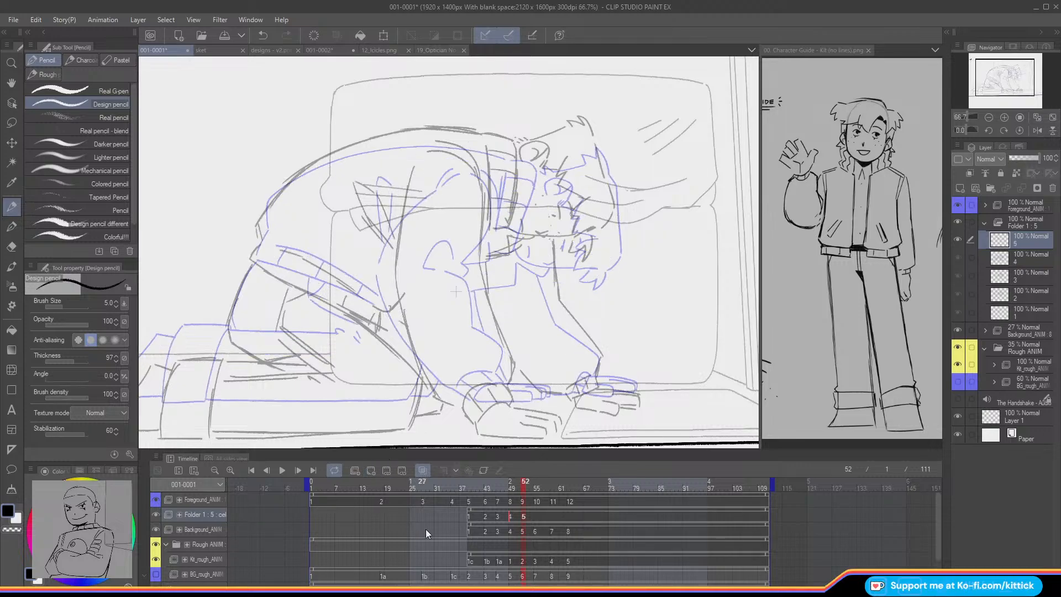
# Step: Trace the jagged fringe above the face on cel 5 with the Design pencil, comparing its shape with cel 4
pyautogui.click(988, 131)
pyautogui.click(989, 130)
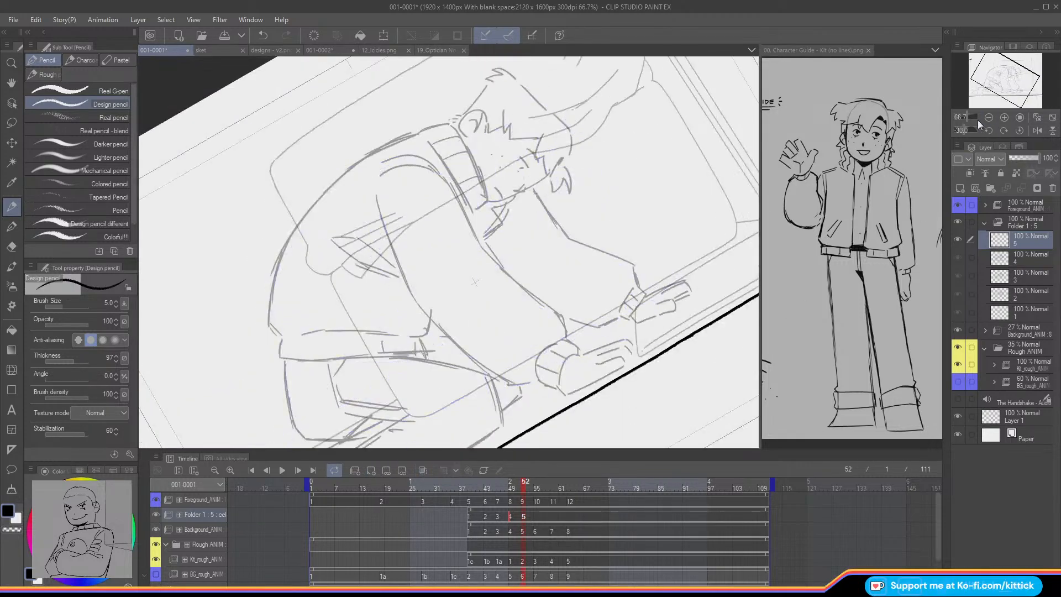
pyautogui.click(989, 131)
pyautogui.click(989, 131)
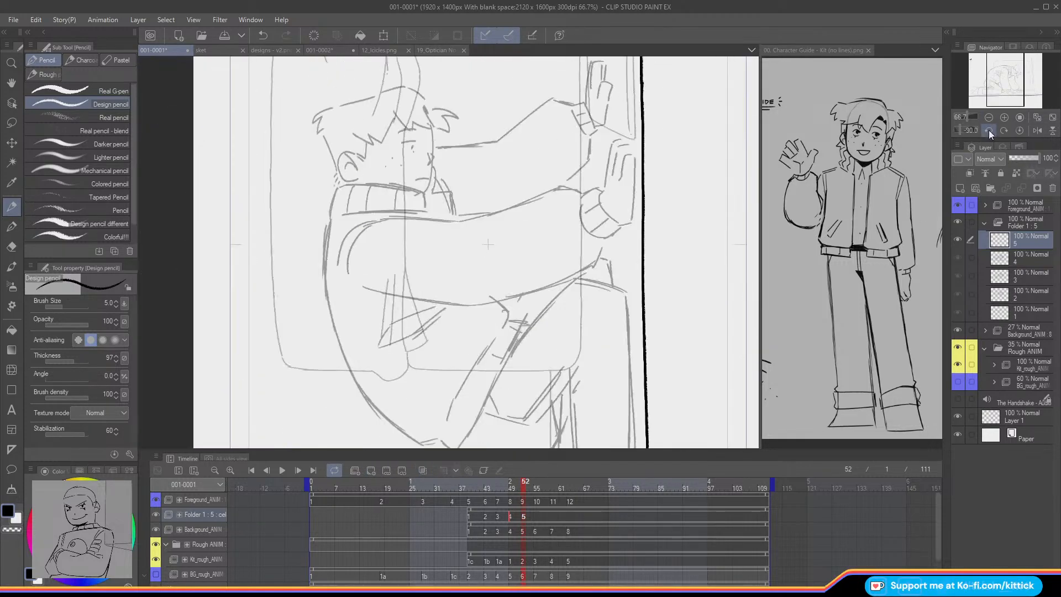
pyautogui.click(12, 84)
pyautogui.moveTo(268, 201)
pyautogui.mouseDown()
pyautogui.moveTo(289, 231)
pyautogui.moveTo(344, 267)
pyautogui.mouseUp()
pyautogui.click(11, 206)
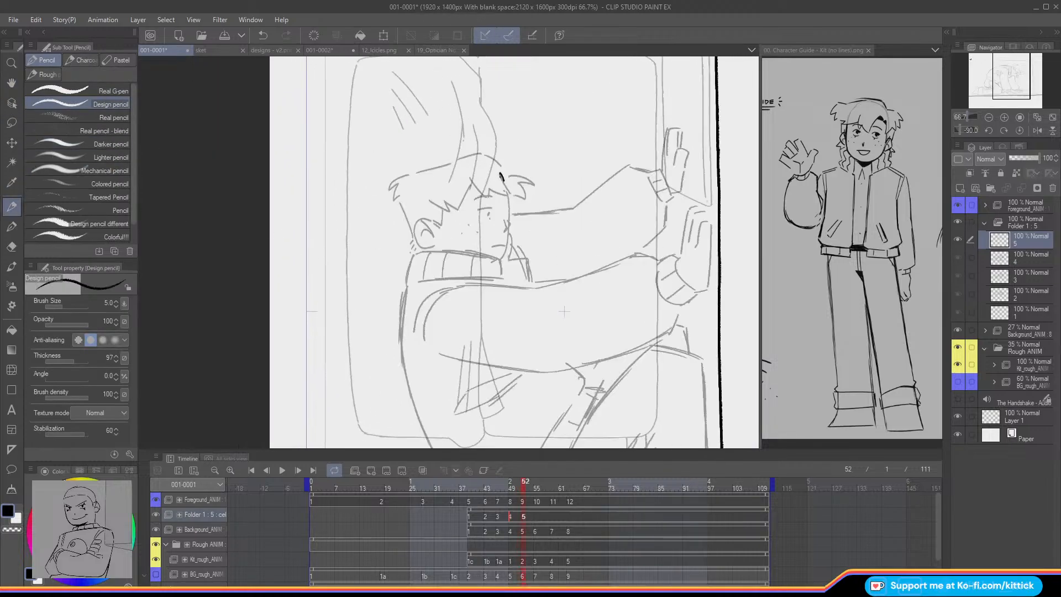
pyautogui.moveTo(501, 178)
pyautogui.mouseDown()
pyautogui.moveTo(509, 194)
pyautogui.moveTo(504, 183)
pyautogui.moveTo(483, 195)
pyautogui.moveTo(511, 195)
pyautogui.moveTo(446, 202)
pyautogui.moveTo(442, 226)
pyautogui.mouseUp()
pyautogui.hotkey('ctrl', 'z')
pyautogui.hotkey('ctrl', 'z')
pyautogui.press('Left')
pyautogui.press('Right')
pyautogui.moveTo(434, 220); pyautogui.dragTo(441, 226)
pyautogui.press('Left')
pyautogui.press('Right')
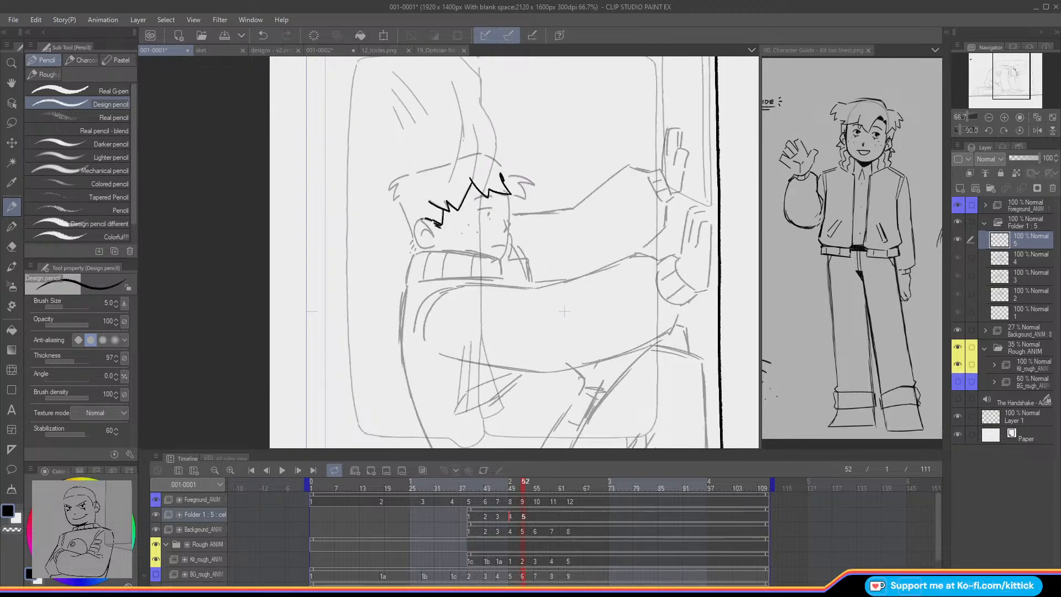
# Step: Draw the ear and the face on cel 5, including its profile, brow, eye, mouth and freckles
pyautogui.moveTo(433, 219)
pyautogui.mouseDown()
pyautogui.moveTo(429, 244)
pyautogui.moveTo(430, 231)
pyautogui.mouseUp()
pyautogui.press('Left')
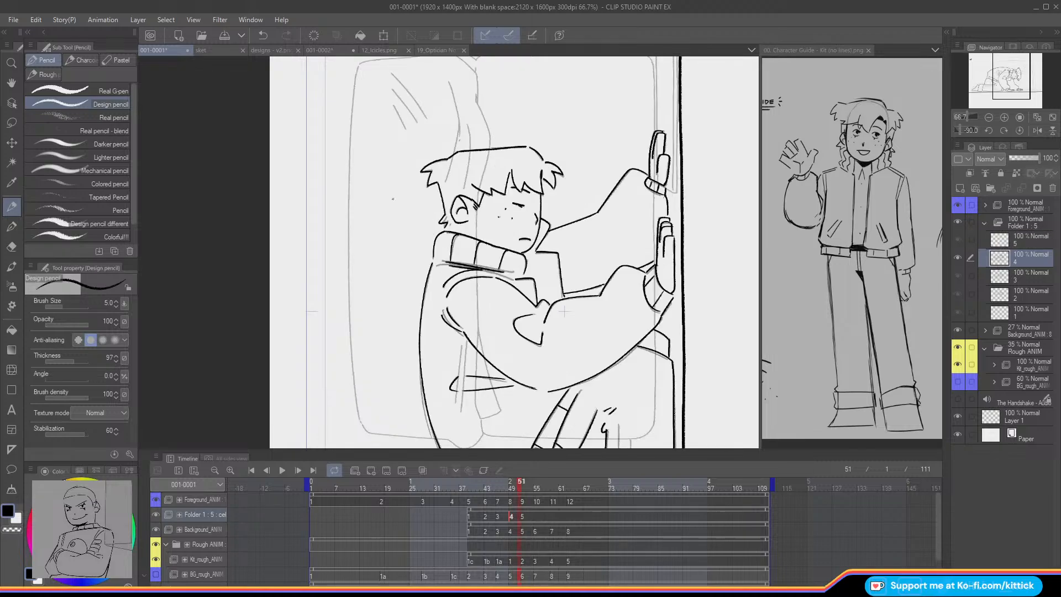
pyautogui.press('Right')
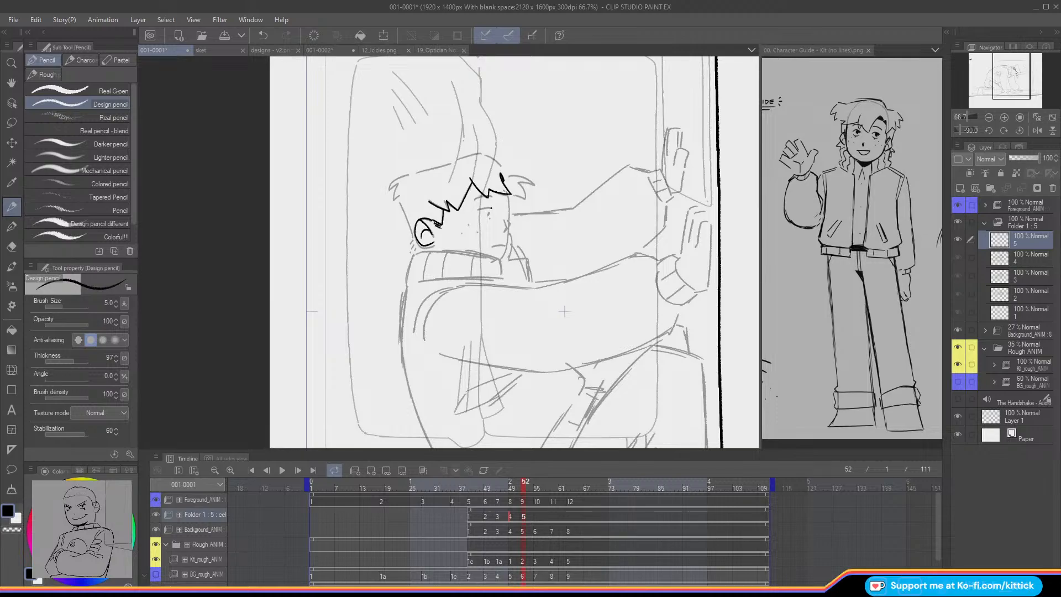
pyautogui.hotkey('ctrl', 'z')
pyautogui.hotkey('ctrl', 'y')
pyautogui.moveTo(507, 190); pyautogui.dragTo(502, 256)
pyautogui.moveTo(564, 311); pyautogui.dragTo(569, 317)
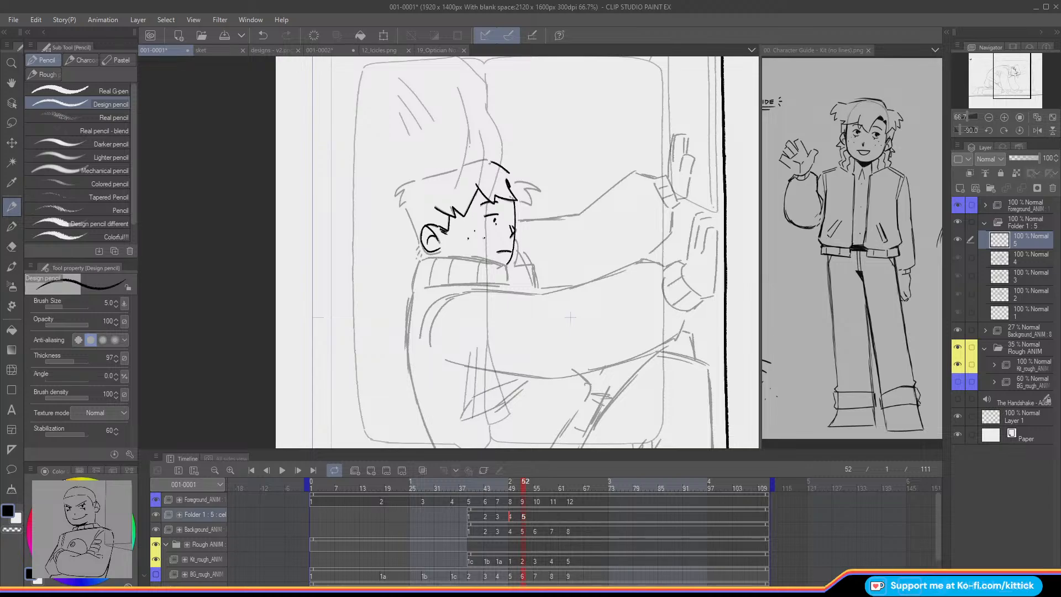
# Step: Trace the hair's outer outline from the crown to behind the ear on cel 5, flipping against cel 4
pyautogui.moveTo(509, 172)
pyautogui.mouseDown()
pyautogui.moveTo(467, 163)
pyautogui.moveTo(393, 194)
pyautogui.moveTo(400, 209)
pyautogui.moveTo(410, 204)
pyautogui.moveTo(425, 250)
pyautogui.mouseUp()
pyautogui.press('Left')
pyautogui.press('Right')
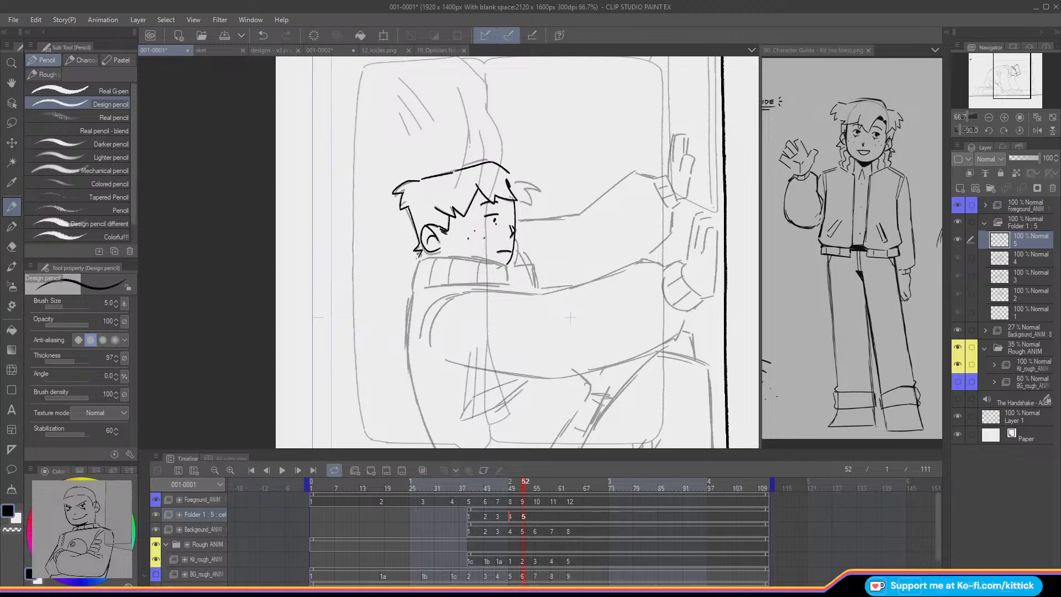
pyautogui.press('Left')
pyautogui.press('Right')
pyautogui.press('Left')
pyautogui.press('Right')
pyautogui.press('Left')
pyautogui.press('Right')
# Step: Redraw the top line of the hair on cel 5 and trace the tuft on the far side of the head
pyautogui.hotkey('ctrl', 'z')
pyautogui.moveTo(454, 169); pyautogui.dragTo(418, 179)
pyautogui.click(9, 250)
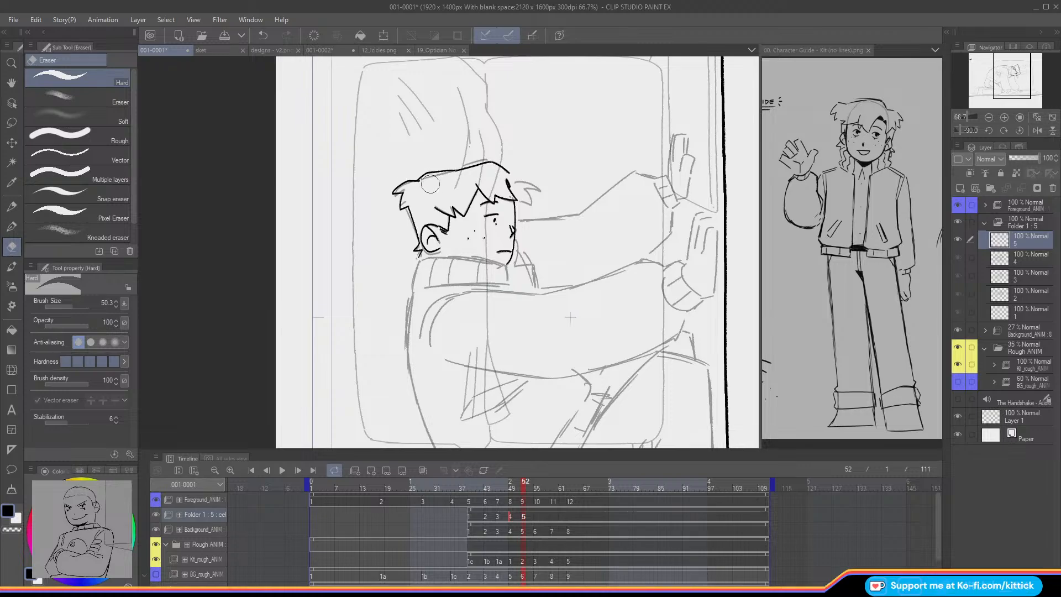
pyautogui.click(11, 206)
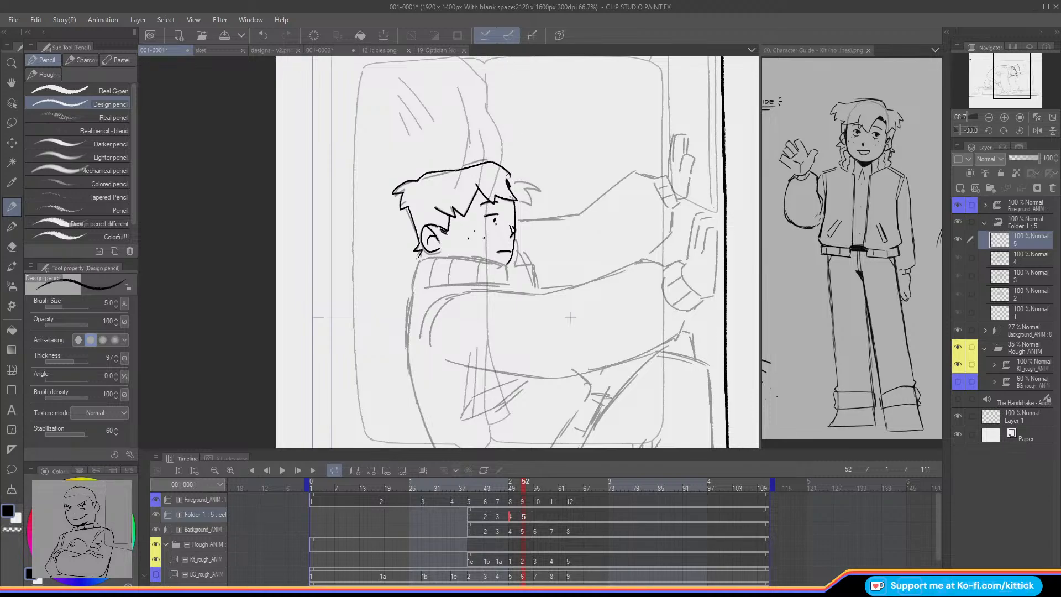
pyautogui.moveTo(522, 179); pyautogui.dragTo(539, 190)
# Step: Switch to the sket document and look over the animal and character doodles on the sheet
pyautogui.click(273, 50)
pyautogui.click(213, 49)
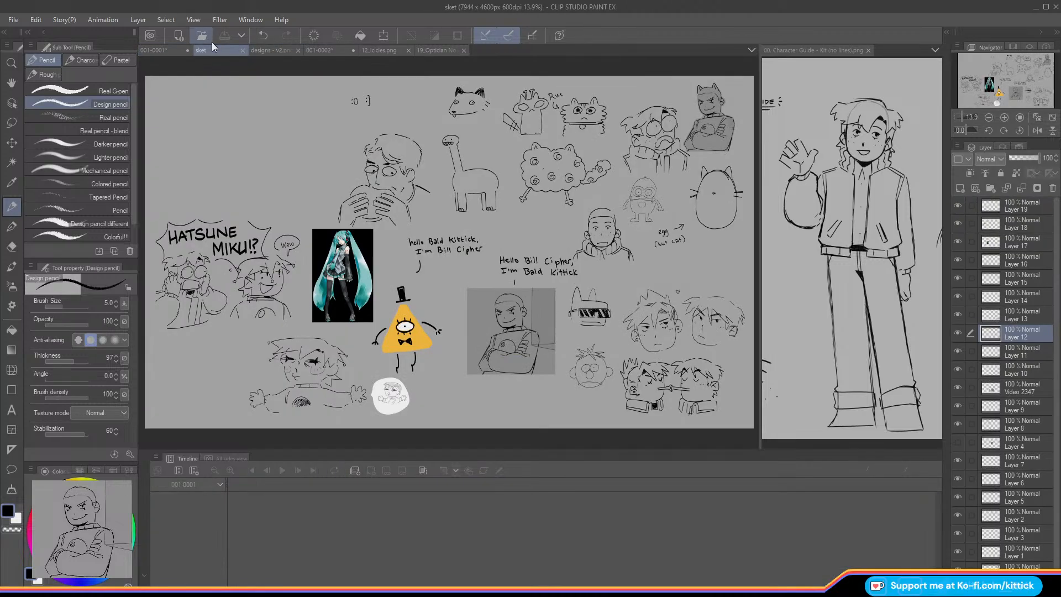
pyautogui.click(1003, 118)
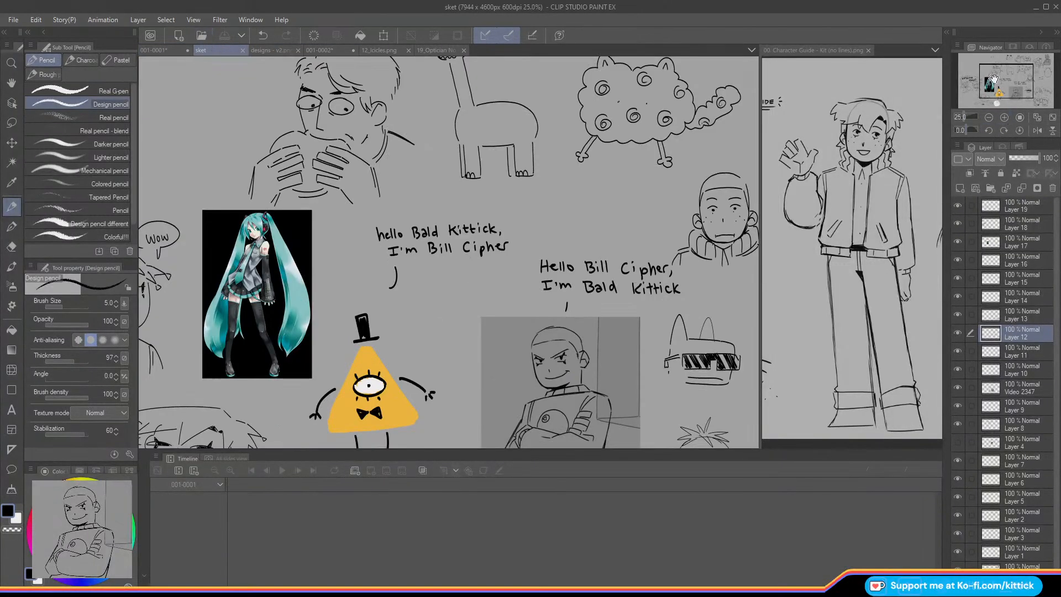
pyautogui.moveTo(993, 79); pyautogui.dragTo(1017, 68)
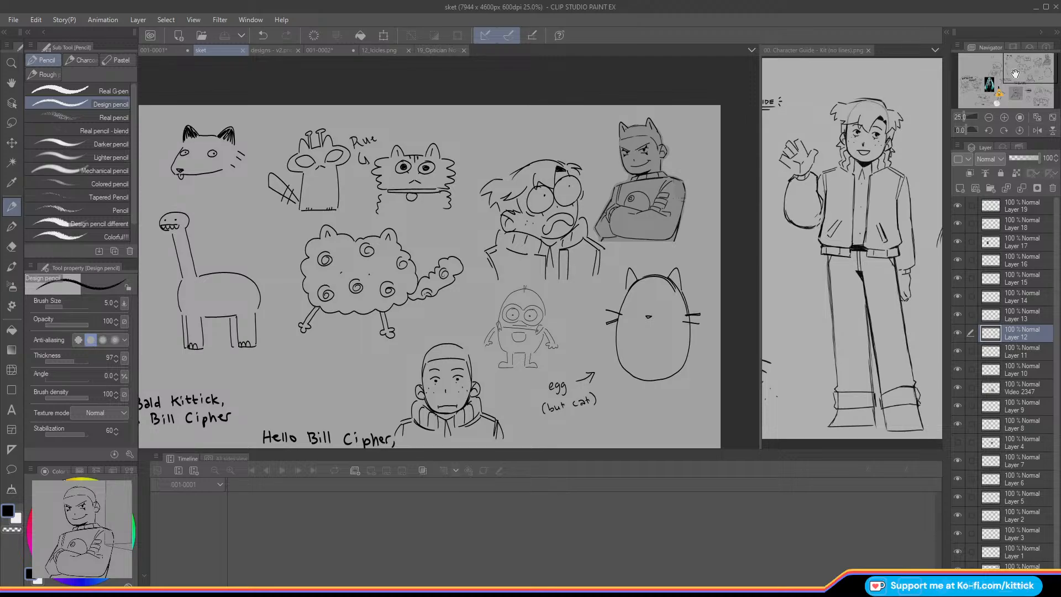
pyautogui.moveTo(1015, 70); pyautogui.dragTo(1010, 78)
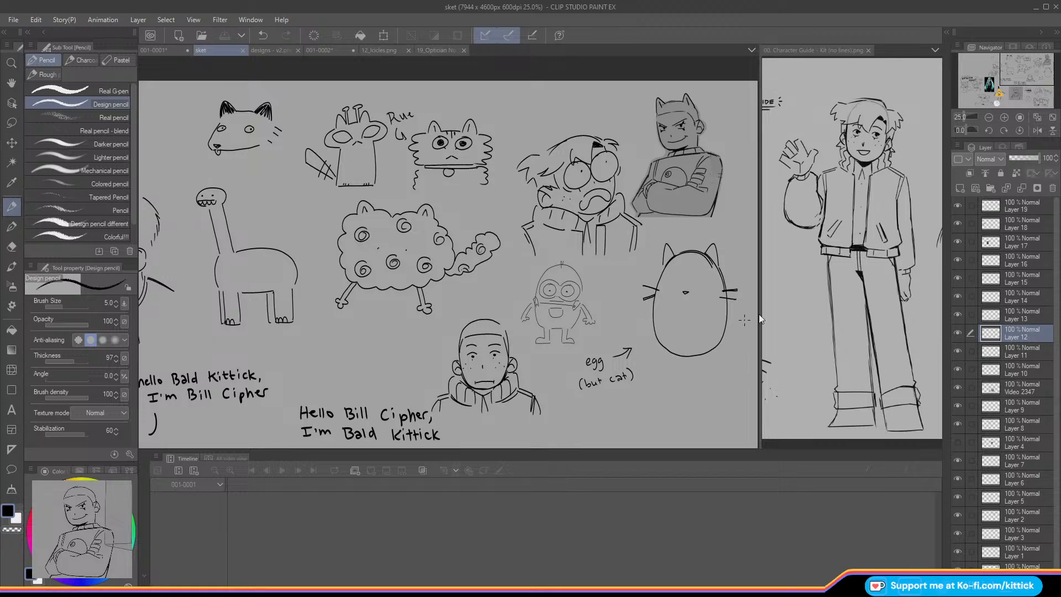
pyautogui.moveTo(1016, 60); pyautogui.dragTo(1010, 60)
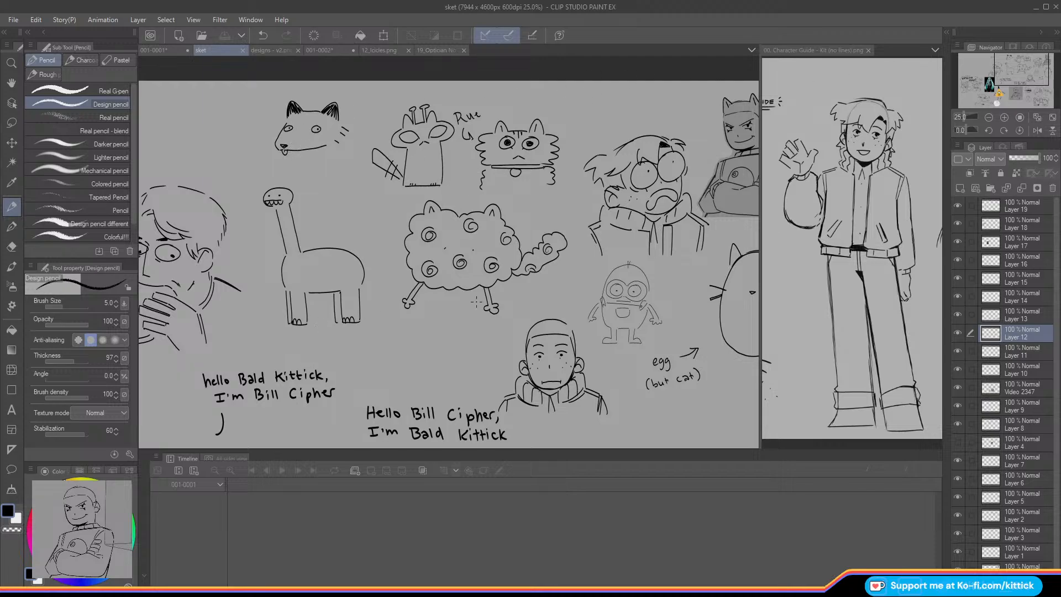
pyautogui.scroll(-5, 477, 302)
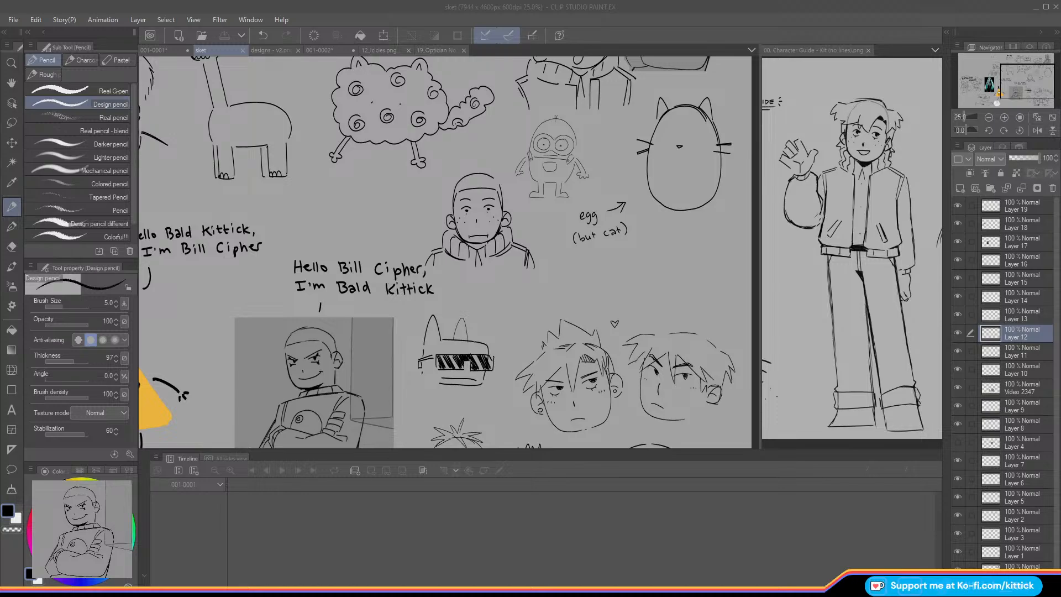
pyautogui.hotkey('alt', 'Tab')
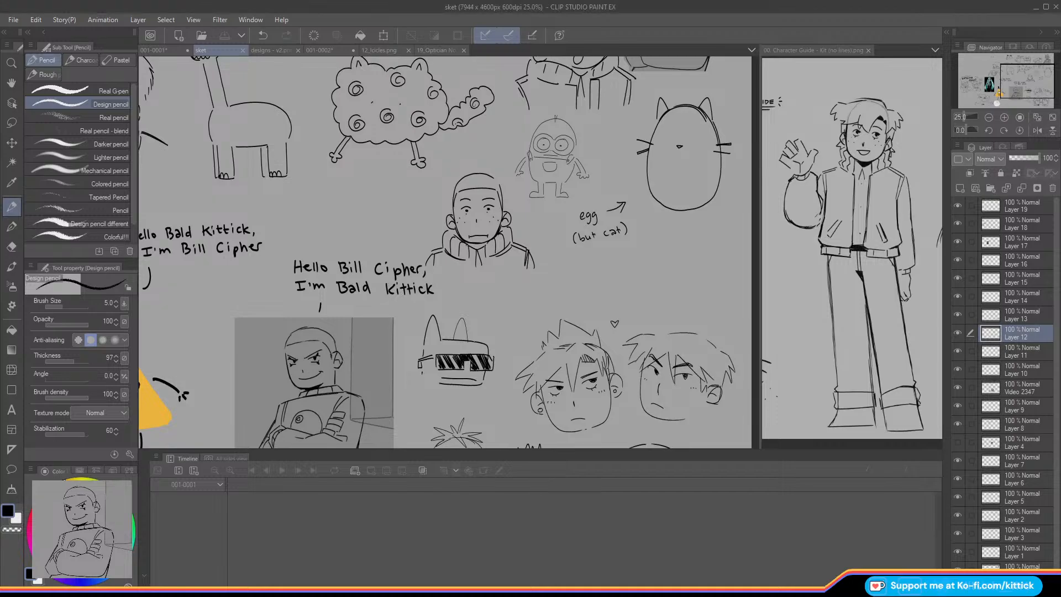
pyautogui.moveTo(583, 430); pyautogui.dragTo(540, 266)
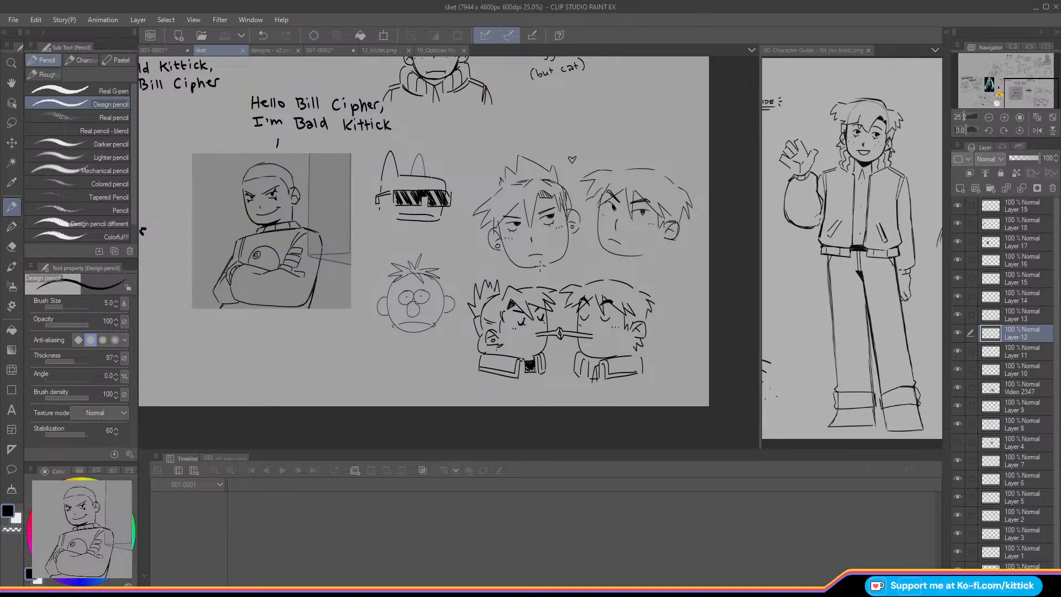
pyautogui.moveTo(1010, 93)
pyautogui.mouseDown()
pyautogui.moveTo(989, 89)
pyautogui.moveTo(1019, 85)
pyautogui.mouseUp()
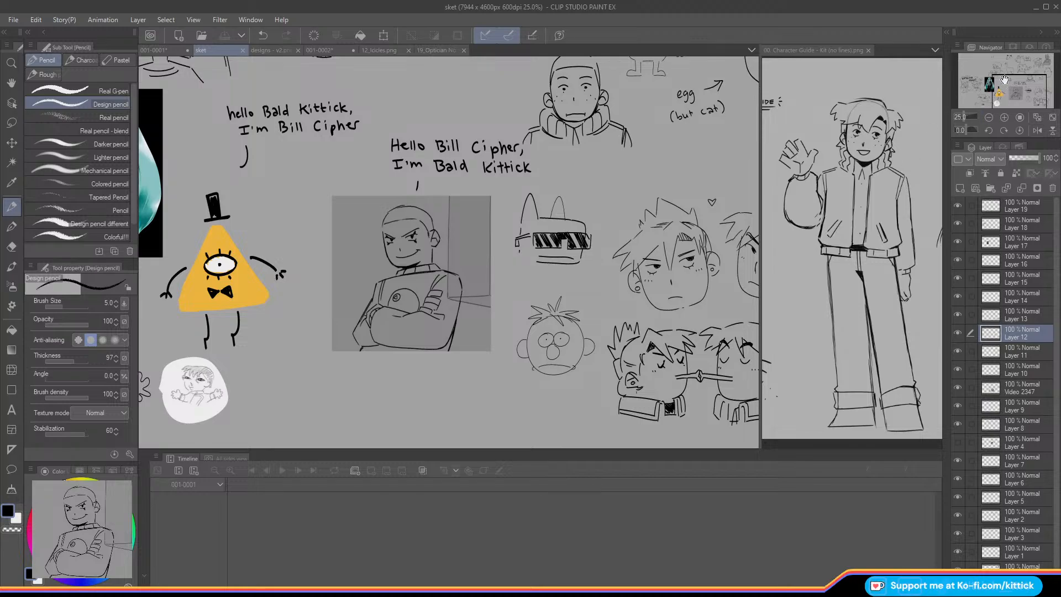
# Step: Examine the doodles on the sheet's other half, closing in on the character with outstretched arms
pyautogui.moveTo(1004, 79)
pyautogui.mouseDown()
pyautogui.moveTo(1001, 65)
pyautogui.moveTo(966, 74)
pyautogui.mouseUp()
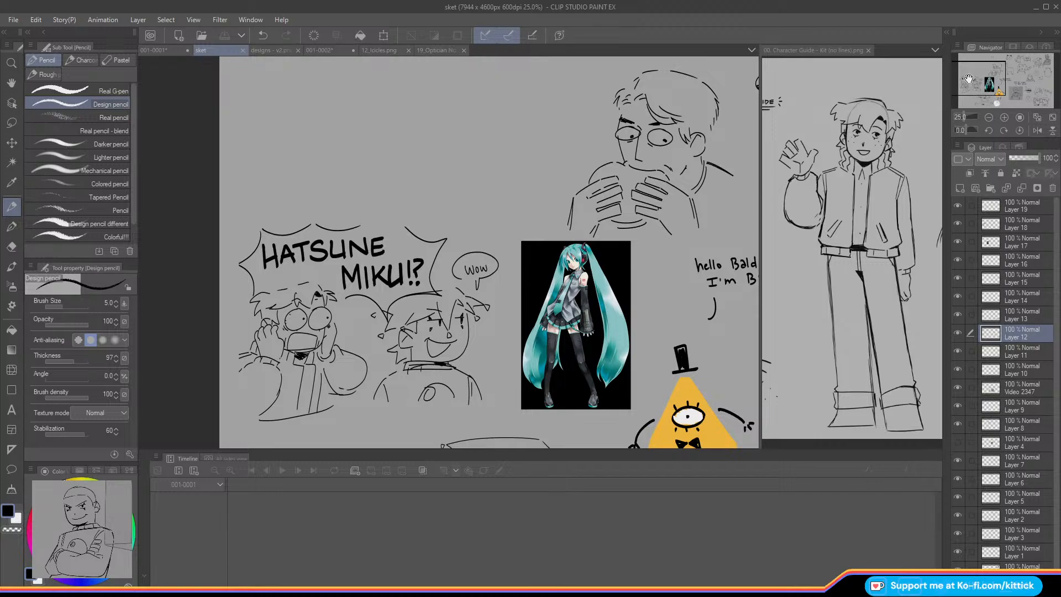
pyautogui.moveTo(970, 82); pyautogui.dragTo(974, 101)
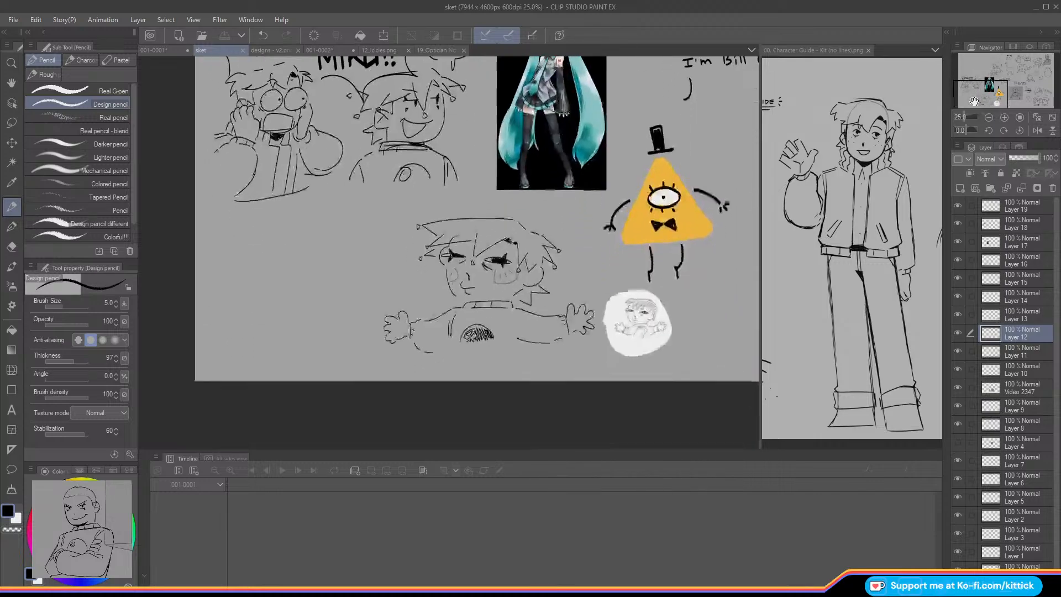
pyautogui.click(1003, 118)
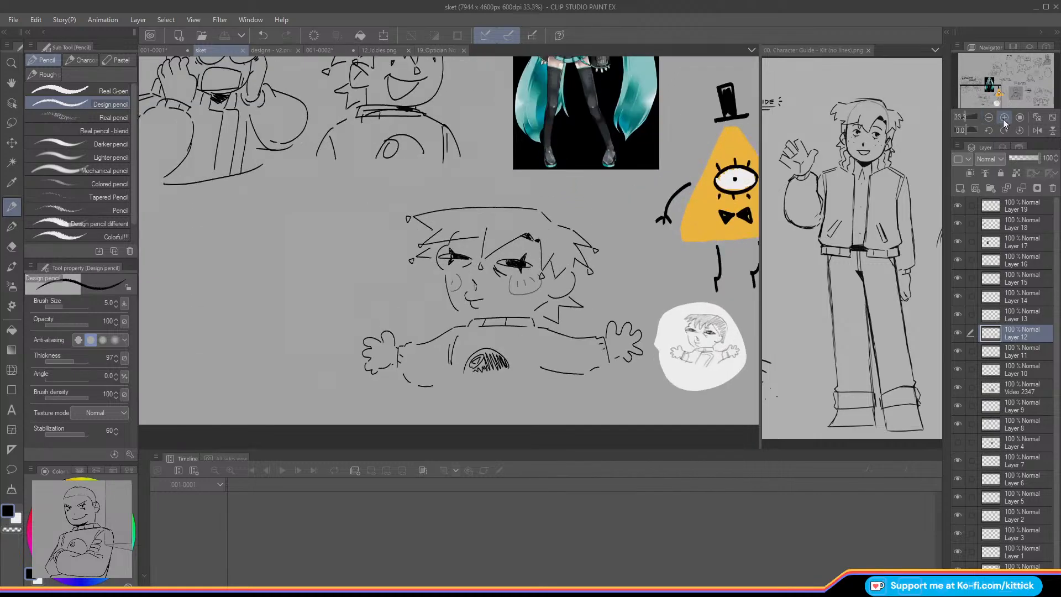
pyautogui.click(1003, 117)
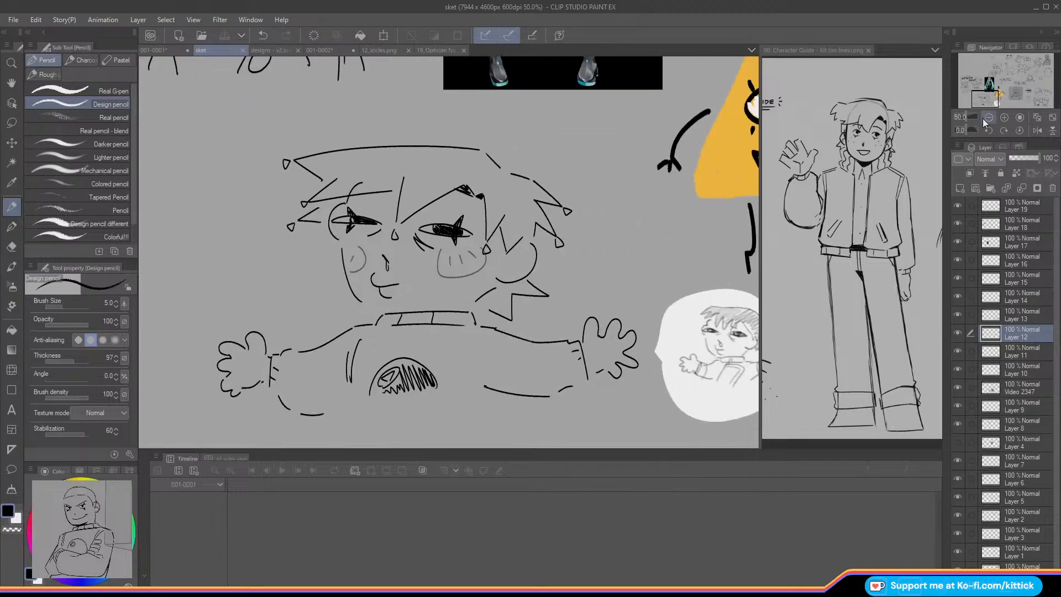
# Step: Return to the 001-0001 document and trace the collar's outer outline and bottom edge on cel 5
pyautogui.click(1051, 117)
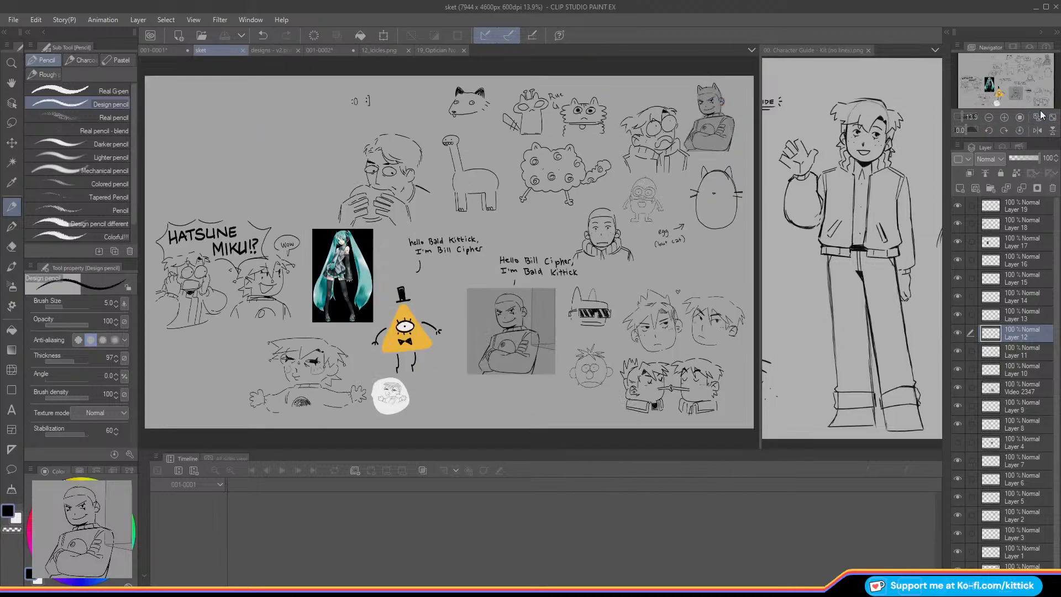
pyautogui.click(159, 53)
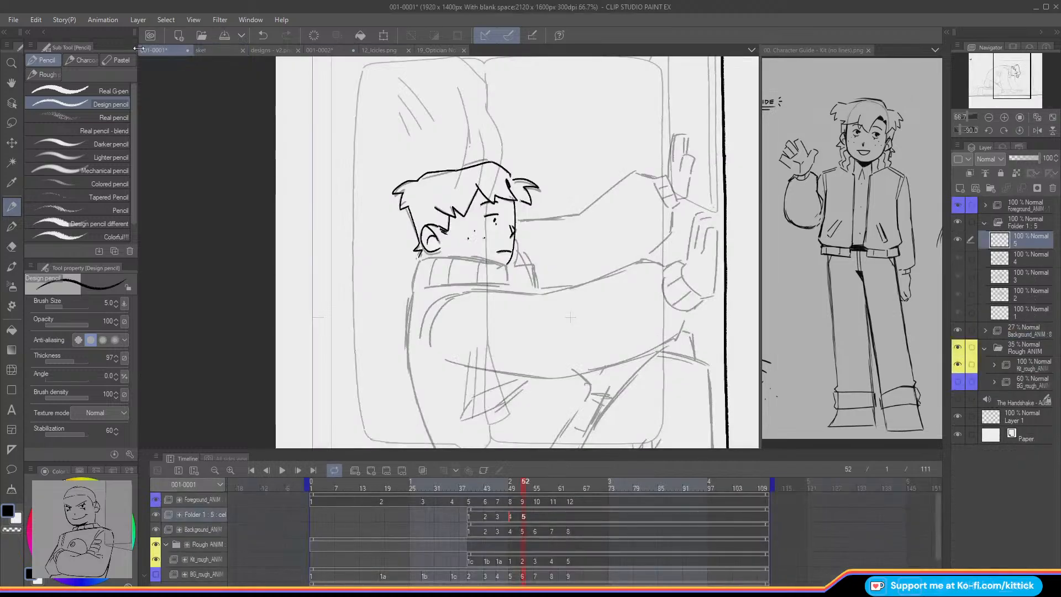
pyautogui.click(1003, 118)
pyautogui.click(957, 238)
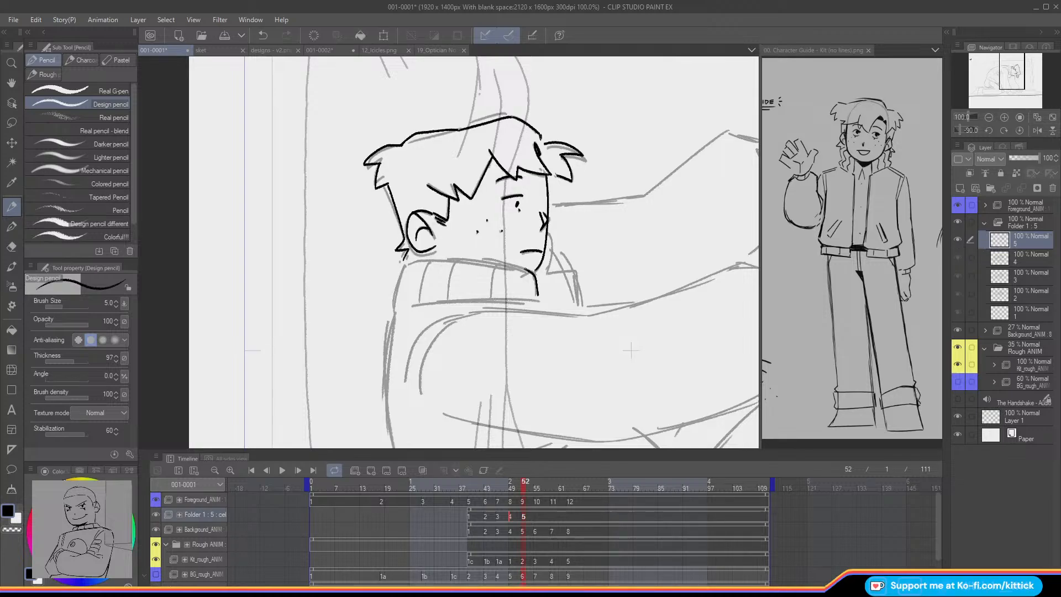
pyautogui.moveTo(533, 271)
pyautogui.mouseDown()
pyautogui.moveTo(415, 263)
pyautogui.moveTo(394, 304)
pyautogui.mouseUp()
pyautogui.moveTo(529, 299); pyautogui.dragTo(414, 303)
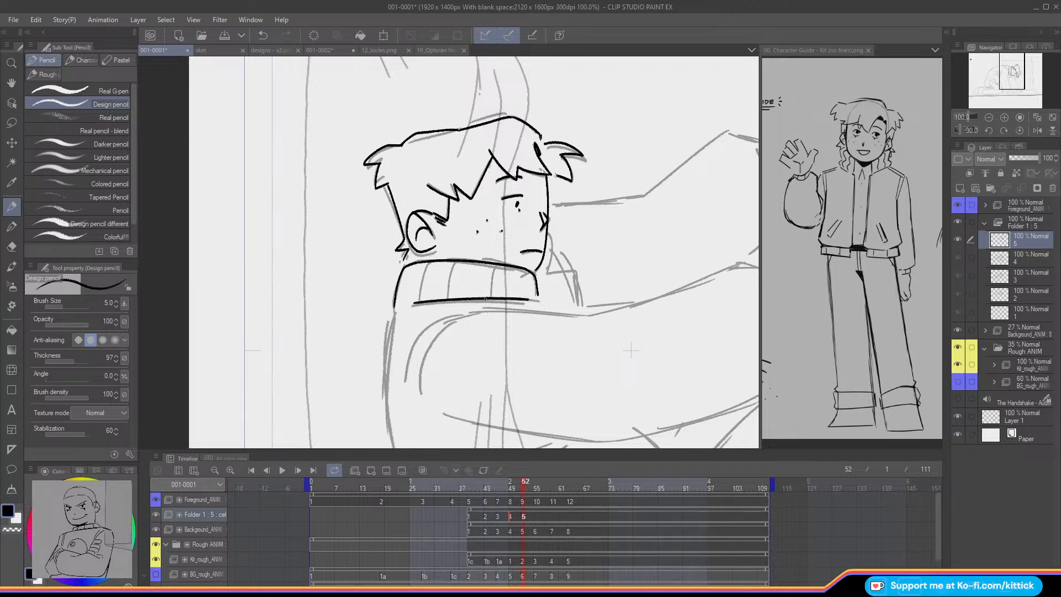
# Step: Thicken the collar's bottom line and trace its vertical ribs on cel 5, flipping against cel 4
pyautogui.press('Left')
pyautogui.press('Right')
pyautogui.moveTo(484, 301); pyautogui.dragTo(432, 304)
pyautogui.press('Left')
pyautogui.press('Right')
pyautogui.moveTo(452, 268)
pyautogui.mouseDown()
pyautogui.moveTo(446, 296)
pyautogui.moveTo(413, 303)
pyautogui.mouseUp()
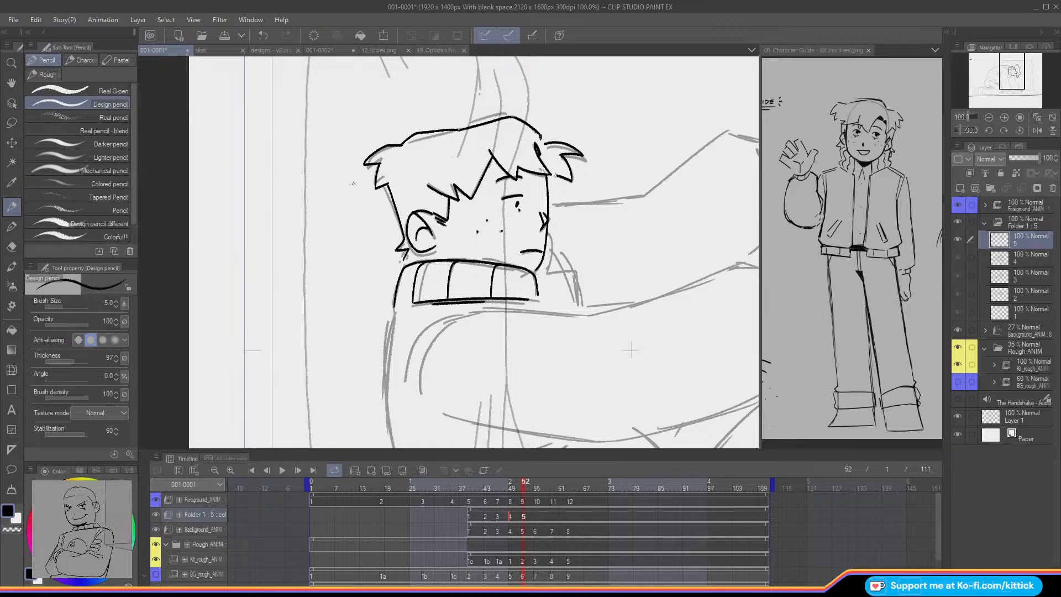
pyautogui.moveTo(1004, 78); pyautogui.dragTo(1007, 78)
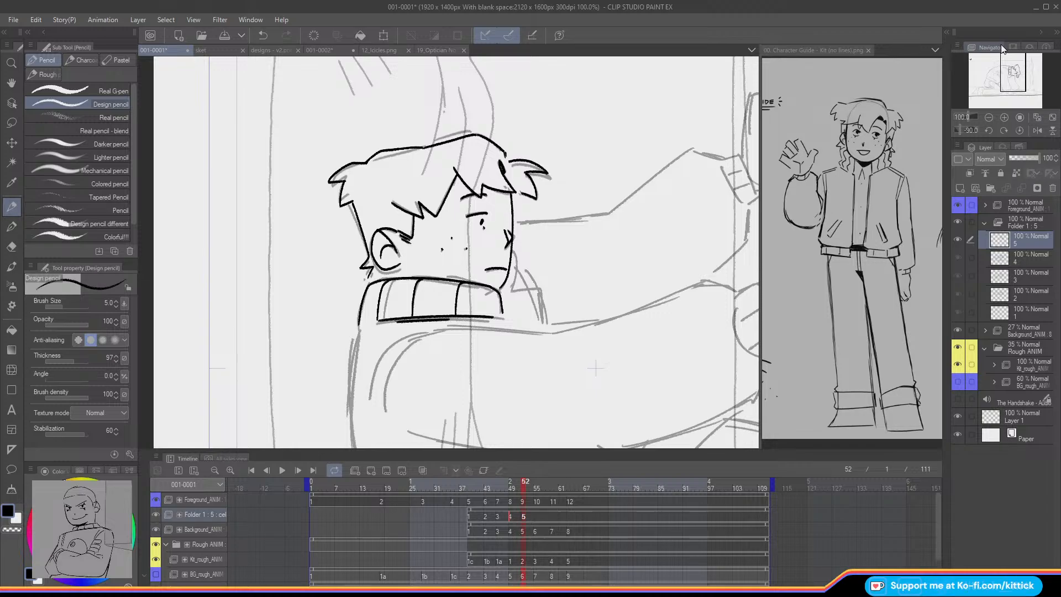
pyautogui.click(203, 50)
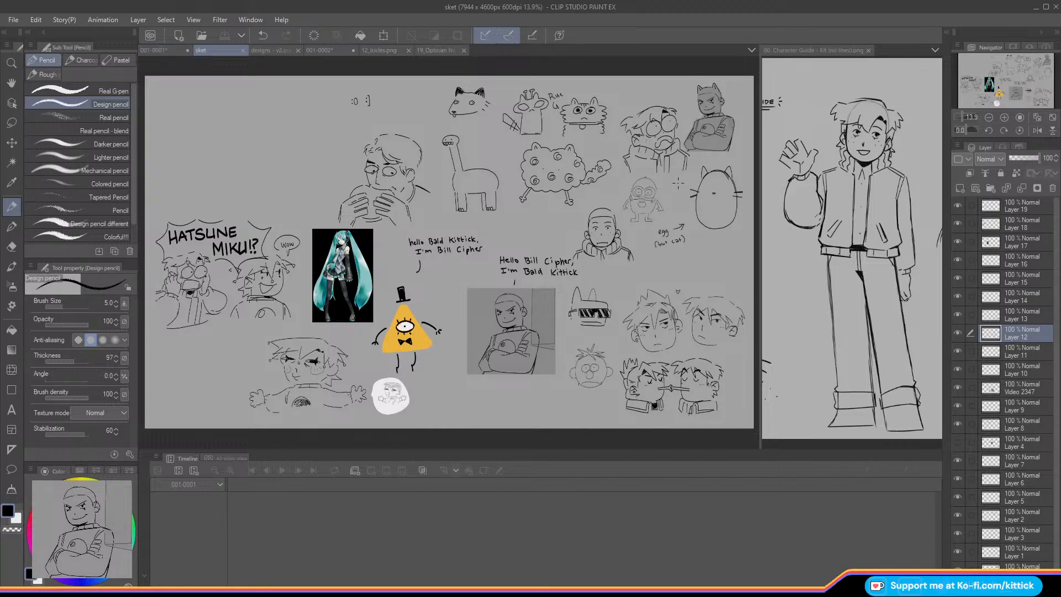
pyautogui.click(160, 51)
# Step: Extend the collar's bottom edge and trace the open jacket flap under the chin on cel 5, flipping against cel 4
pyautogui.moveTo(1009, 79); pyautogui.dragTo(1010, 79)
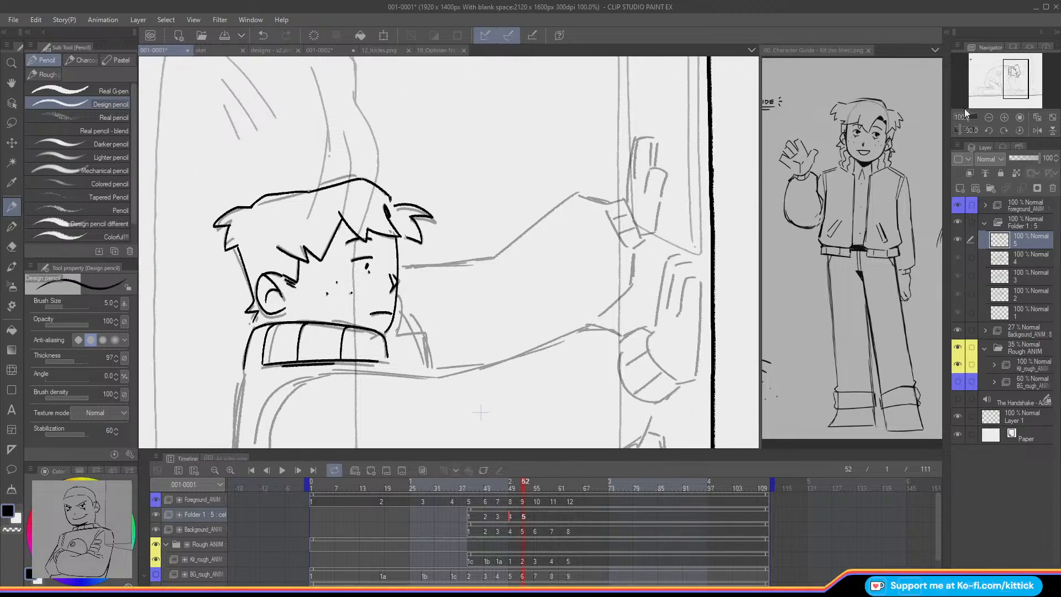
pyautogui.click(13, 83)
pyautogui.moveTo(241, 330); pyautogui.dragTo(242, 232)
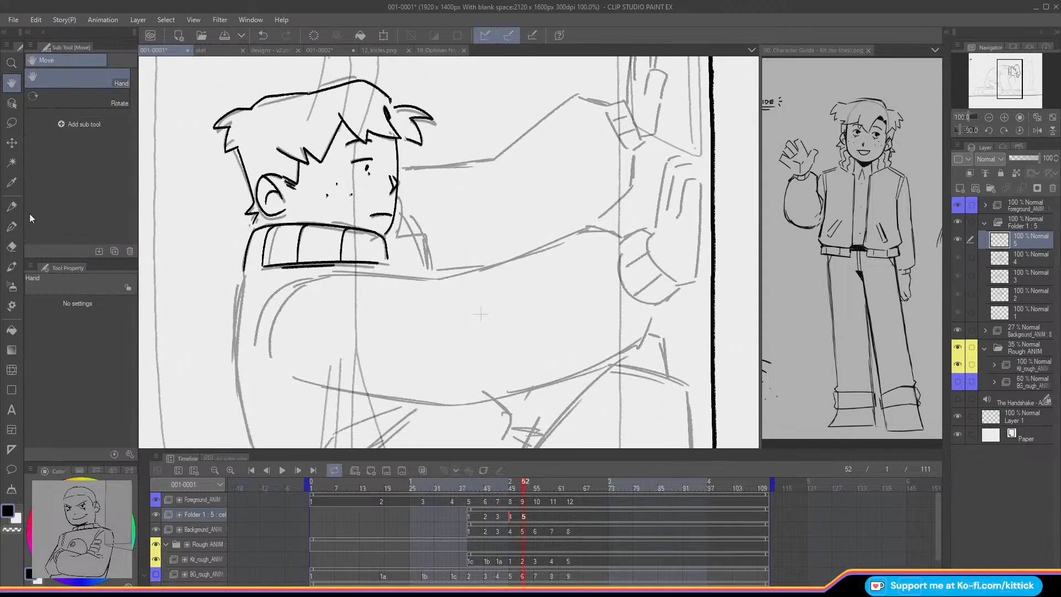
pyautogui.click(12, 206)
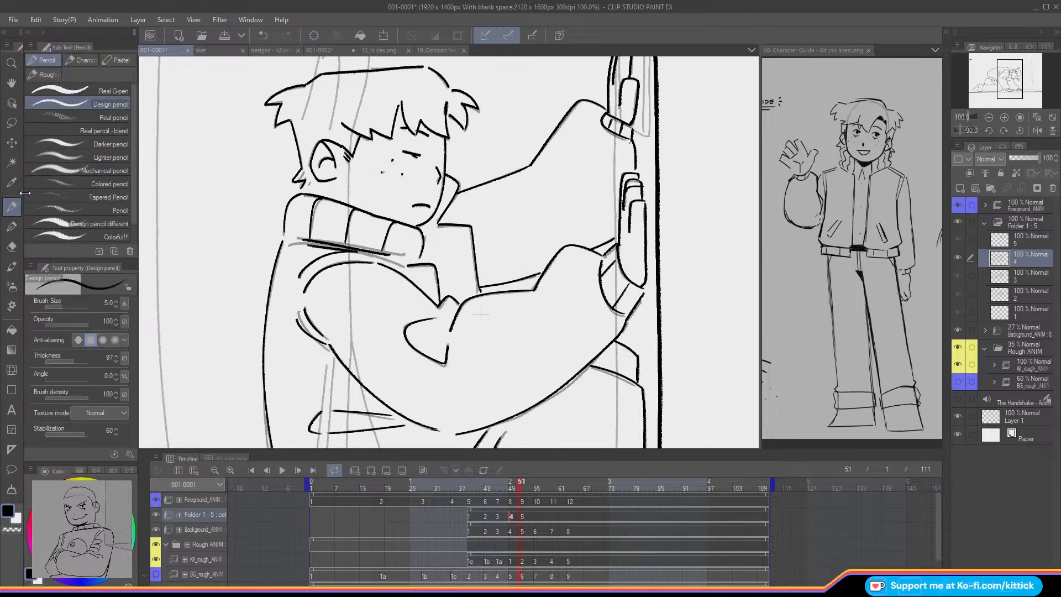
pyautogui.moveTo(387, 261); pyautogui.dragTo(412, 268)
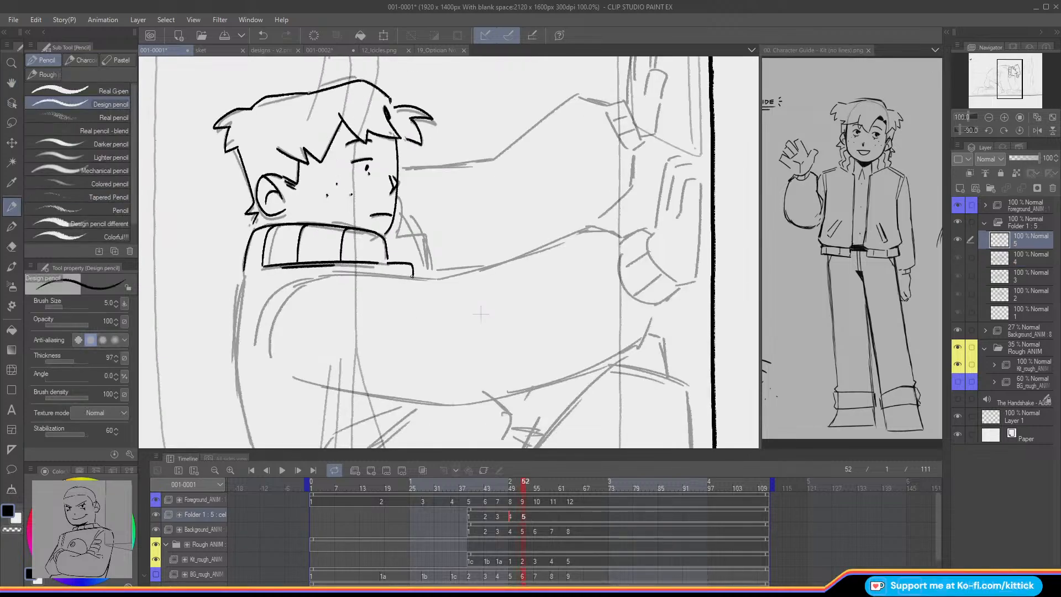
pyautogui.press(',')
pyautogui.press('.')
pyautogui.moveTo(397, 235)
pyautogui.mouseDown()
pyautogui.moveTo(427, 236)
pyautogui.moveTo(430, 276)
pyautogui.mouseUp()
# Step: Trace the curved back of the jacket from the collar down to the waistband on cel 5
pyautogui.click(1018, 129)
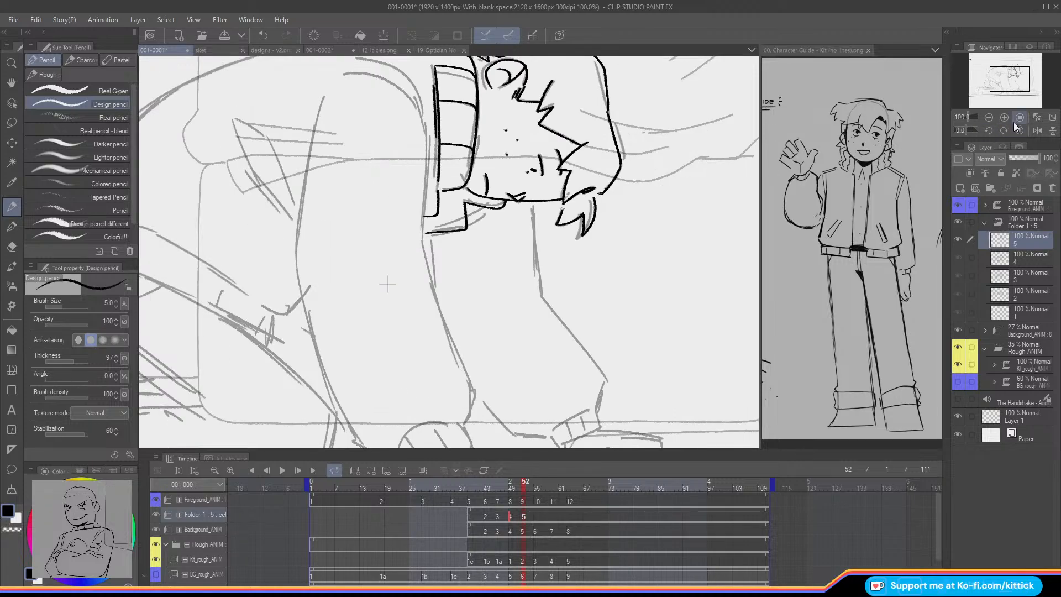
pyautogui.moveTo(997, 84); pyautogui.dragTo(990, 80)
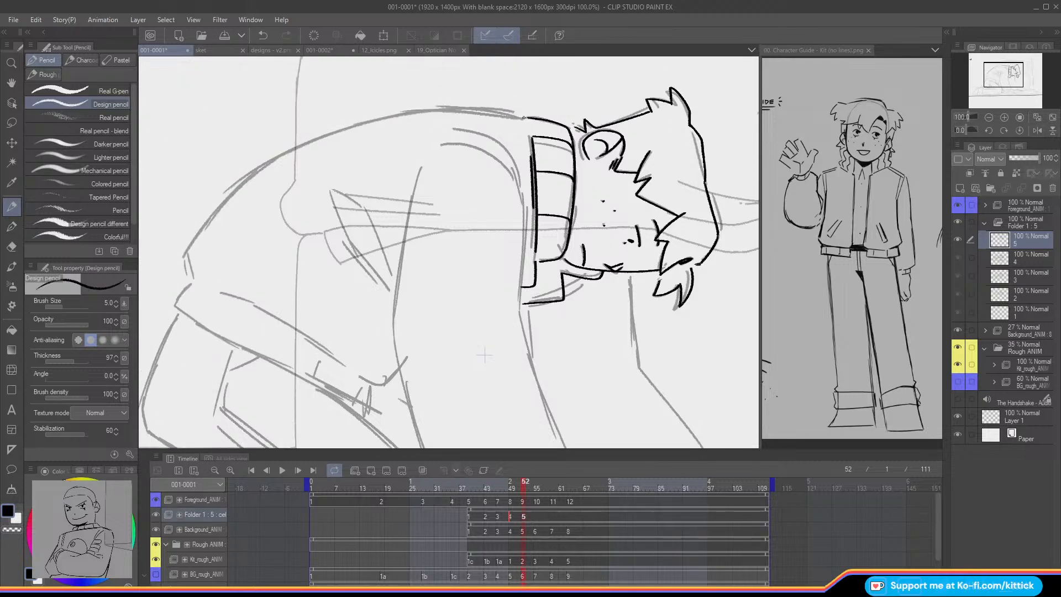
pyautogui.moveTo(521, 116)
pyautogui.mouseDown()
pyautogui.moveTo(397, 115)
pyautogui.moveTo(295, 144)
pyautogui.moveTo(225, 196)
pyautogui.mouseUp()
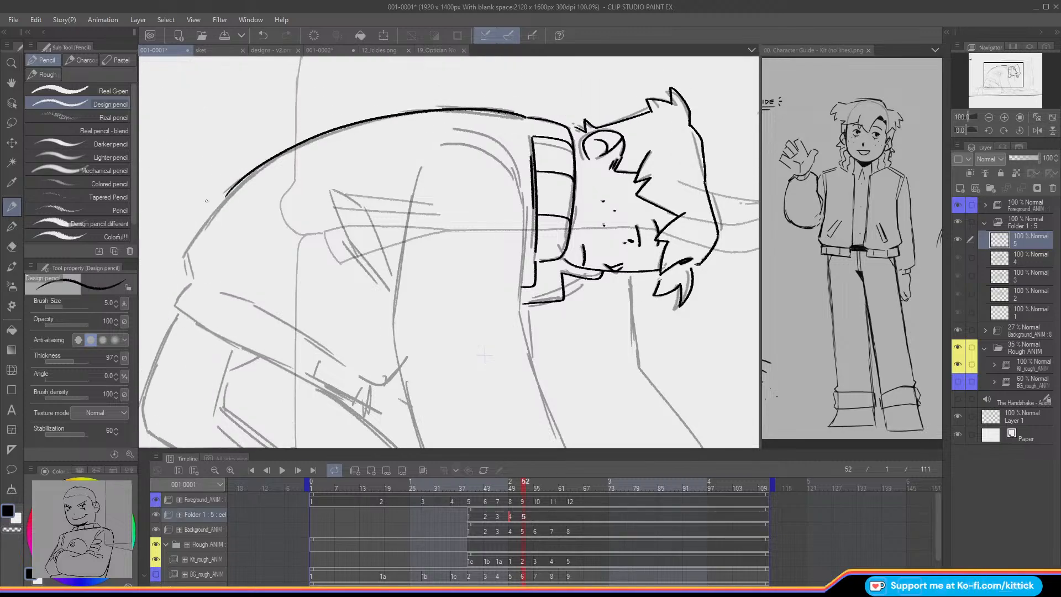
pyautogui.click(1037, 130)
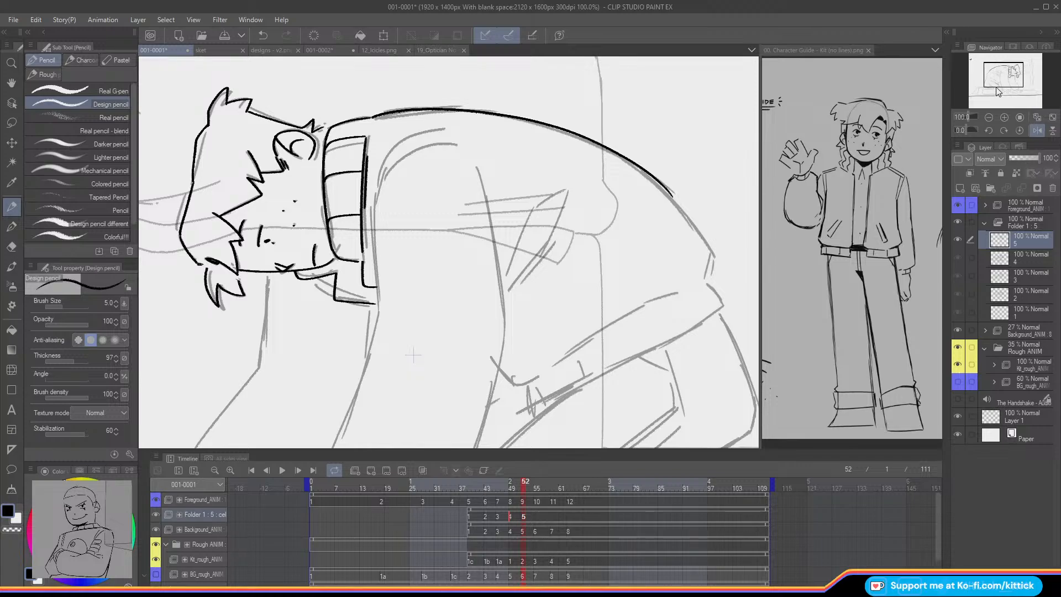
pyautogui.moveTo(999, 91); pyautogui.dragTo(993, 67)
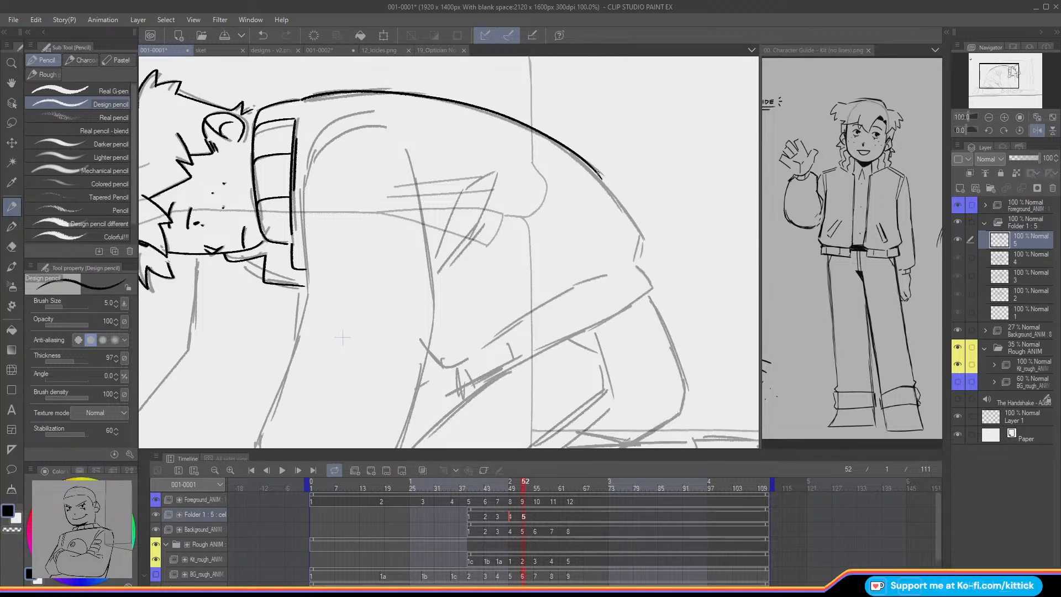
pyautogui.moveTo(599, 174)
pyautogui.mouseDown()
pyautogui.moveTo(639, 231)
pyautogui.moveTo(635, 261)
pyautogui.mouseUp()
# Step: Trace both ends of the jacket's waistband and its lower edge on cel 5
pyautogui.moveTo(427, 350)
pyautogui.mouseDown()
pyautogui.moveTo(455, 366)
pyautogui.moveTo(458, 393)
pyautogui.mouseUp()
pyautogui.moveTo(637, 267); pyautogui.dragTo(652, 288)
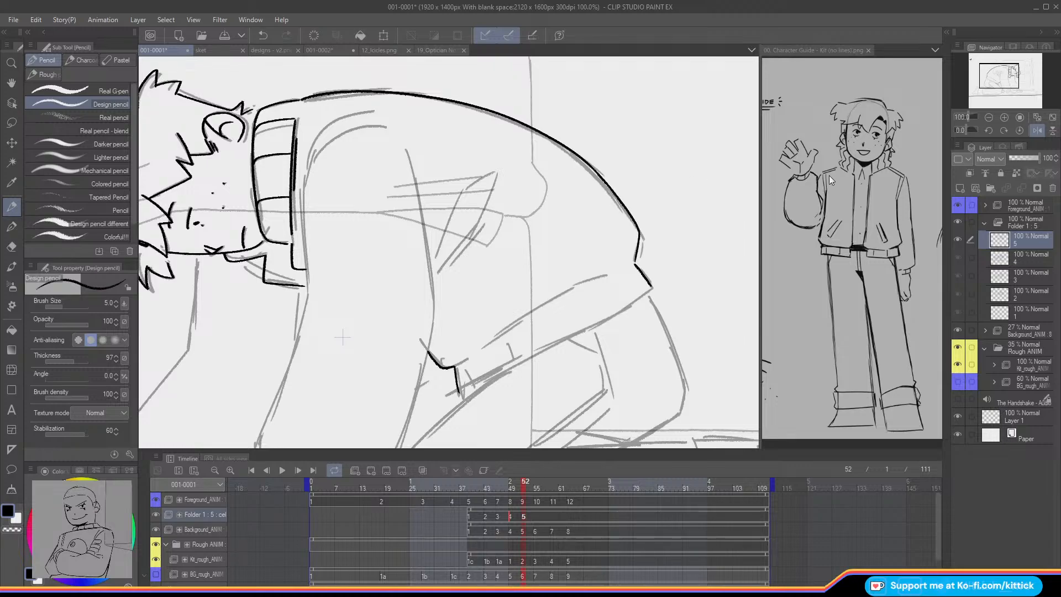
pyautogui.click(1037, 130)
pyautogui.moveTo(997, 81); pyautogui.dragTo(997, 86)
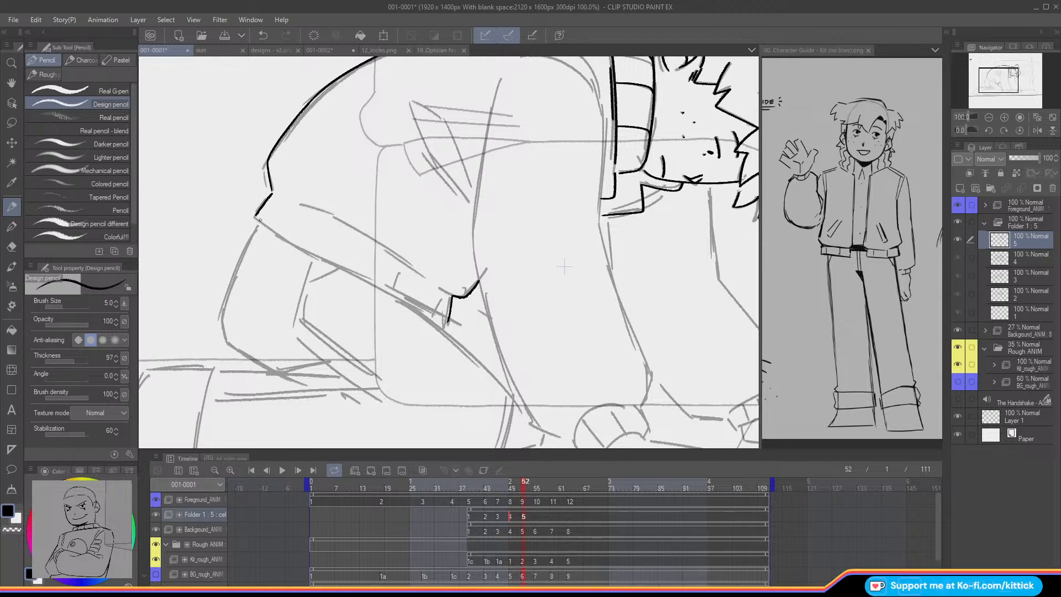
pyautogui.moveTo(255, 215); pyautogui.dragTo(430, 317)
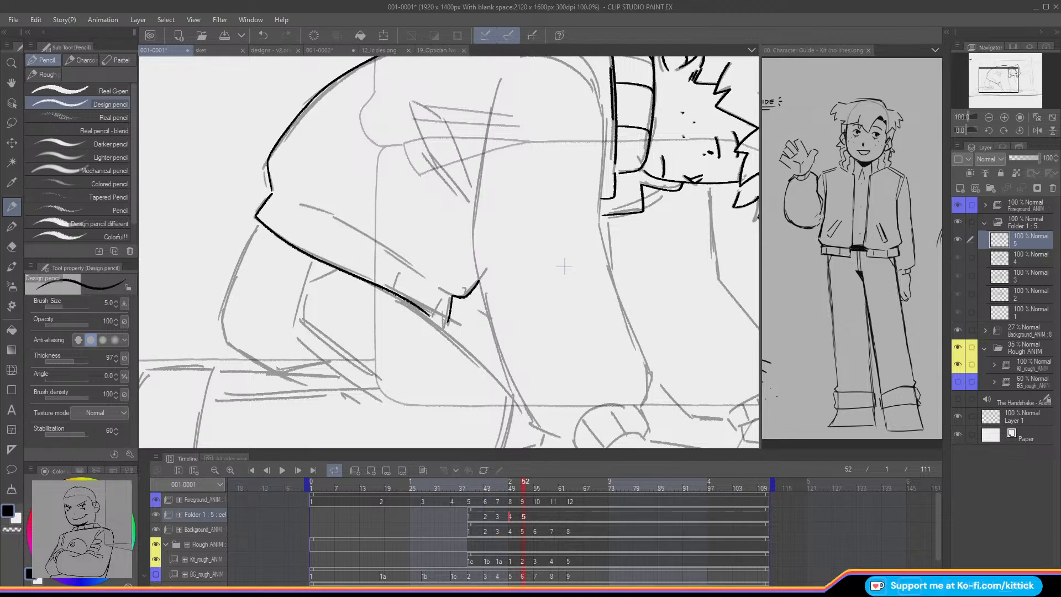
# Step: Trace the upper edge of the jacket's waistband on cel 5, flipping against cel 4
pyautogui.press('Left')
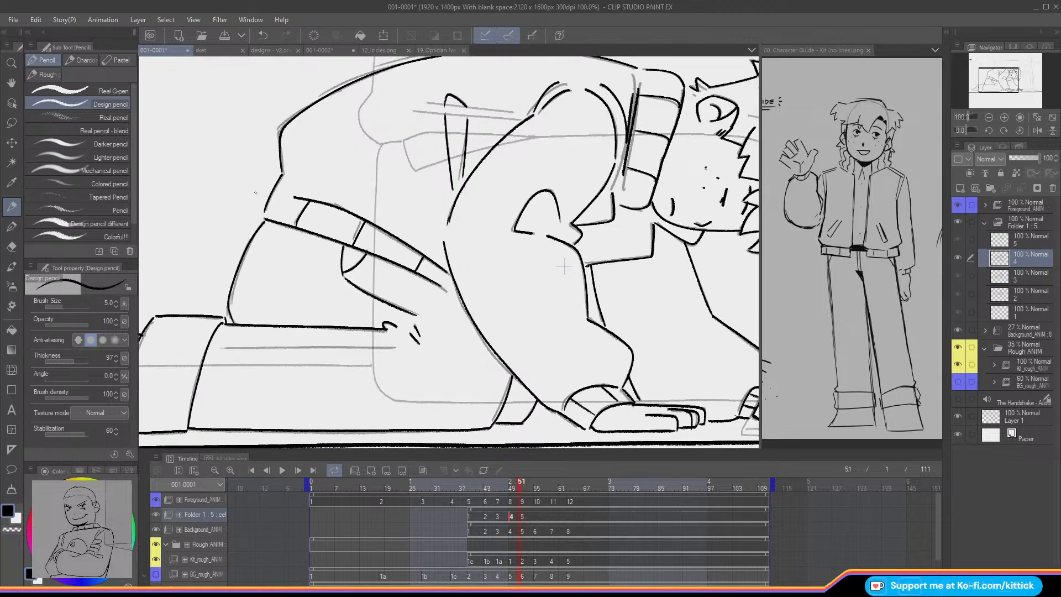
pyautogui.press('Right')
pyautogui.moveTo(281, 203); pyautogui.dragTo(445, 291)
pyautogui.press('Left')
pyautogui.press('Right')
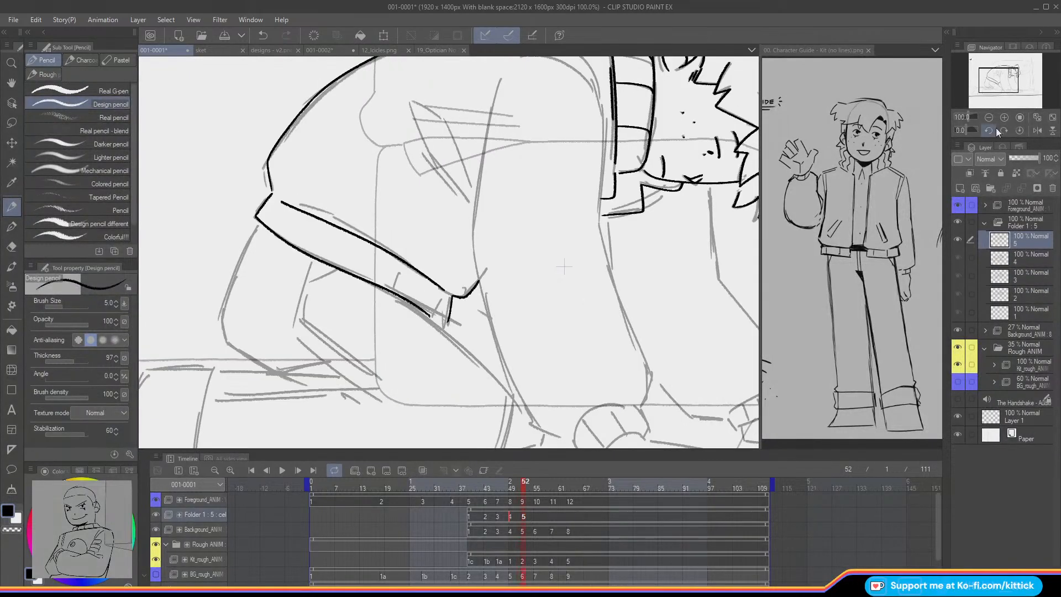
# Step: Scrub through the frames from cel 2 to cel 5 to check the motion of the cleaned-up poses
pyautogui.hotkey('ctrl', '0')
pyautogui.moveTo(521, 486)
pyautogui.mouseDown()
pyautogui.moveTo(465, 483)
pyautogui.moveTo(522, 495)
pyautogui.moveTo(486, 498)
pyautogui.mouseUp()
pyautogui.moveTo(506, 497); pyautogui.dragTo(512, 499)
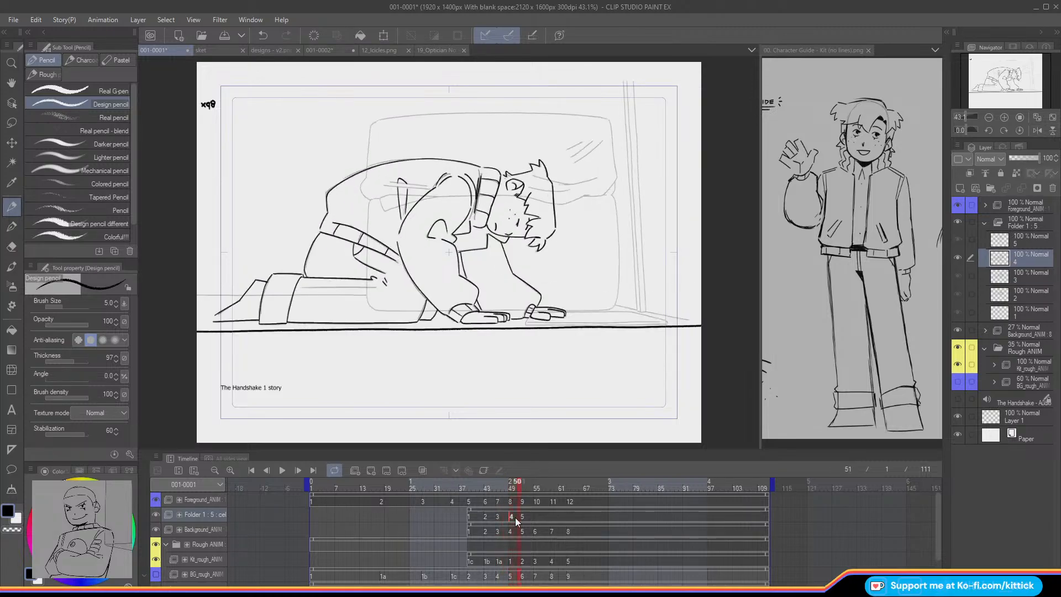
pyautogui.press('Right')
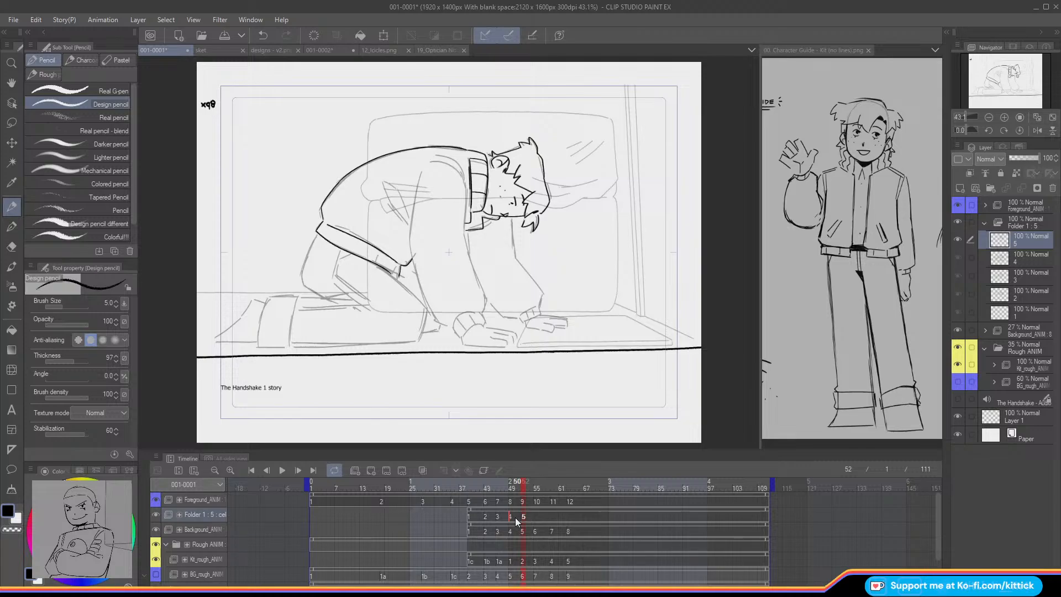
# Step: Trace the curved shoulder line of the near sleeve on cel 5, flipping against cel 4
pyautogui.click(1004, 118)
pyautogui.moveTo(993, 86)
pyautogui.mouseDown()
pyautogui.moveTo(981, 86)
pyautogui.moveTo(1004, 74)
pyautogui.mouseUp()
pyautogui.click(1005, 118)
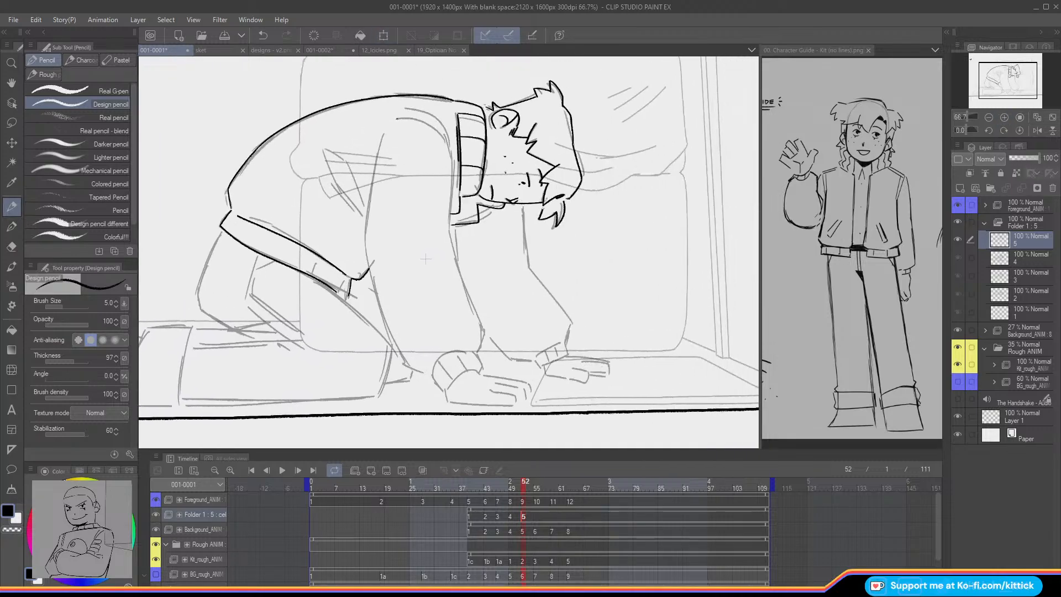
pyautogui.moveTo(395, 117)
pyautogui.mouseDown()
pyautogui.moveTo(432, 125)
pyautogui.moveTo(447, 142)
pyautogui.mouseUp()
pyautogui.press('Left')
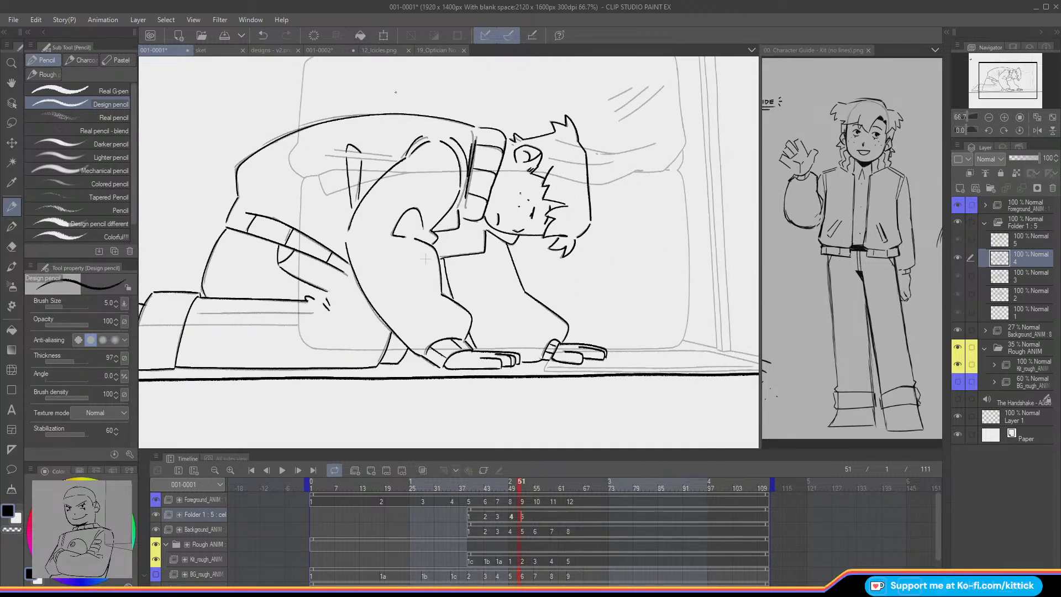
pyautogui.press('Right')
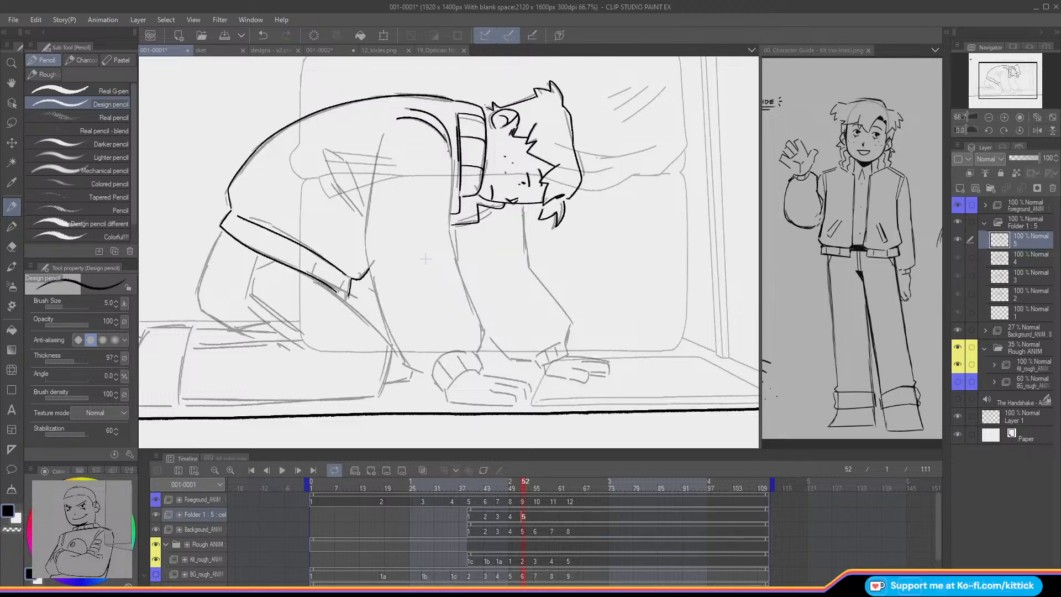
pyautogui.press('Left')
pyautogui.press('Right')
# Step: Trace the back edge of the near upper arm on cel 5, undoing and redrawing the stroke
pyautogui.moveTo(385, 132); pyautogui.dragTo(367, 235)
pyautogui.hotkey('ctrl', 'z')
pyautogui.hotkey('ctrl', 'z')
pyautogui.hotkey('ctrl', 'z')
pyautogui.moveTo(385, 132); pyautogui.dragTo(373, 169)
pyautogui.hotkey('ctrl', 'z')
pyautogui.moveTo(384, 133); pyautogui.dragTo(366, 255)
# Step: Switch to the sket document, add a new layer, and frame the empty area below the egg-shaped cat
pyautogui.click(209, 50)
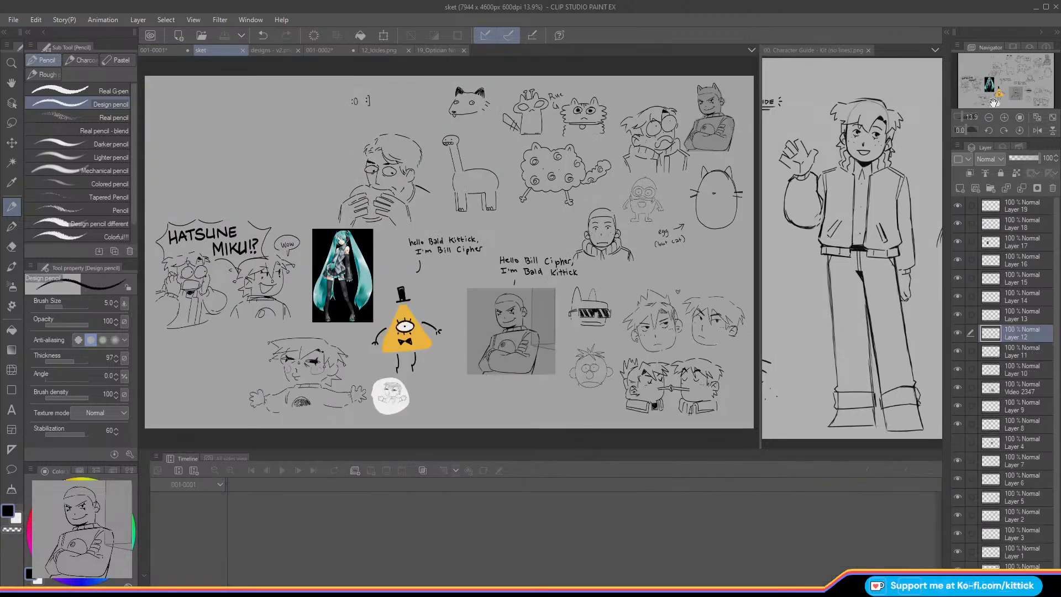
pyautogui.click(960, 189)
pyautogui.click(1003, 117)
pyautogui.click(1004, 118)
pyautogui.moveTo(1003, 78); pyautogui.dragTo(1034, 83)
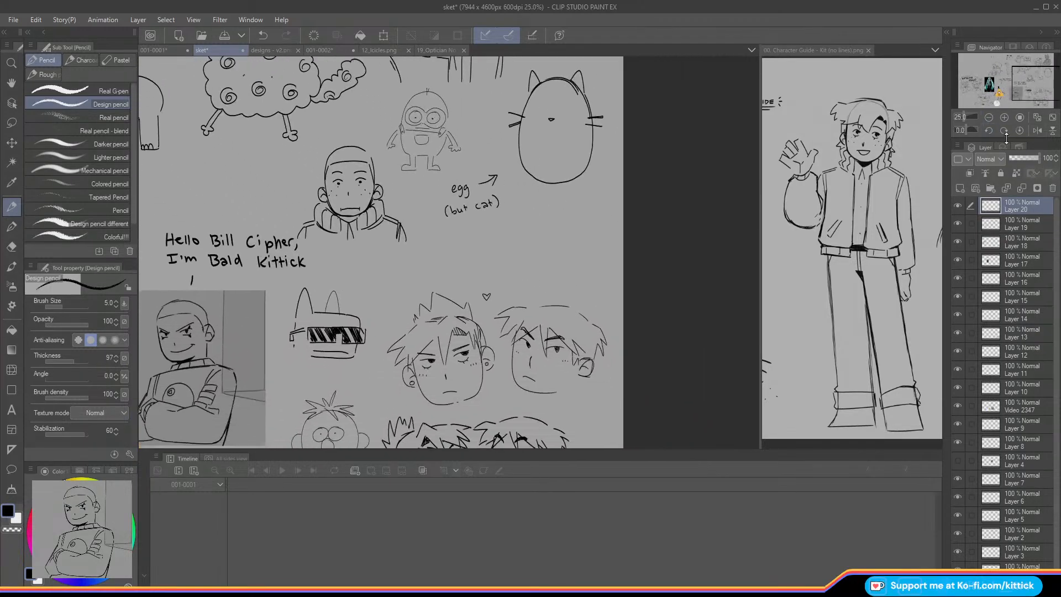
pyautogui.click(1003, 130)
pyautogui.click(1019, 131)
pyautogui.click(1004, 117)
pyautogui.moveTo(1018, 70); pyautogui.dragTo(1022, 71)
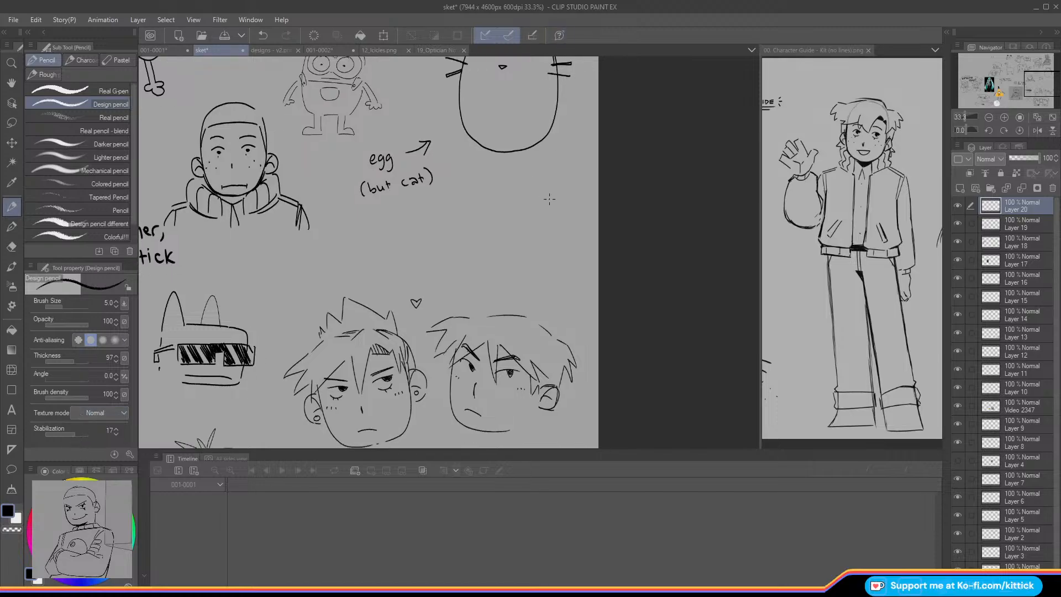
# Step: Draw the rounded outline of a sitting cat with two ears below the egg-shaped cat doodle
pyautogui.moveTo(560, 204)
pyautogui.mouseDown()
pyautogui.moveTo(552, 186)
pyautogui.moveTo(519, 198)
pyautogui.moveTo(503, 184)
pyautogui.moveTo(499, 199)
pyautogui.moveTo(519, 195)
pyautogui.moveTo(464, 271)
pyautogui.mouseUp()
pyautogui.moveTo(559, 207); pyautogui.dragTo(553, 273)
pyautogui.moveTo(564, 232)
pyautogui.mouseDown()
pyautogui.moveTo(533, 286)
pyautogui.moveTo(560, 253)
pyautogui.moveTo(539, 283)
pyautogui.mouseUp()
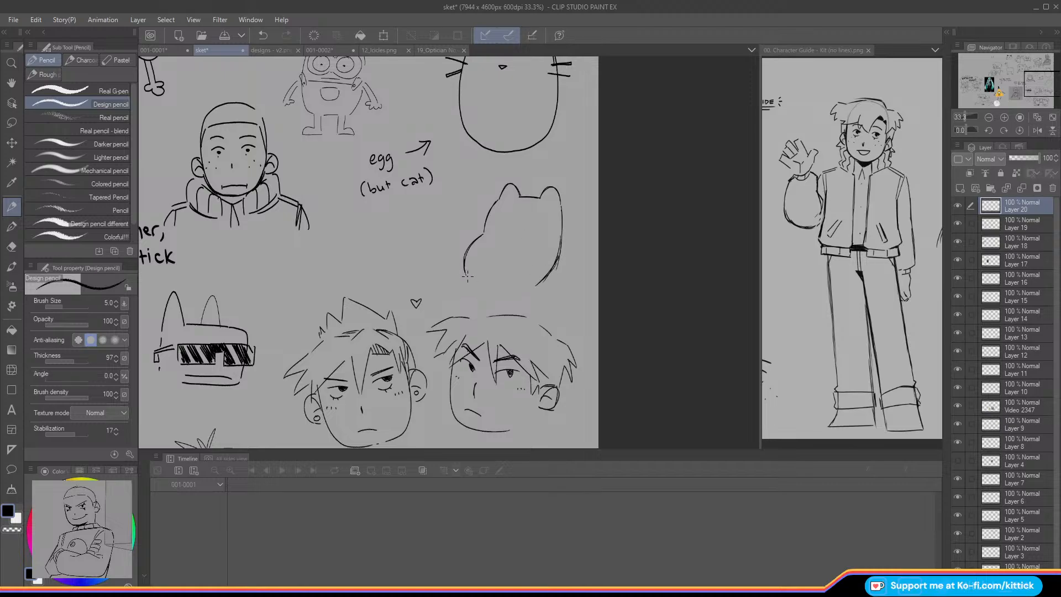
pyautogui.moveTo(466, 275)
pyautogui.mouseDown()
pyautogui.moveTo(529, 286)
pyautogui.moveTo(485, 271)
pyautogui.mouseUp()
pyautogui.hotkey('ctrl', 'z')
pyautogui.hotkey('ctrl', 'z')
pyautogui.hotkey('ctrl', 'y')
# Step: Add eyes and a mouth to the sitting cat and draw a layered block with cat ears beside it
pyautogui.click(535, 209)
pyautogui.click(514, 208)
pyautogui.moveTo(518, 211); pyautogui.dragTo(521, 212)
pyautogui.moveTo(391, 230)
pyautogui.mouseDown()
pyautogui.moveTo(403, 231)
pyautogui.moveTo(353, 234)
pyautogui.moveTo(419, 236)
pyautogui.moveTo(442, 249)
pyautogui.moveTo(426, 257)
pyautogui.moveTo(434, 272)
pyautogui.moveTo(378, 267)
pyautogui.moveTo(352, 237)
pyautogui.moveTo(351, 256)
pyautogui.moveTo(368, 263)
pyautogui.moveTo(349, 240)
pyautogui.moveTo(437, 253)
pyautogui.moveTo(346, 255)
pyautogui.moveTo(346, 272)
pyautogui.moveTo(384, 287)
pyautogui.moveTo(441, 286)
pyautogui.mouseUp()
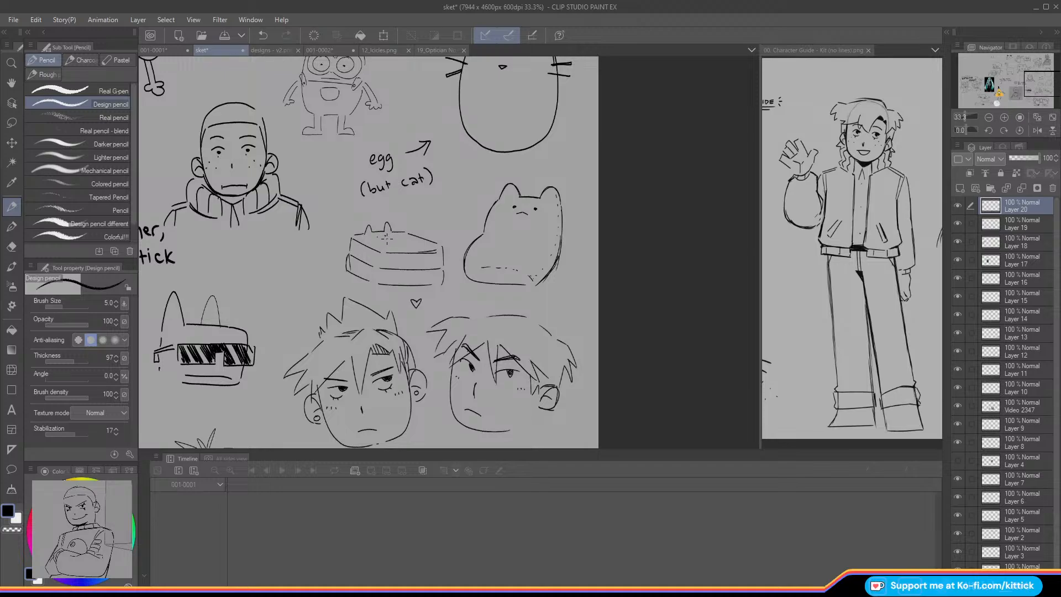
pyautogui.moveTo(382, 235)
pyautogui.mouseDown()
pyautogui.moveTo(363, 267)
pyautogui.moveTo(442, 270)
pyautogui.moveTo(417, 275)
pyautogui.mouseUp()
# Step: Return to 001-0001, set the pencil's stabilization to 55, and trace the near sleeve's back edge down to the cuff on cel 5
pyautogui.click(150, 49)
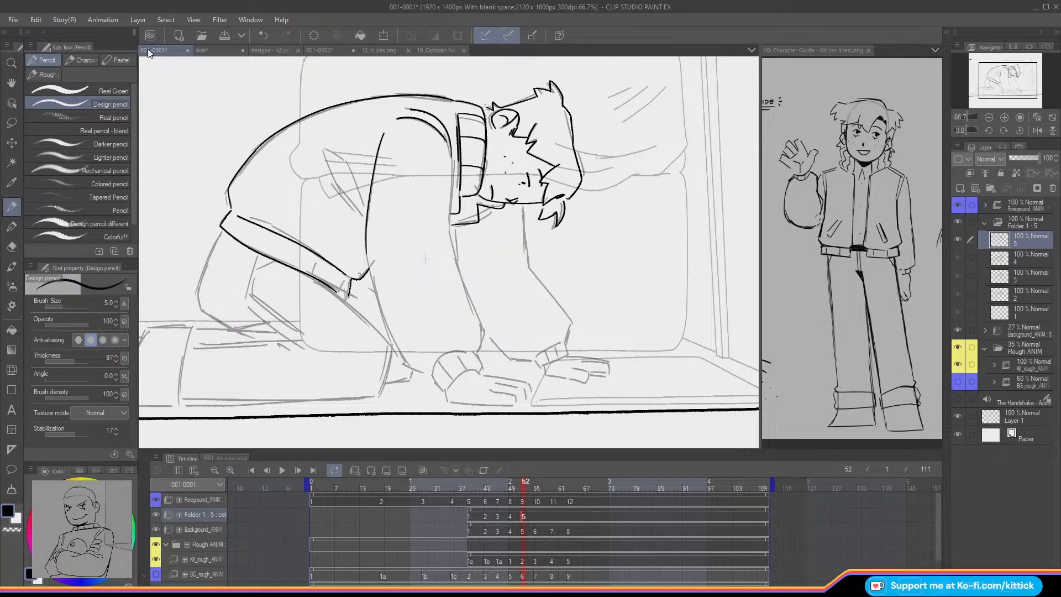
pyautogui.moveTo(366, 252); pyautogui.dragTo(370, 271)
pyautogui.hotkey('ctrl', 'z')
pyautogui.click(83, 434)
pyautogui.moveTo(367, 252)
pyautogui.mouseDown()
pyautogui.moveTo(387, 337)
pyautogui.moveTo(426, 373)
pyautogui.mouseUp()
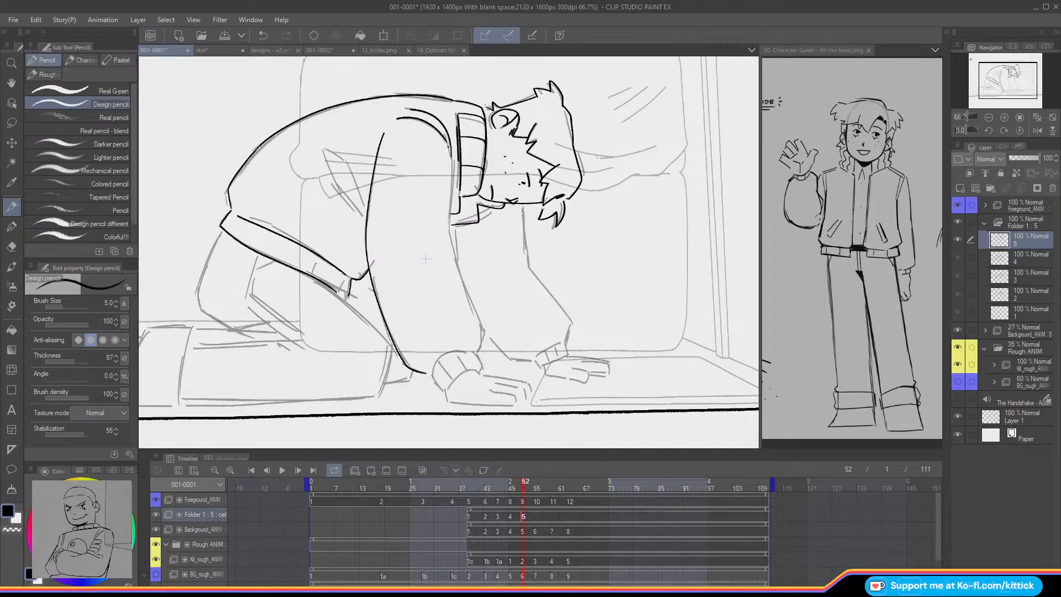
# Step: Trace the near sleeve's front edge and ribbed cuff, plus both edges of the far sleeve, on cel 5
pyautogui.moveTo(453, 161)
pyautogui.mouseDown()
pyautogui.moveTo(447, 238)
pyautogui.moveTo(484, 329)
pyautogui.moveTo(483, 368)
pyautogui.moveTo(448, 387)
pyautogui.mouseUp()
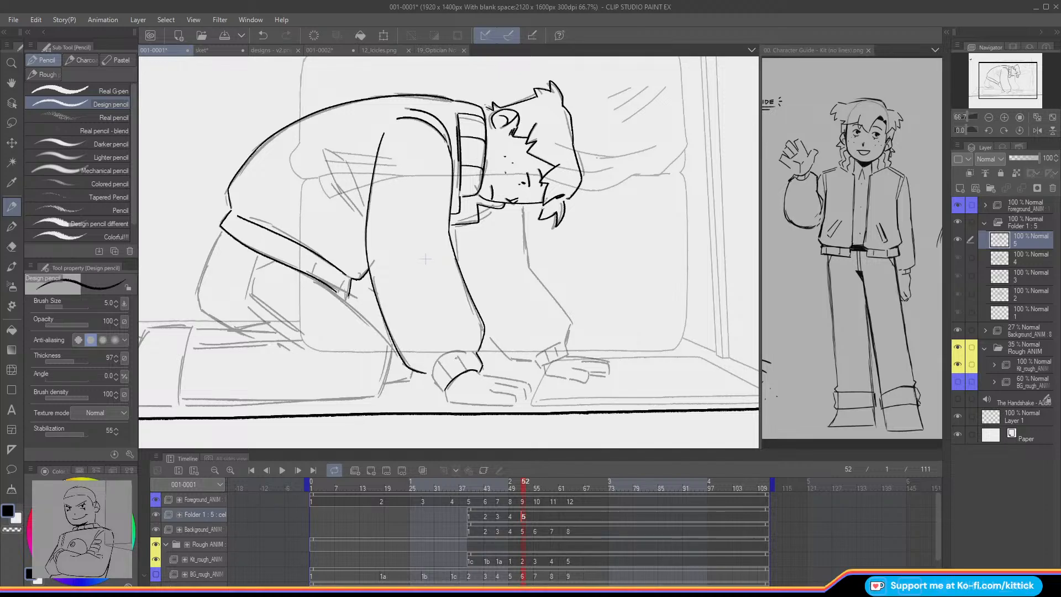
pyautogui.moveTo(471, 351)
pyautogui.mouseDown()
pyautogui.moveTo(434, 367)
pyautogui.moveTo(444, 390)
pyautogui.mouseUp()
pyautogui.press('Left')
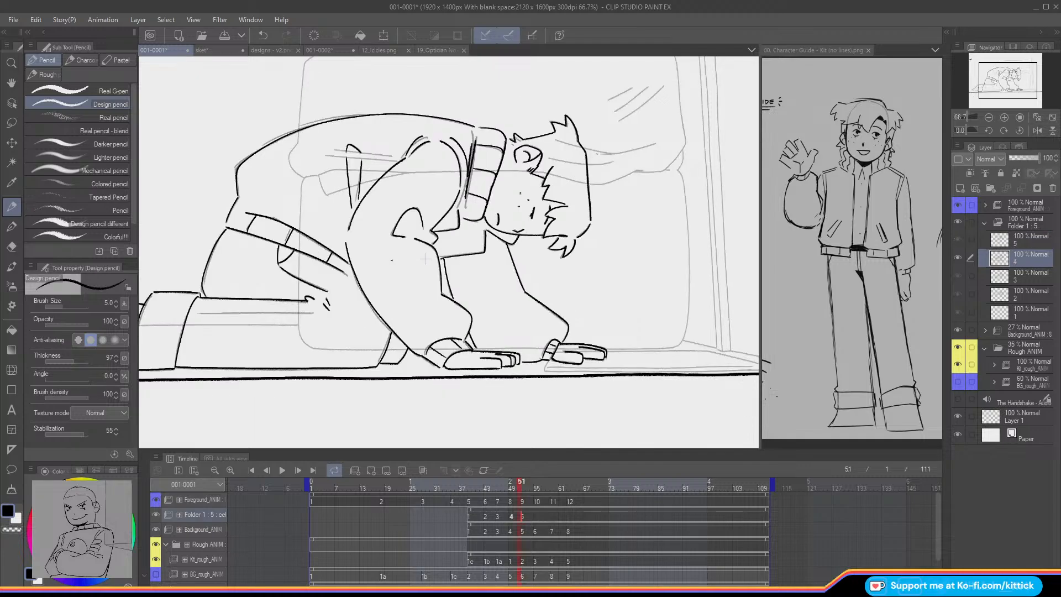
pyautogui.press('Right')
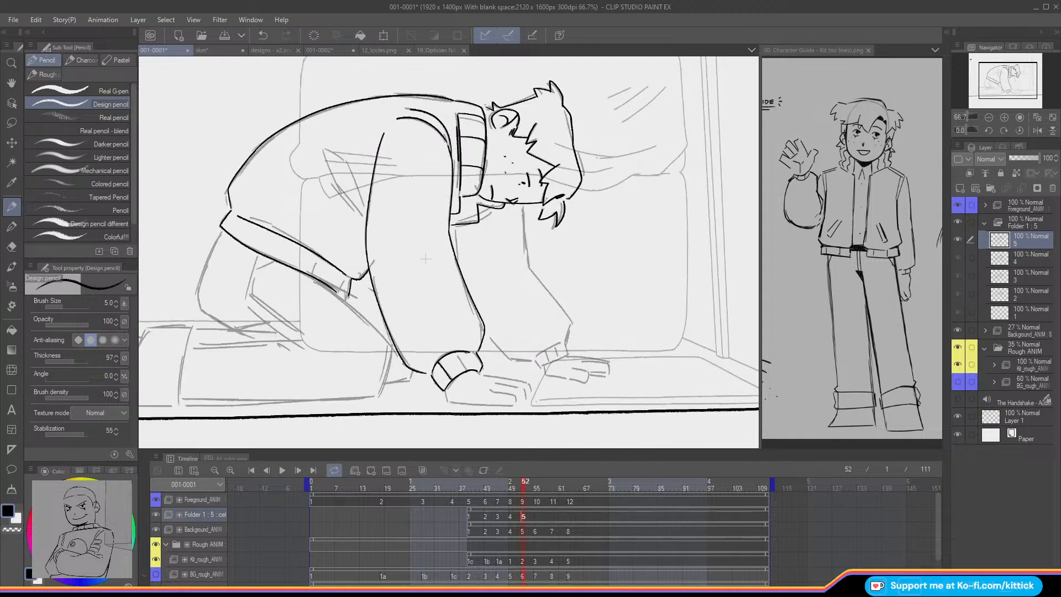
pyautogui.moveTo(458, 351); pyautogui.dragTo(470, 369)
pyautogui.moveTo(522, 209)
pyautogui.mouseDown()
pyautogui.moveTo(533, 279)
pyautogui.moveTo(571, 334)
pyautogui.mouseUp()
pyautogui.moveTo(484, 332)
pyautogui.mouseDown()
pyautogui.moveTo(511, 361)
pyautogui.moveTo(534, 362)
pyautogui.mouseUp()
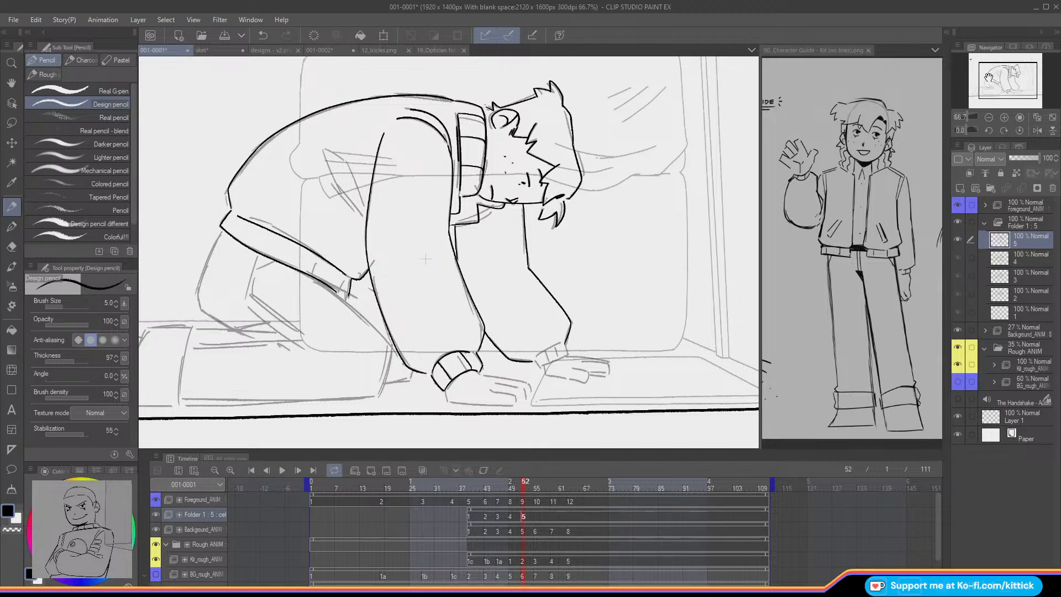
# Step: Trace the outline of the kneeling leg on cel 5: back of the thigh, front edge to the knee, and the shin's lower edge
pyautogui.moveTo(984, 70); pyautogui.dragTo(968, 76)
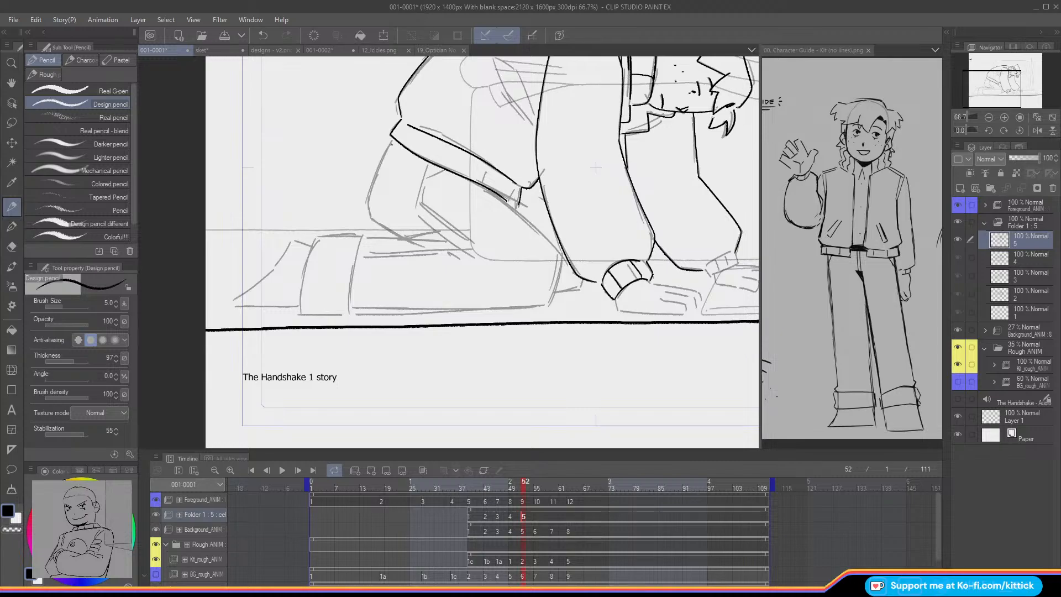
pyautogui.moveTo(393, 138)
pyautogui.mouseDown()
pyautogui.moveTo(369, 201)
pyautogui.moveTo(373, 220)
pyautogui.moveTo(401, 236)
pyautogui.mouseUp()
pyautogui.moveTo(487, 189)
pyautogui.mouseDown()
pyautogui.moveTo(563, 258)
pyautogui.moveTo(547, 305)
pyautogui.mouseUp()
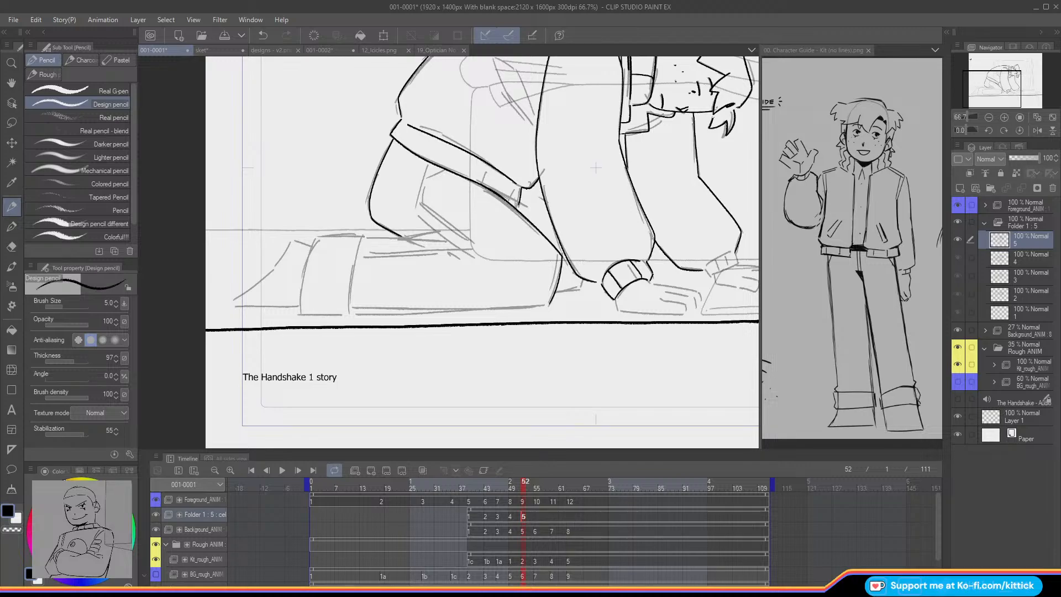
pyautogui.moveTo(363, 236)
pyautogui.mouseDown()
pyautogui.moveTo(448, 243)
pyautogui.moveTo(406, 236)
pyautogui.moveTo(440, 230)
pyautogui.moveTo(386, 234)
pyautogui.mouseUp()
pyautogui.moveTo(348, 310); pyautogui.dragTo(546, 304)
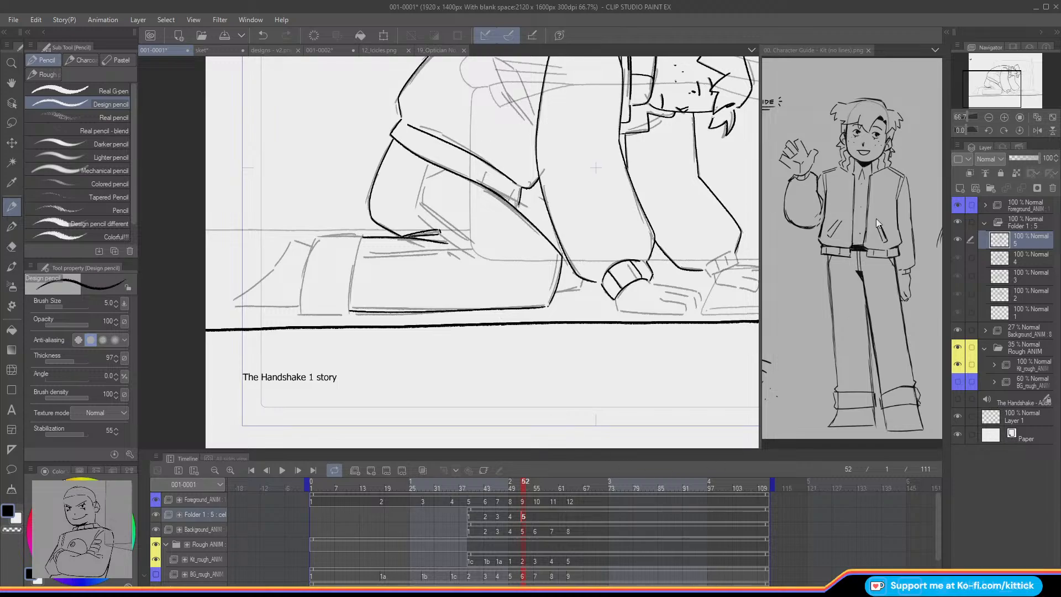
# Step: Check the folded trouser cuff against cel 4 and trace it around the near ankle on cel 5
pyautogui.moveTo(989, 72); pyautogui.dragTo(977, 70)
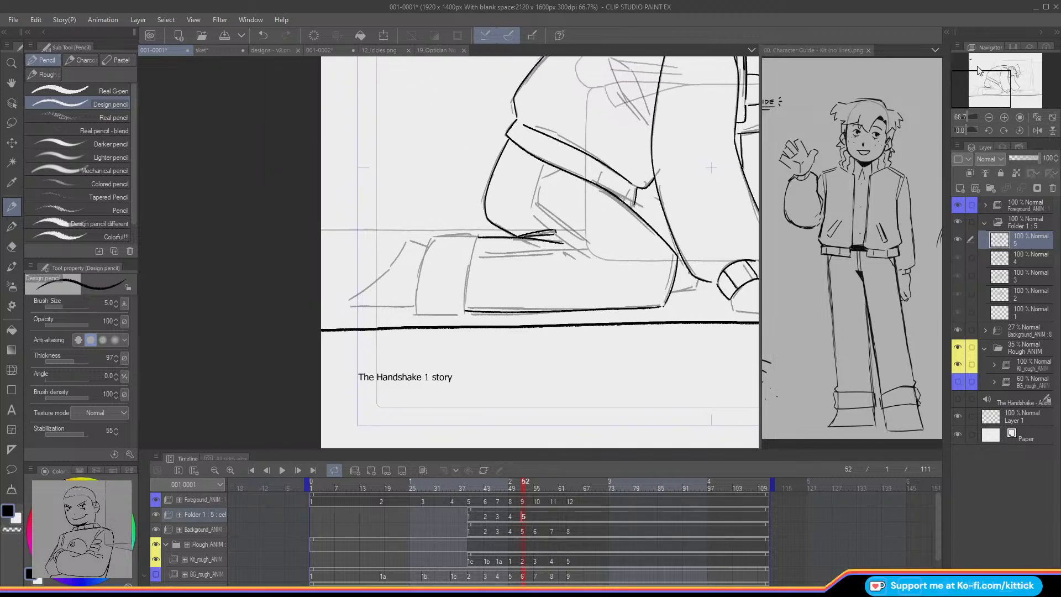
pyautogui.press('Left')
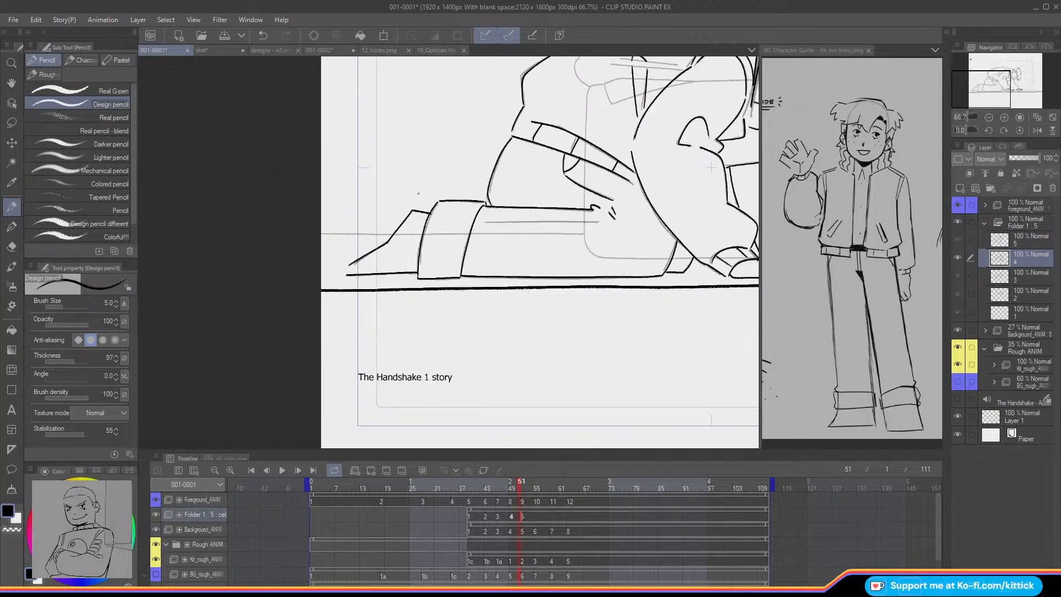
pyautogui.press('Right')
pyautogui.press('Left')
pyautogui.press('Right')
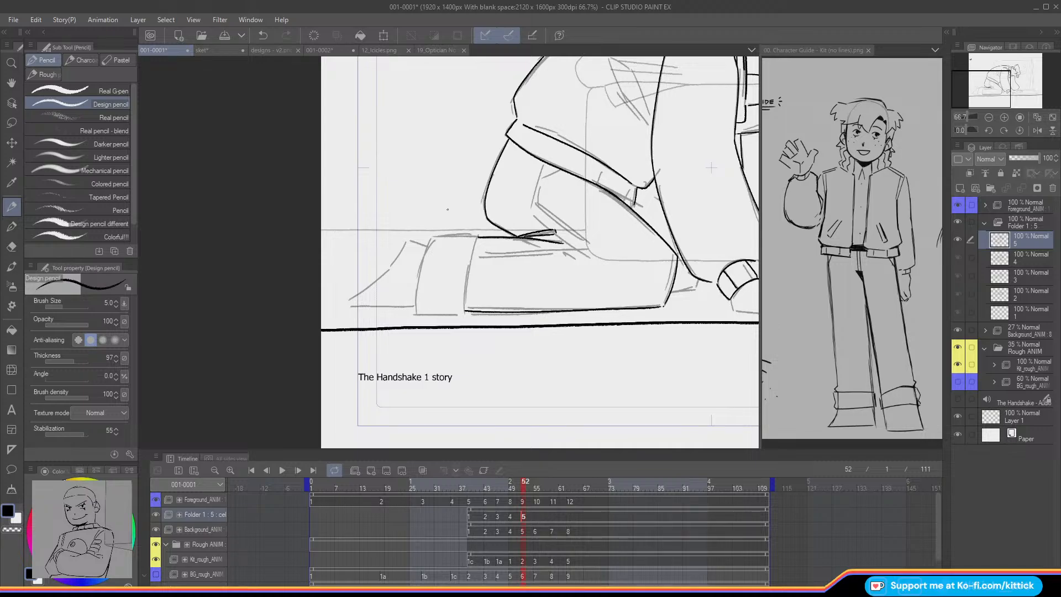
pyautogui.moveTo(478, 237); pyautogui.dragTo(466, 310)
pyautogui.moveTo(481, 234)
pyautogui.mouseDown()
pyautogui.moveTo(429, 243)
pyautogui.moveTo(416, 307)
pyautogui.moveTo(467, 314)
pyautogui.moveTo(421, 314)
pyautogui.mouseUp()
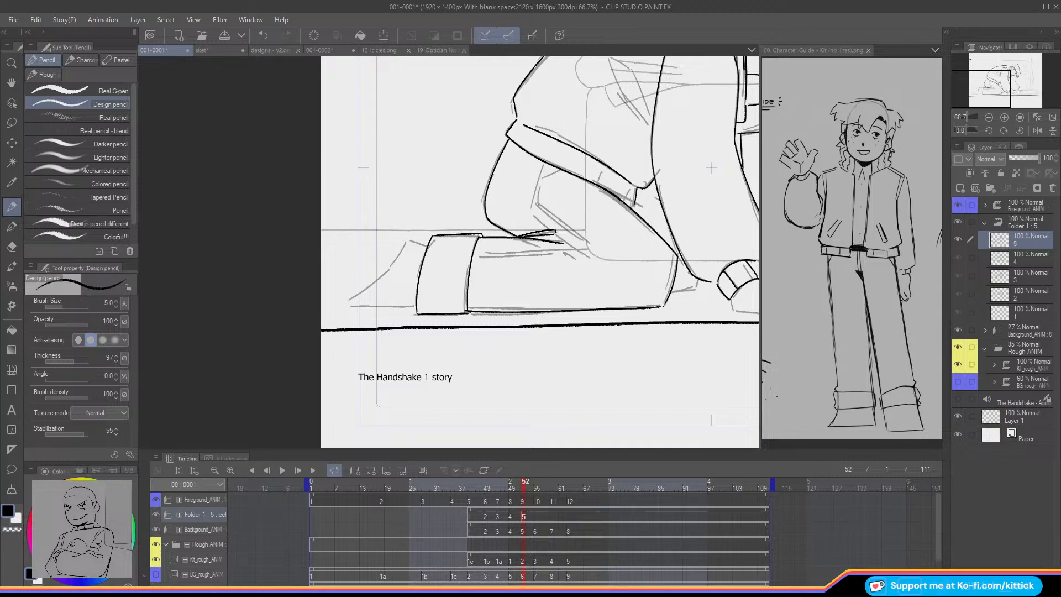
# Step: Trace the near foot behind the trouser cuff, from the heel down to the toe and along the sole
pyautogui.click(12, 529)
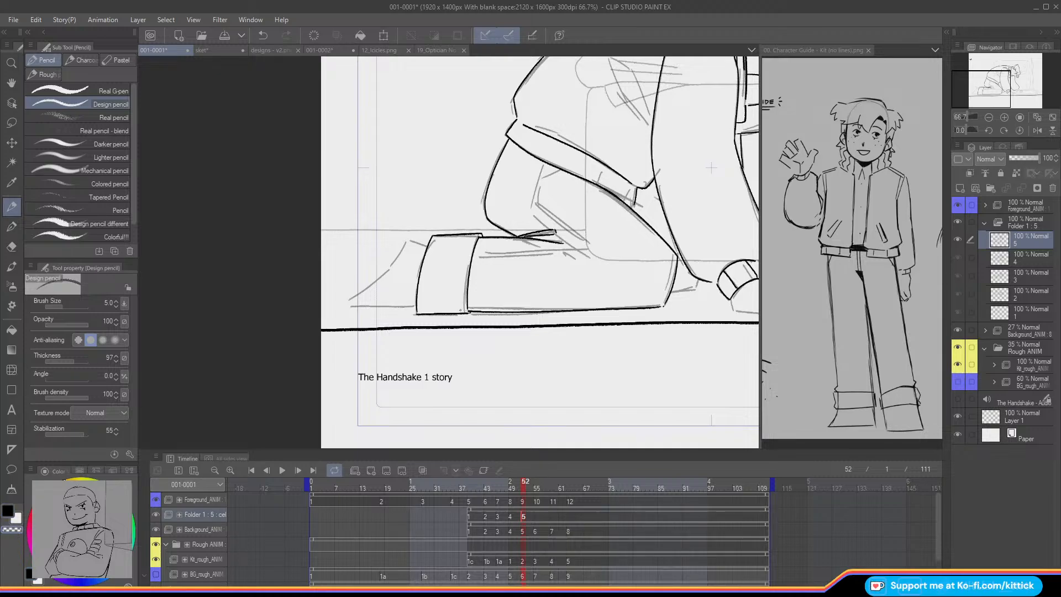
pyautogui.click(8, 509)
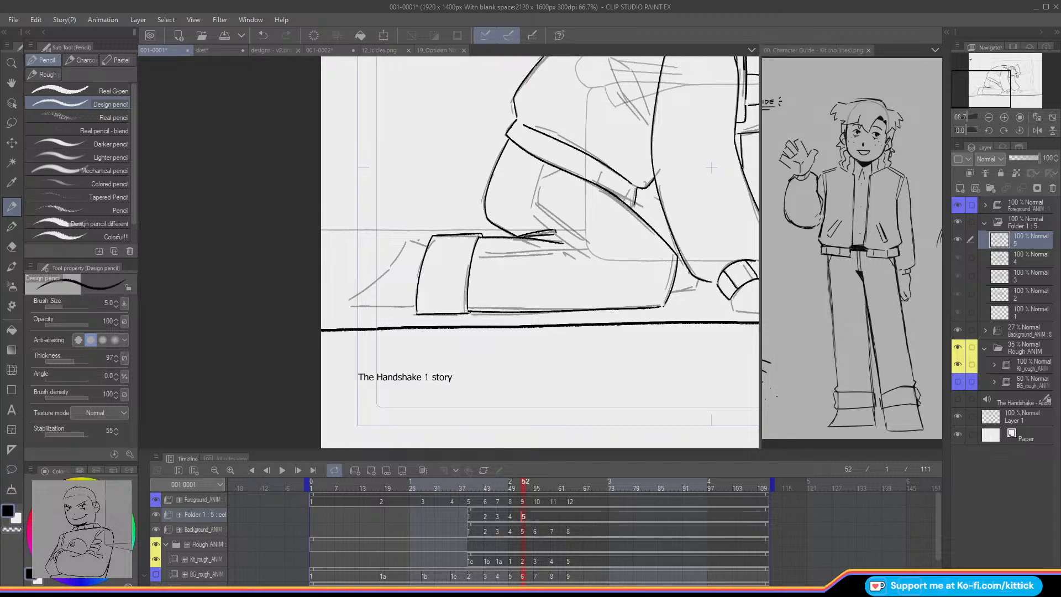
pyautogui.moveTo(408, 241)
pyautogui.mouseDown()
pyautogui.moveTo(428, 247)
pyautogui.moveTo(400, 250)
pyautogui.moveTo(388, 266)
pyautogui.mouseUp()
pyautogui.moveTo(389, 269); pyautogui.dragTo(349, 300)
pyautogui.hotkey('ctrl', 'z')
pyautogui.moveTo(389, 269); pyautogui.dragTo(346, 304)
pyautogui.moveTo(416, 305); pyautogui.dragTo(342, 307)
pyautogui.hotkey('ctrl', 'z')
pyautogui.moveTo(416, 306); pyautogui.dragTo(342, 305)
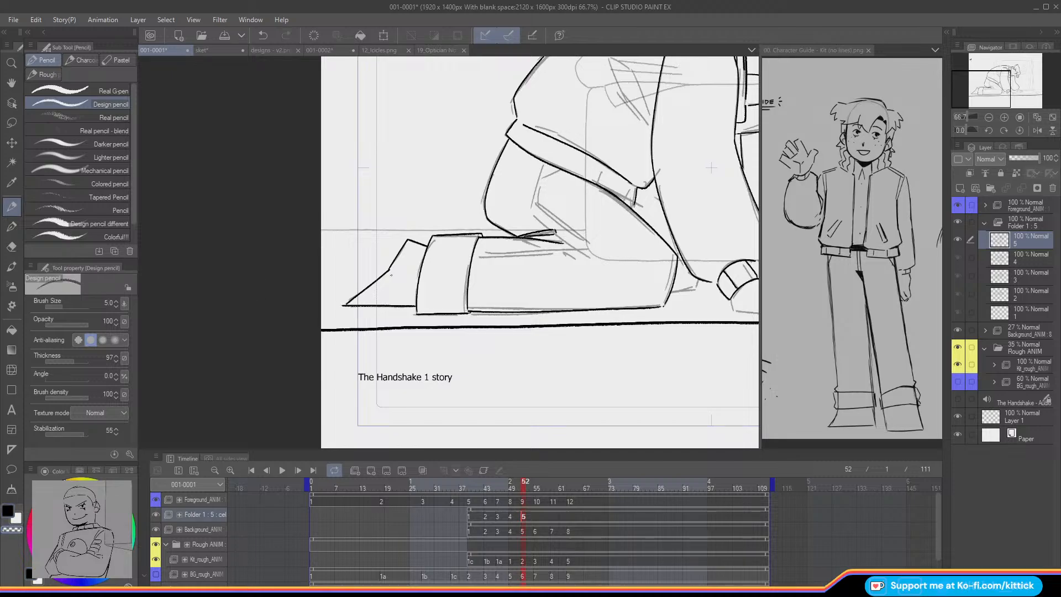
# Step: Trace the far leg's visible edges under the jacket and at the knee, plus the fold lines on the near lower leg
pyautogui.click(8, 512)
pyautogui.moveTo(545, 161)
pyautogui.mouseDown()
pyautogui.moveTo(533, 200)
pyautogui.moveTo(583, 239)
pyautogui.mouseUp()
pyautogui.moveTo(560, 167); pyautogui.dragTo(539, 180)
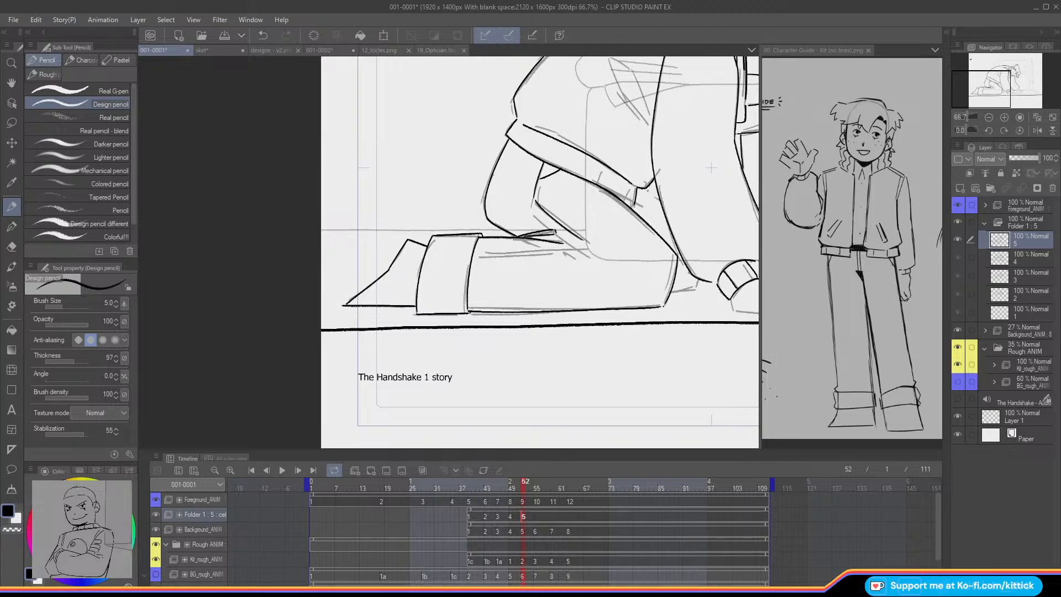
pyautogui.moveTo(697, 281); pyautogui.dragTo(683, 291)
pyautogui.press('Left')
pyautogui.press('Right')
pyautogui.moveTo(560, 251)
pyautogui.mouseDown()
pyautogui.moveTo(569, 256)
pyautogui.moveTo(482, 256)
pyautogui.mouseUp()
# Step: Add the ribbing lines across the jacket's hem band on cel 5, comparing them with the neighbouring cels
pyautogui.press('Right')
pyautogui.press('Left')
pyautogui.press('Left')
pyautogui.press('Left')
pyautogui.press('Right')
pyautogui.press('Right')
pyautogui.moveTo(530, 130)
pyautogui.mouseDown()
pyautogui.moveTo(565, 147)
pyautogui.moveTo(554, 159)
pyautogui.moveTo(596, 184)
pyautogui.mouseUp()
pyautogui.press('Left')
pyautogui.press('Right')
pyautogui.press('Left')
pyautogui.press('Right')
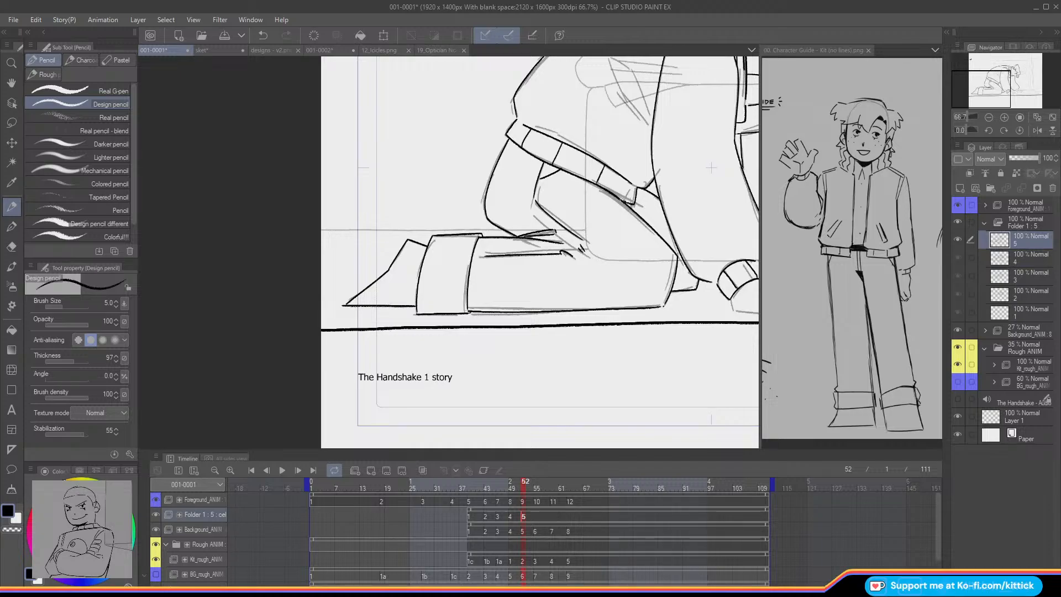
# Step: Trace the pocket opening on the jacket's side behind the near sleeve, checking it against the previous cel
pyautogui.moveTo(983, 84); pyautogui.dragTo(996, 75)
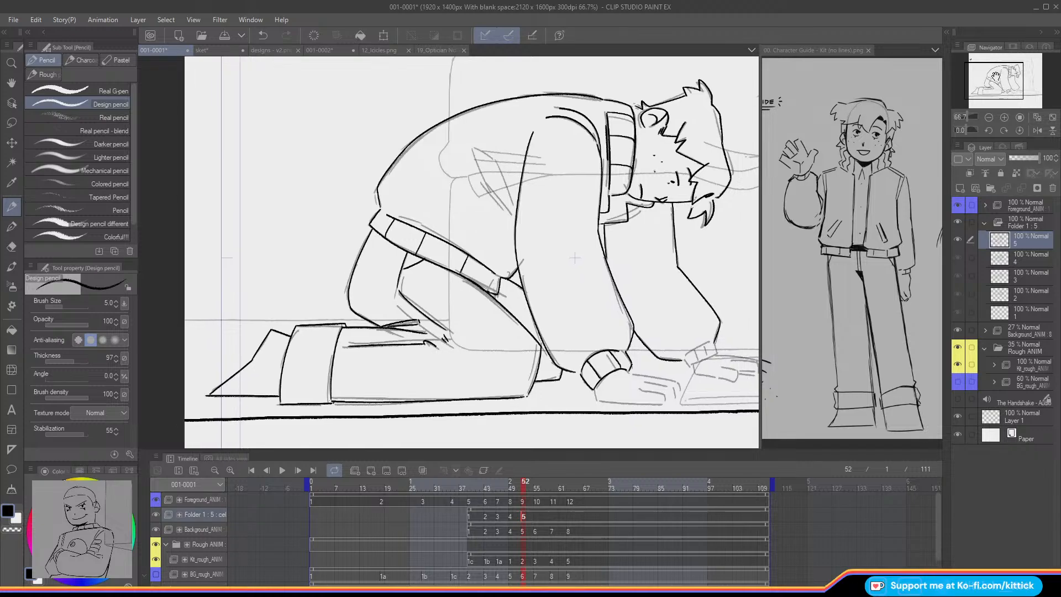
pyautogui.moveTo(512, 207)
pyautogui.mouseDown()
pyautogui.moveTo(491, 158)
pyautogui.moveTo(474, 149)
pyautogui.moveTo(480, 178)
pyautogui.moveTo(510, 212)
pyautogui.moveTo(477, 177)
pyautogui.moveTo(511, 214)
pyautogui.mouseUp()
pyautogui.press(',')
pyautogui.press('.')
pyautogui.hotkey('ctrl', 'z')
# Step: Trace the far sleeve's ribbed cuff and both hands resting on the ground on cel 5
pyautogui.moveTo(993, 78); pyautogui.dragTo(1003, 71)
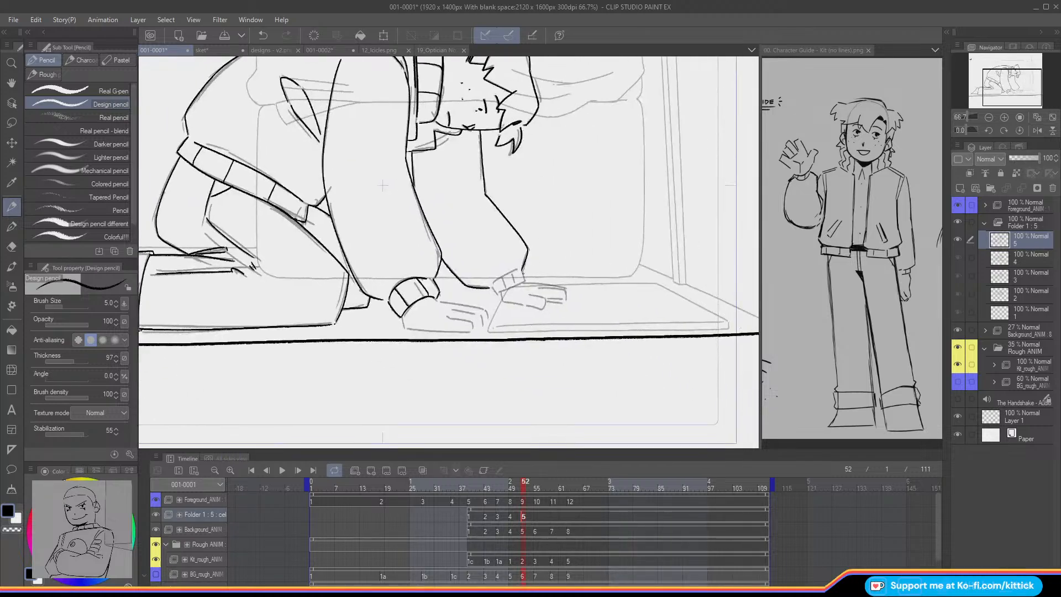
pyautogui.moveTo(524, 282)
pyautogui.mouseDown()
pyautogui.moveTo(492, 289)
pyautogui.moveTo(512, 284)
pyautogui.mouseUp()
pyautogui.hotkey('ctrl', 'z')
pyautogui.moveTo(410, 327)
pyautogui.mouseDown()
pyautogui.moveTo(468, 333)
pyautogui.moveTo(460, 320)
pyautogui.moveTo(474, 324)
pyautogui.moveTo(456, 304)
pyautogui.moveTo(485, 315)
pyautogui.mouseUp()
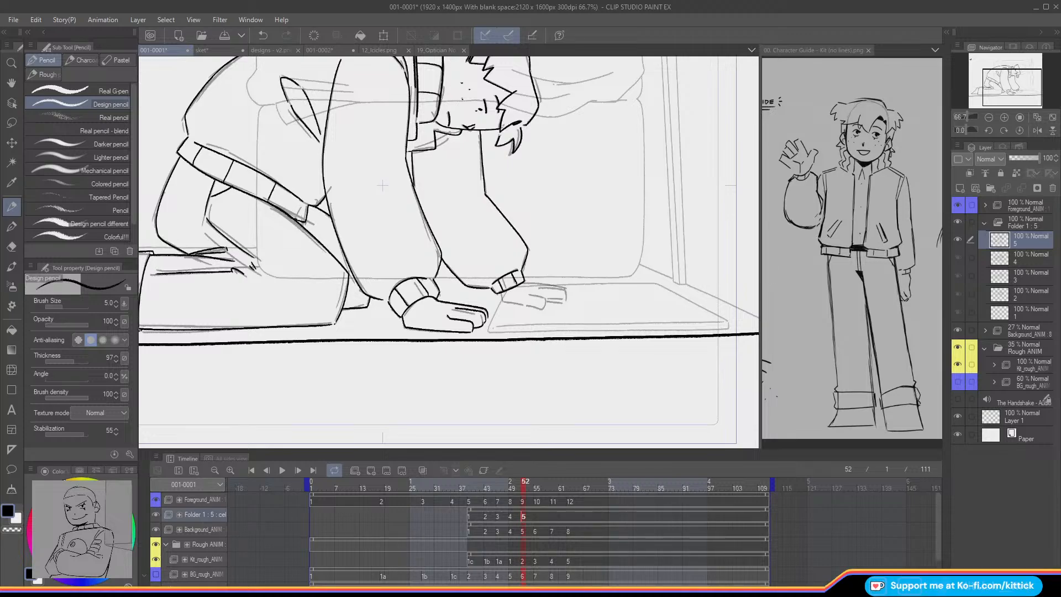
pyautogui.moveTo(481, 317); pyautogui.dragTo(452, 308)
pyautogui.moveTo(503, 300)
pyautogui.mouseDown()
pyautogui.moveTo(543, 308)
pyautogui.moveTo(561, 287)
pyautogui.moveTo(566, 302)
pyautogui.moveTo(536, 285)
pyautogui.moveTo(567, 290)
pyautogui.mouseUp()
pyautogui.hotkey('ctrl', 'z')
pyautogui.hotkey('ctrl', 'z')
# Step: Compare the finished pose on cel 5 with the previous pose on cel 4
pyautogui.click(987, 118)
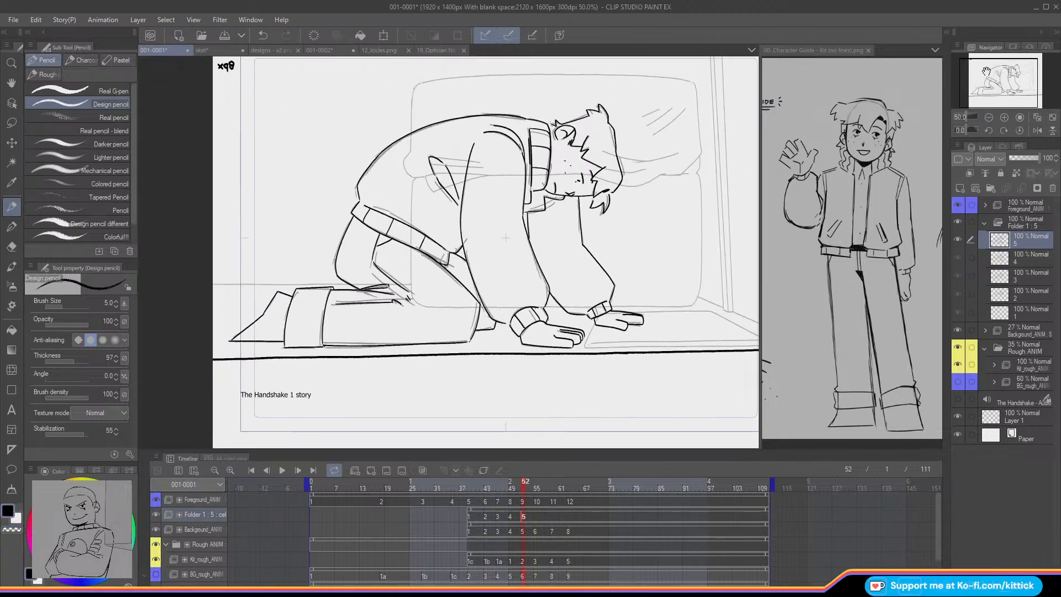
pyautogui.press('o')
pyautogui.press('o')
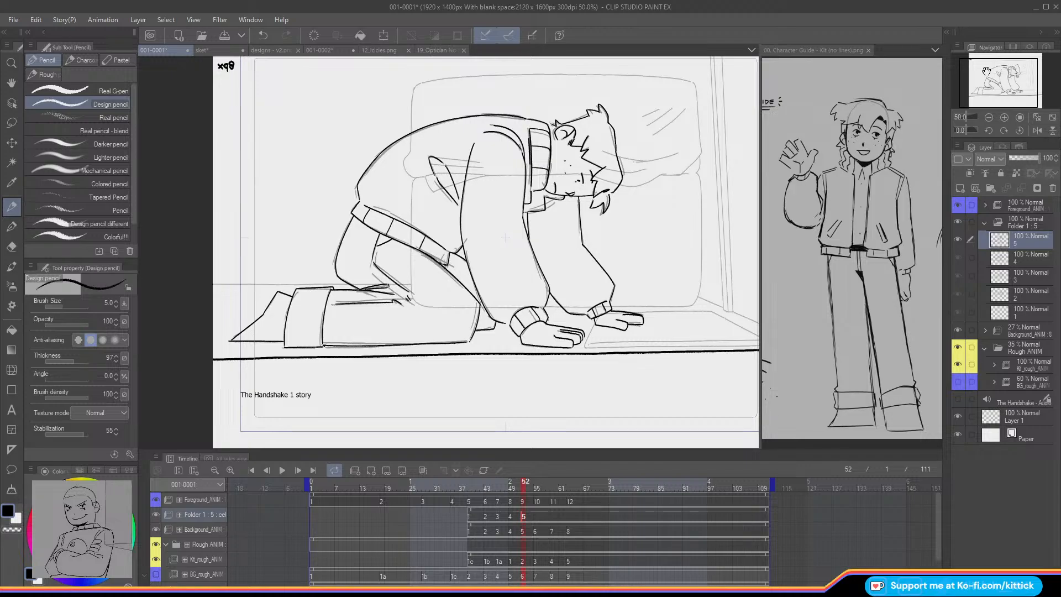
pyautogui.press('Left')
pyautogui.press('Right')
pyautogui.press('Left')
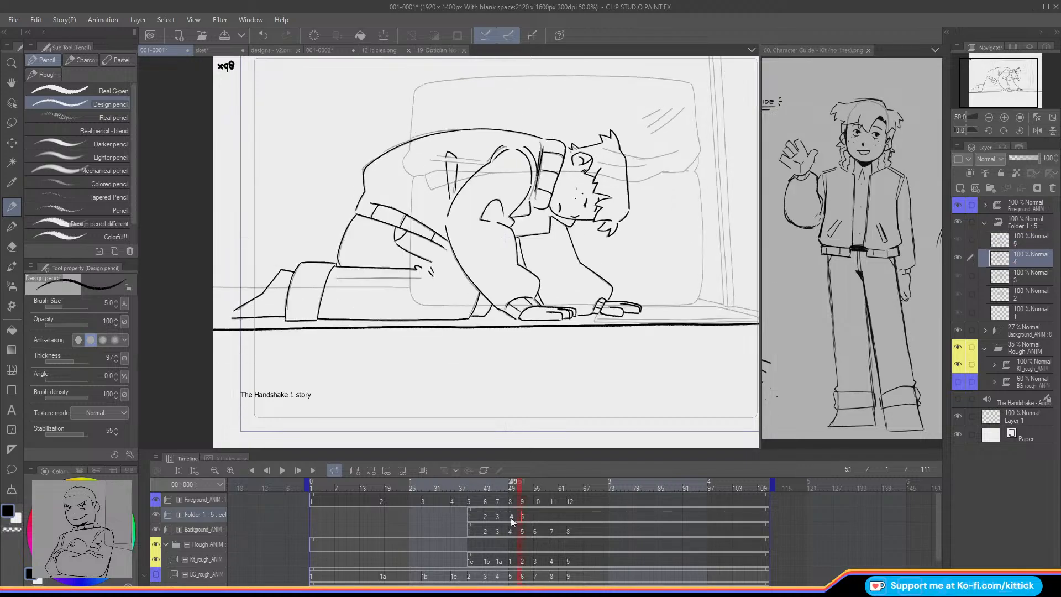
pyautogui.press('Right')
pyautogui.press('Left')
pyautogui.press('Right')
pyautogui.press('Left')
pyautogui.press('Right')
# Step: Scrub back and forth through the traced frames to review the cleaned-up motion, ending on frame 55
pyautogui.moveTo(521, 485); pyautogui.dragTo(502, 496)
pyautogui.click(987, 118)
pyautogui.click(988, 119)
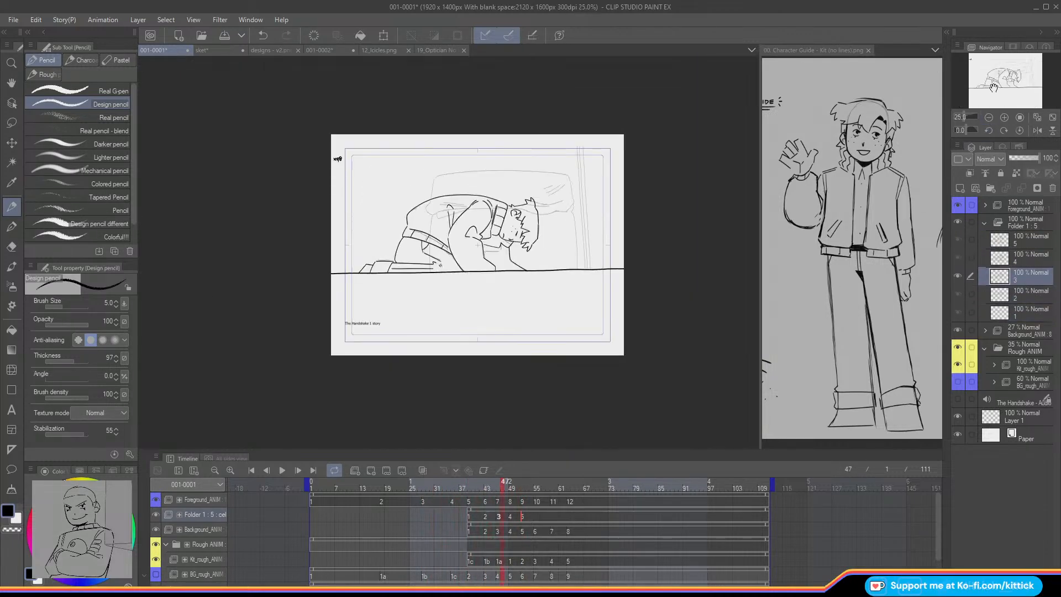
pyautogui.click(1004, 118)
pyautogui.moveTo(1003, 89); pyautogui.dragTo(1003, 87)
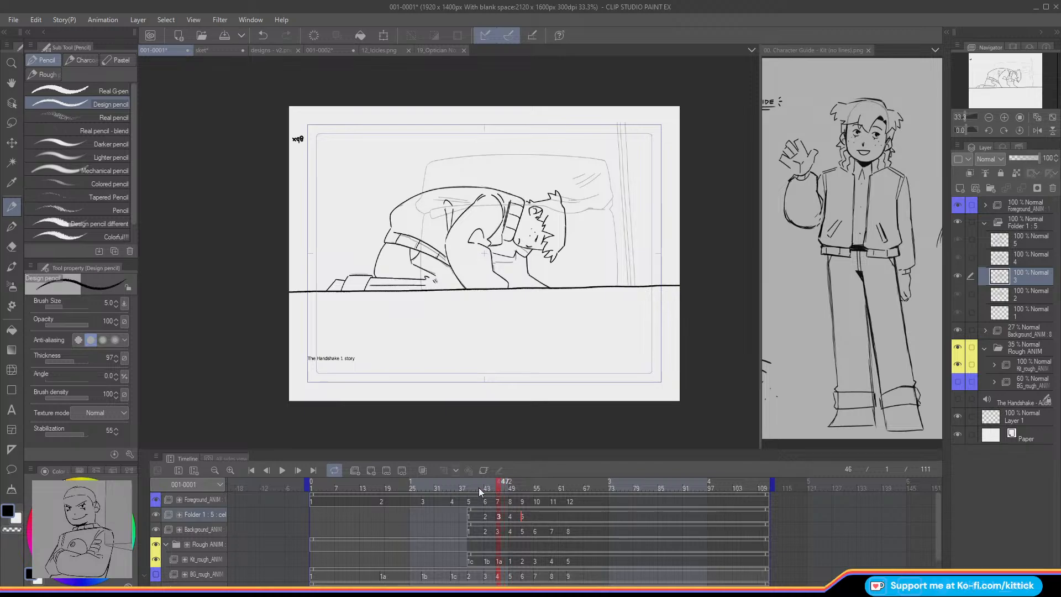
pyautogui.moveTo(479, 487)
pyautogui.mouseDown()
pyautogui.moveTo(409, 501)
pyautogui.moveTo(534, 520)
pyautogui.mouseUp()
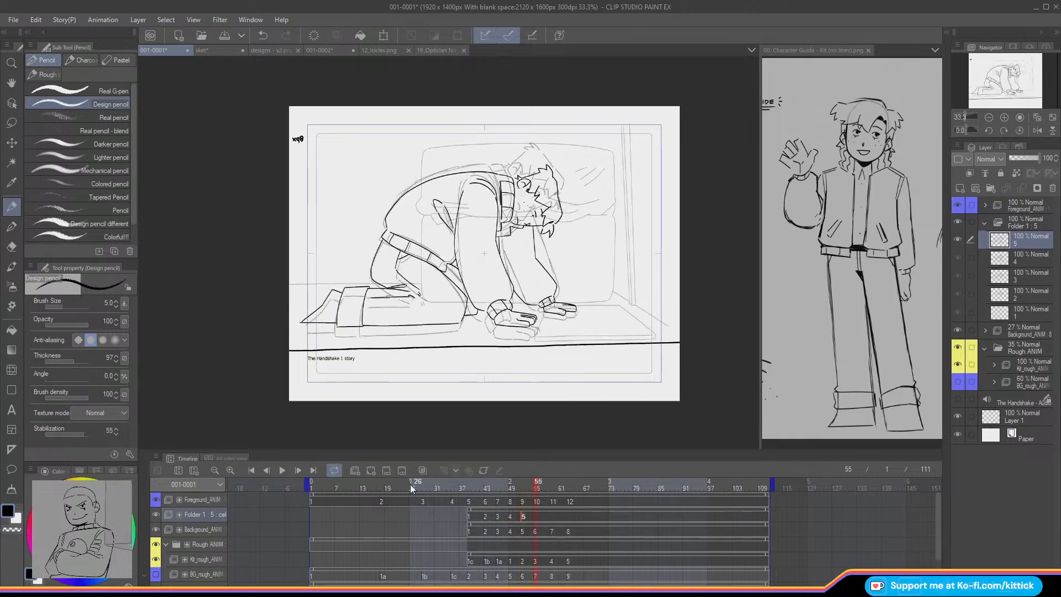
# Step: Add cel 6 at frame 55 in Folder 1 and trace the face's front contour, eye, freckles and ear on it
pyautogui.click(371, 470)
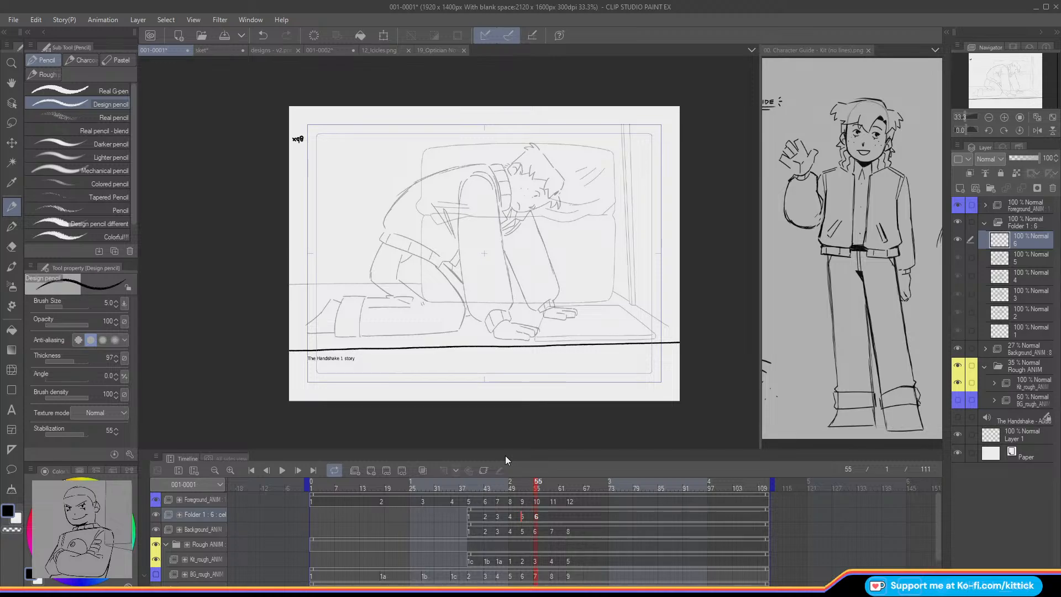
pyautogui.click(1003, 117)
pyautogui.click(1003, 117)
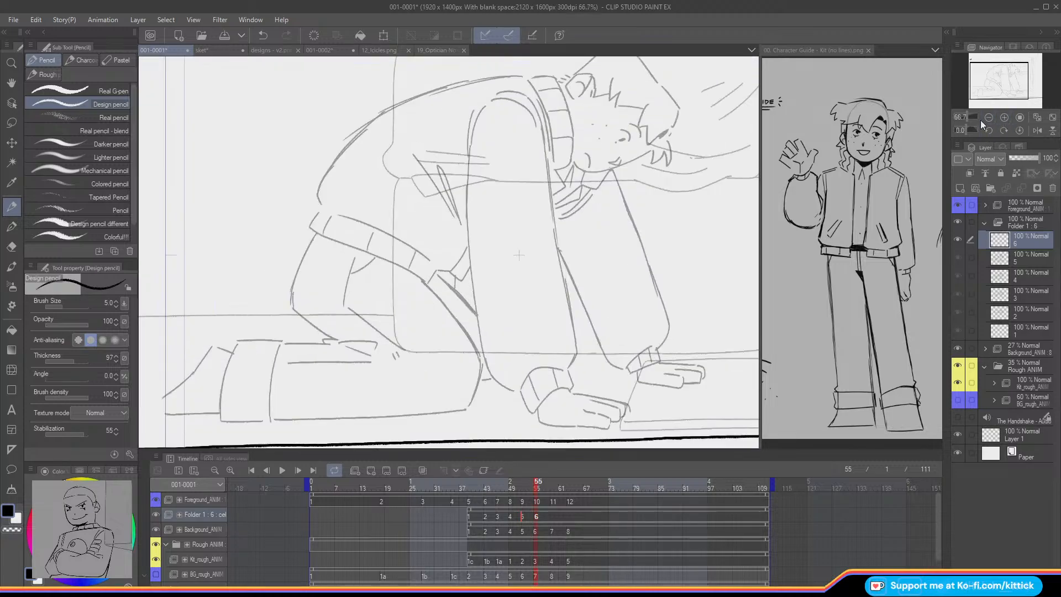
pyautogui.click(988, 131)
pyautogui.click(988, 131)
pyautogui.click(988, 131)
pyautogui.moveTo(1001, 78); pyautogui.dragTo(1003, 73)
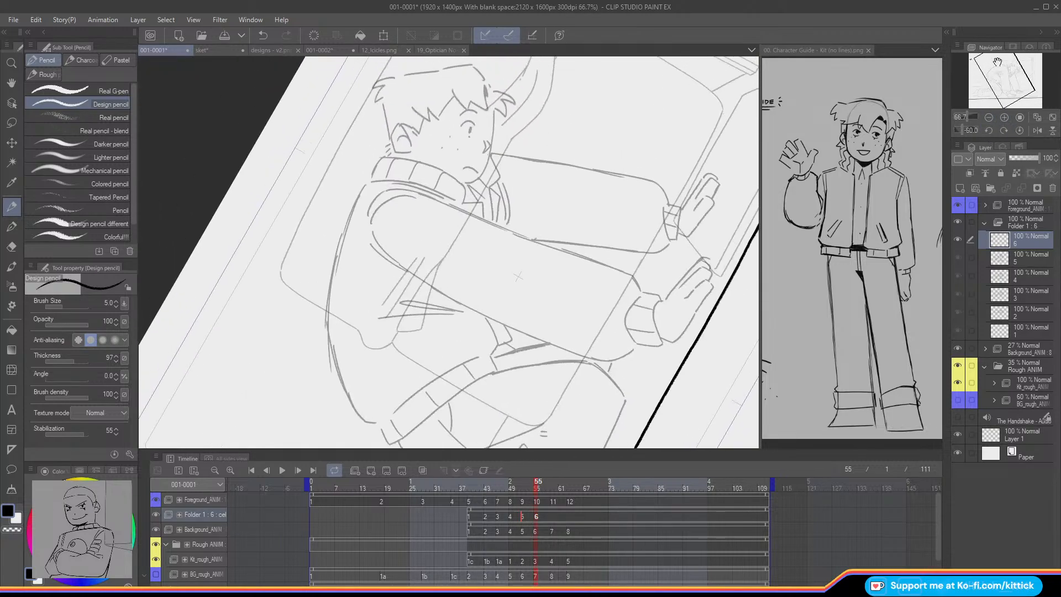
pyautogui.moveTo(494, 111)
pyautogui.mouseDown()
pyautogui.moveTo(481, 177)
pyautogui.moveTo(464, 183)
pyautogui.mouseUp()
pyautogui.click(449, 137)
pyautogui.click(442, 147)
pyautogui.click(457, 149)
pyautogui.moveTo(410, 128)
pyautogui.mouseDown()
pyautogui.moveTo(396, 152)
pyautogui.moveTo(411, 152)
pyautogui.moveTo(406, 132)
pyautogui.moveTo(411, 145)
pyautogui.mouseUp()
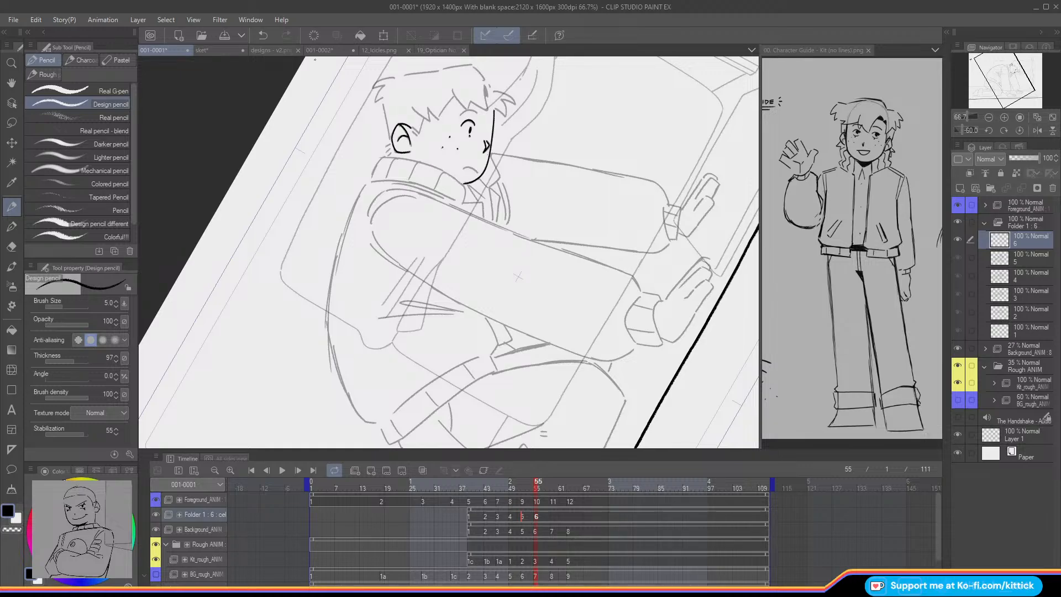
pyautogui.click(213, 51)
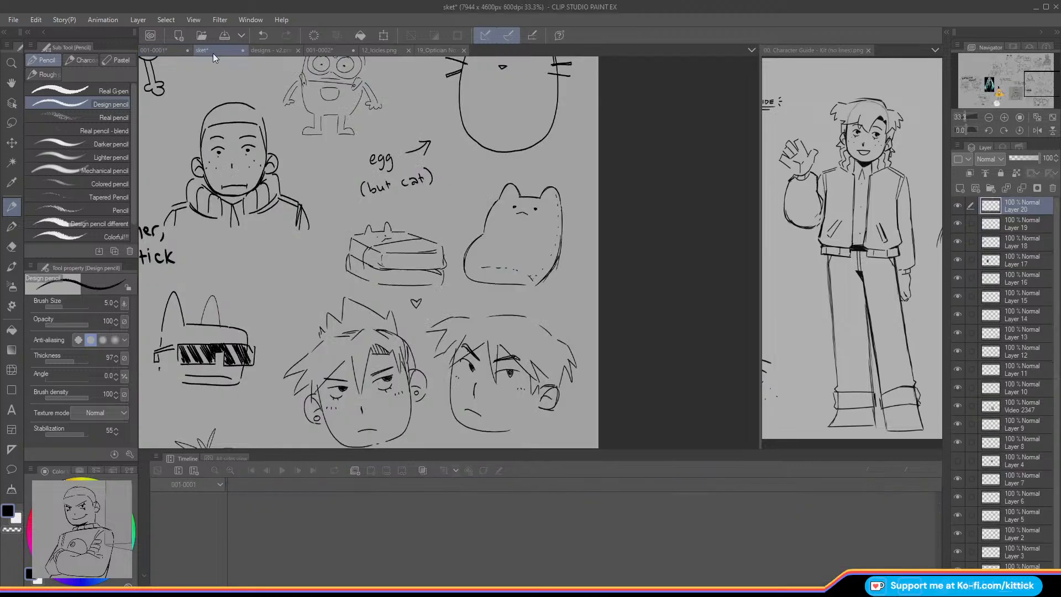
pyautogui.moveTo(1008, 92); pyautogui.dragTo(984, 100)
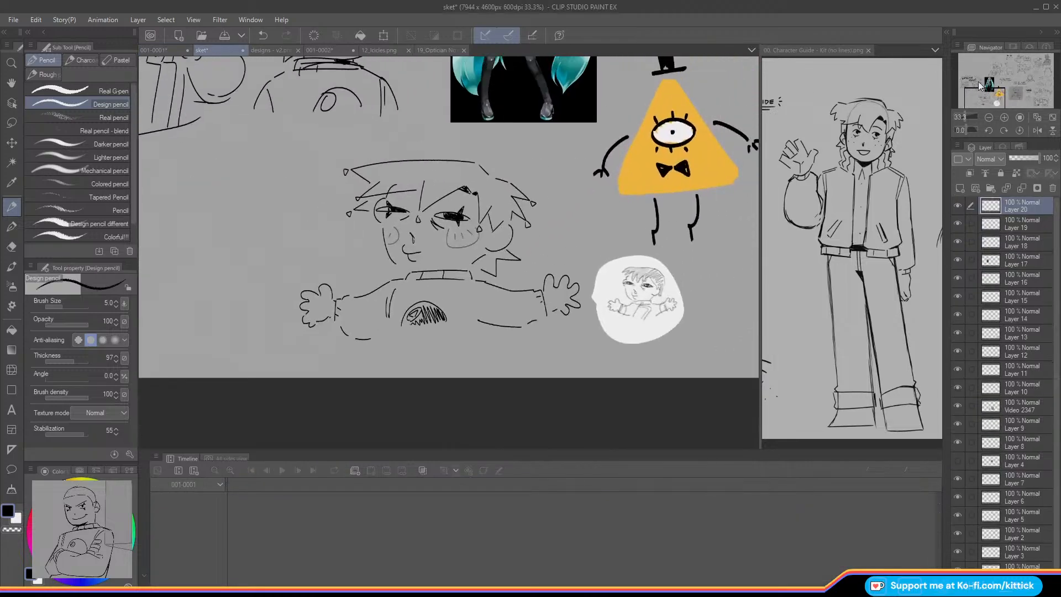
pyautogui.click(157, 51)
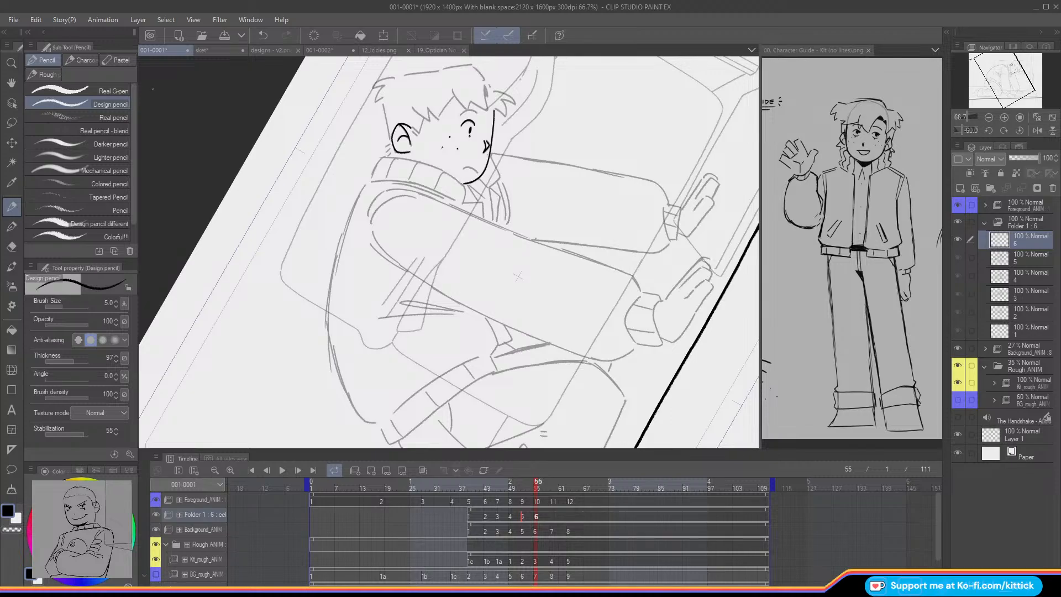
# Step: Trace the front fringe, the tuft over the face and the top outline of the hair on cel 6
pyautogui.moveTo(488, 93); pyautogui.dragTo(508, 138)
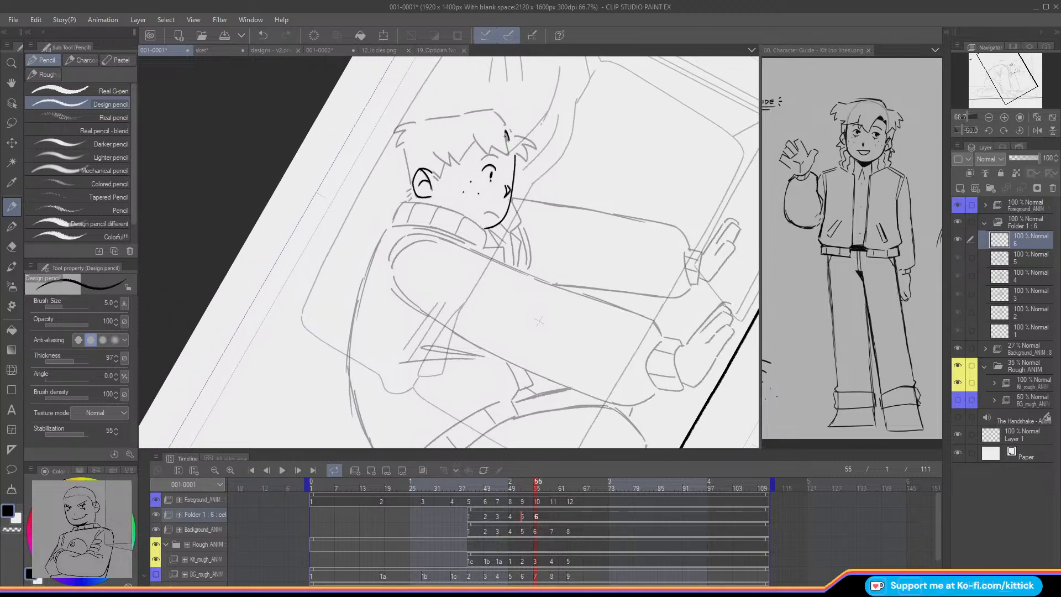
pyautogui.moveTo(506, 136)
pyautogui.mouseDown()
pyautogui.moveTo(508, 150)
pyautogui.moveTo(490, 154)
pyautogui.moveTo(505, 147)
pyautogui.mouseUp()
pyautogui.moveTo(515, 135); pyautogui.dragTo(536, 148)
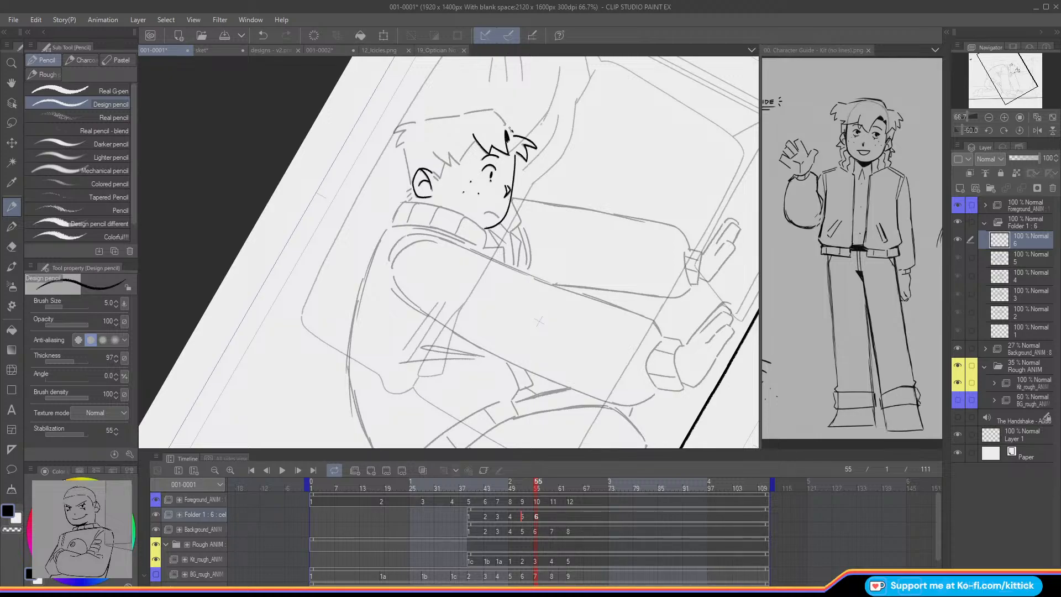
pyautogui.moveTo(511, 130)
pyautogui.mouseDown()
pyautogui.moveTo(495, 113)
pyautogui.moveTo(416, 118)
pyautogui.moveTo(389, 134)
pyautogui.moveTo(394, 150)
pyautogui.mouseUp()
pyautogui.hotkey('ctrl', 'z')
pyautogui.press('Left')
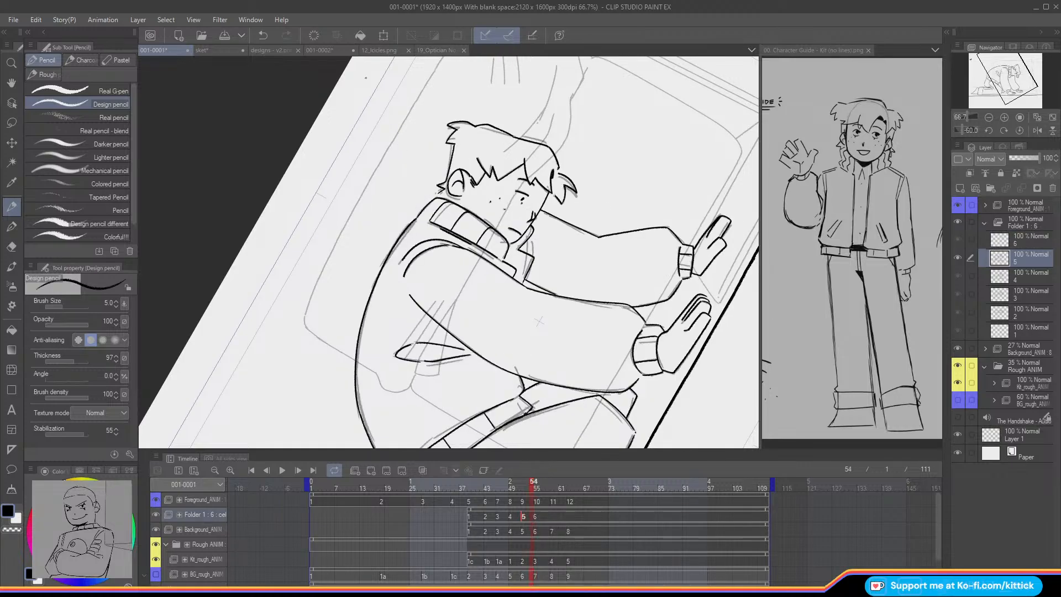
pyautogui.press('Right')
pyautogui.press('Left')
# Step: Lasso the hair tuft at the back of the head, transform it into line with the rough, and return to the Design pencil
pyautogui.press('m')
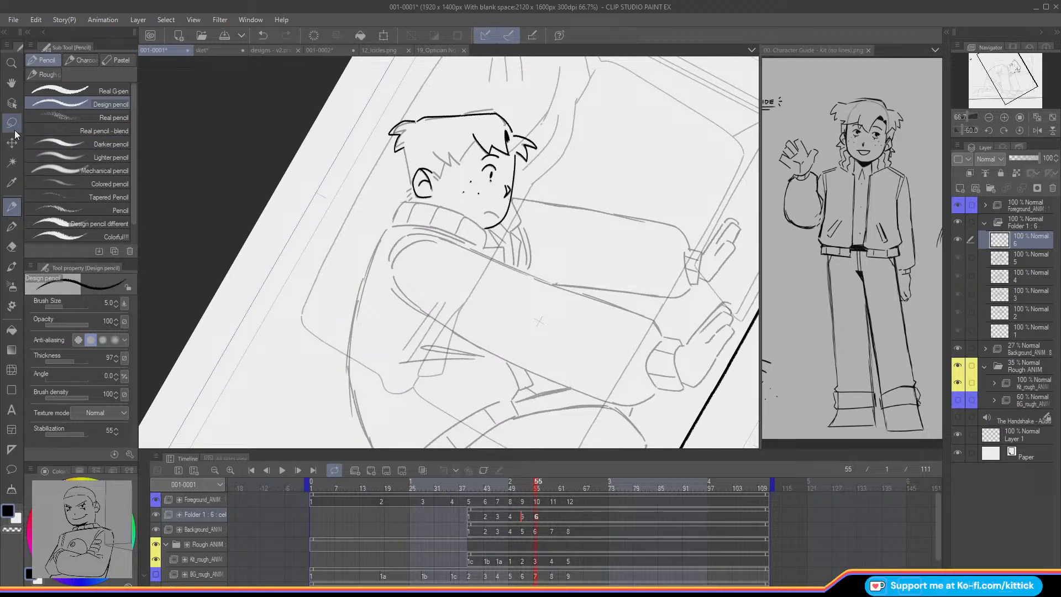
pyautogui.moveTo(392, 134)
pyautogui.mouseDown()
pyautogui.moveTo(418, 133)
pyautogui.moveTo(419, 117)
pyautogui.moveTo(375, 142)
pyautogui.mouseUp()
pyautogui.hotkey('ctrl', 't')
pyautogui.click(45, 407)
pyautogui.click(366, 177)
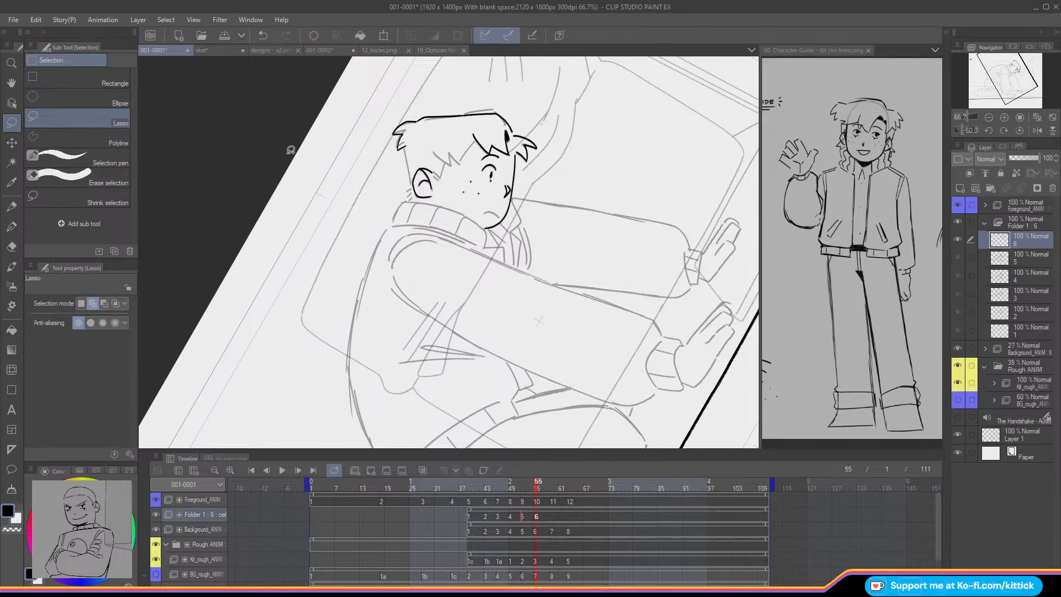
pyautogui.press('p')
pyautogui.press('p')
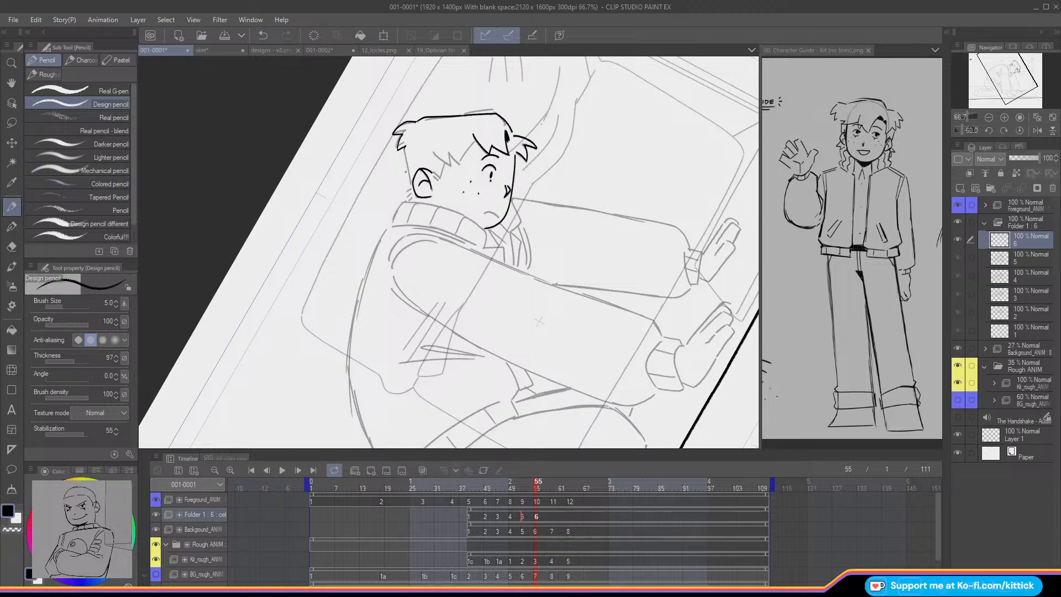
# Step: Trace the back of the hair and the jagged fringe above the ear, comparing the head with the pose on cel 5
pyautogui.moveTo(403, 149); pyautogui.dragTo(412, 182)
pyautogui.moveTo(465, 155); pyautogui.dragTo(449, 164)
pyautogui.hotkey('ctrl', 'z')
pyautogui.click(212, 49)
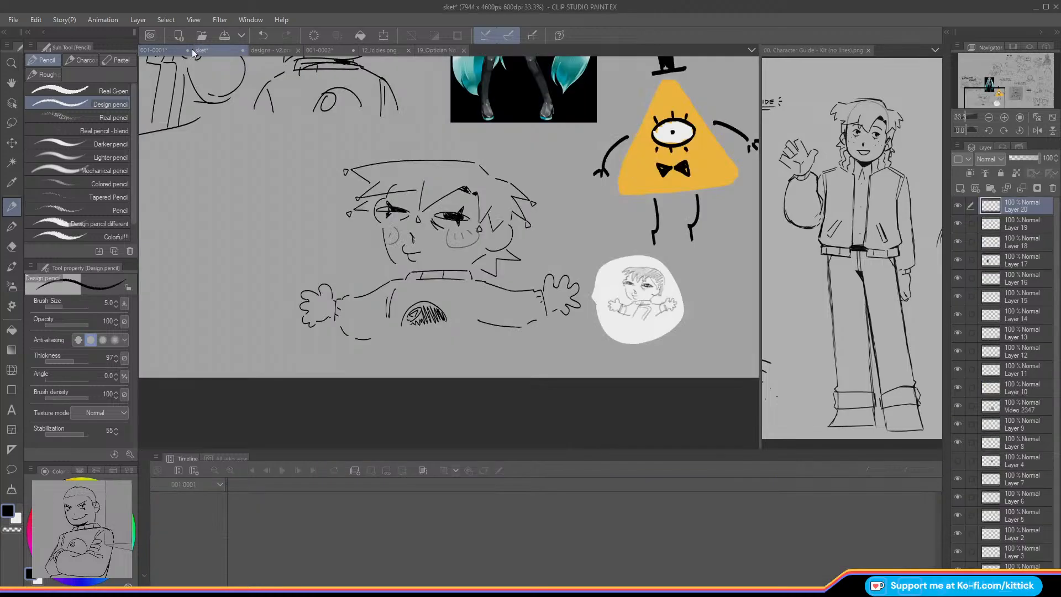
pyautogui.click(156, 49)
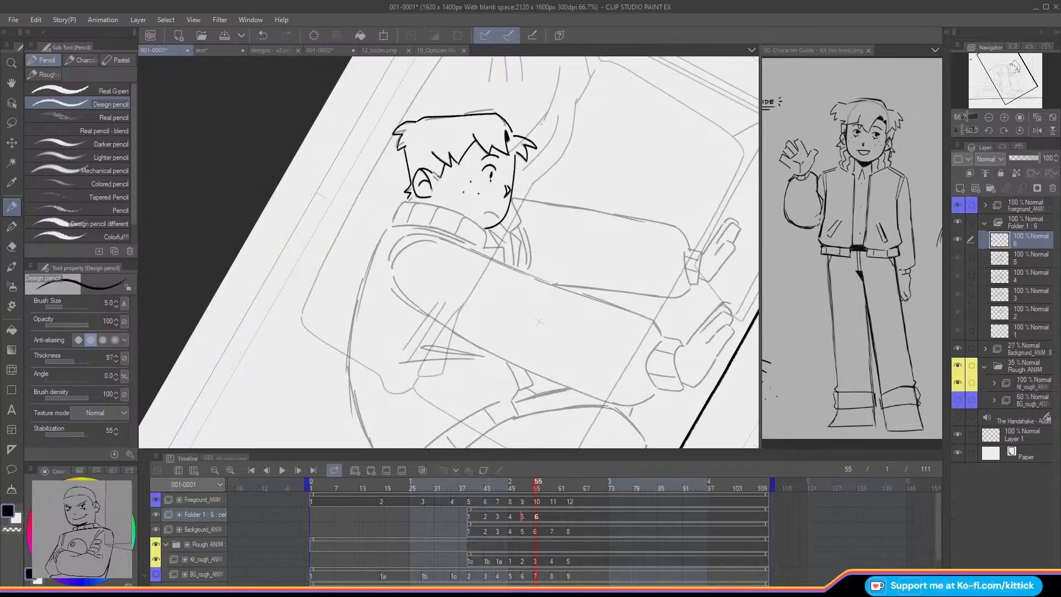
pyautogui.hotkey('ctrl', 'z')
pyautogui.hotkey('ctrl', 'z')
pyautogui.moveTo(445, 164); pyautogui.dragTo(441, 178)
pyautogui.press('Left')
pyautogui.press('Right')
pyautogui.press('Left')
pyautogui.press('Right')
# Step: Reset the canvas rotation and trace the inner and outer edges of the jacket's collar on cel 6
pyautogui.click(1018, 132)
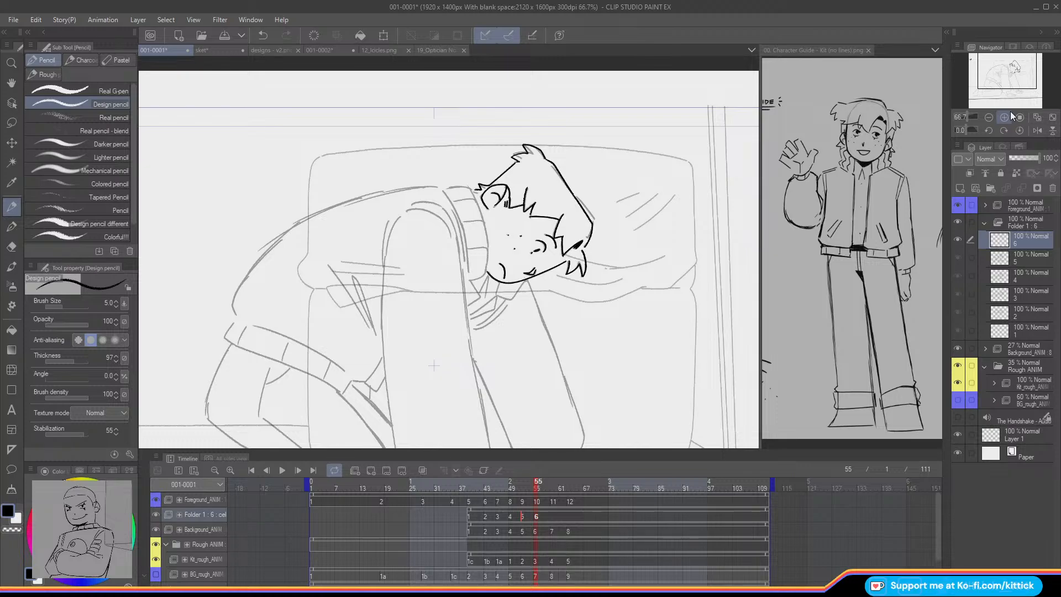
pyautogui.press('Left')
pyautogui.press('Right')
pyautogui.moveTo(471, 187)
pyautogui.mouseDown()
pyautogui.moveTo(441, 185)
pyautogui.moveTo(486, 241)
pyautogui.moveTo(486, 275)
pyautogui.mouseUp()
pyautogui.press('Left')
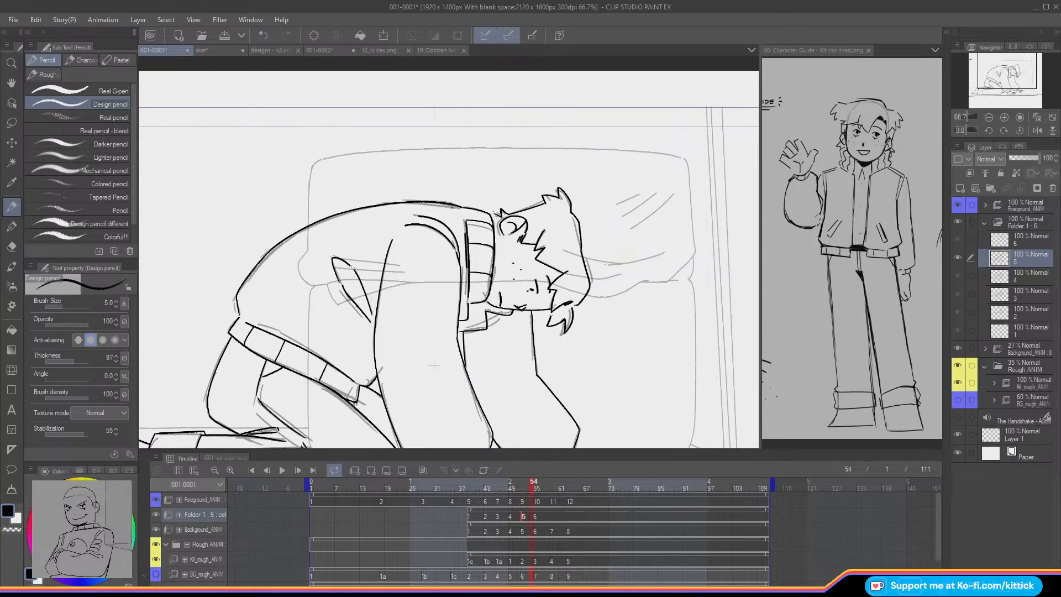
pyautogui.press('Right')
pyautogui.moveTo(446, 192); pyautogui.dragTo(469, 269)
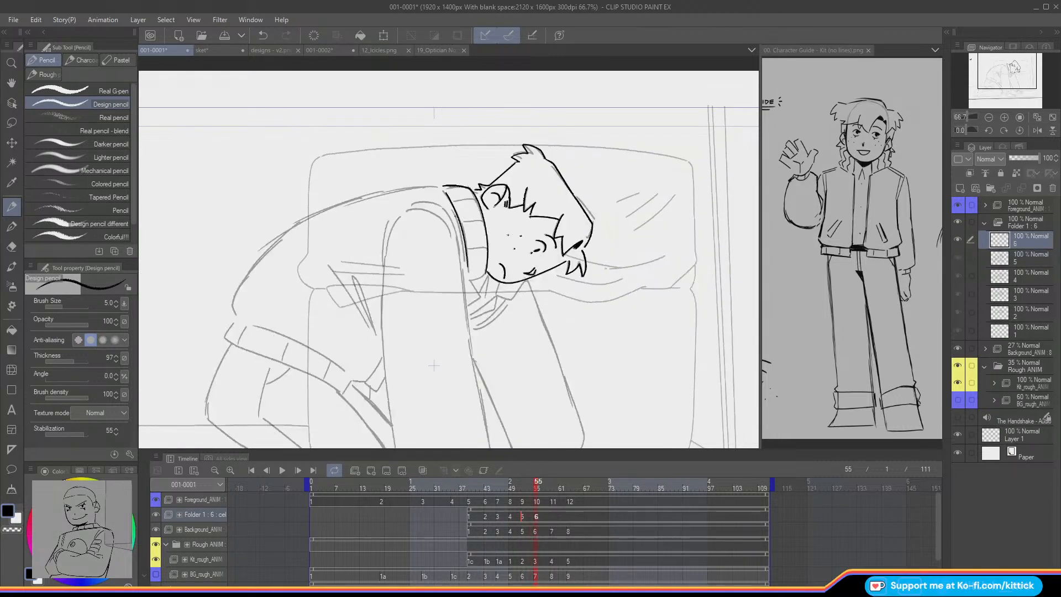
pyautogui.moveTo(449, 206); pyautogui.dragTo(471, 282)
# Step: Trace the collar's ribs, the shirt collar under the chin and the neckline folds, checking them against cel 5
pyautogui.press('Left')
pyautogui.press('Right')
pyautogui.press('Left')
pyautogui.press('Right')
pyautogui.press('Left')
pyautogui.press('Right')
pyautogui.moveTo(518, 291); pyautogui.dragTo(508, 299)
pyautogui.press('Left')
pyautogui.press('Right')
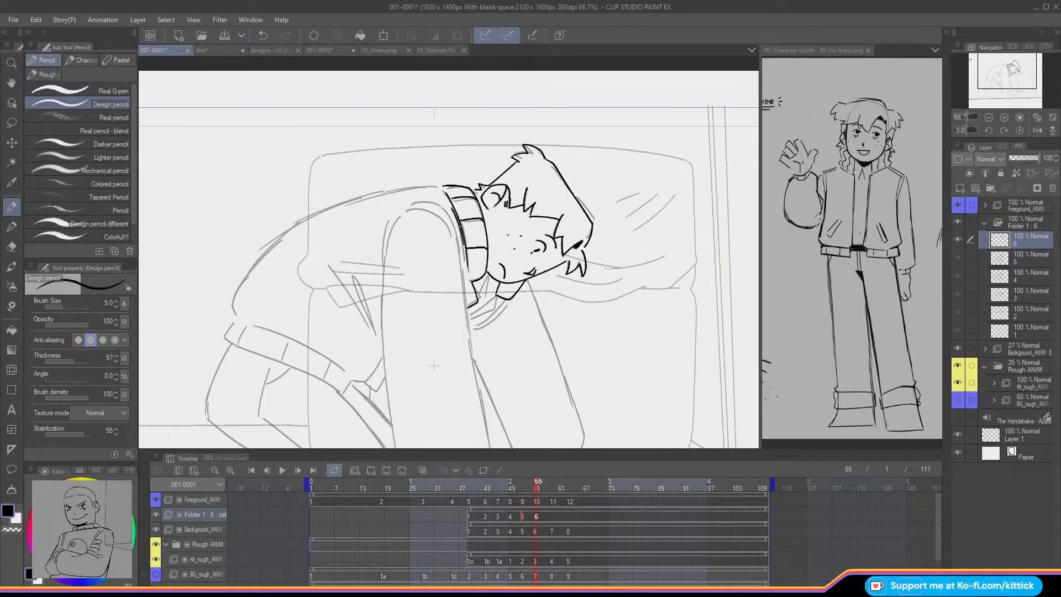
pyautogui.moveTo(991, 81); pyautogui.dragTo(989, 88)
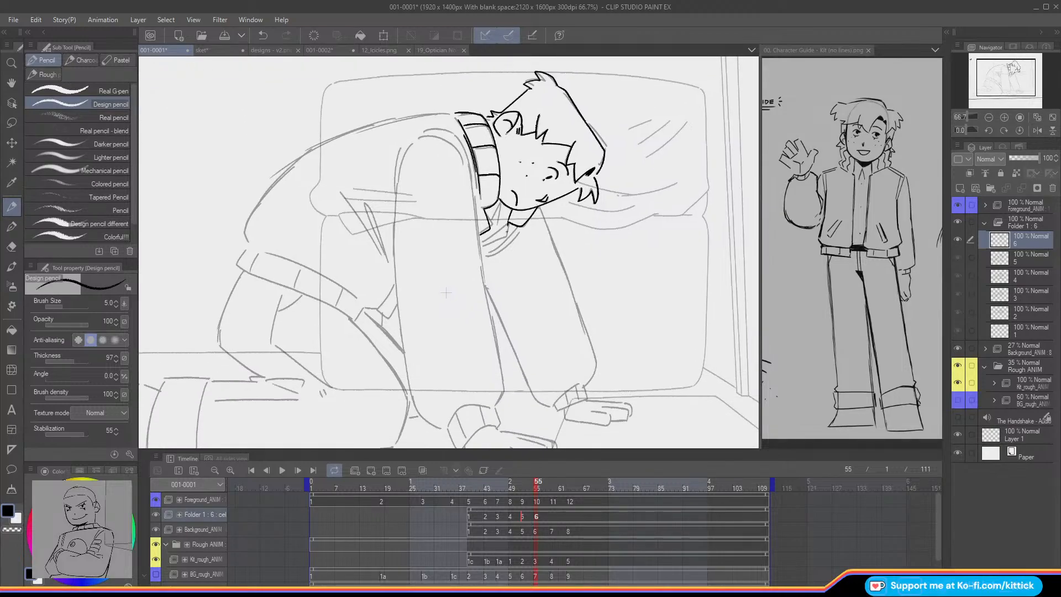
pyautogui.moveTo(508, 226)
pyautogui.mouseDown()
pyautogui.moveTo(481, 248)
pyautogui.moveTo(486, 257)
pyautogui.mouseUp()
# Step: Trace the curved back outline of the jacket from the collar to the hem on a mirrored canvas view
pyautogui.moveTo(998, 86); pyautogui.dragTo(990, 84)
pyautogui.click(1037, 130)
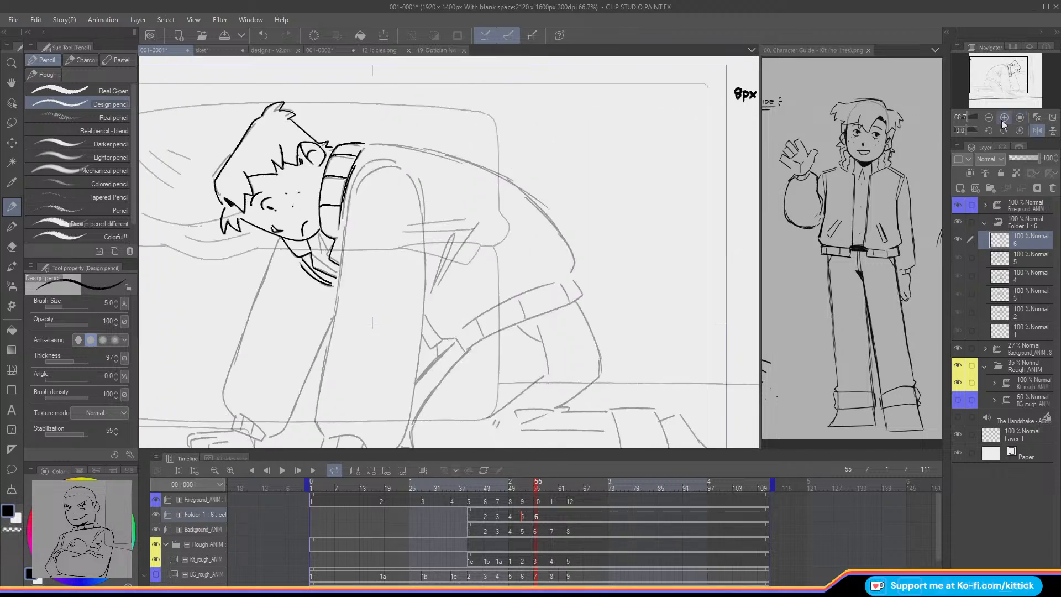
pyautogui.moveTo(367, 144); pyautogui.dragTo(433, 153)
pyautogui.hotkey('ctrl', 'z')
pyautogui.moveTo(371, 143)
pyautogui.mouseDown()
pyautogui.moveTo(430, 151)
pyautogui.moveTo(509, 181)
pyautogui.moveTo(556, 224)
pyautogui.moveTo(570, 273)
pyautogui.mouseUp()
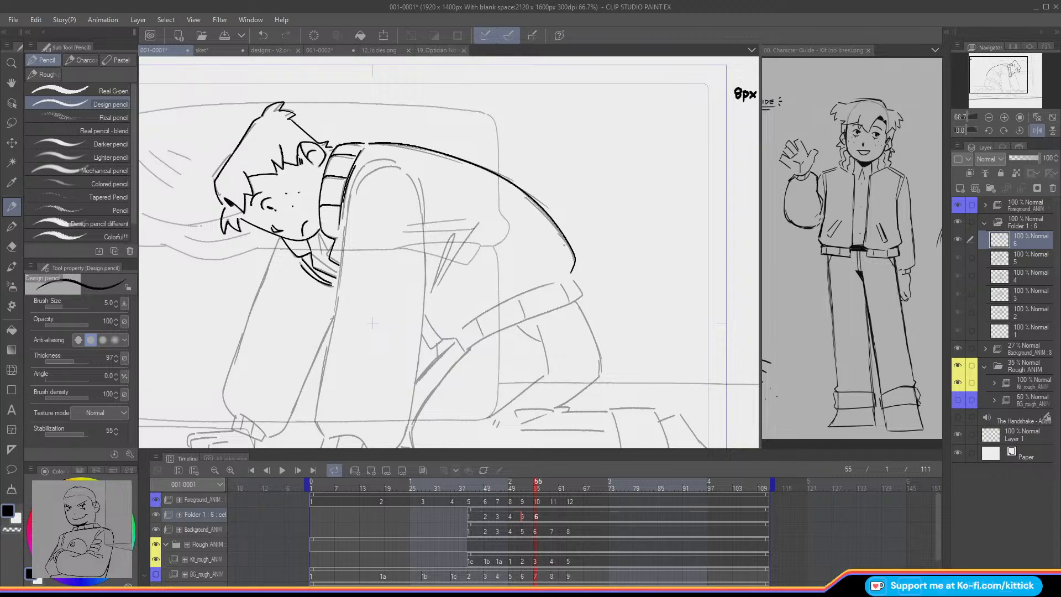
pyautogui.click(1037, 131)
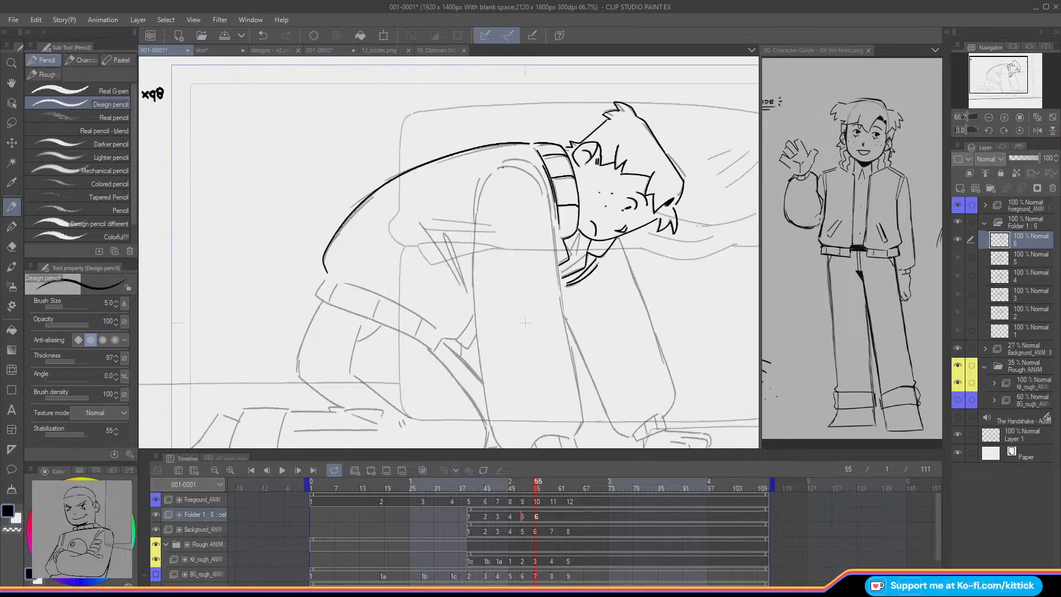
# Step: Trace the near sleeve's shoulder curve and its front edge down to the cuff
pyautogui.moveTo(520, 167); pyautogui.dragTo(548, 195)
pyautogui.press('Left')
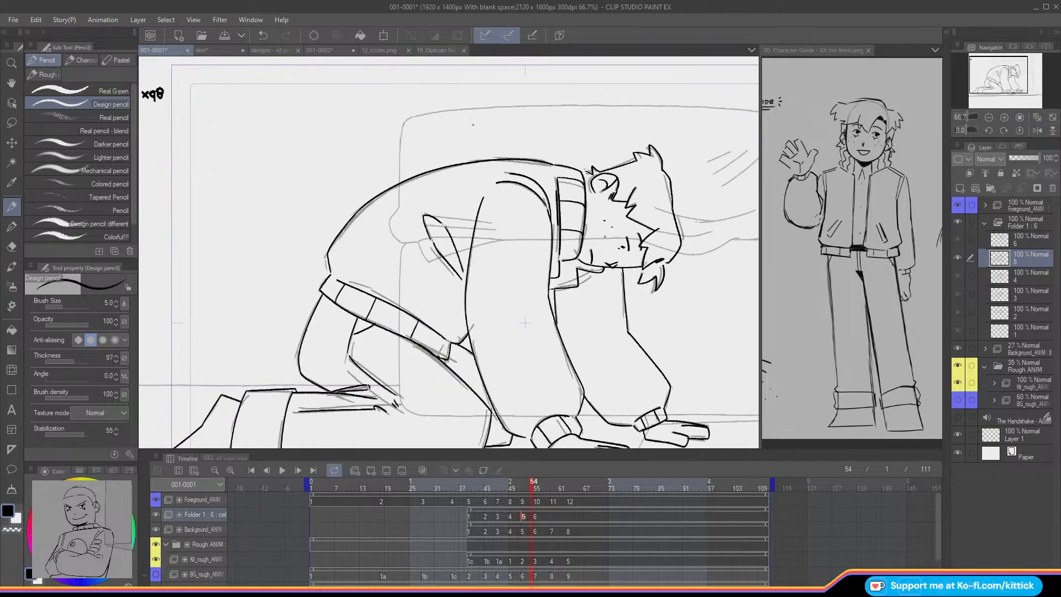
pyautogui.press('Right')
pyautogui.moveTo(512, 159)
pyautogui.mouseDown()
pyautogui.moveTo(544, 206)
pyautogui.moveTo(561, 296)
pyautogui.mouseUp()
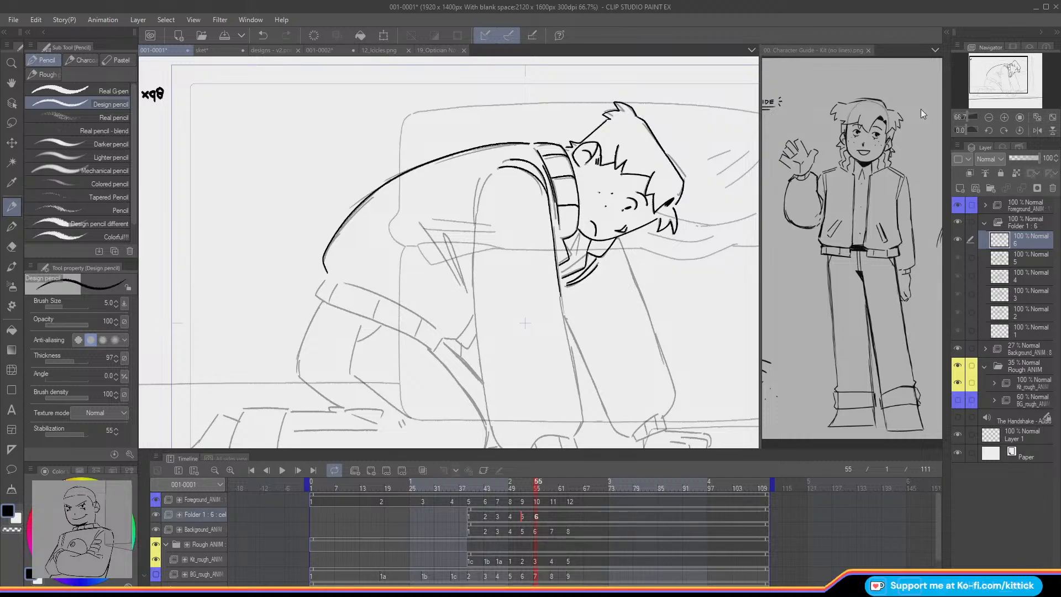
pyautogui.moveTo(998, 76); pyautogui.dragTo(1000, 85)
pyautogui.moveTo(541, 173); pyautogui.dragTo(548, 226)
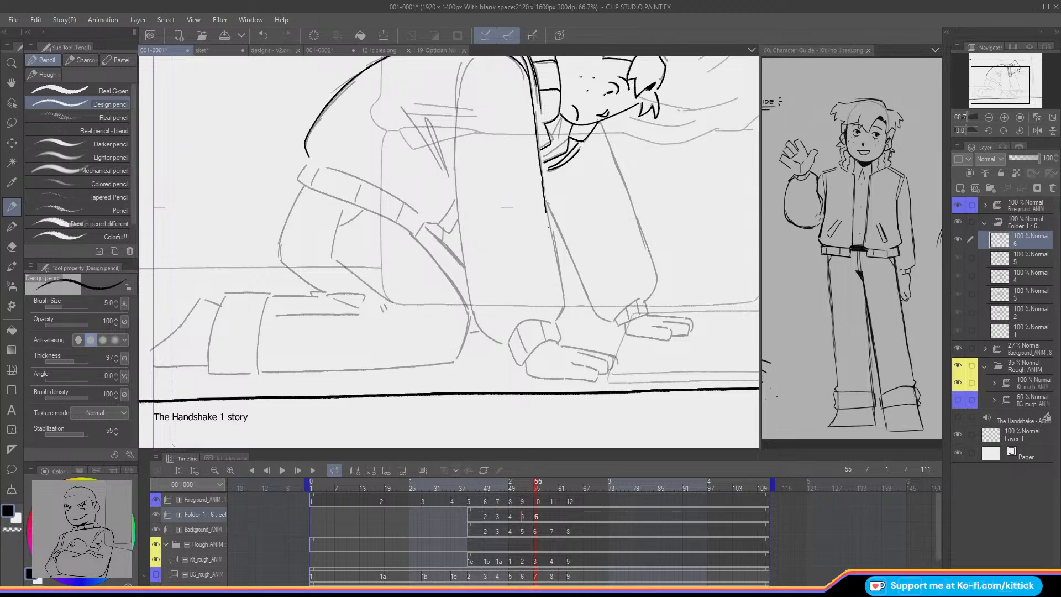
pyautogui.hotkey('ctrl', 'z')
pyautogui.moveTo(541, 177); pyautogui.dragTo(563, 292)
pyautogui.hotkey('ctrl', 'z')
pyautogui.moveTo(542, 180)
pyautogui.mouseDown()
pyautogui.moveTo(564, 305)
pyautogui.moveTo(557, 323)
pyautogui.mouseUp()
# Step: Trace the near sleeve's back edge from the shoulder down to the cuff
pyautogui.moveTo(471, 59); pyautogui.dragTo(456, 101)
pyautogui.hotkey('ctrl', 'z')
pyautogui.moveTo(471, 59); pyautogui.dragTo(453, 162)
pyautogui.hotkey('ctrl', 'z')
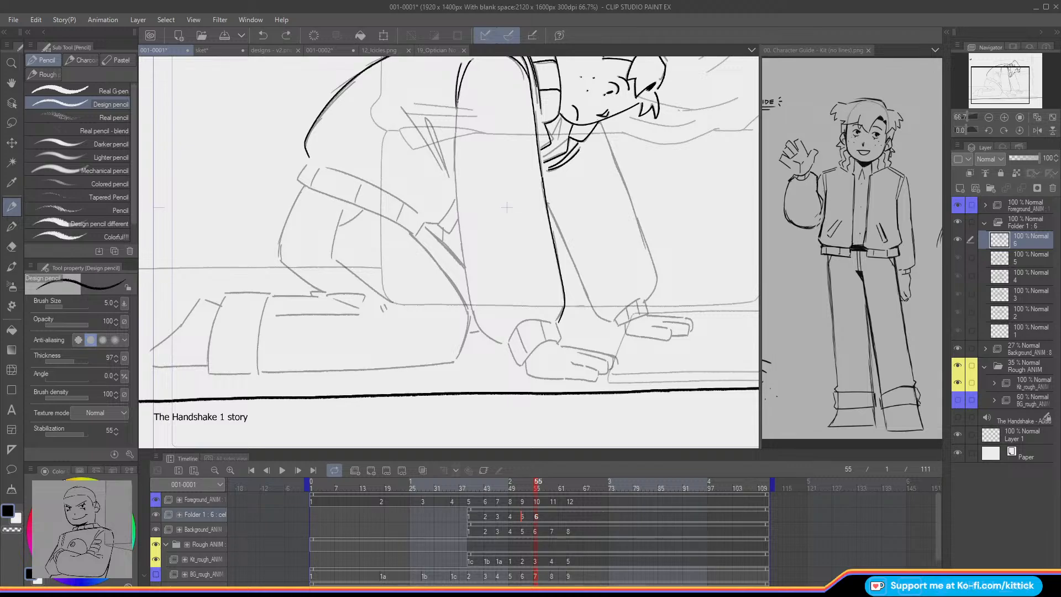
pyautogui.moveTo(456, 109); pyautogui.dragTo(459, 219)
pyautogui.hotkey('ctrl', 'z')
pyautogui.moveTo(455, 169)
pyautogui.mouseDown()
pyautogui.moveTo(470, 308)
pyautogui.moveTo(506, 345)
pyautogui.mouseUp()
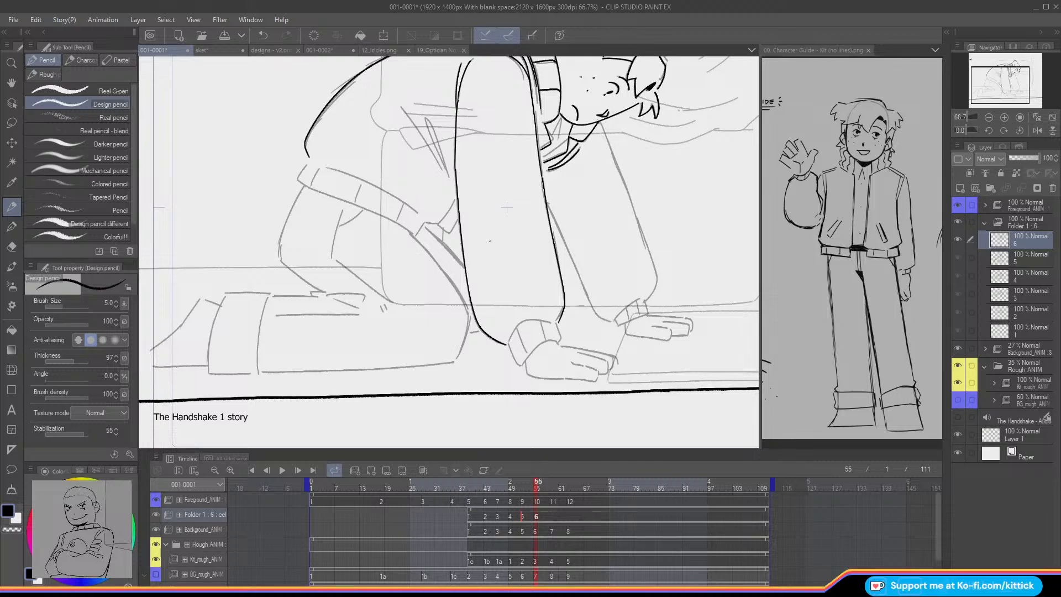
# Step: Trace the near sleeve's cuff outline and its ribbing on cel 6
pyautogui.moveTo(510, 351)
pyautogui.mouseDown()
pyautogui.moveTo(558, 343)
pyautogui.moveTo(528, 359)
pyautogui.mouseUp()
pyautogui.moveTo(554, 322)
pyautogui.mouseDown()
pyautogui.moveTo(561, 338)
pyautogui.moveTo(519, 320)
pyautogui.moveTo(509, 335)
pyautogui.mouseUp()
pyautogui.moveTo(543, 326); pyautogui.dragTo(547, 338)
pyautogui.hotkey('ctrl', 'Left')
pyautogui.hotkey('ctrl', 'Right')
pyautogui.moveTo(517, 339); pyautogui.dragTo(526, 356)
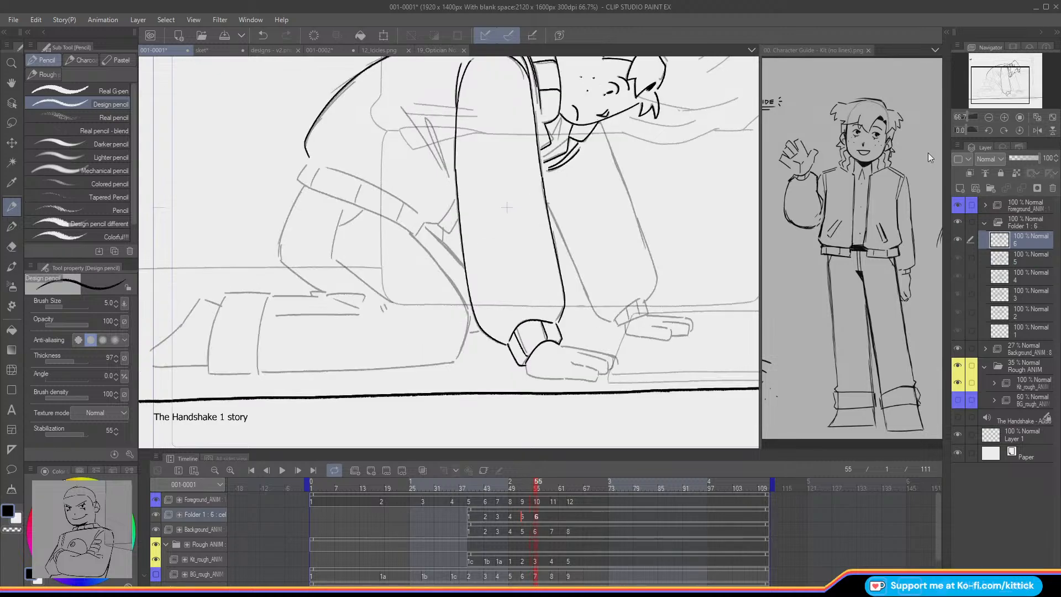
# Step: Trace the back end and the upper and lower edges of the jacket's hem band, using onion skin as a guide
pyautogui.hotkey('ctrl', '0')
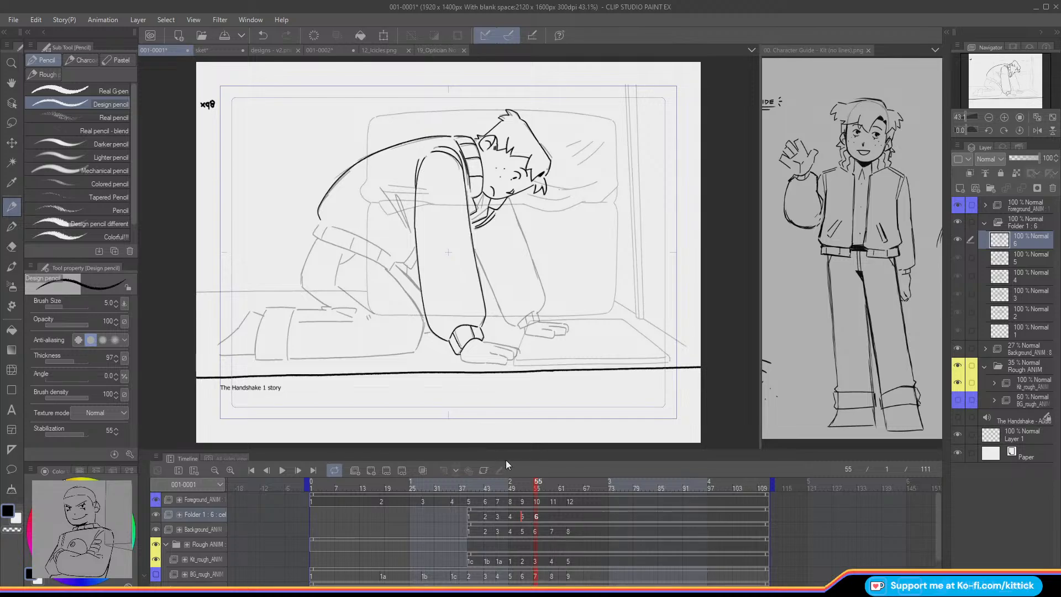
pyautogui.moveTo(535, 492); pyautogui.dragTo(535, 548)
pyautogui.click(1004, 117)
pyautogui.click(1004, 117)
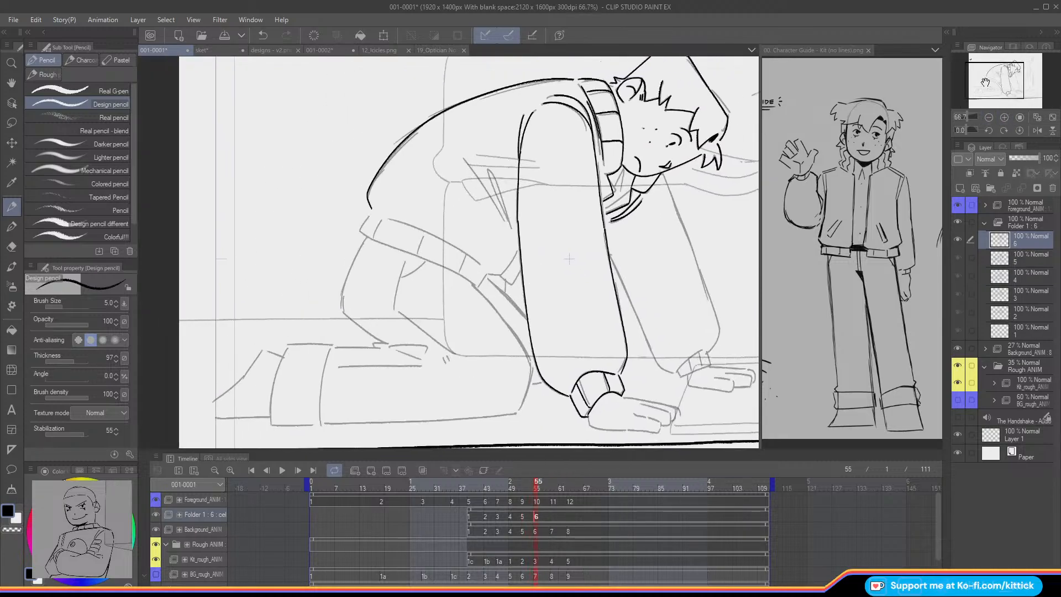
pyautogui.moveTo(982, 73); pyautogui.dragTo(979, 72)
pyautogui.moveTo(402, 212); pyautogui.dragTo(390, 229)
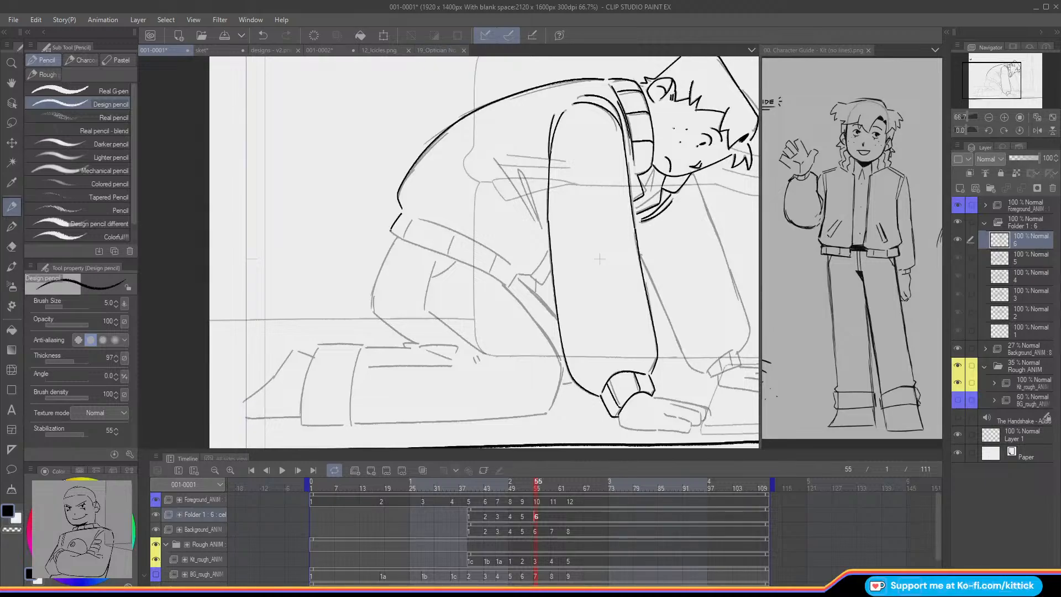
pyautogui.press('Left')
pyautogui.press('Right')
pyautogui.press('o')
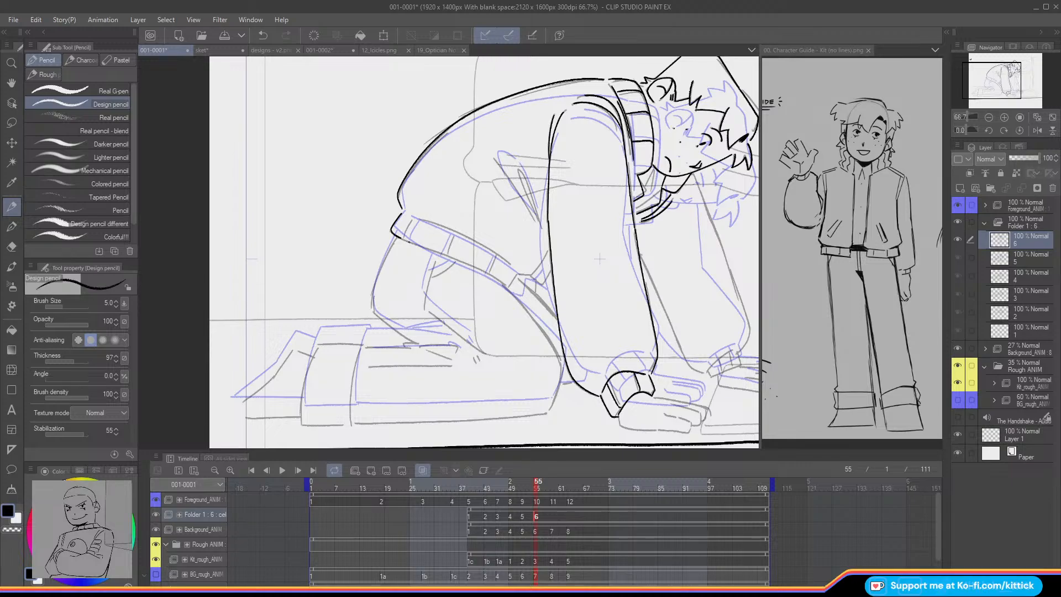
pyautogui.moveTo(400, 239); pyautogui.dragTo(503, 284)
pyautogui.moveTo(411, 218); pyautogui.dragTo(511, 268)
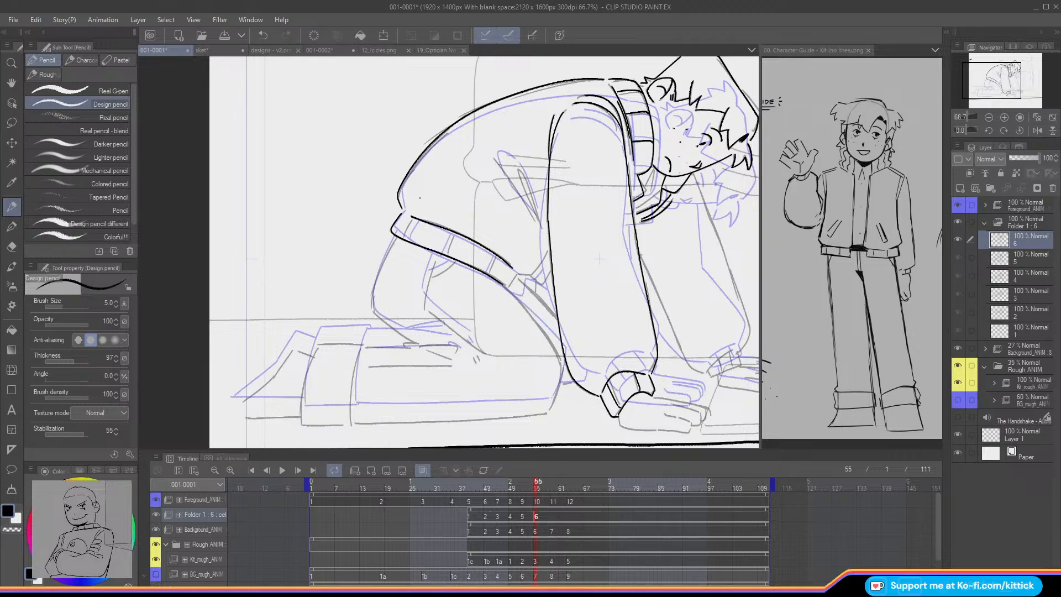
# Step: Trace the front corner and rib lines of the jacket's hem band, matching them to cel 5
pyautogui.press('o')
pyautogui.press('Left')
pyautogui.press('Right')
pyautogui.press('Left')
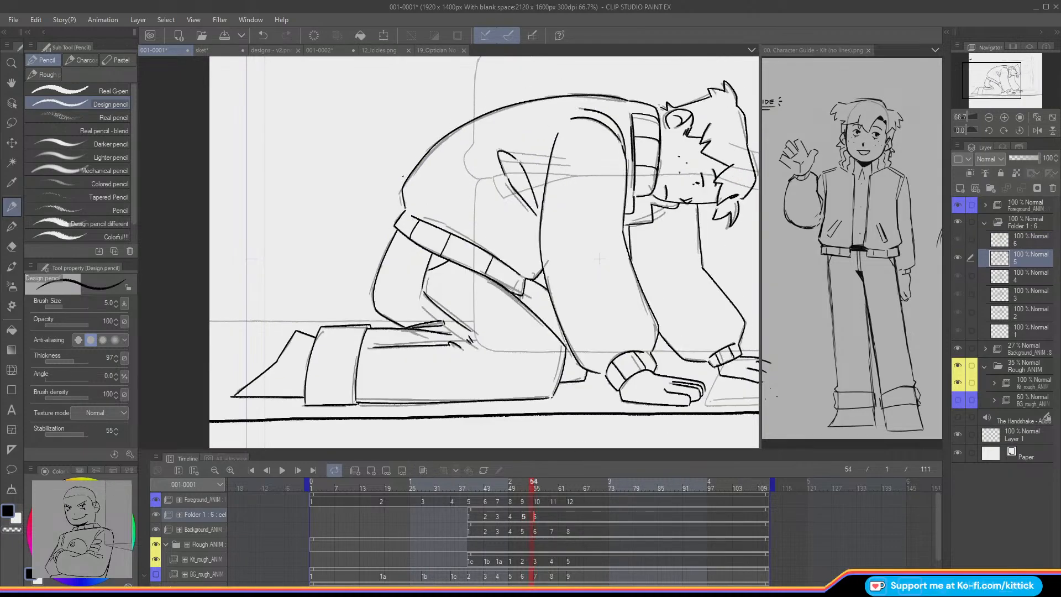
pyautogui.press('Right')
pyautogui.press('o')
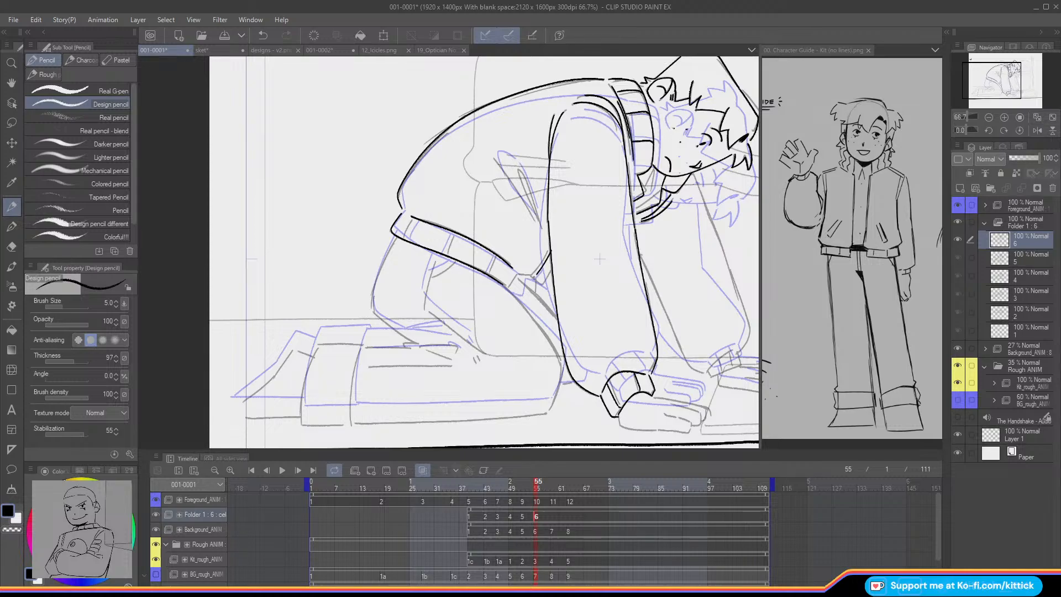
pyautogui.moveTo(533, 278); pyautogui.dragTo(520, 278)
pyautogui.press('Left')
pyautogui.press('Right')
pyautogui.moveTo(407, 230)
pyautogui.mouseDown()
pyautogui.moveTo(403, 239)
pyautogui.moveTo(449, 249)
pyautogui.mouseUp()
# Step: Compare the jacket hem on cel 6 with the pose on cel 5, with and without onion skin
pyautogui.press('o')
pyautogui.press('o')
pyautogui.press('Left')
pyautogui.press('Right')
pyautogui.press('o')
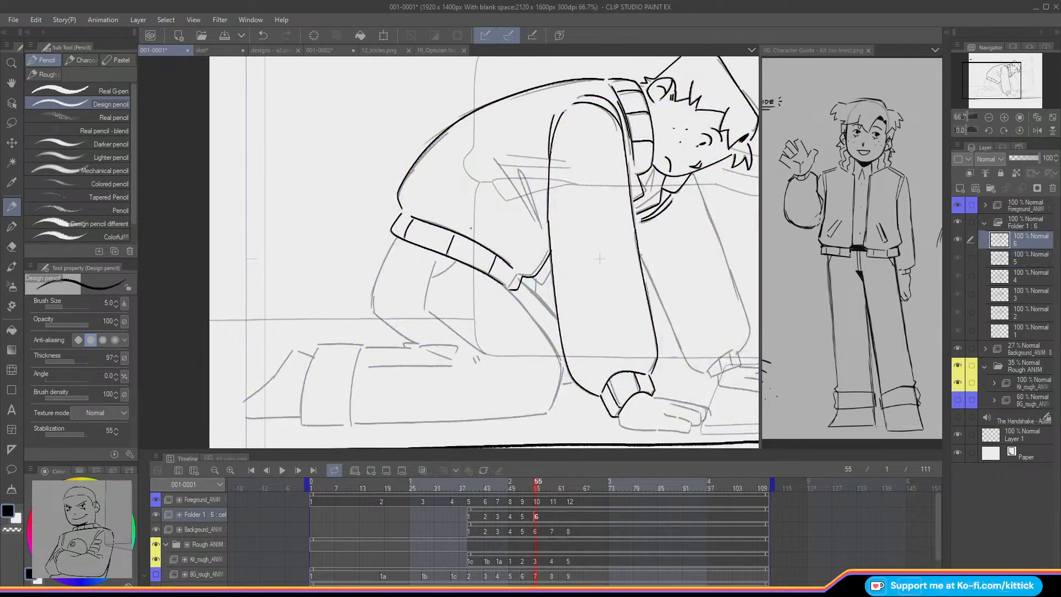
pyautogui.press('Left')
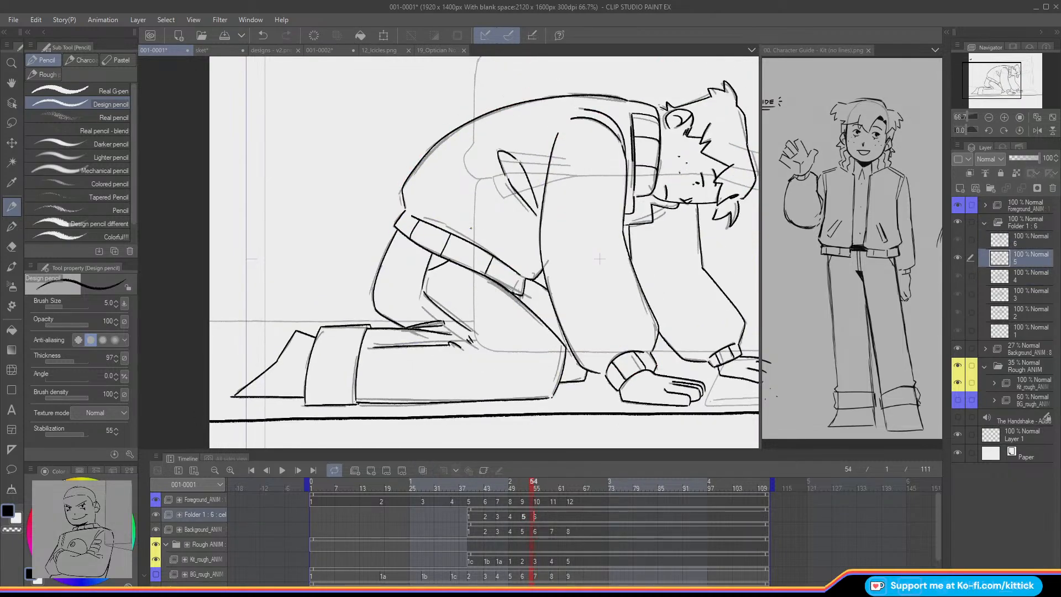
pyautogui.press('Right')
pyautogui.press('Left')
pyautogui.press('Right')
# Step: Trace the jacket's pocket opening and the hem and thigh lines beside the near sleeve with onion skin enabled
pyautogui.press('o')
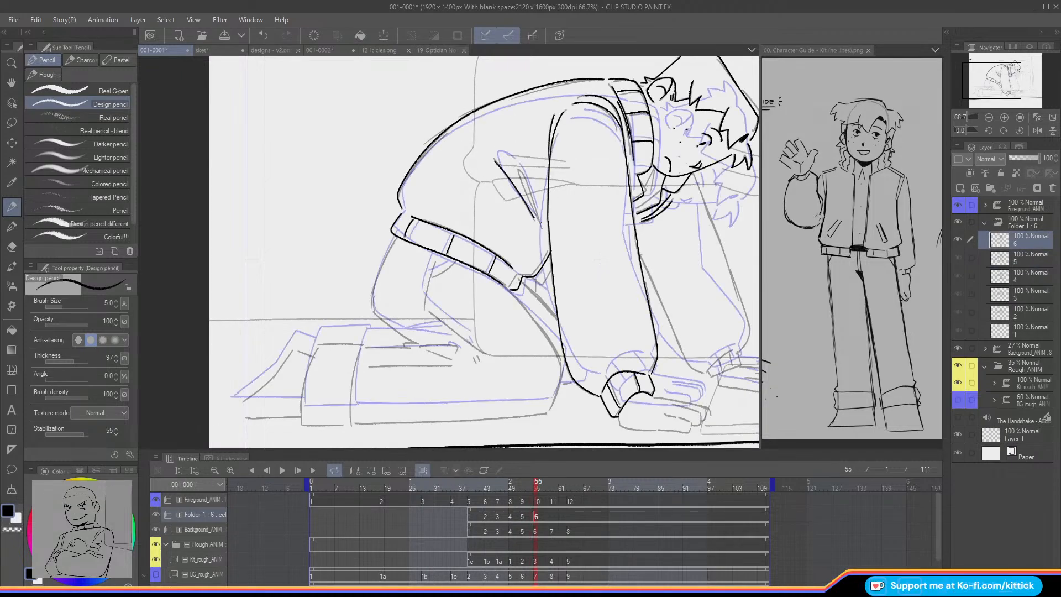
pyautogui.moveTo(539, 223)
pyautogui.mouseDown()
pyautogui.moveTo(522, 172)
pyautogui.moveTo(535, 212)
pyautogui.mouseUp()
pyautogui.moveTo(551, 270)
pyautogui.mouseDown()
pyautogui.moveTo(533, 293)
pyautogui.moveTo(555, 318)
pyautogui.mouseUp()
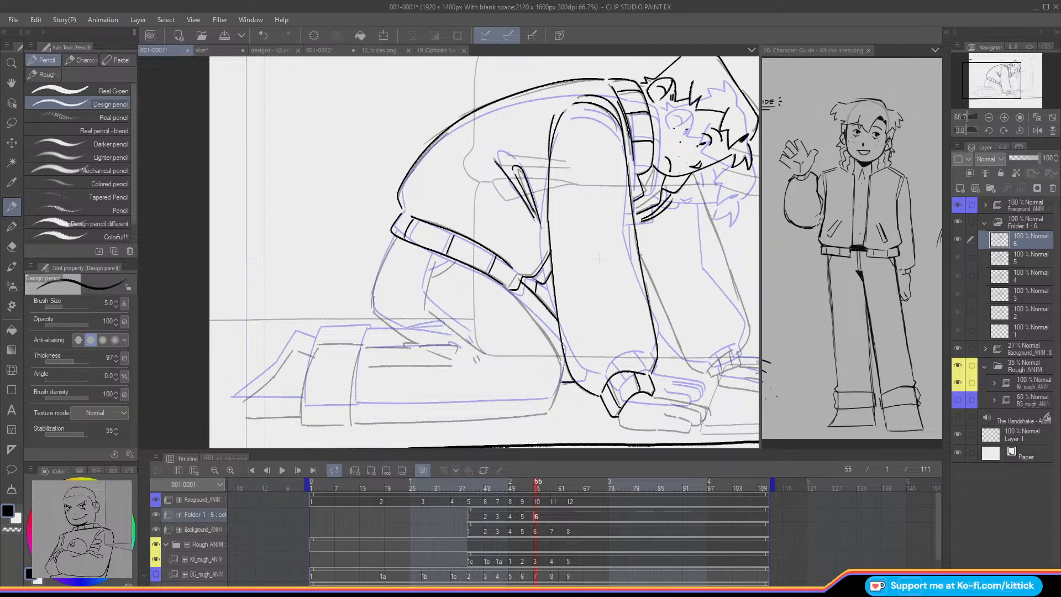
pyautogui.moveTo(976, 90); pyautogui.dragTo(981, 96)
pyautogui.hotkey('ctrl', 'z')
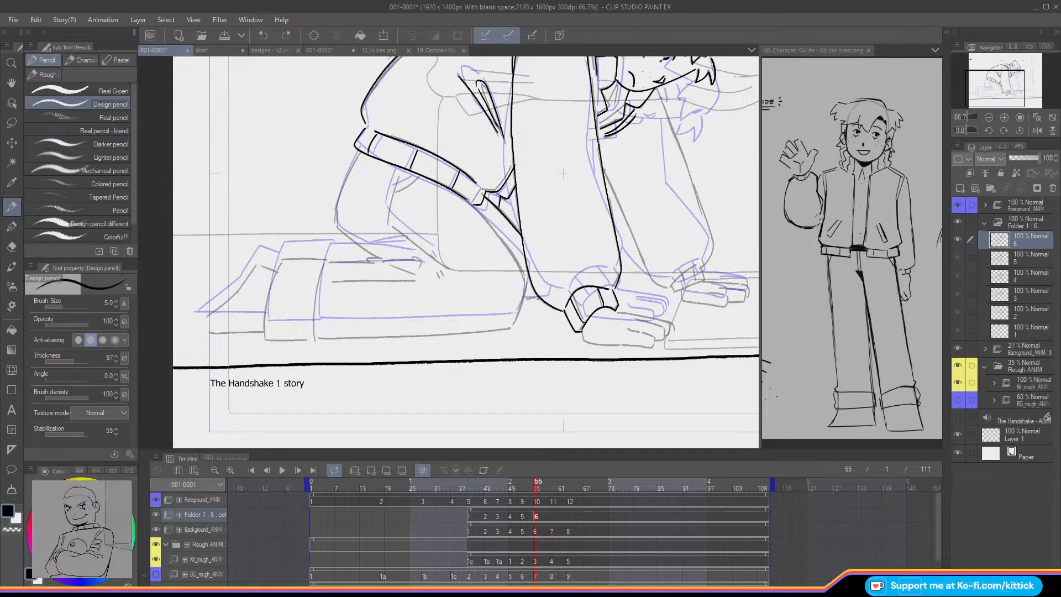
# Step: On cel 6, ink the short line between knee and wrist and the rear trouser contour from the jacket hem to the lower leg
pyautogui.moveTo(539, 299); pyautogui.dragTo(522, 297)
pyautogui.moveTo(360, 152)
pyautogui.mouseDown()
pyautogui.moveTo(336, 225)
pyautogui.moveTo(379, 257)
pyautogui.mouseUp()
pyautogui.moveTo(375, 262); pyautogui.dragTo(325, 262)
pyautogui.hotkey('ctrl', 'z')
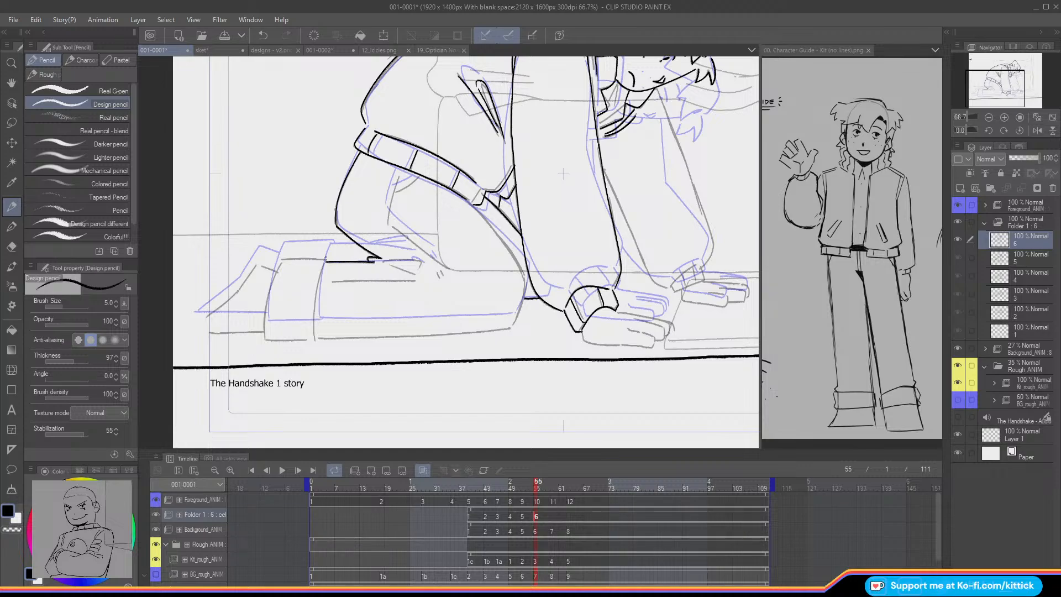
# Step: Ink the inner trouser contour below the jacket hem and the crease lines along the top of the lower leg
pyautogui.moveTo(399, 175); pyautogui.dragTo(389, 223)
pyautogui.moveTo(421, 174)
pyautogui.mouseDown()
pyautogui.moveTo(396, 191)
pyautogui.moveTo(415, 177)
pyautogui.moveTo(373, 175)
pyautogui.moveTo(393, 227)
pyautogui.moveTo(442, 262)
pyautogui.mouseUp()
pyautogui.hotkey('ctrl', 'z')
pyautogui.moveTo(386, 259)
pyautogui.mouseDown()
pyautogui.moveTo(419, 258)
pyautogui.moveTo(414, 272)
pyautogui.moveTo(440, 278)
pyautogui.mouseUp()
pyautogui.moveTo(440, 271); pyautogui.dragTo(329, 282)
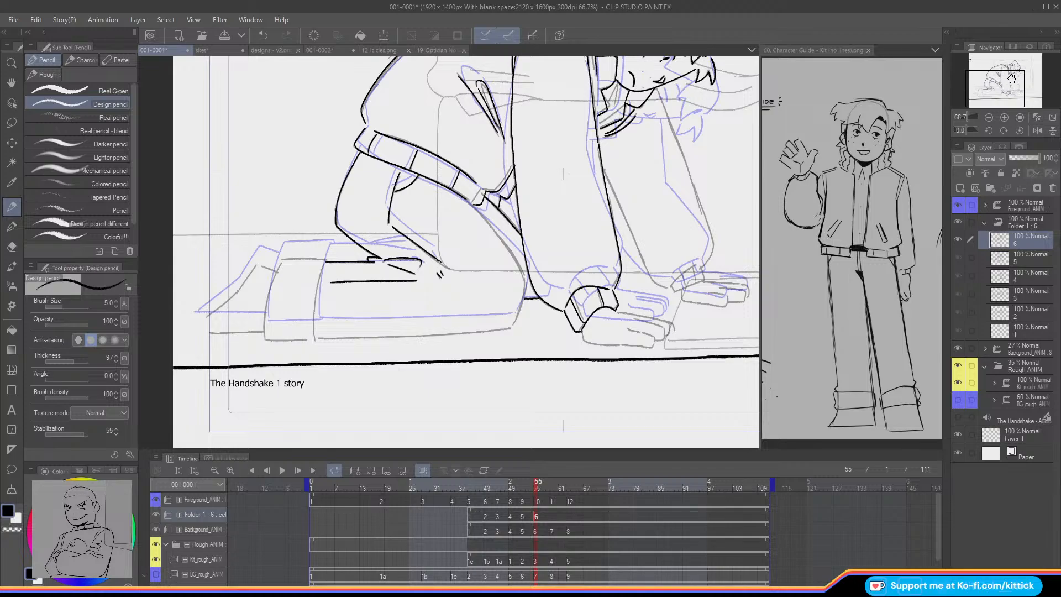
pyautogui.moveTo(1001, 85); pyautogui.dragTo(1001, 85)
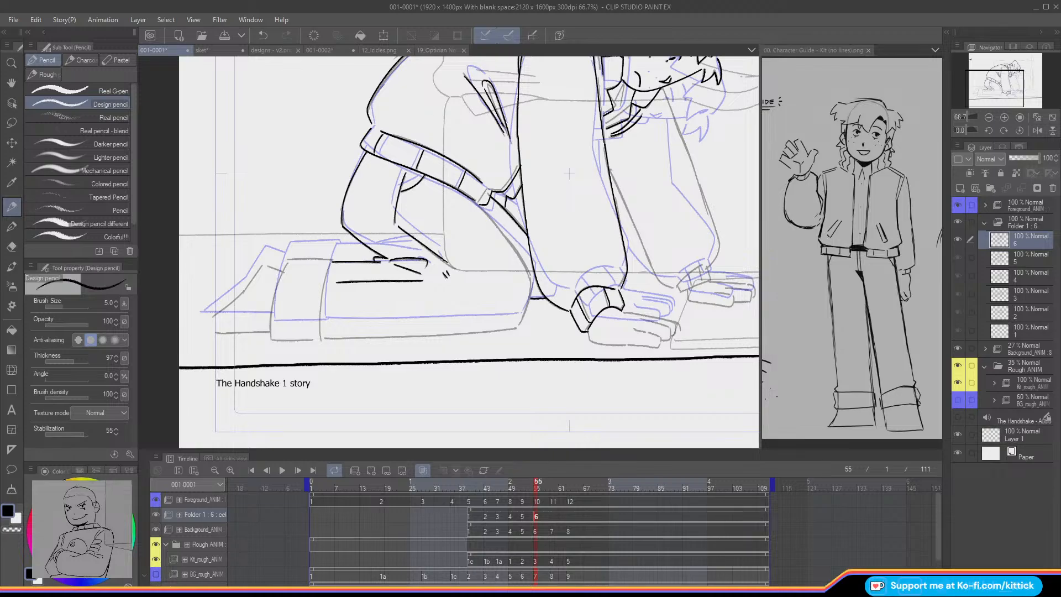
# Step: Ink the front contour of the thigh from the jacket hem down around the knee
pyautogui.moveTo(474, 199)
pyautogui.mouseDown()
pyautogui.moveTo(529, 279)
pyautogui.moveTo(523, 320)
pyautogui.mouseUp()
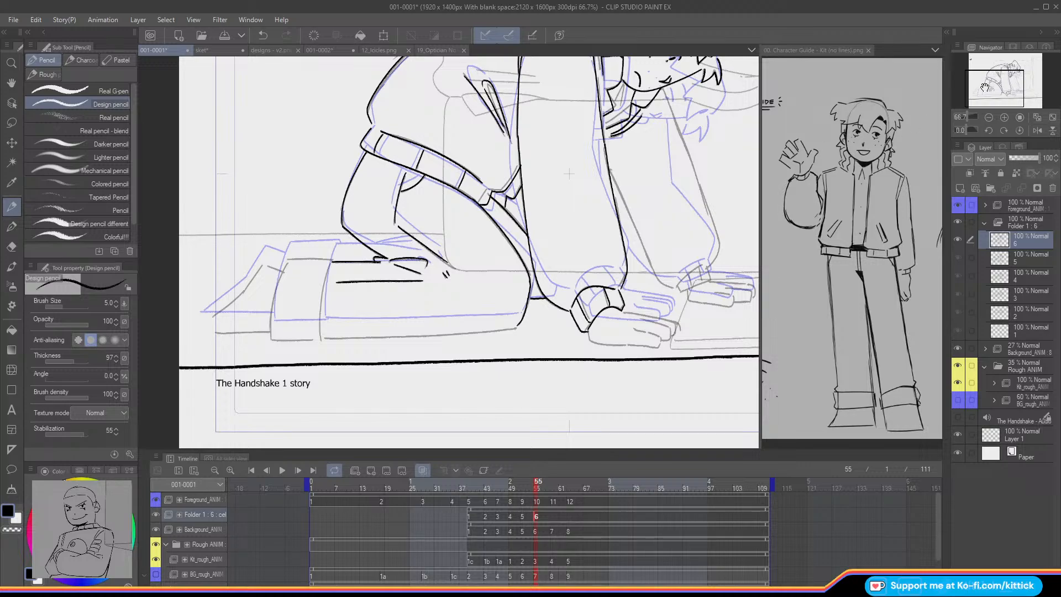
pyautogui.moveTo(569, 174); pyautogui.dragTo(672, 125)
pyautogui.hotkey('ctrl', 'z')
pyautogui.moveTo(634, 238); pyautogui.dragTo(623, 279)
pyautogui.hotkey('ctrl', 'z')
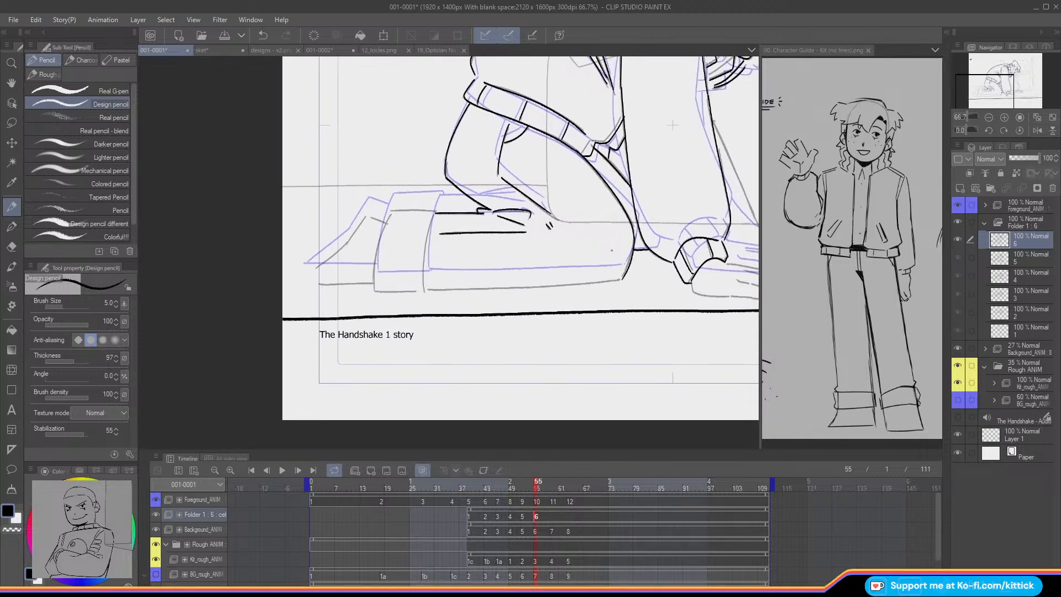
# Step: Ink the outline of the rolled trouser cuff at the ankle end of the lower leg
pyautogui.moveTo(436, 213); pyautogui.dragTo(423, 290)
pyautogui.hotkey('ctrl', 'z')
pyautogui.moveTo(436, 211)
pyautogui.mouseDown()
pyautogui.moveTo(391, 210)
pyautogui.moveTo(374, 291)
pyautogui.mouseUp()
pyautogui.moveTo(425, 292); pyautogui.dragTo(377, 291)
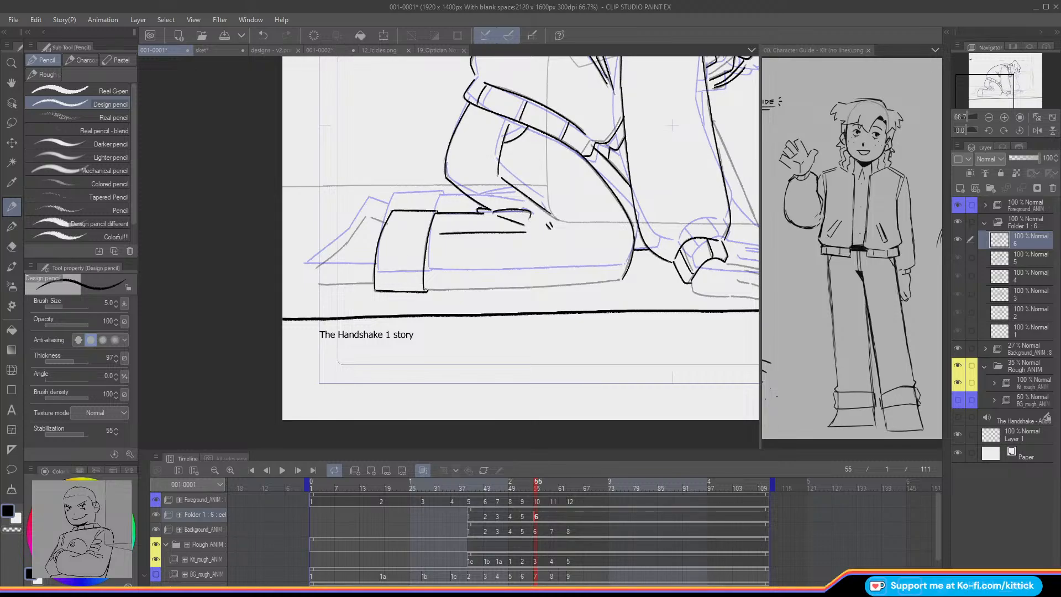
# Step: Ink the underside of the lower leg from the trouser cuff to the knee, mirroring the canvas view for the stroke
pyautogui.moveTo(428, 289); pyautogui.dragTo(550, 291)
pyautogui.click(1037, 130)
pyautogui.moveTo(975, 93); pyautogui.dragTo(981, 83)
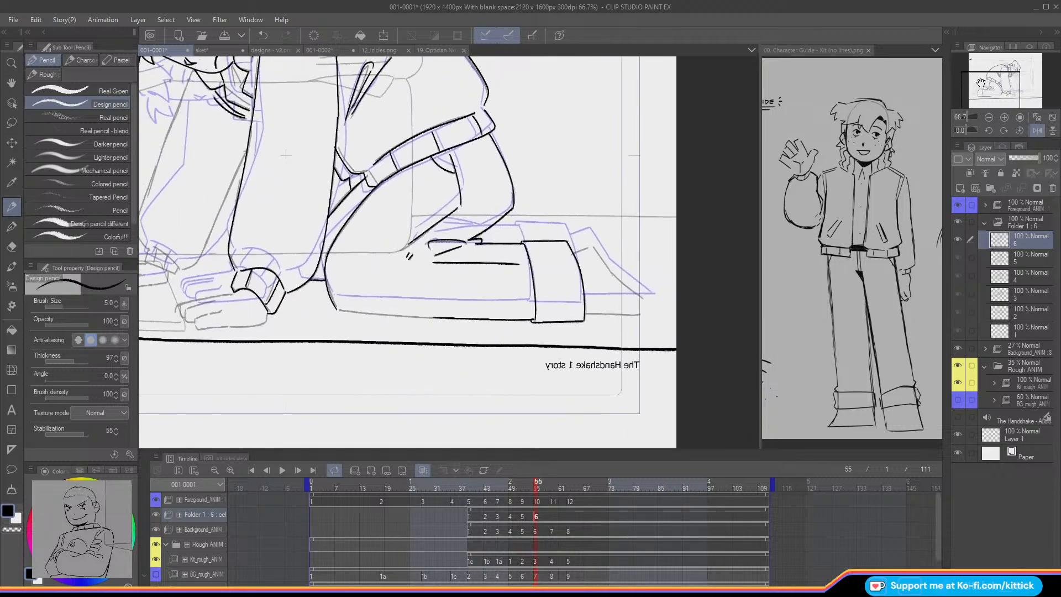
pyautogui.moveTo(337, 309); pyautogui.dragTo(434, 317)
pyautogui.hotkey('ctrl', 'z')
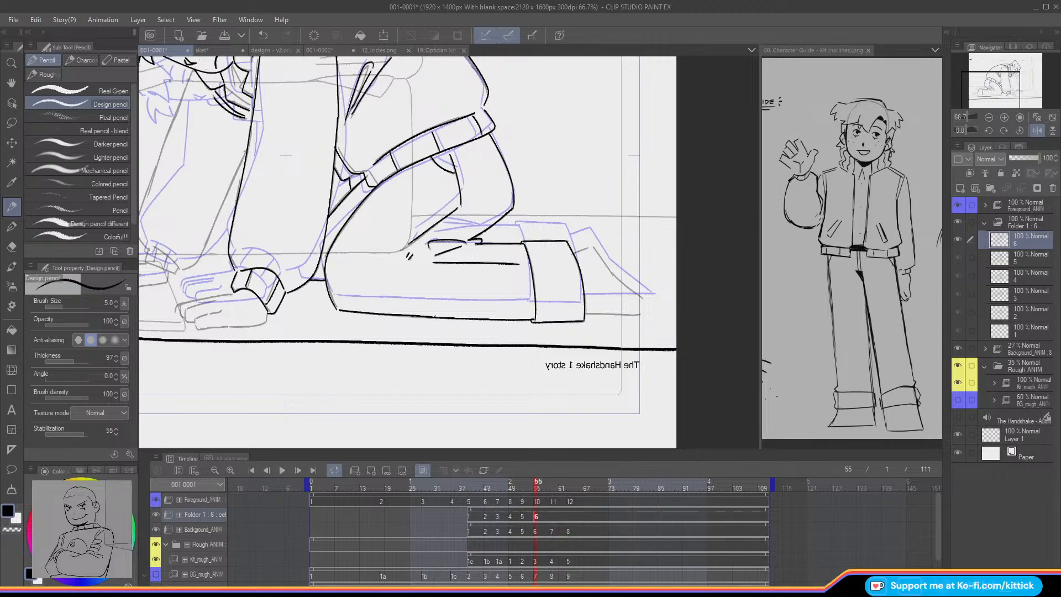
pyautogui.hotkey('ctrl', 'z')
pyautogui.moveTo(344, 311); pyautogui.dragTo(441, 318)
# Step: Ink the top and sole lines of the foot, and compare the drawing with the previous frame with onion skin off
pyautogui.moveTo(583, 249); pyautogui.dragTo(592, 246)
pyautogui.click(1036, 130)
pyautogui.moveTo(972, 86); pyautogui.dragTo(956, 86)
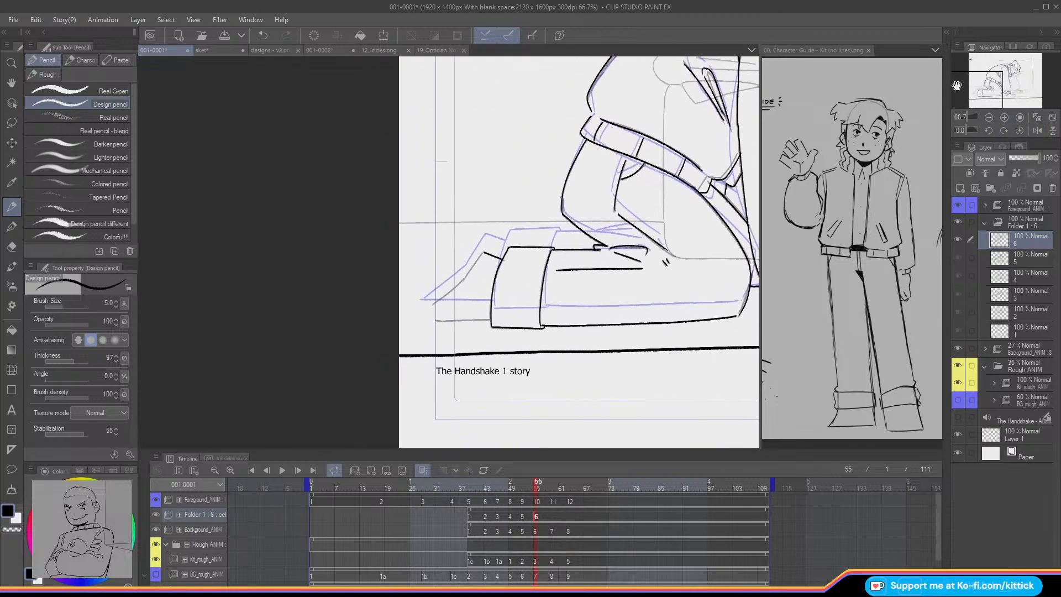
pyautogui.moveTo(476, 266); pyautogui.dragTo(421, 310)
pyautogui.hotkey('ctrl', 'z')
pyautogui.moveTo(491, 320); pyautogui.dragTo(423, 320)
pyautogui.moveTo(983, 93); pyautogui.dragTo(1008, 83)
pyautogui.press('o')
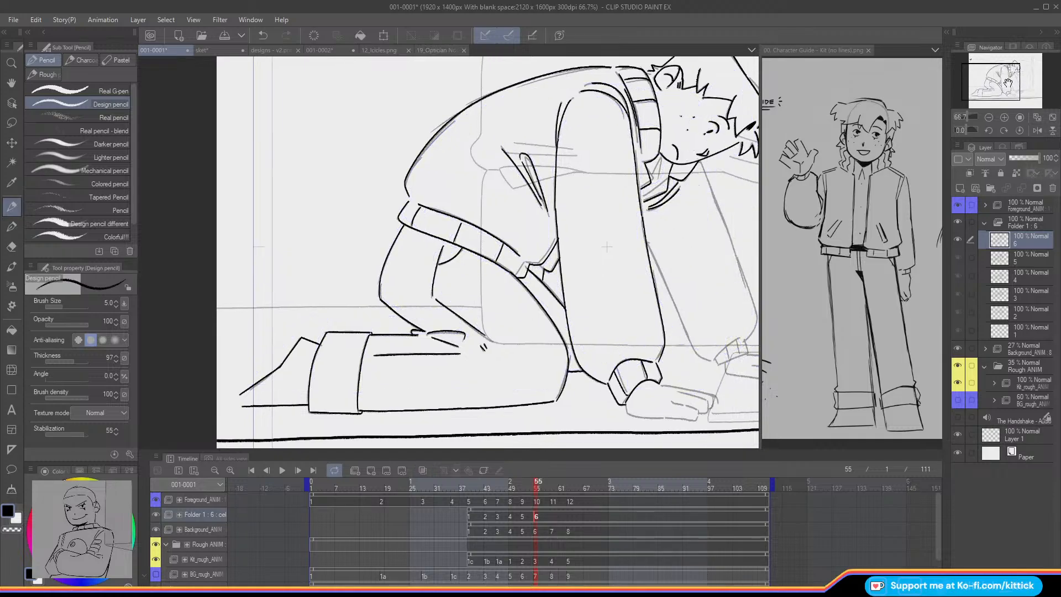
pyautogui.press('Left')
pyautogui.press('Right')
# Step: Ink the outer contour of the far arm from the collar down to the sleeve cuff
pyautogui.moveTo(983, 83); pyautogui.dragTo(1001, 78)
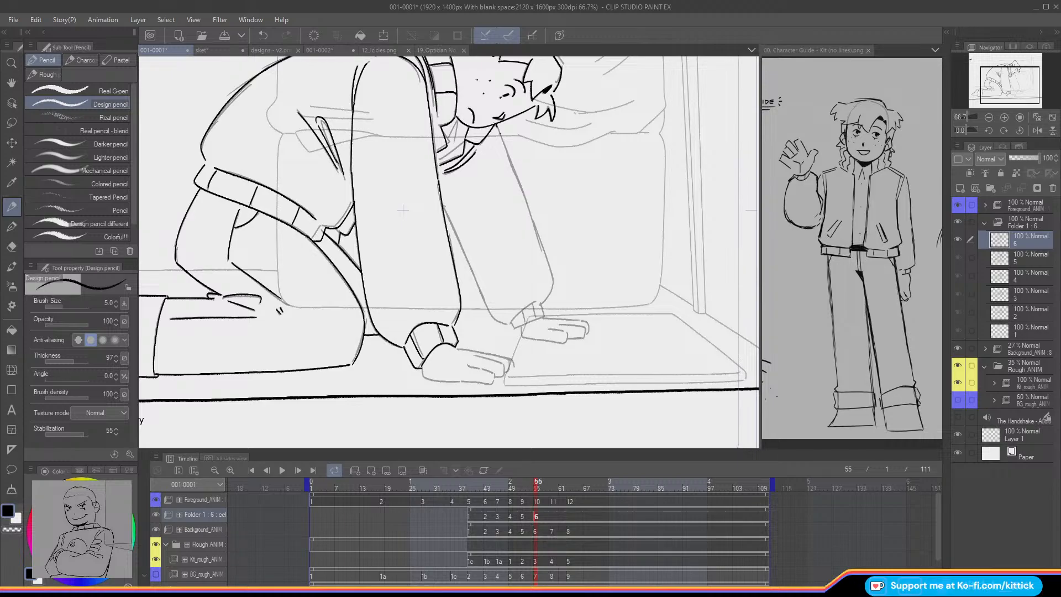
pyautogui.moveTo(499, 127); pyautogui.dragTo(512, 170)
pyautogui.hotkey('ctrl', 'z')
pyautogui.moveTo(496, 122); pyautogui.dragTo(522, 195)
pyautogui.hotkey('ctrl', 'z')
pyautogui.moveTo(499, 129); pyautogui.dragTo(538, 243)
pyautogui.hotkey('ctrl', 'z')
pyautogui.moveTo(499, 128); pyautogui.dragTo(511, 163)
pyautogui.hotkey('ctrl', 'z')
pyautogui.moveTo(496, 123)
pyautogui.mouseDown()
pyautogui.moveTo(553, 279)
pyautogui.moveTo(521, 227)
pyautogui.moveTo(544, 304)
pyautogui.mouseUp()
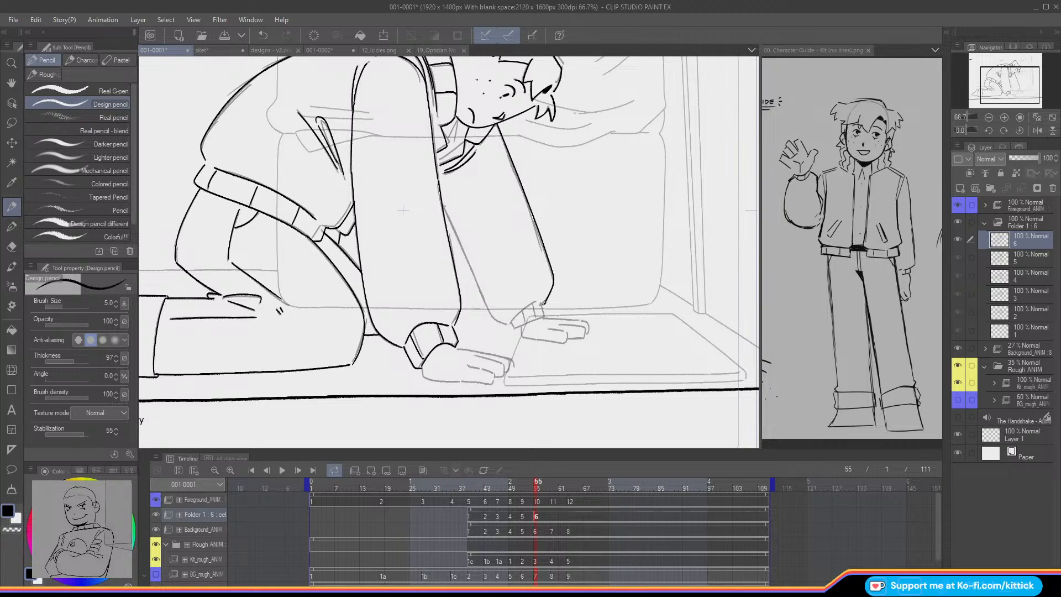
# Step: Ink the inner contour and cuff of the far sleeve, comparing against the previous cel with and without onion skin
pyautogui.moveTo(444, 207); pyautogui.dragTo(479, 283)
pyautogui.hotkey('ctrl', 'z')
pyautogui.moveTo(443, 206)
pyautogui.mouseDown()
pyautogui.moveTo(487, 311)
pyautogui.moveTo(501, 325)
pyautogui.moveTo(546, 316)
pyautogui.moveTo(520, 330)
pyautogui.moveTo(528, 305)
pyautogui.moveTo(514, 322)
pyautogui.mouseUp()
pyautogui.press('o')
pyautogui.press('Left')
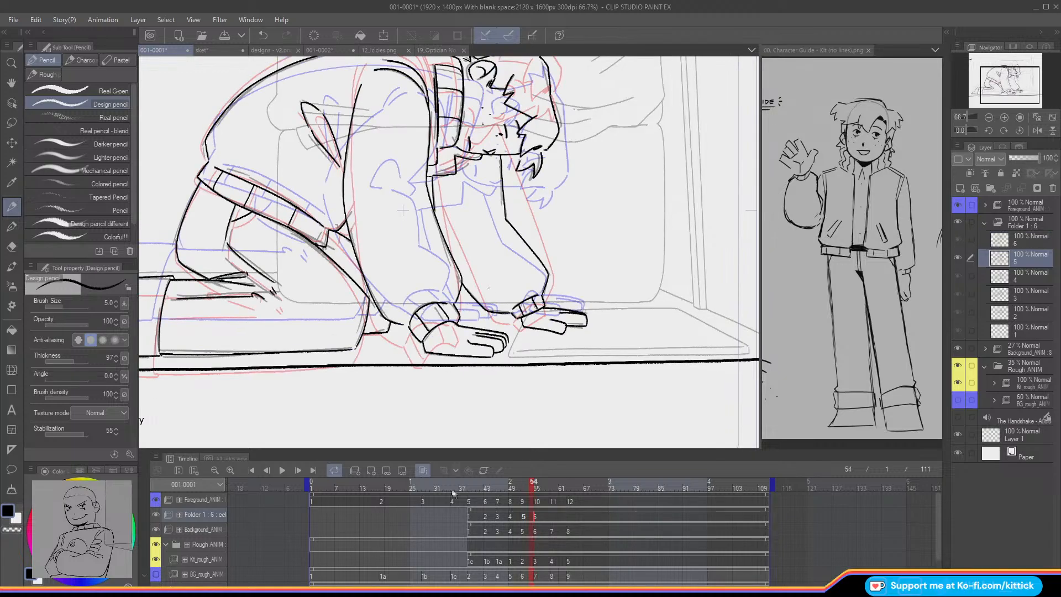
pyautogui.press('Right')
pyautogui.press('o')
pyautogui.press('Left')
pyautogui.press('Right')
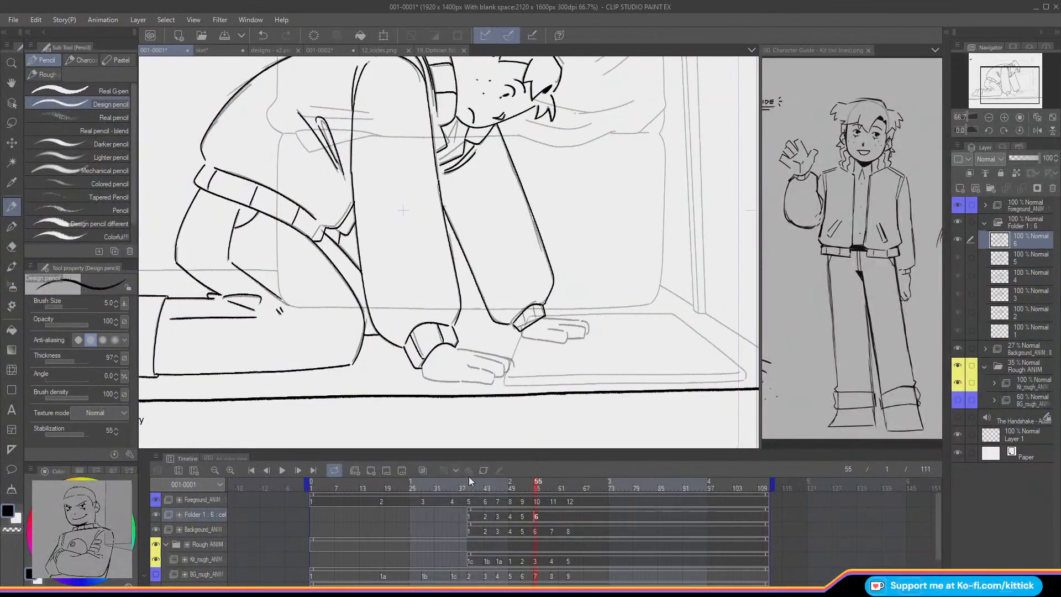
# Step: Redraw the far sleeve's cuff with its ribbing lines, checking it against the previous frame
pyautogui.hotkey('ctrl', 'z')
pyautogui.moveTo(535, 302); pyautogui.dragTo(512, 321)
pyautogui.press('Left')
pyautogui.press('Right')
pyautogui.moveTo(532, 304); pyautogui.dragTo(536, 314)
pyautogui.press('Left')
pyautogui.press('Right')
# Step: Turn the onion skin on and ink the far hand resting on the floor
pyautogui.press('o')
pyautogui.moveTo(529, 337)
pyautogui.mouseDown()
pyautogui.moveTo(565, 343)
pyautogui.moveTo(577, 321)
pyautogui.mouseUp()
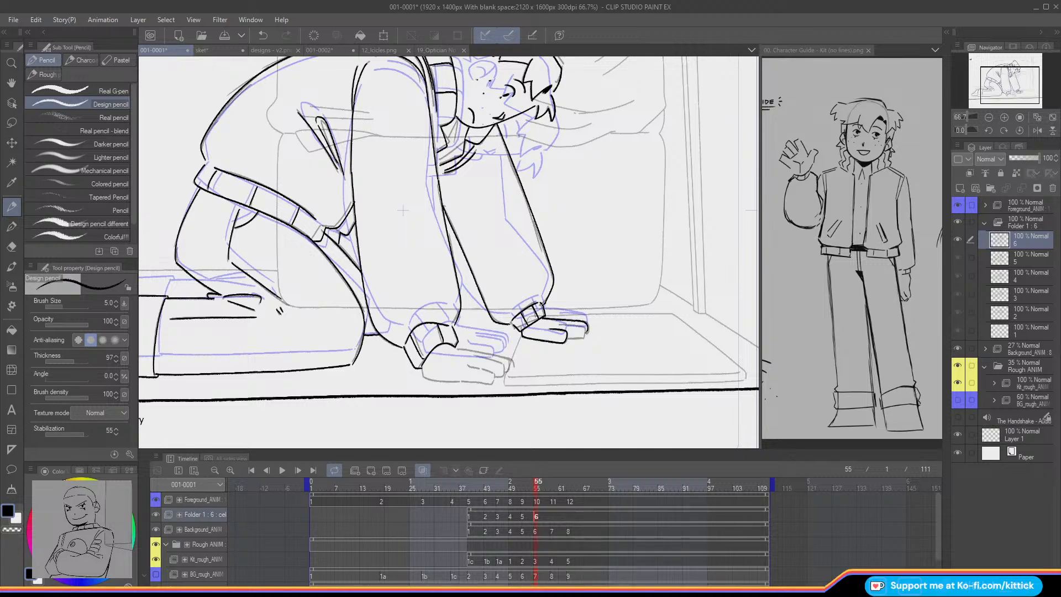
pyautogui.moveTo(562, 325); pyautogui.dragTo(585, 328)
pyautogui.hotkey('ctrl', 'z')
# Step: Ink the near hand's palm and finger lines on the floor
pyautogui.moveTo(427, 378)
pyautogui.mouseDown()
pyautogui.moveTo(491, 382)
pyautogui.moveTo(468, 365)
pyautogui.moveTo(476, 351)
pyautogui.moveTo(500, 357)
pyautogui.mouseUp()
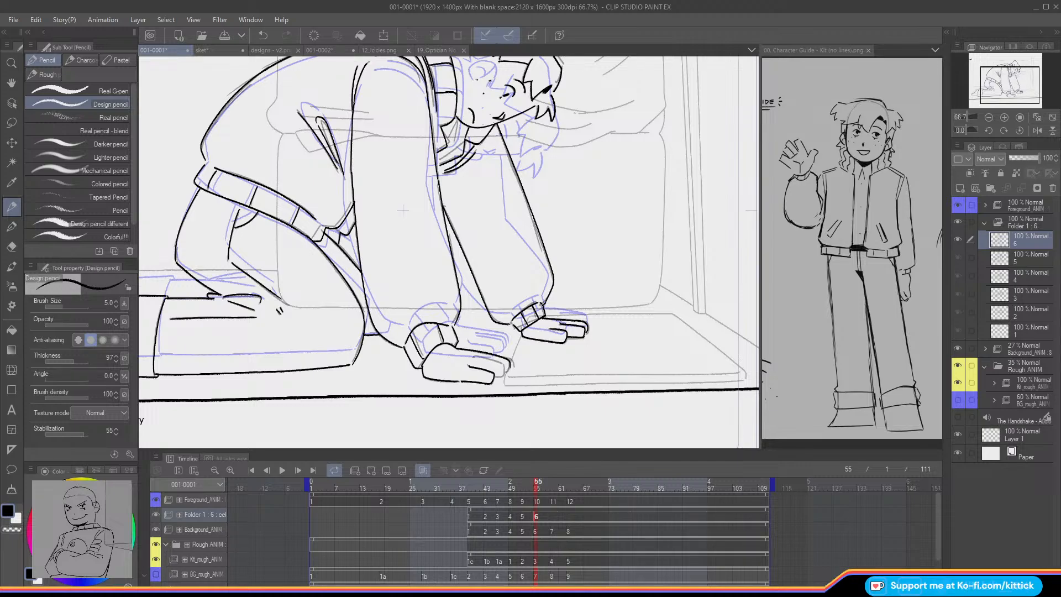
pyautogui.moveTo(474, 354); pyautogui.dragTo(502, 361)
pyautogui.moveTo(497, 362); pyautogui.dragTo(471, 354)
# Step: Flip between cels 5 and 6 without onion skin, and touch up the far hand's fingertips with the hard eraser
pyautogui.press('o')
pyautogui.press('Left')
pyautogui.press('Right')
pyautogui.press('Left')
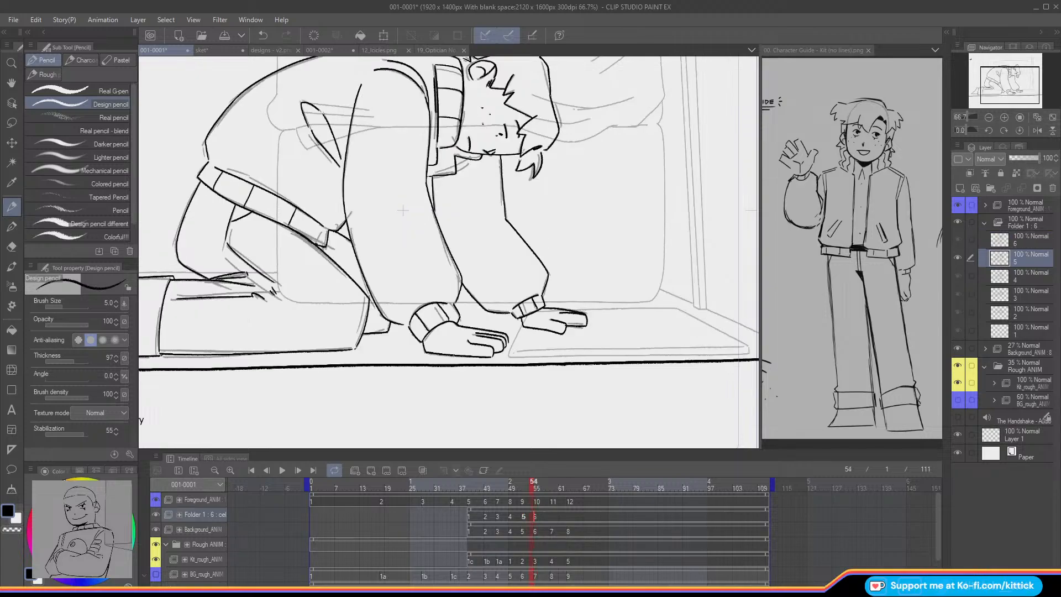
pyautogui.press('Right')
pyautogui.press('Left')
pyautogui.press('Right')
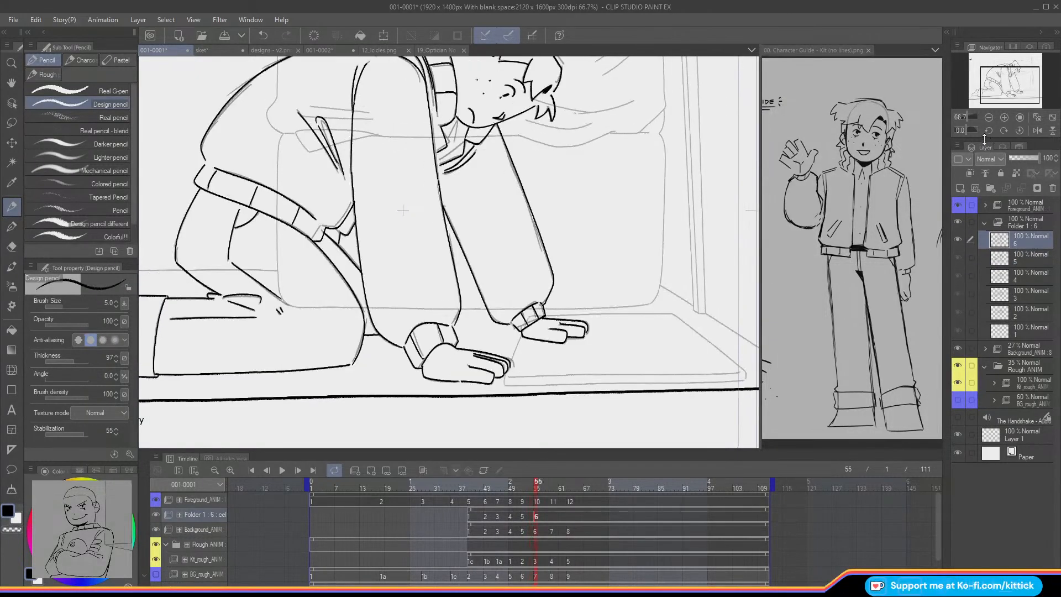
pyautogui.click(11, 246)
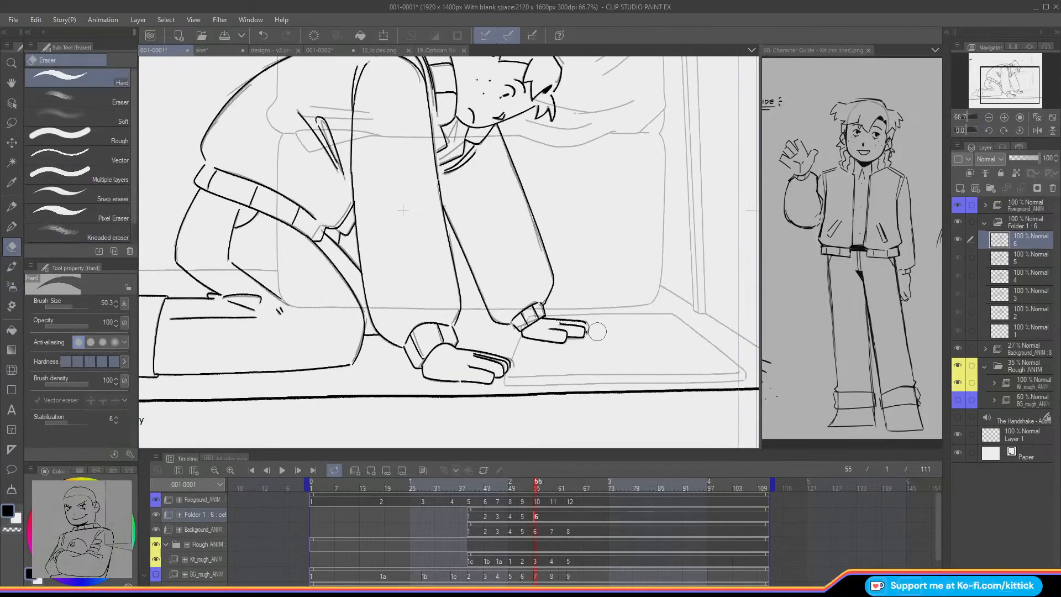
pyautogui.press('p')
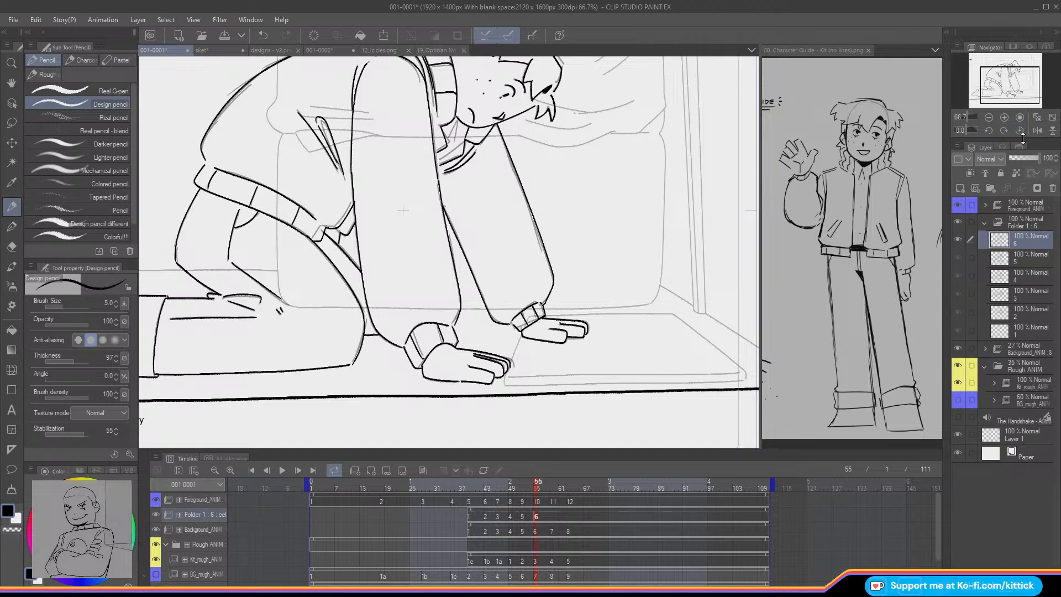
# Step: Step through frames 54 to 60 with the whole canvas in view to check the motion
pyautogui.click(1038, 117)
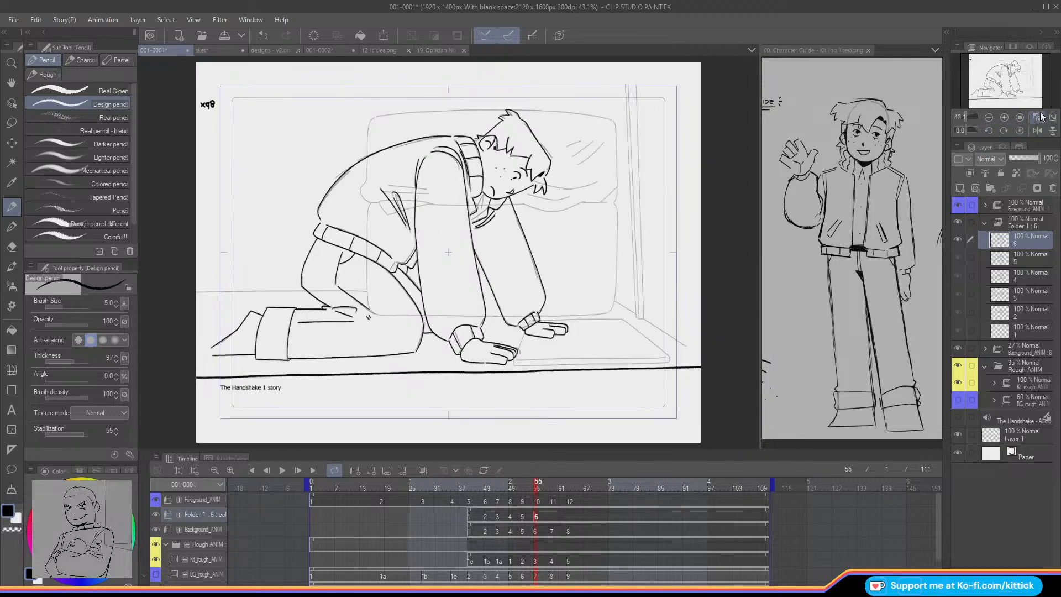
pyautogui.press('Left')
pyautogui.press('Right')
pyautogui.press('Right')
pyautogui.press('Right')
pyautogui.press('Right')
pyautogui.press('Right')
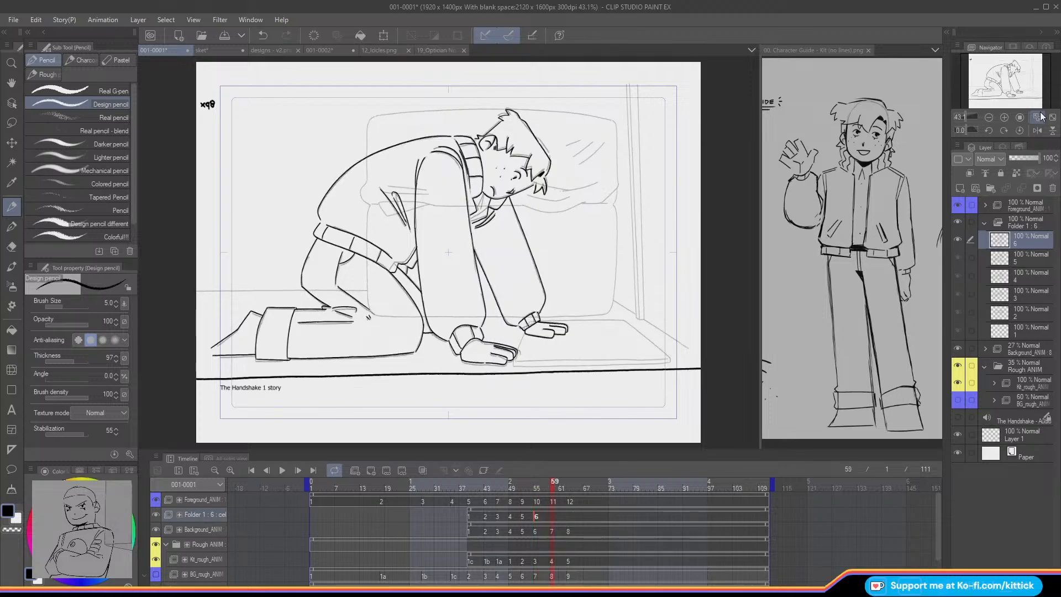
pyautogui.press('Right')
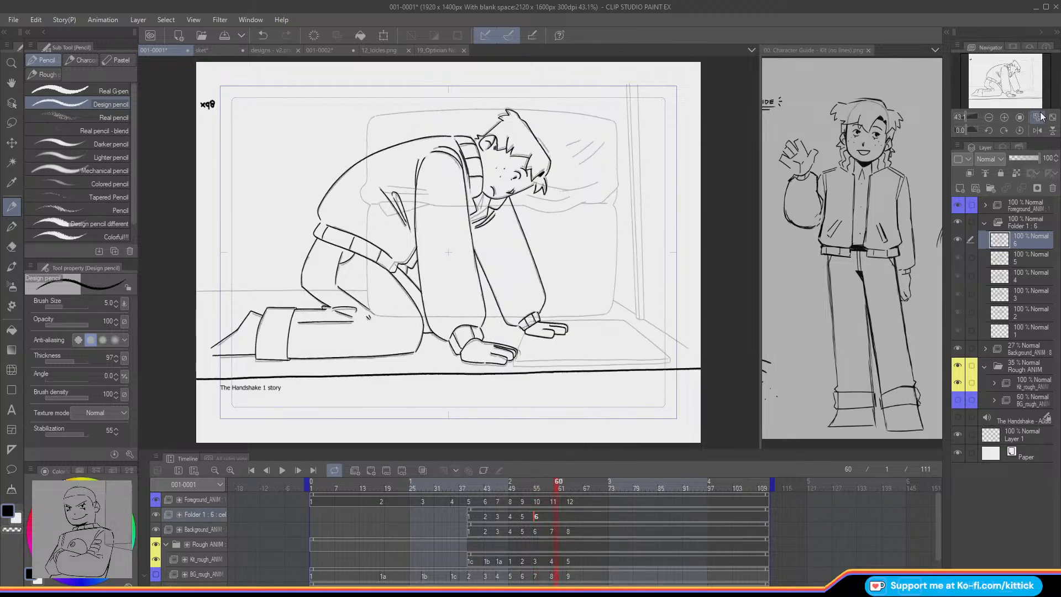
pyautogui.press('Left')
pyautogui.press('Left')
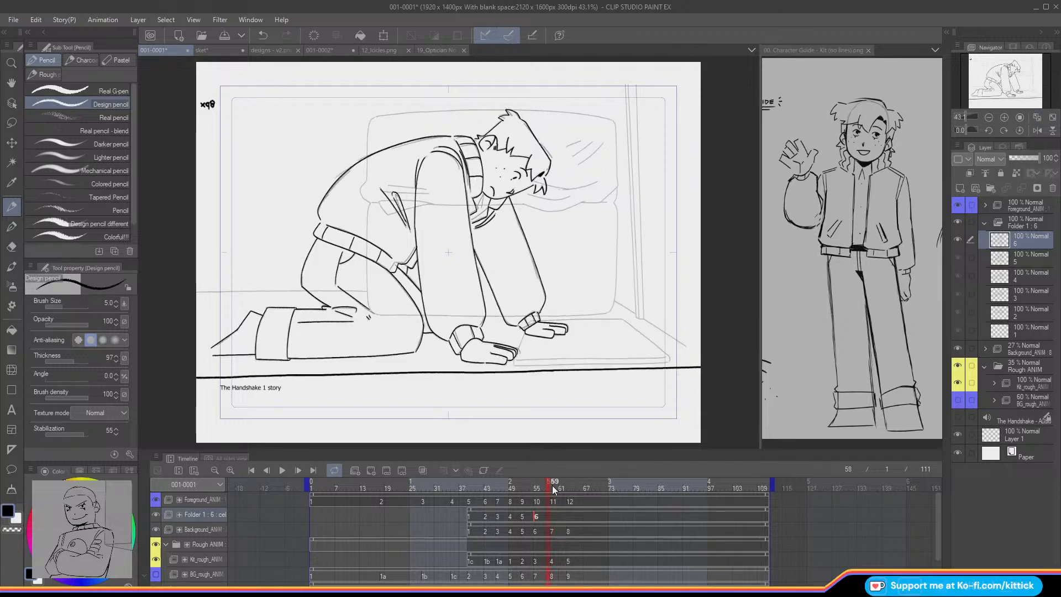
# Step: Add a new empty cel 7 to Folder 1 and assign it at frame 59
pyautogui.moveTo(554, 484); pyautogui.dragTo(553, 519)
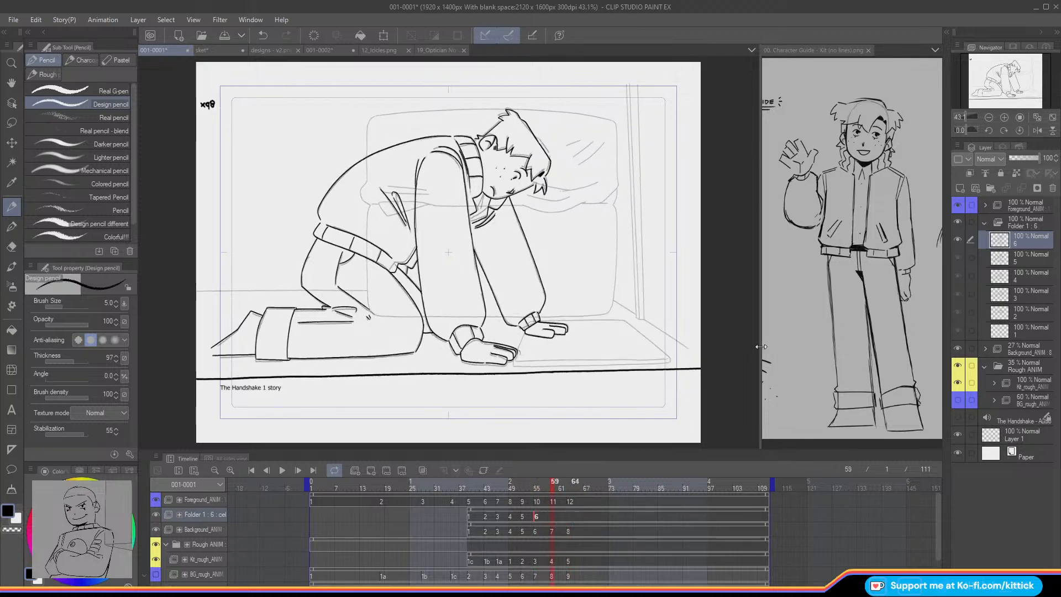
pyautogui.click(970, 174)
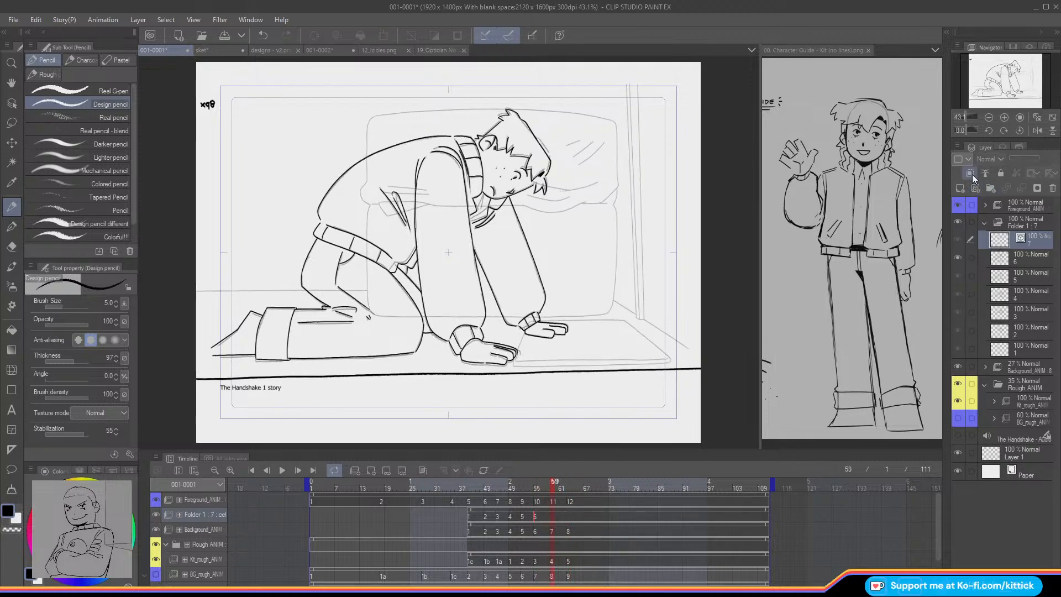
pyautogui.click(549, 514)
pyautogui.click(564, 242)
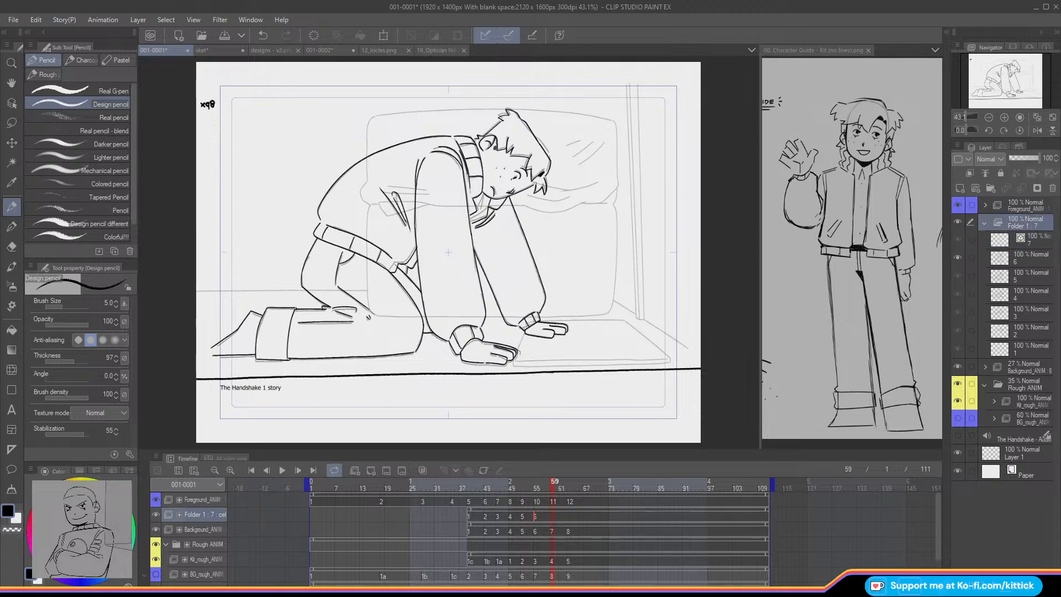
# Step: Hide the Rough ANIM folder and turn on the onion skin for cel 7
pyautogui.click(156, 544)
pyautogui.press('o')
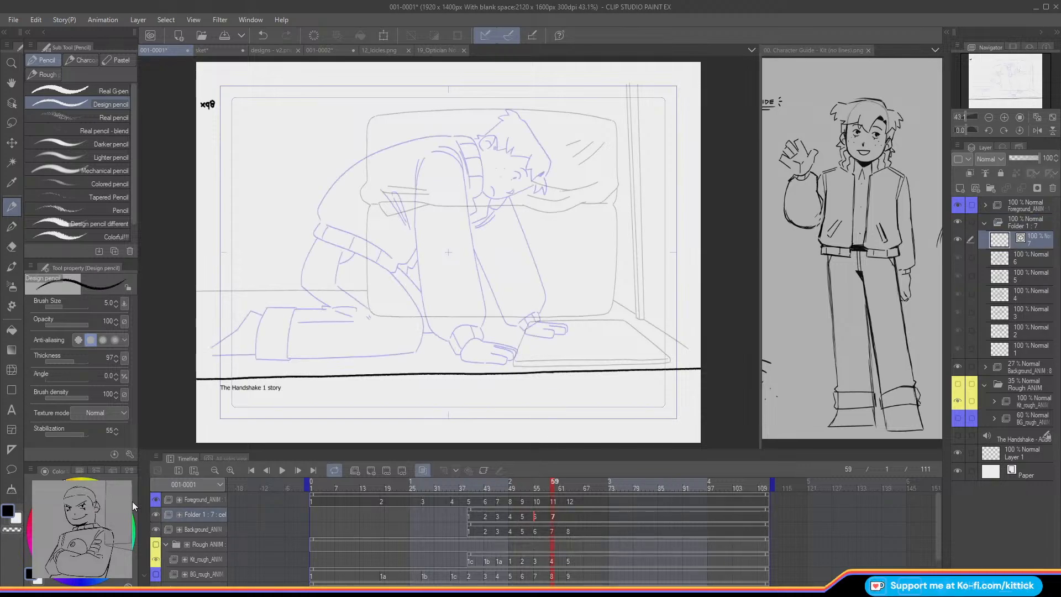
# Step: Rotate the canvas view to -75°, zoom to 100% on the character's head, and save the file
pyautogui.scroll(2, 1004, 102)
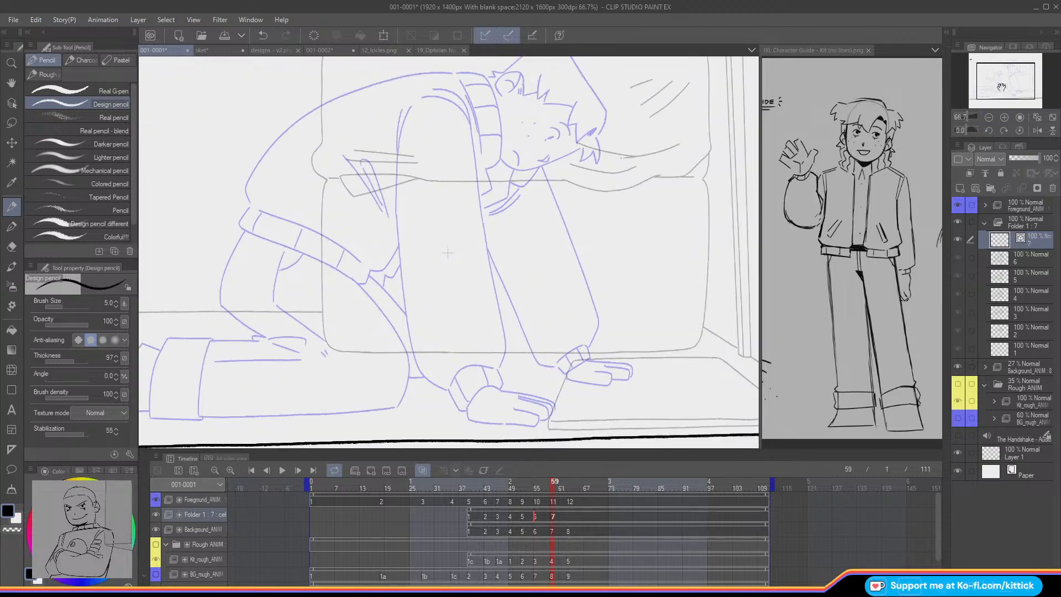
pyautogui.click(989, 131)
pyautogui.click(989, 130)
pyautogui.click(989, 130)
pyautogui.click(989, 130)
pyautogui.click(989, 131)
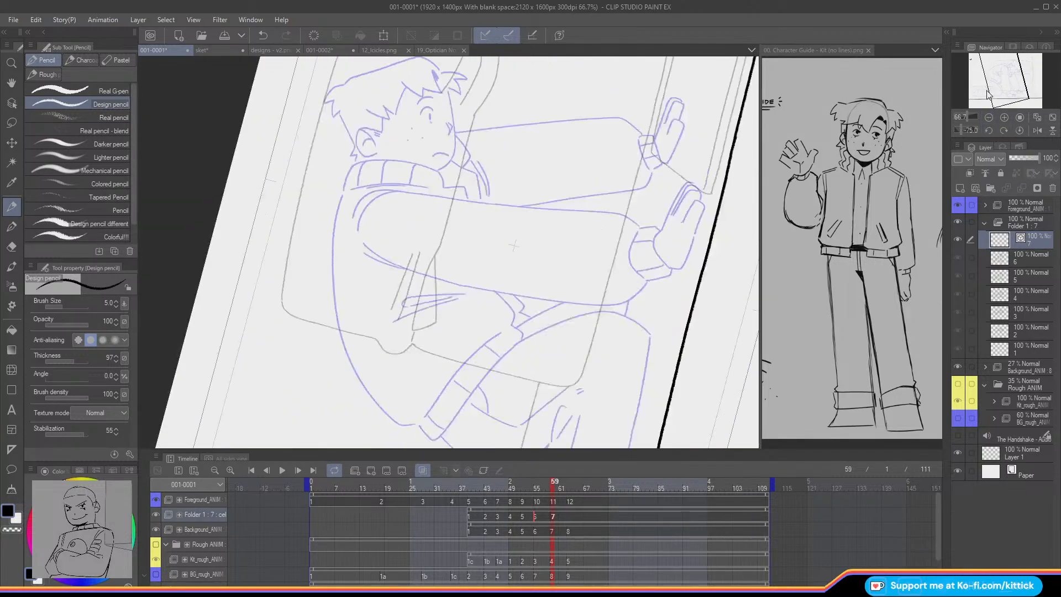
pyautogui.moveTo(992, 83); pyautogui.dragTo(995, 76)
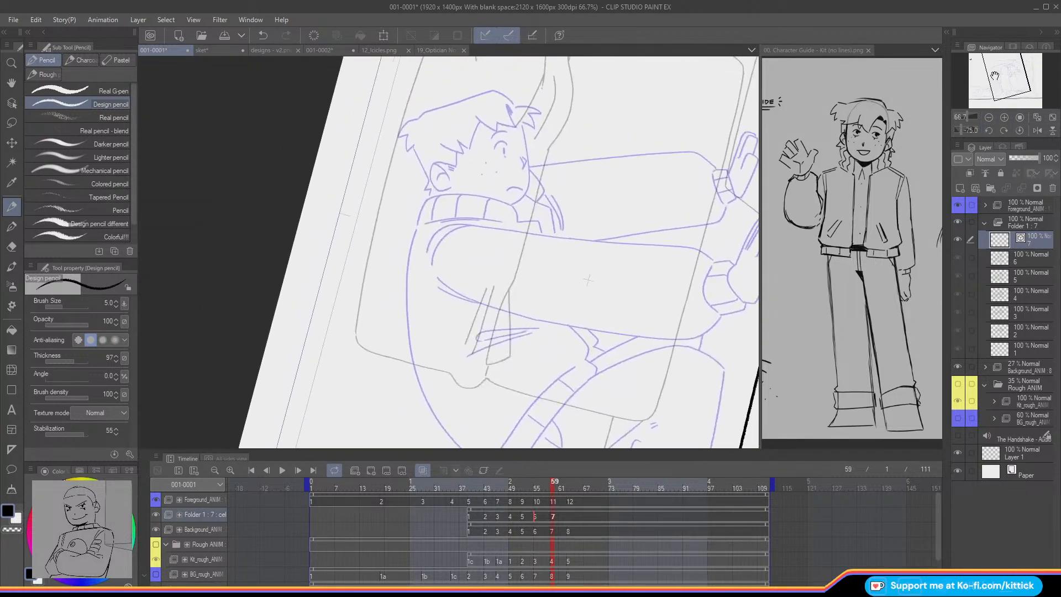
pyautogui.click(17, 82)
pyautogui.moveTo(289, 214); pyautogui.dragTo(255, 273)
pyautogui.click(15, 203)
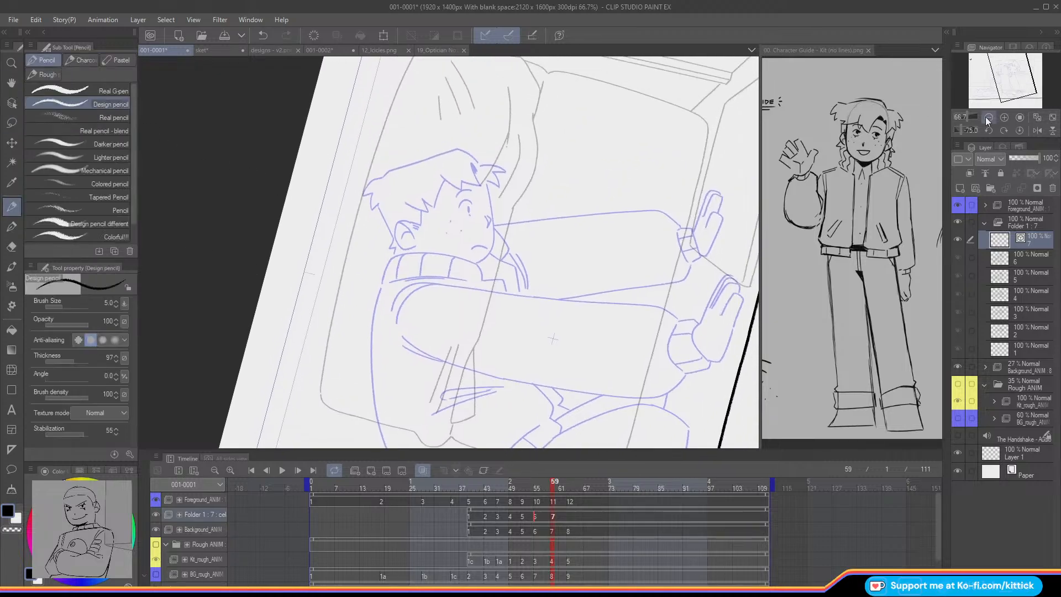
pyautogui.click(1005, 118)
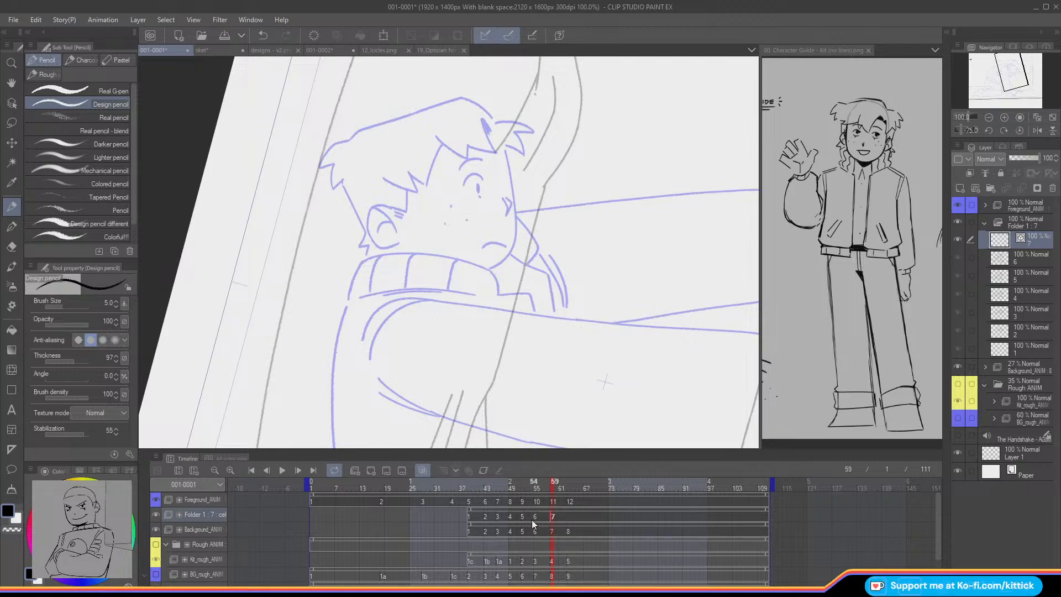
pyautogui.click(228, 37)
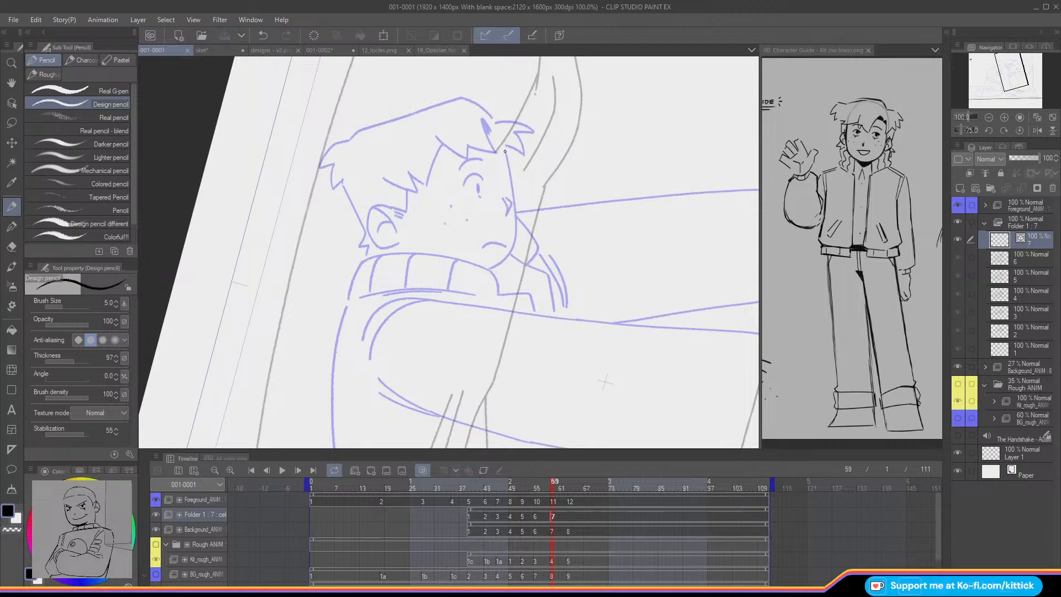
# Step: Ink the face contour from forehead to chin on cel 7, then add the eye, nose and freckles
pyautogui.moveTo(505, 151); pyautogui.dragTo(518, 227)
pyautogui.hotkey('ctrl', 'z')
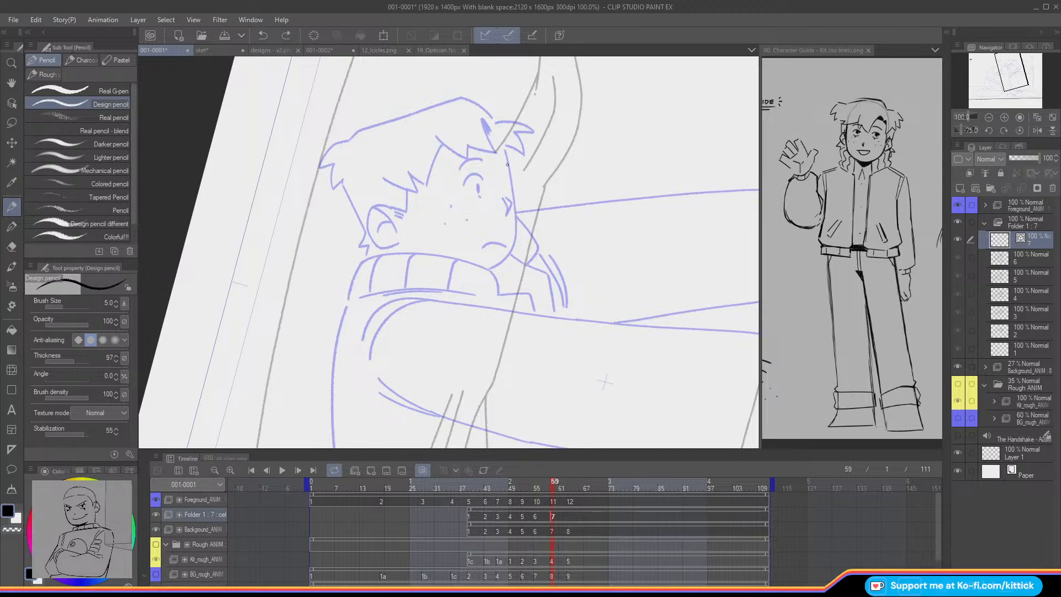
pyautogui.moveTo(505, 150); pyautogui.dragTo(514, 200)
pyautogui.hotkey('ctrl', 'z')
pyautogui.moveTo(504, 151)
pyautogui.mouseDown()
pyautogui.moveTo(516, 233)
pyautogui.moveTo(488, 269)
pyautogui.mouseUp()
pyautogui.moveTo(481, 179)
pyautogui.mouseDown()
pyautogui.moveTo(468, 174)
pyautogui.moveTo(463, 186)
pyautogui.moveTo(507, 214)
pyautogui.moveTo(512, 204)
pyautogui.mouseUp()
pyautogui.hotkey('ctrl', 'z')
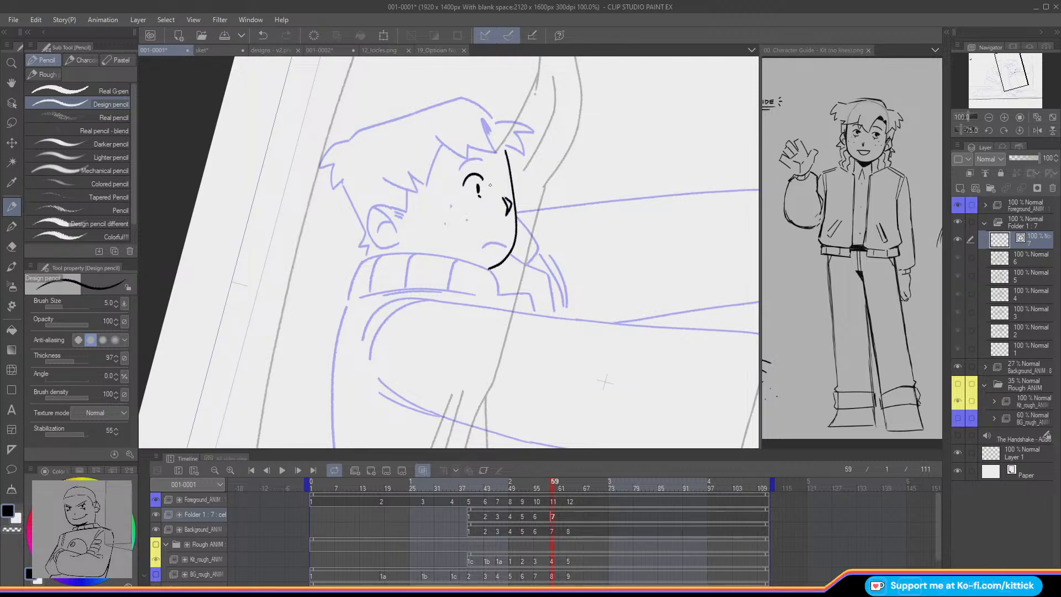
pyautogui.click(466, 219)
# Step: Ink the jagged fringe and side hair across the forehead, and draw the ear with its inner lines
pyautogui.moveTo(1008, 82); pyautogui.dragTo(1013, 97)
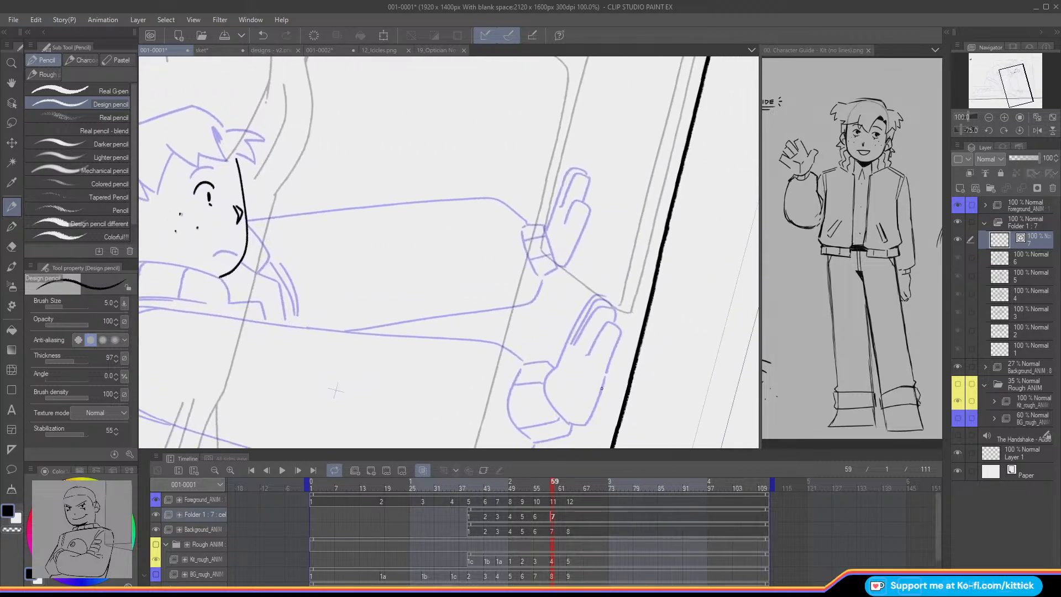
pyautogui.moveTo(1011, 88); pyautogui.dragTo(1004, 62)
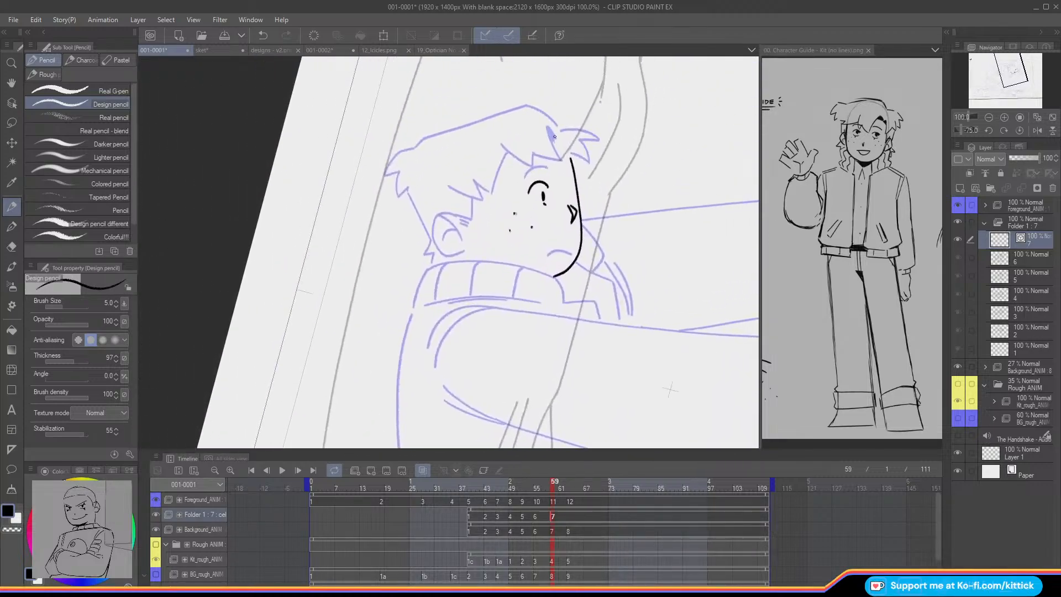
pyautogui.hotkey('ctrl', 'z')
pyautogui.moveTo(553, 130); pyautogui.dragTo(561, 160)
pyautogui.hotkey('ctrl', 'z')
pyautogui.moveTo(501, 144)
pyautogui.mouseDown()
pyautogui.moveTo(531, 165)
pyautogui.moveTo(536, 150)
pyautogui.moveTo(562, 160)
pyautogui.mouseUp()
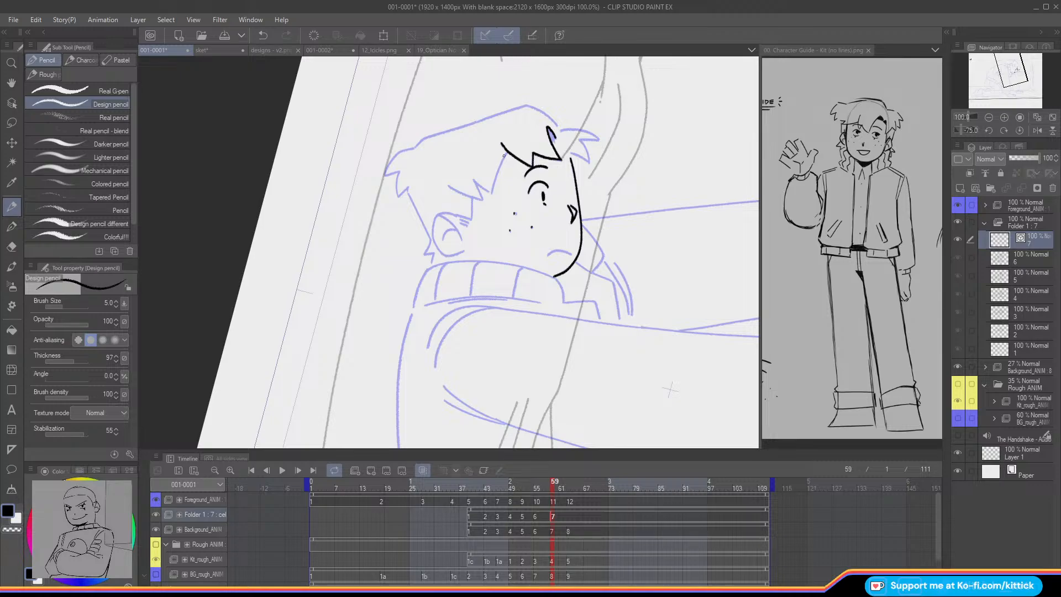
pyautogui.moveTo(506, 150)
pyautogui.mouseDown()
pyautogui.moveTo(491, 191)
pyautogui.moveTo(474, 180)
pyautogui.moveTo(489, 192)
pyautogui.moveTo(475, 180)
pyautogui.moveTo(482, 198)
pyautogui.moveTo(453, 190)
pyautogui.moveTo(483, 200)
pyautogui.moveTo(471, 217)
pyautogui.moveTo(436, 209)
pyautogui.moveTo(456, 216)
pyautogui.moveTo(433, 224)
pyautogui.moveTo(462, 252)
pyautogui.mouseUp()
pyautogui.moveTo(440, 215); pyautogui.dragTo(462, 239)
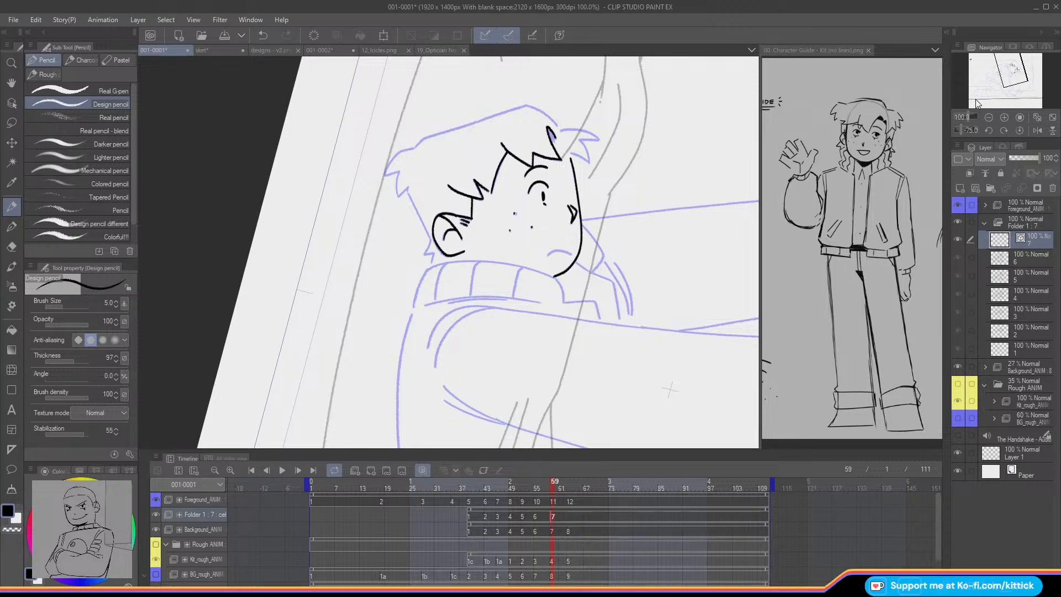
# Step: Lasso the upper freckle on the cheek, nudge it slightly, deselect it, and return to the Design pencil
pyautogui.click(12, 122)
pyautogui.moveTo(516, 211); pyautogui.dragTo(514, 210)
pyautogui.click(11, 143)
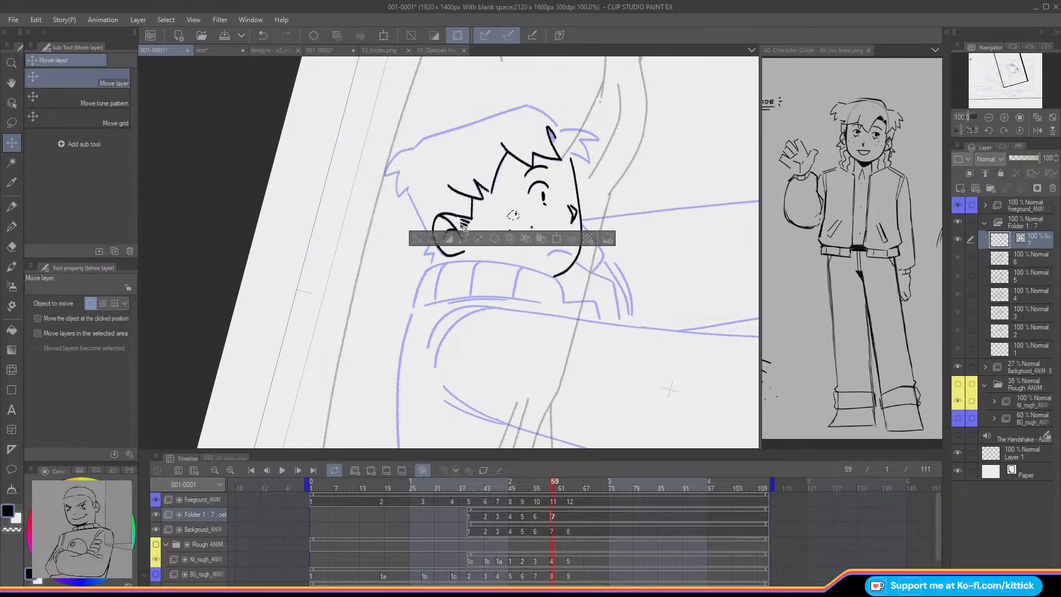
pyautogui.click(418, 236)
pyautogui.click(16, 207)
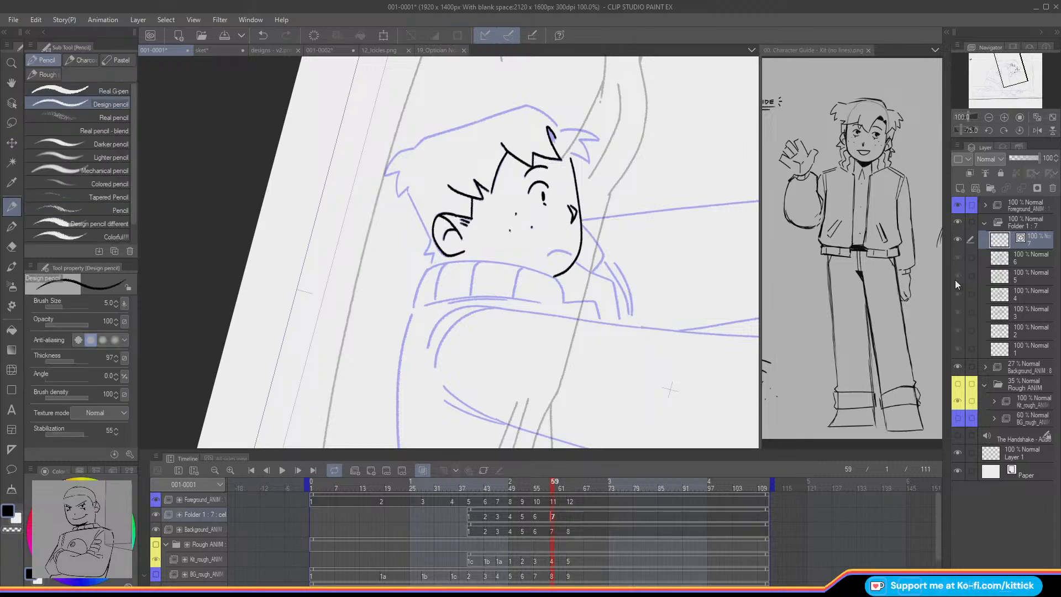
# Step: Add a scratch raster layer above Folder 1, set the pencil stabilization to 7, and try a test square beside the head
pyautogui.click(960, 190)
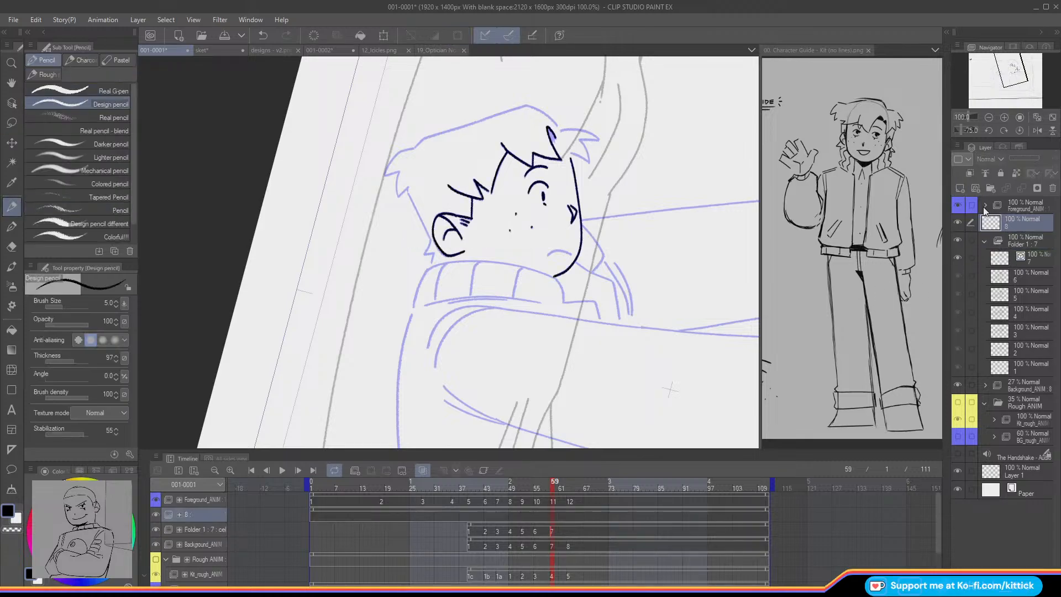
pyautogui.moveTo(75, 434); pyautogui.dragTo(48, 434)
pyautogui.moveTo(714, 287)
pyautogui.mouseDown()
pyautogui.moveTo(660, 284)
pyautogui.moveTo(706, 338)
pyautogui.mouseUp()
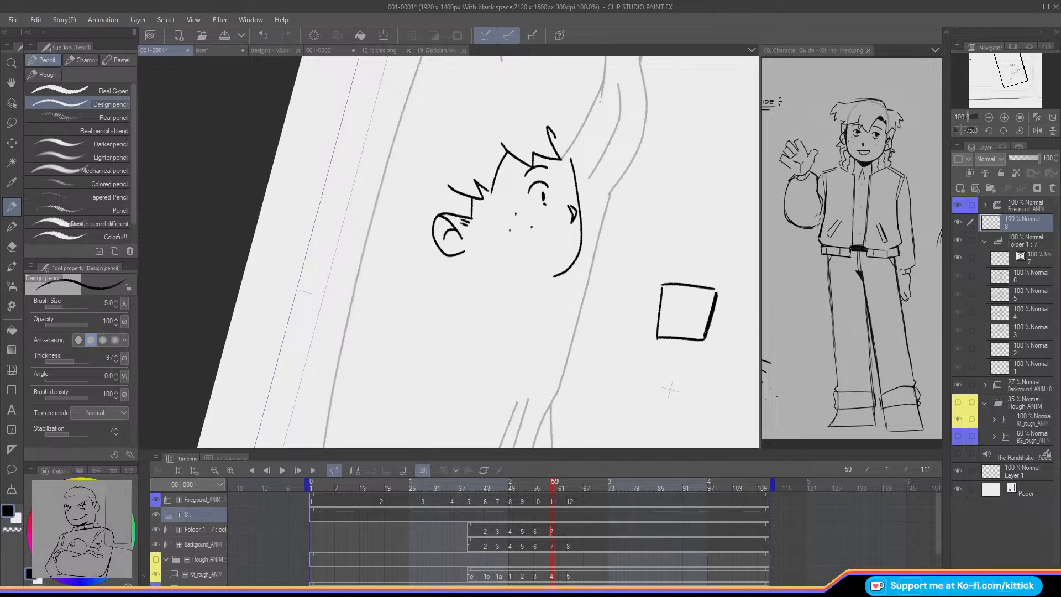
pyautogui.hotkey('ctrl', 'z')
pyautogui.hotkey('ctrl', 'z')
pyautogui.hotkey('ctrl', 'z')
pyautogui.hotkey('ctrl', 'z')
# Step: Sketch an open hand with fingers and thumb on the scratch layer beside the head
pyautogui.moveTo(708, 270)
pyautogui.mouseDown()
pyautogui.moveTo(662, 270)
pyautogui.moveTo(658, 318)
pyautogui.moveTo(707, 291)
pyautogui.moveTo(702, 319)
pyautogui.moveTo(702, 305)
pyautogui.moveTo(685, 318)
pyautogui.moveTo(734, 269)
pyautogui.moveTo(727, 258)
pyautogui.moveTo(692, 278)
pyautogui.moveTo(670, 260)
pyautogui.moveTo(642, 309)
pyautogui.mouseUp()
pyautogui.hotkey('ctrl', 'z')
pyautogui.hotkey('ctrl', 'z')
pyautogui.hotkey('ctrl', 'z')
pyautogui.hotkey('ctrl', 'z')
pyautogui.moveTo(647, 265); pyautogui.dragTo(661, 317)
pyautogui.moveTo(702, 273)
pyautogui.mouseDown()
pyautogui.moveTo(707, 215)
pyautogui.moveTo(685, 256)
pyautogui.moveTo(685, 214)
pyautogui.moveTo(673, 211)
pyautogui.moveTo(658, 257)
pyautogui.moveTo(652, 240)
pyautogui.moveTo(640, 309)
pyautogui.mouseUp()
pyautogui.moveTo(668, 219); pyautogui.dragTo(667, 258)
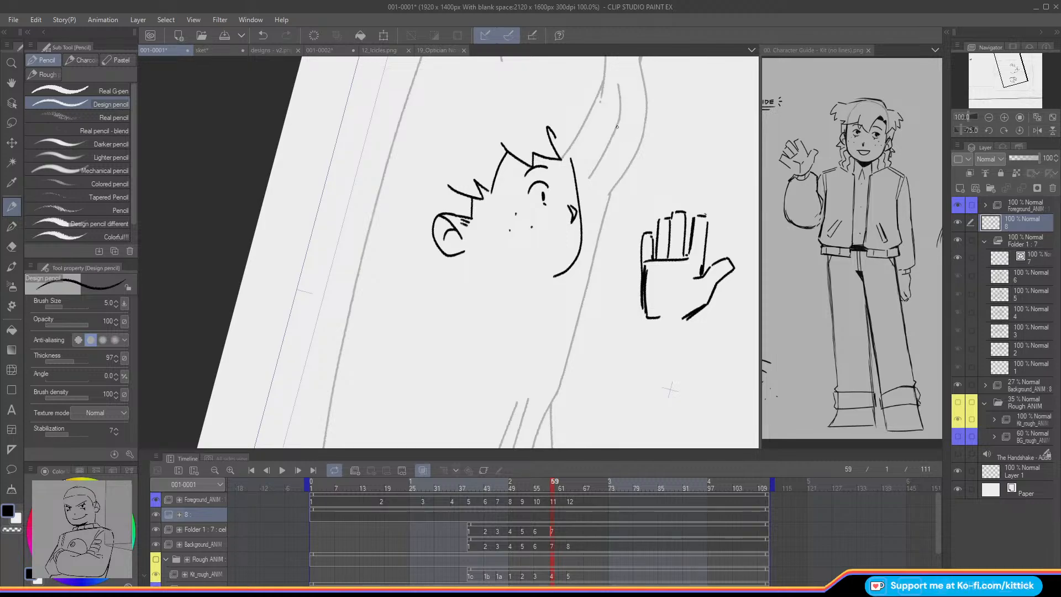
# Step: Delete the scratch layer with the hand sketch and reselect cel 7 in Folder 1
pyautogui.click(12, 123)
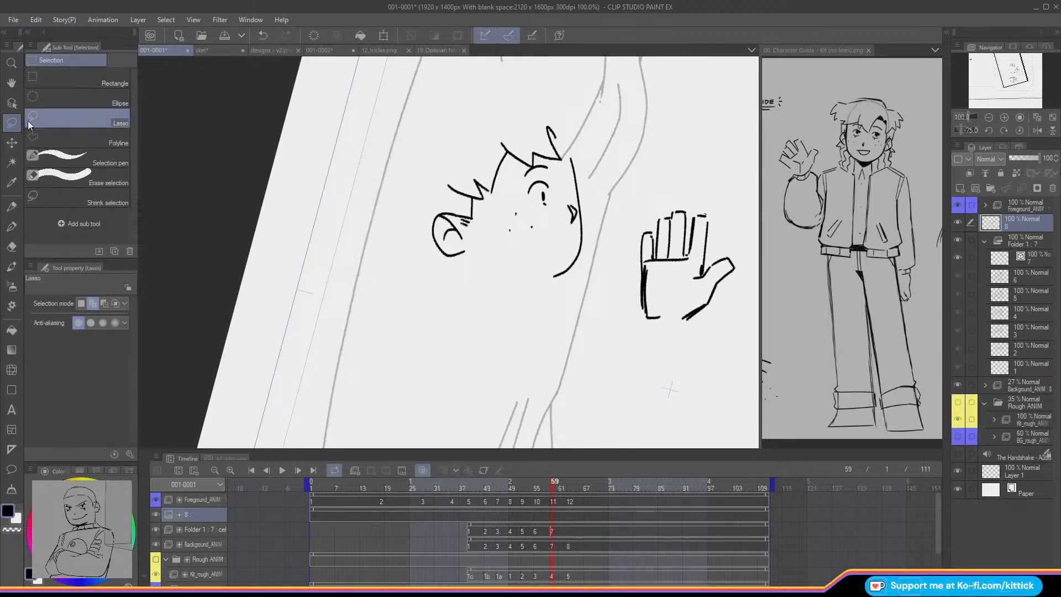
pyautogui.click(1052, 189)
pyautogui.click(1000, 241)
# Step: Set the Design pencil's stabilization to 38, fill the dark notch in the fringe, and ink the top outline of the hair
pyautogui.press('p')
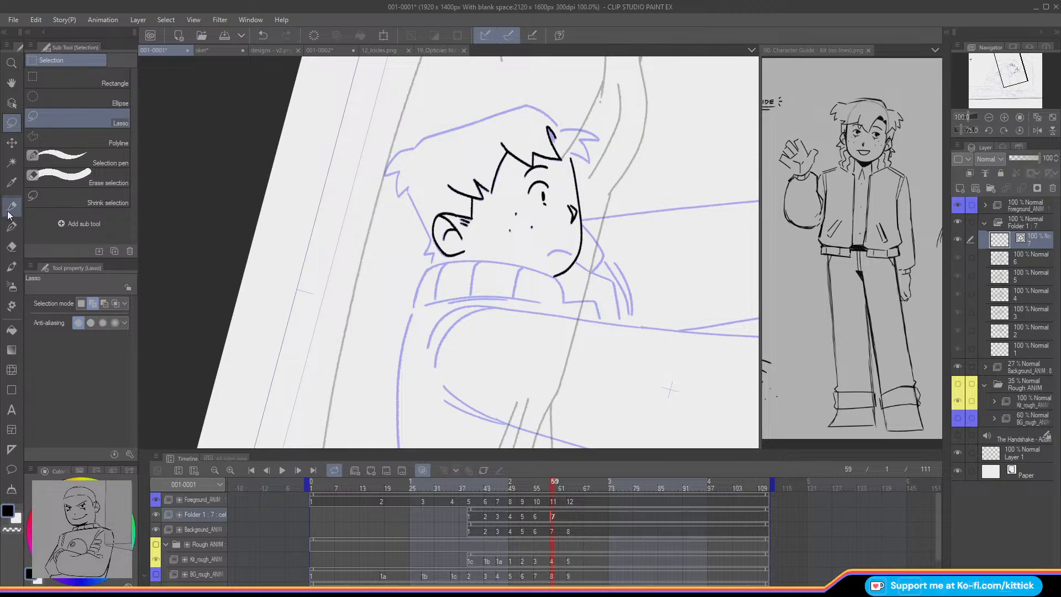
pyautogui.moveTo(552, 135); pyautogui.dragTo(526, 104)
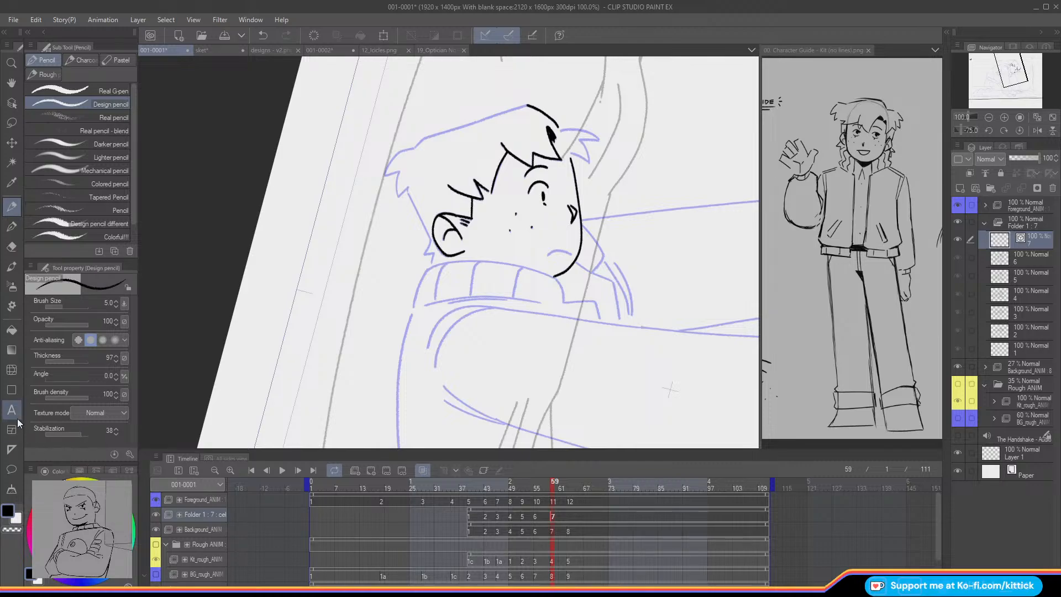
pyautogui.moveTo(1006, 70); pyautogui.dragTo(1002, 60)
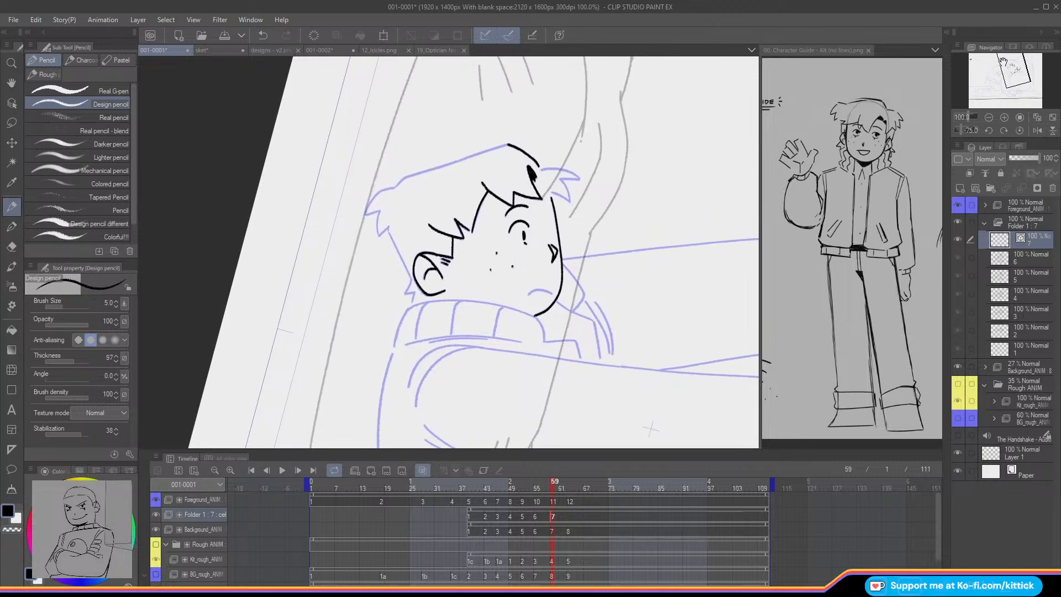
pyautogui.moveTo(508, 145); pyautogui.dragTo(394, 187)
pyautogui.hotkey('ctrl', 'z')
pyautogui.hotkey('ctrl', 'z')
pyautogui.click(15, 530)
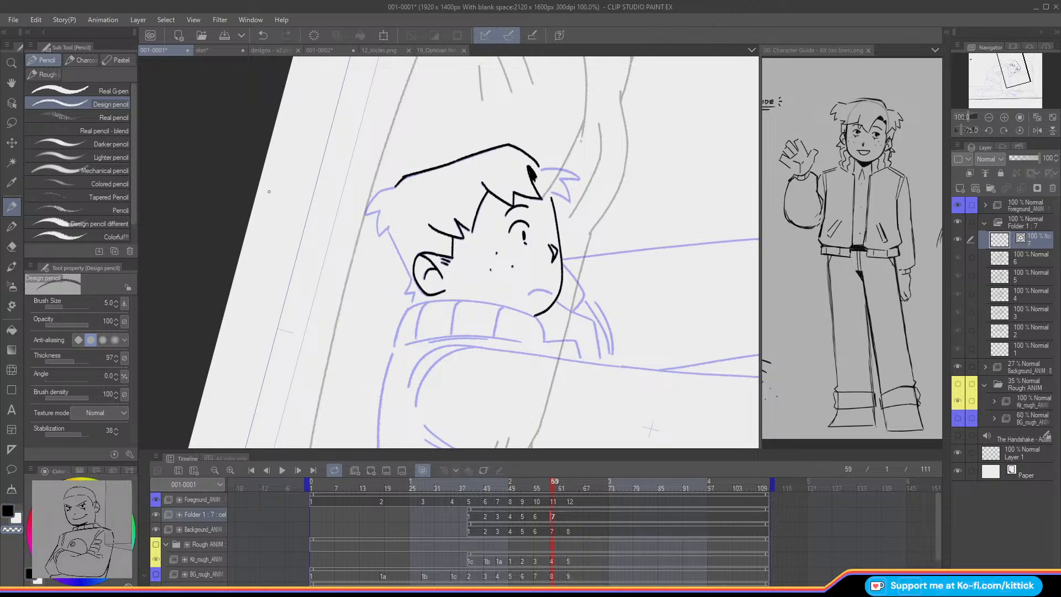
pyautogui.click(8, 511)
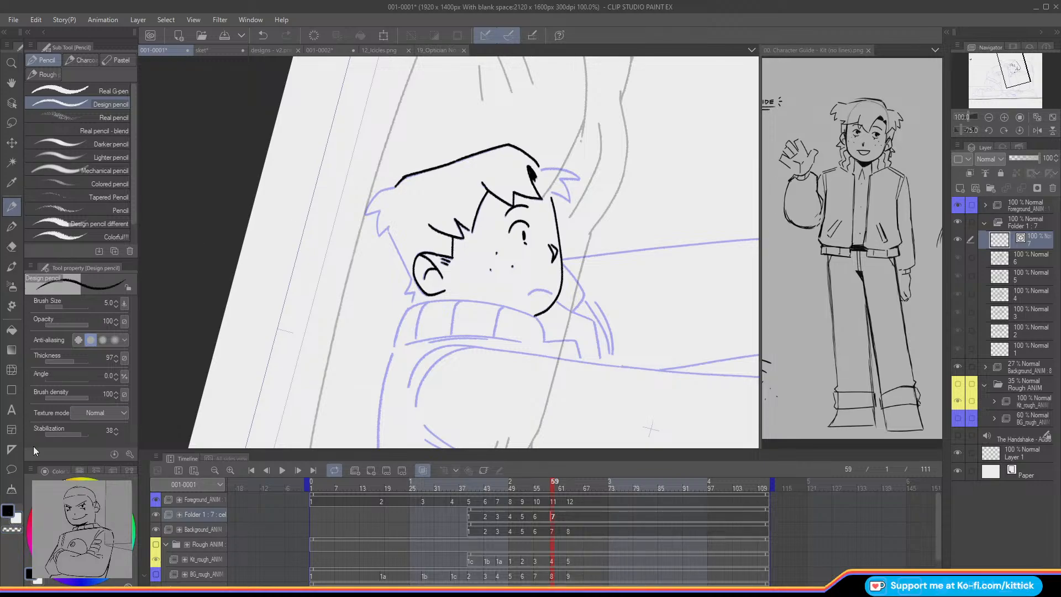
# Step: Ink the spiky hair tufts at the front of the forehead and at the back of the head
pyautogui.moveTo(539, 169)
pyautogui.mouseDown()
pyautogui.moveTo(580, 178)
pyautogui.moveTo(540, 170)
pyautogui.moveTo(578, 177)
pyautogui.moveTo(561, 179)
pyautogui.moveTo(569, 201)
pyautogui.mouseUp()
pyautogui.hotkey('ctrl', 'z')
pyautogui.hotkey('ctrl', 'z')
pyautogui.hotkey('ctrl', 'z')
pyautogui.moveTo(376, 193)
pyautogui.mouseDown()
pyautogui.moveTo(365, 214)
pyautogui.moveTo(379, 212)
pyautogui.mouseUp()
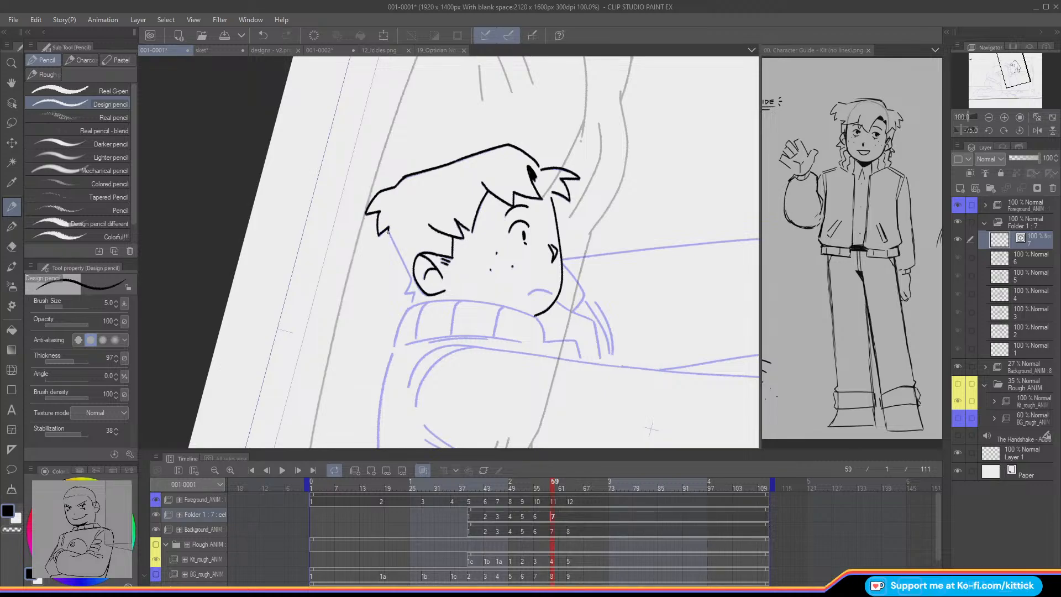
# Step: Ink the back of the hair down to the nape and draw the frowning mouth
pyautogui.moveTo(388, 231); pyautogui.dragTo(405, 268)
pyautogui.hotkey('ctrl', 'z')
pyautogui.moveTo(387, 230); pyautogui.dragTo(411, 279)
pyautogui.moveTo(550, 294); pyautogui.dragTo(532, 291)
# Step: Ink the upper edge, sides and rib lines of the turtleneck collar below the face
pyautogui.moveTo(1021, 68); pyautogui.dragTo(1023, 73)
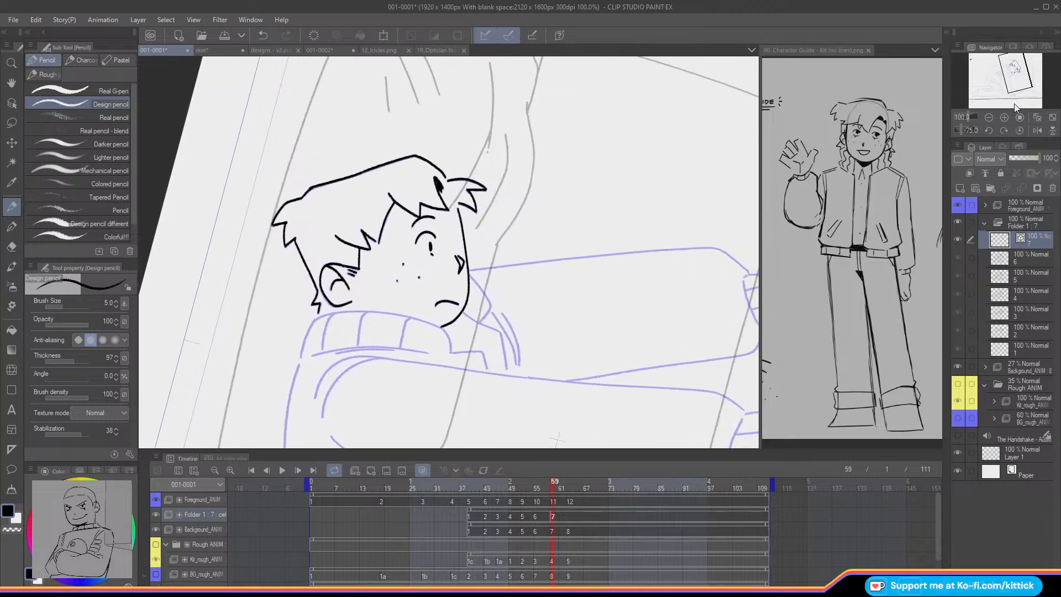
pyautogui.click(11, 82)
pyautogui.moveTo(141, 293); pyautogui.dragTo(149, 228)
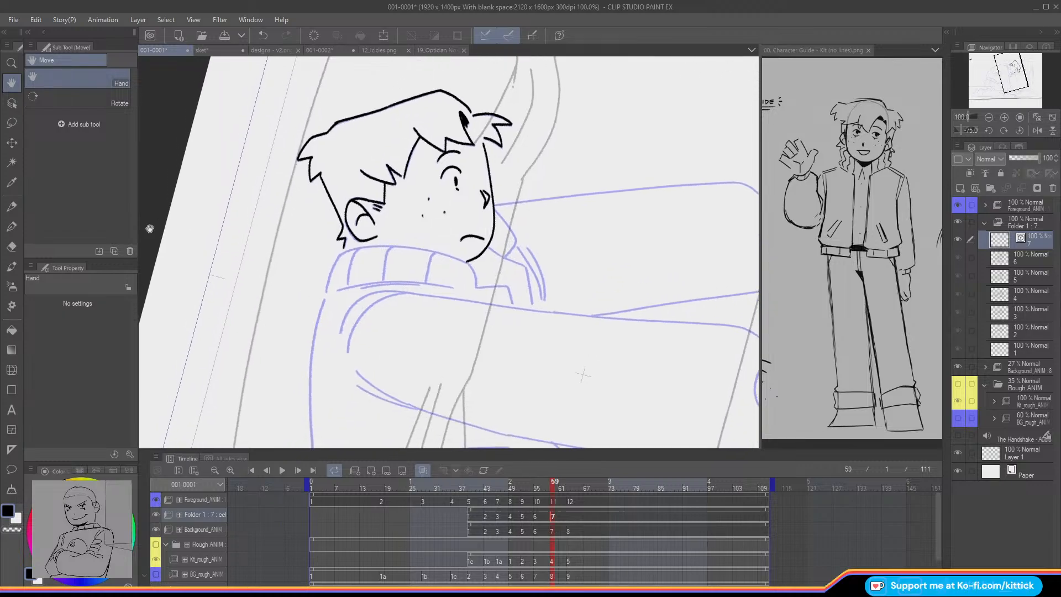
pyautogui.click(11, 206)
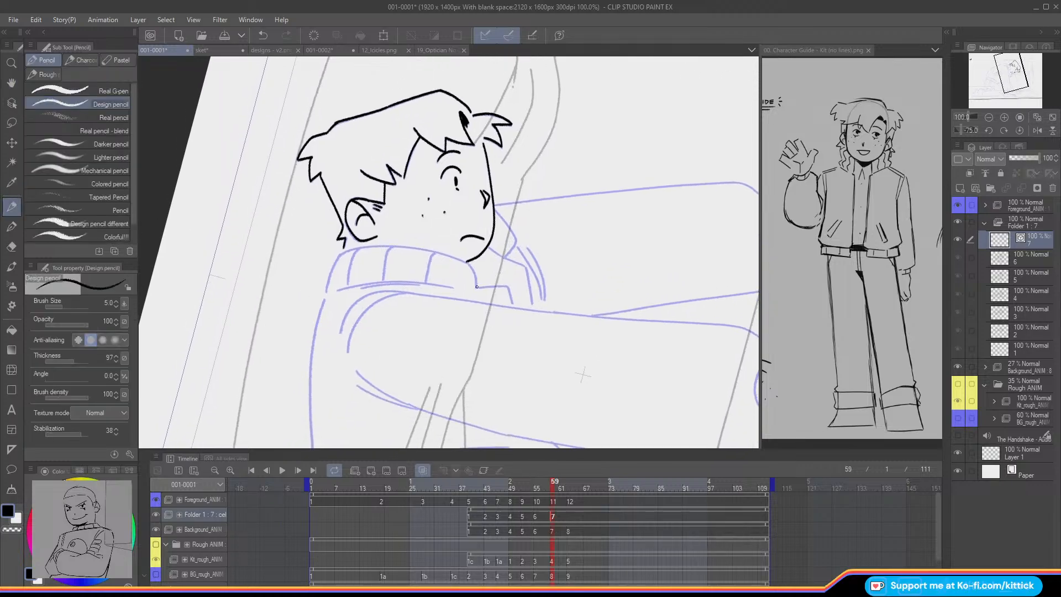
pyautogui.moveTo(476, 287)
pyautogui.mouseDown()
pyautogui.moveTo(465, 261)
pyautogui.moveTo(391, 246)
pyautogui.mouseUp()
pyautogui.hotkey('ctrl', 'z')
pyautogui.moveTo(467, 262); pyautogui.dragTo(389, 247)
pyautogui.hotkey('ctrl', 'z')
pyautogui.moveTo(469, 262)
pyautogui.mouseDown()
pyautogui.moveTo(348, 251)
pyautogui.moveTo(326, 291)
pyautogui.moveTo(358, 249)
pyautogui.moveTo(347, 285)
pyautogui.mouseUp()
pyautogui.hotkey('ctrl', 'z')
pyautogui.hotkey('ctrl', 'z')
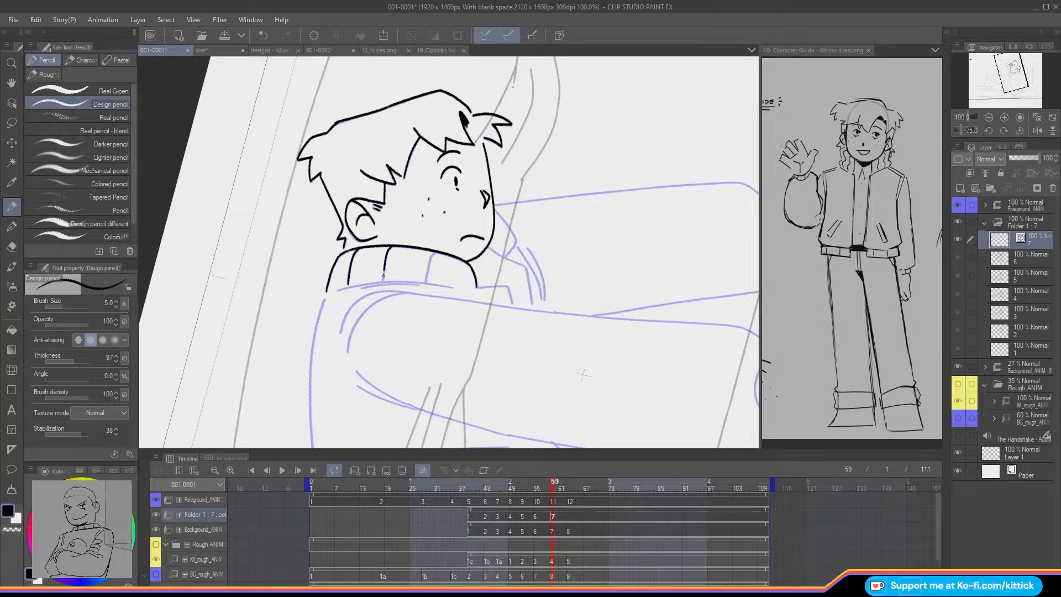
pyautogui.moveTo(430, 257)
pyautogui.mouseDown()
pyautogui.moveTo(425, 278)
pyautogui.moveTo(390, 281)
pyautogui.mouseUp()
pyautogui.hotkey('ctrl', 'z')
# Step: Reset the canvas rotation to 0° and ink the collar's lower edge with a doubled line
pyautogui.click(1019, 131)
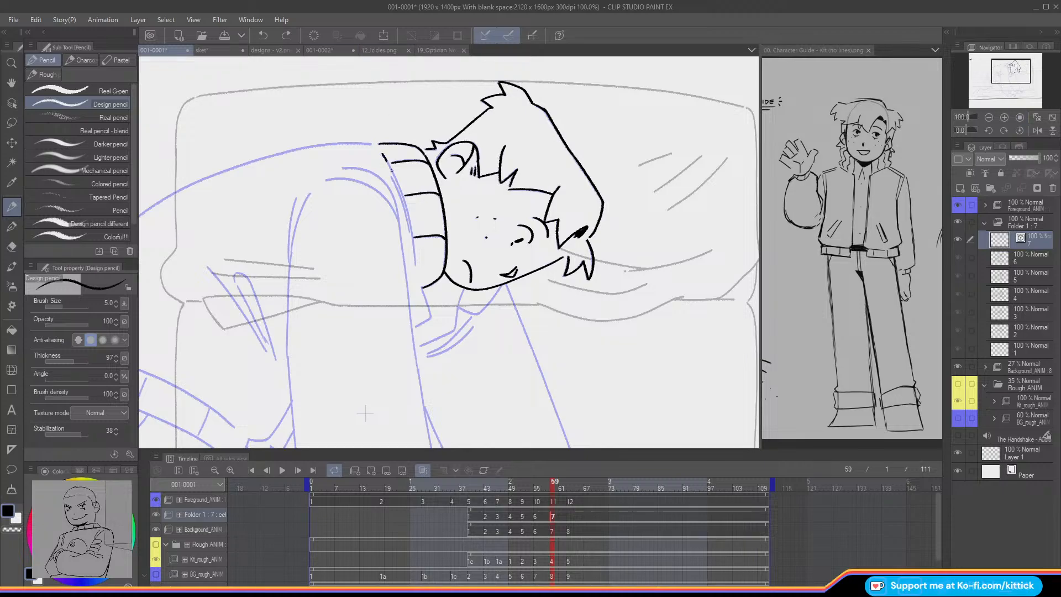
pyautogui.moveTo(391, 170); pyautogui.dragTo(406, 211)
pyautogui.hotkey('ctrl', 'z')
pyautogui.moveTo(384, 155); pyautogui.dragTo(406, 211)
pyautogui.hotkey('ctrl', 'z')
pyautogui.moveTo(383, 155); pyautogui.dragTo(414, 253)
pyautogui.moveTo(396, 186); pyautogui.dragTo(411, 229)
# Step: Ink the far collar flap under the chin and the parallel shoulder crease lines below it
pyautogui.moveTo(426, 303)
pyautogui.mouseDown()
pyautogui.moveTo(430, 317)
pyautogui.moveTo(494, 296)
pyautogui.moveTo(473, 313)
pyautogui.mouseUp()
pyautogui.hotkey('ctrl', 'z')
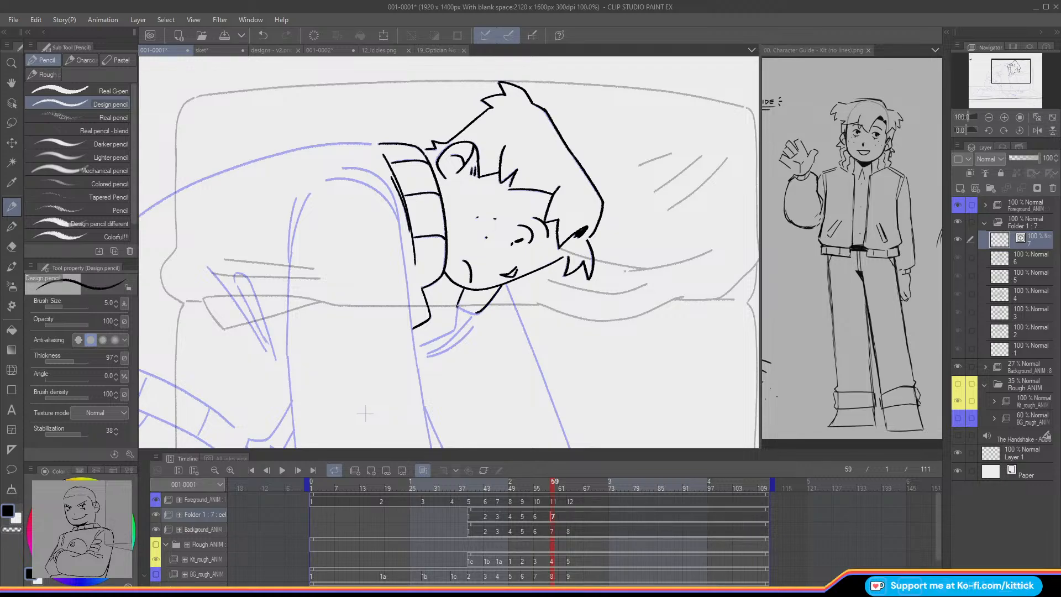
pyautogui.moveTo(364, 413); pyautogui.dragTo(435, 299)
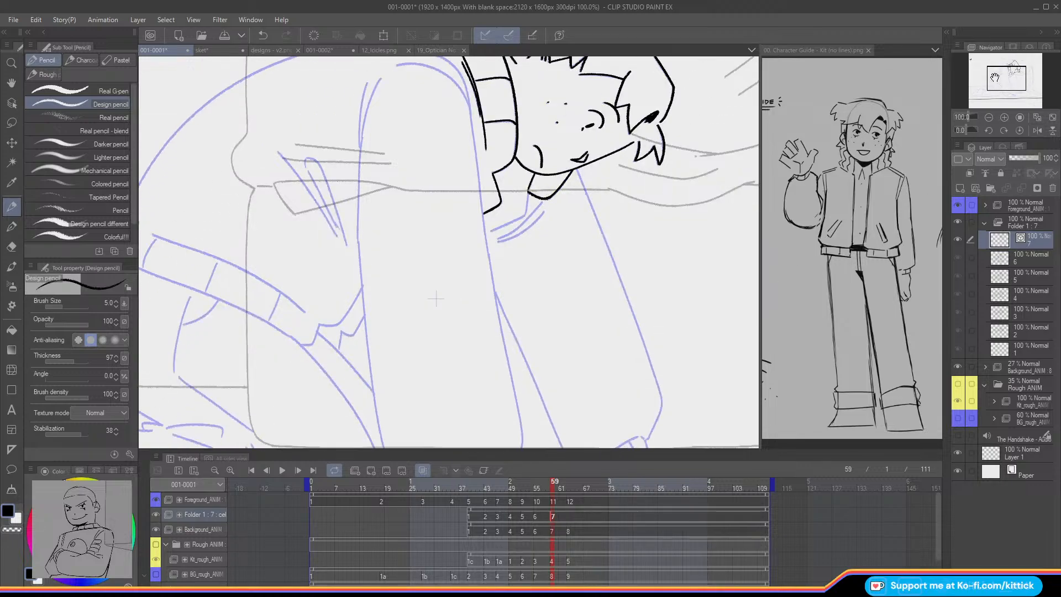
pyautogui.moveTo(528, 195)
pyautogui.mouseDown()
pyautogui.moveTo(525, 212)
pyautogui.moveTo(489, 230)
pyautogui.mouseUp()
pyautogui.hotkey('ctrl', 'z')
pyautogui.moveTo(542, 201)
pyautogui.mouseDown()
pyautogui.moveTo(499, 237)
pyautogui.moveTo(541, 215)
pyautogui.moveTo(502, 240)
pyautogui.mouseUp()
pyautogui.hotkey('ctrl', 'z')
pyautogui.hotkey('ctrl', 'z')
pyautogui.hotkey('ctrl', 'z')
pyautogui.moveTo(544, 212); pyautogui.dragTo(499, 241)
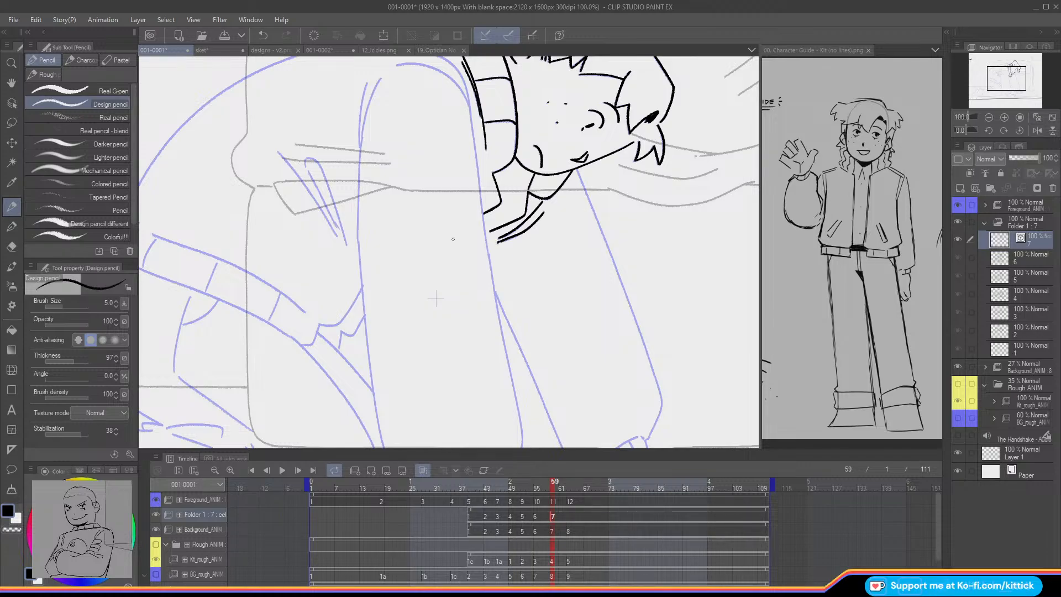
# Step: Ink both long edges of the far sleeve from beneath the chin down to the wrist
pyautogui.moveTo(435, 298); pyautogui.dragTo(356, 227)
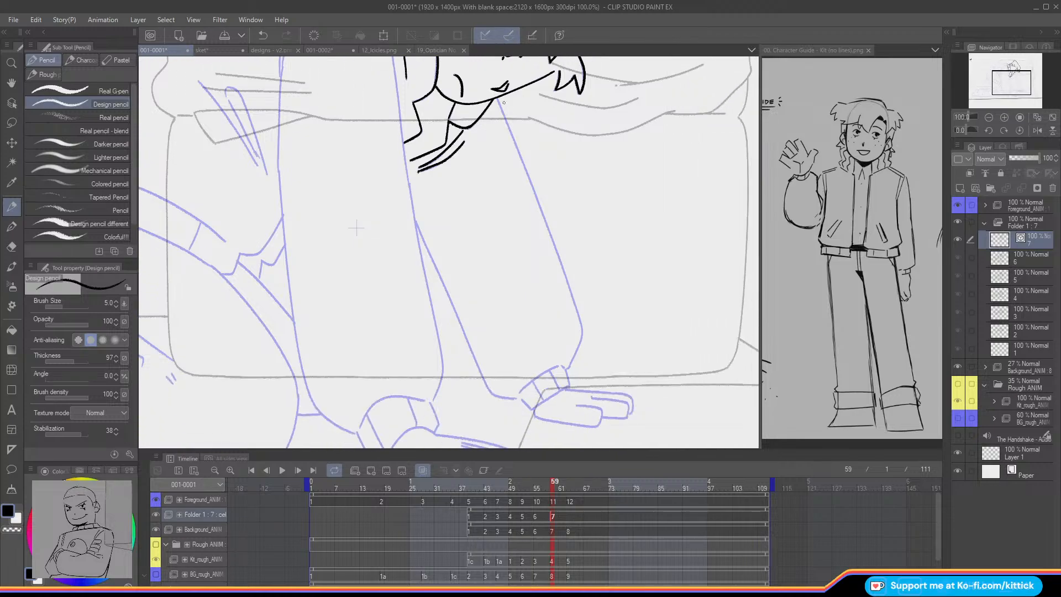
pyautogui.moveTo(498, 100); pyautogui.dragTo(522, 155)
pyautogui.hotkey('ctrl', 'z')
pyautogui.hotkey('ctrl', 'z')
pyautogui.moveTo(498, 100)
pyautogui.mouseDown()
pyautogui.moveTo(582, 327)
pyautogui.moveTo(571, 367)
pyautogui.moveTo(580, 337)
pyautogui.mouseUp()
pyautogui.press('e')
pyautogui.press('p')
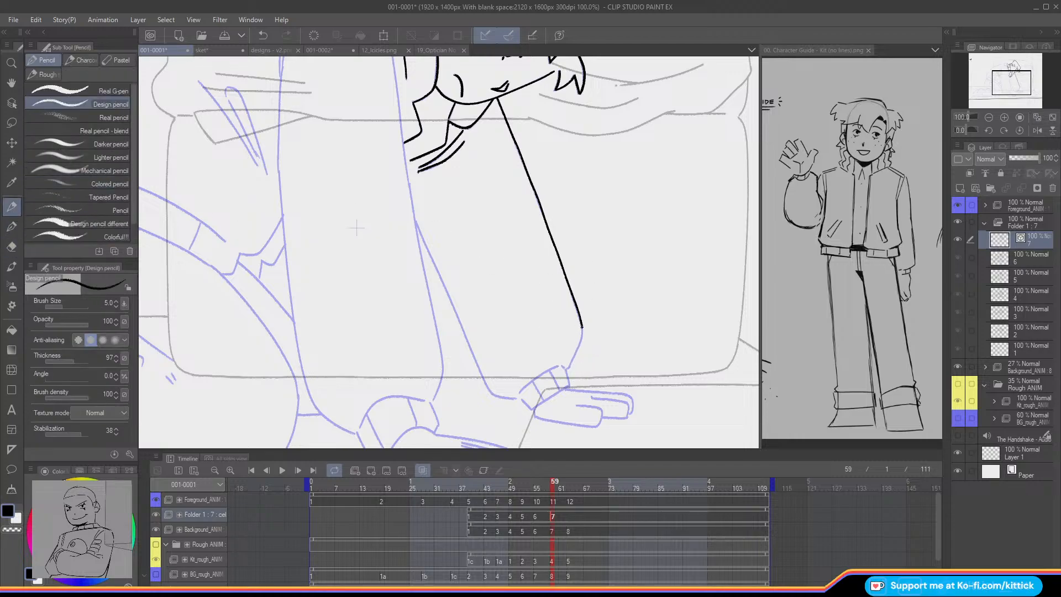
pyautogui.moveTo(576, 356); pyautogui.dragTo(566, 369)
pyautogui.hotkey('ctrl', 'z')
pyautogui.moveTo(581, 326); pyautogui.dragTo(566, 369)
pyautogui.moveTo(415, 220)
pyautogui.mouseDown()
pyautogui.moveTo(490, 391)
pyautogui.moveTo(529, 407)
pyautogui.mouseUp()
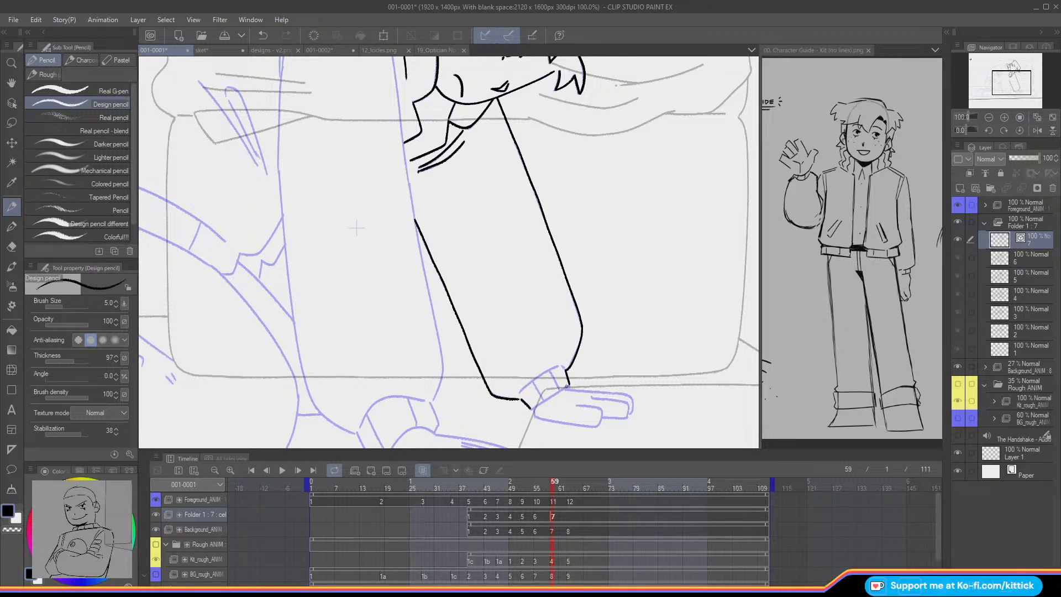
# Step: Ink the far sleeve's cuff with its end edge and rib lines
pyautogui.moveTo(567, 387); pyautogui.dragTo(532, 409)
pyautogui.hotkey('ctrl', 'z')
pyautogui.moveTo(557, 366)
pyautogui.mouseDown()
pyautogui.moveTo(524, 387)
pyautogui.moveTo(543, 402)
pyautogui.moveTo(557, 384)
pyautogui.mouseUp()
pyautogui.hotkey('ctrl', 'z')
# Step: Ink the curved shoulder creases and the armpit fold lines at the top of the near sleeve
pyautogui.moveTo(1007, 84); pyautogui.dragTo(999, 66)
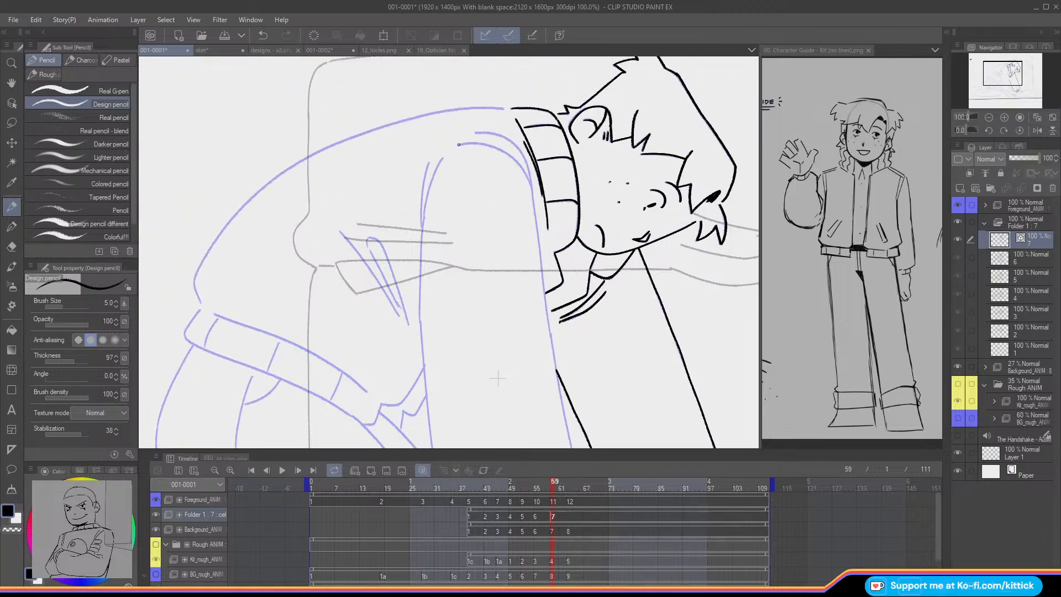
pyautogui.moveTo(459, 145)
pyautogui.mouseDown()
pyautogui.moveTo(504, 151)
pyautogui.moveTo(531, 182)
pyautogui.mouseUp()
pyautogui.moveTo(498, 133)
pyautogui.mouseDown()
pyautogui.moveTo(519, 149)
pyautogui.moveTo(530, 185)
pyautogui.mouseUp()
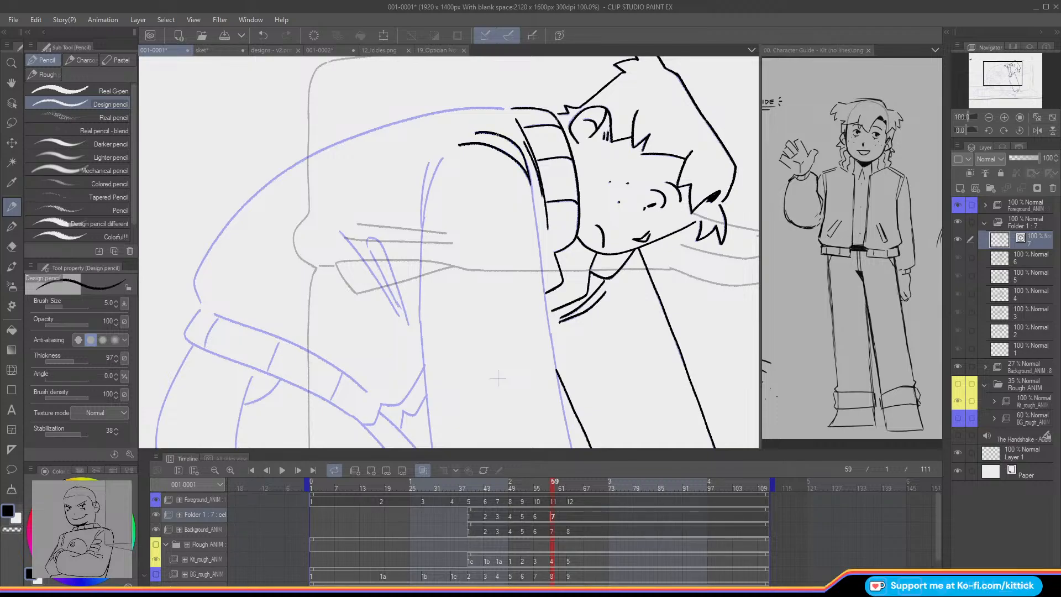
pyautogui.moveTo(442, 158)
pyautogui.mouseDown()
pyautogui.moveTo(423, 222)
pyautogui.moveTo(423, 191)
pyautogui.moveTo(421, 216)
pyautogui.mouseUp()
pyautogui.hotkey('ctrl', 'z')
pyautogui.moveTo(428, 163); pyautogui.dragTo(421, 235)
# Step: Ink the near sleeve's front edge down to the wrist and the upper part of its back edge
pyautogui.moveTo(987, 68); pyautogui.dragTo(994, 75)
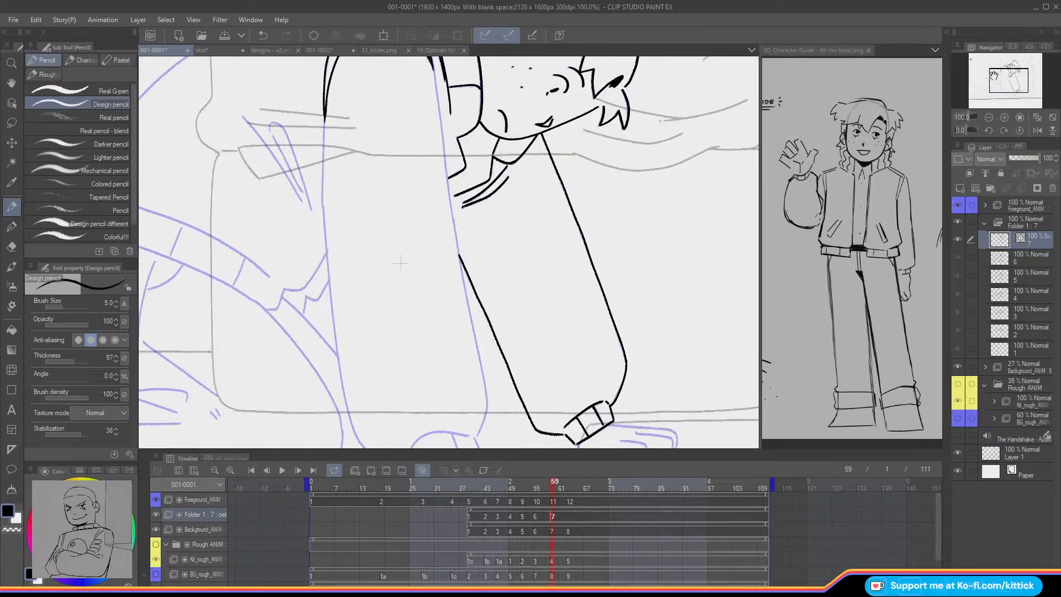
pyautogui.moveTo(433, 68); pyautogui.dragTo(486, 396)
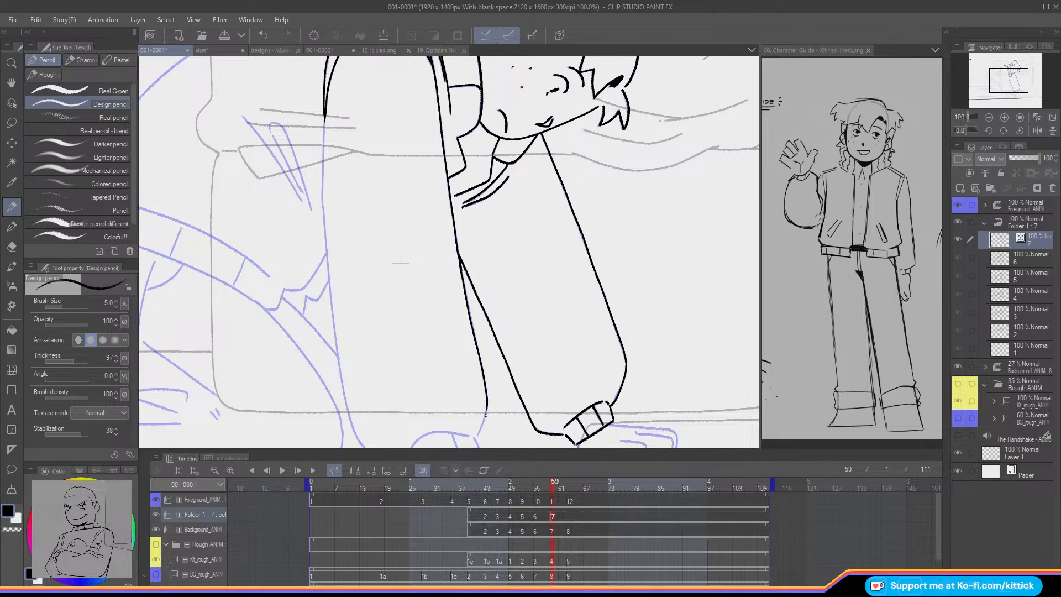
pyautogui.moveTo(400, 263)
pyautogui.mouseDown()
pyautogui.moveTo(477, 269)
pyautogui.moveTo(497, 236)
pyautogui.mouseUp()
pyautogui.moveTo(419, 92); pyautogui.dragTo(422, 197)
pyautogui.hotkey('ctrl', 'z')
pyautogui.hotkey('ctrl', 'z')
pyautogui.moveTo(421, 92); pyautogui.dragTo(419, 181)
pyautogui.hotkey('ctrl', 'z')
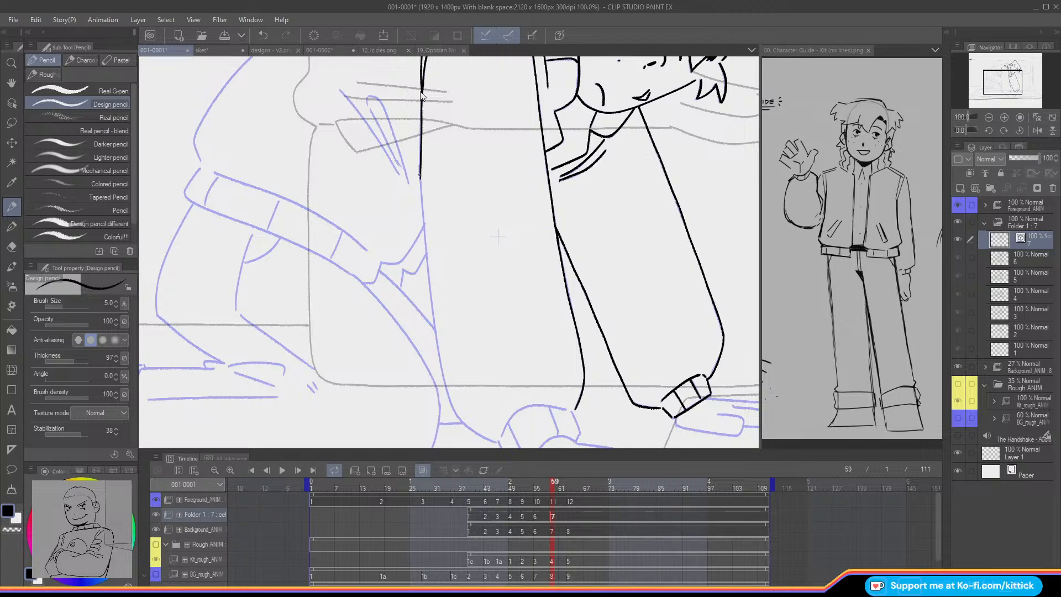
pyautogui.hotkey('ctrl', 'z')
pyautogui.moveTo(420, 90); pyautogui.dragTo(419, 187)
# Step: Extend the near sleeve's back edge down and around to the cuff
pyautogui.moveTo(997, 84); pyautogui.dragTo(998, 87)
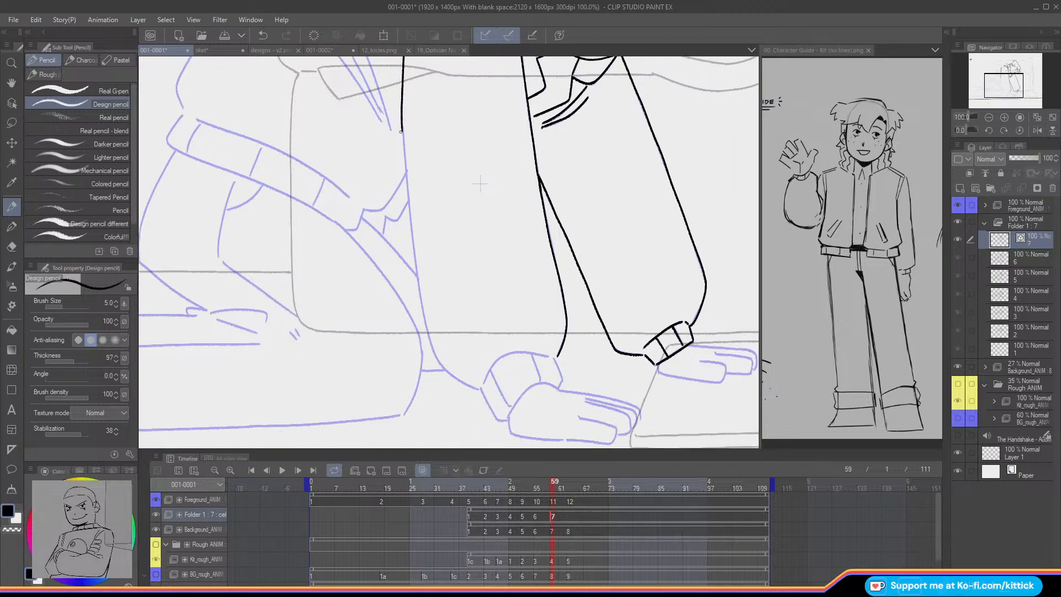
pyautogui.moveTo(402, 125); pyautogui.dragTo(405, 160)
pyautogui.hotkey('ctrl', 'z')
pyautogui.moveTo(402, 124)
pyautogui.mouseDown()
pyautogui.moveTo(429, 329)
pyautogui.moveTo(440, 363)
pyautogui.moveTo(480, 388)
pyautogui.mouseUp()
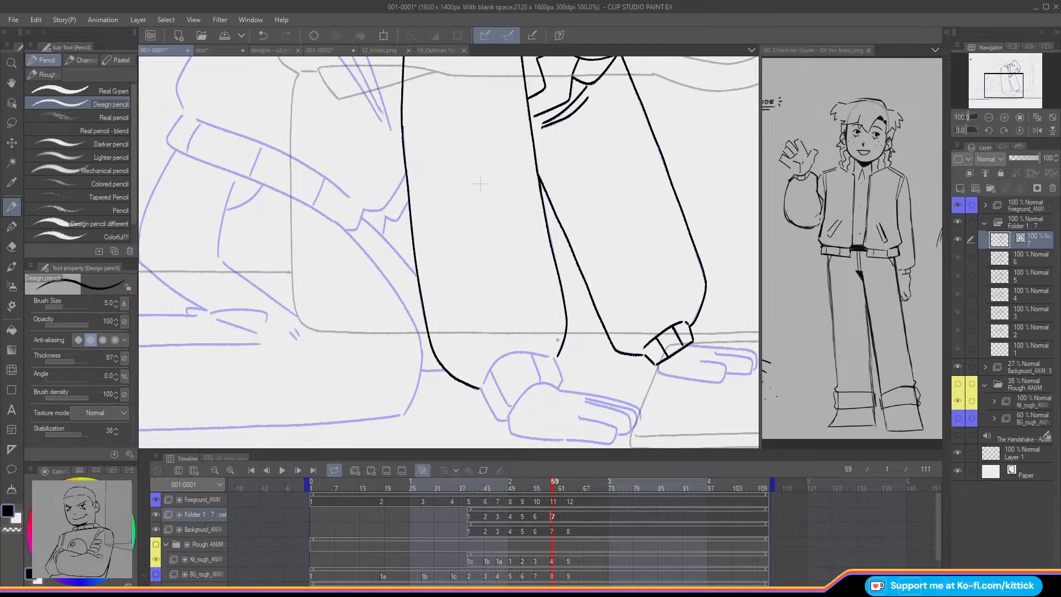
# Step: Ink the near sleeve's cuff with its side edges, curved openings and rib lines
pyautogui.moveTo(554, 360); pyautogui.dragTo(558, 387)
pyautogui.moveTo(481, 388); pyautogui.dragTo(495, 420)
pyautogui.hotkey('ctrl', 'z')
pyautogui.moveTo(481, 389); pyautogui.dragTo(507, 421)
pyautogui.hotkey('ctrl', 'z')
pyautogui.moveTo(429, 310); pyautogui.dragTo(403, 283)
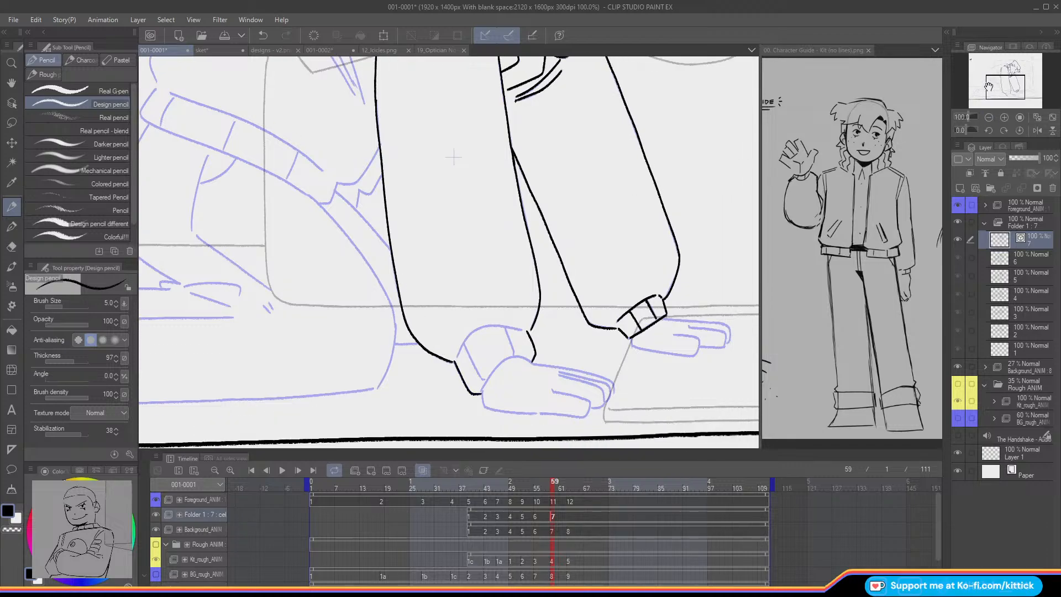
pyautogui.moveTo(507, 327)
pyautogui.mouseDown()
pyautogui.moveTo(455, 311)
pyautogui.moveTo(463, 345)
pyautogui.moveTo(481, 328)
pyautogui.moveTo(521, 330)
pyautogui.moveTo(521, 357)
pyautogui.moveTo(482, 387)
pyautogui.mouseUp()
pyautogui.hotkey('ctrl', 'z')
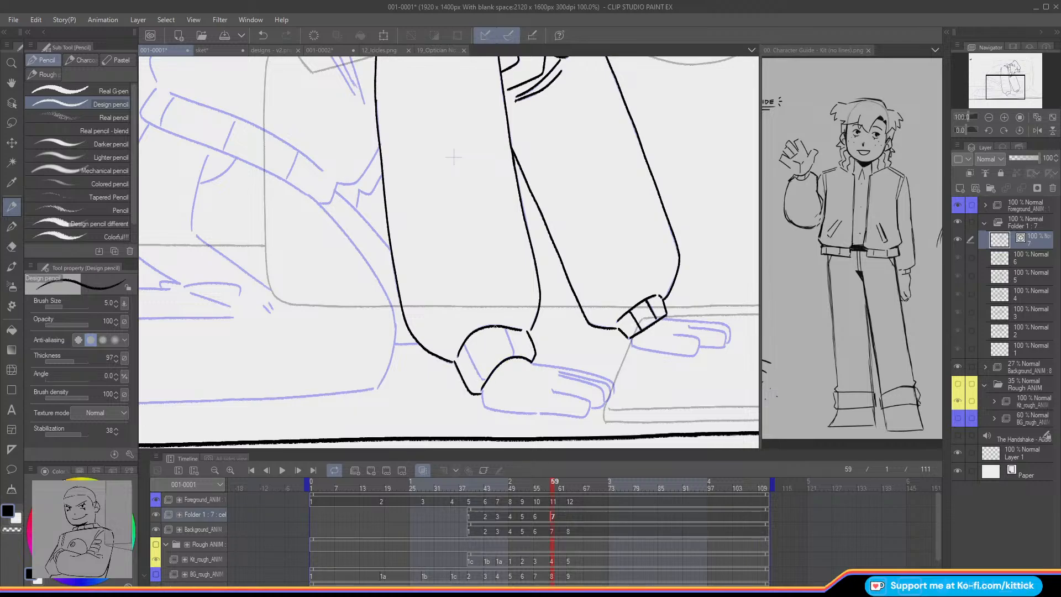
pyautogui.moveTo(505, 327)
pyautogui.mouseDown()
pyautogui.moveTo(513, 349)
pyautogui.moveTo(469, 359)
pyautogui.moveTo(478, 375)
pyautogui.moveTo(469, 357)
pyautogui.moveTo(481, 379)
pyautogui.mouseUp()
pyautogui.hotkey('ctrl', 'z')
# Step: Ink the near hand resting flat on the ground, with its palm outline and separate fingers
pyautogui.scroll(-3, 441, 266)
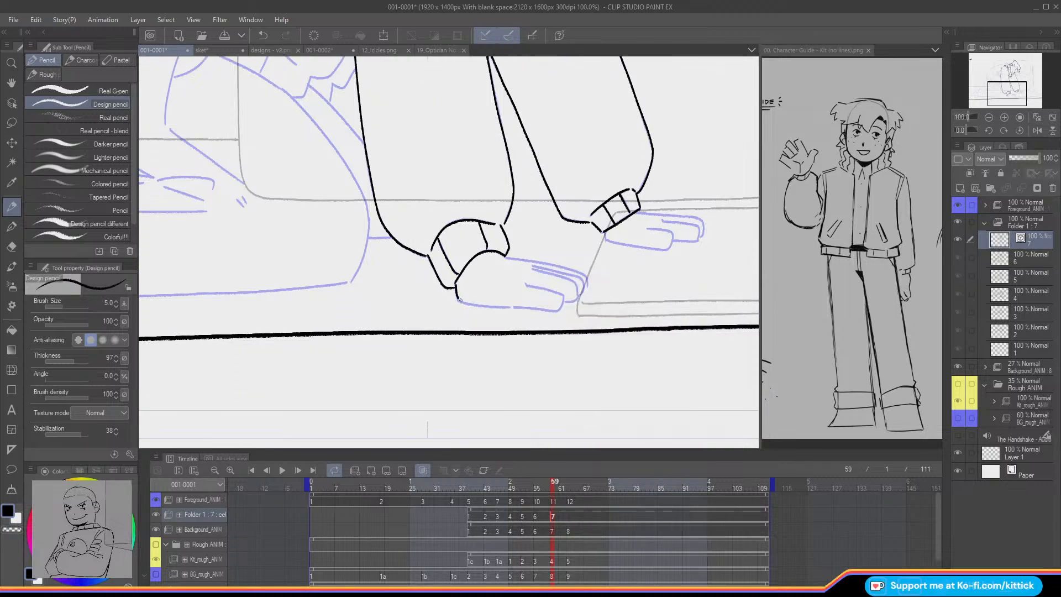
pyautogui.hotkey('ctrl', 'z')
pyautogui.moveTo(456, 297)
pyautogui.mouseDown()
pyautogui.moveTo(512, 307)
pyautogui.moveTo(525, 284)
pyautogui.moveTo(560, 293)
pyautogui.mouseUp()
pyautogui.moveTo(514, 307); pyautogui.dragTo(562, 300)
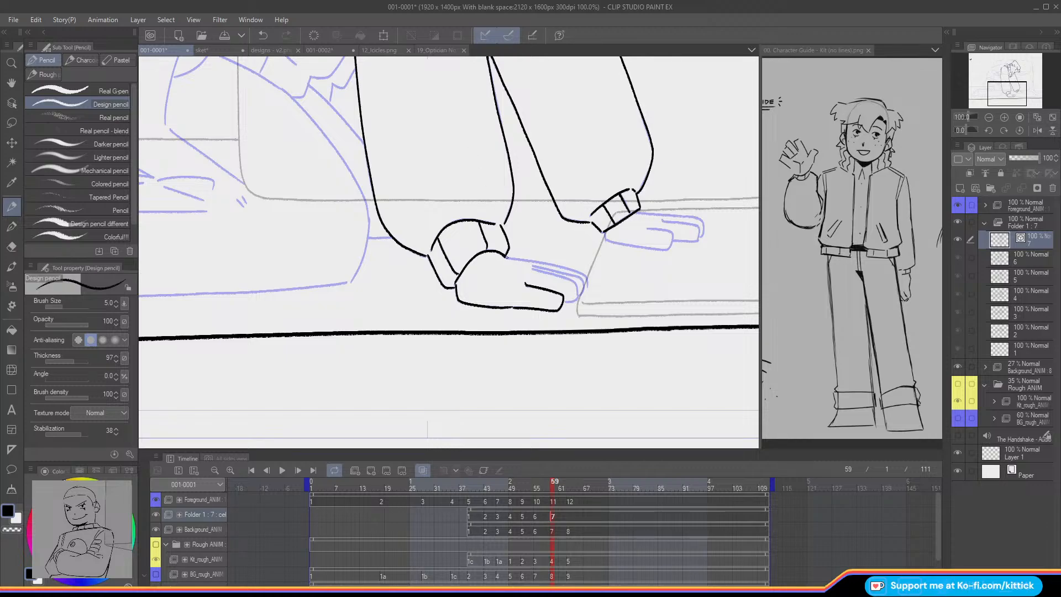
pyautogui.moveTo(507, 256); pyautogui.dragTo(586, 278)
pyautogui.moveTo(585, 277); pyautogui.dragTo(581, 293)
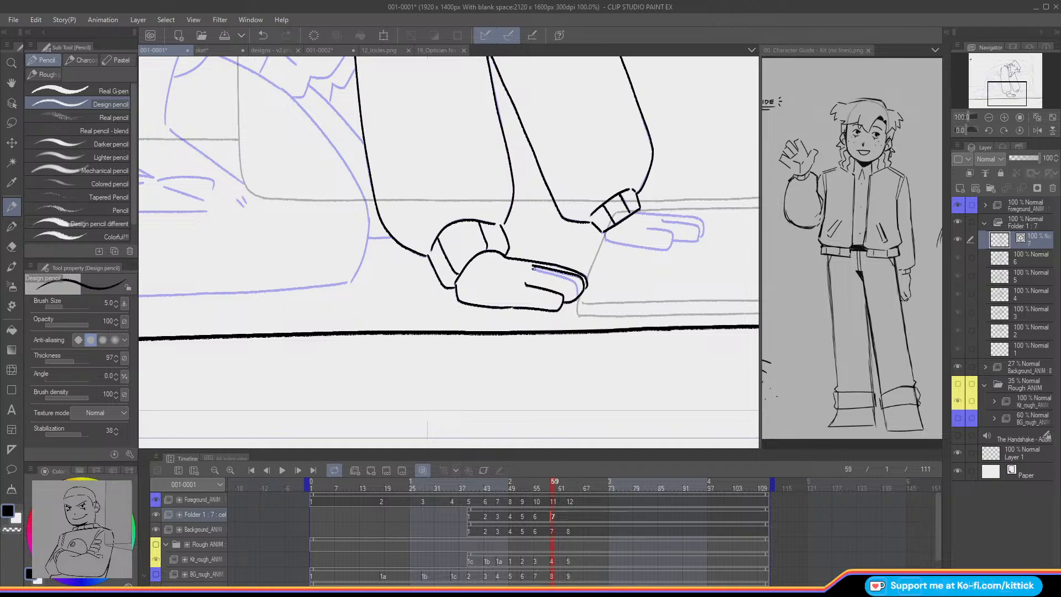
pyautogui.moveTo(532, 267); pyautogui.dragTo(579, 295)
# Step: On the sket canvas, add a new layer above Layer 20 and set the pencil stabilization to 5
pyautogui.click(209, 50)
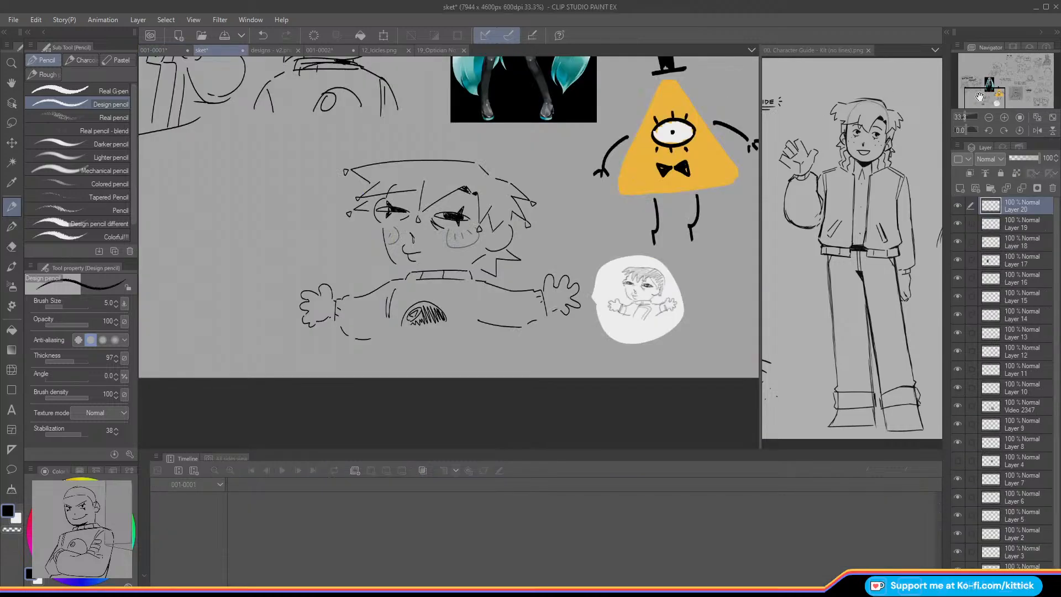
pyautogui.moveTo(980, 97); pyautogui.dragTo(971, 61)
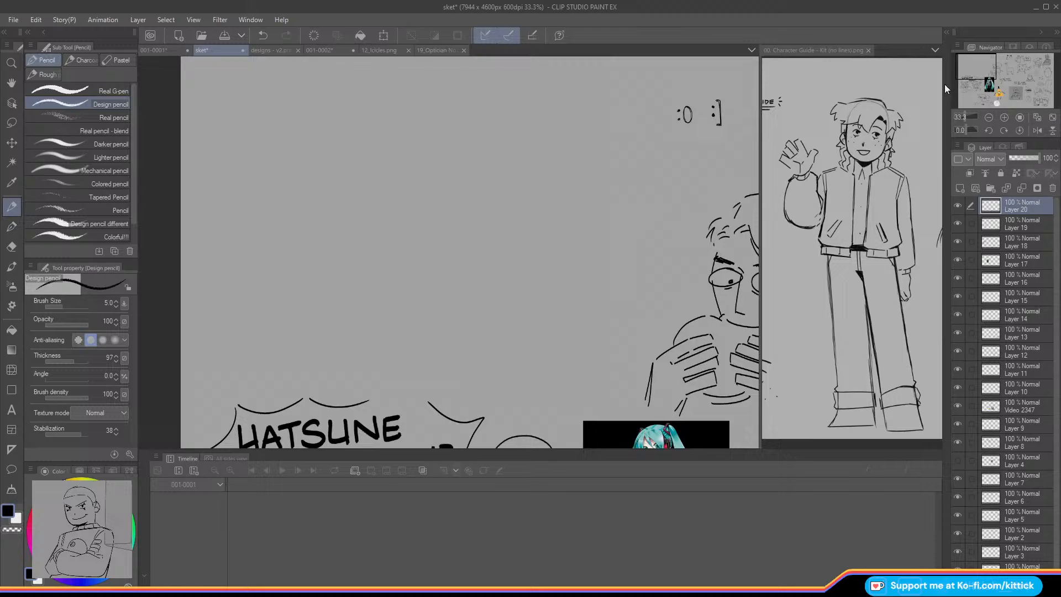
pyautogui.click(960, 190)
pyautogui.click(66, 431)
# Step: Sketch an upright oval head in the empty area beside the burger-eating figure
pyautogui.moveTo(967, 67); pyautogui.dragTo(974, 66)
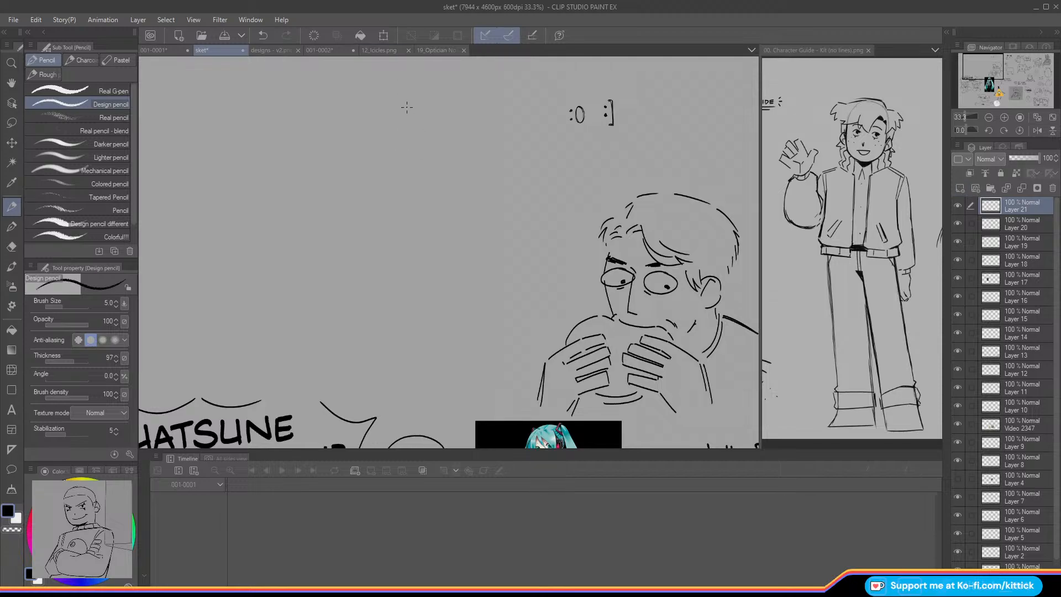
pyautogui.moveTo(973, 61); pyautogui.dragTo(972, 63)
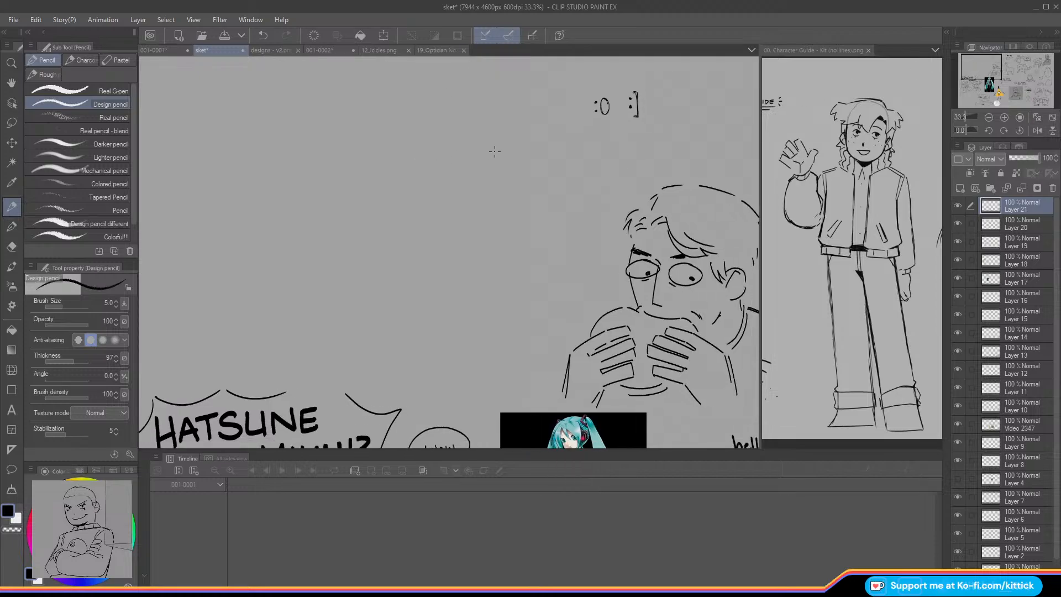
pyautogui.moveTo(496, 148)
pyautogui.mouseDown()
pyautogui.moveTo(446, 144)
pyautogui.moveTo(427, 193)
pyautogui.moveTo(429, 238)
pyautogui.moveTo(447, 255)
pyautogui.moveTo(477, 257)
pyautogui.moveTo(509, 237)
pyautogui.moveTo(511, 193)
pyautogui.mouseUp()
pyautogui.moveTo(507, 221); pyautogui.dragTo(492, 245)
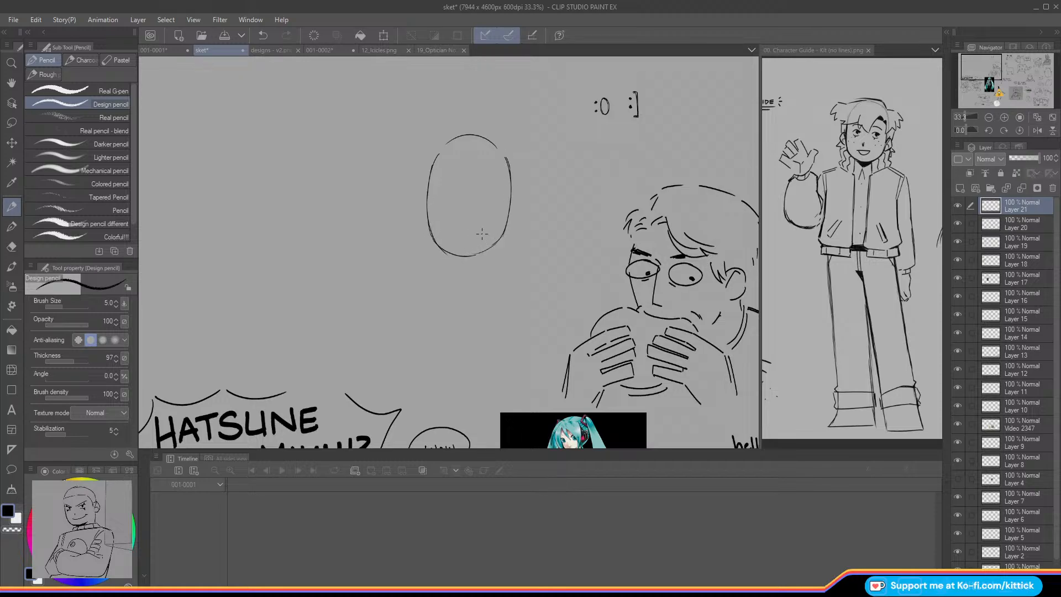
# Step: Sketch two small wide eyes with under-eye marks and a teardrop on the head
pyautogui.moveTo(493, 197); pyautogui.dragTo(437, 197)
pyautogui.hotkey('ctrl', 'z')
pyautogui.moveTo(483, 203); pyautogui.dragTo(450, 206)
pyautogui.hotkey('ctrl', 'z')
pyautogui.moveTo(445, 206); pyautogui.dragTo(445, 207)
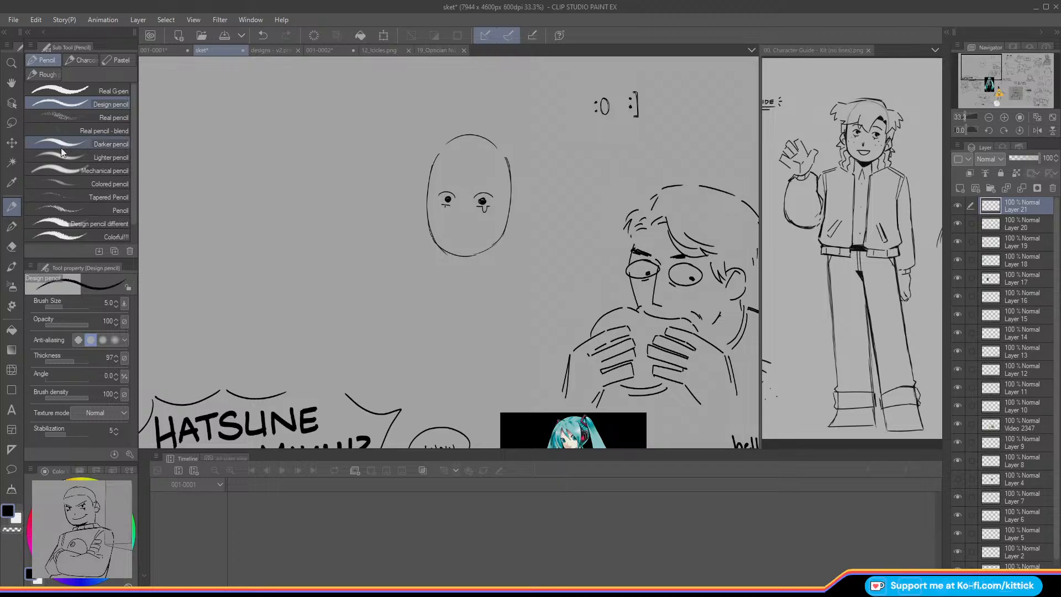
# Step: Lasso the eyes and transform the selection to set them slightly wider apart
pyautogui.click(10, 122)
pyautogui.moveTo(436, 206)
pyautogui.mouseDown()
pyautogui.moveTo(492, 217)
pyautogui.moveTo(497, 185)
pyautogui.moveTo(426, 178)
pyautogui.mouseUp()
pyautogui.click(507, 239)
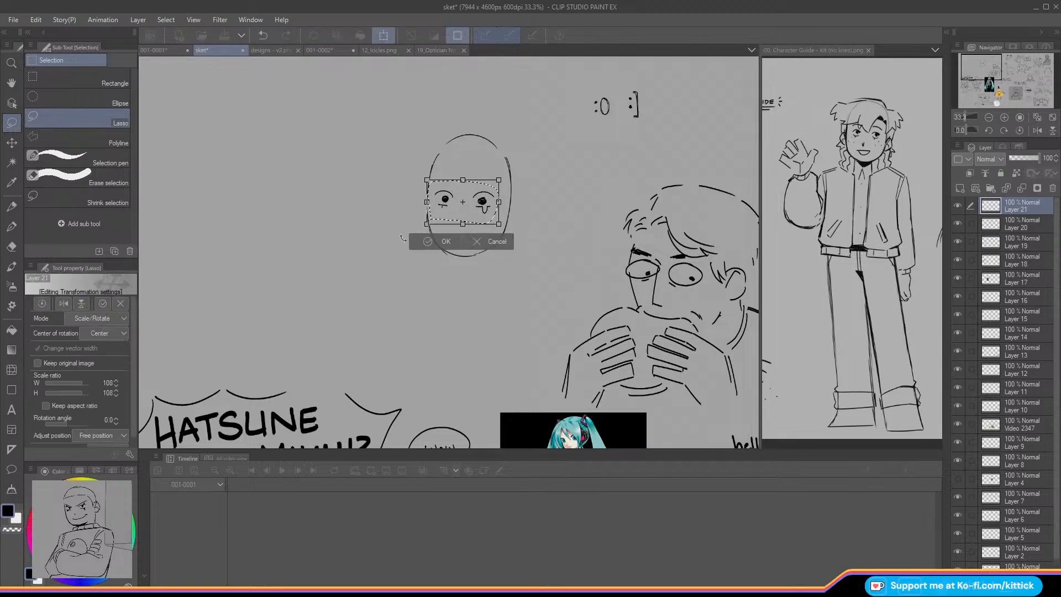
pyautogui.press('Return')
pyautogui.press('p')
pyautogui.click(366, 242)
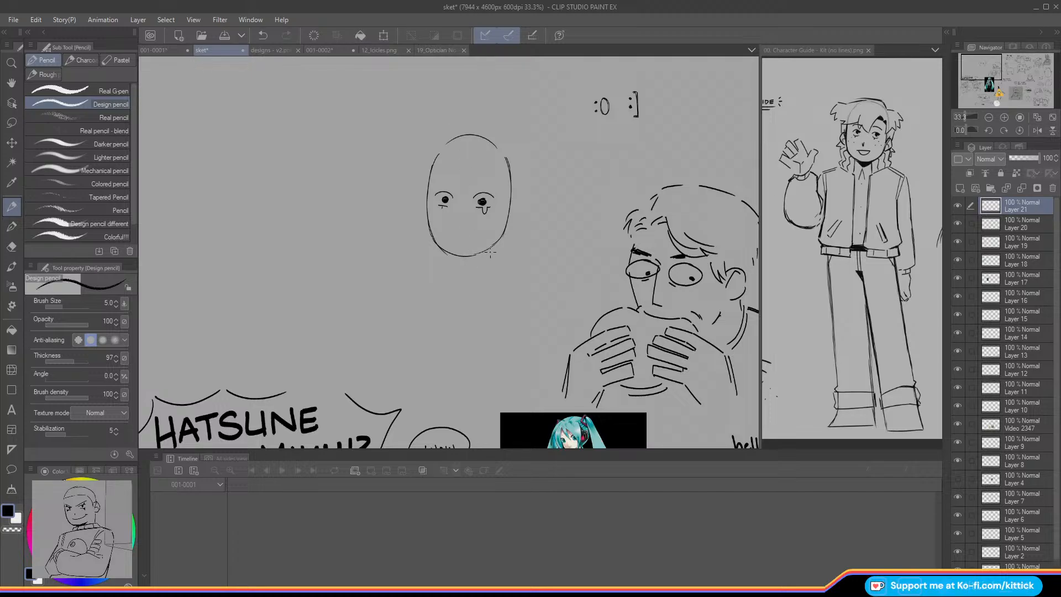
# Step: Sketch the plush's rounded top across the chin and the curved collar shapes on both sides of the head
pyautogui.moveTo(500, 253)
pyautogui.mouseDown()
pyautogui.moveTo(458, 227)
pyautogui.moveTo(410, 267)
pyautogui.moveTo(416, 253)
pyautogui.moveTo(407, 287)
pyautogui.mouseUp()
pyautogui.hotkey('ctrl', 'z')
pyautogui.moveTo(508, 211)
pyautogui.mouseDown()
pyautogui.moveTo(514, 246)
pyautogui.moveTo(543, 242)
pyautogui.mouseUp()
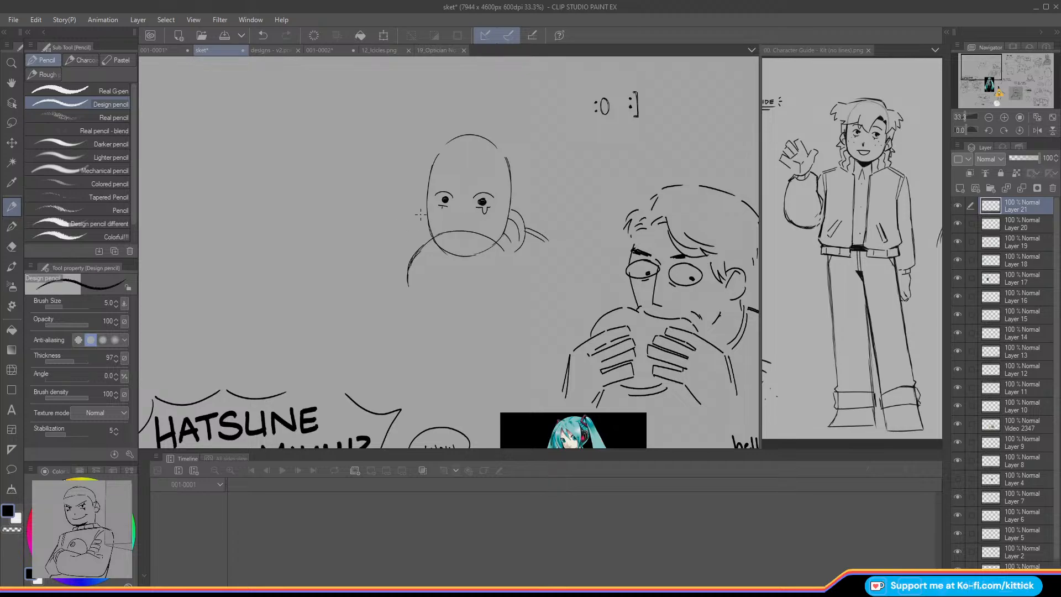
pyautogui.moveTo(425, 210)
pyautogui.mouseDown()
pyautogui.moveTo(412, 243)
pyautogui.moveTo(421, 247)
pyautogui.moveTo(416, 239)
pyautogui.mouseUp()
# Step: Sketch the rounded shoulder and upper arm on the teardrop side, redrawing the curve until it bulges wider
pyautogui.moveTo(530, 234)
pyautogui.mouseDown()
pyautogui.moveTo(546, 244)
pyautogui.moveTo(554, 274)
pyautogui.mouseUp()
pyautogui.hotkey('ctrl', 'z')
pyautogui.moveTo(535, 234); pyautogui.dragTo(561, 300)
pyautogui.hotkey('ctrl', 'z')
pyautogui.moveTo(534, 233); pyautogui.dragTo(552, 322)
pyautogui.moveTo(557, 274); pyautogui.dragTo(515, 329)
pyautogui.moveTo(532, 256)
pyautogui.mouseDown()
pyautogui.moveTo(513, 284)
pyautogui.moveTo(512, 275)
pyautogui.mouseUp()
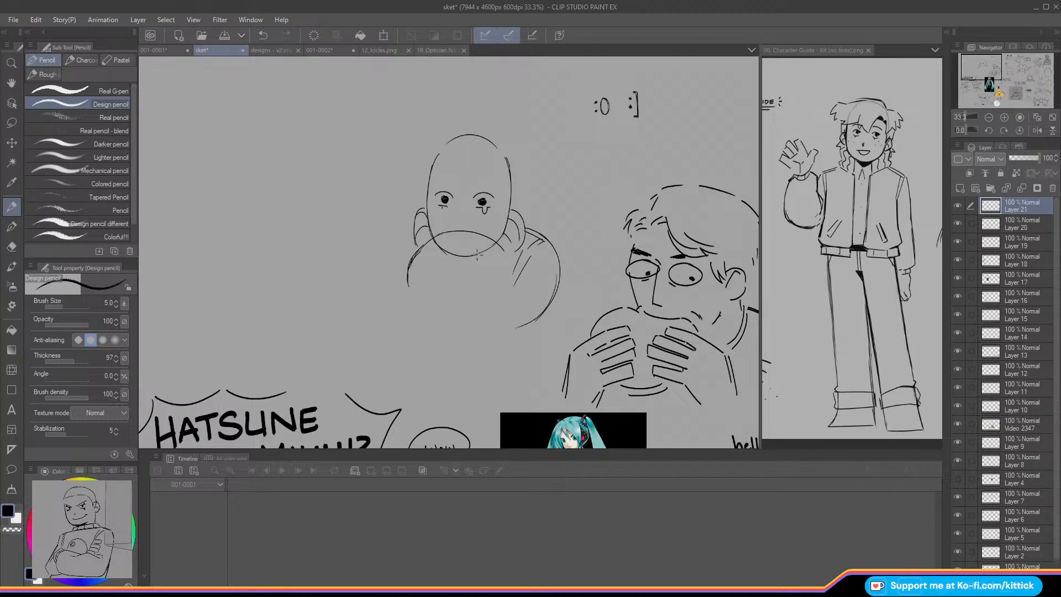
pyautogui.hotkey('ctrl', 'z')
pyautogui.hotkey('ctrl', 'z')
pyautogui.hotkey('ctrl', 'z')
pyautogui.hotkey('ctrl', 'z')
pyautogui.moveTo(540, 235)
pyautogui.mouseDown()
pyautogui.moveTo(568, 304)
pyautogui.moveTo(550, 332)
pyautogui.mouseUp()
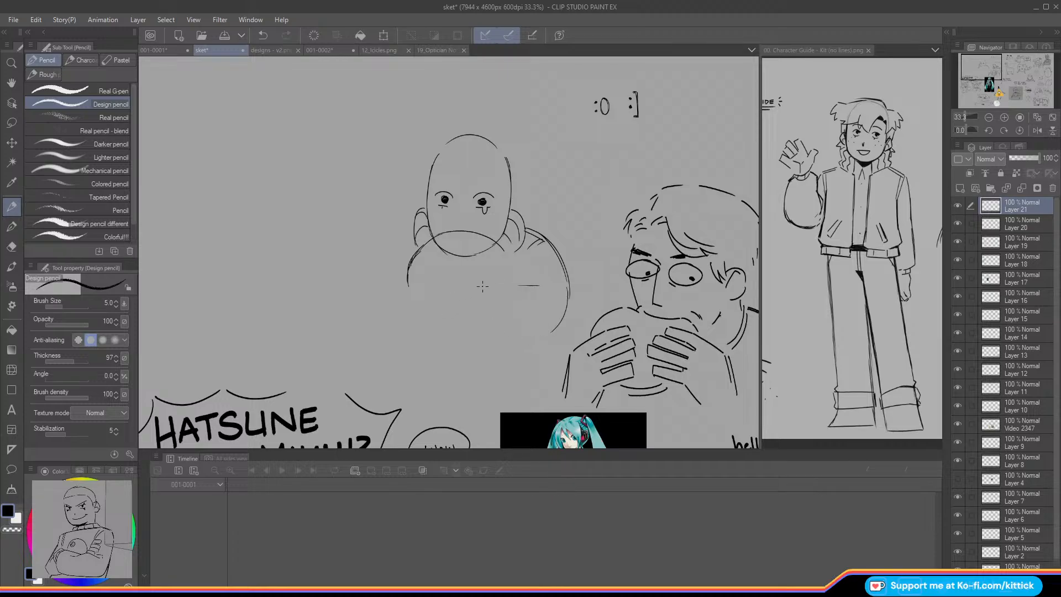
# Step: Sketch the forearm wrapping across the plush, with its lower edge and the sleeve folds at the elbow
pyautogui.moveTo(503, 284)
pyautogui.mouseDown()
pyautogui.moveTo(428, 298)
pyautogui.moveTo(417, 330)
pyautogui.moveTo(439, 350)
pyautogui.moveTo(533, 343)
pyautogui.moveTo(468, 352)
pyautogui.mouseUp()
pyautogui.moveTo(522, 253)
pyautogui.mouseDown()
pyautogui.moveTo(497, 279)
pyautogui.moveTo(535, 287)
pyautogui.moveTo(527, 272)
pyautogui.mouseUp()
pyautogui.hotkey('ctrl', 'z')
pyautogui.hotkey('ctrl', 'z')
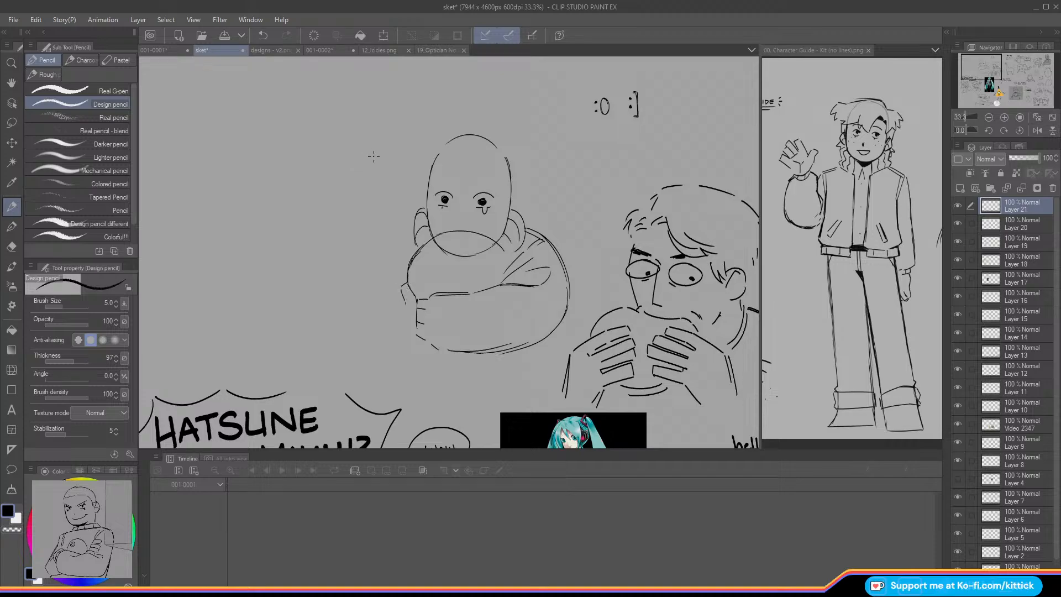
# Step: Sketch the hand gripping the side of the plush and erase the plush outline overlapping it
pyautogui.moveTo(398, 288)
pyautogui.mouseDown()
pyautogui.moveTo(391, 302)
pyautogui.moveTo(414, 334)
pyautogui.mouseUp()
pyautogui.hotkey('ctrl', 'z')
pyautogui.hotkey('ctrl', 'z')
pyautogui.hotkey('ctrl', 'z')
pyautogui.hotkey('ctrl', 'z')
pyautogui.hotkey('ctrl', 'z')
pyautogui.moveTo(409, 284)
pyautogui.mouseDown()
pyautogui.moveTo(415, 291)
pyautogui.moveTo(409, 284)
pyautogui.moveTo(393, 298)
pyautogui.moveTo(419, 335)
pyautogui.mouseUp()
pyautogui.hotkey('ctrl', 'z')
pyautogui.hotkey('ctrl', 'z')
pyautogui.click(13, 248)
pyautogui.moveTo(403, 270); pyautogui.dragTo(407, 291)
# Step: Sketch the opposite shoulder and rounded sleeve, and add that arm's fingers under the plush's cheek
pyautogui.click(11, 206)
pyautogui.moveTo(402, 253)
pyautogui.mouseDown()
pyautogui.moveTo(409, 232)
pyautogui.moveTo(384, 283)
pyautogui.moveTo(412, 230)
pyautogui.mouseUp()
pyautogui.moveTo(379, 266)
pyautogui.mouseDown()
pyautogui.moveTo(404, 236)
pyautogui.moveTo(368, 290)
pyautogui.moveTo(399, 341)
pyautogui.moveTo(426, 332)
pyautogui.mouseUp()
pyautogui.moveTo(475, 288)
pyautogui.mouseDown()
pyautogui.moveTo(488, 269)
pyautogui.moveTo(500, 274)
pyautogui.mouseUp()
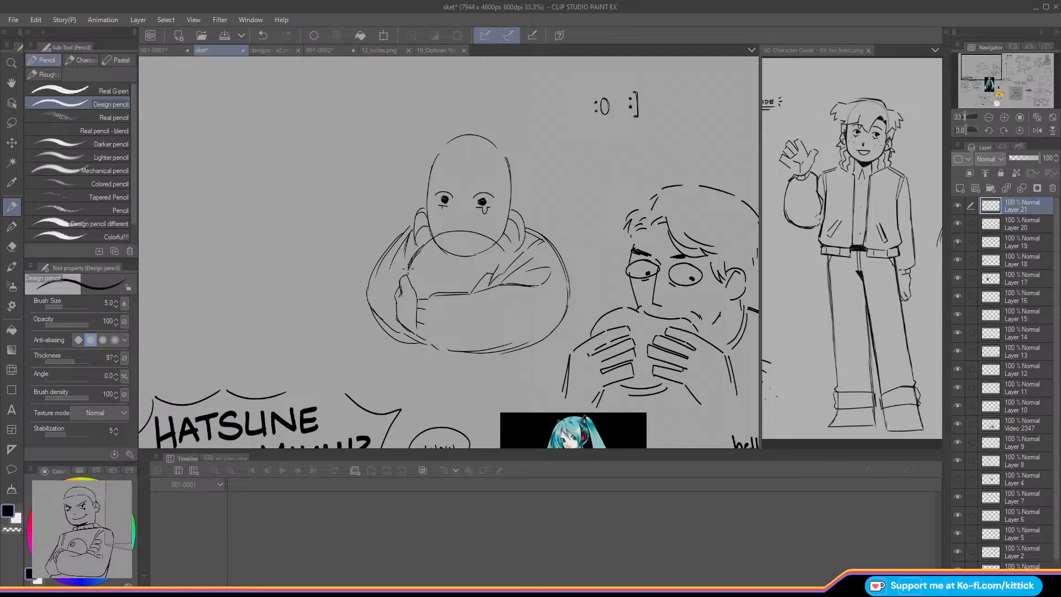
# Step: Retrace the plush's head outline and erase the character's chin line inside it
pyautogui.moveTo(413, 256); pyautogui.dragTo(408, 278)
pyautogui.click(12, 246)
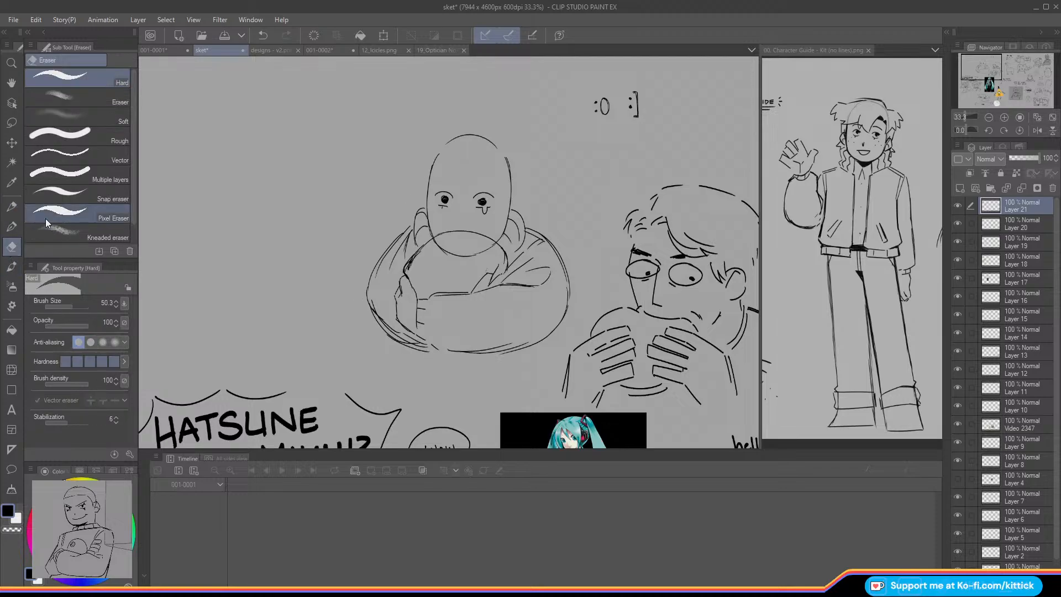
pyautogui.moveTo(436, 244); pyautogui.dragTo(493, 249)
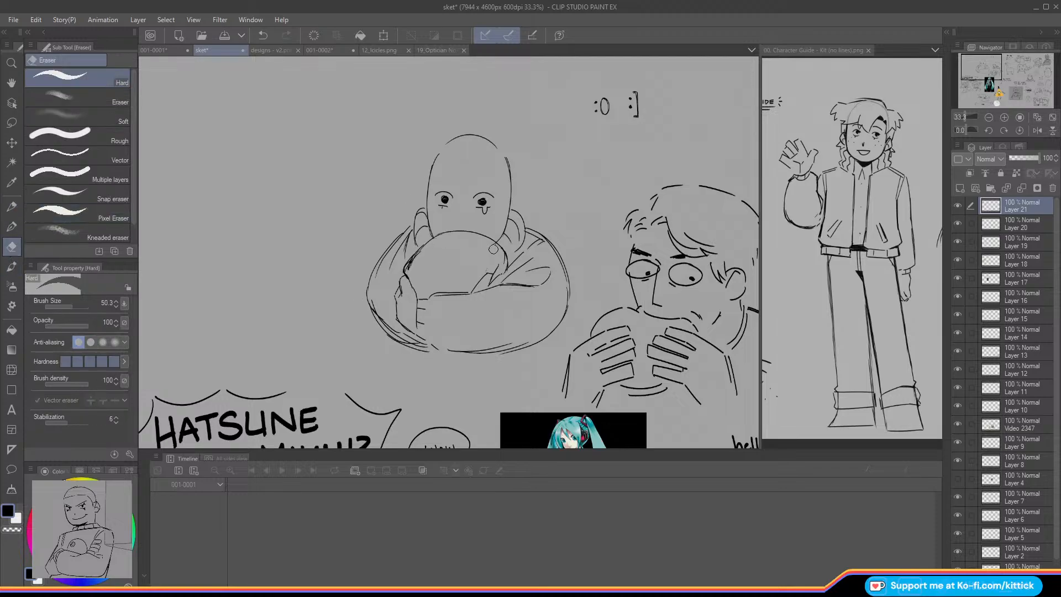
# Step: Draw the plush's dot eyes, beak and spiky head tuft, and clean up the contour beside the gripping thumb
pyautogui.click(12, 206)
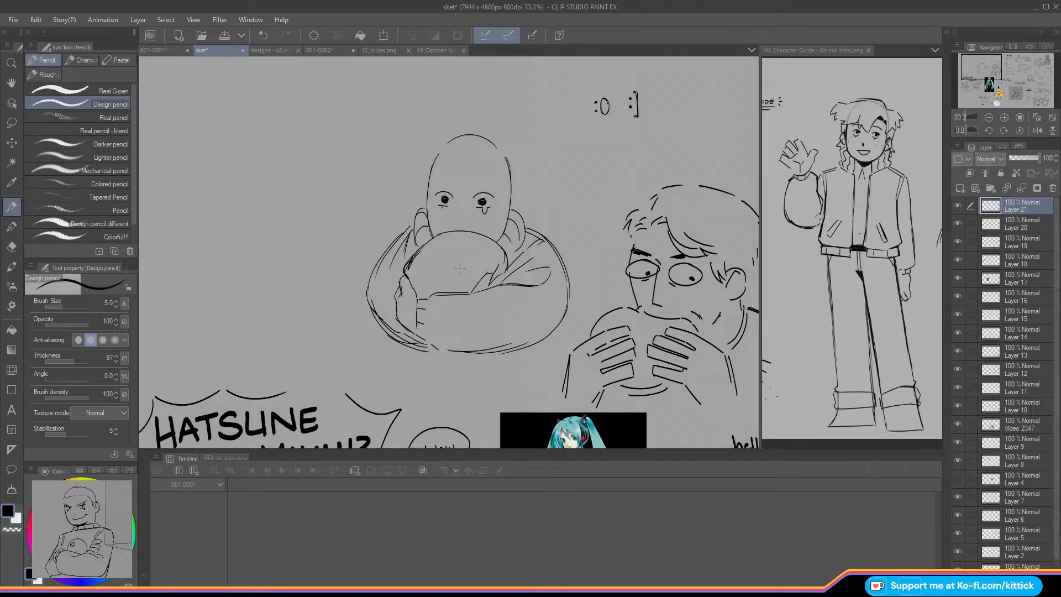
pyautogui.moveTo(463, 267)
pyautogui.mouseDown()
pyautogui.moveTo(439, 262)
pyautogui.moveTo(462, 273)
pyautogui.moveTo(479, 257)
pyautogui.moveTo(440, 247)
pyautogui.moveTo(487, 233)
pyautogui.moveTo(468, 227)
pyautogui.mouseUp()
pyautogui.hotkey('ctrl', 'z')
pyautogui.press('e')
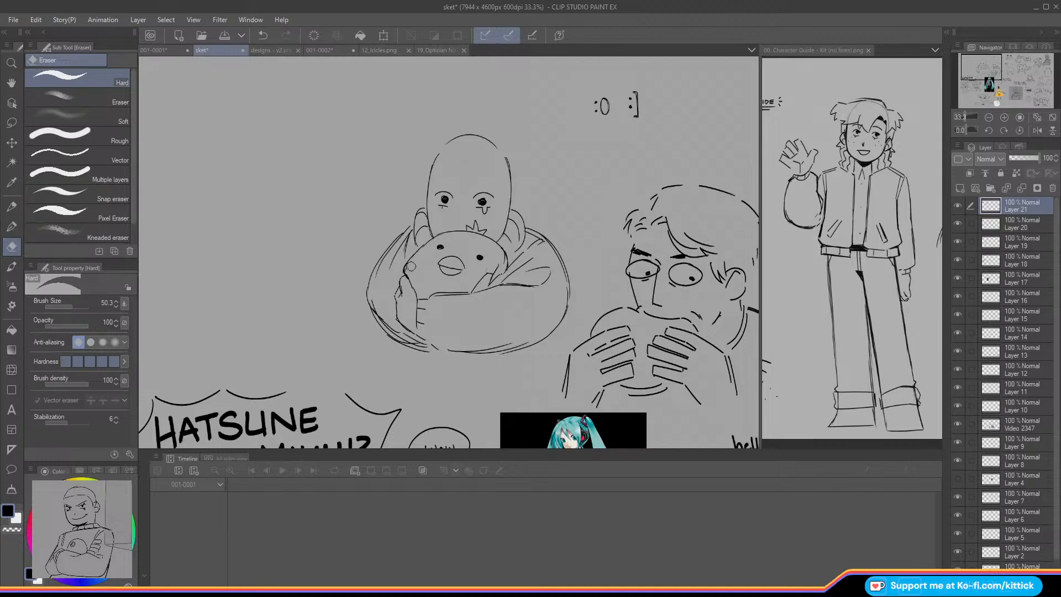
pyautogui.press('p')
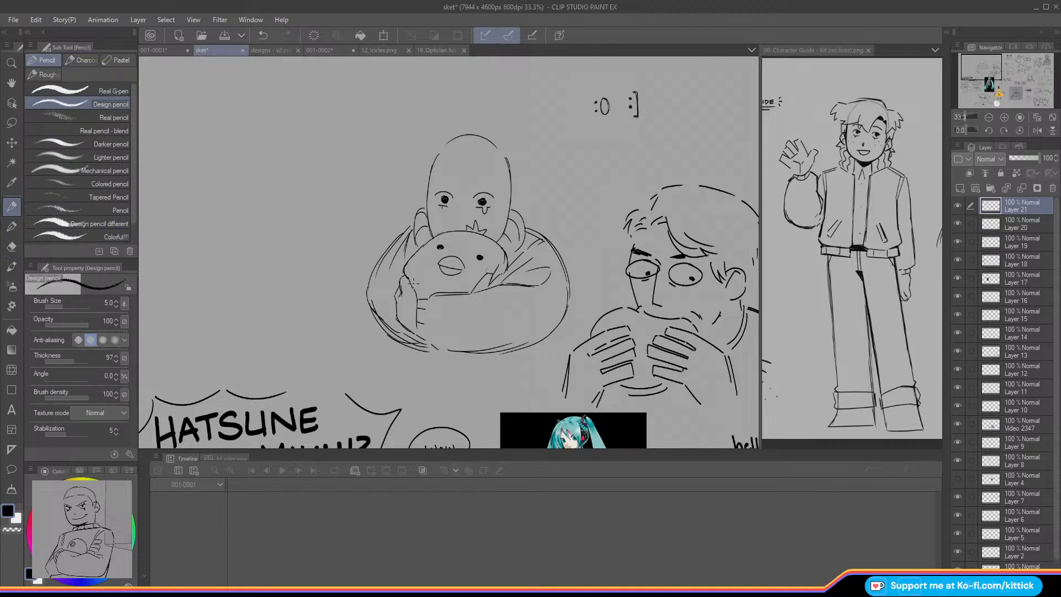
pyautogui.moveTo(412, 264); pyautogui.dragTo(415, 288)
# Step: Sketch the plush's rounded bottom below the arms and clean up the sleeve edges around the gripping hand
pyautogui.moveTo(394, 323)
pyautogui.mouseDown()
pyautogui.moveTo(412, 356)
pyautogui.moveTo(472, 366)
pyautogui.mouseUp()
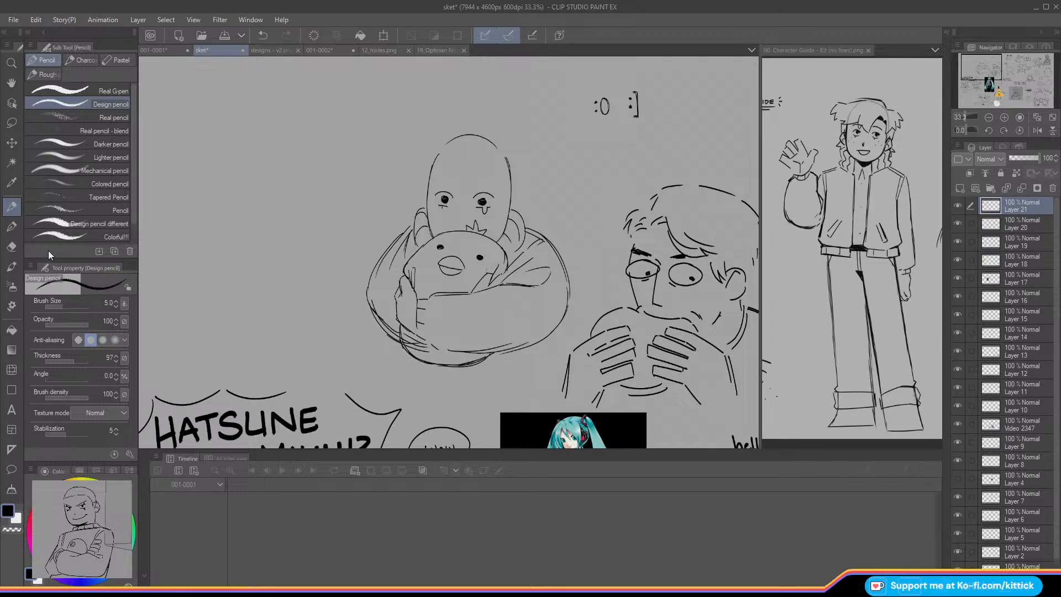
pyautogui.press('e')
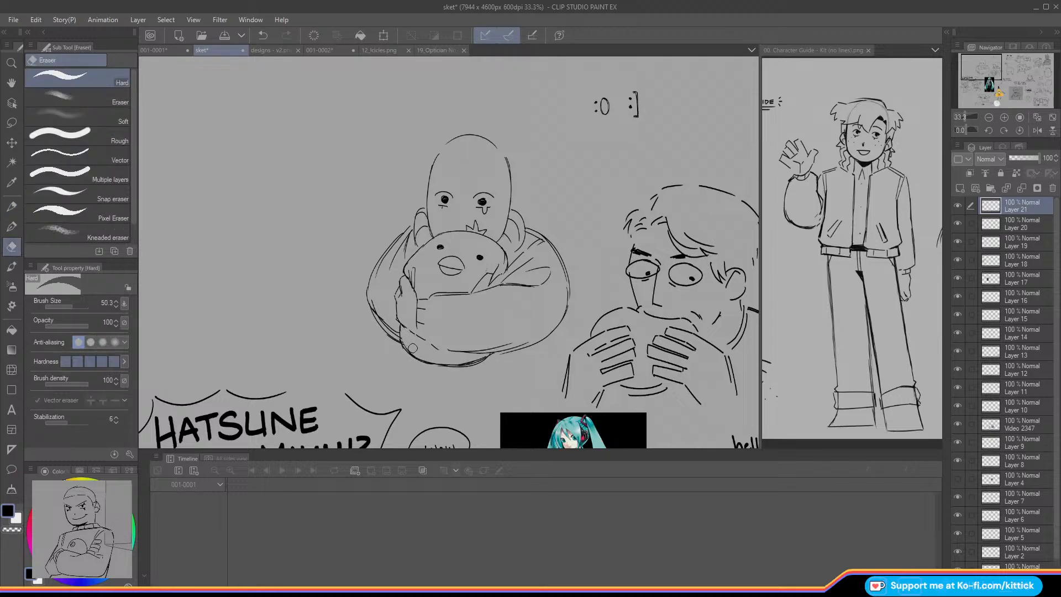
pyautogui.press('p')
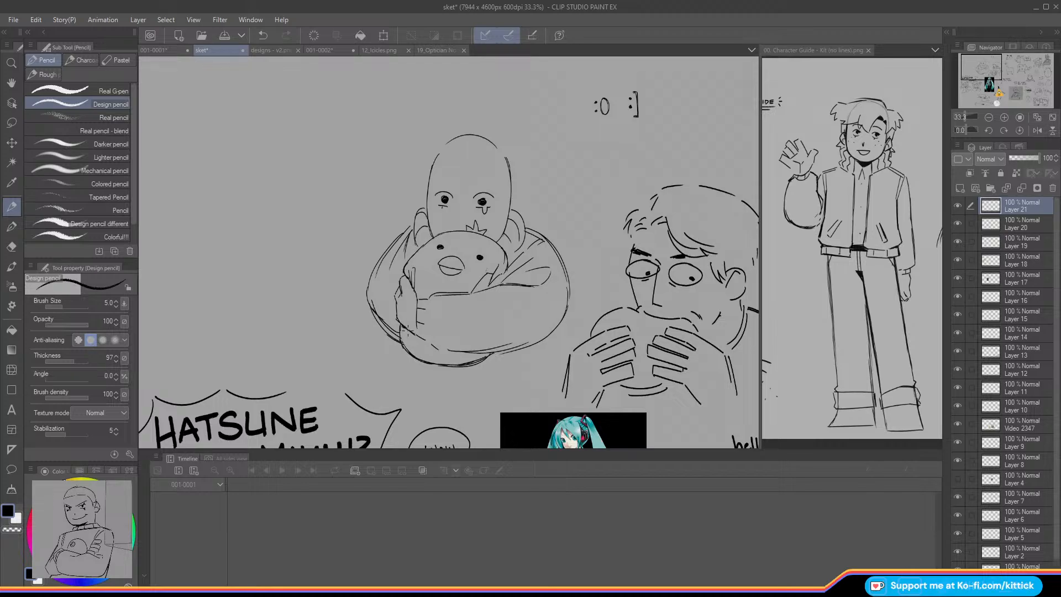
pyautogui.moveTo(418, 336); pyautogui.dragTo(437, 348)
pyautogui.moveTo(369, 299); pyautogui.dragTo(382, 324)
# Step: Draw the character's nose, cheek freckles and ears
pyautogui.moveTo(459, 217); pyautogui.dragTo(460, 222)
pyautogui.hotkey('ctrl', 'z')
pyautogui.moveTo(423, 193)
pyautogui.mouseDown()
pyautogui.moveTo(418, 215)
pyautogui.moveTo(378, 205)
pyautogui.moveTo(390, 227)
pyautogui.moveTo(373, 216)
pyautogui.mouseUp()
# Step: Check the plush-hugging sketch in mirrored view and restore the normal orientation
pyautogui.click(1037, 131)
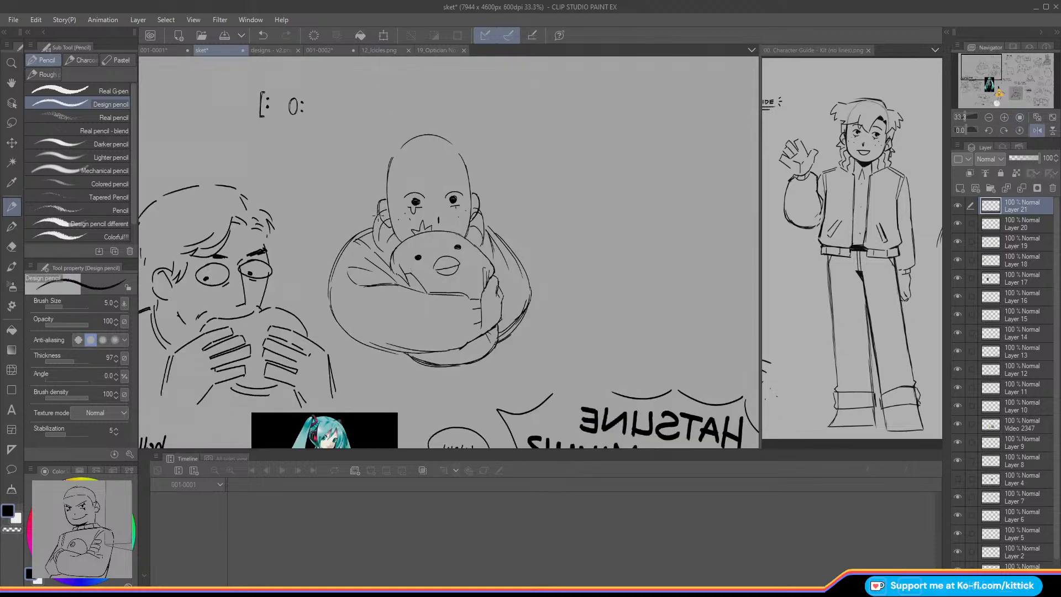
pyautogui.click(1037, 130)
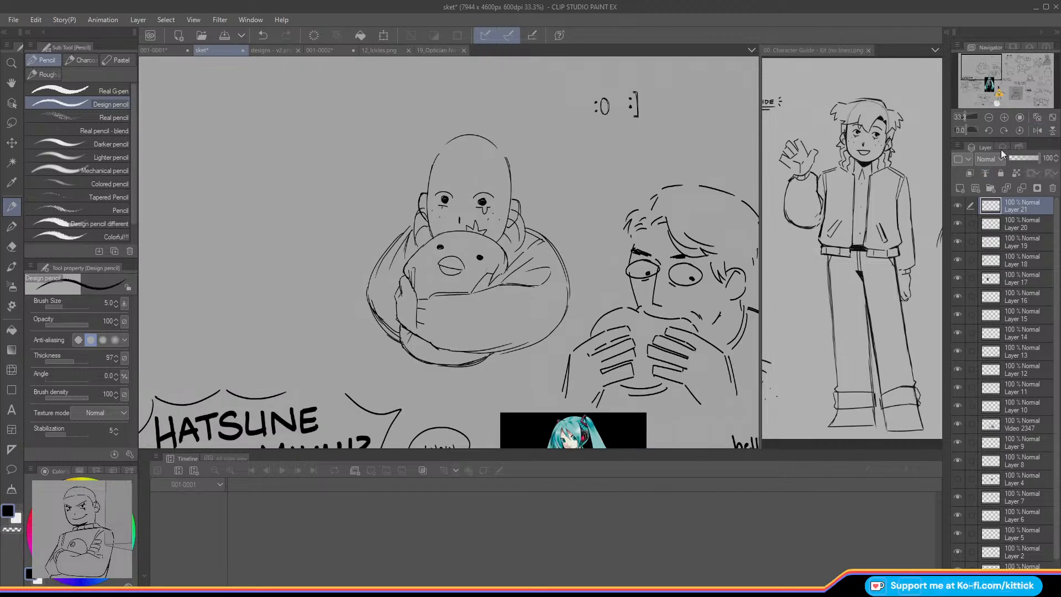
pyautogui.press('e')
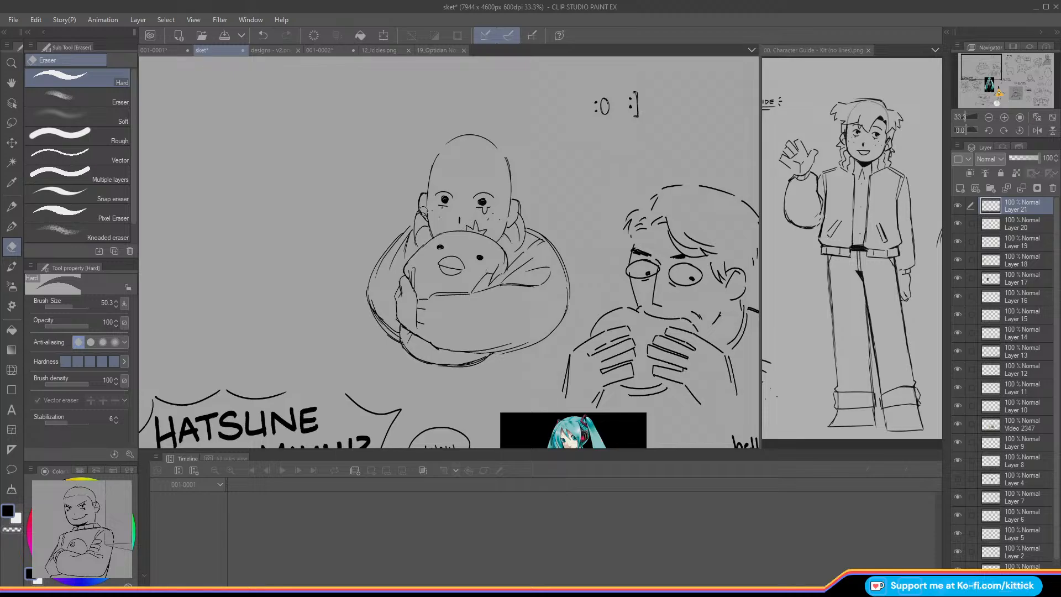
pyautogui.click(11, 206)
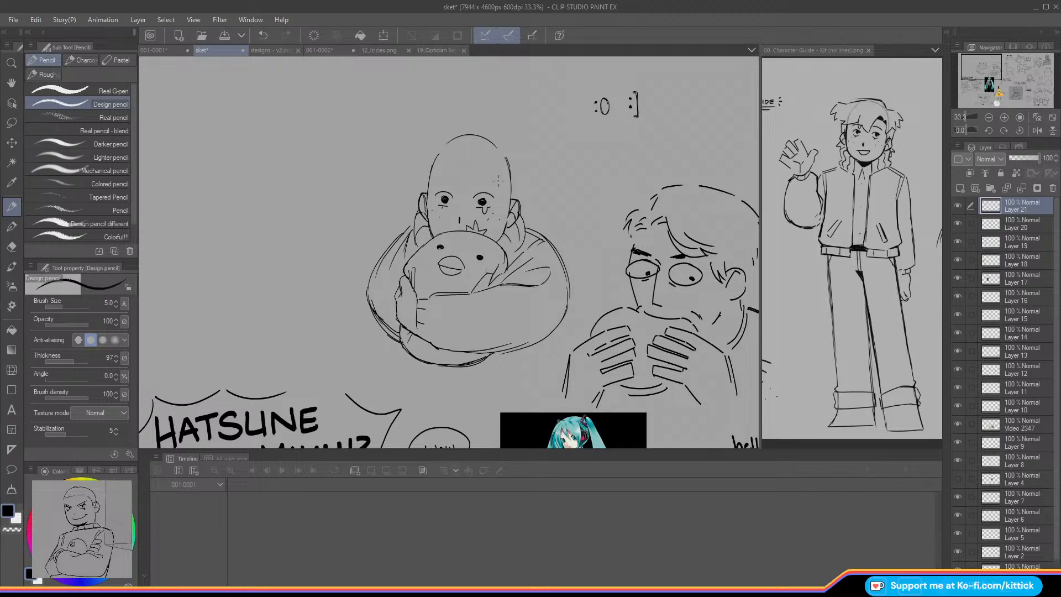
# Step: Draw the plush-hugging character's slit eyebrow and the jagged fringe across the forehead
pyautogui.moveTo(487, 175); pyautogui.dragTo(500, 176)
pyautogui.hotkey('ctrl', 'z')
pyautogui.hotkey('ctrl', 'z')
pyautogui.moveTo(487, 169)
pyautogui.mouseDown()
pyautogui.moveTo(499, 176)
pyautogui.moveTo(448, 191)
pyautogui.moveTo(466, 197)
pyautogui.moveTo(447, 193)
pyautogui.moveTo(470, 197)
pyautogui.moveTo(448, 193)
pyautogui.moveTo(455, 183)
pyautogui.moveTo(469, 196)
pyautogui.moveTo(498, 176)
pyautogui.moveTo(504, 199)
pyautogui.moveTo(516, 194)
pyautogui.moveTo(504, 184)
pyautogui.mouseUp()
pyautogui.hotkey('ctrl', 'z')
pyautogui.hotkey('ctrl', 'z')
pyautogui.moveTo(443, 180); pyautogui.dragTo(407, 178)
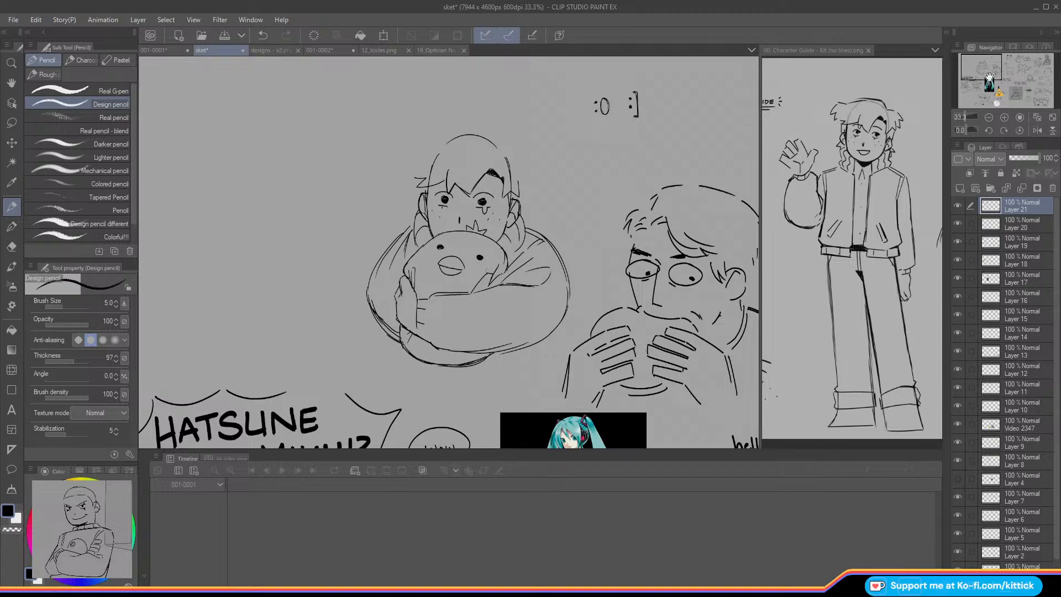
# Step: Erase the bald head outline along both sides of the hugging character's skull
pyautogui.moveTo(989, 77); pyautogui.dragTo(988, 73)
pyautogui.press('e')
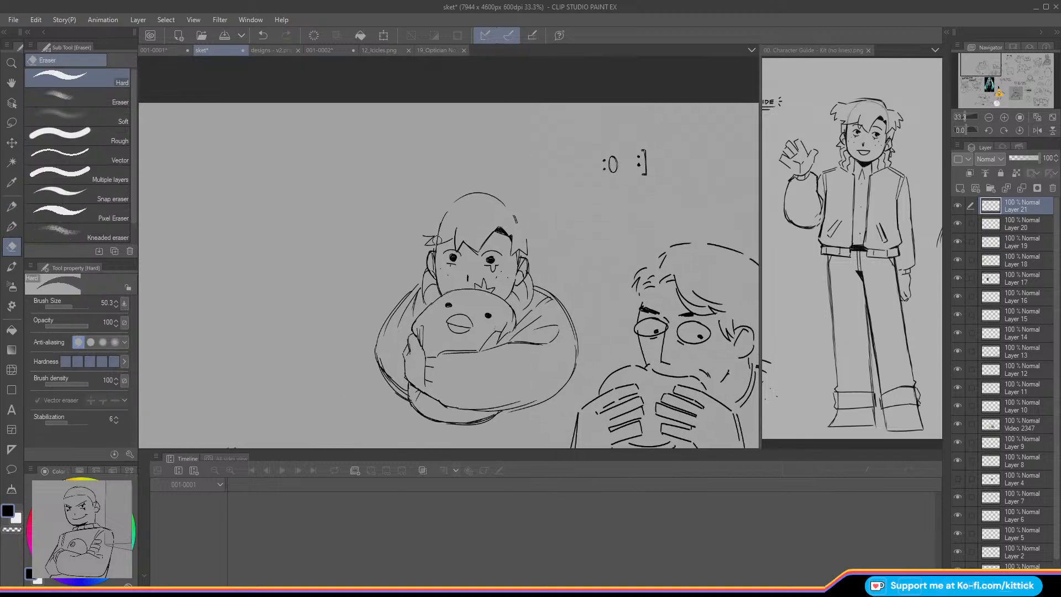
pyautogui.moveTo(437, 240); pyautogui.dragTo(443, 222)
pyautogui.press('p')
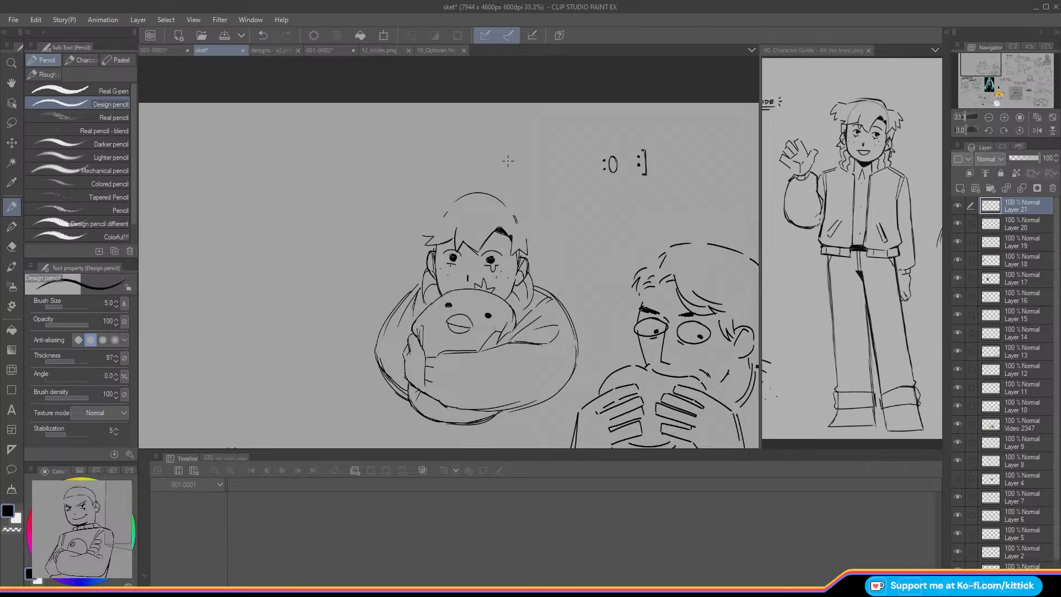
# Step: Draw the spiky outer hair around the hugging character's crown and both sides of the head
pyautogui.moveTo(504, 205)
pyautogui.mouseDown()
pyautogui.moveTo(539, 225)
pyautogui.moveTo(527, 250)
pyautogui.moveTo(539, 270)
pyautogui.moveTo(530, 280)
pyautogui.moveTo(542, 271)
pyautogui.moveTo(534, 280)
pyautogui.mouseUp()
pyautogui.hotkey('ctrl', 'z')
pyautogui.hotkey('ctrl', 'z')
pyautogui.moveTo(502, 203); pyautogui.dragTo(460, 203)
pyautogui.moveTo(505, 198)
pyautogui.mouseDown()
pyautogui.moveTo(447, 202)
pyautogui.moveTo(513, 210)
pyautogui.moveTo(452, 200)
pyautogui.moveTo(403, 217)
pyautogui.mouseUp()
pyautogui.hotkey('ctrl', 'z')
pyautogui.hotkey('ctrl', 'z')
pyautogui.moveTo(404, 220)
pyautogui.mouseDown()
pyautogui.moveTo(426, 243)
pyautogui.moveTo(418, 216)
pyautogui.moveTo(405, 229)
pyautogui.moveTo(424, 246)
pyautogui.moveTo(502, 241)
pyautogui.mouseUp()
pyautogui.hotkey('ctrl', 'z')
pyautogui.hotkey('ctrl', 'z')
pyautogui.hotkey('ctrl', 'z')
pyautogui.hotkey('ctrl', 'z')
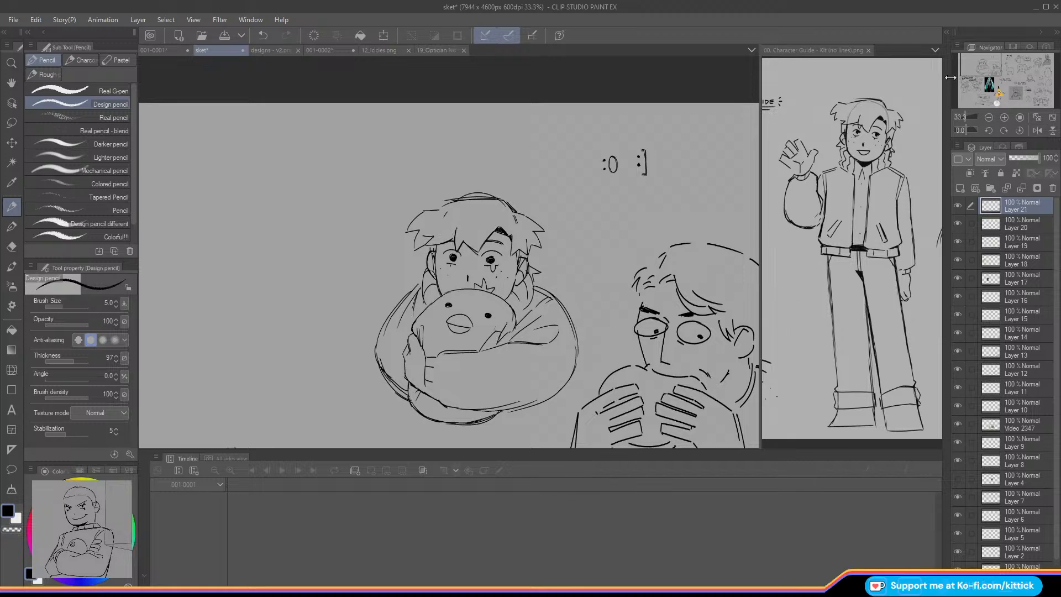
# Step: Touch up the lower contour of the folded arms and move the plush-hugging sketch slightly higher on the canvas
pyautogui.moveTo(979, 53); pyautogui.dragTo(981, 59)
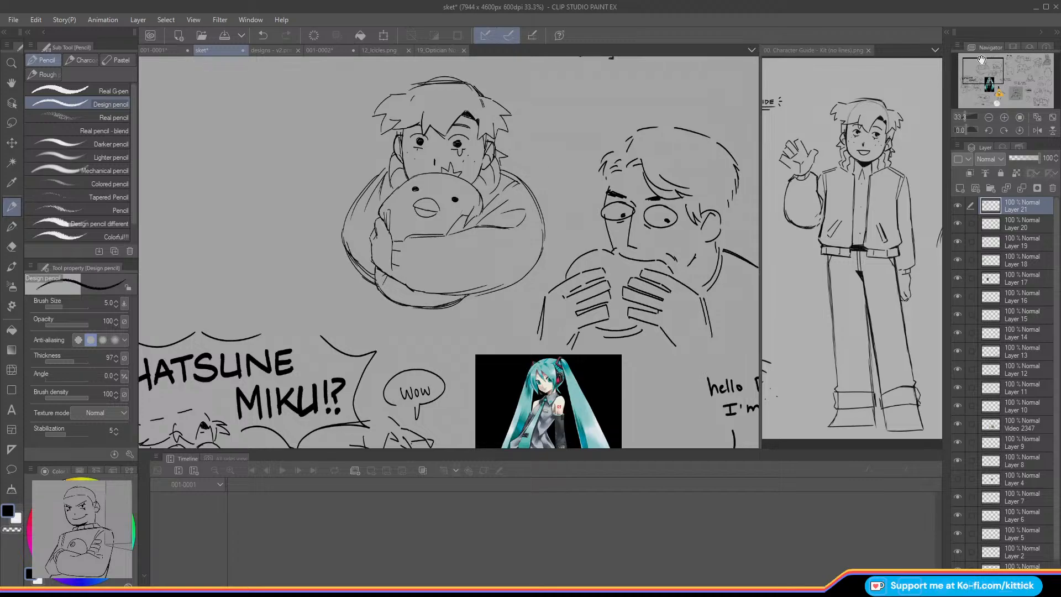
pyautogui.moveTo(530, 271)
pyautogui.mouseDown()
pyautogui.moveTo(522, 291)
pyautogui.moveTo(452, 307)
pyautogui.mouseUp()
pyautogui.moveTo(368, 277)
pyautogui.mouseDown()
pyautogui.moveTo(365, 291)
pyautogui.moveTo(384, 300)
pyautogui.mouseUp()
pyautogui.click(990, 118)
pyautogui.click(980, 72)
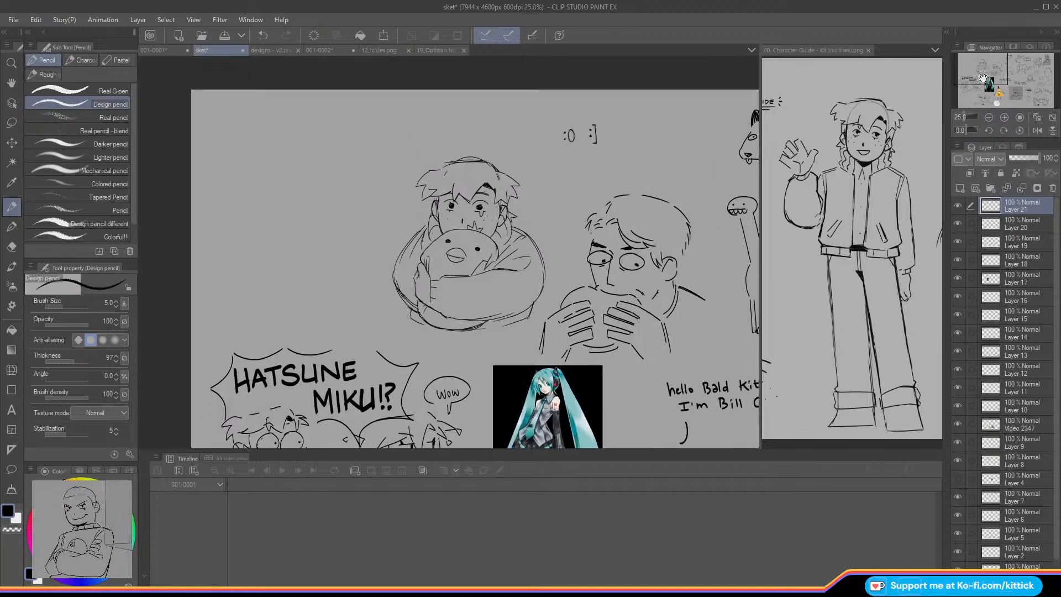
pyautogui.click(12, 143)
# Step: Return to the 001-0001 animation, set the Design pencil's stabilization to 48 and ink the far hand and its fingers on cel 7
pyautogui.click(152, 49)
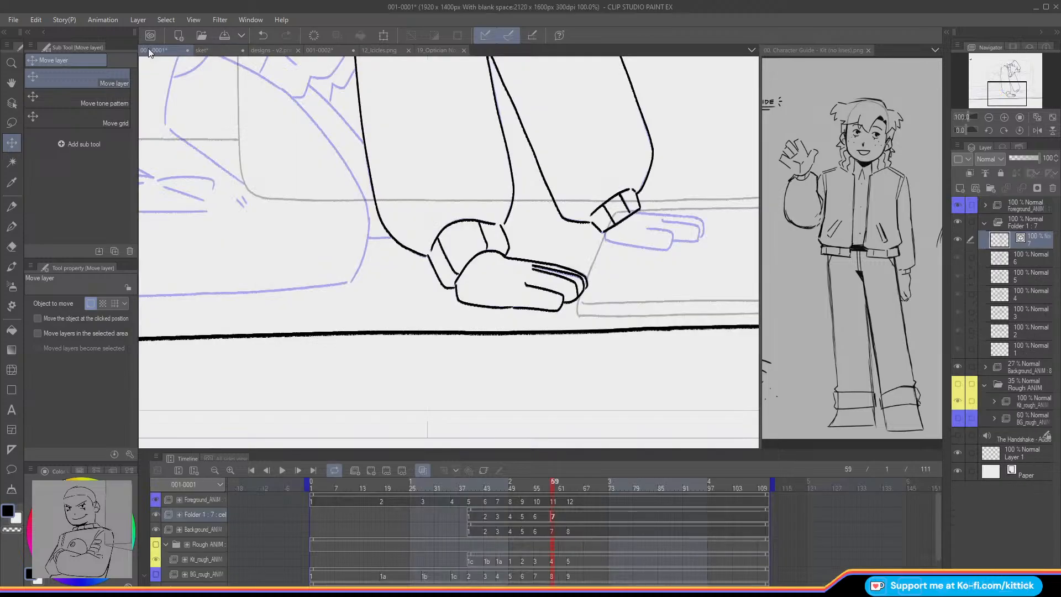
pyautogui.click(16, 201)
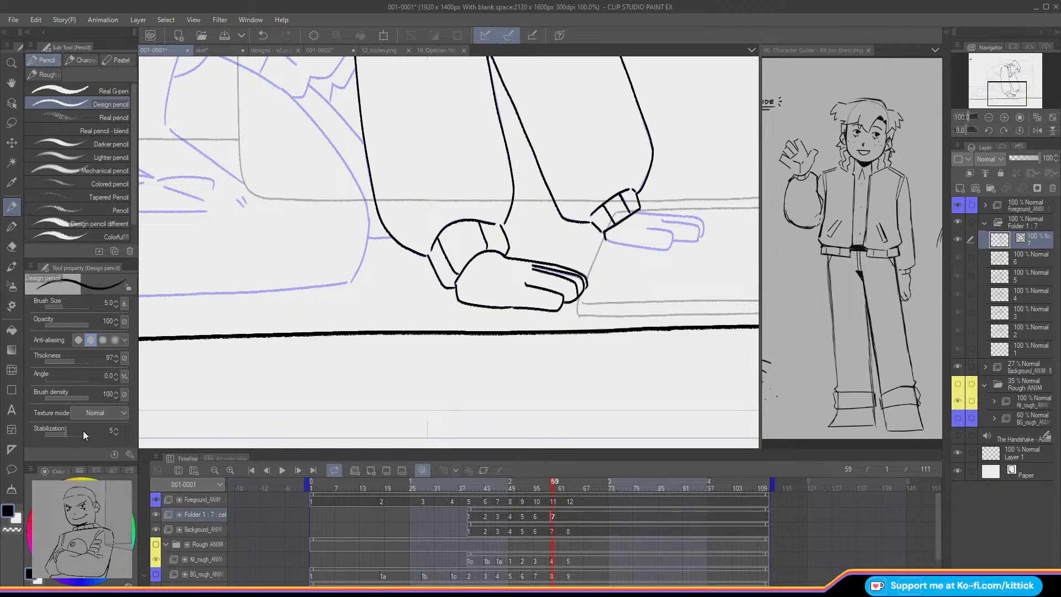
pyautogui.moveTo(80, 435); pyautogui.dragTo(81, 435)
pyautogui.moveTo(604, 235); pyautogui.dragTo(666, 250)
pyautogui.moveTo(645, 228)
pyautogui.mouseDown()
pyautogui.moveTo(668, 230)
pyautogui.moveTo(667, 250)
pyautogui.mouseUp()
pyautogui.moveTo(637, 211); pyautogui.dragTo(691, 217)
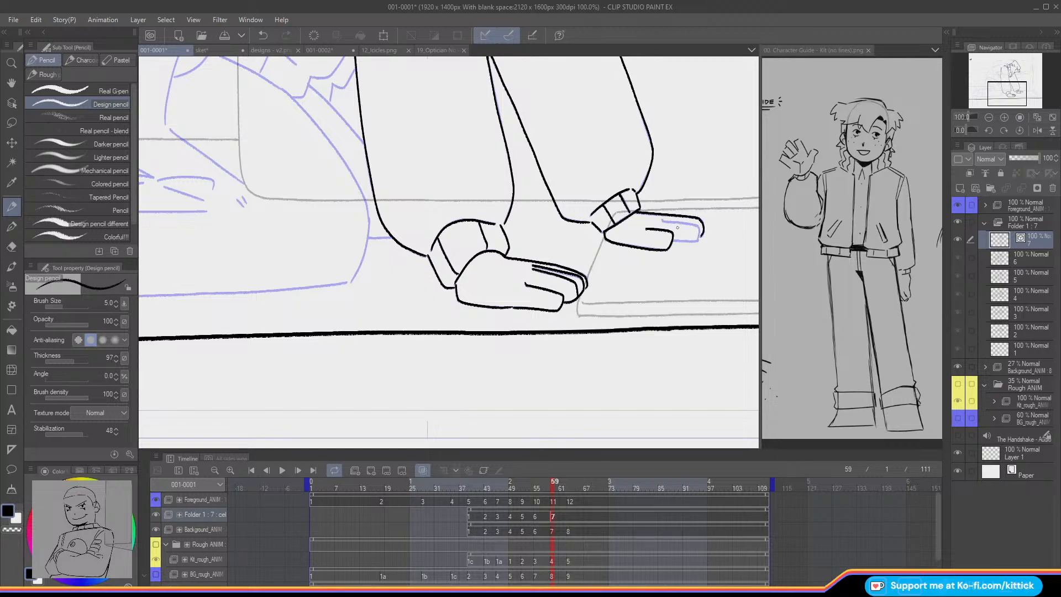
pyautogui.moveTo(676, 223)
pyautogui.mouseDown()
pyautogui.moveTo(696, 240)
pyautogui.moveTo(671, 240)
pyautogui.mouseUp()
# Step: Ink the curved back of the jacket from collar to hem in mirrored view, and restore the normal orientation
pyautogui.moveTo(1009, 87); pyautogui.dragTo(995, 65)
pyautogui.click(1036, 133)
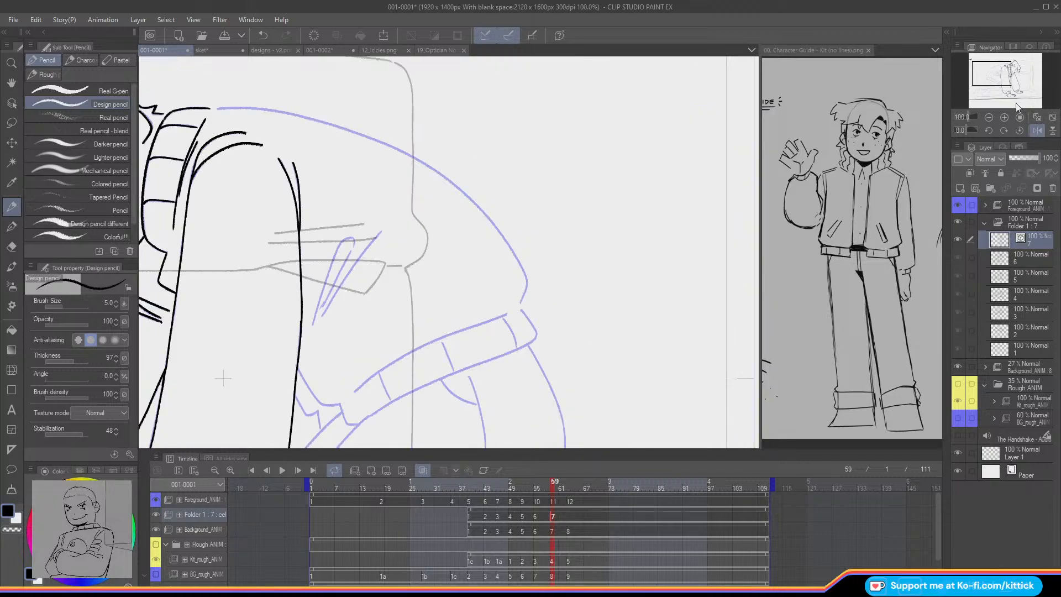
pyautogui.moveTo(1006, 78); pyautogui.dragTo(992, 59)
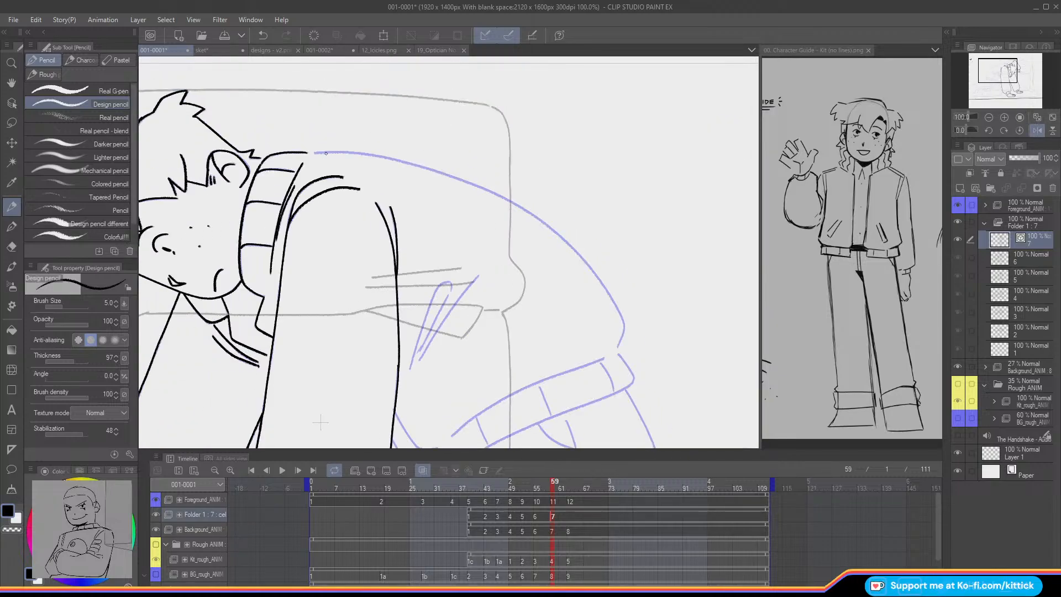
pyautogui.moveTo(315, 153); pyautogui.dragTo(429, 169)
pyautogui.hotkey('ctrl', 'z')
pyautogui.moveTo(316, 153); pyautogui.dragTo(436, 171)
pyautogui.hotkey('ctrl', 'z')
pyautogui.moveTo(317, 152)
pyautogui.mouseDown()
pyautogui.moveTo(402, 159)
pyautogui.moveTo(489, 187)
pyautogui.moveTo(559, 234)
pyautogui.moveTo(623, 327)
pyautogui.mouseUp()
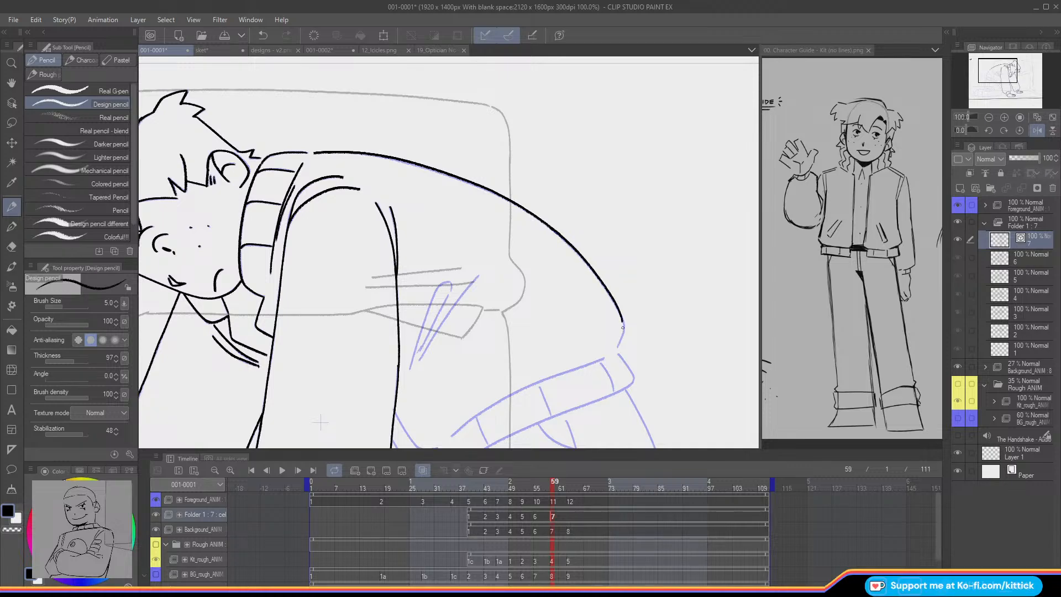
pyautogui.click(12, 247)
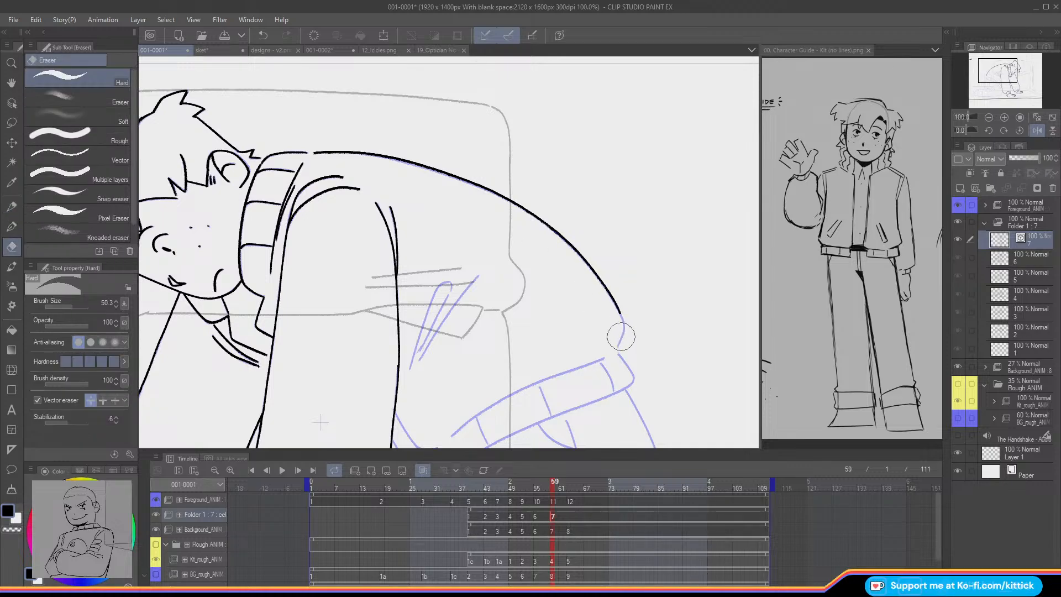
pyautogui.click(11, 206)
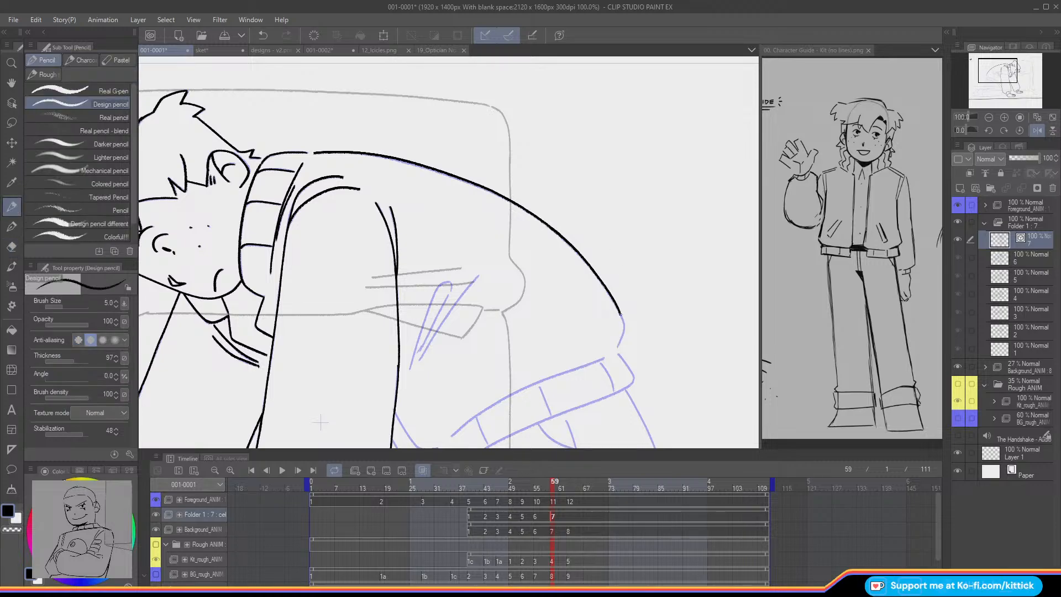
pyautogui.moveTo(619, 314); pyautogui.dragTo(617, 347)
pyautogui.moveTo(986, 75); pyautogui.dragTo(988, 80)
pyautogui.click(1037, 130)
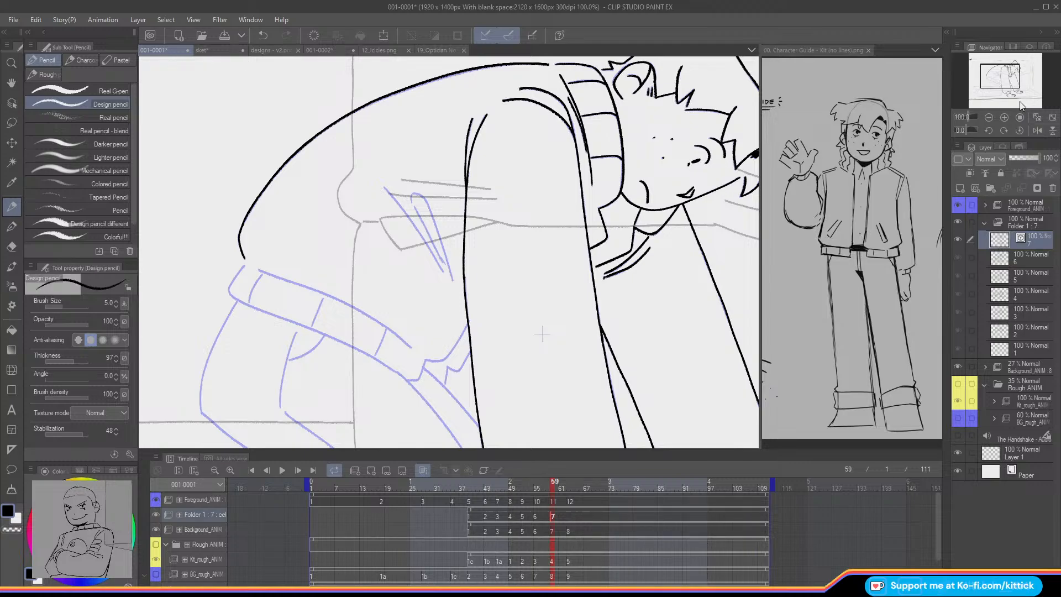
pyautogui.click(204, 49)
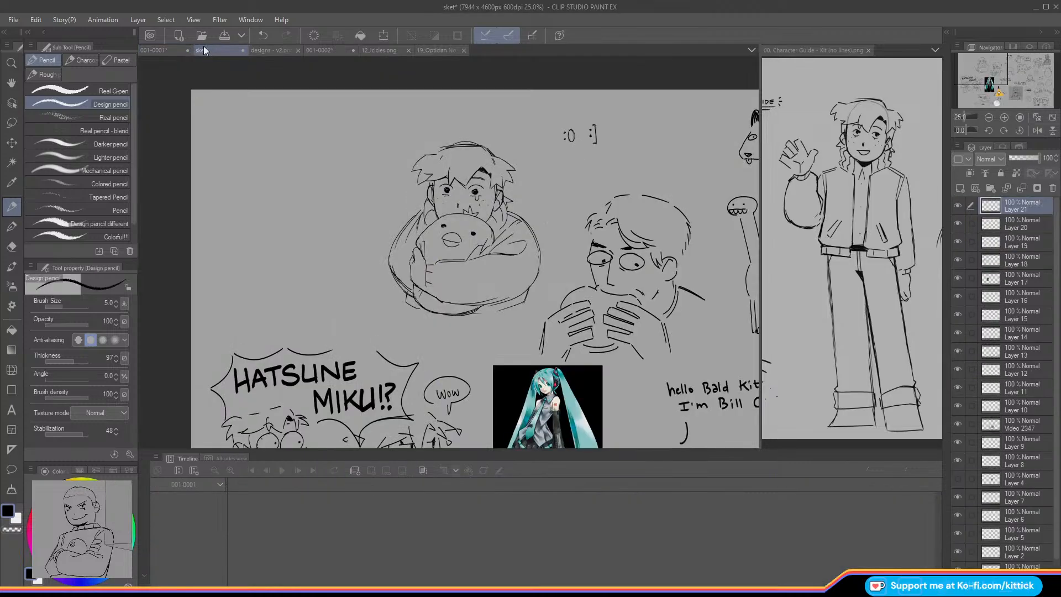
pyautogui.moveTo(989, 73); pyautogui.dragTo(990, 84)
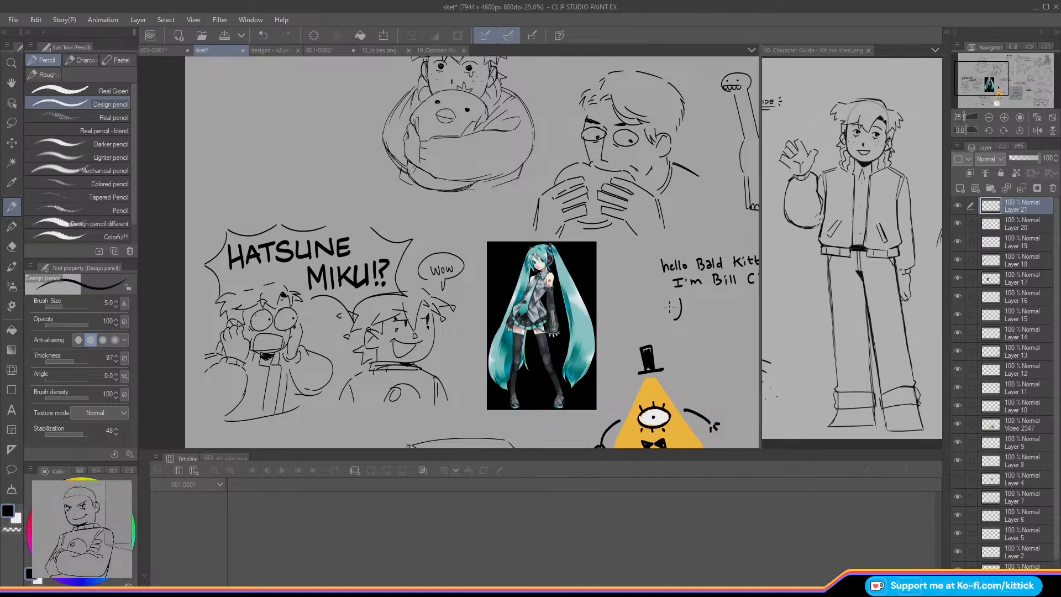
pyautogui.click(161, 50)
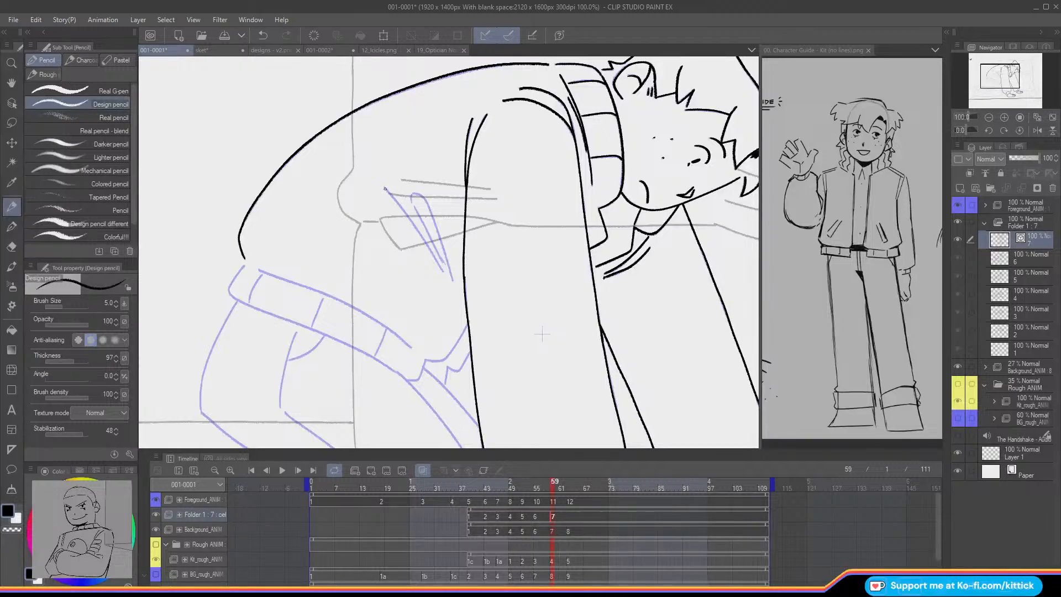
# Step: Ink the jacket's narrow pocket opening and the crease lines beside it
pyautogui.moveTo(384, 186); pyautogui.dragTo(442, 272)
pyautogui.hotkey('ctrl', 'z')
pyautogui.moveTo(384, 186); pyautogui.dragTo(442, 272)
pyautogui.hotkey('ctrl', 'z')
pyautogui.moveTo(397, 204)
pyautogui.mouseDown()
pyautogui.moveTo(442, 271)
pyautogui.moveTo(429, 212)
pyautogui.moveTo(412, 194)
pyautogui.moveTo(442, 260)
pyautogui.mouseUp()
pyautogui.hotkey('ctrl', 'z')
pyautogui.moveTo(414, 205); pyautogui.dragTo(445, 265)
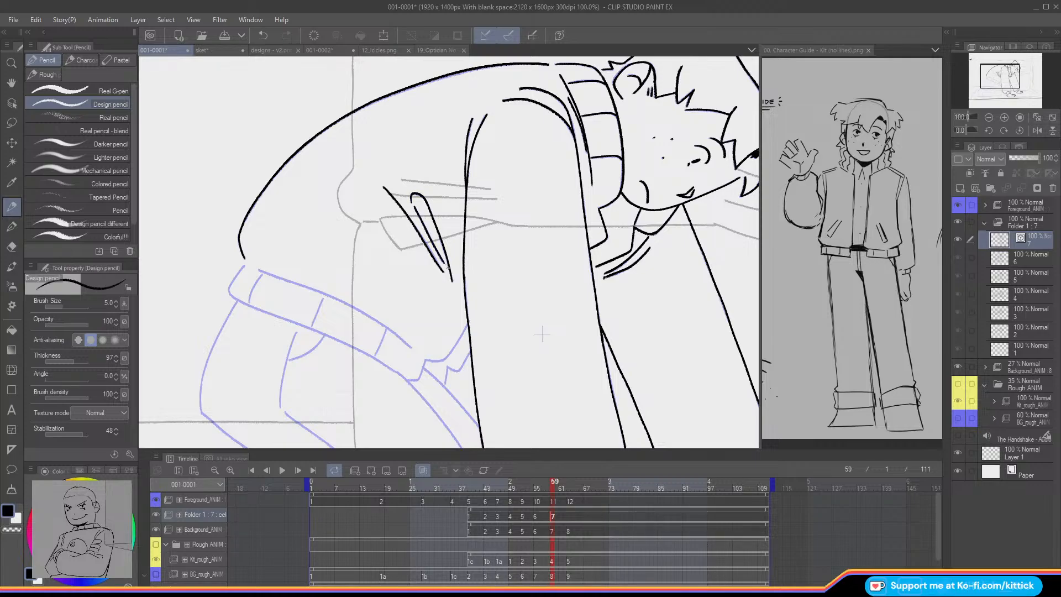
# Step: Ink the jacket's hem band with its zigzag front corners and the dividing lines across it
pyautogui.moveTo(982, 83); pyautogui.dragTo(975, 90)
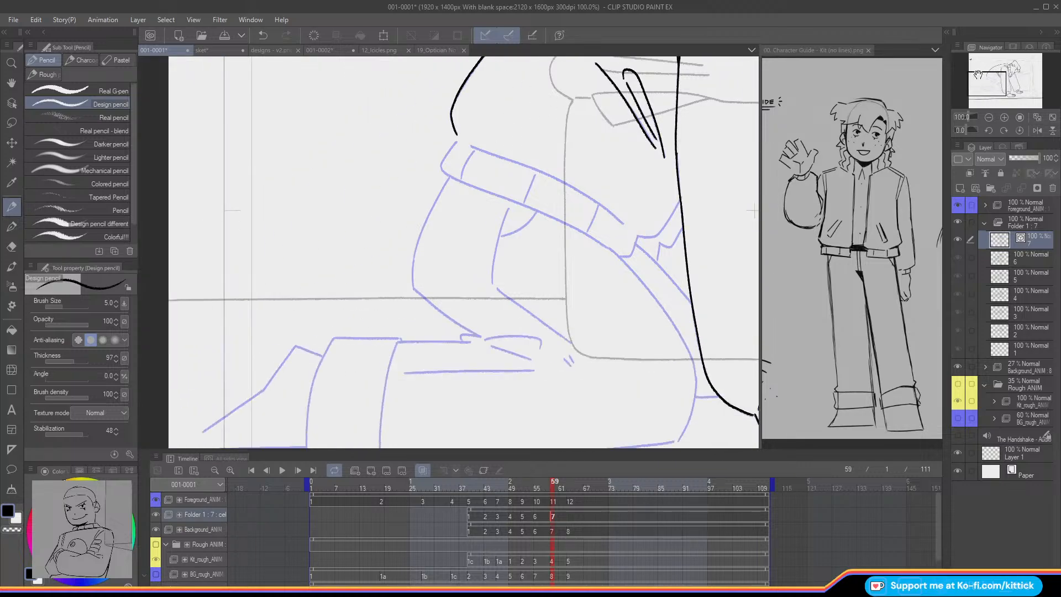
pyautogui.moveTo(456, 142); pyautogui.dragTo(441, 168)
pyautogui.hotkey('ctrl', 'z')
pyautogui.moveTo(454, 177)
pyautogui.mouseDown()
pyautogui.moveTo(607, 248)
pyautogui.moveTo(636, 241)
pyautogui.moveTo(619, 256)
pyautogui.mouseUp()
pyautogui.moveTo(679, 200)
pyautogui.mouseDown()
pyautogui.moveTo(641, 236)
pyautogui.moveTo(669, 248)
pyautogui.moveTo(657, 243)
pyautogui.moveTo(657, 260)
pyautogui.mouseUp()
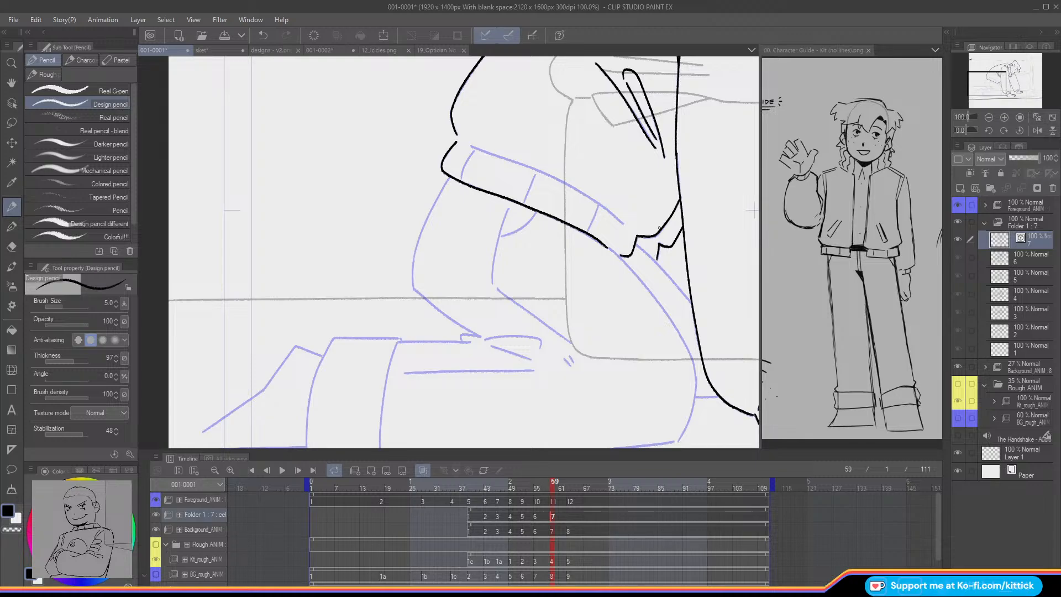
pyautogui.moveTo(624, 224)
pyautogui.mouseDown()
pyautogui.moveTo(469, 143)
pyautogui.moveTo(461, 178)
pyautogui.mouseUp()
pyautogui.moveTo(535, 176); pyautogui.dragTo(525, 197)
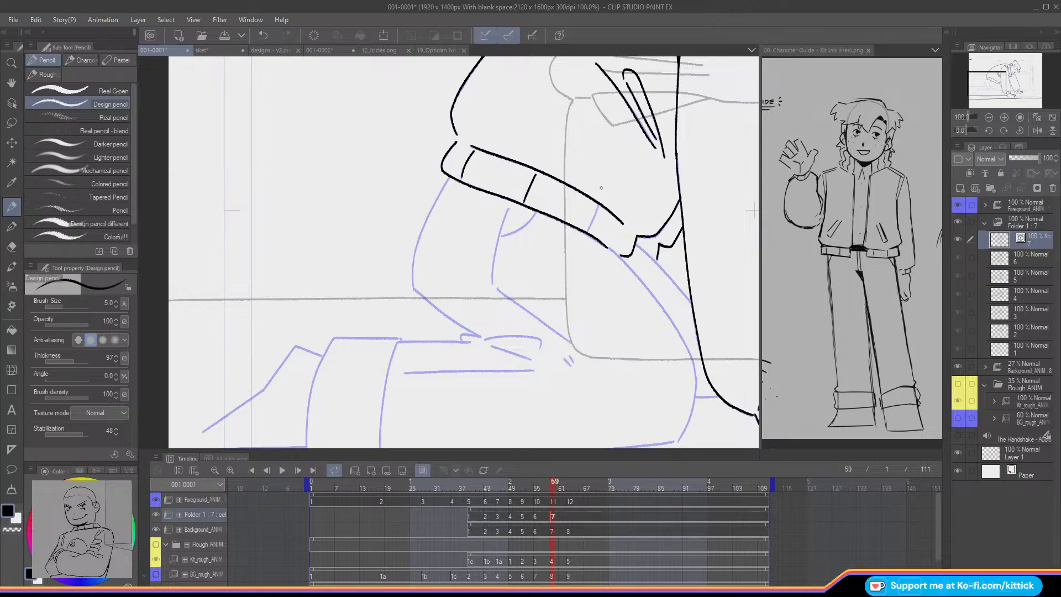
pyautogui.moveTo(599, 205); pyautogui.dragTo(587, 231)
# Step: Ink the trousers' rear contour from the jacket hem to the bend above the lower leg
pyautogui.moveTo(474, 113); pyautogui.dragTo(492, 69)
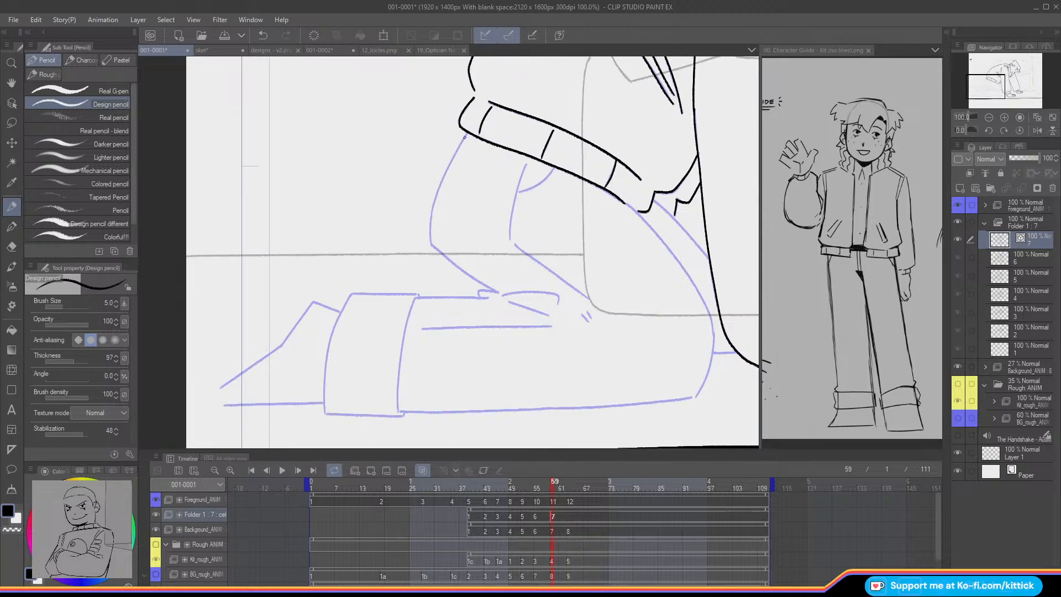
pyautogui.moveTo(464, 136); pyautogui.dragTo(430, 243)
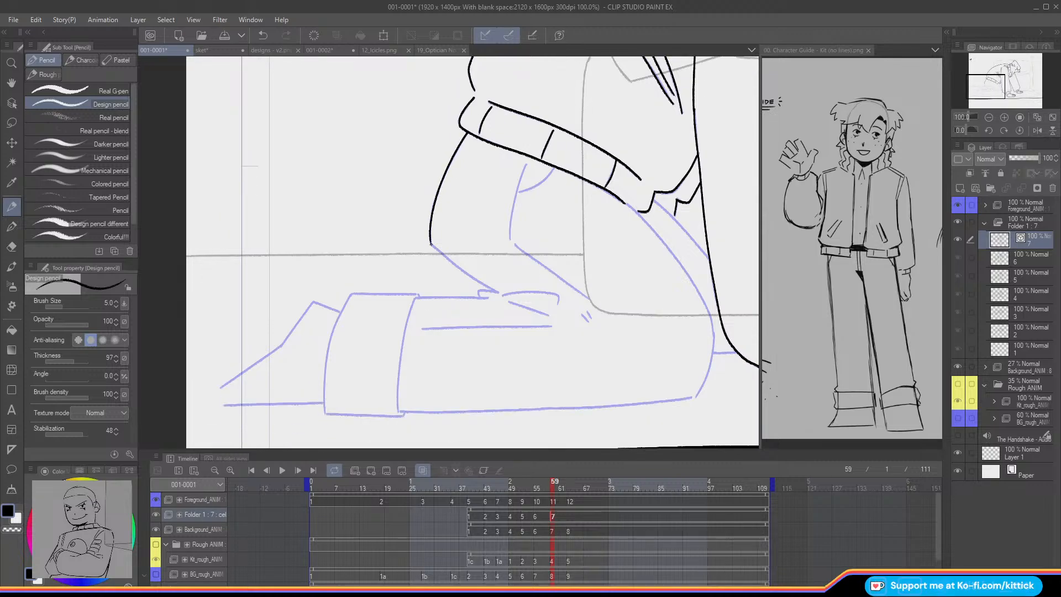
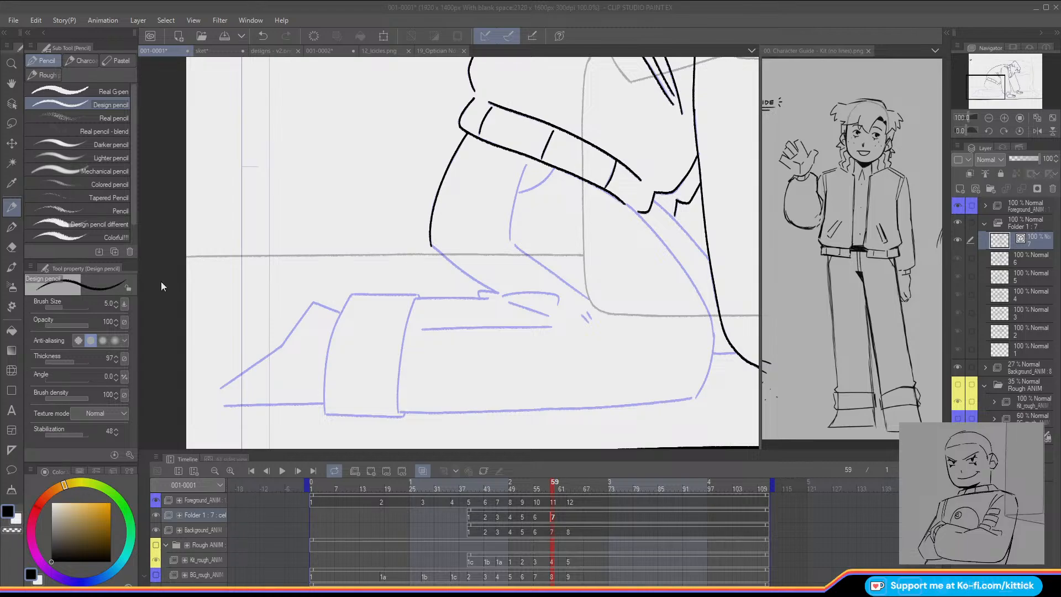
pyautogui.moveTo(430, 245); pyautogui.dragTo(491, 289)
pyautogui.hotkey('ctrl', 'z')
pyautogui.hotkey('ctrl', 'z')
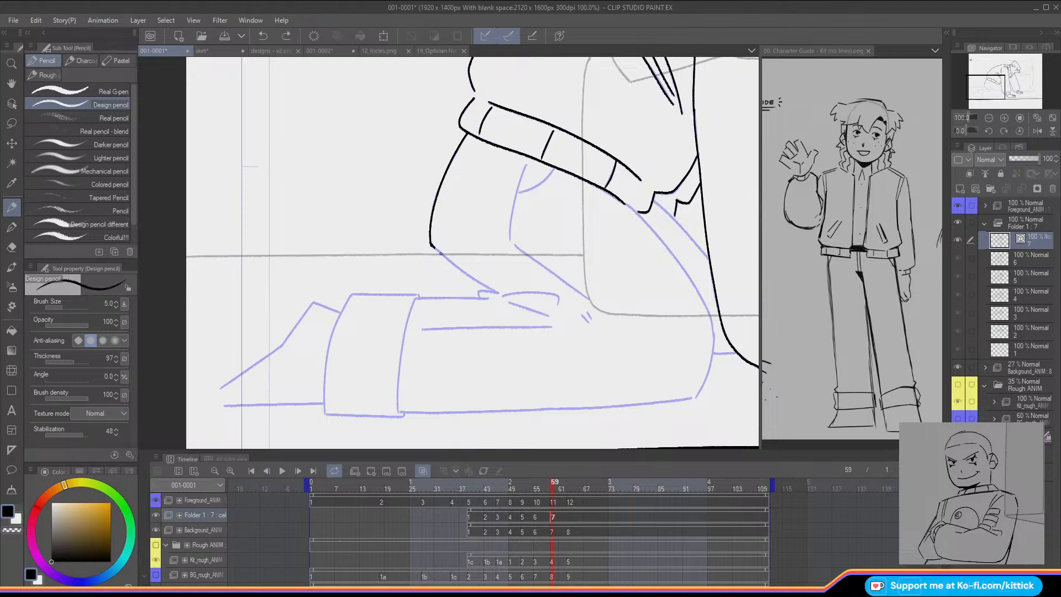
pyautogui.moveTo(440, 253)
pyautogui.mouseDown()
pyautogui.moveTo(500, 293)
pyautogui.moveTo(478, 290)
pyautogui.mouseUp()
# Step: Ink the inner trouser lines, curved pocket edge and fold marks, plus the upper edge of the lower leg
pyautogui.moveTo(525, 165); pyautogui.dragTo(509, 231)
pyautogui.hotkey('ctrl', 'z')
pyautogui.moveTo(526, 164); pyautogui.dragTo(509, 236)
pyautogui.moveTo(553, 168); pyautogui.dragTo(519, 191)
pyautogui.moveTo(515, 243)
pyautogui.mouseDown()
pyautogui.moveTo(574, 289)
pyautogui.moveTo(591, 319)
pyautogui.mouseUp()
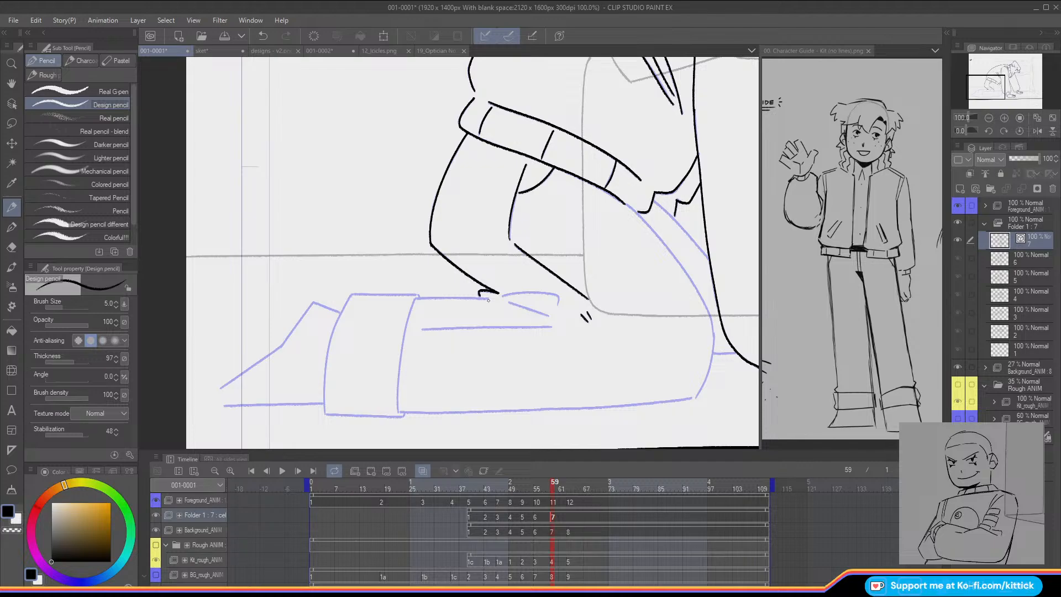
pyautogui.moveTo(487, 299); pyautogui.dragTo(416, 297)
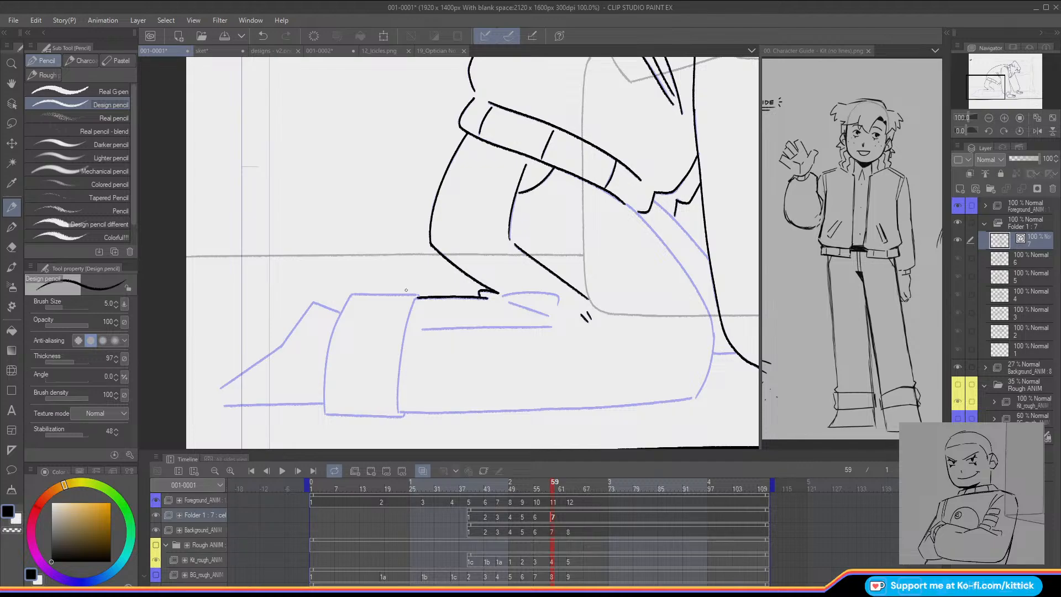
pyautogui.click(217, 51)
pyautogui.moveTo(978, 80); pyautogui.dragTo(985, 101)
pyautogui.click(1004, 118)
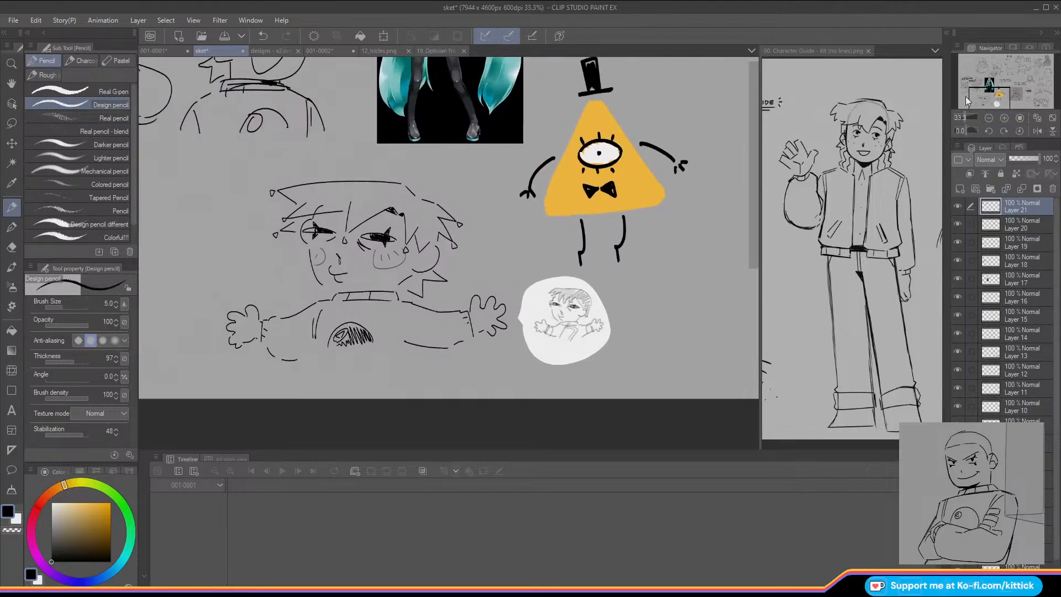
pyautogui.click(149, 51)
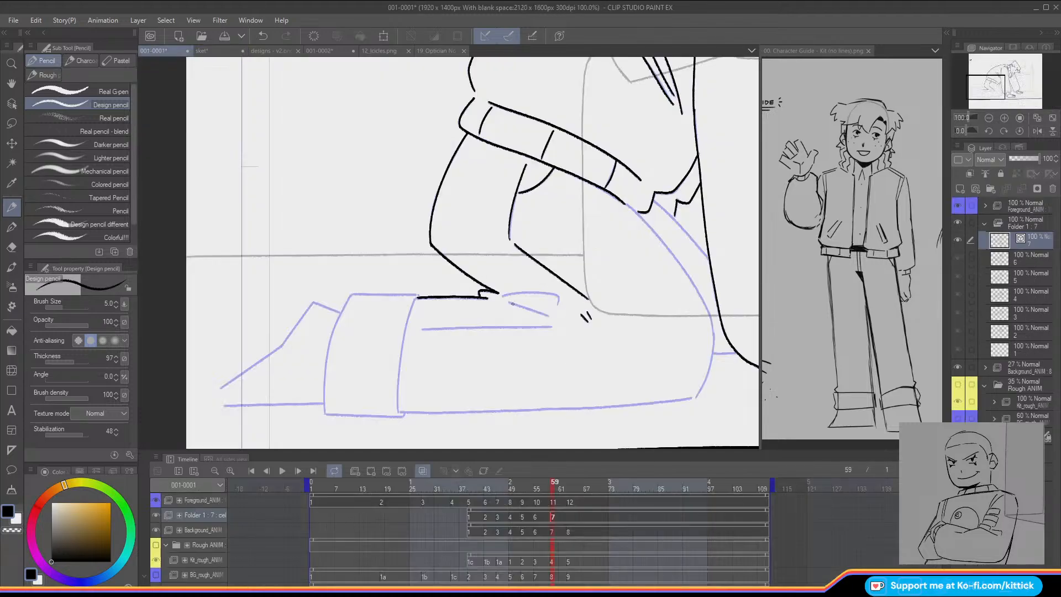
# Step: Ink the fold above the lower leg and the front thigh contour curving from the hem around the knee
pyautogui.moveTo(507, 302)
pyautogui.mouseDown()
pyautogui.moveTo(547, 316)
pyautogui.moveTo(525, 292)
pyautogui.moveTo(558, 299)
pyautogui.mouseUp()
pyautogui.moveTo(972, 96); pyautogui.dragTo(979, 96)
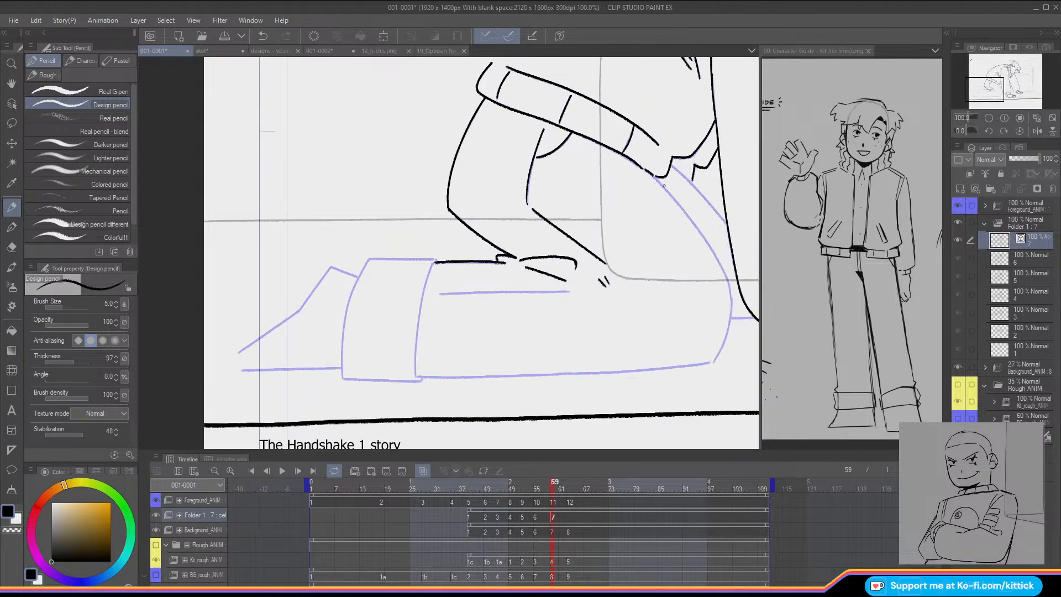
pyautogui.moveTo(652, 175); pyautogui.dragTo(705, 238)
pyautogui.hotkey('ctrl', 'z')
pyautogui.moveTo(644, 168)
pyautogui.mouseDown()
pyautogui.moveTo(716, 255)
pyautogui.moveTo(733, 309)
pyautogui.moveTo(713, 362)
pyautogui.mouseUp()
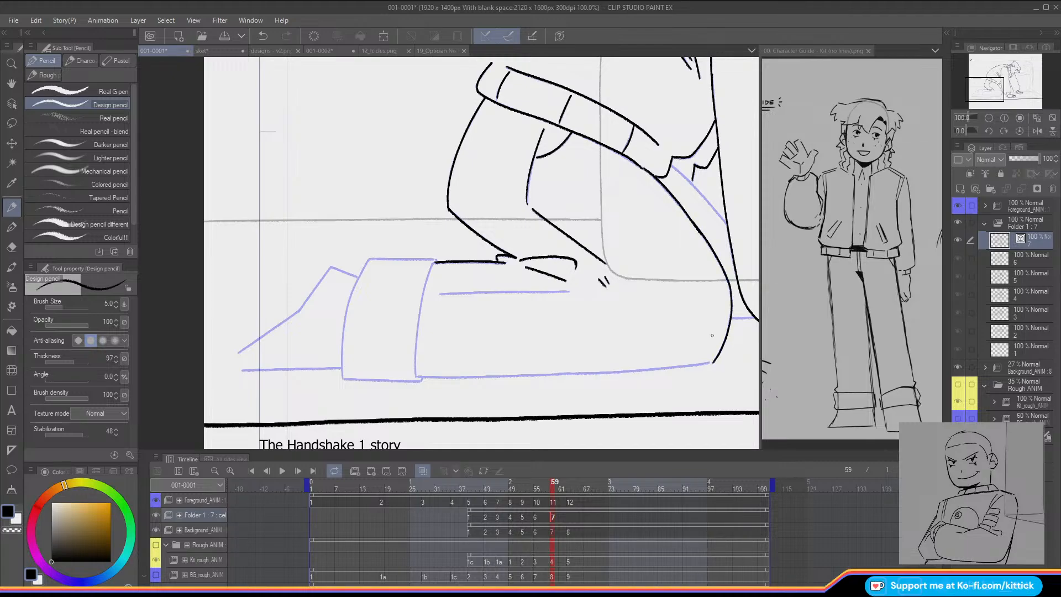
# Step: Ink the lower leg's underside from cuff to knee using mirrored view, and clean up the overlapping stroke with transparent colour
pyautogui.moveTo(416, 378); pyautogui.dragTo(480, 377)
pyautogui.hotkey('ctrl', 'z')
pyautogui.moveTo(416, 377); pyautogui.dragTo(479, 377)
pyautogui.hotkey('ctrl', 'z')
pyautogui.moveTo(416, 377); pyautogui.dragTo(547, 377)
pyautogui.click(1037, 130)
pyautogui.moveTo(474, 260)
pyautogui.mouseDown()
pyautogui.moveTo(521, 368)
pyautogui.moveTo(678, 233)
pyautogui.mouseUp()
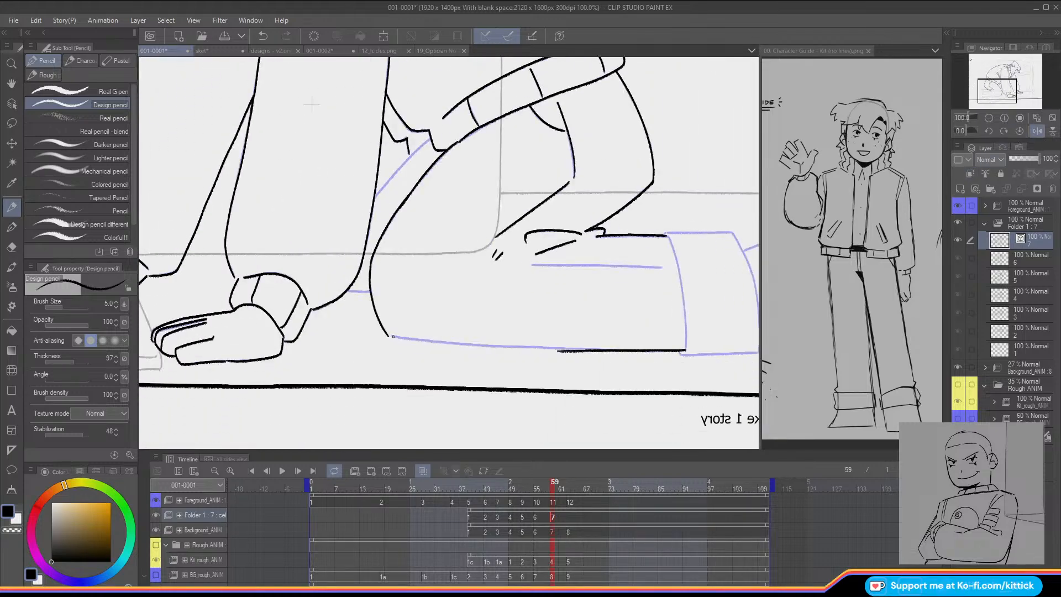
pyautogui.moveTo(393, 336); pyautogui.dragTo(598, 351)
pyautogui.hotkey('ctrl', 'z')
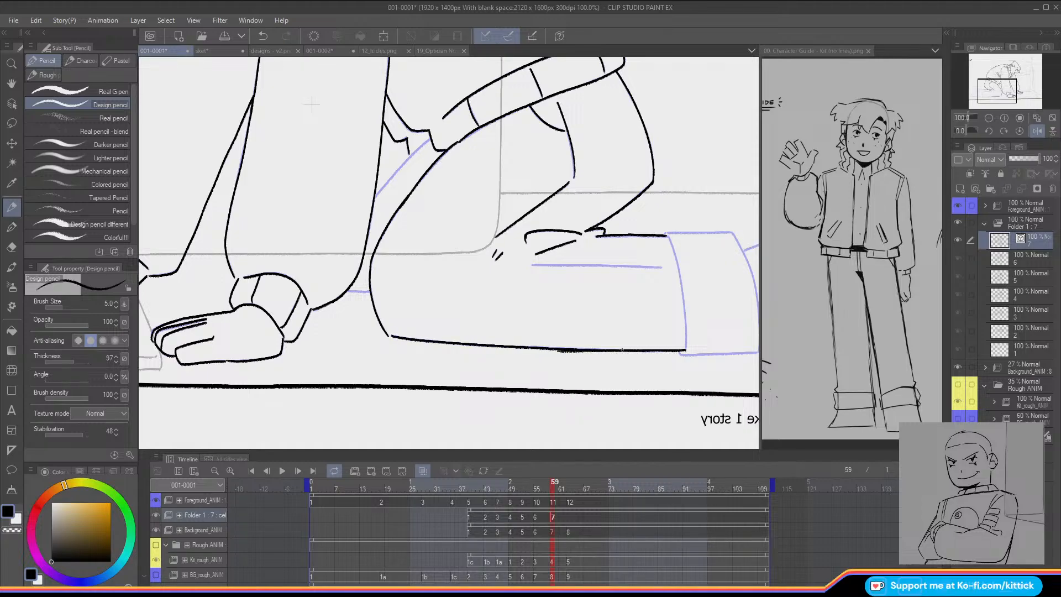
pyautogui.click(17, 531)
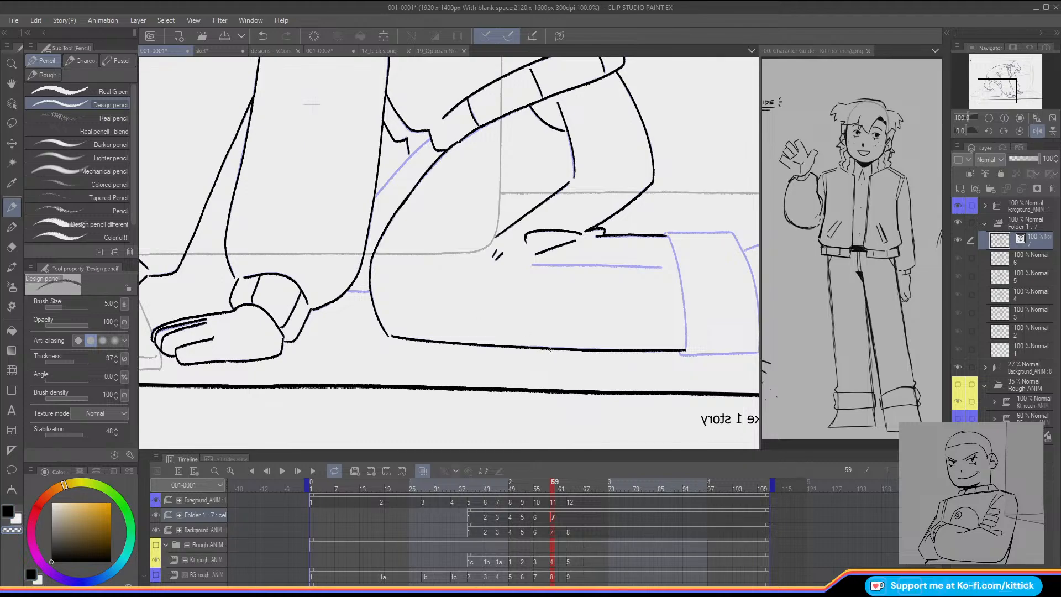
# Step: Ink the short line between the near sleeve and the knee, plus the long fold line along the lower leg
pyautogui.click(7, 511)
pyautogui.moveTo(345, 290); pyautogui.dragTo(372, 292)
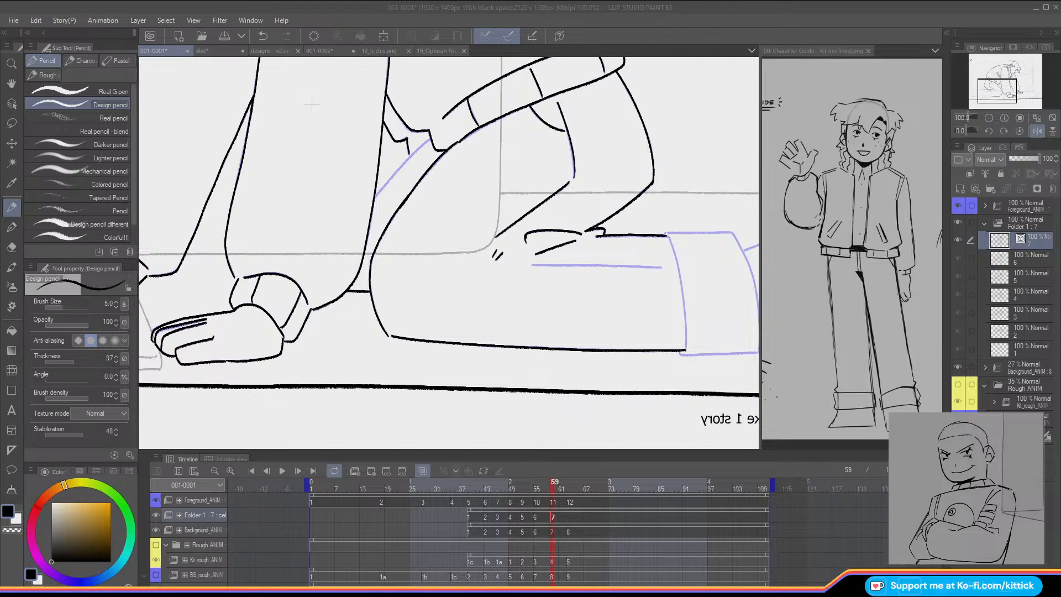
pyautogui.moveTo(662, 269)
pyautogui.mouseDown()
pyautogui.moveTo(586, 256)
pyautogui.moveTo(531, 265)
pyautogui.mouseUp()
pyautogui.hotkey('ctrl', 'z')
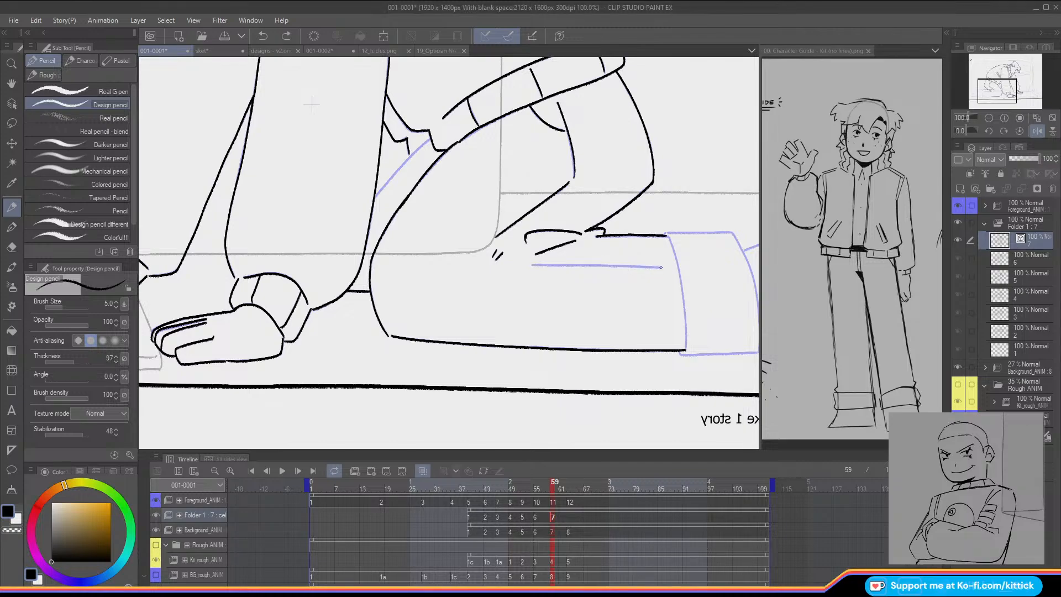
pyautogui.moveTo(644, 268); pyautogui.dragTo(532, 265)
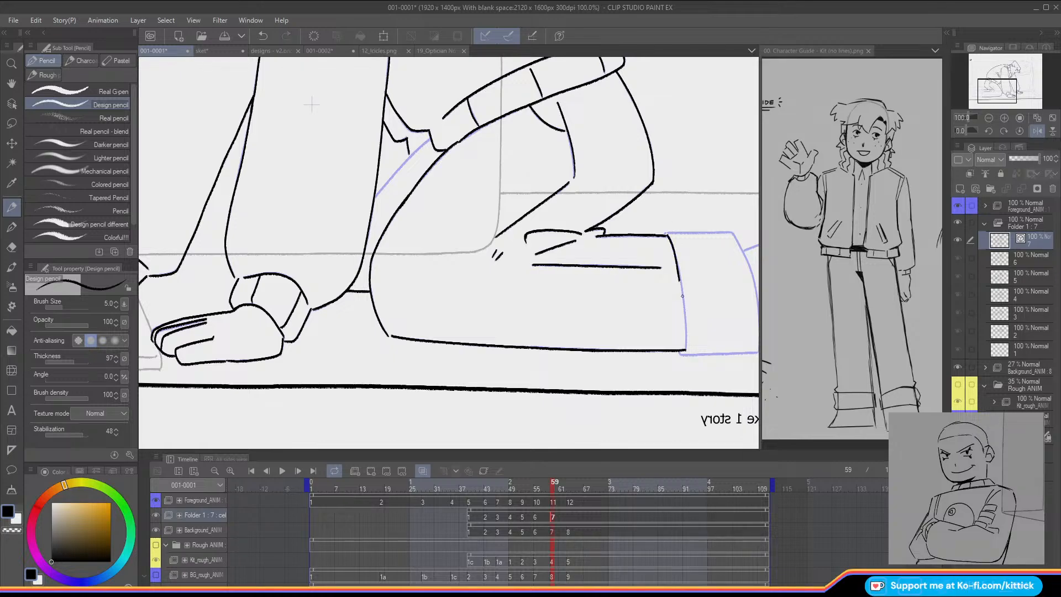
# Step: Ink the folded trouser cuff's outline on the lower leg, including both curved edges, the upper edge and the underside
pyautogui.moveTo(681, 296); pyautogui.dragTo(686, 316)
pyautogui.hotkey('ctrl', 'z')
pyautogui.moveTo(665, 233); pyautogui.dragTo(687, 337)
pyautogui.click(1037, 131)
pyautogui.moveTo(1001, 102); pyautogui.dragTo(978, 97)
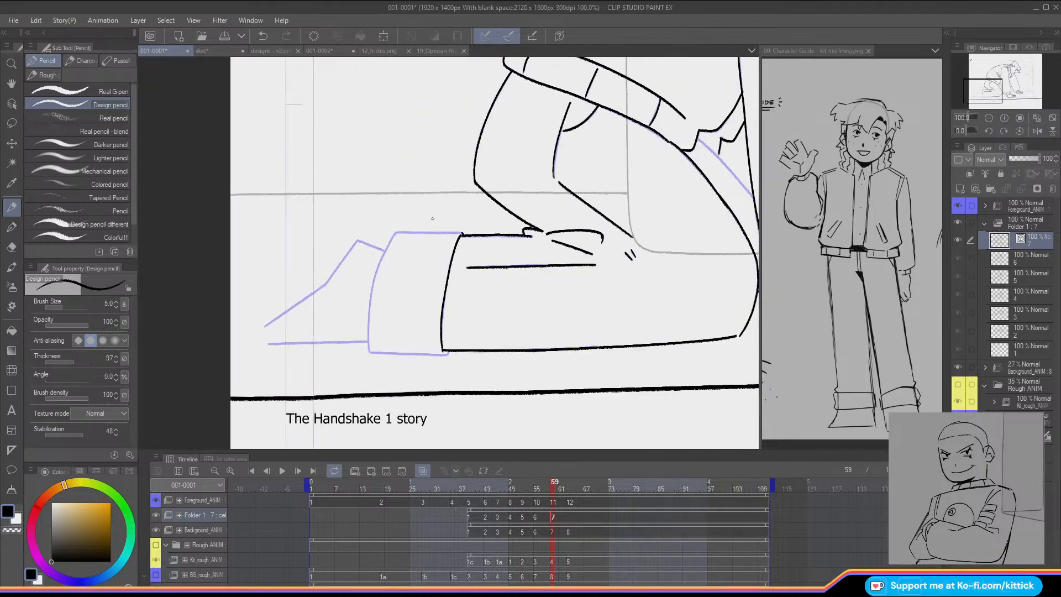
pyautogui.moveTo(461, 234)
pyautogui.mouseDown()
pyautogui.moveTo(395, 230)
pyautogui.moveTo(375, 280)
pyautogui.mouseUp()
pyautogui.hotkey('ctrl', 'z')
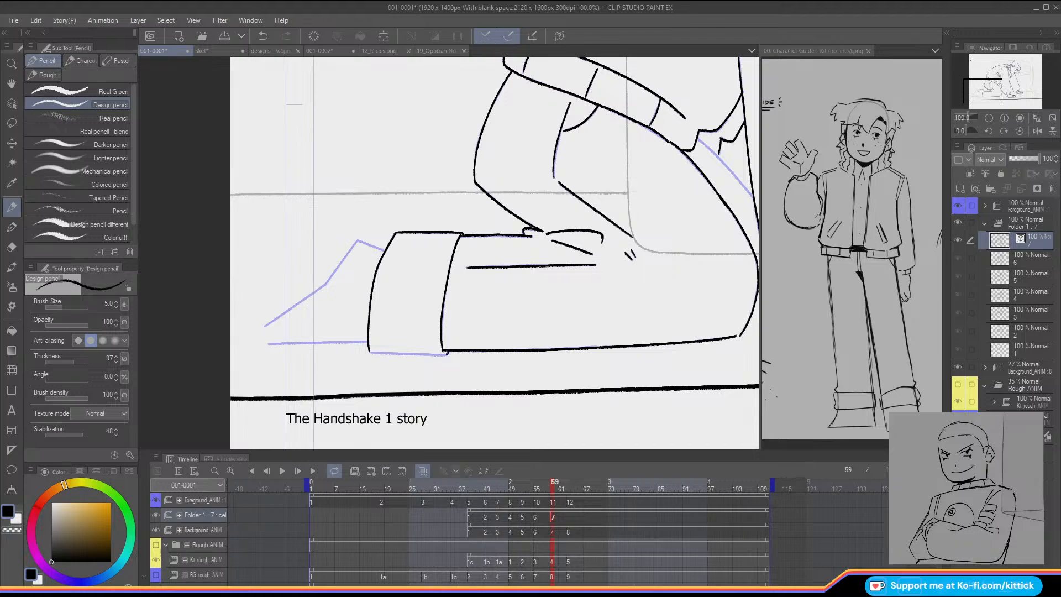
pyautogui.moveTo(446, 354); pyautogui.dragTo(368, 352)
pyautogui.hotkey('ctrl', 'z')
# Step: Ink the foot behind the cuff, with its angular upper contour and straight sole line
pyautogui.moveTo(385, 252)
pyautogui.mouseDown()
pyautogui.moveTo(356, 239)
pyautogui.moveTo(332, 275)
pyautogui.moveTo(265, 325)
pyautogui.mouseUp()
pyautogui.hotkey('ctrl', 'z')
pyautogui.hotkey('ctrl', 'z')
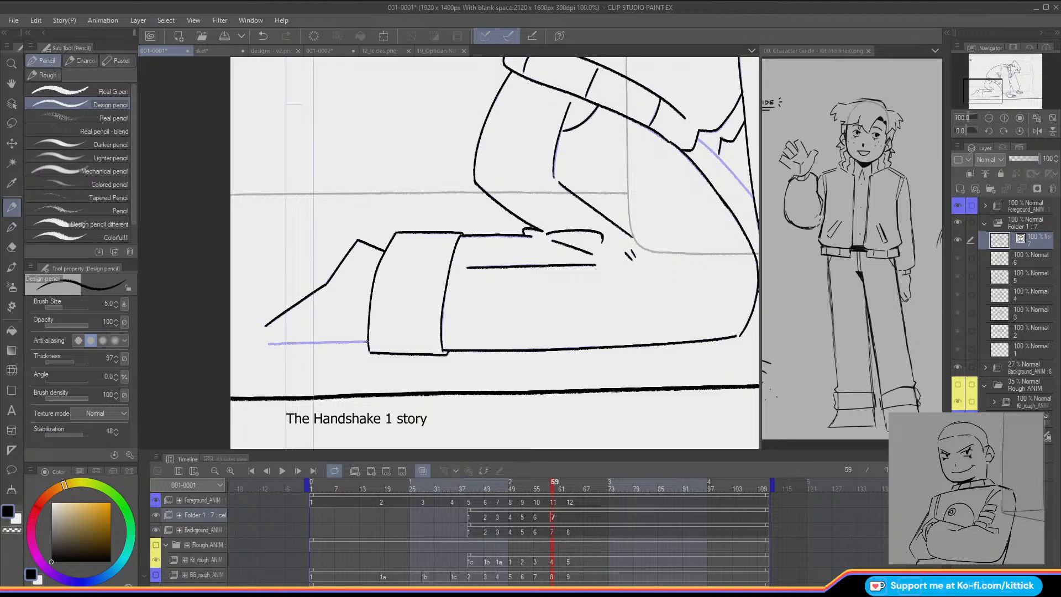
pyautogui.moveTo(368, 341); pyautogui.dragTo(267, 343)
pyautogui.hotkey('ctrl', 'z')
pyautogui.moveTo(364, 341); pyautogui.dragTo(264, 344)
# Step: Ink the far thigh's contour running from the jacket hem down to the near sleeve
pyautogui.moveTo(701, 140)
pyautogui.mouseDown()
pyautogui.moveTo(453, 141)
pyautogui.moveTo(444, 149)
pyautogui.moveTo(498, 209)
pyautogui.mouseUp()
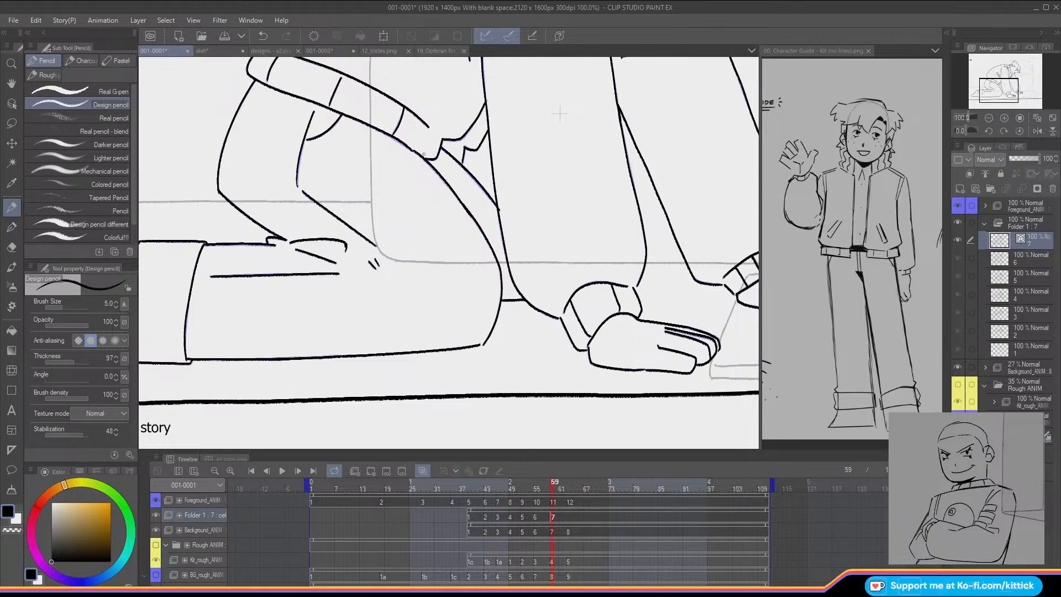
pyautogui.hotkey('ctrl', 'z')
pyautogui.moveTo(440, 146); pyautogui.dragTo(487, 198)
pyautogui.hotkey('ctrl', 'z')
pyautogui.hotkey('ctrl', 'z')
pyautogui.moveTo(445, 151); pyautogui.dragTo(497, 209)
# Step: Show the Rough ANIM folder beneath the cel 7 line art for comparison
pyautogui.click(1033, 122)
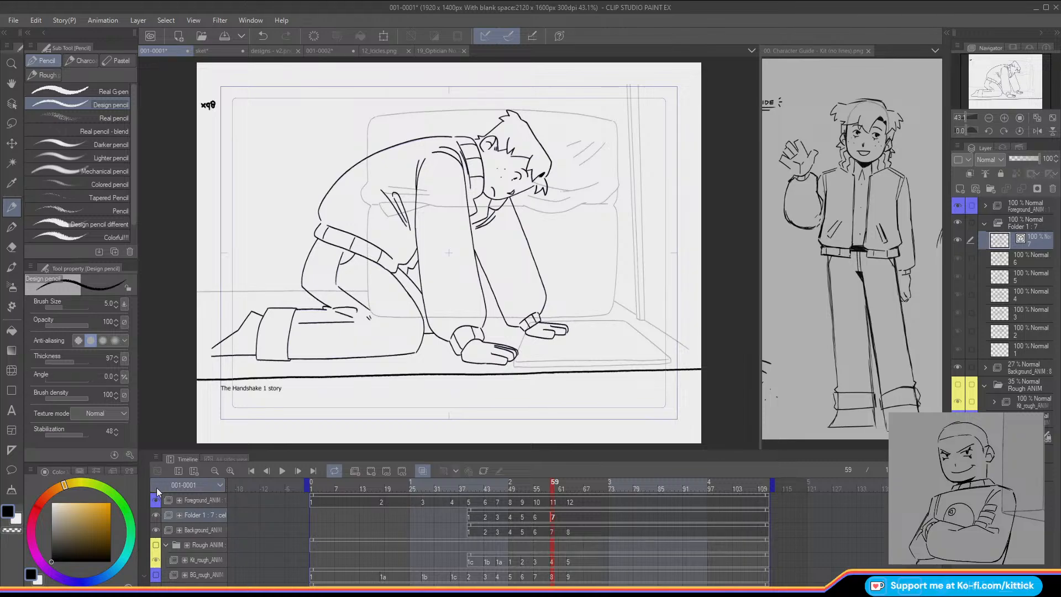
pyautogui.click(12, 122)
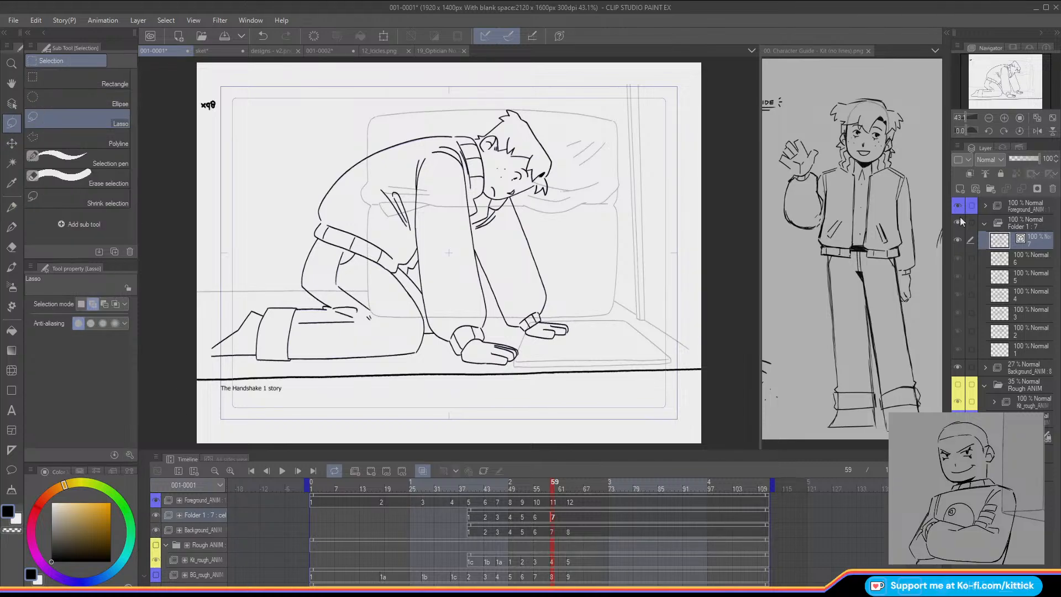
pyautogui.click(958, 367)
pyautogui.click(957, 384)
pyautogui.click(1003, 117)
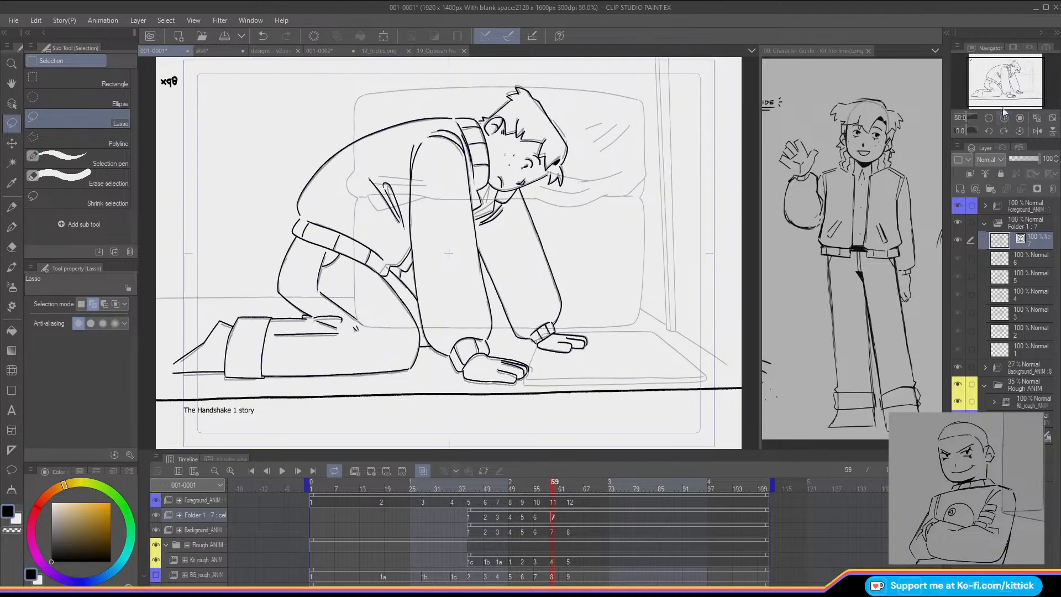
pyautogui.click(1004, 117)
pyautogui.moveTo(997, 86); pyautogui.dragTo(998, 81)
# Step: Compare the line art of cels 6 and 7 by flipping between frames 58 and 59
pyautogui.press('Left')
pyautogui.press('Right')
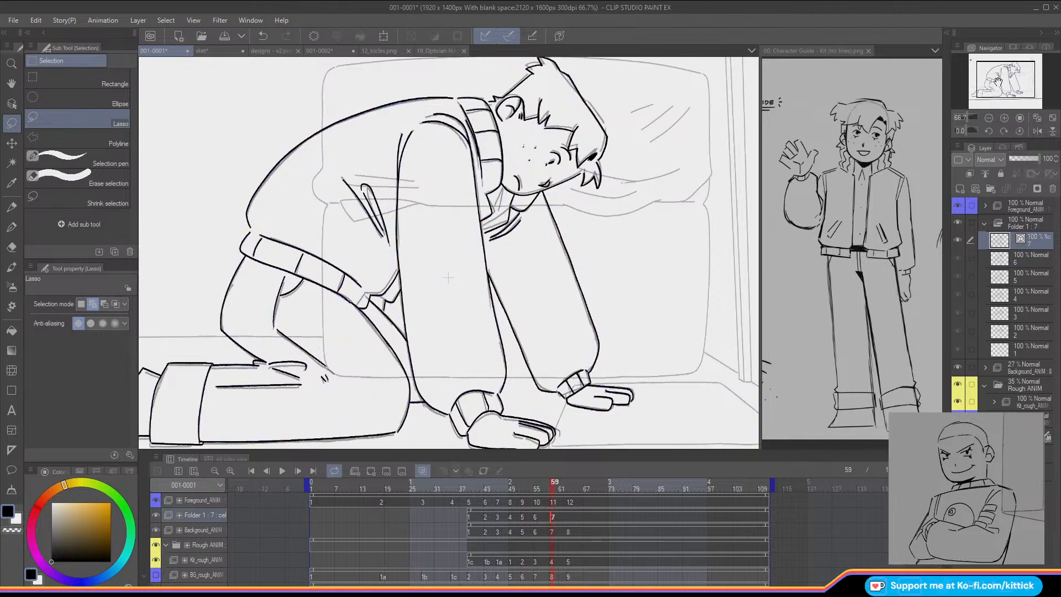
pyautogui.press('Left')
pyautogui.press('Right')
pyautogui.press('Left')
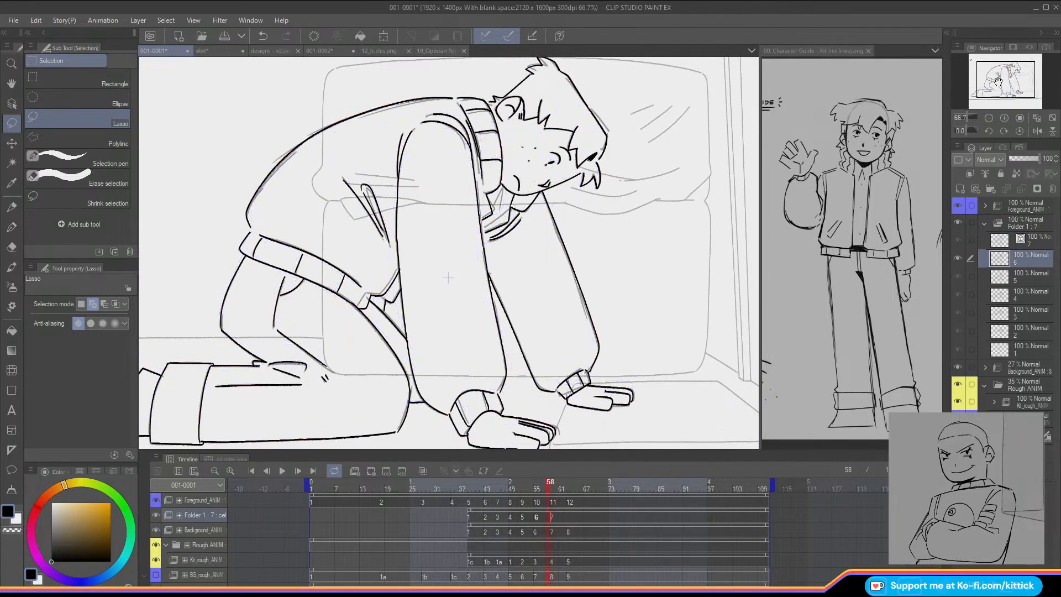
pyautogui.press('Right')
pyautogui.press('Left')
pyautogui.press('Right')
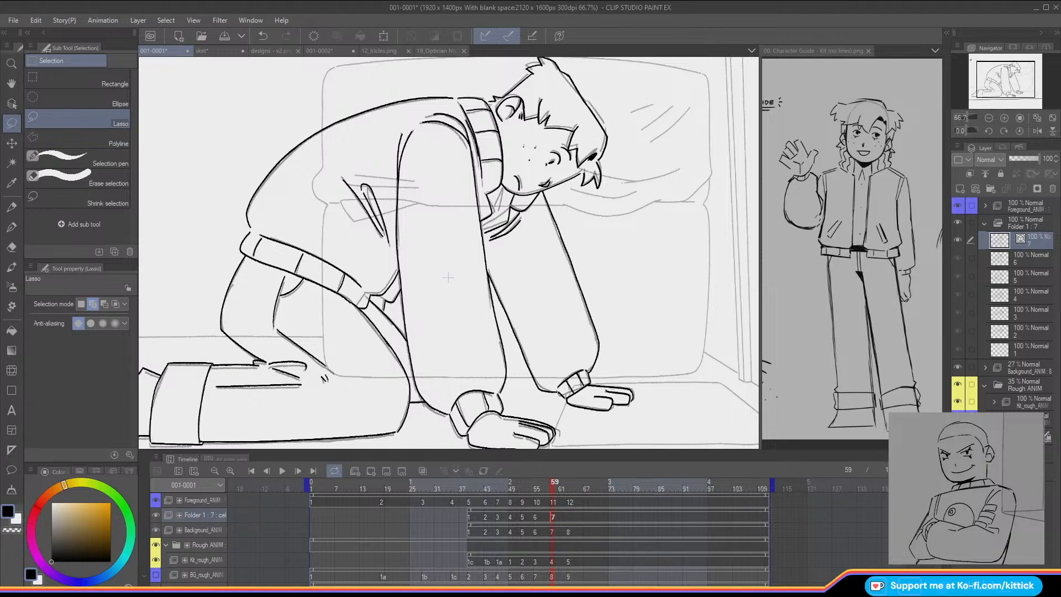
pyautogui.click(545, 13)
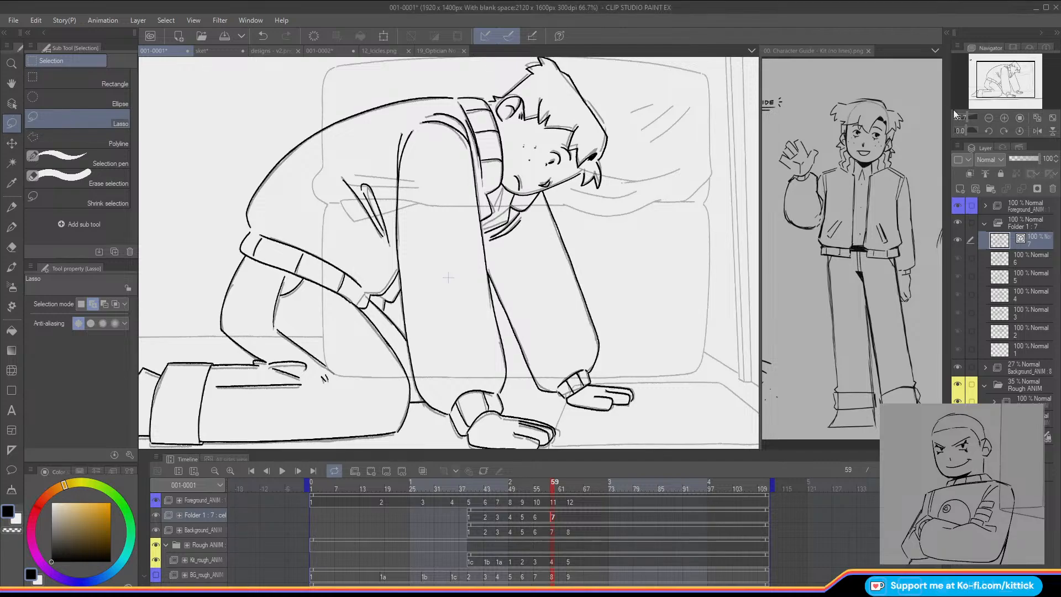
# Step: Lasso the head on cel 7, rotate it by about -3.1 degrees, apply the transformation and clear the selection
pyautogui.moveTo(998, 79); pyautogui.dragTo(1002, 73)
pyautogui.moveTo(551, 487); pyautogui.dragTo(551, 489)
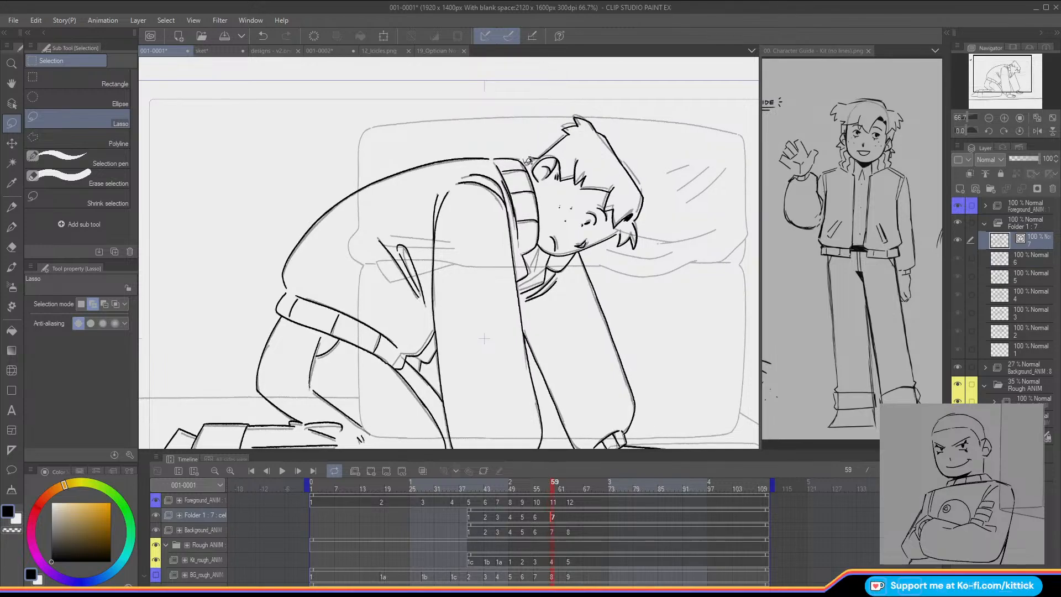
pyautogui.moveTo(529, 160)
pyautogui.mouseDown()
pyautogui.moveTo(544, 193)
pyautogui.moveTo(541, 248)
pyautogui.moveTo(602, 255)
pyautogui.moveTo(557, 108)
pyautogui.moveTo(528, 159)
pyautogui.mouseUp()
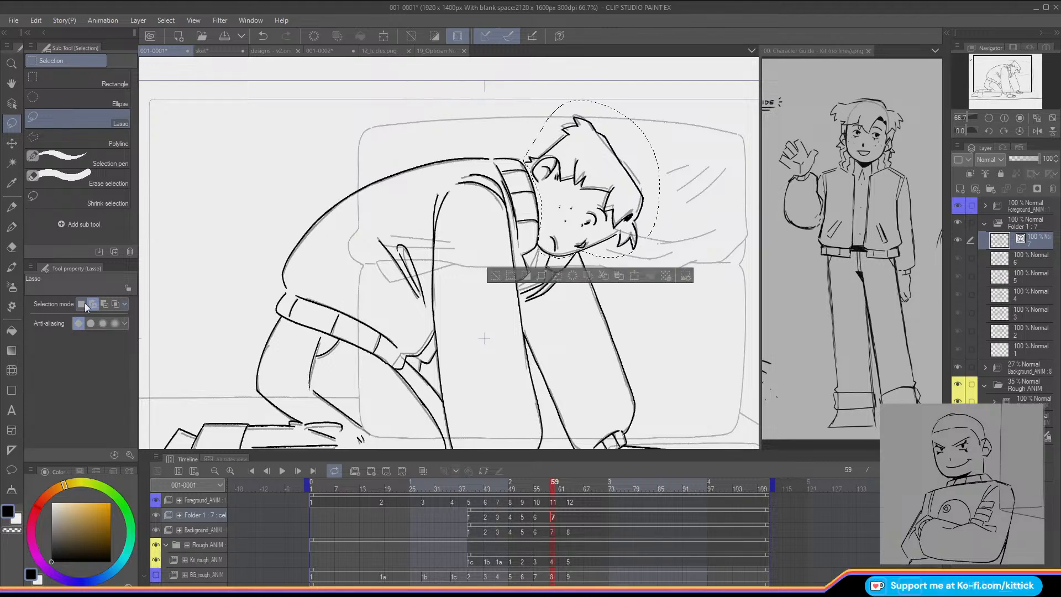
pyautogui.click(104, 304)
pyautogui.click(634, 276)
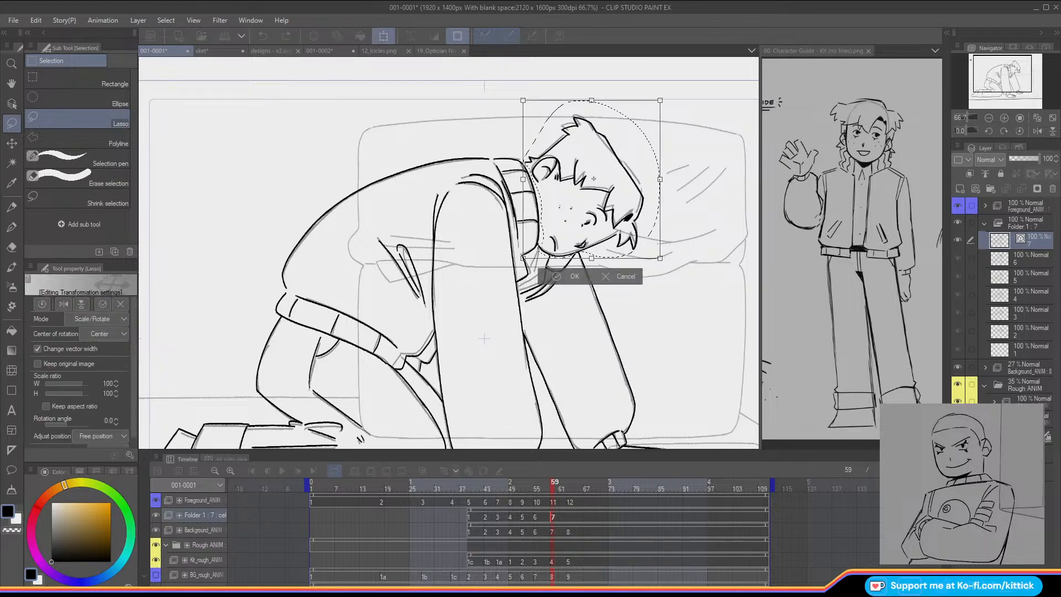
pyautogui.moveTo(641, 314); pyautogui.dragTo(652, 318)
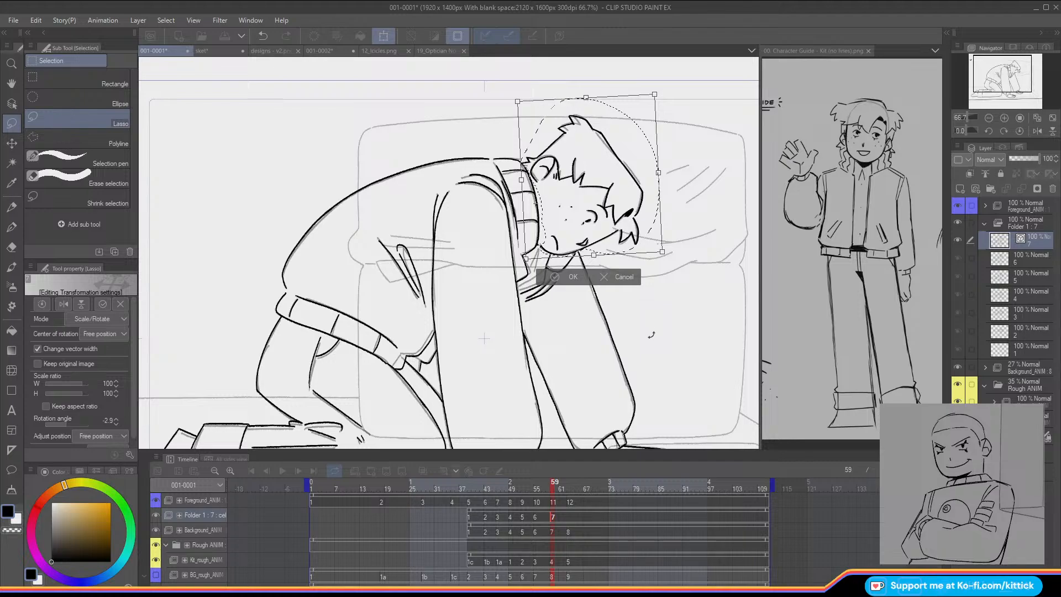
pyautogui.click(558, 278)
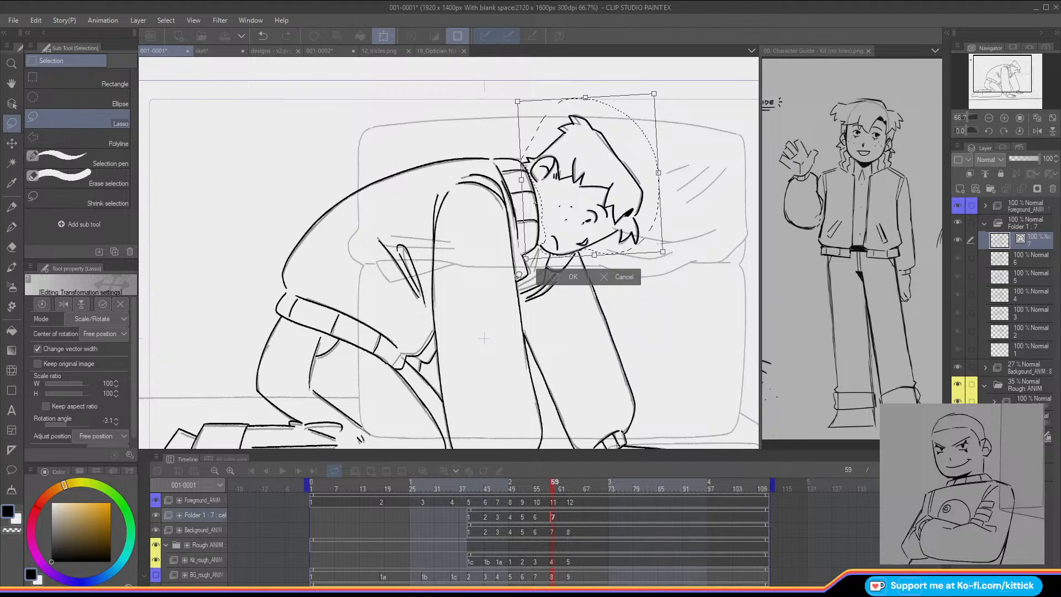
pyautogui.click(497, 278)
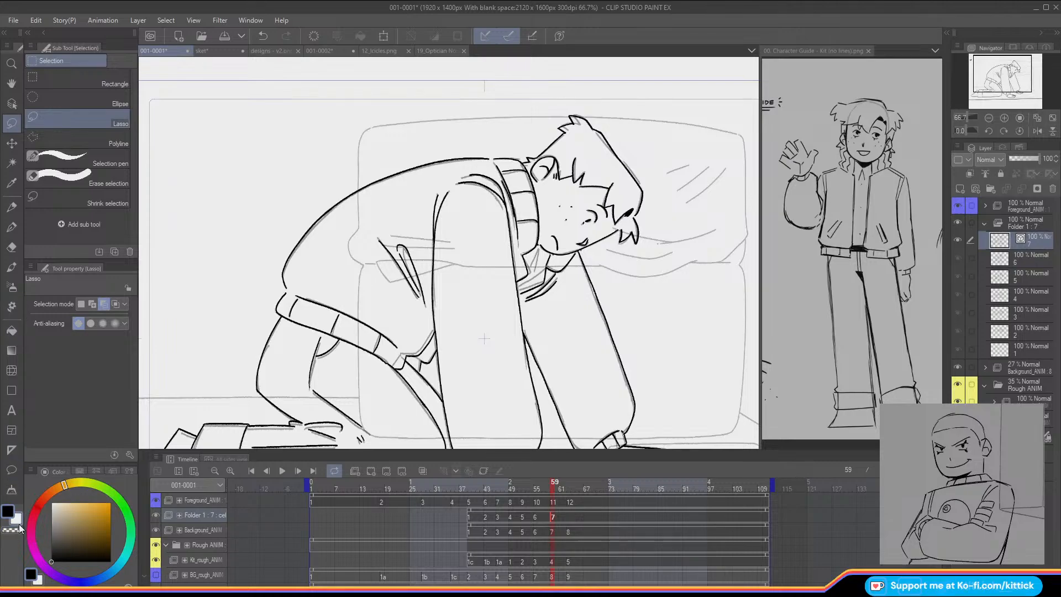
# Step: Check the rotated head's motion against cel 6 by flipping between frames 58 and 59
pyautogui.click(11, 207)
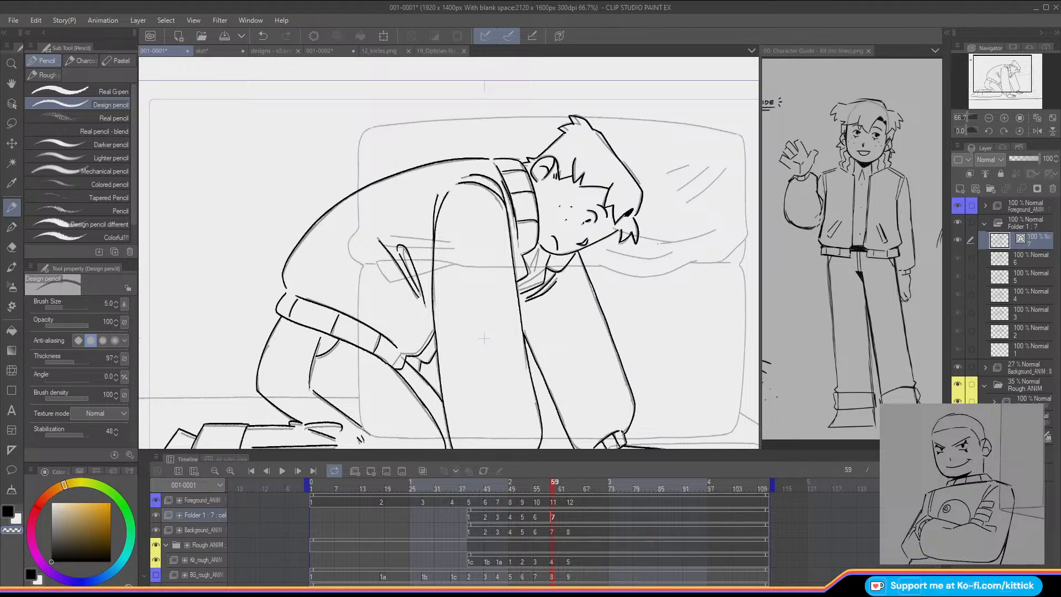
pyautogui.press('Left')
pyautogui.press('Right')
pyautogui.press('Left')
pyautogui.press('Right')
pyautogui.press('Left')
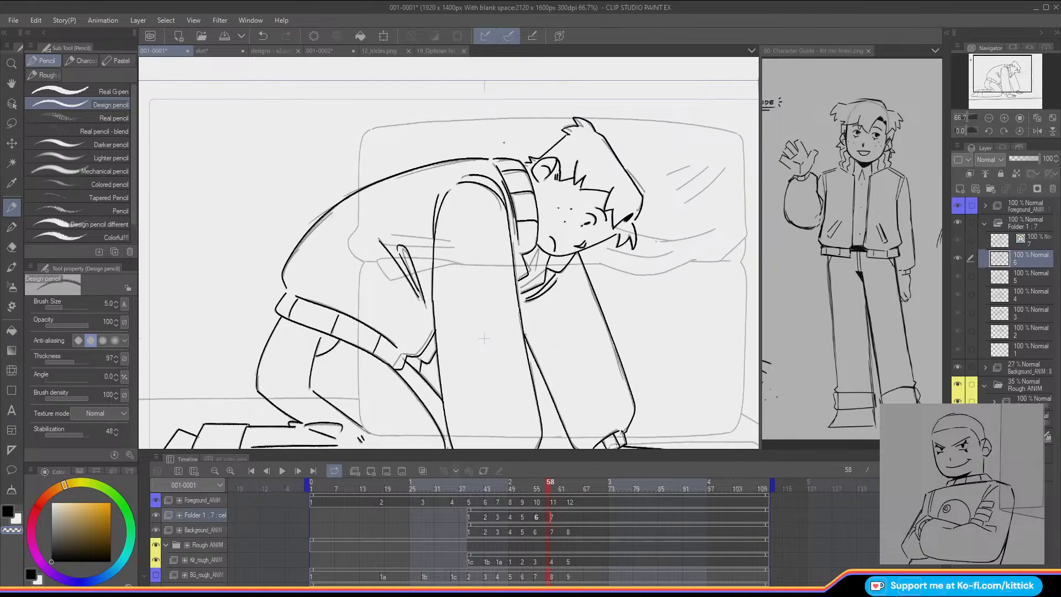
pyautogui.press('Right')
pyautogui.hotkey('ctrl', '-')
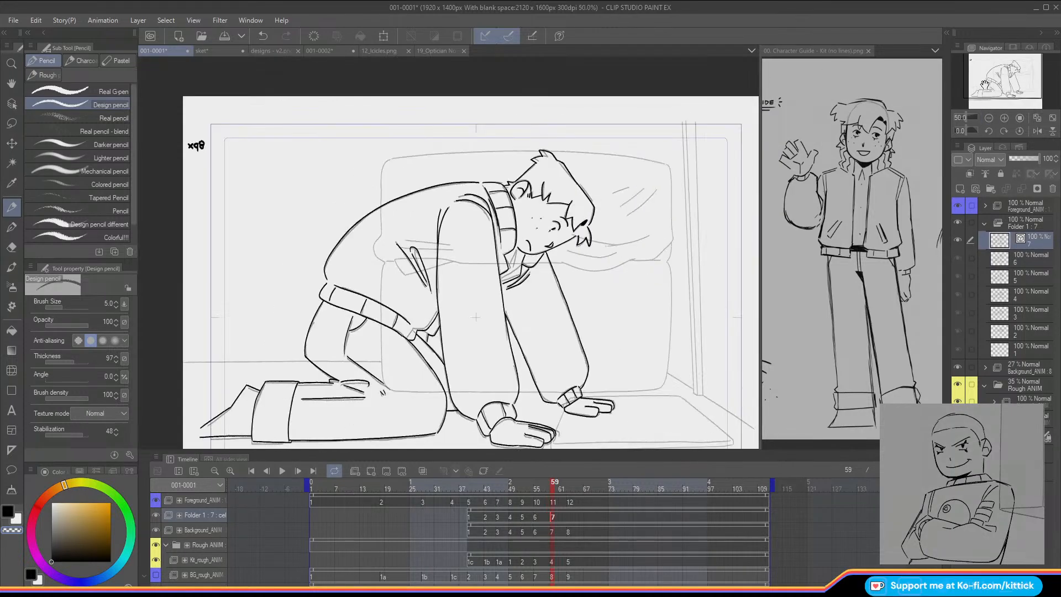
pyautogui.moveTo(504, 142); pyautogui.dragTo(482, 59)
pyautogui.press('Left')
pyautogui.press('Right')
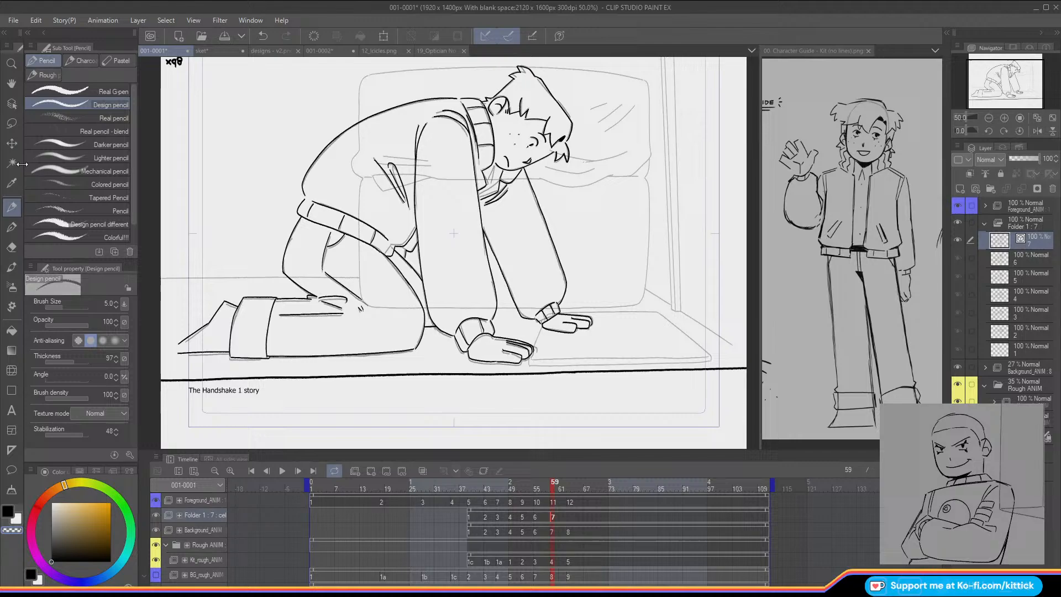
# Step: Lasso the near forearm and hand on cel 7, nudge them slightly downward and clear the selection
pyautogui.click(11, 123)
pyautogui.click(1003, 116)
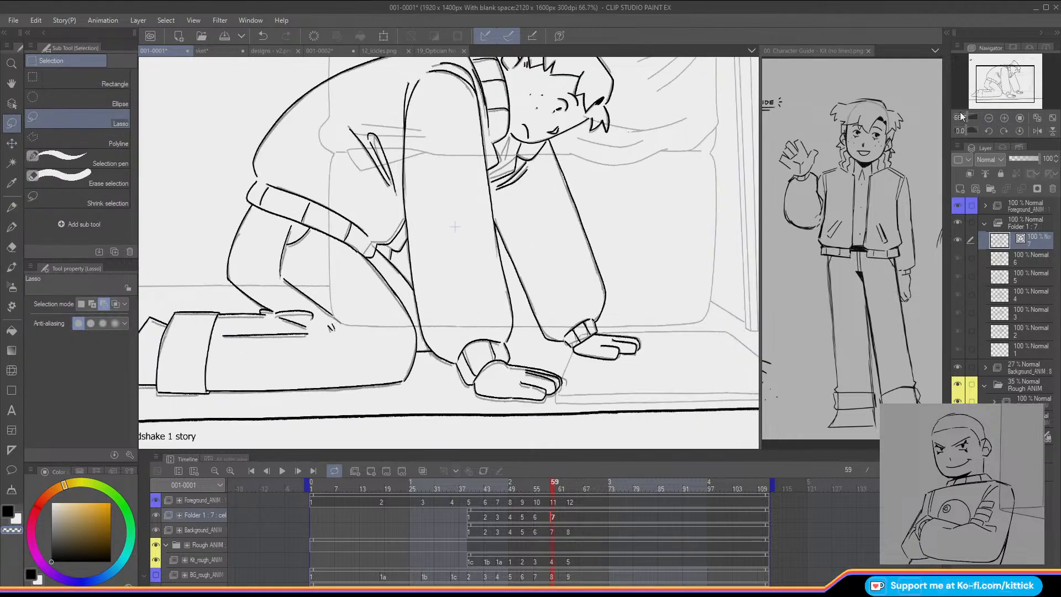
pyautogui.moveTo(503, 253)
pyautogui.mouseDown()
pyautogui.moveTo(460, 245)
pyautogui.moveTo(407, 260)
pyautogui.moveTo(422, 336)
pyautogui.moveTo(481, 411)
pyautogui.moveTo(563, 409)
pyautogui.moveTo(513, 287)
pyautogui.mouseUp()
pyautogui.click(11, 144)
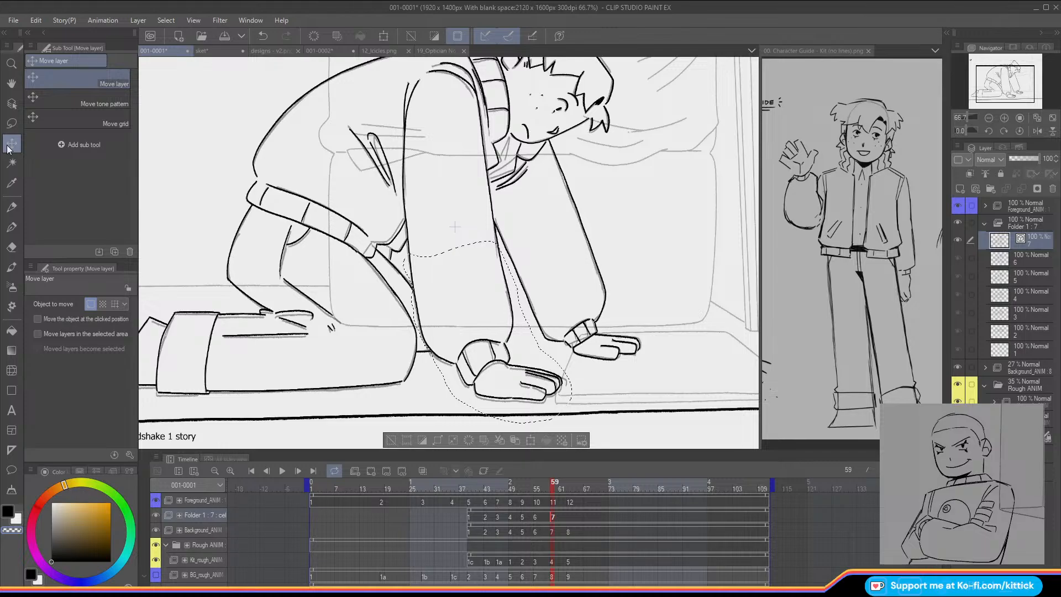
pyautogui.press('Down')
pyautogui.press('Down')
pyautogui.press('Down')
pyautogui.press('Down')
pyautogui.press('Down')
pyautogui.press('Down')
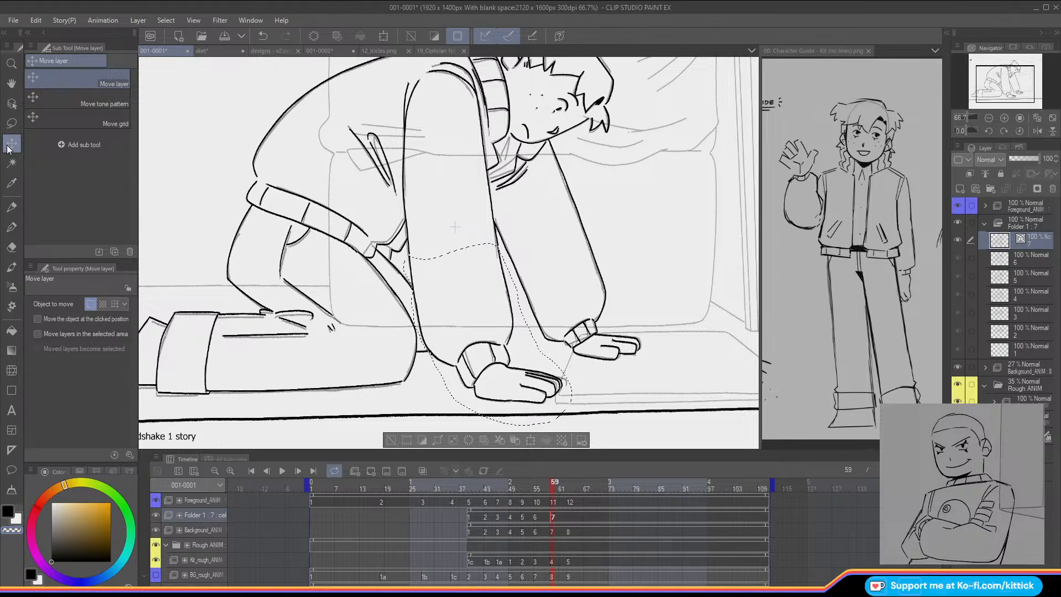
pyautogui.hotkey('ctrl', 'd')
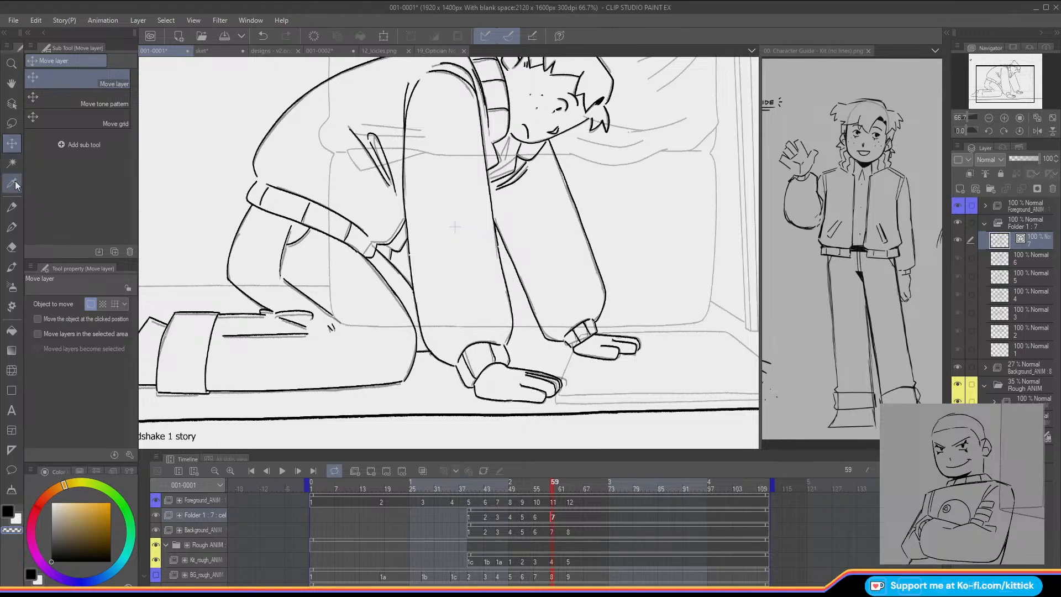
# Step: Touch up the near sleeve's contours around the moved forearm with the Design pencil, alternating black and transparent colour
pyautogui.press('p')
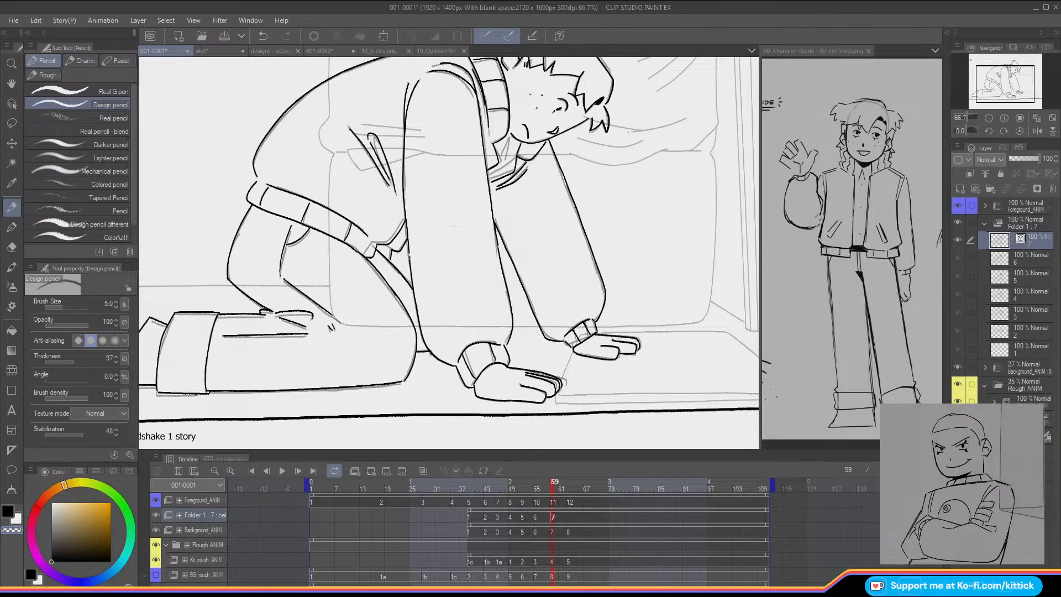
pyautogui.click(8, 513)
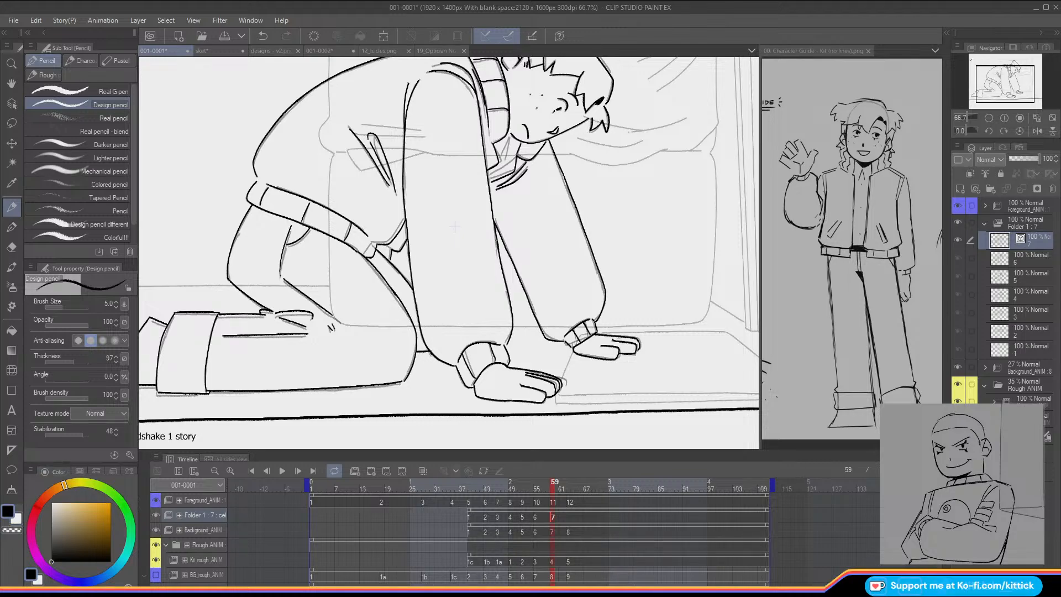
pyautogui.press('c')
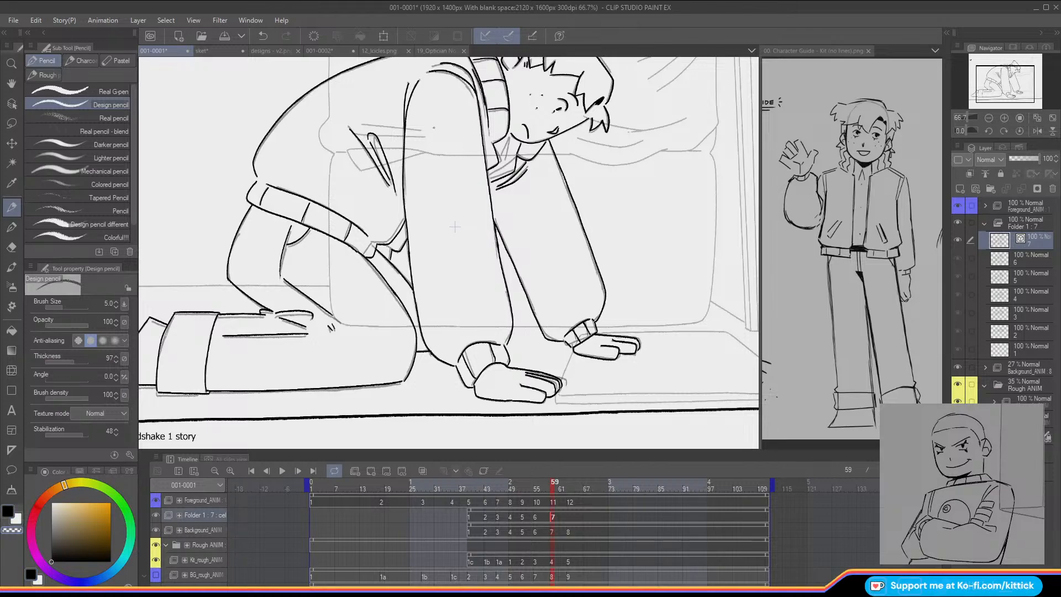
pyautogui.click(12, 512)
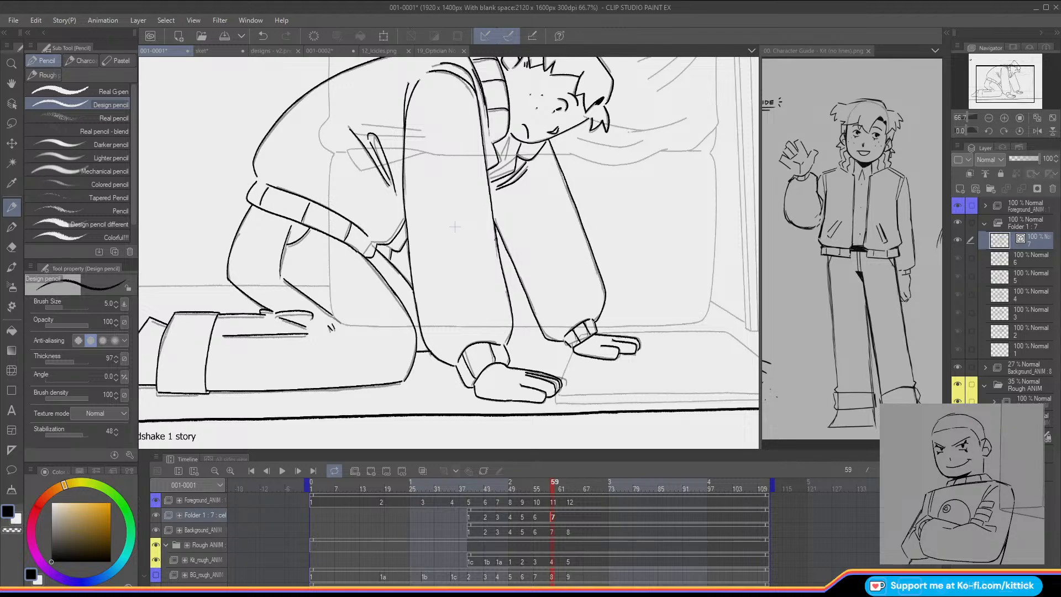
# Step: Check how the whole figure moves from cel 6 to cel 7 by flipping between frames 58 and 59
pyautogui.click(11, 125)
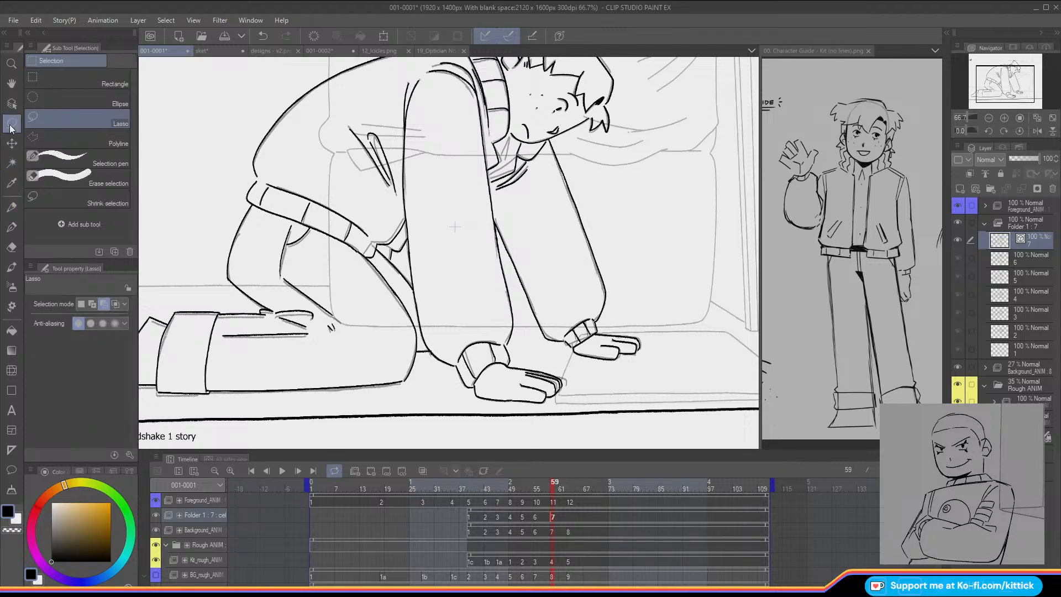
pyautogui.click(988, 118)
pyautogui.moveTo(985, 78); pyautogui.dragTo(976, 72)
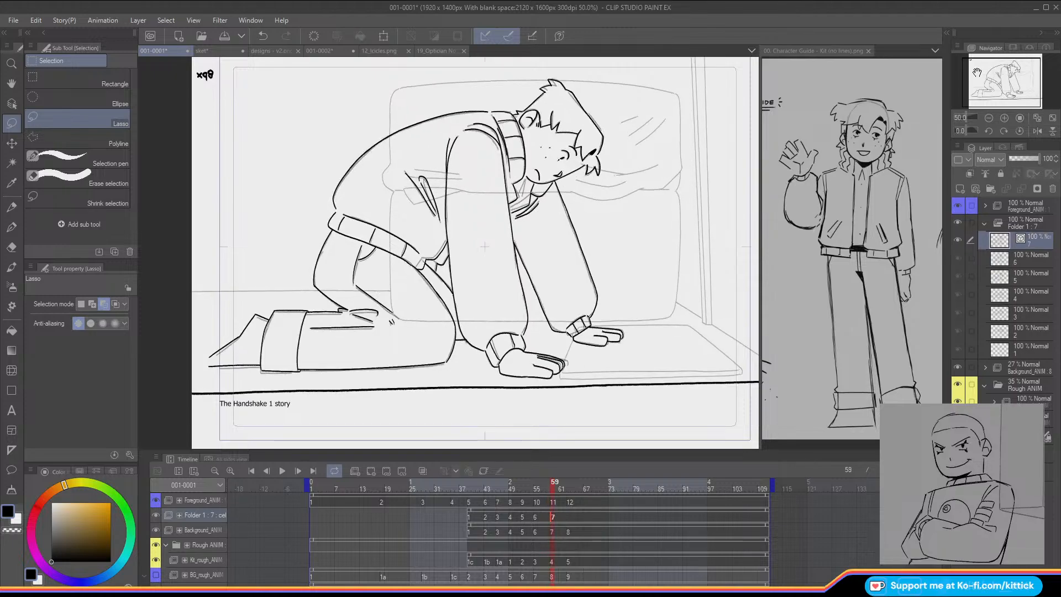
pyautogui.click(14, 146)
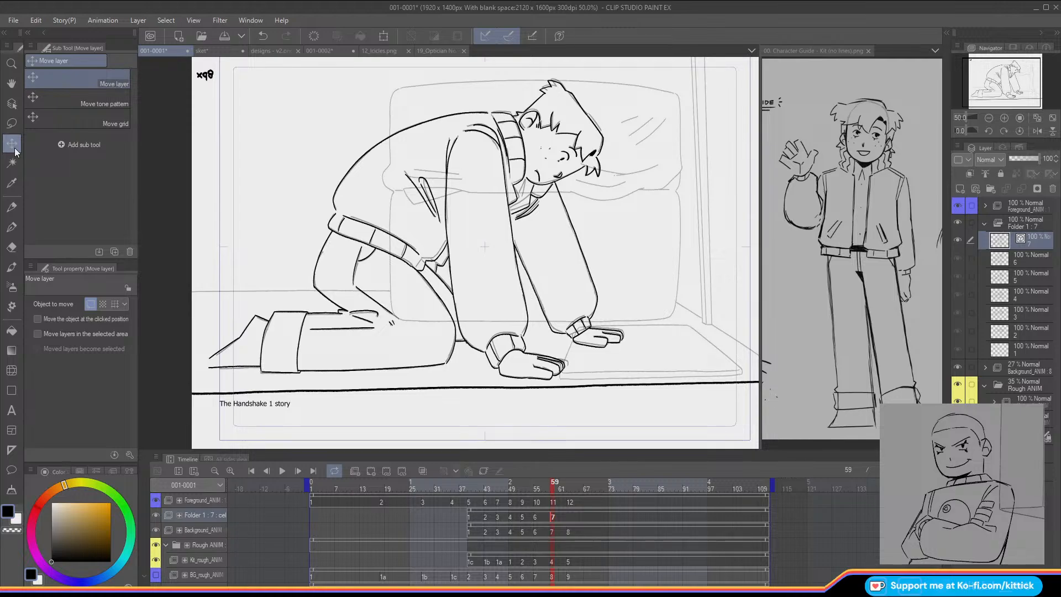
pyautogui.press('Left')
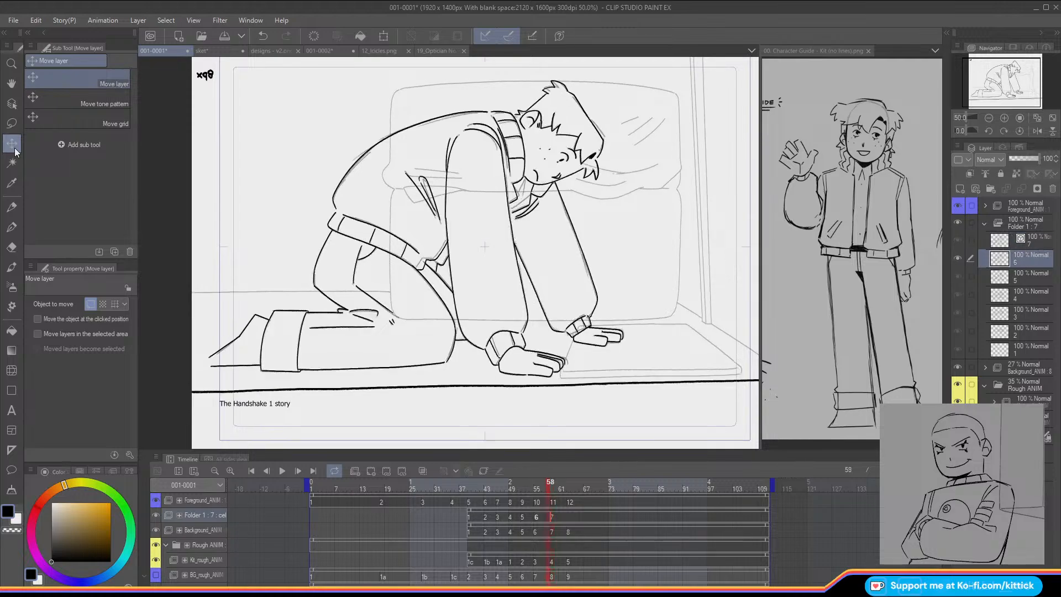
pyautogui.press('Right')
pyautogui.press('Left')
pyautogui.press('Right')
pyautogui.press('Left')
pyautogui.press('Right')
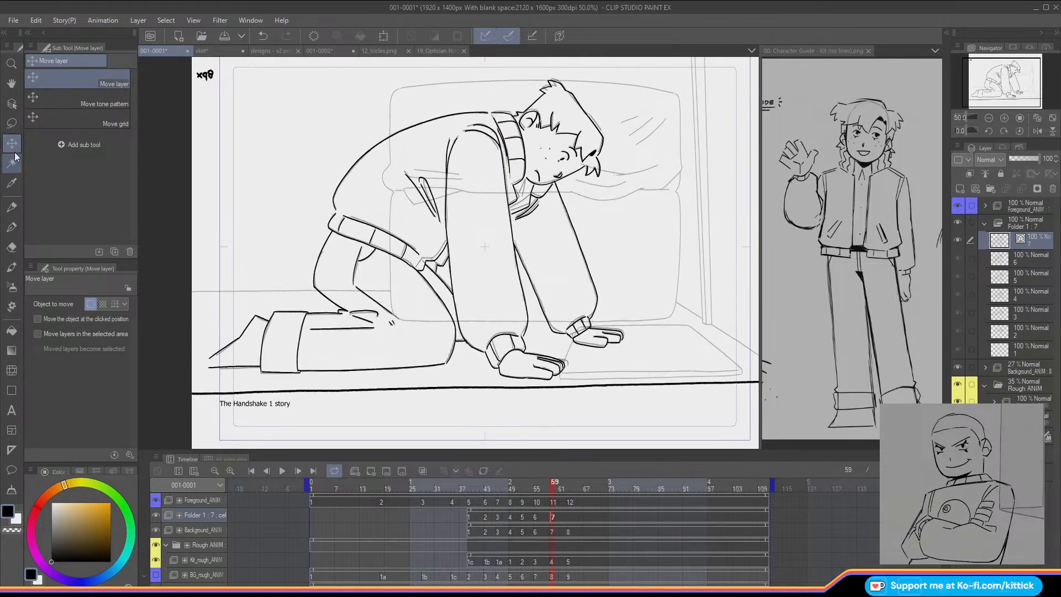
# Step: Lasso the folded legs on cel 7 from the jacket hem to the feet, nudge them slightly downward and clear the selection
pyautogui.click(12, 123)
pyautogui.hotkey('ctrl', '+')
pyautogui.moveTo(449, 252); pyautogui.dragTo(563, 235)
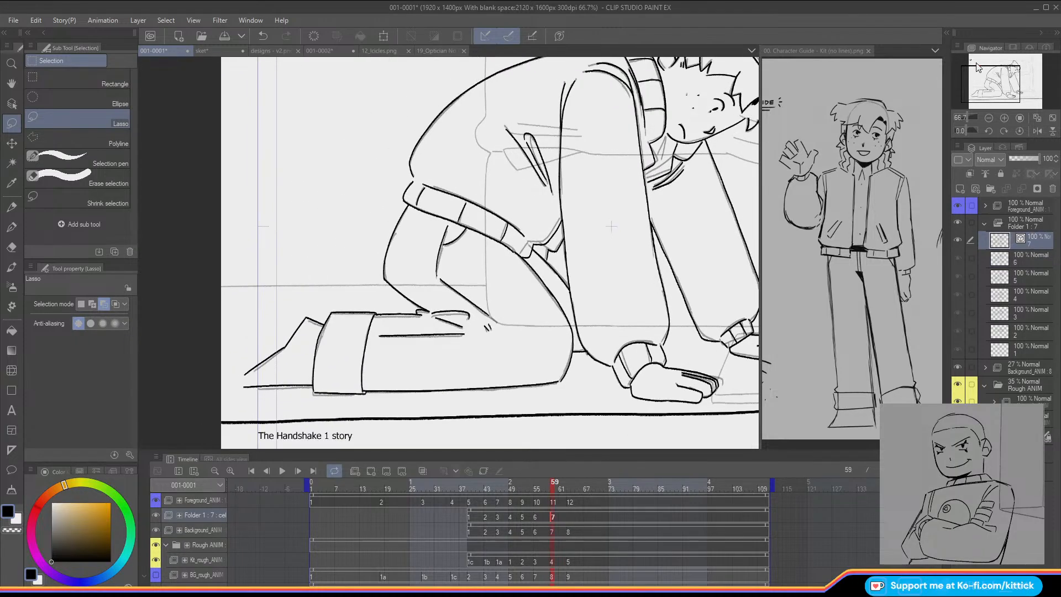
pyautogui.moveTo(413, 204)
pyautogui.mouseDown()
pyautogui.moveTo(334, 224)
pyautogui.moveTo(236, 292)
pyautogui.moveTo(220, 395)
pyautogui.moveTo(340, 404)
pyautogui.moveTo(565, 394)
pyautogui.moveTo(585, 370)
pyautogui.moveTo(578, 334)
pyautogui.mouseUp()
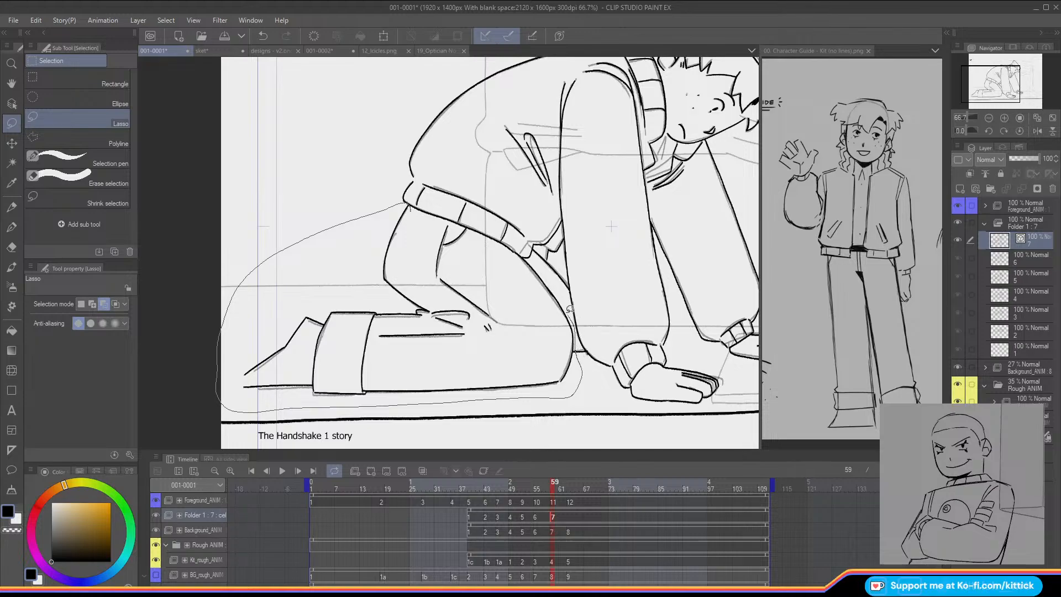
pyautogui.moveTo(483, 236); pyautogui.dragTo(428, 219)
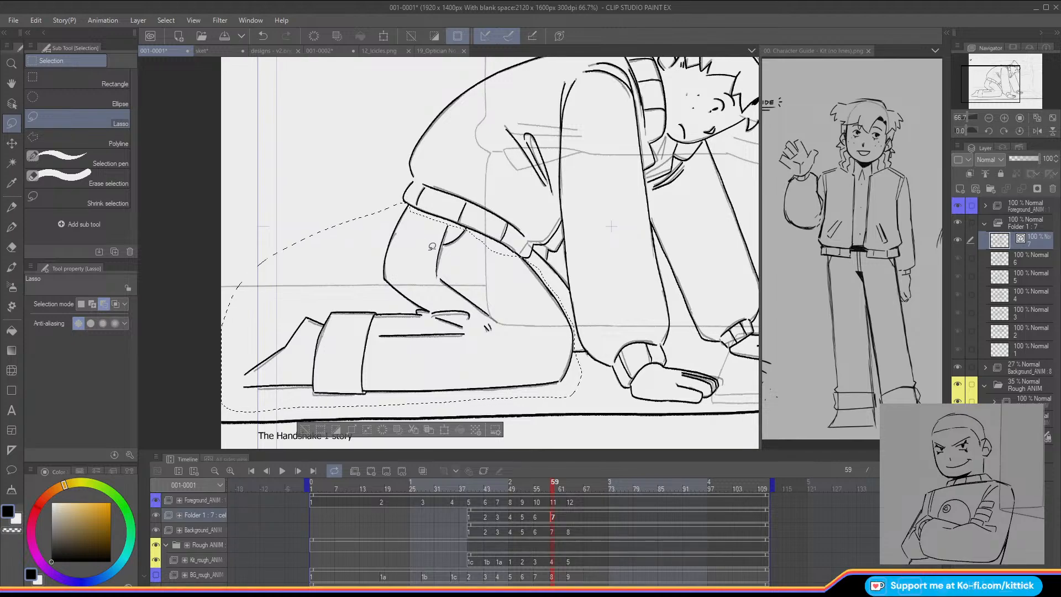
pyautogui.click(11, 143)
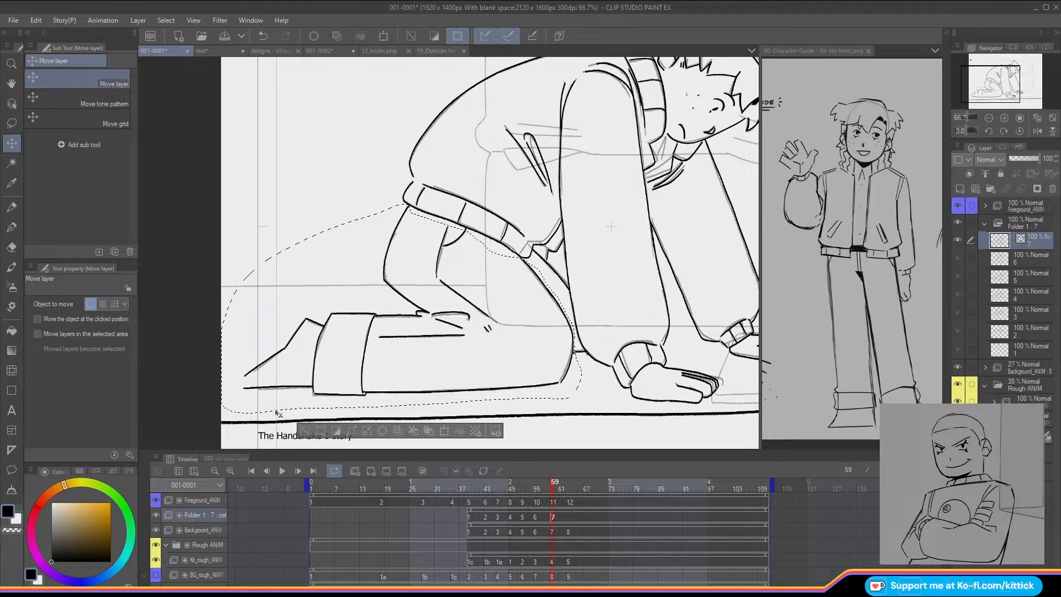
pyautogui.click(305, 433)
# Step: Check the shifted legs on cel 7 against cel 6 by flipping between frames 58 and 59
pyautogui.press('Left')
pyautogui.press('Right')
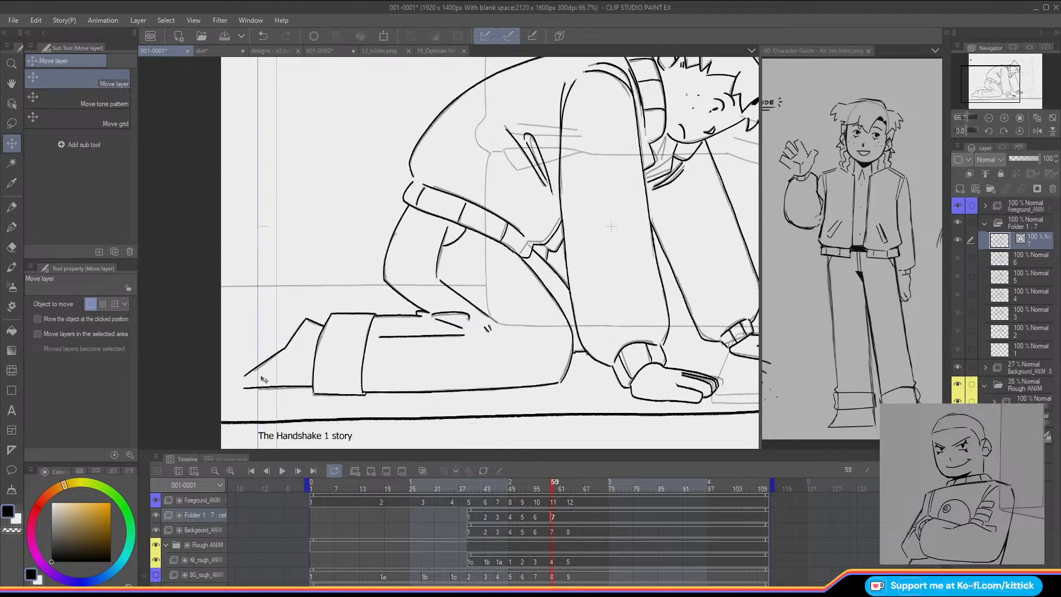
pyautogui.press('Left')
pyautogui.press('Right')
pyautogui.click(8, 124)
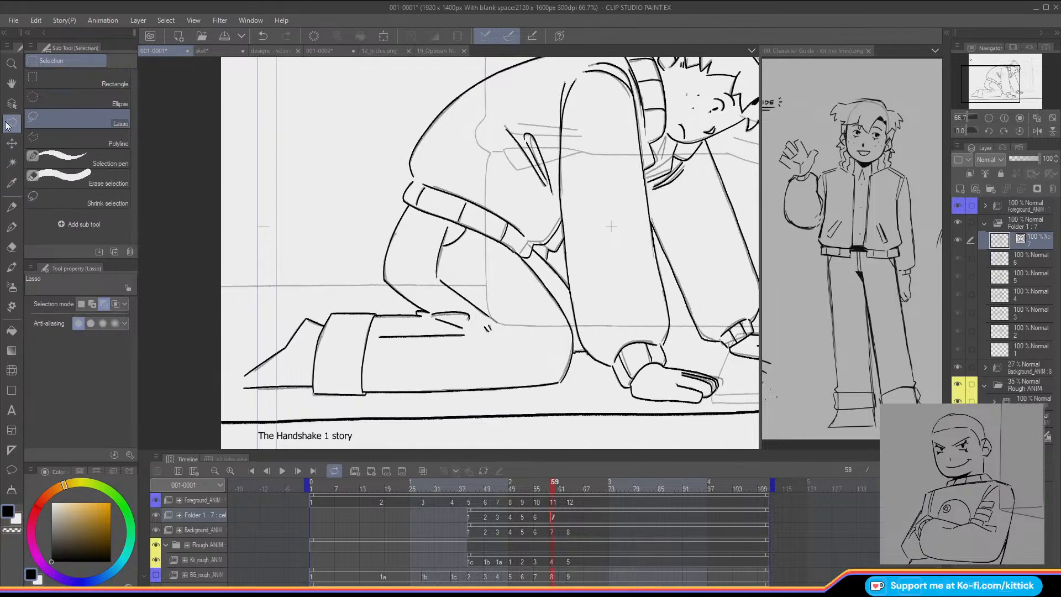
pyautogui.press('Left')
pyautogui.press('Right')
# Step: Lasso the thighs on cel 7, set the rotation centre near the knee crease, rotate them very slightly, apply and clear the selection
pyautogui.moveTo(458, 300)
pyautogui.mouseDown()
pyautogui.moveTo(539, 323)
pyautogui.moveTo(562, 297)
pyautogui.mouseUp()
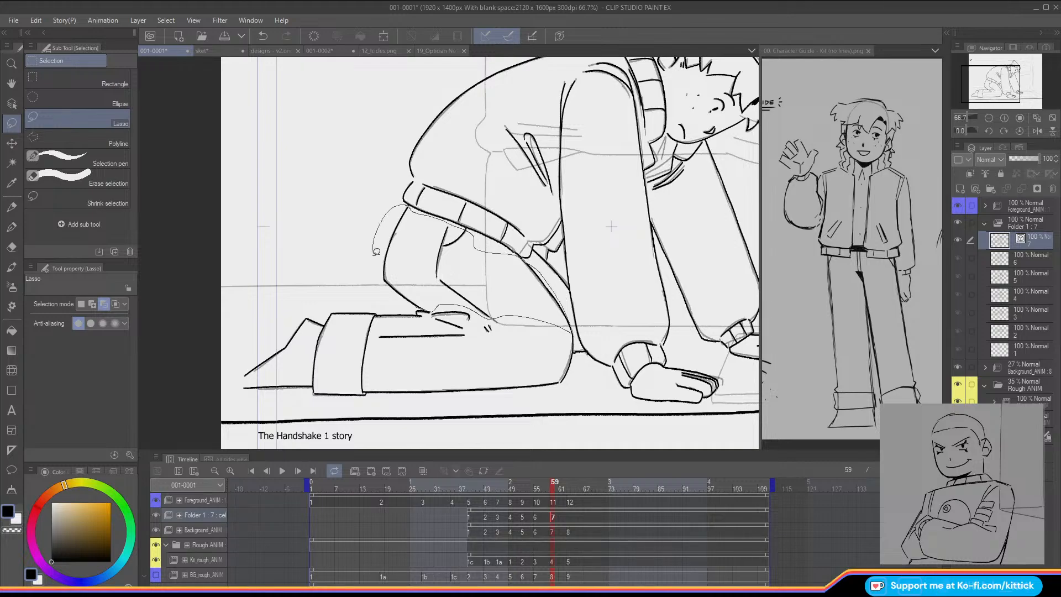
pyautogui.moveTo(376, 251); pyautogui.dragTo(383, 290)
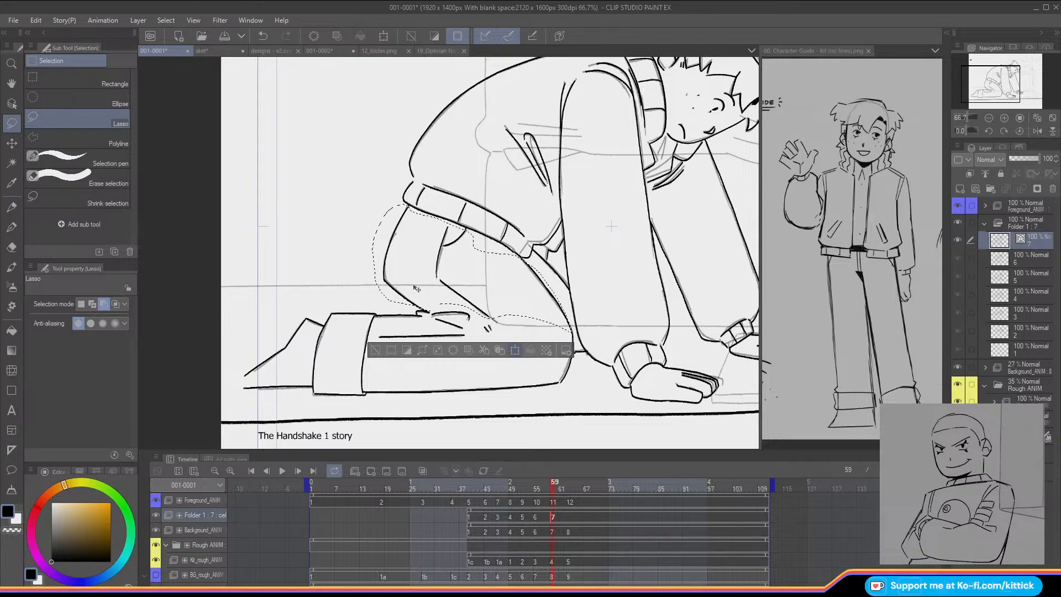
pyautogui.hotkey('ctrl', 't')
pyautogui.moveTo(473, 273); pyautogui.dragTo(489, 317)
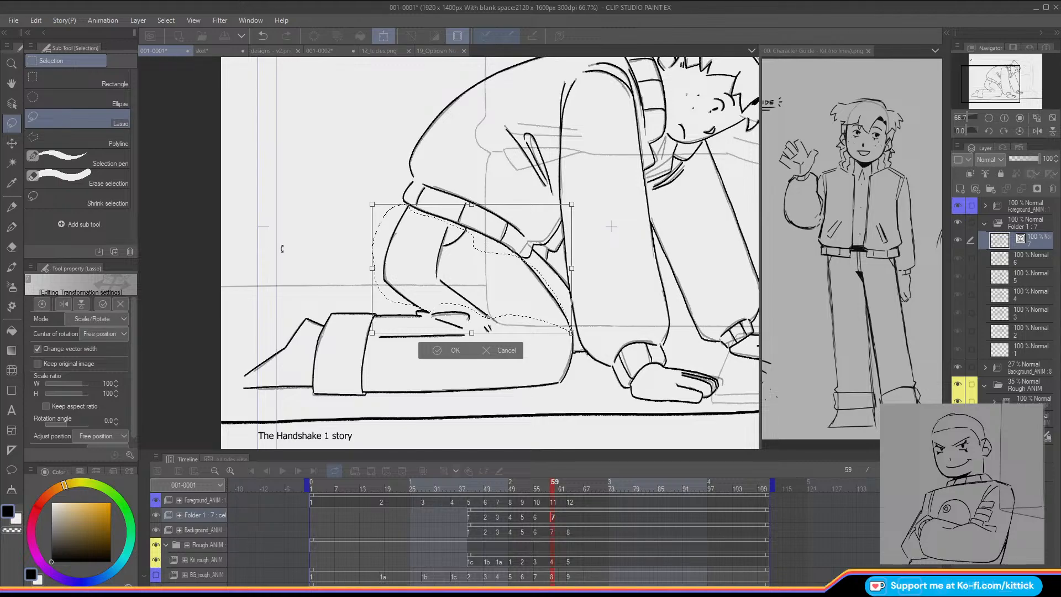
pyautogui.moveTo(282, 249); pyautogui.dragTo(281, 249)
pyautogui.click(424, 348)
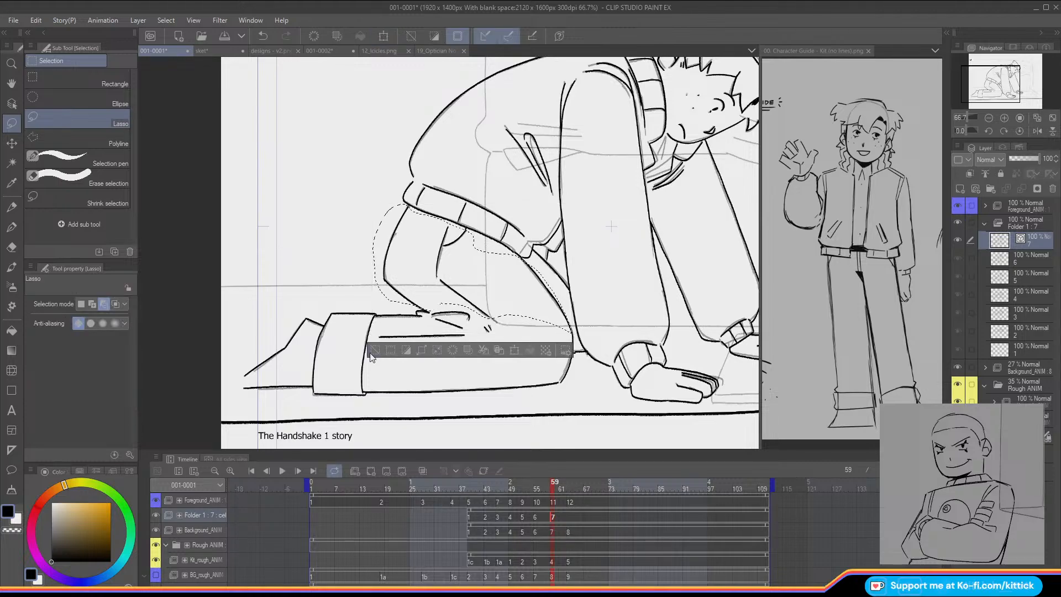
pyautogui.click(11, 208)
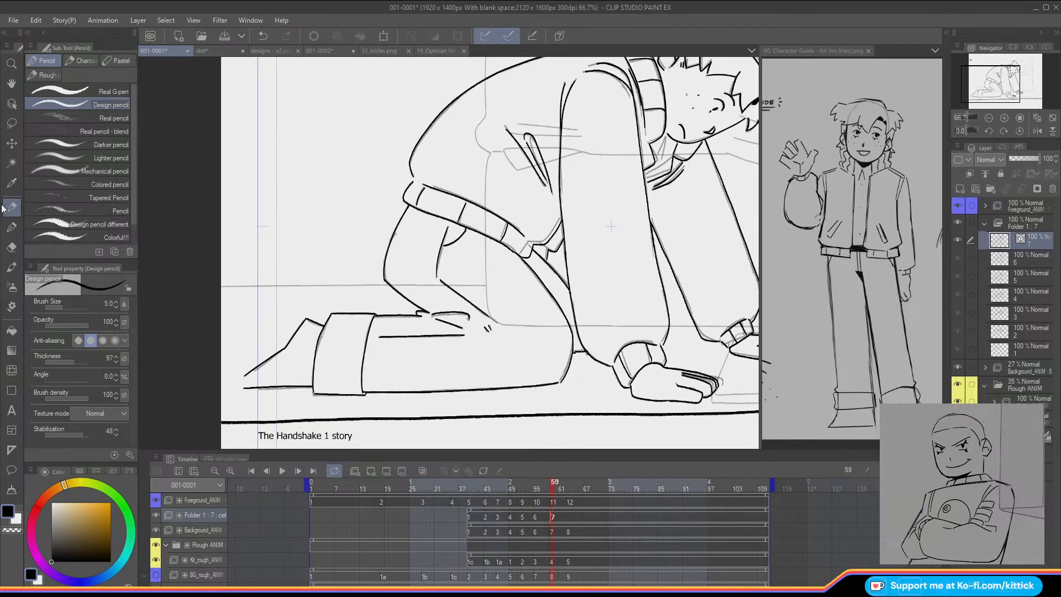
# Step: Examine the arms' motion between cel 6 and cel 7 by flipping repeatedly between frames 58 and 59
pyautogui.moveTo(1005, 79); pyautogui.dragTo(1021, 78)
pyautogui.click(6, 124)
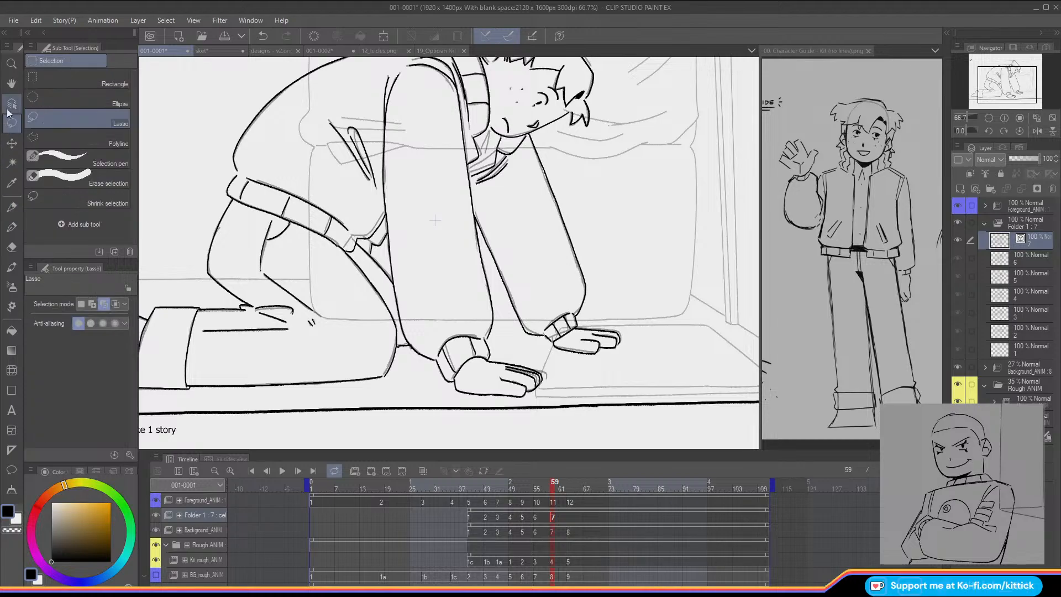
pyautogui.press('Left')
pyautogui.press('Right')
pyautogui.press('Left')
pyautogui.press('Right')
pyautogui.press('Left')
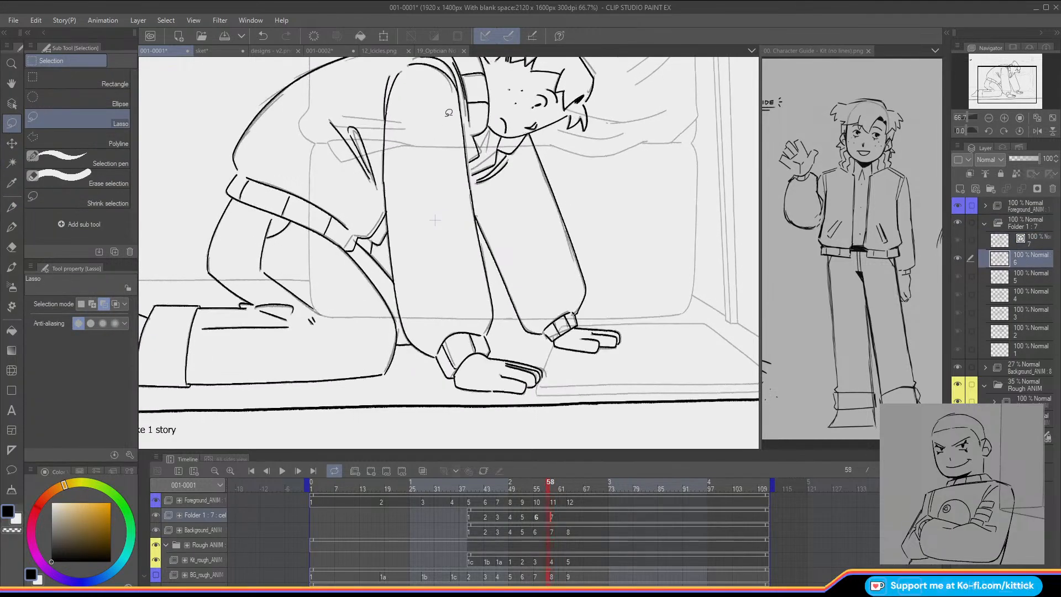
pyautogui.press('Right')
pyautogui.press('Left')
pyautogui.press('Right')
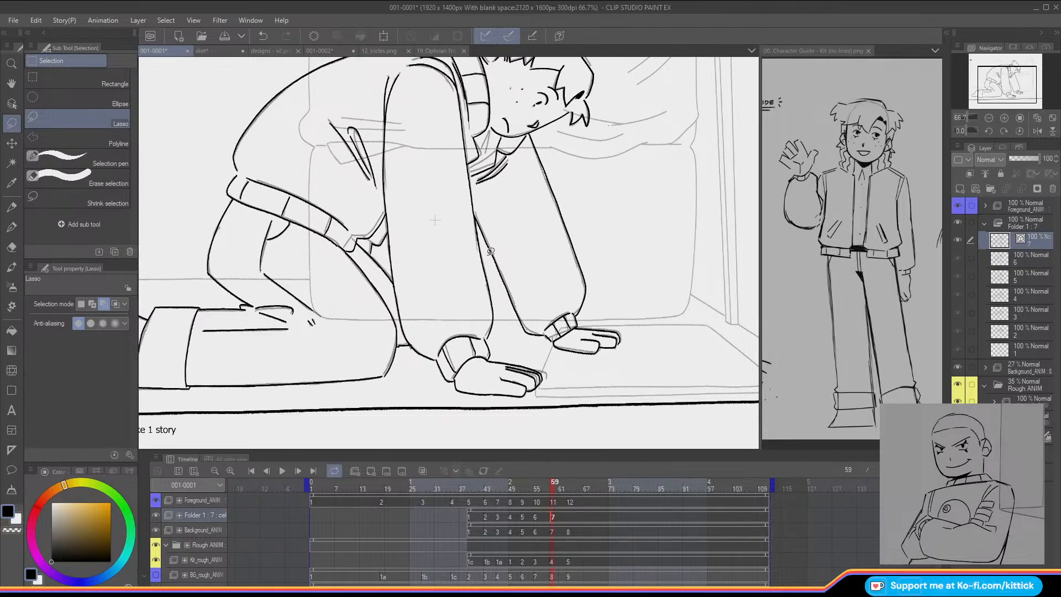
pyautogui.press('Left')
pyautogui.press('Right')
# Step: Lasso the far forearm and hand on cel 7, extend the selection in add mode, shift them slightly and deselect
pyautogui.moveTo(488, 262); pyautogui.dragTo(485, 244)
pyautogui.moveTo(548, 206)
pyautogui.mouseDown()
pyautogui.moveTo(630, 312)
pyautogui.moveTo(603, 370)
pyautogui.moveTo(527, 337)
pyautogui.mouseUp()
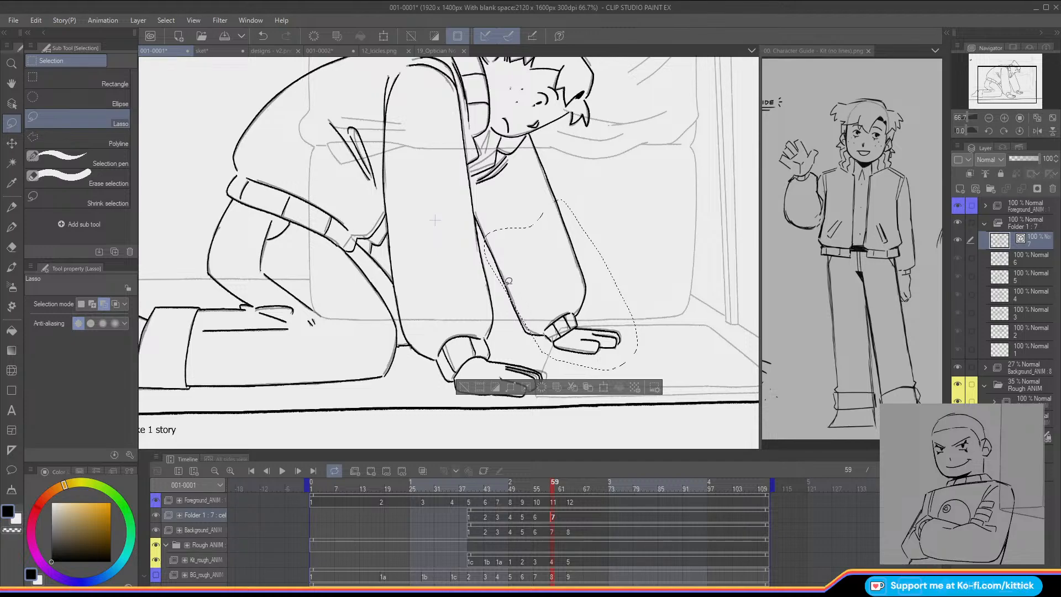
pyautogui.click(93, 304)
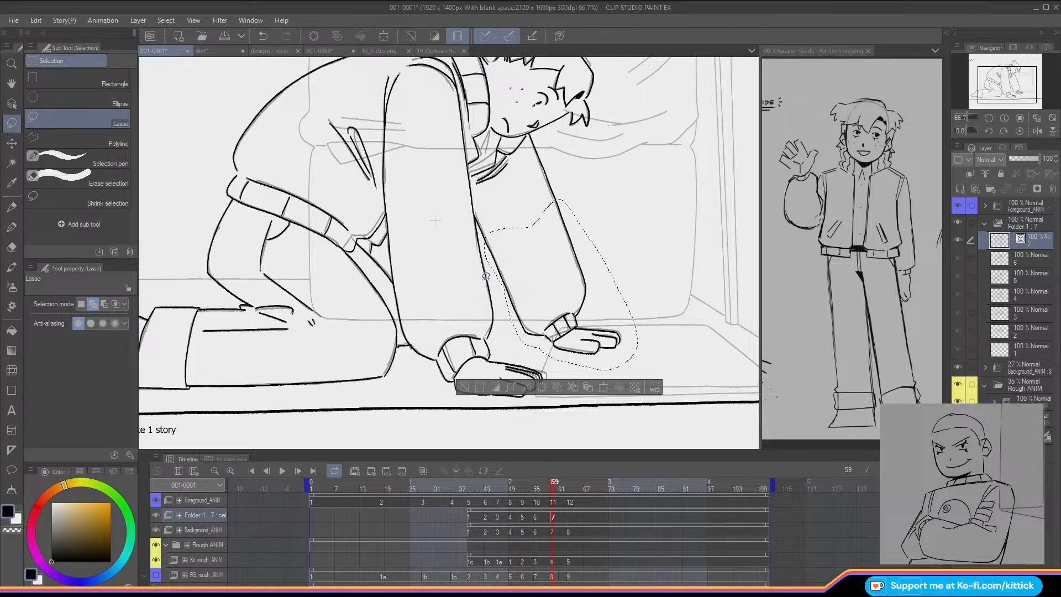
pyautogui.click(16, 147)
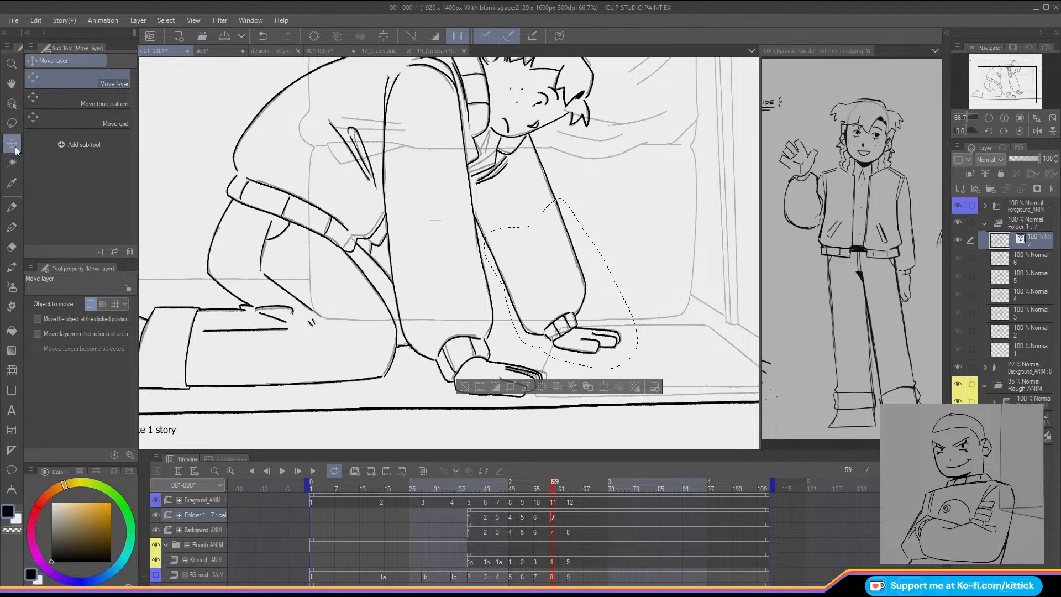
pyautogui.click(459, 388)
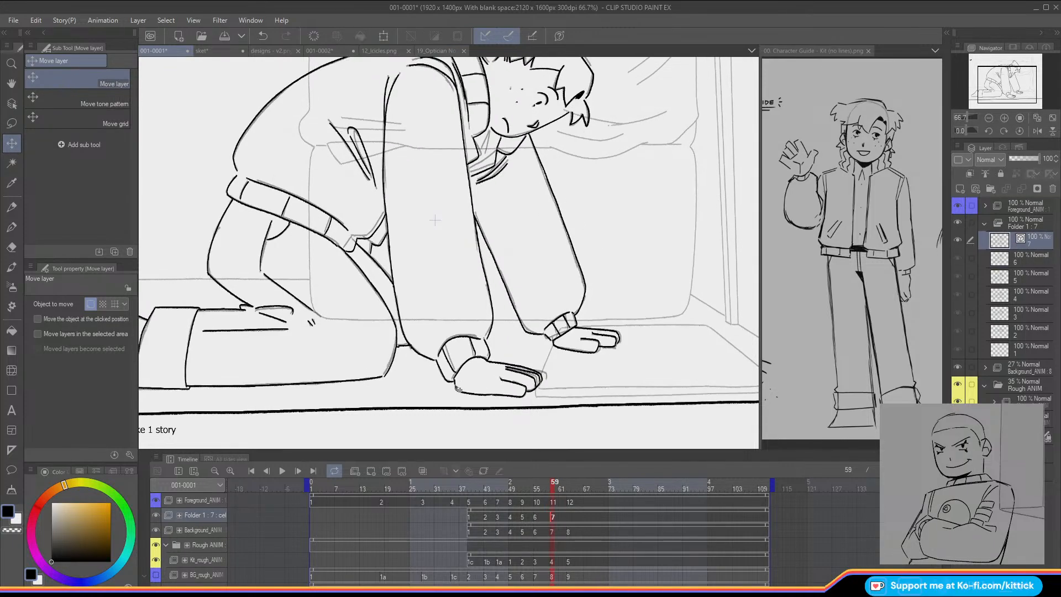
# Step: Restore the selection around the far forearm and hand, nudge them slightly upward and clear the selection again
pyautogui.click(261, 38)
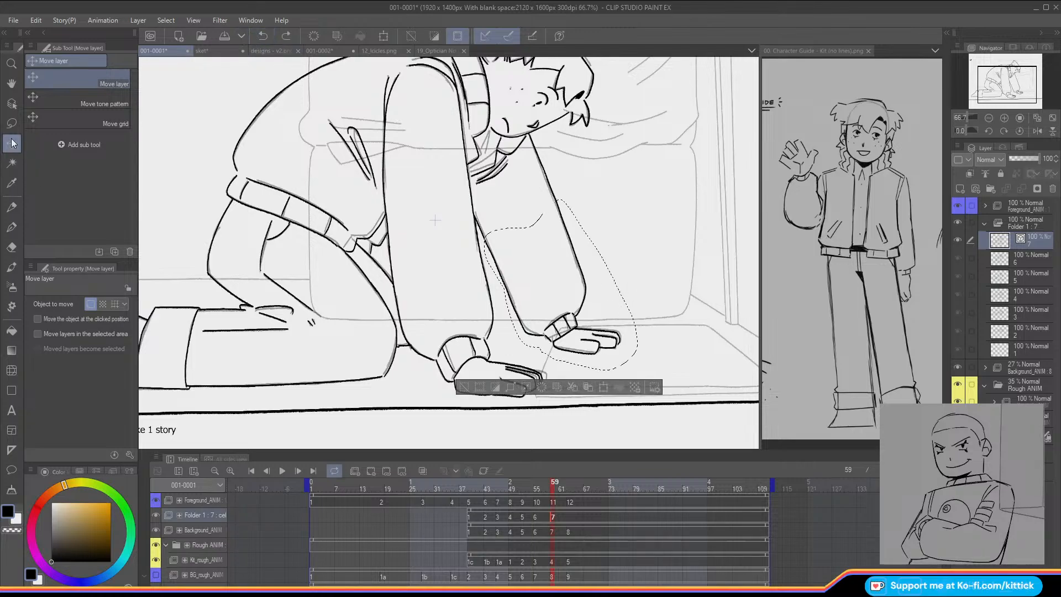
pyautogui.press('Up')
pyautogui.press('Up')
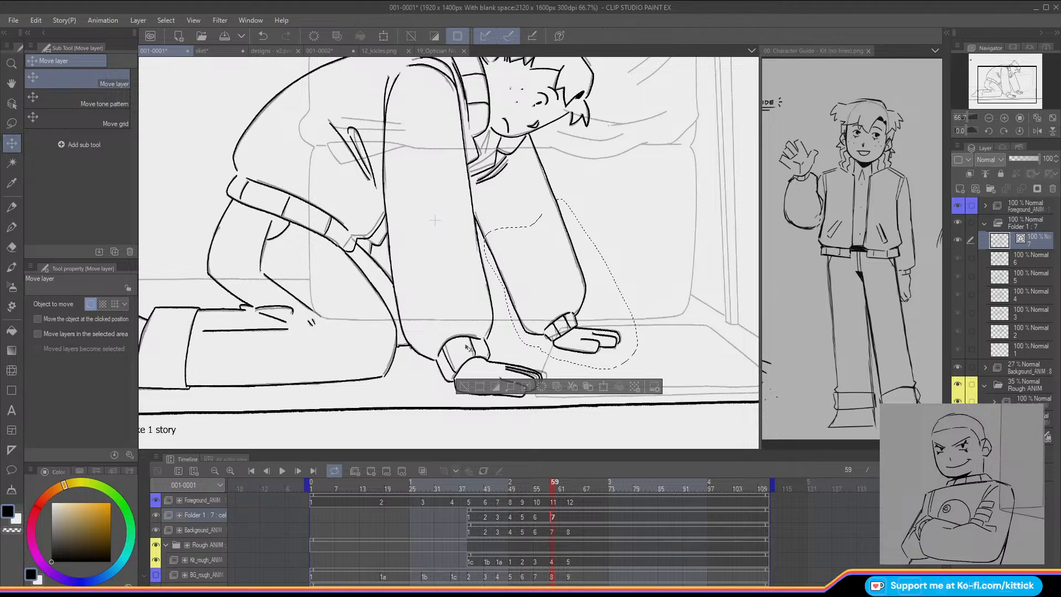
pyautogui.click(464, 387)
# Step: Check the adjusted far arm against cel 6 by flipping frames, including with the whole canvas fitted in view
pyautogui.press('Left')
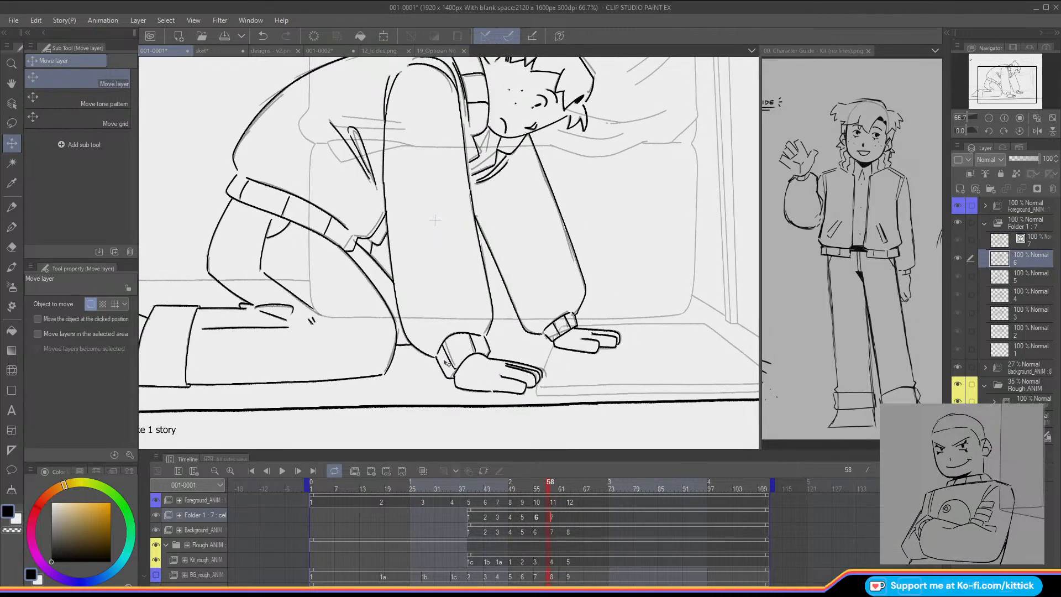
pyautogui.press('Right')
pyautogui.press('Left')
pyautogui.press('Right')
pyautogui.press('Left')
pyautogui.click(11, 207)
pyautogui.click(1043, 119)
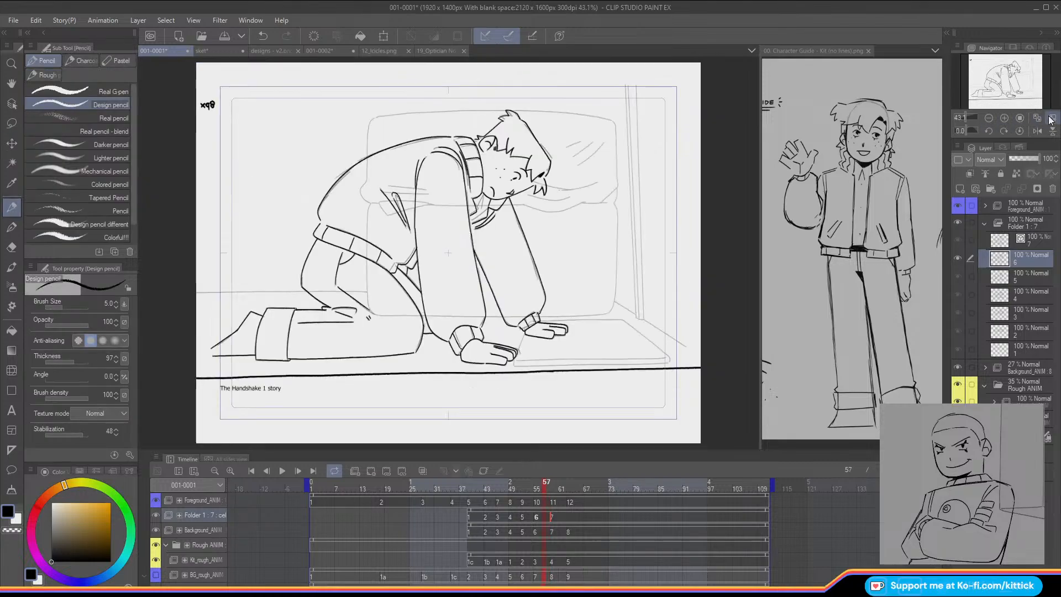
pyautogui.press('Right')
pyautogui.press('Right')
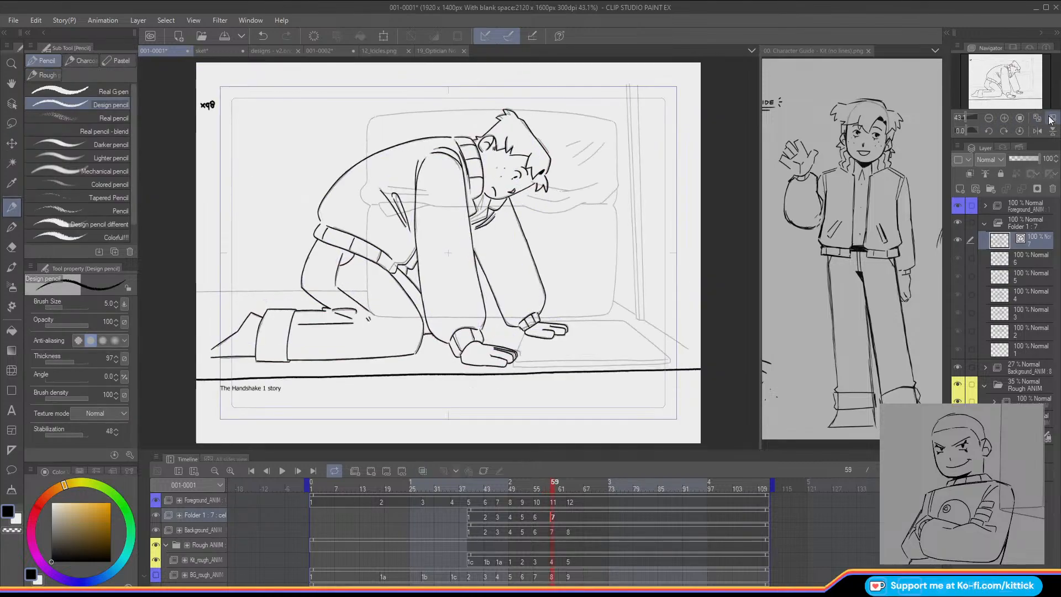
# Step: Toggle the visibility of the background cels and the Rough ANIM folder to judge the clean lines, leaving only Rough ANIM hidden
pyautogui.click(155, 530)
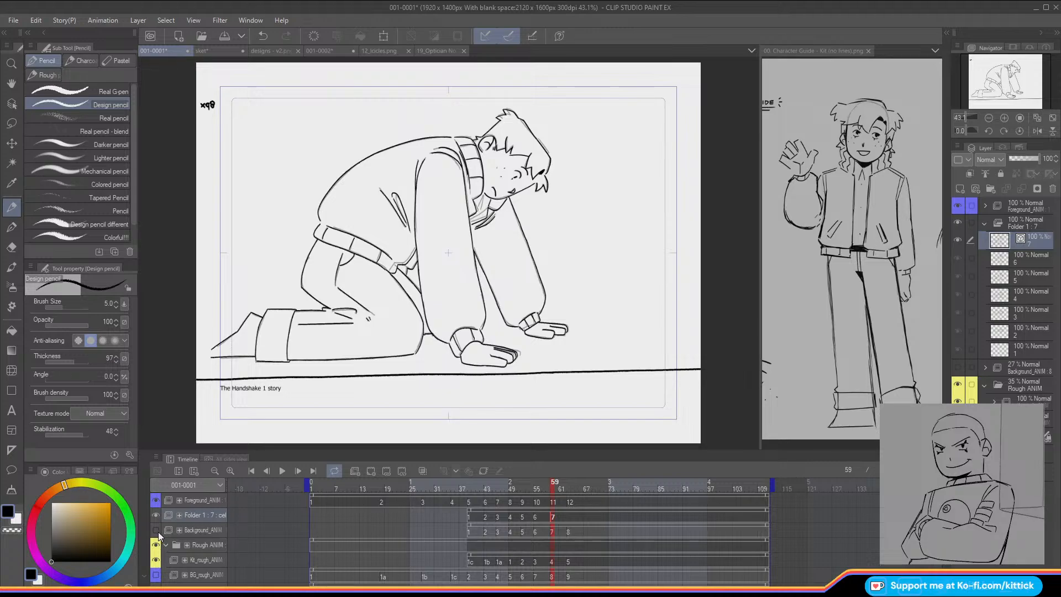
pyautogui.click(156, 531)
pyautogui.click(156, 544)
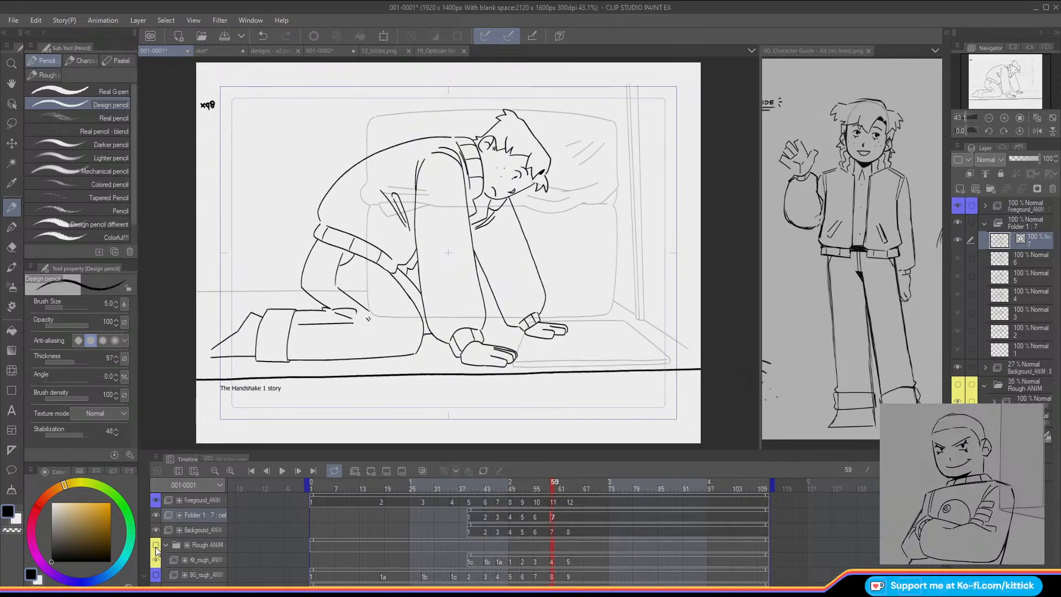
pyautogui.click(155, 546)
pyautogui.click(156, 546)
pyautogui.click(156, 546)
pyautogui.click(156, 546)
pyautogui.click(156, 546)
pyautogui.click(155, 546)
# Step: On cel 6, lasso the upper part of the jacket collar behind the character's neck
pyautogui.press('Left')
pyautogui.click(12, 124)
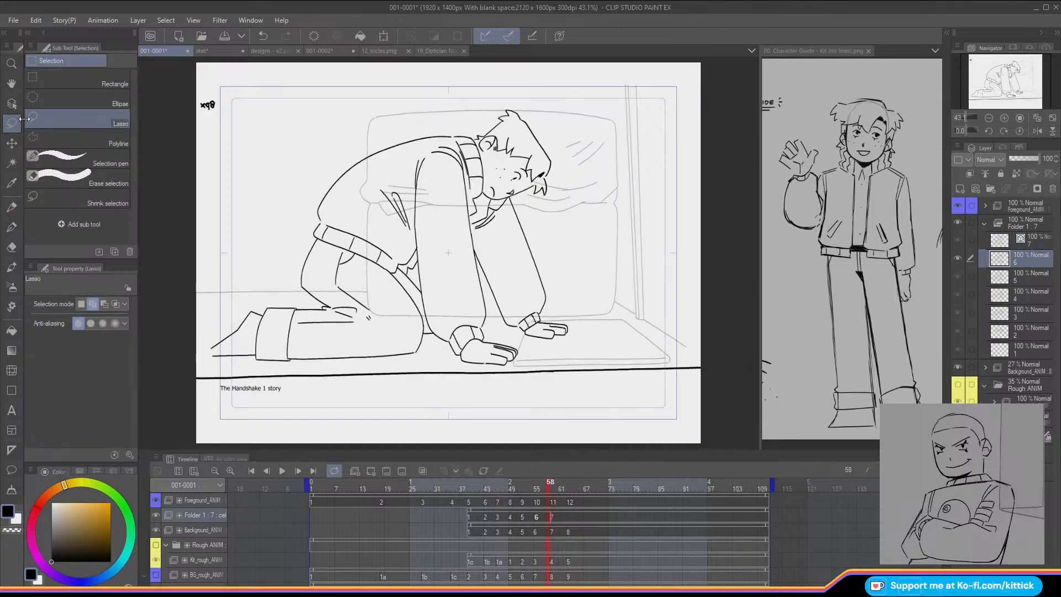
pyautogui.click(1007, 117)
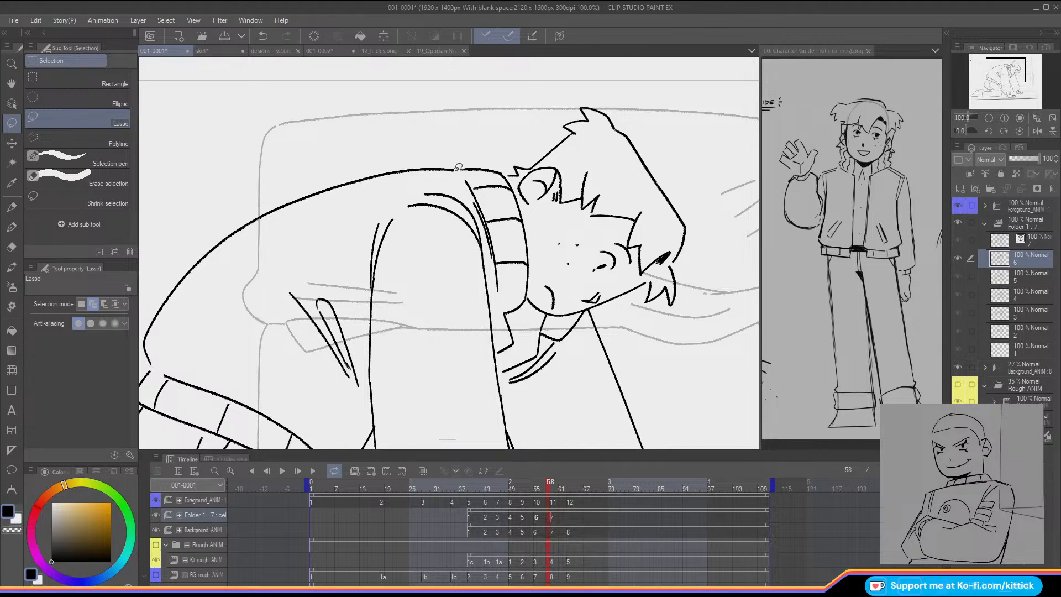
pyautogui.moveTo(458, 167); pyautogui.dragTo(502, 232)
pyautogui.moveTo(503, 163); pyautogui.dragTo(460, 165)
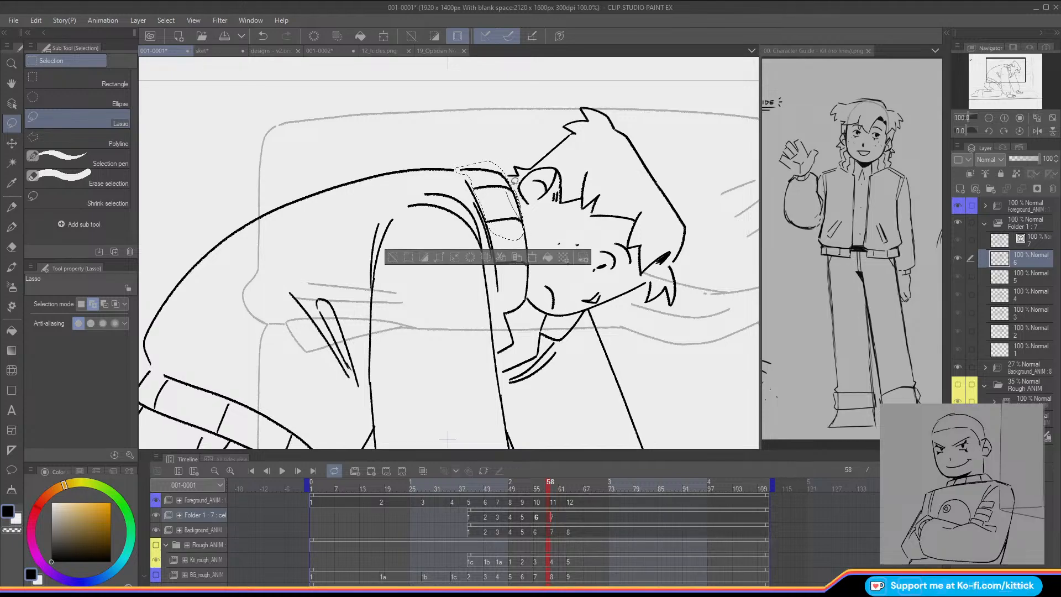
# Step: Try a skew transform on the selected collar section of cel 6 and restore the collar selection
pyautogui.click(532, 257)
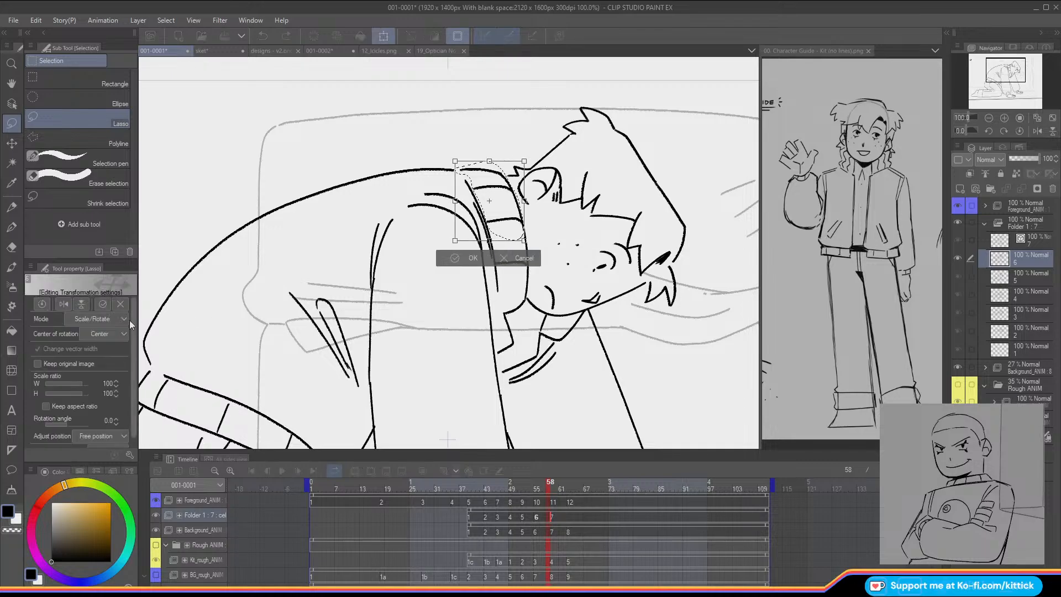
pyautogui.click(77, 387)
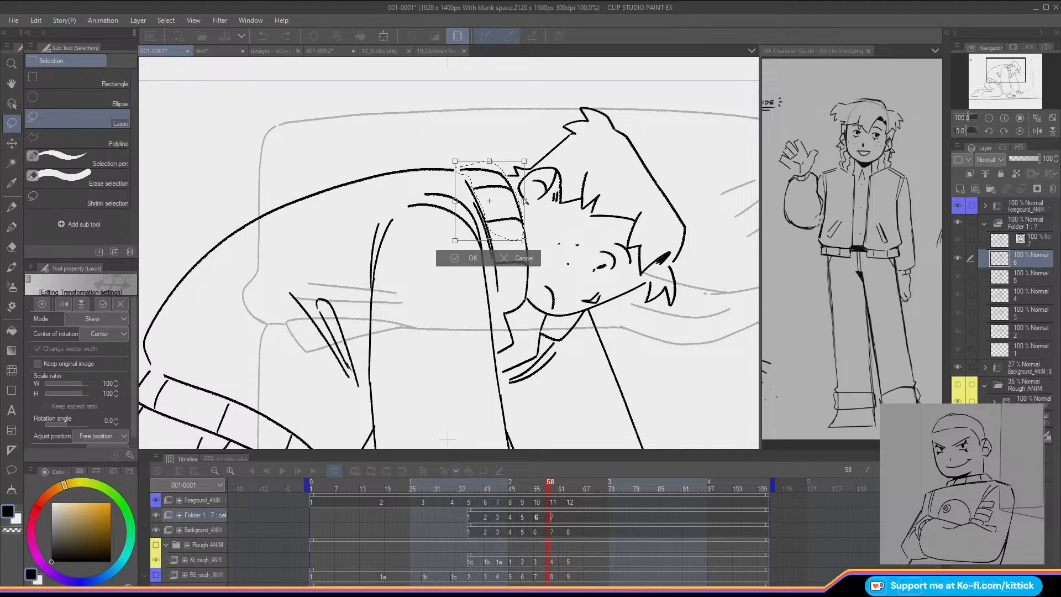
pyautogui.click(449, 258)
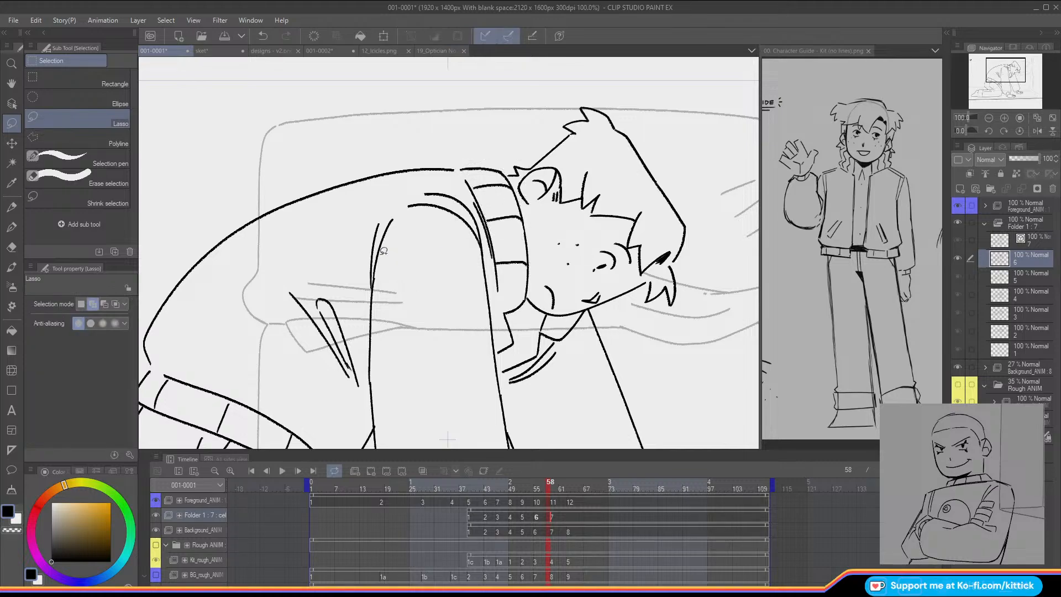
pyautogui.click(11, 207)
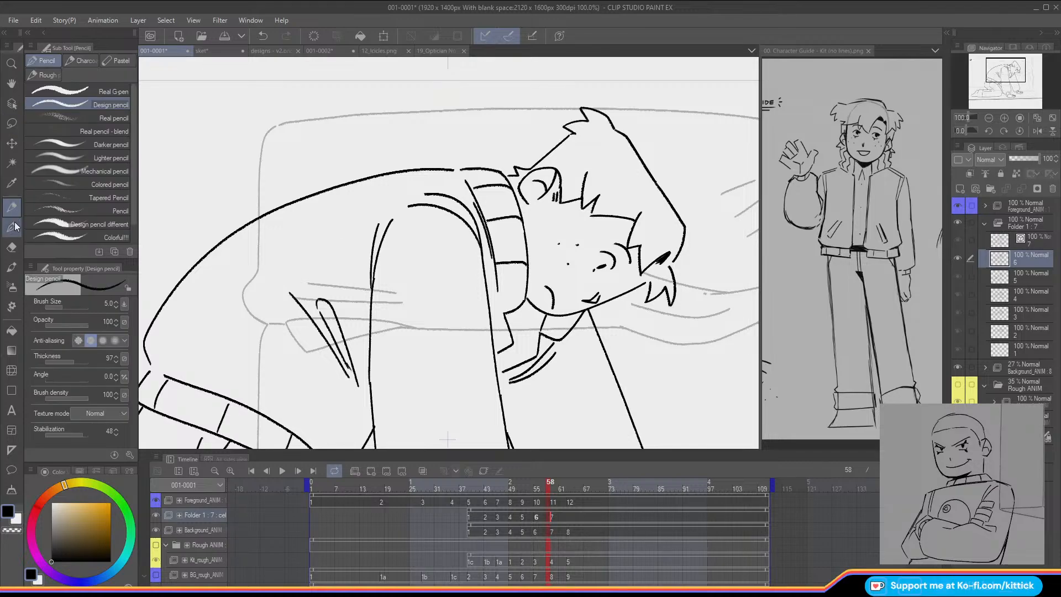
pyautogui.hotkey('ctrl', 'Right')
pyautogui.hotkey('ctrl', 'Left')
pyautogui.click(264, 39)
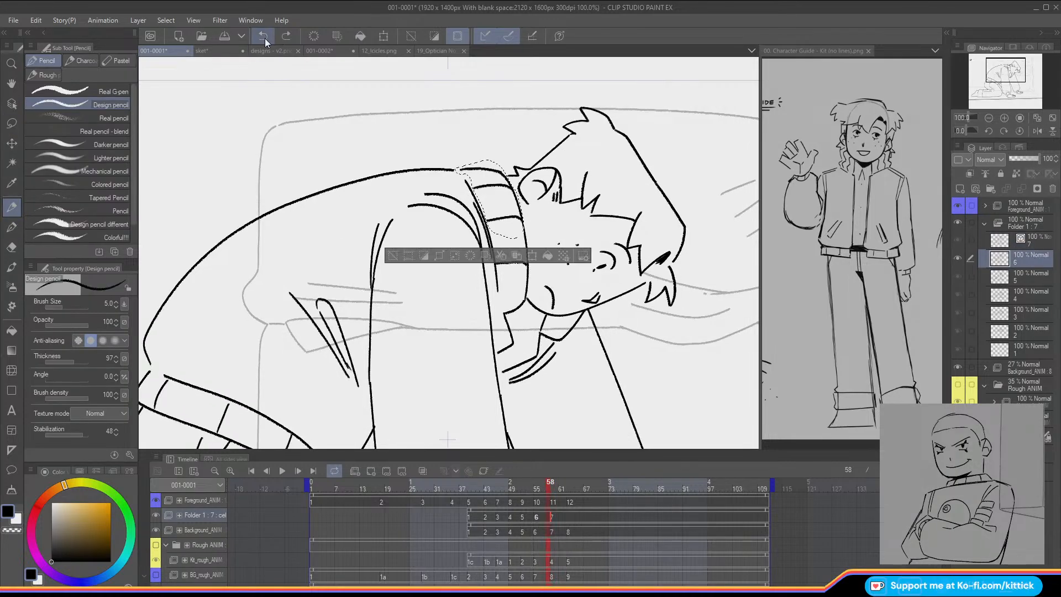
# Step: Skew the selected upper collar section on cel 7 slightly and clear the selection
pyautogui.hotkey('ctrl', 'Right')
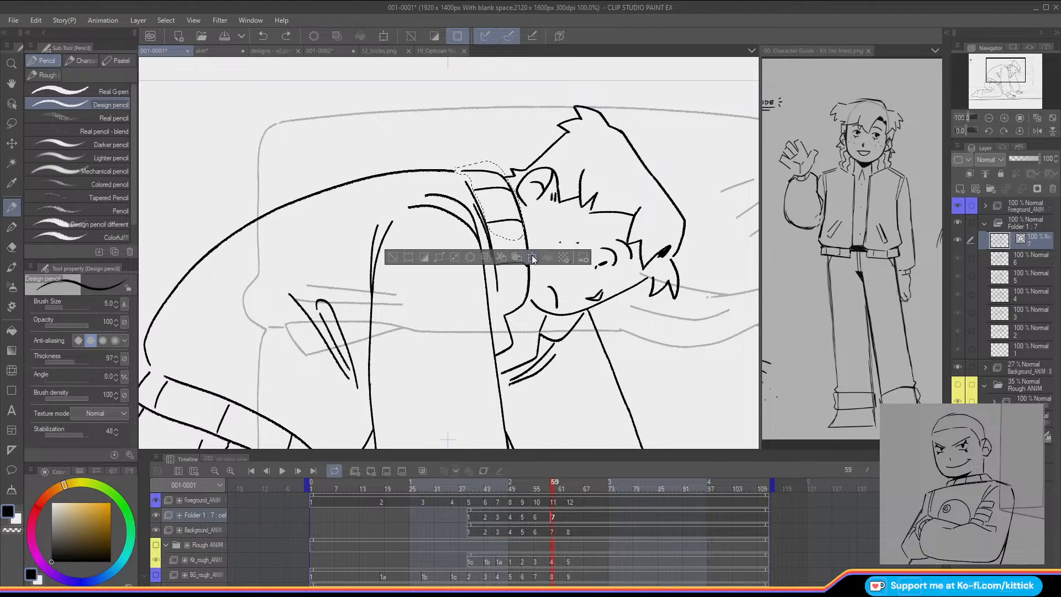
pyautogui.hotkey('ctrl', 't')
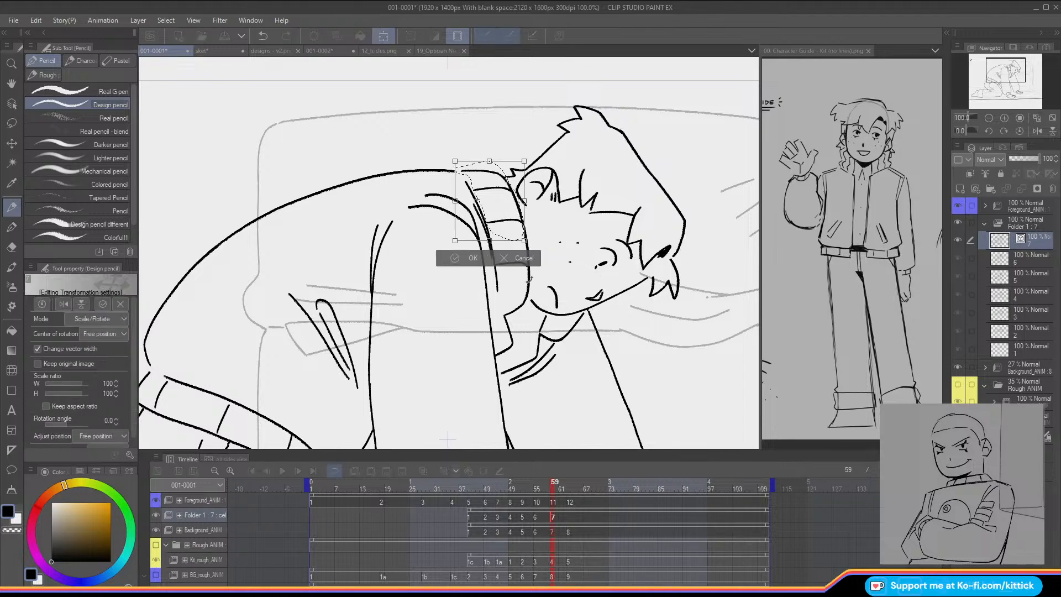
pyautogui.click(78, 319)
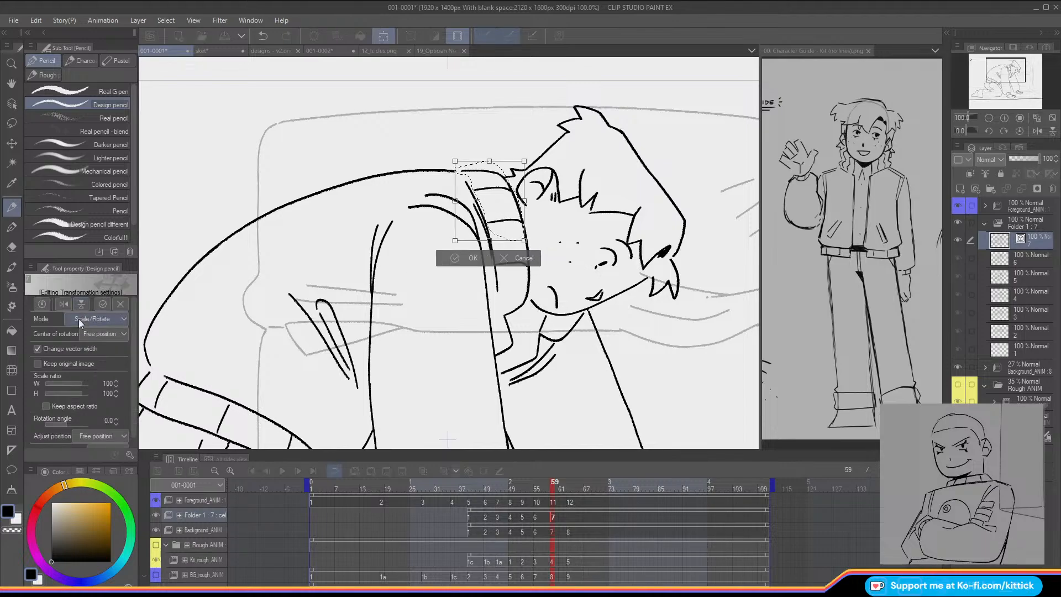
pyautogui.click(77, 384)
pyautogui.moveTo(524, 205); pyautogui.dragTo(525, 203)
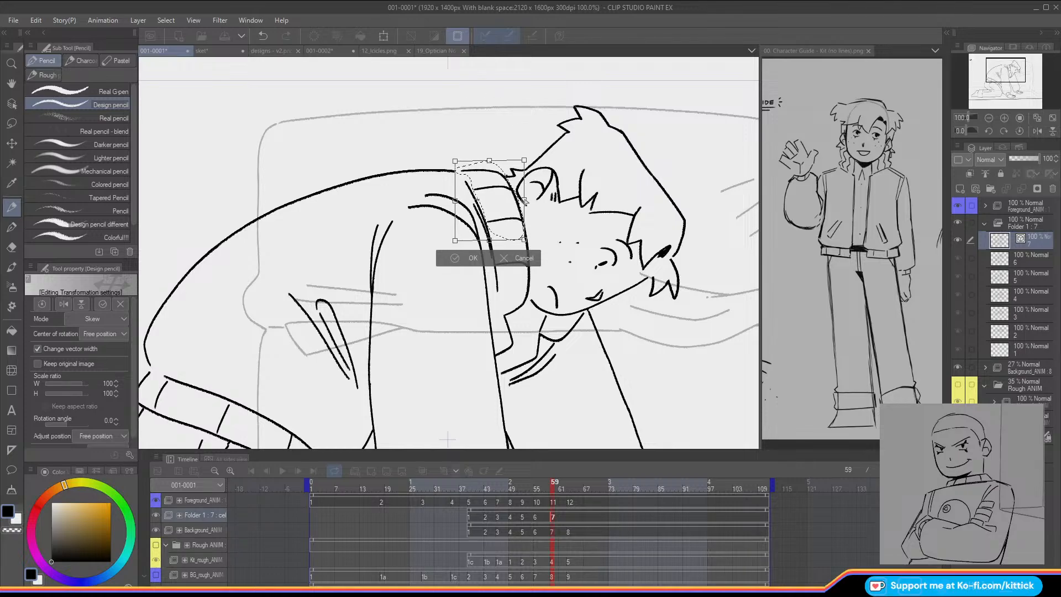
pyautogui.press('Return')
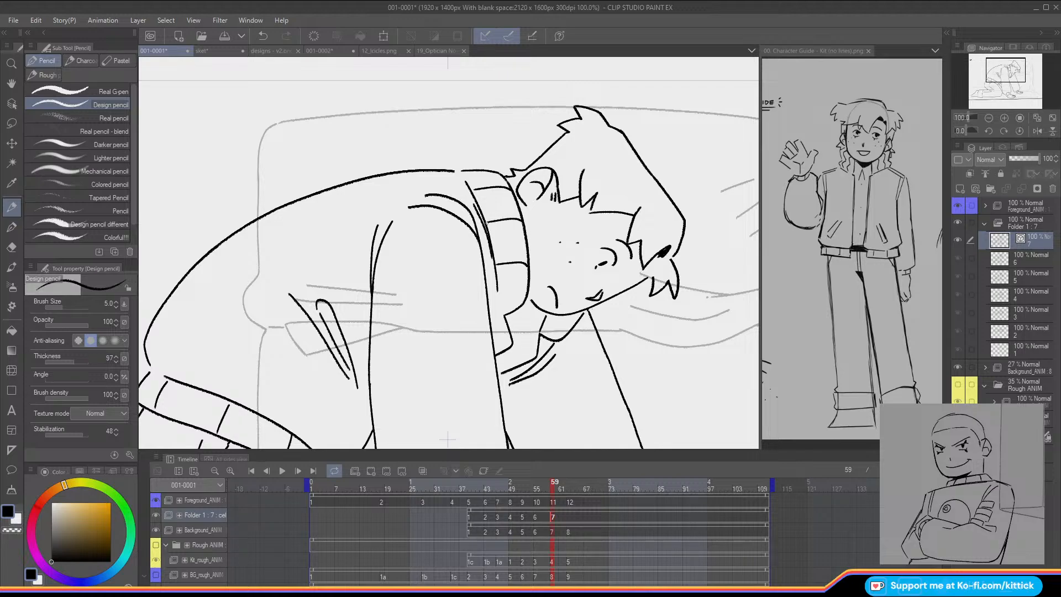
# Step: Compare the collar on cels 6 and 7 by flipping repeatedly between the two frames
pyautogui.press('Left')
pyautogui.press('Right')
pyautogui.press('Left')
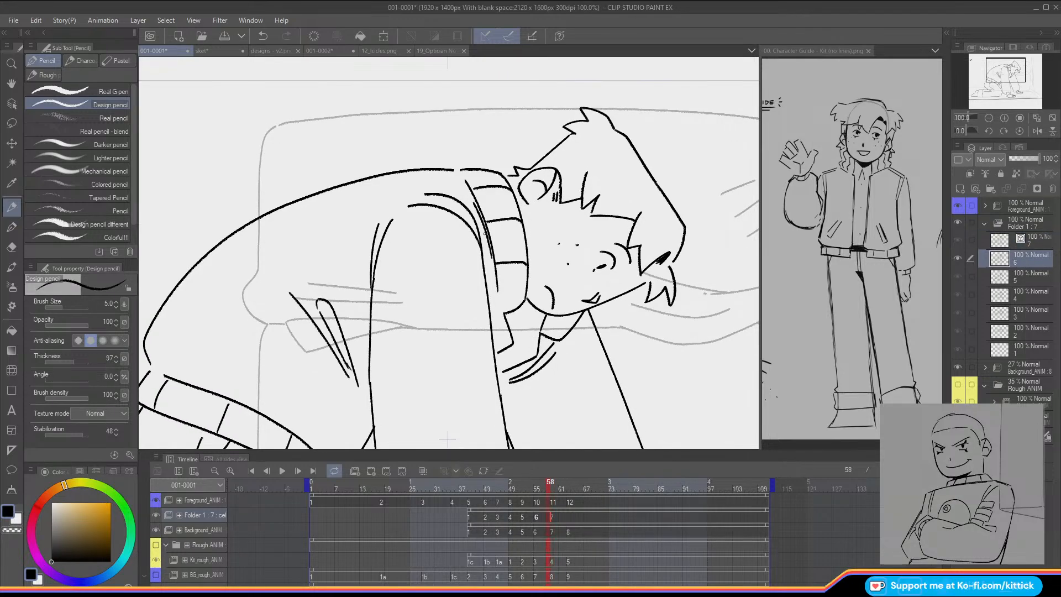
pyautogui.press('Right')
pyautogui.press('Left')
pyautogui.press('Right')
pyautogui.press('Left')
pyautogui.moveTo(547, 486)
pyautogui.mouseDown()
pyautogui.moveTo(555, 493)
pyautogui.moveTo(542, 495)
pyautogui.moveTo(555, 500)
pyautogui.mouseUp()
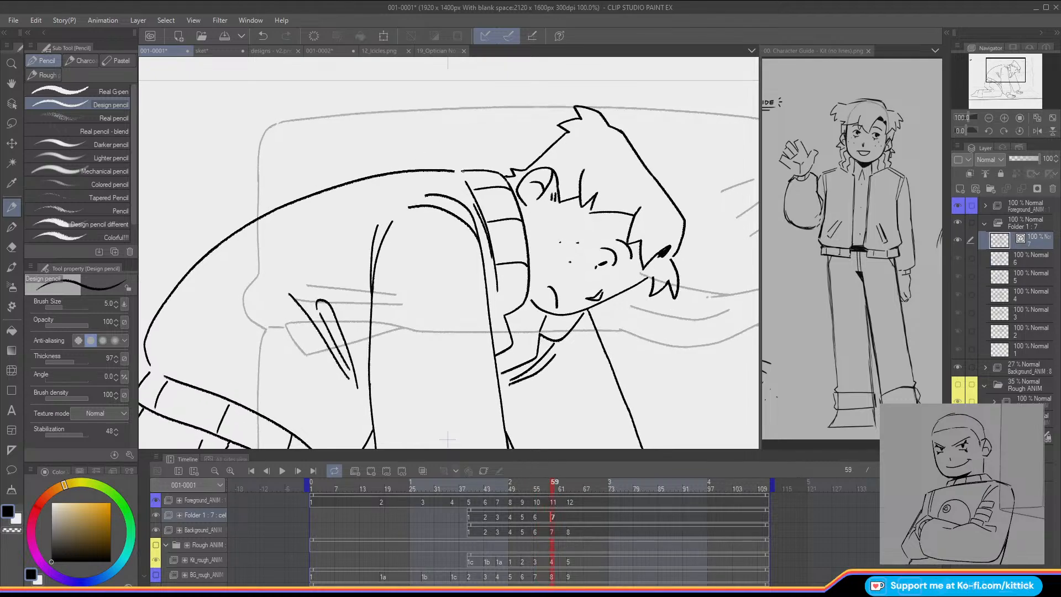
# Step: Redraw the collar's top edge on cel 7 with the Design pencil and trim the line using transparent colour
pyautogui.moveTo(461, 170); pyautogui.dragTo(503, 173)
pyautogui.hotkey('ctrl', 'z')
pyautogui.press('c')
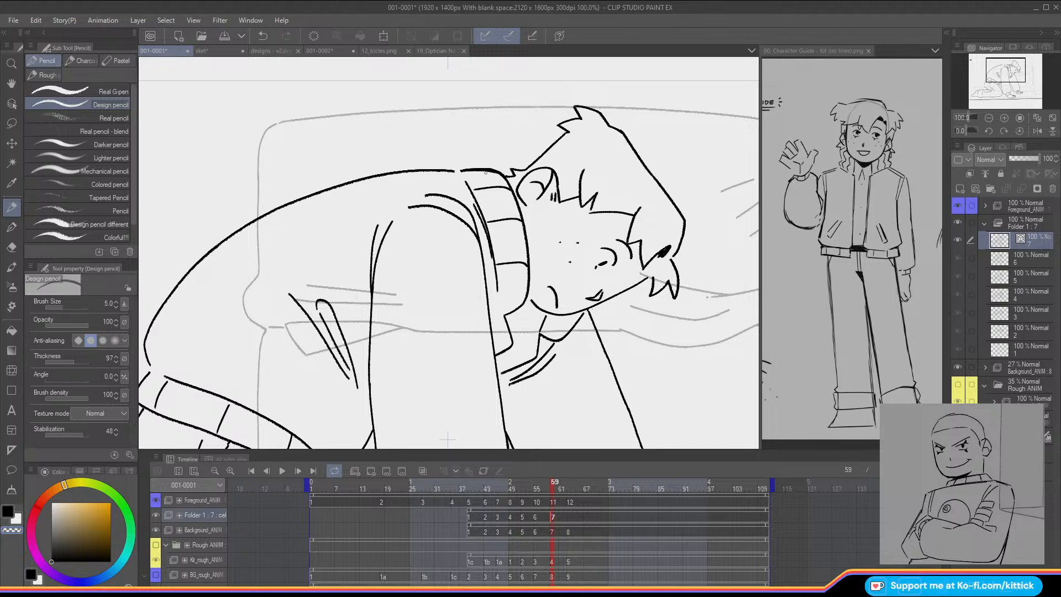
pyautogui.moveTo(500, 172); pyautogui.dragTo(473, 173)
pyautogui.click(6, 512)
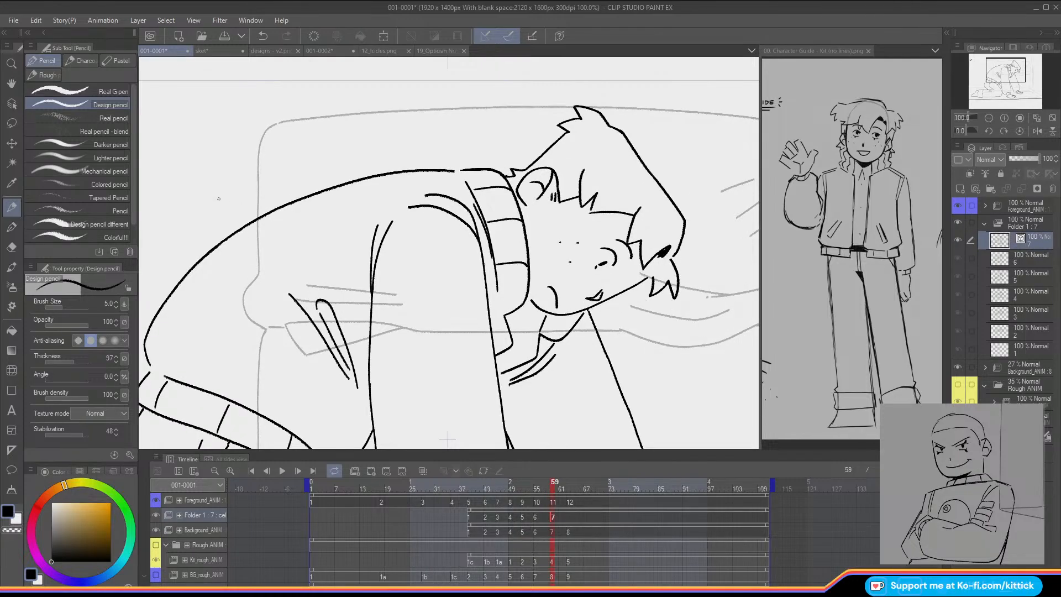
# Step: Lasso the uppermost rib line of the collar on cel 7, nudge it slightly and deselect
pyautogui.click(11, 122)
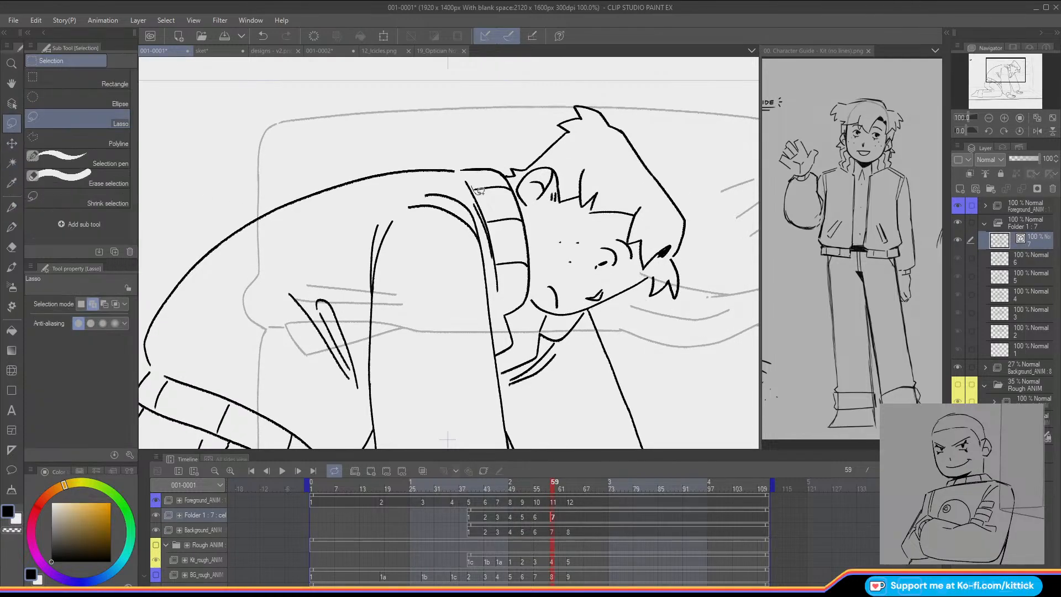
pyautogui.moveTo(479, 190)
pyautogui.mouseDown()
pyautogui.moveTo(506, 195)
pyautogui.moveTo(513, 181)
pyautogui.moveTo(476, 183)
pyautogui.mouseUp()
pyautogui.click(11, 143)
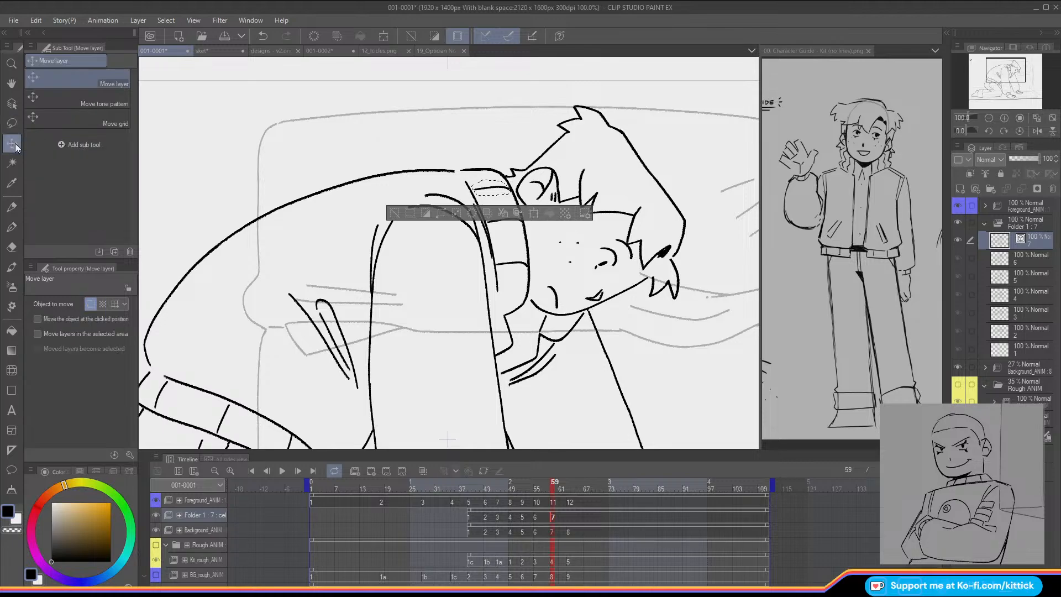
pyautogui.hotkey('ctrl', 'd')
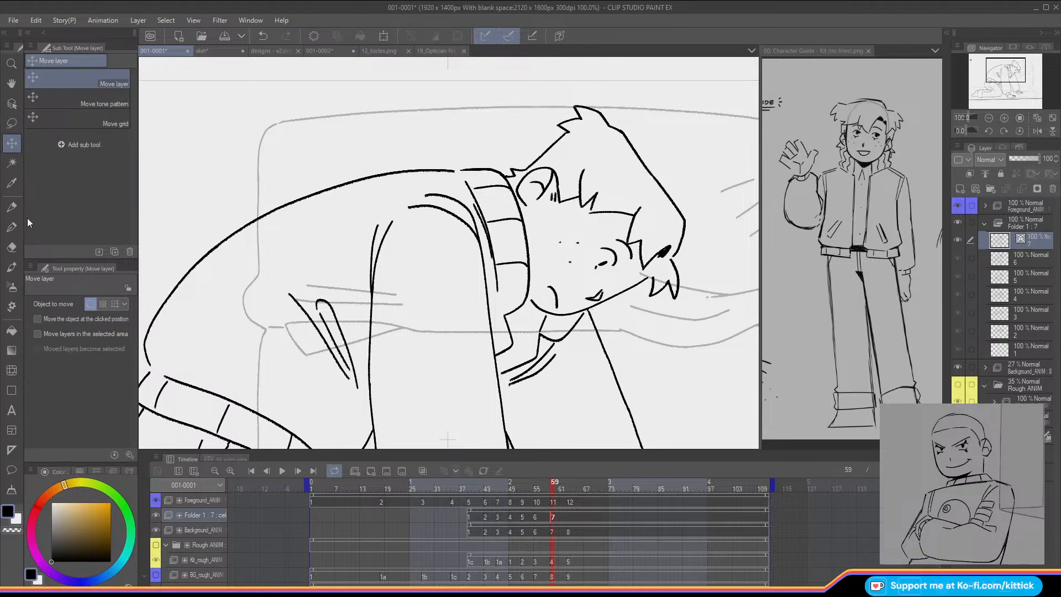
pyautogui.click(11, 207)
# Step: Check the adjusted collar rib on cel 7 against cel 6 by flipping frames
pyautogui.press('Left')
pyautogui.press('Right')
pyautogui.press('Left')
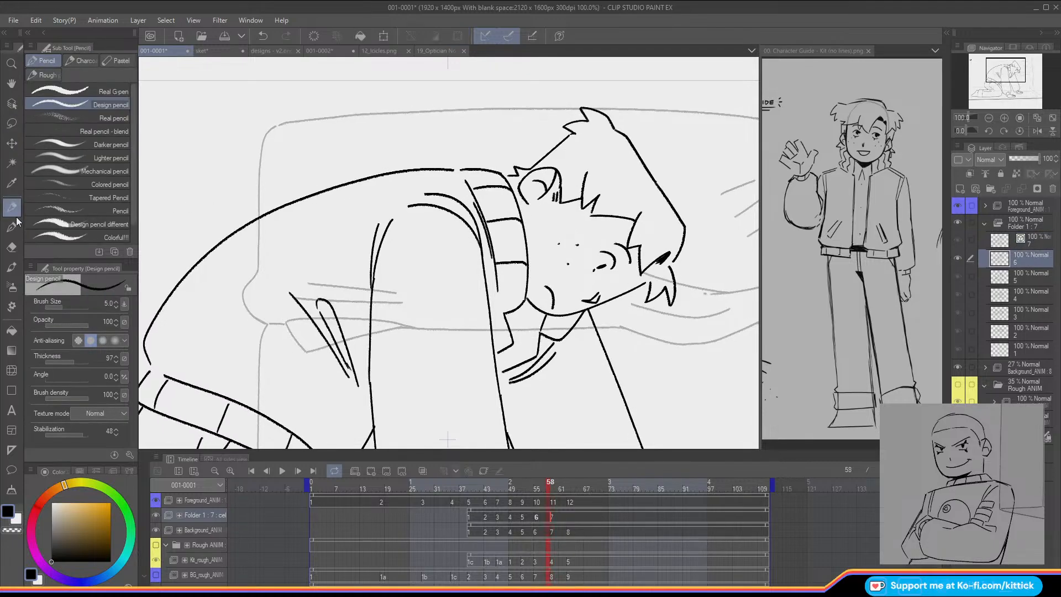
pyautogui.press('Right')
pyautogui.press('Left')
pyautogui.press('Right')
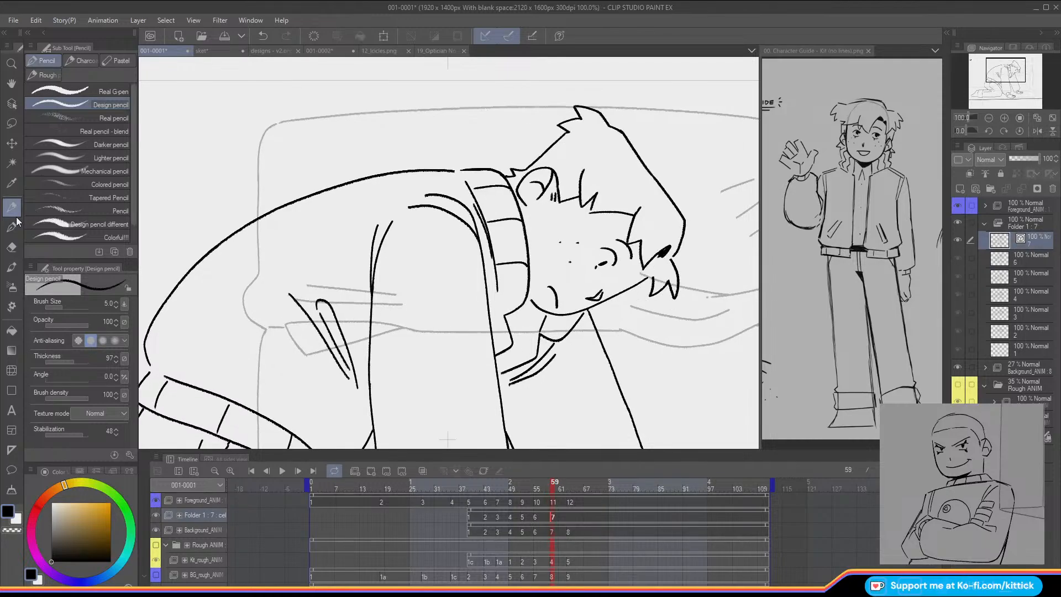
pyautogui.click(989, 118)
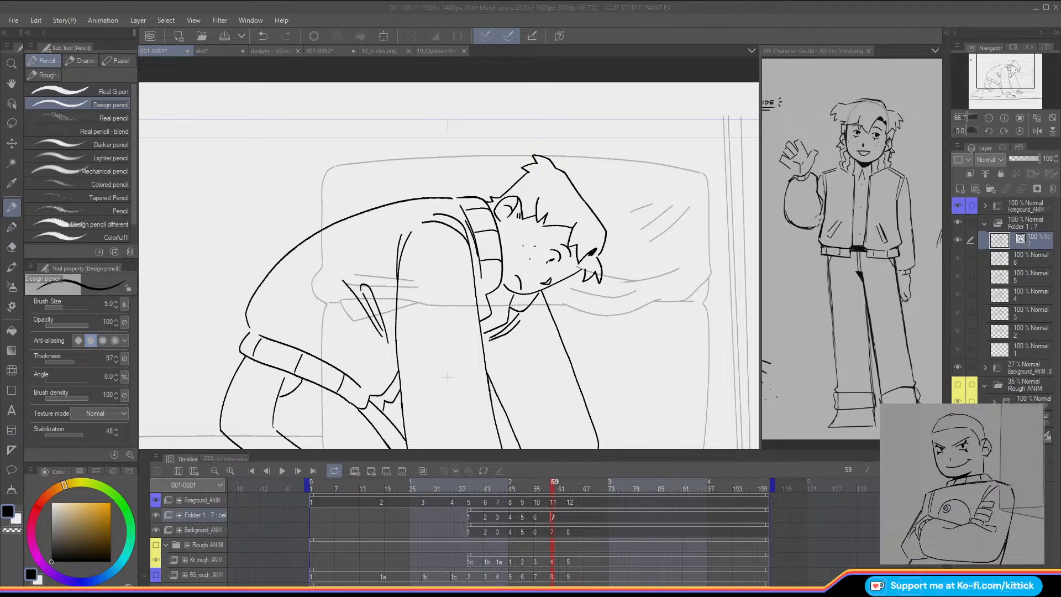
# Step: Paste the capybara reference photo into the sket document and add a new raster layer above it
pyautogui.click(225, 52)
pyautogui.moveTo(977, 95); pyautogui.dragTo(961, 59)
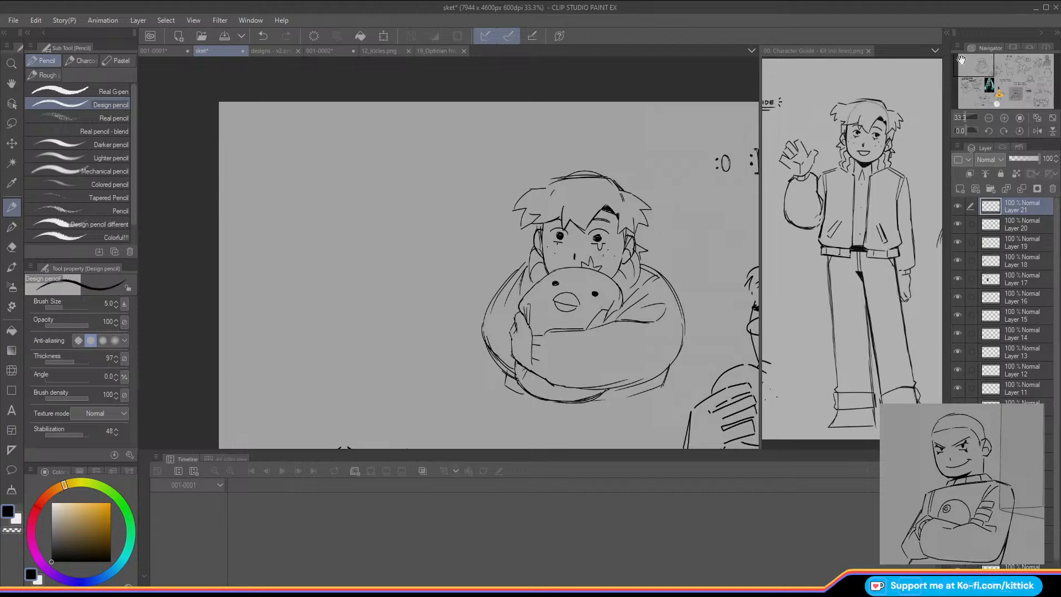
pyautogui.hotkey('ctrl', 'v')
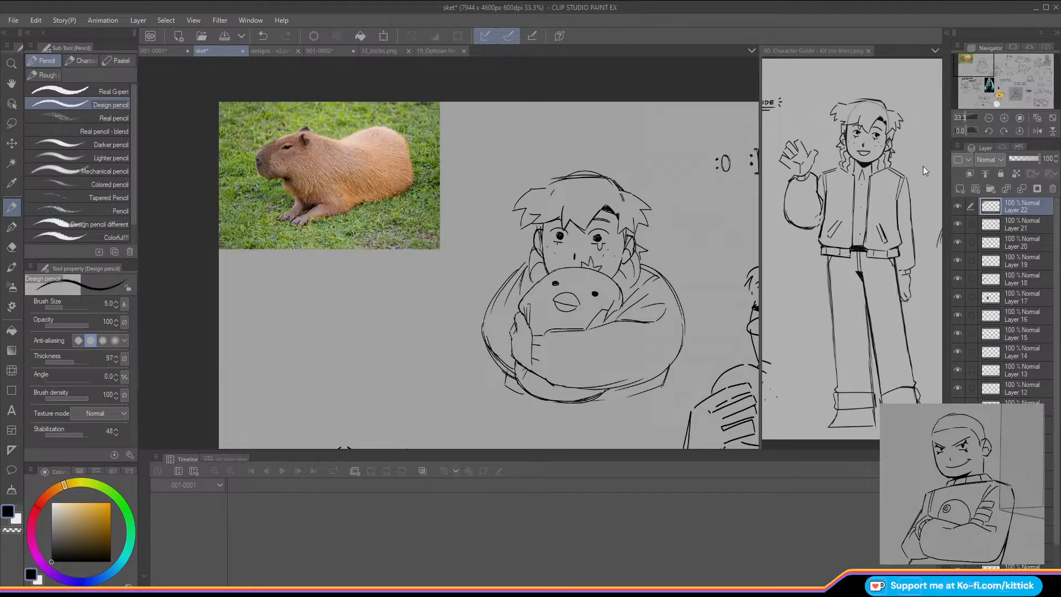
pyautogui.click(987, 224)
pyautogui.click(990, 210)
pyautogui.click(959, 188)
pyautogui.moveTo(968, 63); pyautogui.dragTo(965, 65)
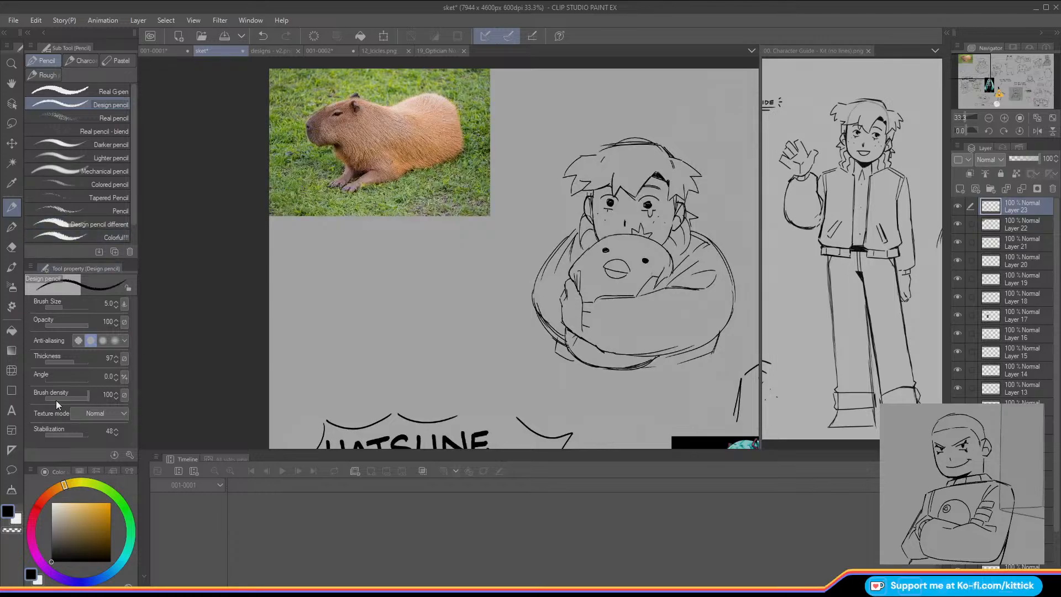
# Step: Lower the pencil stabilization to 10 and sketch the capybara's boxy head outline with its ears below the photo
pyautogui.click(71, 434)
pyautogui.moveTo(415, 270)
pyautogui.mouseDown()
pyautogui.moveTo(356, 280)
pyautogui.moveTo(351, 325)
pyautogui.moveTo(367, 343)
pyautogui.mouseUp()
pyautogui.moveTo(393, 340); pyautogui.dragTo(413, 338)
pyautogui.moveTo(416, 284)
pyautogui.mouseDown()
pyautogui.moveTo(420, 272)
pyautogui.moveTo(430, 281)
pyautogui.moveTo(417, 286)
pyautogui.moveTo(395, 269)
pyautogui.mouseUp()
pyautogui.hotkey('ctrl', 'z')
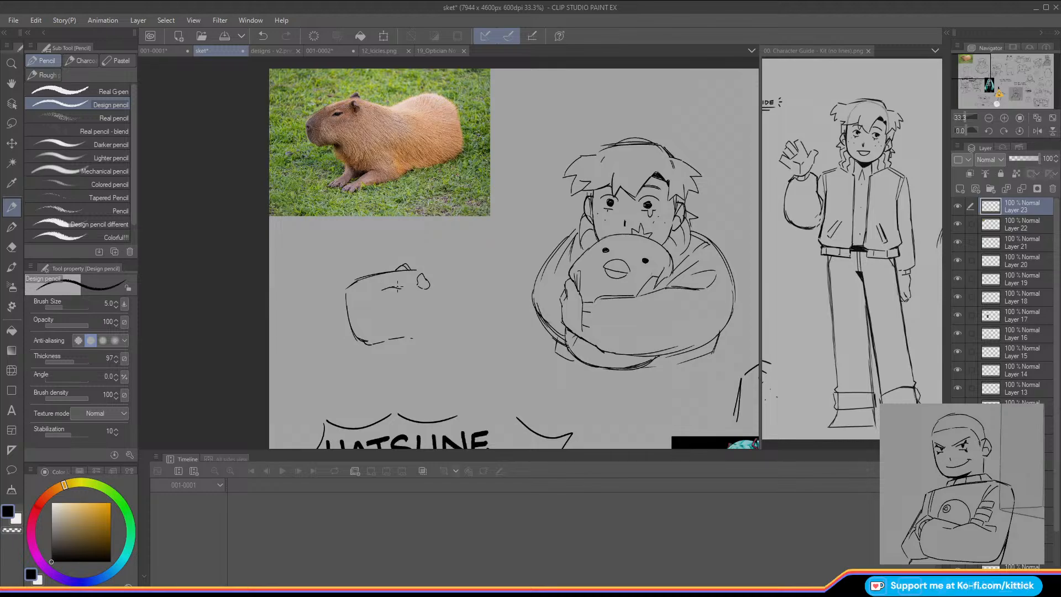
# Step: Draw the capybara's half-closed eye and nostril and rework the line along the top of its snout
pyautogui.moveTo(388, 288); pyautogui.dragTo(394, 288)
pyautogui.hotkey('ctrl', 'z')
pyautogui.hotkey('ctrl', 'z')
pyautogui.moveTo(347, 294); pyautogui.dragTo(373, 276)
pyautogui.hotkey('ctrl', 'z')
# Step: Sketch the capybara's sloping back line, its chest and an outstretched front paw, undoing the unwanted strokes
pyautogui.moveTo(423, 272); pyautogui.dragTo(465, 289)
pyautogui.moveTo(427, 272); pyautogui.dragTo(457, 285)
pyautogui.hotkey('ctrl', 'z')
pyautogui.hotkey('ctrl', 'y')
pyautogui.moveTo(390, 366)
pyautogui.mouseDown()
pyautogui.moveTo(405, 385)
pyautogui.moveTo(362, 378)
pyautogui.moveTo(360, 388)
pyautogui.moveTo(358, 378)
pyautogui.moveTo(342, 389)
pyautogui.mouseUp()
pyautogui.hotkey('ctrl', 'z')
pyautogui.hotkey('ctrl', 'z')
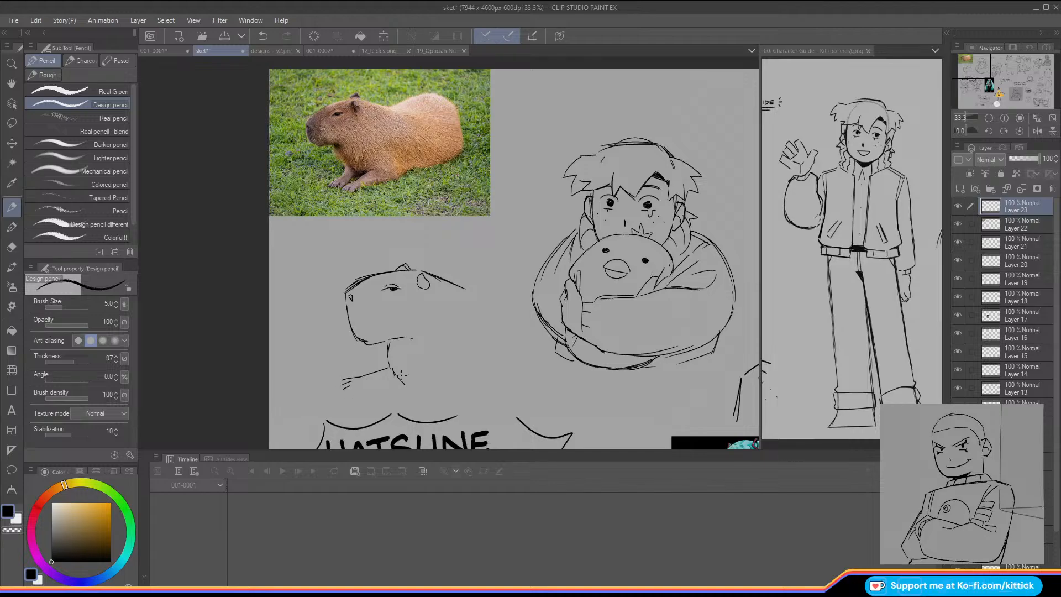
pyautogui.hotkey('ctrl', 'z')
# Step: Select Layer 22 and examine the rough capybara sketch against the reference photo
pyautogui.scroll(3, 326, 349)
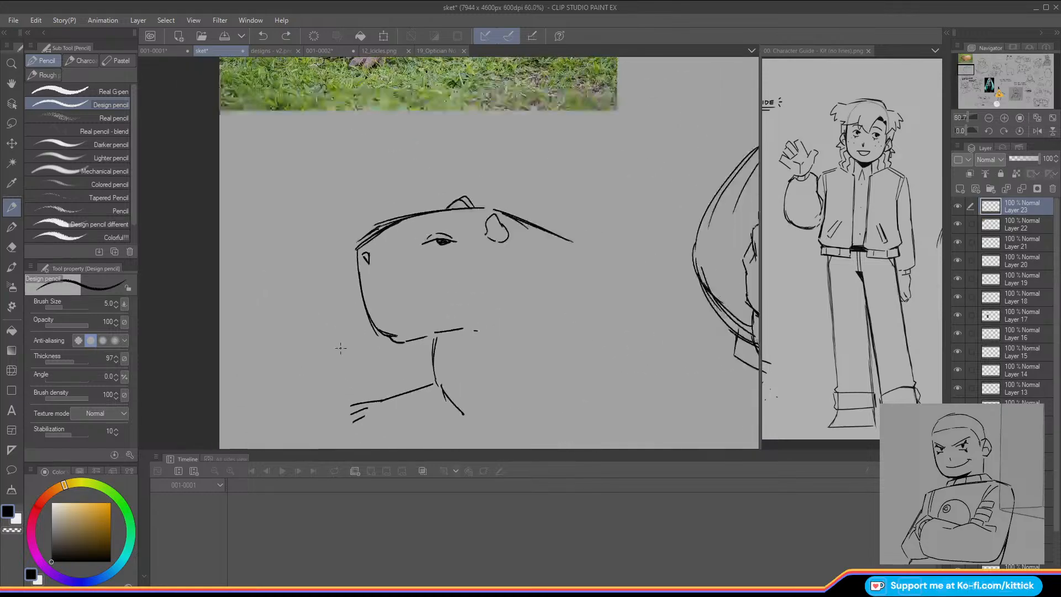
pyautogui.scroll(-4, 340, 347)
pyautogui.click(1021, 224)
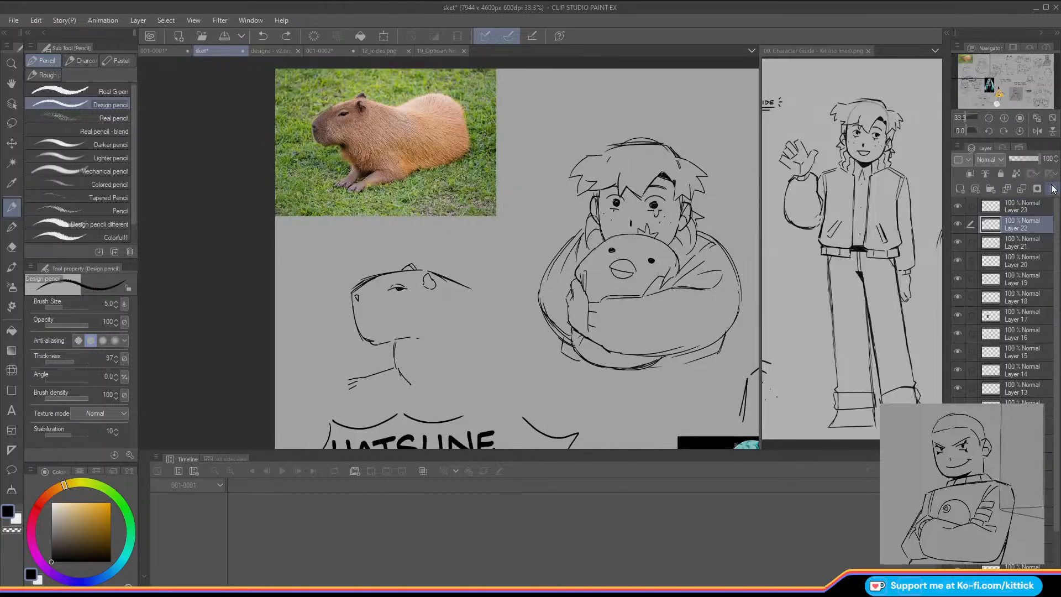
pyautogui.click(164, 48)
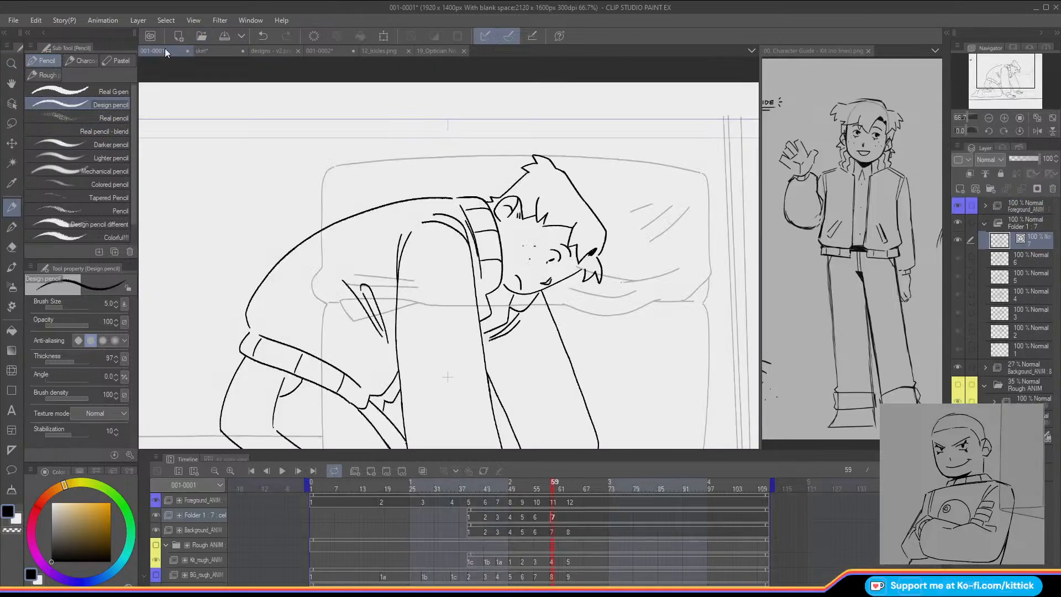
pyautogui.click(200, 50)
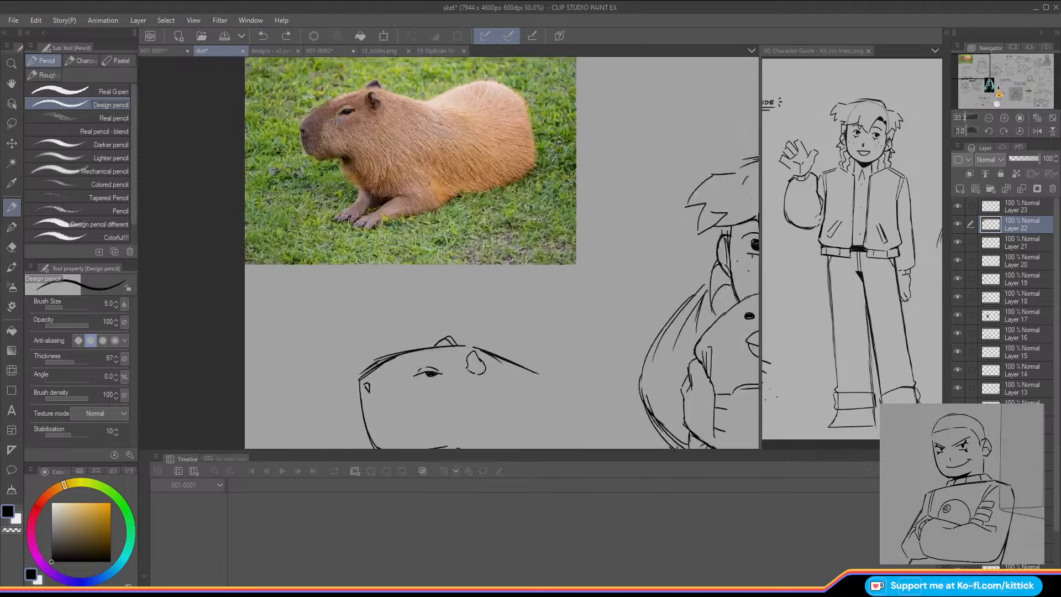
pyautogui.scroll(1, 337, 120)
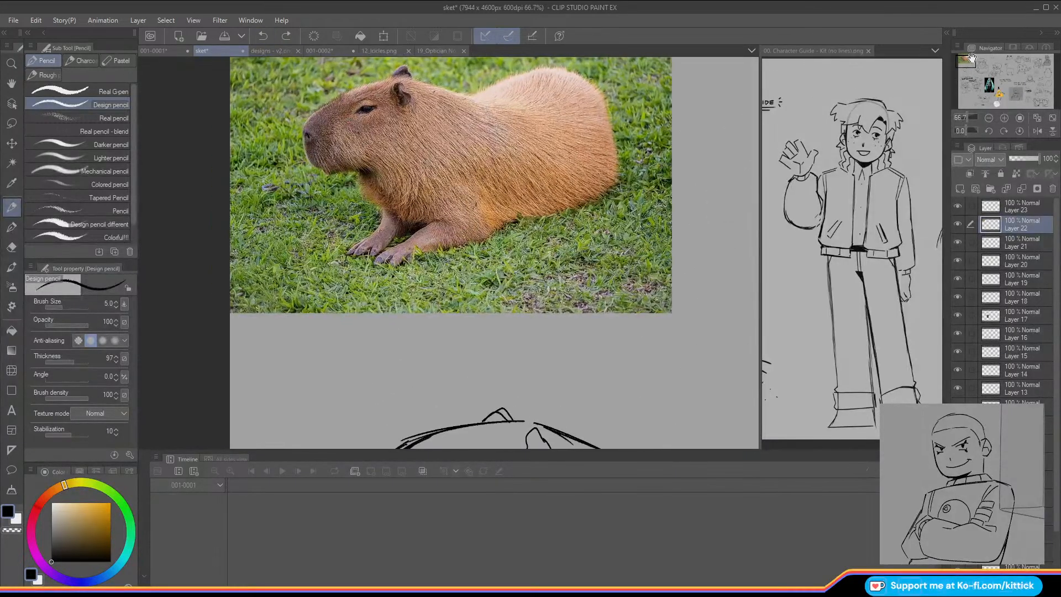
pyautogui.moveTo(971, 58); pyautogui.dragTo(973, 65)
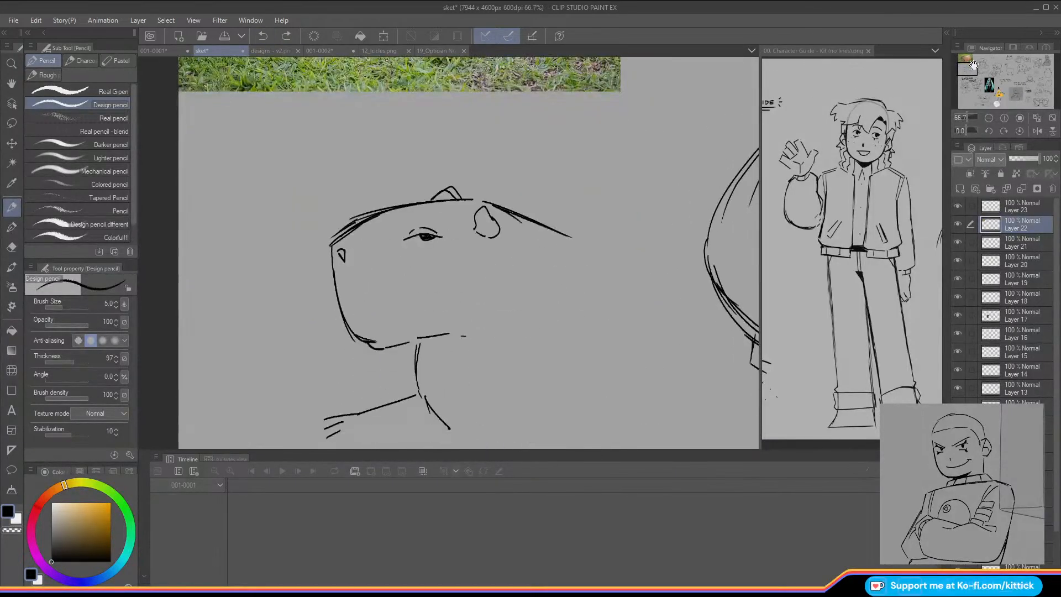
pyautogui.scroll(-2, 400, 227)
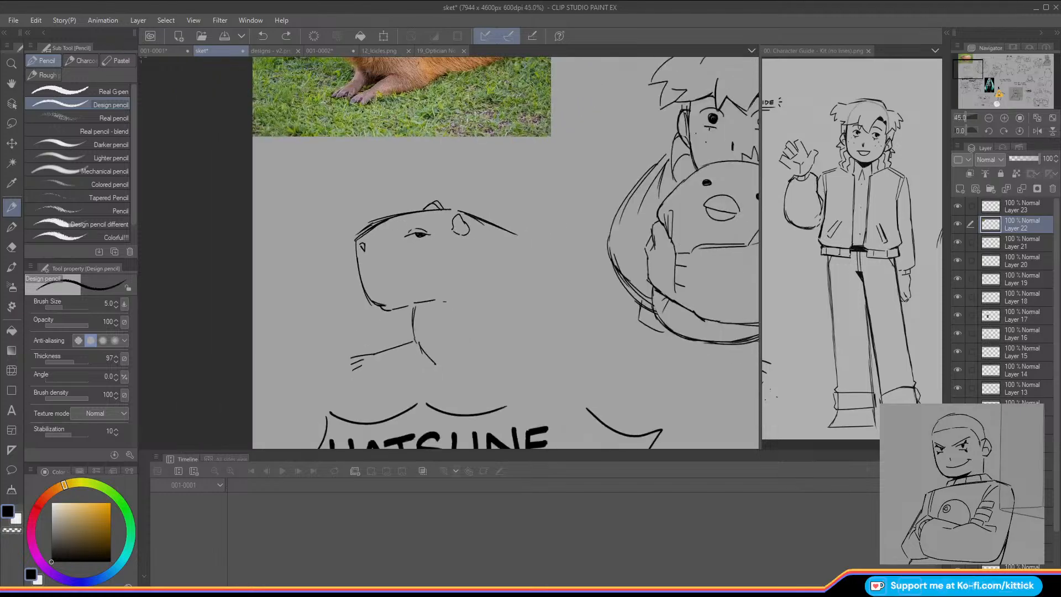
# Step: Return to the 001-0001 animation and compare the inked cels 6 and 7 across frames 57 to 60
pyautogui.click(161, 49)
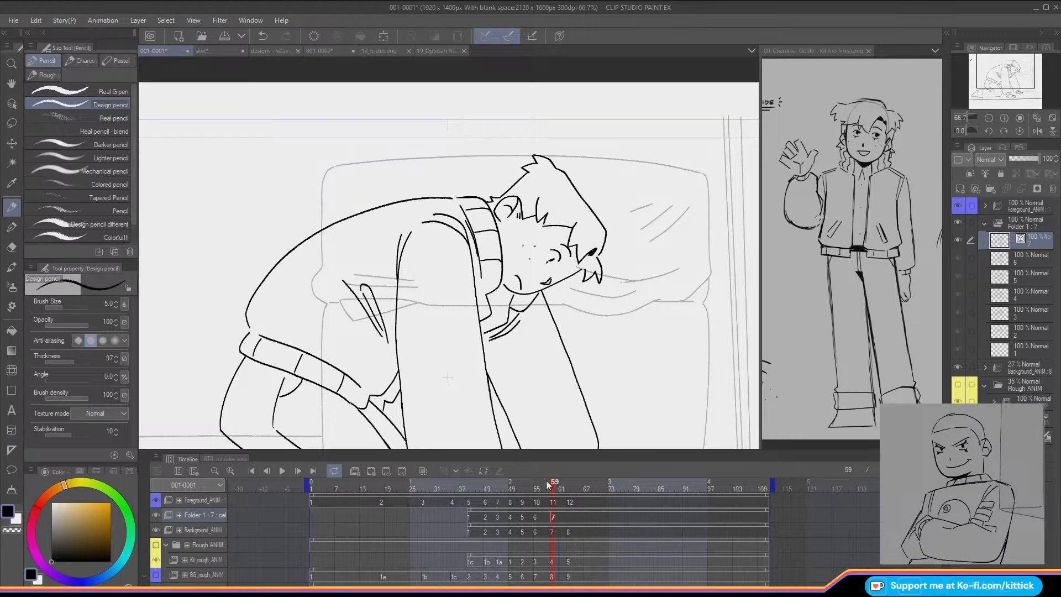
pyautogui.moveTo(548, 484)
pyautogui.mouseDown()
pyautogui.moveTo(539, 489)
pyautogui.moveTo(556, 495)
pyautogui.moveTo(542, 497)
pyautogui.mouseUp()
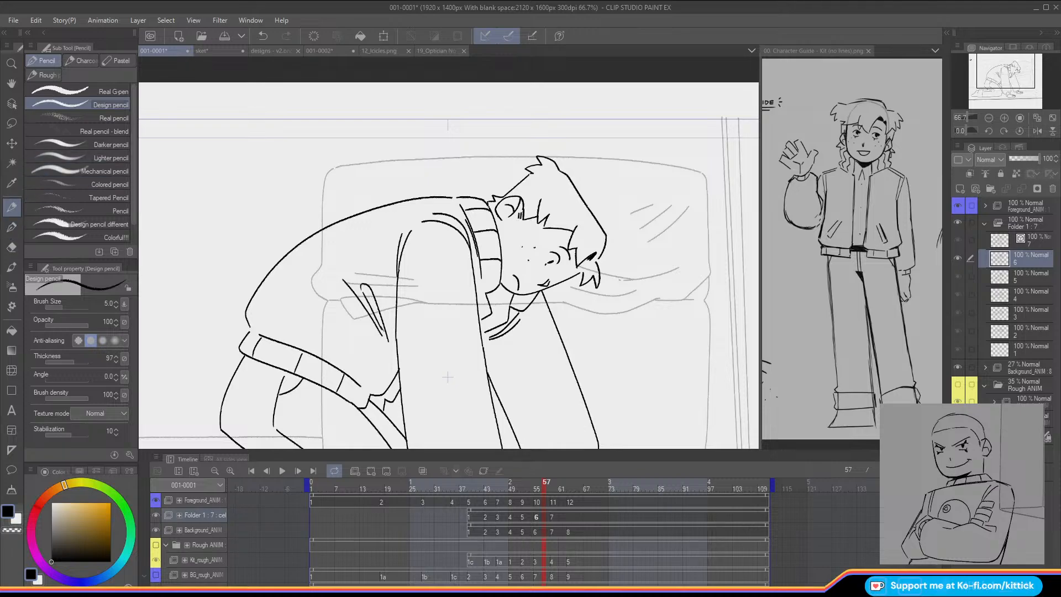
pyautogui.moveTo(546, 483); pyautogui.dragTo(556, 484)
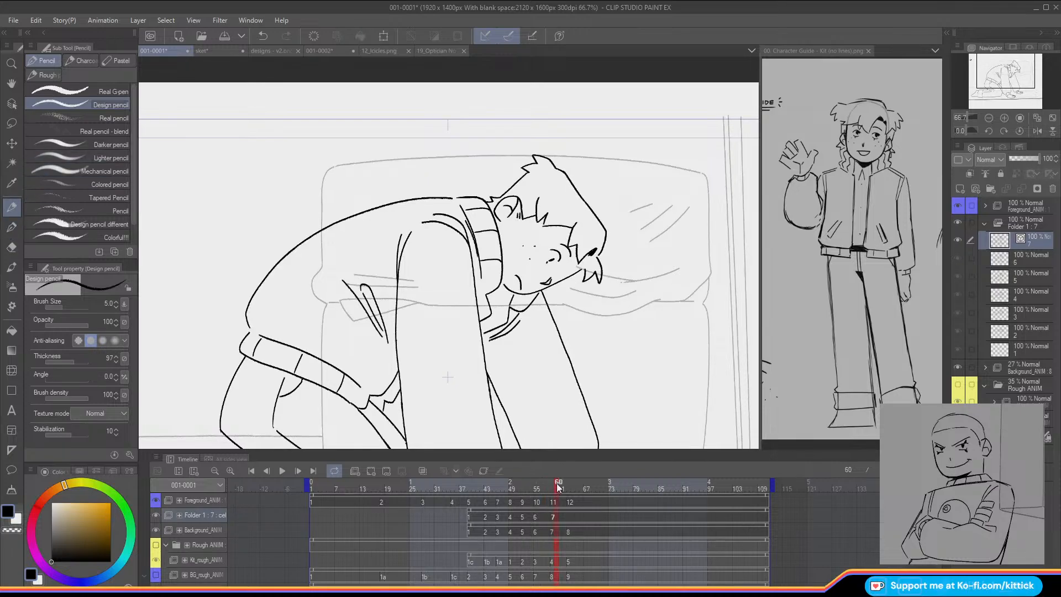
pyautogui.click(988, 117)
pyautogui.click(988, 90)
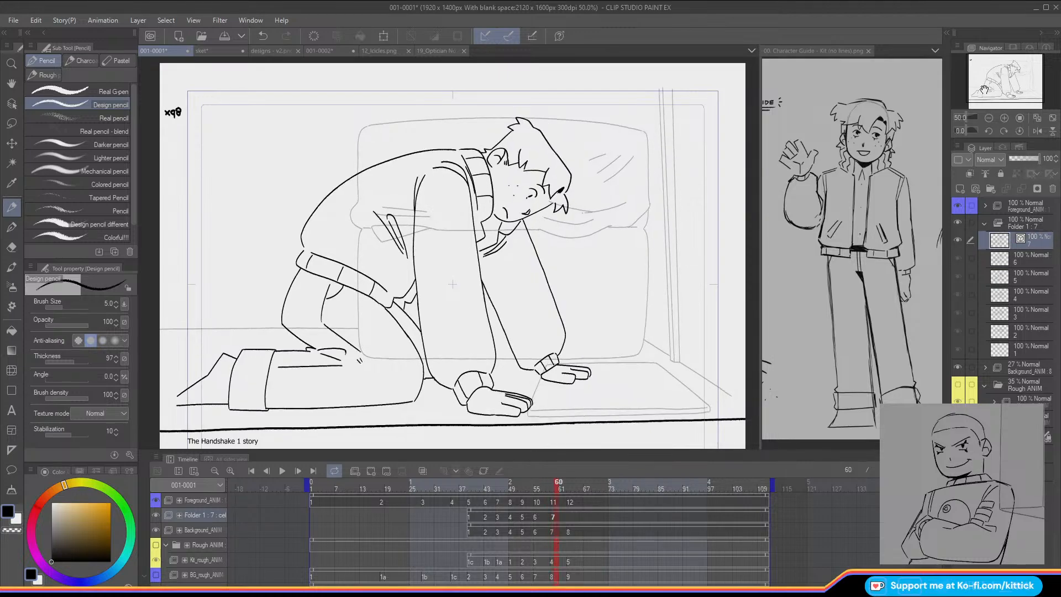
pyautogui.press('Left')
pyautogui.press('Left')
pyautogui.press('Right')
pyautogui.press('Left')
pyautogui.press('Right')
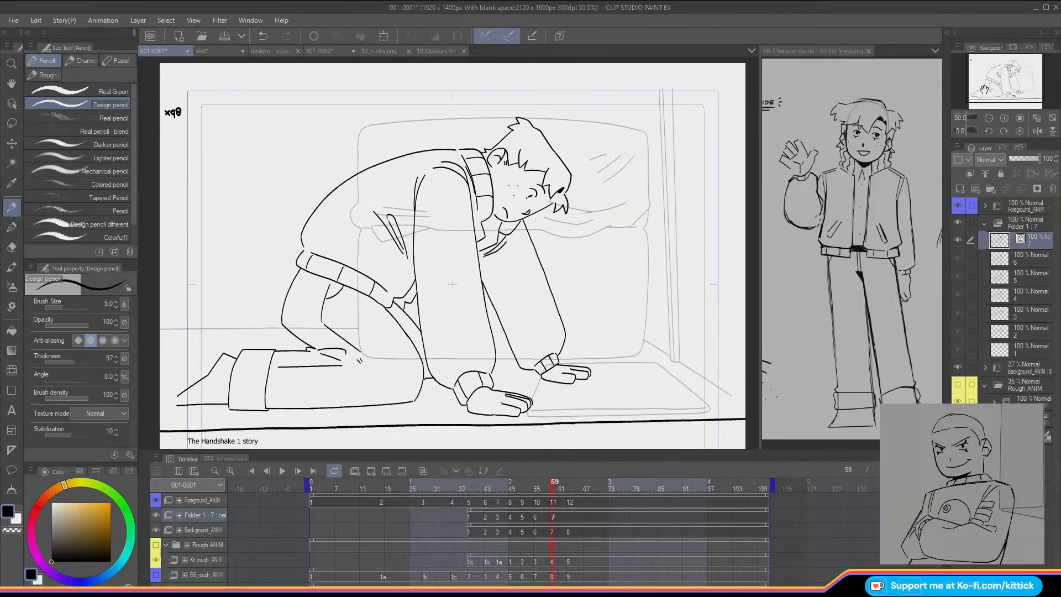
pyautogui.press('Left')
pyautogui.press('Right')
pyautogui.press('Left')
pyautogui.press('Right')
# Step: Duplicate cel 7 as cel 8 in Folder 1 and assign it to frame 63
pyautogui.press('Right')
pyautogui.press('Right')
pyautogui.press('Right')
pyautogui.press('Right')
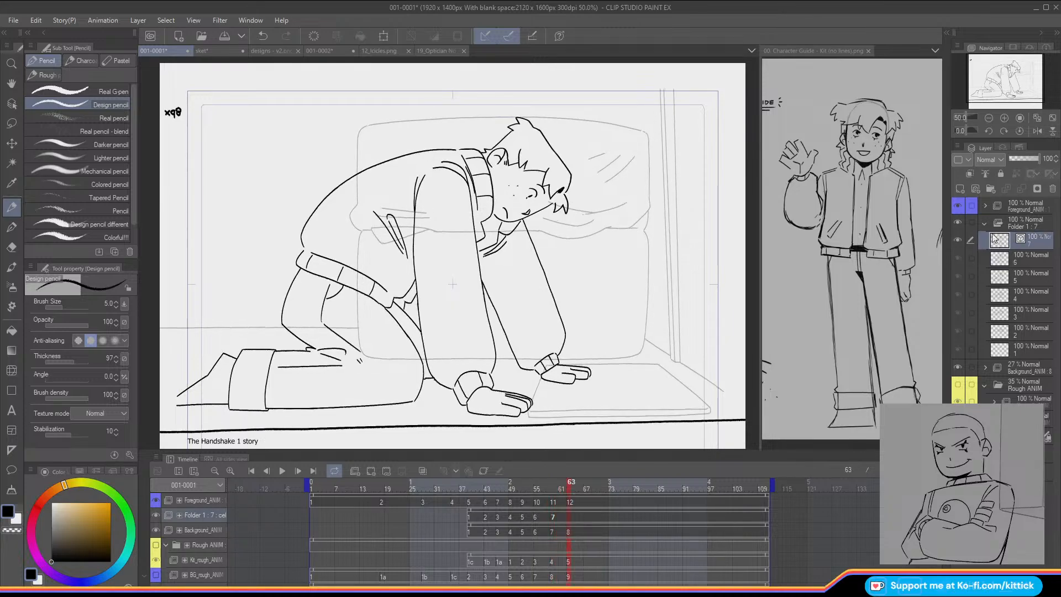
pyautogui.click(957, 188)
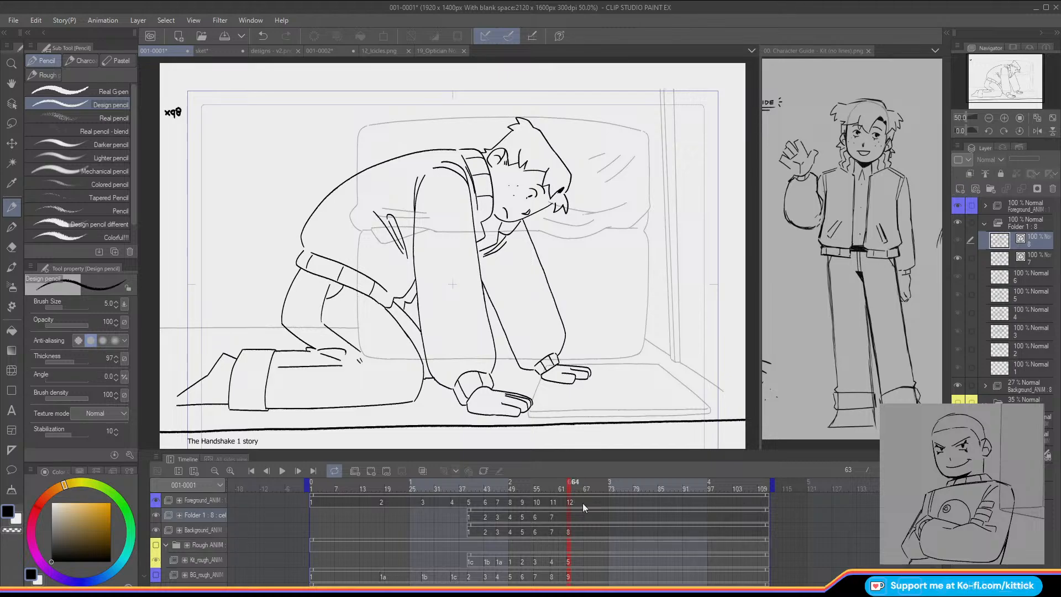
pyautogui.click(571, 518)
pyautogui.click(576, 257)
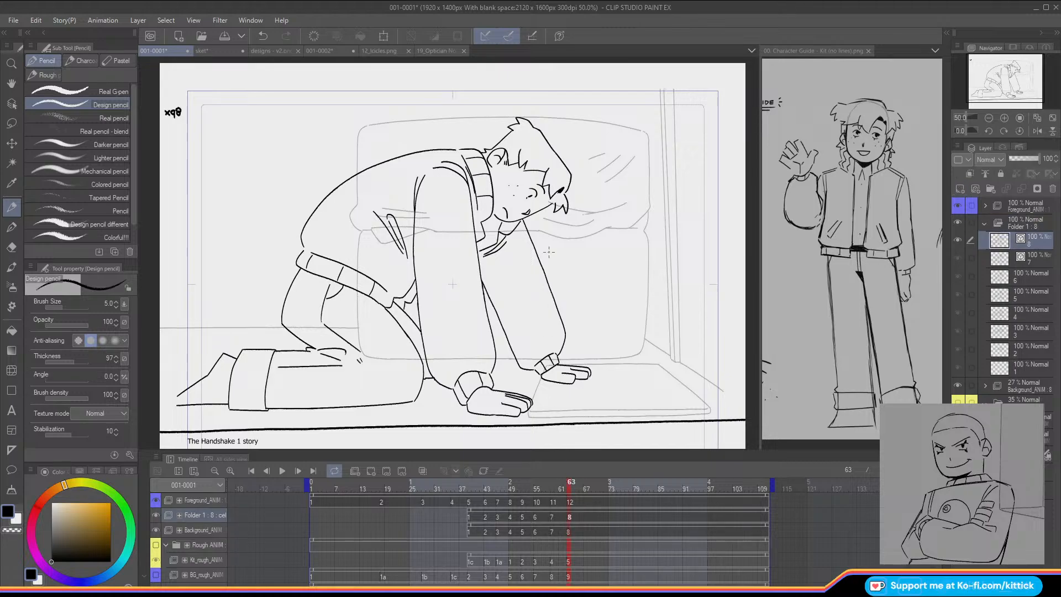
# Step: Compare frames 62 and 63 and show the Rough ANIM folder beneath the inked lines
pyautogui.press('Left')
pyautogui.press('Right')
pyautogui.press('Left')
pyautogui.press('Right')
pyautogui.press('Left')
pyautogui.press('Right')
pyautogui.click(155, 545)
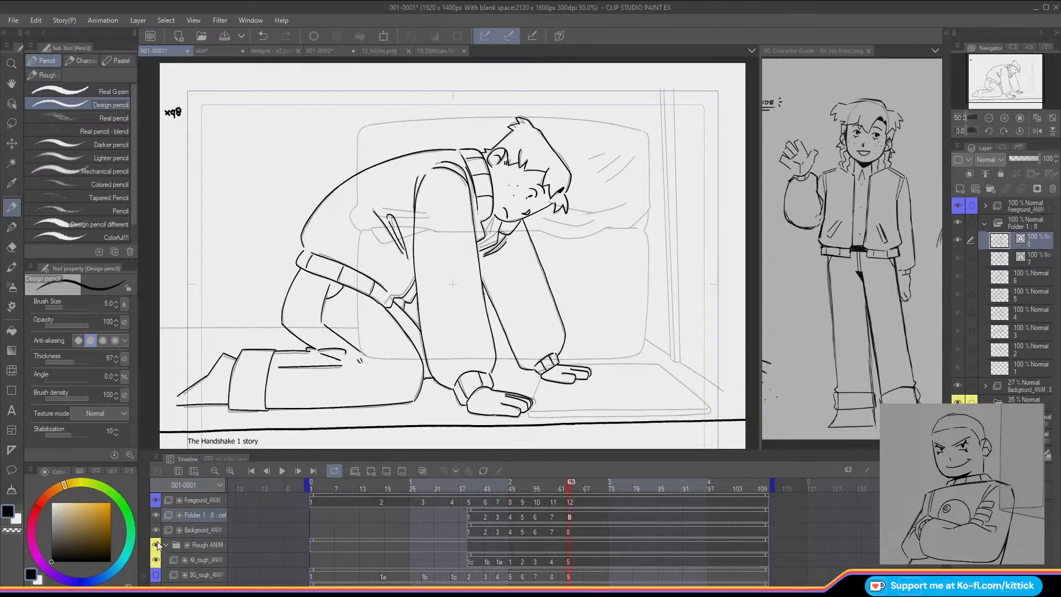
pyautogui.click(203, 50)
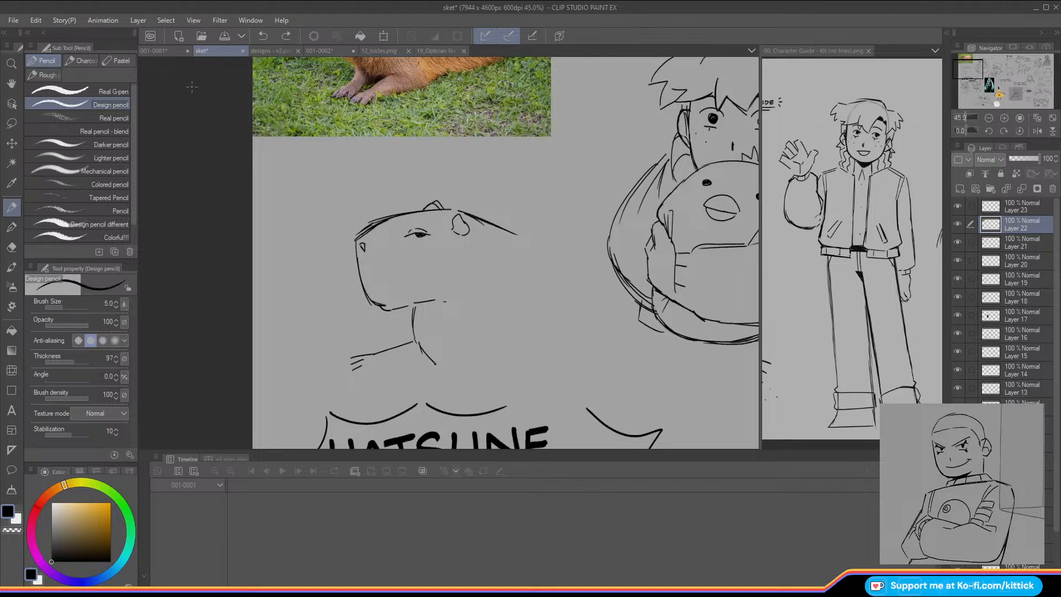
pyautogui.click(163, 51)
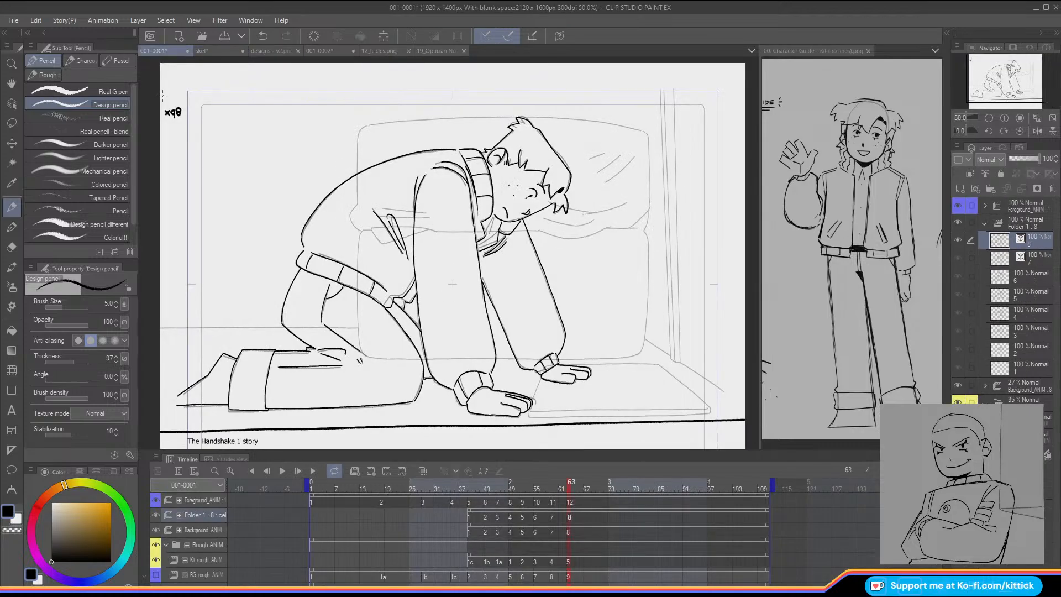
# Step: Compare the inked cels at frames 62 and 63 with the rough drawings up close
pyautogui.click(13, 143)
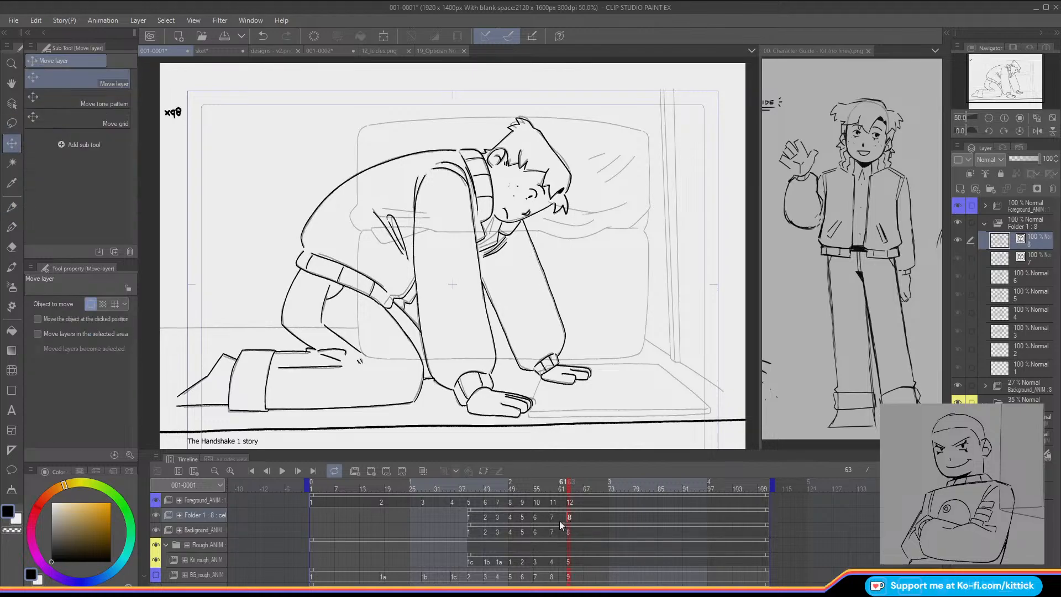
pyautogui.click(1005, 118)
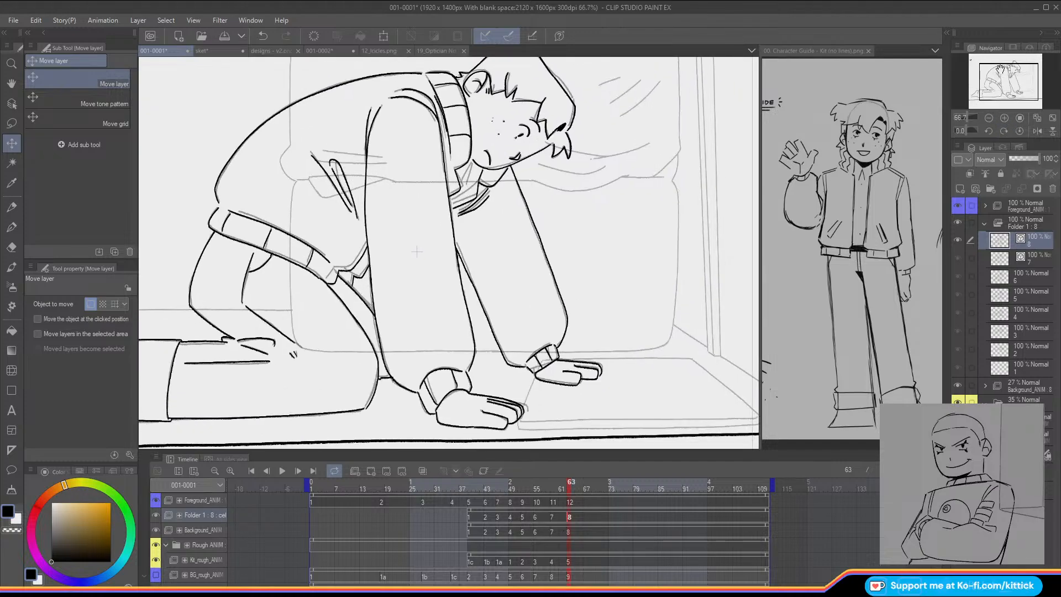
pyautogui.press('Left')
pyautogui.press('Right')
pyautogui.press('Left')
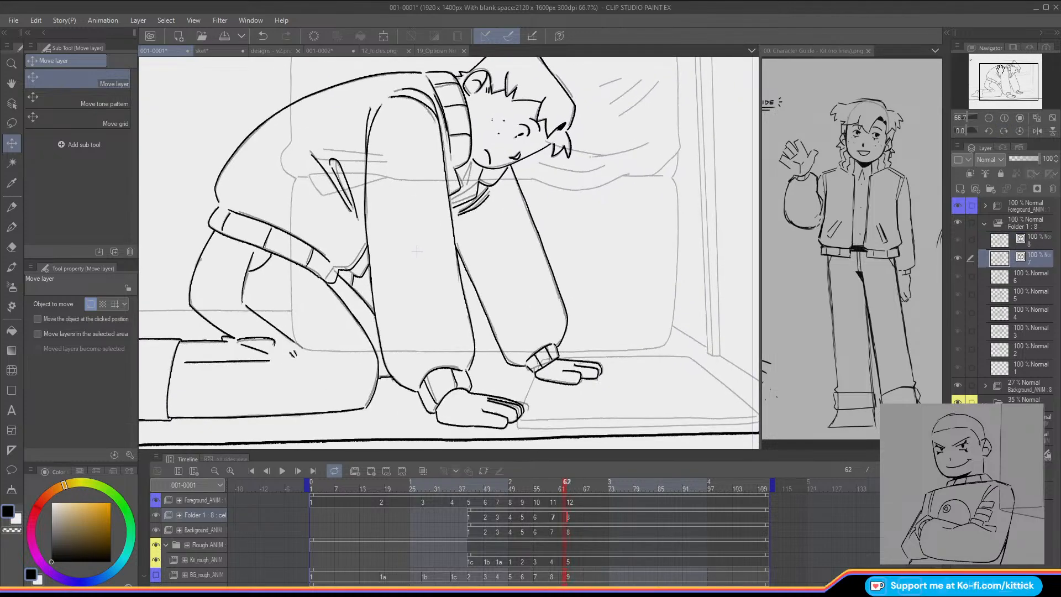
pyautogui.press('Right')
pyautogui.press('Left')
# Step: Select the character's head and hair on the canvas with the Lasso tool
pyautogui.click(12, 123)
pyautogui.click(1004, 118)
pyautogui.moveTo(1001, 84); pyautogui.dragTo(1003, 68)
pyautogui.moveTo(432, 234)
pyautogui.mouseDown()
pyautogui.moveTo(471, 370)
pyautogui.moveTo(556, 369)
pyautogui.moveTo(663, 288)
pyautogui.moveTo(541, 134)
pyautogui.moveTo(454, 182)
pyautogui.moveTo(435, 206)
pyautogui.mouseUp()
# Step: Try rotating the selected head on cel 7 by -0.2 degrees about the neck and undo the change
pyautogui.hotkey('ctrl', 't')
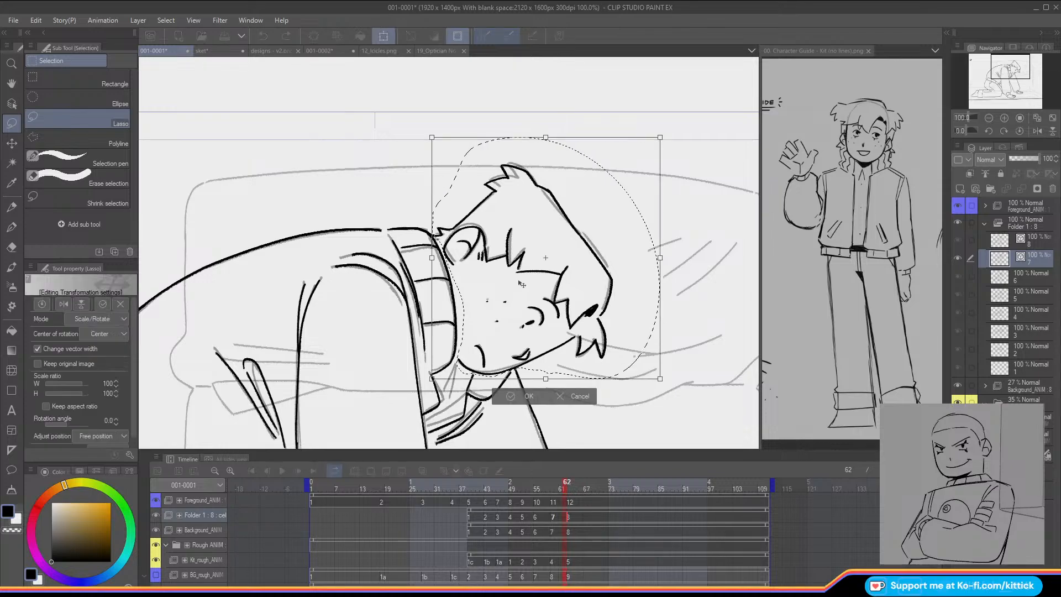
pyautogui.moveTo(546, 257); pyautogui.dragTo(439, 239)
pyautogui.moveTo(642, 413); pyautogui.dragTo(654, 415)
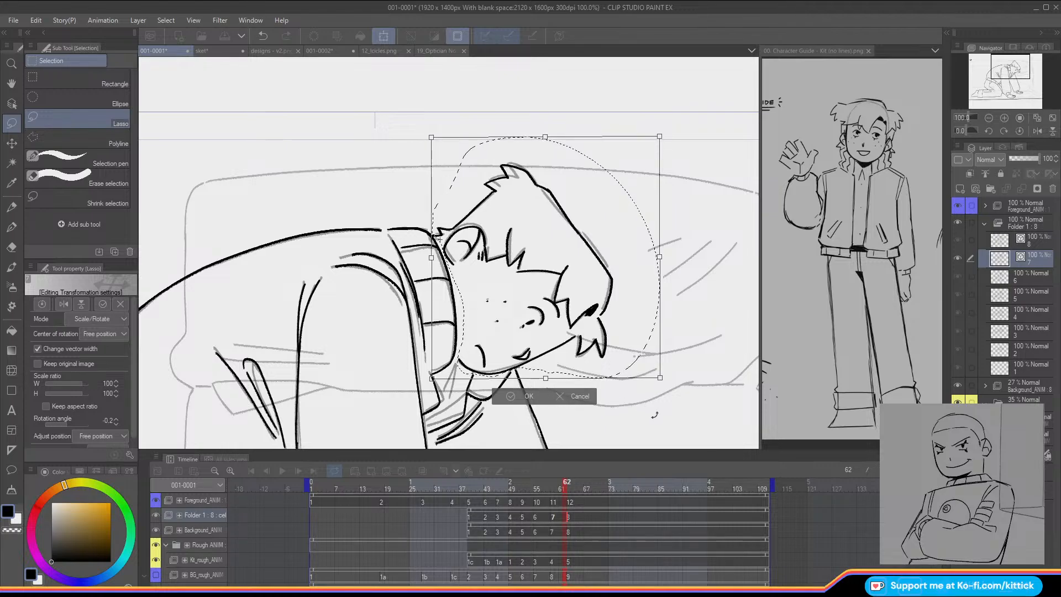
pyautogui.click(512, 397)
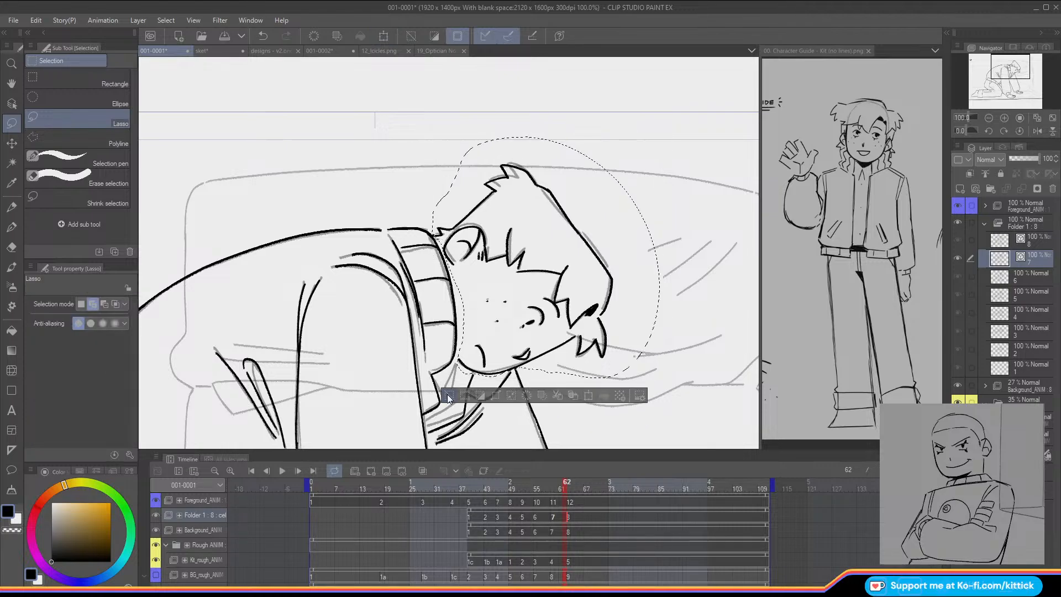
pyautogui.click(448, 395)
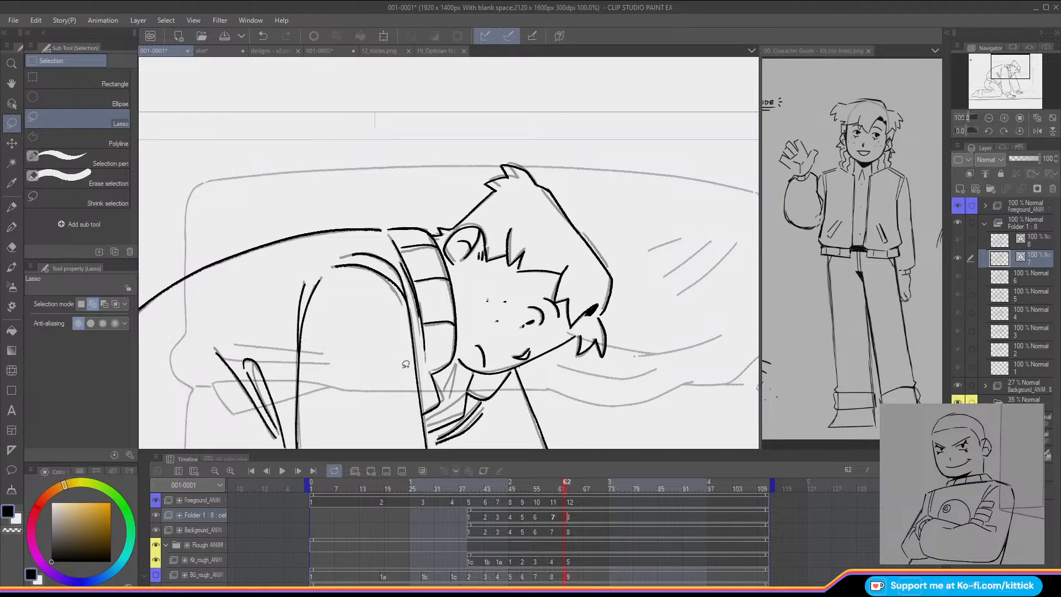
pyautogui.click(261, 37)
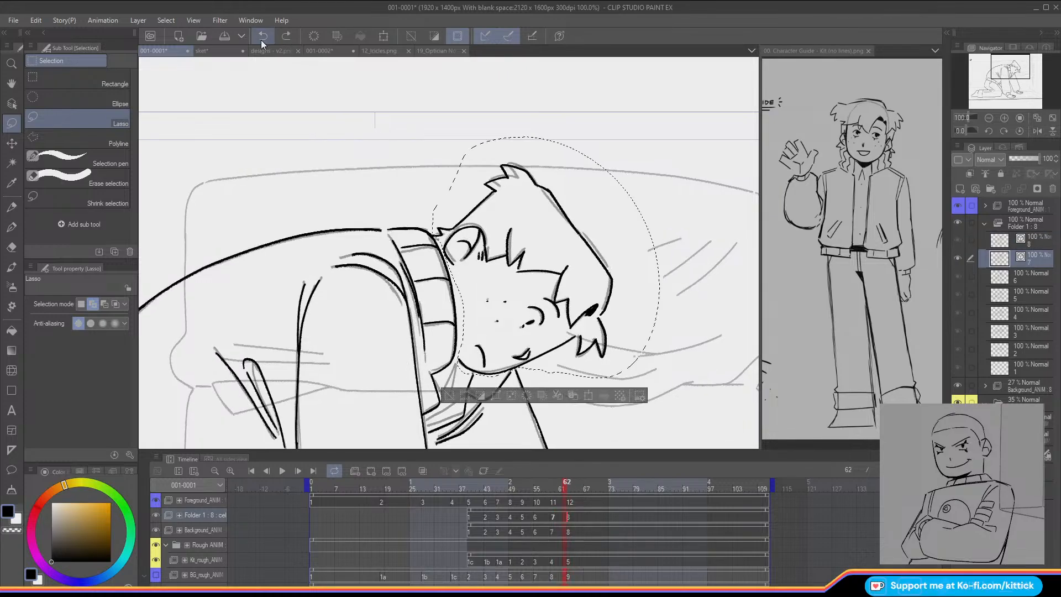
# Step: Rotate the selected head on cel 8 by -0.2 degrees about the neck, check it against frame 62 and deselect it
pyautogui.press('.')
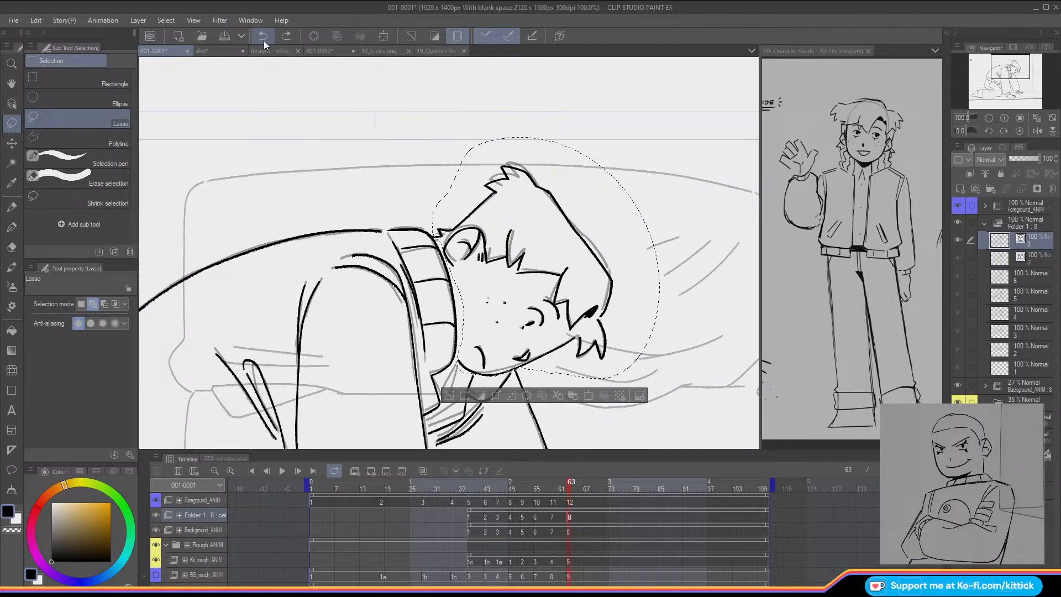
pyautogui.click(588, 396)
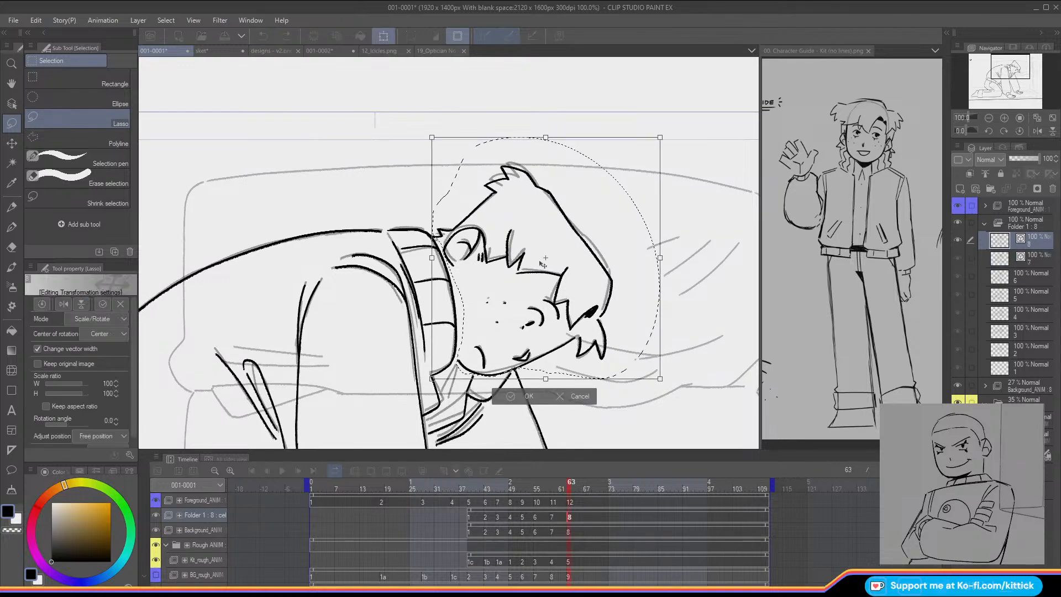
pyautogui.moveTo(672, 402); pyautogui.dragTo(643, 410)
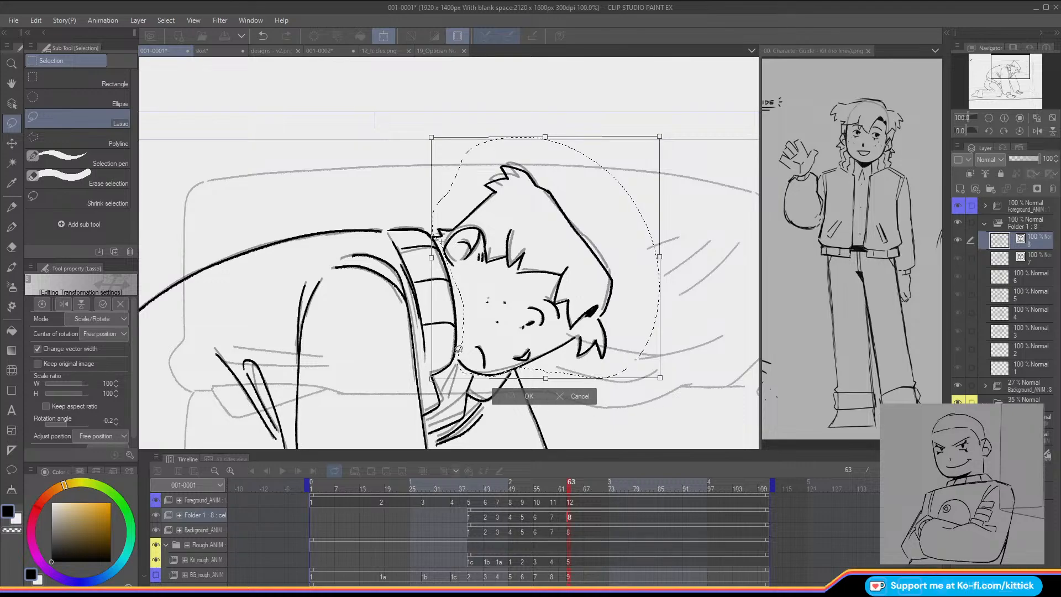
pyautogui.click(514, 397)
pyautogui.press(',')
pyautogui.press('.')
pyautogui.press(',')
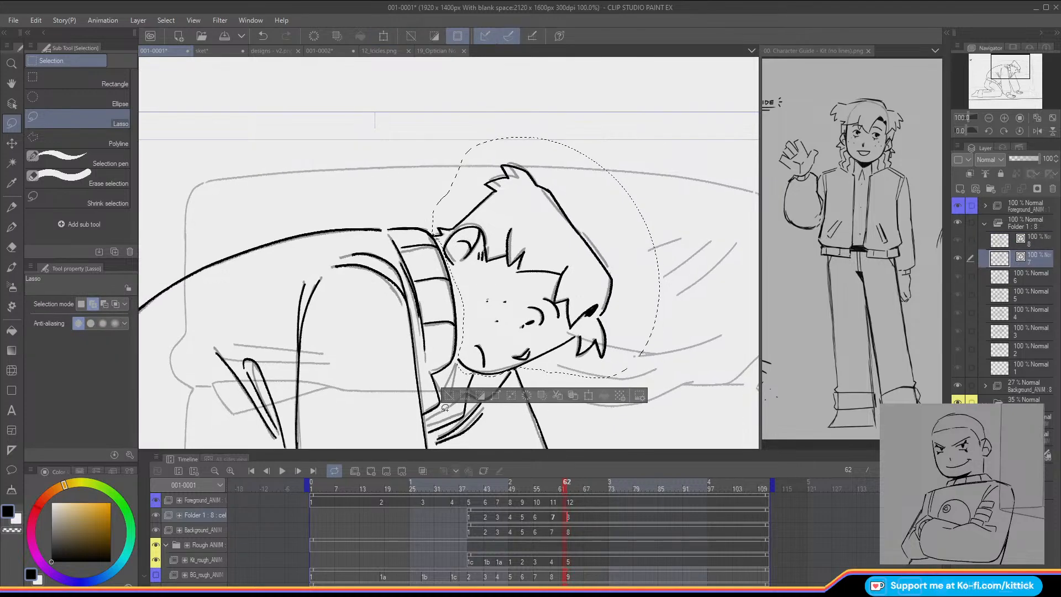
pyautogui.press('.')
pyautogui.click(449, 396)
pyautogui.press(',')
pyautogui.press('.')
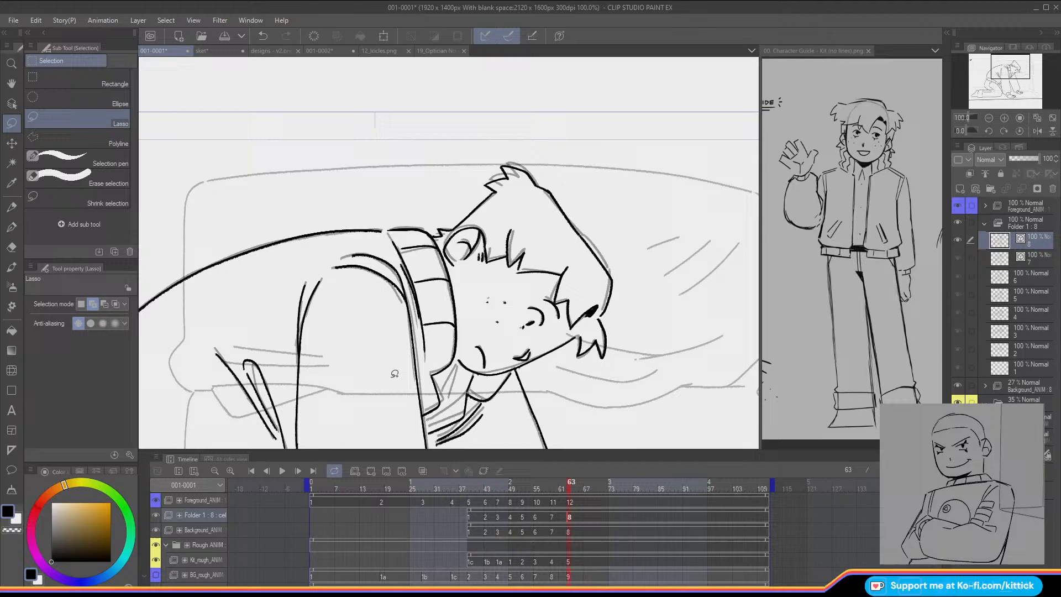
pyautogui.click(988, 117)
pyautogui.moveTo(990, 74); pyautogui.dragTo(986, 92)
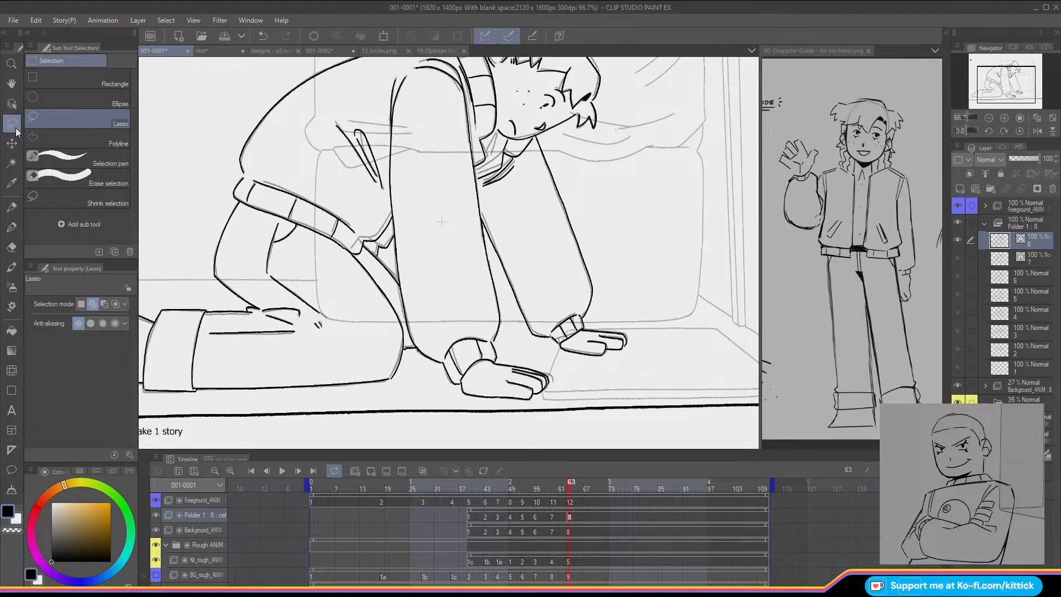
# Step: In the sket document, delete the capybara photo on Layer 22 and move the capybara sketch to the canvas's upper edge
pyautogui.click(218, 50)
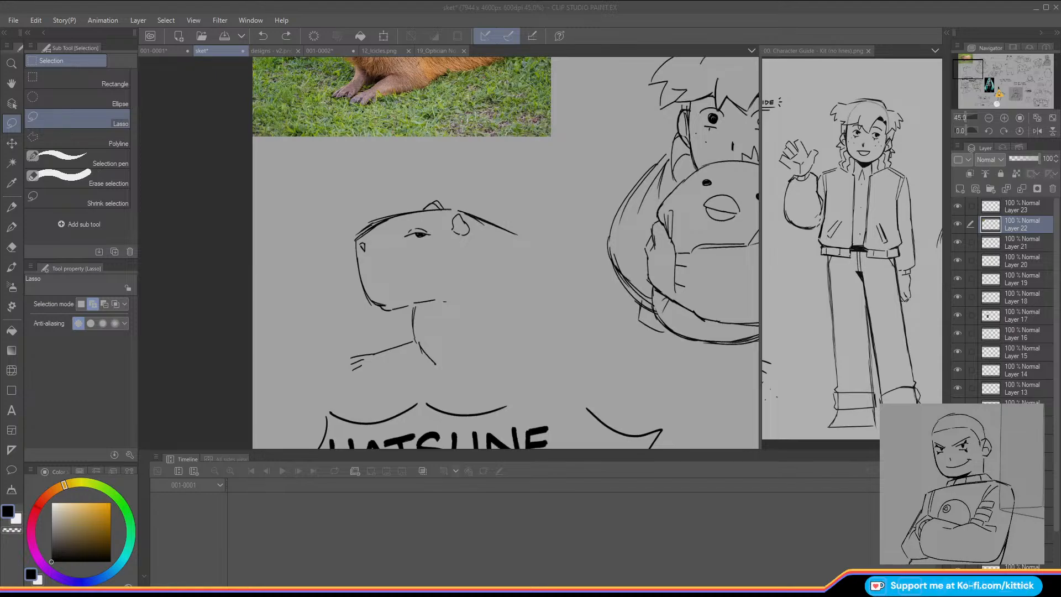
pyautogui.scroll(-3, 386, 234)
pyautogui.click(12, 144)
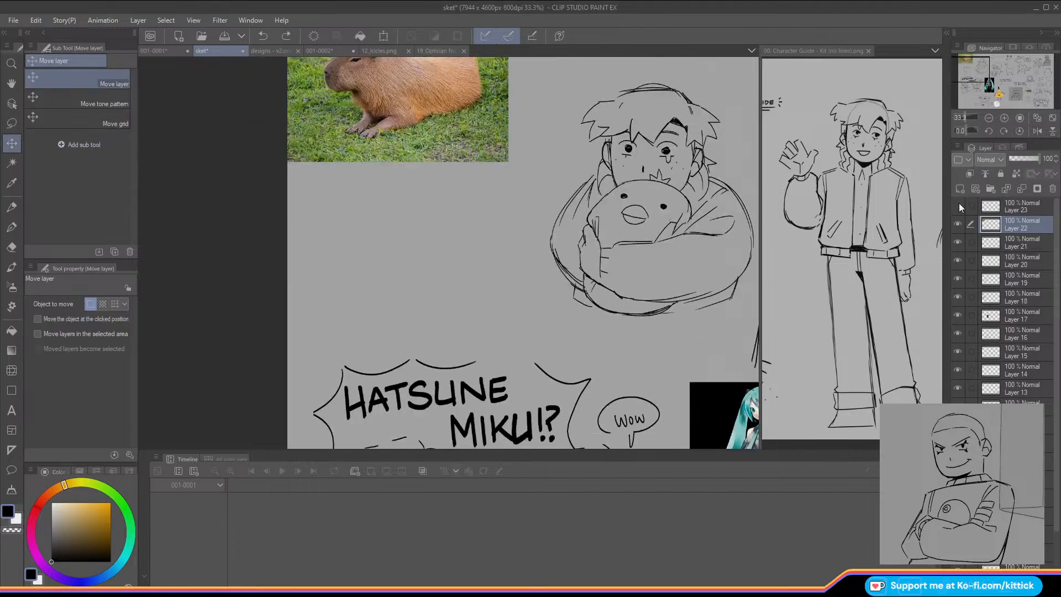
pyautogui.click(1052, 188)
pyautogui.moveTo(454, 298); pyautogui.dragTo(520, 117)
pyautogui.scroll(-2, 504, 157)
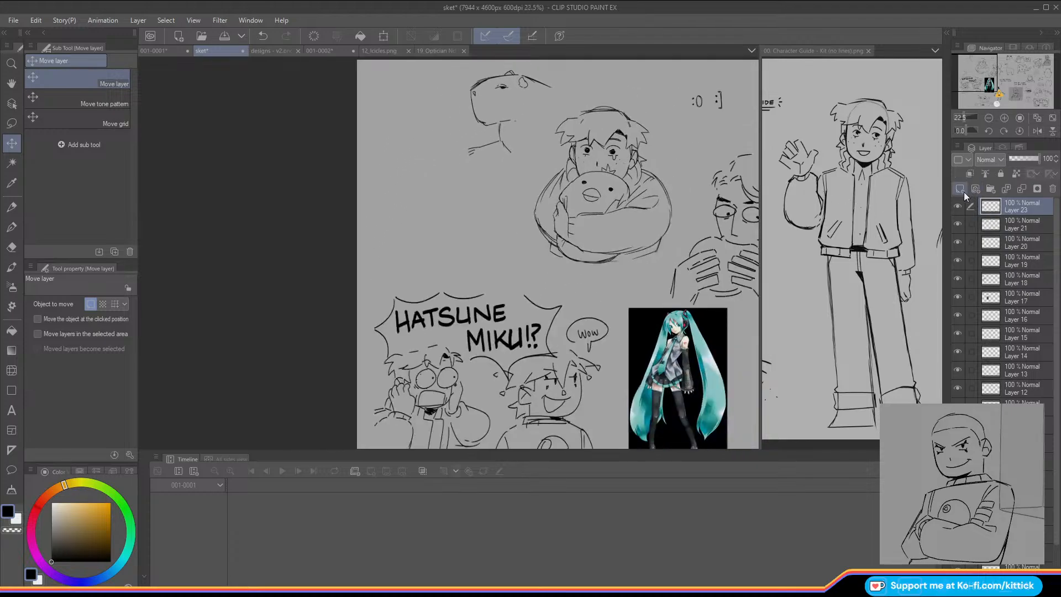
# Step: Paste the hamster reference photo and scale it down in the canvas's upper-left corner
pyautogui.hotkey('ctrl', 'v')
pyautogui.click(383, 36)
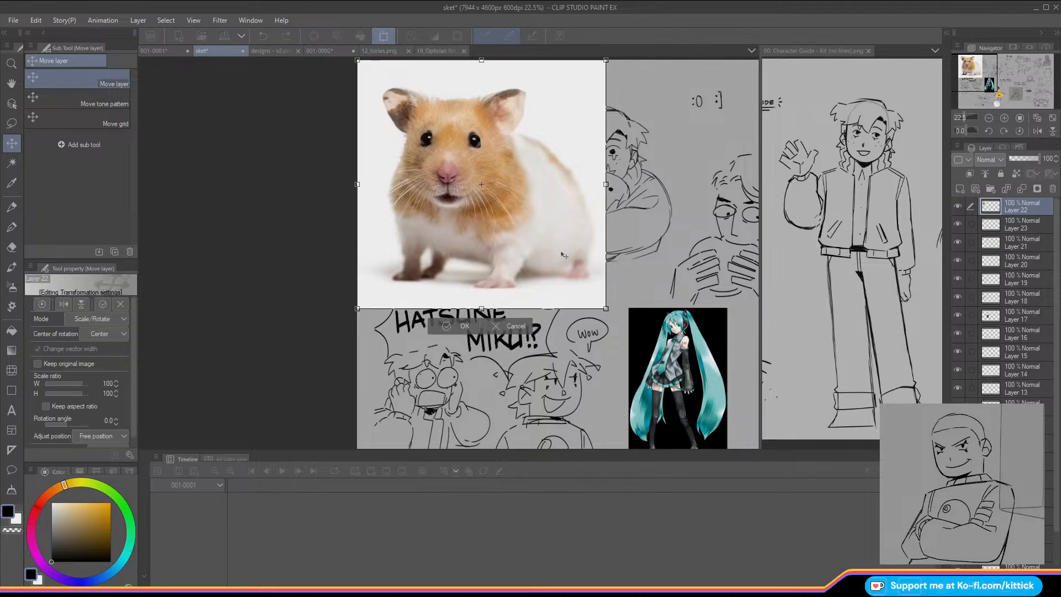
pyautogui.moveTo(605, 308); pyautogui.dragTo(472, 174)
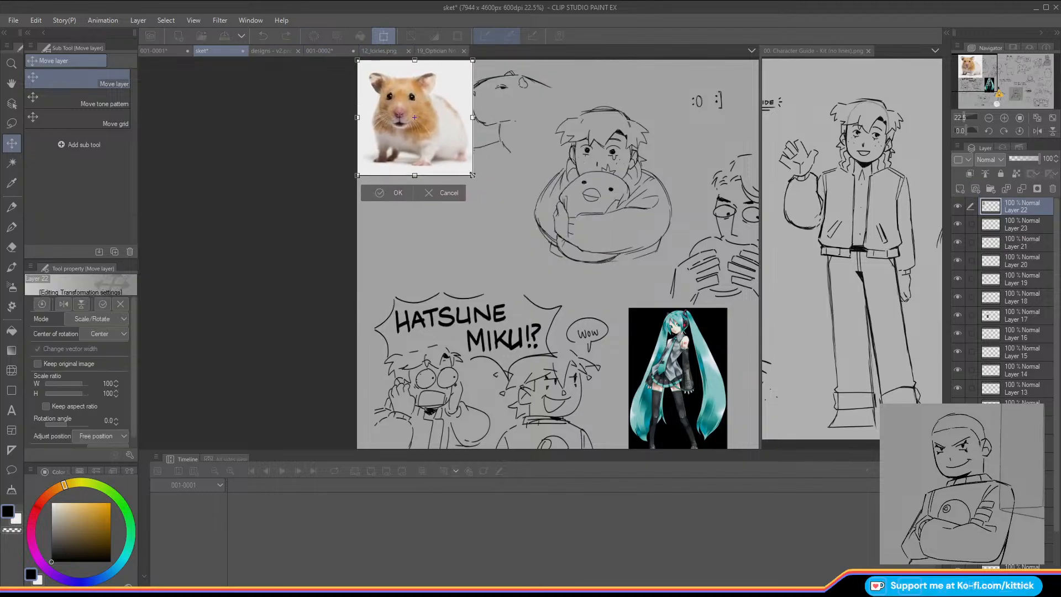
pyautogui.click(400, 191)
pyautogui.click(1004, 117)
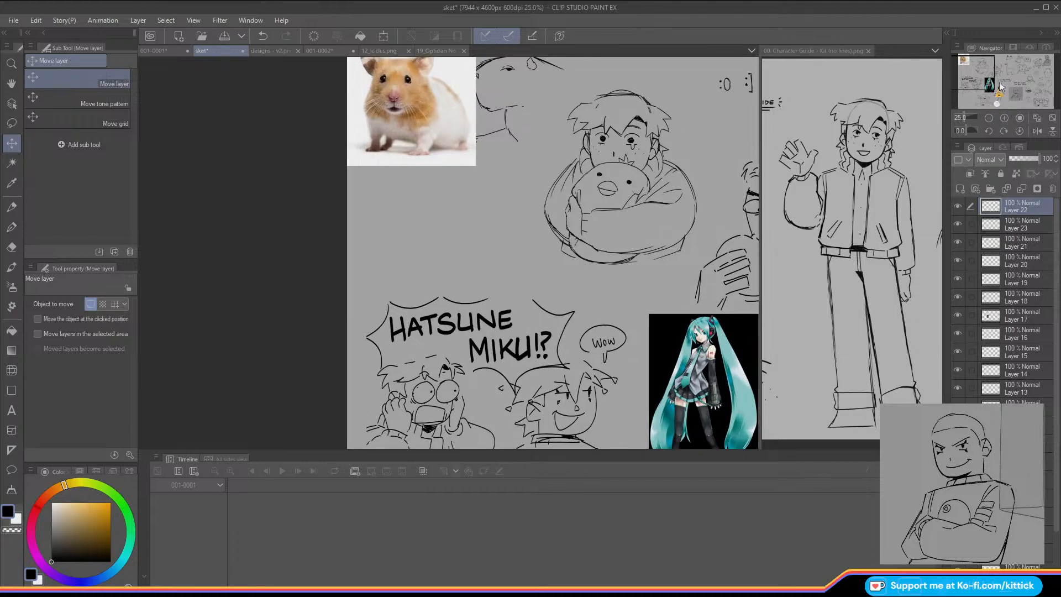
pyautogui.moveTo(992, 80); pyautogui.dragTo(969, 67)
# Step: Add a new layer and sketch the hamster's head with ears, eyes, nose and mouth below the photo using the Design pencil
pyautogui.click(959, 188)
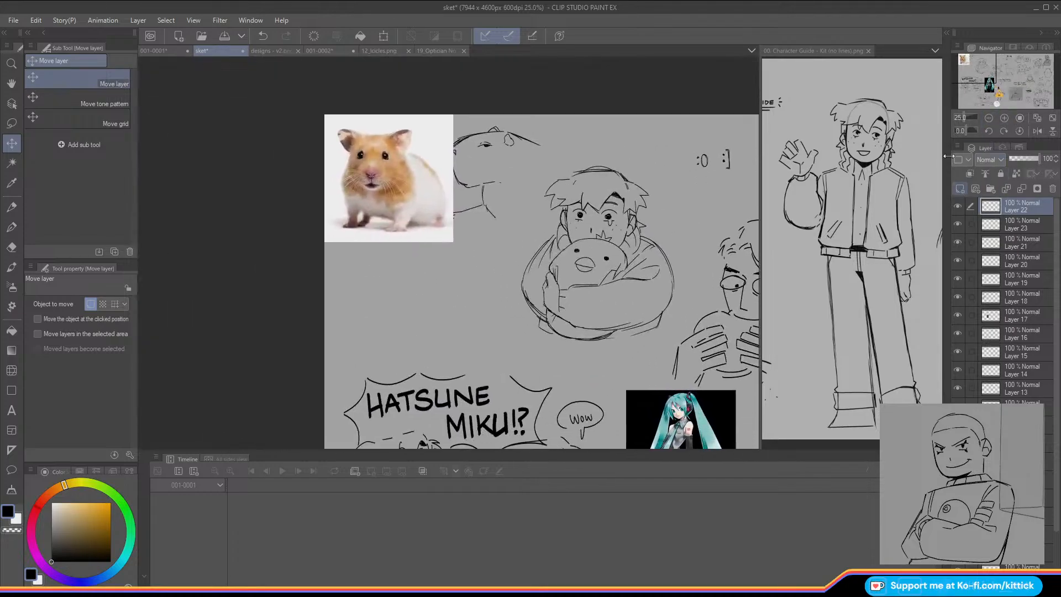
pyautogui.click(12, 207)
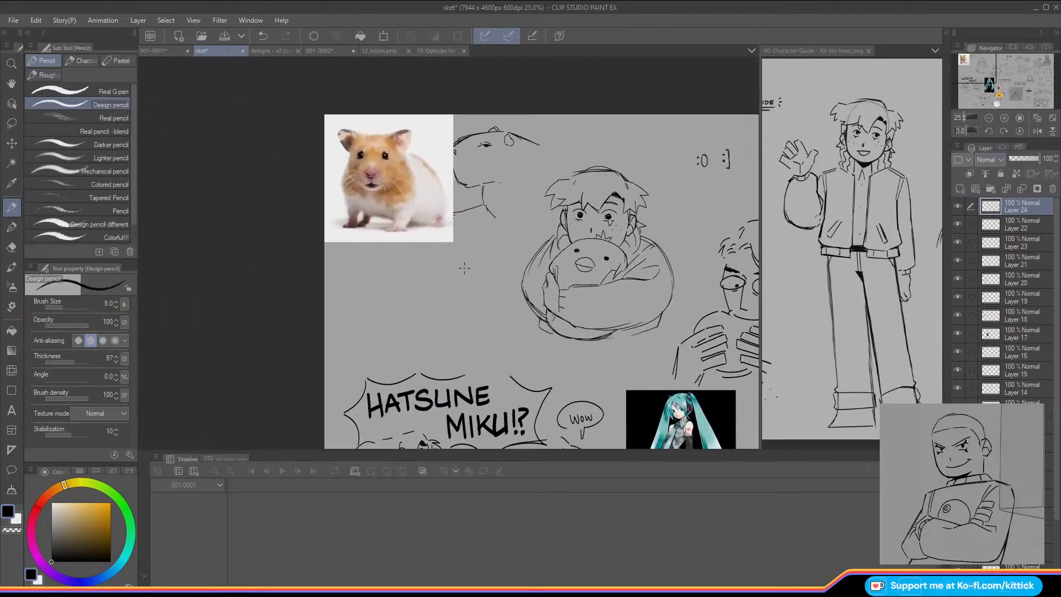
pyautogui.moveTo(432, 275)
pyautogui.mouseDown()
pyautogui.moveTo(420, 310)
pyautogui.moveTo(432, 328)
pyautogui.mouseUp()
pyautogui.hotkey('ctrl', 'z')
pyautogui.hotkey('ctrl', 'z')
pyautogui.moveTo(430, 274)
pyautogui.mouseDown()
pyautogui.moveTo(418, 313)
pyautogui.moveTo(428, 325)
pyautogui.mouseUp()
pyautogui.moveTo(480, 295); pyautogui.dragTo(475, 325)
pyautogui.hotkey('ctrl', 'z')
pyautogui.hotkey('ctrl', 'z')
pyautogui.moveTo(478, 289); pyautogui.dragTo(476, 322)
pyautogui.hotkey('ctrl', 'z')
pyautogui.moveTo(465, 289); pyautogui.dragTo(464, 290)
pyautogui.hotkey('ctrl', 'z')
pyautogui.moveTo(440, 289)
pyautogui.mouseDown()
pyautogui.moveTo(478, 283)
pyautogui.moveTo(418, 274)
pyautogui.moveTo(435, 294)
pyautogui.moveTo(466, 292)
pyautogui.moveTo(424, 323)
pyautogui.mouseUp()
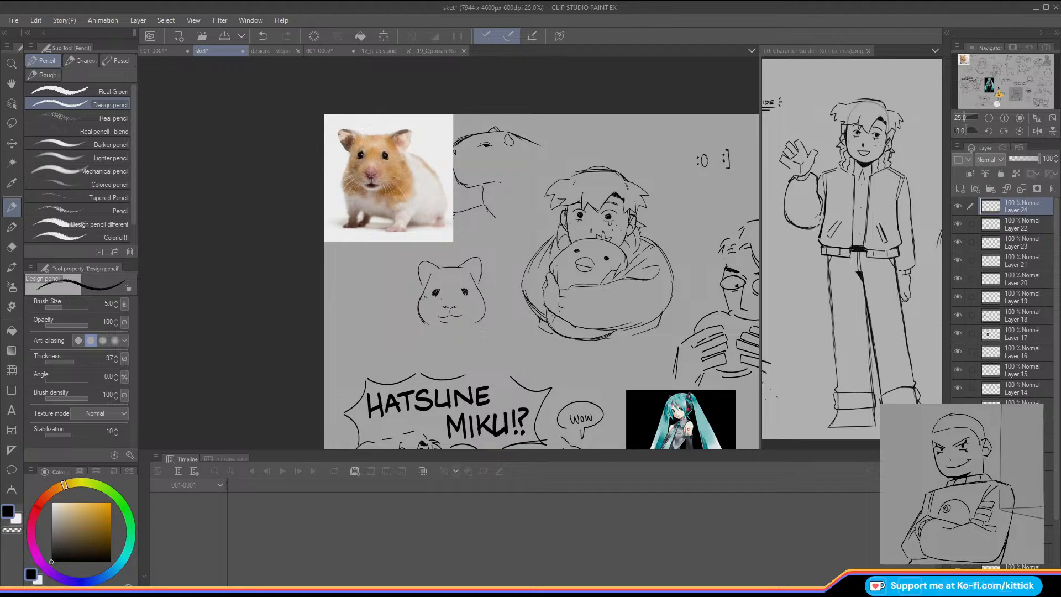
# Step: Sketch the curved line of the hamster's back behind its head, undoing the unwanted strokes
pyautogui.moveTo(479, 282); pyautogui.dragTo(507, 334)
pyautogui.hotkey('ctrl', 'z')
pyautogui.moveTo(479, 280); pyautogui.dragTo(502, 327)
pyautogui.hotkey('ctrl', 'z')
pyautogui.moveTo(479, 276)
pyautogui.mouseDown()
pyautogui.moveTo(515, 319)
pyautogui.moveTo(507, 339)
pyautogui.mouseUp()
pyautogui.hotkey('ctrl', 'z')
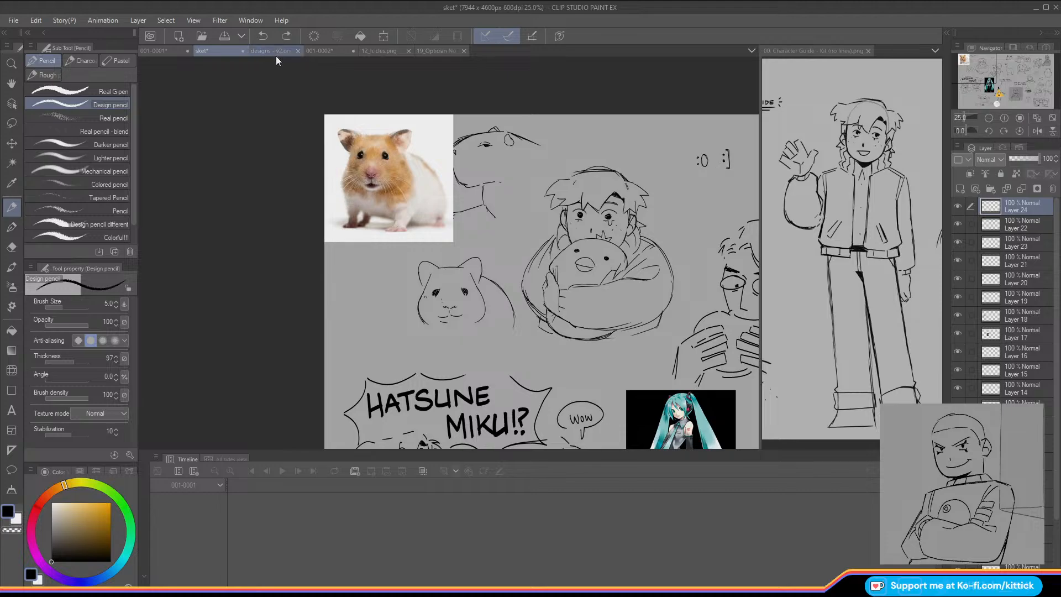
# Step: Sketch the hamster's front legs and paws below its head with the Design pencil
pyautogui.moveTo(420, 317); pyautogui.dragTo(424, 334)
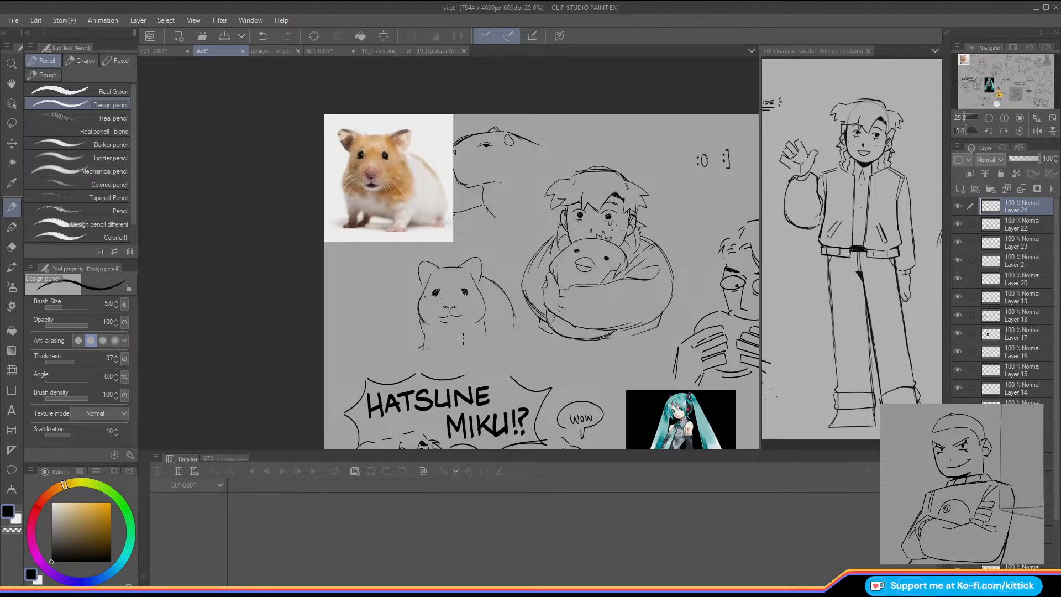
pyautogui.moveTo(467, 351); pyautogui.dragTo(479, 359)
# Step: Switch to the 001-0001 animation document and hide the Rough ANIM folder
pyautogui.click(146, 50)
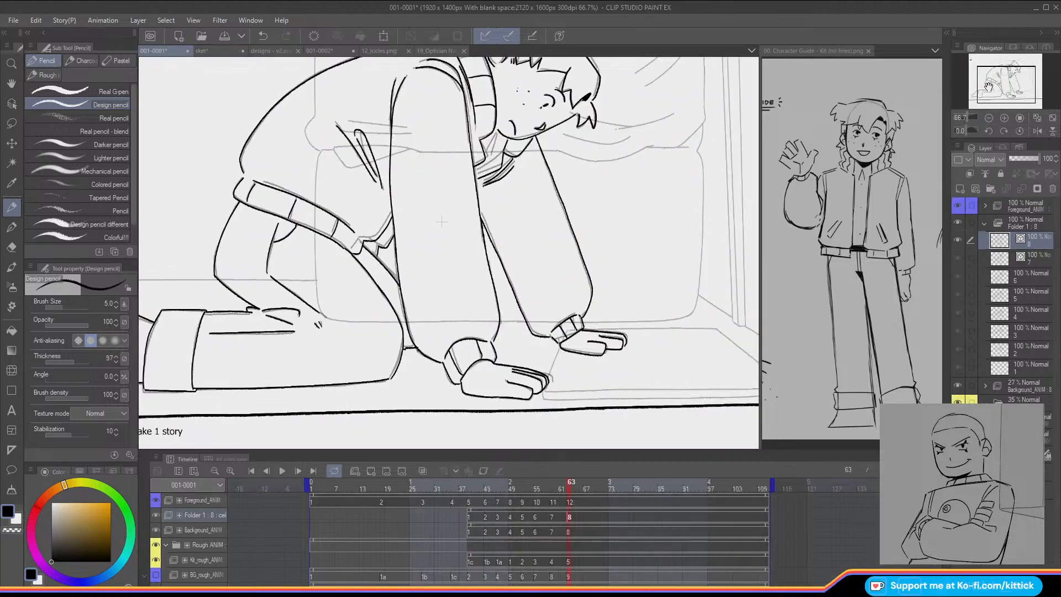
pyautogui.moveTo(999, 92); pyautogui.dragTo(993, 90)
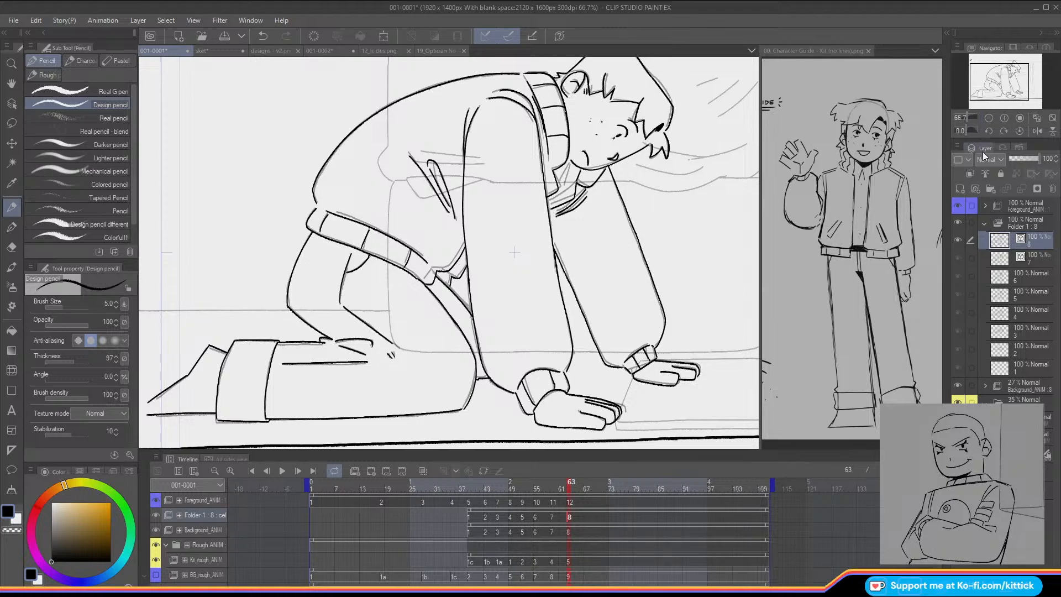
pyautogui.click(989, 123)
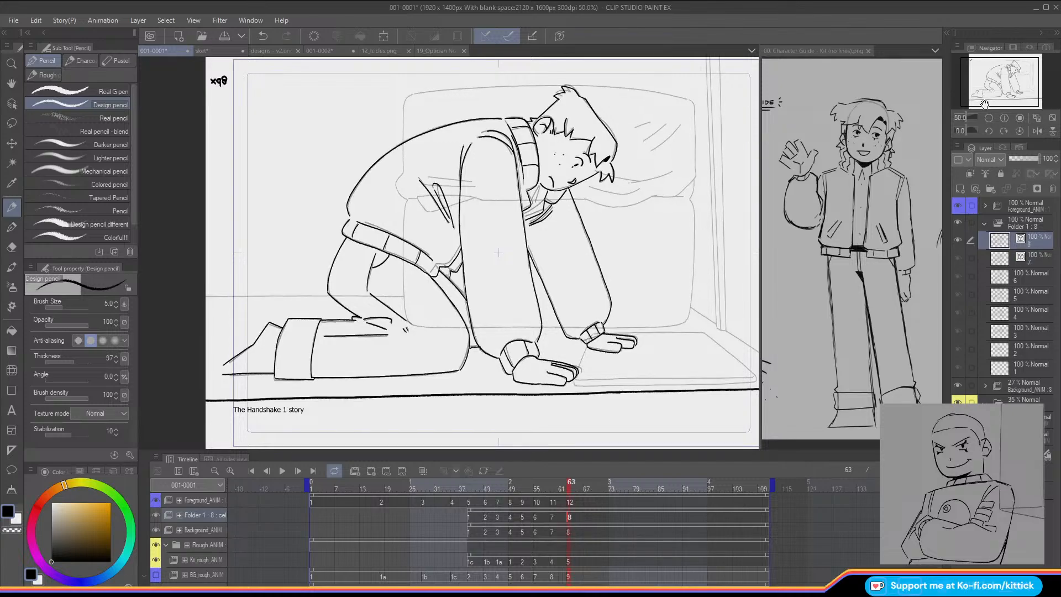
pyautogui.click(8, 127)
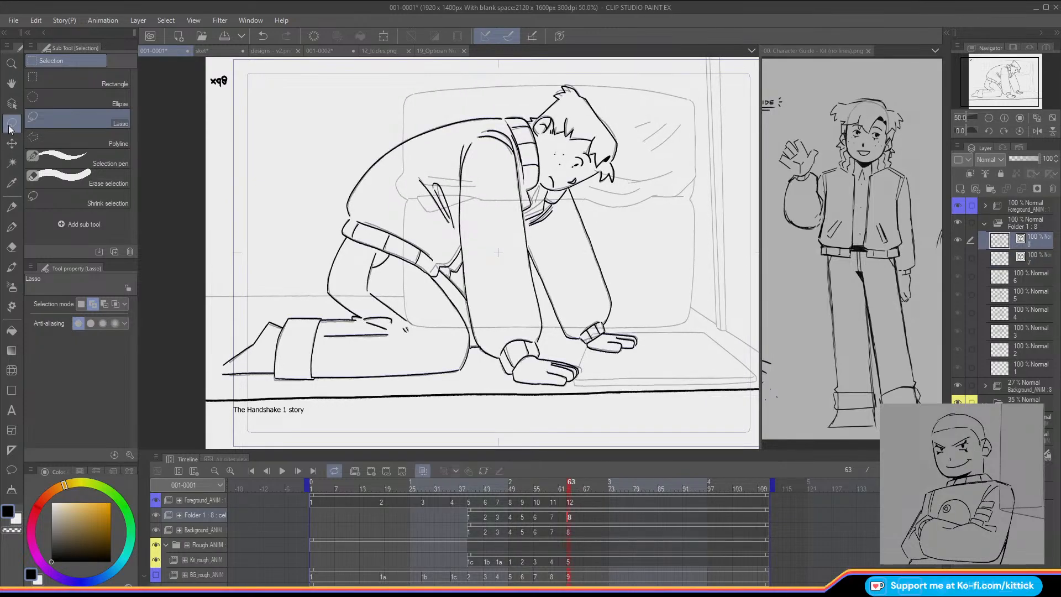
pyautogui.click(155, 545)
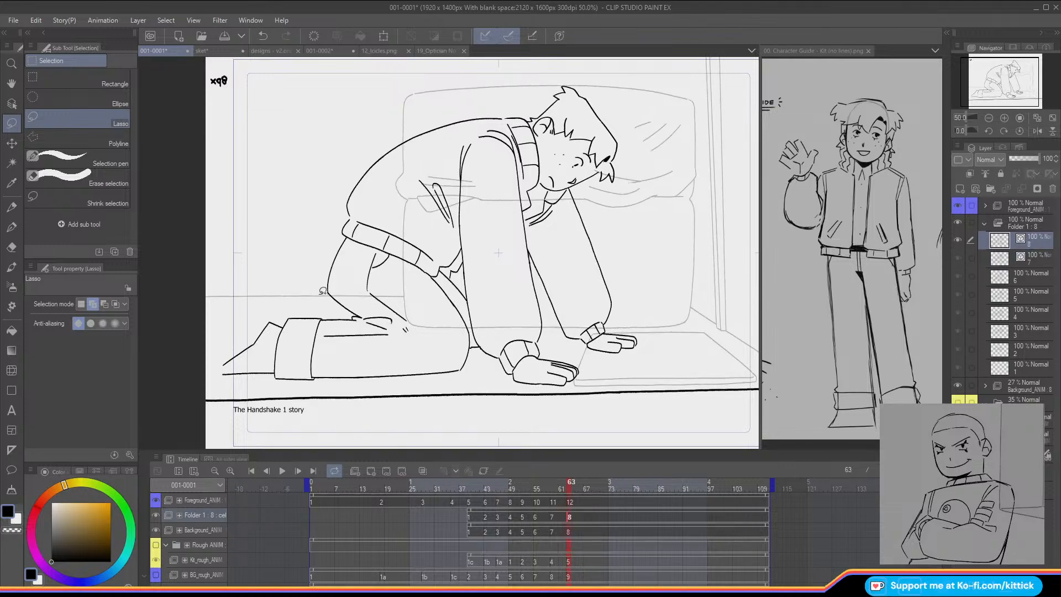
# Step: Lasso the kneeling legs on cel 8, nudge them slightly with Move layer, and compare them with cel 7
pyautogui.moveTo(317, 296)
pyautogui.mouseDown()
pyautogui.moveTo(320, 266)
pyautogui.moveTo(344, 232)
pyautogui.moveTo(467, 306)
pyautogui.mouseUp()
pyautogui.moveTo(471, 349)
pyautogui.mouseDown()
pyautogui.moveTo(346, 409)
pyautogui.moveTo(257, 312)
pyautogui.moveTo(310, 298)
pyautogui.mouseUp()
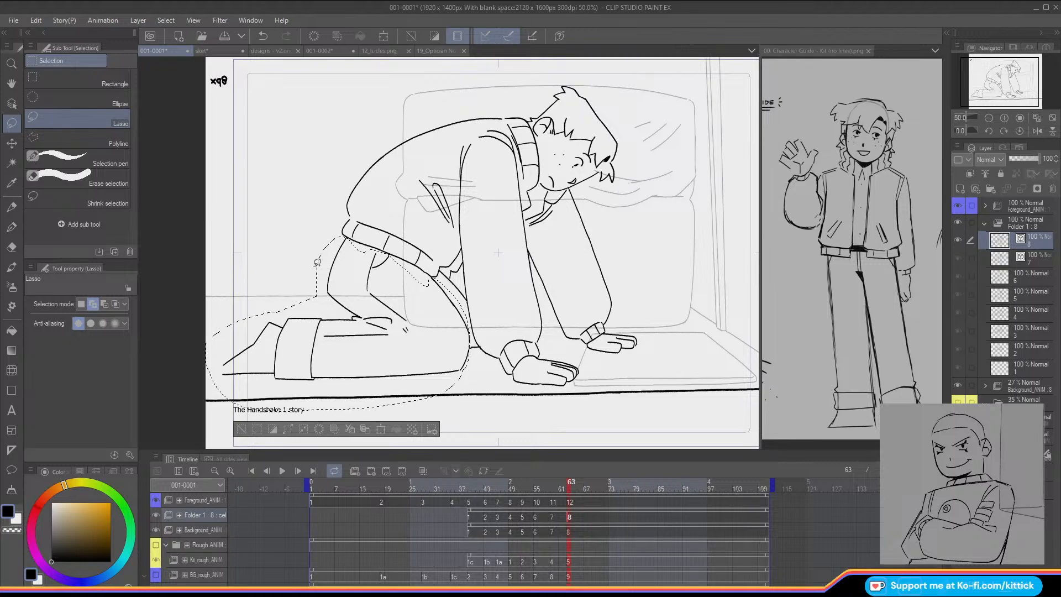
pyautogui.click(11, 143)
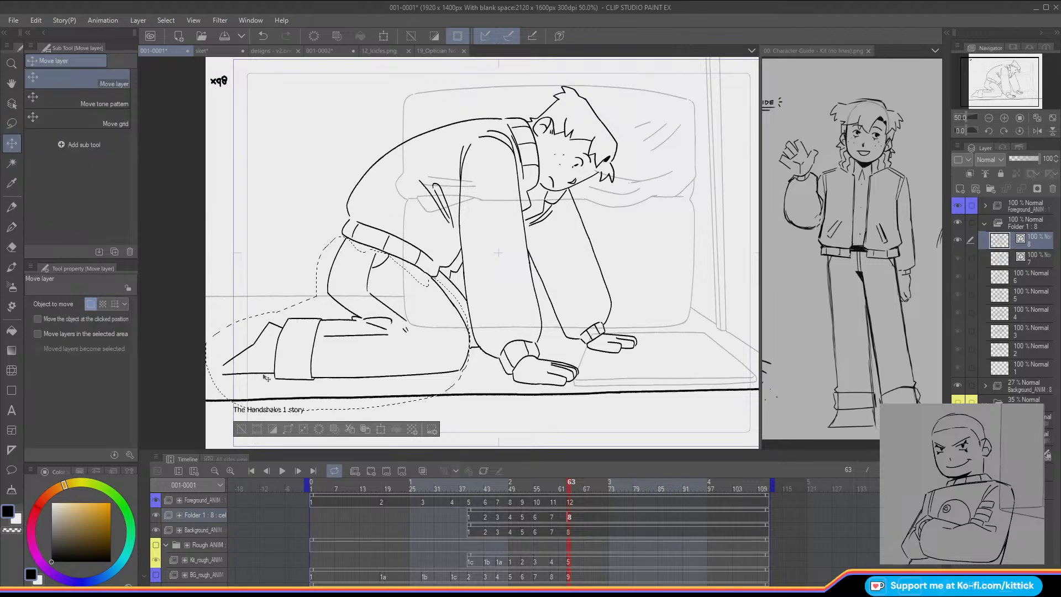
pyautogui.hotkey('ctrl', 'd')
pyautogui.press('p')
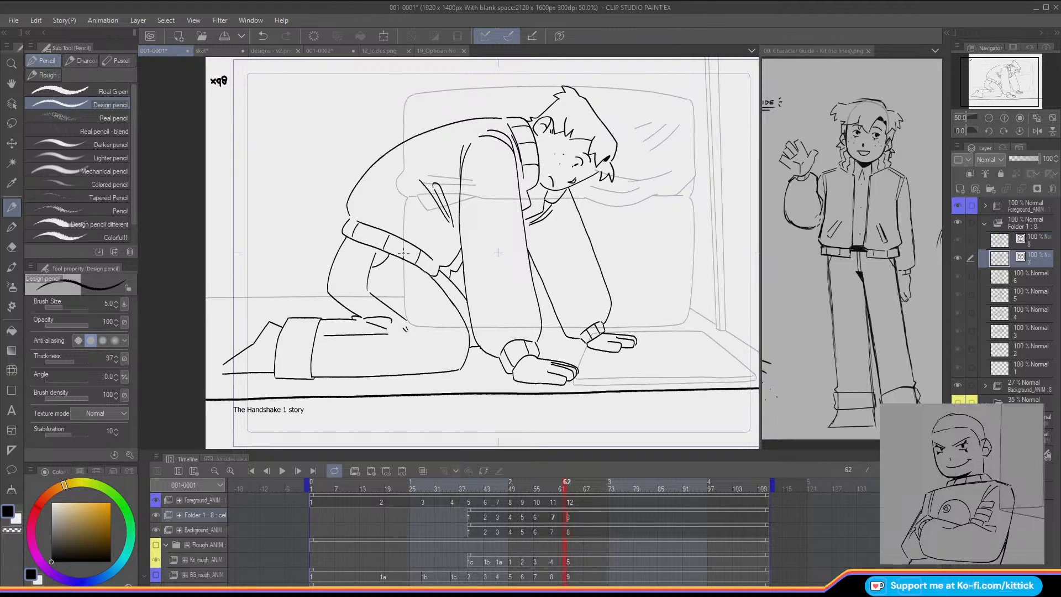
pyautogui.press('Right')
pyautogui.press('Left')
pyautogui.press('Left')
pyautogui.press('Left')
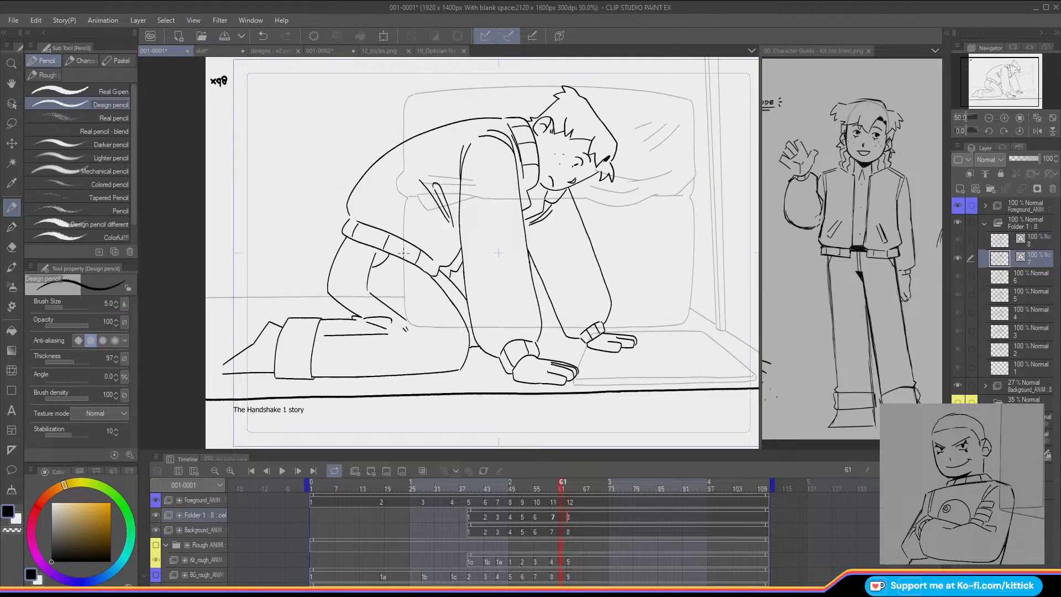
pyautogui.press('Right')
# Step: Lasso the near forearm and hand on cel 8, nudge them slightly with Move layer, and deselect
pyautogui.click(8, 129)
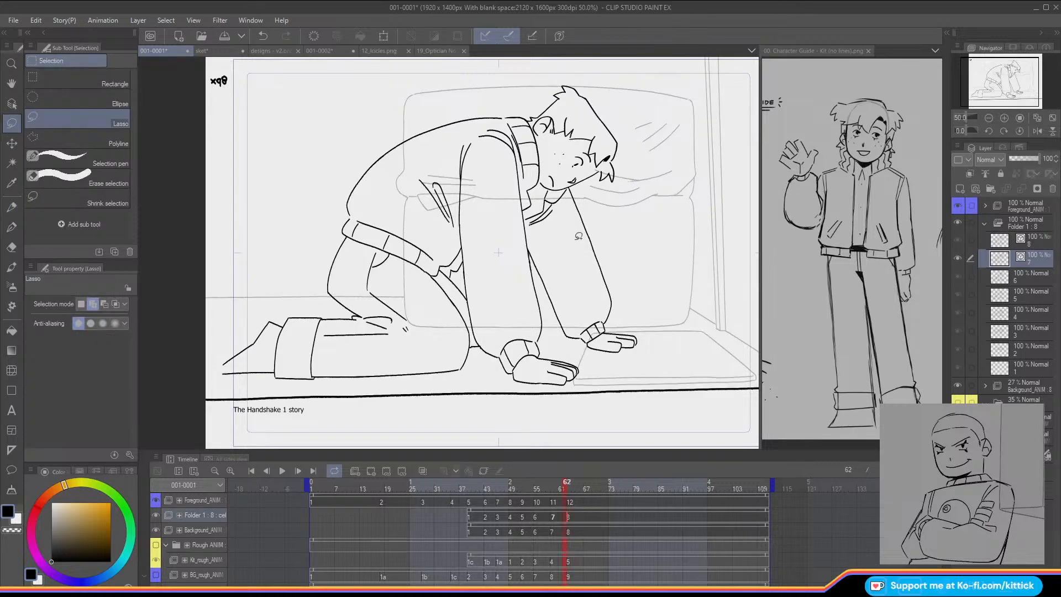
pyautogui.press('Right')
pyautogui.moveTo(502, 379)
pyautogui.mouseDown()
pyautogui.moveTo(579, 389)
pyautogui.moveTo(579, 358)
pyautogui.moveTo(555, 338)
pyautogui.moveTo(536, 284)
pyautogui.moveTo(465, 278)
pyautogui.moveTo(485, 354)
pyautogui.mouseUp()
pyautogui.click(11, 144)
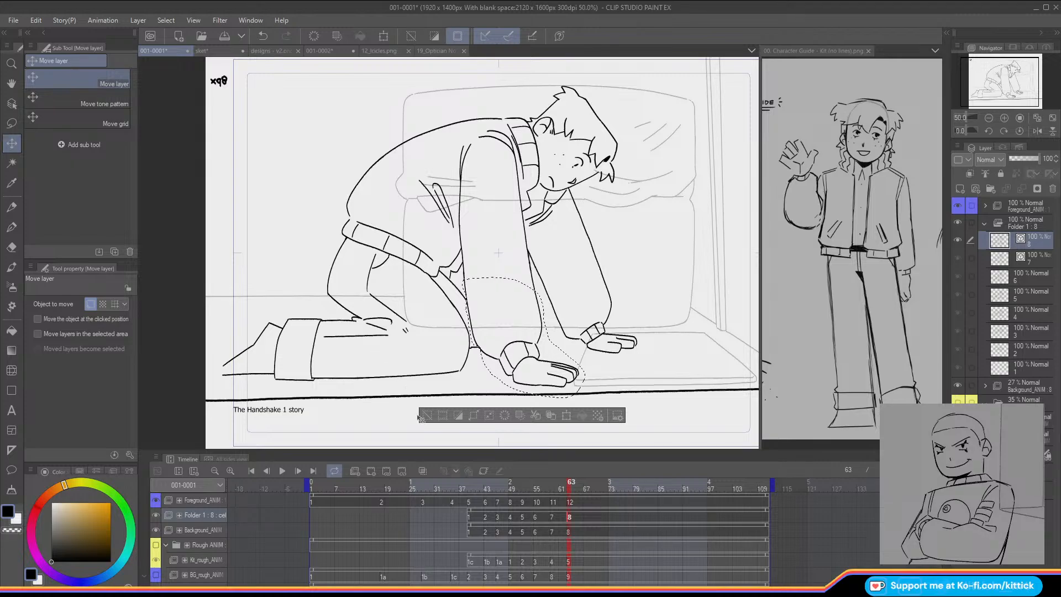
pyautogui.hotkey('ctrl', 'd')
pyautogui.click(11, 210)
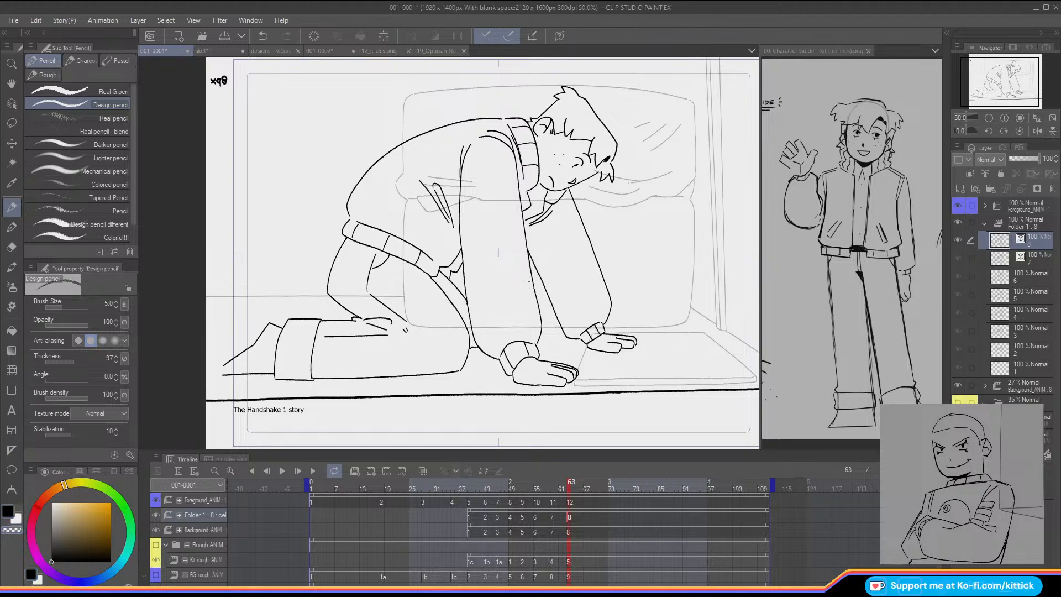
# Step: Flip between frames 62 and 63 to compare the arm position on cels 7 and 8
pyautogui.press('Left')
pyautogui.press('Right')
pyautogui.press('Left')
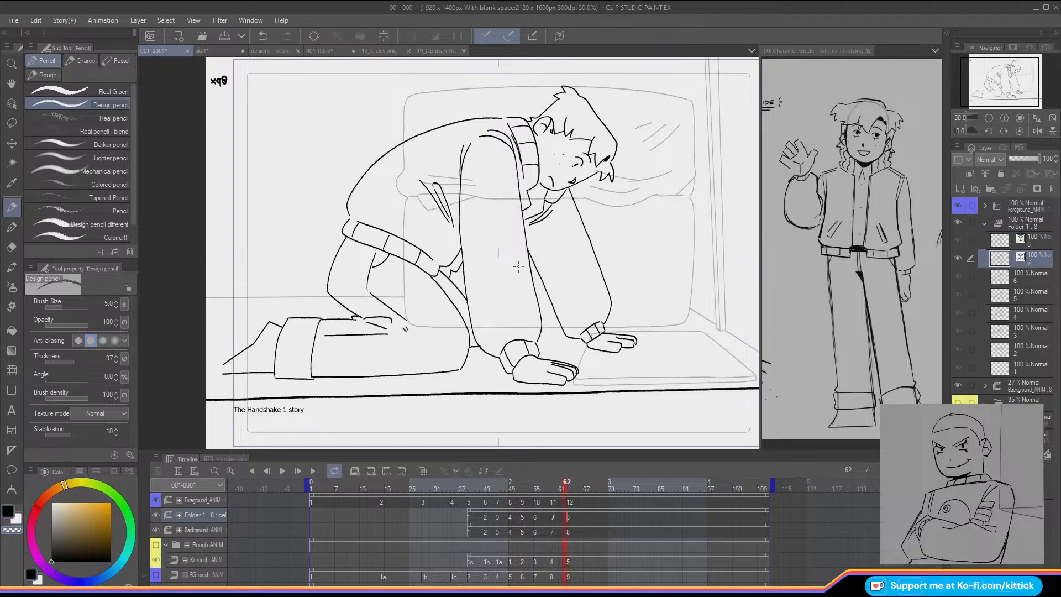
pyautogui.press('Right')
pyautogui.press('Left')
pyautogui.press('Right')
pyautogui.press('Left')
pyautogui.press('Right')
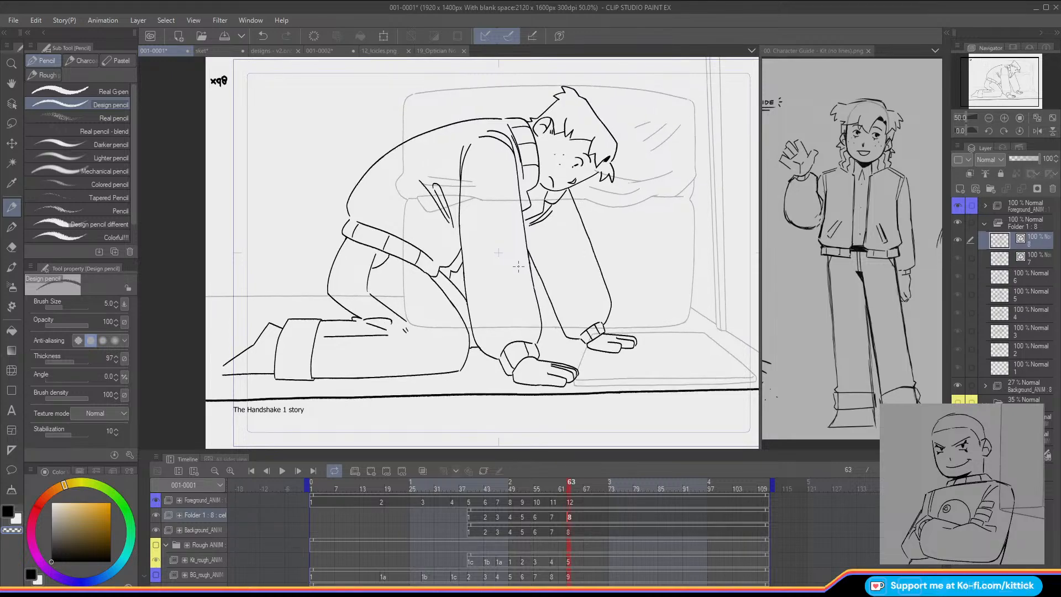
# Step: Undo the deselection of the near forearm and hand on cel 8, readjust their position with Move layer, and deselect
pyautogui.click(263, 37)
pyautogui.click(263, 37)
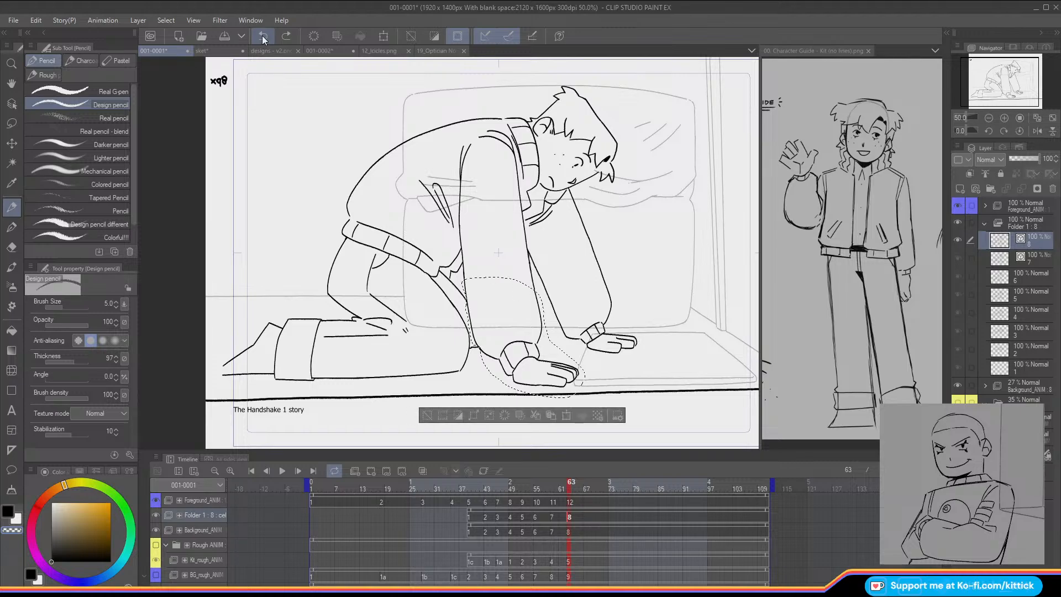
pyautogui.click(13, 146)
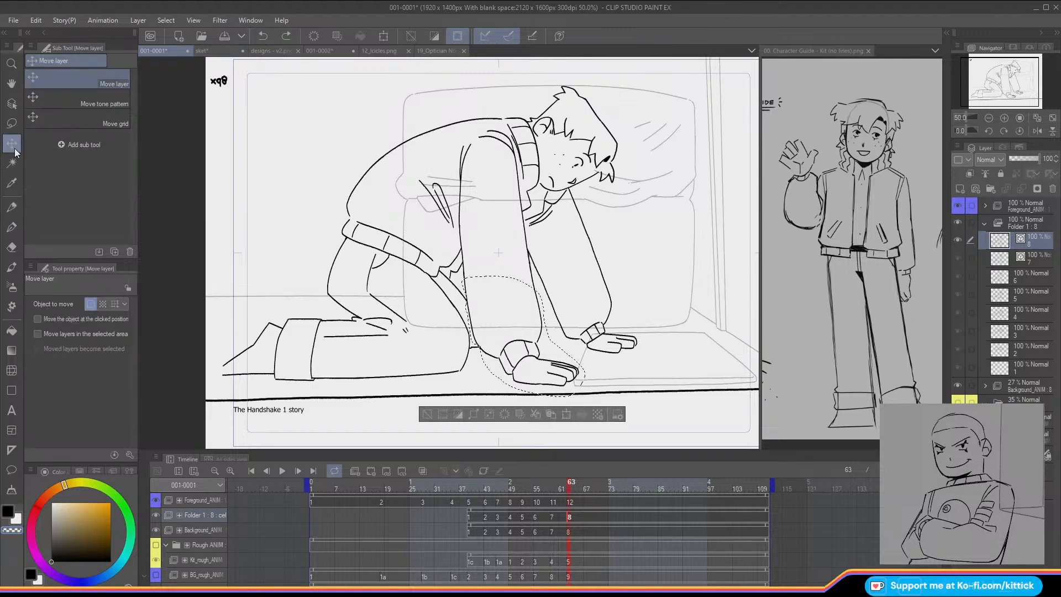
pyautogui.click(423, 415)
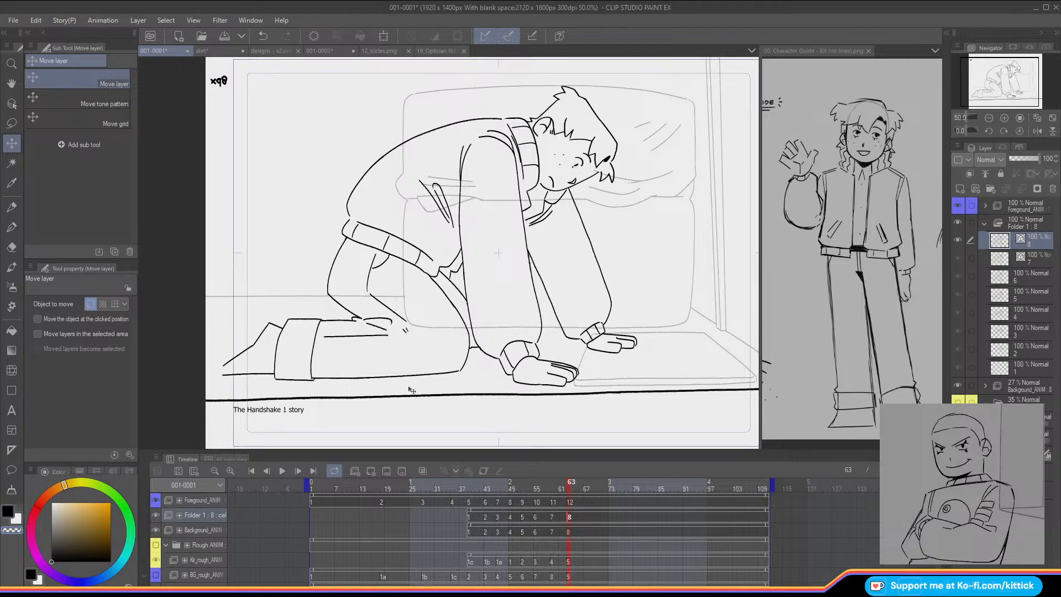
# Step: Flip repeatedly between cels 7 and 8 to examine how the adjusted legs and hand line up
pyautogui.click(12, 205)
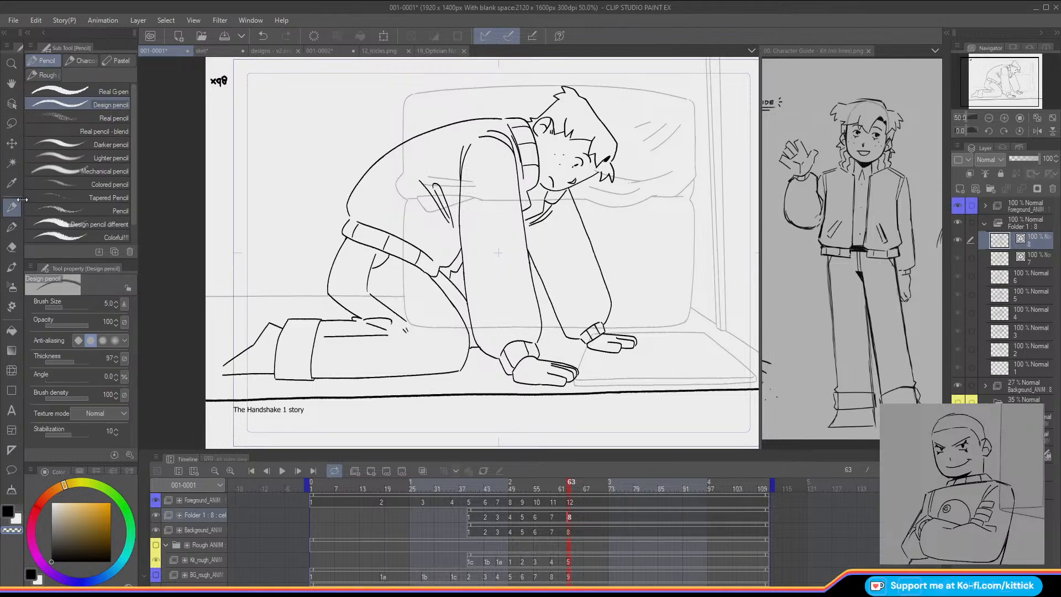
pyautogui.hotkey('ctrl', 'Left')
pyautogui.hotkey('ctrl', 'Right')
pyautogui.hotkey('ctrl', 'Left')
pyautogui.hotkey('ctrl', 'Right')
pyautogui.click(13, 121)
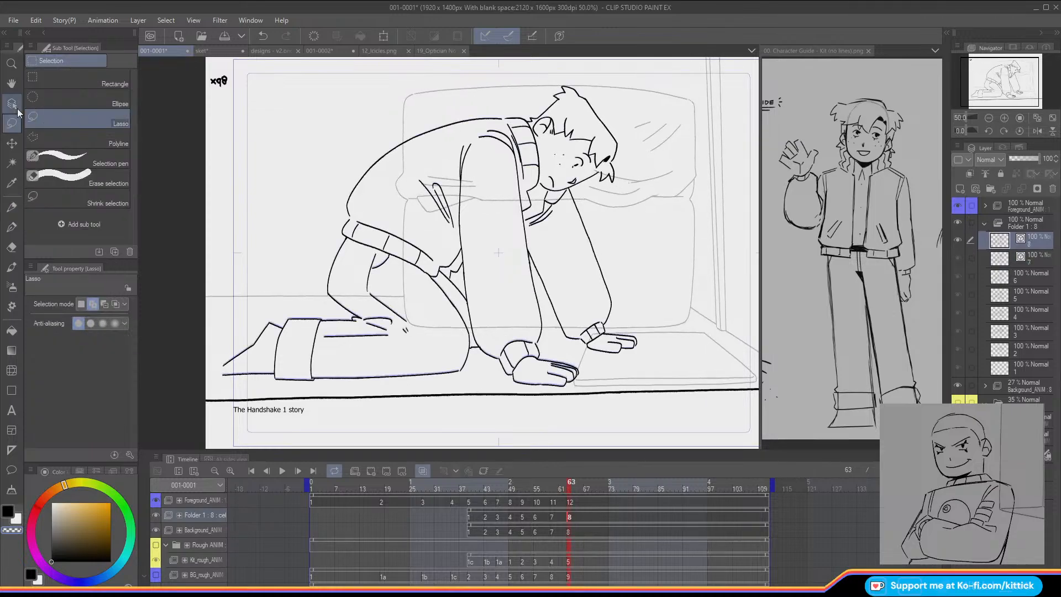
pyautogui.hotkey('ctrl', 'Left')
pyautogui.hotkey('ctrl', 'Right')
pyautogui.press('o')
pyautogui.hotkey('ctrl', 'Left')
pyautogui.hotkey('ctrl', 'Right')
pyautogui.hotkey('ctrl', 'Left')
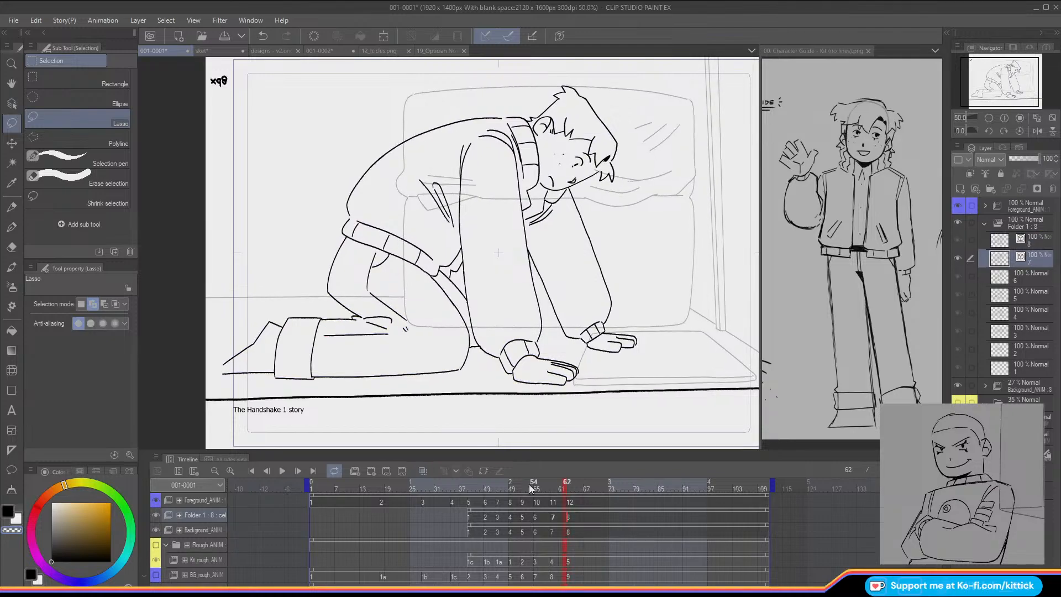
pyautogui.hotkey('ctrl', 'Right')
# Step: Shorten the timeline's playback range to end shortly after the 3-second mark and play the animation
pyautogui.click(1052, 118)
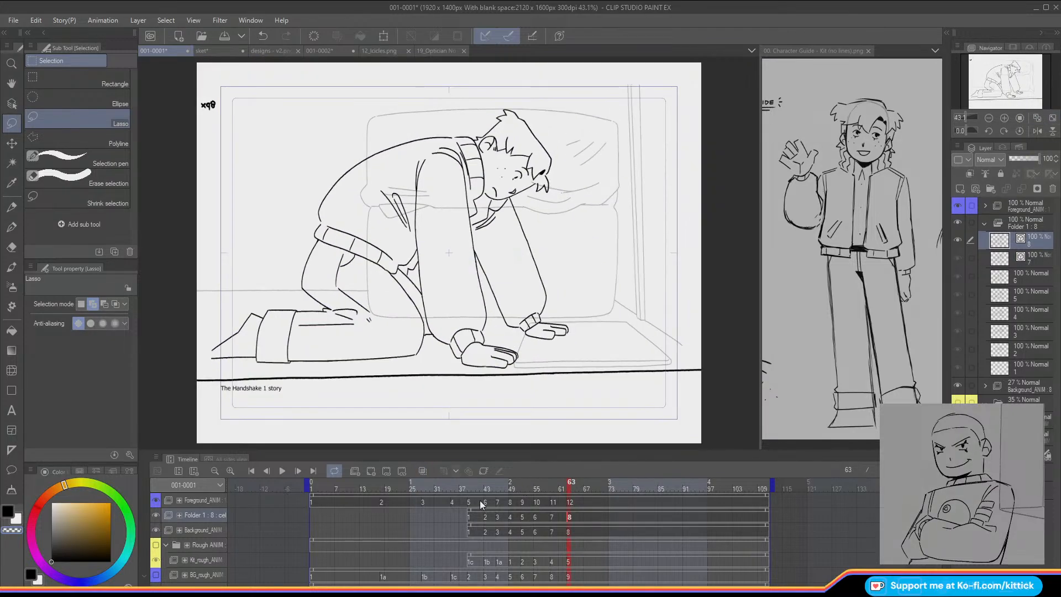
pyautogui.click(437, 485)
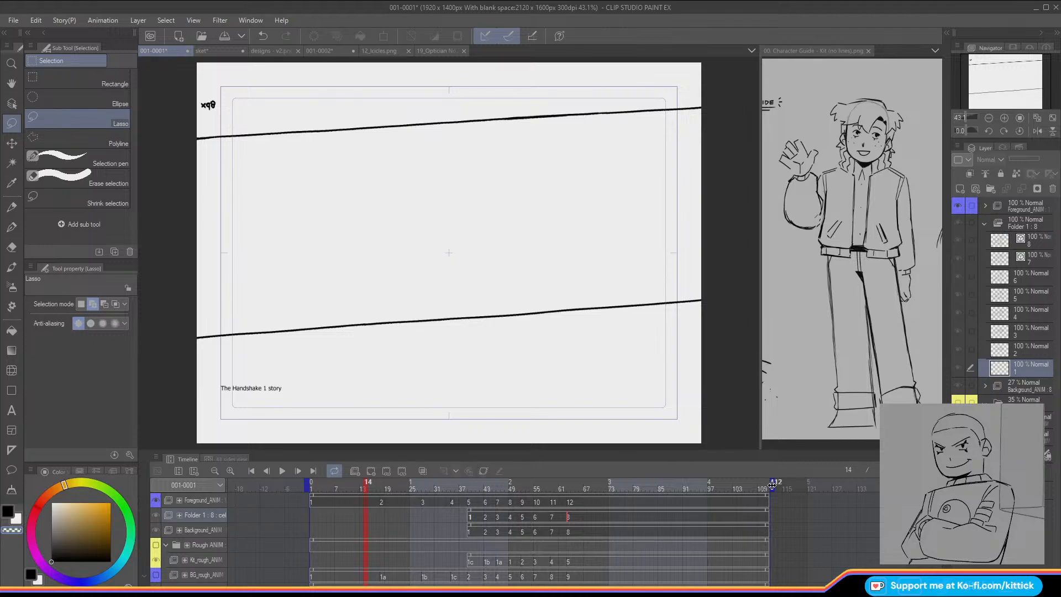
pyautogui.moveTo(772, 484); pyautogui.dragTo(635, 486)
pyautogui.click(287, 470)
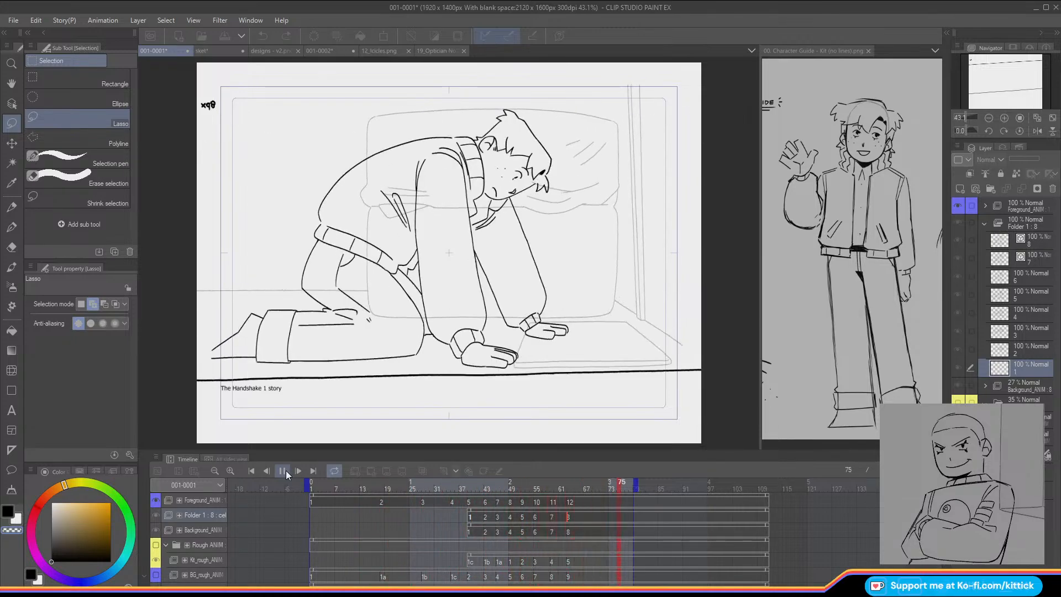
pyautogui.click(284, 469)
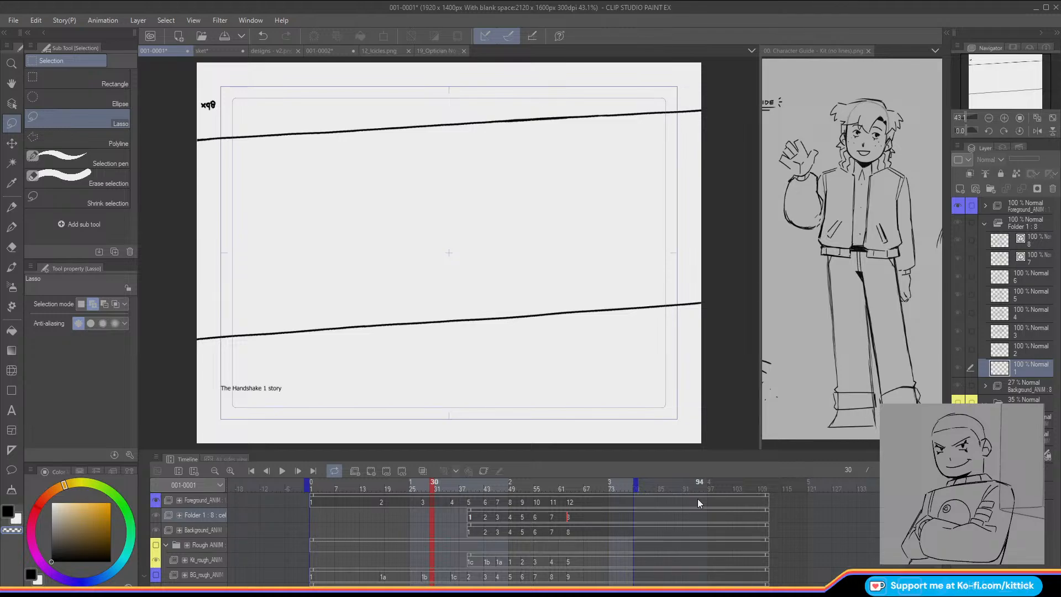
# Step: Scrub through and replay the animation to check the movement, and save the document
pyautogui.moveTo(508, 481); pyautogui.dragTo(244, 489)
pyautogui.click(282, 471)
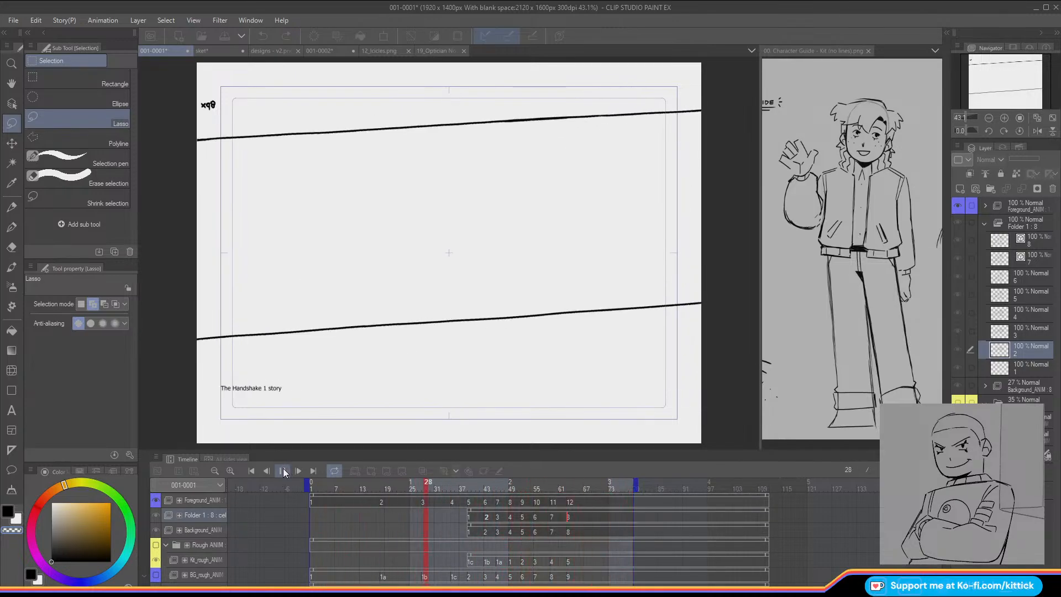
pyautogui.click(281, 470)
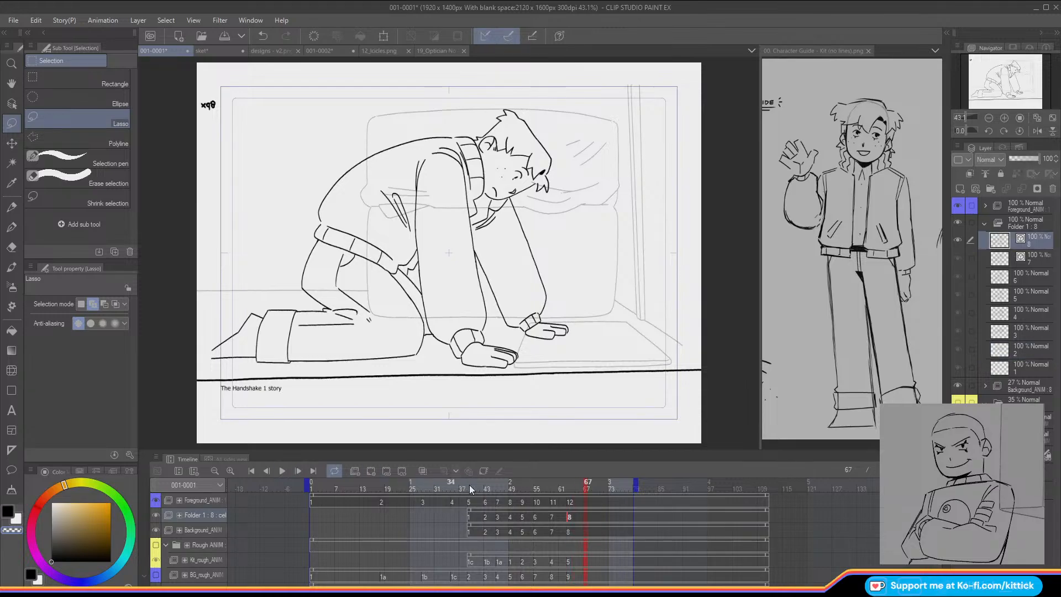
pyautogui.moveTo(471, 485); pyautogui.dragTo(601, 523)
pyautogui.moveTo(581, 491)
pyautogui.mouseDown()
pyautogui.moveTo(316, 481)
pyautogui.moveTo(282, 470)
pyautogui.mouseUp()
pyautogui.click(282, 470)
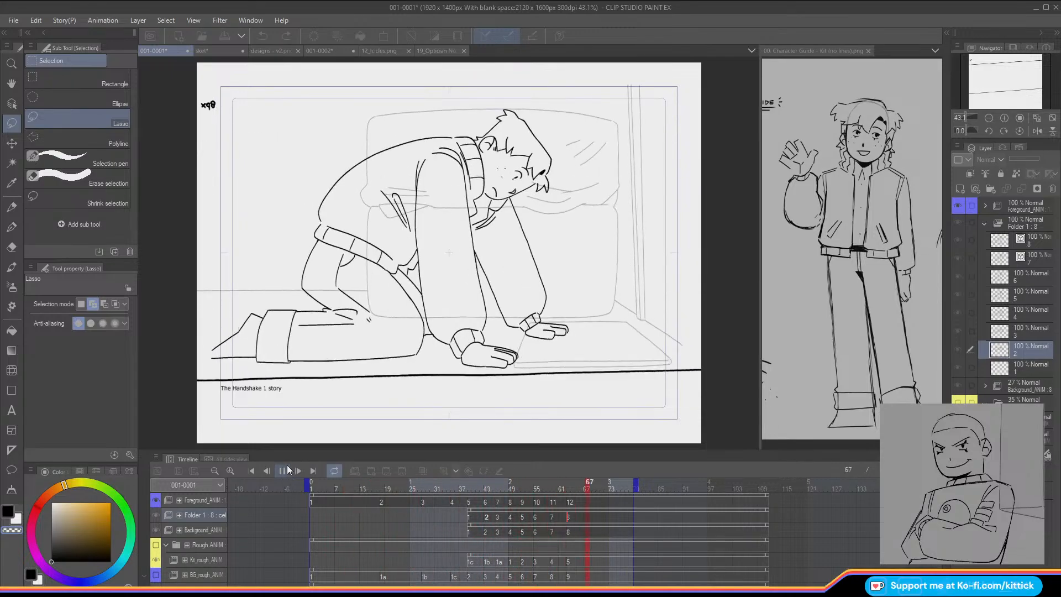
pyautogui.click(285, 469)
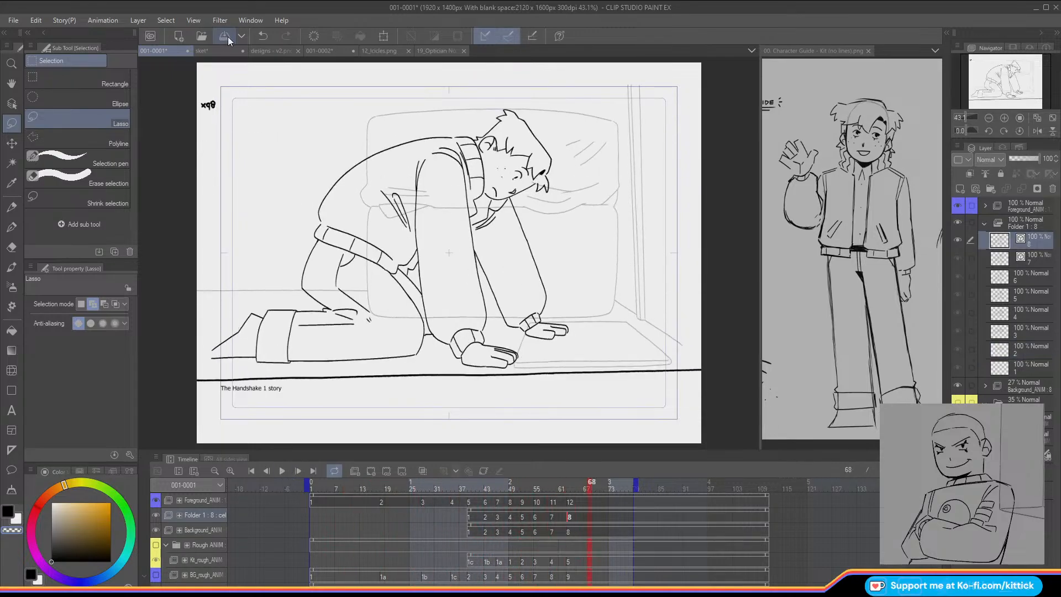
pyautogui.click(226, 36)
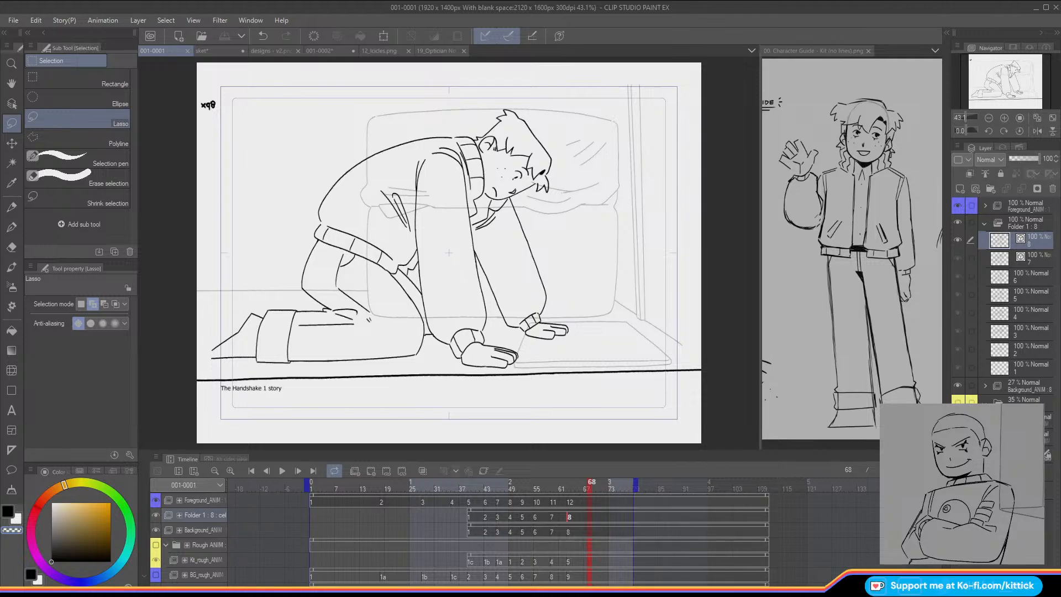
# Step: Switch to the sket document and delete the hamster reference photo on Layer 22
pyautogui.click(207, 51)
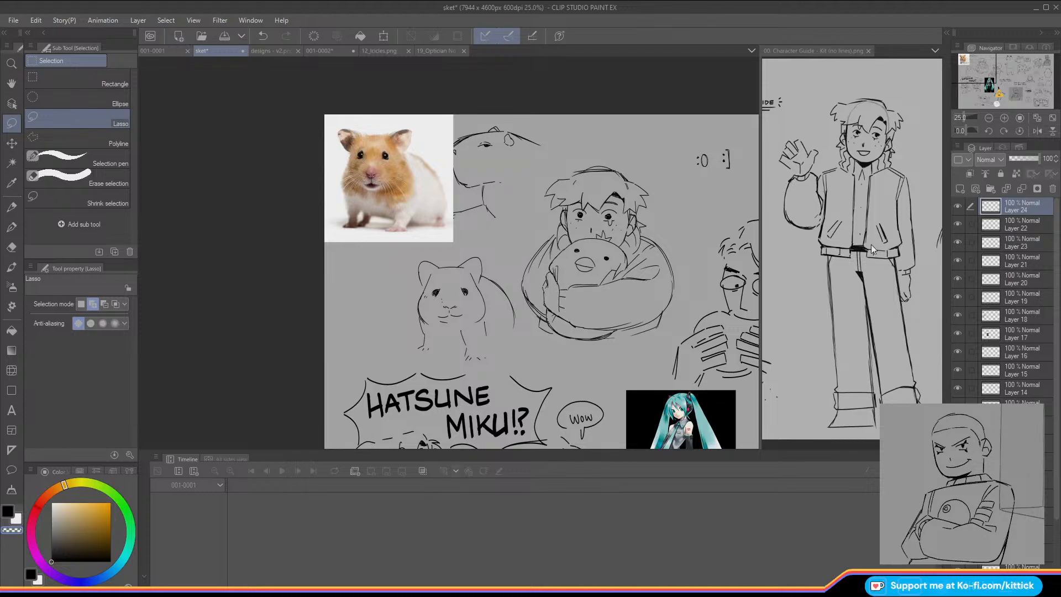
pyautogui.click(994, 224)
pyautogui.press('Delete')
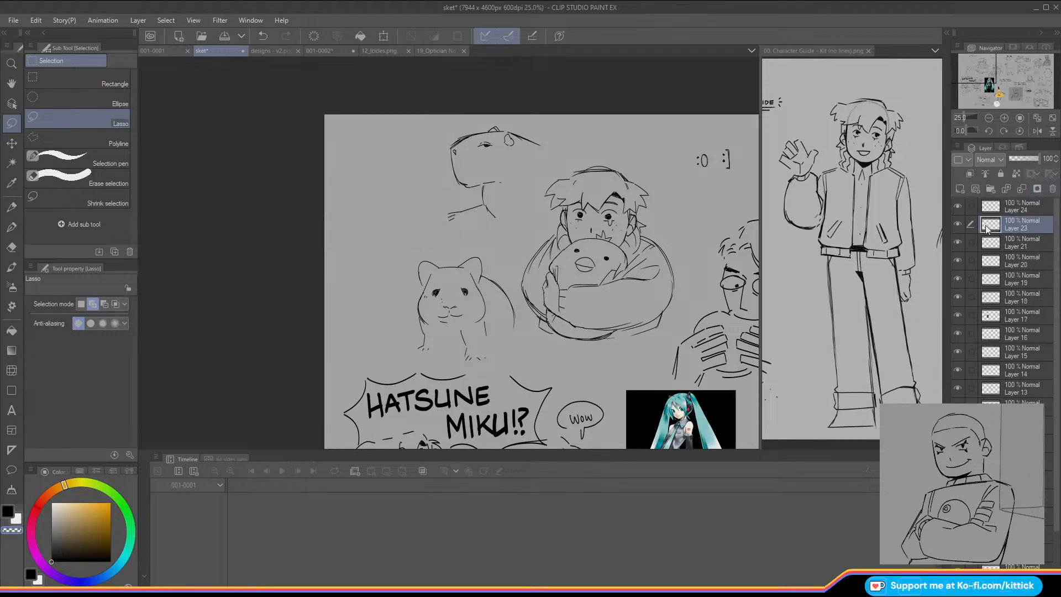
# Step: Add a new layer above Layer 24 and switch to the Design pencil for sketching
pyautogui.click(986, 208)
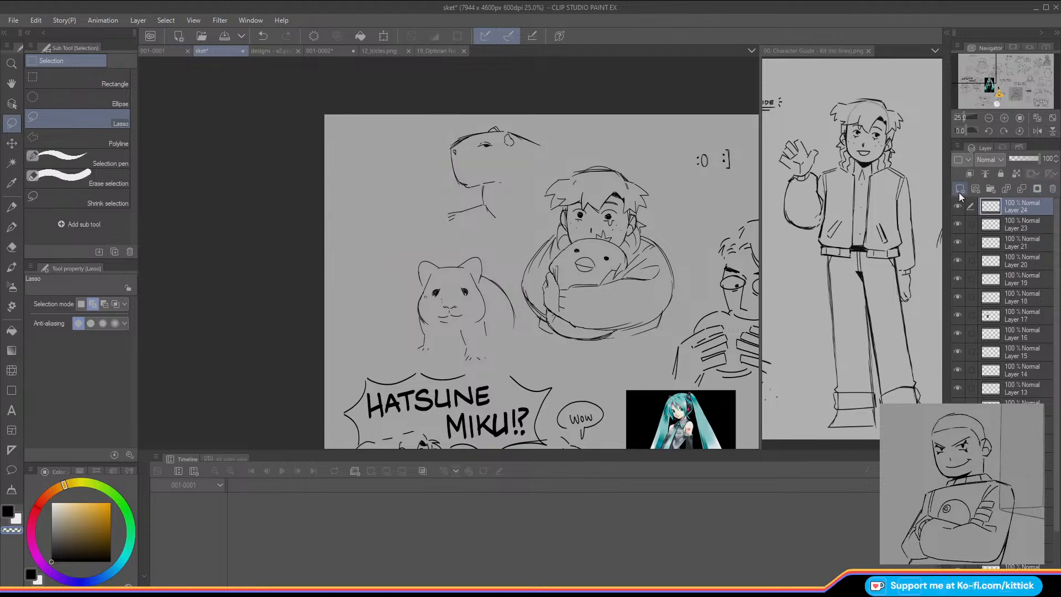
pyautogui.click(960, 189)
pyautogui.moveTo(980, 83); pyautogui.dragTo(978, 86)
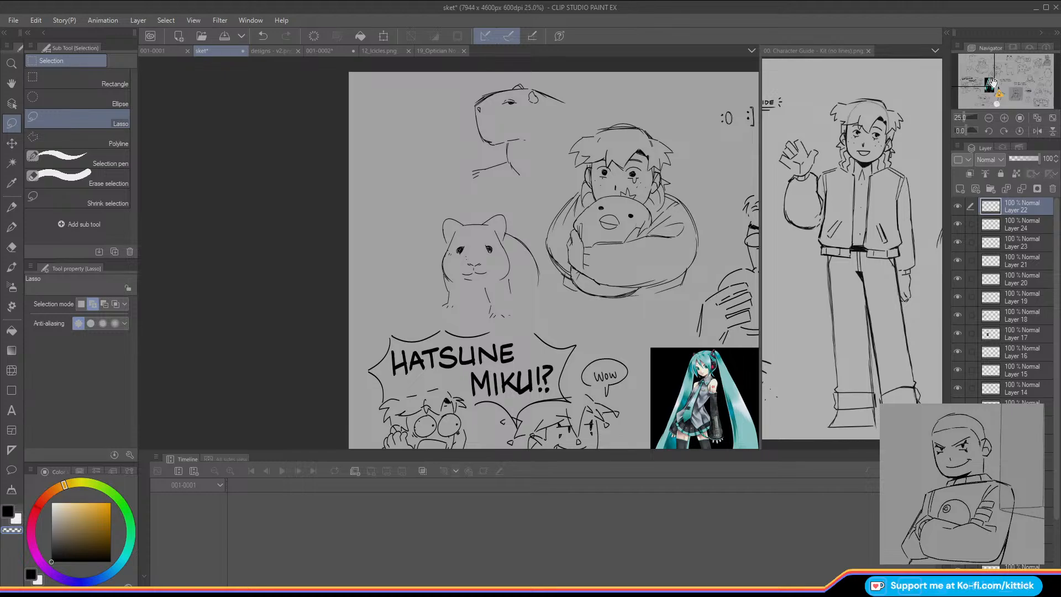
pyautogui.click(12, 207)
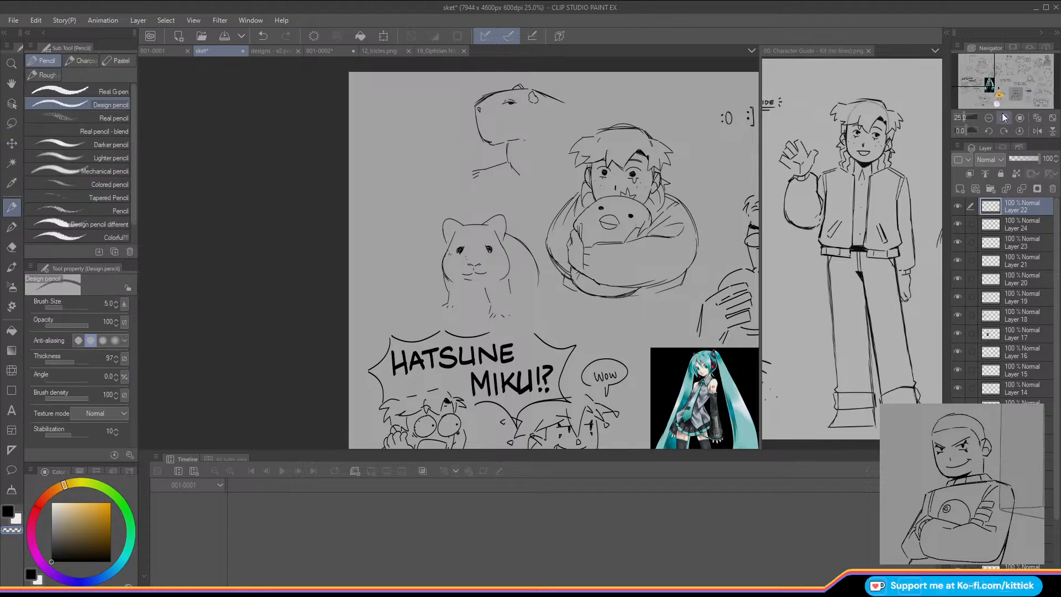
# Step: Sketch a small chicken's head, neck, rounded body and tail to the left of the capybara
pyautogui.click(1004, 118)
pyautogui.moveTo(1001, 75)
pyautogui.mouseDown()
pyautogui.moveTo(989, 61)
pyautogui.moveTo(964, 65)
pyautogui.mouseUp()
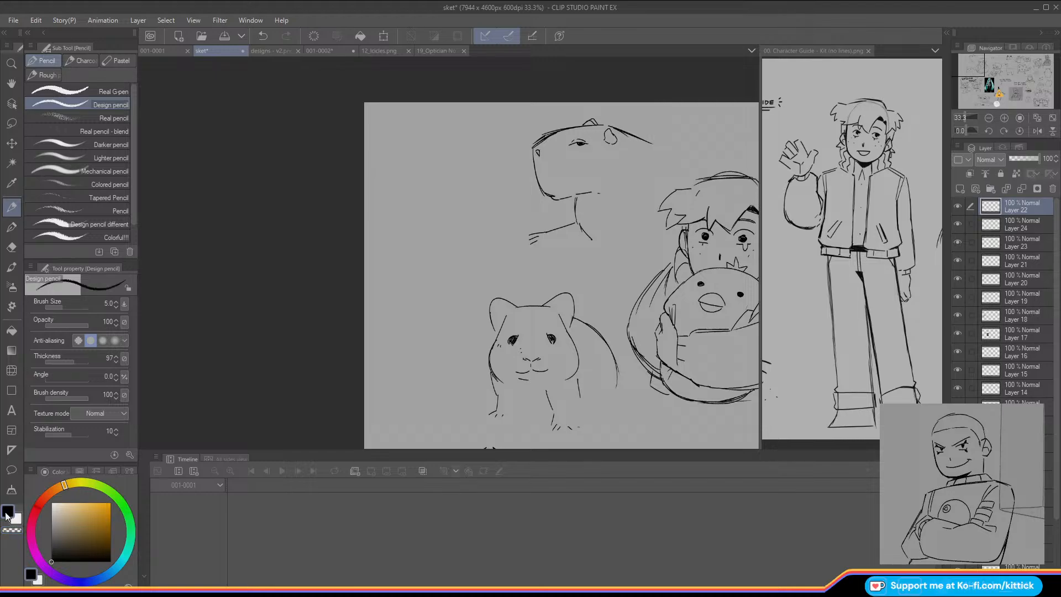
pyautogui.moveTo(418, 190); pyautogui.dragTo(410, 213)
pyautogui.moveTo(420, 205); pyautogui.dragTo(411, 254)
pyautogui.hotkey('ctrl', 'z')
pyautogui.hotkey('ctrl', 'z')
pyautogui.moveTo(417, 219)
pyautogui.mouseDown()
pyautogui.moveTo(413, 261)
pyautogui.moveTo(478, 261)
pyautogui.moveTo(488, 235)
pyautogui.moveTo(474, 227)
pyautogui.mouseUp()
pyautogui.moveTo(431, 192); pyautogui.dragTo(437, 218)
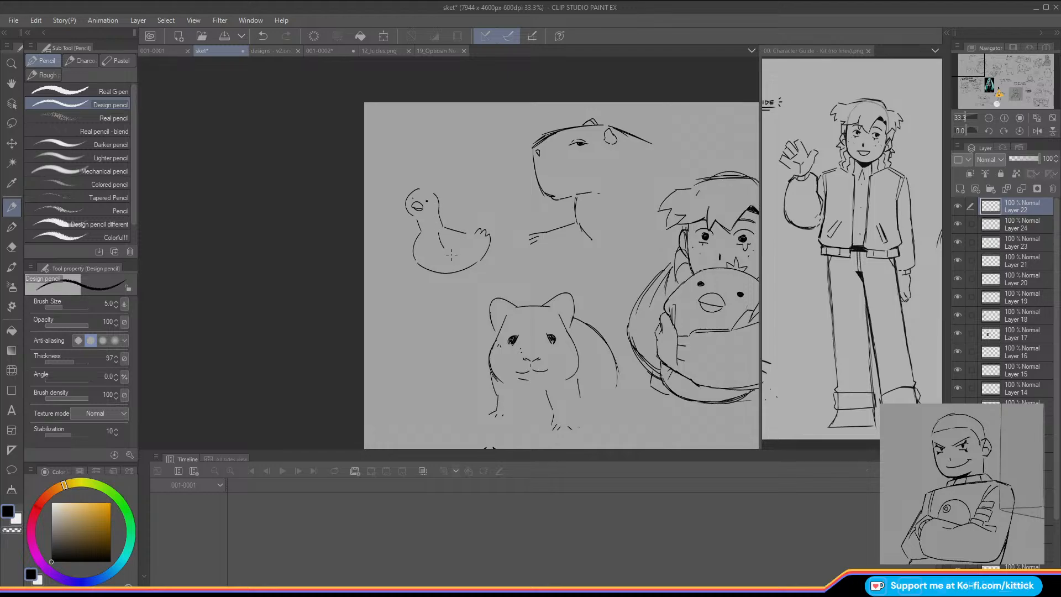
# Step: Add a wing, two clawed legs and a jester hat to the chicken sketch
pyautogui.moveTo(445, 247); pyautogui.dragTo(476, 243)
pyautogui.moveTo(435, 272)
pyautogui.mouseDown()
pyautogui.moveTo(437, 291)
pyautogui.moveTo(425, 294)
pyautogui.moveTo(437, 297)
pyautogui.mouseUp()
pyautogui.moveTo(467, 306); pyautogui.dragTo(459, 283)
pyautogui.moveTo(434, 189)
pyautogui.mouseDown()
pyautogui.moveTo(447, 191)
pyautogui.moveTo(420, 172)
pyautogui.moveTo(405, 182)
pyautogui.moveTo(437, 196)
pyautogui.mouseUp()
pyautogui.hotkey('ctrl', 'z')
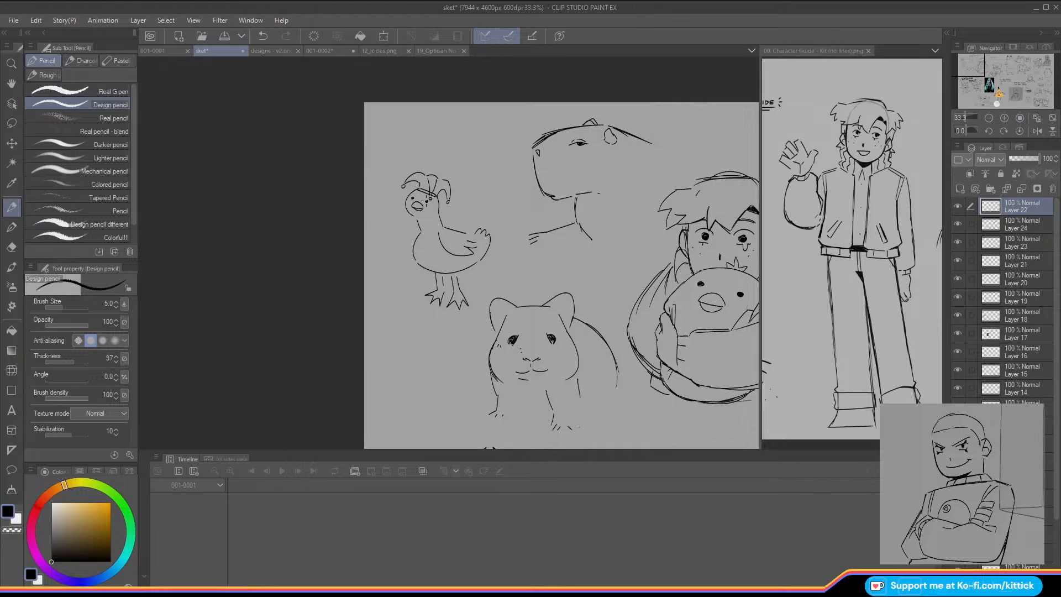
# Step: Inspect the chicken up close, and look over the animal and minion doodles along the upper part of the canvas
pyautogui.click(1004, 119)
pyautogui.moveTo(972, 63); pyautogui.dragTo(976, 63)
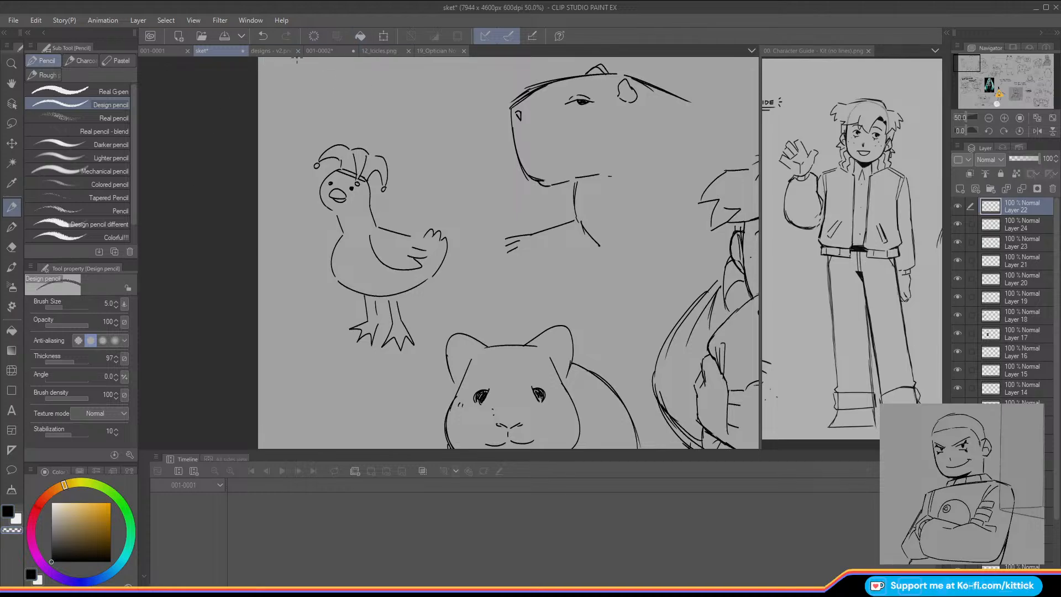
pyautogui.click(6, 509)
pyautogui.scroll(1, 489, 193)
pyautogui.moveTo(973, 61); pyautogui.dragTo(976, 58)
pyautogui.click(1037, 117)
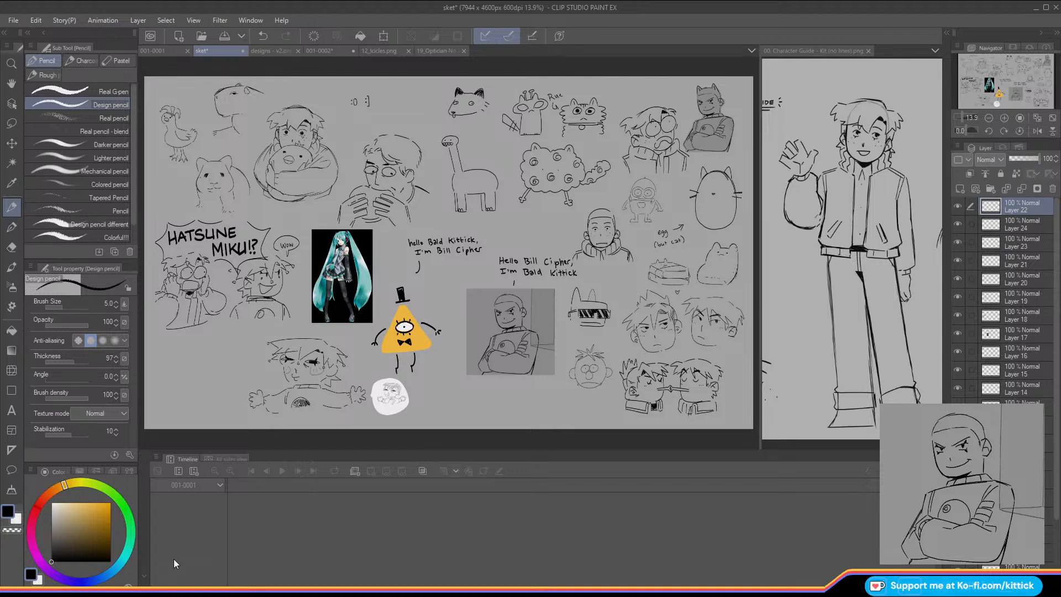
pyautogui.scroll(1, 726, 102)
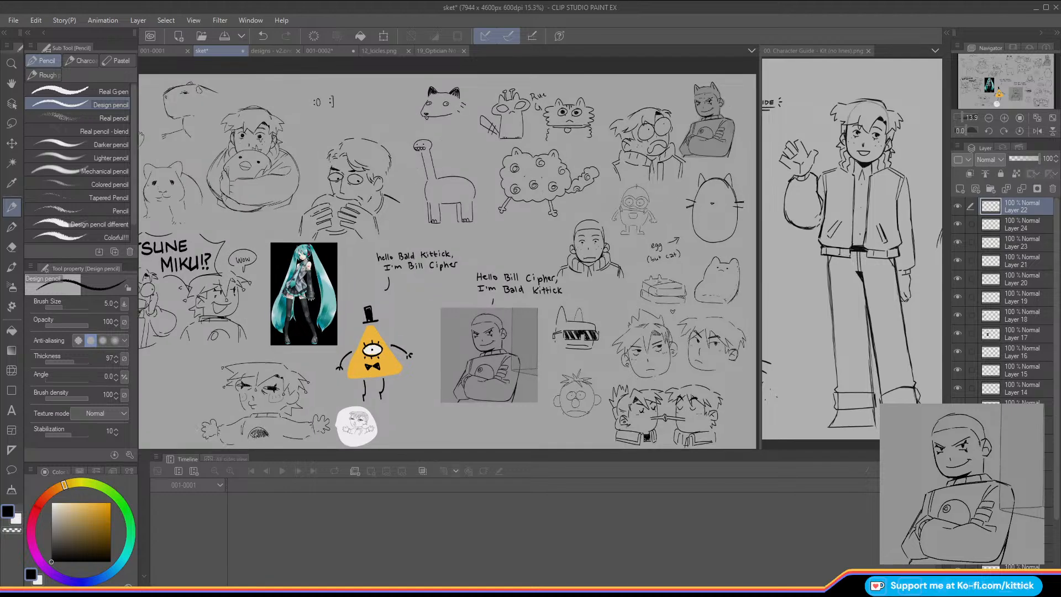
pyautogui.scroll(9, 713, 97)
pyautogui.moveTo(1033, 66); pyautogui.dragTo(1044, 62)
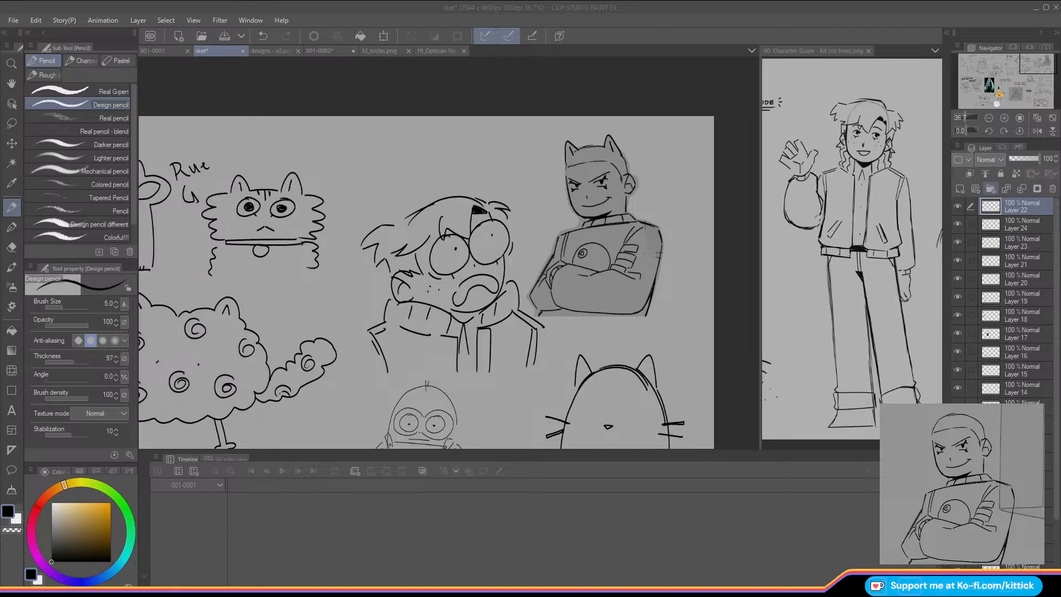
pyautogui.moveTo(319, 219)
pyautogui.mouseDown()
pyautogui.moveTo(476, 241)
pyautogui.moveTo(562, 210)
pyautogui.mouseUp()
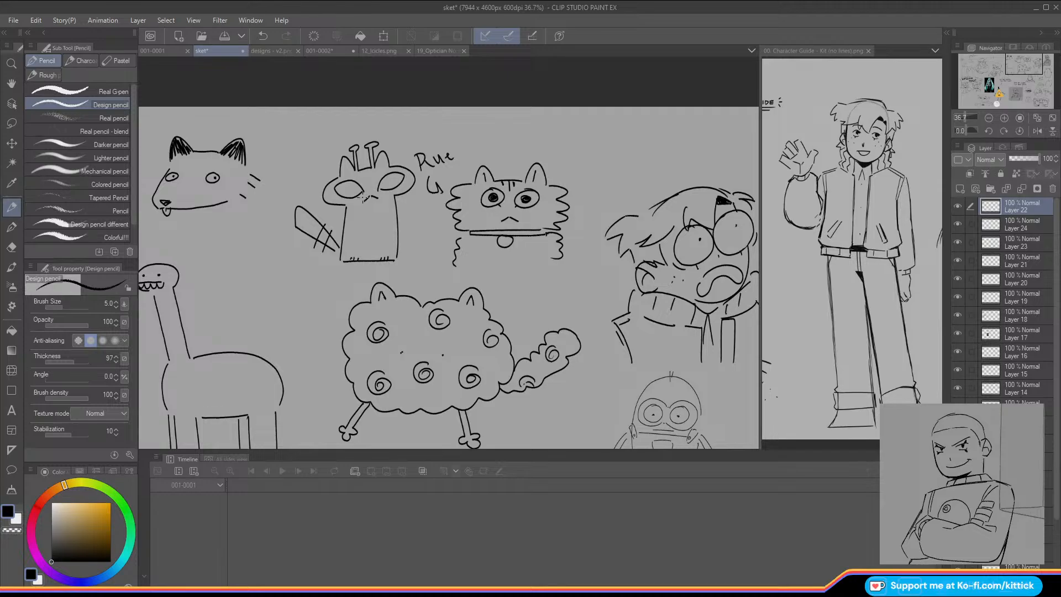
pyautogui.press('space')
pyautogui.moveTo(427, 326); pyautogui.dragTo(399, 201)
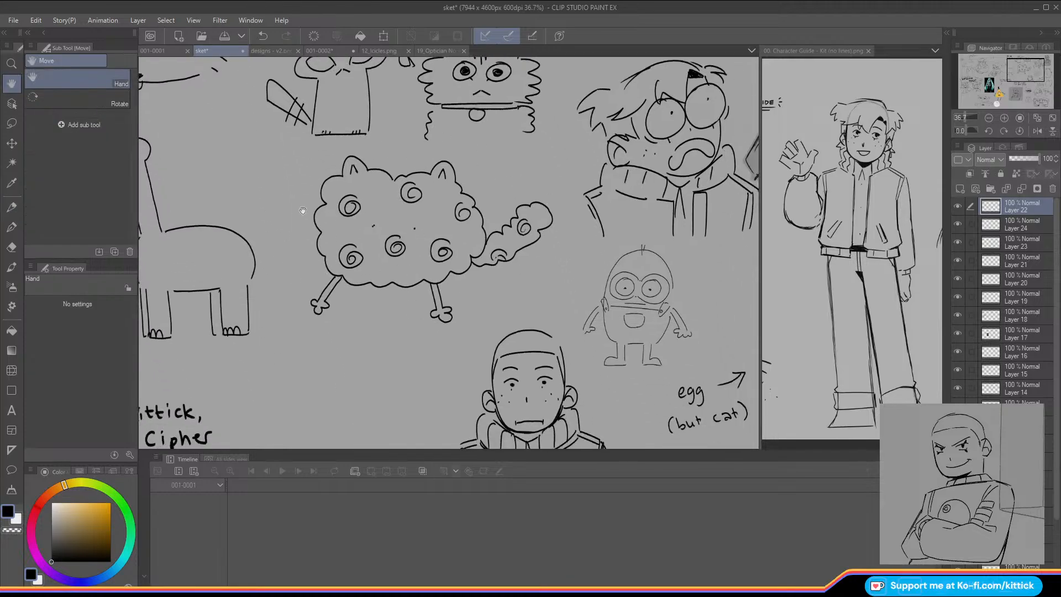
pyautogui.moveTo(552, 300); pyautogui.dragTo(365, 249)
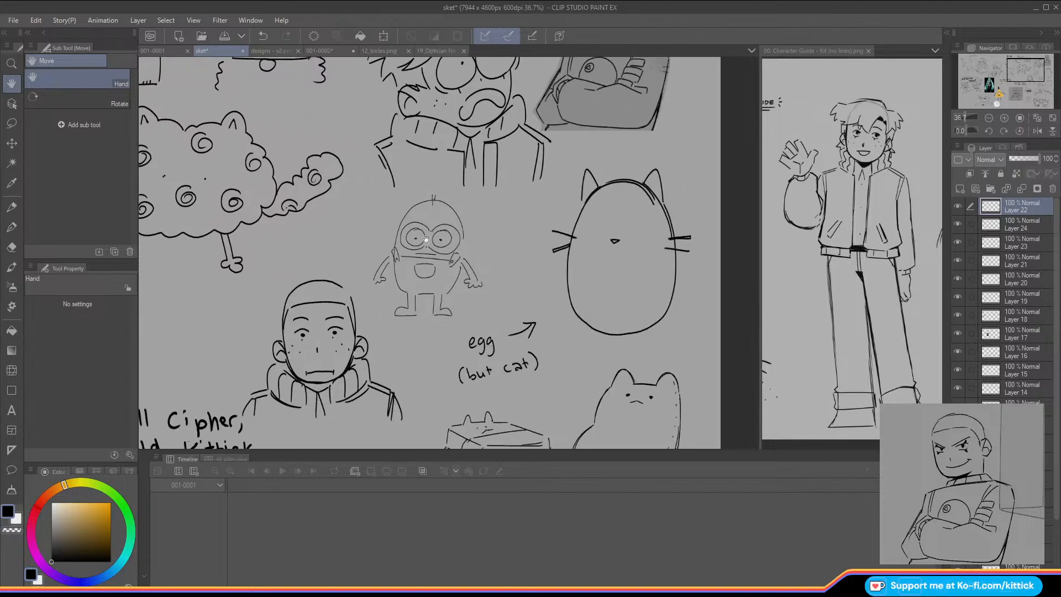
pyautogui.moveTo(478, 248); pyautogui.dragTo(459, 253)
pyautogui.scroll(6, 427, 244)
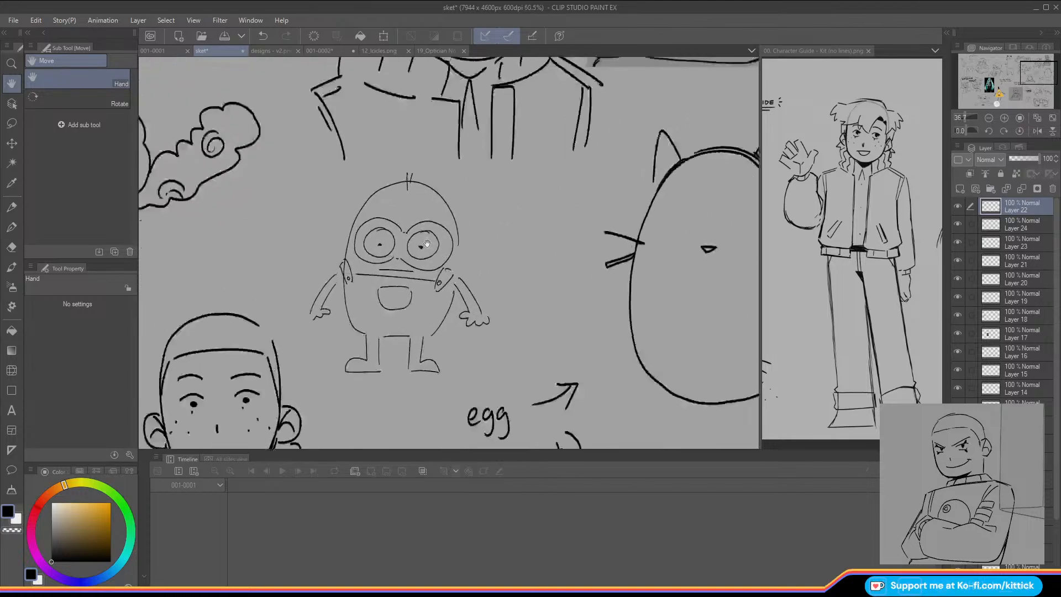
pyautogui.scroll(-5, 423, 277)
pyautogui.scroll(-3, 423, 276)
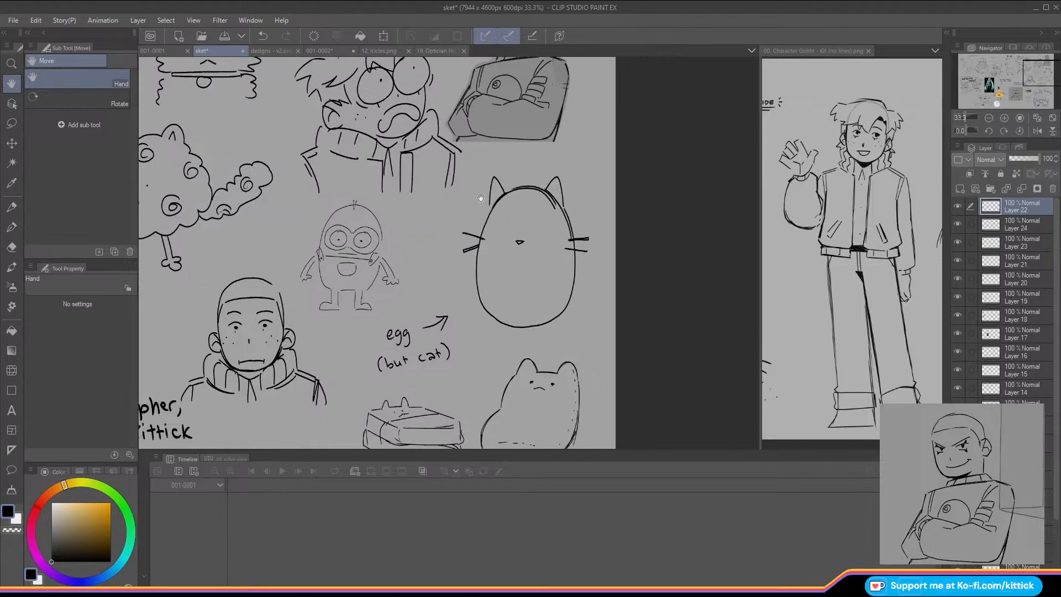
# Step: Examine the bald character, cat loaf, paired character heads and Bill Cipher doodles across the right and middle of the canvas
pyautogui.moveTo(468, 275); pyautogui.dragTo(649, 214)
pyautogui.moveTo(429, 247); pyautogui.dragTo(498, 224)
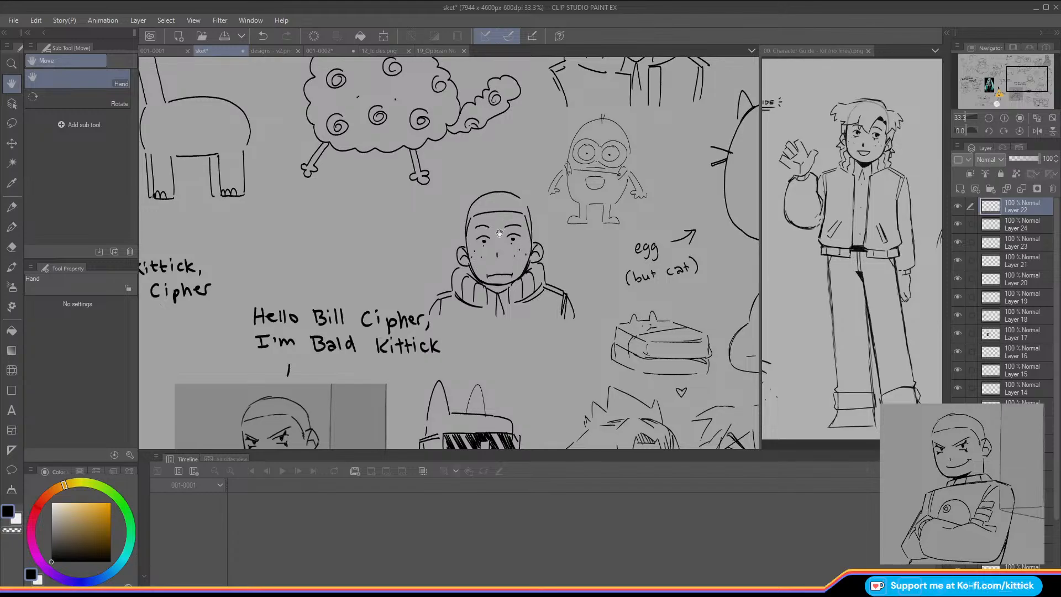
pyautogui.scroll(-1, 500, 232)
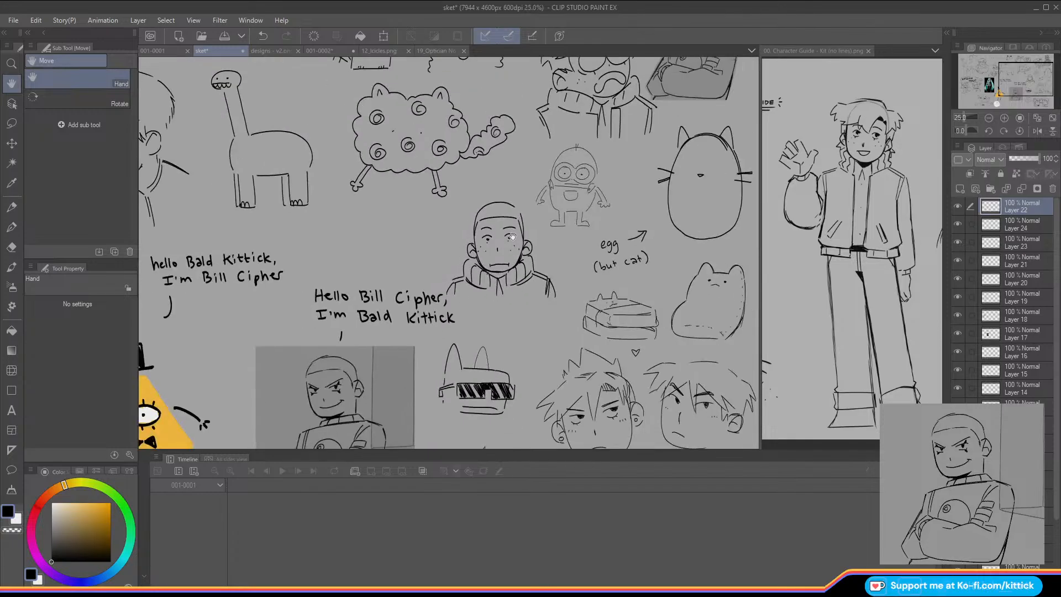
pyautogui.scroll(1, 515, 235)
pyautogui.moveTo(675, 341); pyautogui.dragTo(414, 289)
pyautogui.scroll(2, 414, 289)
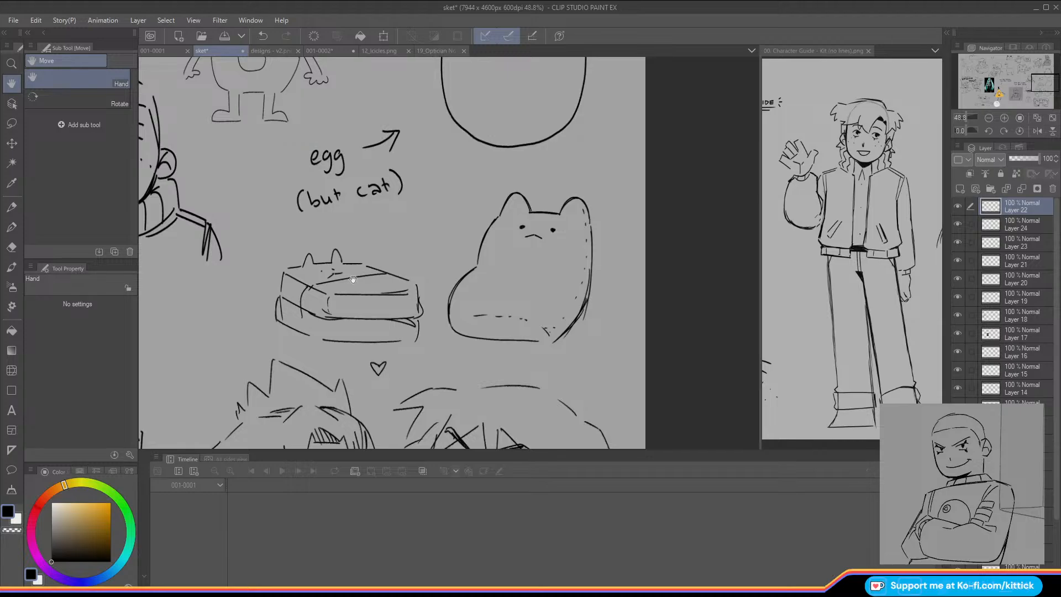
pyautogui.scroll(-2, 353, 279)
pyautogui.moveTo(466, 292); pyautogui.dragTo(538, 395)
pyautogui.moveTo(469, 373)
pyautogui.mouseDown()
pyautogui.moveTo(412, 140)
pyautogui.moveTo(431, 129)
pyautogui.mouseUp()
pyautogui.moveTo(474, 254)
pyautogui.mouseDown()
pyautogui.moveTo(499, 228)
pyautogui.moveTo(495, 247)
pyautogui.mouseUp()
pyautogui.scroll(1, 500, 228)
pyautogui.scroll(-1, 499, 227)
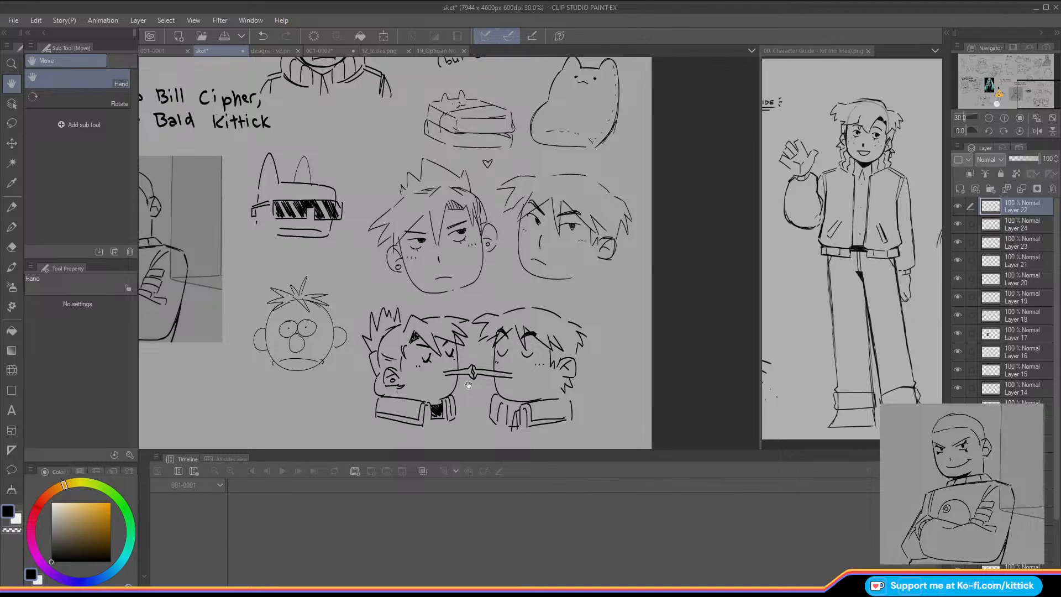
pyautogui.moveTo(412, 350); pyautogui.dragTo(602, 355)
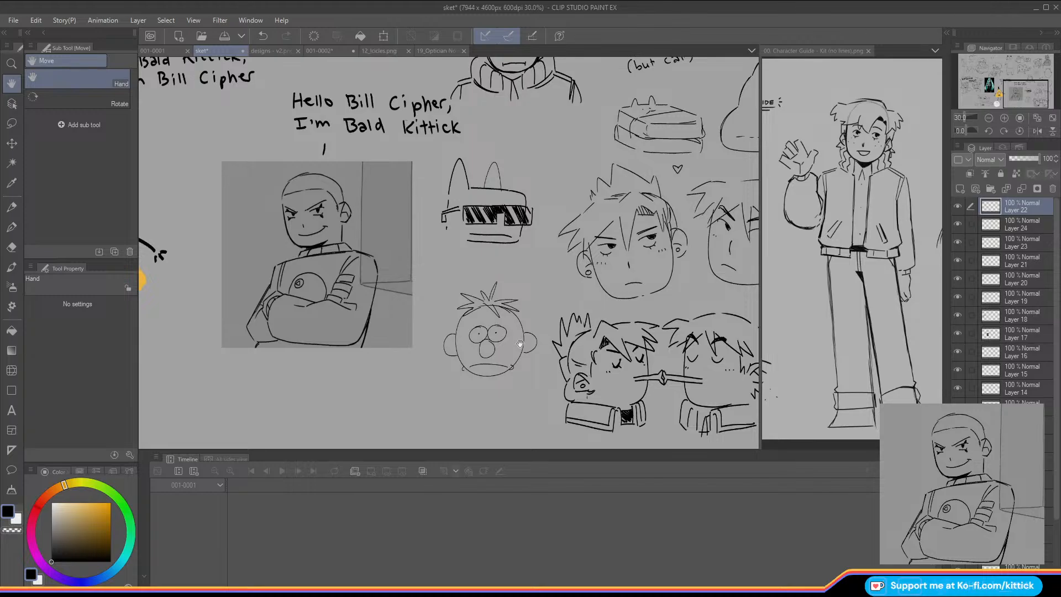
pyautogui.moveTo(497, 243)
pyautogui.mouseDown()
pyautogui.moveTo(584, 331)
pyautogui.moveTo(558, 333)
pyautogui.moveTo(644, 306)
pyautogui.moveTo(675, 323)
pyautogui.moveTo(652, 332)
pyautogui.mouseUp()
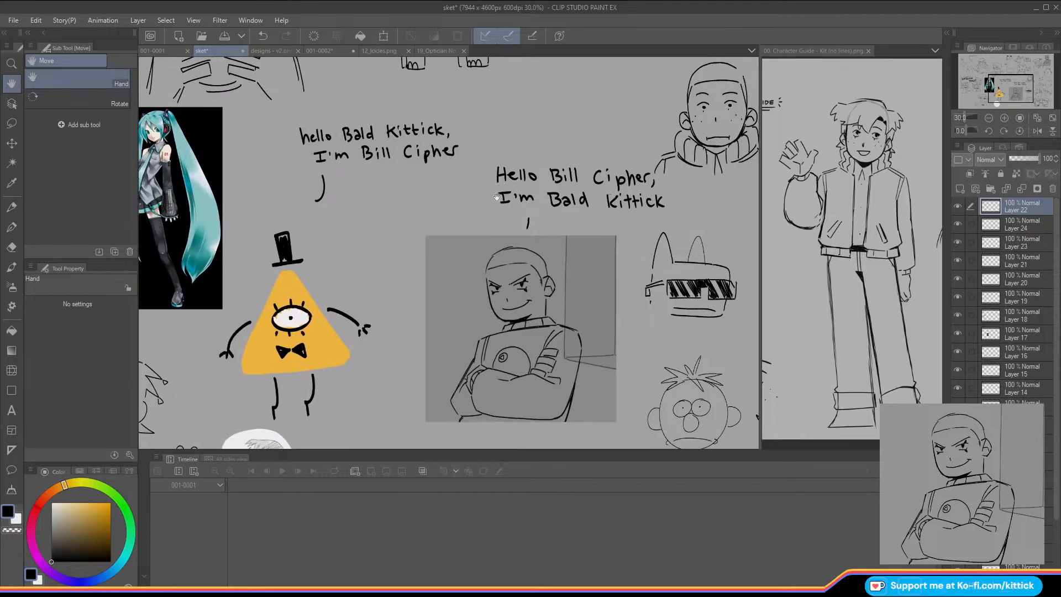
pyautogui.moveTo(471, 312); pyautogui.dragTo(492, 314)
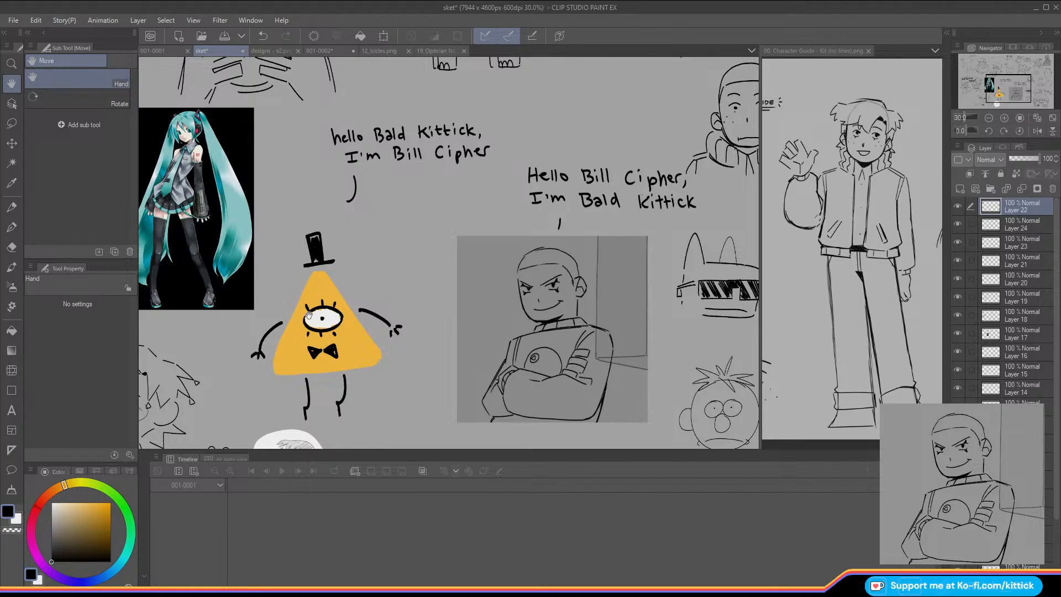
# Step: Review the Hatsune Miku, hamster and burger-eating doodles, and examine the outstretched-arms character at the bottom of the canvas
pyautogui.moveTo(327, 391)
pyautogui.mouseDown()
pyautogui.moveTo(349, 386)
pyautogui.moveTo(304, 383)
pyautogui.moveTo(600, 466)
pyautogui.moveTo(656, 467)
pyautogui.mouseUp()
pyautogui.moveTo(427, 400)
pyautogui.mouseDown()
pyautogui.moveTo(467, 390)
pyautogui.moveTo(503, 401)
pyautogui.mouseUp()
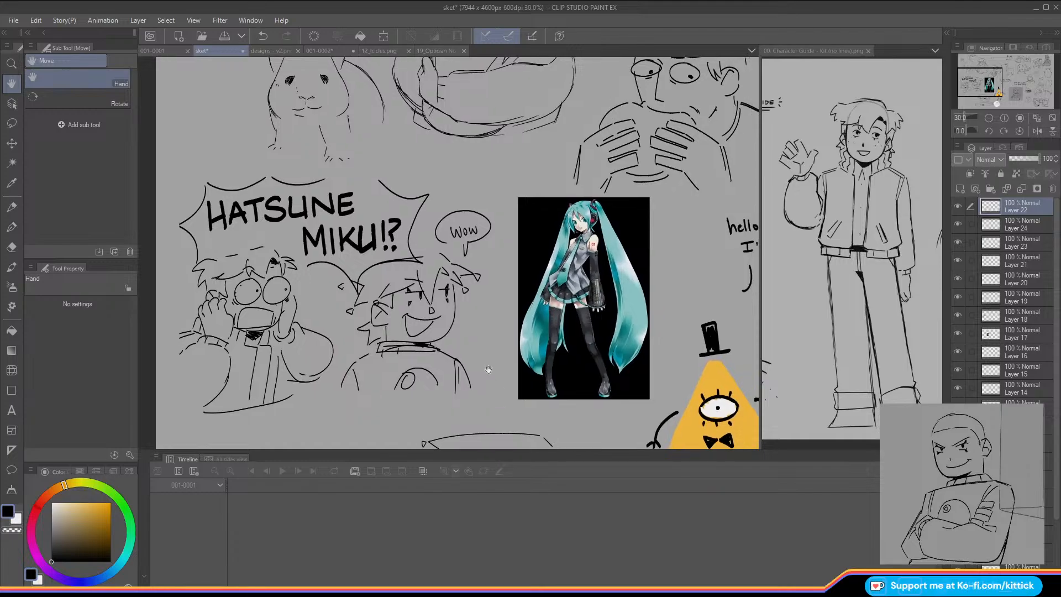
pyautogui.moveTo(506, 191)
pyautogui.mouseDown()
pyautogui.moveTo(491, 177)
pyautogui.moveTo(475, 257)
pyautogui.moveTo(564, 429)
pyautogui.mouseUp()
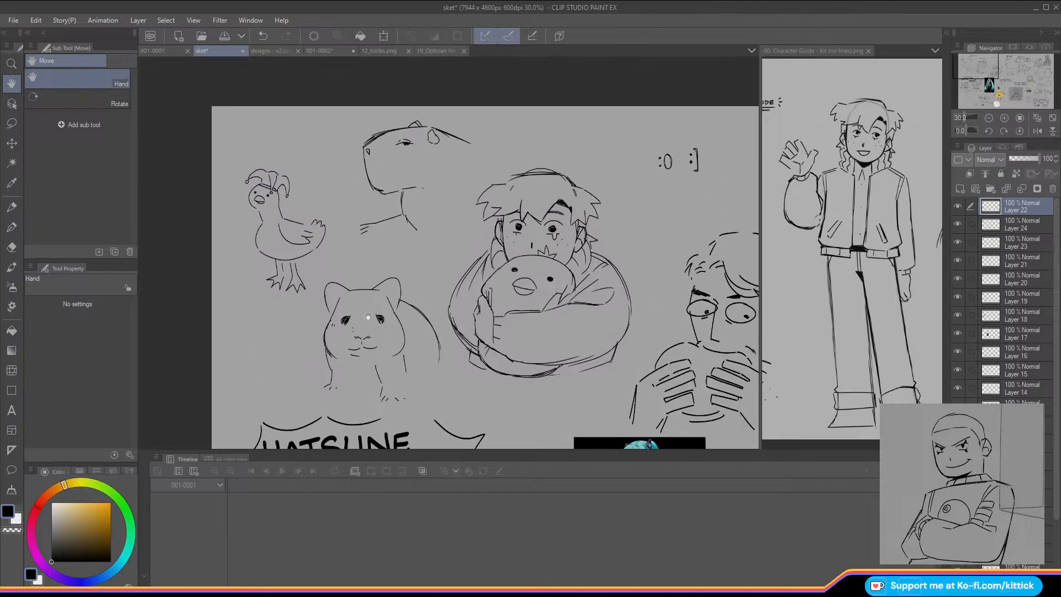
pyautogui.moveTo(446, 269); pyautogui.dragTo(280, 267)
pyautogui.moveTo(537, 310); pyautogui.dragTo(450, 298)
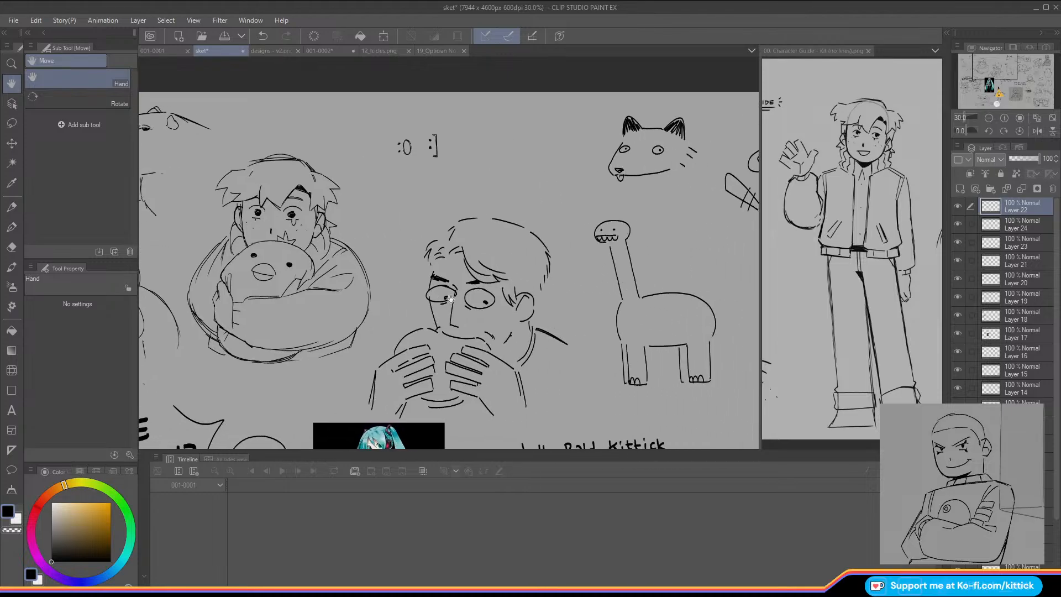
pyautogui.moveTo(312, 238); pyautogui.dragTo(368, 252)
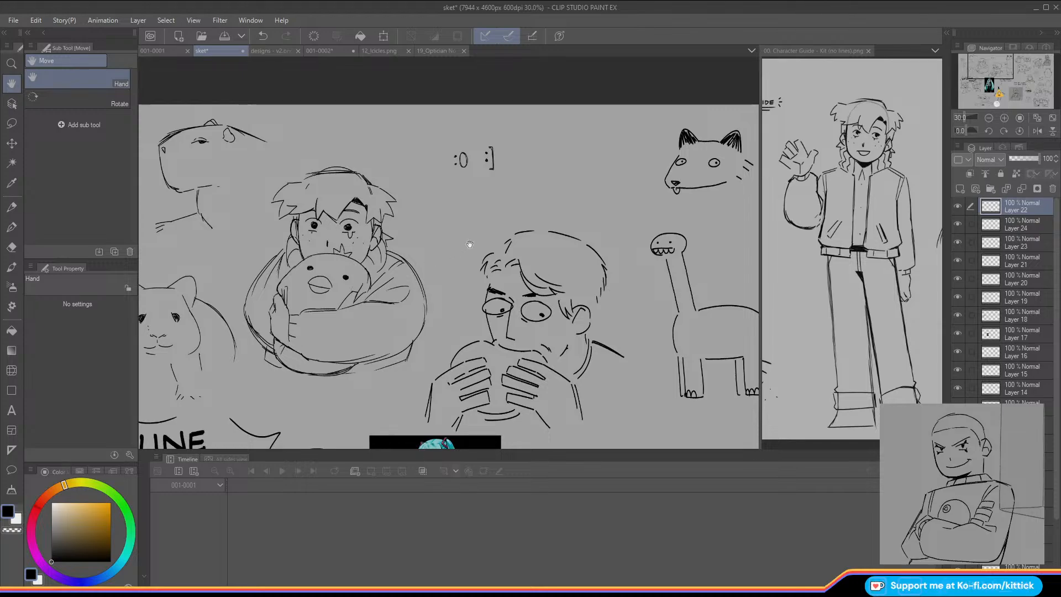
pyautogui.moveTo(470, 244); pyautogui.dragTo(309, 249)
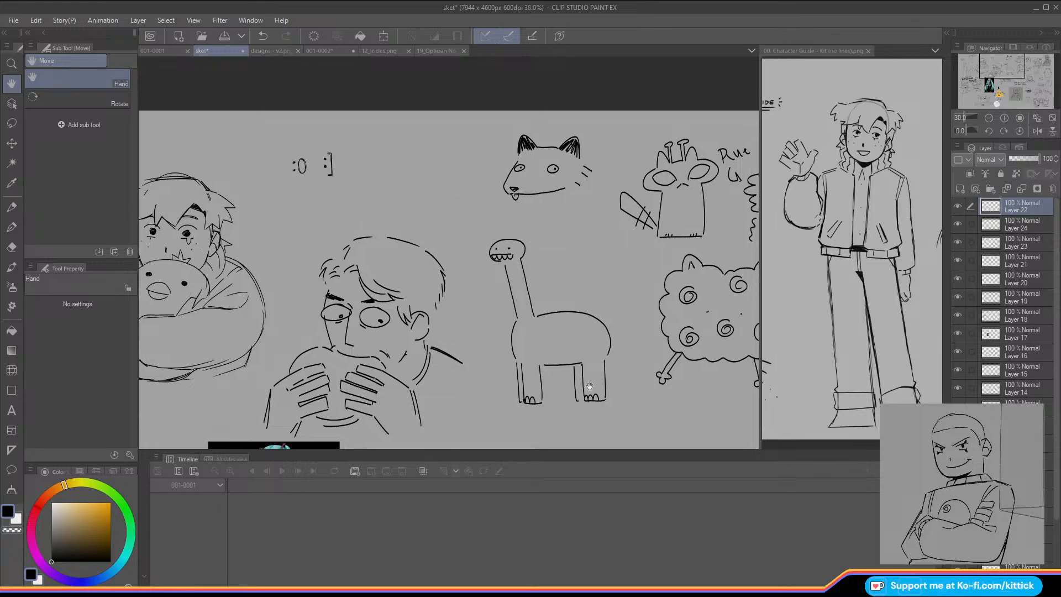
pyautogui.moveTo(530, 357); pyautogui.dragTo(644, 147)
pyautogui.moveTo(407, 356)
pyautogui.mouseDown()
pyautogui.moveTo(535, 215)
pyautogui.moveTo(563, 161)
pyautogui.mouseUp()
pyautogui.moveTo(485, 344); pyautogui.dragTo(450, 273)
pyautogui.scroll(1, 449, 272)
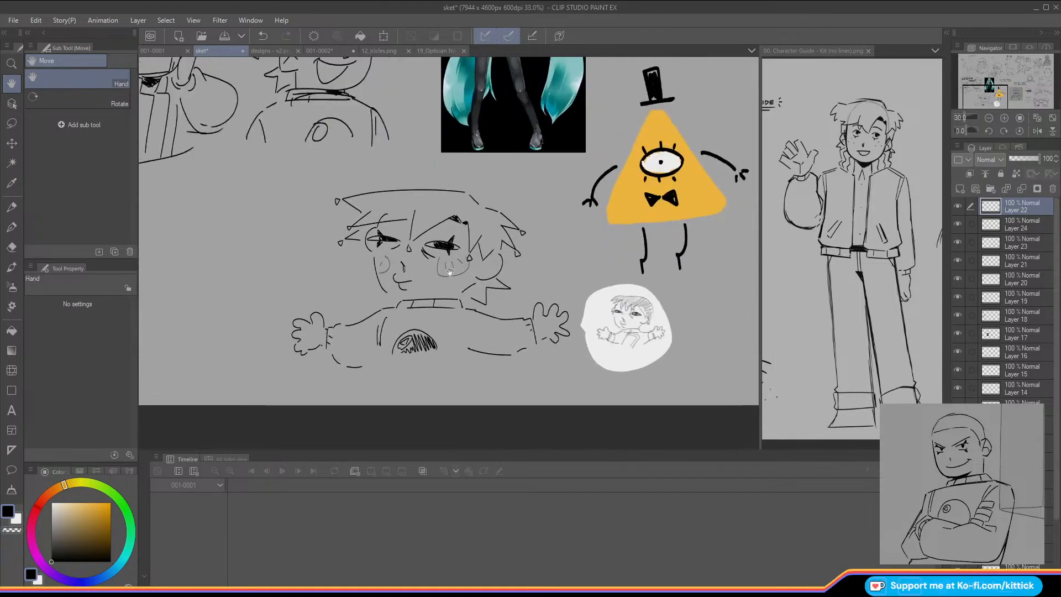
pyautogui.scroll(5, 450, 272)
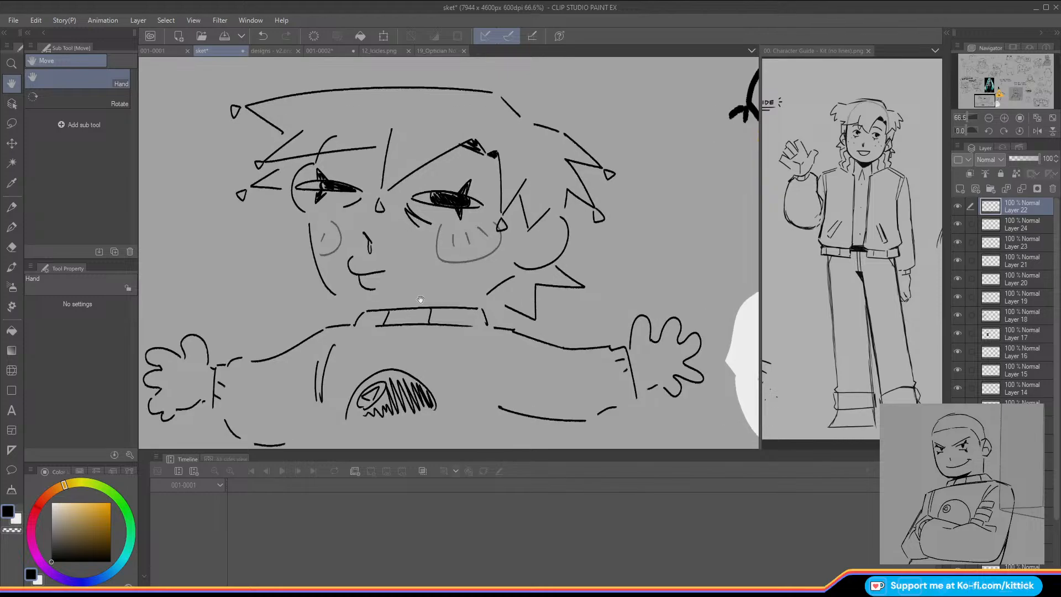
pyautogui.moveTo(420, 299); pyautogui.dragTo(455, 298)
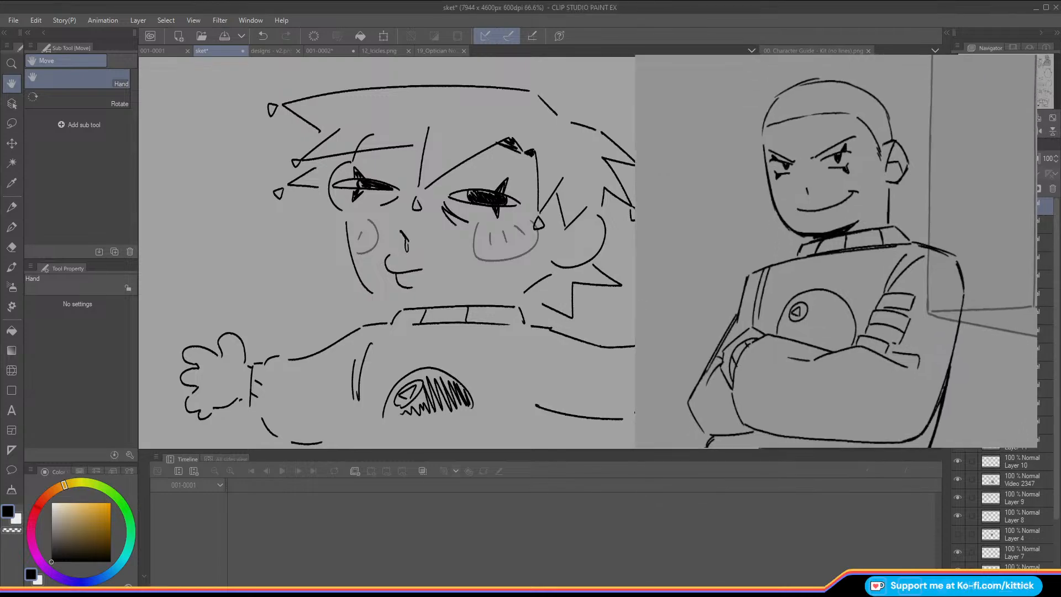
pyautogui.moveTo(428, 249); pyautogui.dragTo(342, 248)
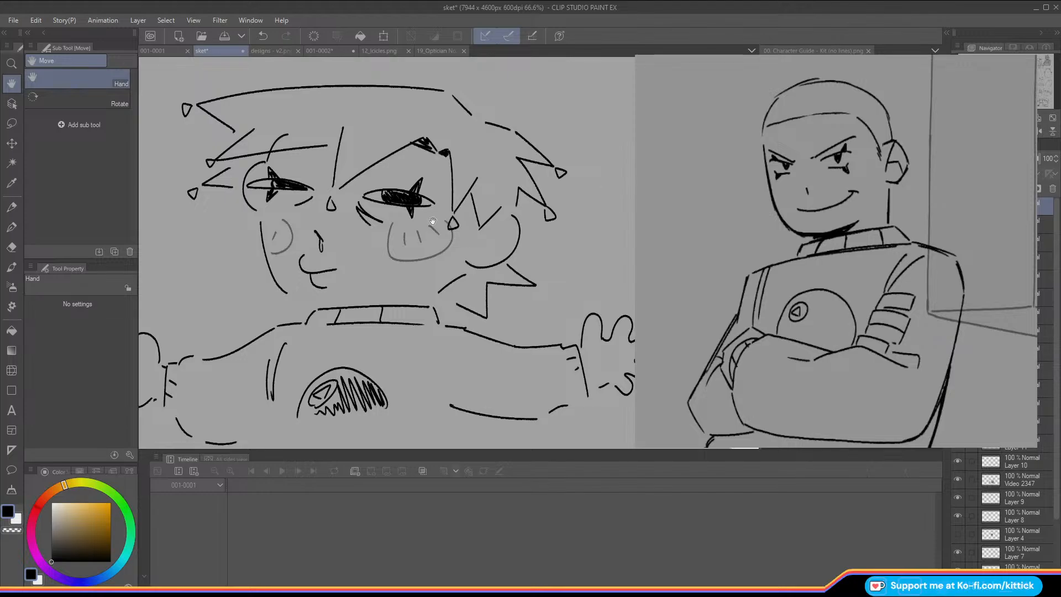
pyautogui.scroll(-2, 432, 221)
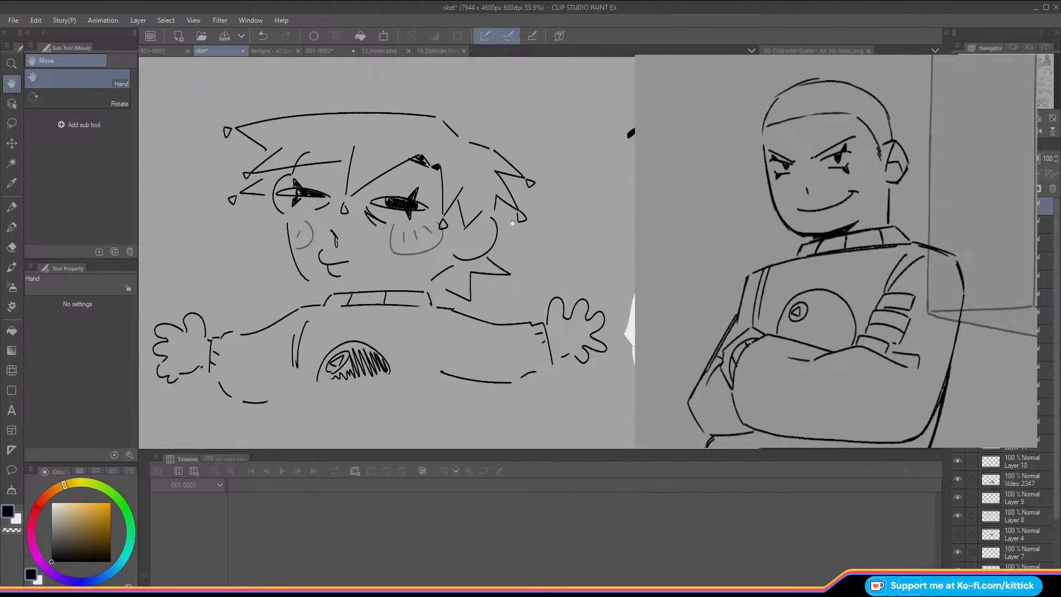
pyautogui.moveTo(512, 222); pyautogui.dragTo(516, 222)
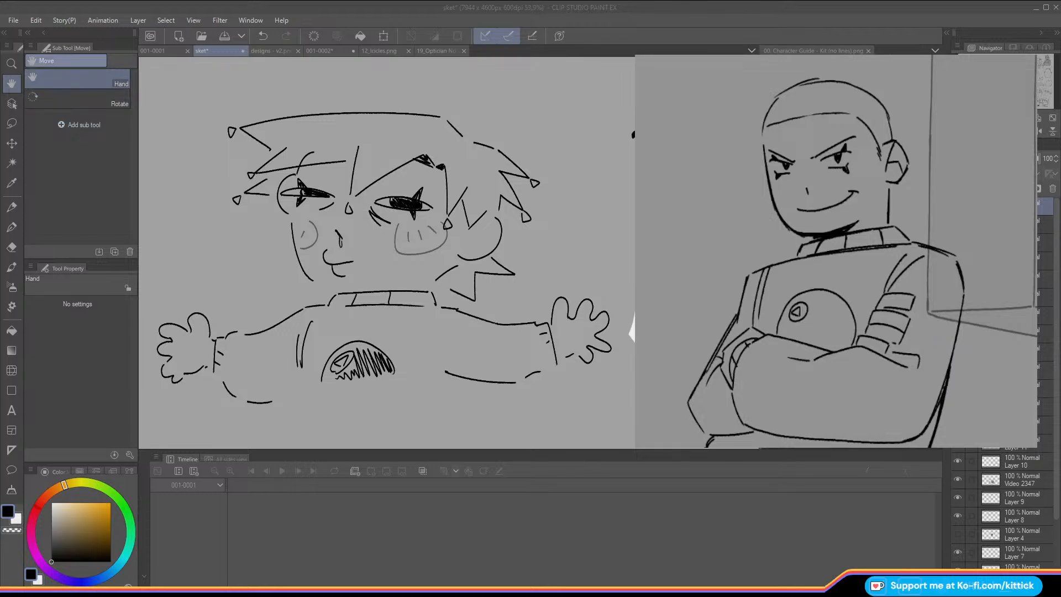
pyautogui.click(224, 54)
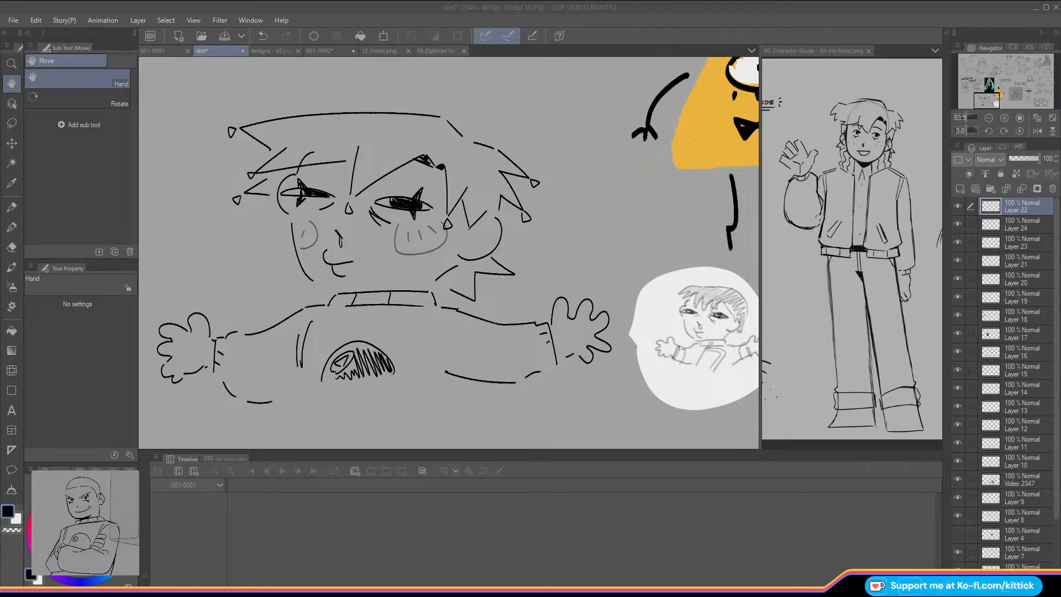
# Step: Switch to the 001-0001 document, collapse the Rough ANIM folder in the timeline and play the animation from the start
pyautogui.click(166, 50)
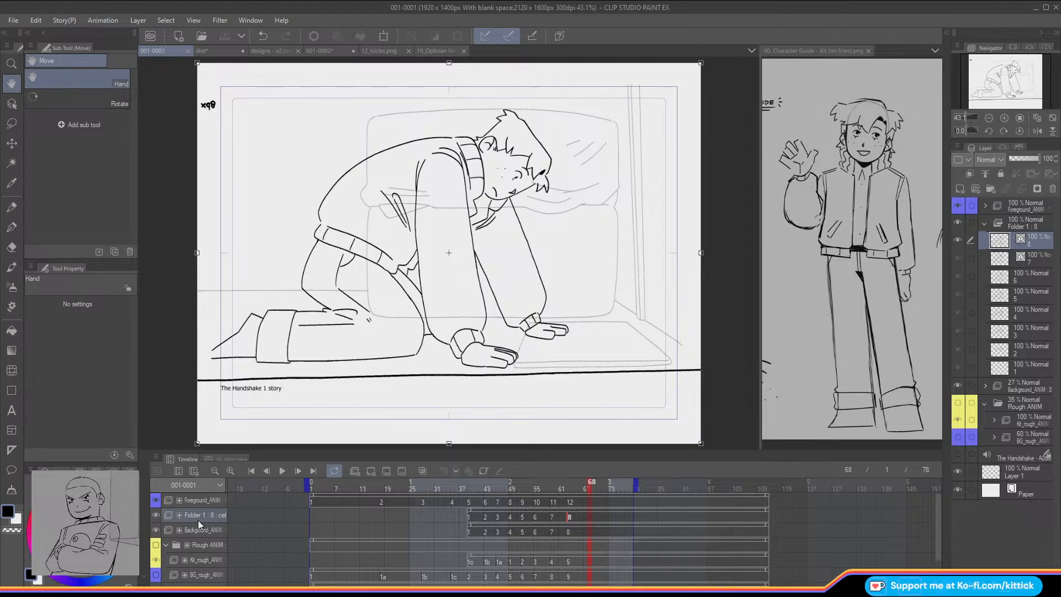
pyautogui.click(166, 544)
pyautogui.moveTo(320, 486); pyautogui.dragTo(278, 478)
pyautogui.click(281, 470)
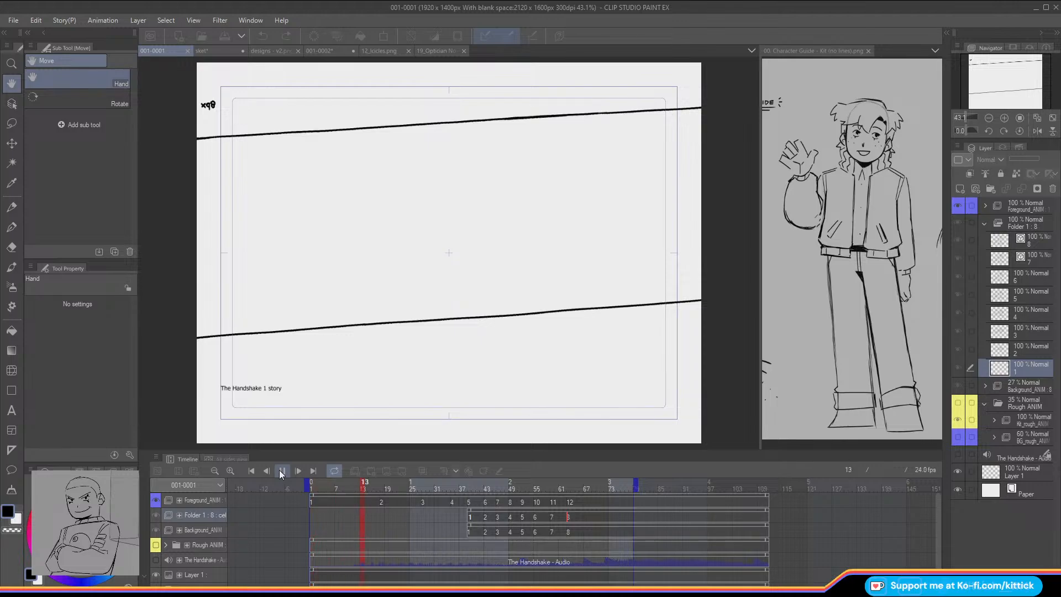